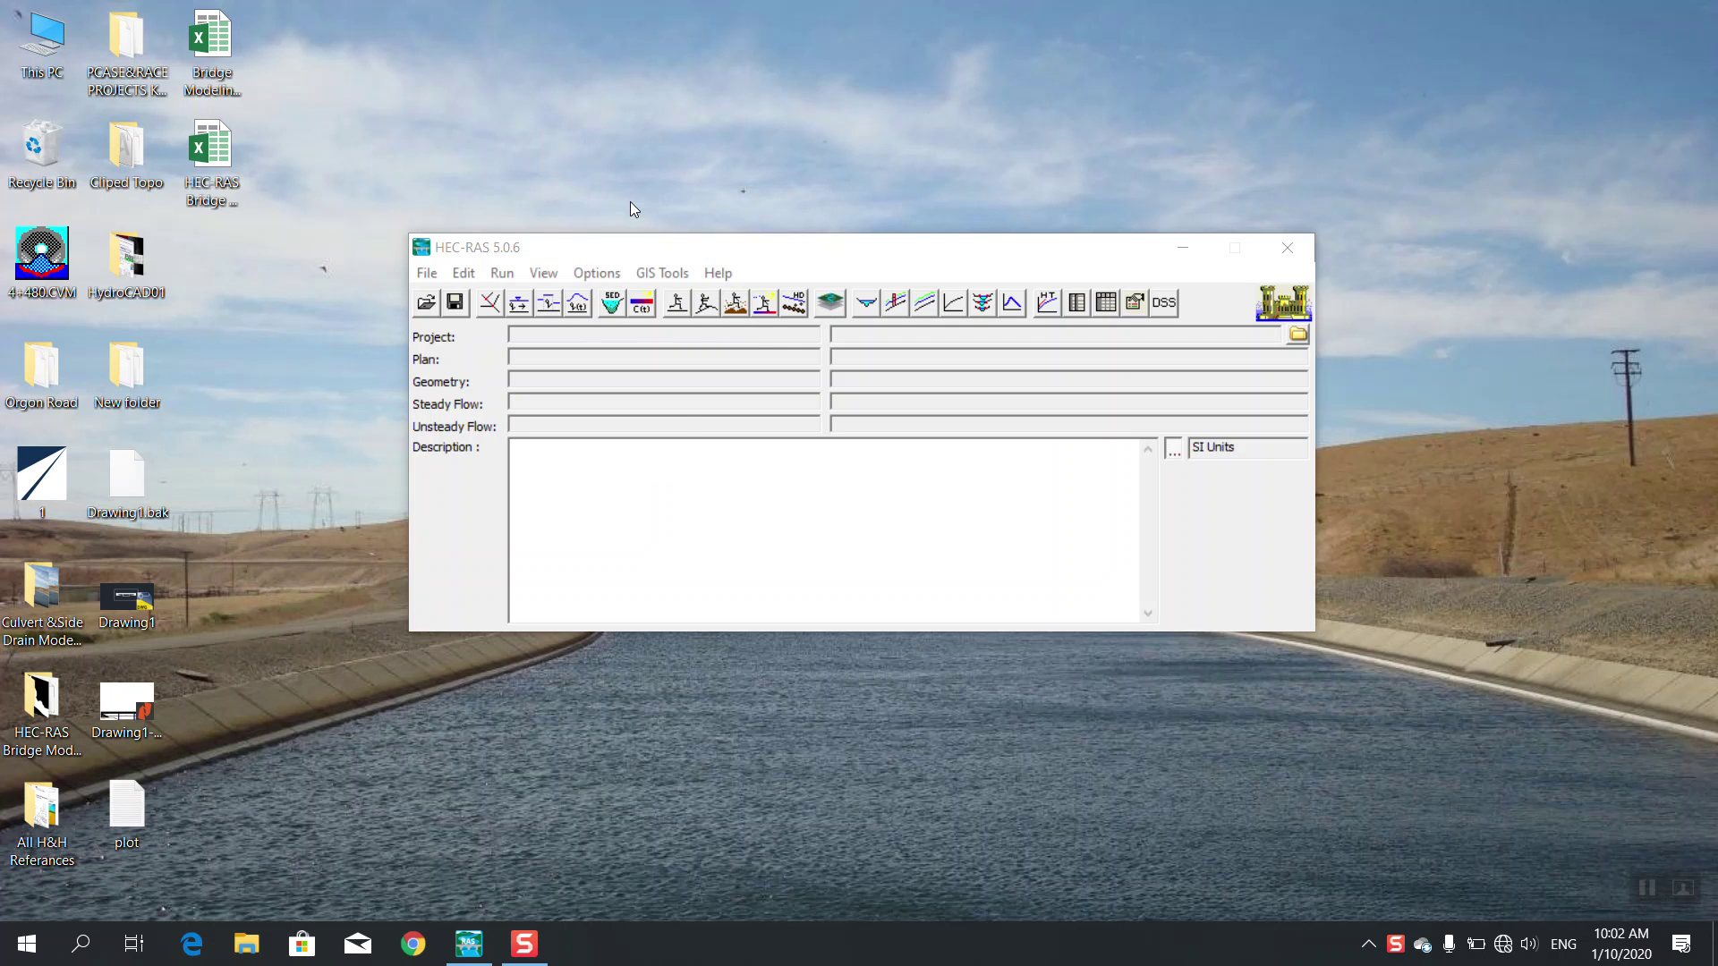
Refresh the desktop twice, briefly opening and closing the HEC-RAS help options
right_click(627, 109)
click(683, 179)
click(735, 272)
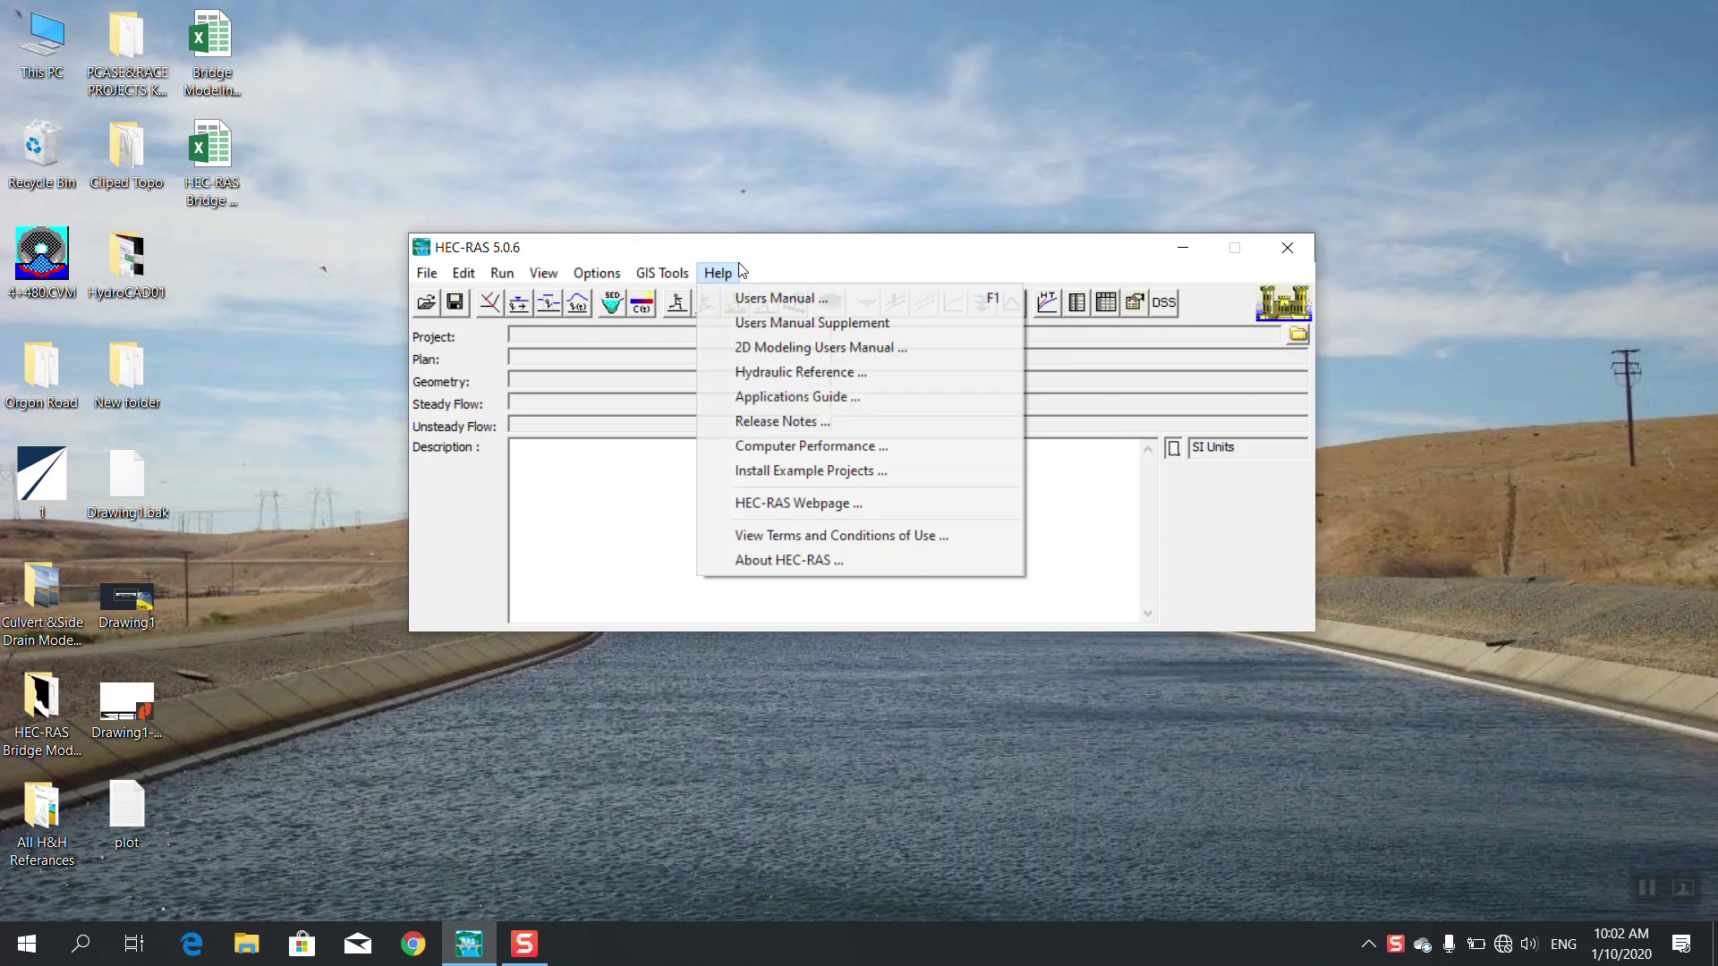
click(749, 239)
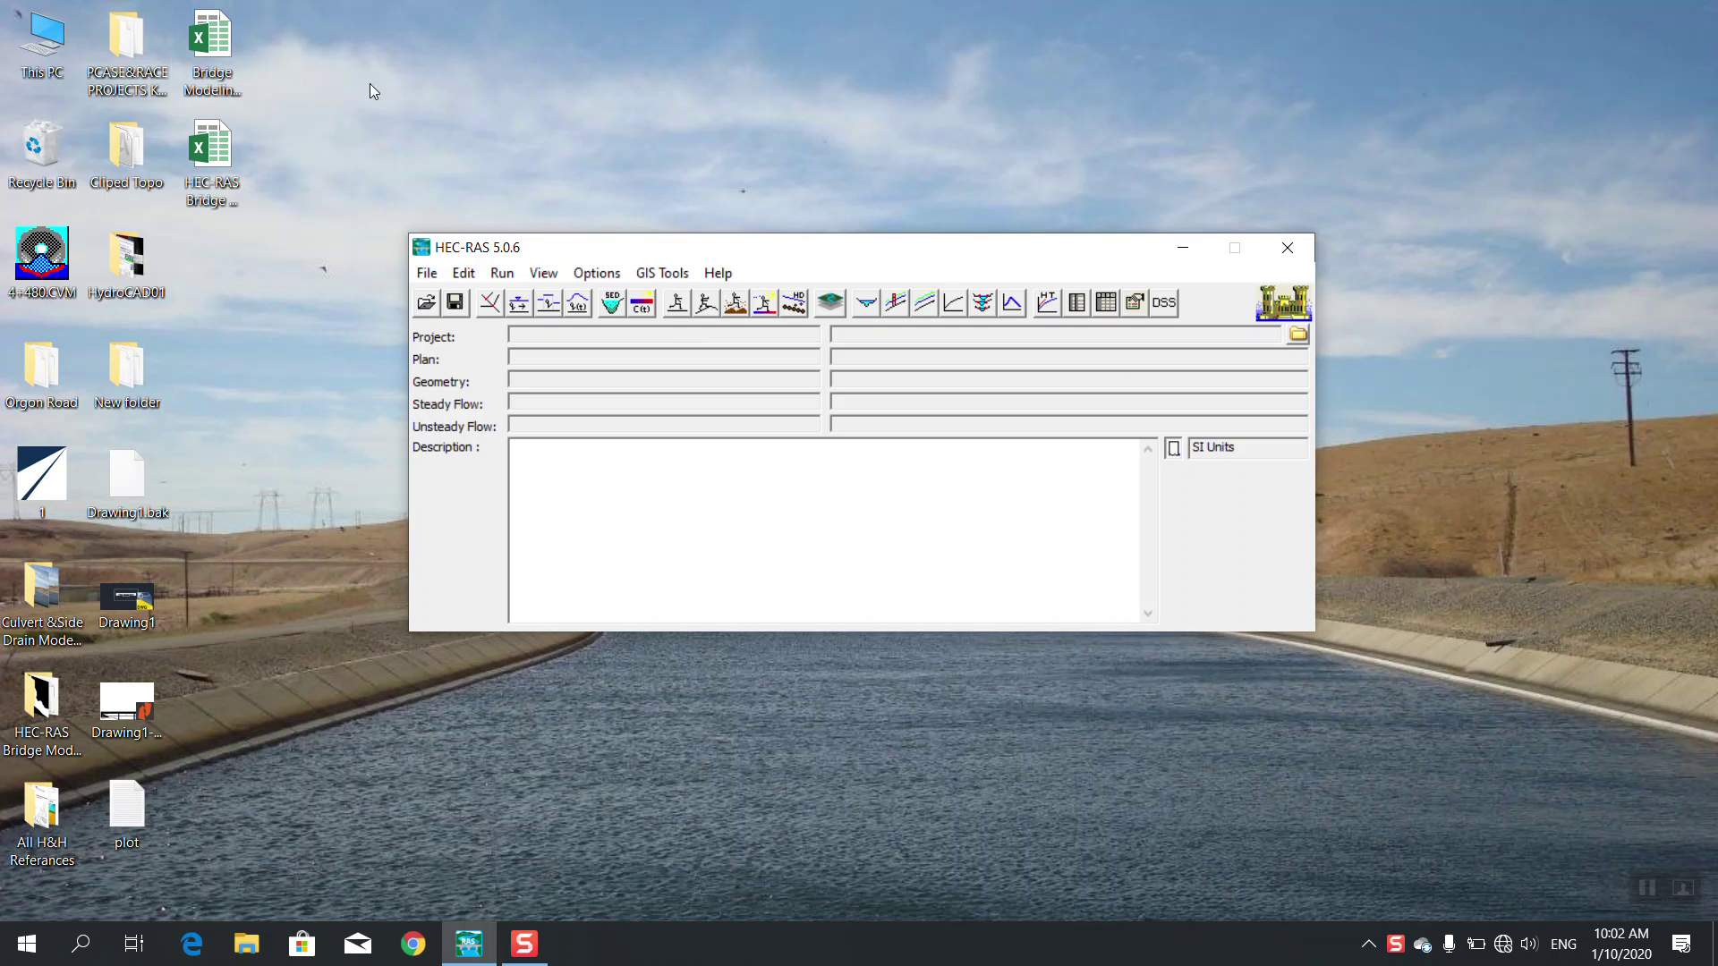
right_click(413, 89)
click(481, 158)
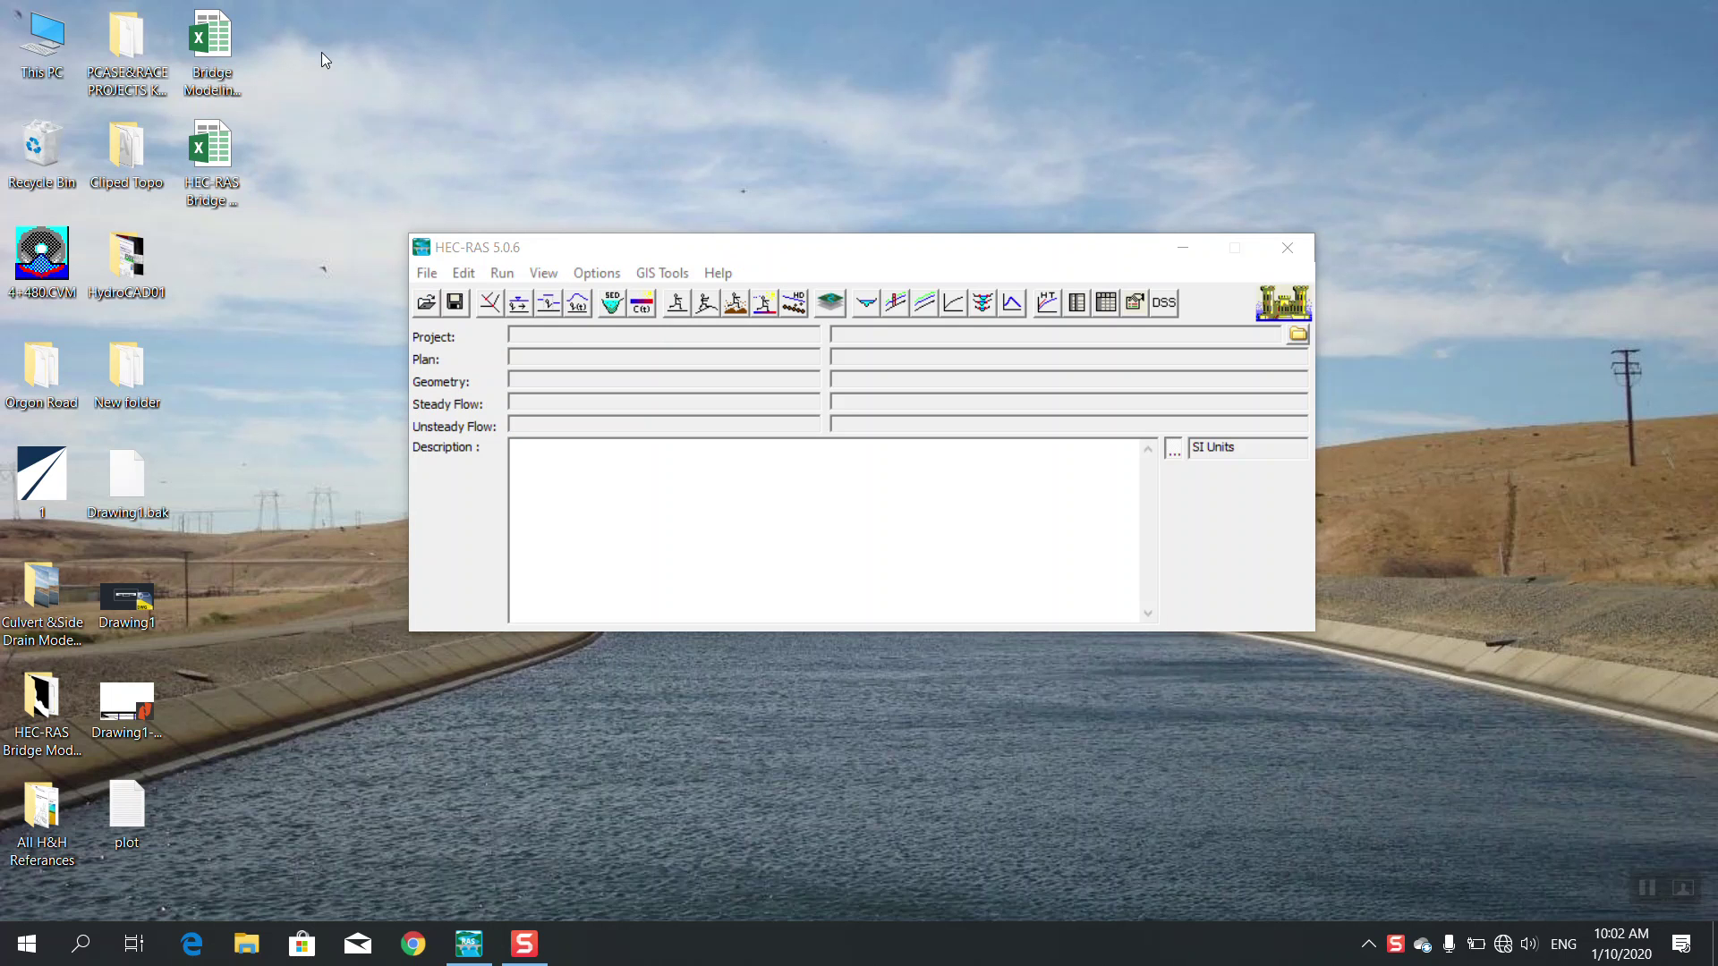
Open the Bridge Modeling Essential workbook maximized and scroll up to the Contraction Reach diagram
double_click(212, 63)
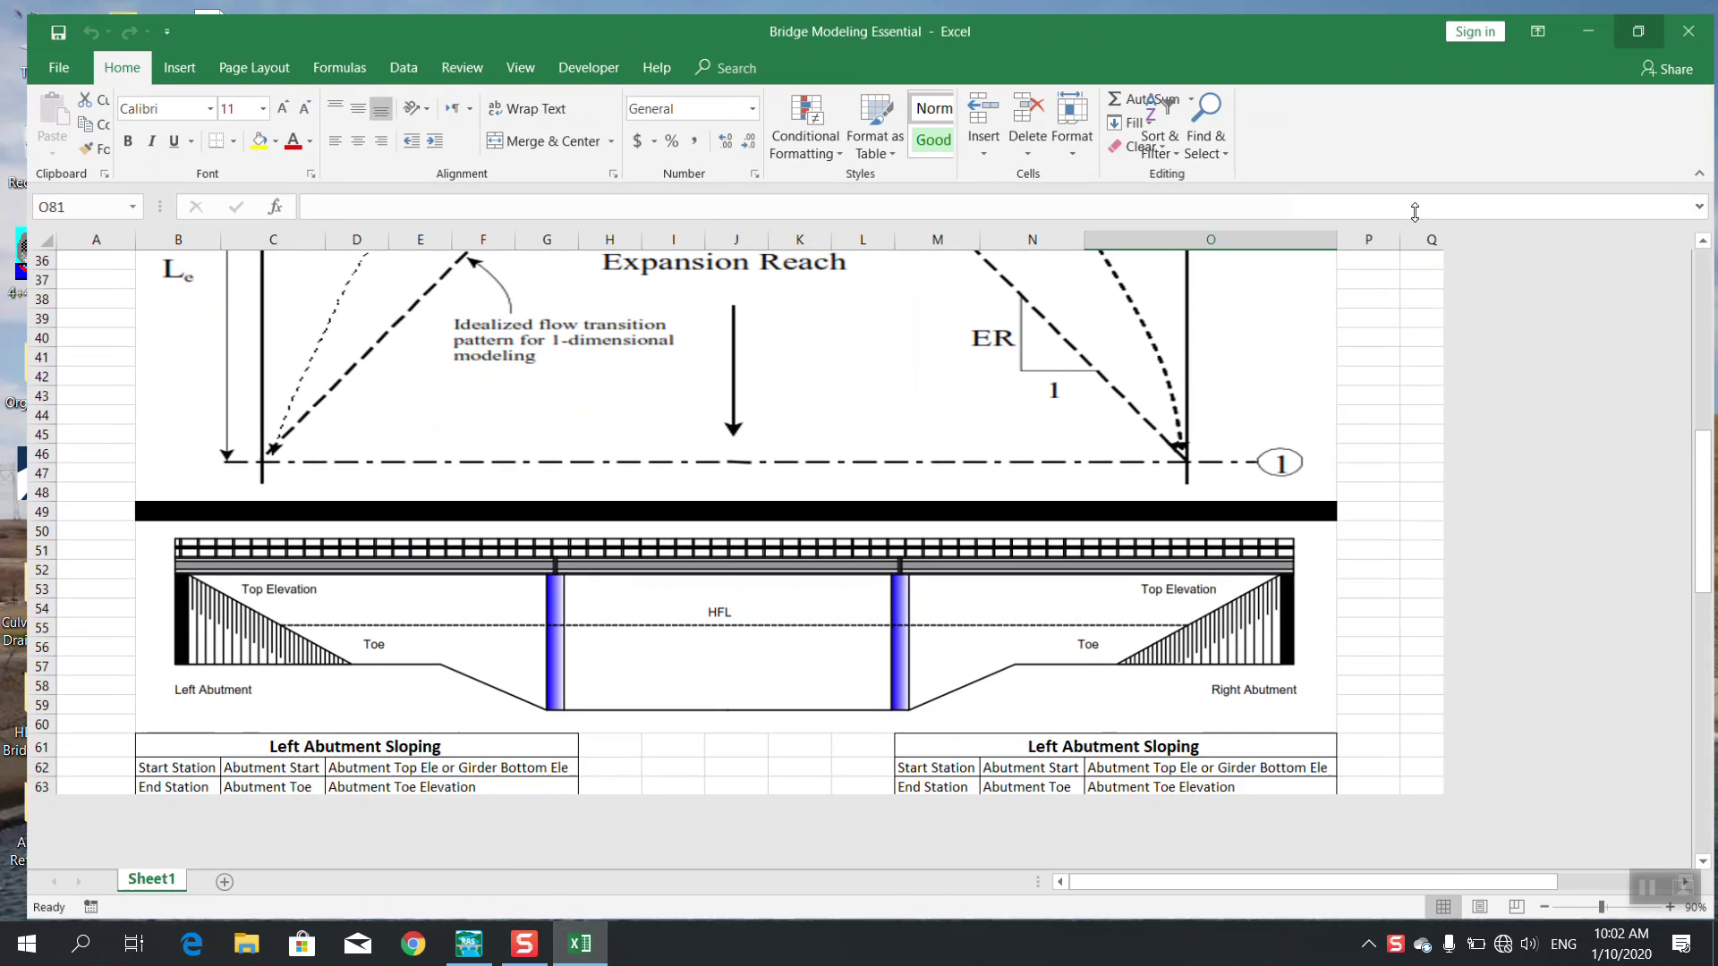
click(1411, 218)
scroll(1070, 467, up, 4)
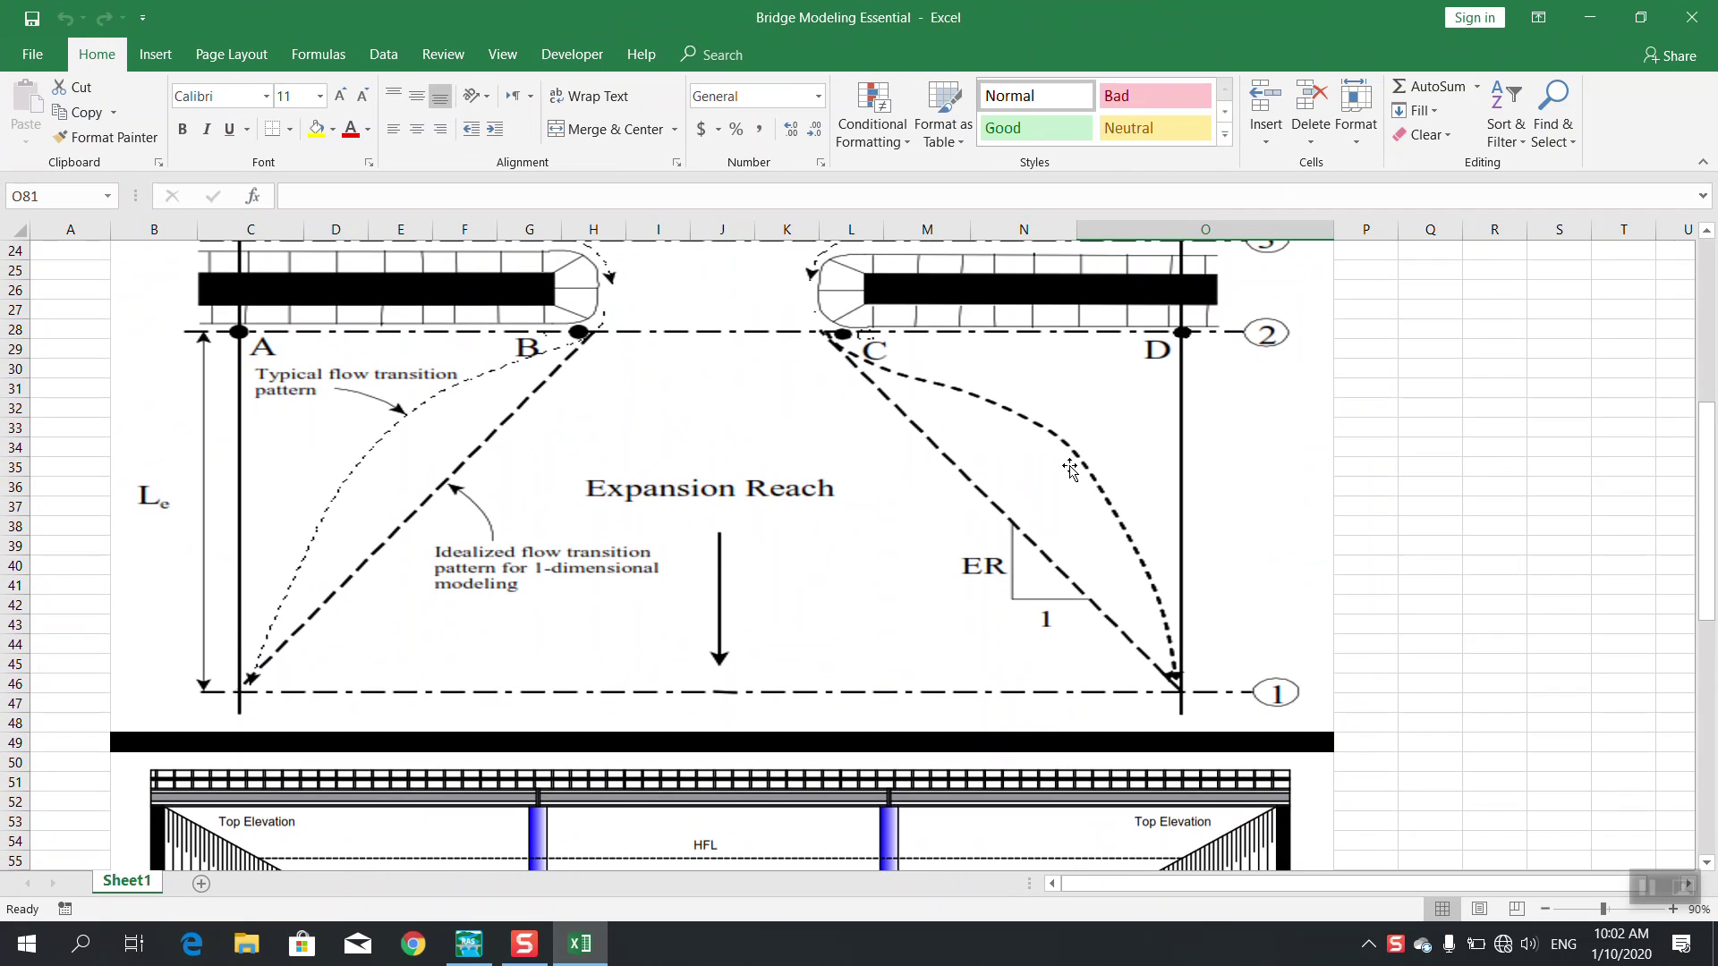
scroll(1070, 467, up, 3)
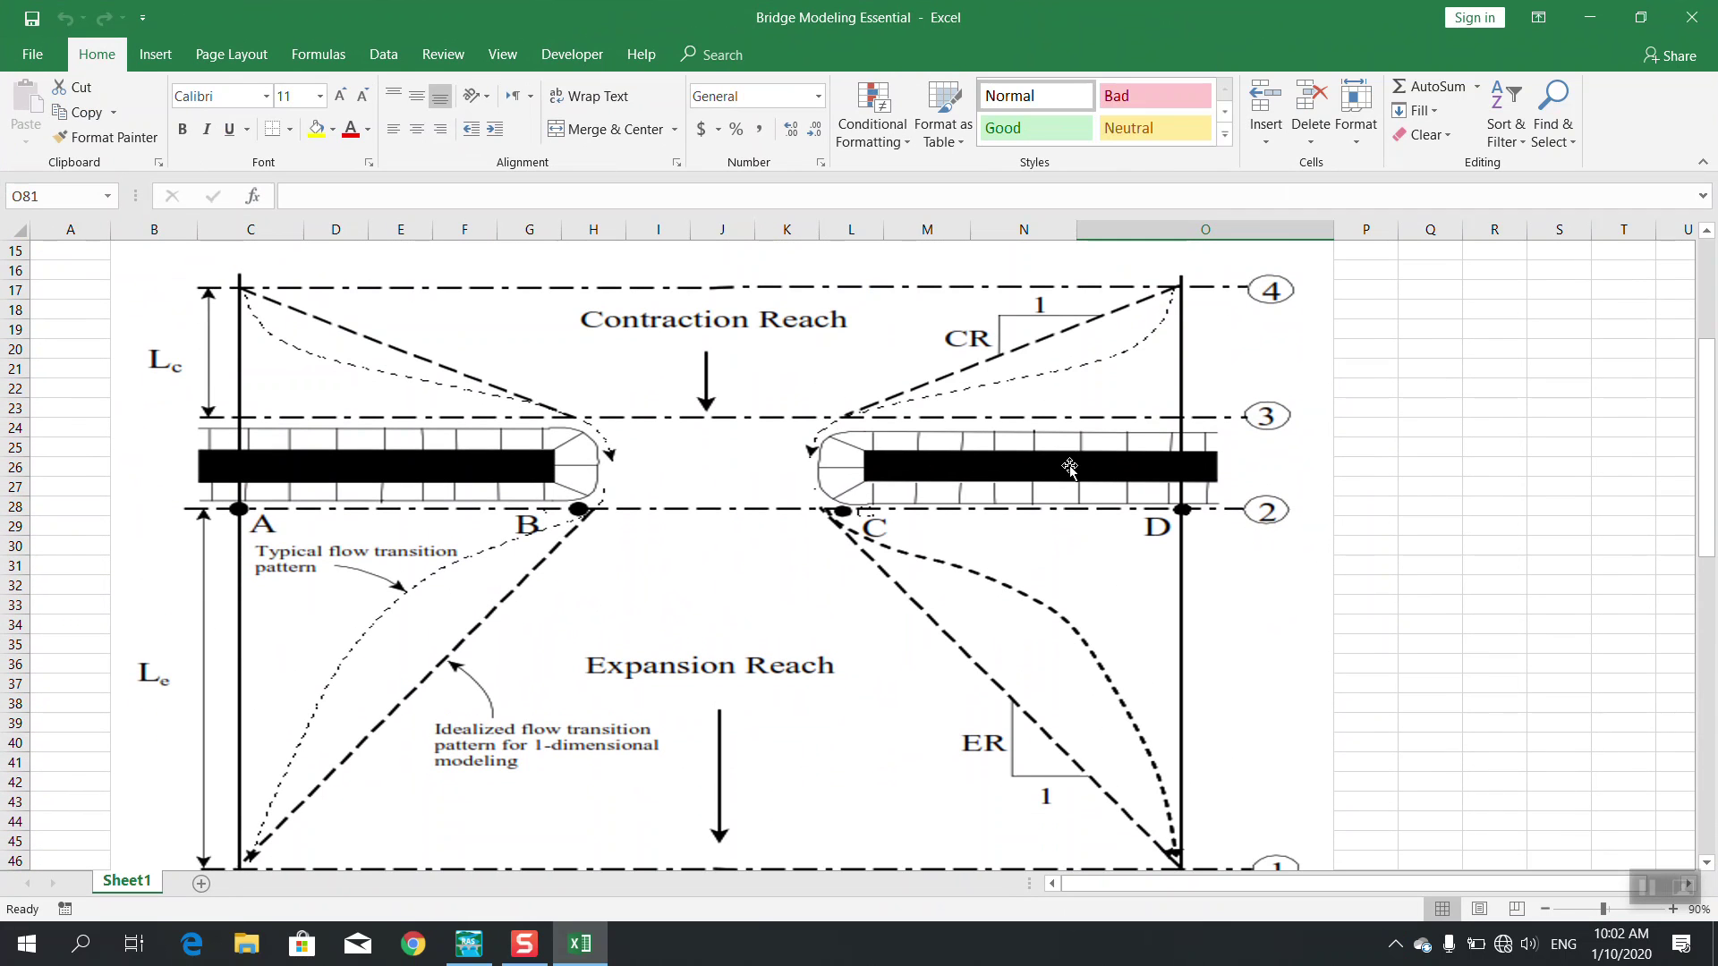
drag(1710, 494, 1710, 501)
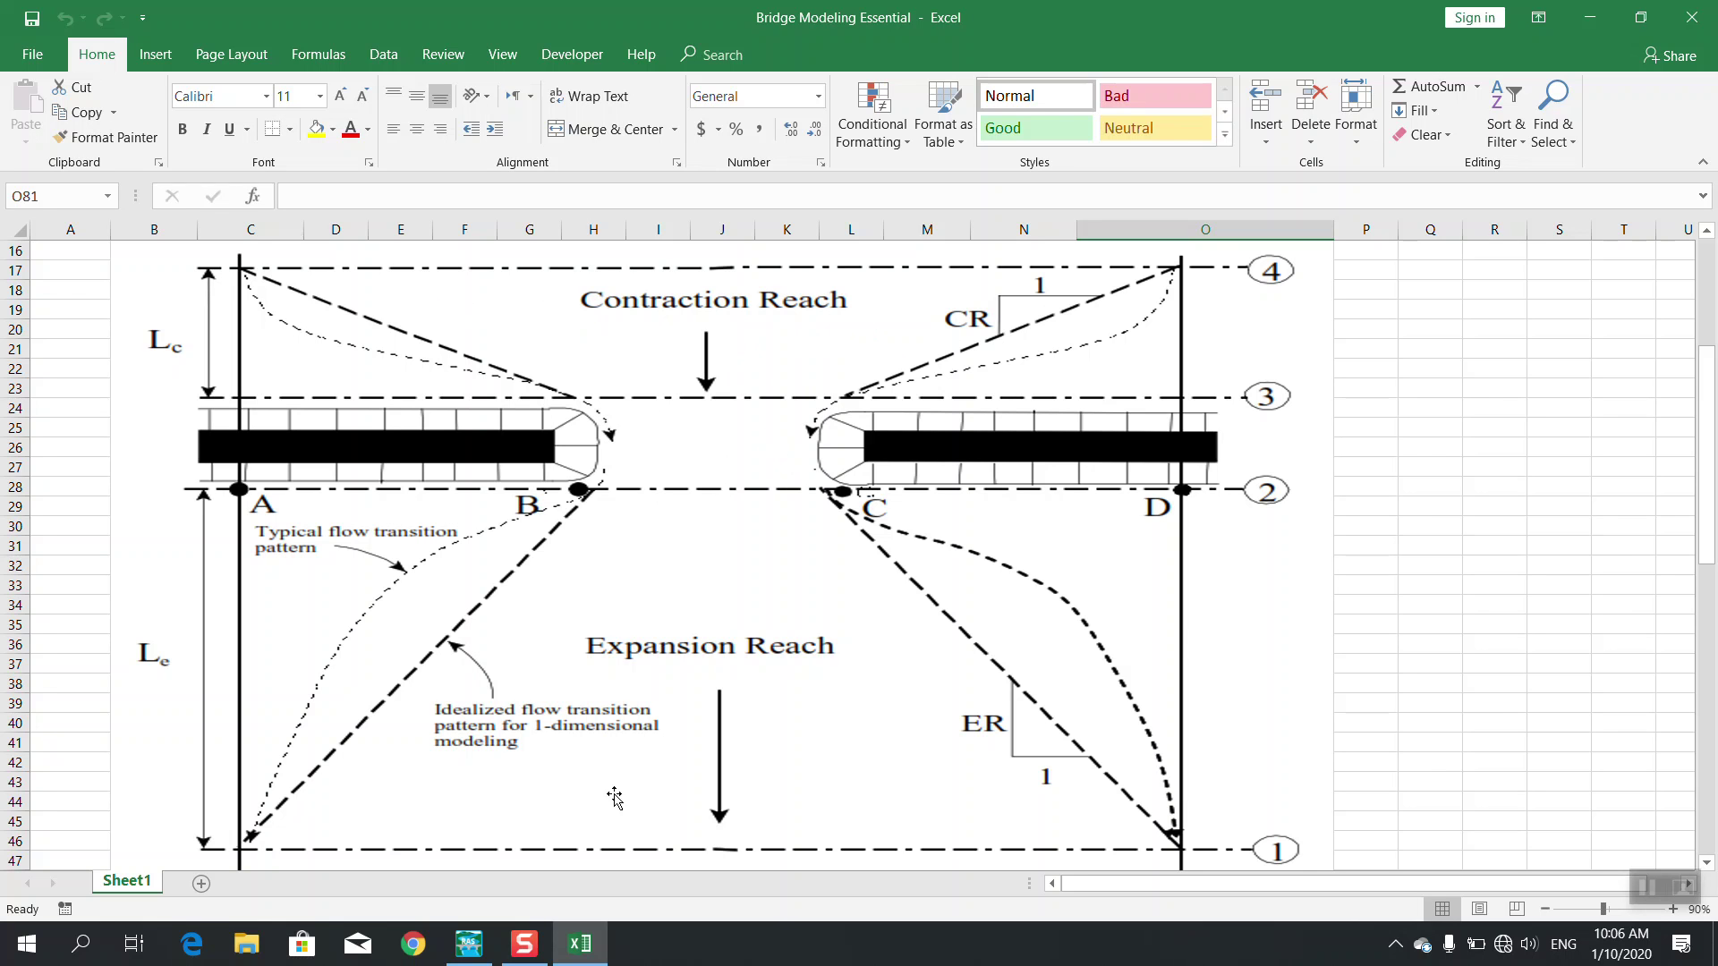
click(469, 943)
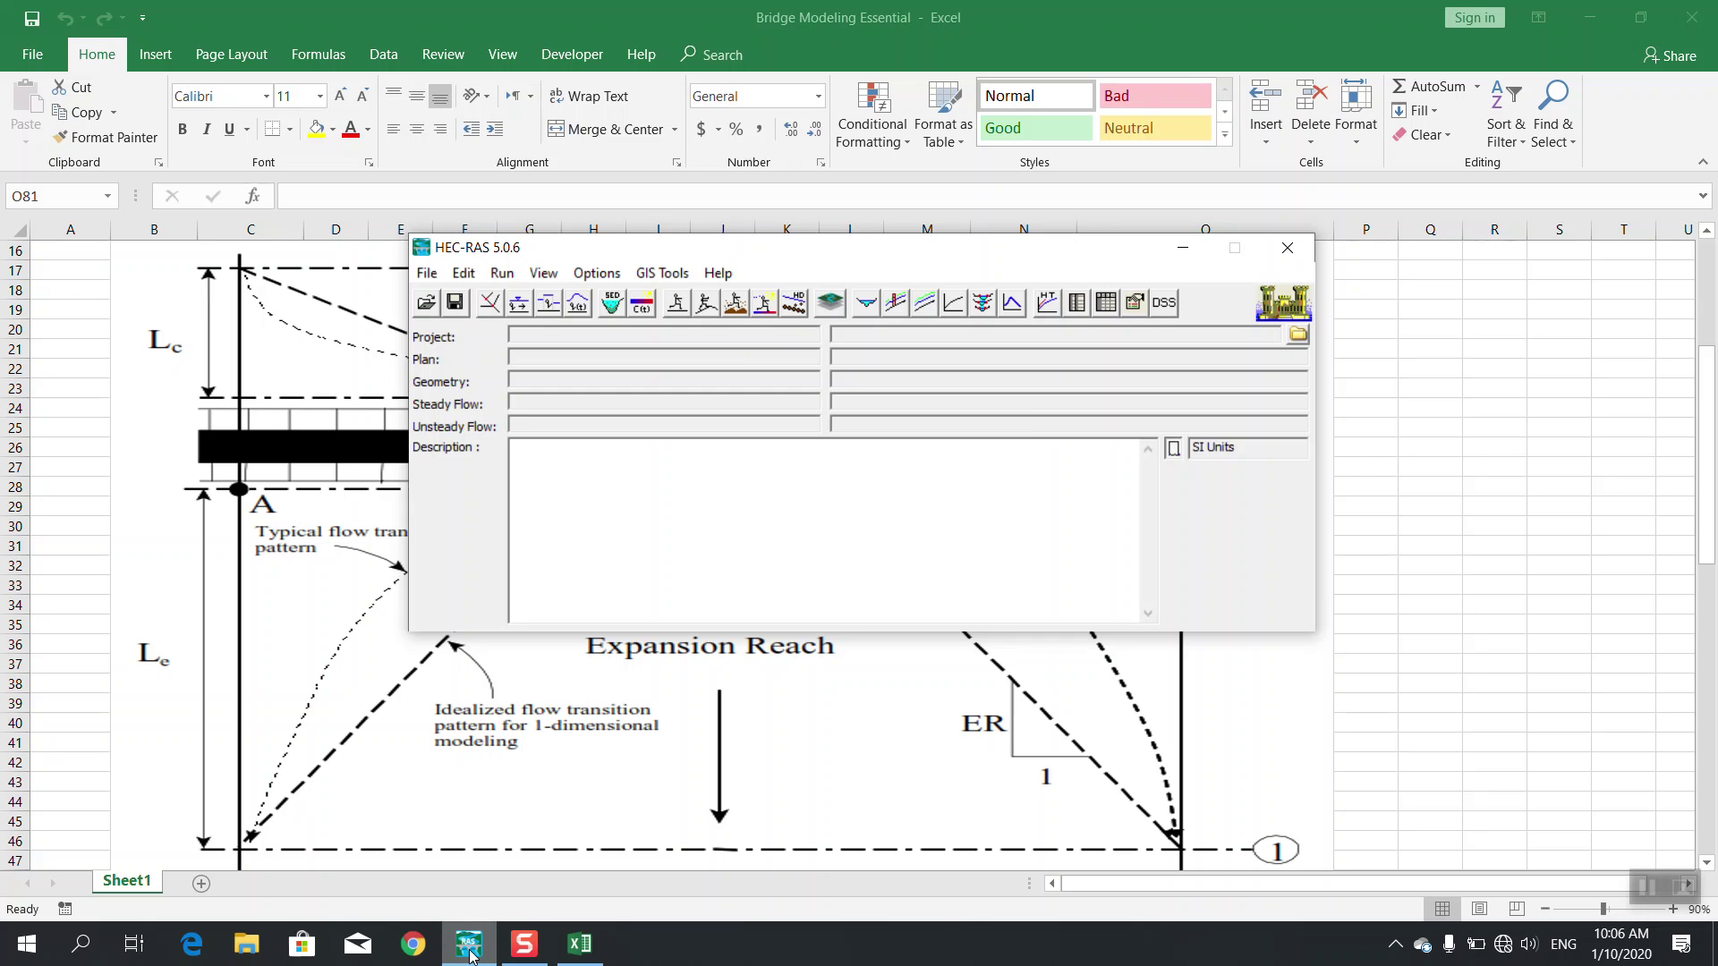
Open the HEC-RAS Users Manual from Help, then close the Nitro PDF window
click(718, 273)
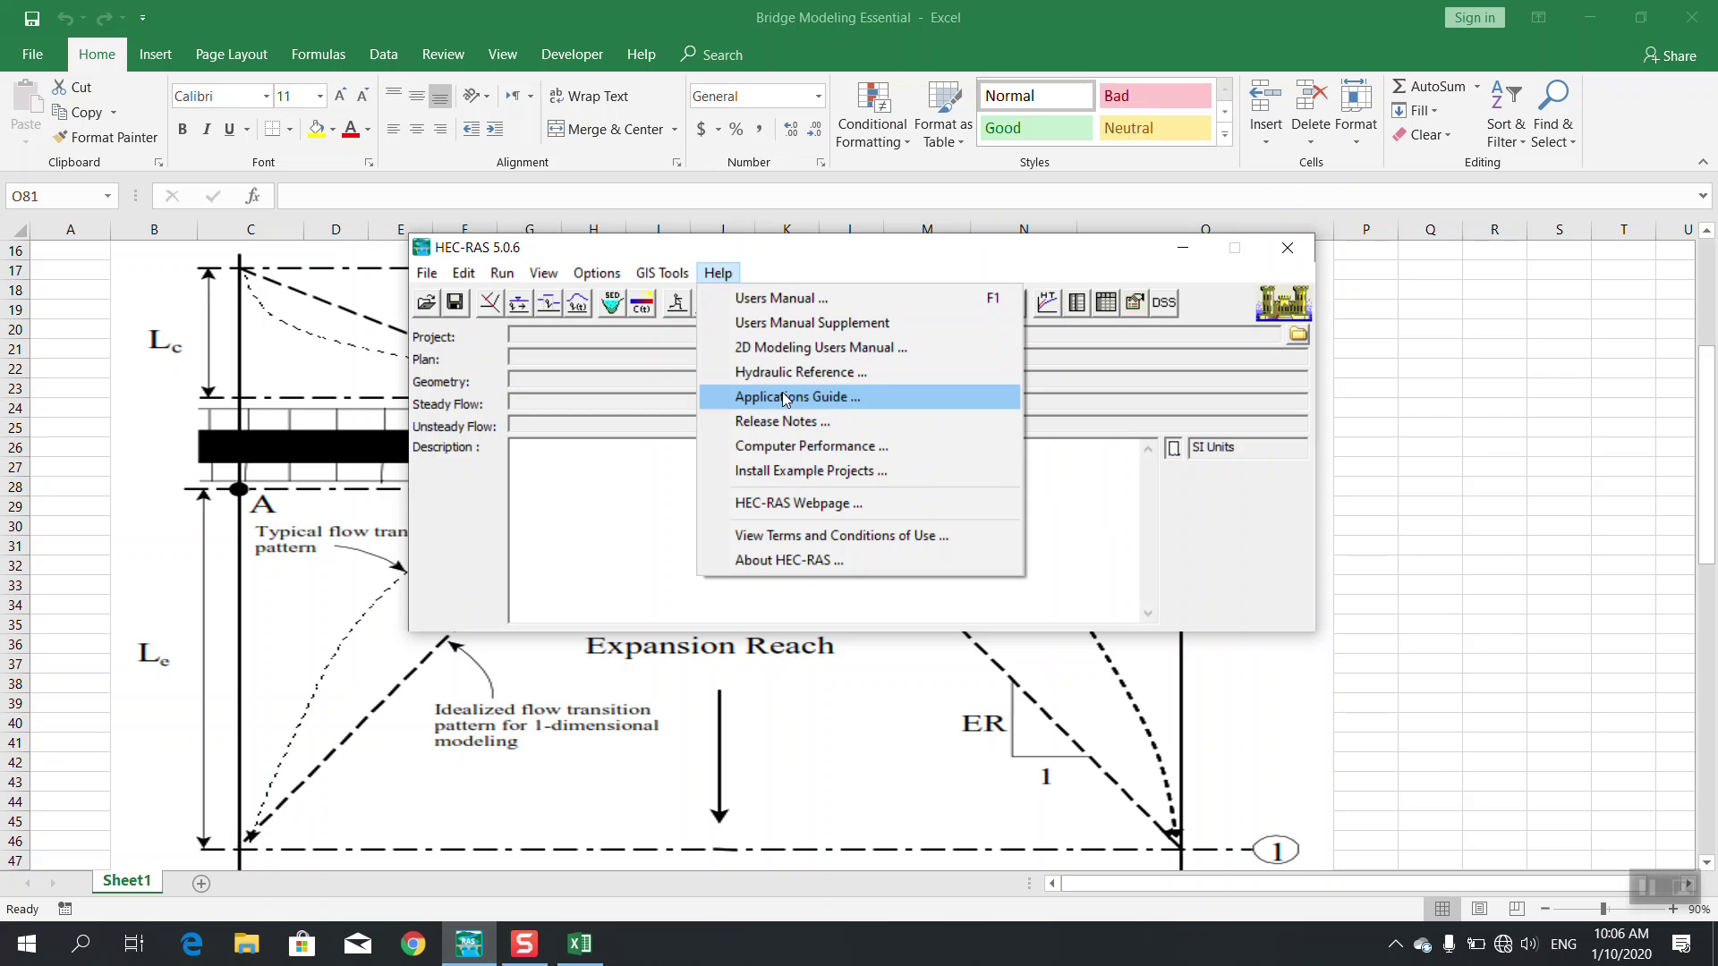
click(766, 307)
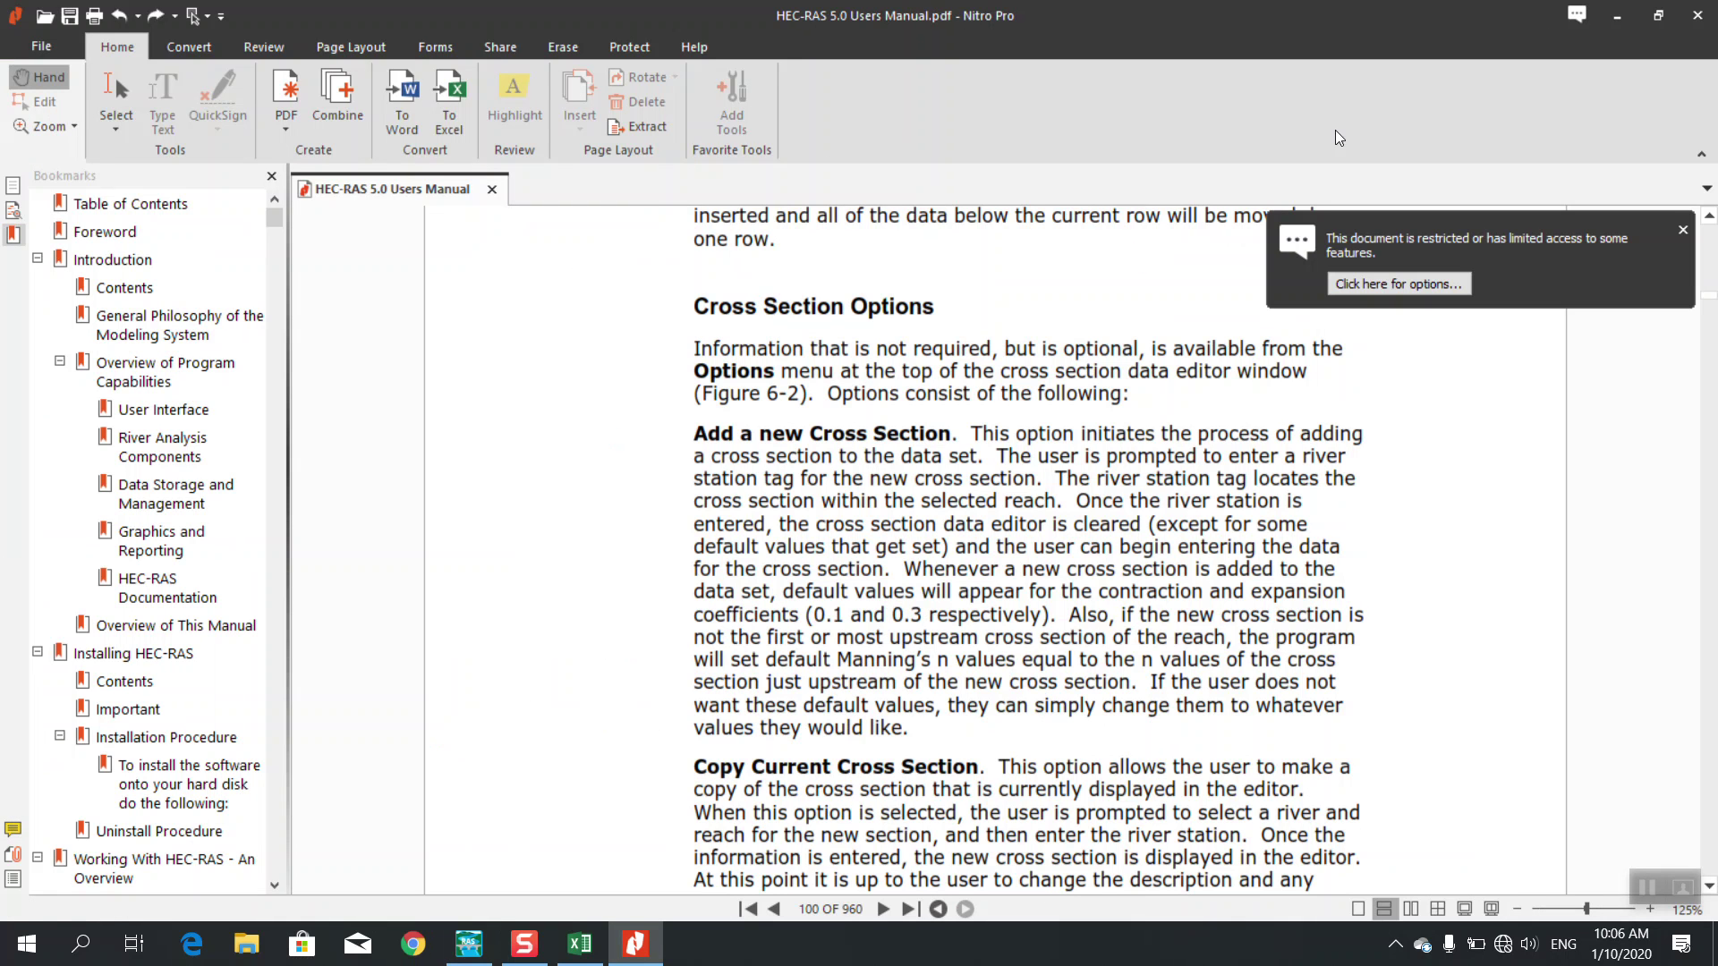
click(1695, 30)
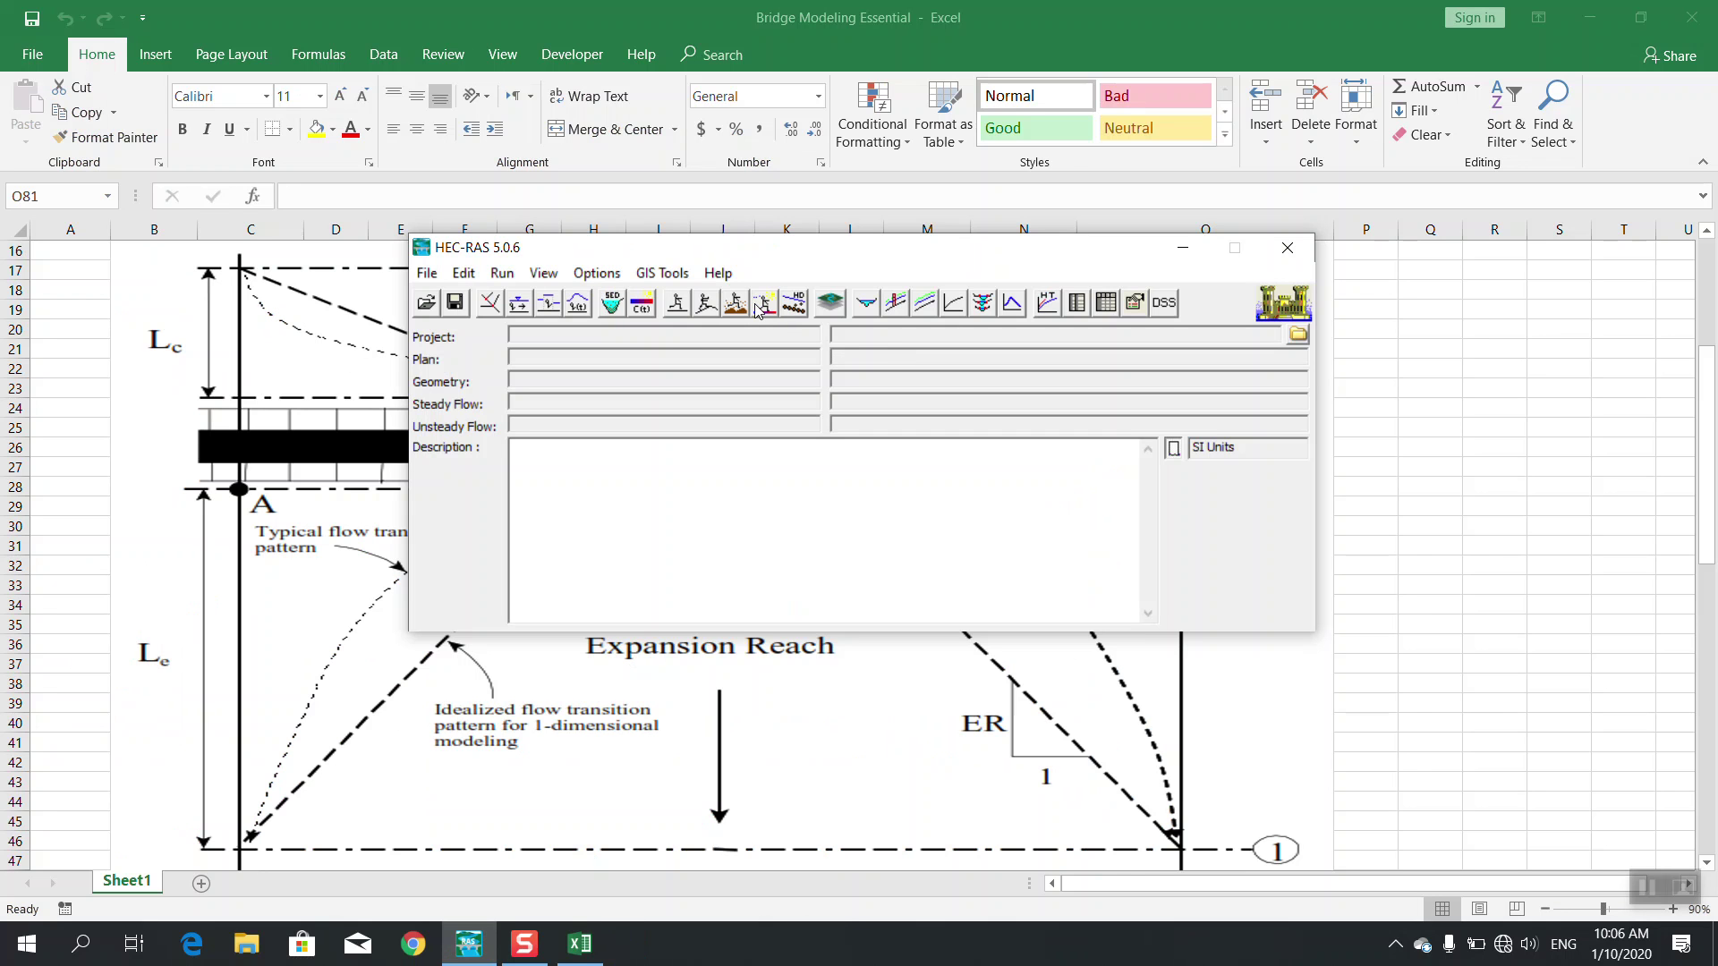
Switch from HEC-RAS back to the Bridge Modeling Essential workbook
key(alt+Tab)
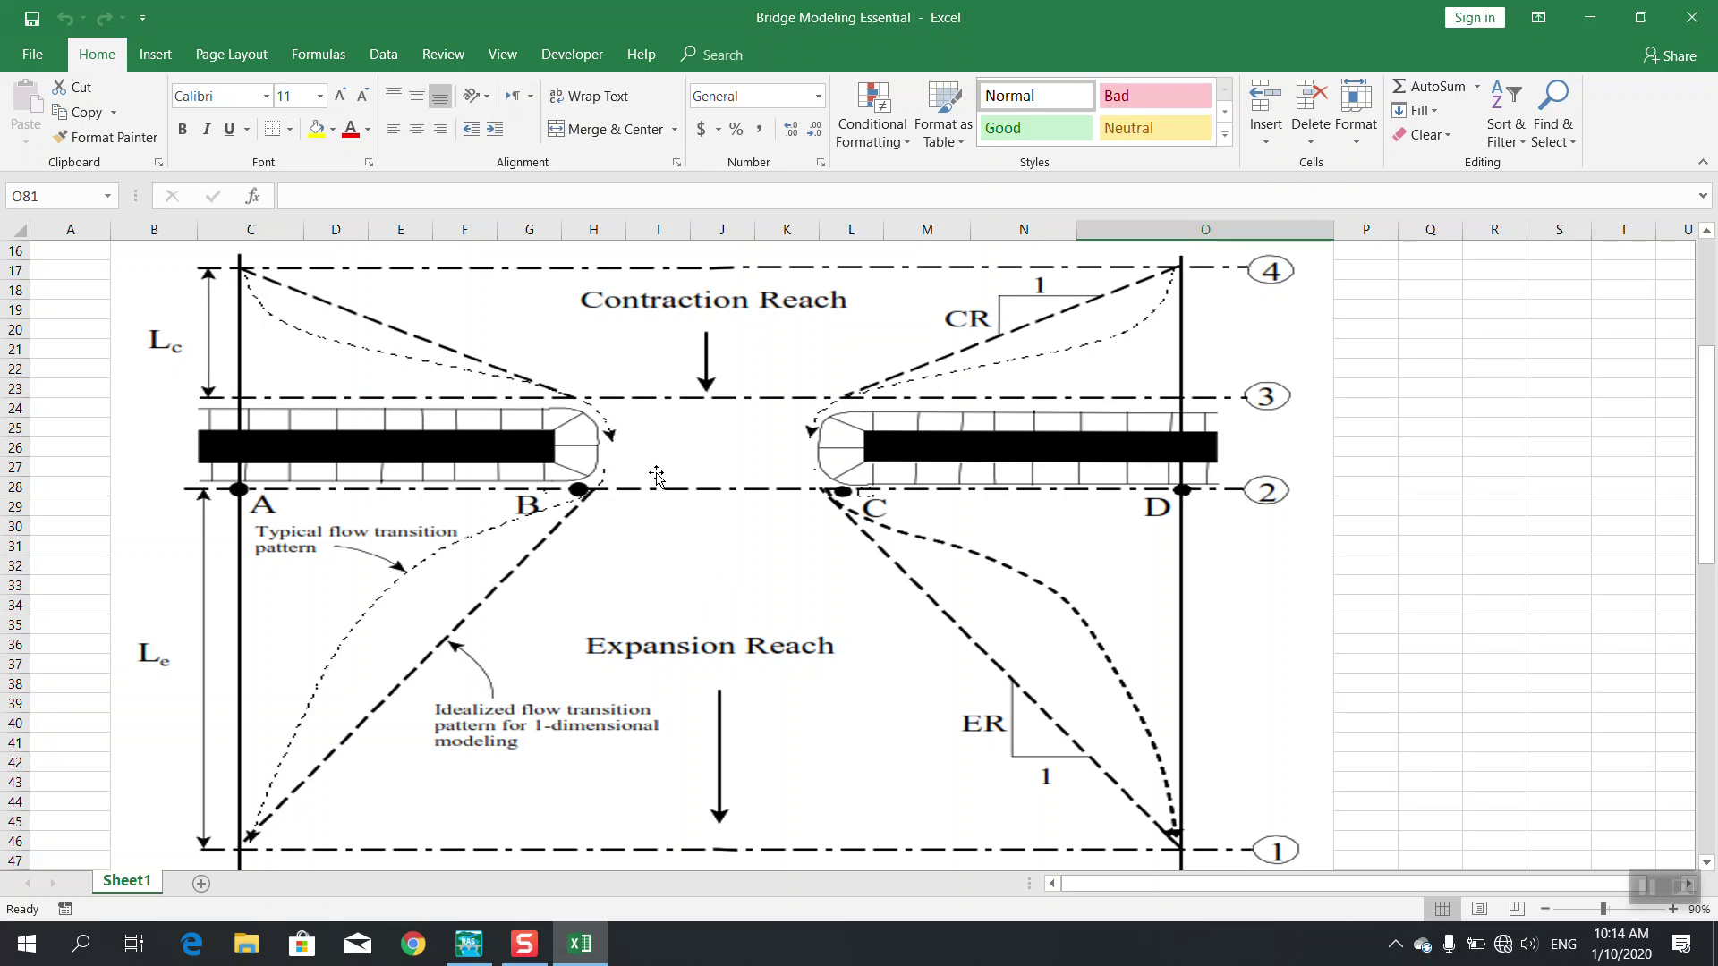
scroll(767, 586, down, 1)
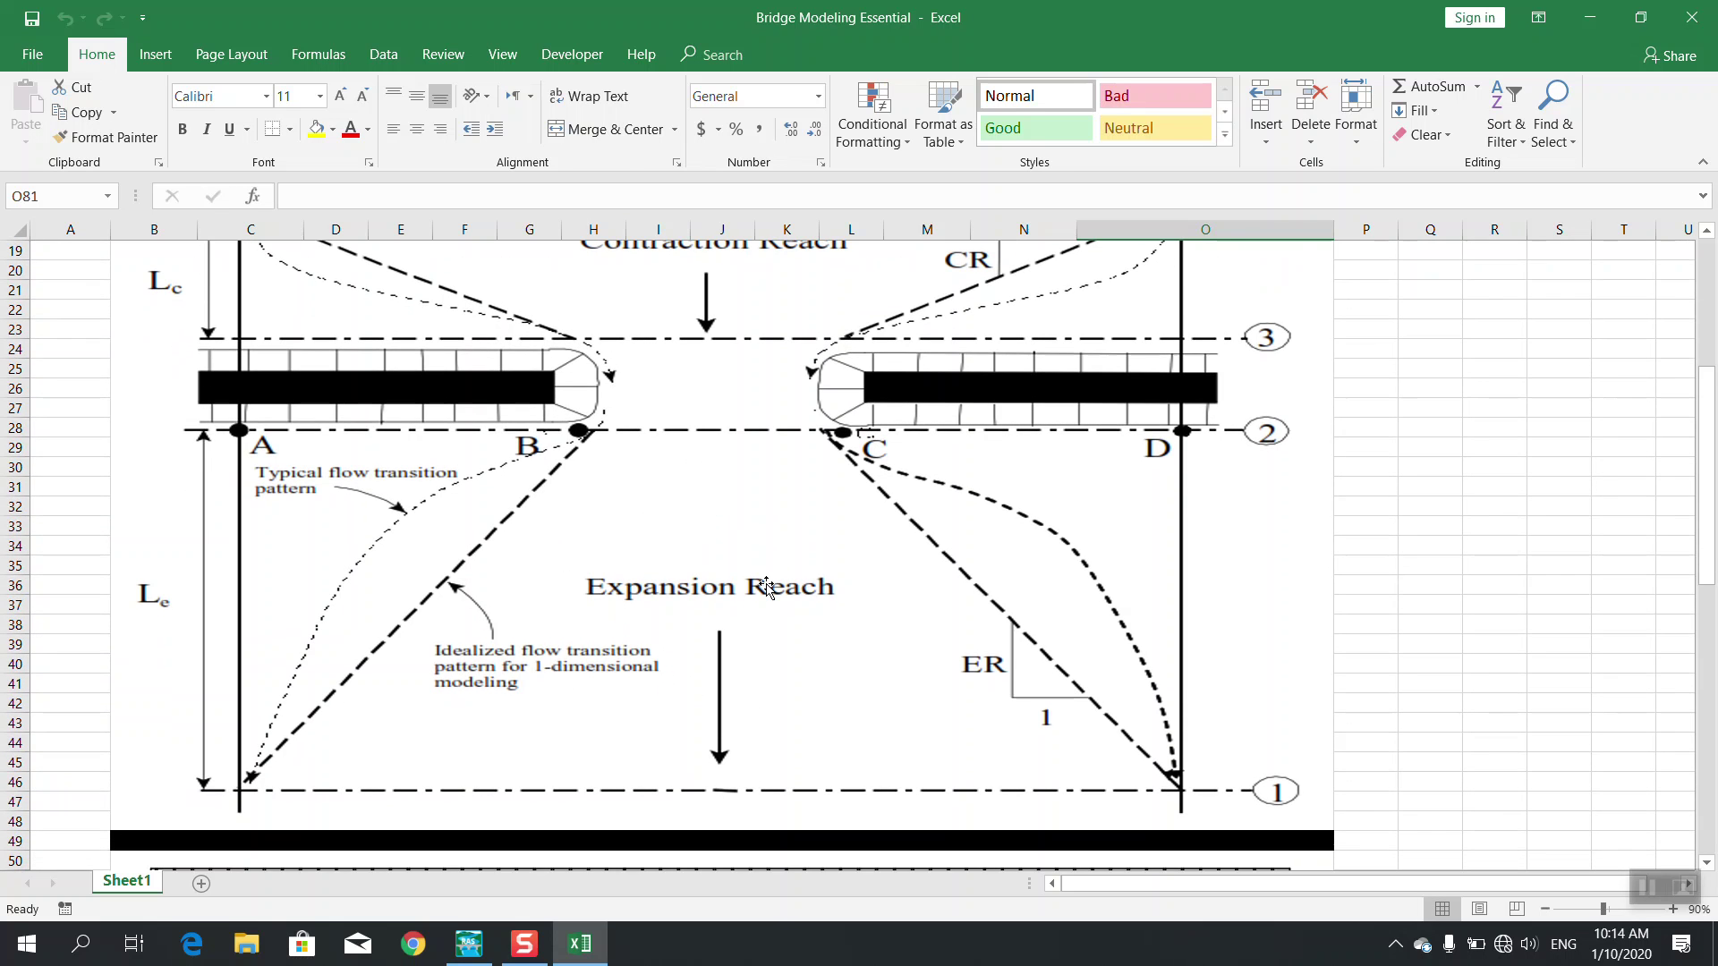
scroll(767, 586, down, 1)
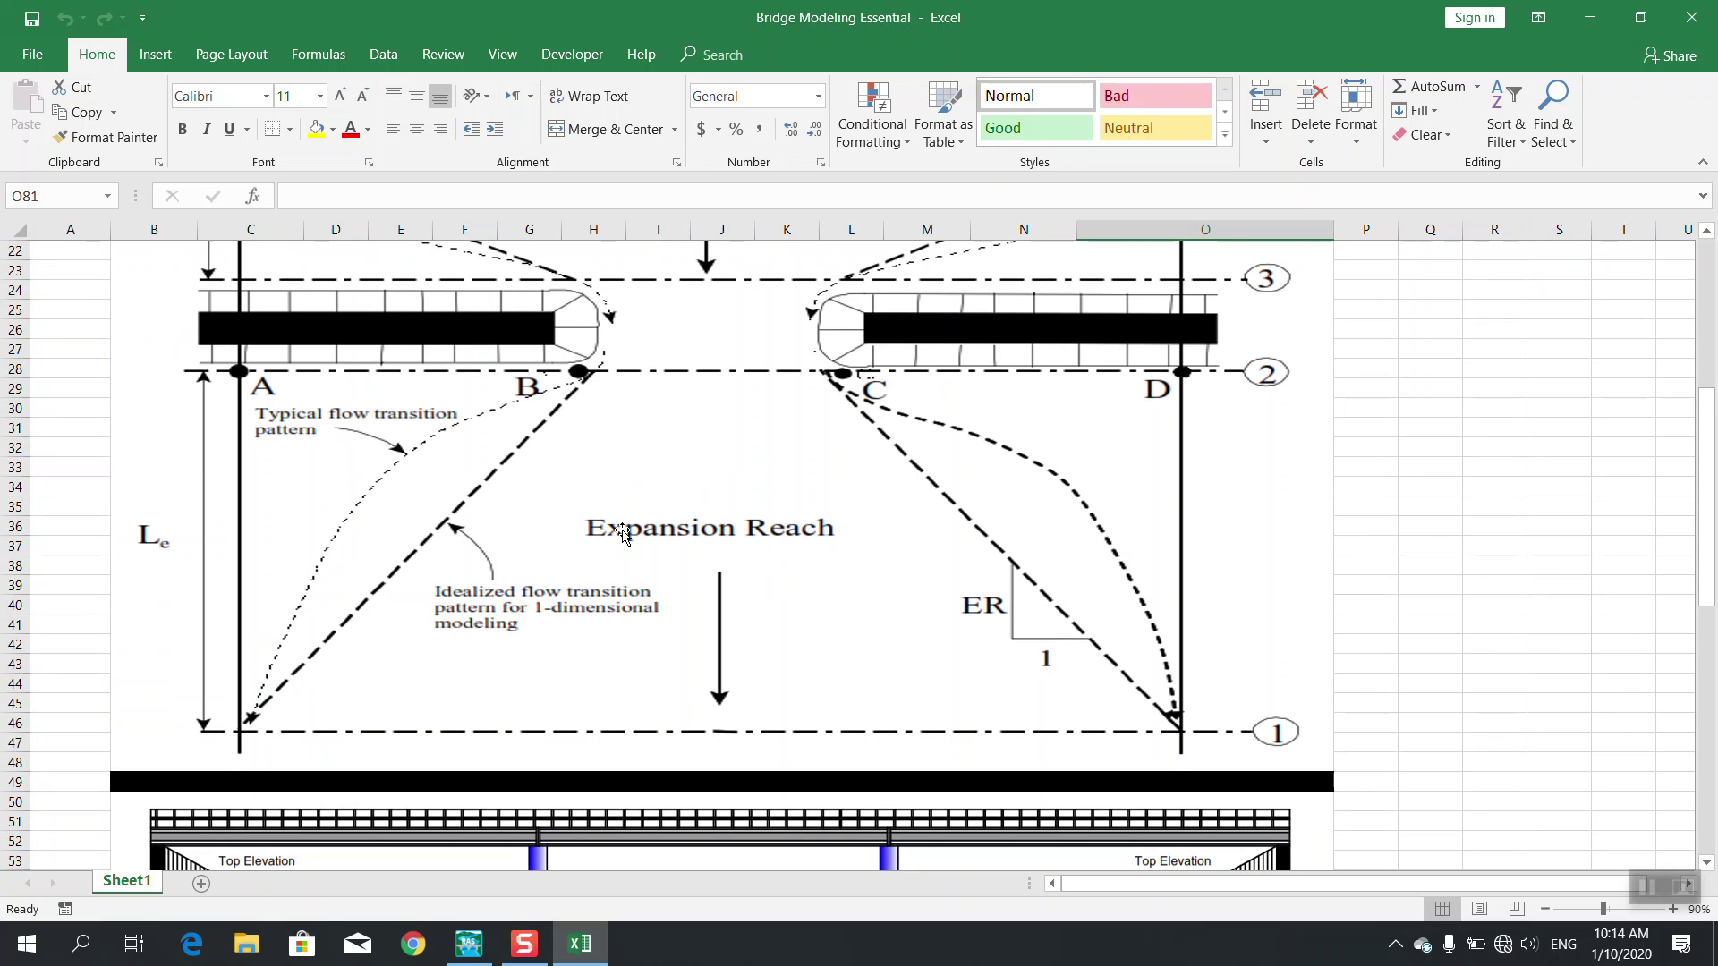
scroll(575, 508, up, 2)
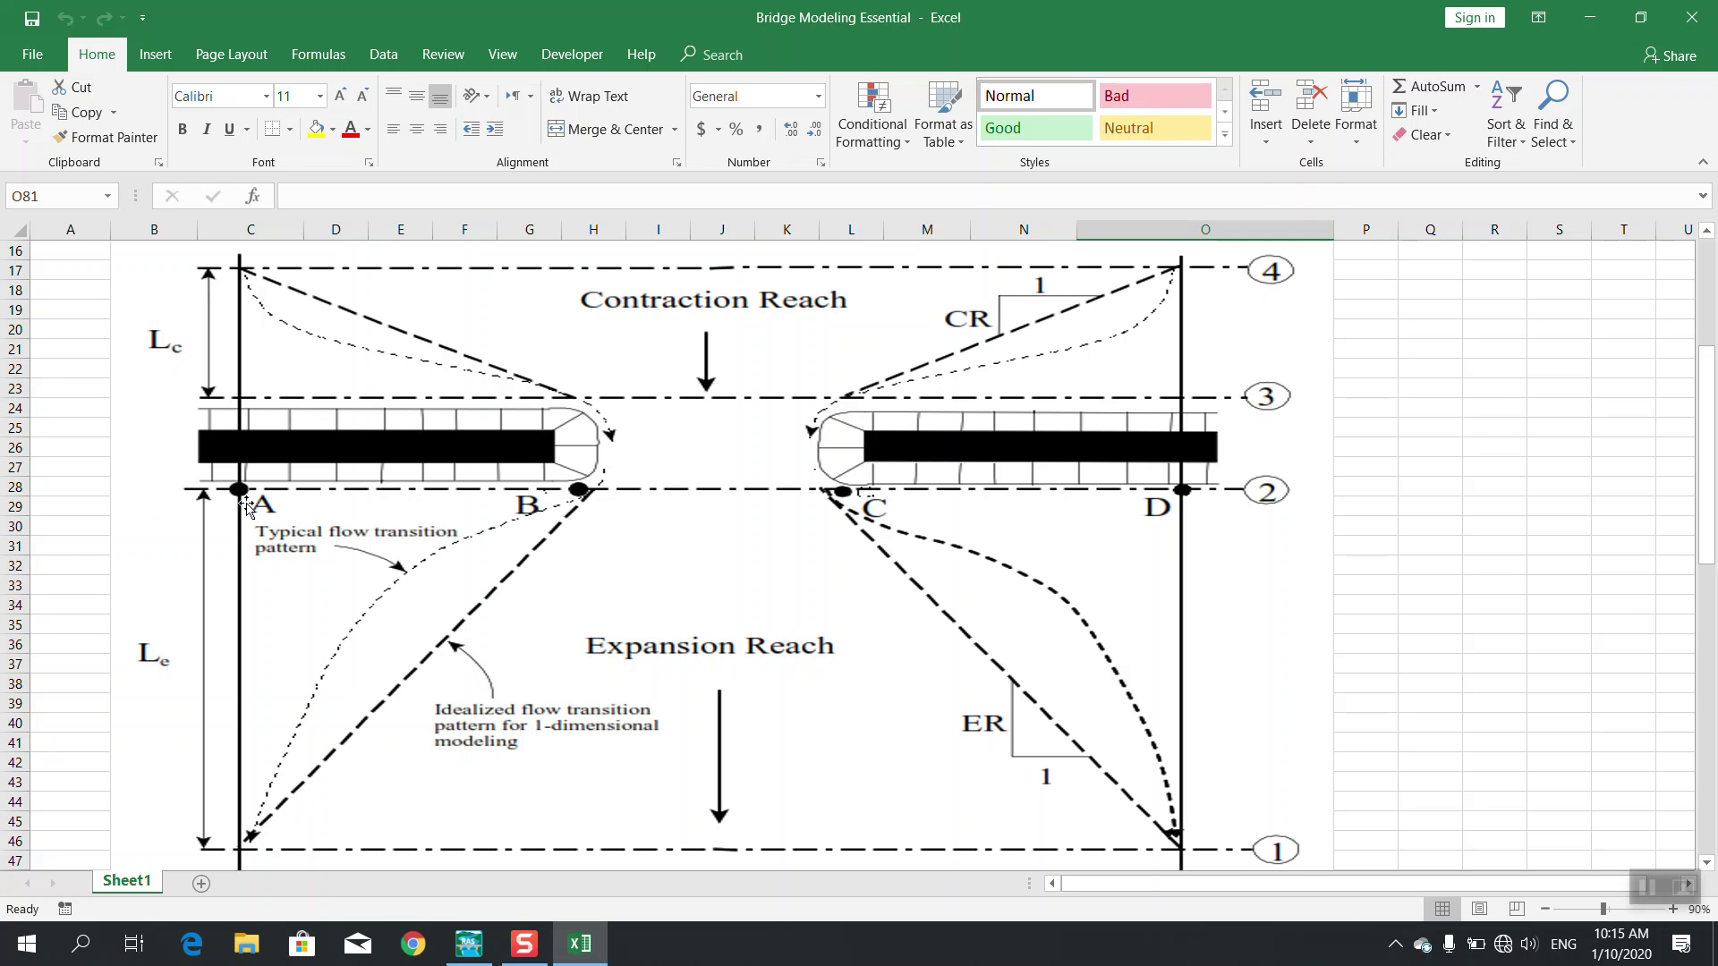
scroll(1025, 591, down, 7)
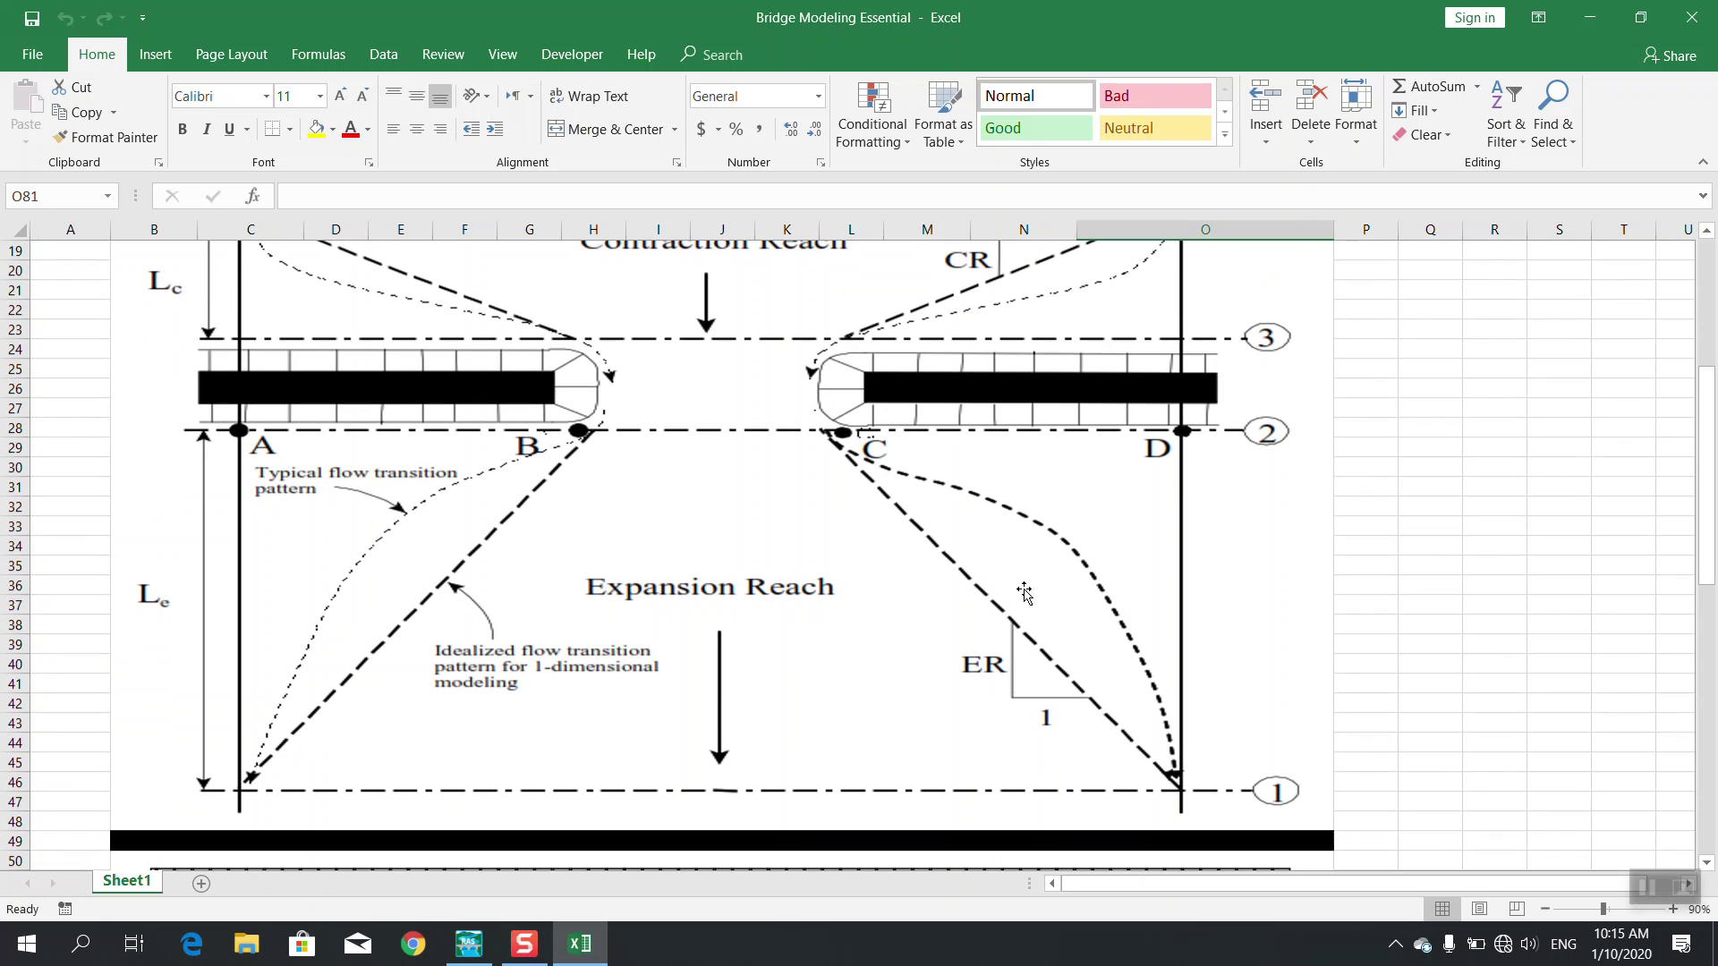
scroll(1025, 591, up, 8)
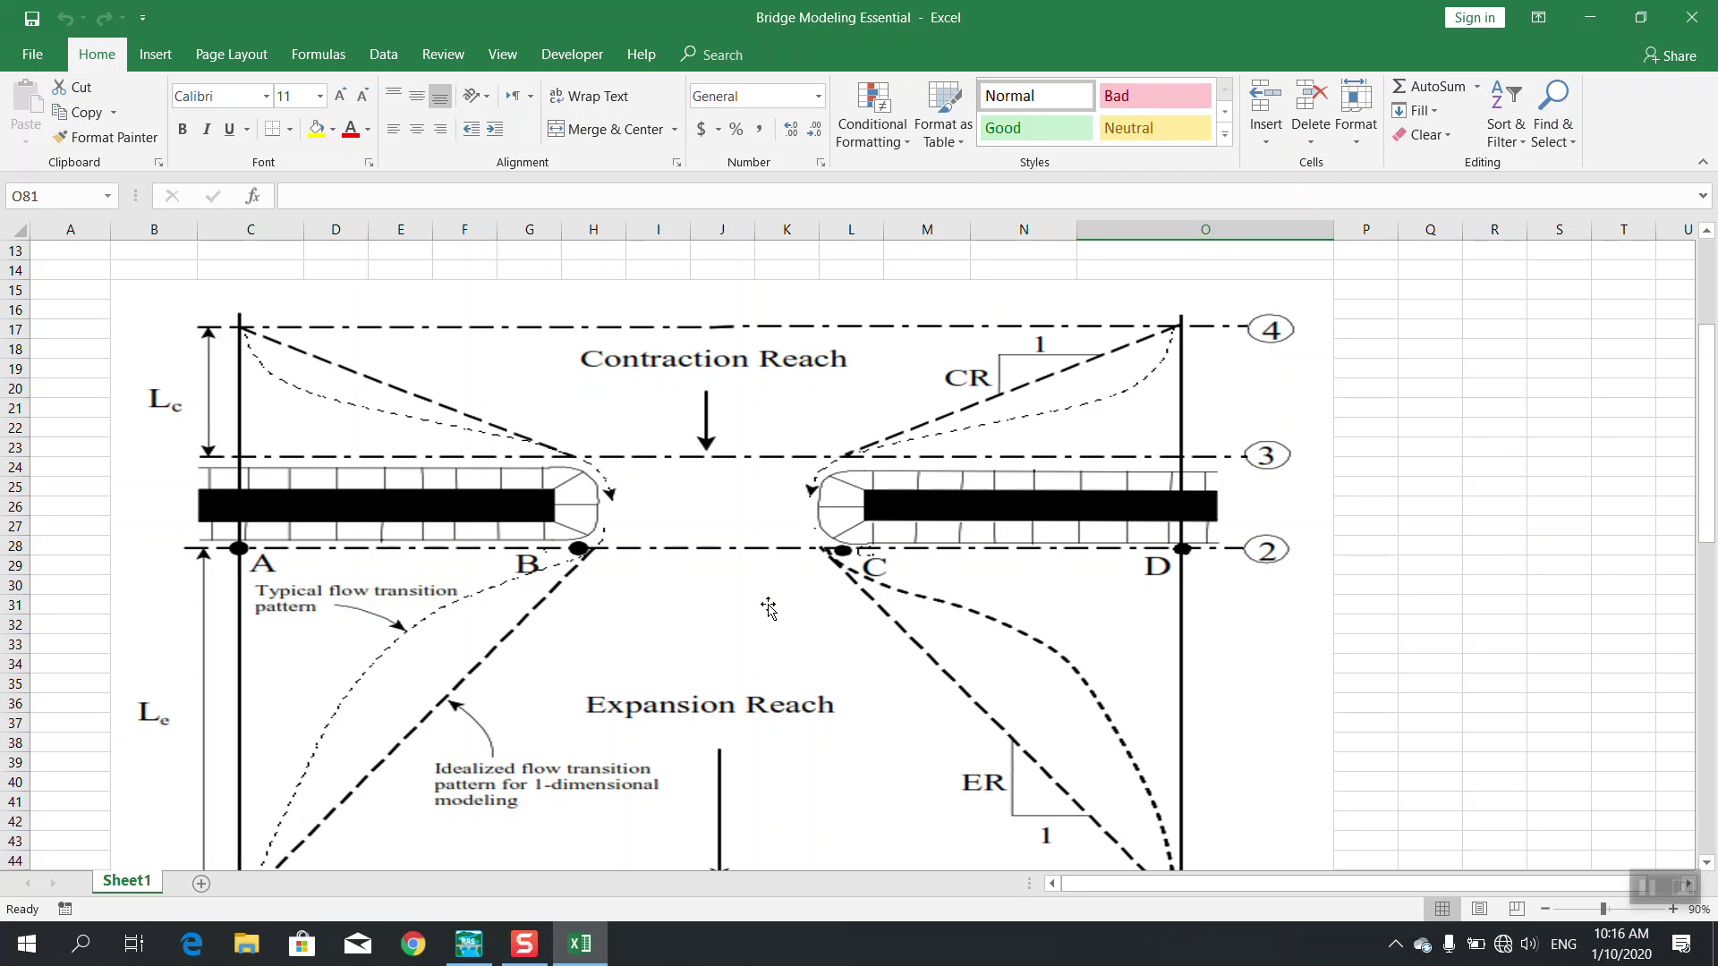
scroll(768, 609, down, 7)
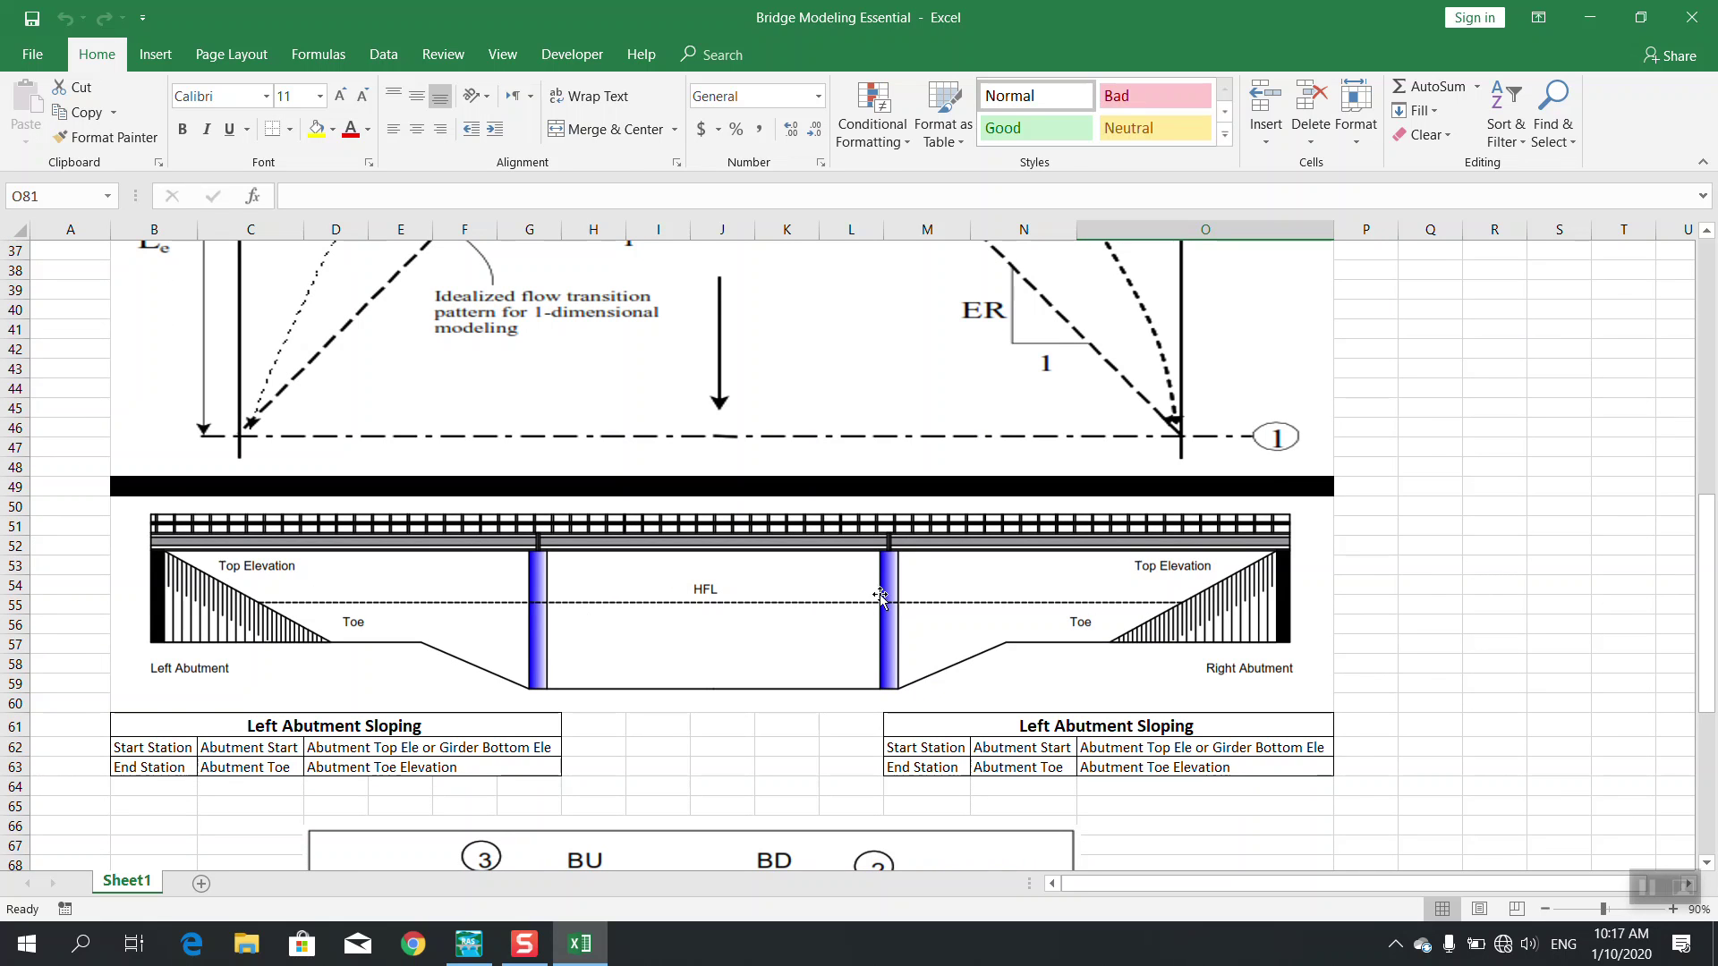
Review the contraction/expansion and bridge distance diagrams, then minimize Excel
scroll(824, 602, up, 6)
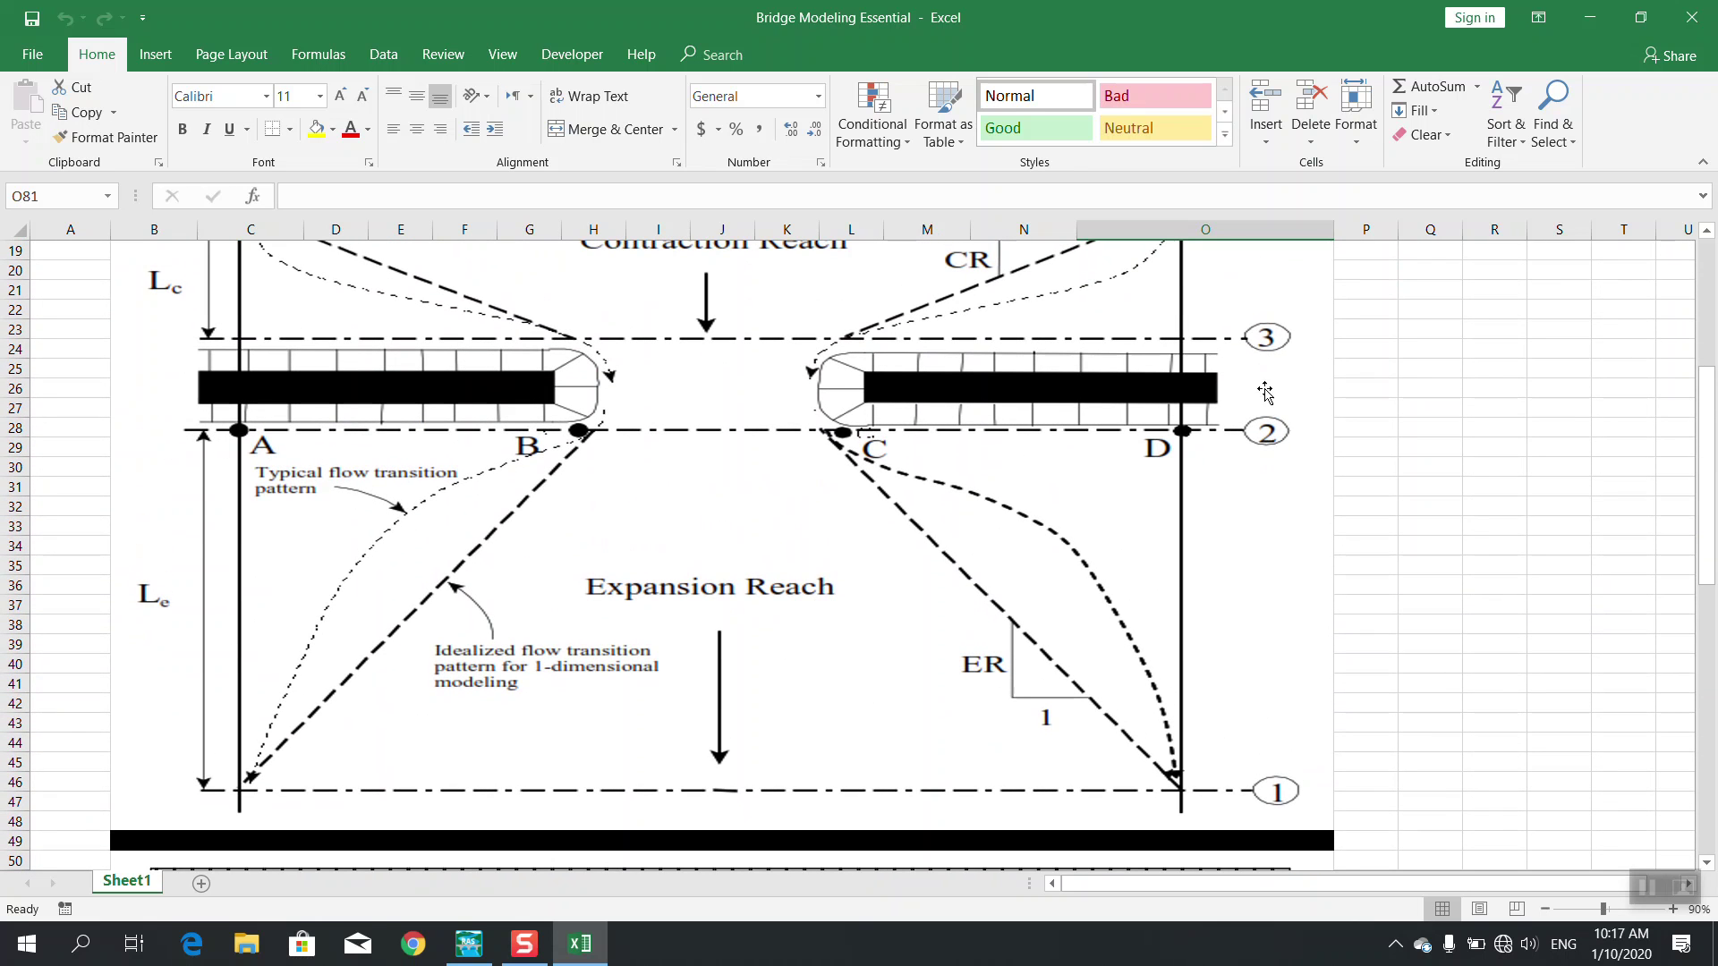
scroll(1257, 447, down, 5)
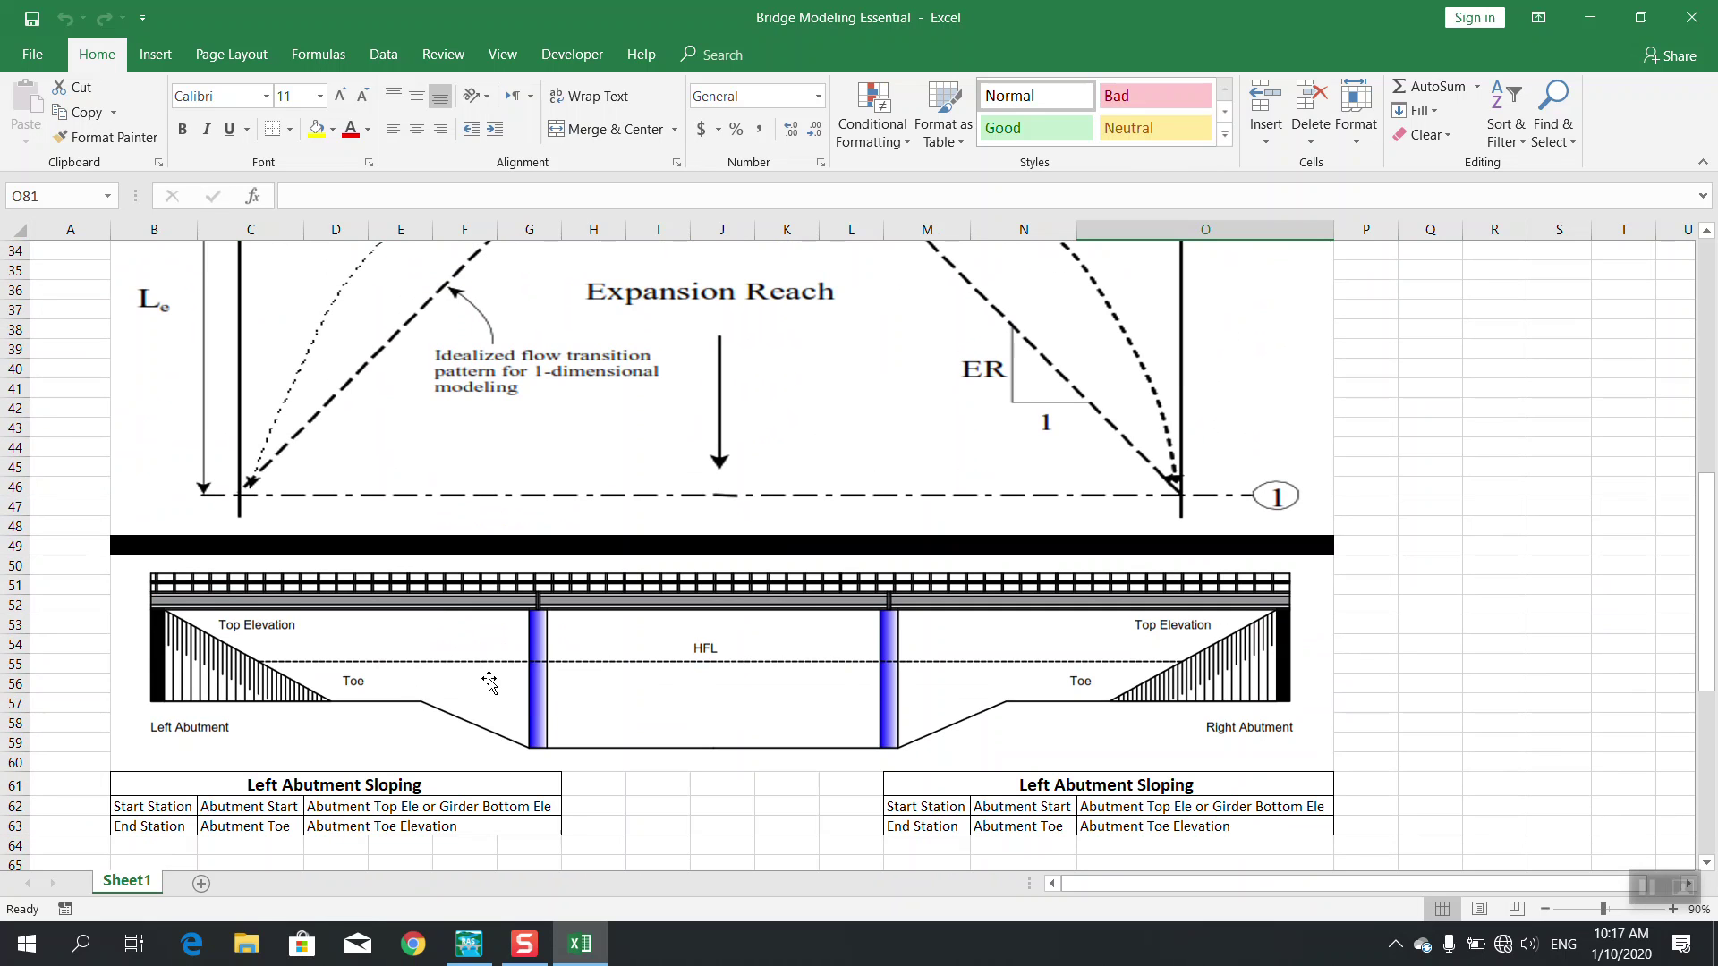
scroll(489, 682, down, 1)
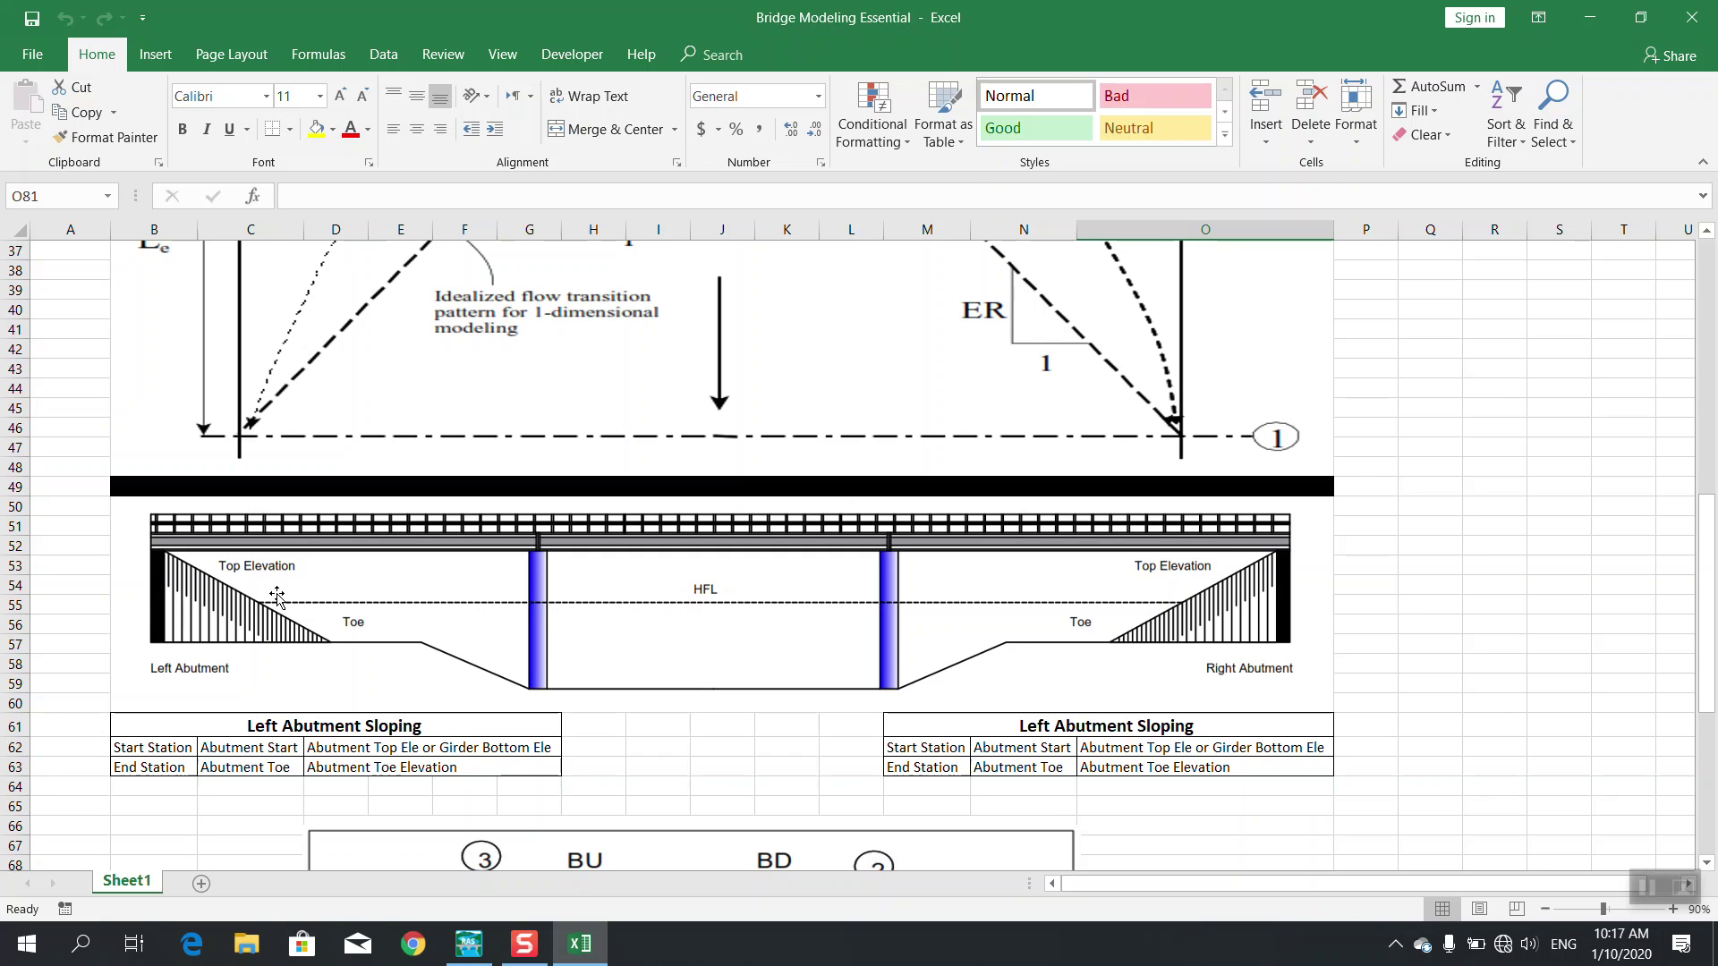
scroll(275, 598, up, 5)
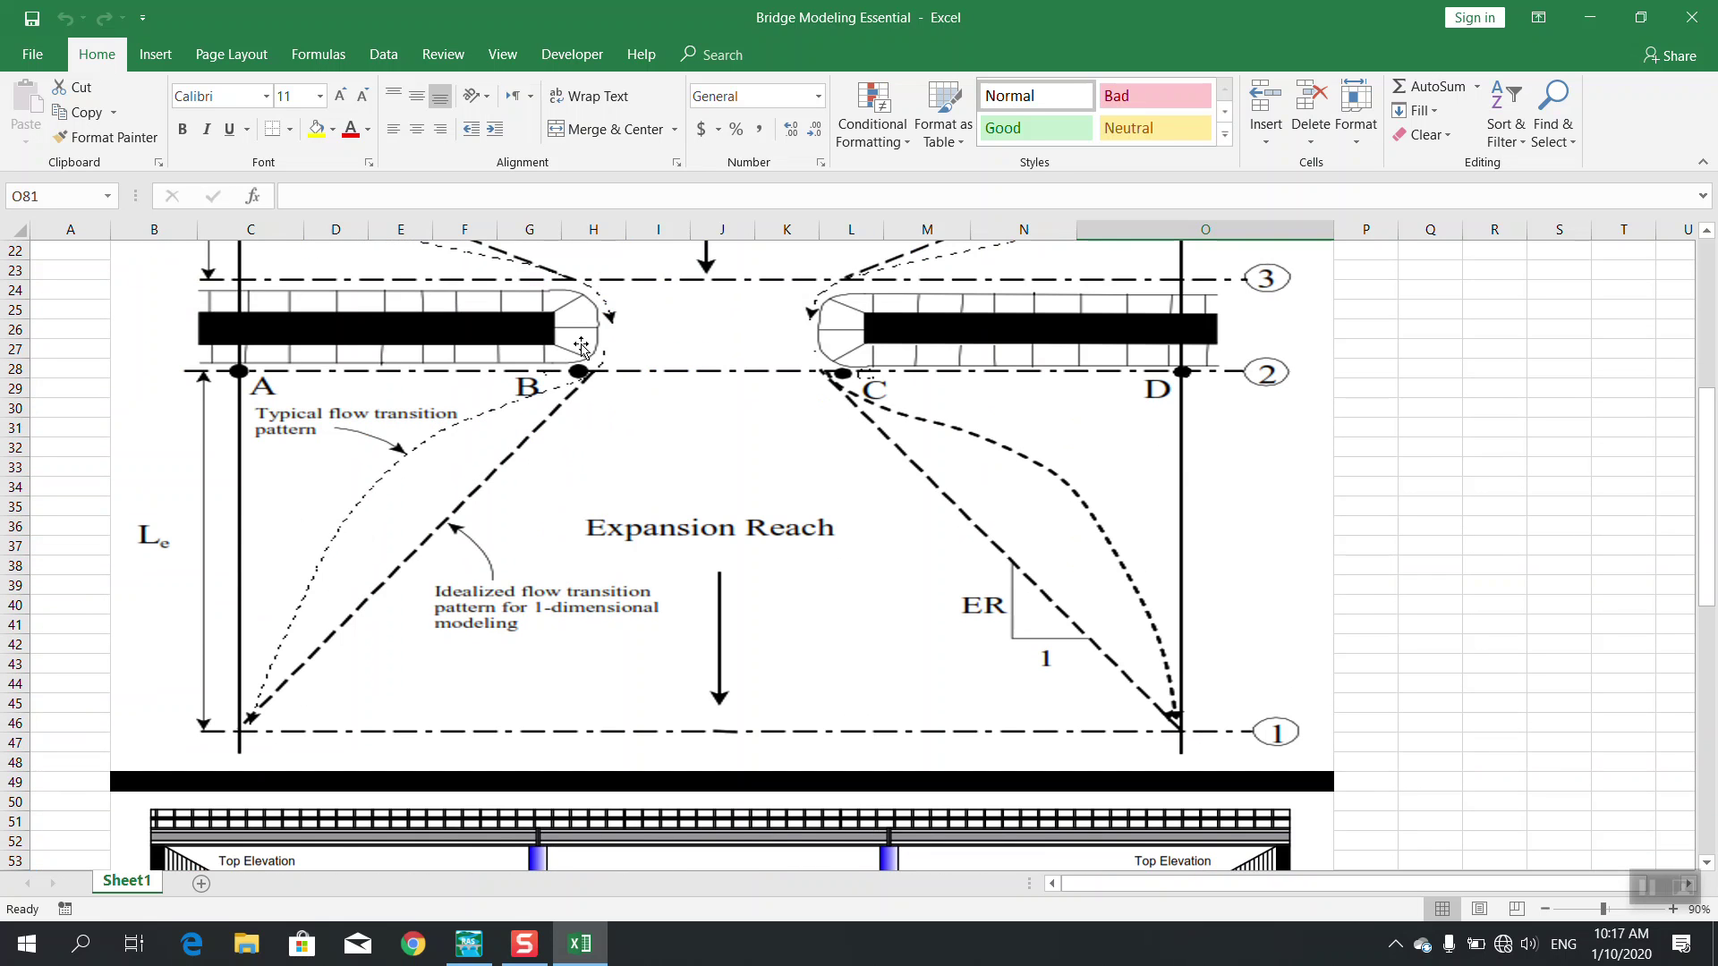
scroll(408, 464, down, 4)
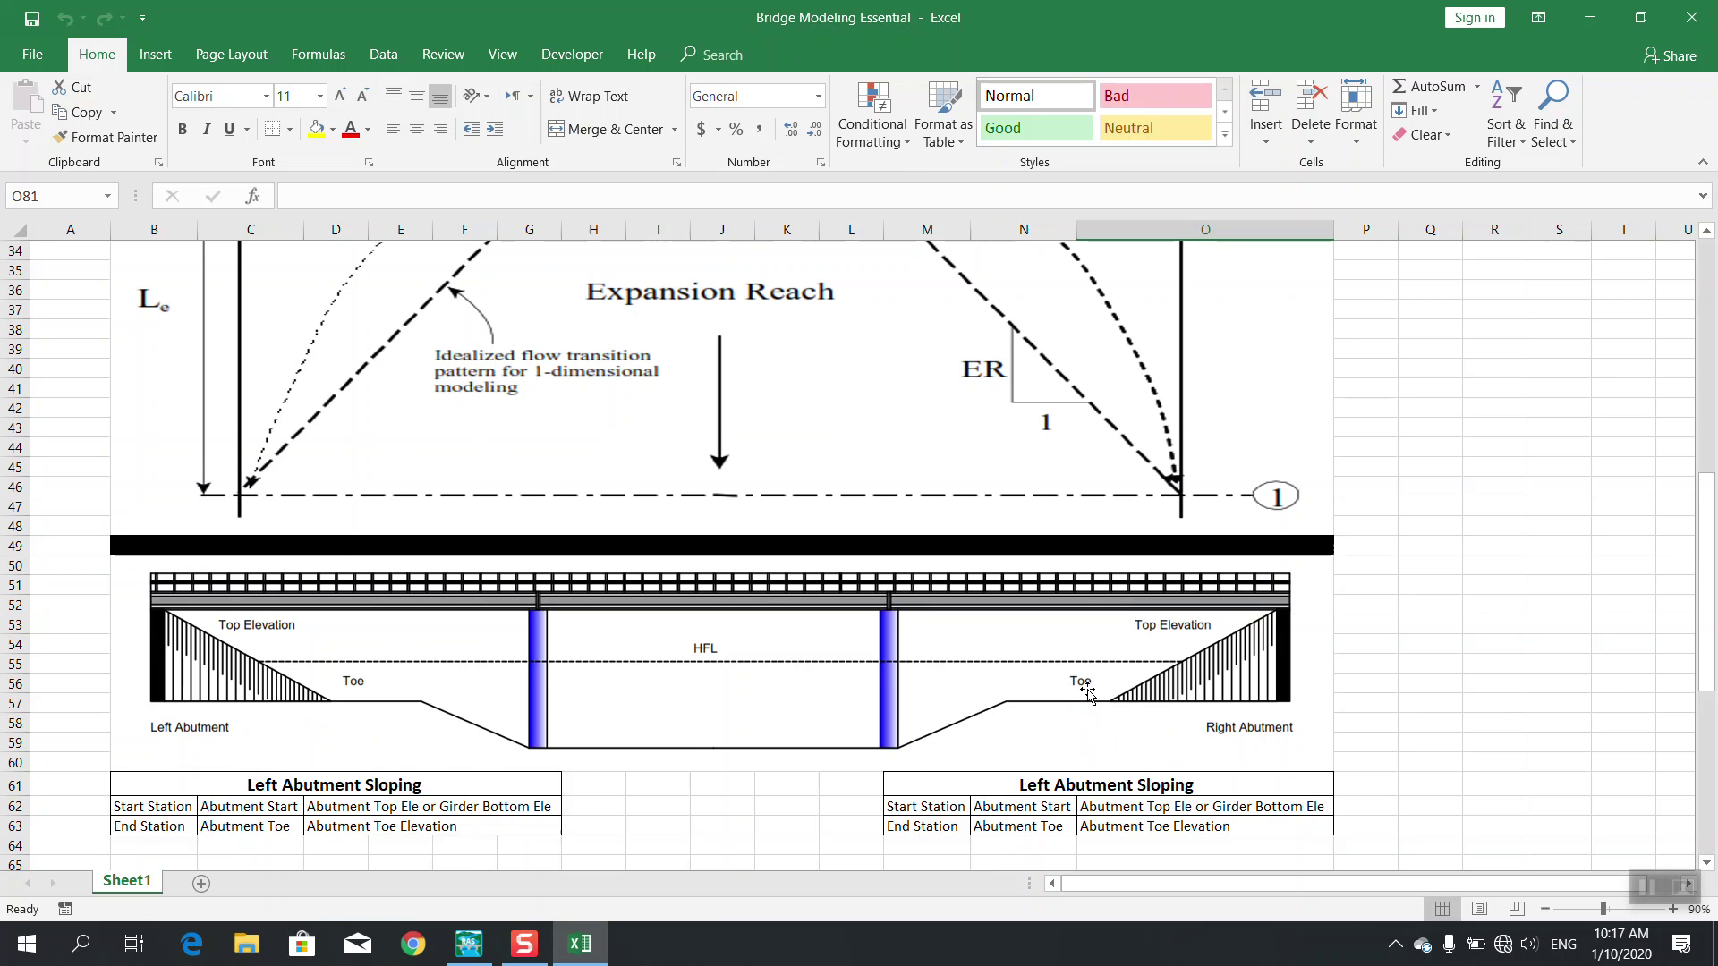
scroll(1087, 691, down, 2)
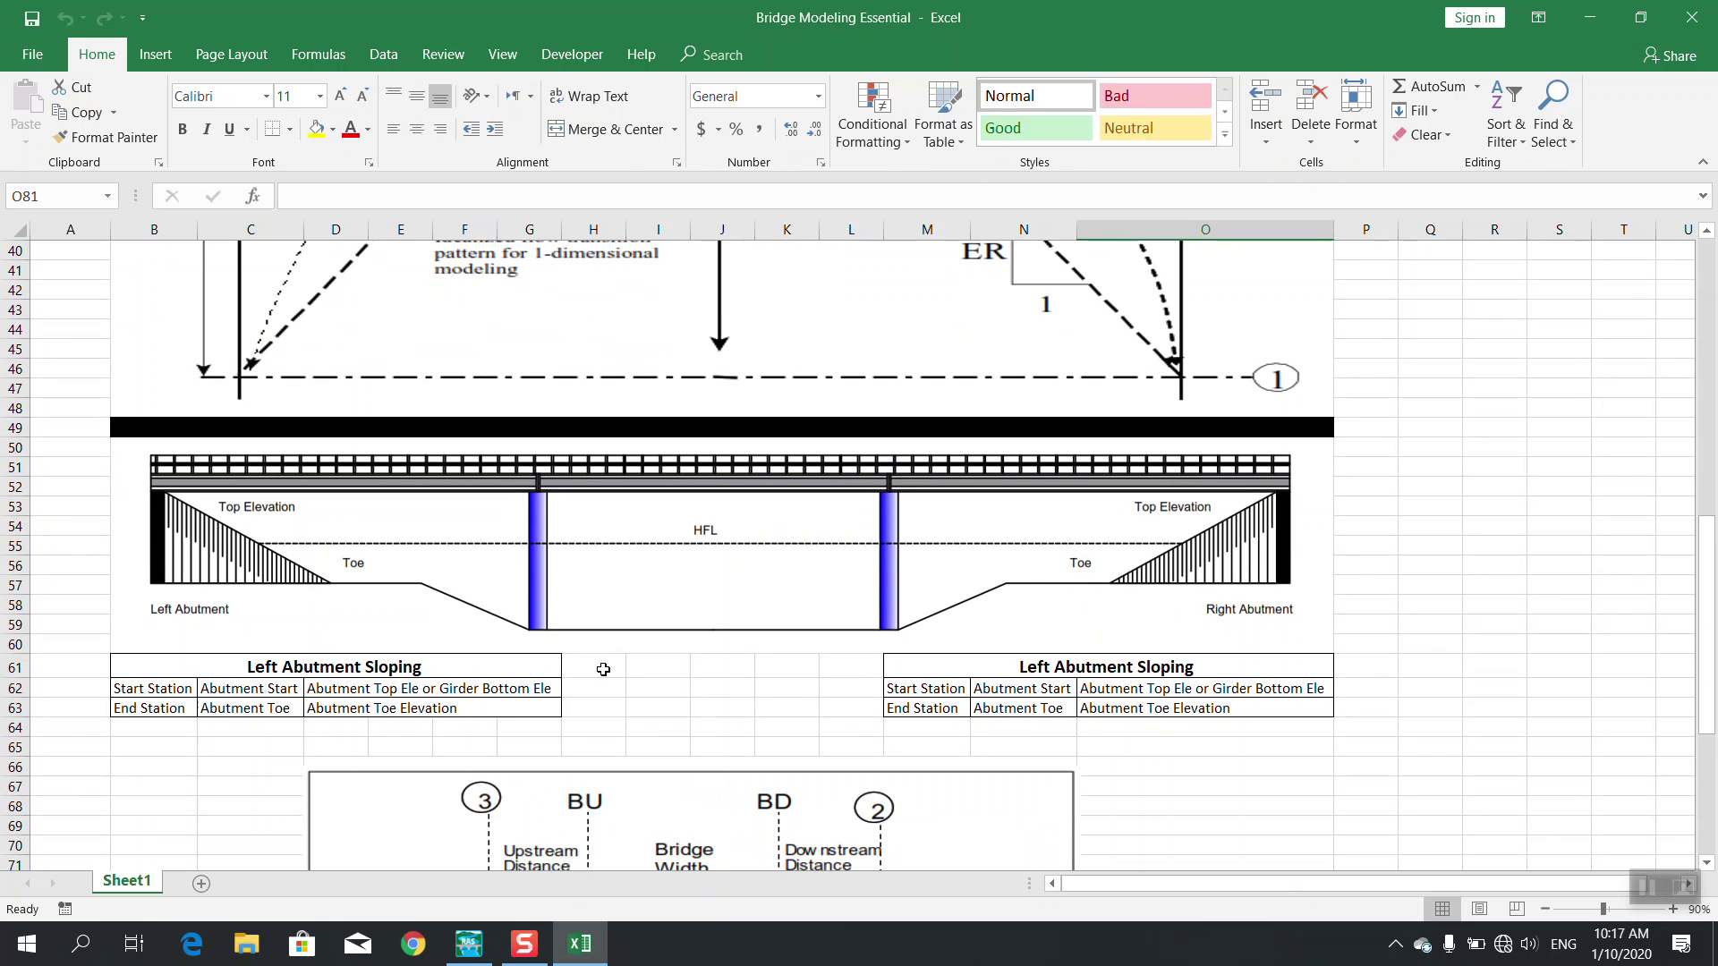
scroll(555, 657, down, 3)
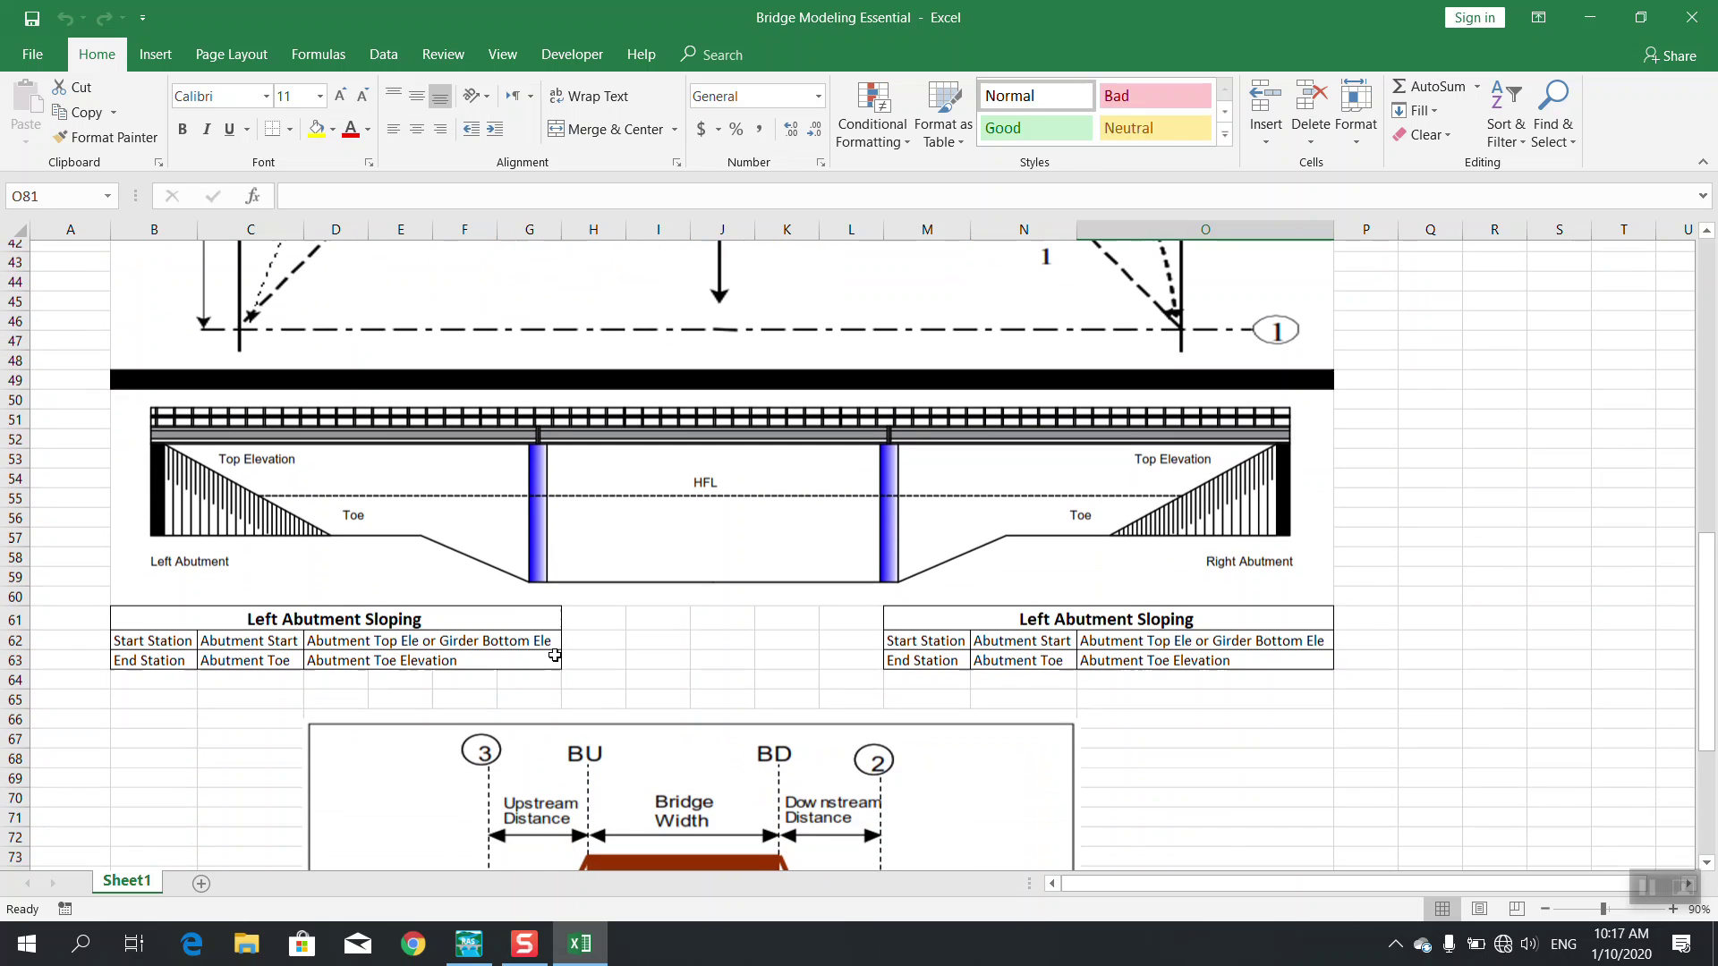
scroll(554, 658, up, 3)
scroll(555, 658, up, 2)
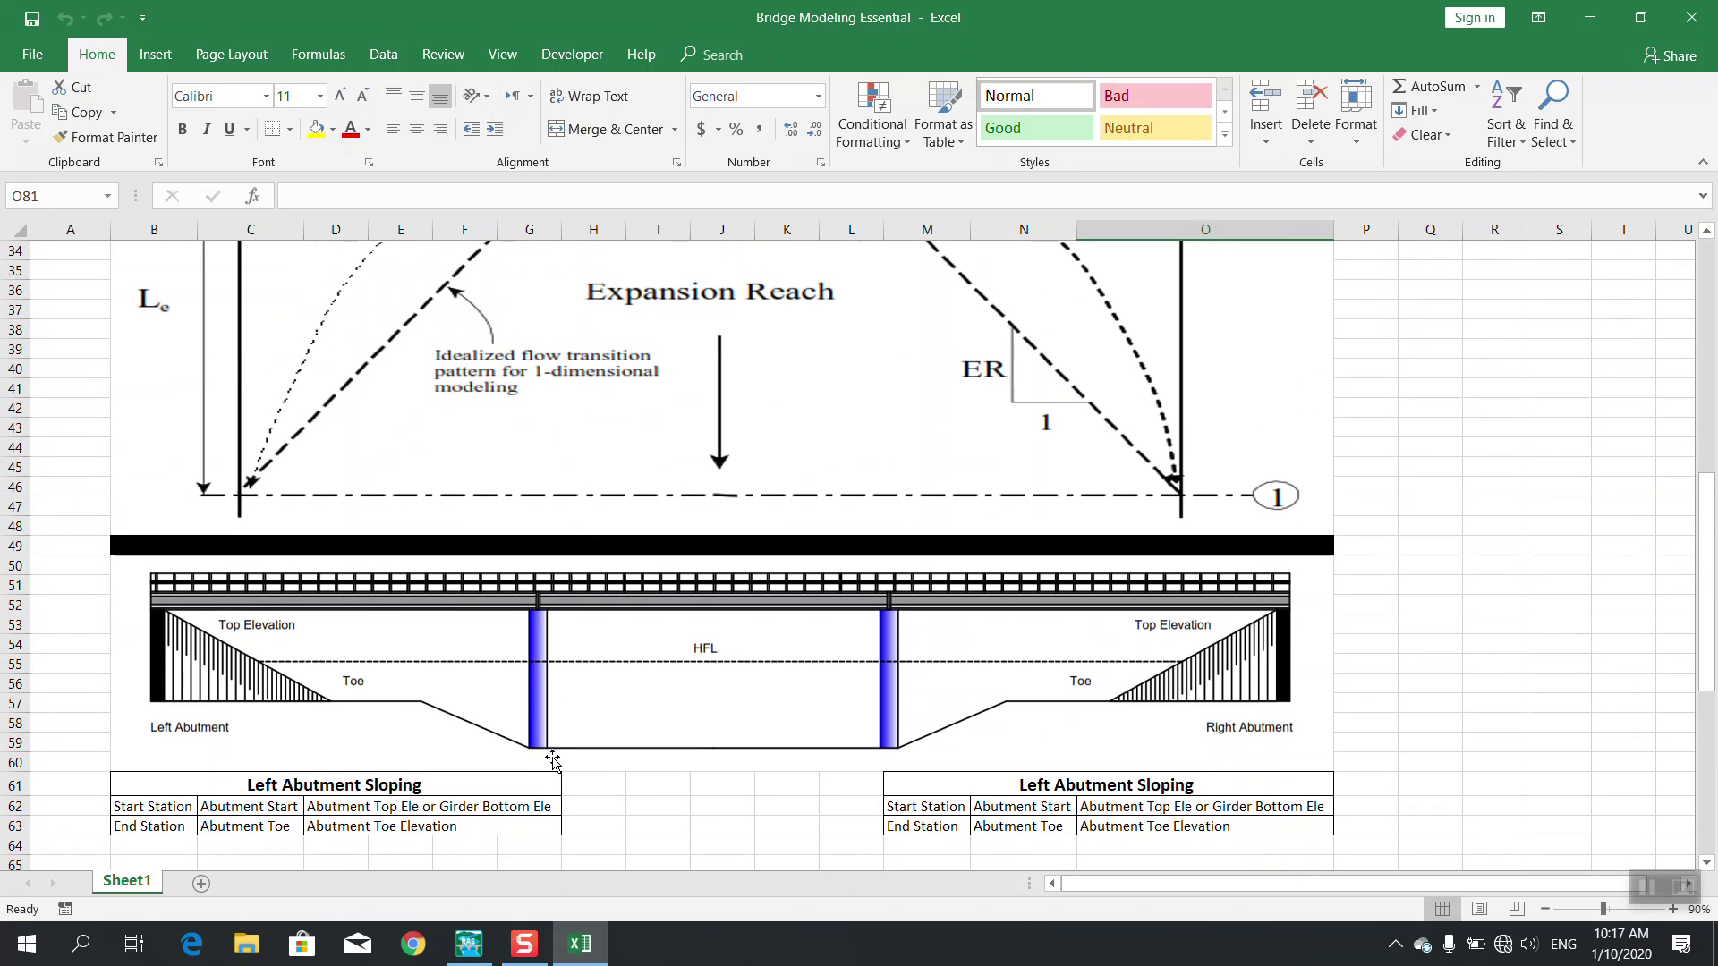
scroll(594, 702, up, 1)
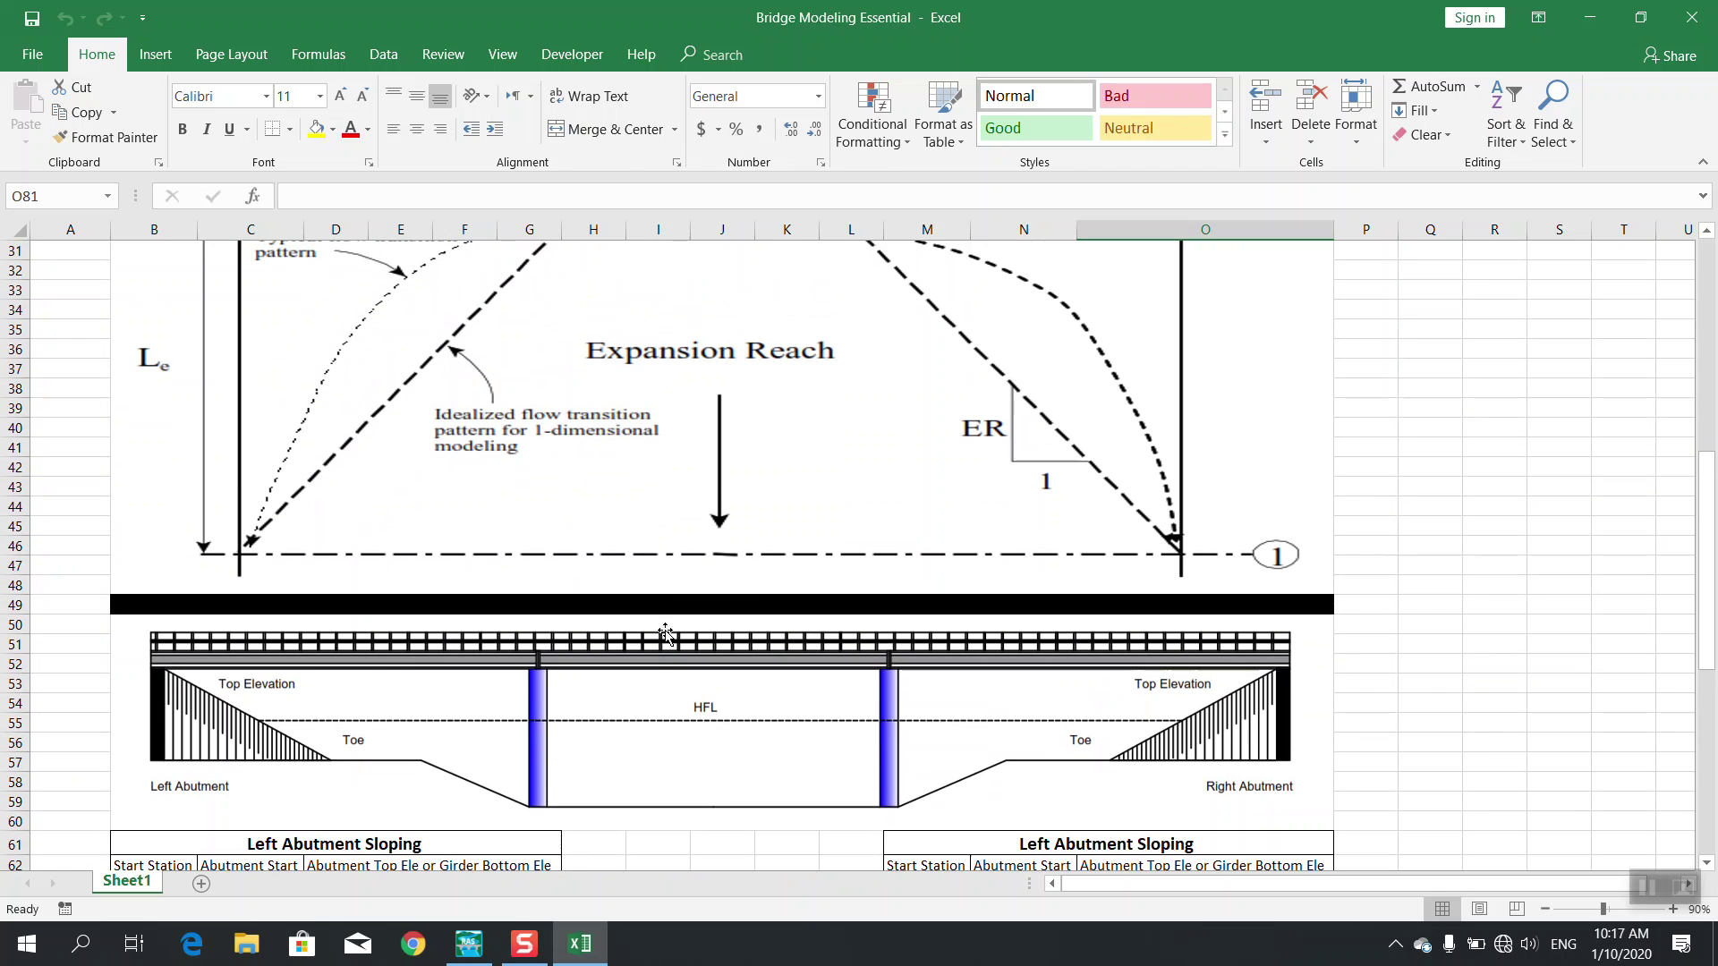
scroll(666, 680, up, 5)
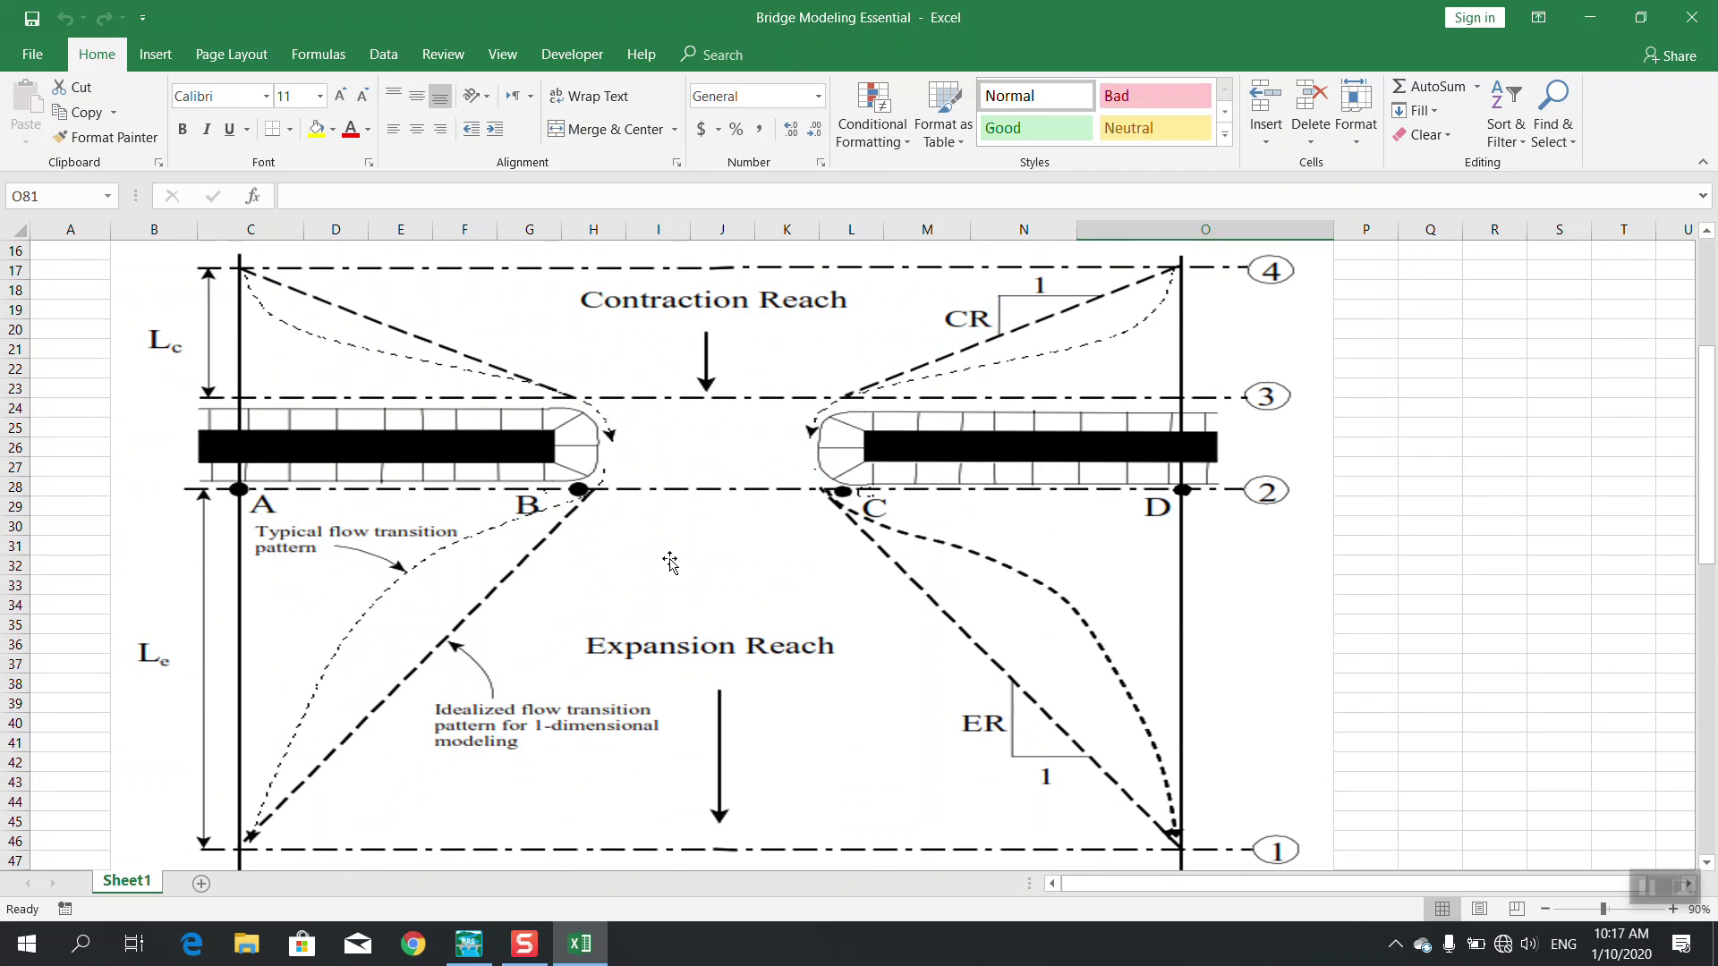
scroll(725, 828, down, 3)
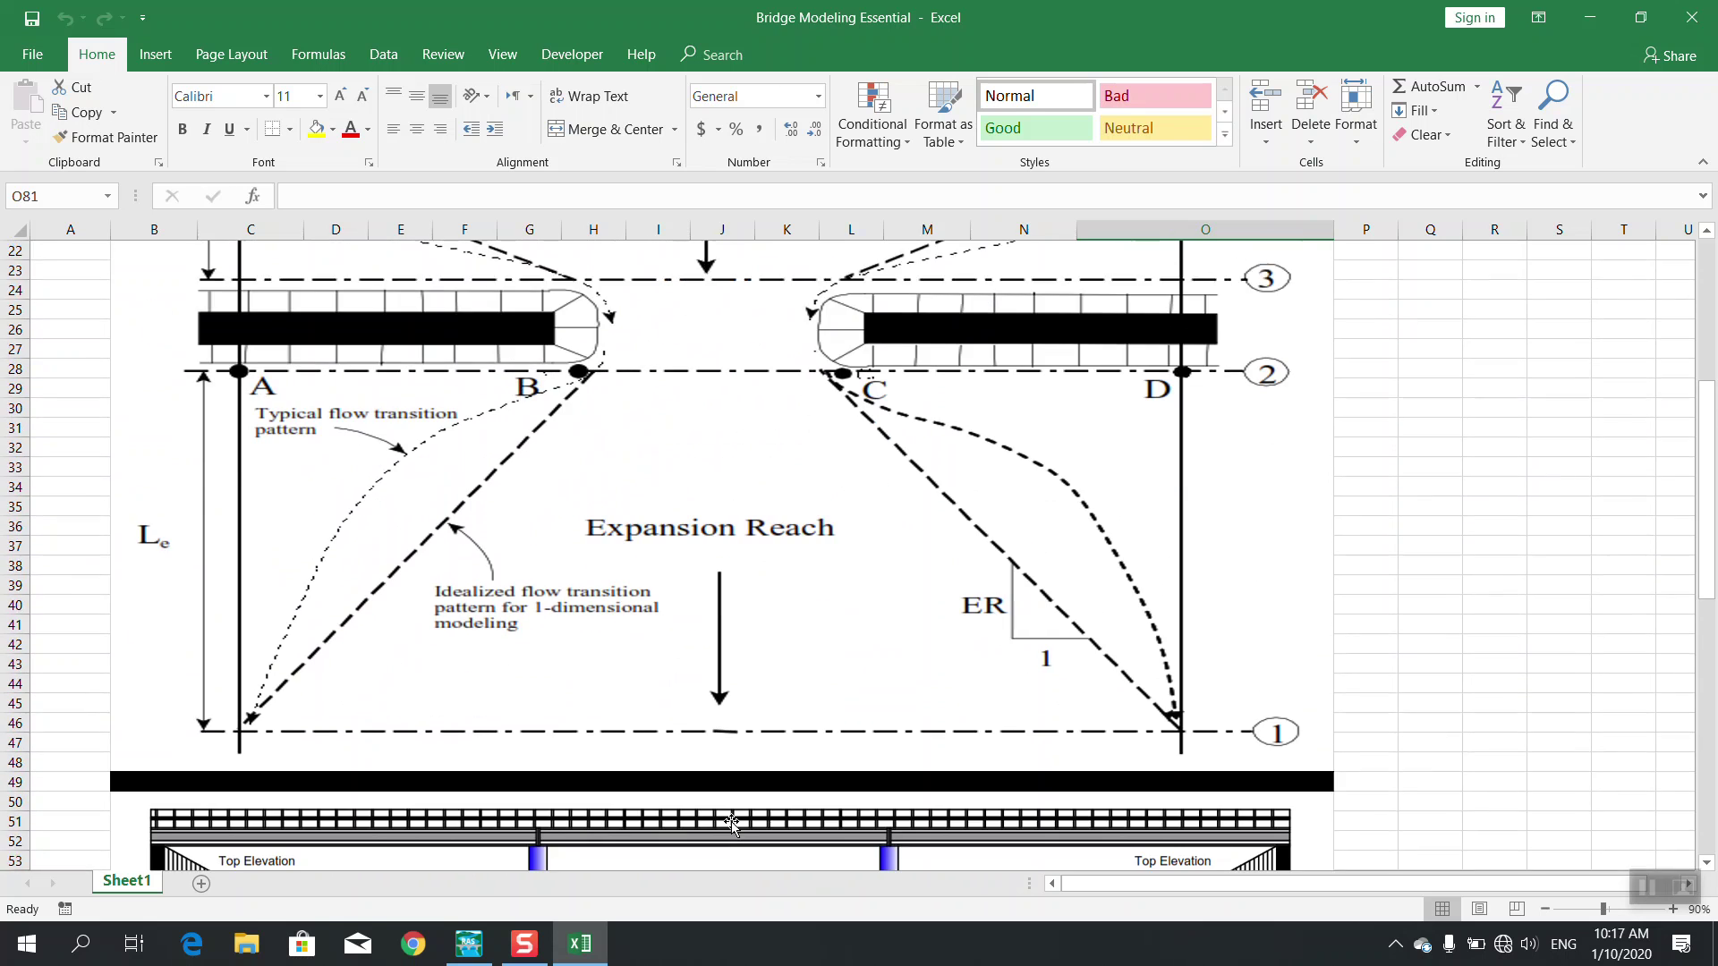
scroll(732, 825, down, 11)
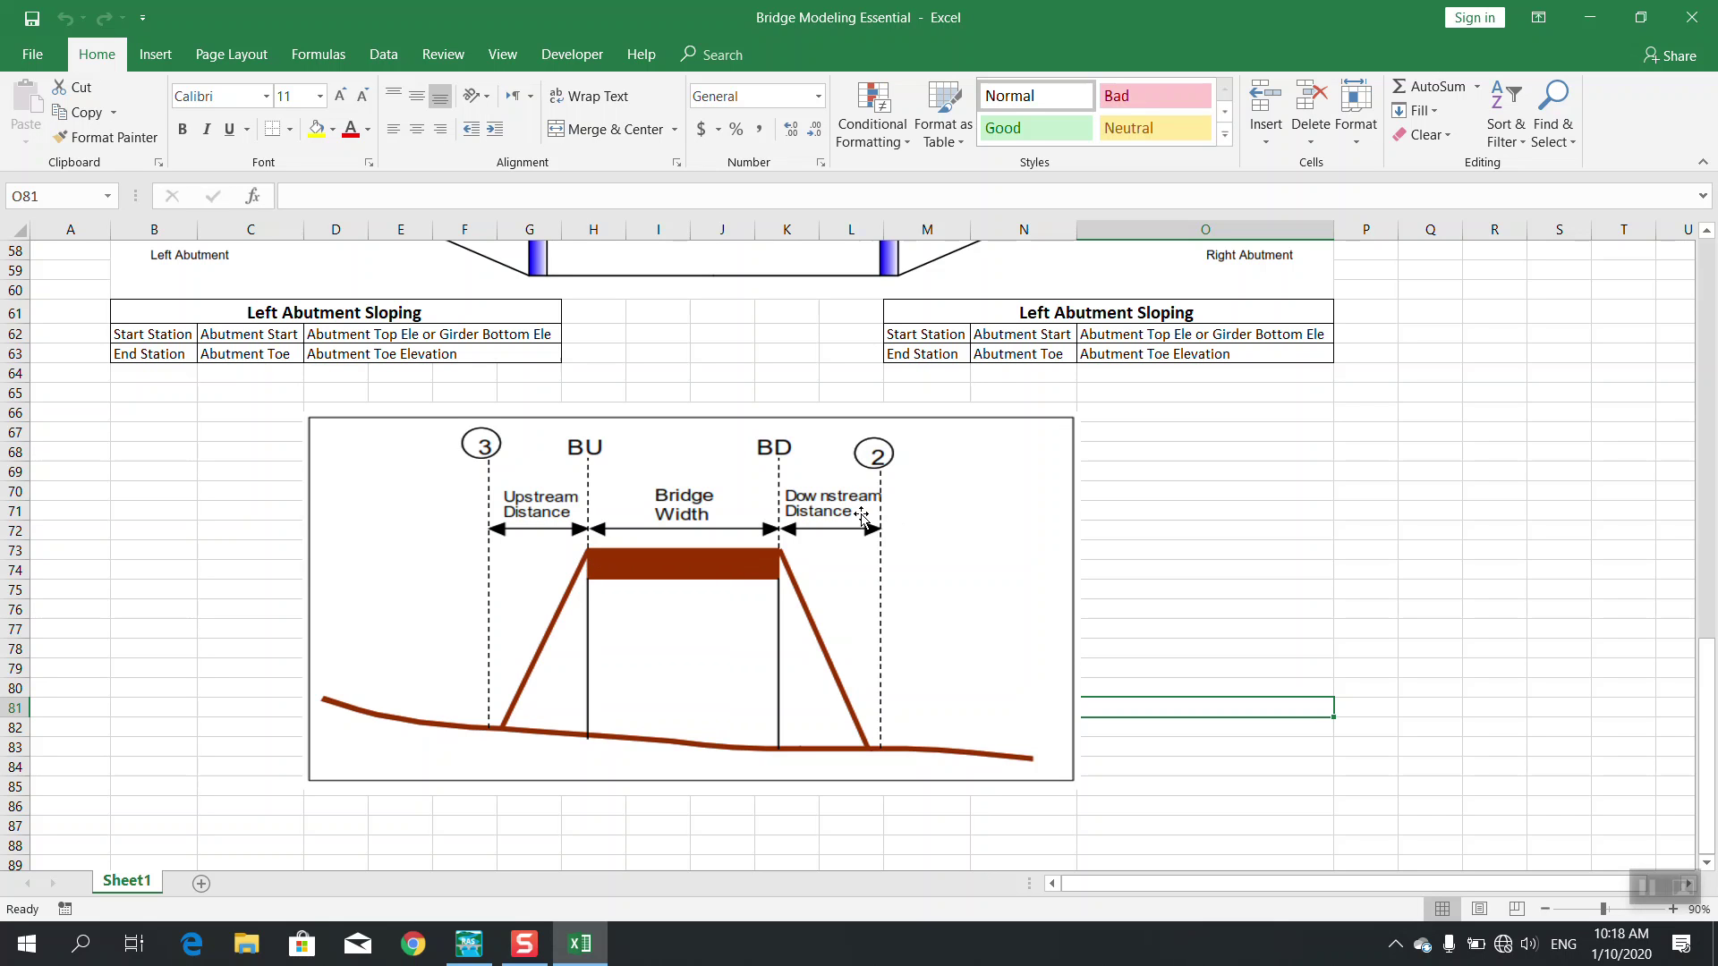
scroll(914, 633, up, 8)
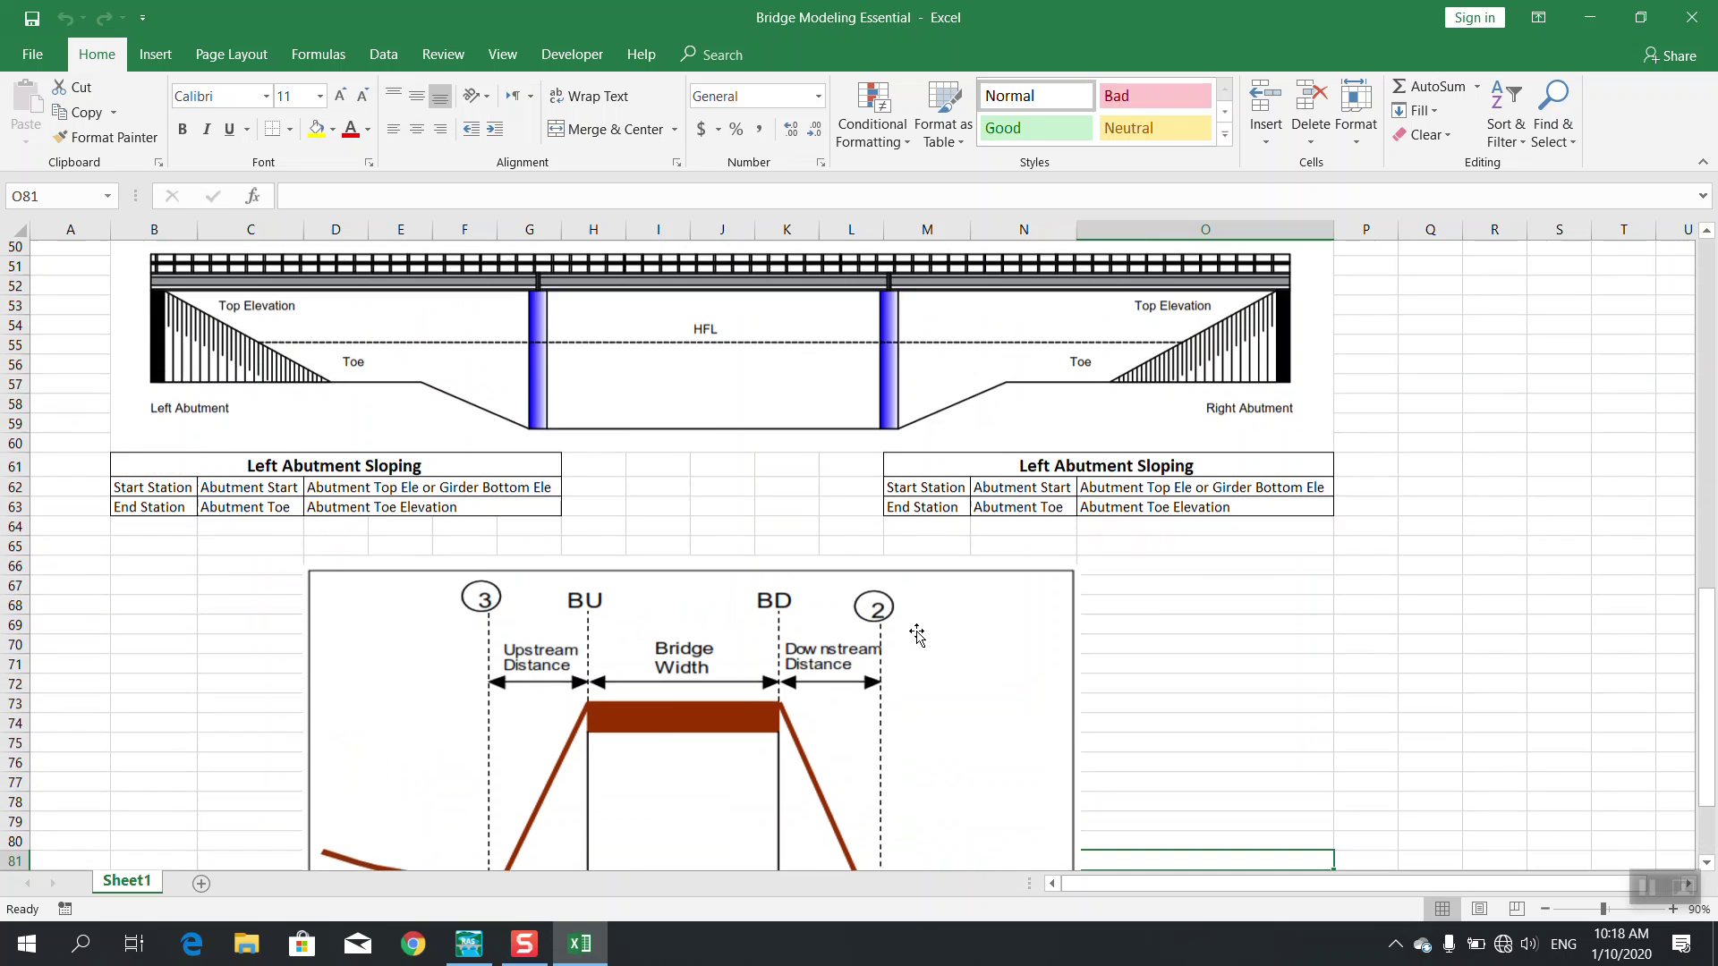
scroll(917, 633, up, 1)
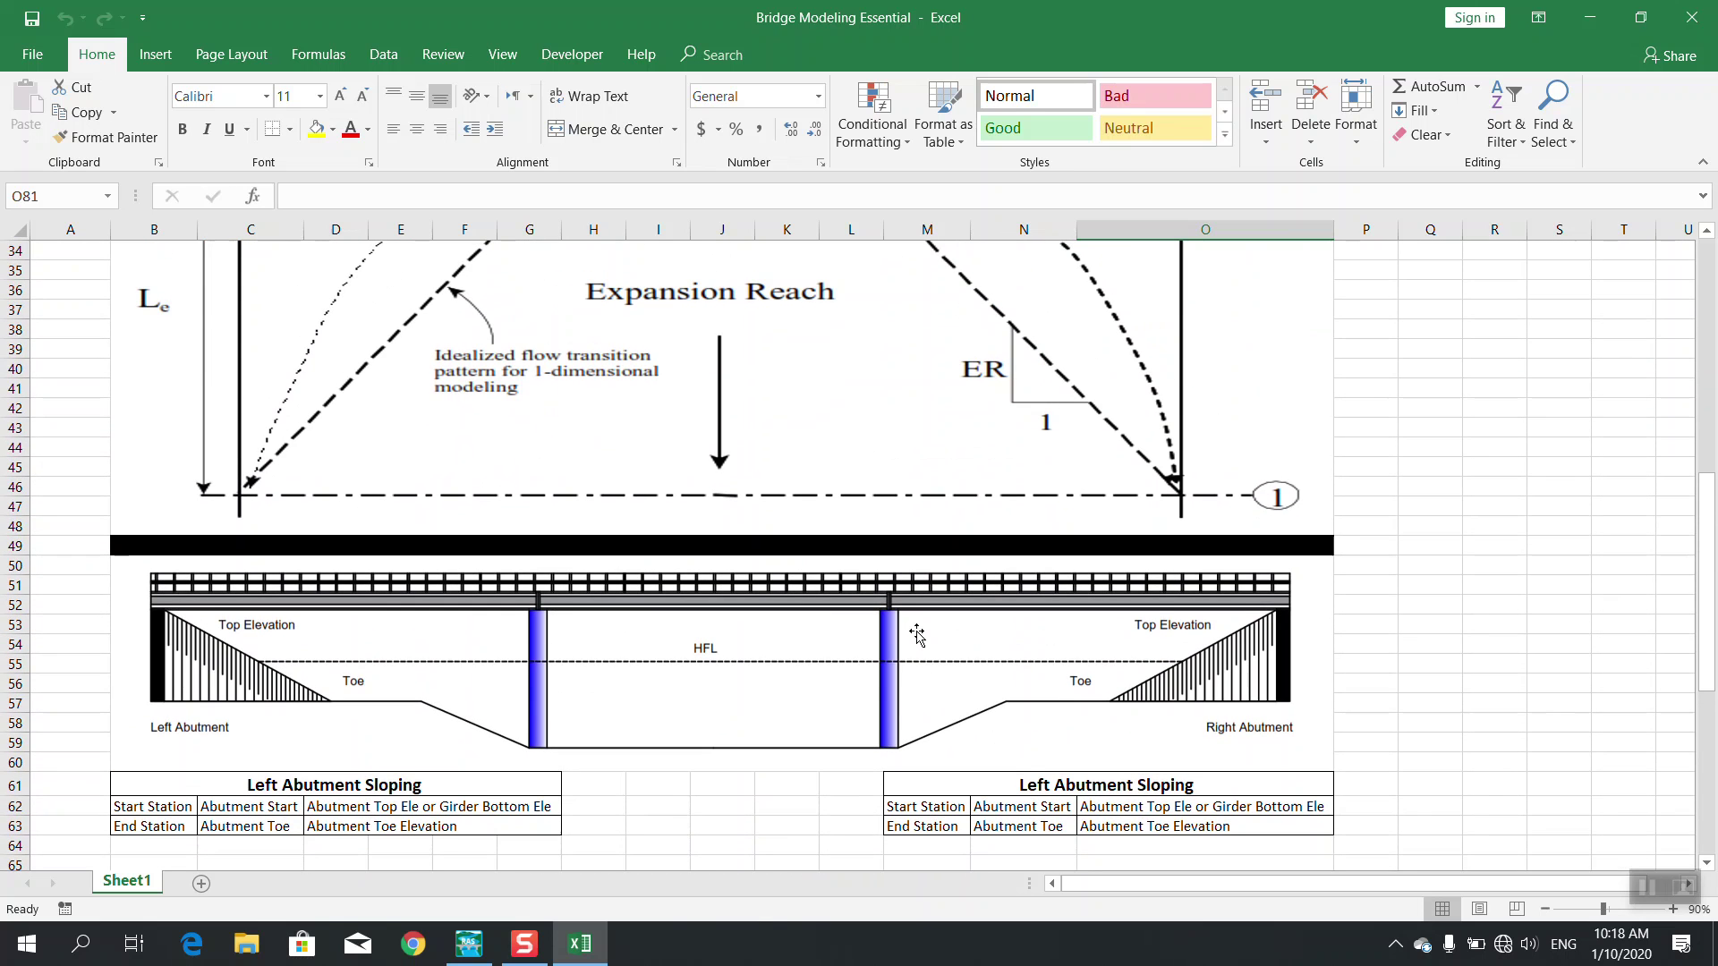
scroll(917, 633, down, 2)
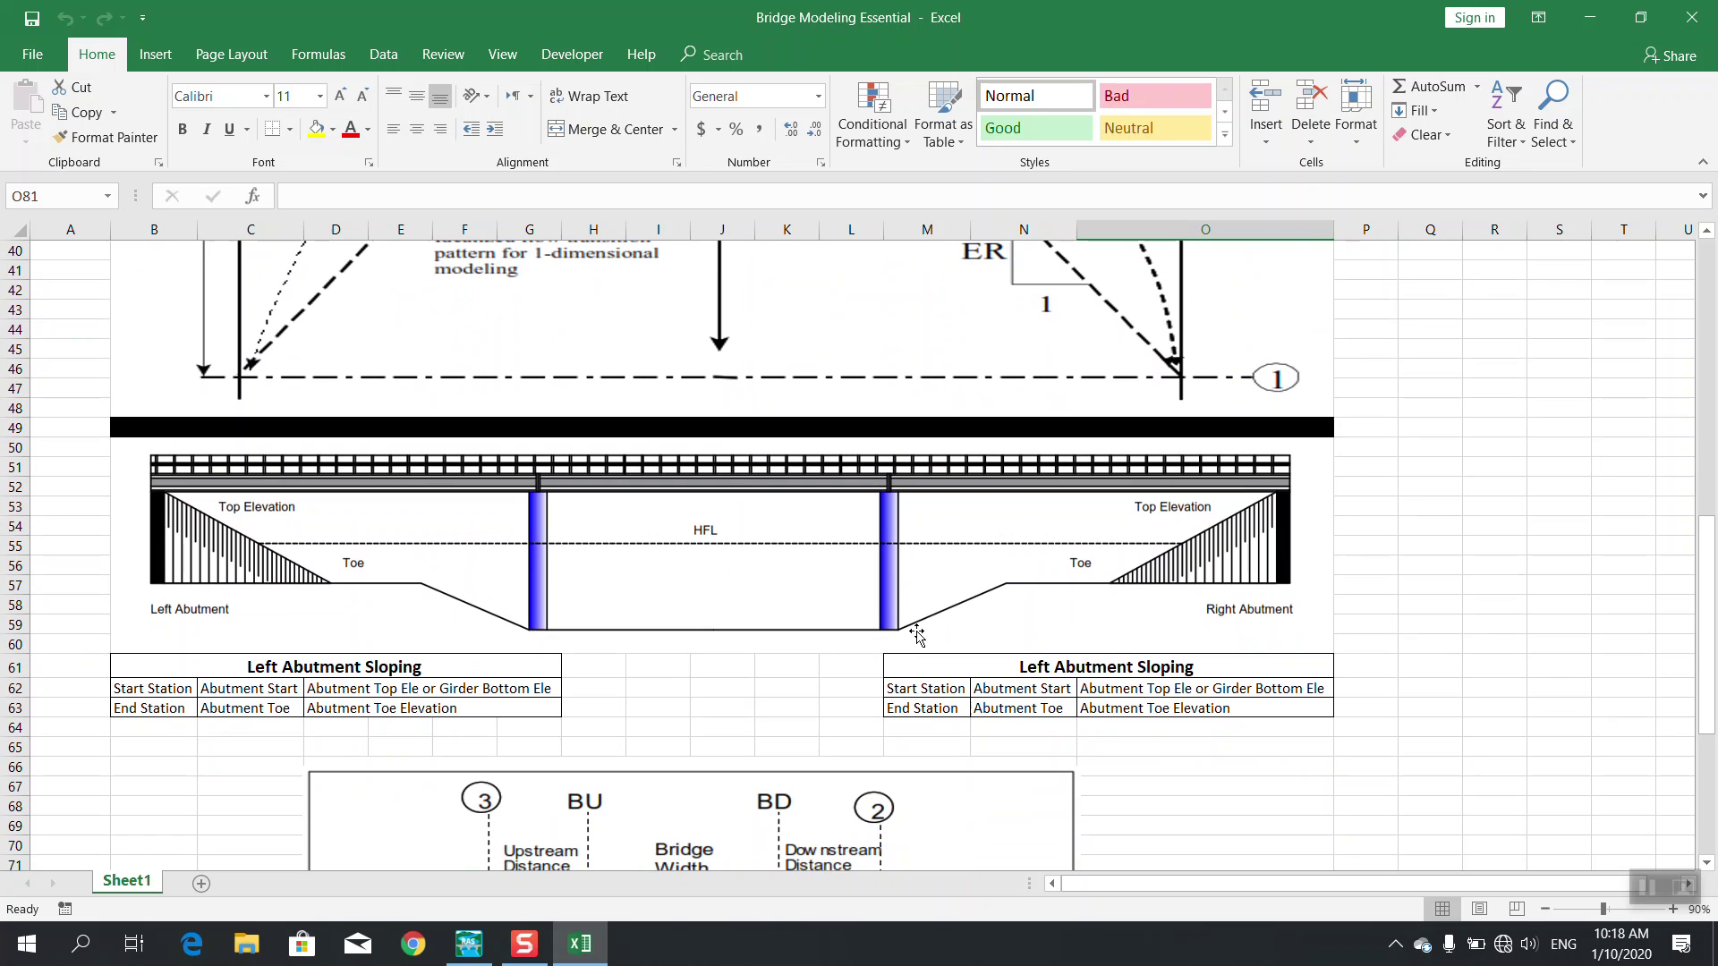
click(1587, 20)
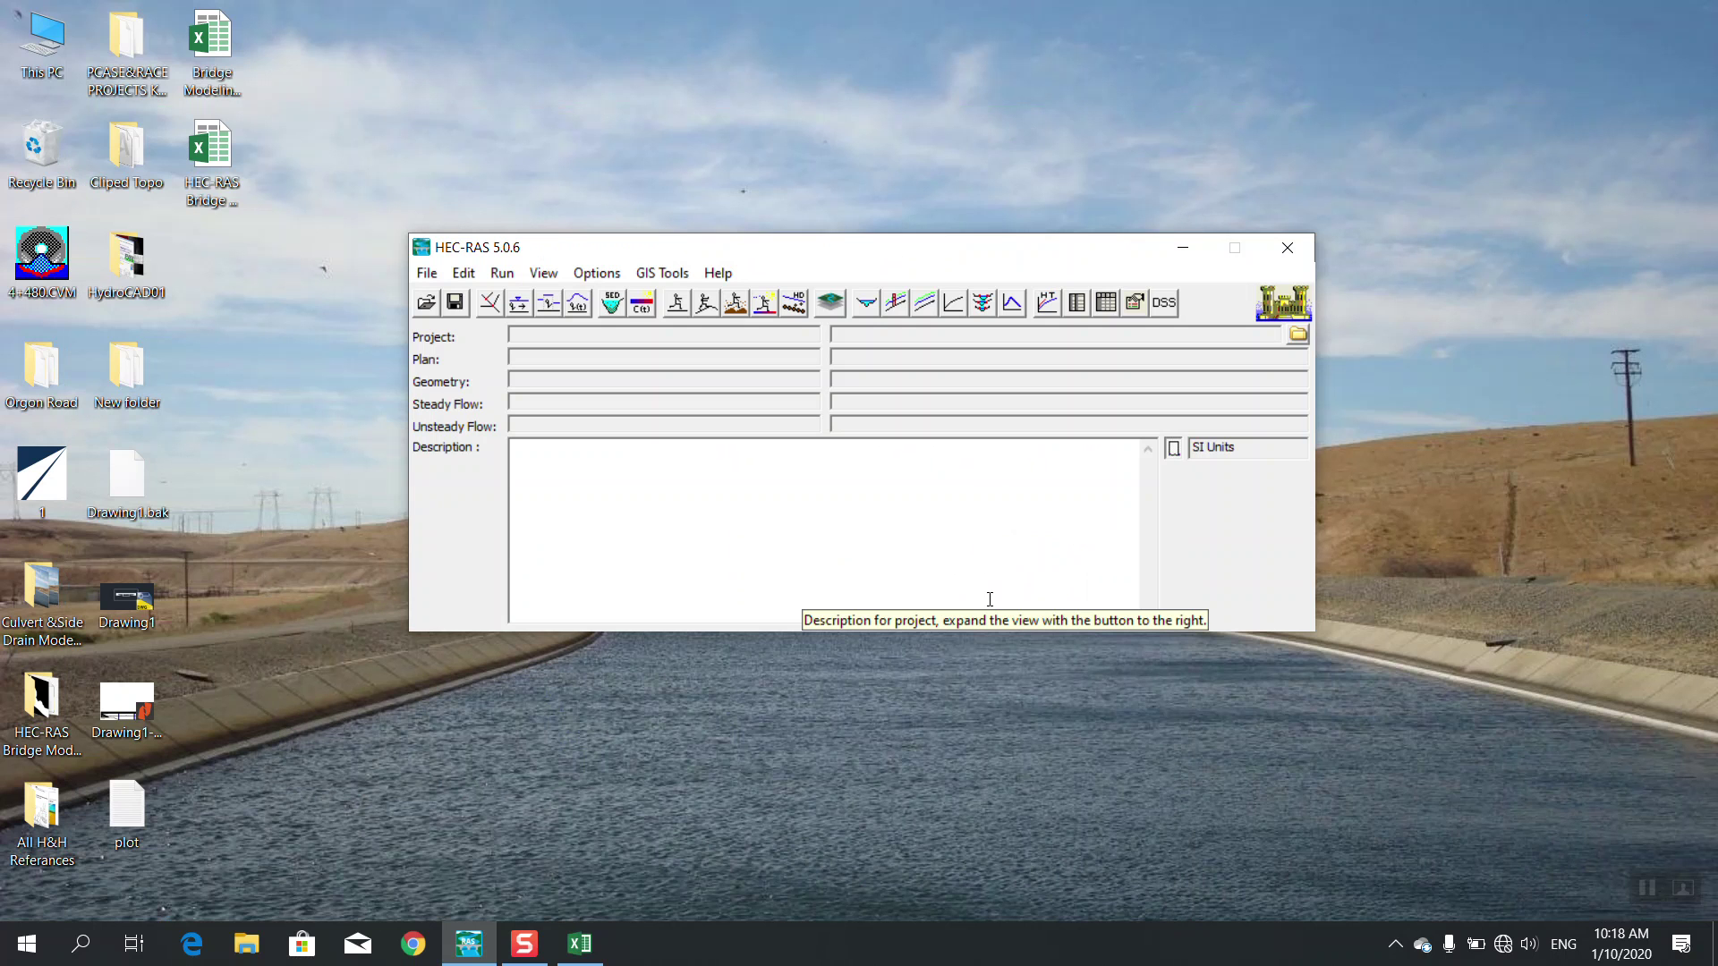
Refresh the desktop, raise the HEC-RAS window slightly and collapse Description to one line
right_click(902, 127)
click(966, 195)
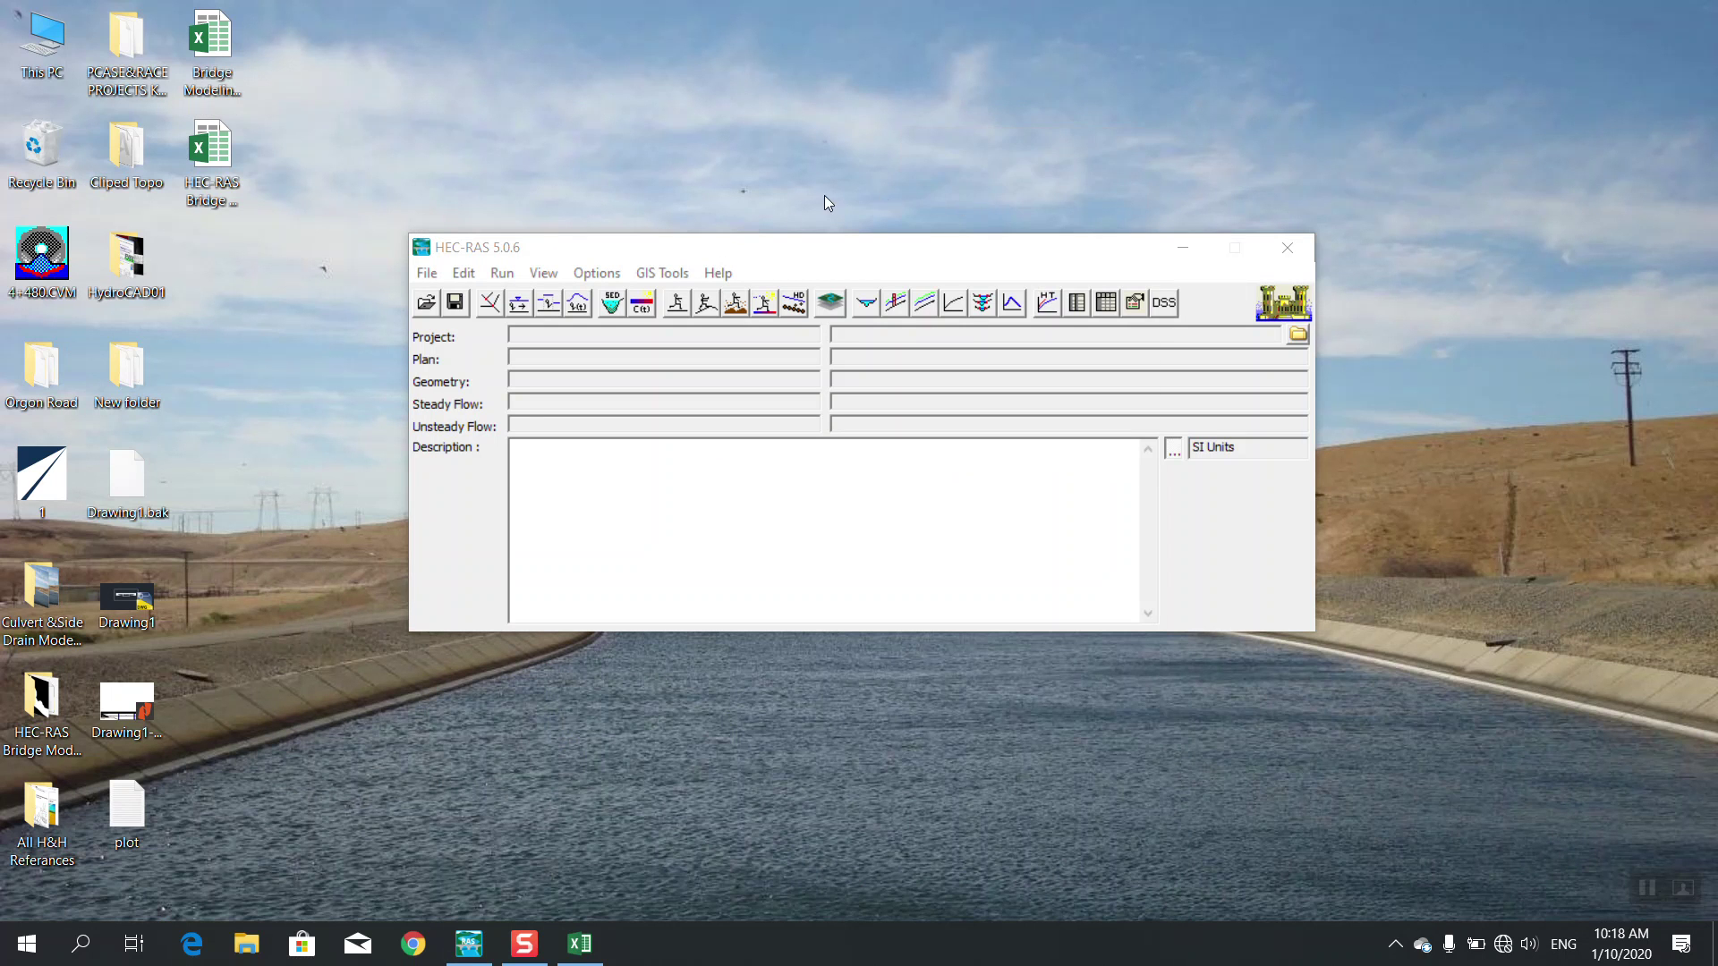
drag(760, 255, 761, 237)
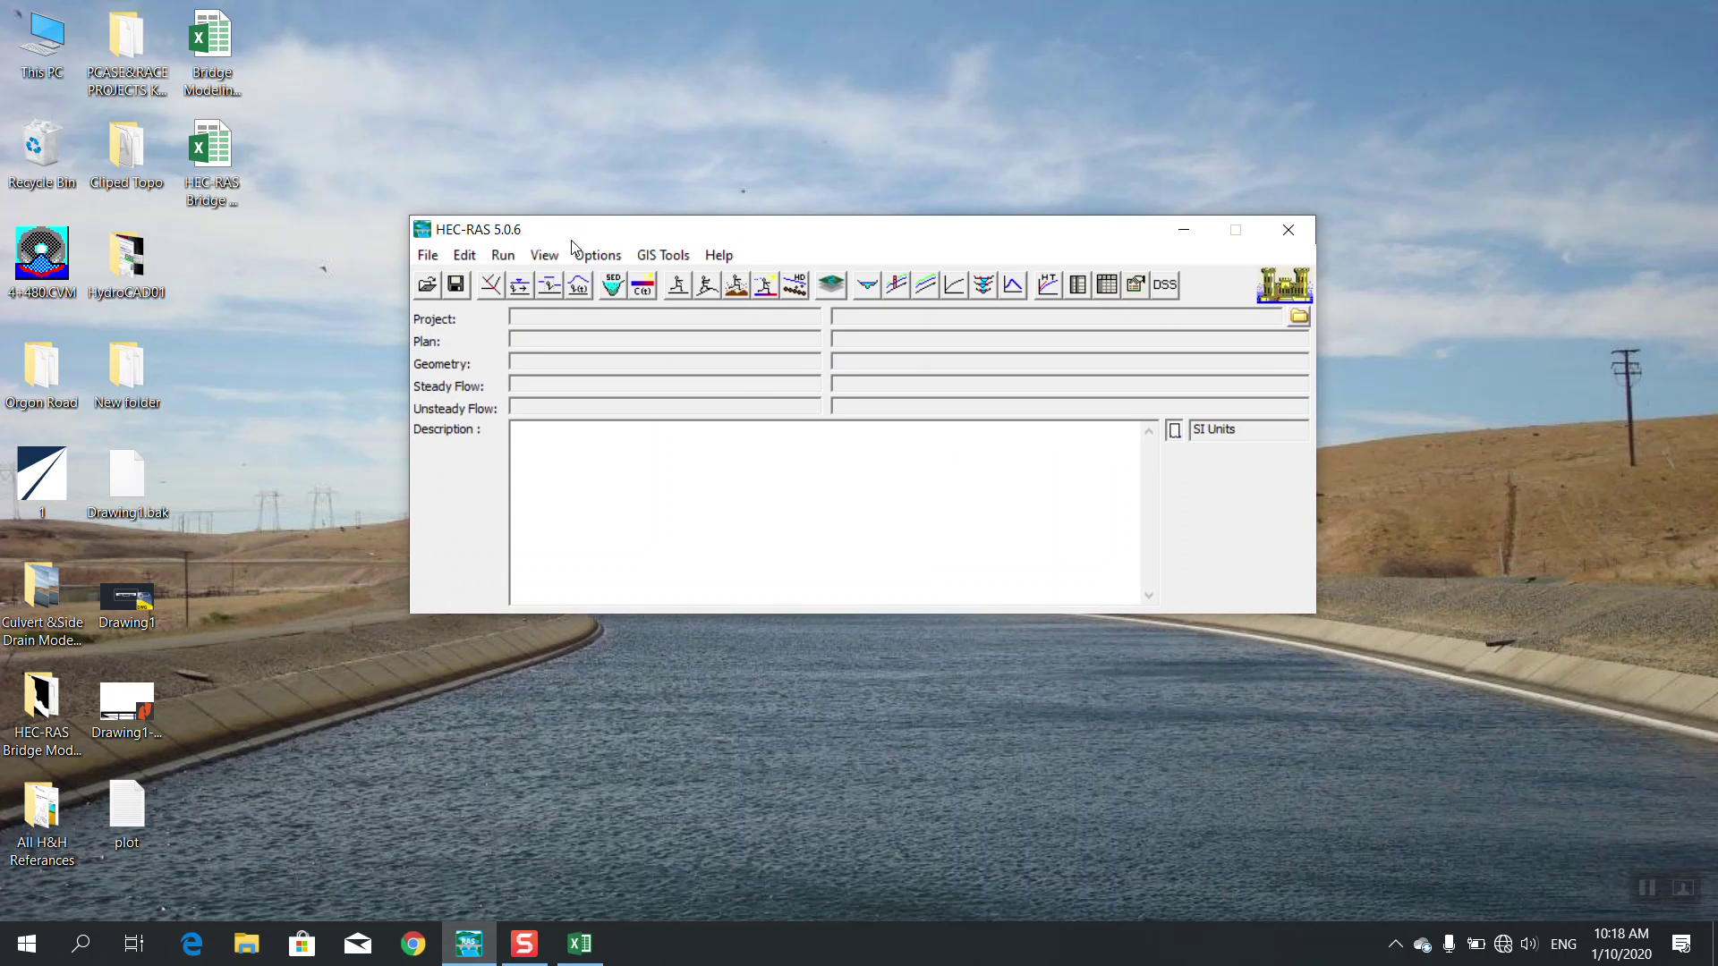
click(1176, 434)
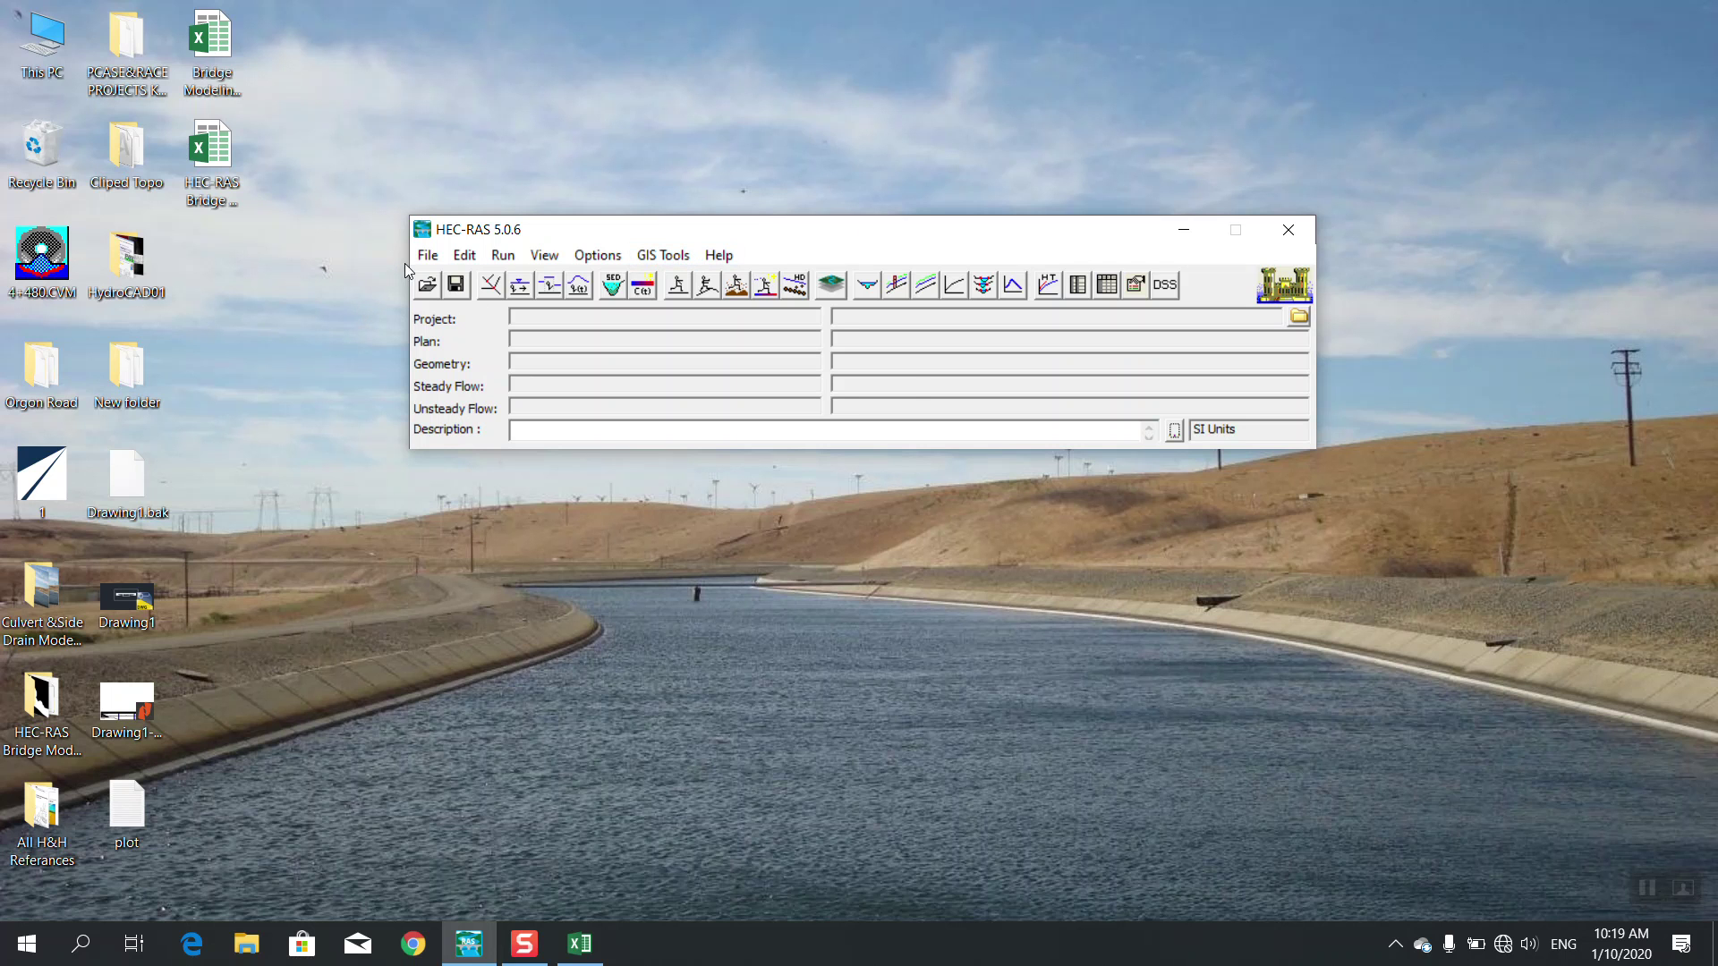
Keep the unit system on System International (metric) and reposition the HEC-RAS window
click(589, 260)
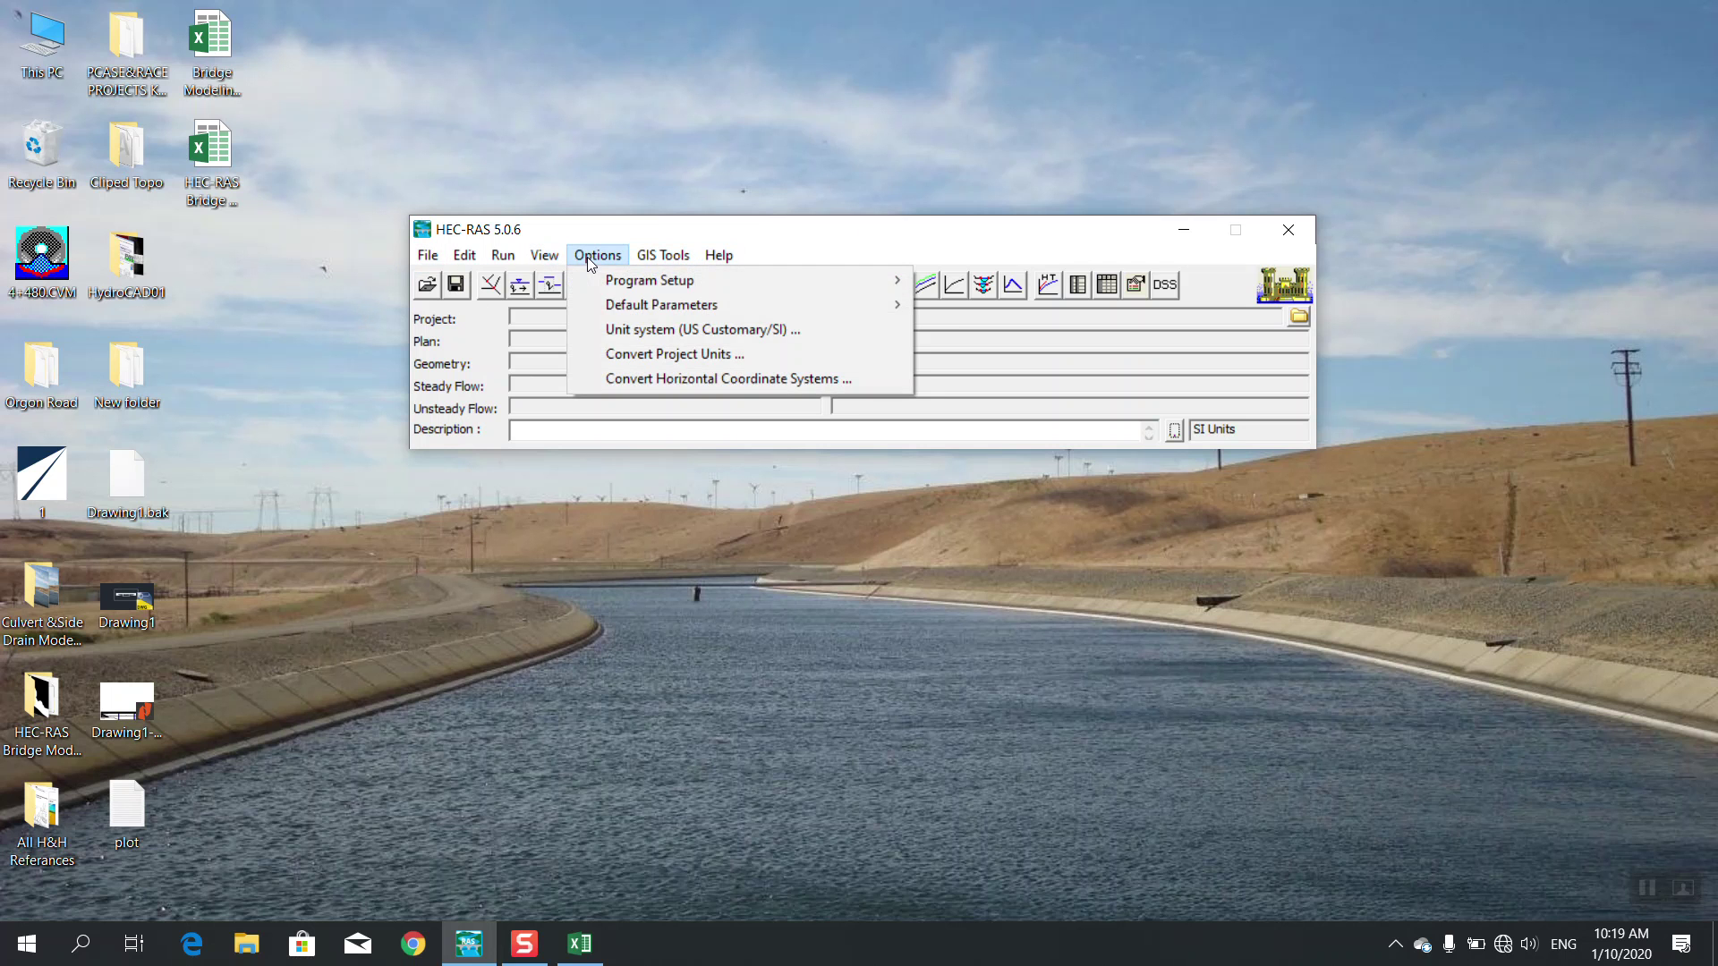
click(619, 333)
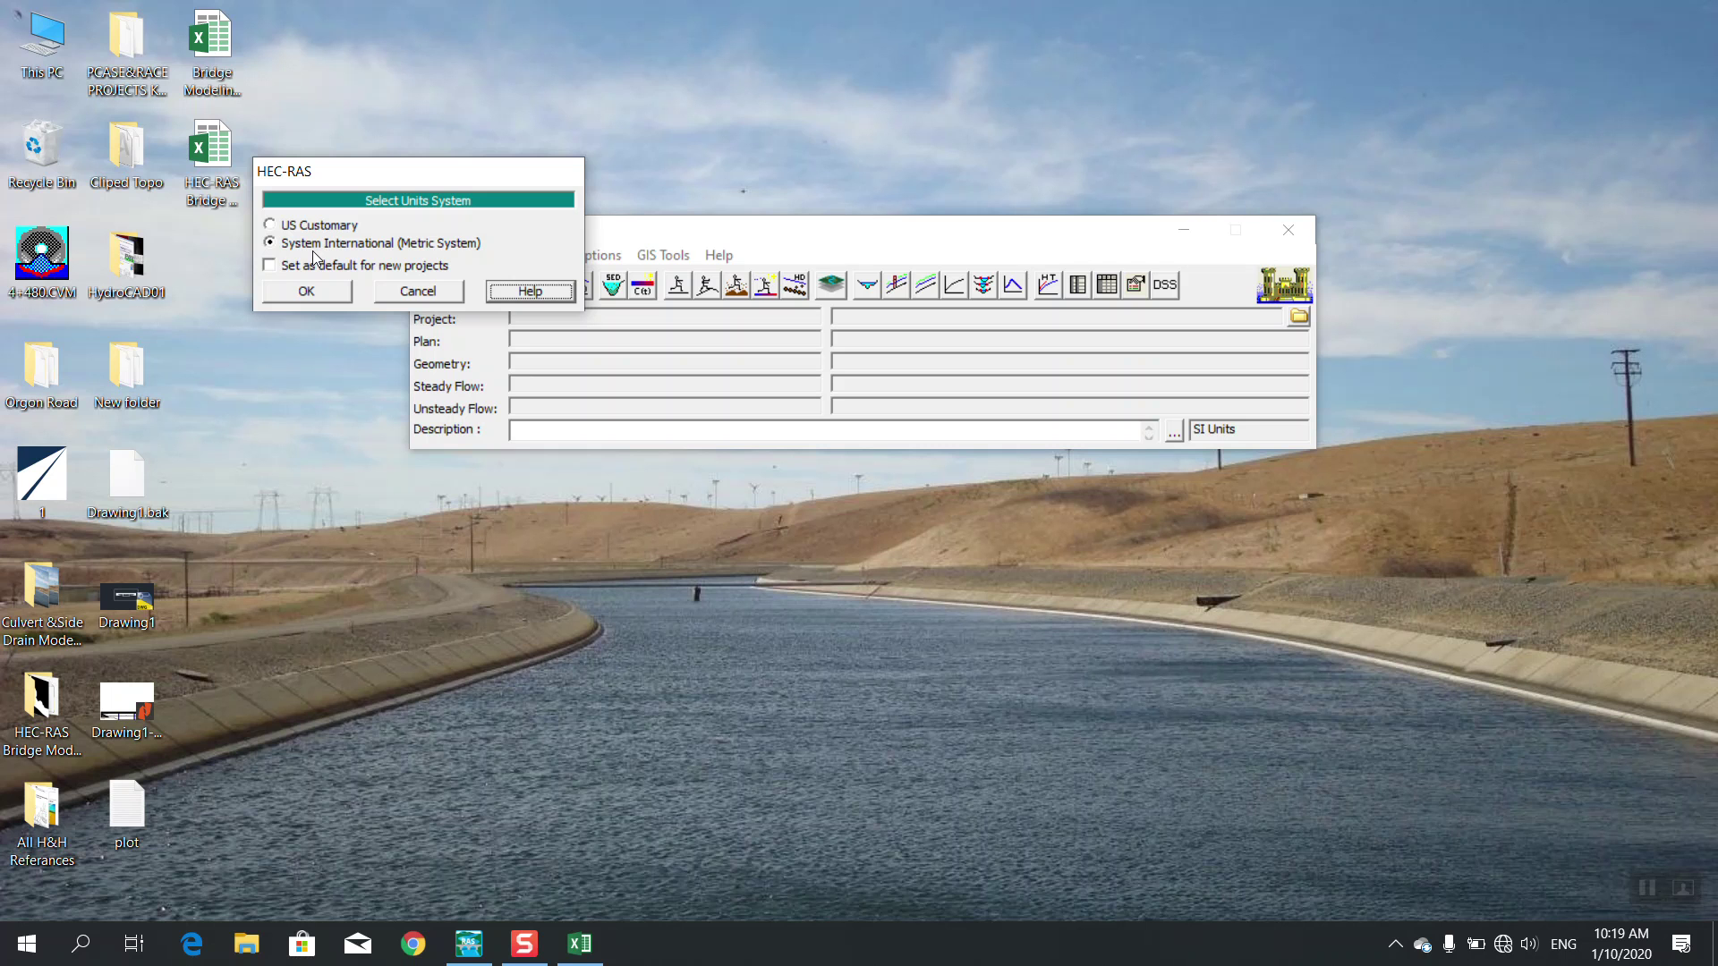
click(300, 288)
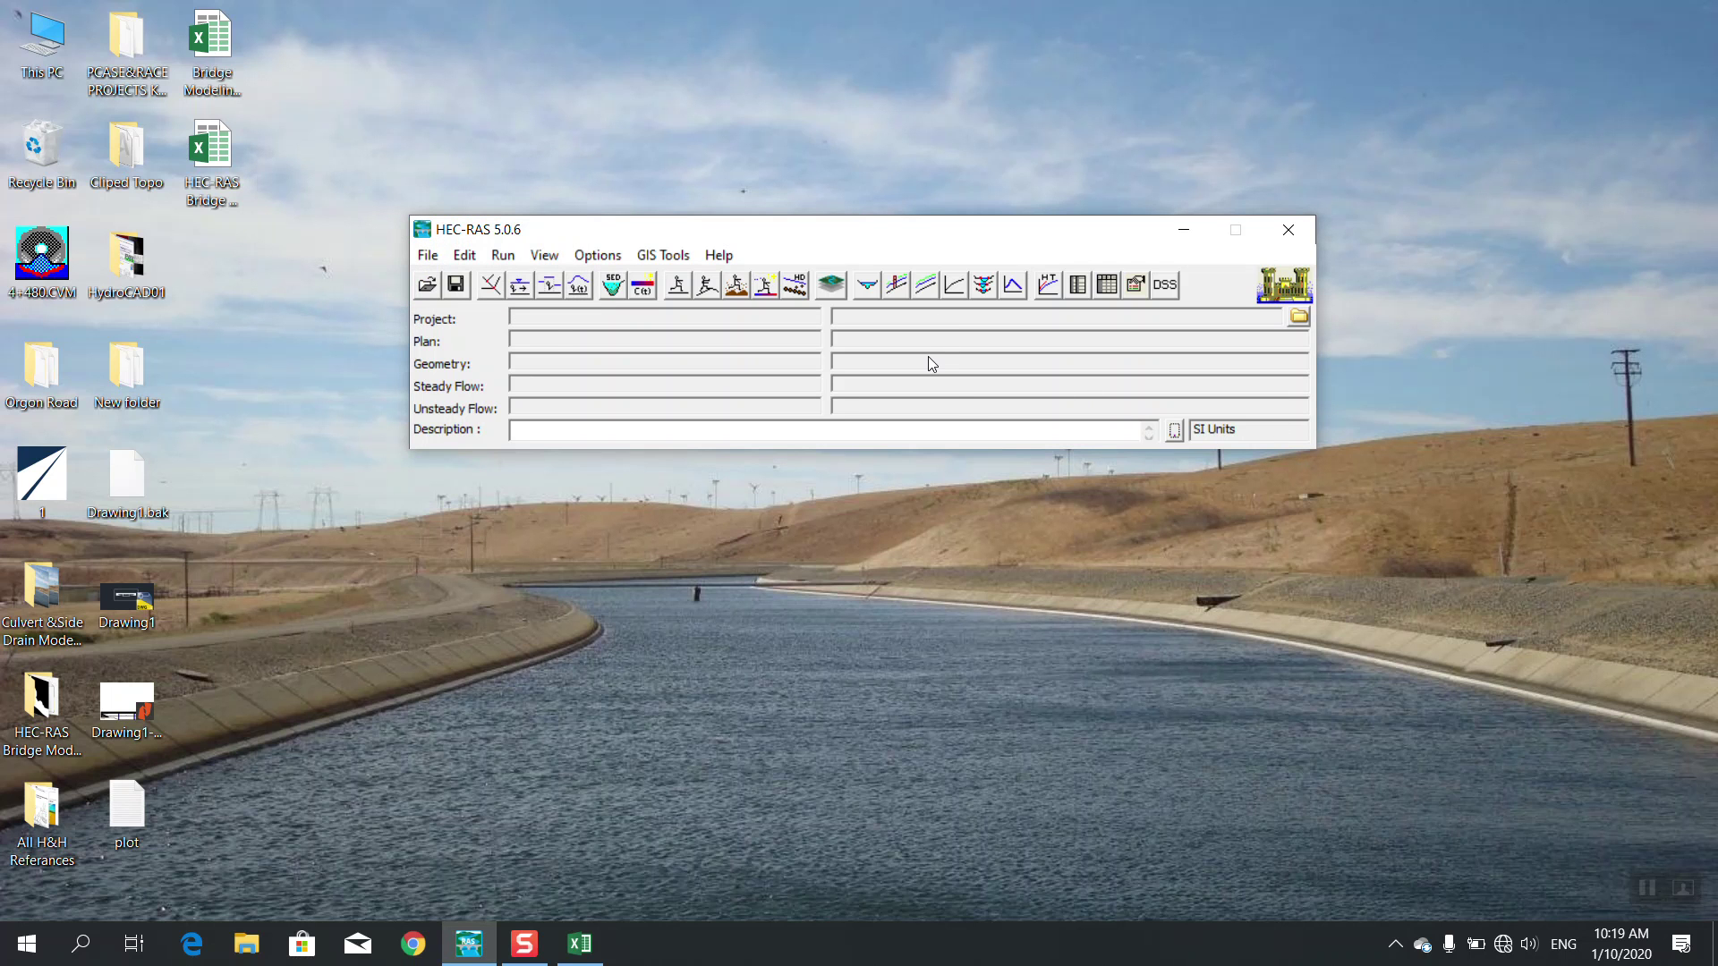
drag(778, 229, 791, 279)
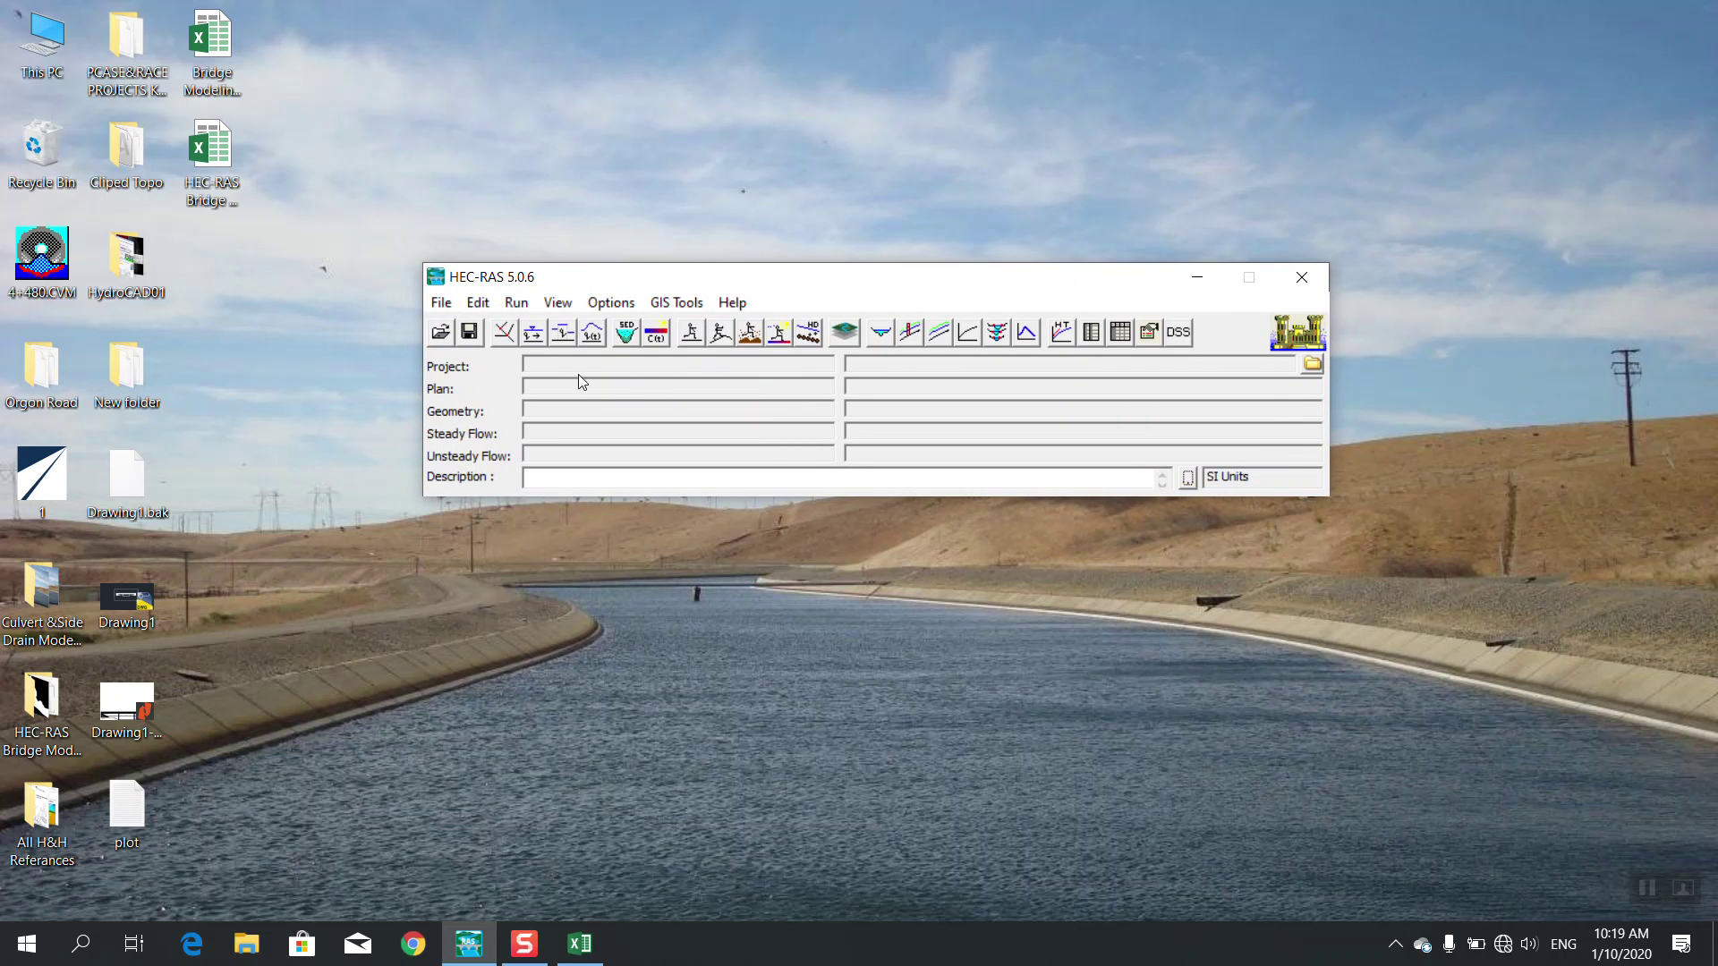
Start a new project located in the Desktop's HEC-RAS Bridge Modeling Pro folder
click(450, 305)
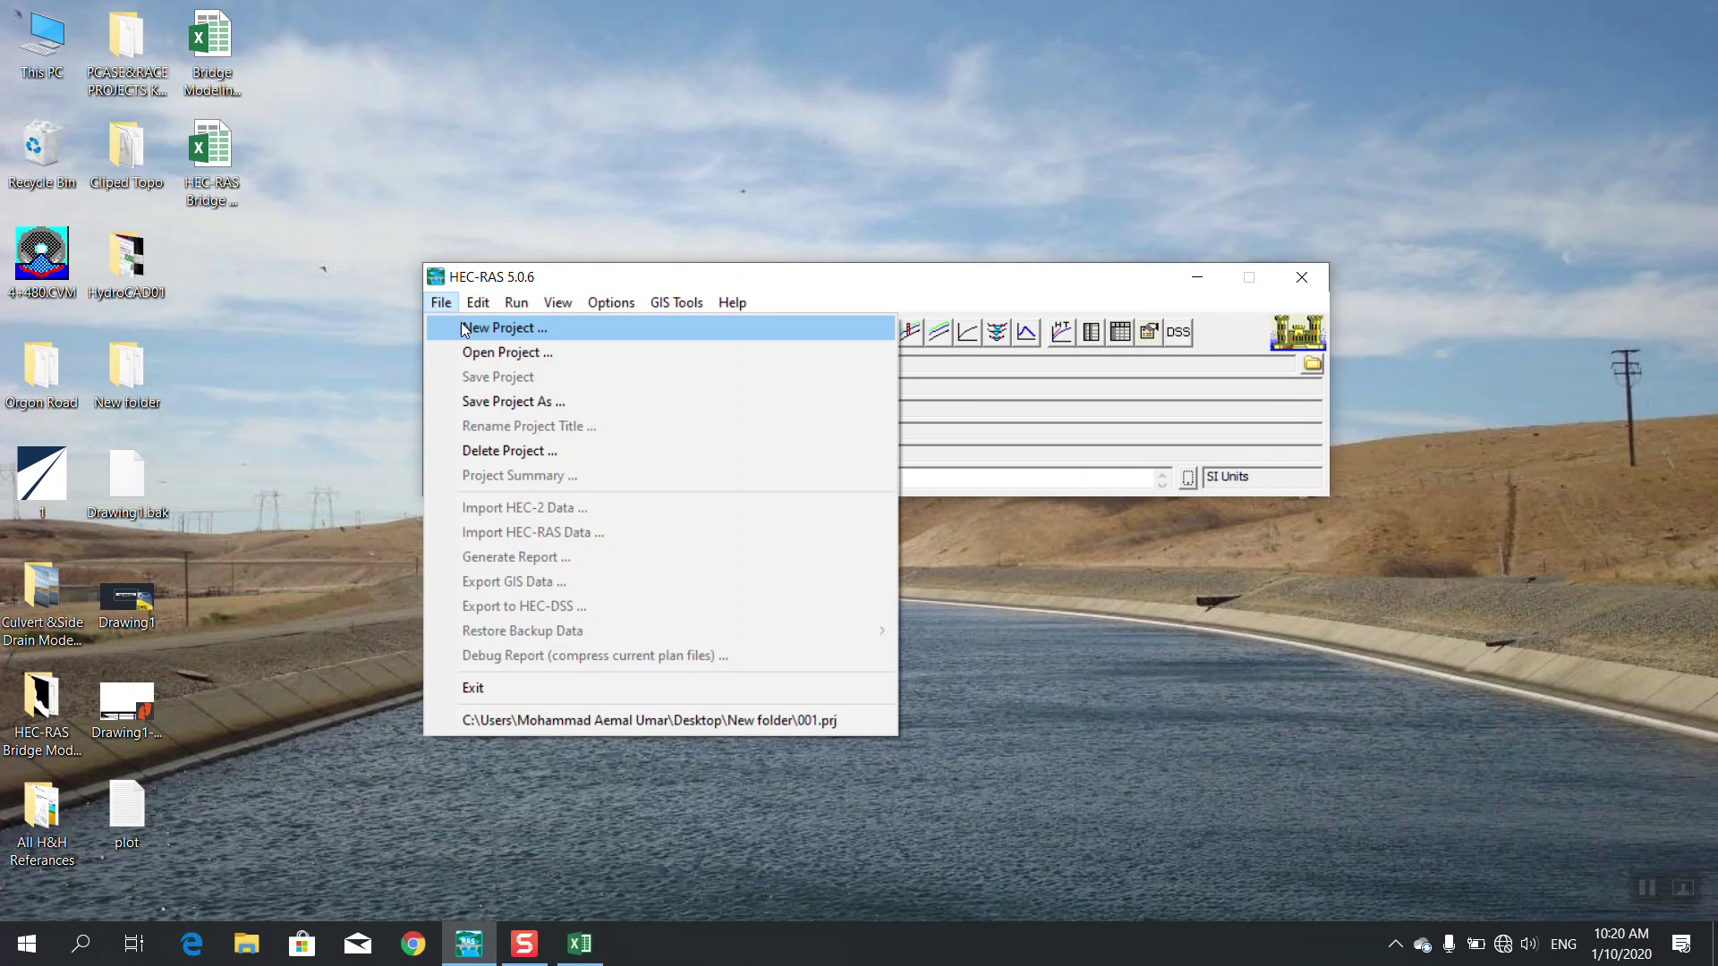
click(465, 329)
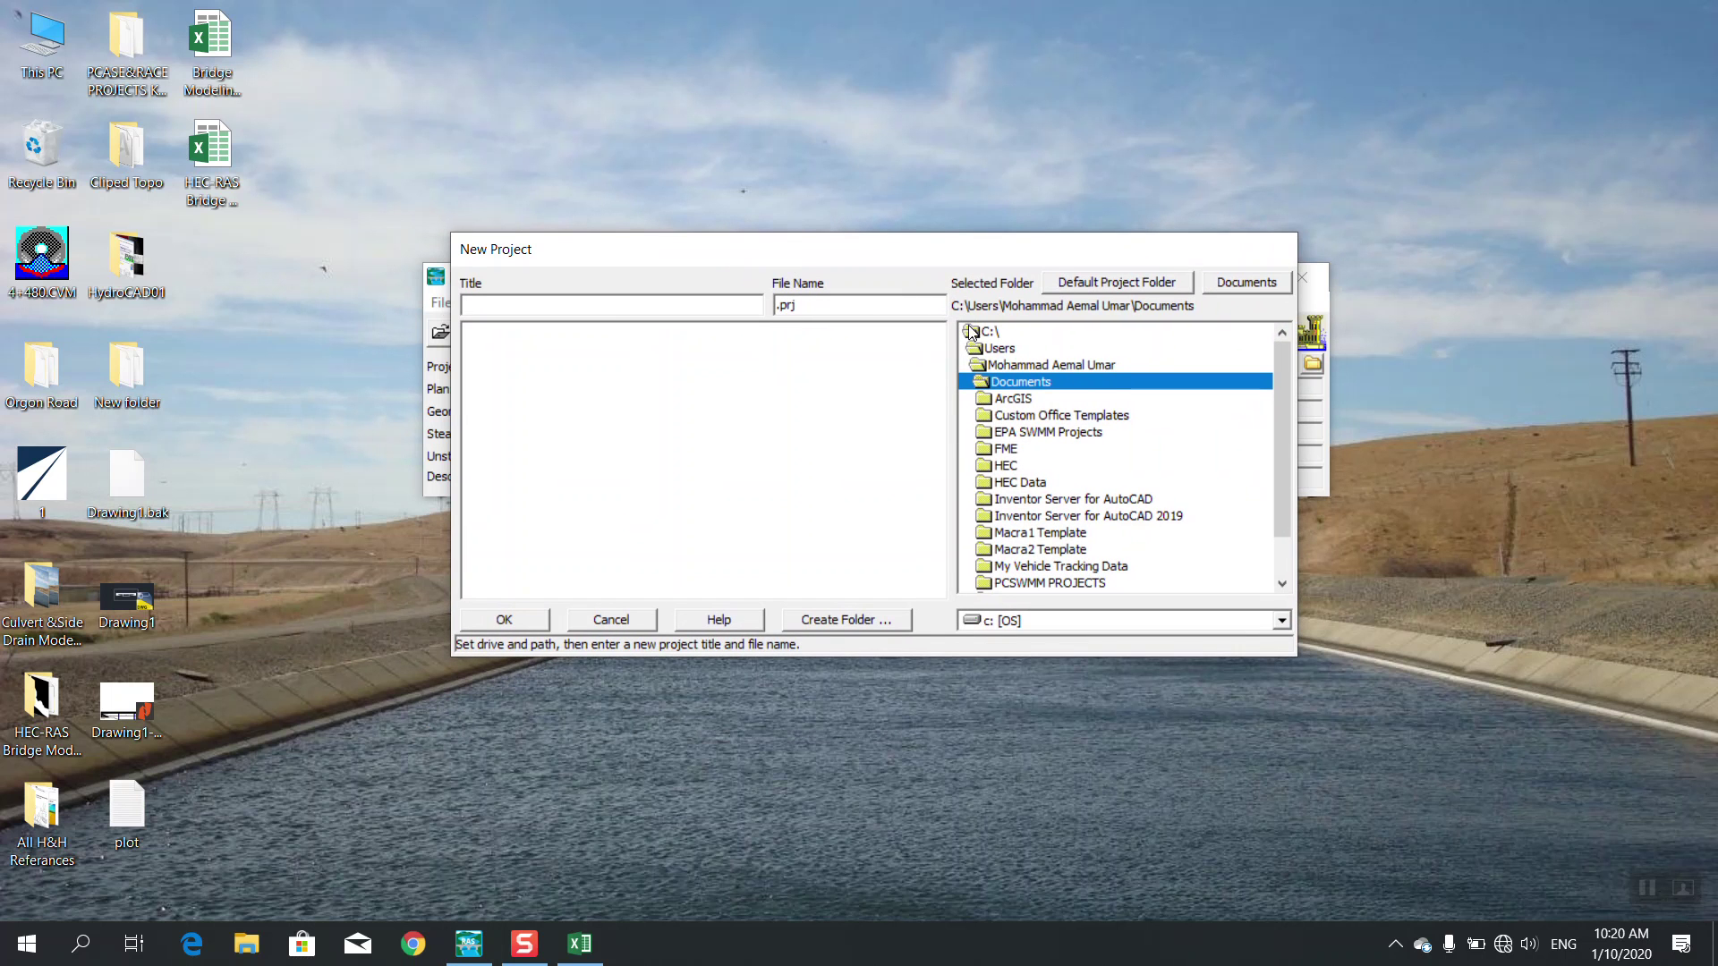
double_click(996, 367)
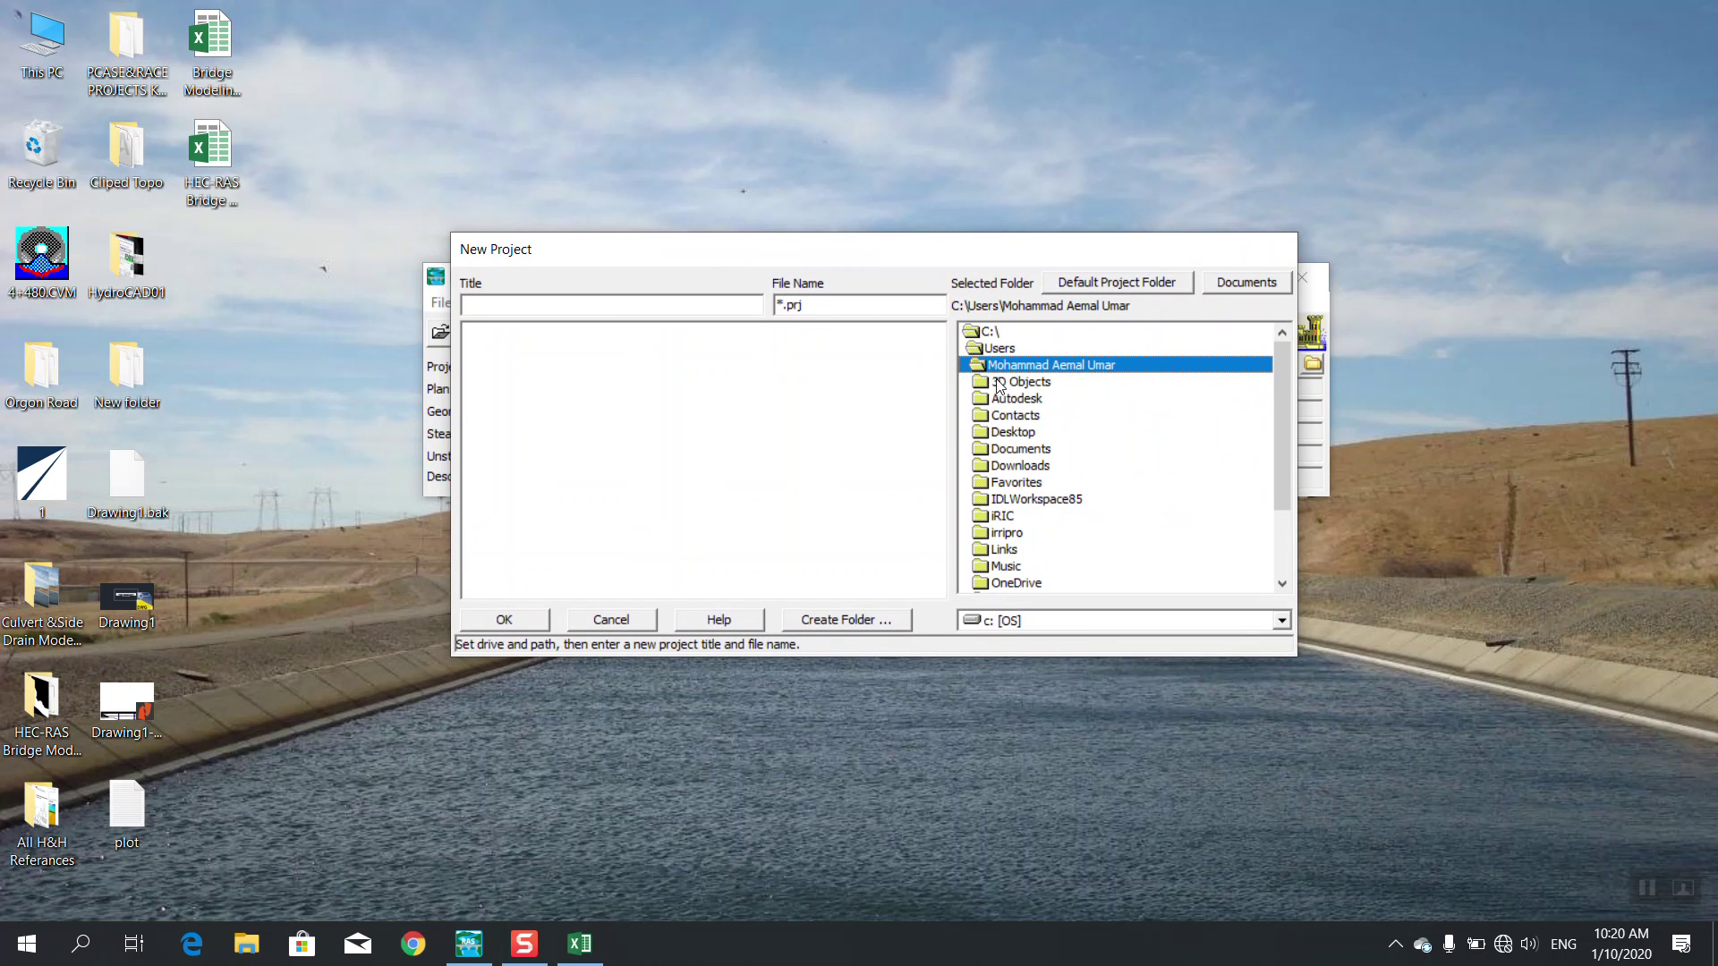
double_click(1011, 433)
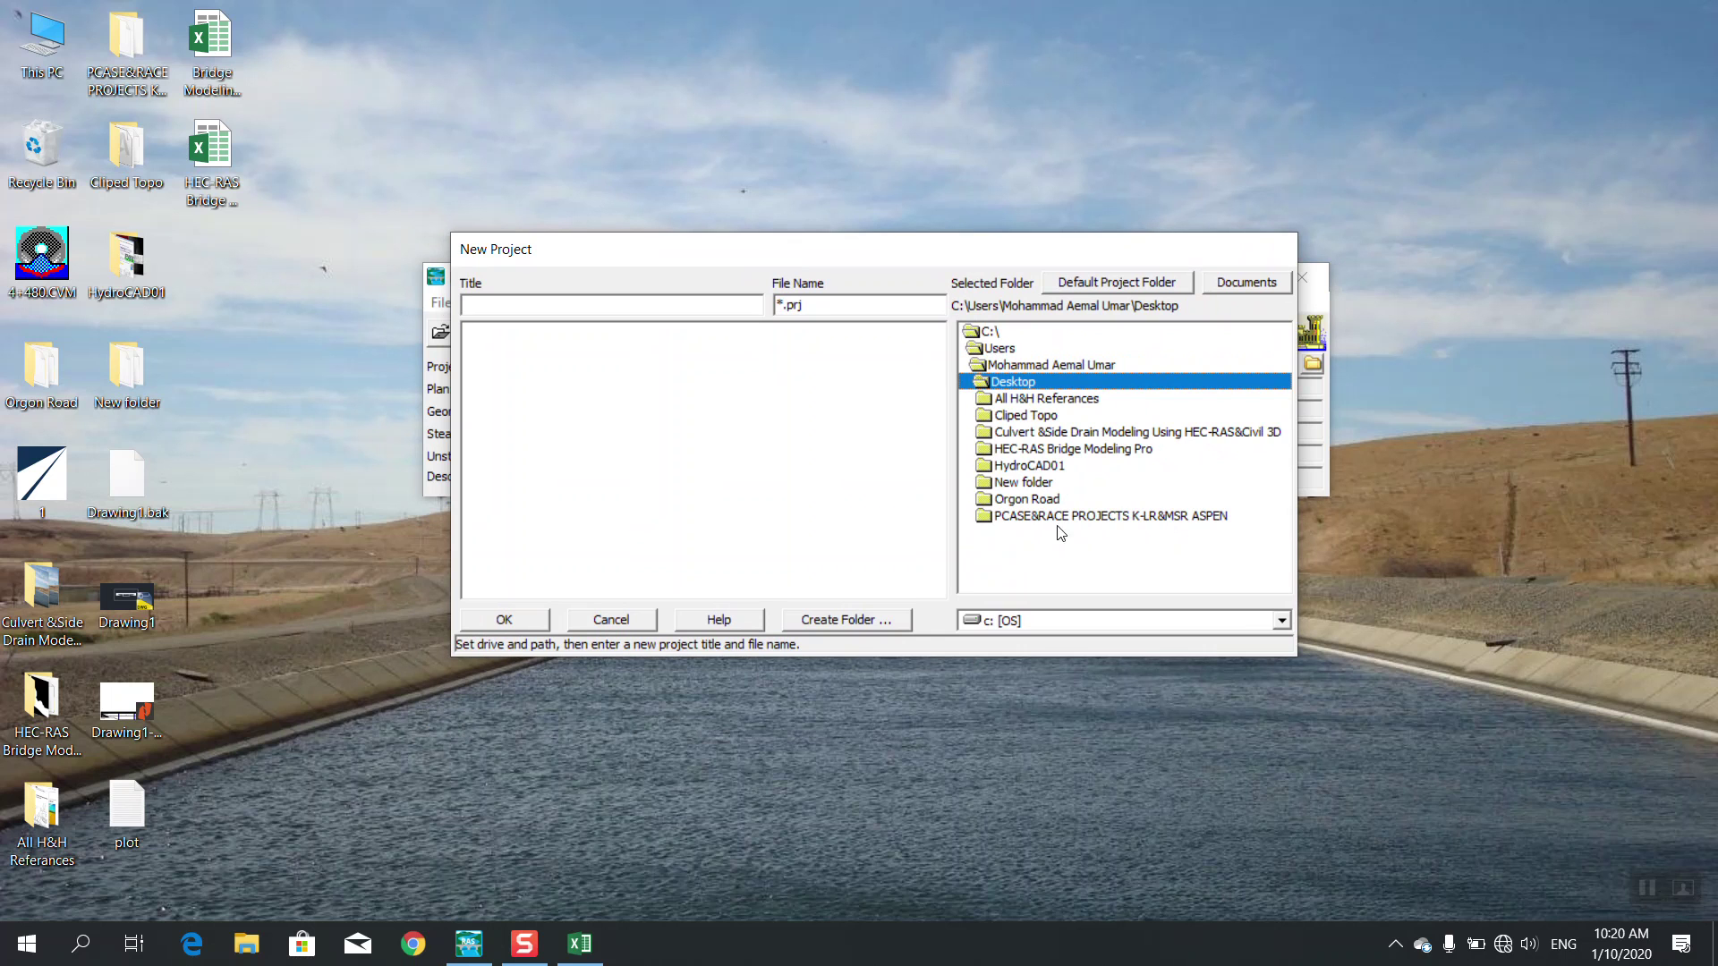
click(1081, 450)
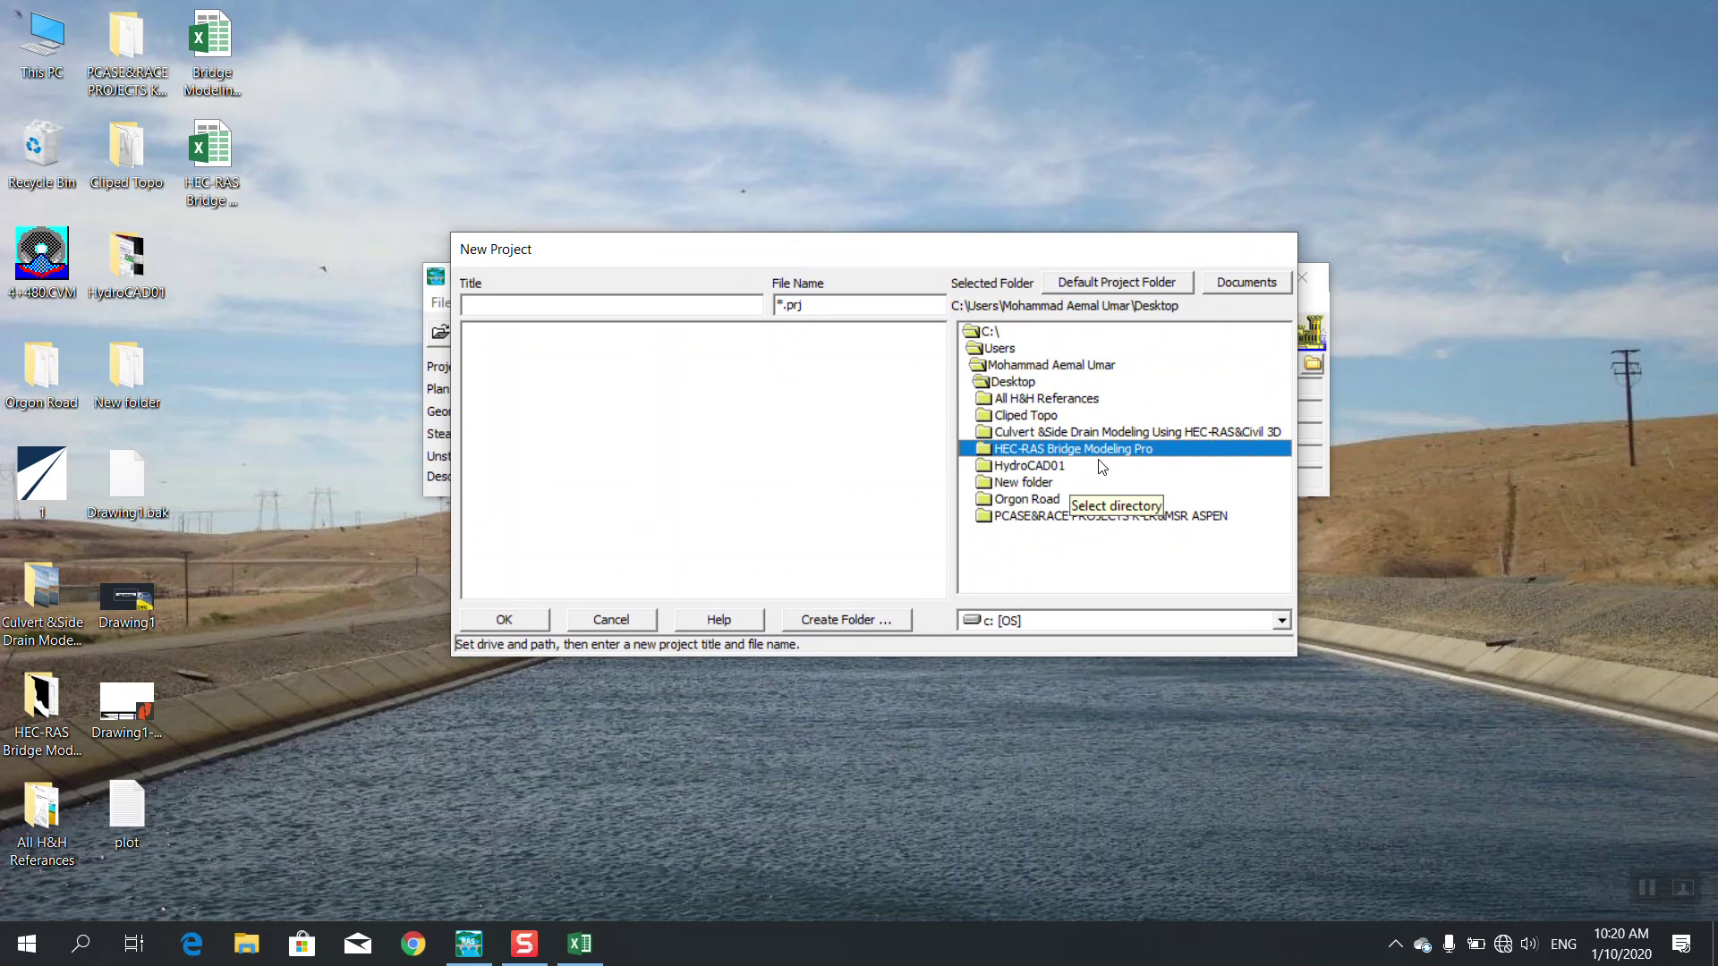
Title the project 'Training Project' and confirm it as TrainingProject.prj
click(515, 307)
text(Tra)
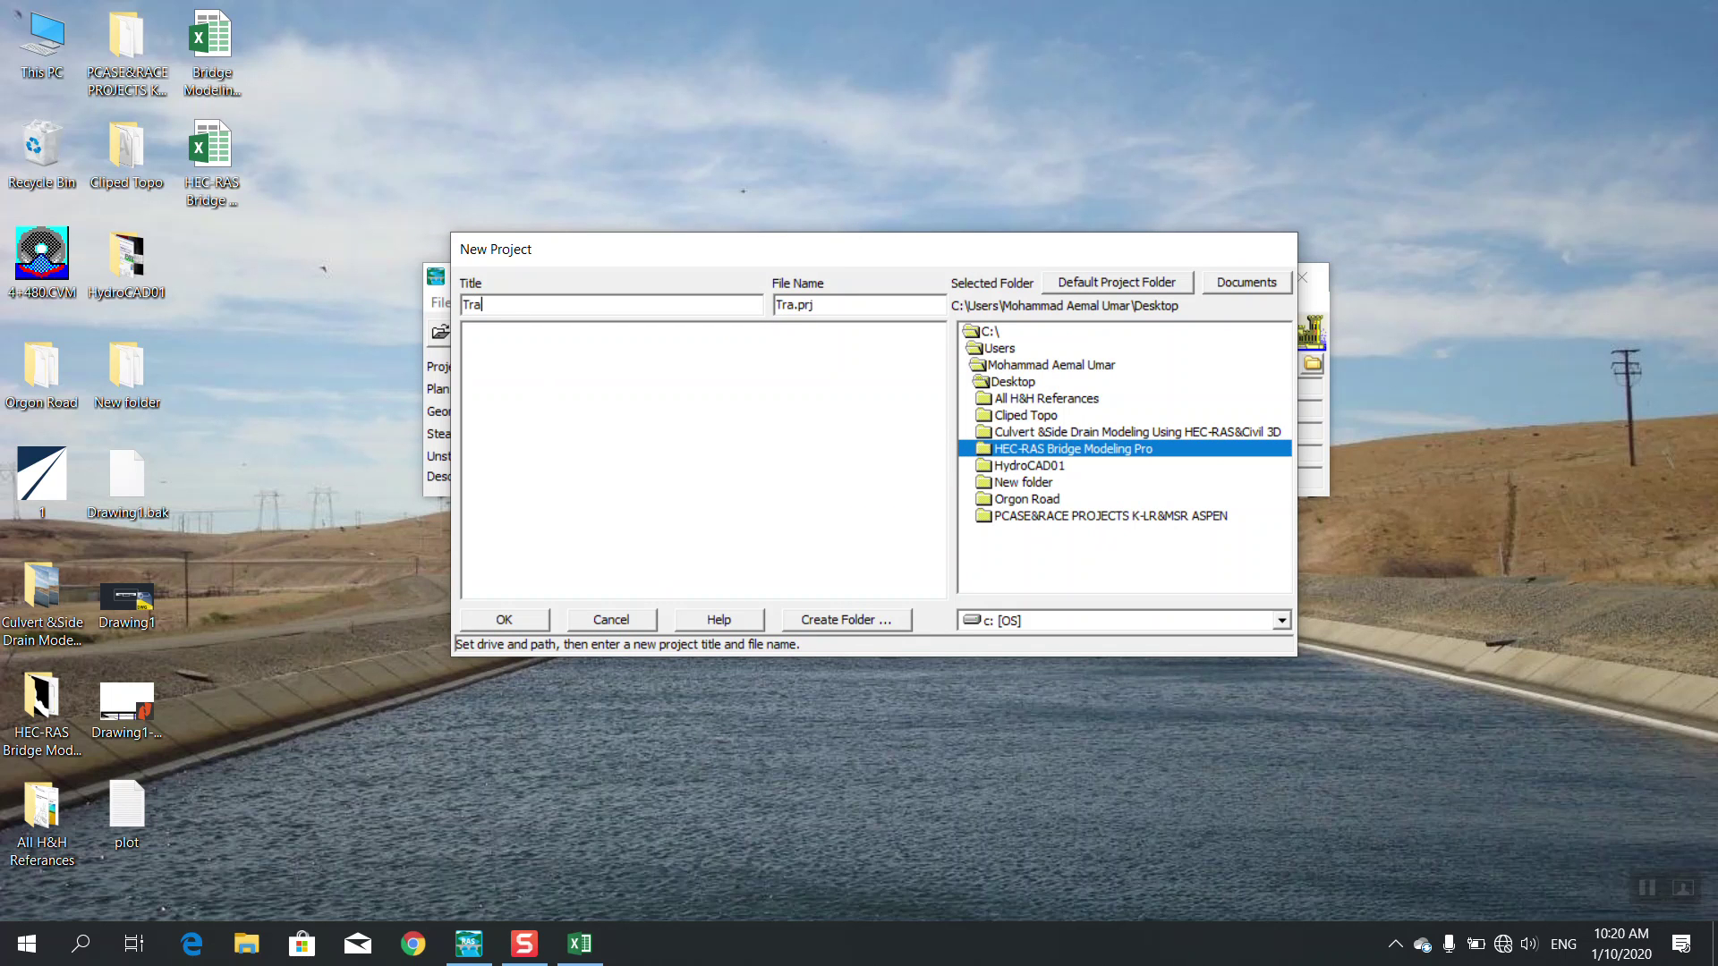
text(ining Project)
click(504, 620)
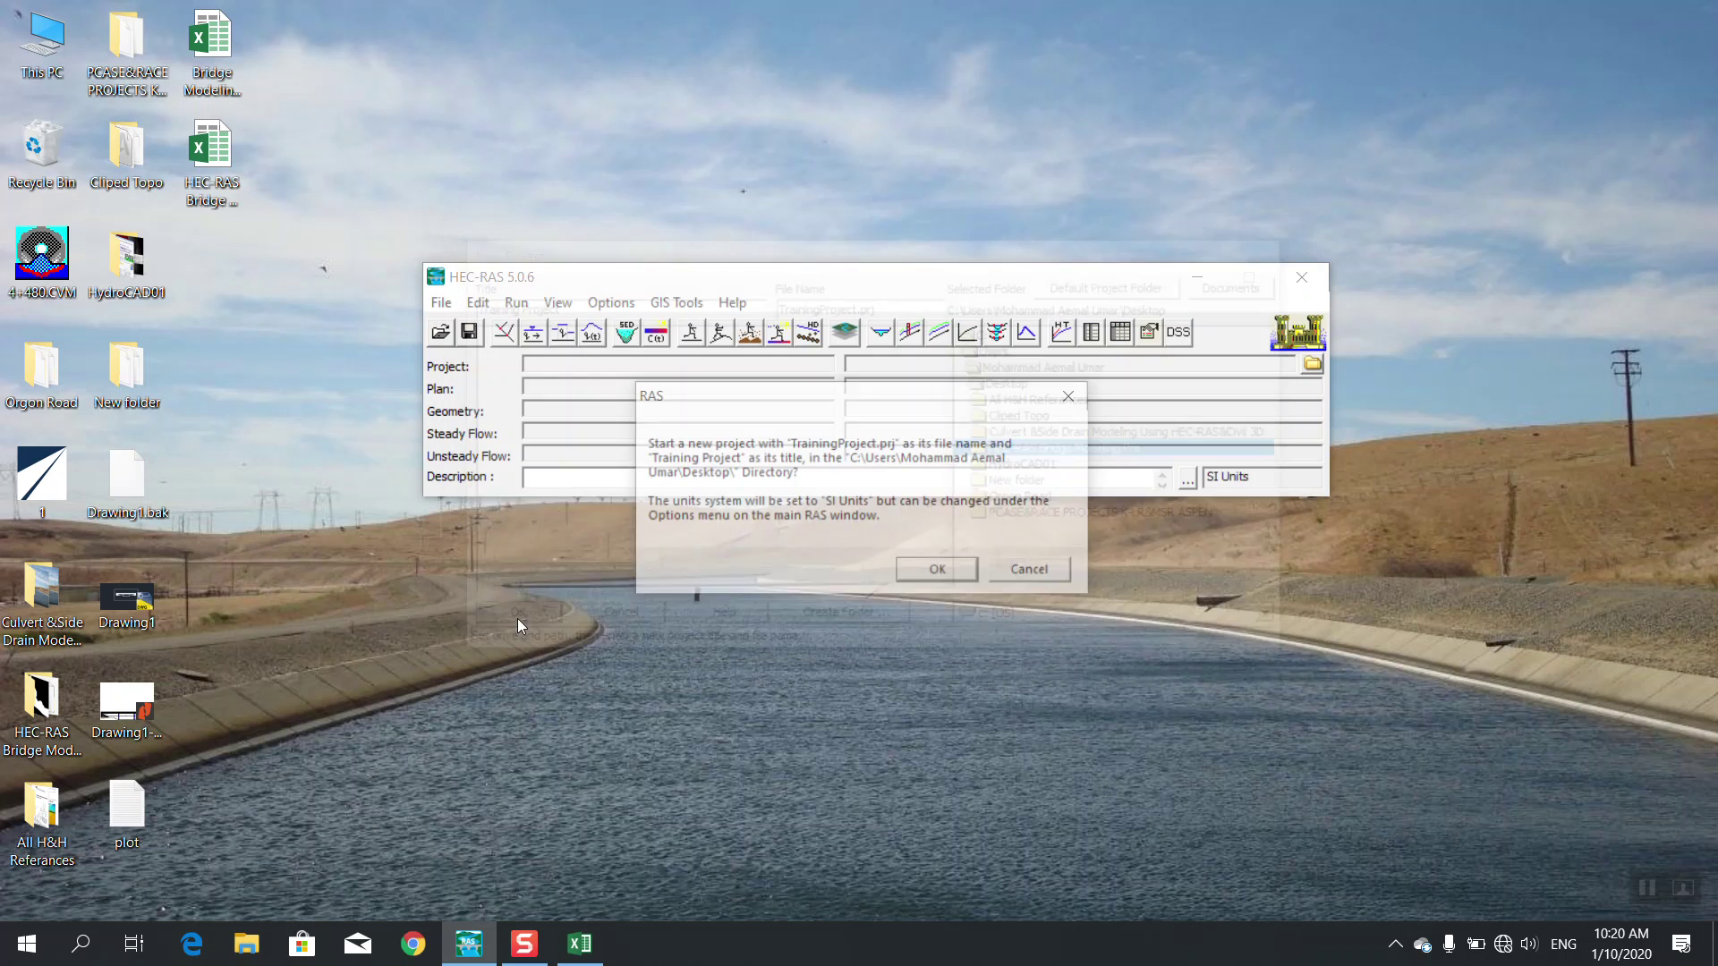
click(935, 570)
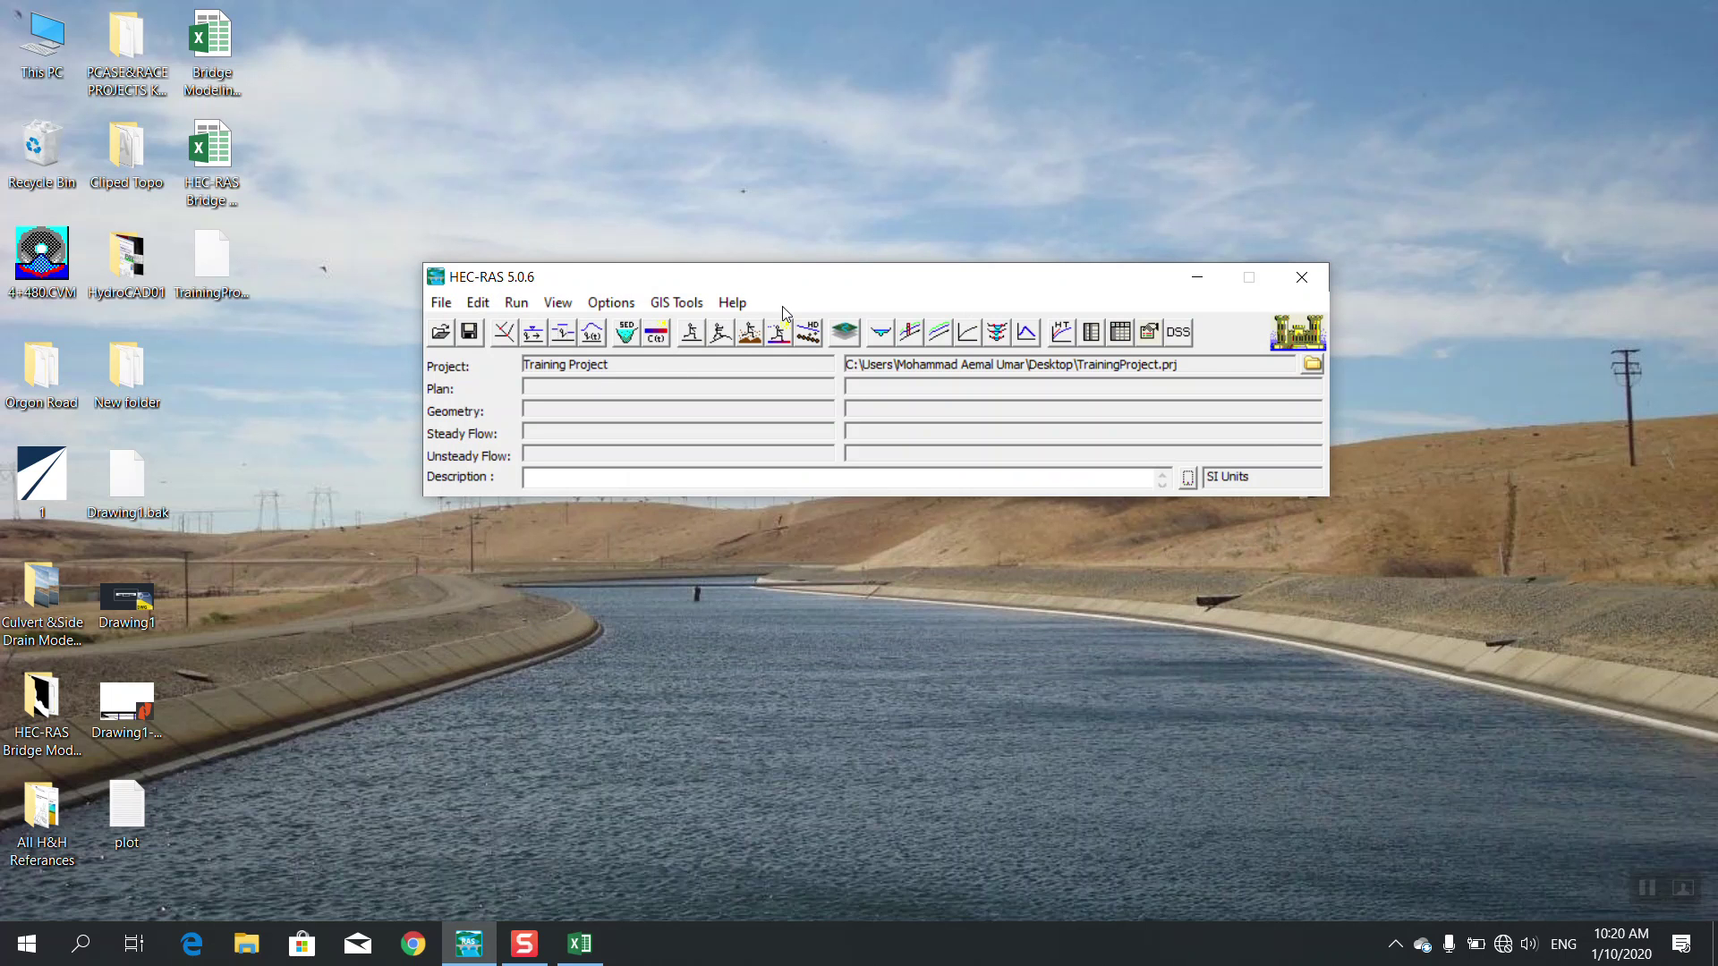
drag(771, 278, 766, 275)
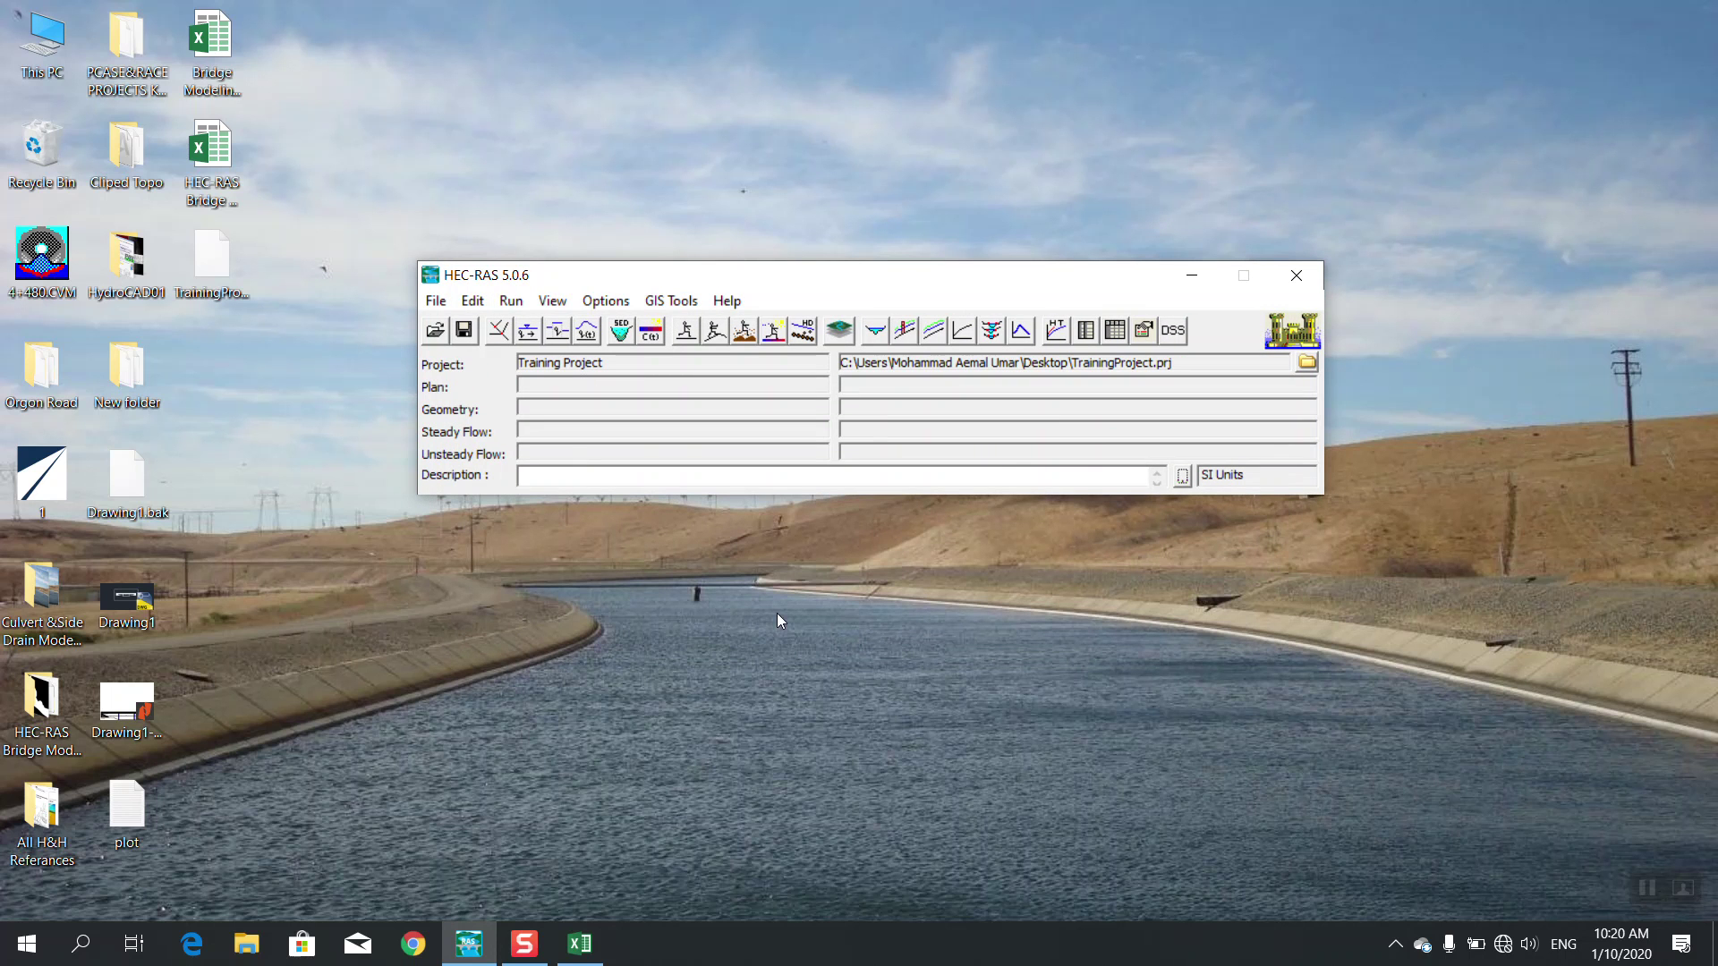
Launch RAS Mapper from the GIS Tools menu for the Training Project
click(652, 307)
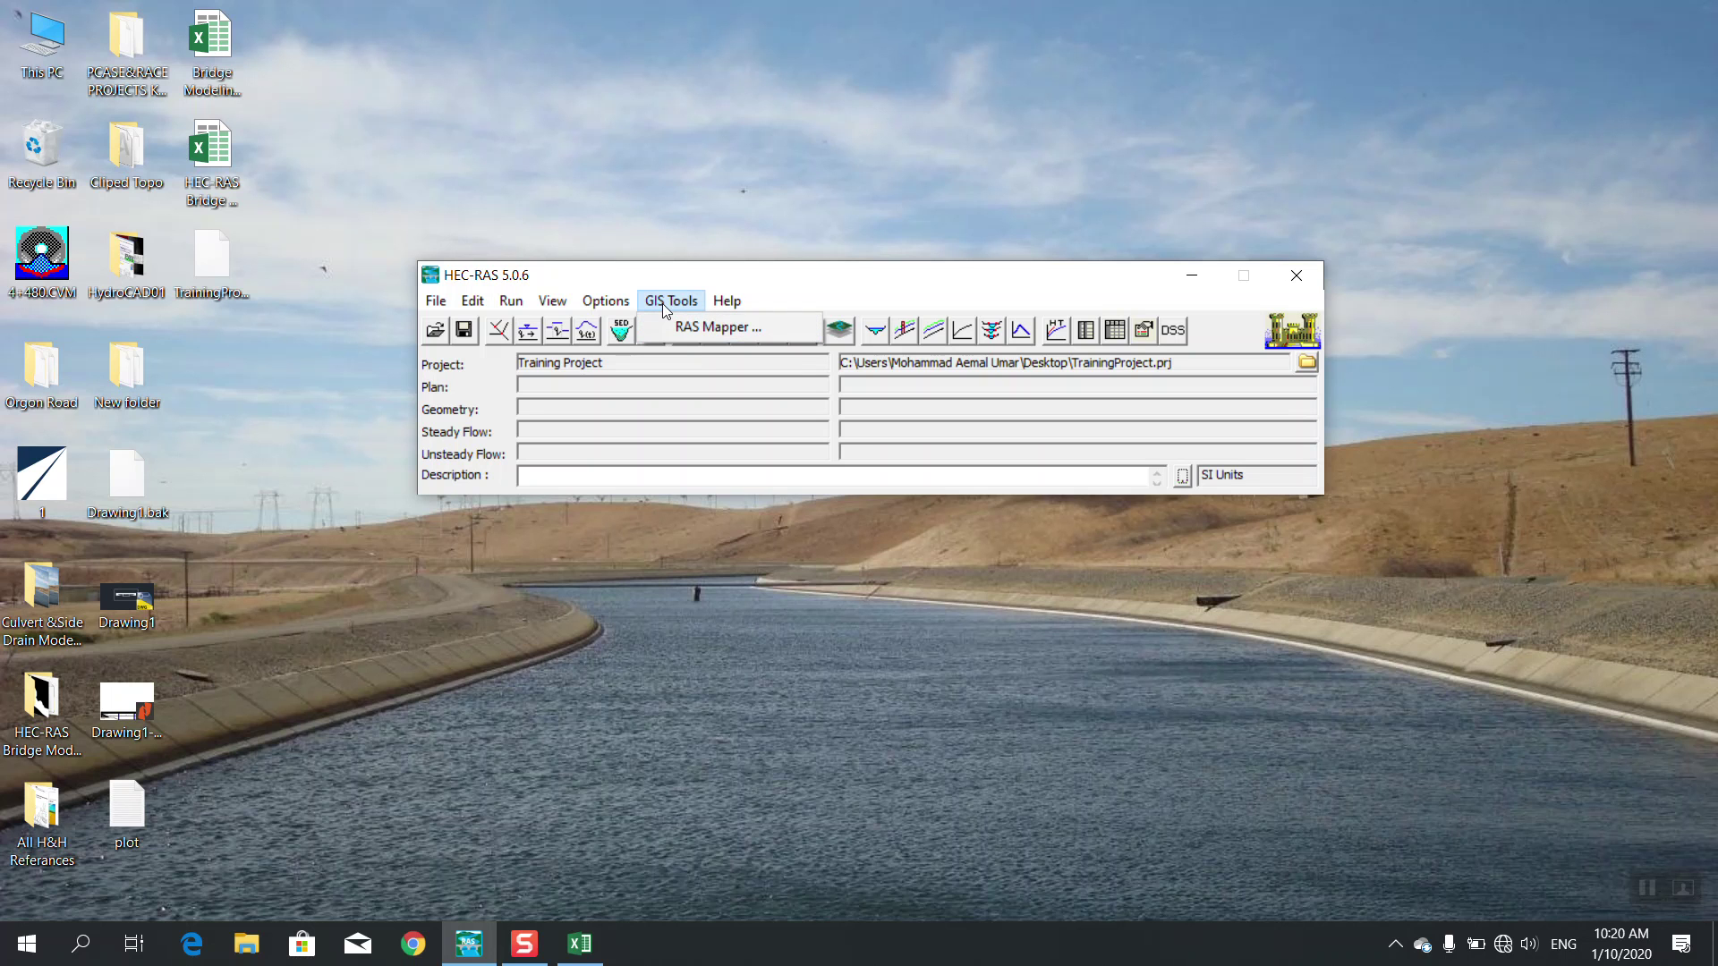
click(669, 329)
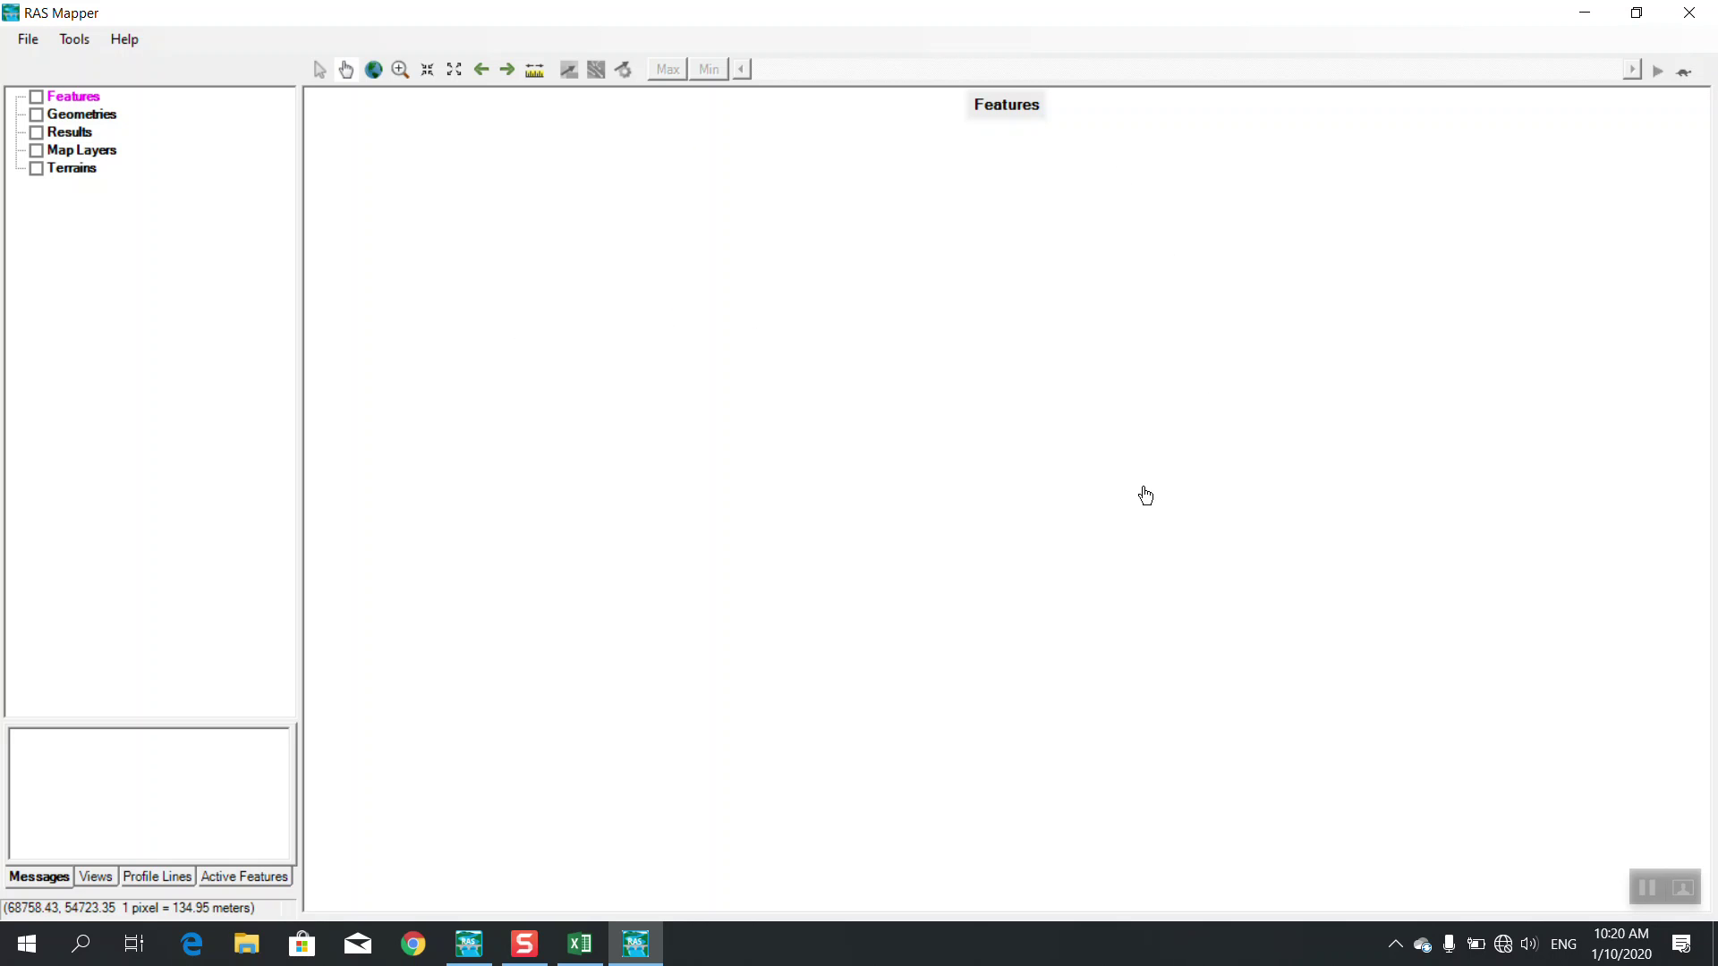
key(super)
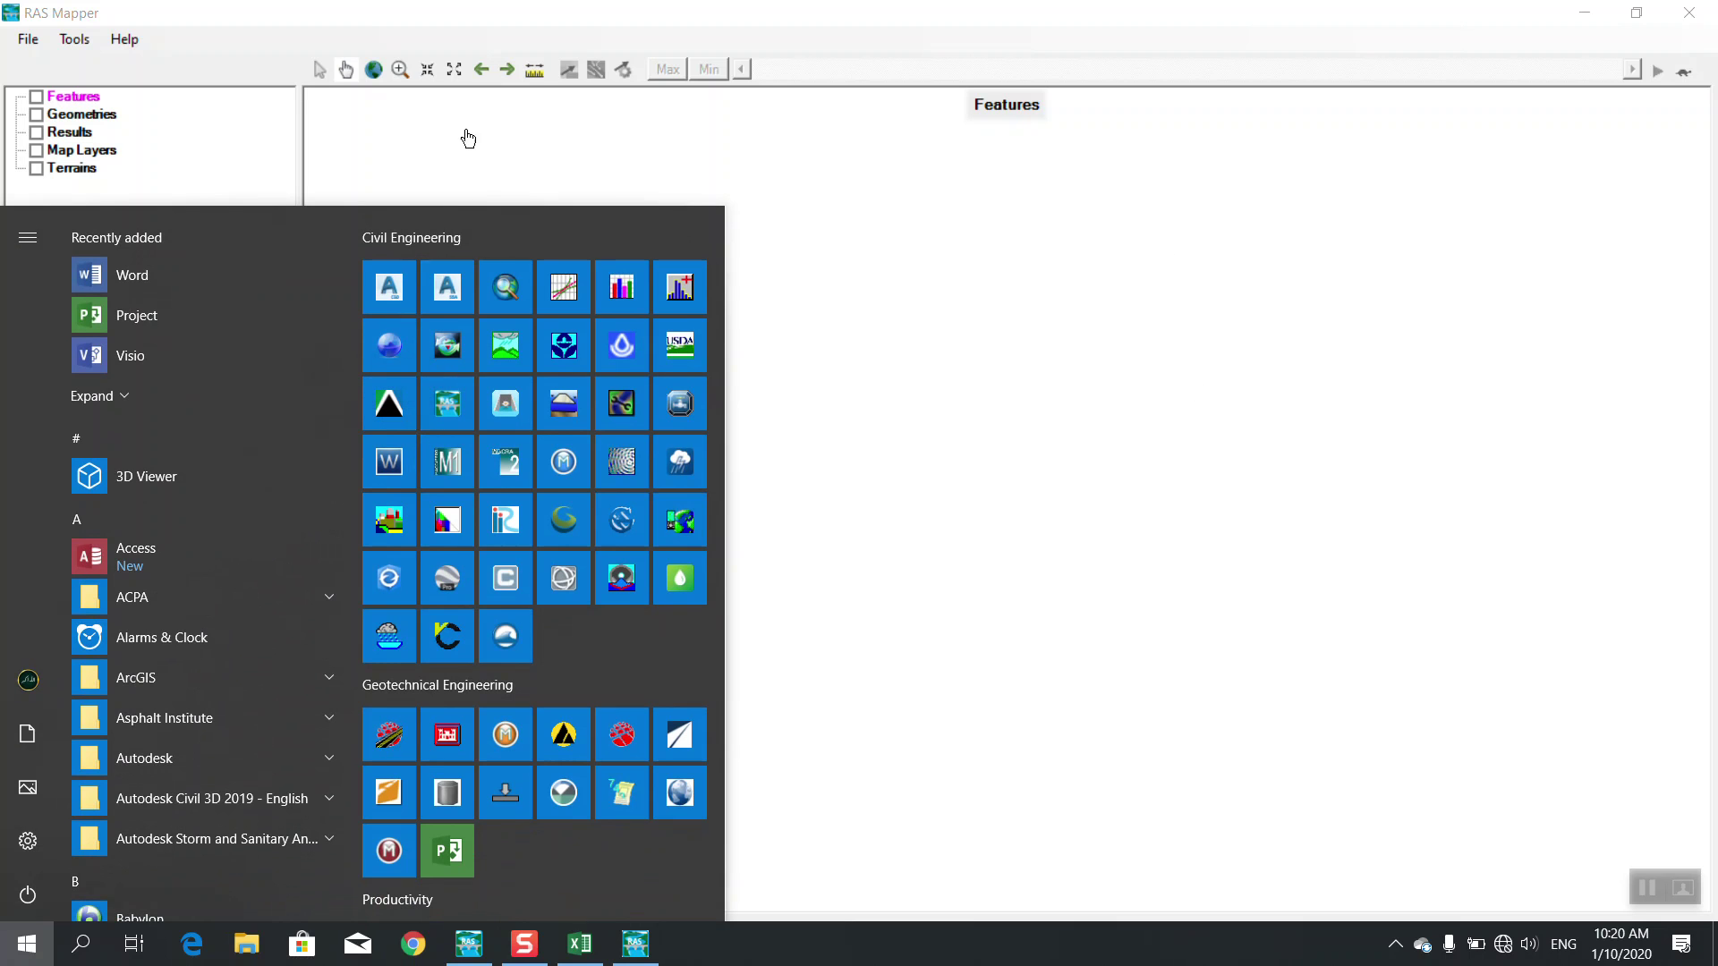
click(486, 11)
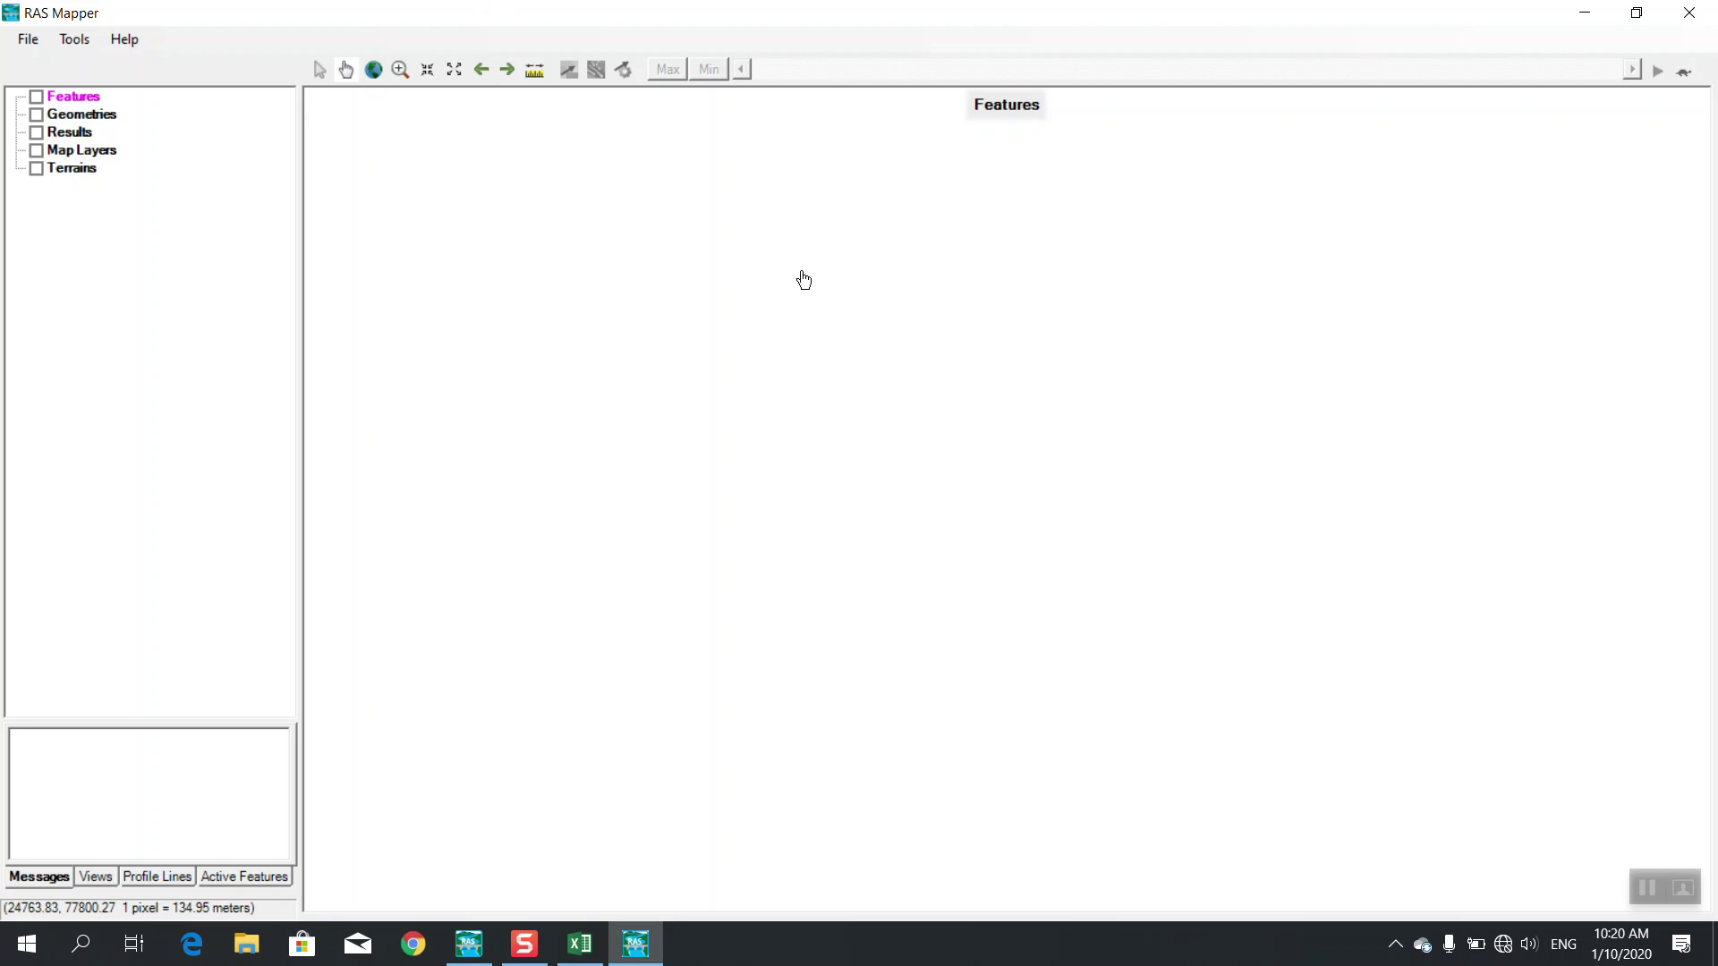
Request a new terrain from RAS Mapper's Tools menu
click(21, 48)
click(185, 16)
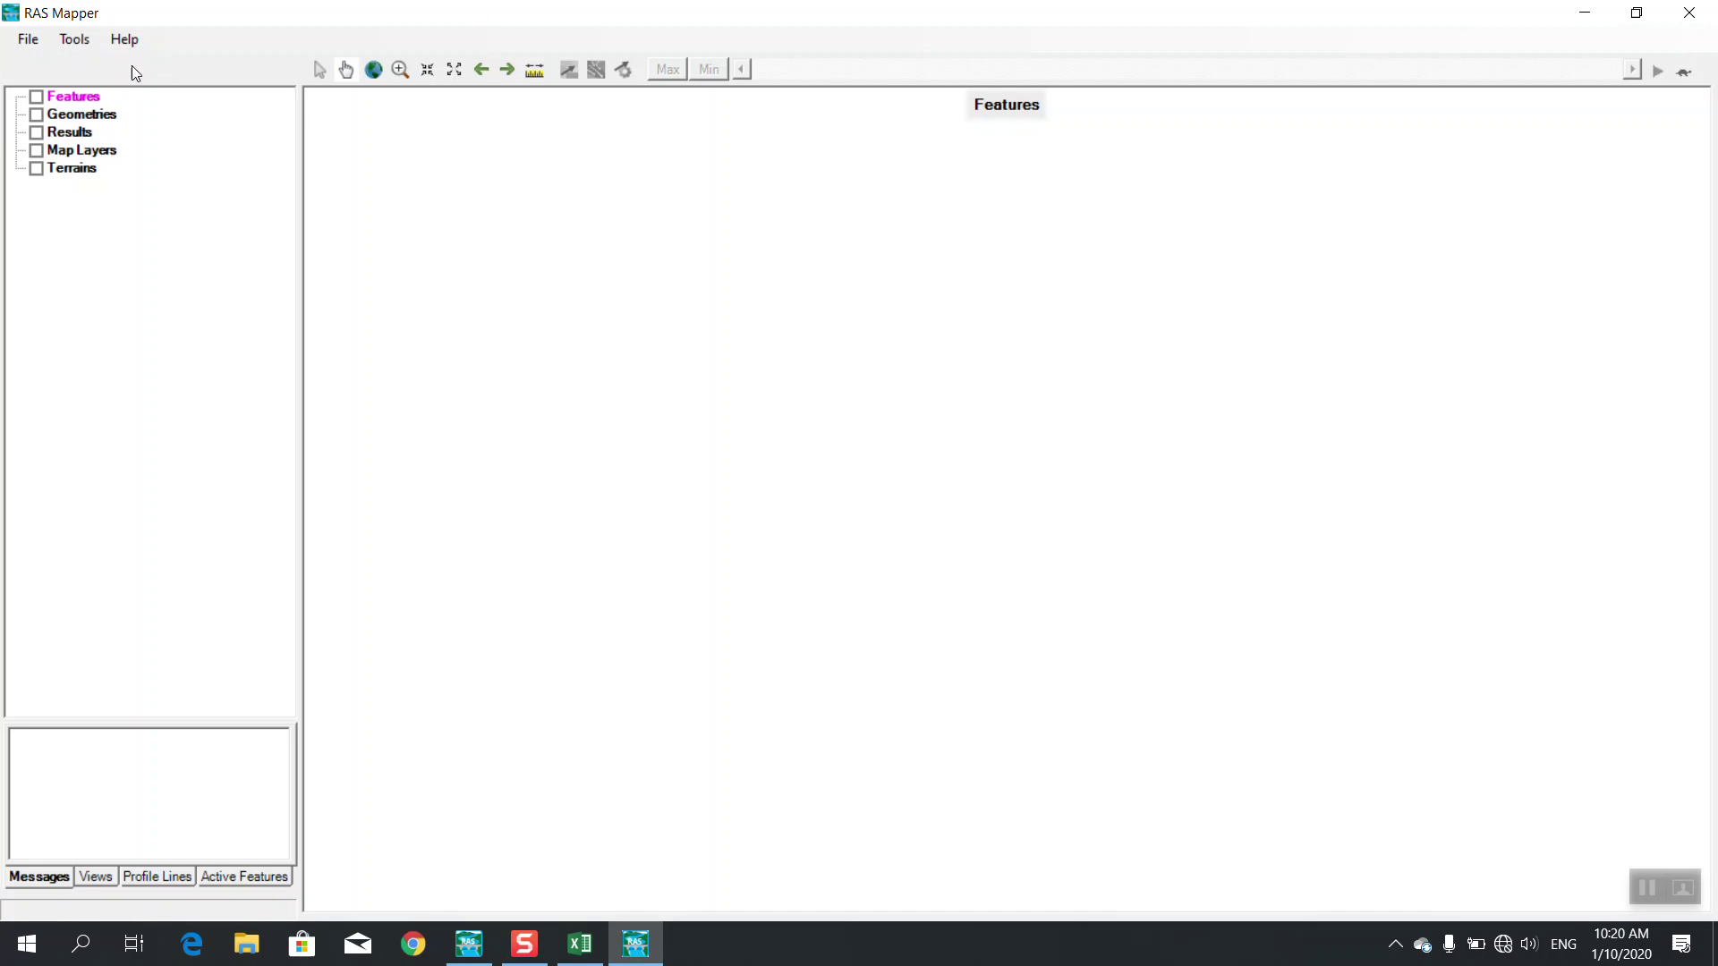
click(87, 46)
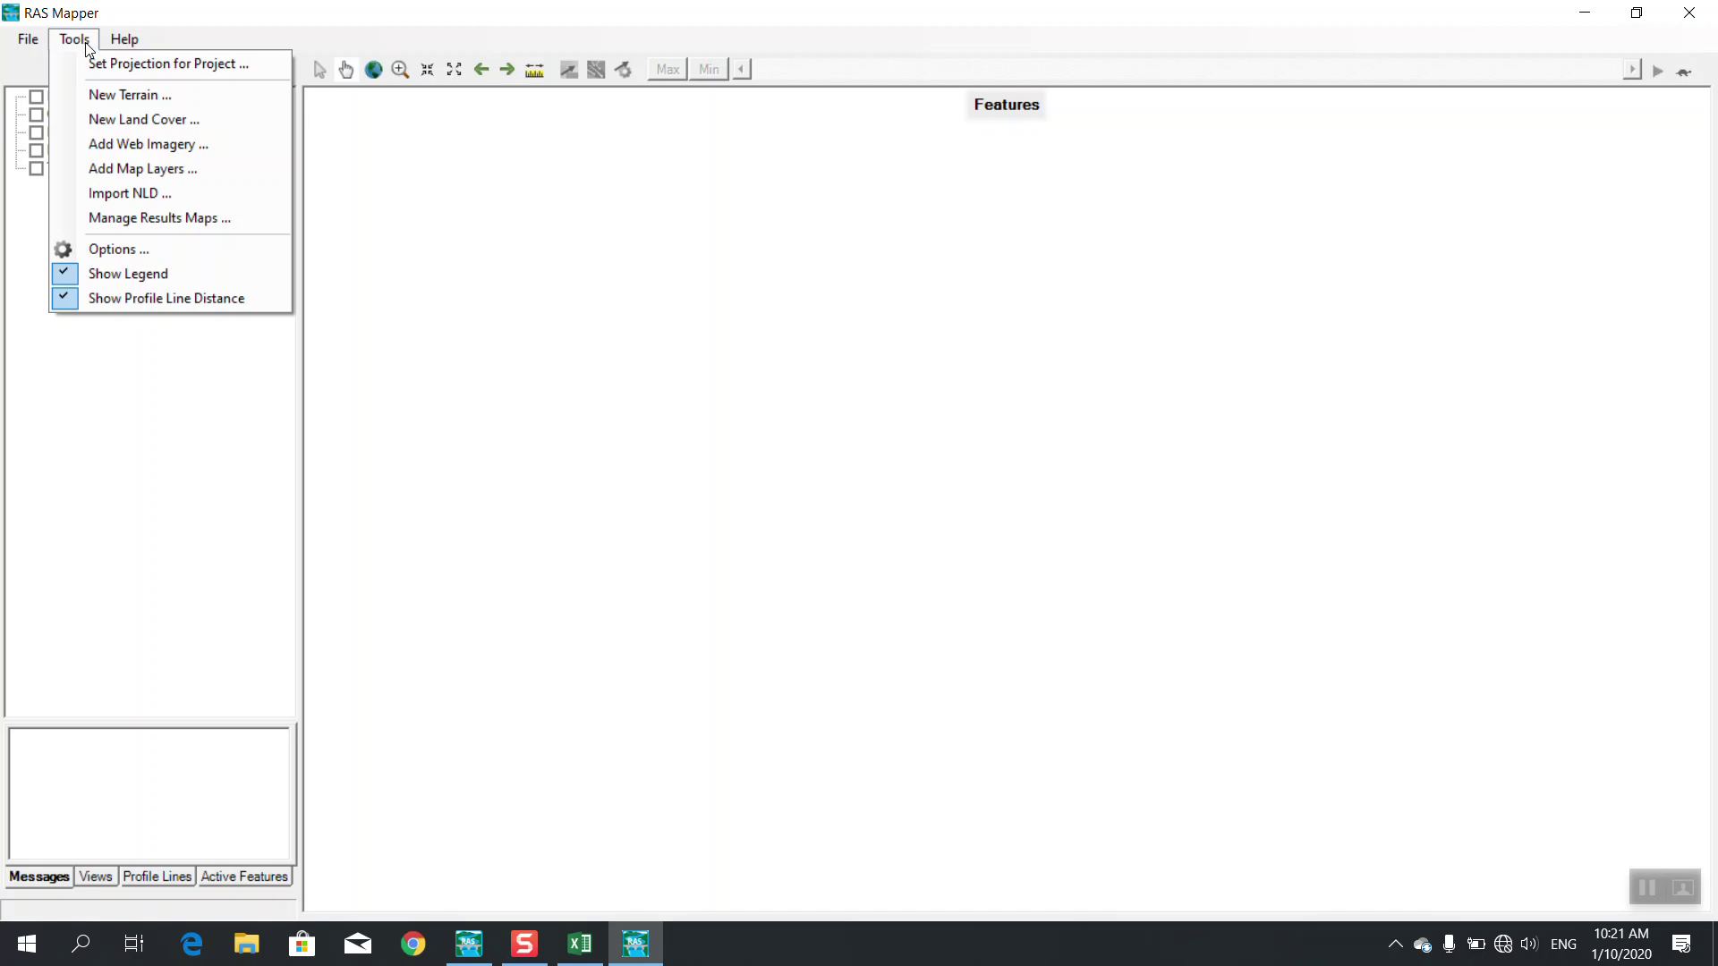
click(101, 104)
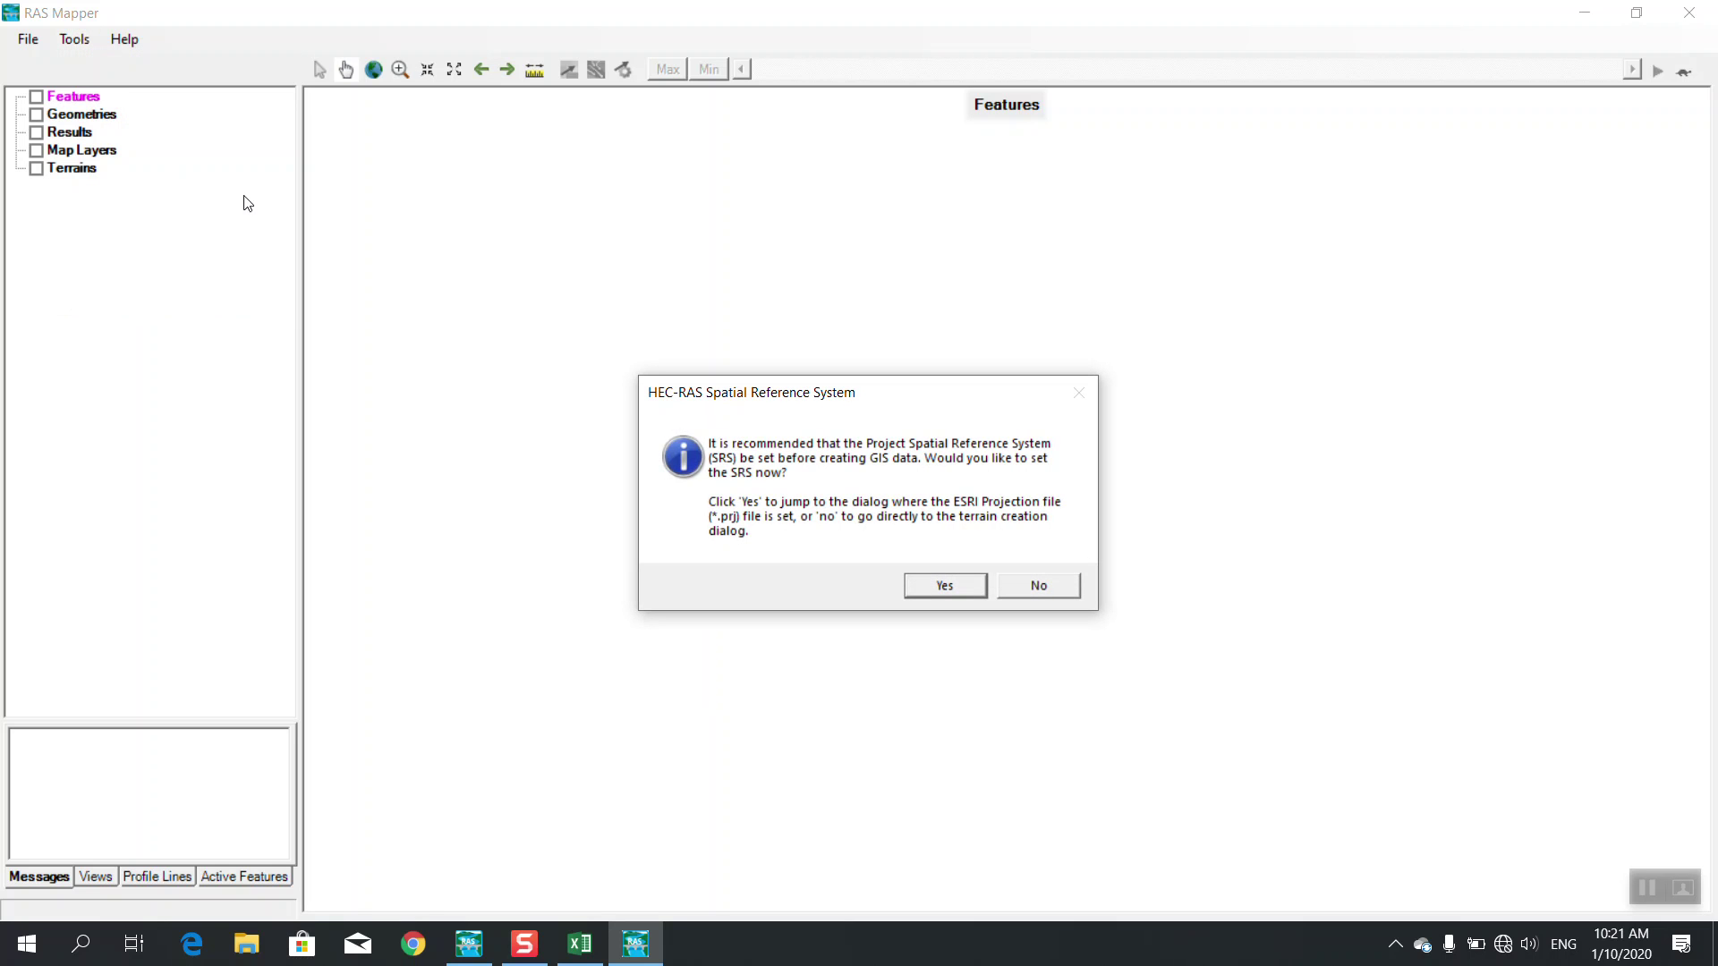
Agree to set the spatial reference first, and connect to a wi-fi network
click(944, 588)
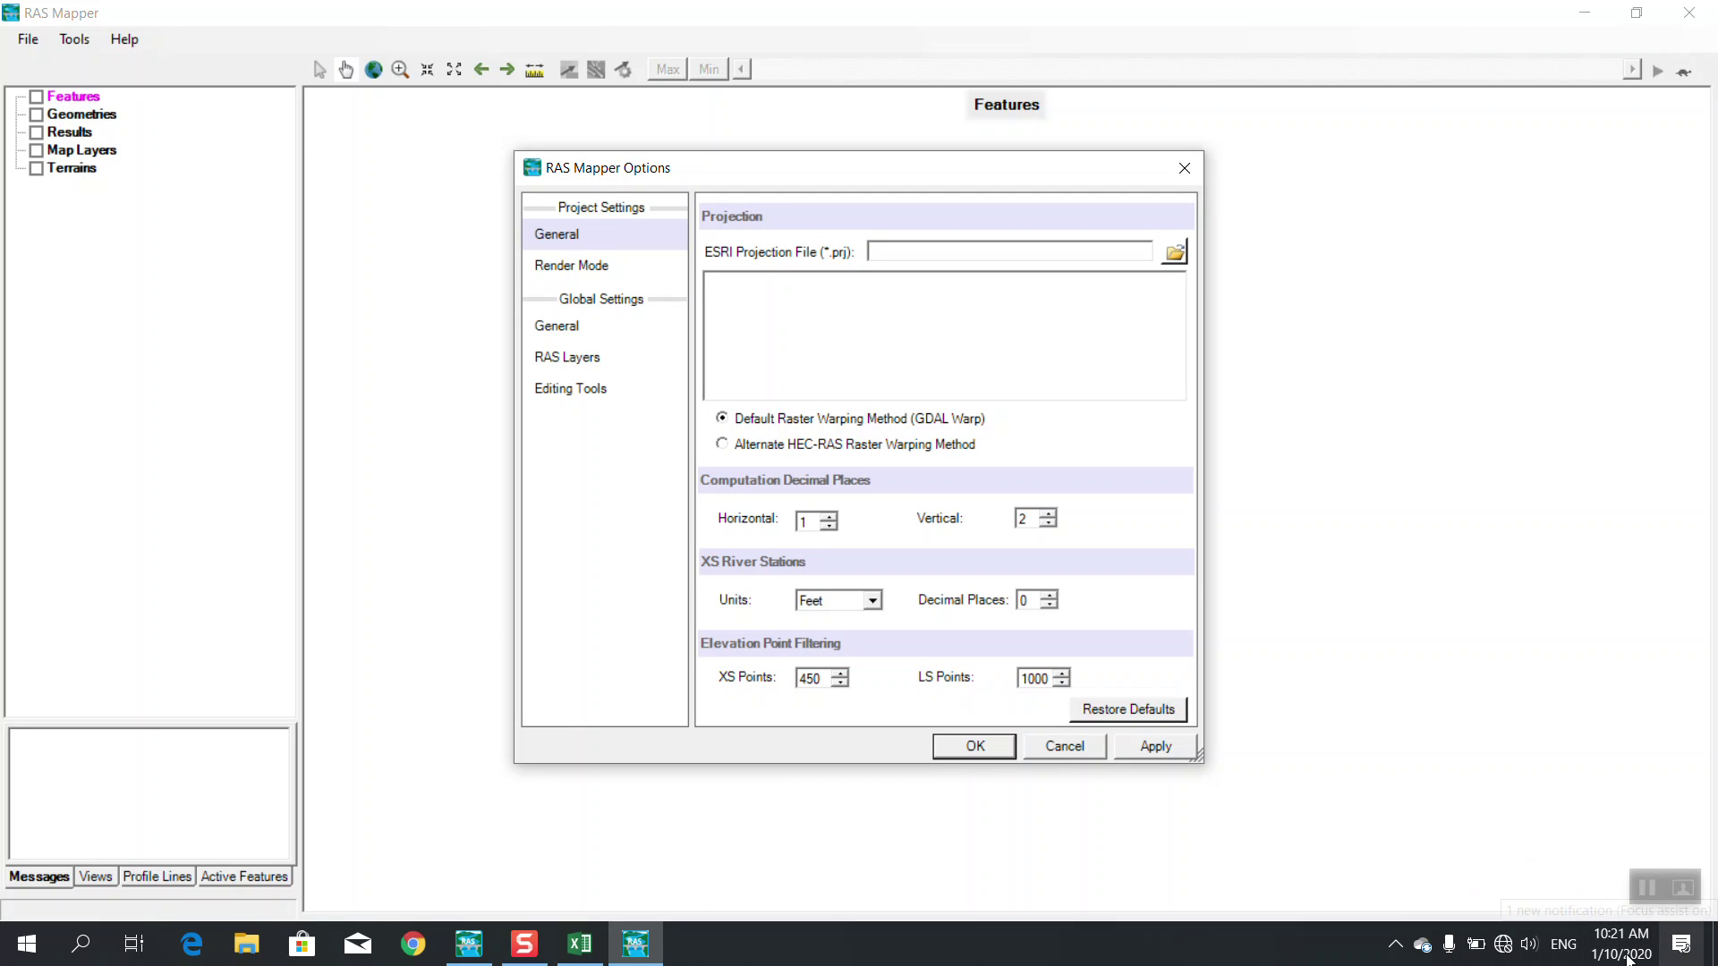
click(1397, 949)
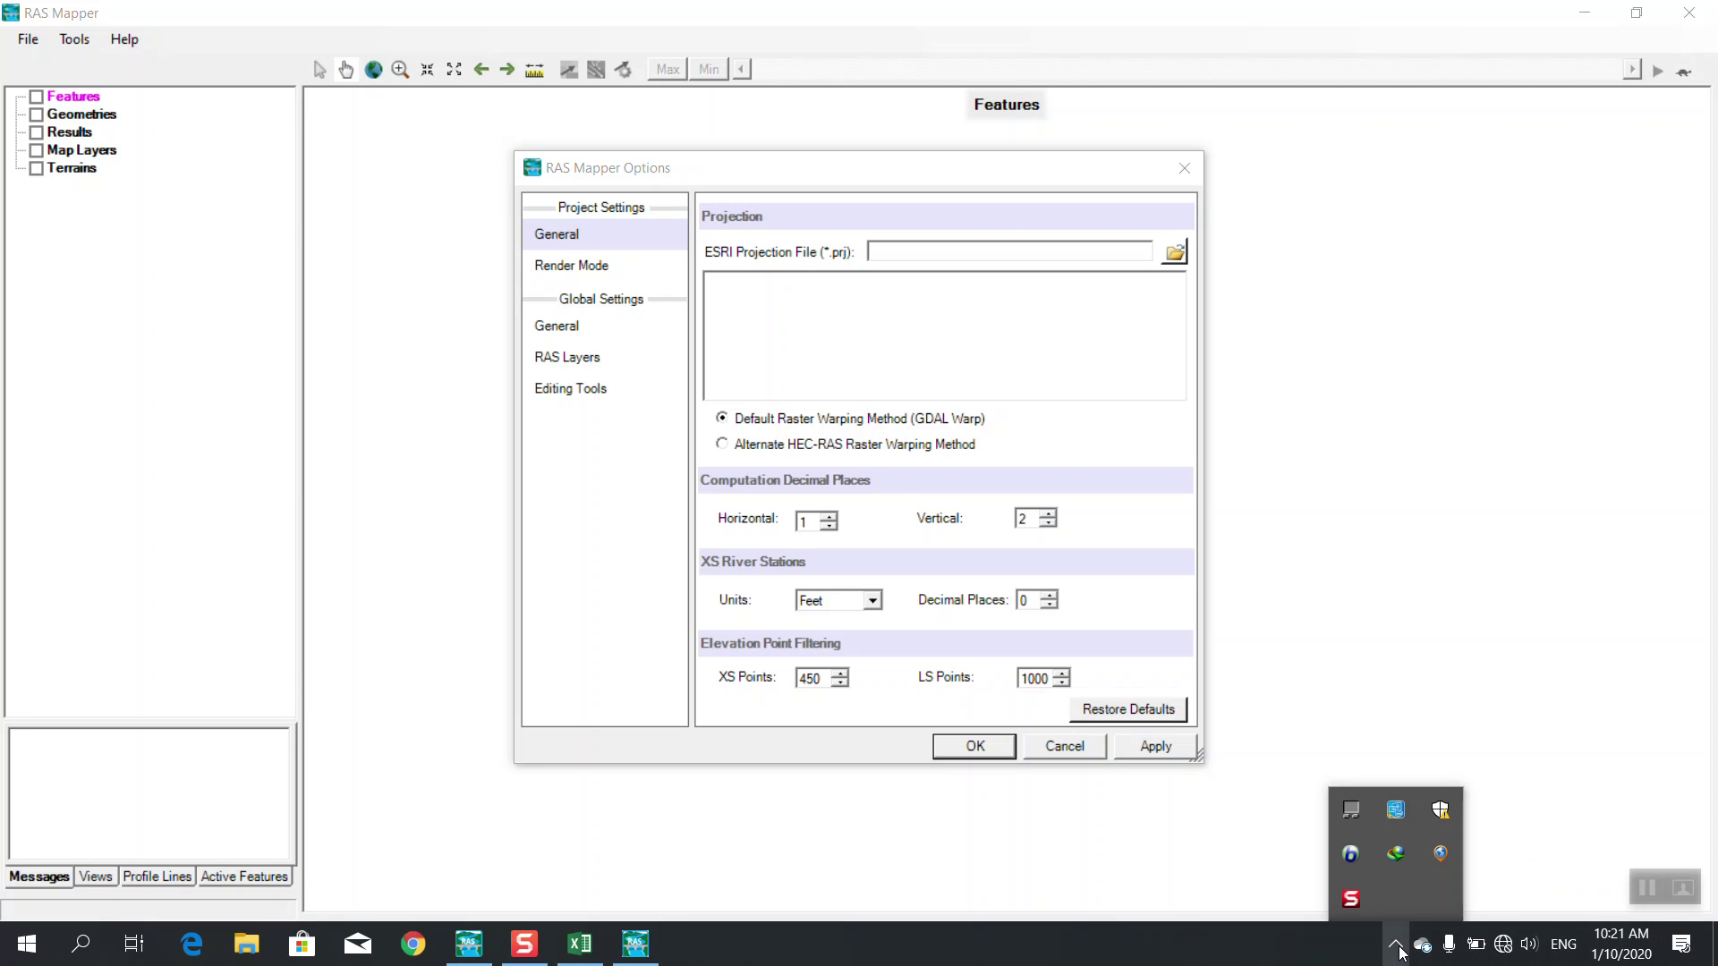
click(1398, 948)
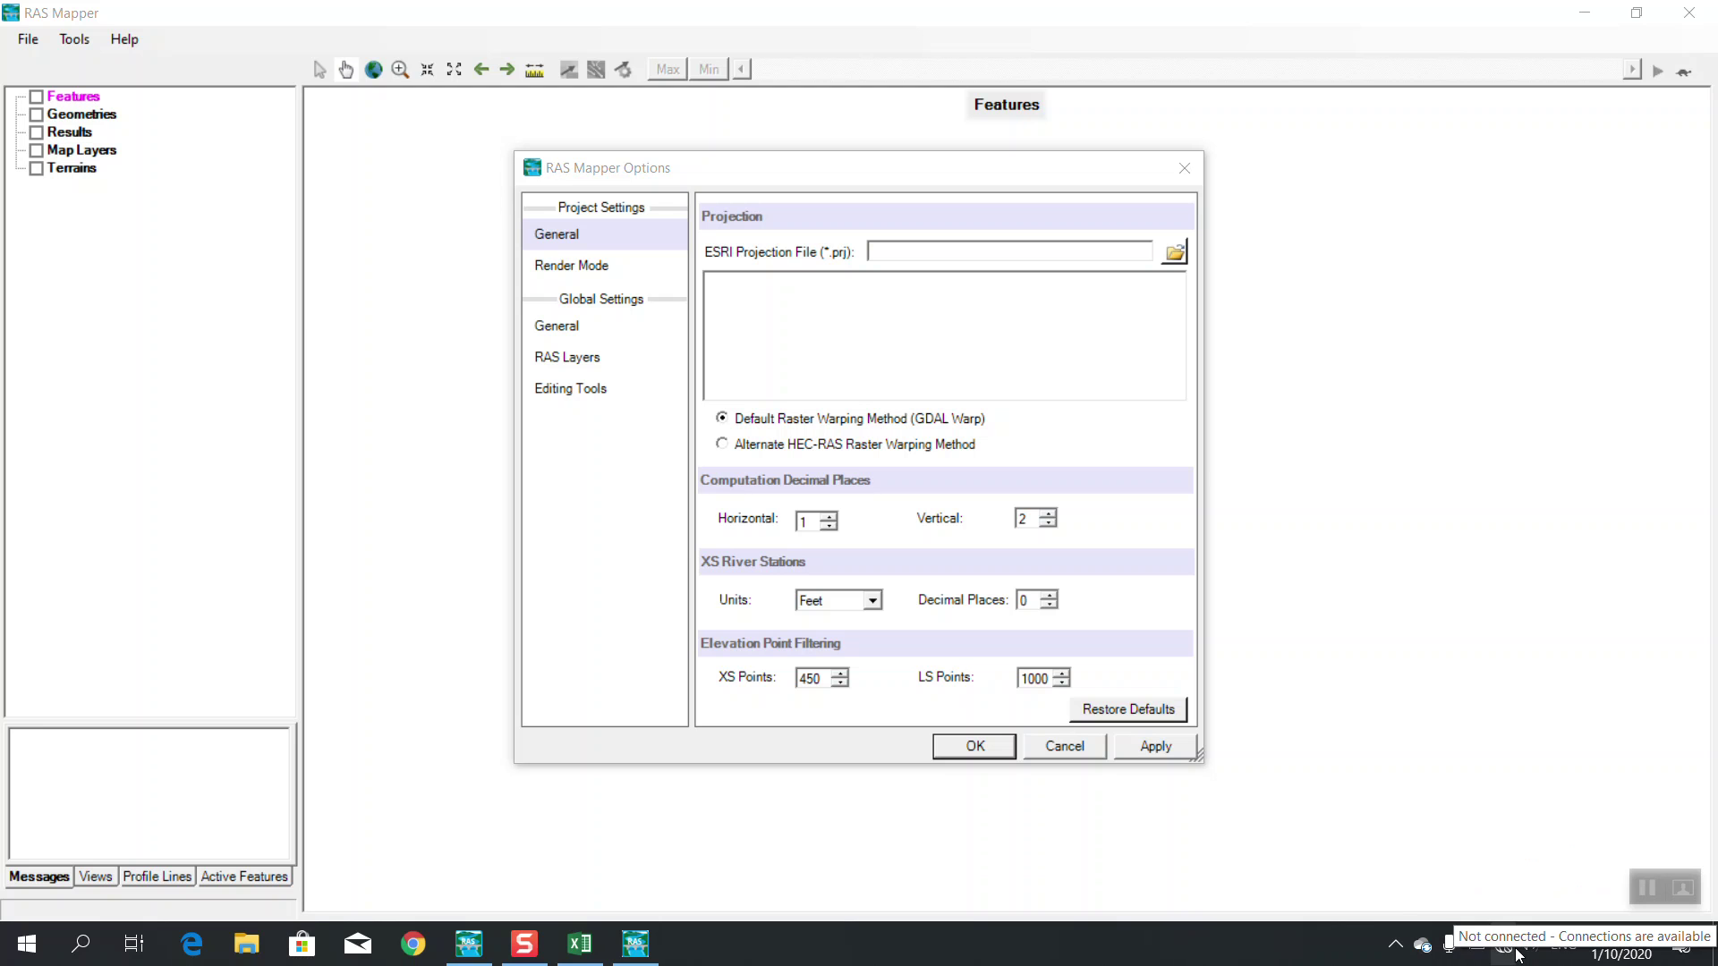
click(1512, 950)
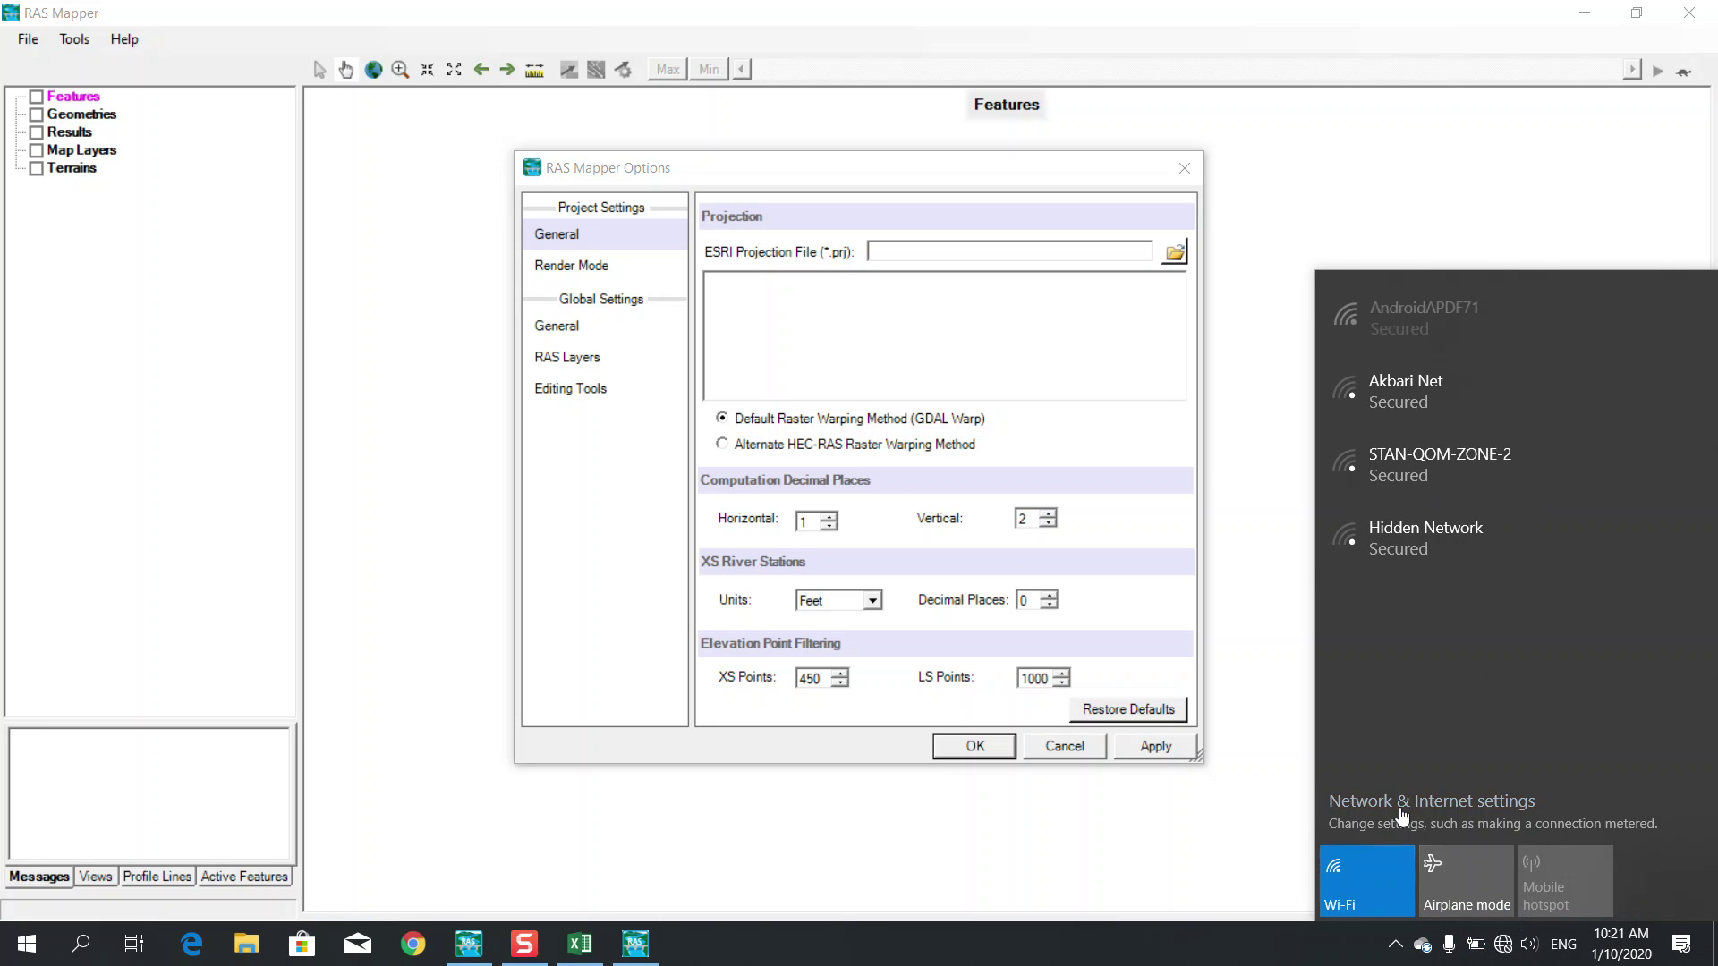
click(1396, 325)
click(1567, 414)
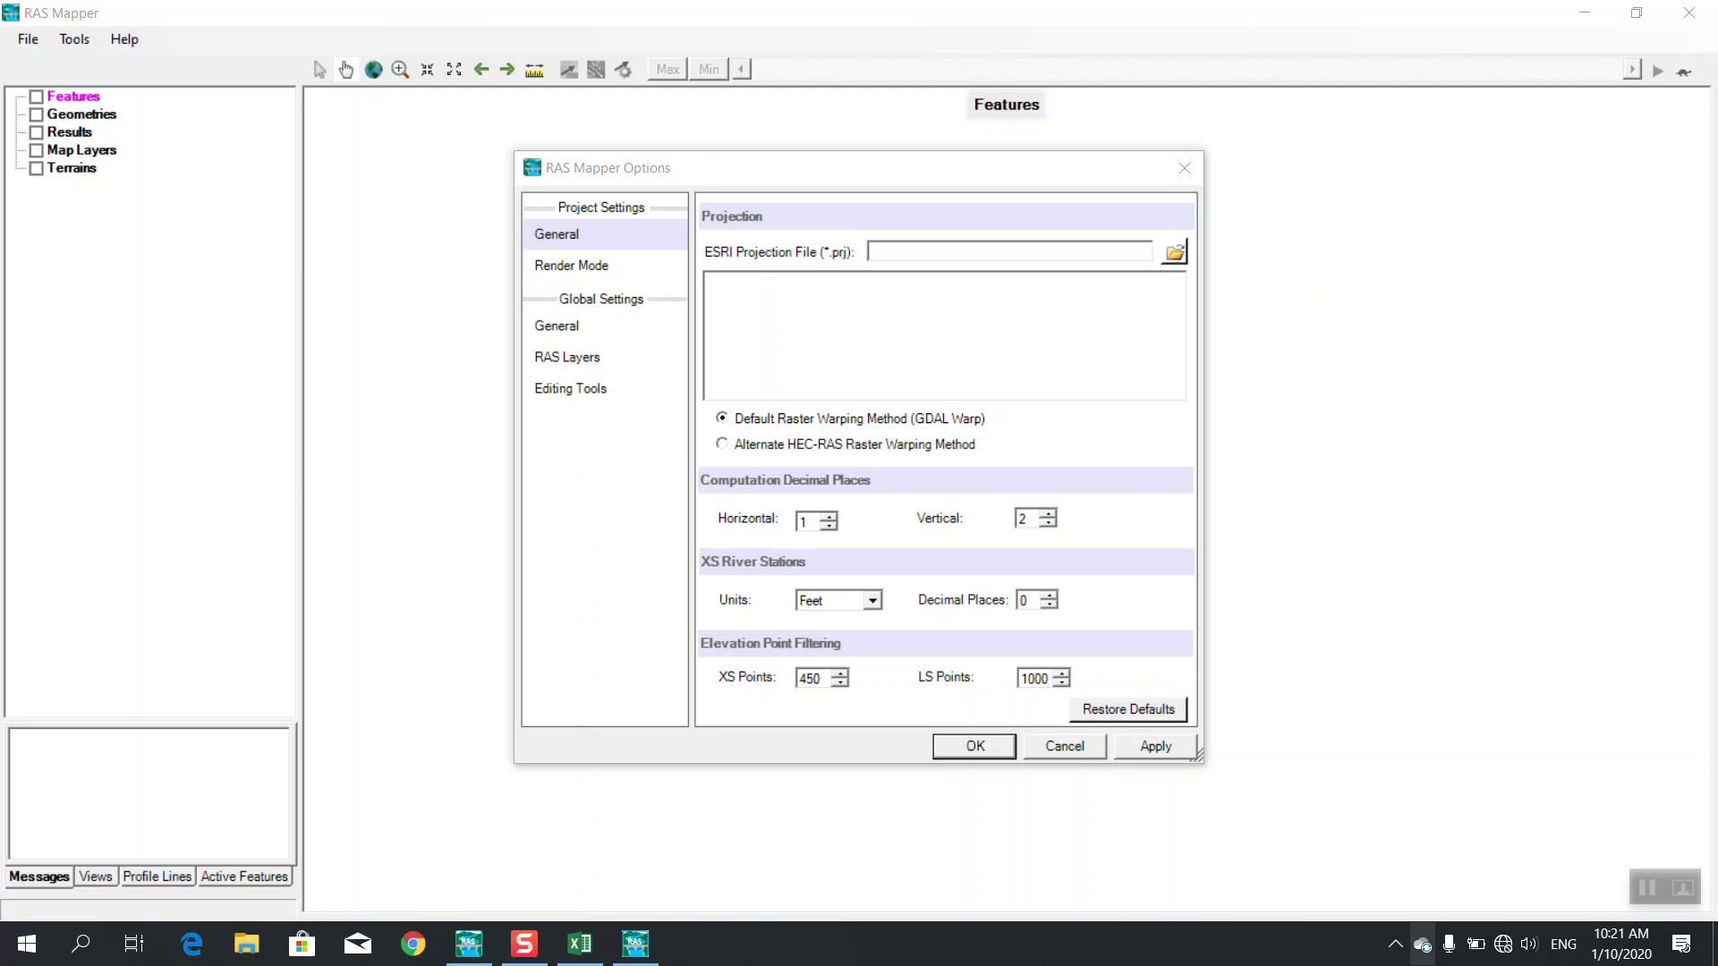
Load Projection.prj (WGS 1984 UTM Zone 42N) from HEC-RAS Bridge Modeling Pro as the project projection
click(1174, 253)
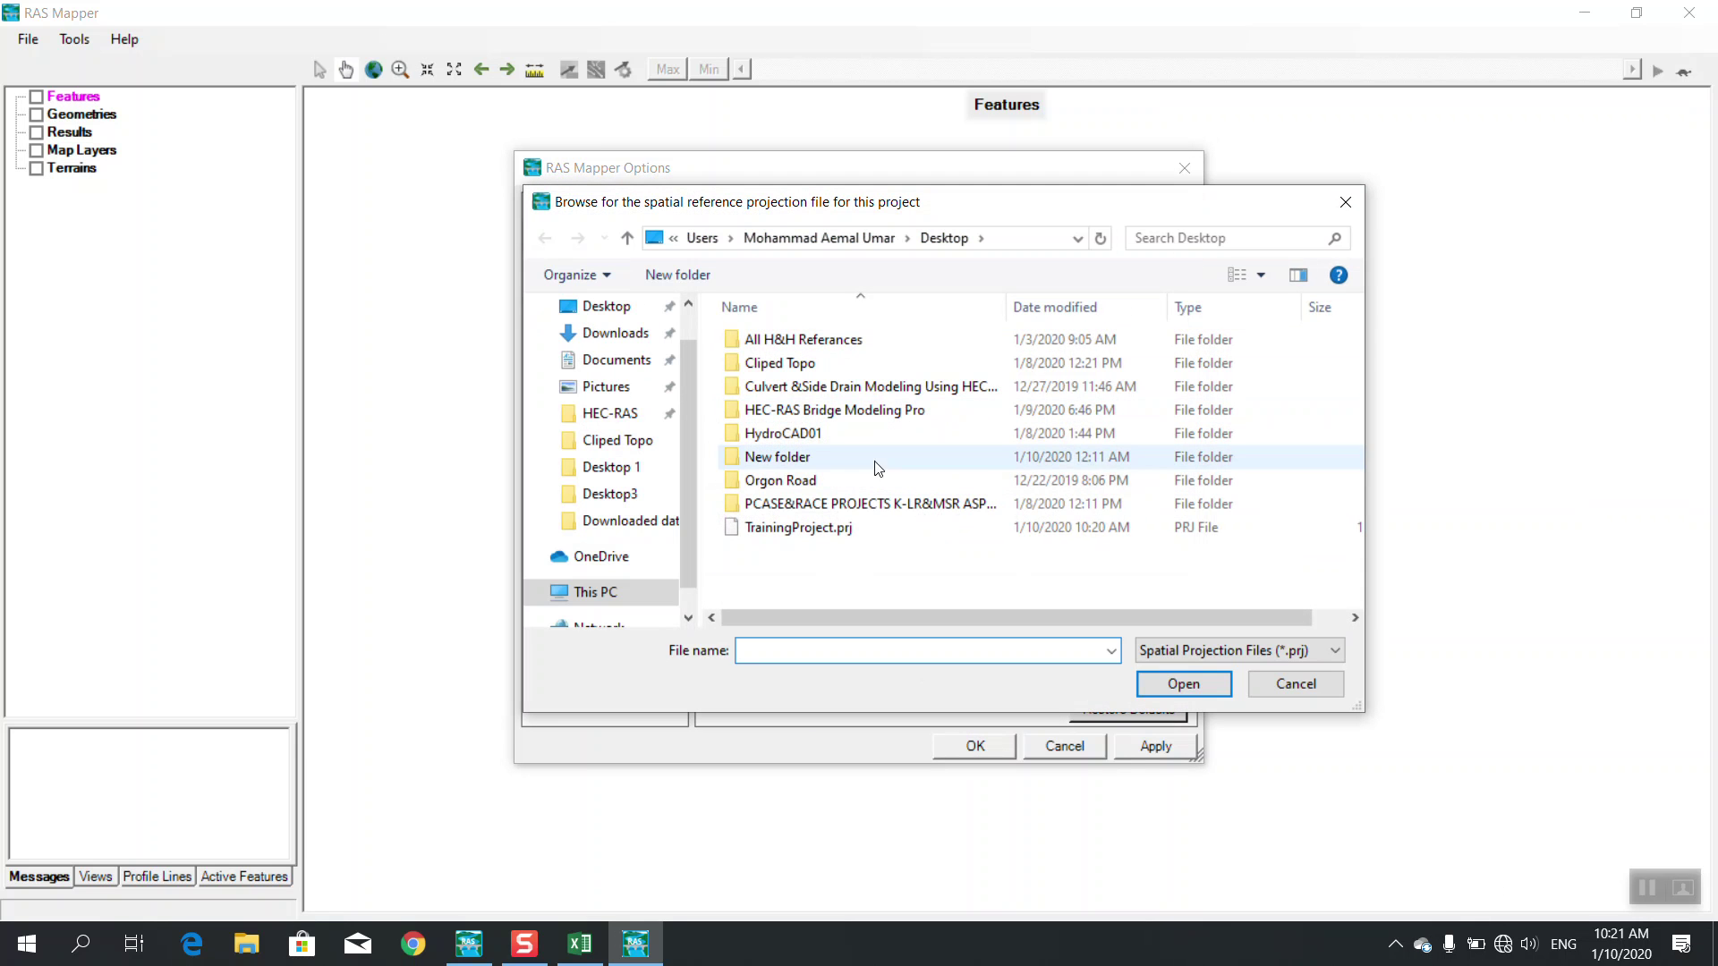
scroll(631, 369, up, 1)
click(611, 358)
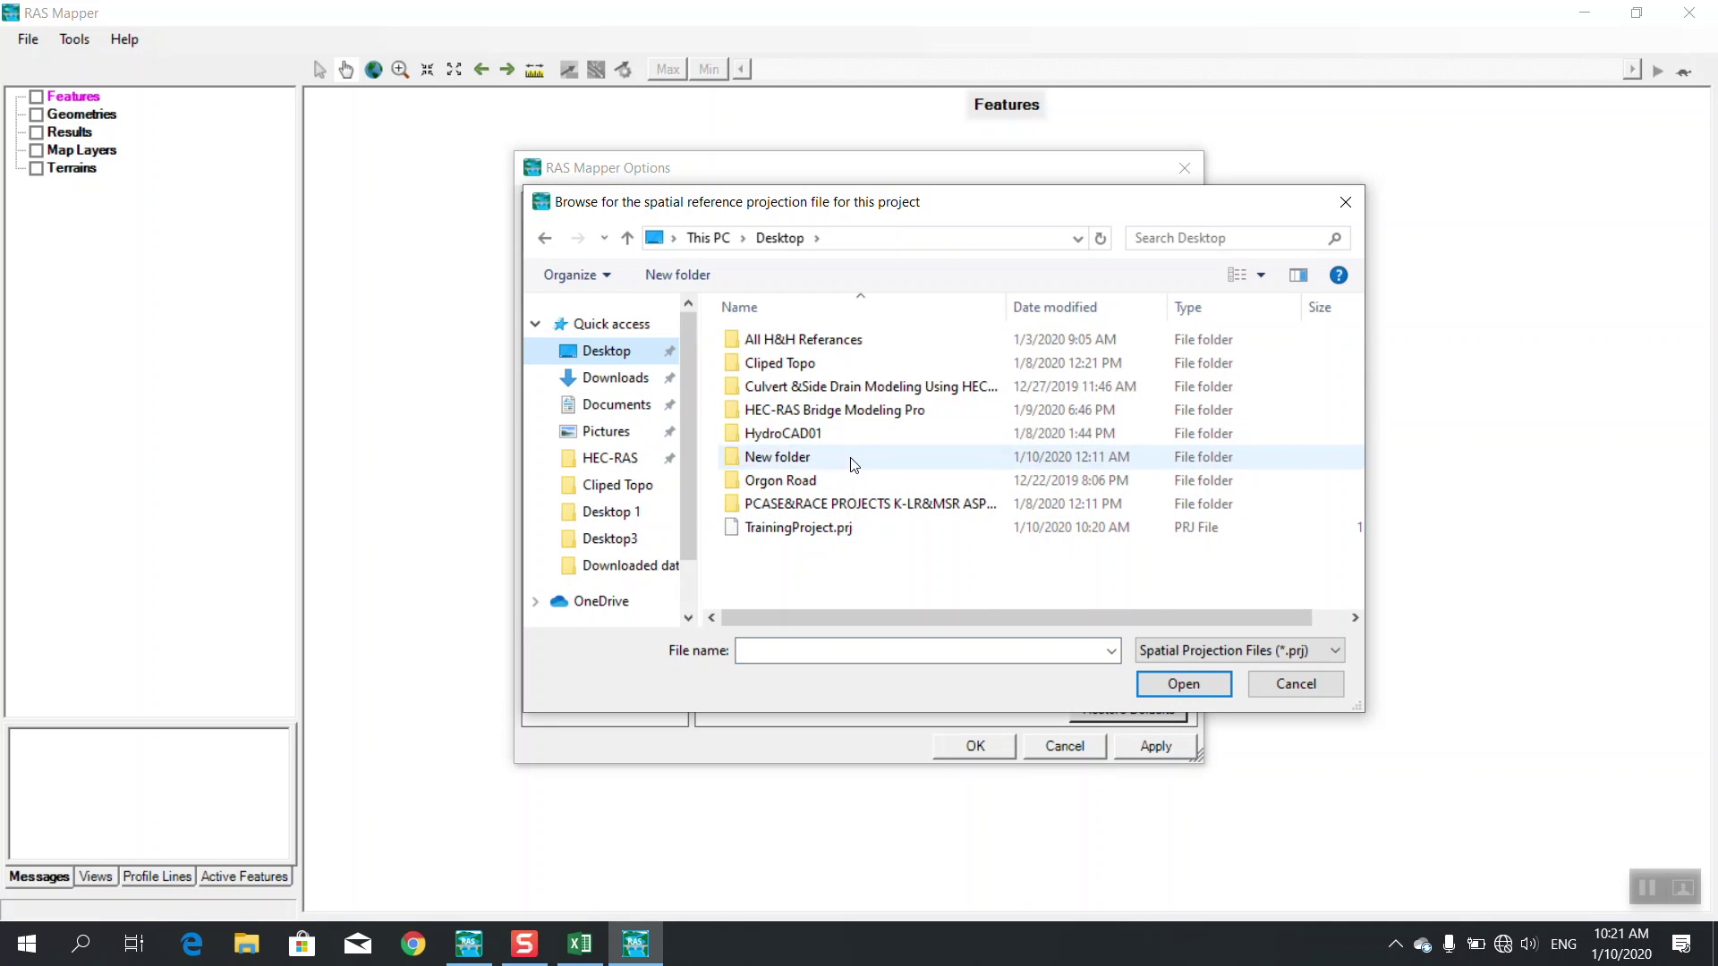
double_click(834, 417)
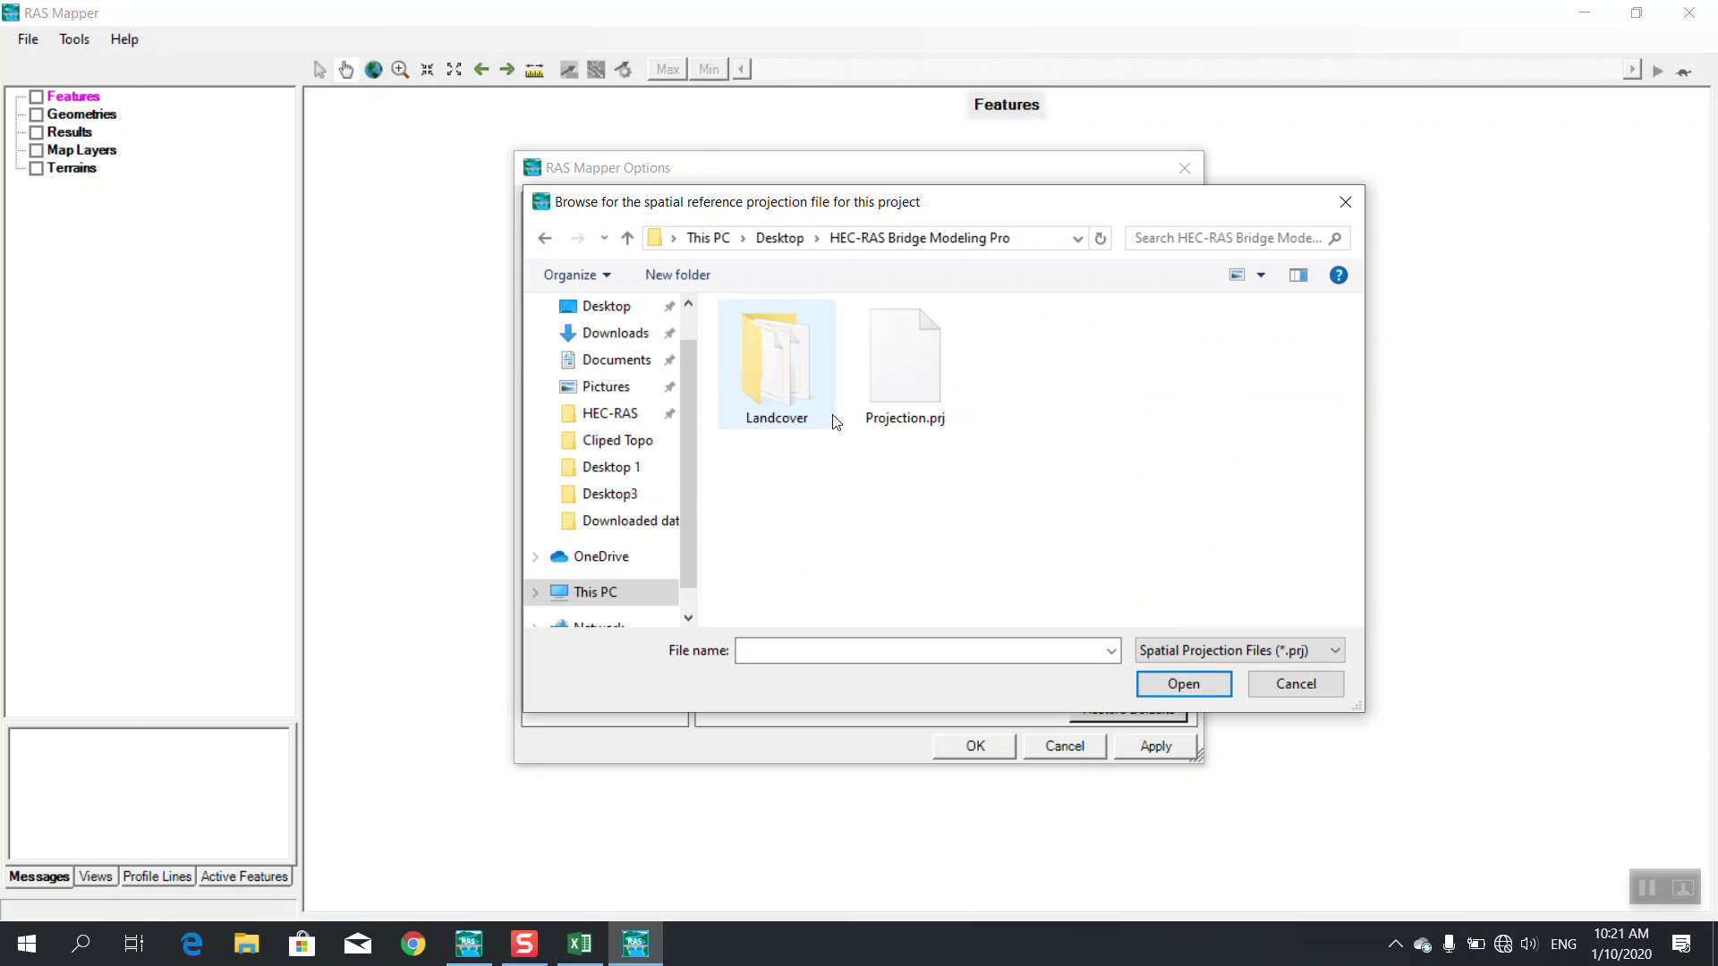
click(900, 427)
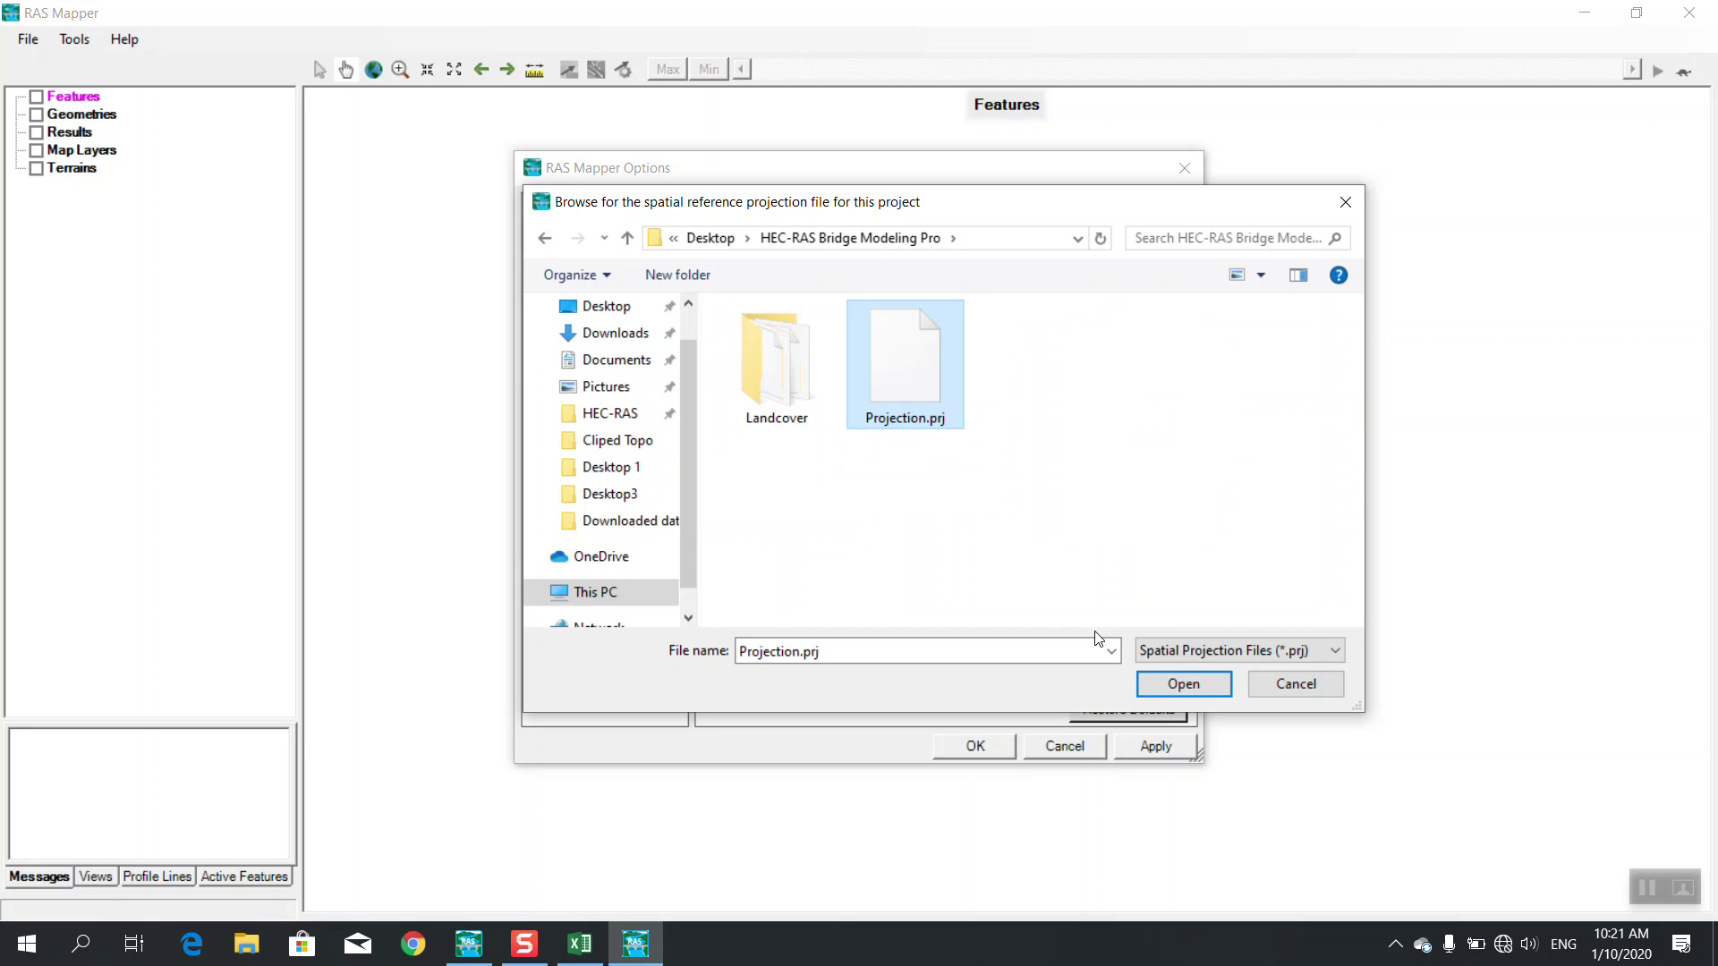
click(1170, 686)
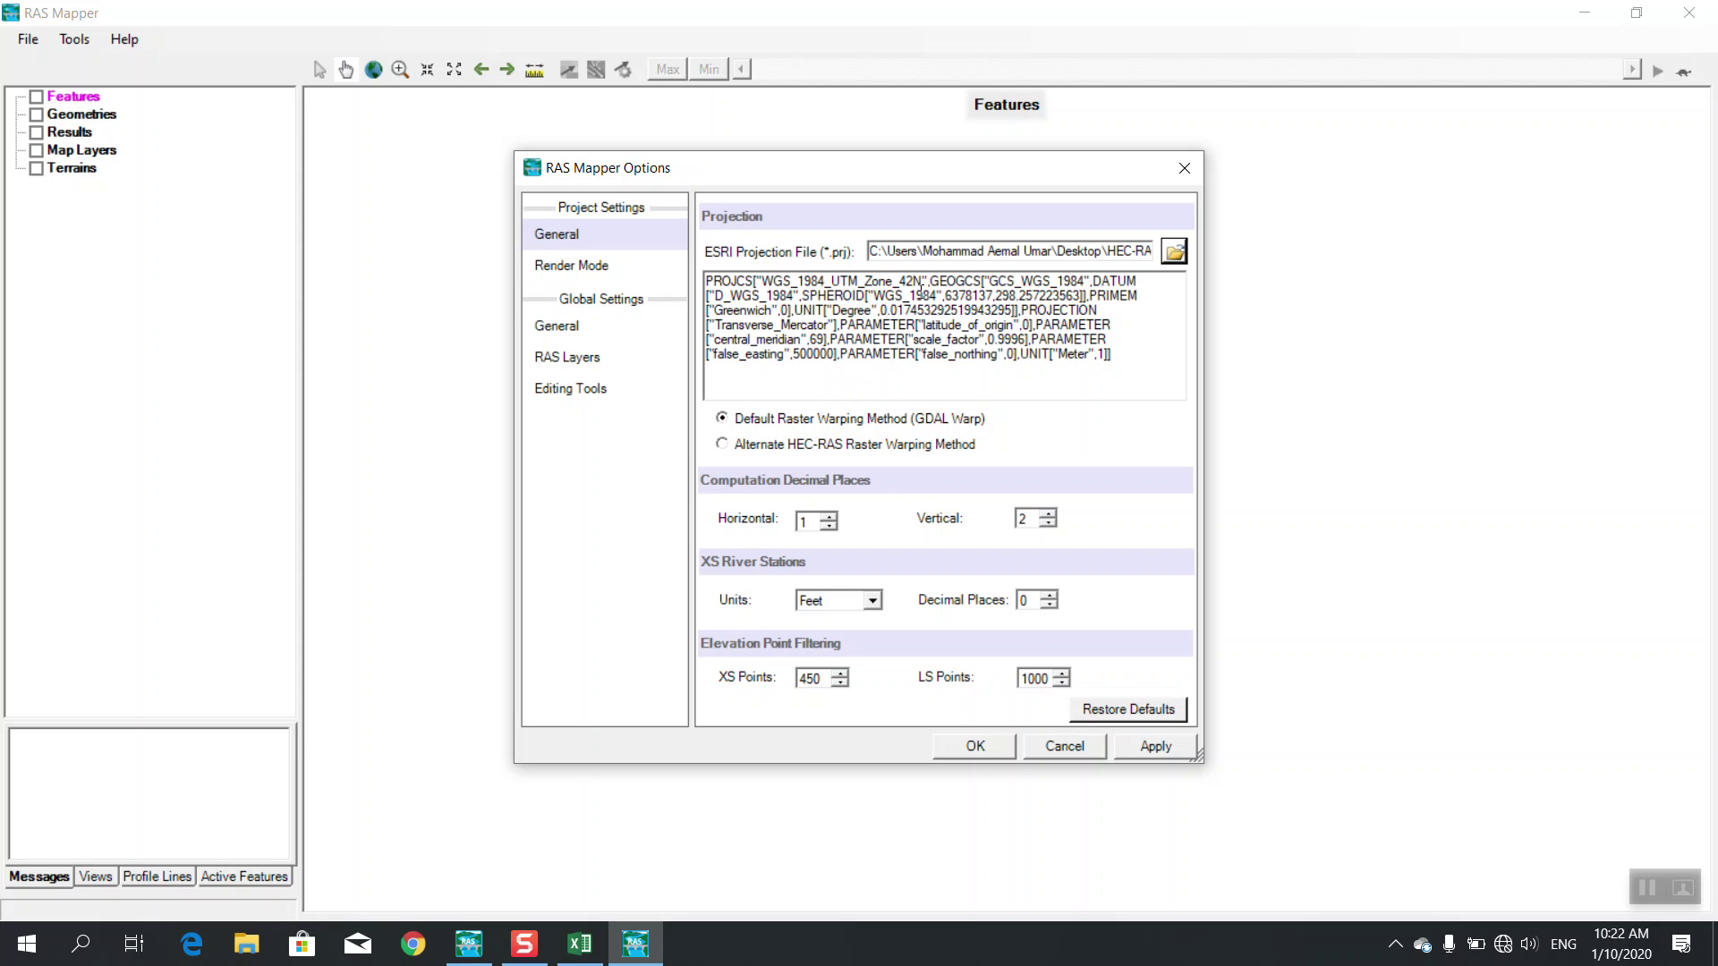
click(1004, 747)
Build the terrain 'Terrain' from NanagraharP_ River.tif in the HEC-RAS Bridge Modeling Pro folder
drag(336, 89, 665, 195)
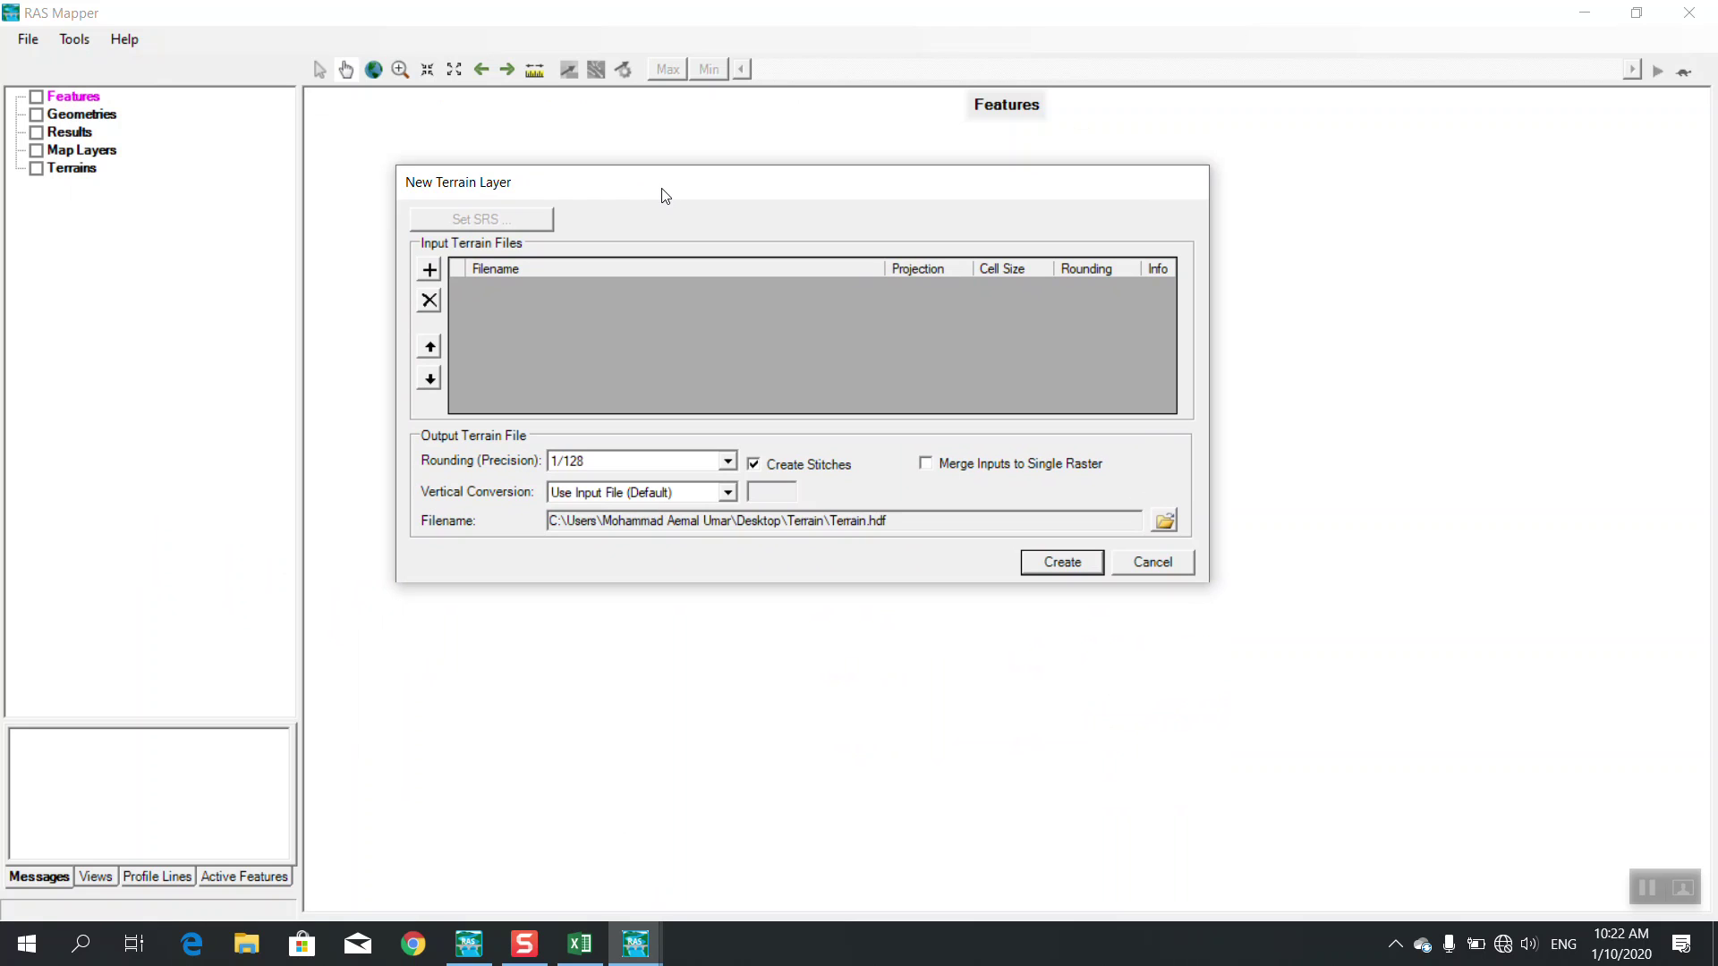
click(429, 272)
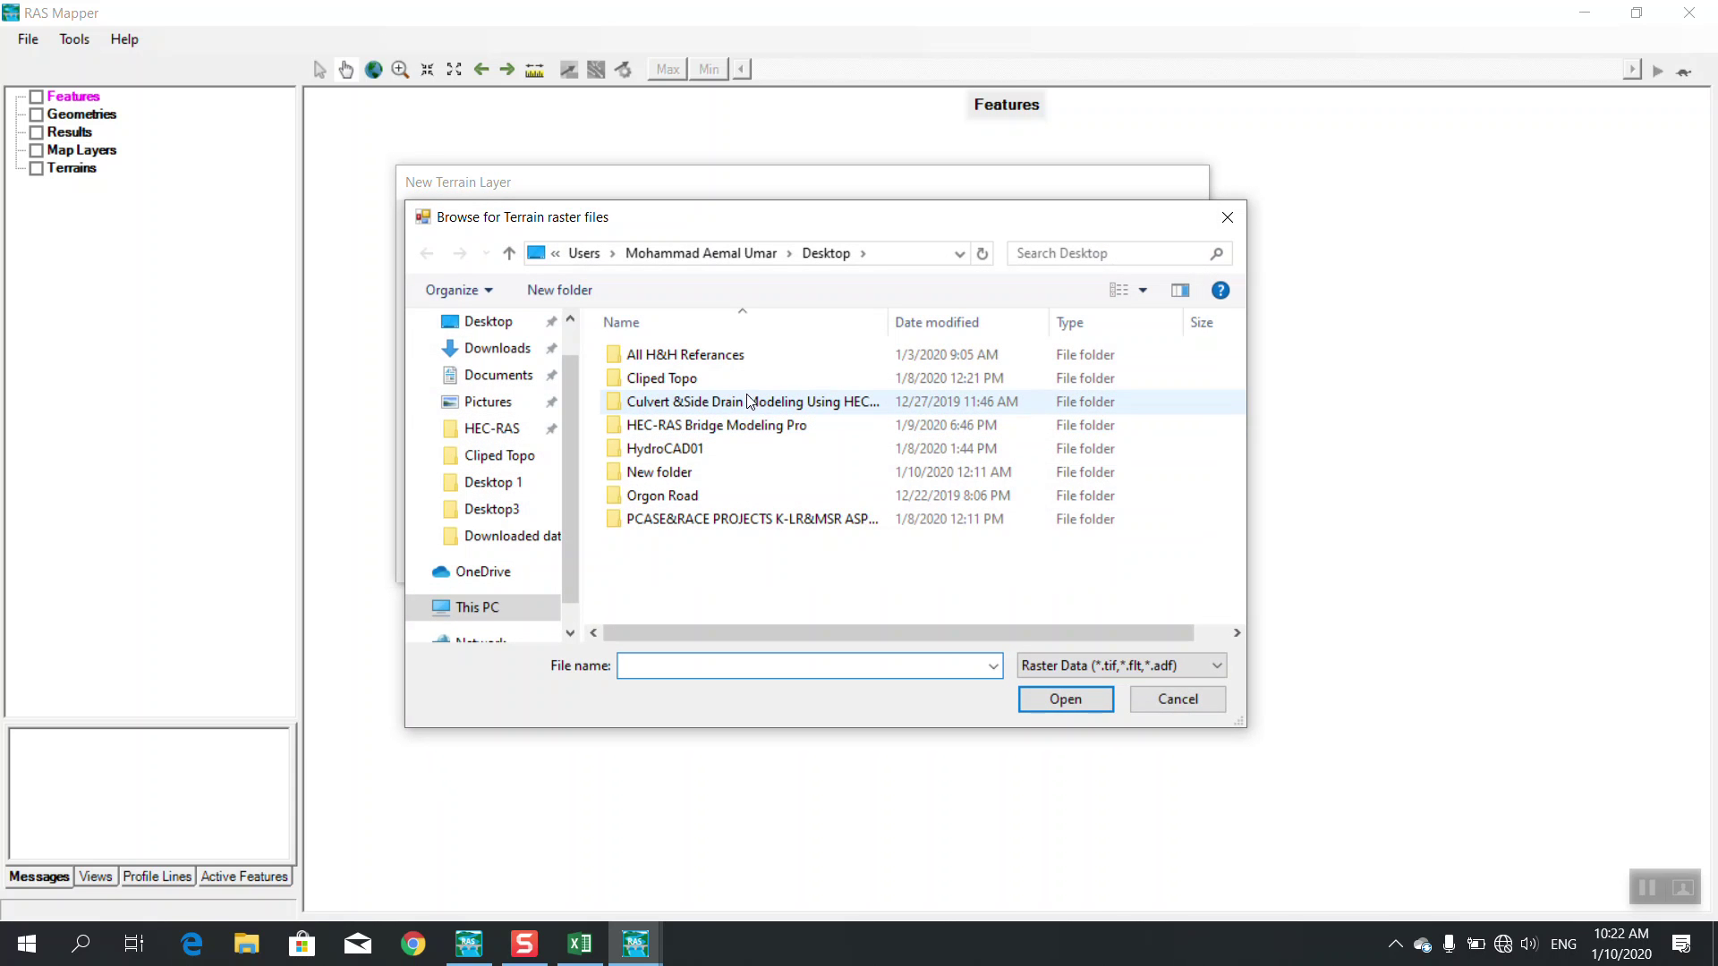
click(487, 322)
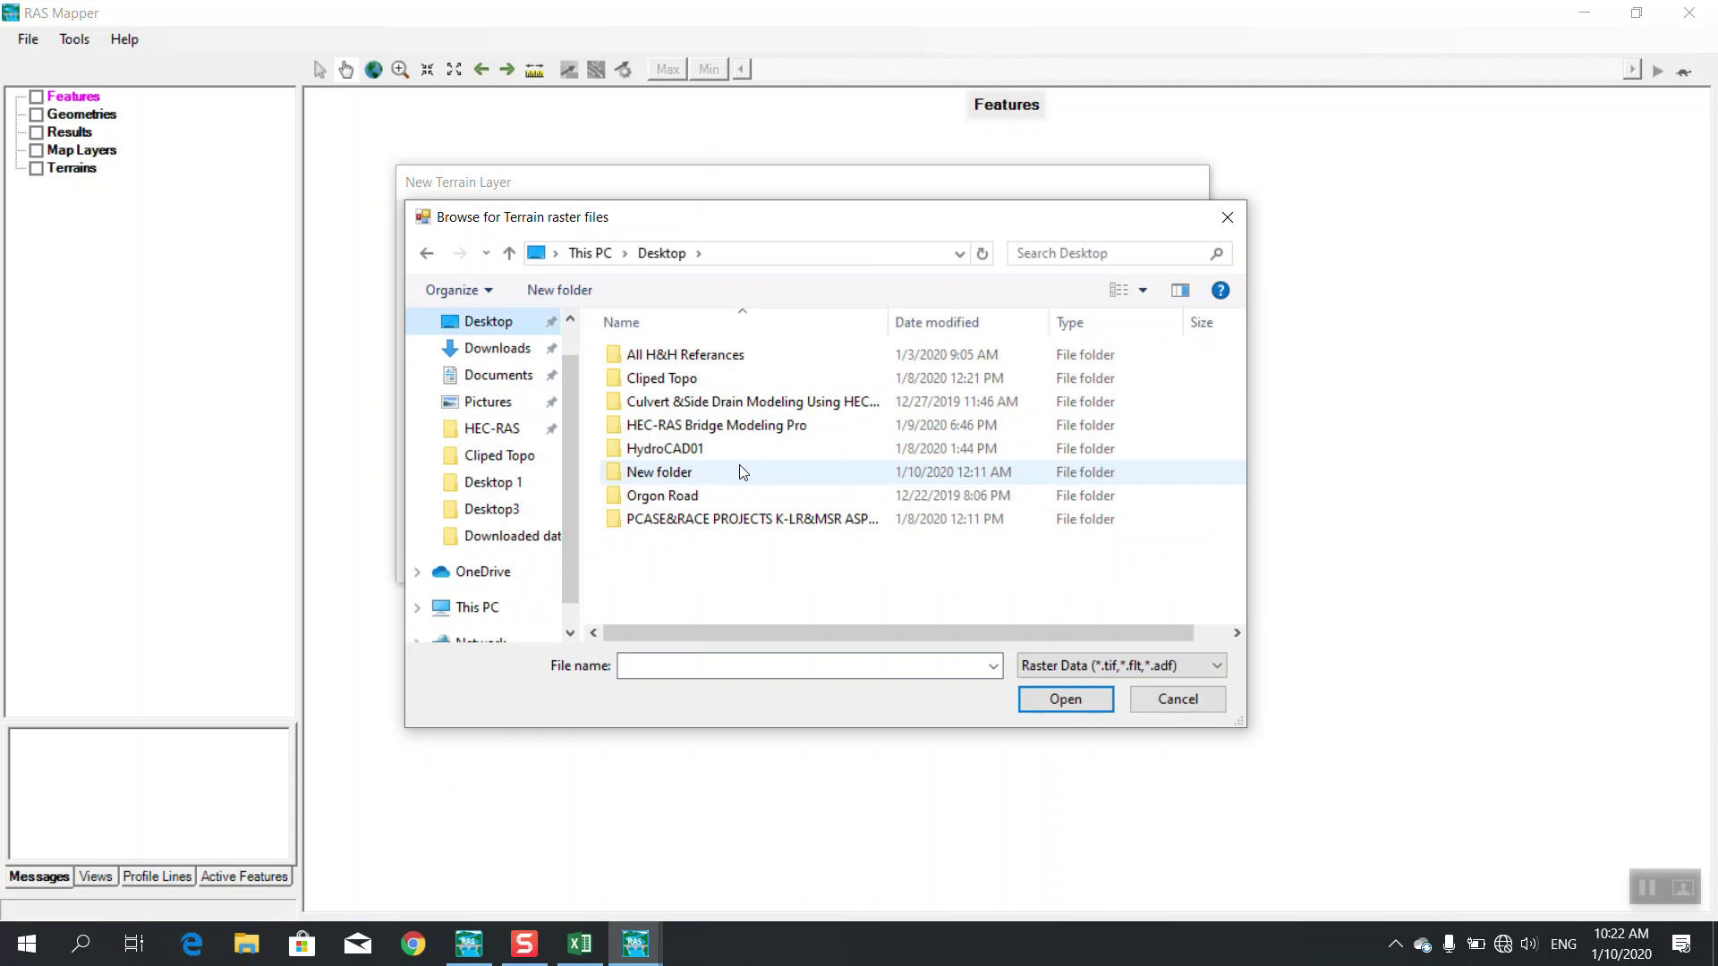
double_click(709, 427)
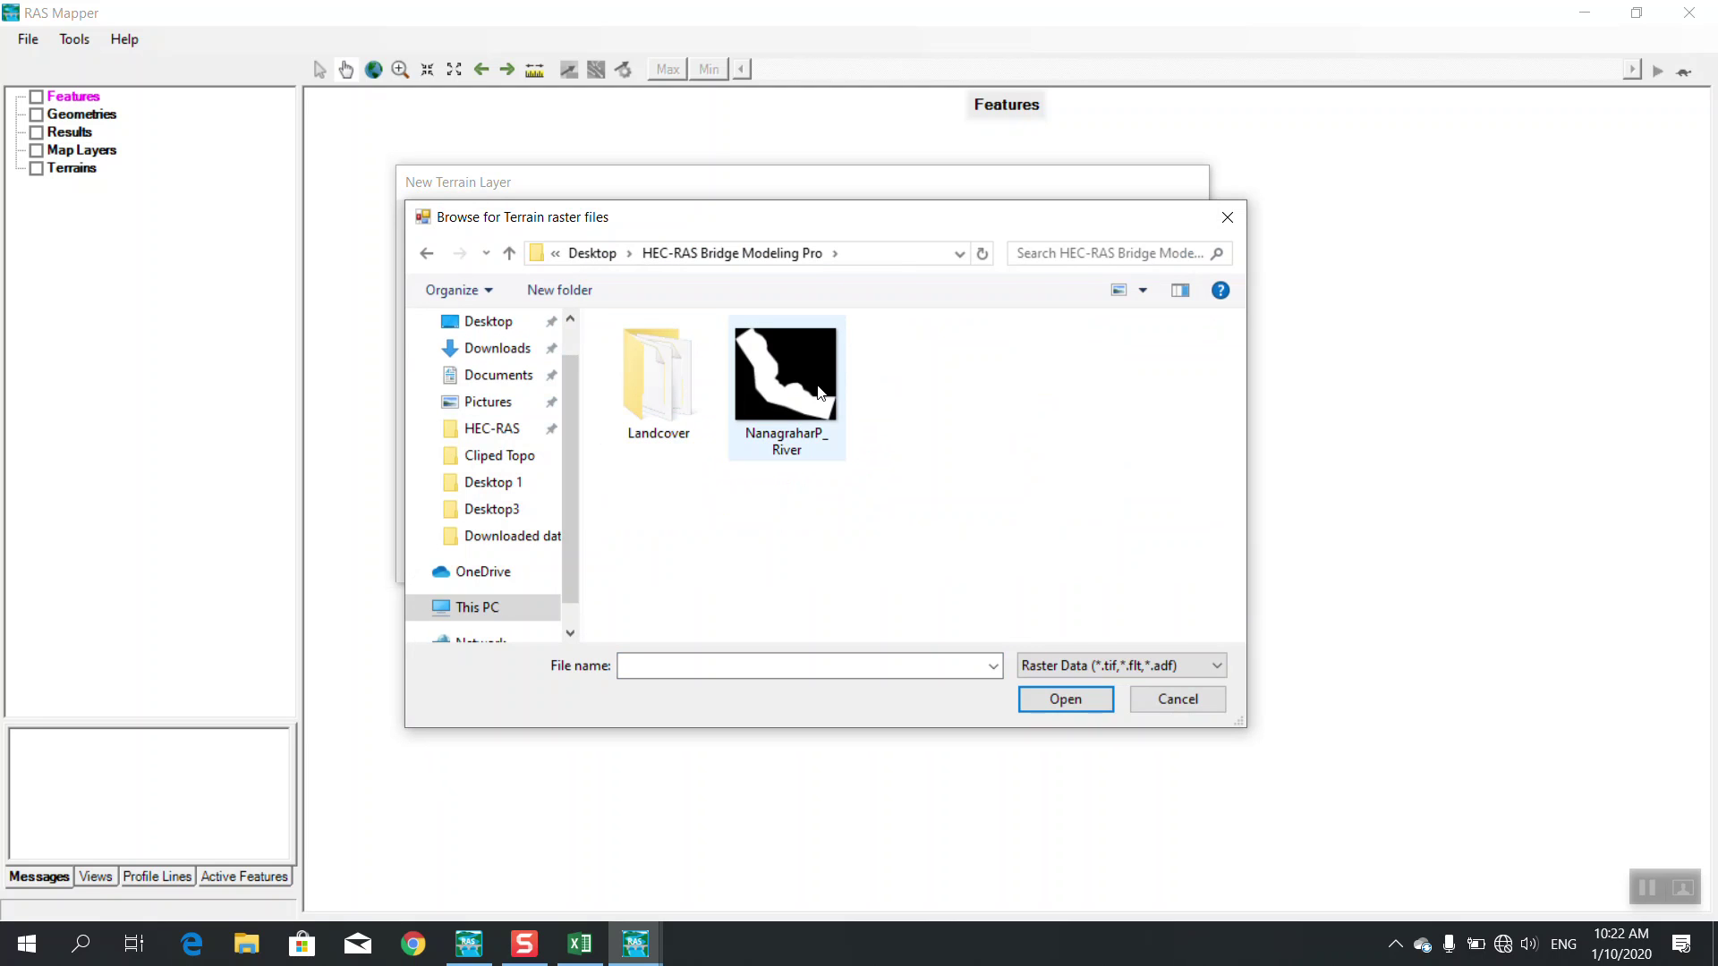
click(820, 392)
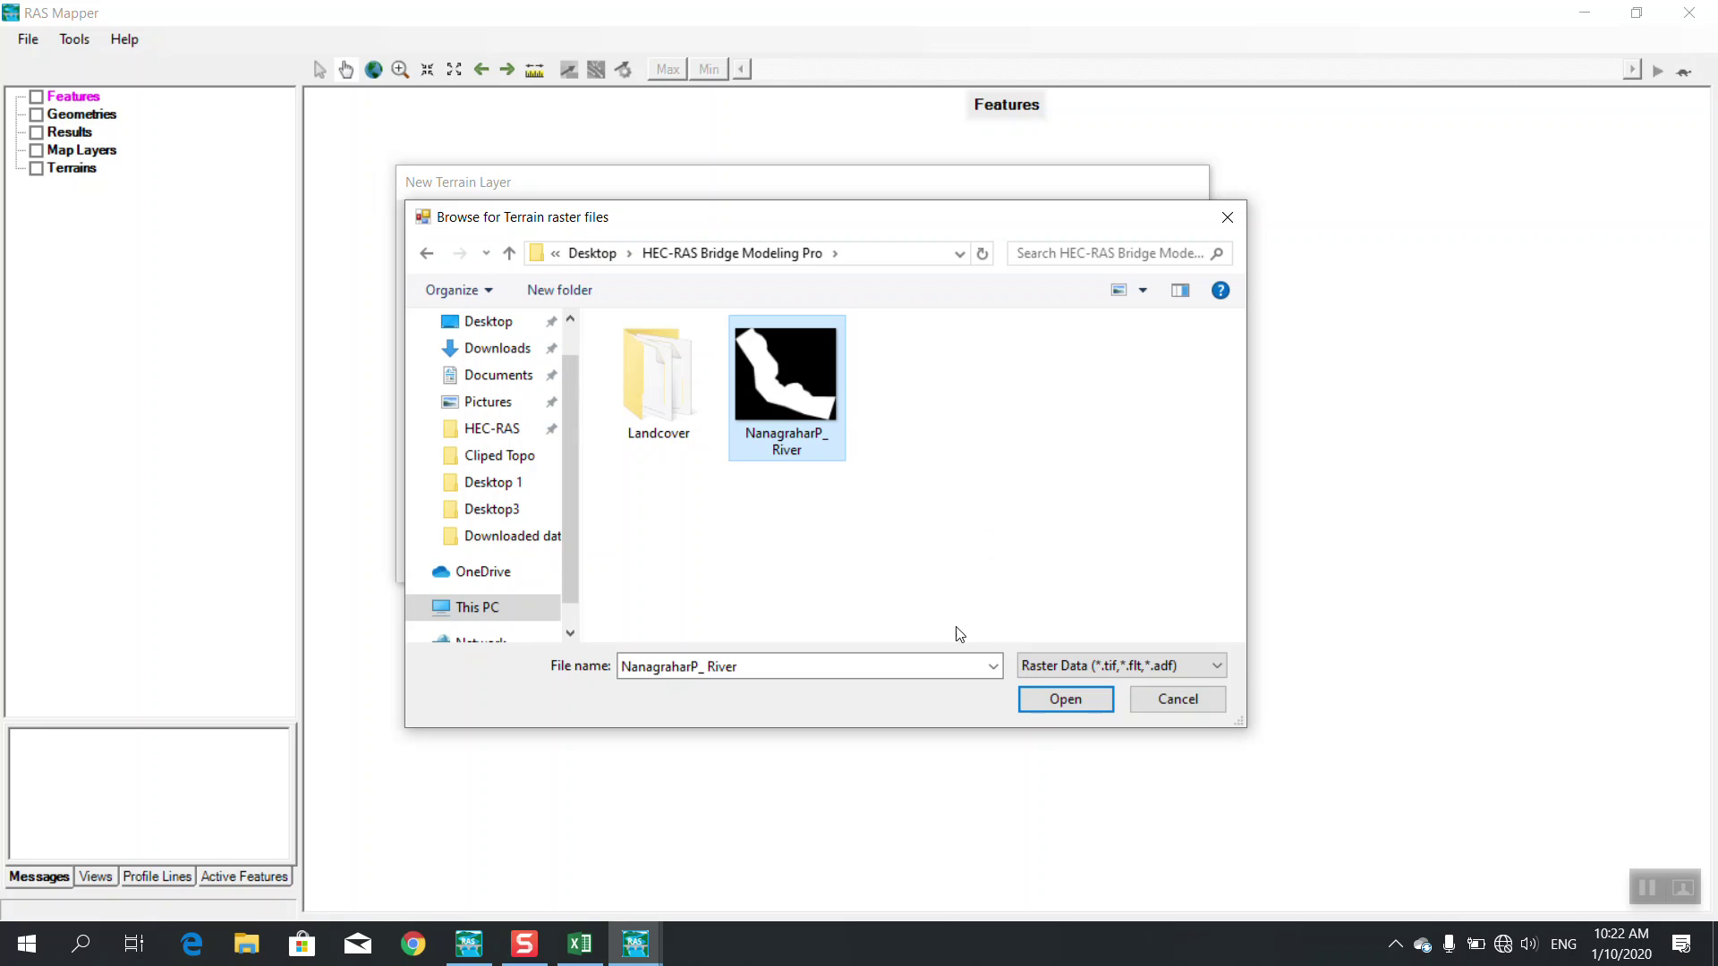
click(1065, 700)
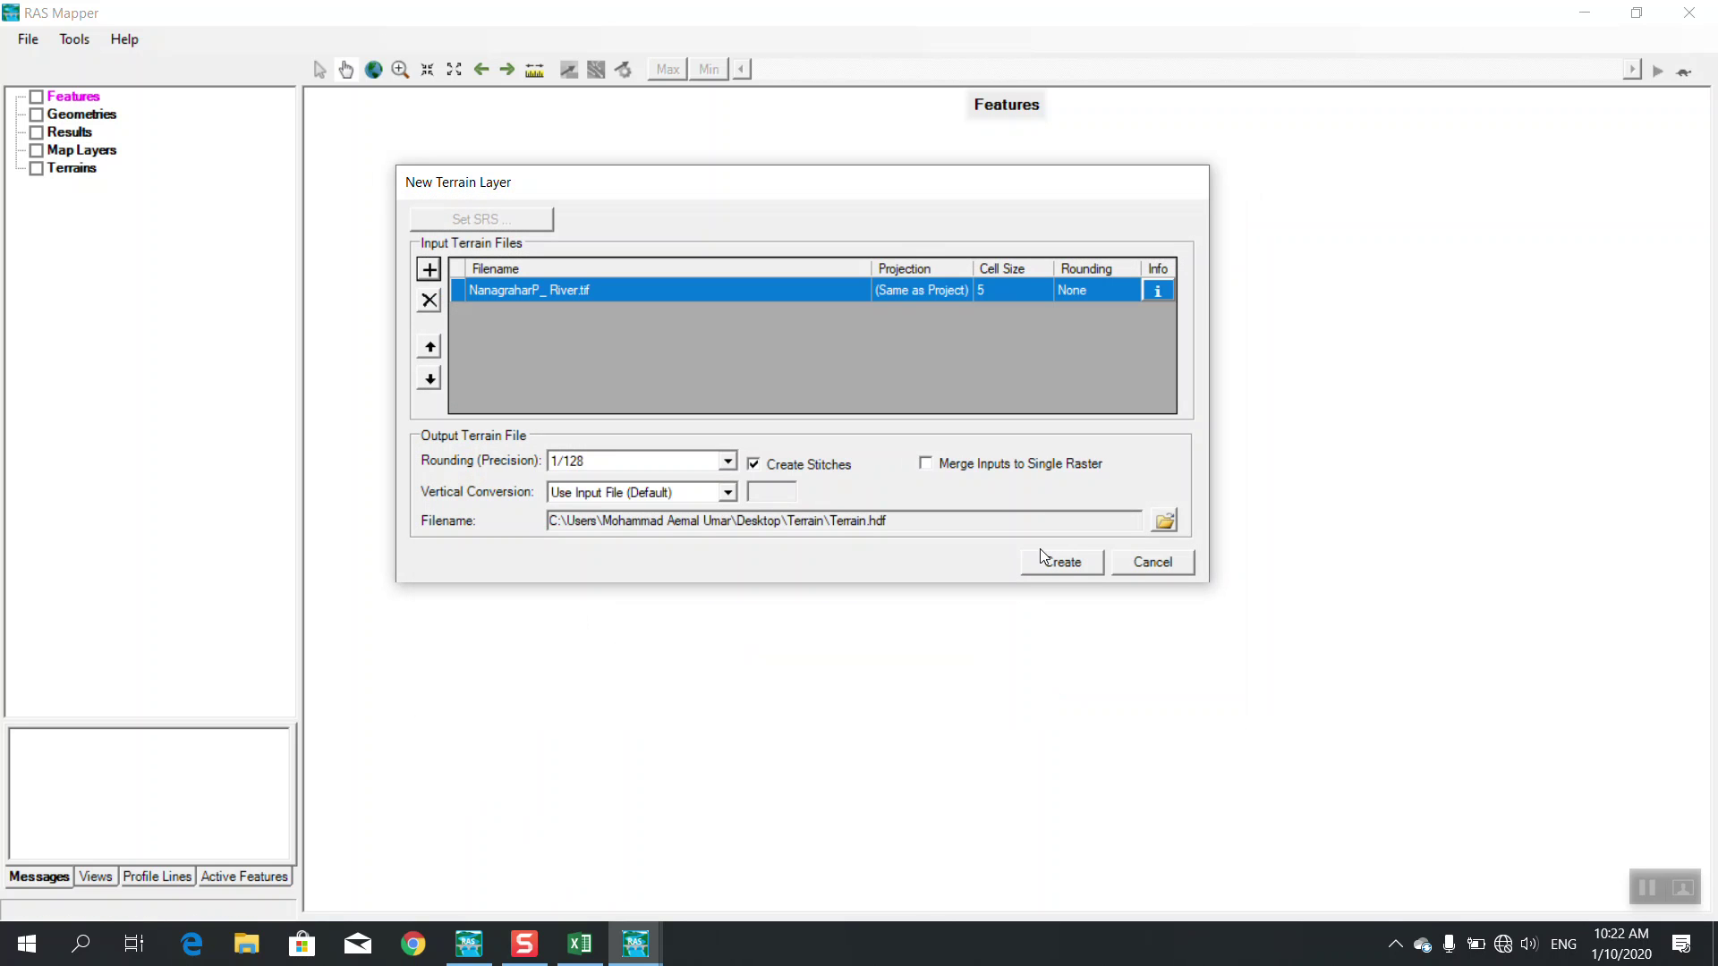
click(1045, 565)
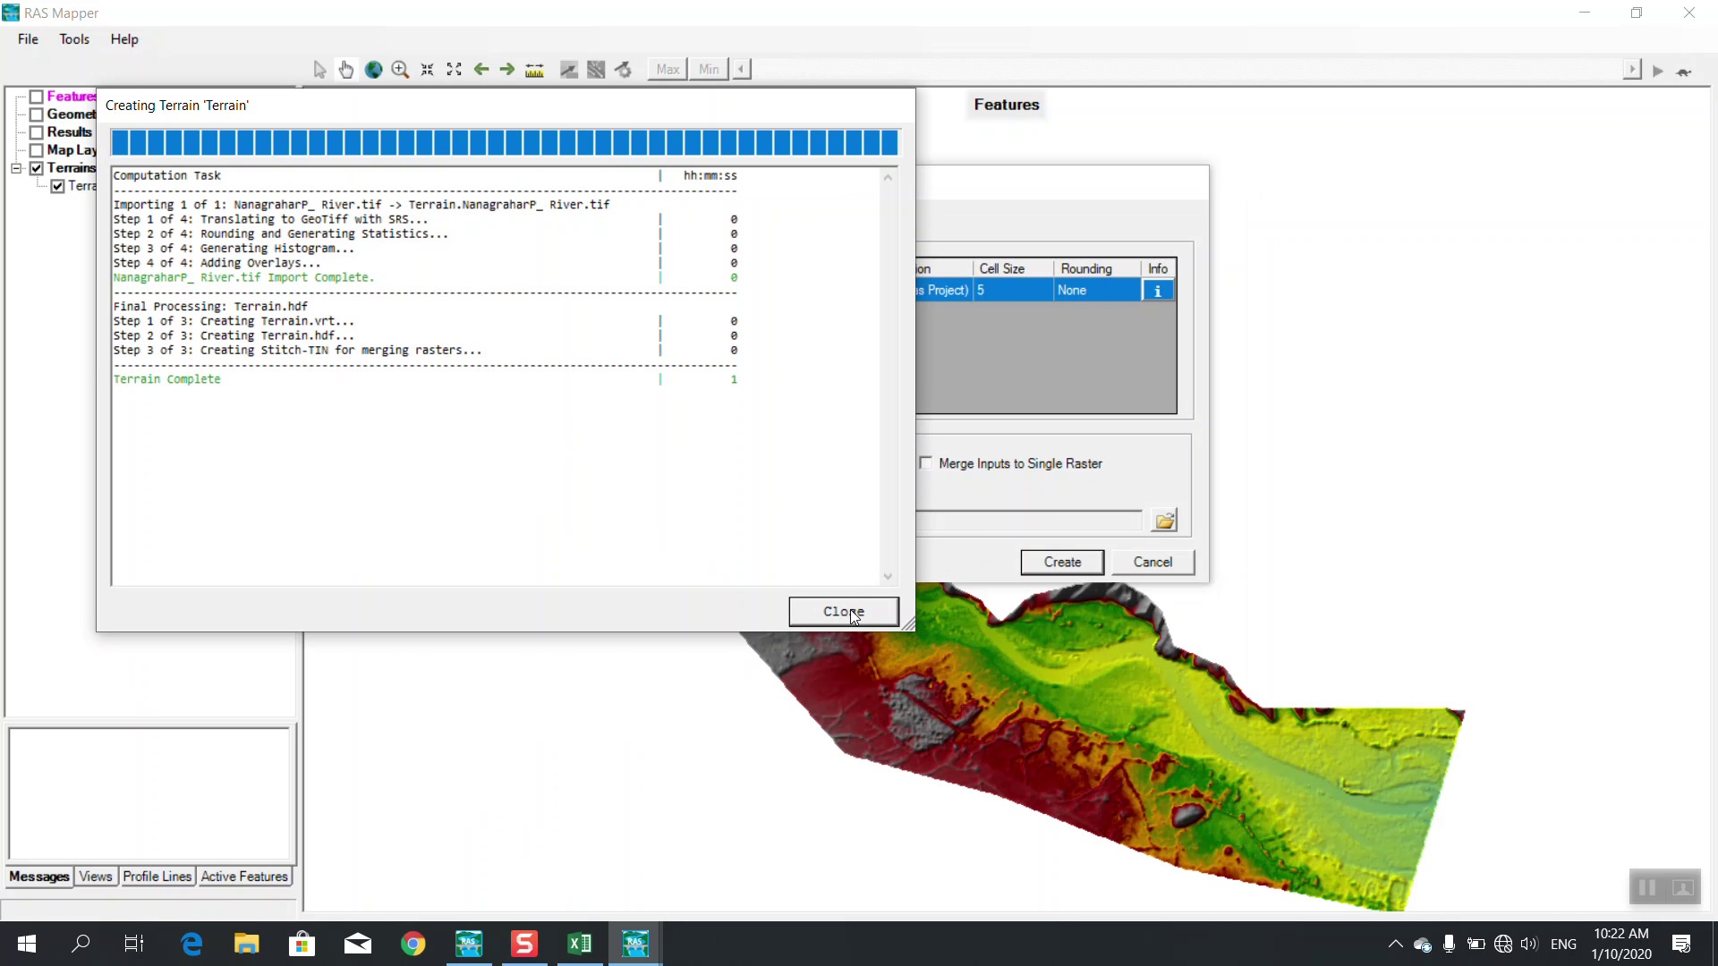
click(856, 612)
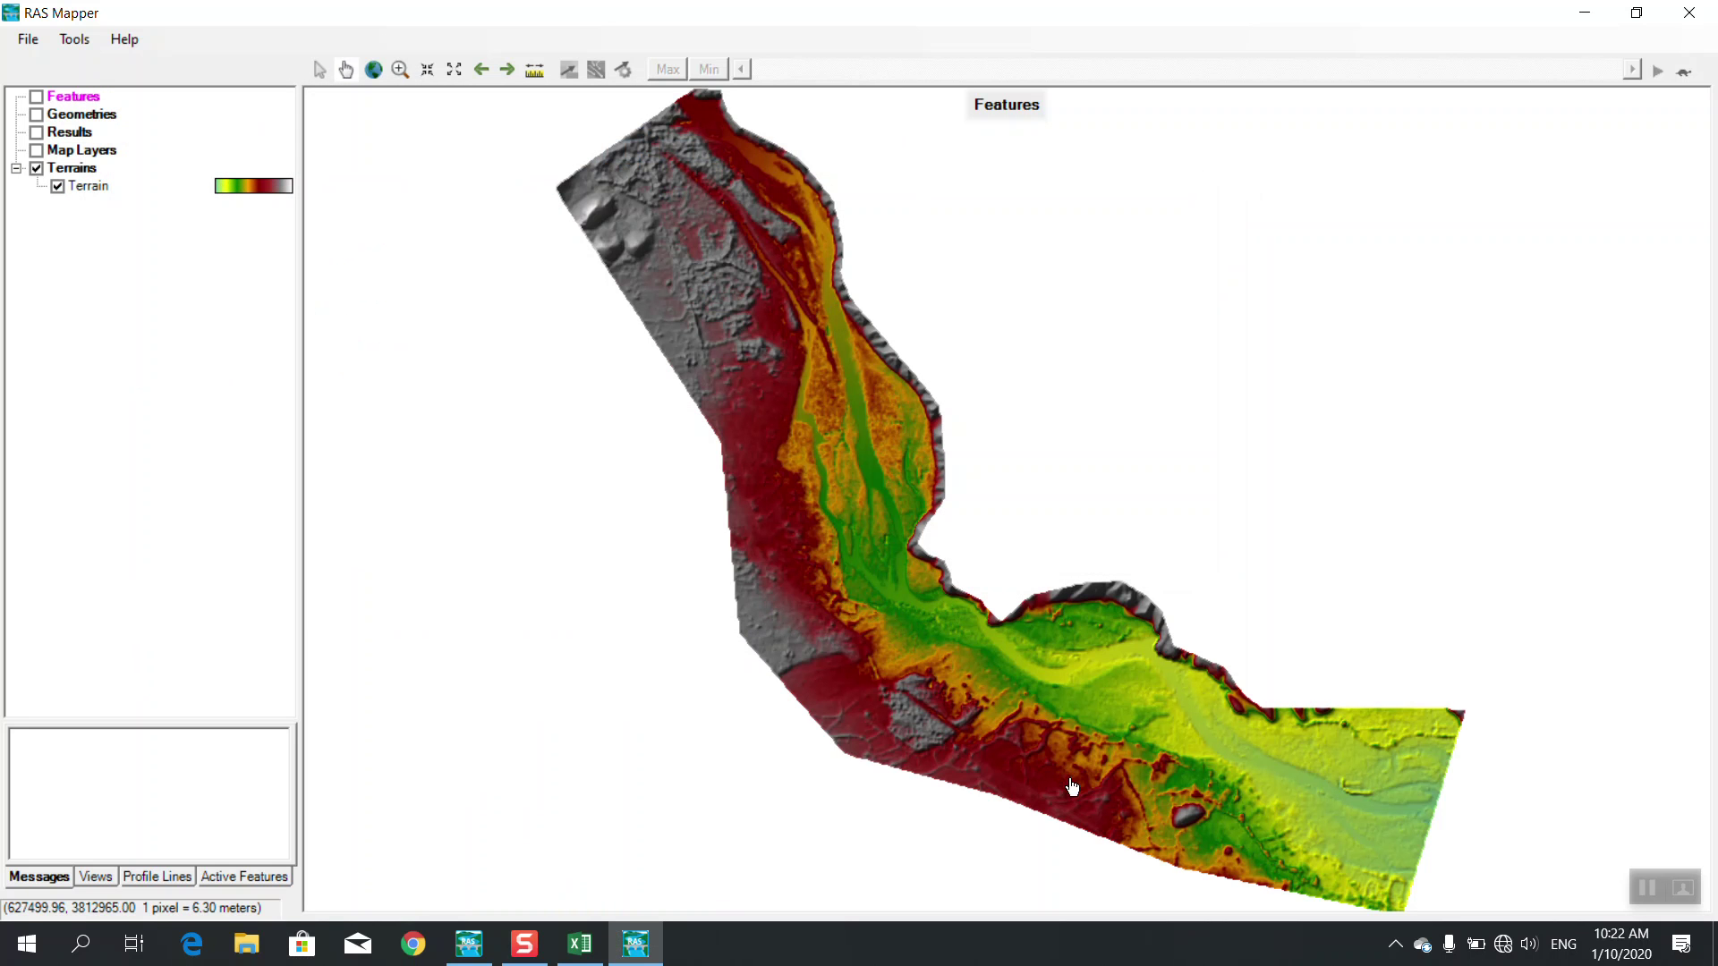
Zoom into the river channel to about 2 m per pixel and pan slightly along it
scroll(1073, 701, up, 3)
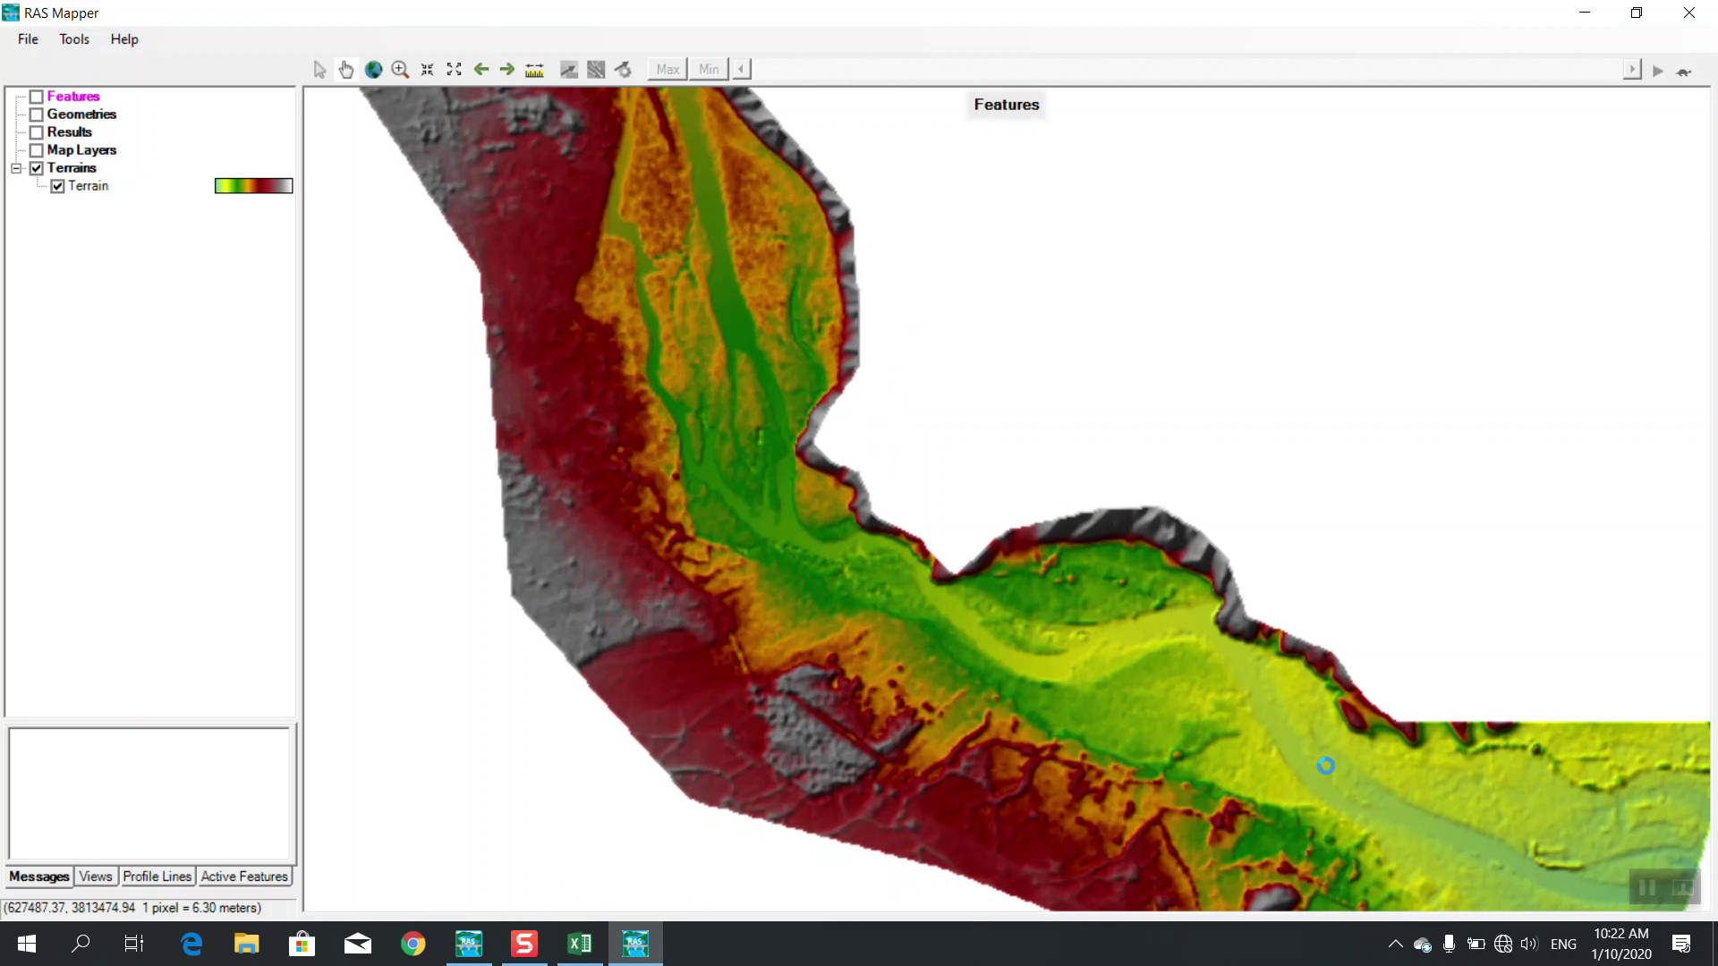
scroll(1326, 765, up, 3)
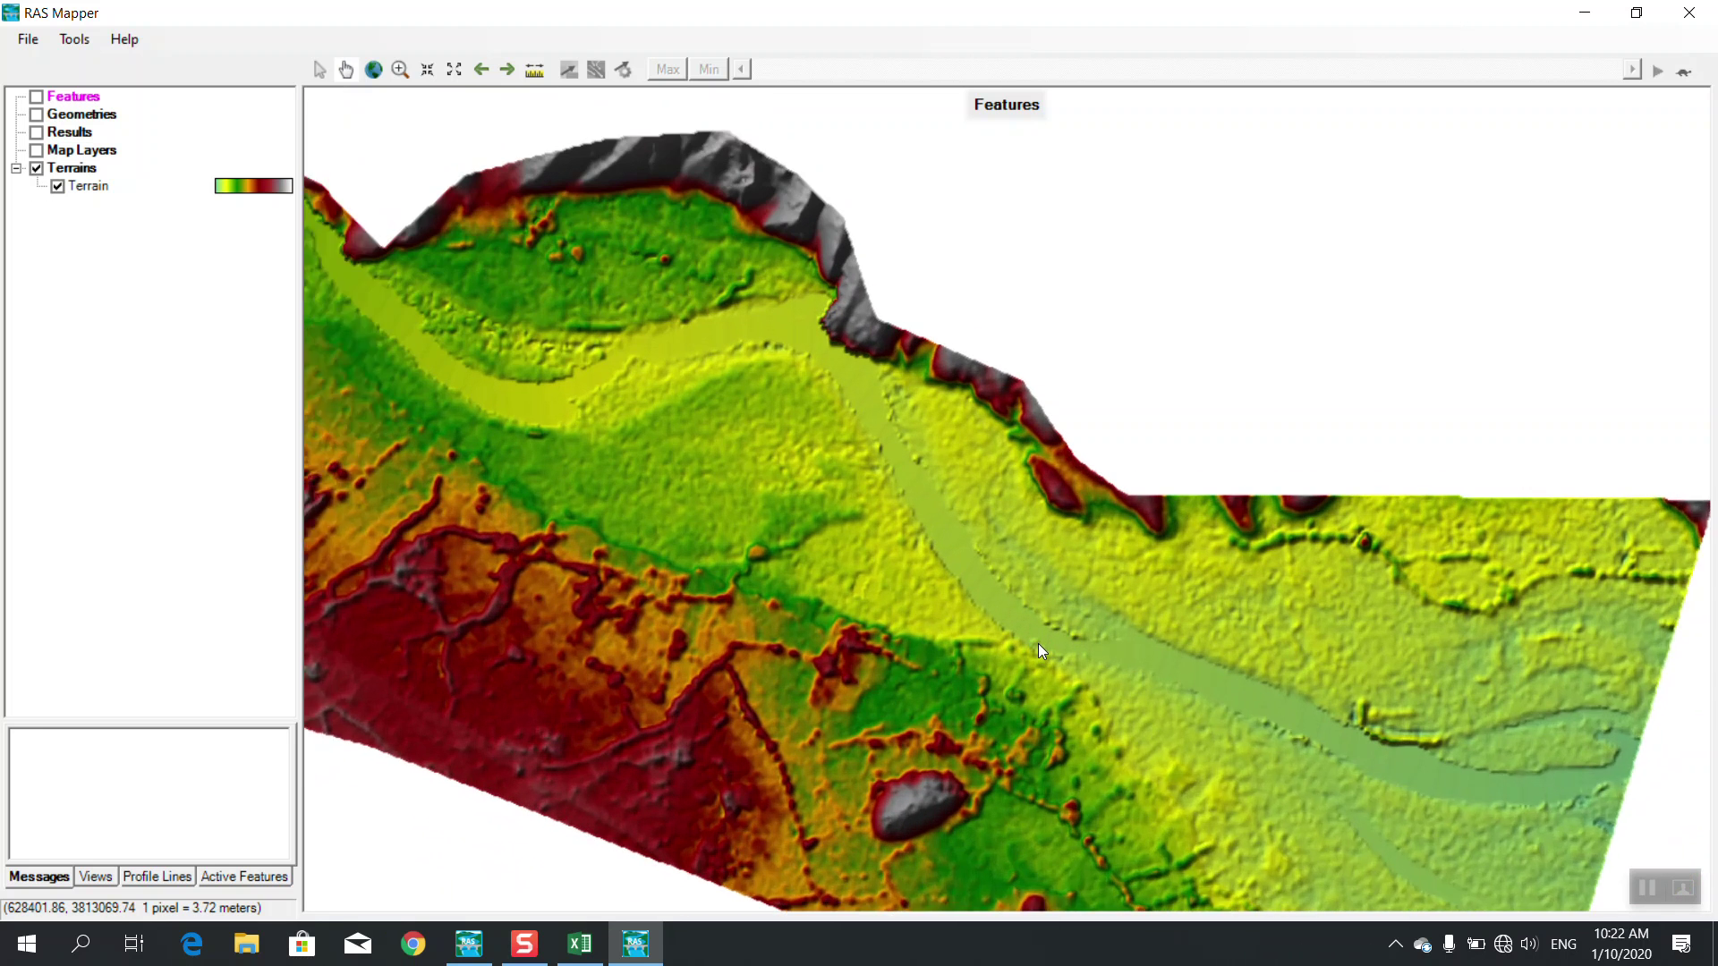
scroll(1038, 643, up, 3)
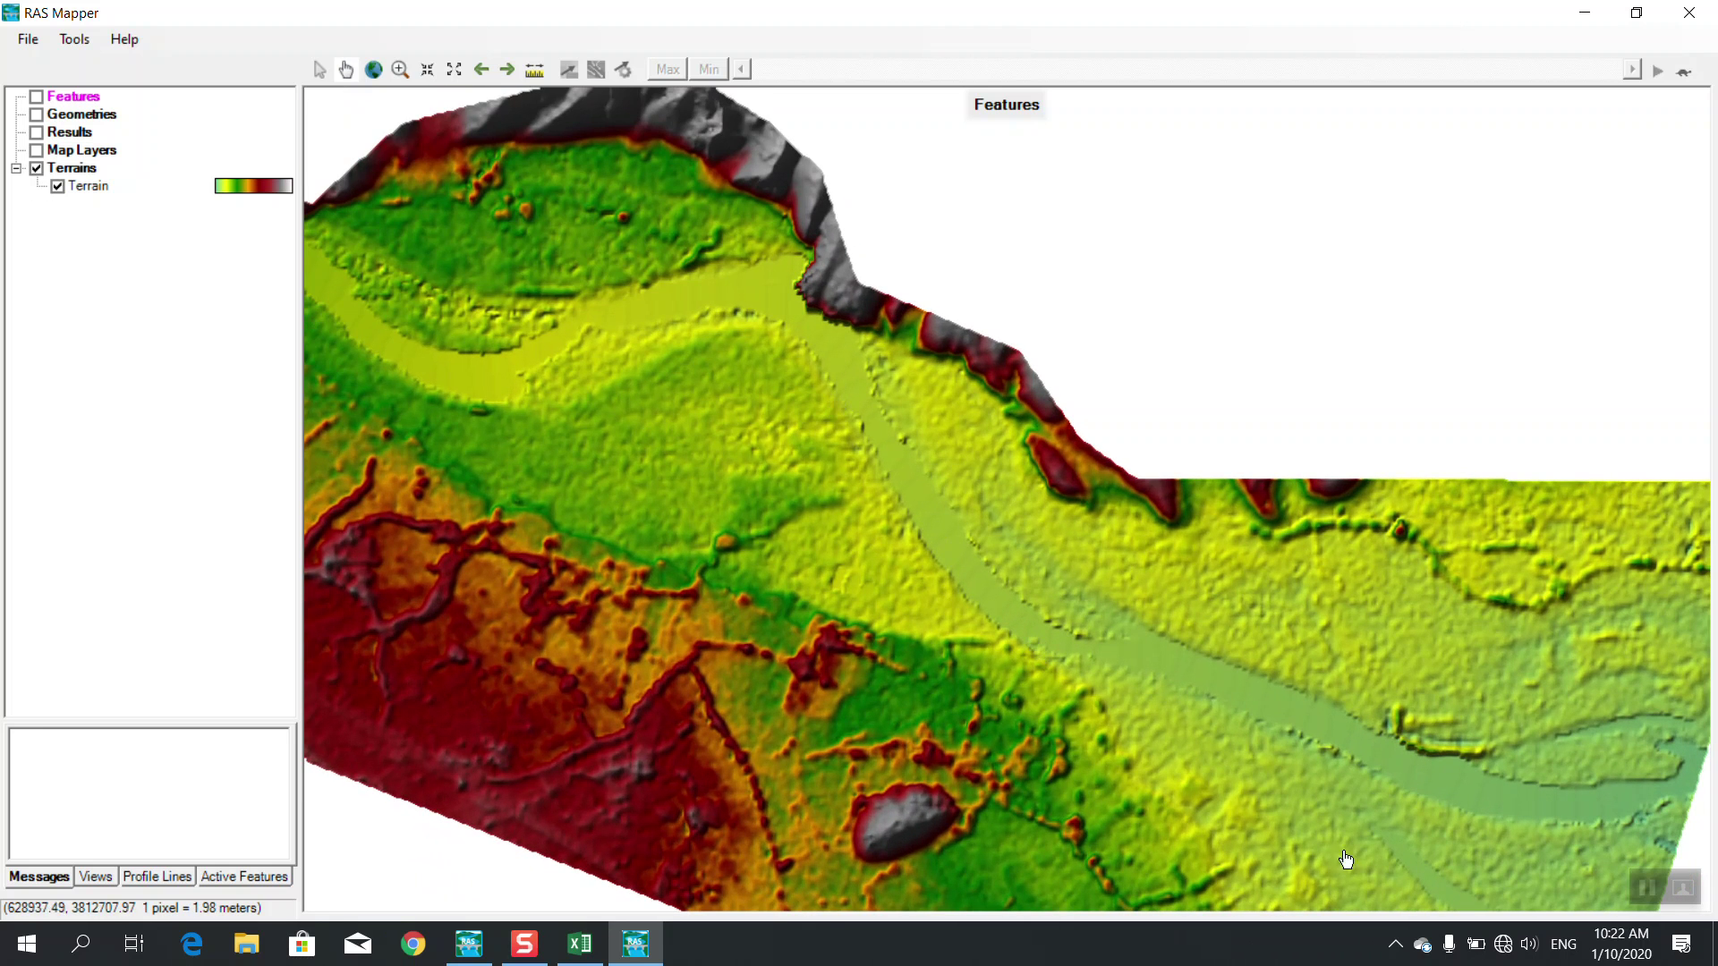
drag(763, 458, 795, 427)
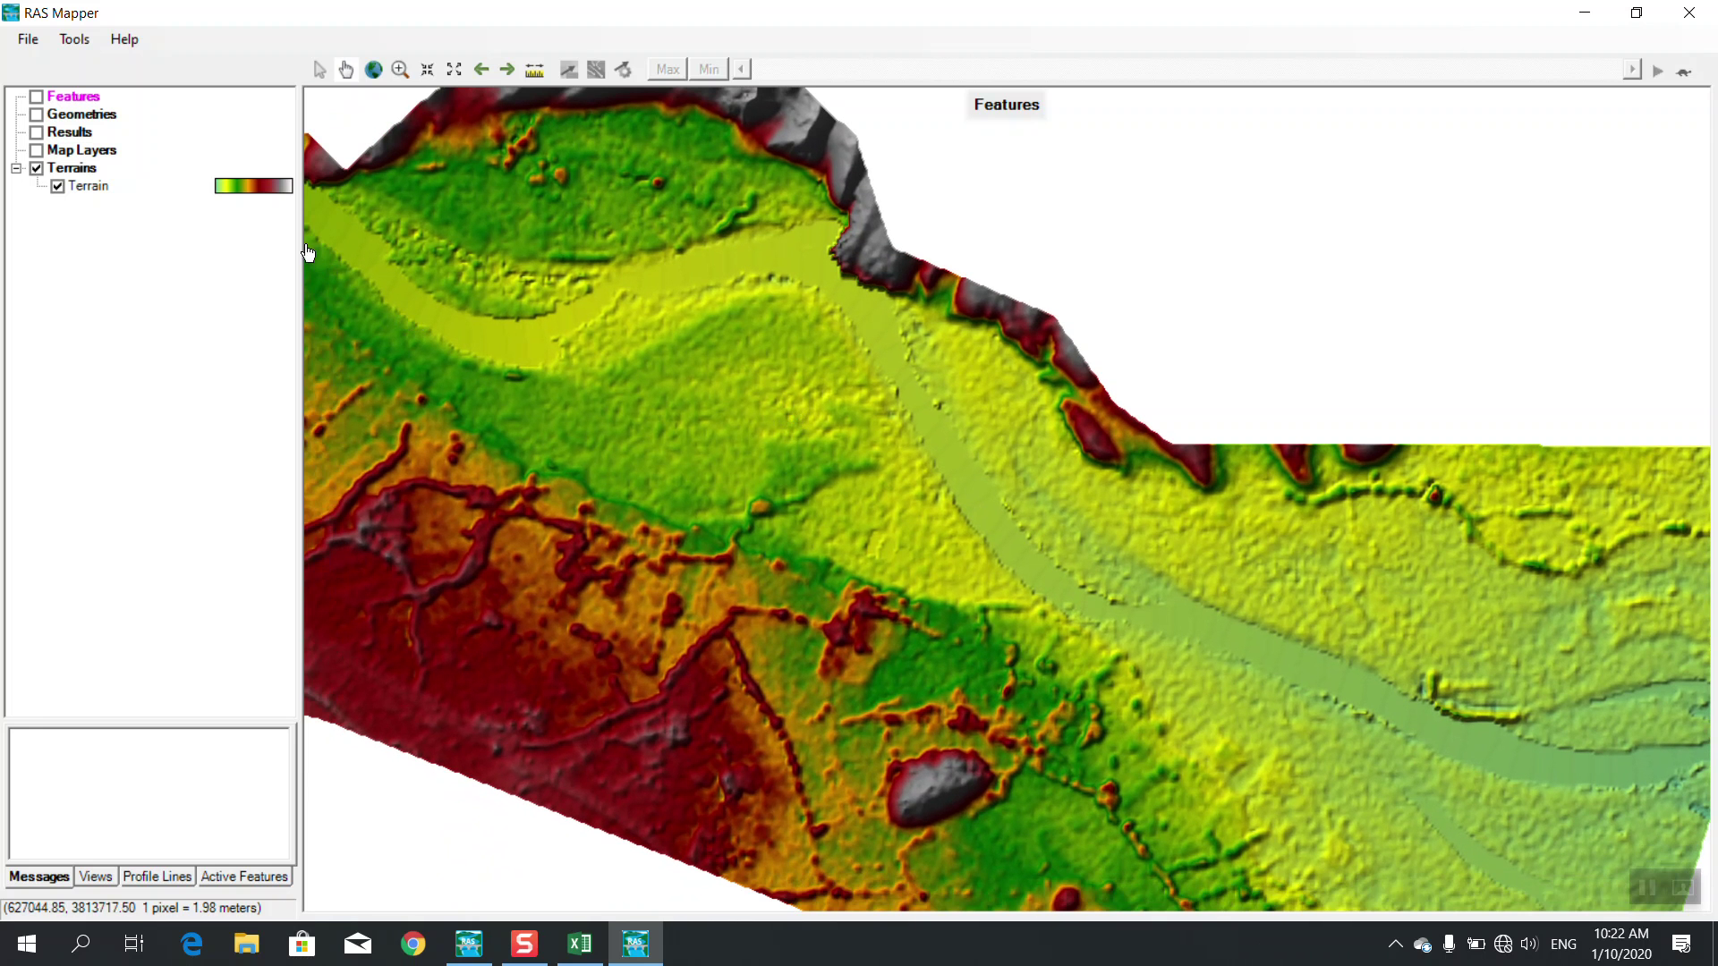
click(1503, 955)
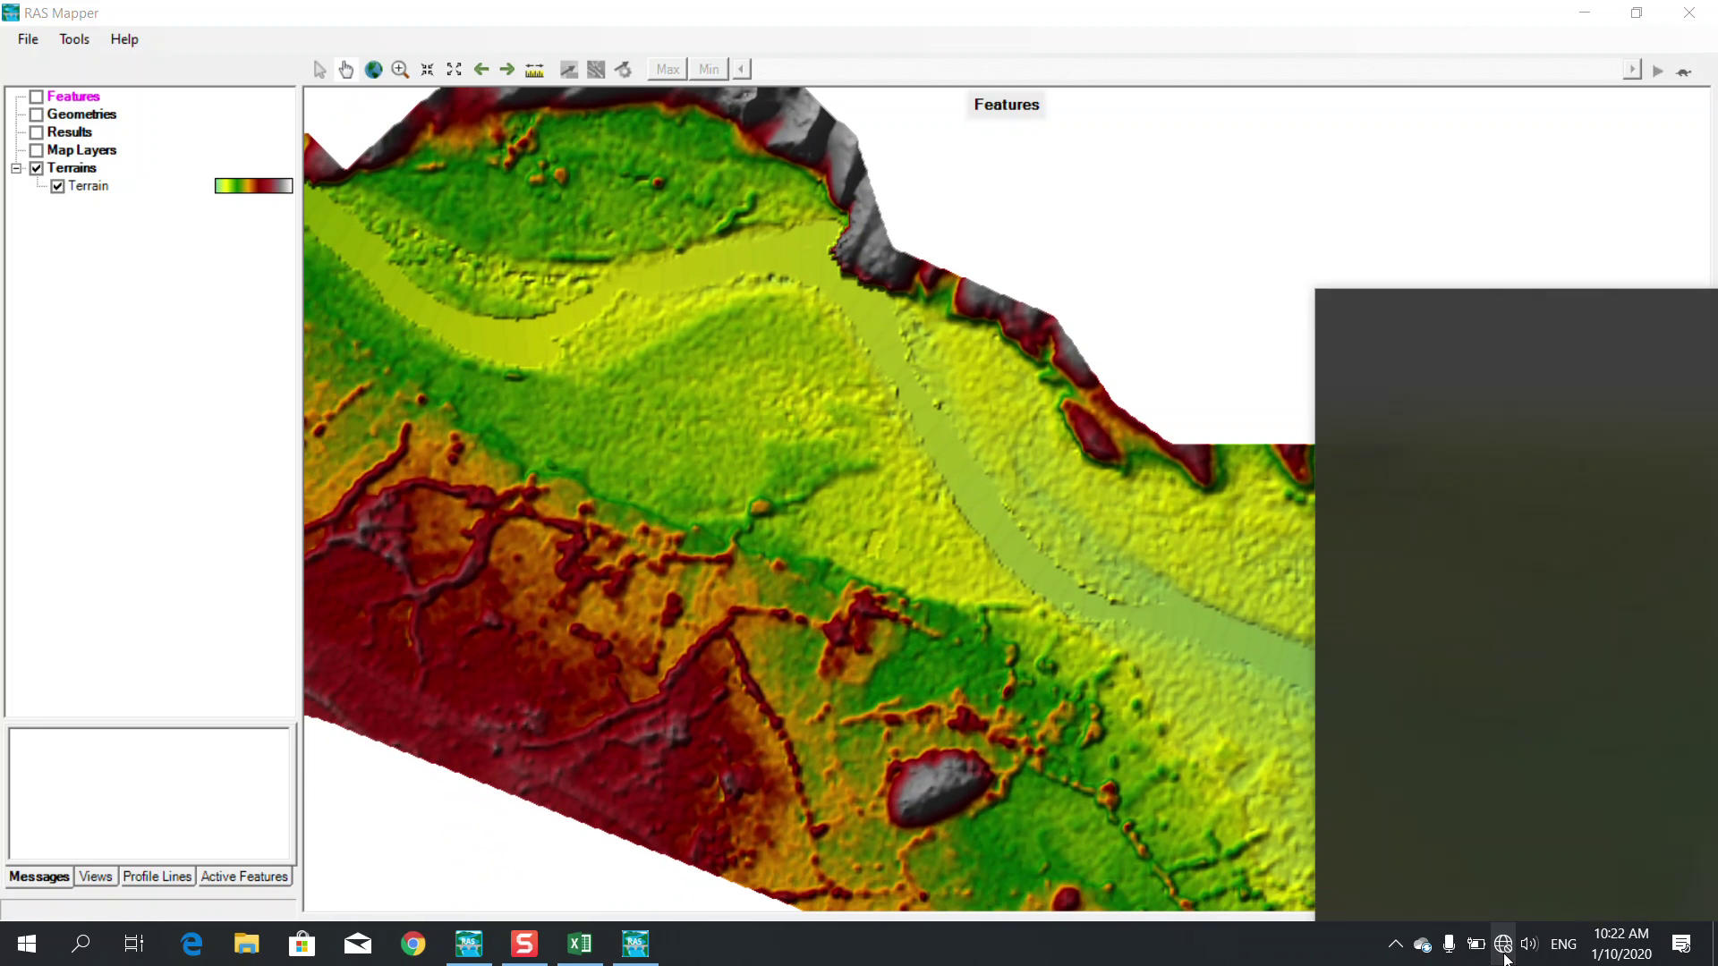
Try connecting to AndroidAPDF71, dismiss the failure and disable its automatic connection
click(1378, 330)
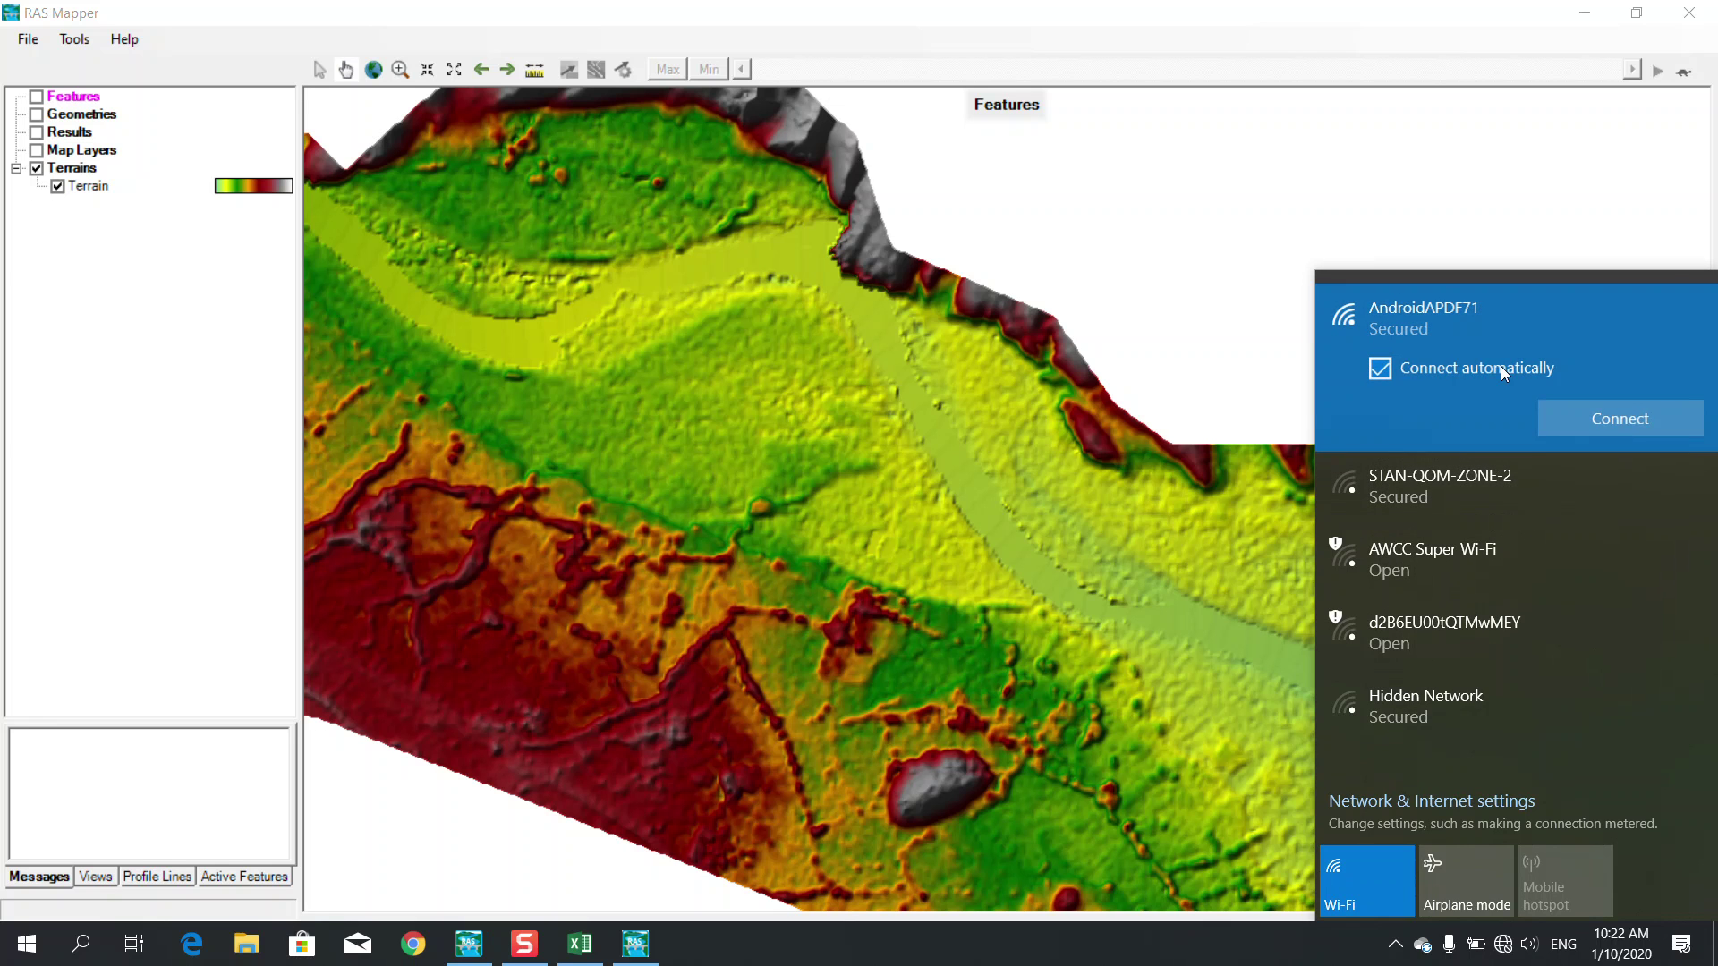
click(1586, 408)
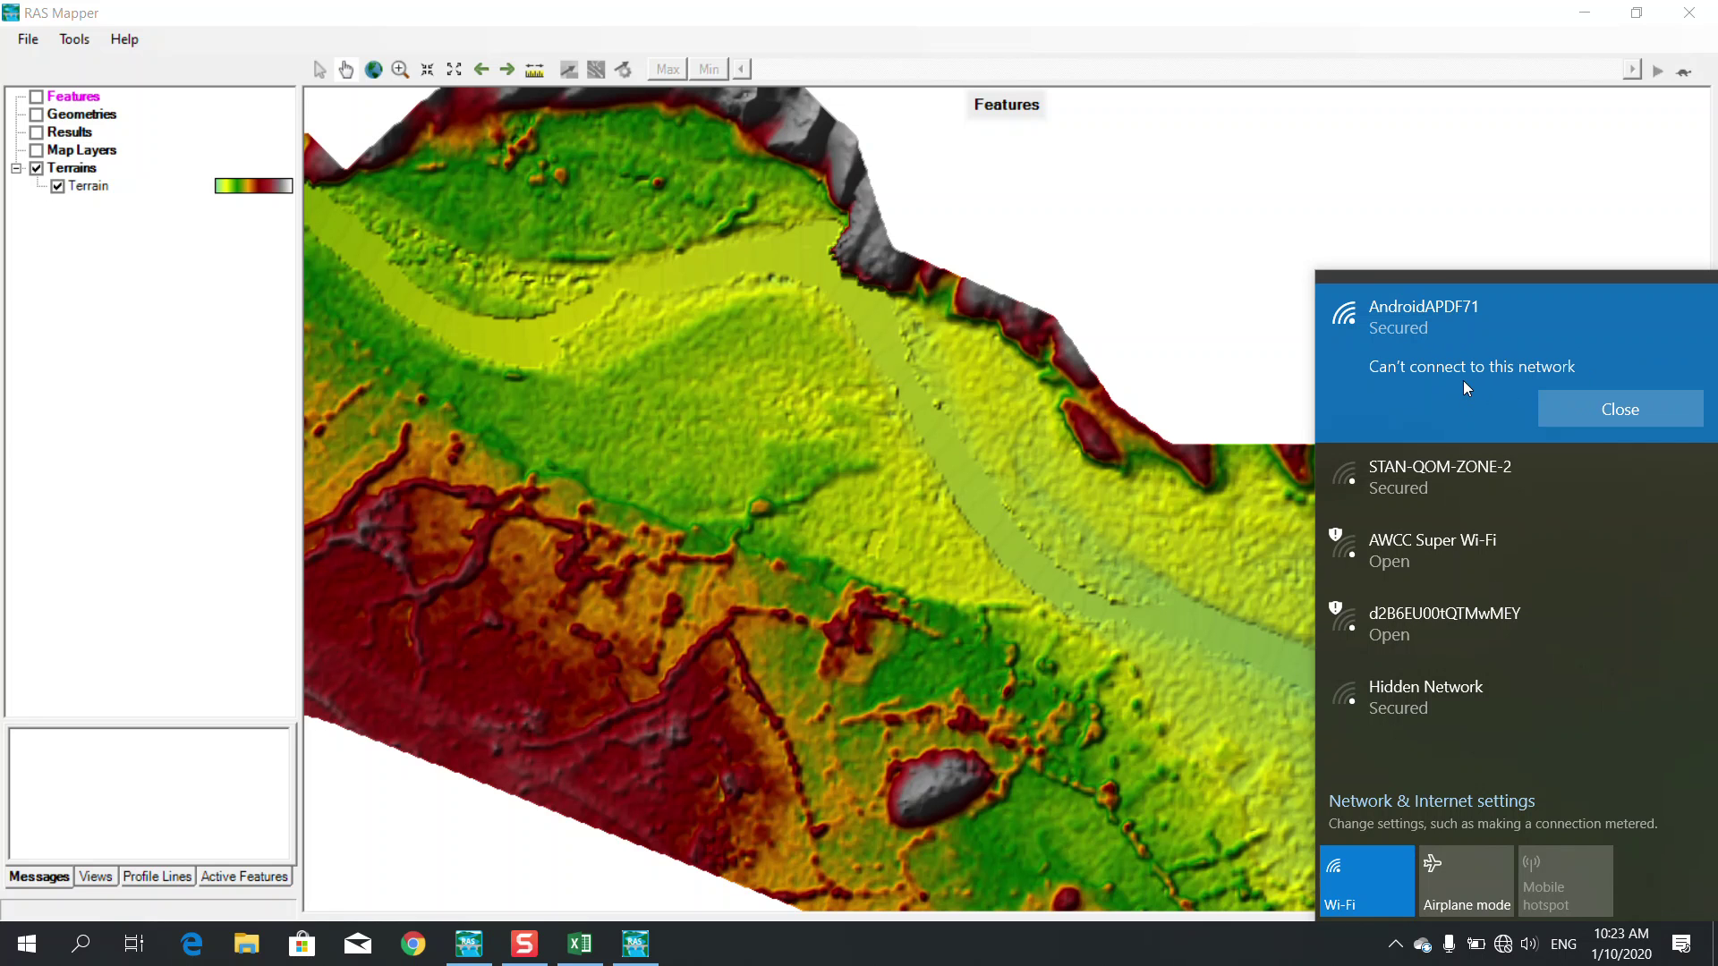
click(1592, 403)
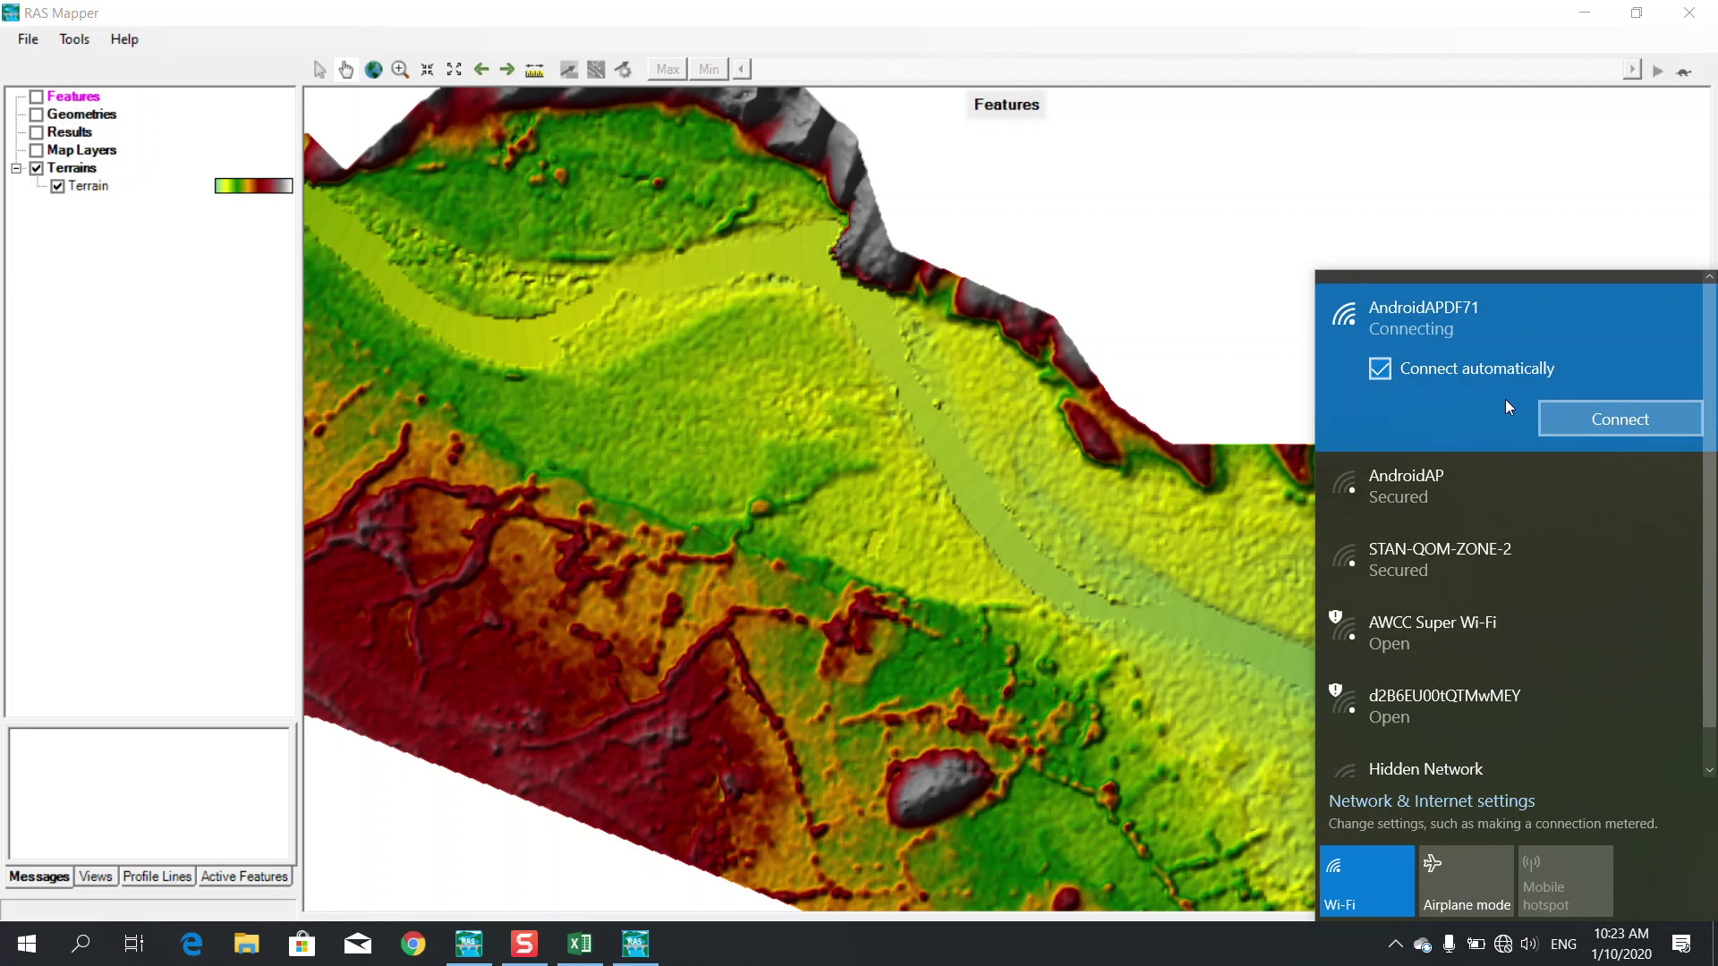
click(1433, 369)
click(1423, 944)
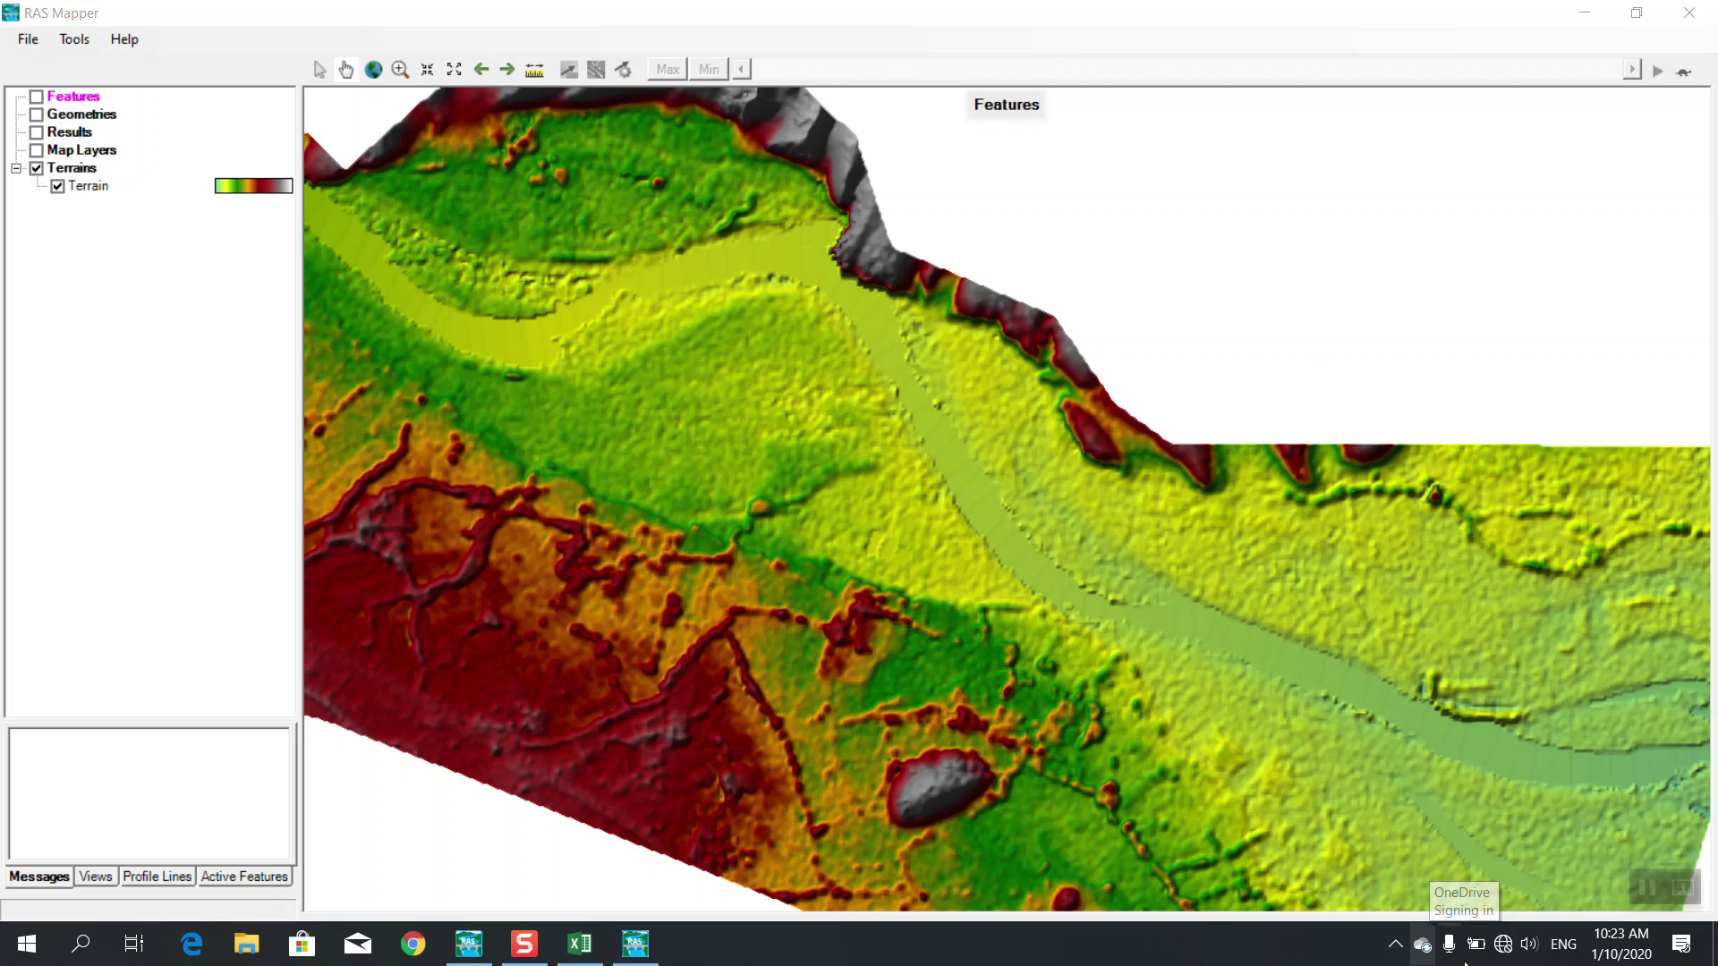
Open the AndroidAPDF71 network properties, then close them
click(1503, 951)
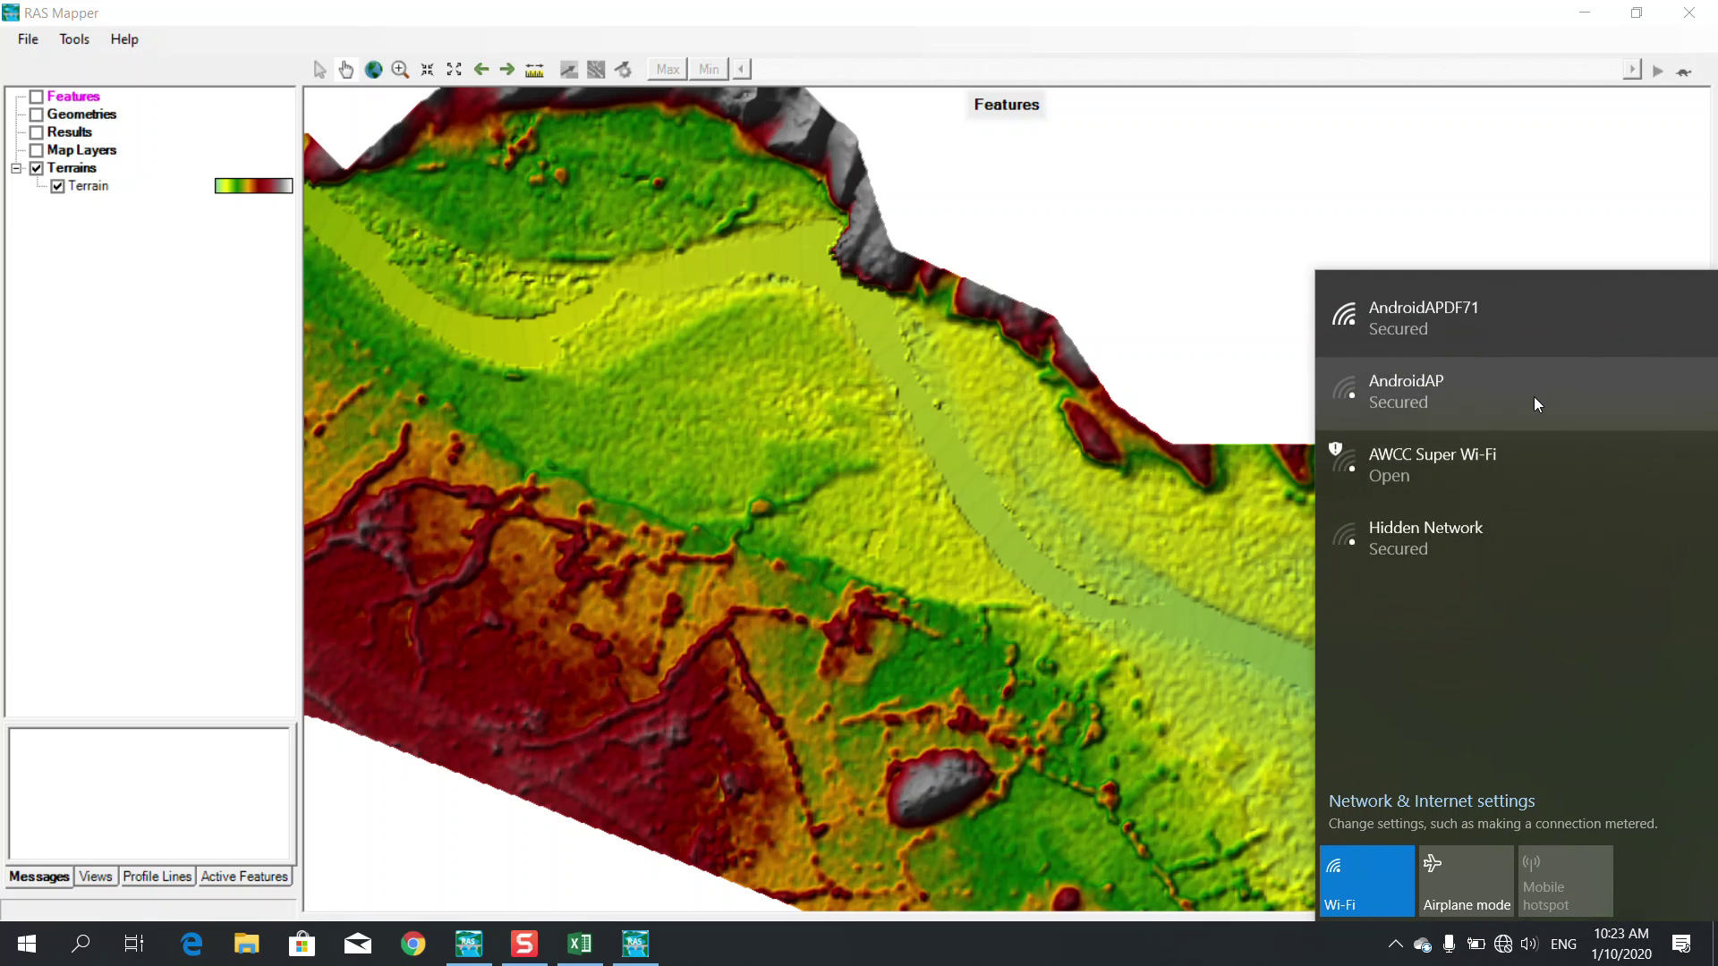
click(1455, 324)
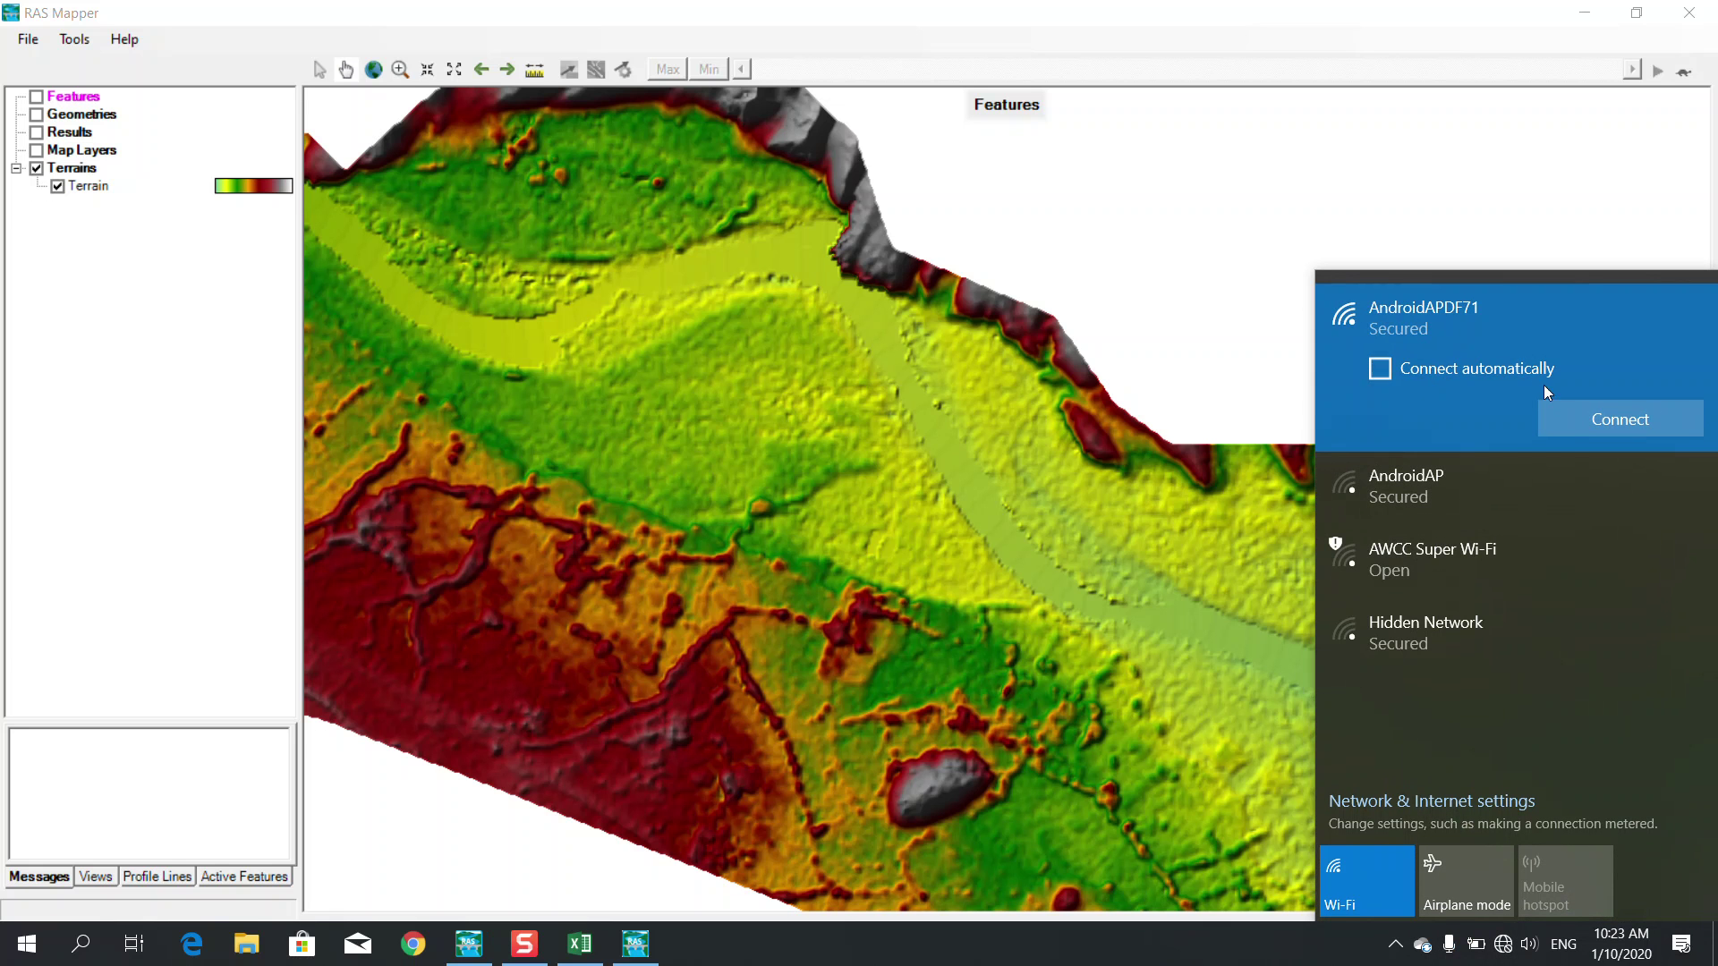
click(1426, 312)
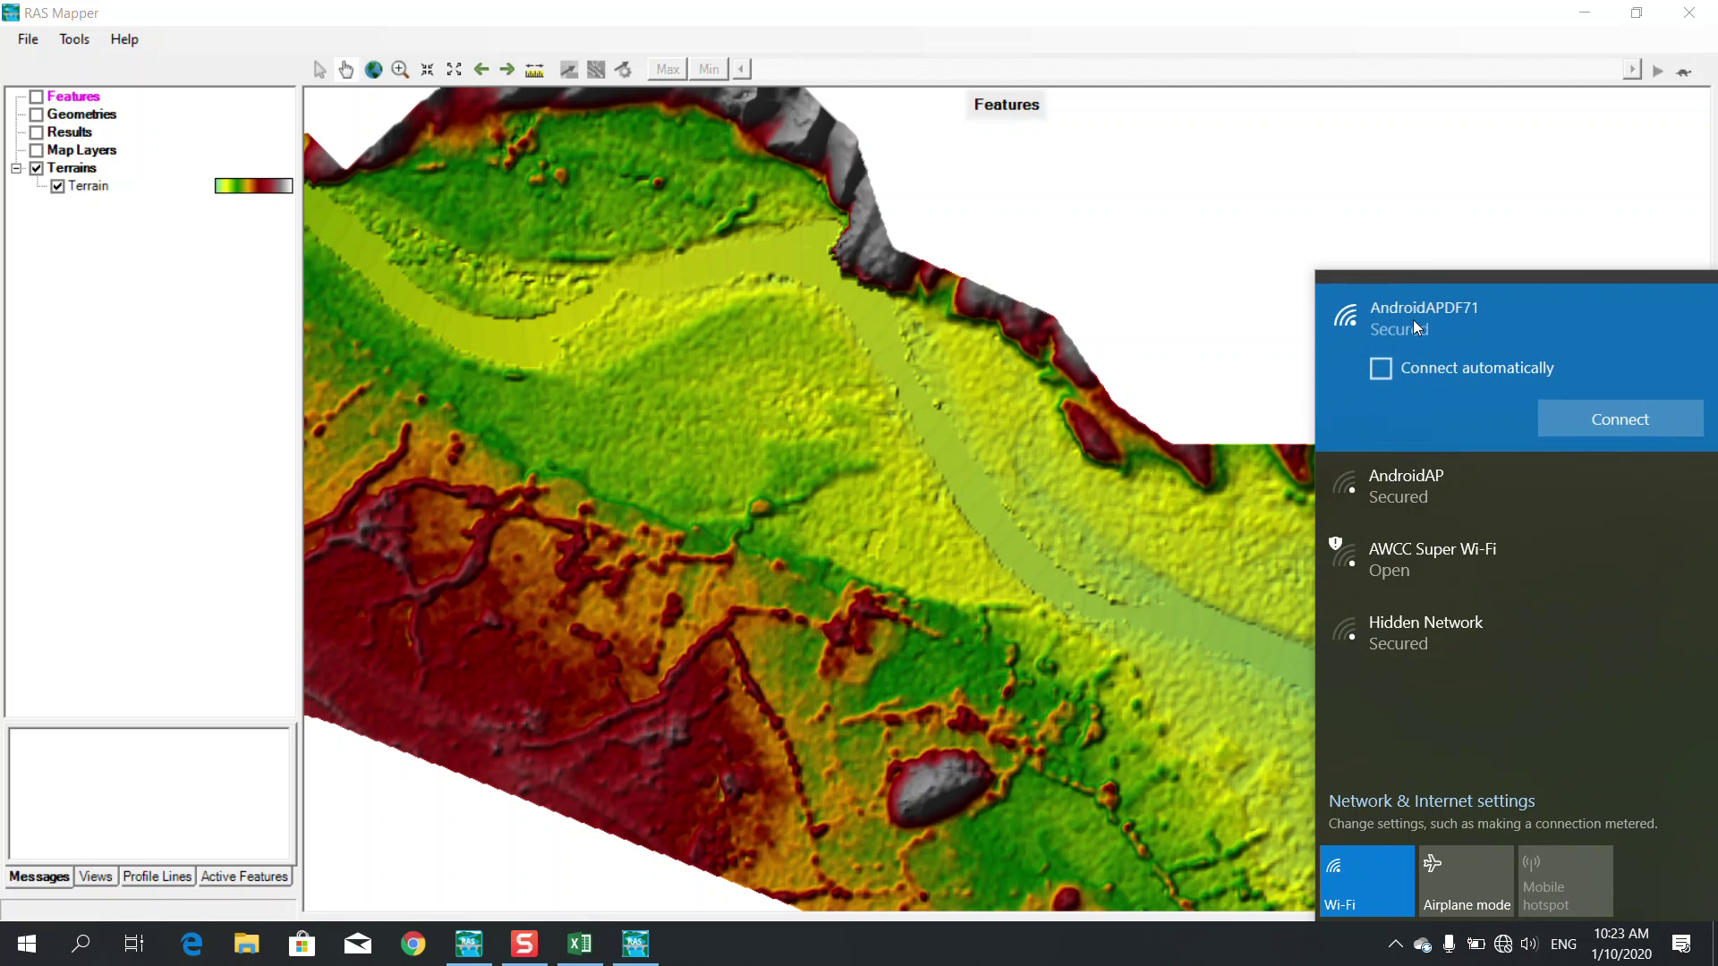
right_click(1405, 329)
click(1441, 387)
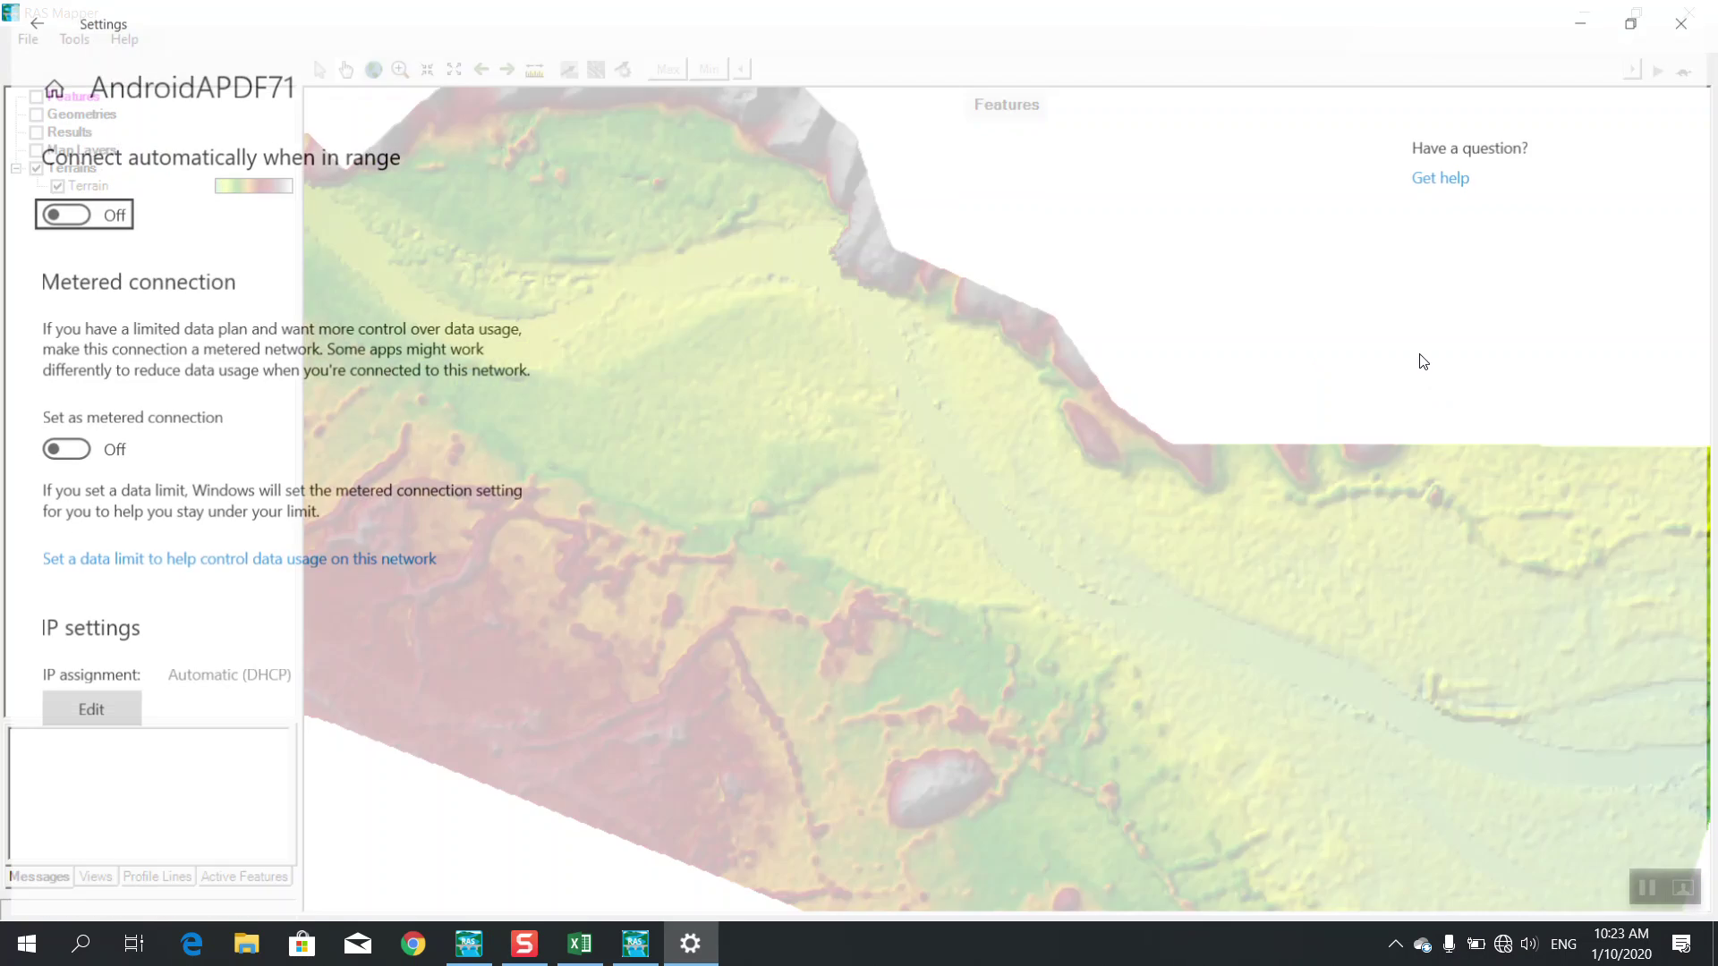
click(1689, 13)
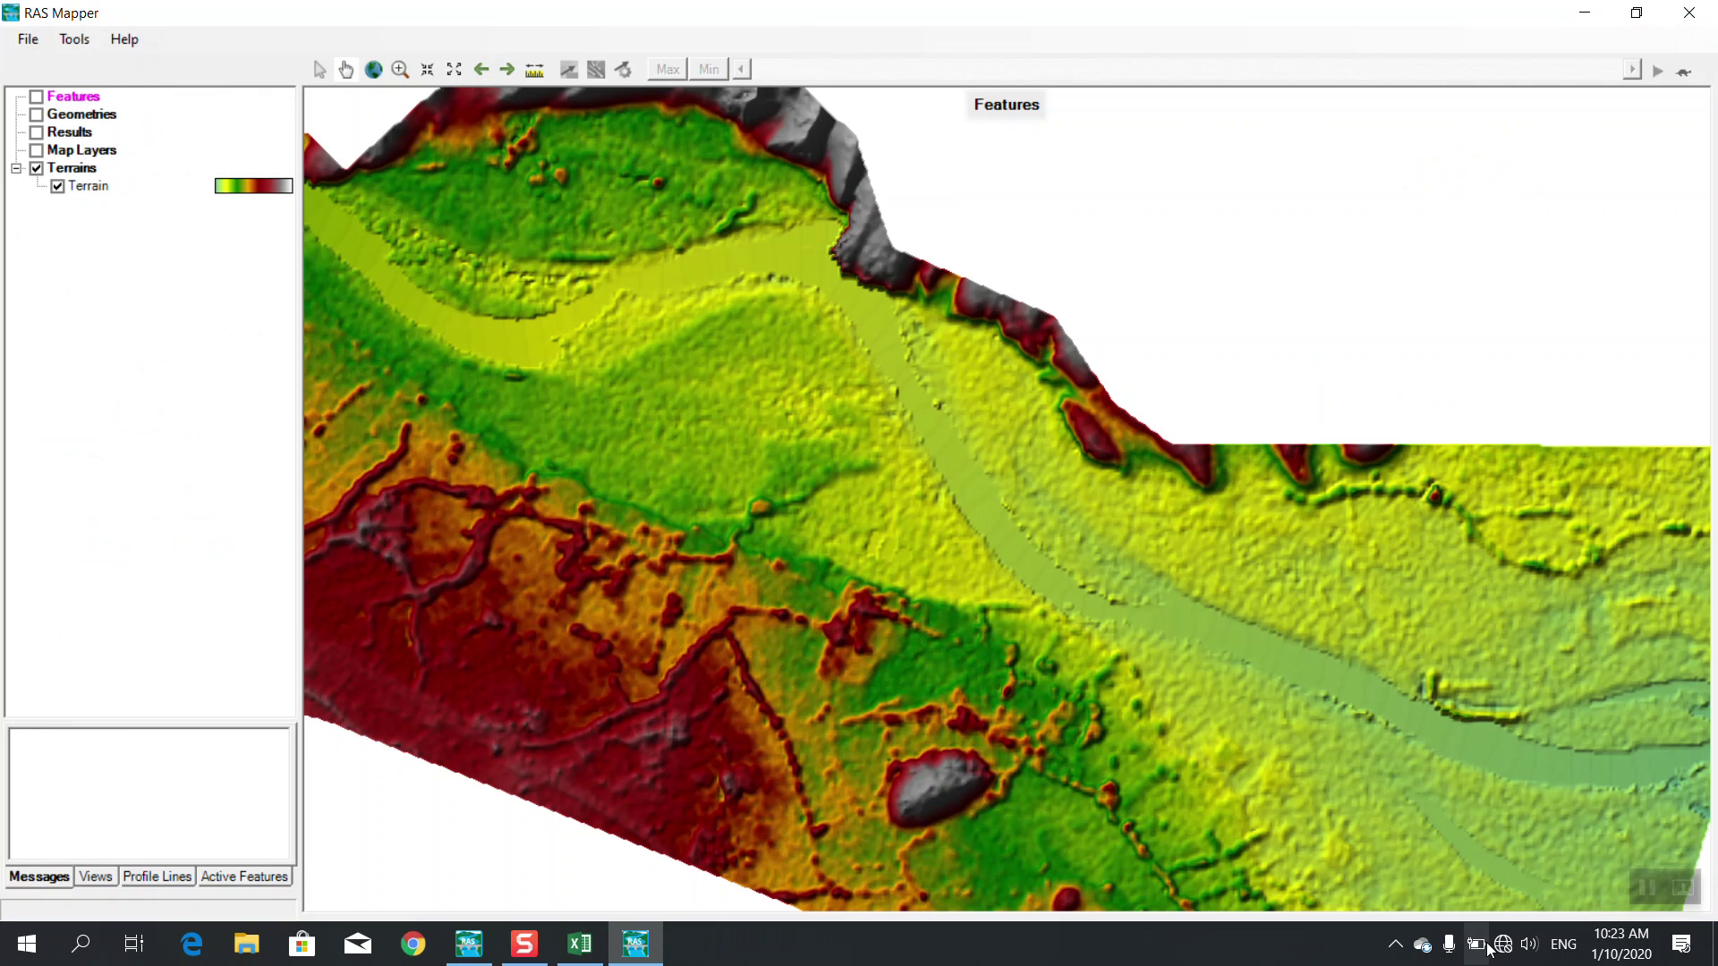
Forget the saved AndroidAPDF71 network and reconnect to it with the security key
click(1477, 945)
right_click(1445, 320)
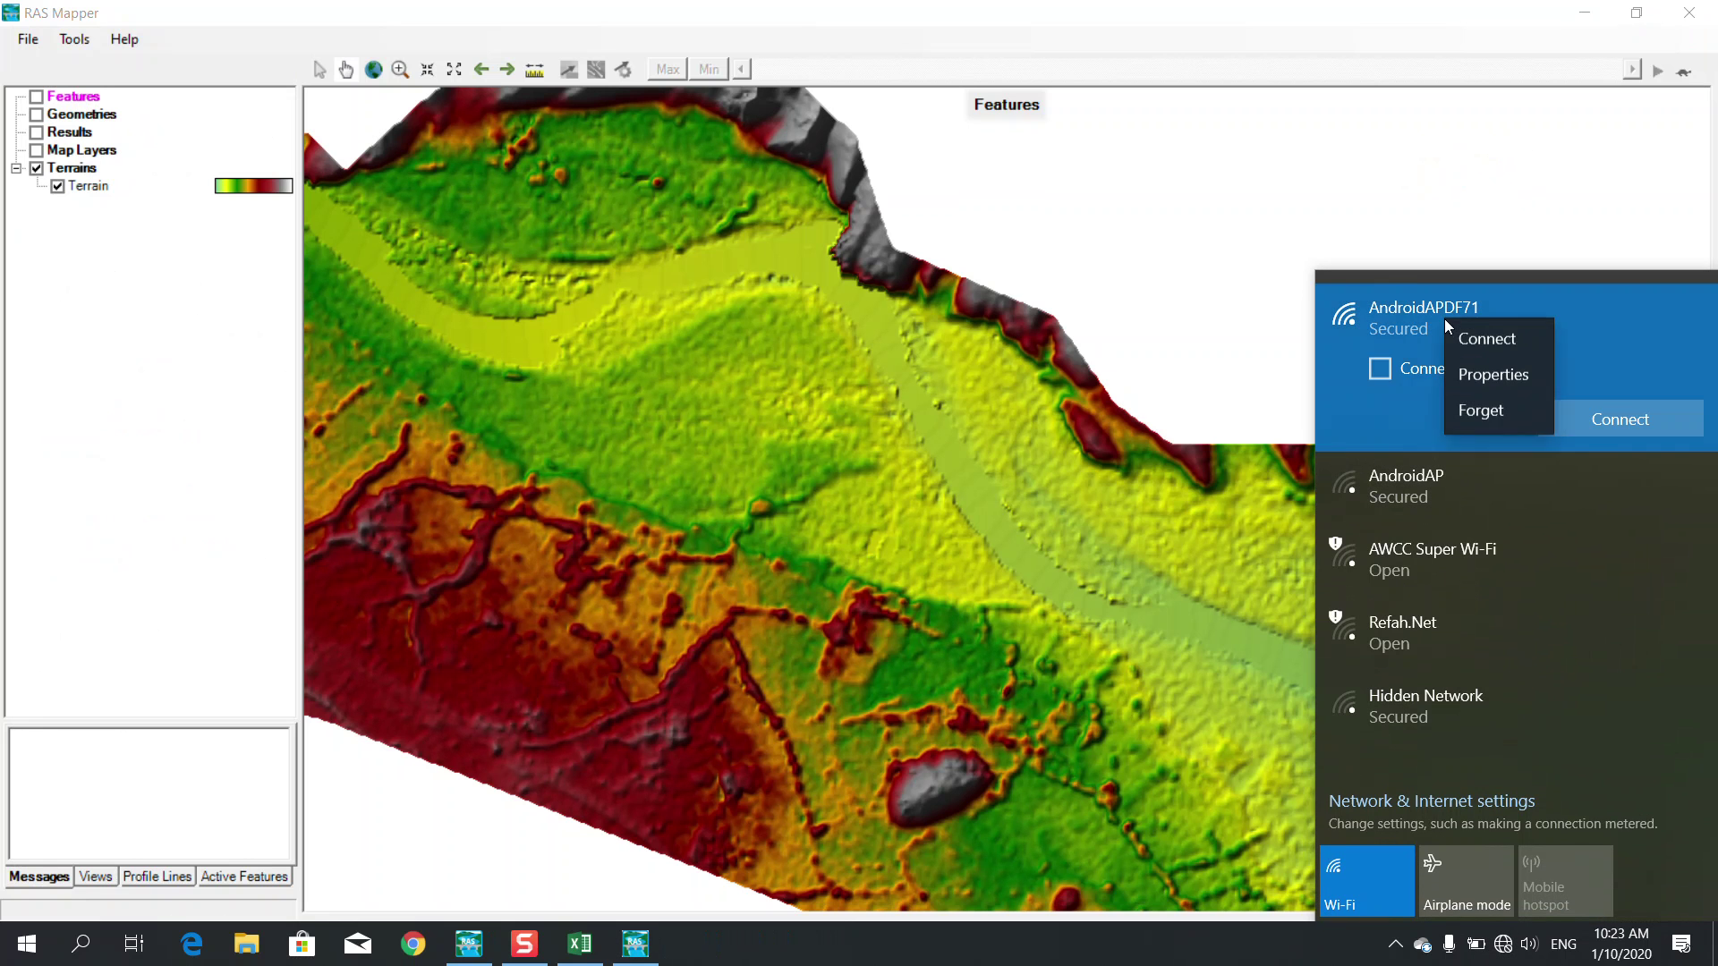
click(1492, 407)
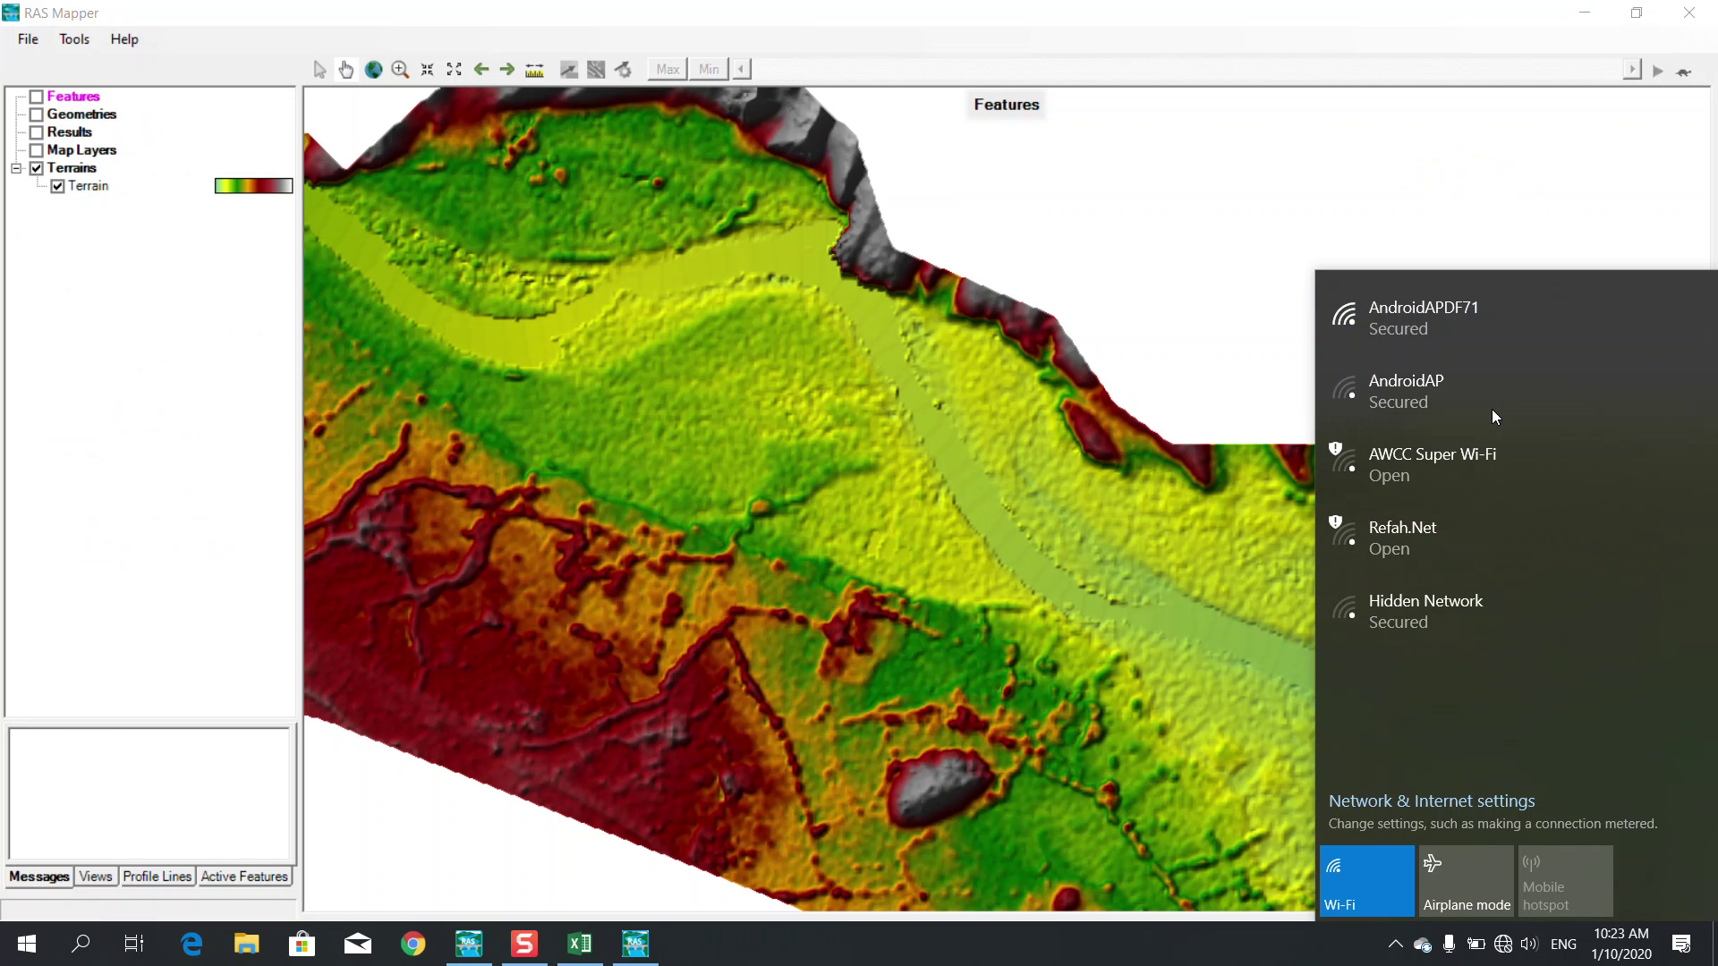
click(1474, 305)
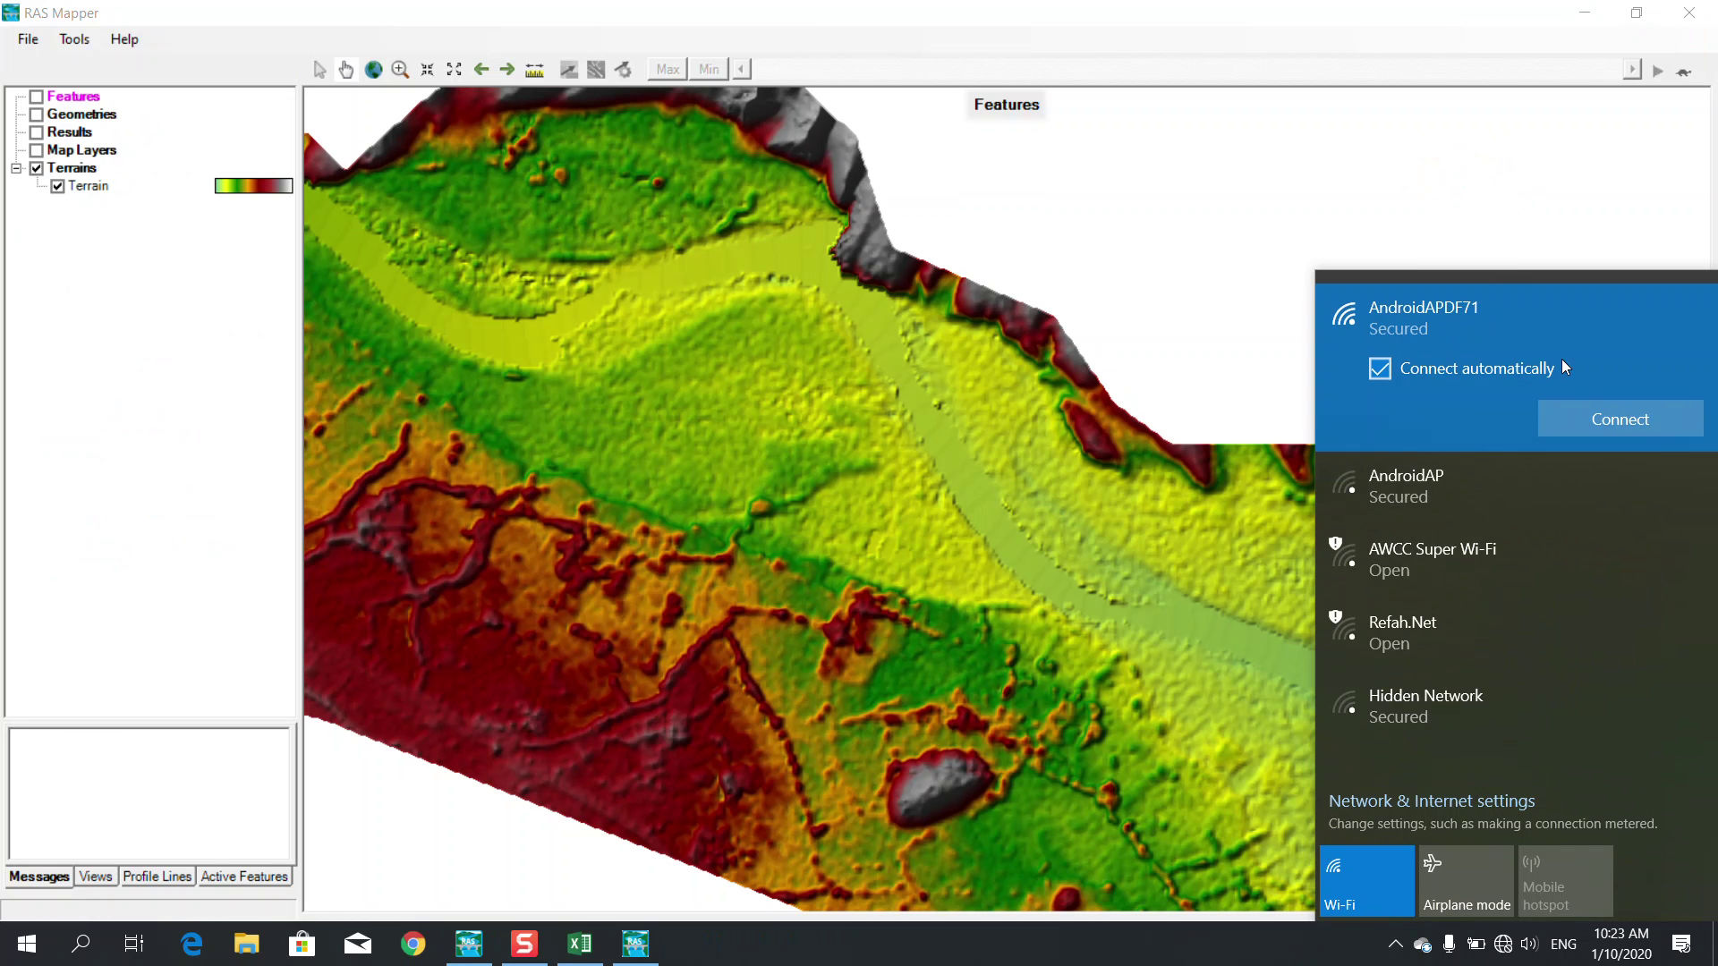
click(1598, 417)
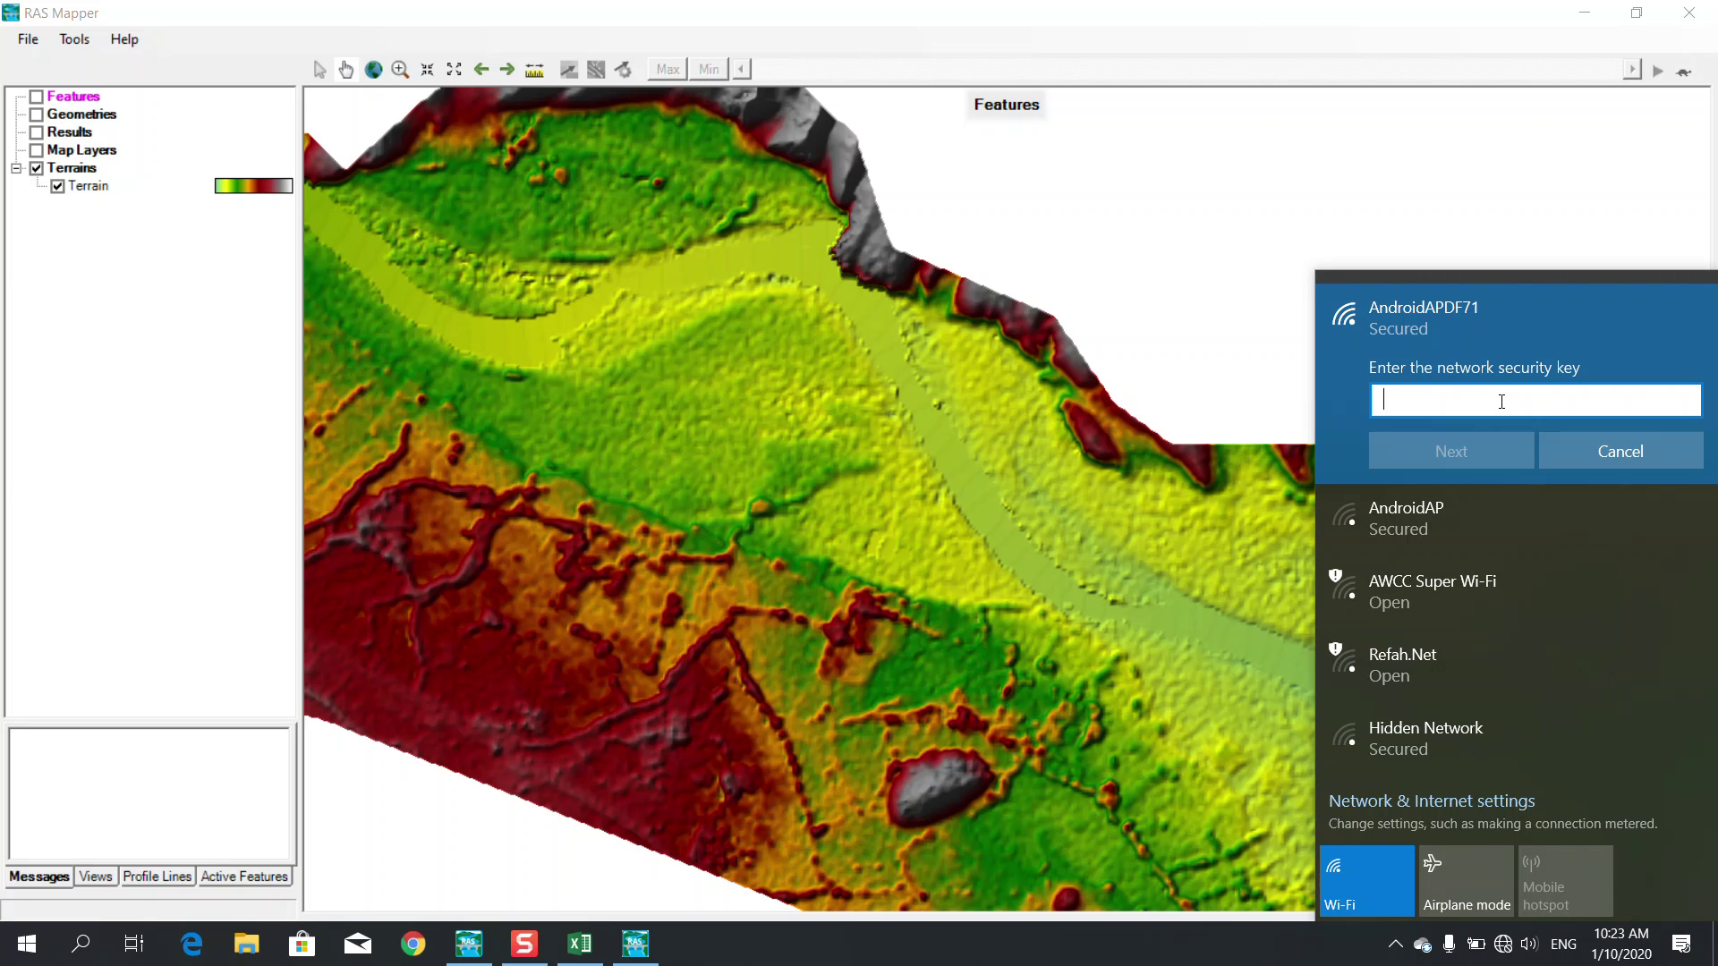
text(•••••••)
click(1437, 453)
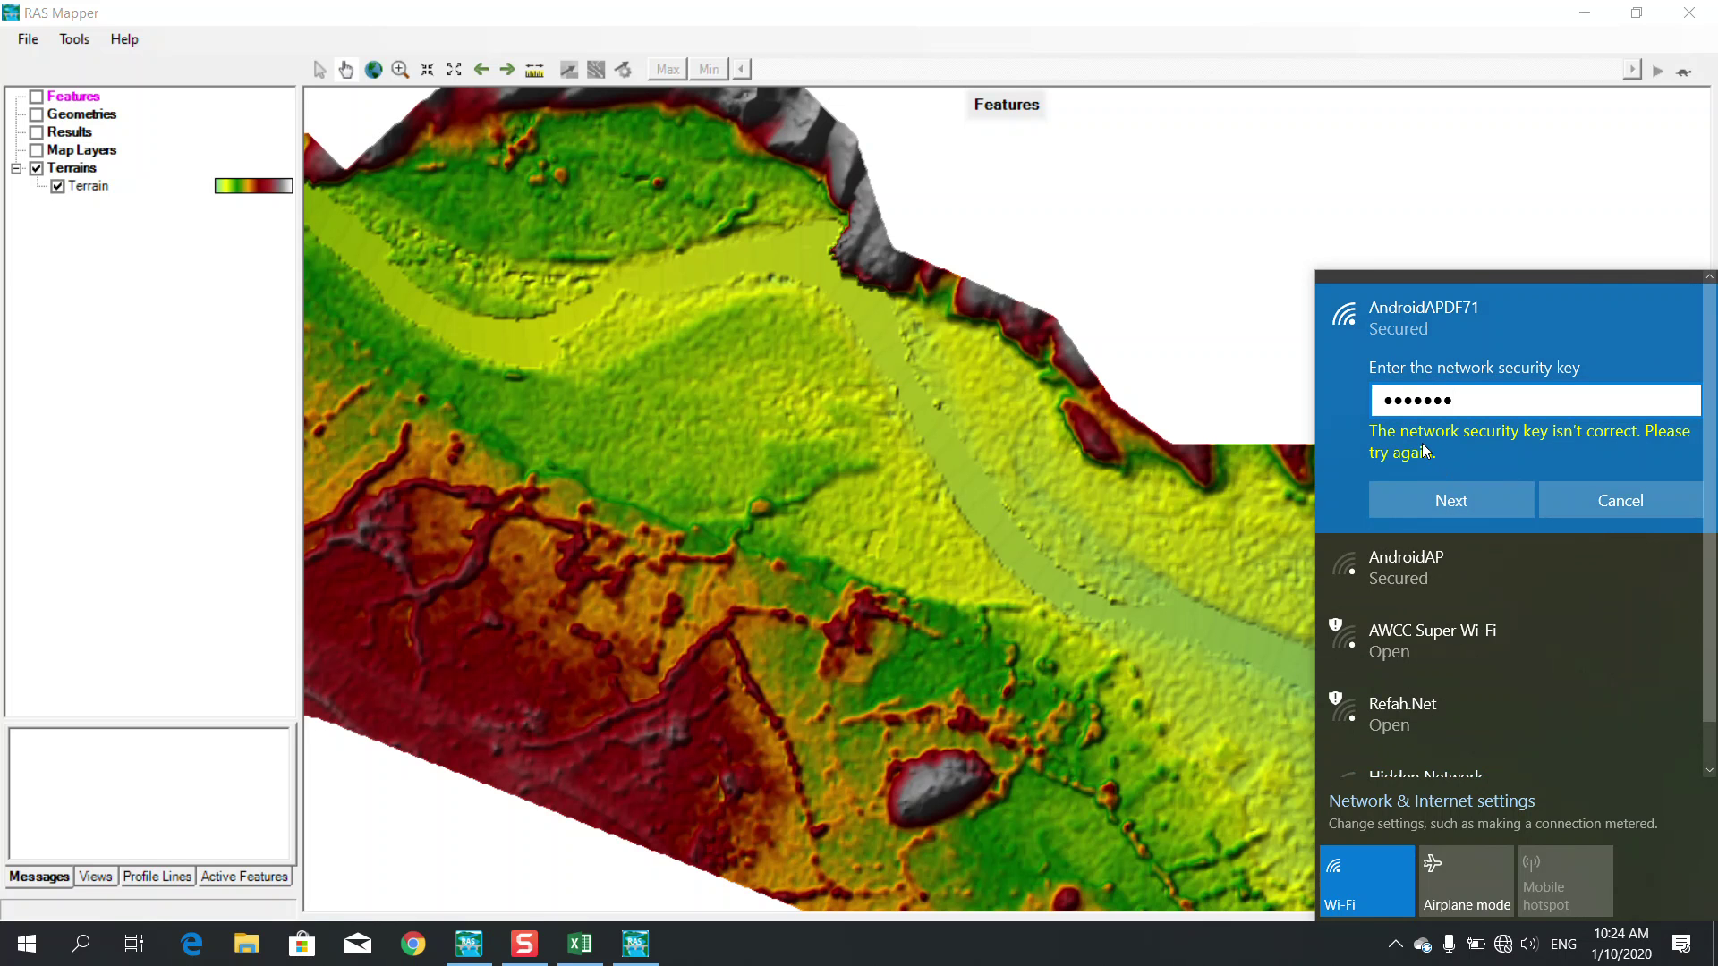
Replace the rejected security key, allow discoverability, and close the network list
drag(1482, 400, 1346, 399)
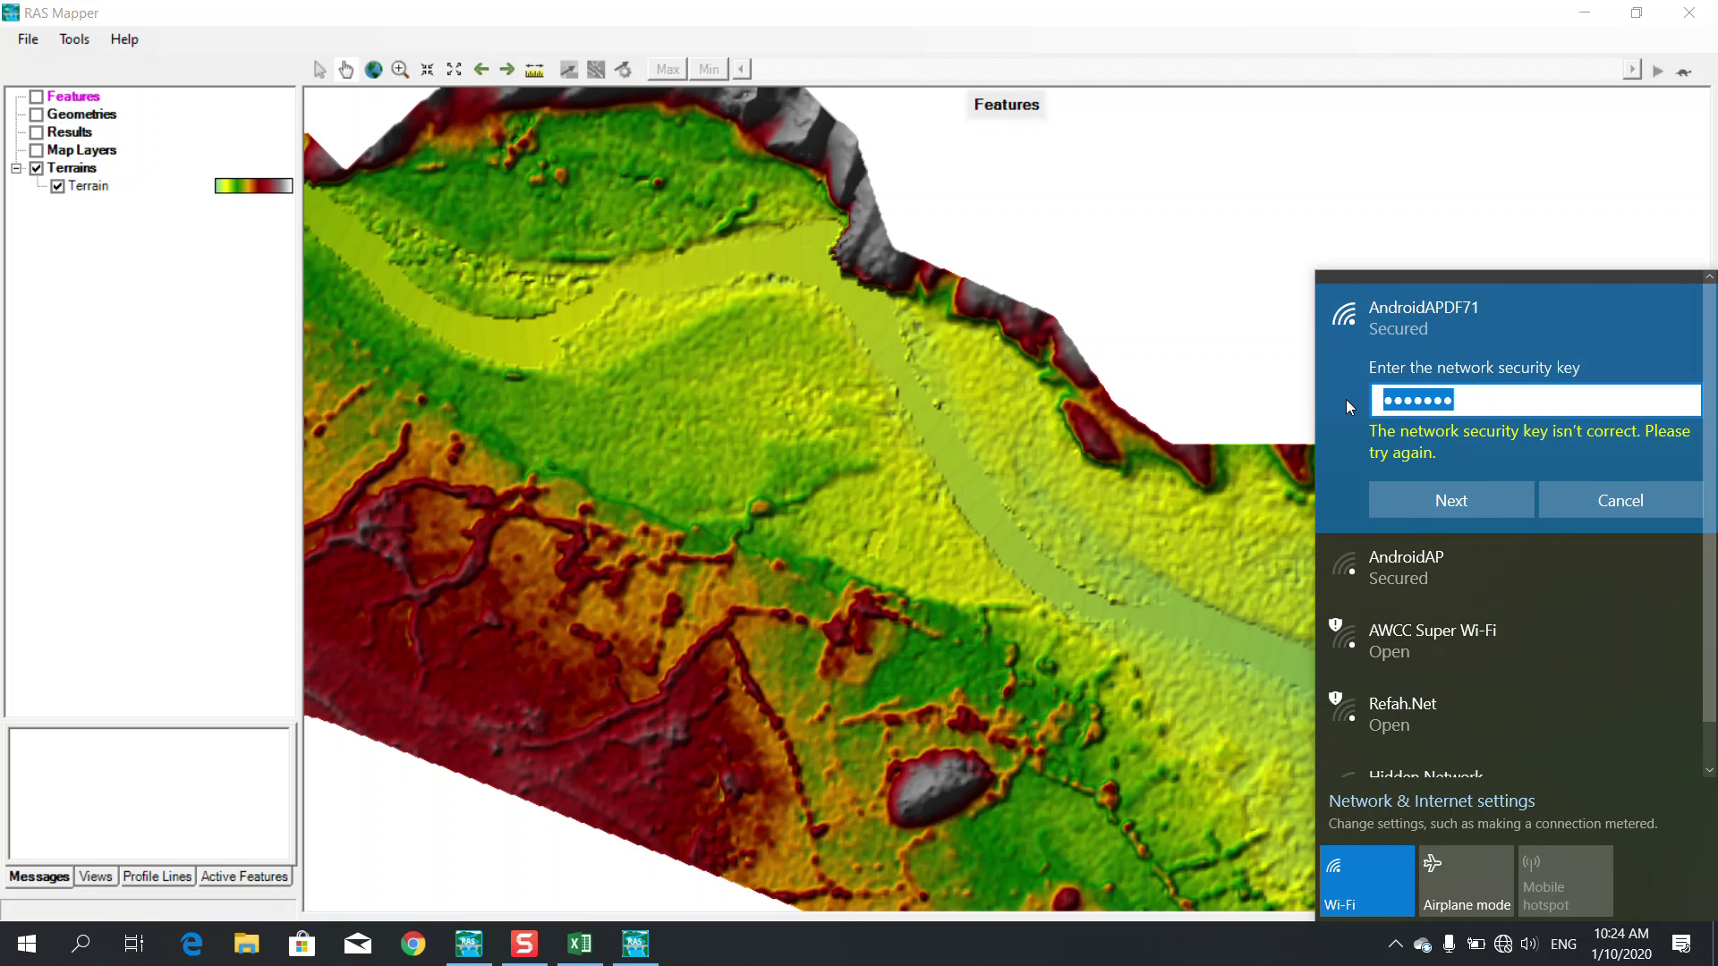
key(BackSpace)
text(••)
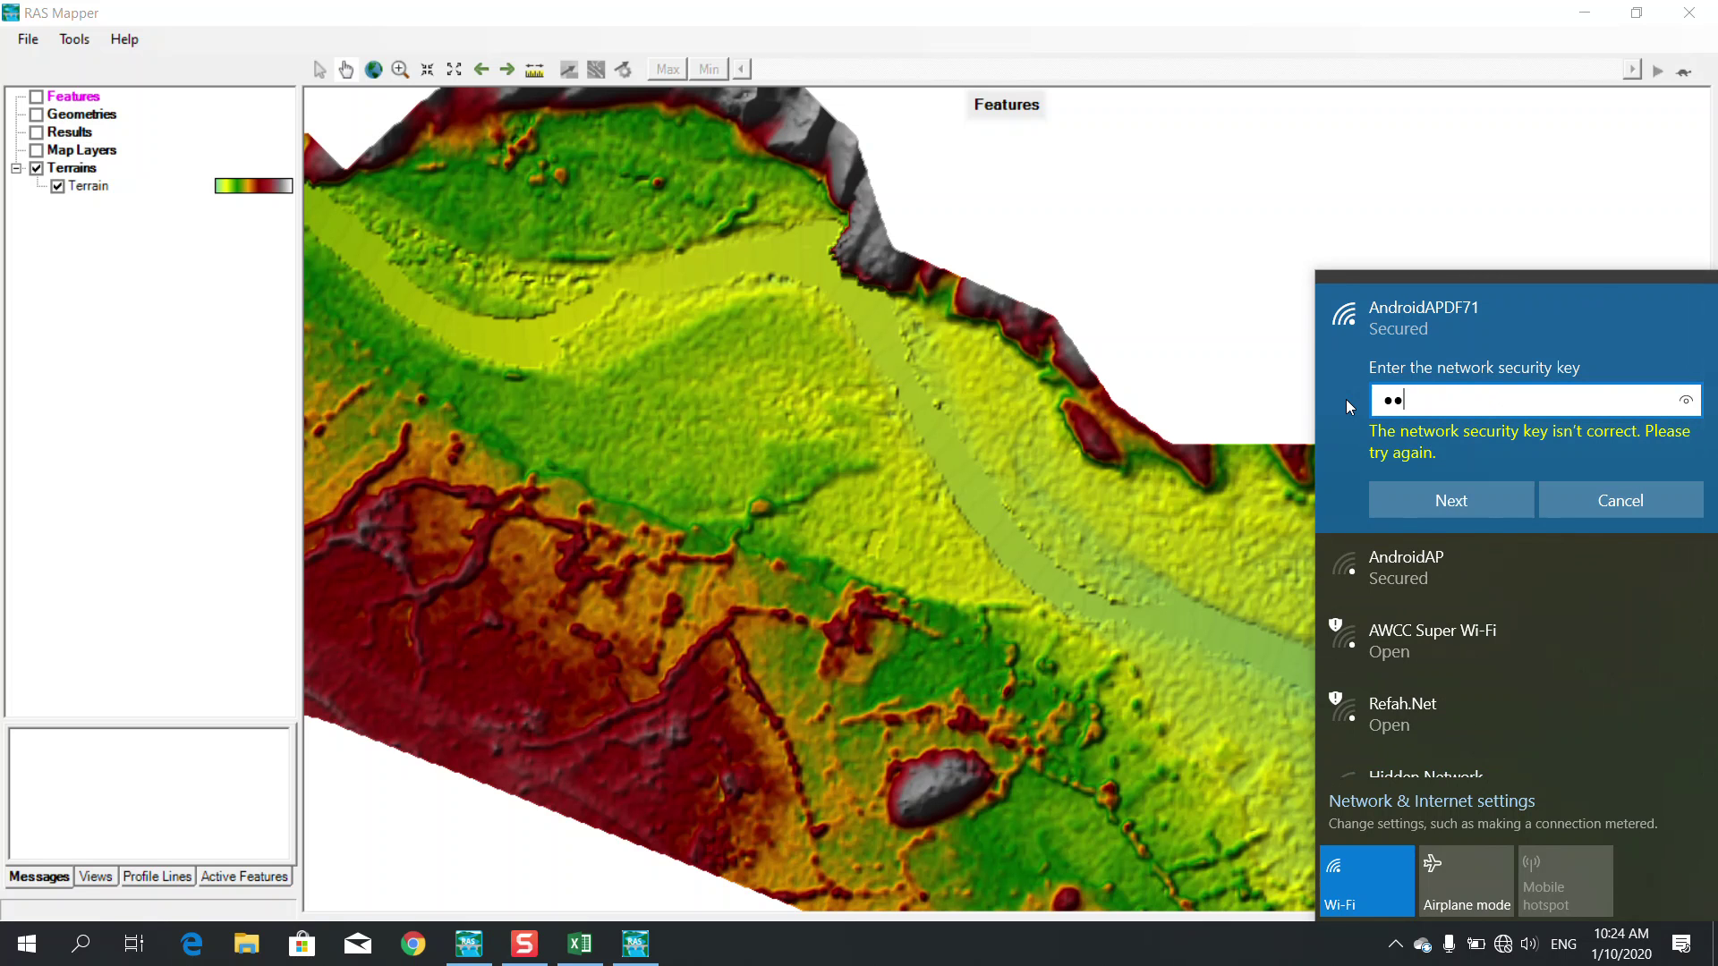
text(••••••)
key(Return)
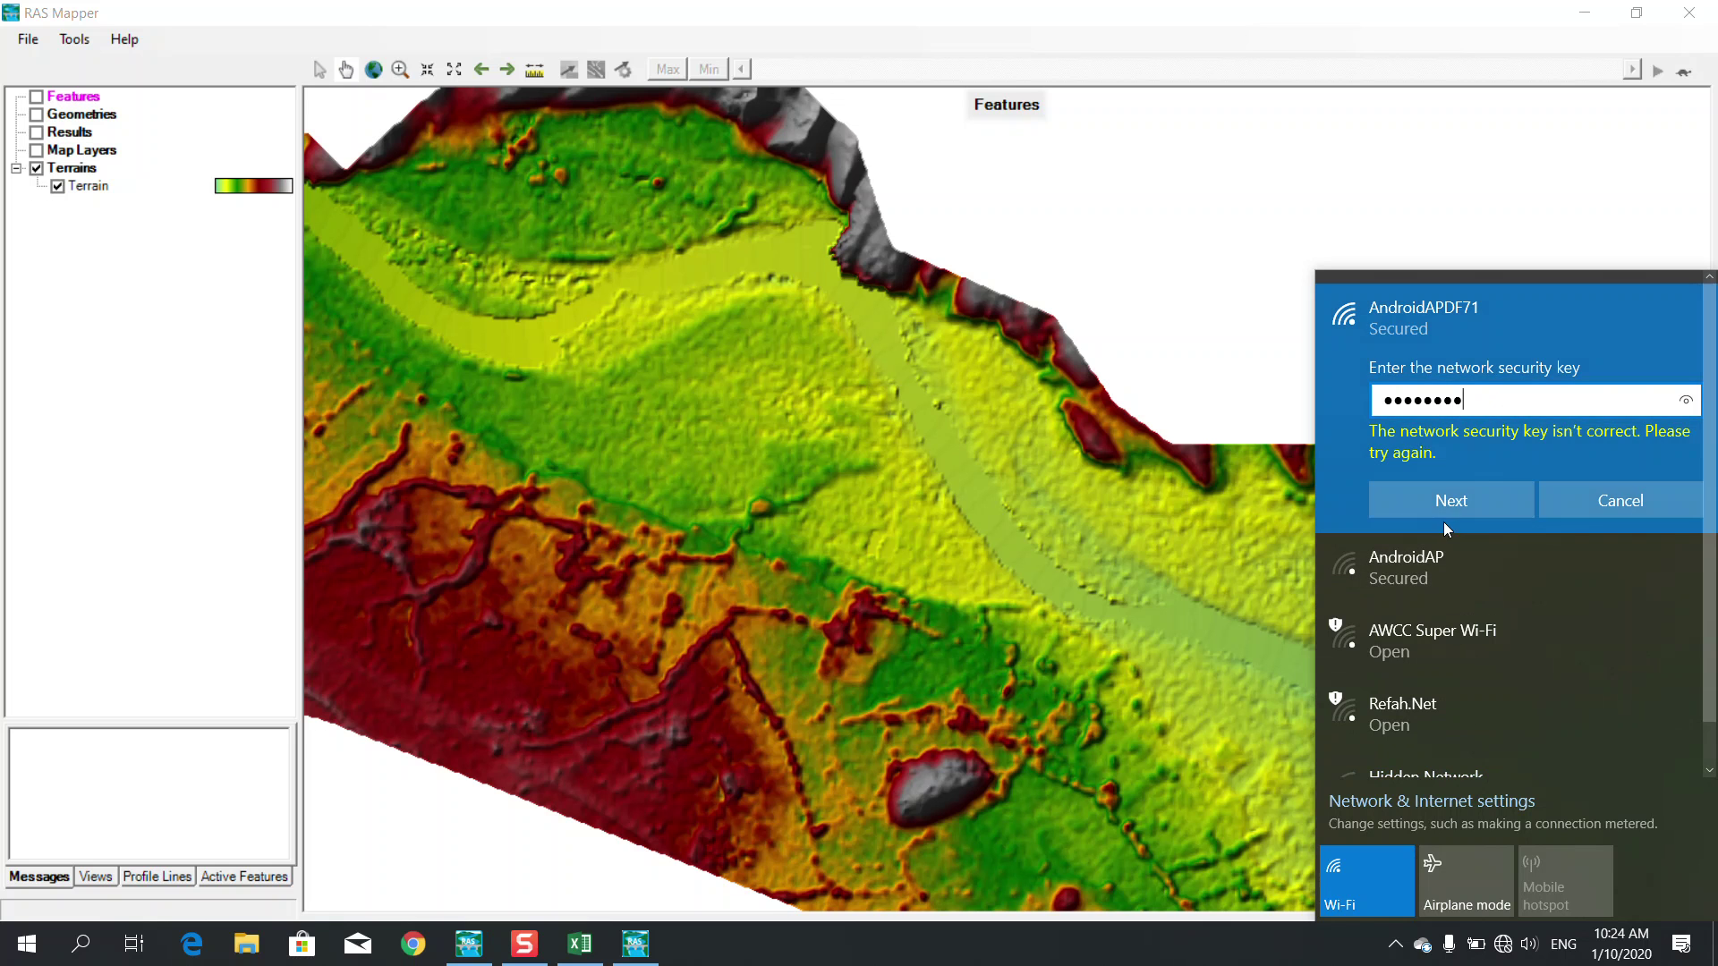
click(1436, 509)
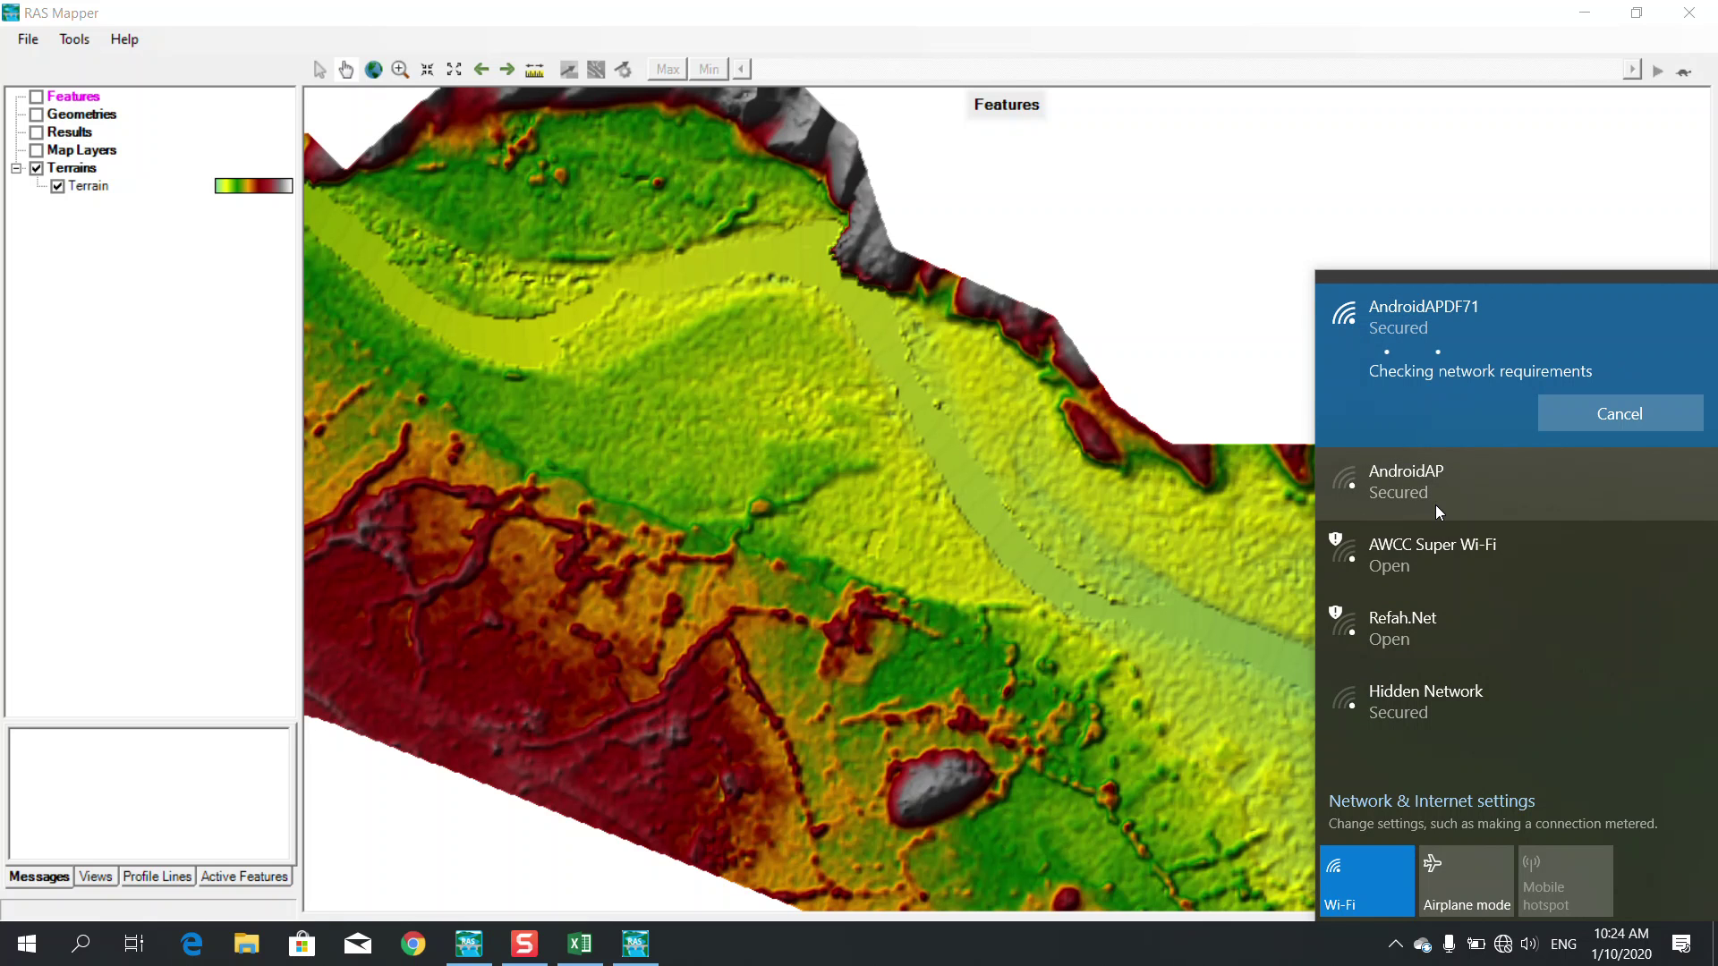
click(1503, 945)
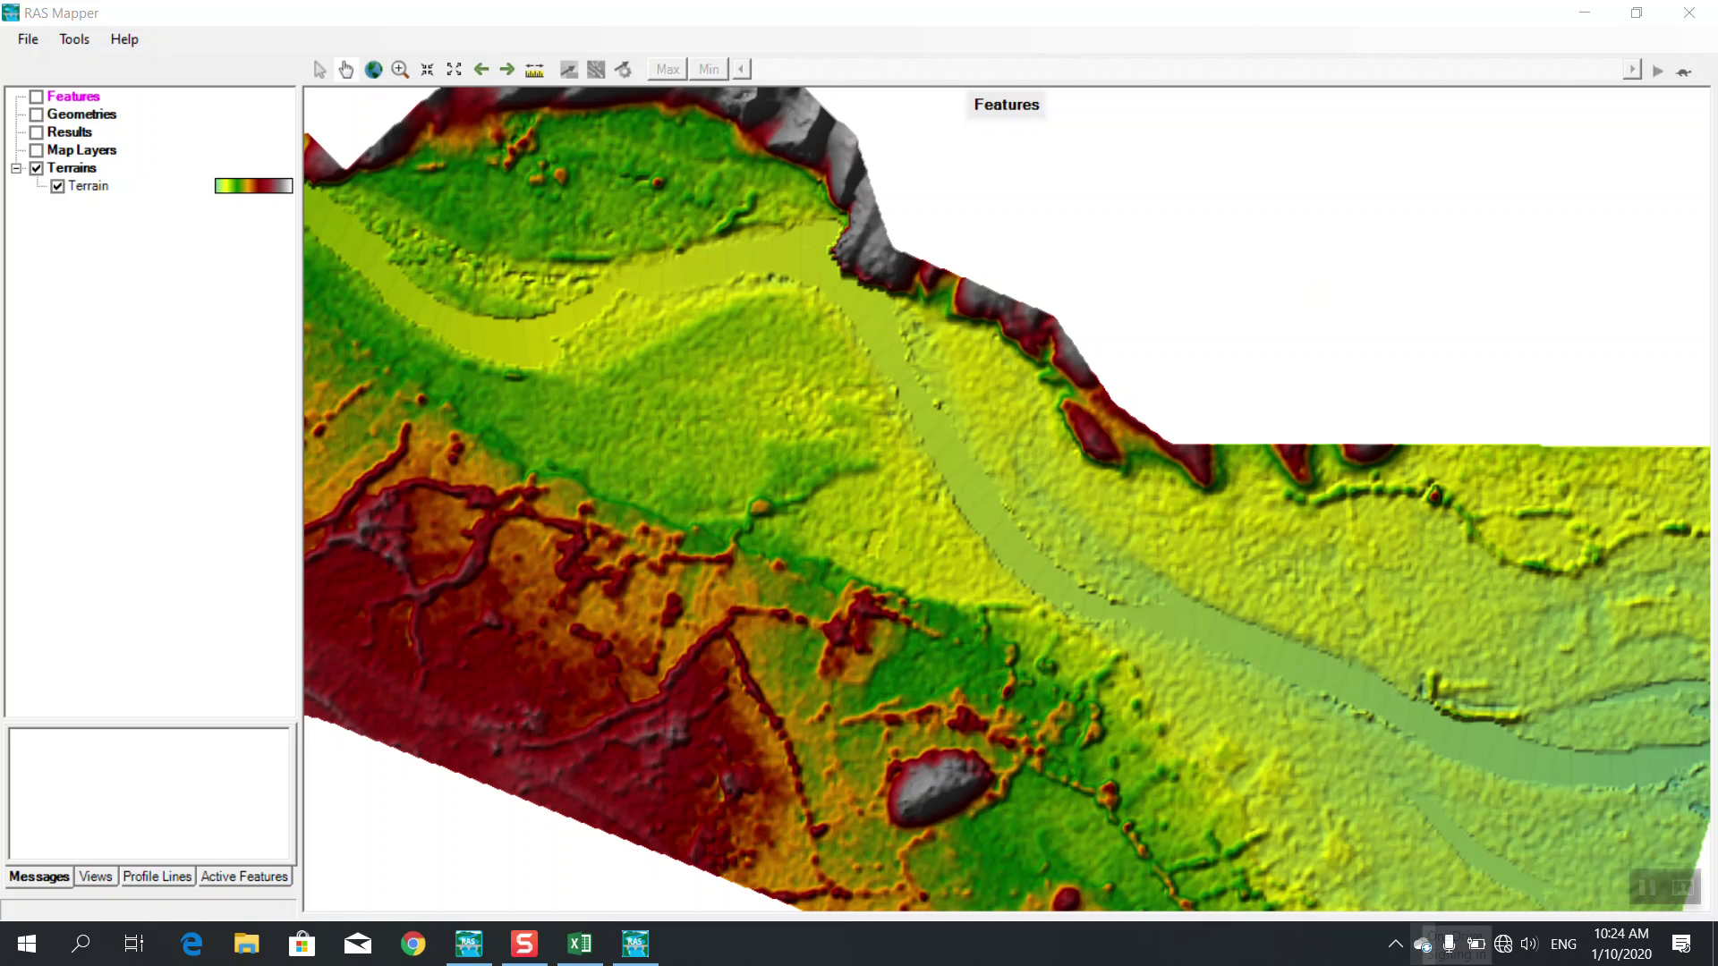
Reconnect to AndroidAPDF71 with a verified security key, allowing discoverability on the network
click(1503, 948)
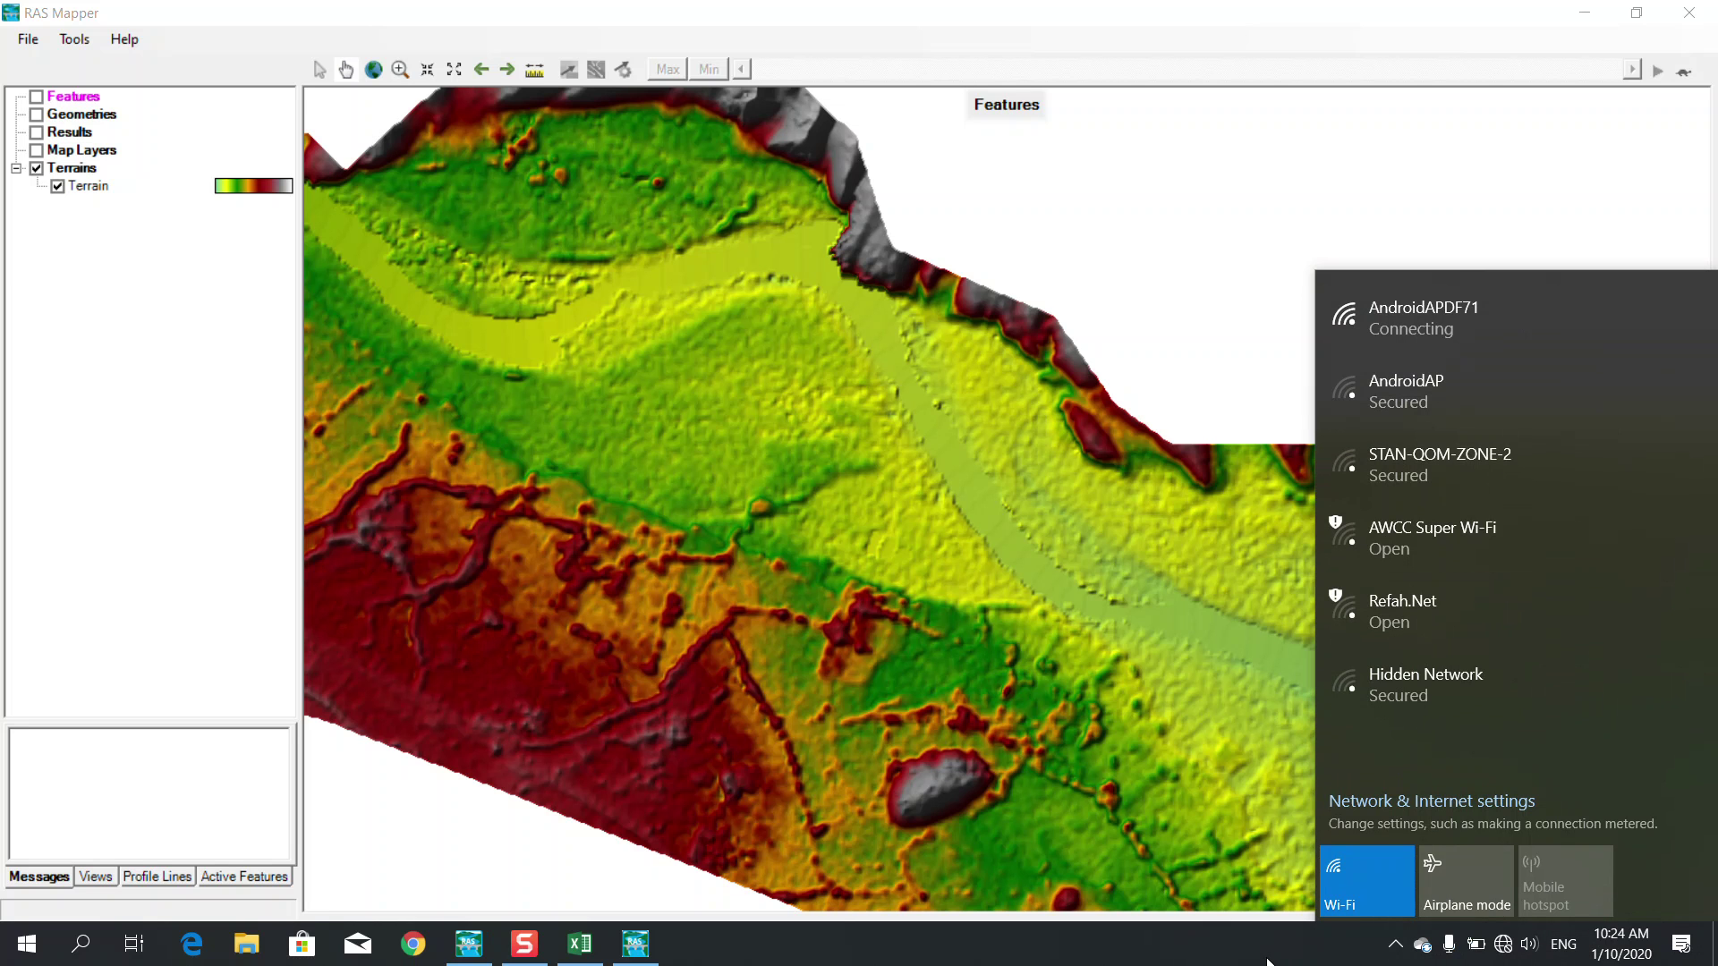
click(1267, 962)
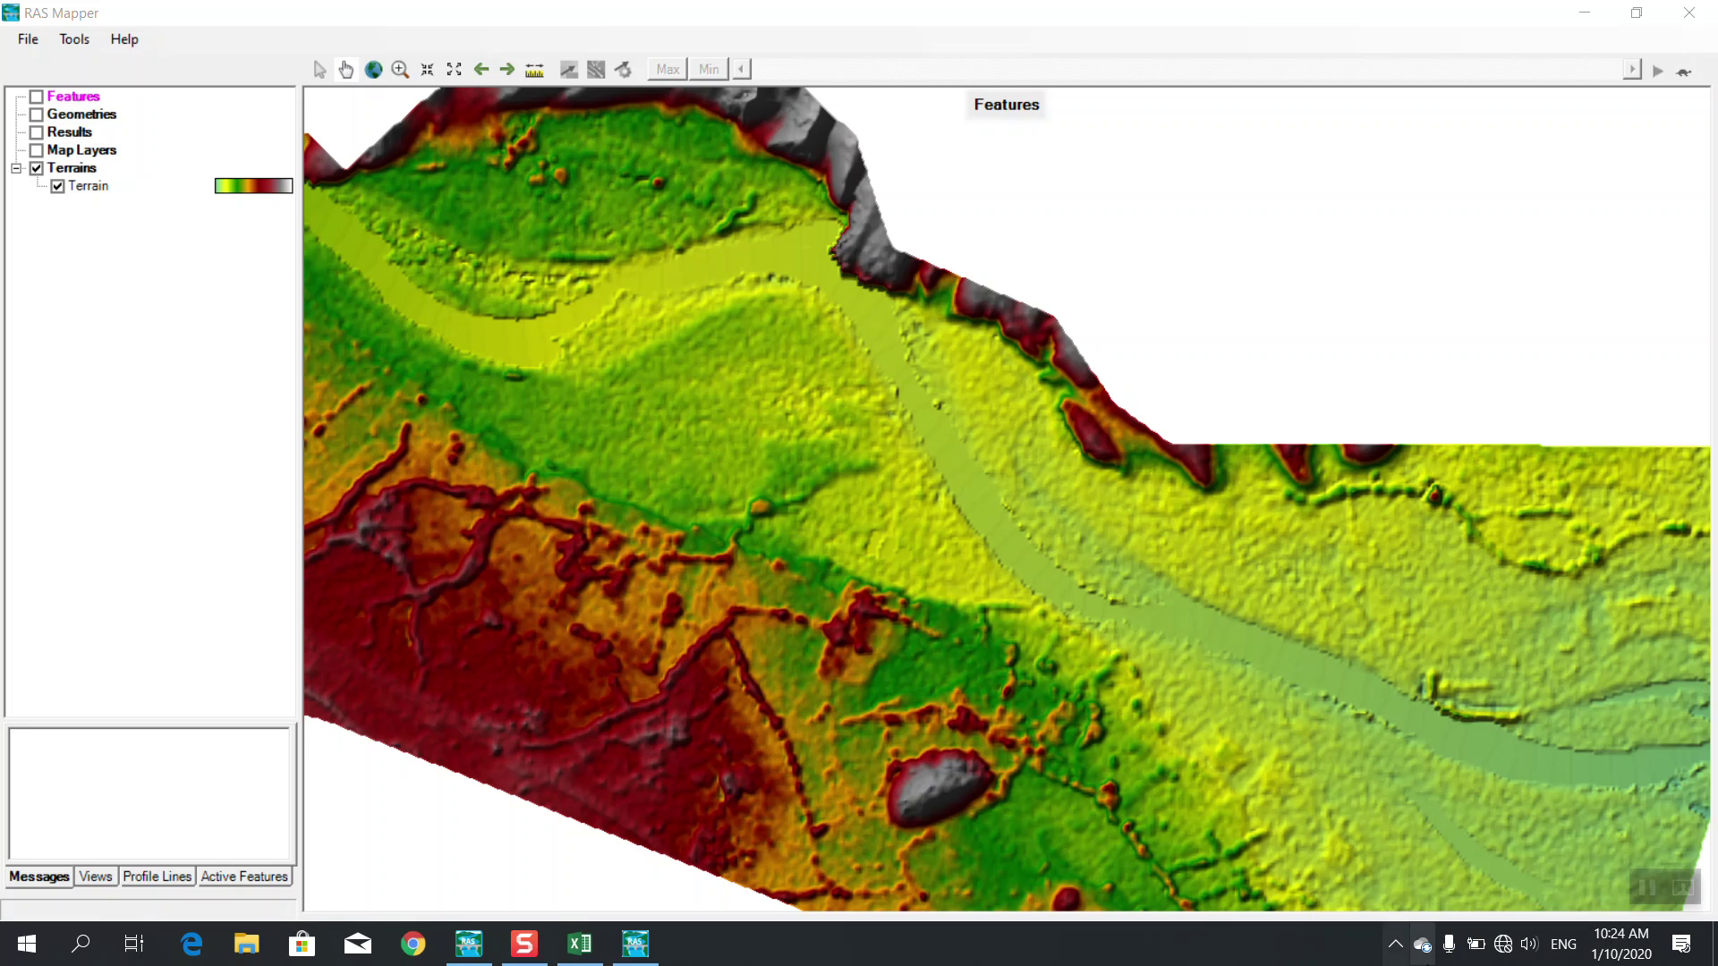
click(1504, 950)
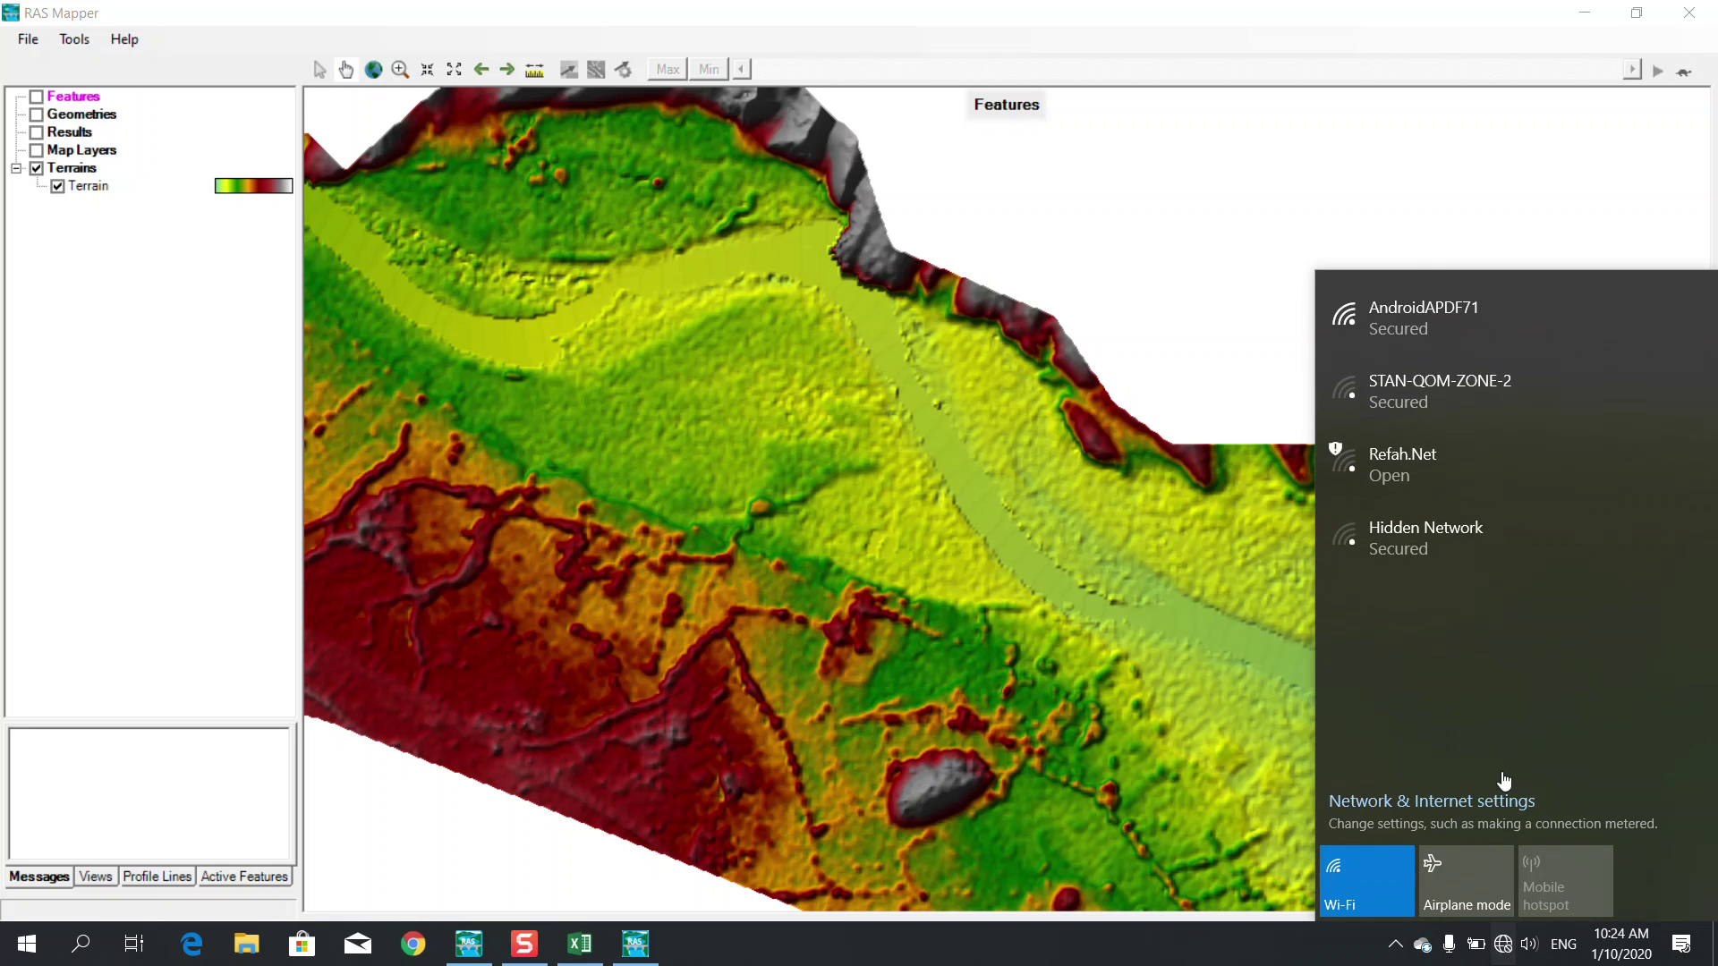
click(1493, 345)
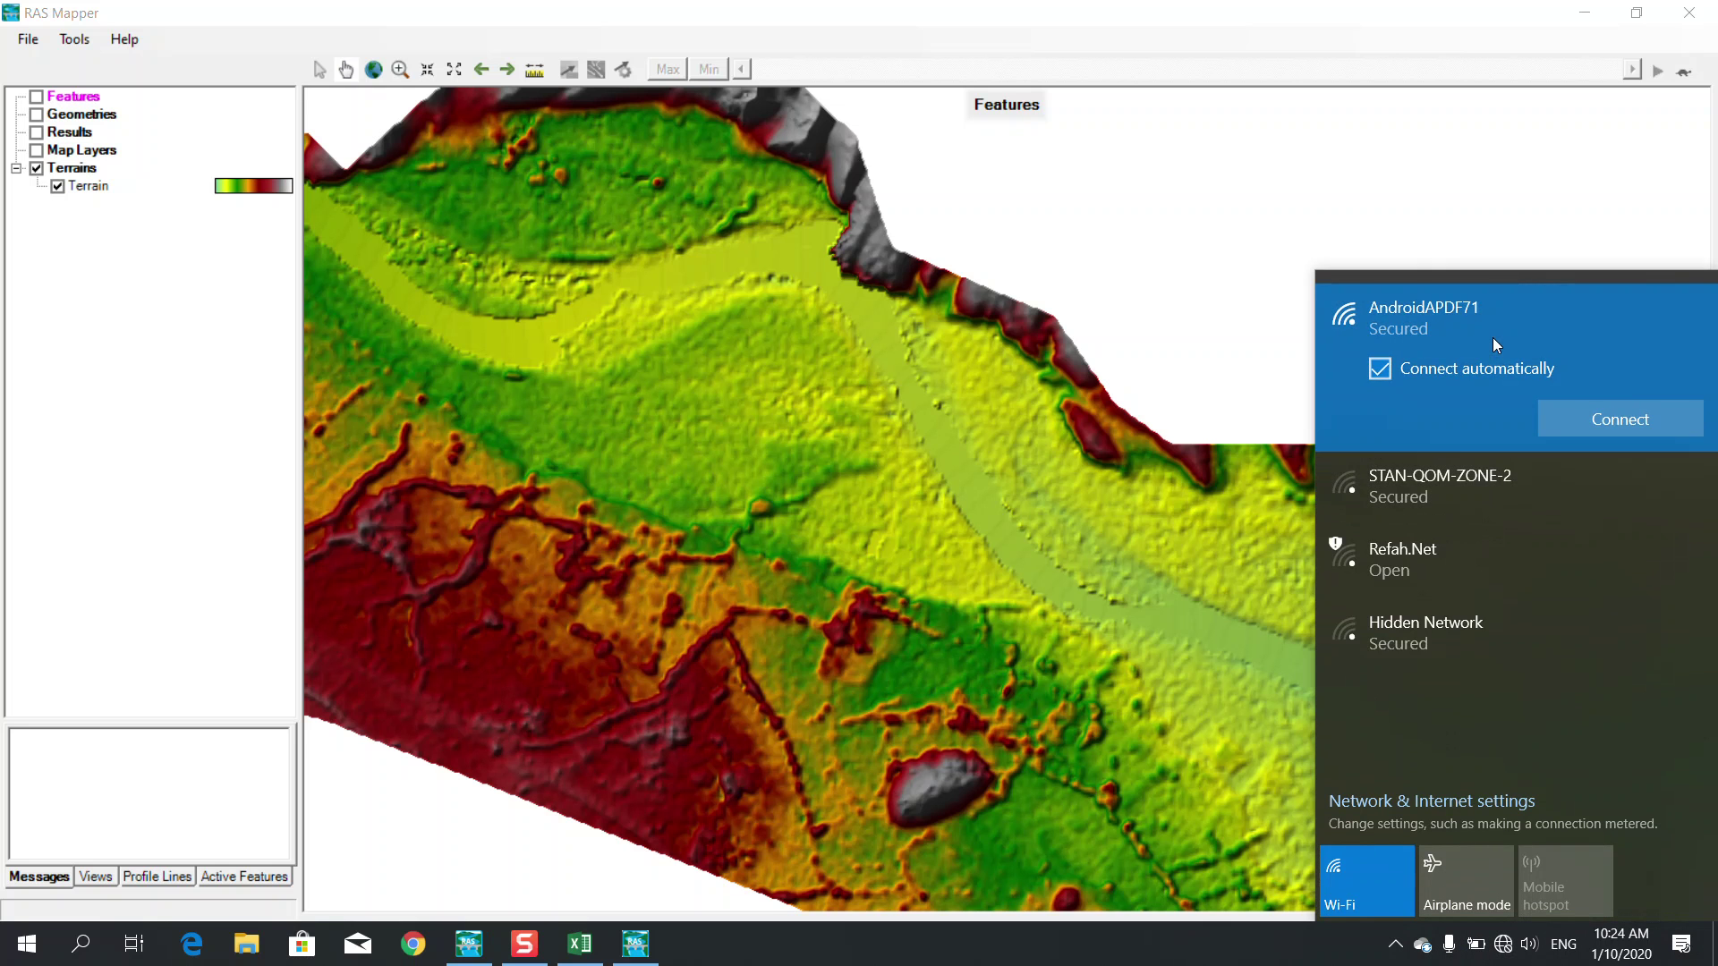
click(1568, 426)
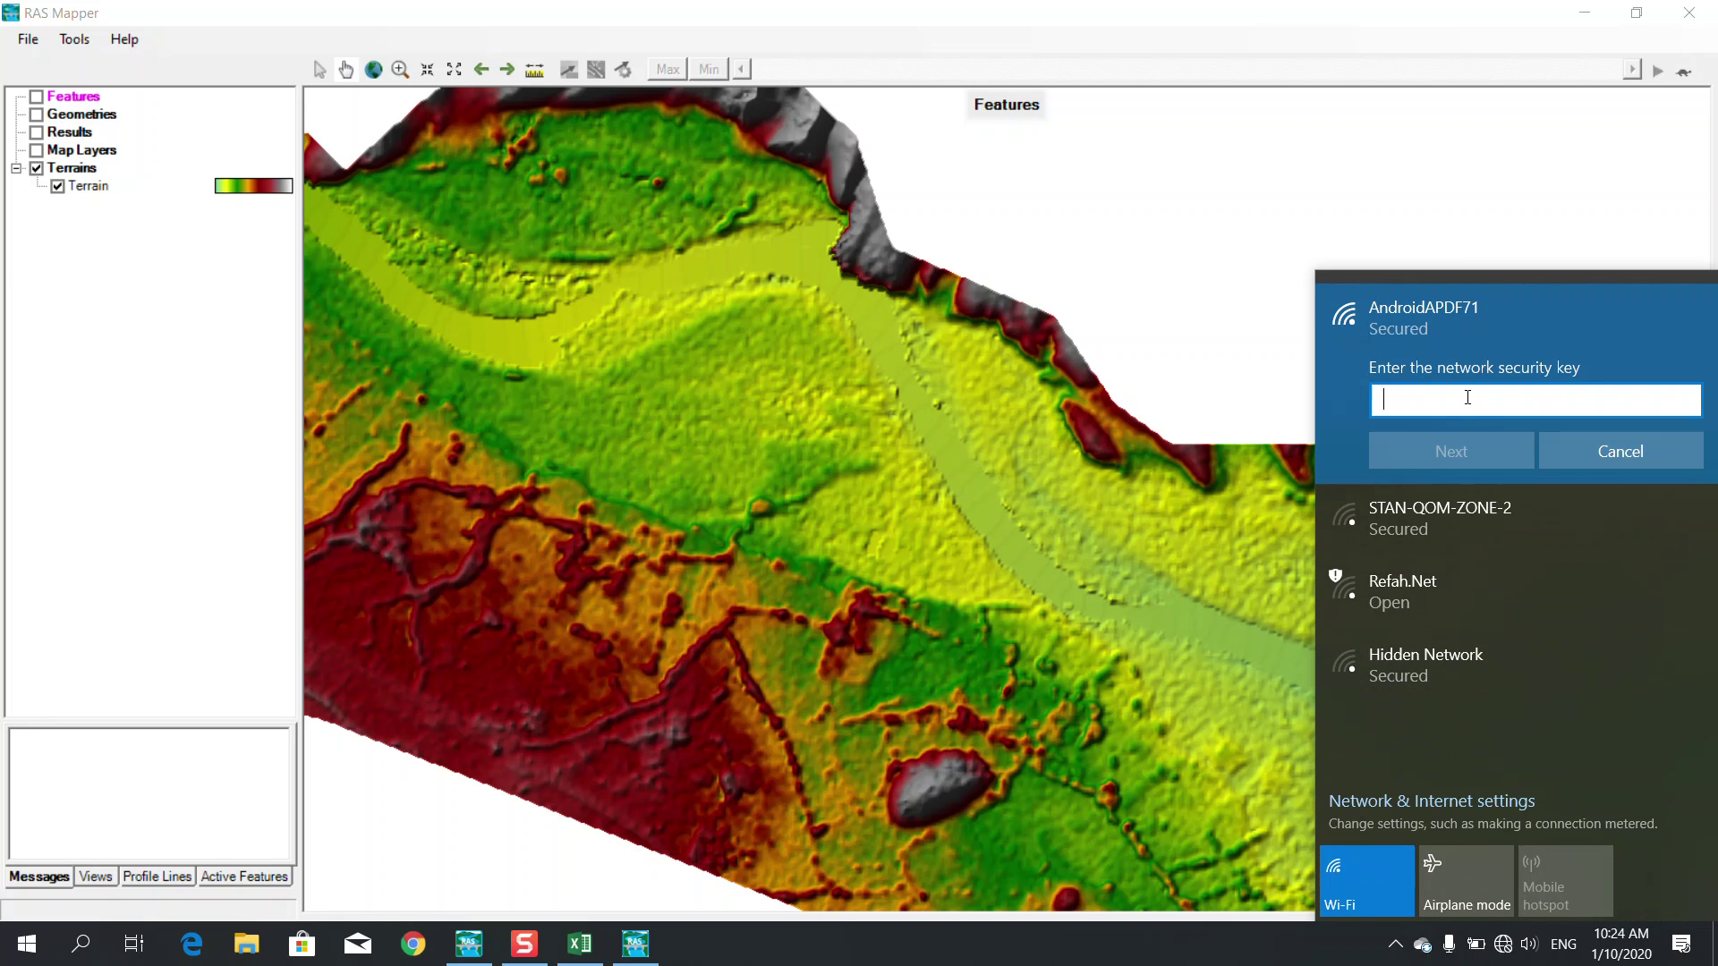
text(********)
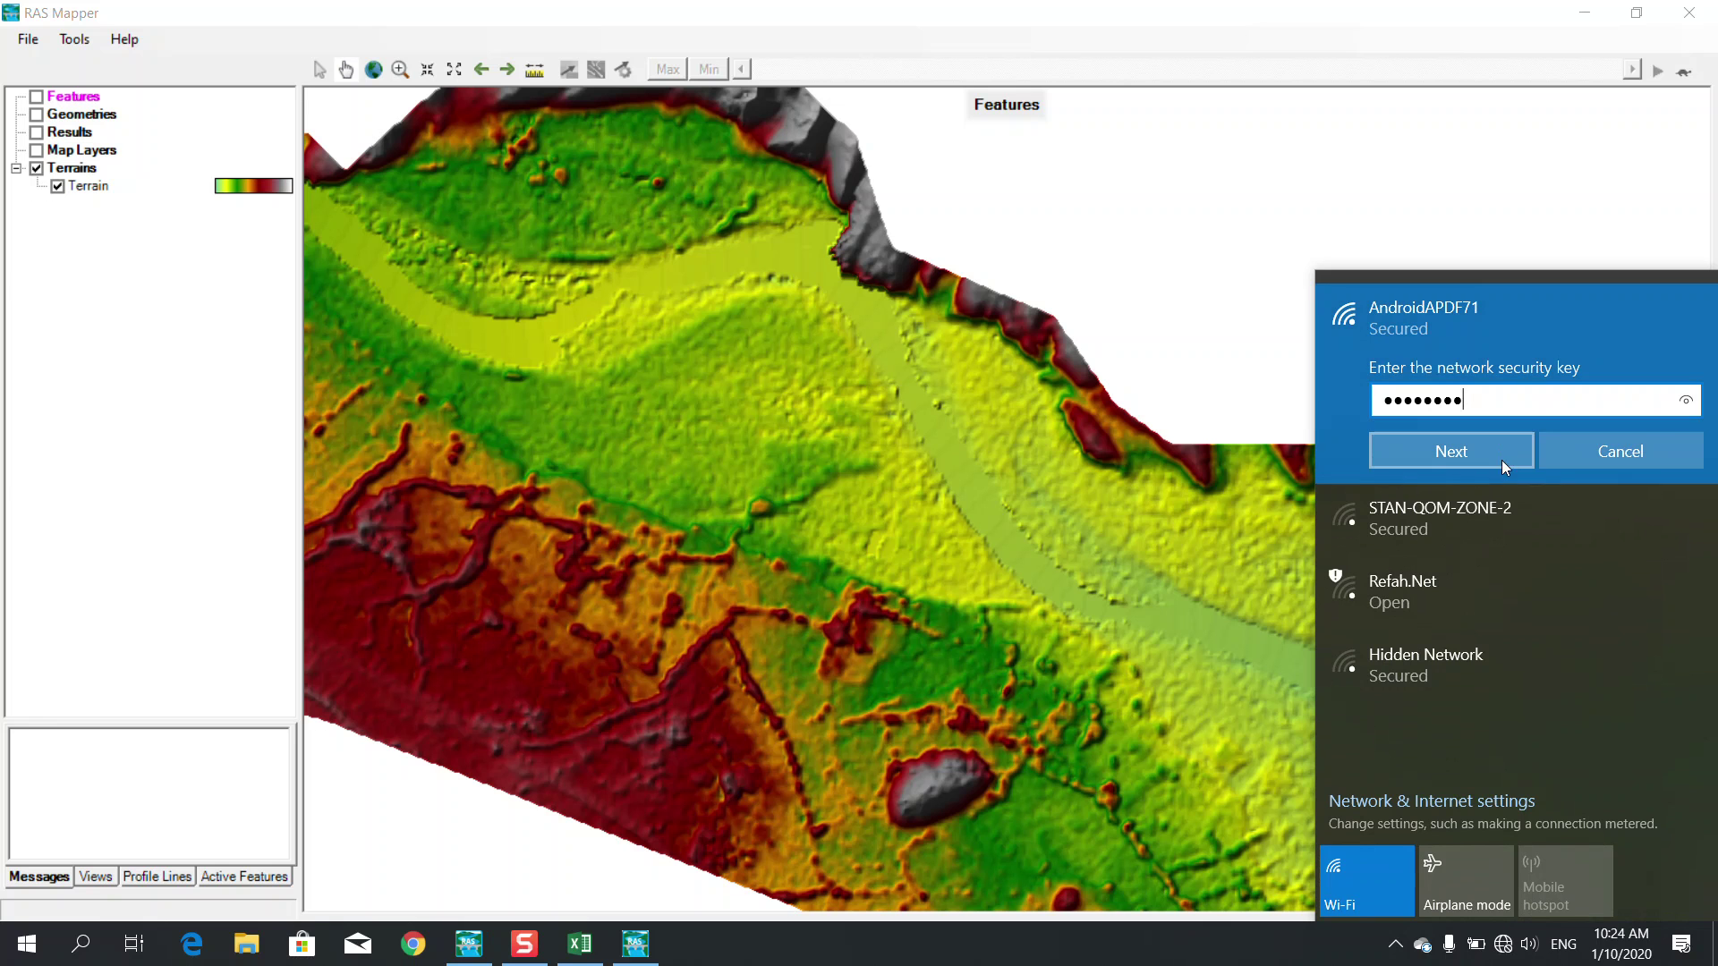
click(1686, 402)
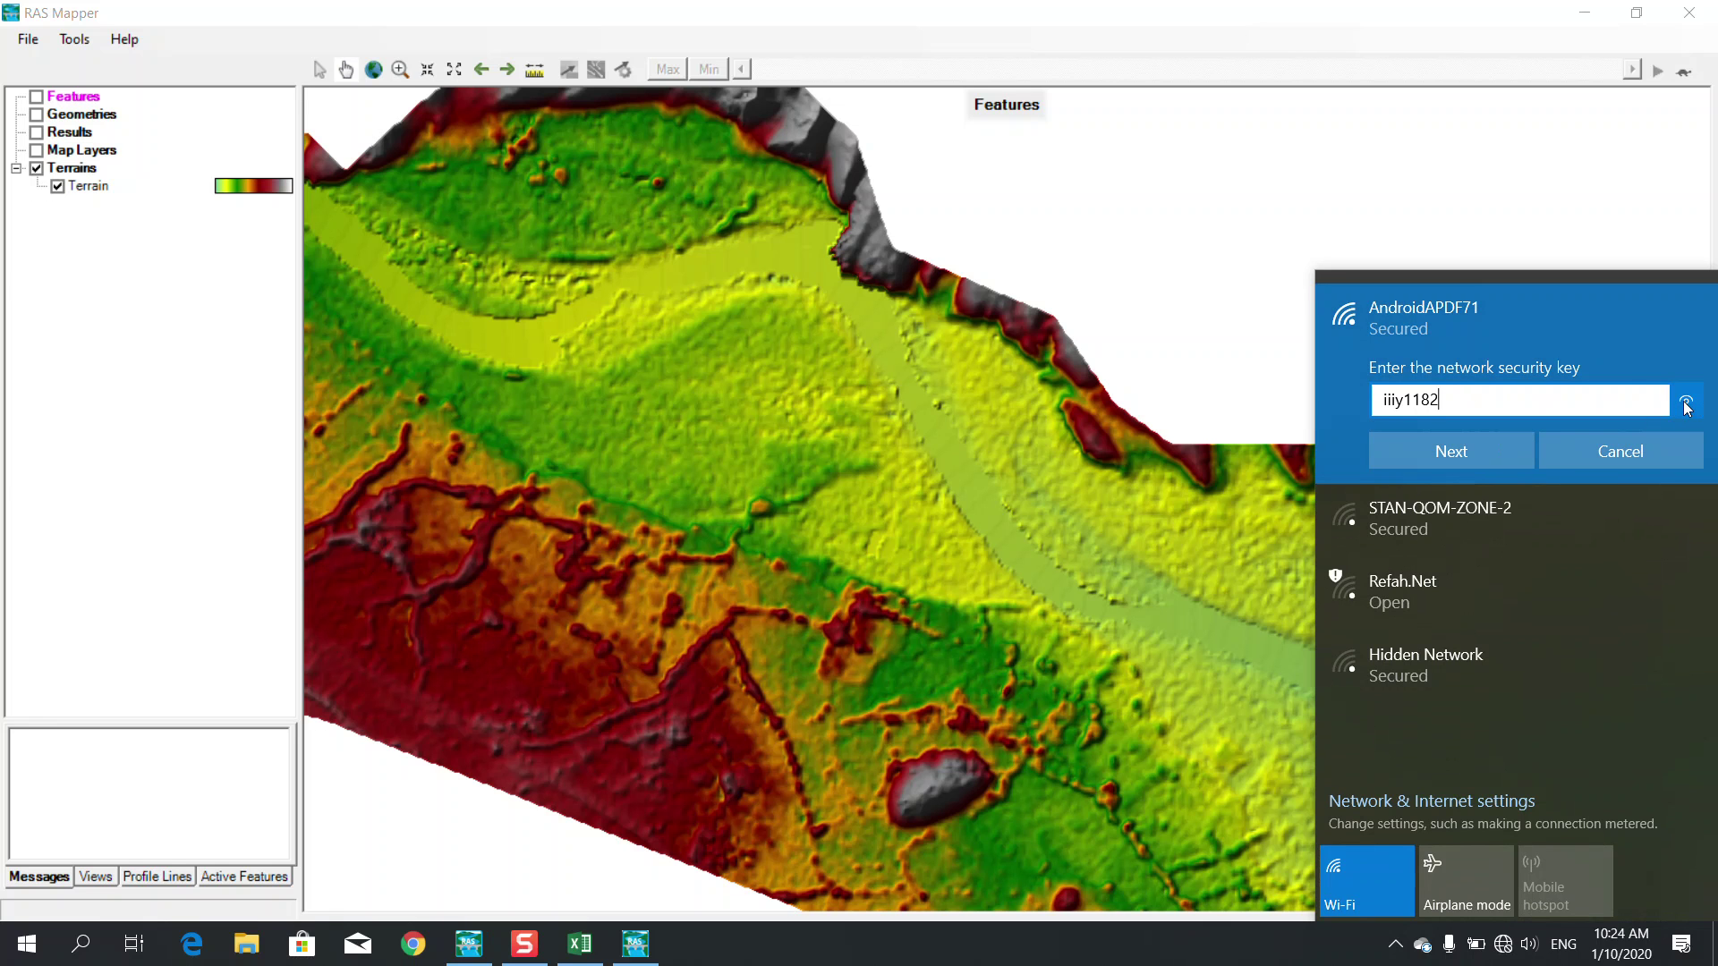
click(1491, 461)
click(1564, 519)
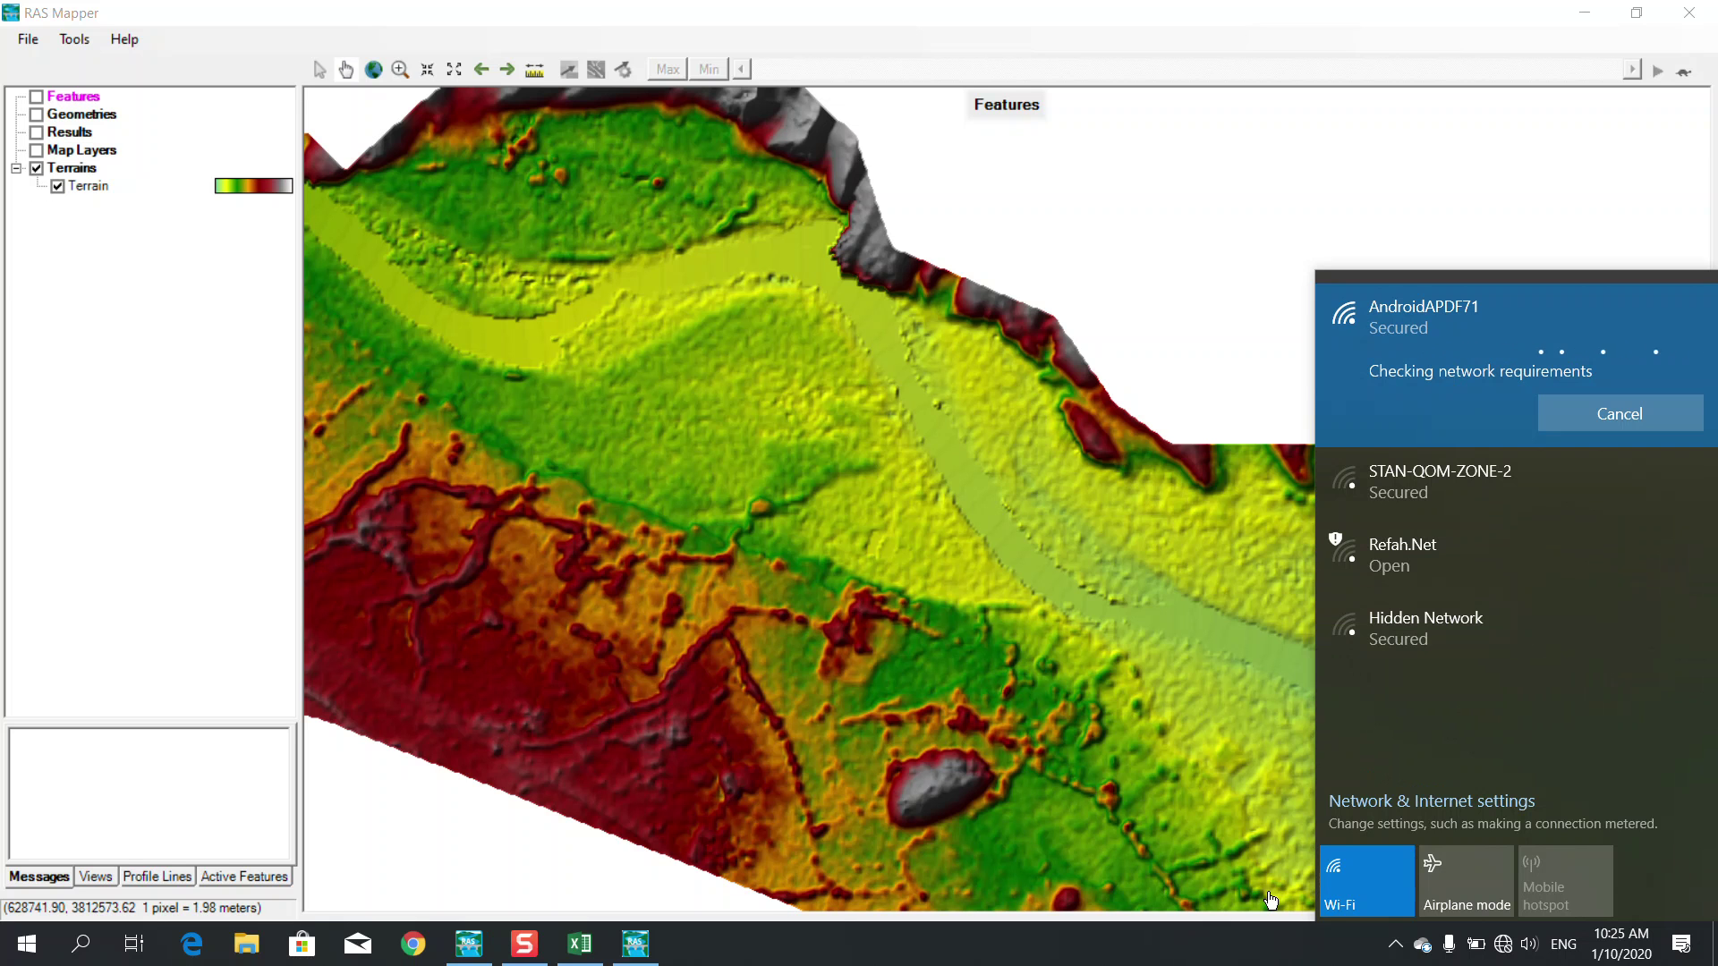
click(1266, 956)
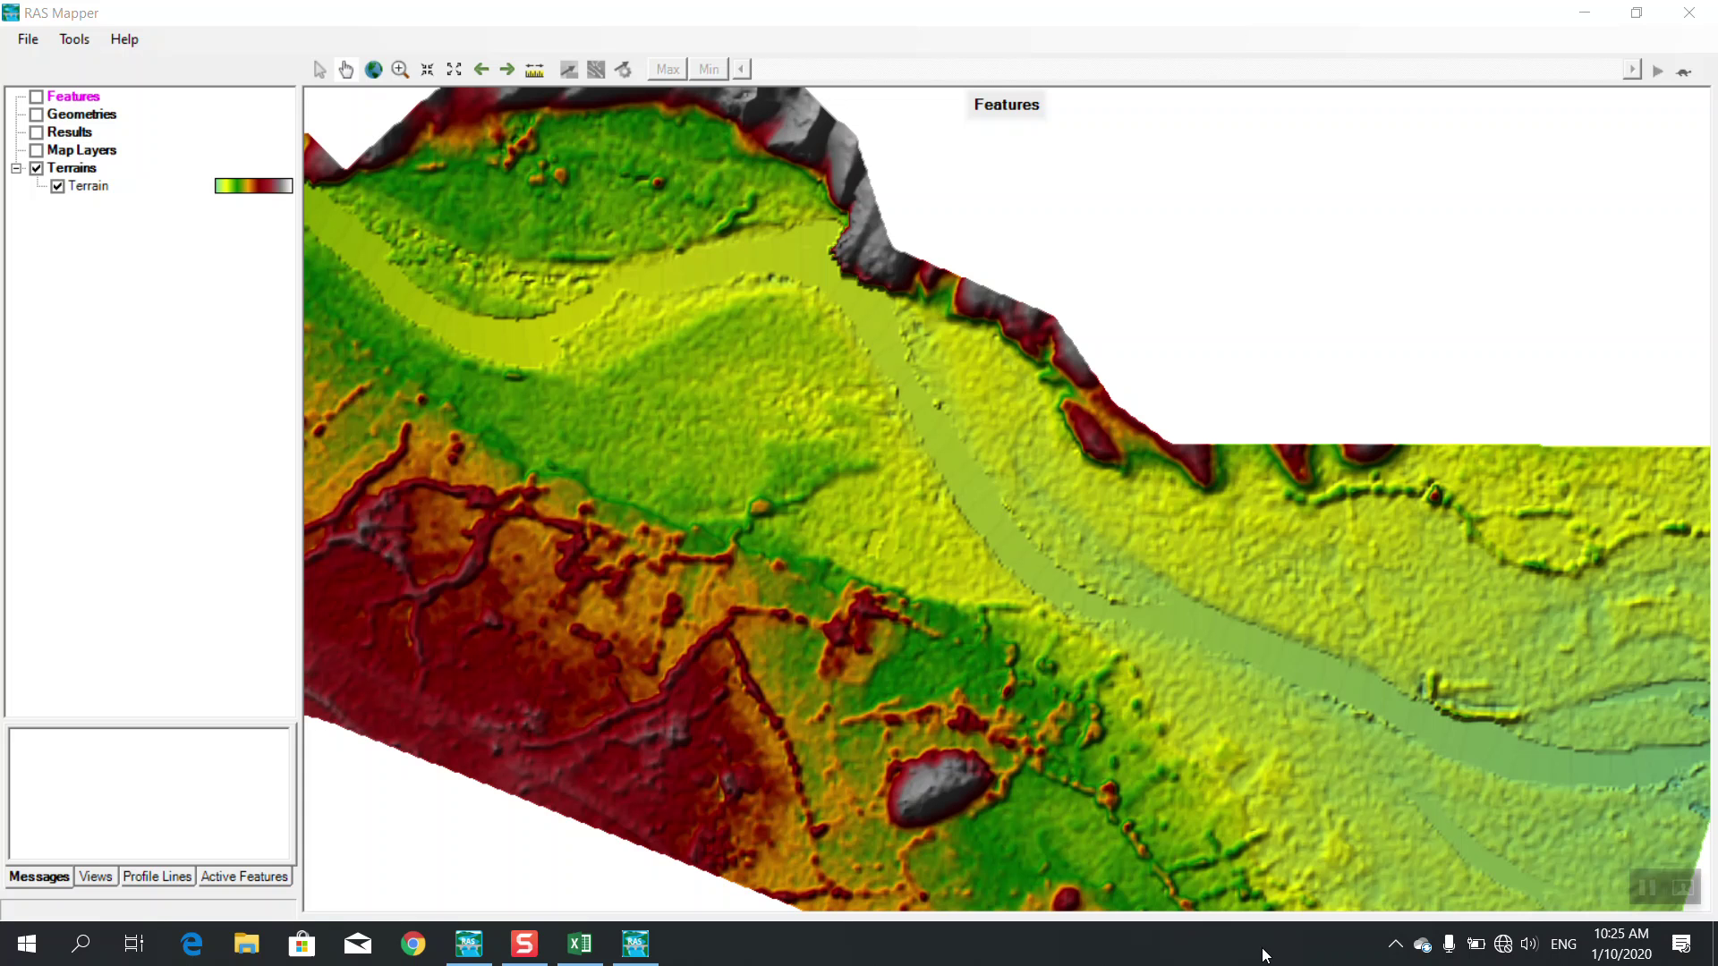
Connect to the Android hotspot with its security key, declining discoverability
click(1477, 942)
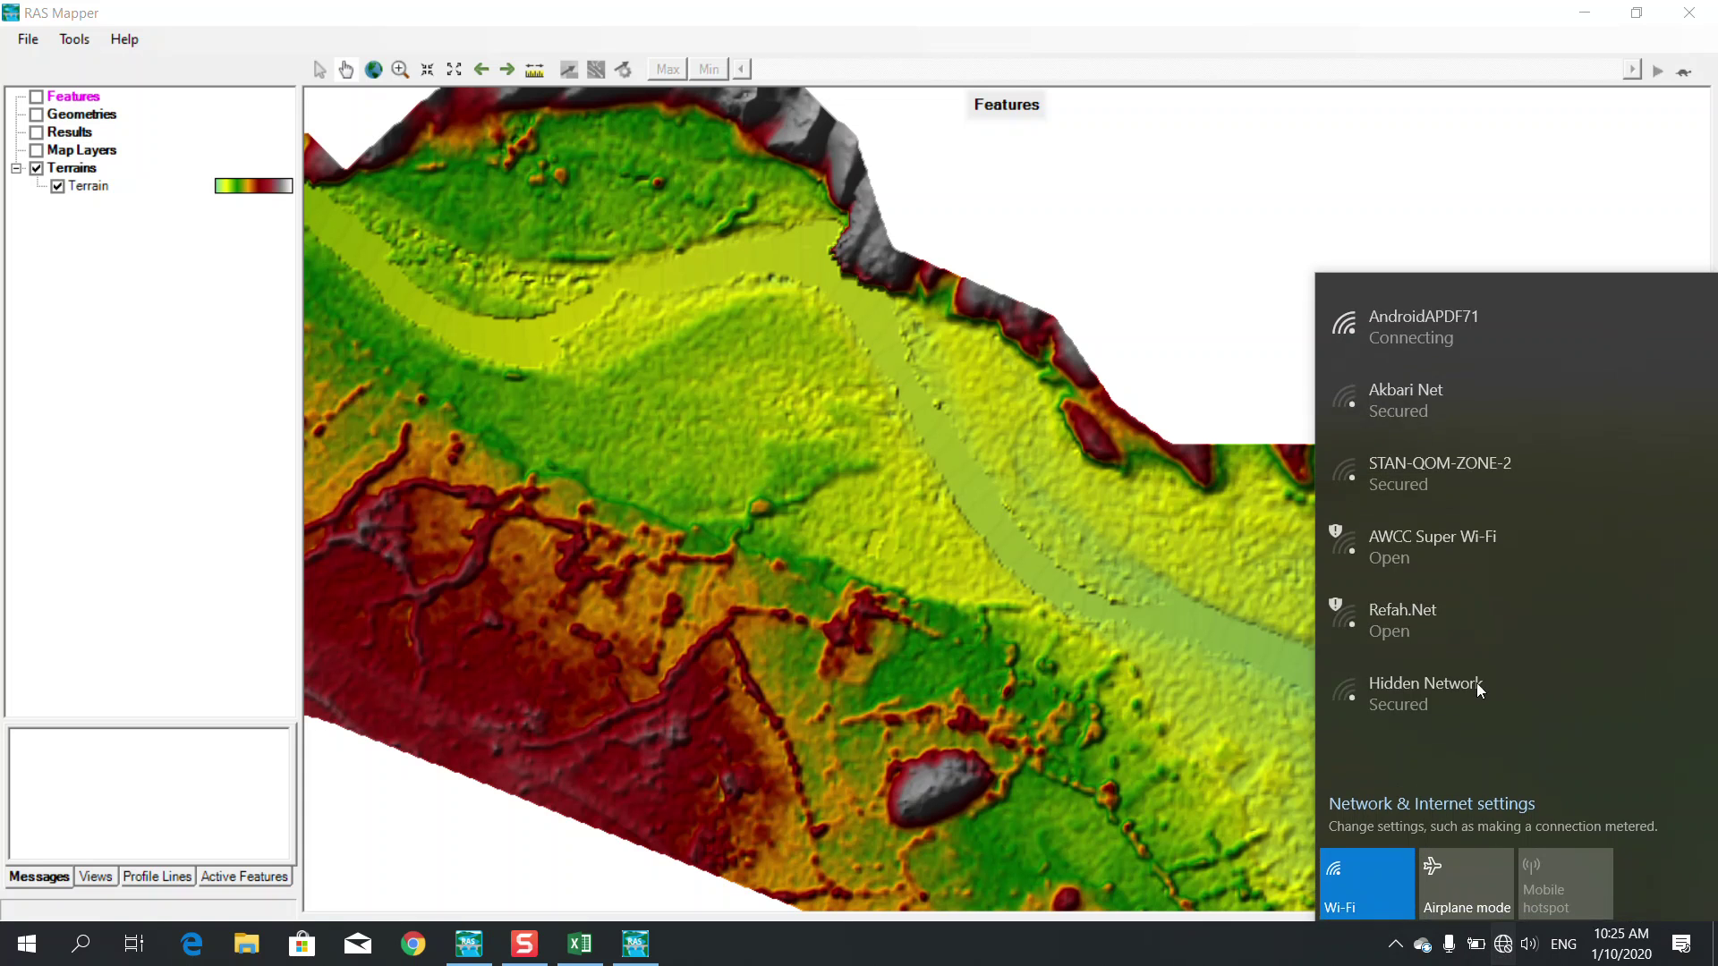
click(1400, 338)
click(1606, 418)
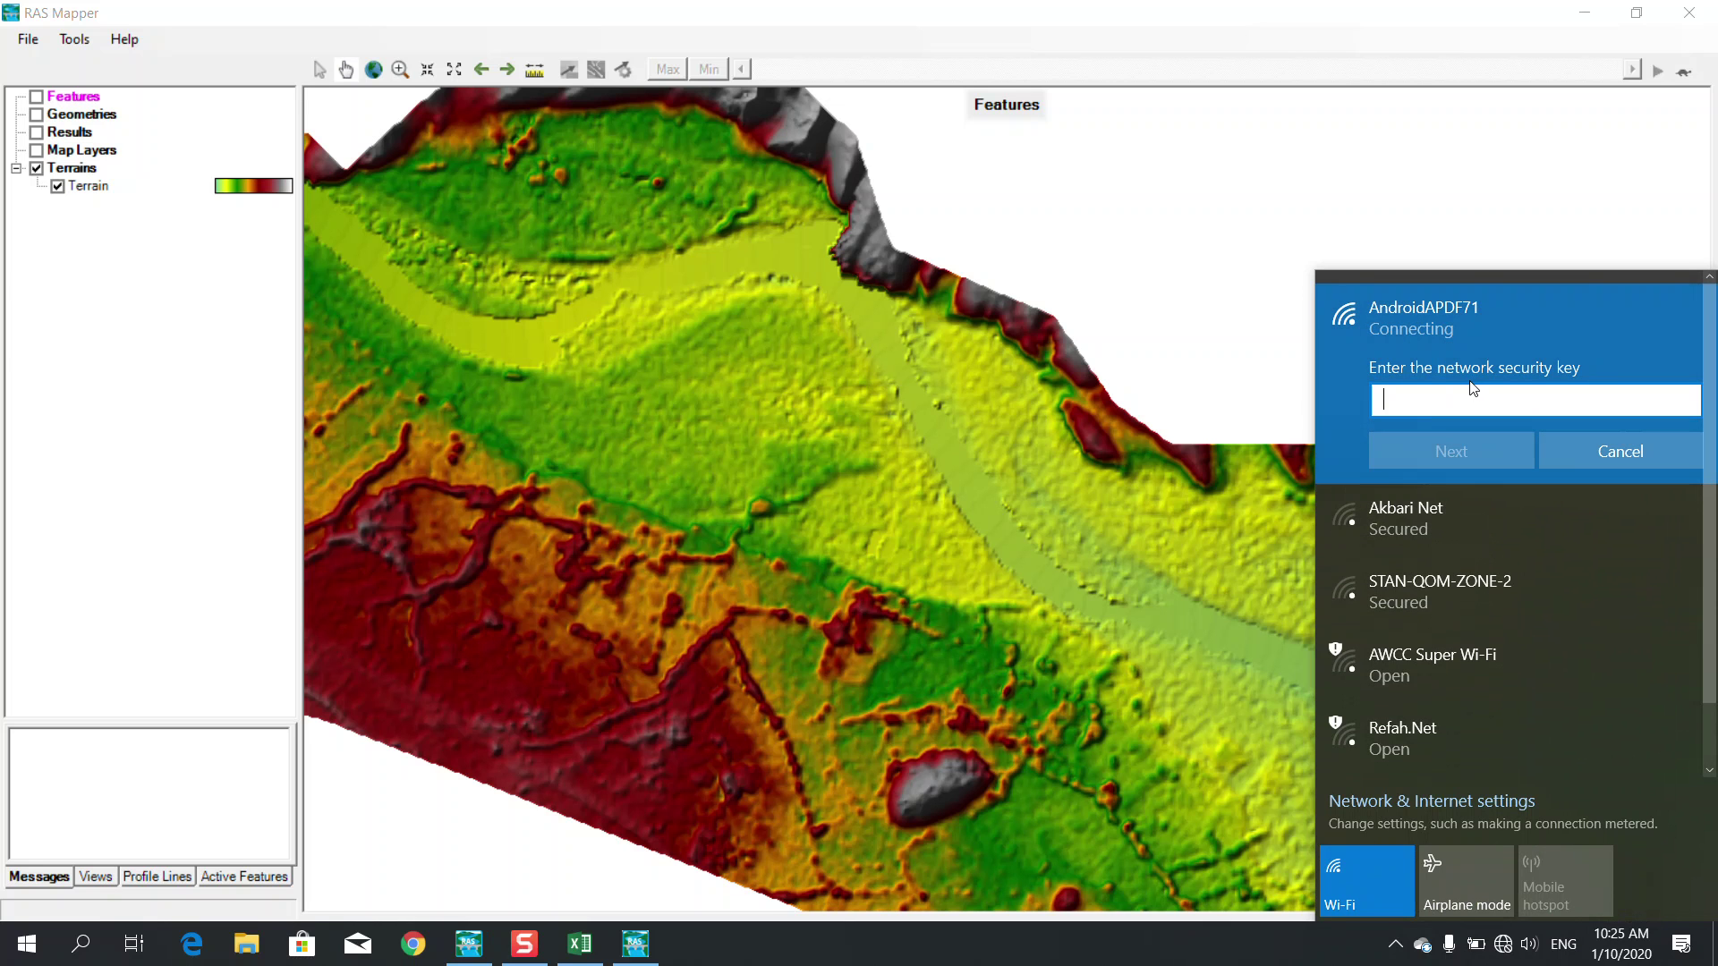
text(*********)
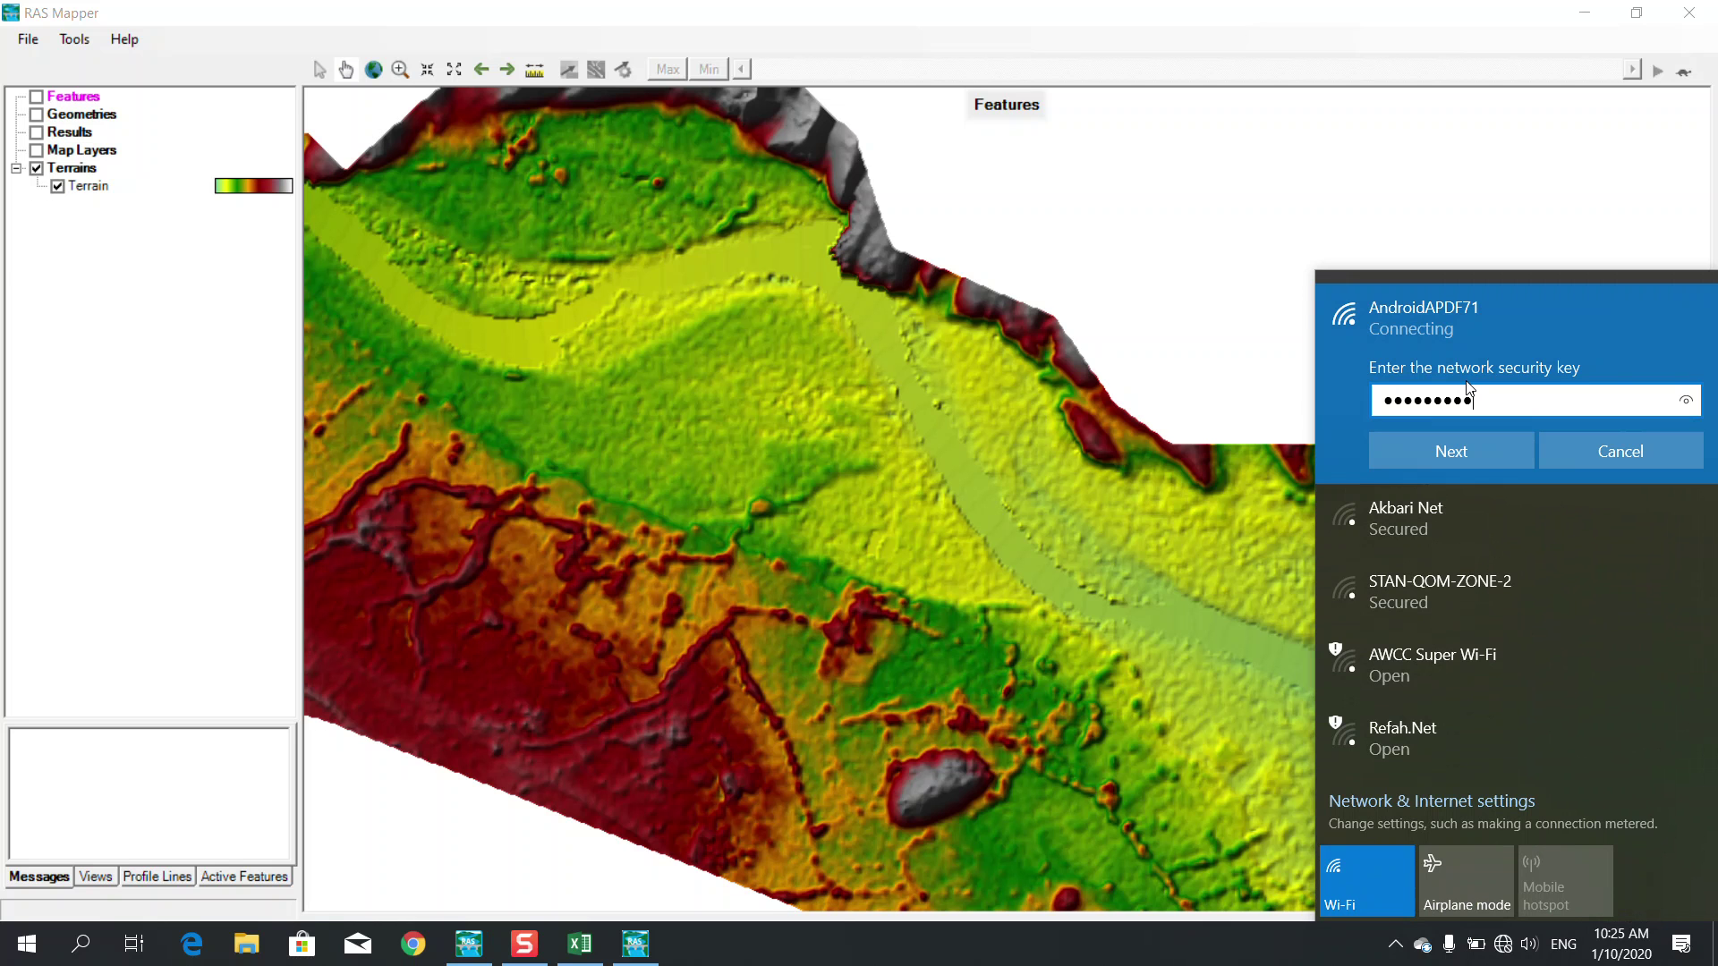
text(**)
click(1467, 452)
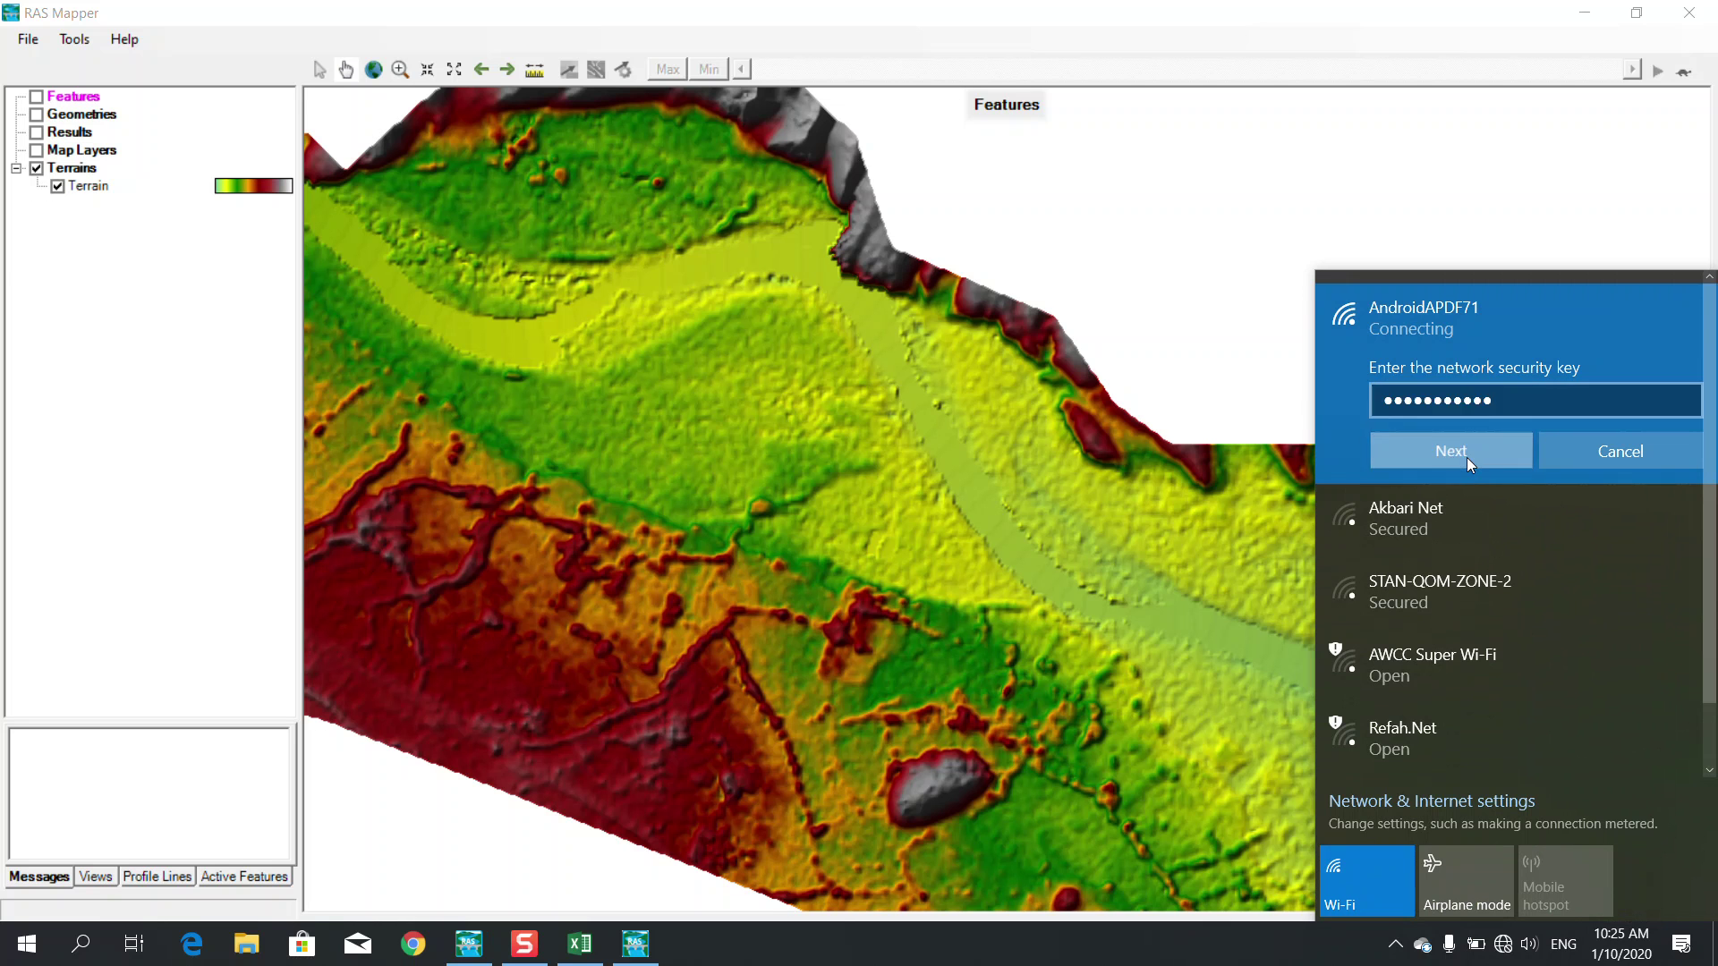
click(1582, 515)
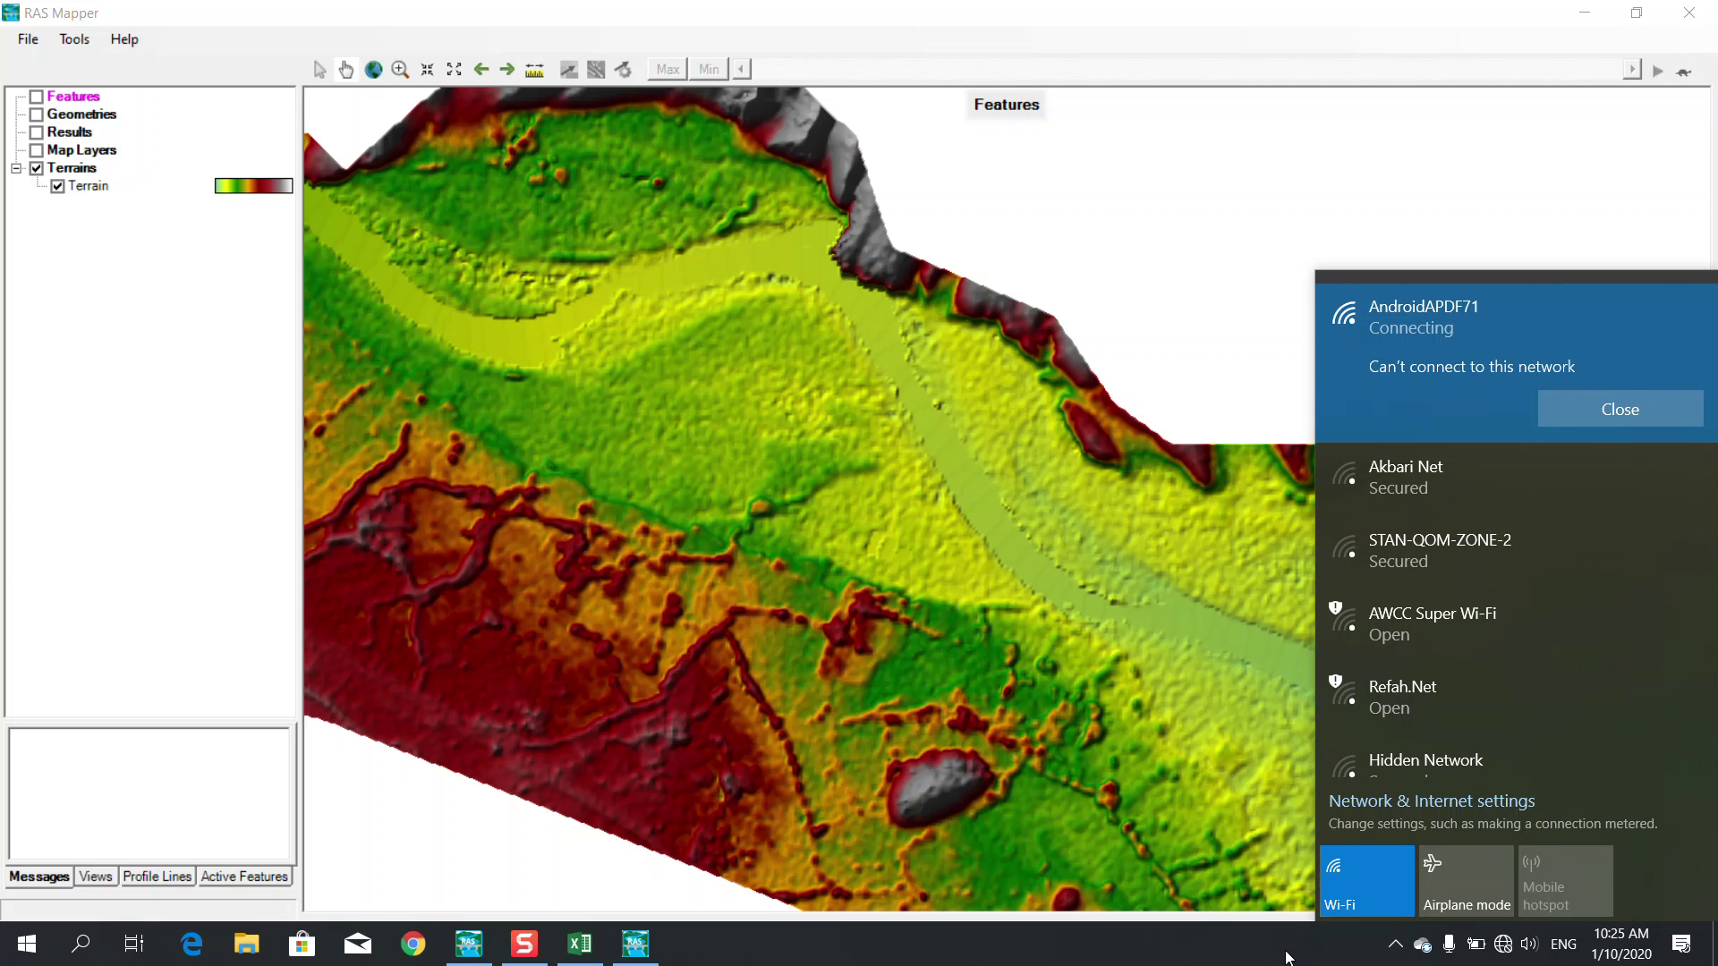
click(1286, 957)
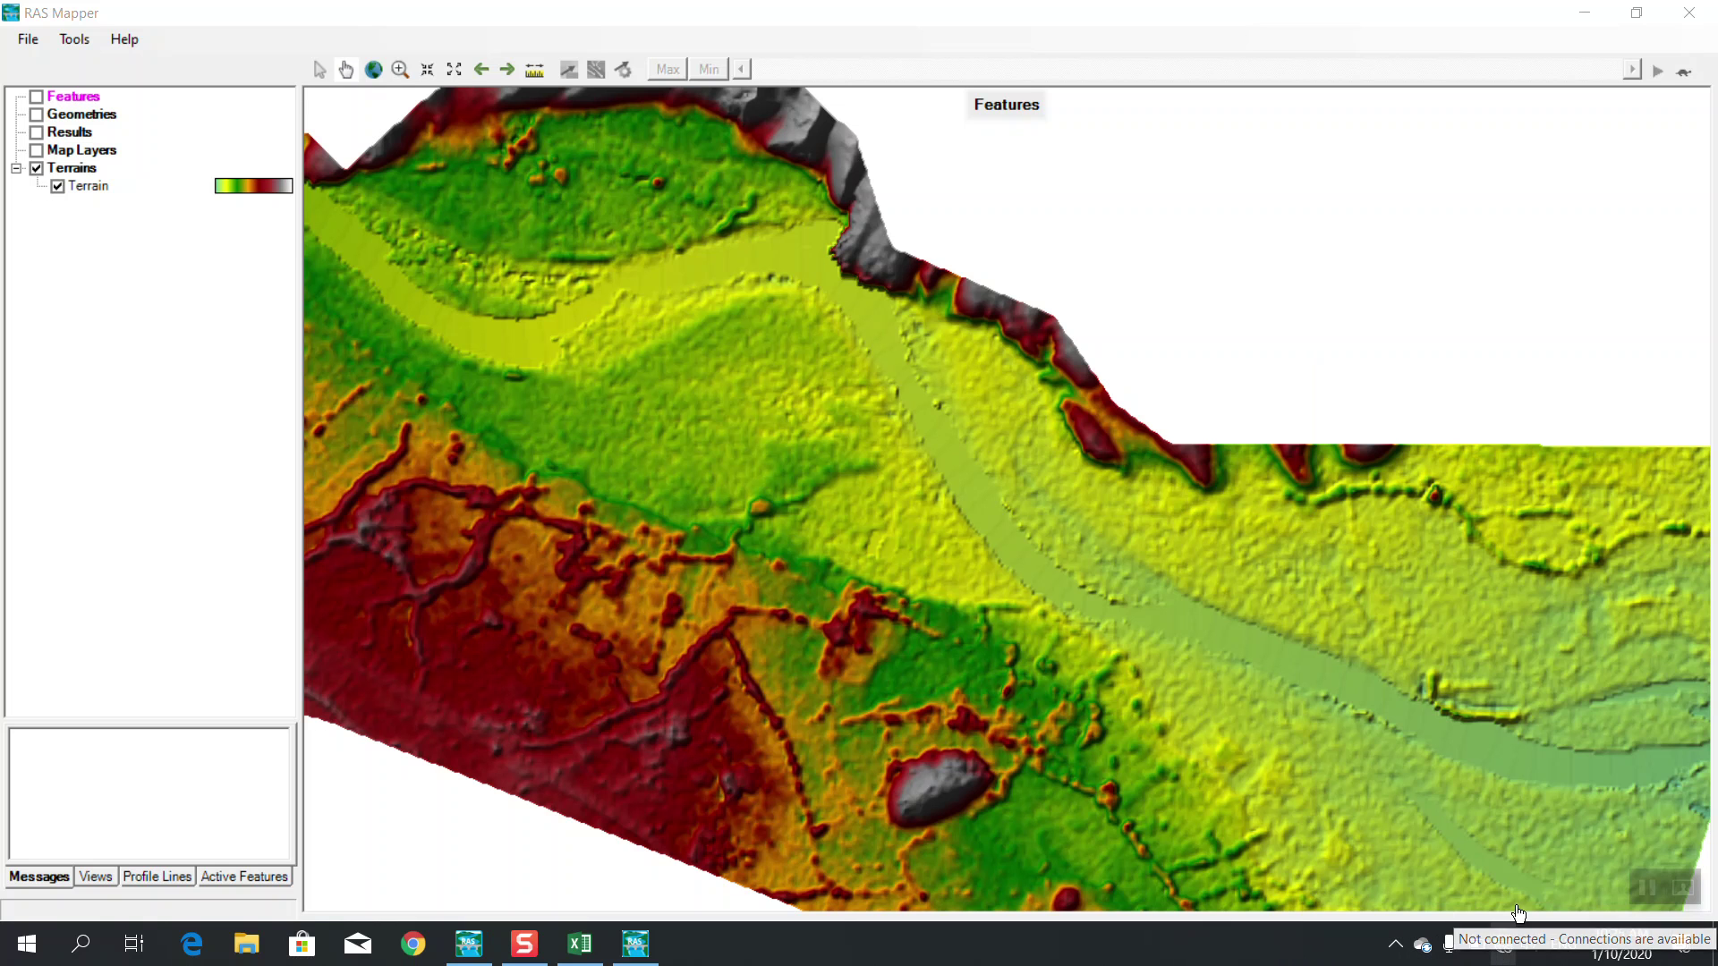
Reconnect to the hotspot with the re-entered key, then toggle airplane mode on and off
click(1511, 952)
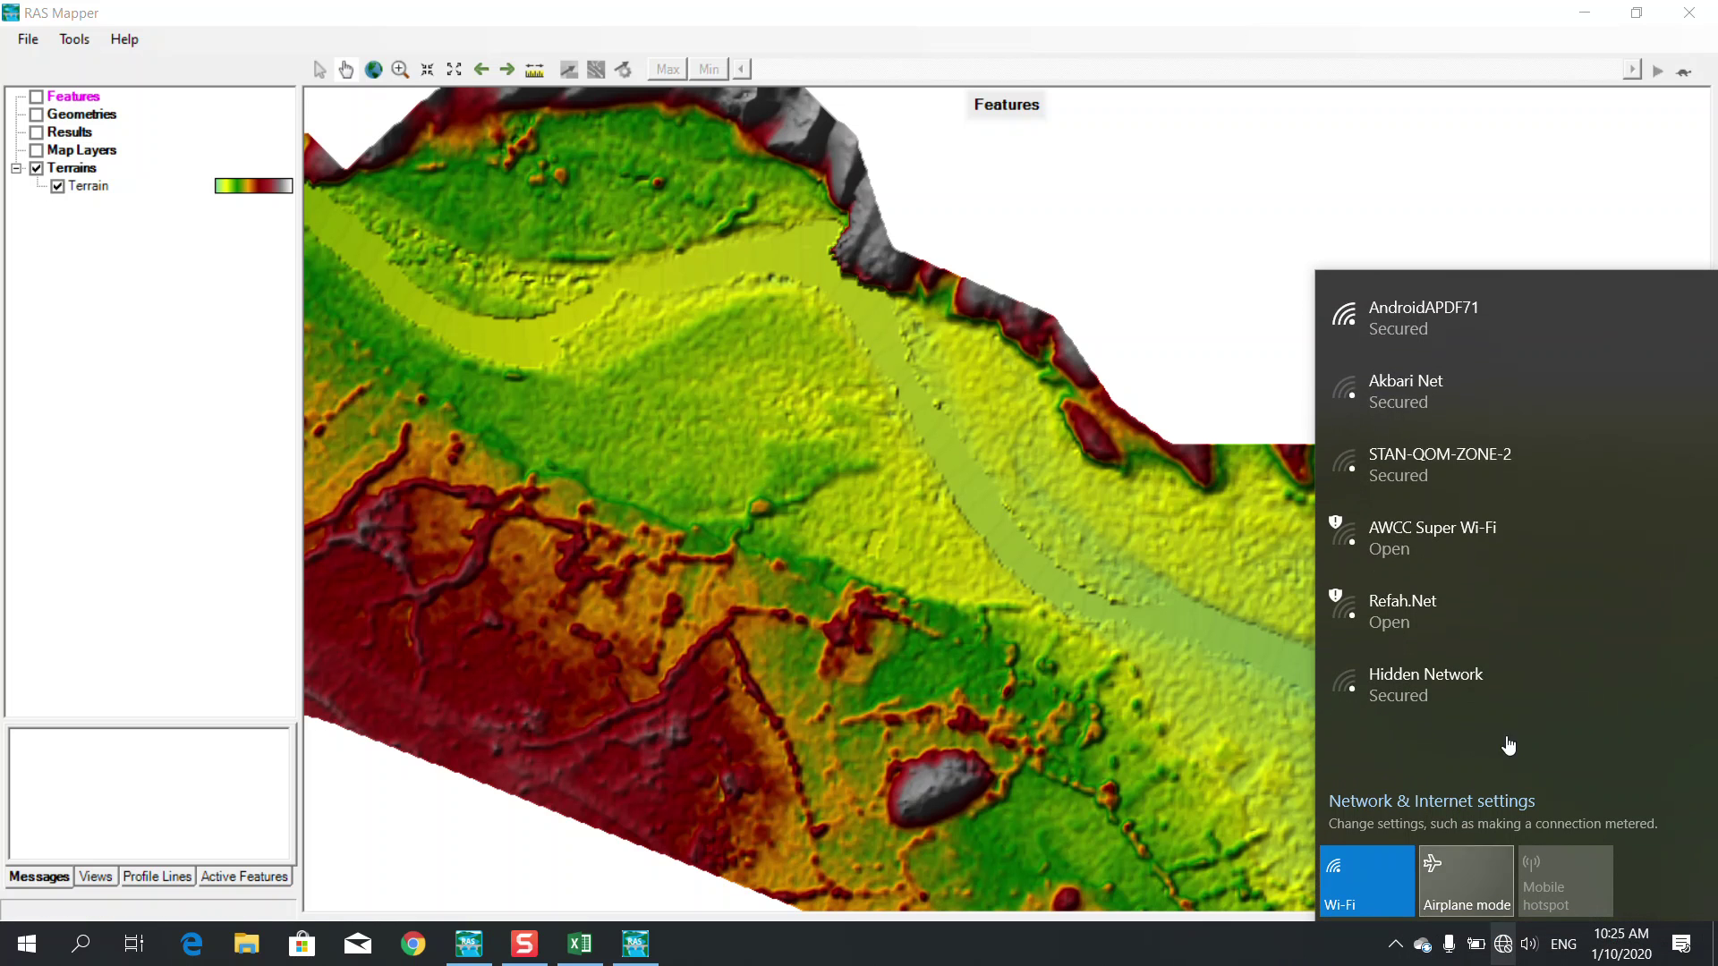
click(1463, 326)
click(1586, 410)
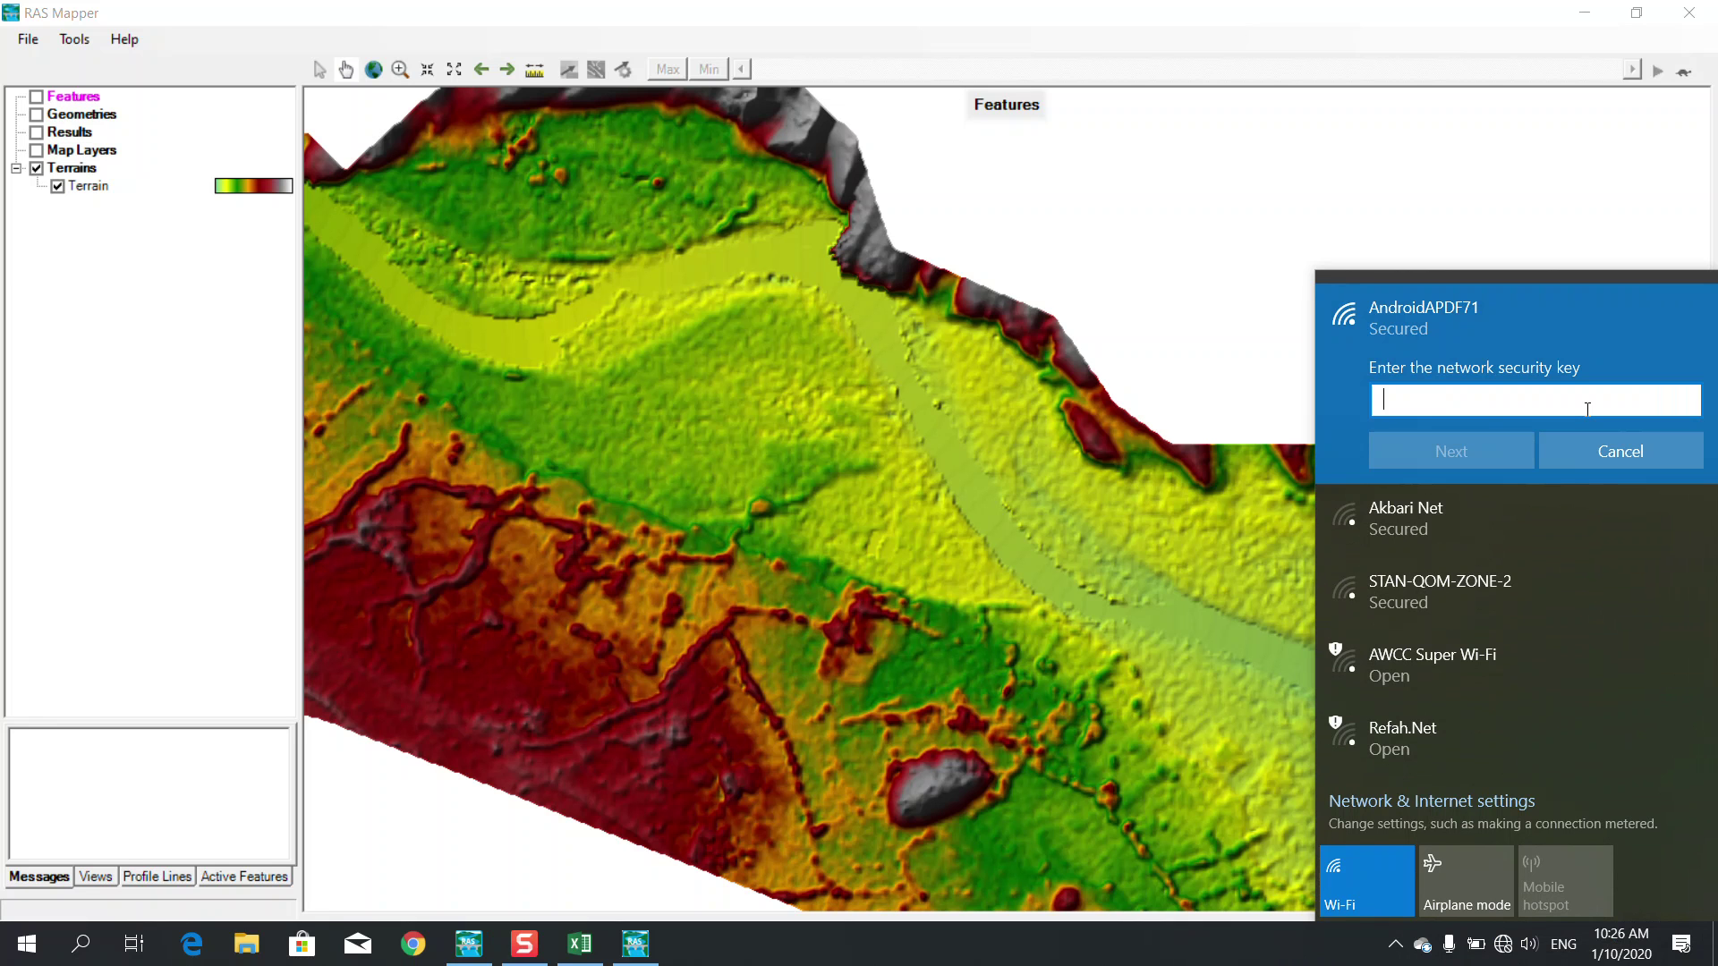
text(•••••••••)
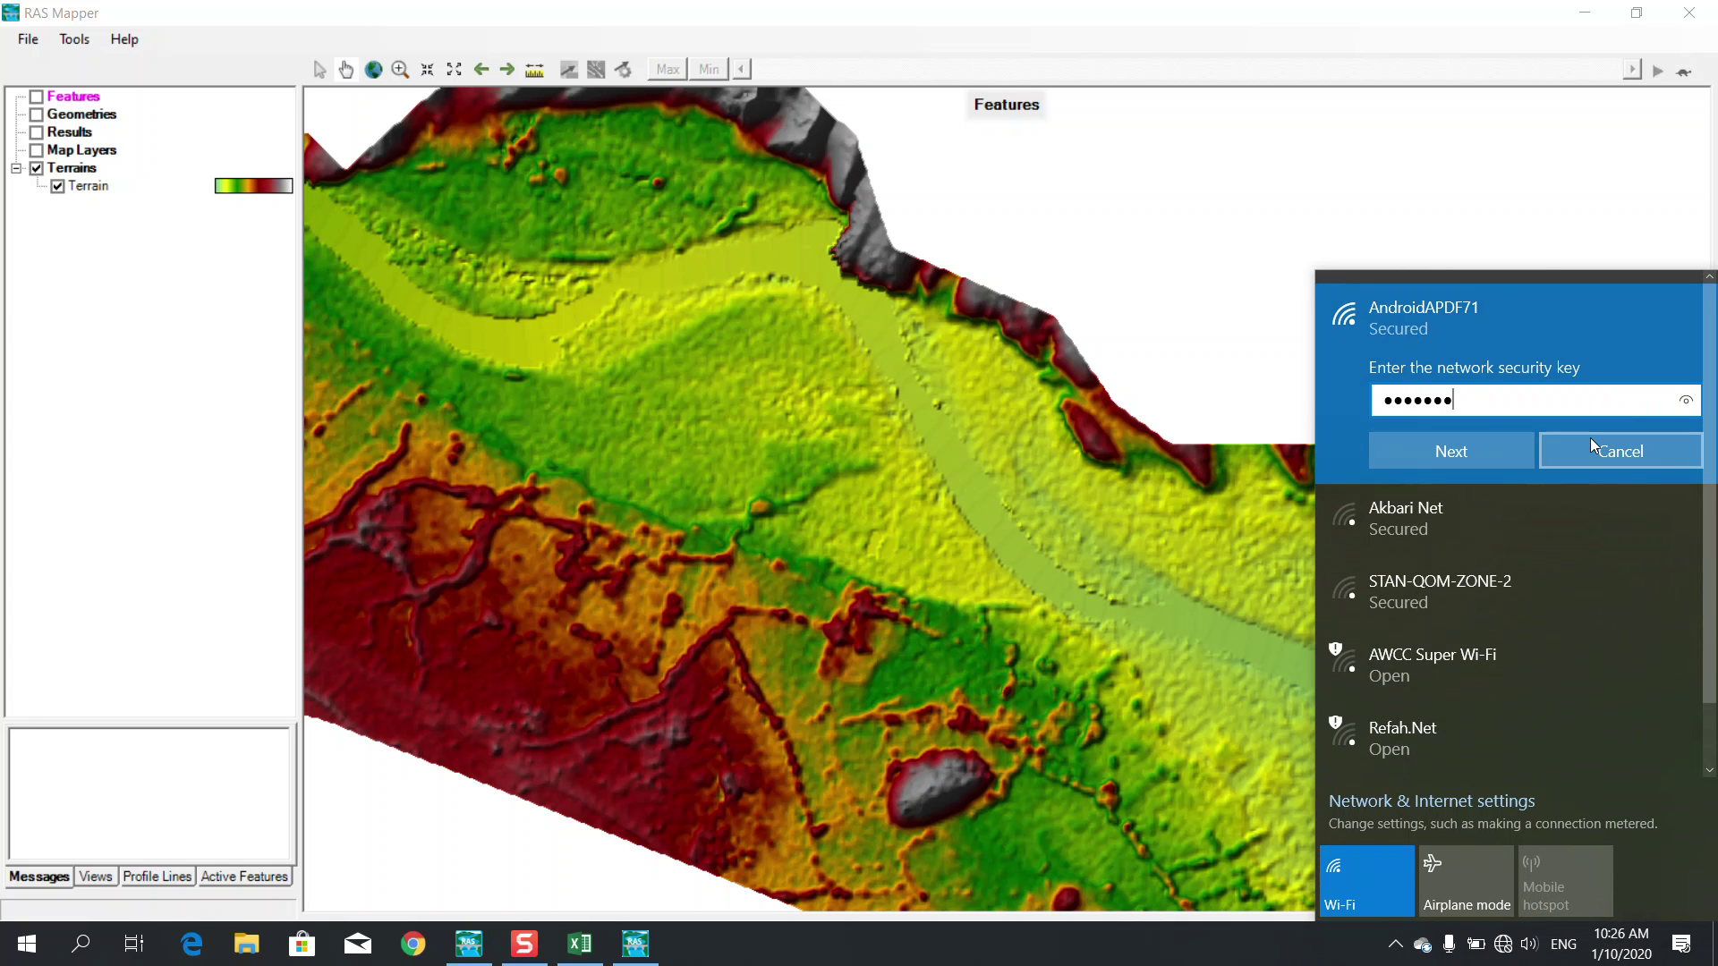
text(•)
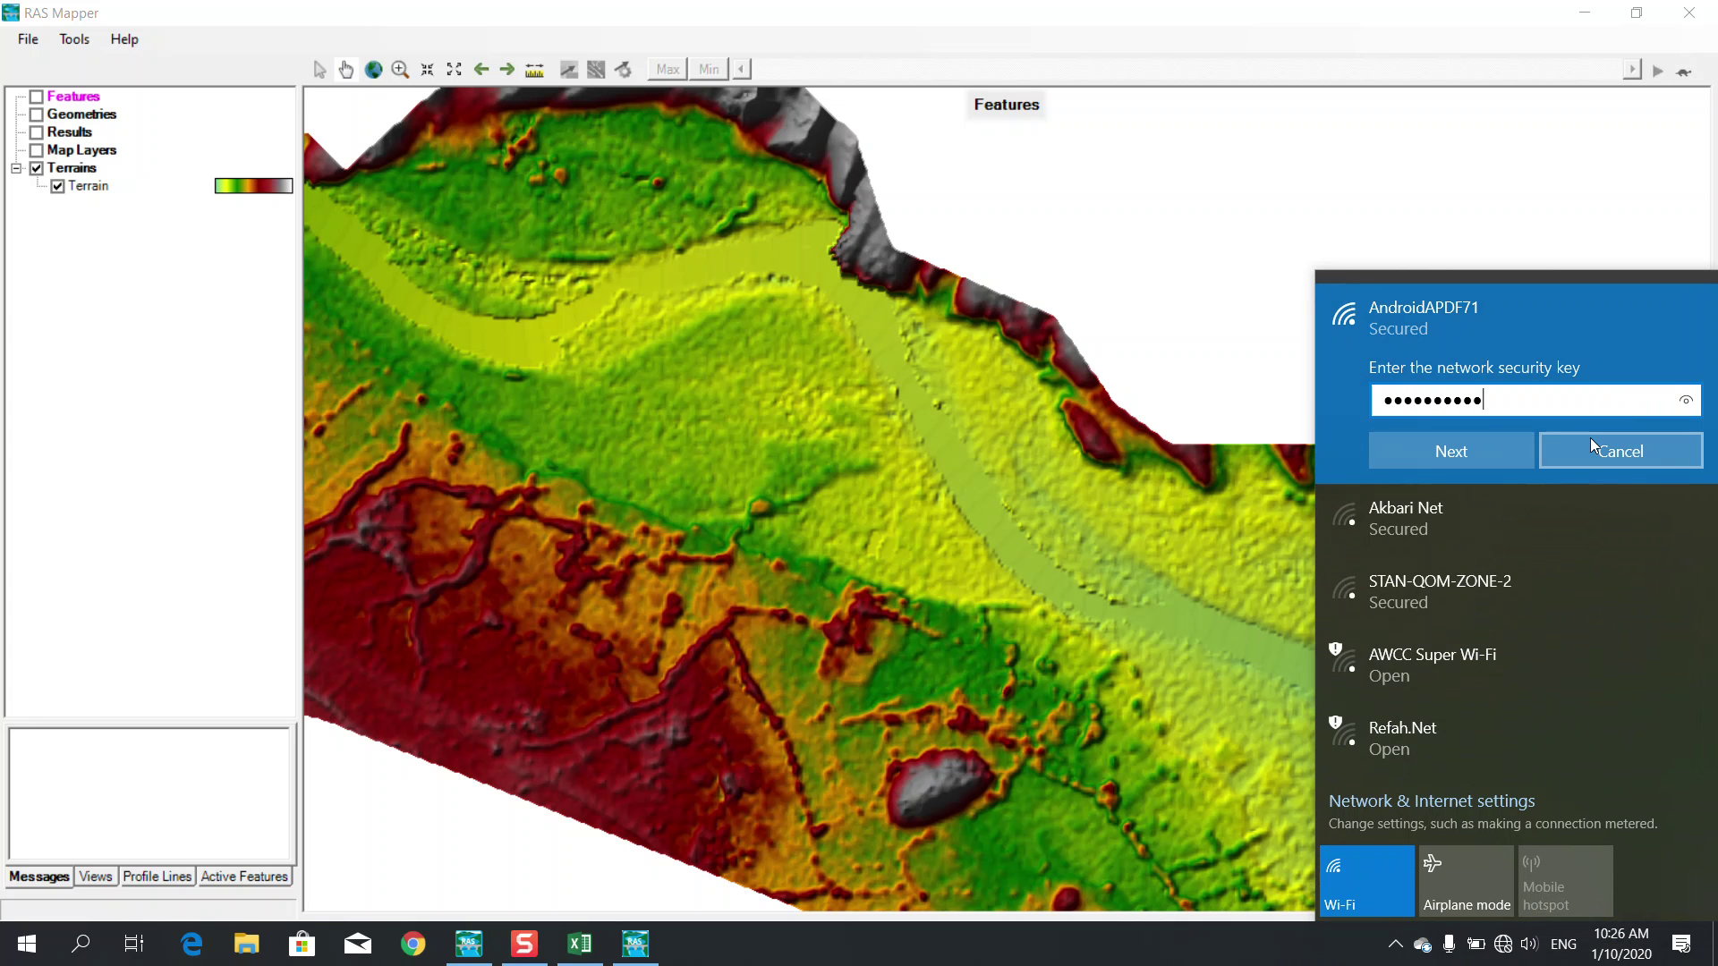
click(1498, 453)
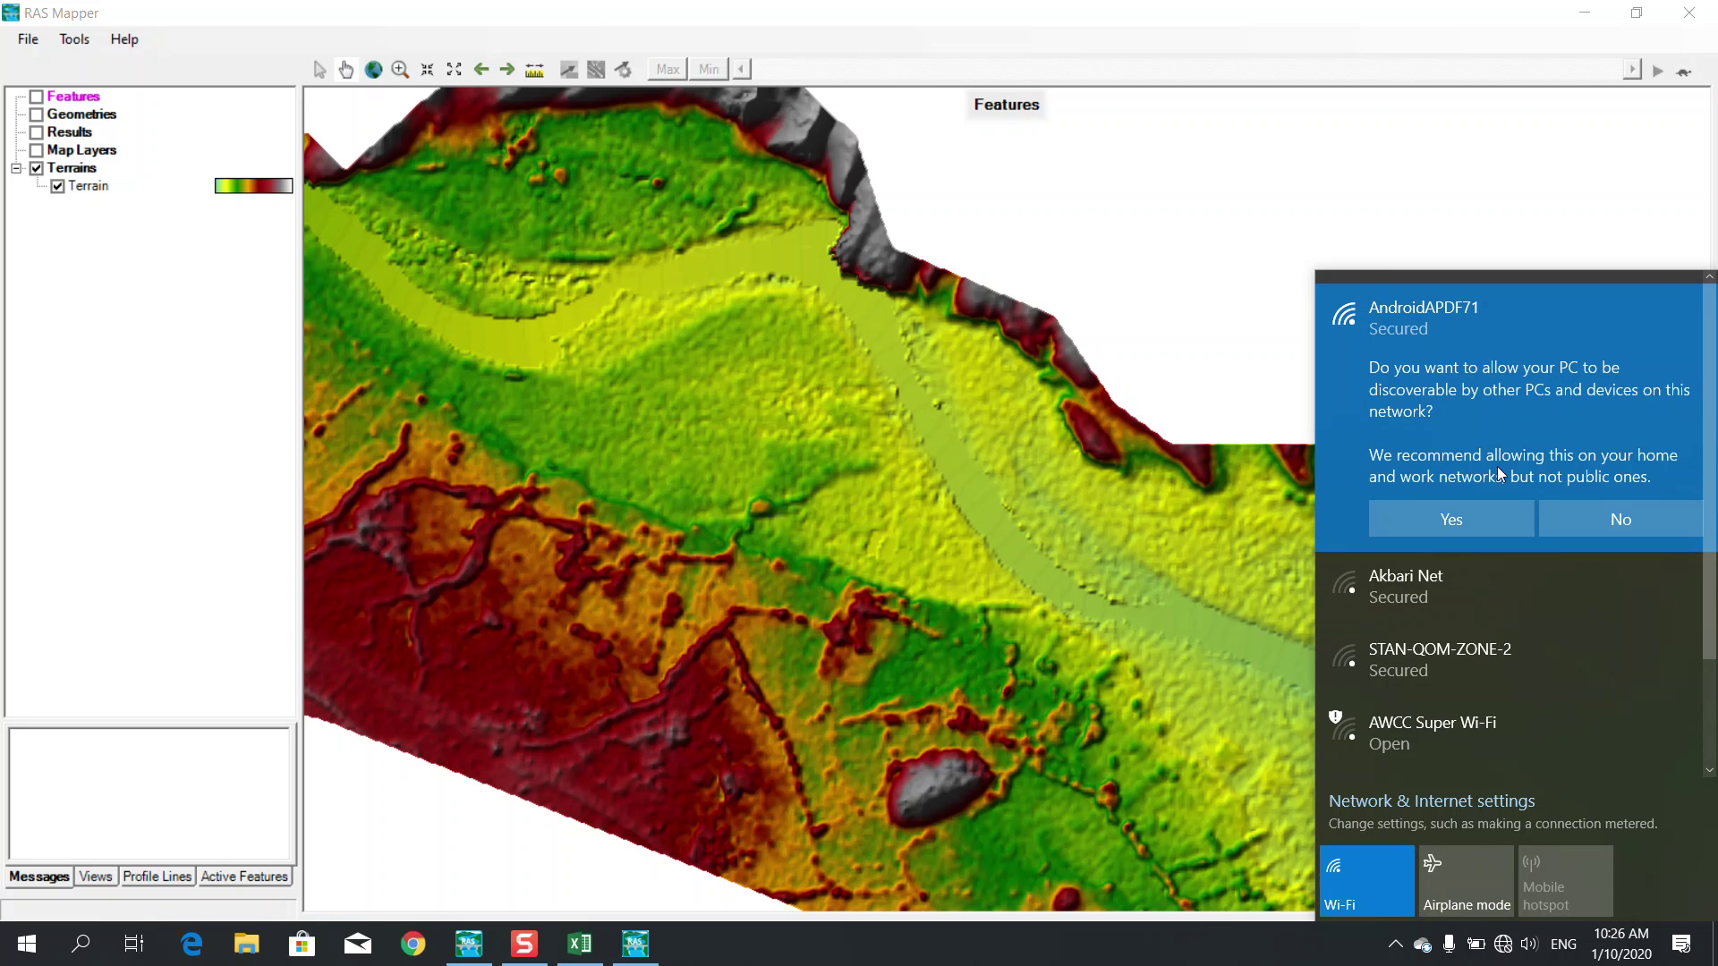
click(1592, 519)
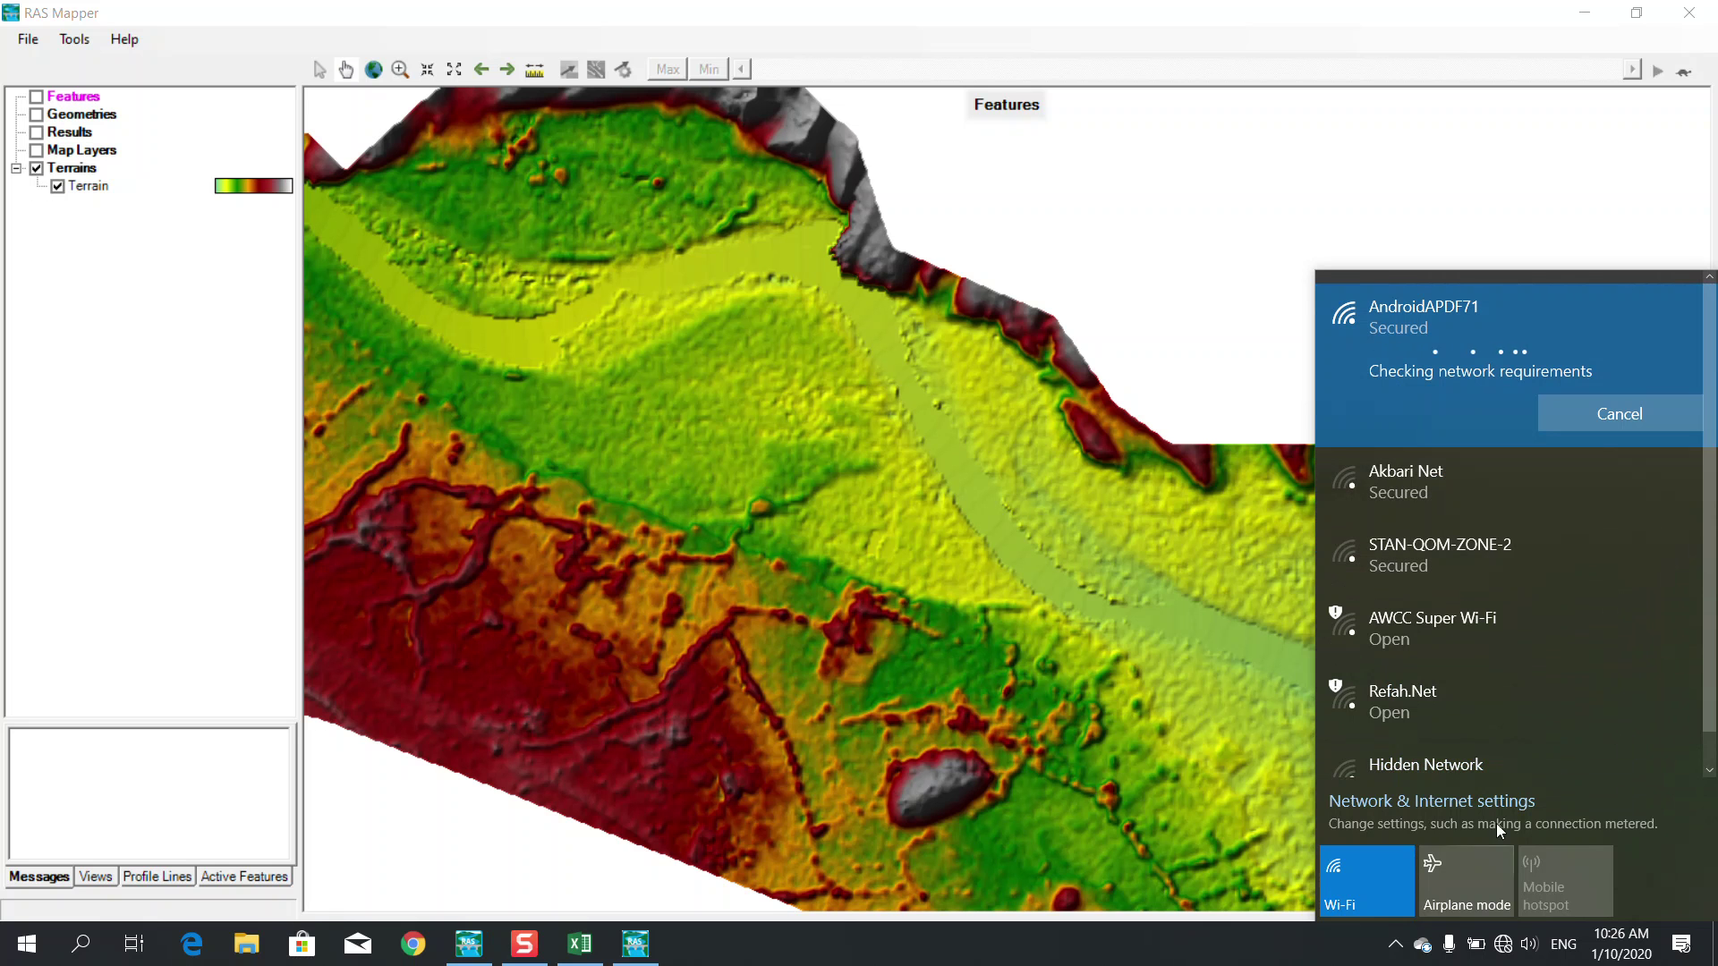
click(1453, 905)
click(1452, 882)
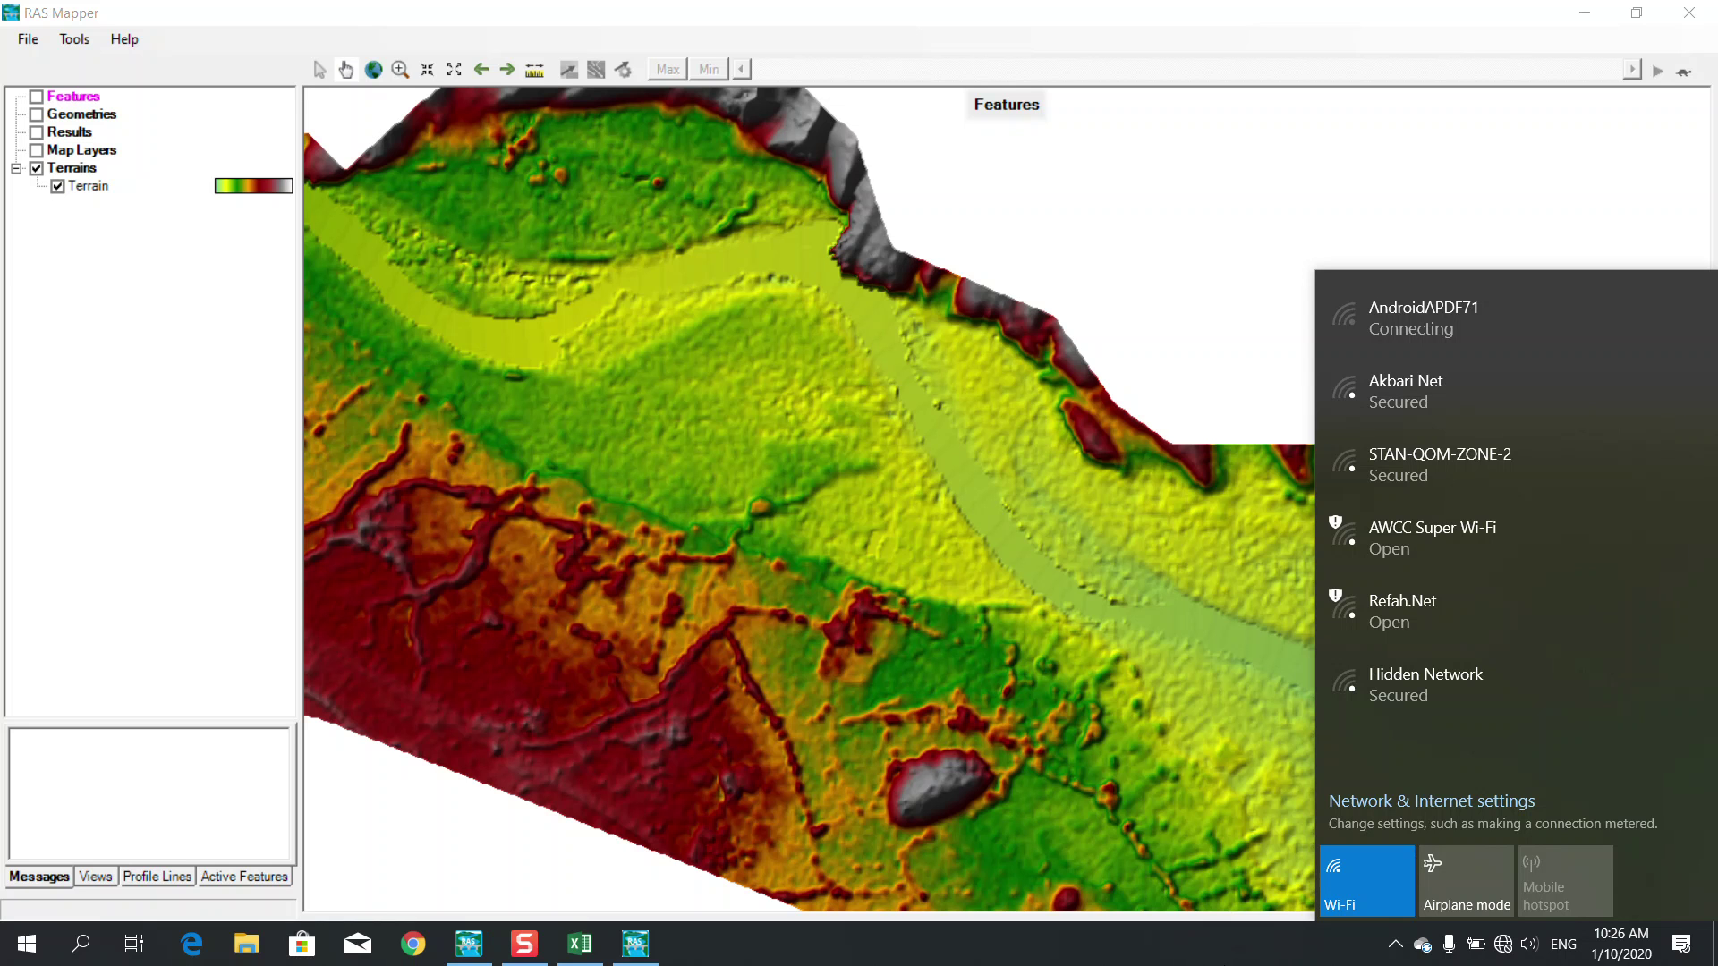
click(1277, 941)
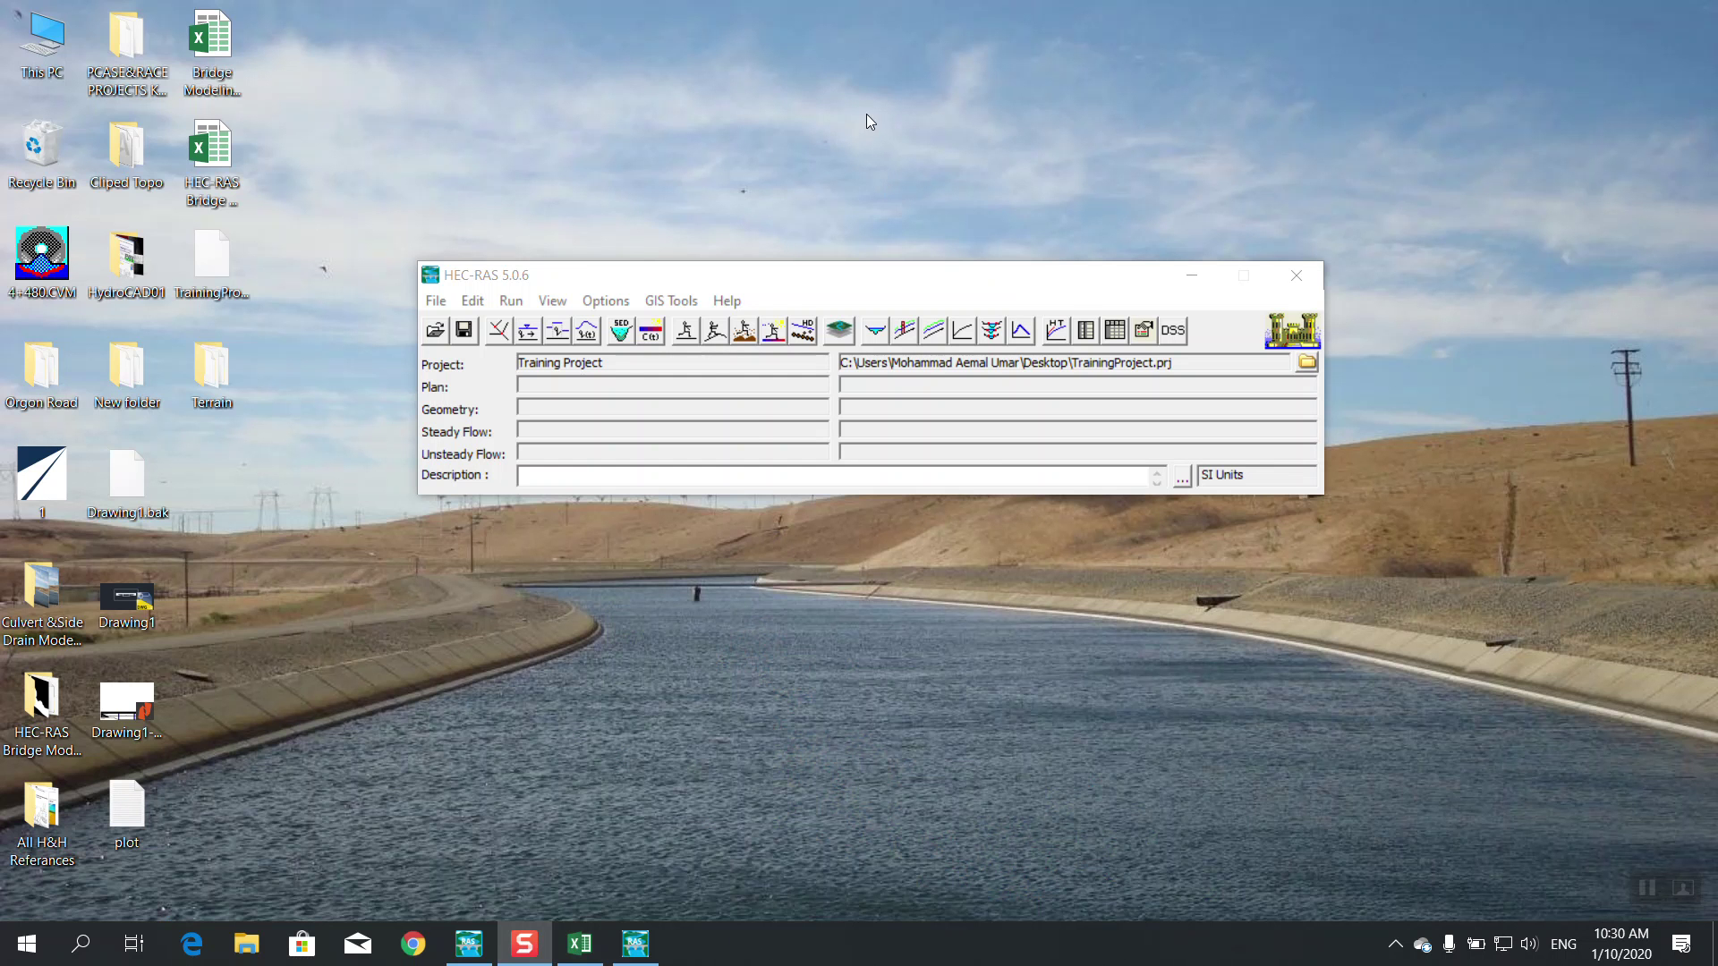
Bring RAS Mapper to the front and switch on the Map Layers group
click(635, 942)
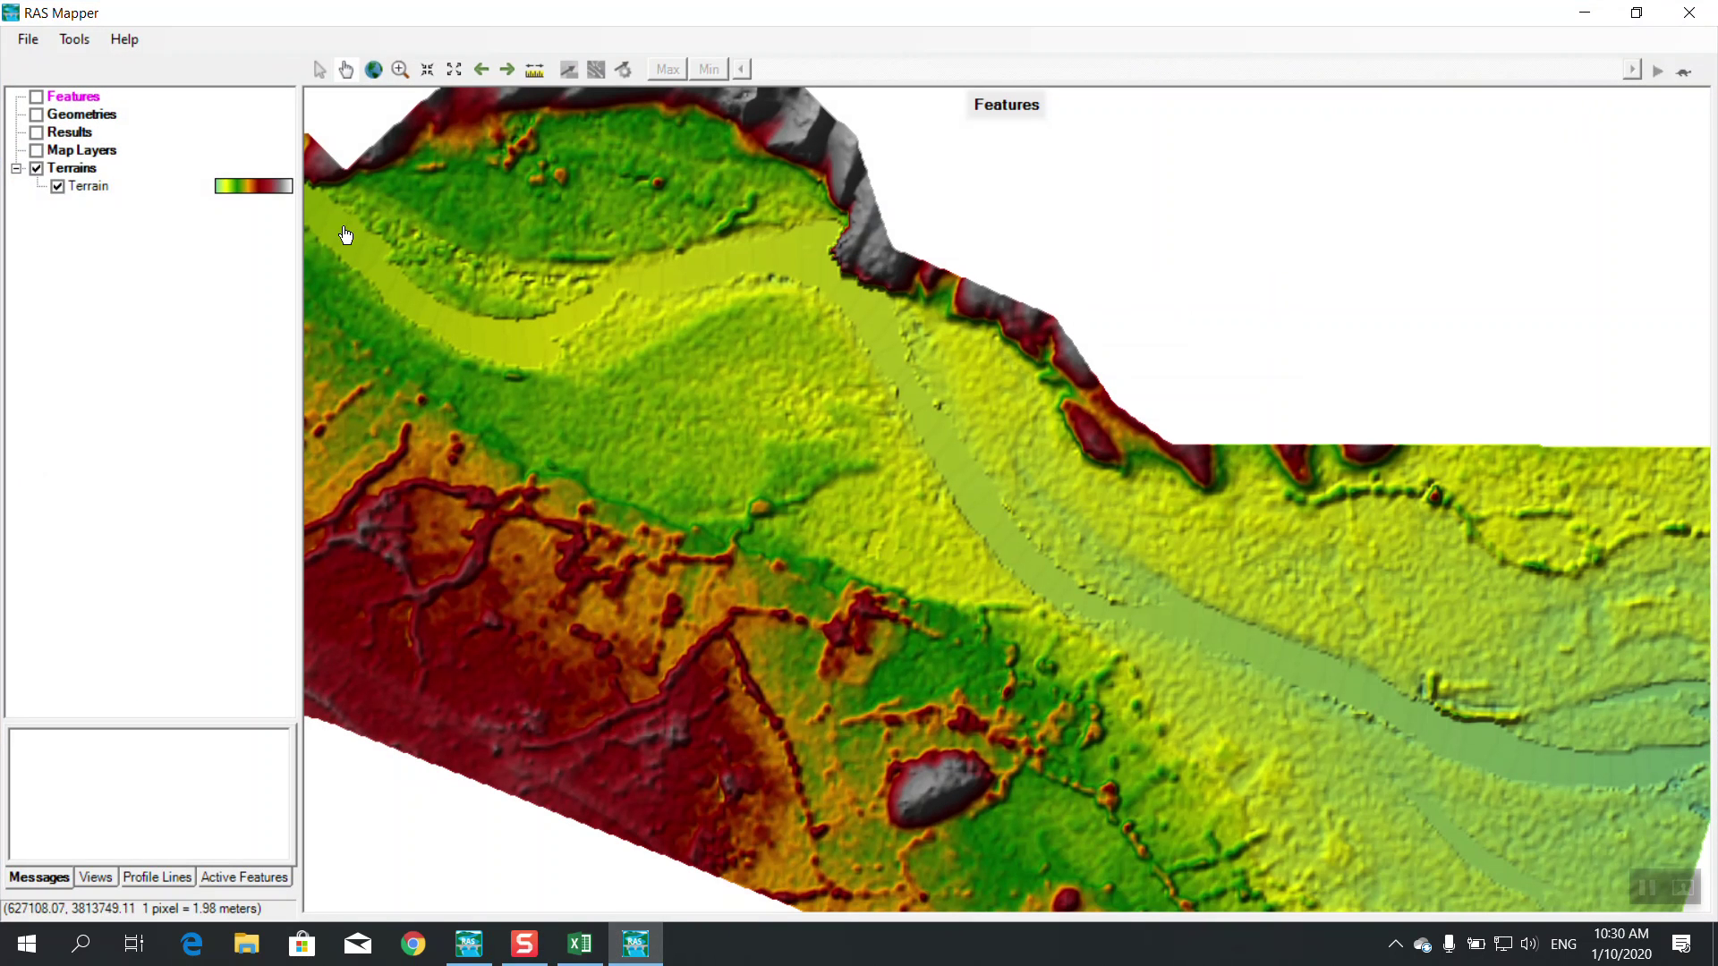
click(68, 41)
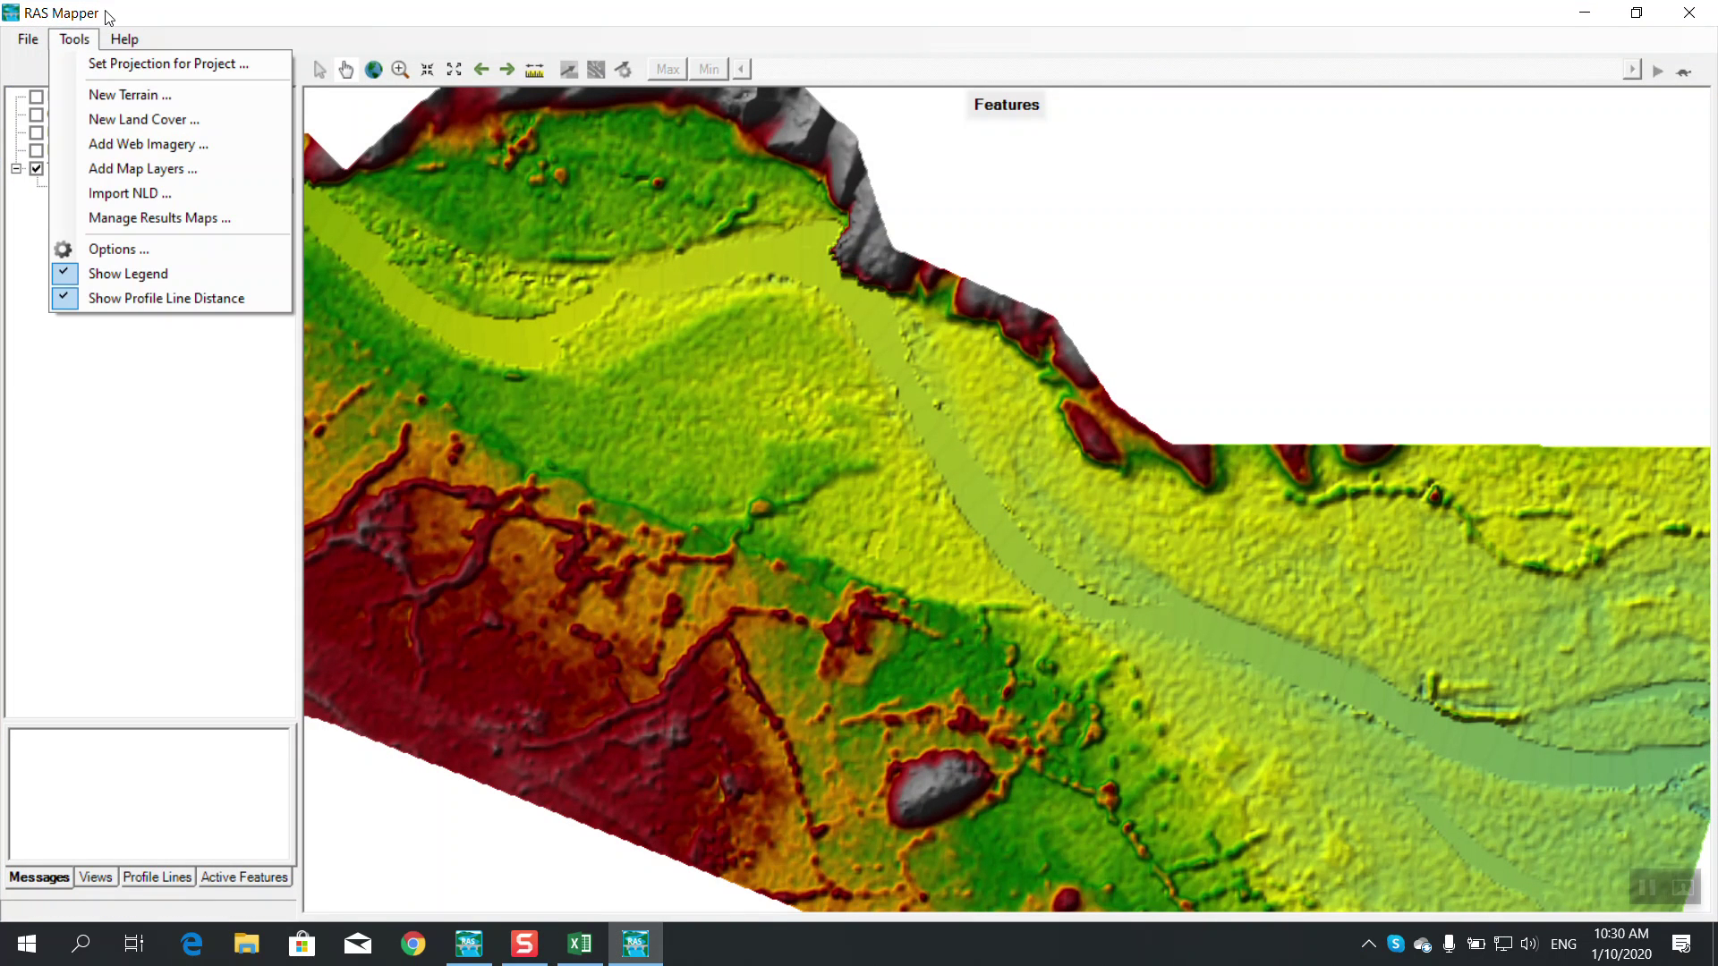
click(97, 36)
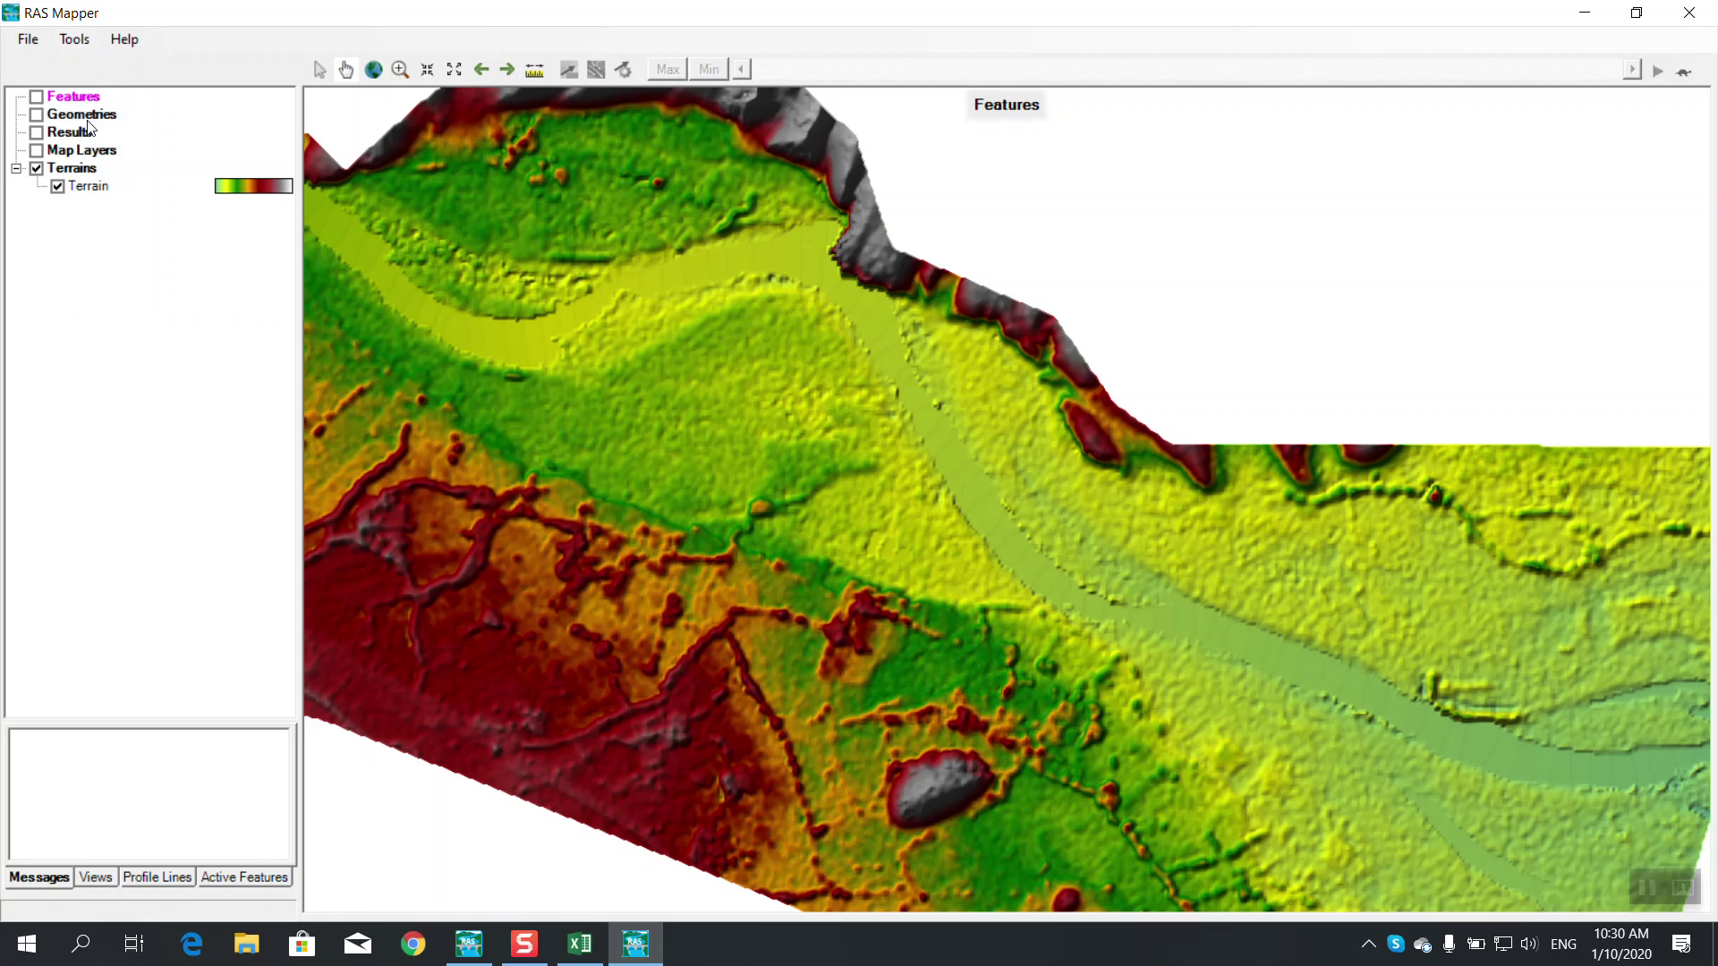
click(39, 152)
Start Tools > Add Map Layers, then cancel the file browser without choosing a file
click(71, 40)
click(83, 169)
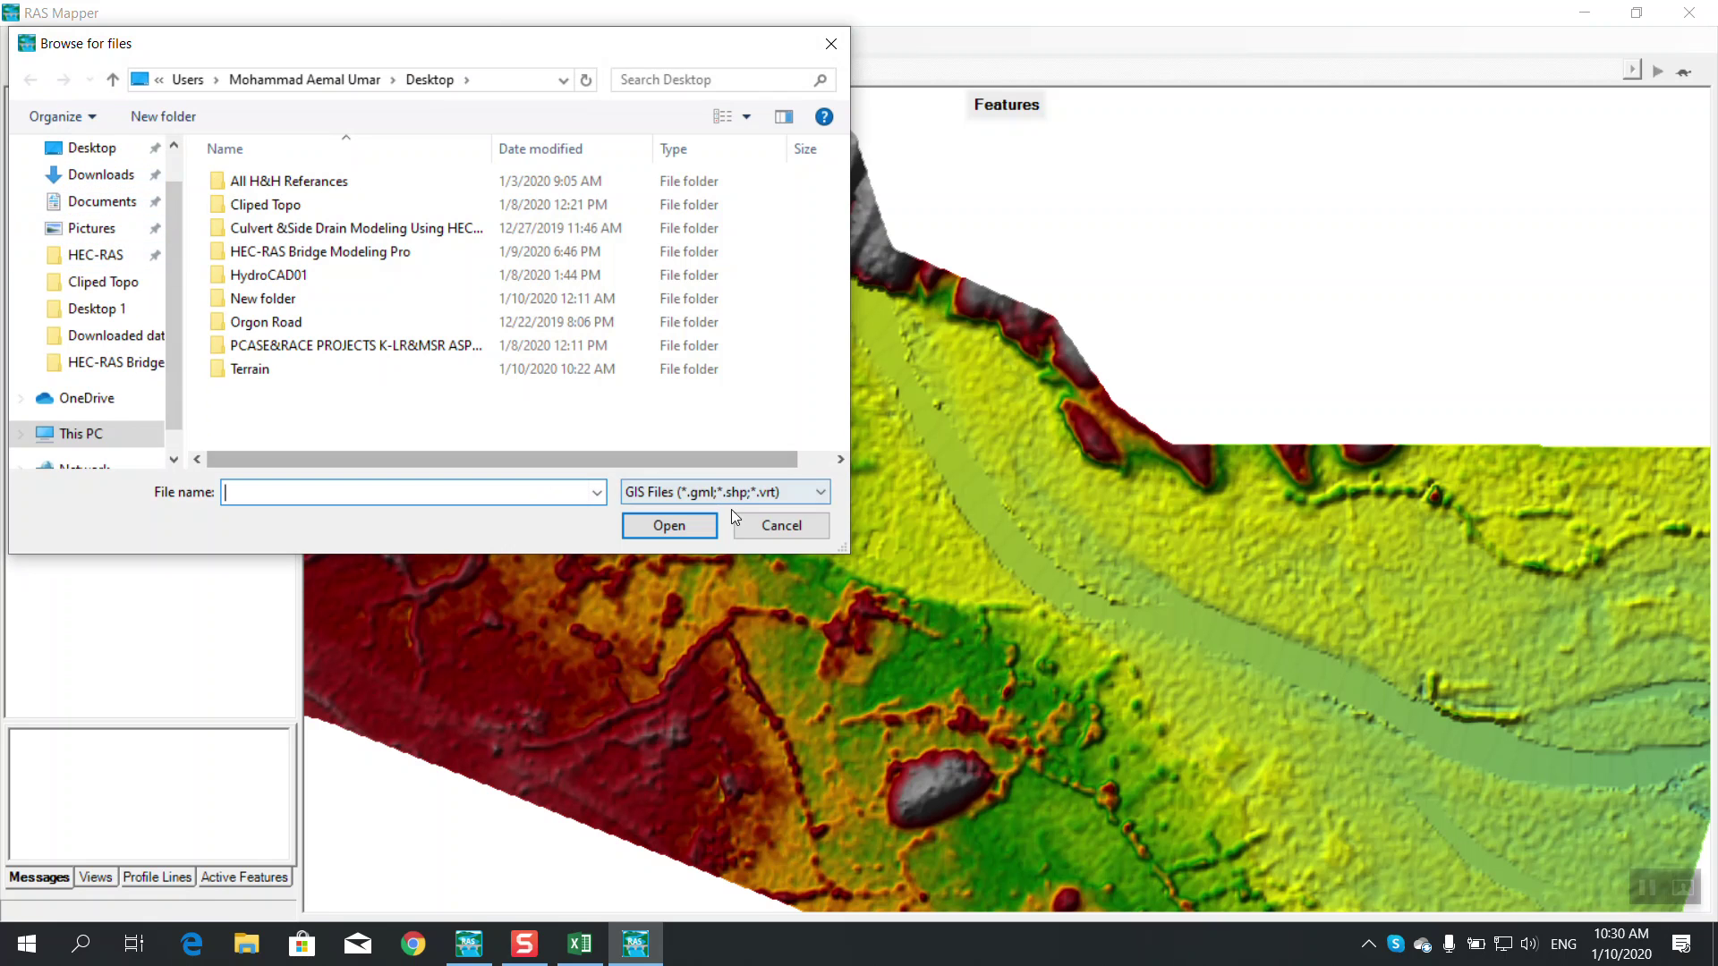
key(Escape)
click(69, 40)
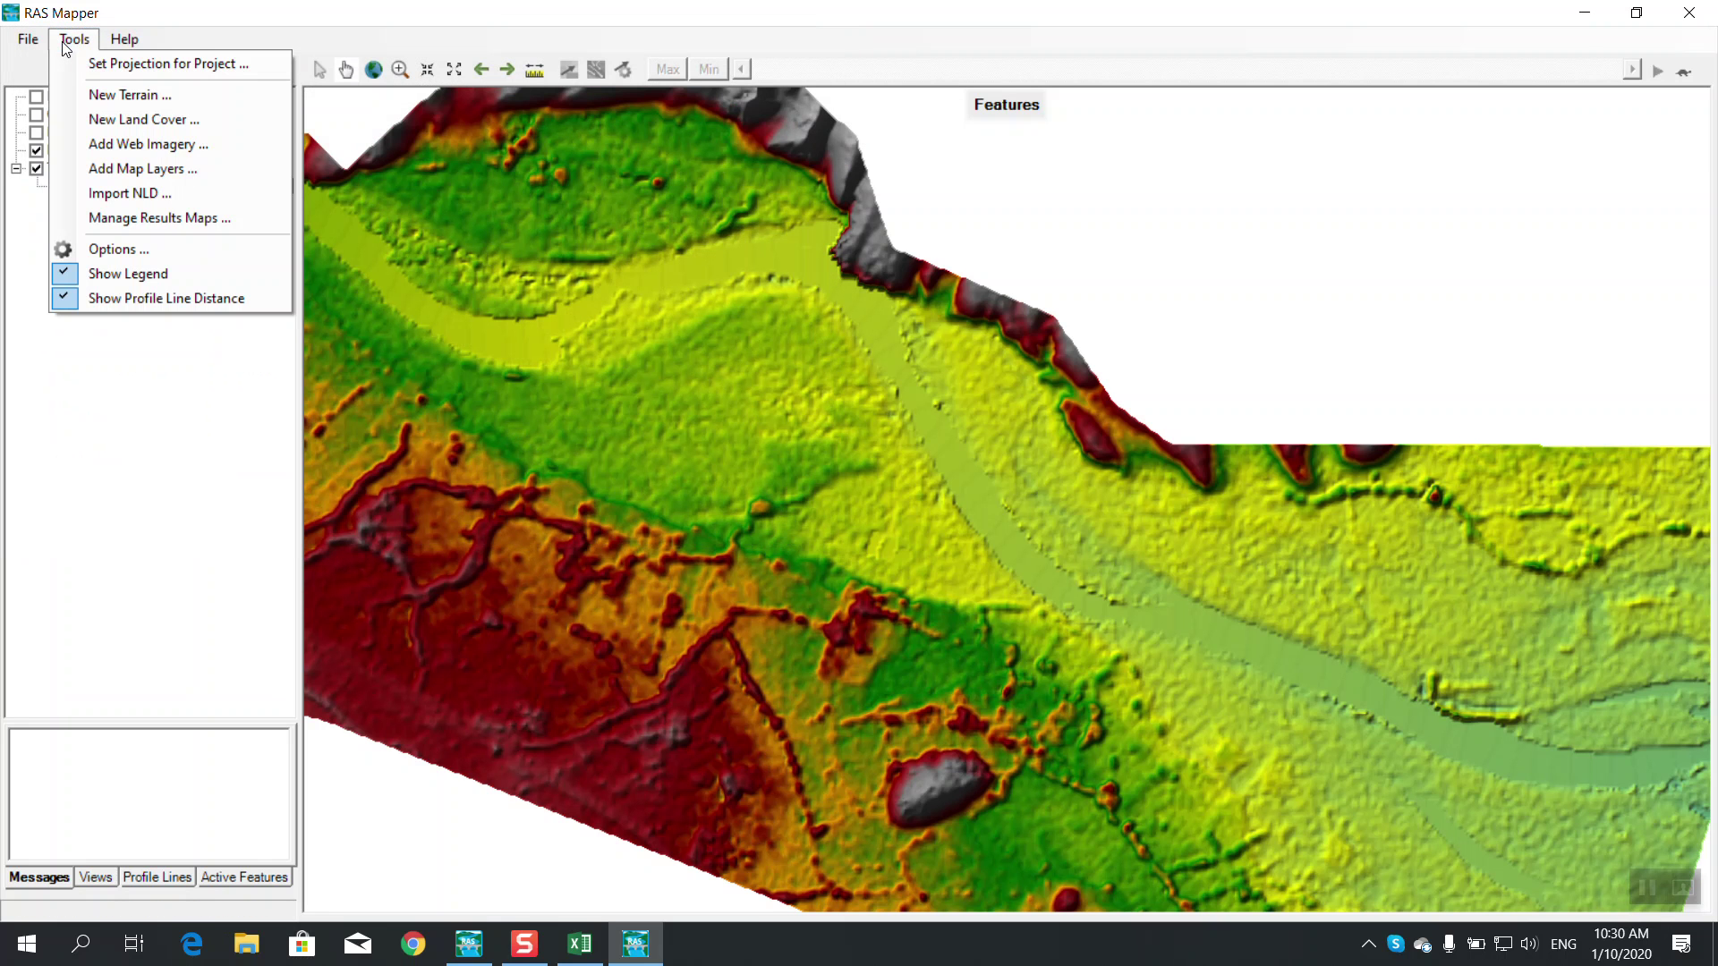
Add ArcGIS World Imagery as a web imagery layer via Add Web Imagery
click(76, 148)
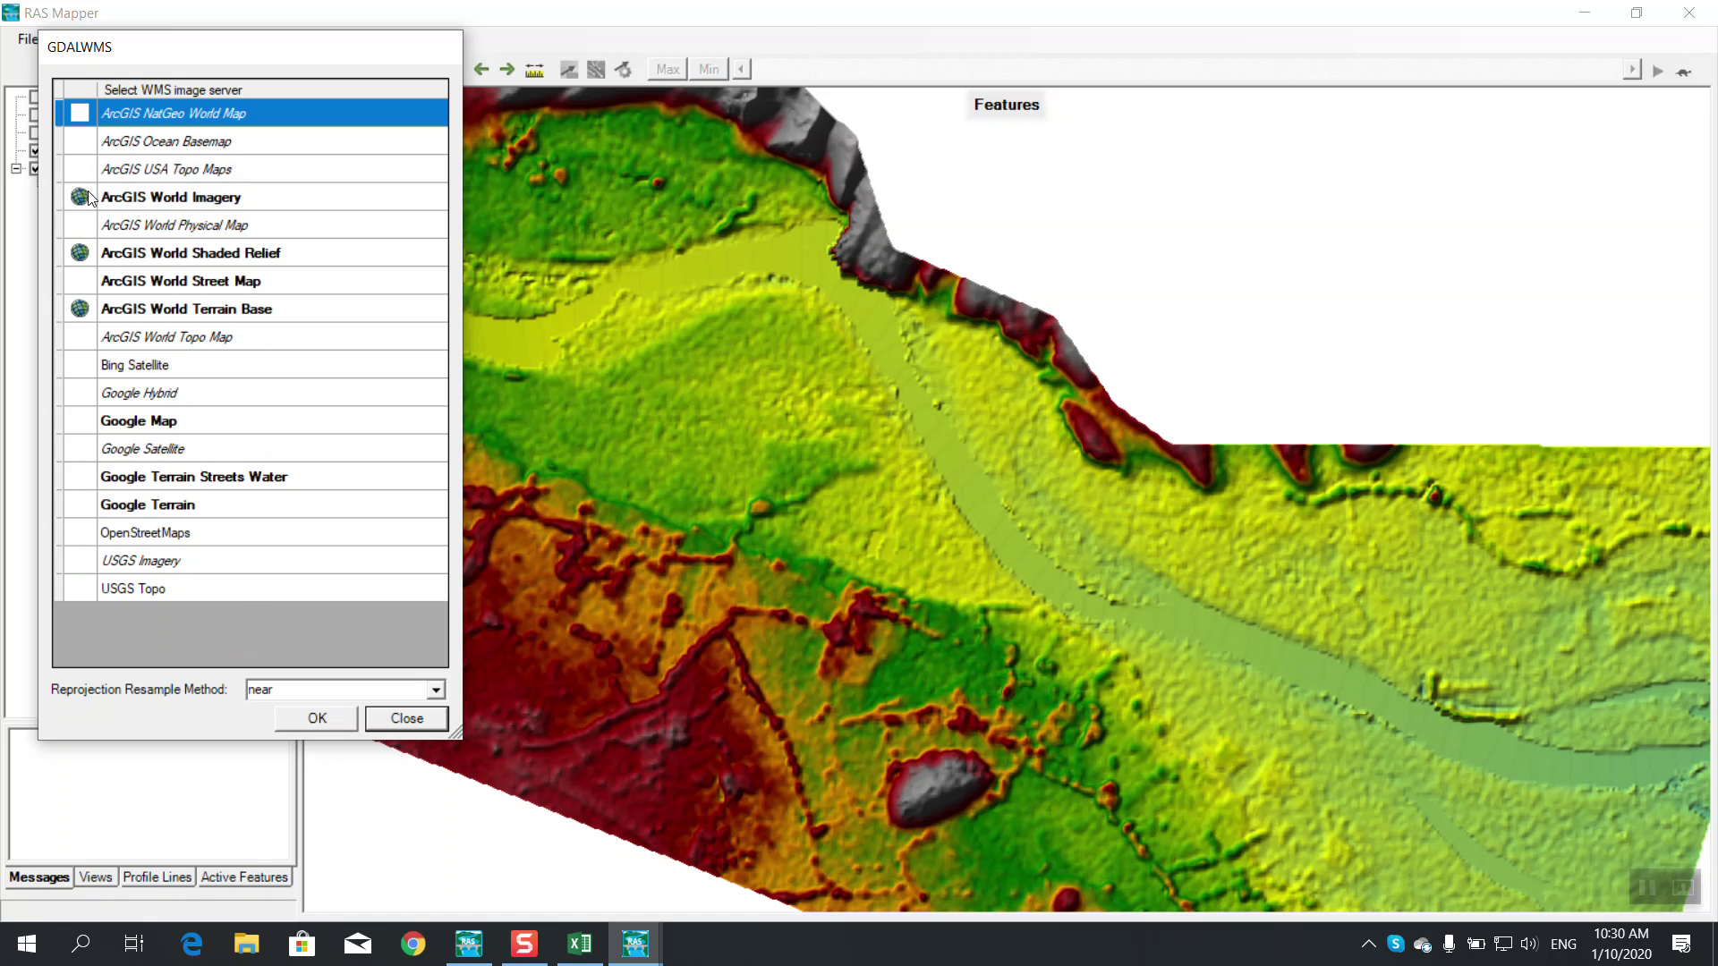
click(123, 198)
click(318, 719)
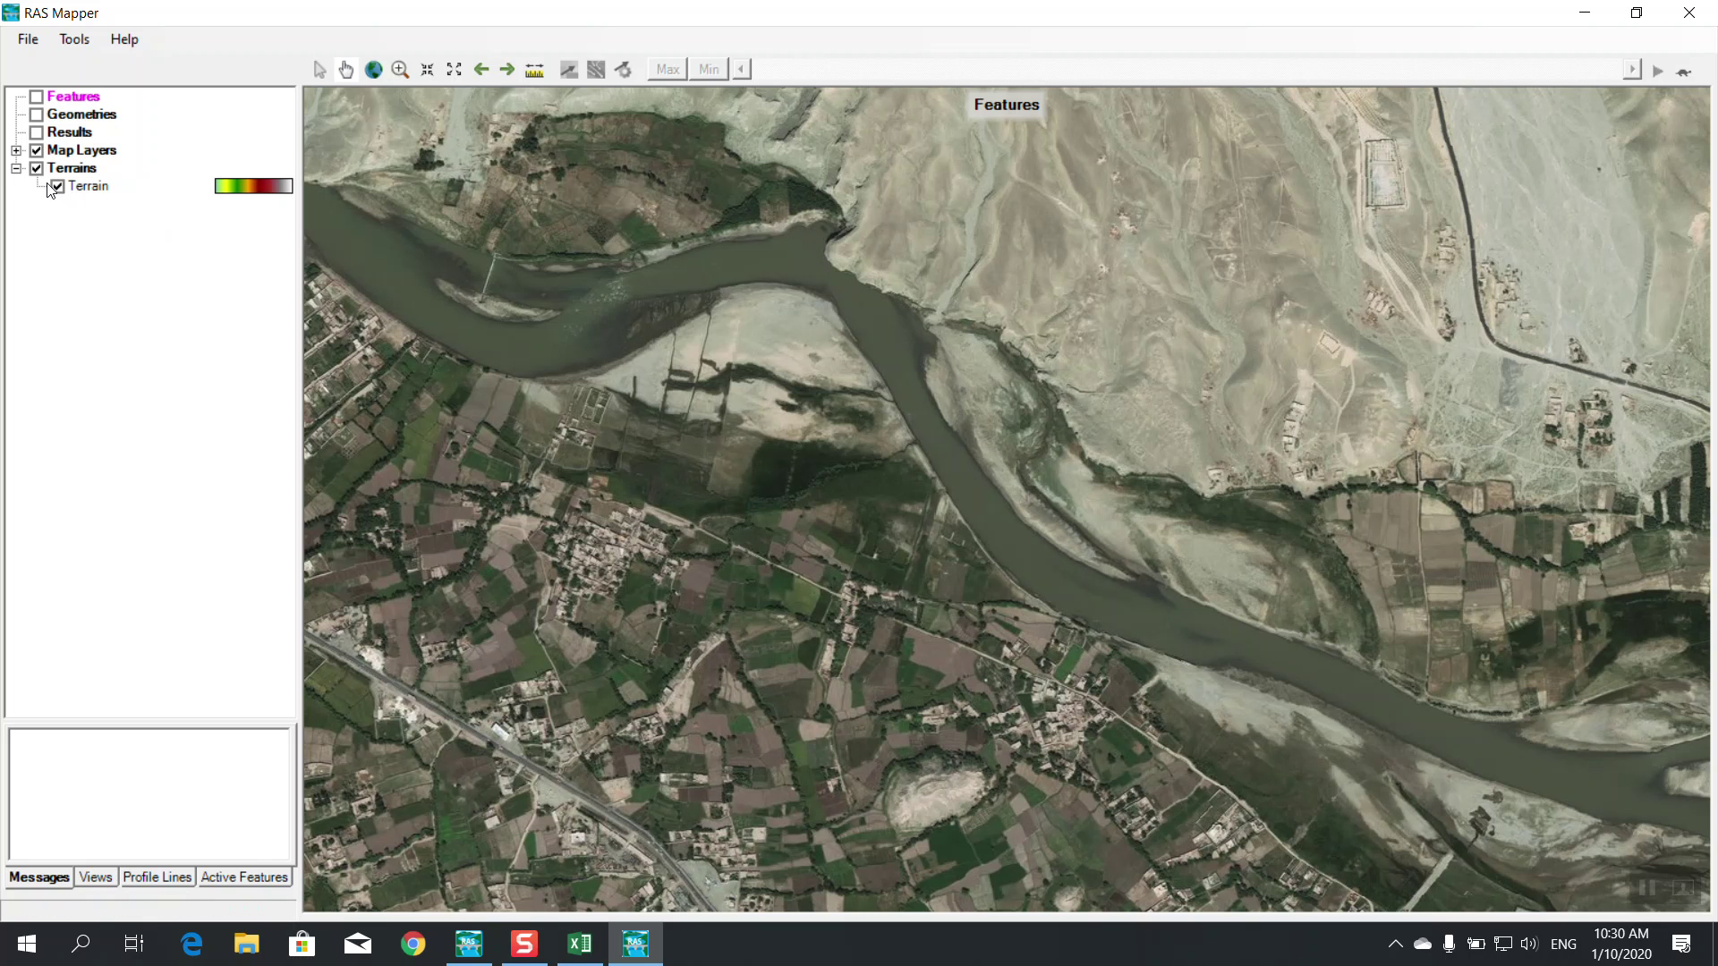
Expand Map Layers, toggle the group off and back on, and zoom the map
click(16, 151)
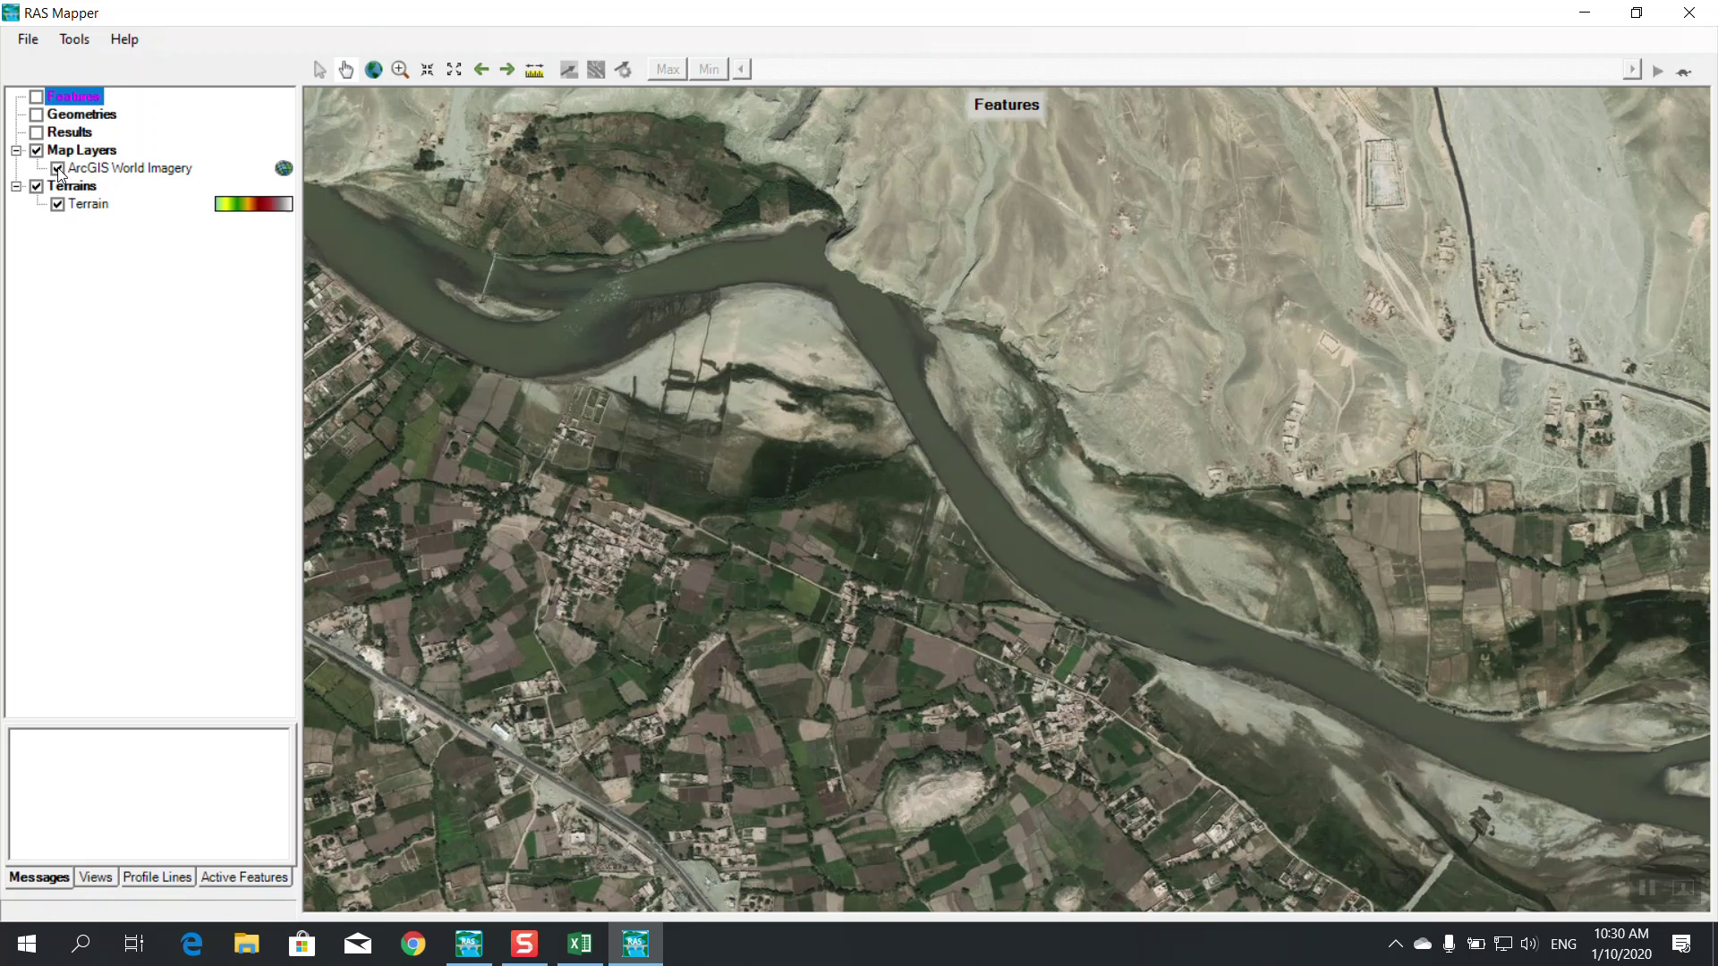
click(37, 150)
click(36, 150)
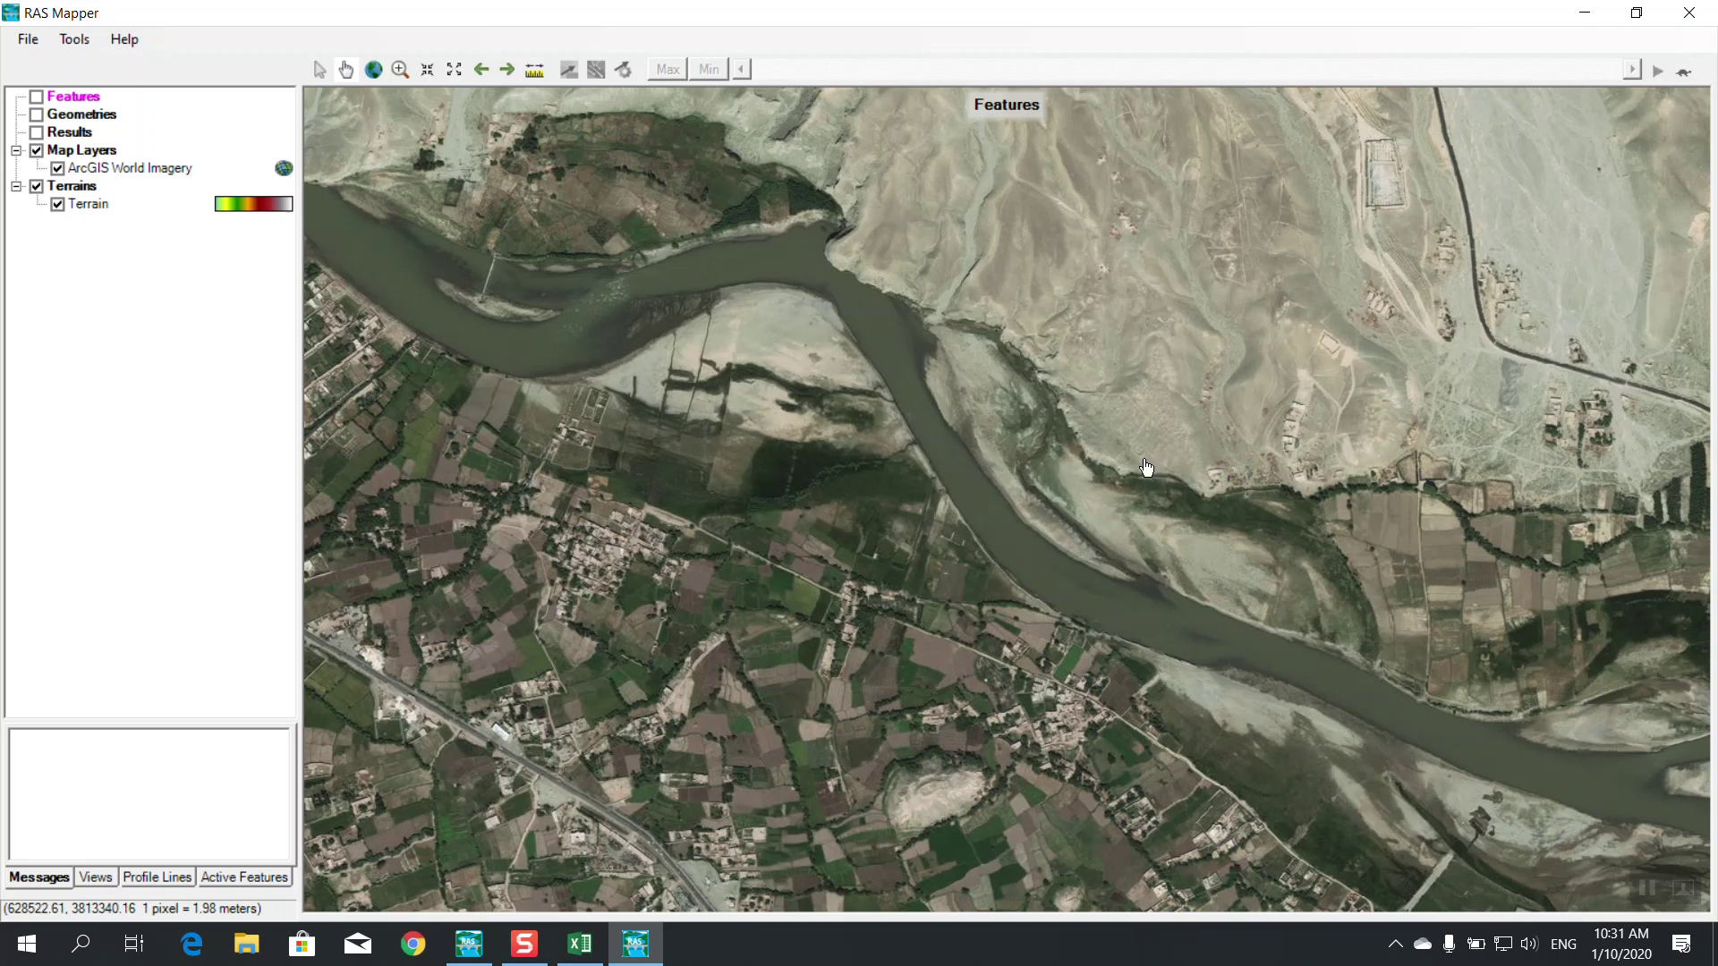
scroll(1055, 501, down, 2)
scroll(1054, 508, up, 1)
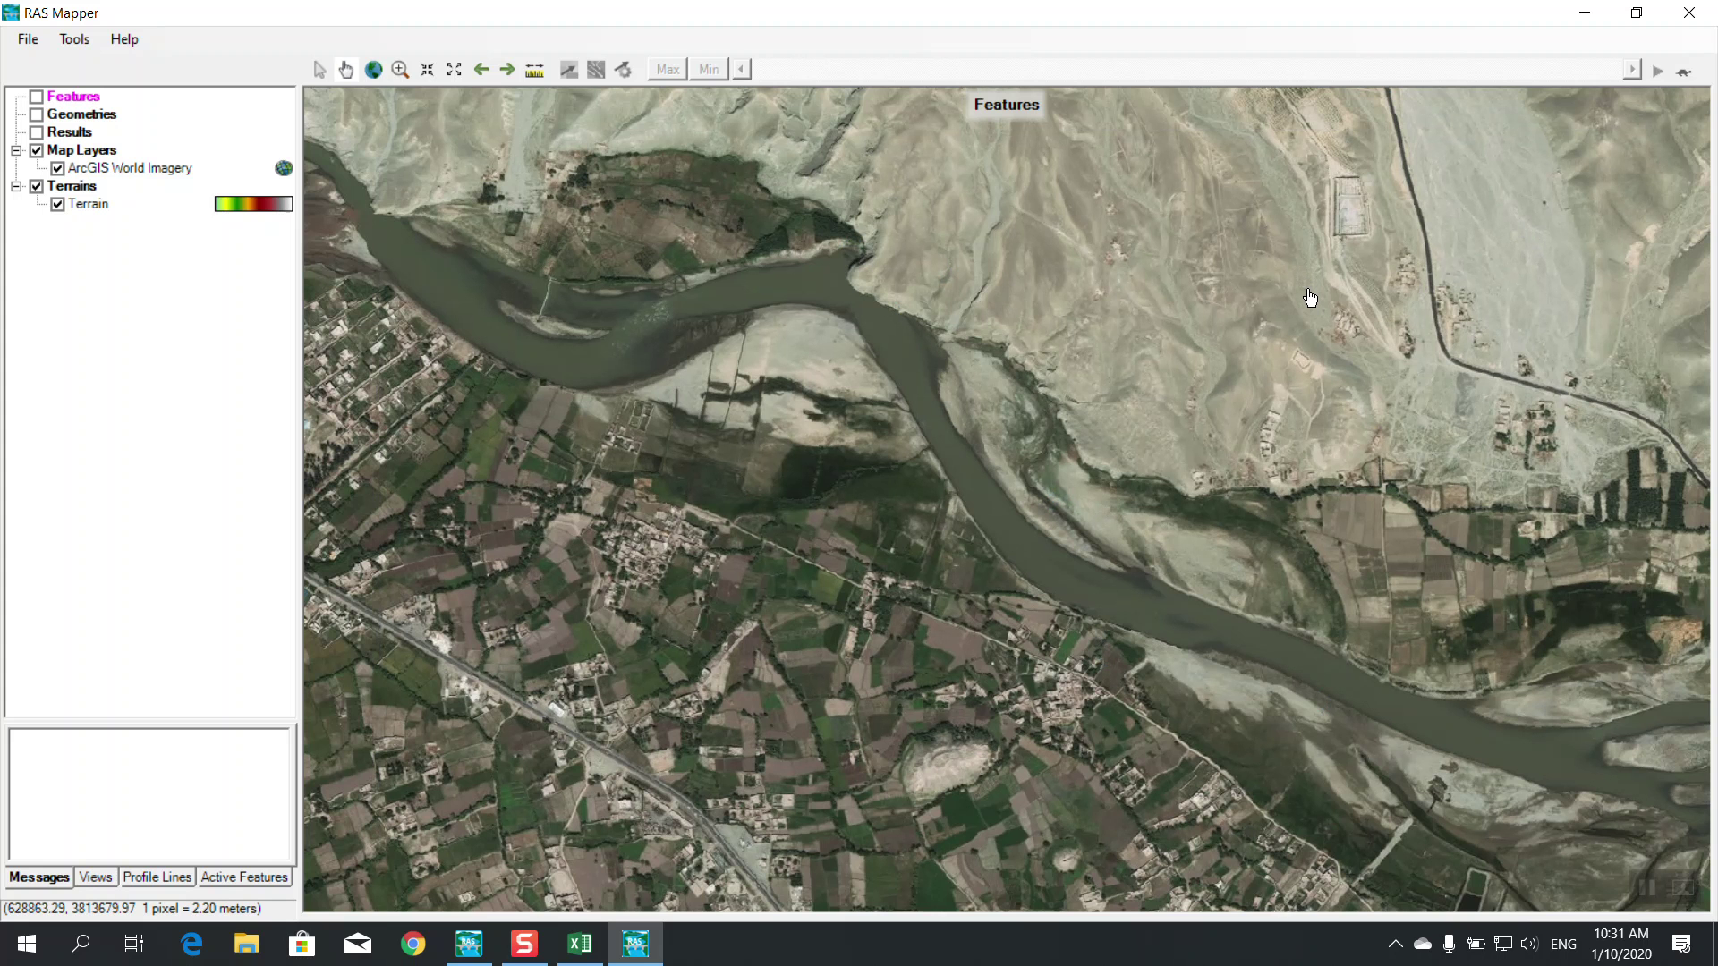
scroll(1311, 298, up, 3)
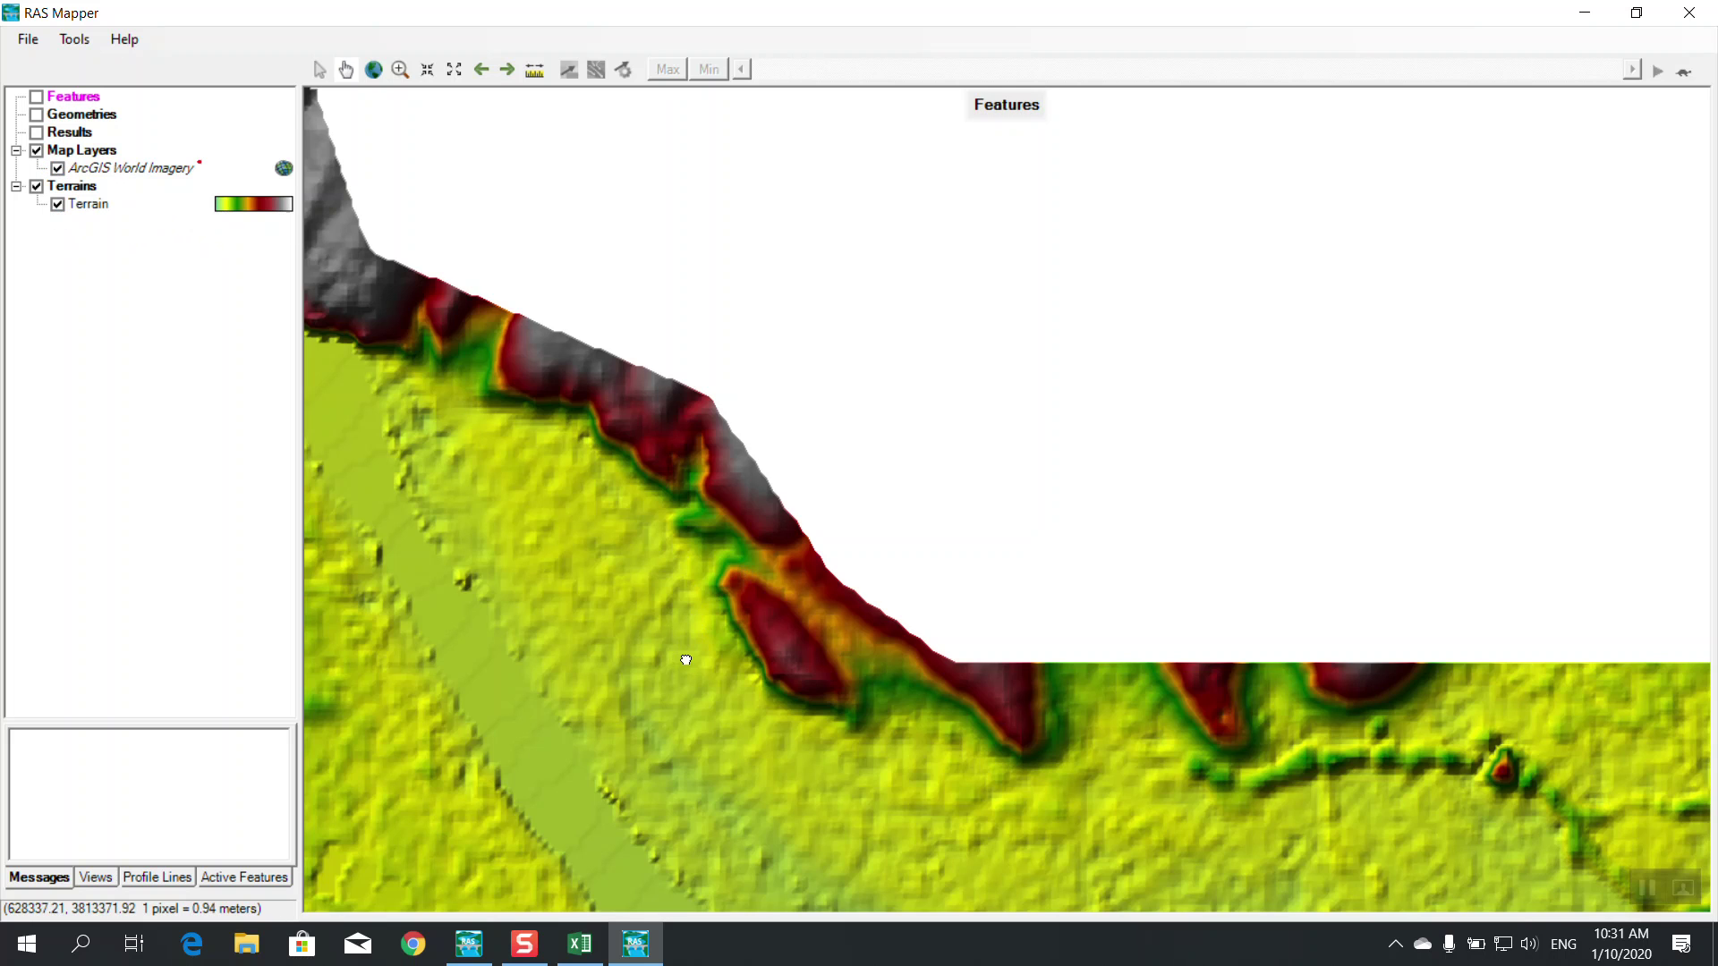
Pan toward the terrain's upper edge and toggle ArcGIS World Imagery off and on
drag(682, 656, 943, 302)
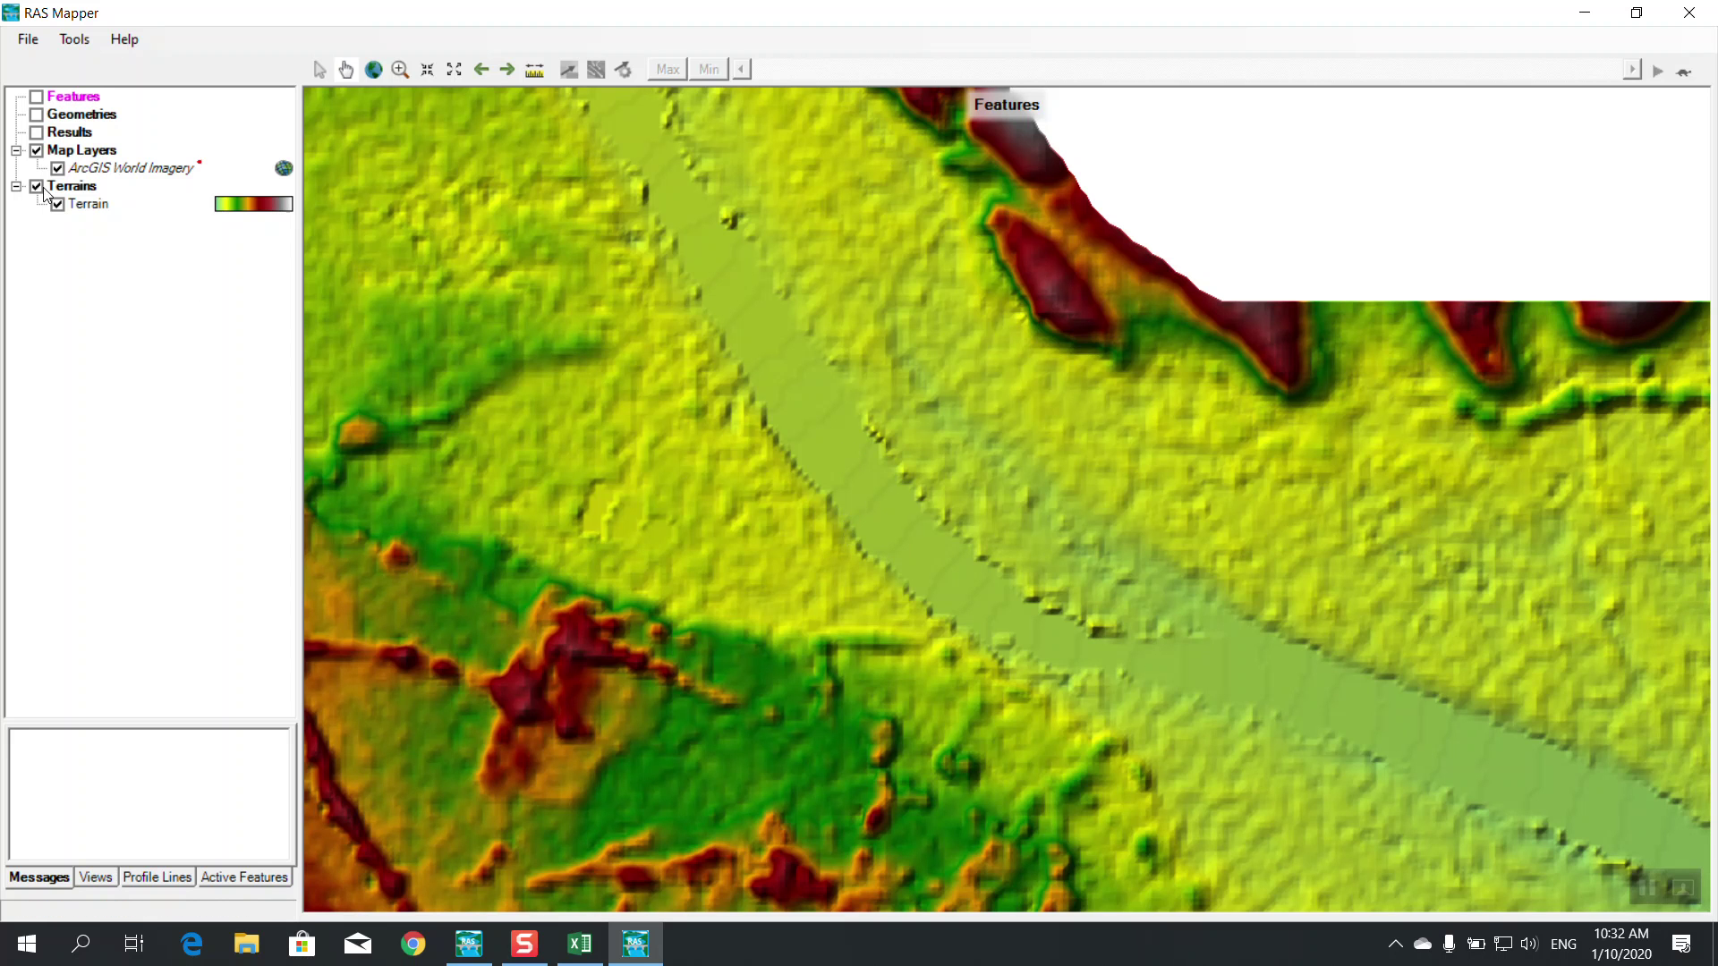
click(59, 167)
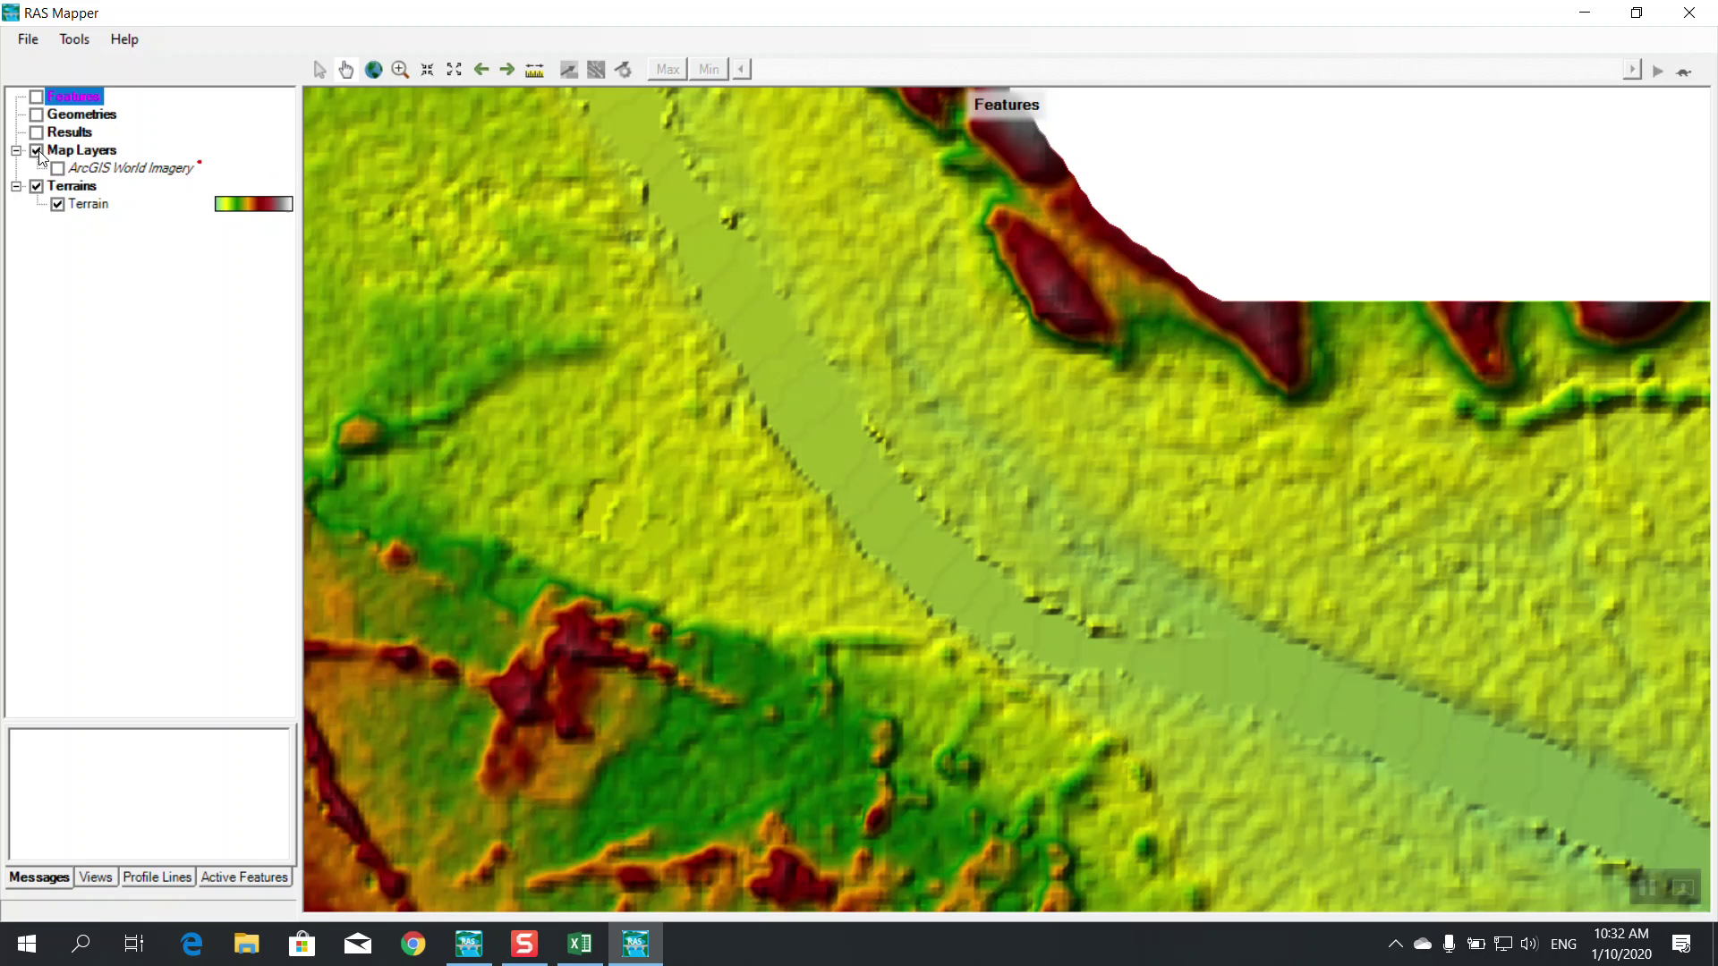
click(57, 168)
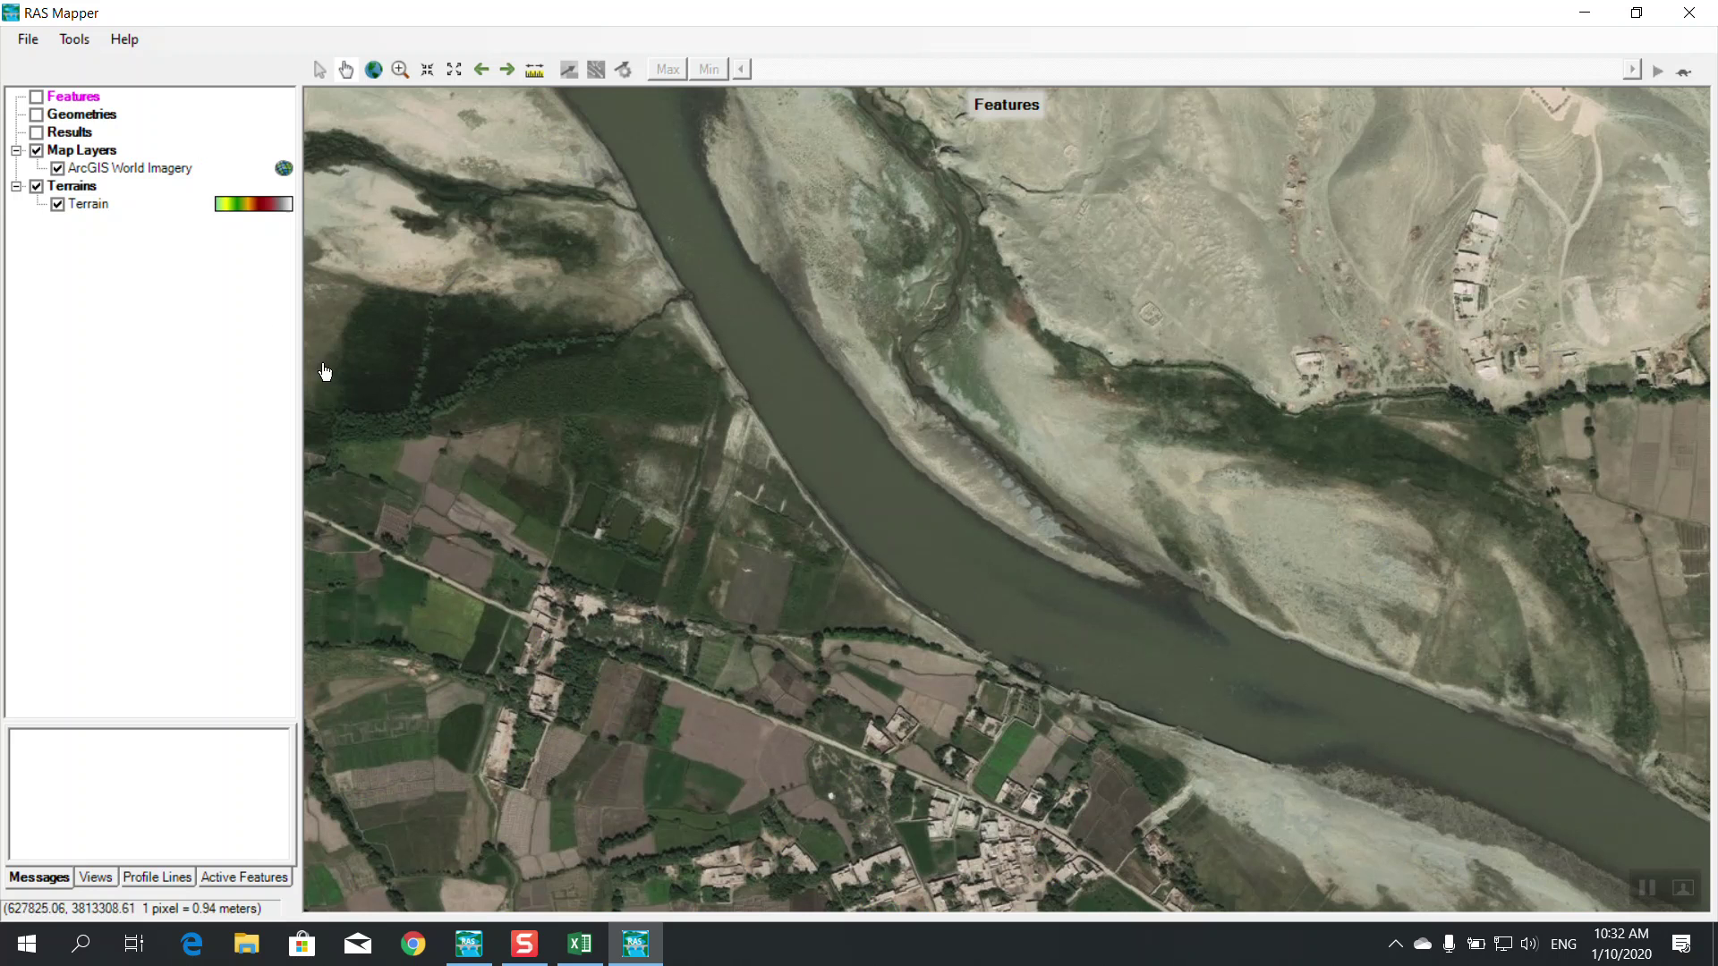
click(72, 41)
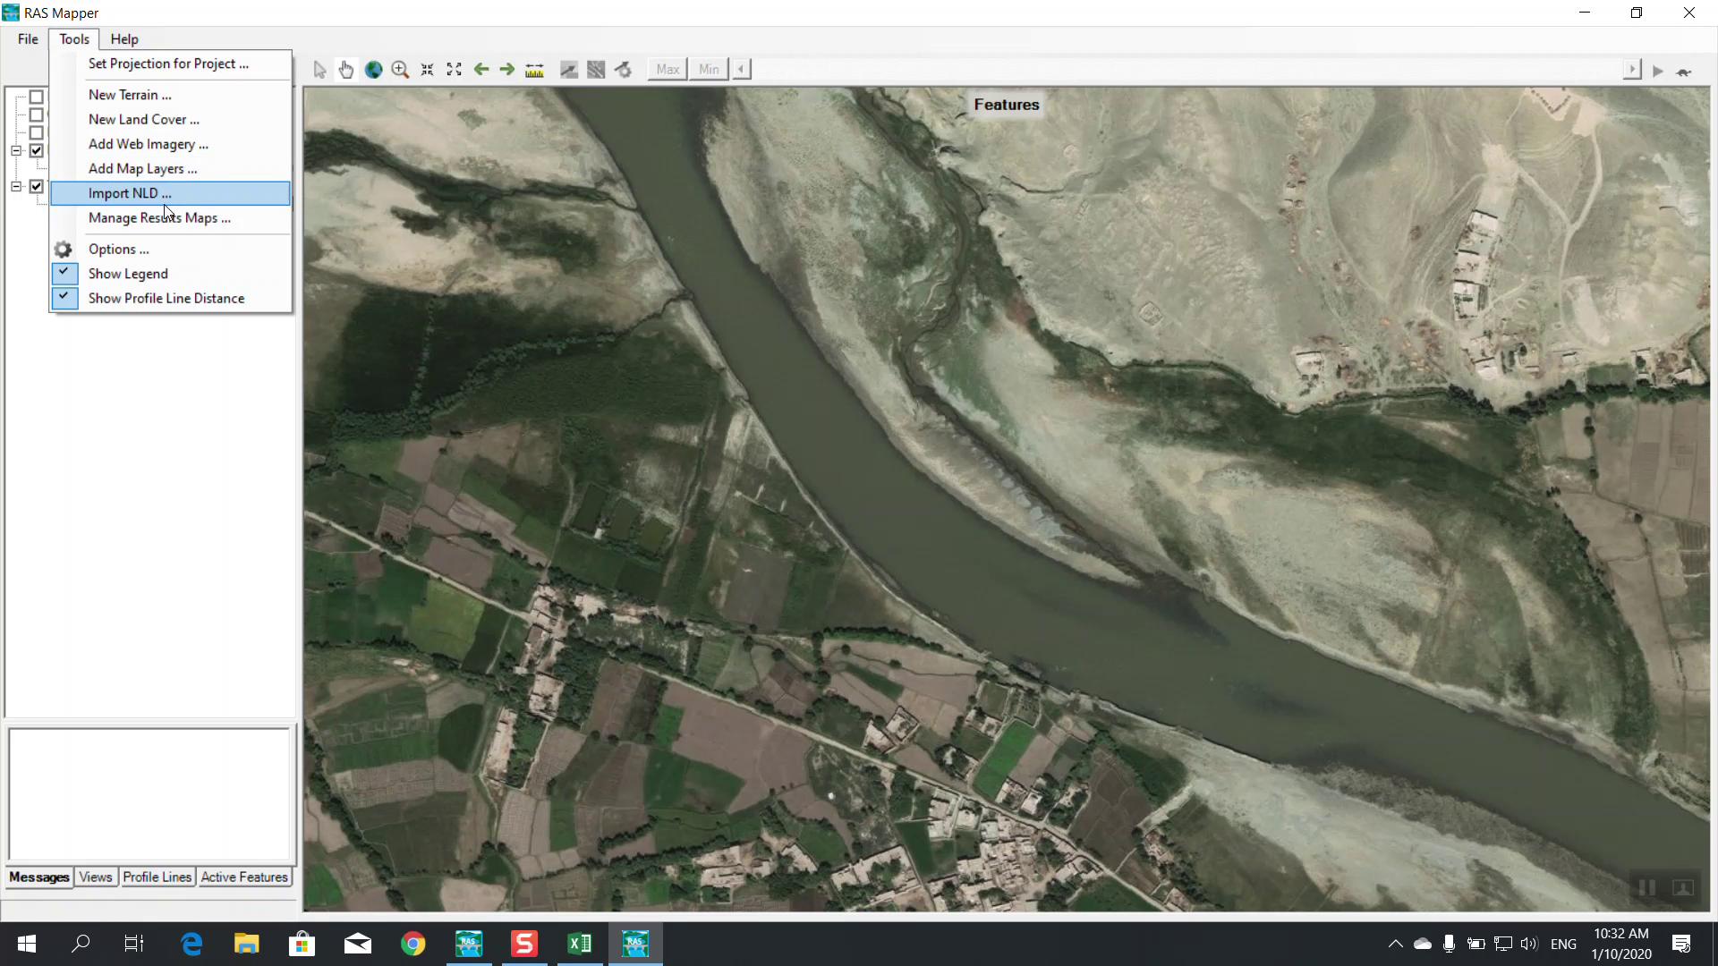
click(122, 141)
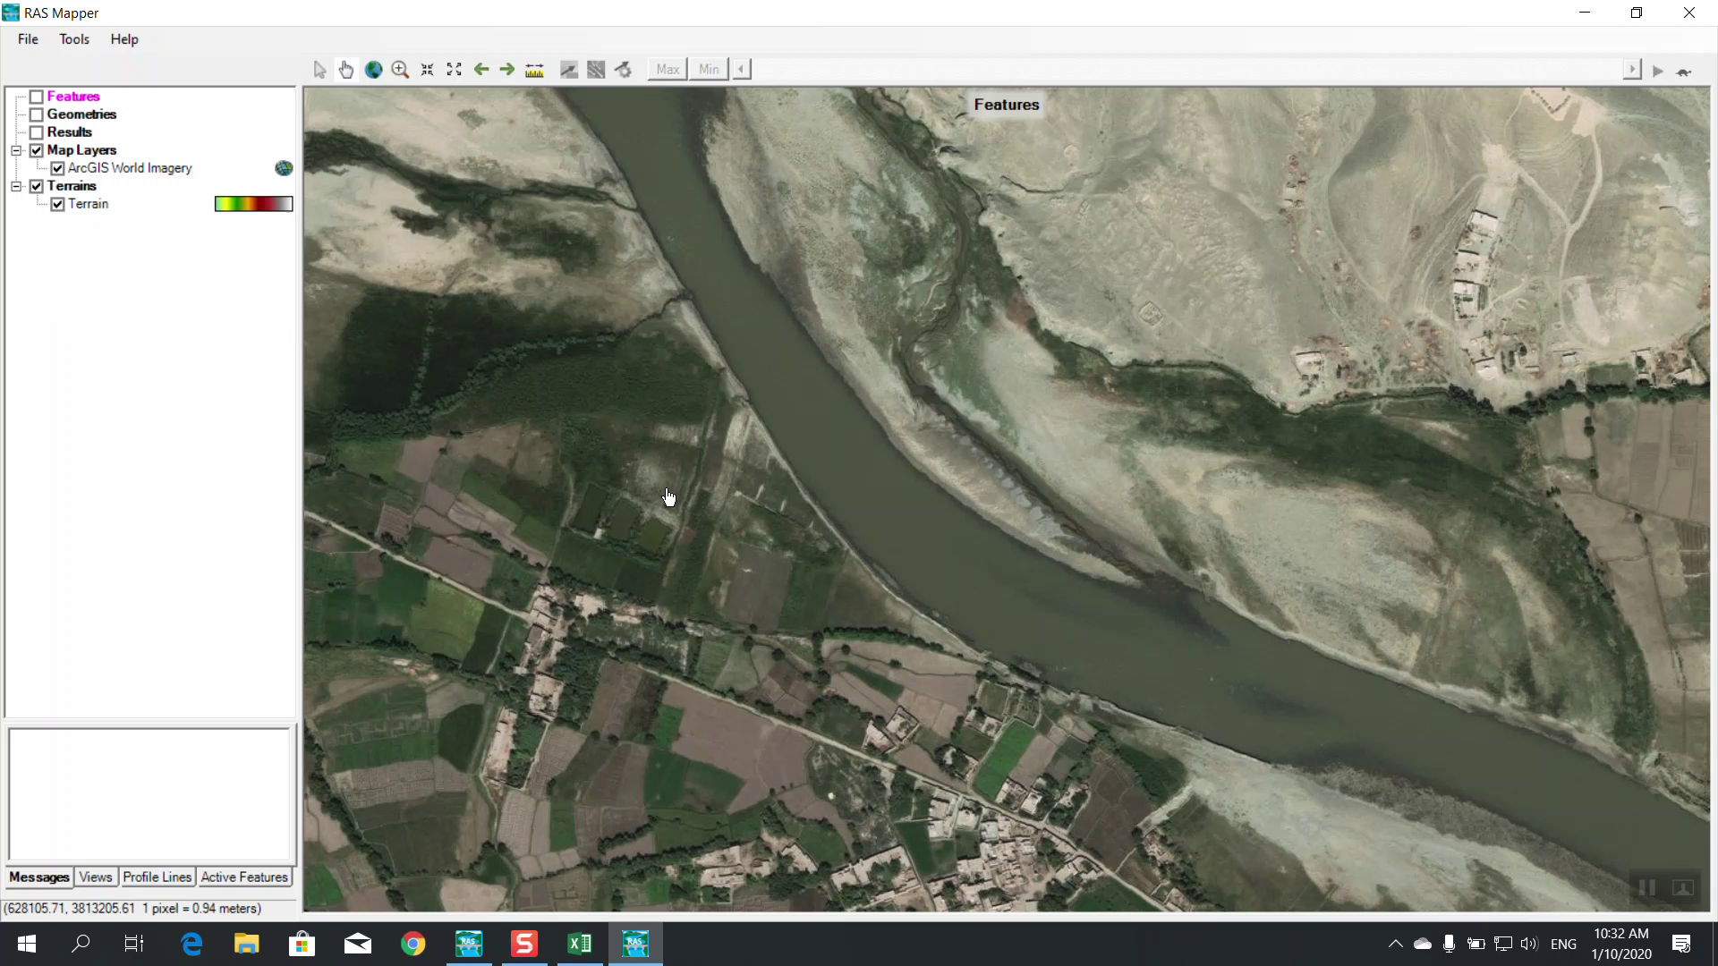
click(74, 41)
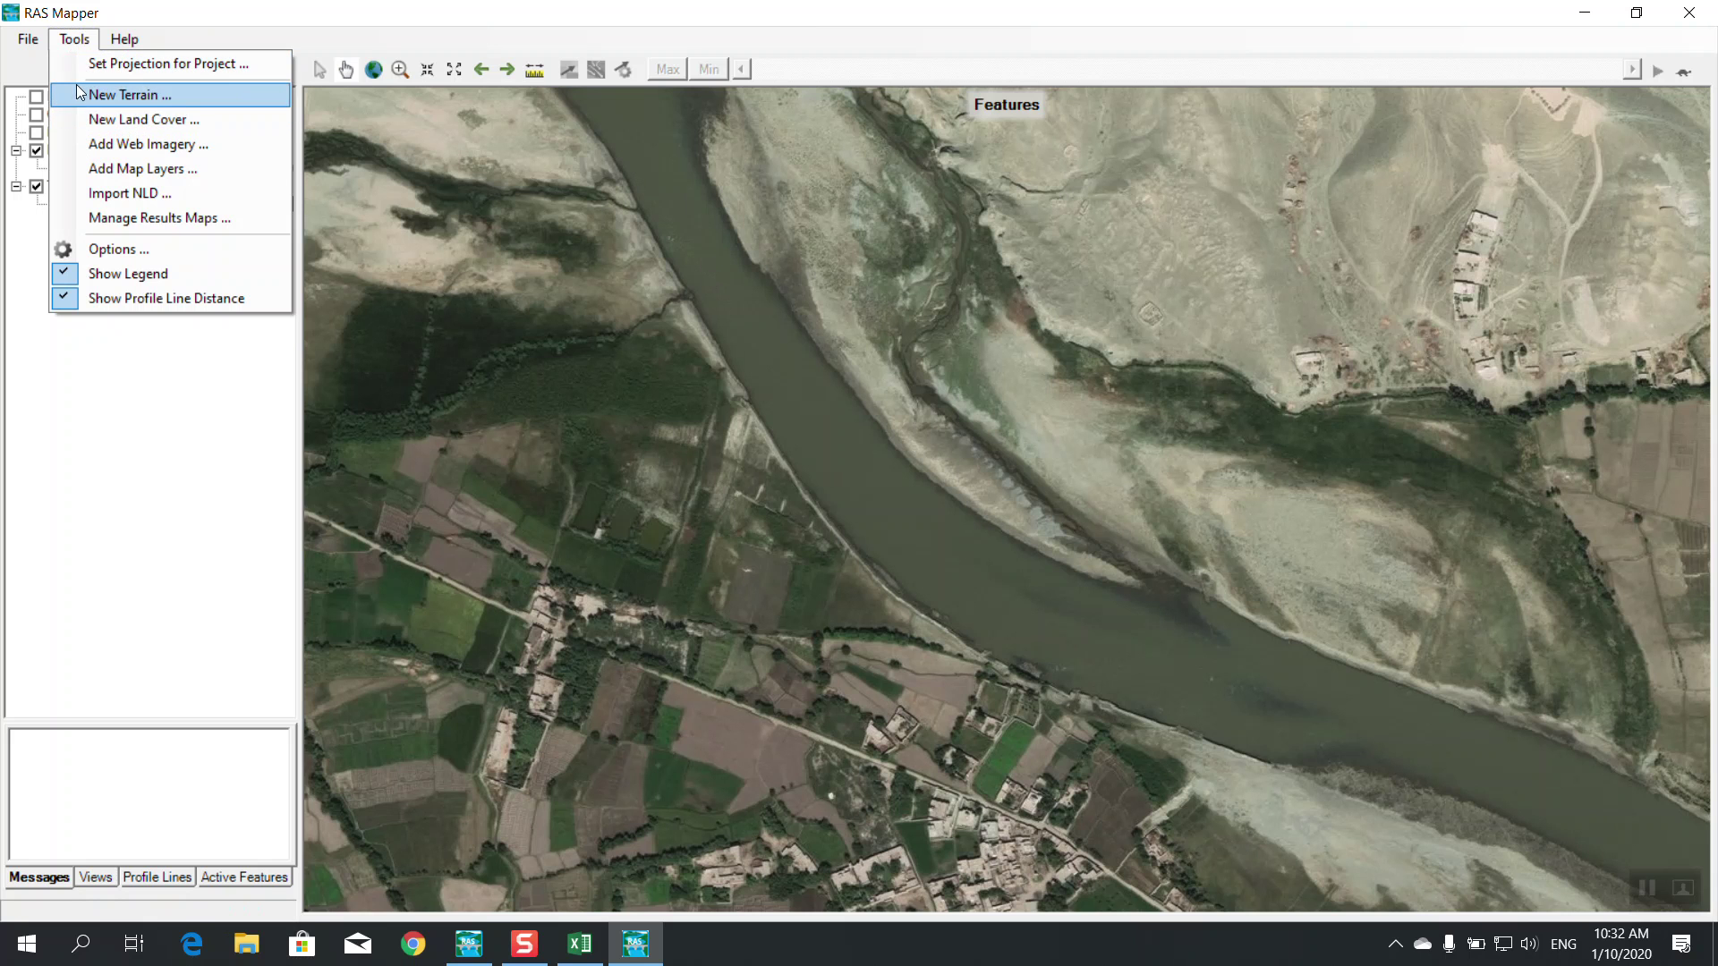
click(77, 174)
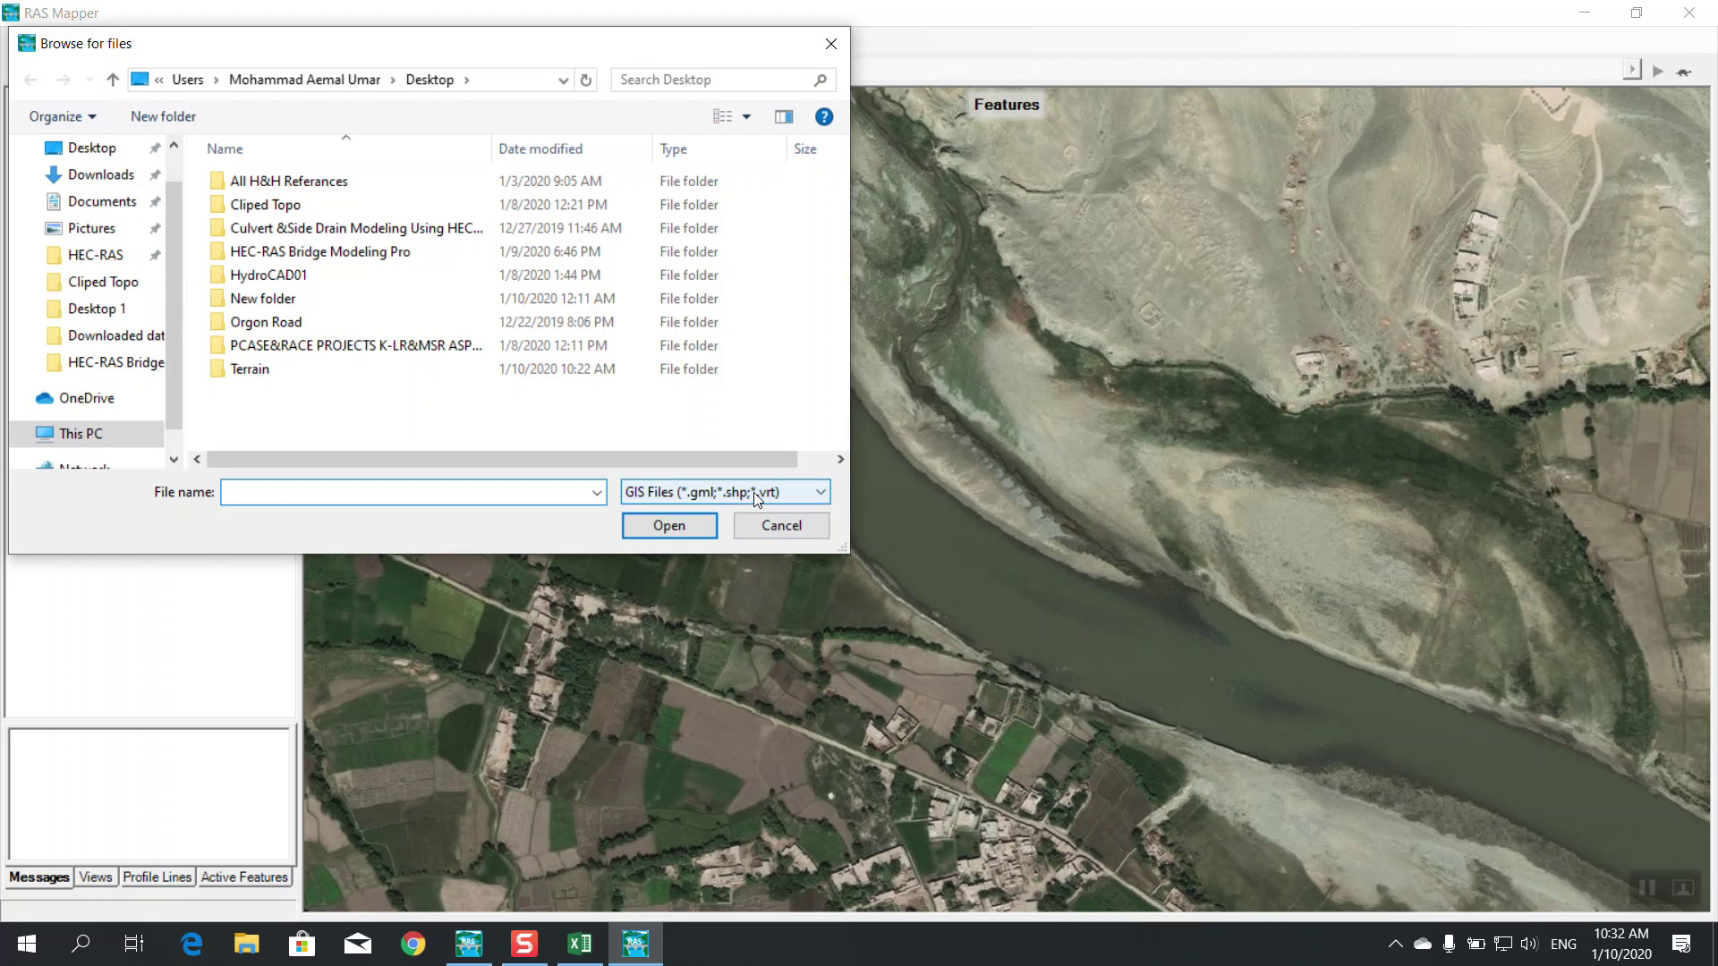
click(754, 492)
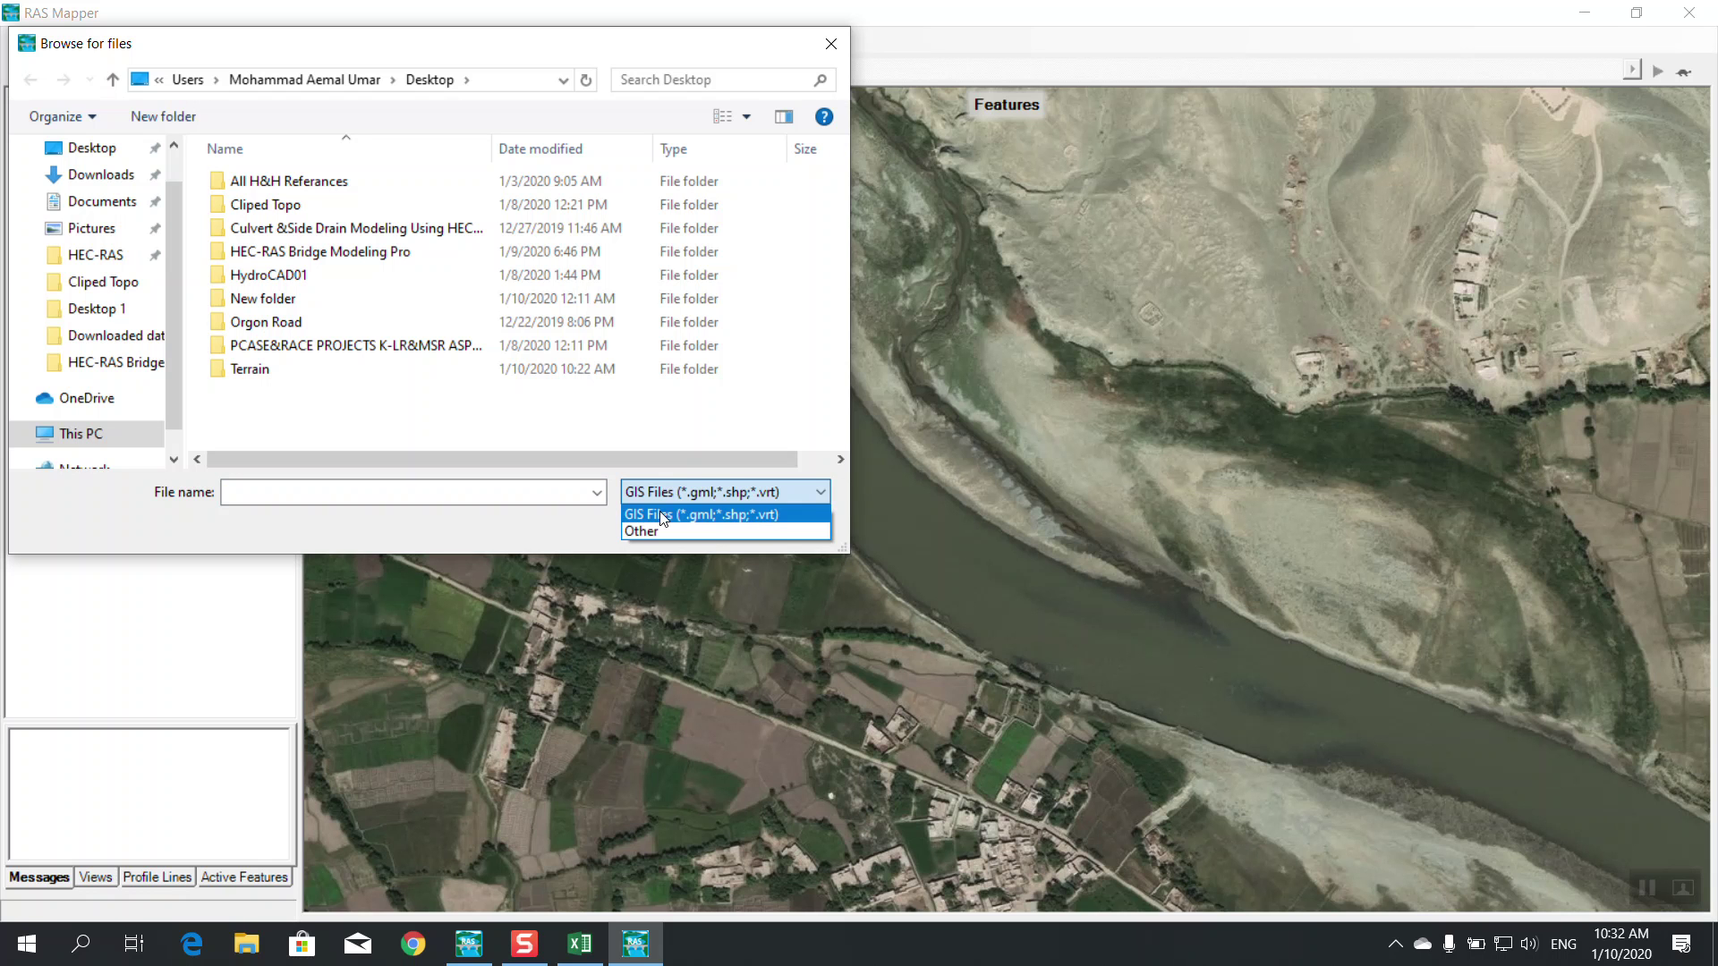
click(586, 534)
click(781, 528)
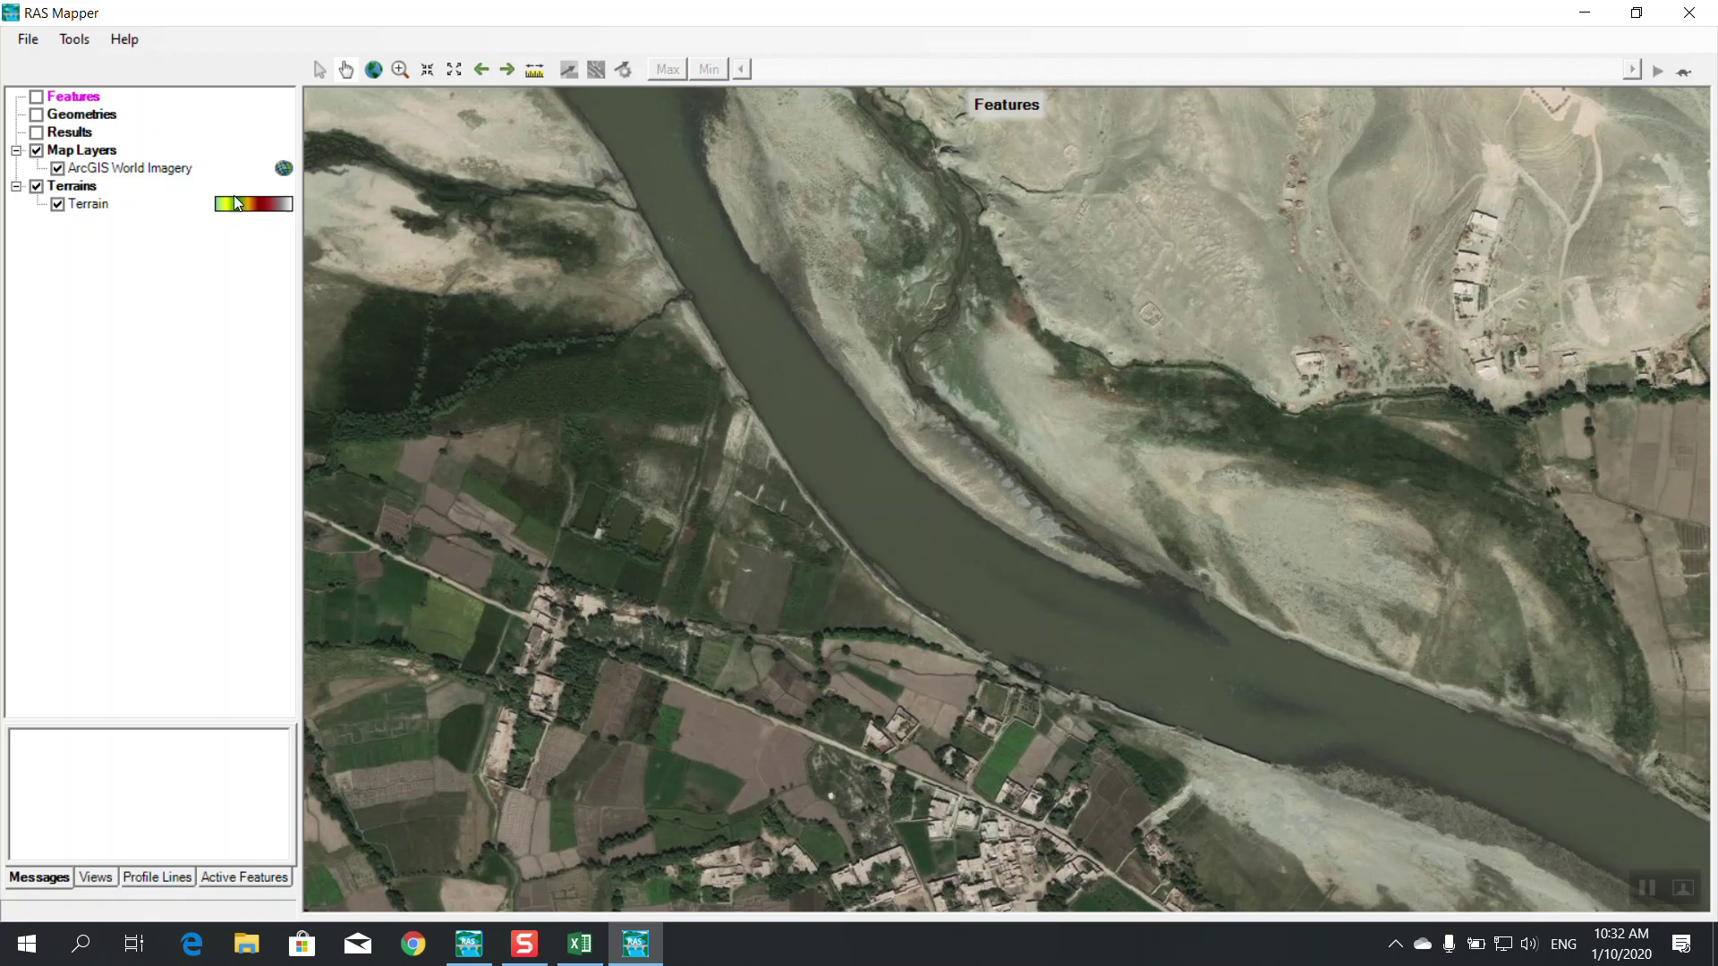
Hide ArcGIS World Imagery and Map Layers, then remove the ArcGIS World Imagery layer
click(57, 168)
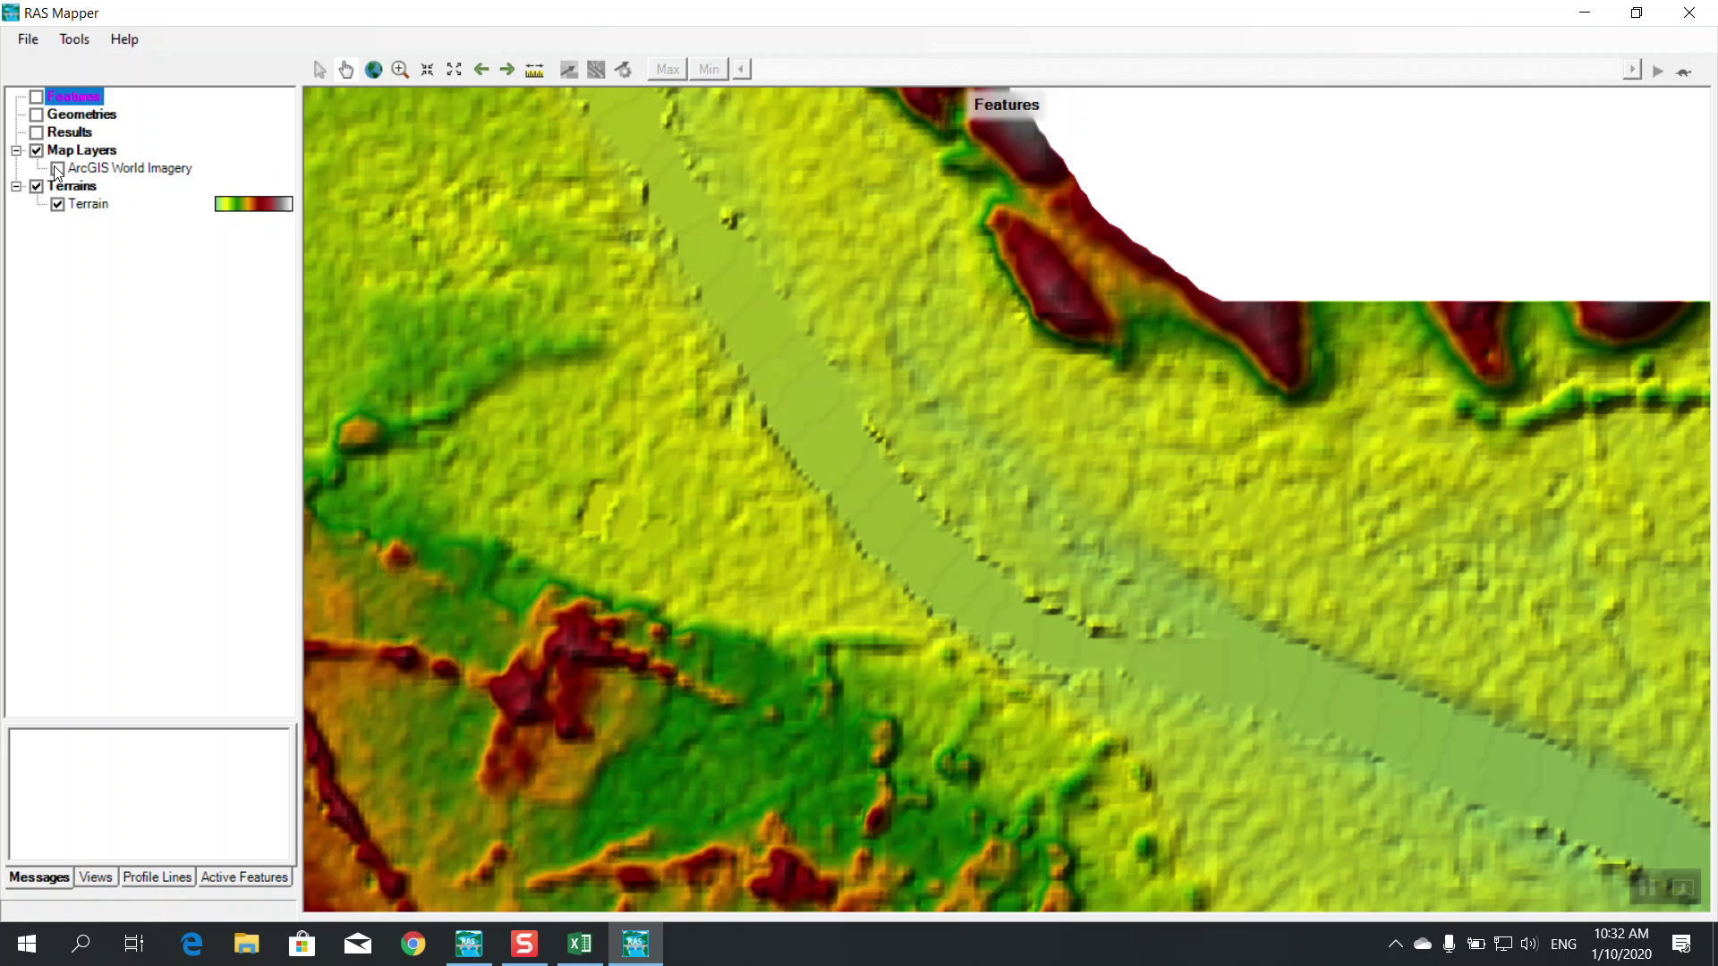
click(39, 153)
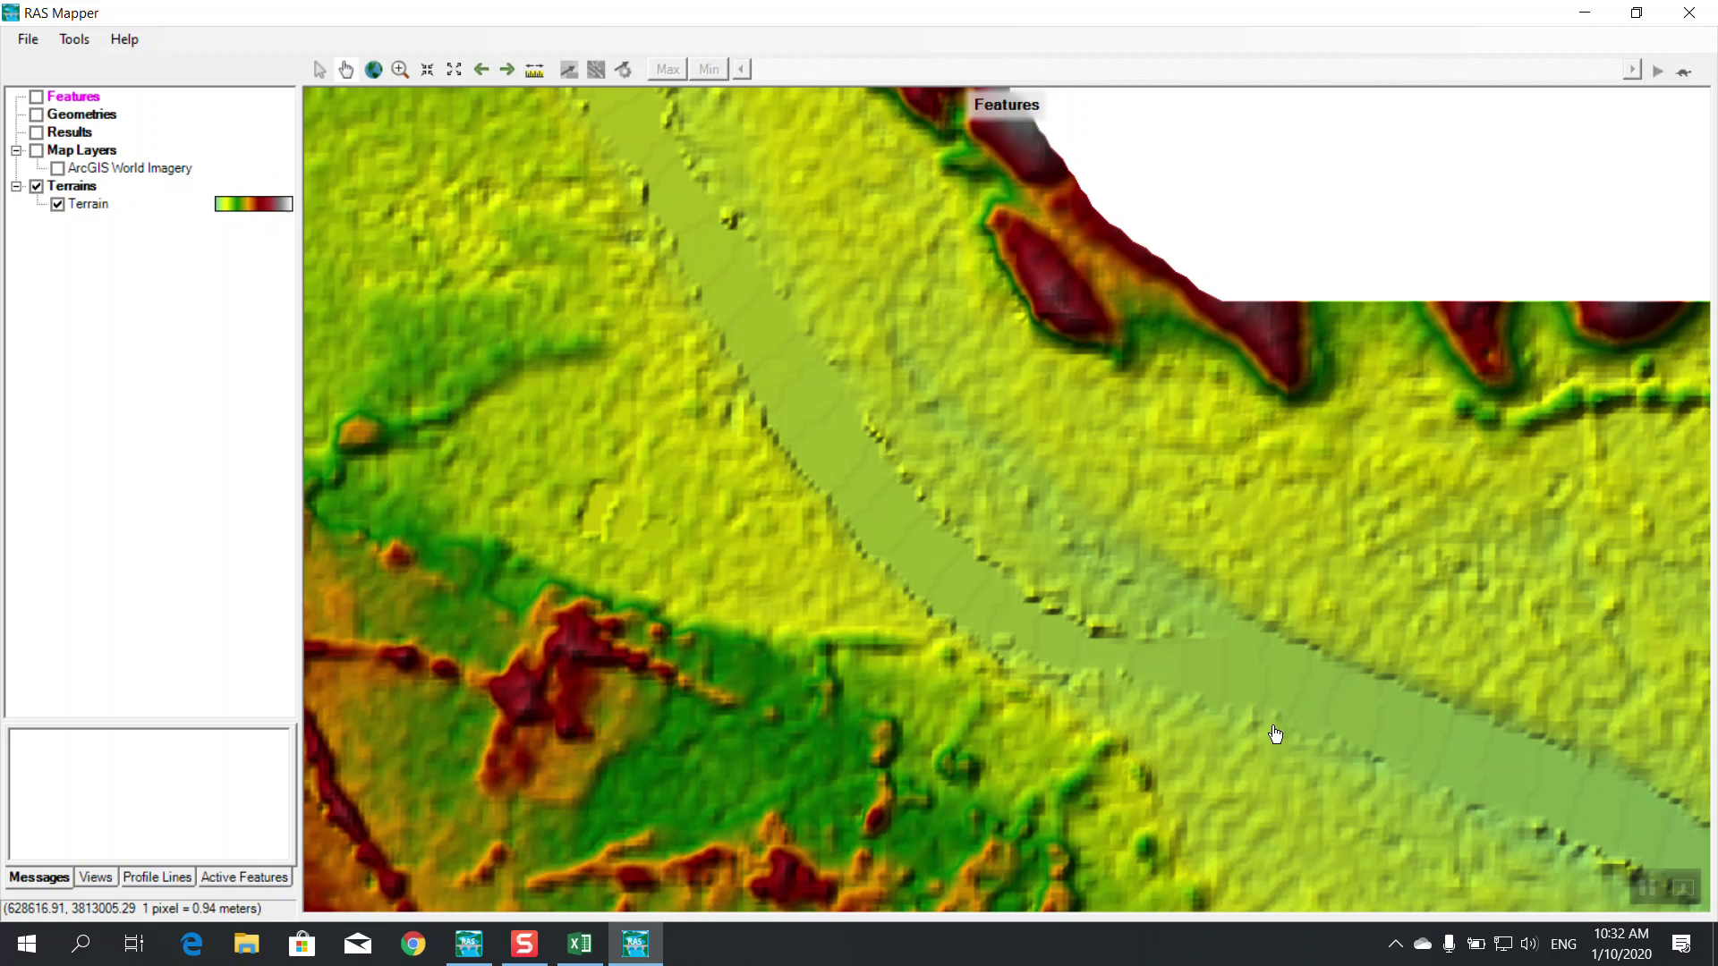
scroll(881, 502, up, 1)
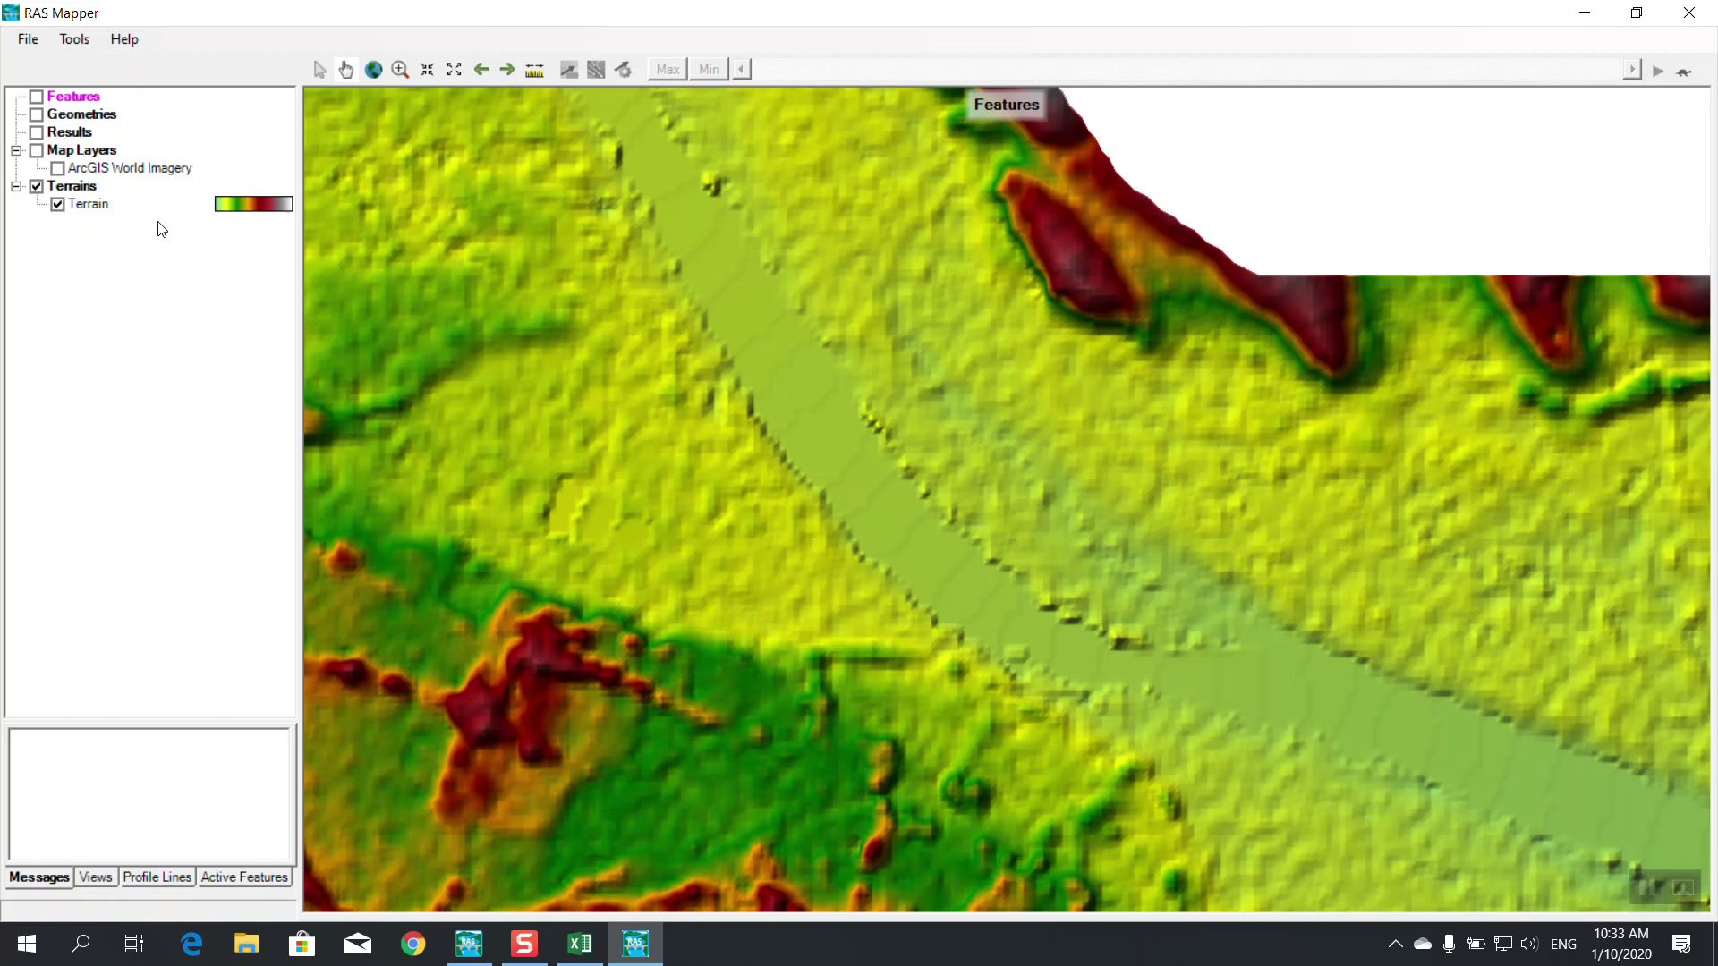
right_click(157, 178)
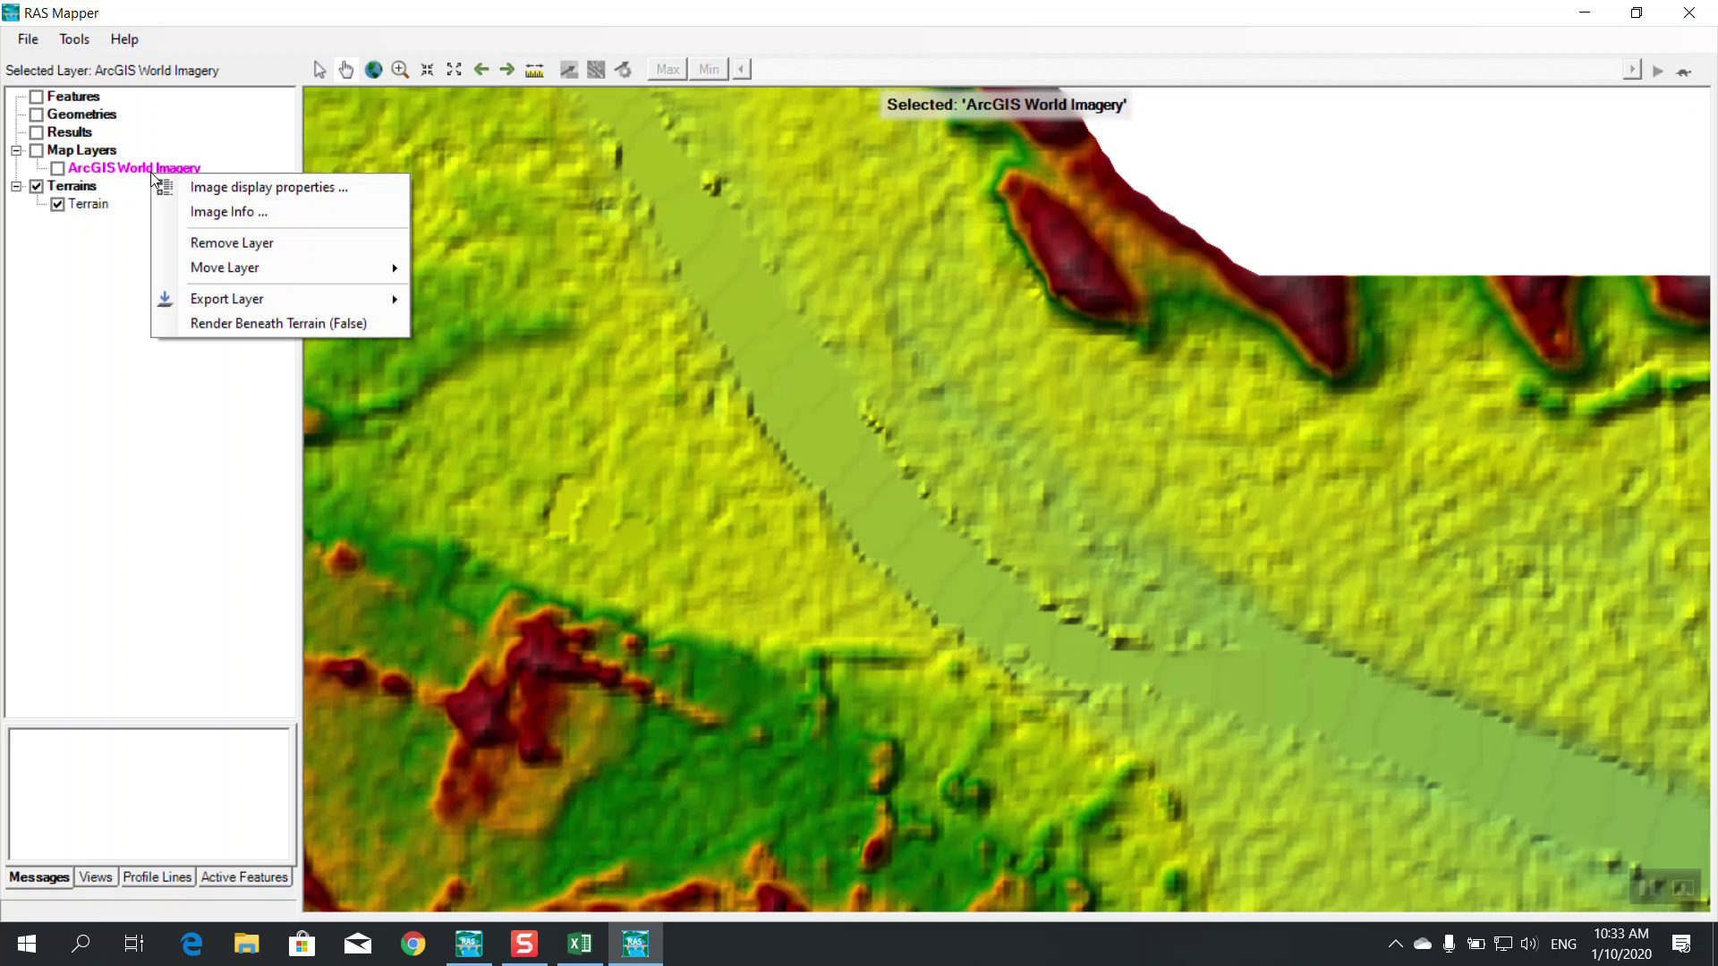
click(214, 248)
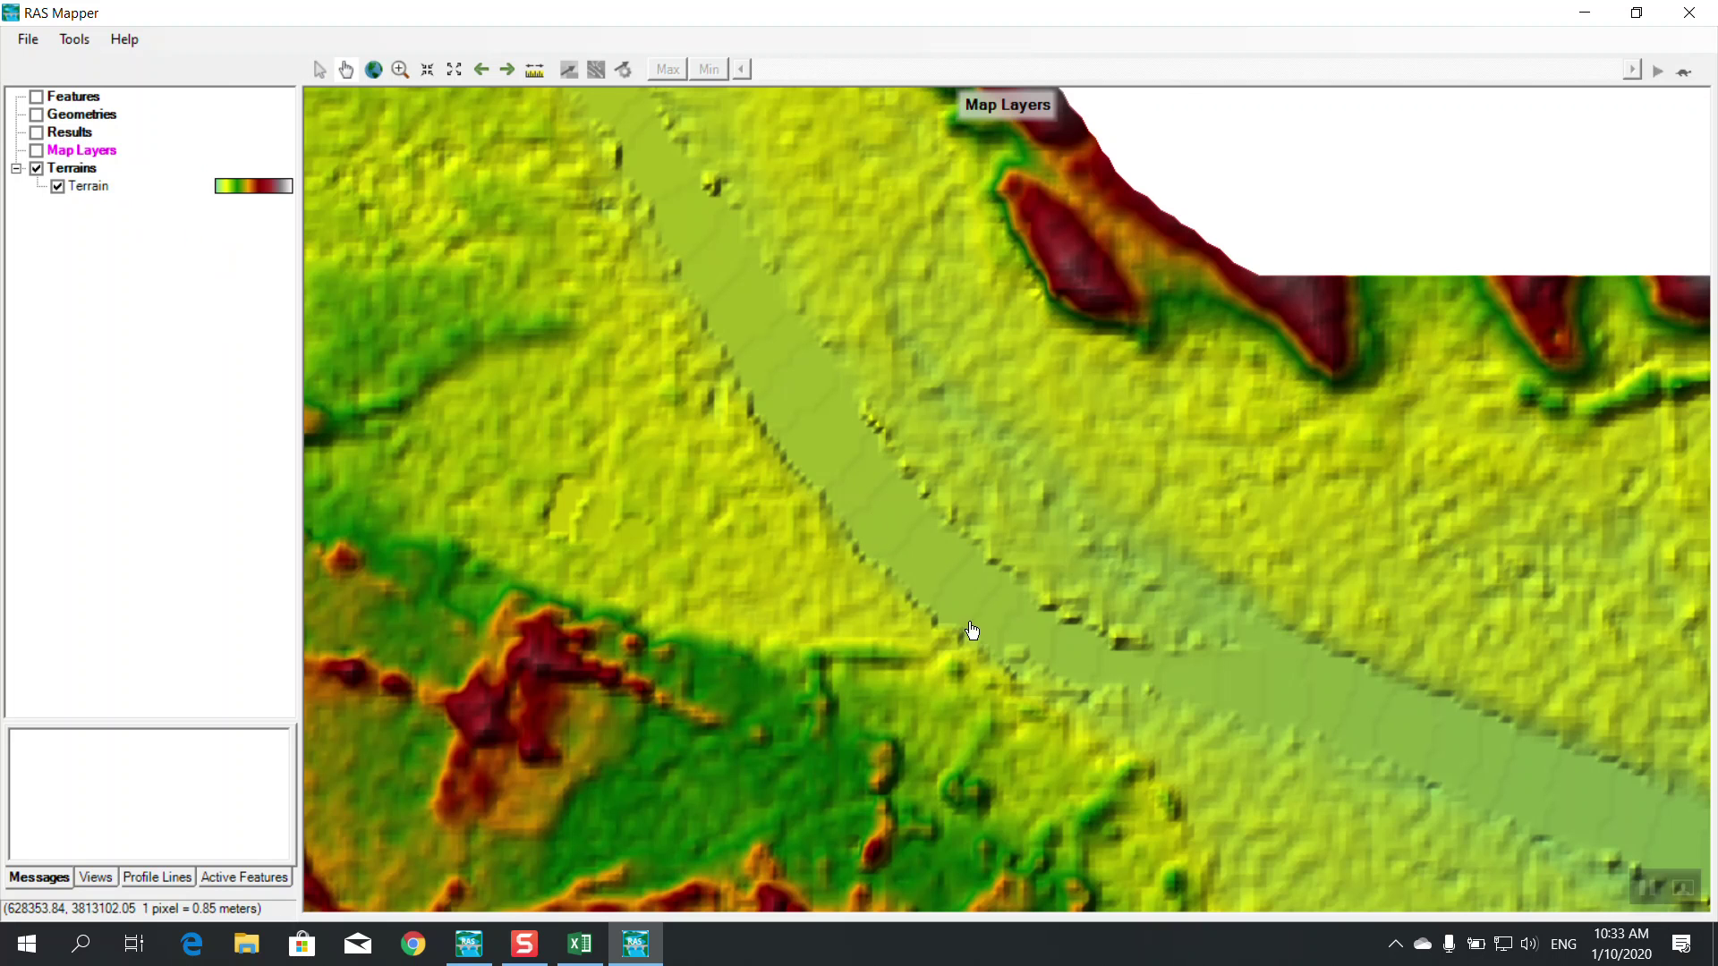
Zoom in and out on the shaded terrain and bring up the Geometries context menu
scroll(984, 648, down, 2)
scroll(970, 629, up, 3)
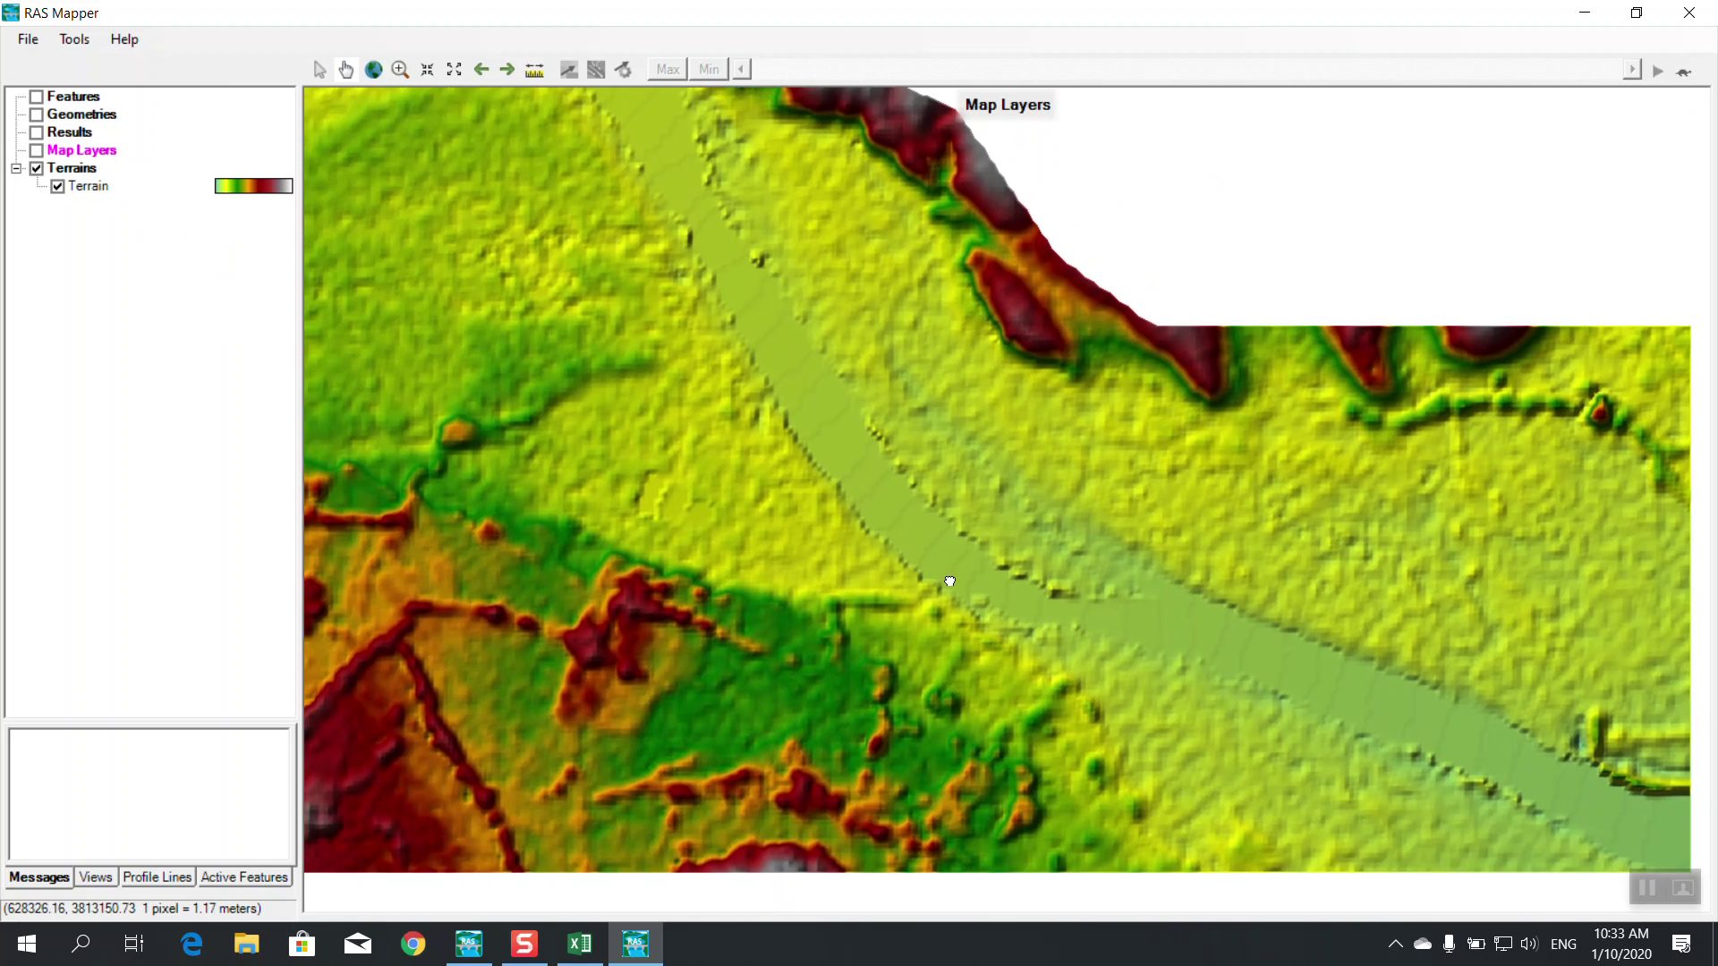
scroll(978, 602, down, 1)
scroll(985, 581, up, 1)
scroll(1038, 618, down, 1)
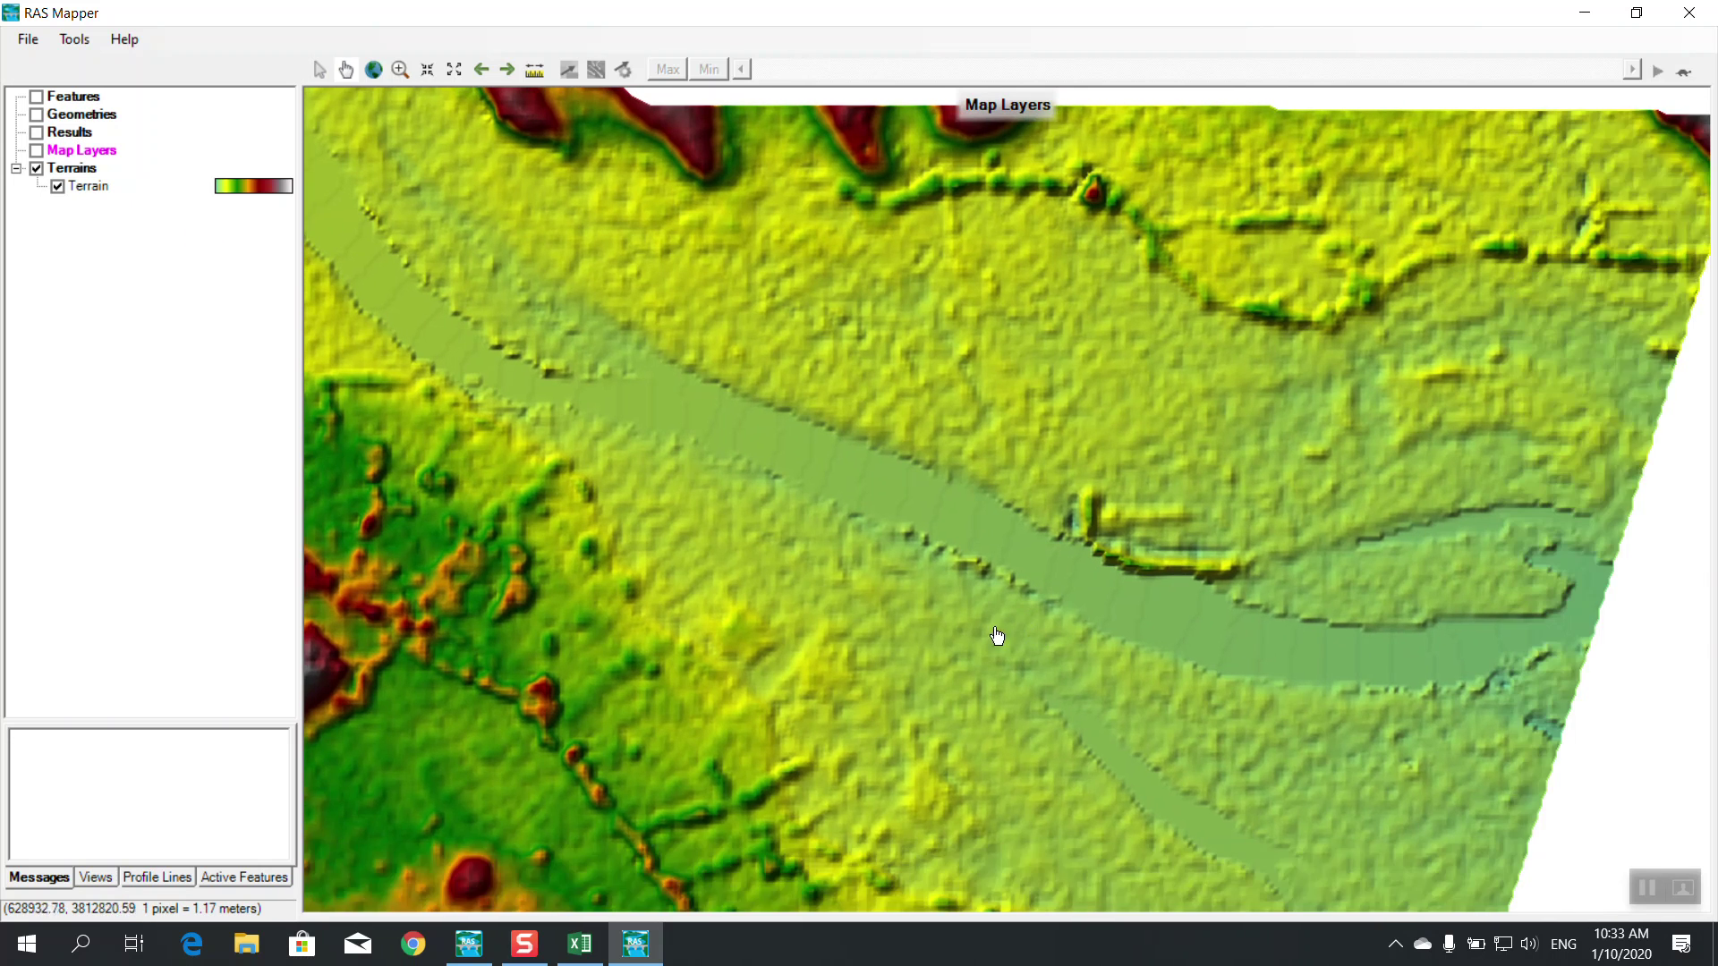
scroll(1093, 660, up, 1)
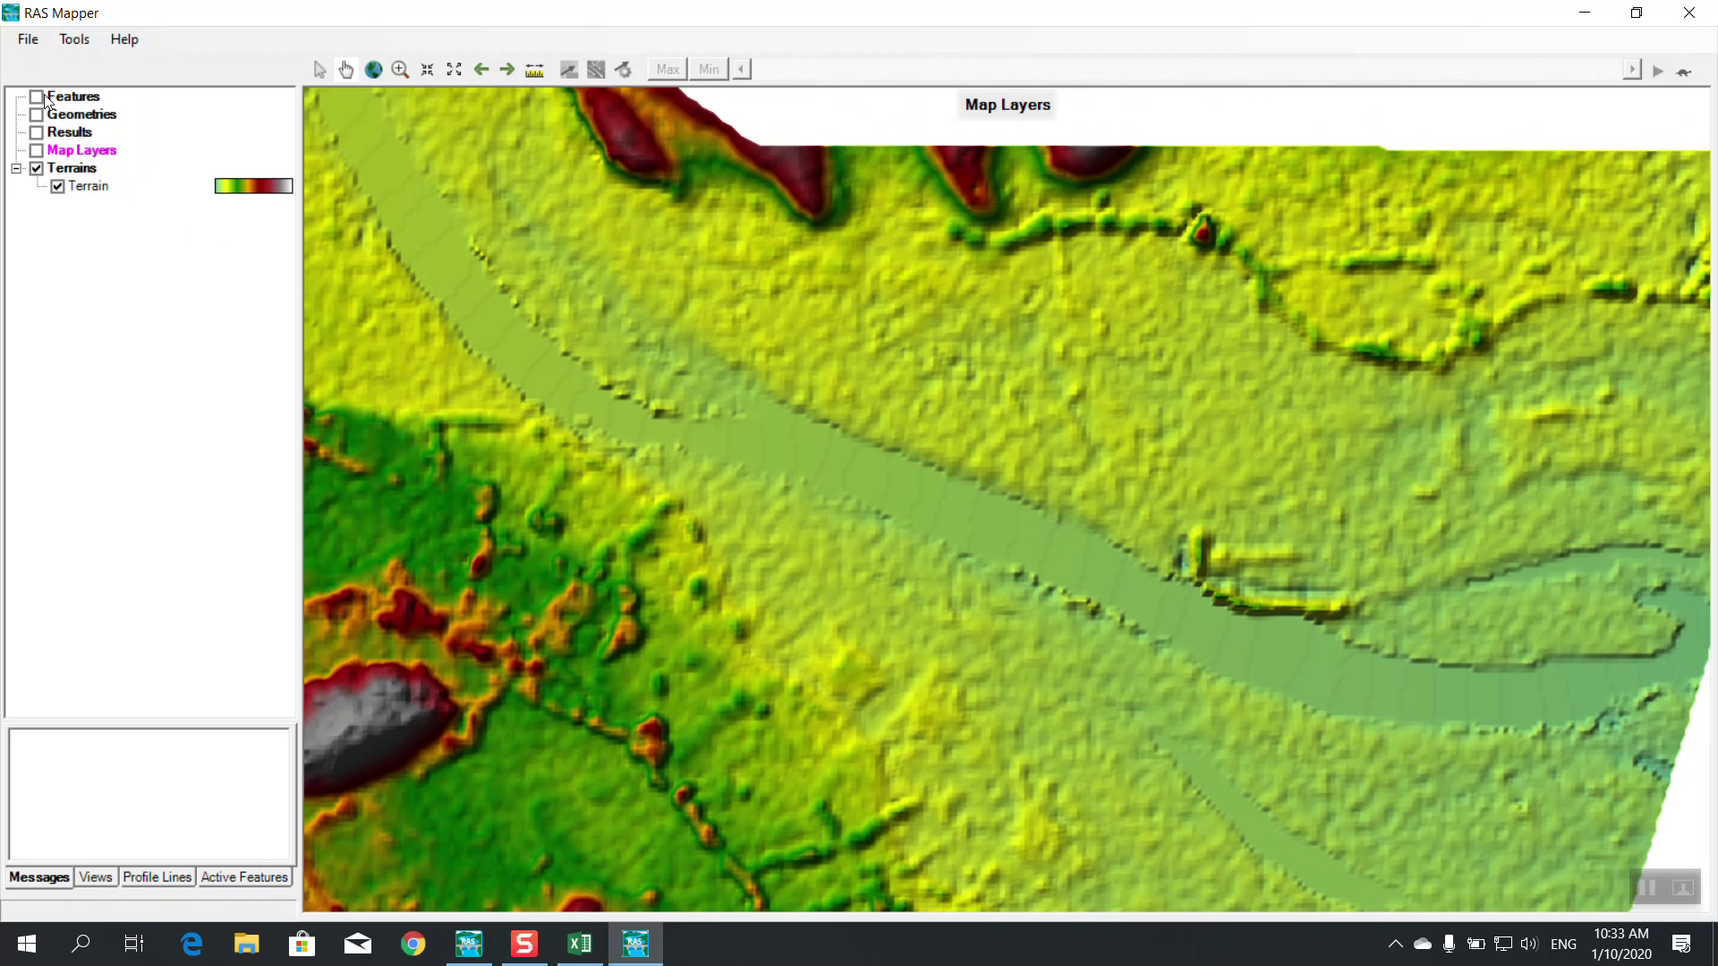
right_click(81, 115)
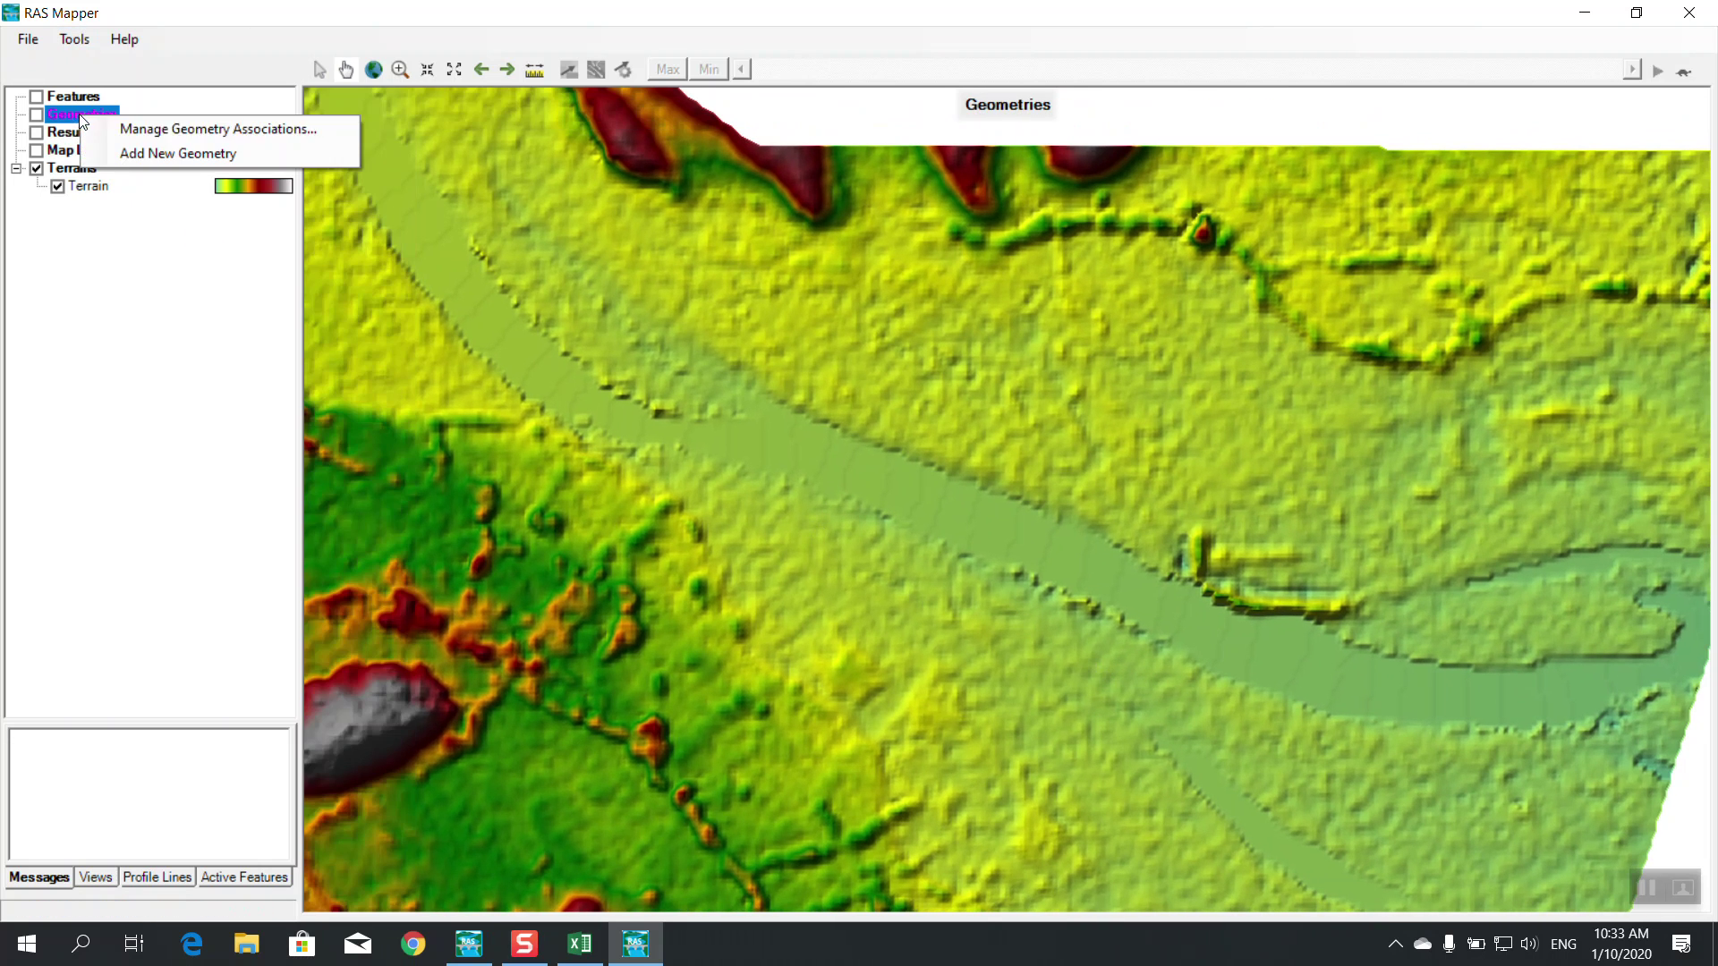
Add a new geometry named 'Training Project Geometry'
click(147, 153)
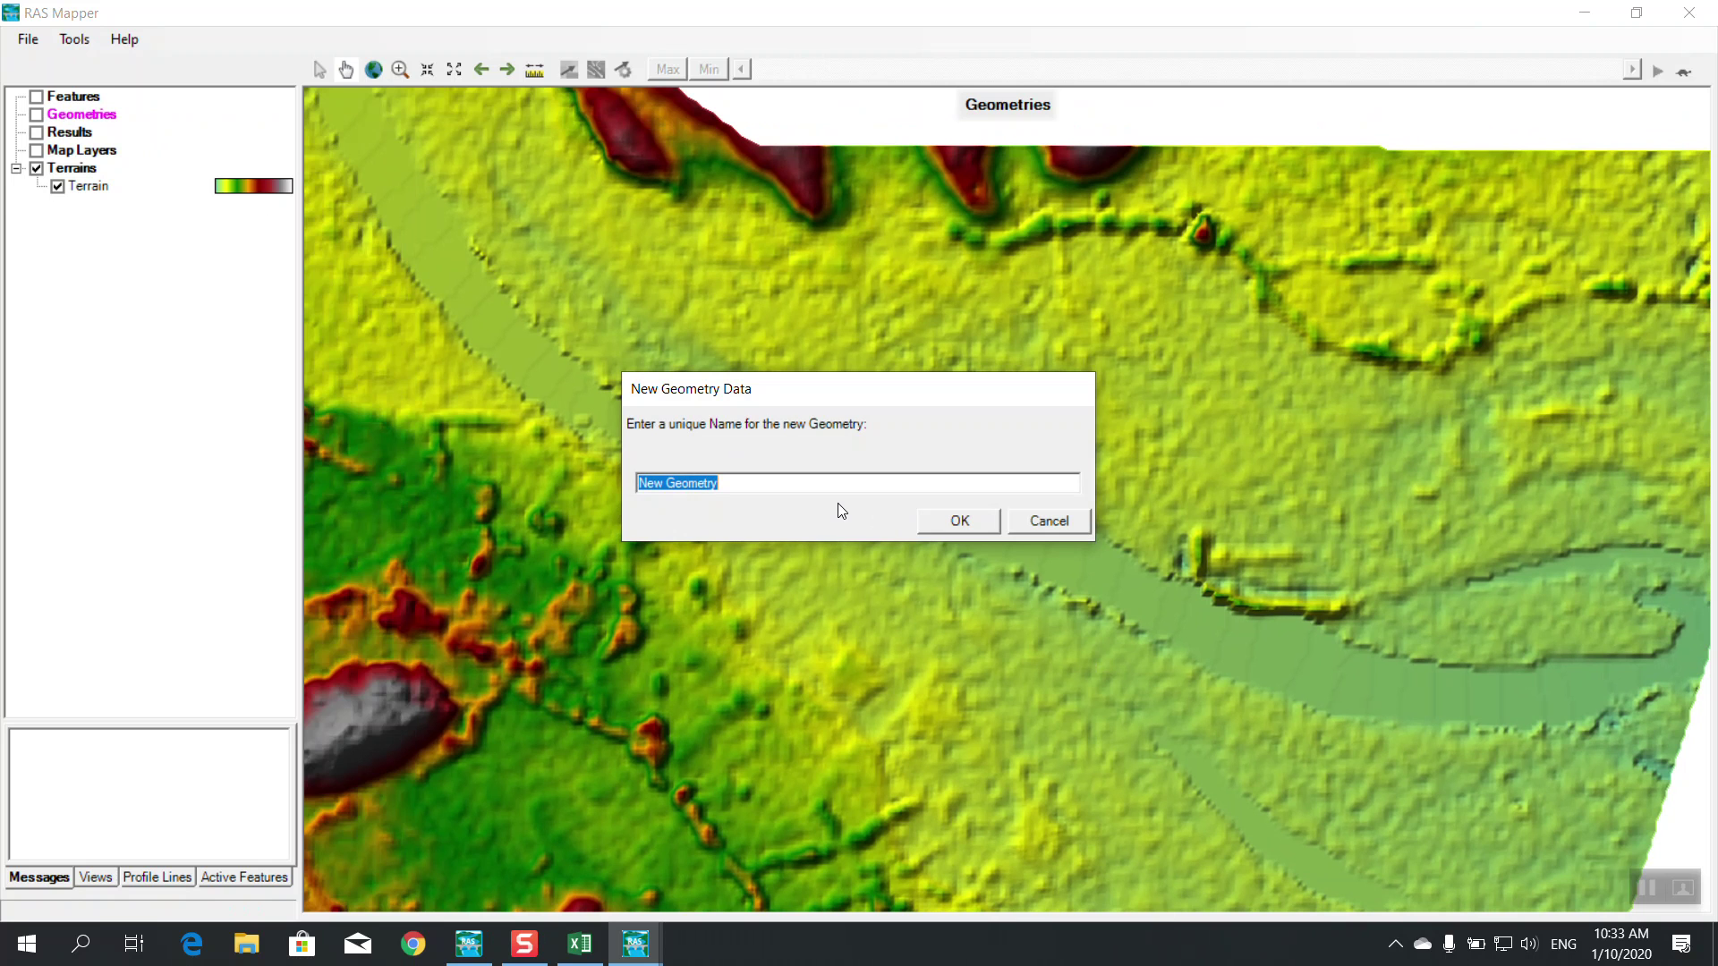
text(B)
text(raining)
text( Project GE)
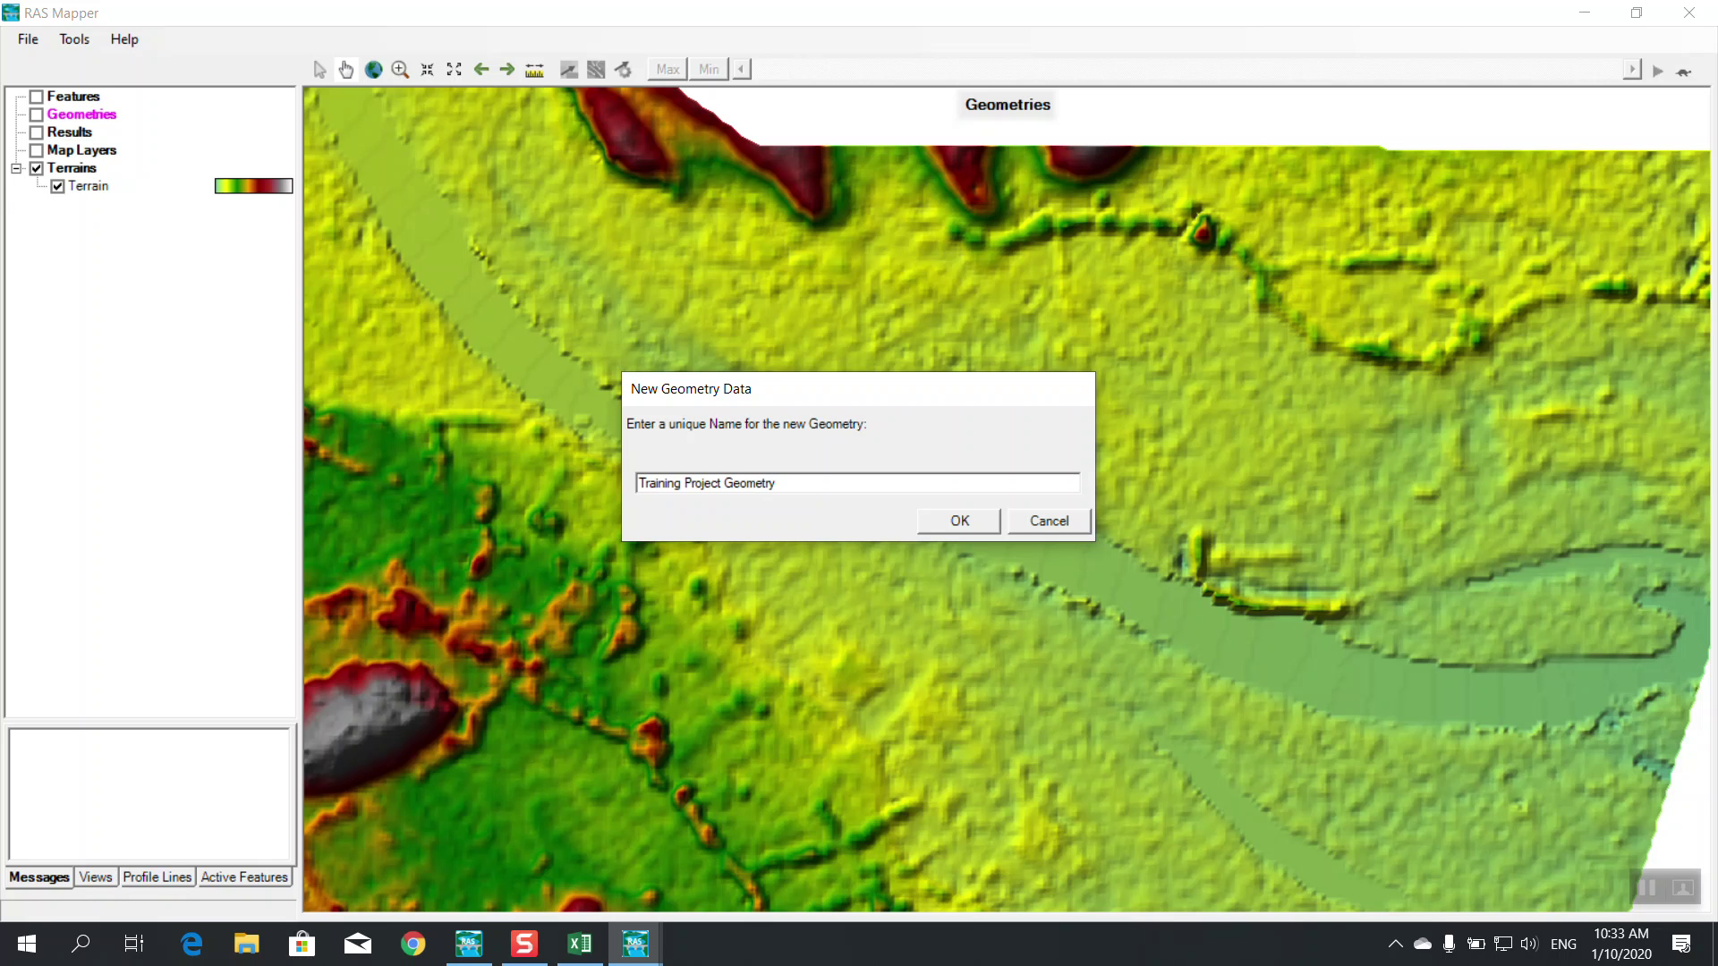
click(953, 520)
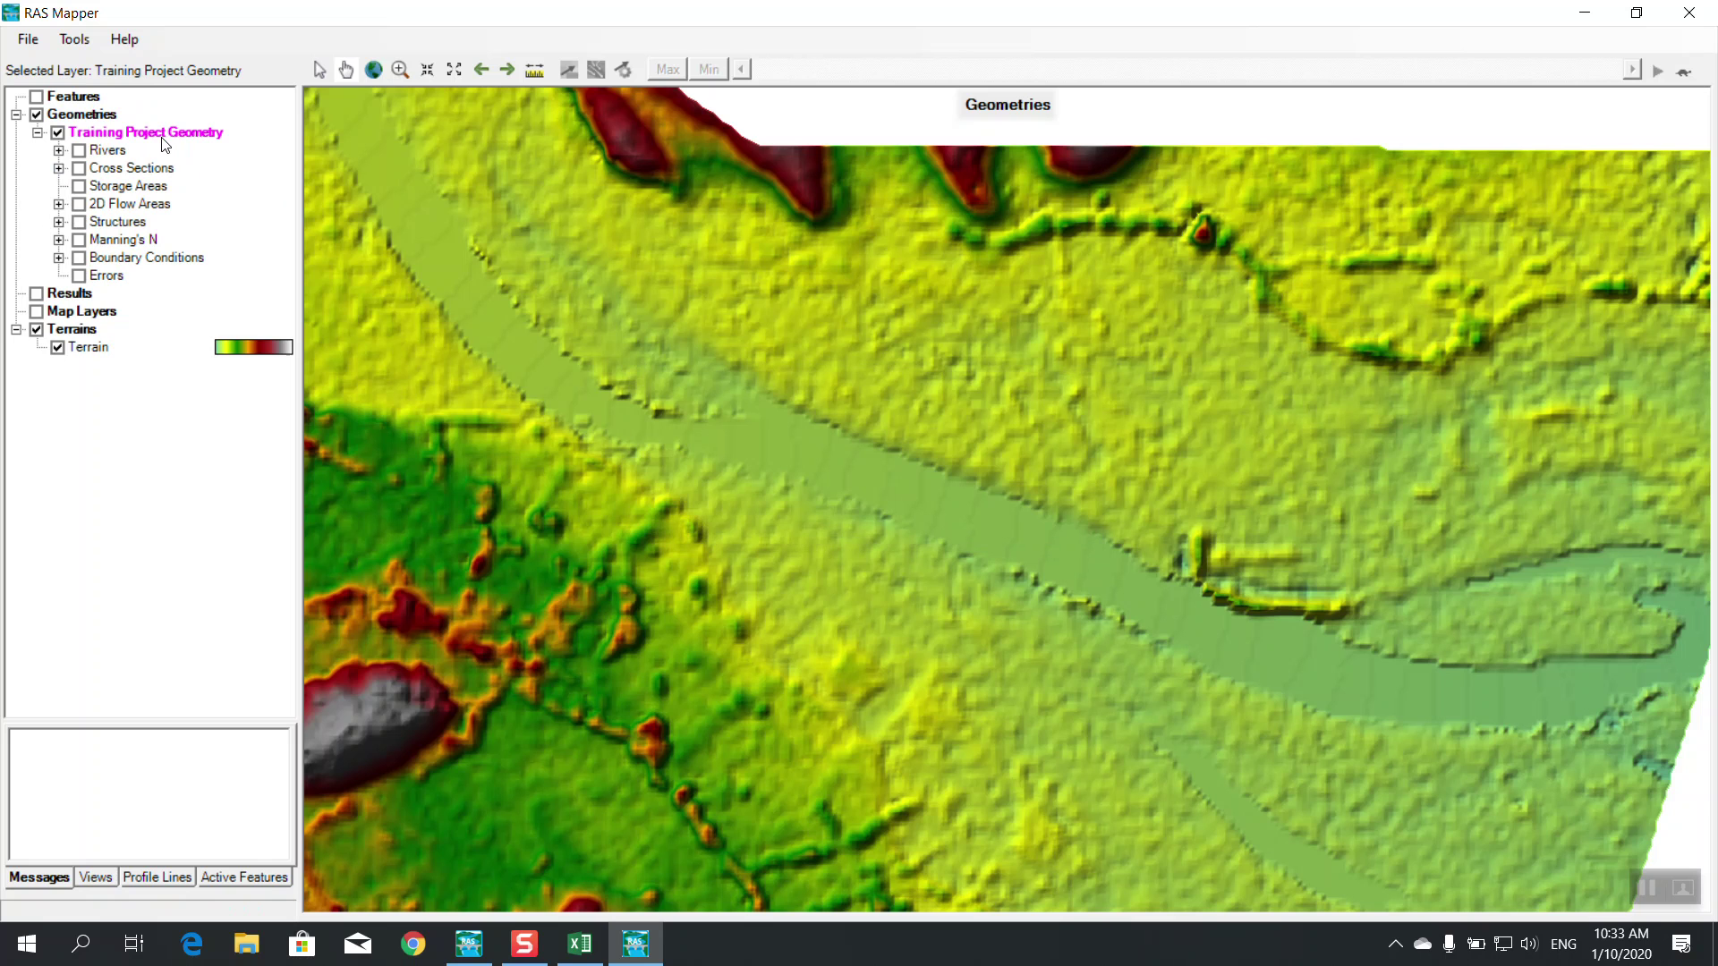
Expand and display the new geometry's Rivers layer and start editing it
click(60, 151)
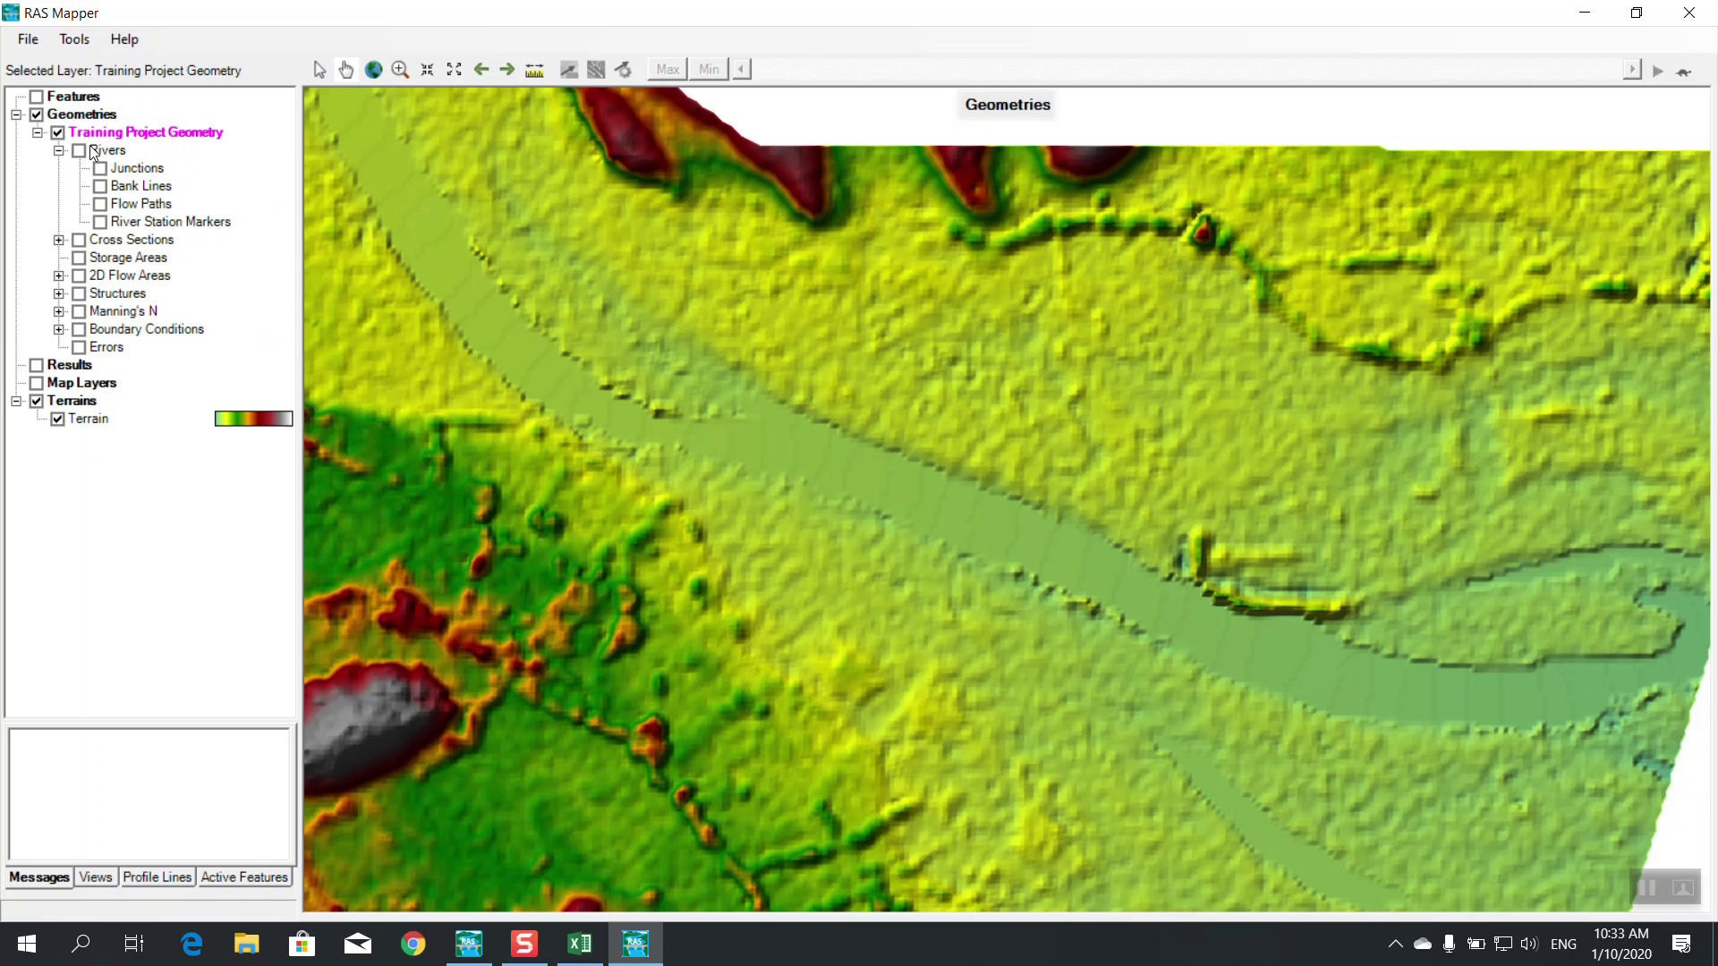
click(80, 151)
right_click(106, 151)
click(156, 199)
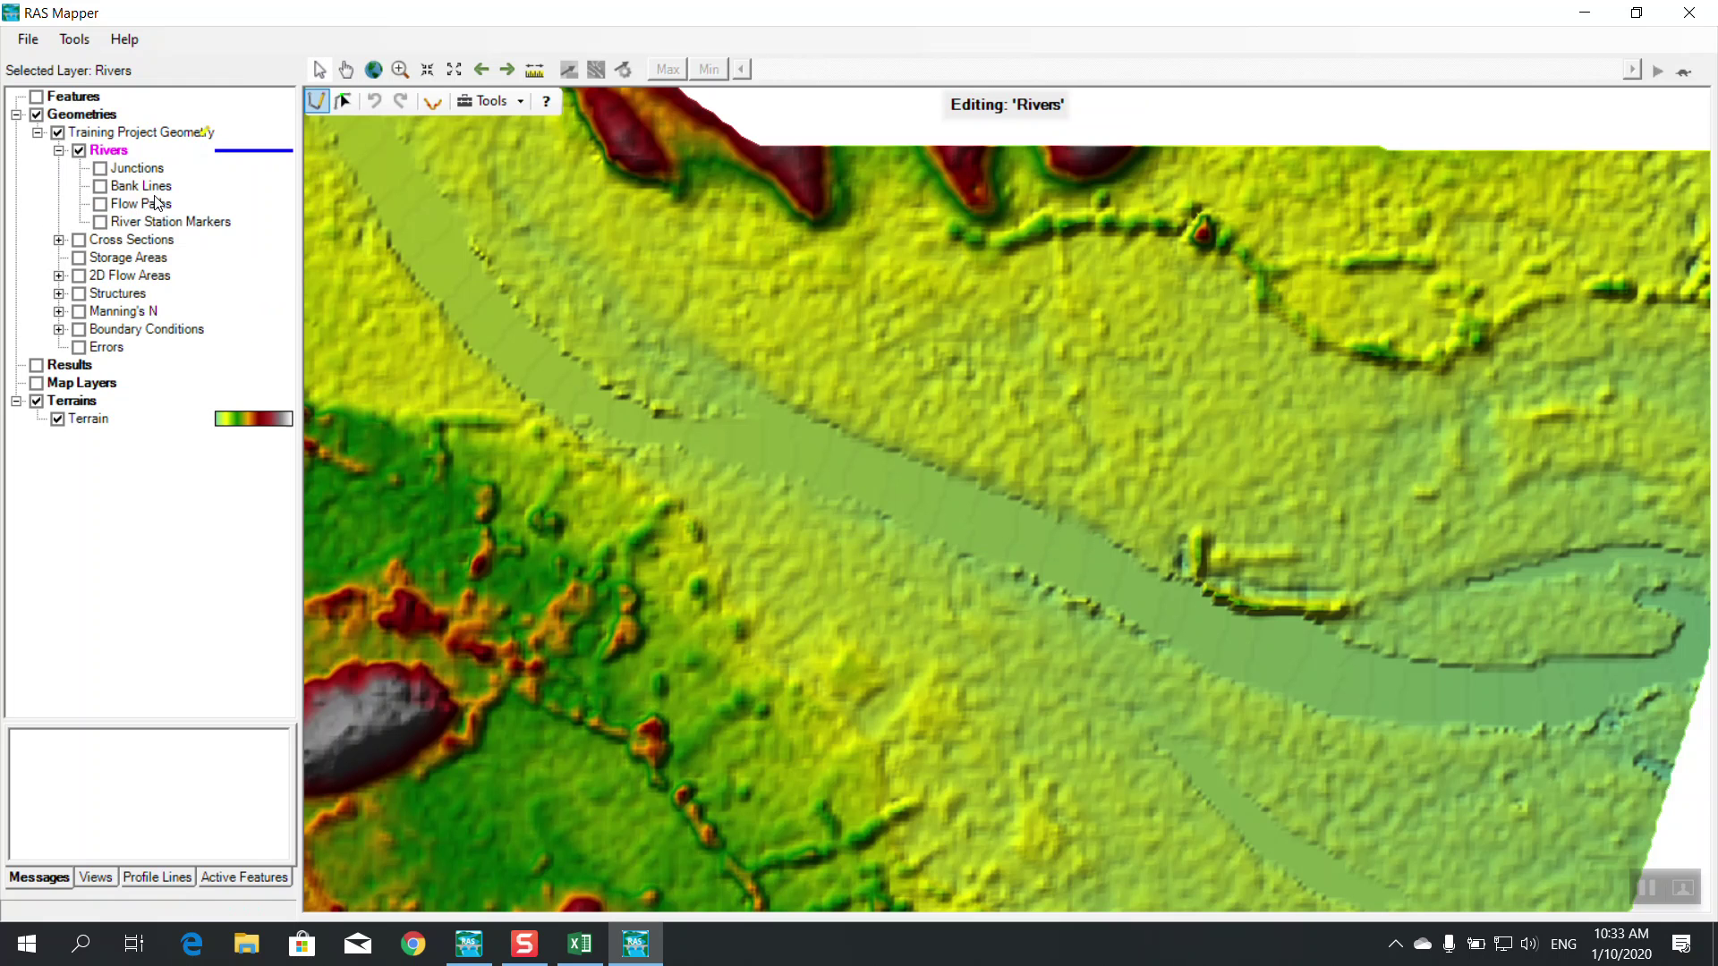
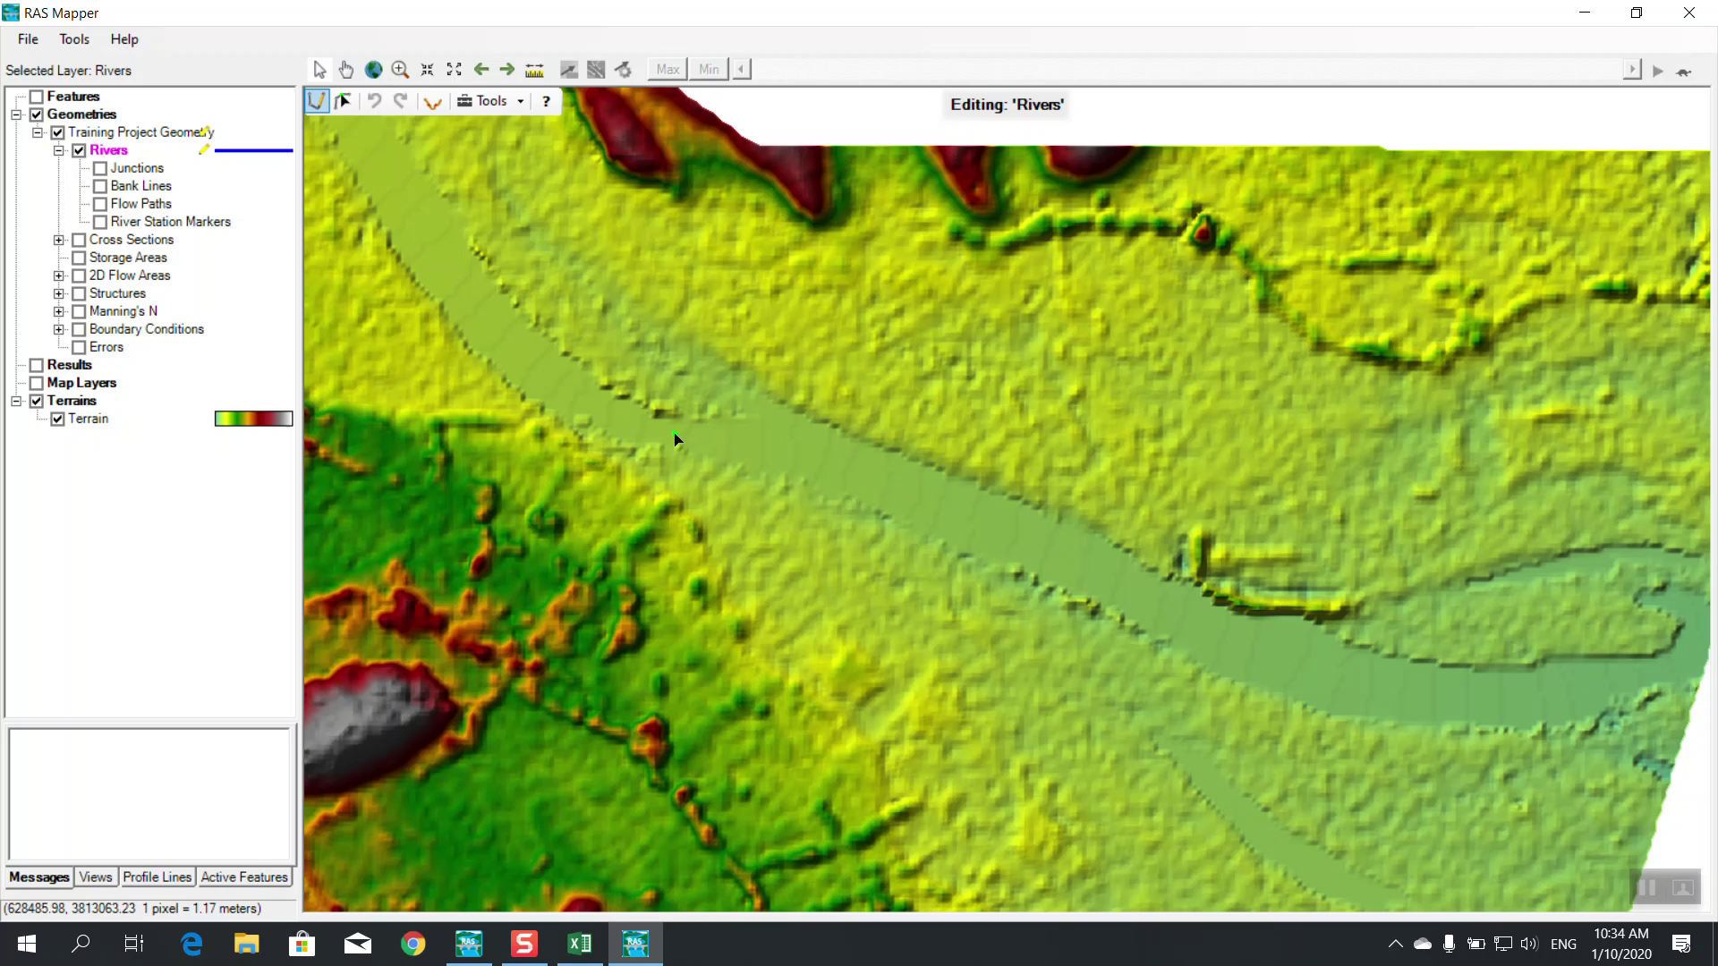
Trace the river centerline down the channel from its upstream end to the downstream end
click(757, 447)
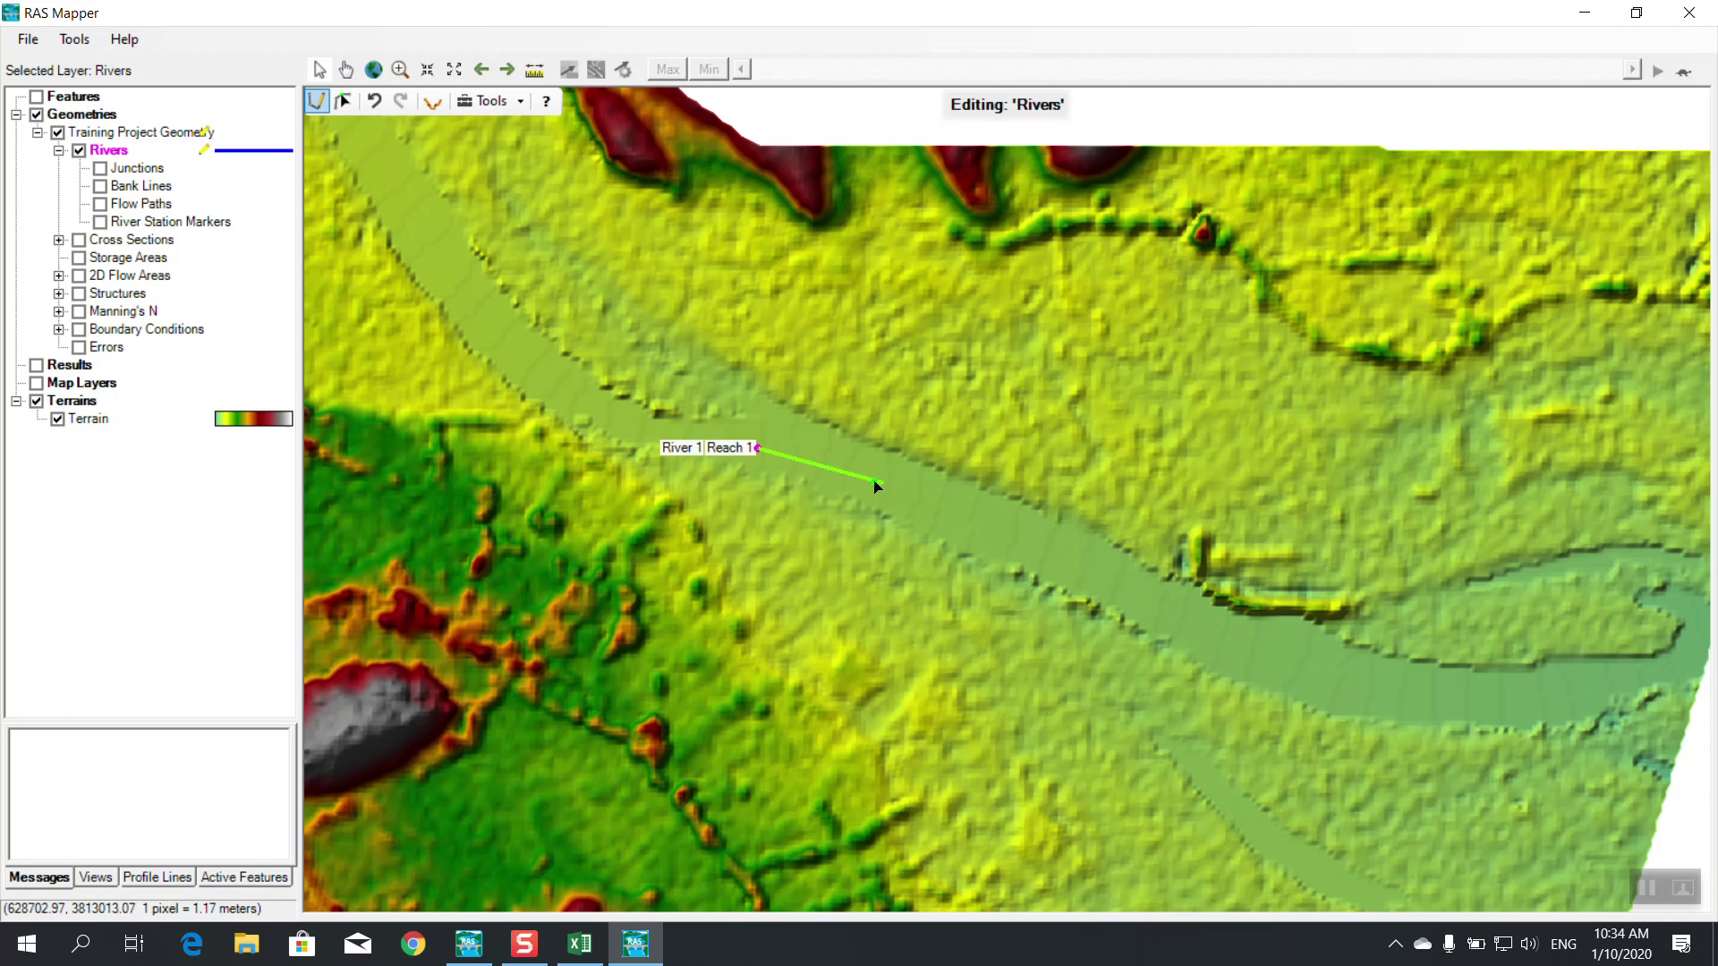
click(838, 466)
click(978, 521)
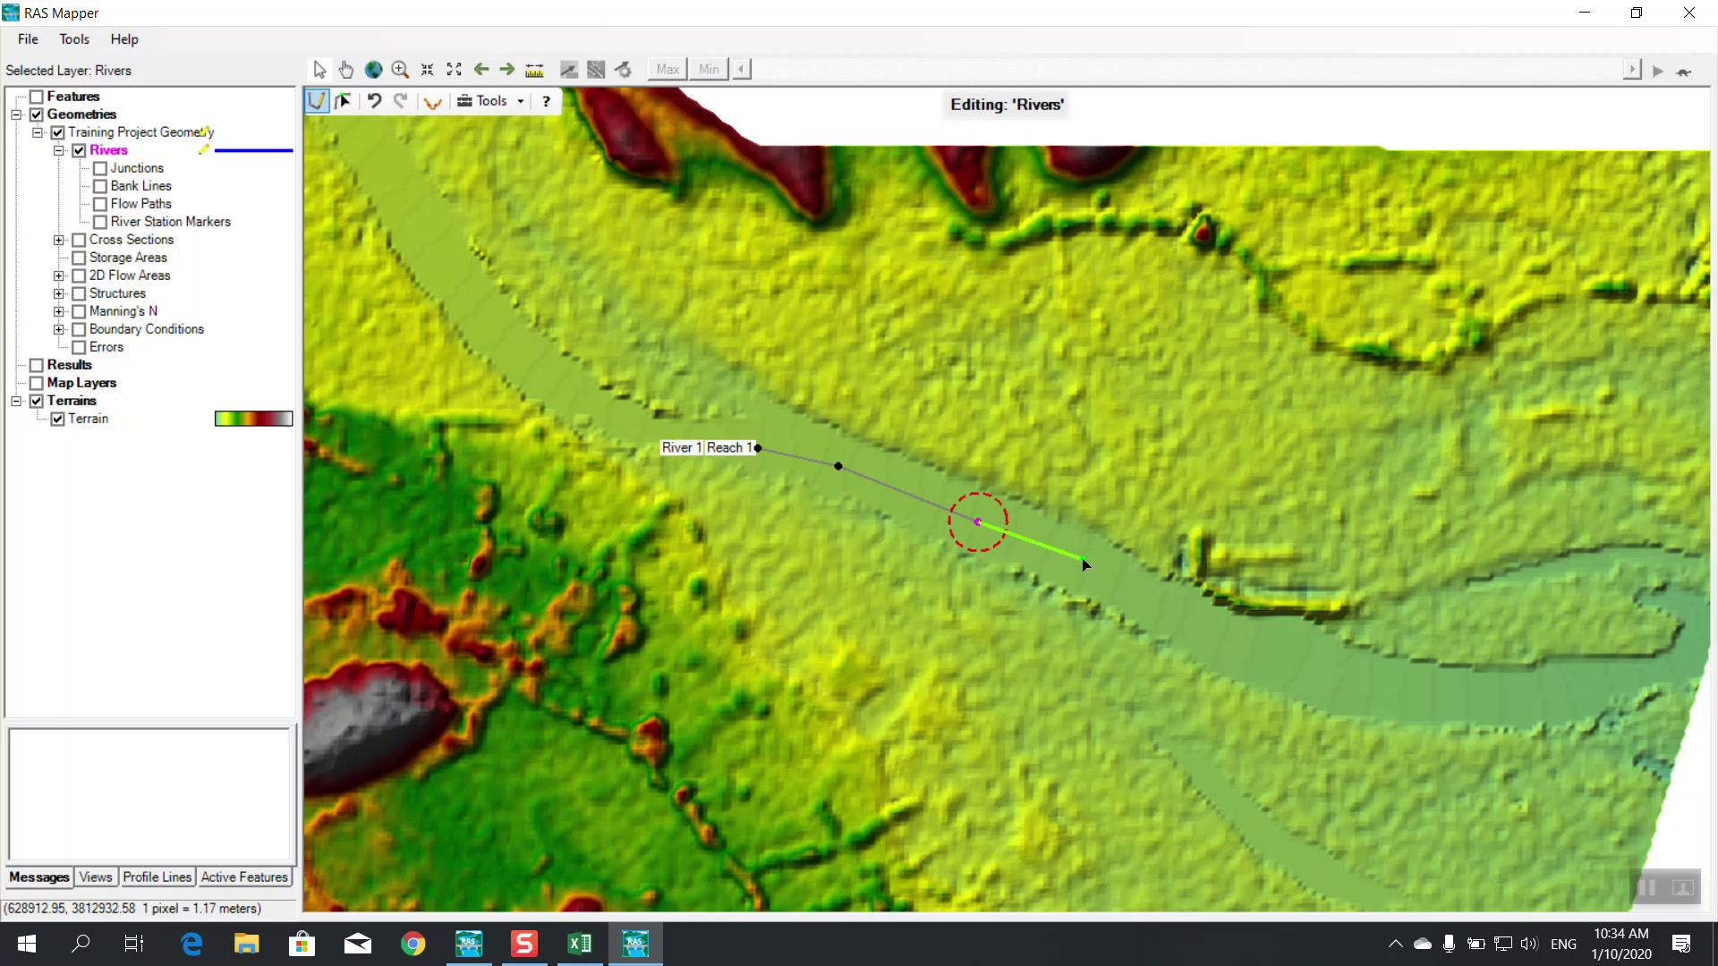
click(1080, 565)
click(1196, 623)
click(1272, 658)
click(1348, 684)
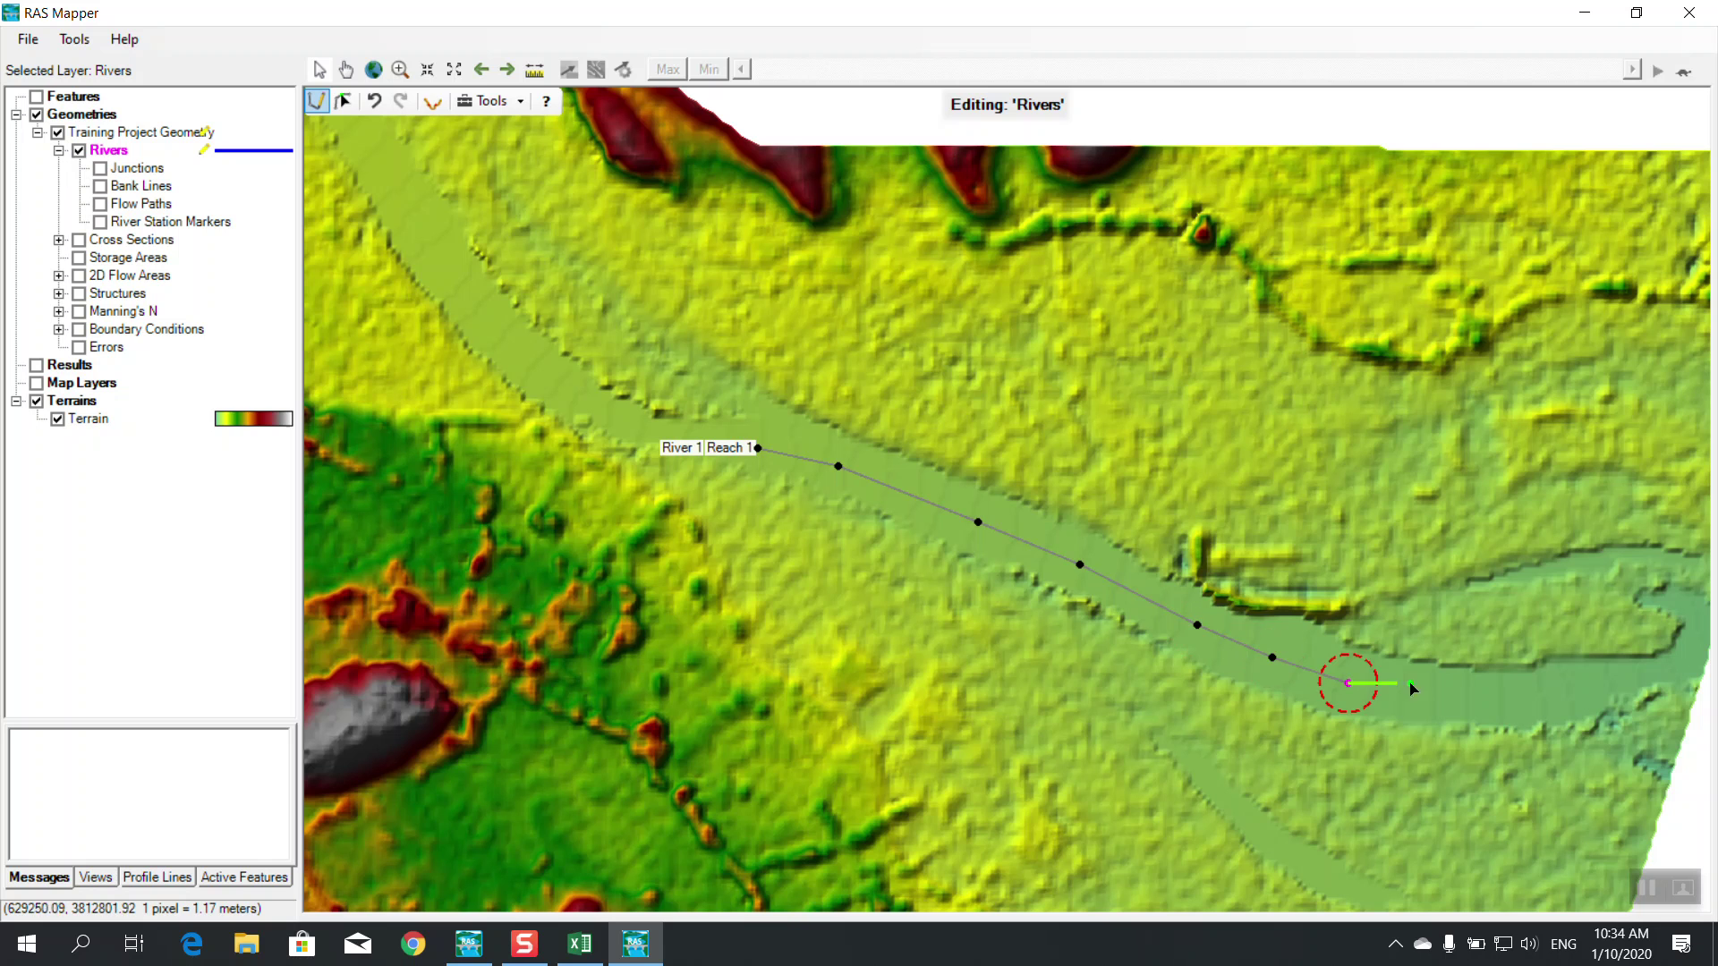
click(1446, 695)
click(1527, 699)
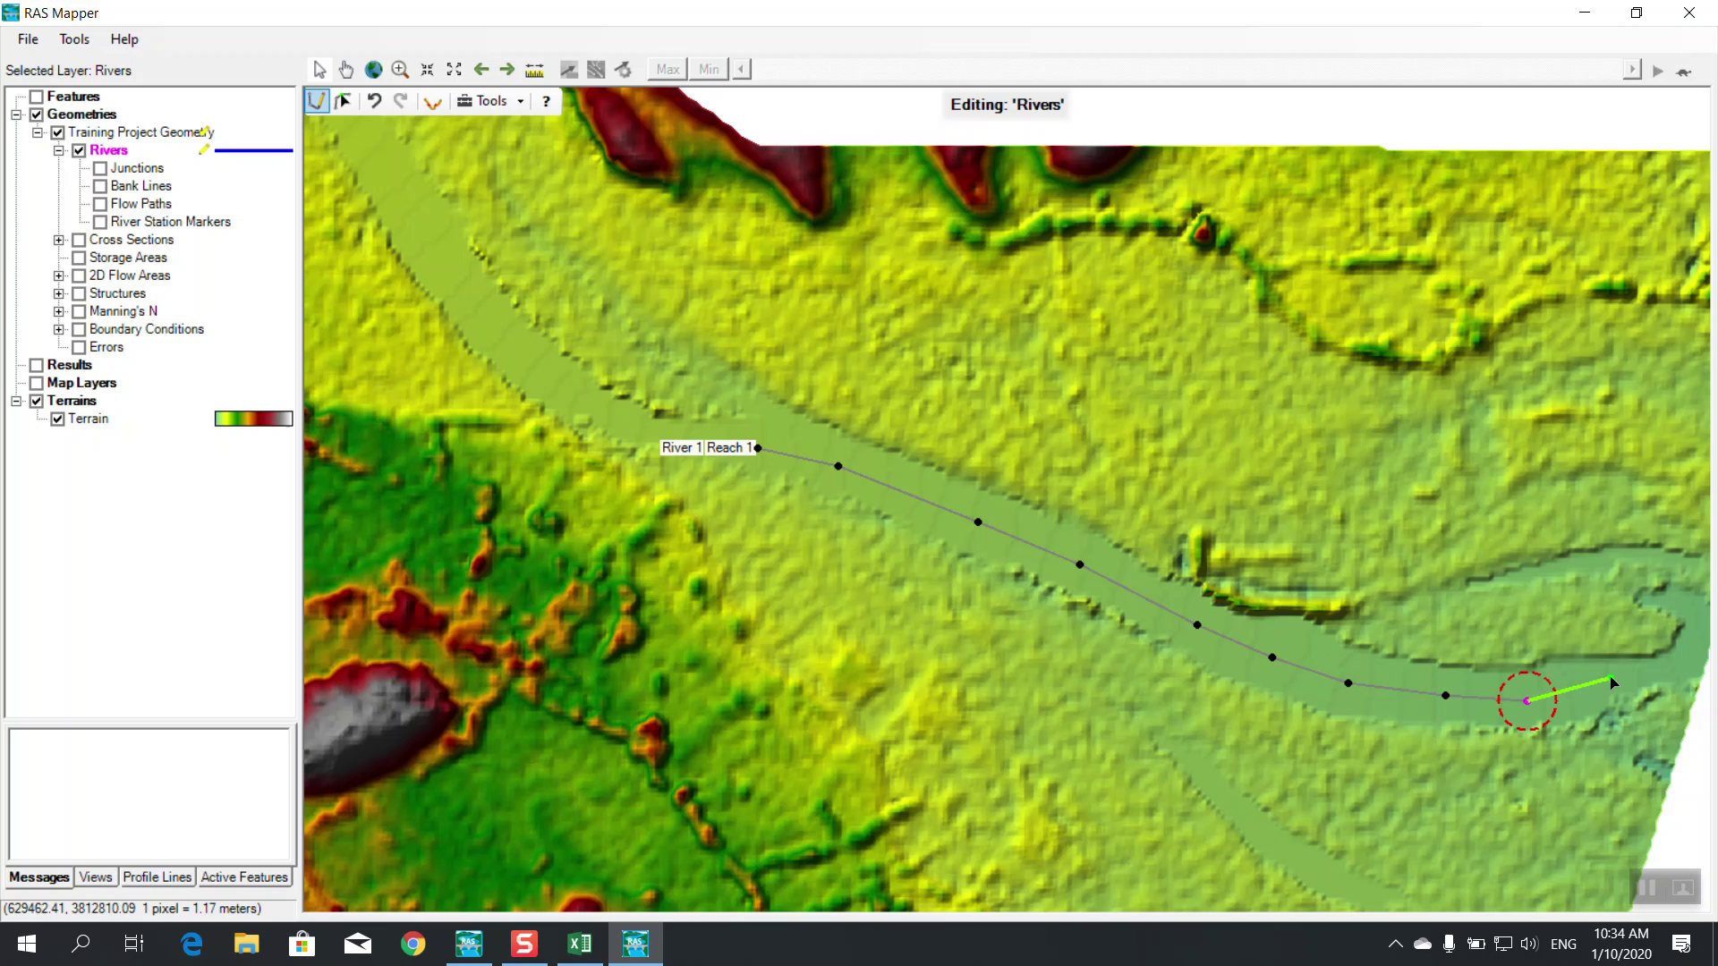
double_click(1656, 673)
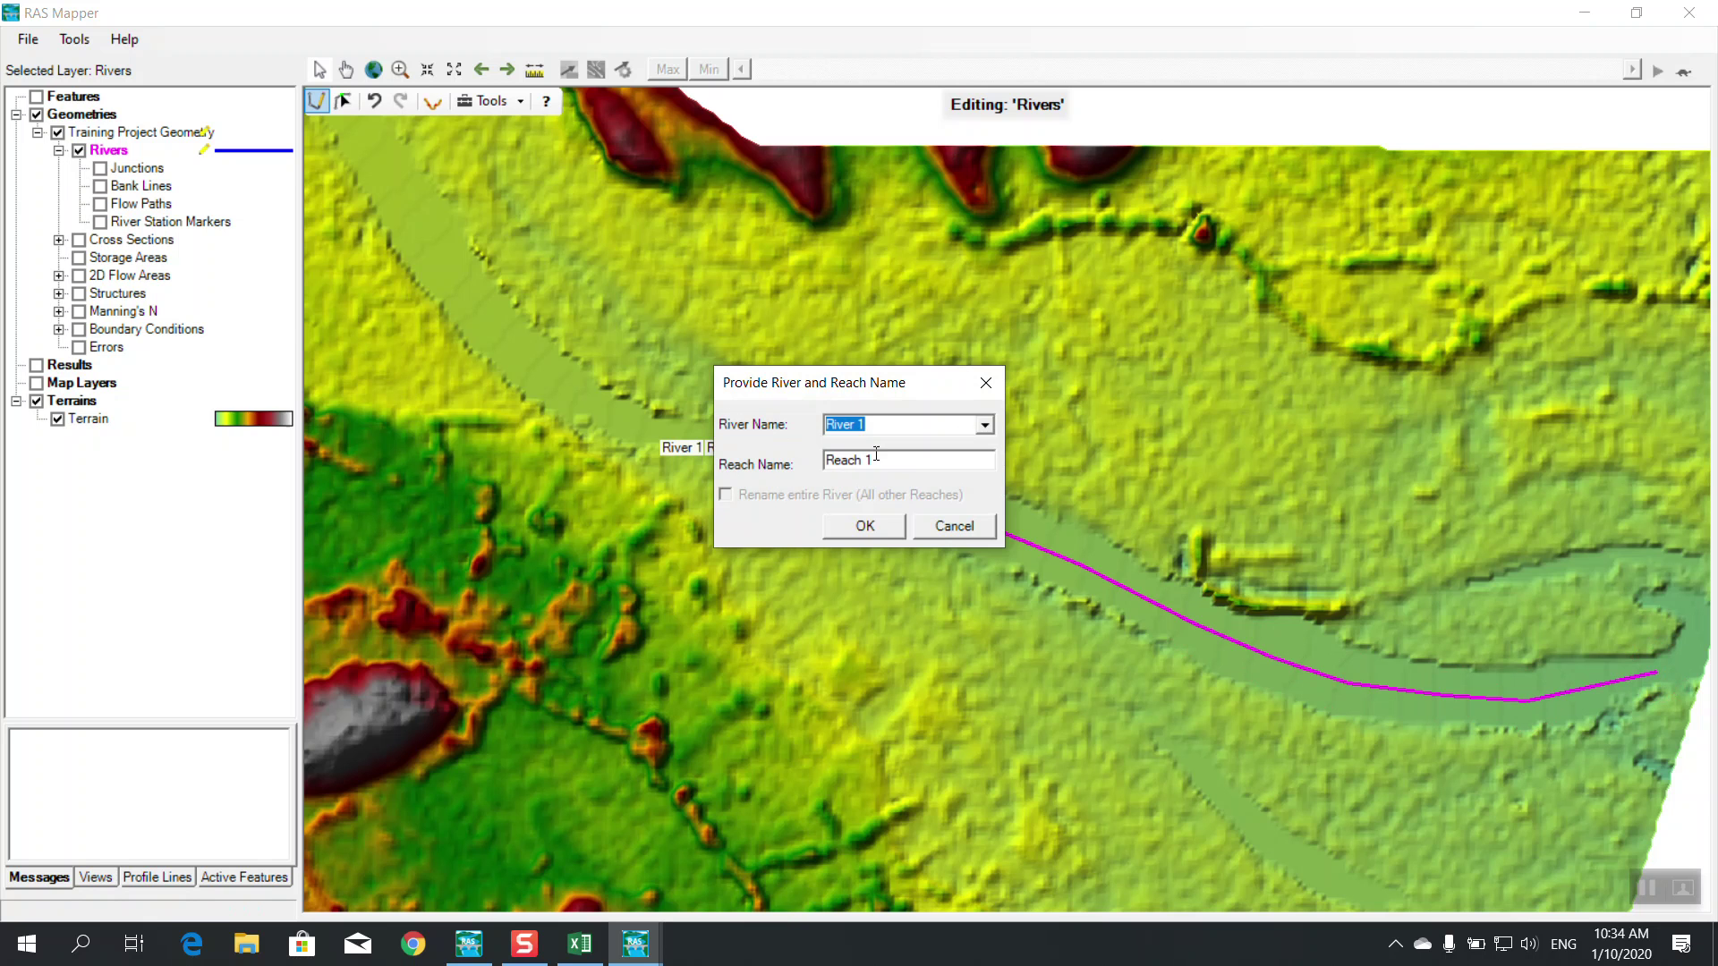
Name the new line River 1 with reach TrBR
drag(877, 459, 827, 460)
click(879, 457)
click(878, 523)
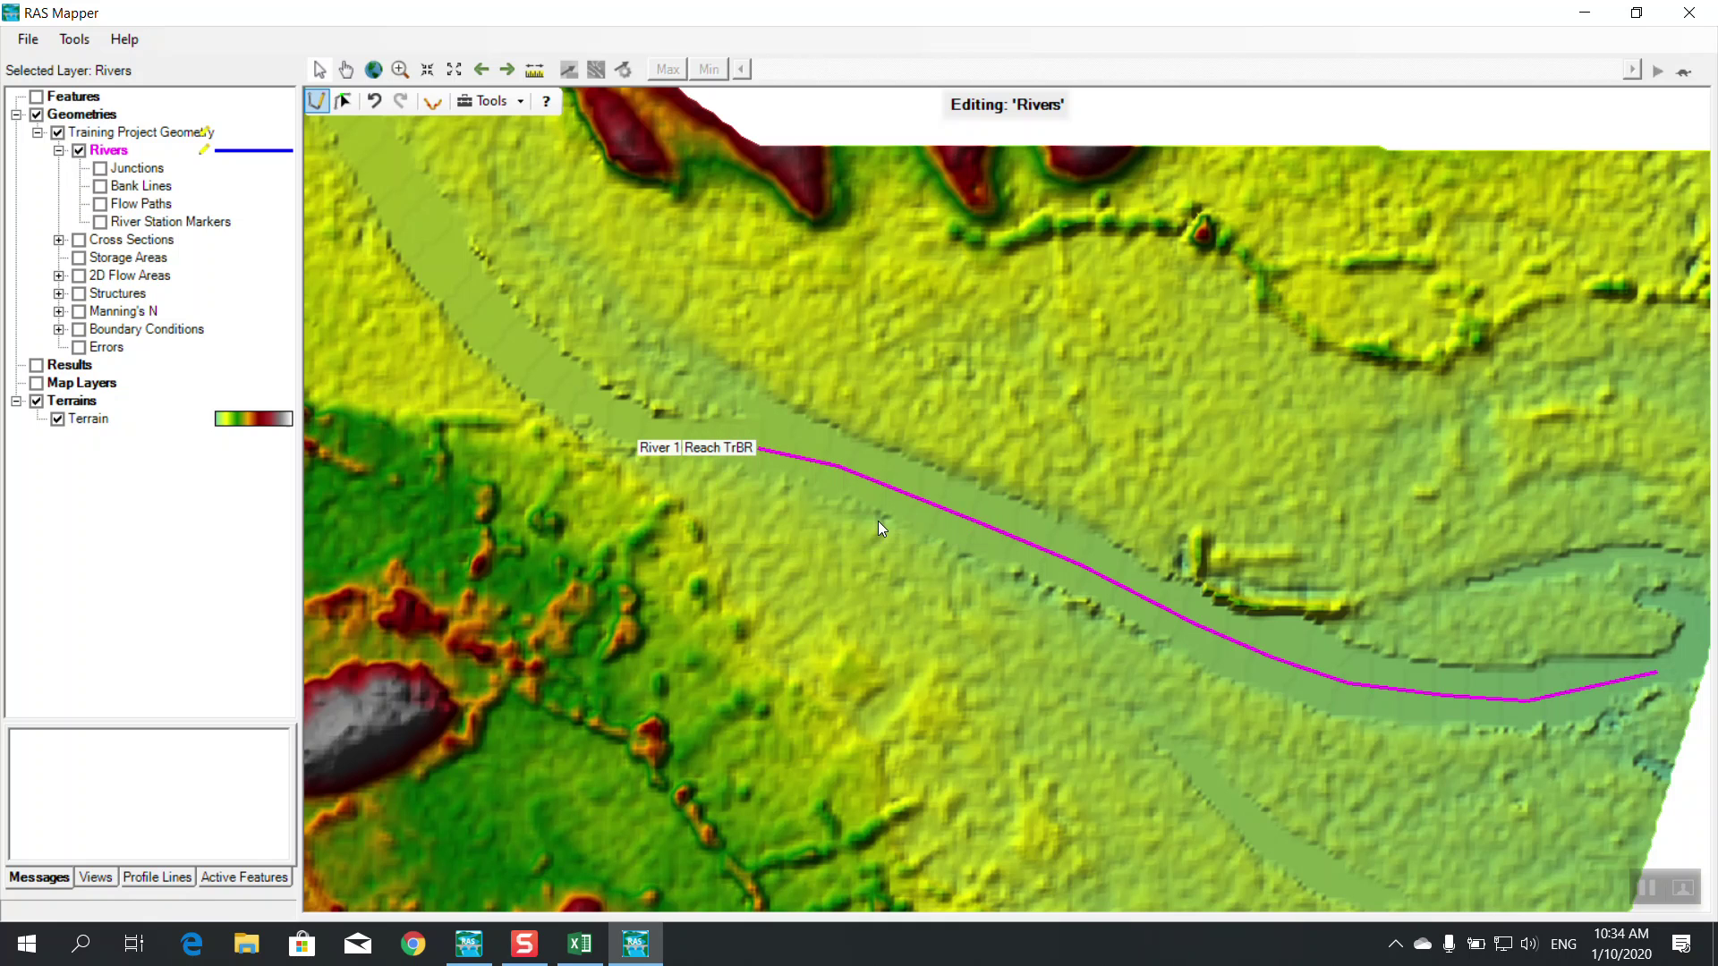
Stop editing the Rivers layer, save the edits, and display the Bank Lines layer
click(318, 105)
right_click(244, 151)
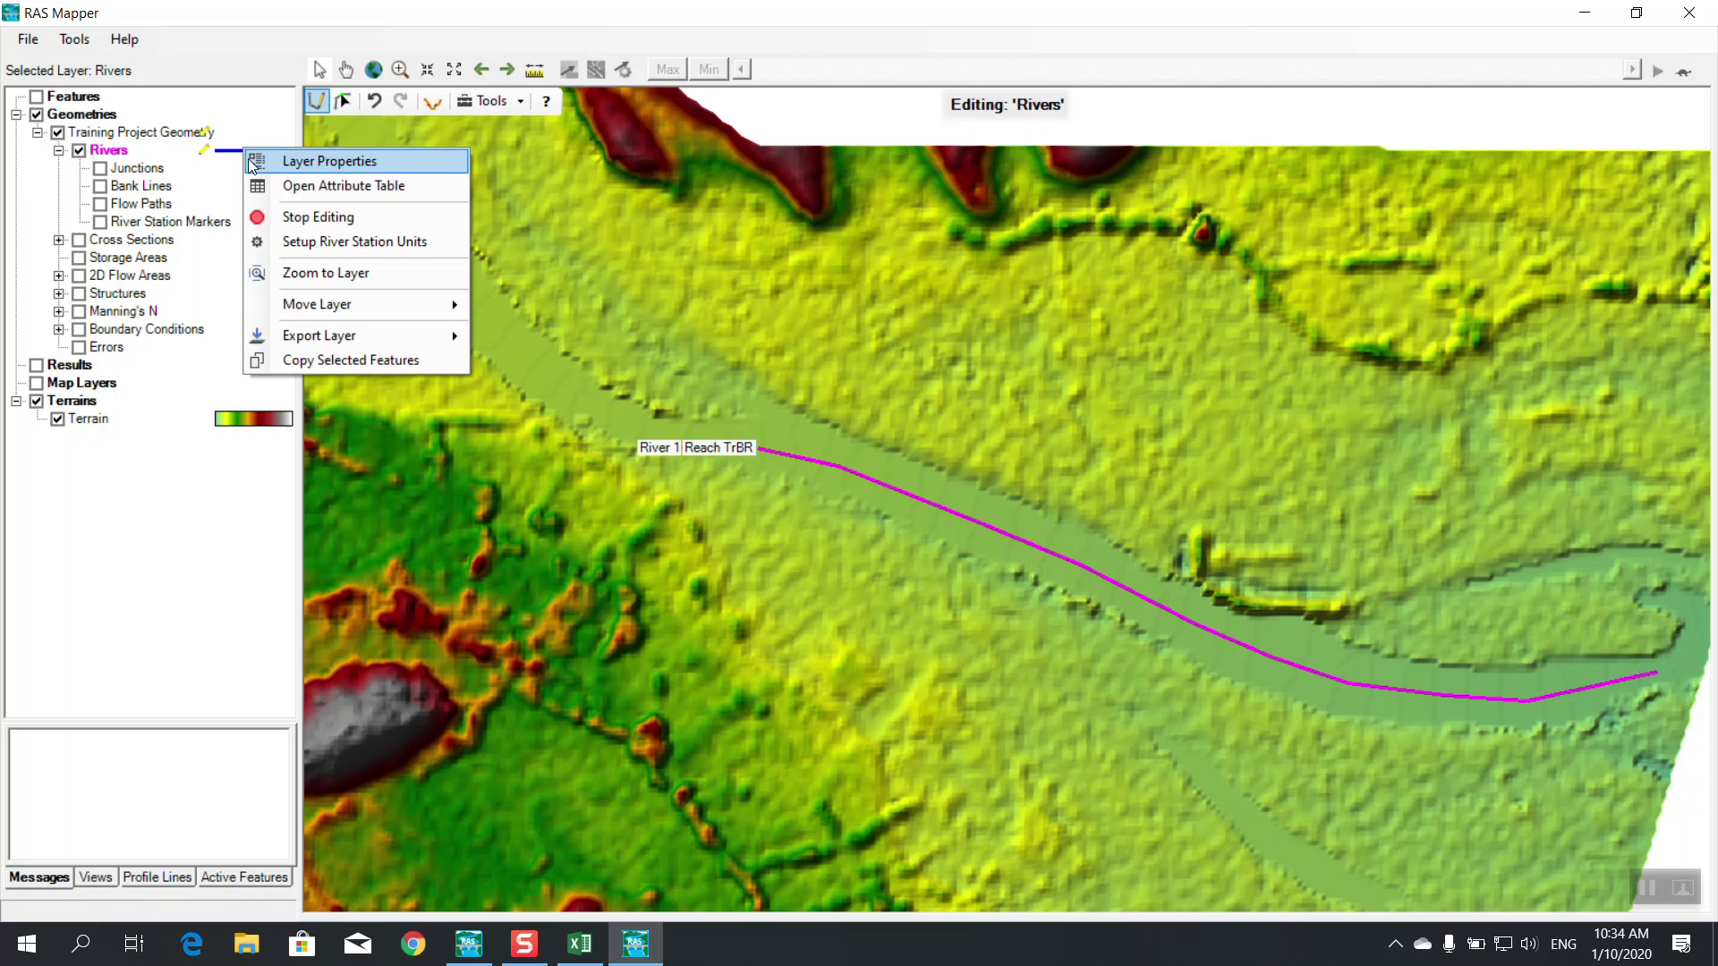
click(313, 217)
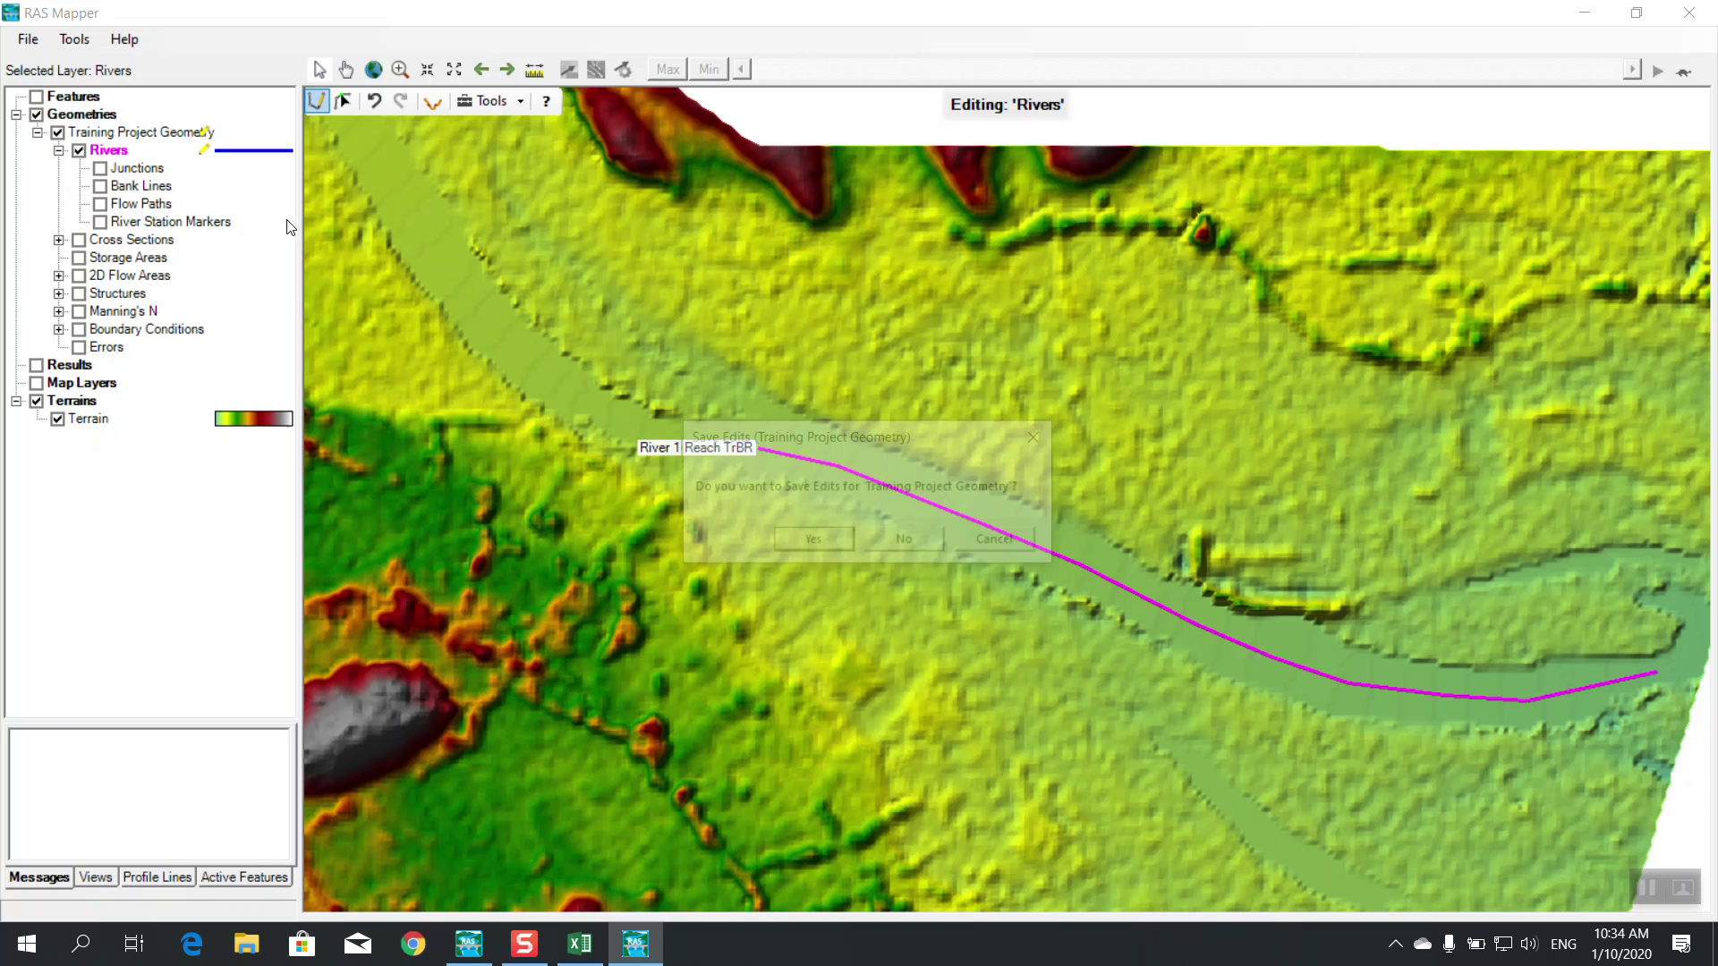
click(795, 543)
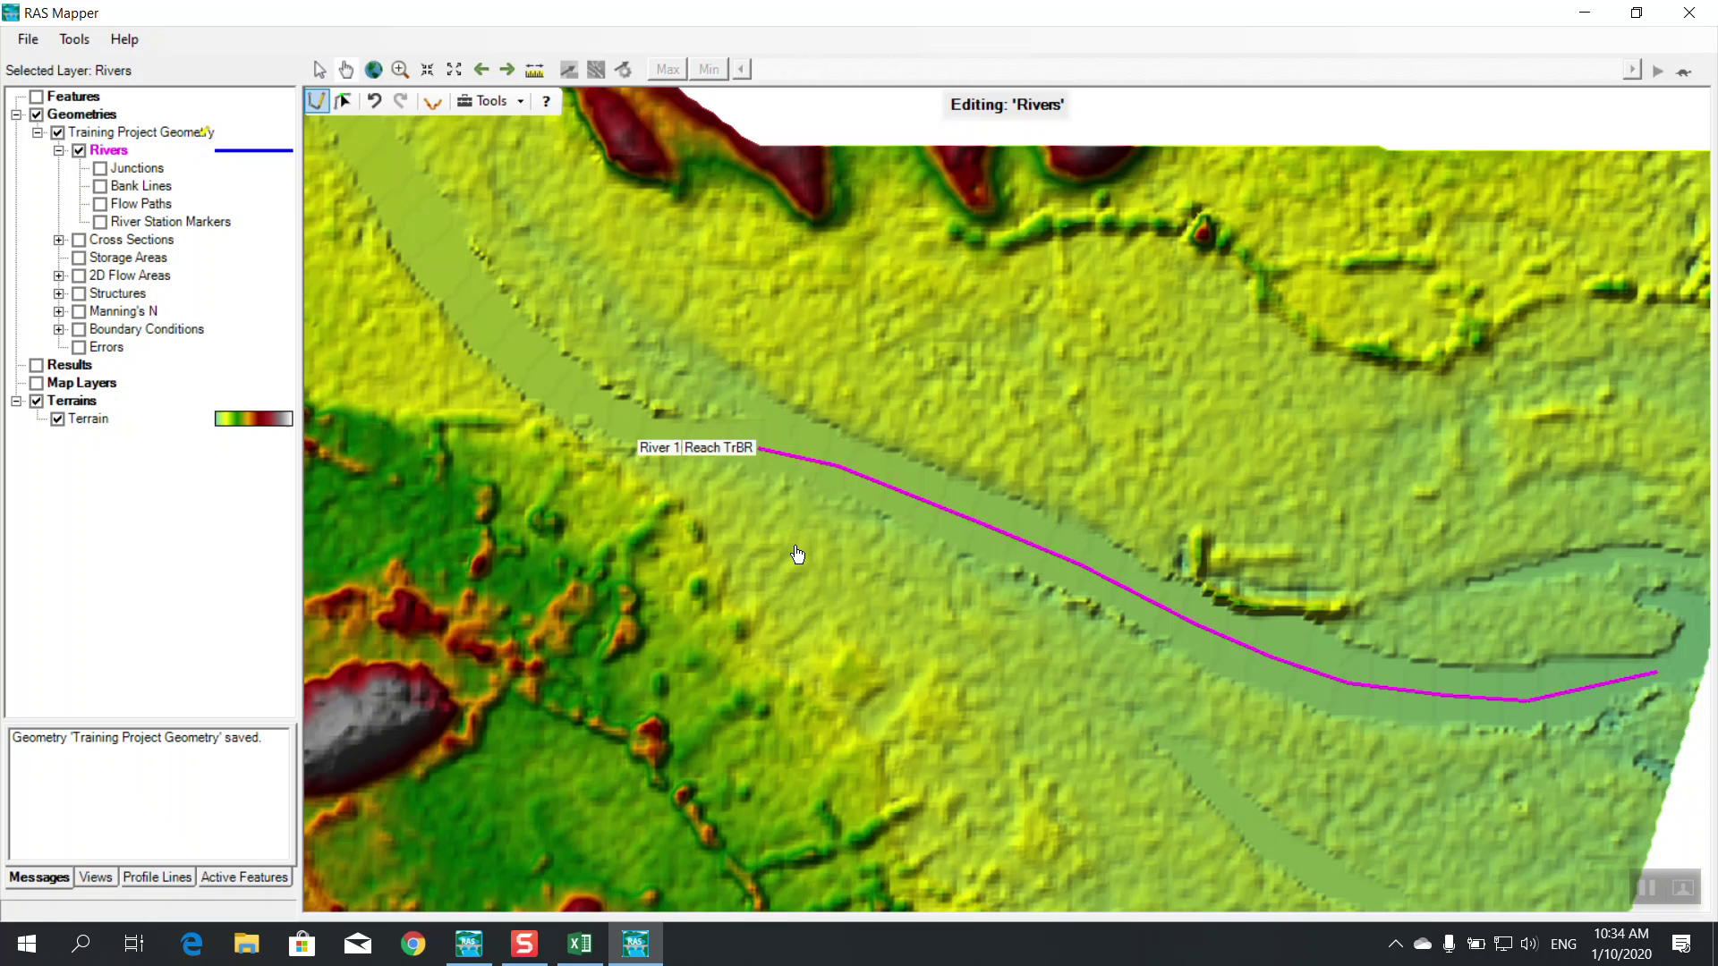
click(101, 191)
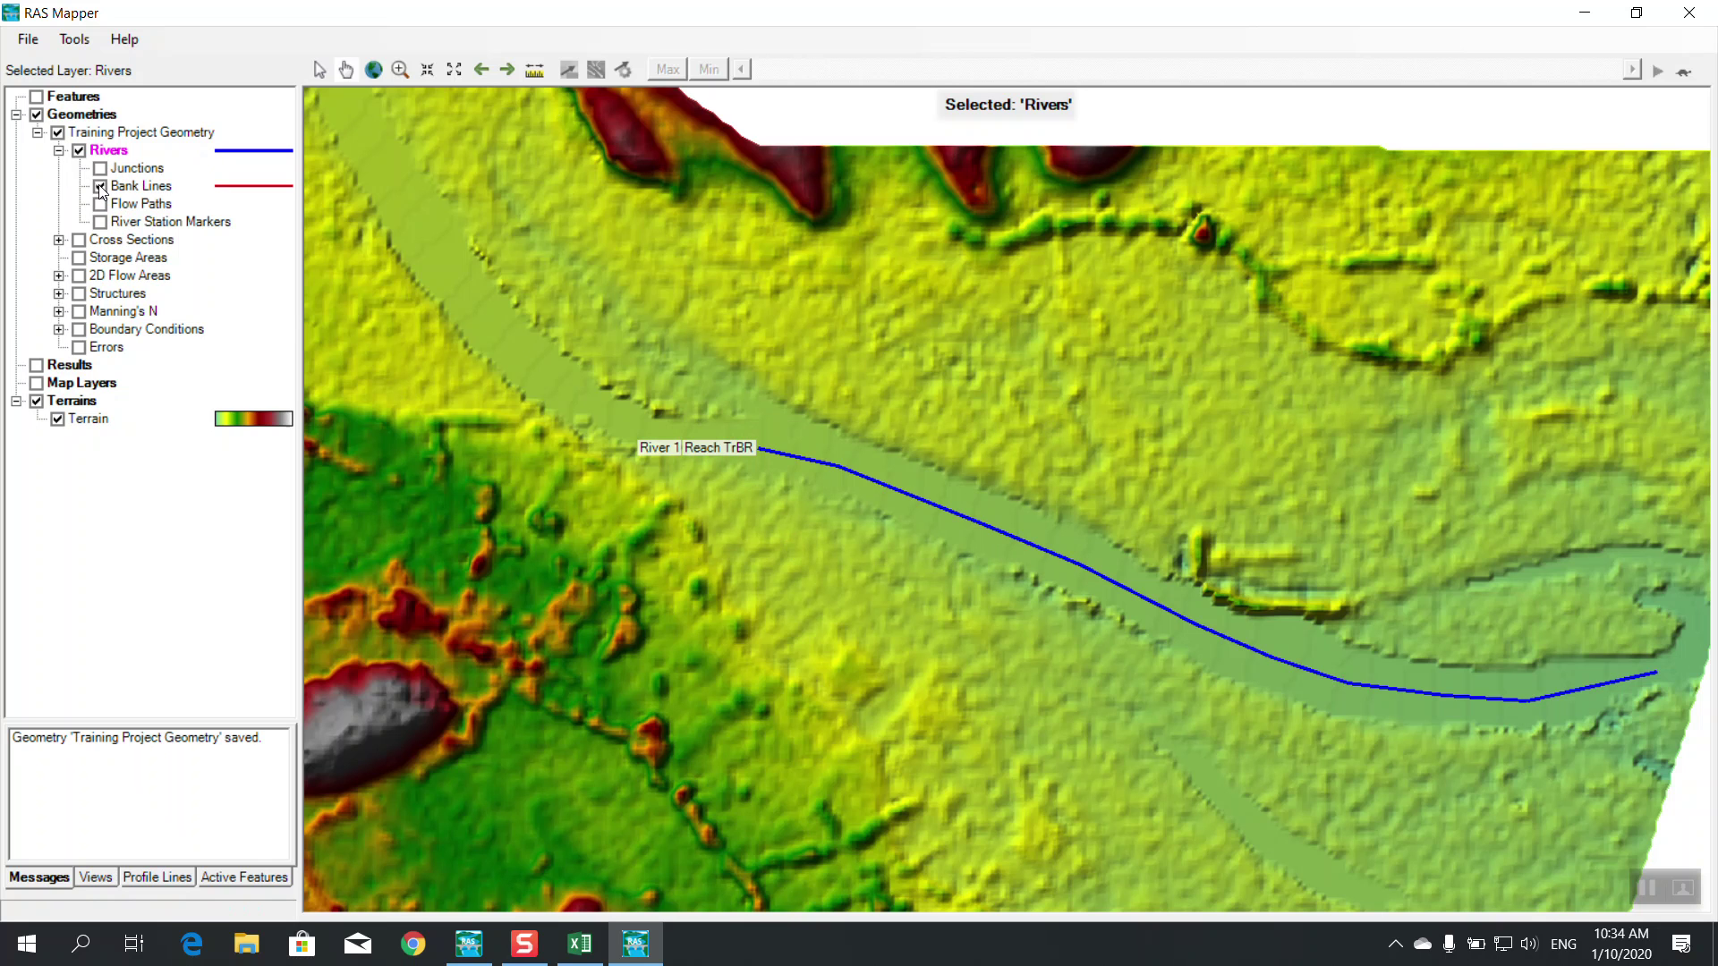
Start editing Bank Lines and draw the southern bank line along the channel
right_click(152, 190)
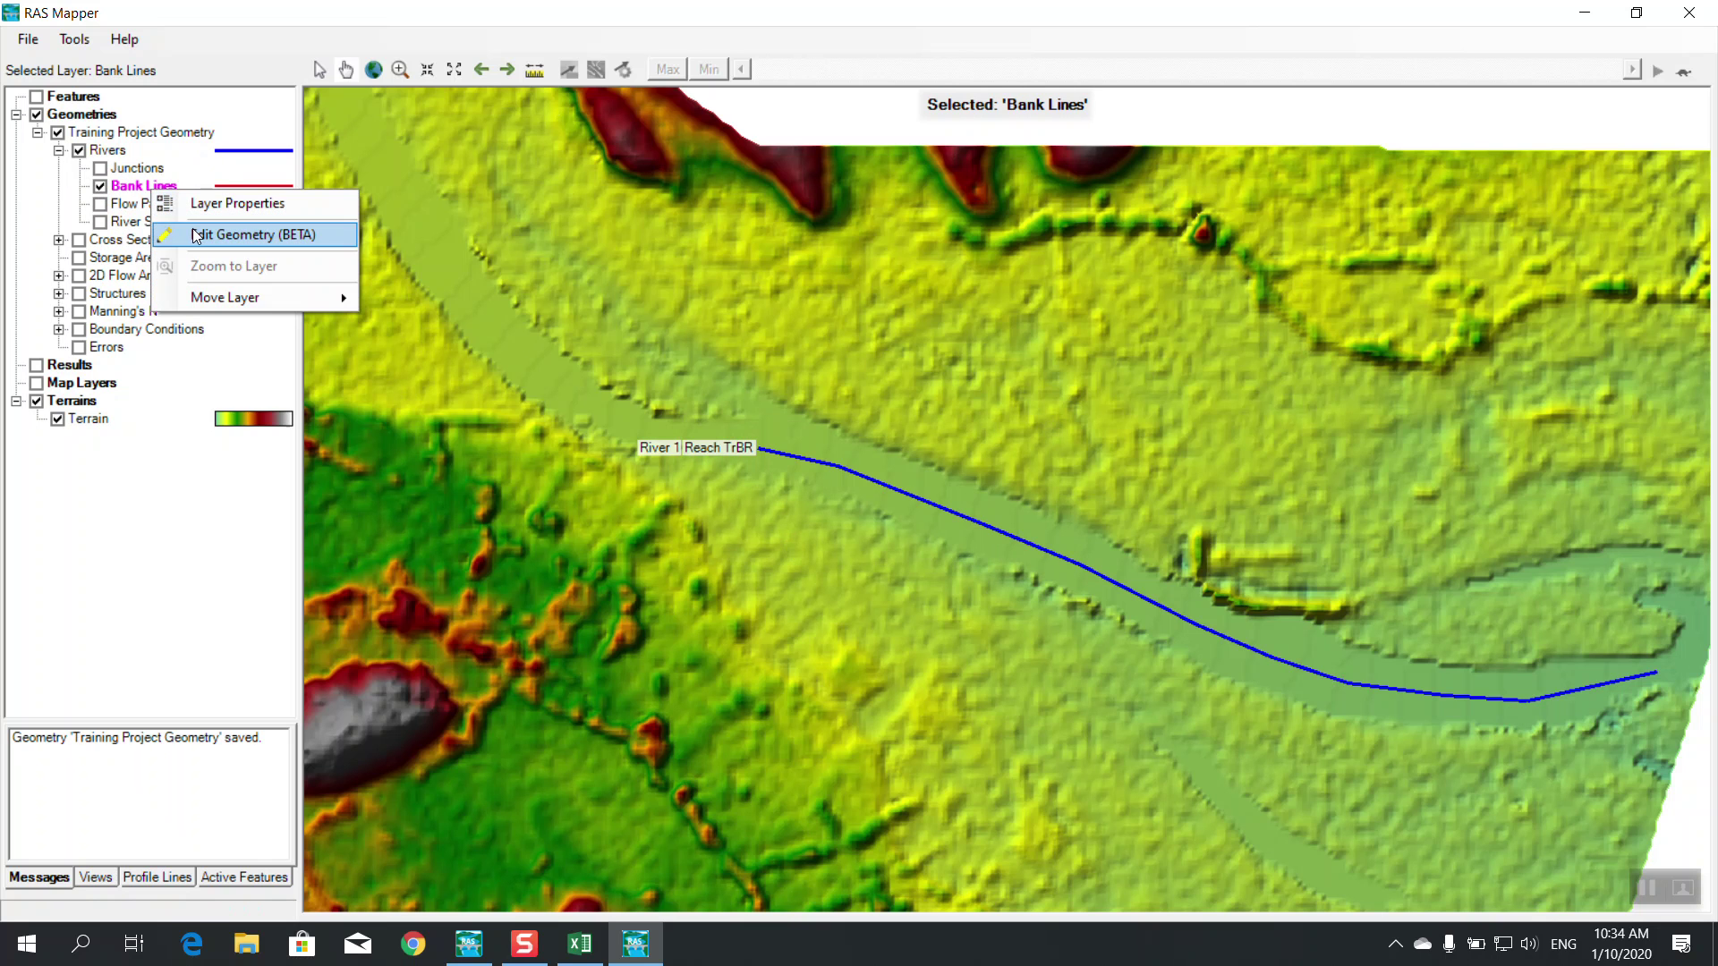
click(197, 236)
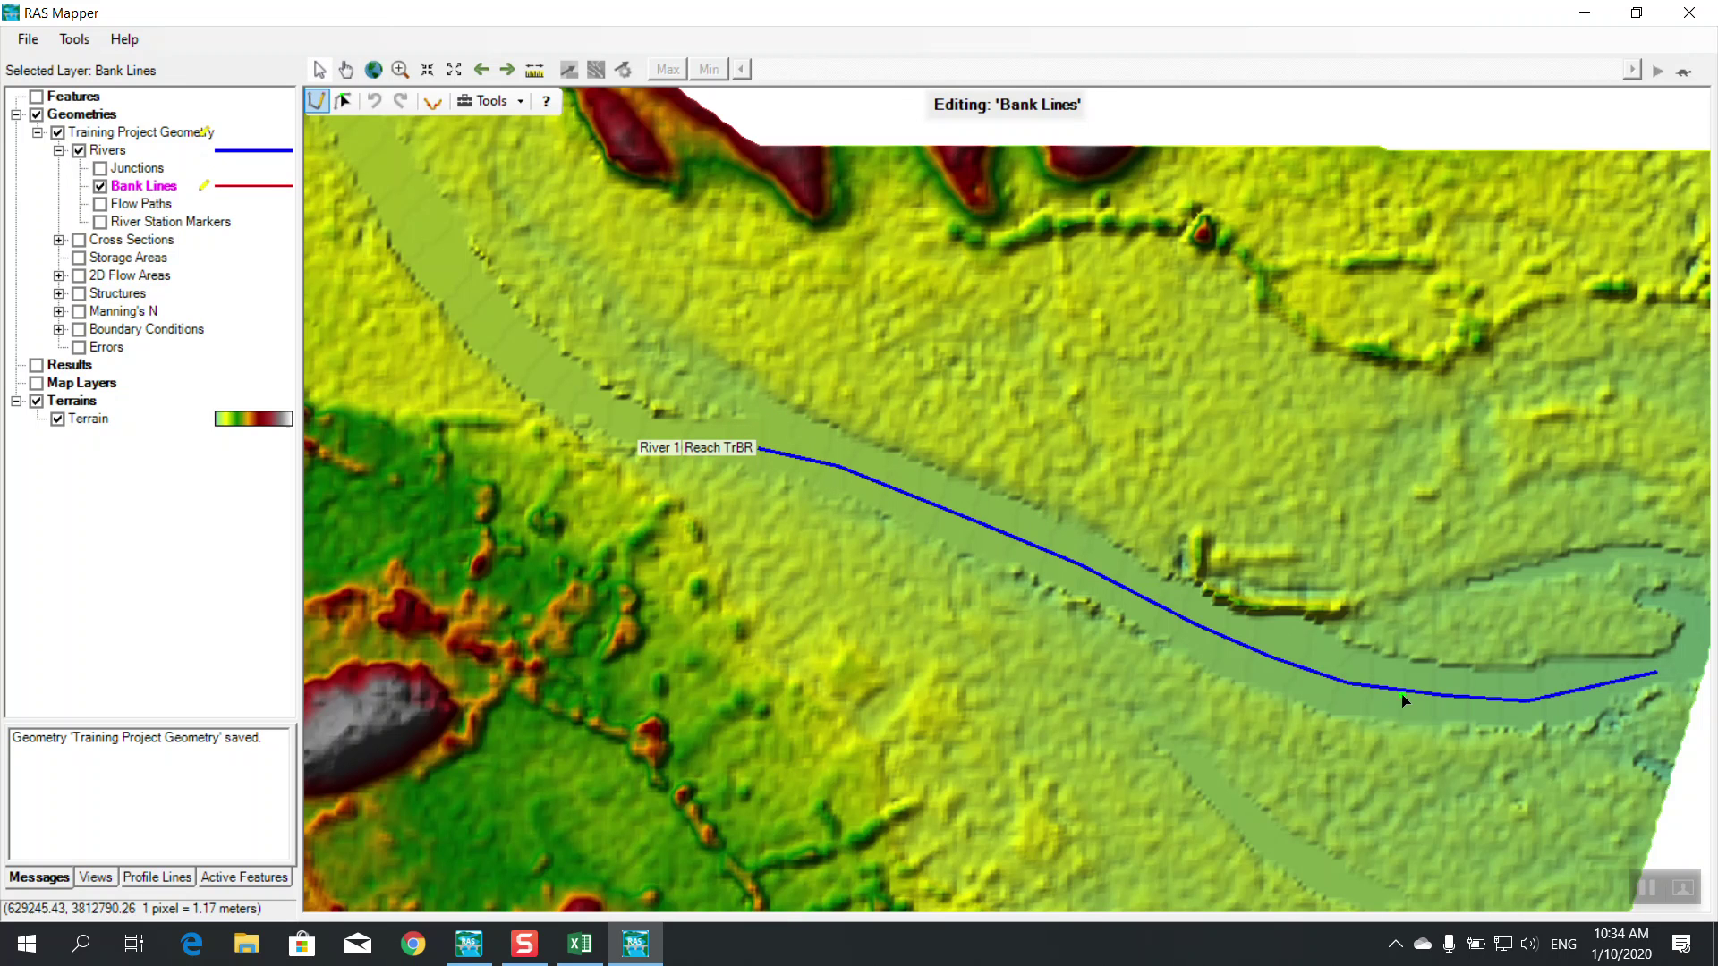
click(730, 481)
click(834, 521)
click(895, 544)
click(989, 584)
click(1041, 609)
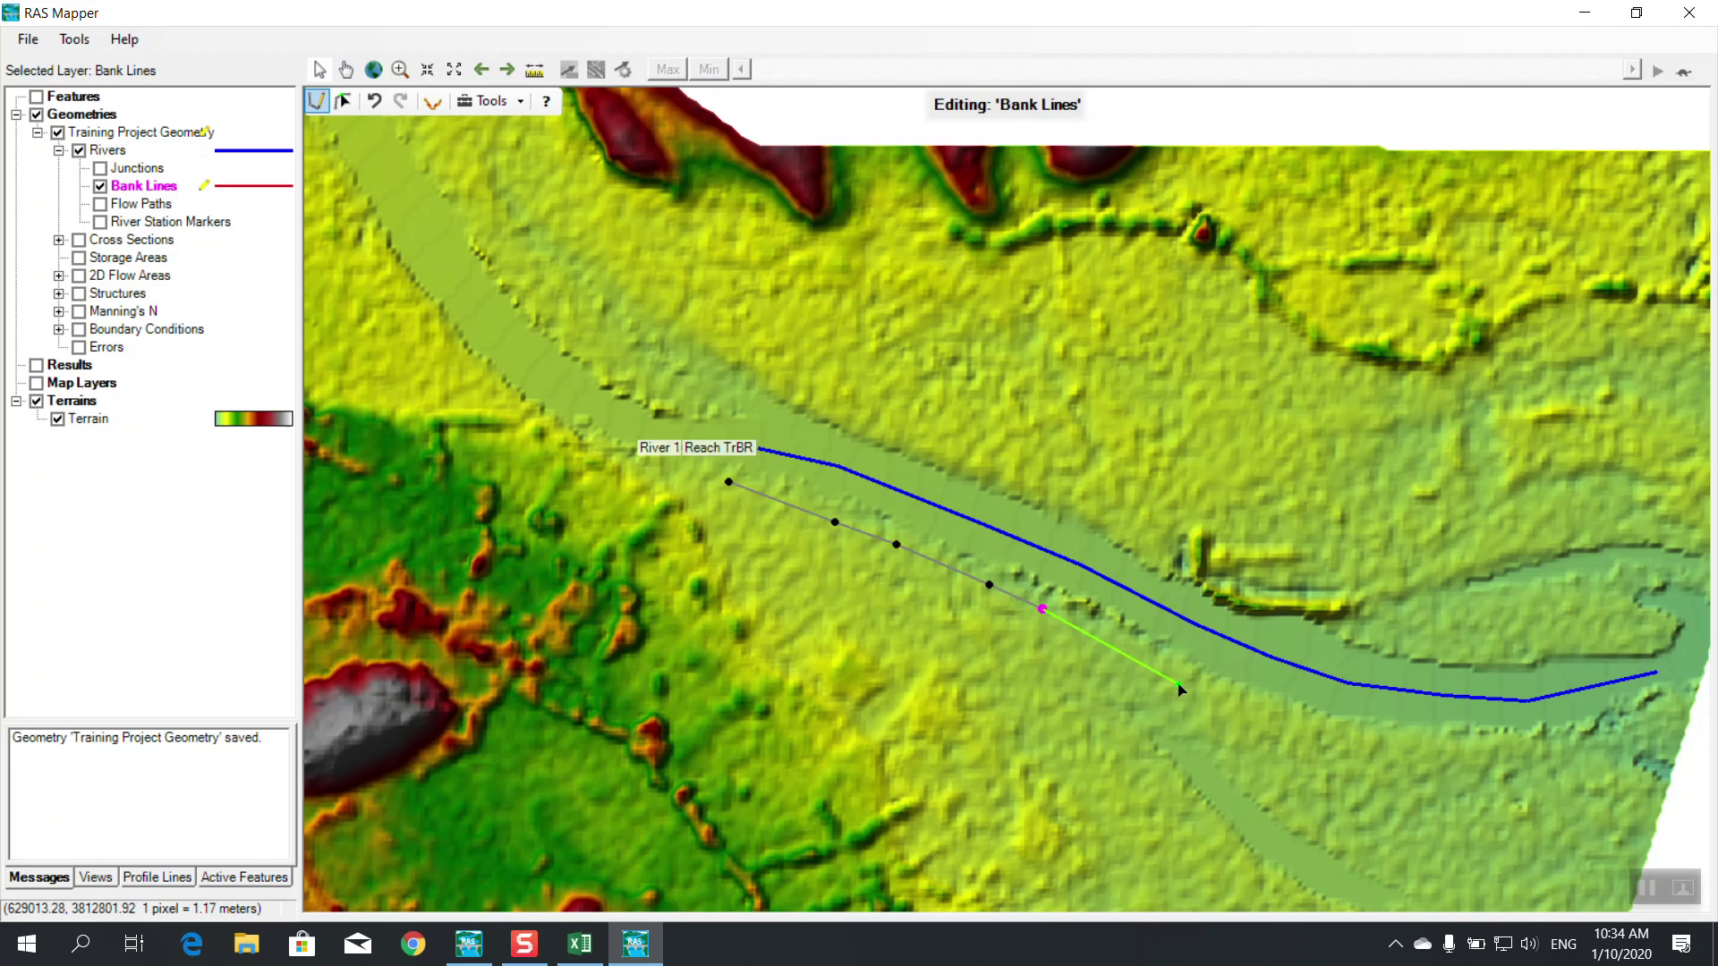
click(1108, 638)
click(1171, 673)
click(1229, 695)
click(1304, 723)
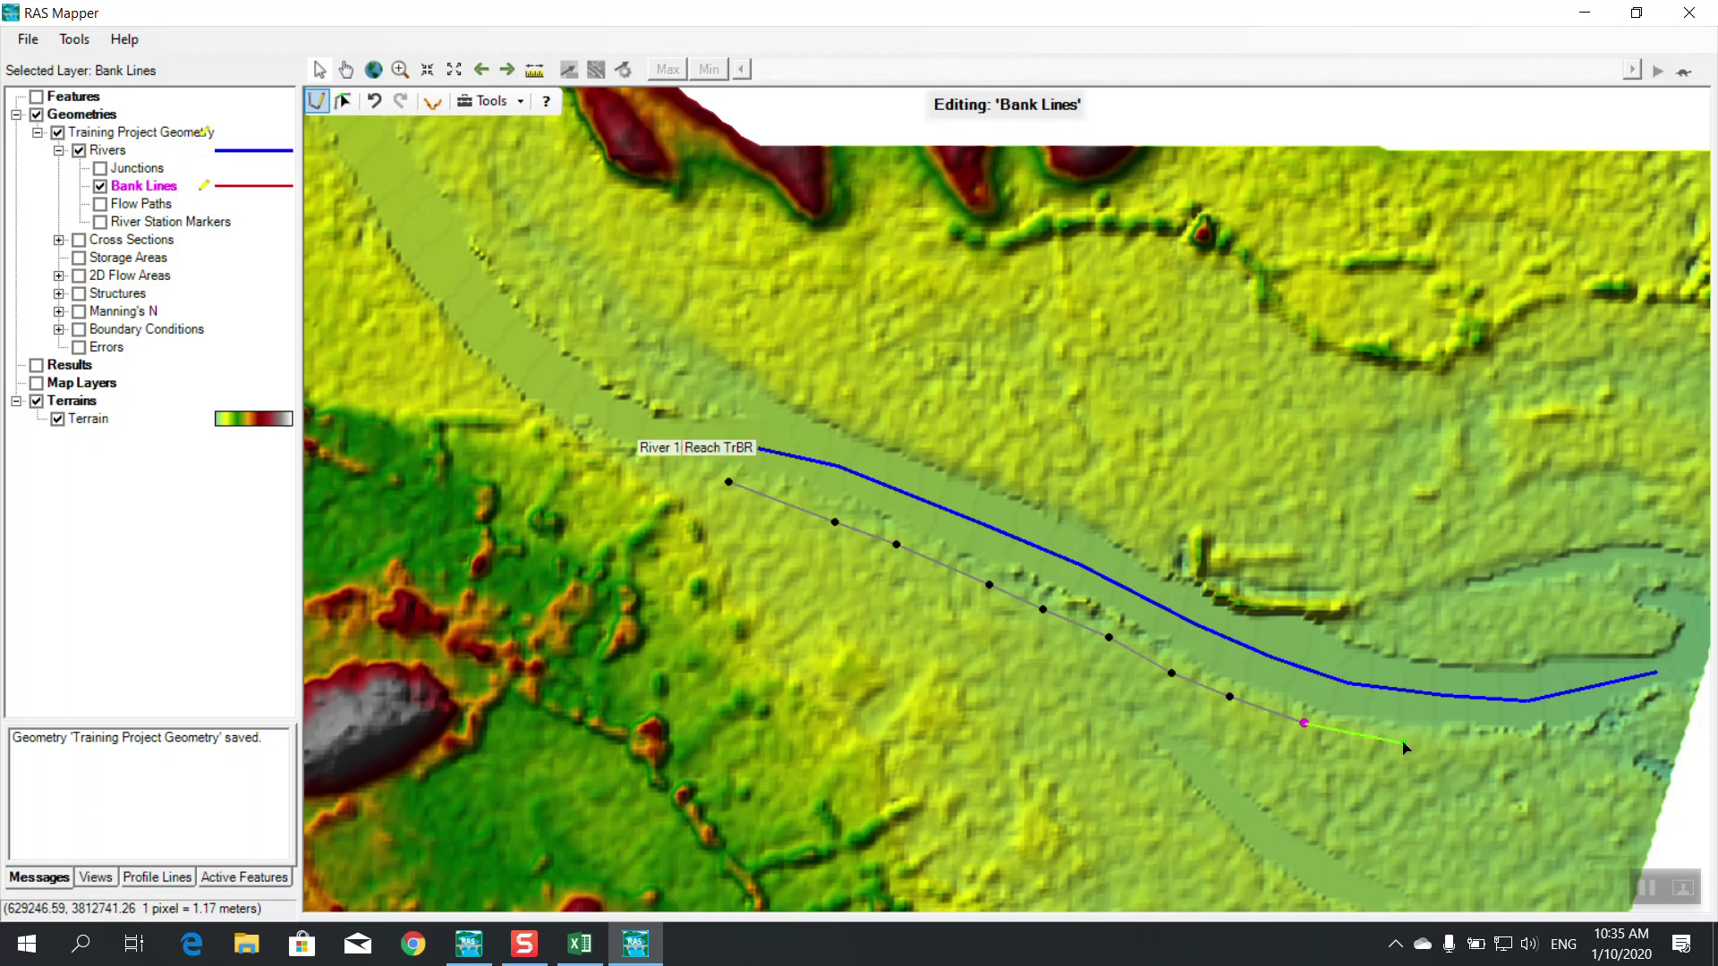
click(1410, 742)
click(1500, 746)
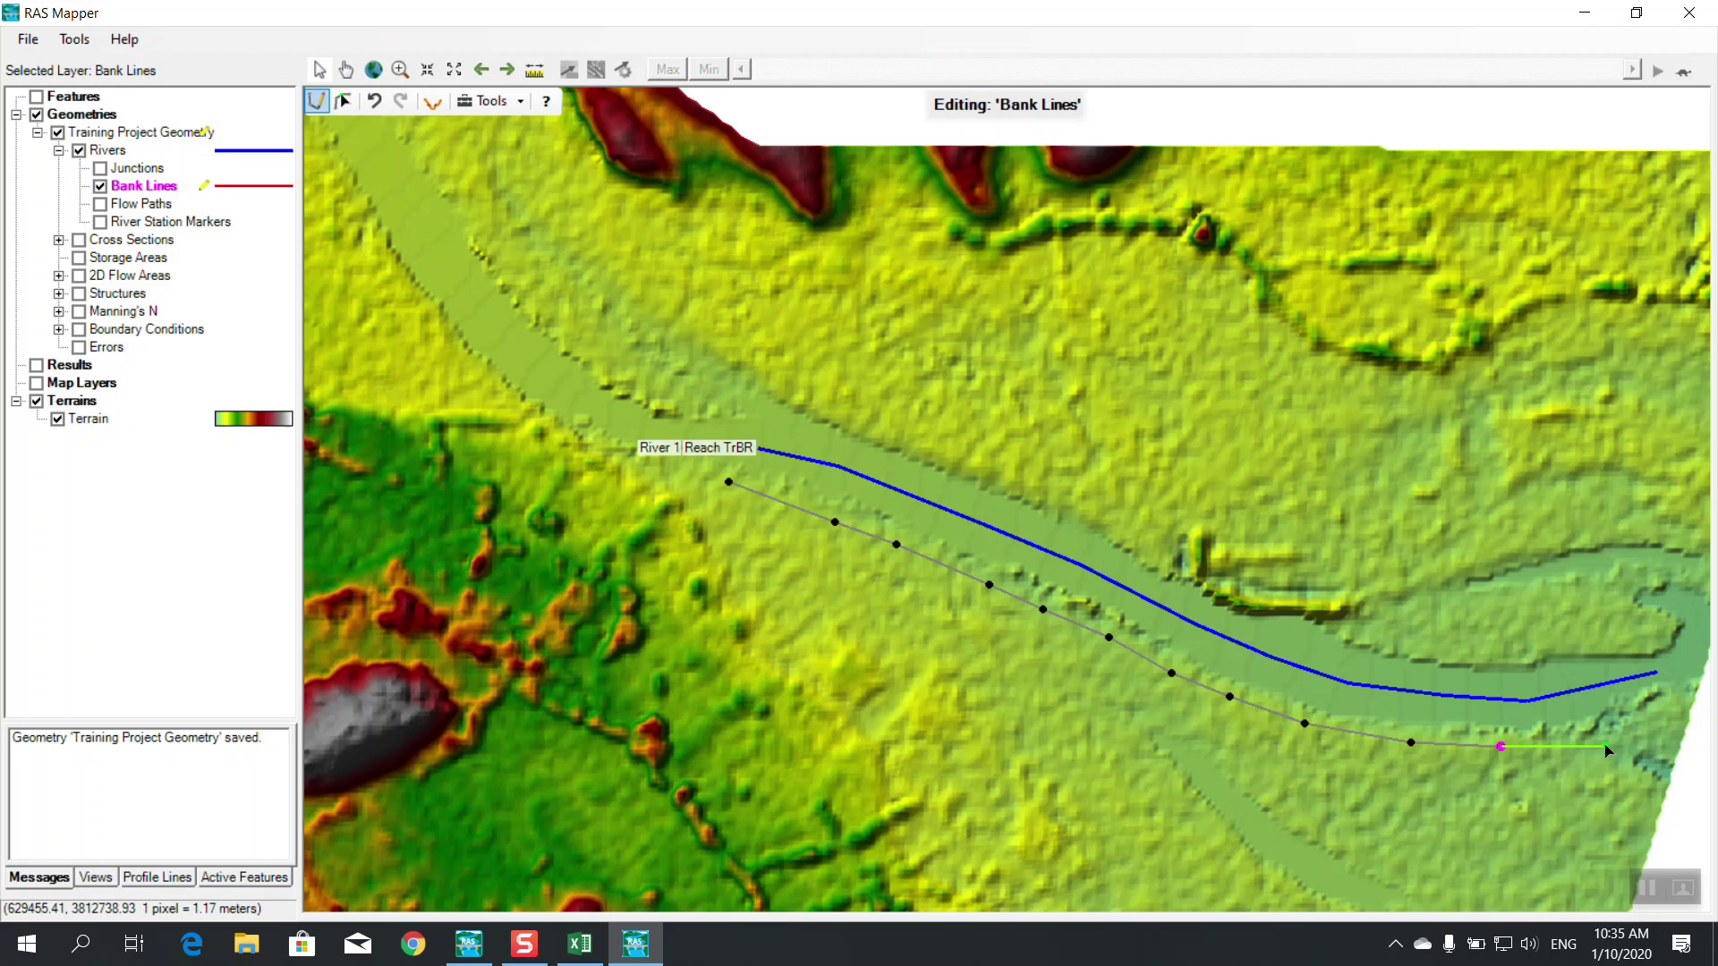
click(1571, 747)
double_click(1681, 717)
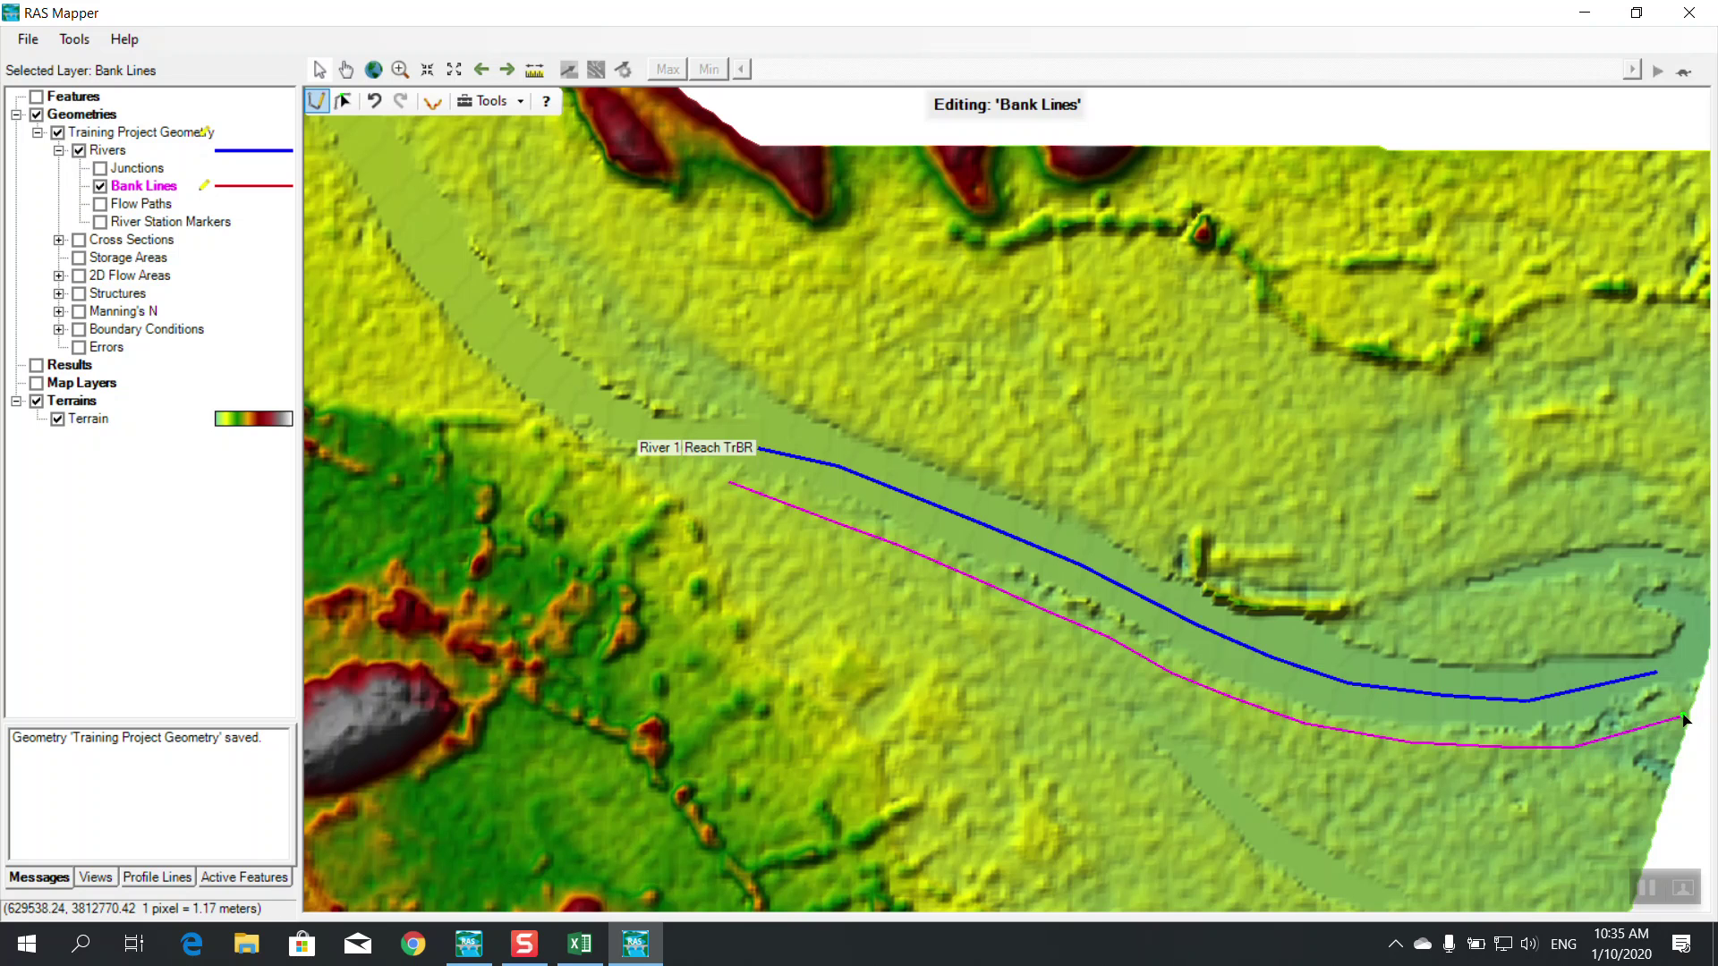
Draw the northern bank line along the opposite side of the channel
click(775, 383)
click(828, 414)
click(894, 440)
click(952, 460)
click(1025, 488)
click(1080, 504)
click(1124, 538)
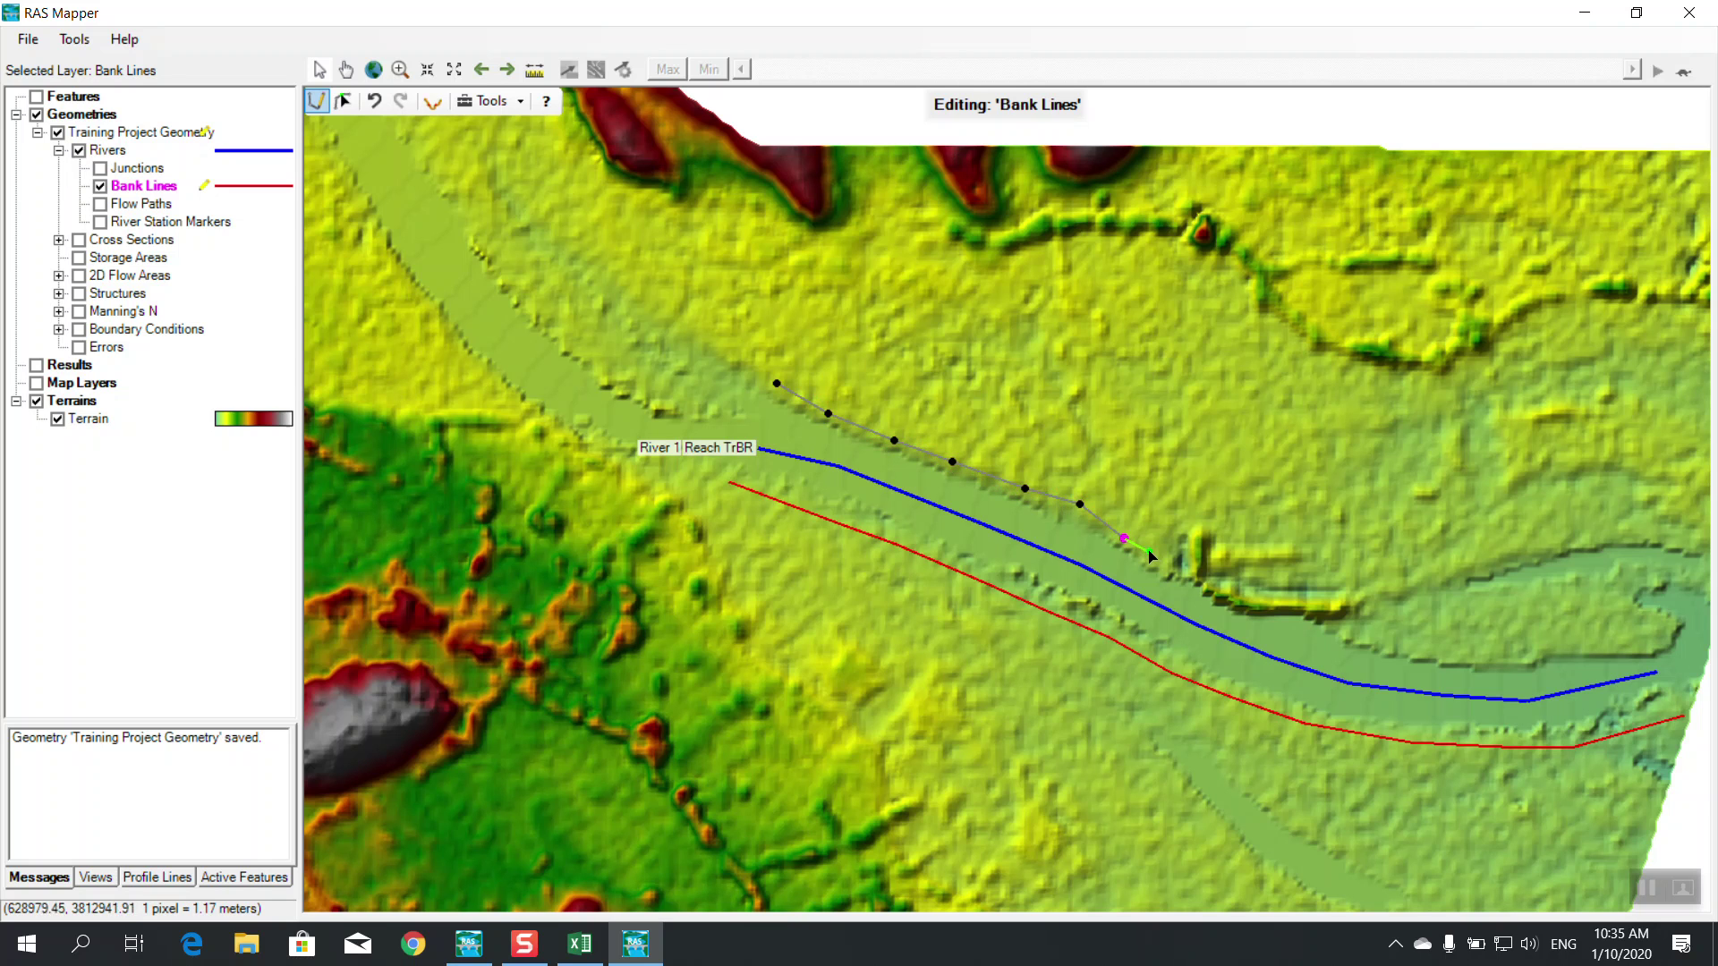
click(1159, 564)
click(1200, 573)
click(1230, 597)
click(1276, 600)
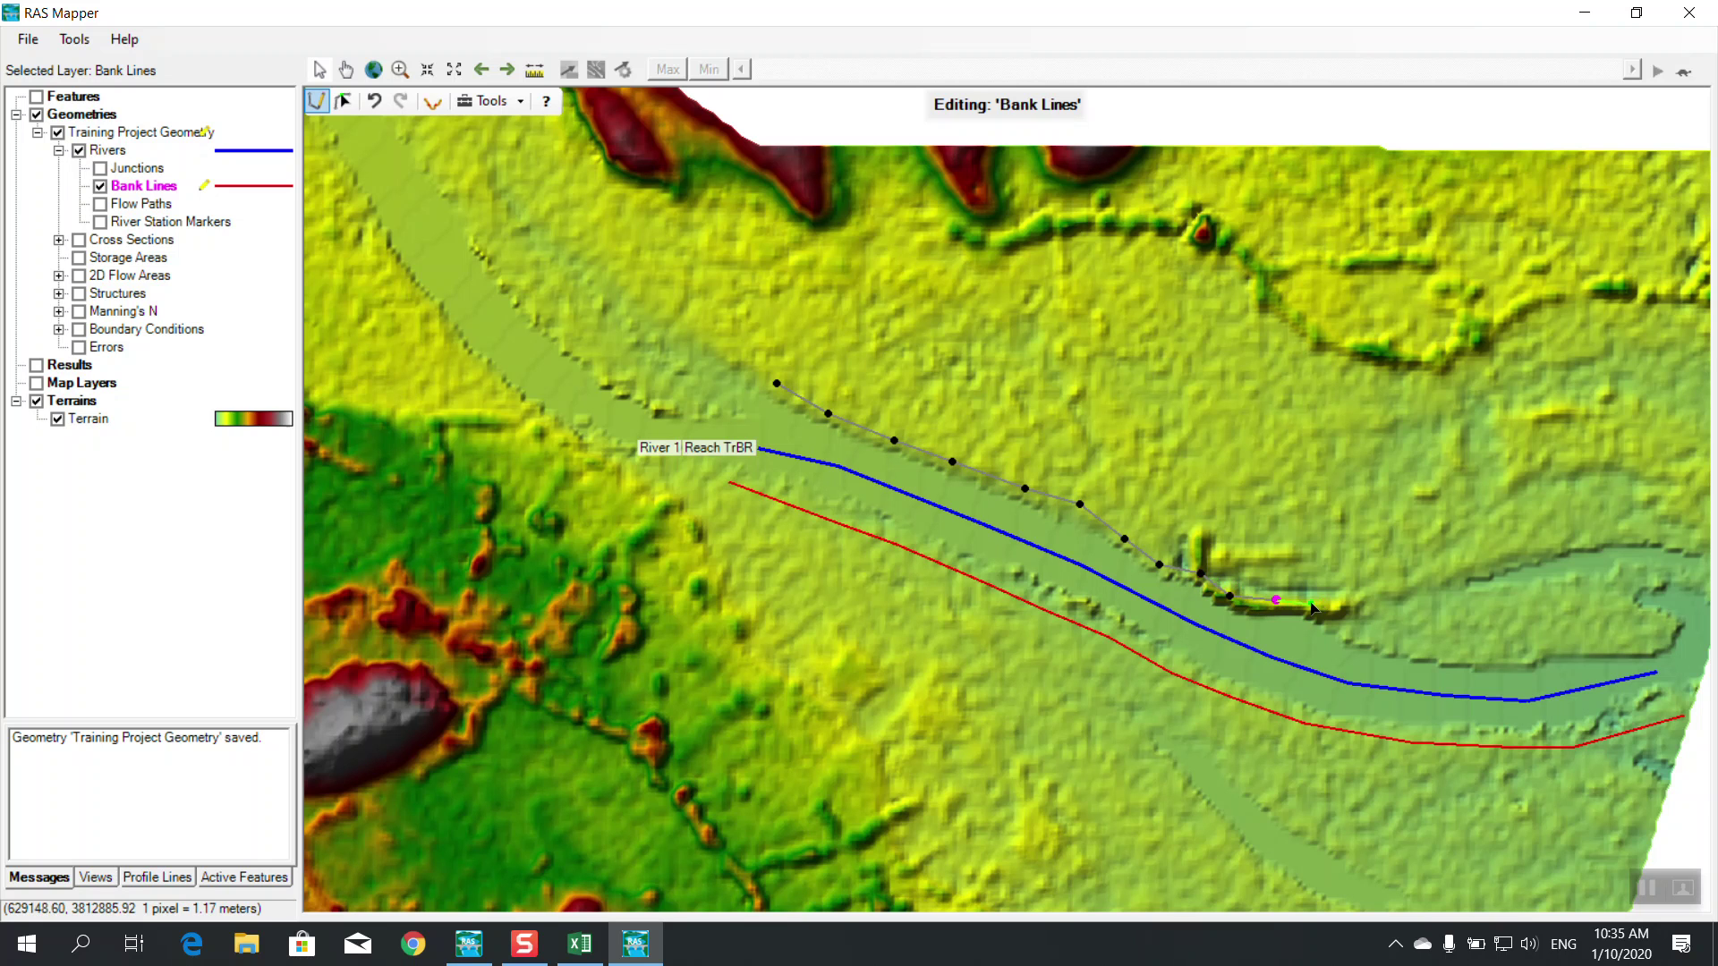
click(1309, 606)
click(1349, 629)
click(1380, 638)
click(1435, 652)
click(1519, 657)
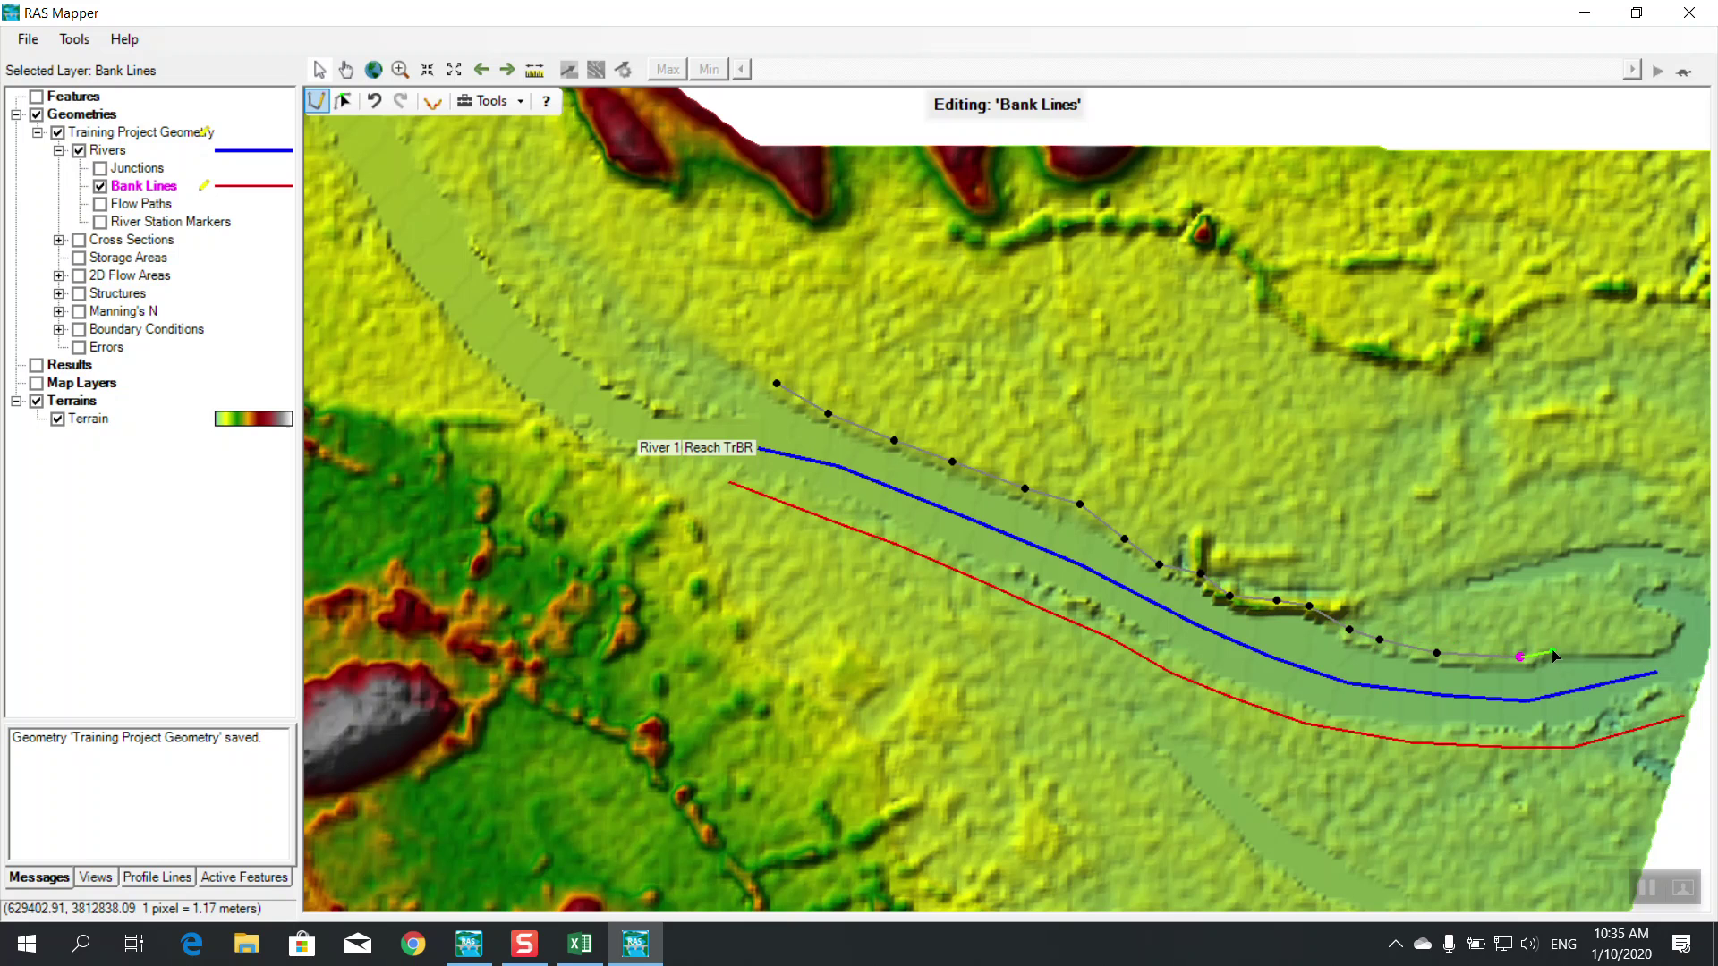
click(1554, 646)
click(1642, 650)
double_click(1669, 640)
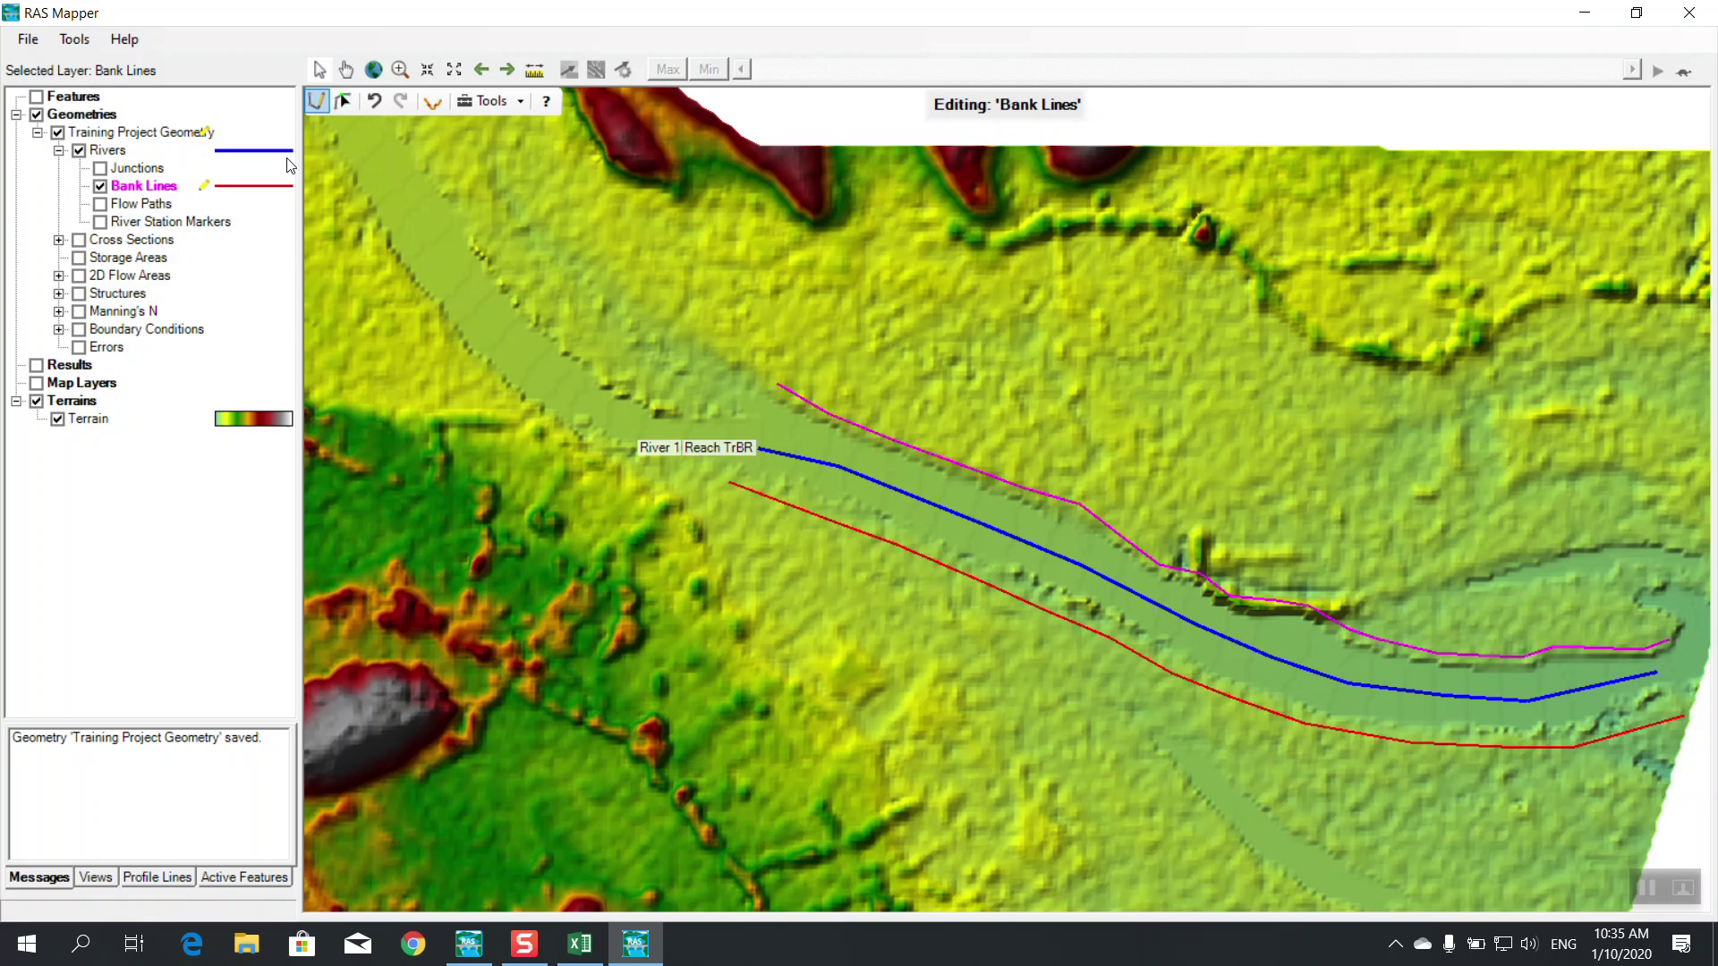
Stop editing the Bank Lines layer and save the bank line edits
click(310, 105)
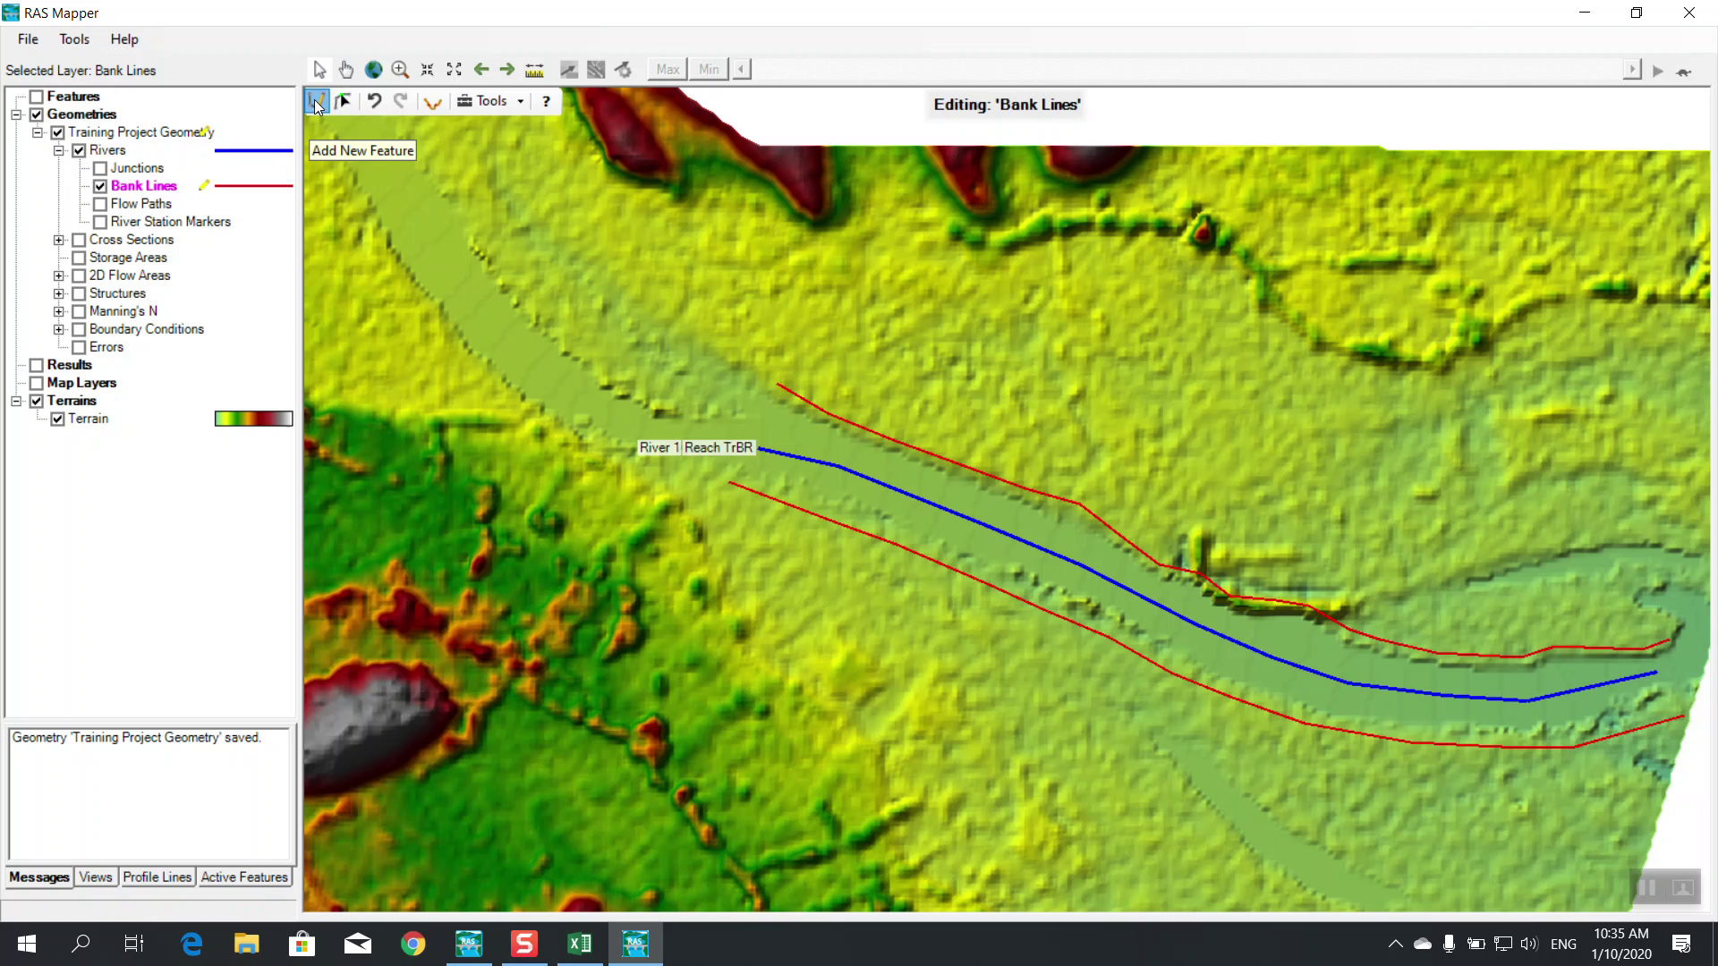
right_click(198, 198)
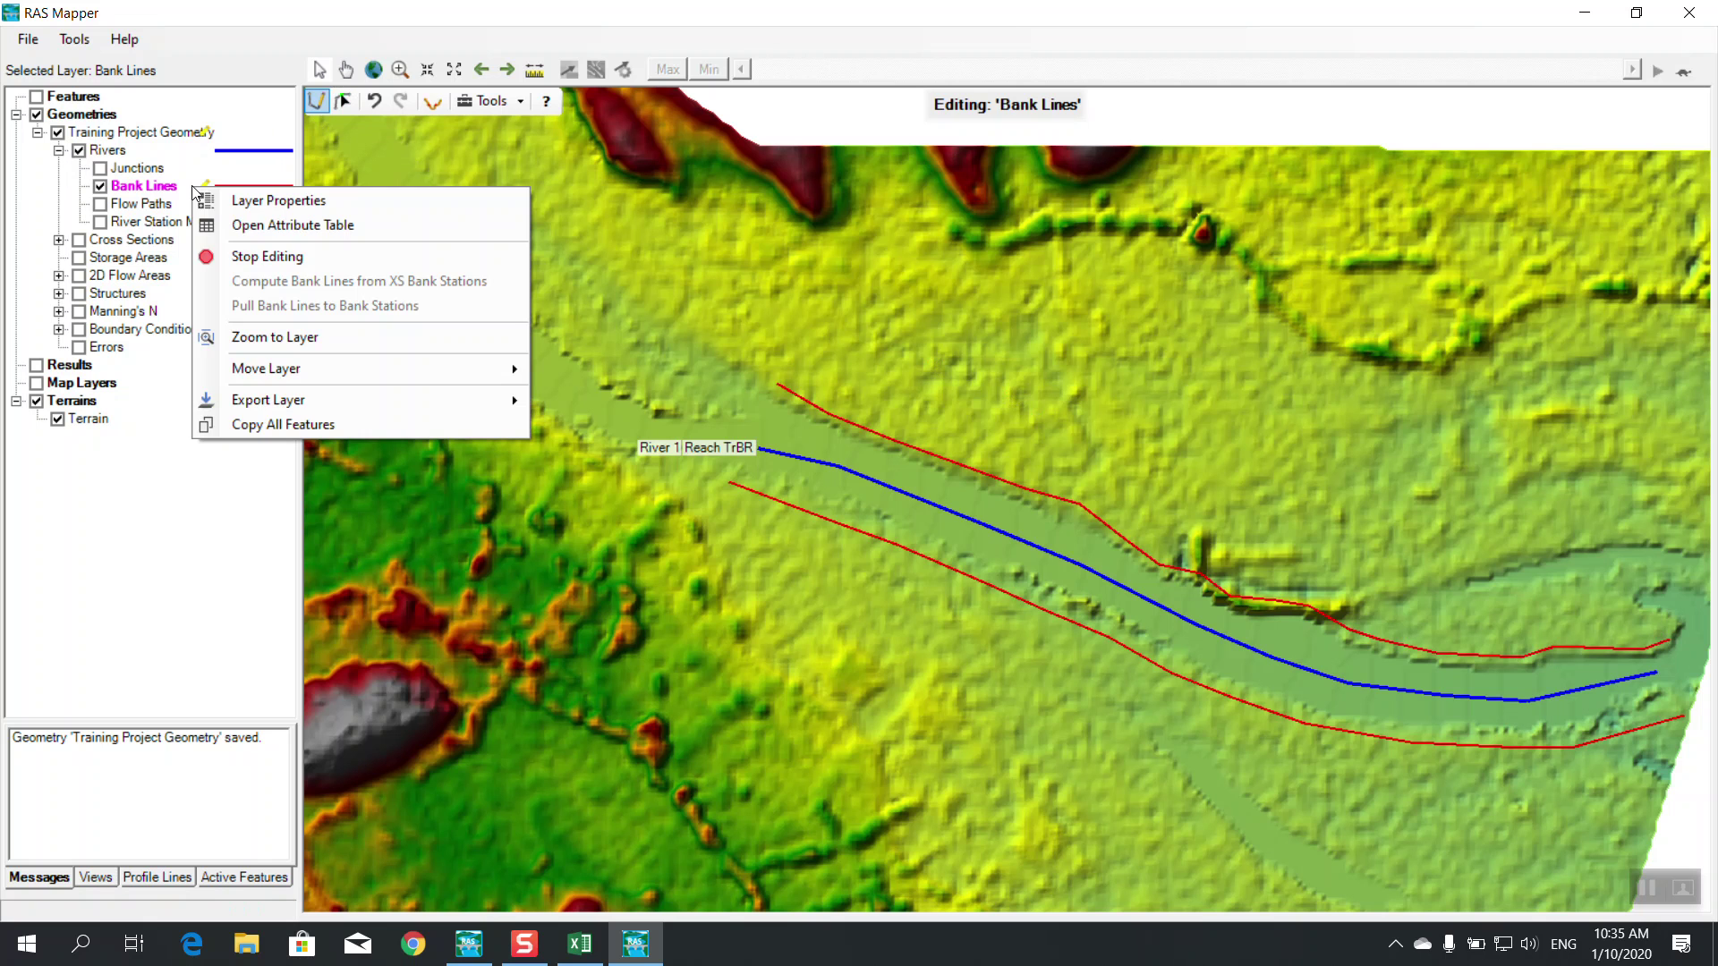
click(243, 258)
click(813, 541)
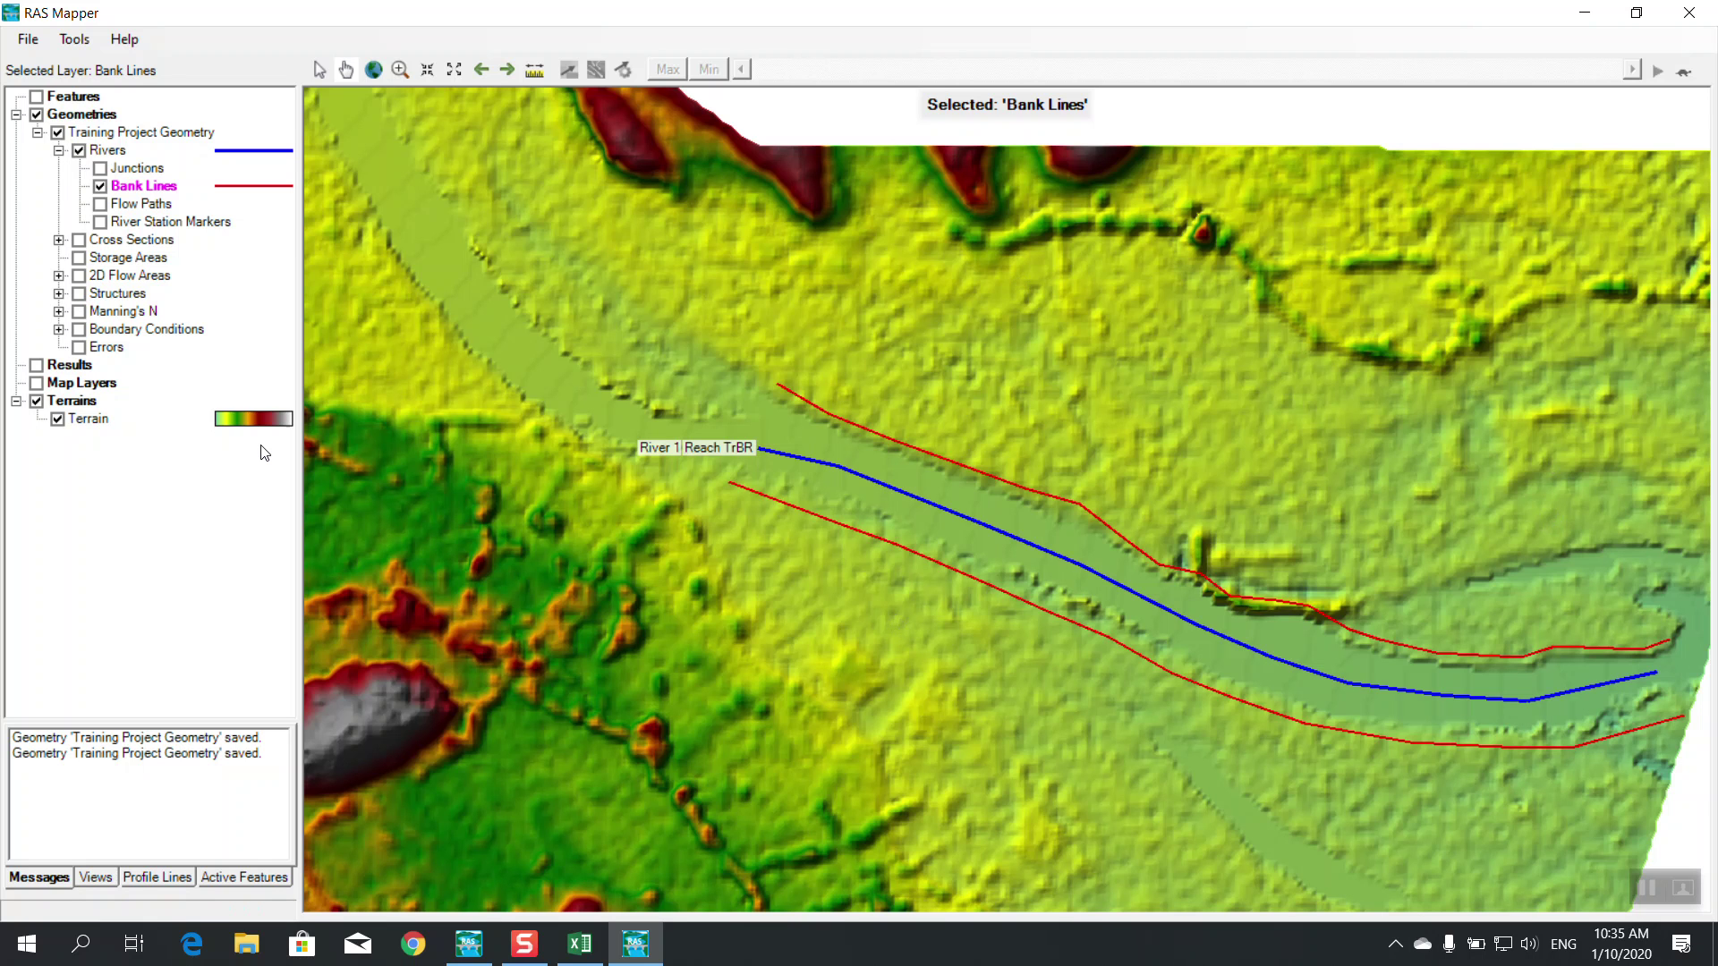
Show the Cross Sections layer and put it into edit mode
click(59, 242)
click(79, 240)
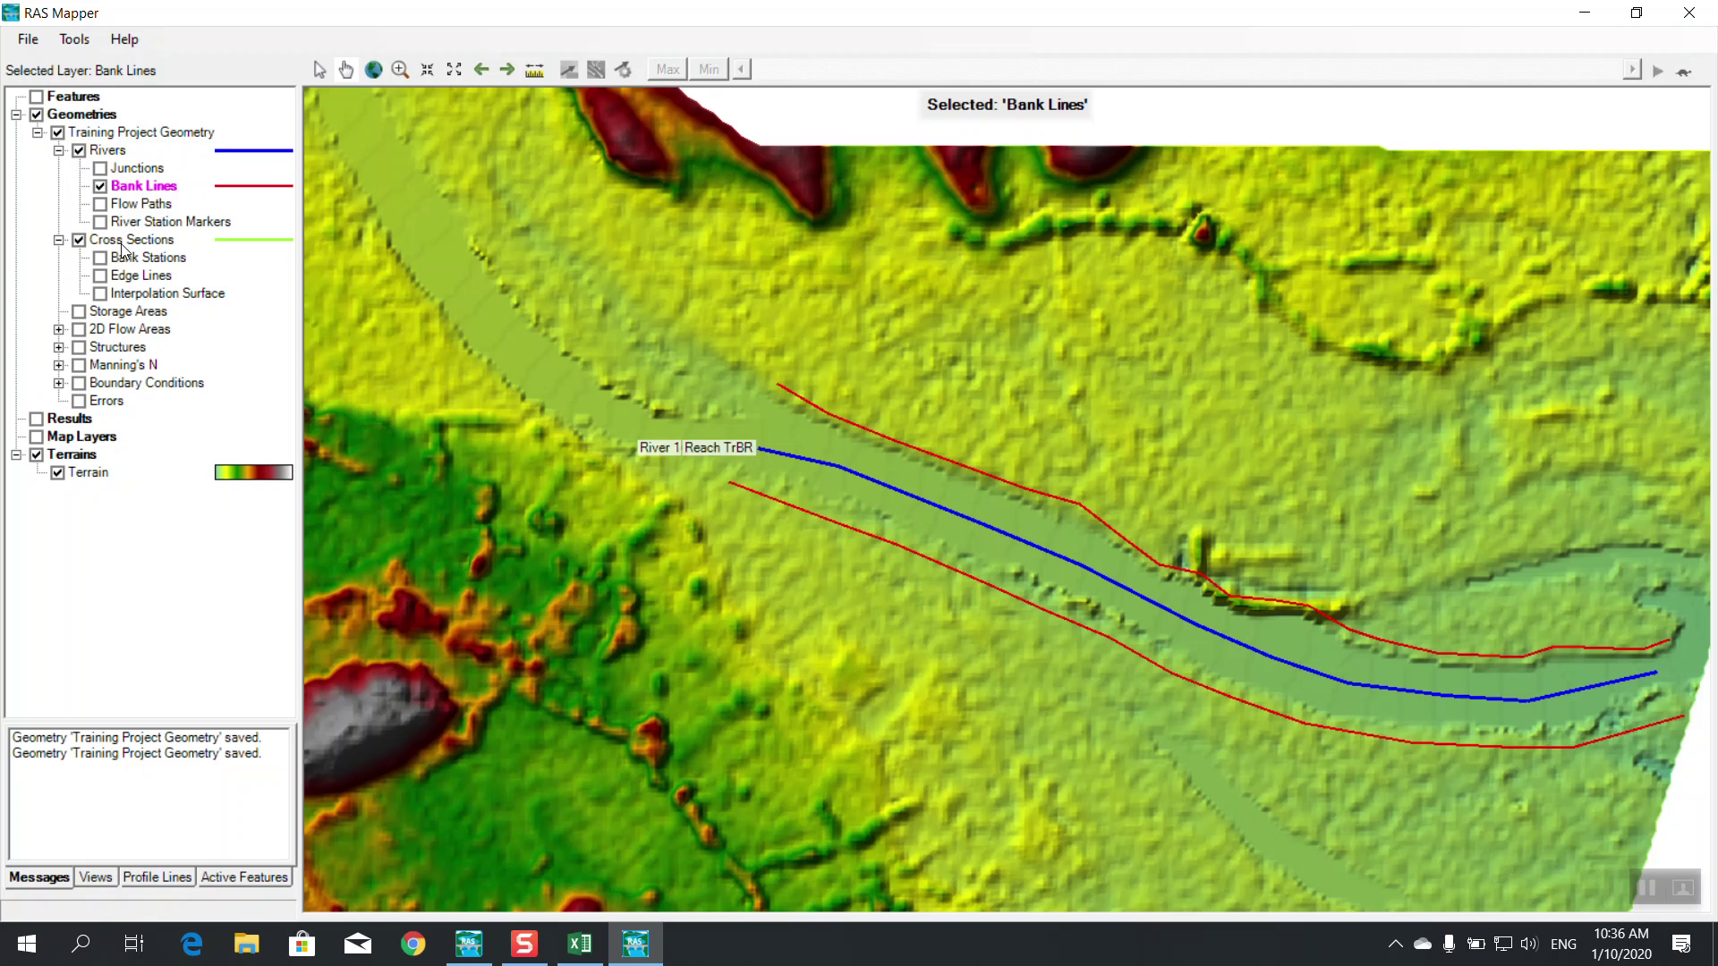
right_click(123, 242)
click(193, 279)
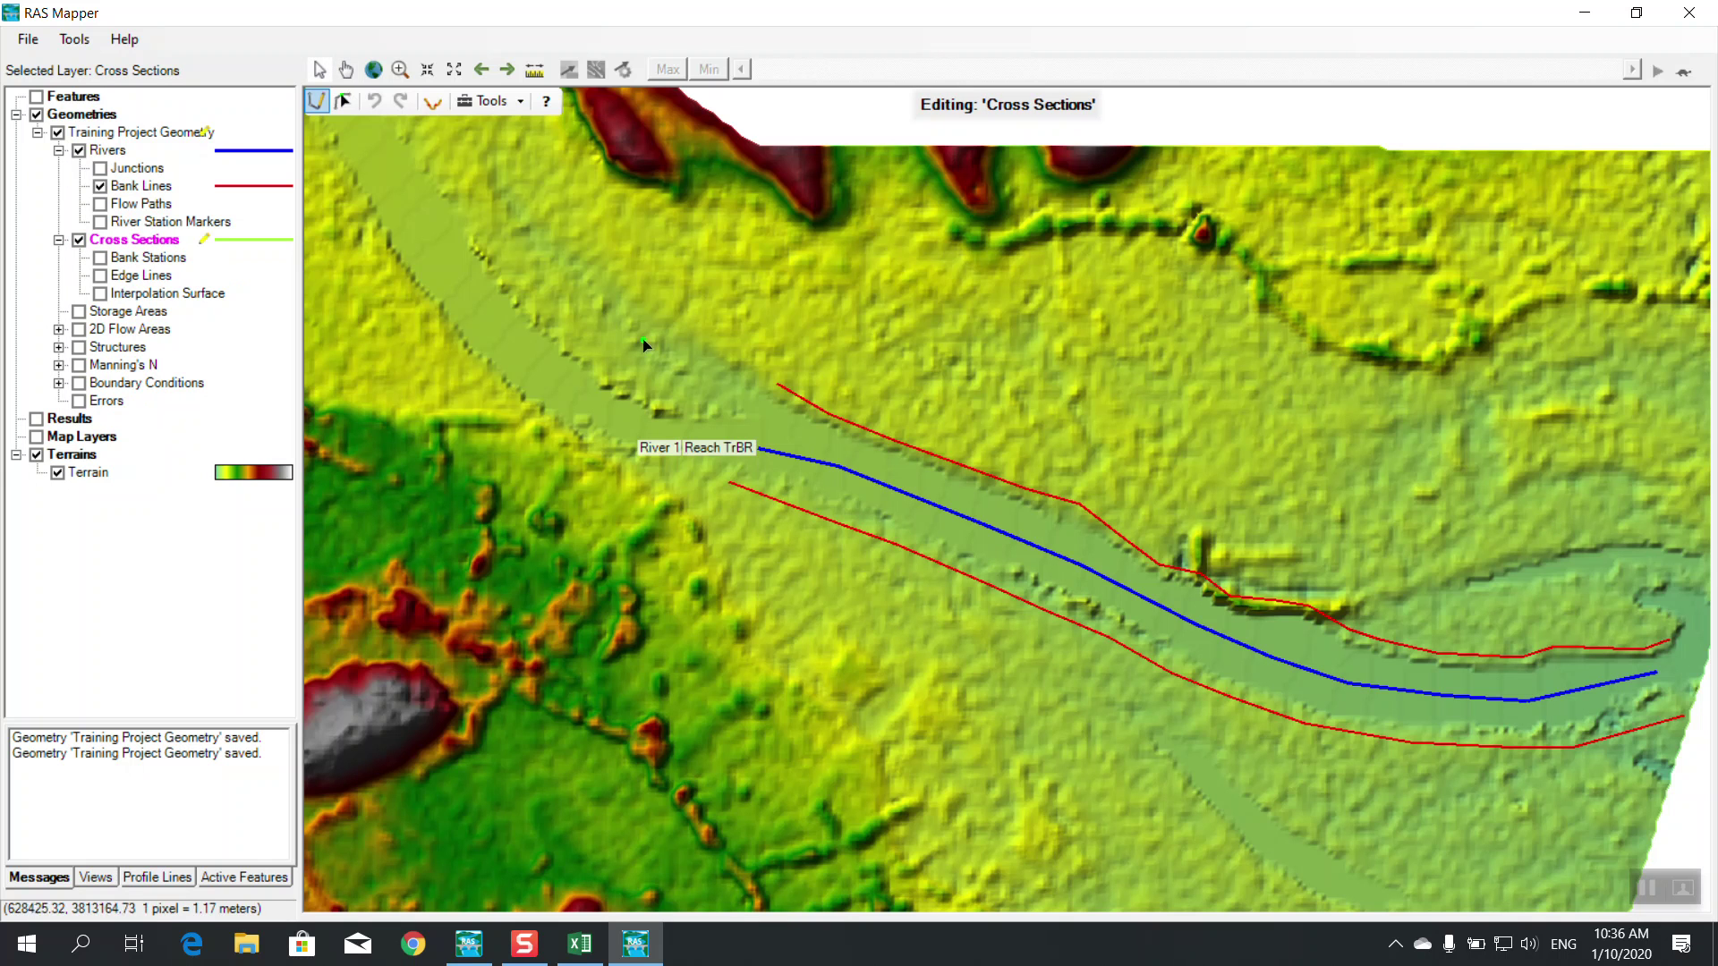
Draw cross sections 208, 815, 1337, 1887, 2499 and 3058 across the channel
click(1583, 611)
double_click(1616, 781)
click(1439, 591)
double_click(1406, 787)
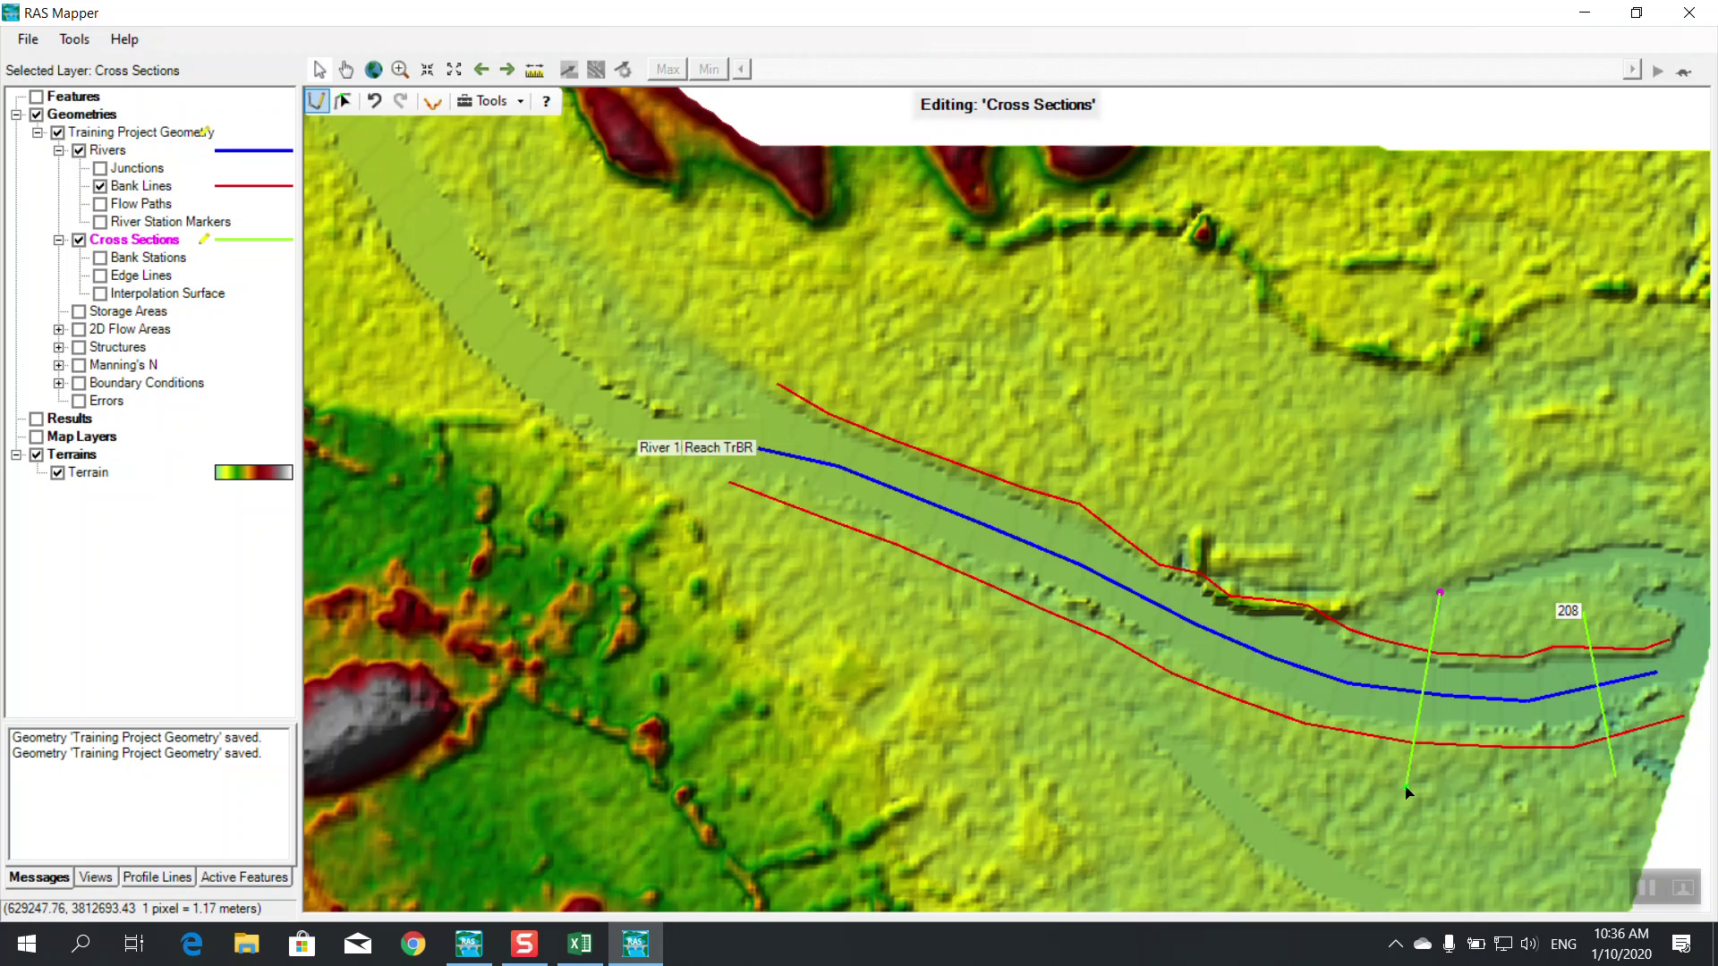
click(1317, 558)
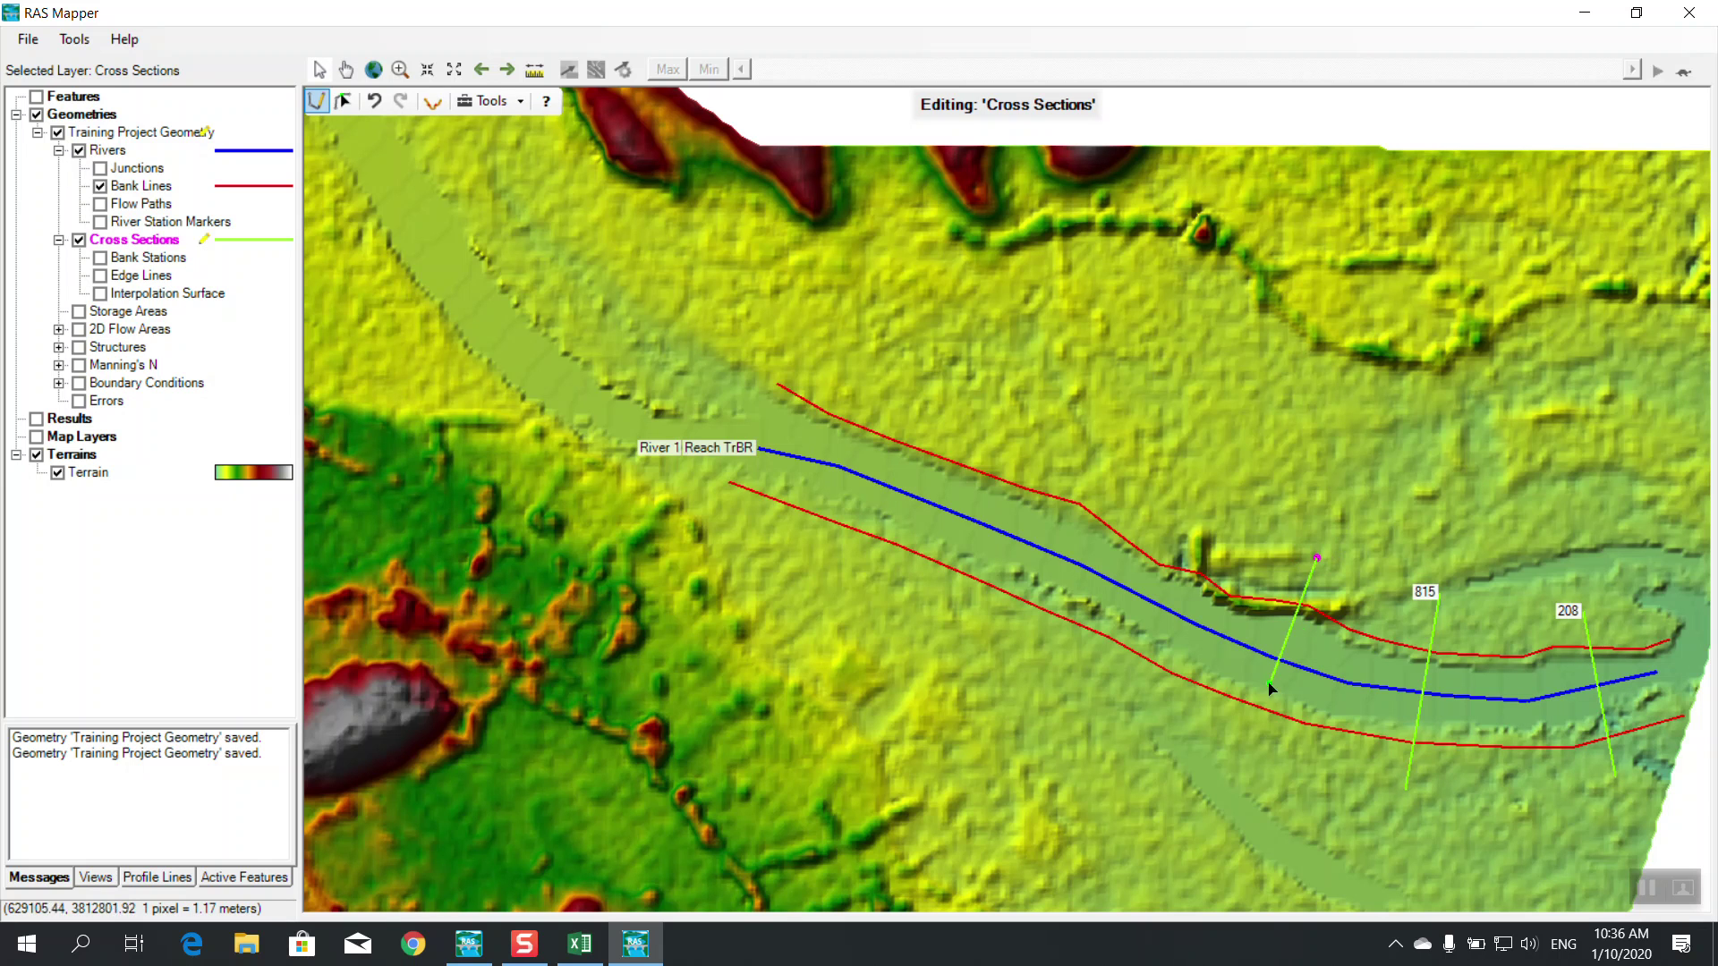
double_click(1239, 745)
click(1167, 518)
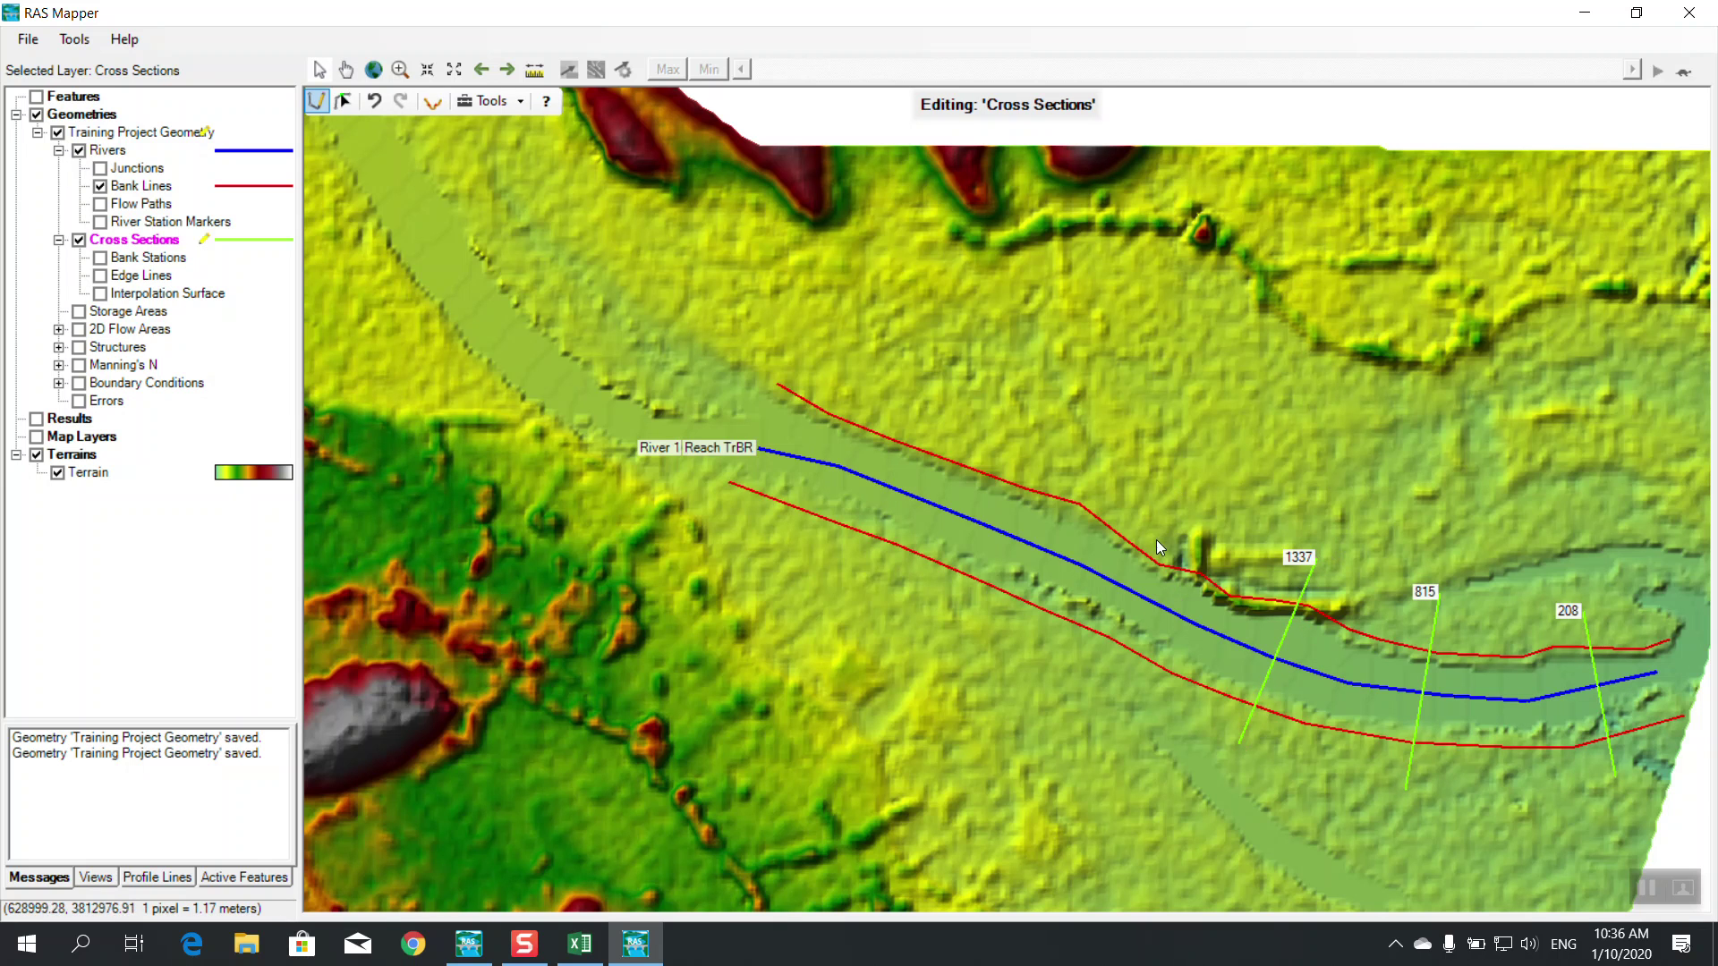
double_click(1072, 698)
click(1018, 414)
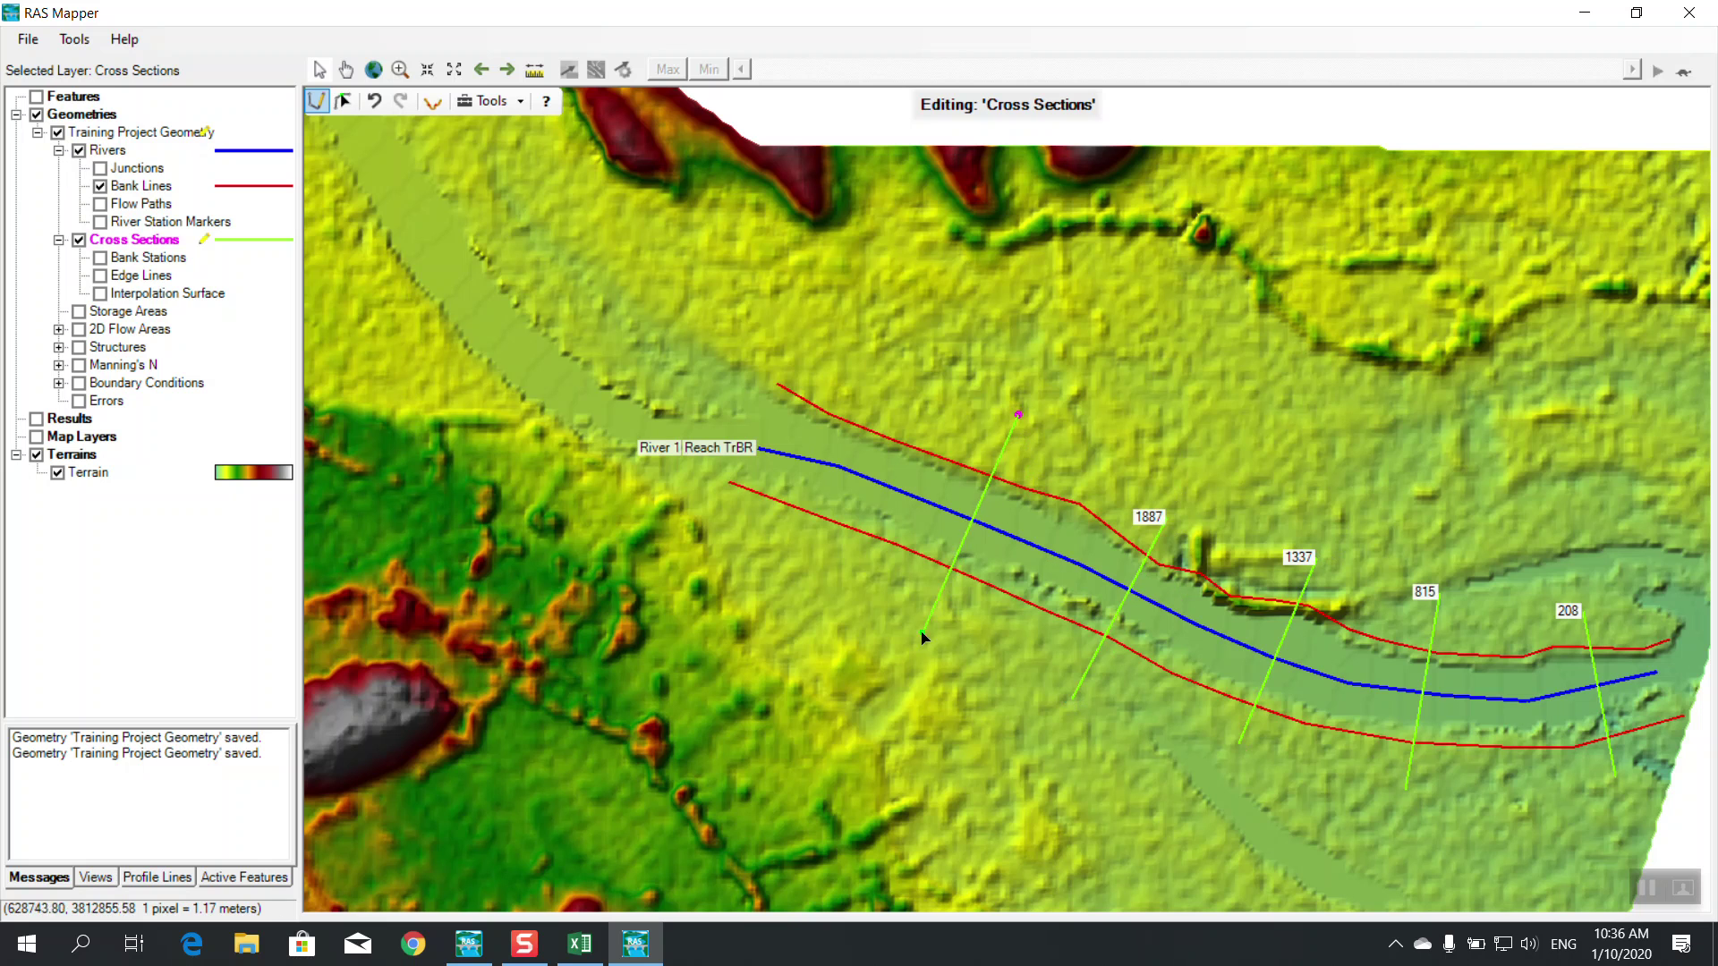
double_click(908, 630)
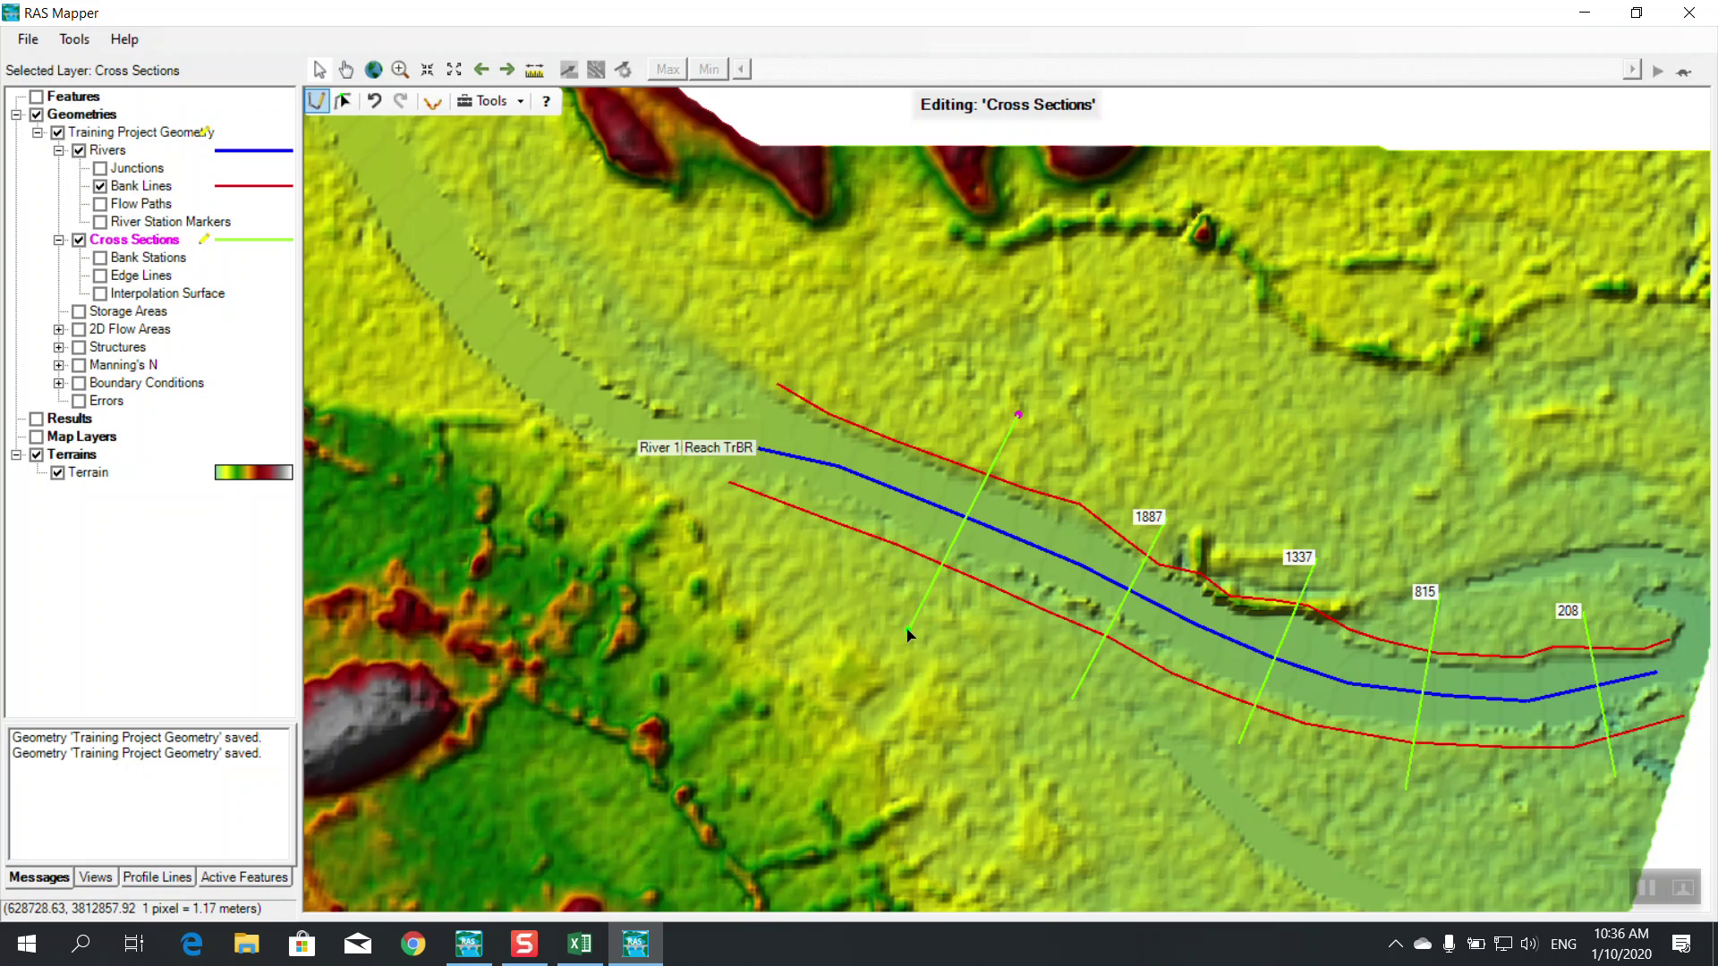
click(872, 364)
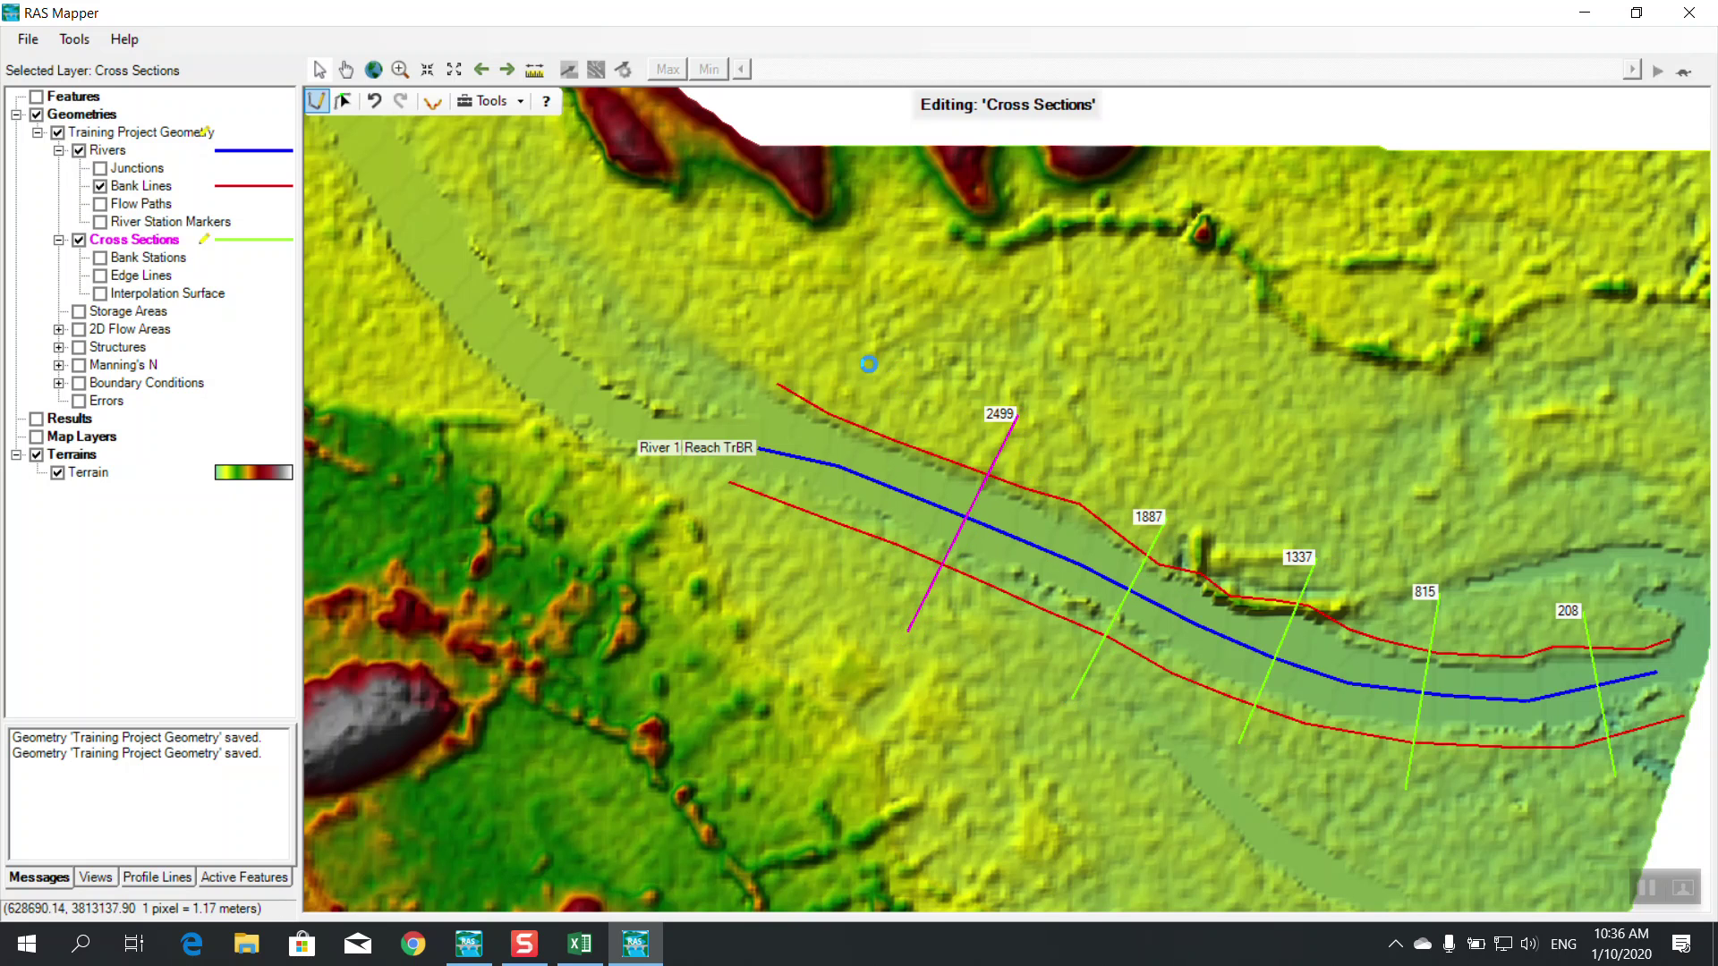
double_click(750, 570)
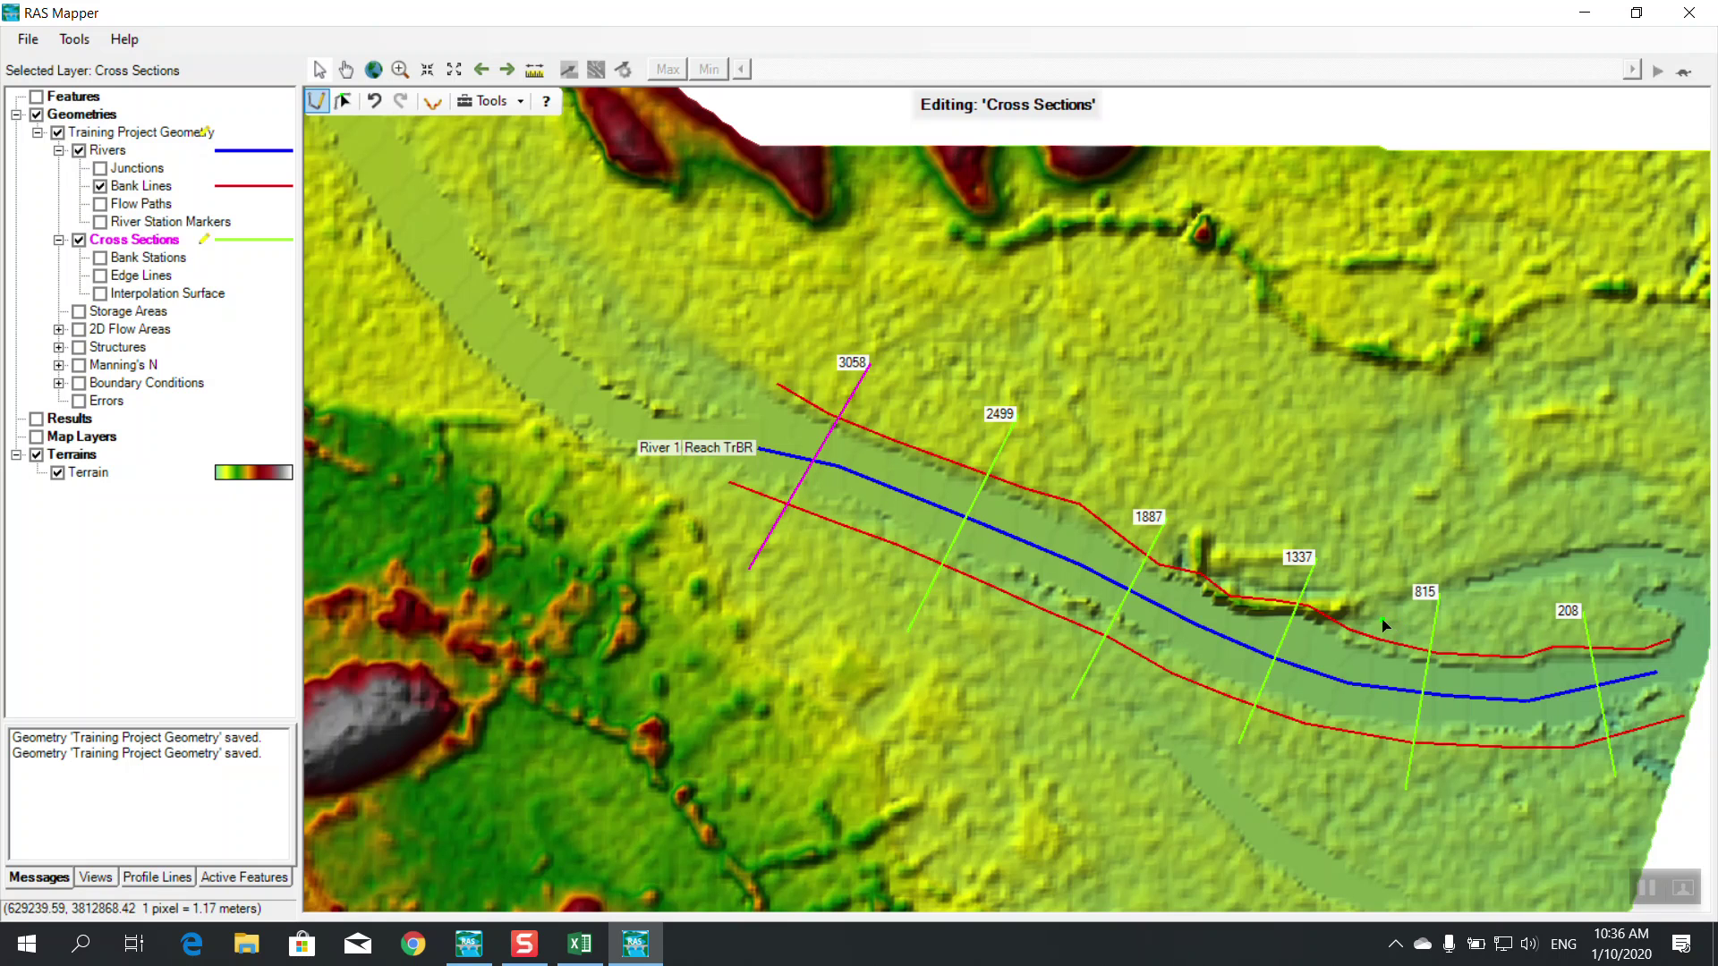
Stop editing the cross sections, confirm saving, and save the geometry from File
right_click(167, 238)
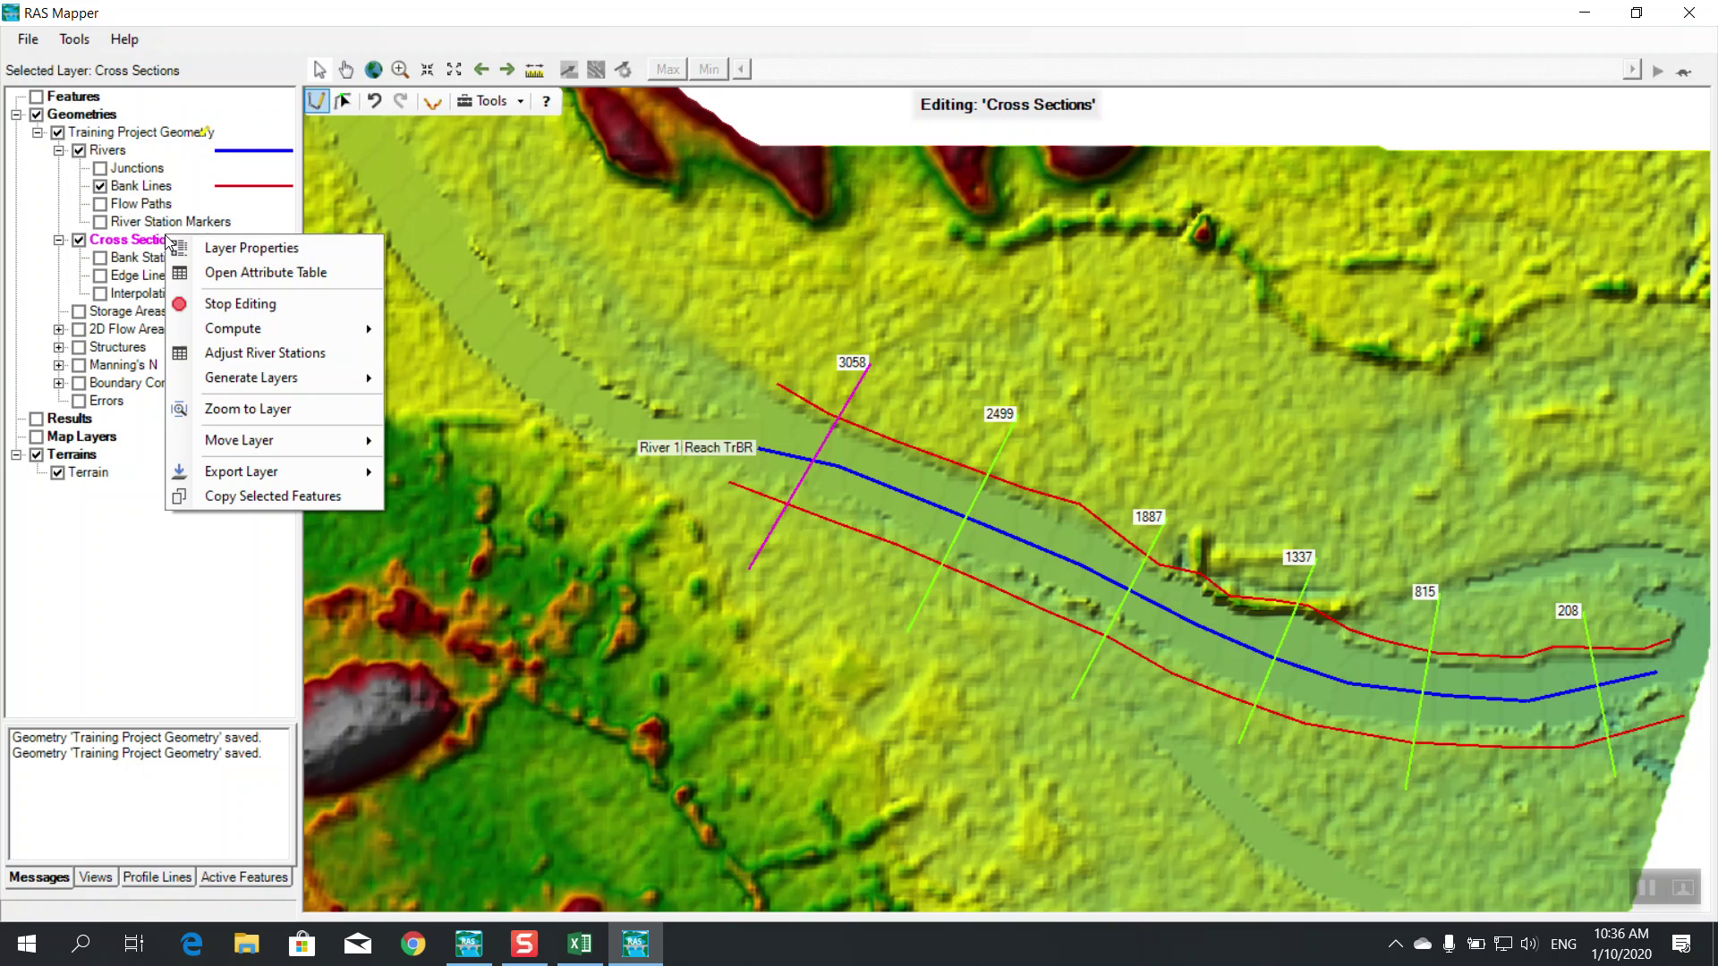
click(237, 306)
click(812, 540)
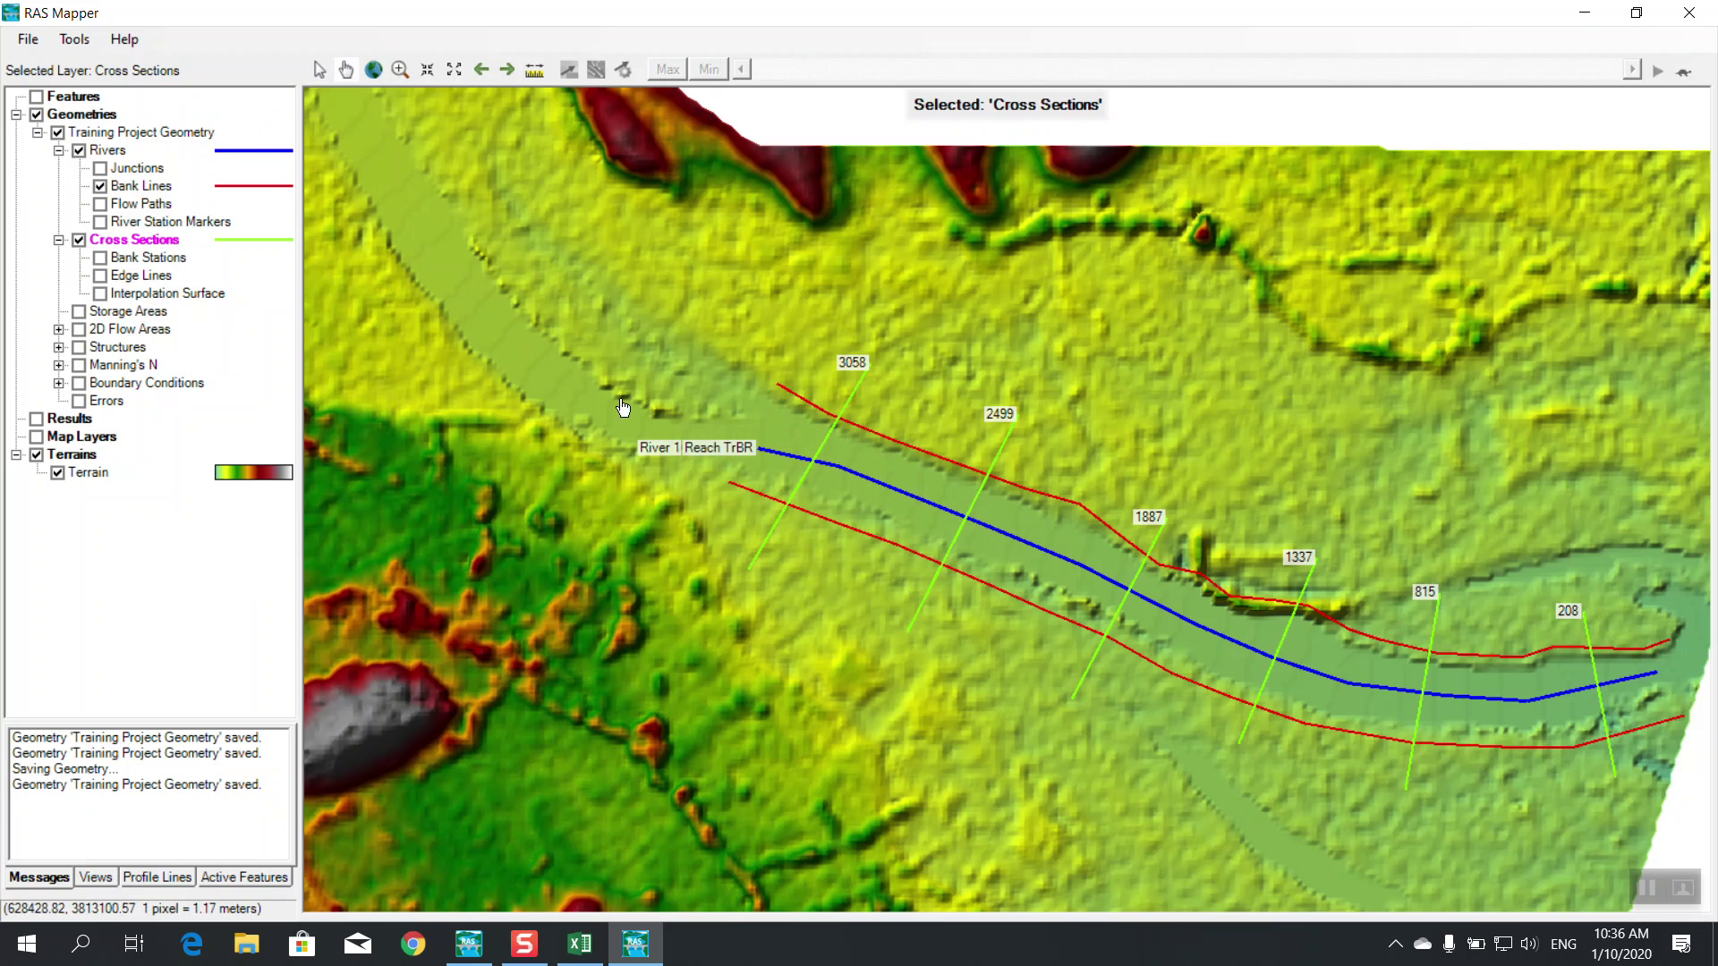
click(28, 38)
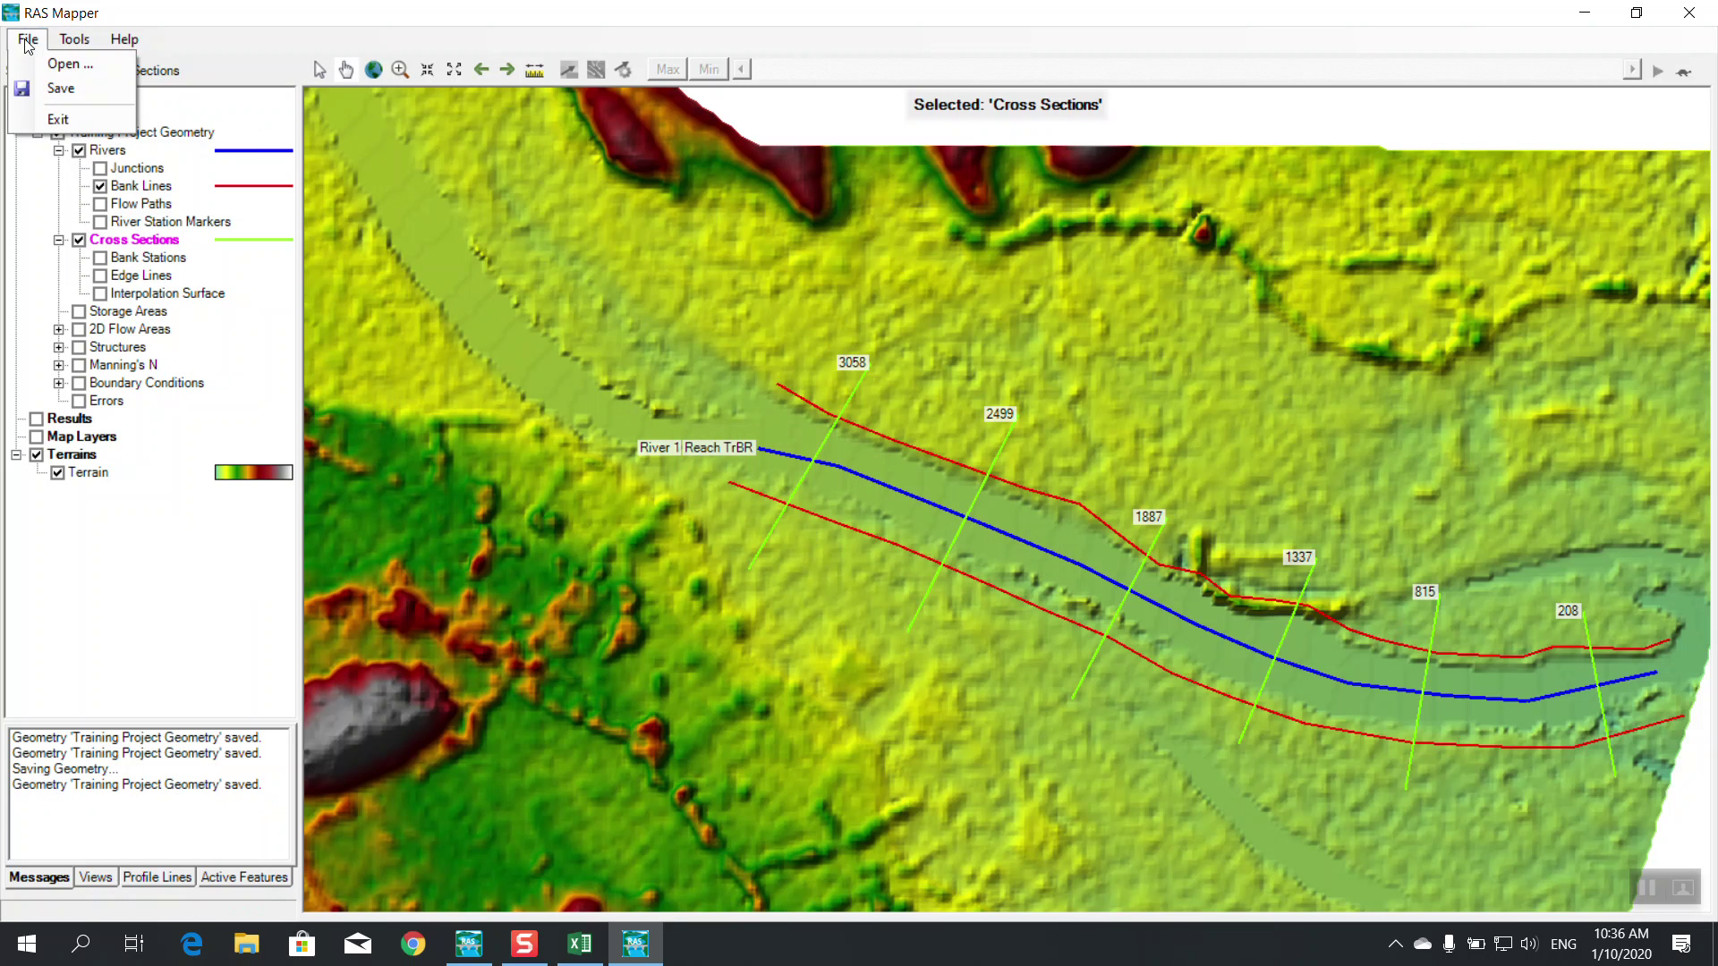
click(40, 91)
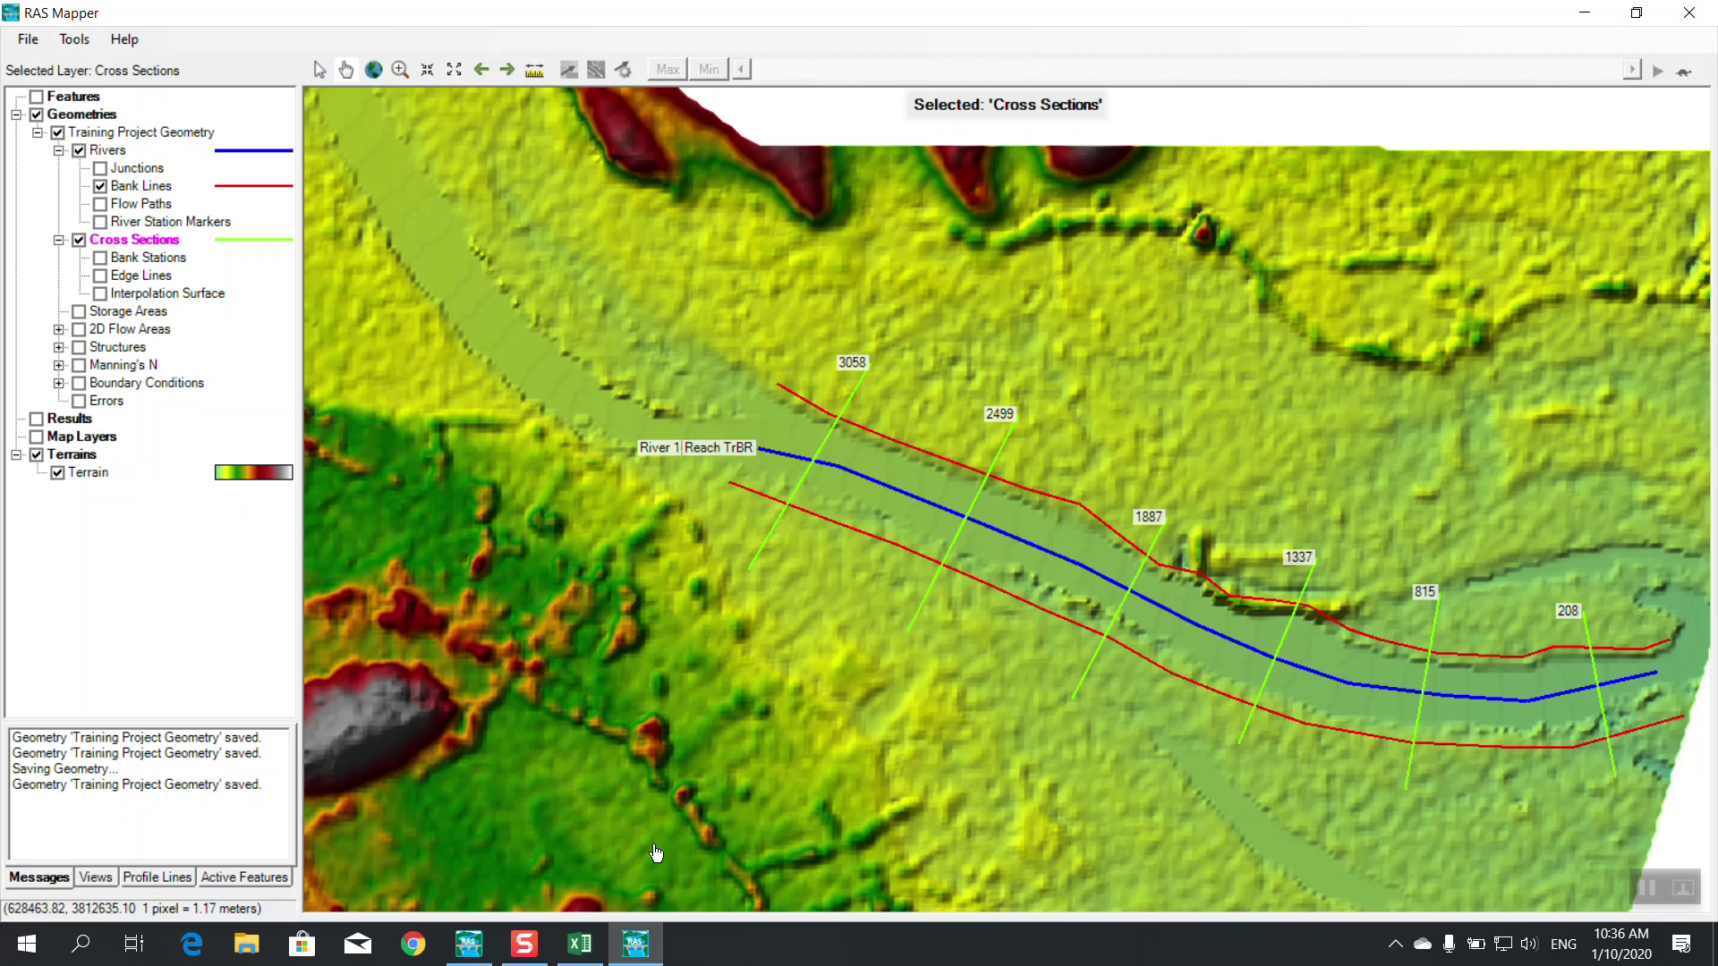
Close RAS Mapper and open the Geometric Data editor maximized
click(469, 944)
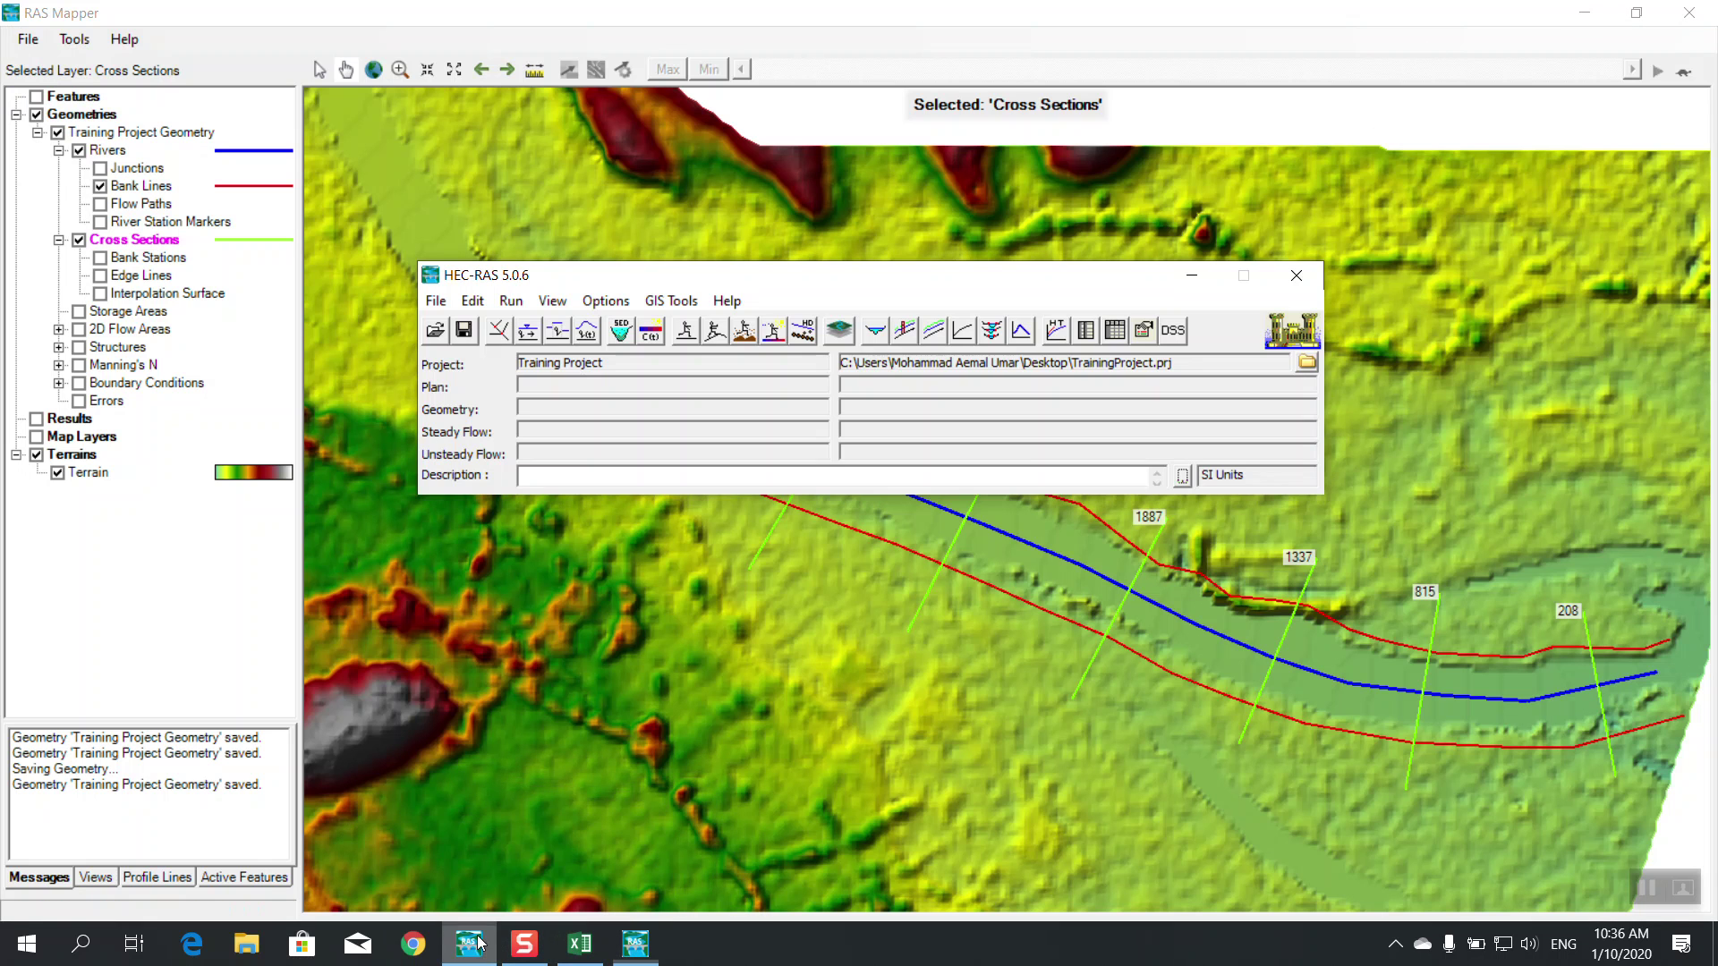
click(1690, 13)
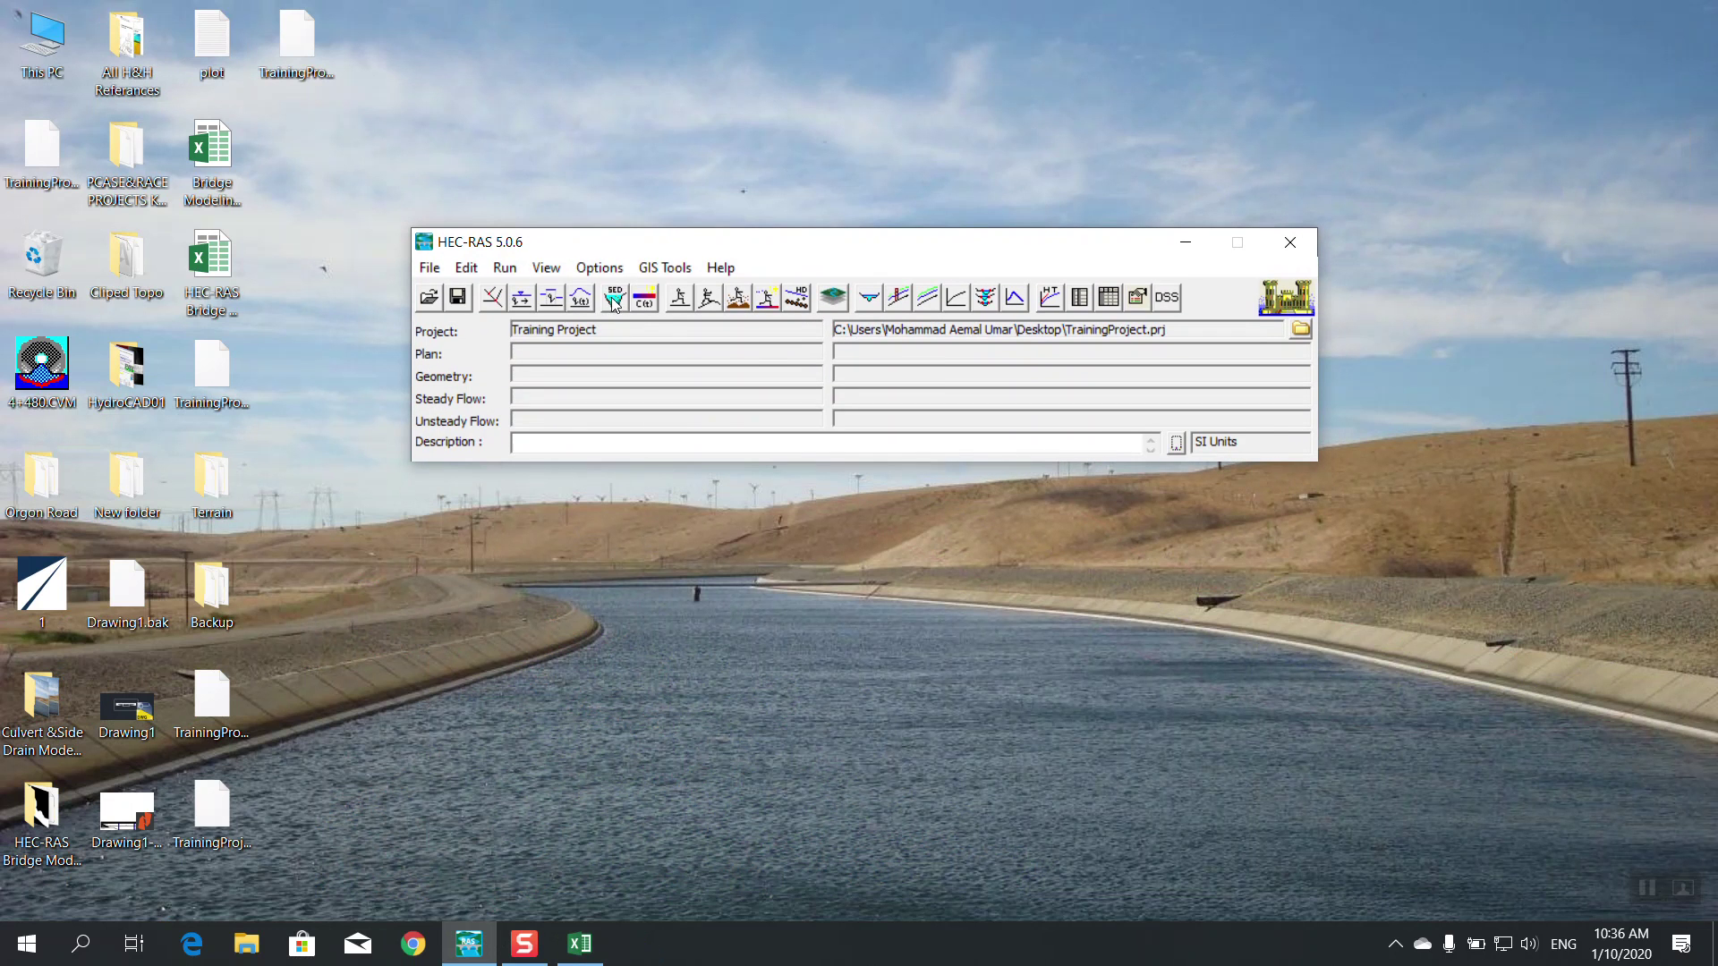
click(493, 301)
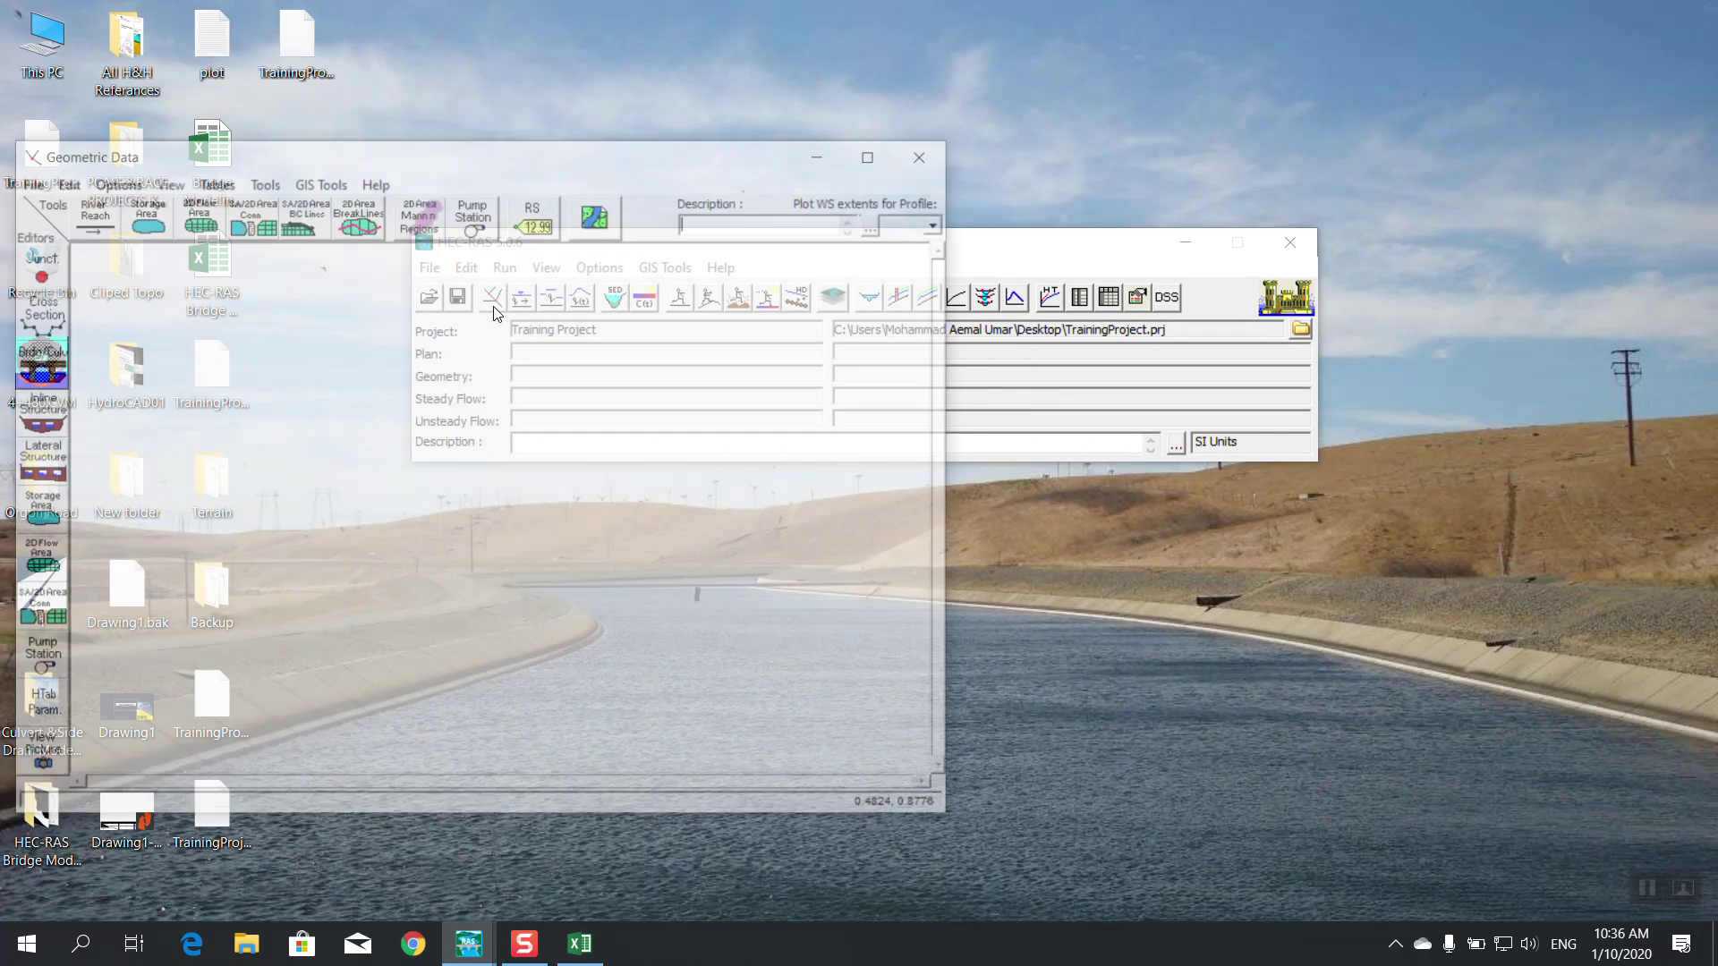
click(878, 153)
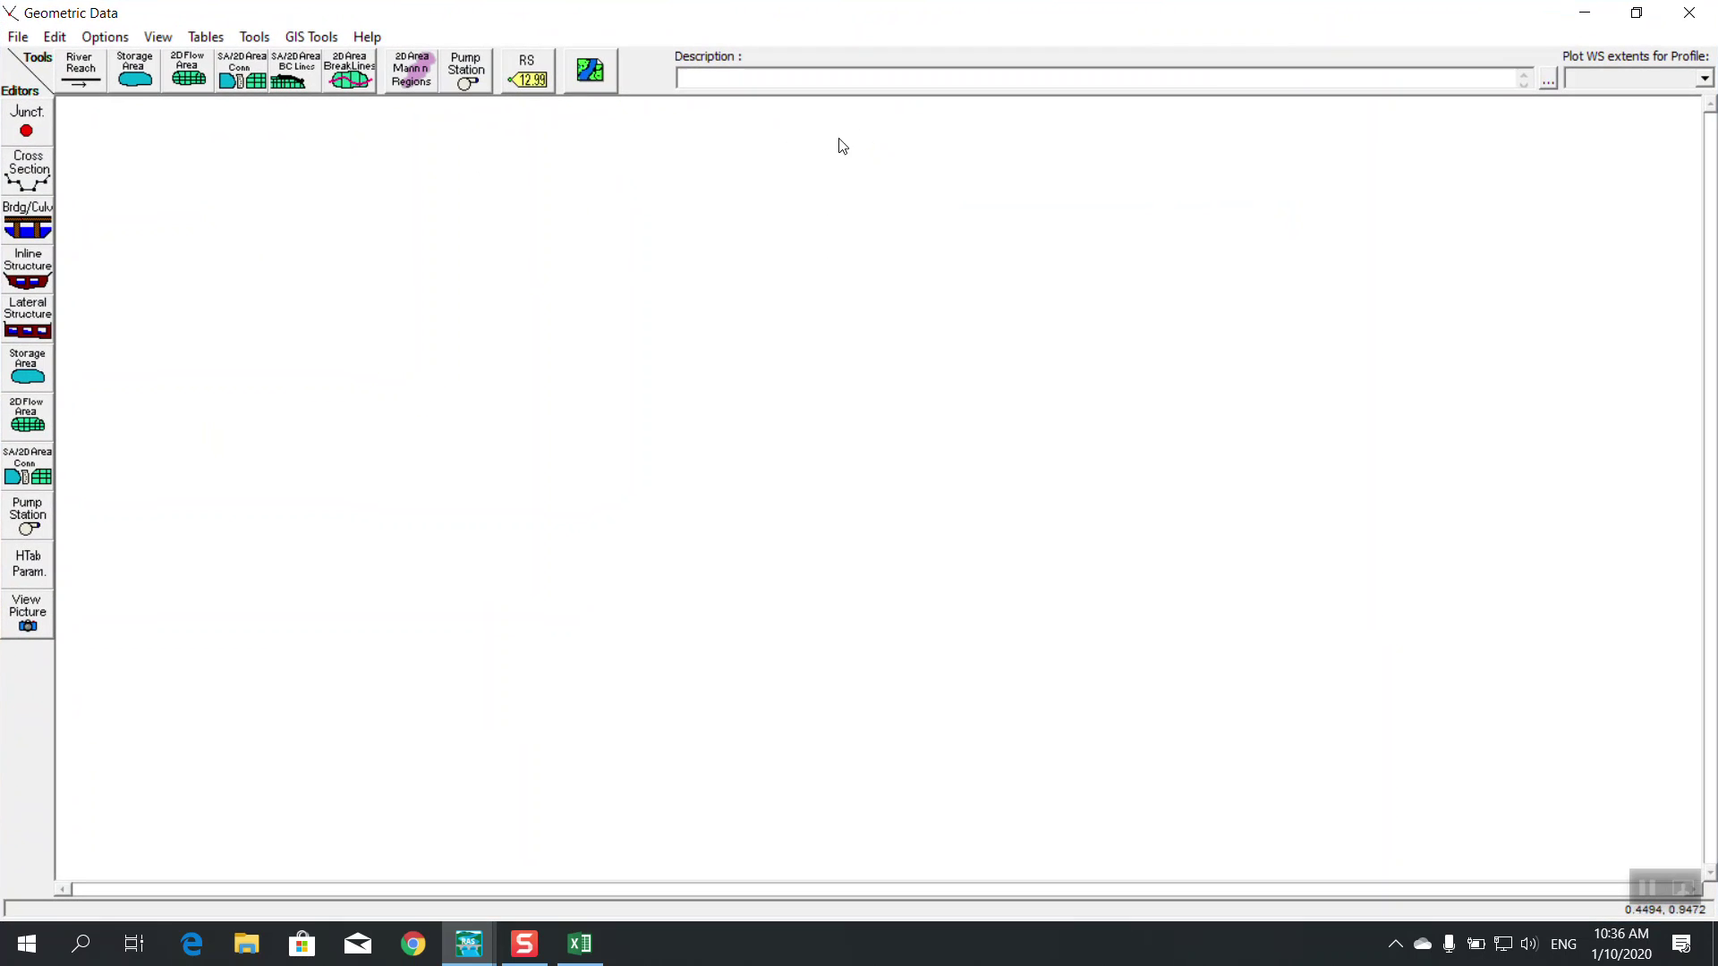
Load the Training Project Geometry file into the Geometric Data editor
click(19, 39)
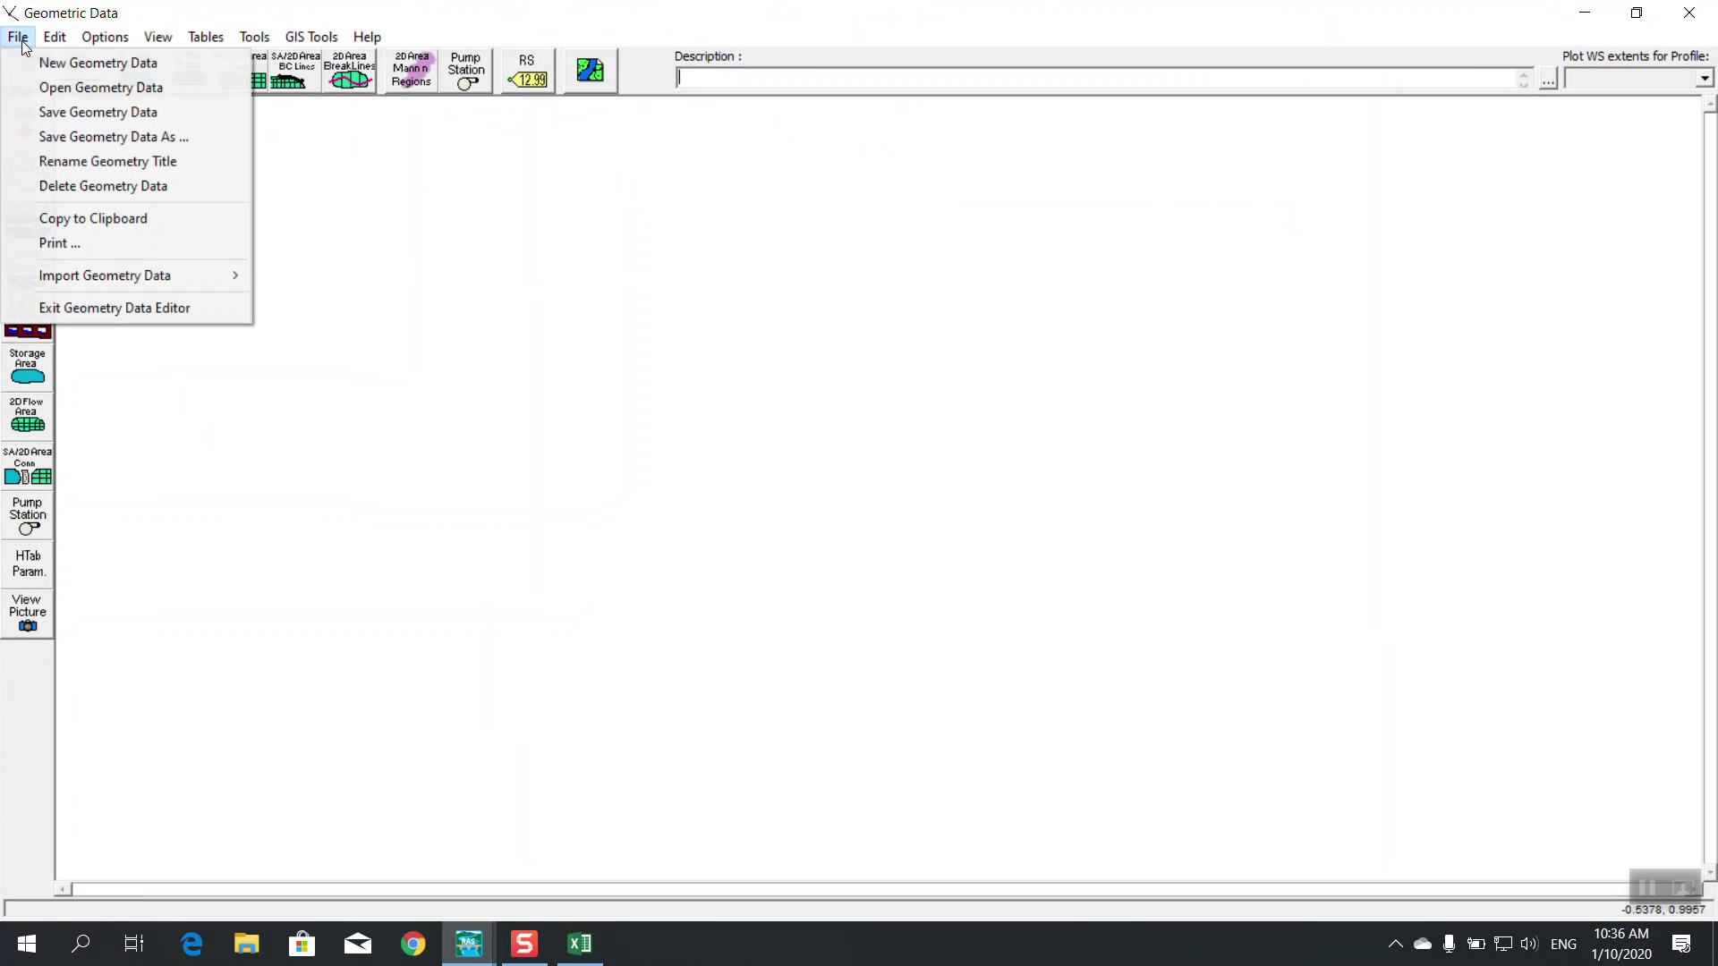
click(92, 93)
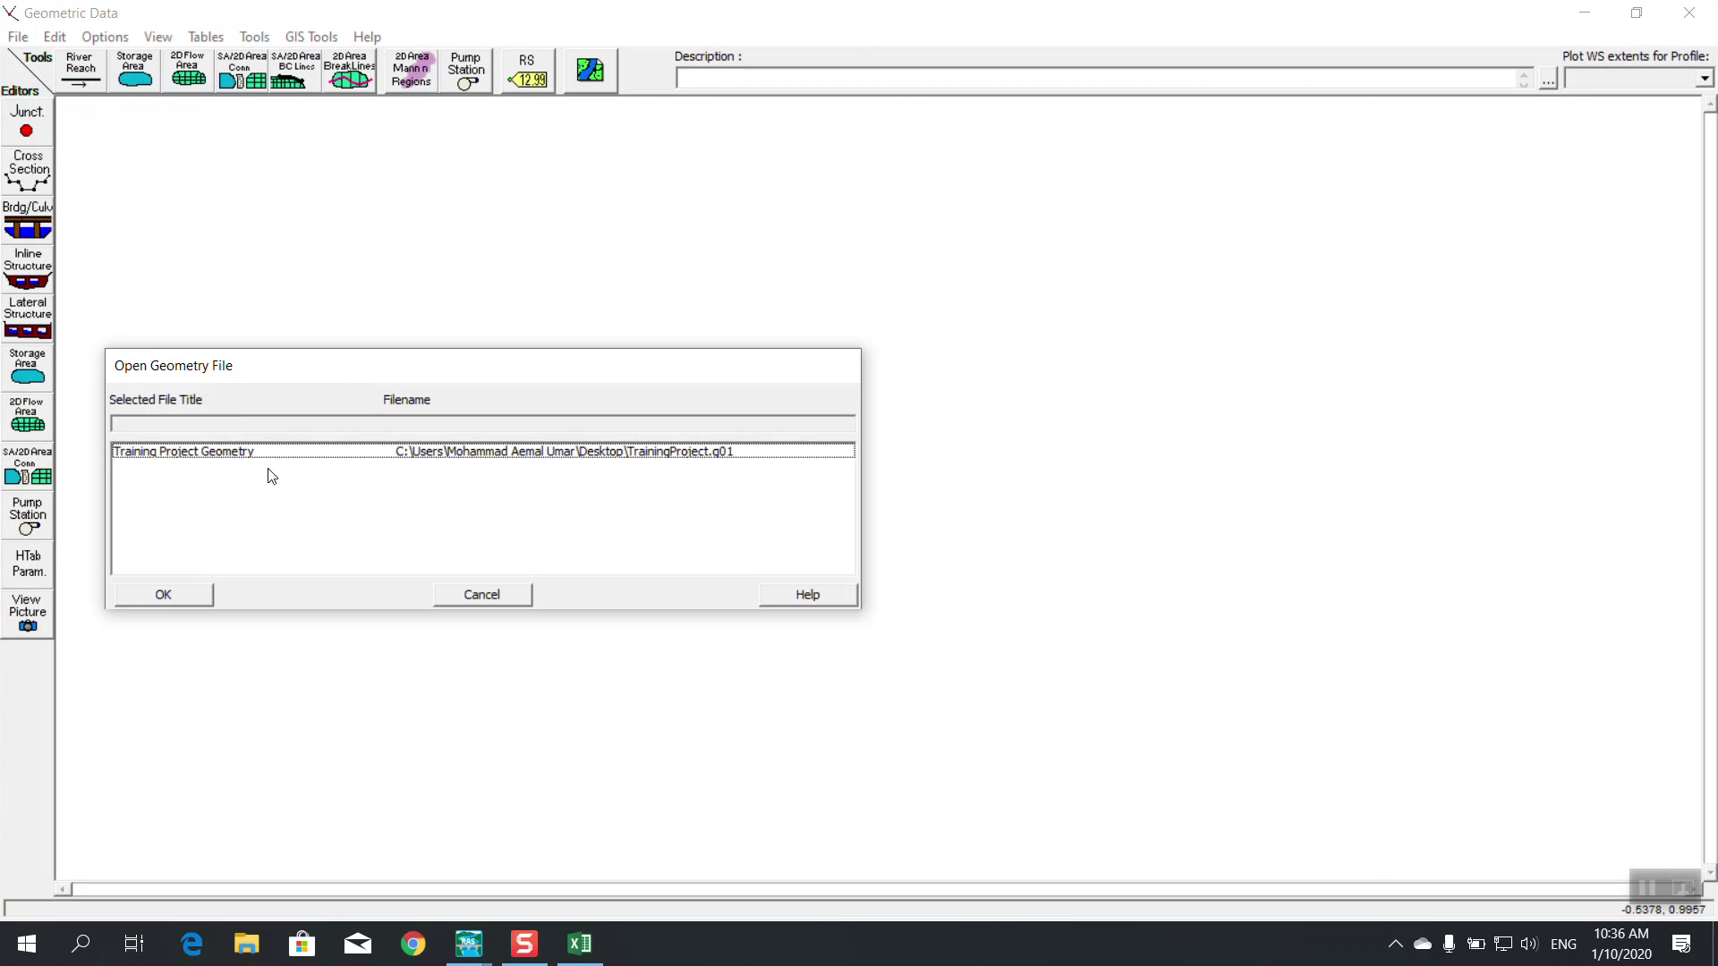
click(194, 453)
click(168, 592)
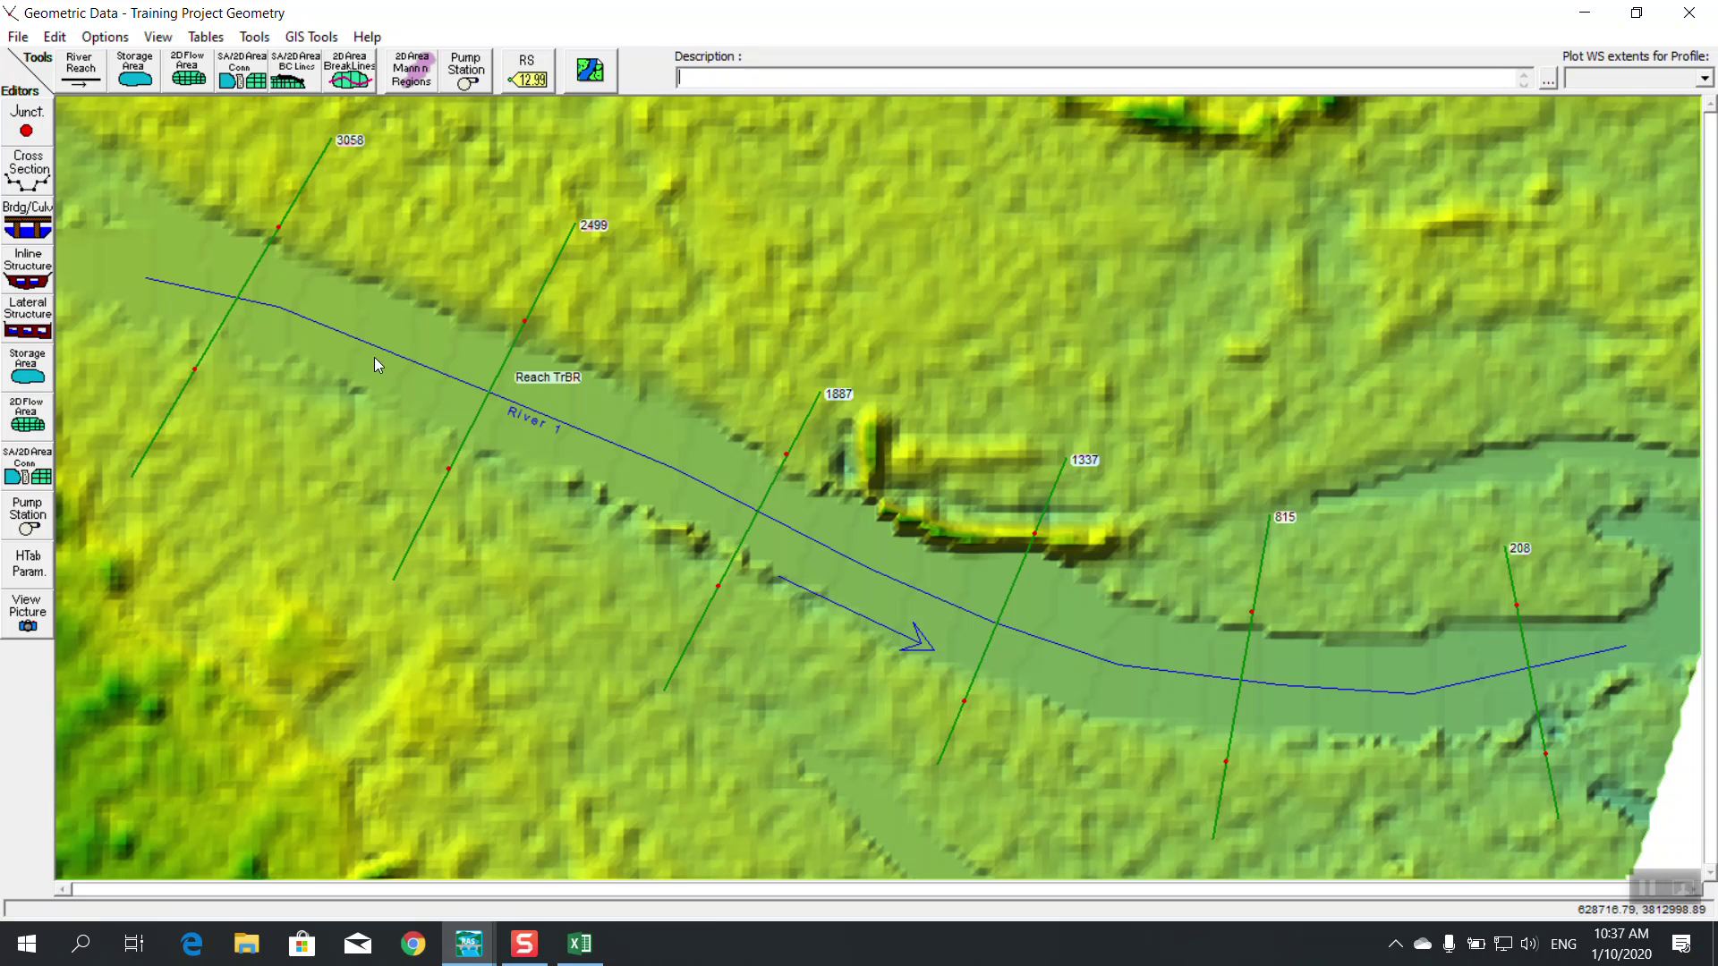
Add a bridge at river station 1338 and maximize the Bridge Culvert Data editor
click(34, 227)
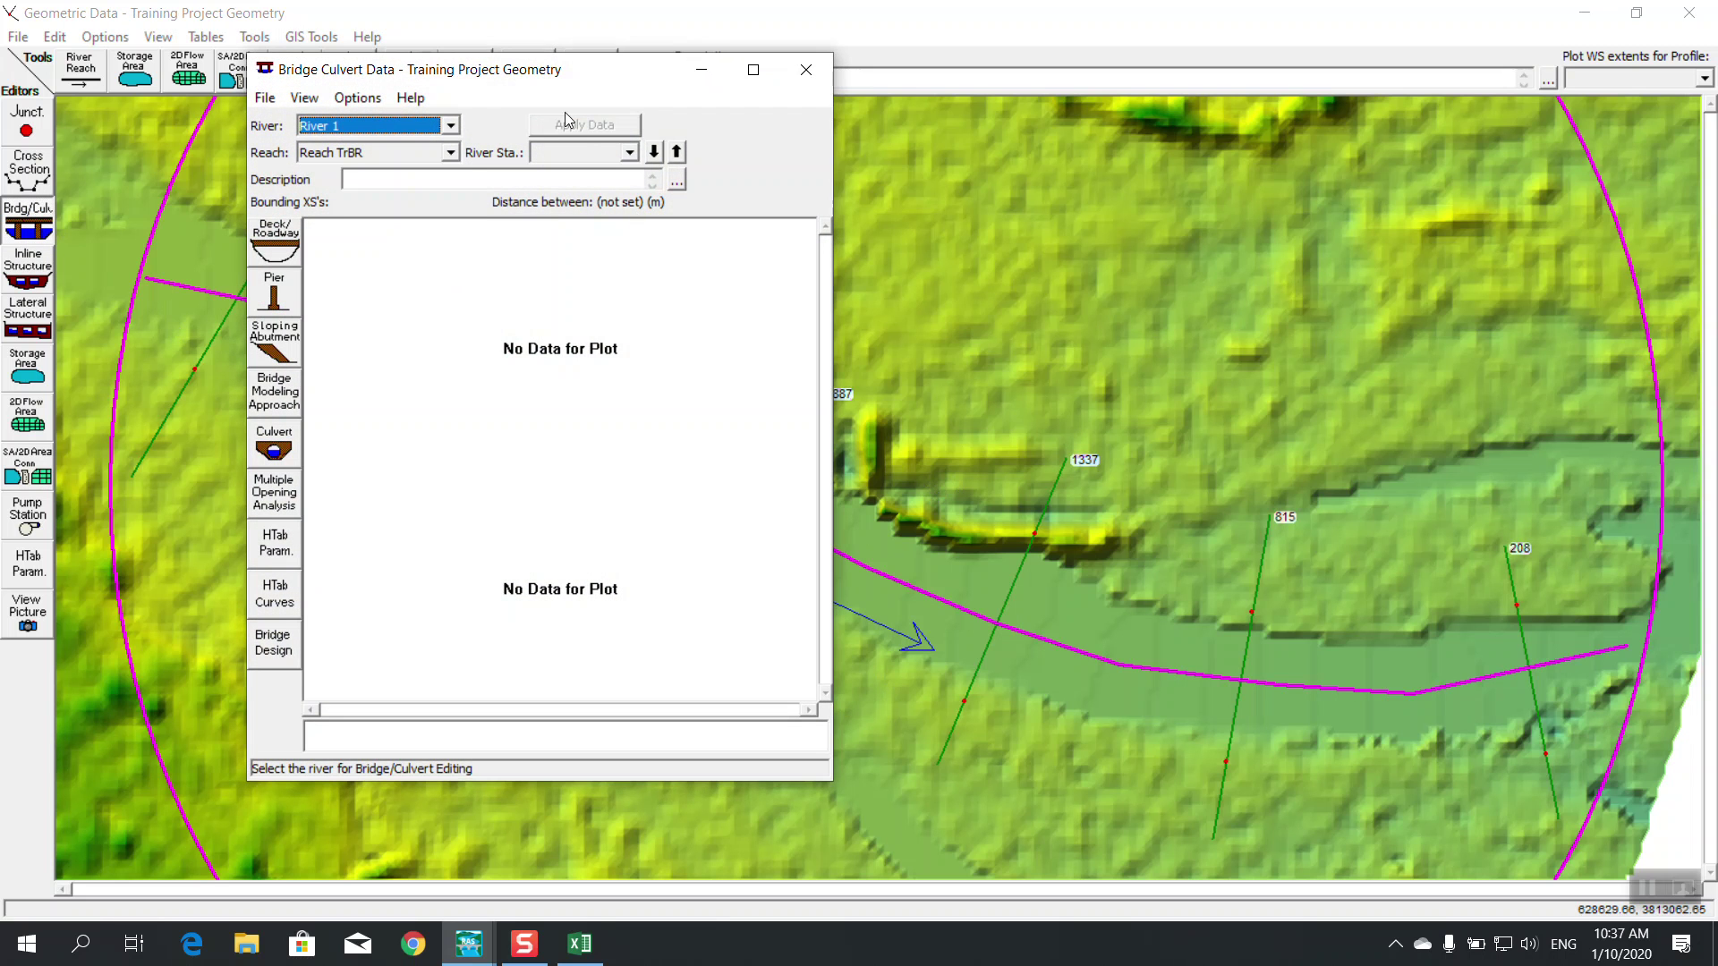
click(379, 99)
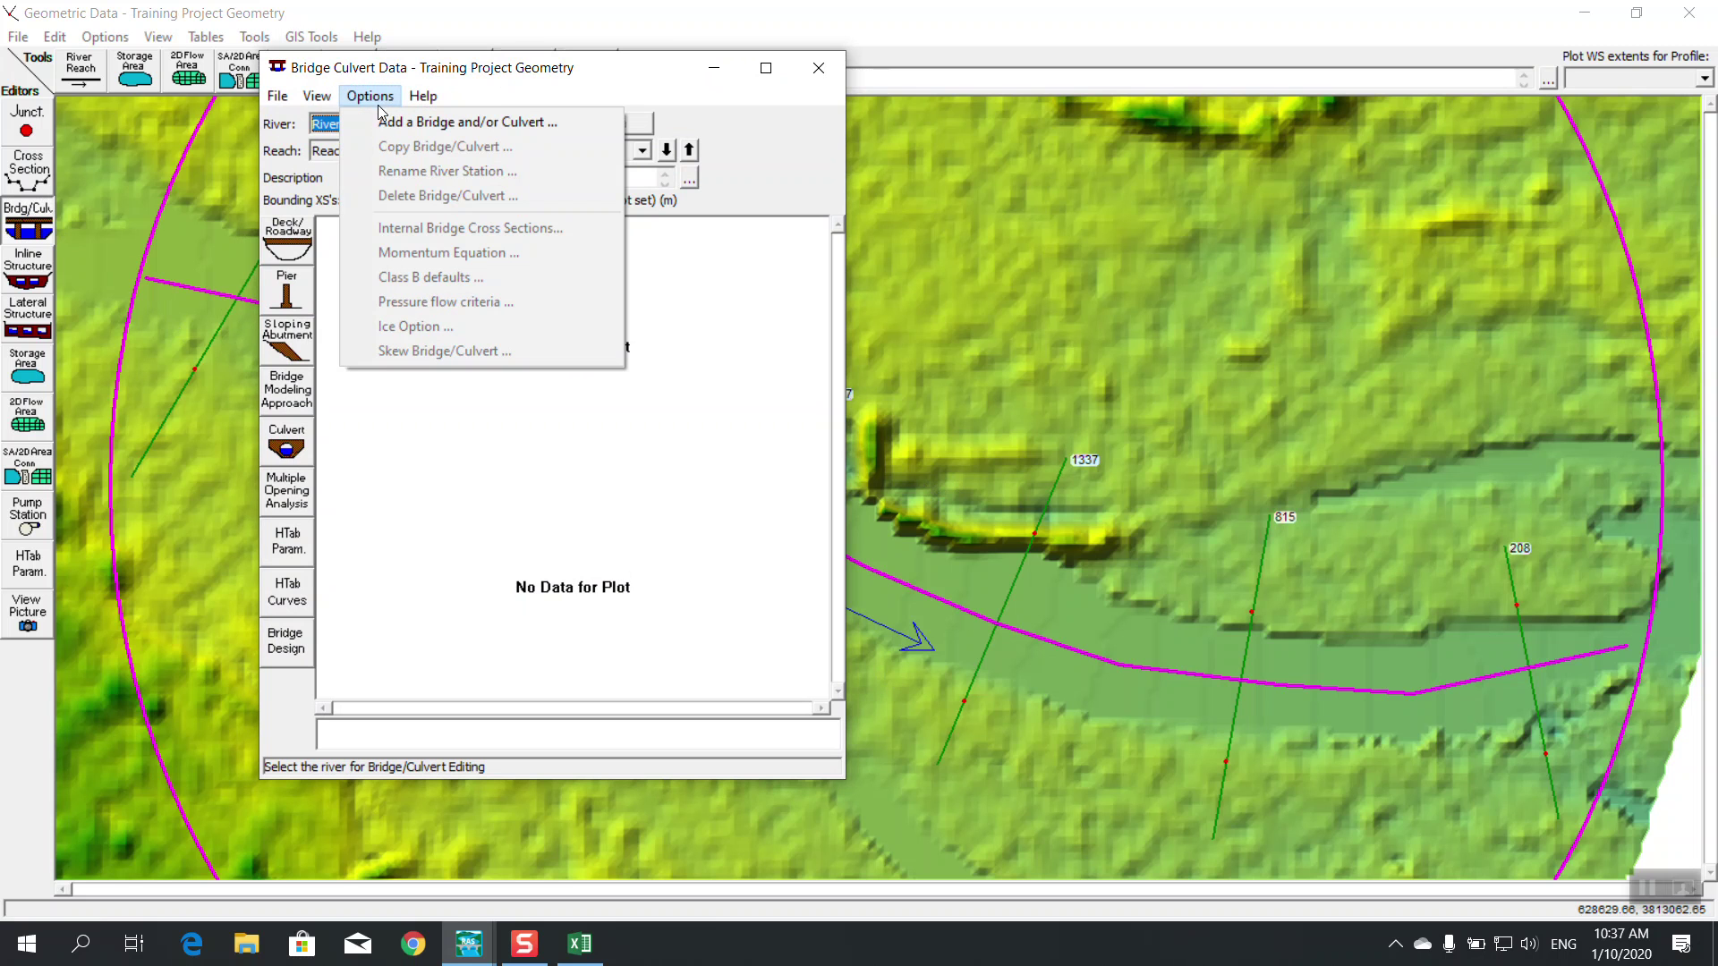
click(388, 125)
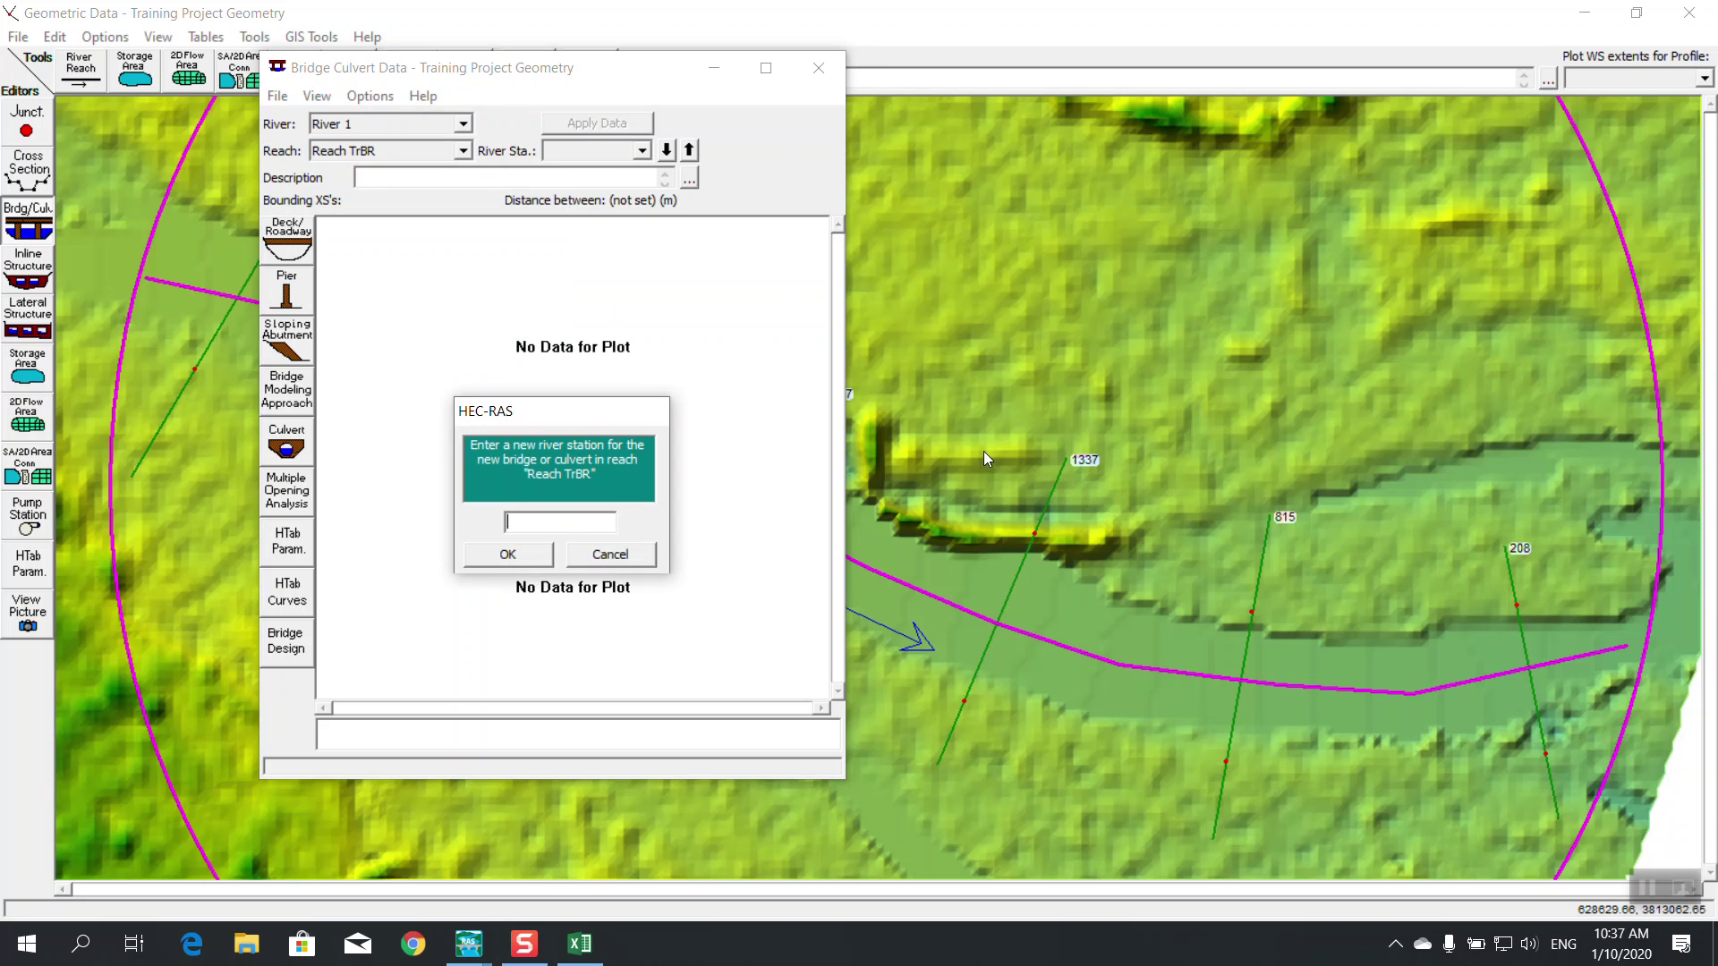
text(1338)
click(528, 566)
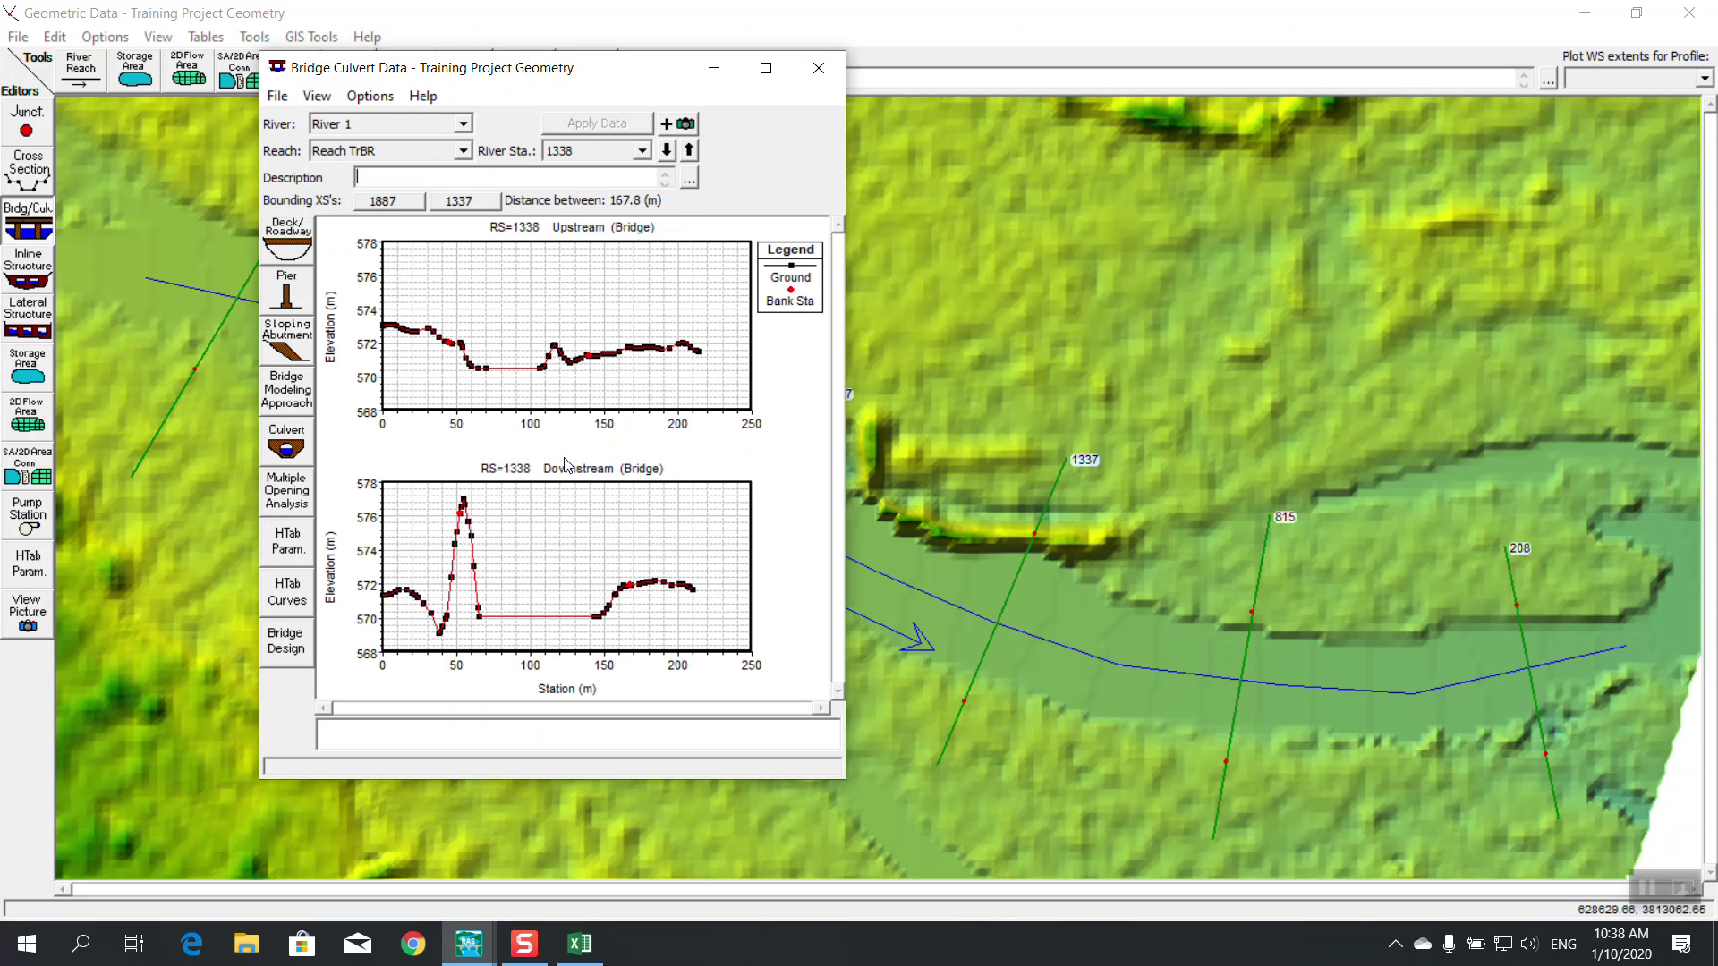
drag(671, 71, 459, 70)
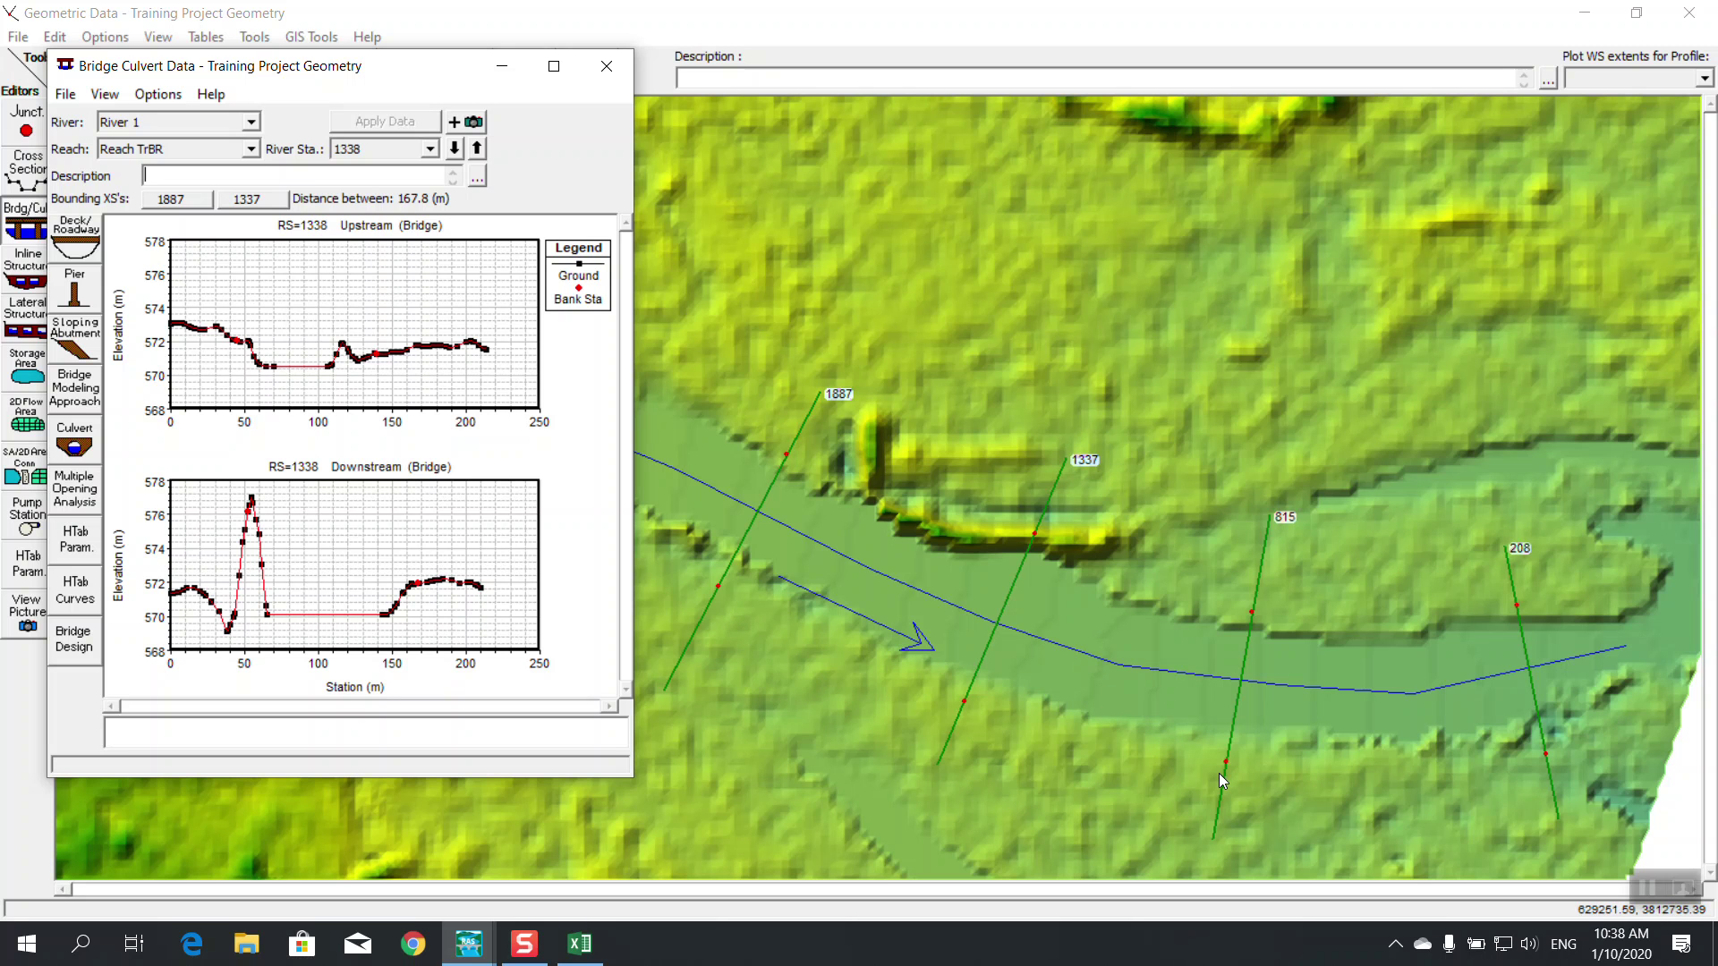
click(554, 66)
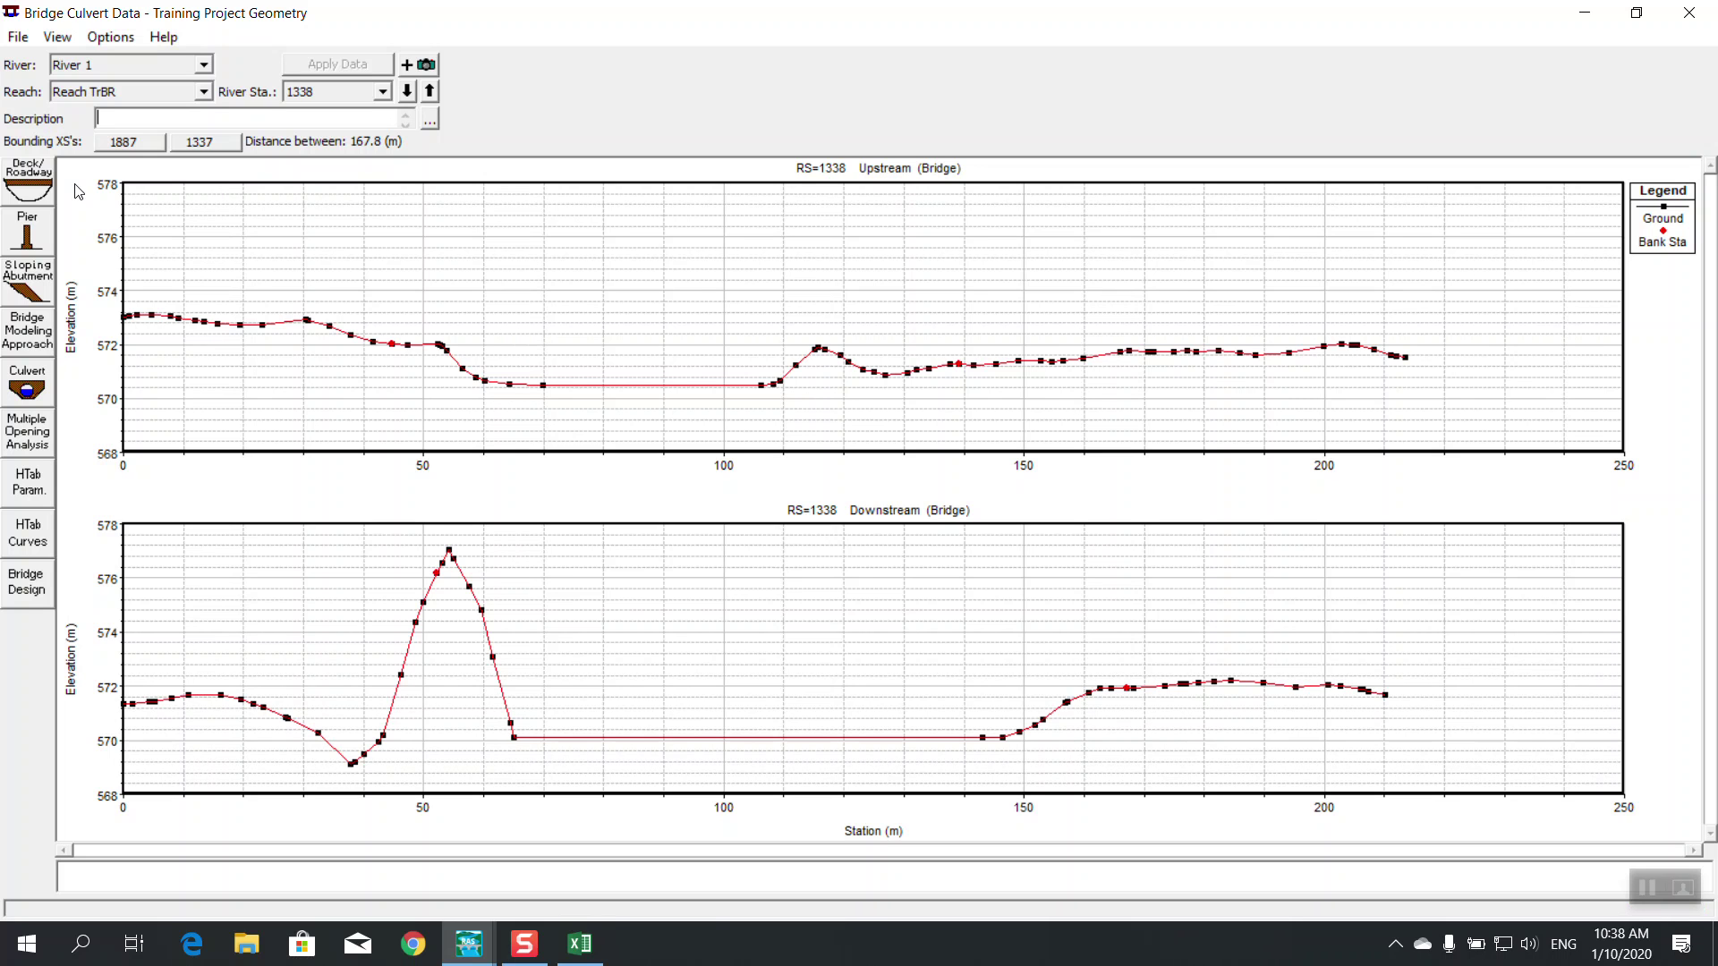
Open the Deck/Roadway editor and enter an upstream distance of 6
click(21, 177)
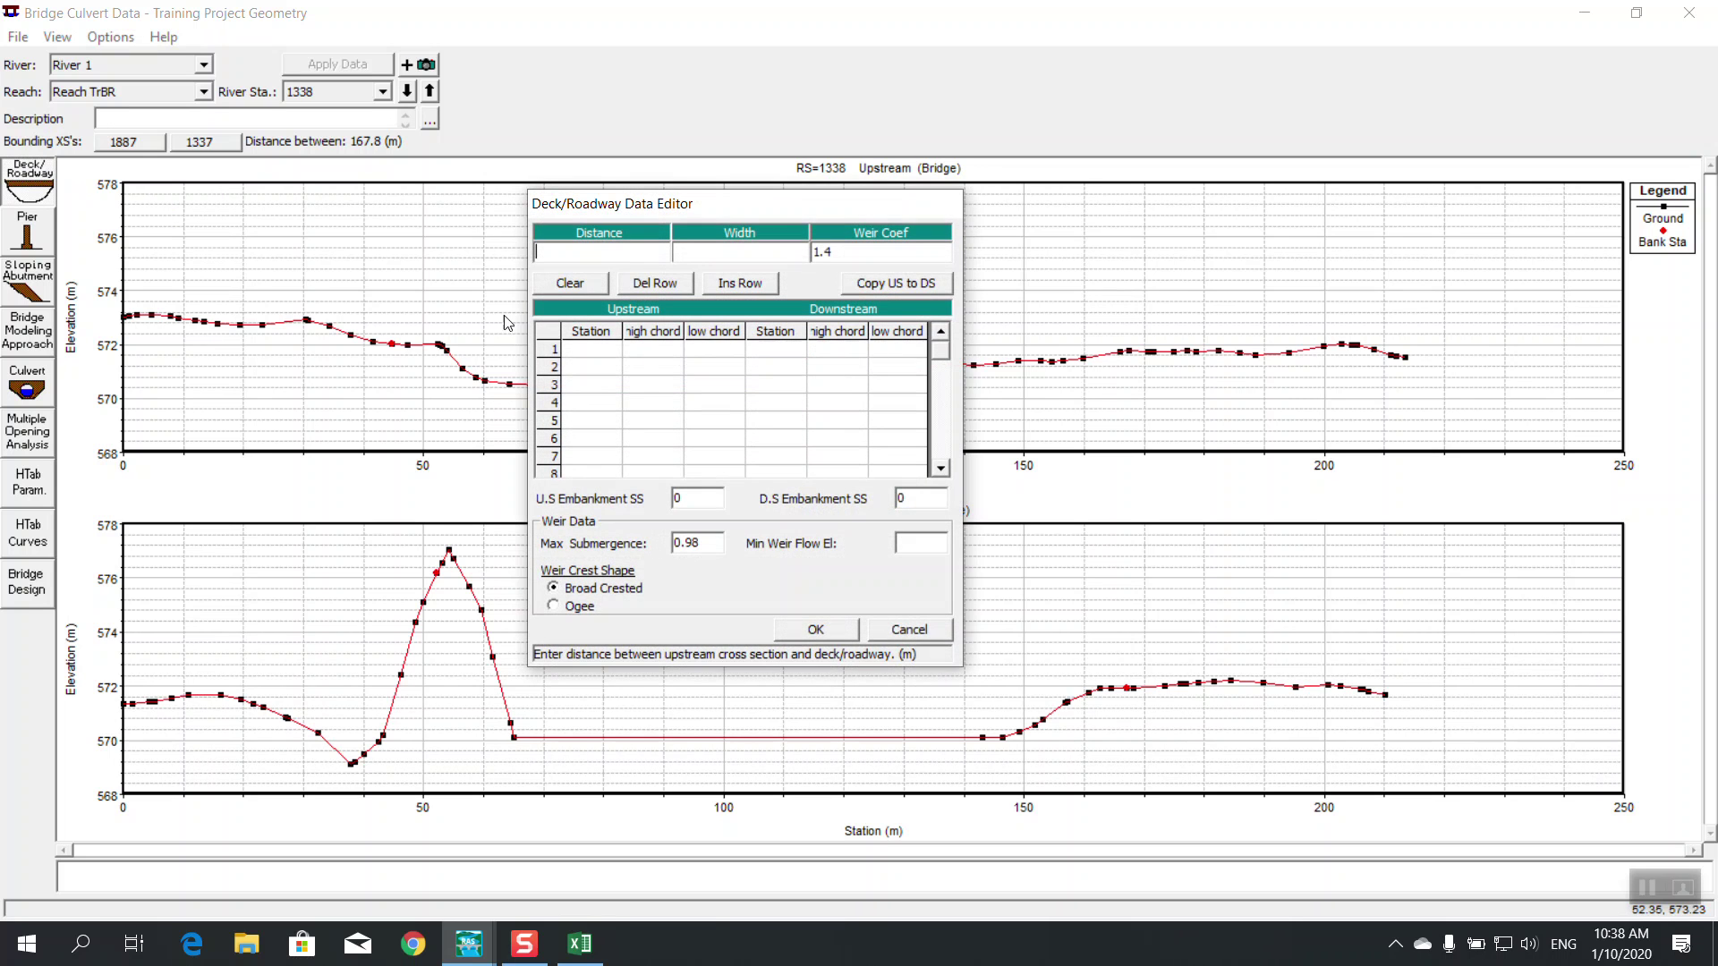
drag(766, 240, 767, 240)
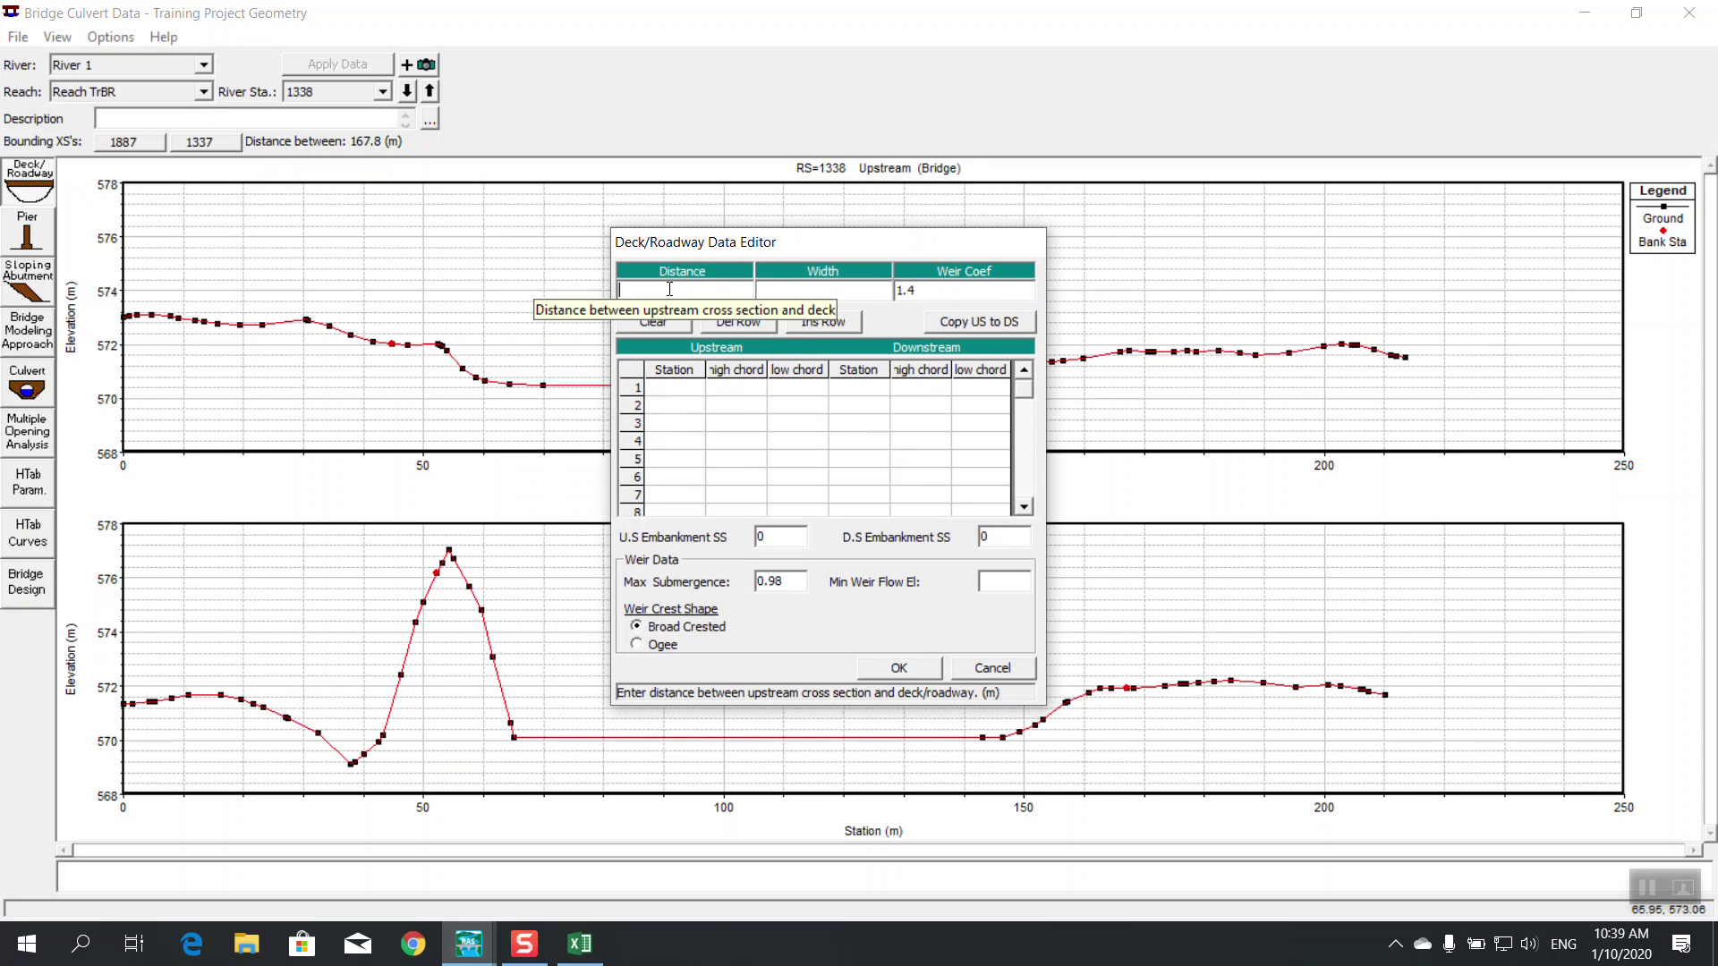
text(2)
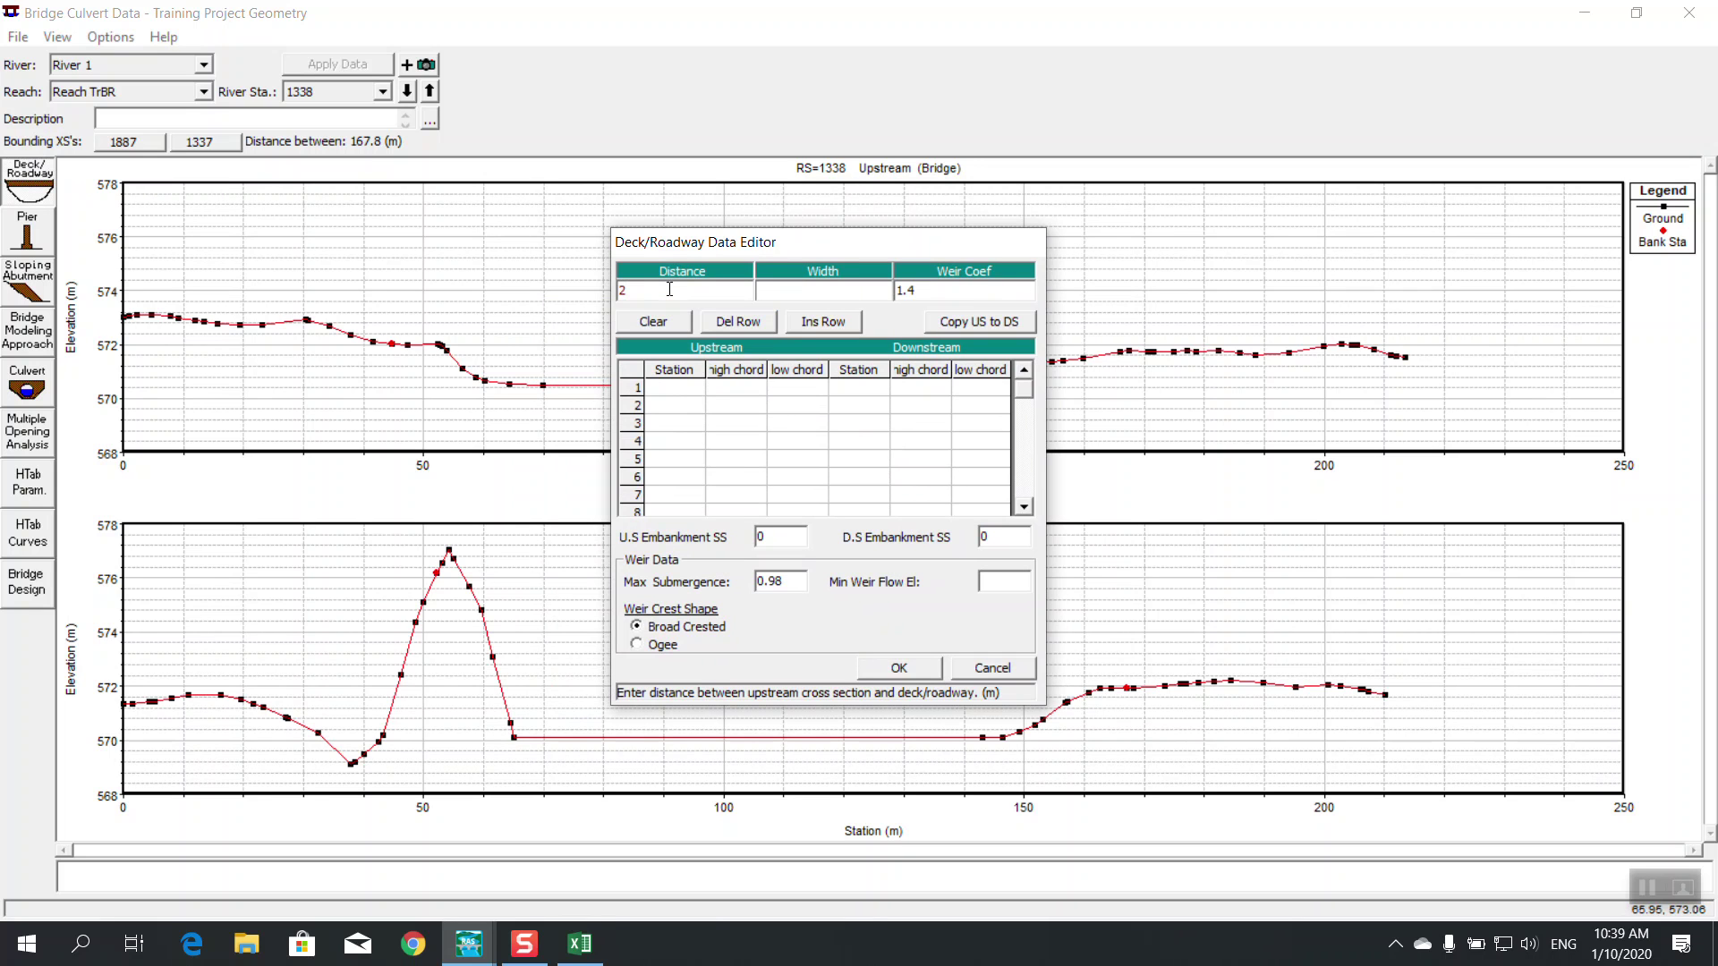
text(6)
click(803, 282)
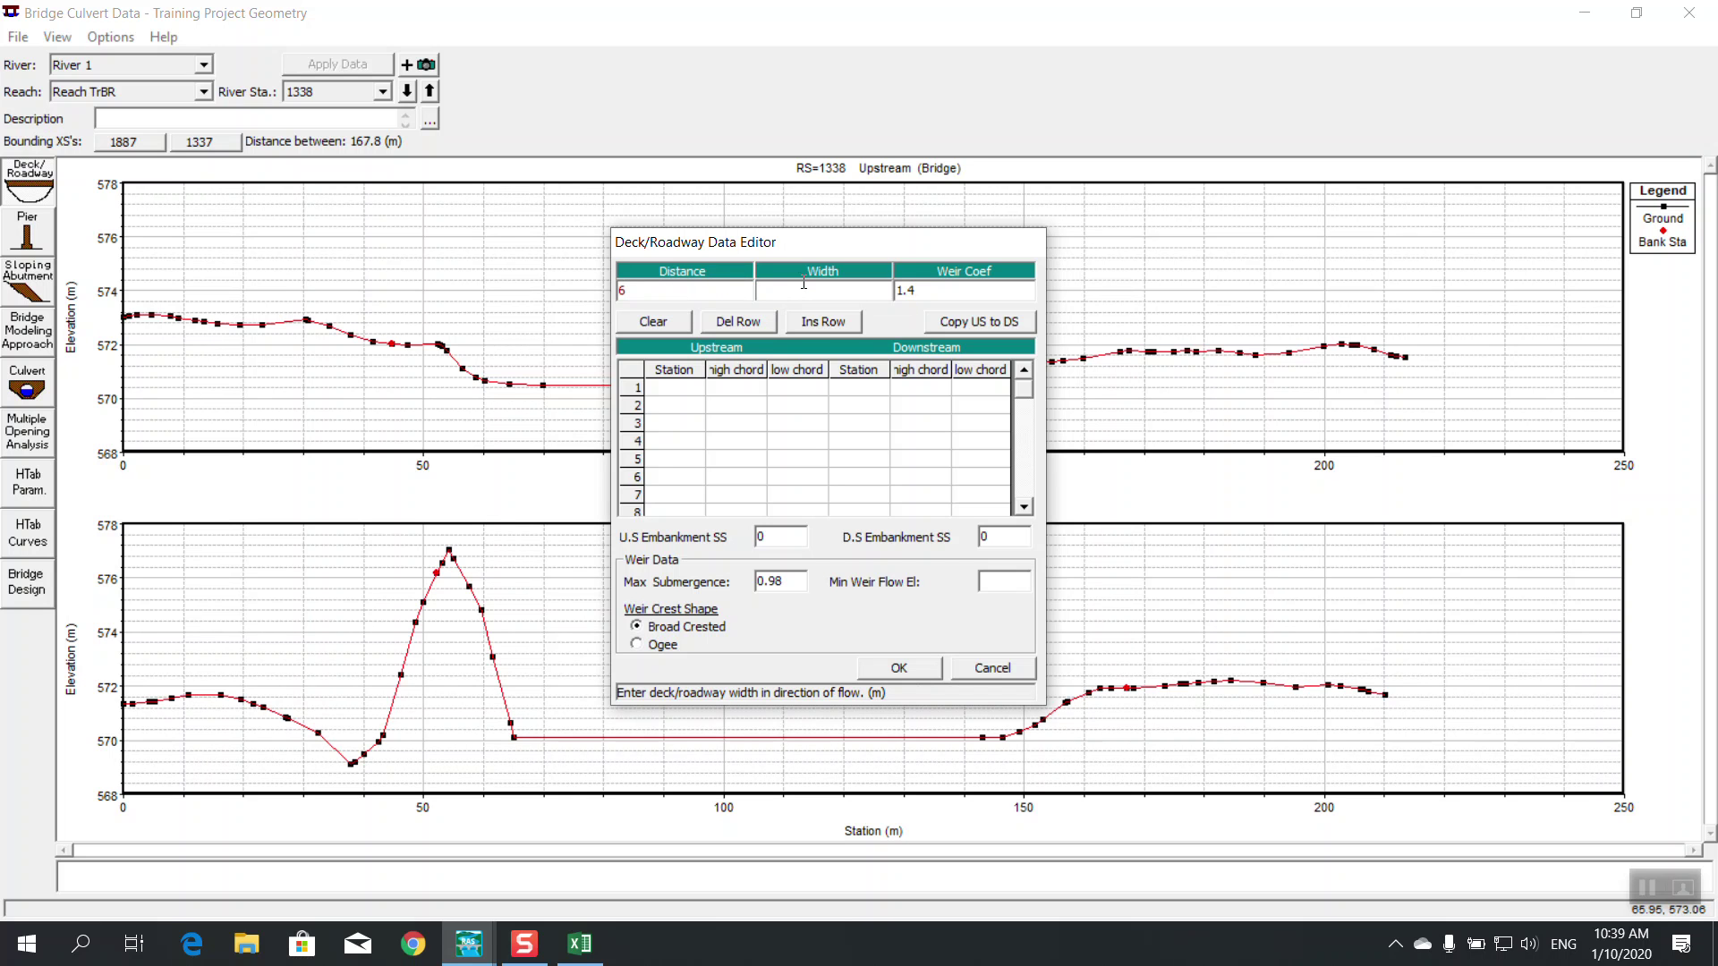
Bring up the Bridge Modeling Essential workbook and scroll to its distance-and-width diagram
click(579, 943)
scroll(779, 666, up, 3)
scroll(778, 667, down, 5)
scroll(779, 667, down, 3)
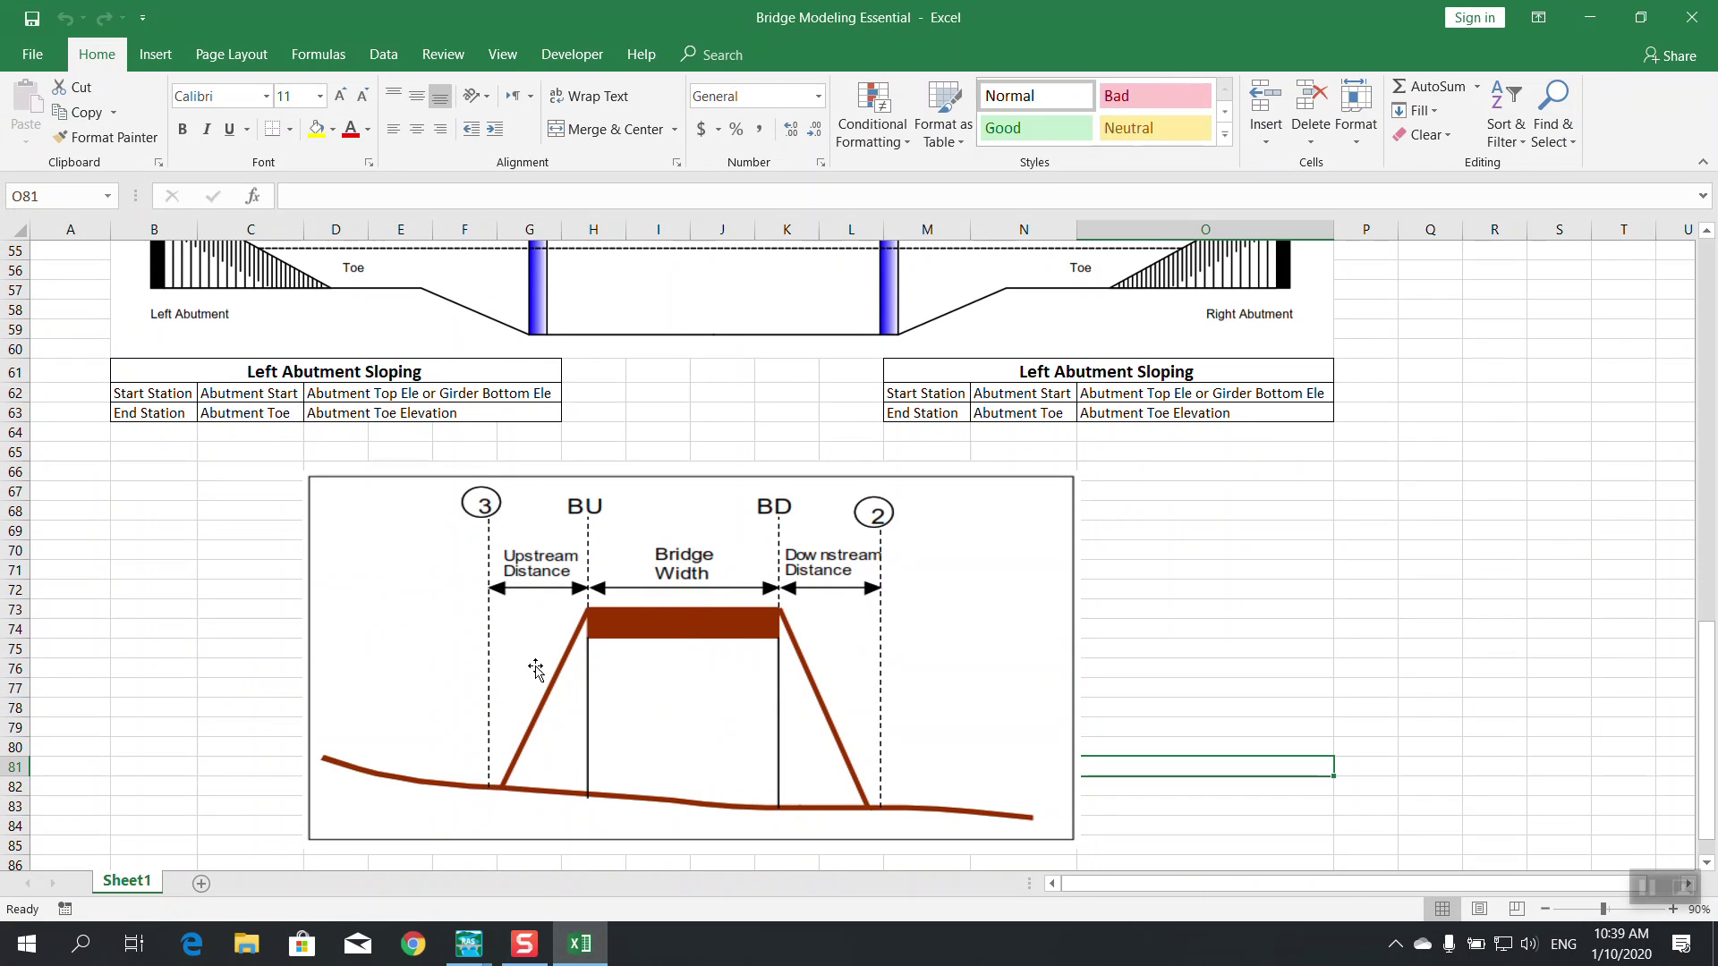
Minimize Excel and enter a deck width of 11
click(1589, 17)
text(11)
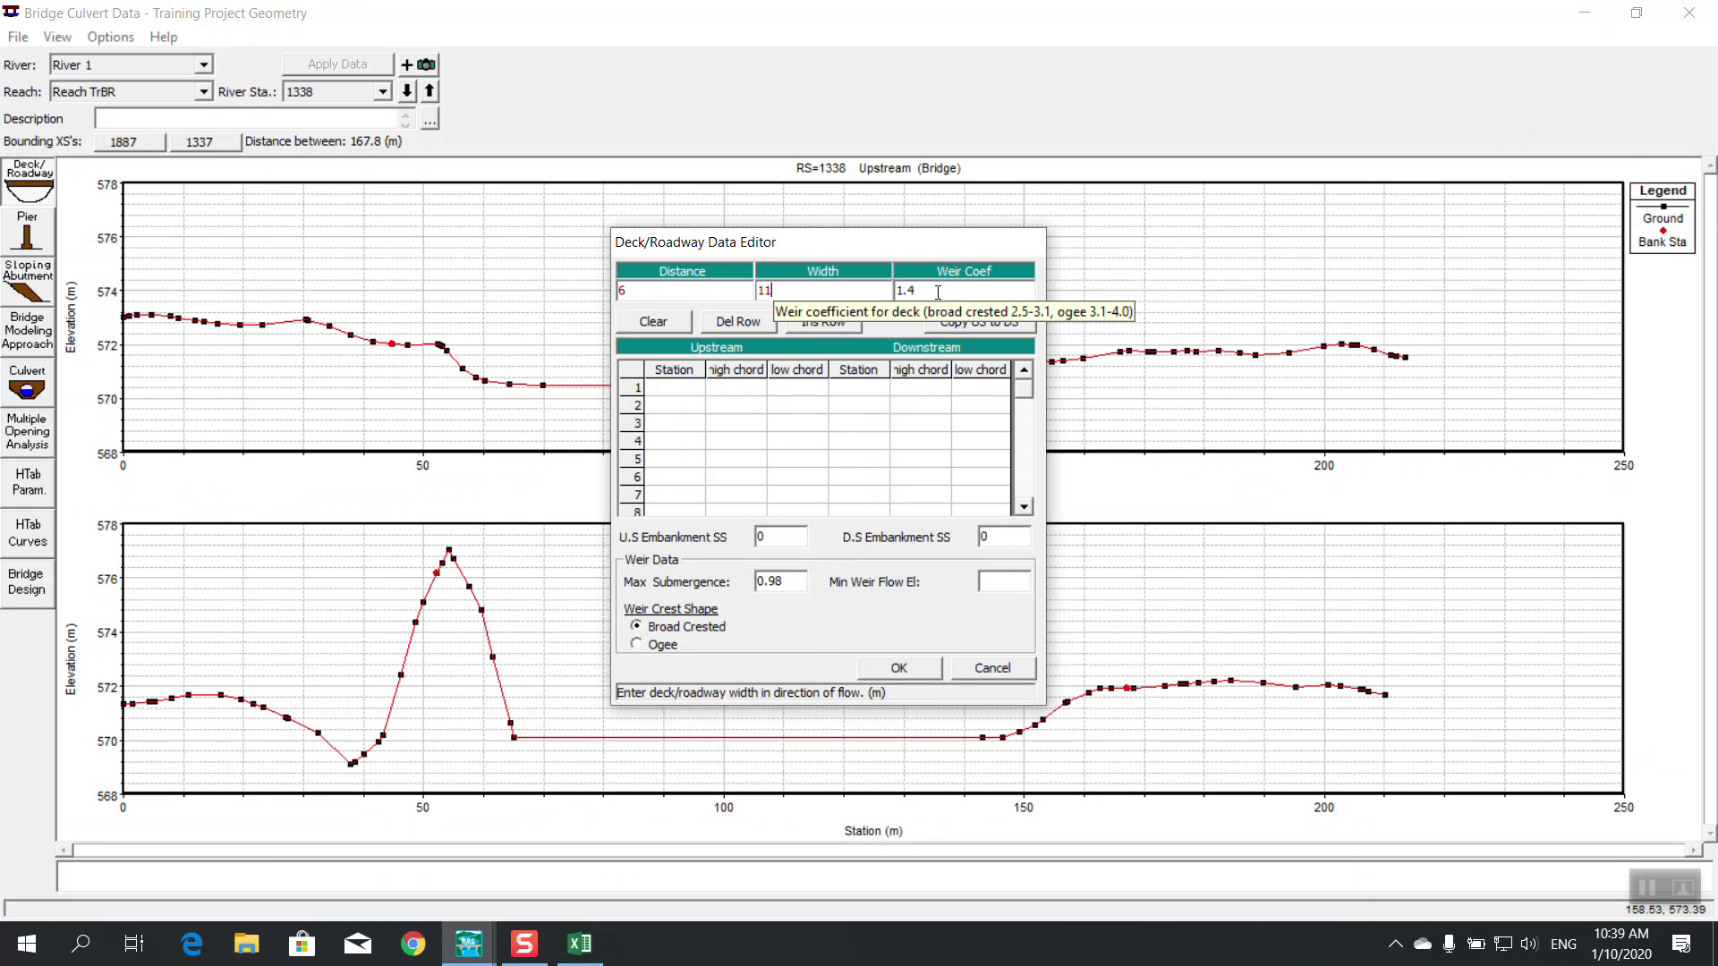
Move the deck editor aside, minimise the bridge and geometry windows, and open HEC-RAS Bridge Essentials
click(662, 391)
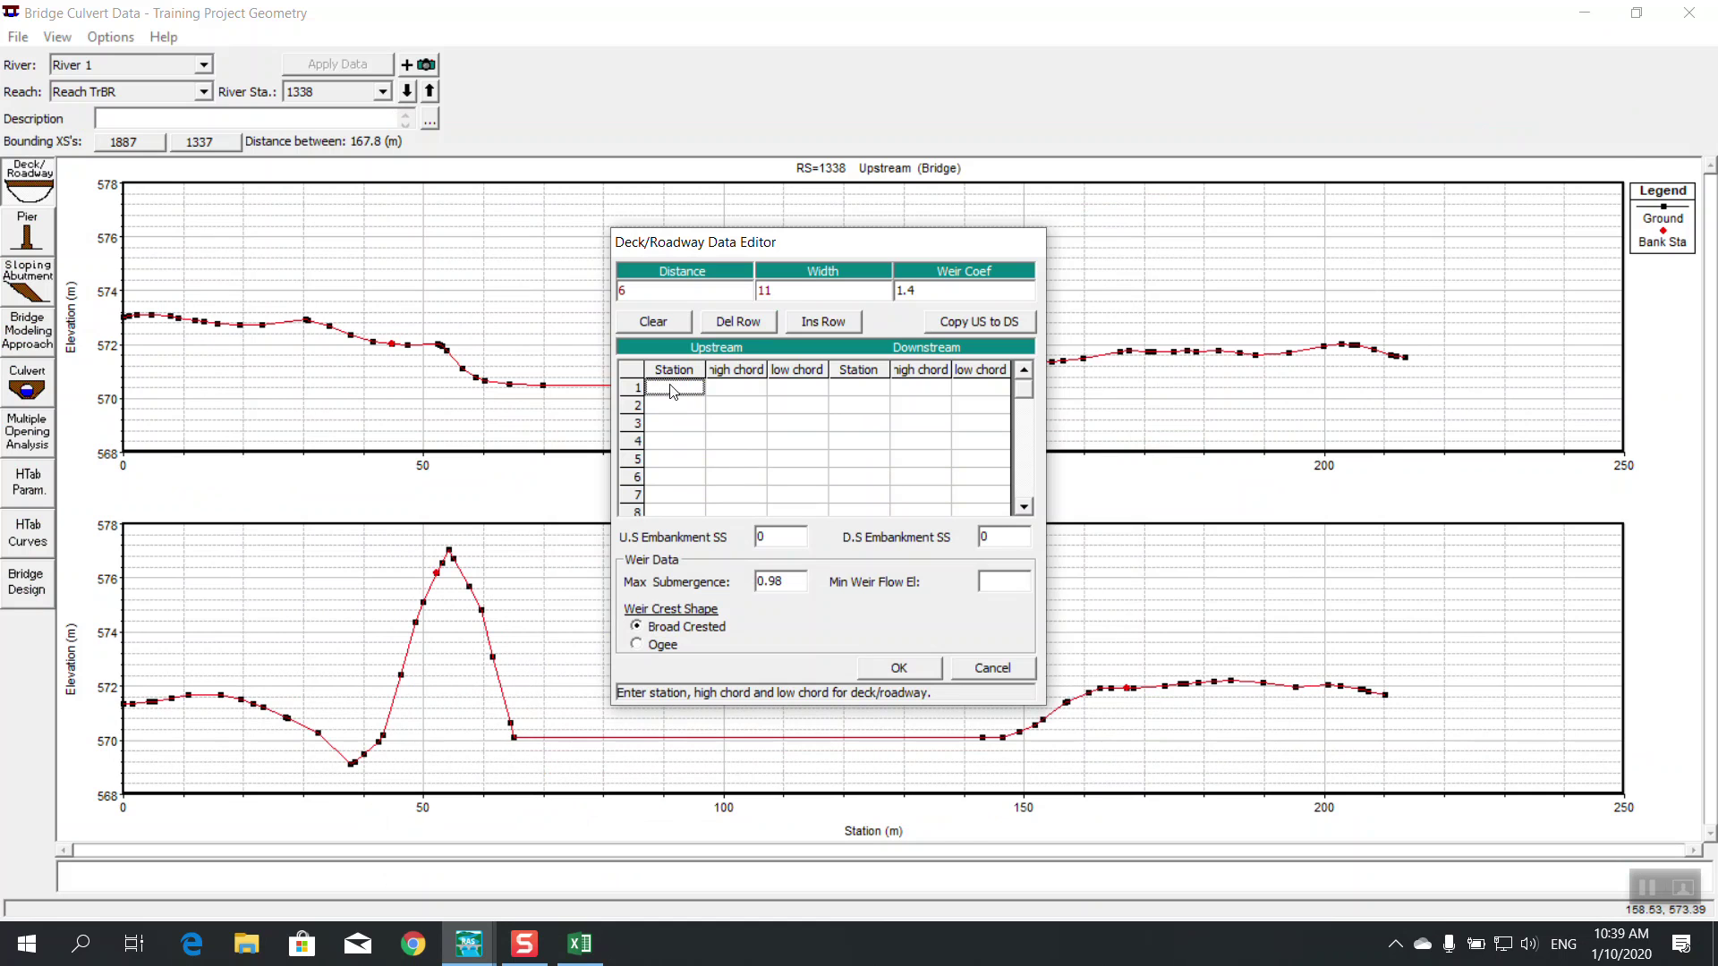
drag(662, 253, 716, 297)
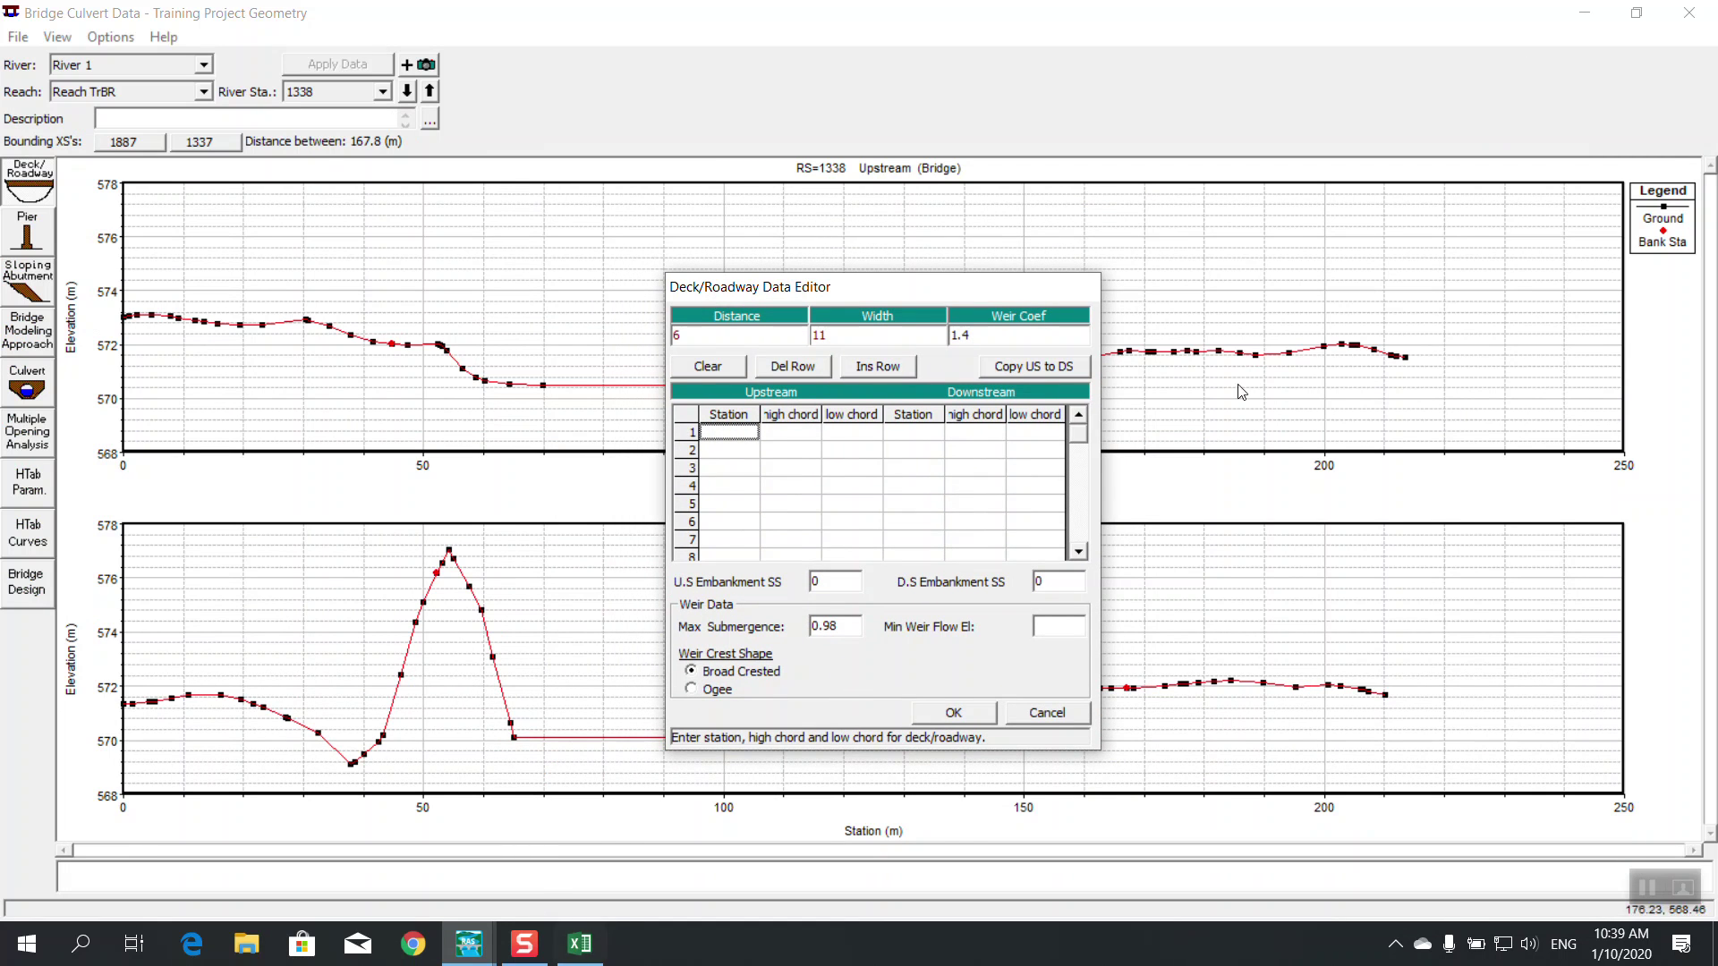
click(1585, 12)
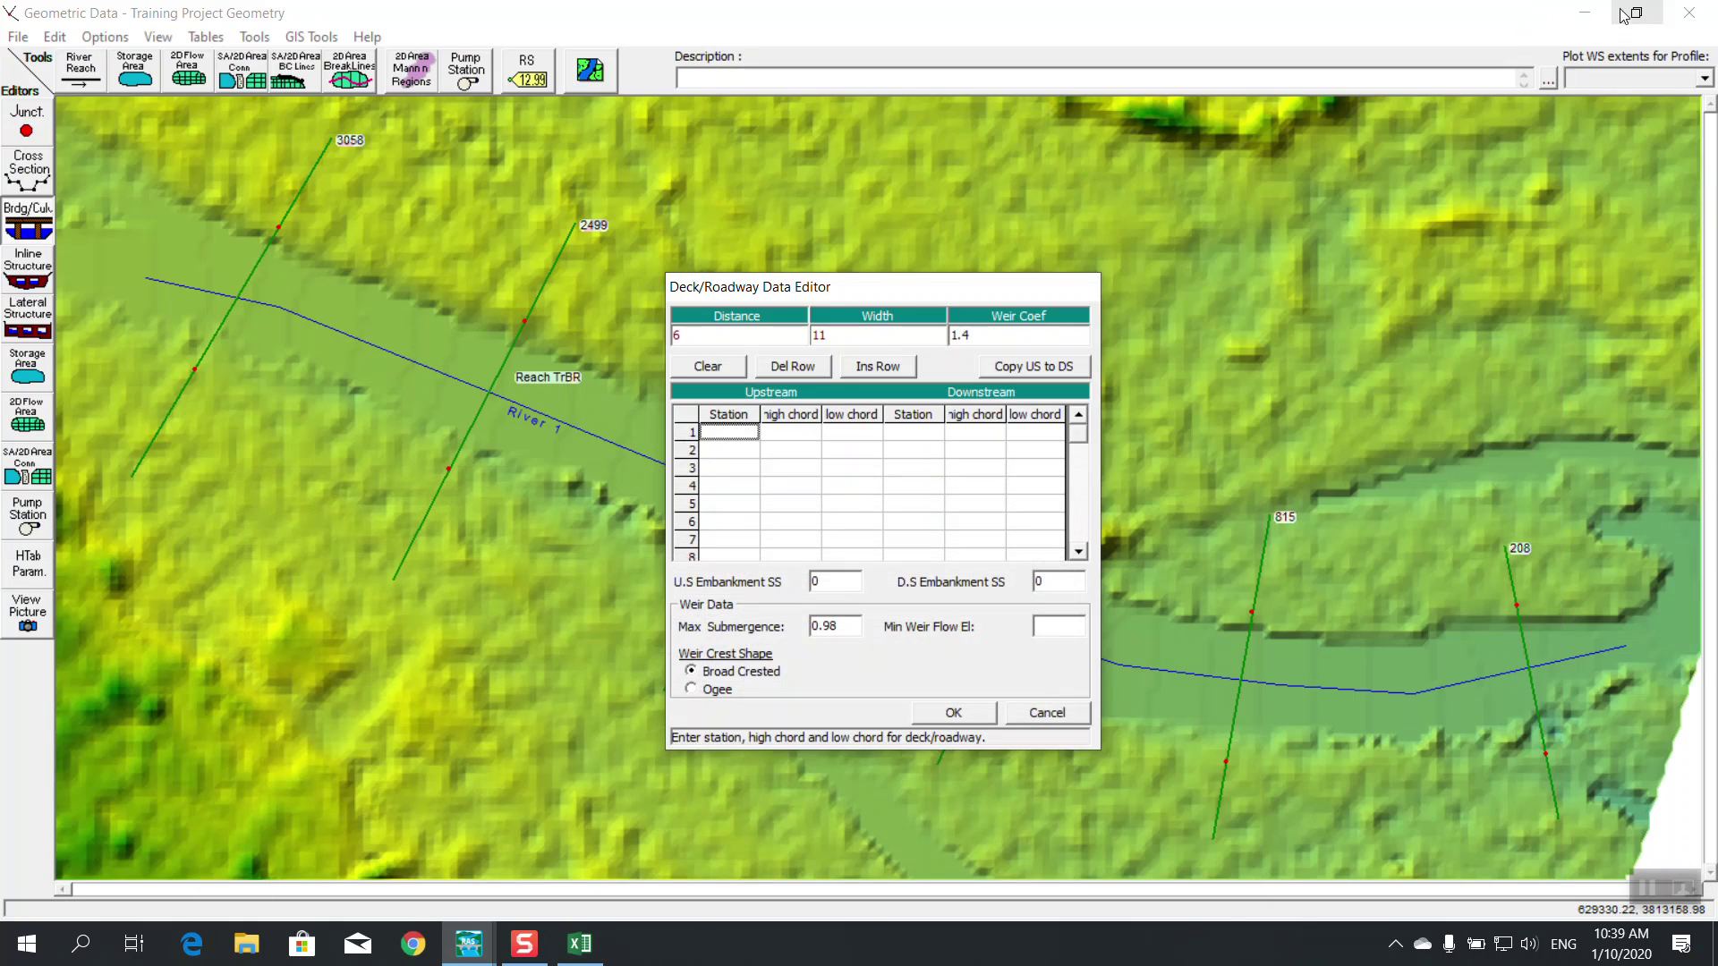
click(1597, 13)
click(220, 312)
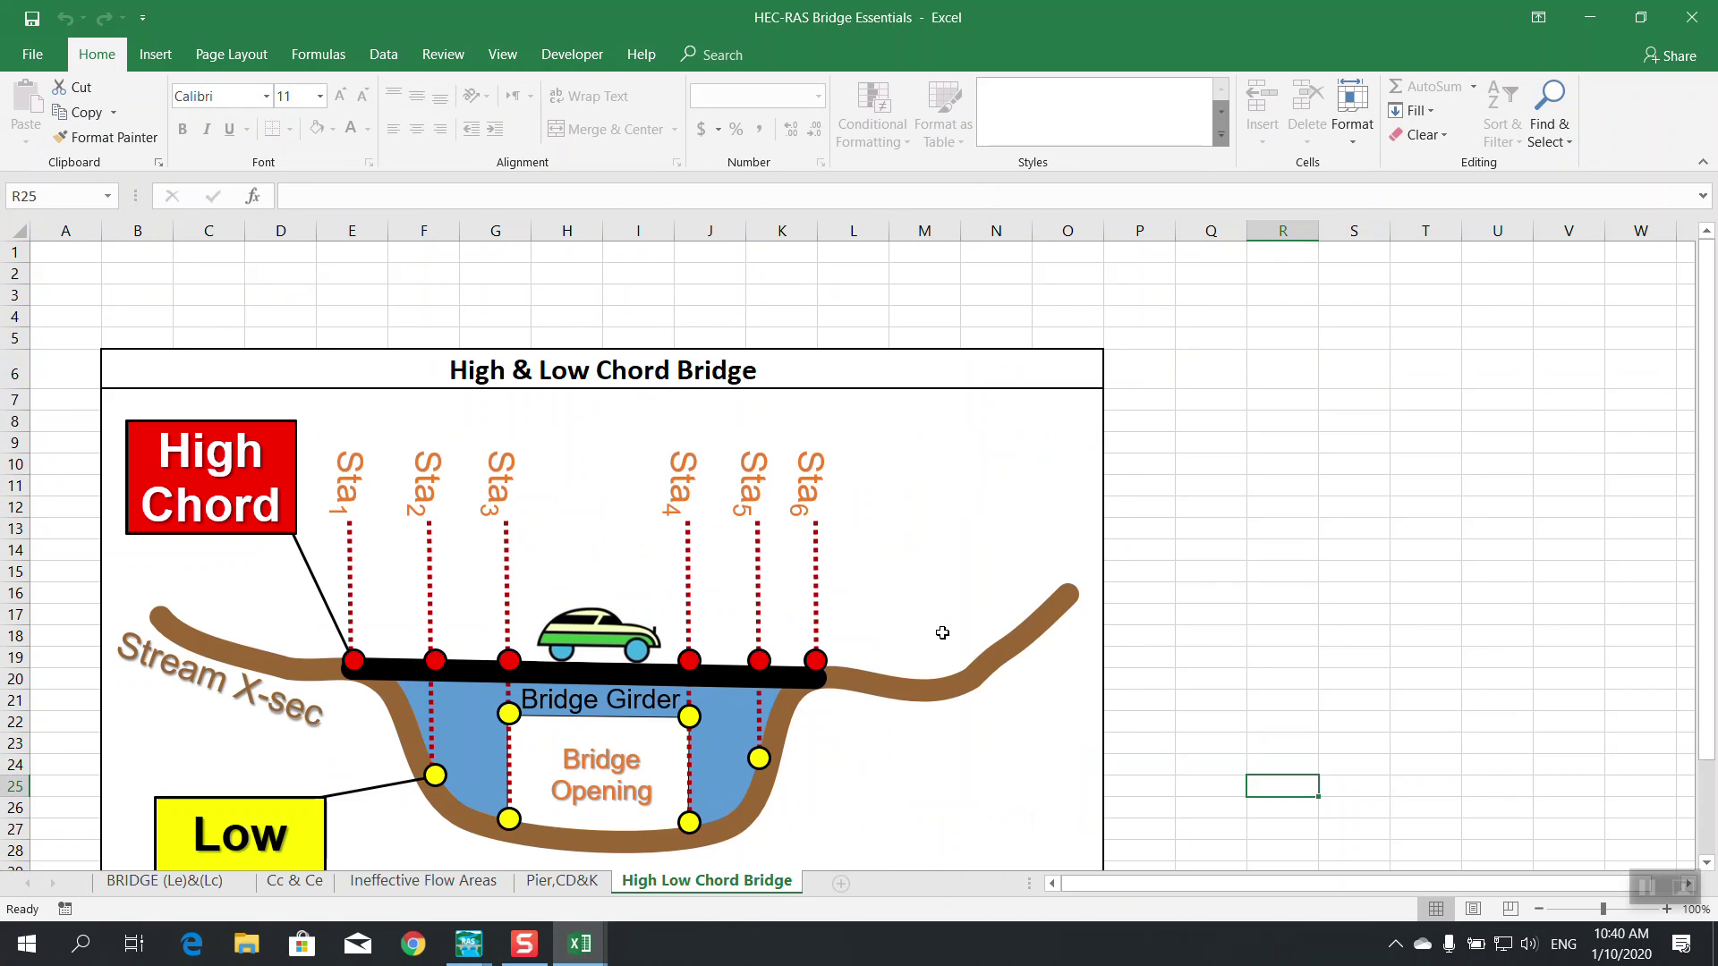
Review the High Low Chord Bridge sheet, then minimise that workbook
scroll(944, 639, down, 1)
scroll(944, 639, down, 1)
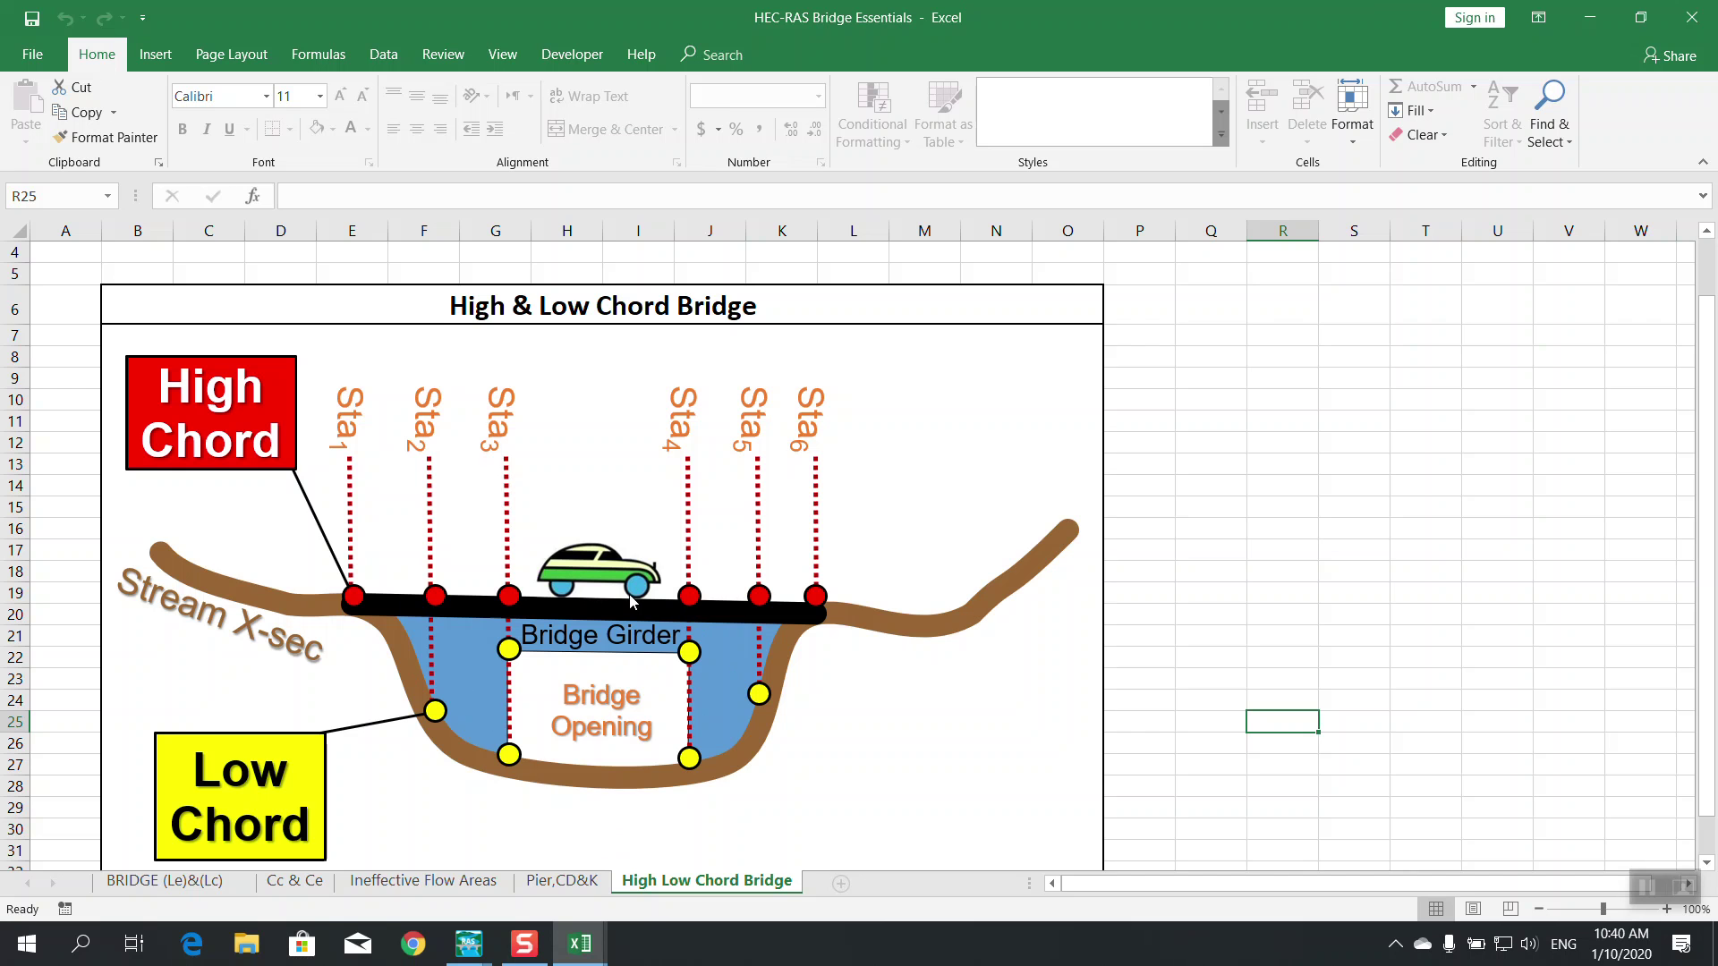
scroll(631, 594, down, 1)
scroll(631, 594, up, 1)
click(1590, 18)
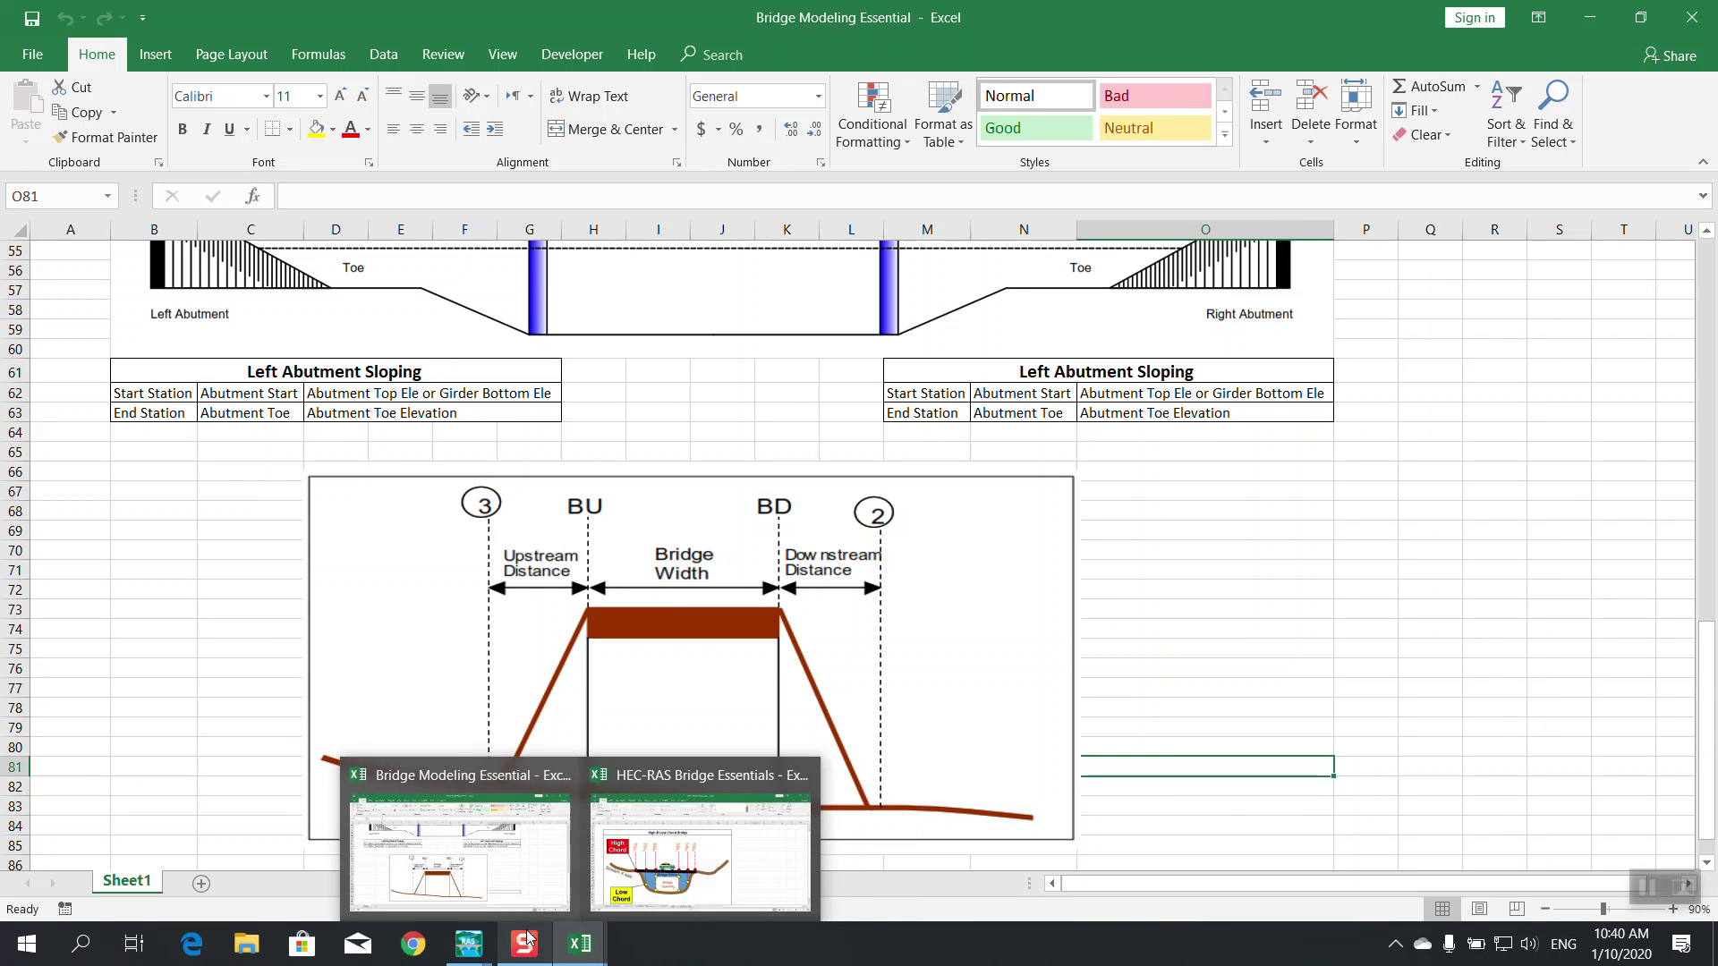
Minimise the Bridge Modeling Essential workbook and bring the RS 1338 Bridge Culvert Data window forward
mouse_move(469, 944)
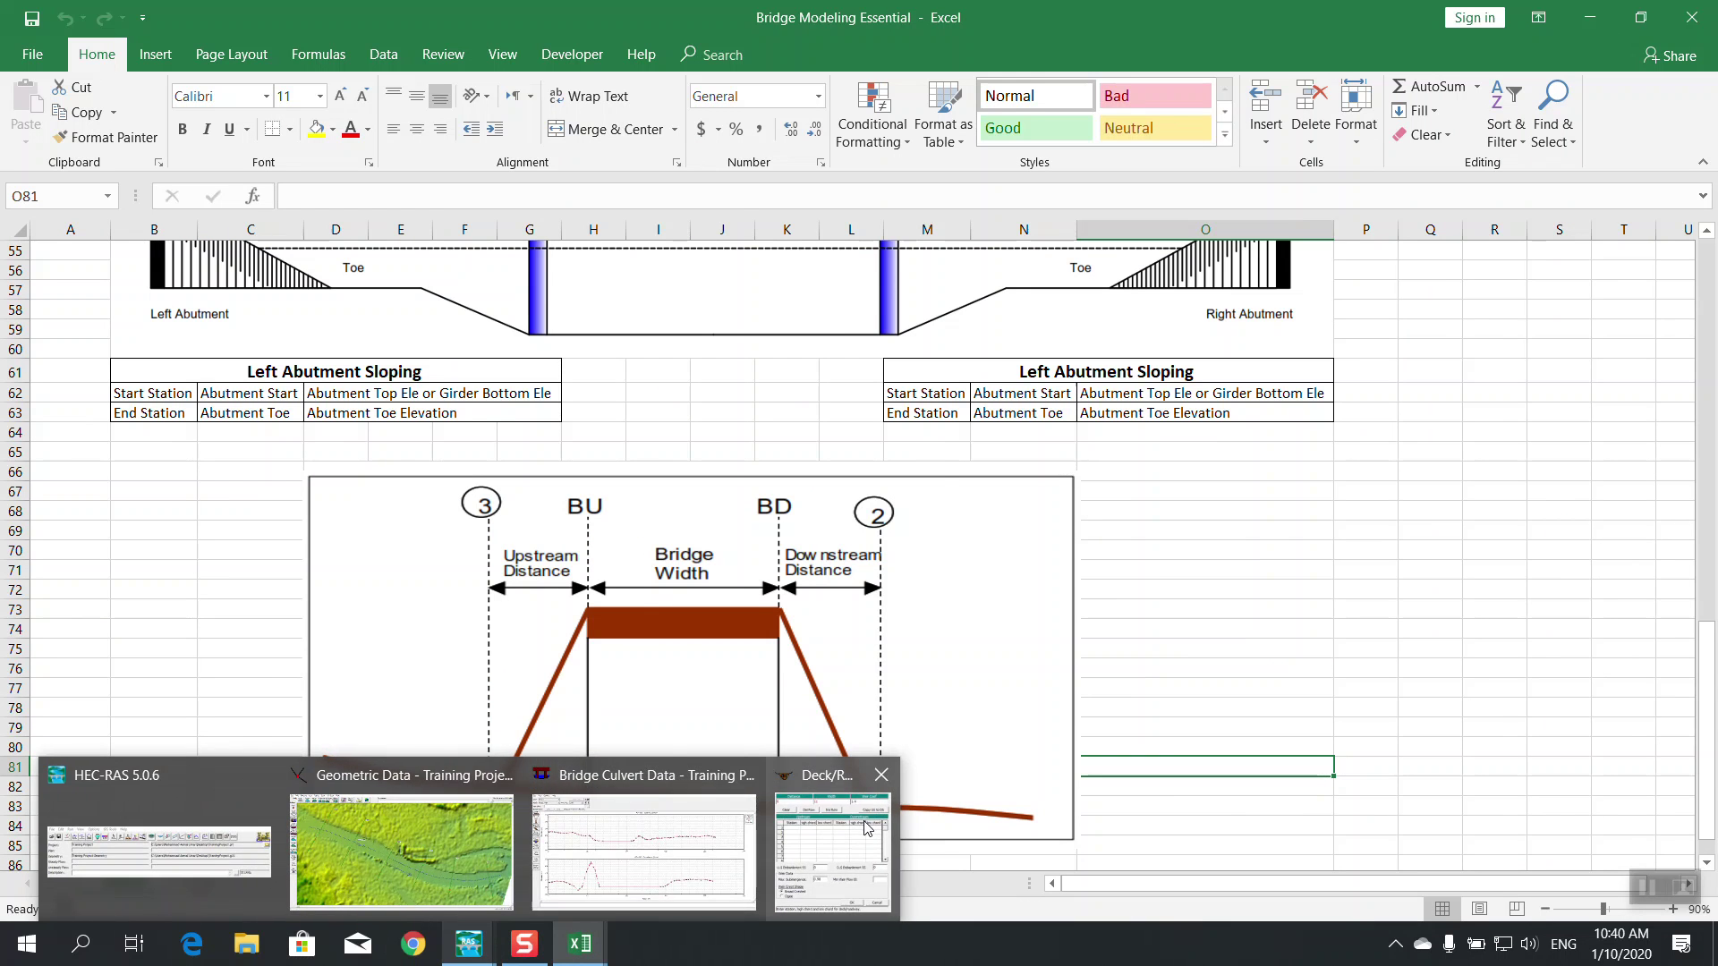
click(867, 827)
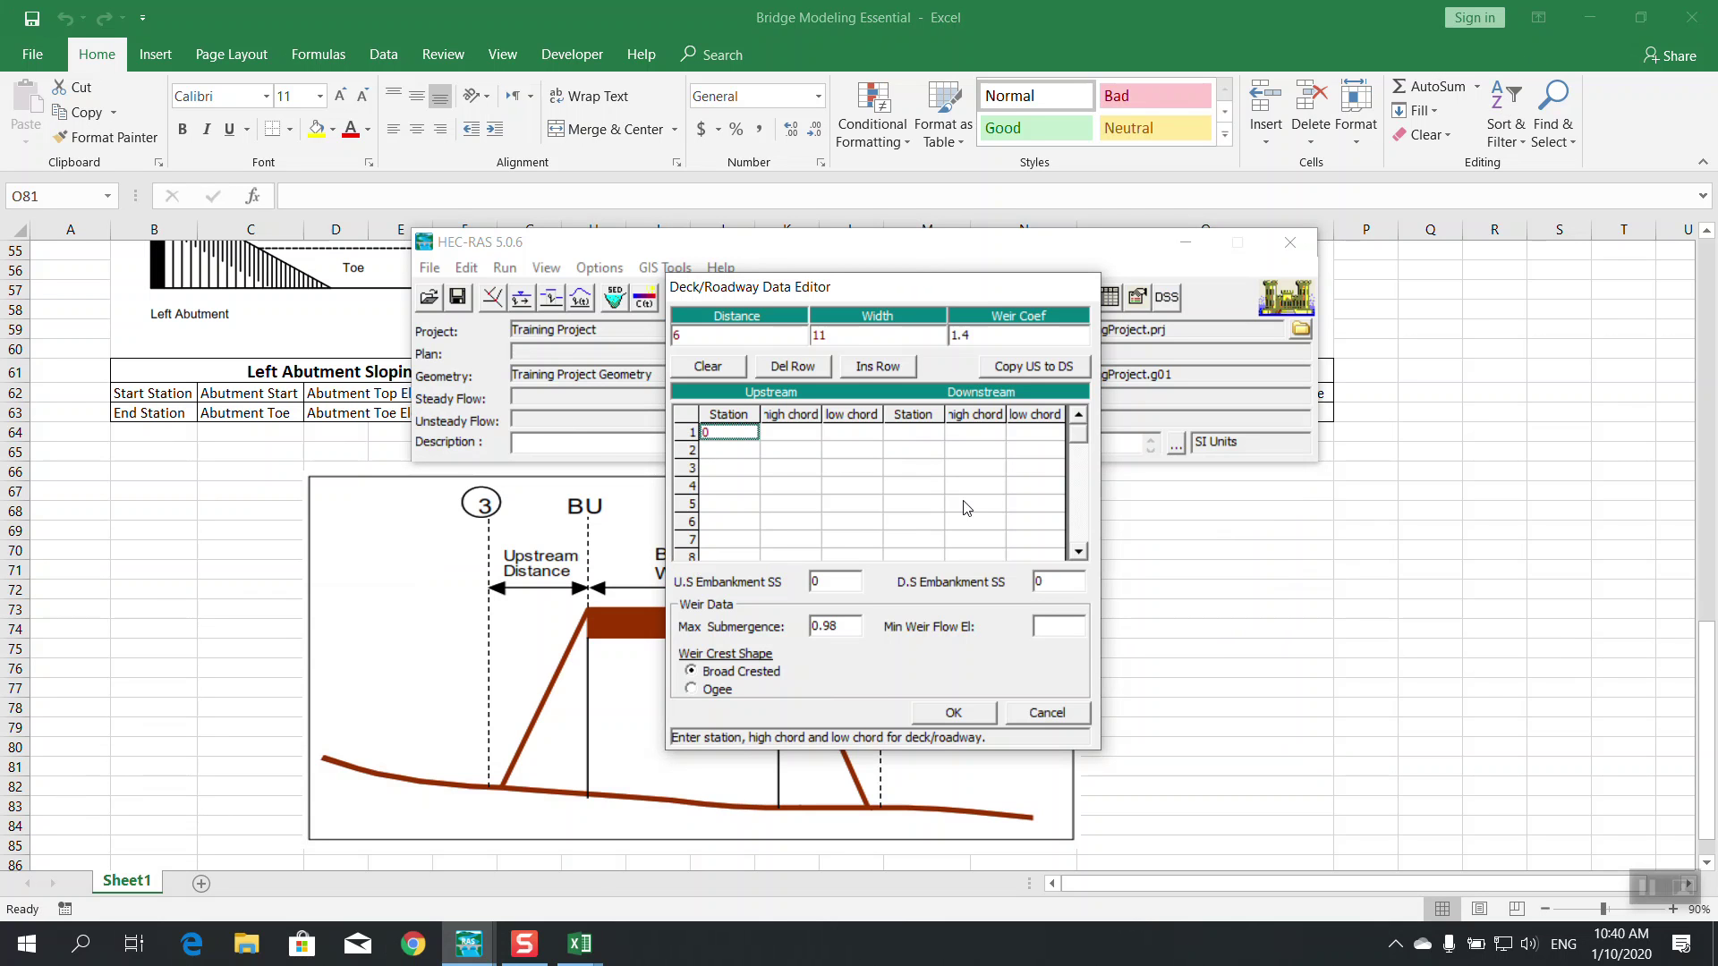
click(1589, 19)
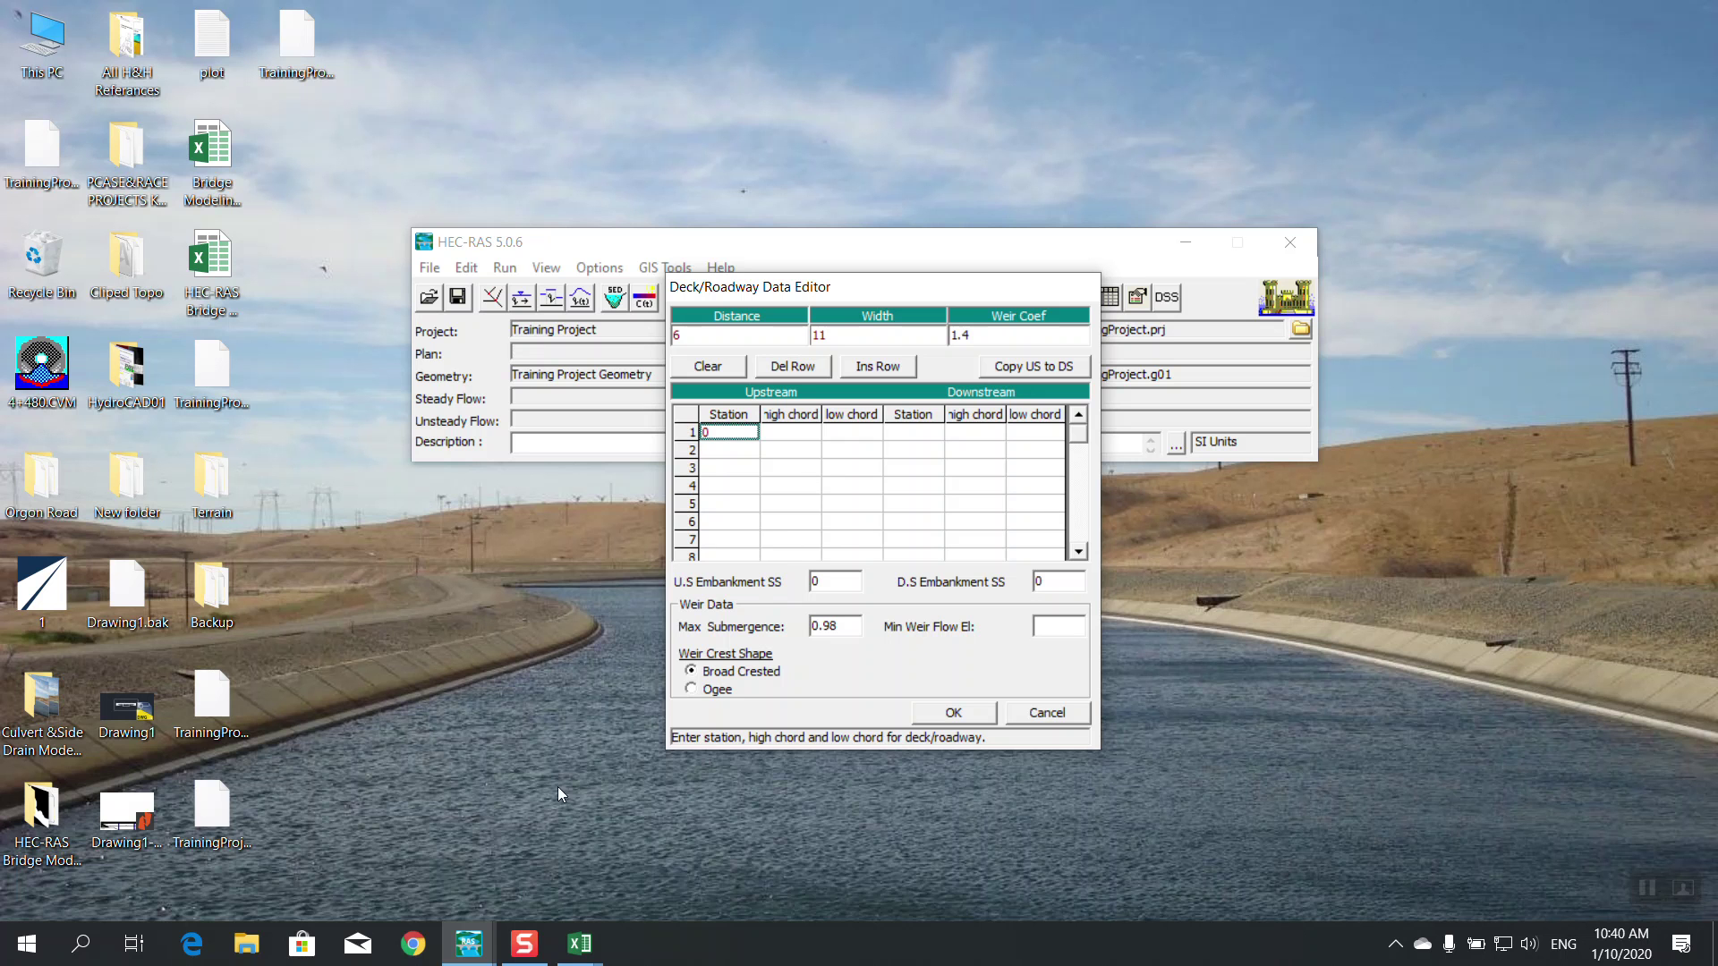
click(469, 944)
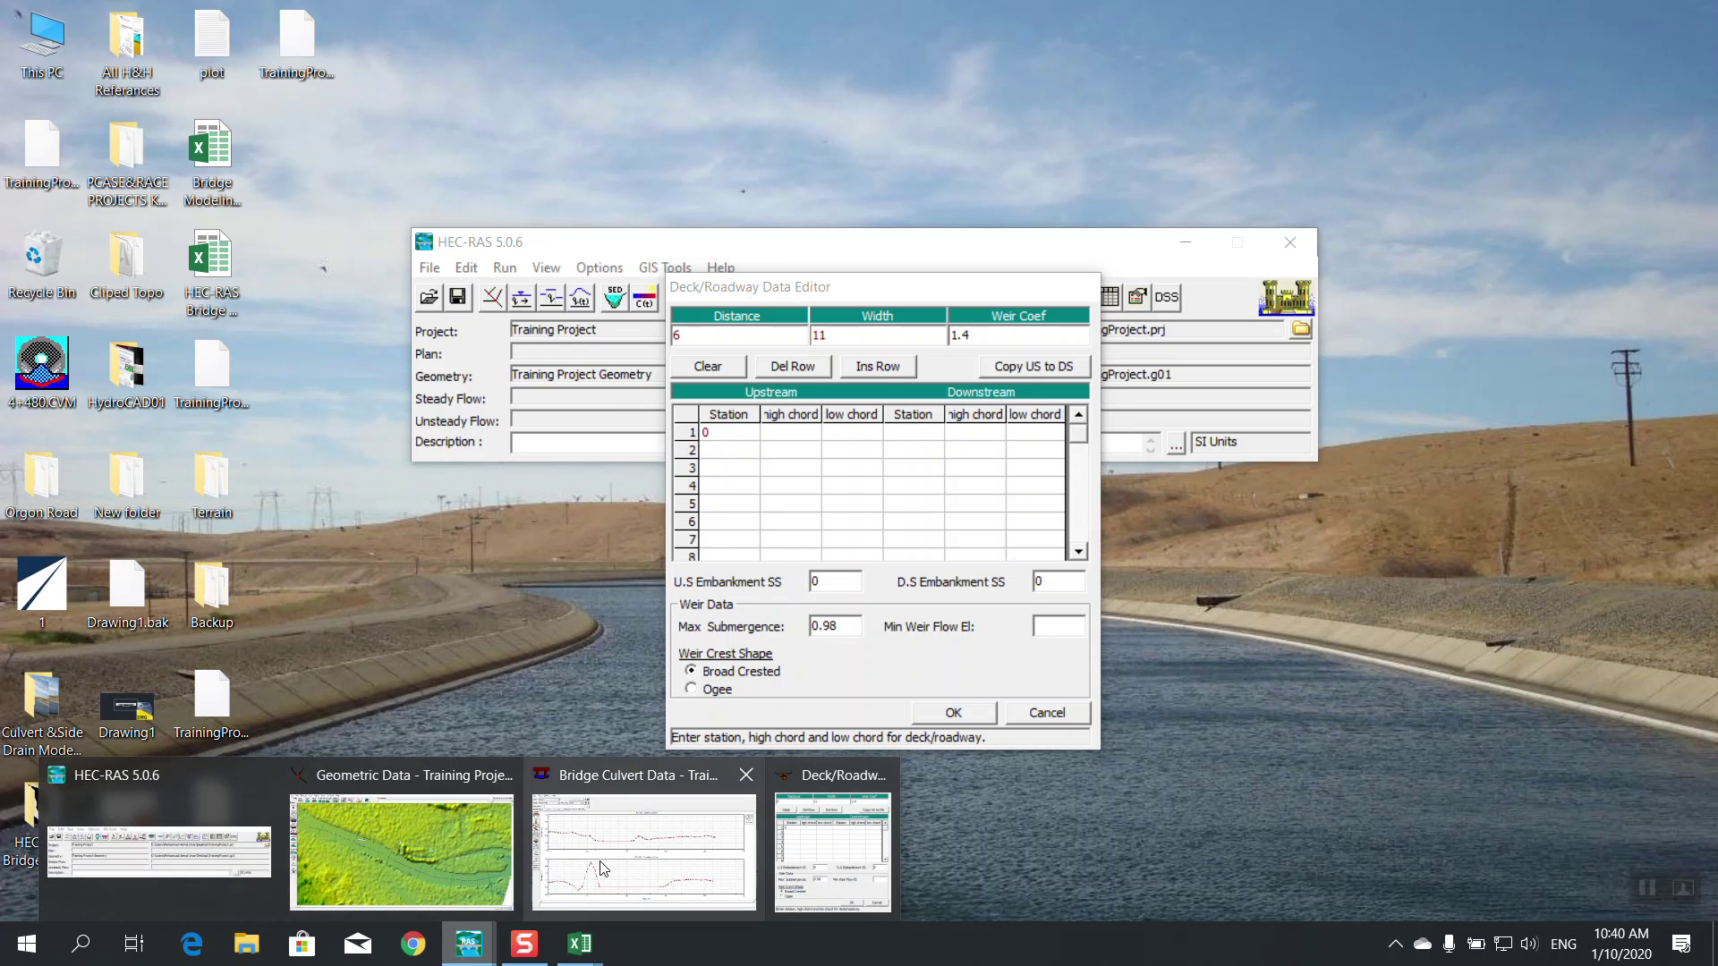
click(602, 868)
Enter upstream deck stations 70 and 70 in rows 2 and 3, matching the ground point near 69.90
mouse_move(474, 946)
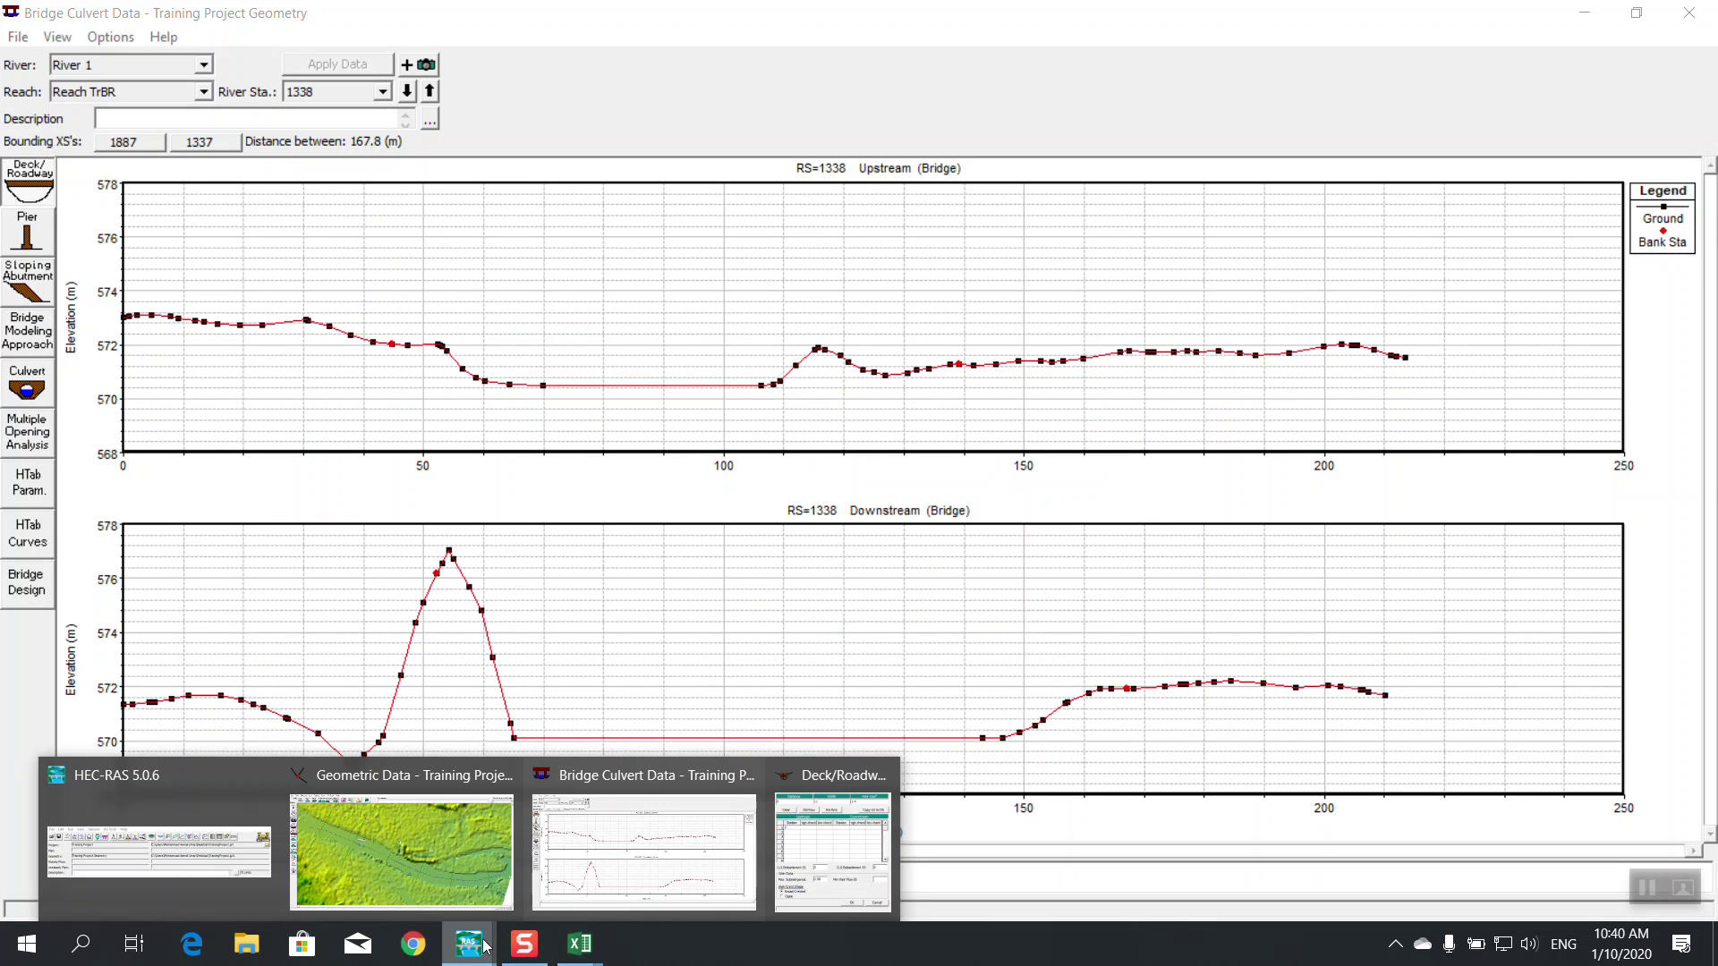
click(832, 846)
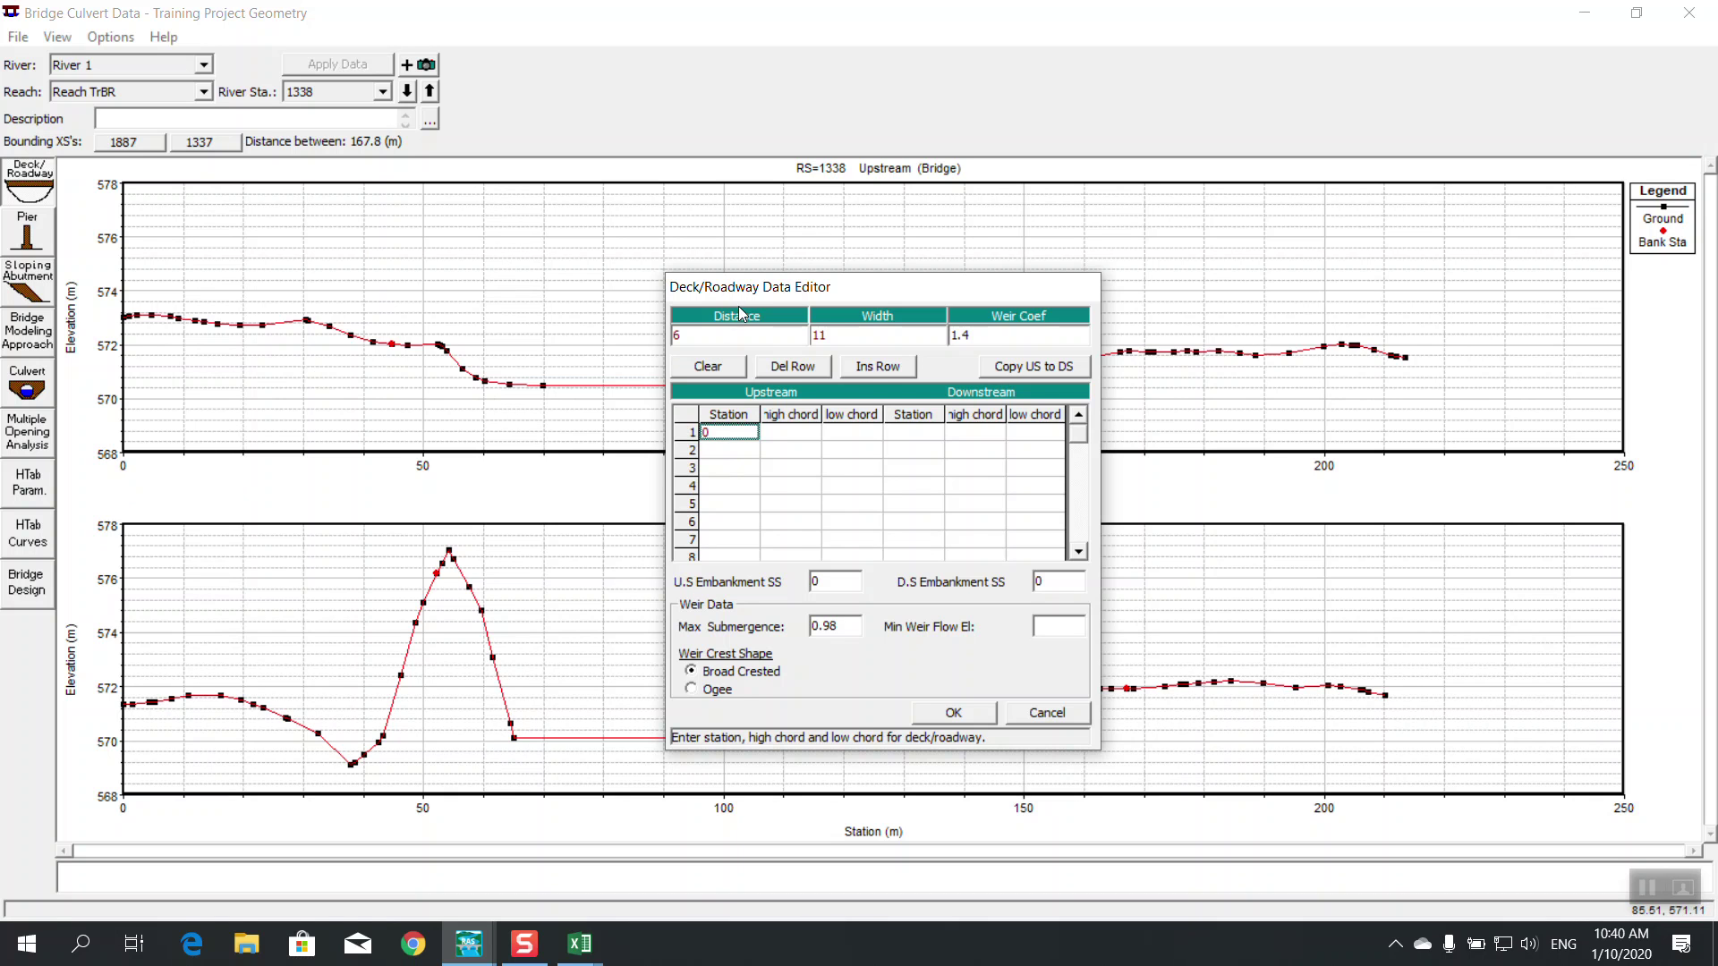
drag(732, 288, 845, 301)
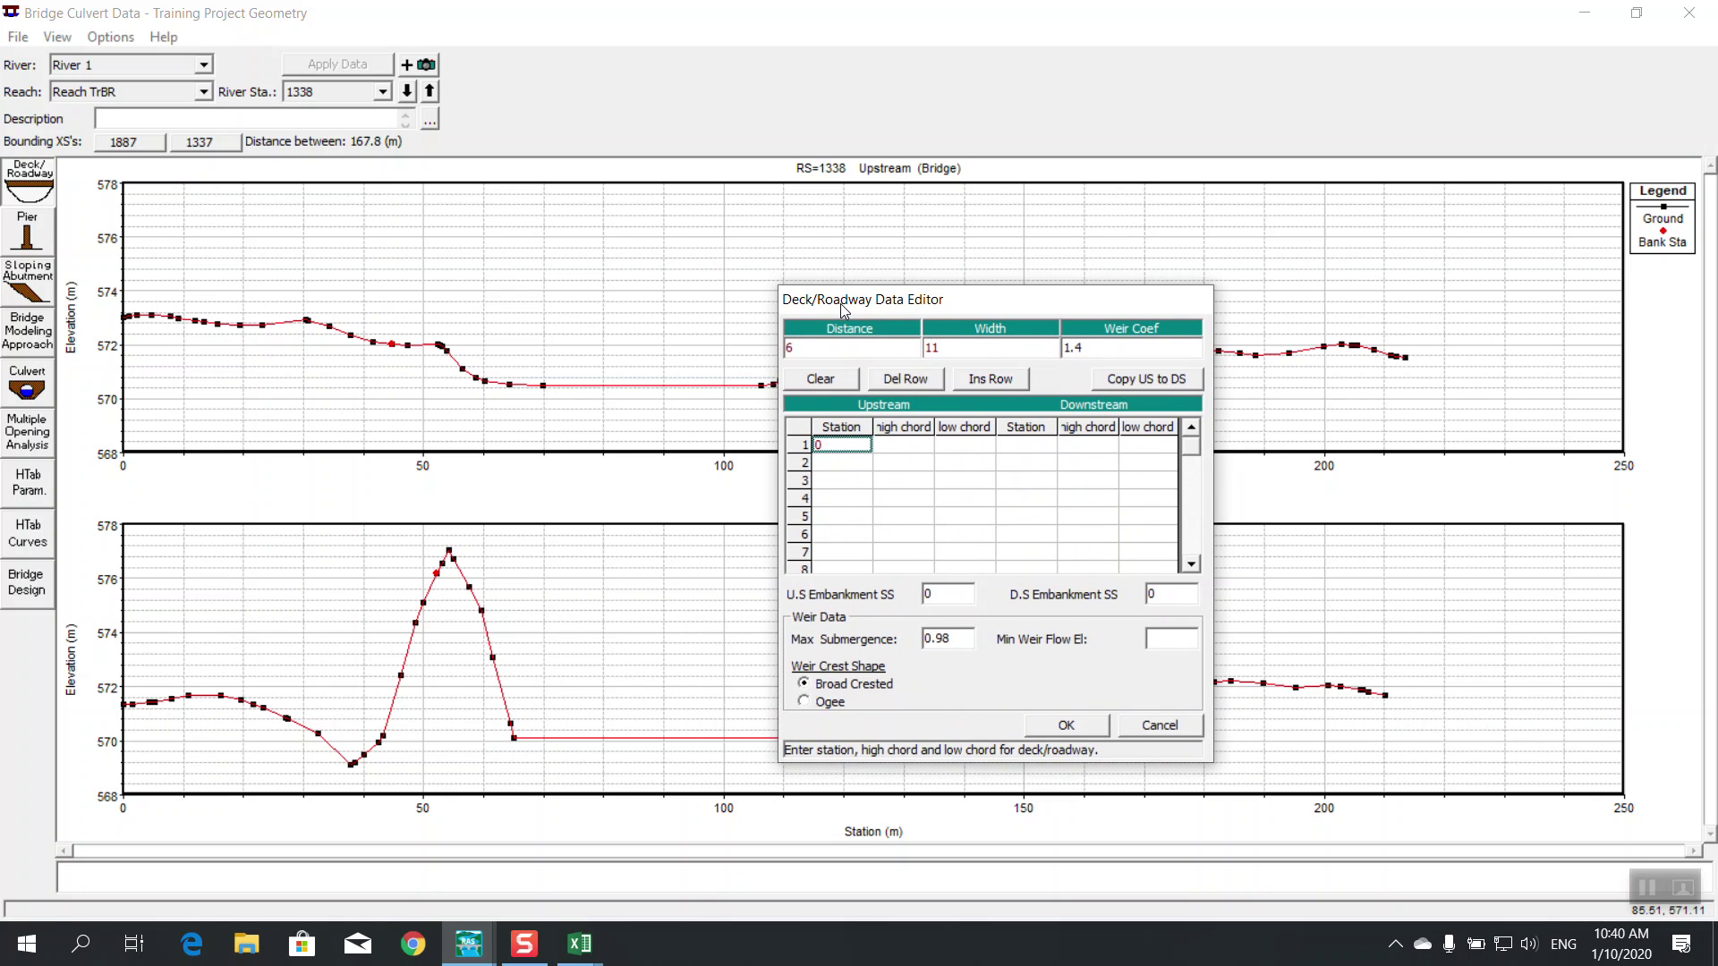
click(543, 386)
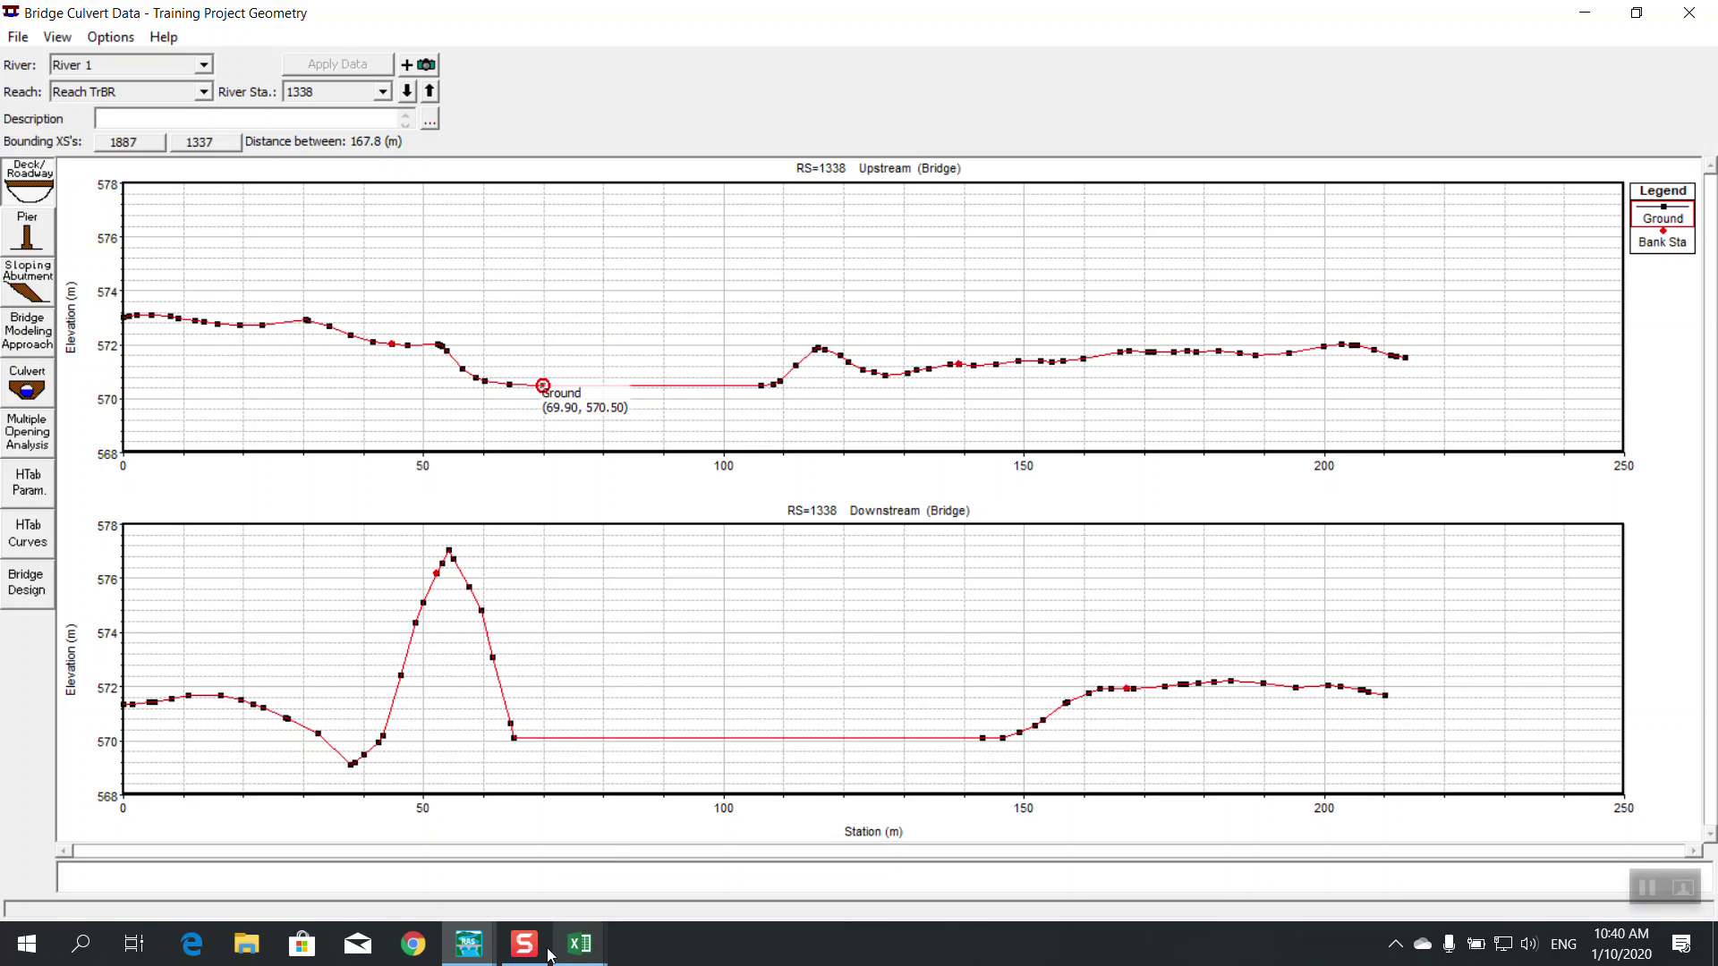
mouse_move(541, 949)
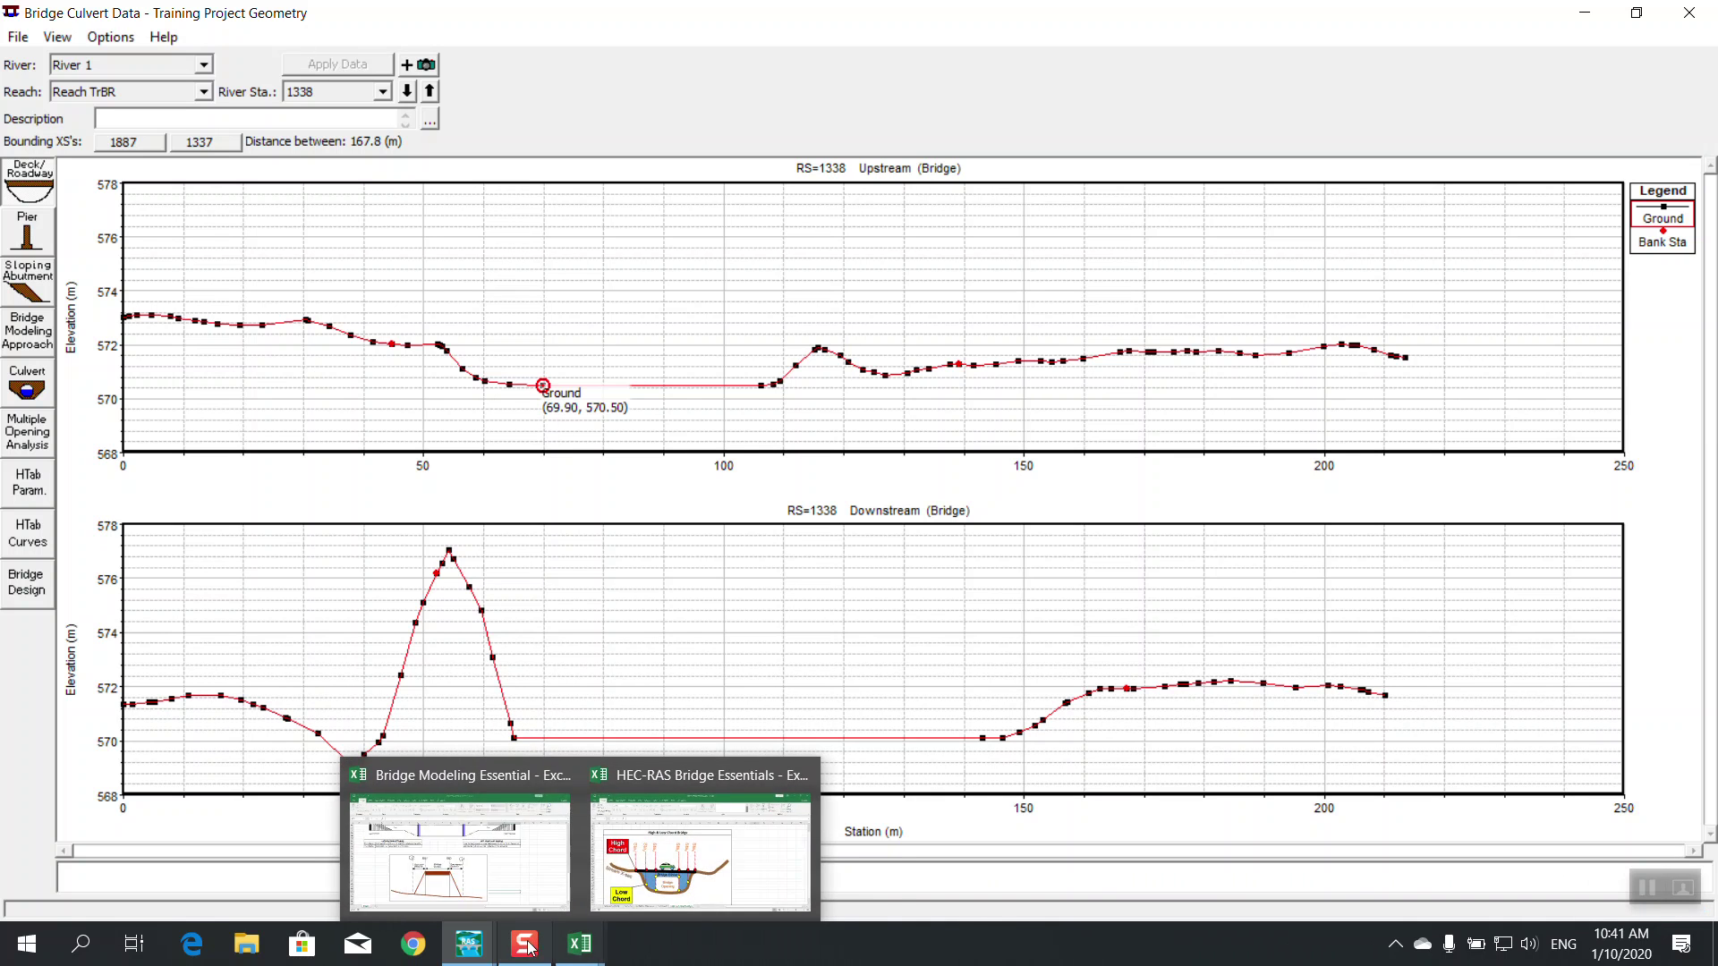
mouse_move(469, 944)
click(810, 893)
click(830, 463)
text(70)
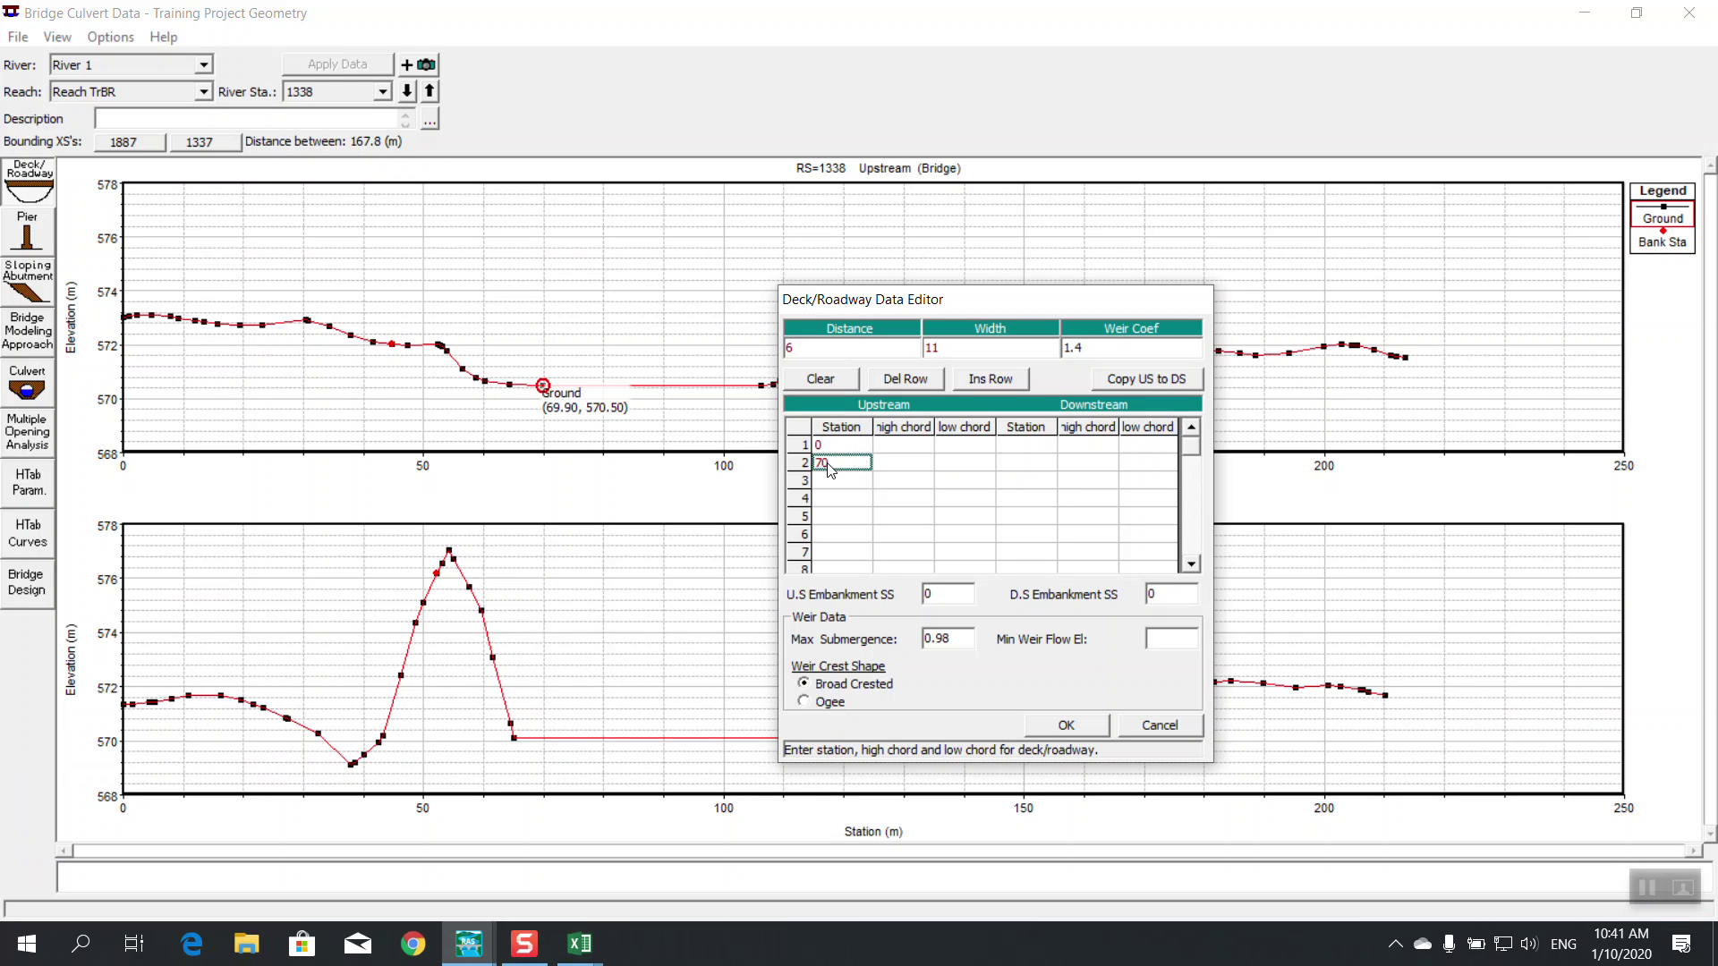
click(841, 482)
text(70)
click(842, 465)
click(843, 483)
Enter upstream station 100 in row 5 after checking the ground near station 106
drag(1006, 309, 394, 879)
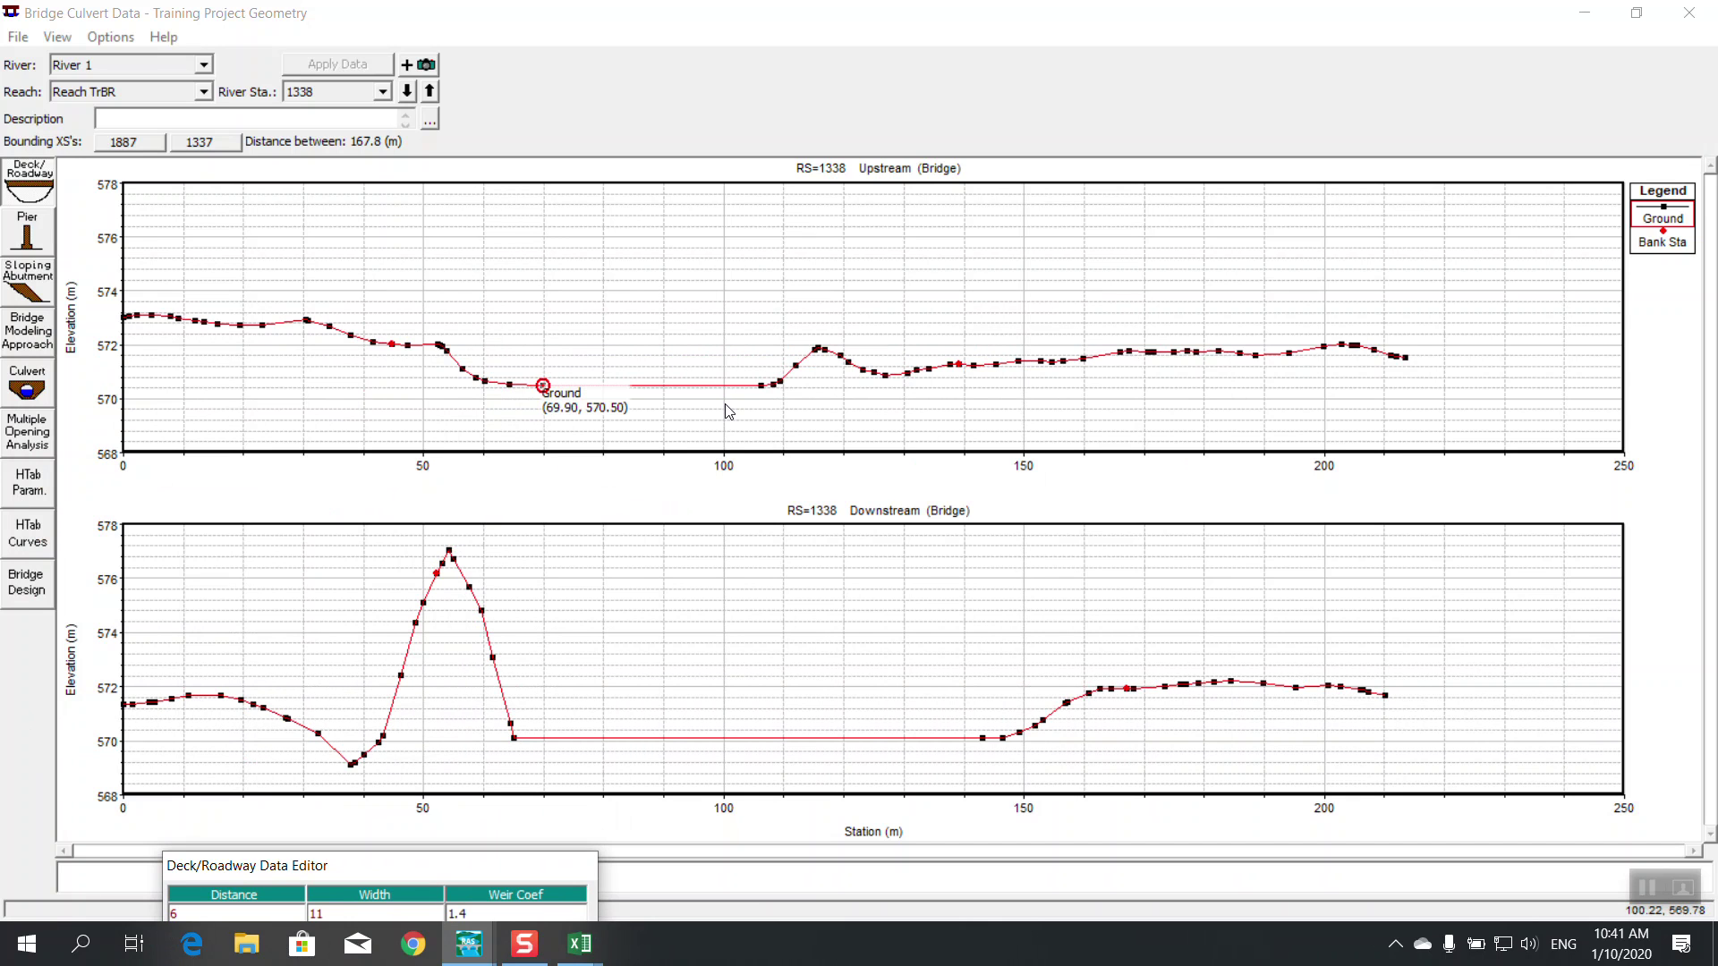
drag(436, 872, 657, 737)
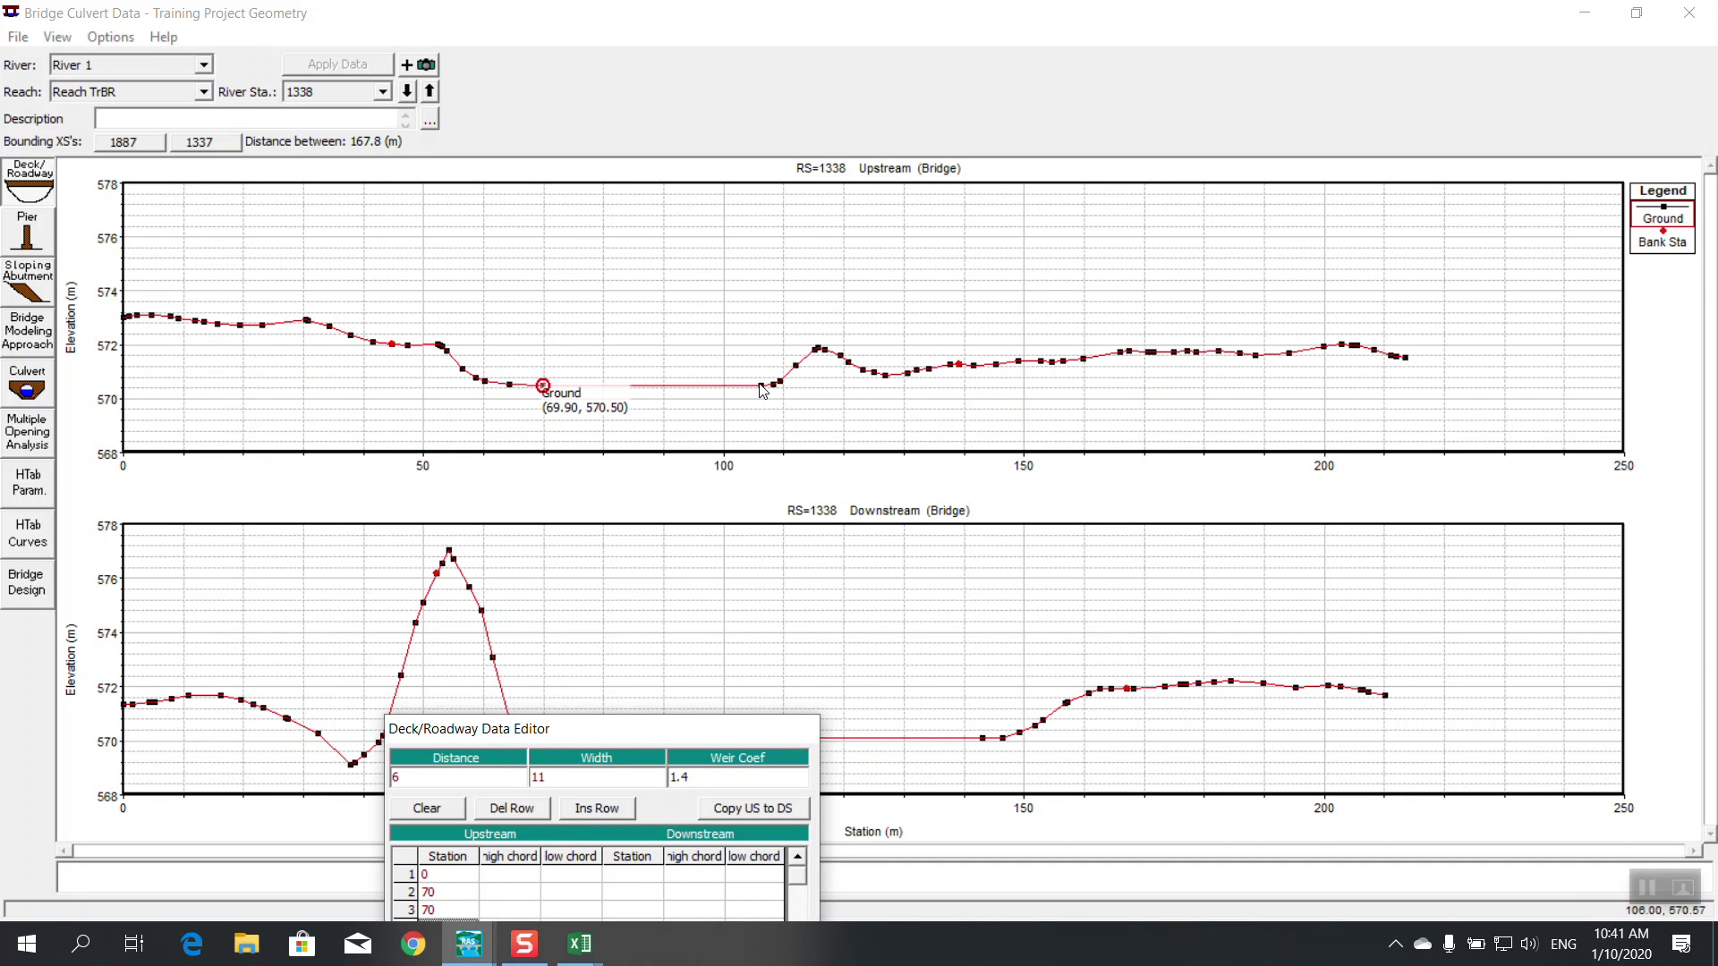
click(762, 390)
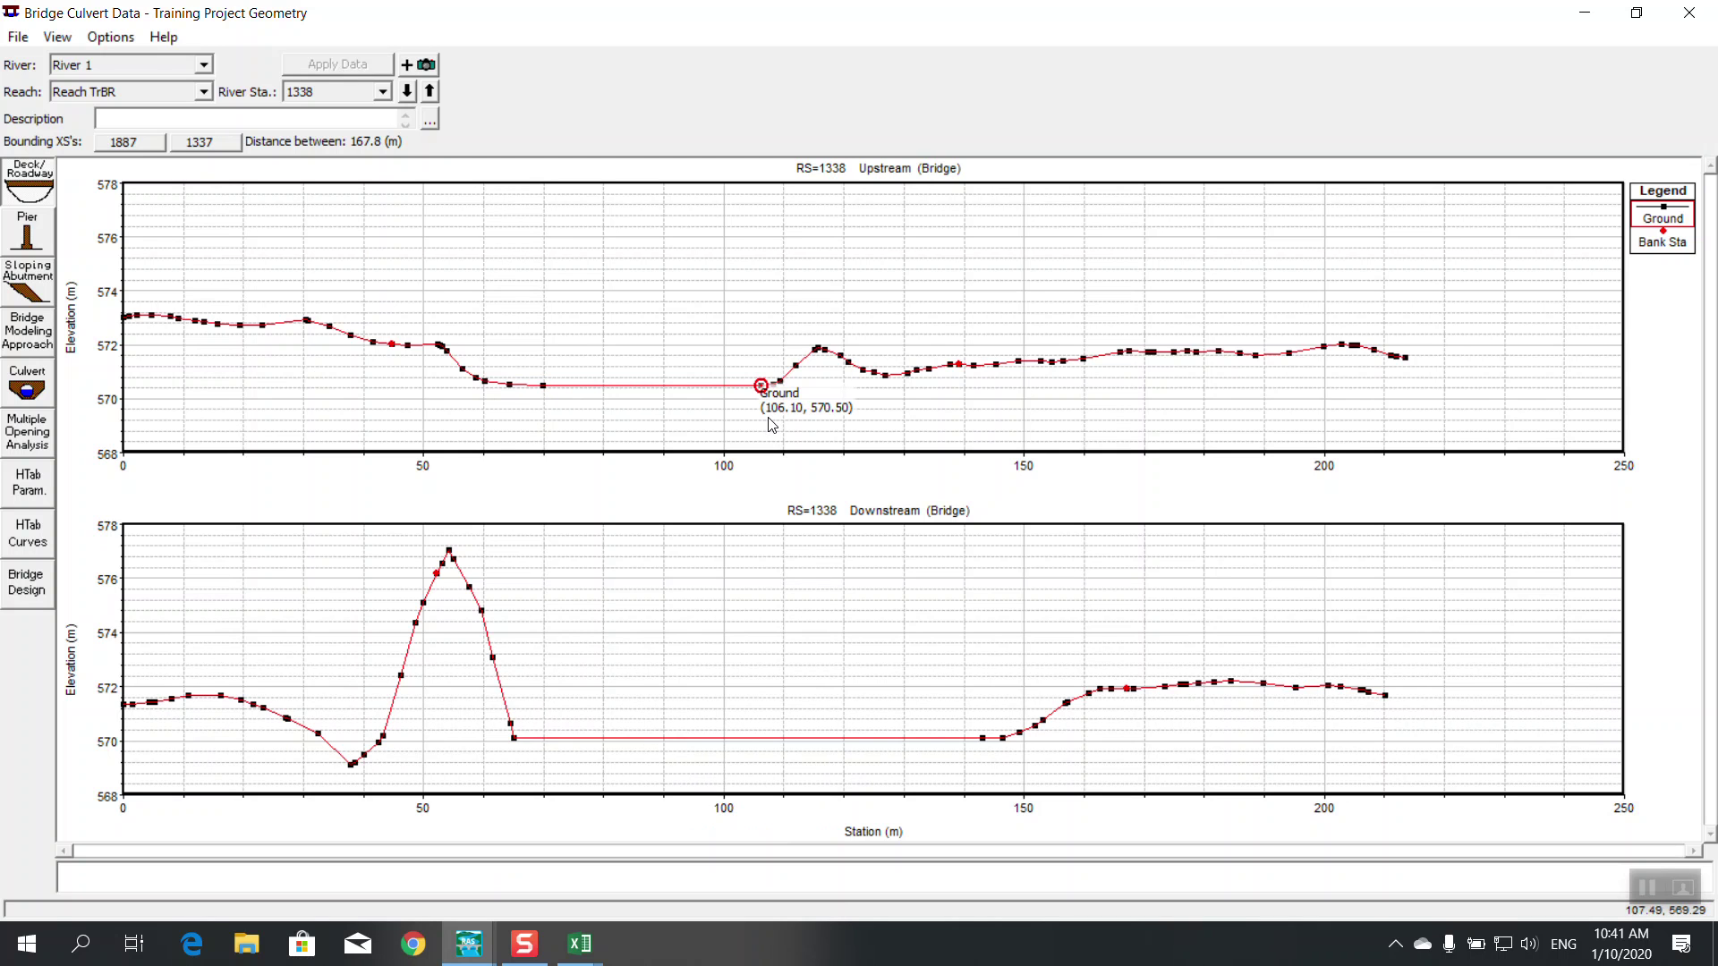
mouse_move(472, 944)
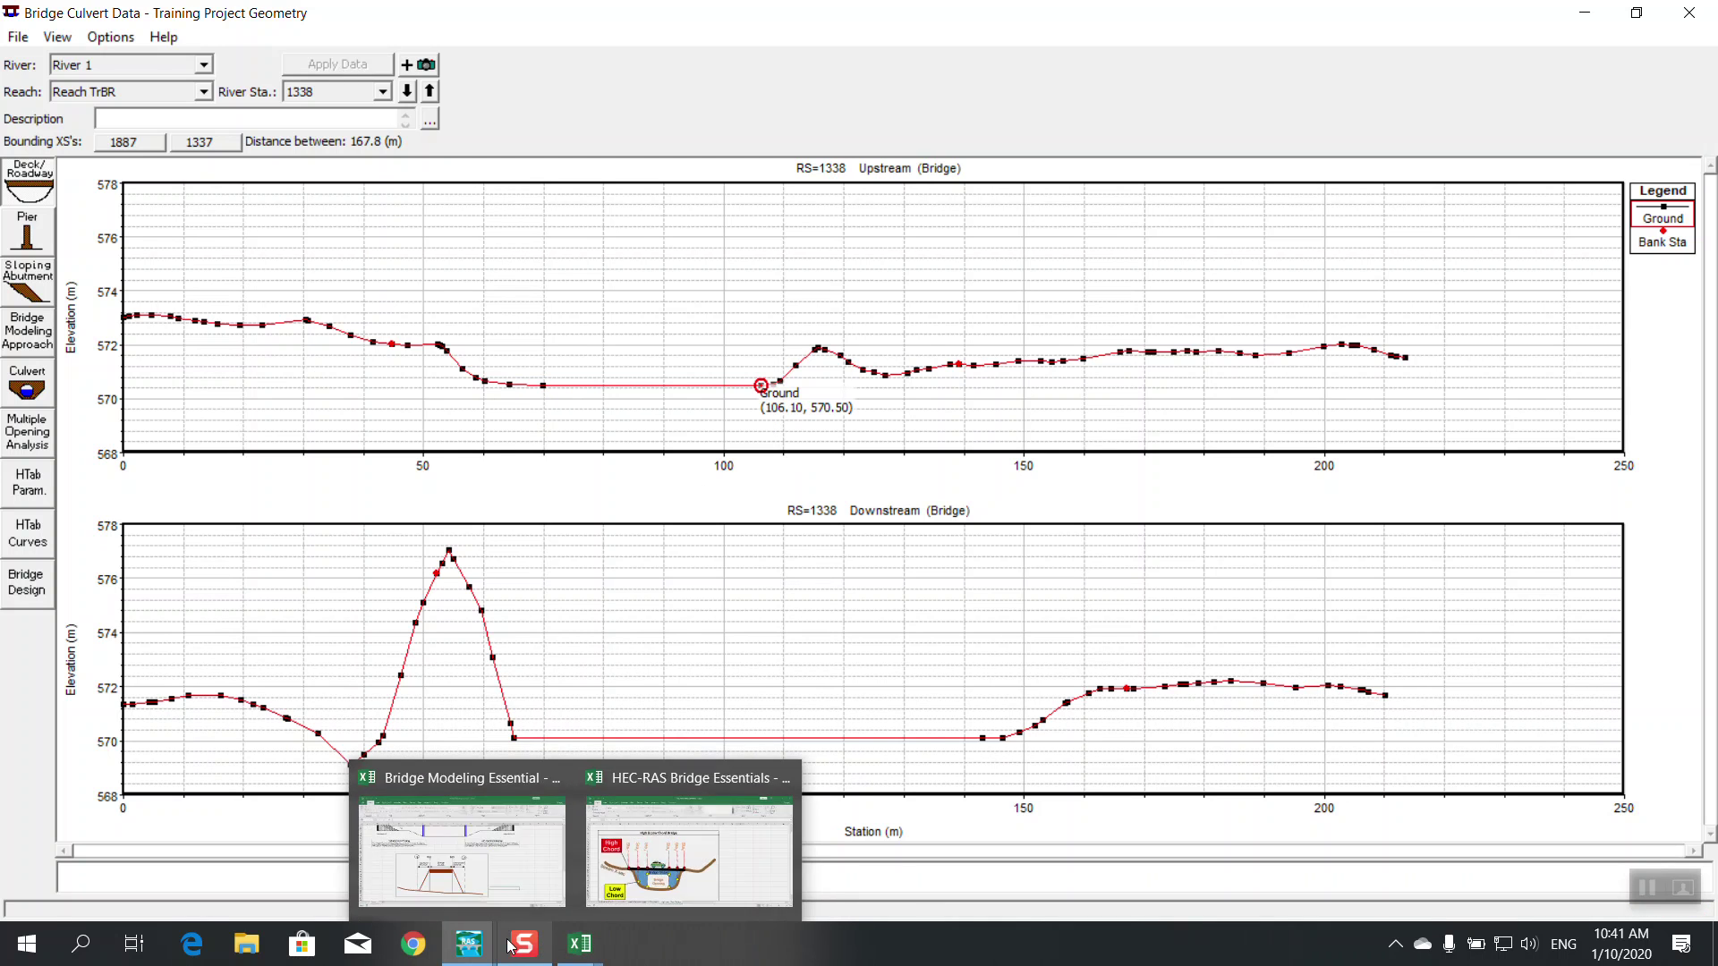
click(830, 852)
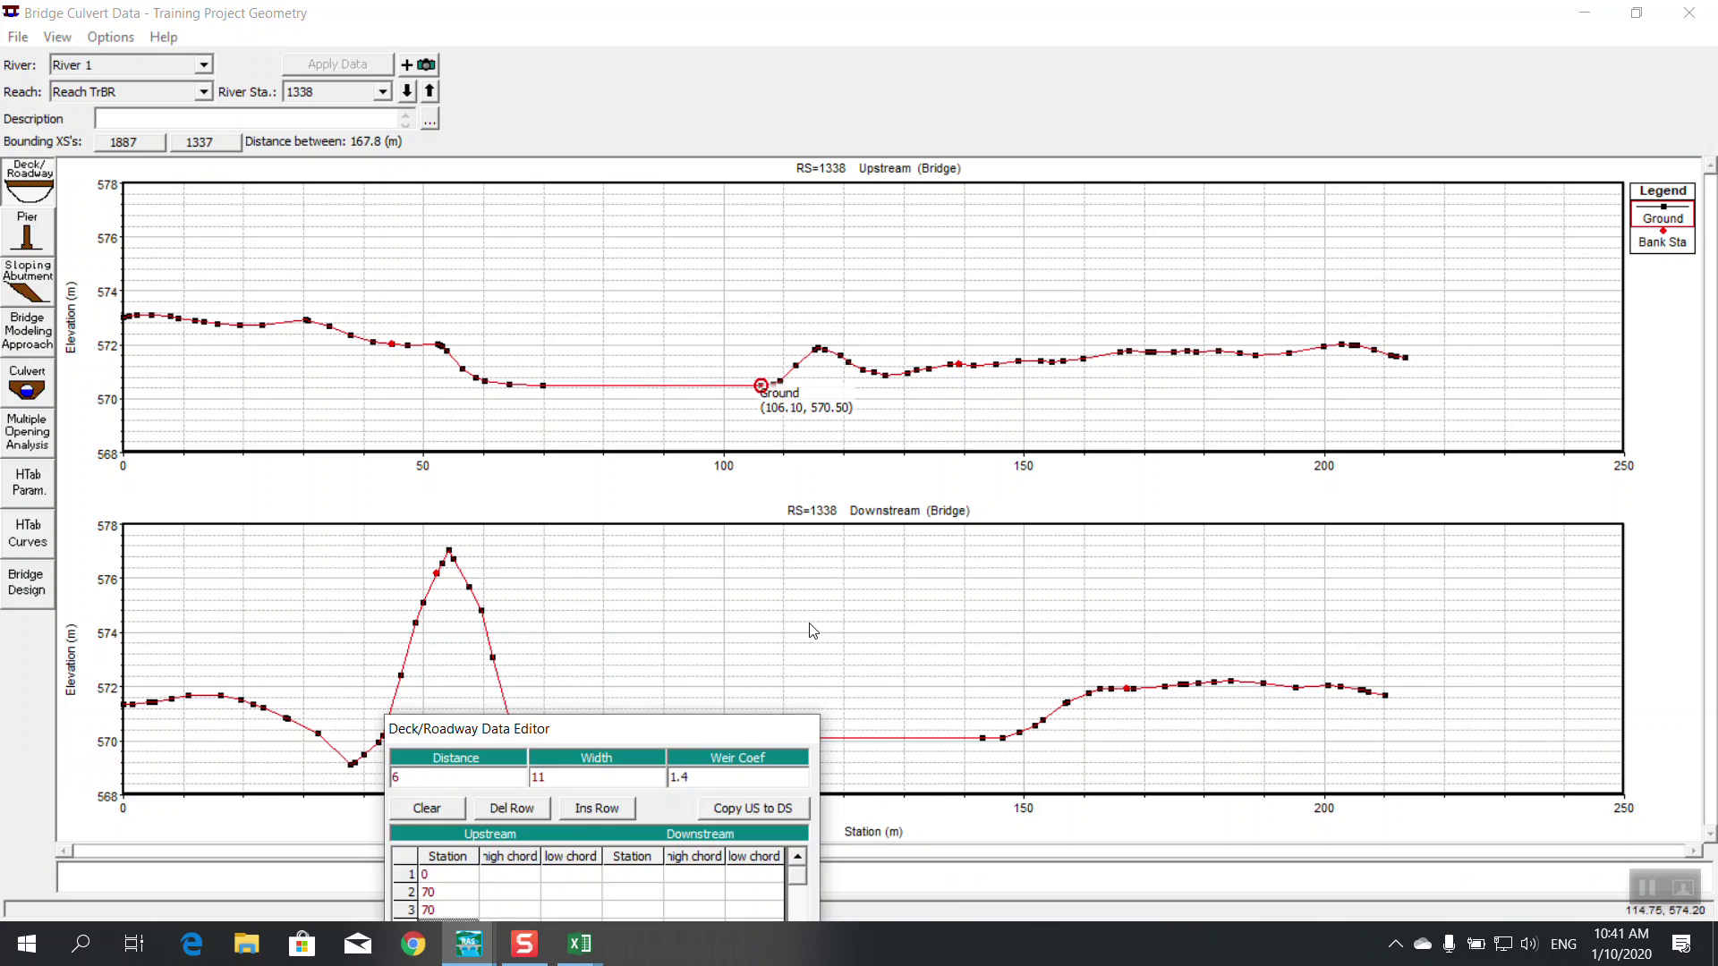
drag(685, 738, 852, 312)
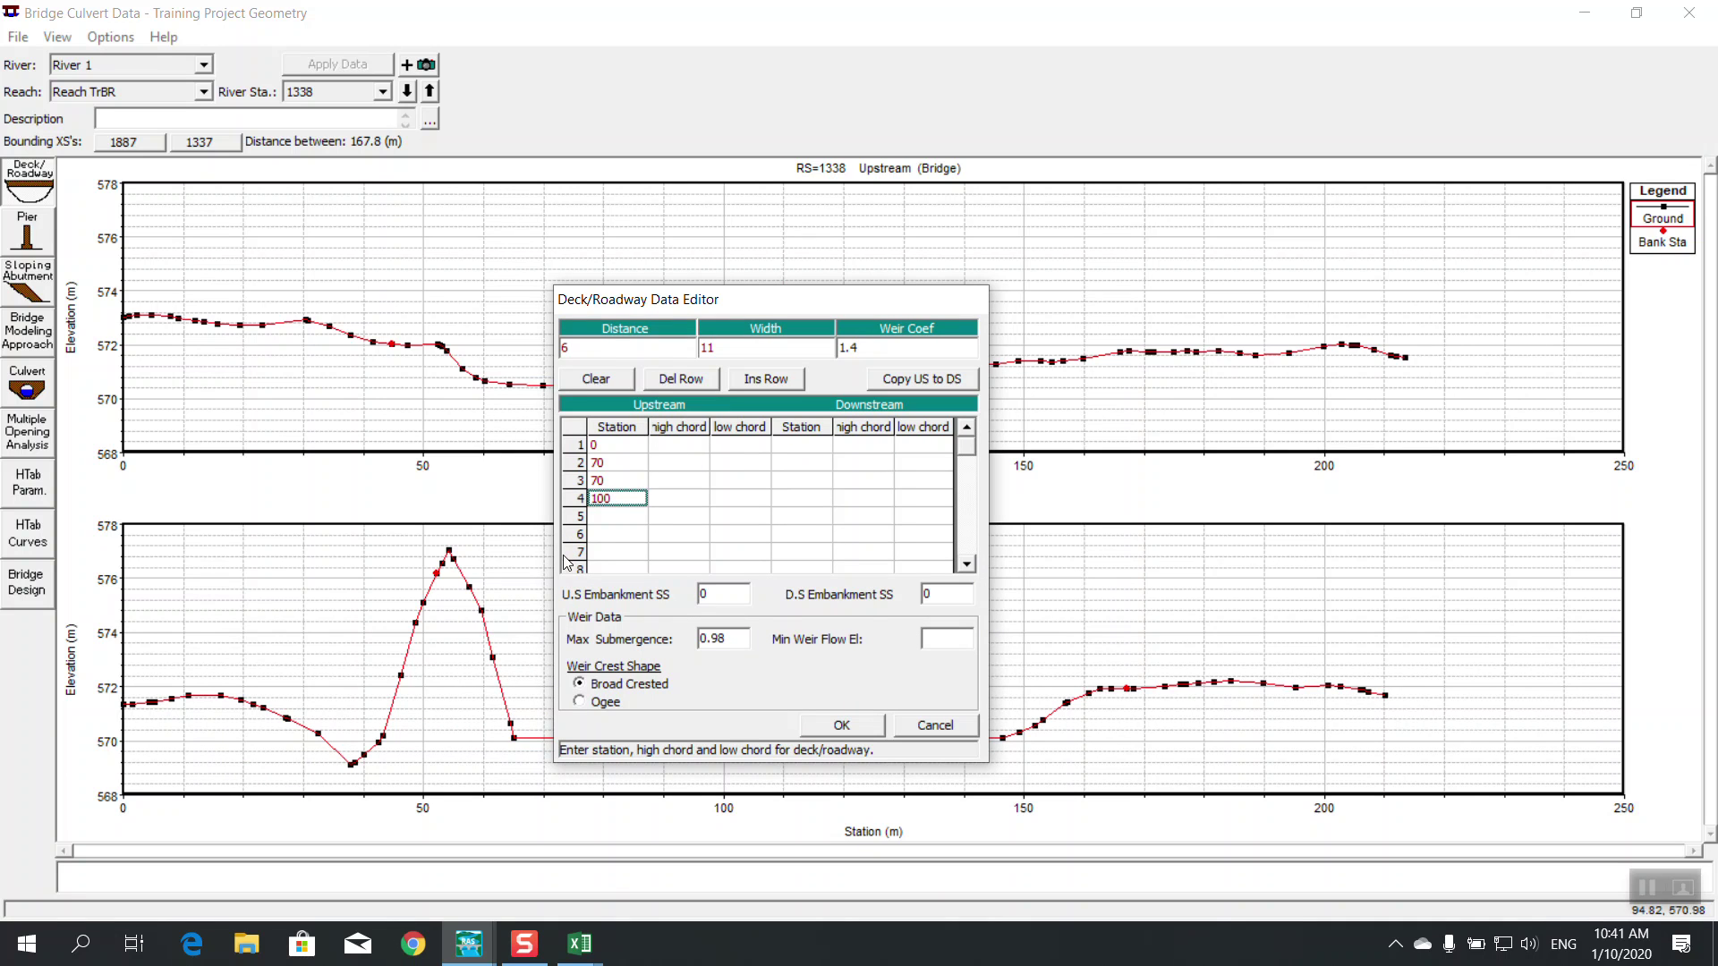
click(615, 517)
text(100)
key(Return)
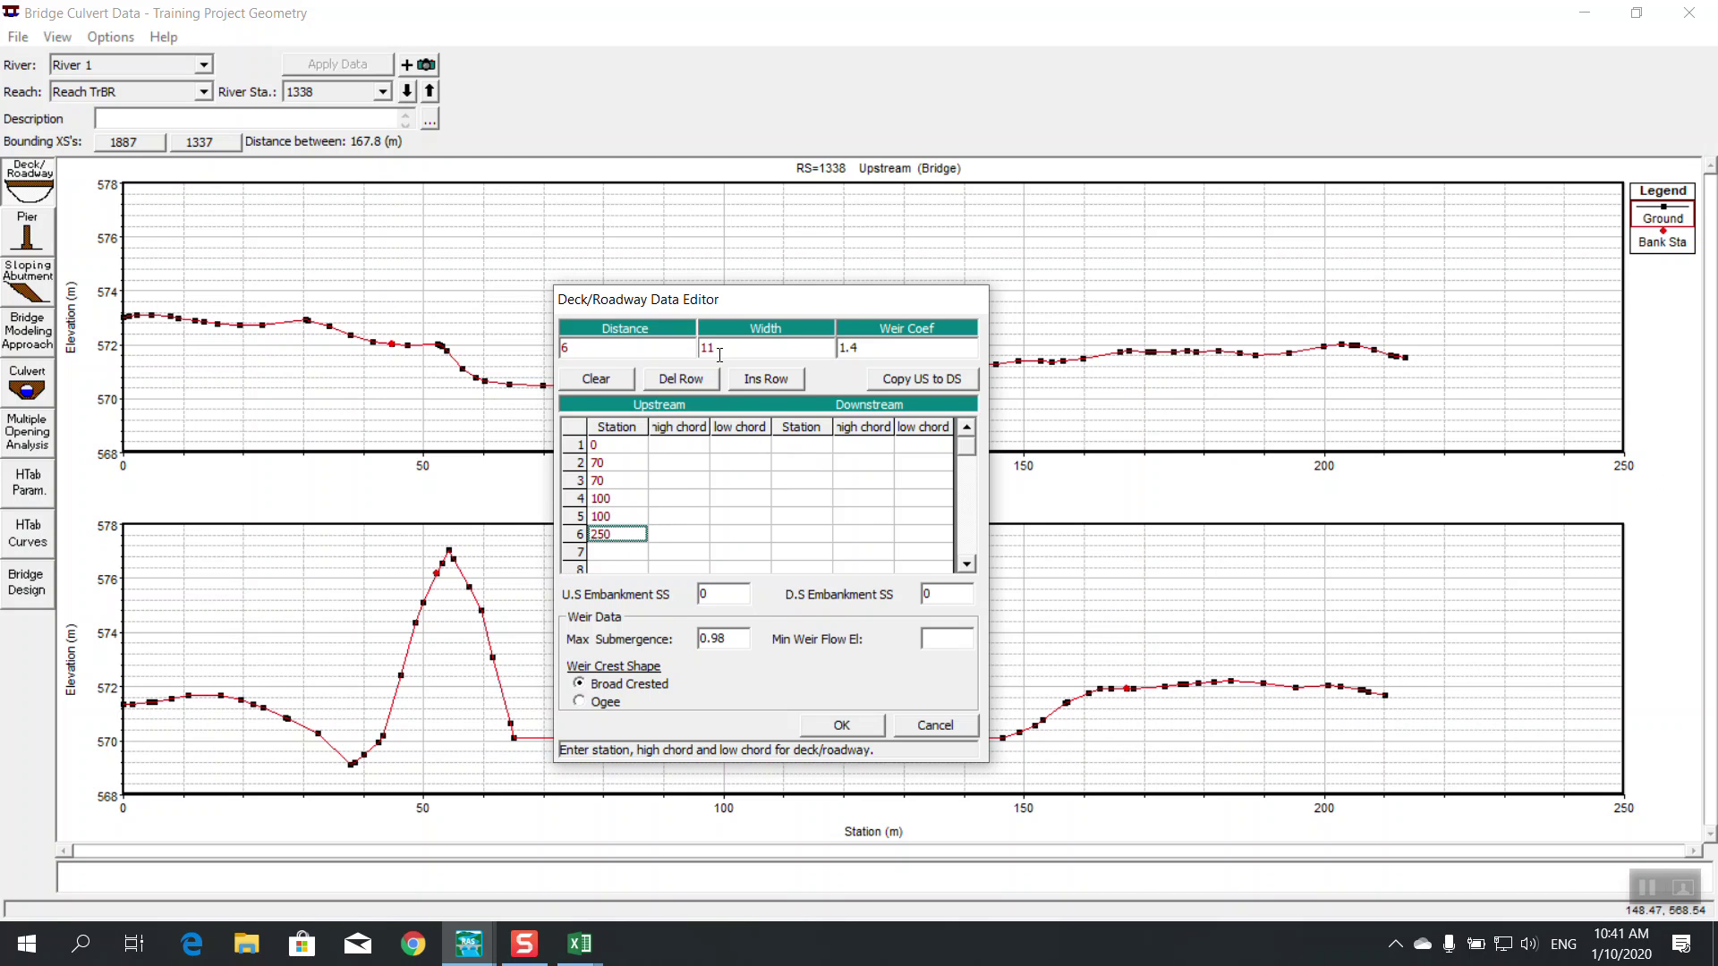
Review the station entries and select row 1's high chord cell for 578
drag(723, 302, 782, 320)
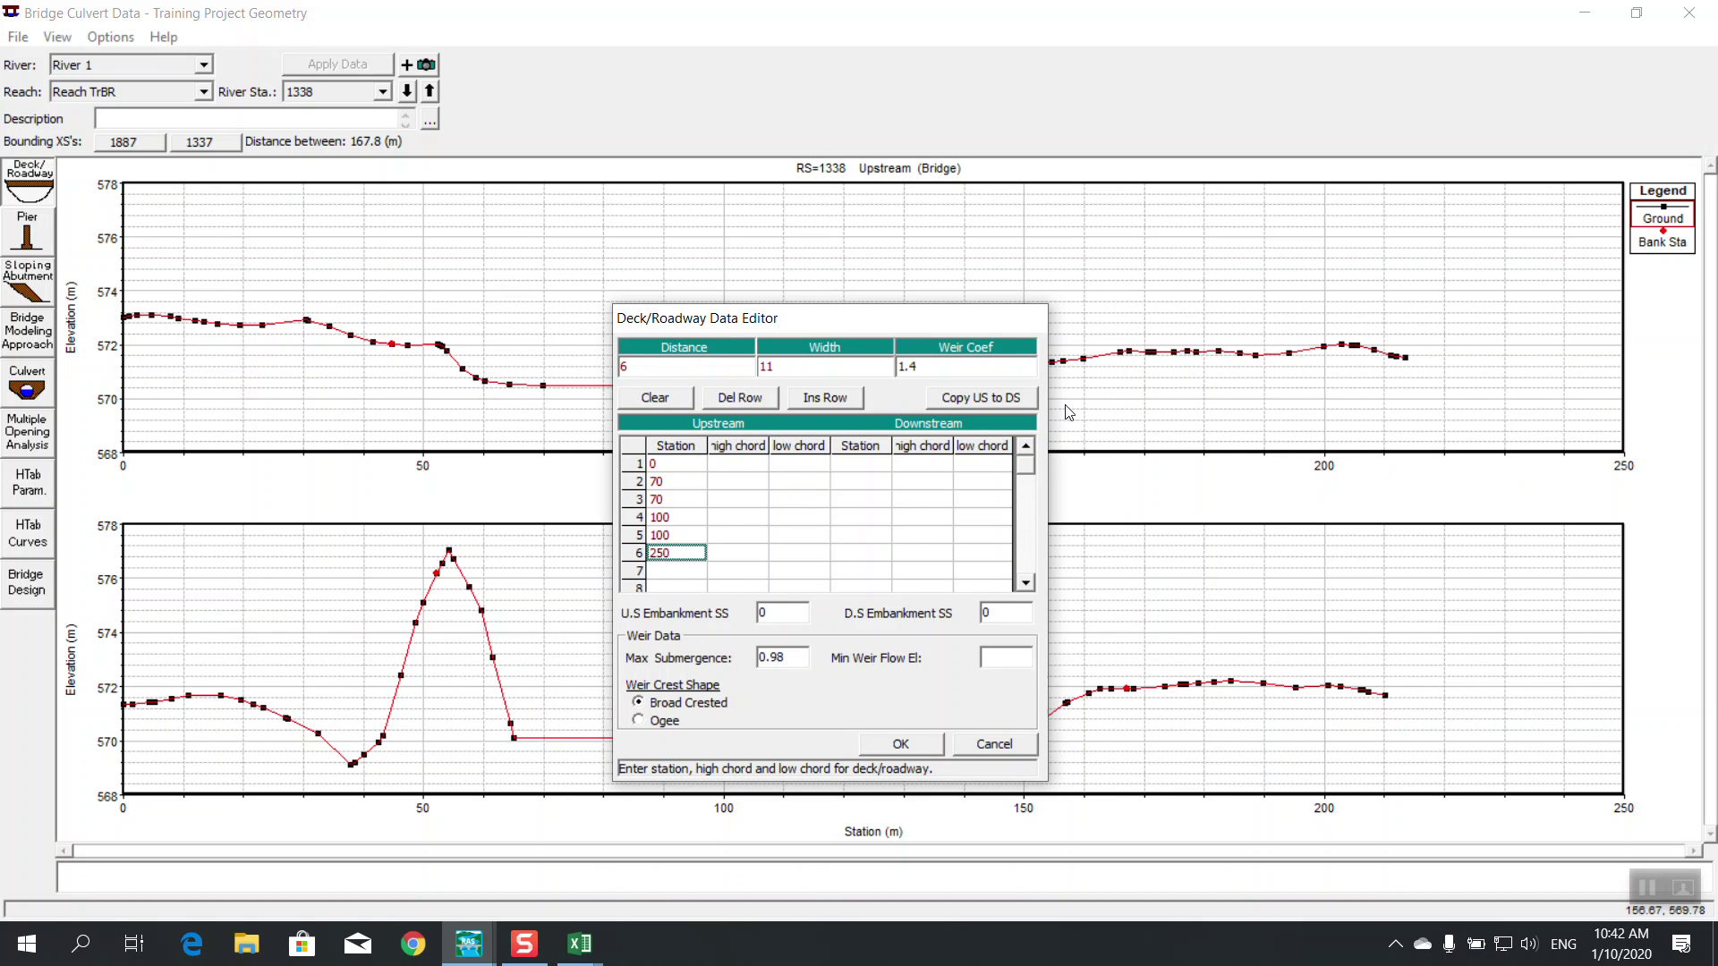
drag(883, 324, 925, 320)
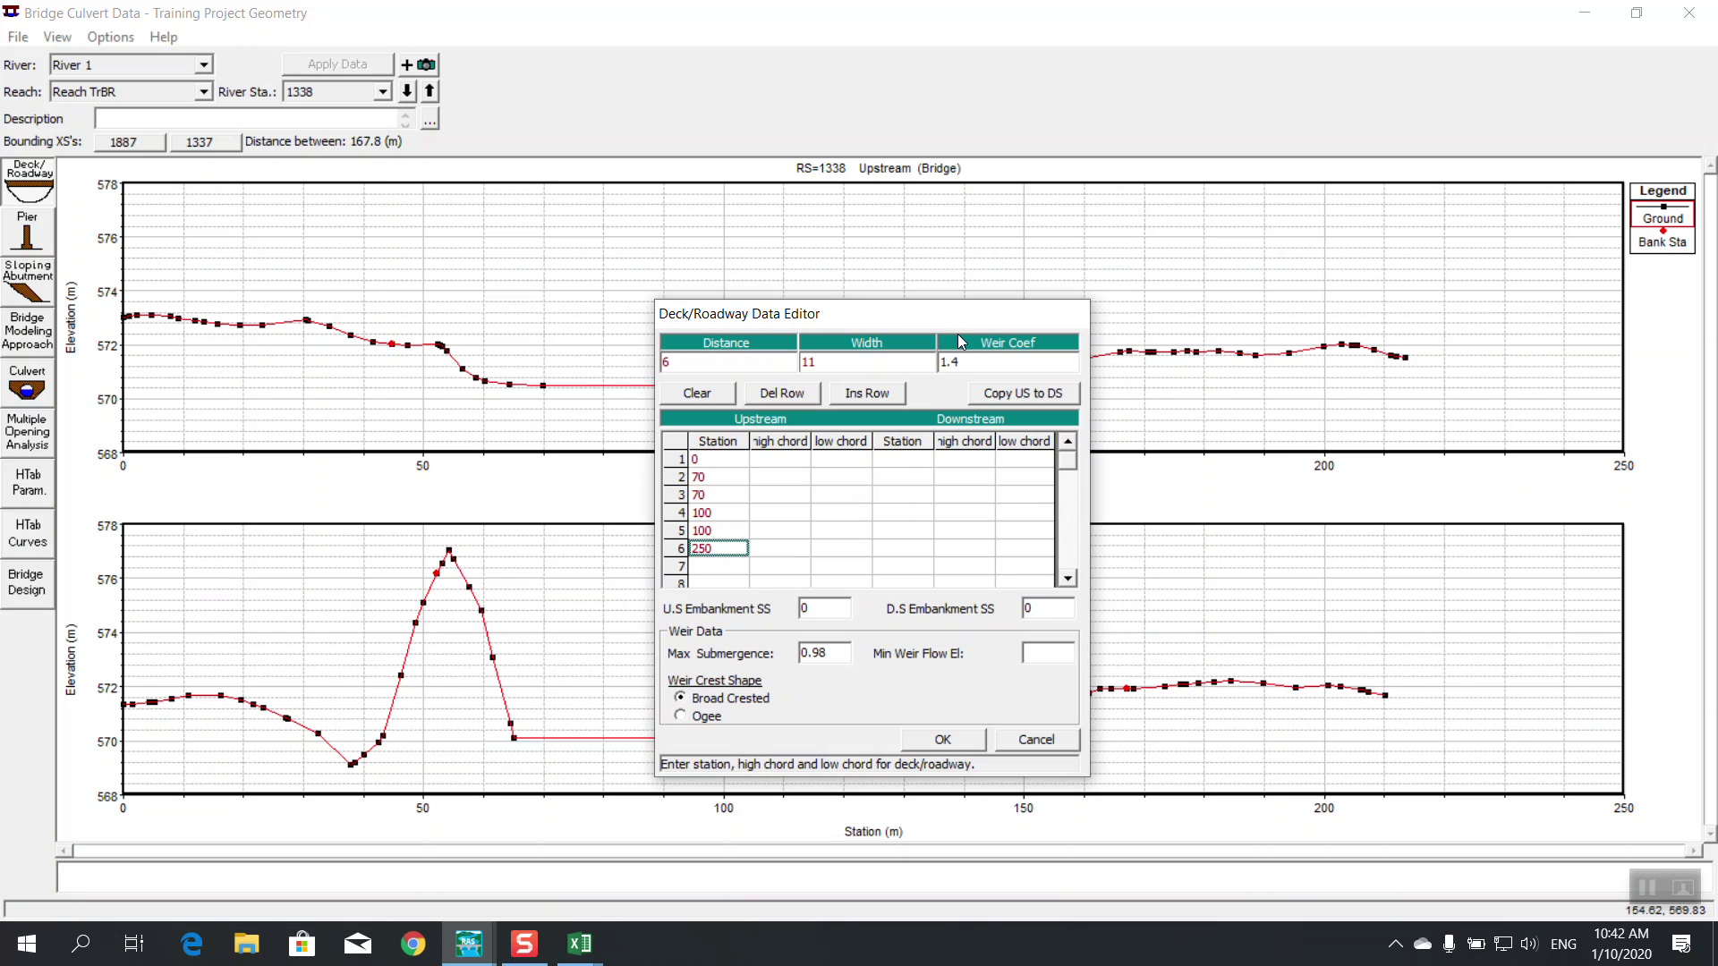
click(722, 482)
click(720, 535)
click(721, 479)
click(721, 497)
click(788, 459)
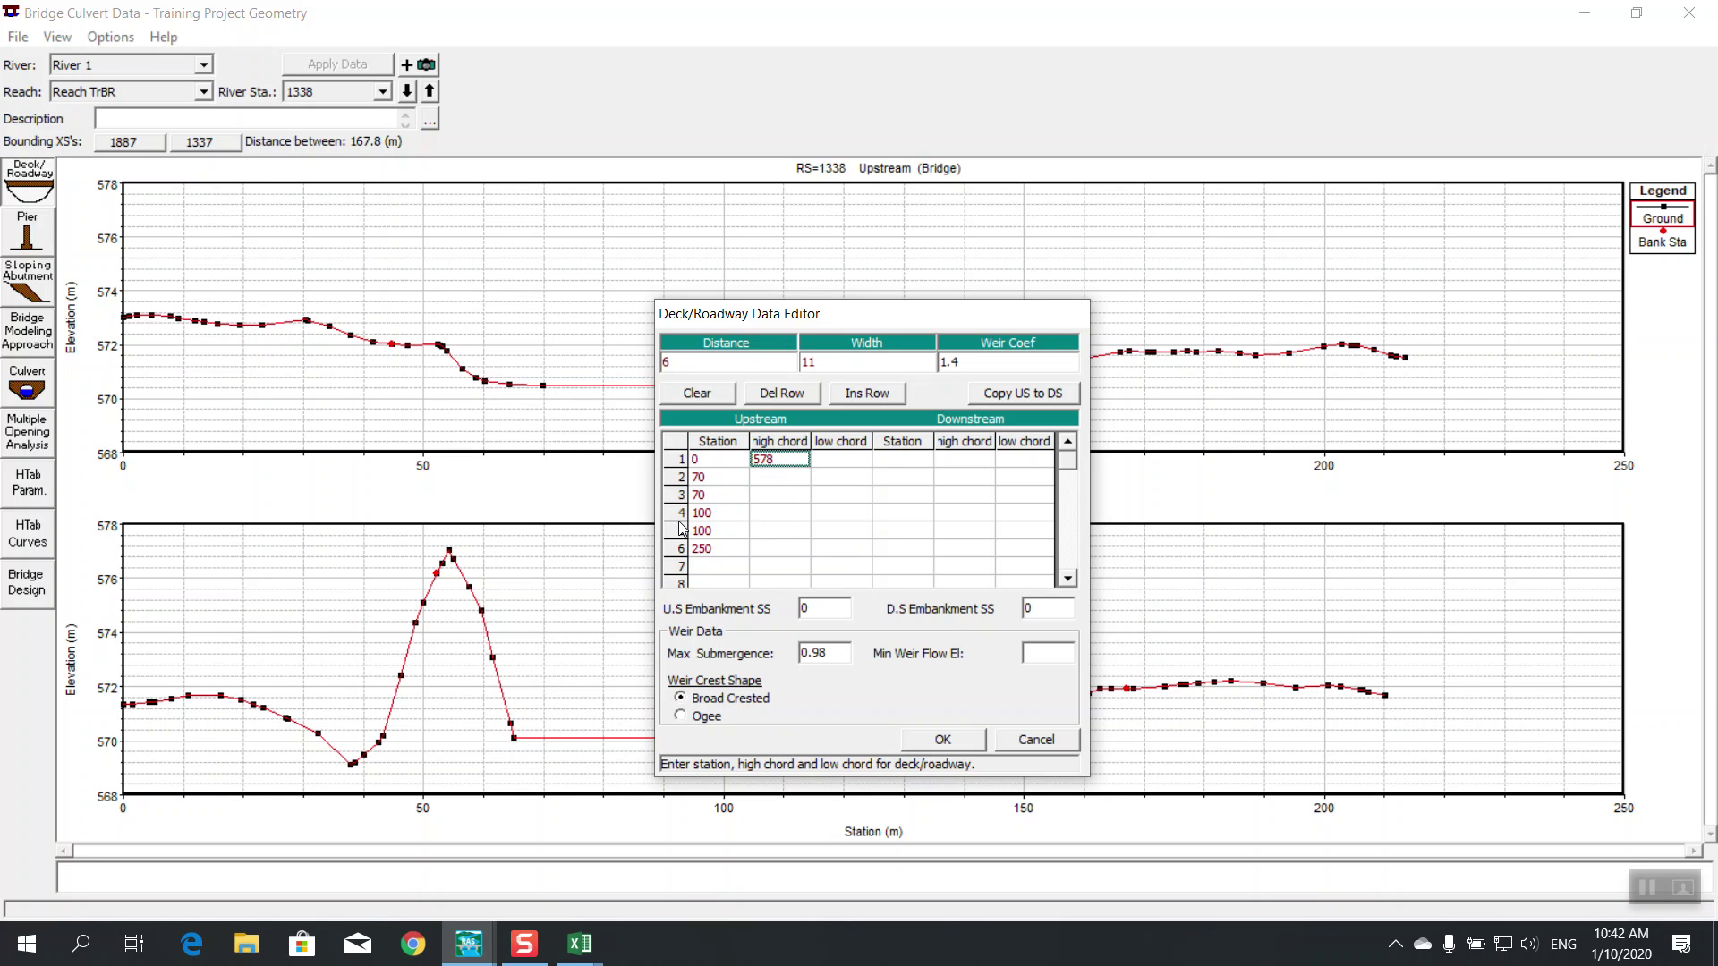
Fill in a high chord of 578 for upstream rows 2 through 6
click(792, 477)
text(578)
click(791, 494)
text(578)
click(791, 513)
text(578)
click(792, 530)
text(578)
click(792, 548)
text(578)
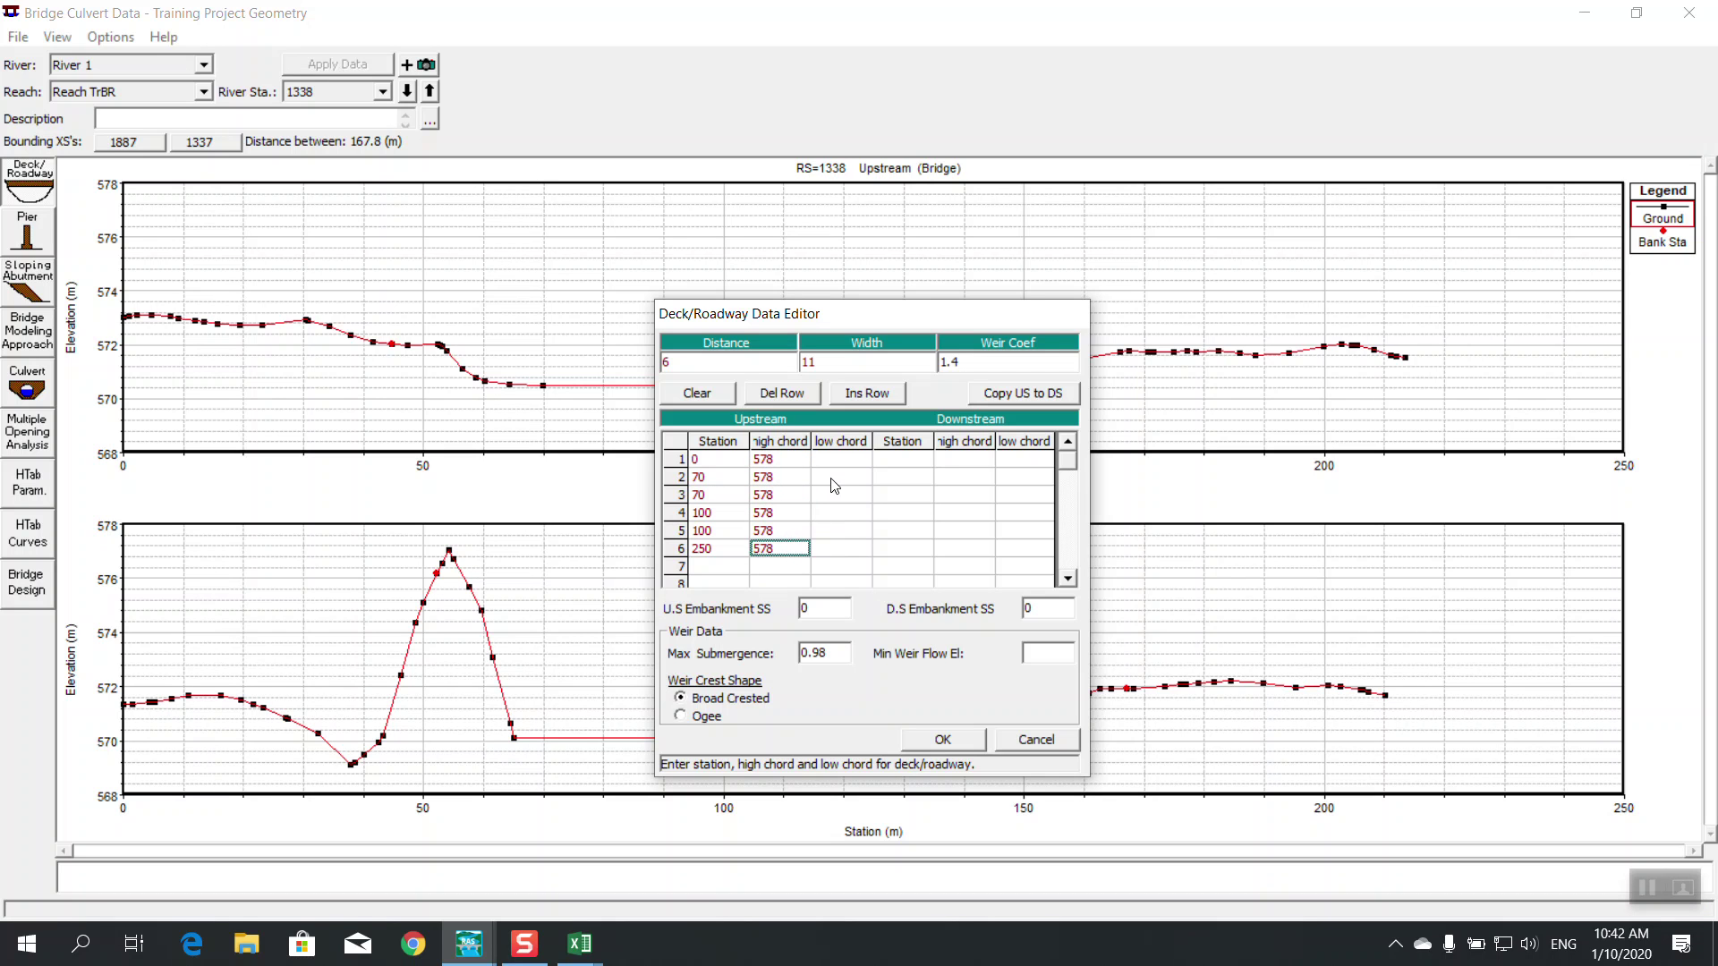
Enter upstream low chords 0, 0, 576 and 0, copy upstream to downstream, and accept the deck
click(839, 462)
text(0)
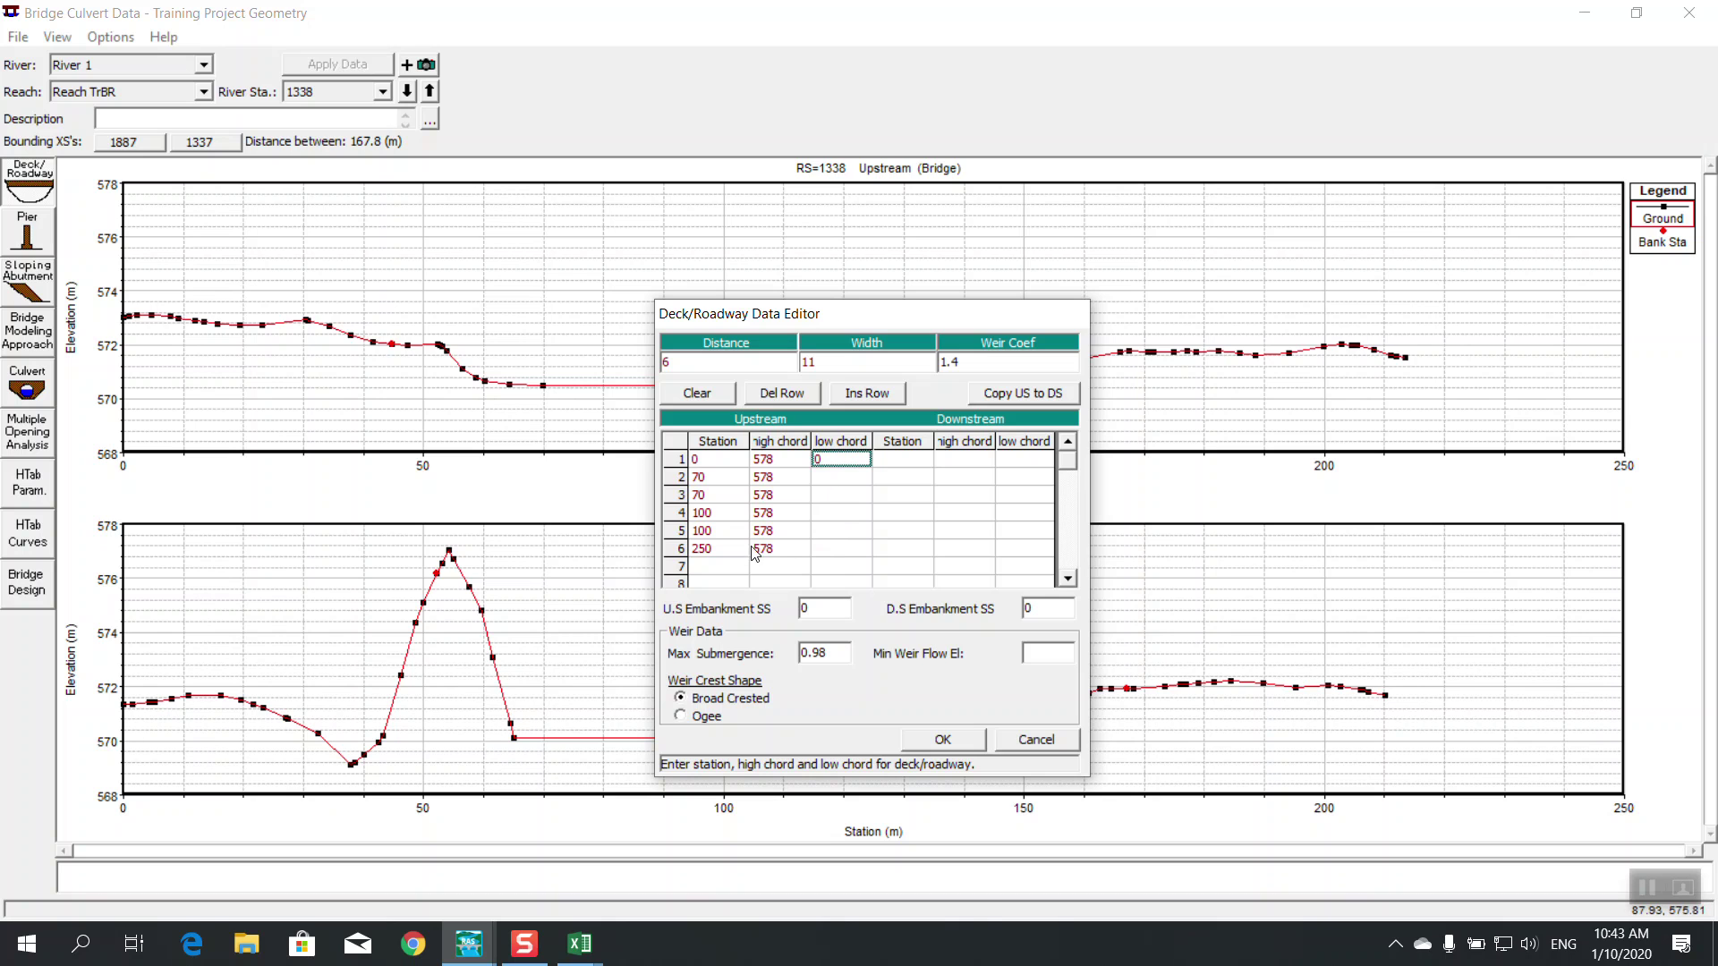
click(821, 479)
text(0)
click(825, 499)
click(841, 513)
text(576)
click(841, 532)
text(0)
click(841, 549)
text(0)
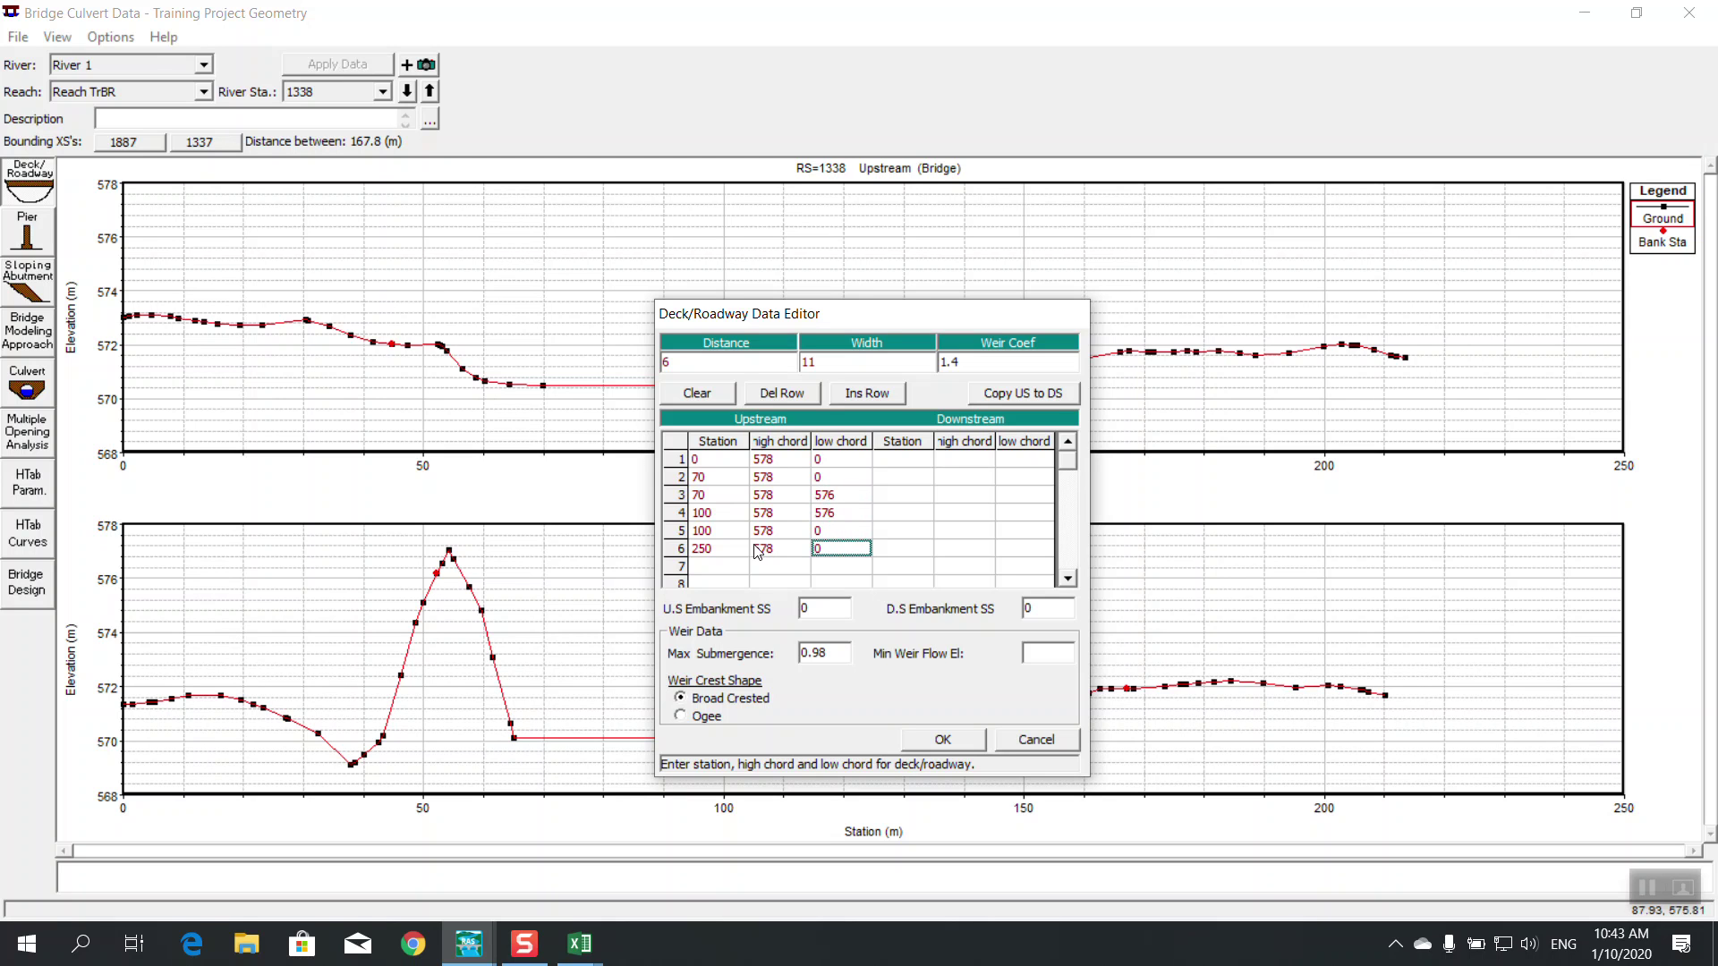
click(1040, 396)
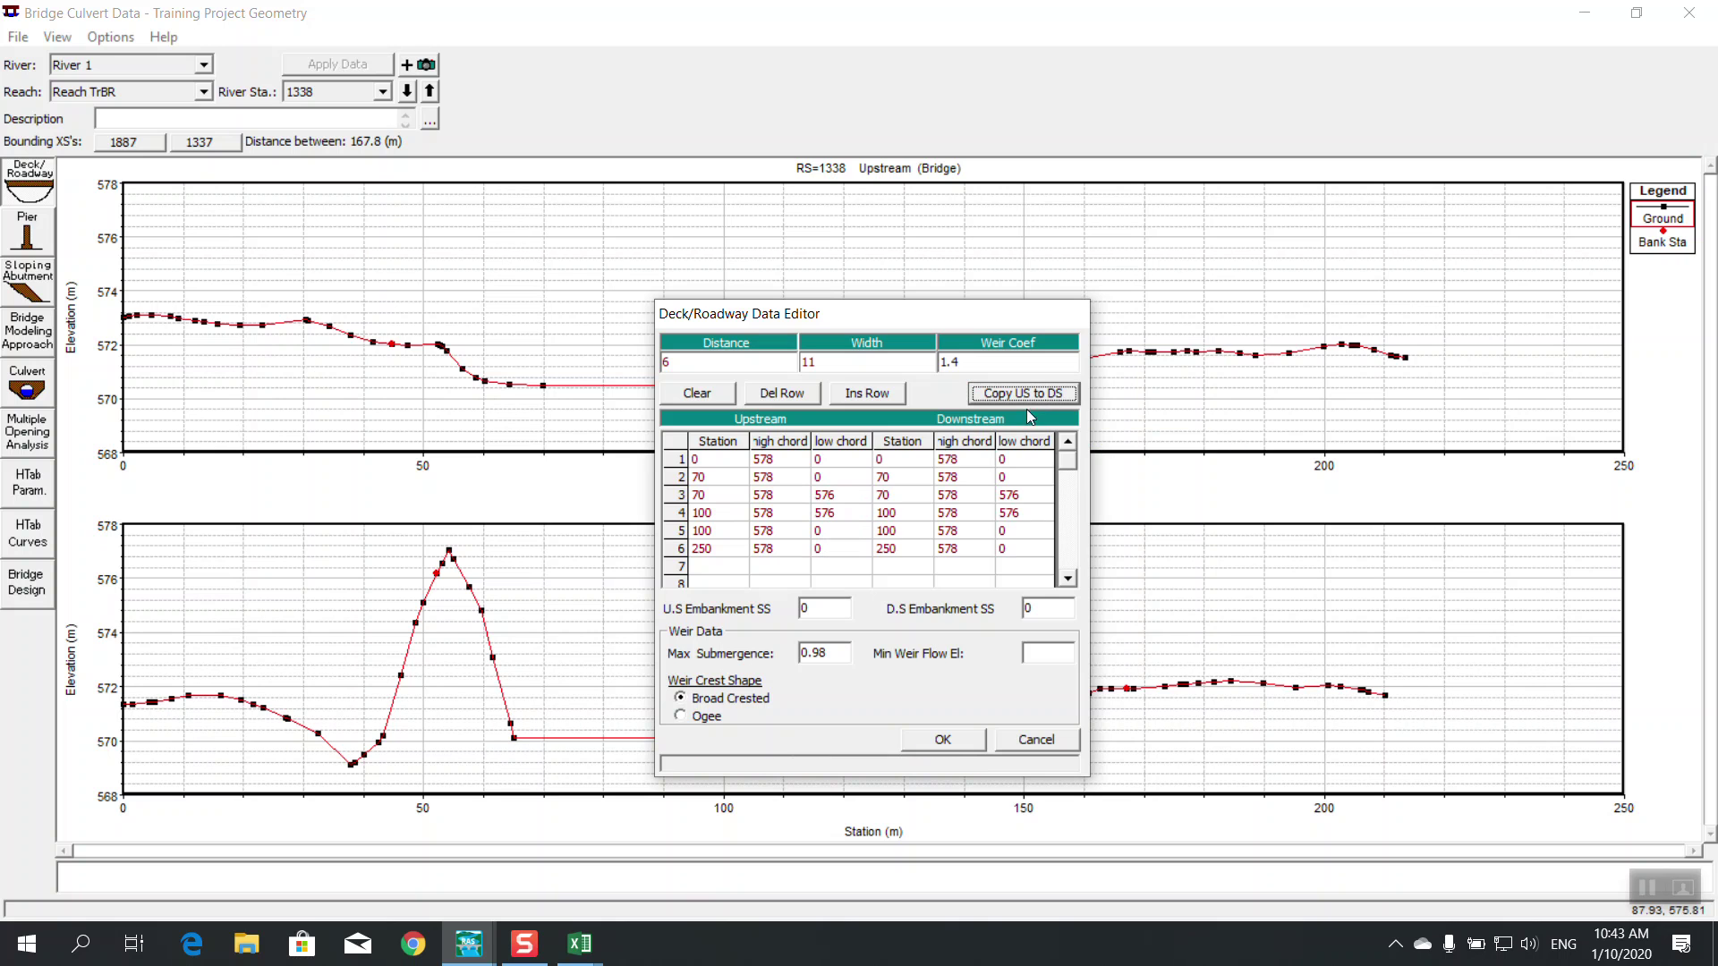
click(940, 740)
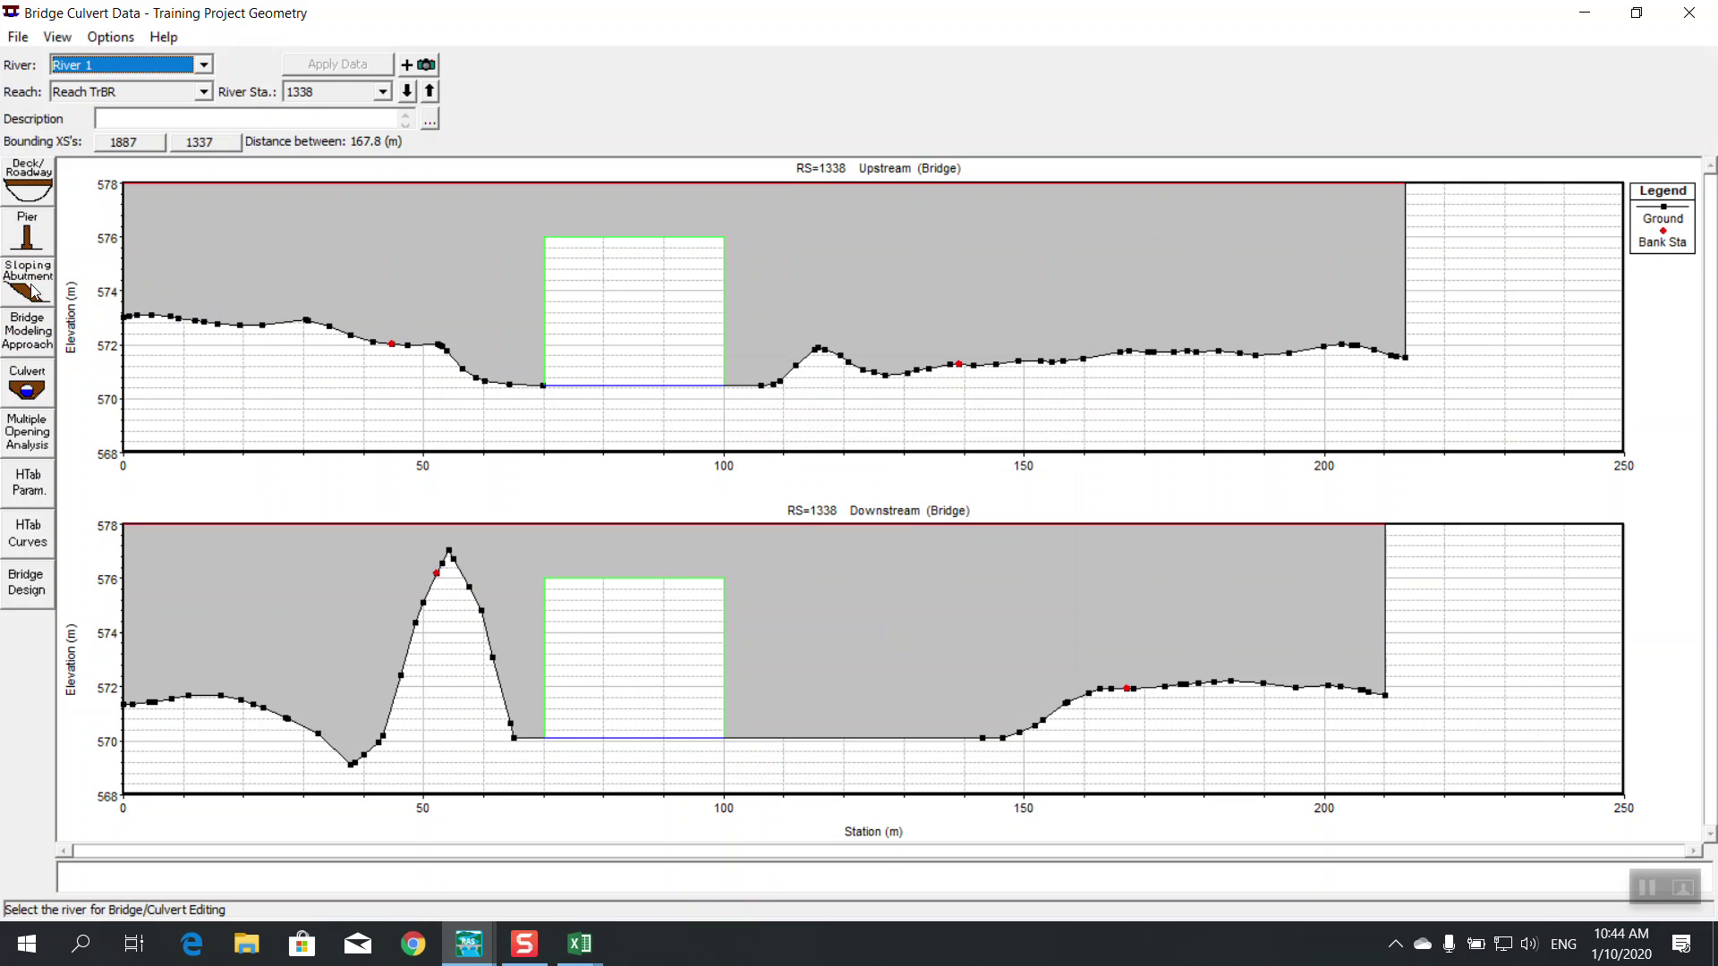
Reopen the Deck/Roadway Data Editor from the left toolbar
click(30, 190)
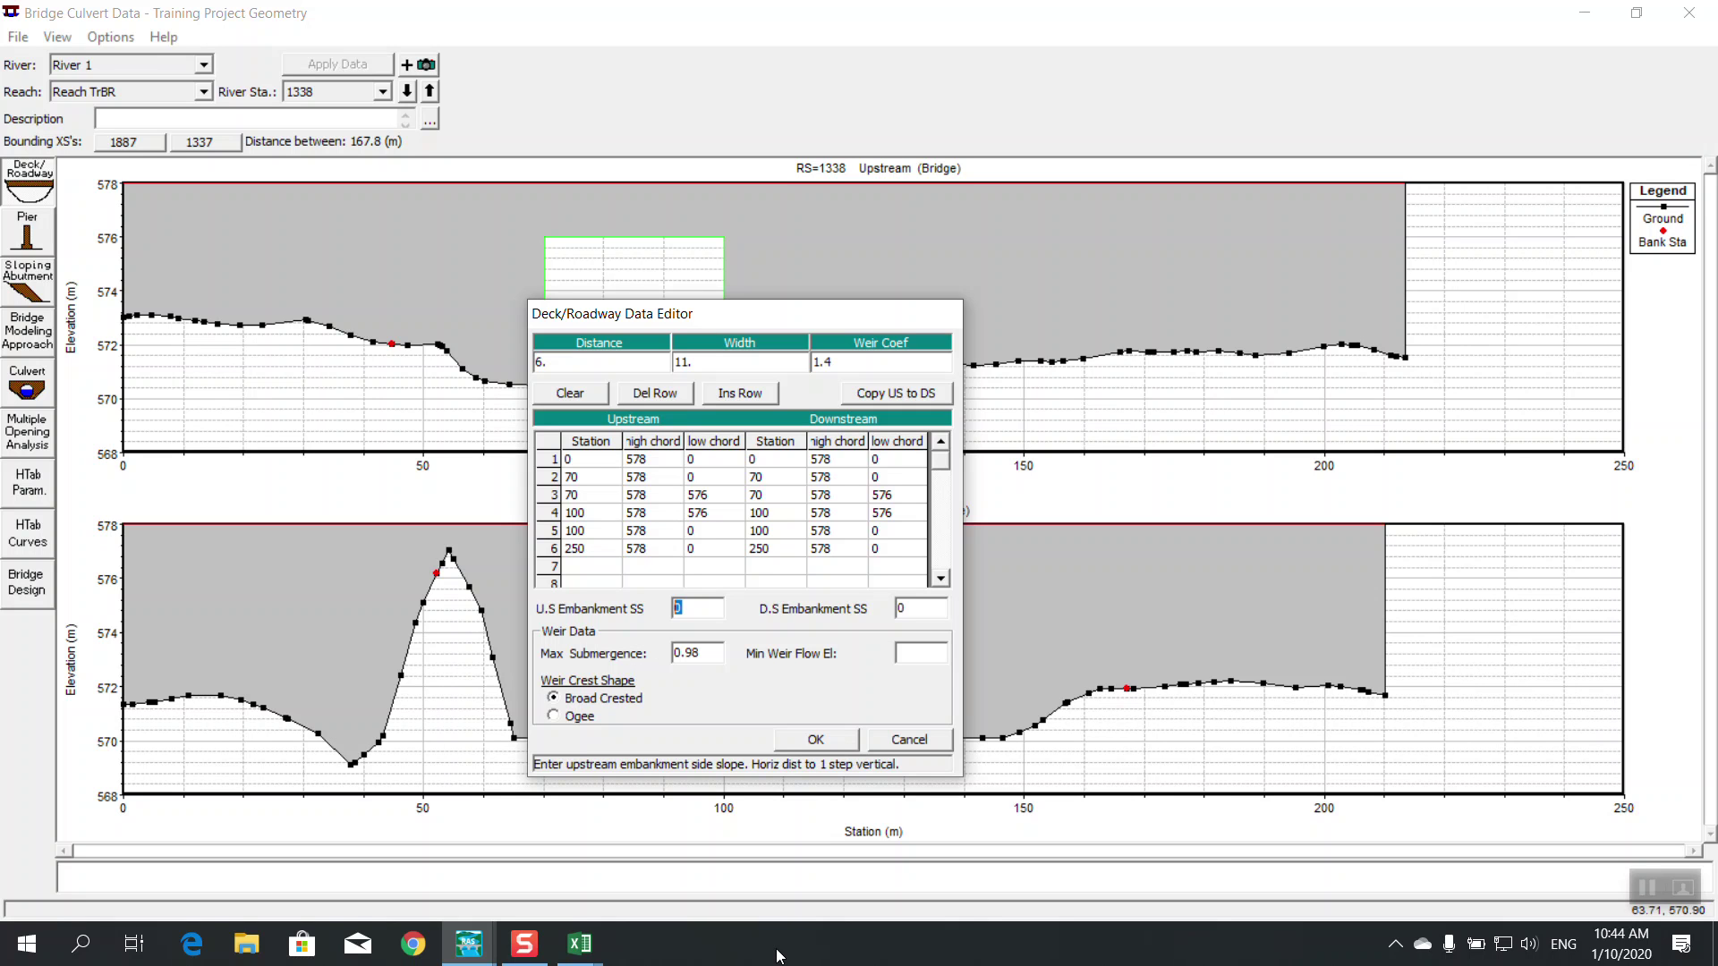
Set the U.S. and D.S. embankment side slopes to 6 and close the deck editor
text(6)
click(917, 614)
text(6)
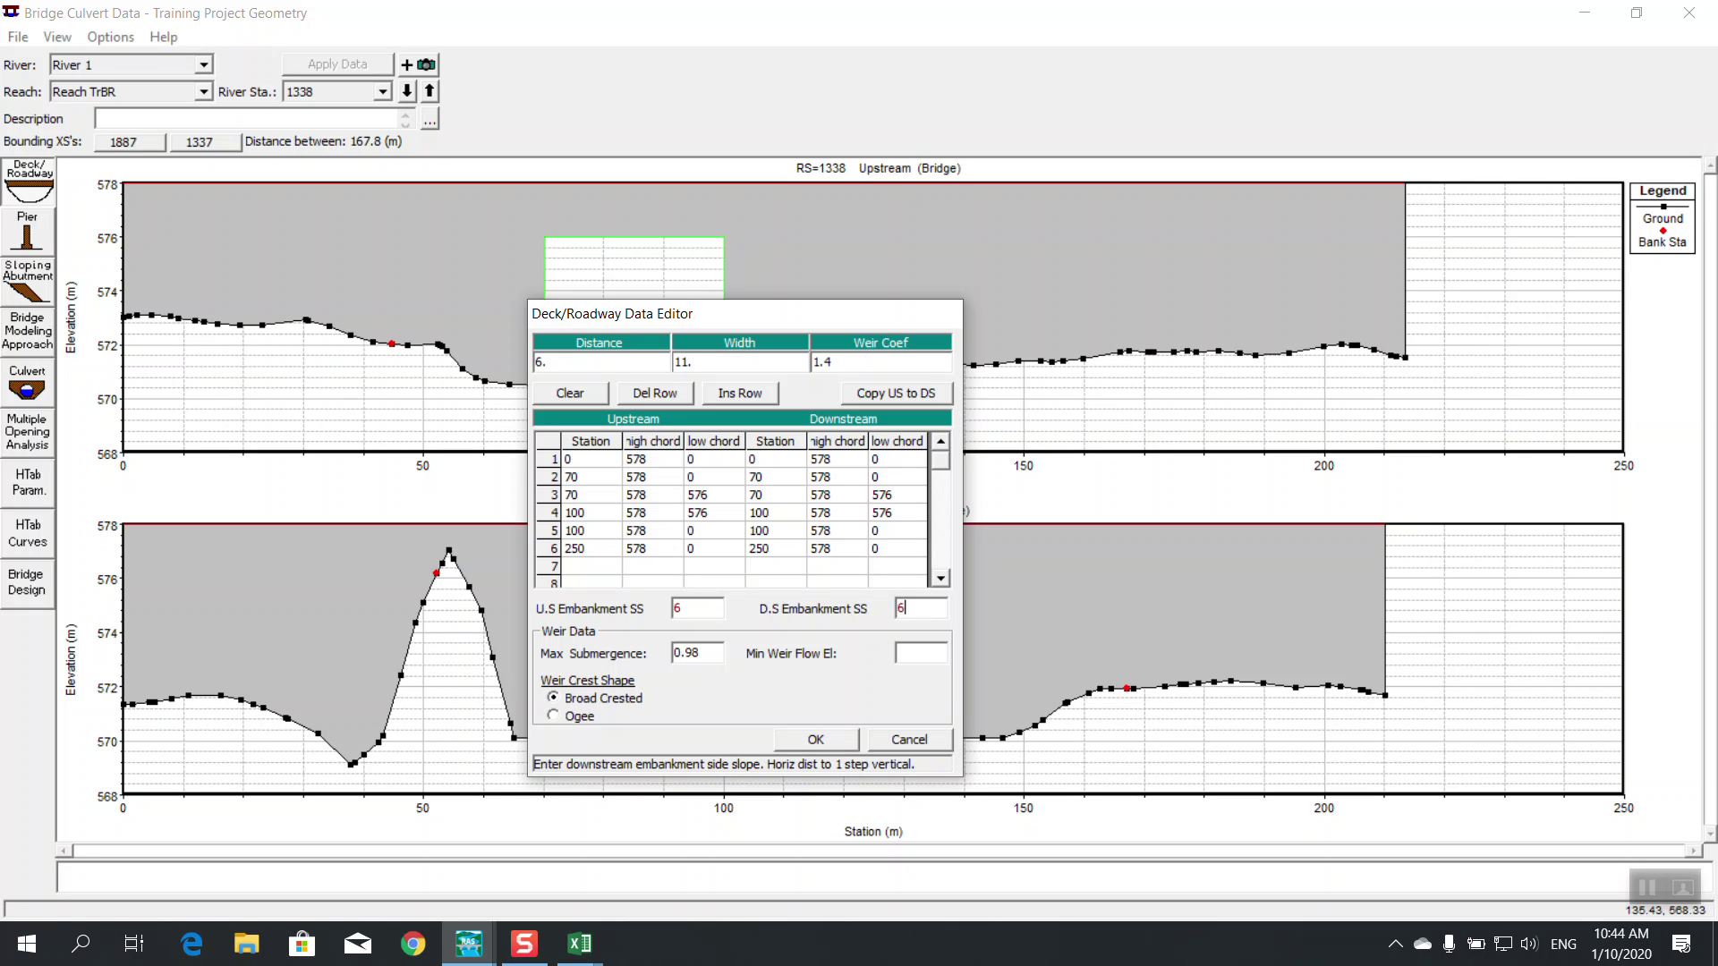
click(792, 738)
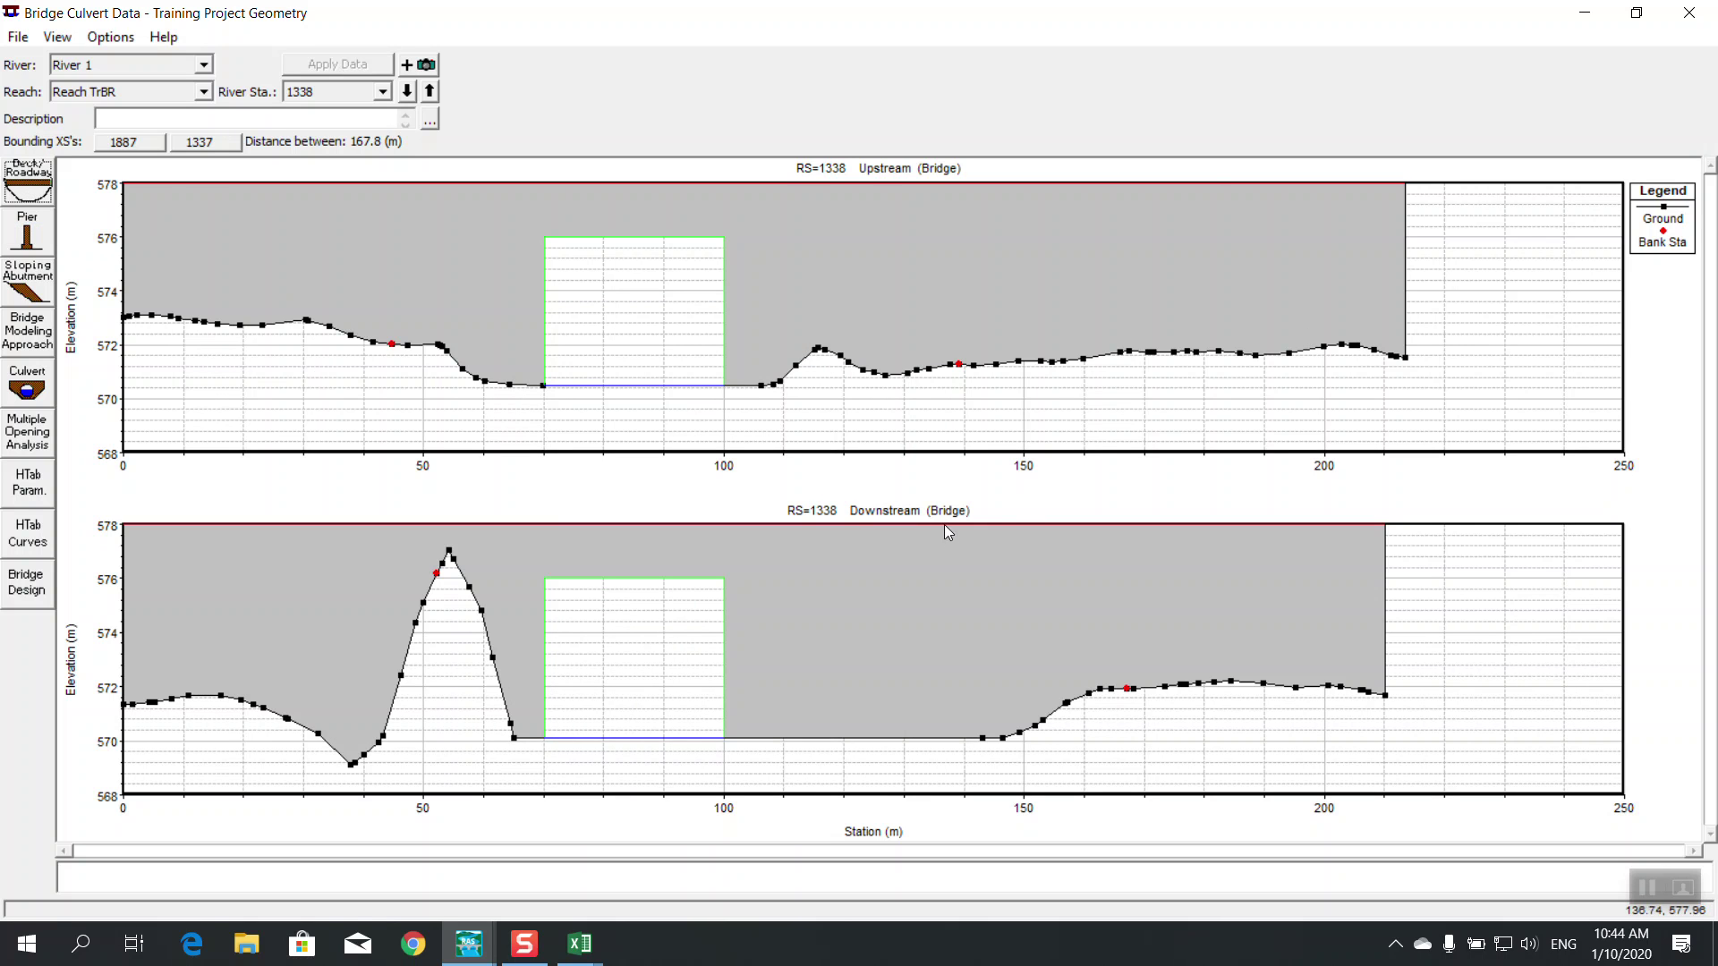
Open the Pier Data Editor and set pier 1's upstream and downstream centerline stations to 80
click(13, 228)
drag(660, 368, 1085, 387)
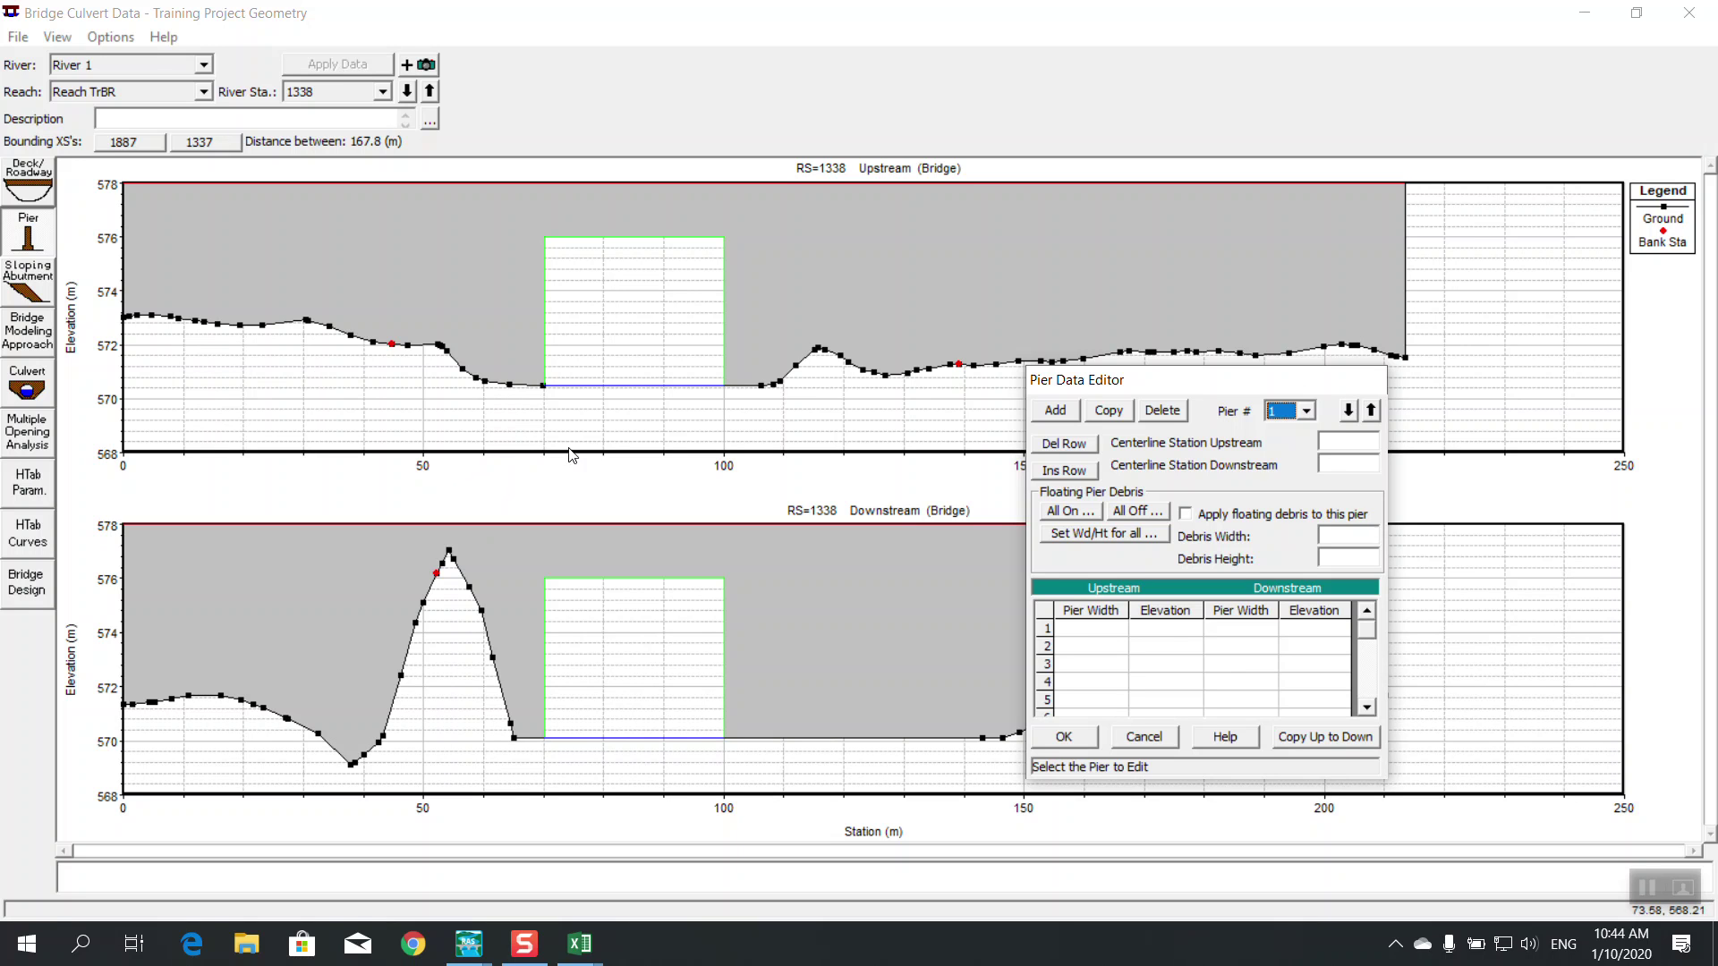
click(1331, 441)
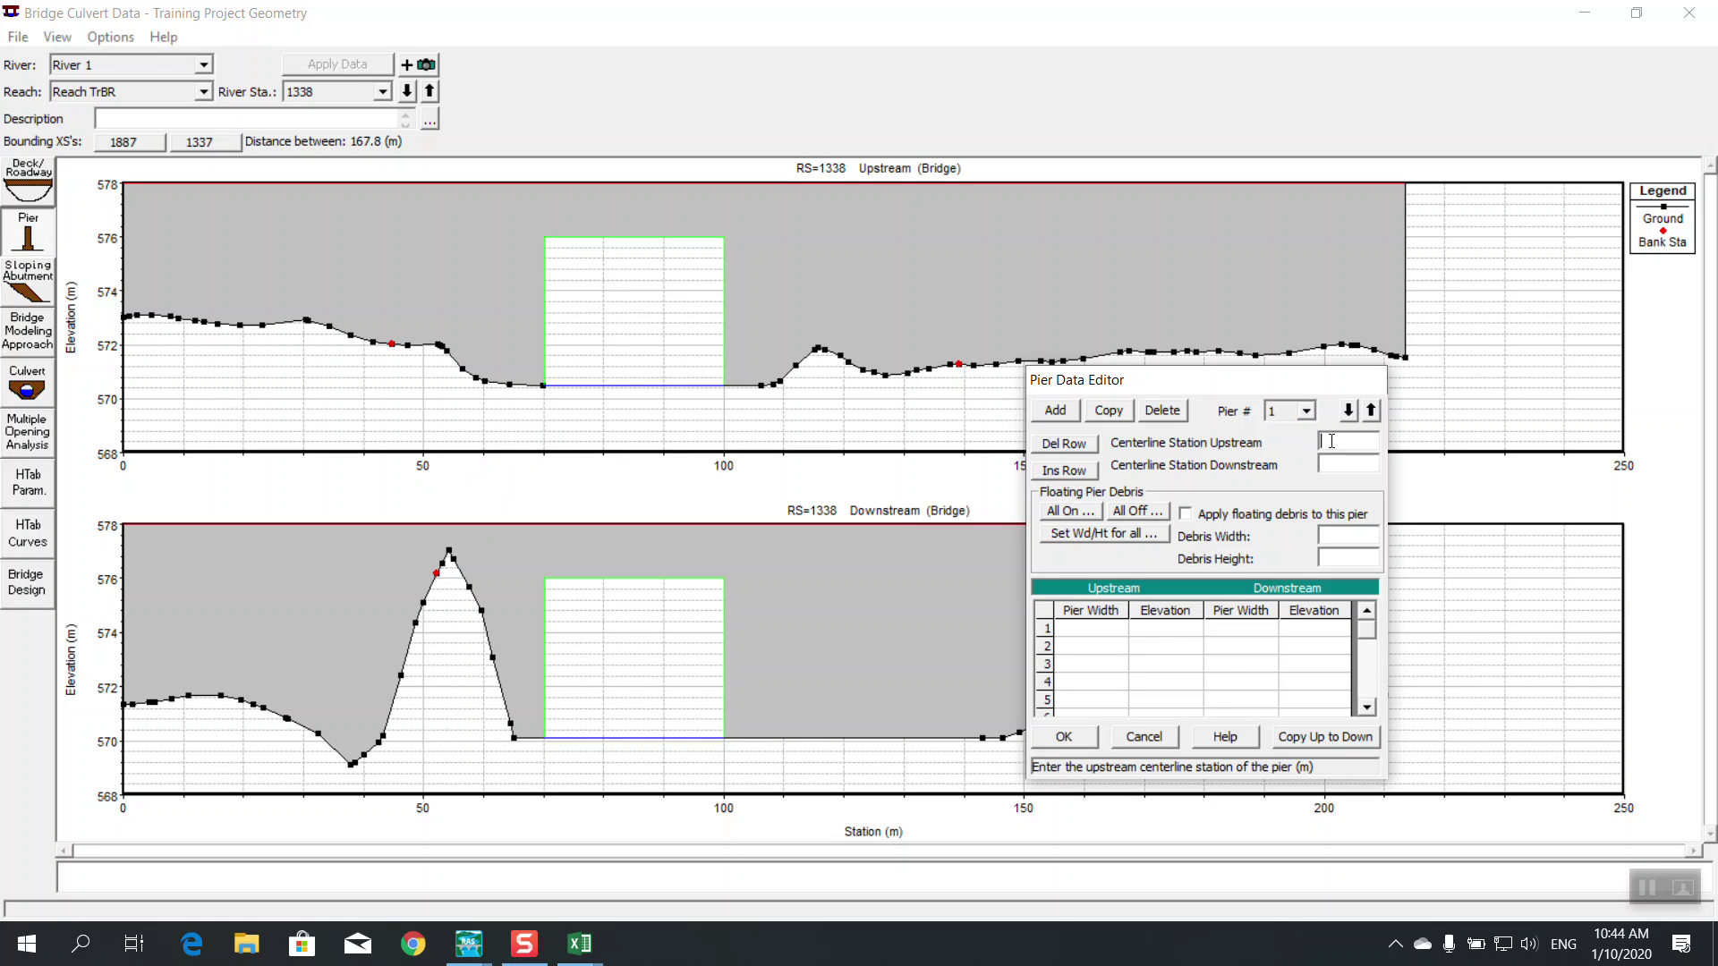
text(80)
click(1342, 463)
text(80)
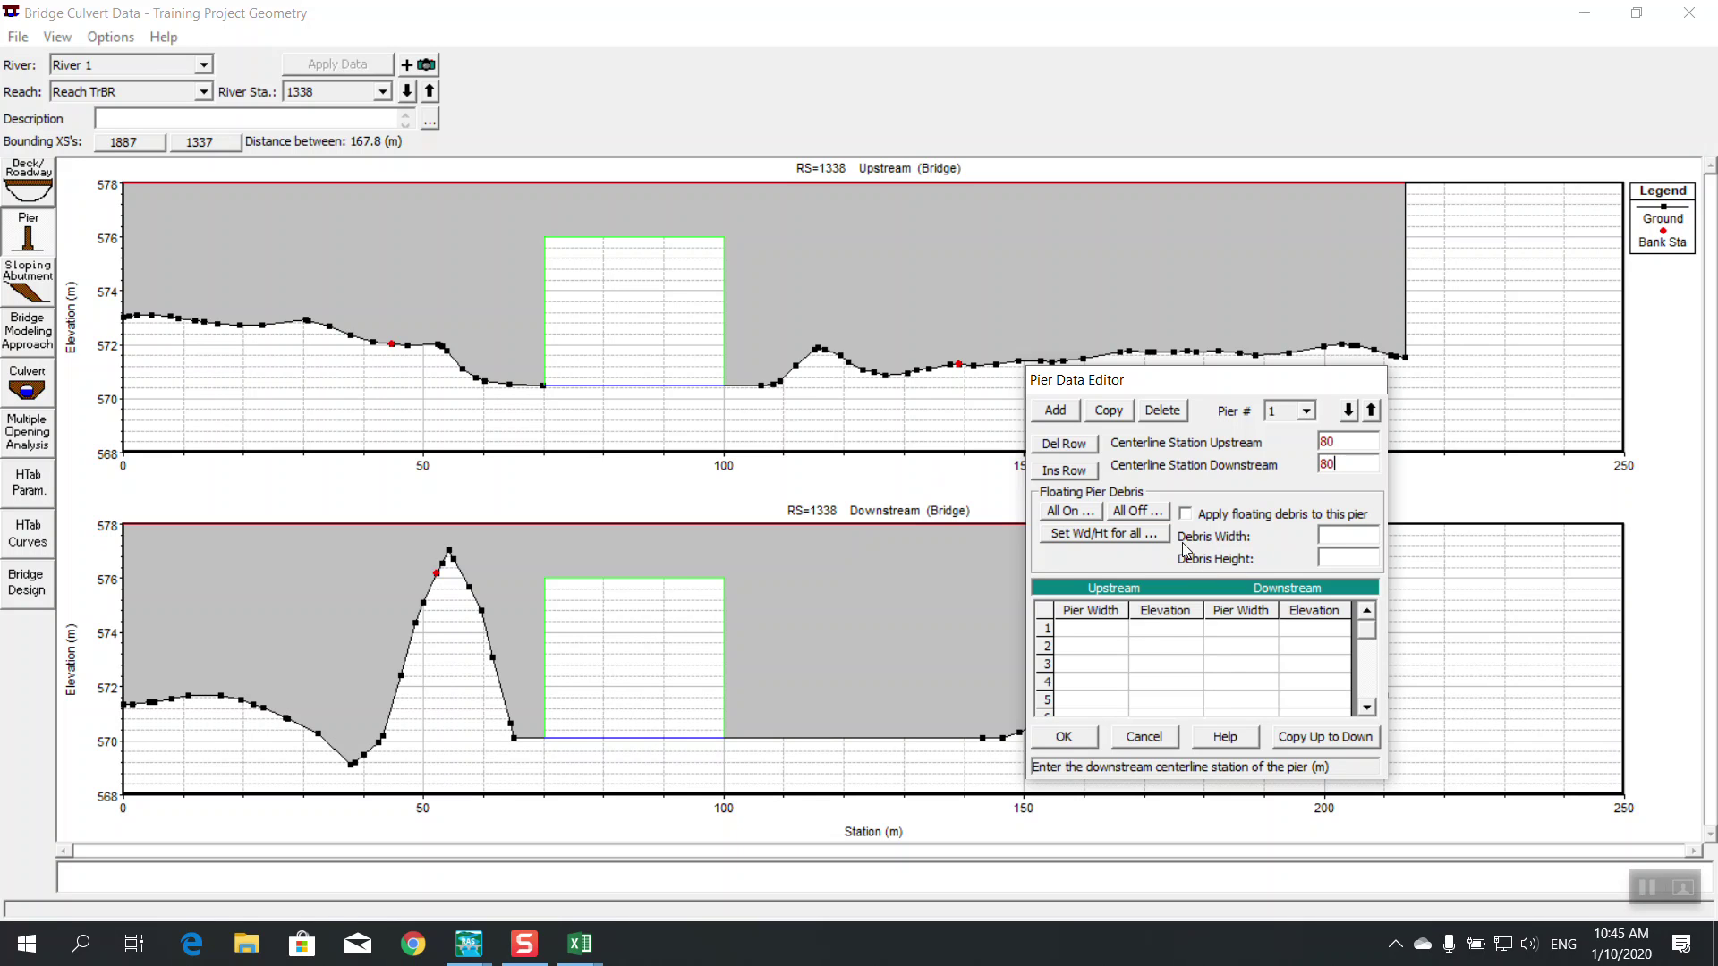
click(1092, 631)
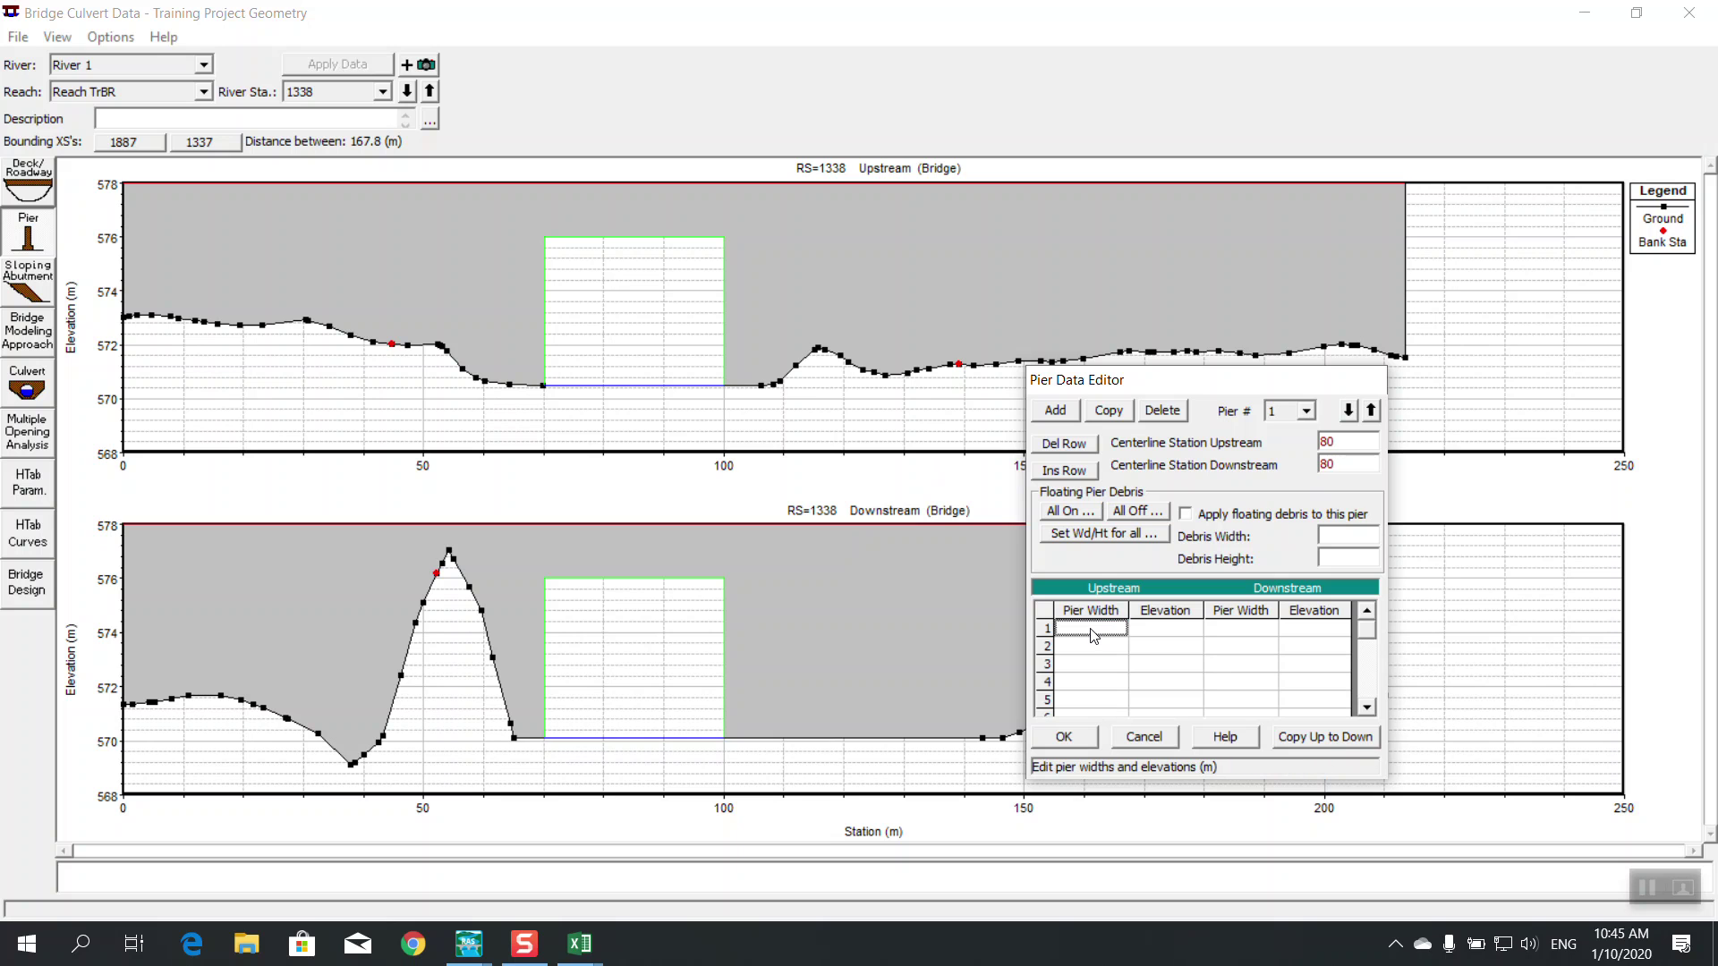
Give pier 1 widths of 2 at elevations 0 and 578, copy upstream to downstream, and accept
text(2)
click(1100, 646)
text(2)
click(1160, 629)
text(0)
click(1161, 645)
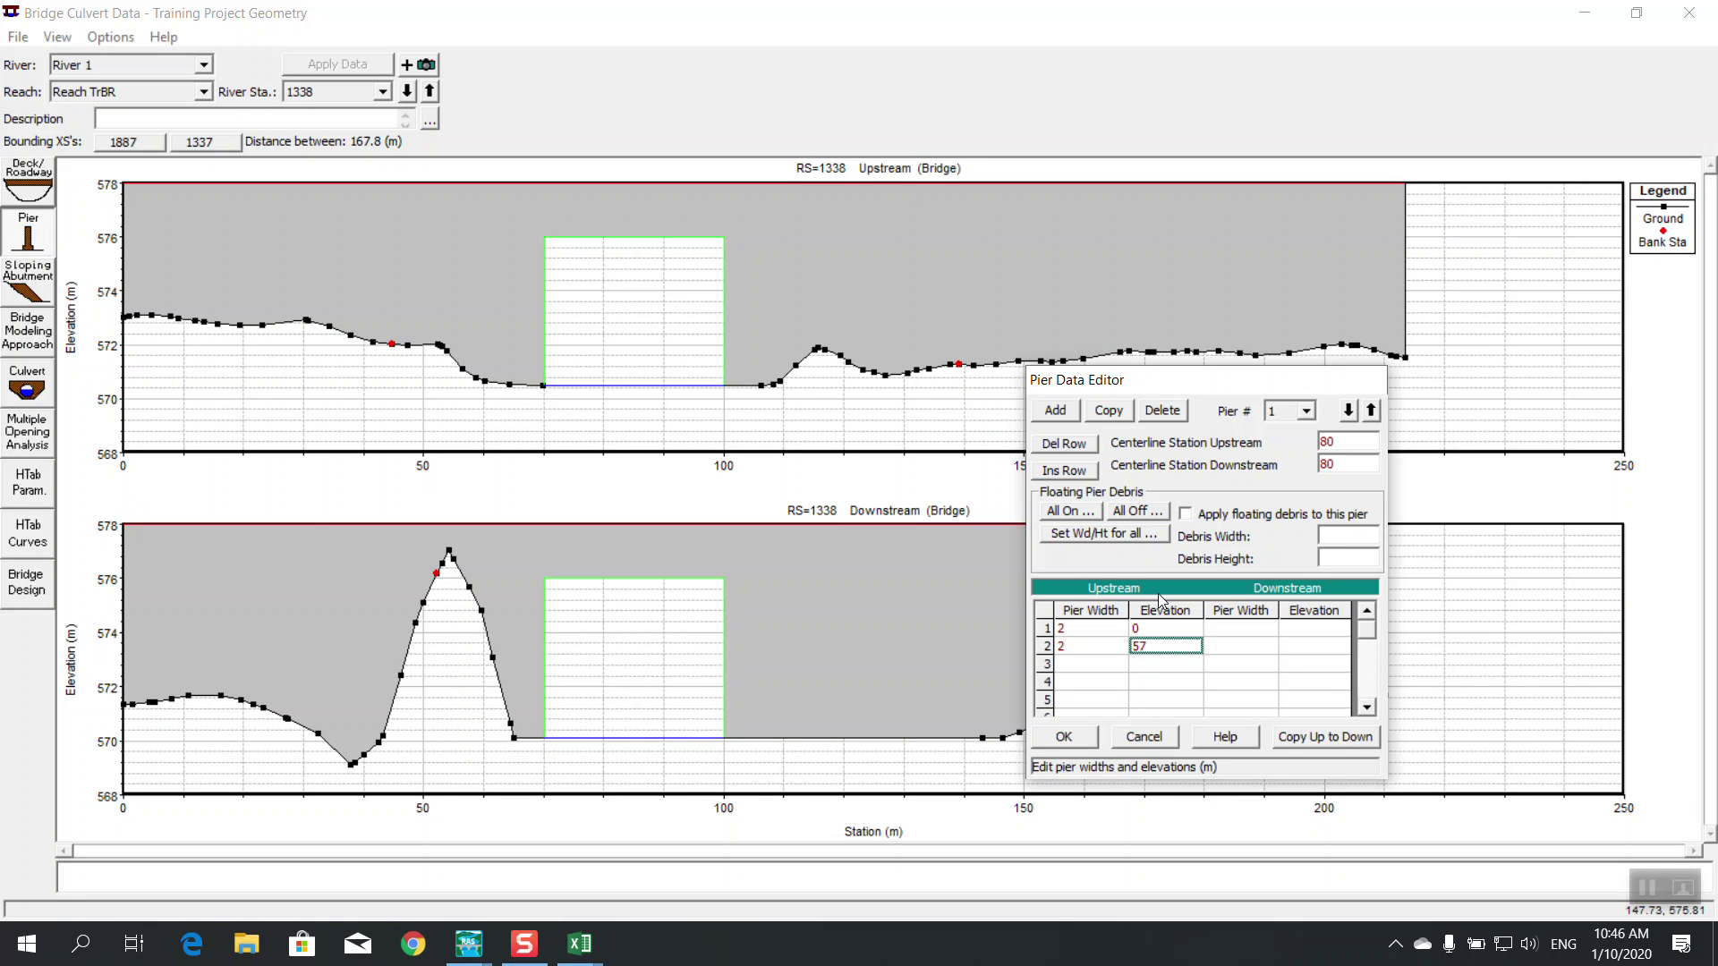
click(1303, 738)
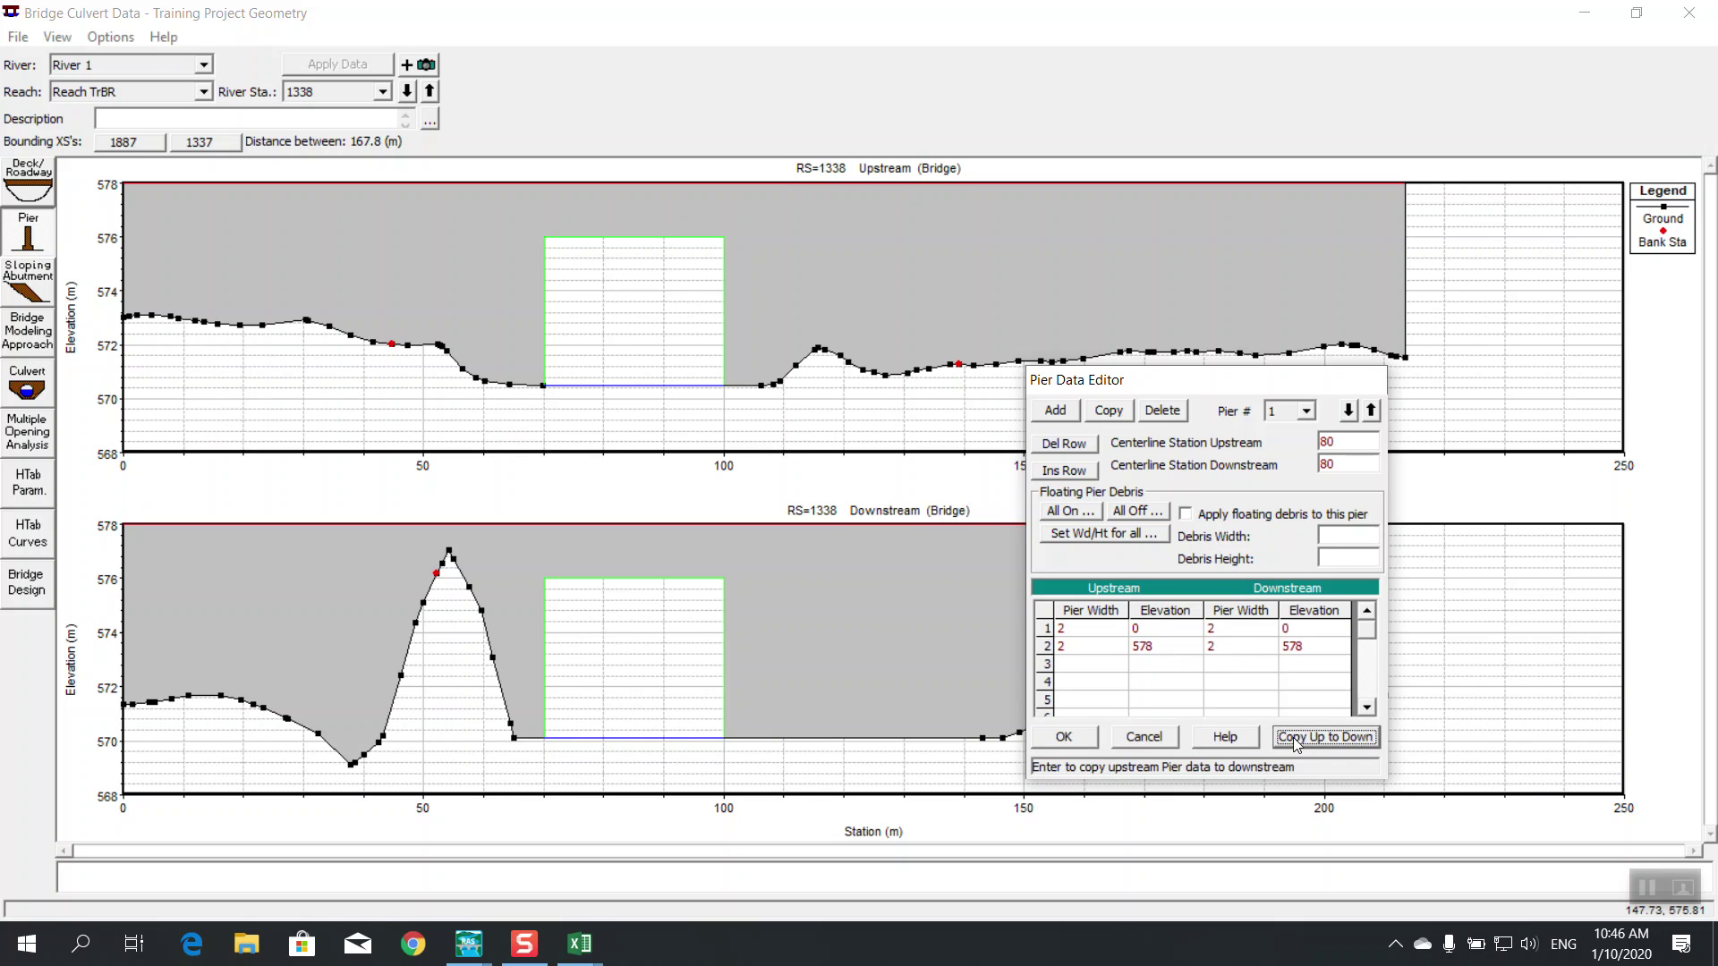
click(1064, 737)
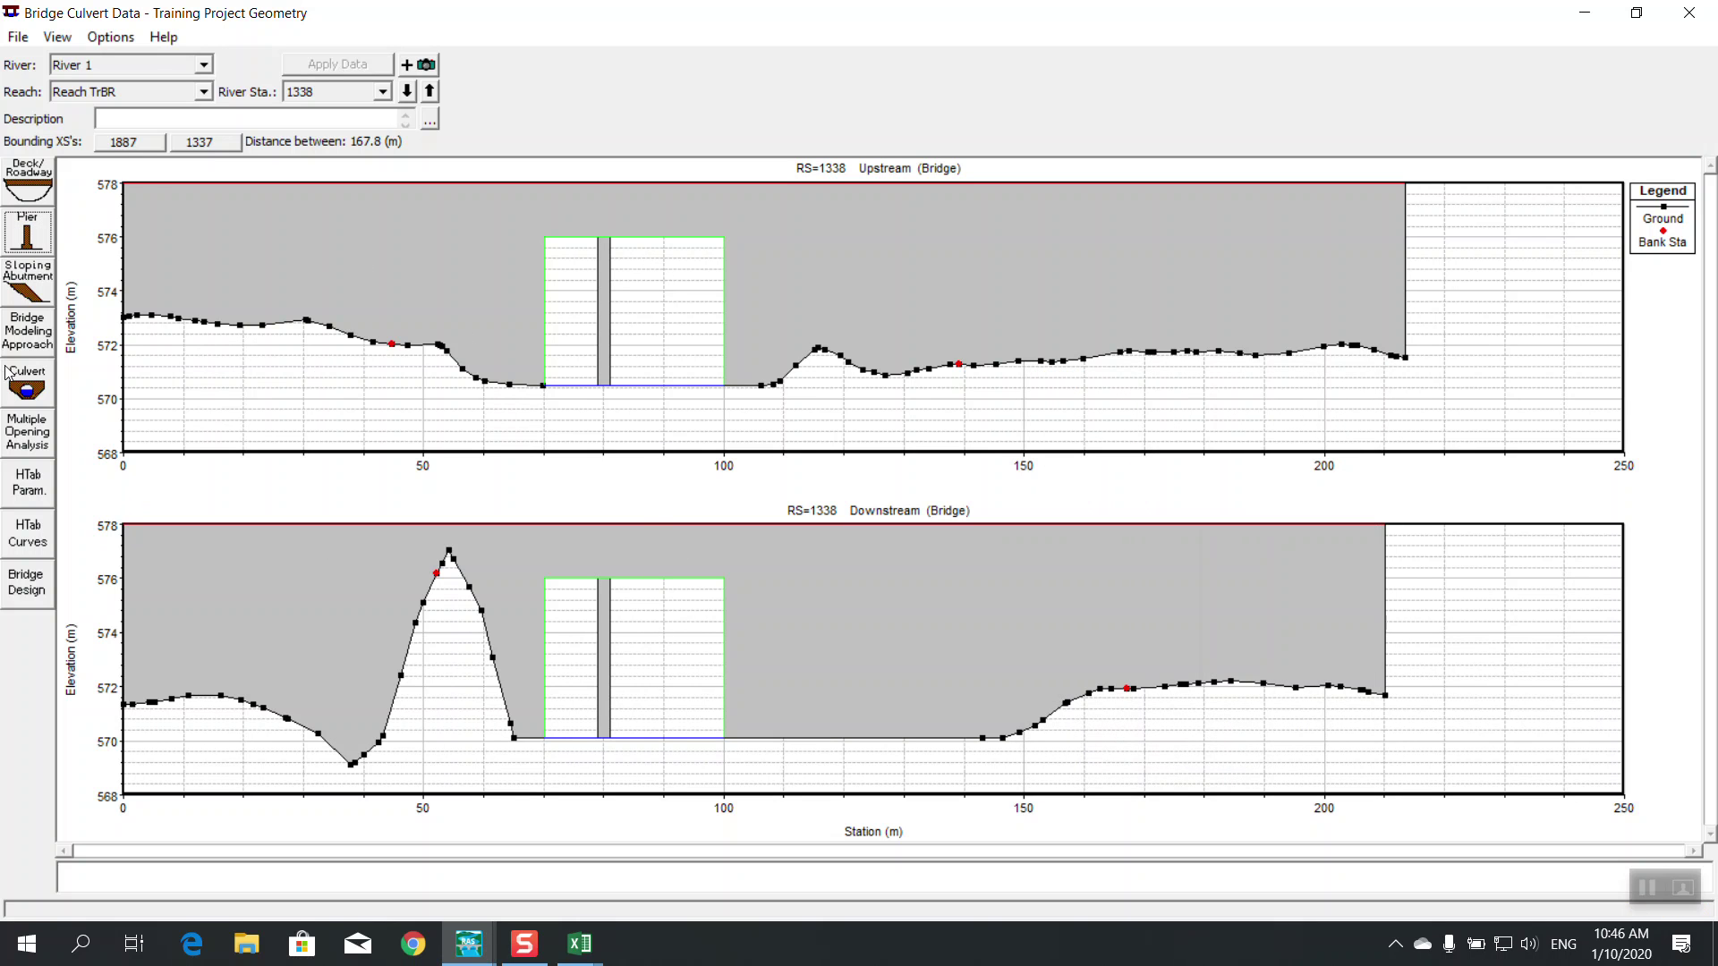
Apply floating debris 3 wide and 3 high to pier 1 and close the pier editor
click(39, 250)
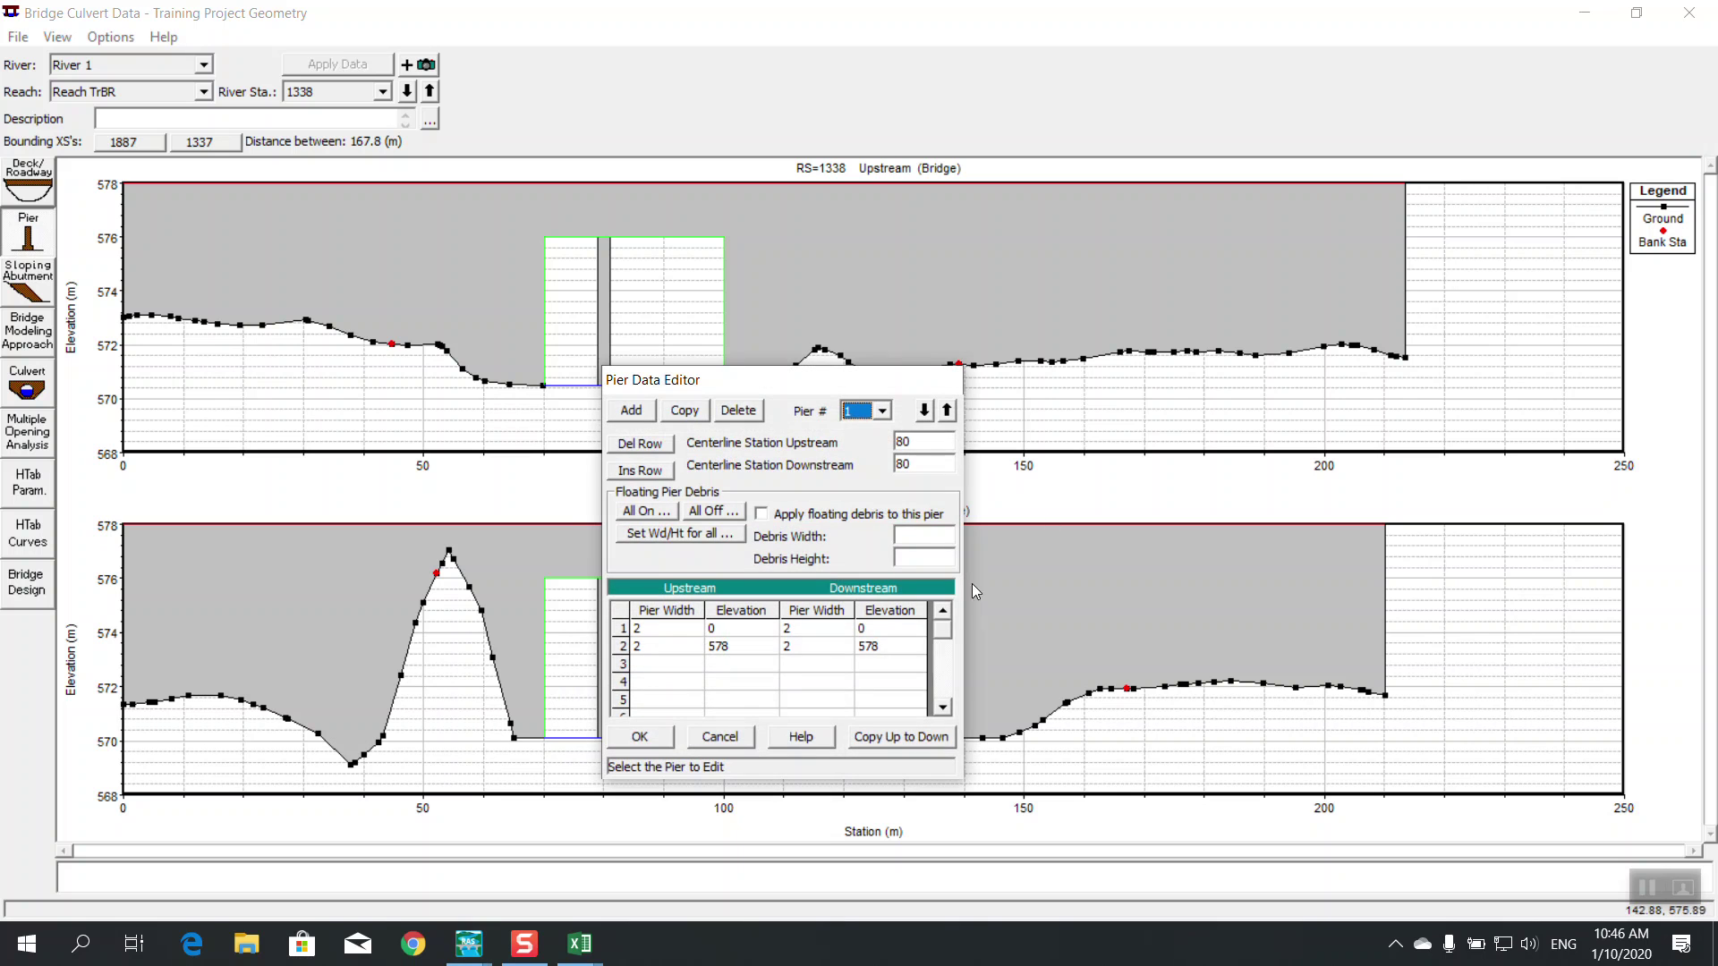
click(821, 516)
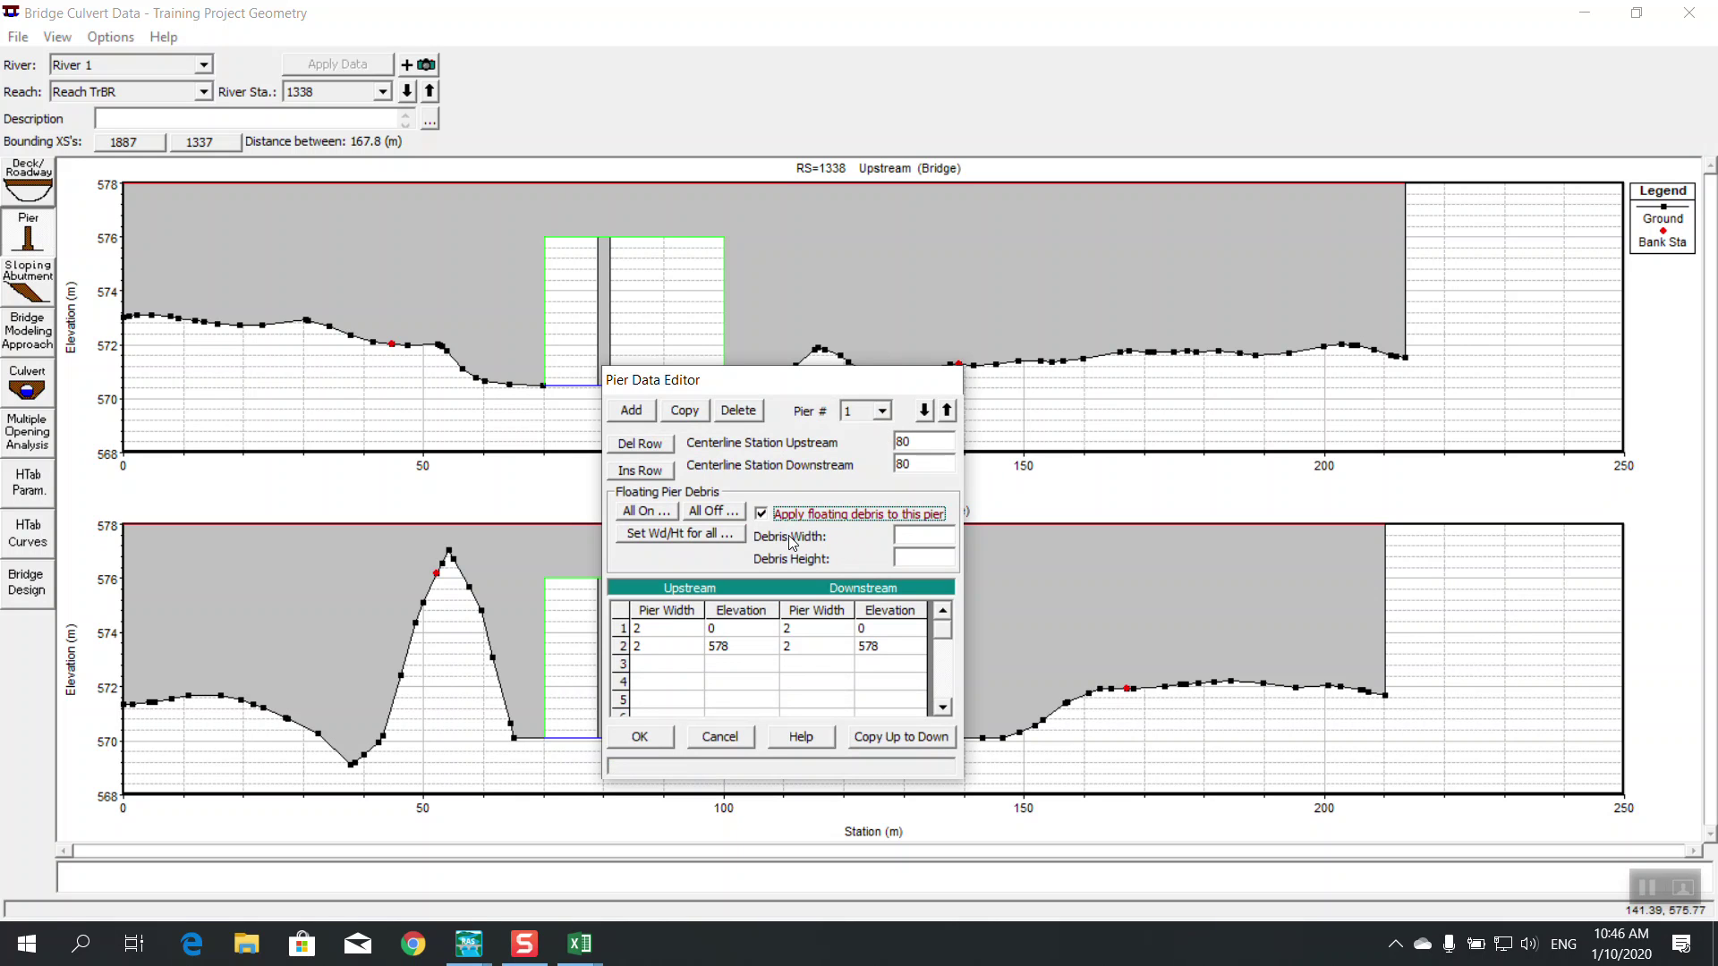
click(918, 537)
click(910, 559)
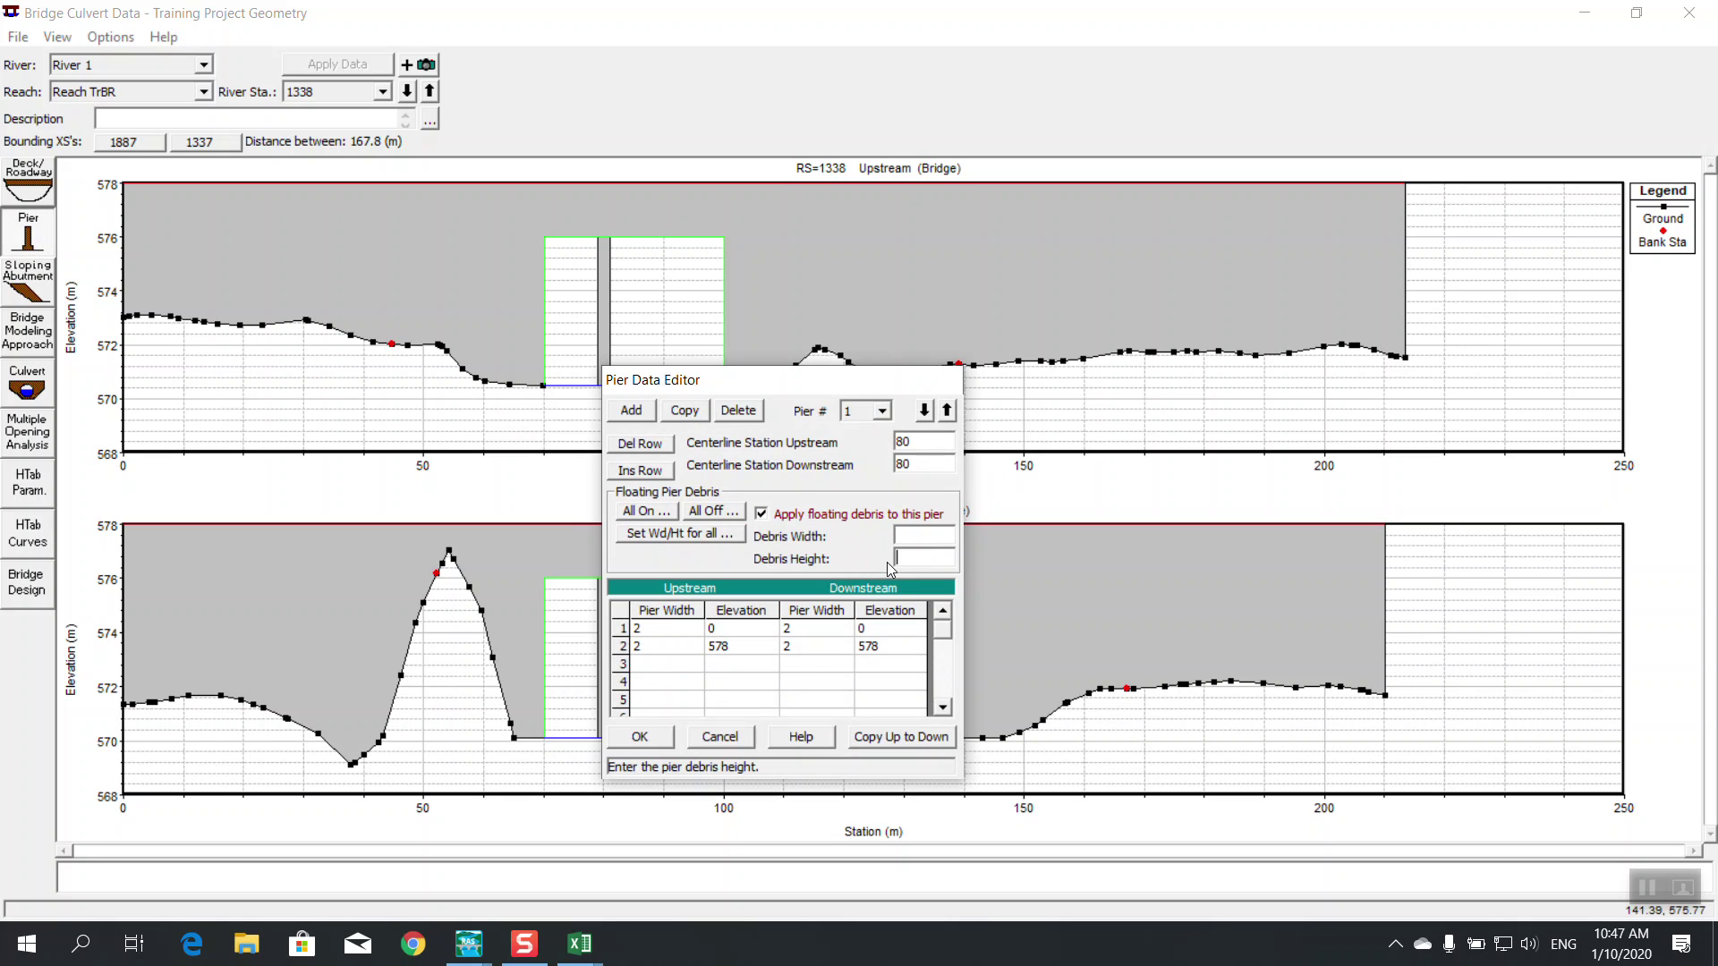
click(921, 534)
text(3)
click(924, 557)
text(3)
click(640, 737)
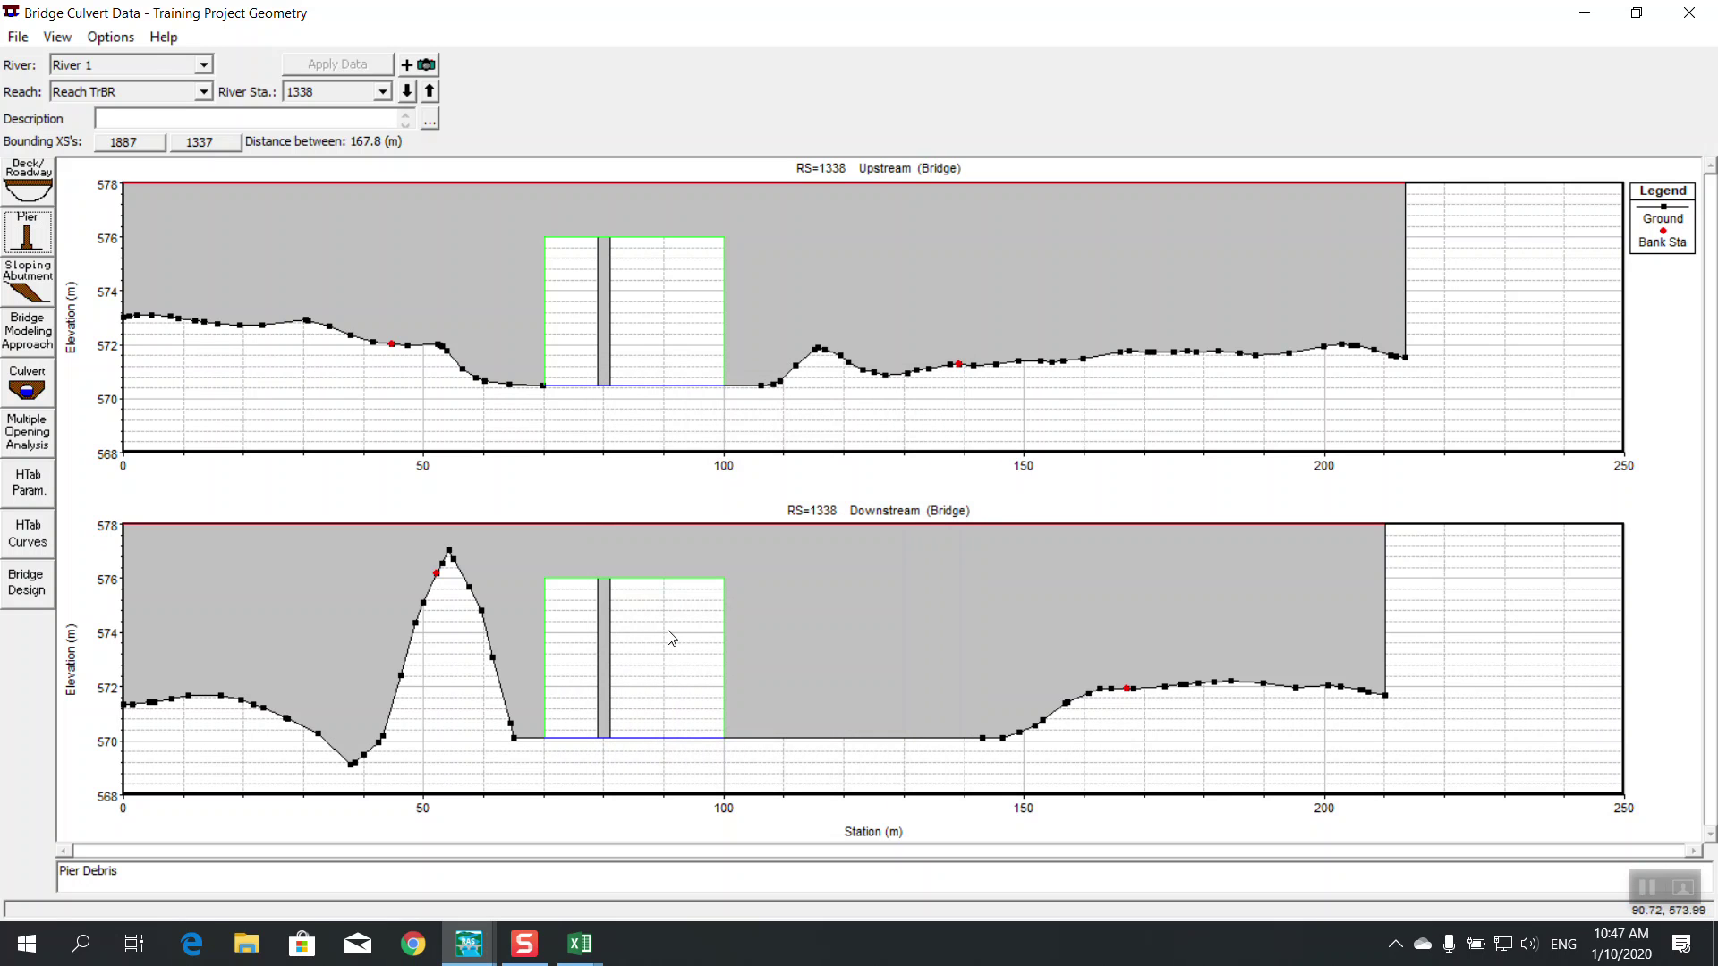
Turn floating debris on for all piers and close the pier editor
click(41, 235)
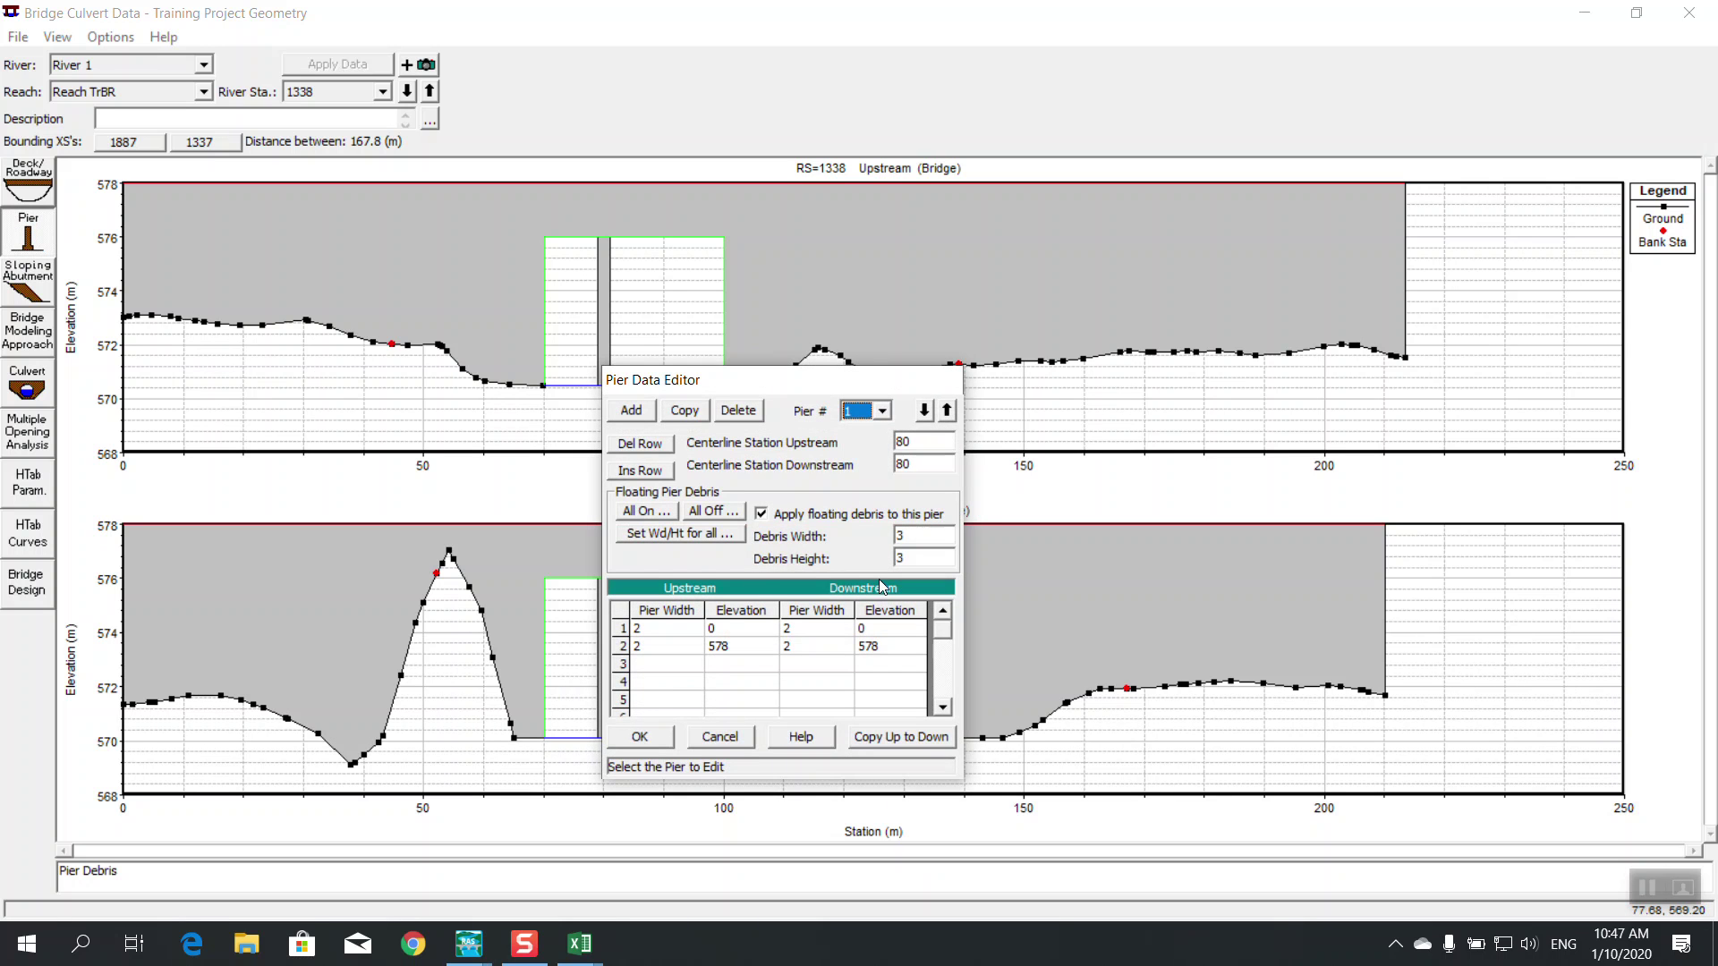
click(657, 510)
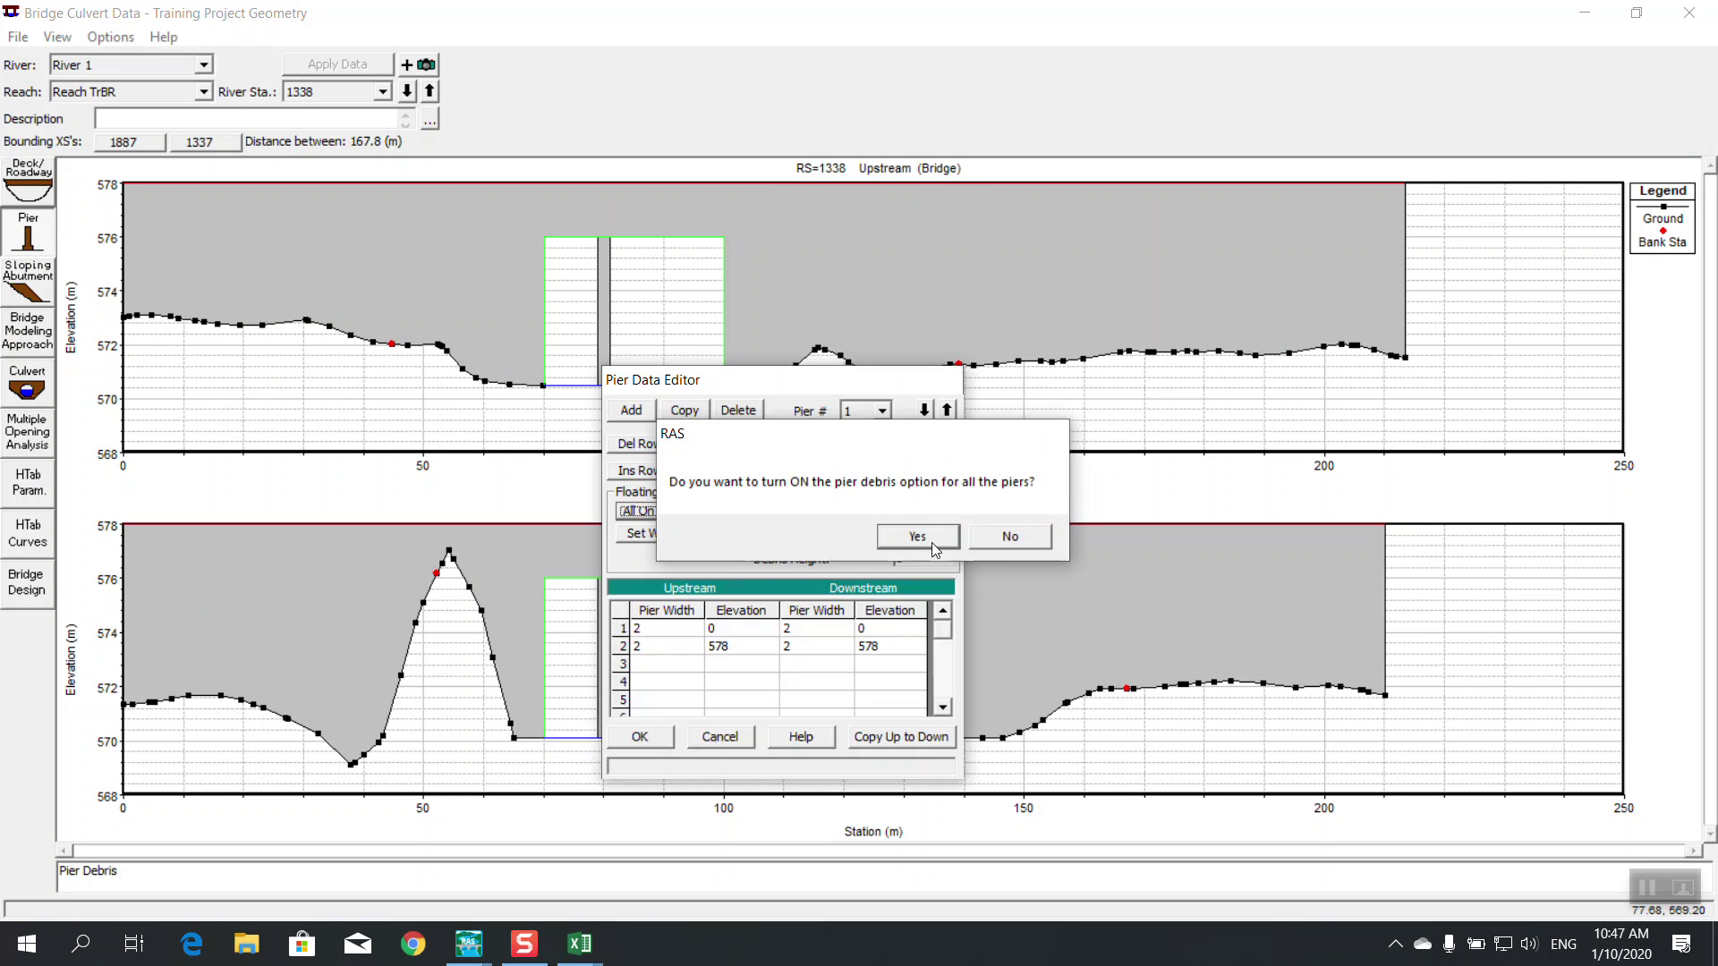
click(932, 542)
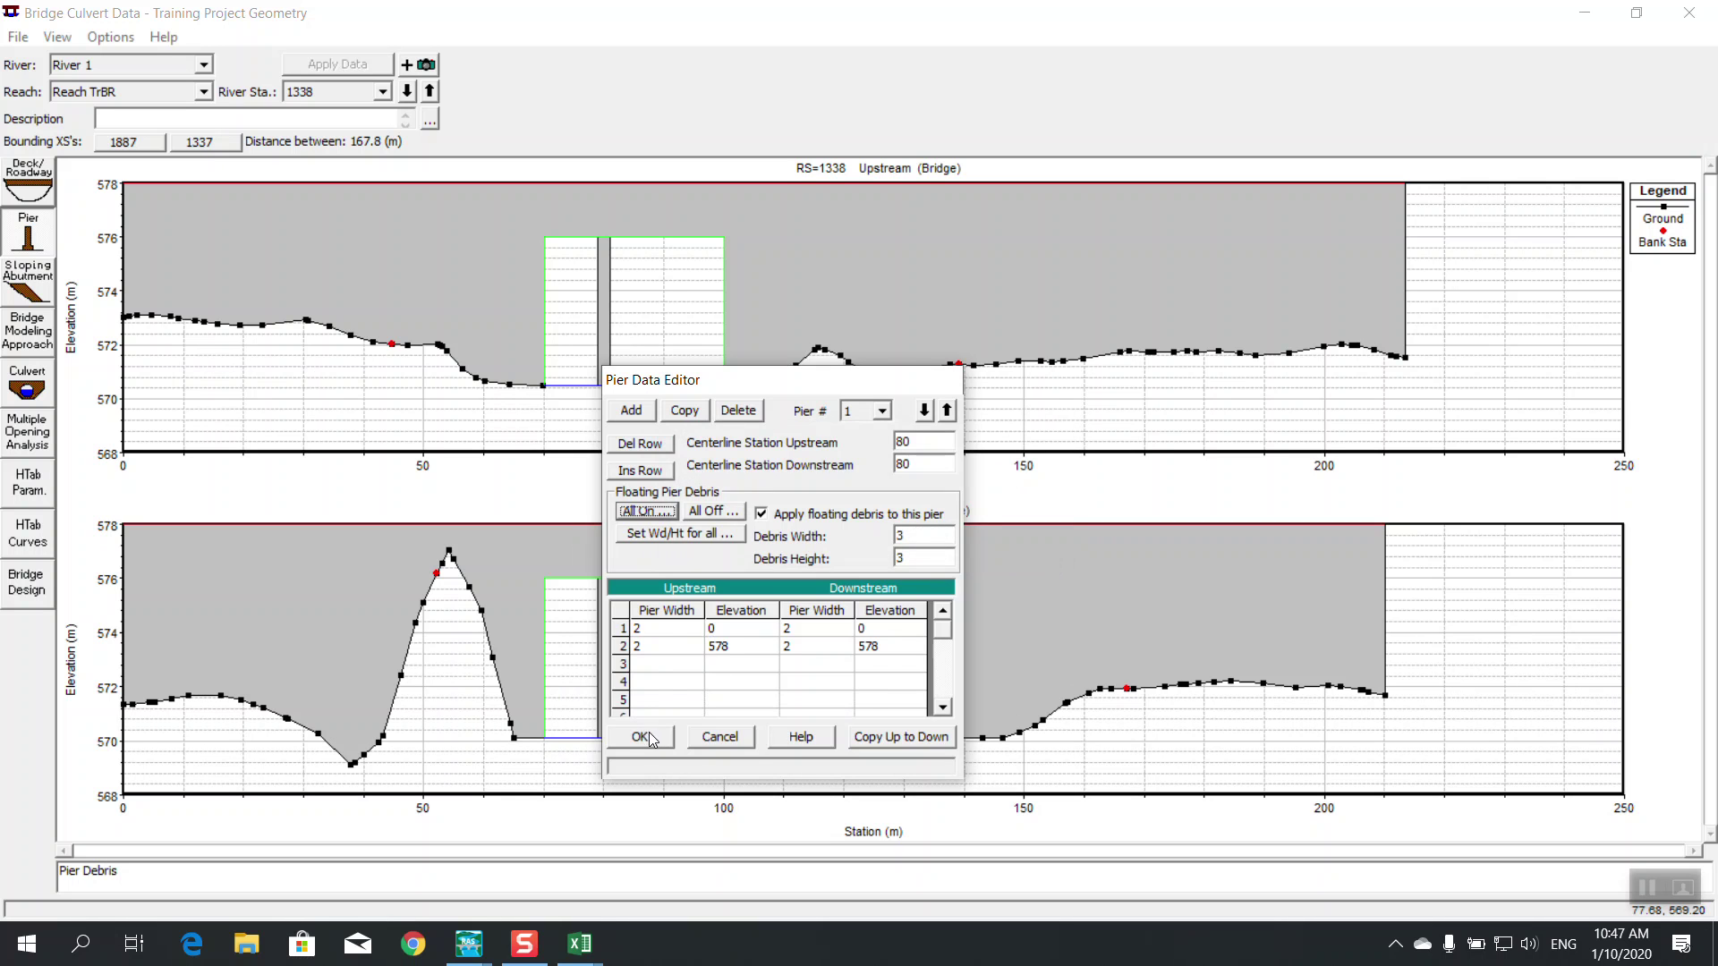
click(640, 736)
Add a second pier with upstream and downstream centerline stations of 90
click(30, 241)
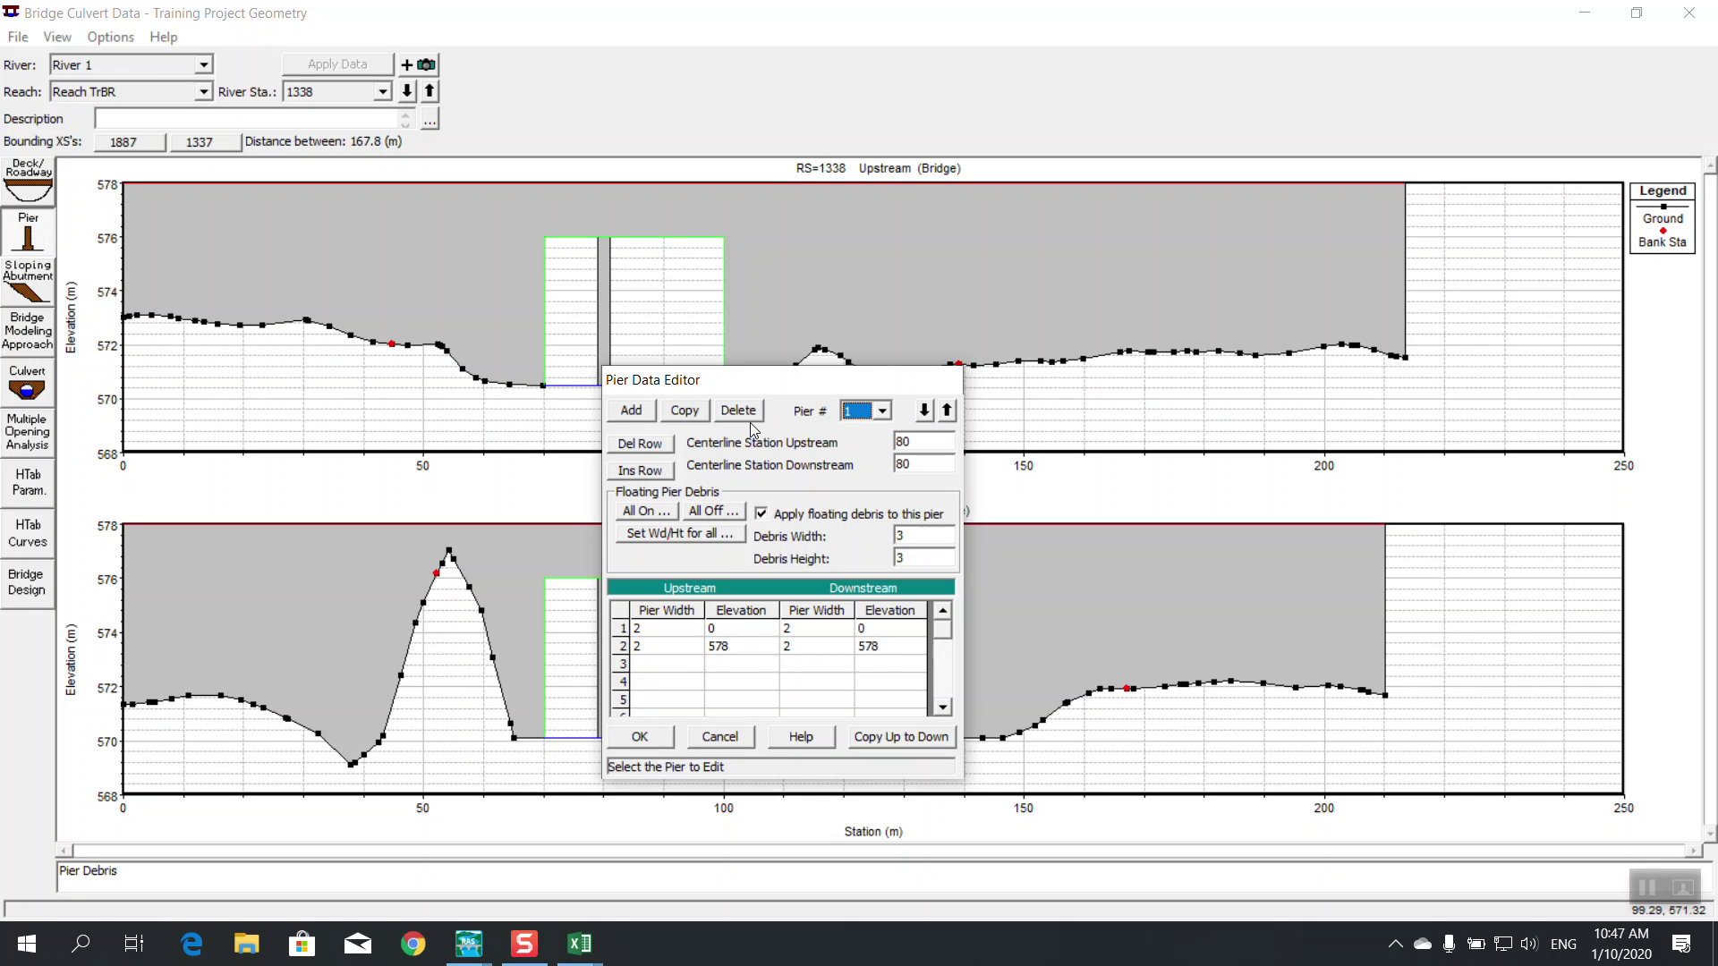
click(649, 413)
drag(804, 387, 1020, 396)
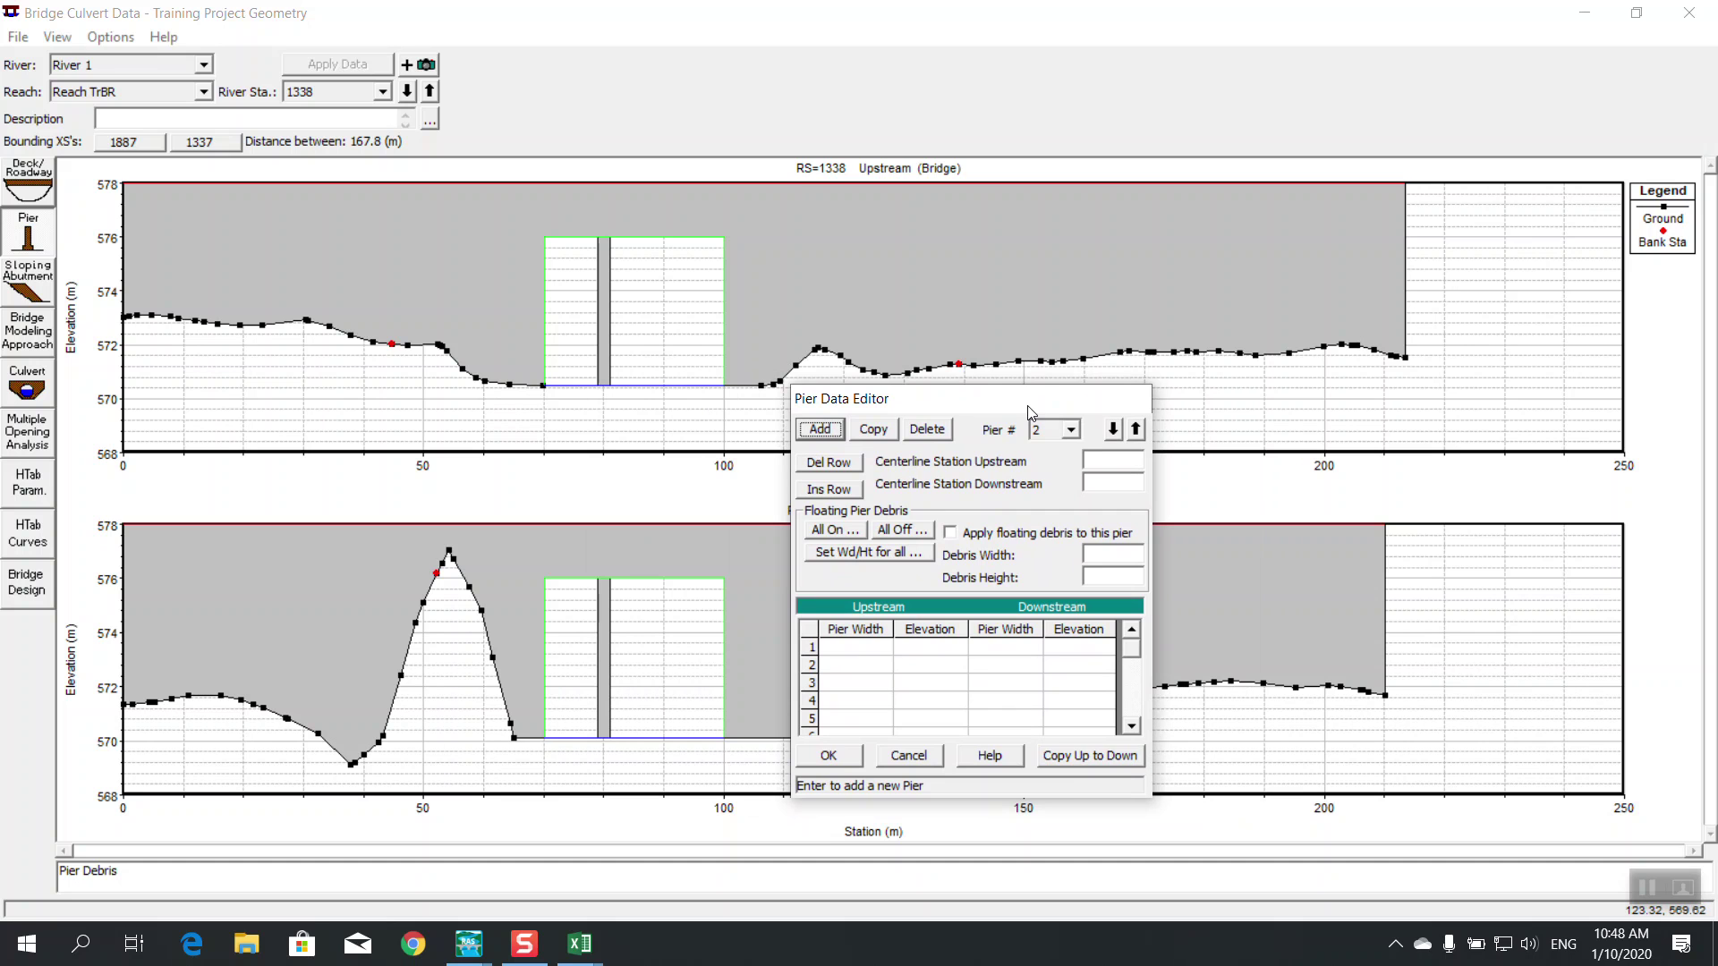
click(1114, 462)
text(90)
key(Tab)
text(90)
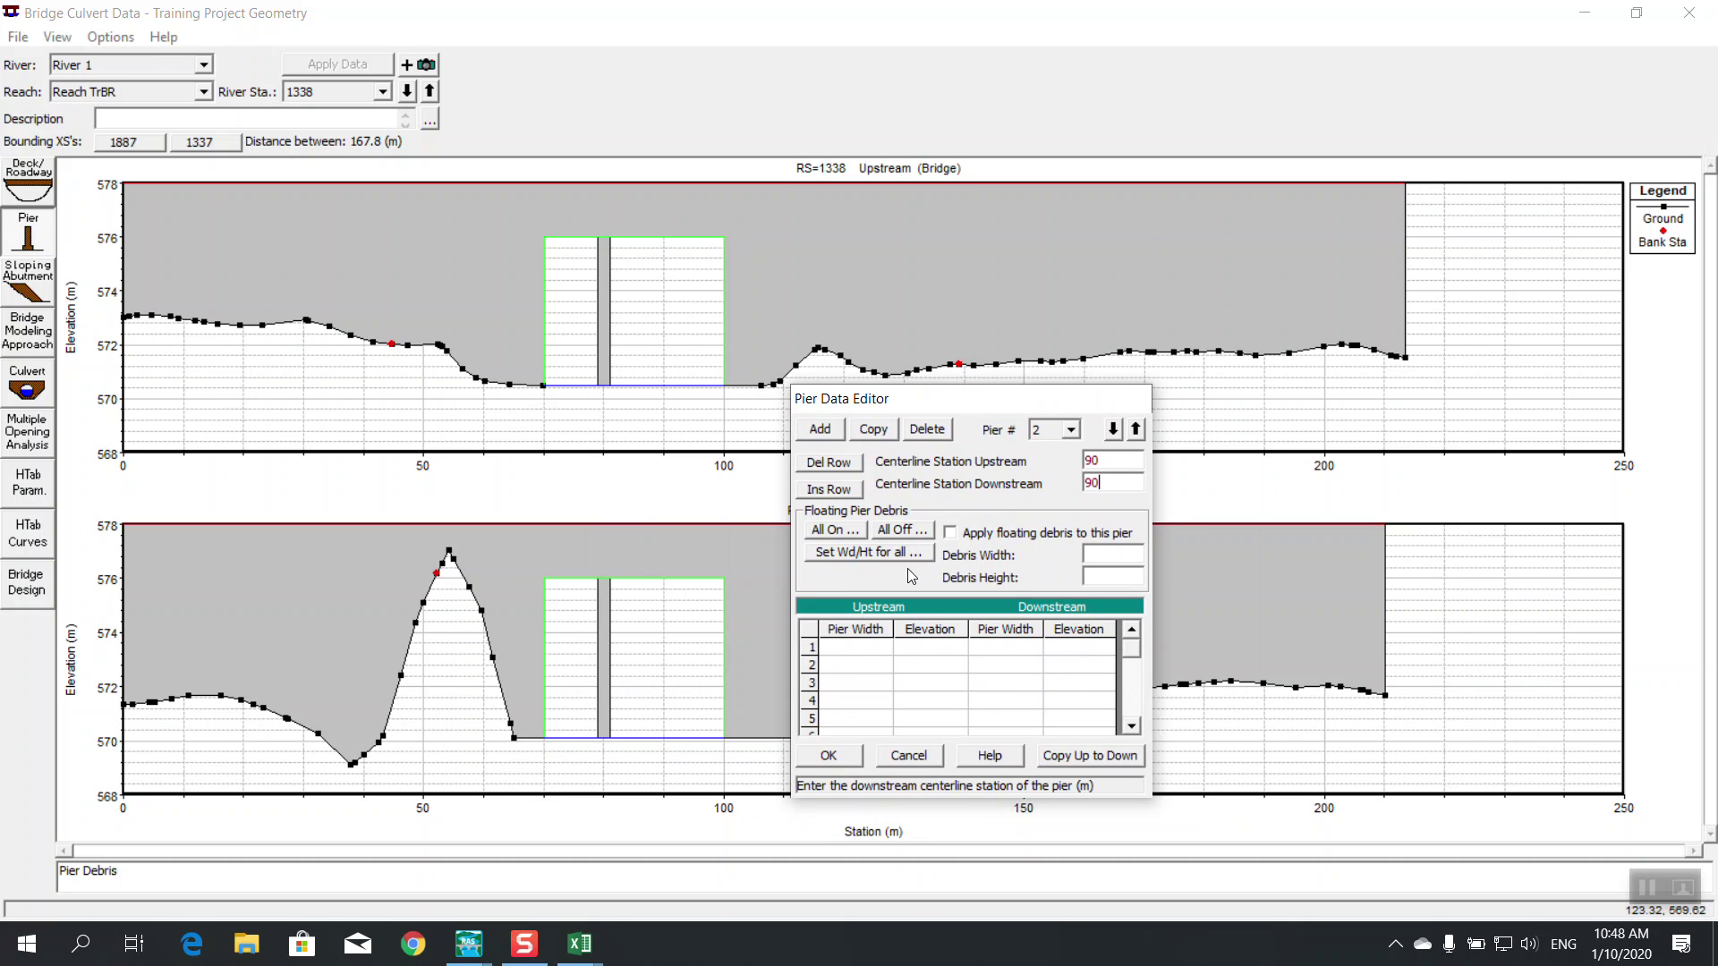
Give pier 2 widths of 2 at elevations 0 and 578, copy upstream to downstream, and accept
click(872, 647)
text(2)
click(874, 665)
text(2)
click(930, 648)
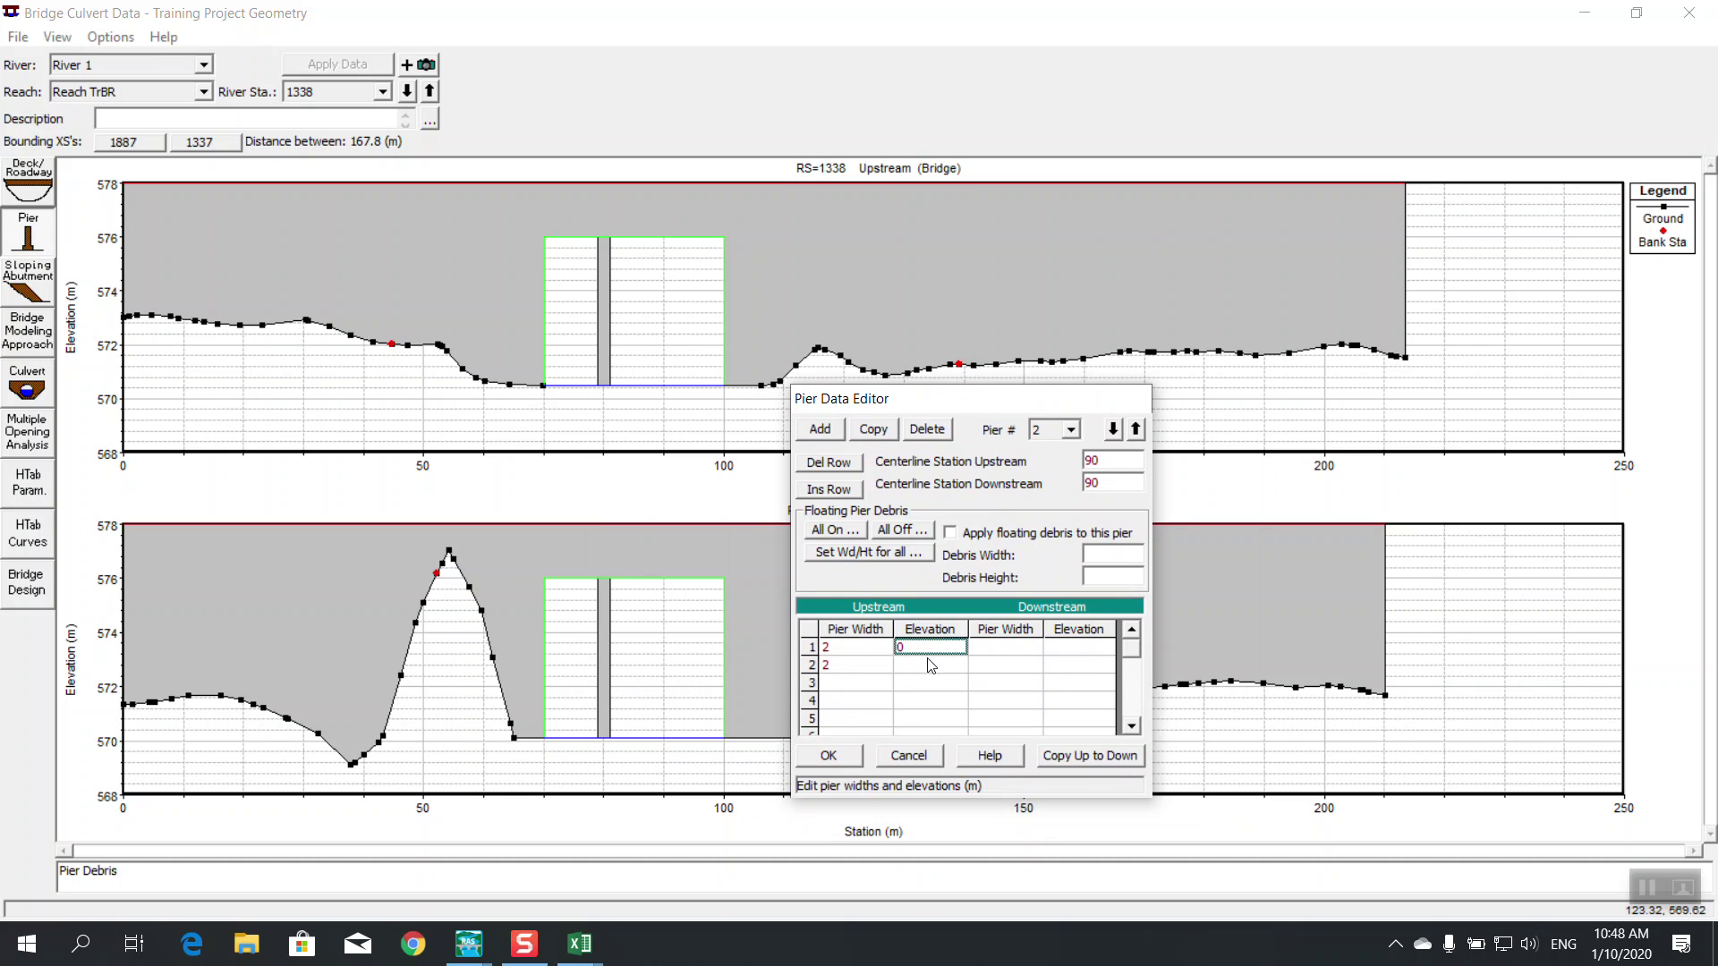
click(930, 665)
text(578)
click(1090, 756)
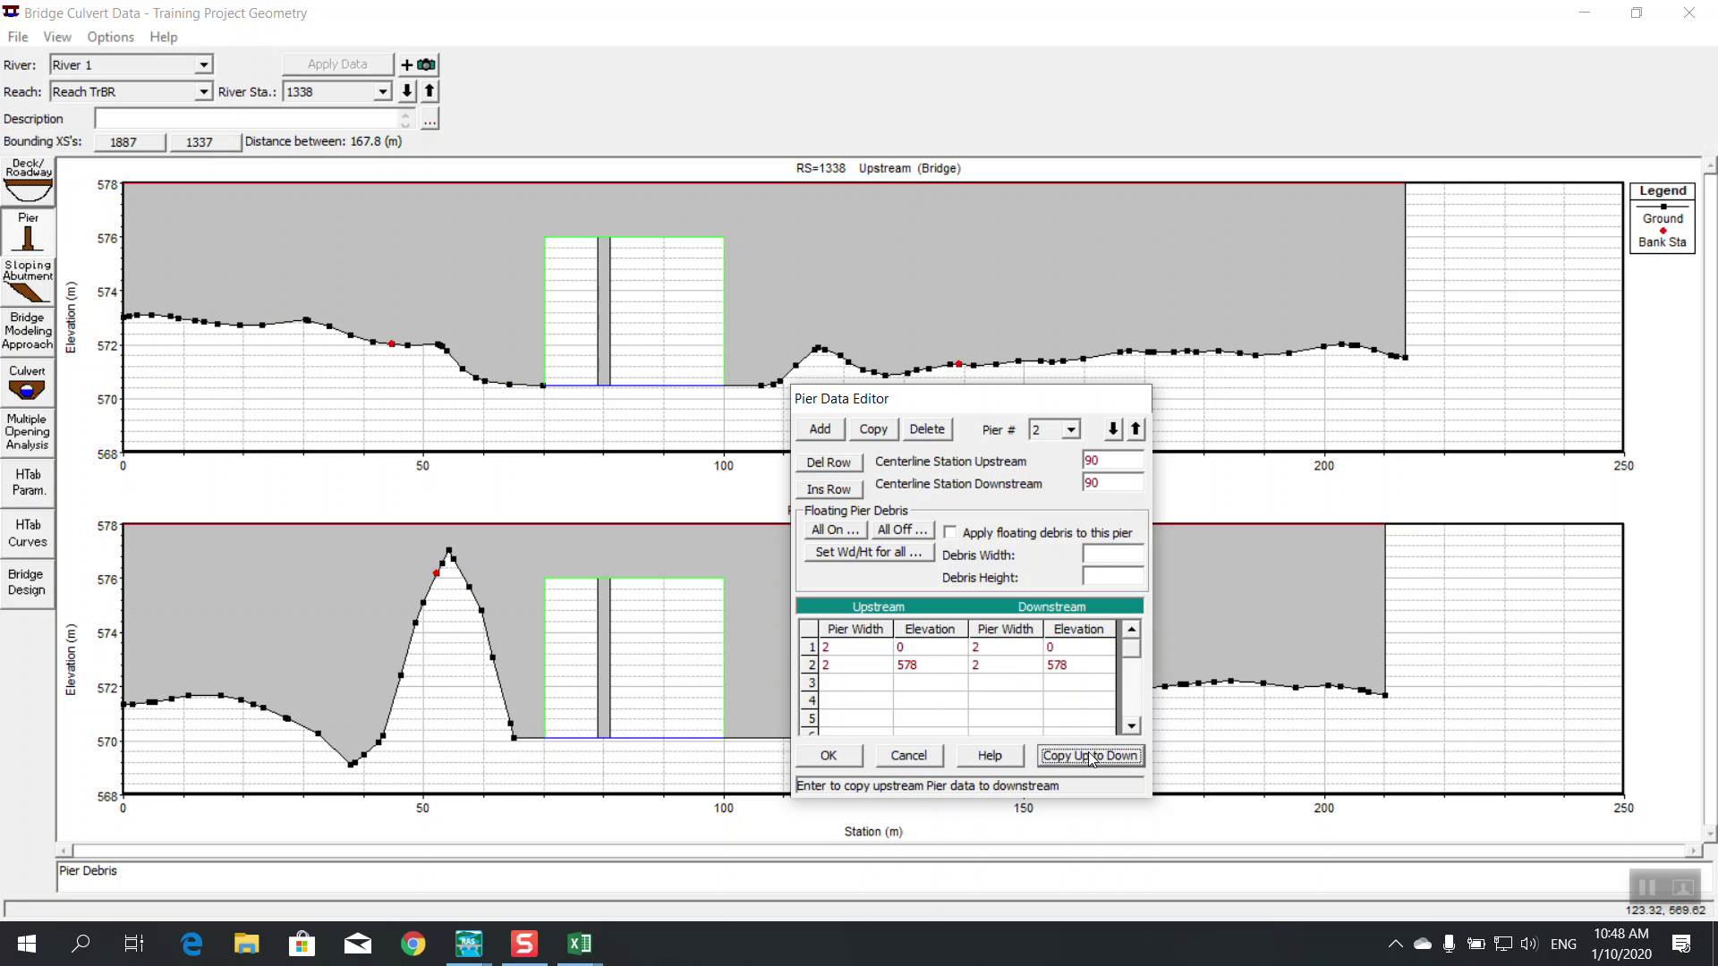
click(840, 756)
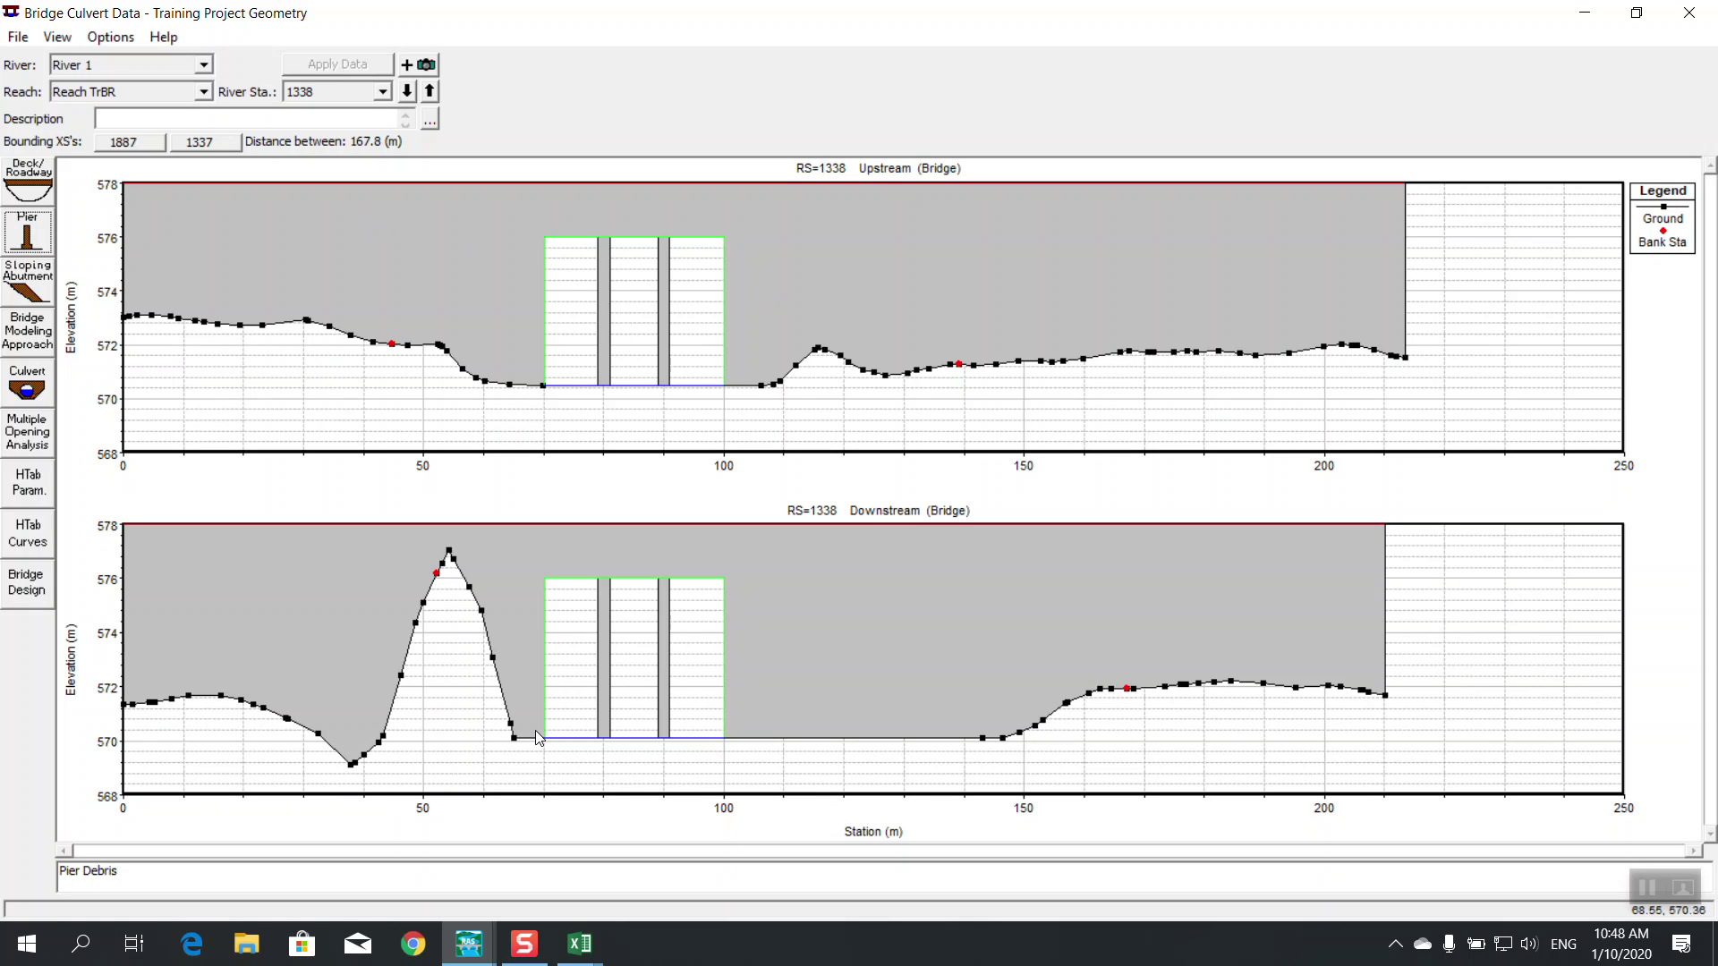
mouse_move(550, 748)
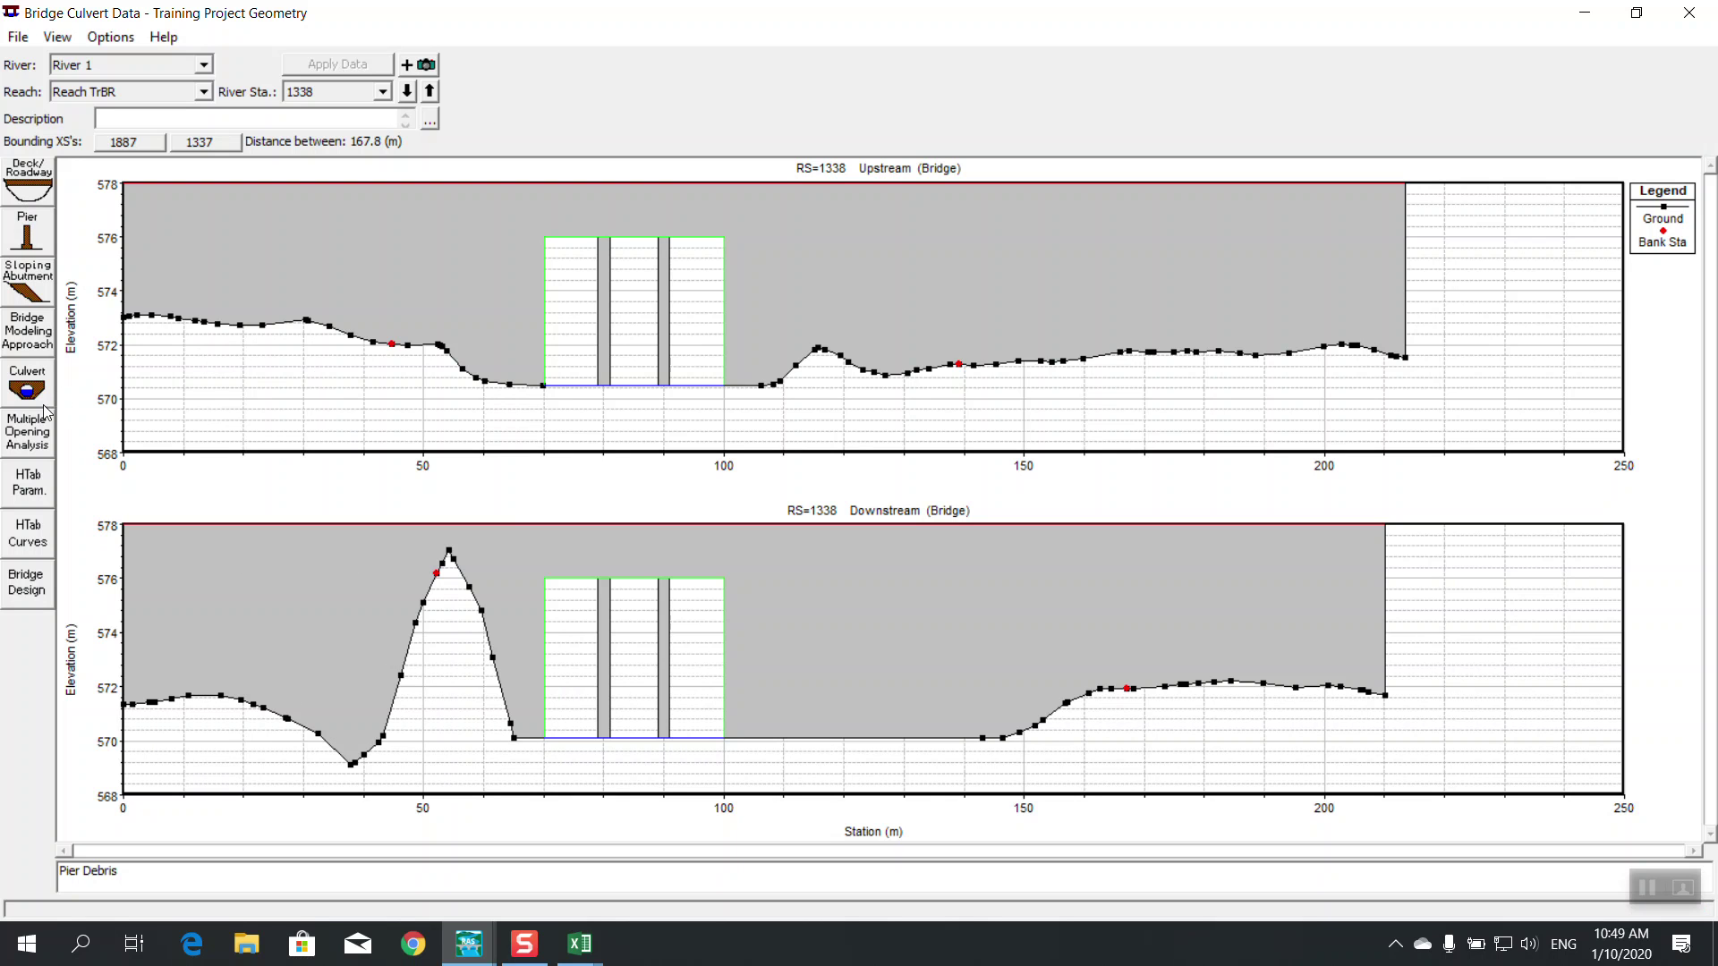
Set upstream low chords in rows 1, 2, 5 and 6 to 568, copy upstream to downstream, and accept
click(31, 191)
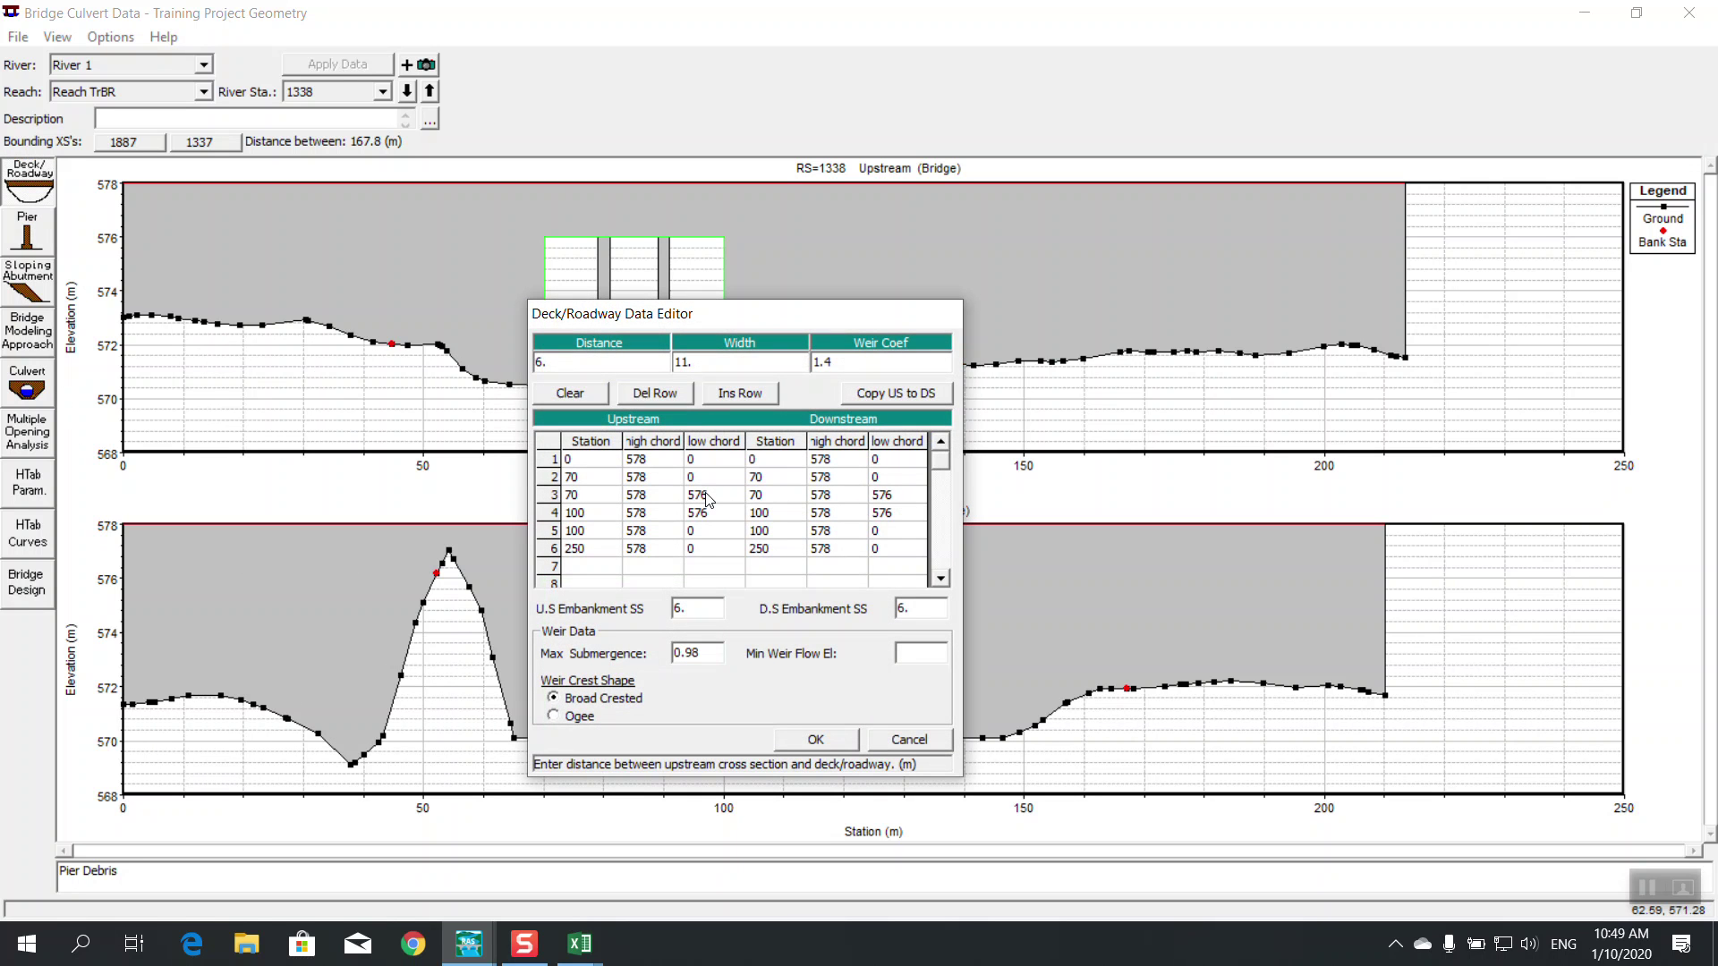
click(718, 465)
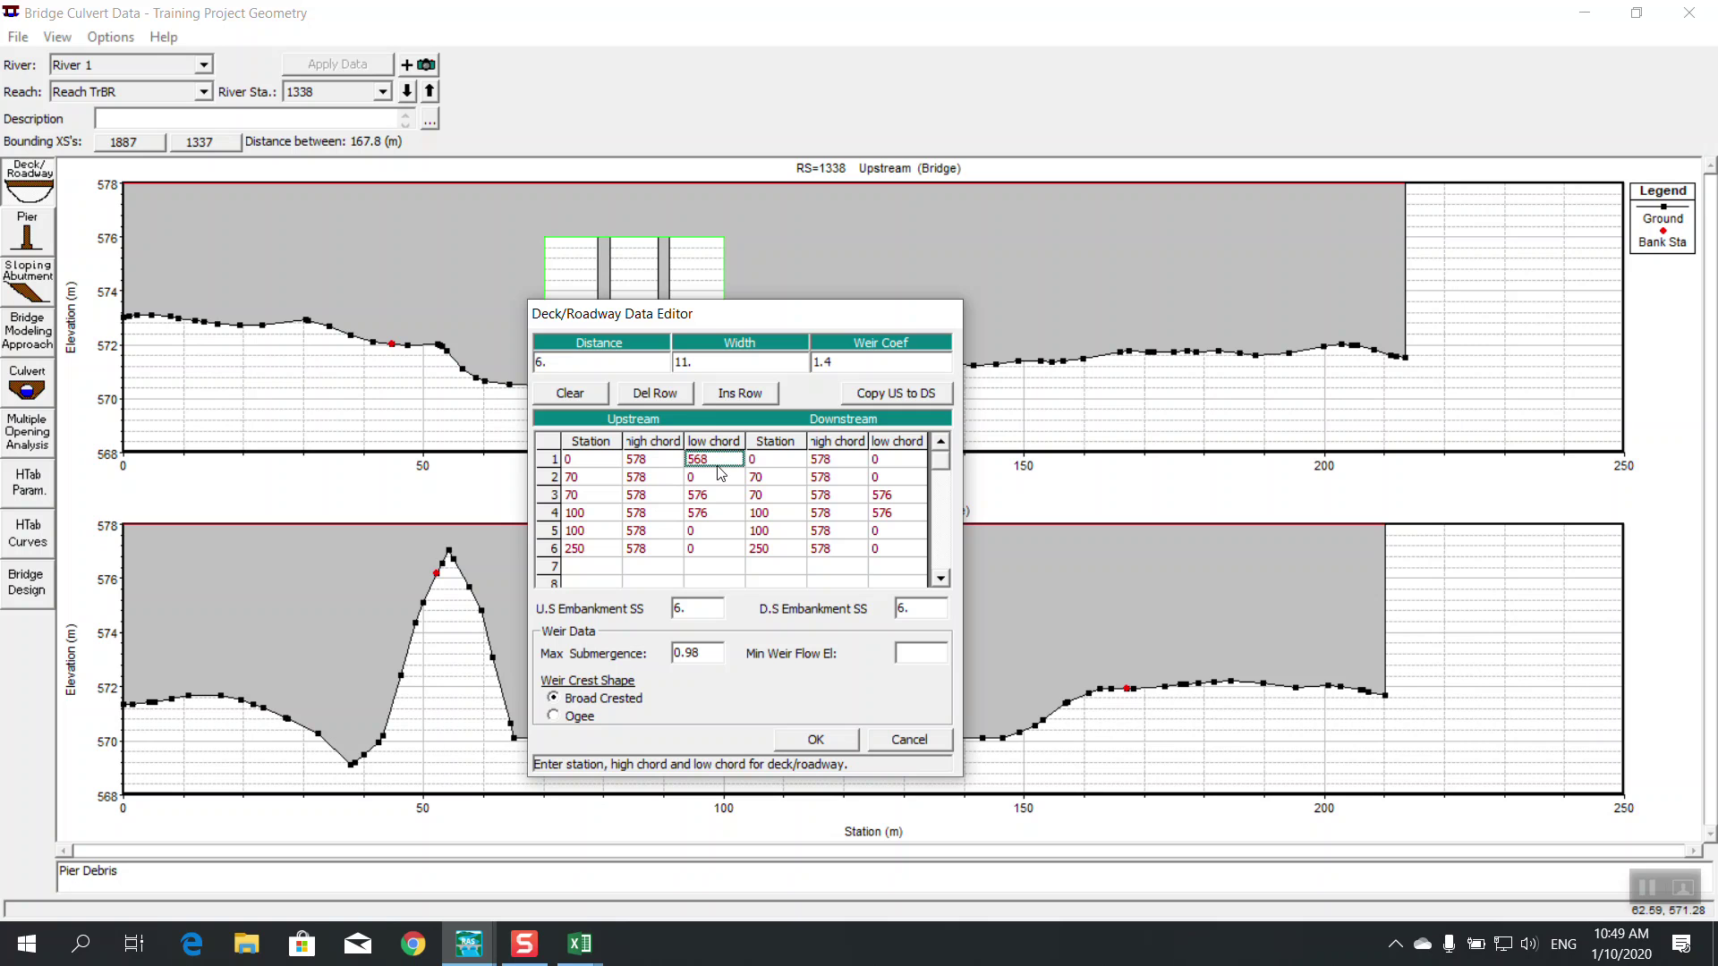
text(568)
click(719, 479)
text(568)
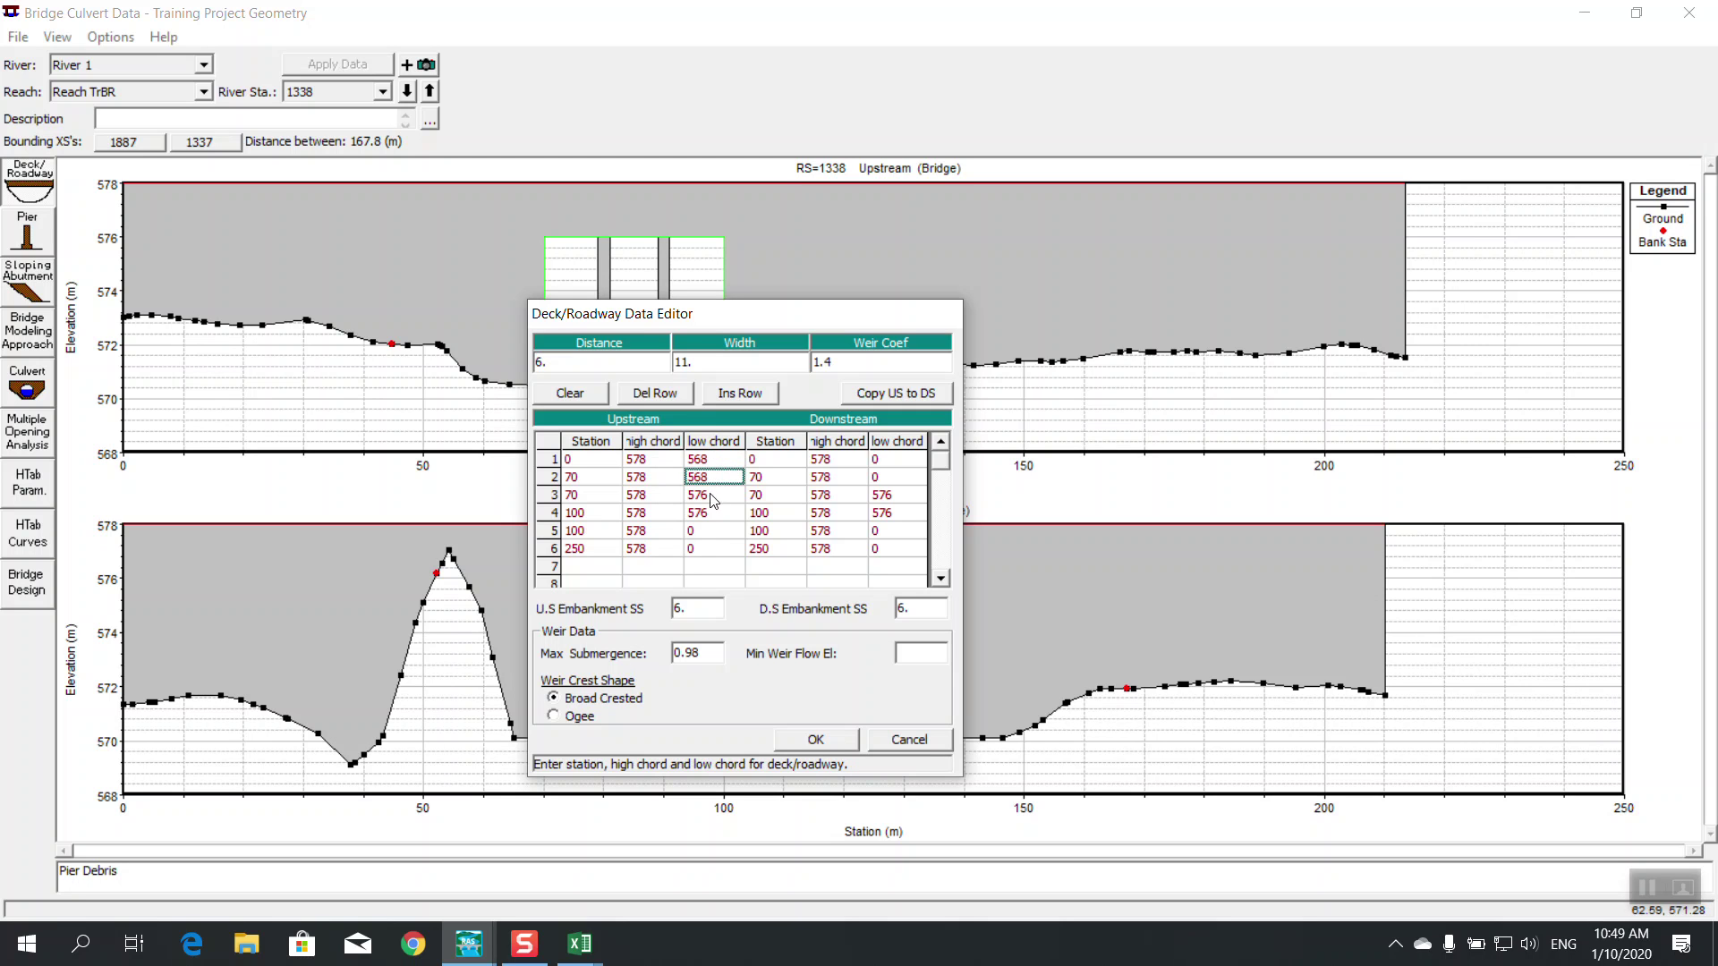
click(710, 533)
text(568)
click(714, 548)
text(568)
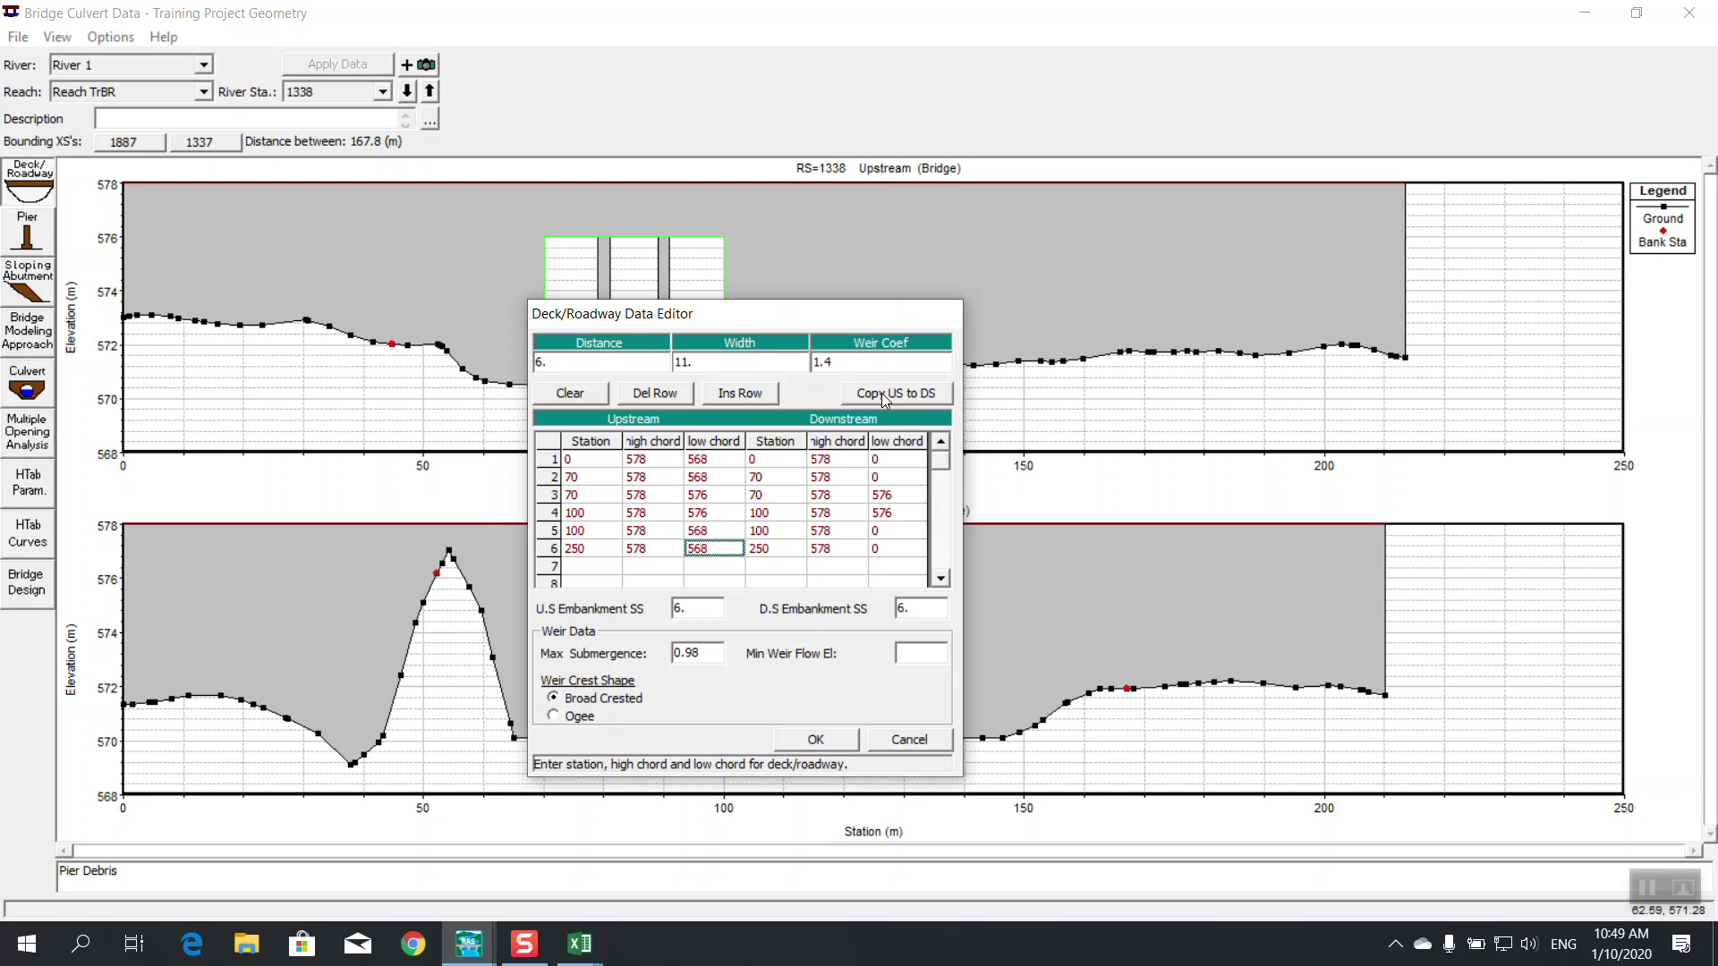
click(885, 395)
click(818, 740)
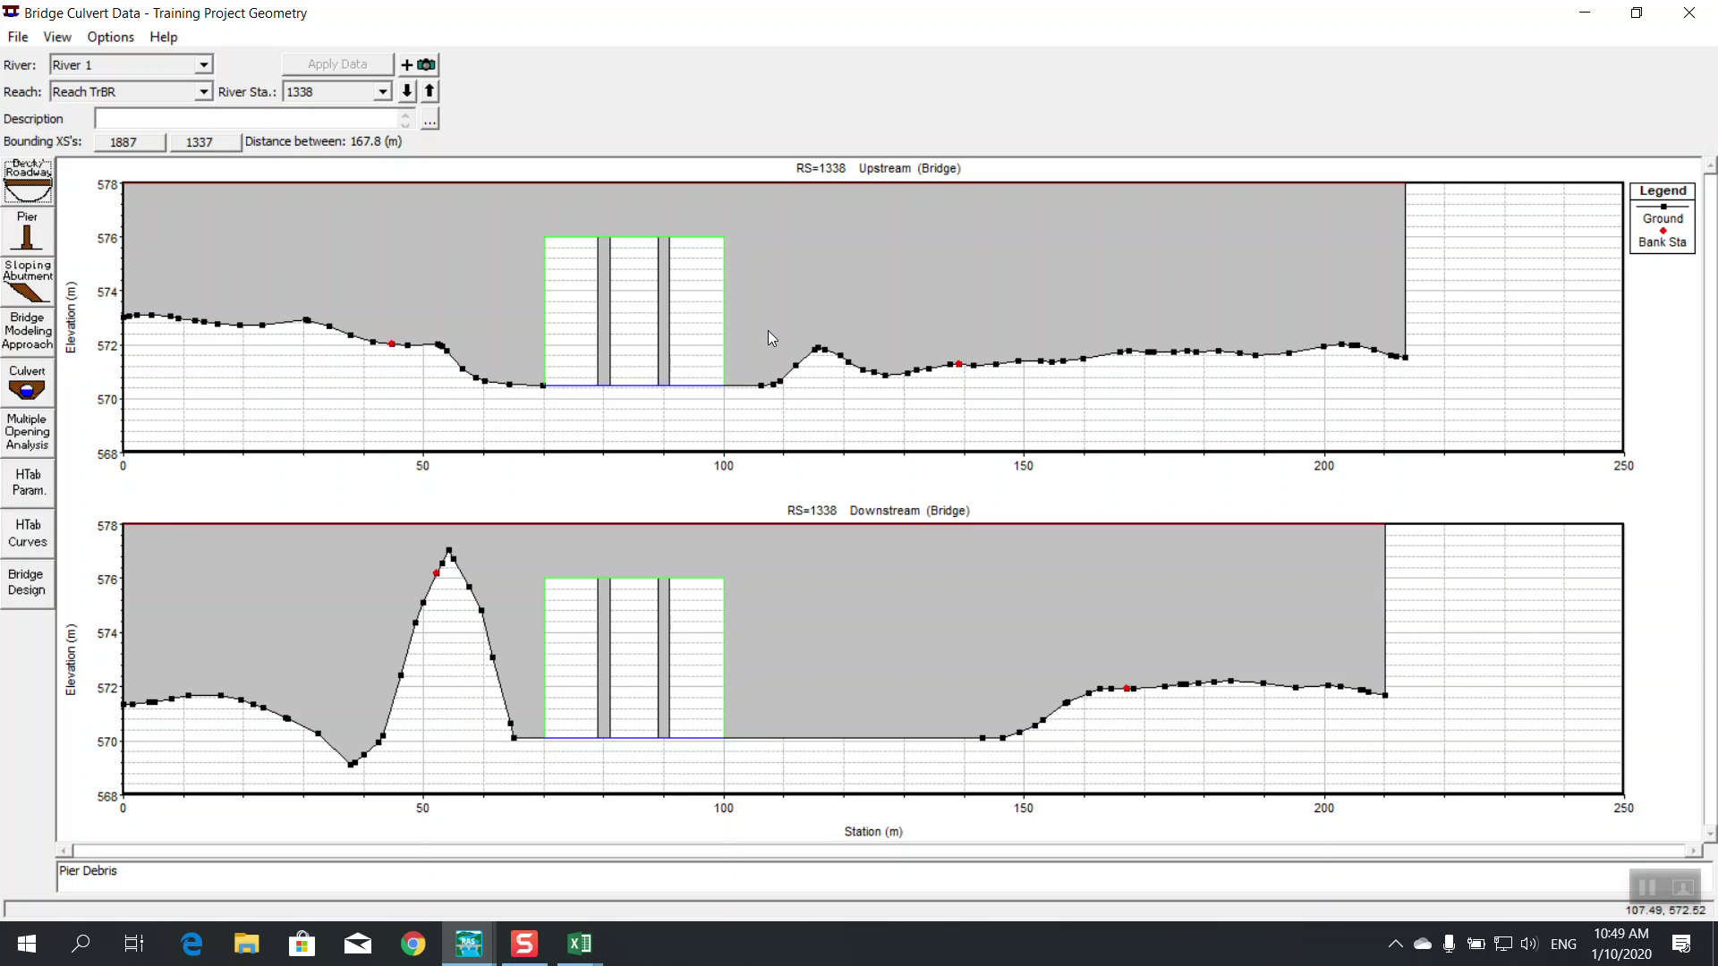
Apply debris width 3 to pier 2, turn debris on for all piers, and close the editor
click(52, 238)
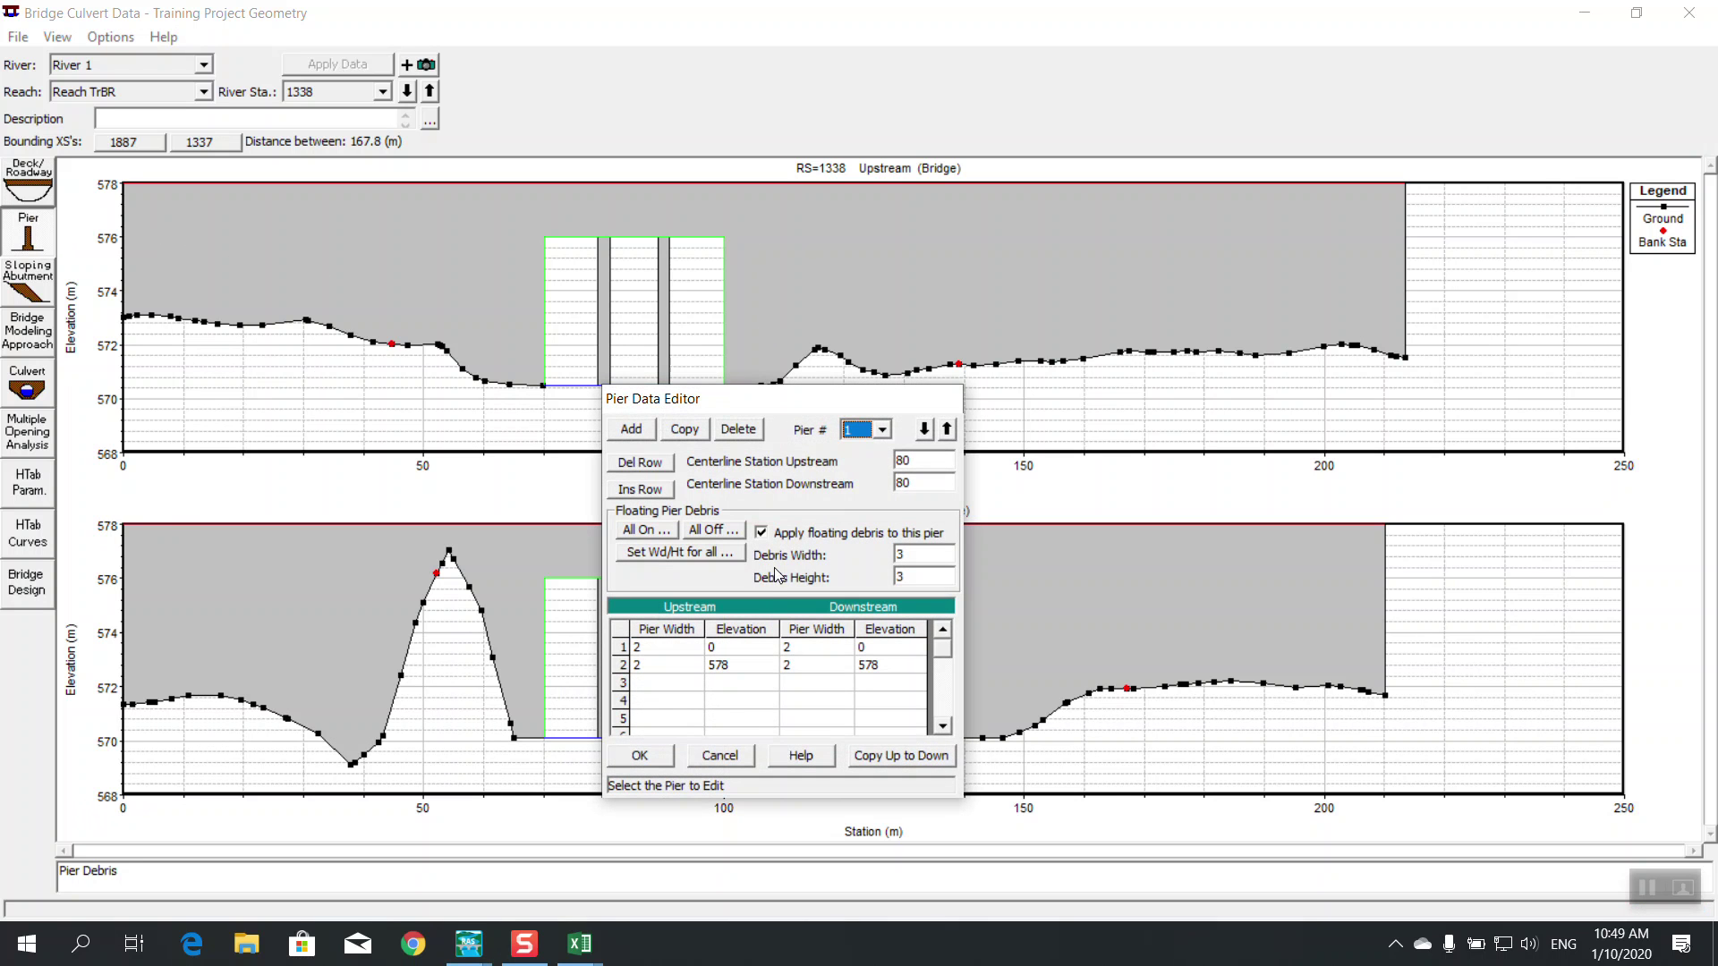
click(924, 430)
click(809, 533)
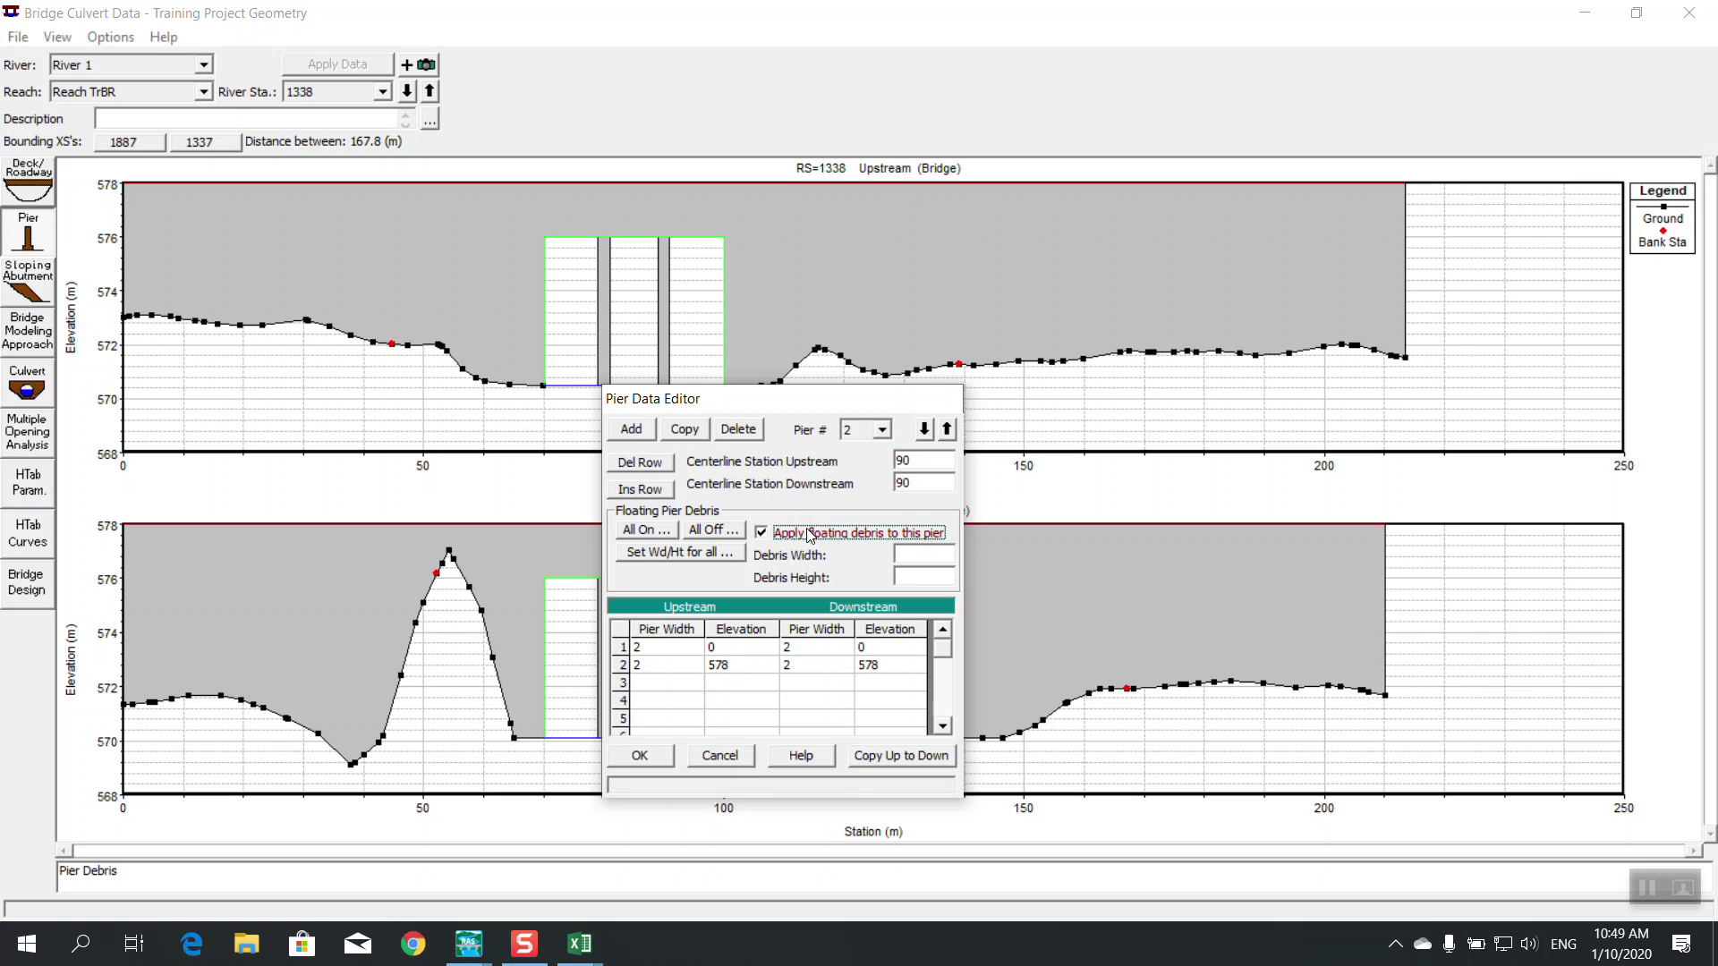
click(918, 555)
text(3)
key(Tab)
click(646, 529)
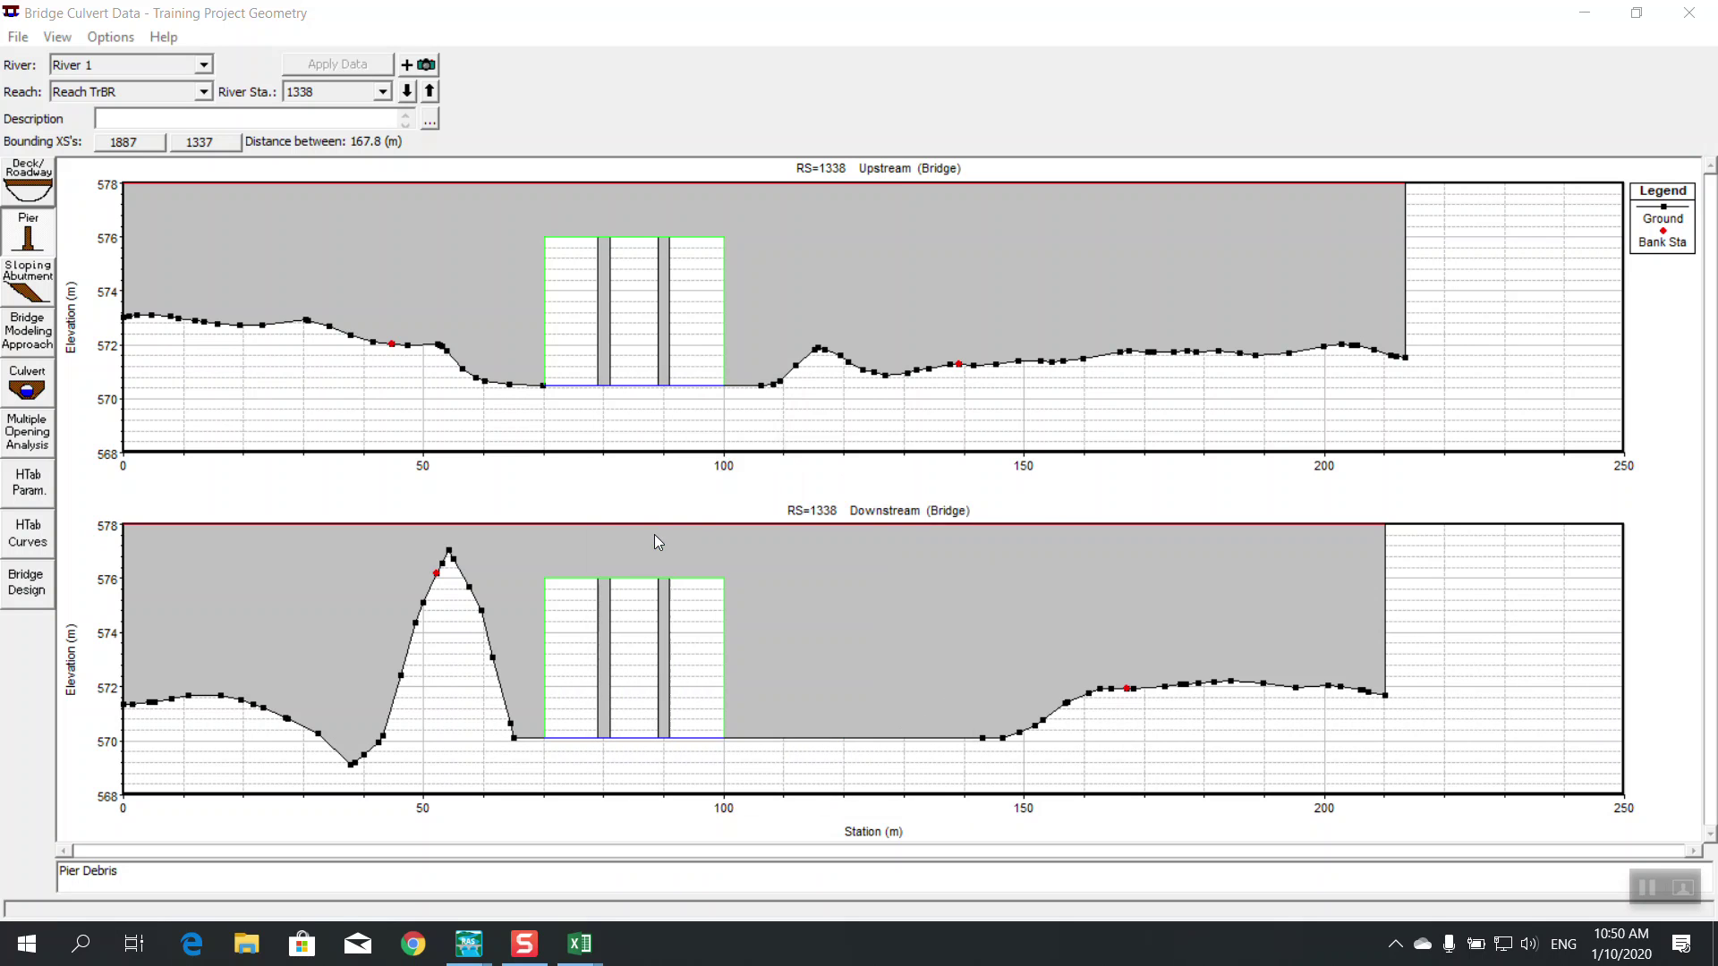
click(923, 539)
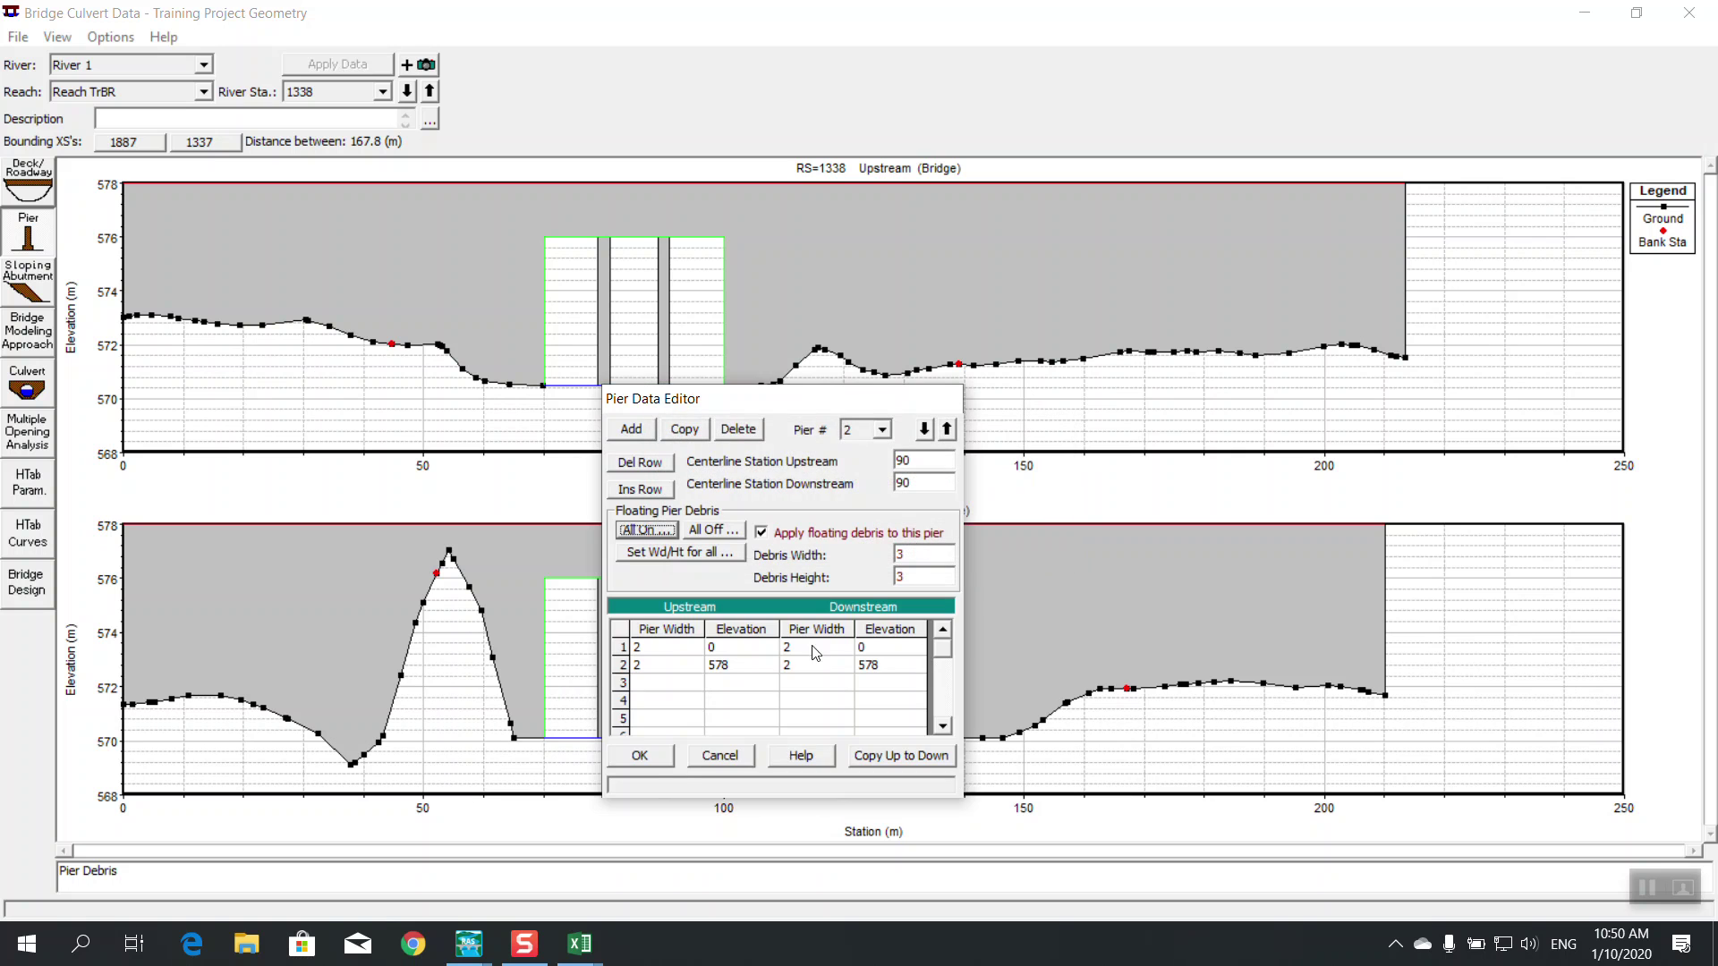
click(641, 756)
Apply a 3 by 3 debris size to all piers, then turn debris off for all piers
click(30, 249)
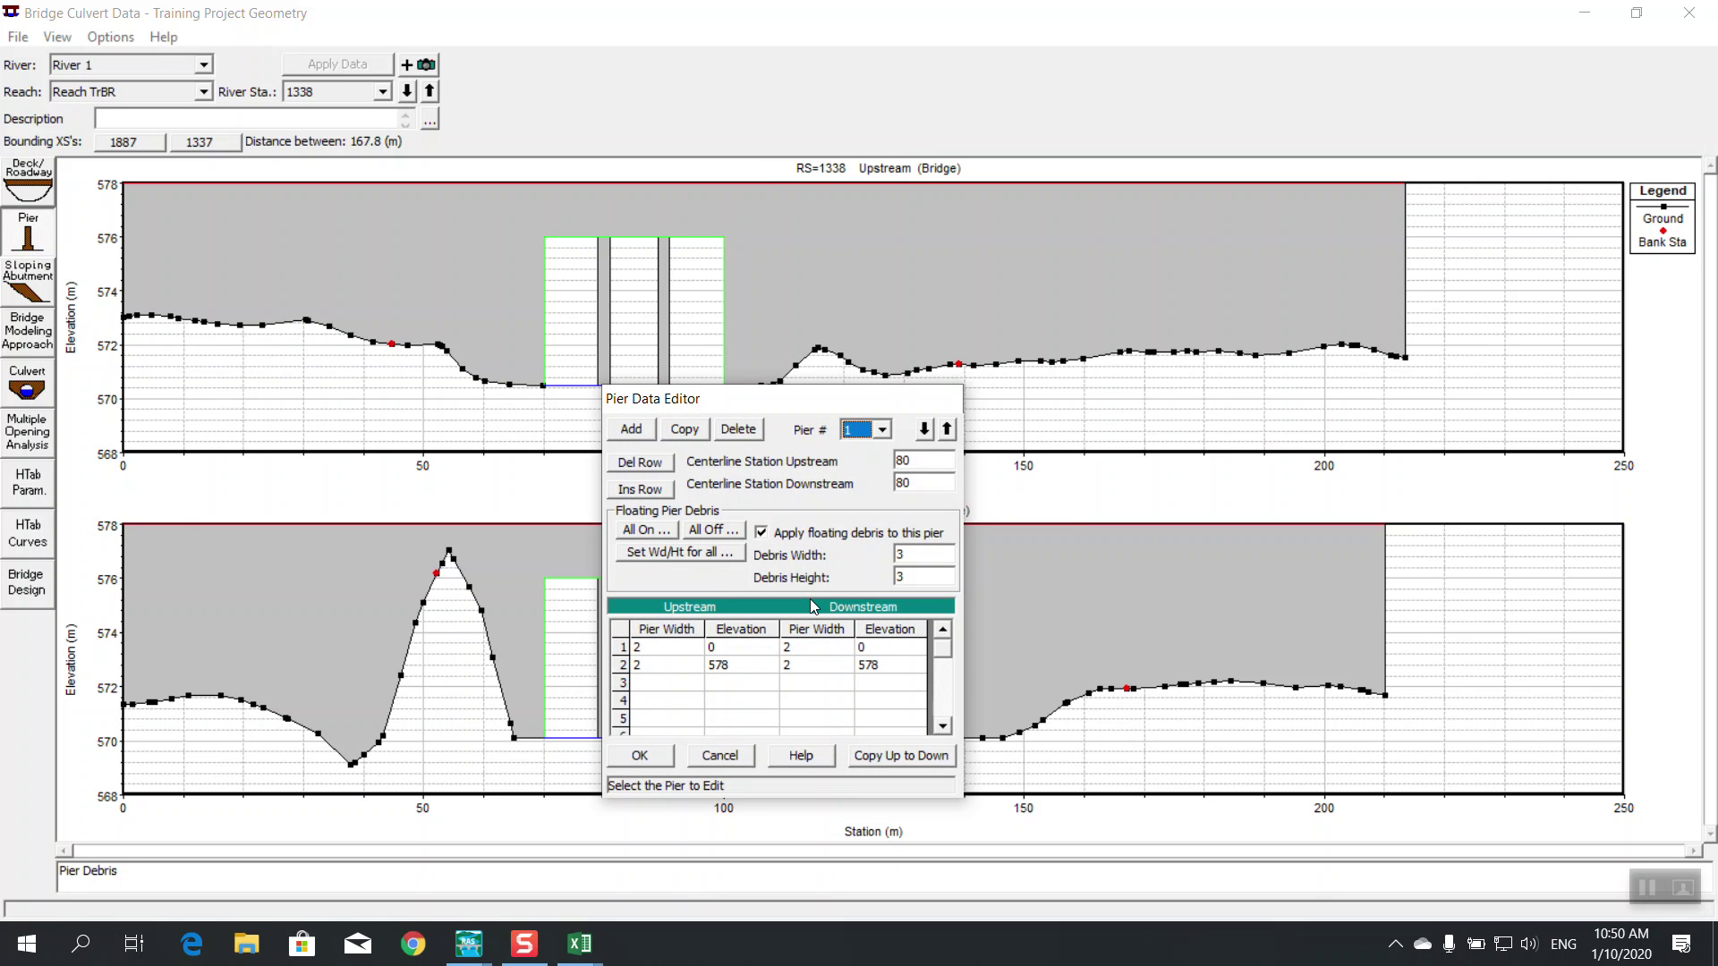
click(908, 553)
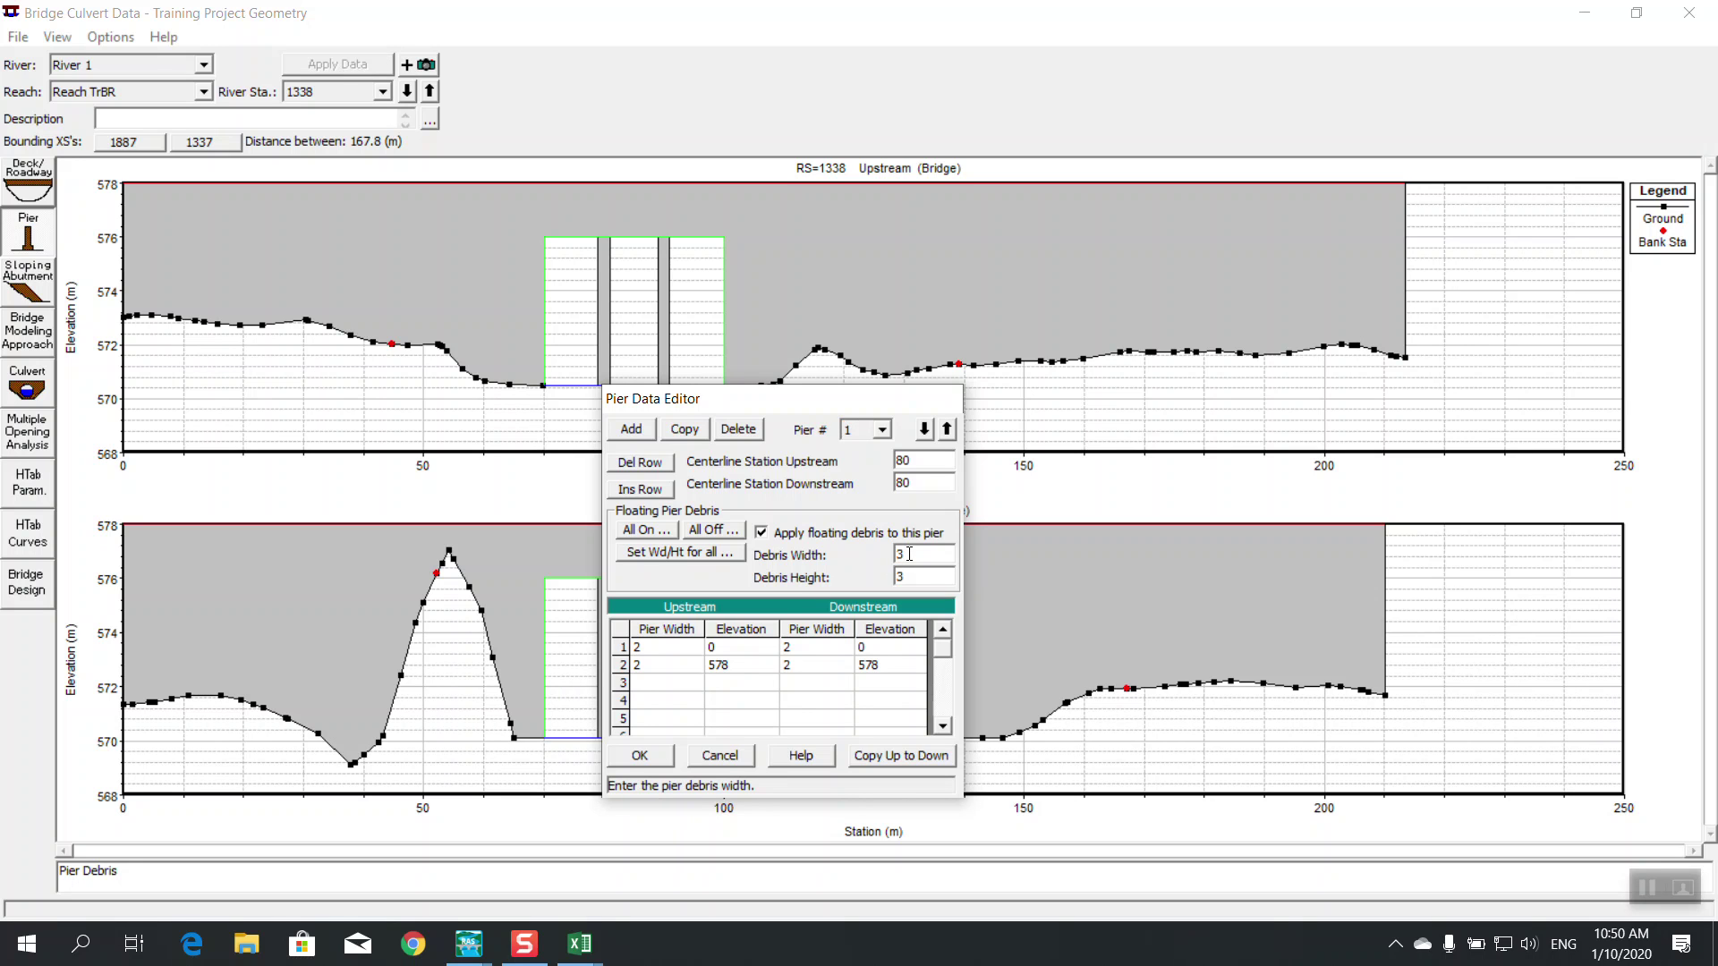
click(732, 555)
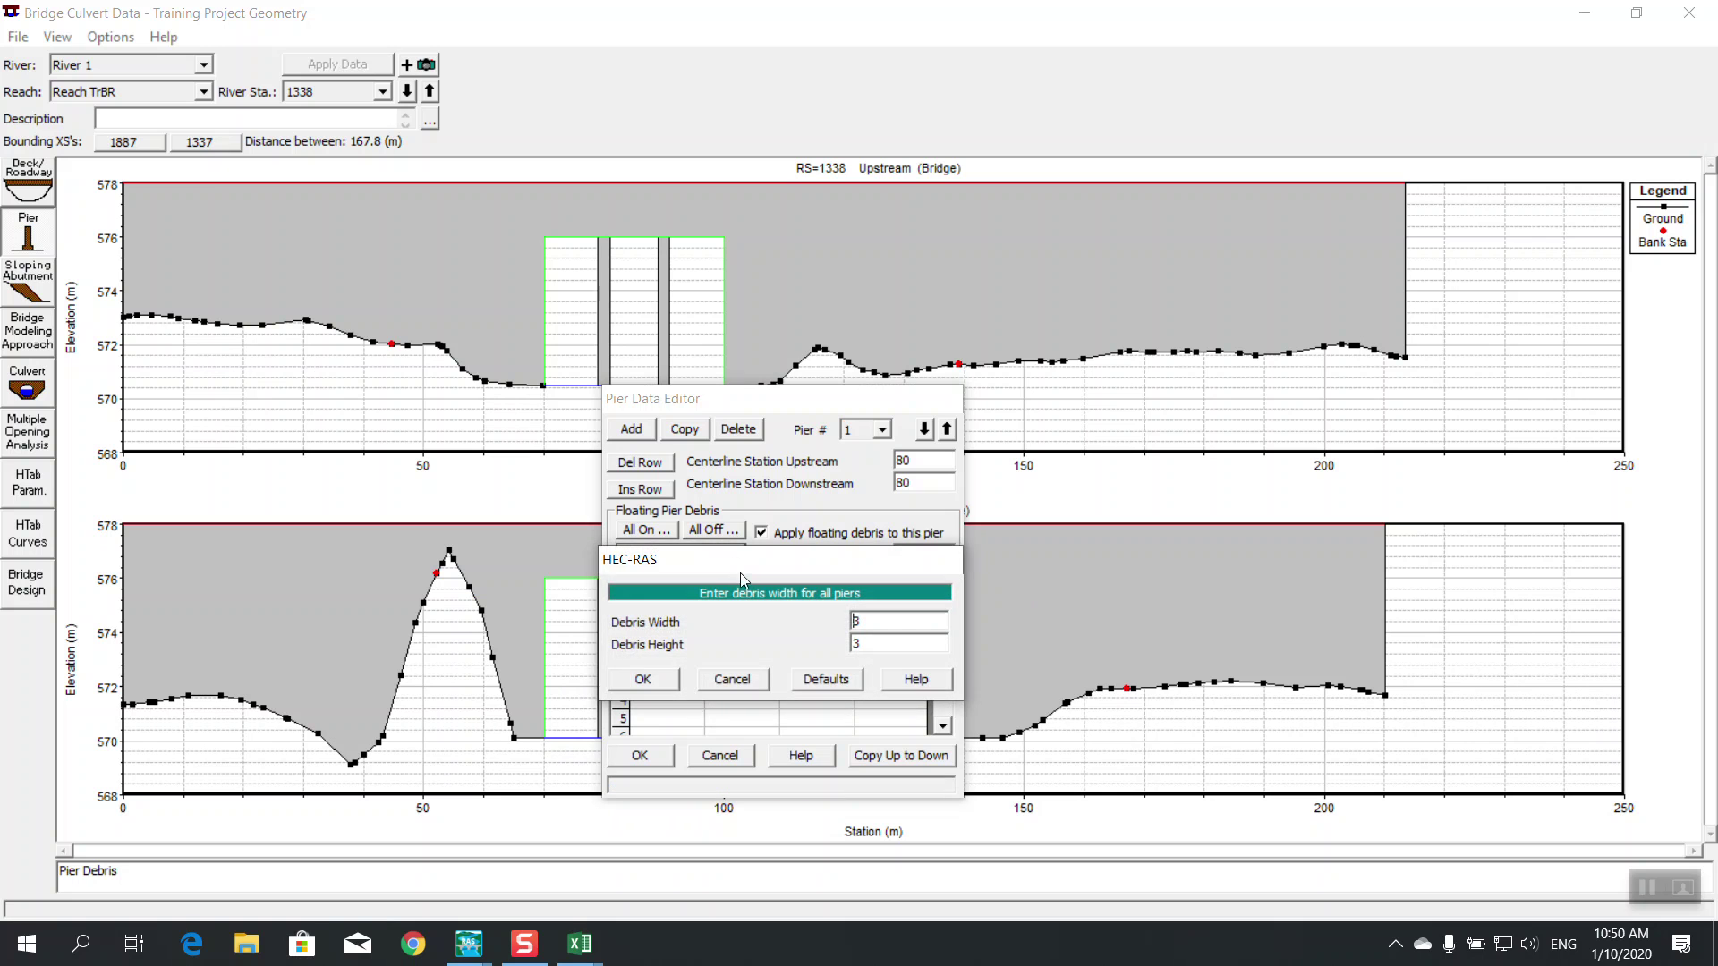
click(671, 678)
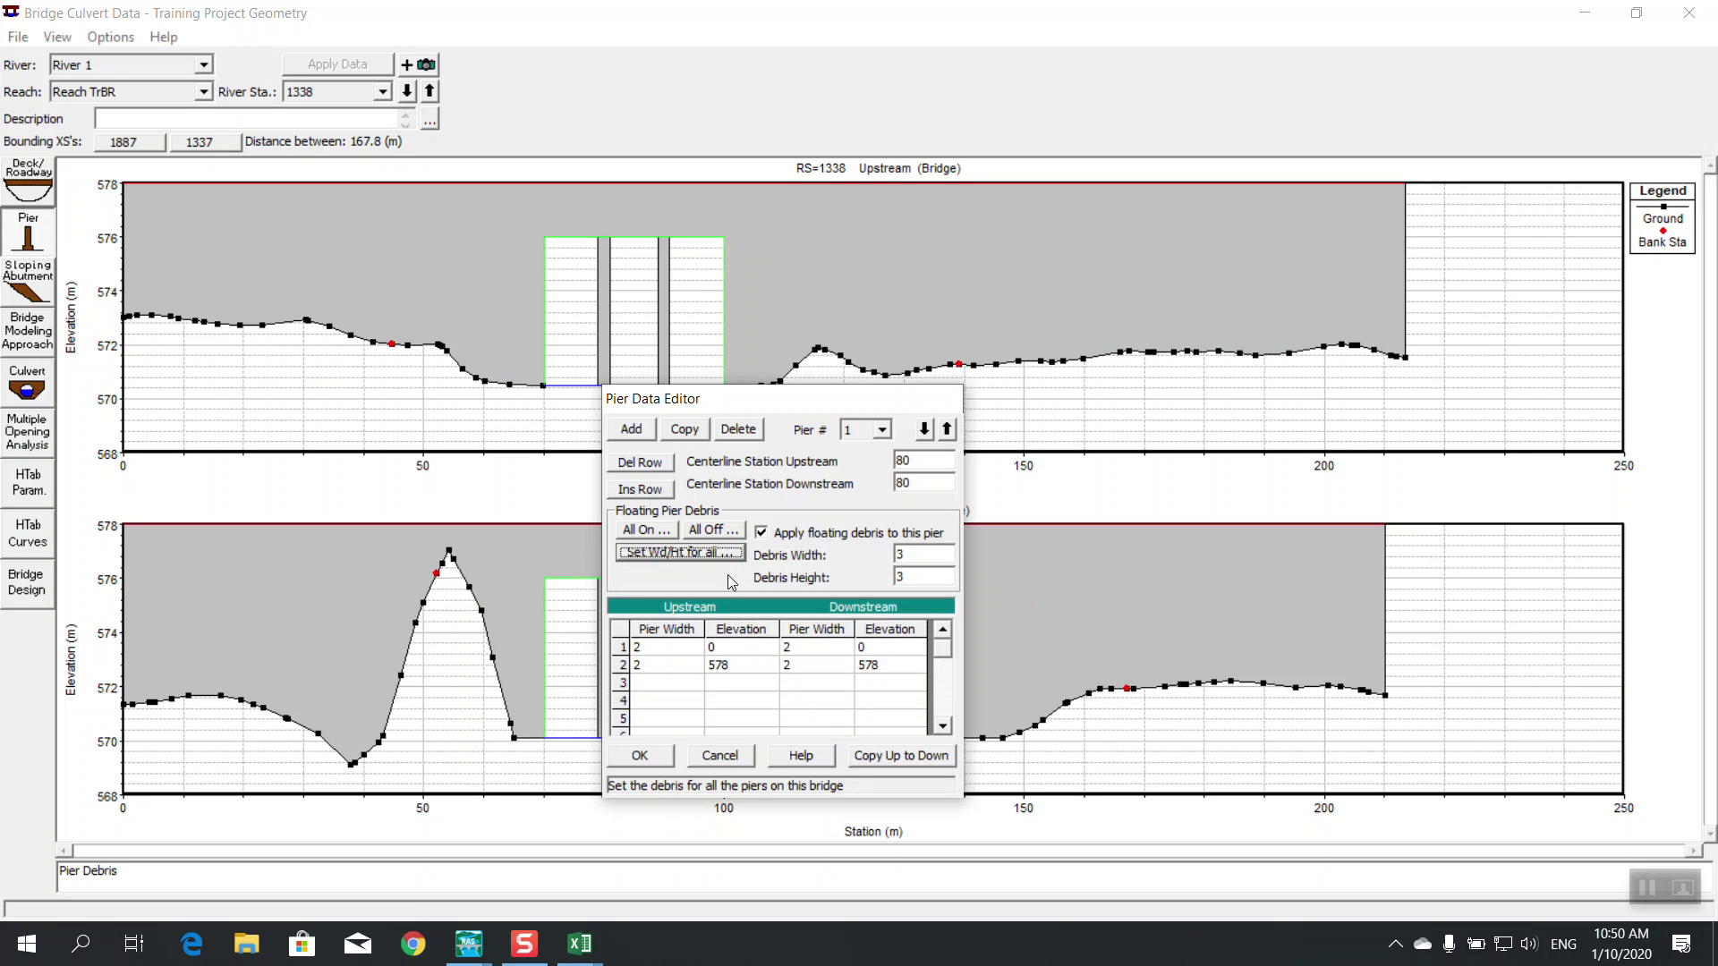
click(697, 535)
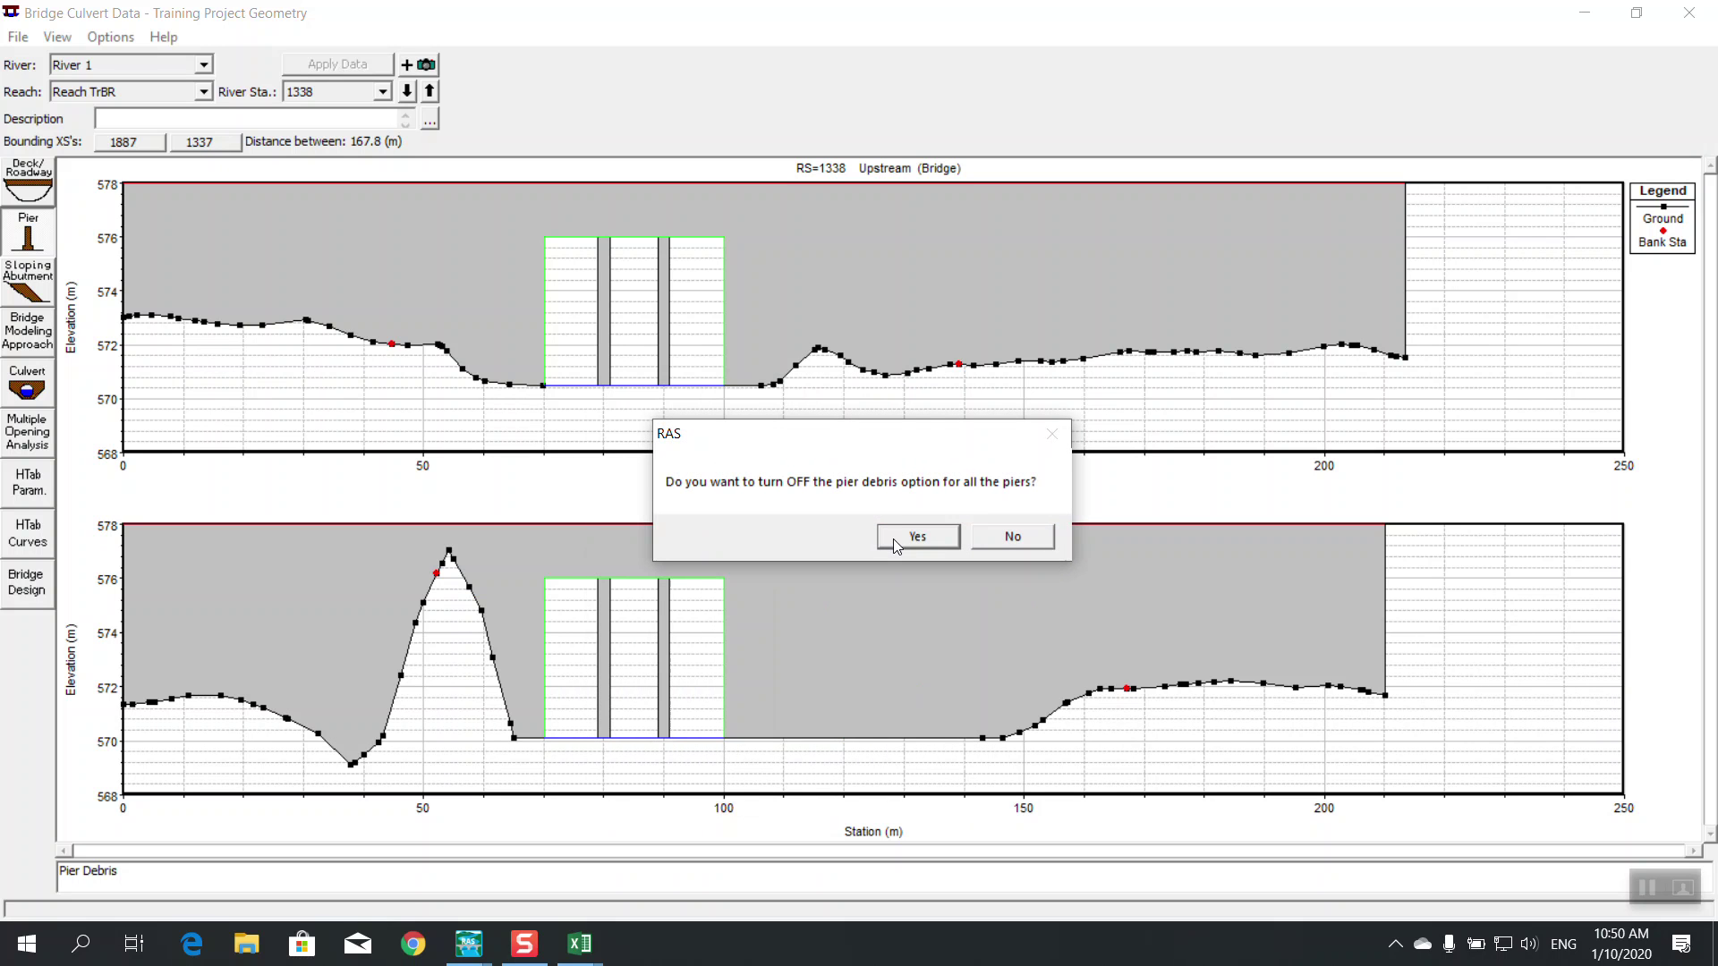
click(893, 539)
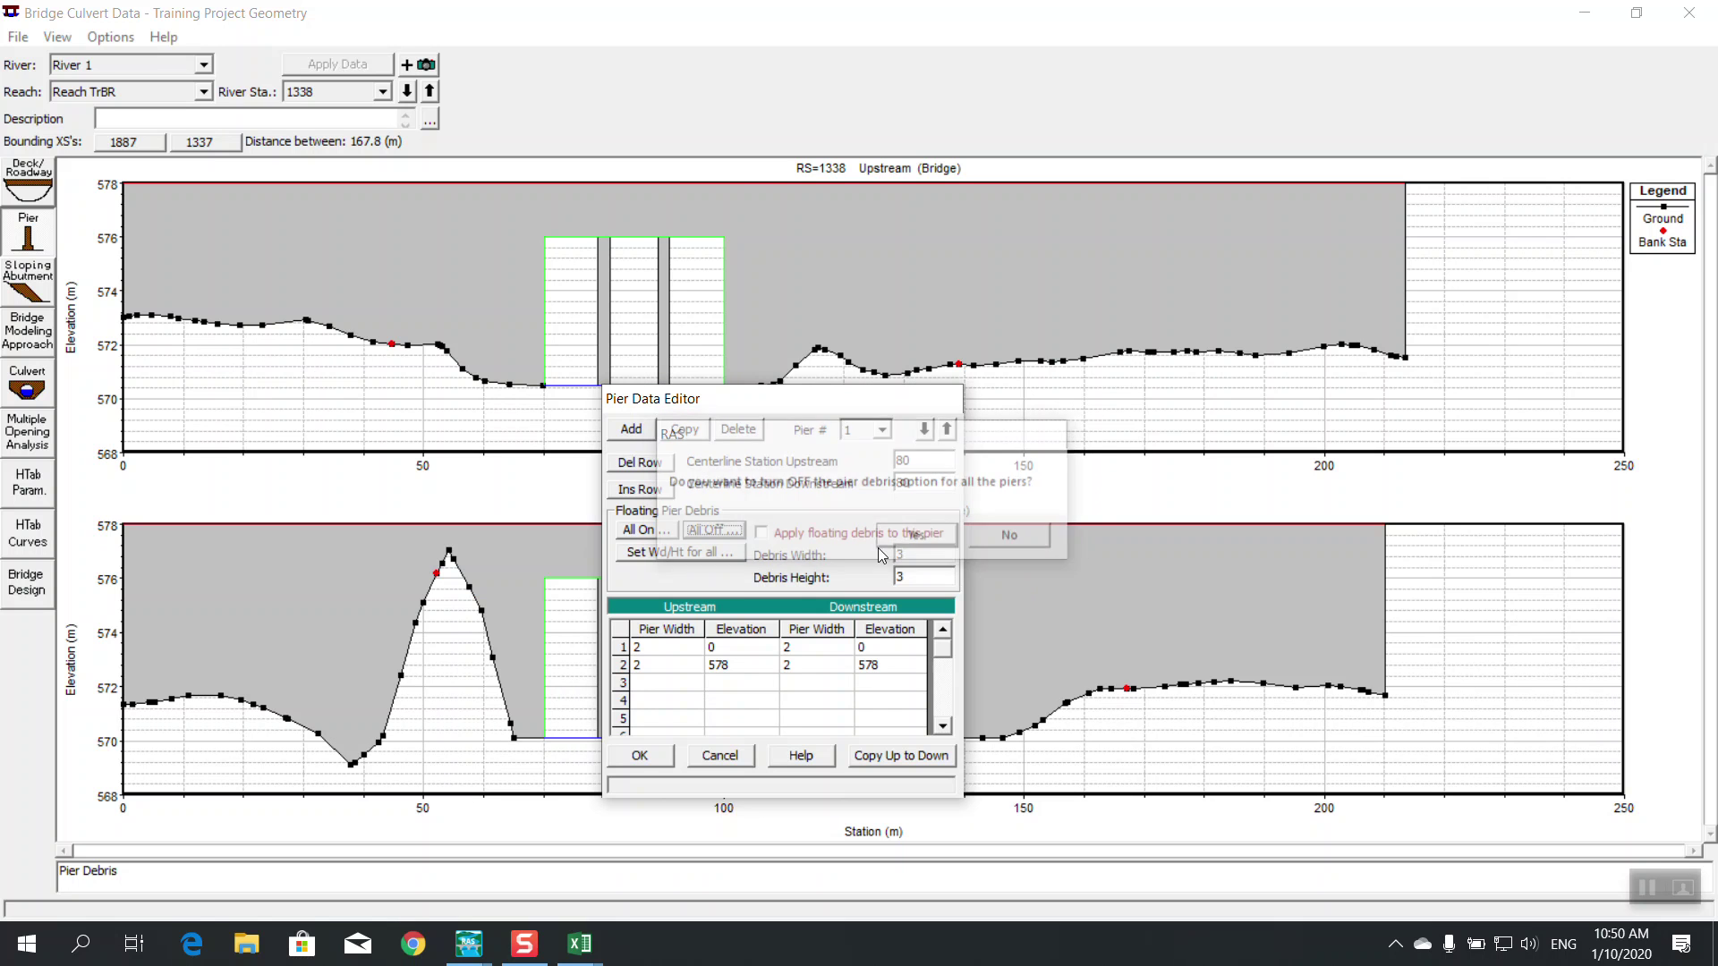
click(644, 759)
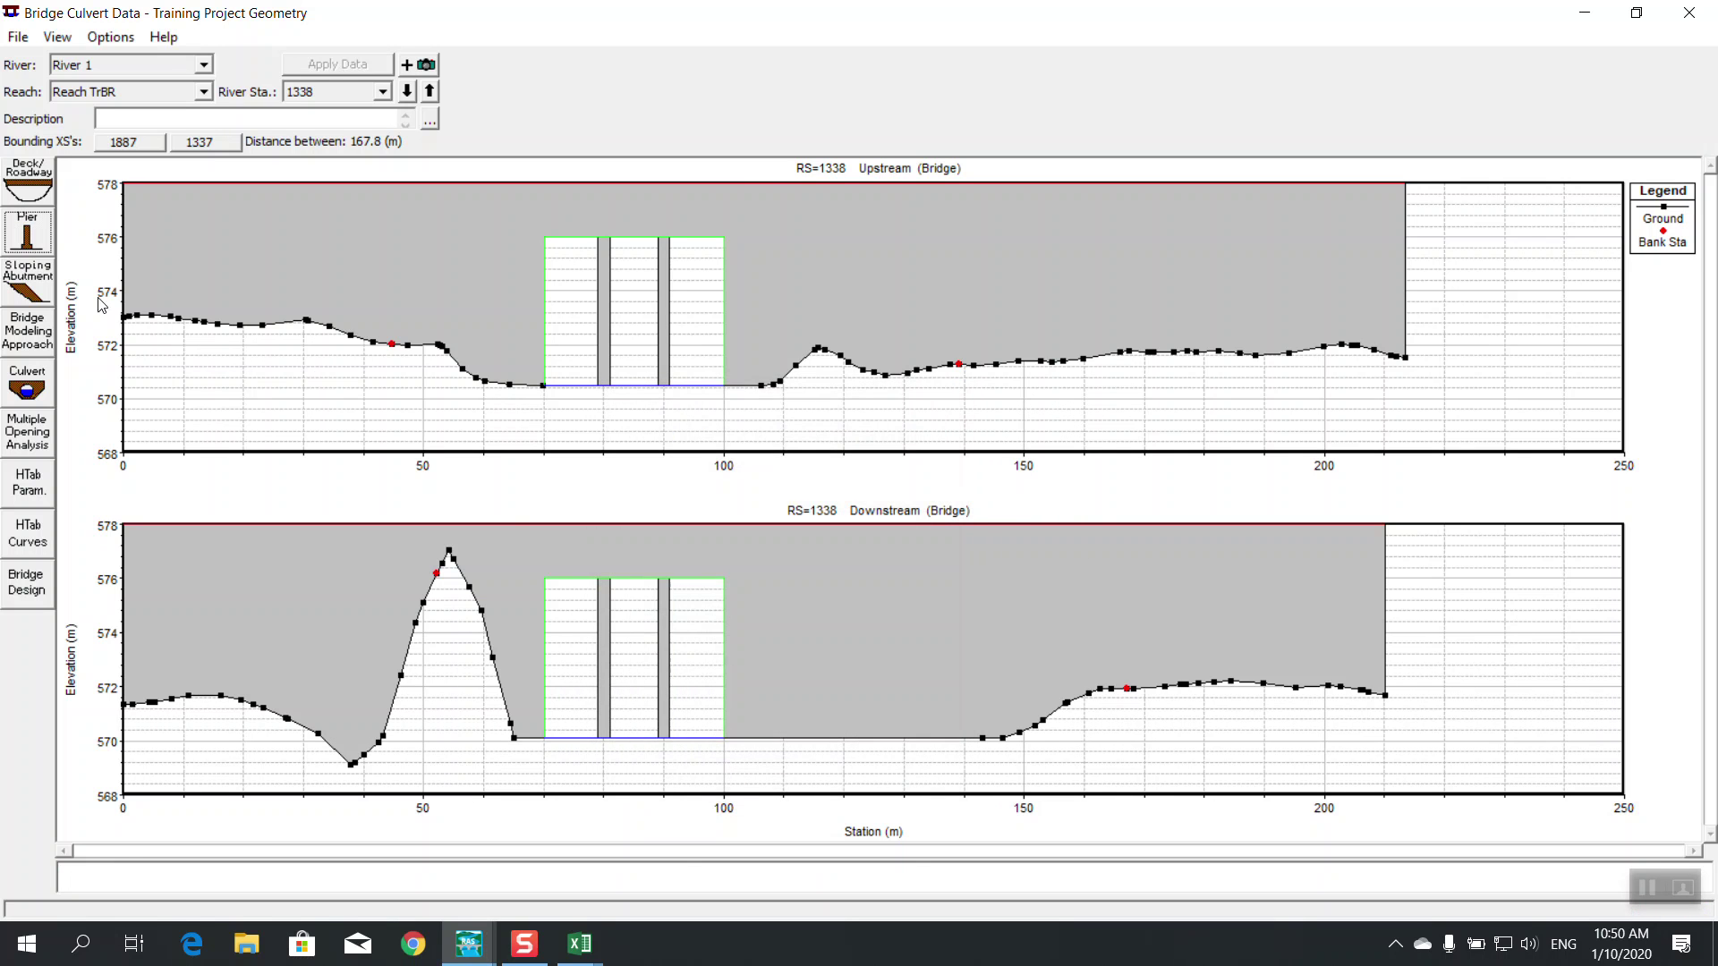
Turn debris back on for all piers and give pier 1 debris 5 wide and 6 high
click(28, 239)
click(763, 533)
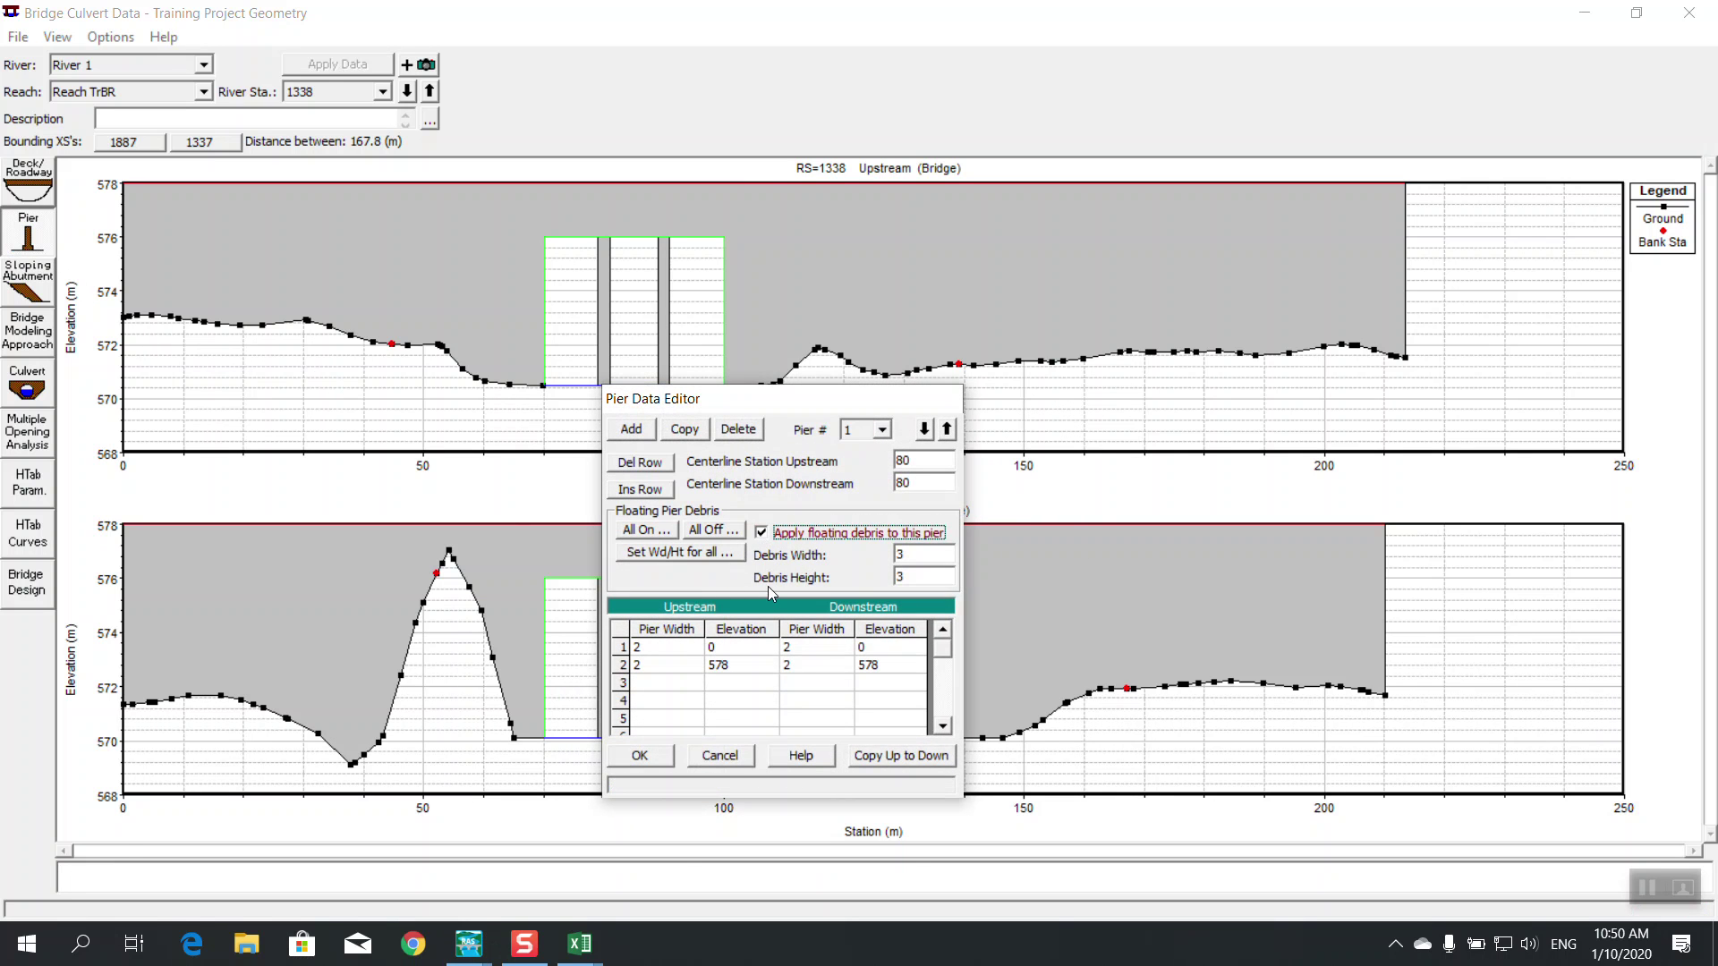
click(673, 530)
click(897, 539)
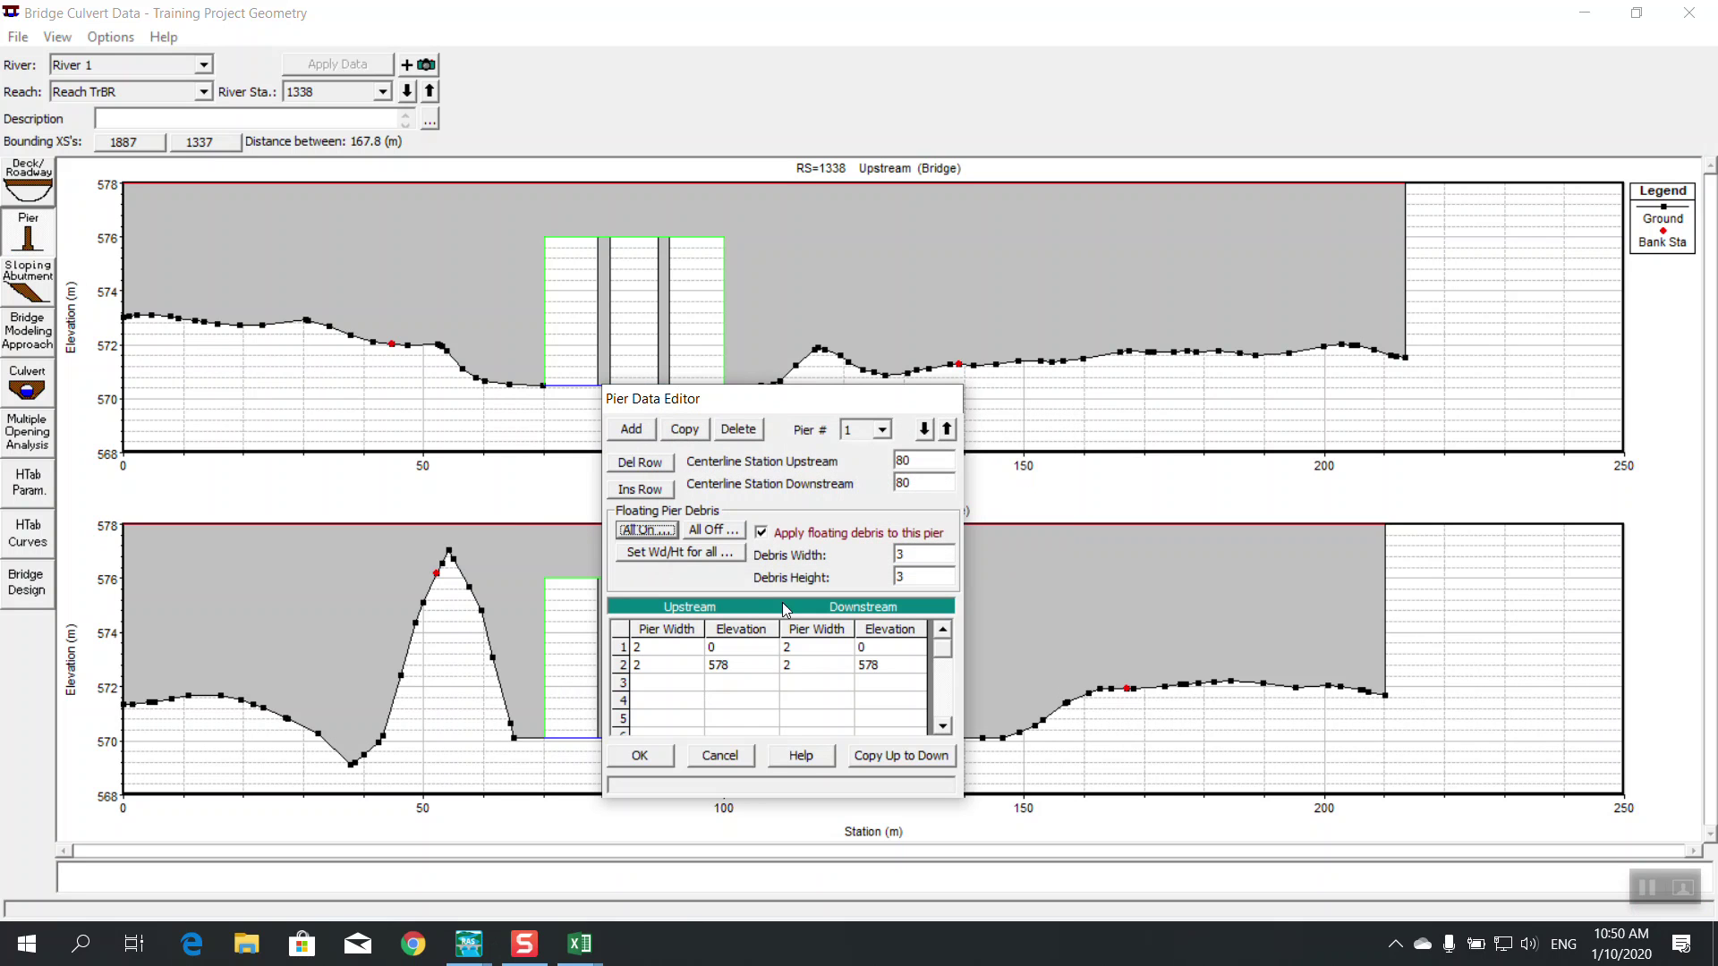
click(936, 557)
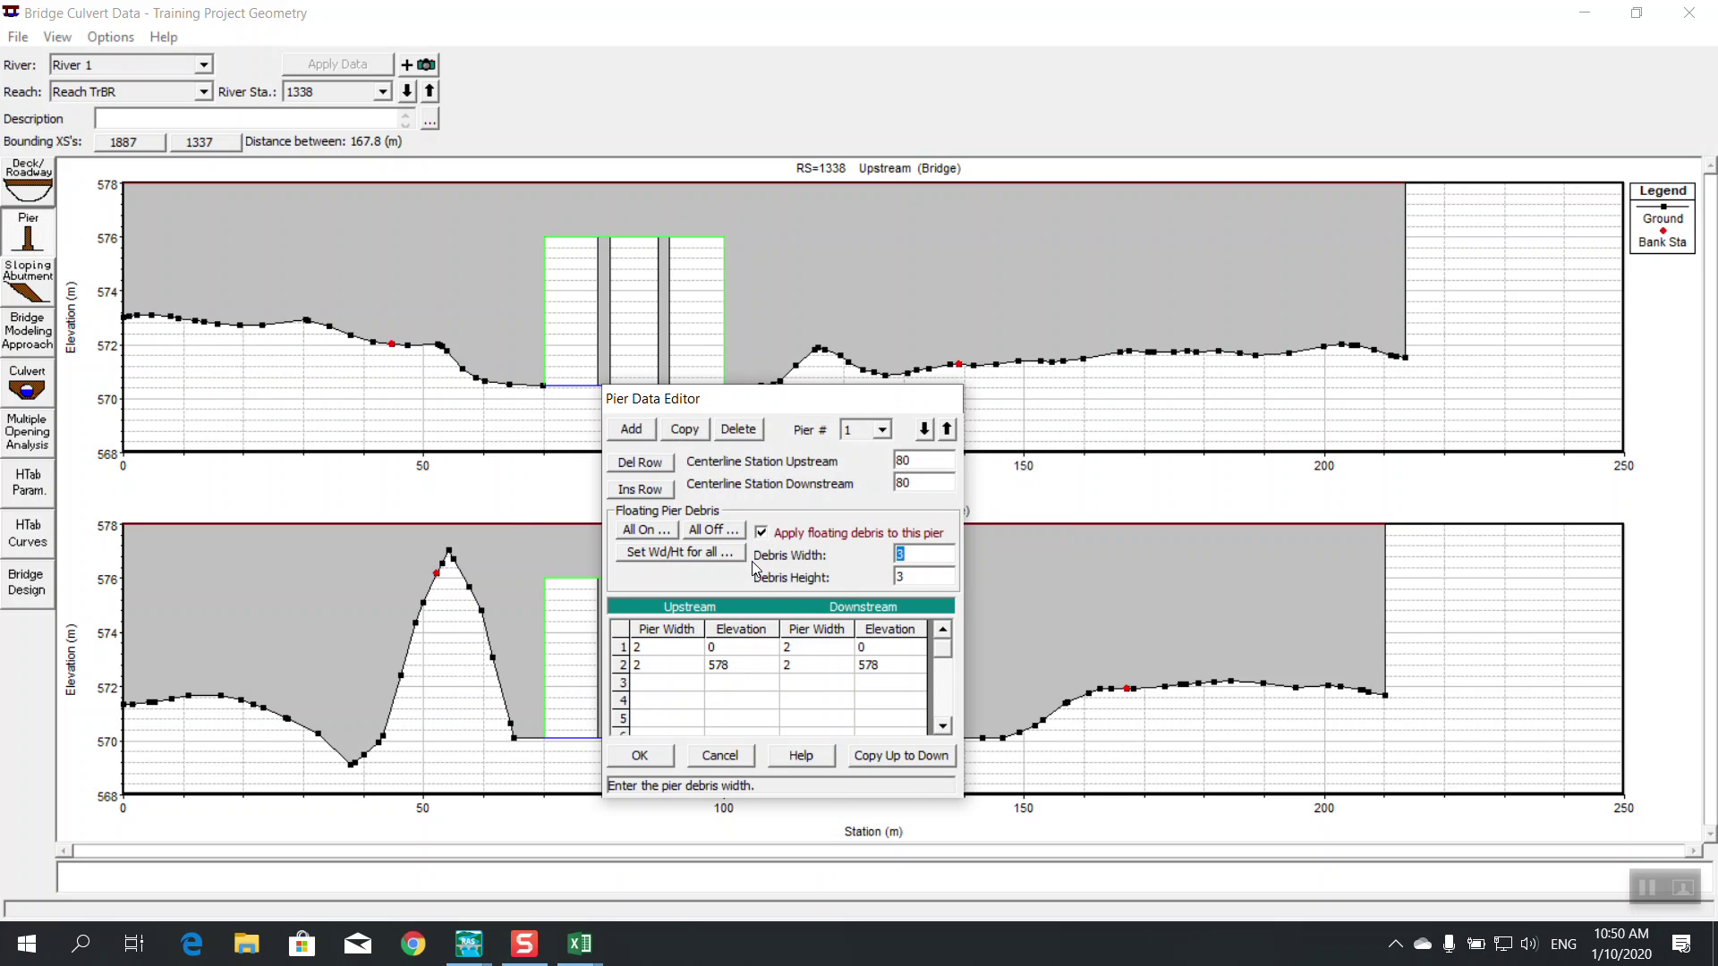
text(5)
click(904, 577)
click(647, 756)
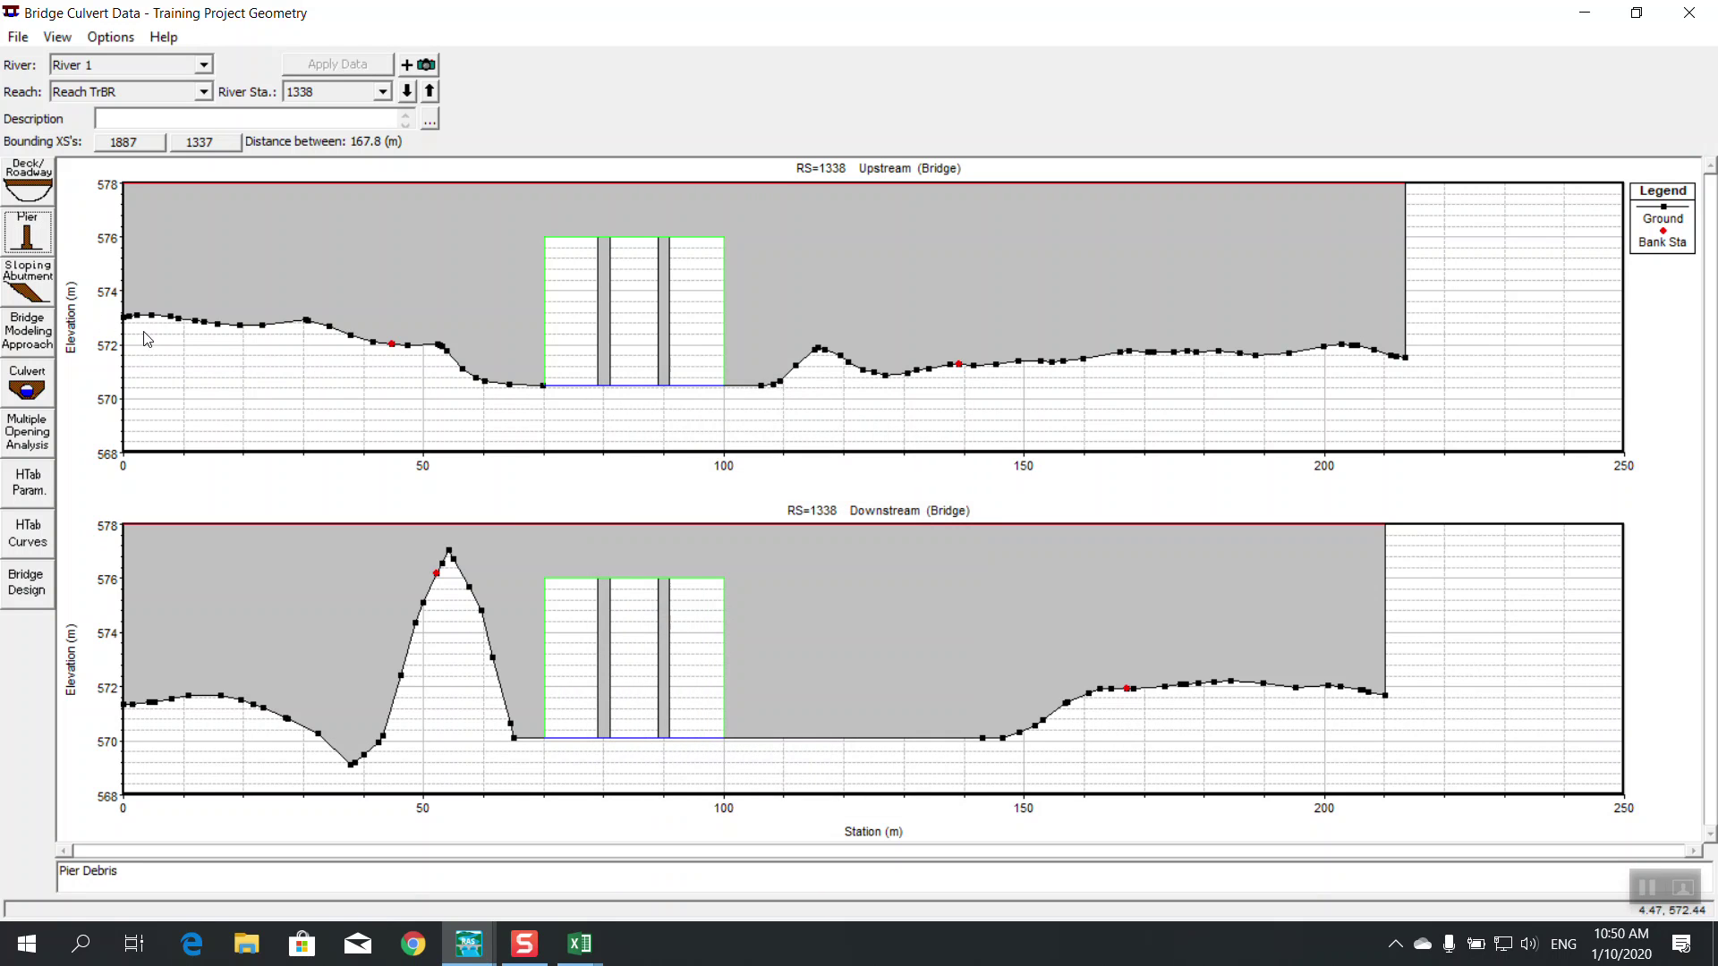
Turn debris on for all piers in the Pier Data Editor
click(28, 233)
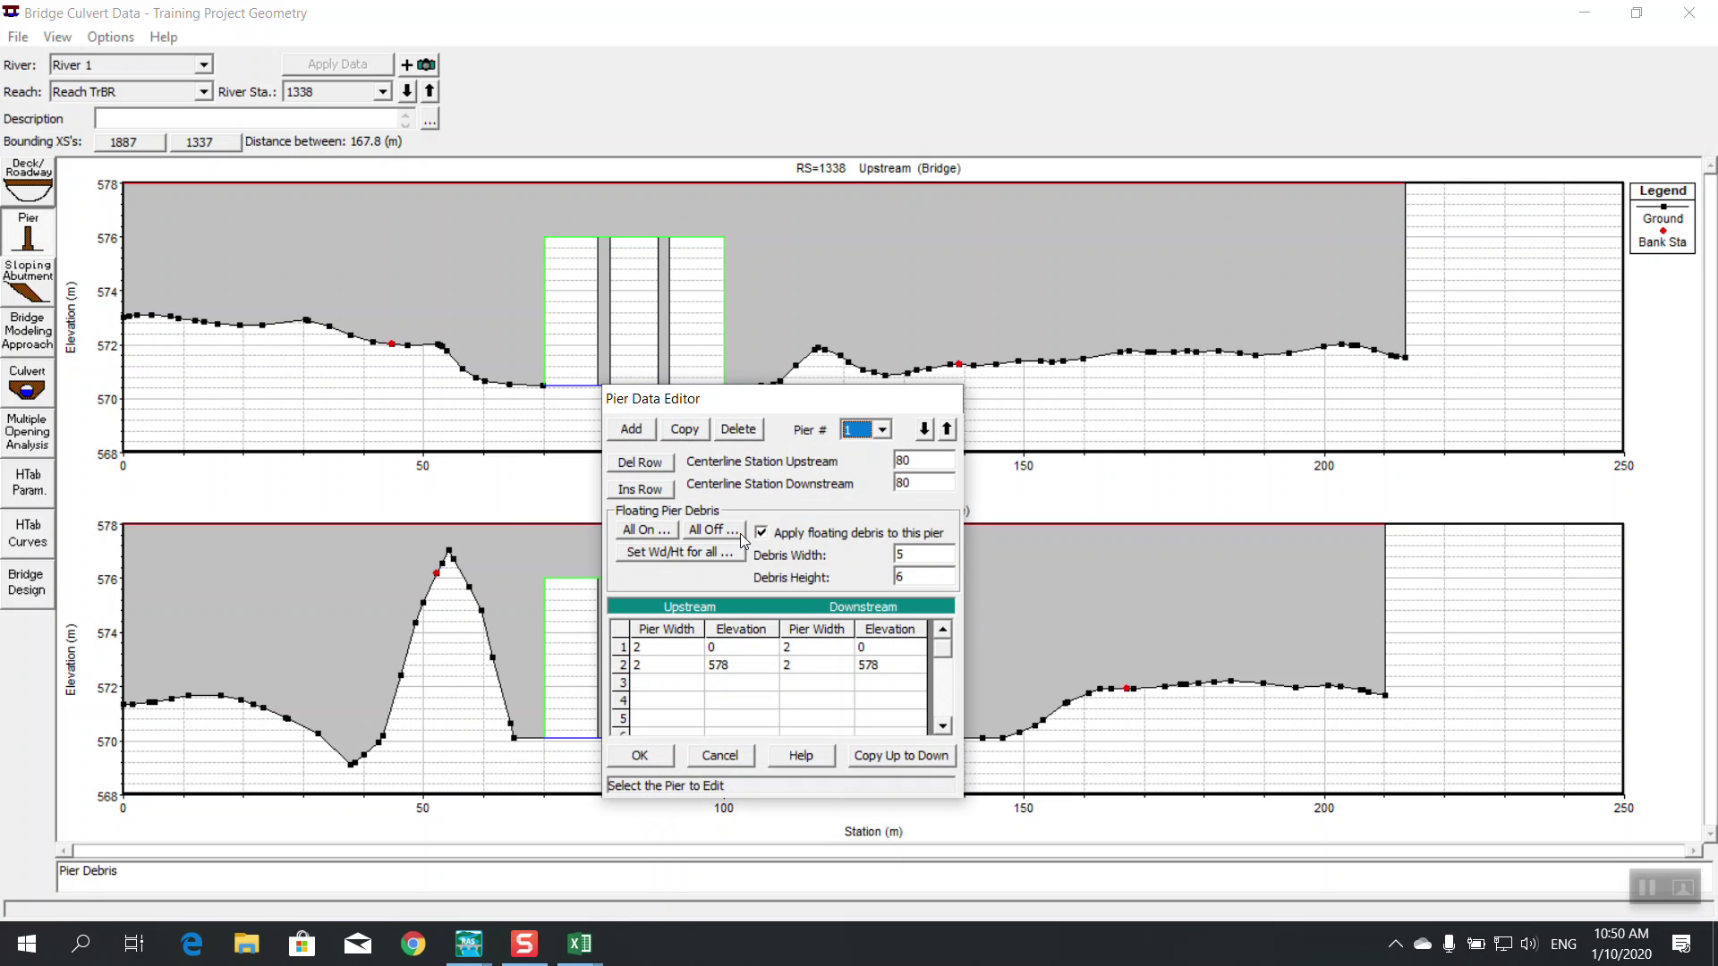
click(651, 530)
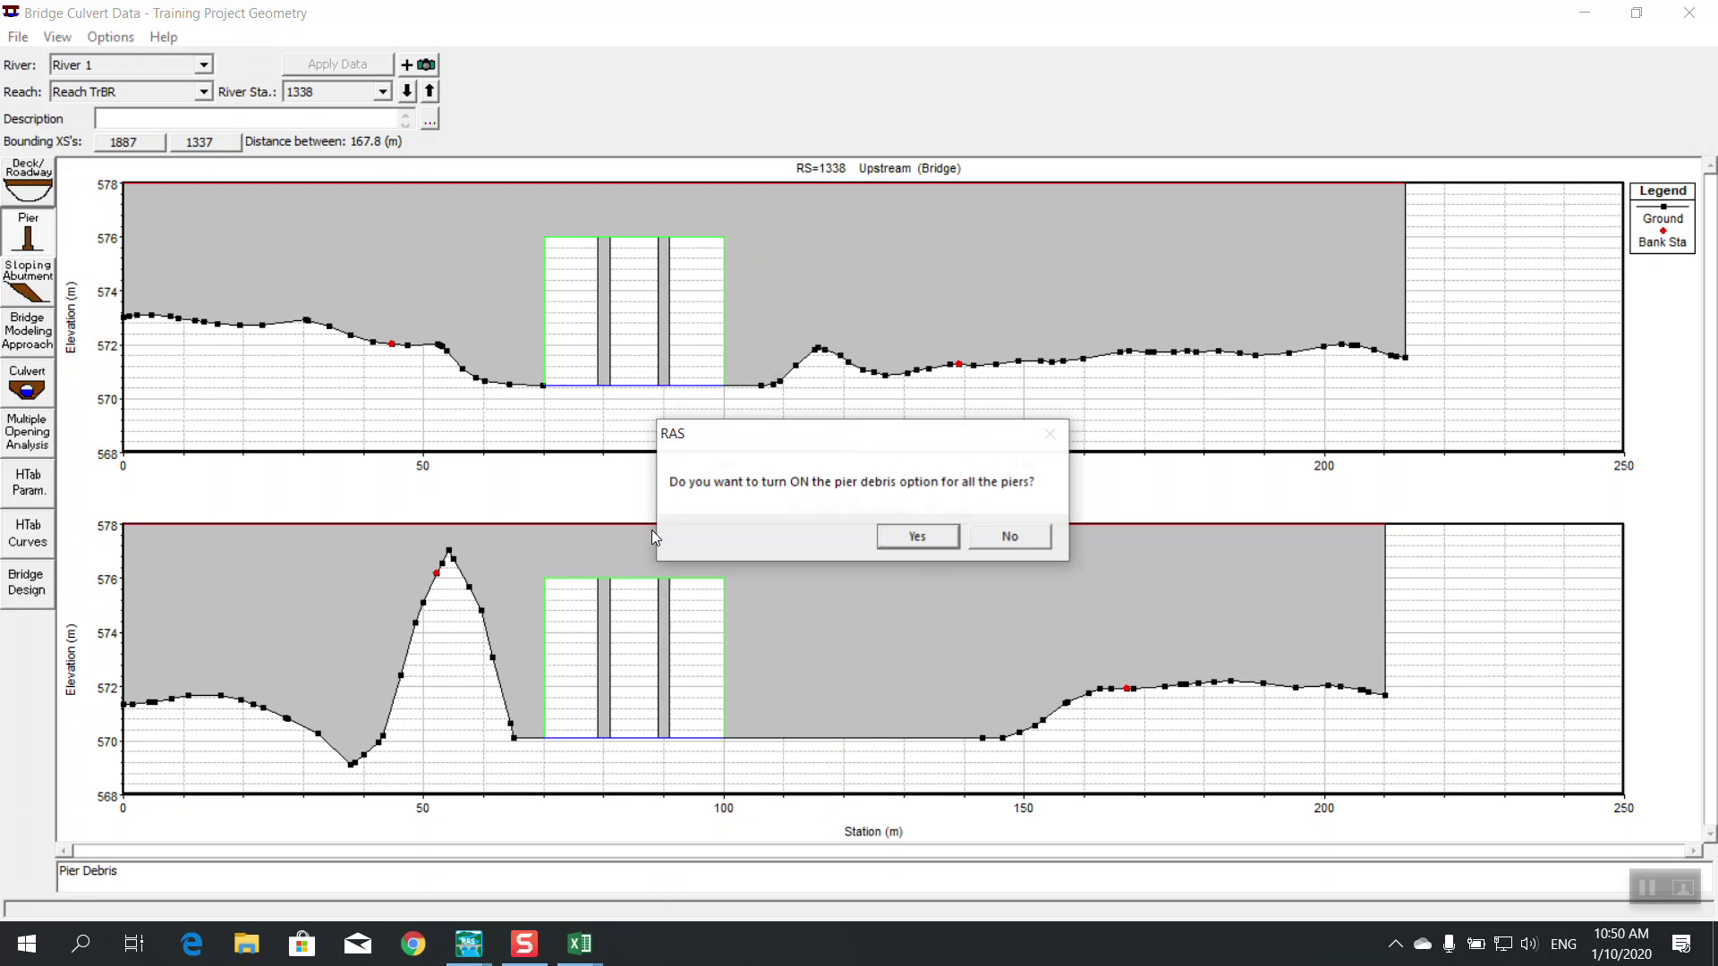
click(914, 537)
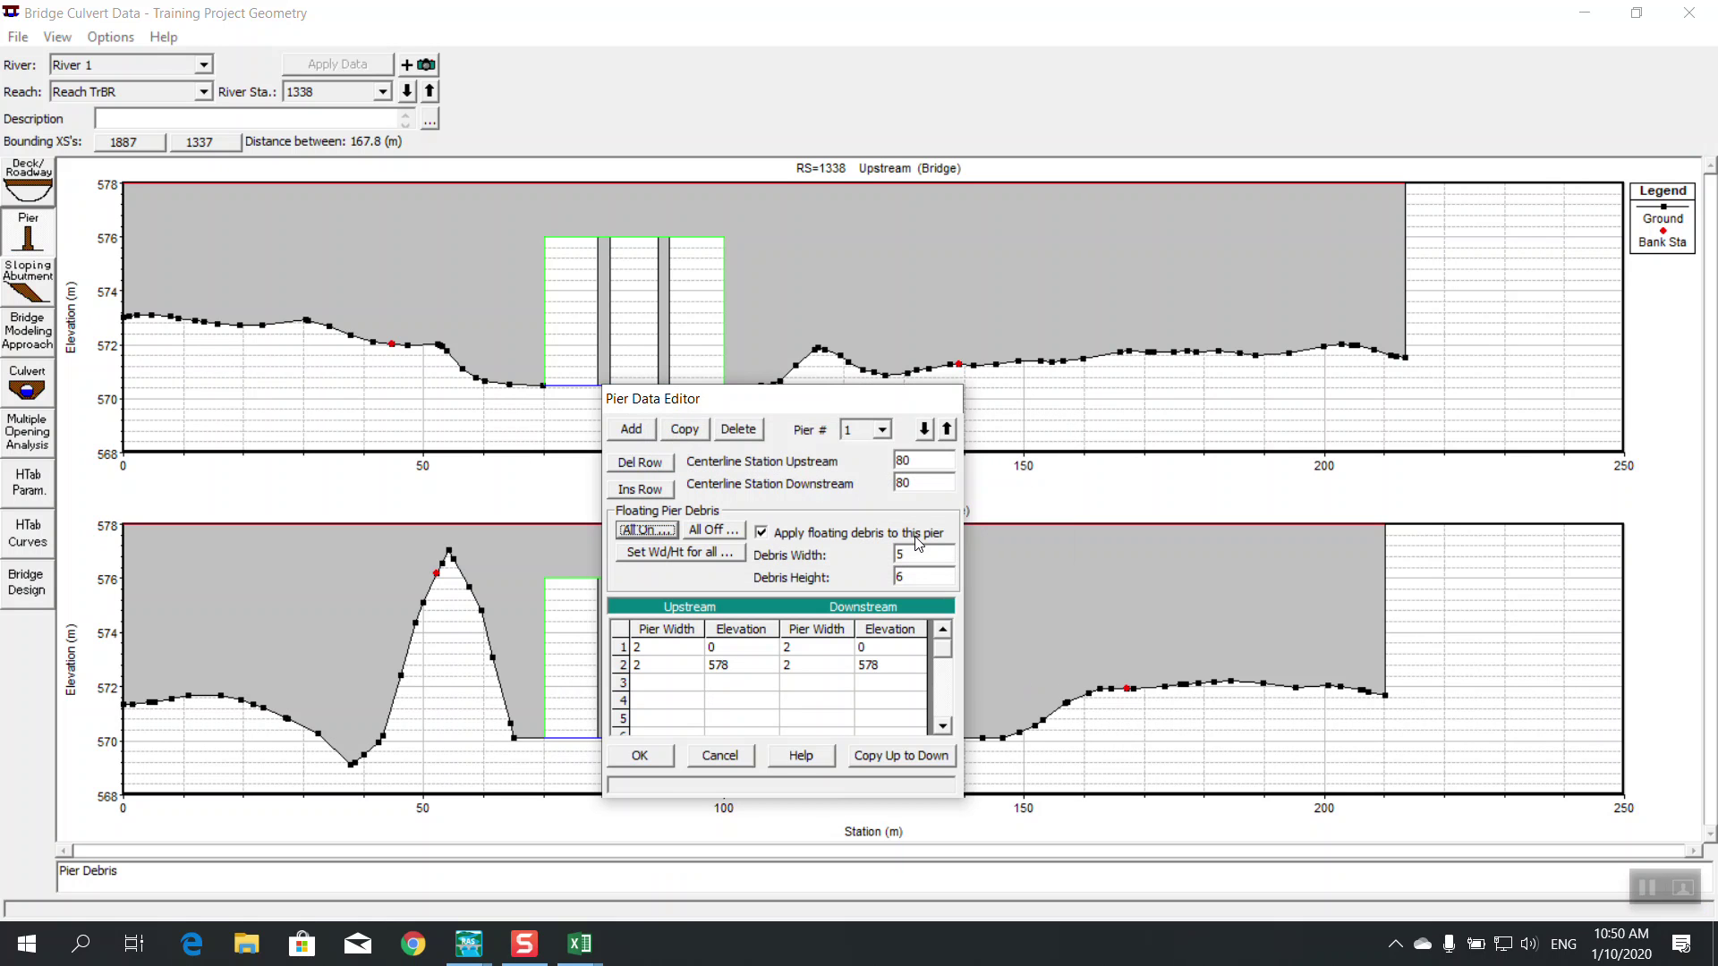
click(640, 756)
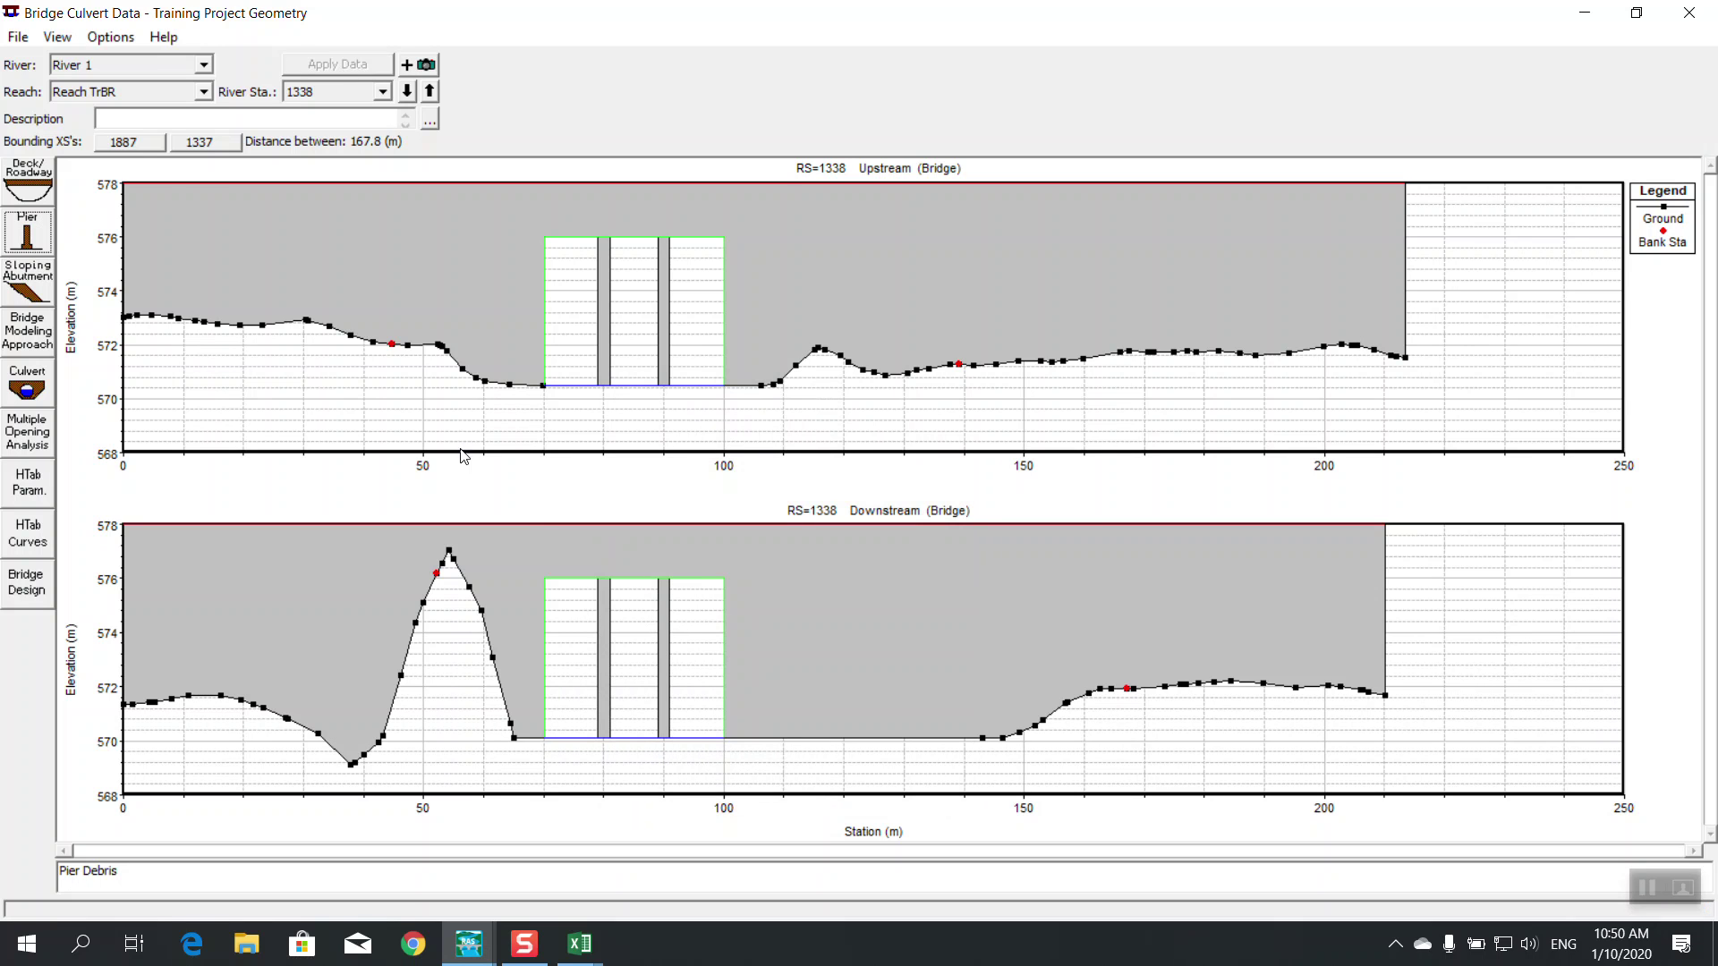
Give pier 2 debris width 5 and height 6, then recheck the pier values
click(27, 234)
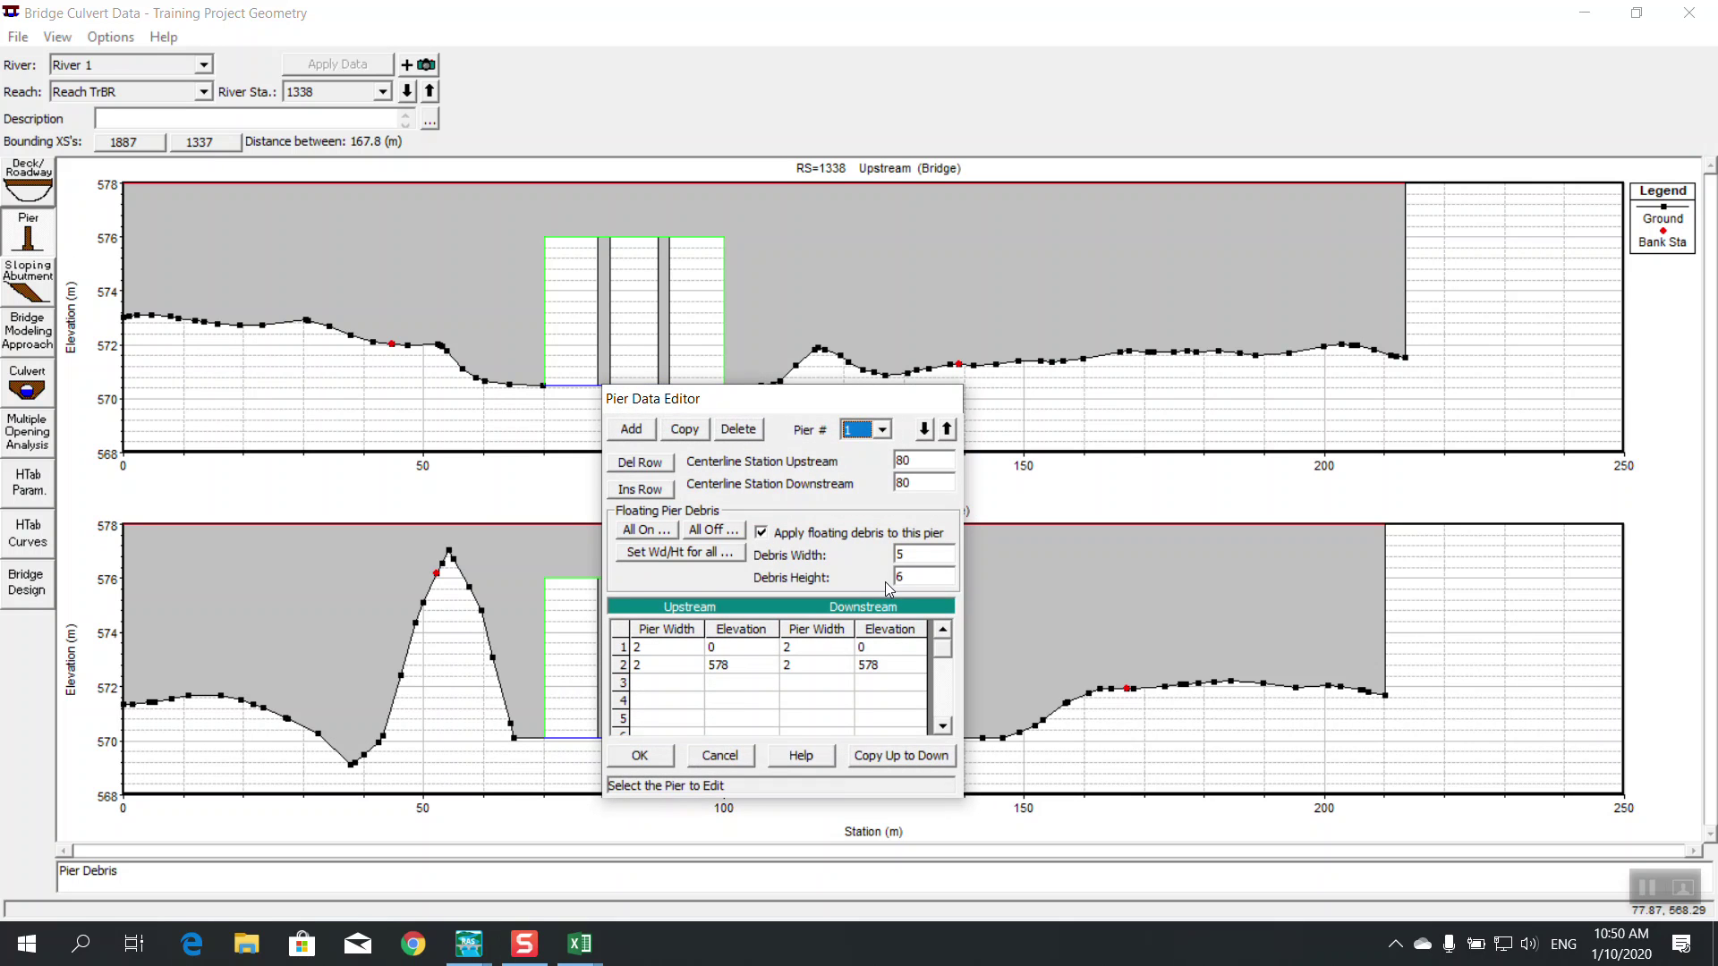
click(927, 431)
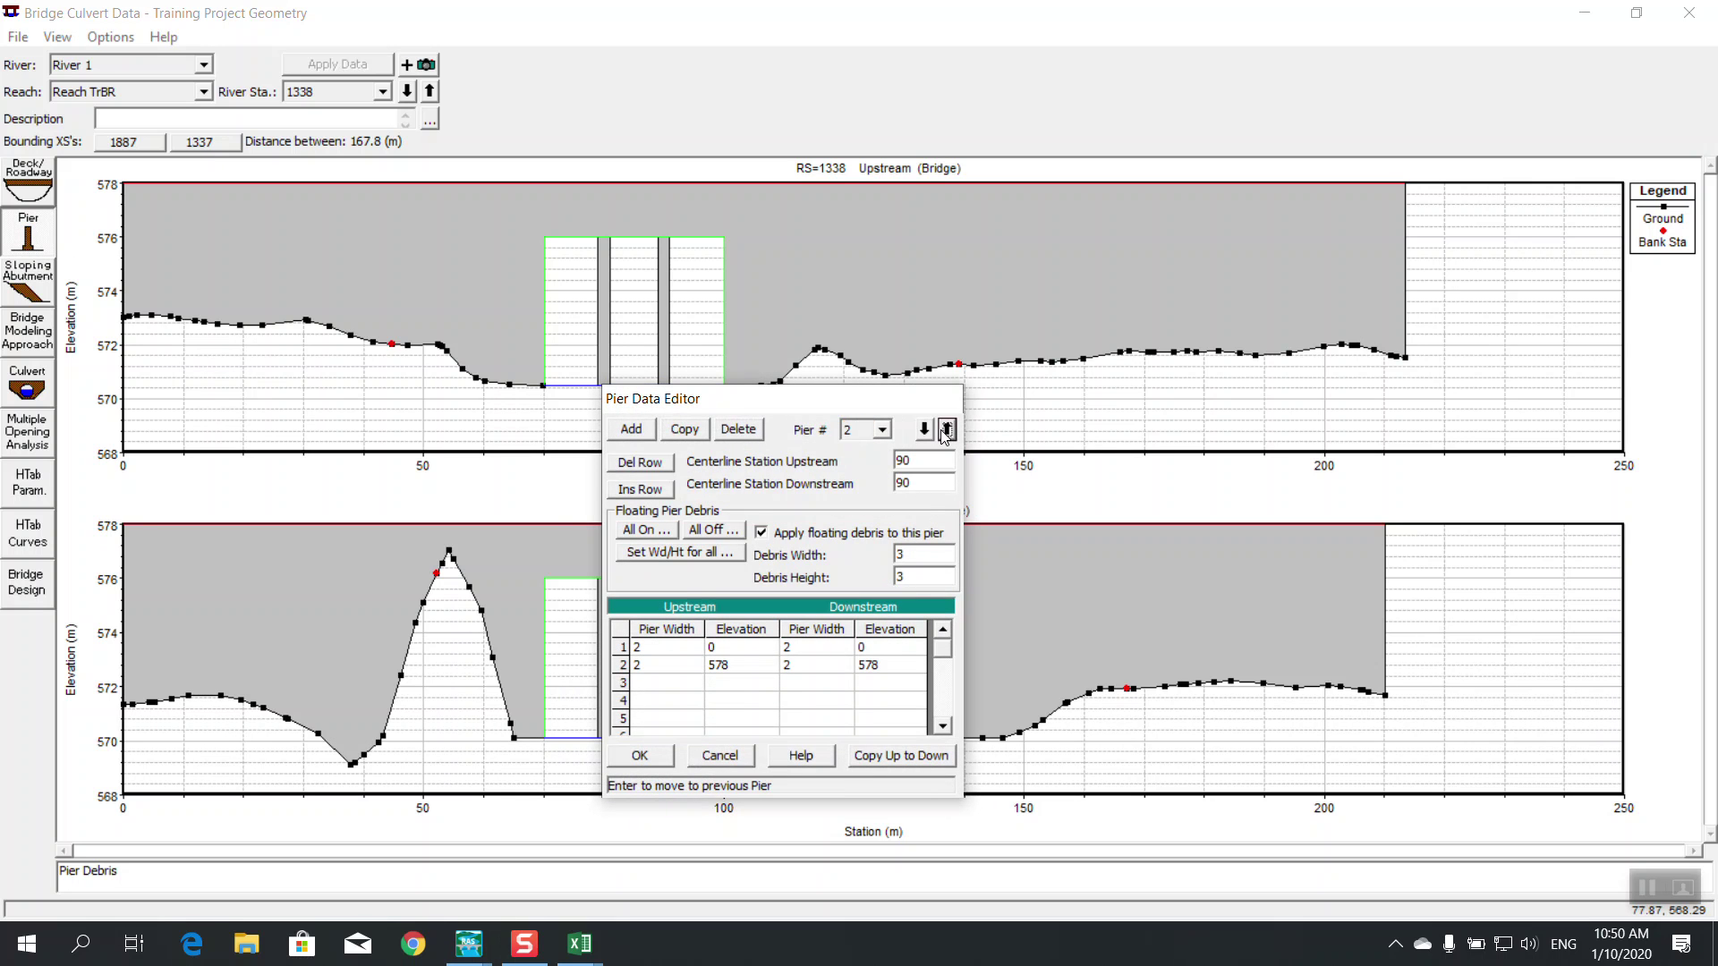
click(931, 556)
text(5)
key(Tab)
text(6)
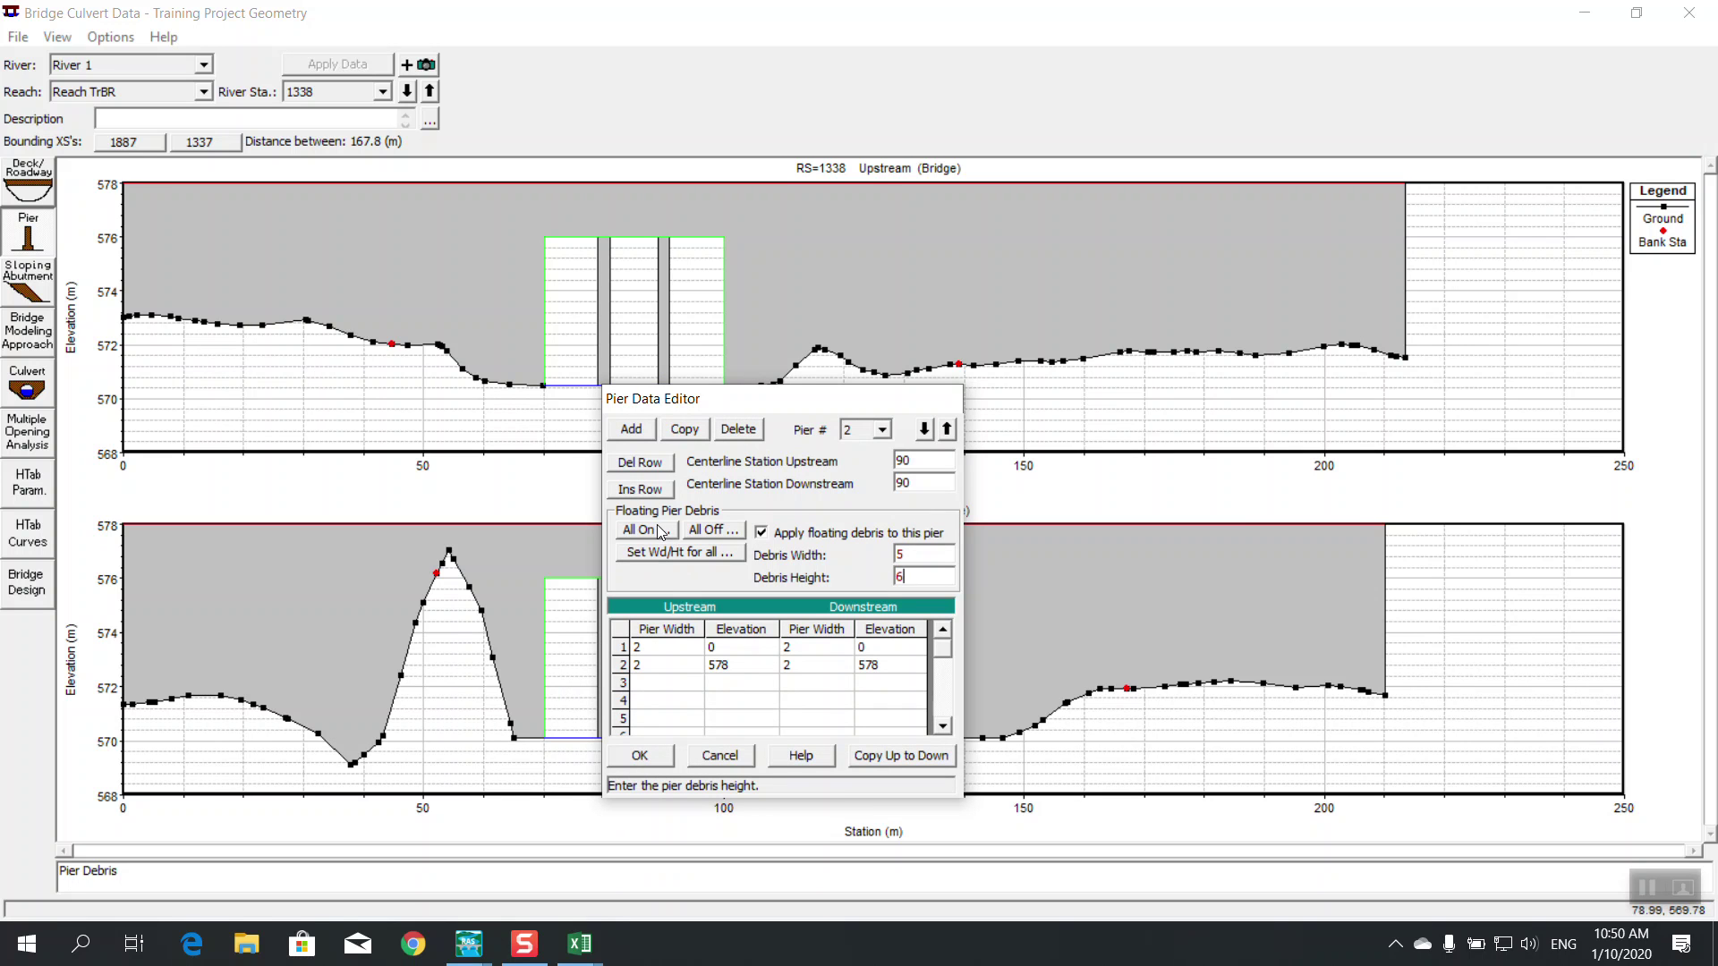
click(640, 755)
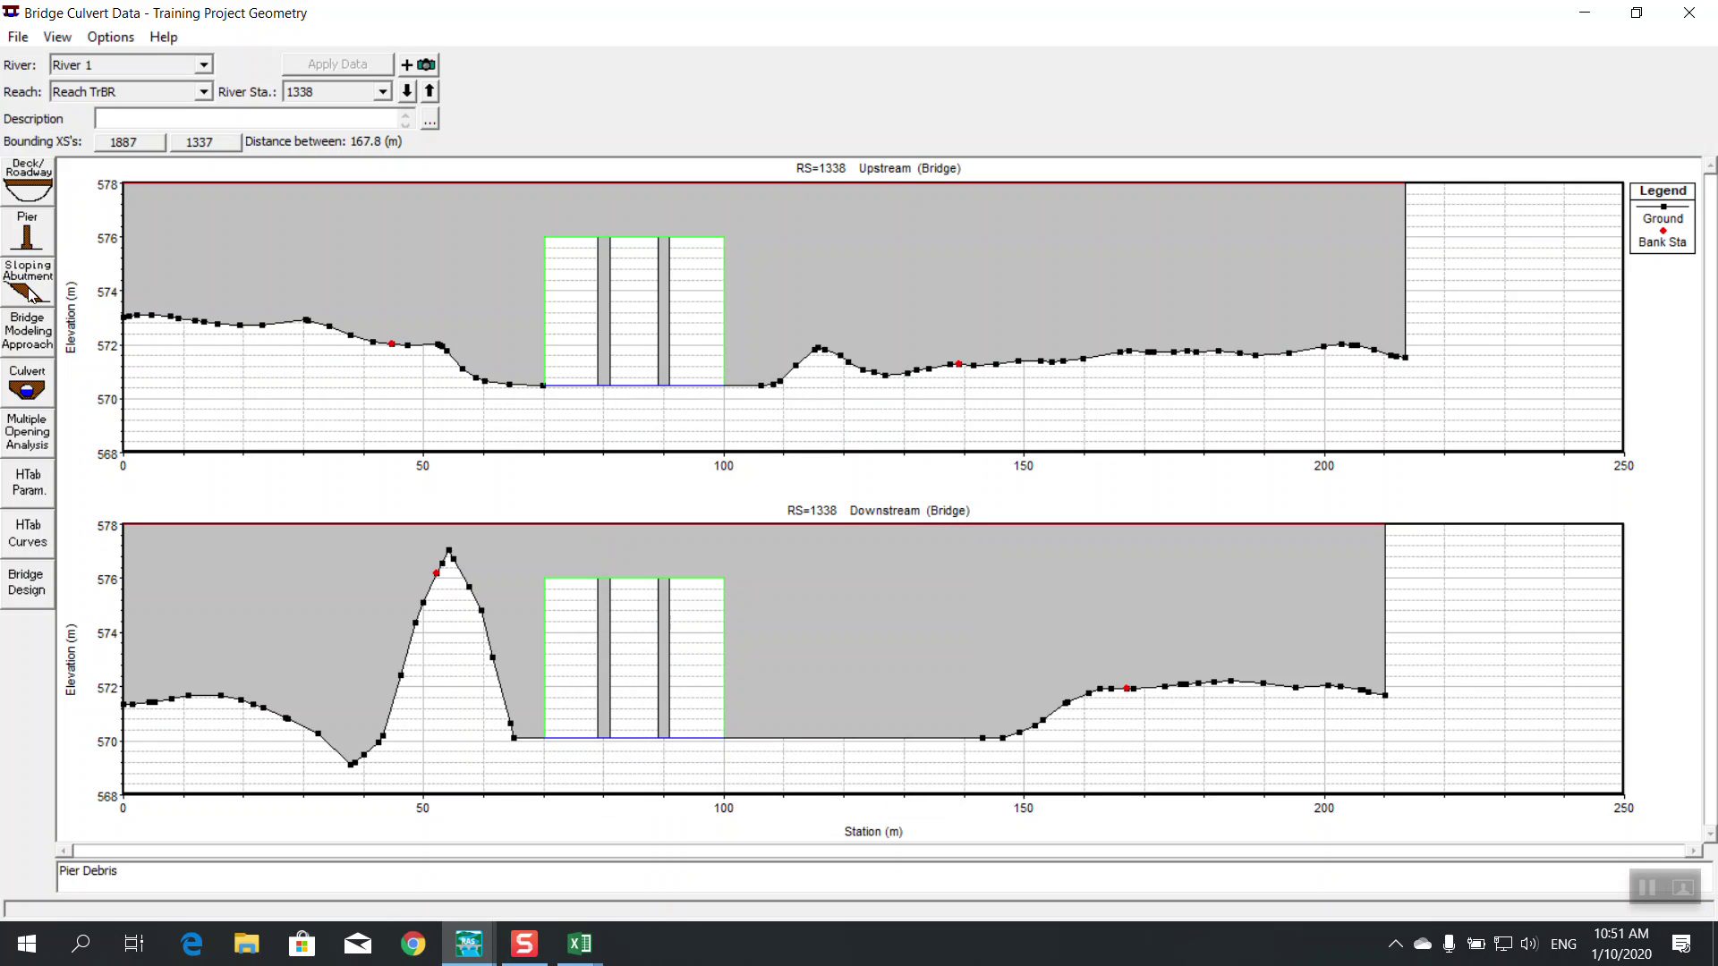
click(27, 239)
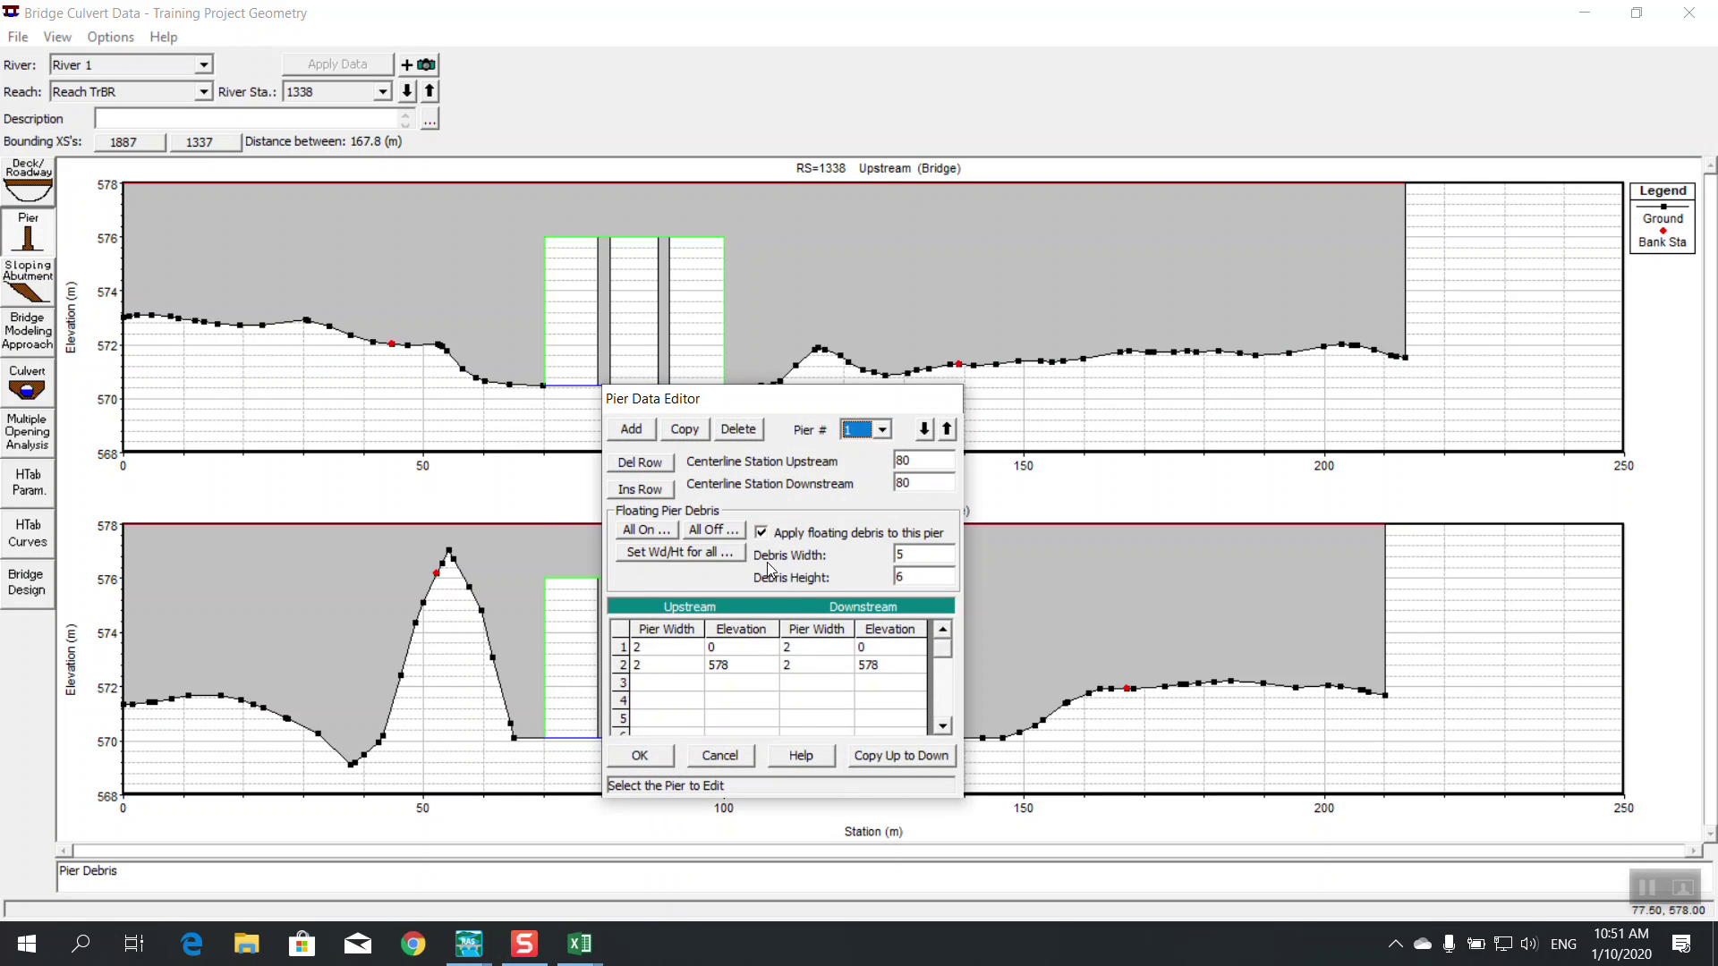
click(641, 756)
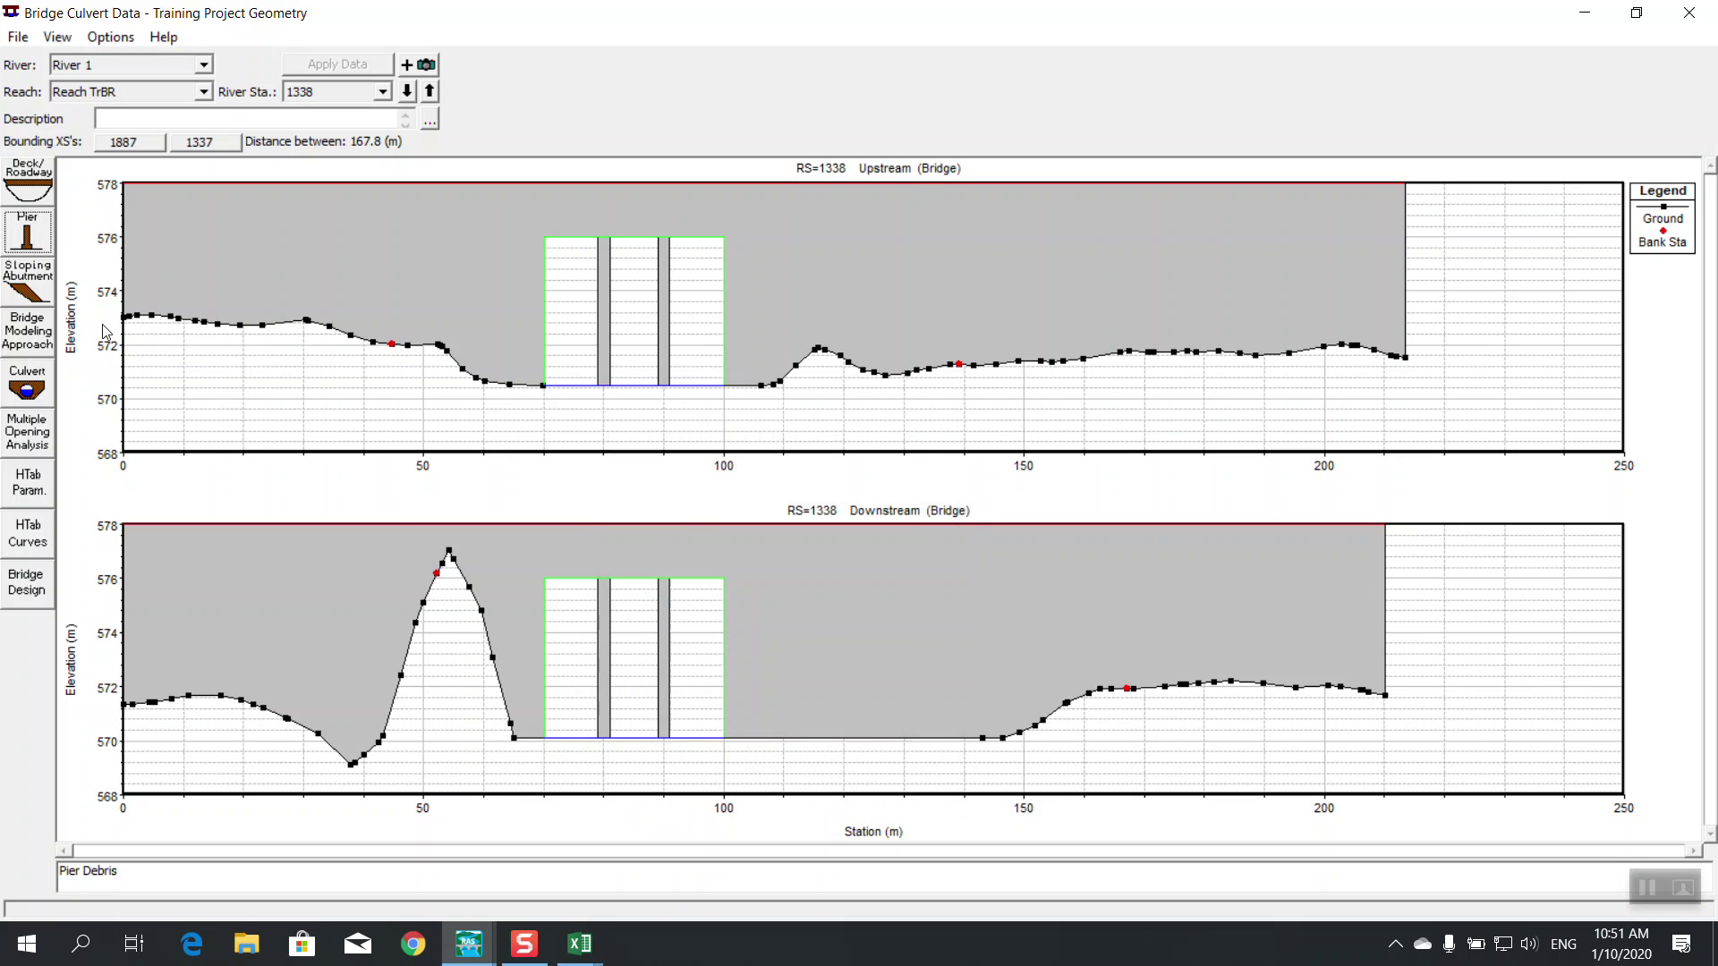
Open the empty Sloping Abutment editor for abutment 1 and move it aside
click(8, 285)
drag(629, 493, 831, 518)
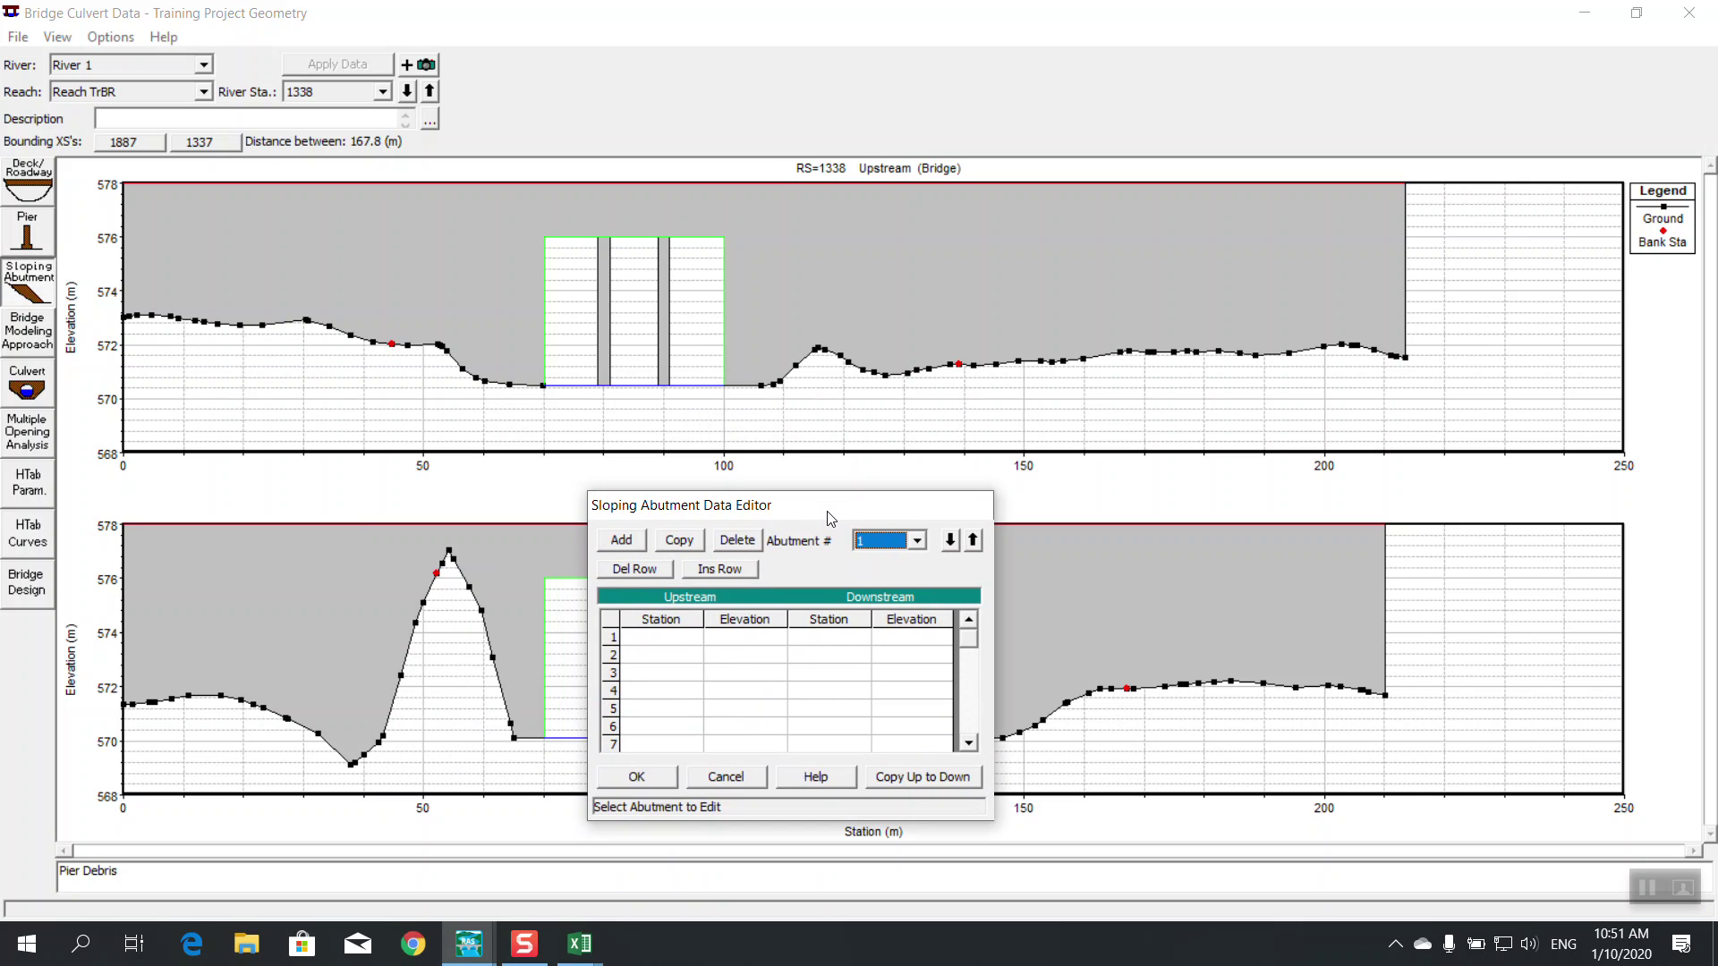
click(598, 954)
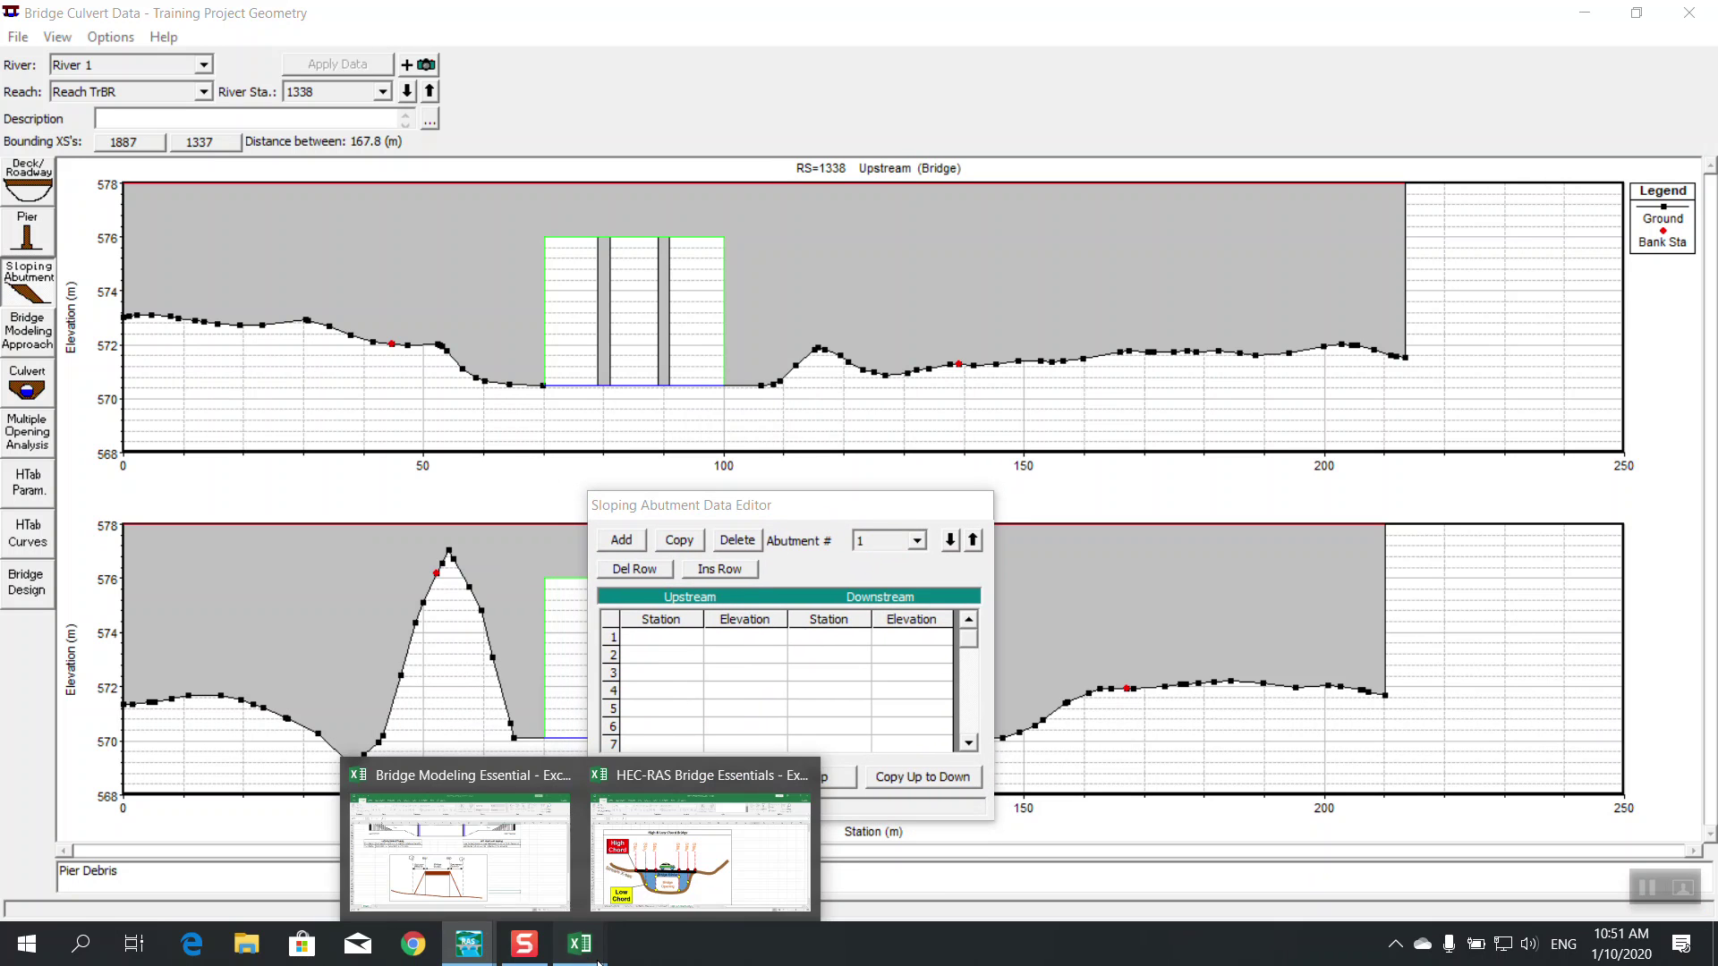
click(459, 854)
scroll(848, 285, up, 4)
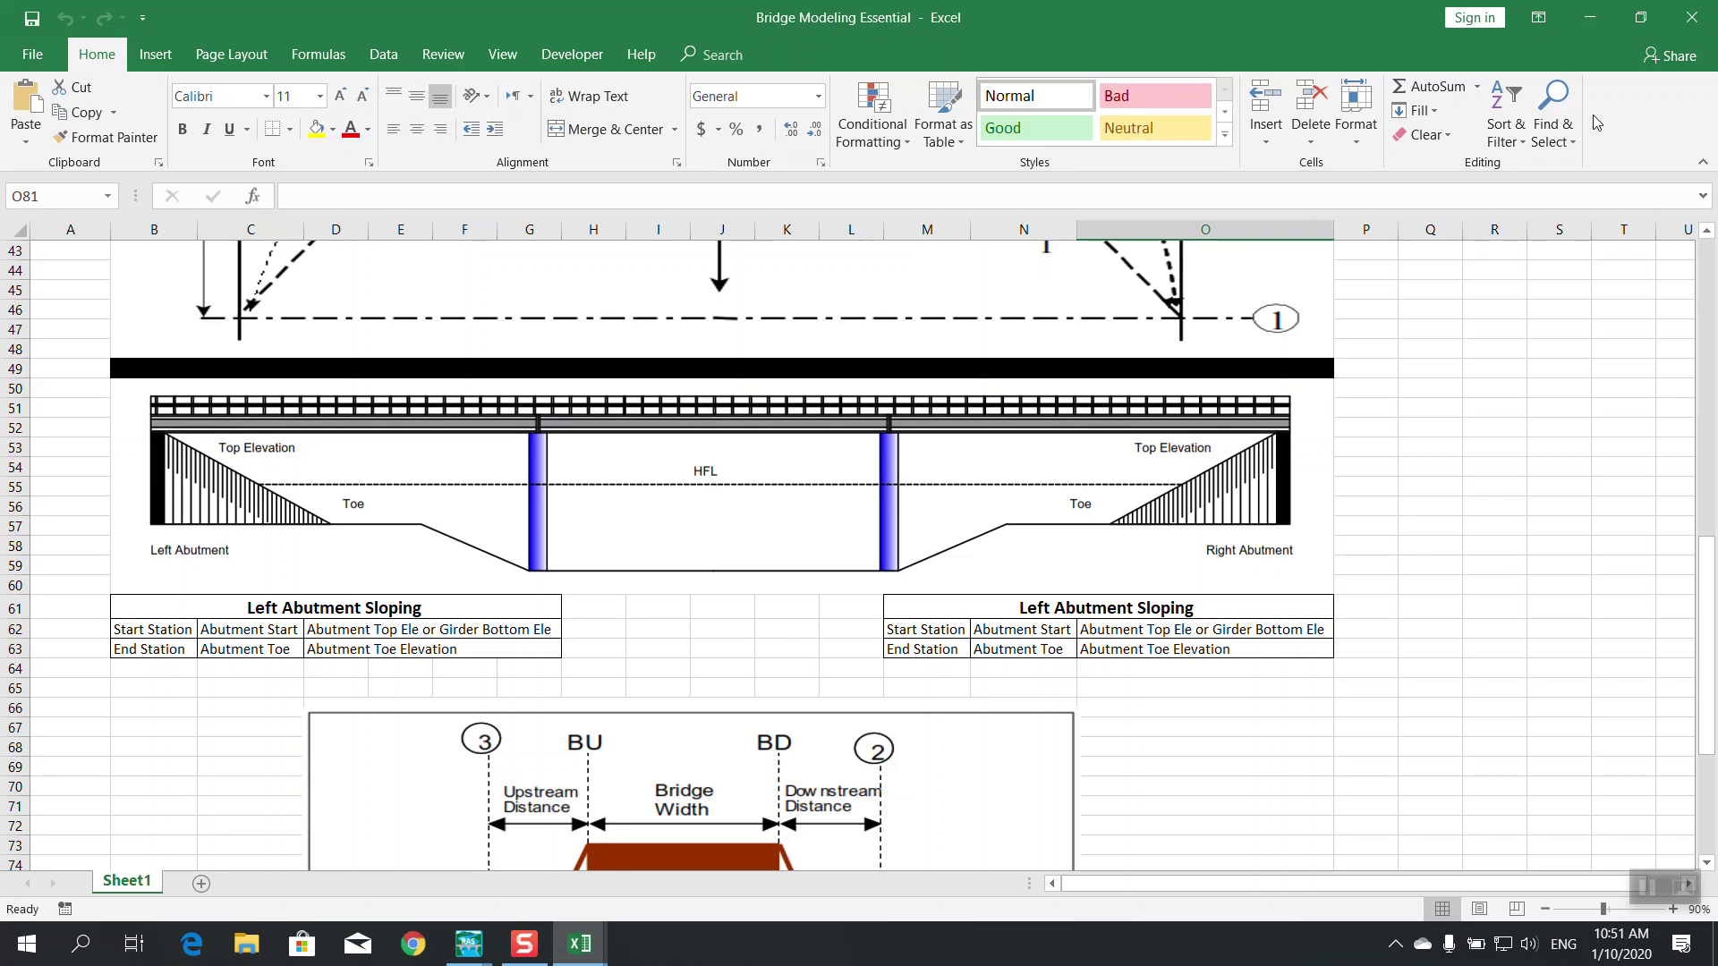
click(1589, 17)
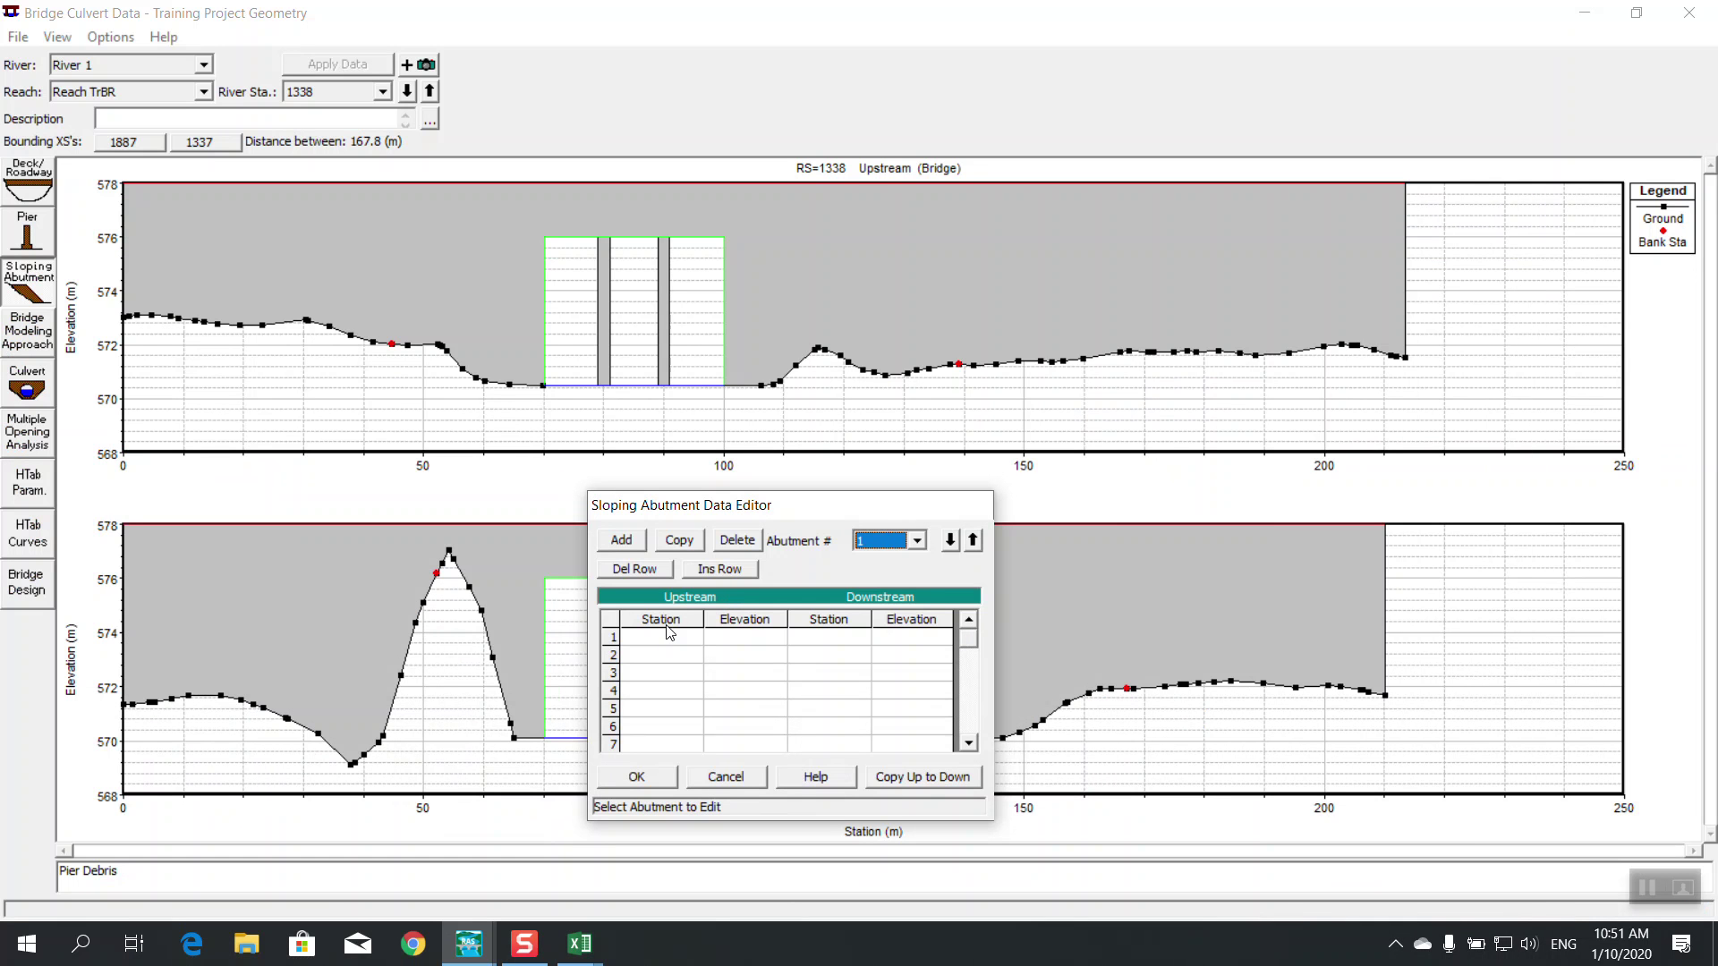
Start the first upstream abutment station at 70, checking the deck corner position
click(664, 640)
drag(707, 512, 797, 523)
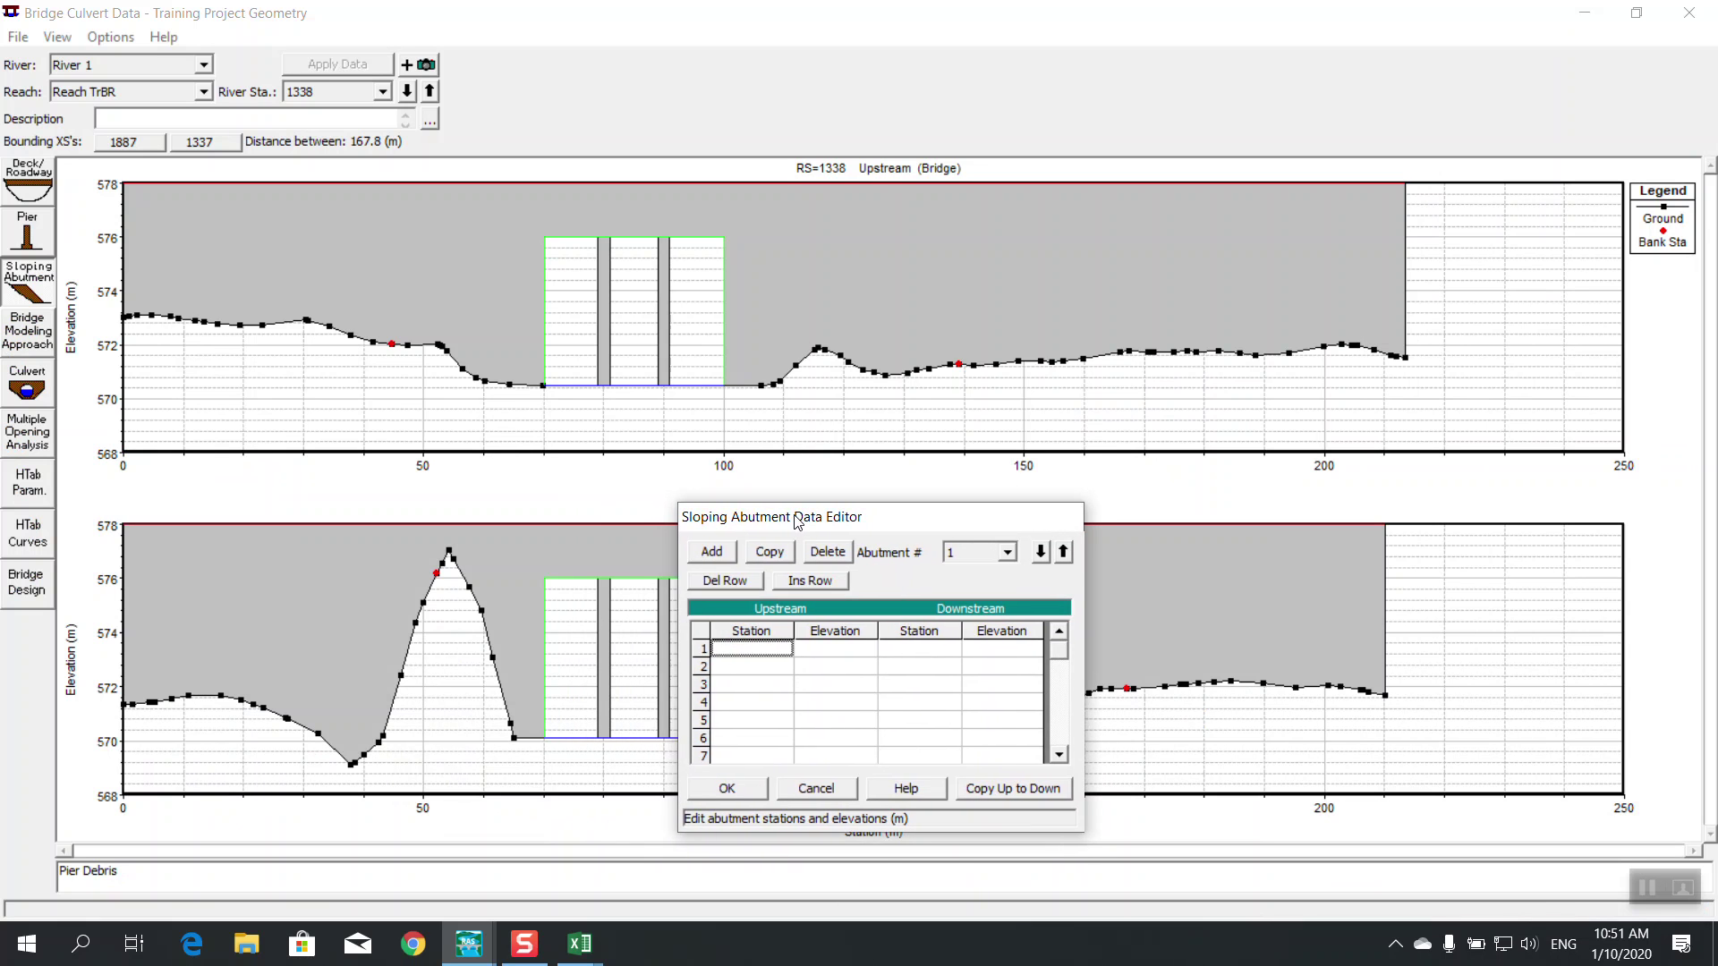
key(Escape)
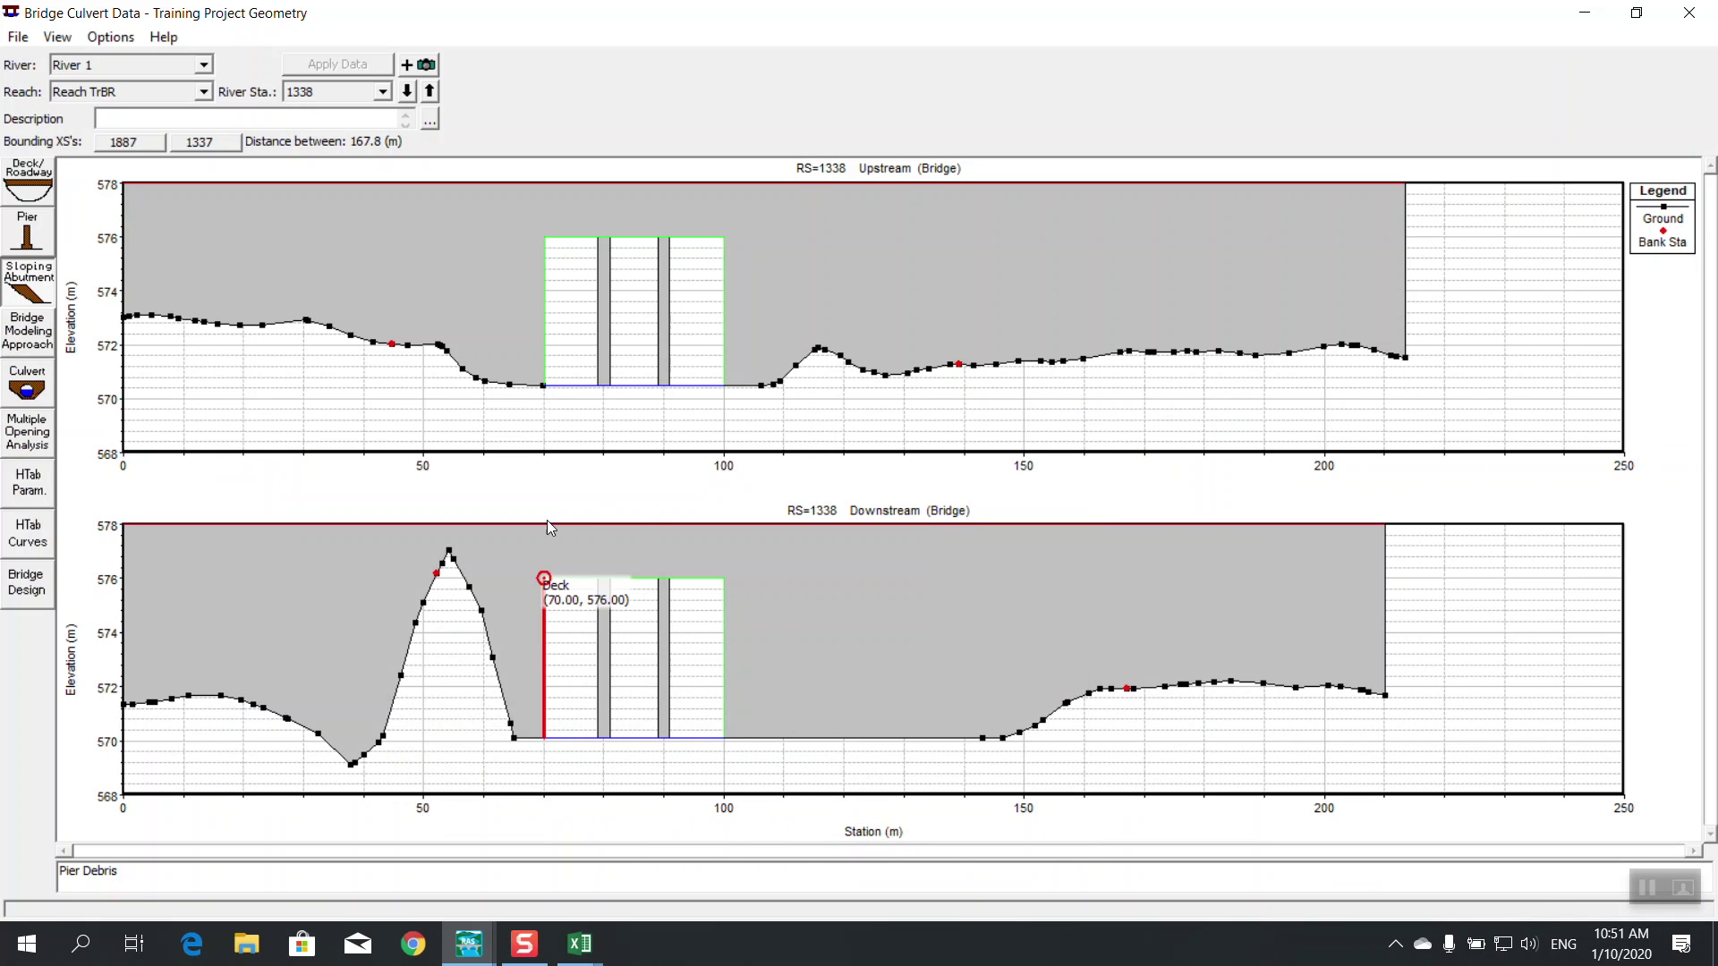
mouse_move(526, 944)
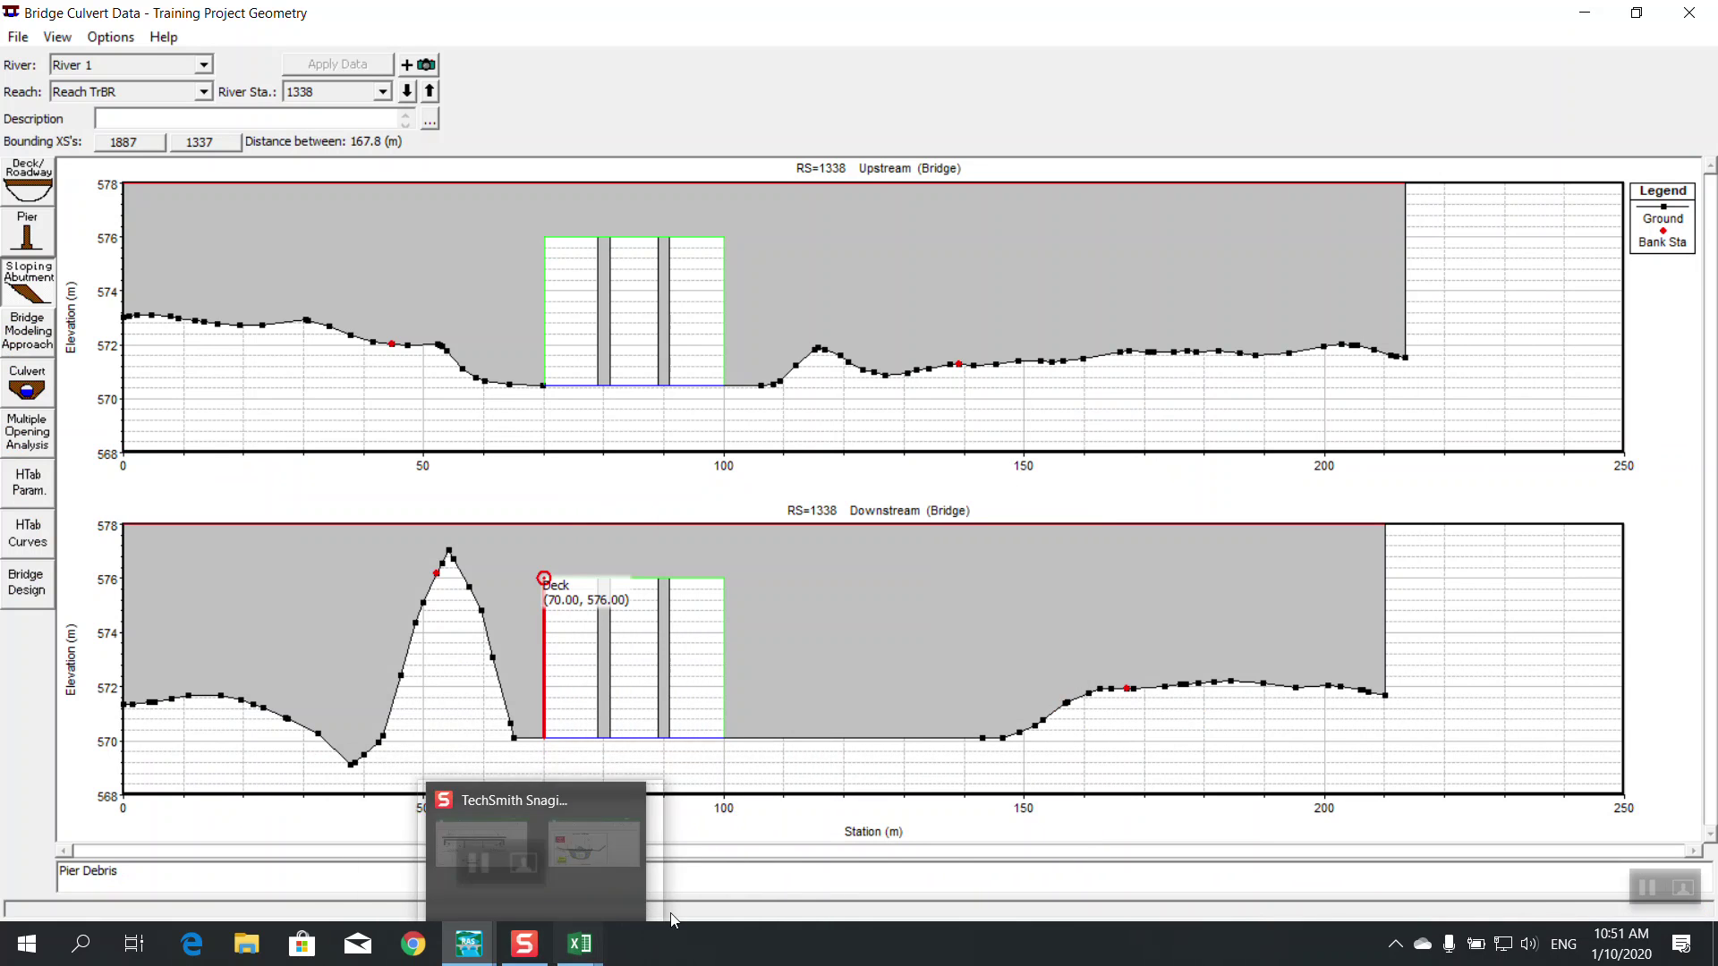
mouse_move(469, 944)
click(838, 879)
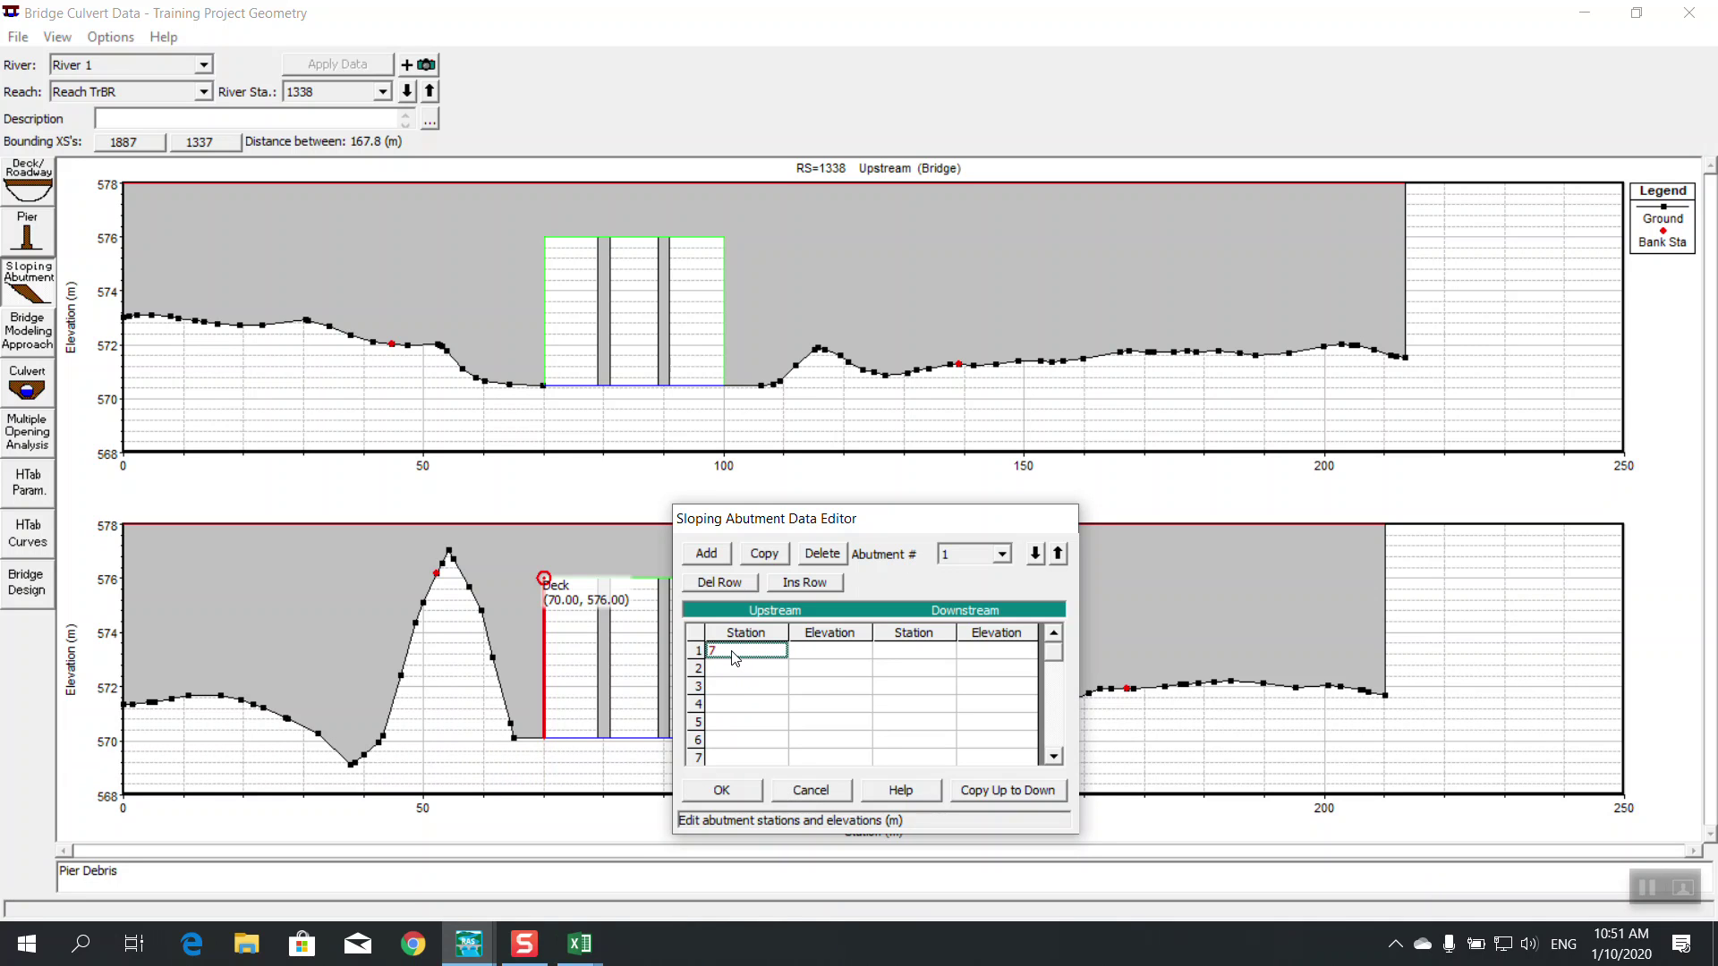
Enter 77 as the second upstream station, consulting the Bridge Modeling Essential sheet
click(743, 670)
text(77)
click(817, 651)
click(580, 944)
click(451, 860)
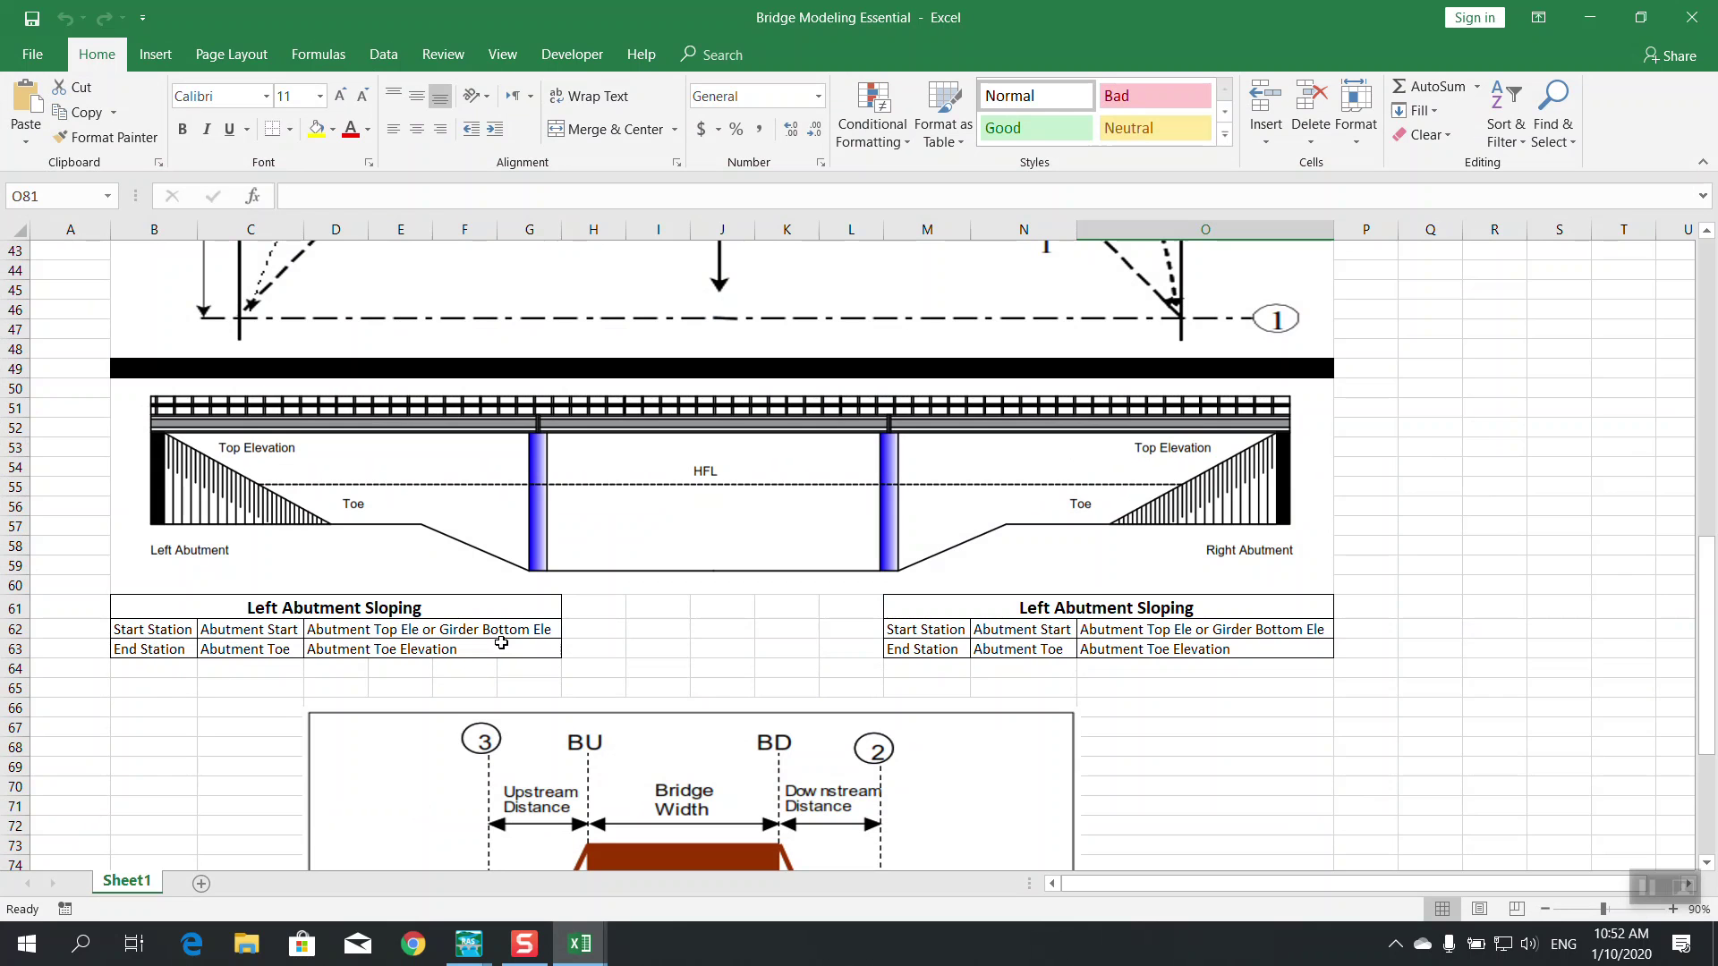
click(1589, 17)
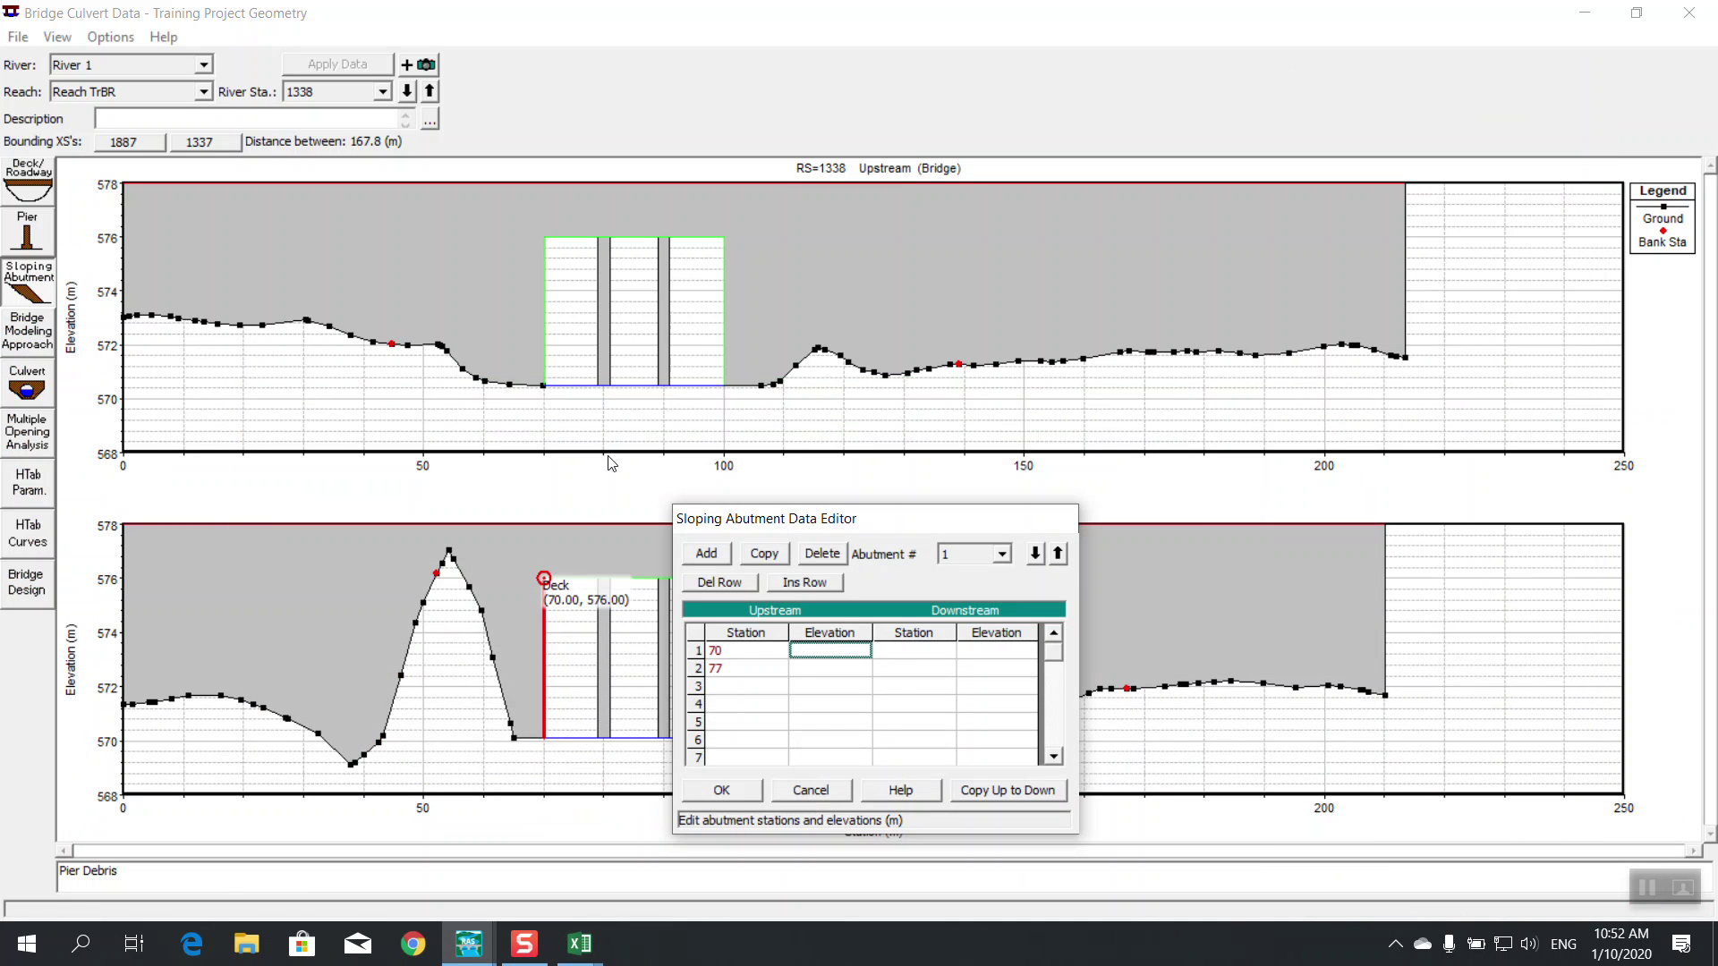
Enter 576 as the first upstream abutment elevation after checking the deck's right end
click(662, 578)
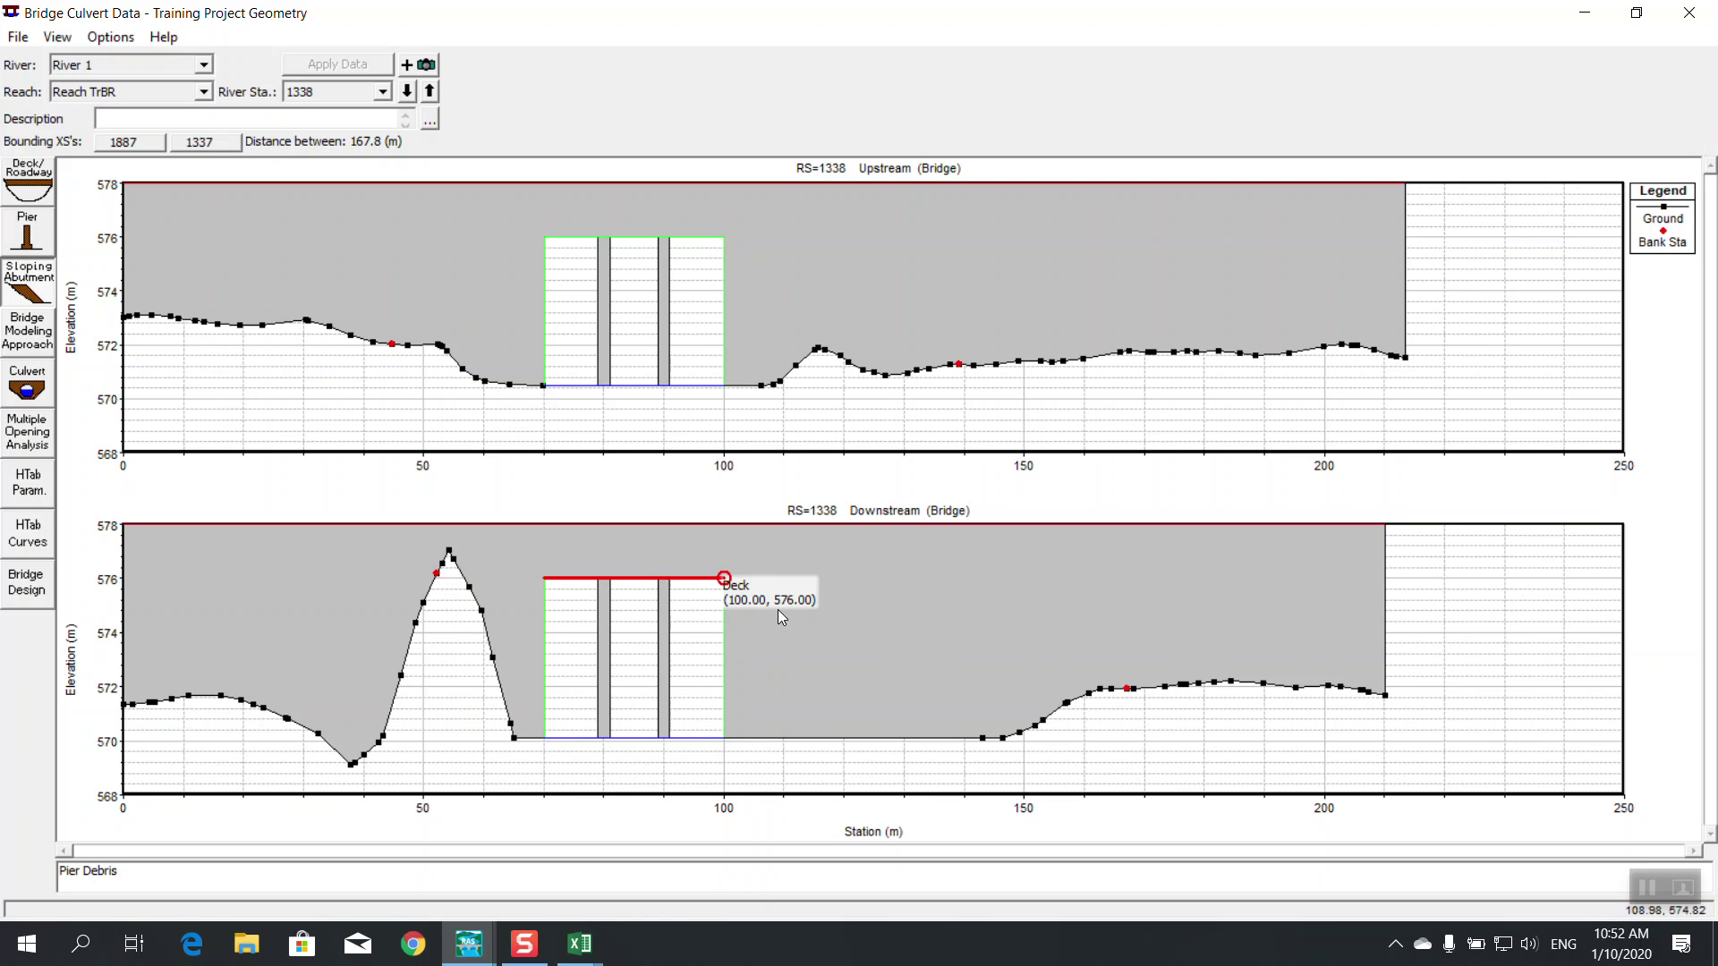
click(579, 941)
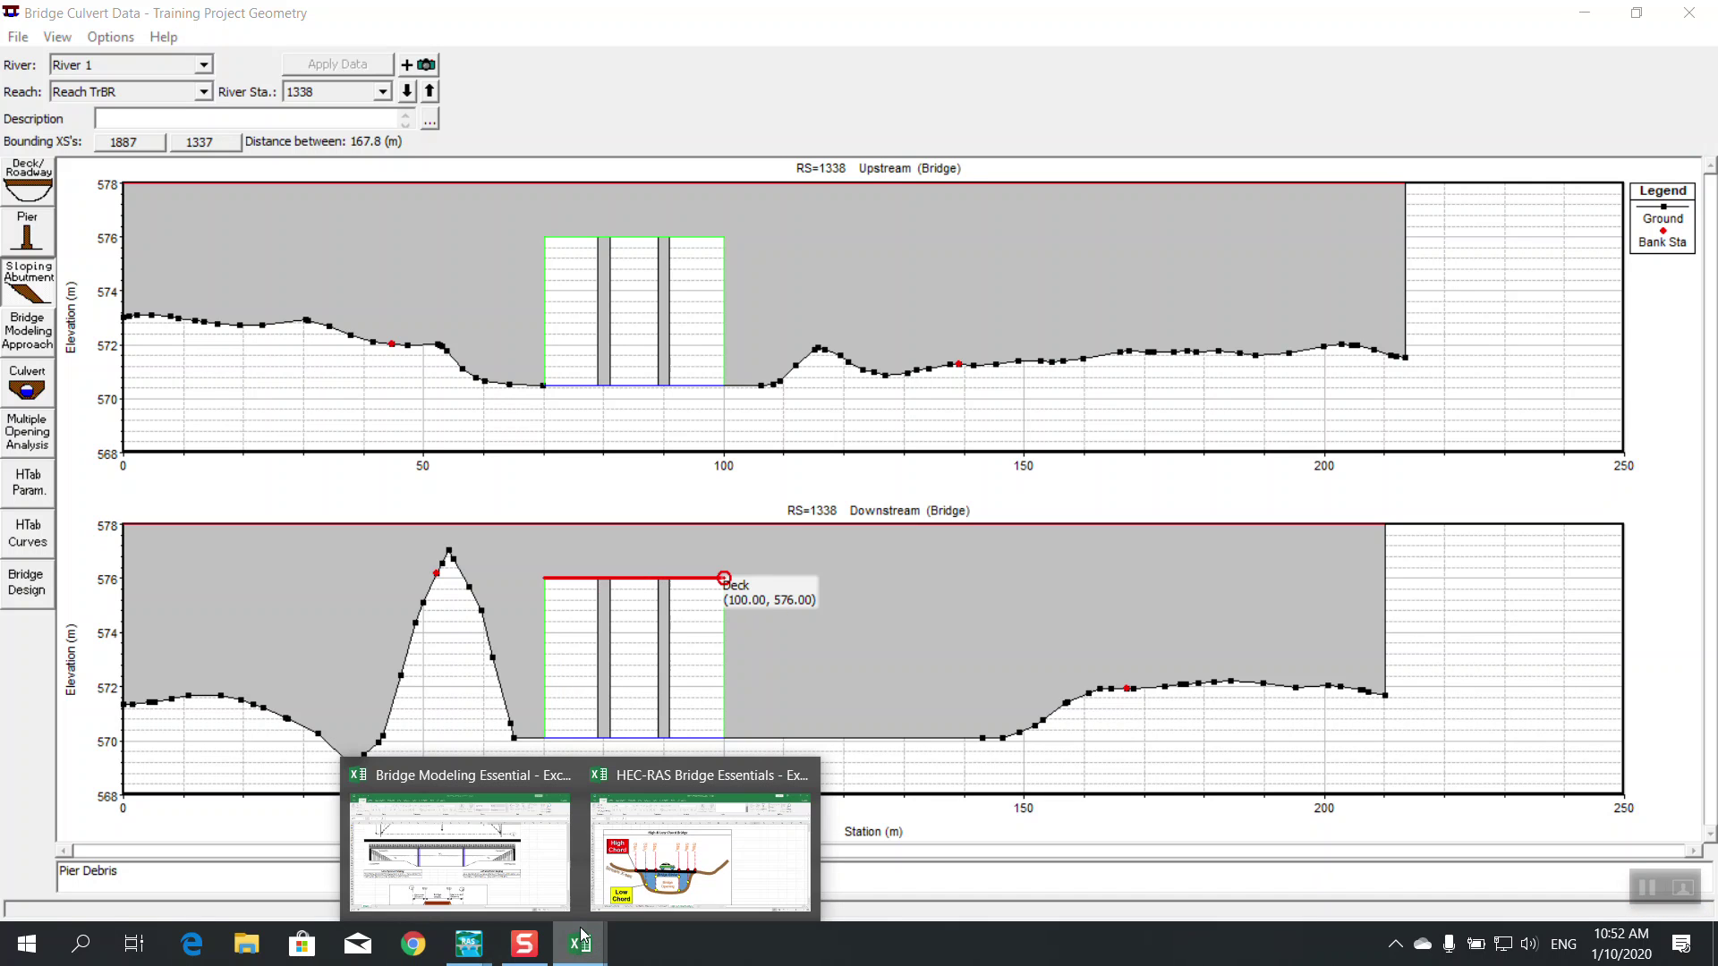
mouse_move(469, 943)
click(803, 881)
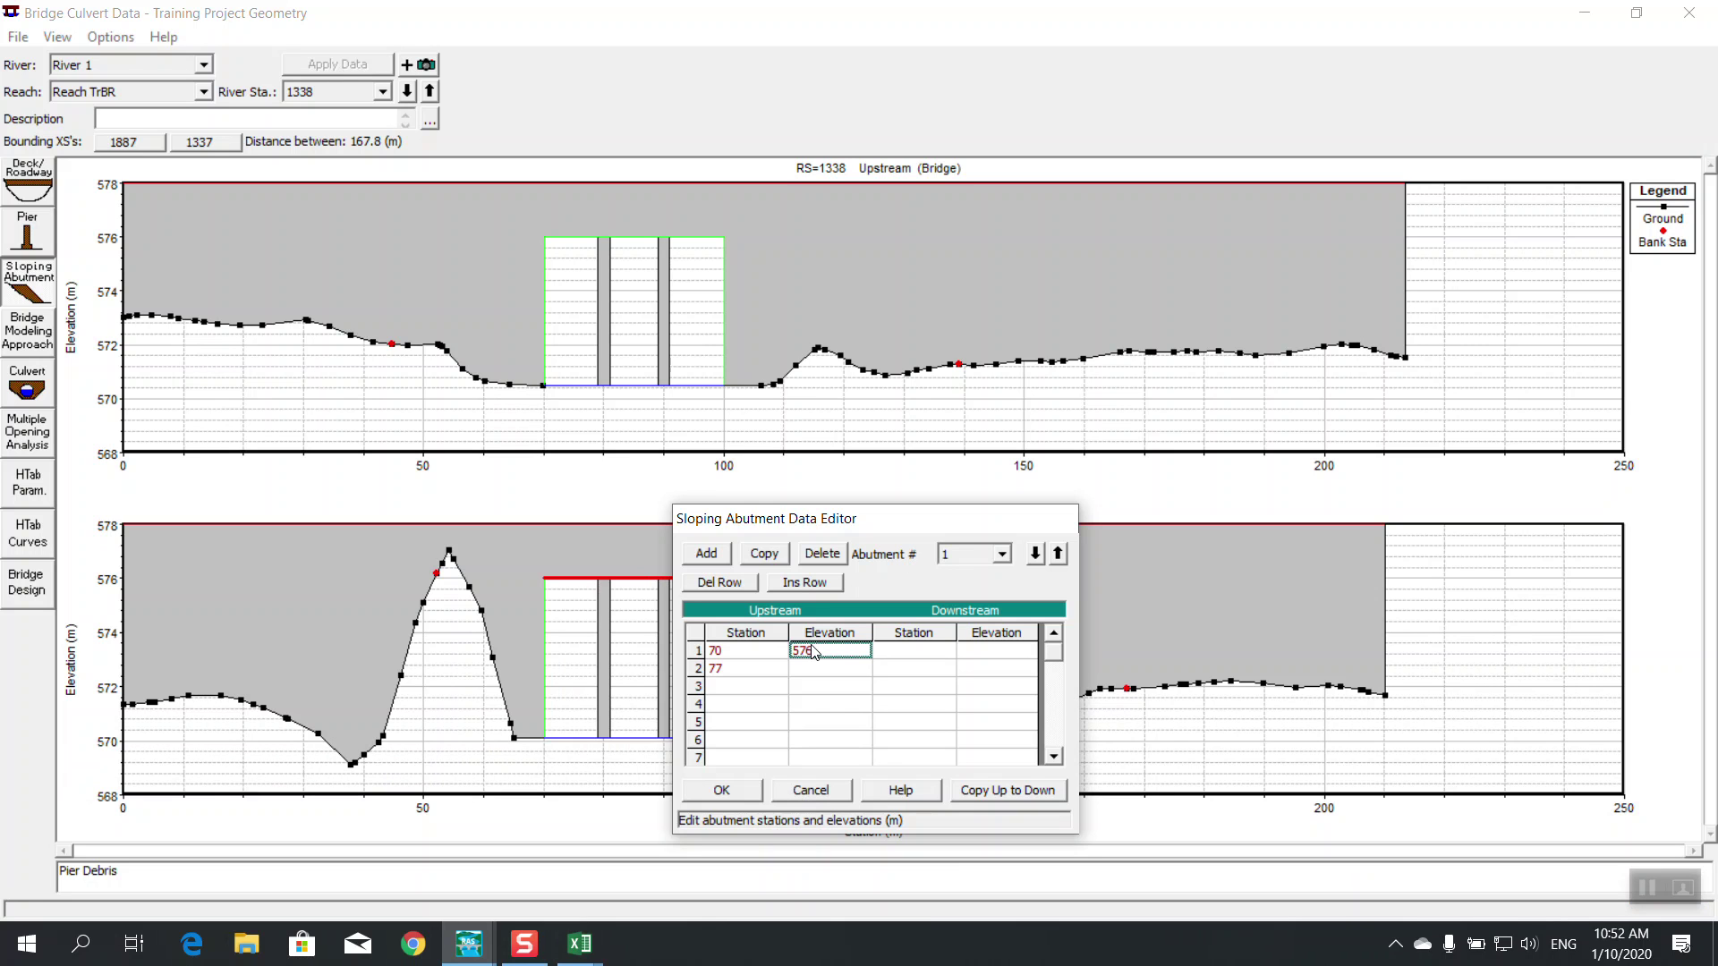
click(819, 668)
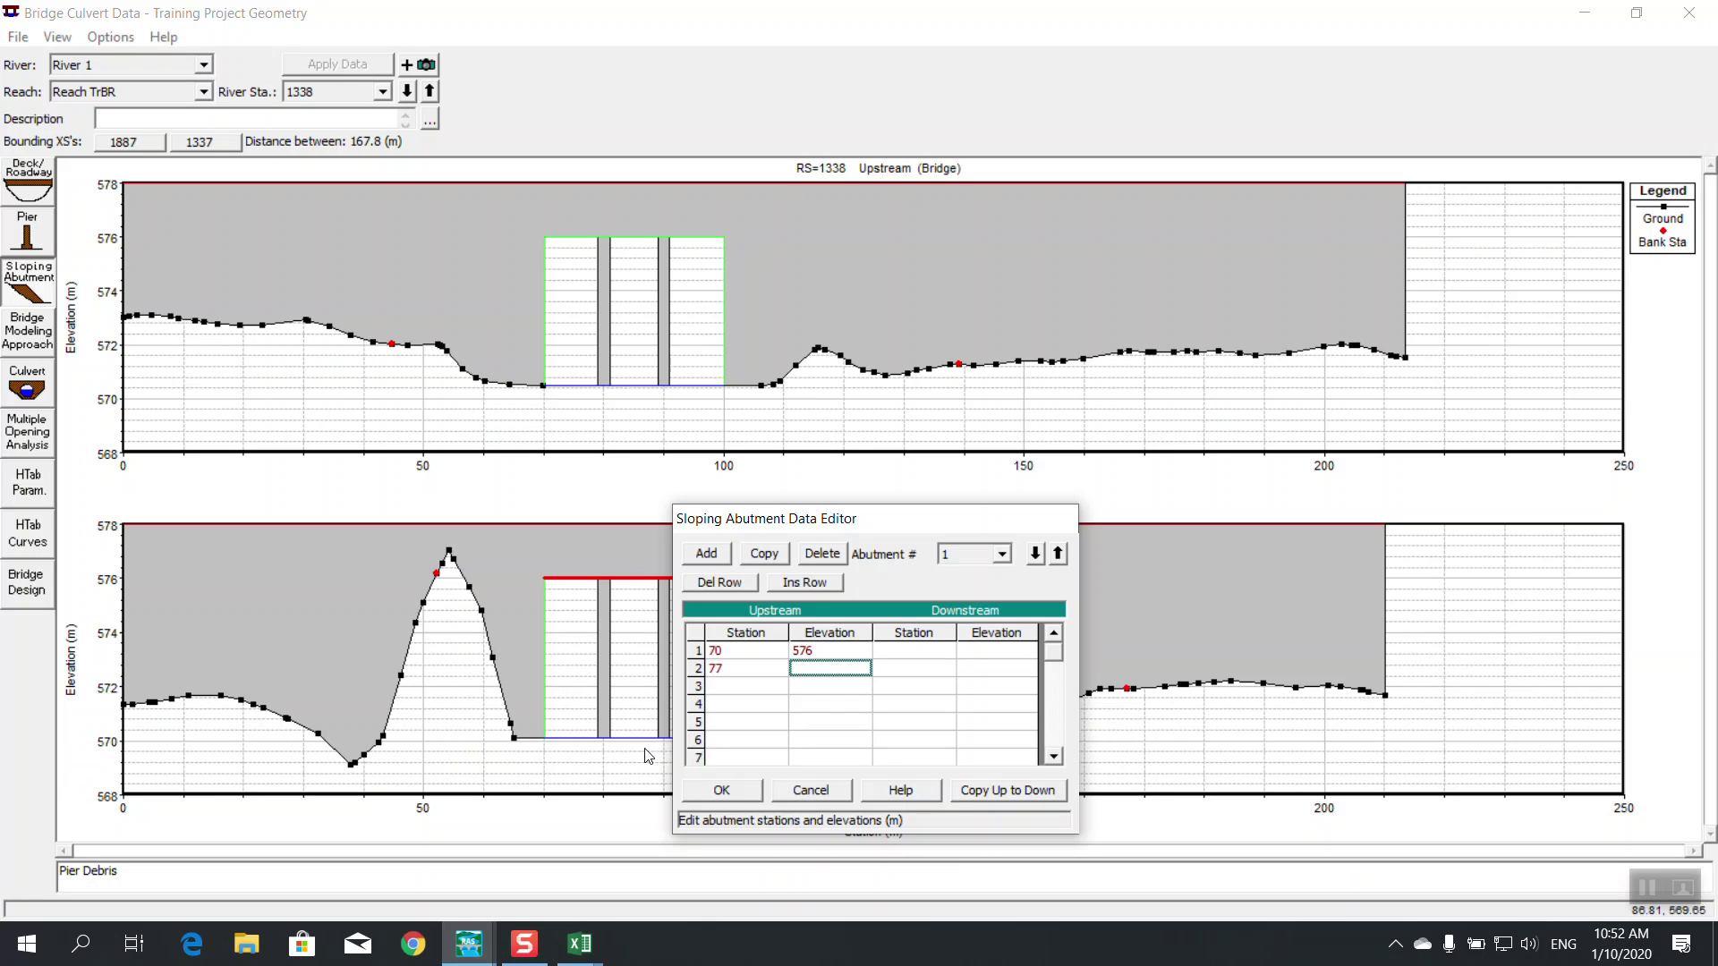
Enter 570.5 as the toe elevation and copy the points to the downstream side
click(573, 393)
mouse_move(573, 394)
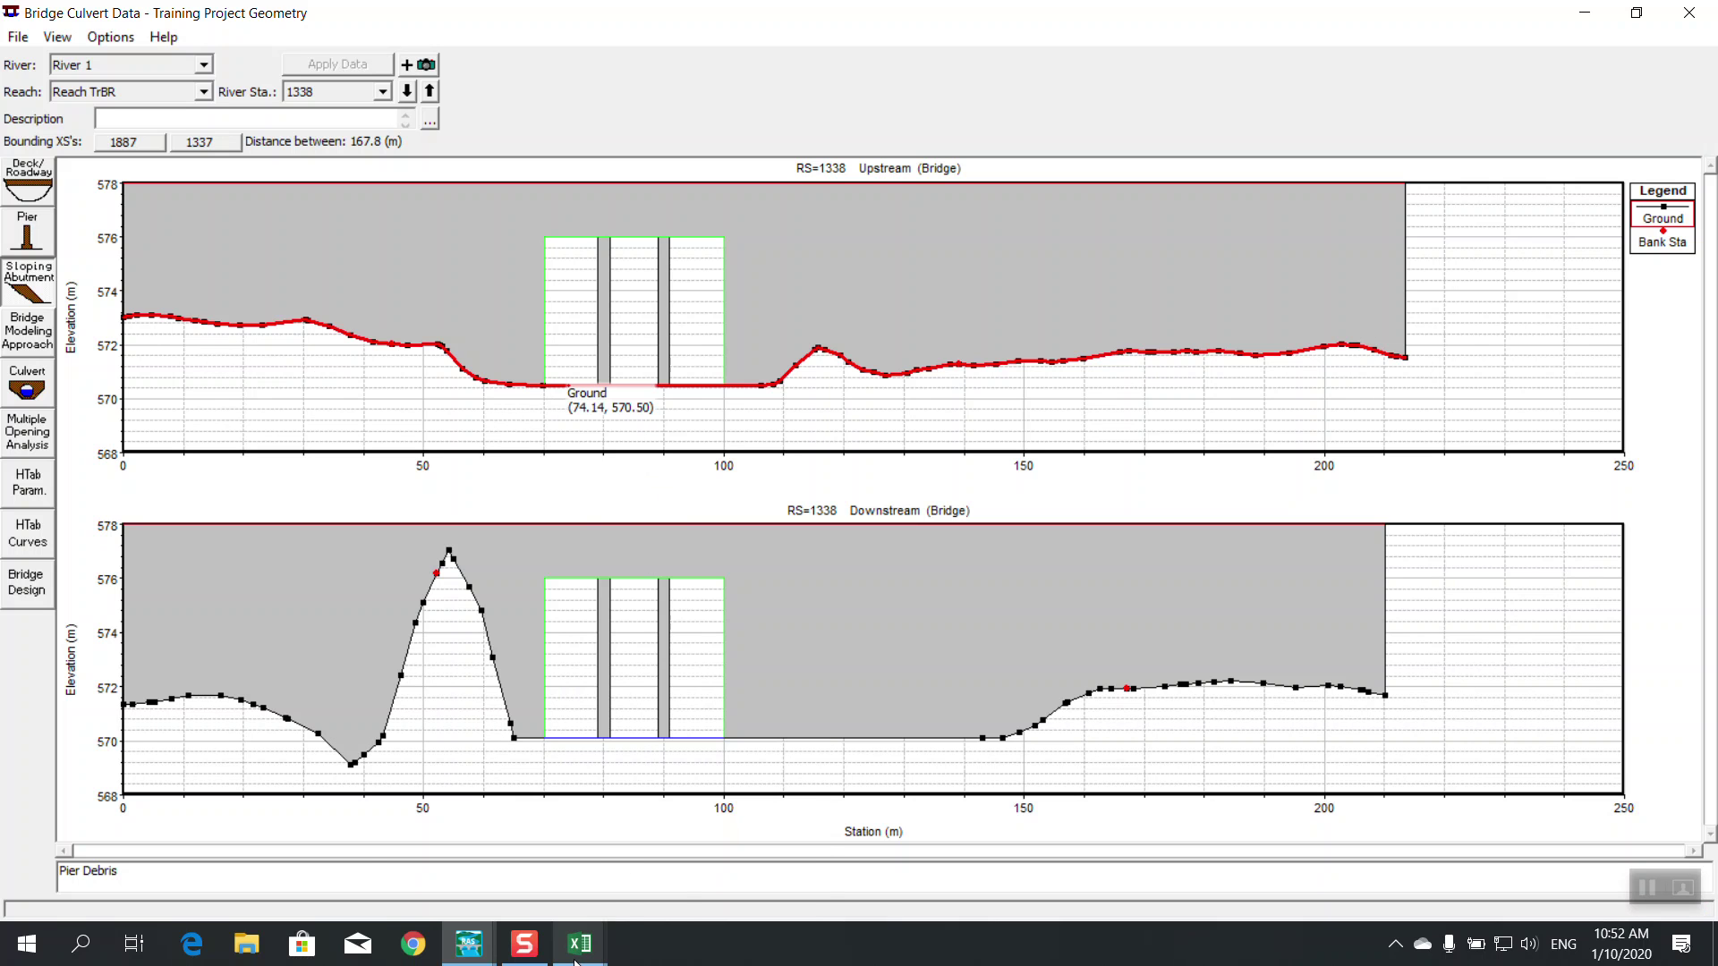
mouse_move(469, 944)
click(832, 841)
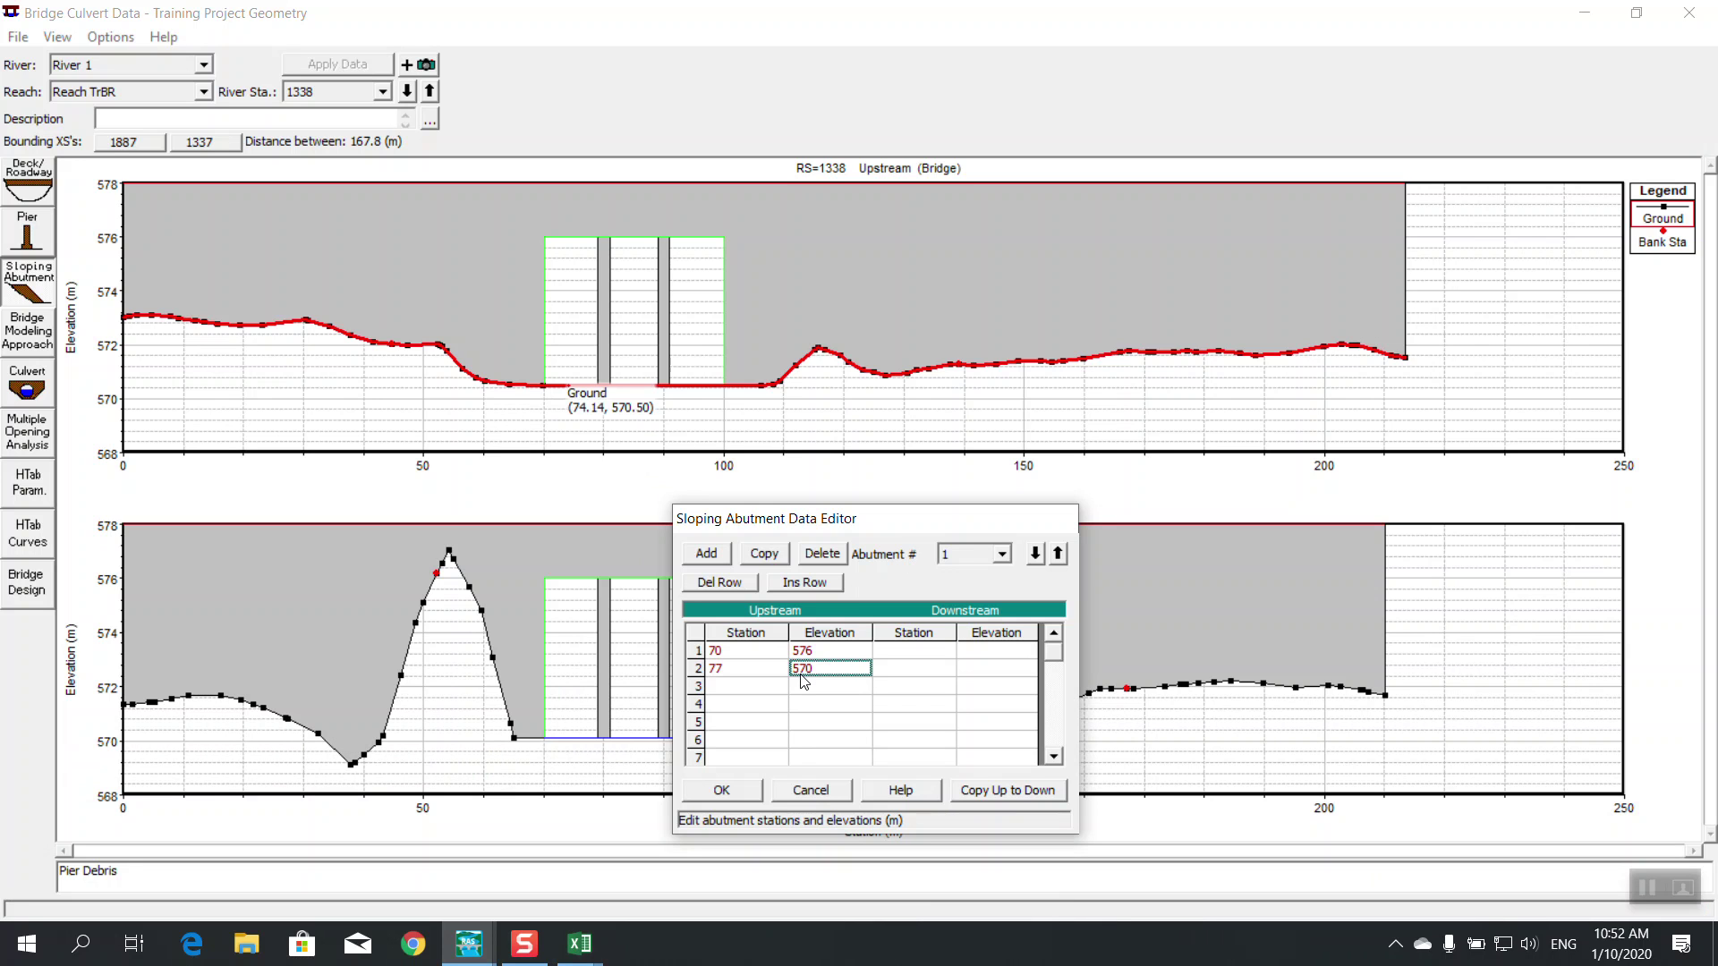
text(.5)
click(1007, 790)
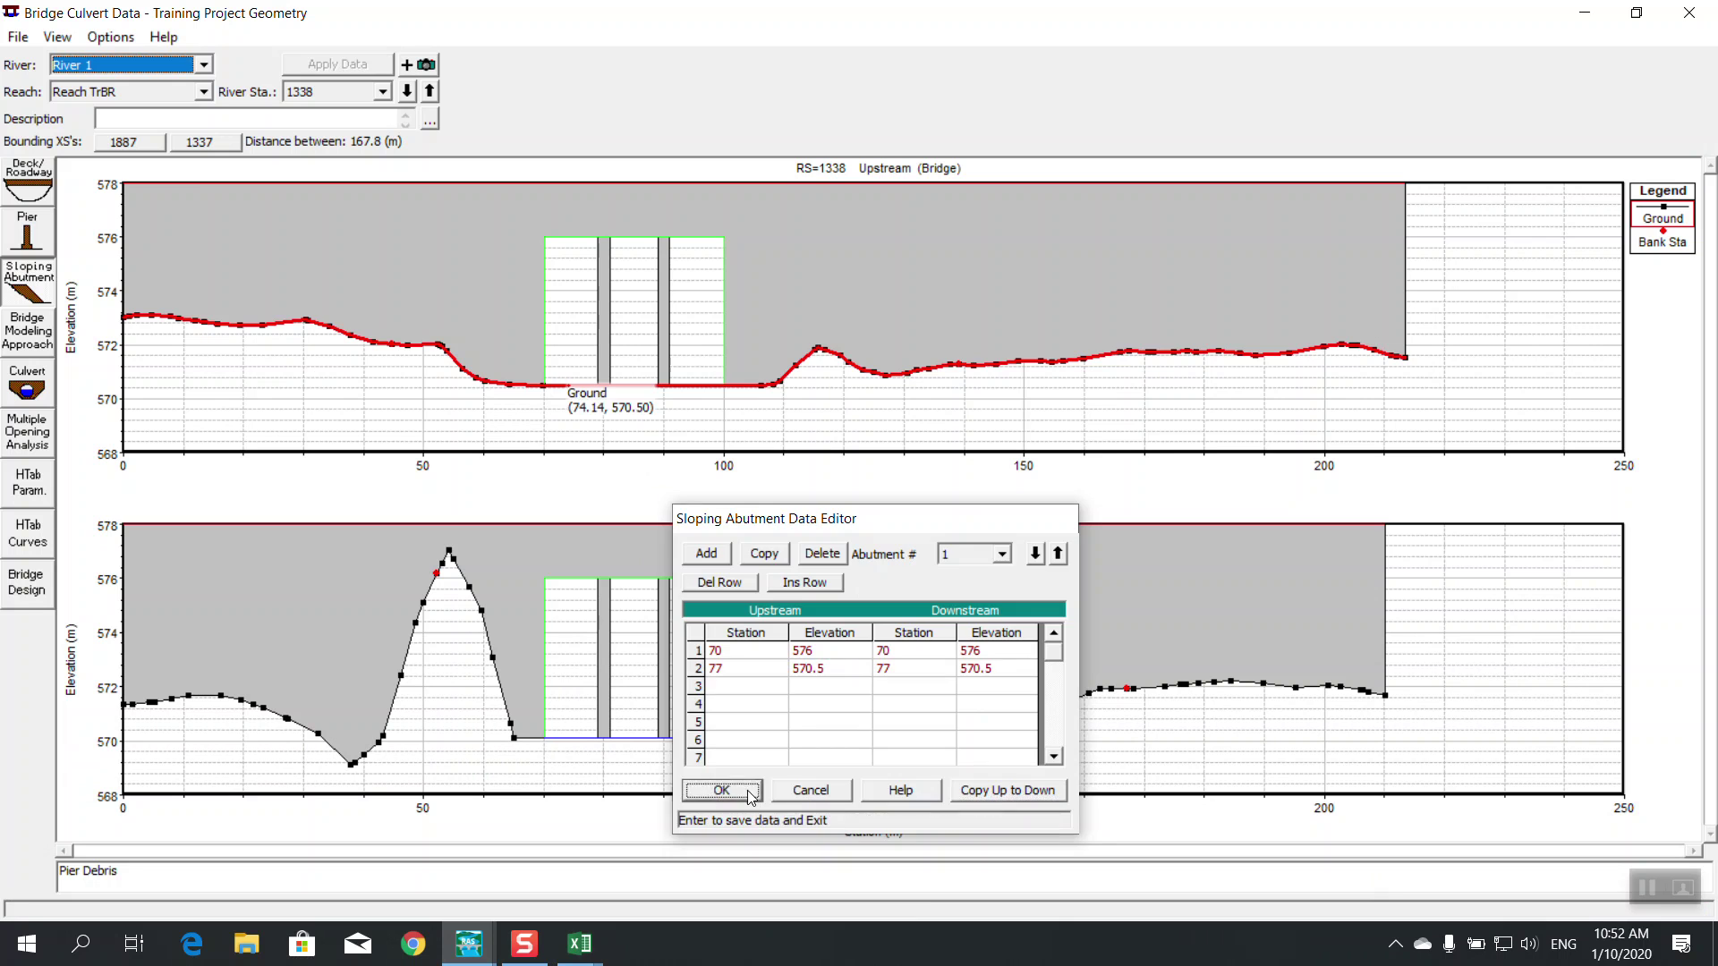
click(721, 790)
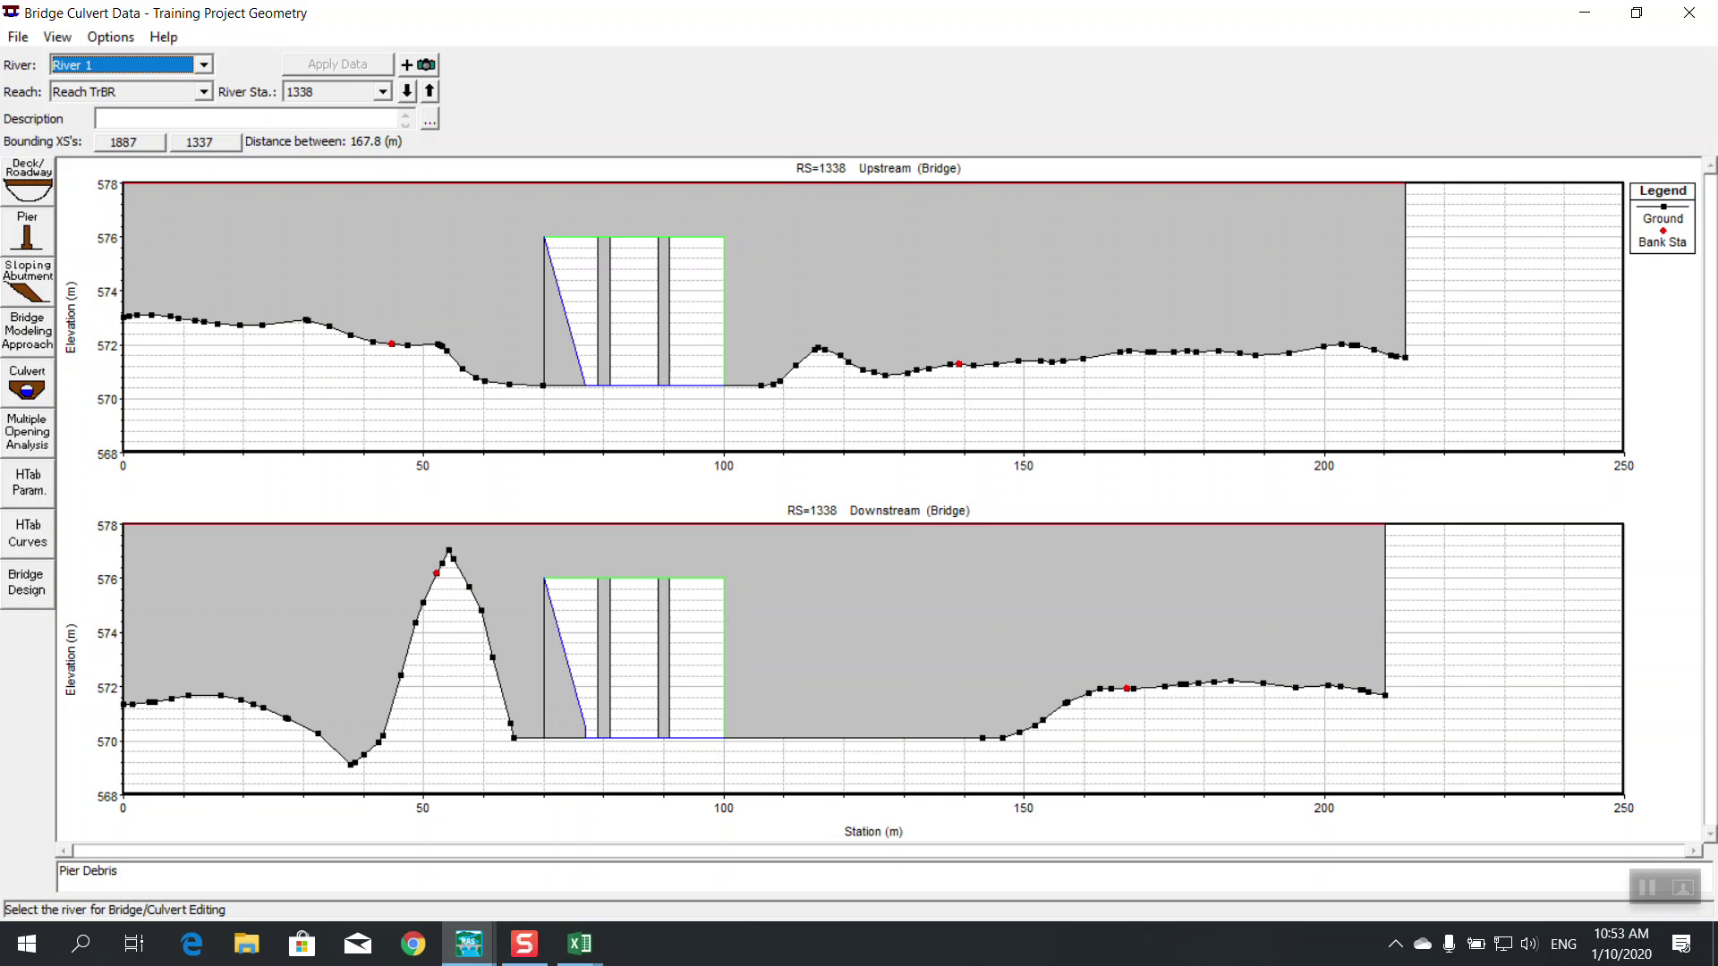
Move abutment 1's toe to station 73 on both upstream and downstream sides
click(14, 288)
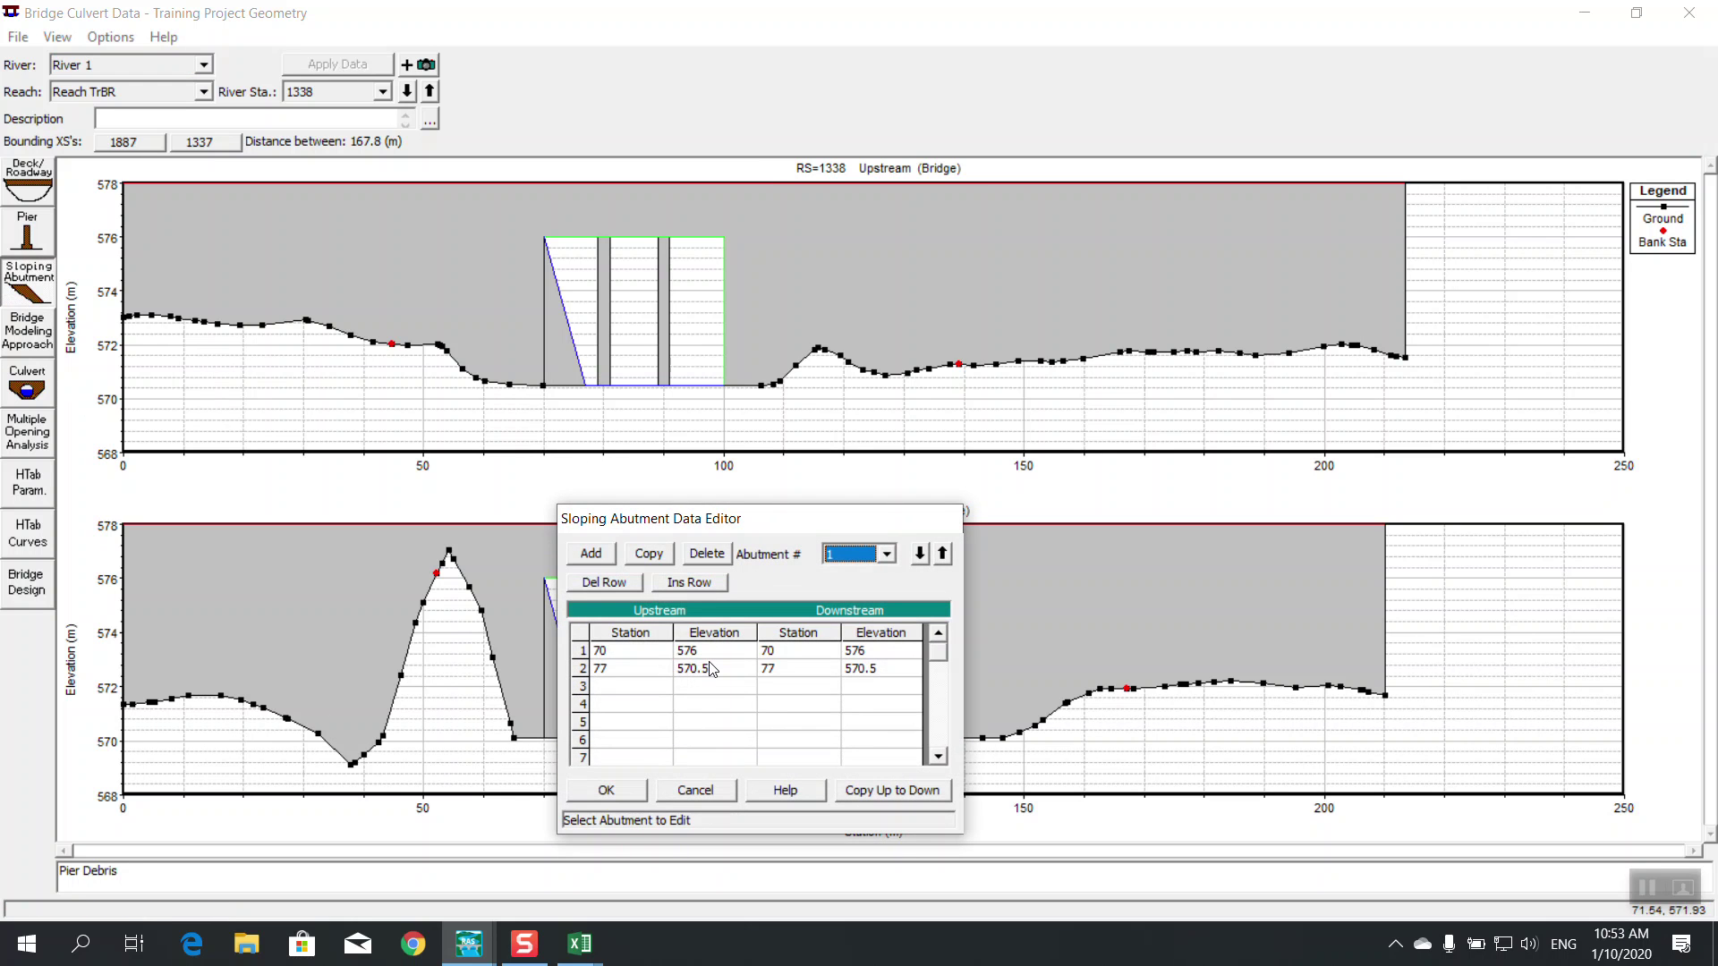
click(718, 672)
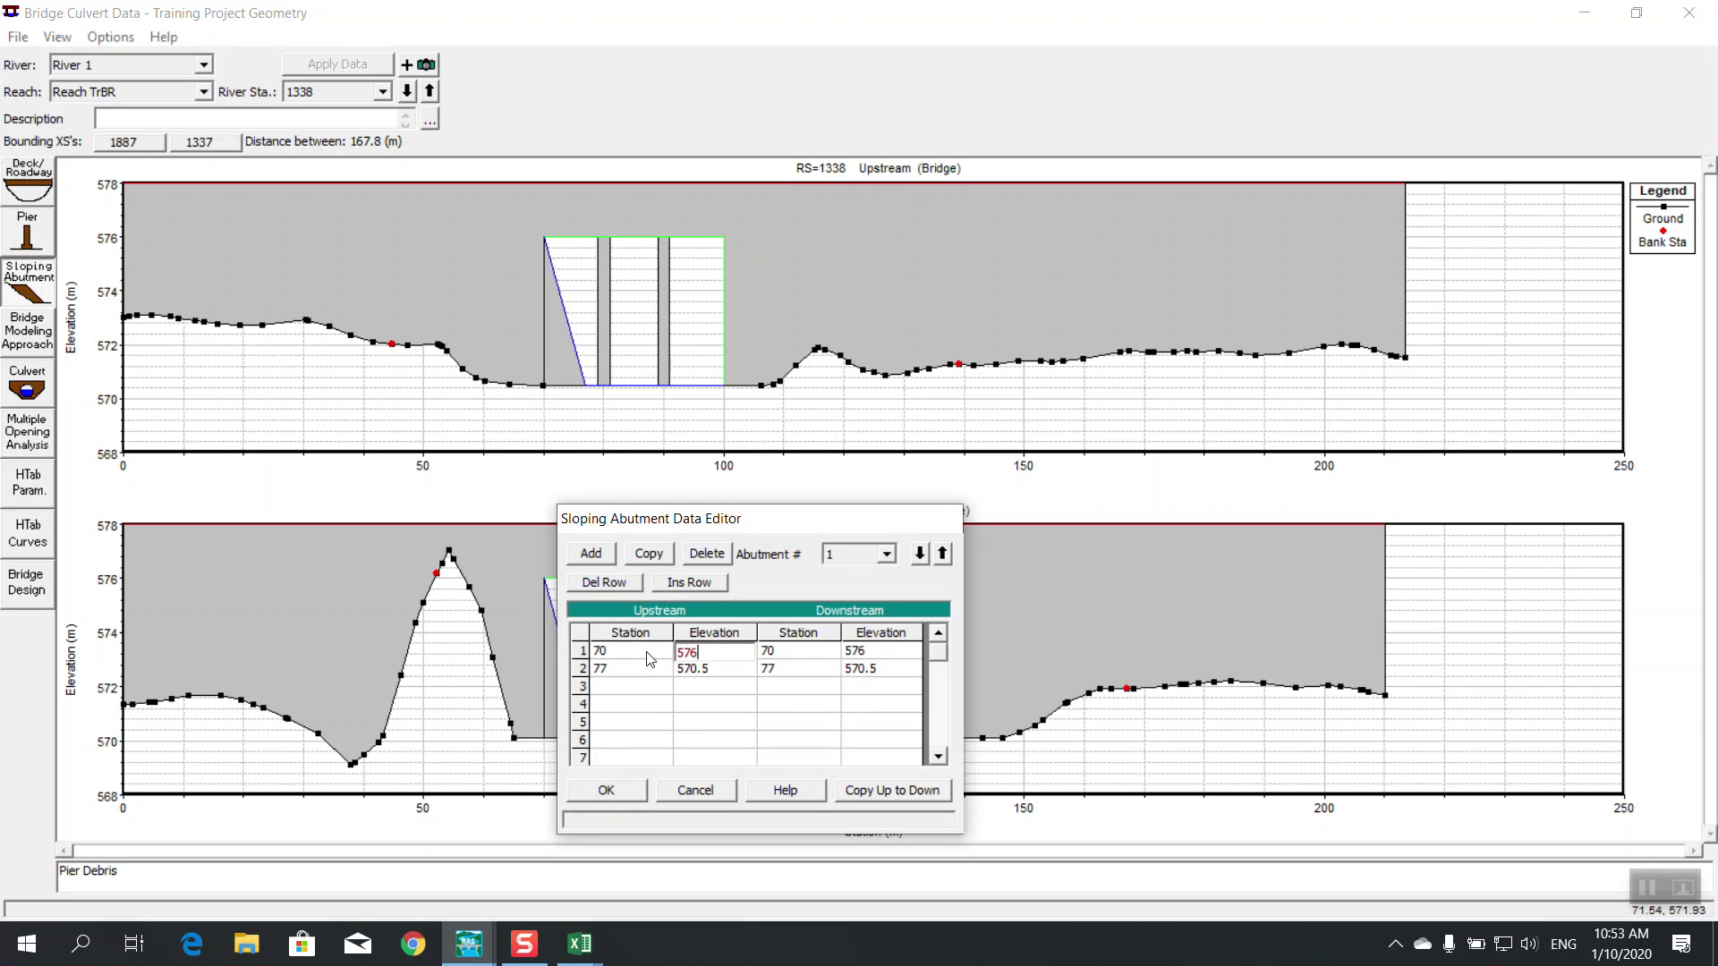
double_click(623, 671)
text(3)
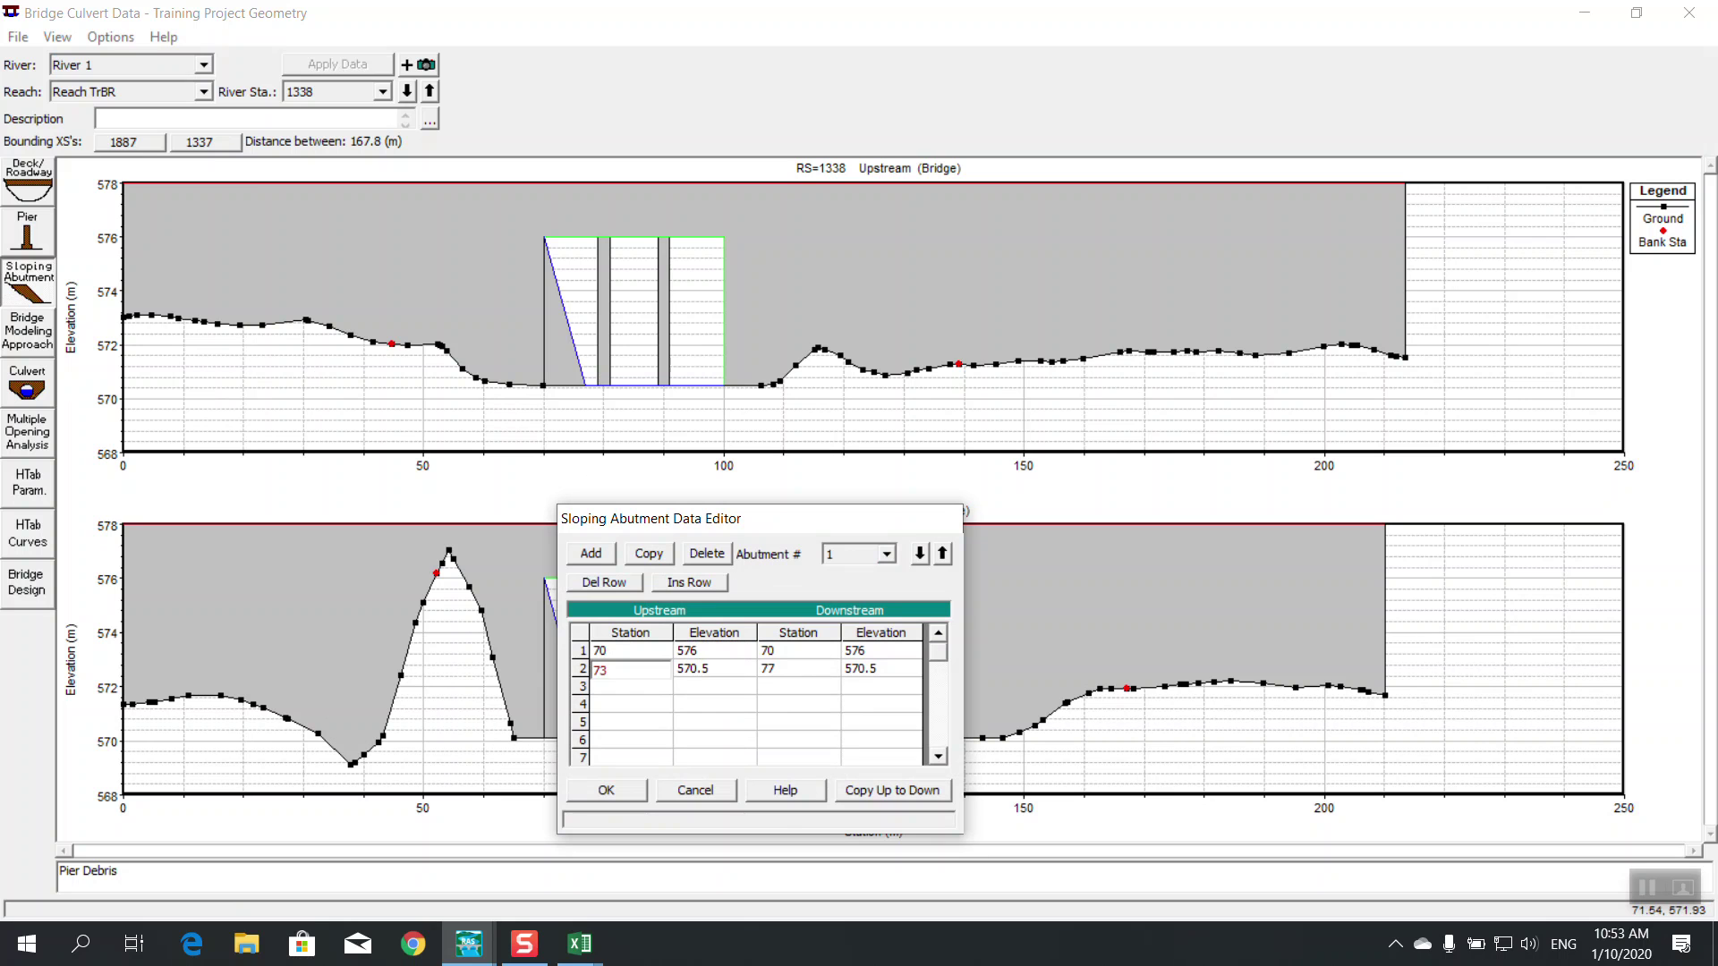
click(664, 704)
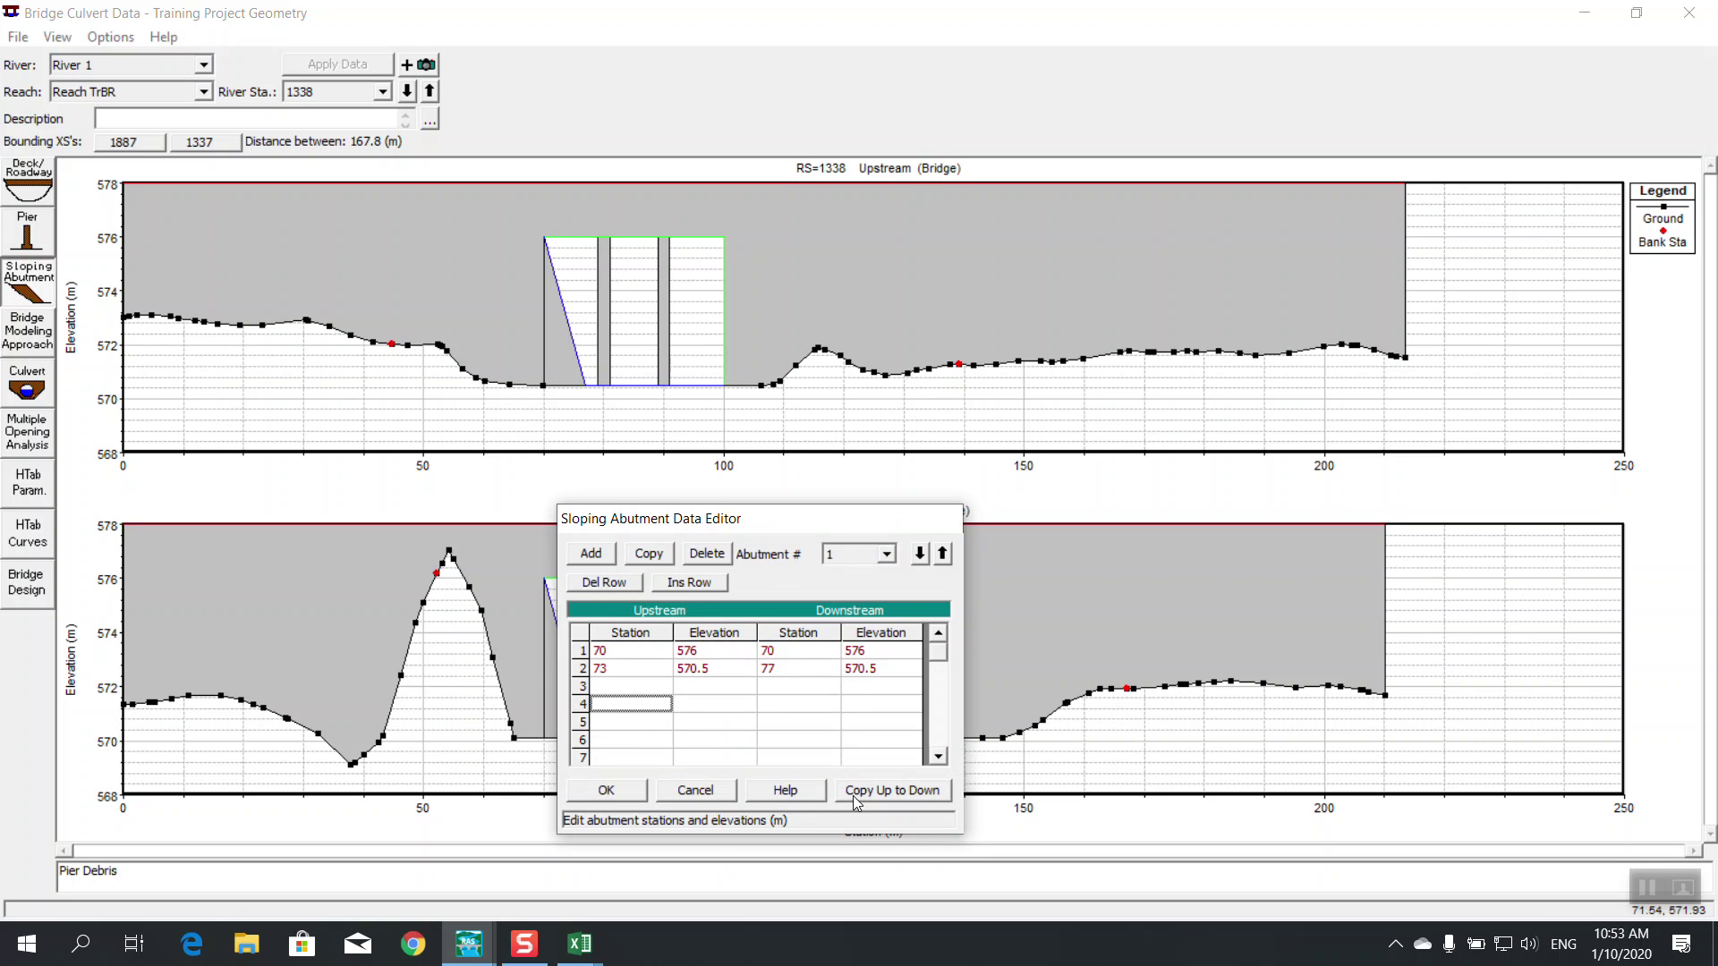
click(846, 793)
click(637, 790)
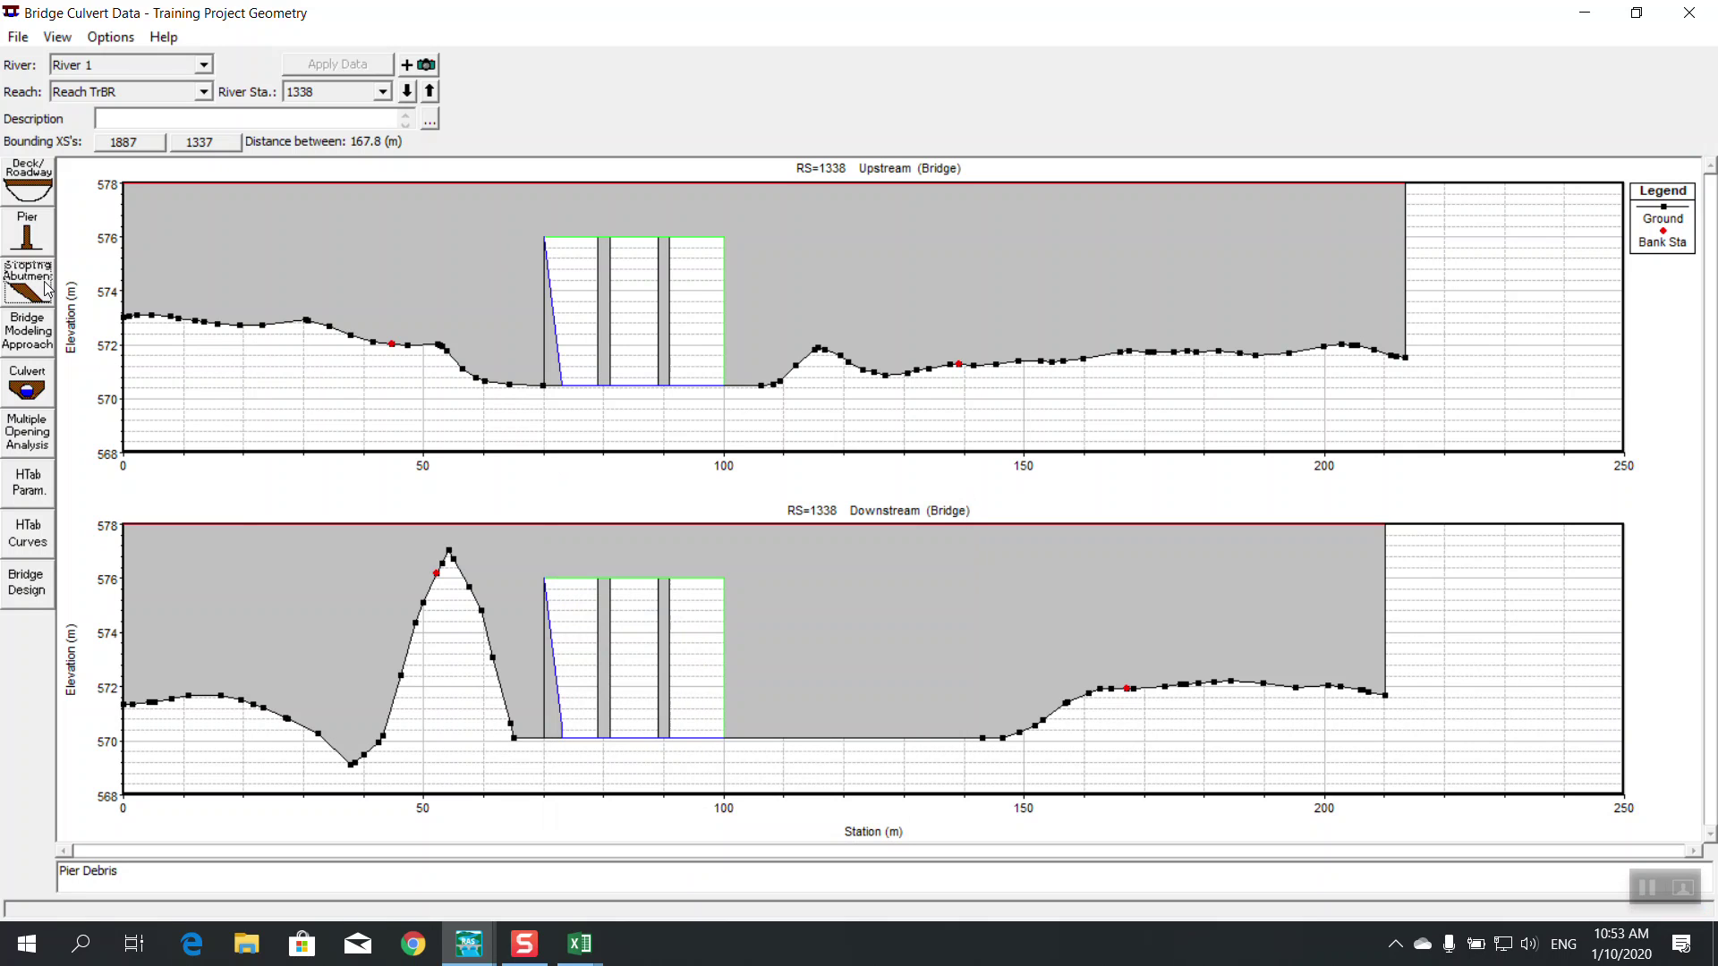
click(50, 286)
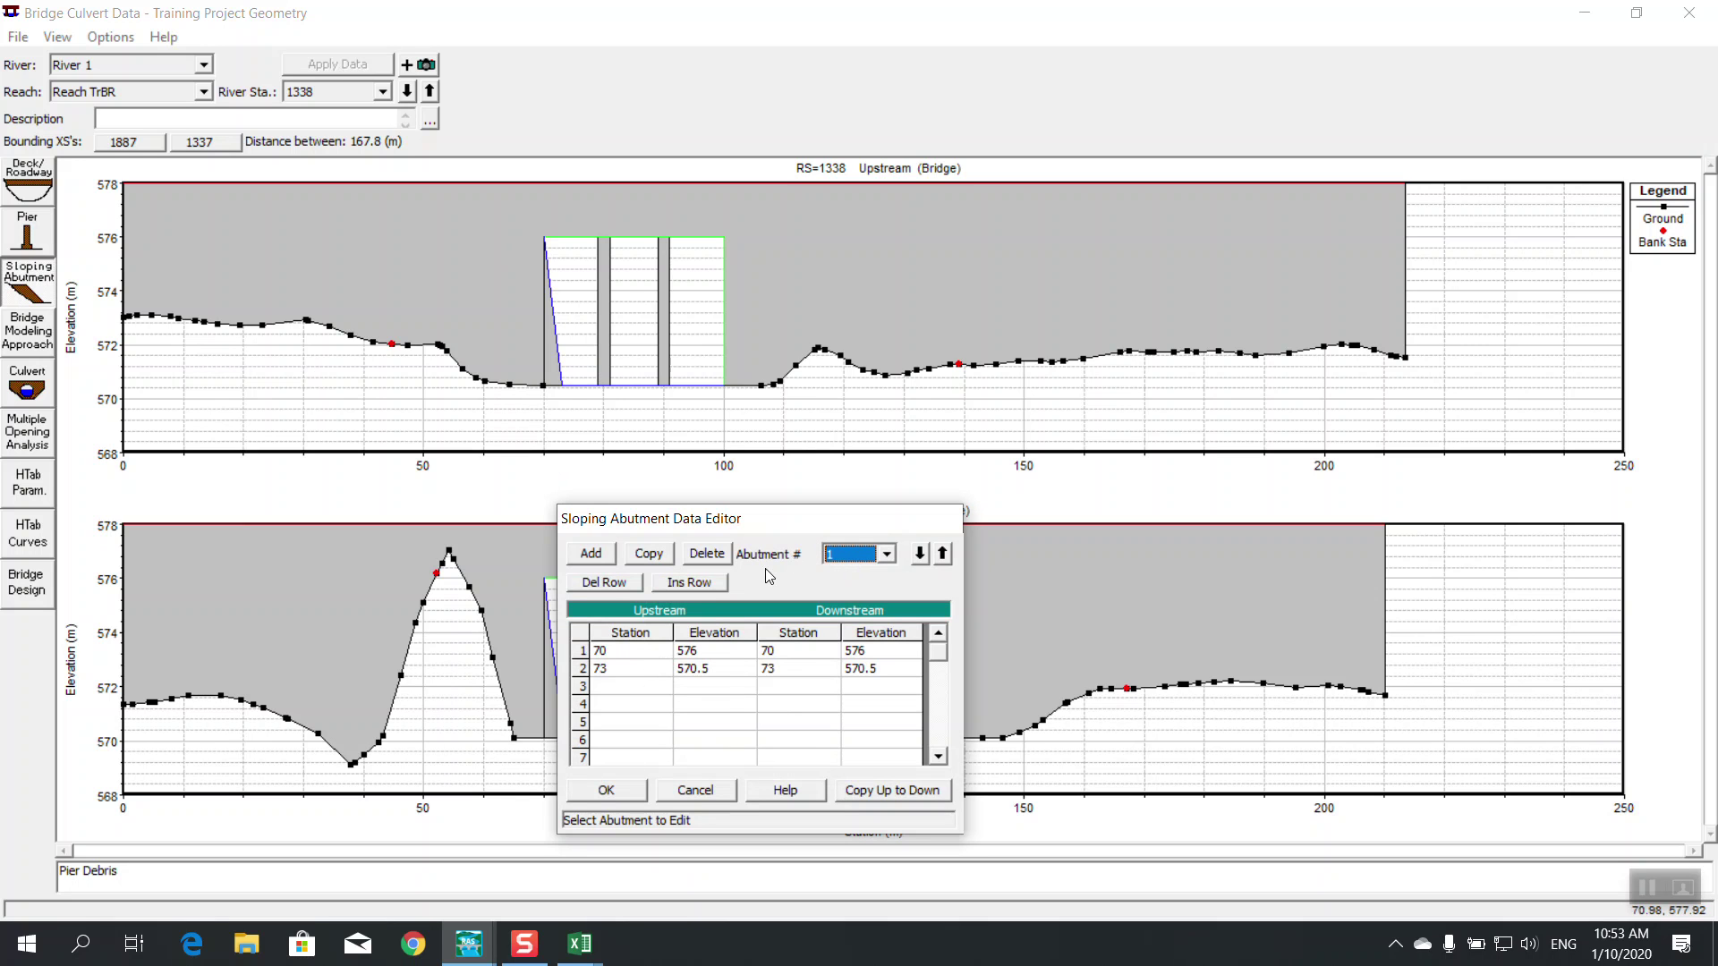
Add a second abutment and check the upstream deck's right end coordinates
click(590, 554)
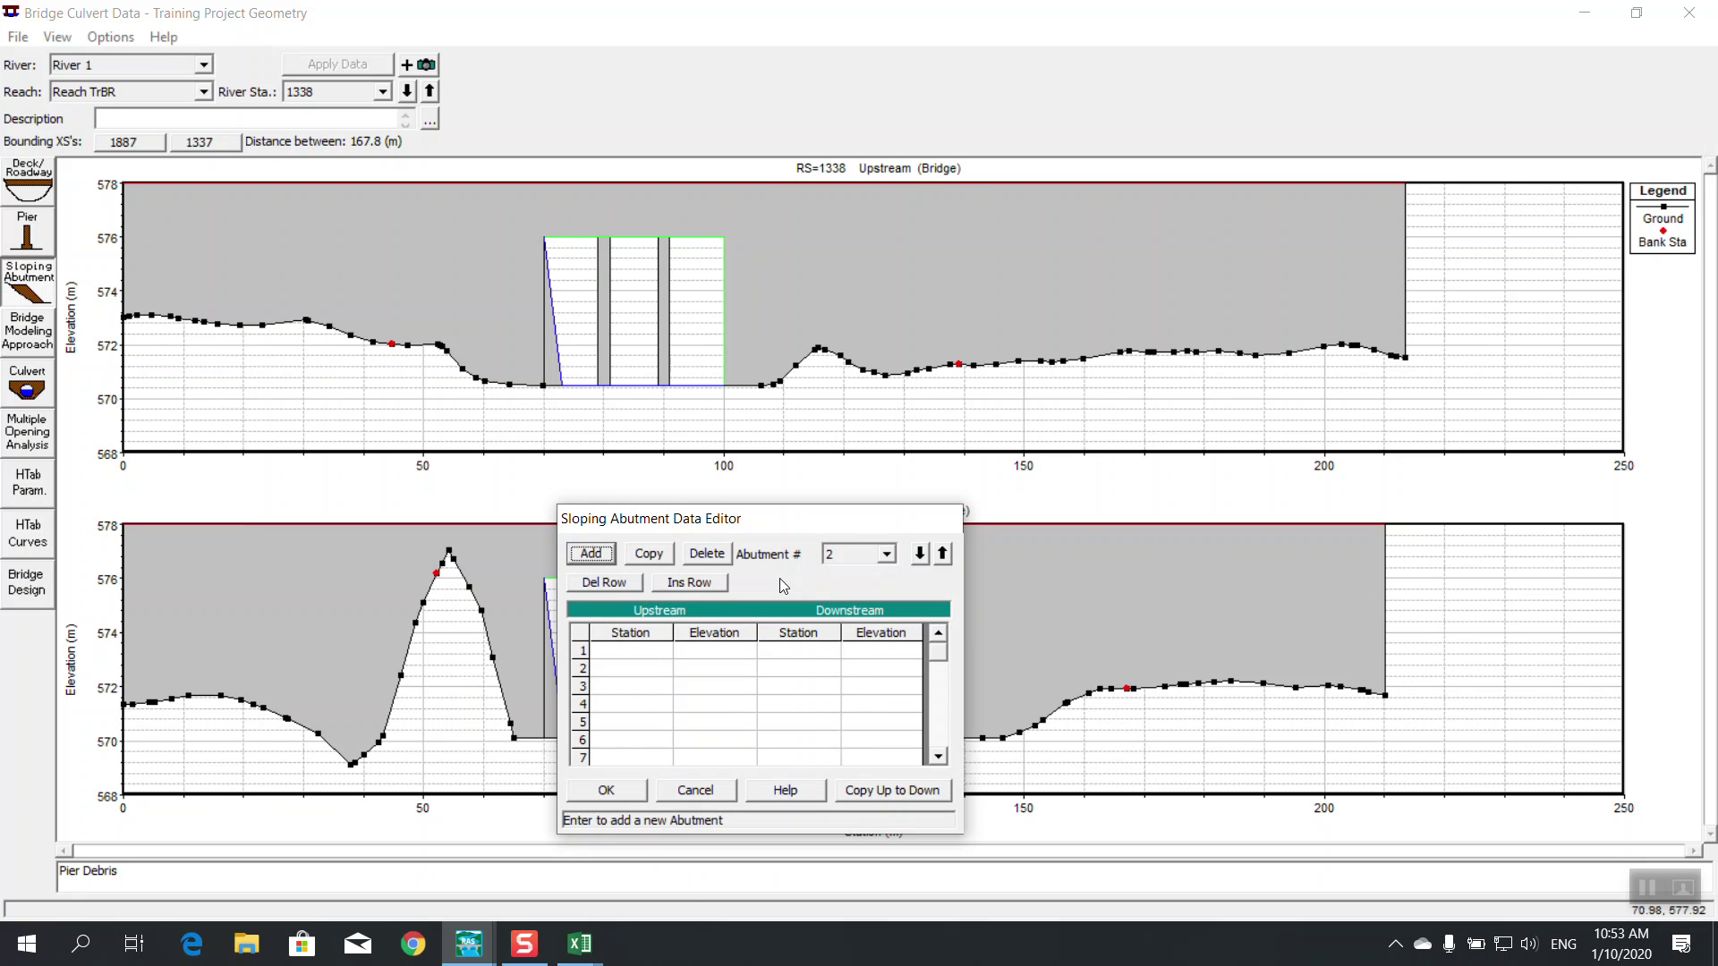
drag(722, 531, 666, 519)
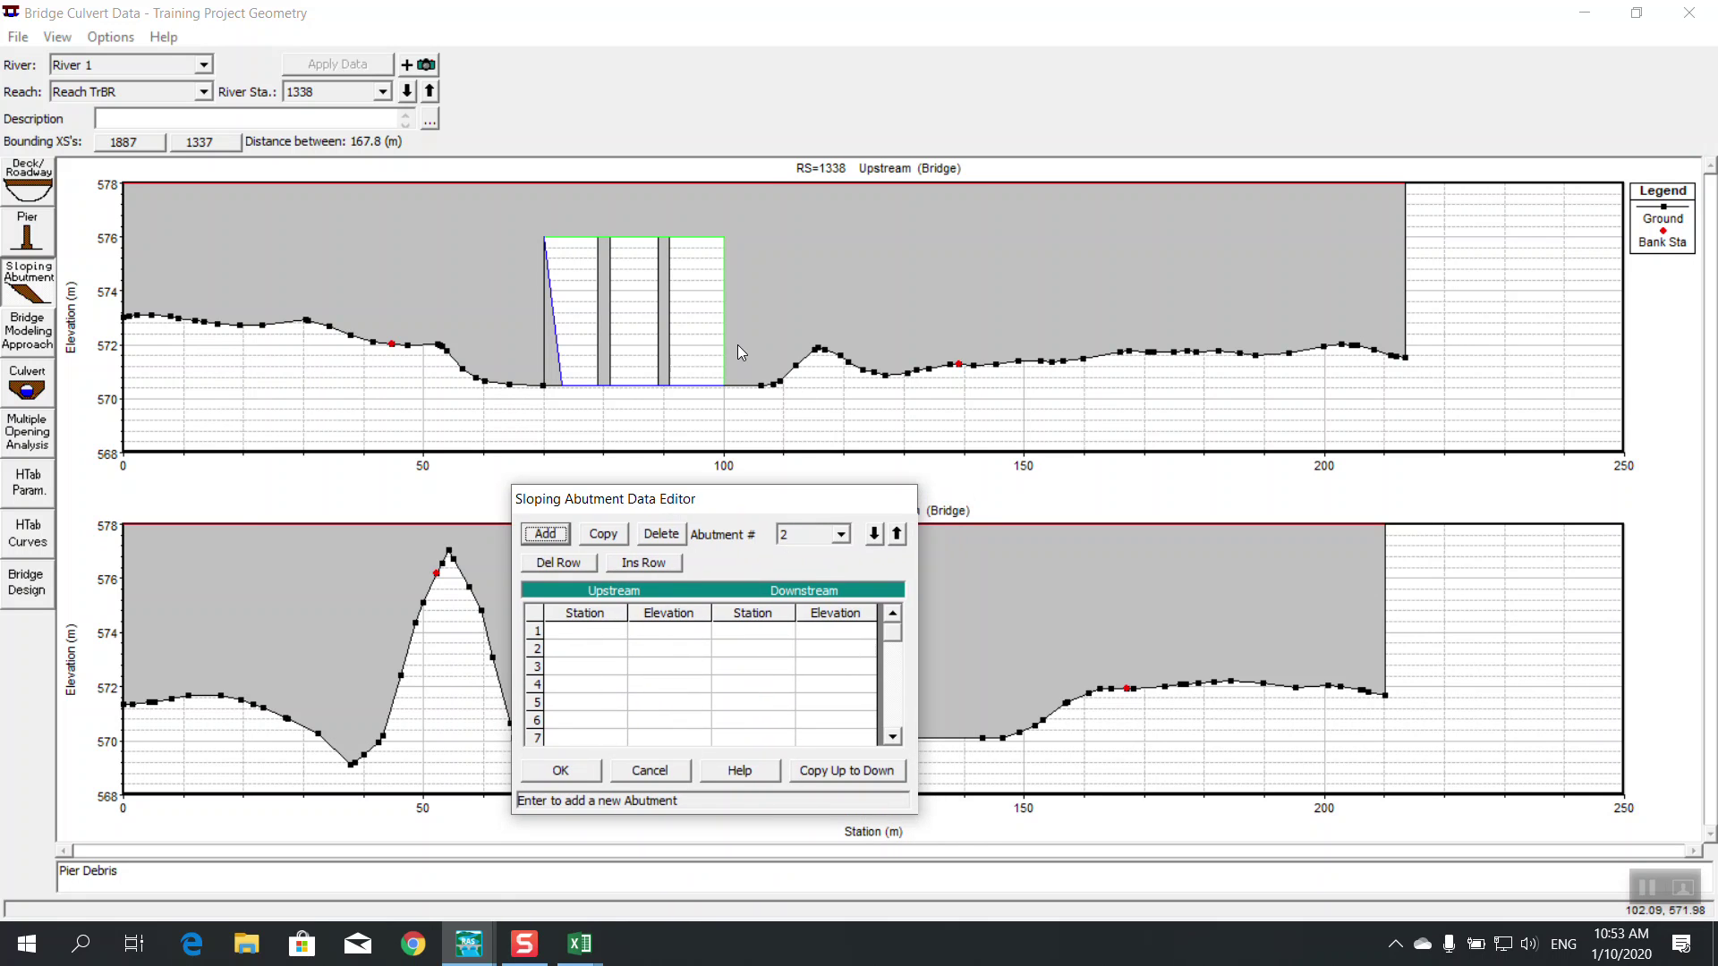
click(723, 325)
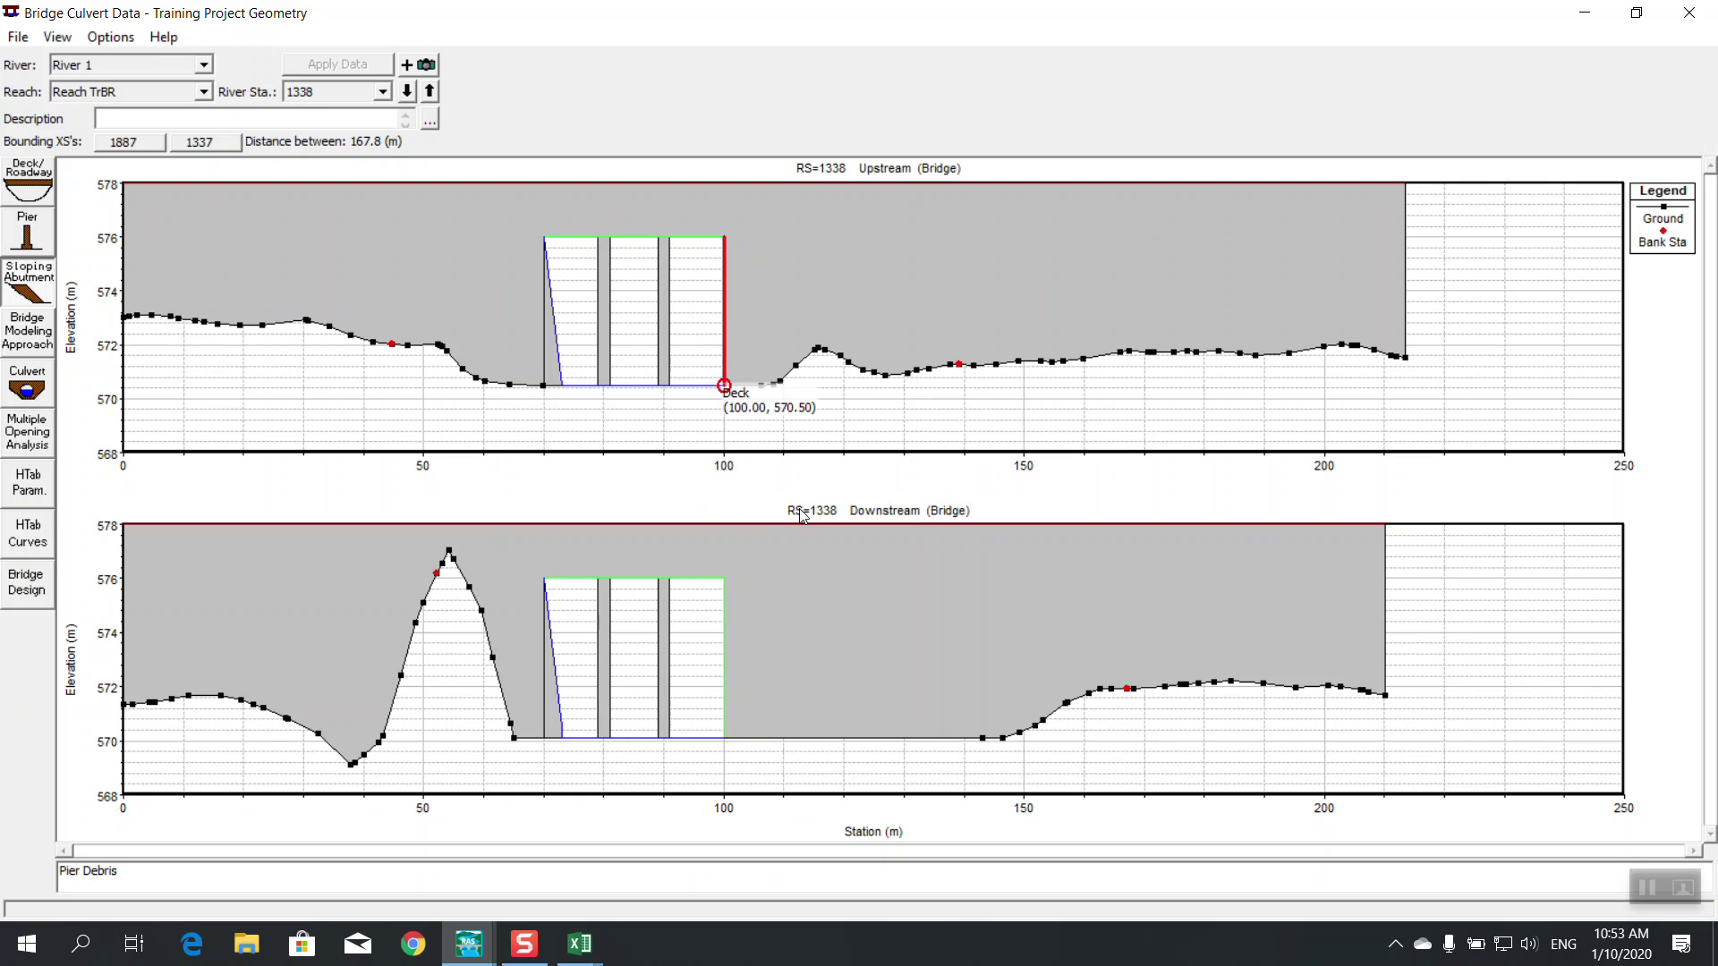
mouse_move(469, 942)
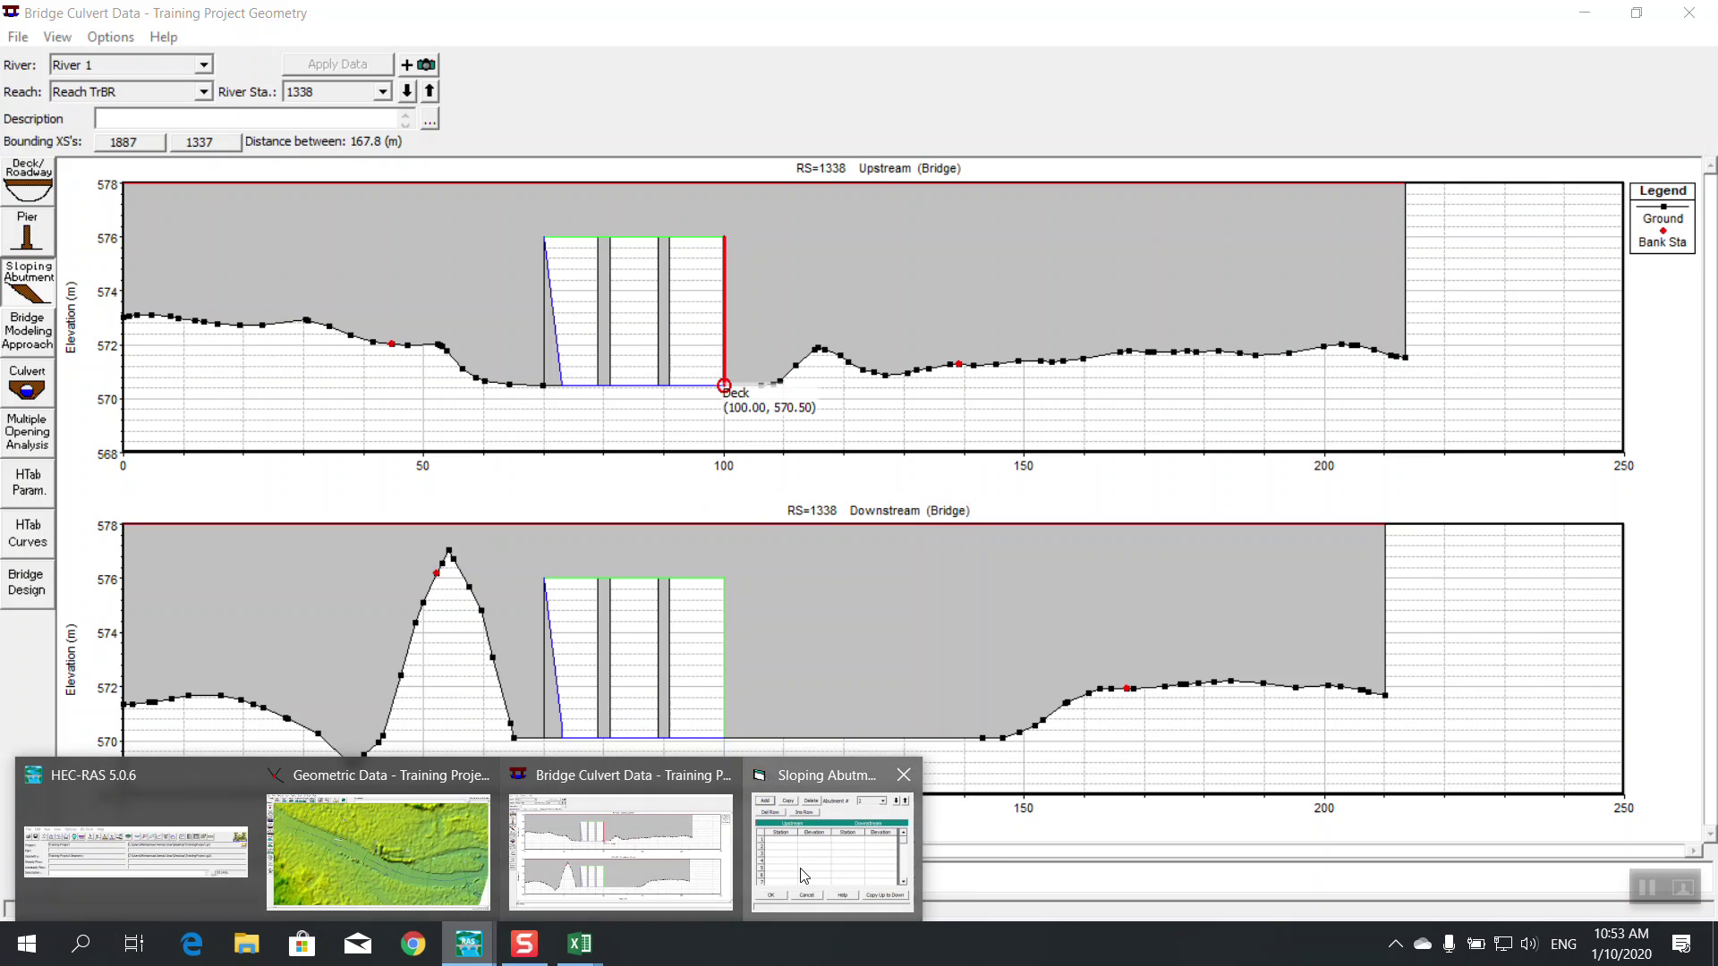
click(834, 841)
Enter upstream stations 100 and 97 for abutment 2
click(563, 637)
text(100)
key(Return)
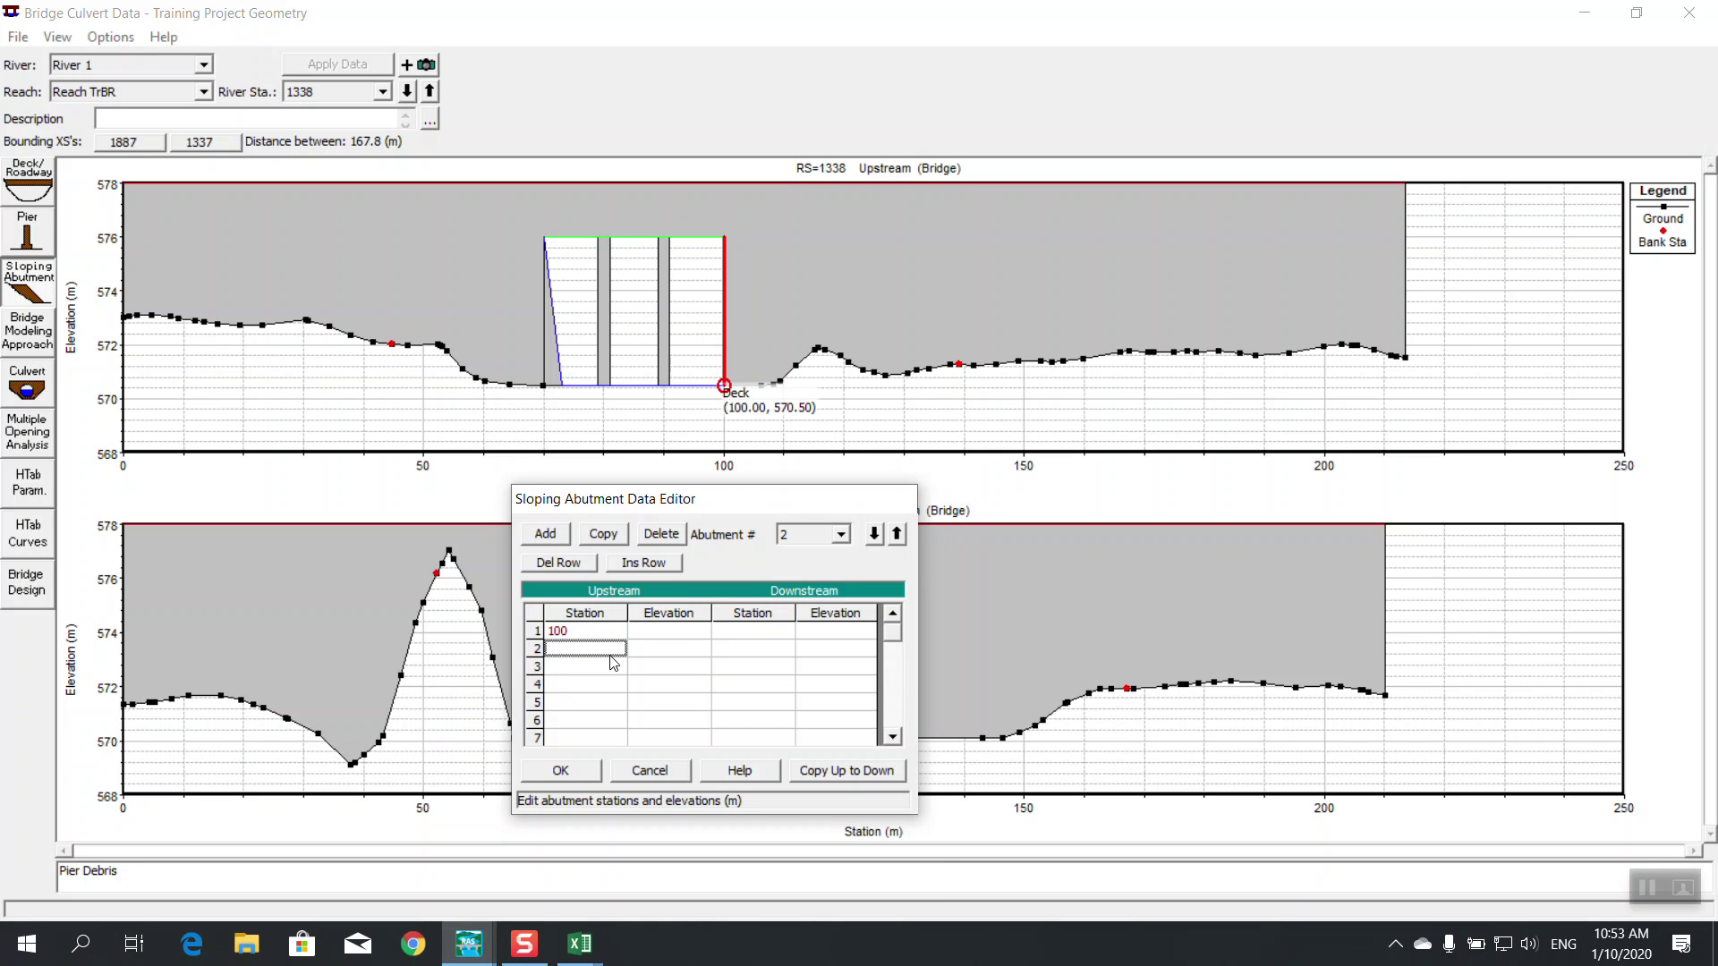
text(97)
click(652, 634)
key(BackSpace)
key(BackSpace)
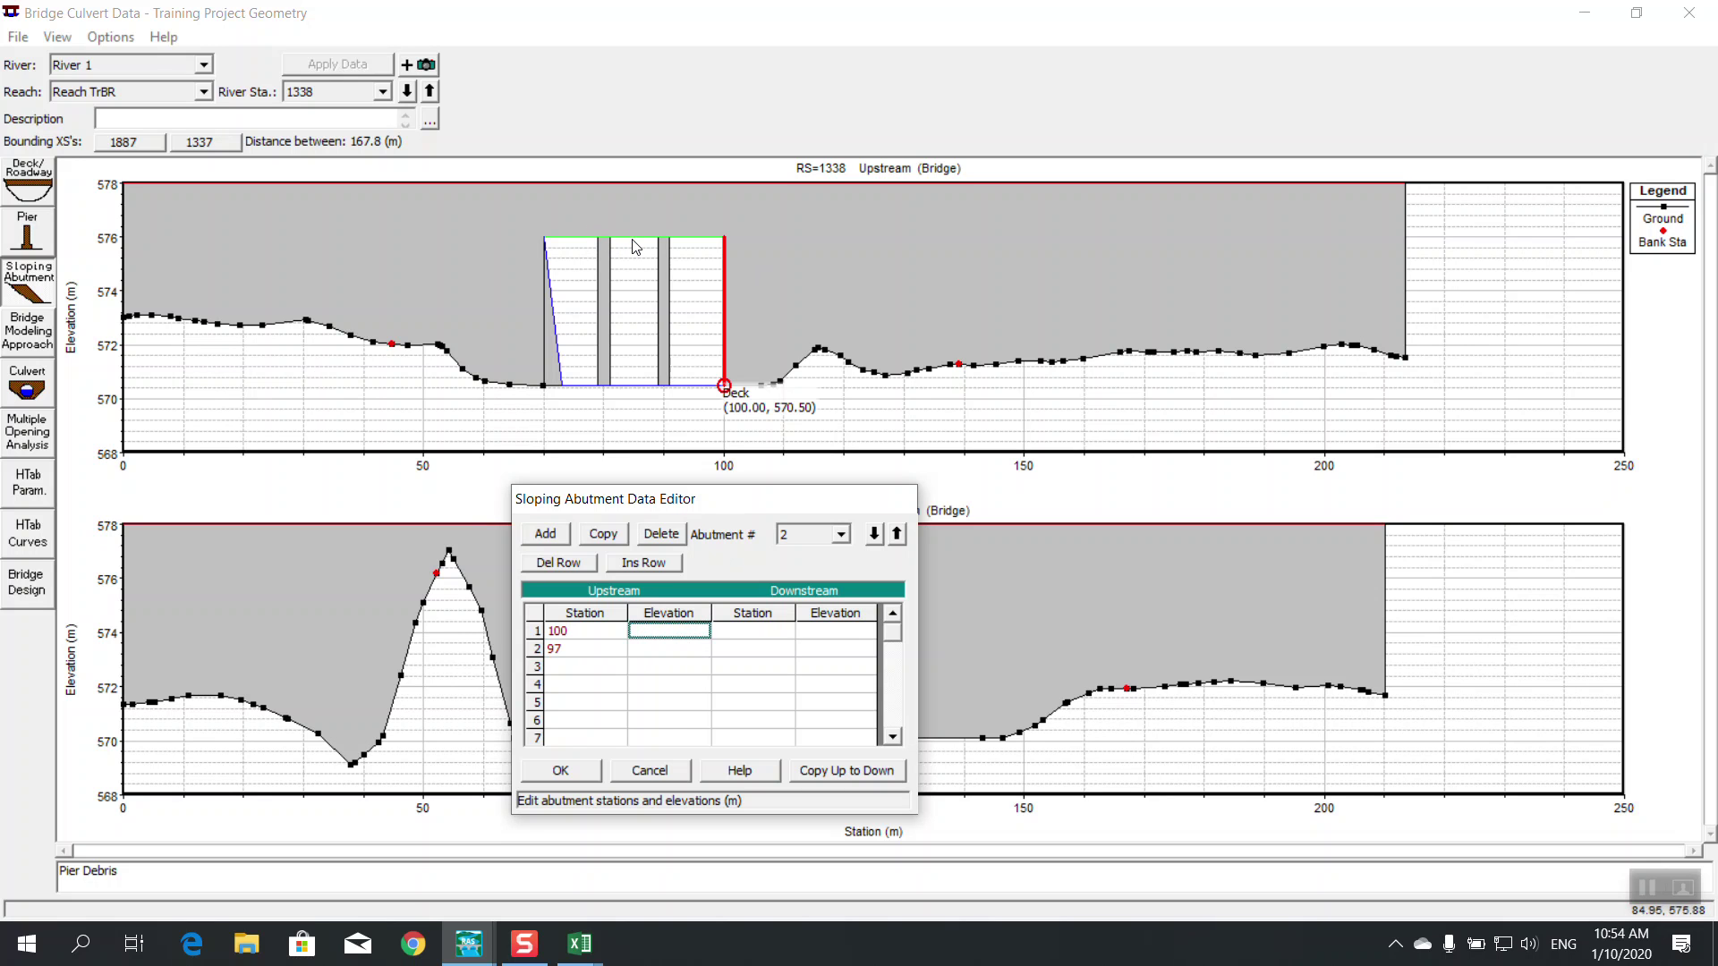
key(Escape)
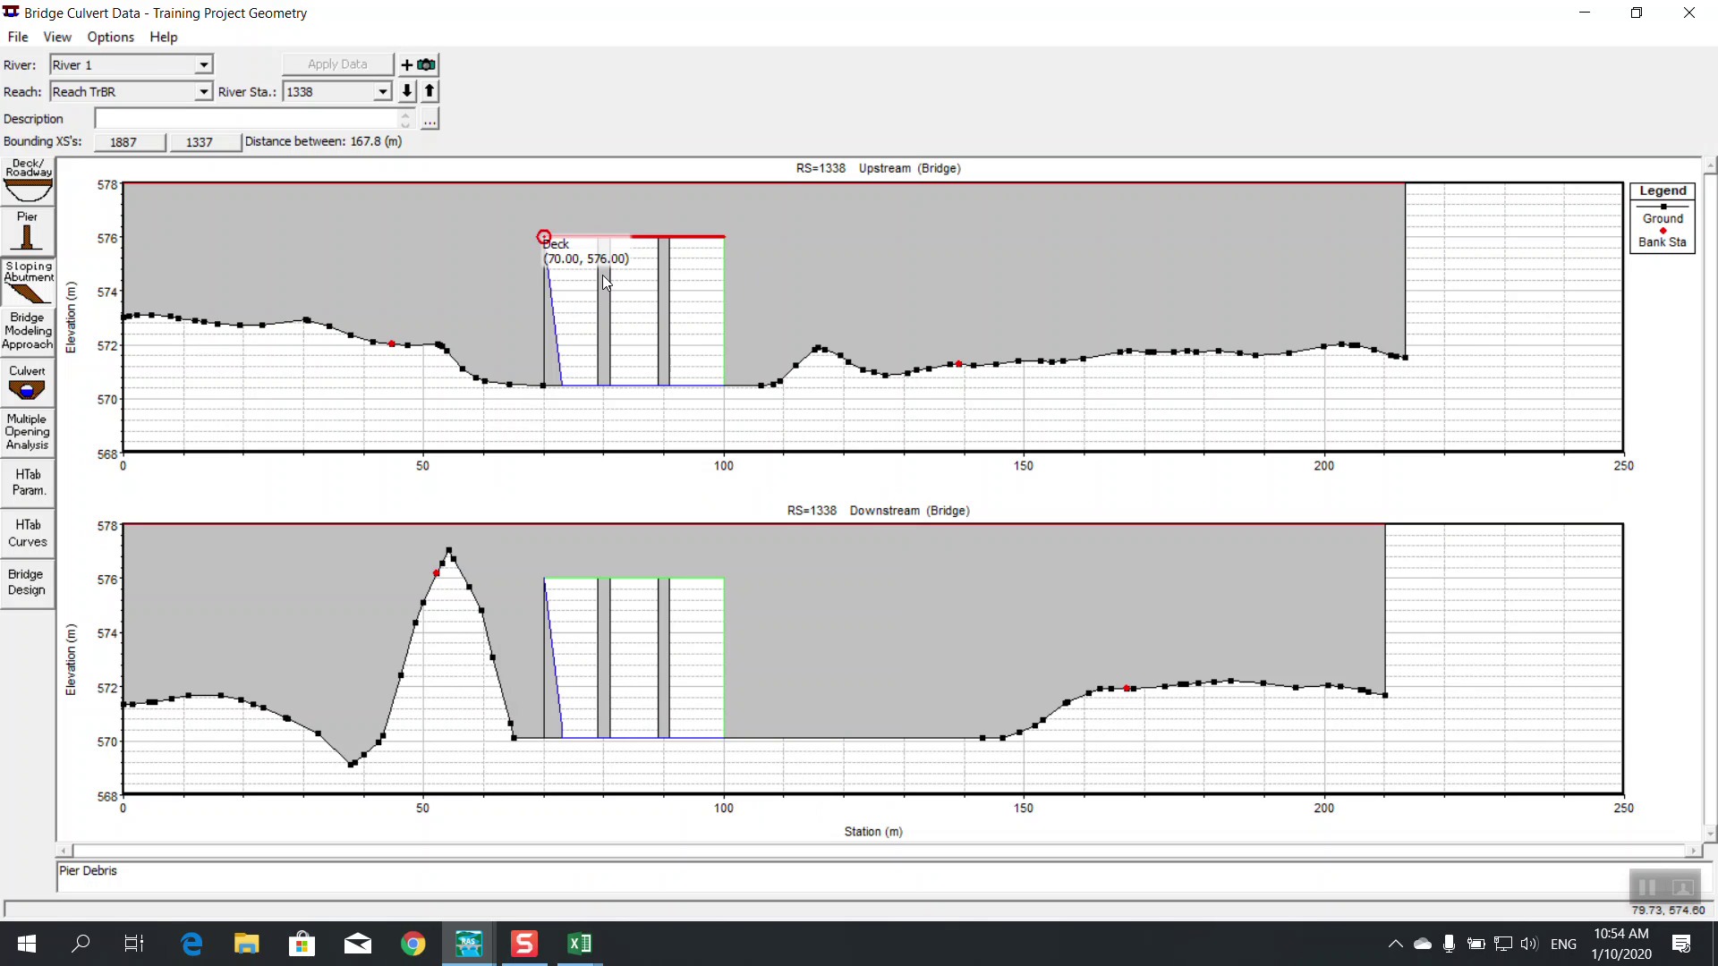
click(469, 944)
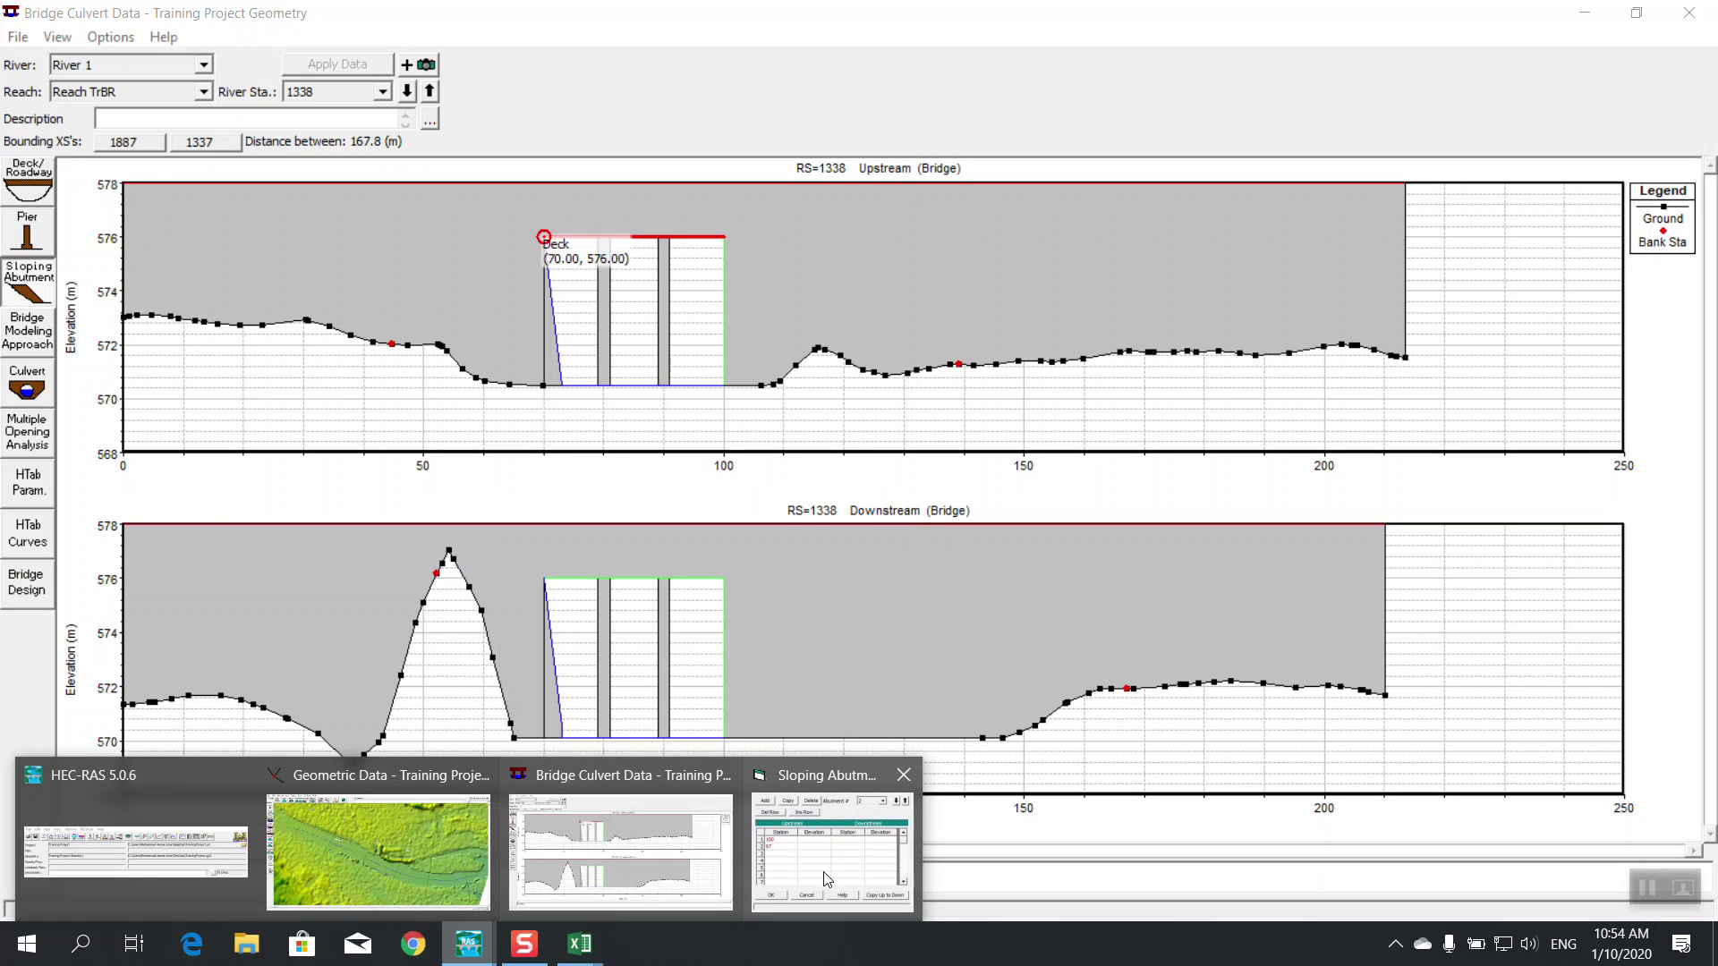
click(825, 882)
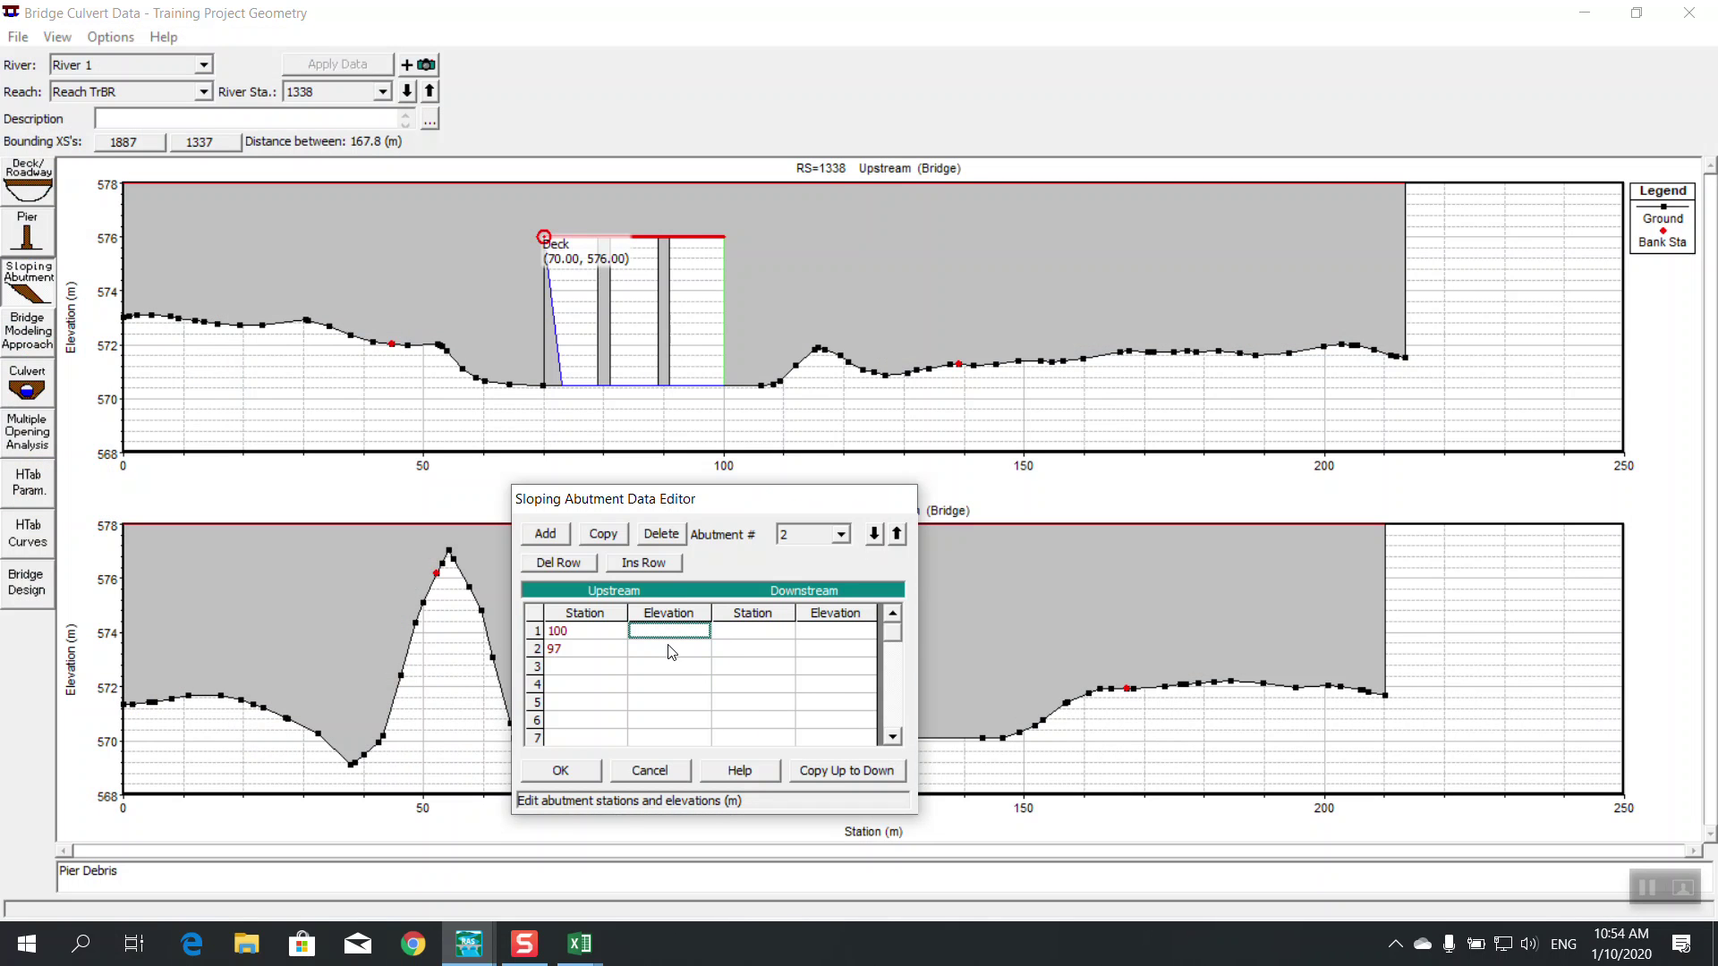
click(581, 941)
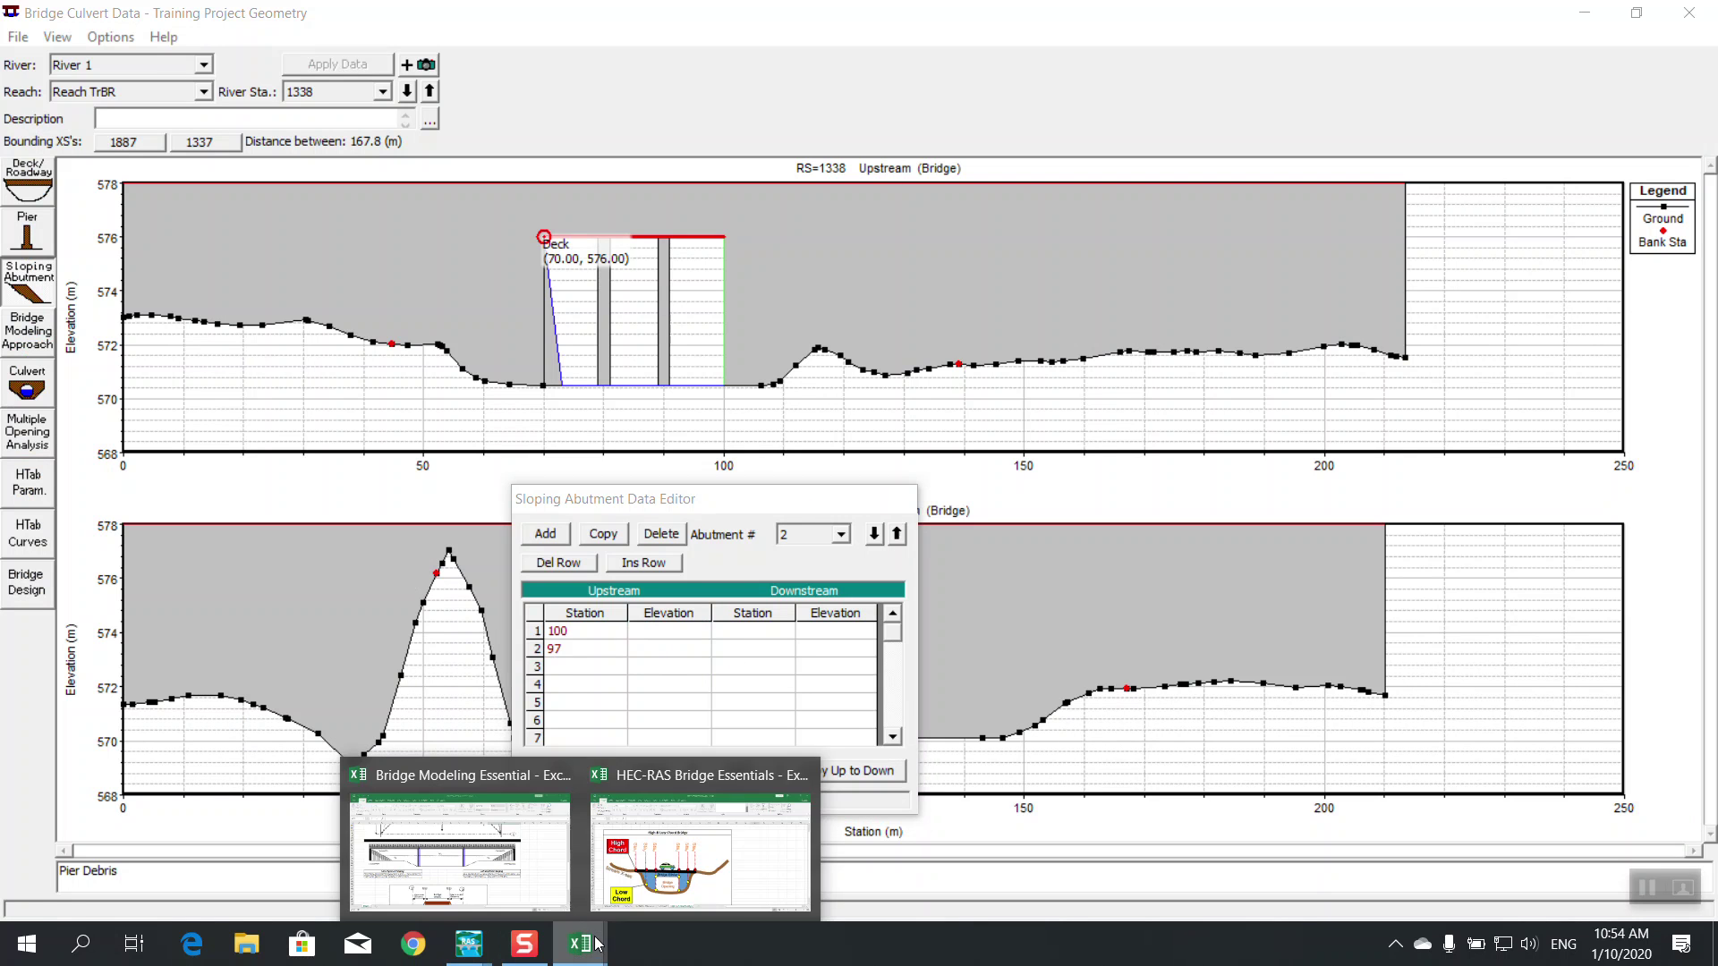
Review the abutment sloping sketch in the Bridge Modeling Essential workbook, then minimize it
click(460, 855)
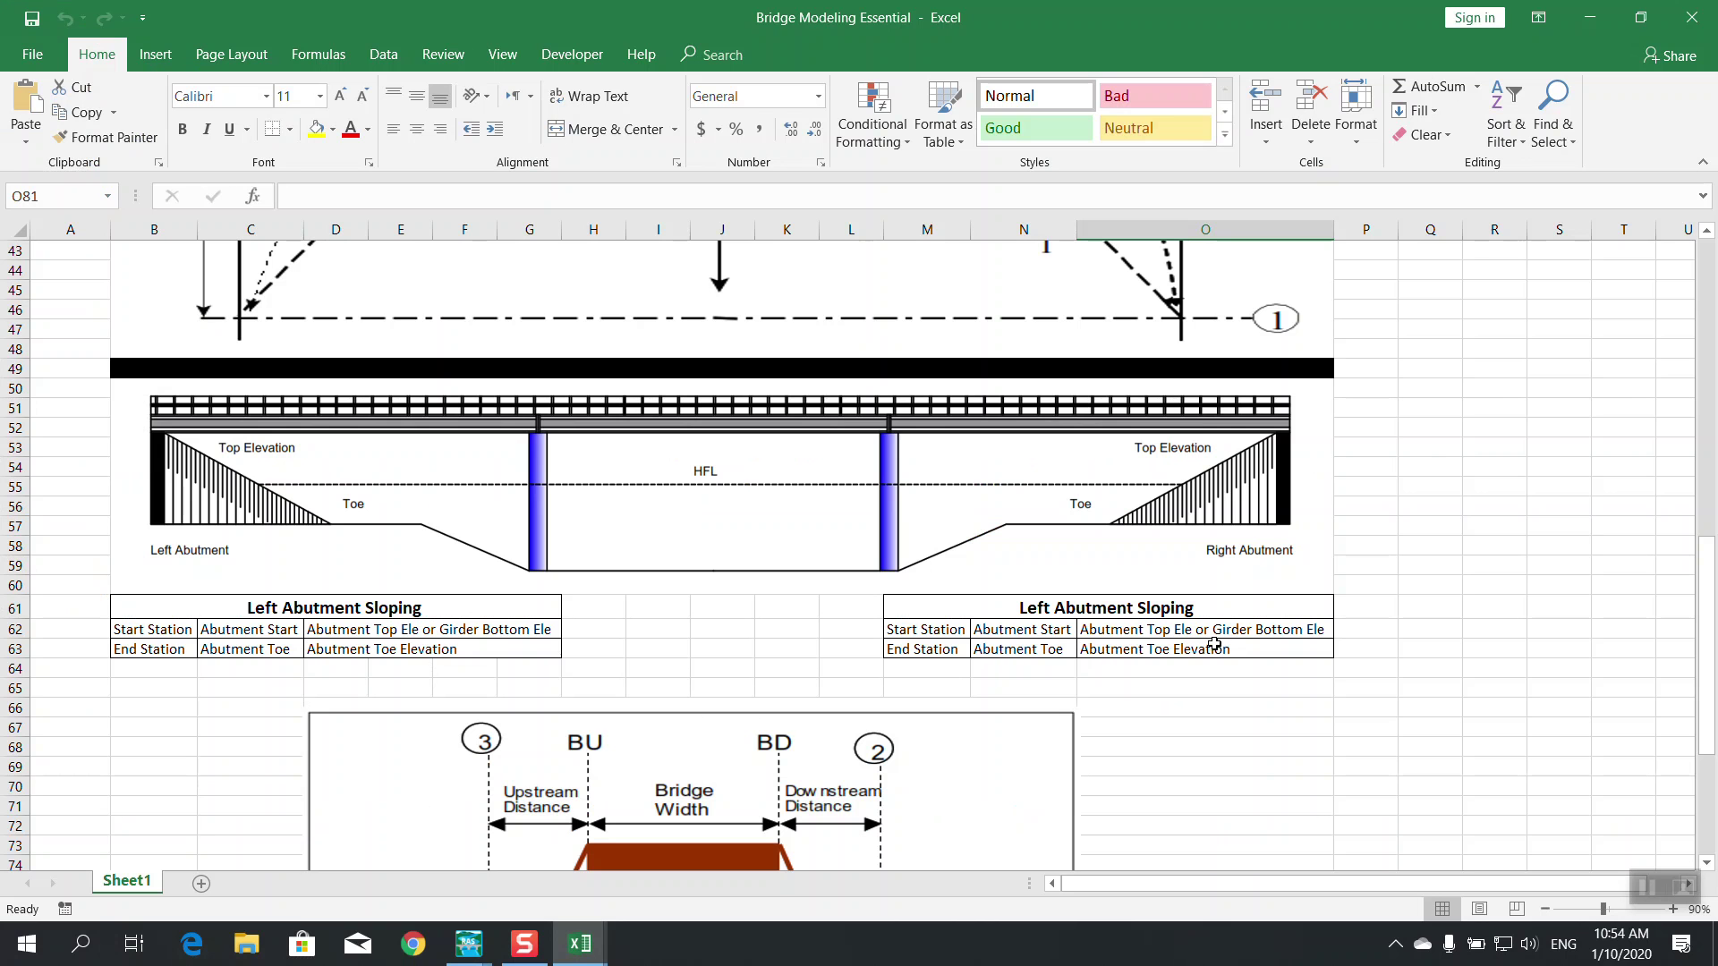
click(1590, 17)
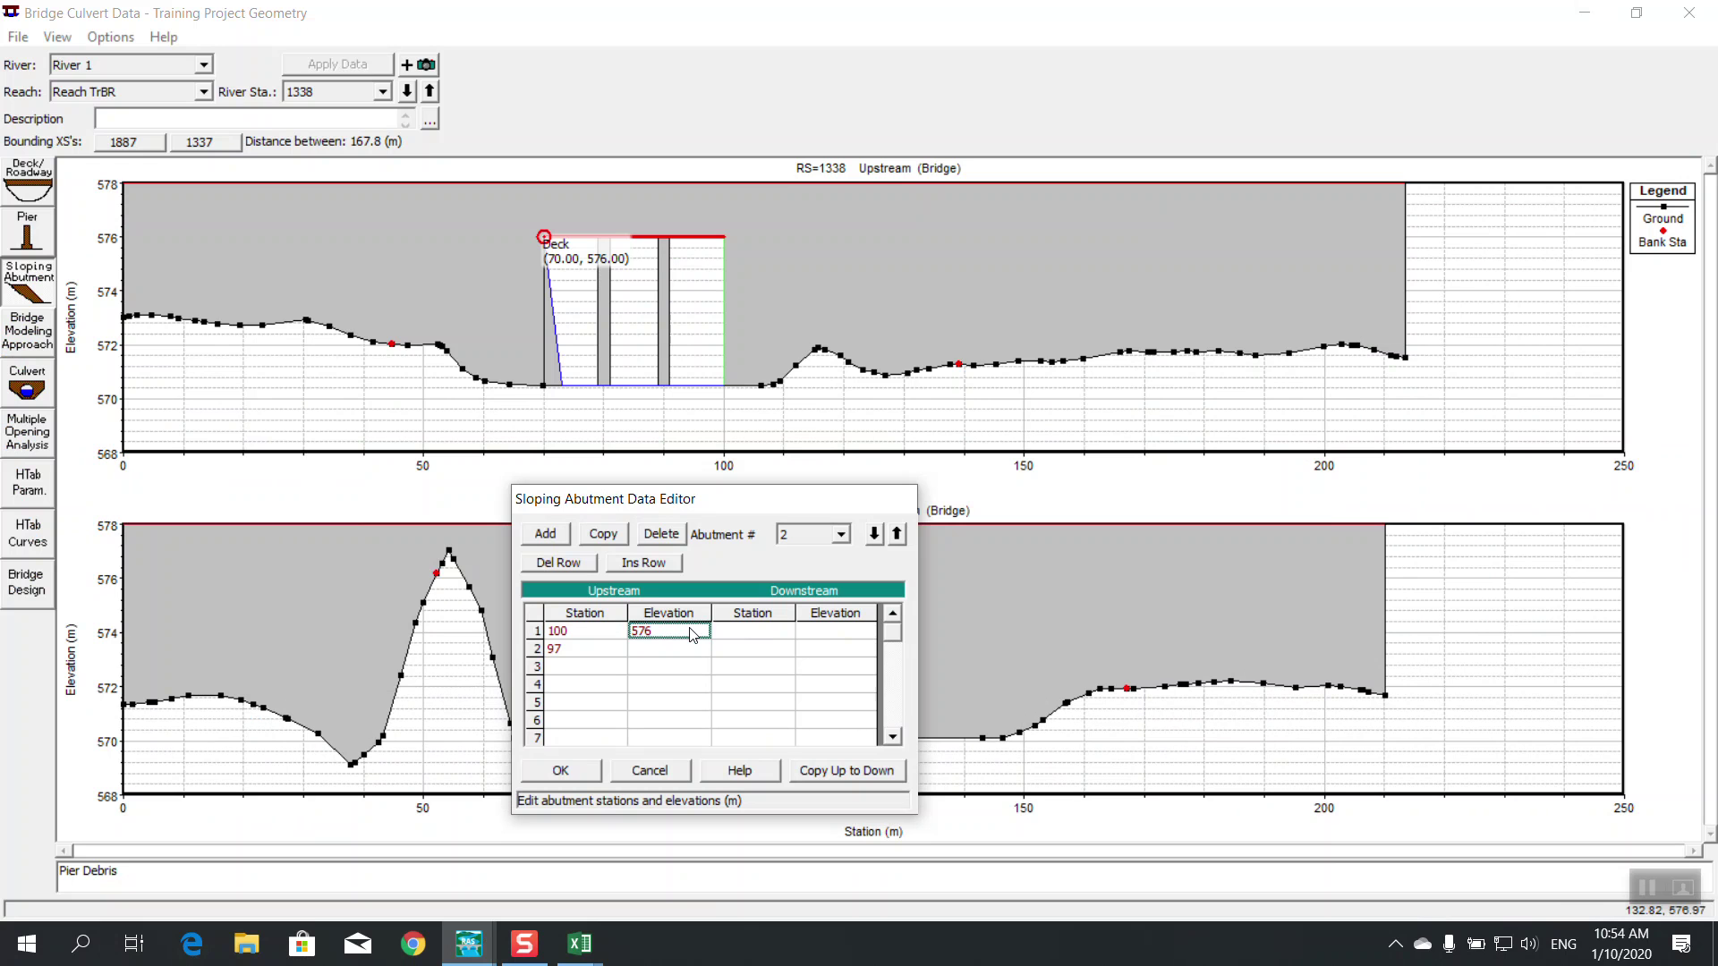
Give abutment 2 elevations 576 and 570.5 and copy it to the downstream side
click(692, 649)
click(703, 388)
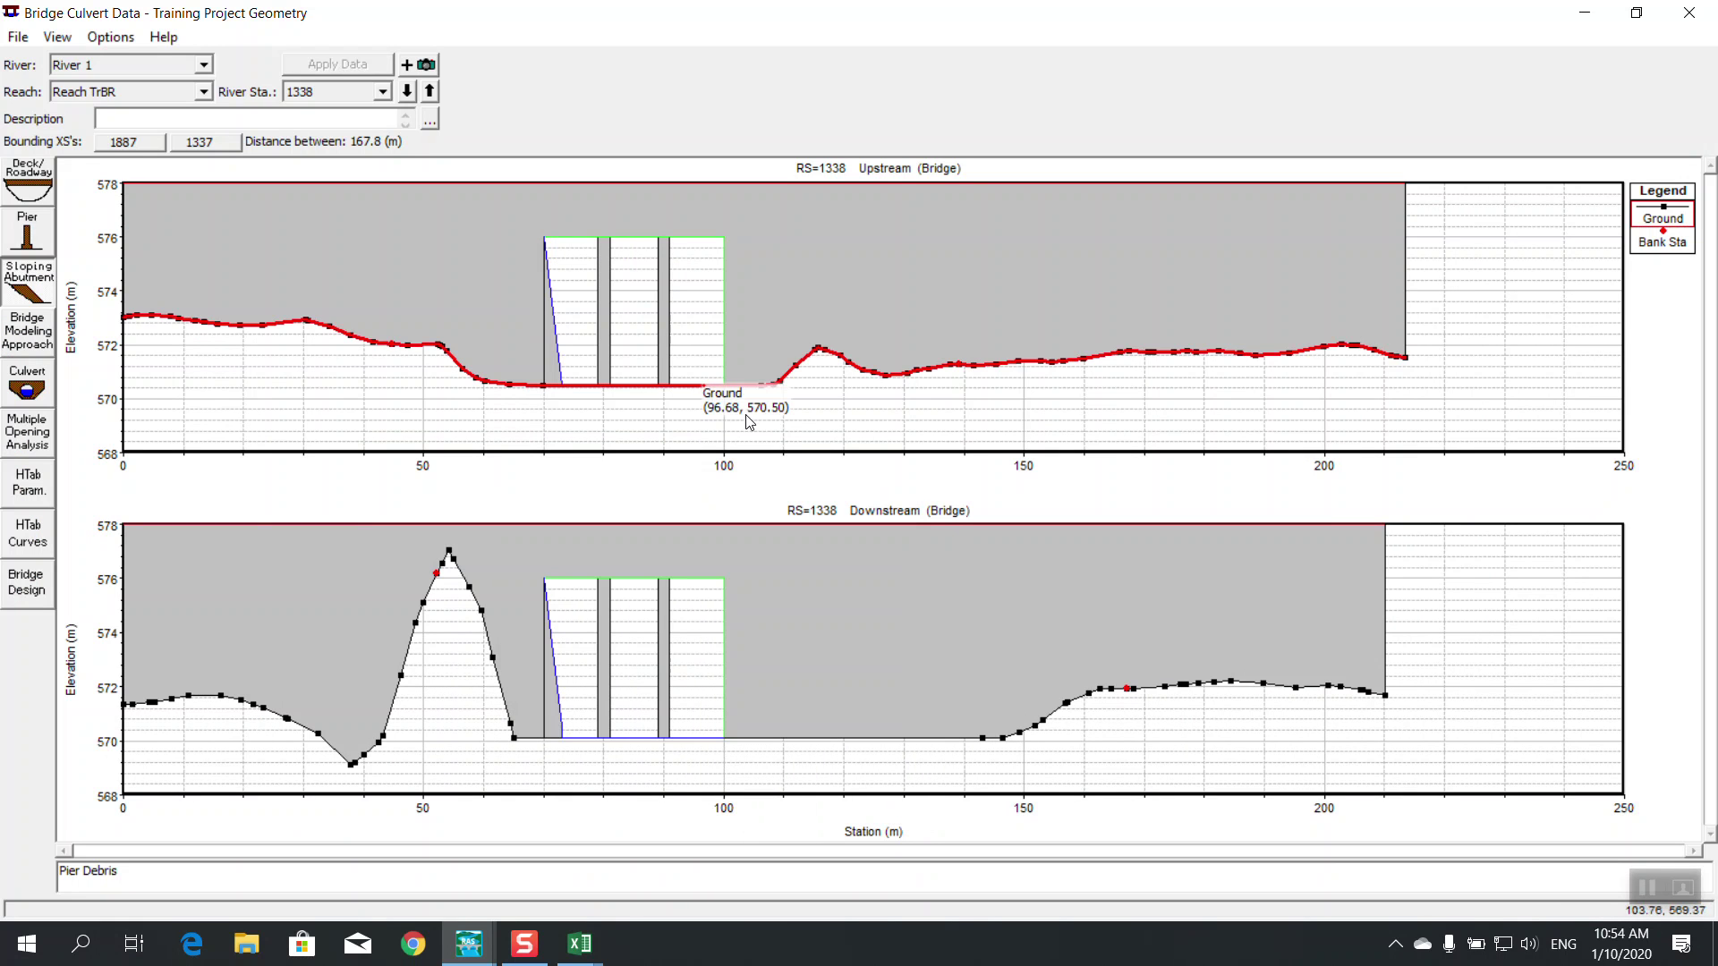
click(482, 954)
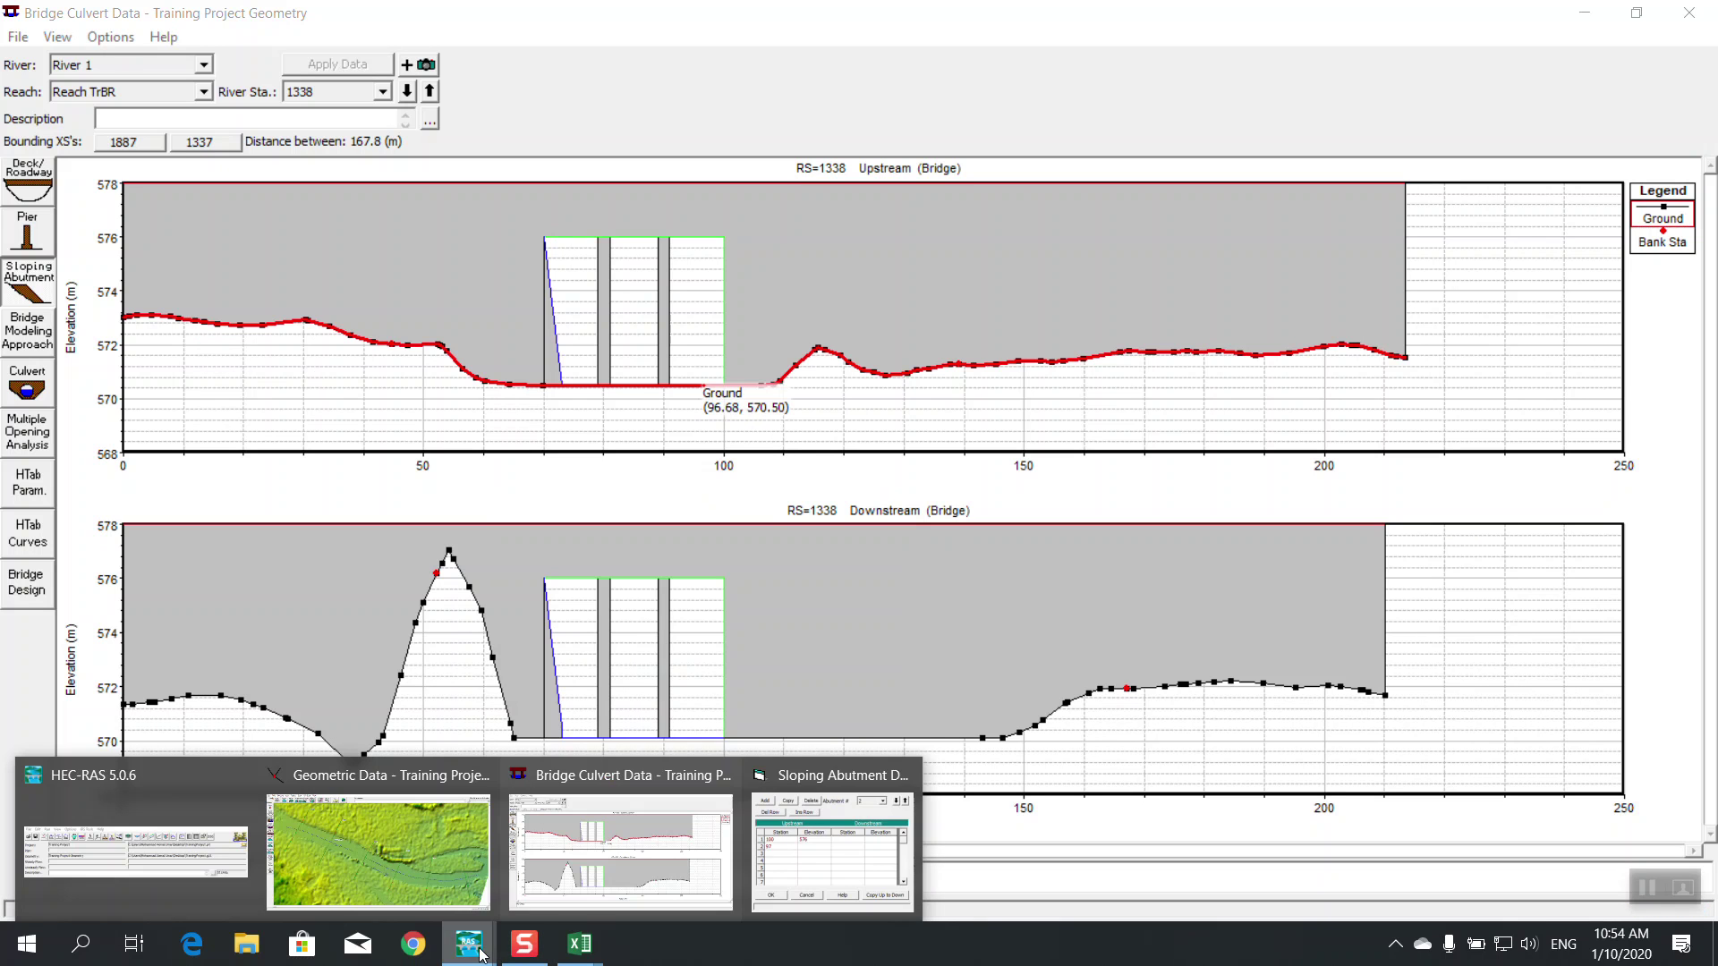
click(803, 884)
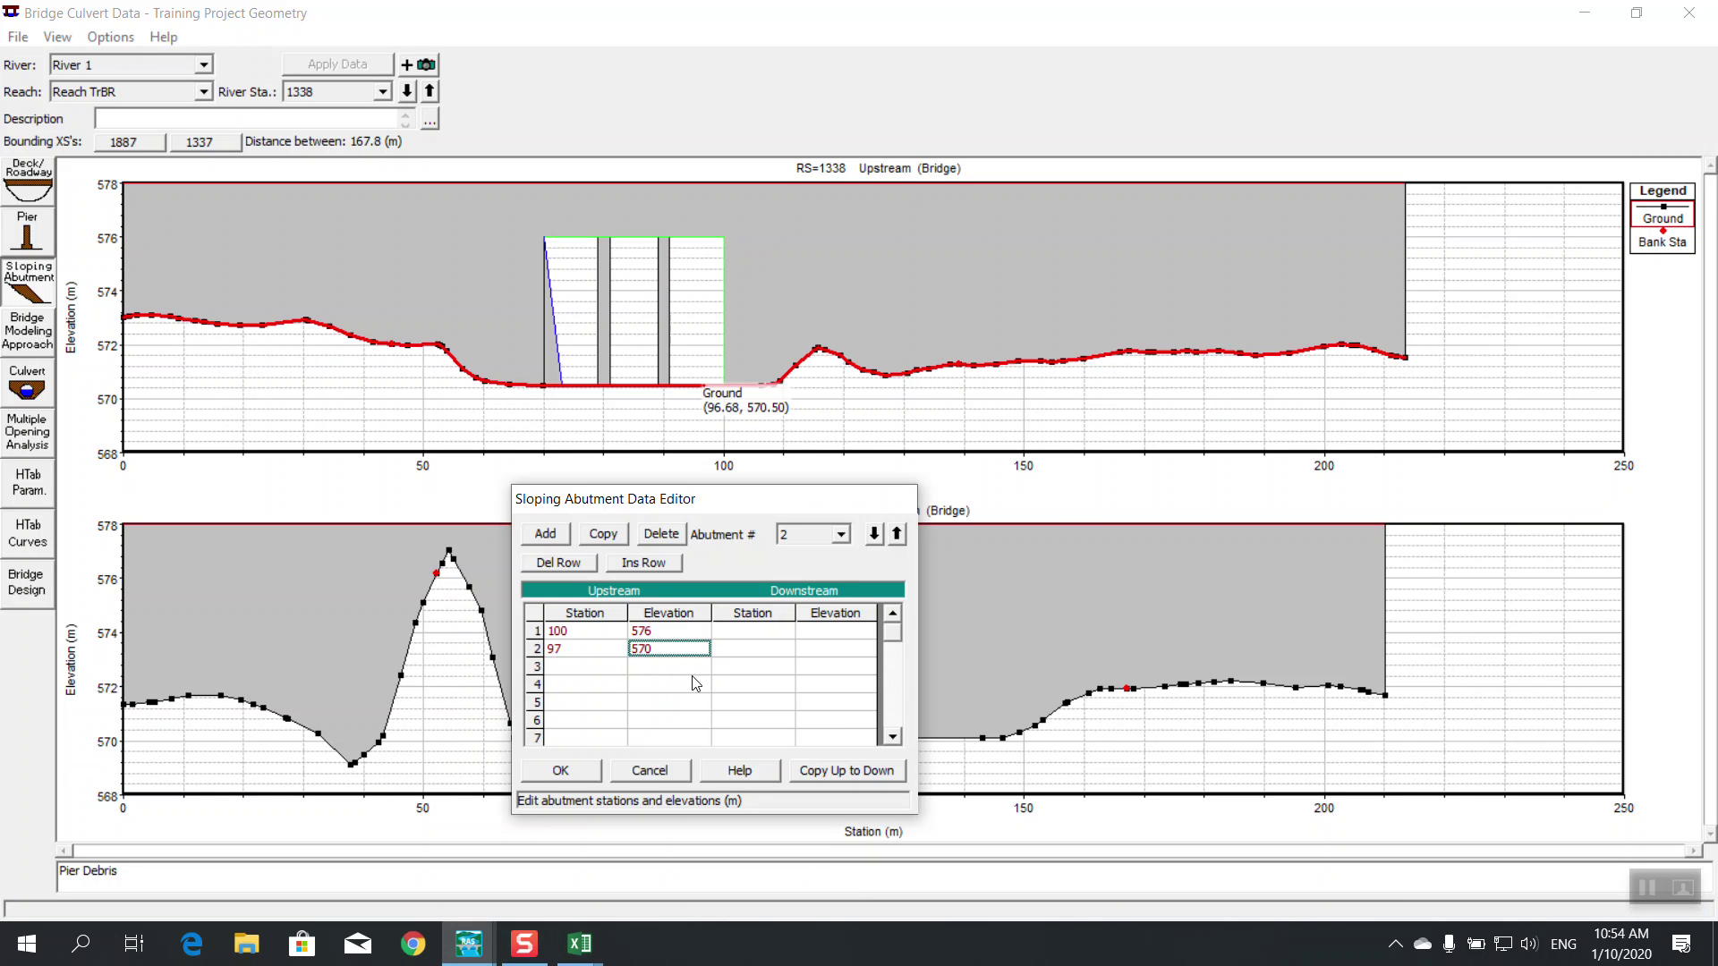
click(819, 770)
click(573, 773)
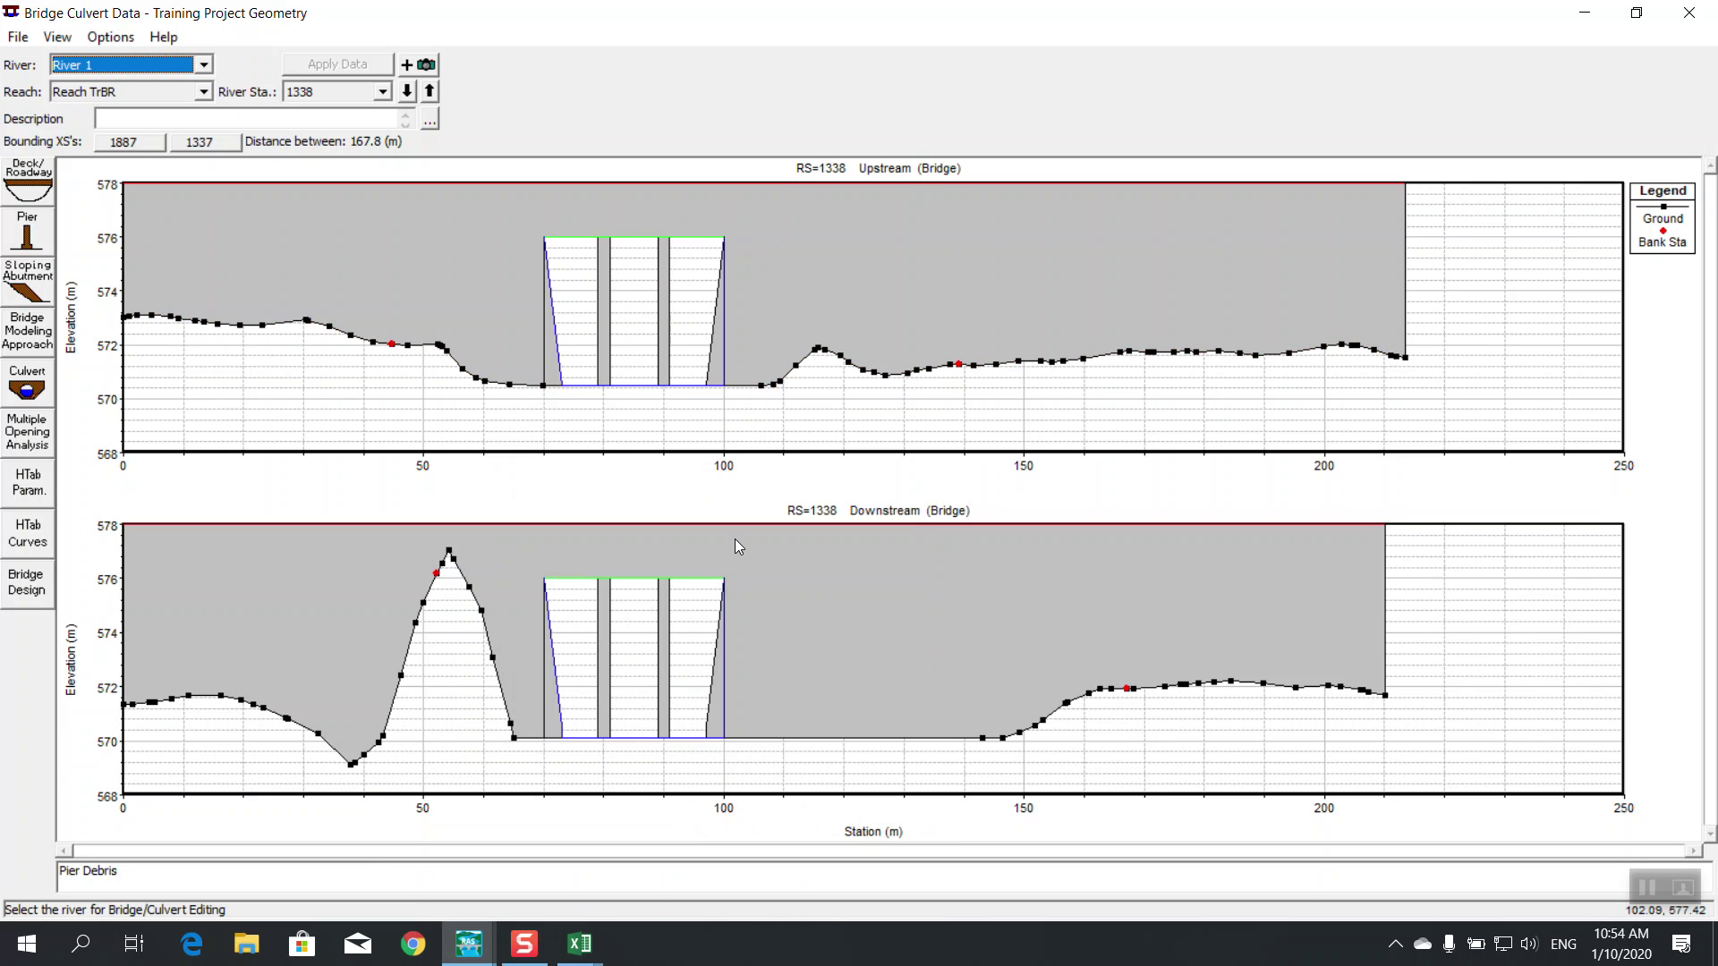
click(27, 582)
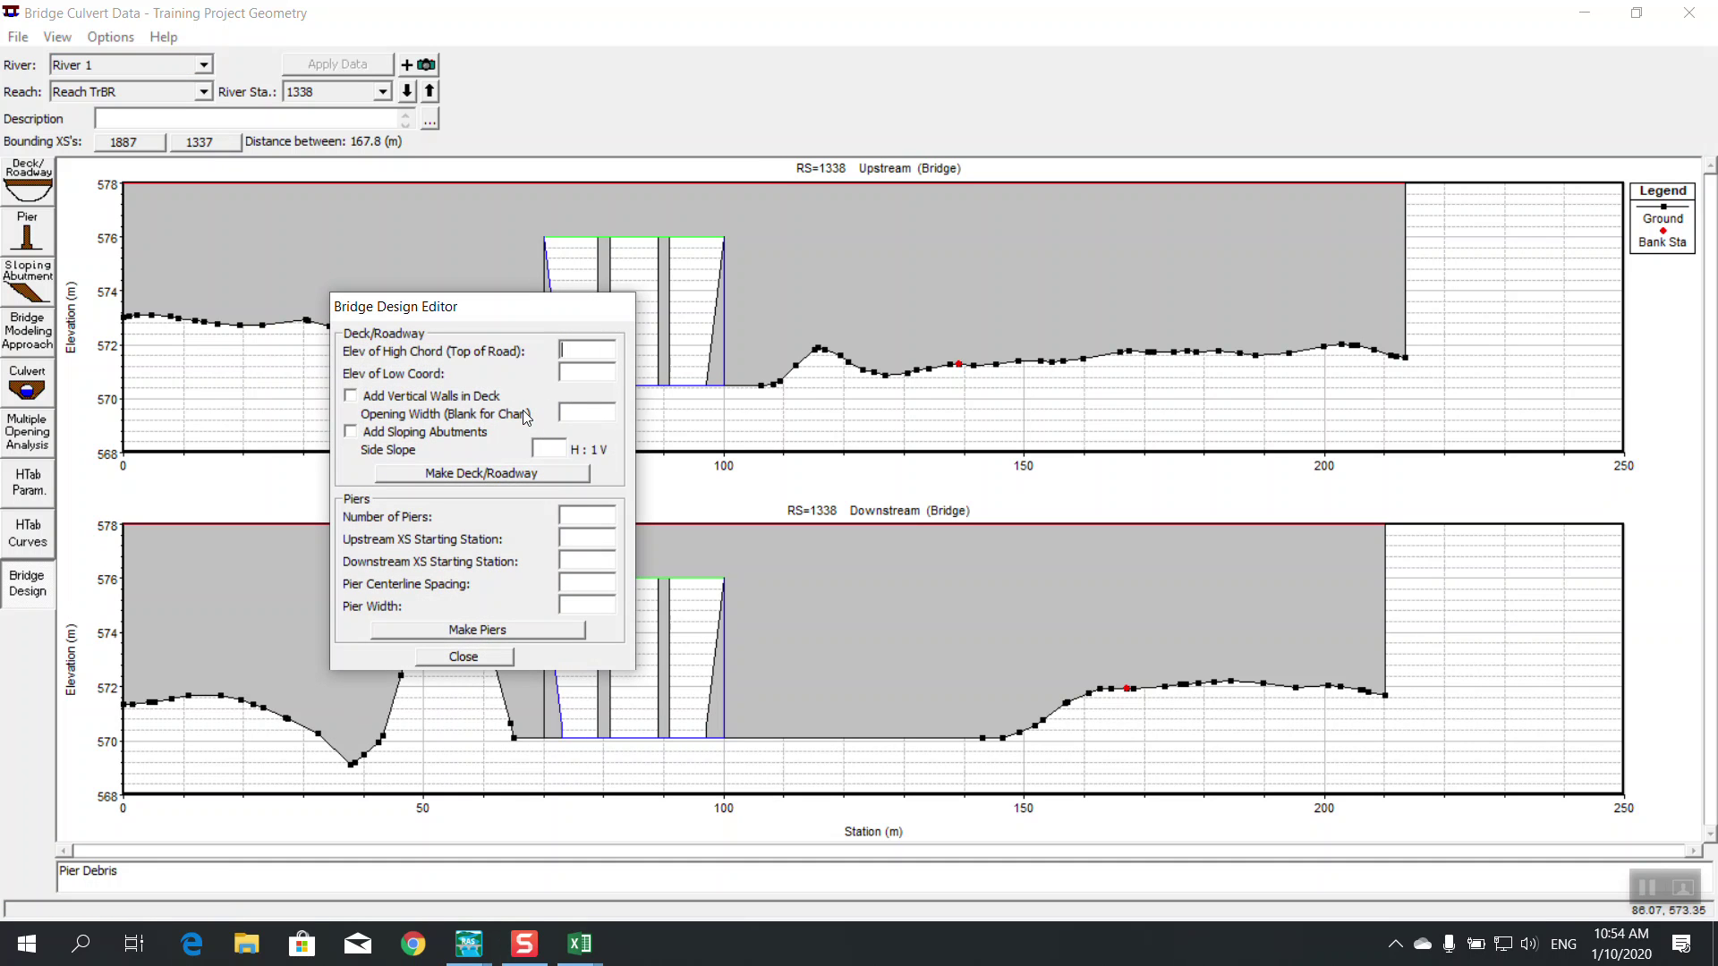
click(476, 657)
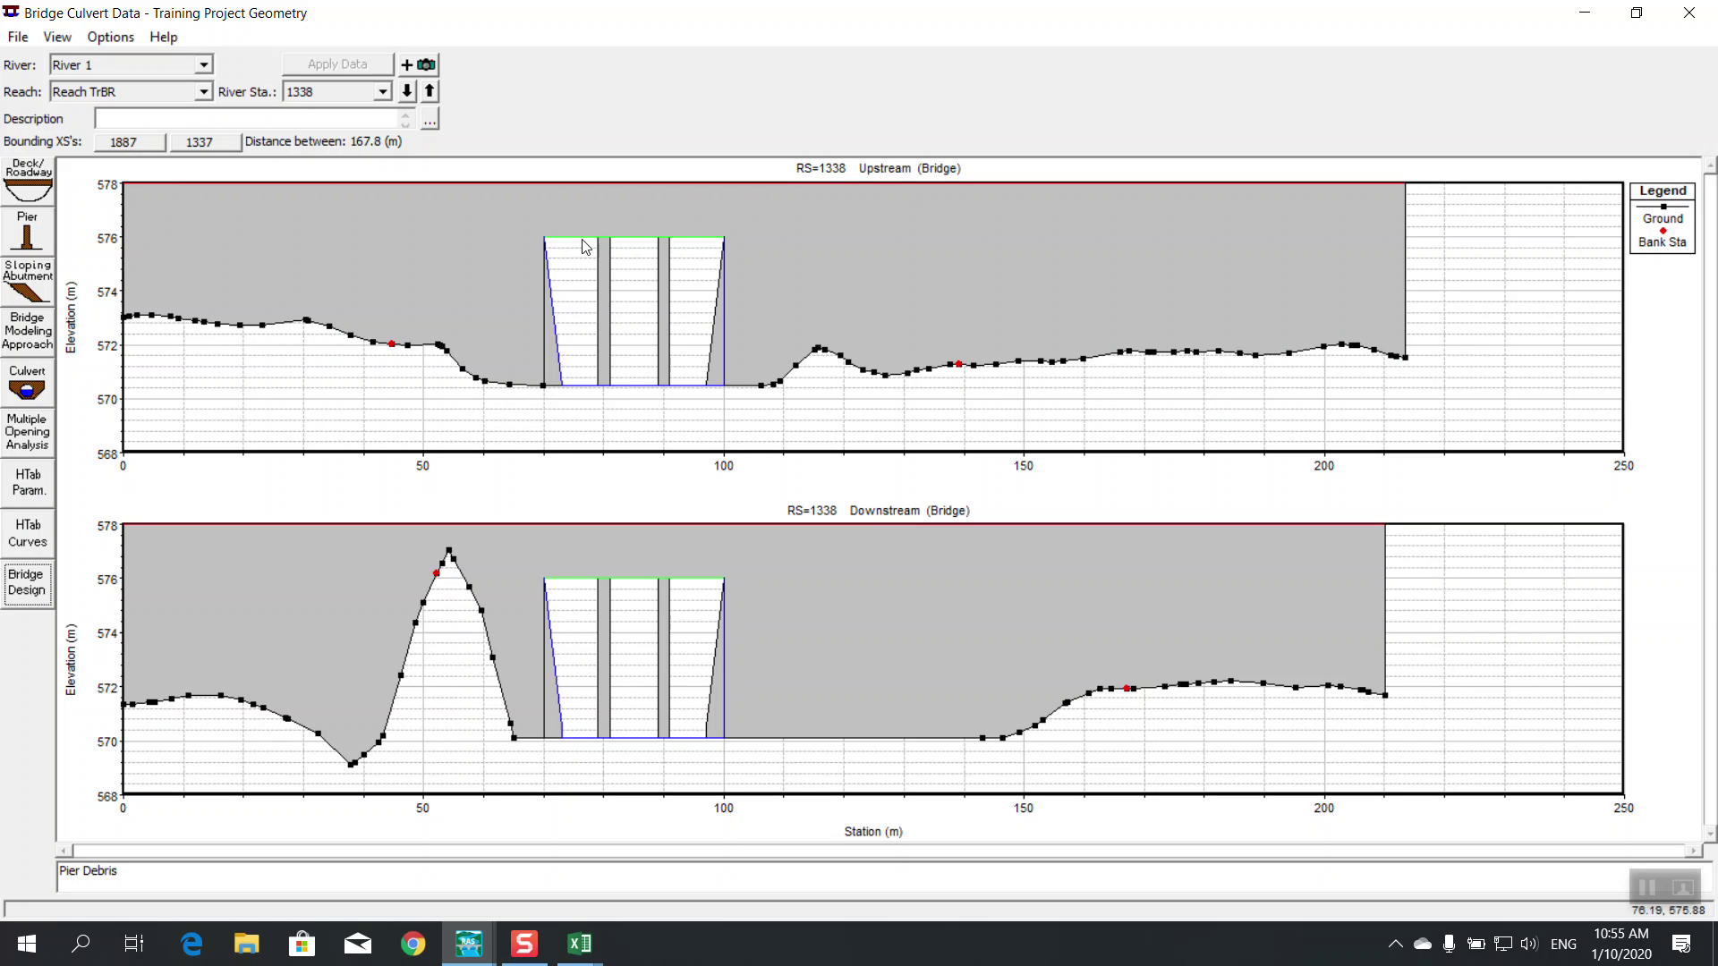
click(545, 319)
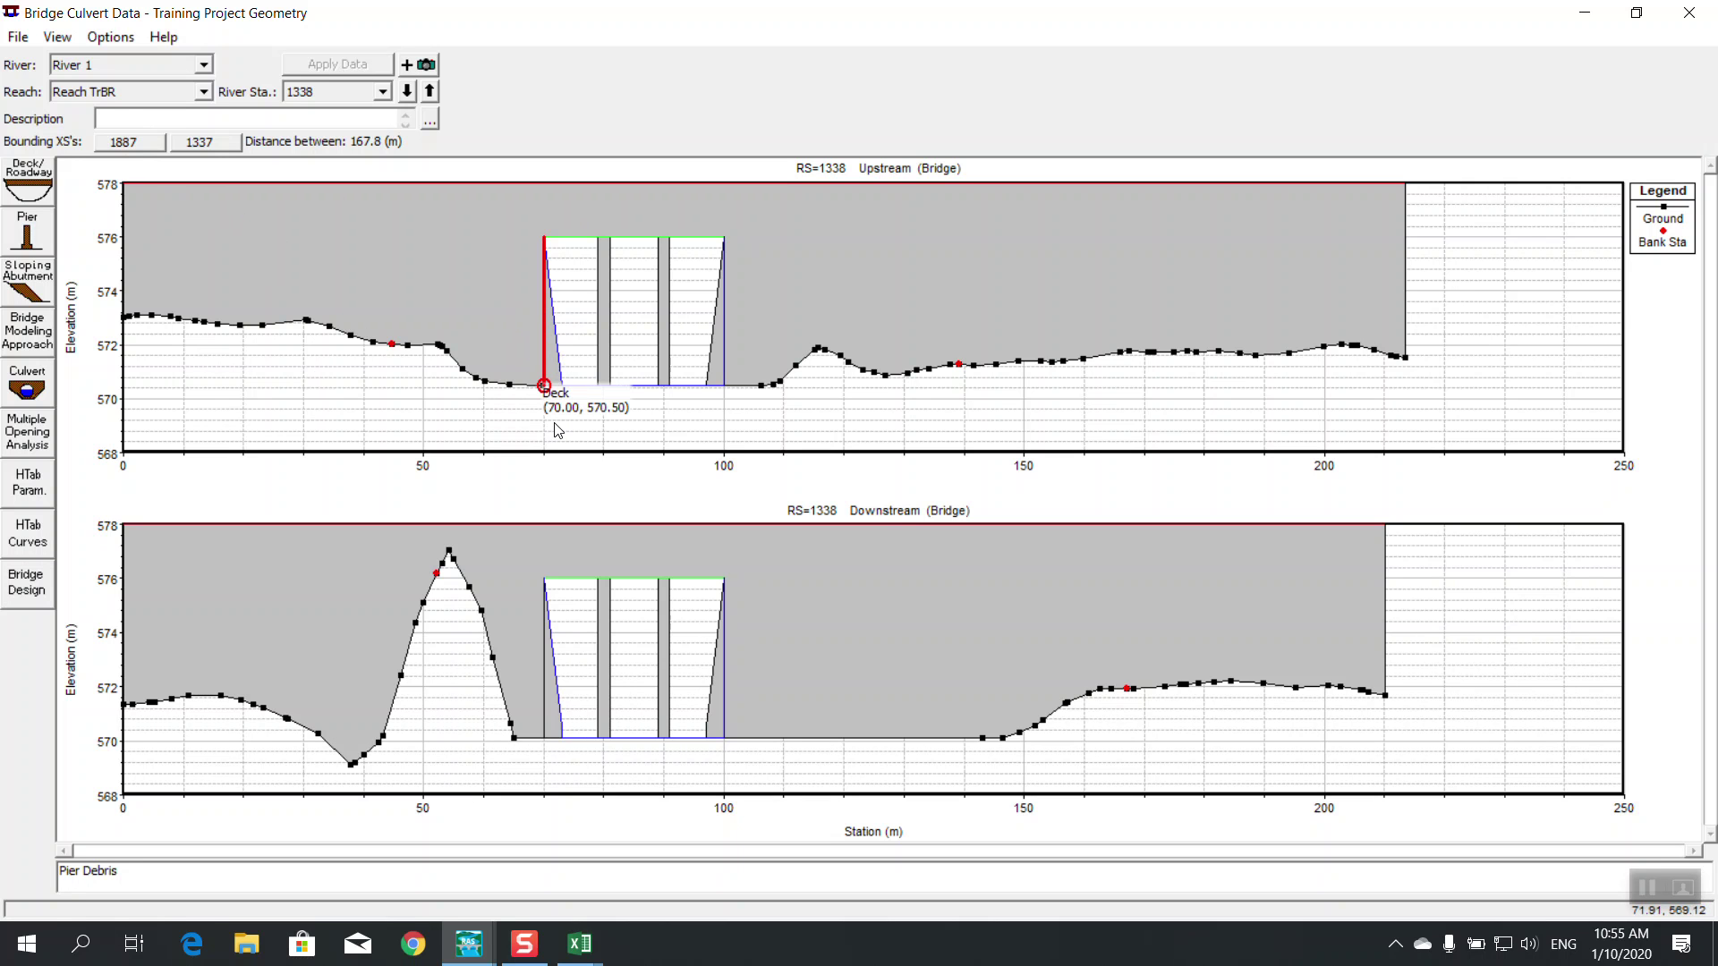
Enter ineffective stations 70/100 and elevations 578/578 on XS 1887, both marked permanent
click(130, 143)
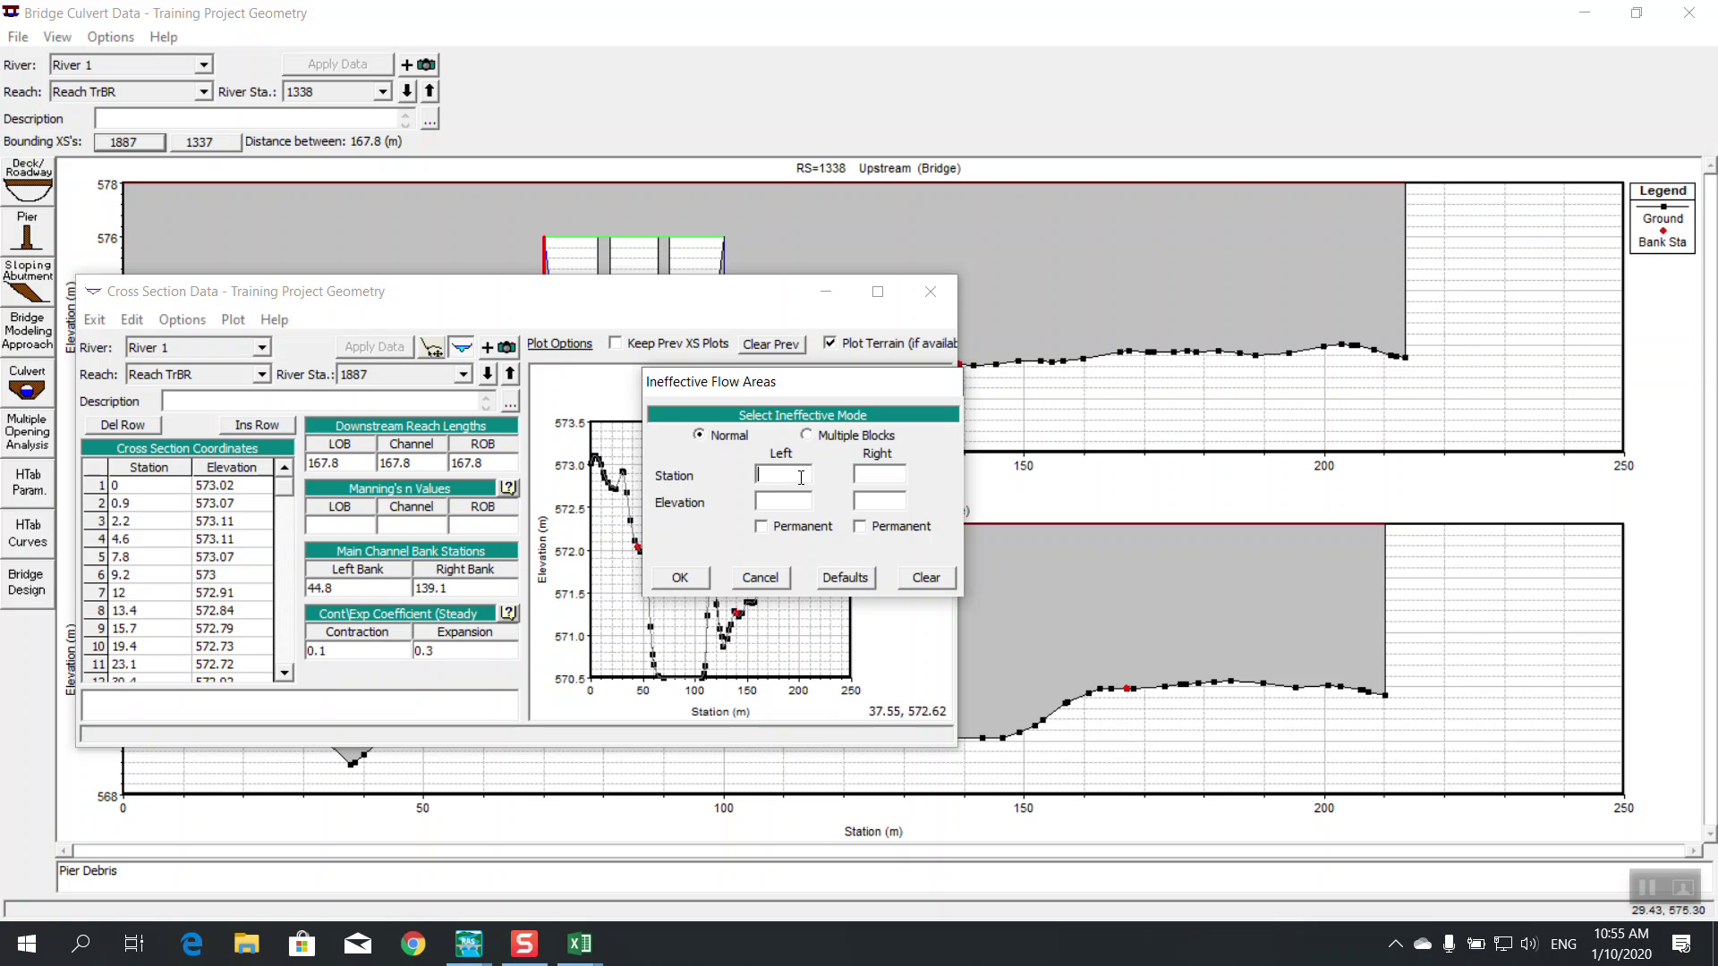
text(70)
click(888, 475)
text(100)
click(783, 502)
text(578)
click(870, 502)
text(578)
click(859, 528)
click(816, 530)
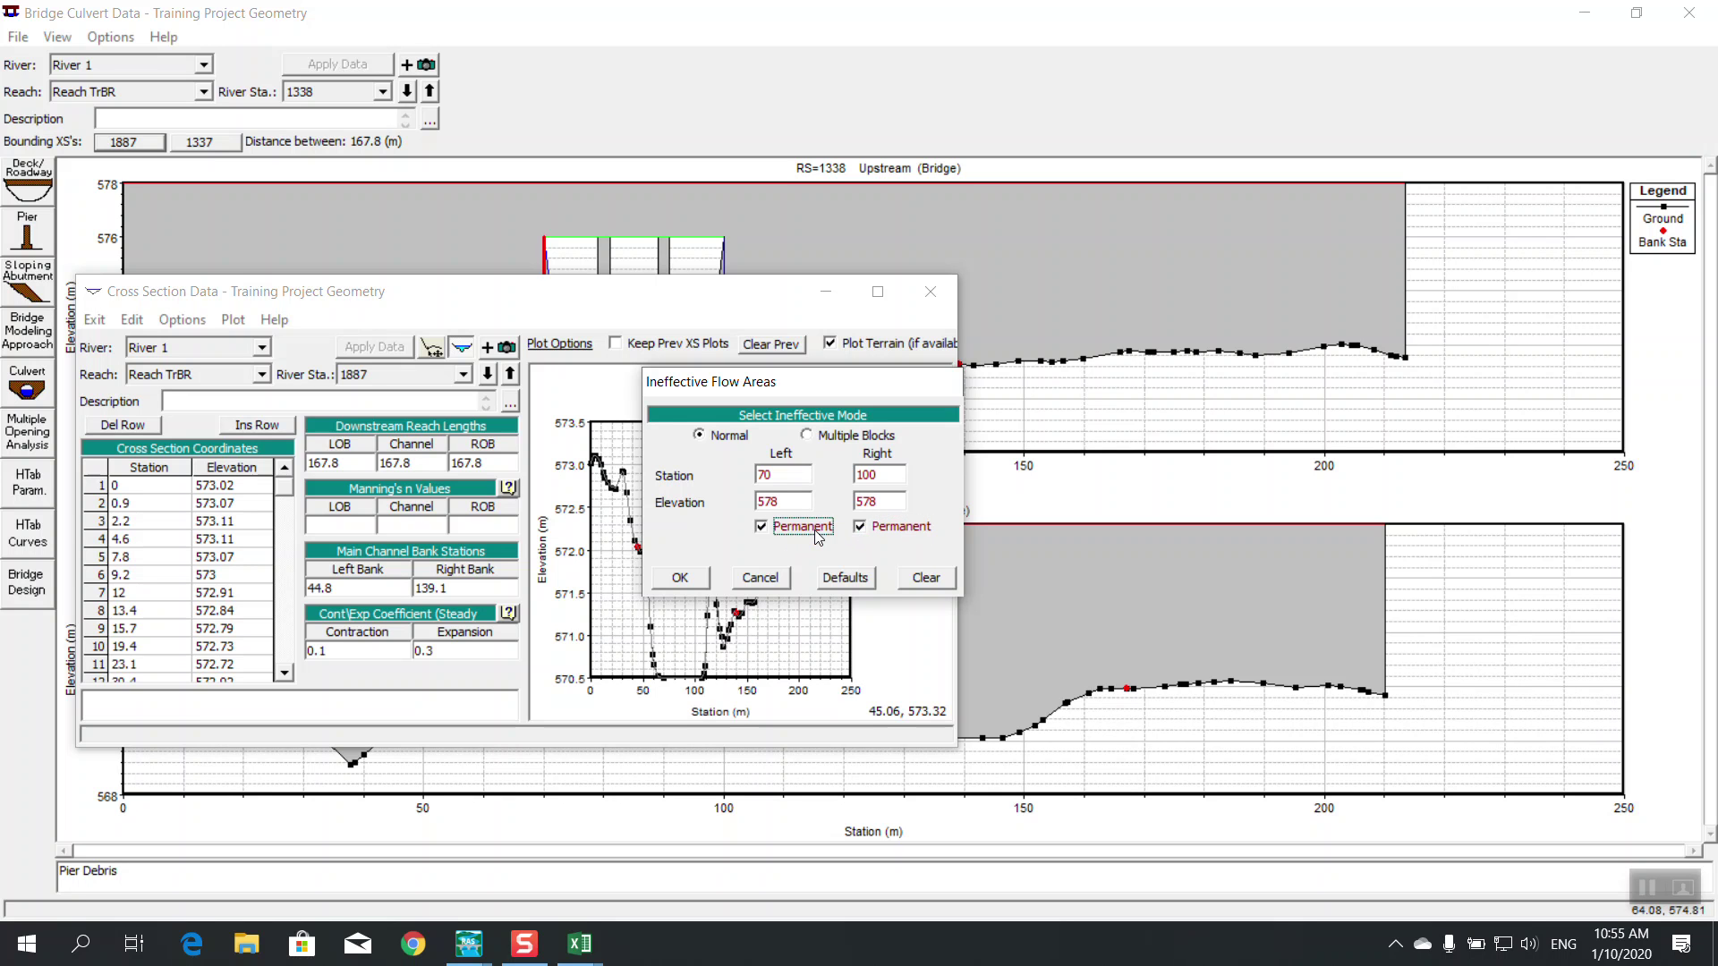
click(698, 577)
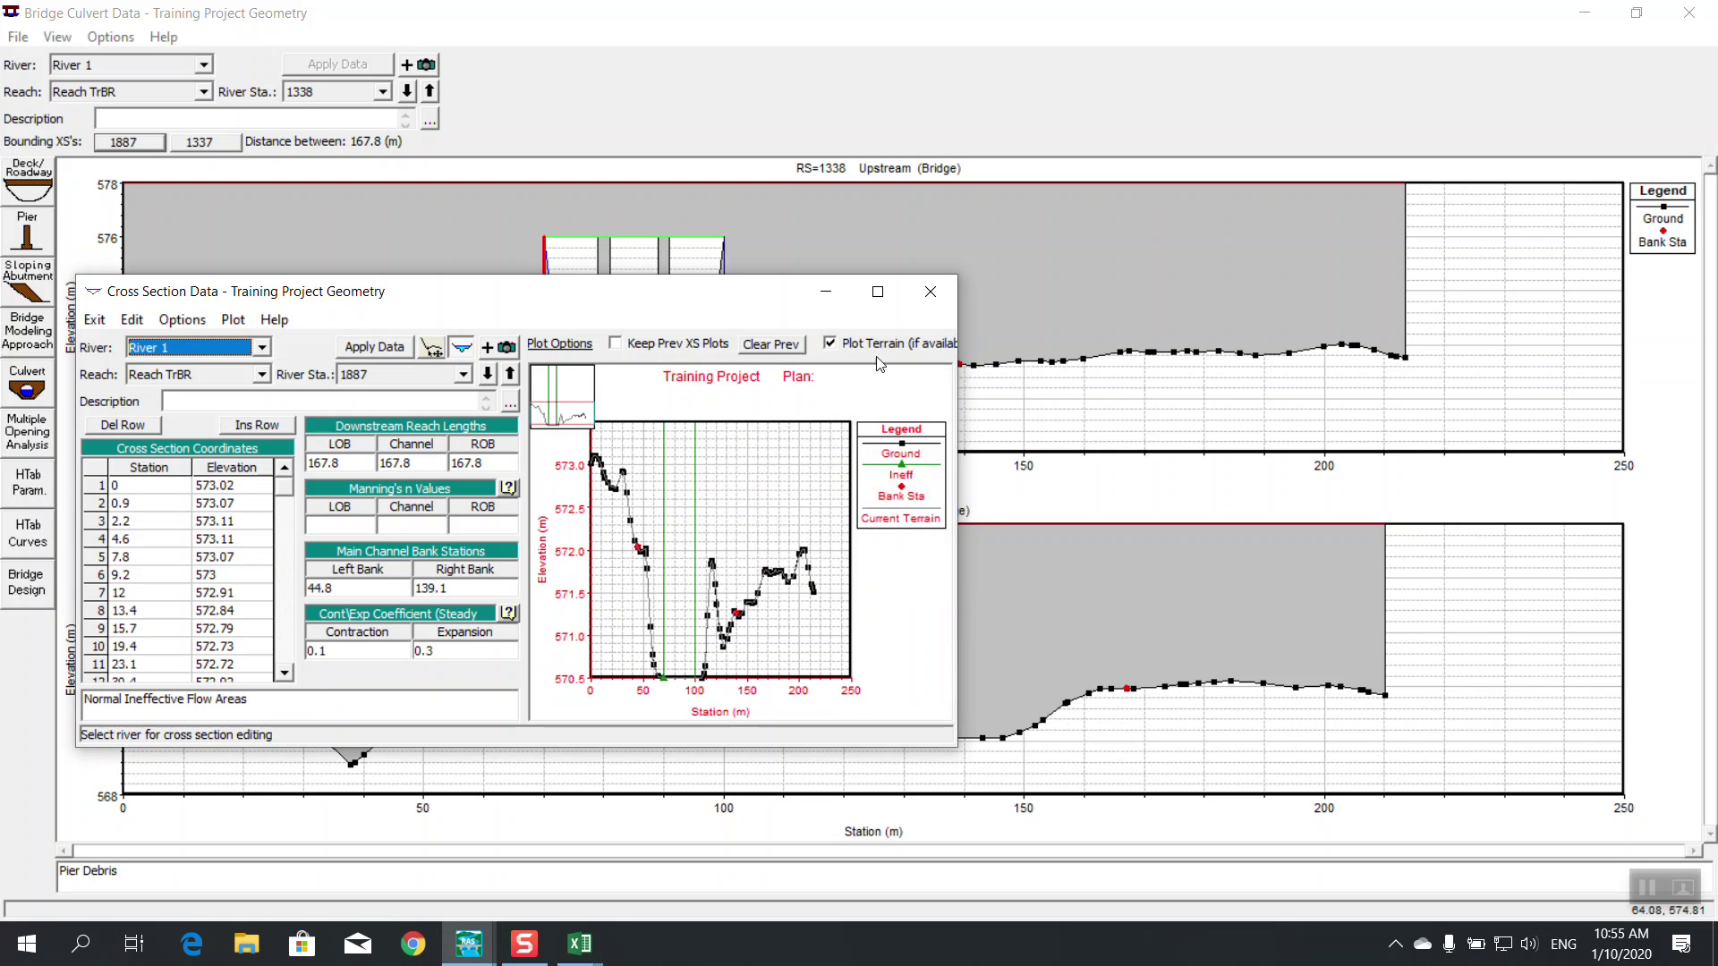
click(932, 292)
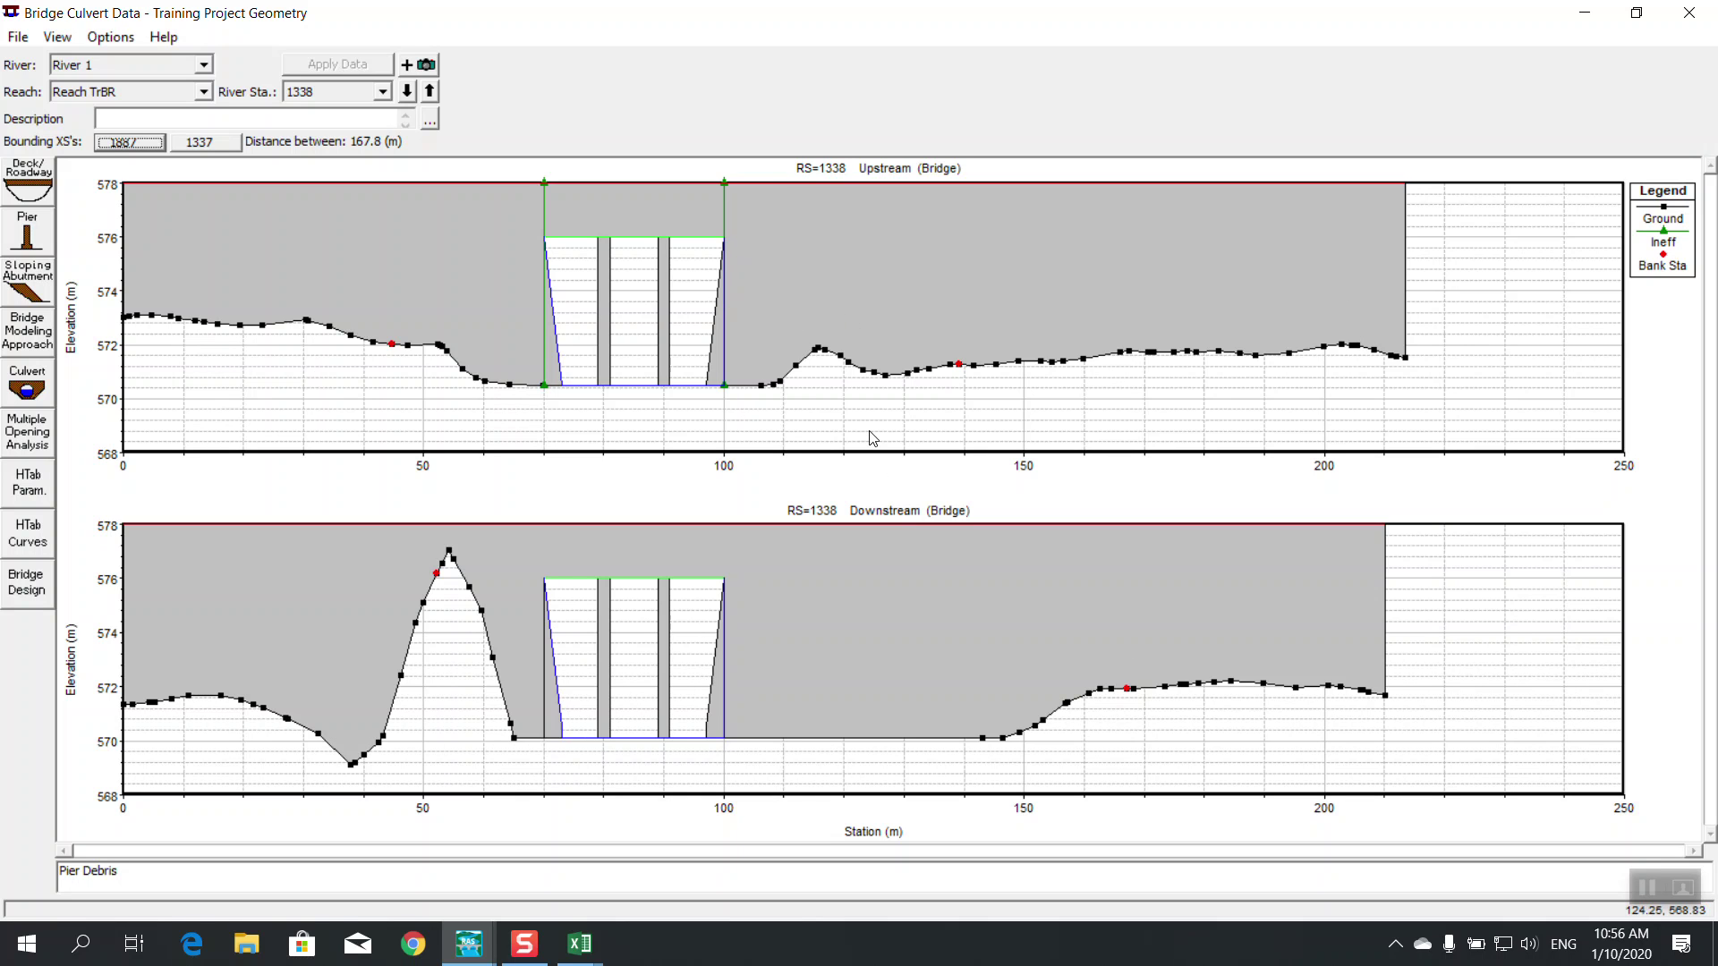
Give cross section 1337 permanent ineffective areas at stations 70/100, elevation 578
click(193, 143)
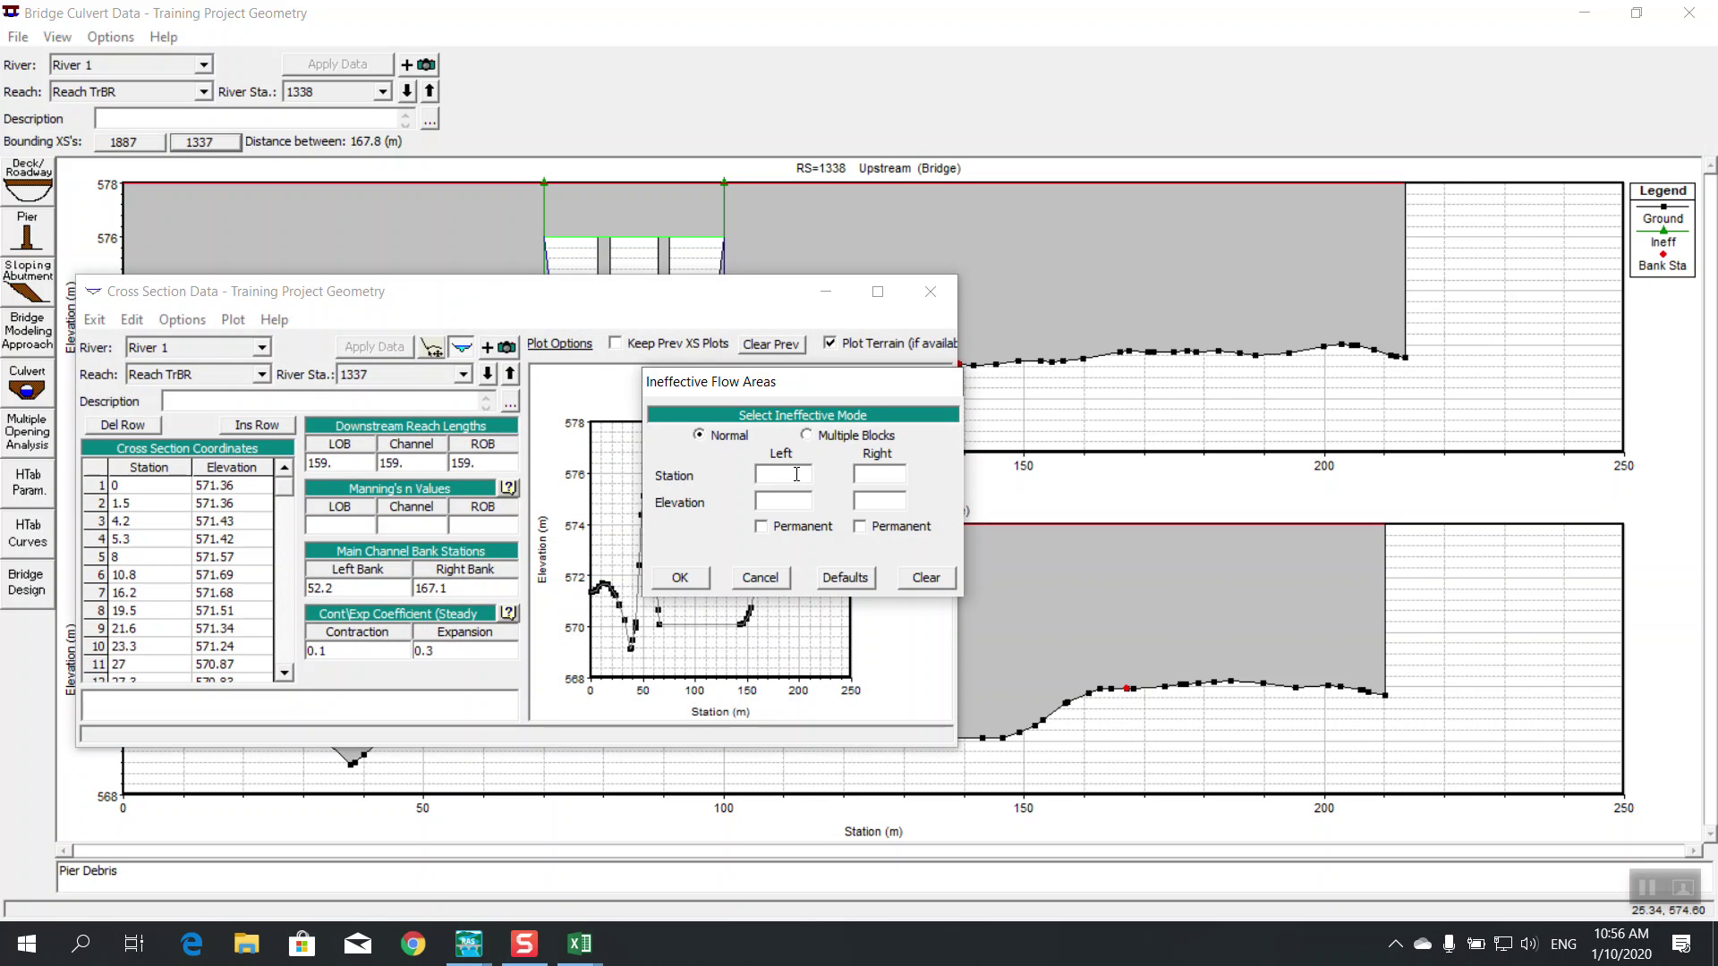
text(70)
text(1)
text(00)
click(771, 500)
text(578)
click(860, 501)
text(578)
click(861, 528)
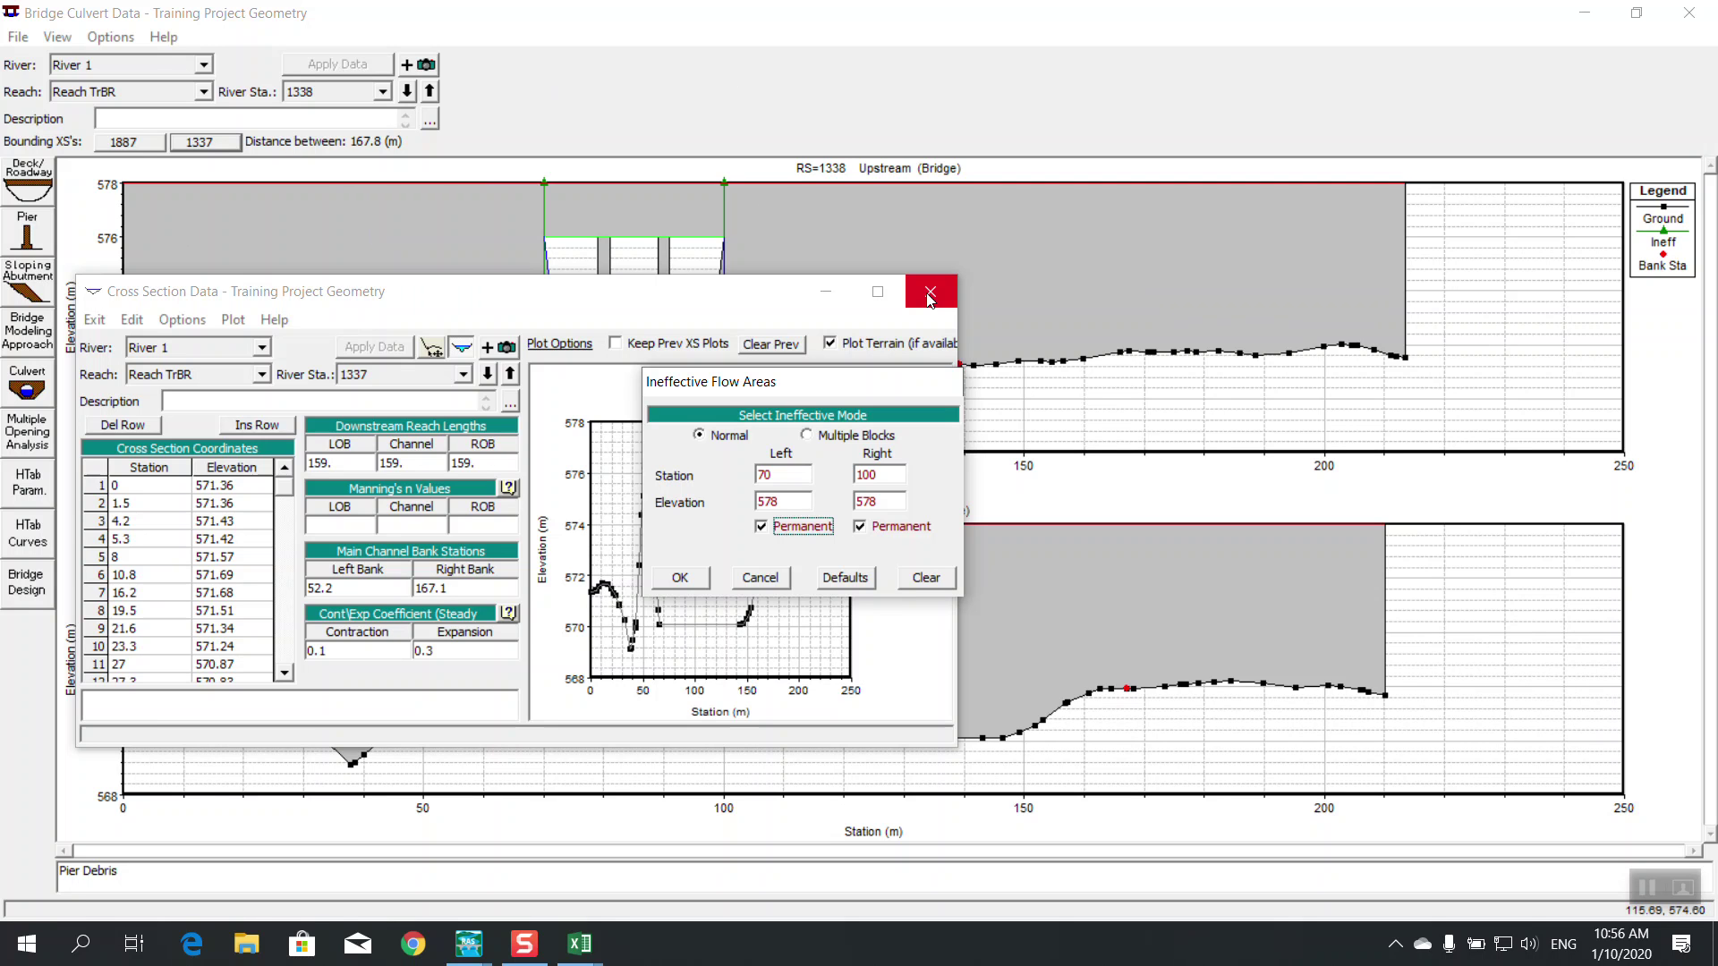
click(852, 436)
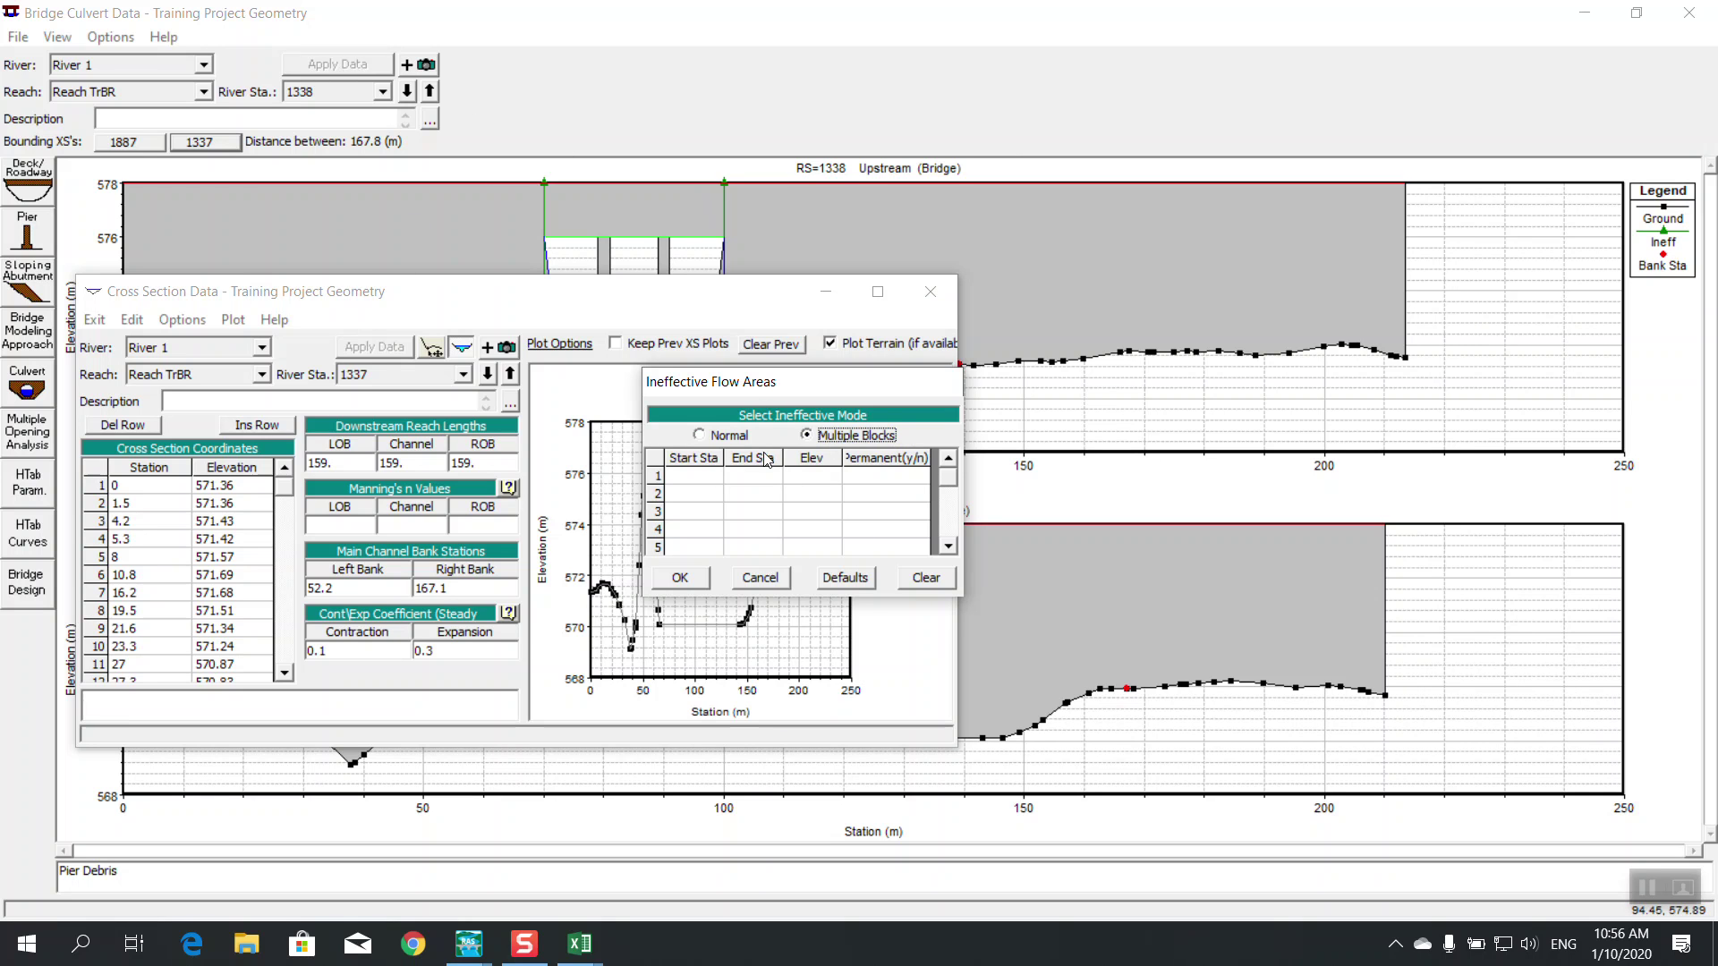
click(719, 436)
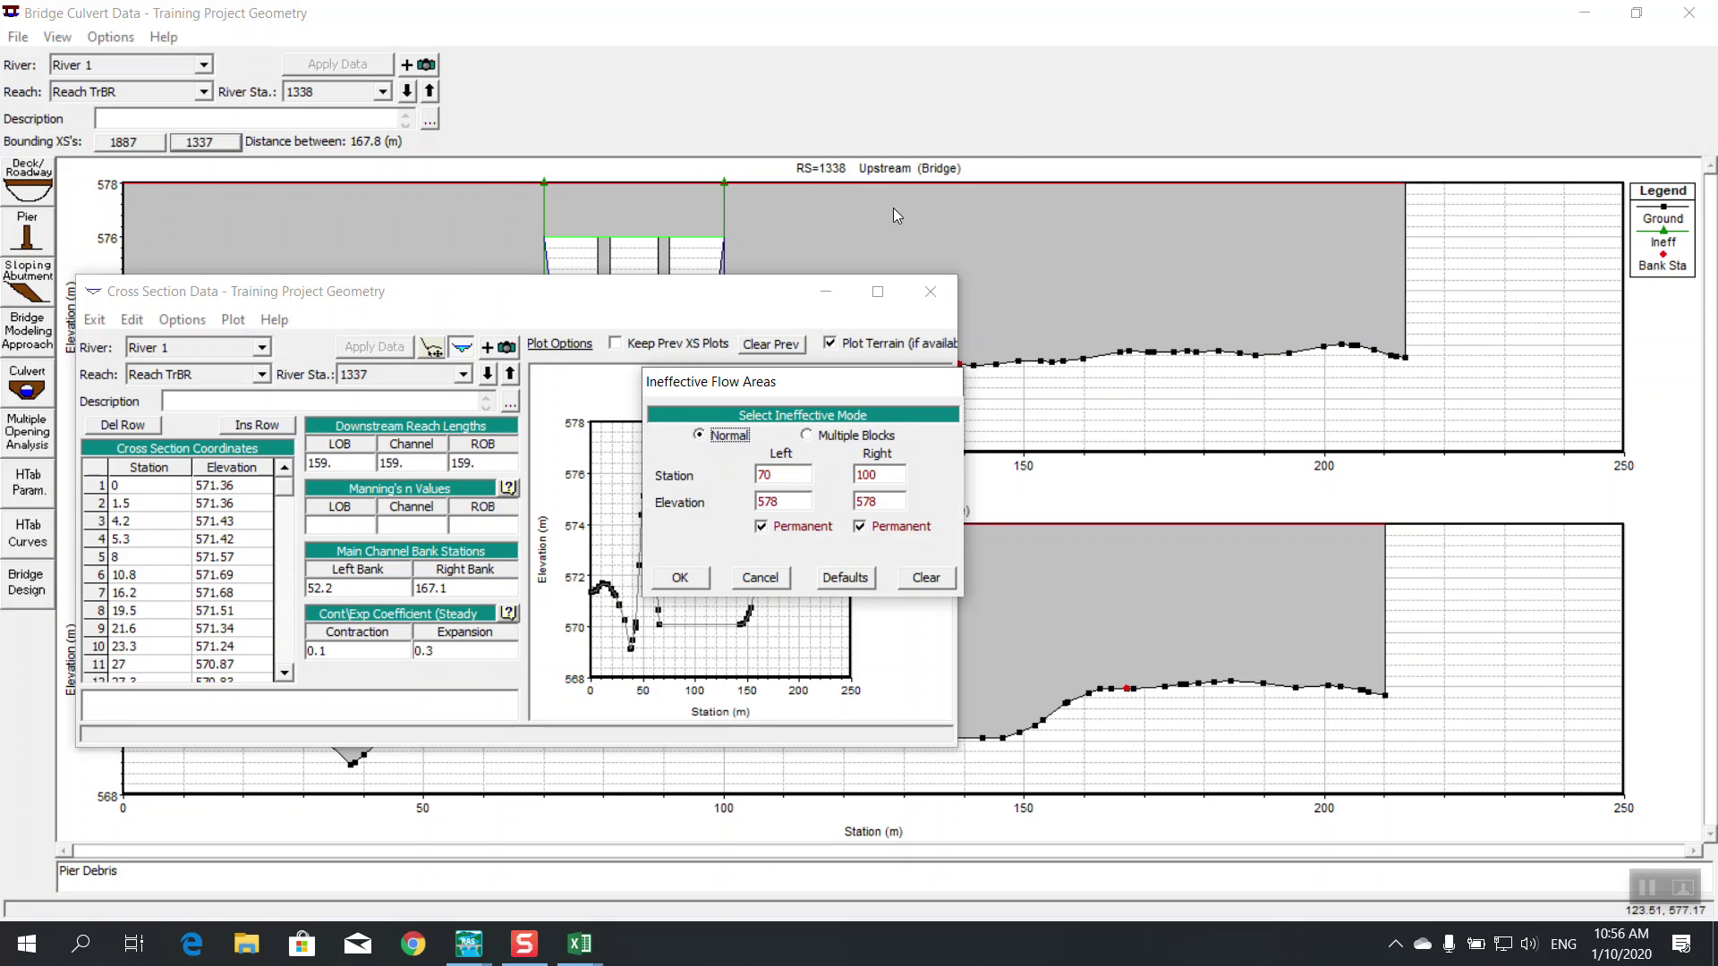
click(680, 579)
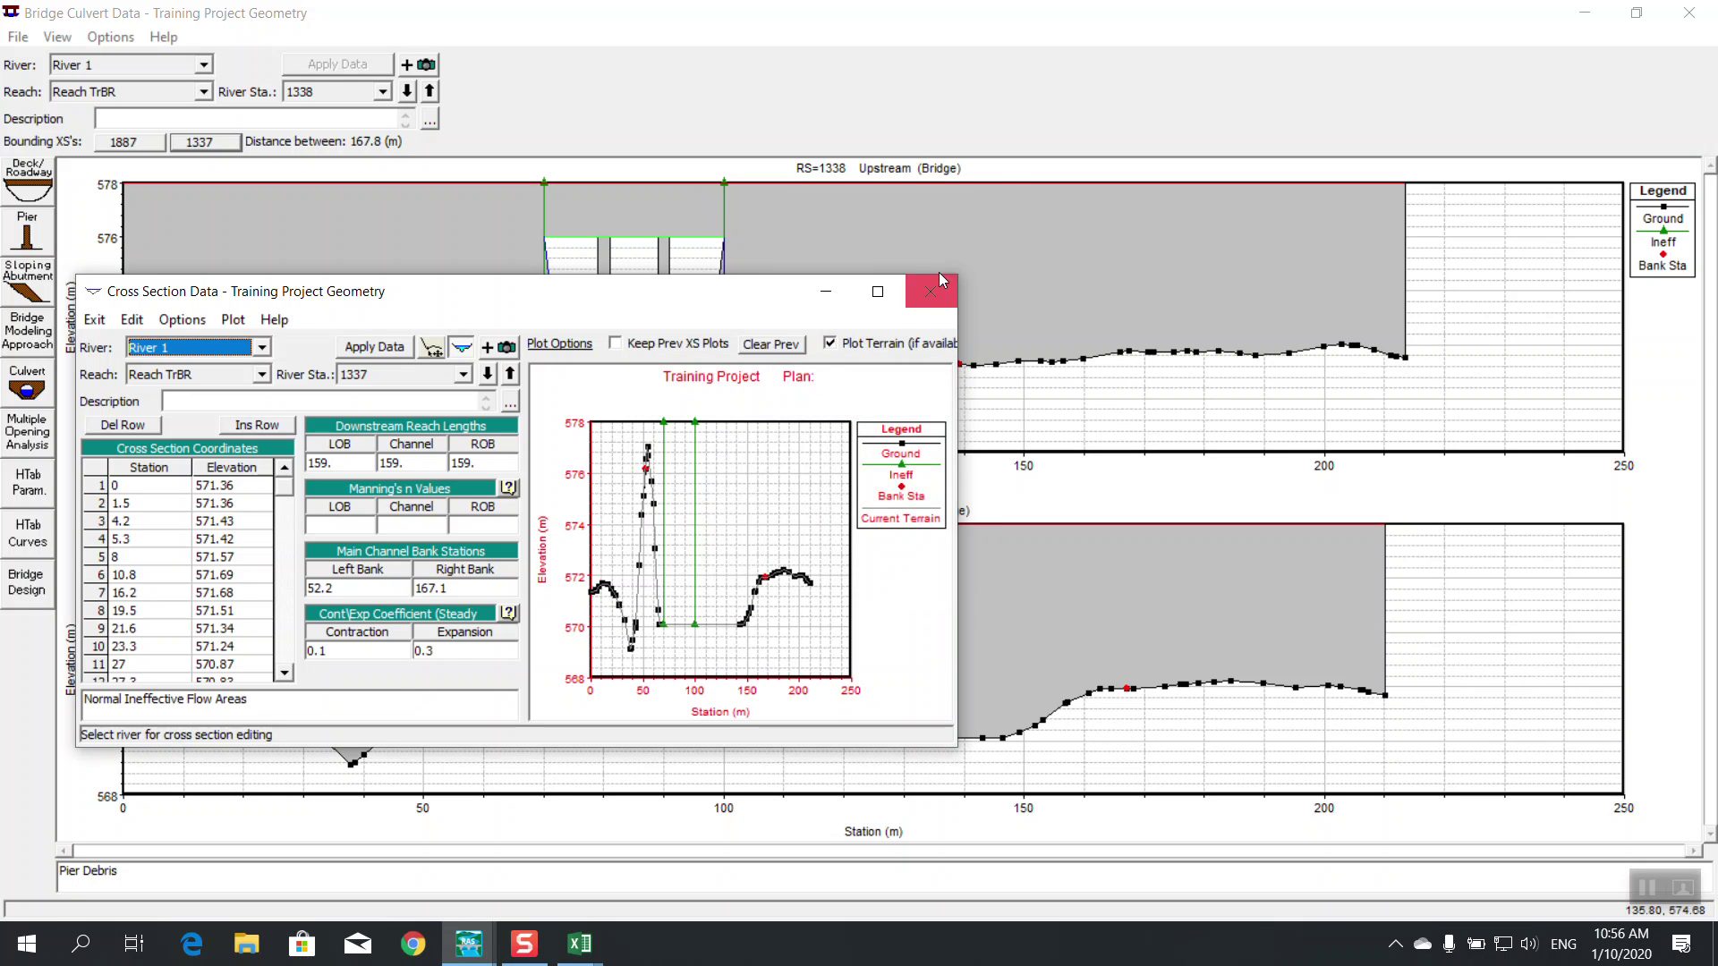
click(931, 288)
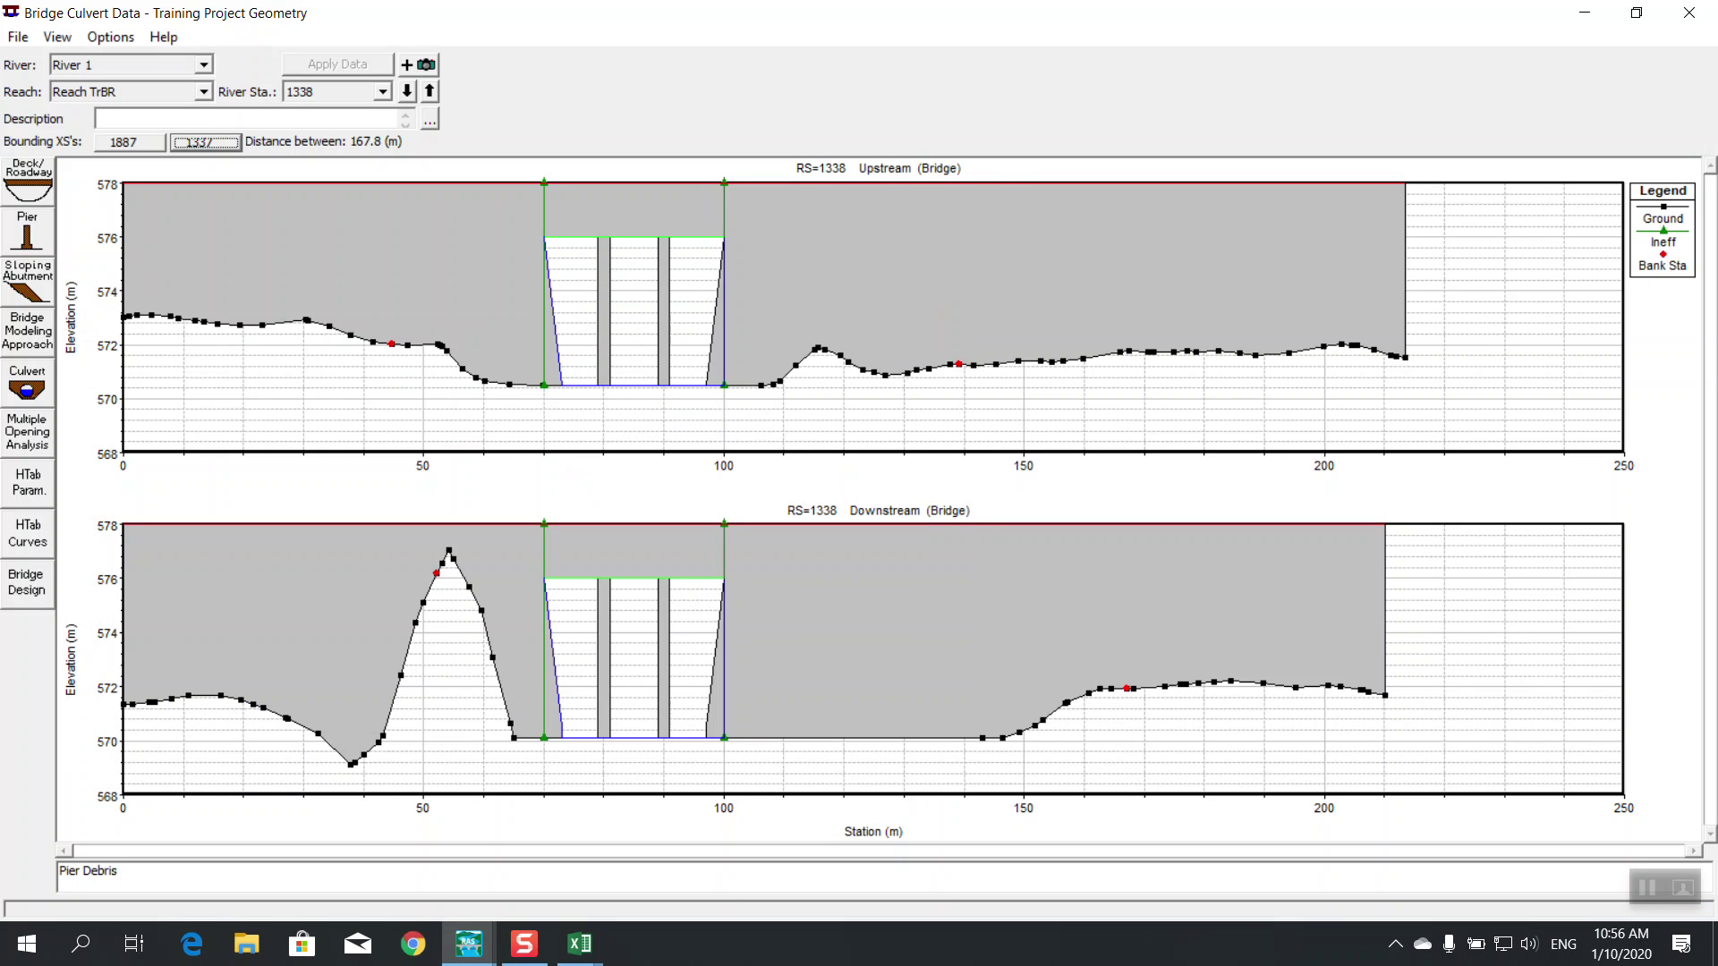
Open the Bridge Modeling Approach editor for bridge 1
click(29, 36)
click(963, 27)
click(28, 344)
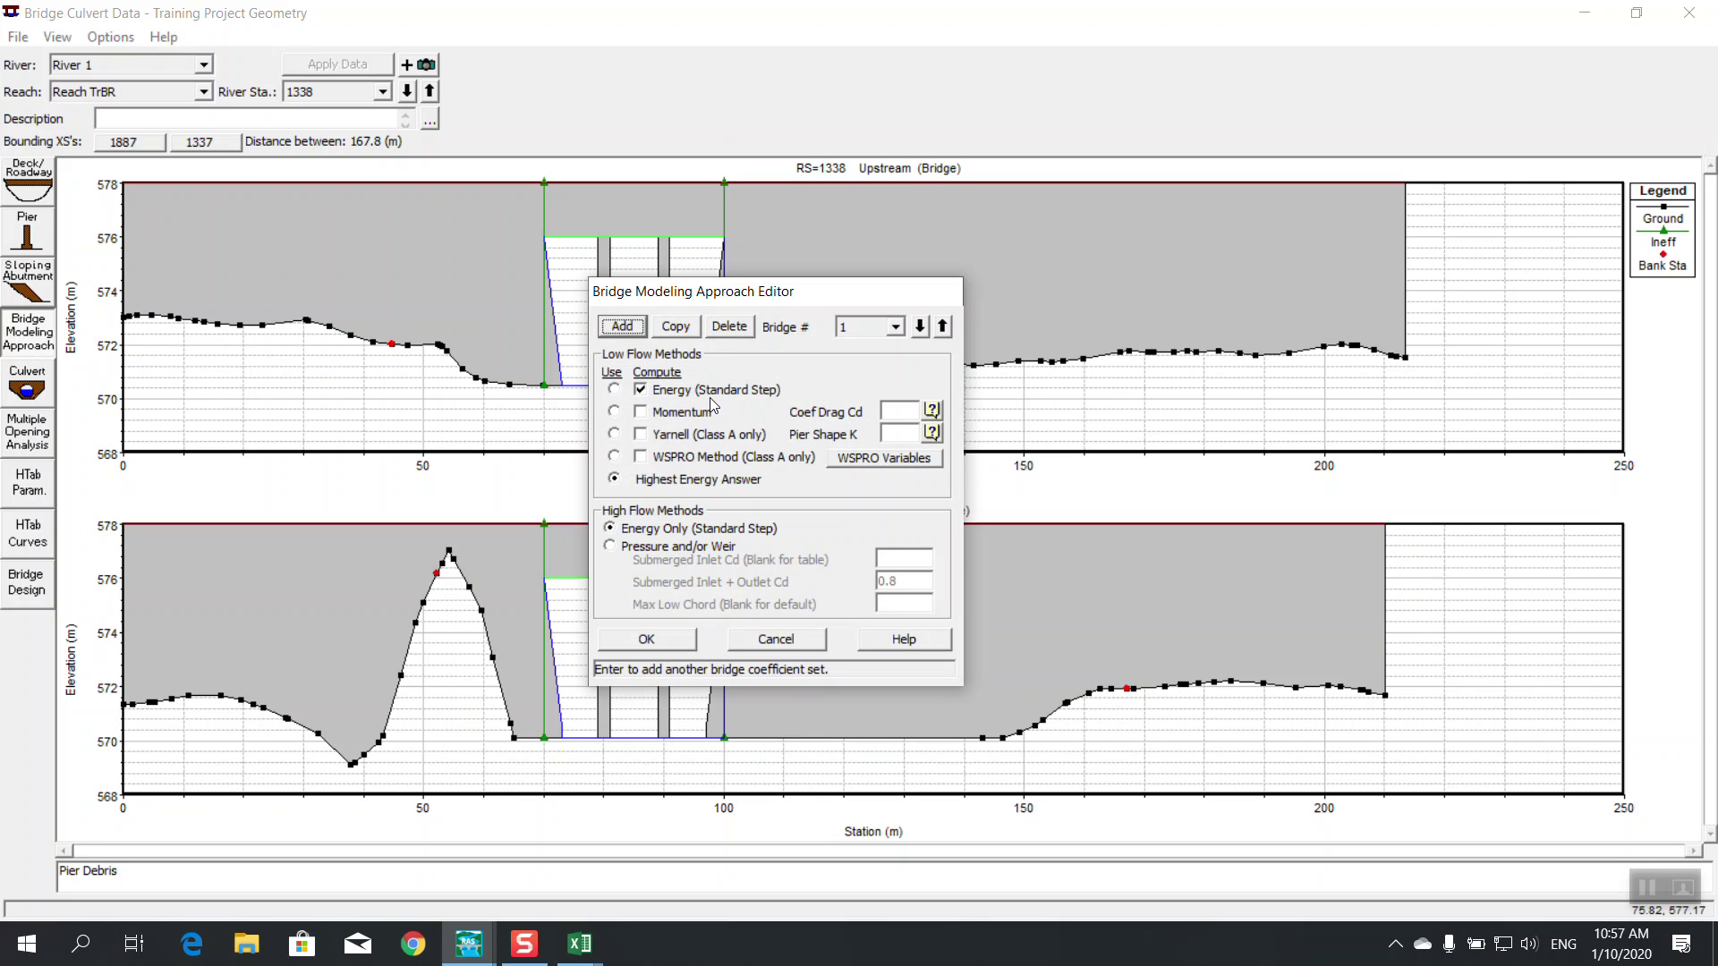
Add Momentum and Yarnell low-flow methods alongside Energy, then open the drag coefficient help
click(654, 416)
click(654, 436)
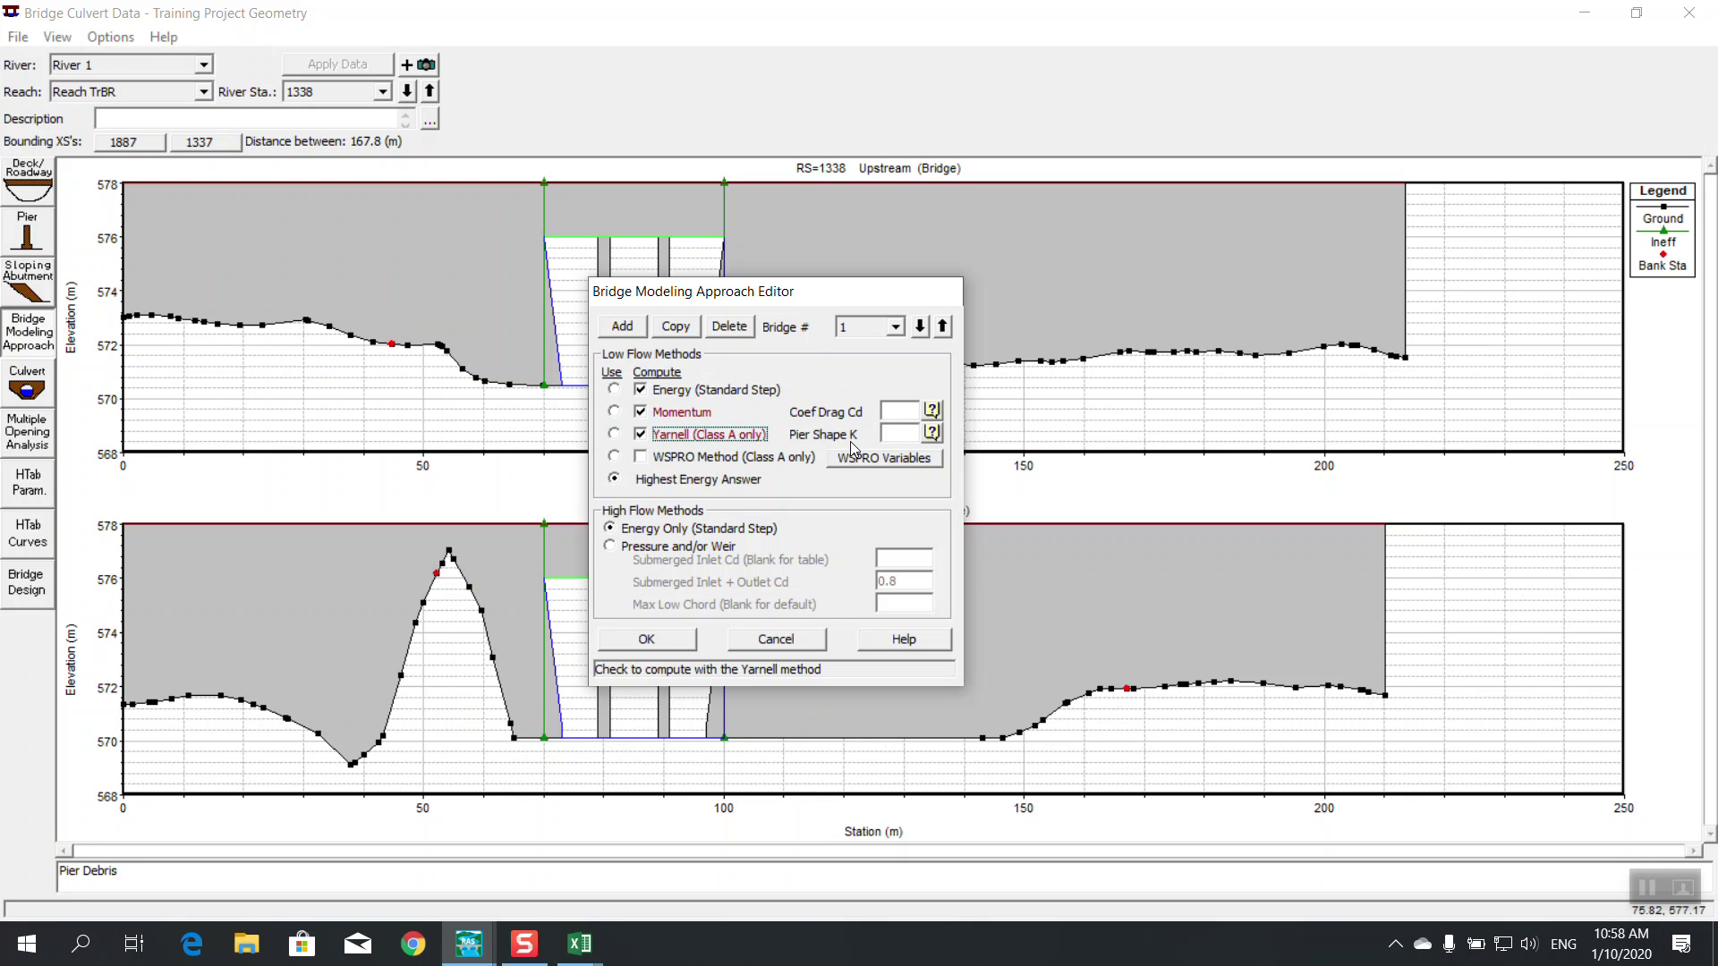
click(932, 411)
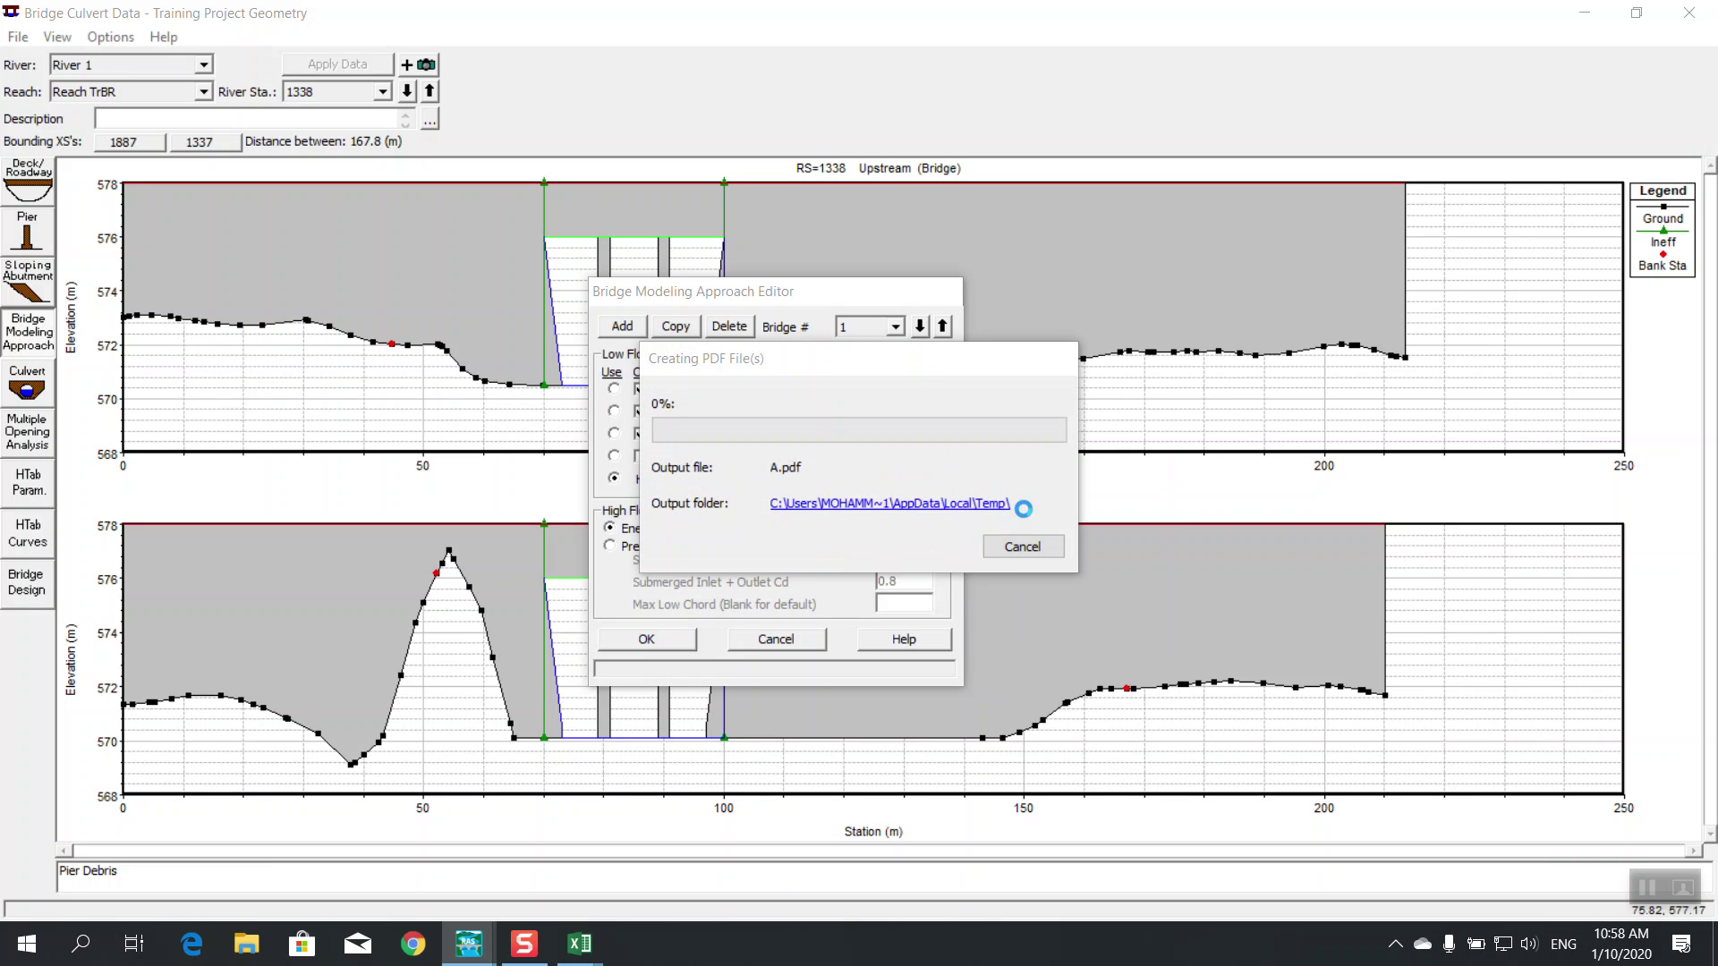
Cancel the PDF creation and its pending print job, dismissing the resulting error
click(1029, 549)
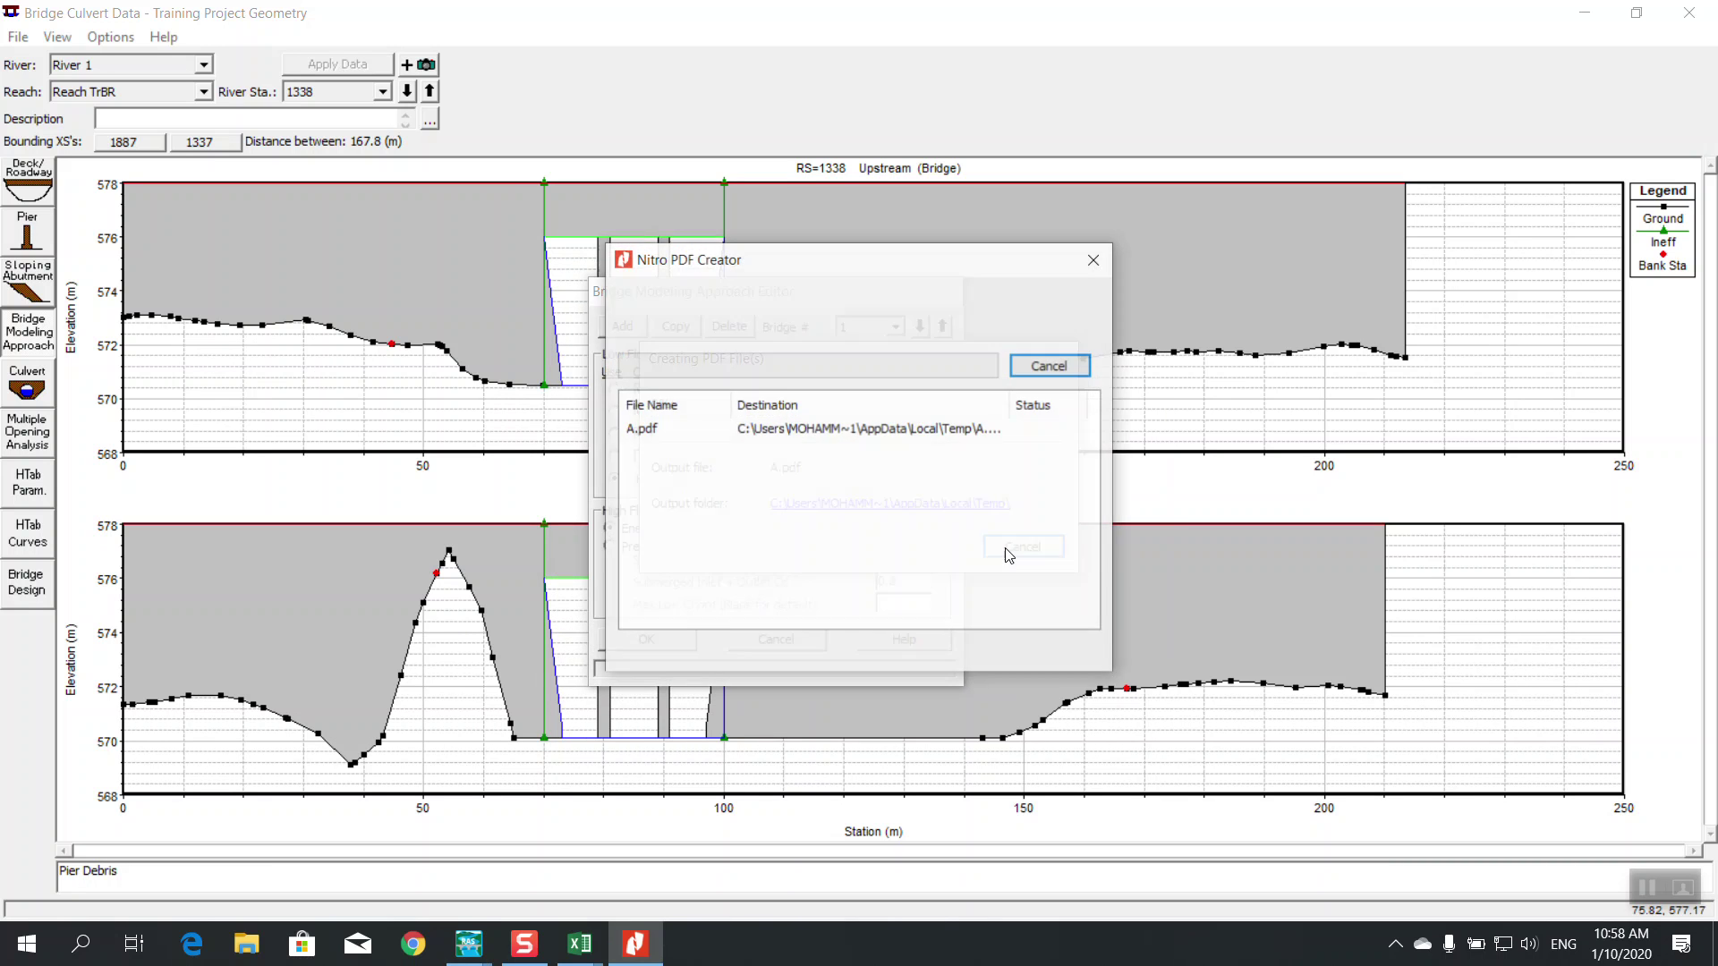
click(1051, 366)
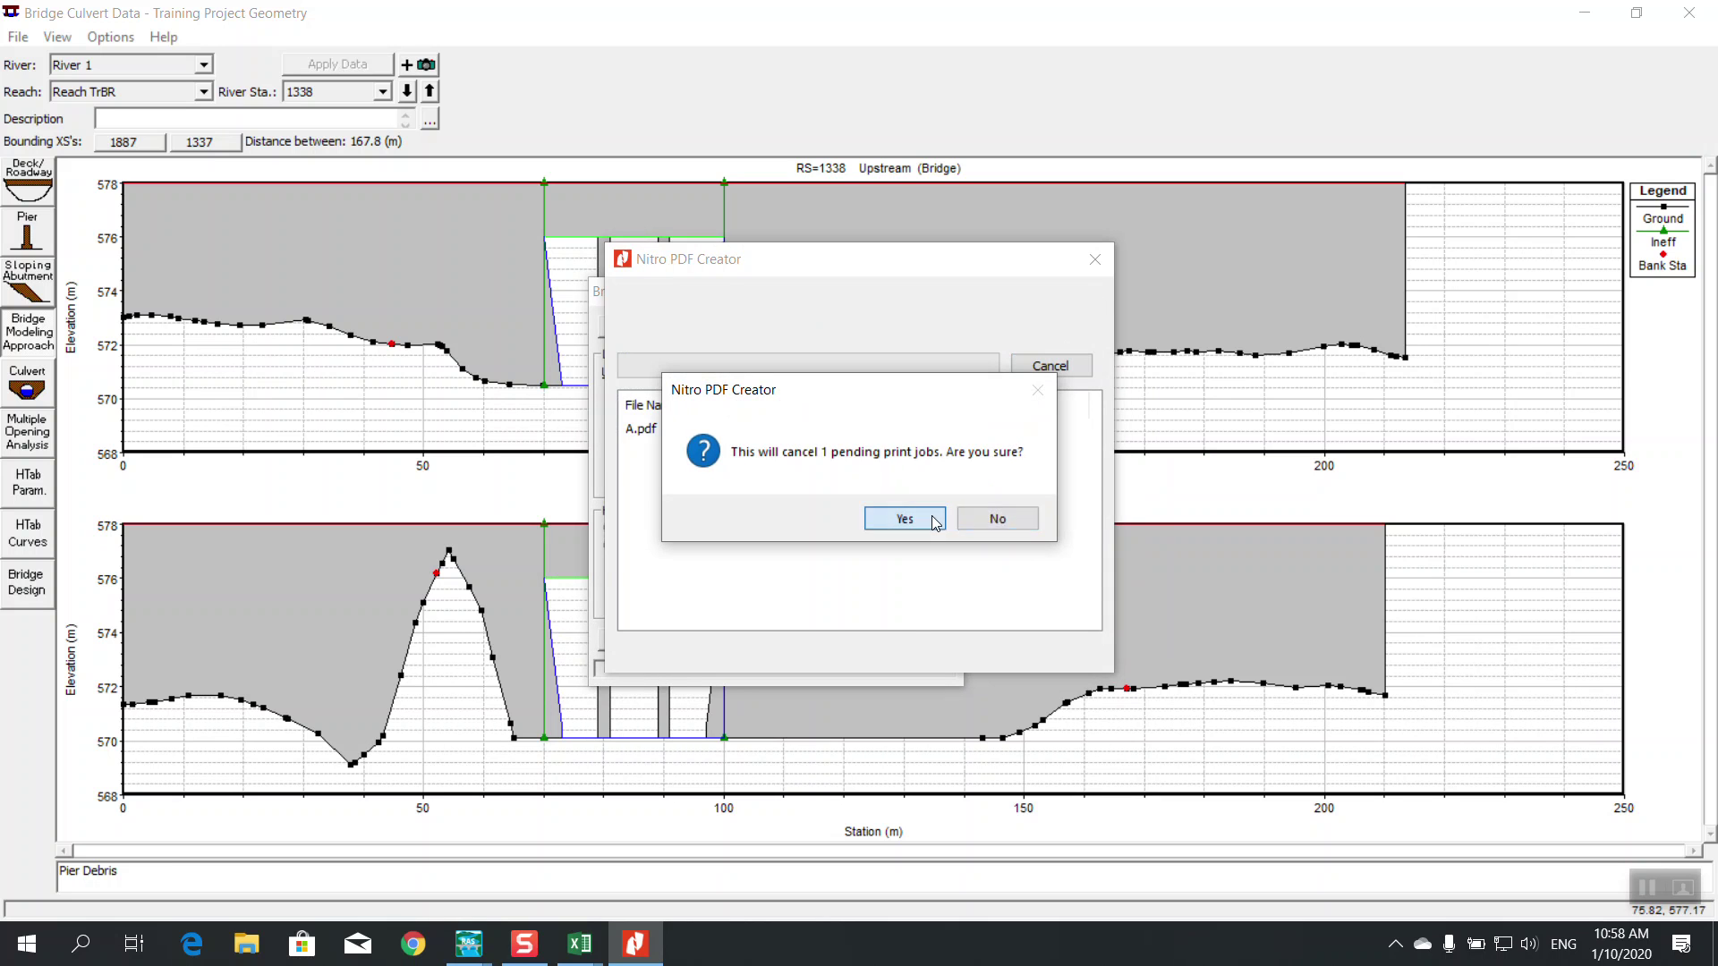
click(931, 519)
click(1015, 511)
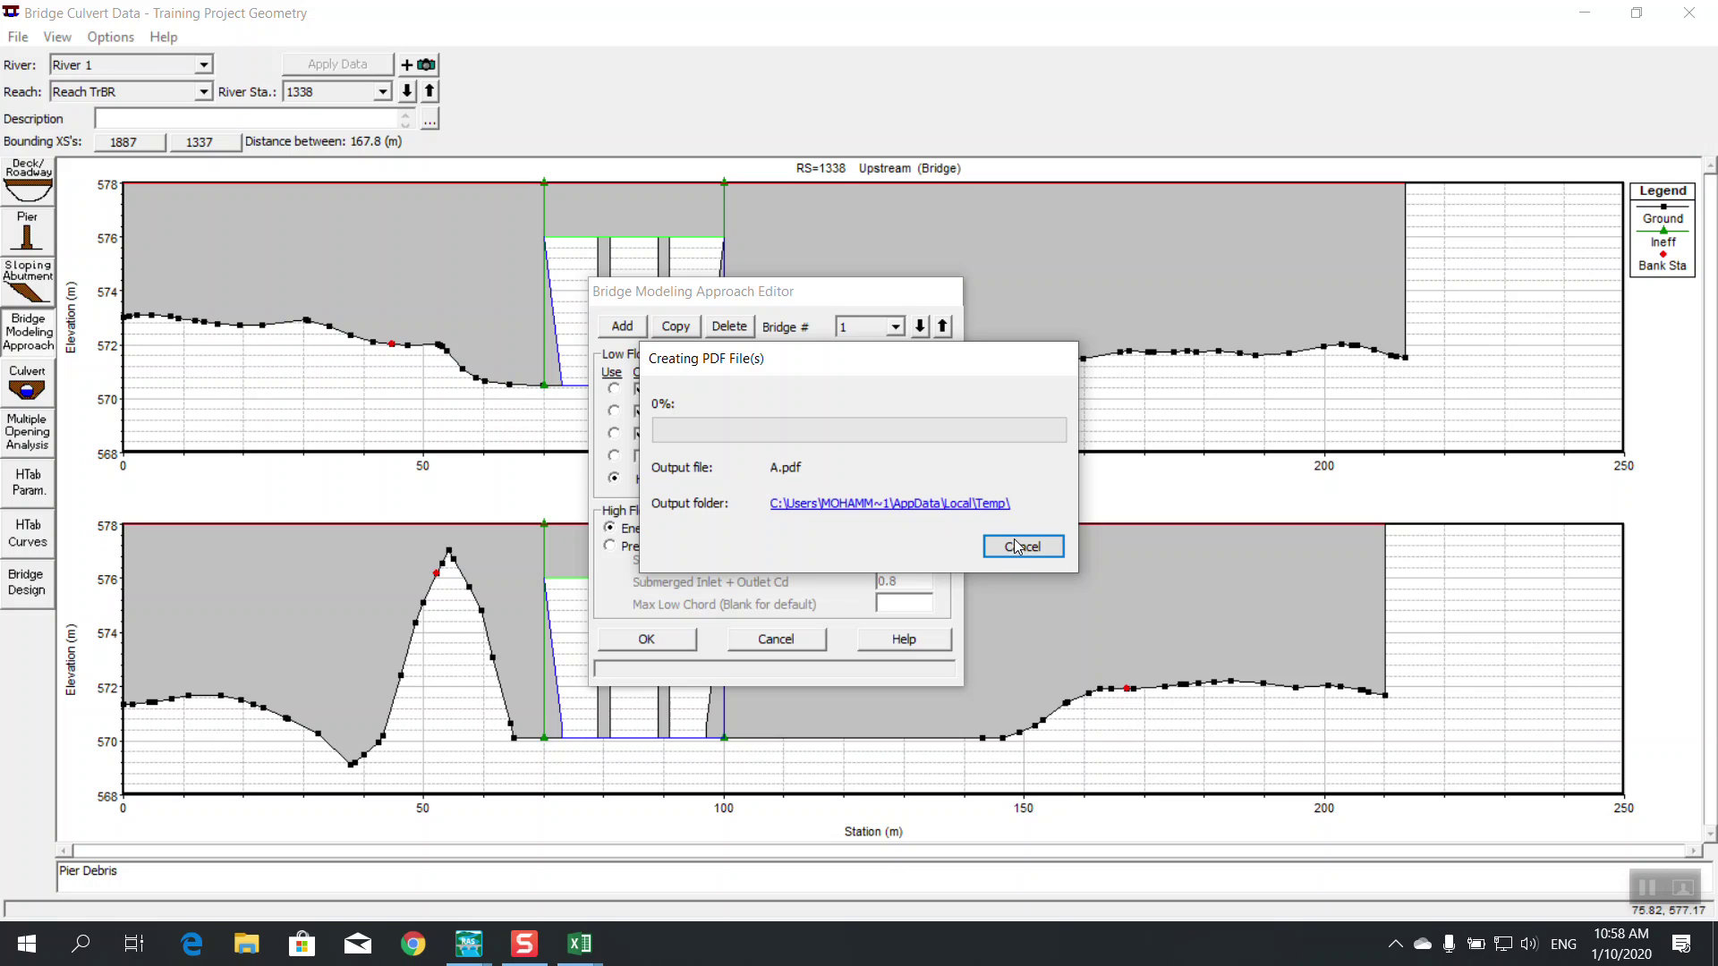
End the stuck Nitro Pro task in Task Manager and close Task Manager
right_click(976, 944)
click(991, 856)
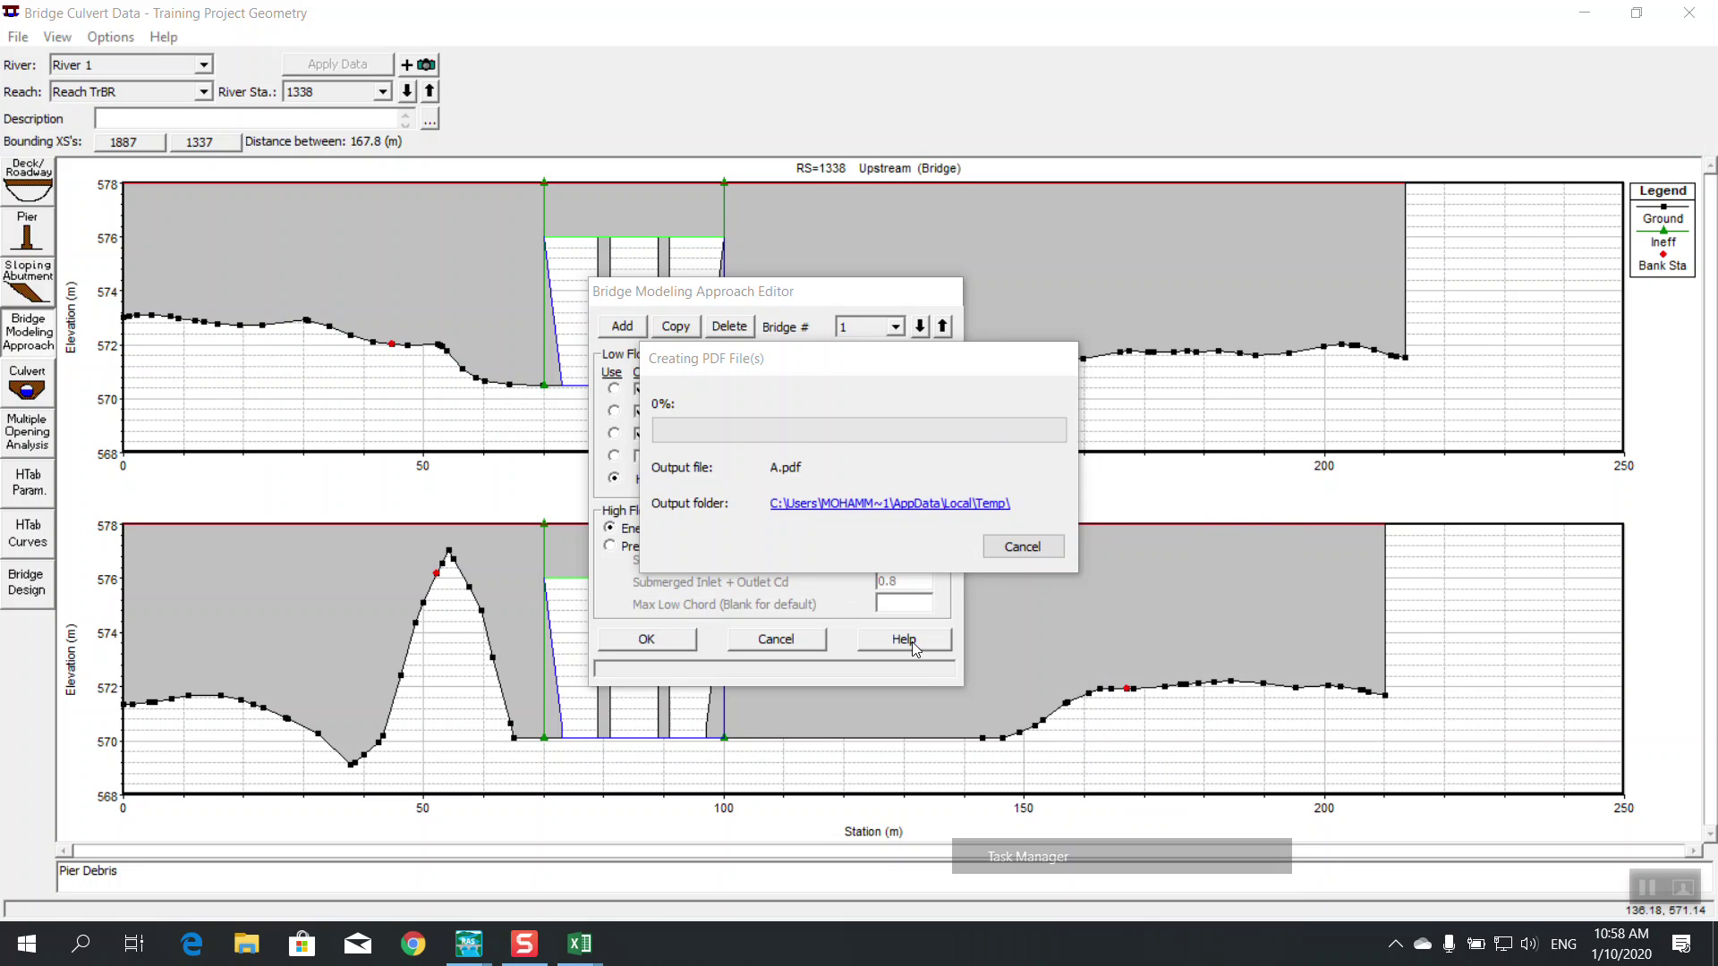
click(314, 285)
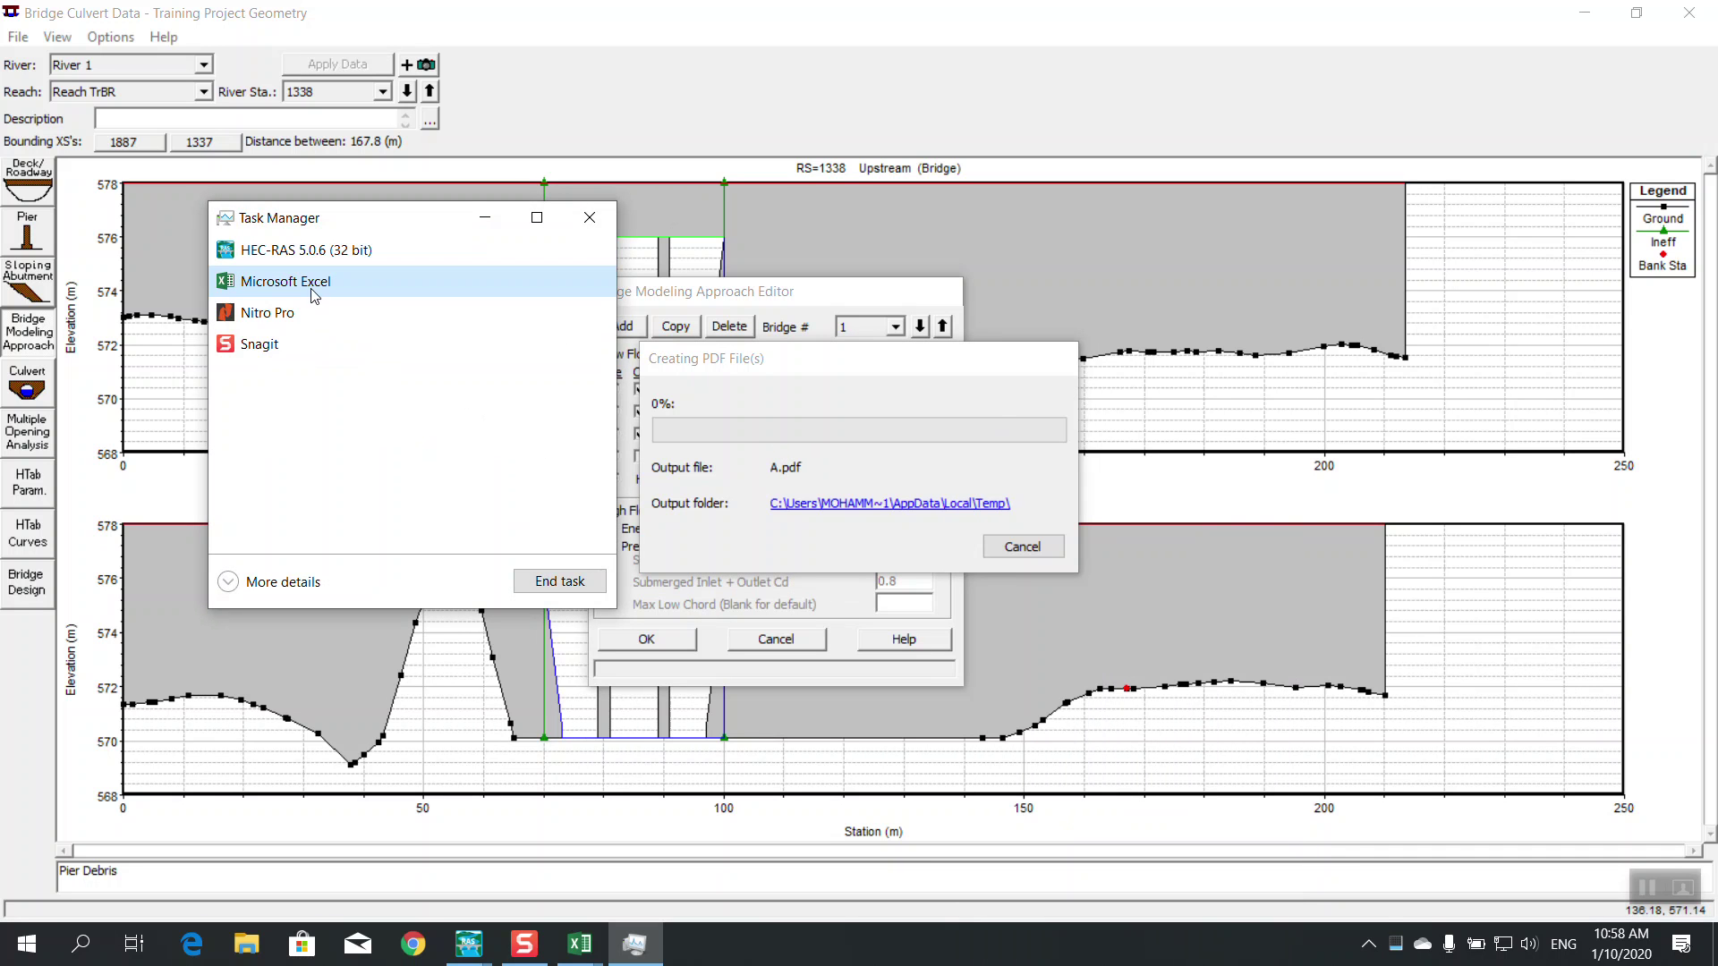
click(410, 347)
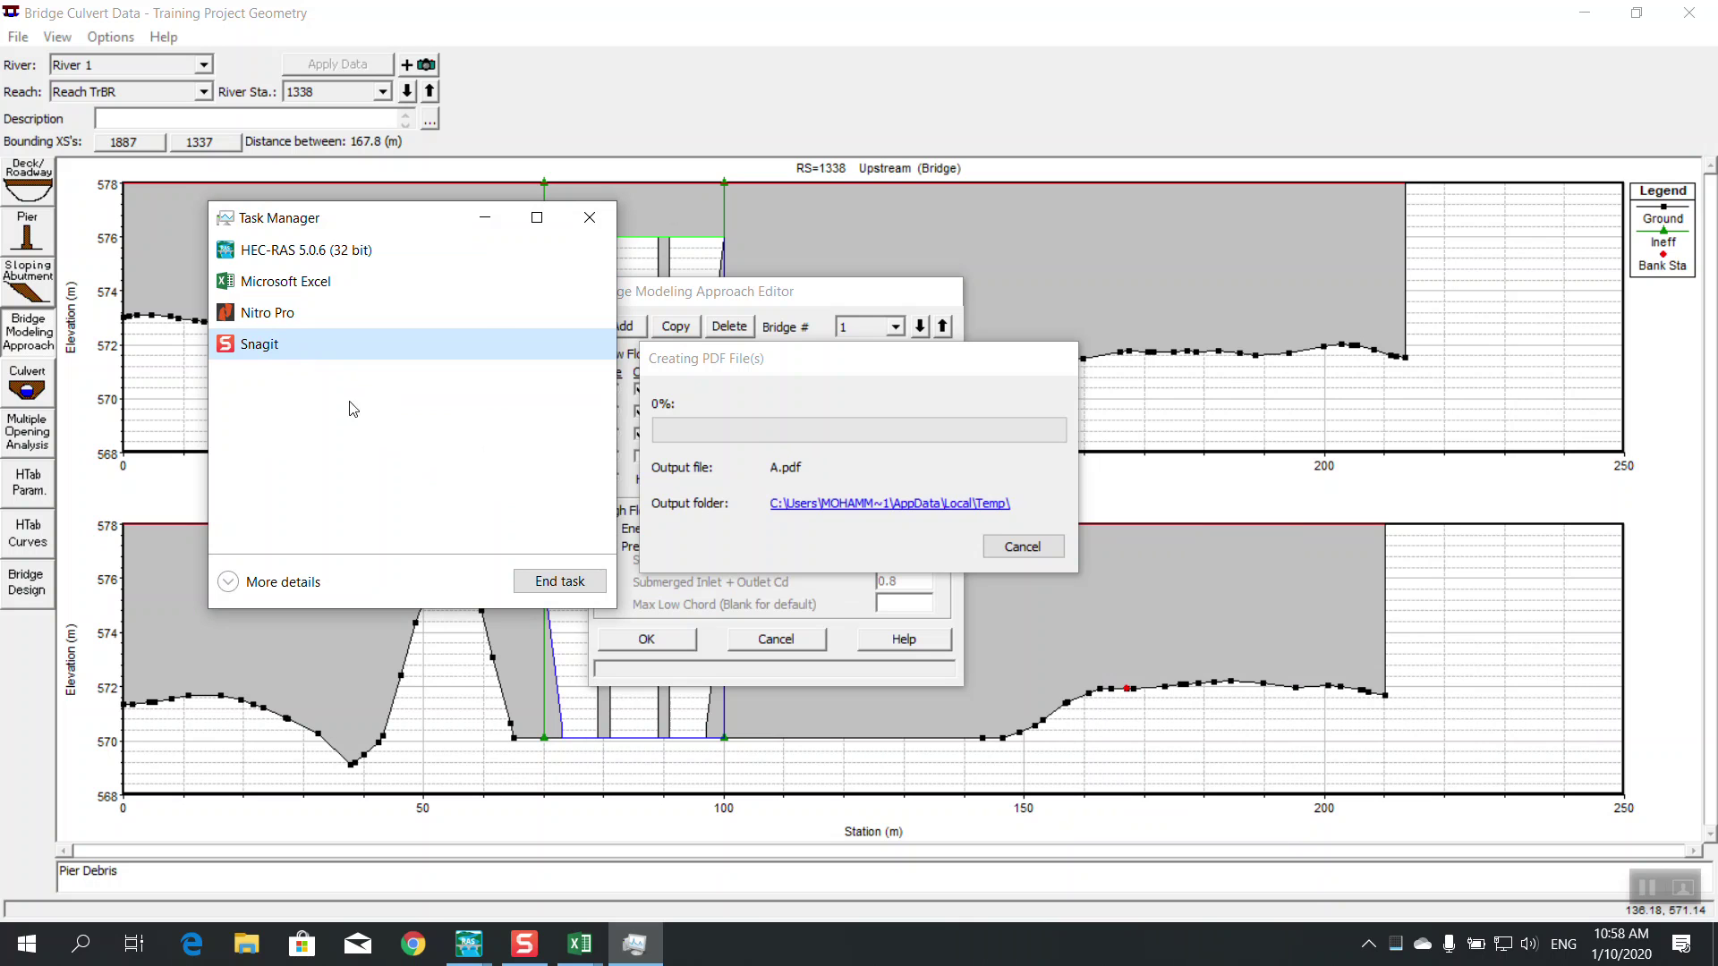
click(298, 313)
click(548, 582)
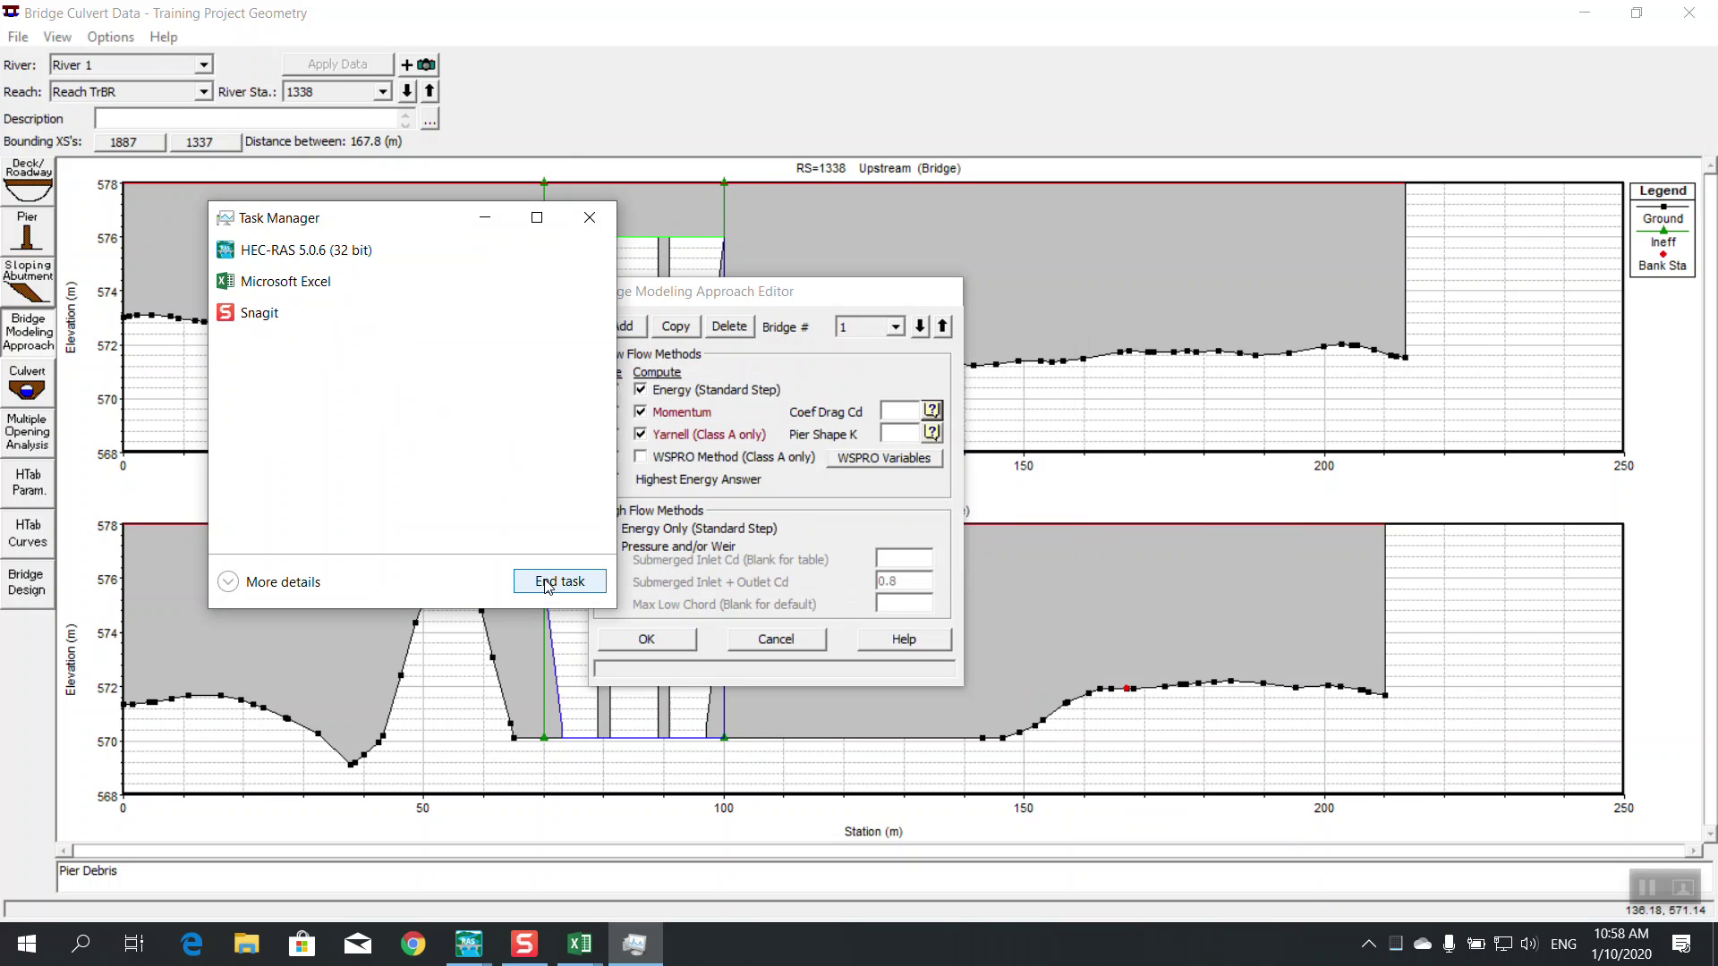
click(590, 218)
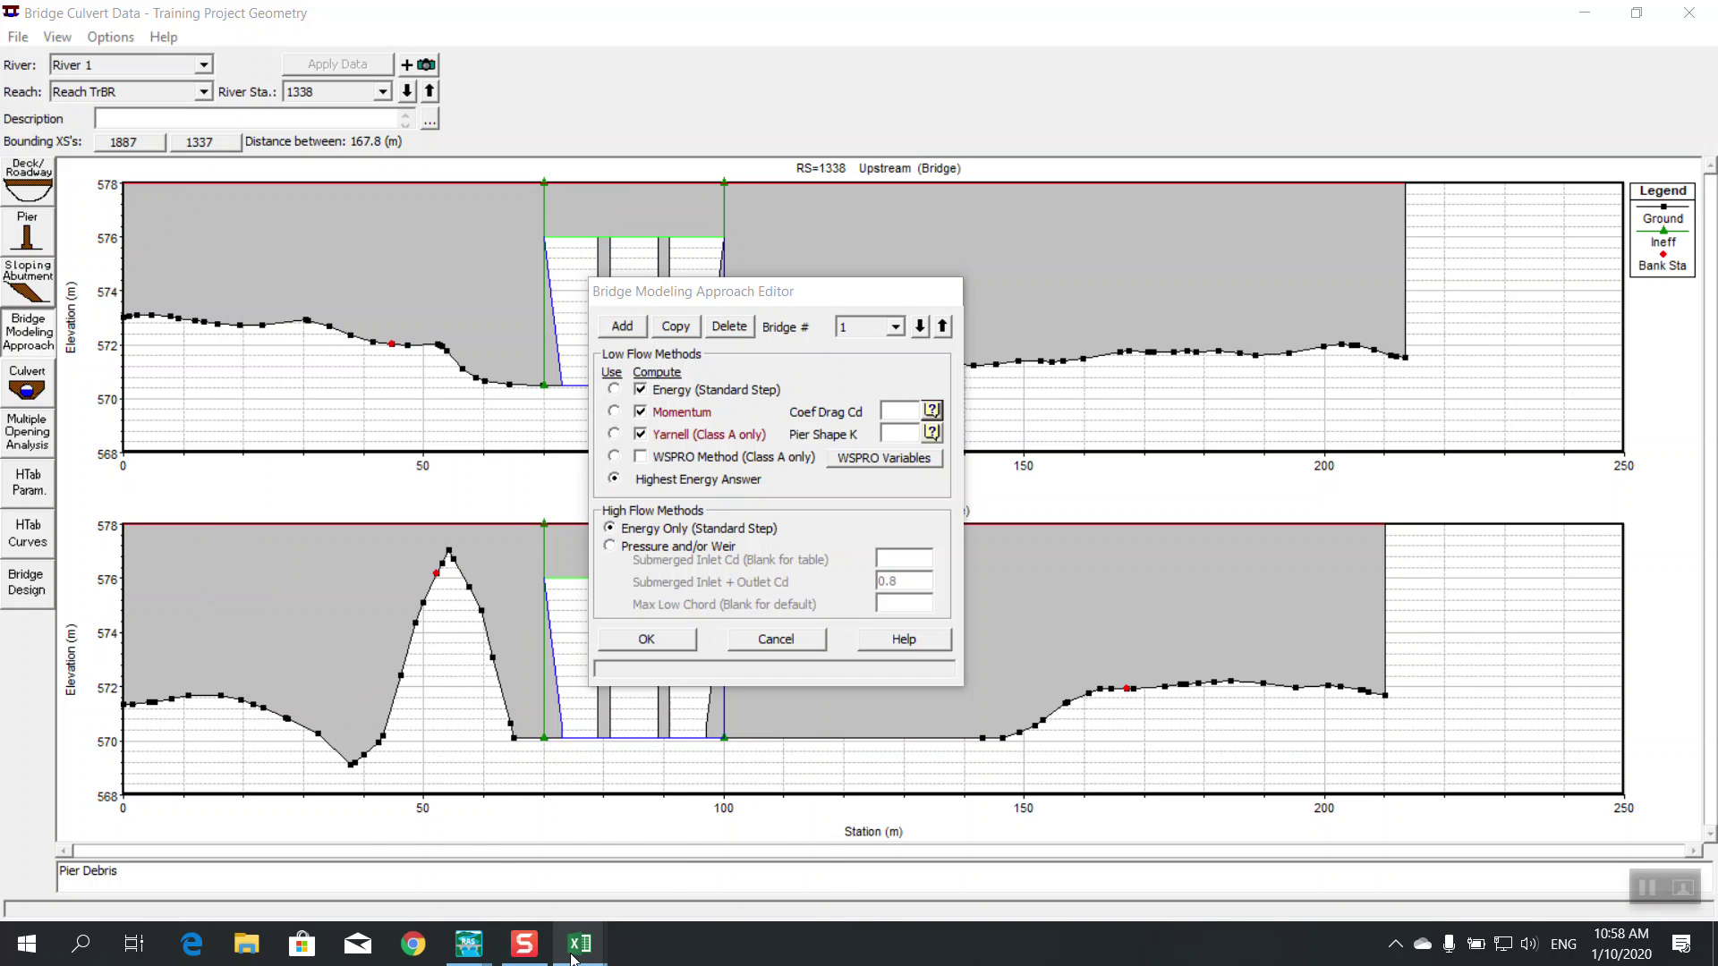
Check the Pier,CD&K sheet in Excel and enter momentum drag coefficient Cd 1.2
mouse_move(558, 951)
click(667, 886)
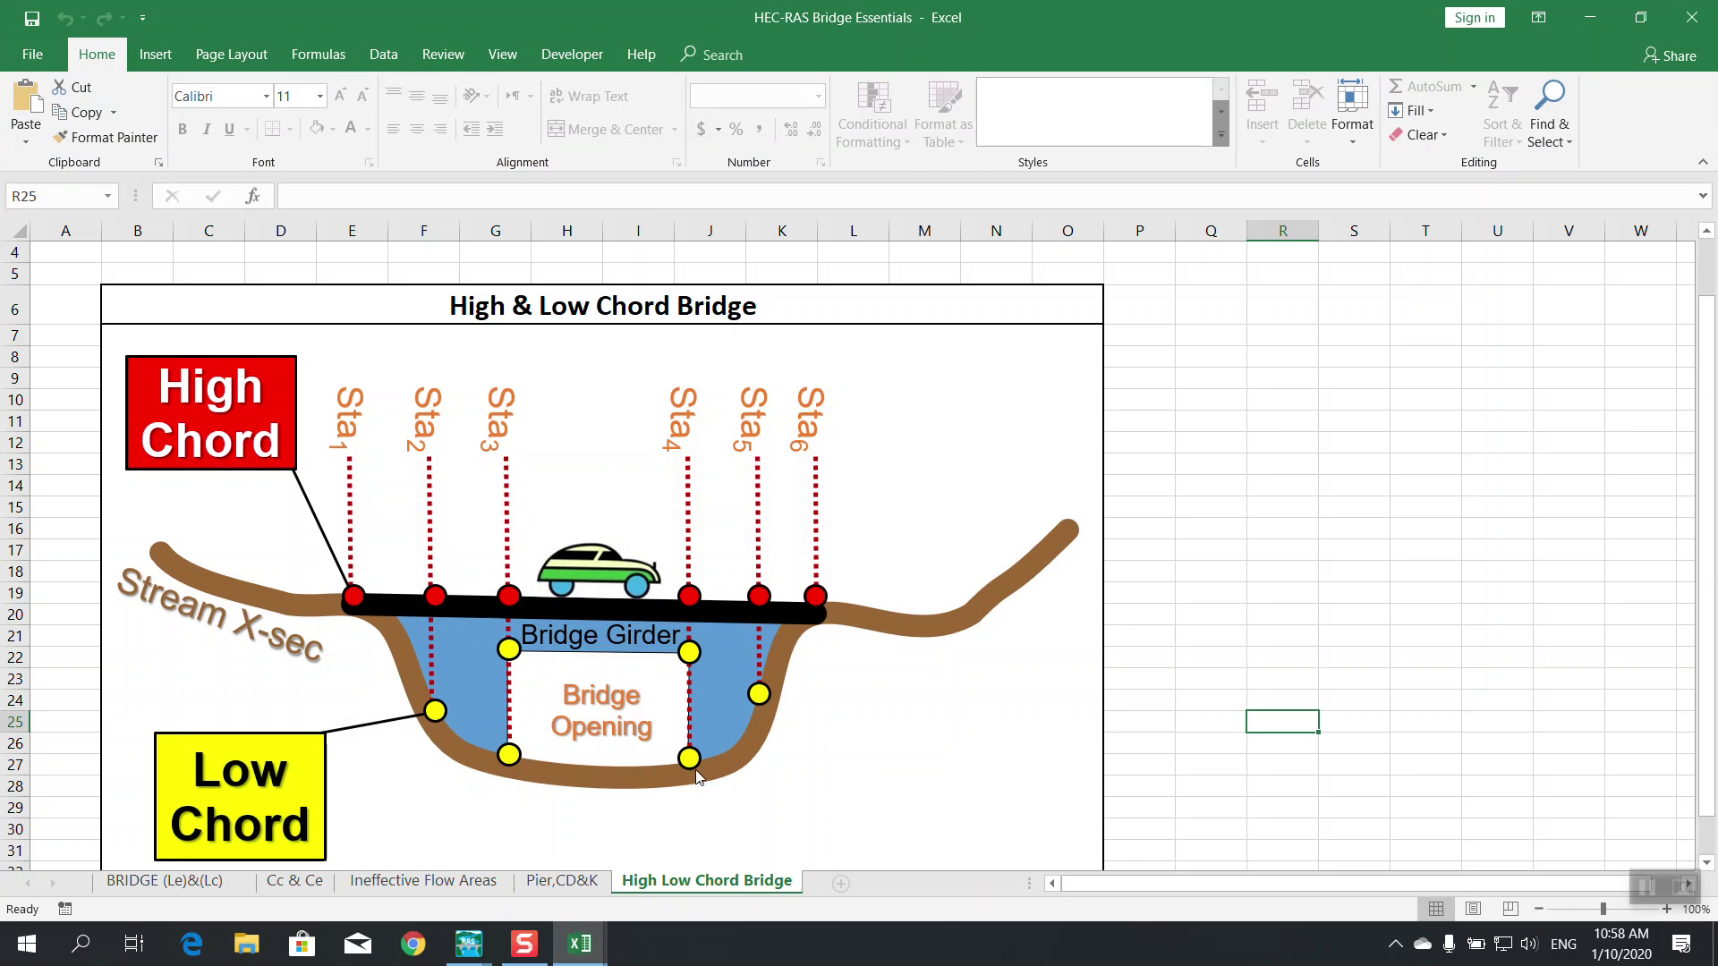
click(571, 889)
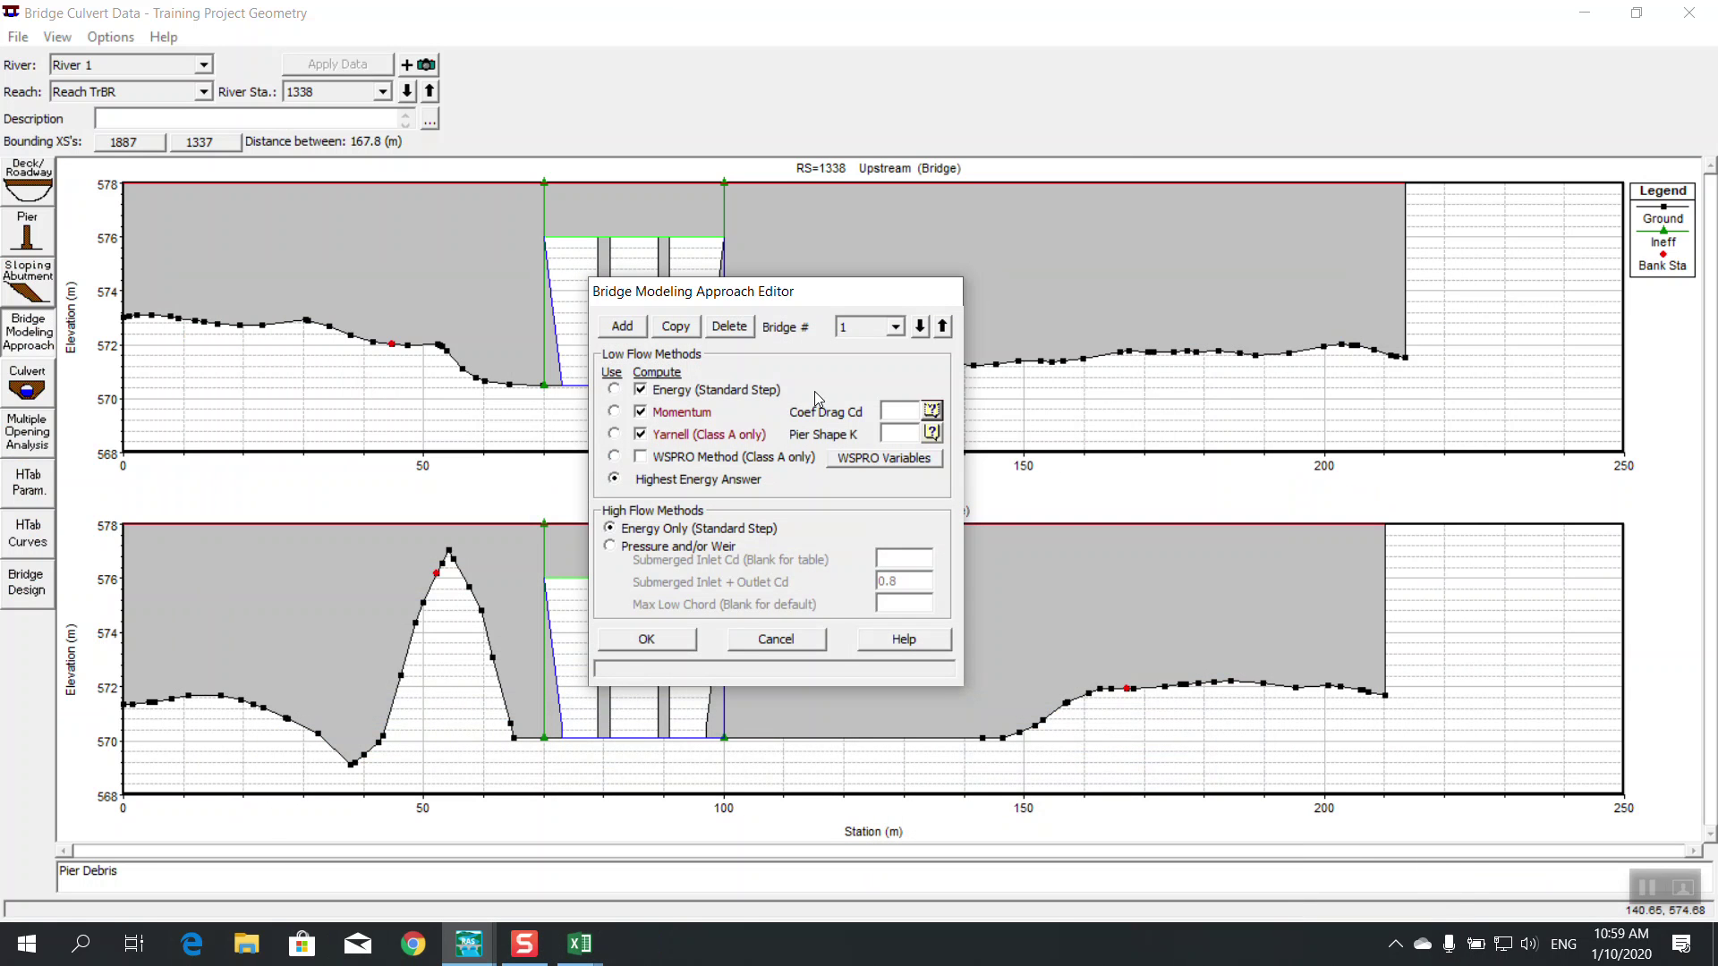
click(888, 410)
text(1.2)
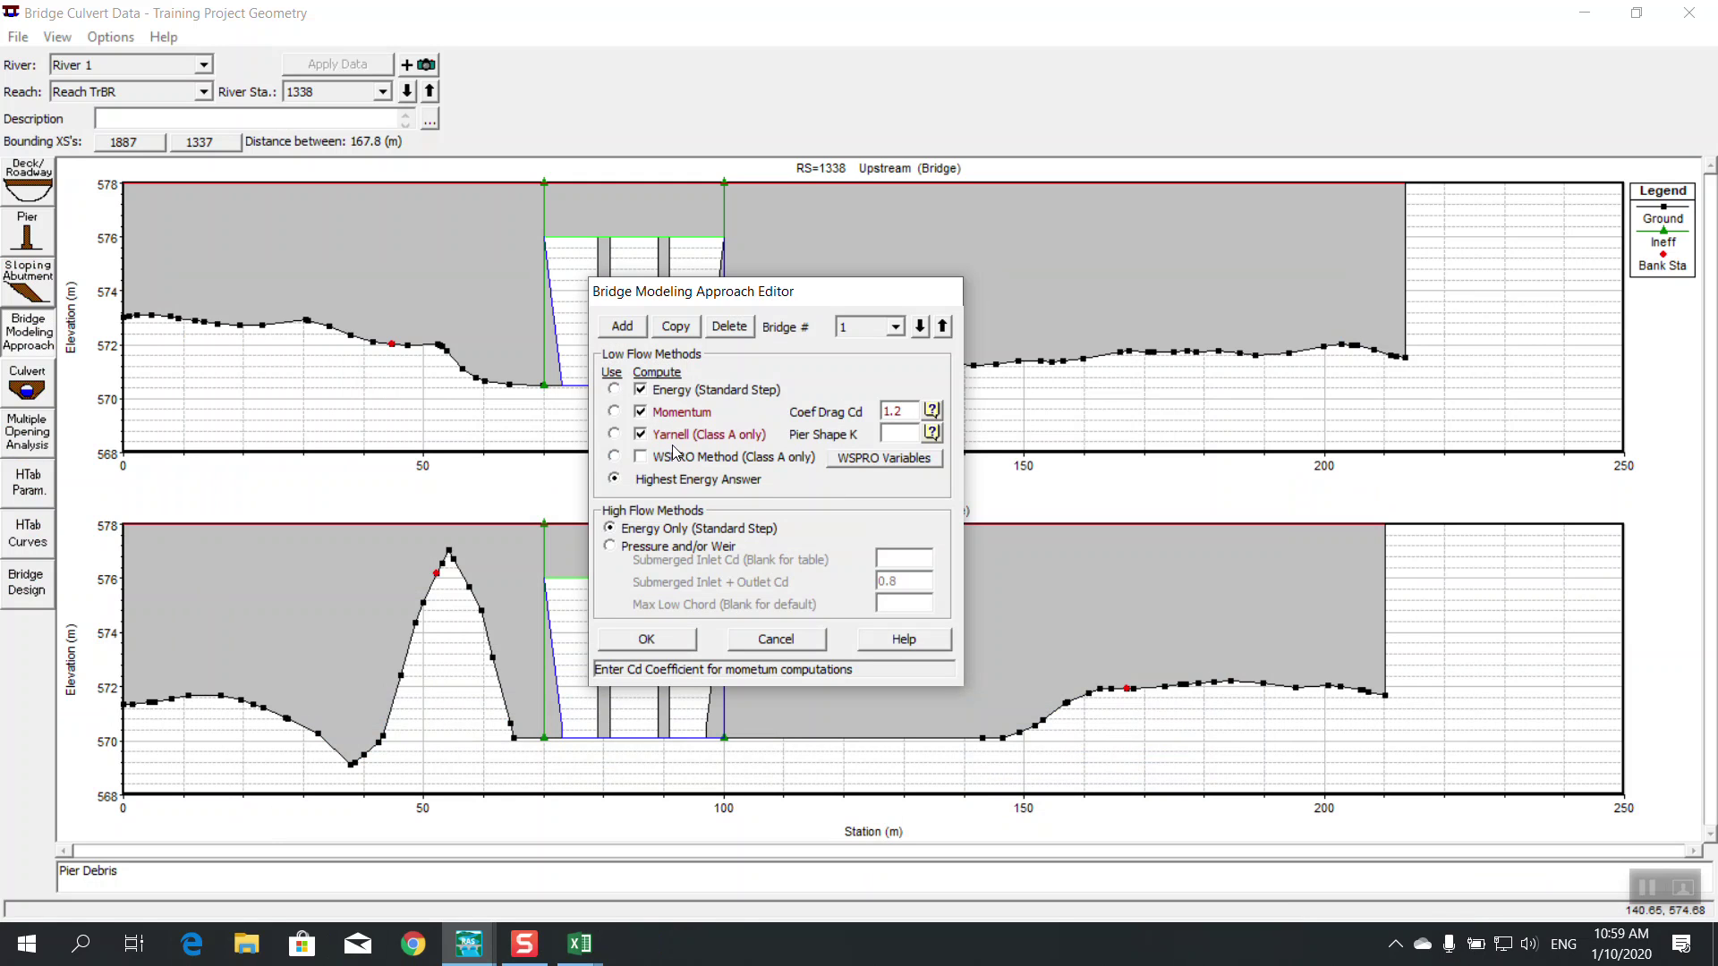
Consult the Excel coefficient tables and set the Yarnell pier shape K to 1.05
click(895, 433)
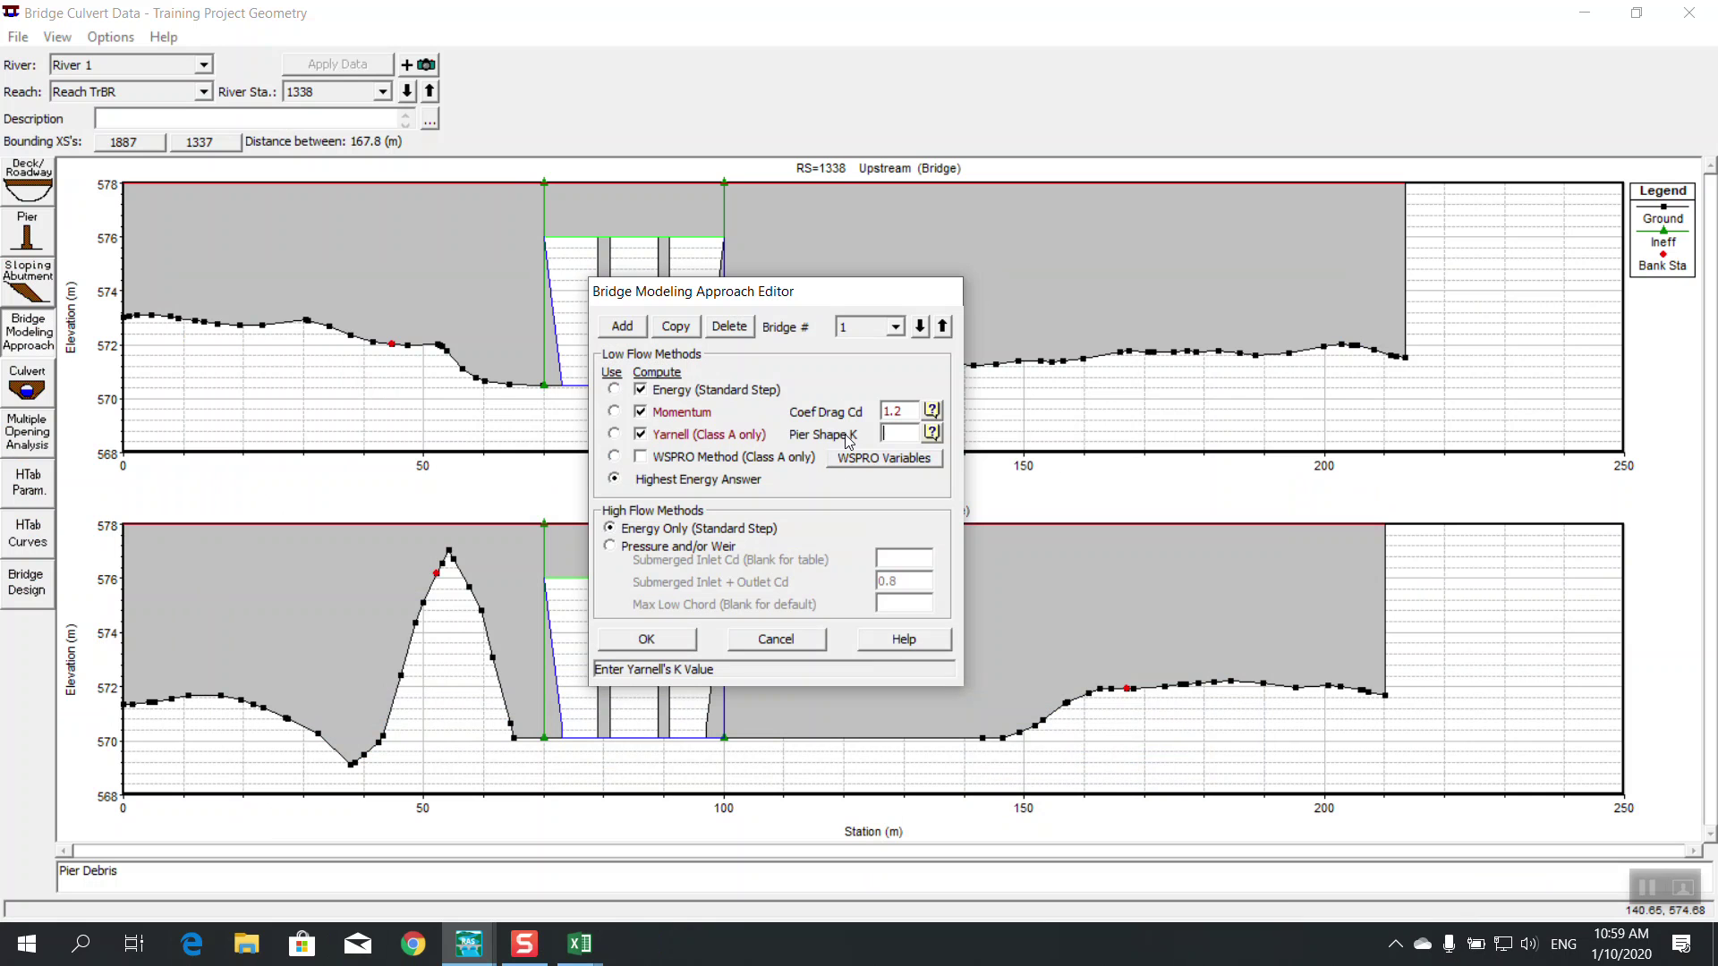
mouse_move(469, 948)
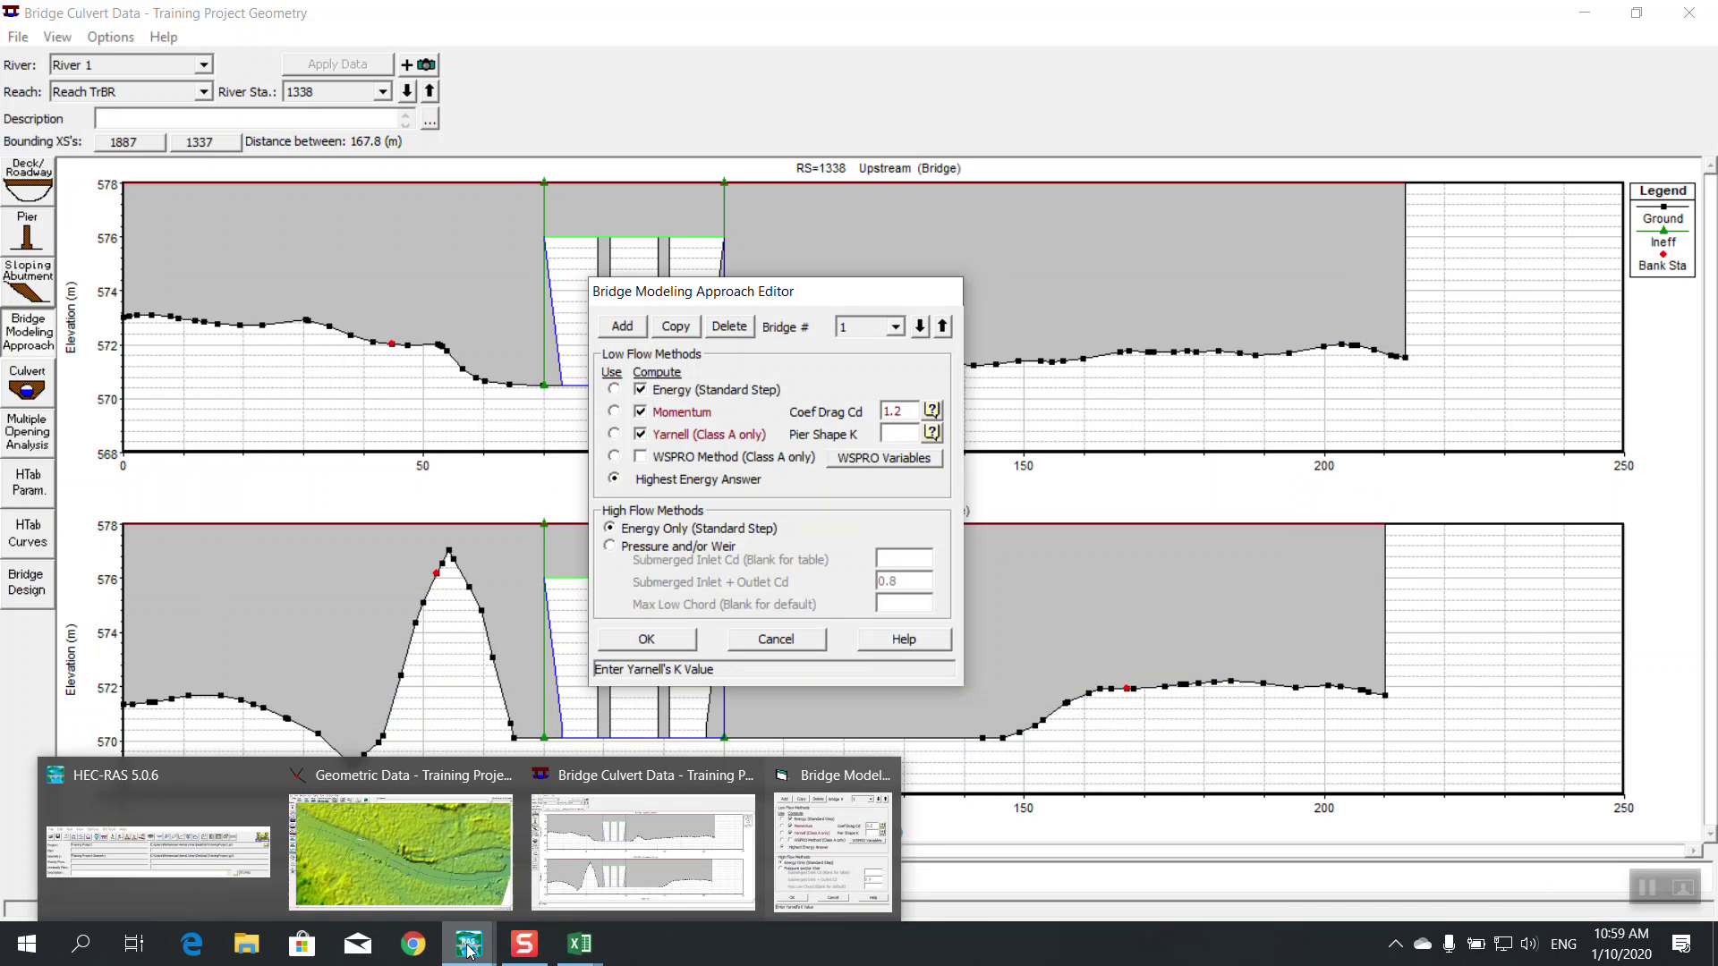
mouse_move(580, 945)
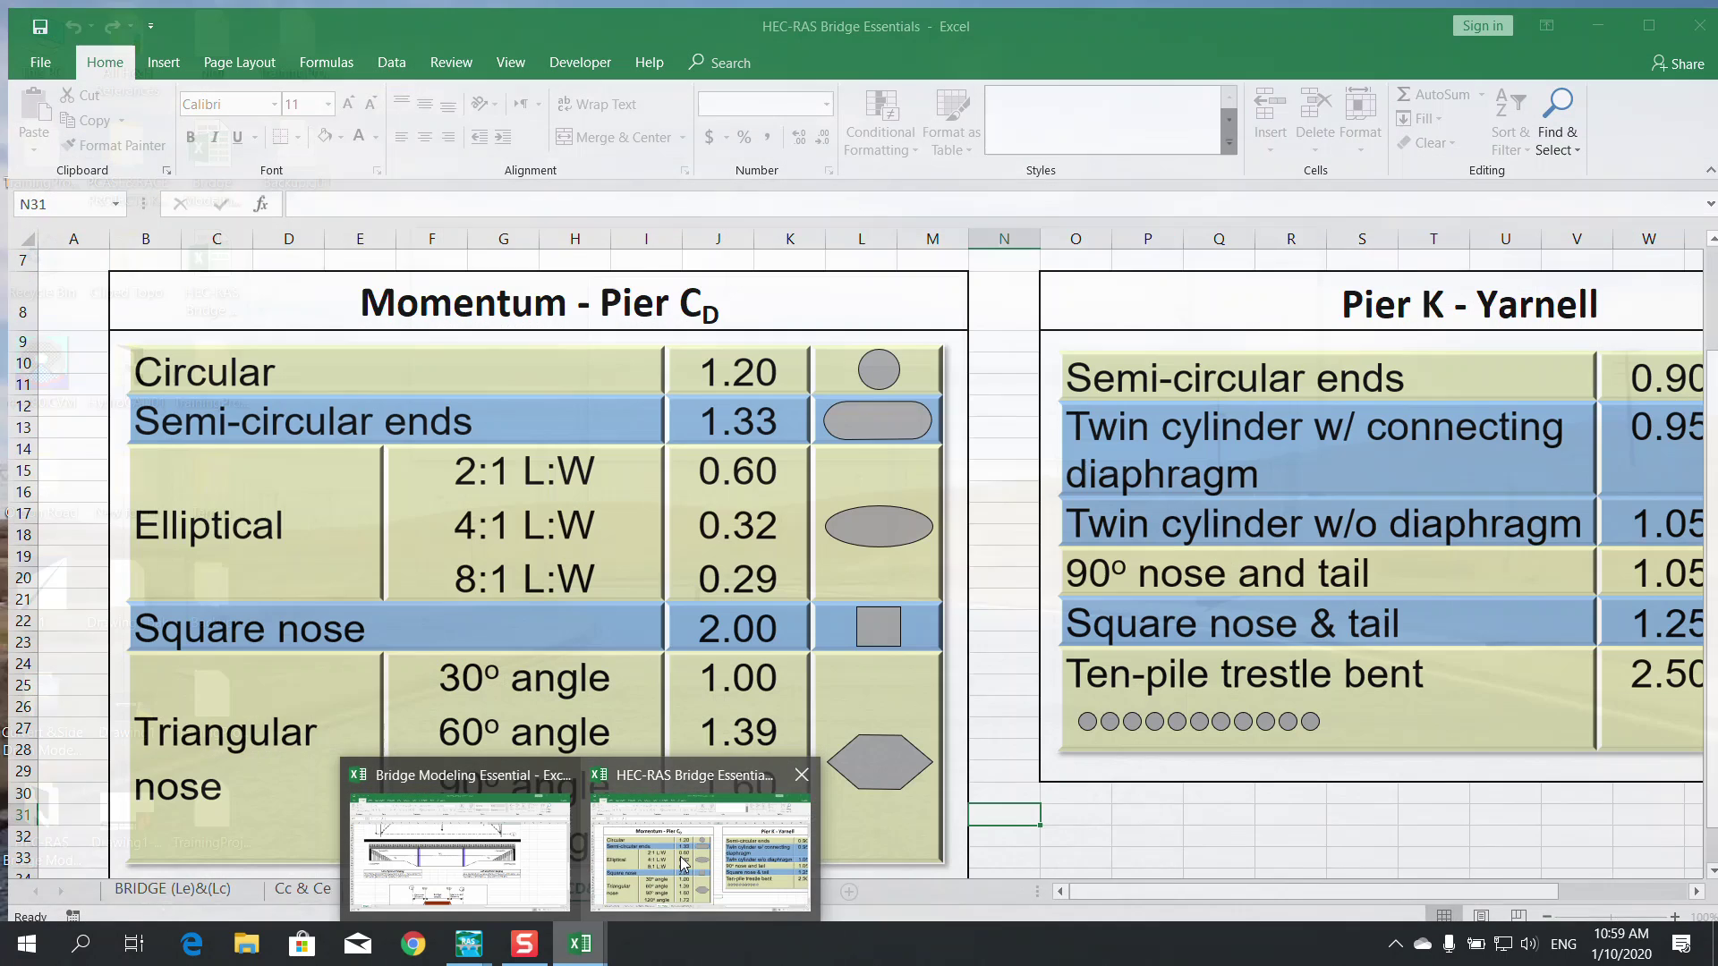
click(685, 864)
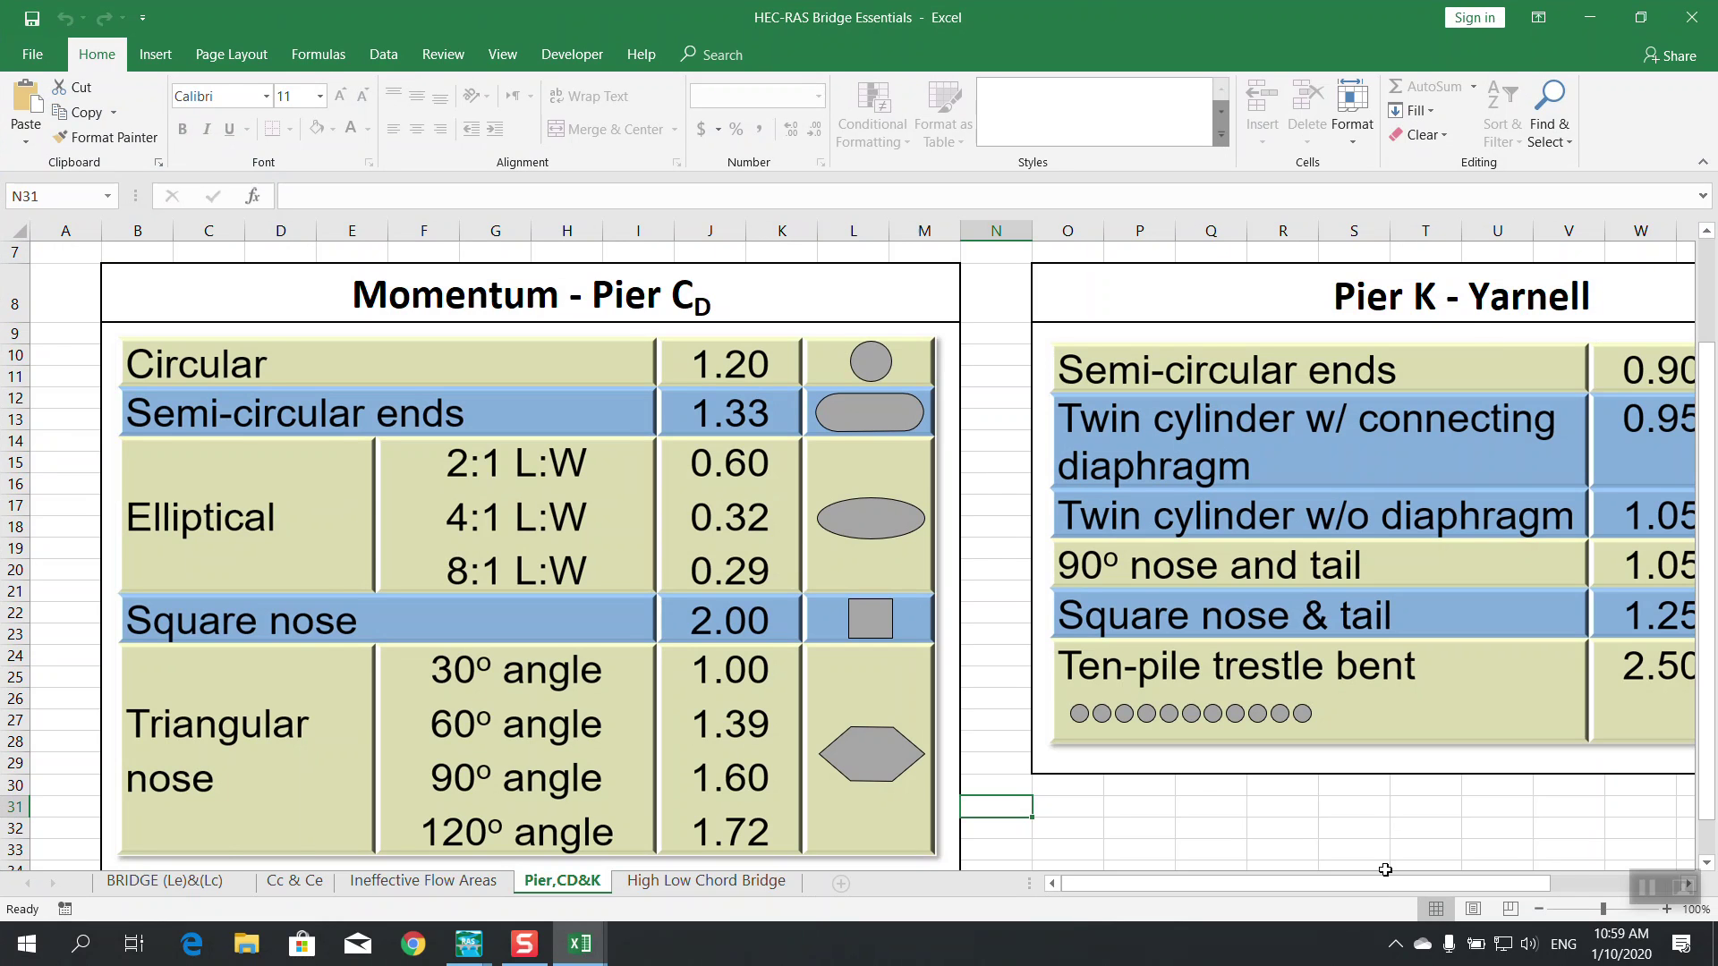
scroll(1499, 376, right, 4)
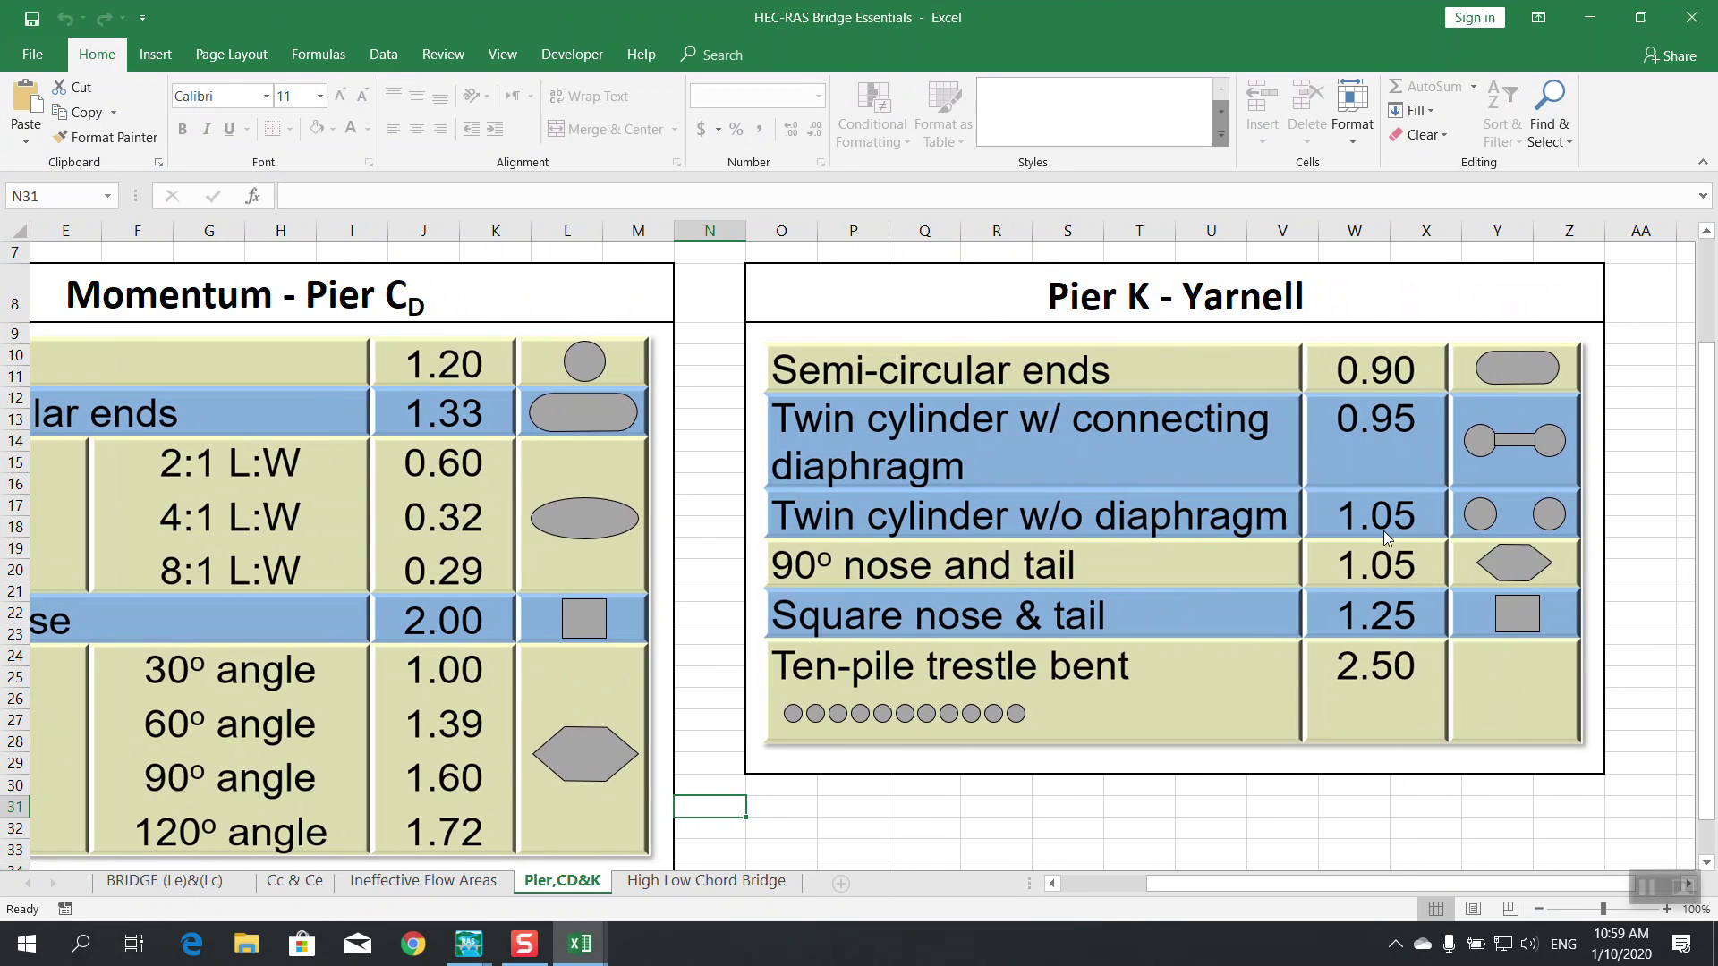
click(1590, 17)
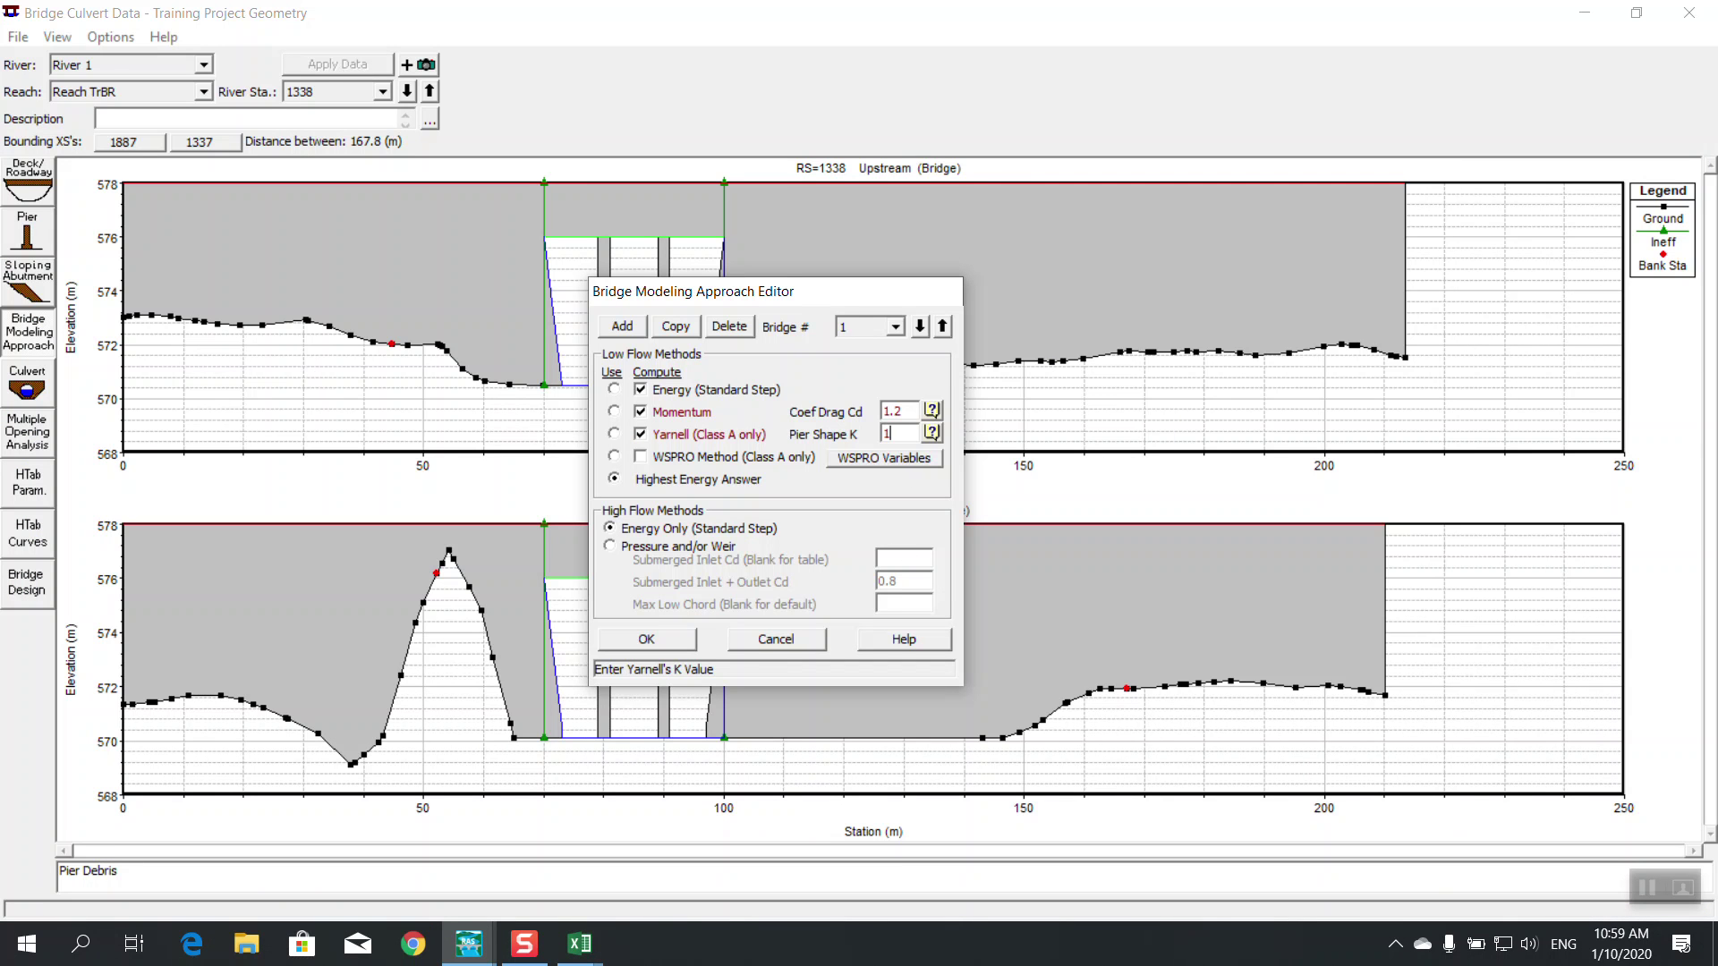
text(.05)
Accept the bridge modeling approach settings and close the Bridge Culvert Data window
click(659, 641)
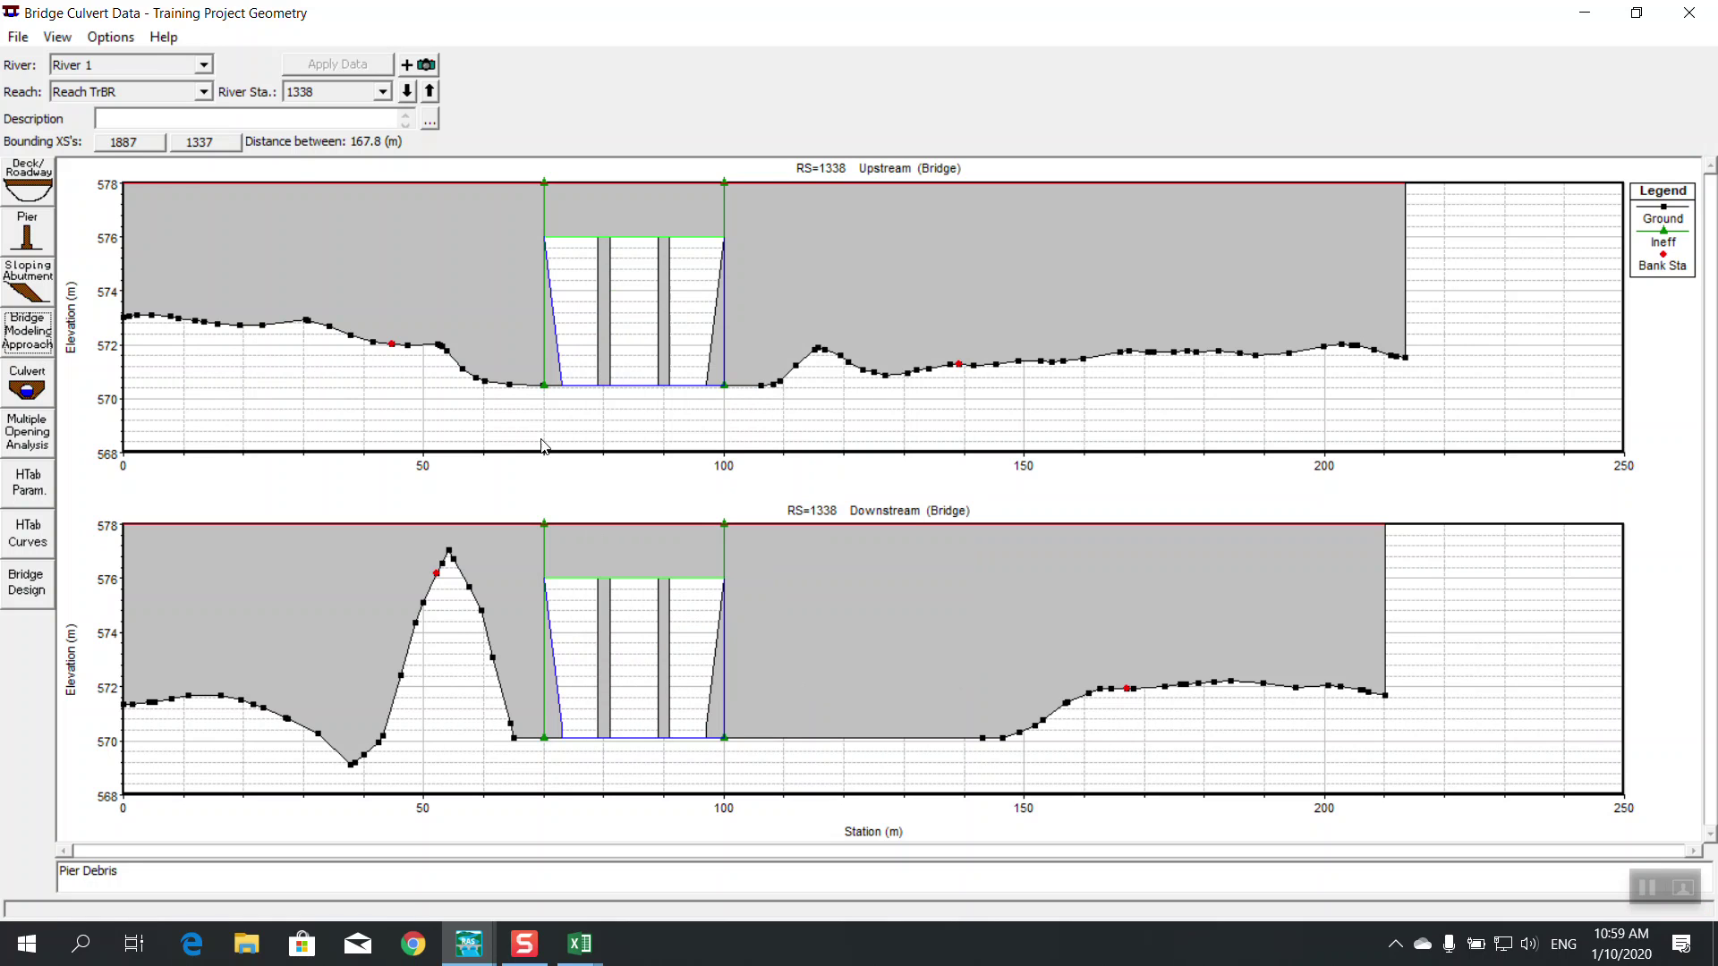
click(16, 37)
click(459, 6)
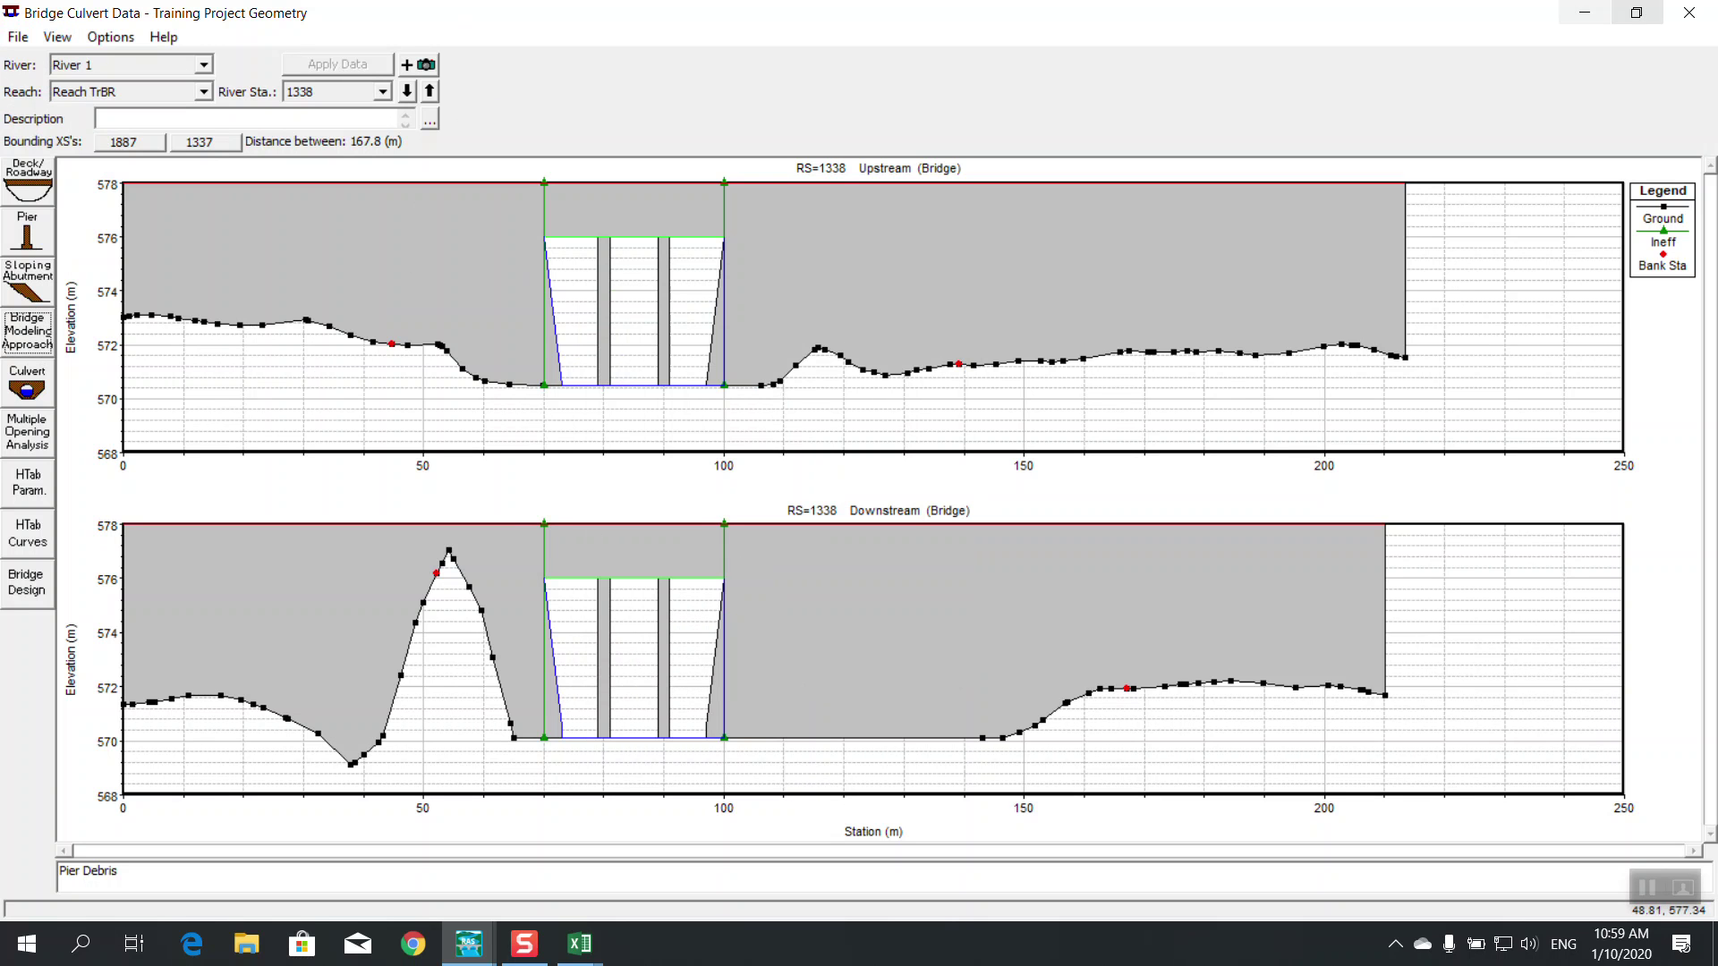
click(1689, 12)
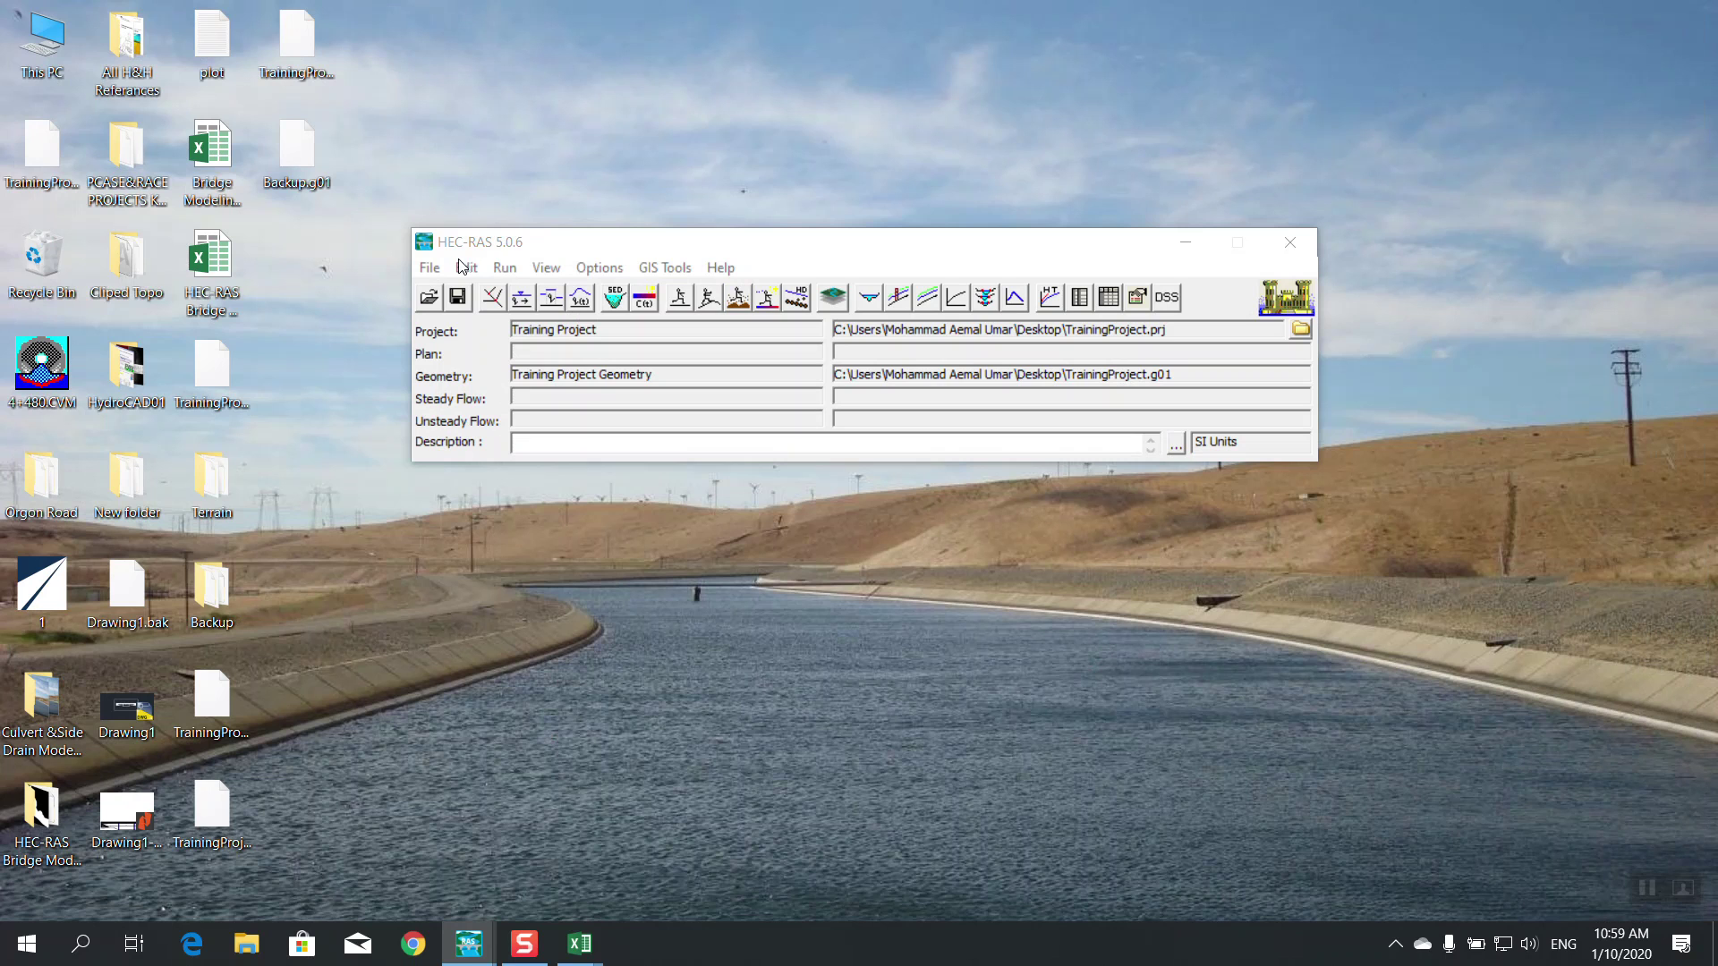
Save the geometry data from the Geometric Data window
mouse_move(479, 935)
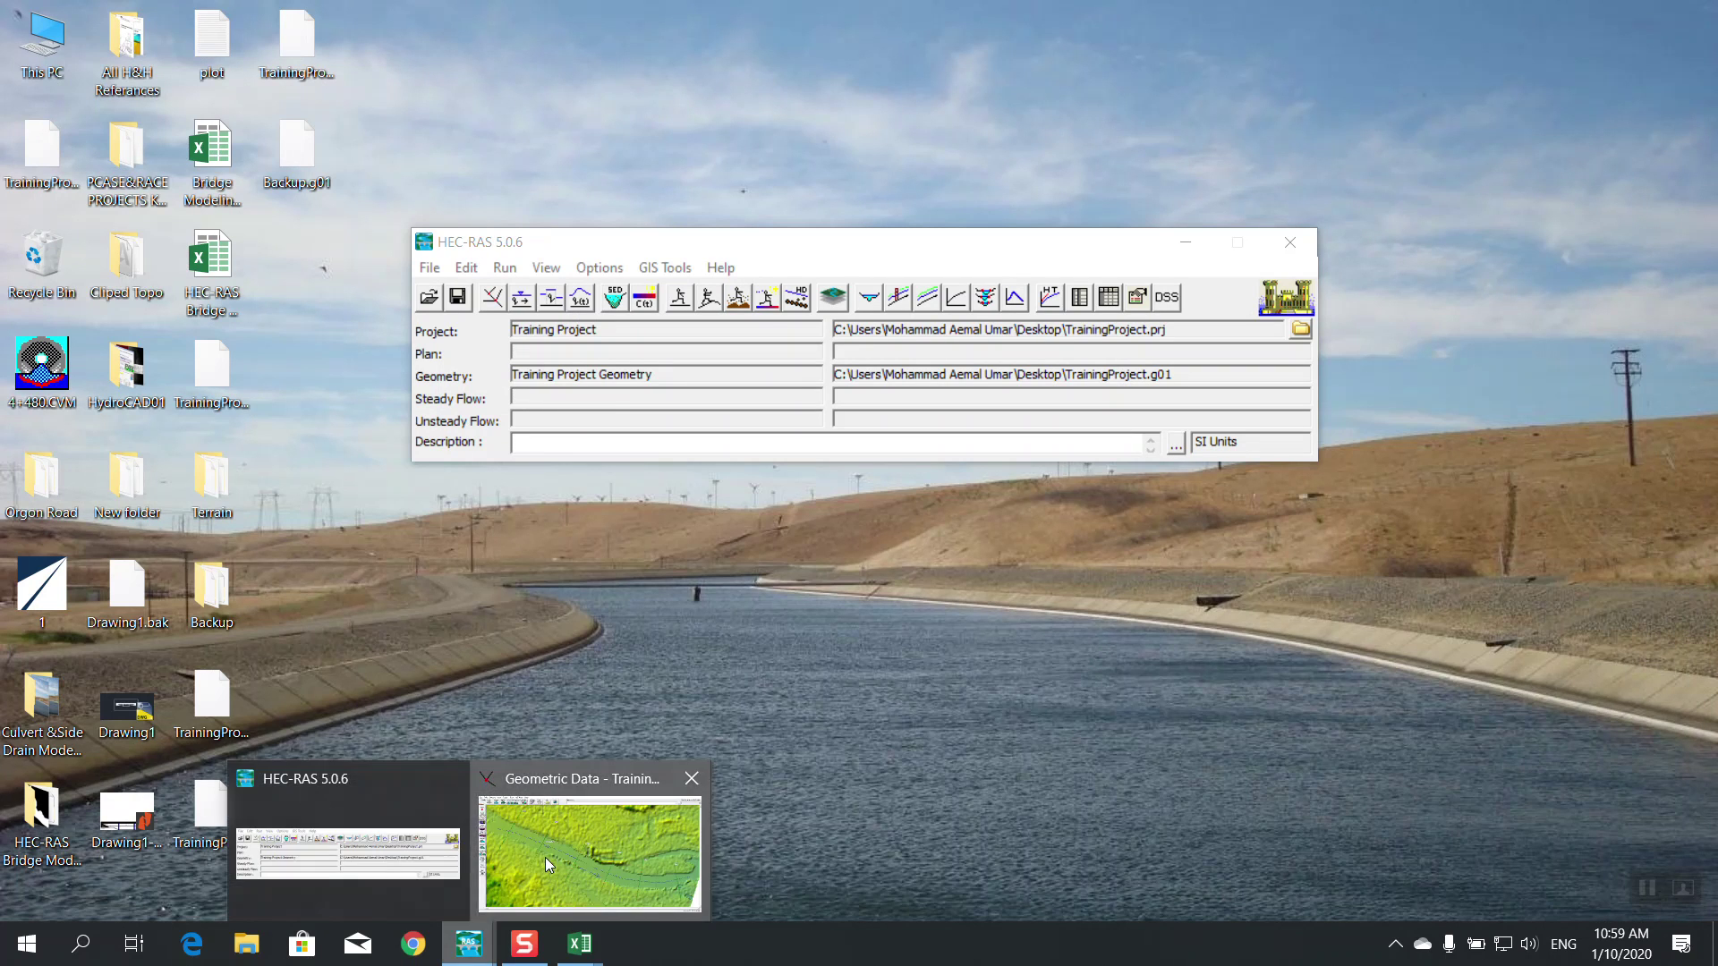
click(544, 858)
click(11, 36)
click(89, 112)
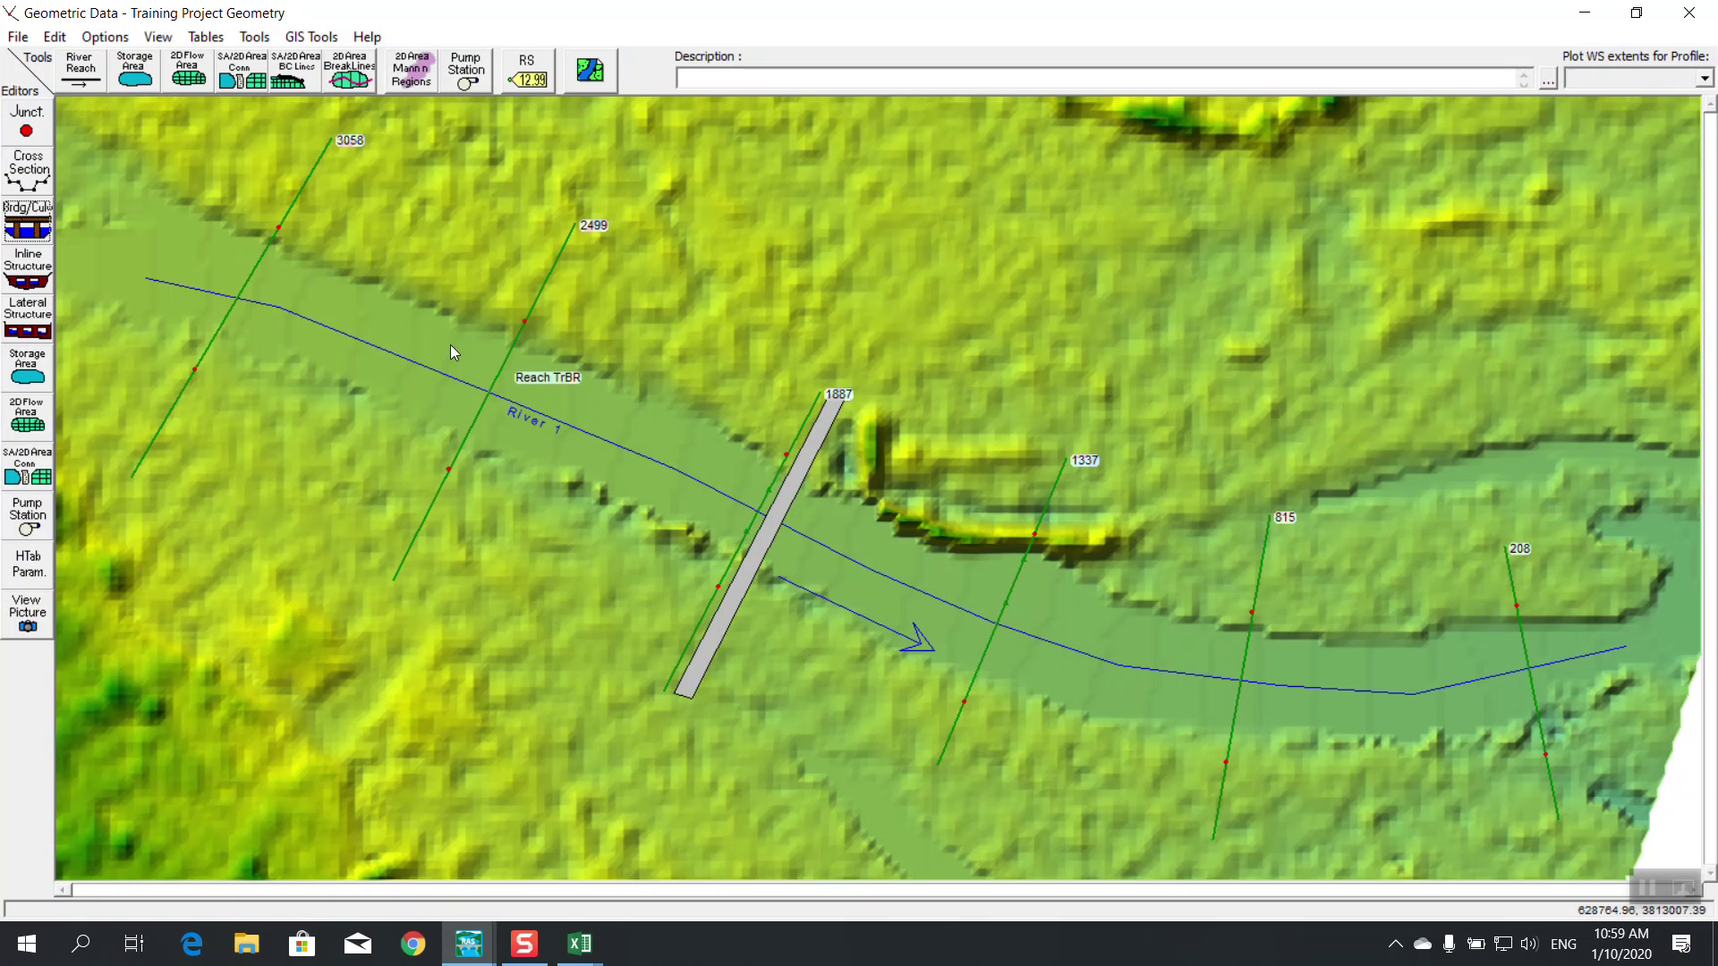
click(206, 37)
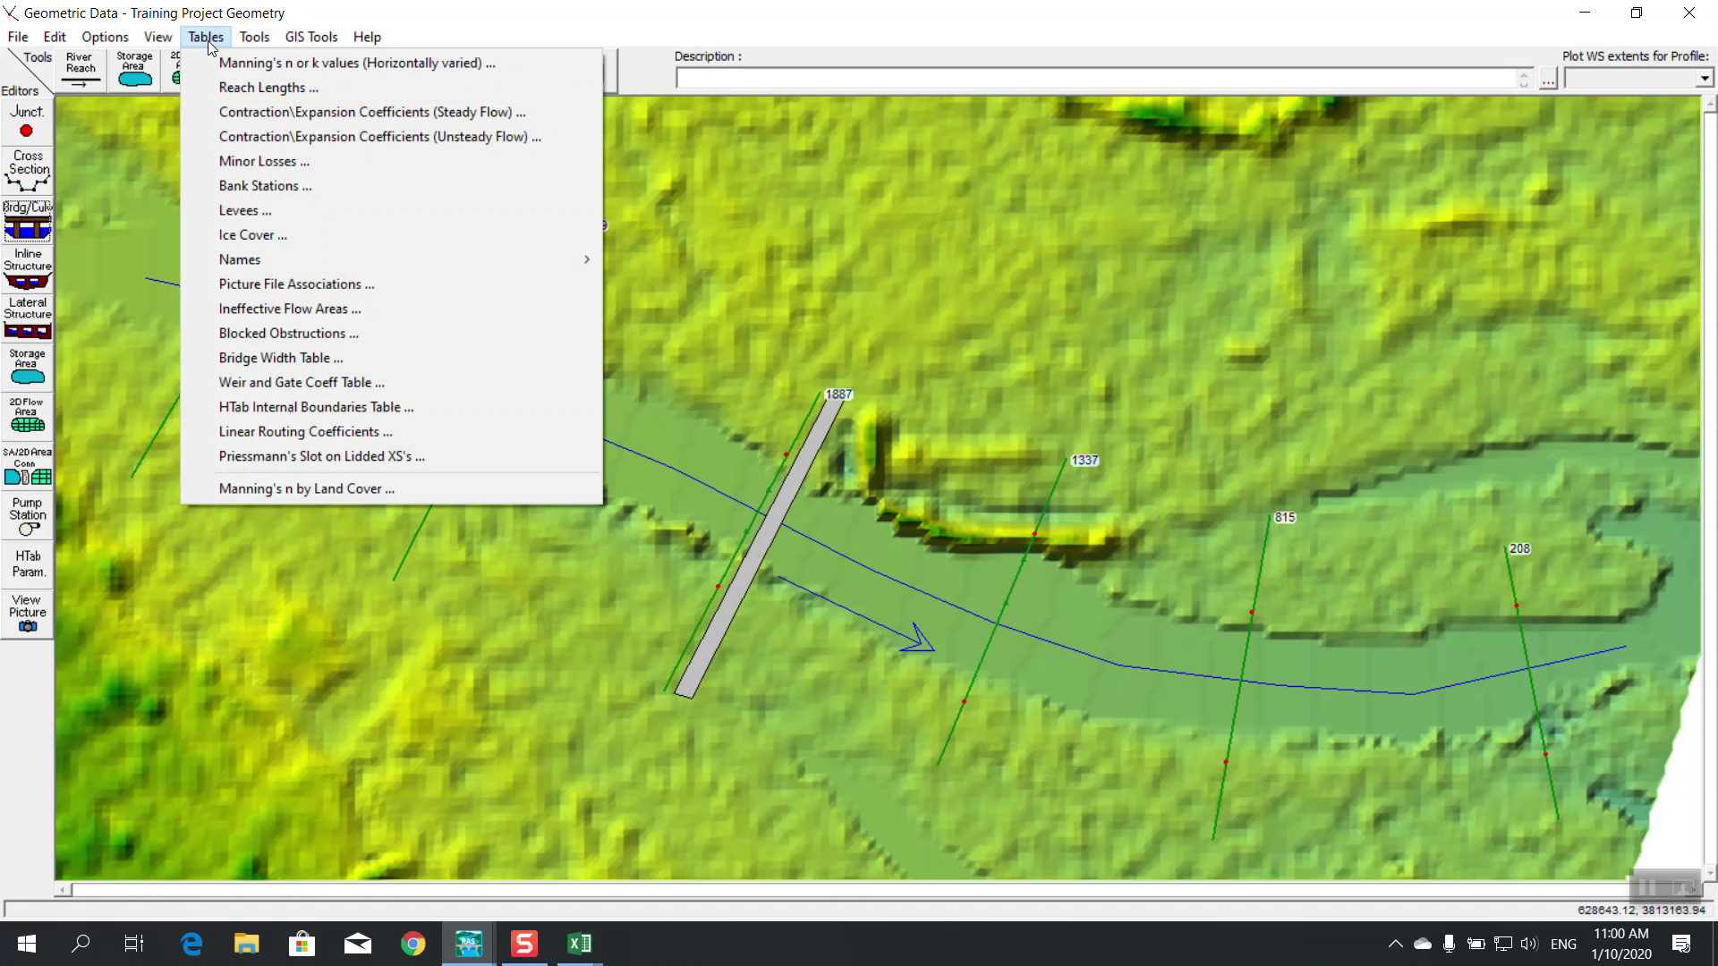
In the Manning's n table, set the whole n #1 column to 0.035
click(252, 62)
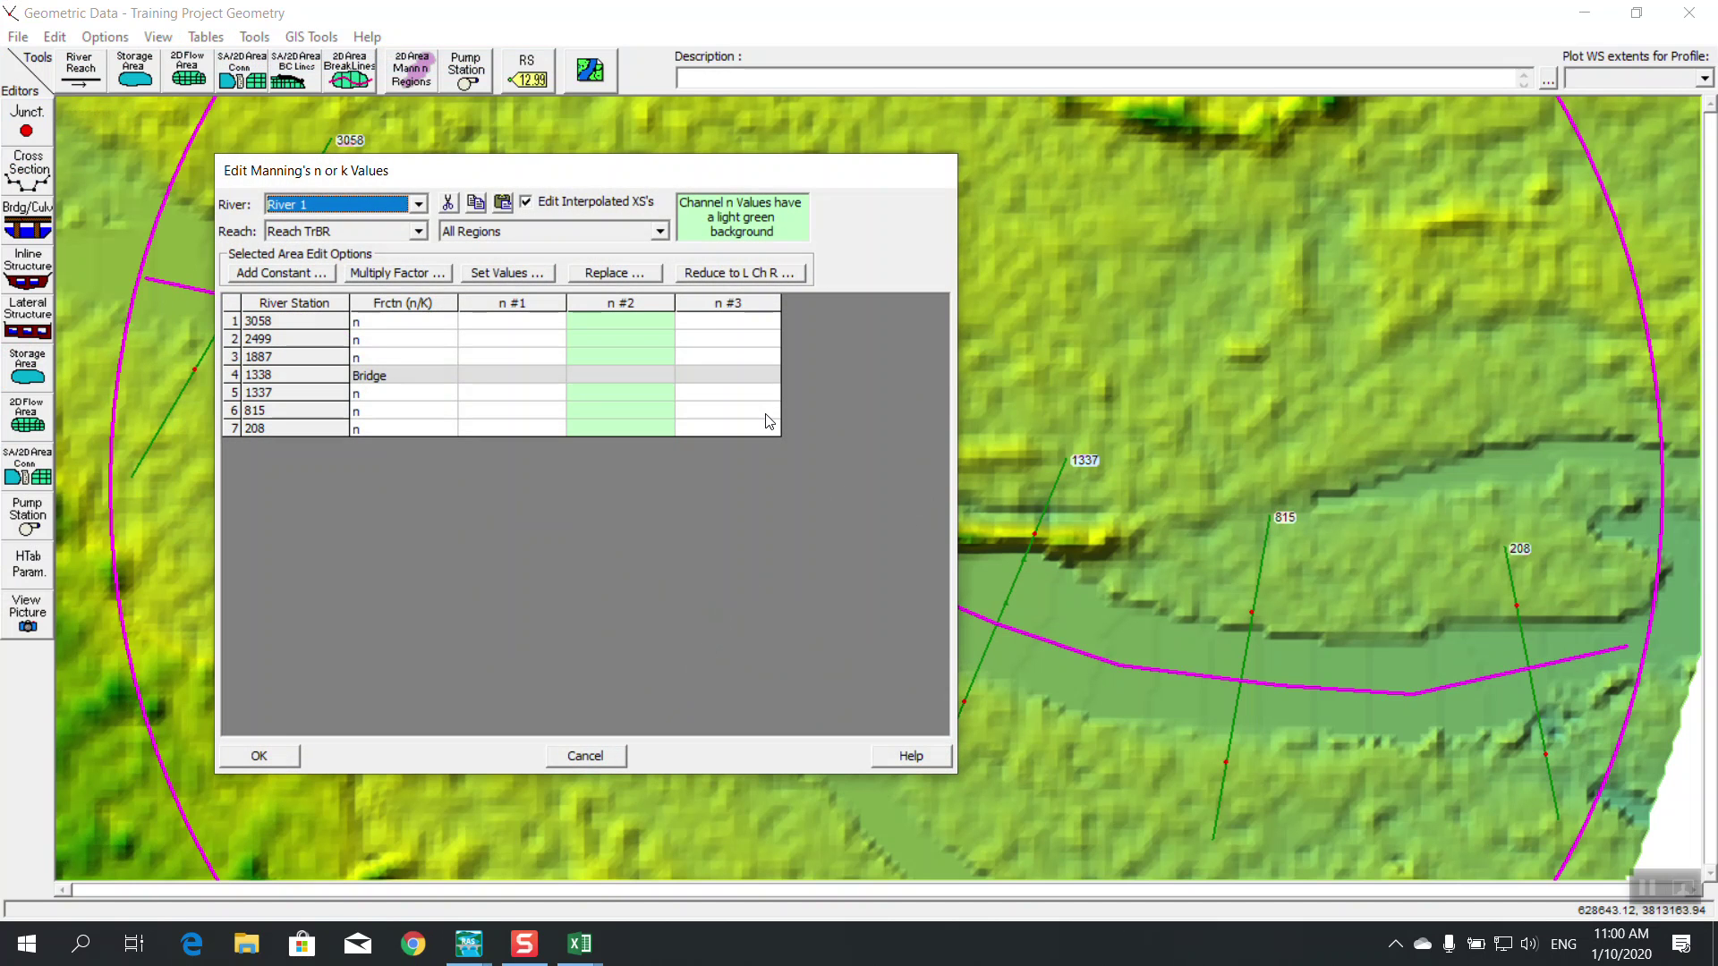
drag(572, 181, 788, 268)
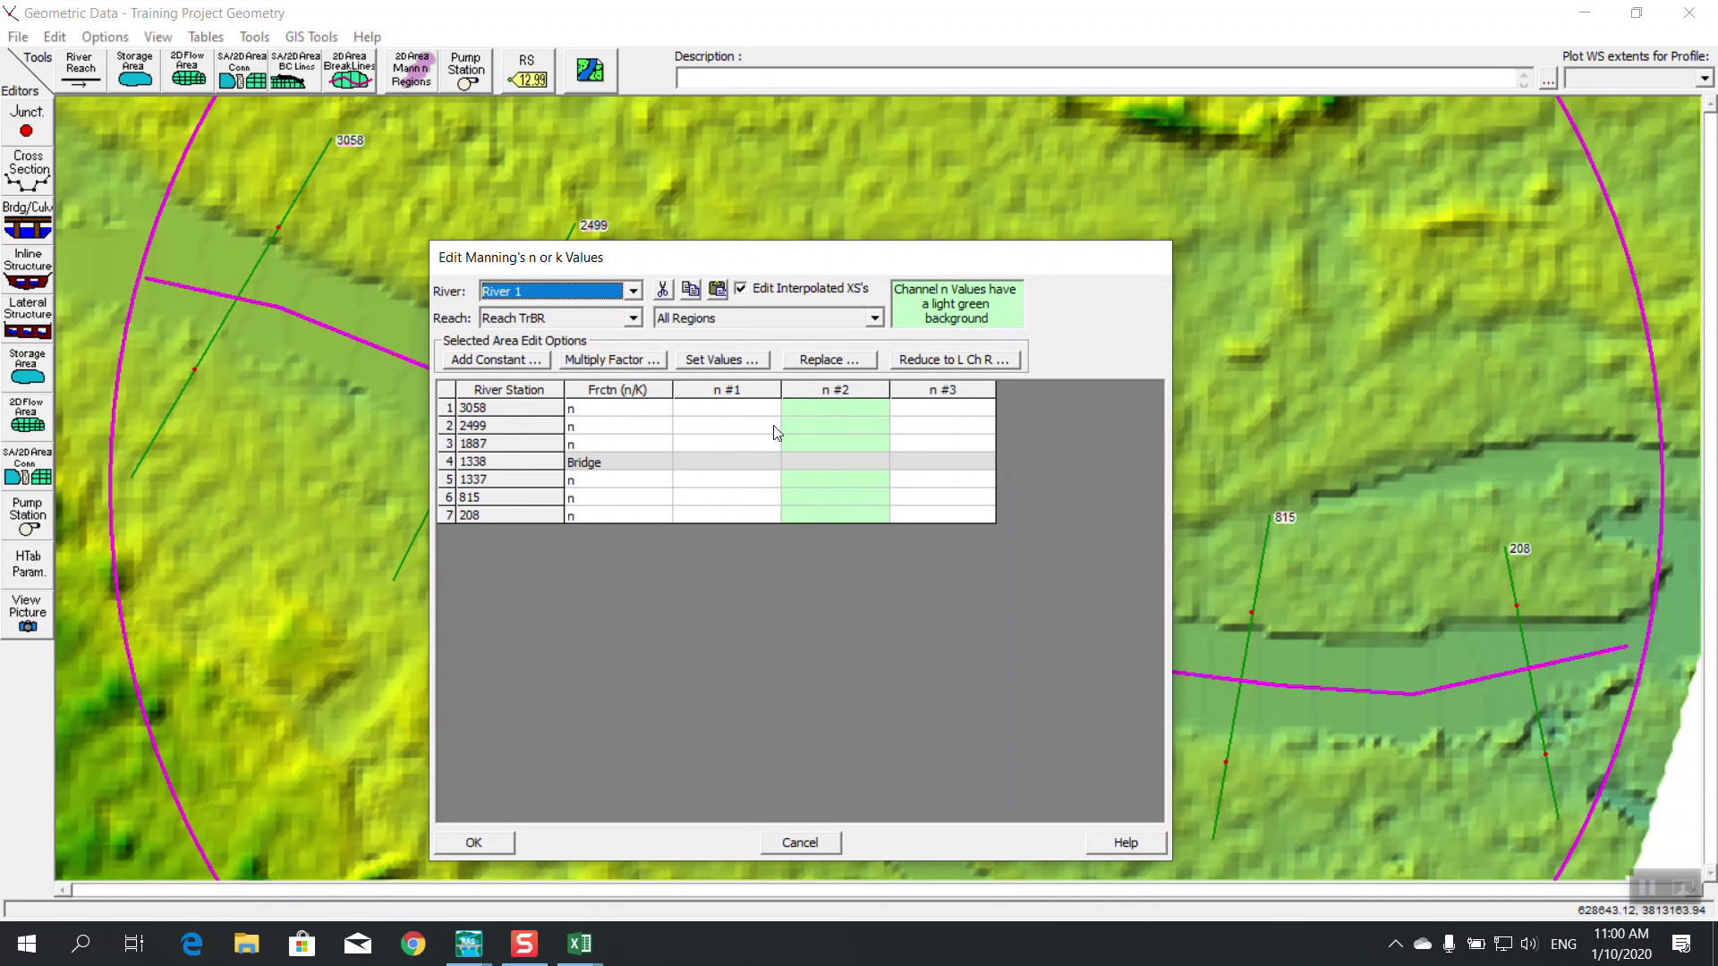
click(818, 410)
click(737, 410)
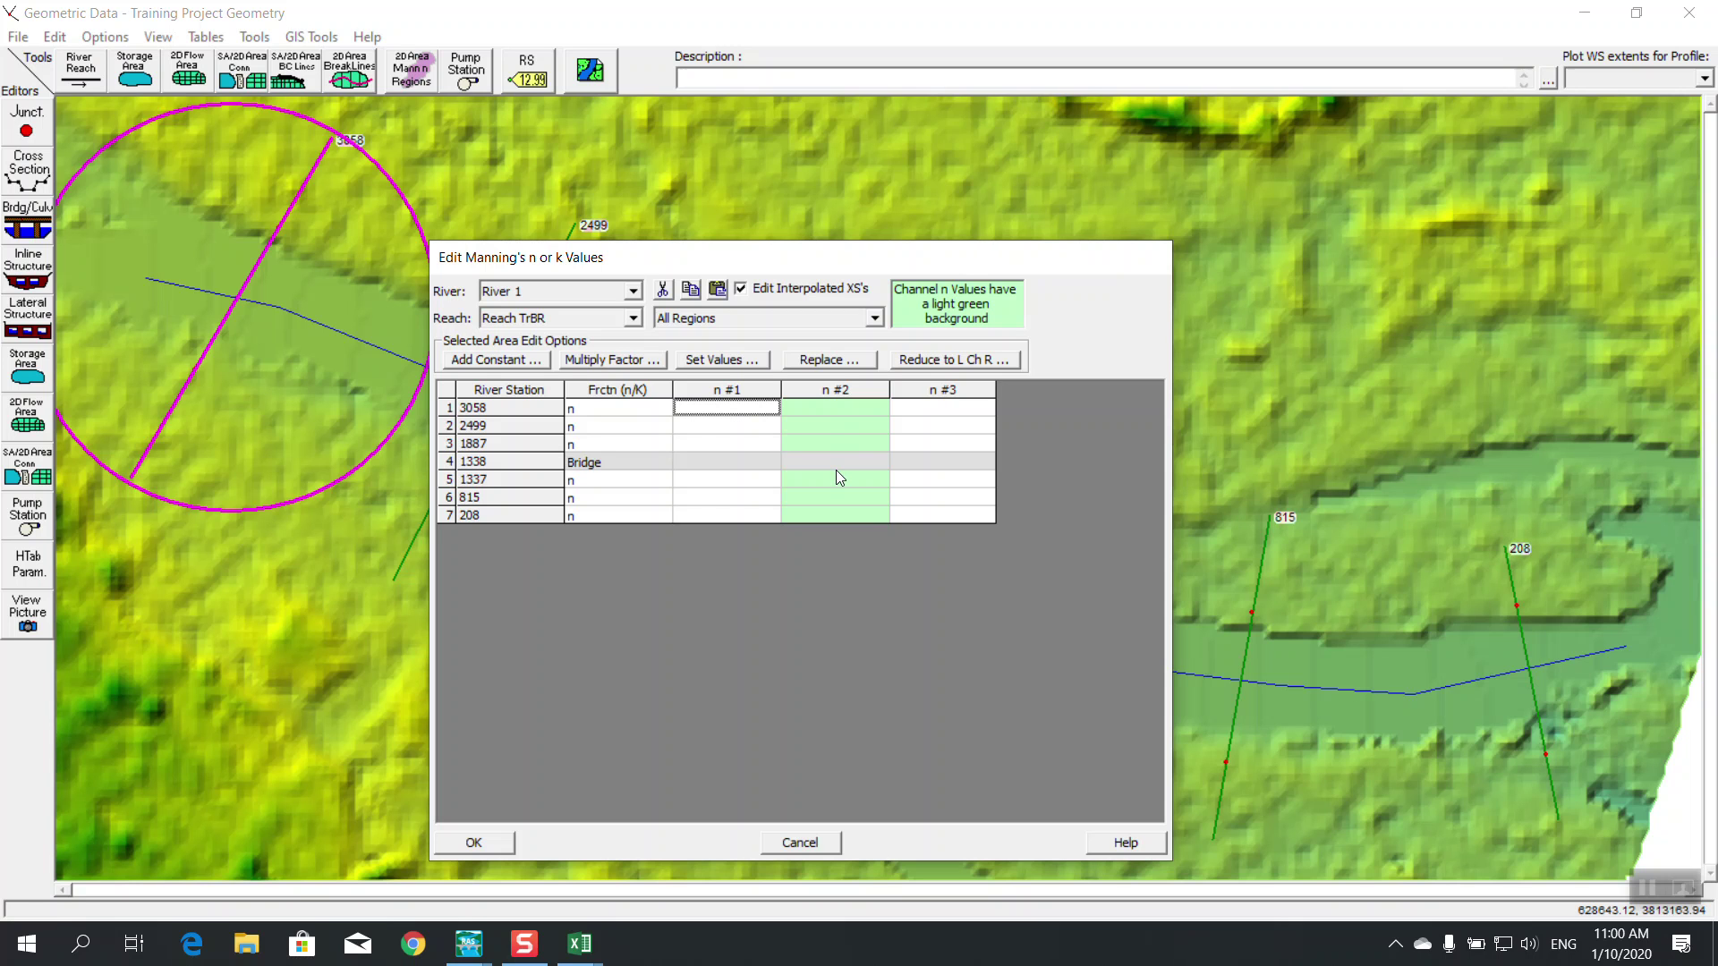
click(713, 392)
click(720, 360)
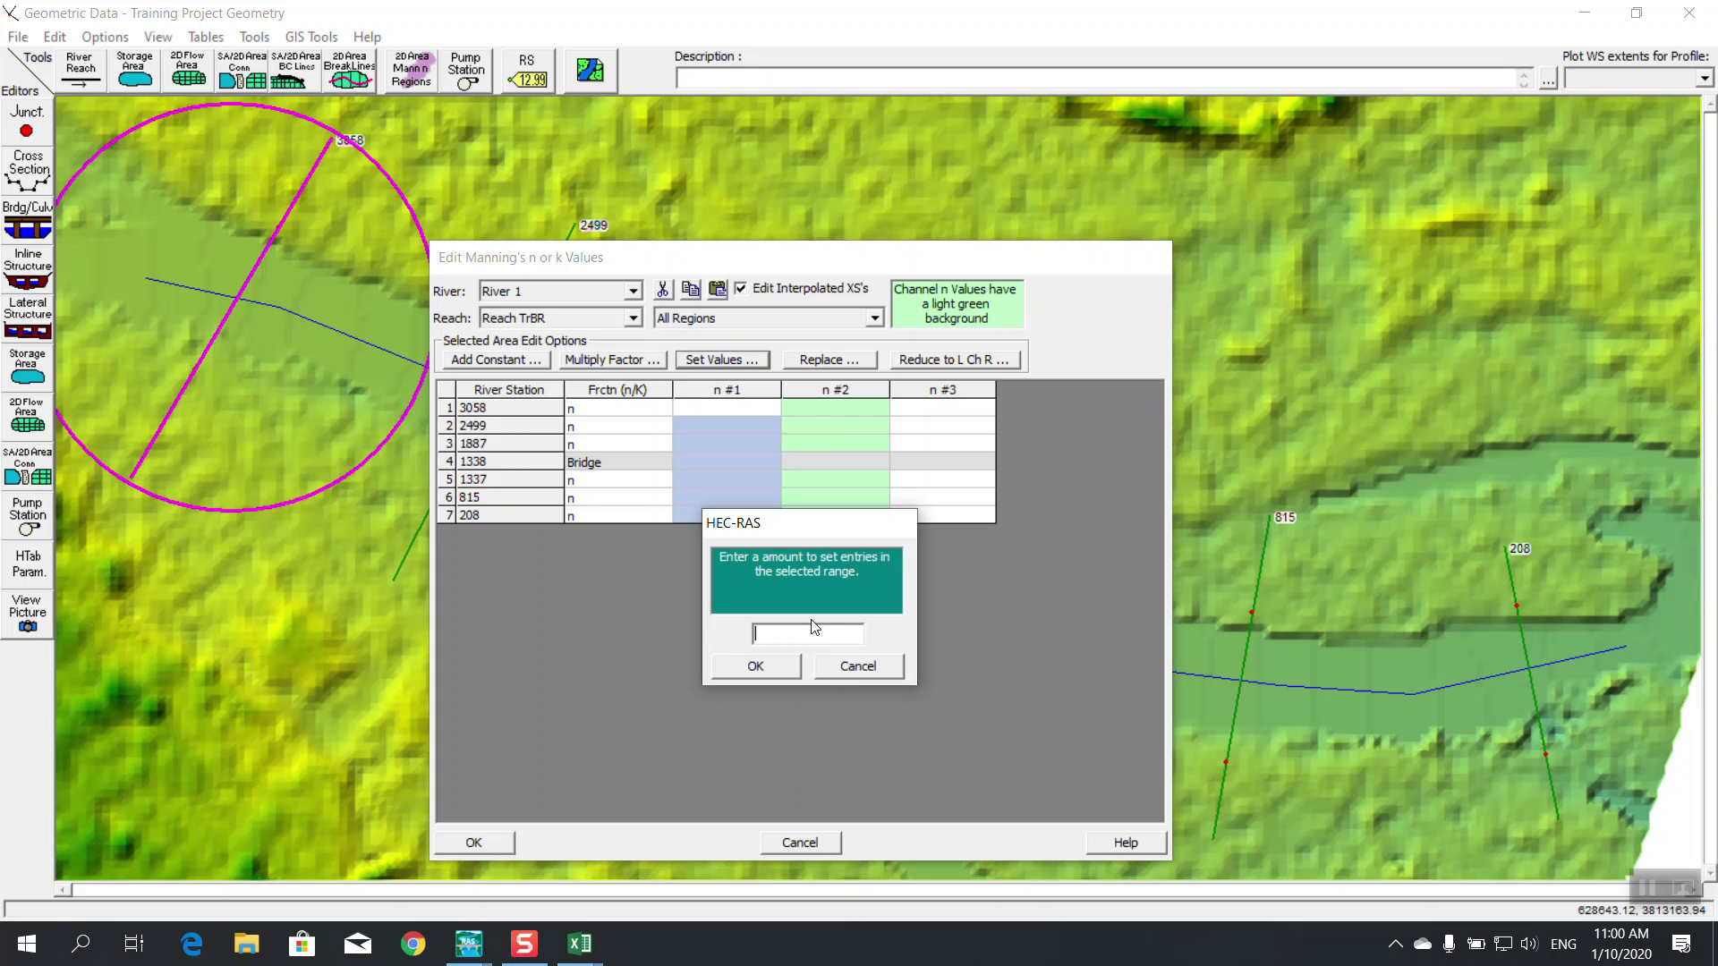
text(0.053)
key(BackSpace)
key(BackSpace)
text(35)
click(755, 667)
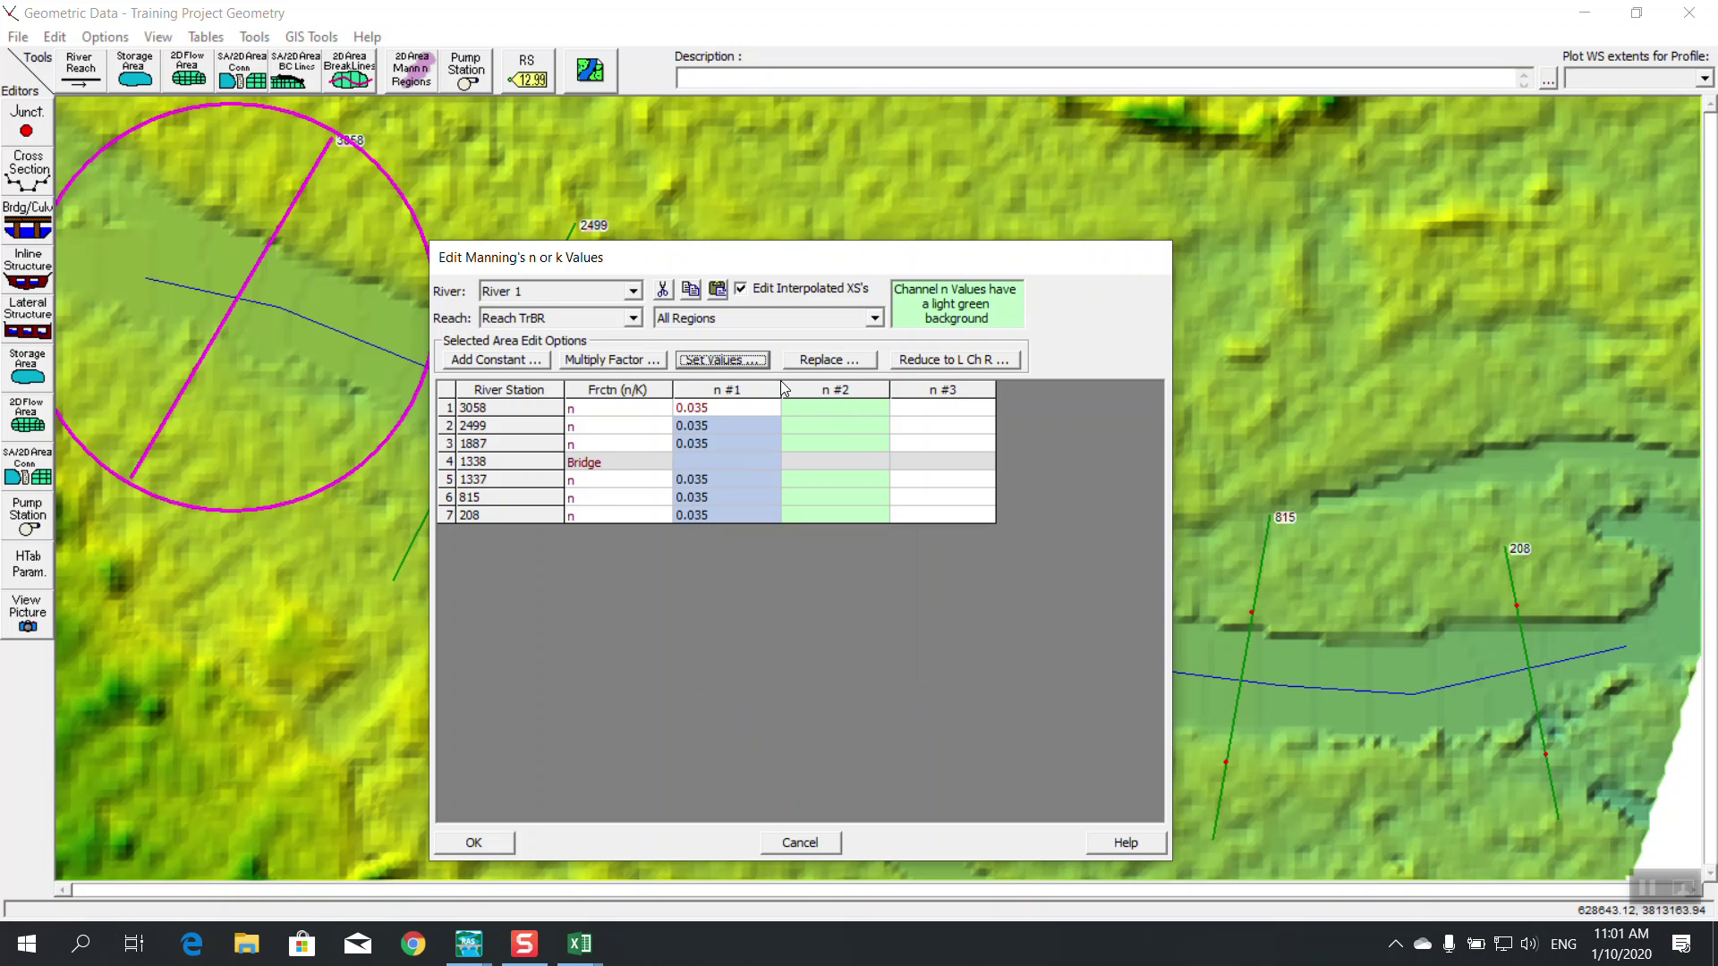
Set the n #2 column to 0.025 and n #3 to 0.035, then accept the changes
click(824, 389)
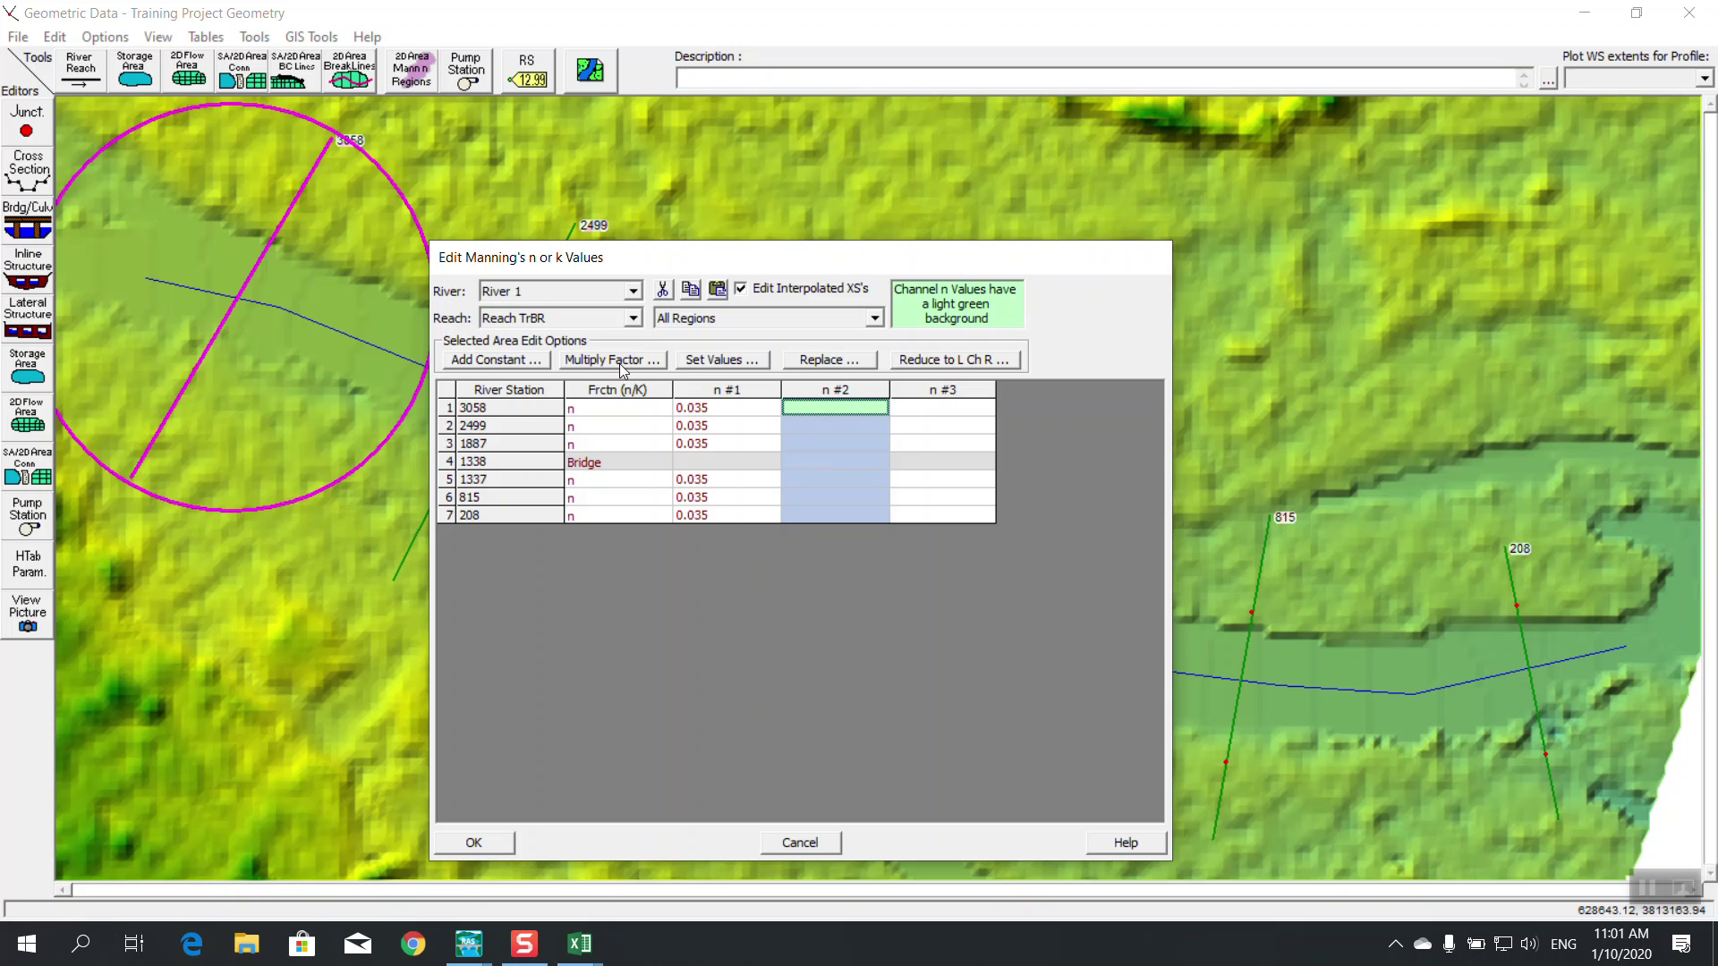
click(712, 359)
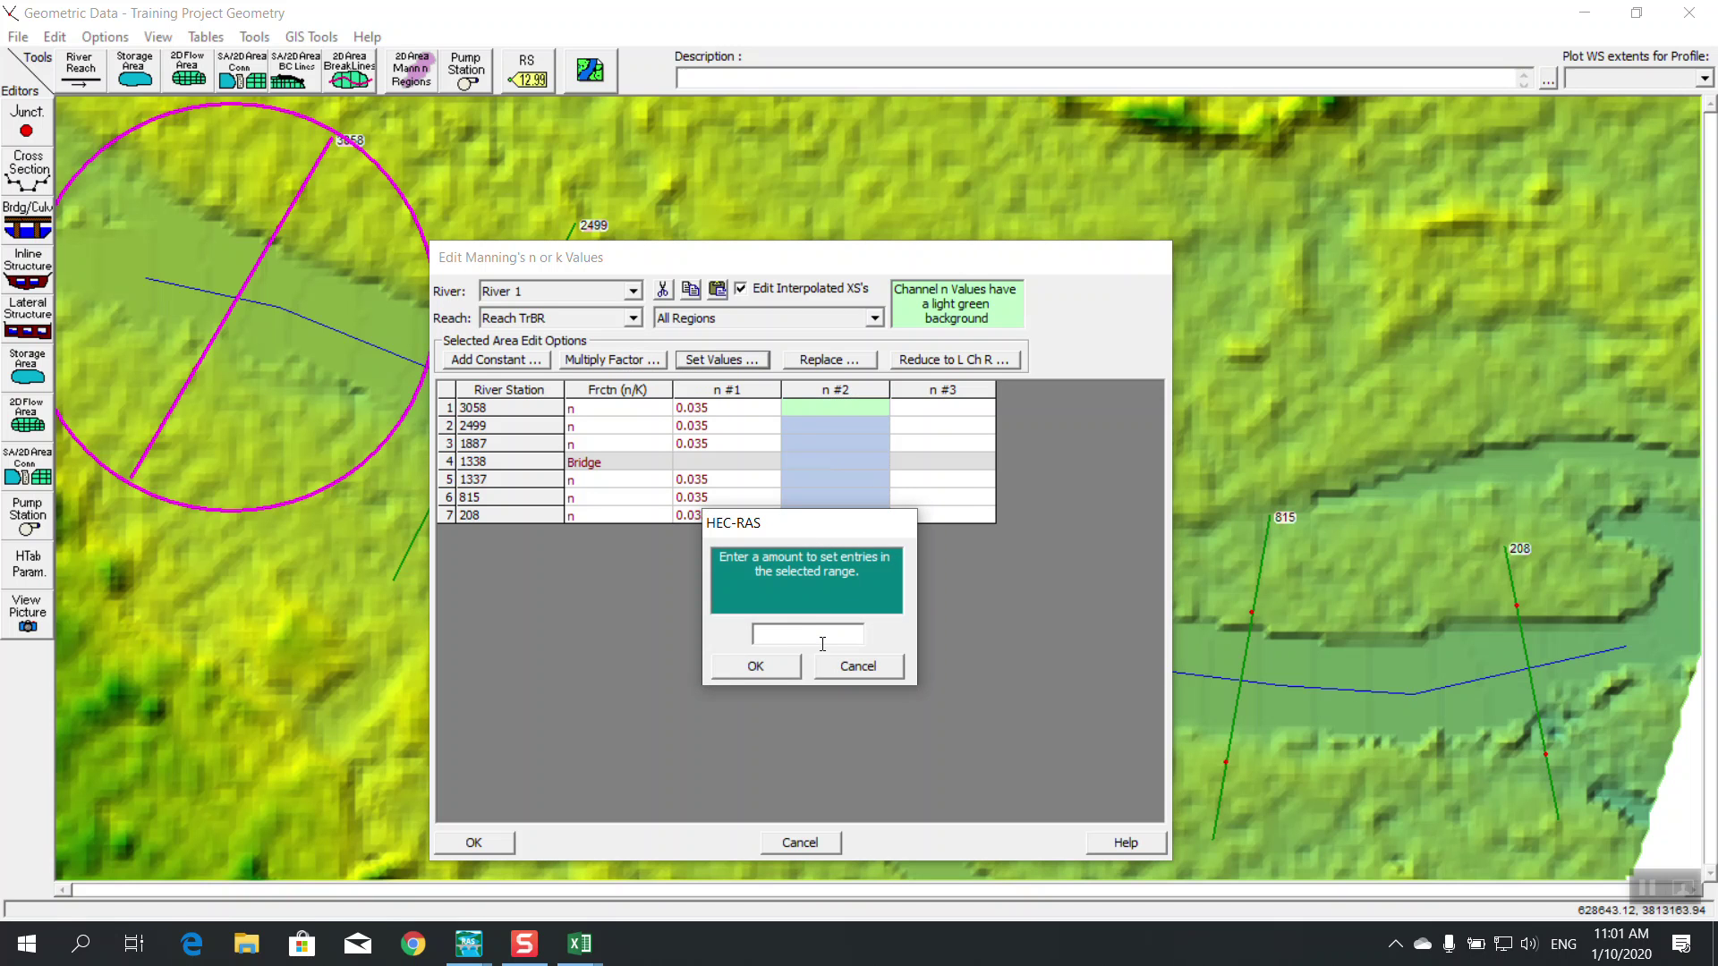
text(0.025)
click(791, 664)
click(934, 394)
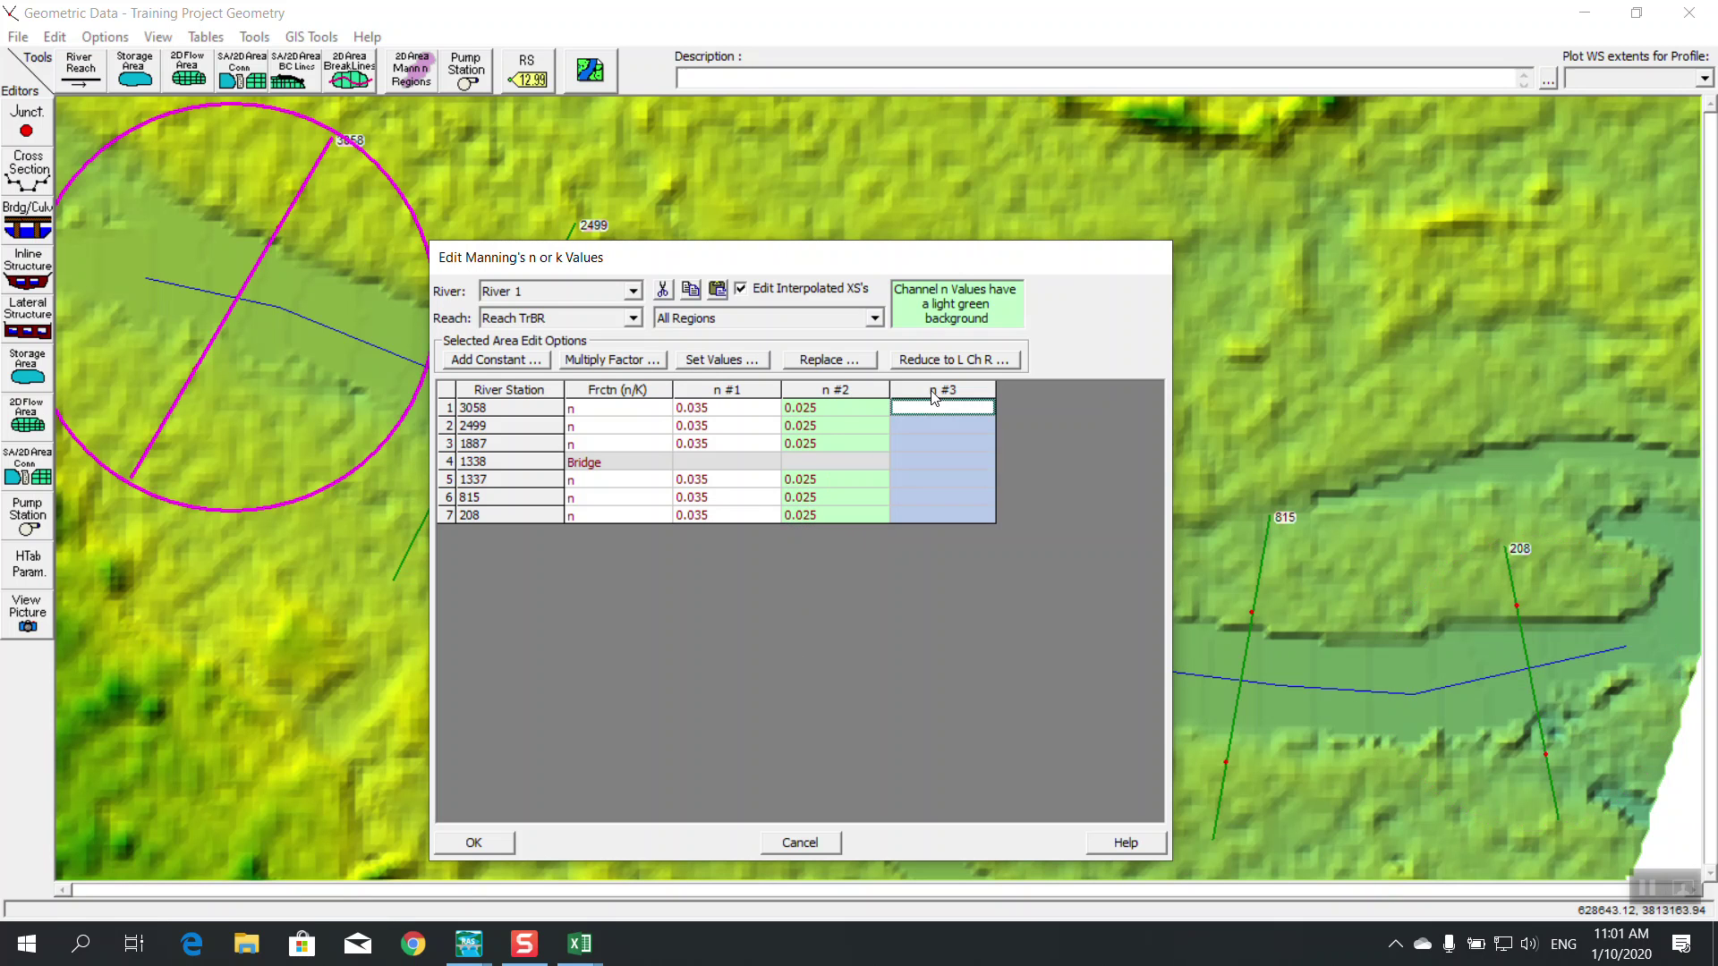
click(733, 359)
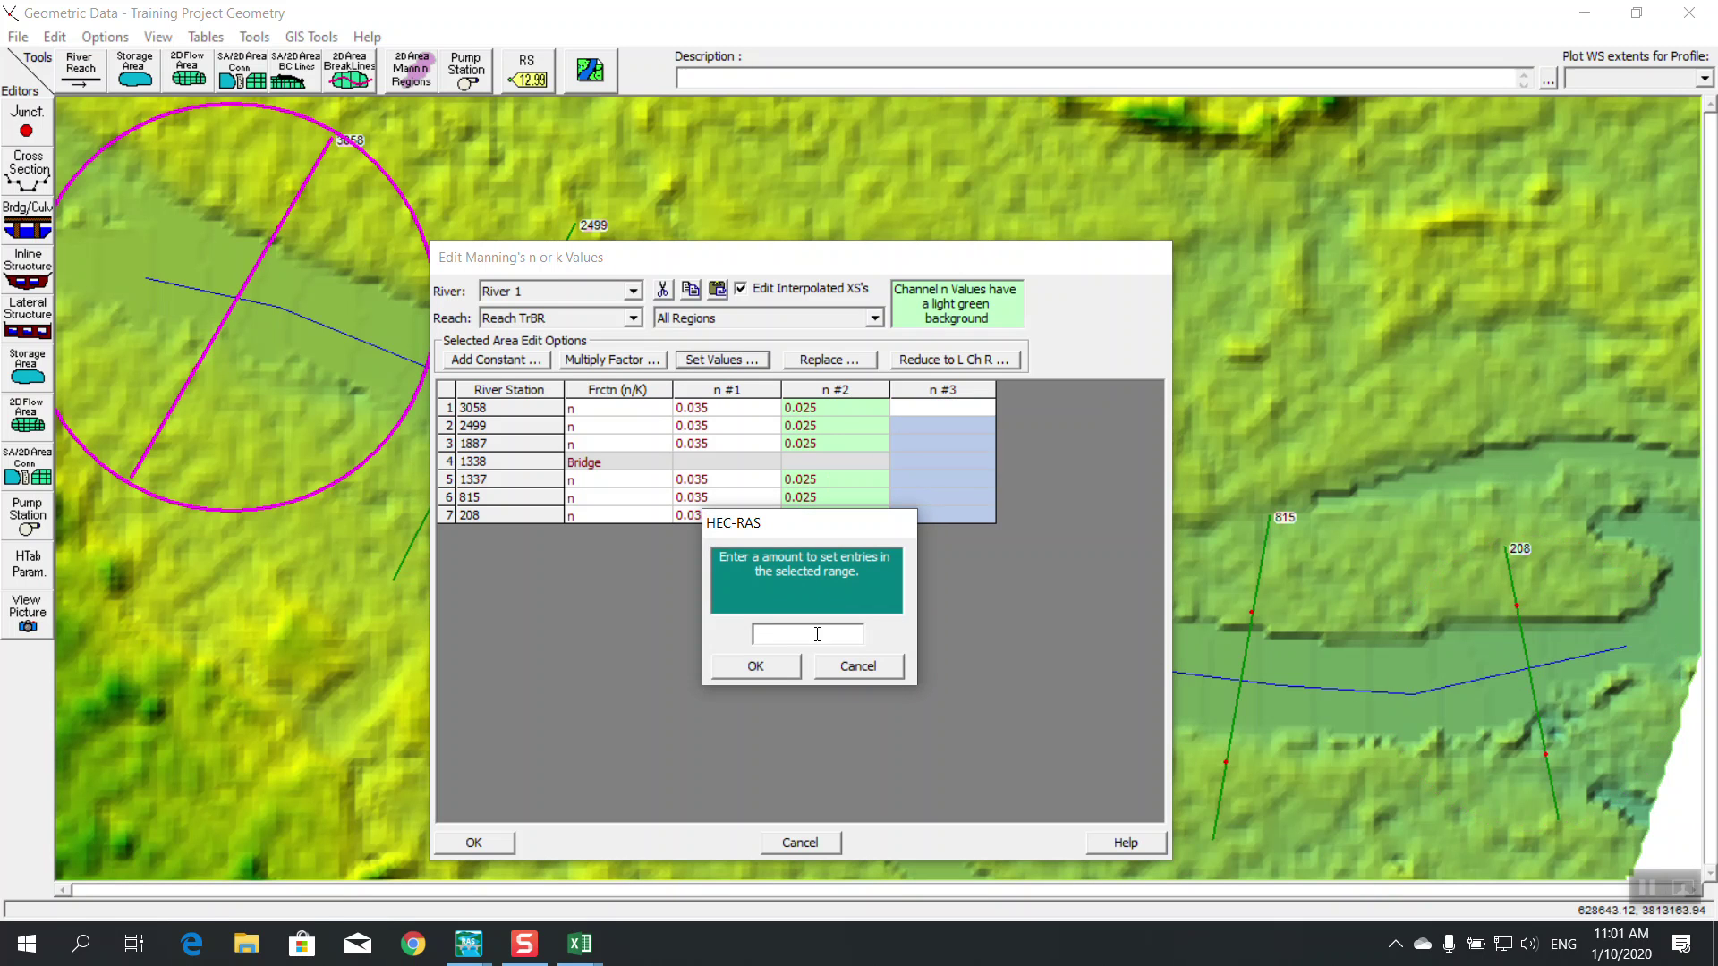
text(0.035)
click(785, 671)
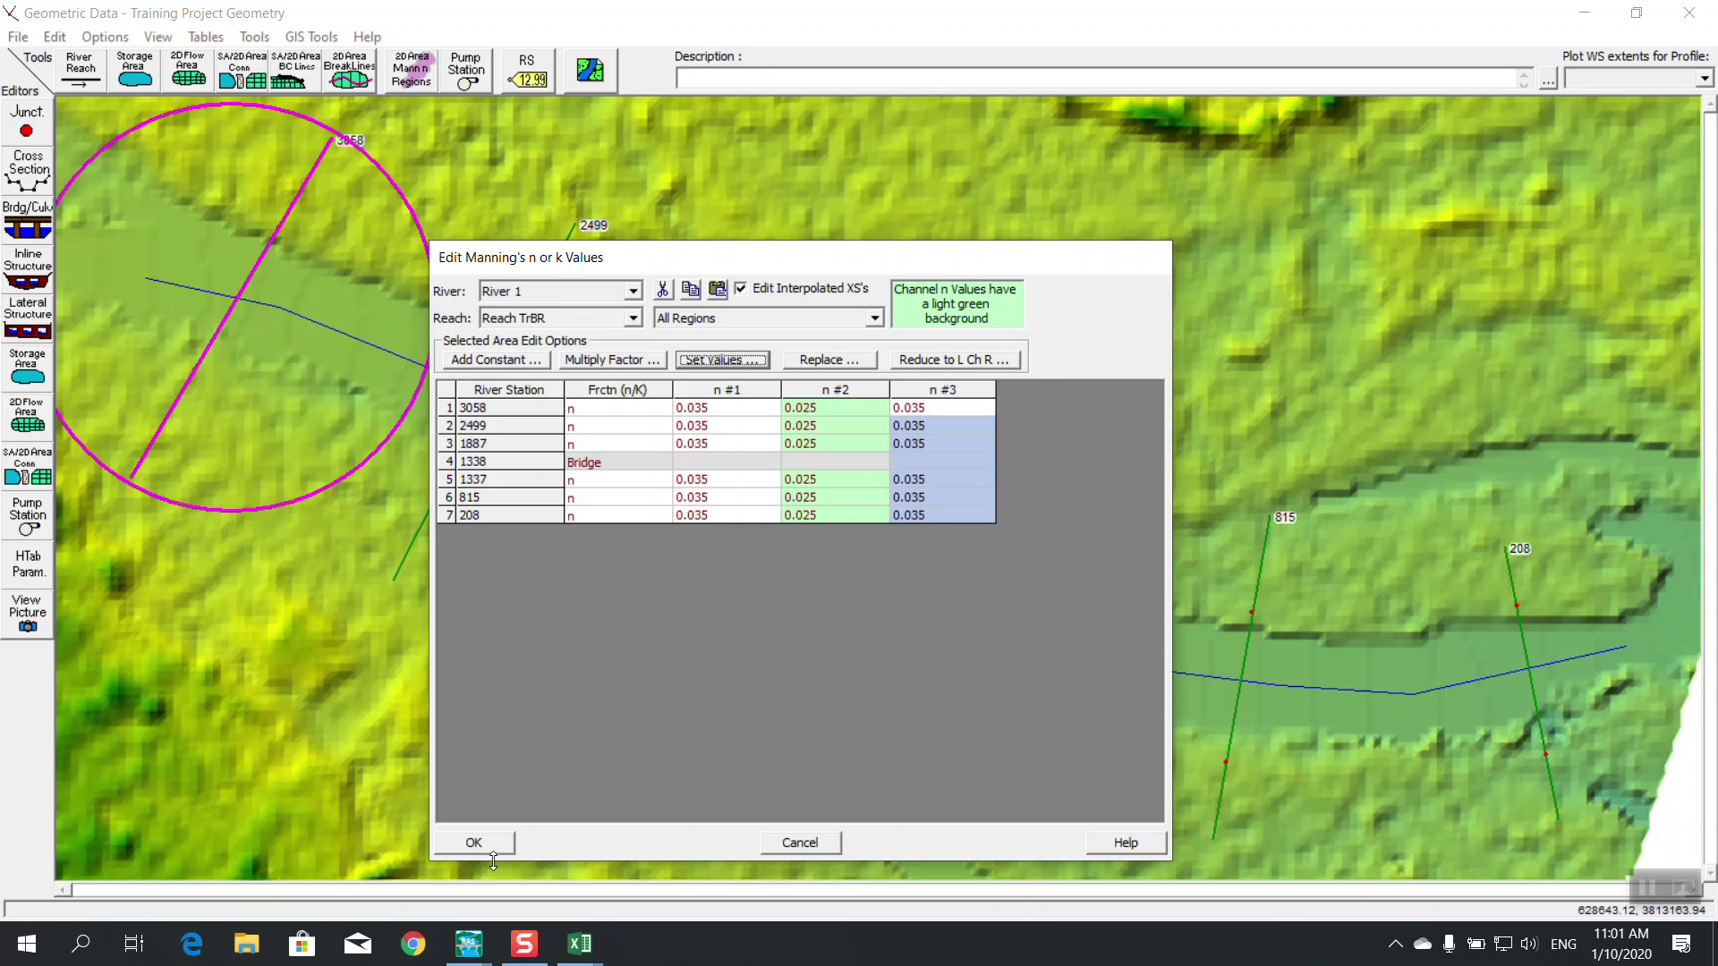
click(474, 843)
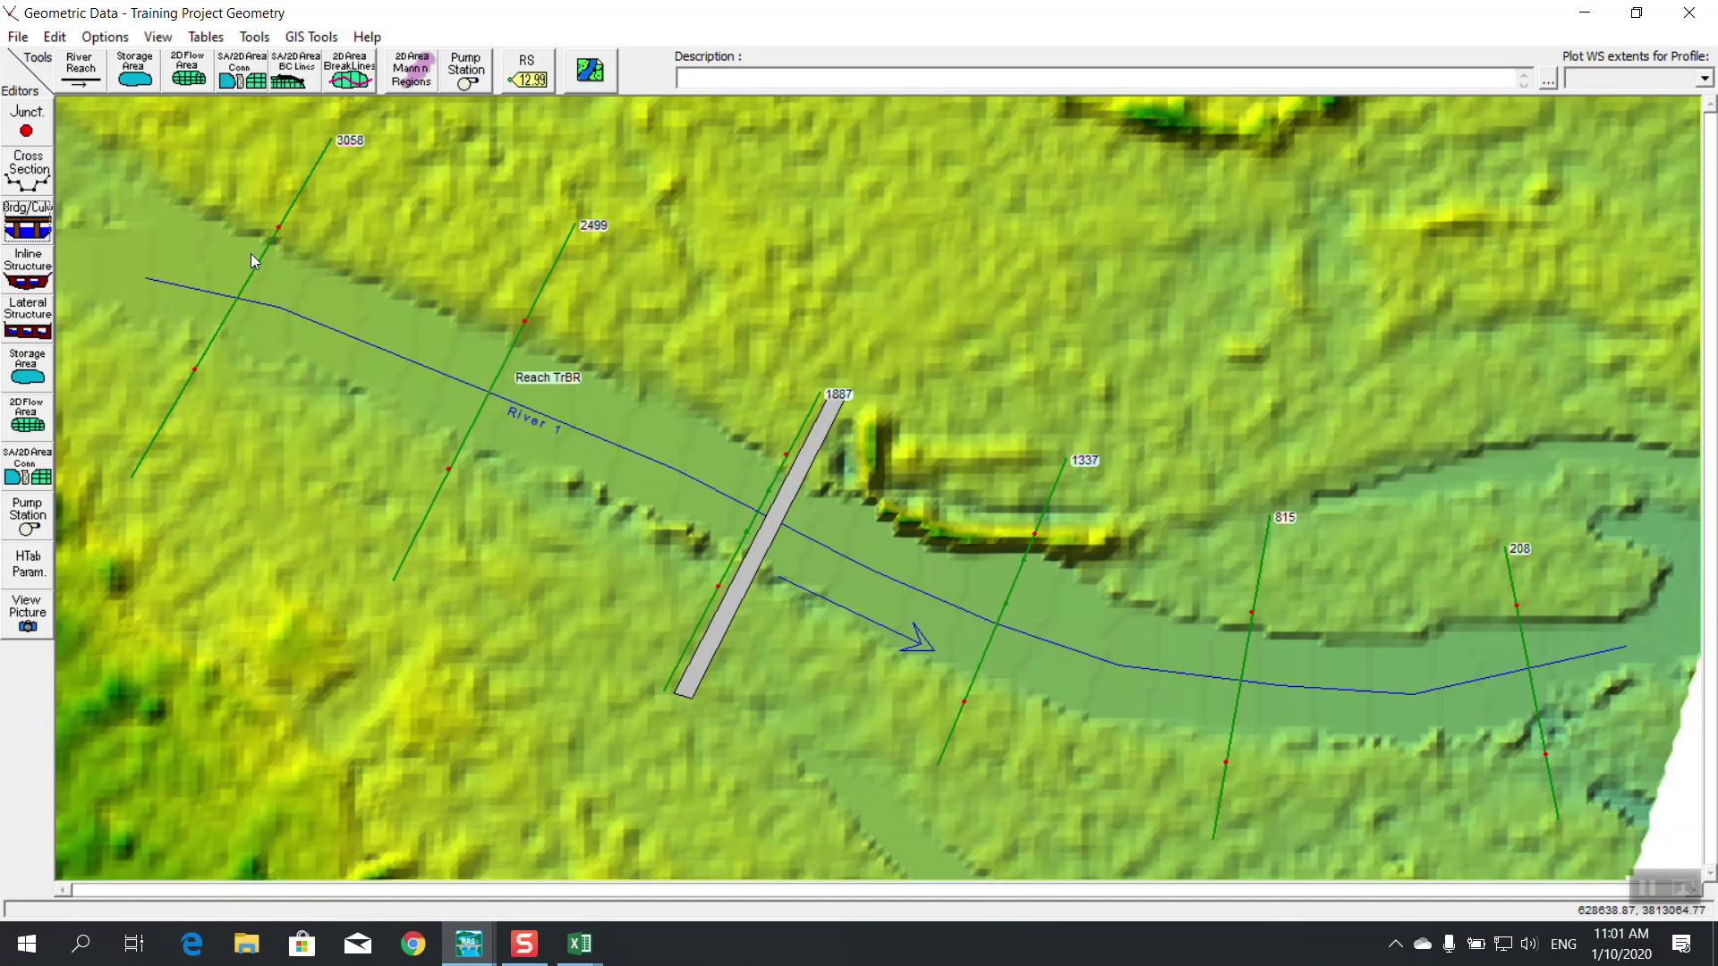
Open the steady-flow contraction/expansion coefficients table and select the 3058 contraction value
click(207, 37)
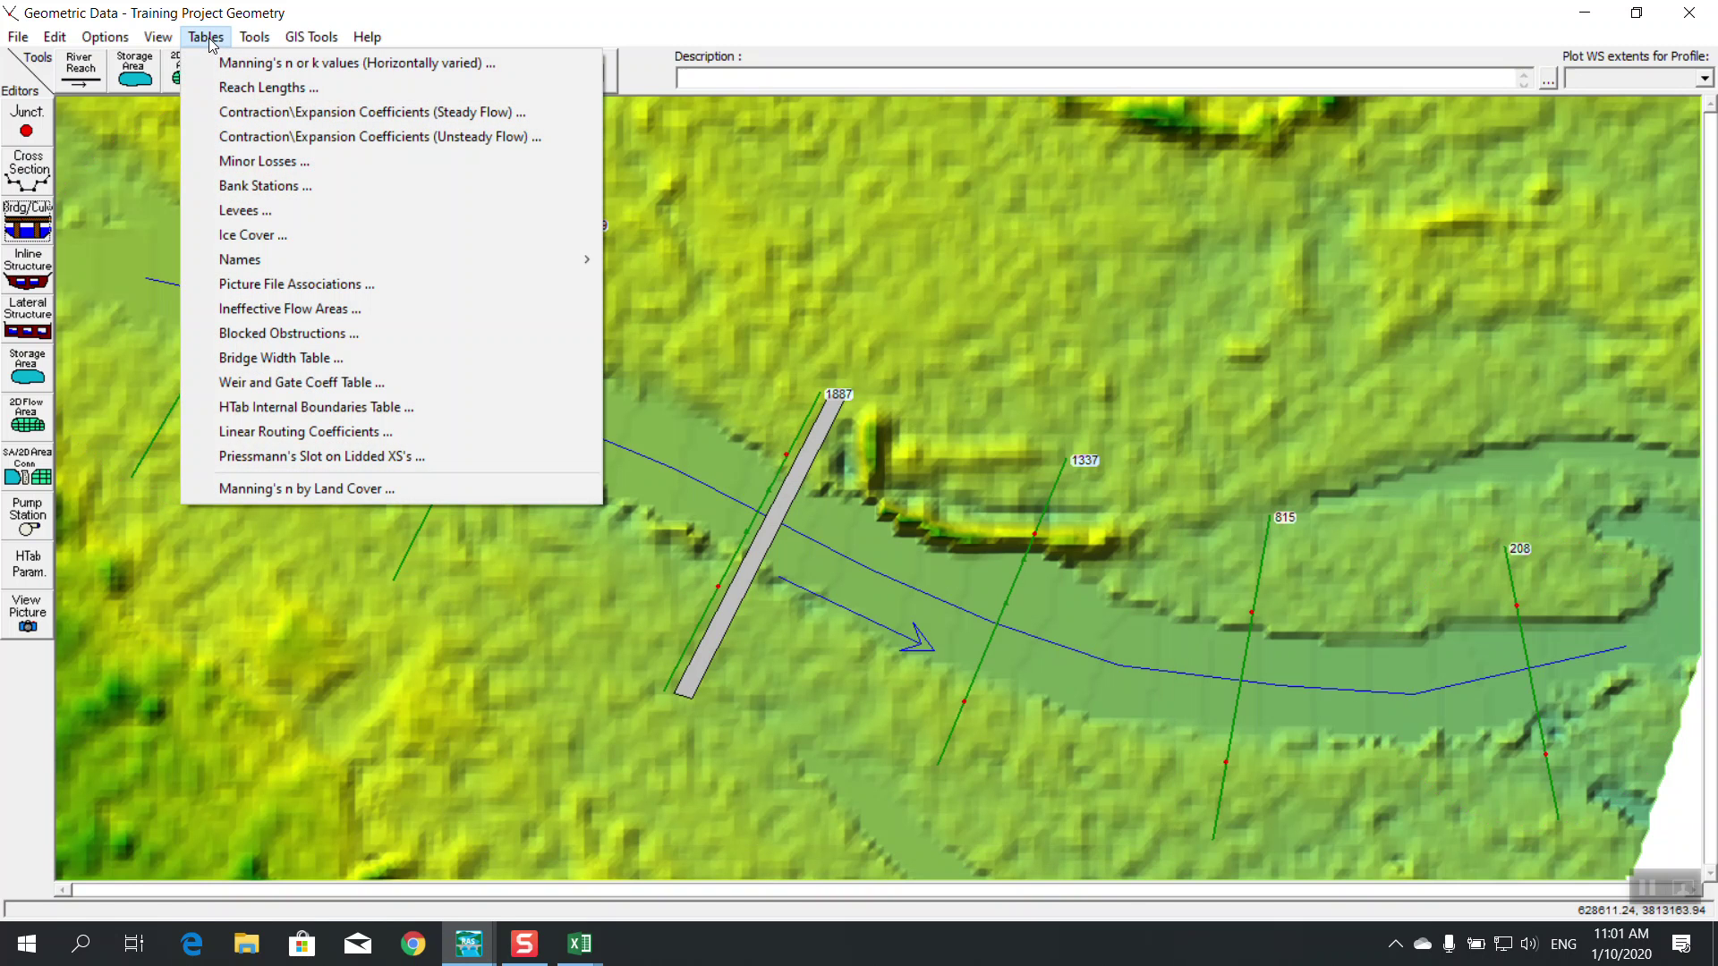
click(372, 113)
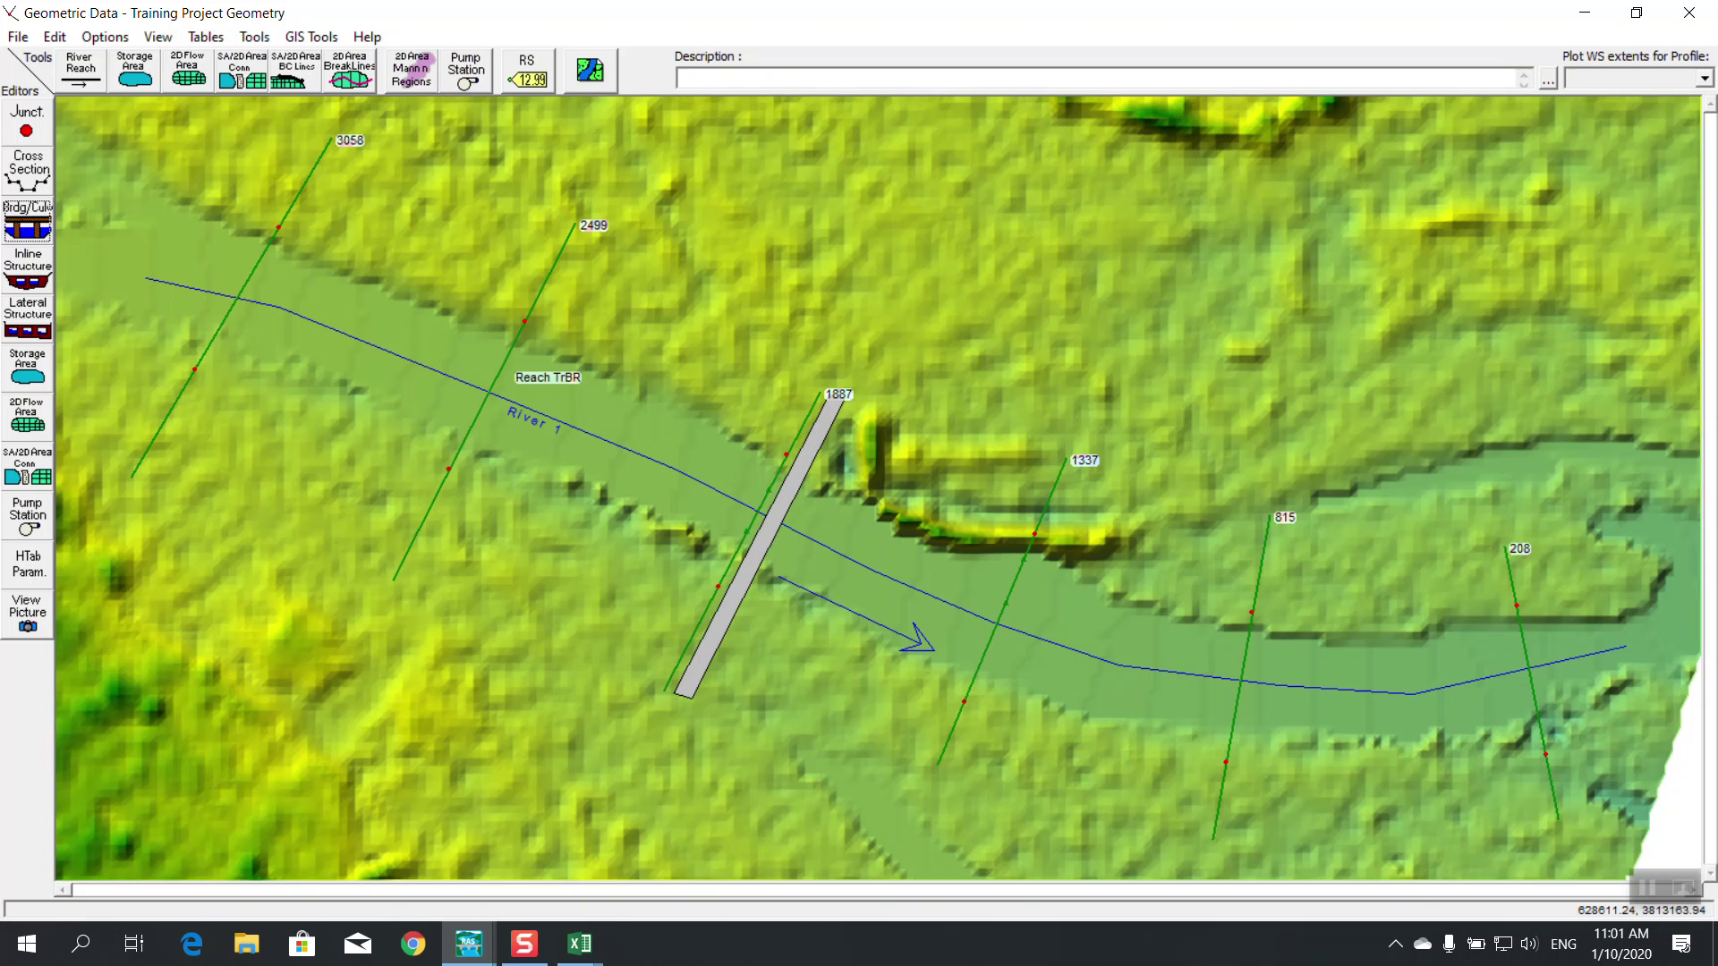
click(213, 39)
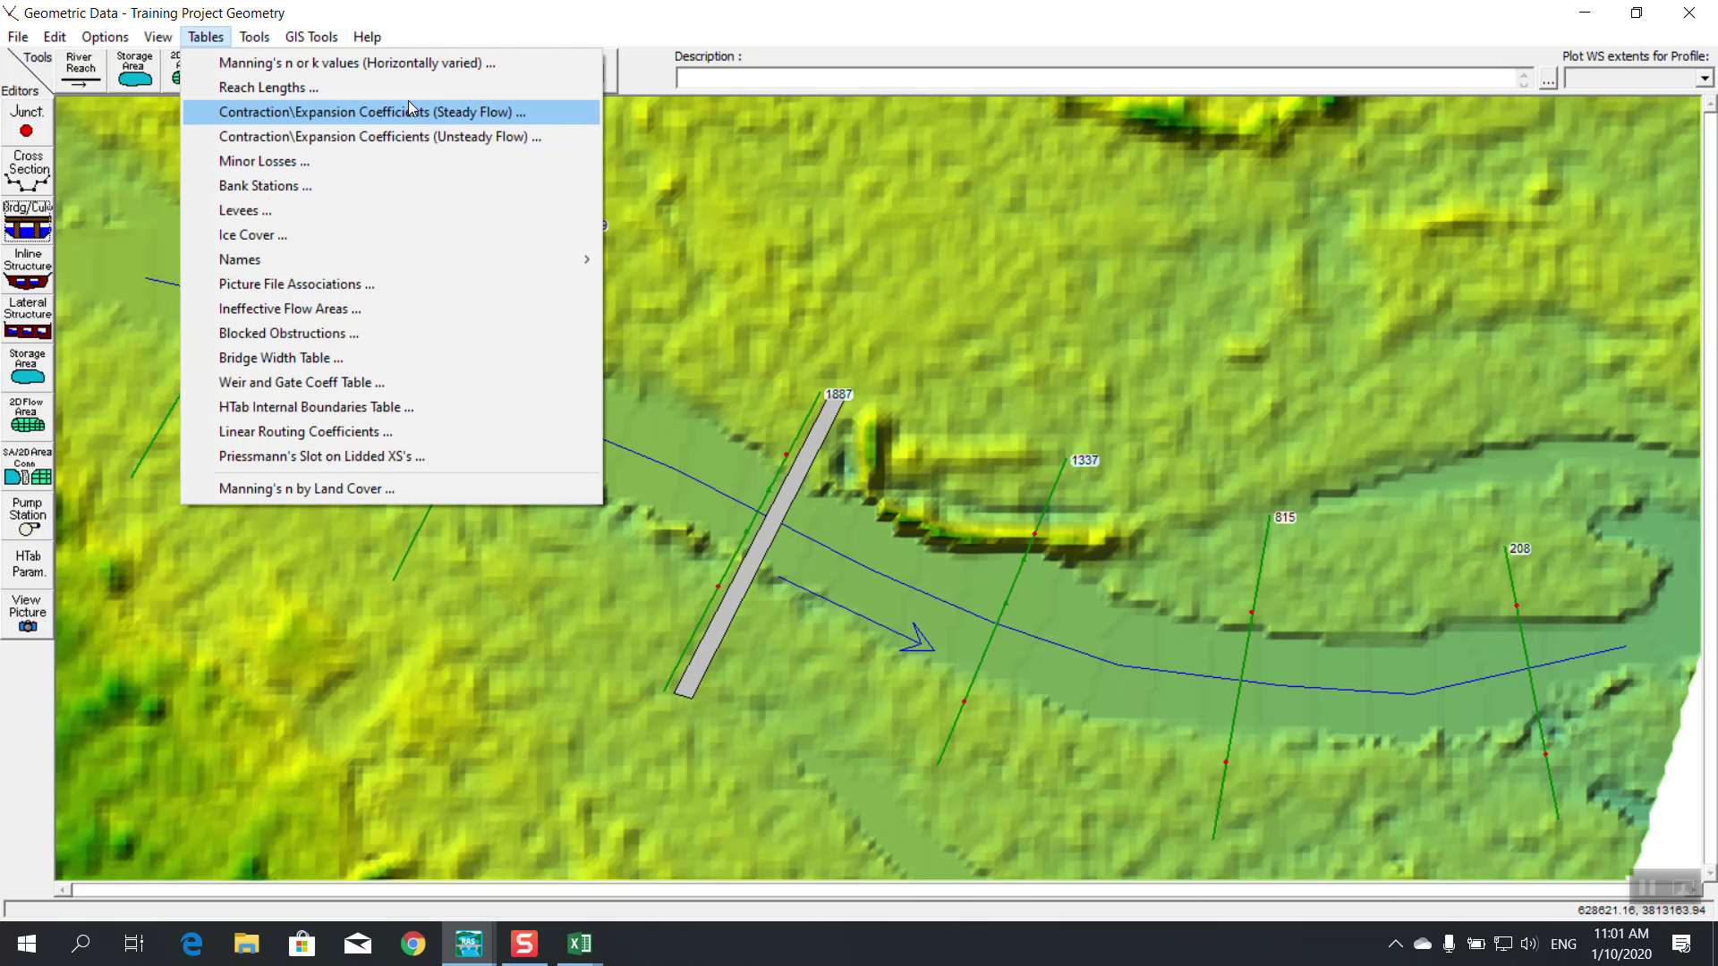
click(331, 119)
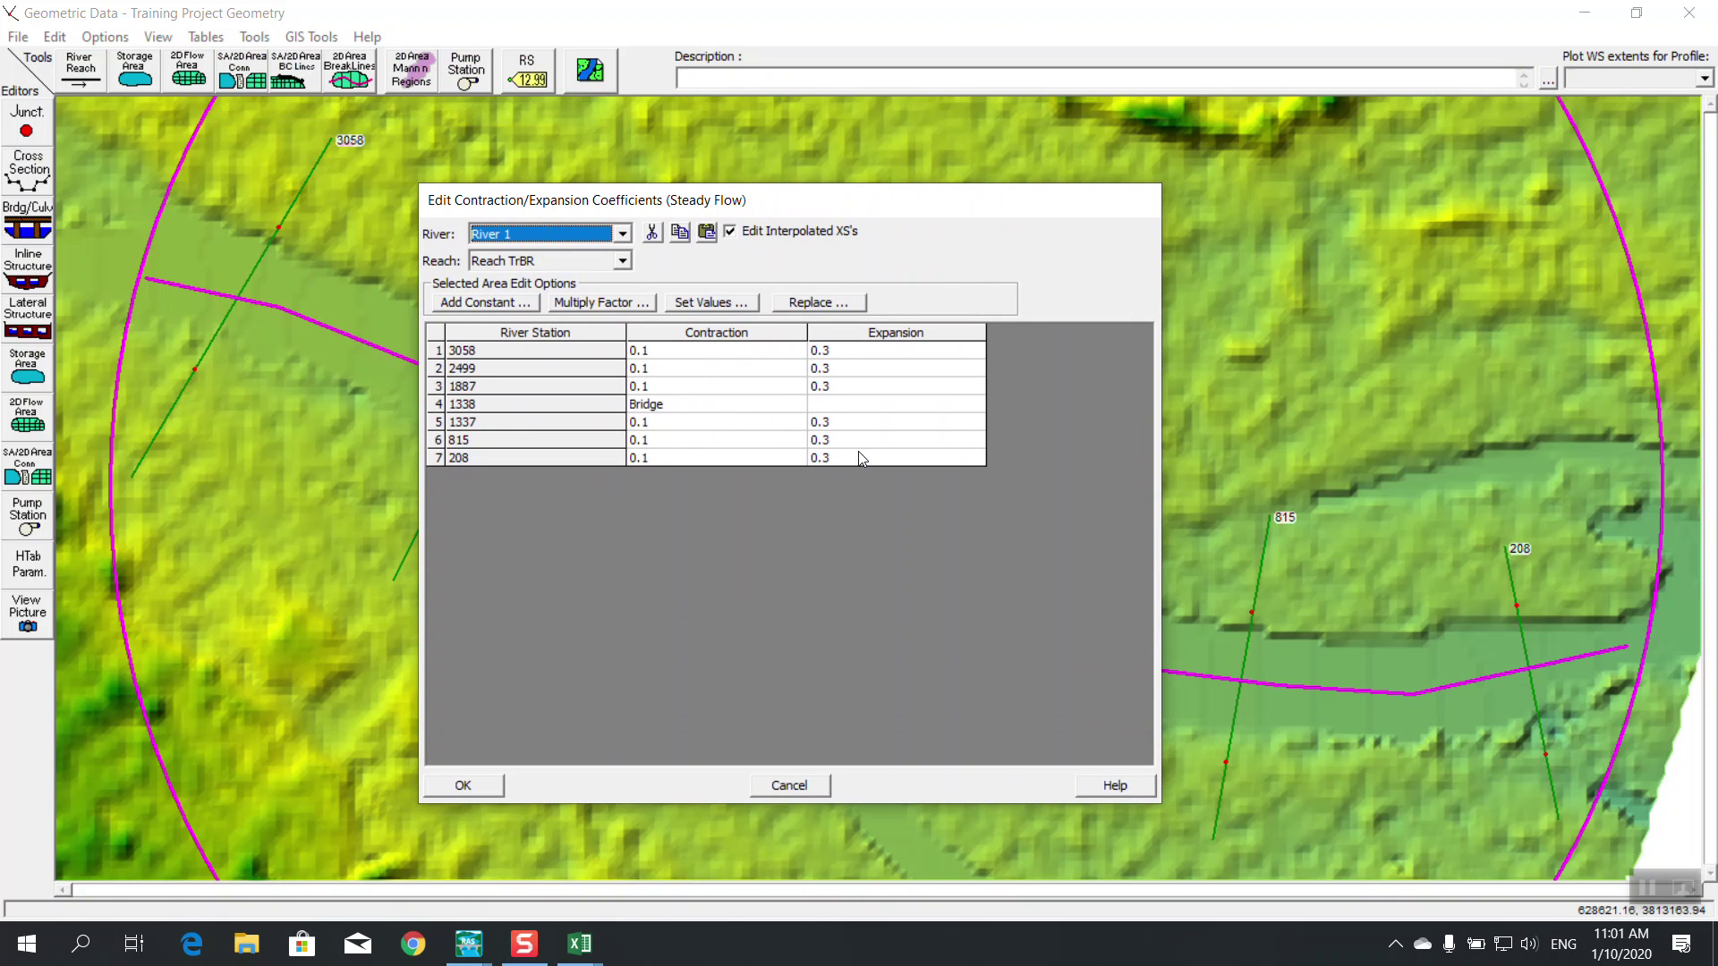
click(678, 351)
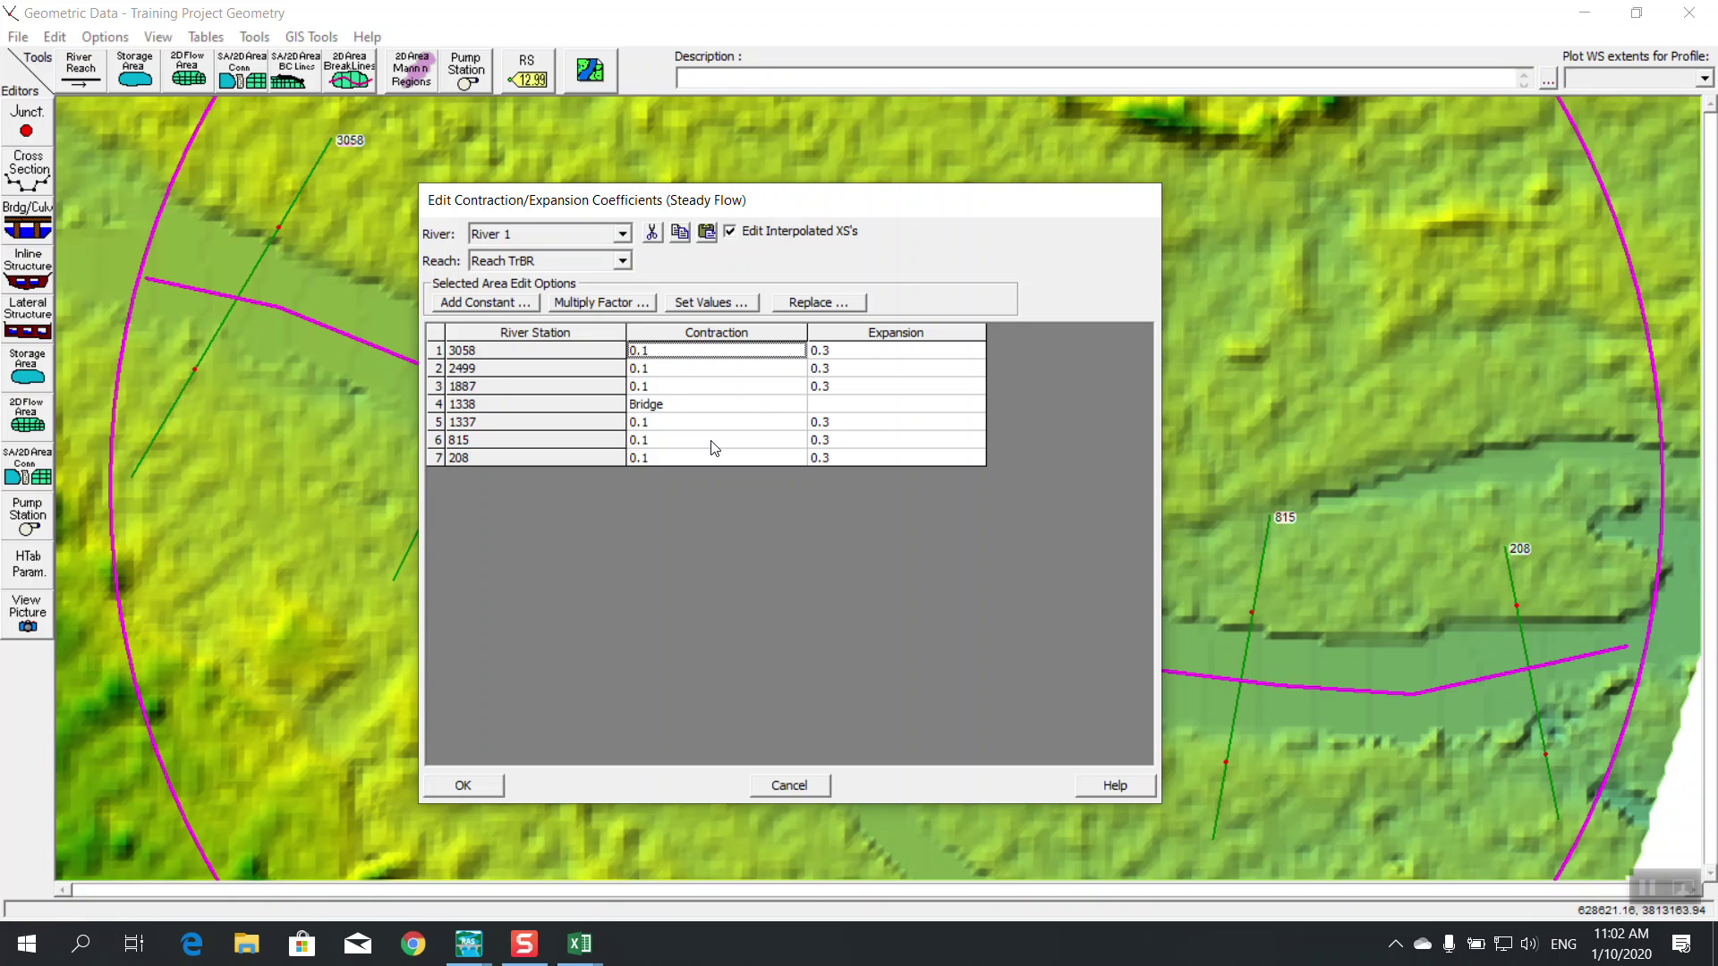
drag(755, 215, 845, 245)
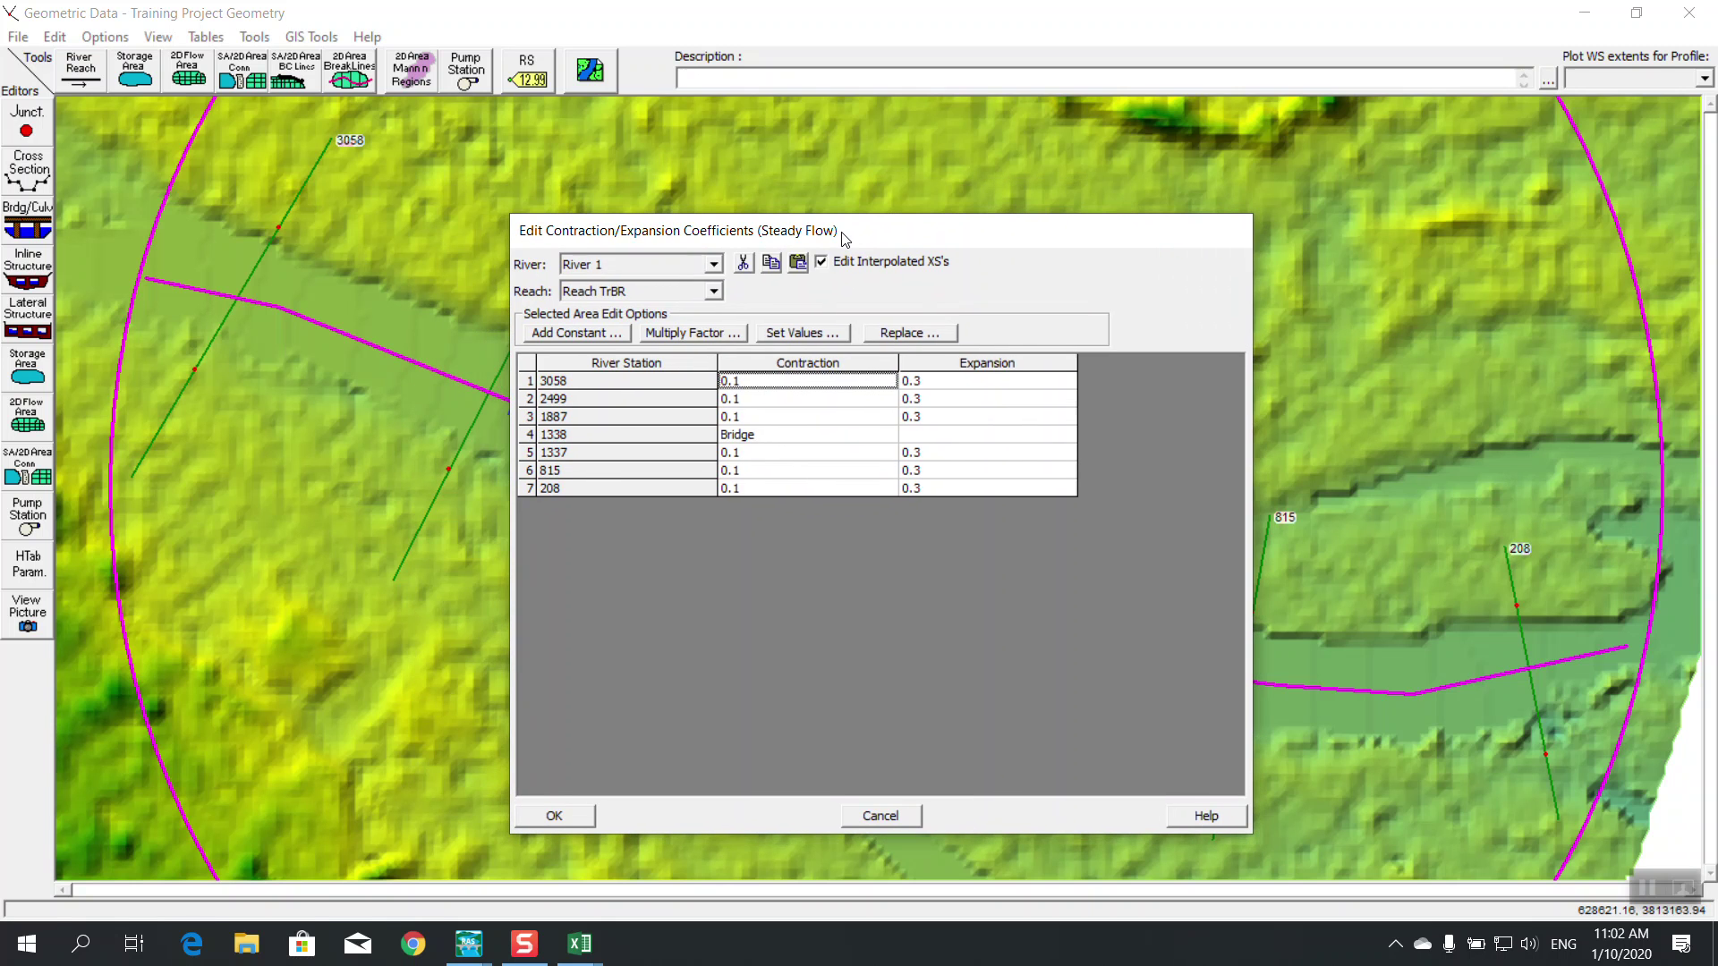
mouse_move(595, 962)
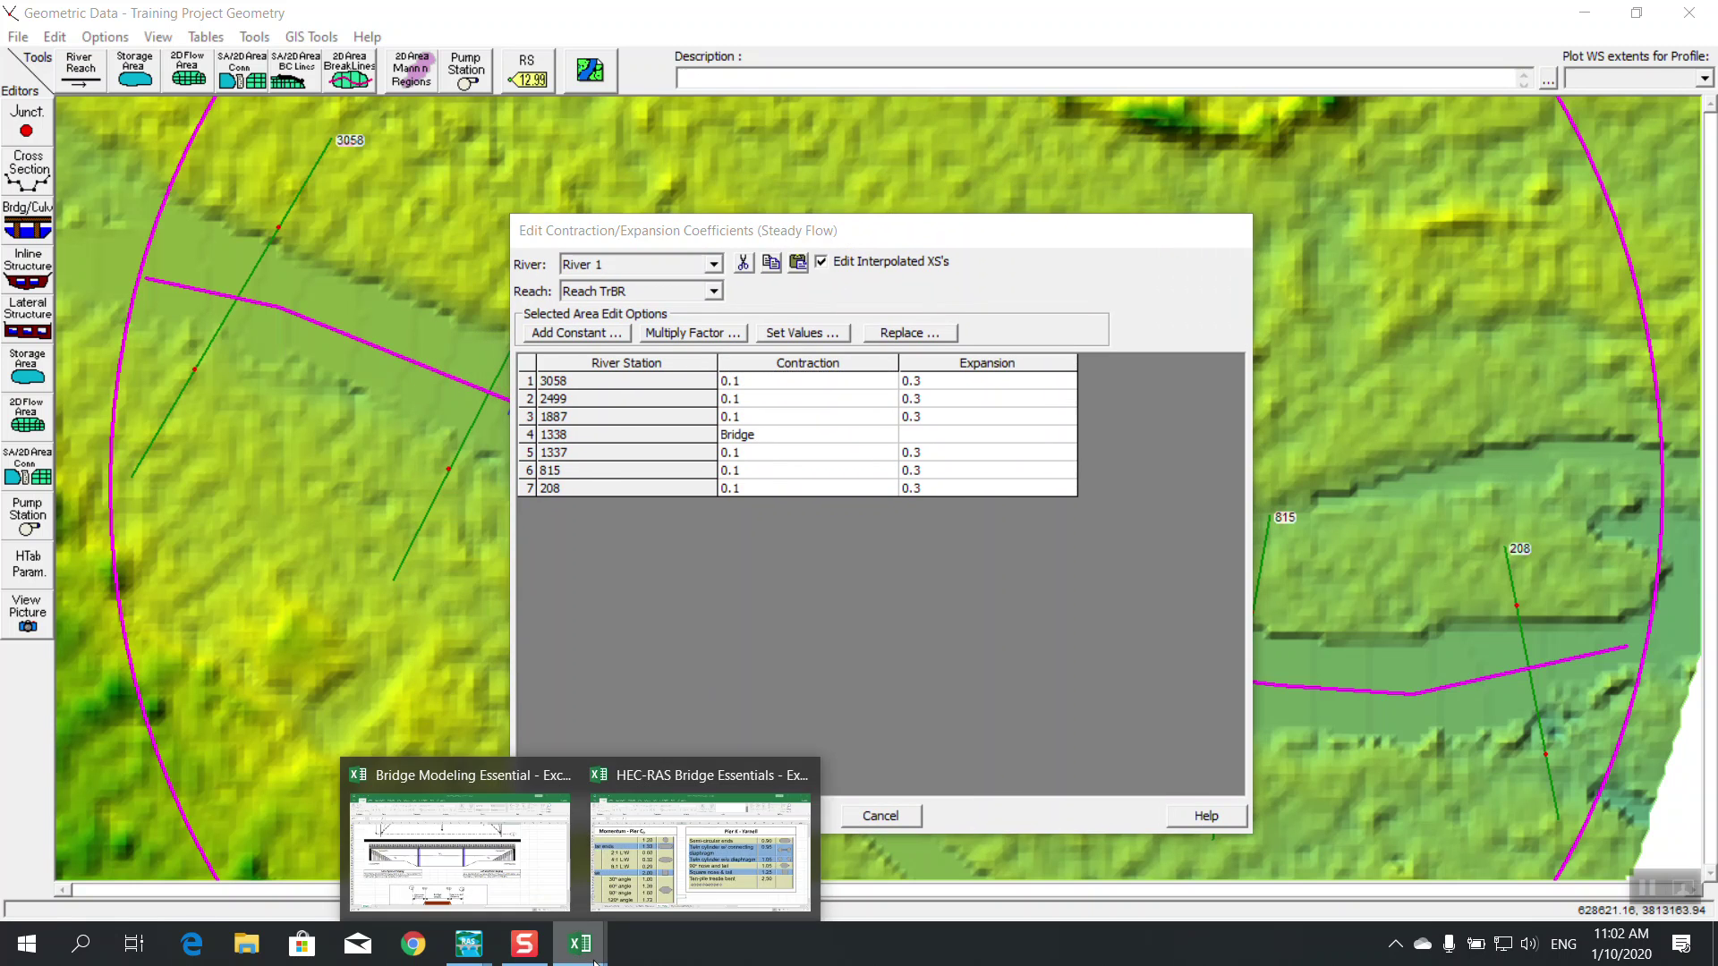
click(678, 889)
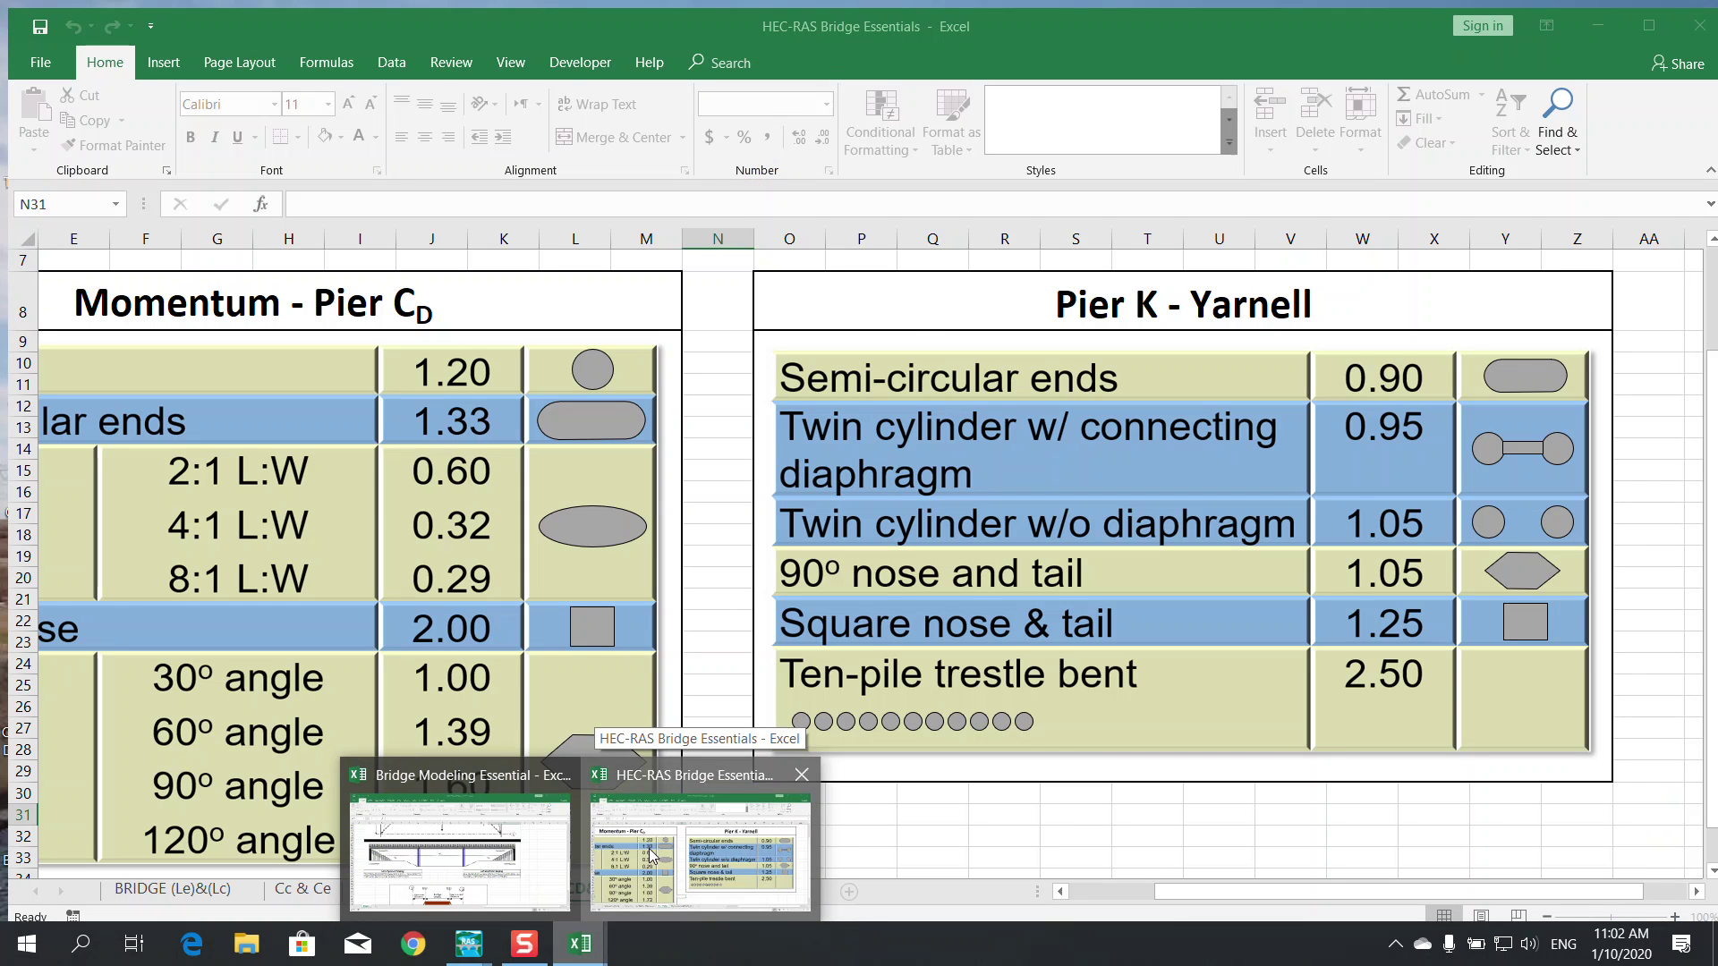
click(653, 857)
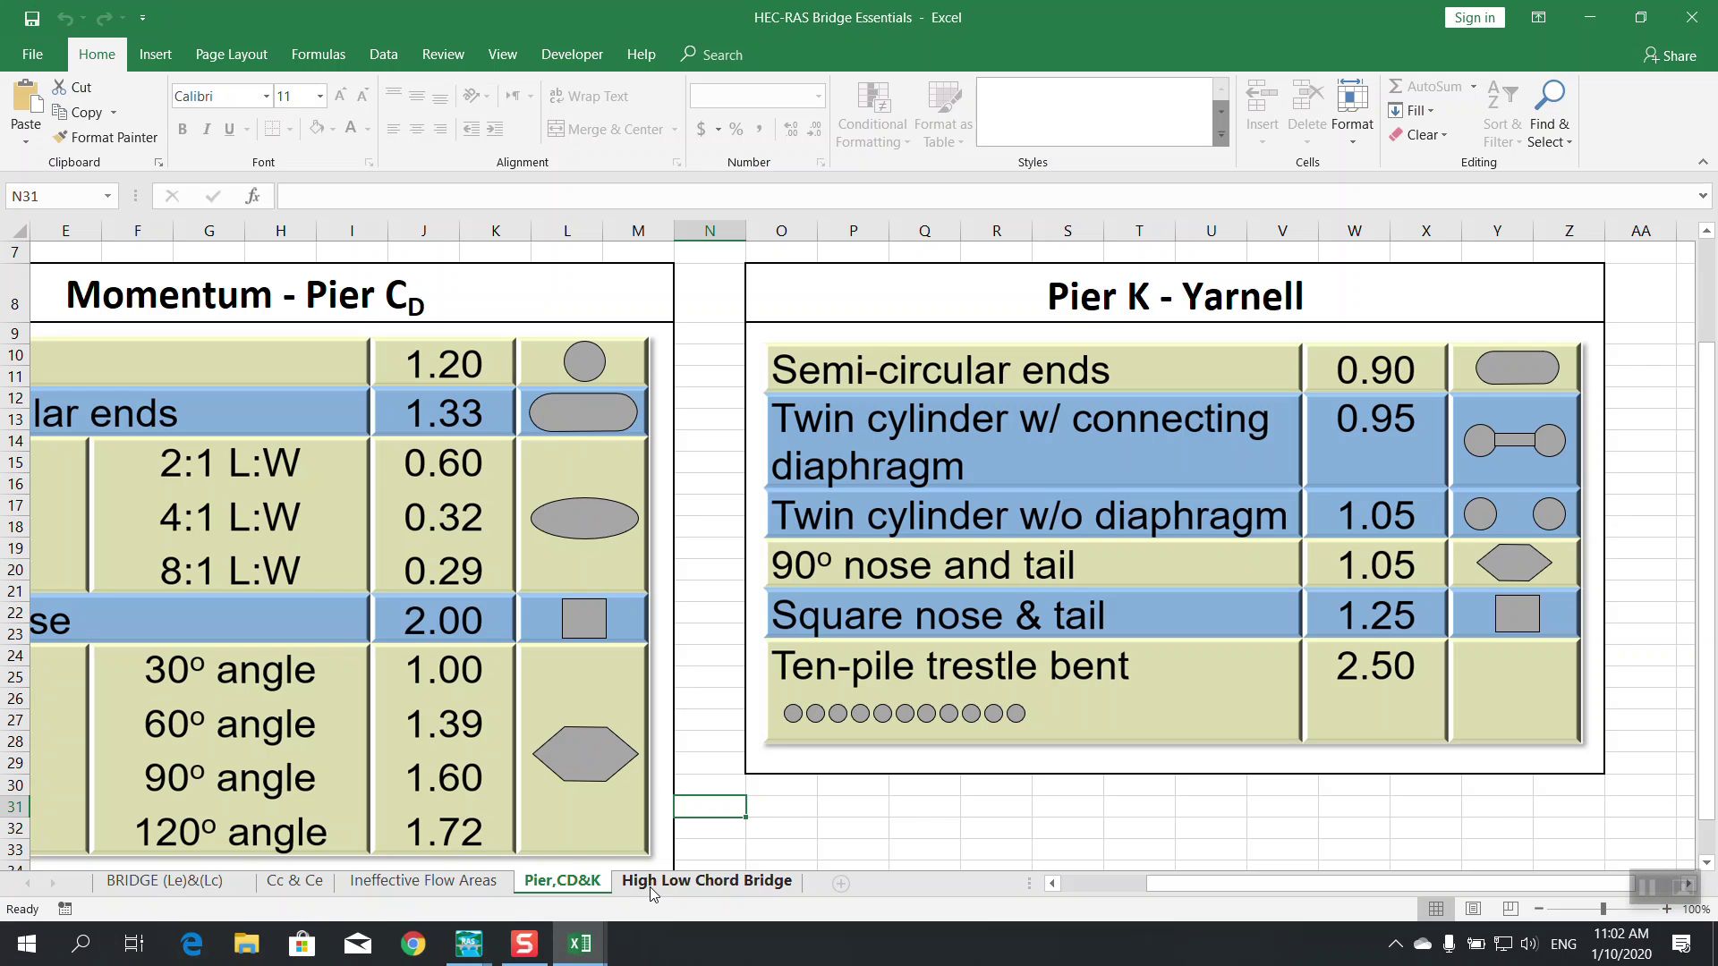
click(297, 882)
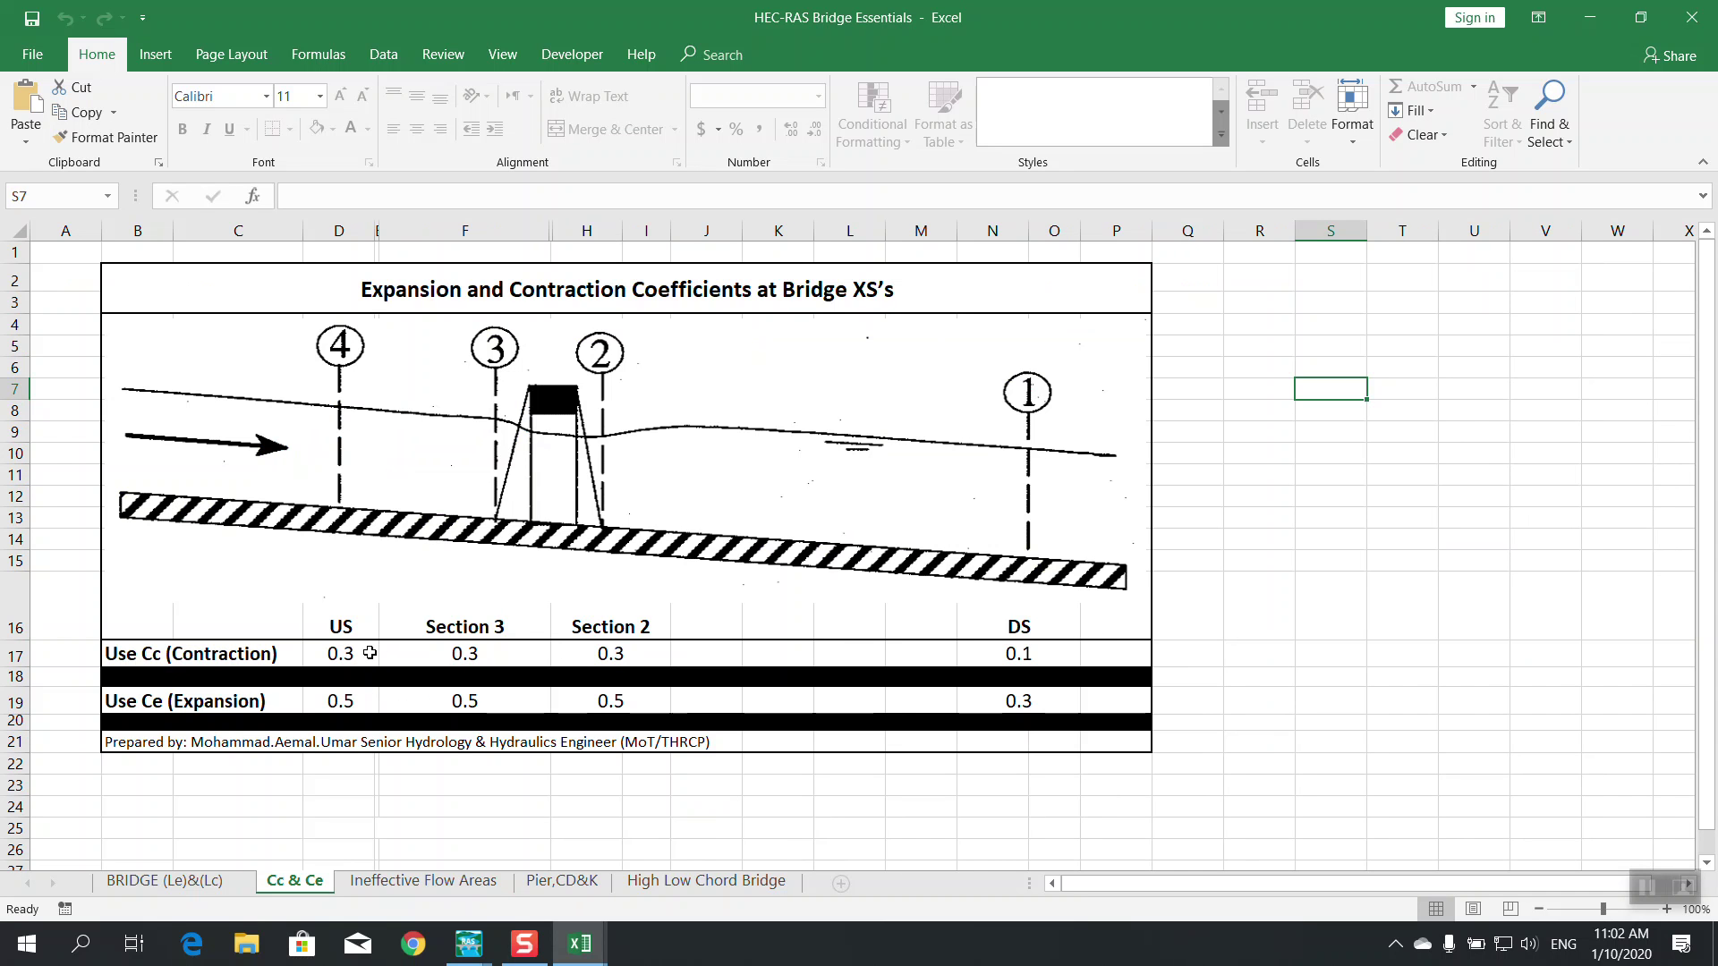
click(1599, 20)
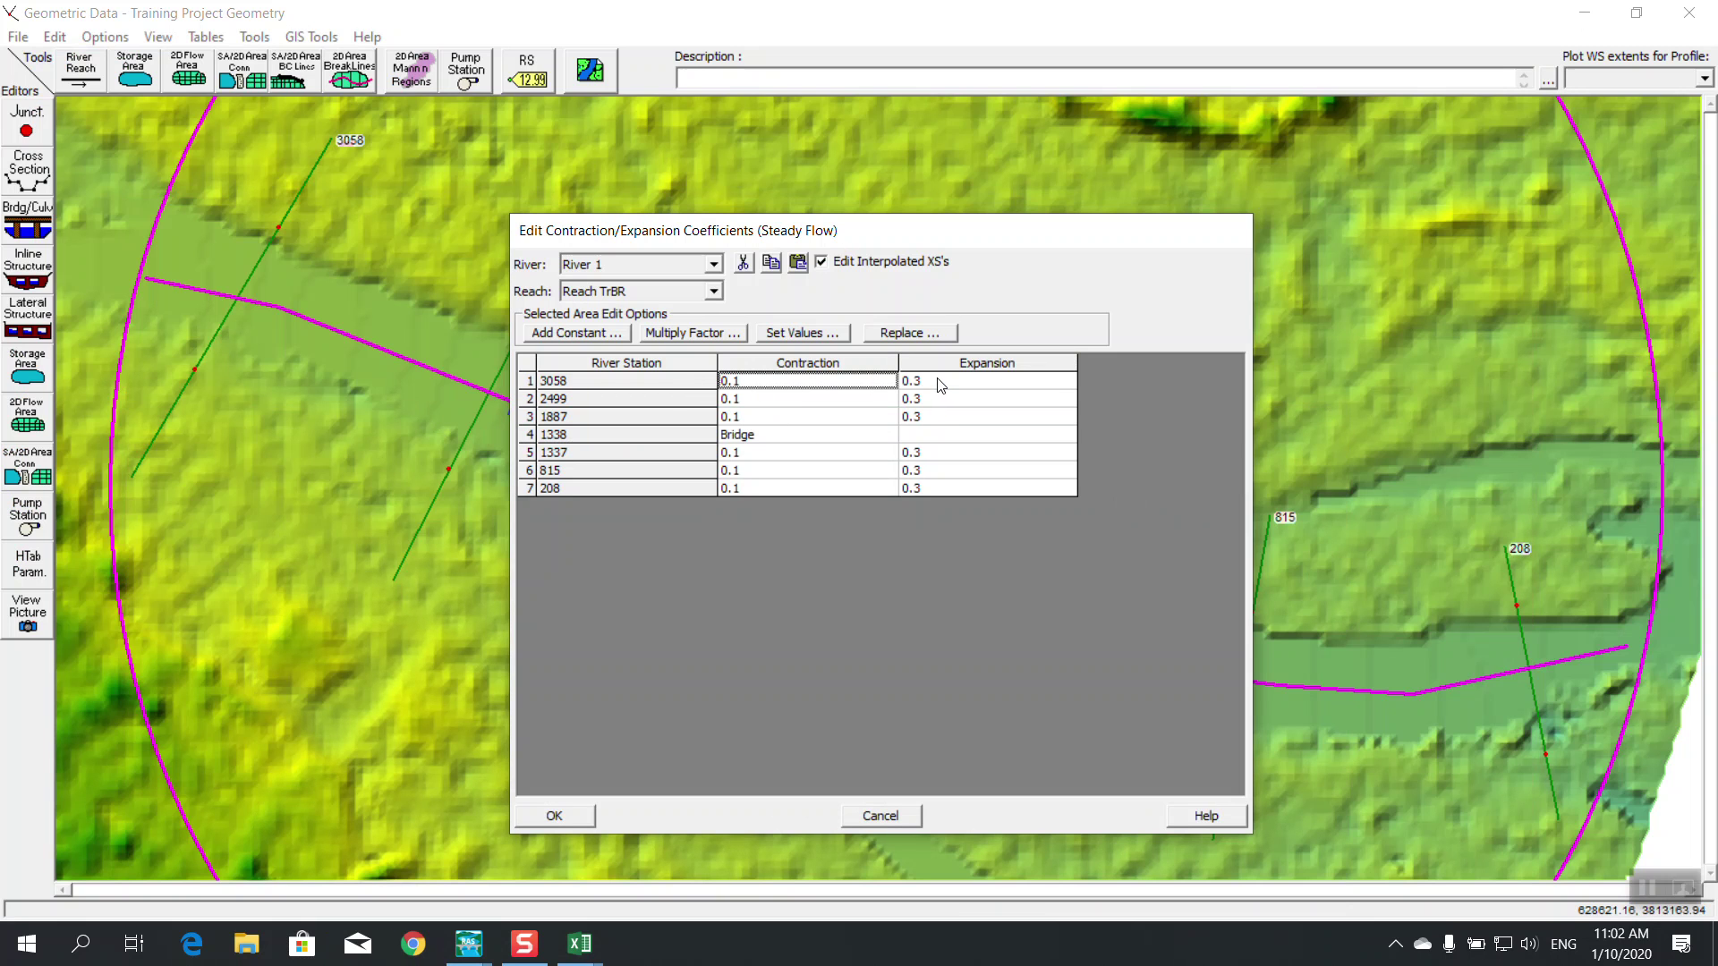
Check the Excel Cc & Ce sheet and set contraction 0.3 for sections 3058 and 2499
click(580, 944)
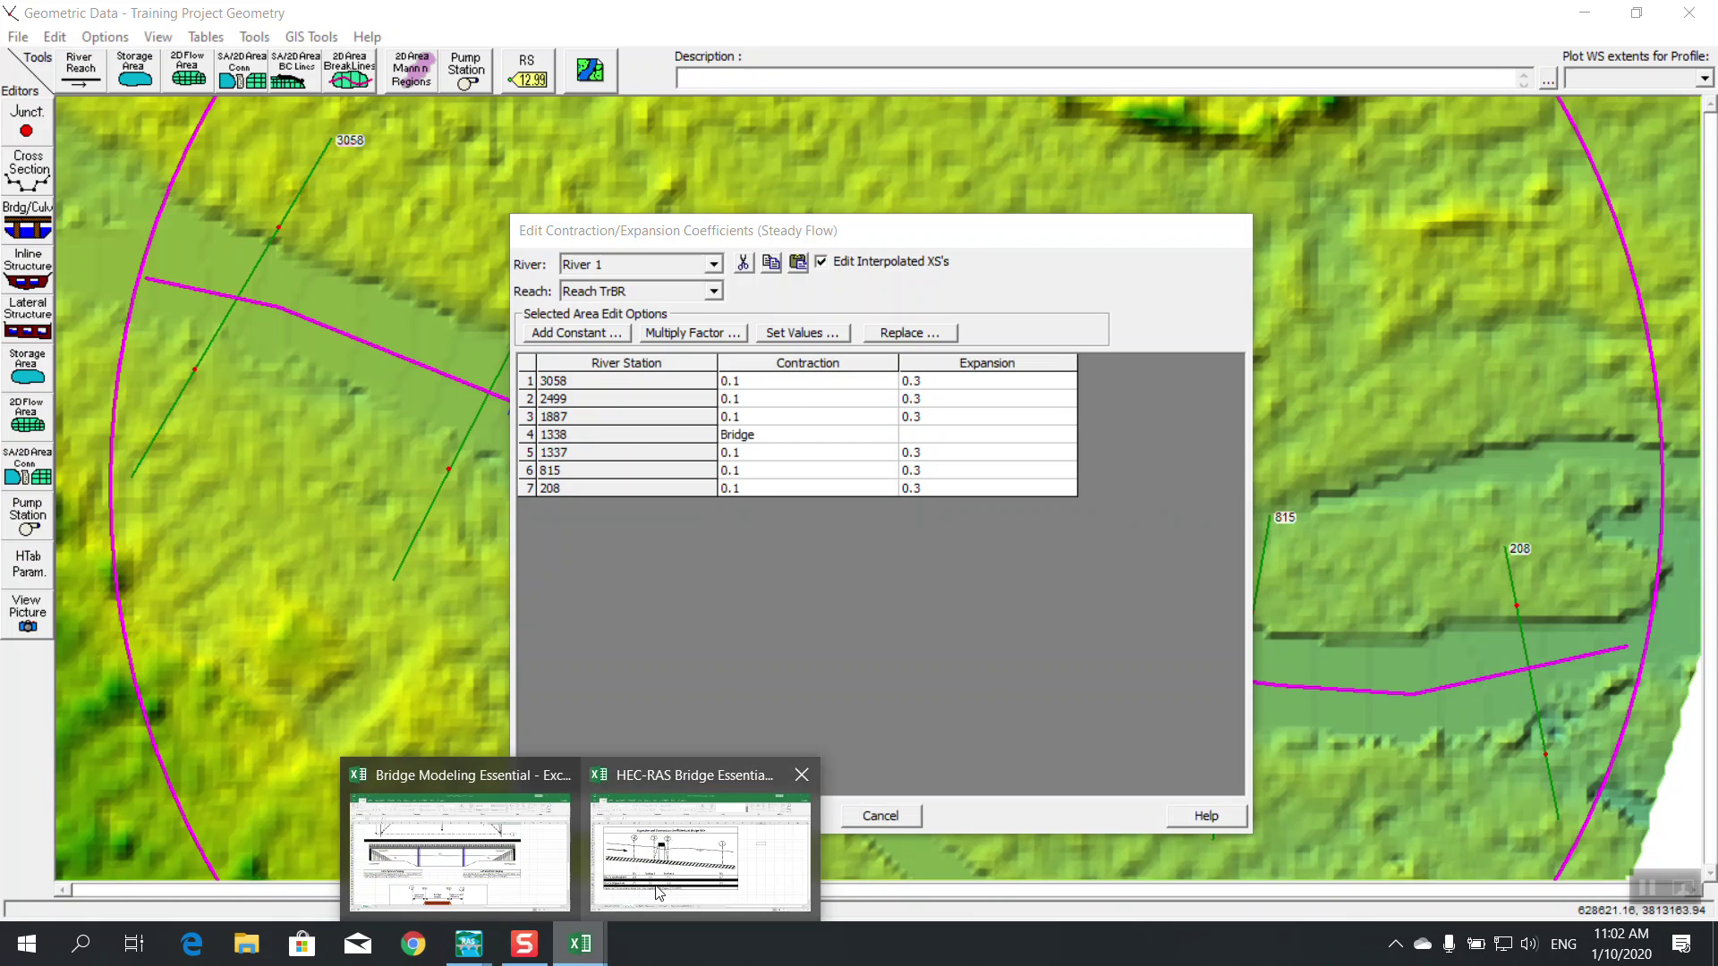
click(669, 872)
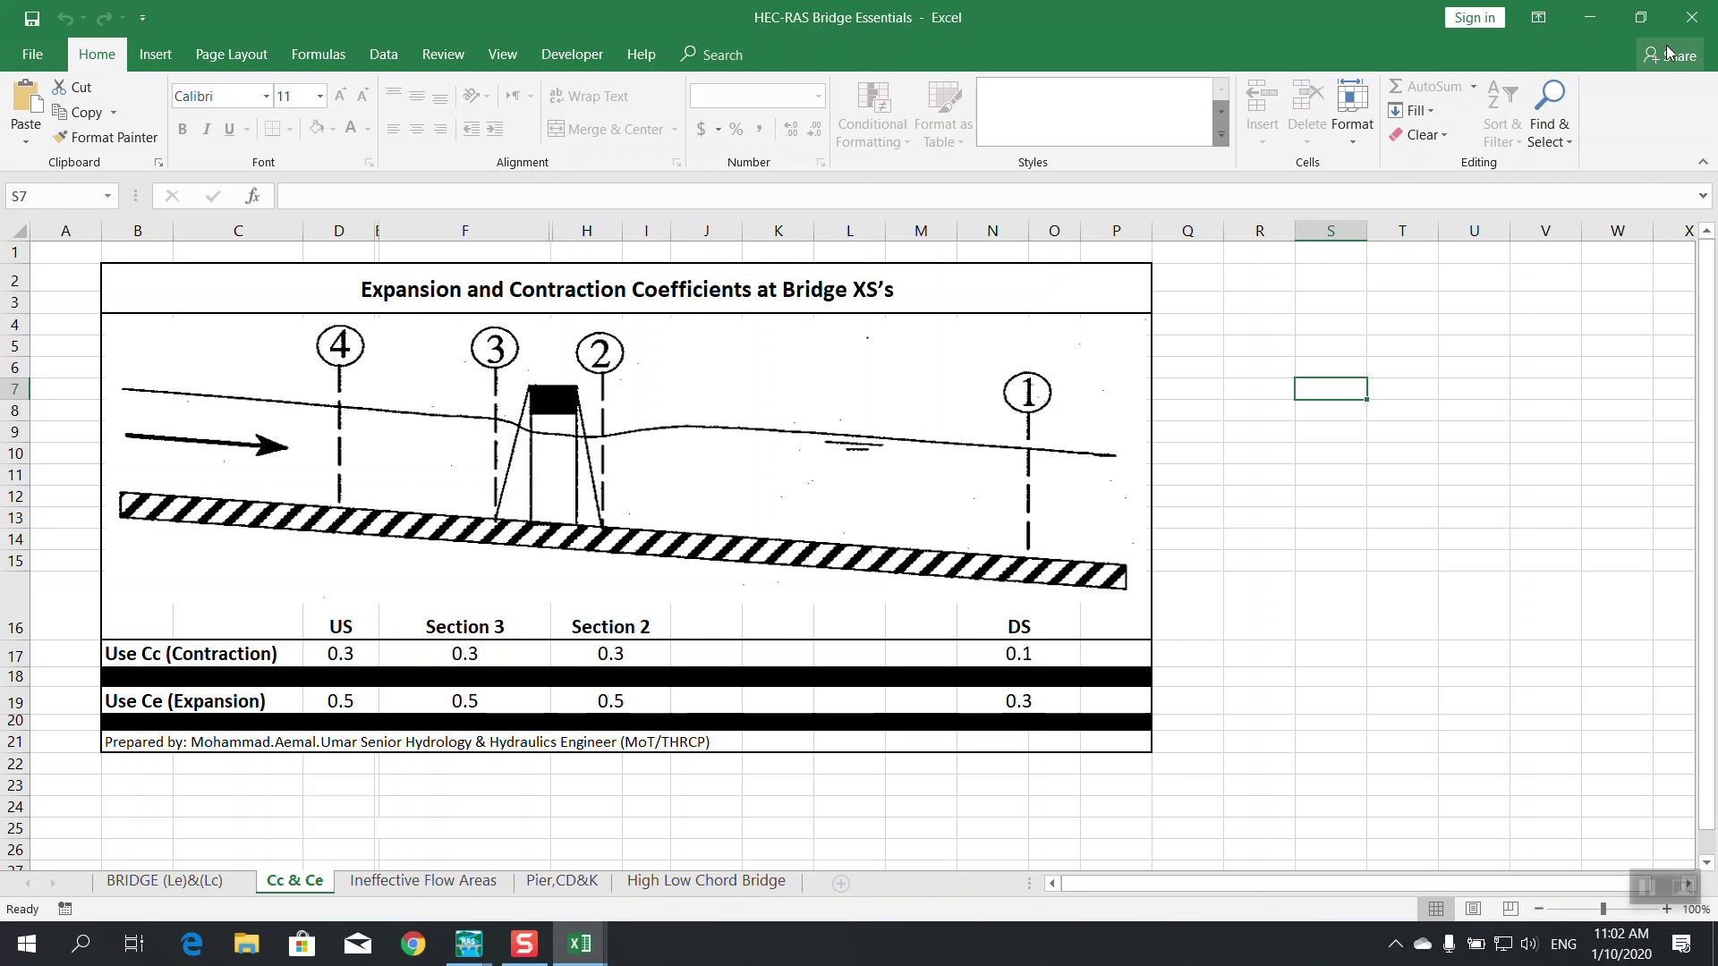
click(1595, 13)
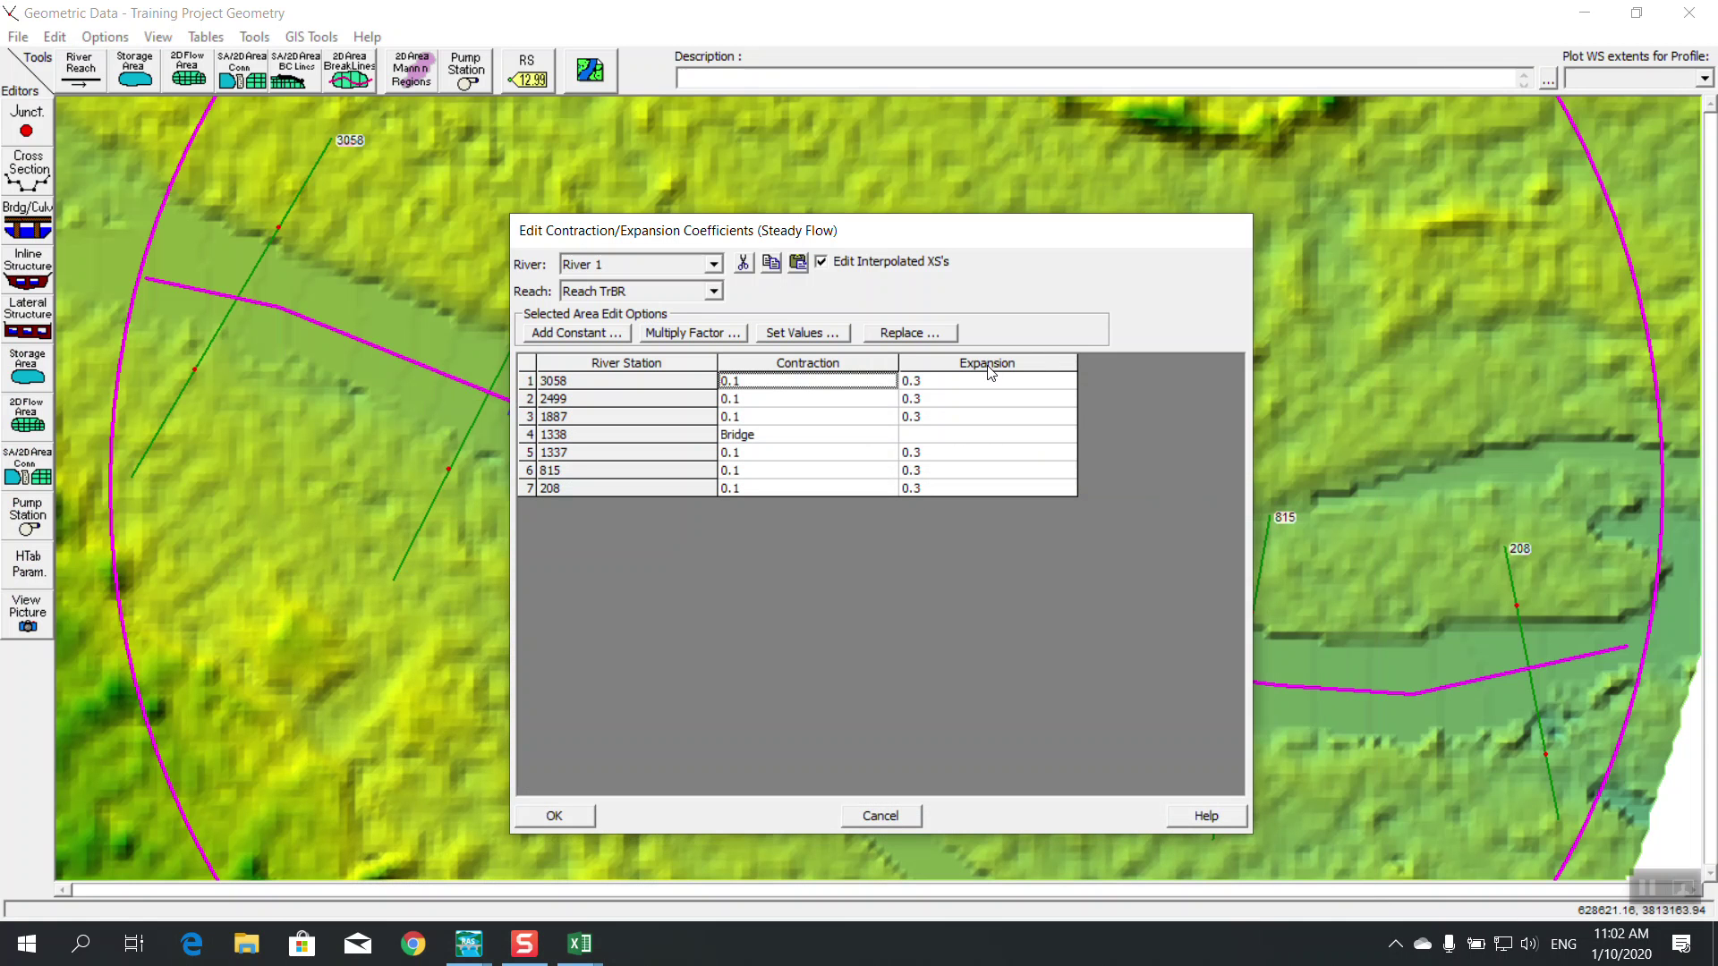
text(0)
click(791, 402)
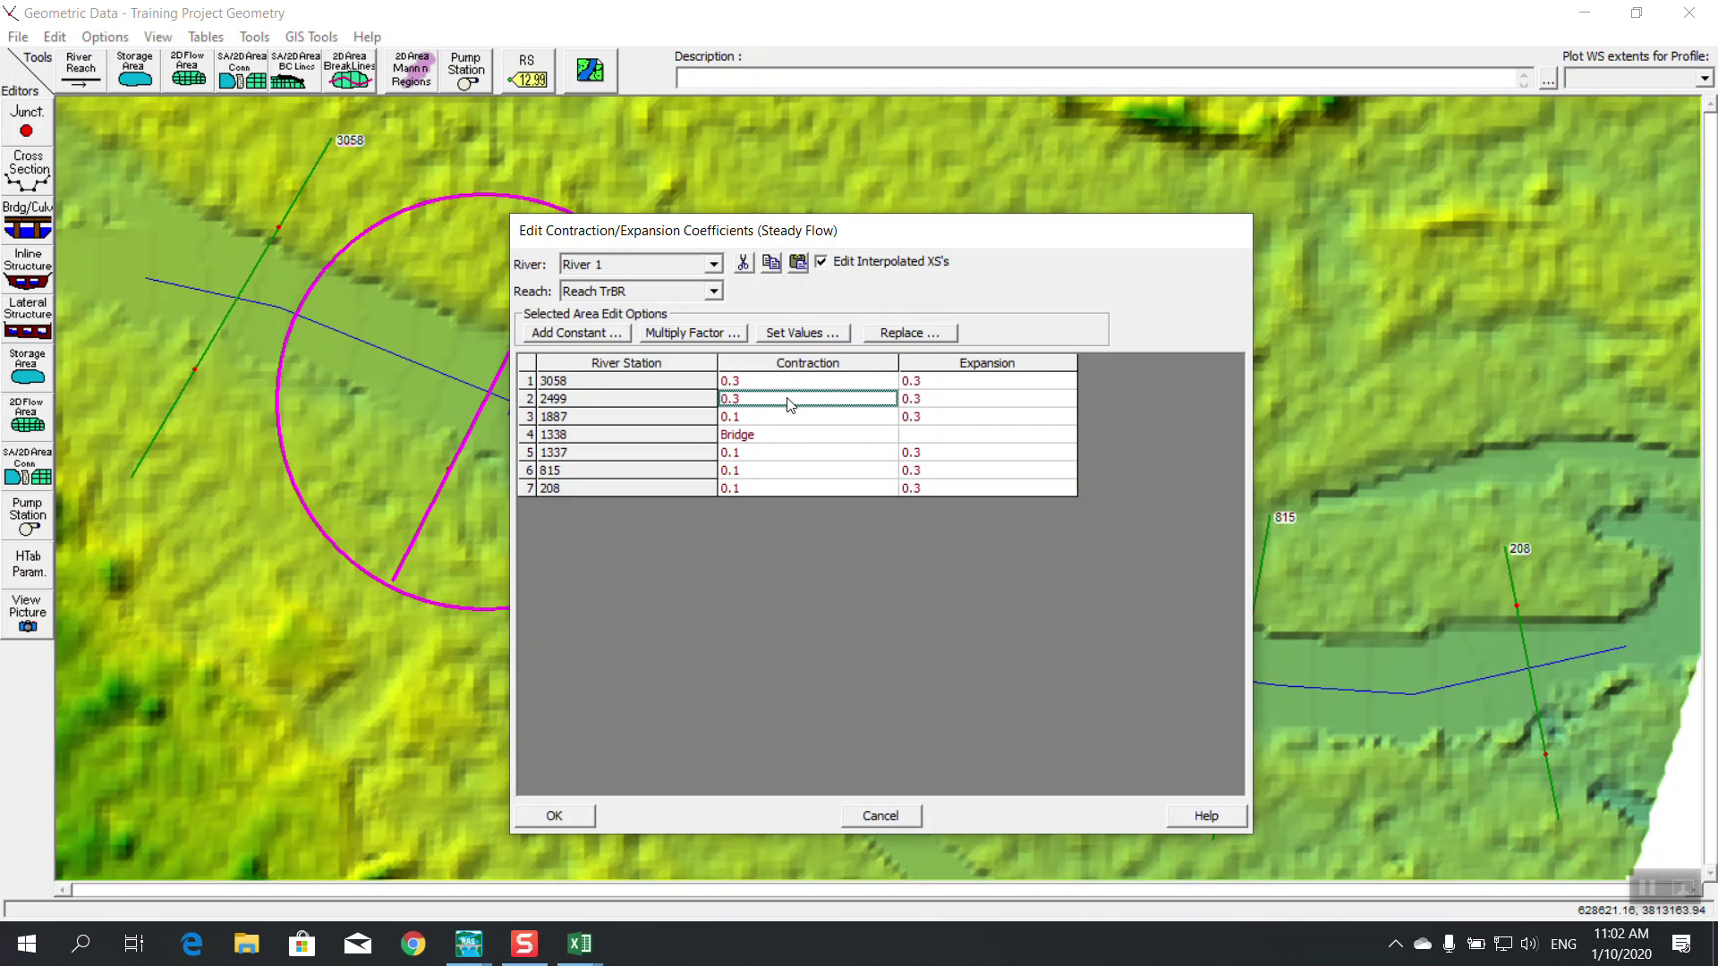
mouse_move(580, 944)
mouse_move(503, 850)
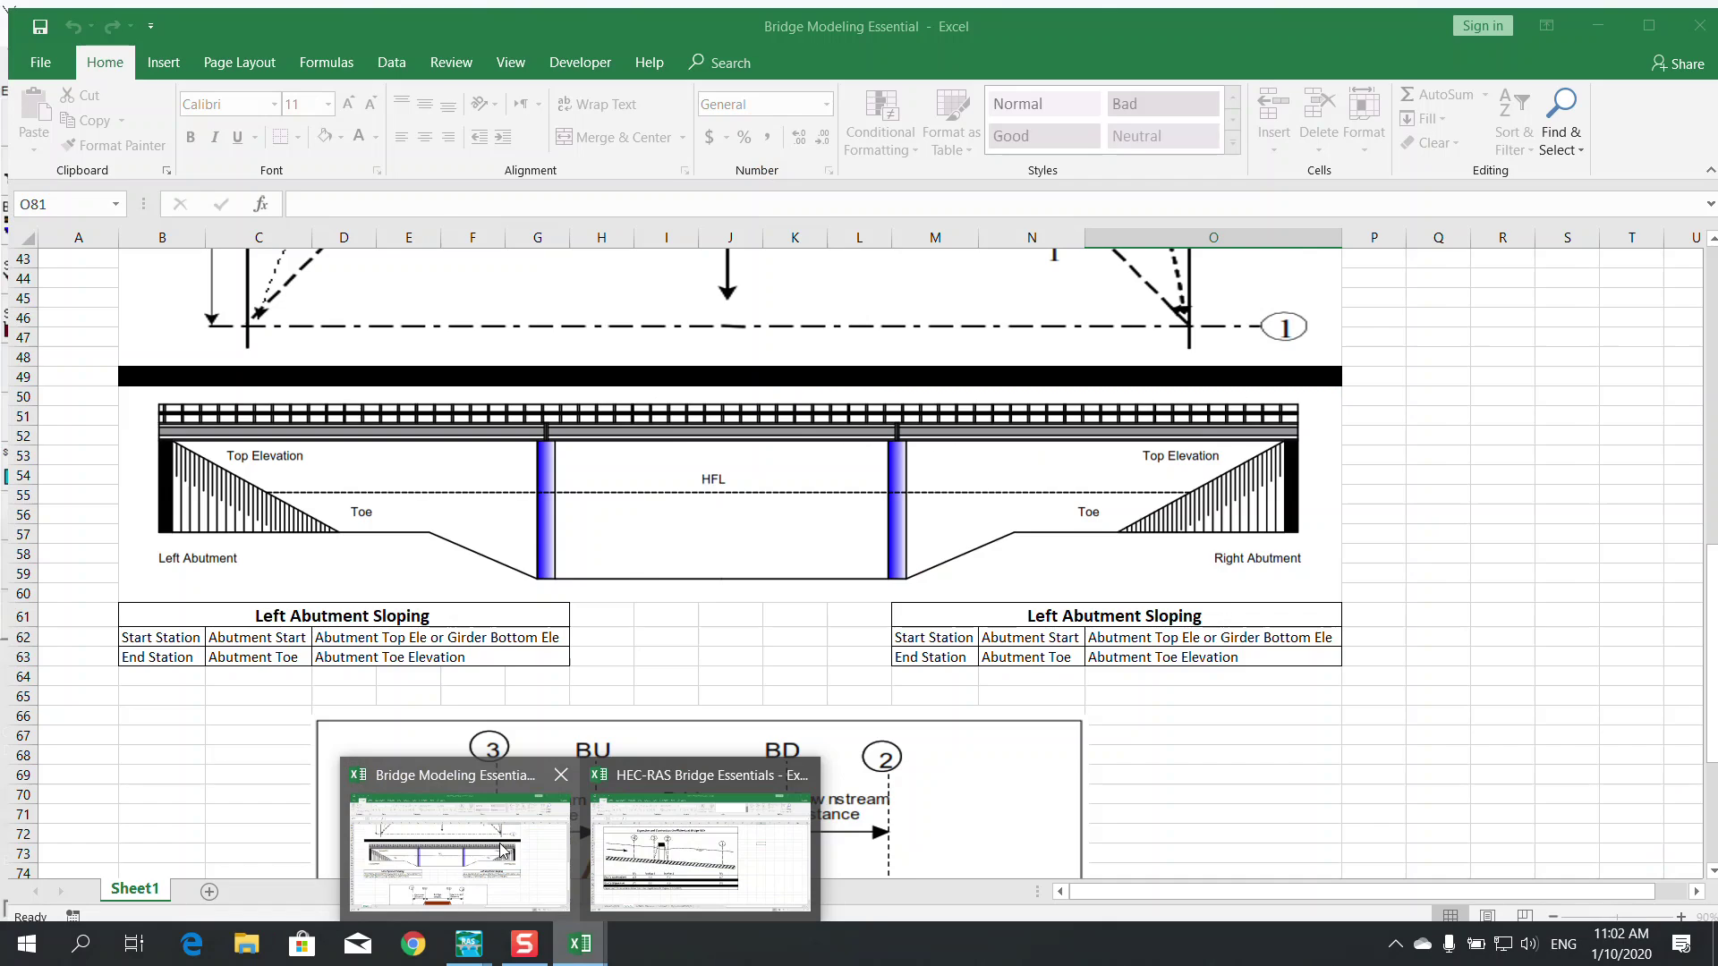
click(700, 850)
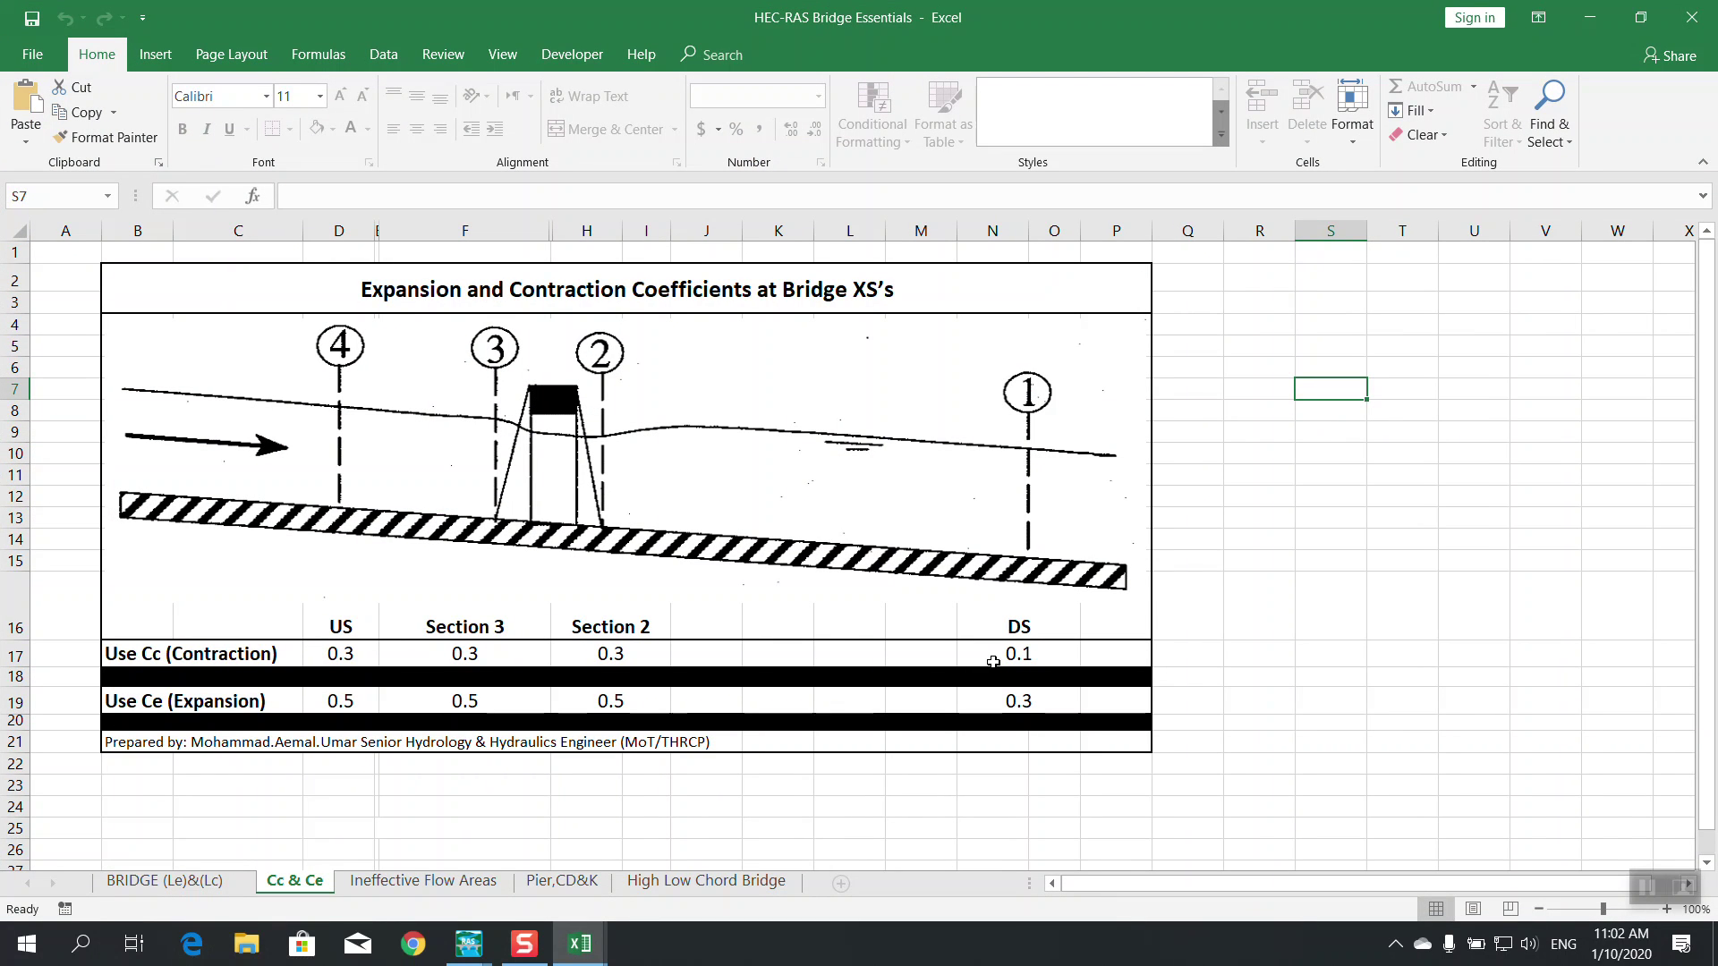
click(1576, 24)
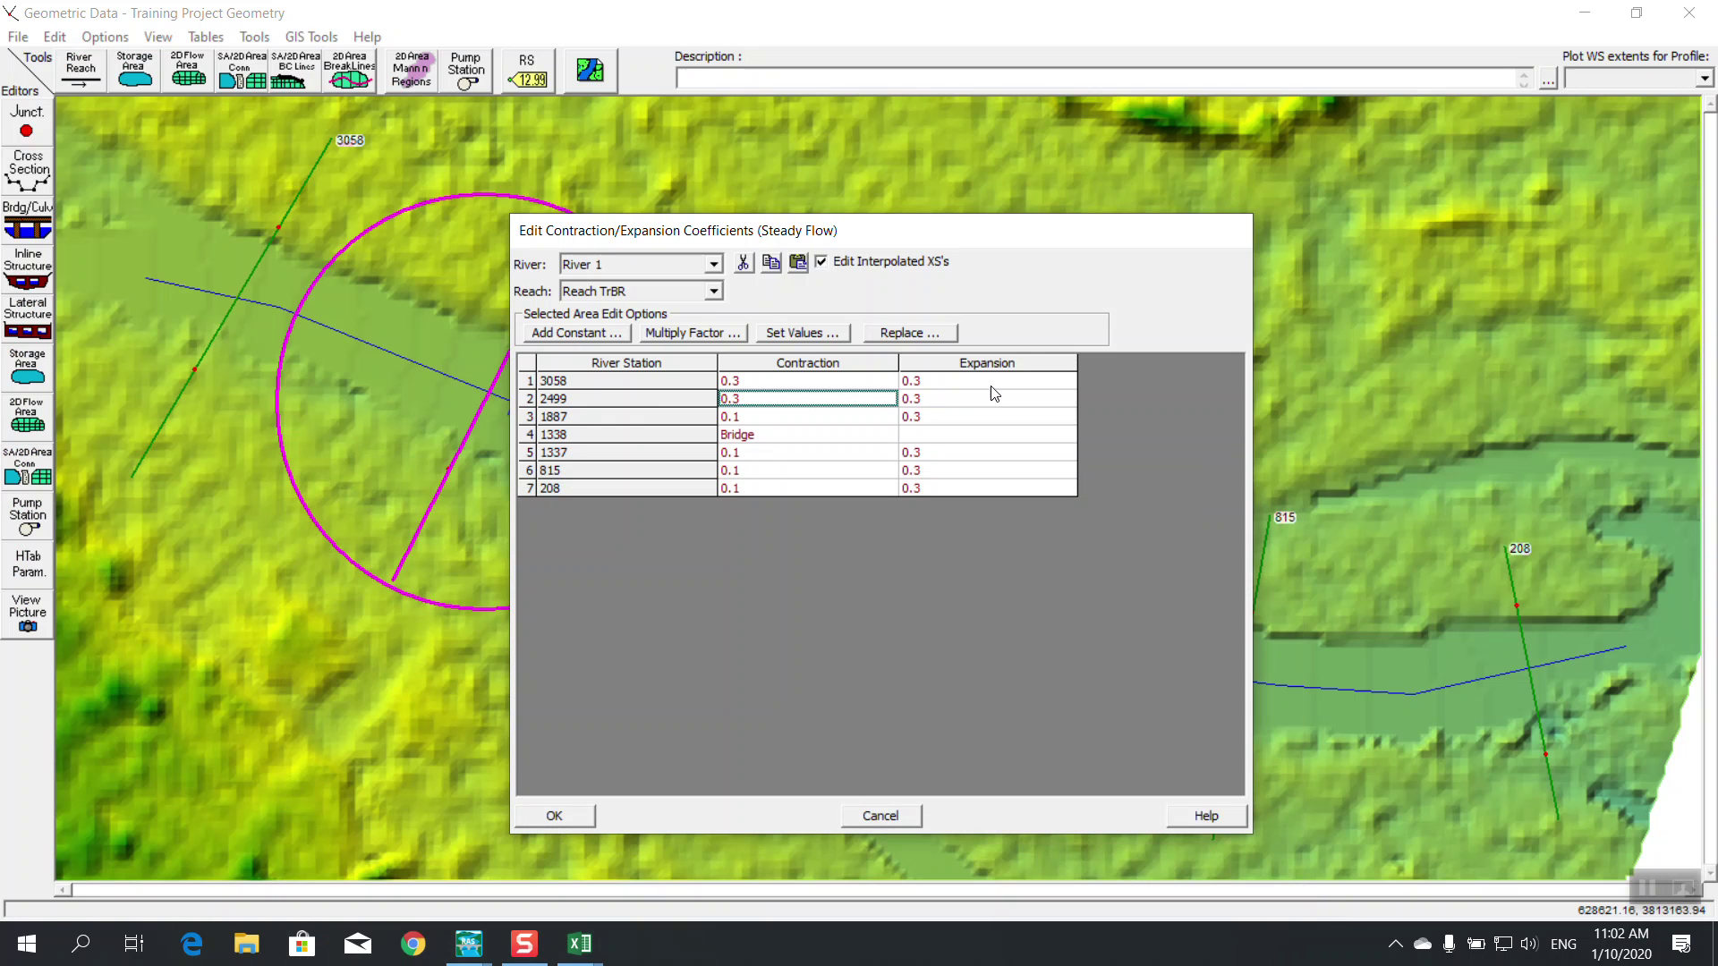
Set expansion 0.1 for sections 3058 and 2499, then move the table aside
mouse_move(579, 948)
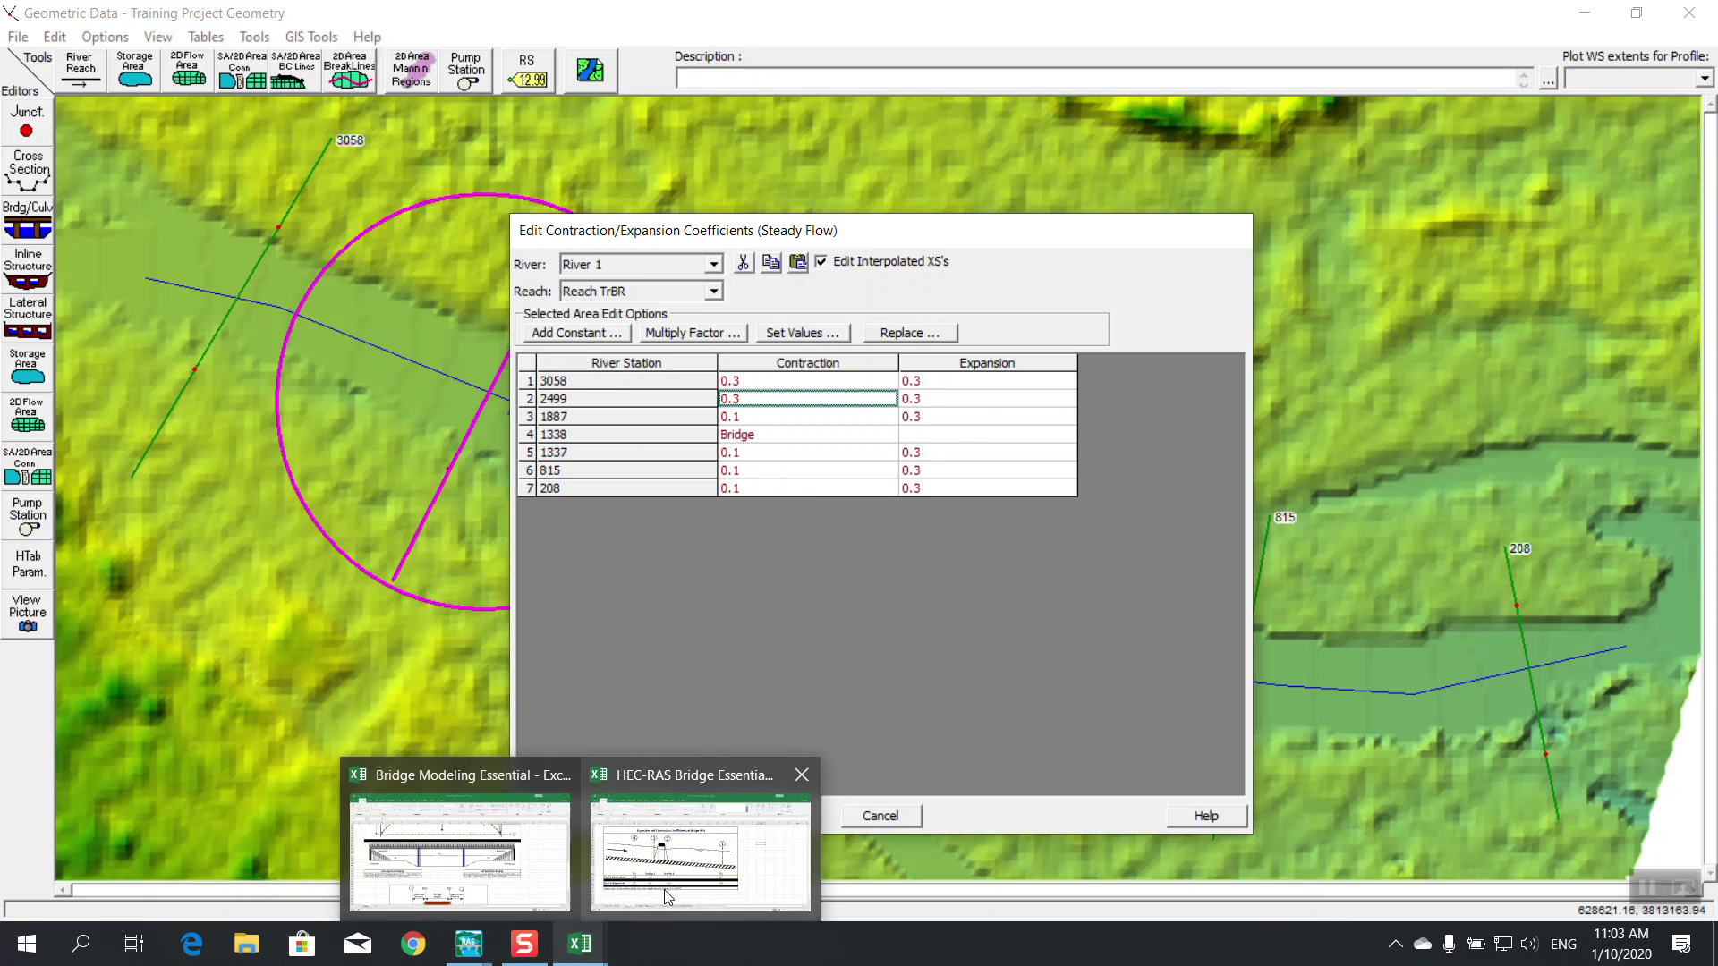
click(700, 845)
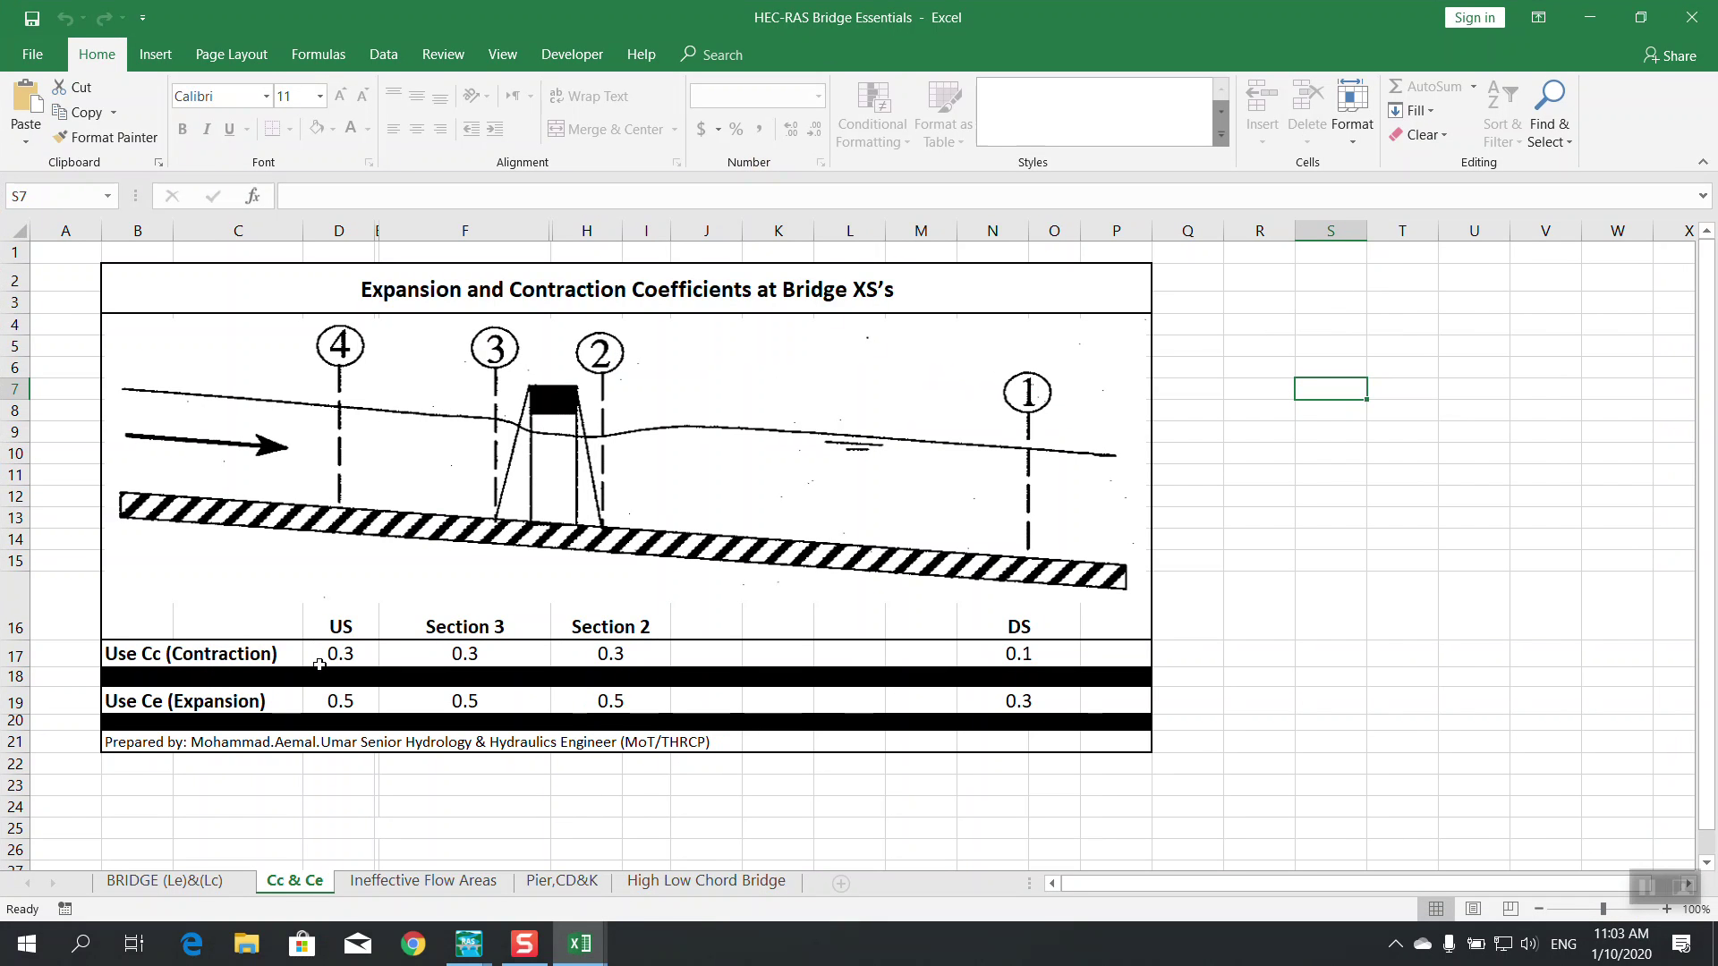
click(1580, 22)
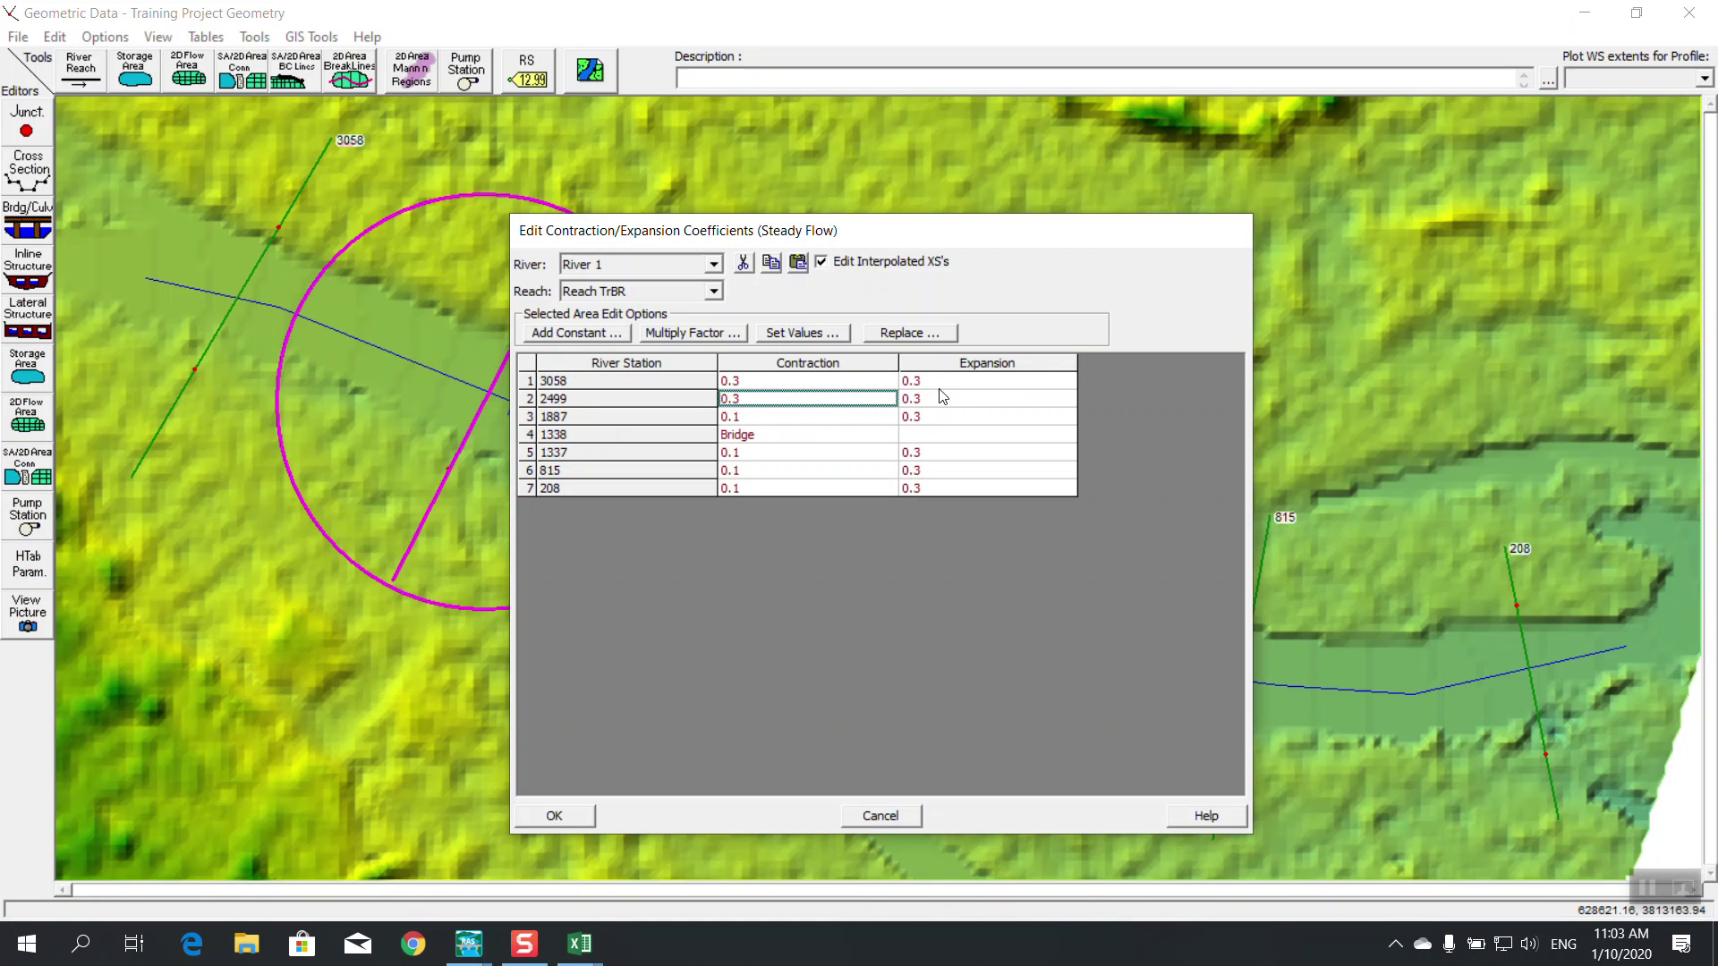
click(762, 383)
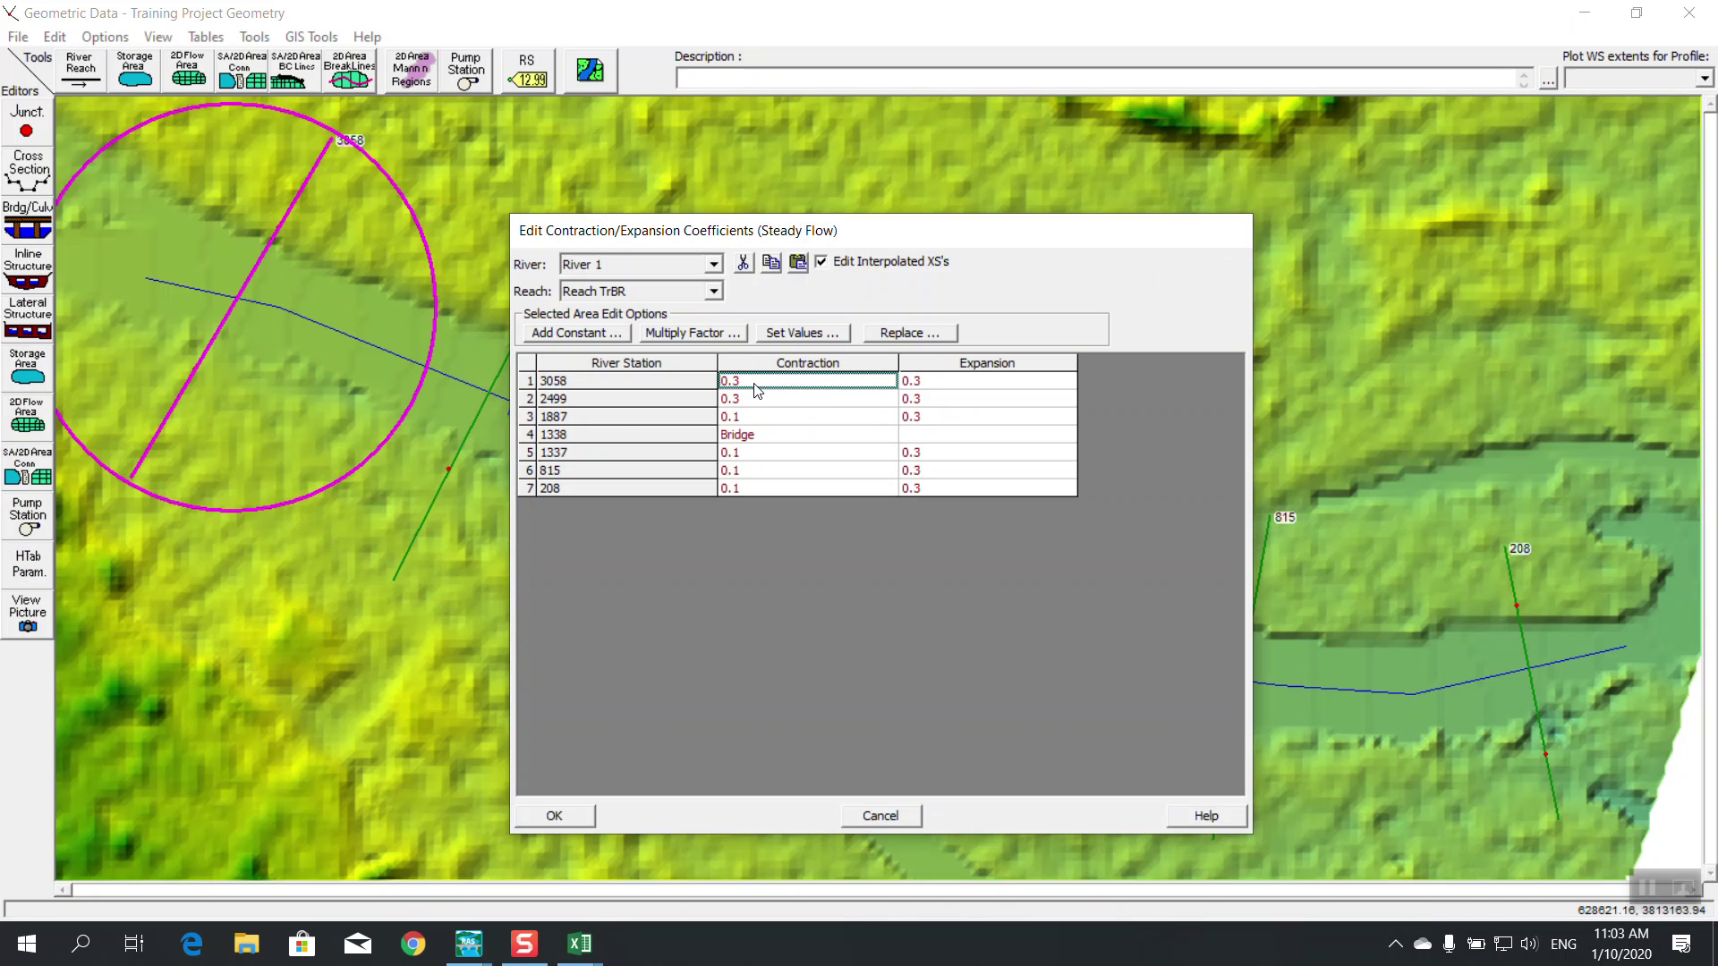
click(936, 388)
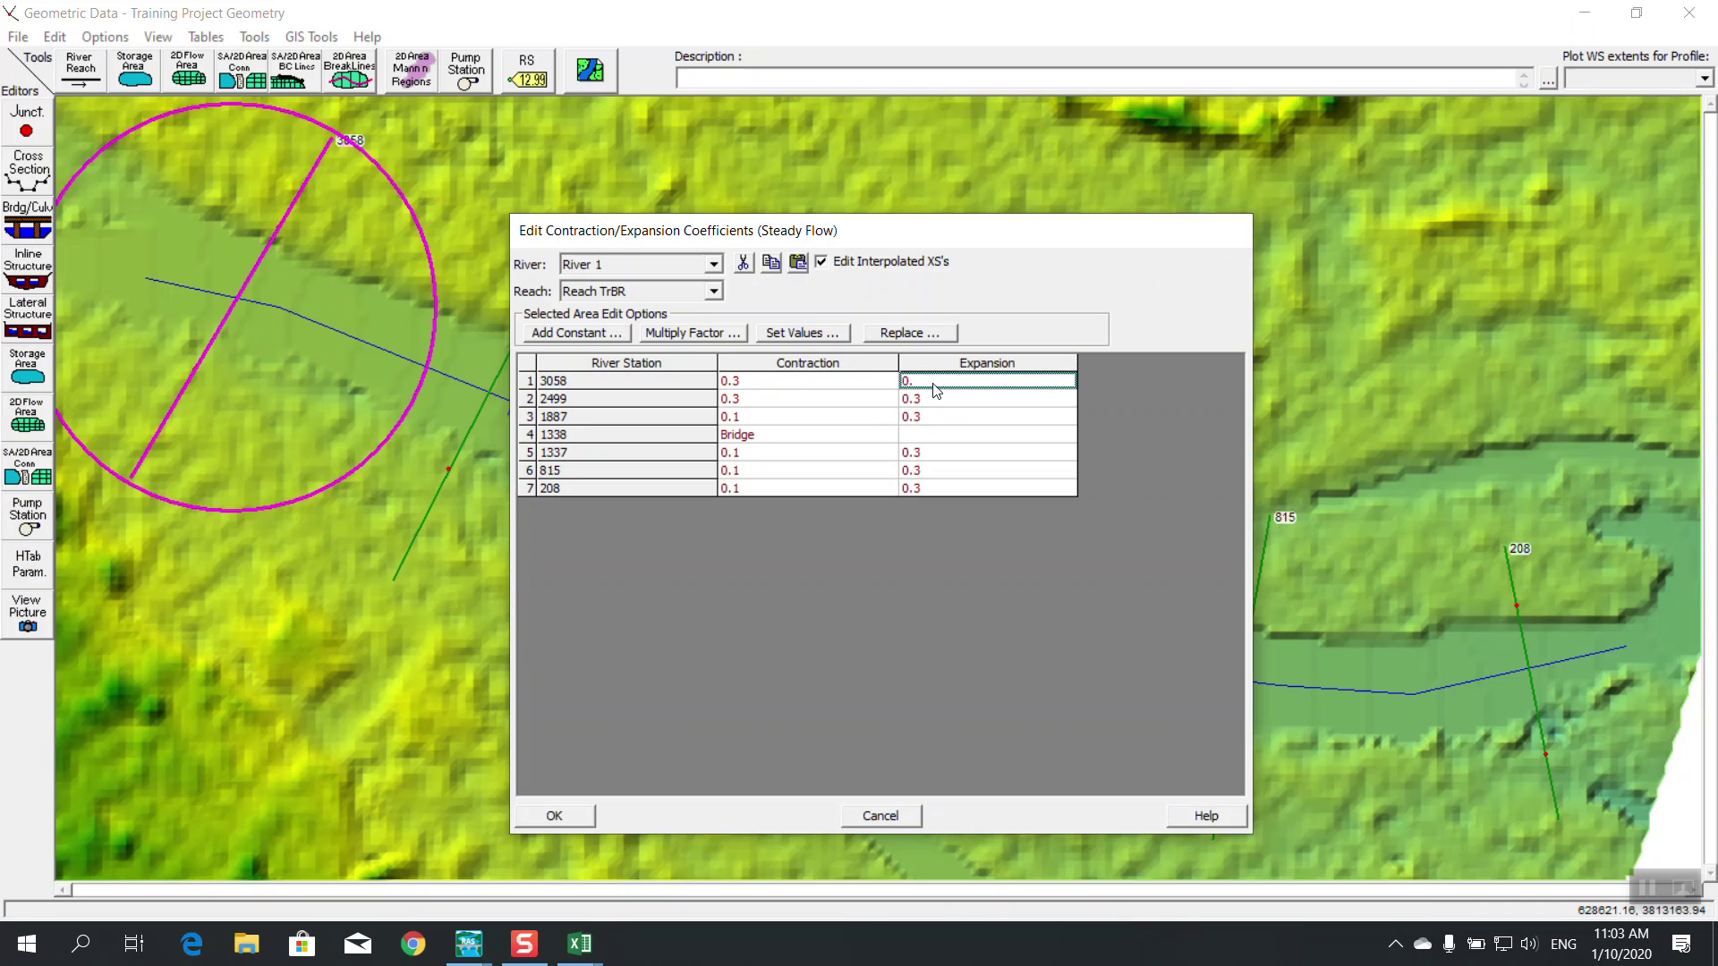
click(948, 403)
text(0.1)
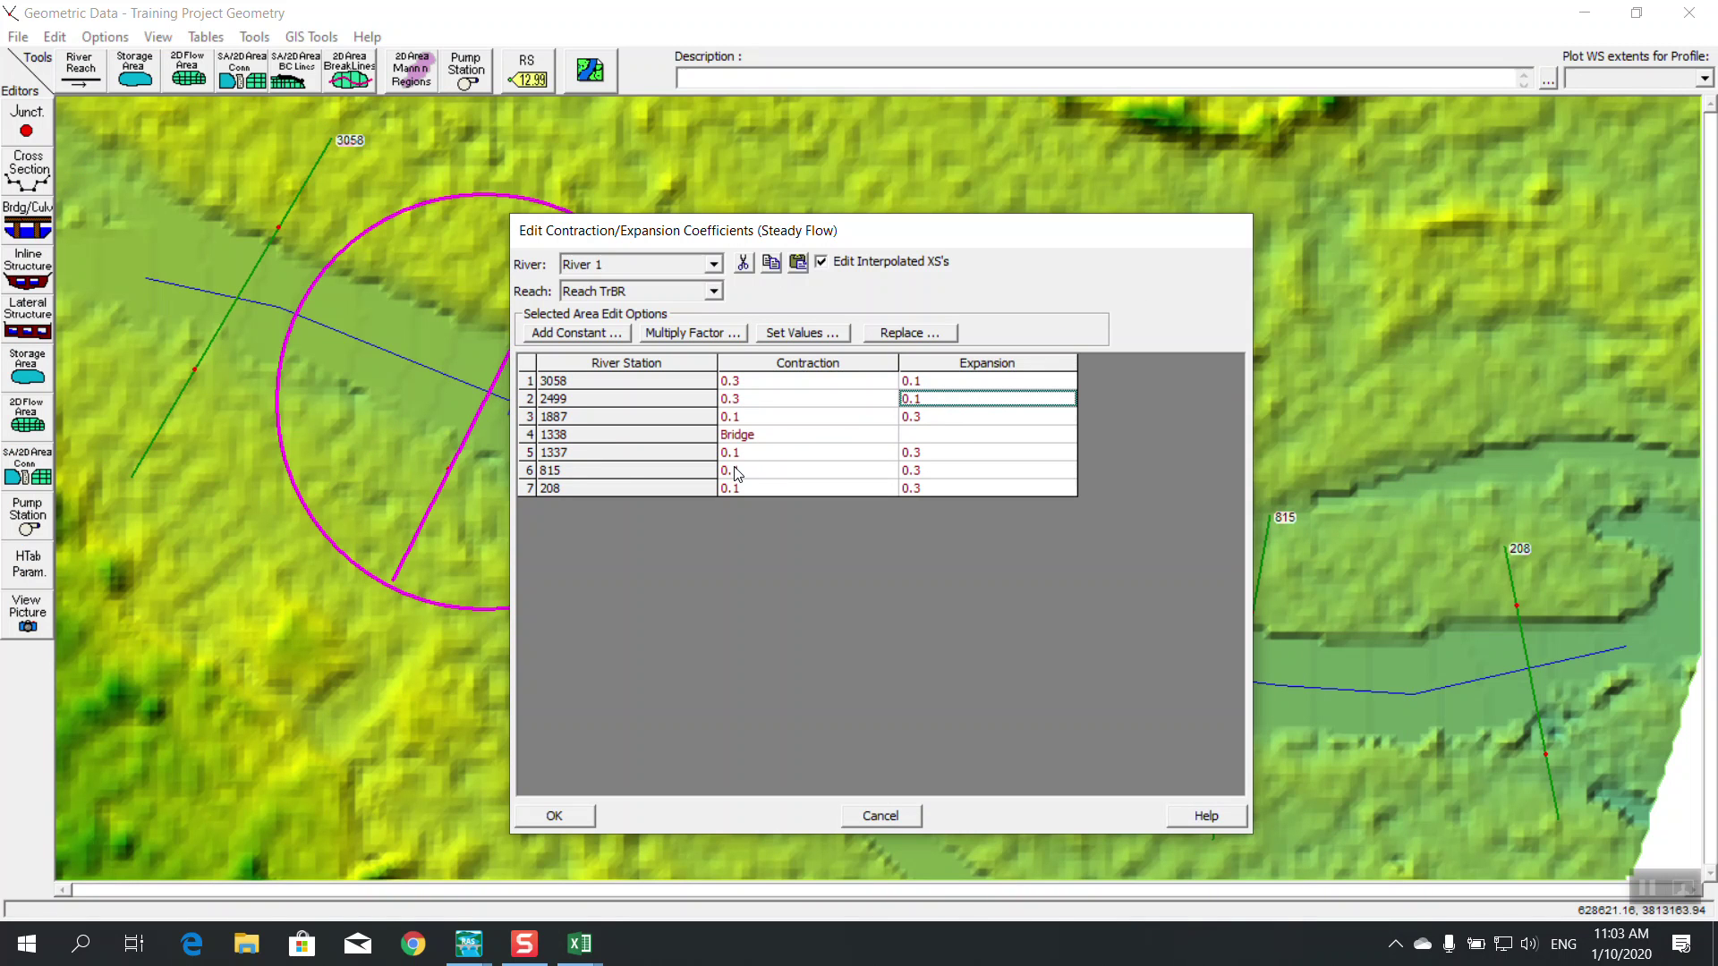
drag(751, 227, 731, 921)
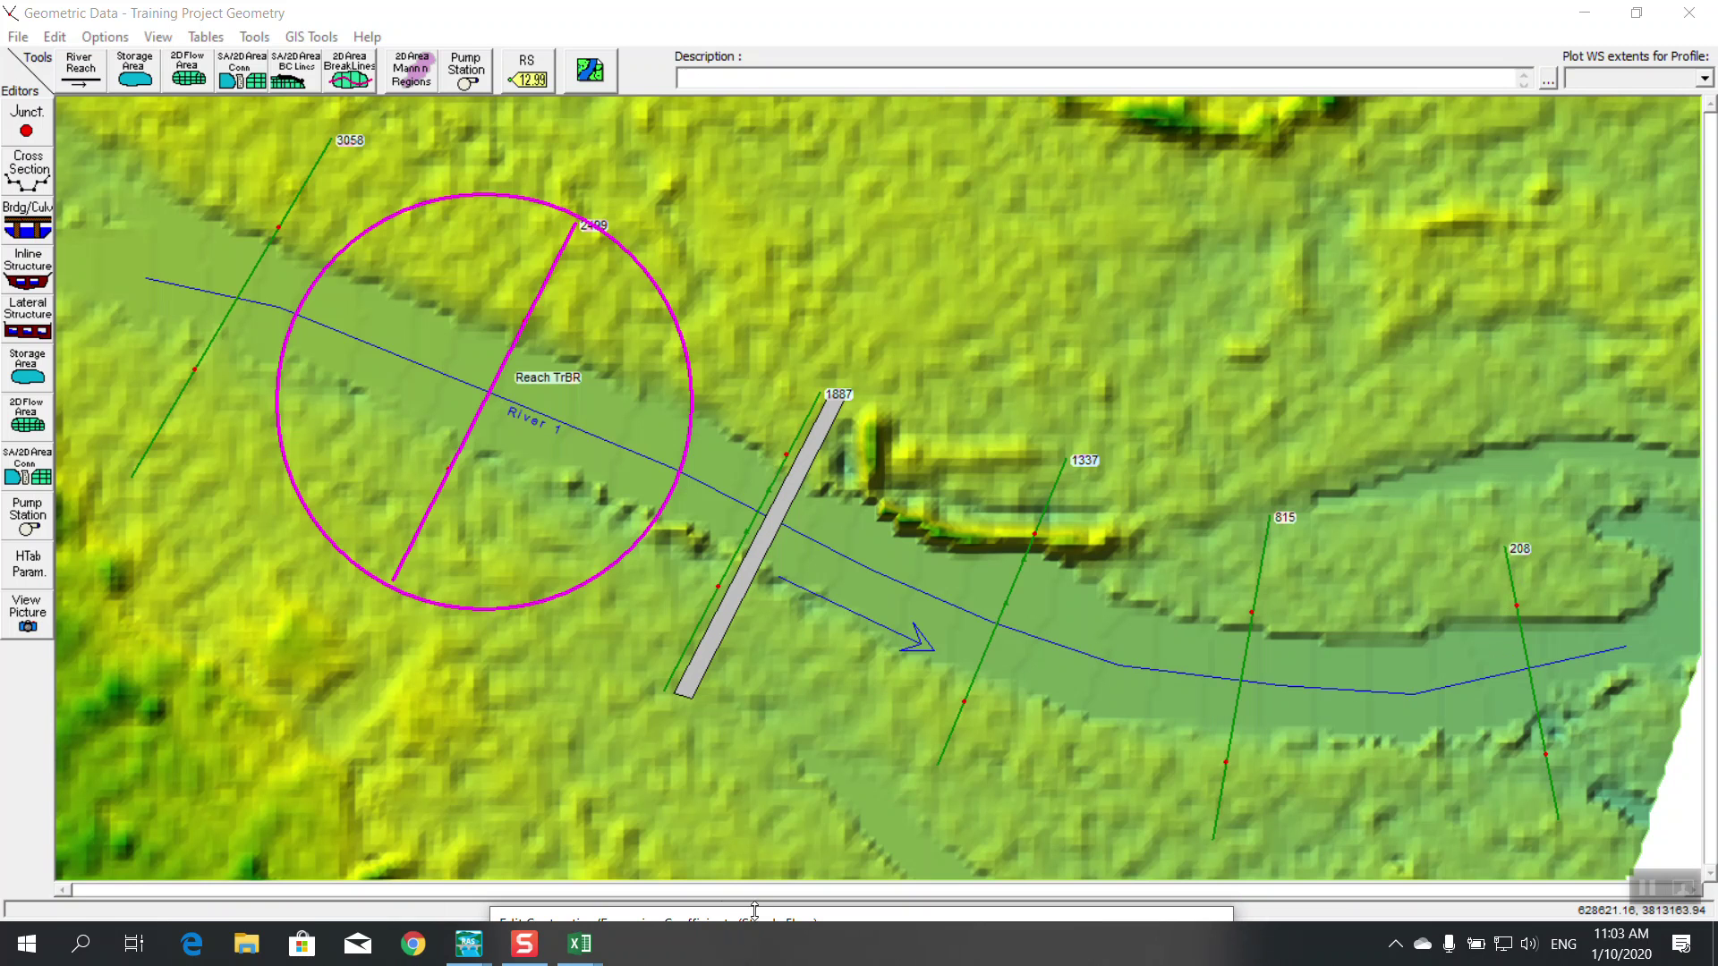
Reposition the coefficients table and compare the 3058 expansion value with the Bridge Essentials workbook
drag(724, 914, 692, 369)
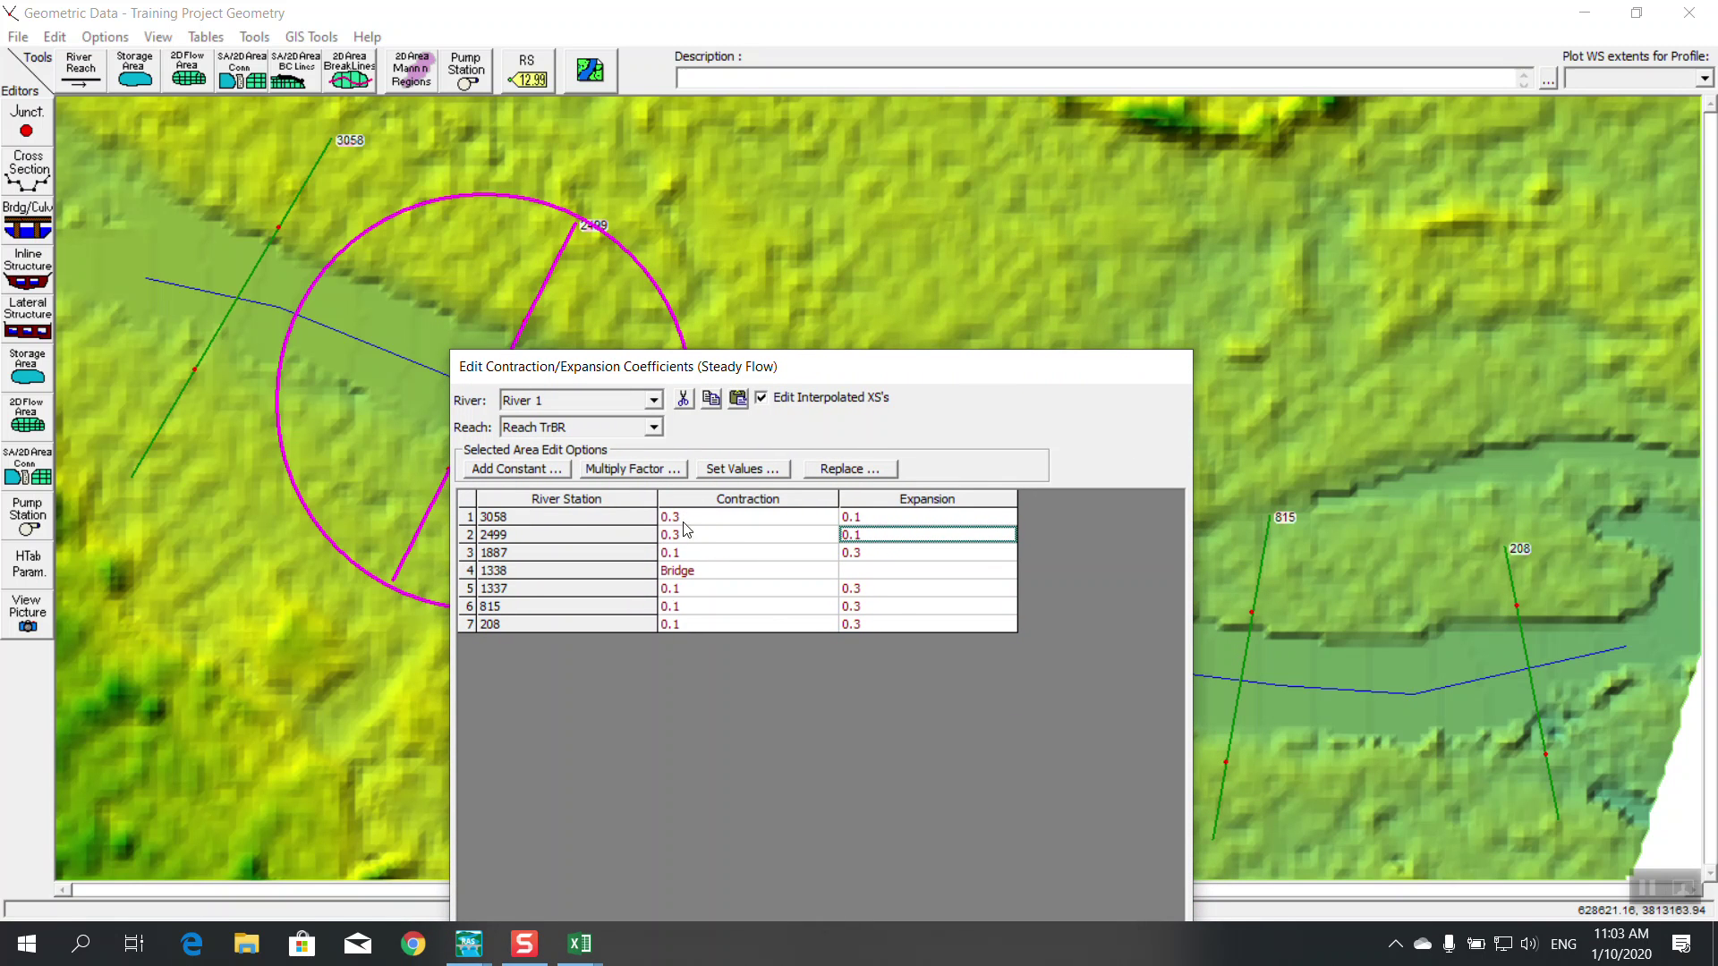
mouse_move(573, 962)
drag(691, 365, 1078, 379)
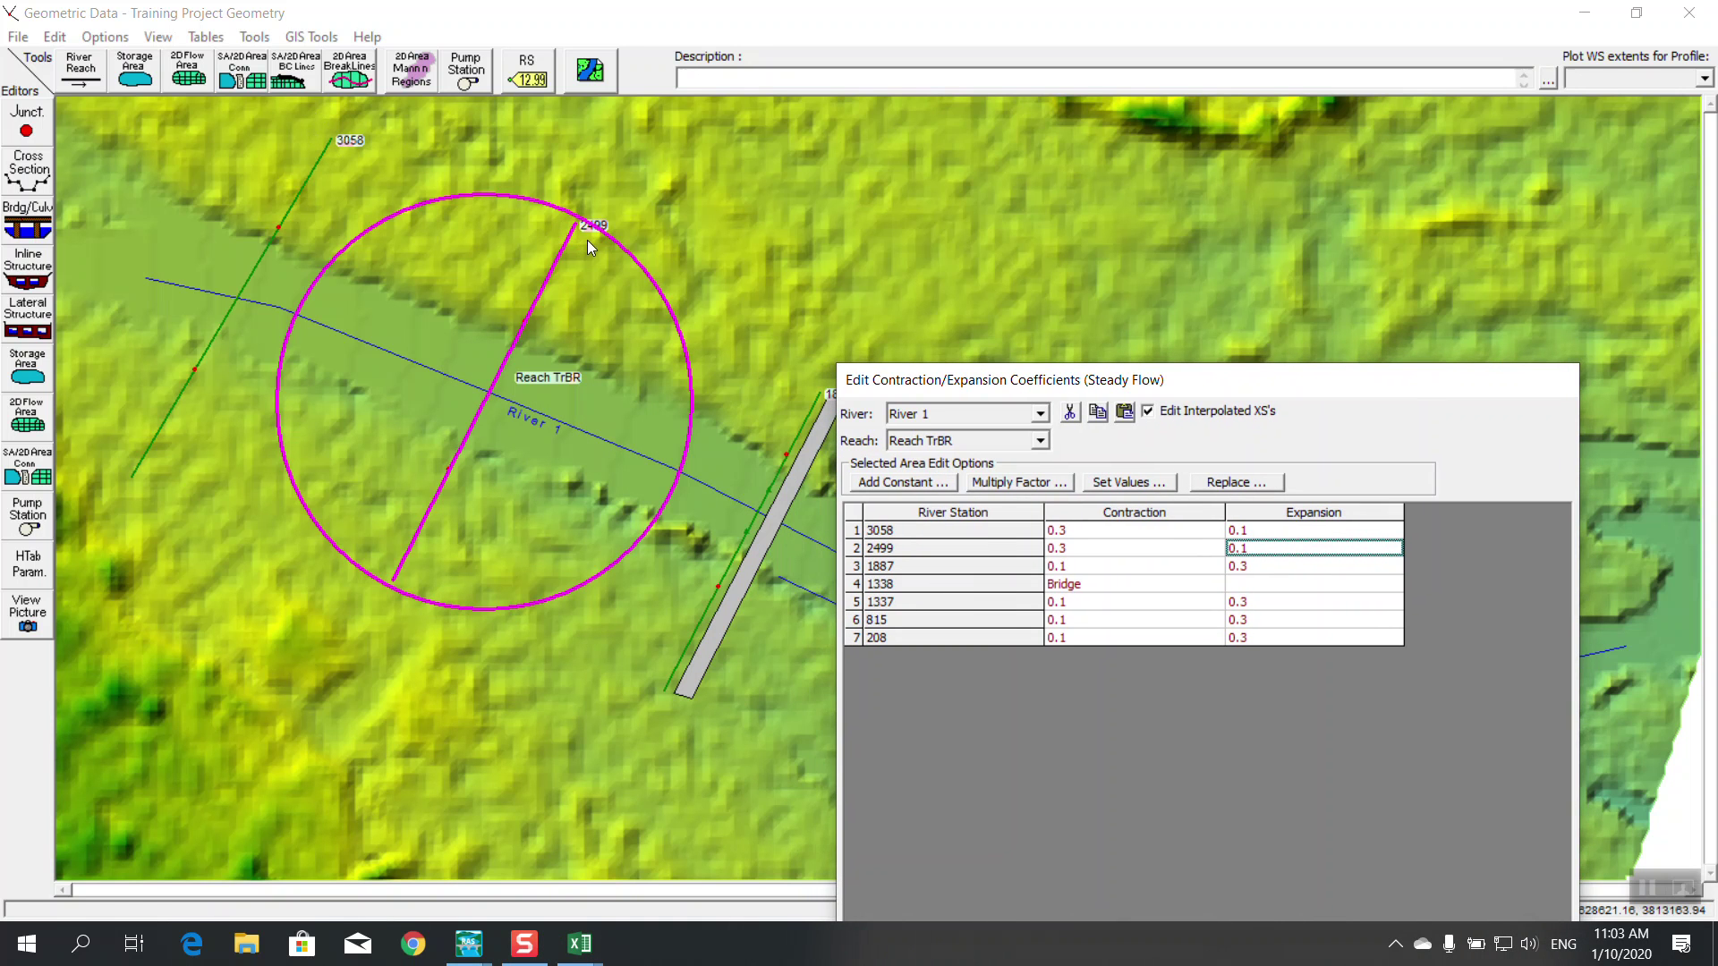
drag(977, 380, 488, 176)
click(580, 944)
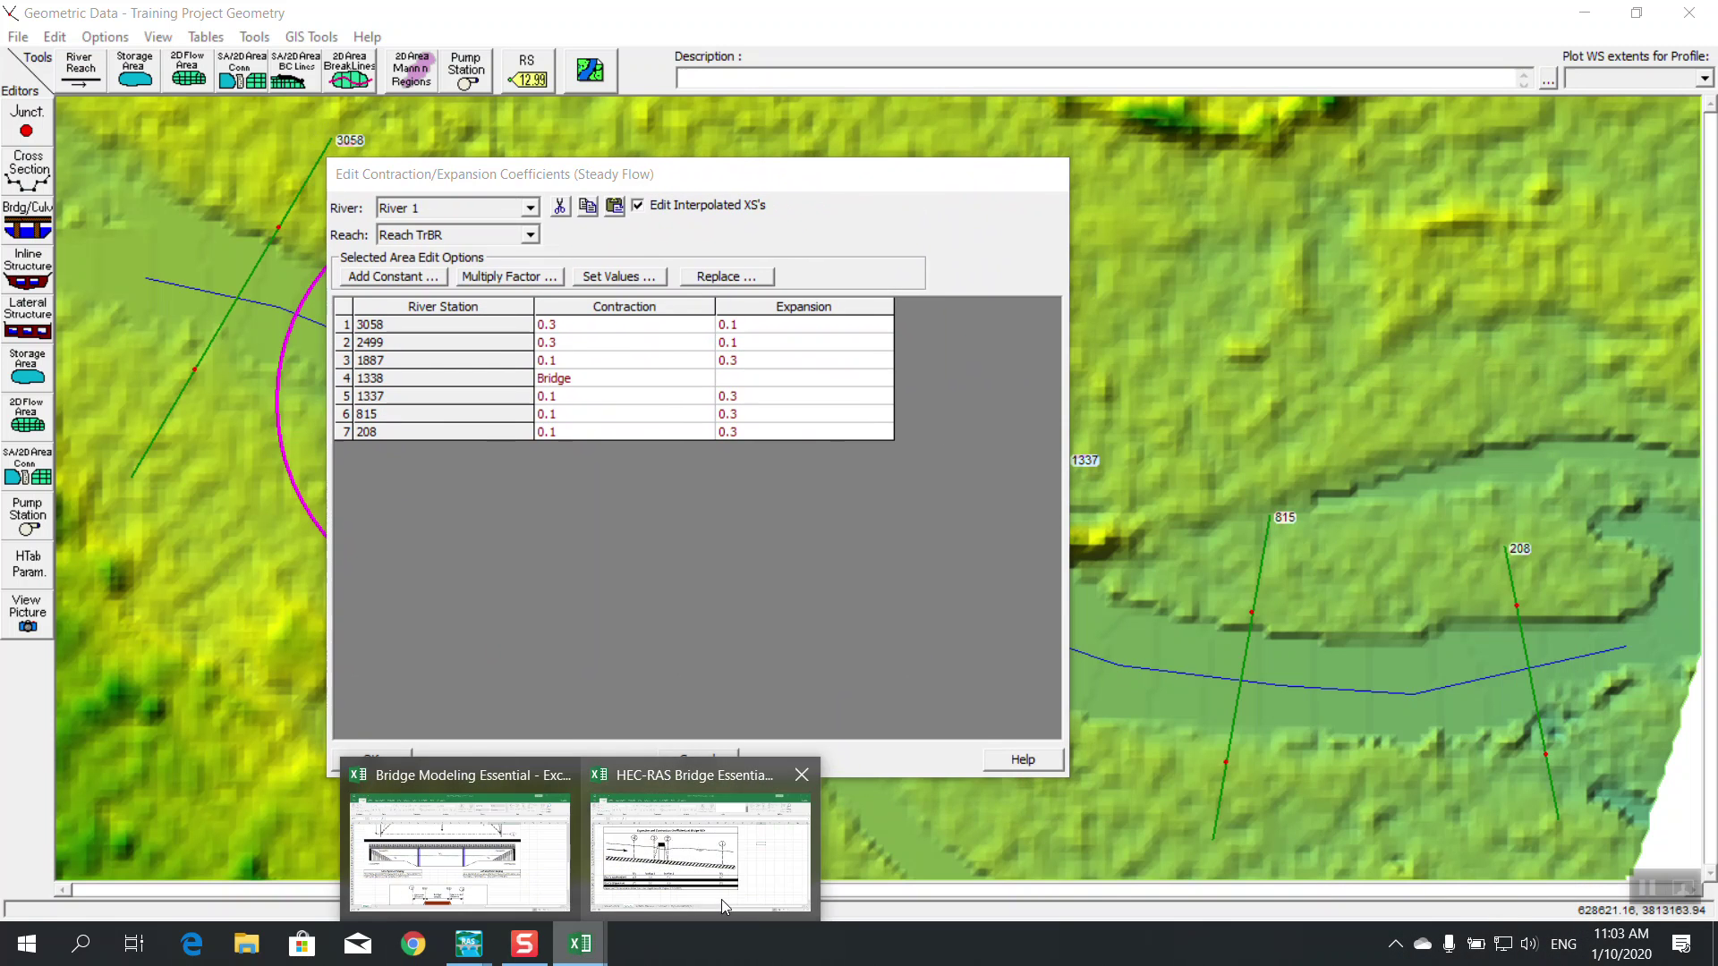
click(716, 901)
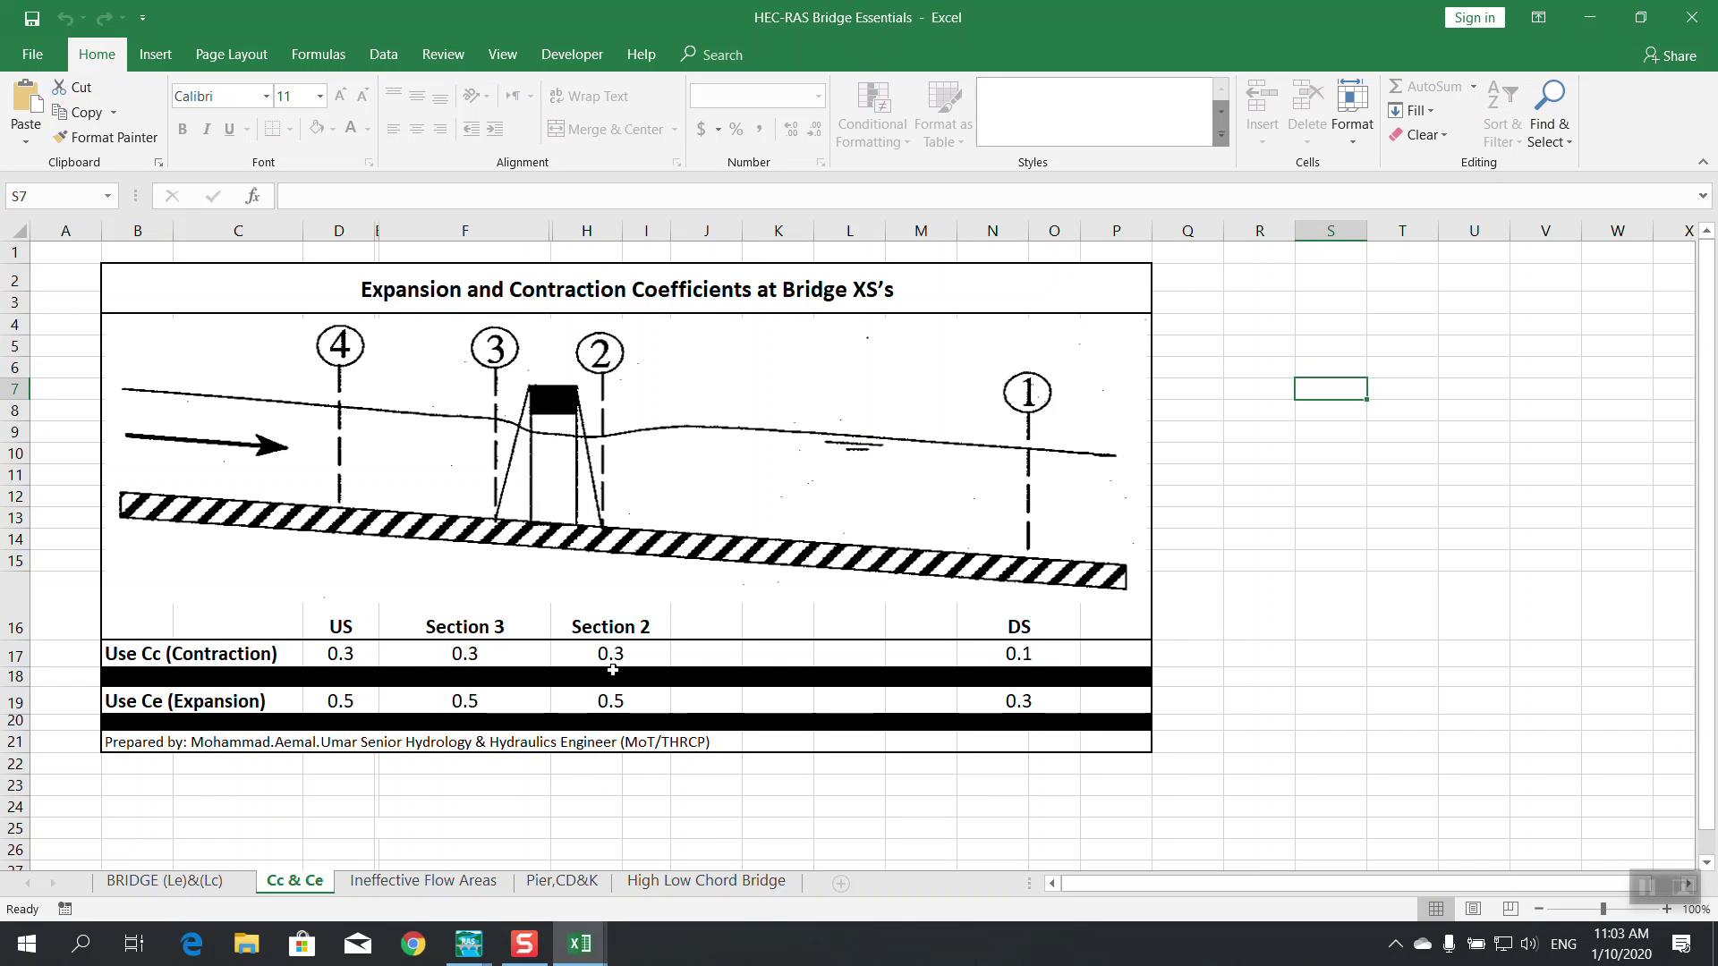
click(1589, 17)
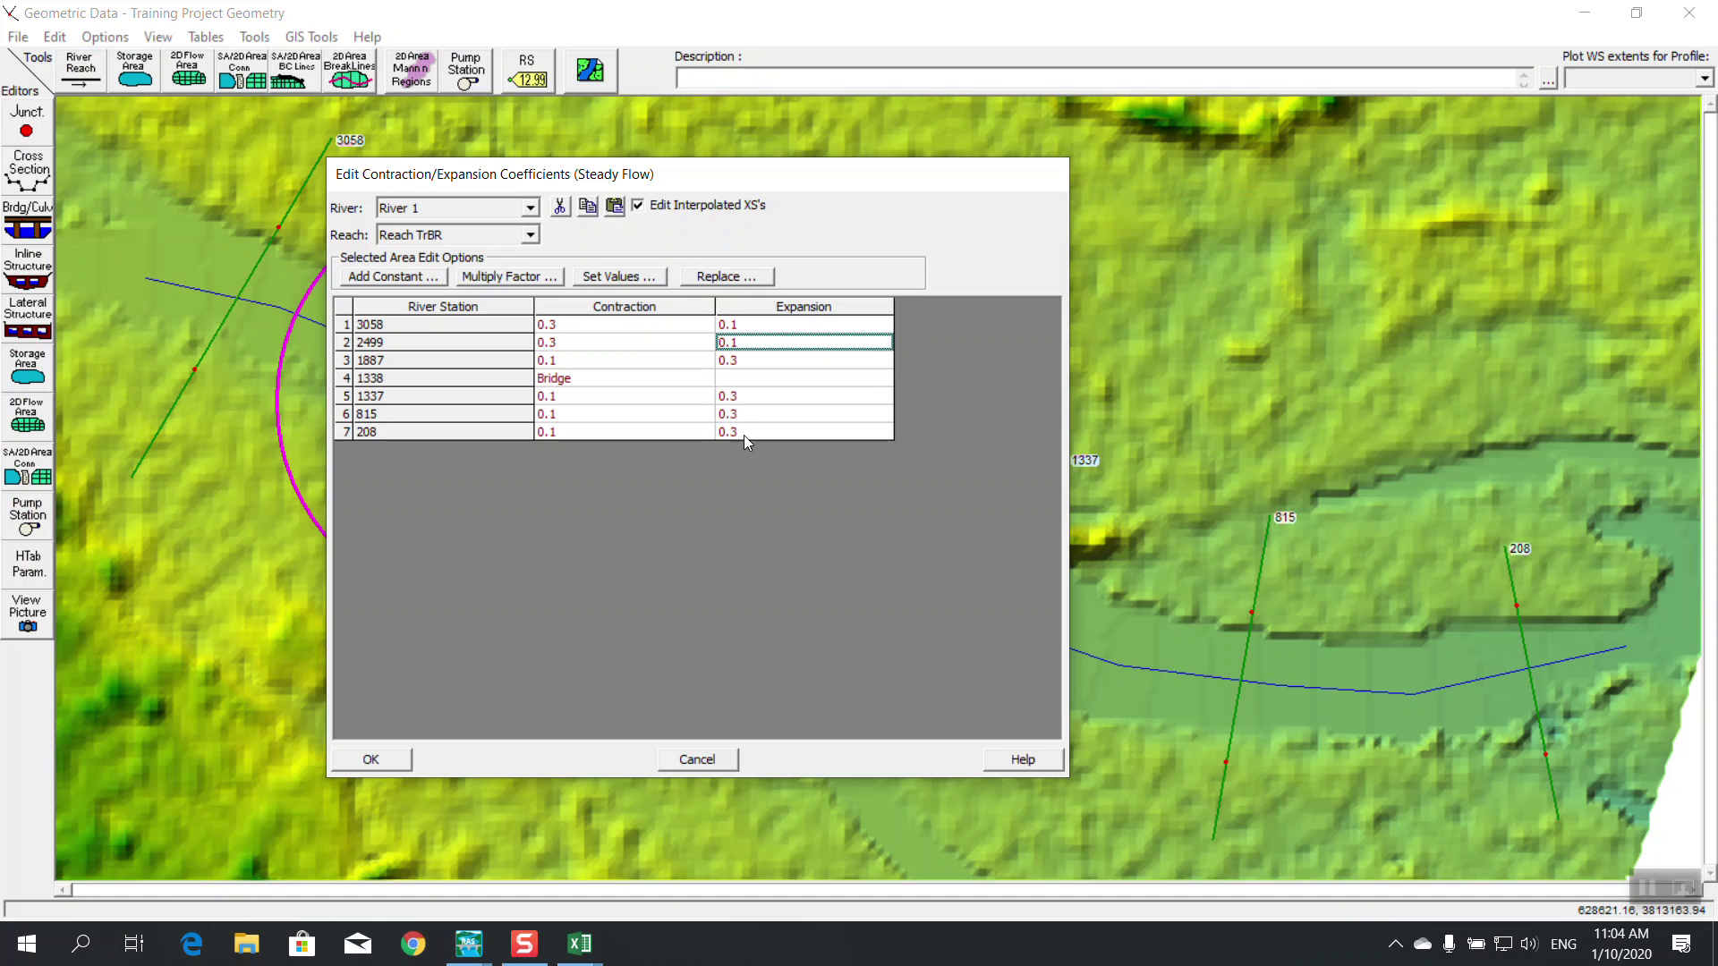
click(584, 326)
click(806, 325)
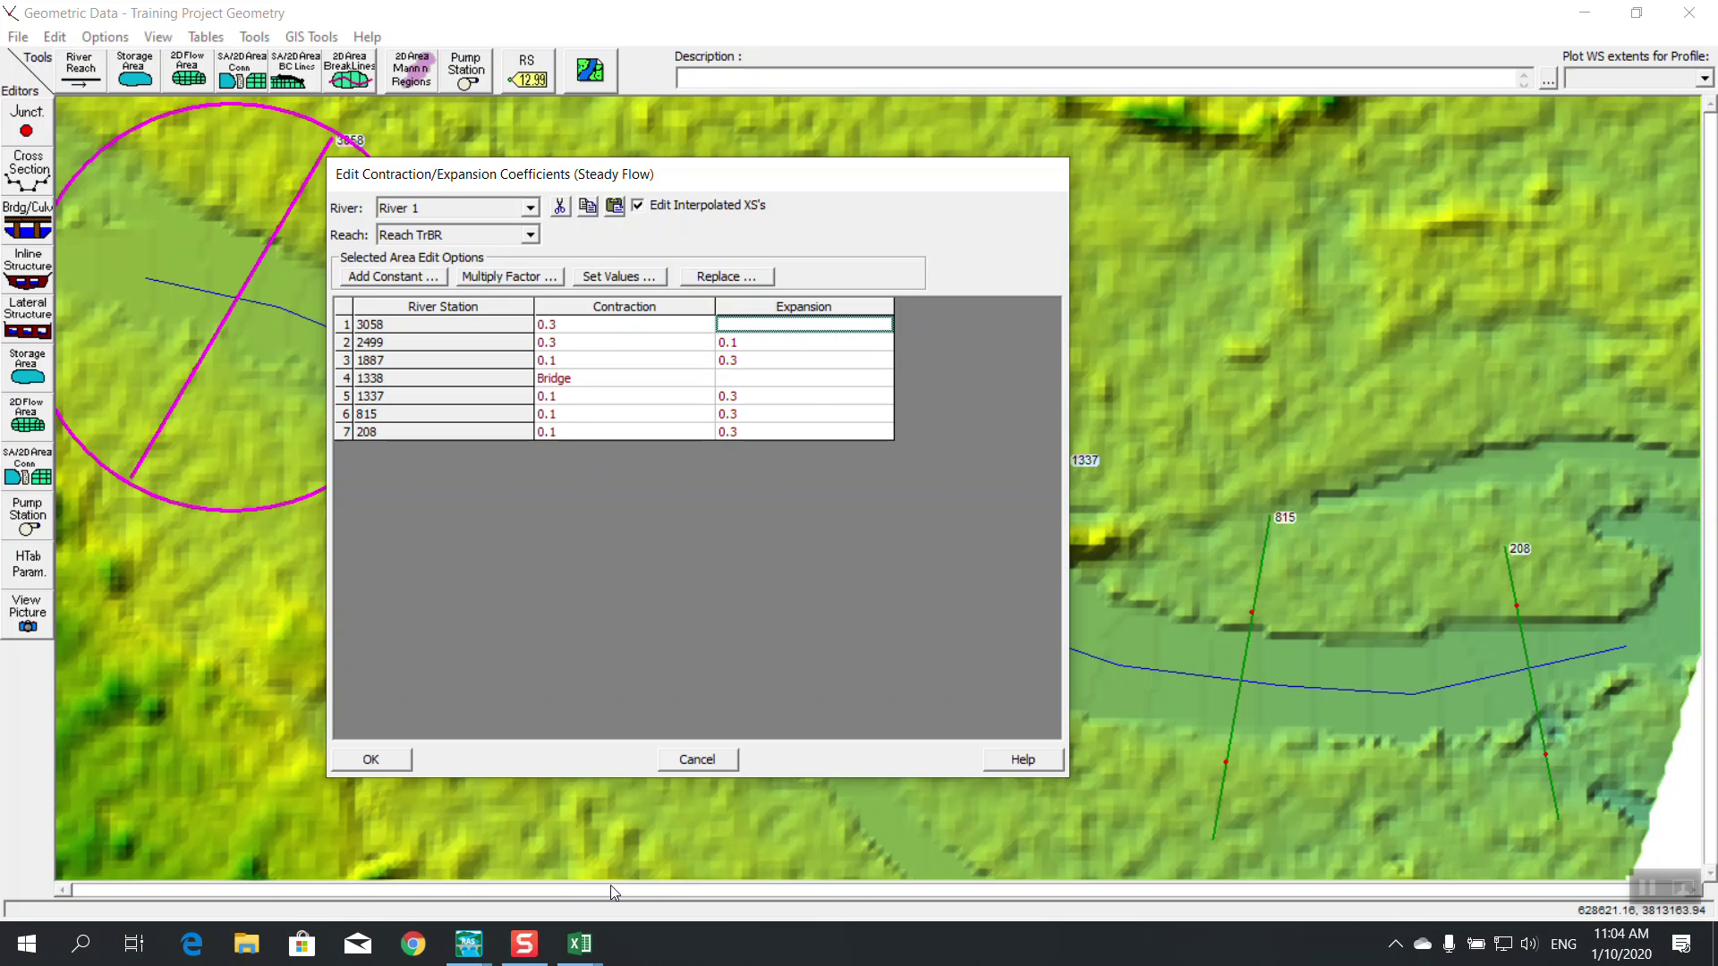
Review the Bridge Modeling Essential workbook, then cancel the coefficient edits
mouse_move(580, 944)
click(707, 837)
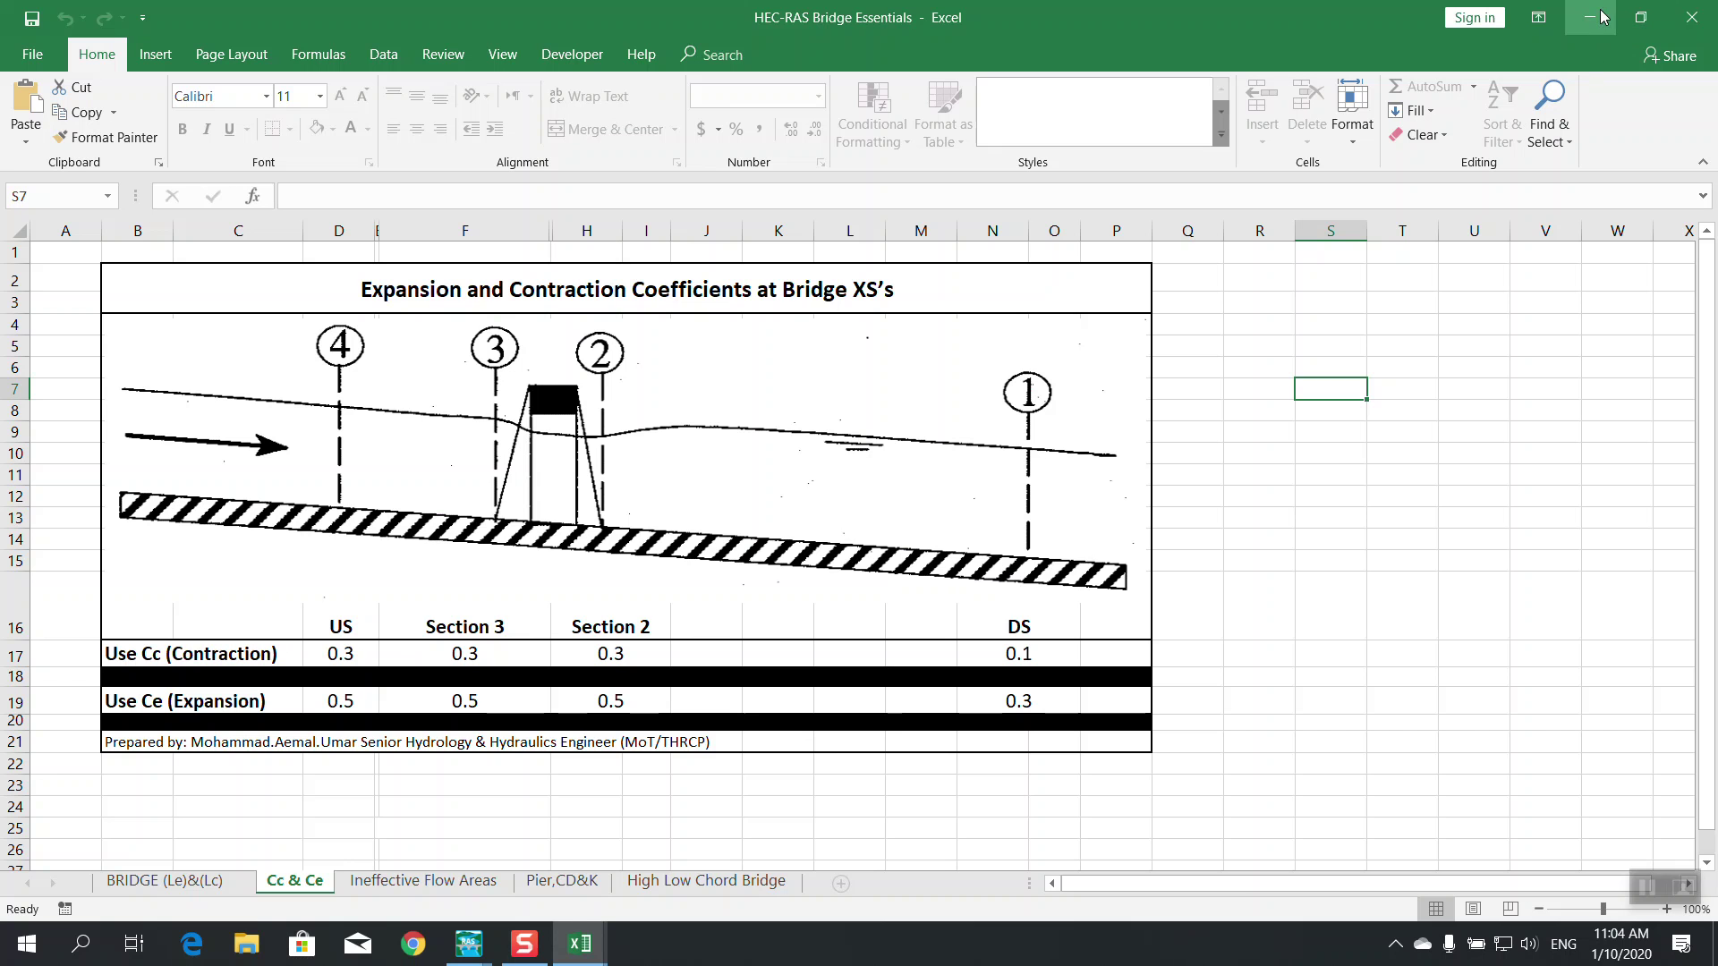
mouse_move(577, 943)
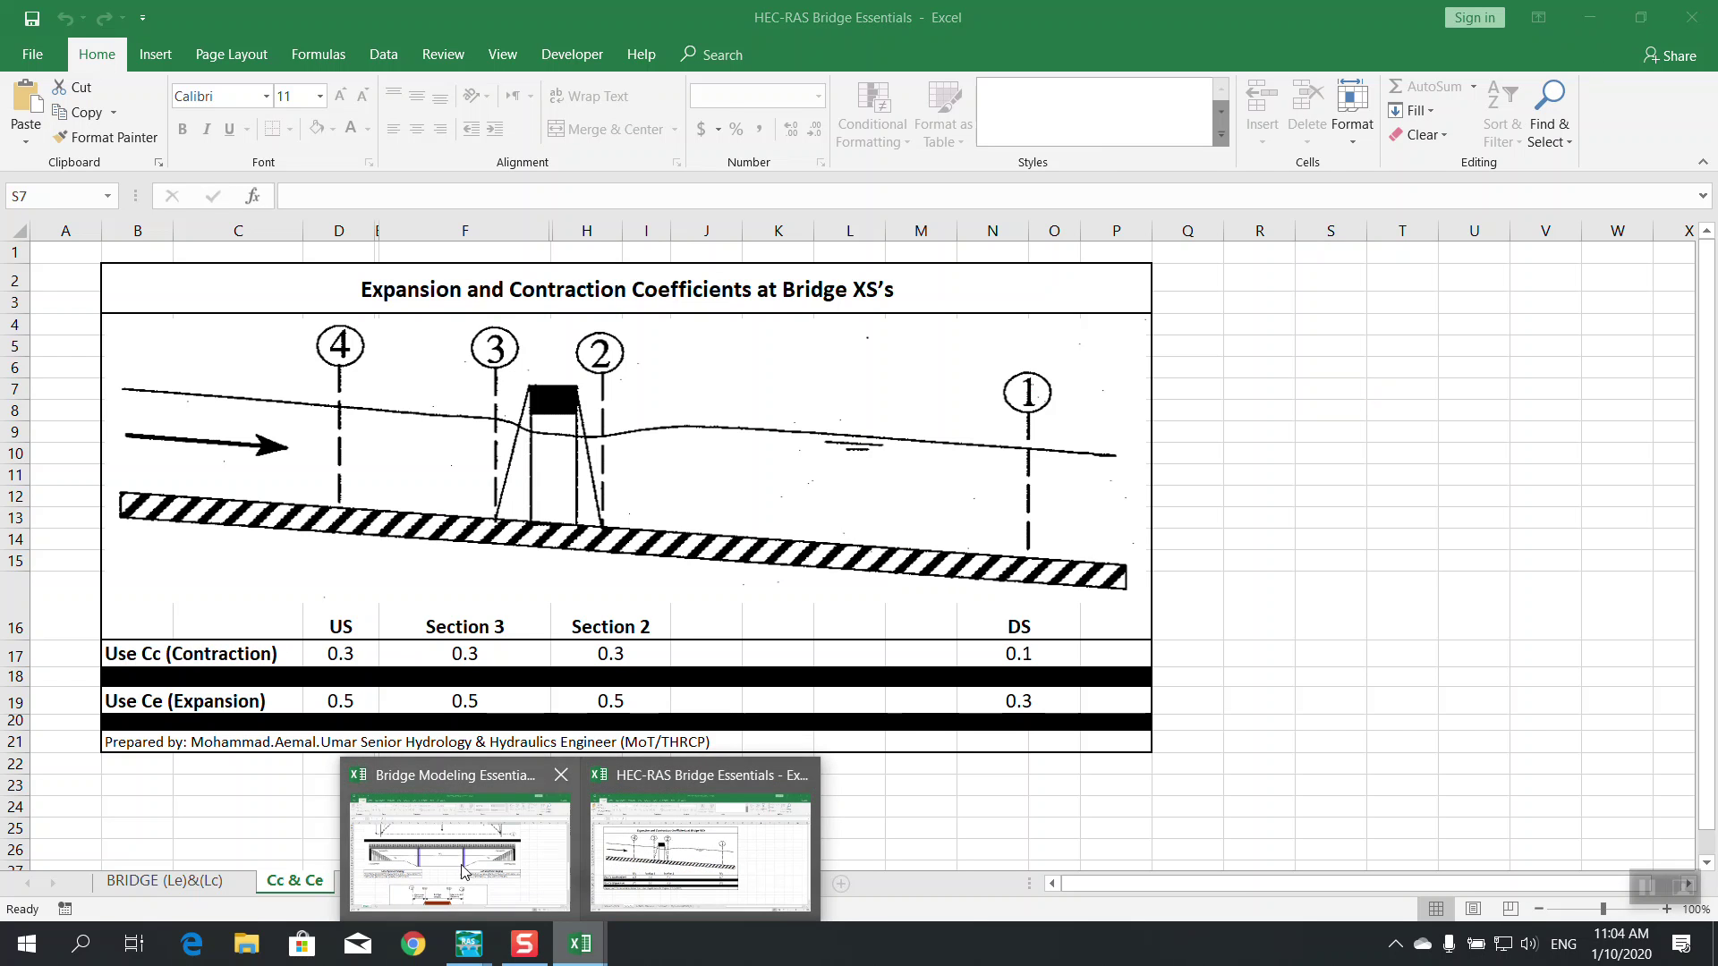
click(452, 841)
scroll(781, 524, up, 6)
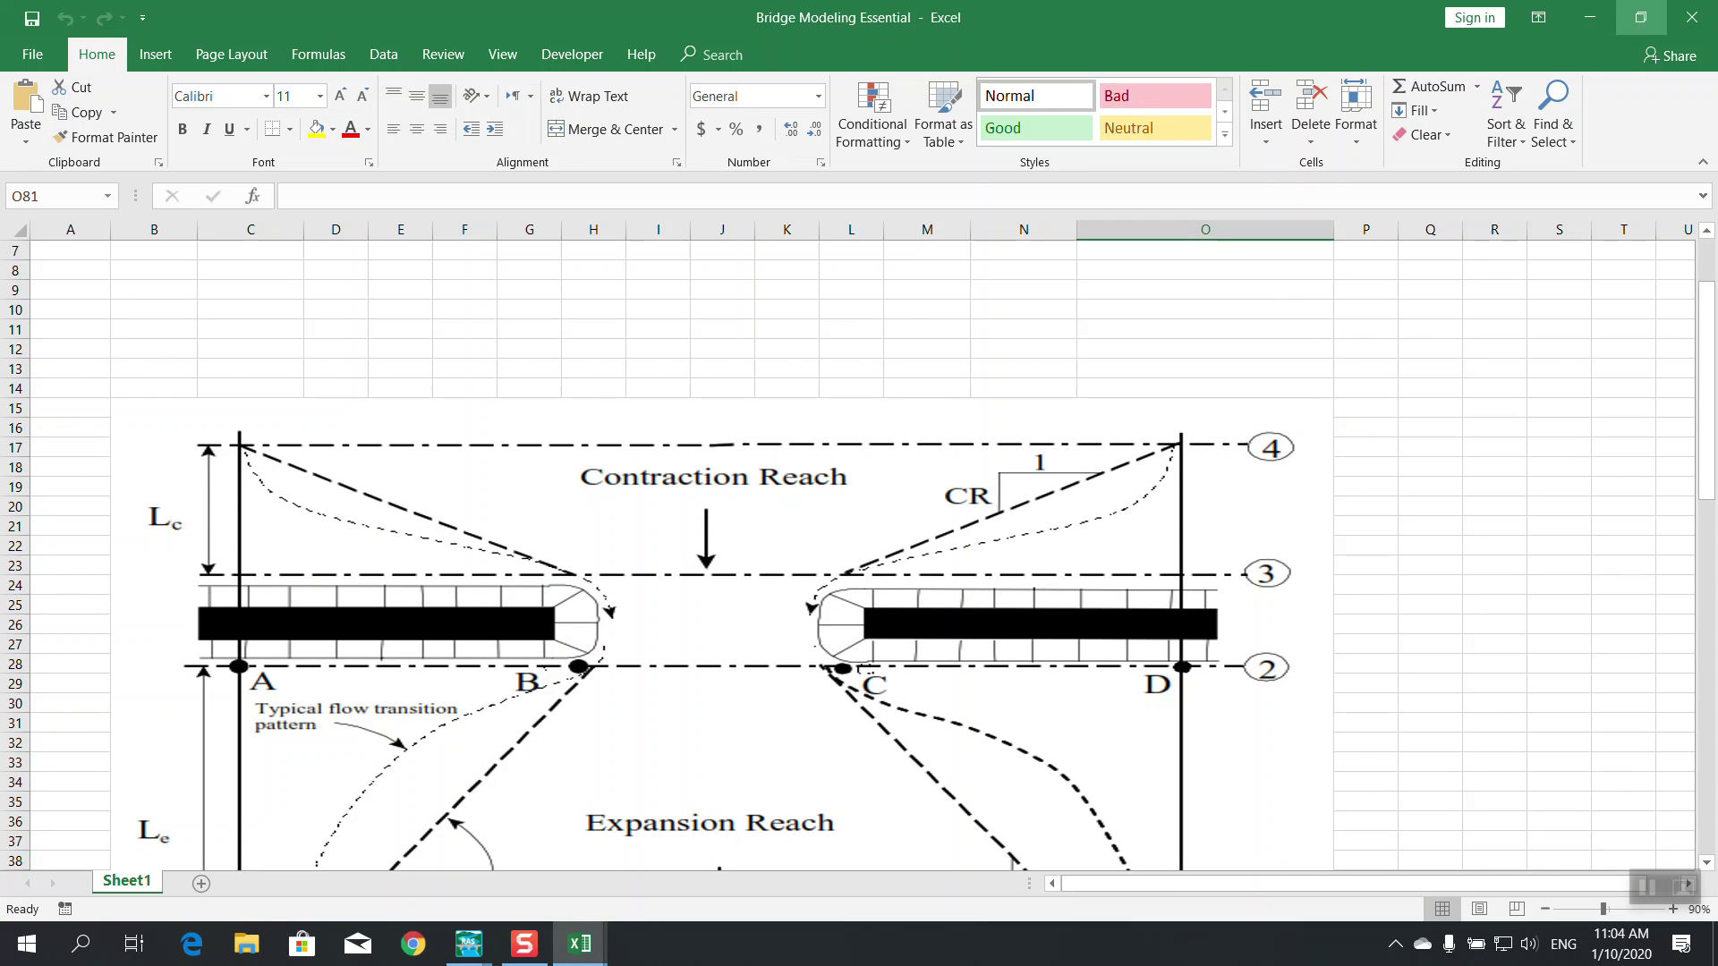
click(1589, 17)
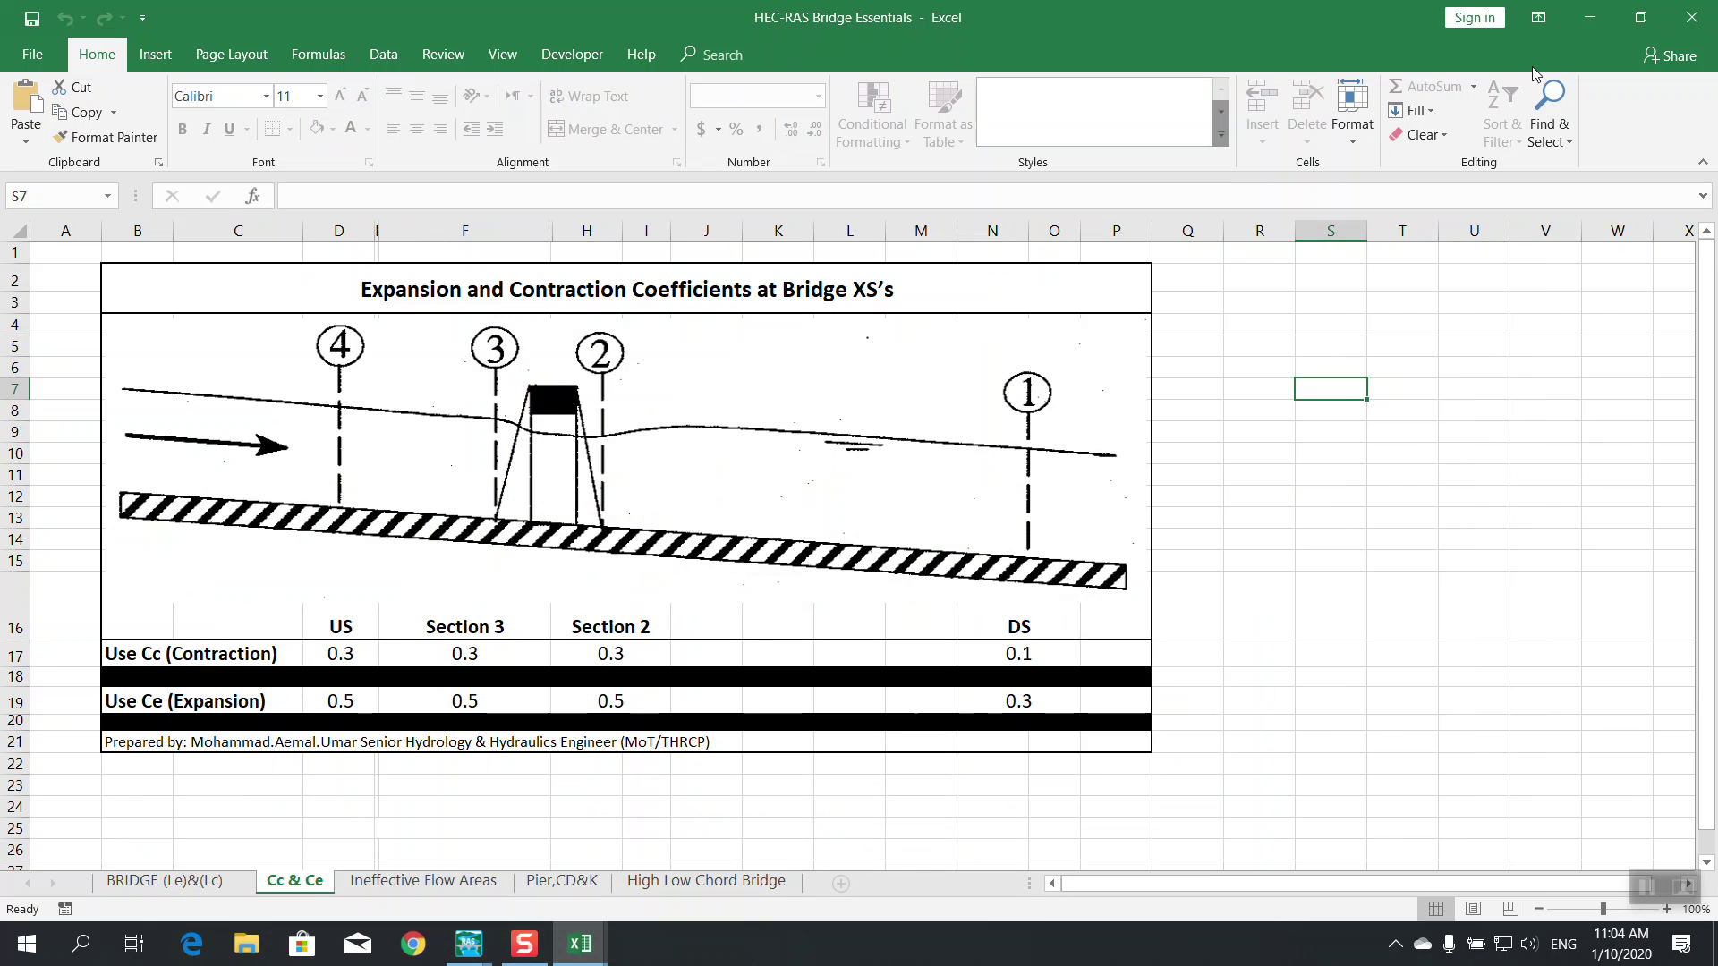
click(1589, 17)
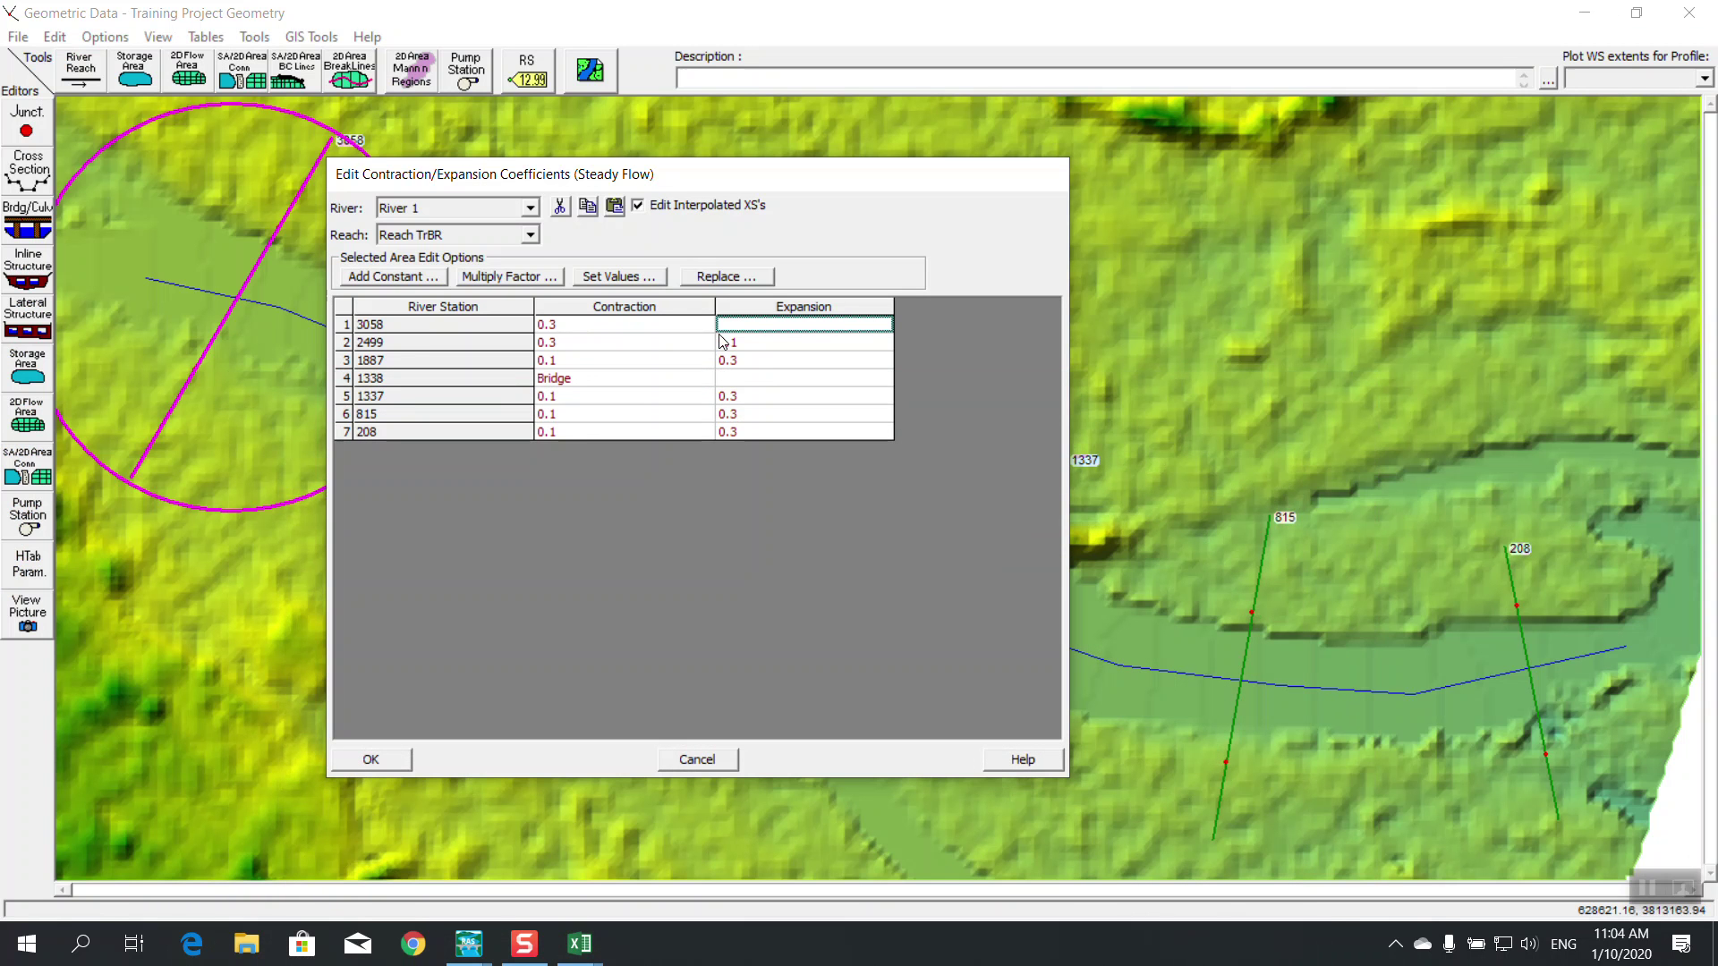
click(697, 759)
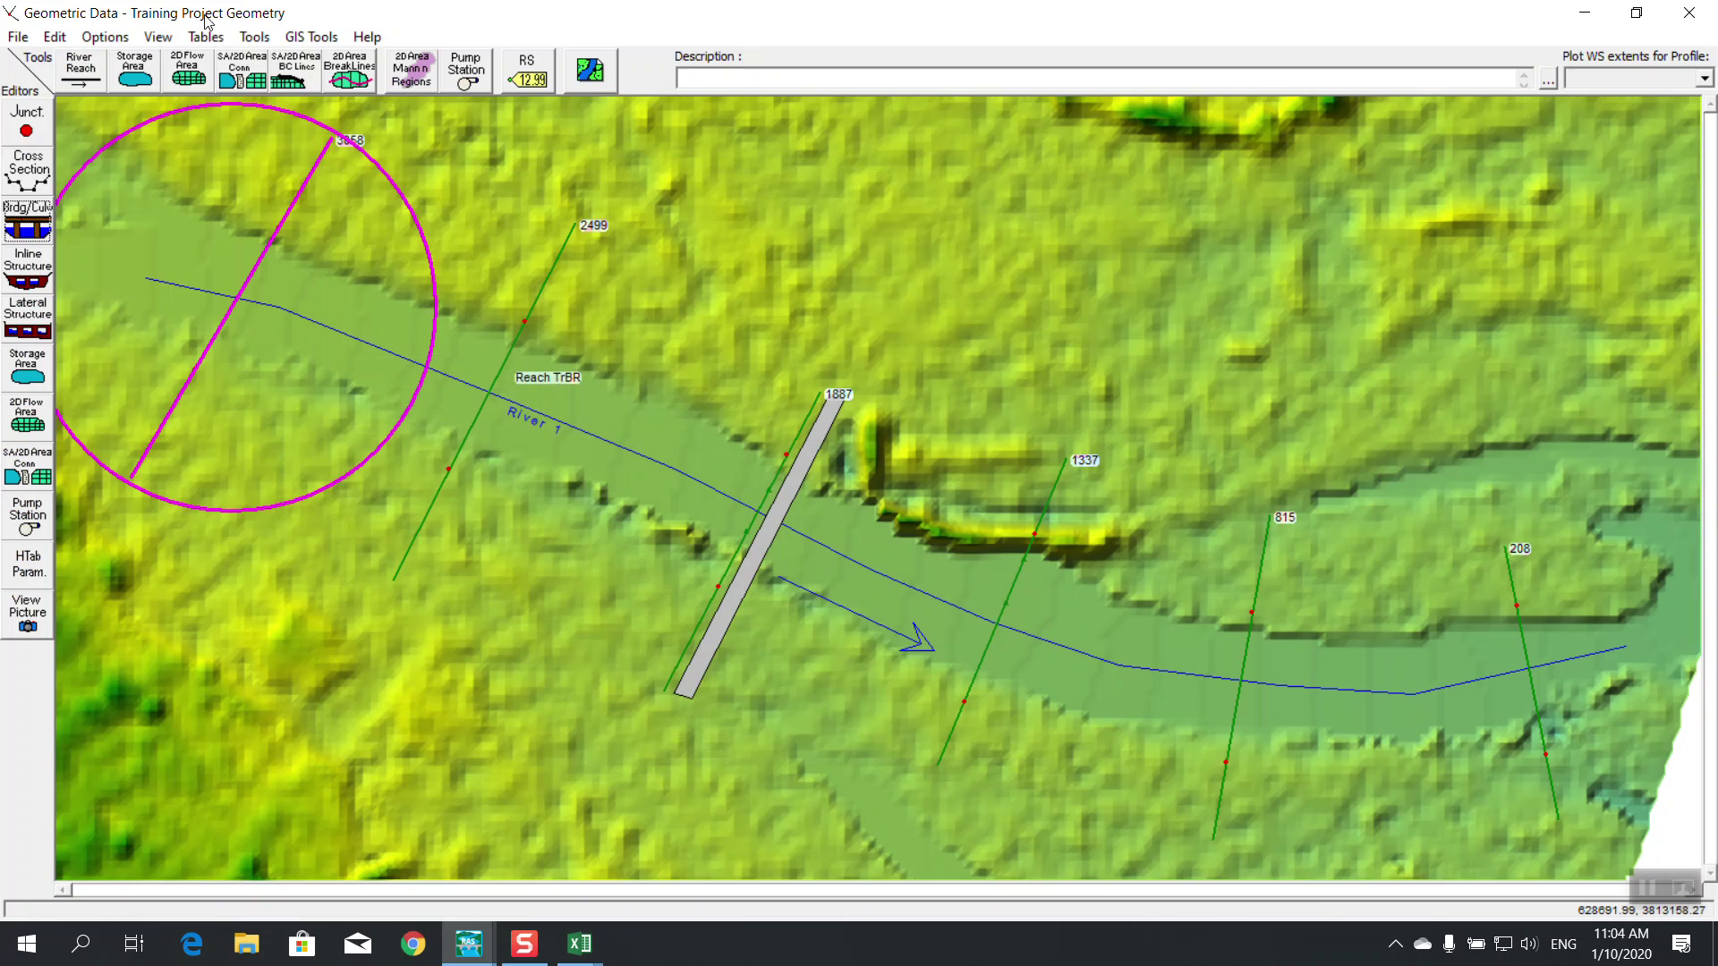
Reopen the coefficients table and look up the Section 2 and 3 contraction coefficients in Excel
click(206, 37)
click(322, 111)
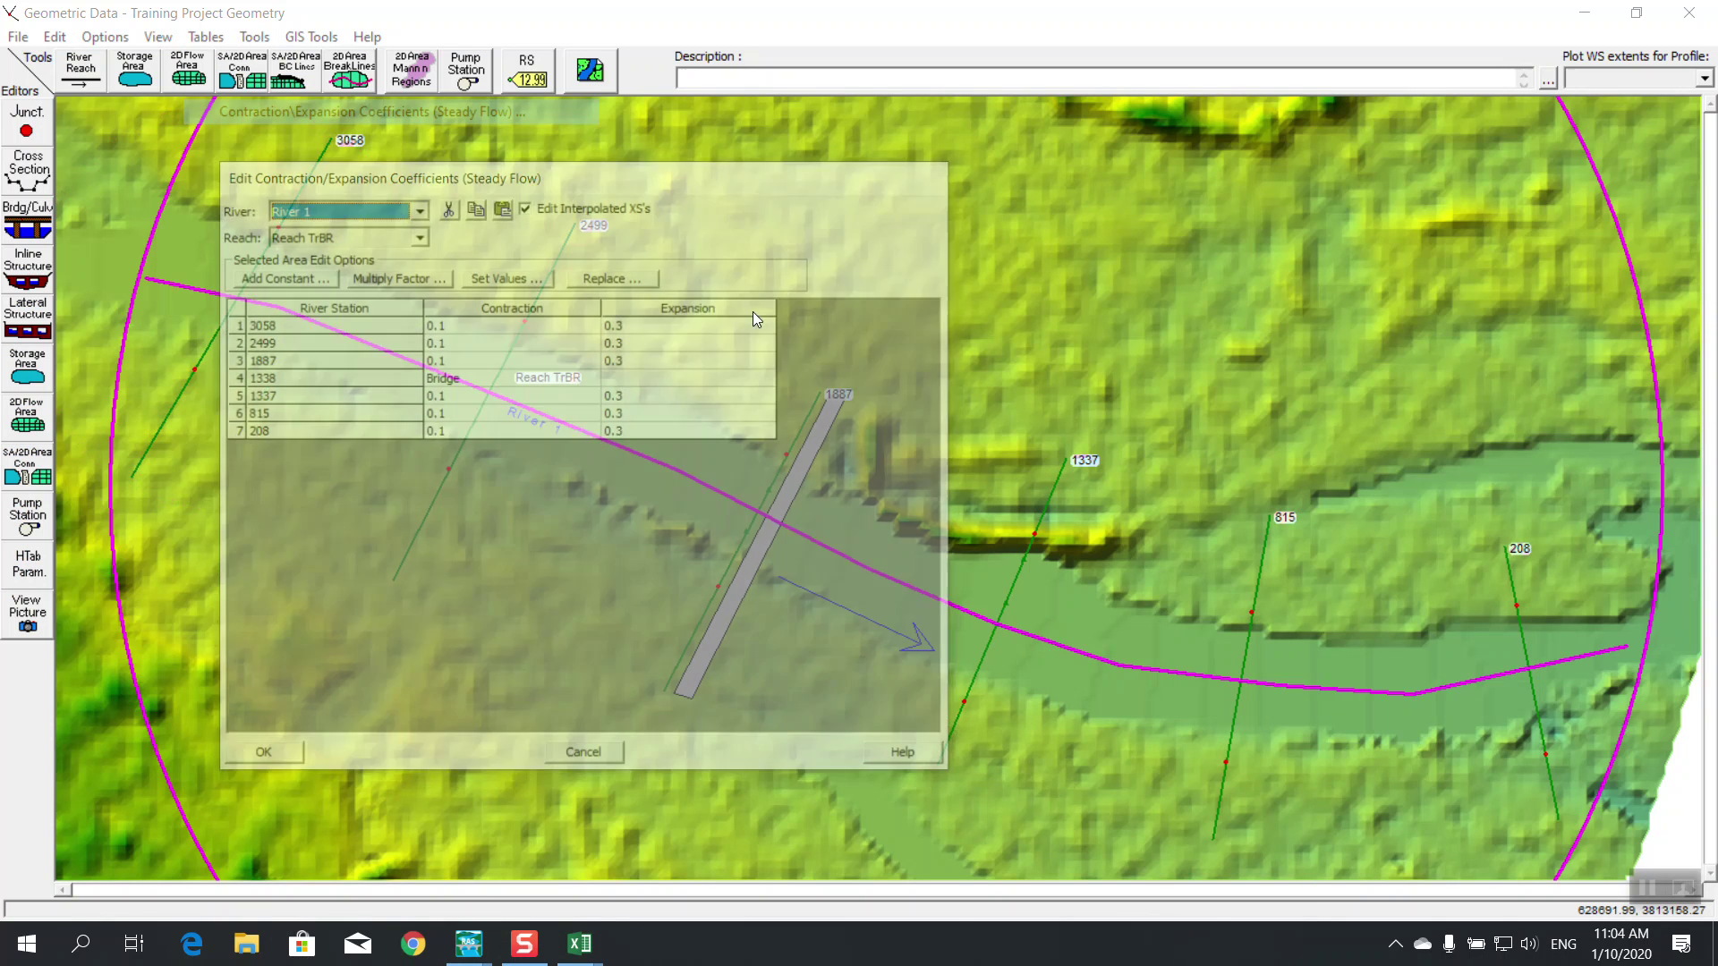
click(491, 368)
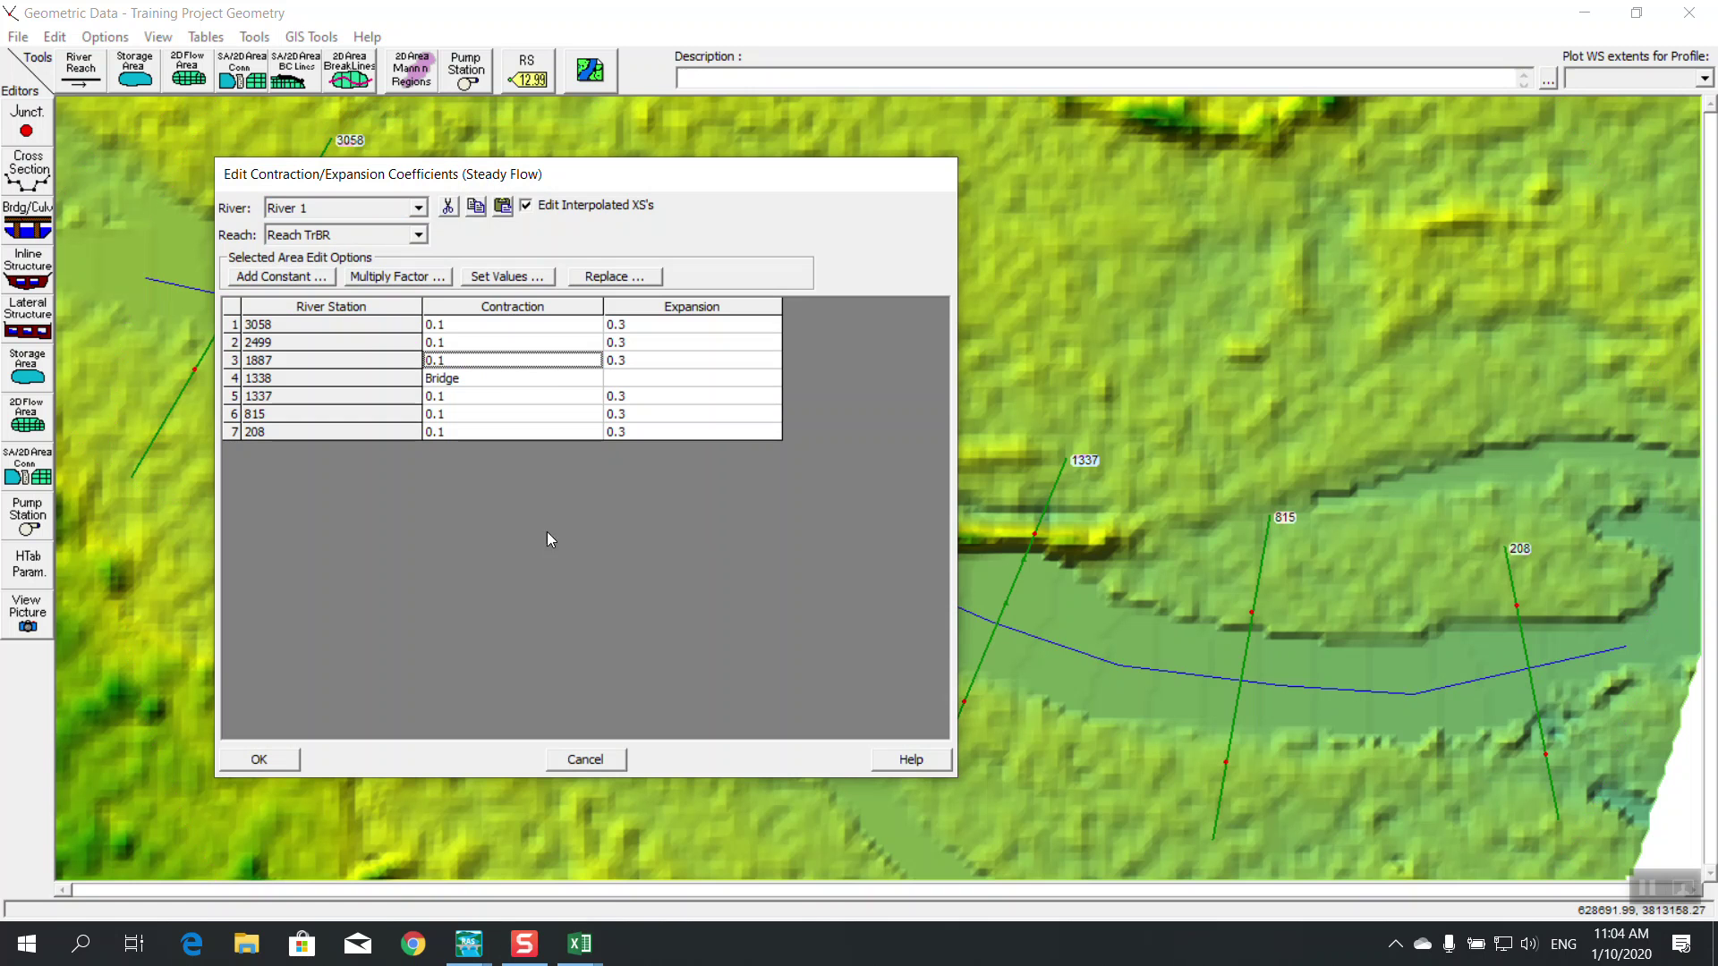
click(579, 943)
click(658, 872)
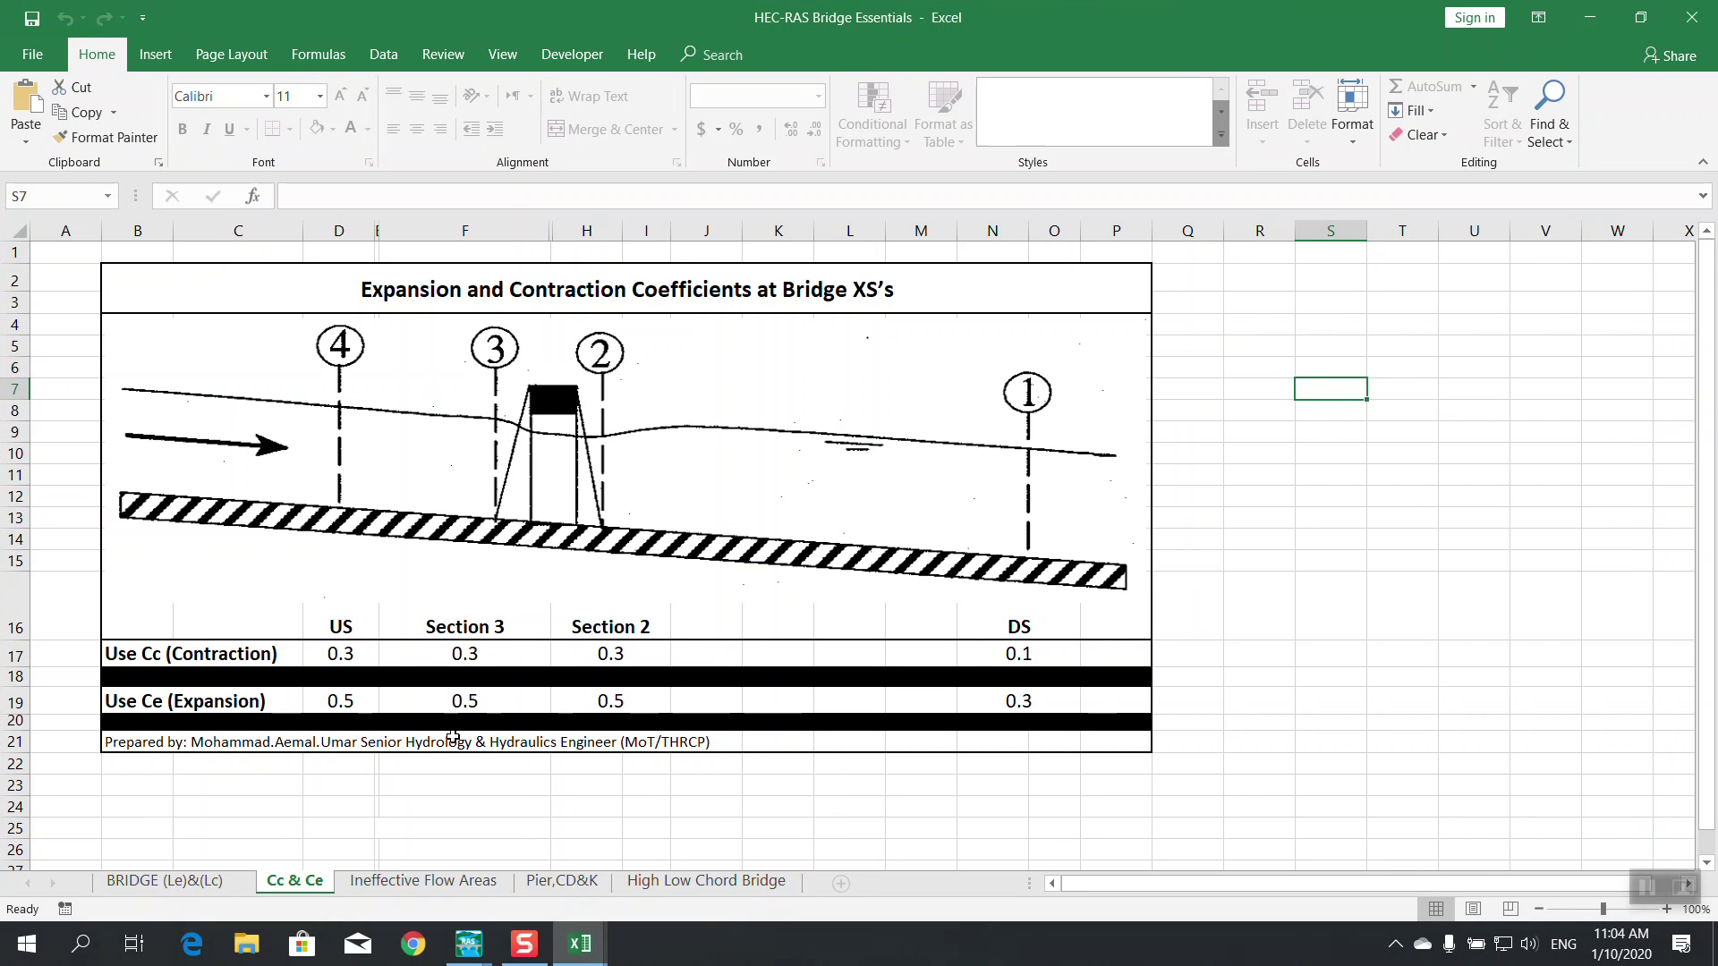
click(498, 653)
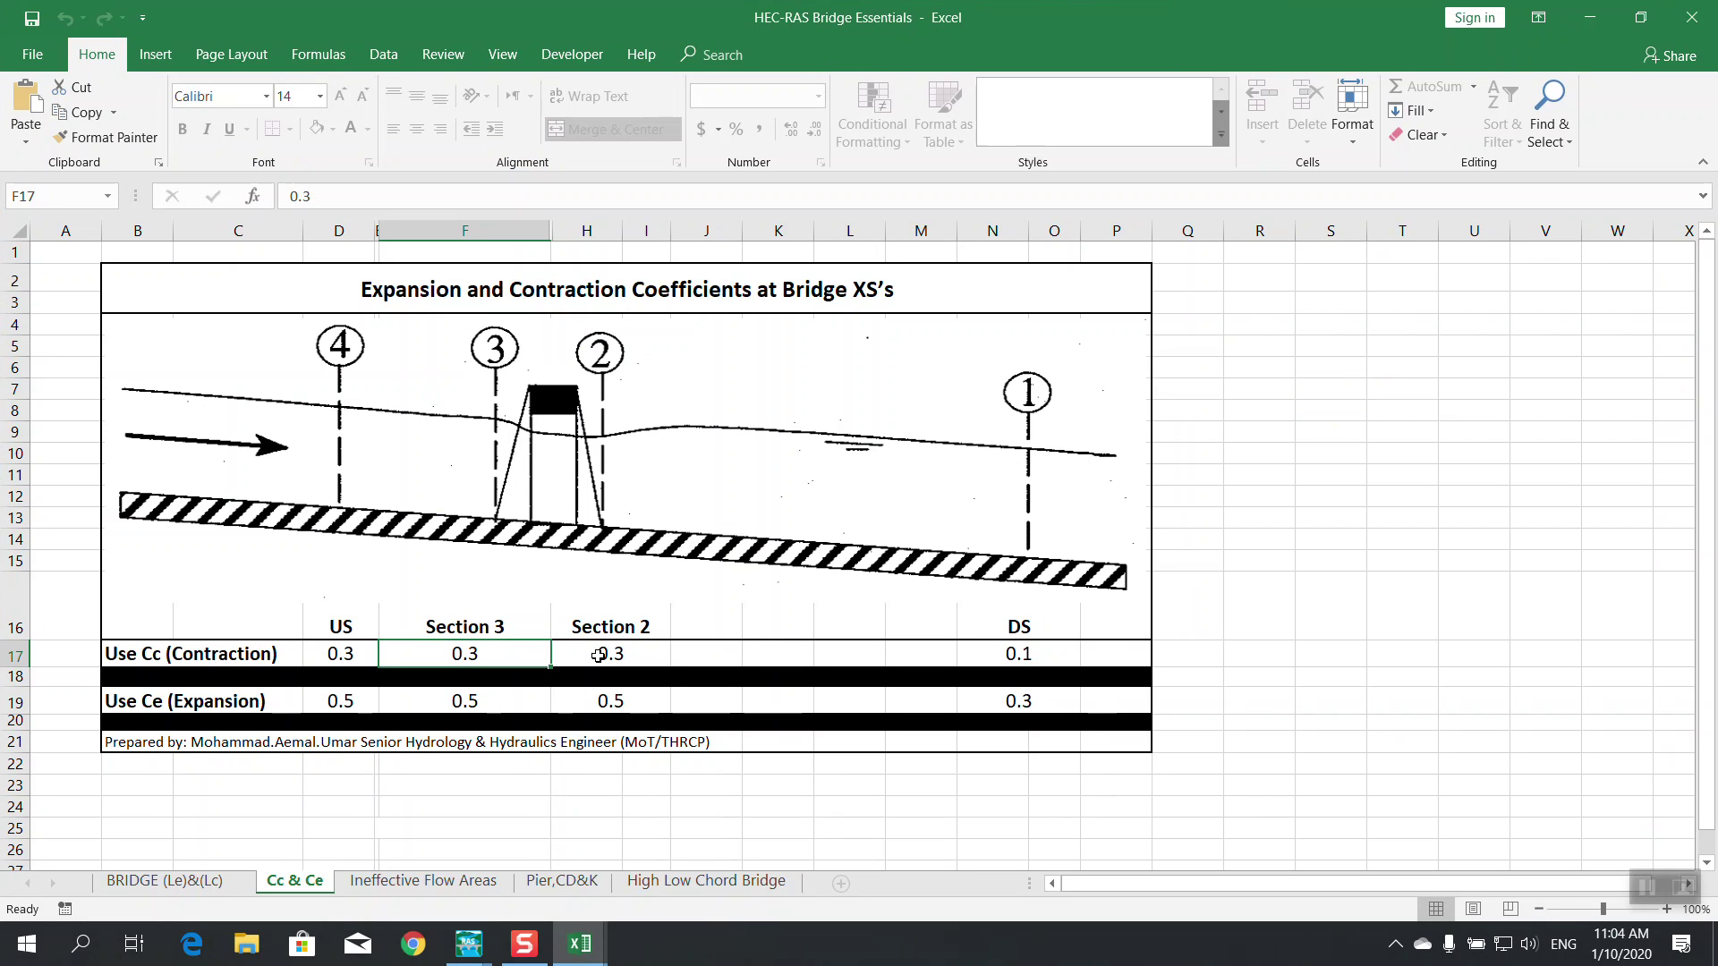
click(599, 656)
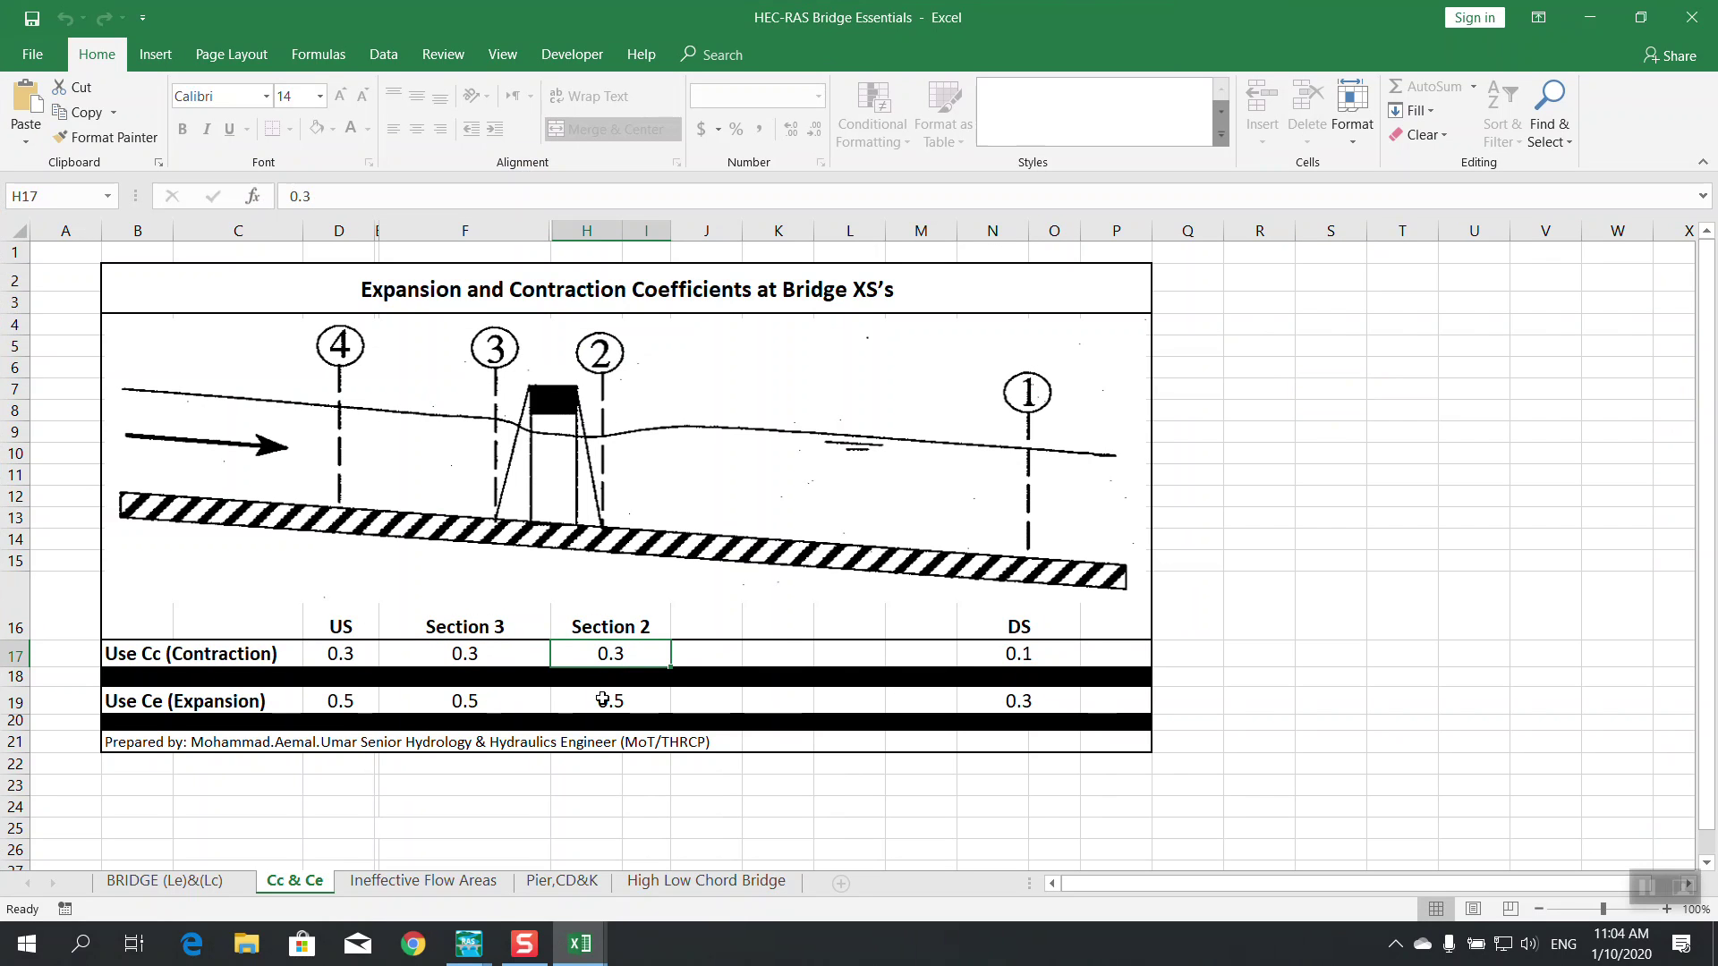
key(alt+Tab)
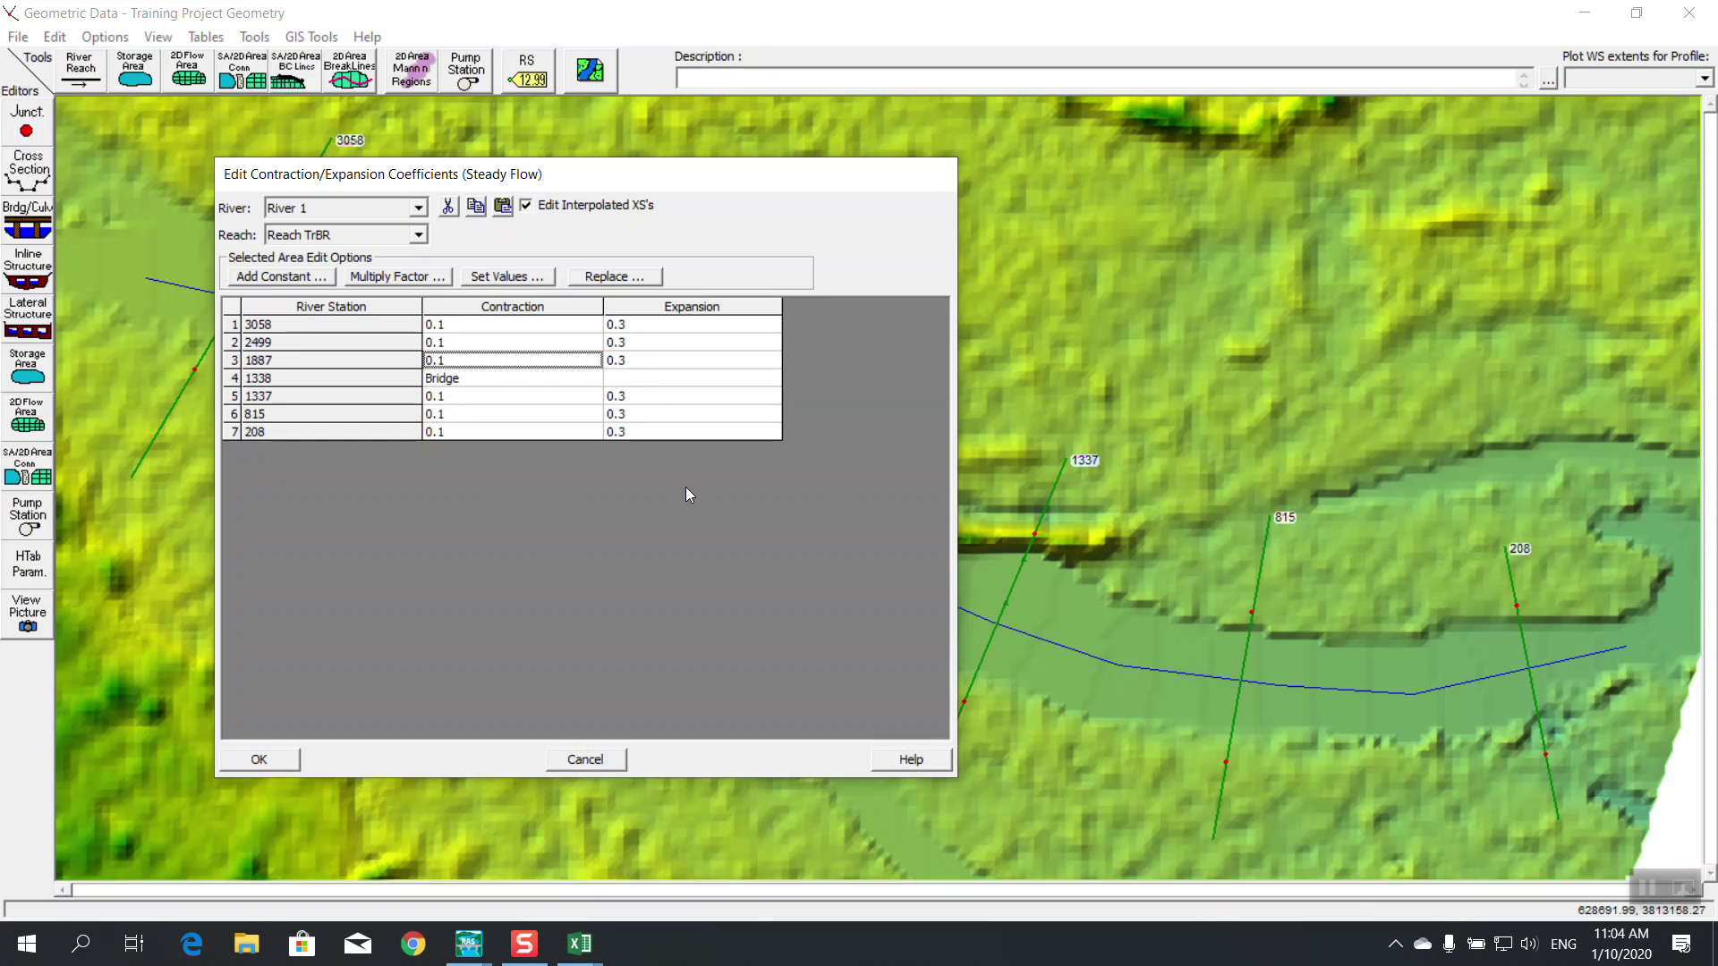
Set section 1887 to 0.3/0.5 and section 1337 to 0.5/0.3, and apply
click(494, 364)
click(628, 361)
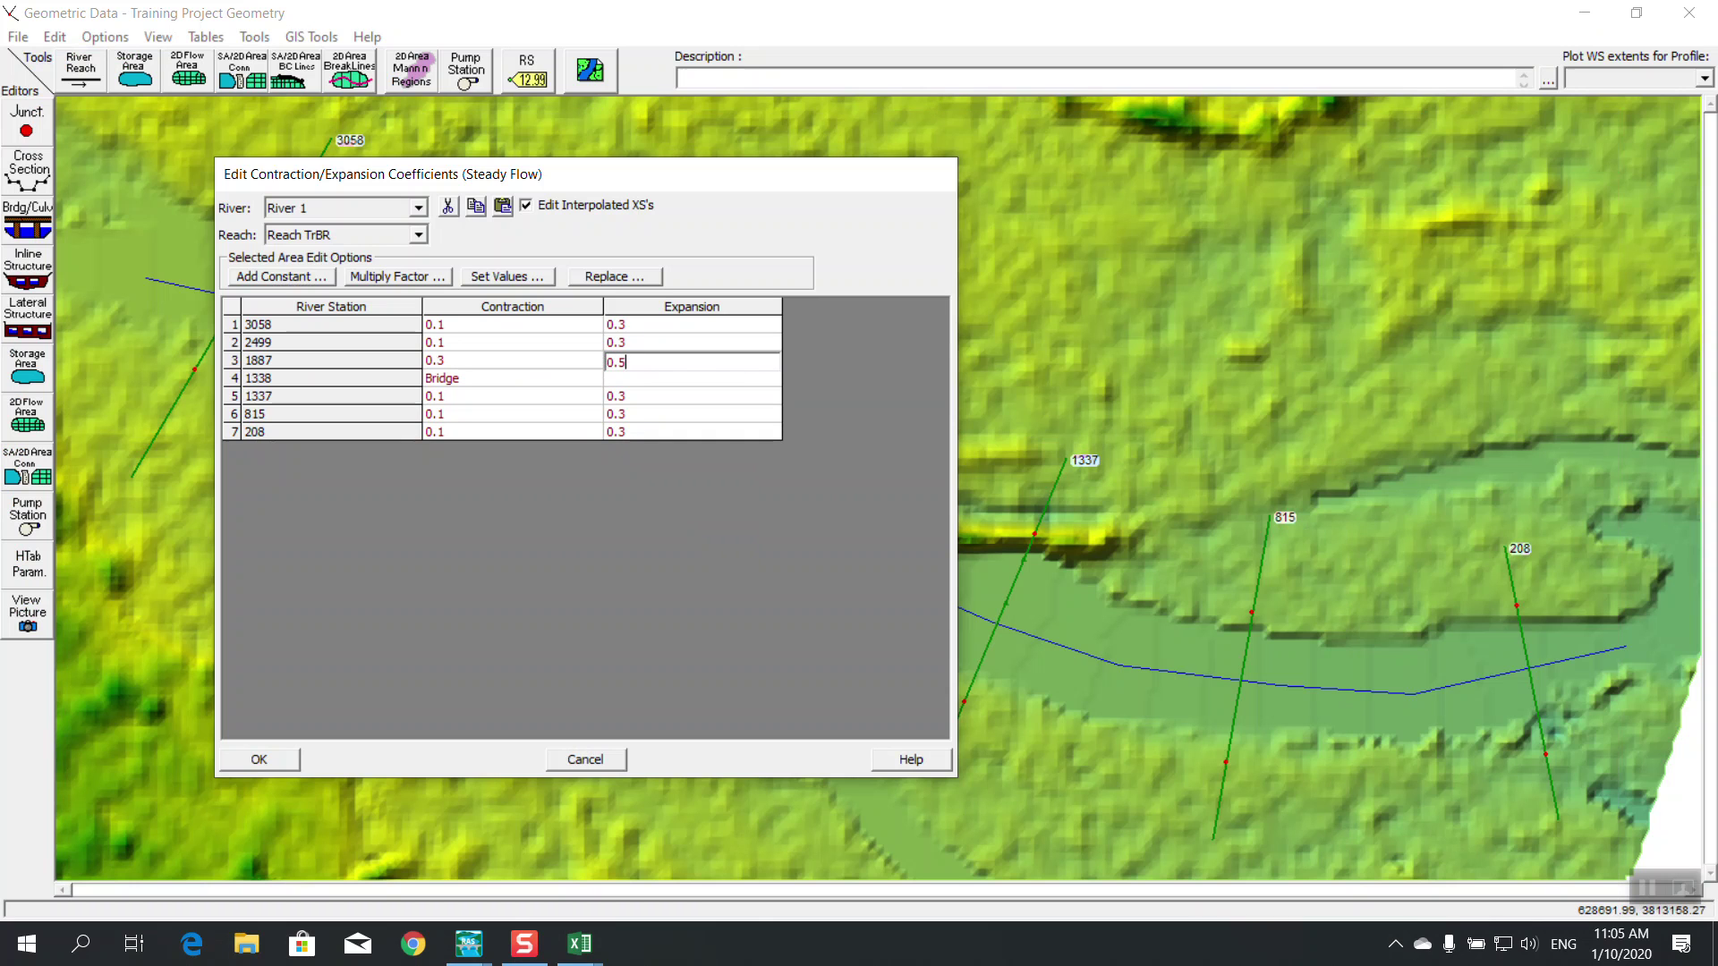
click(485, 395)
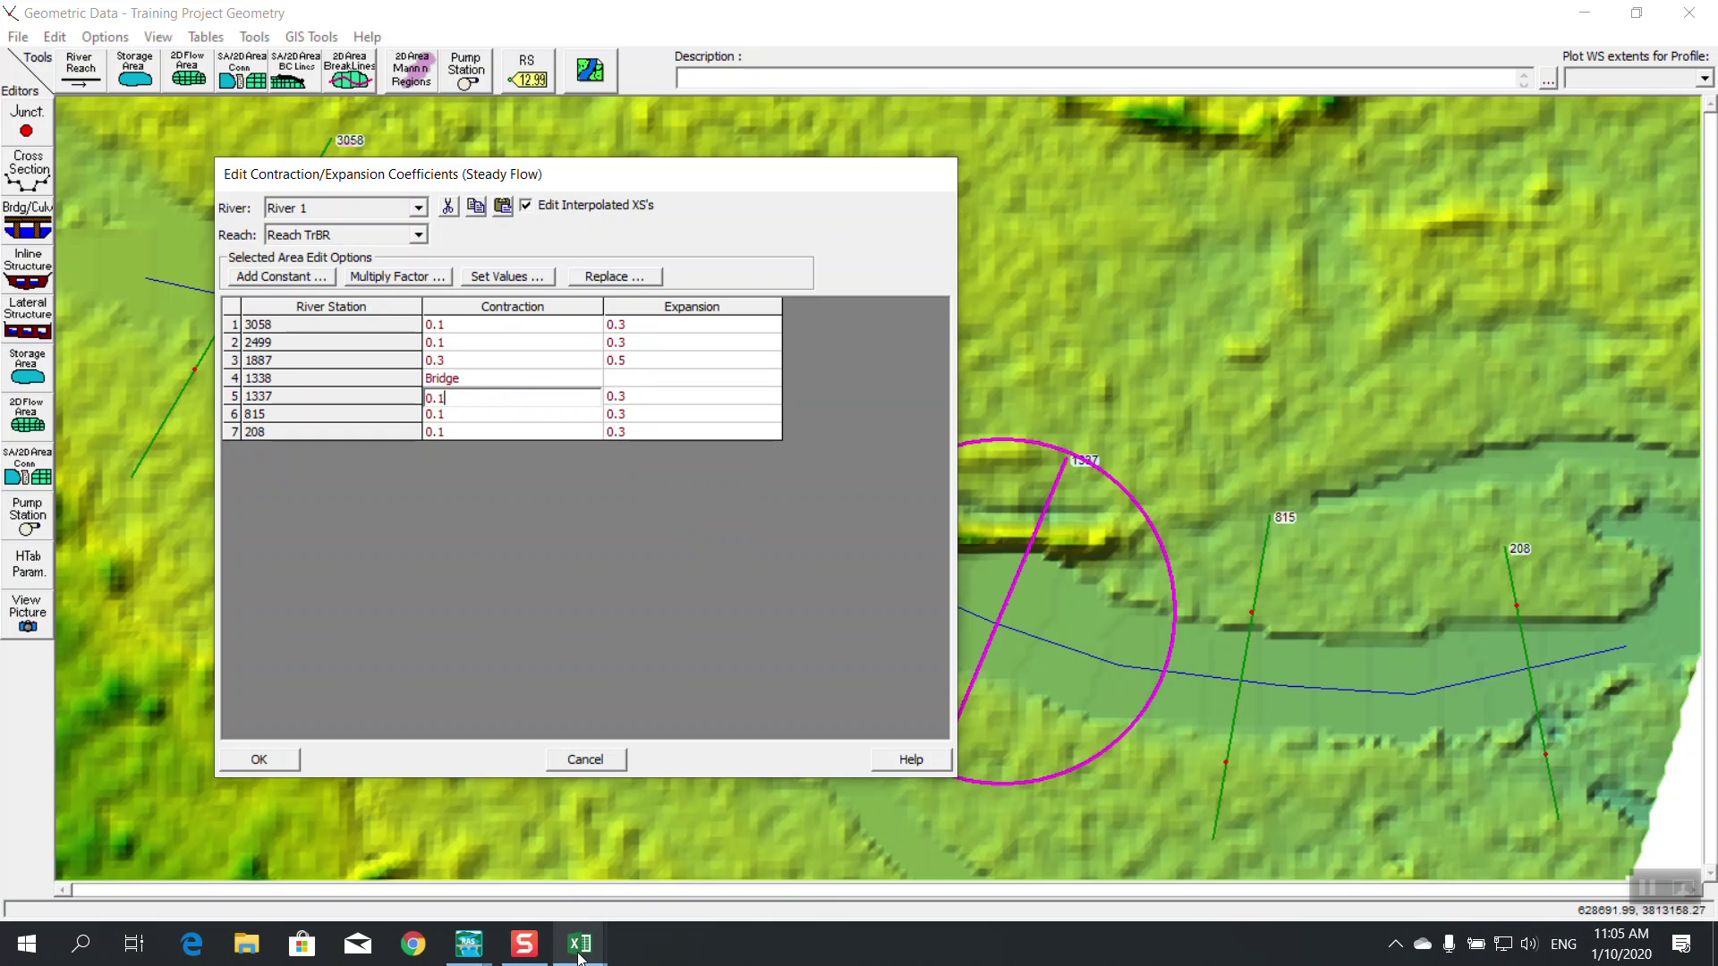
mouse_move(580, 944)
click(684, 836)
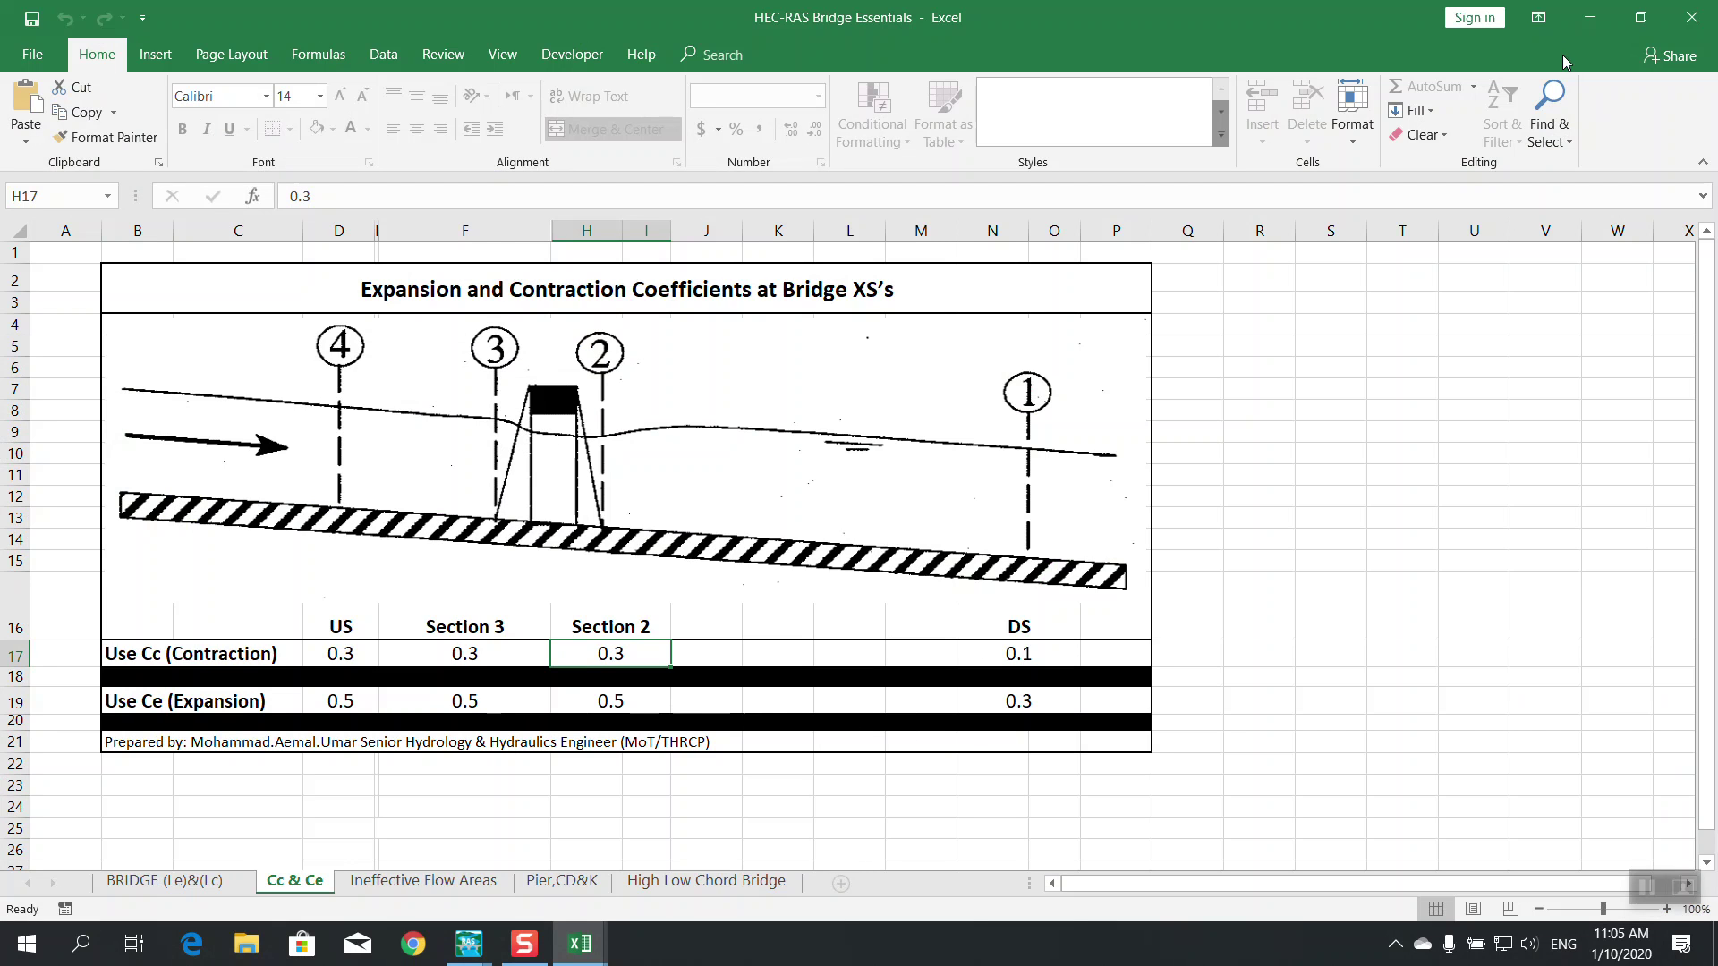
click(1590, 17)
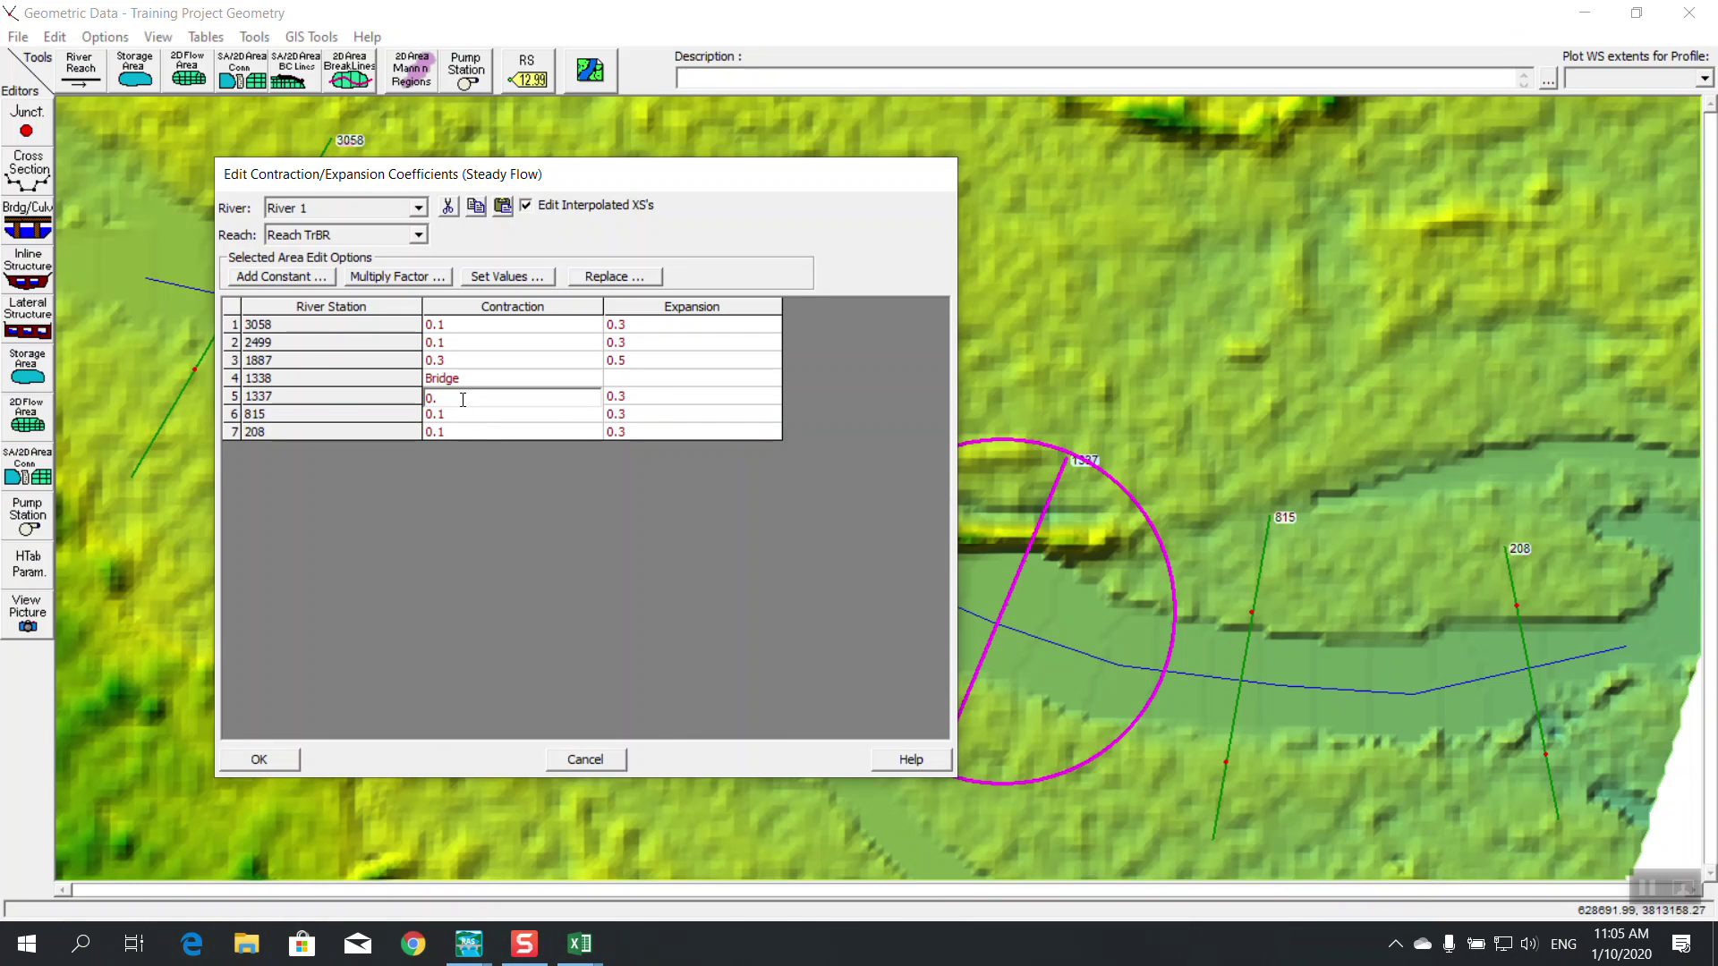
click(637, 398)
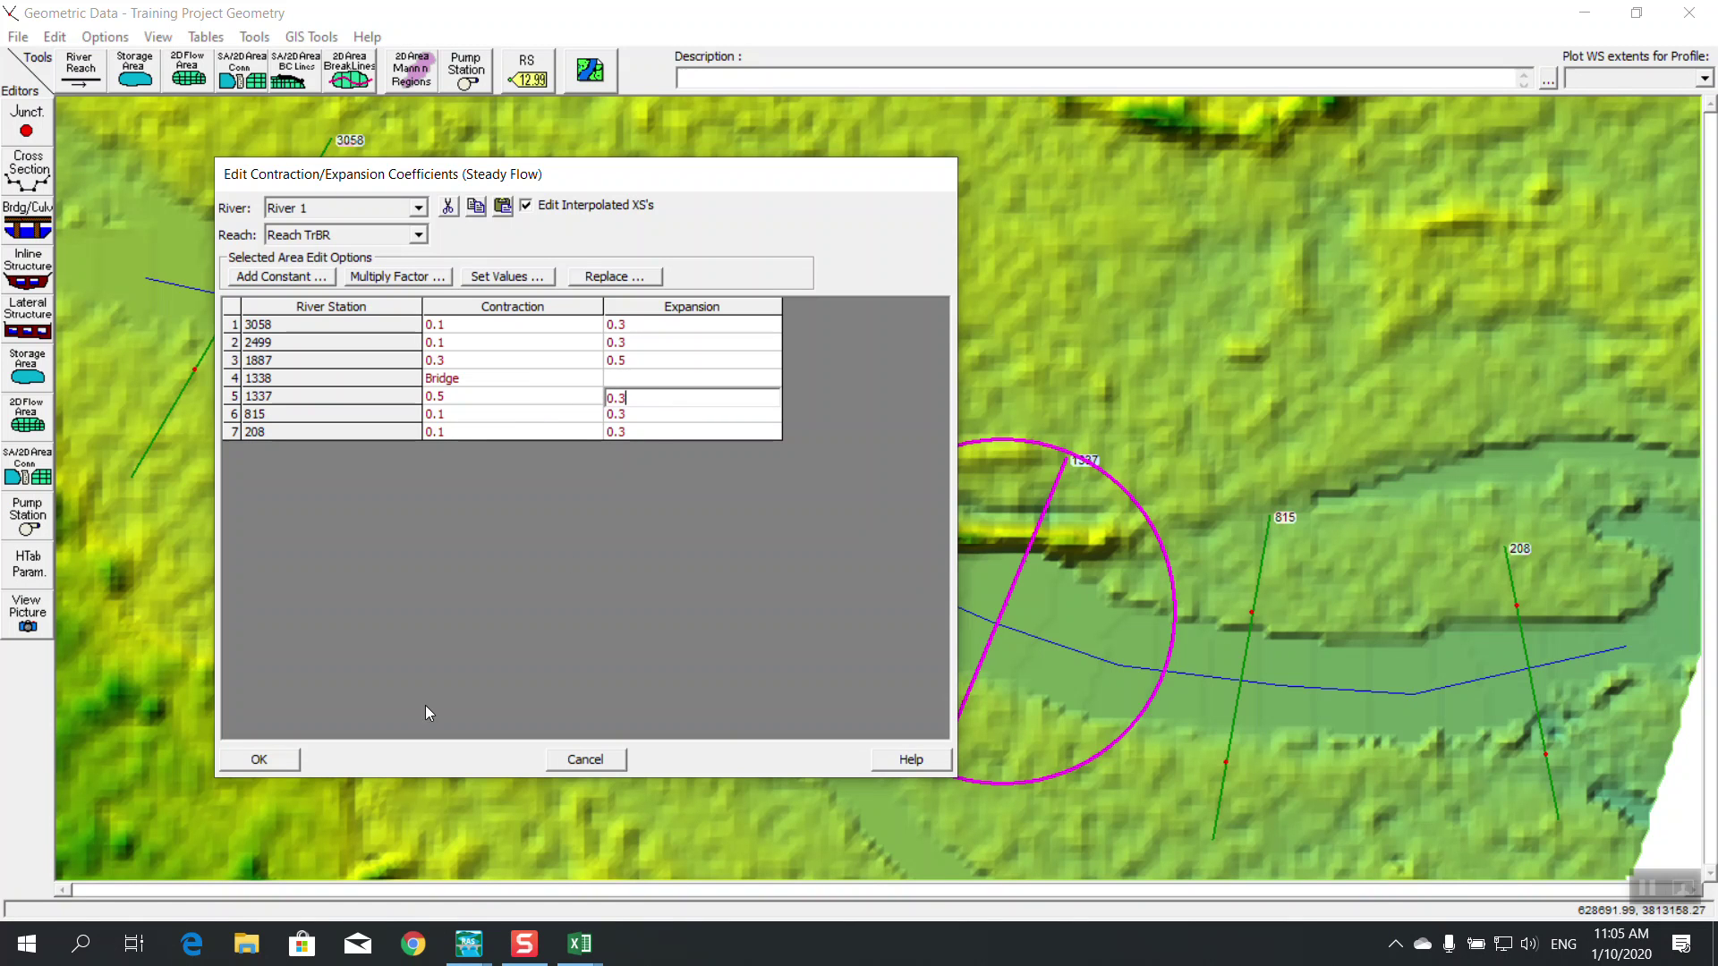
click(257, 760)
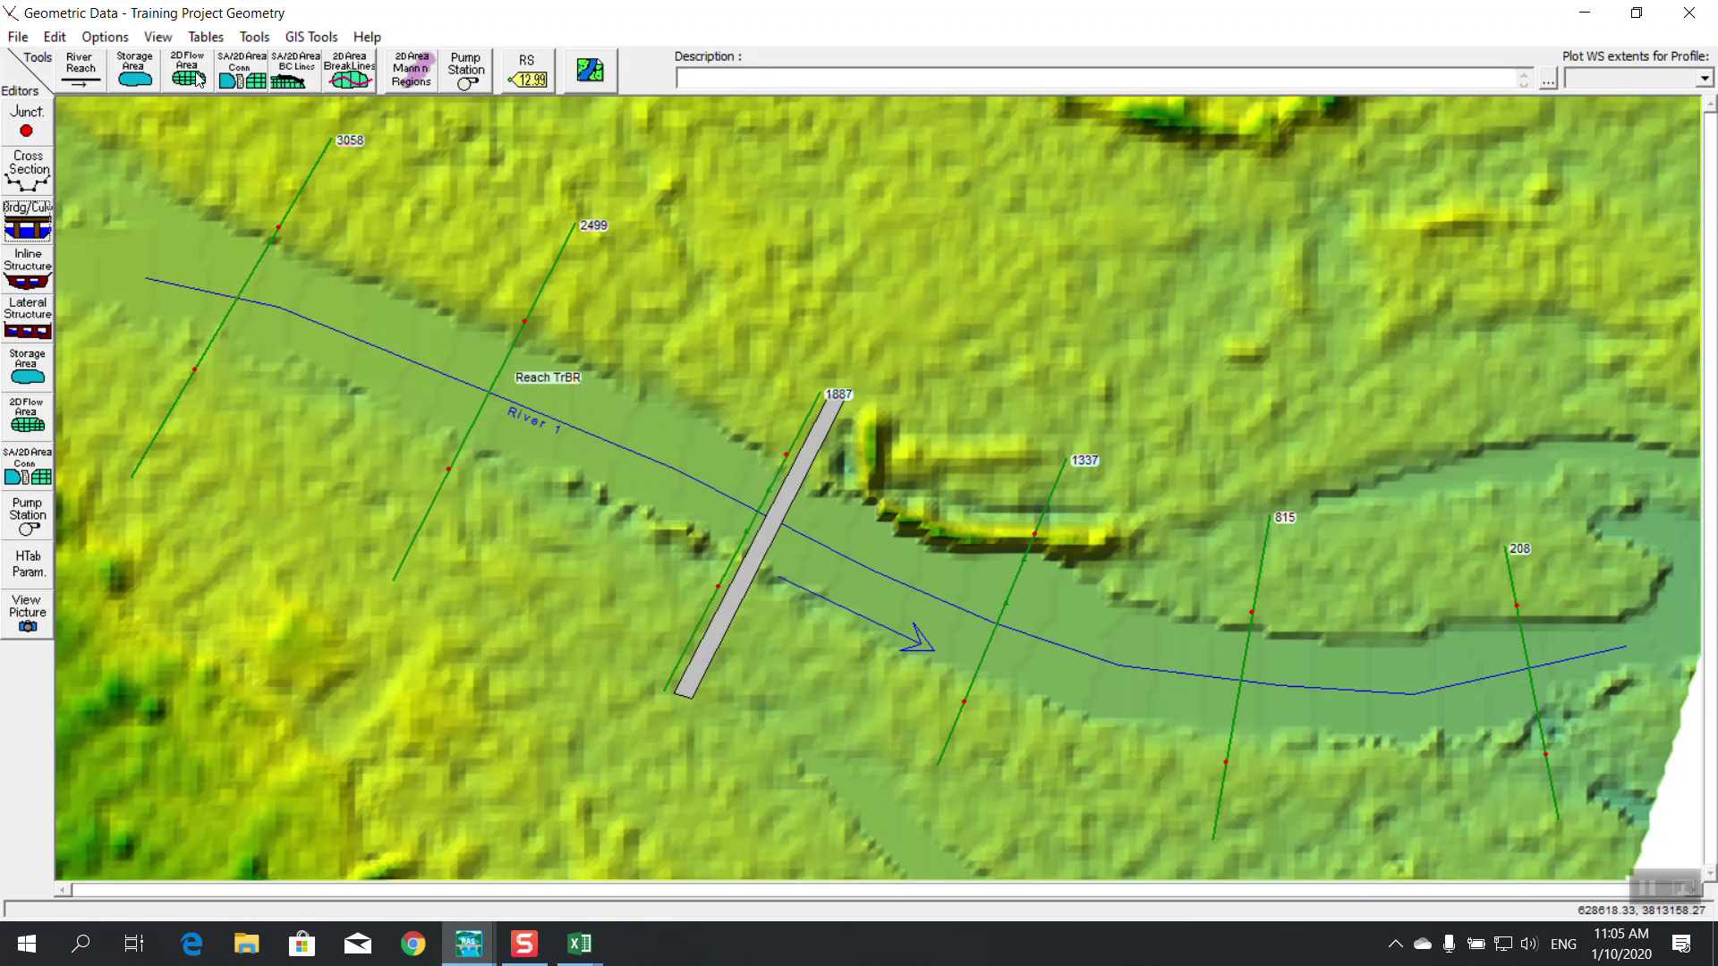
Save the geometry data and close the Geometric Data editor
click(20, 37)
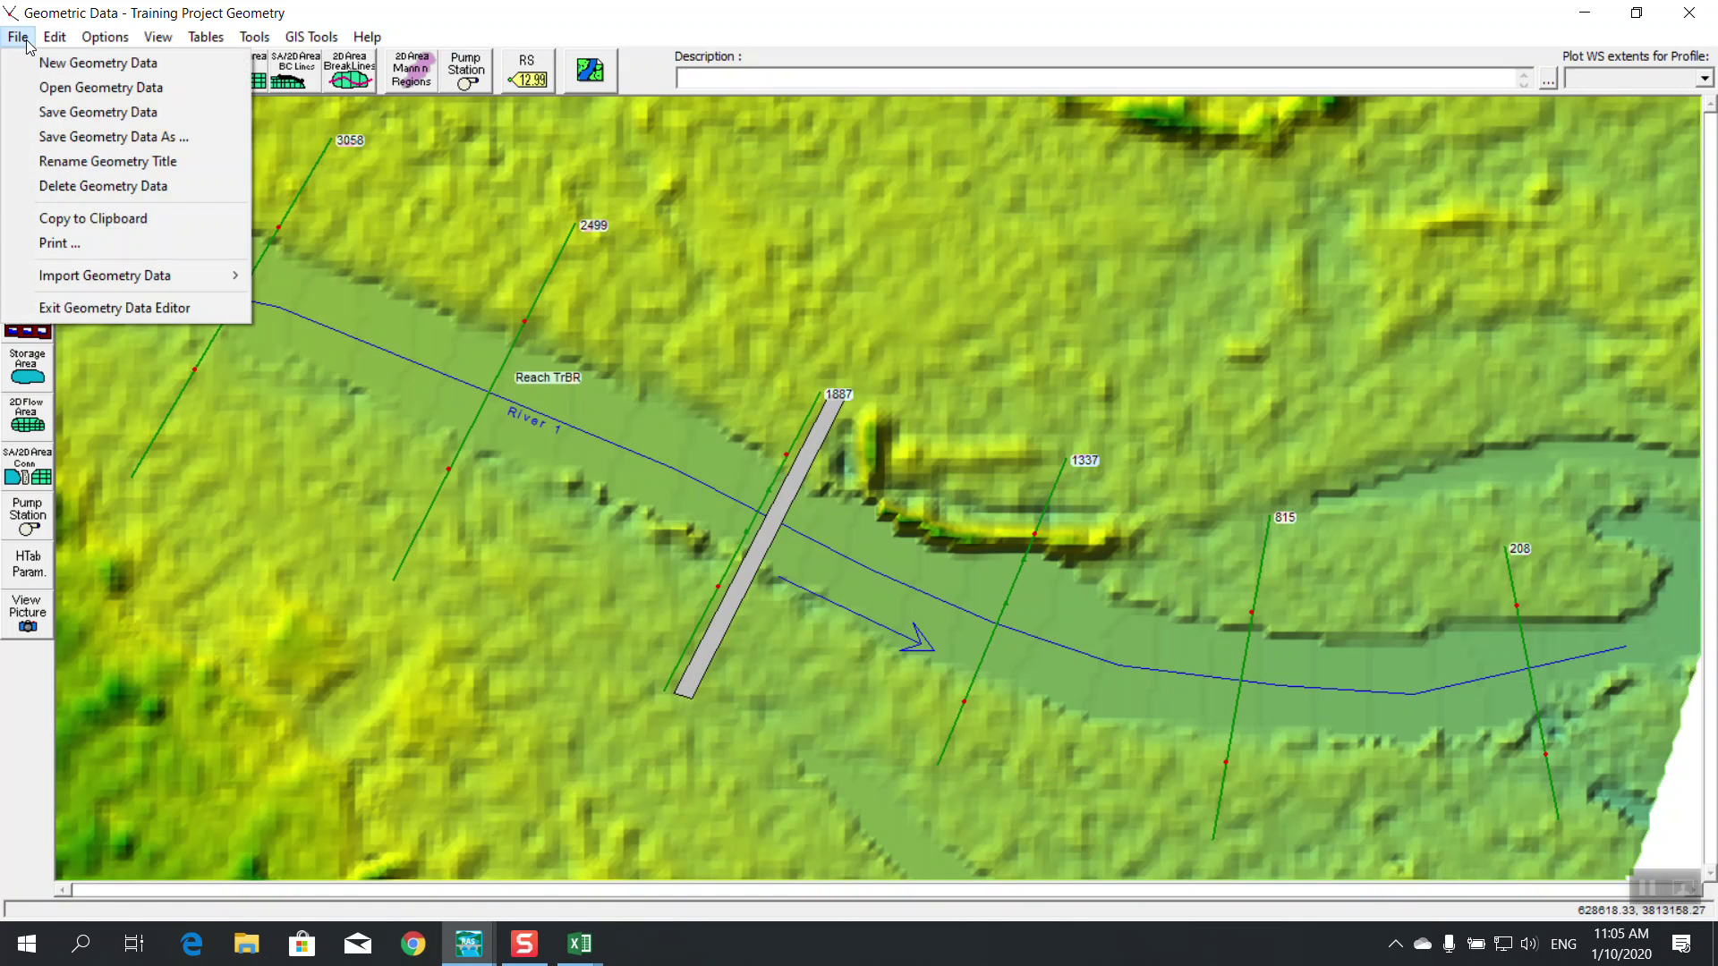
click(64, 113)
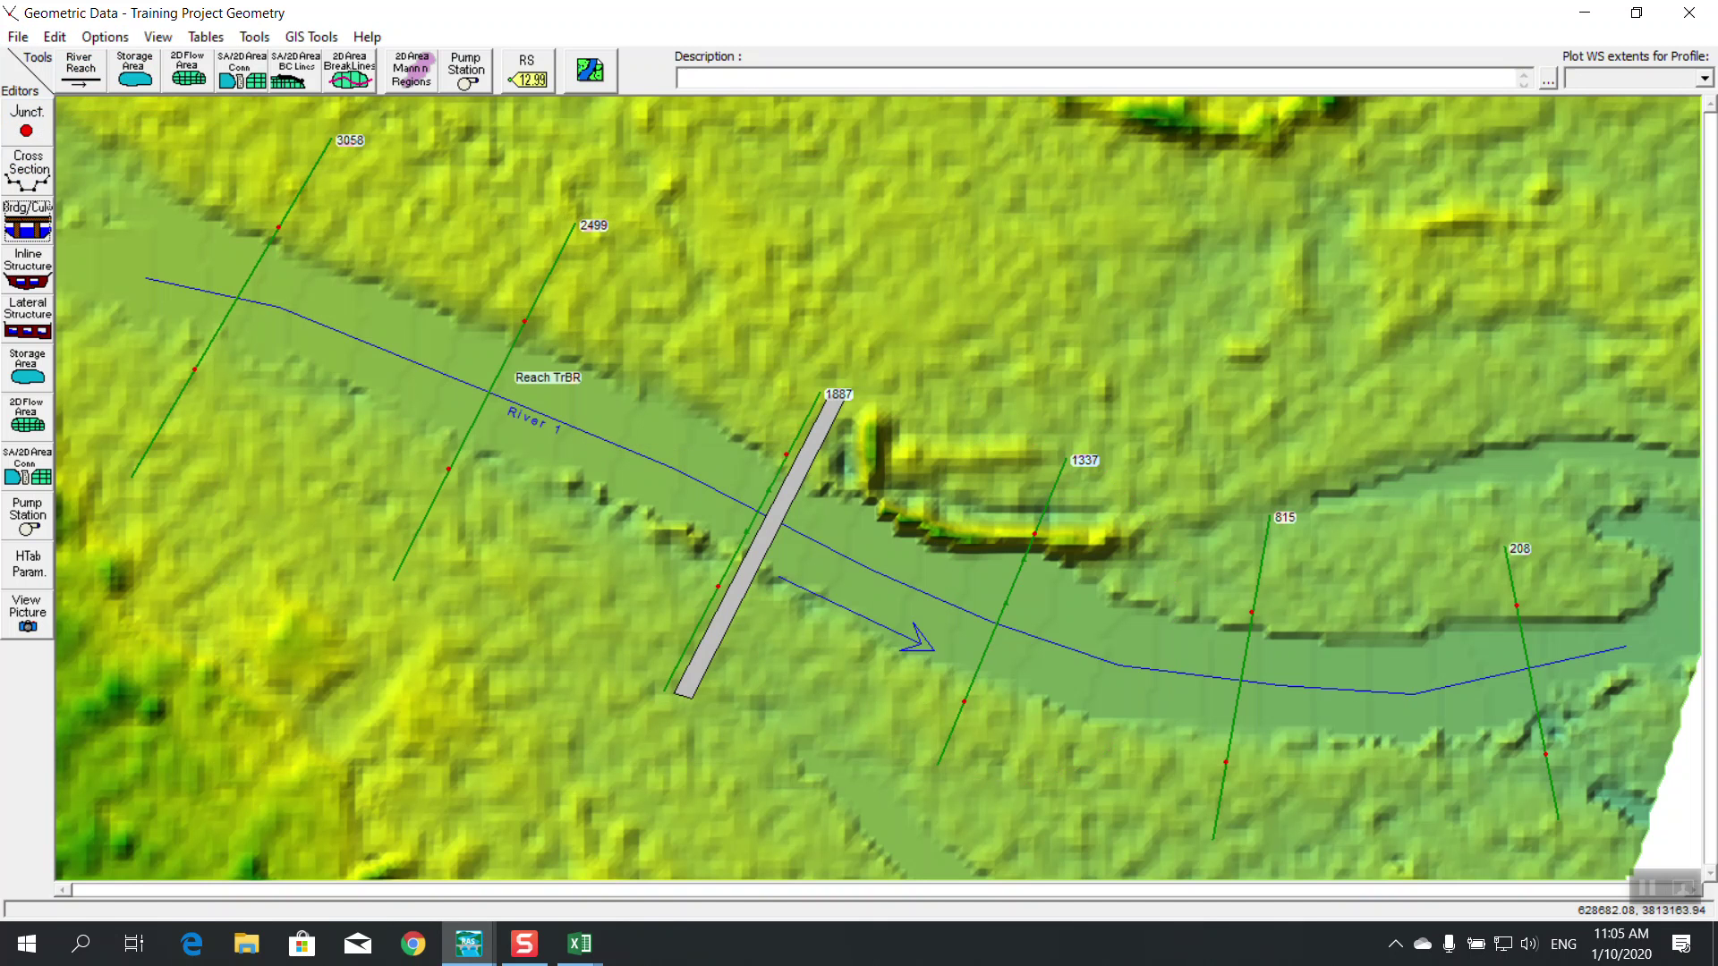
click(1689, 13)
drag(783, 245, 756, 247)
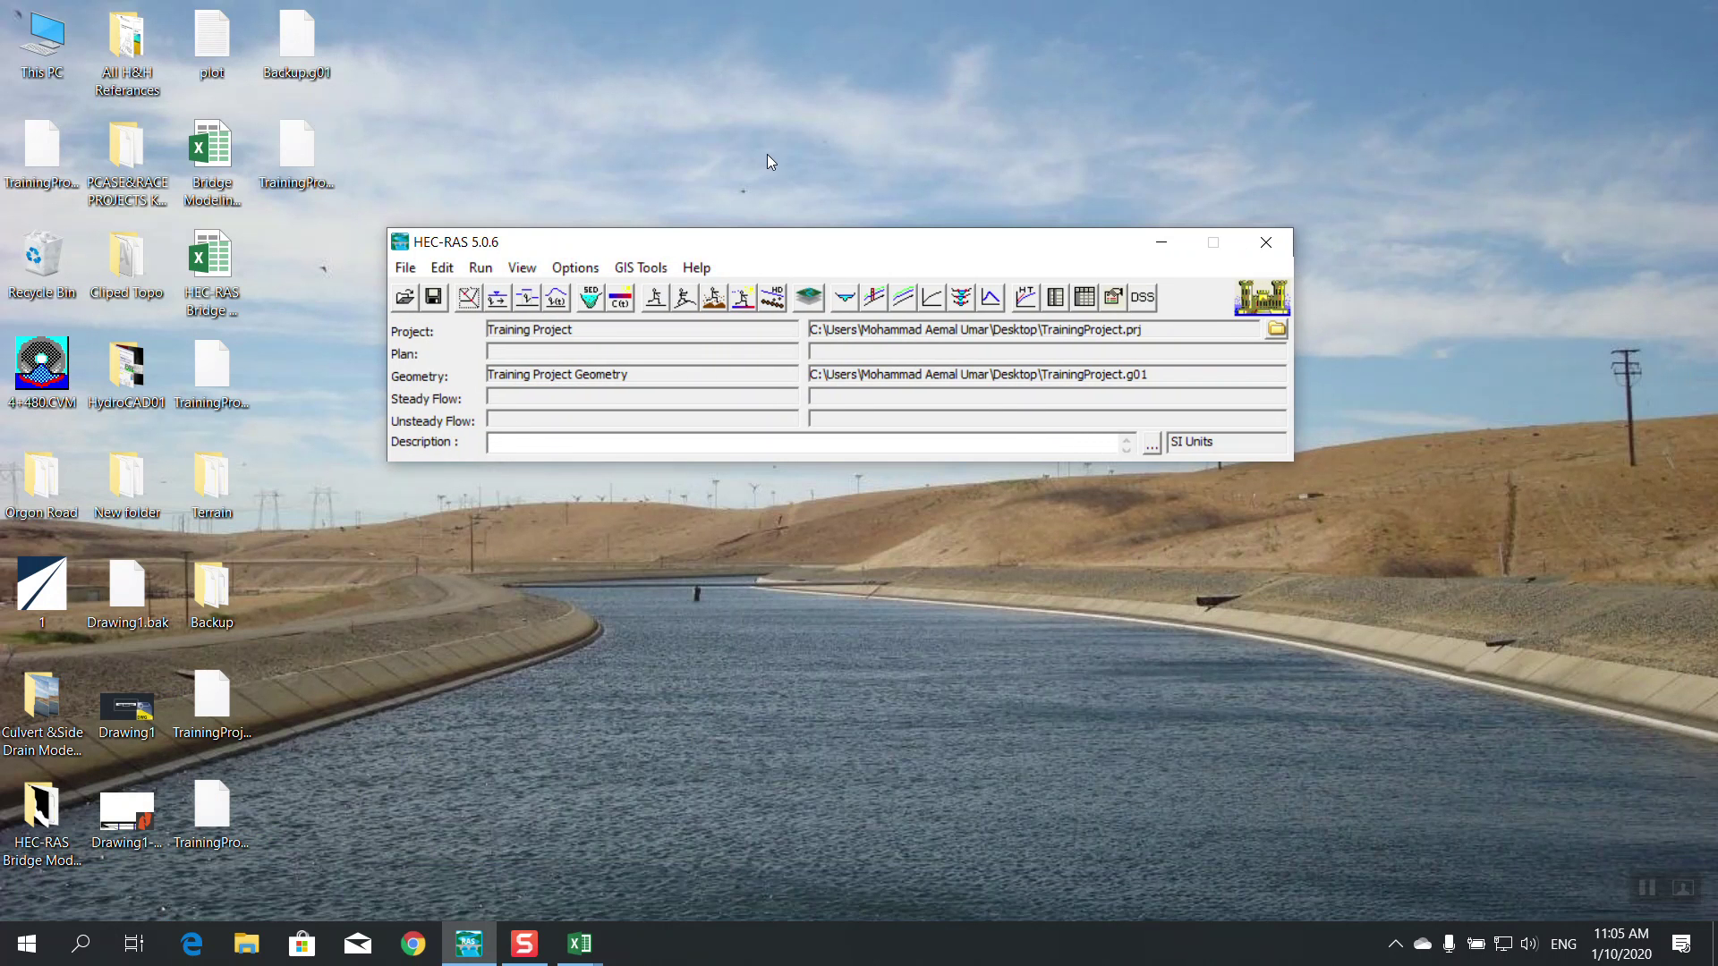
Set the Steady Flow Data editor to 5 flow profiles
right_click(770, 150)
click(810, 218)
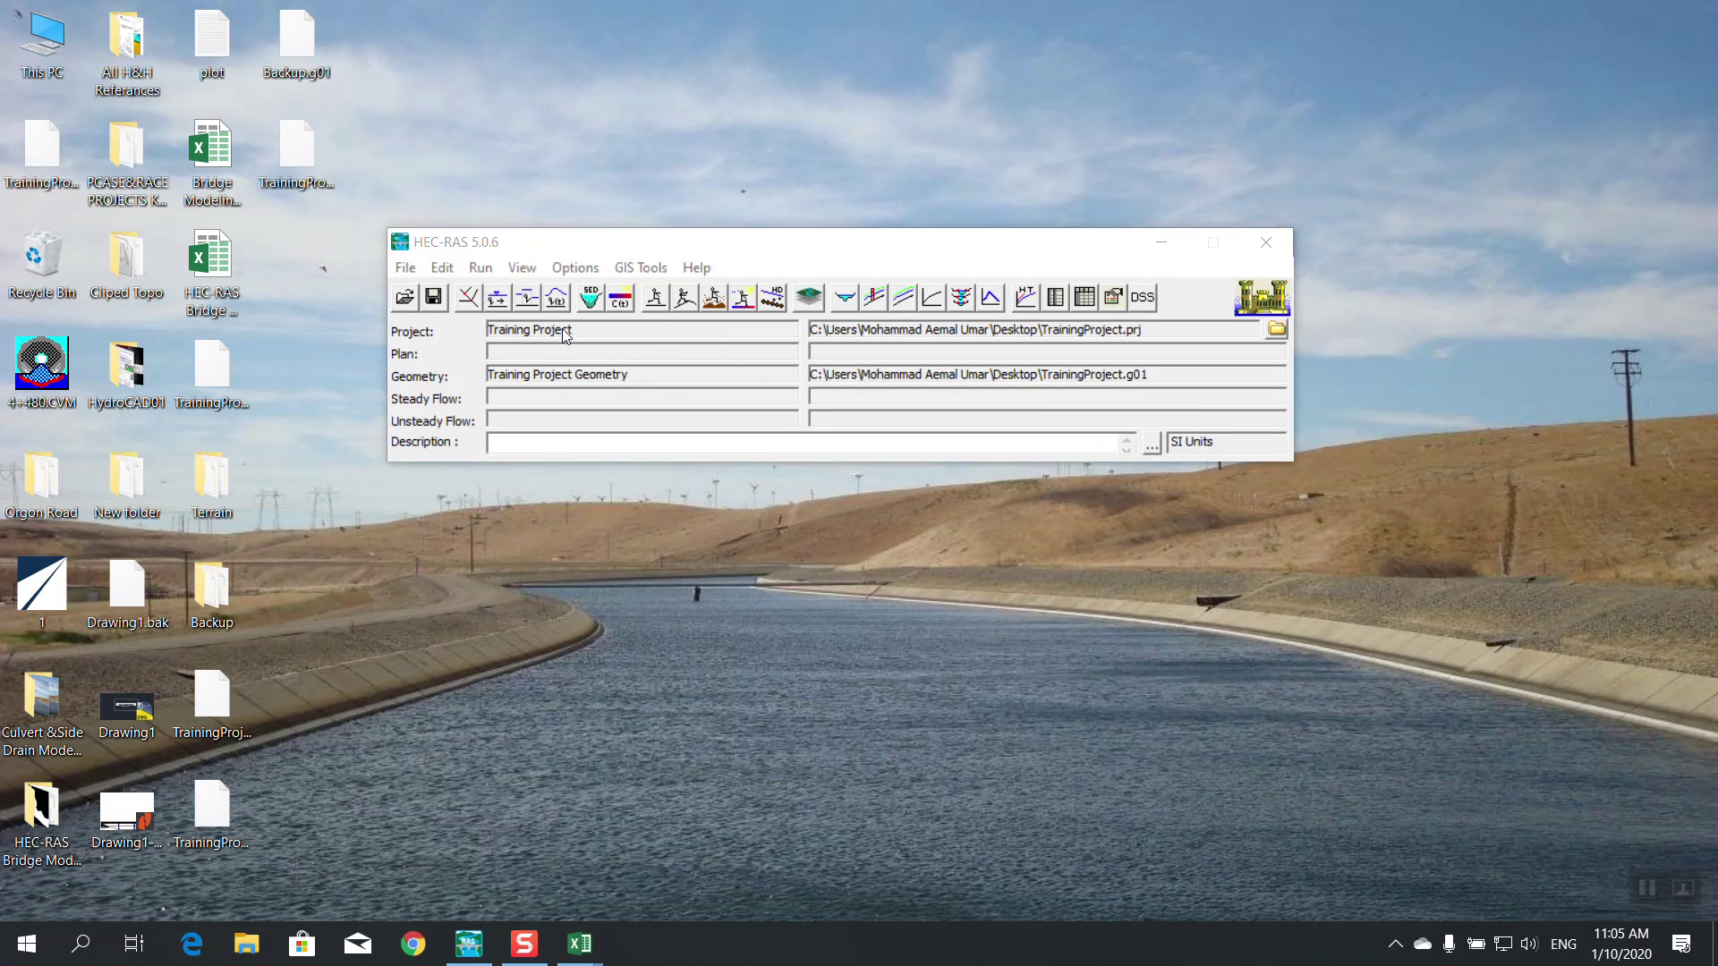
click(497, 302)
drag(659, 271, 932, 277)
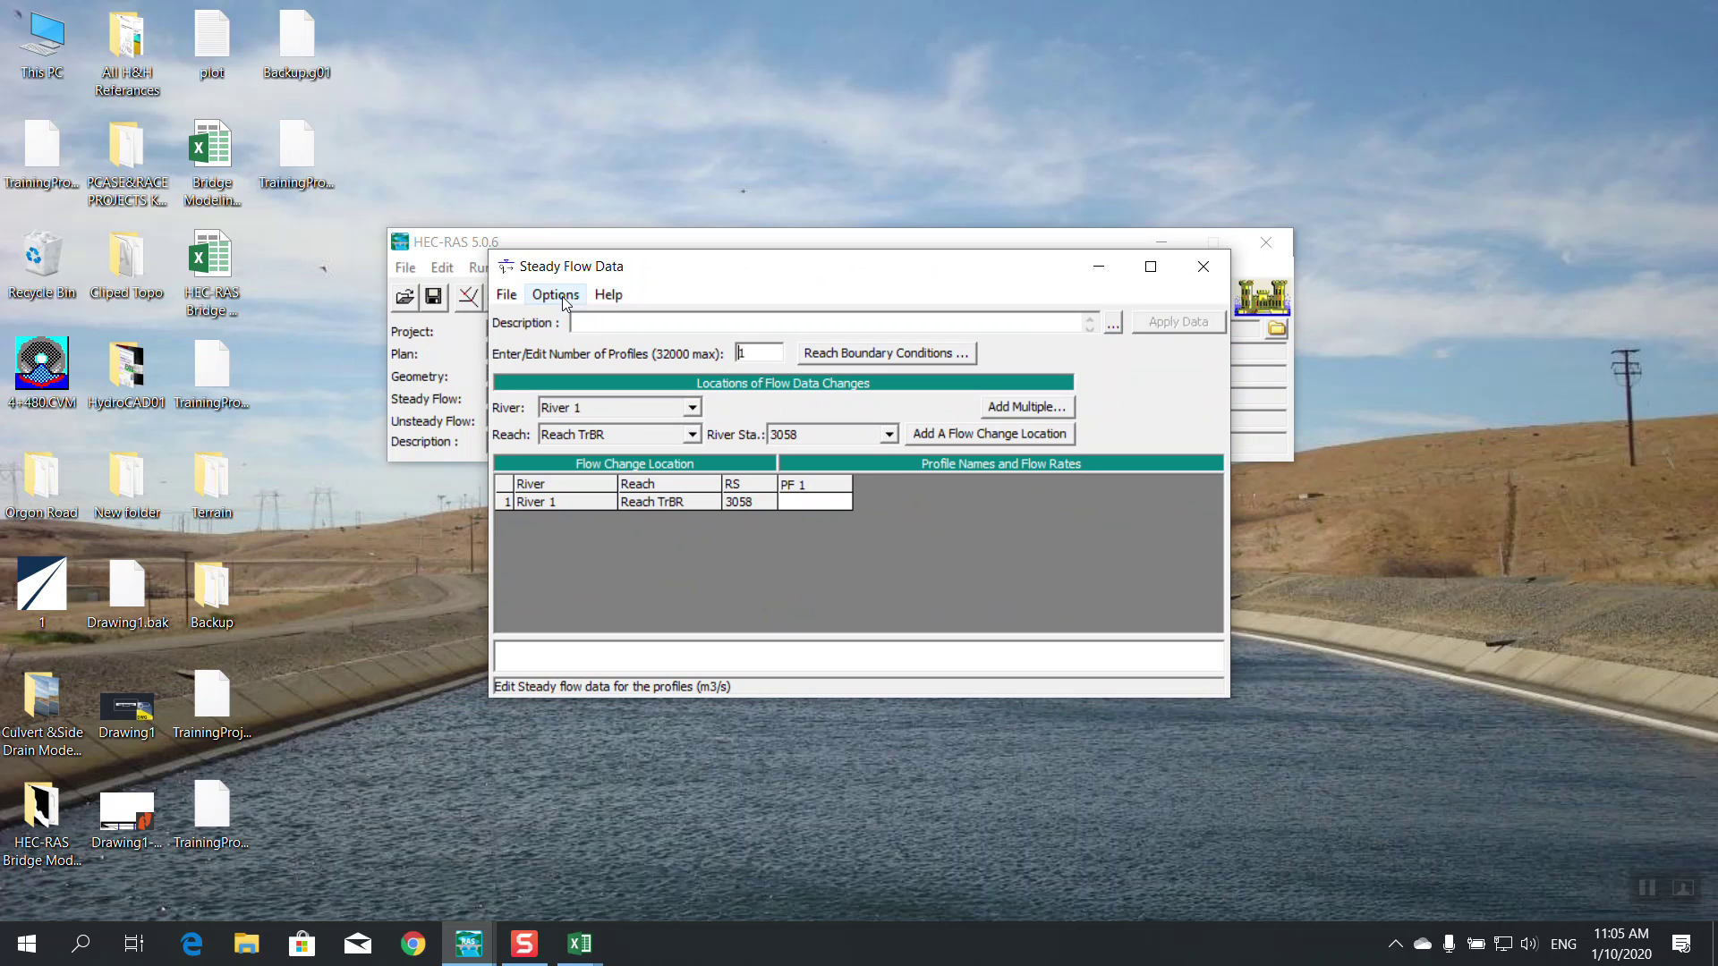
double_click(781, 356)
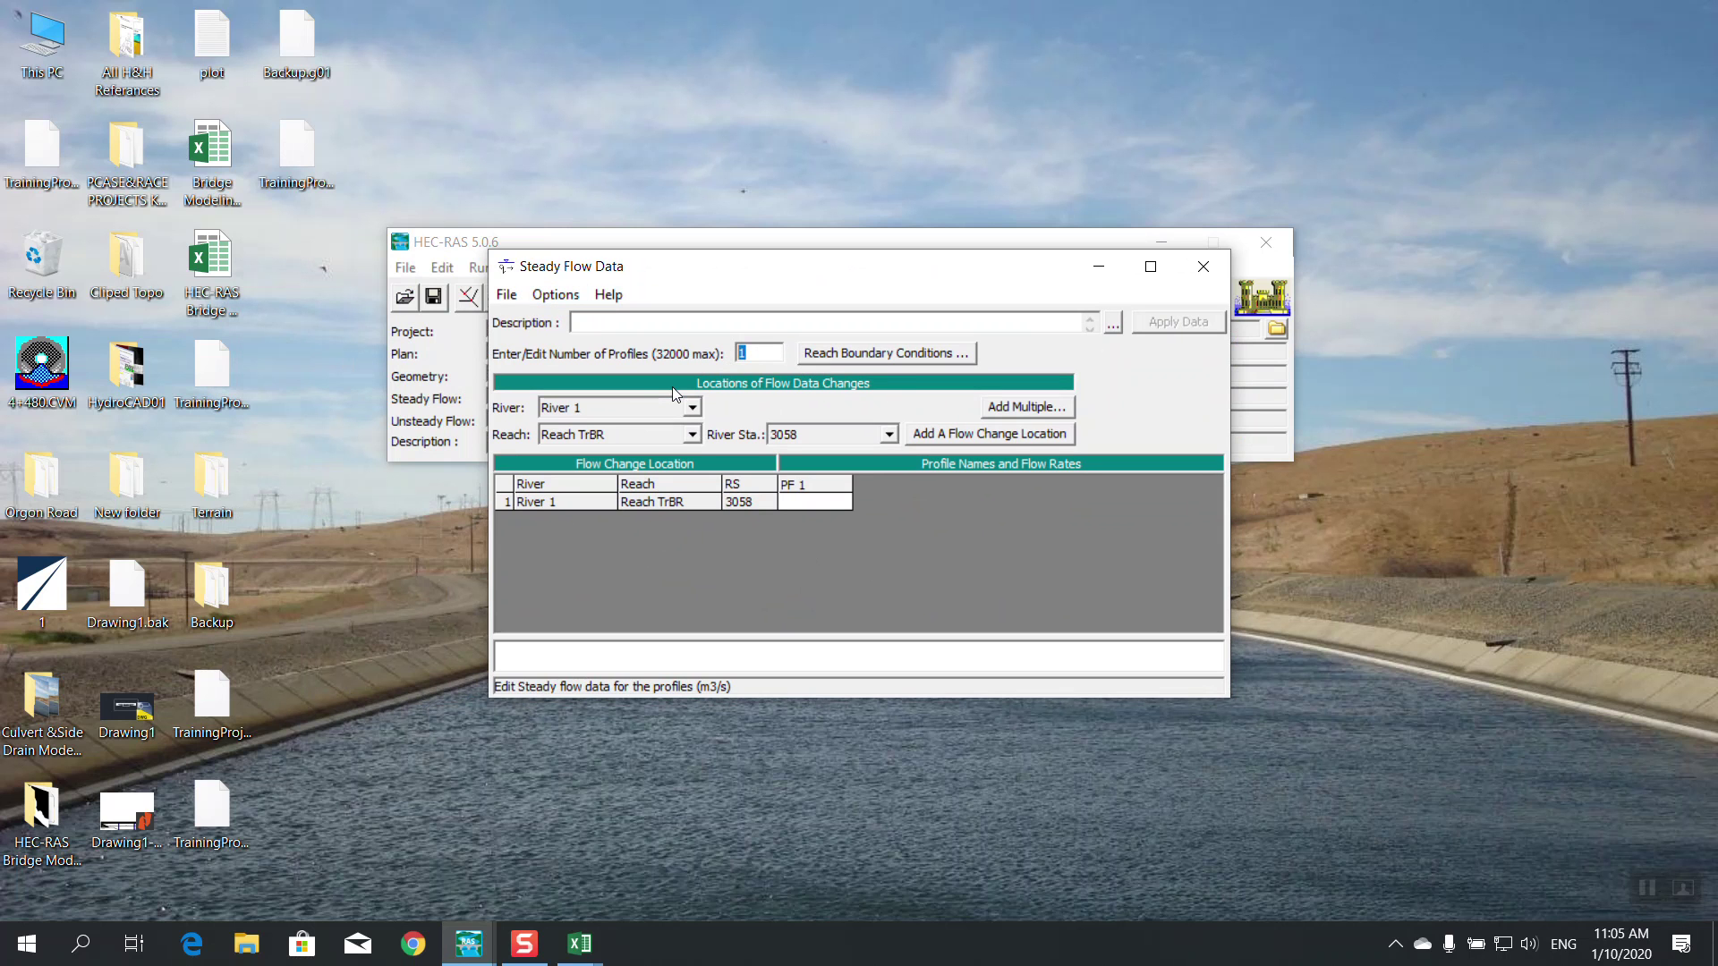
text(5)
click(816, 501)
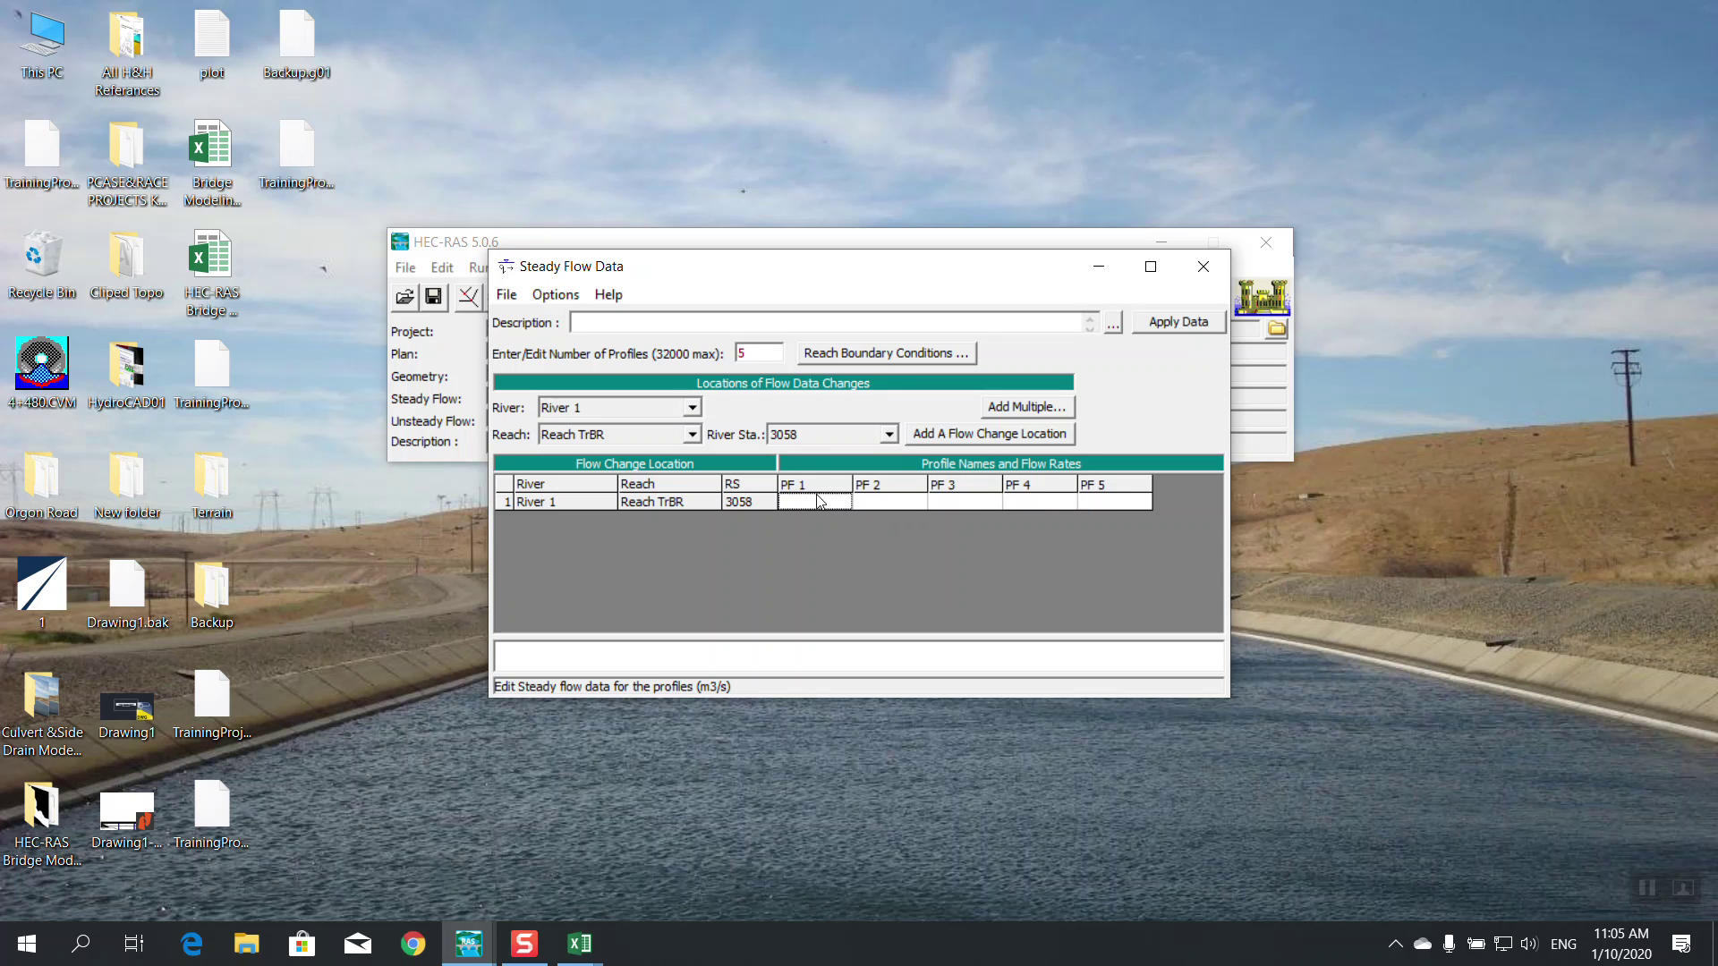
Rename the first three profiles to 25yr, 50yr and 100yr in Edit Profile Names
click(556, 294)
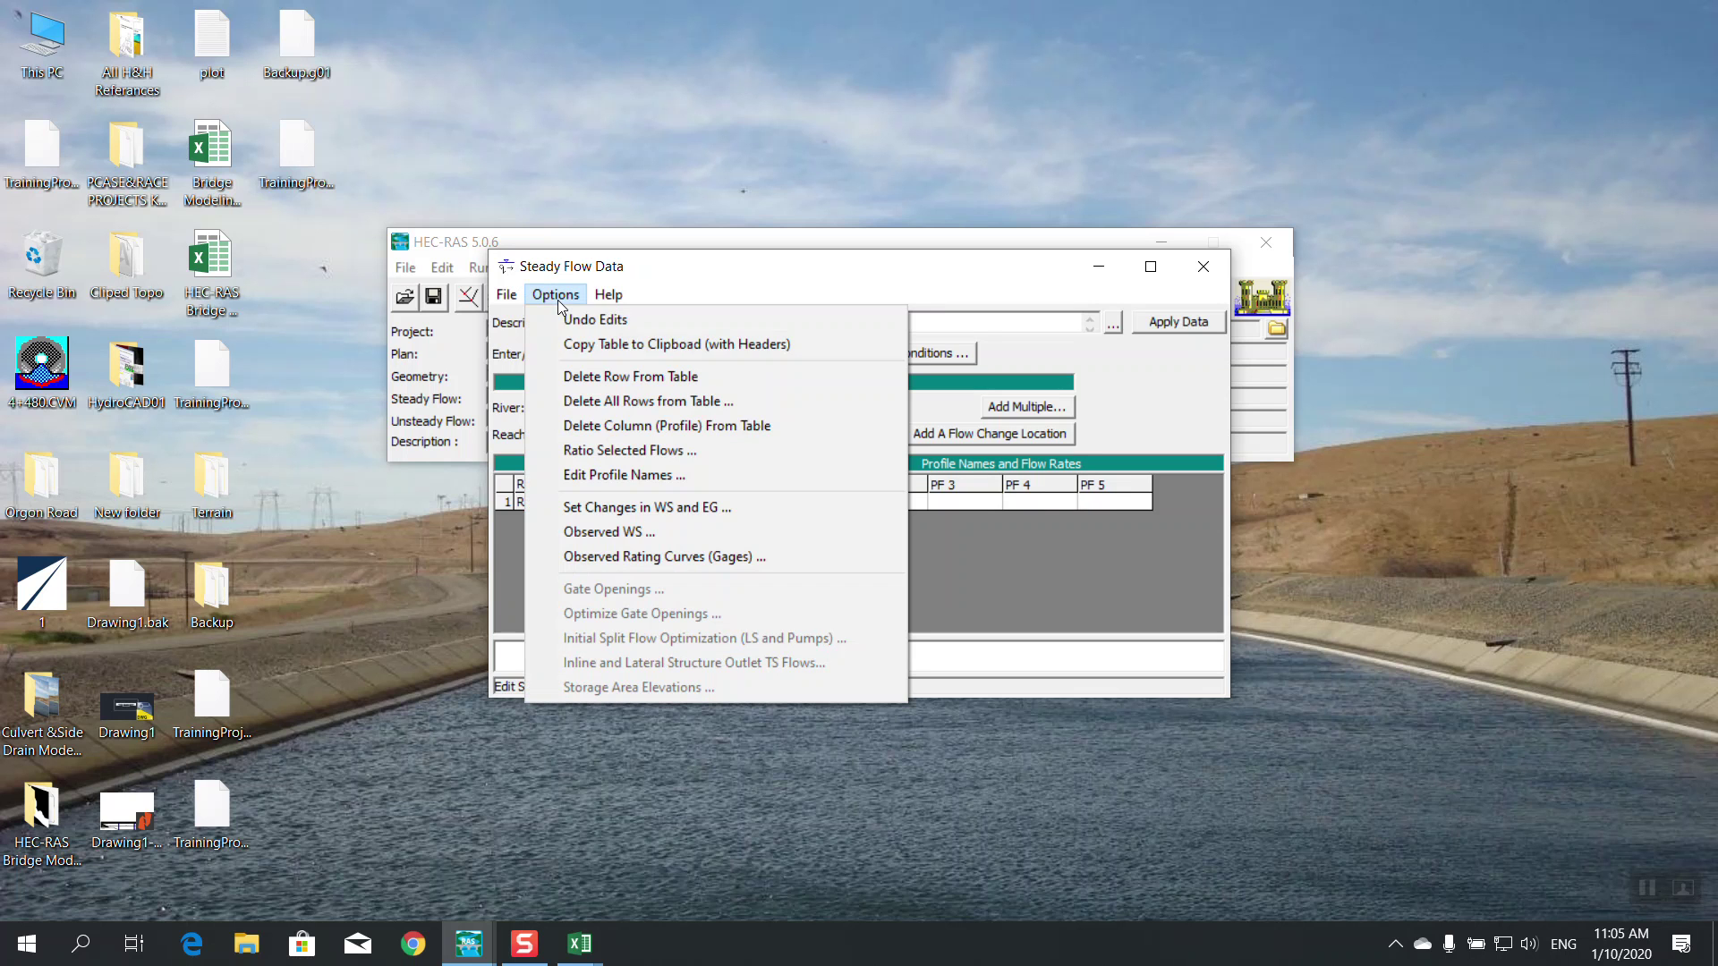
click(643, 475)
click(534, 203)
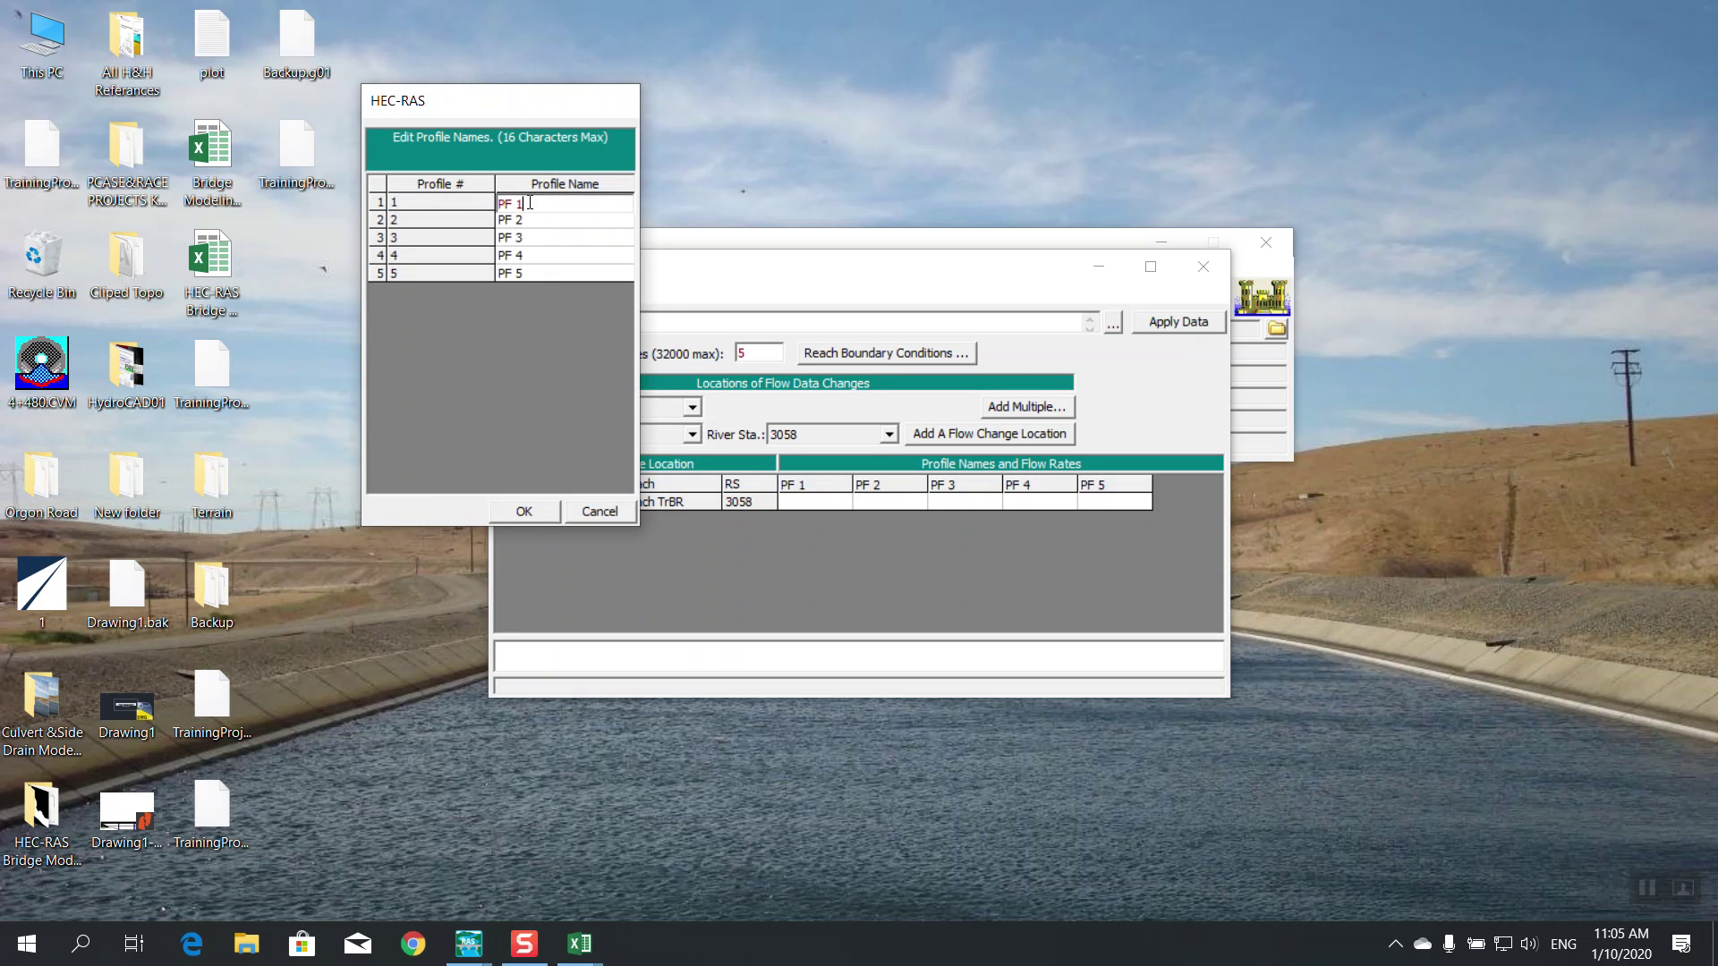
text(25 ye)
key(BackSpace)
text(r)
click(534, 221)
click(533, 221)
text(50)
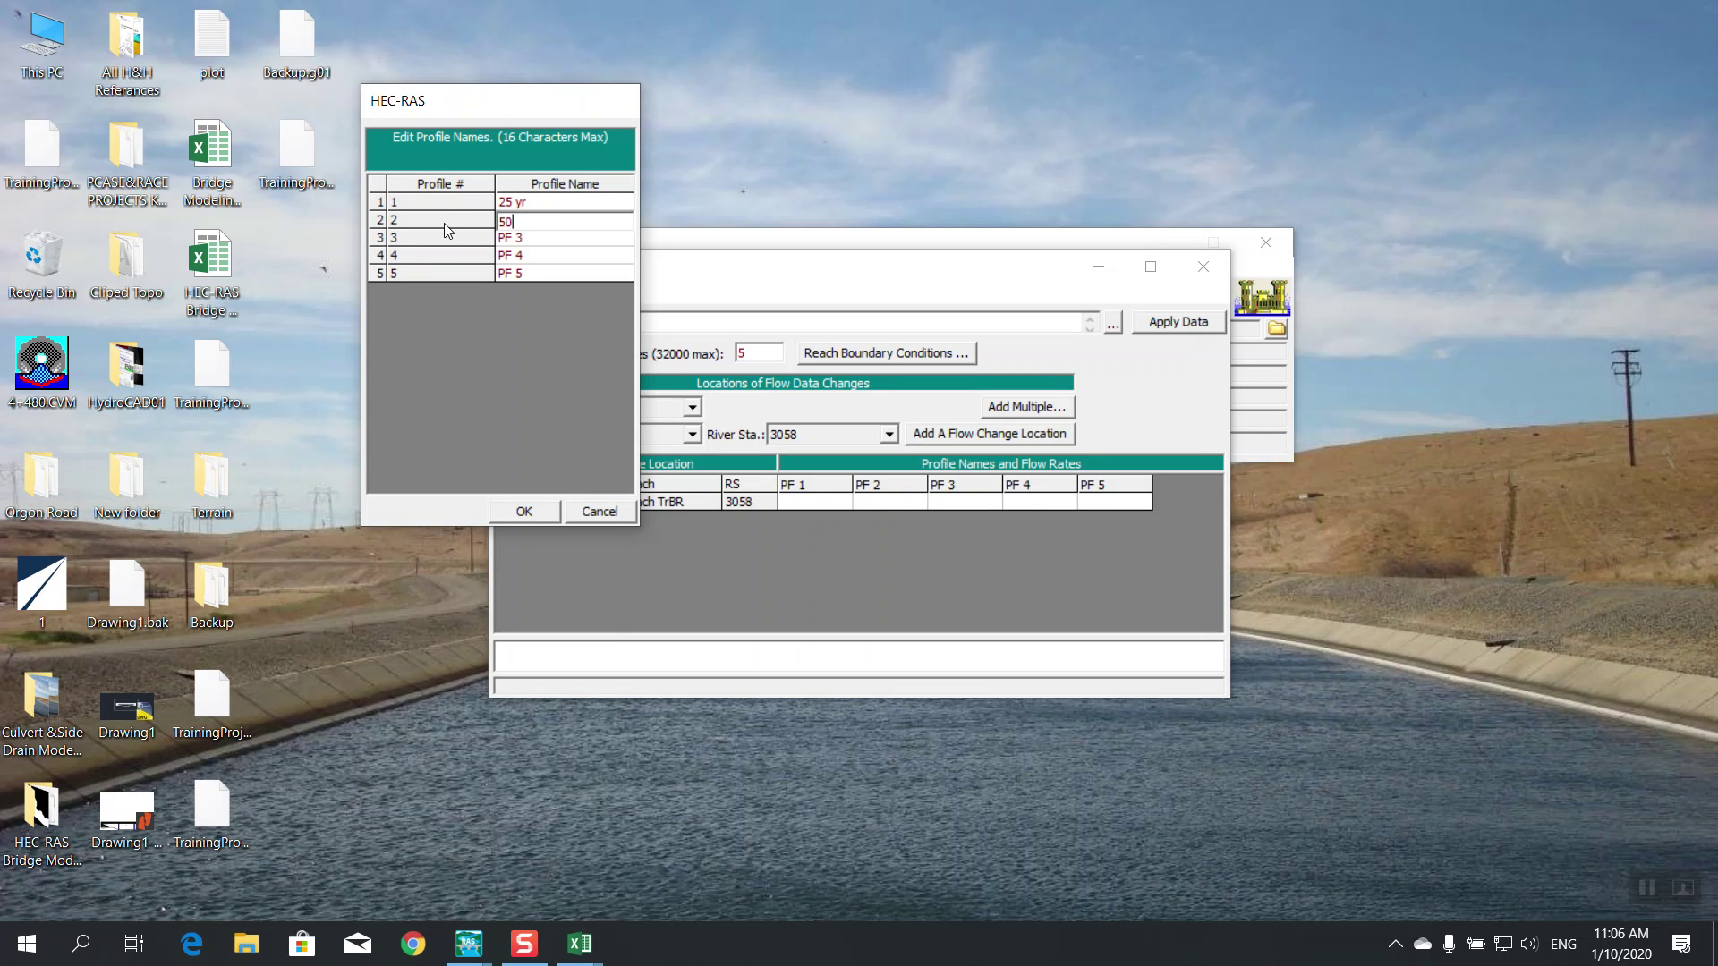
text(yr)
click(532, 239)
text(100yr)
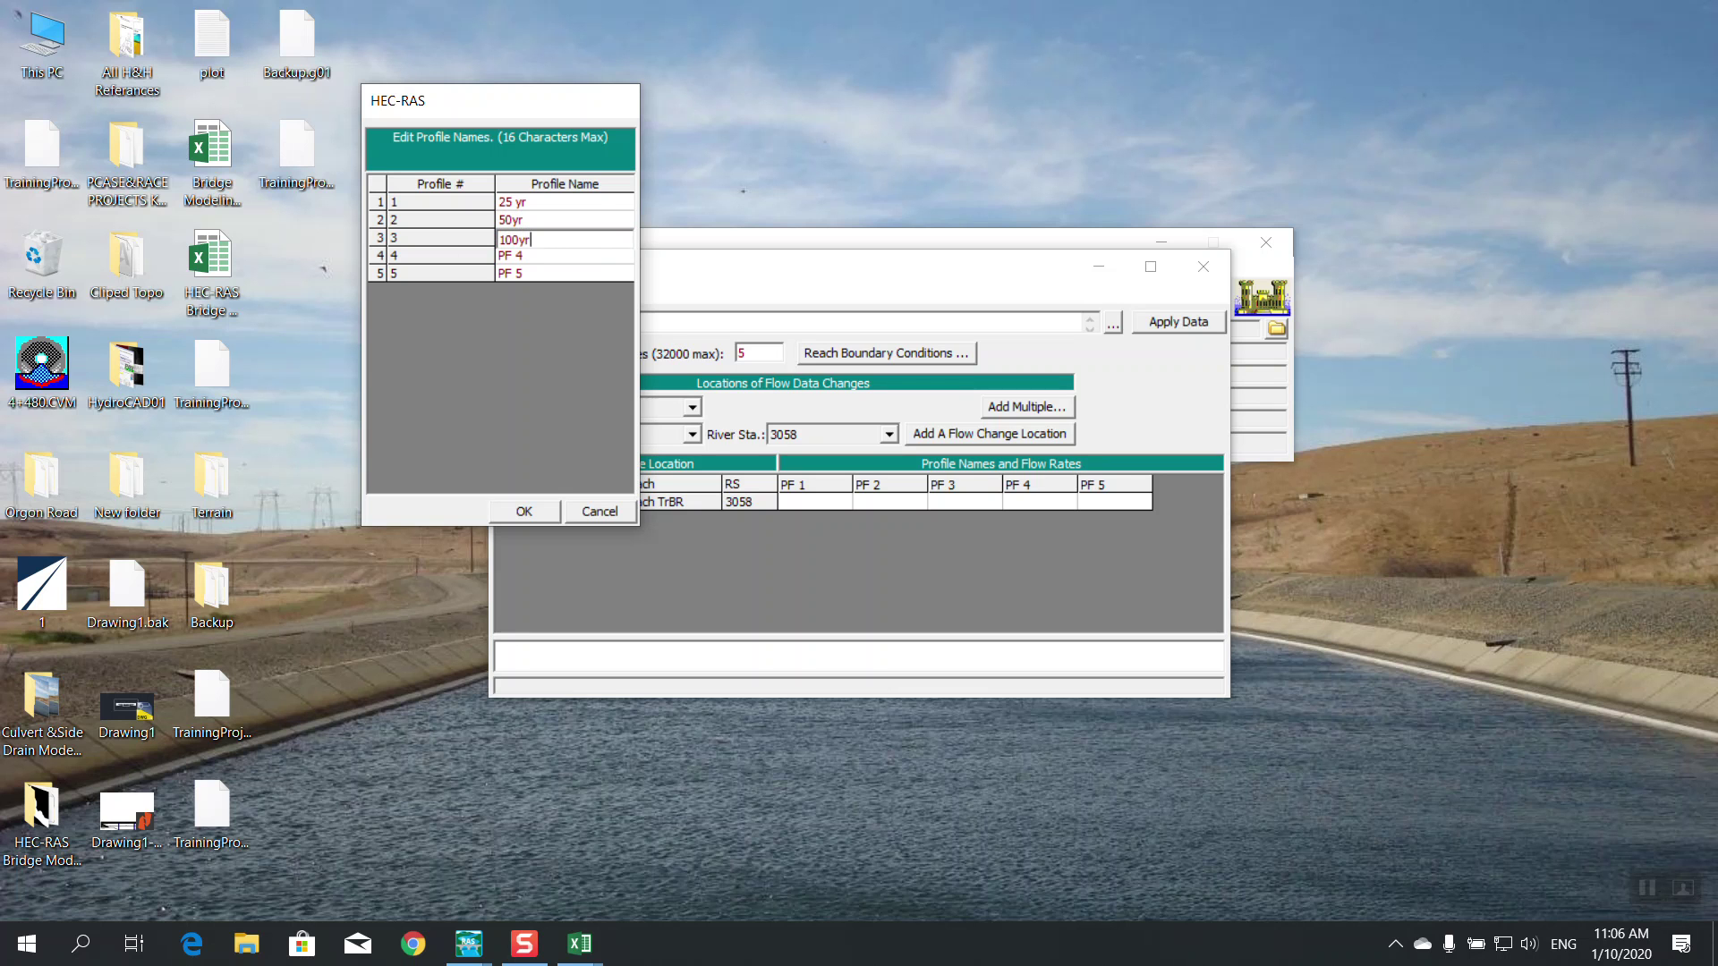
click(562, 259)
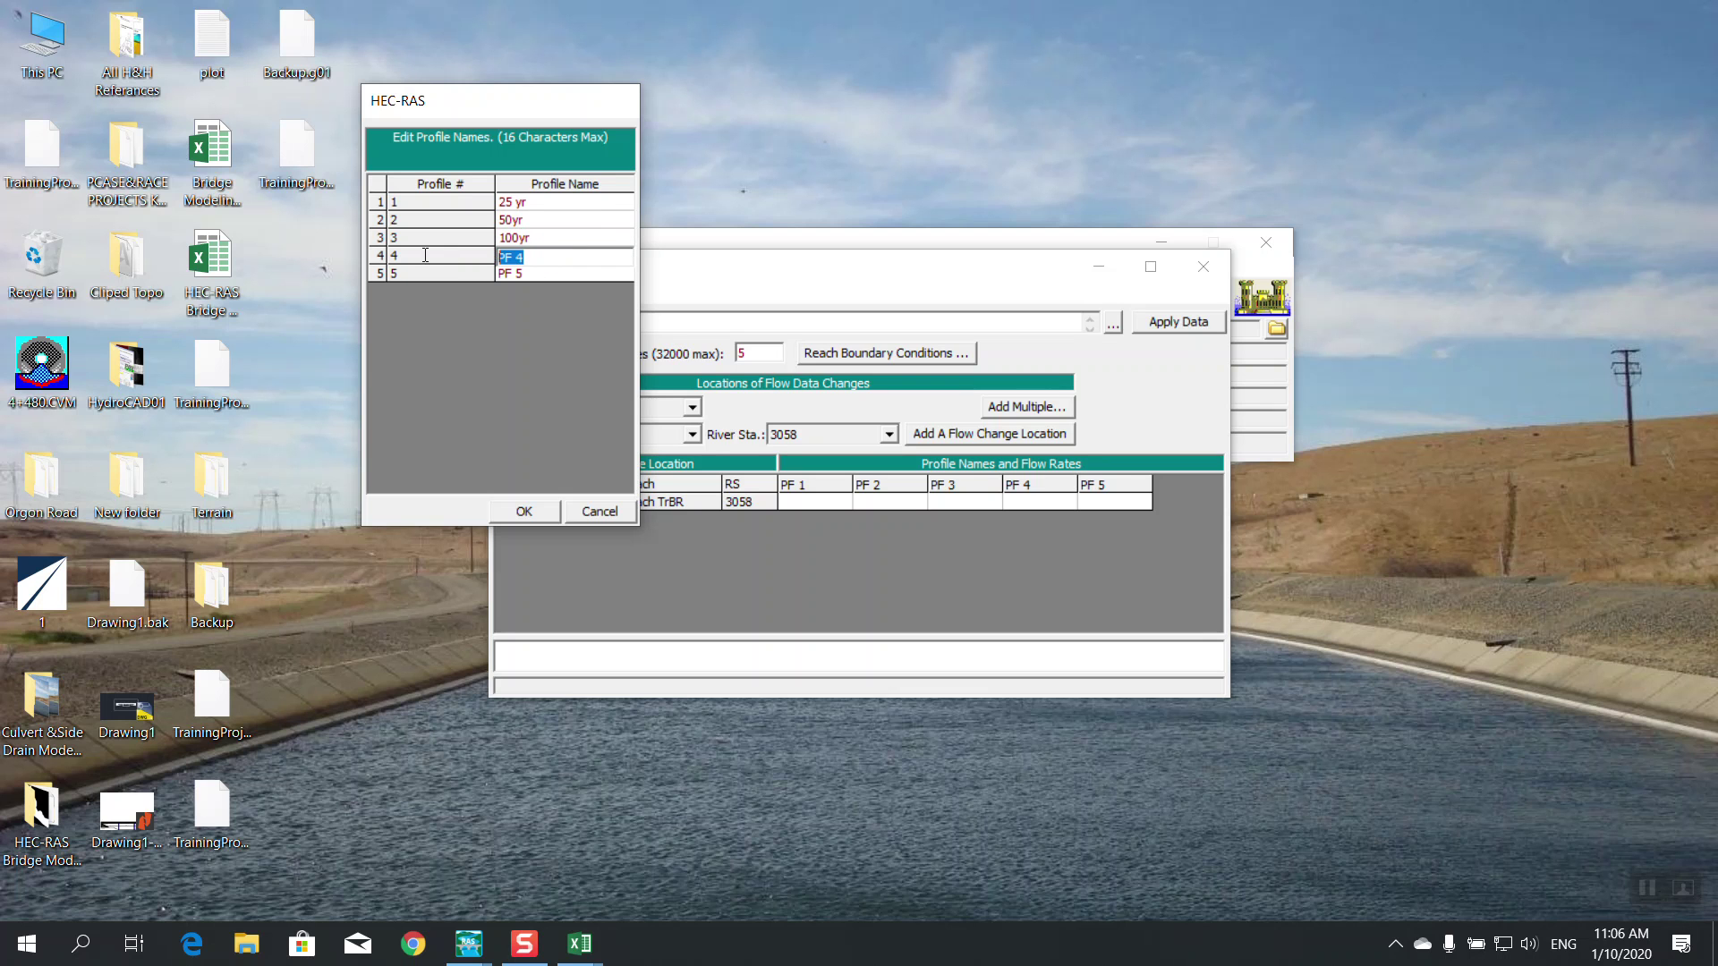
Rename profiles 4 and 5 to 200yr and 500yr, fix the first name, and confirm
text(200ry)
text(yr)
click(547, 275)
drag(547, 274, 392, 274)
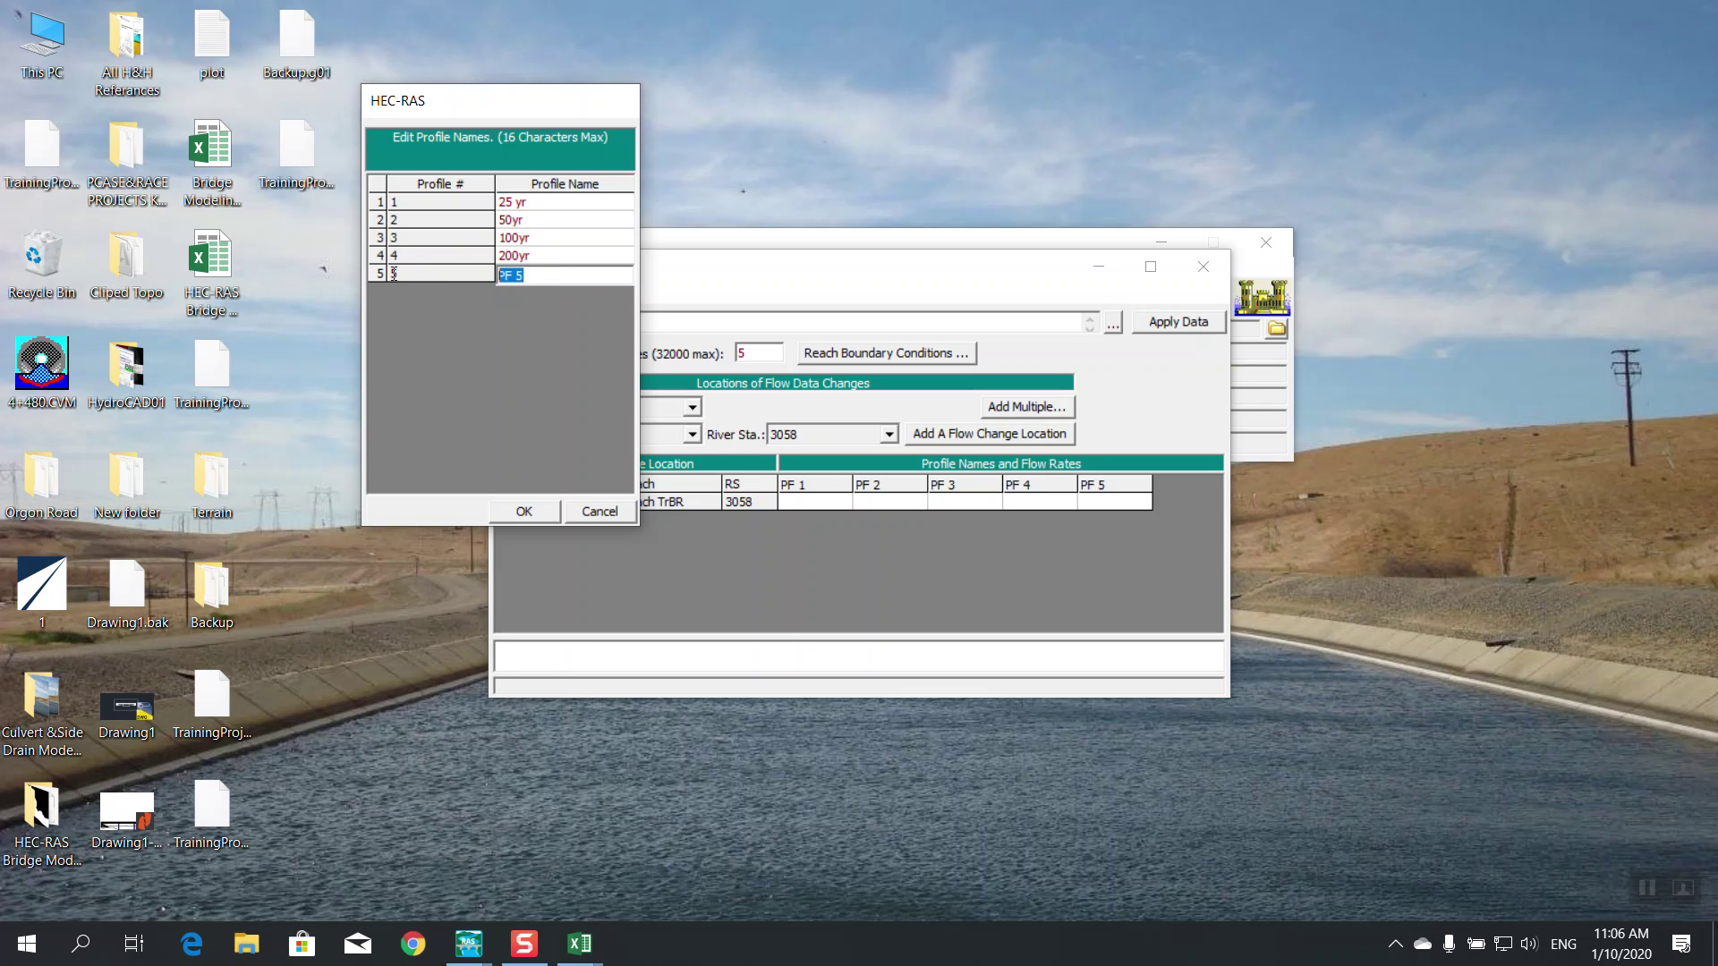
text(500yr)
click(528, 222)
click(517, 204)
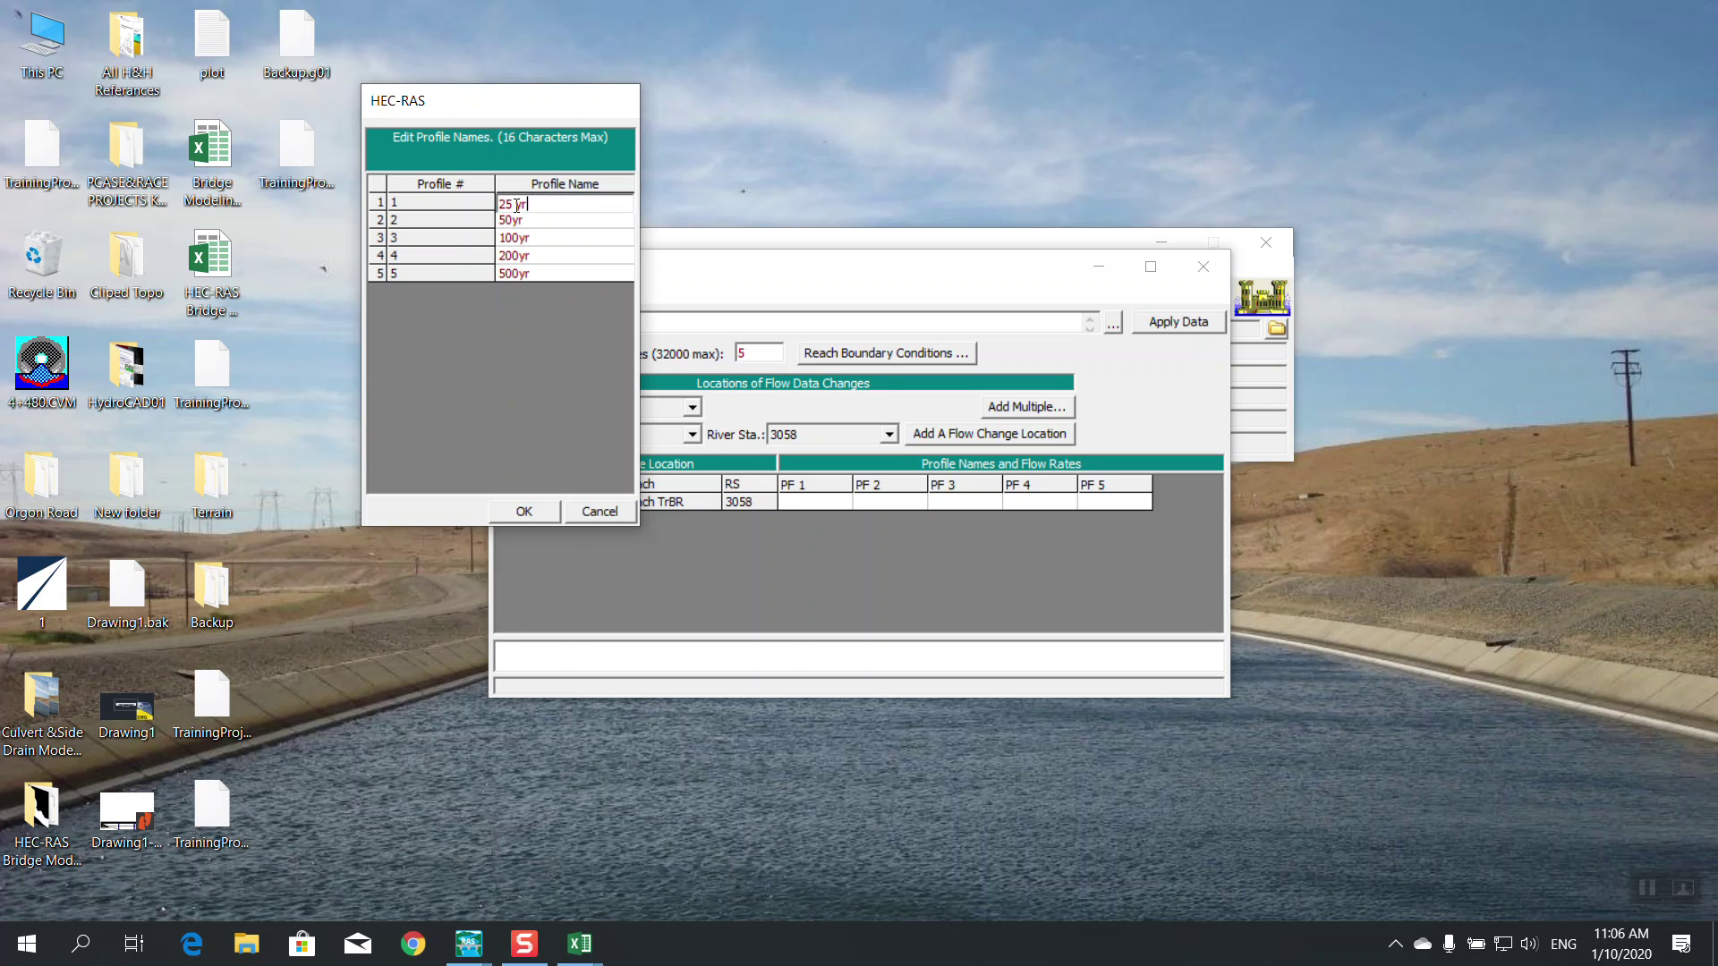
key(BackSpace)
text(5)
click(524, 514)
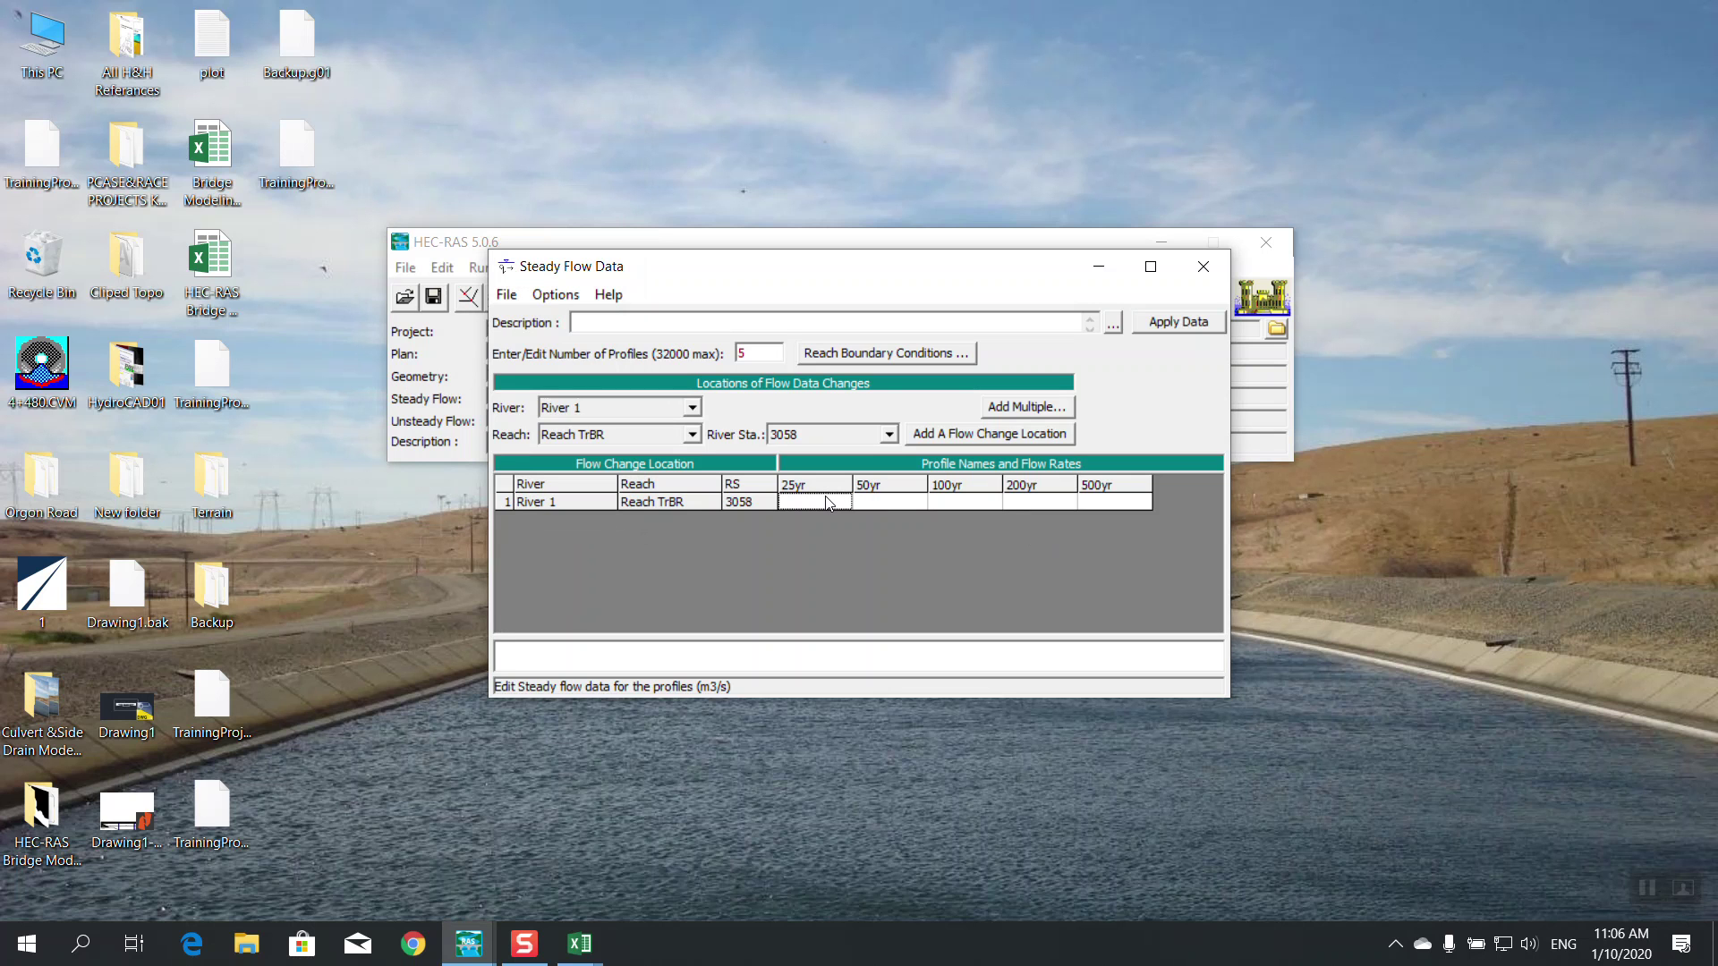
Enter flows 50, 75, 200, 1000 and 1400 at RS 3058, correcting the 200yr value, and apply
text(2)
click(892, 502)
click(972, 503)
click(1033, 502)
click(1074, 502)
key(BackSpace)
click(1099, 504)
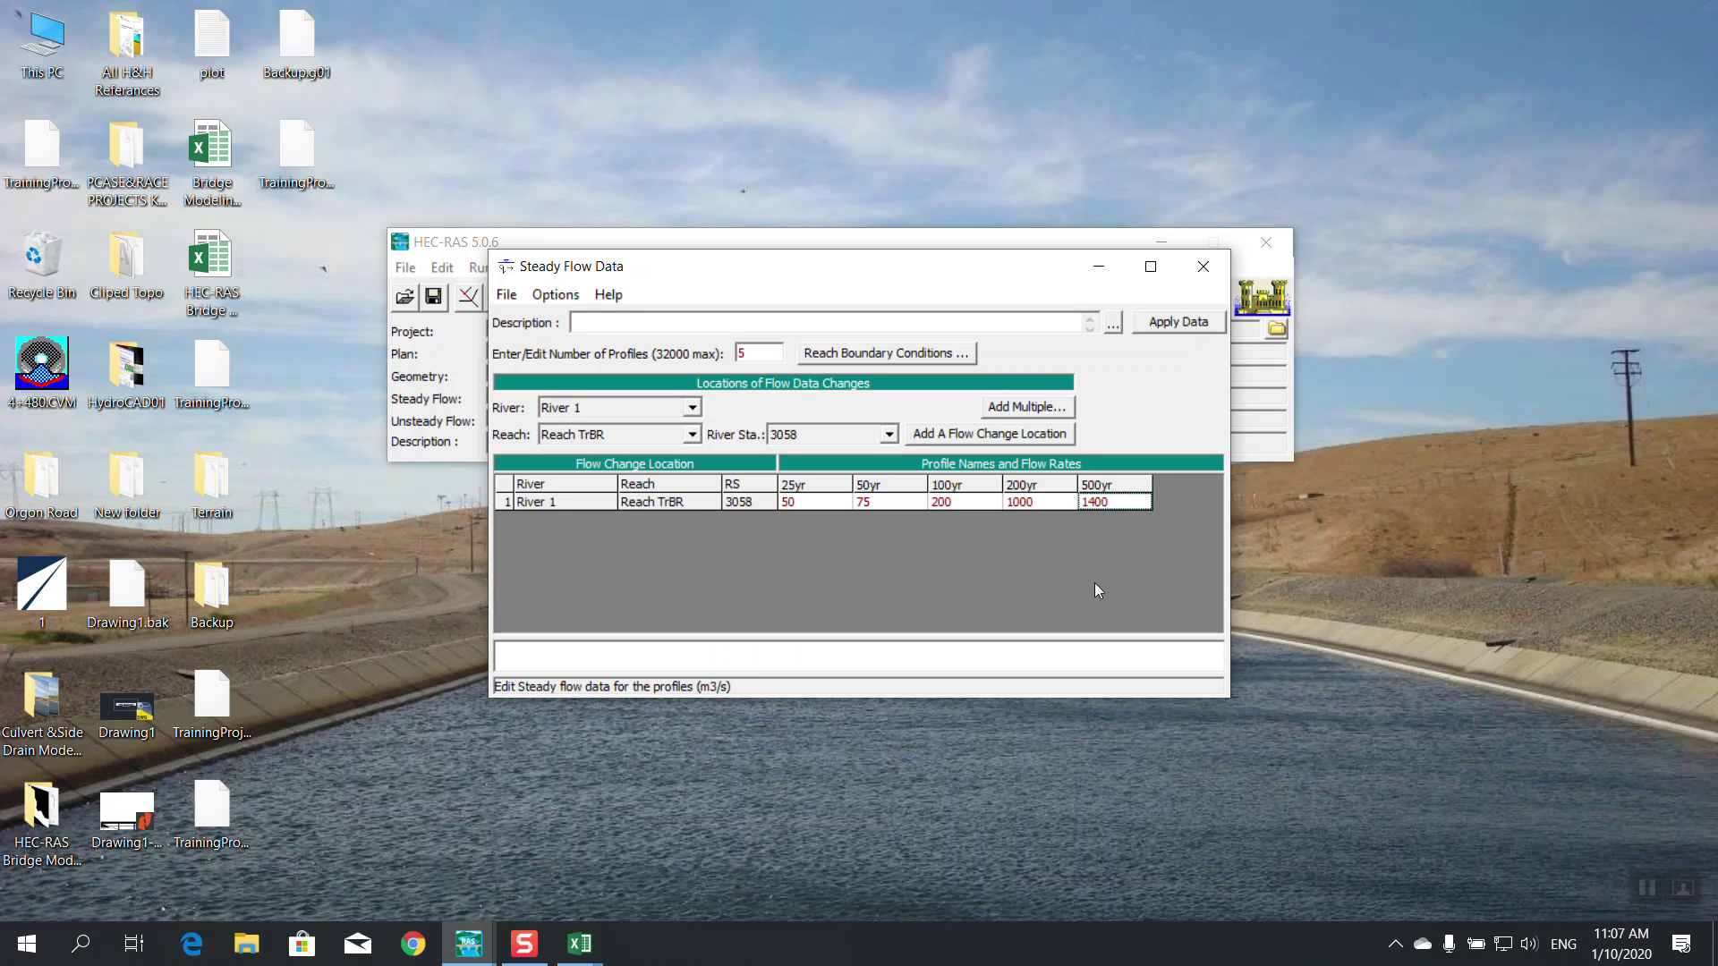
click(1185, 324)
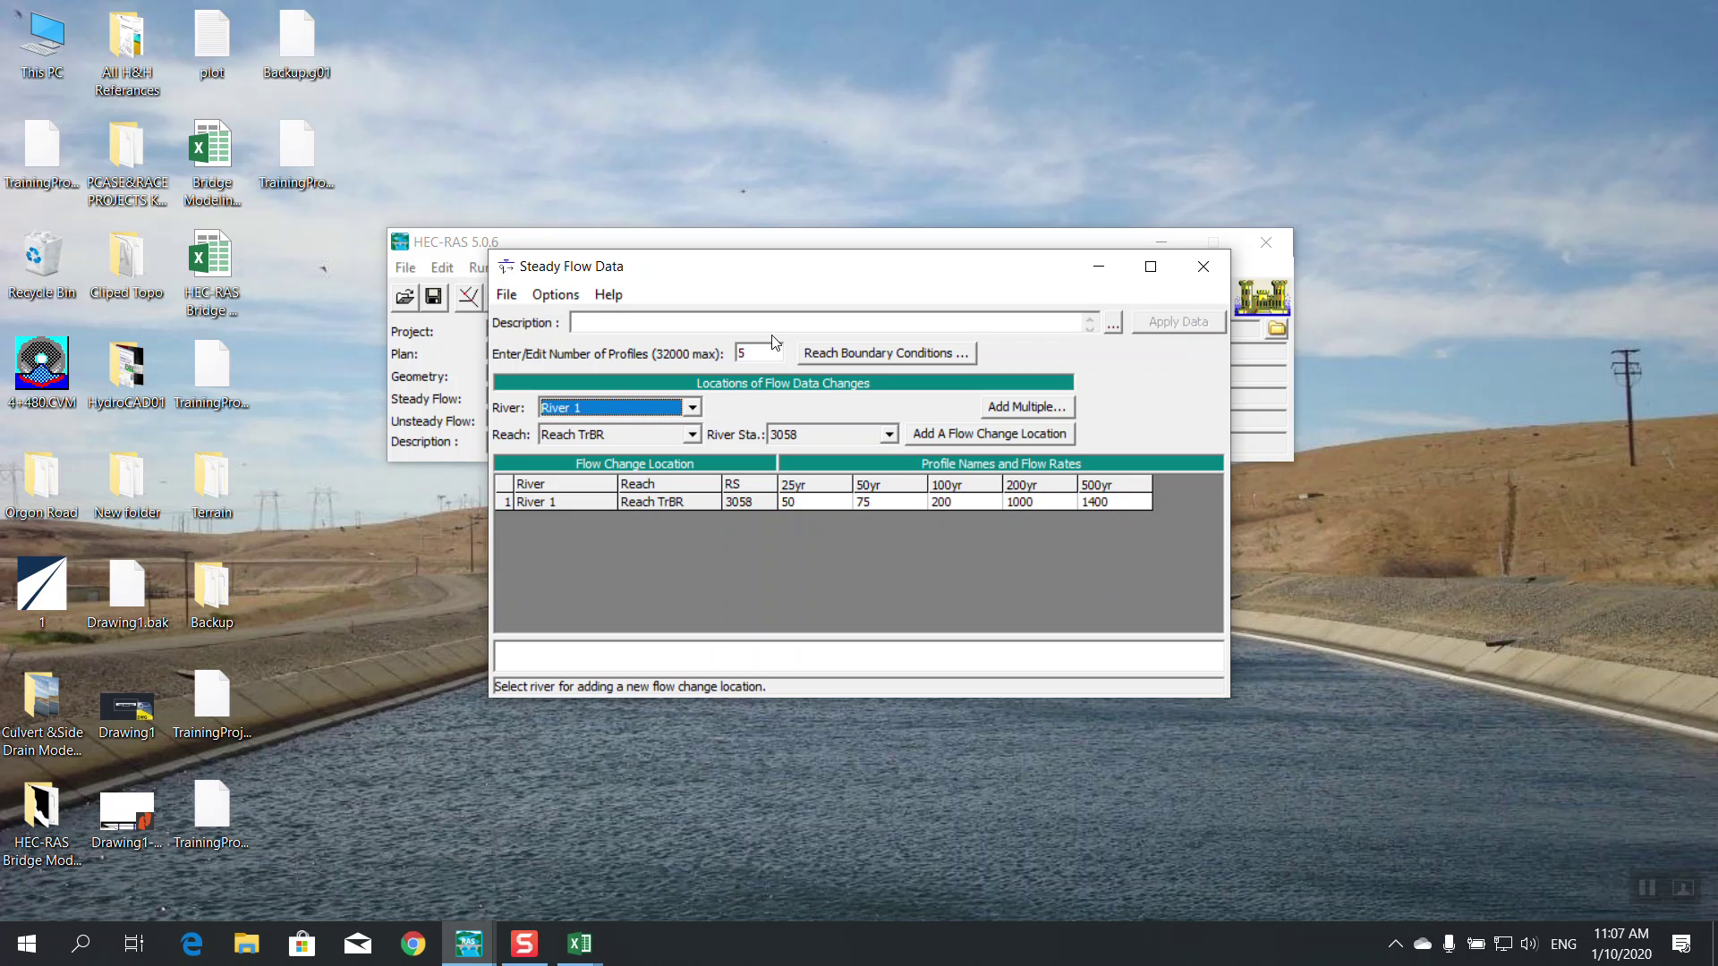
Save the flow data as 'Training Pro Flow' in the HEC-RAS Bridge Modeling Pro folder
click(507, 294)
click(550, 379)
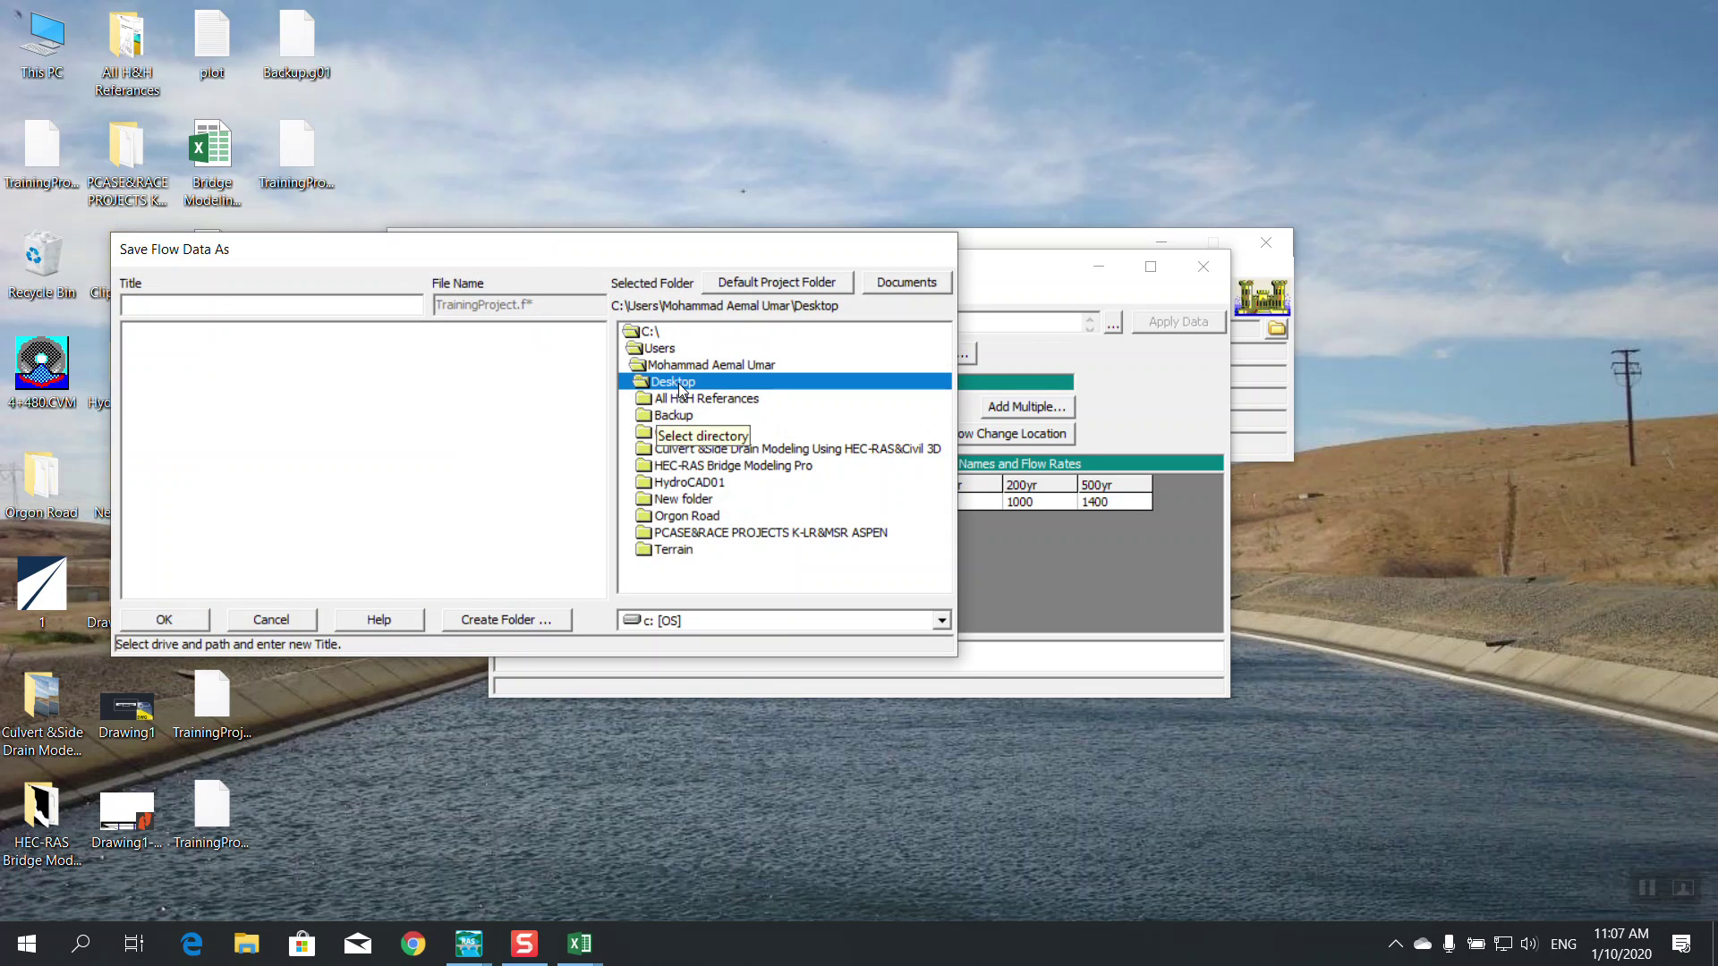
double_click(760, 467)
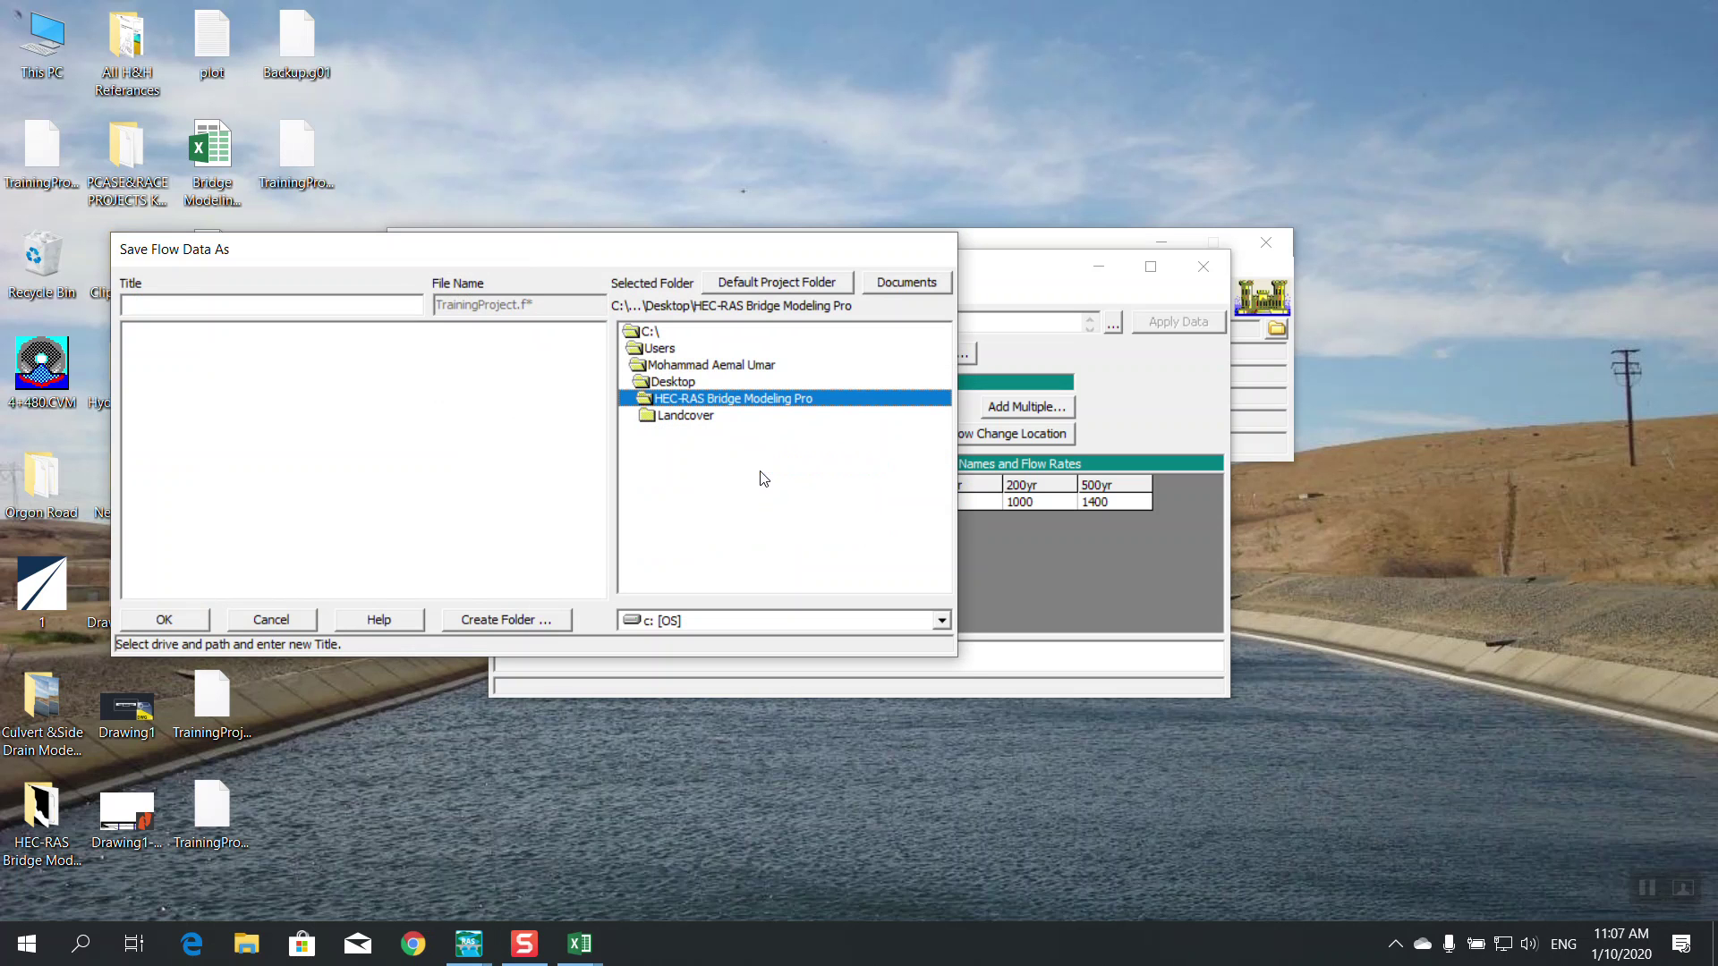
click(185, 298)
text(Training Pro Flow)
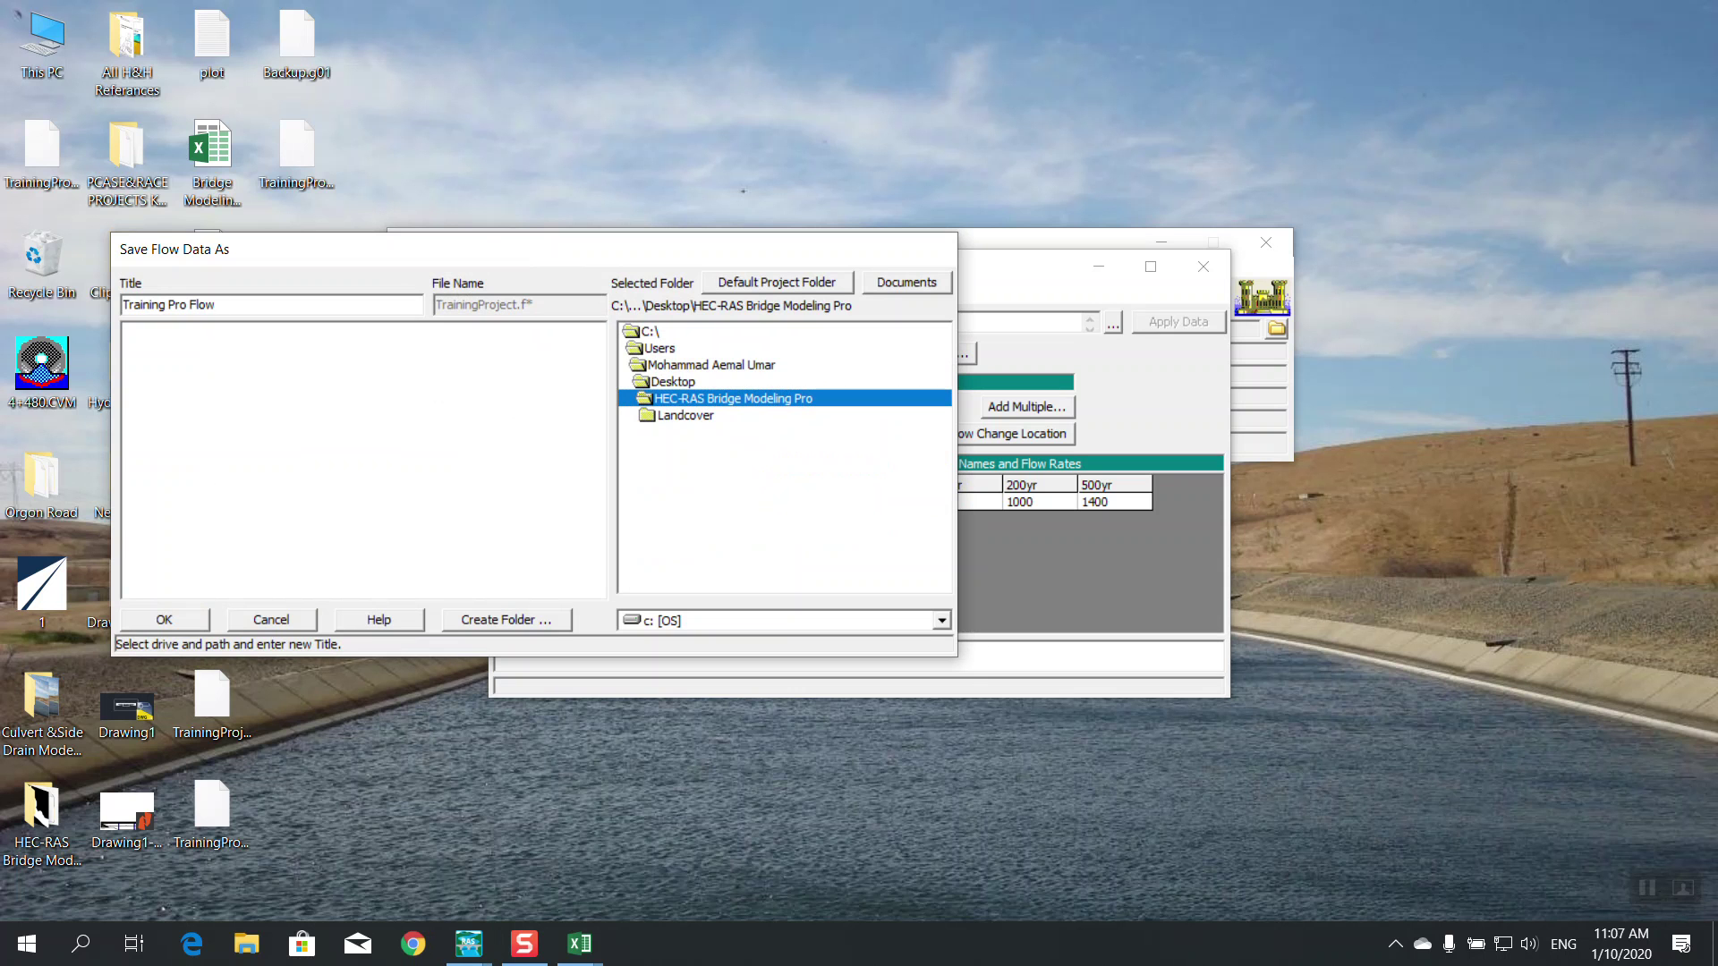
drag(490, 248, 576, 355)
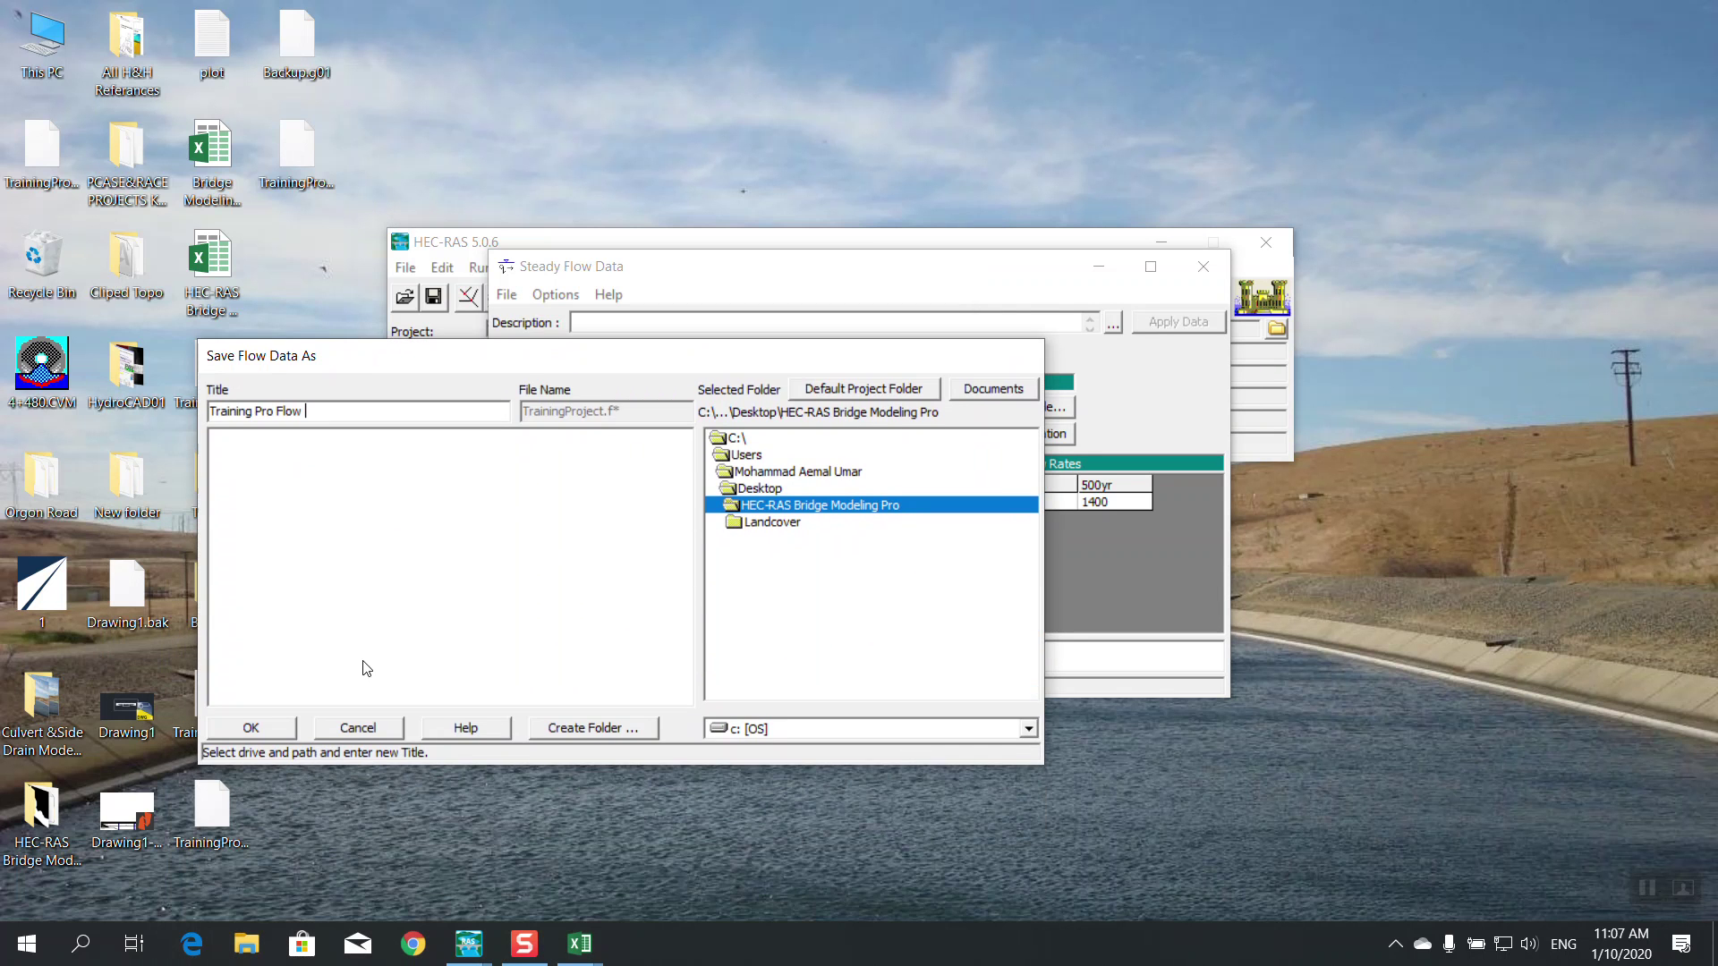
click(258, 728)
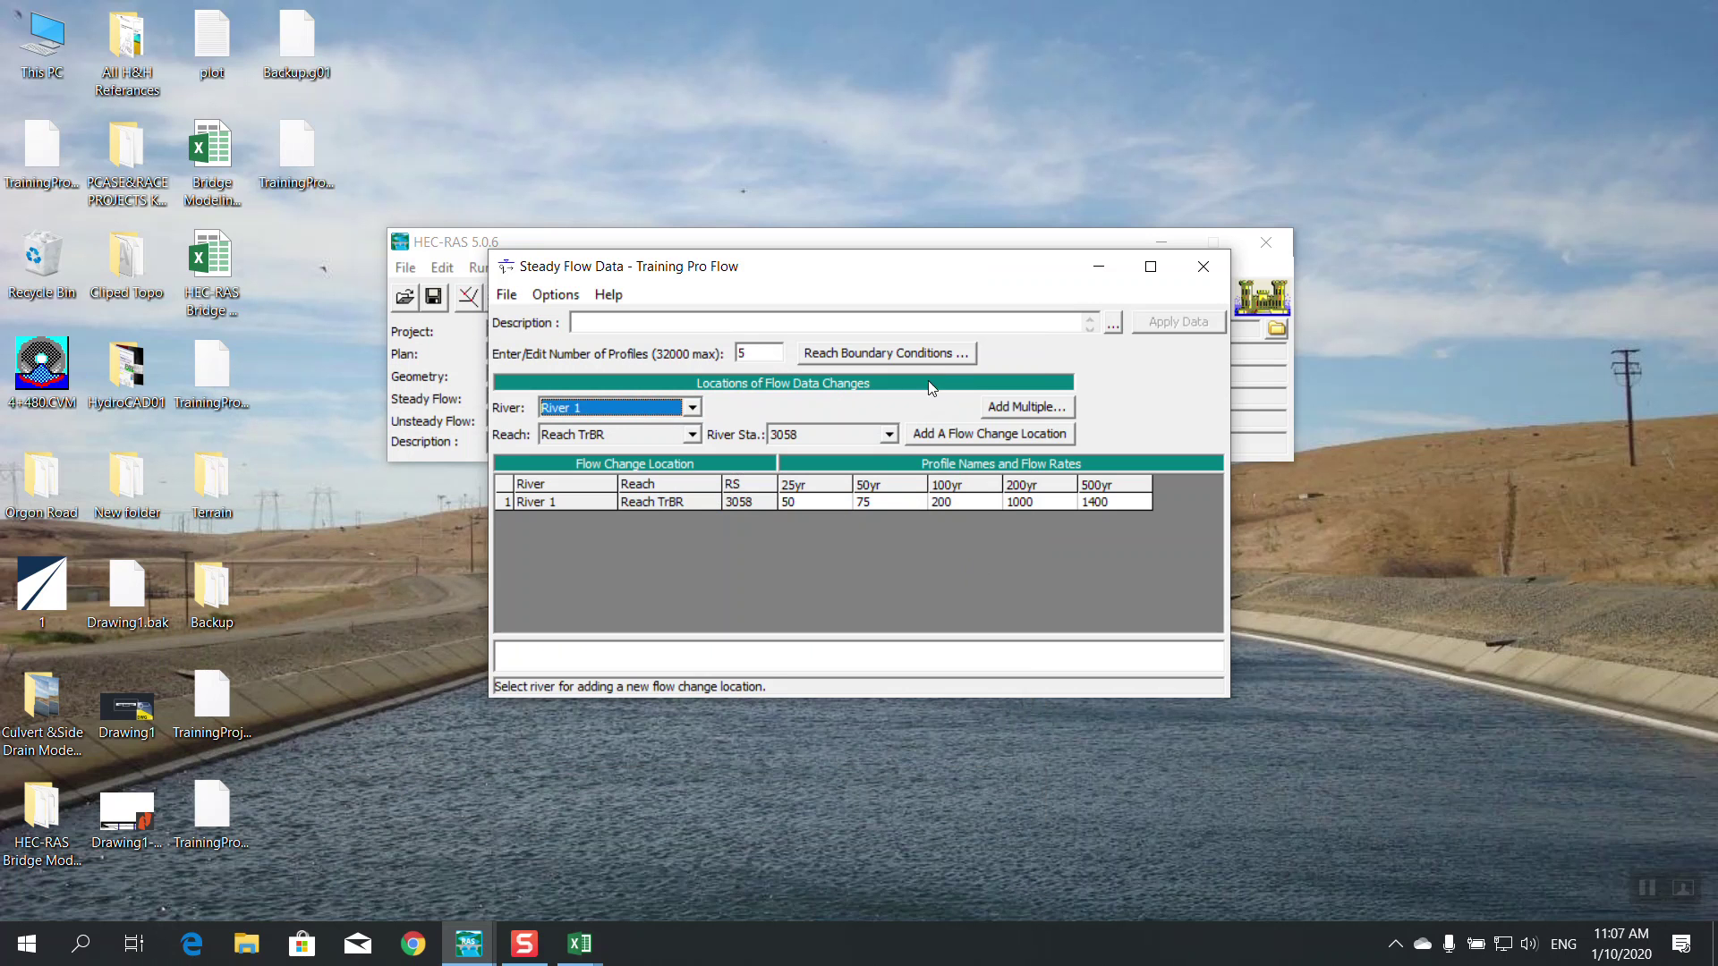
Open Reach Boundary Conditions, then launch RAS Mapper from the main HEC-RAS window
click(886, 355)
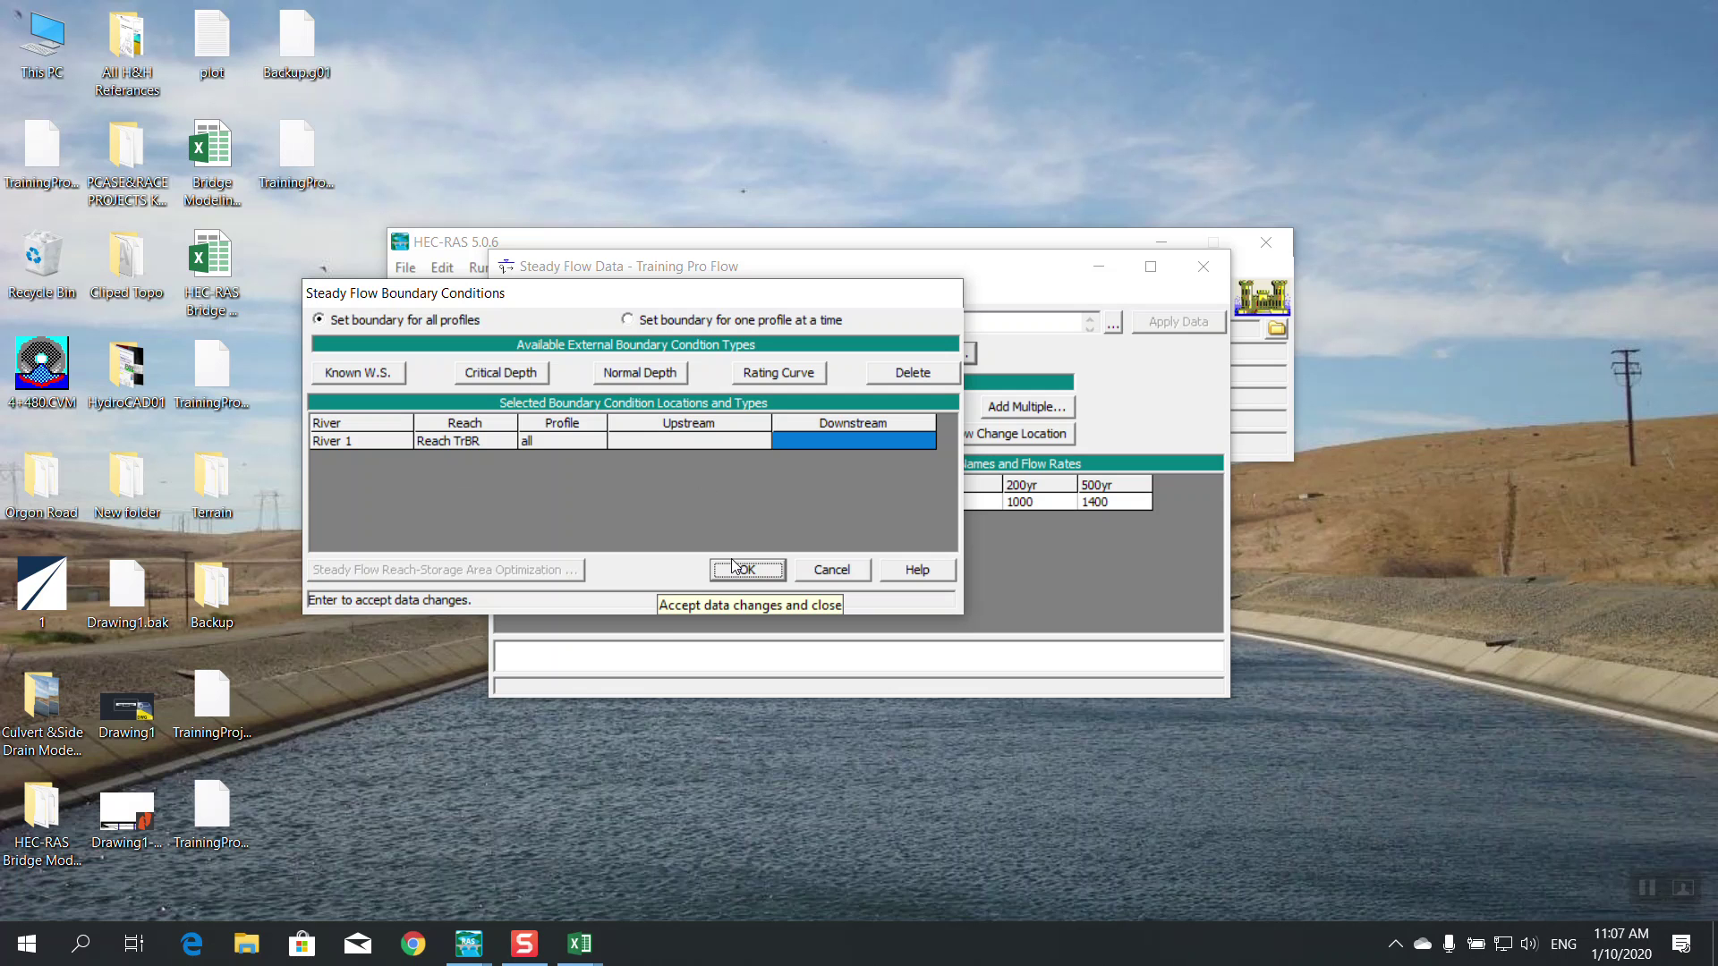
click(469, 944)
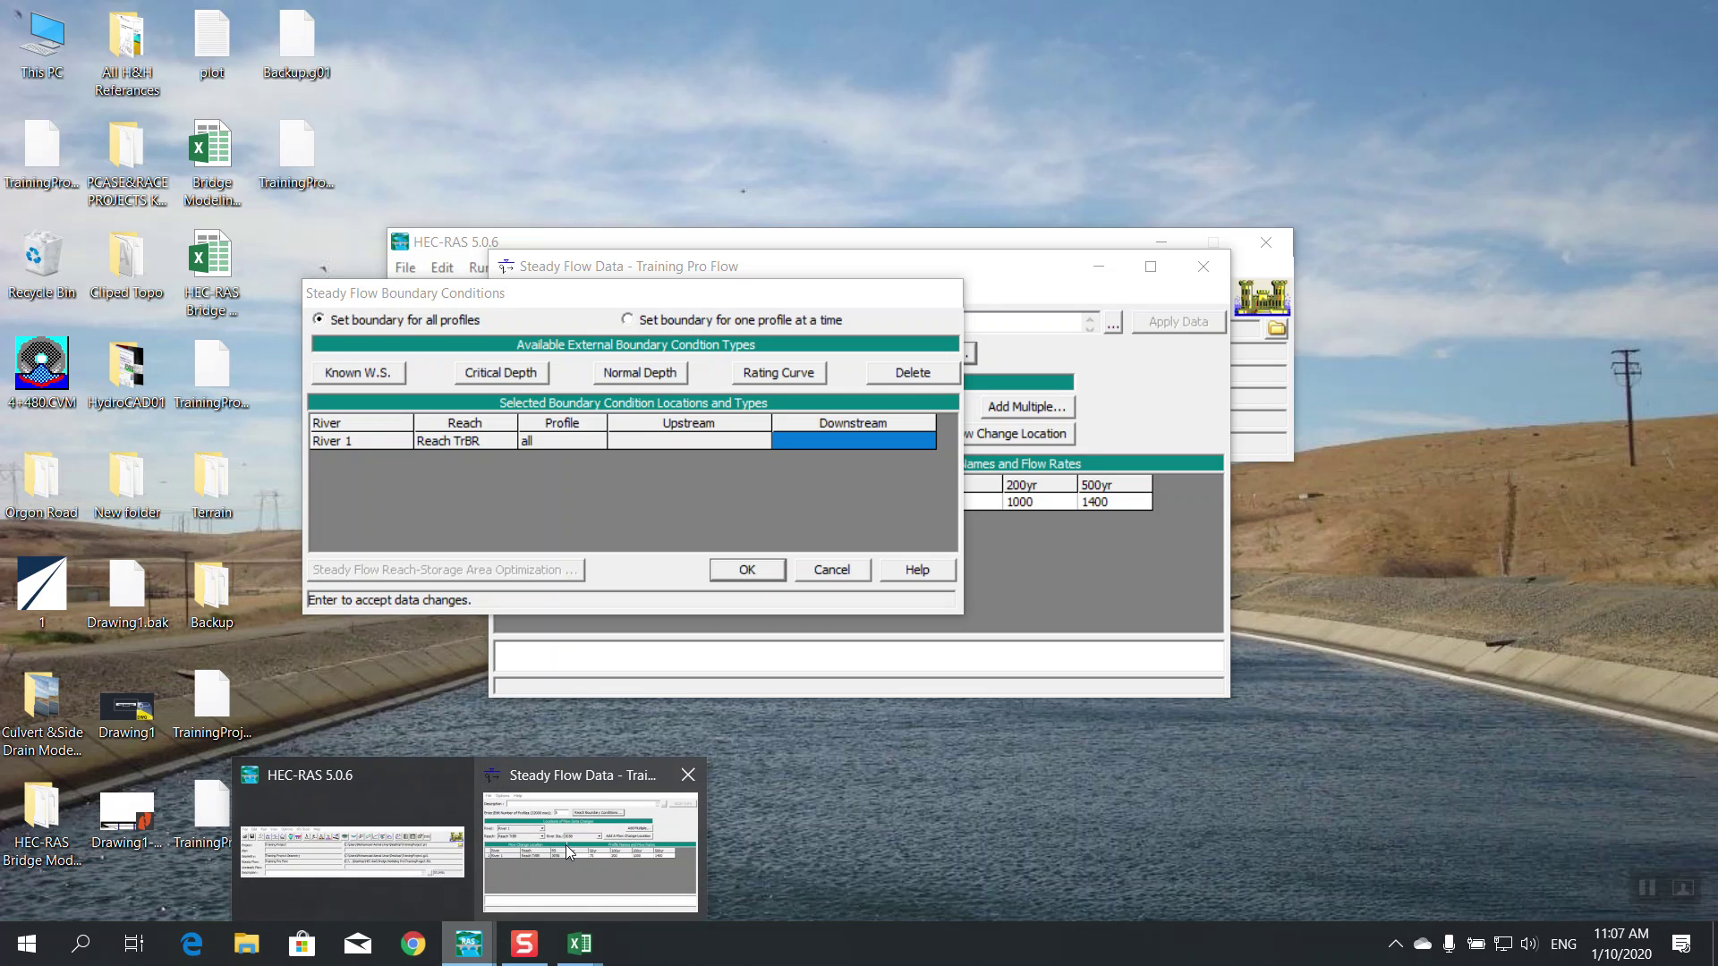
click(378, 804)
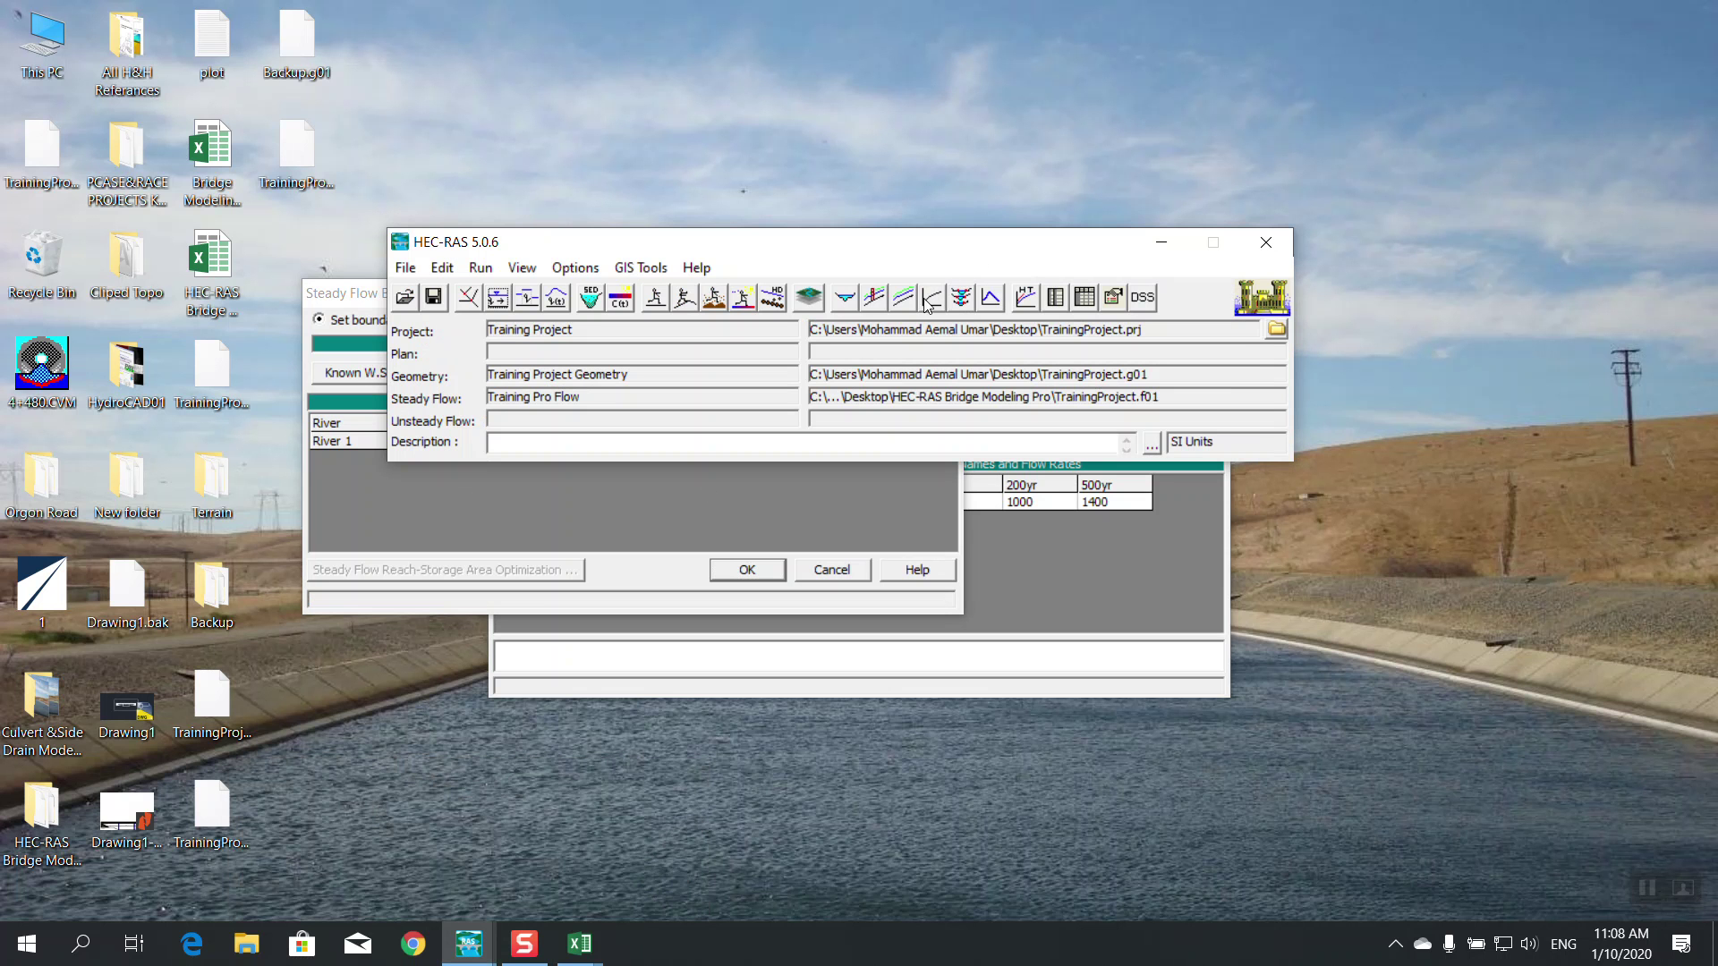
click(807, 297)
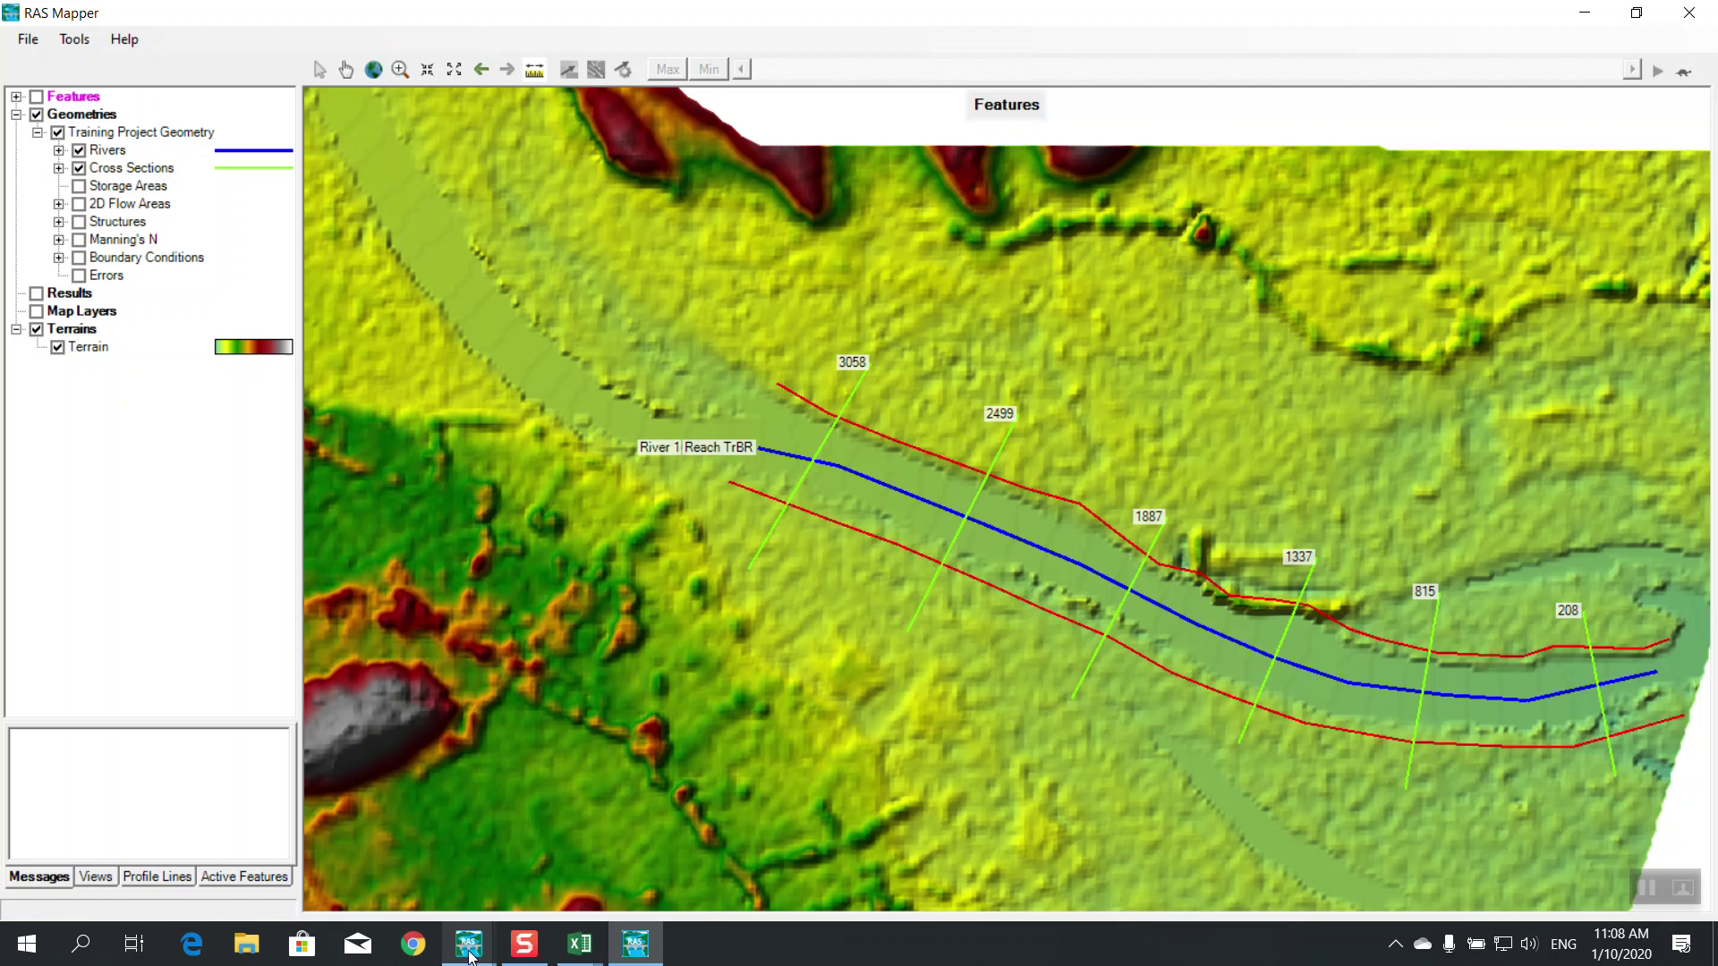
Bring Steady Flow Data forward and reopen Reach Boundary Conditions
mouse_move(461, 958)
click(593, 841)
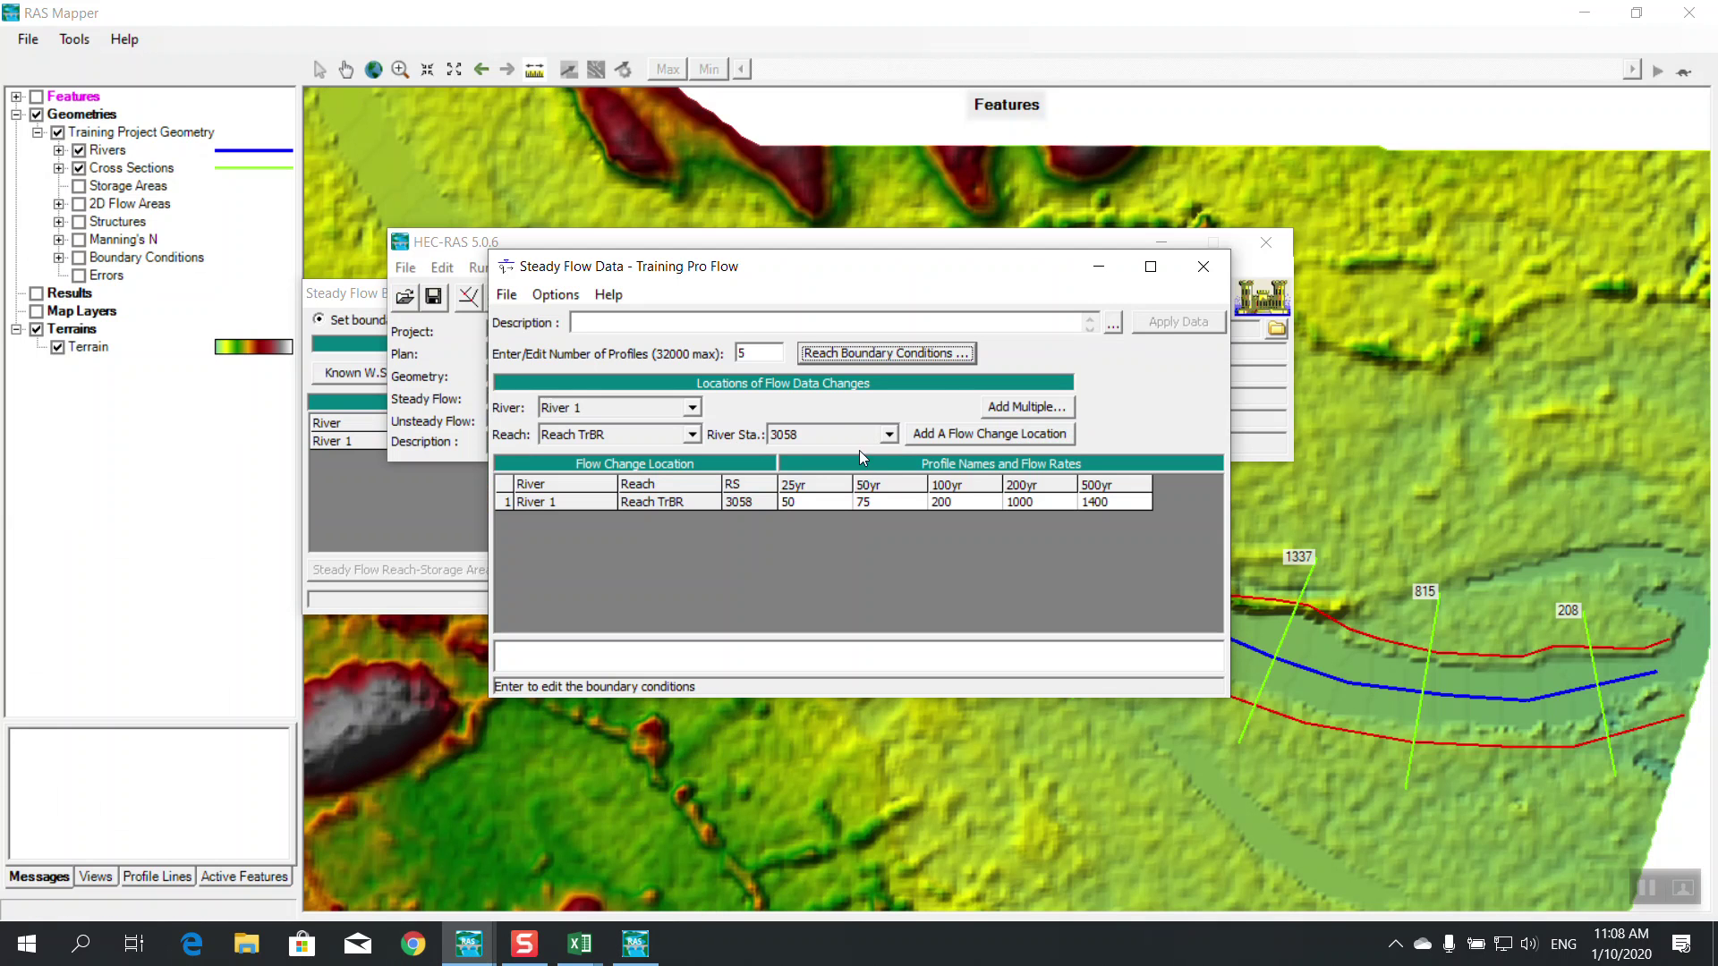
click(879, 354)
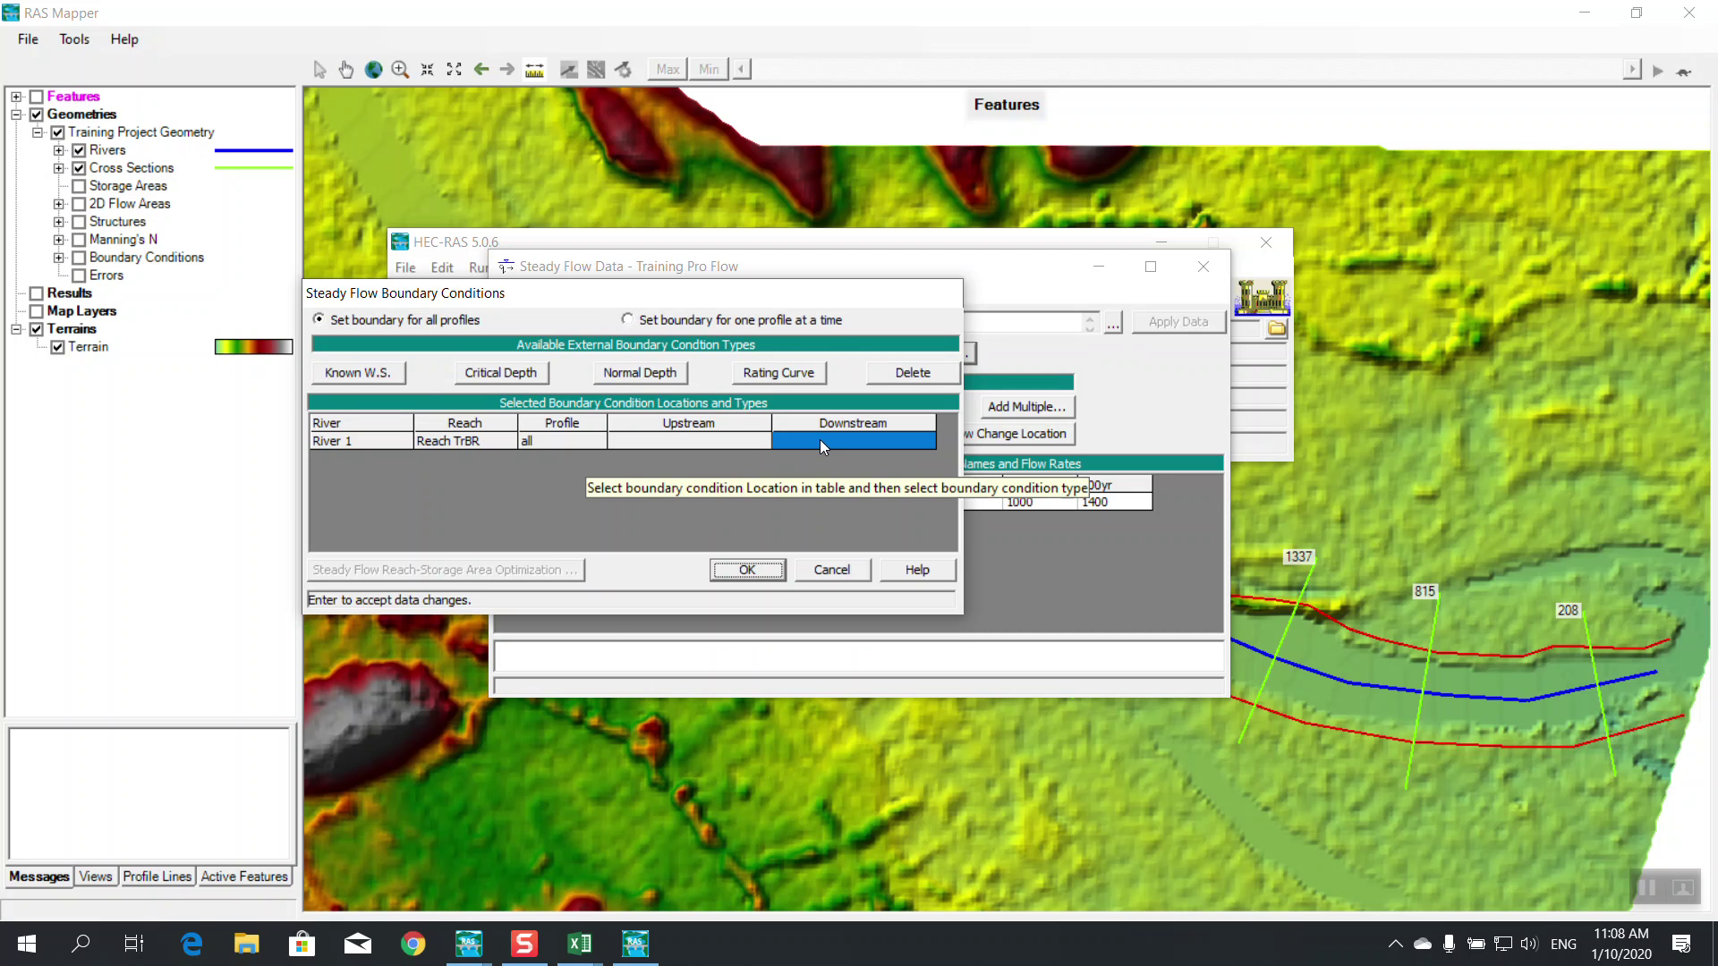
Measure the downstream river stretch in RAS Mapper: length 404.75, slope -0.002722
click(850, 32)
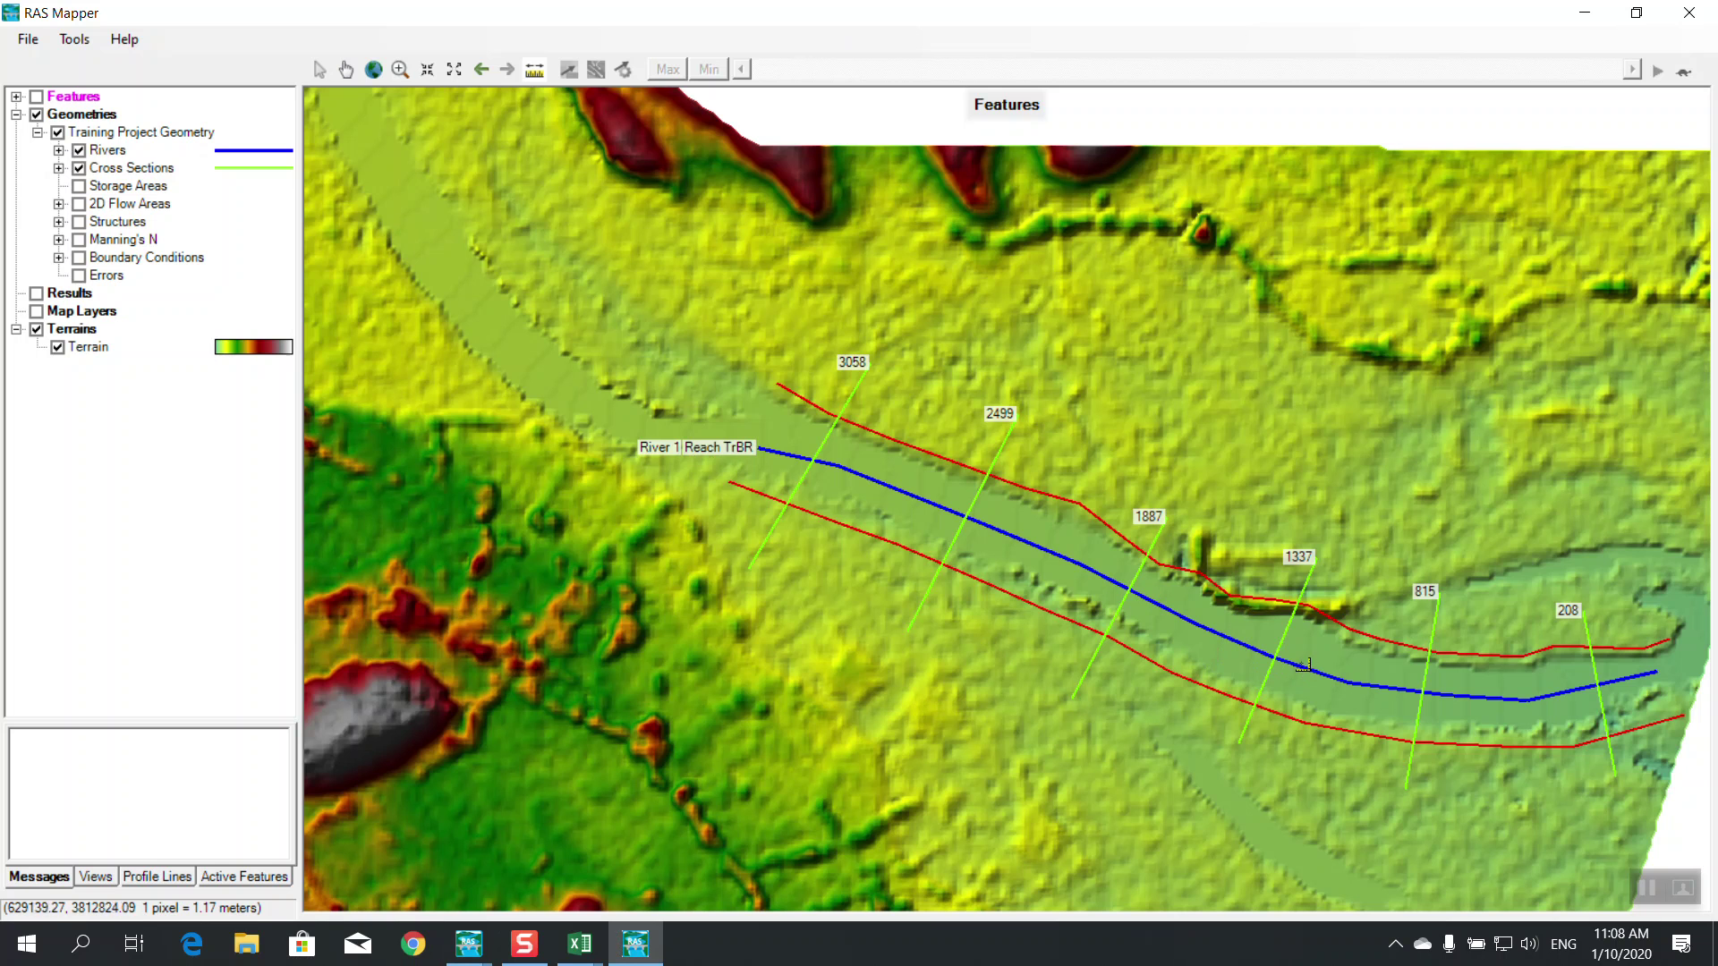
click(1280, 660)
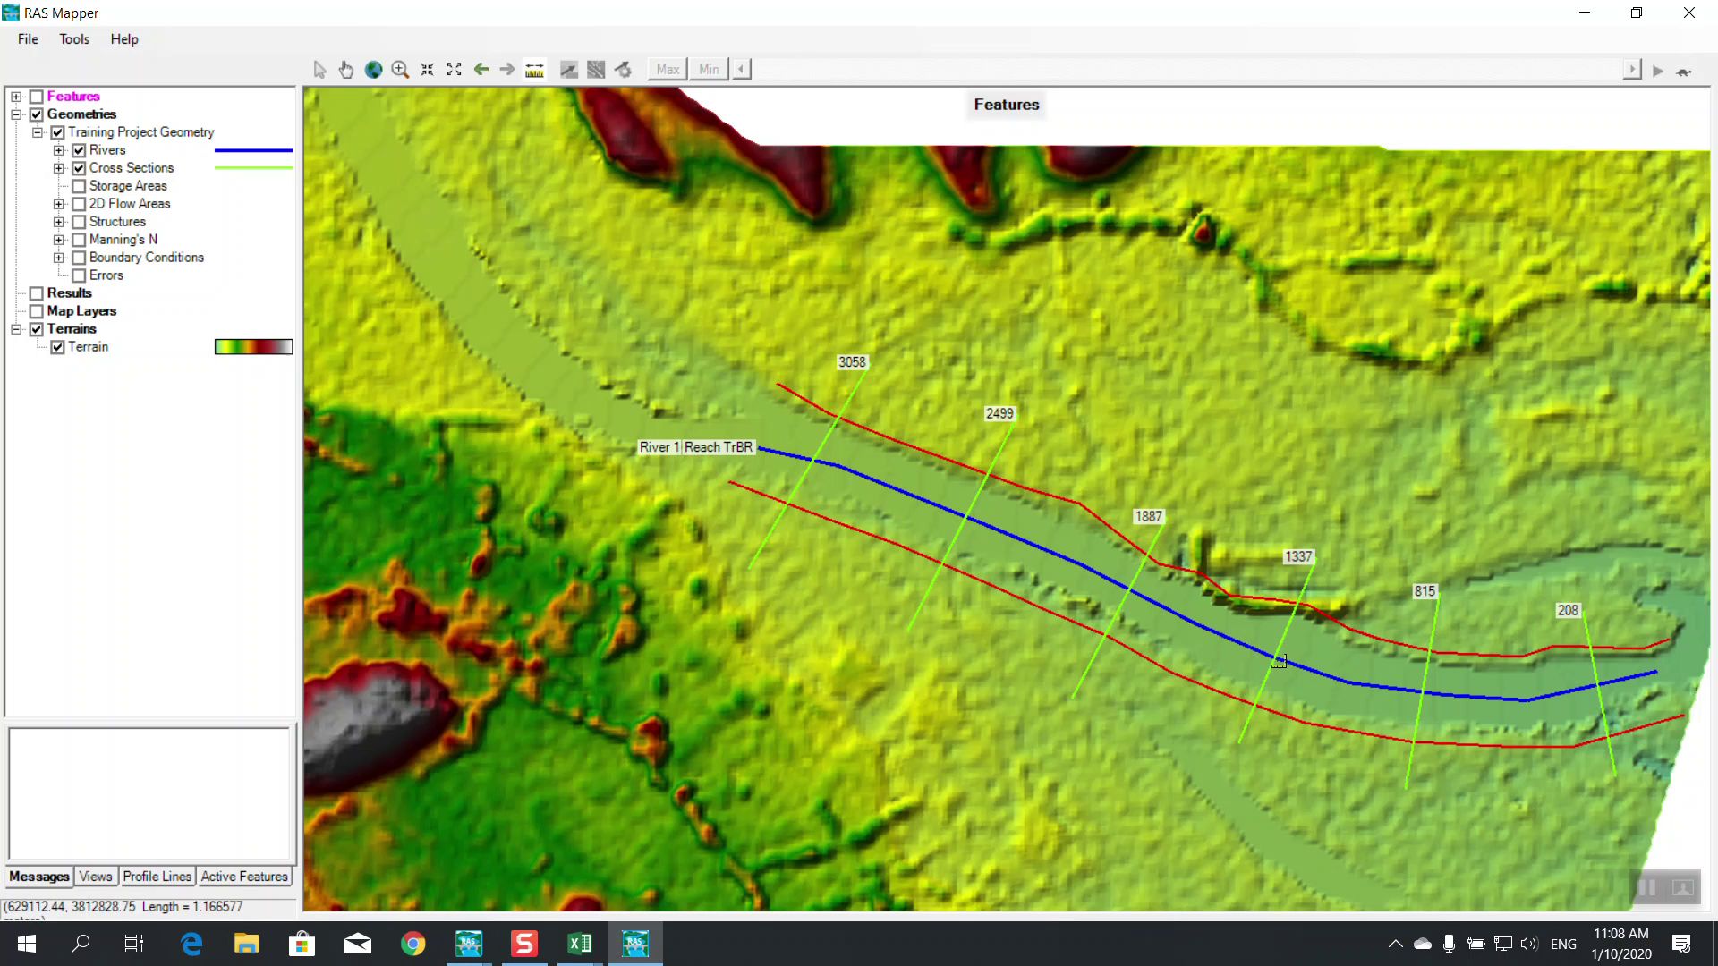
click(1354, 684)
click(1526, 700)
double_click(1656, 671)
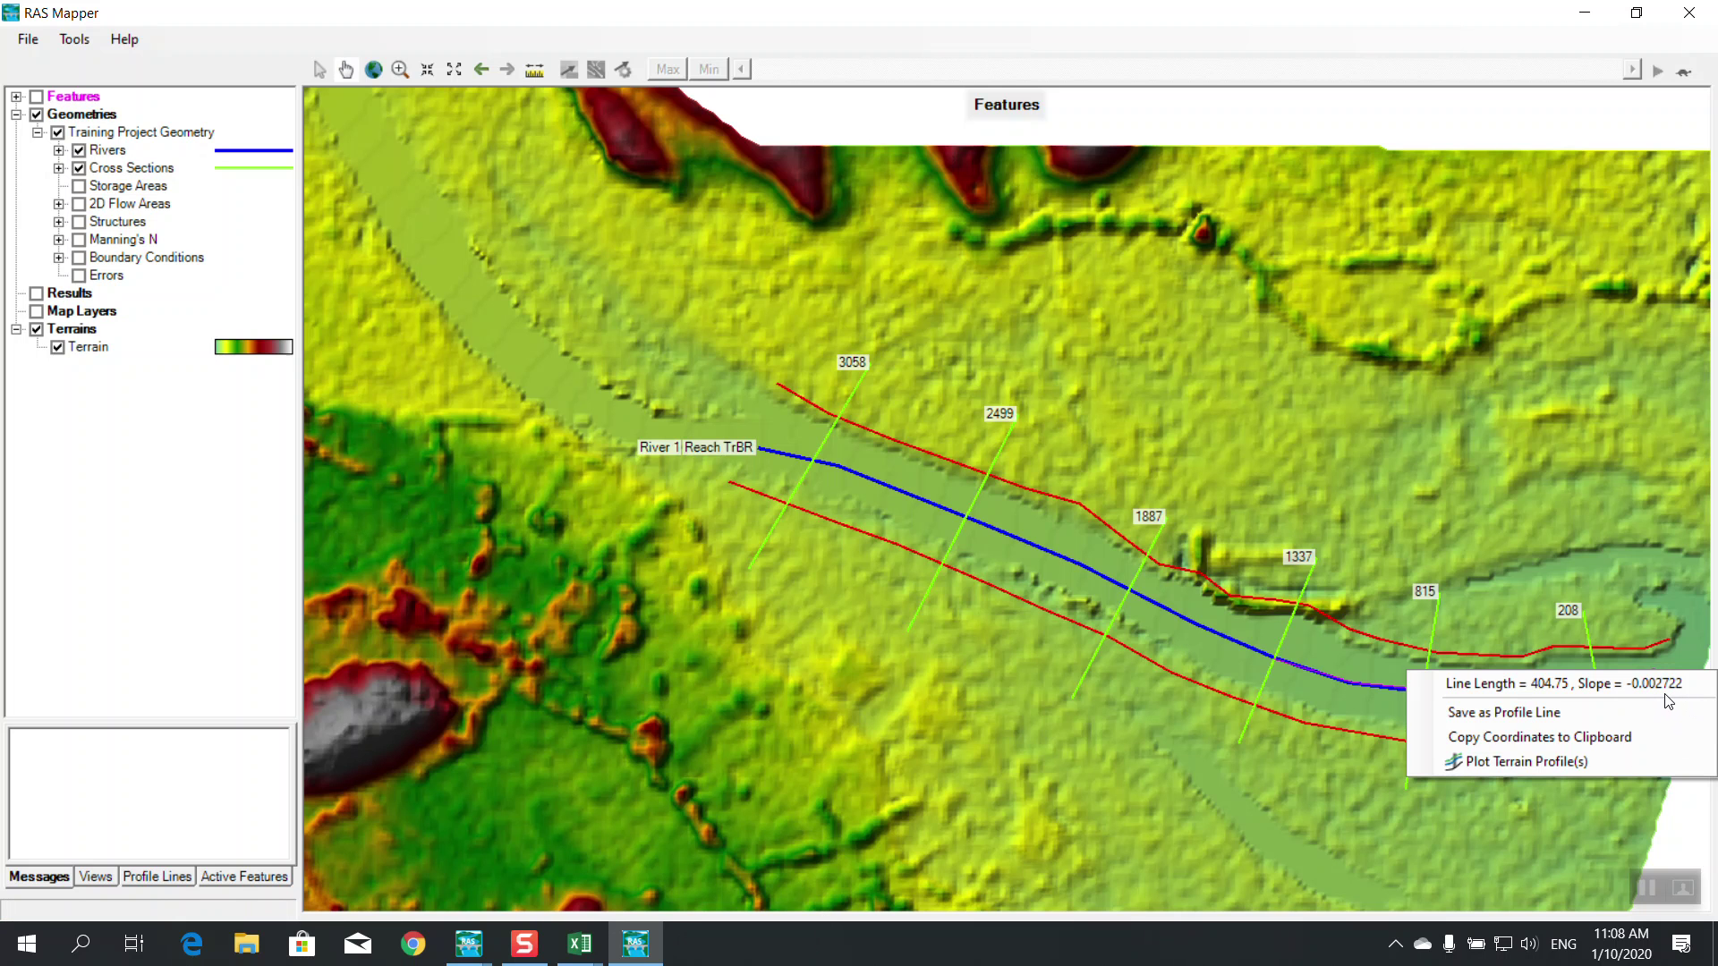
mouse_move(495, 944)
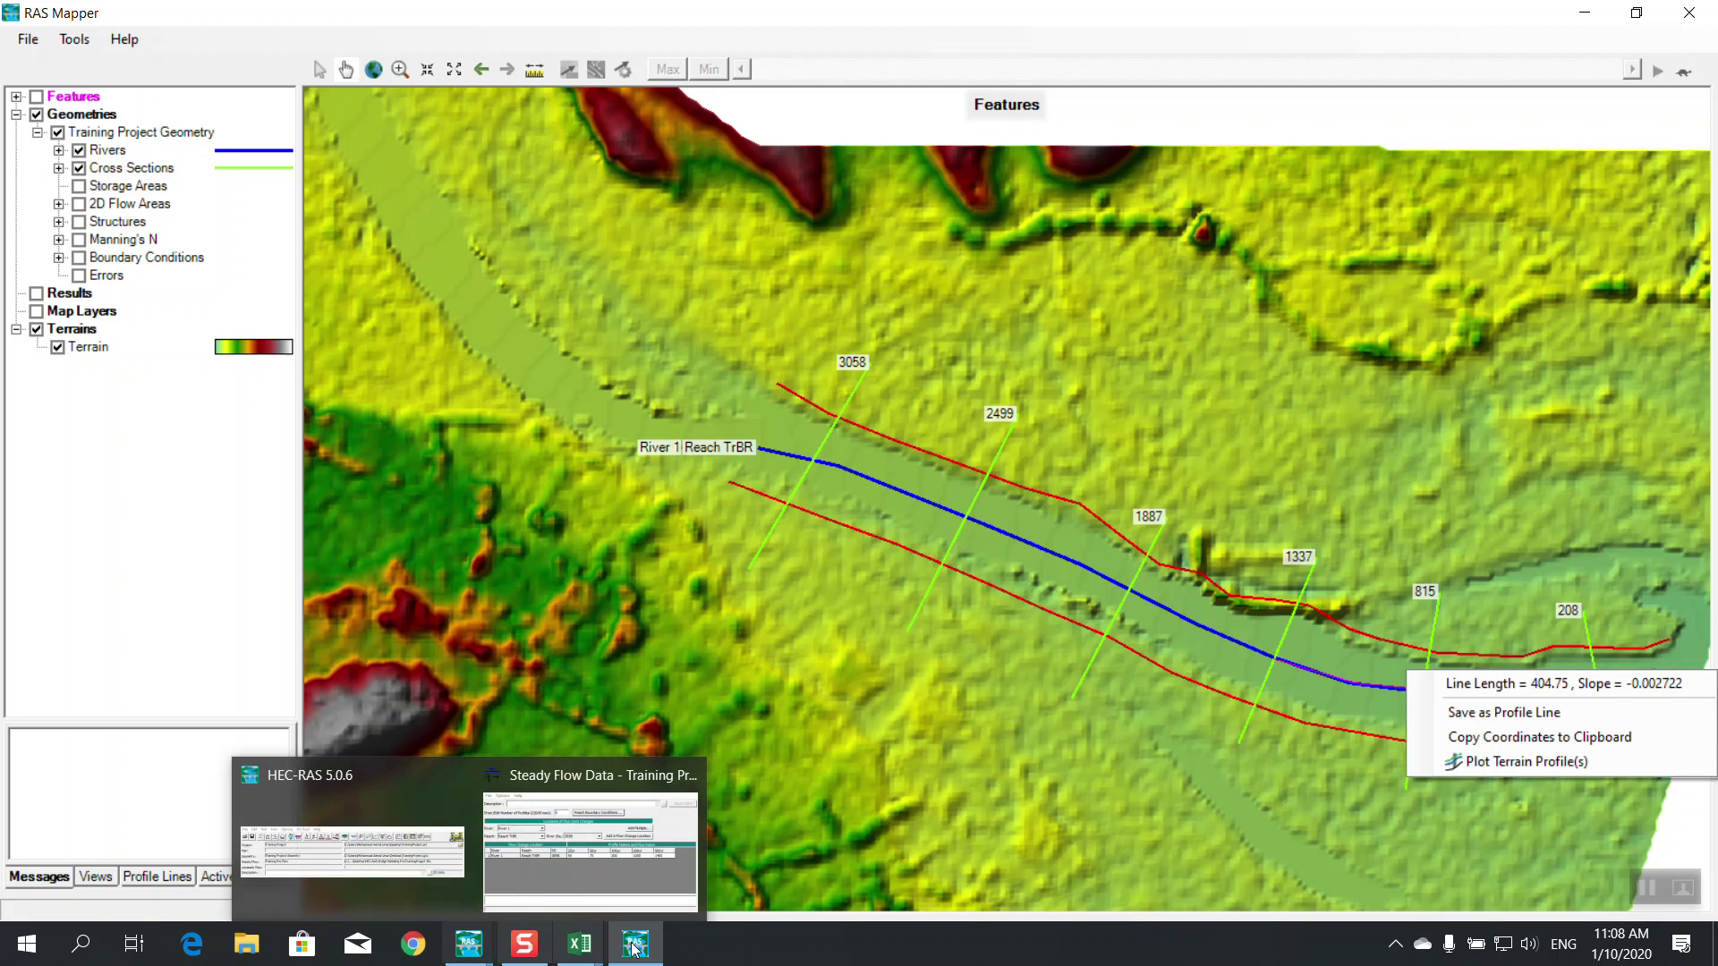
click(476, 947)
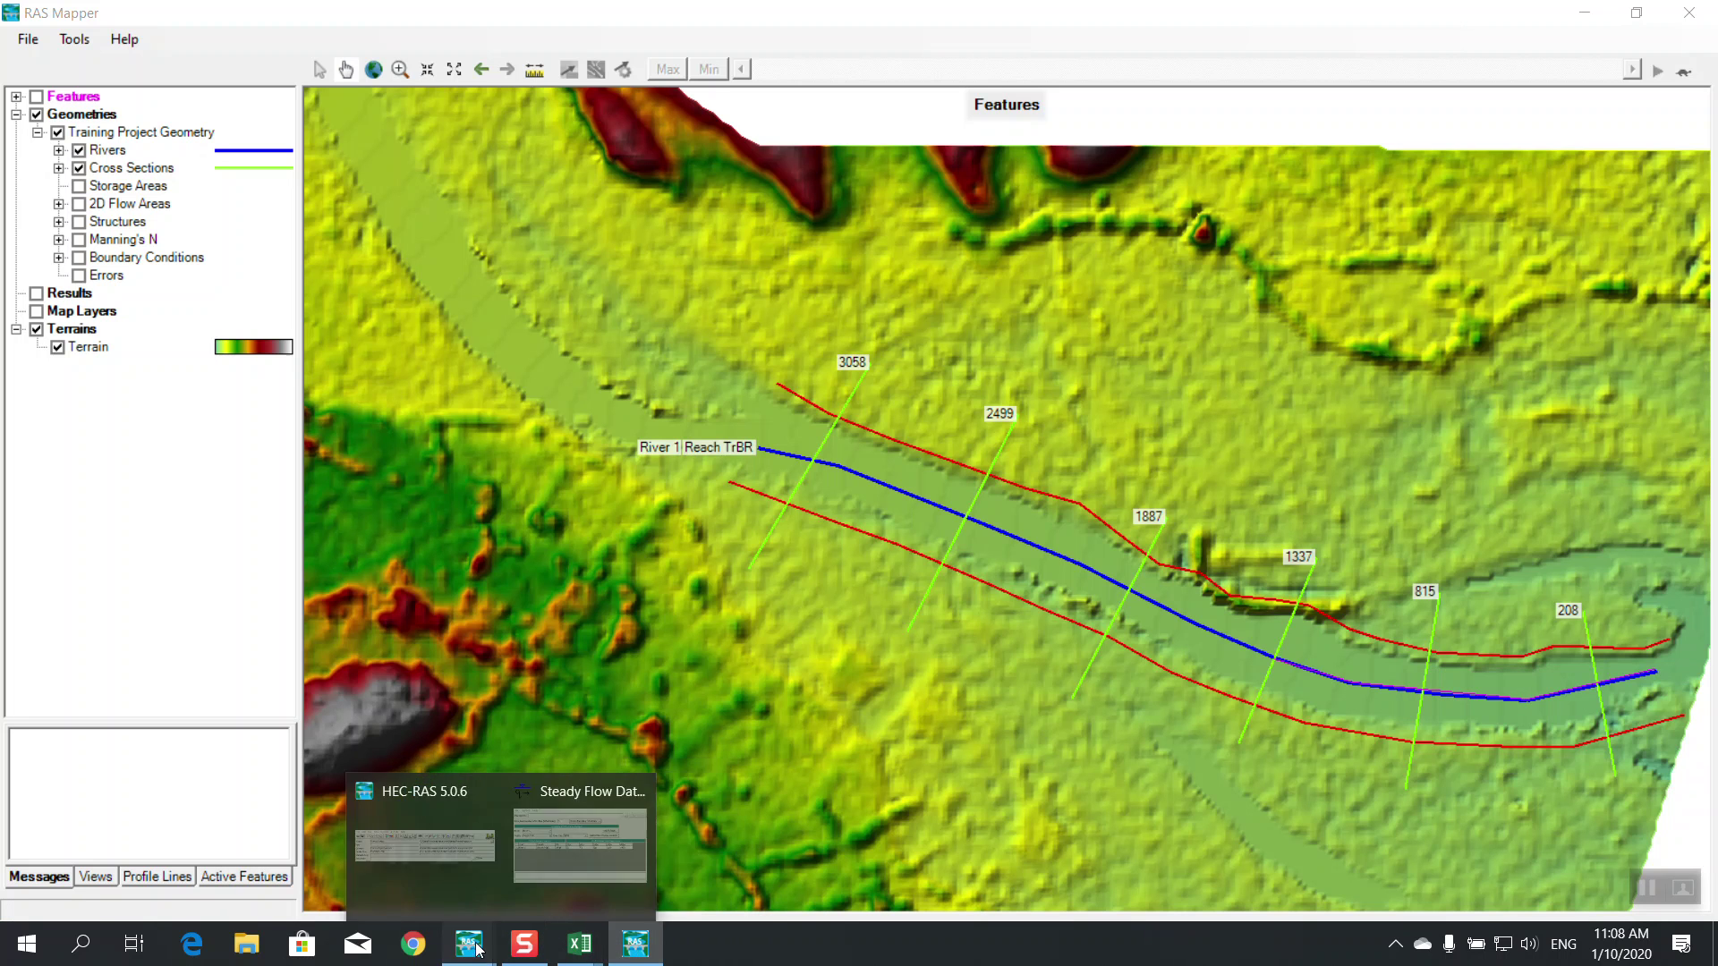
click(636, 867)
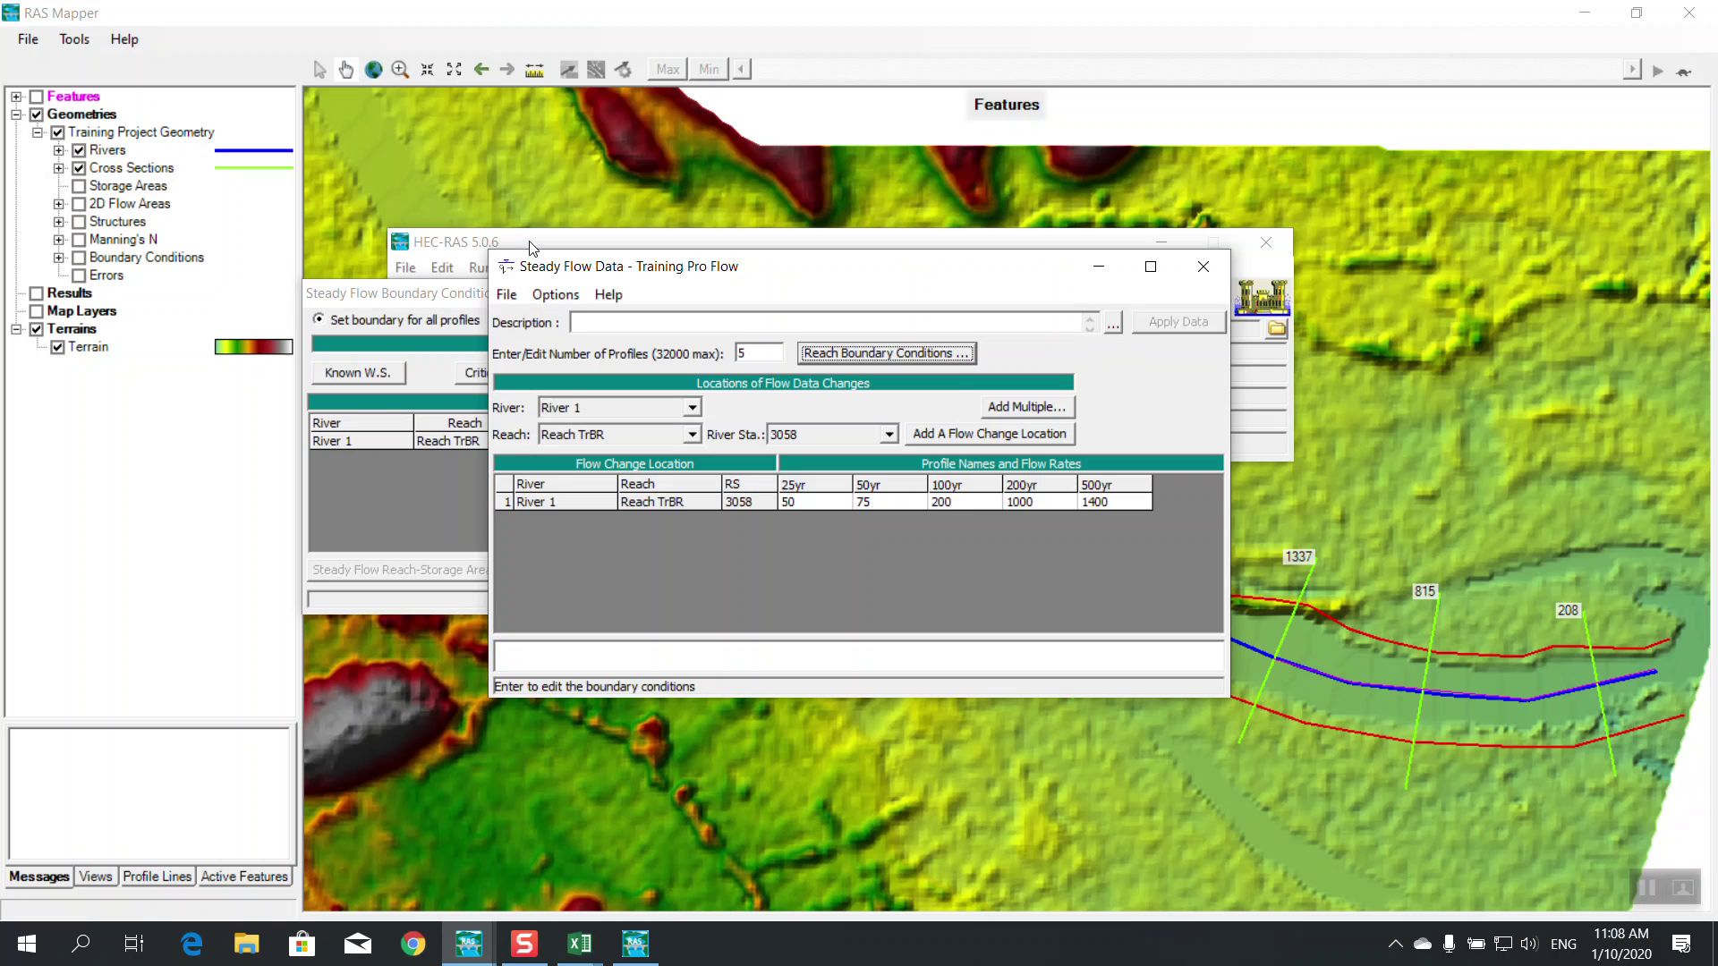
Set Reach TrBR's downstream boundary to normal depth with slope 0.002722
click(470, 301)
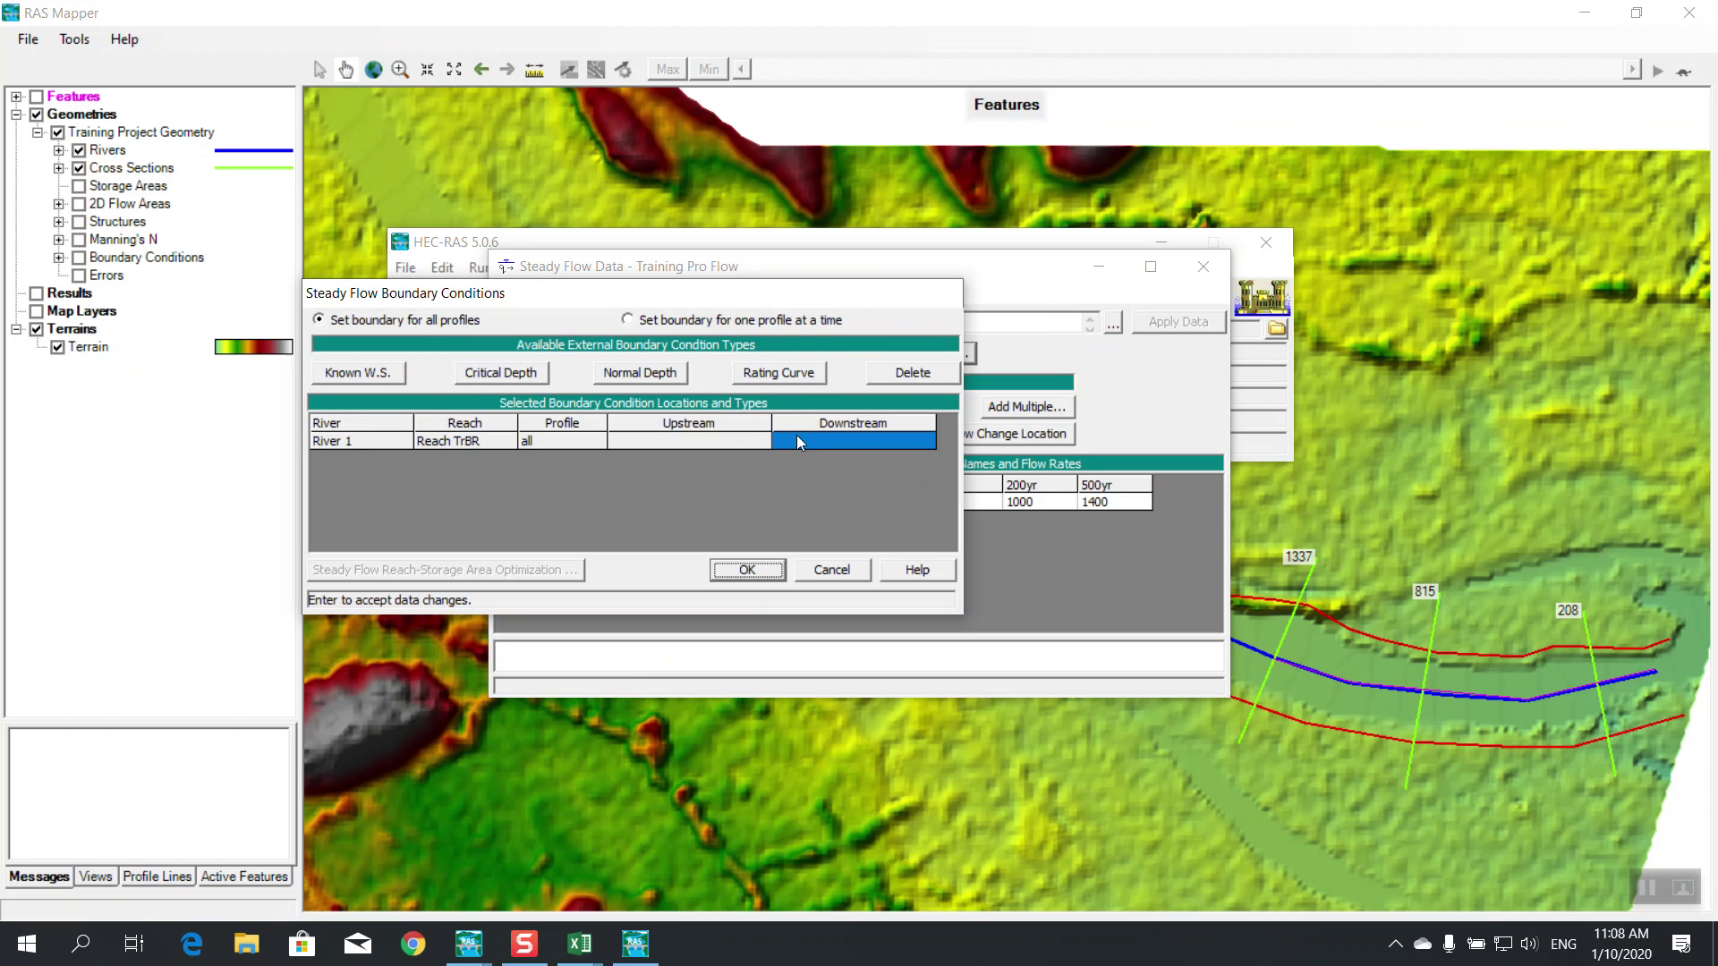
click(637, 373)
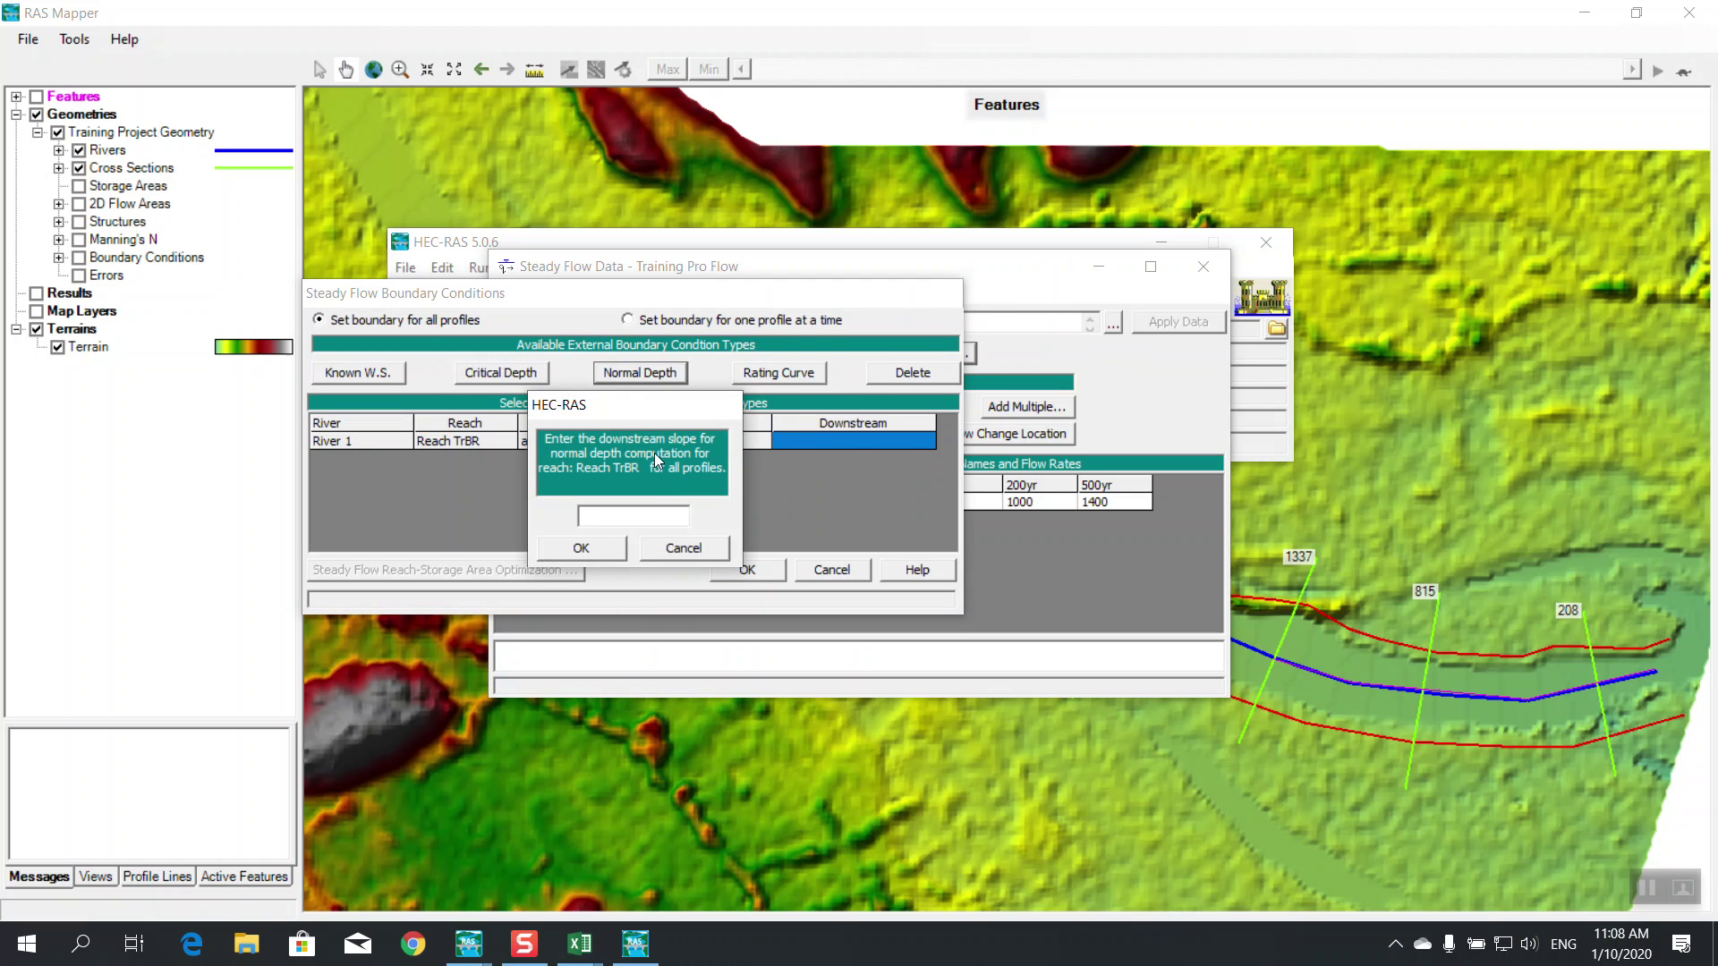
text(0.002722)
click(582, 549)
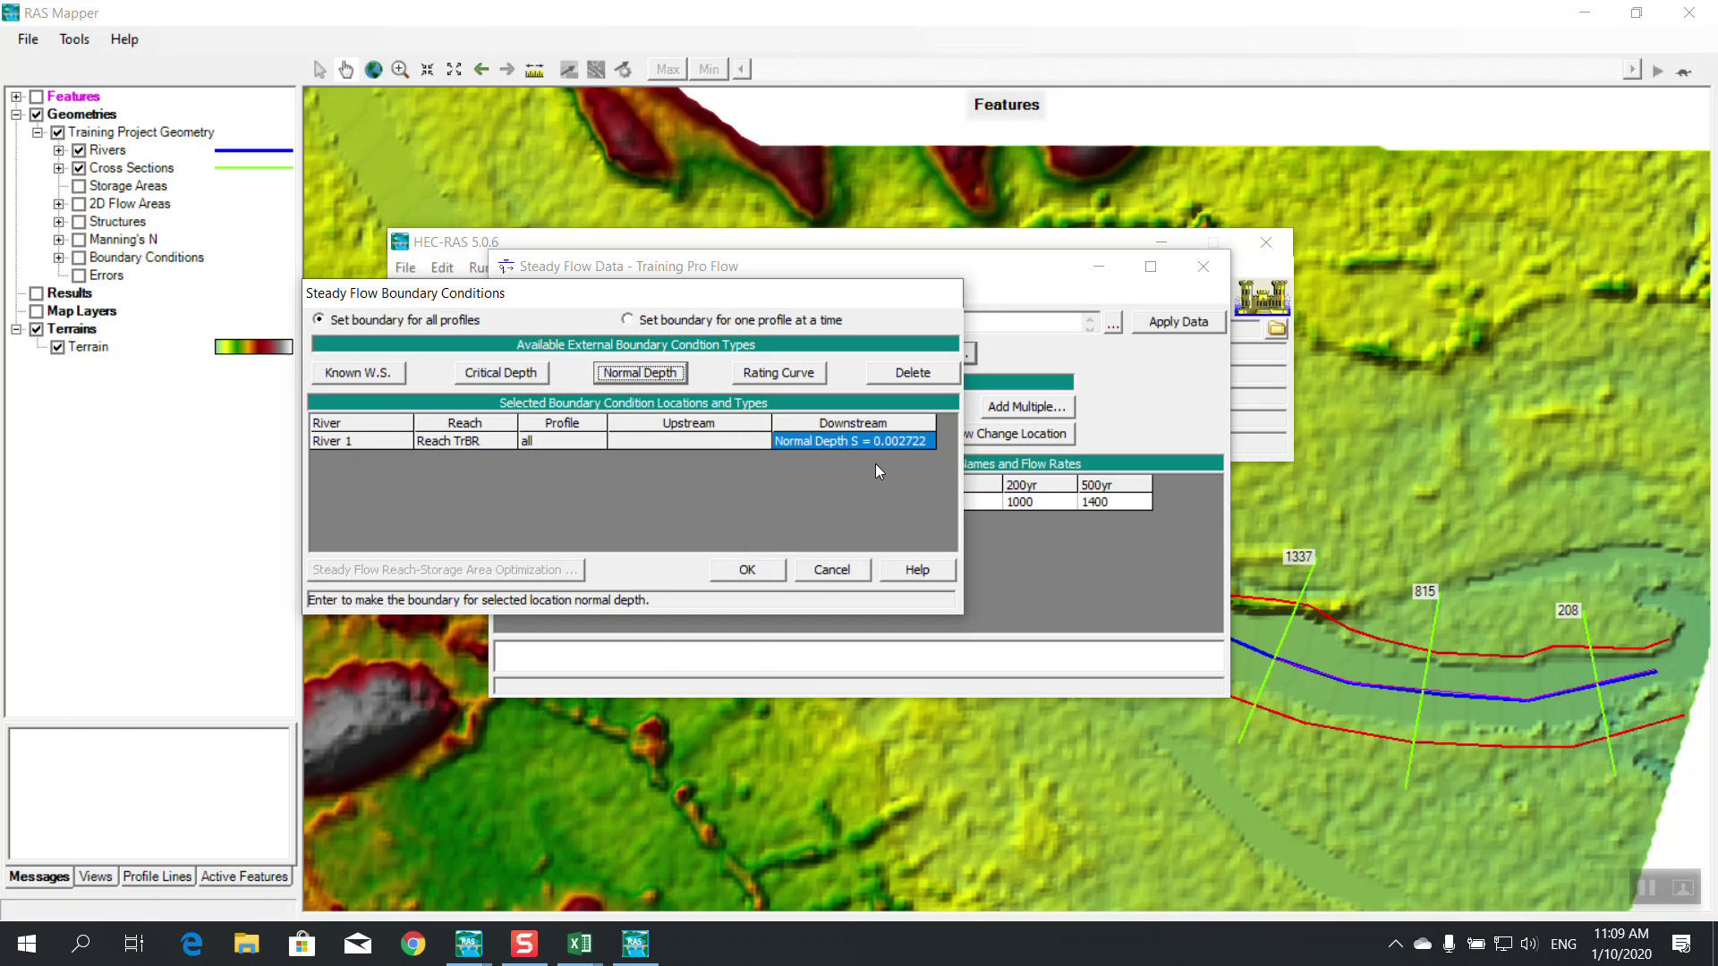
click(909, 45)
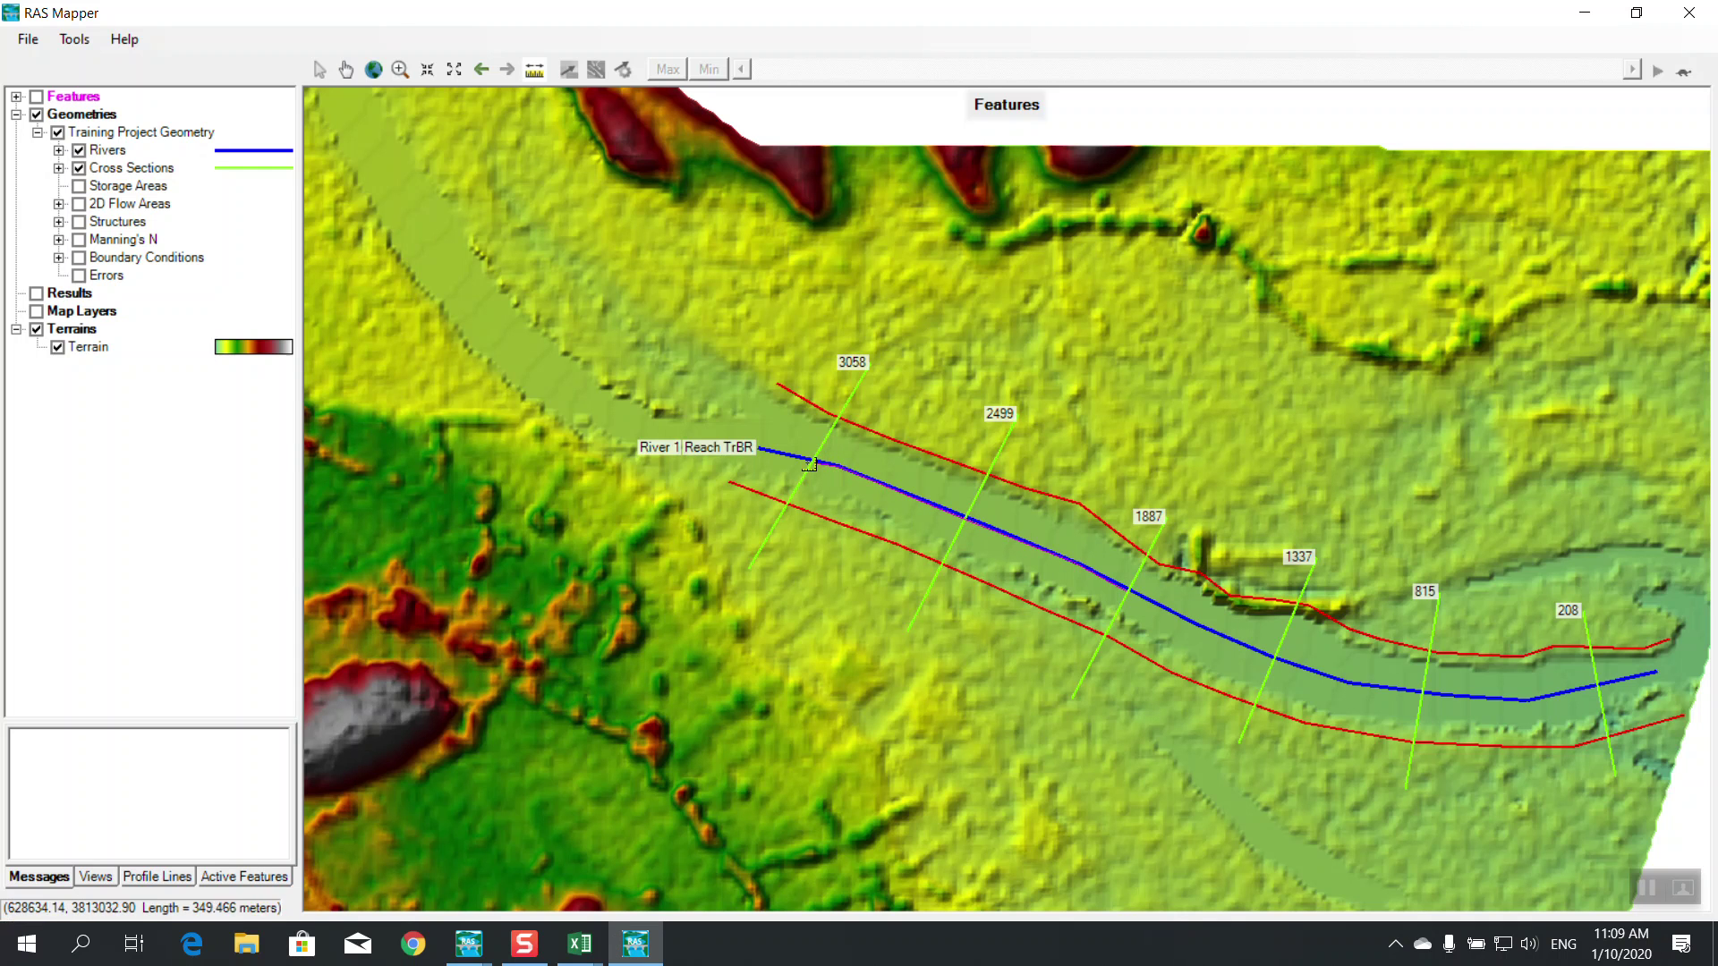
Finish the upstream measurement, reading length 413.87 and slope 0.002907
double_click(758, 446)
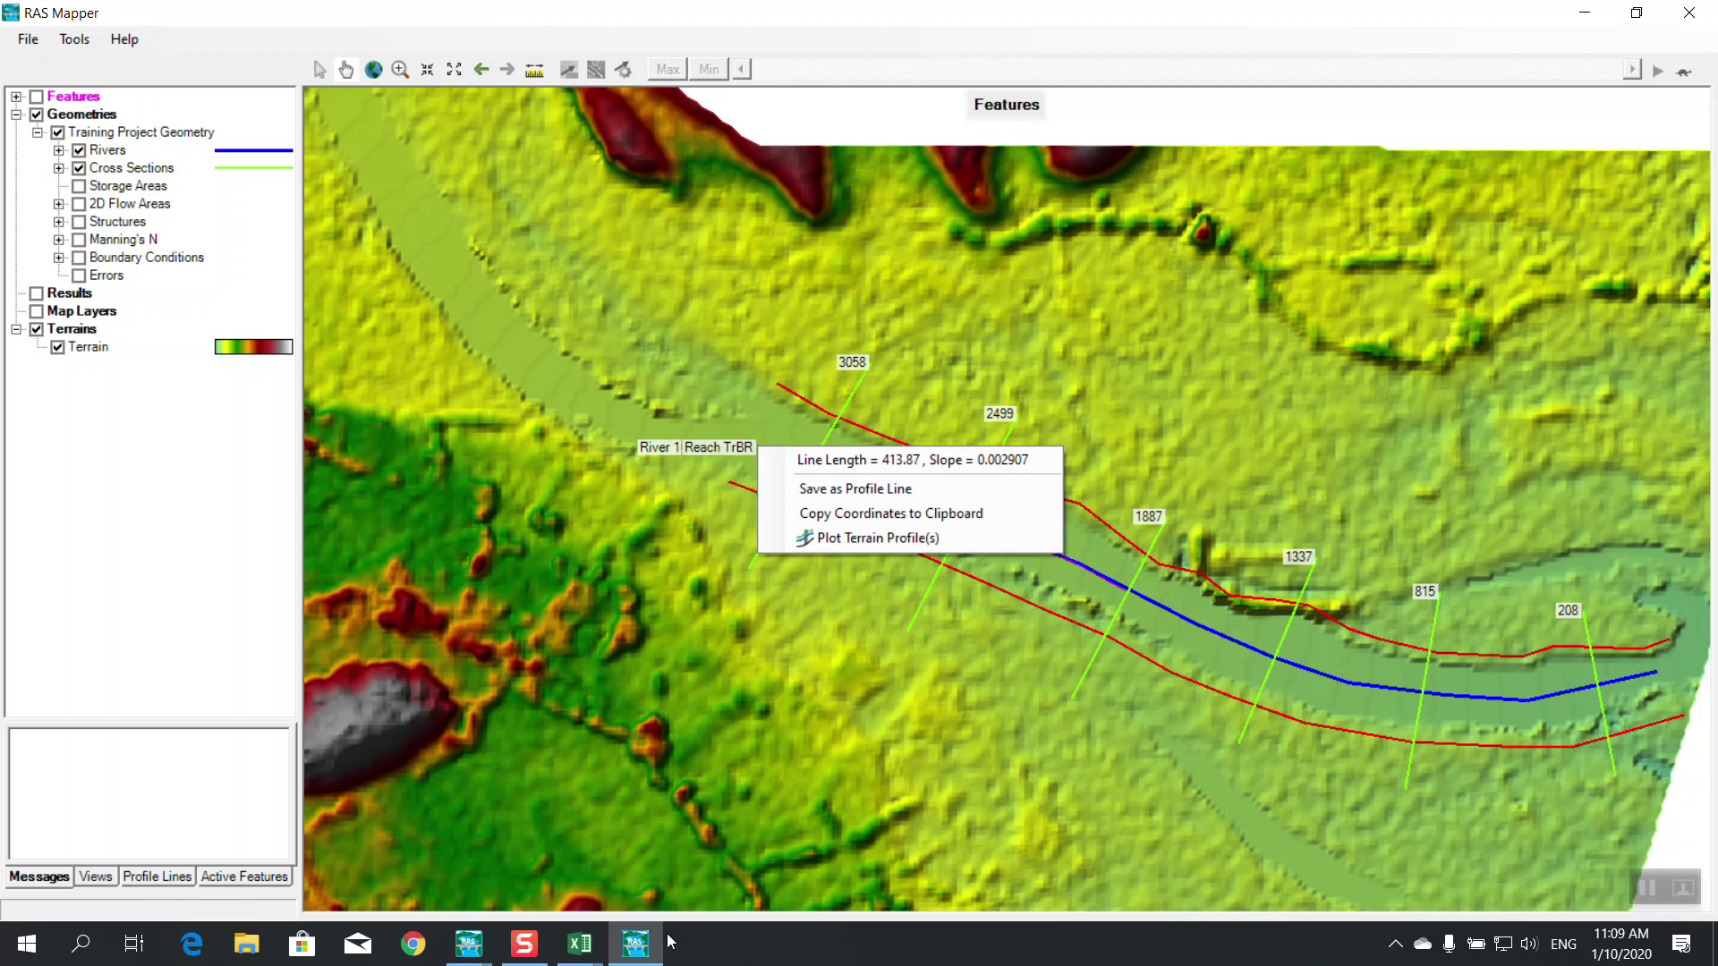
click(469, 944)
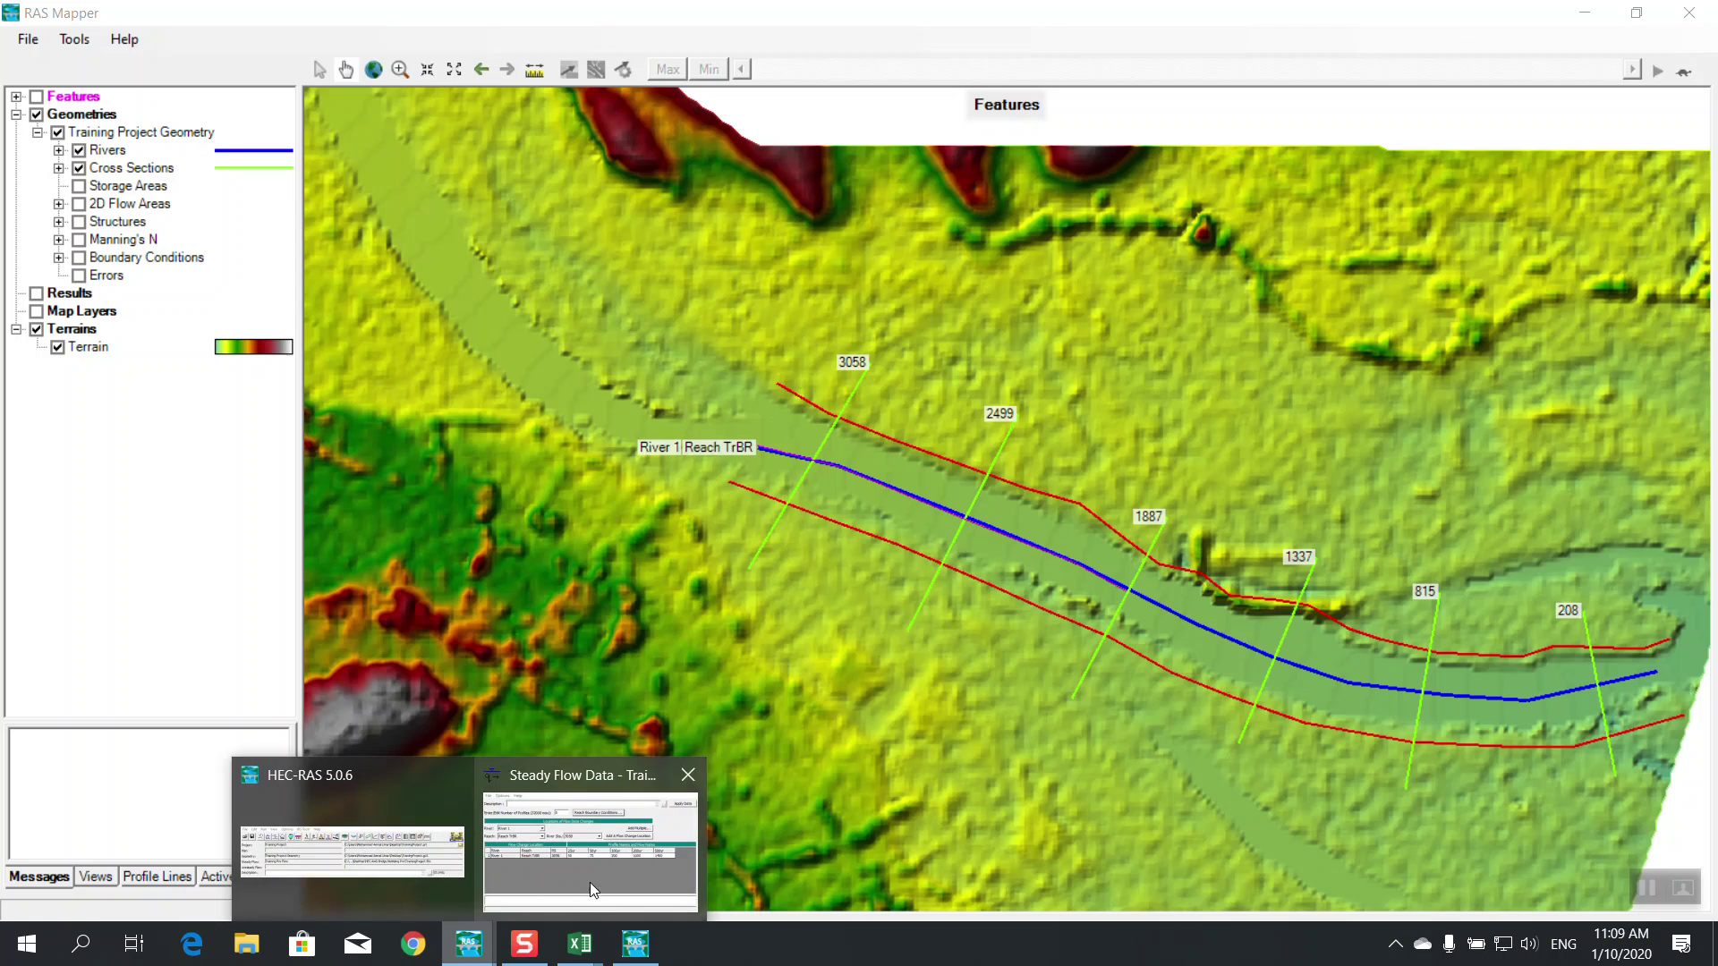
click(586, 837)
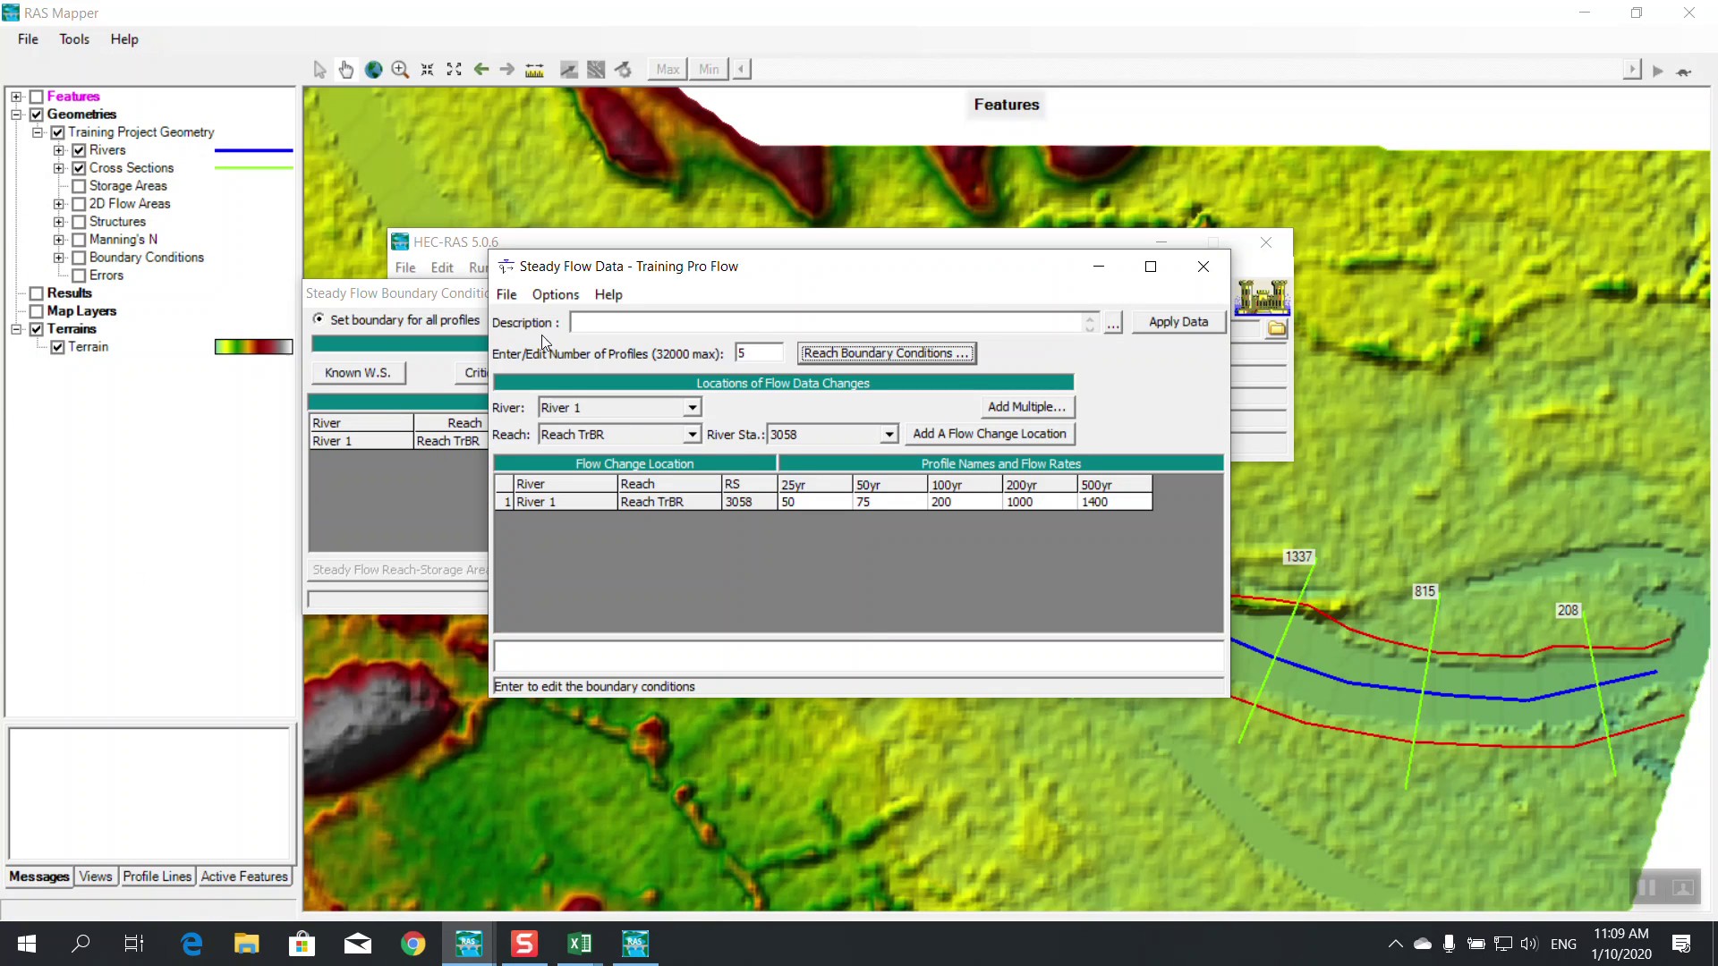
Set the upstream boundary to normal depth with slope 0.002907 and accept the boundary conditions
click(434, 296)
click(747, 441)
click(640, 372)
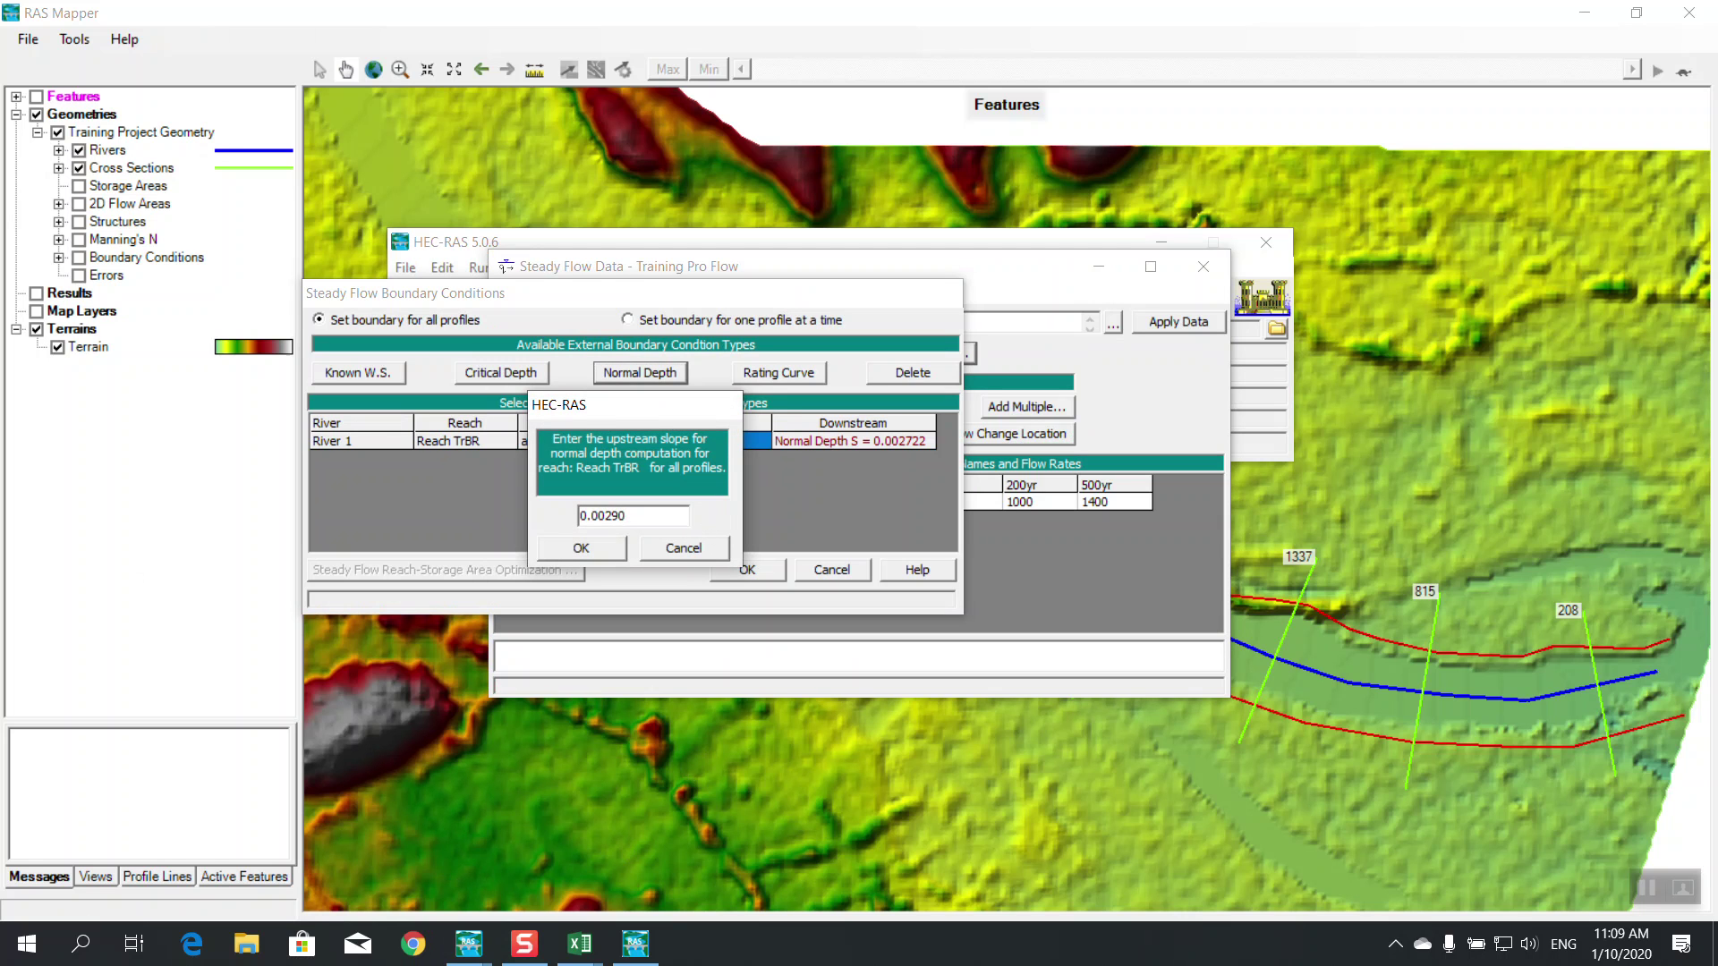
click(580, 548)
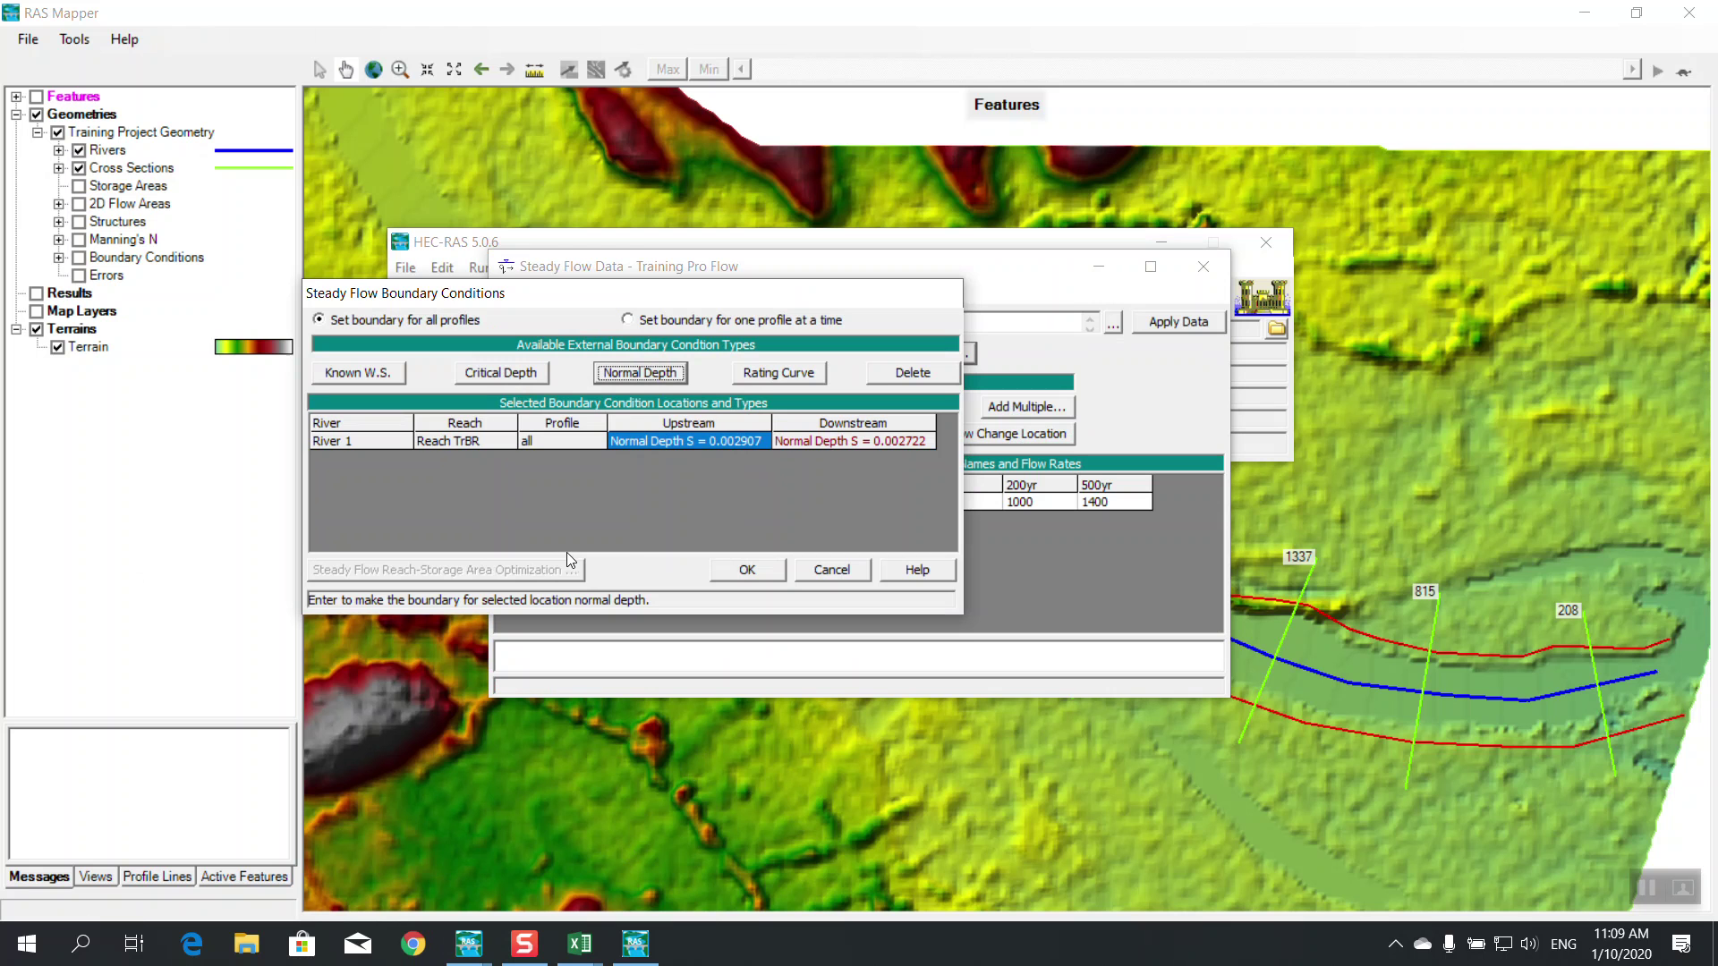
click(775, 570)
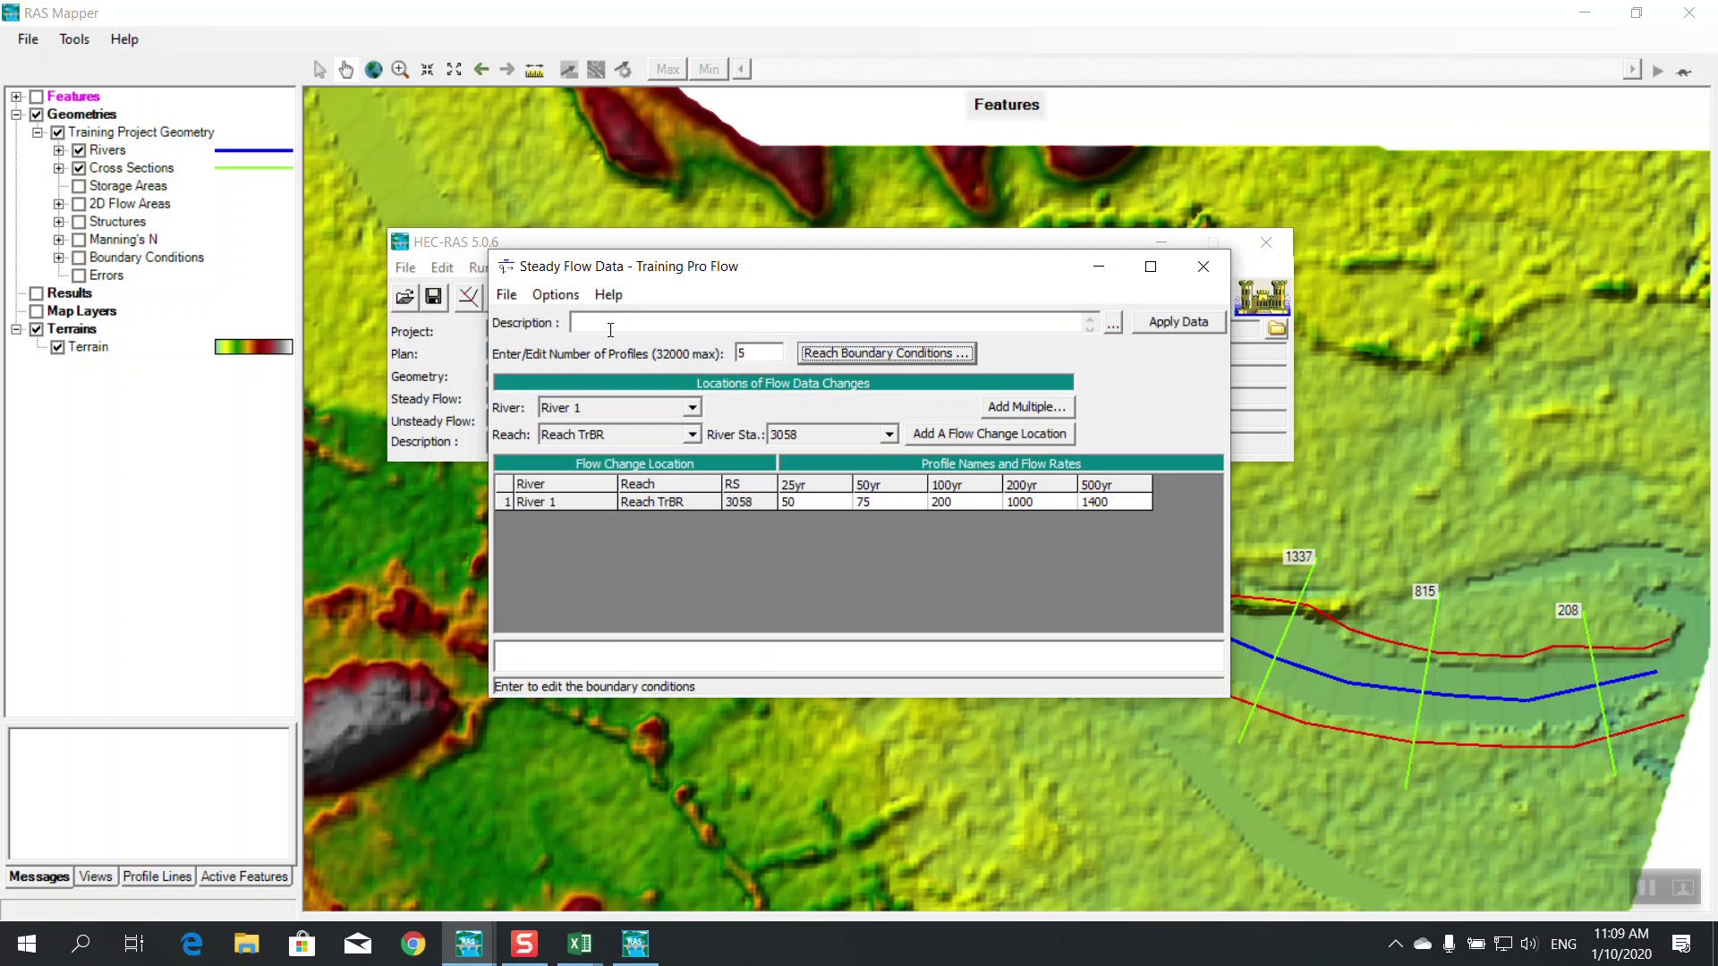
Save the flow data, then close the Steady Flow Data editor and RAS Mapper
click(508, 295)
click(555, 369)
click(1203, 266)
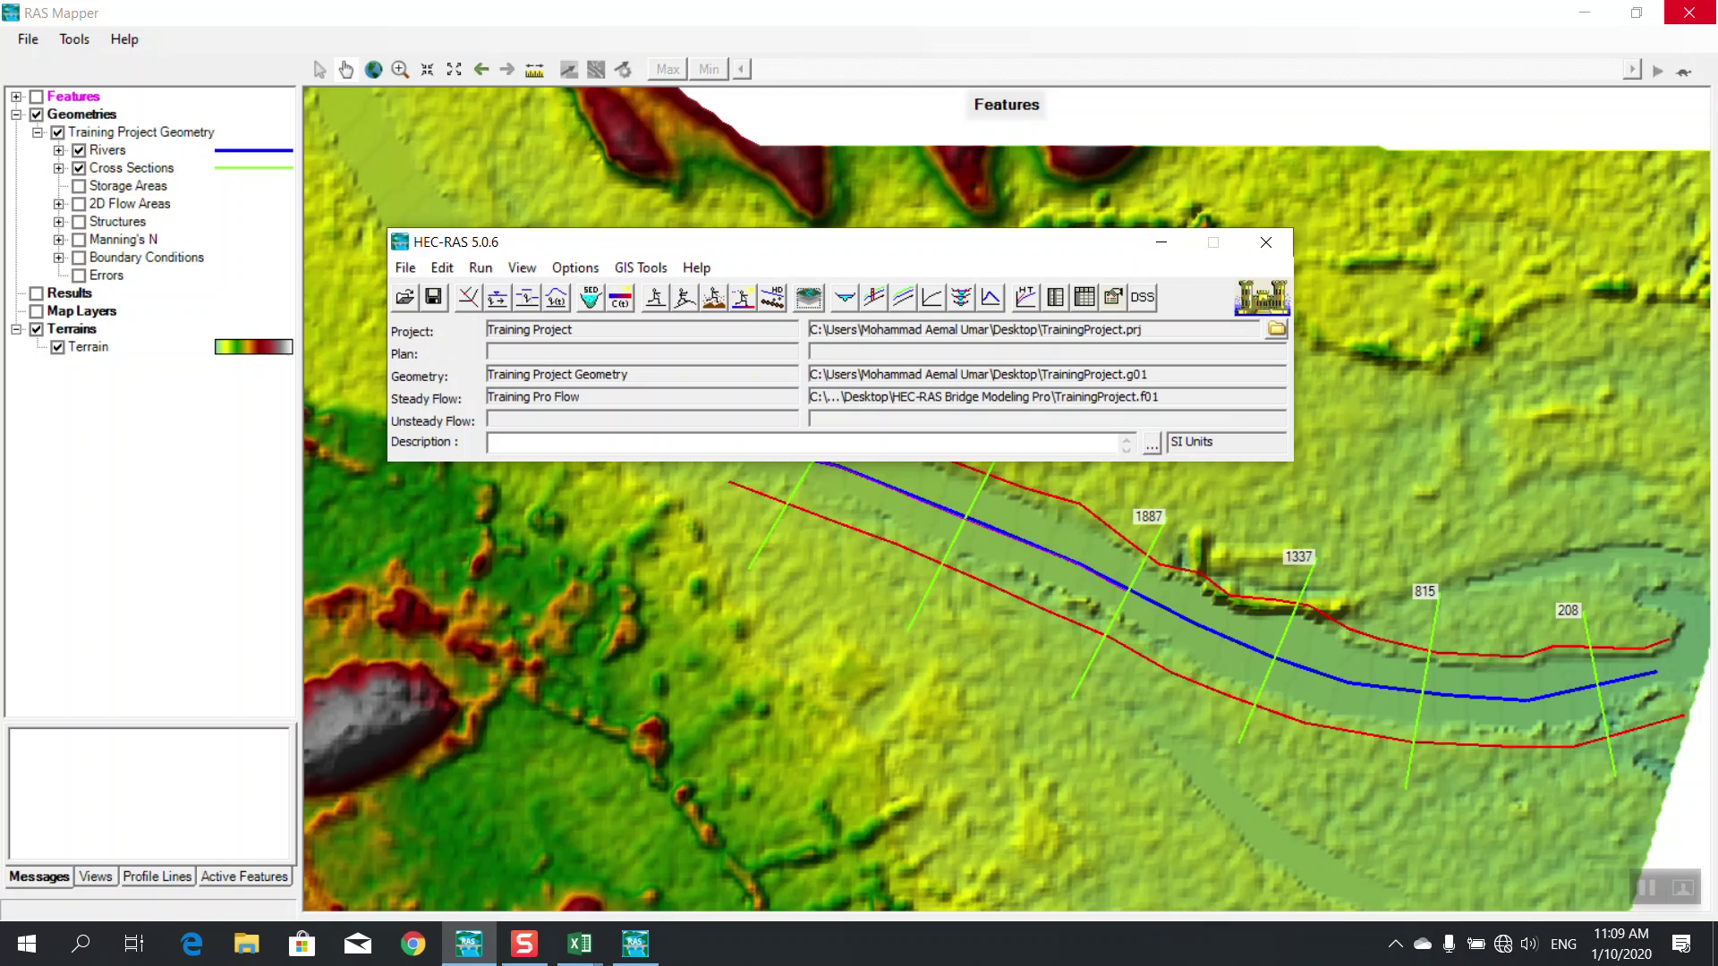
click(1689, 12)
drag(871, 257, 862, 281)
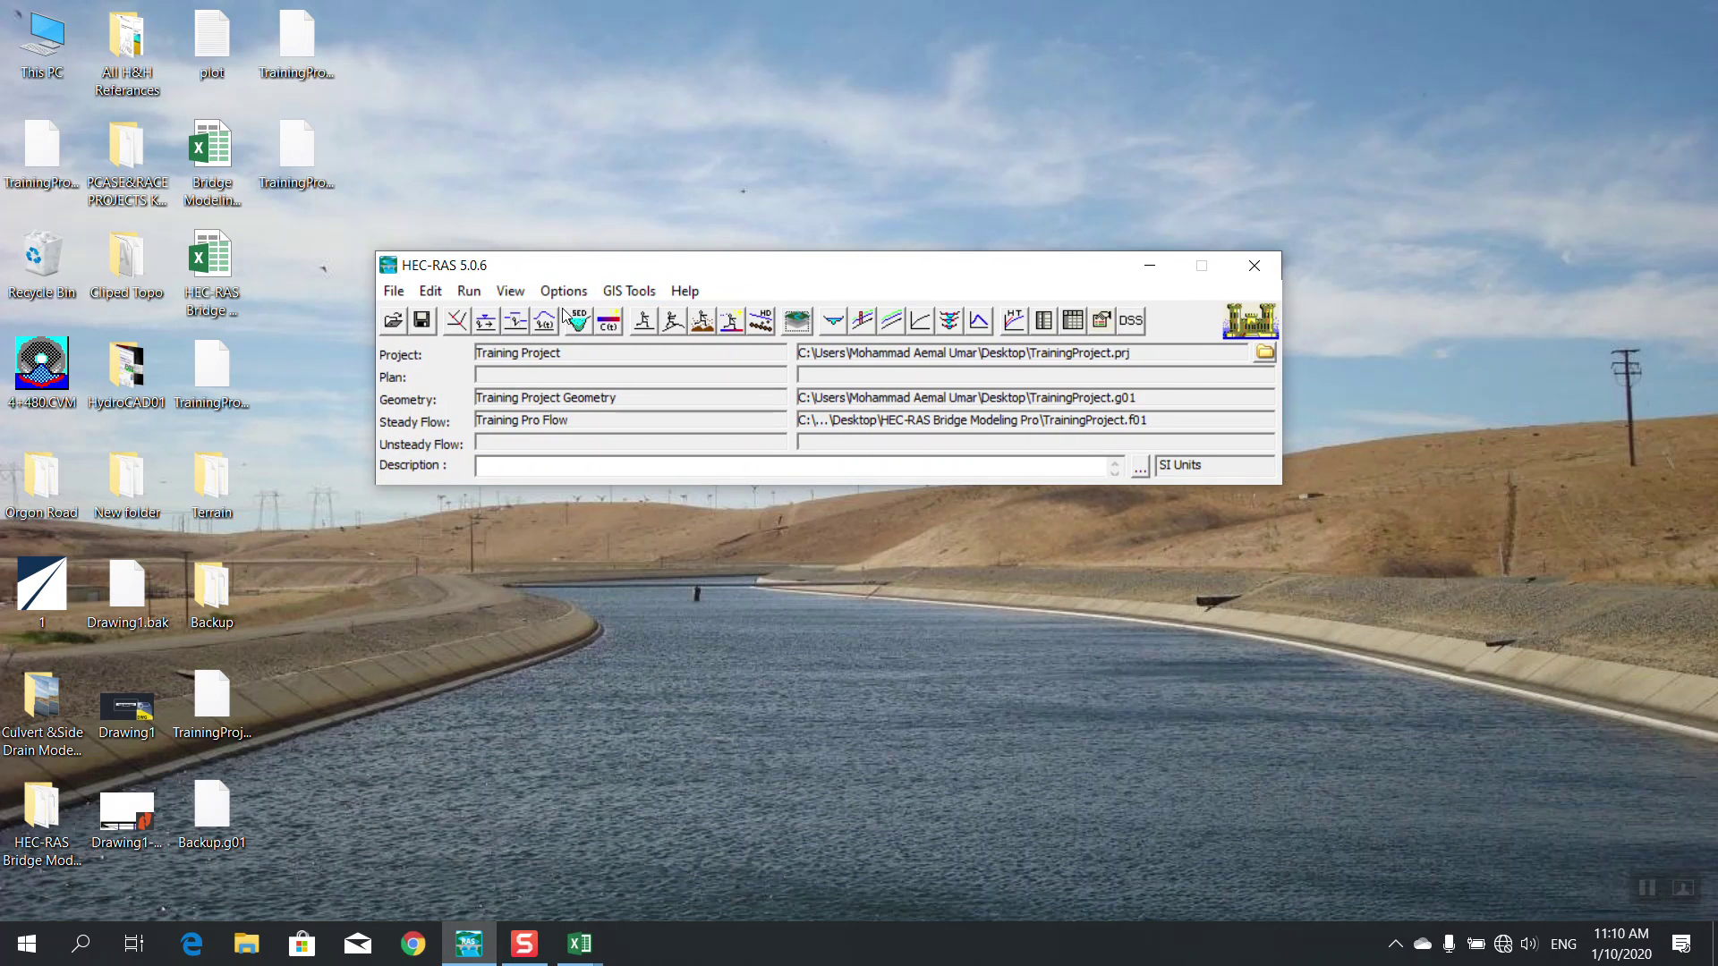
Run Plan 01 with Mixed flow regime and floodplain mapping, then dismiss the abutment errors
click(645, 323)
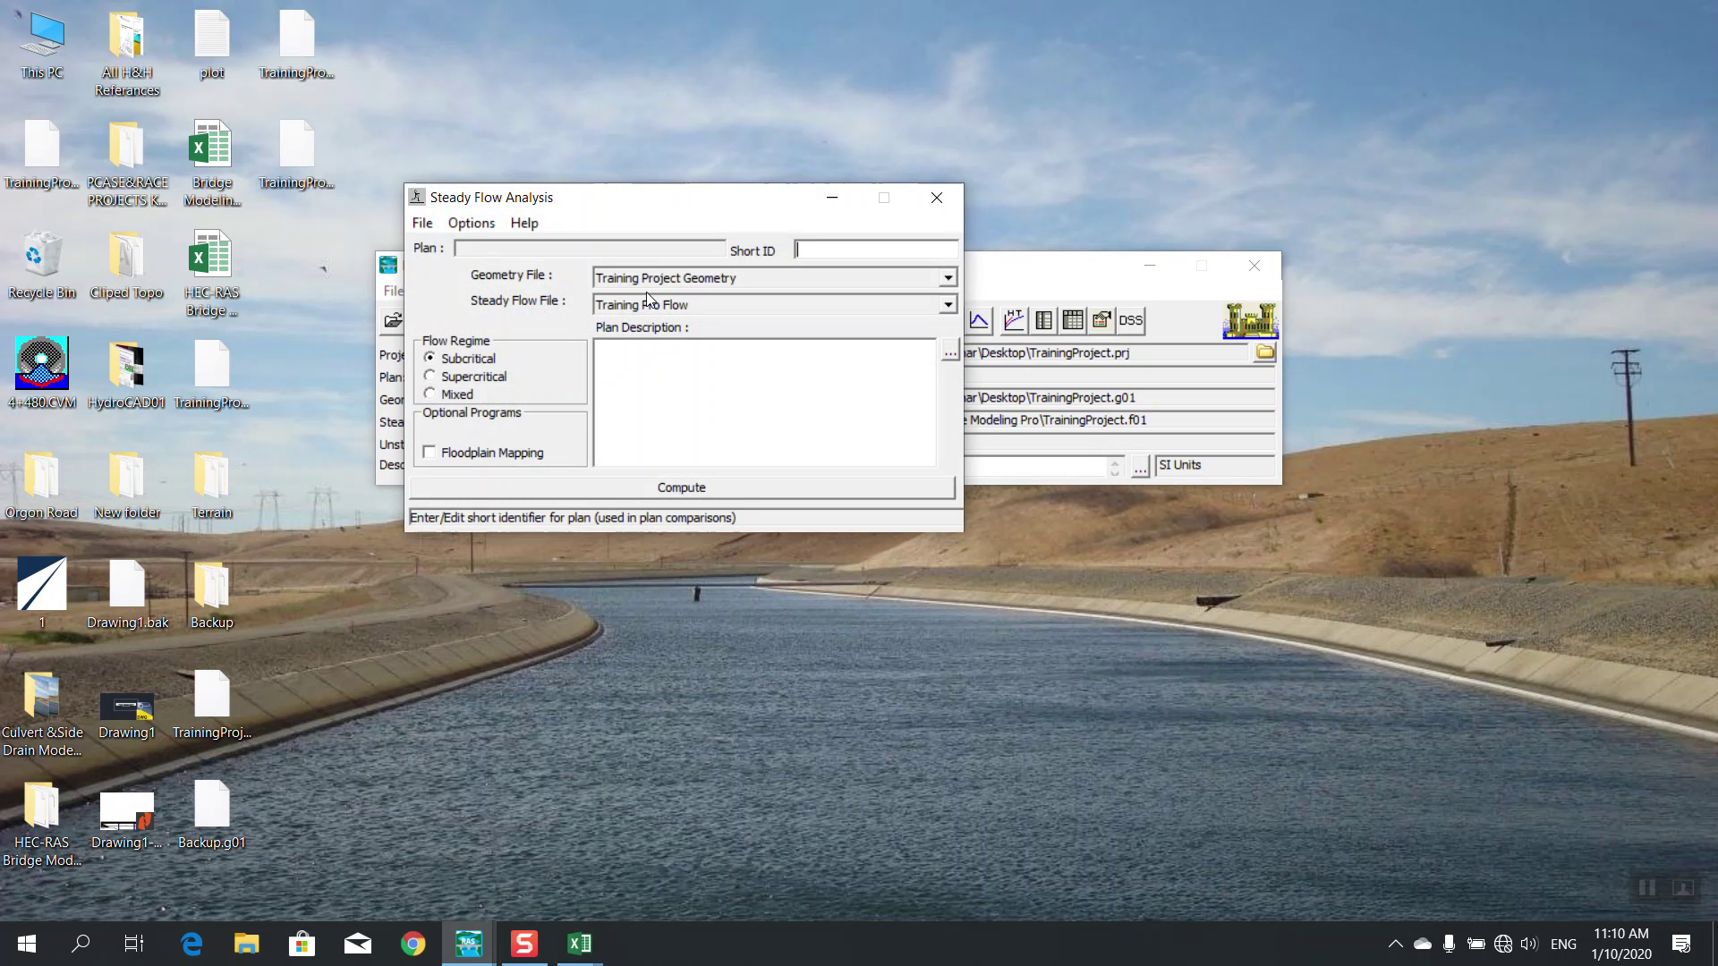
click(455, 395)
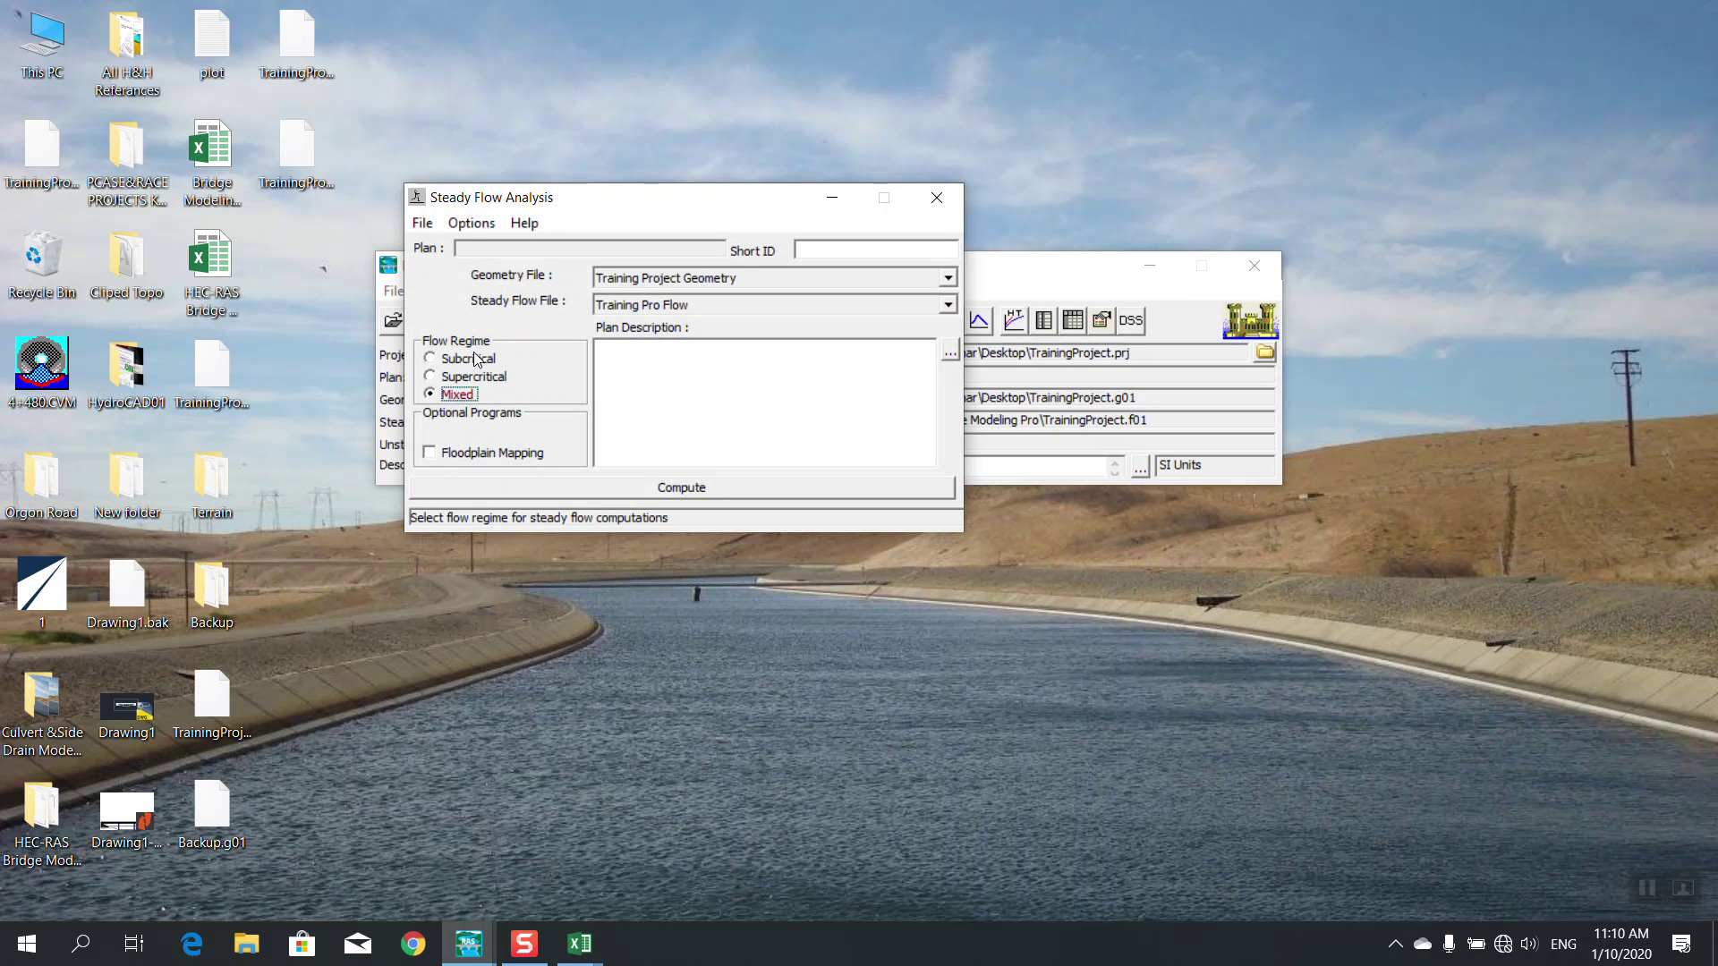
click(445, 458)
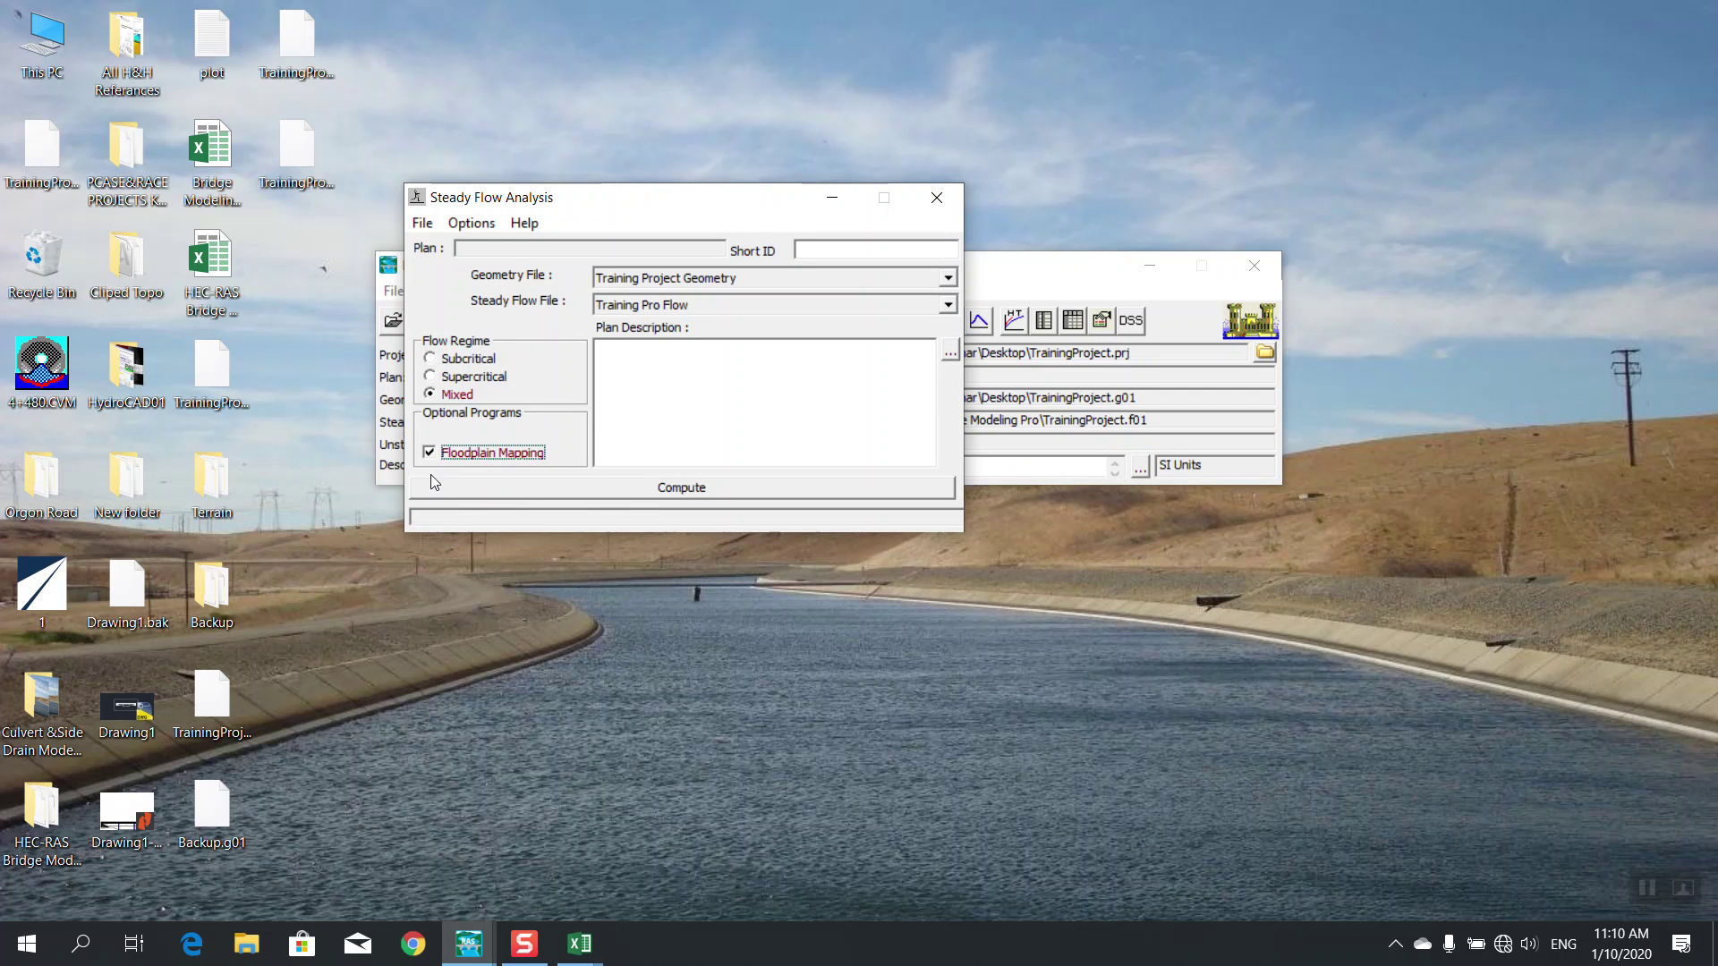
click(625, 487)
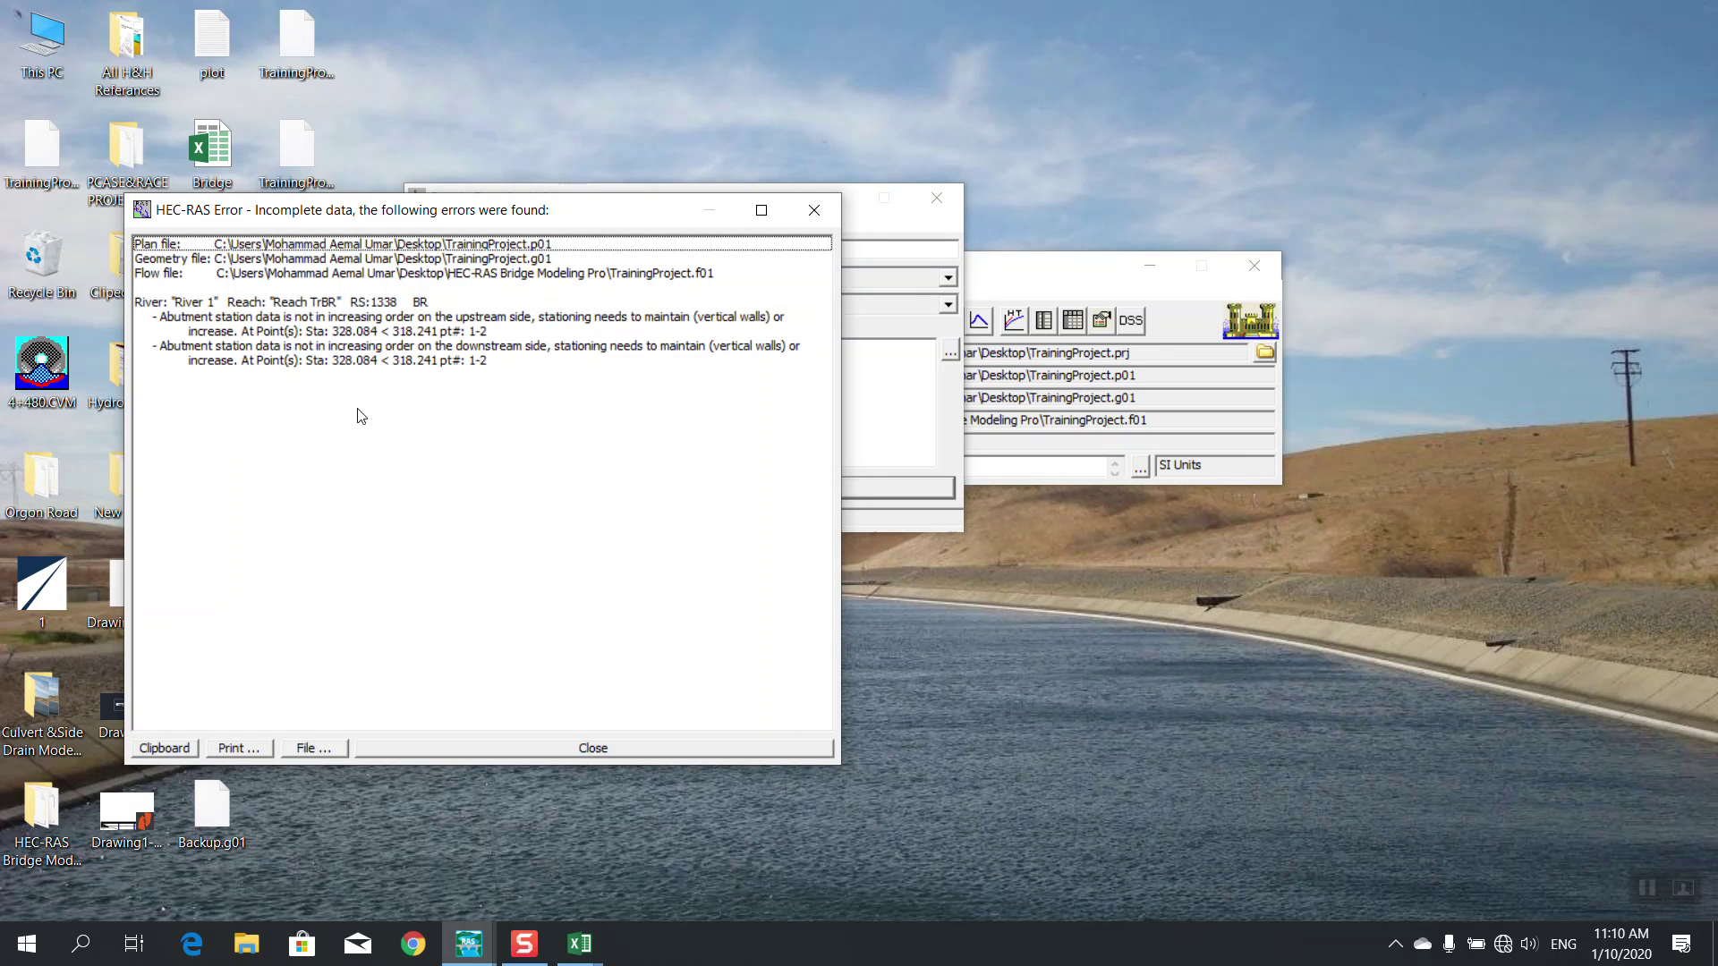
click(475, 749)
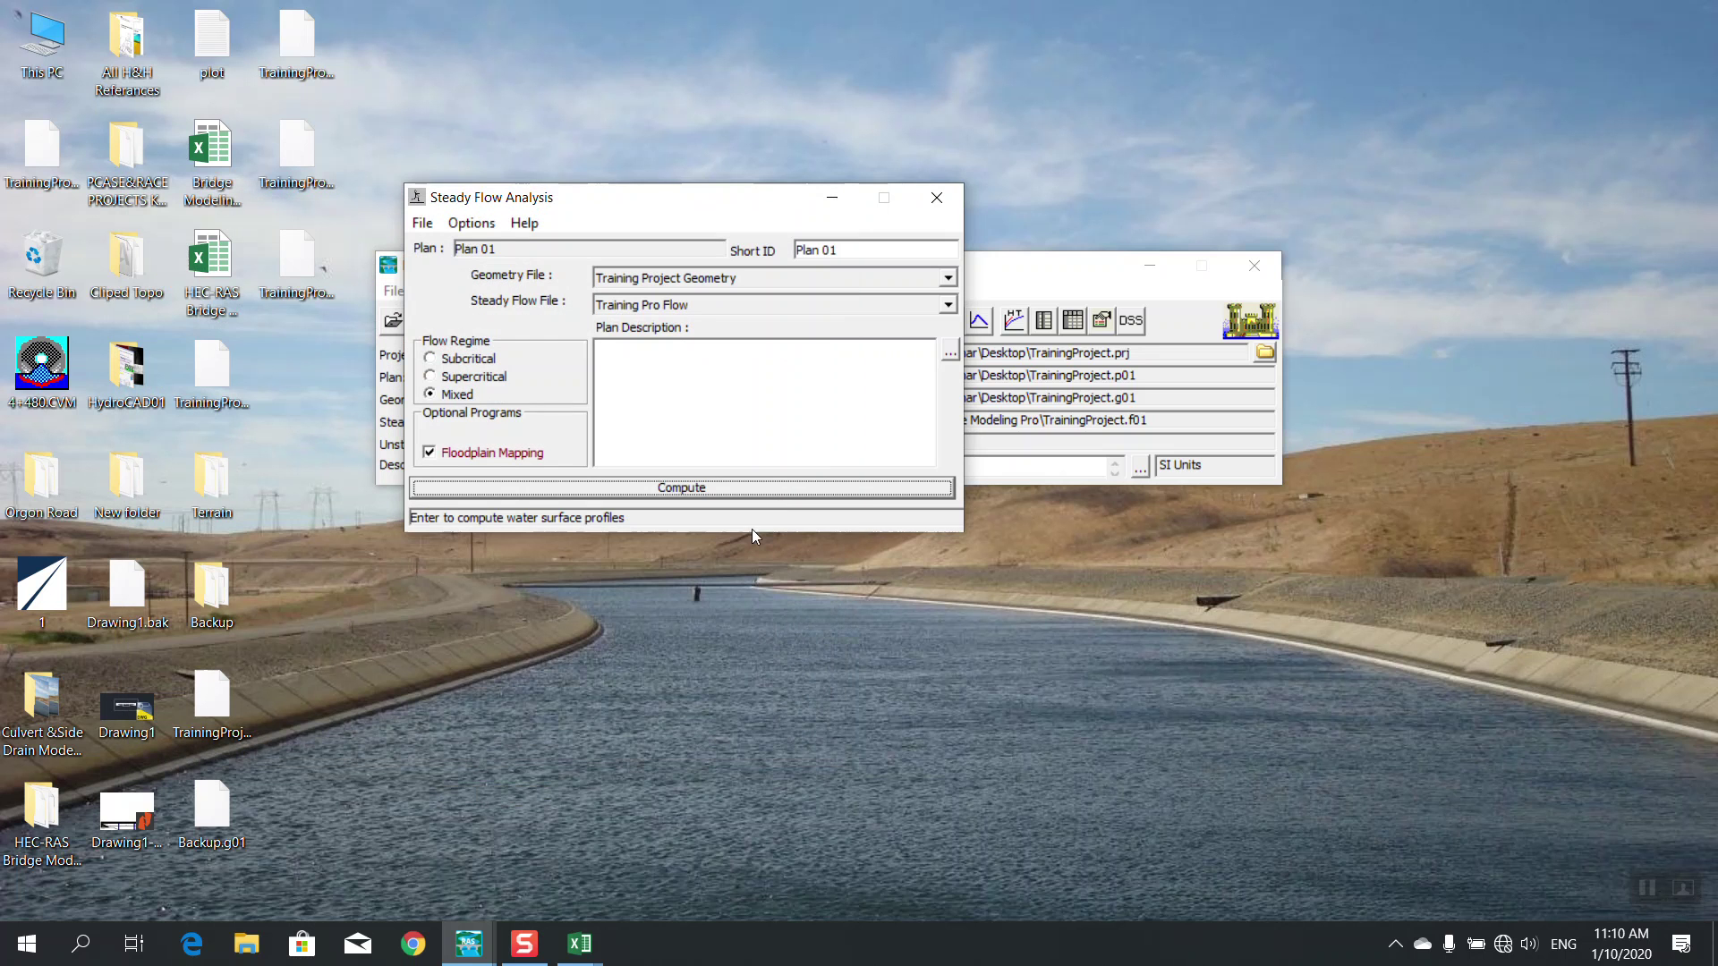
click(927, 197)
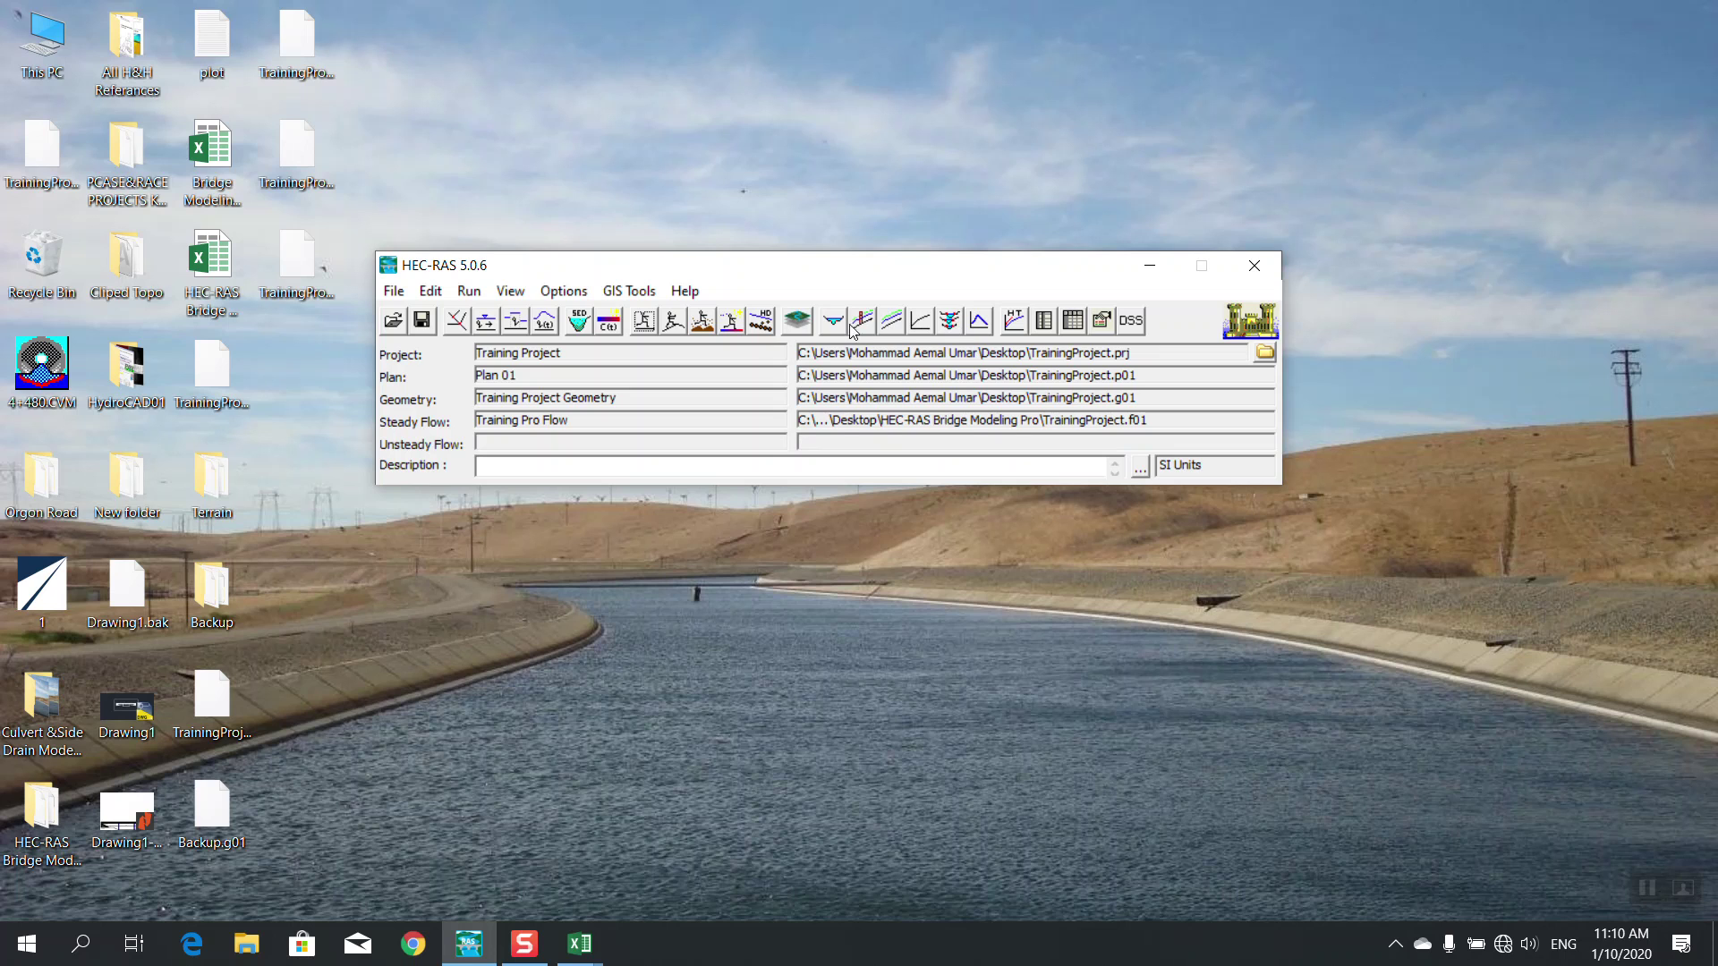
Set abutment 1's second station at bridge 1338 to 71, copied upstream to downstream
click(455, 319)
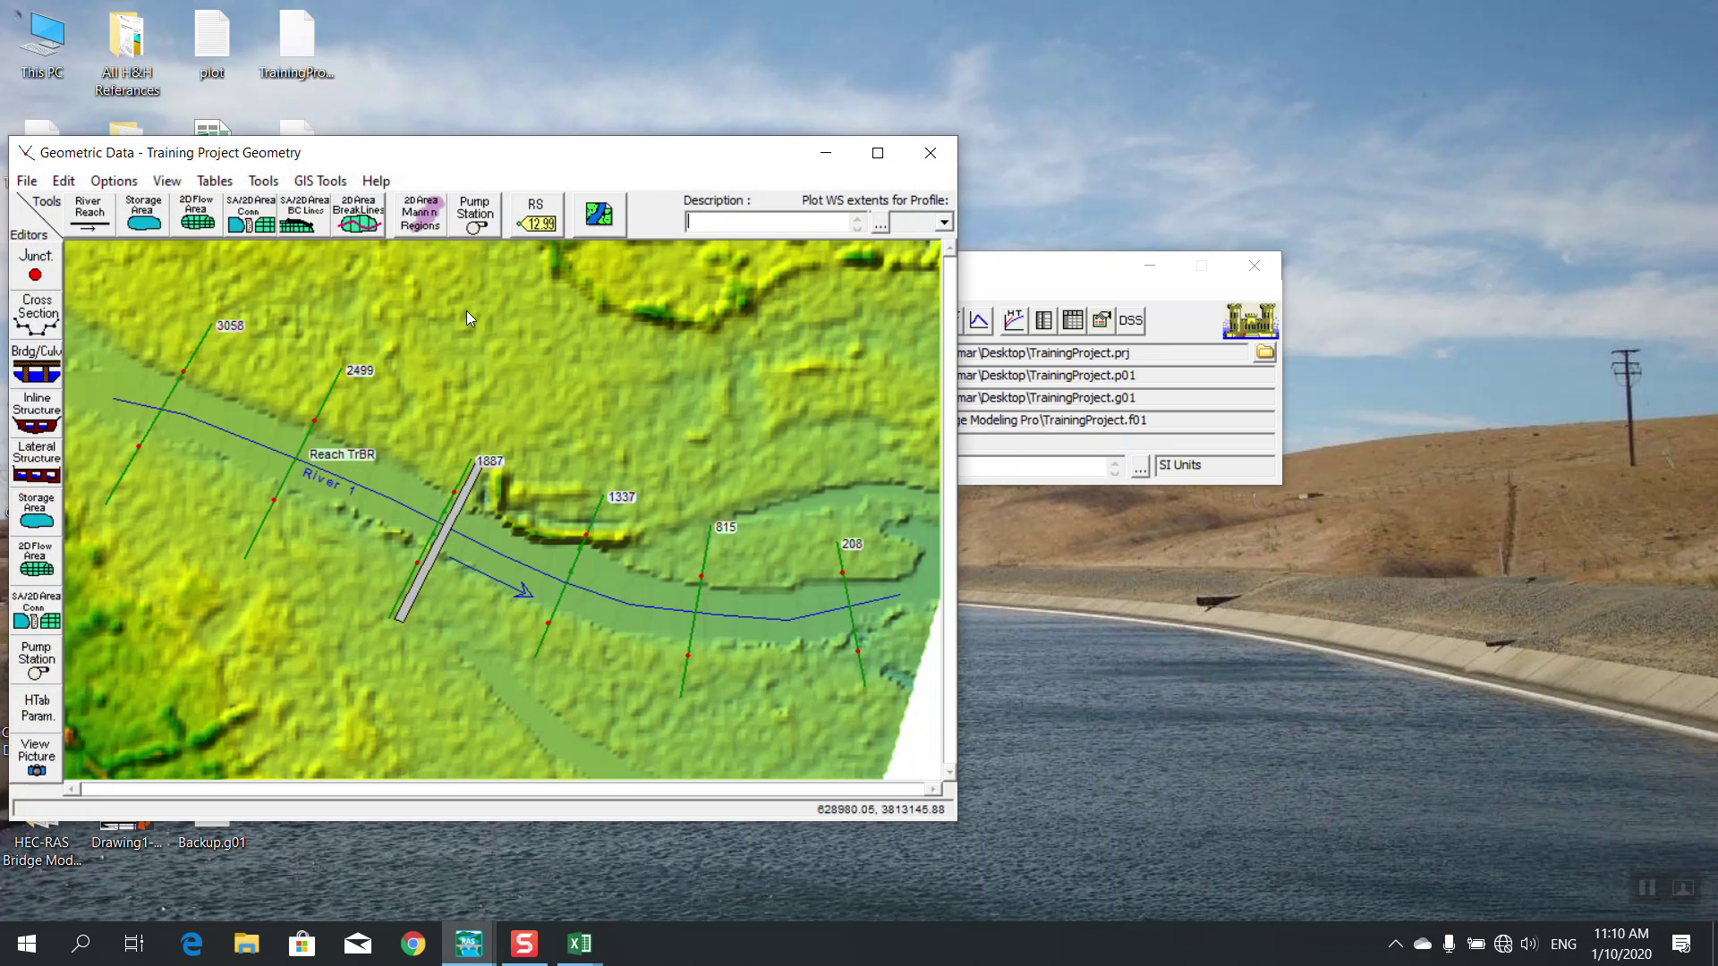
click(877, 153)
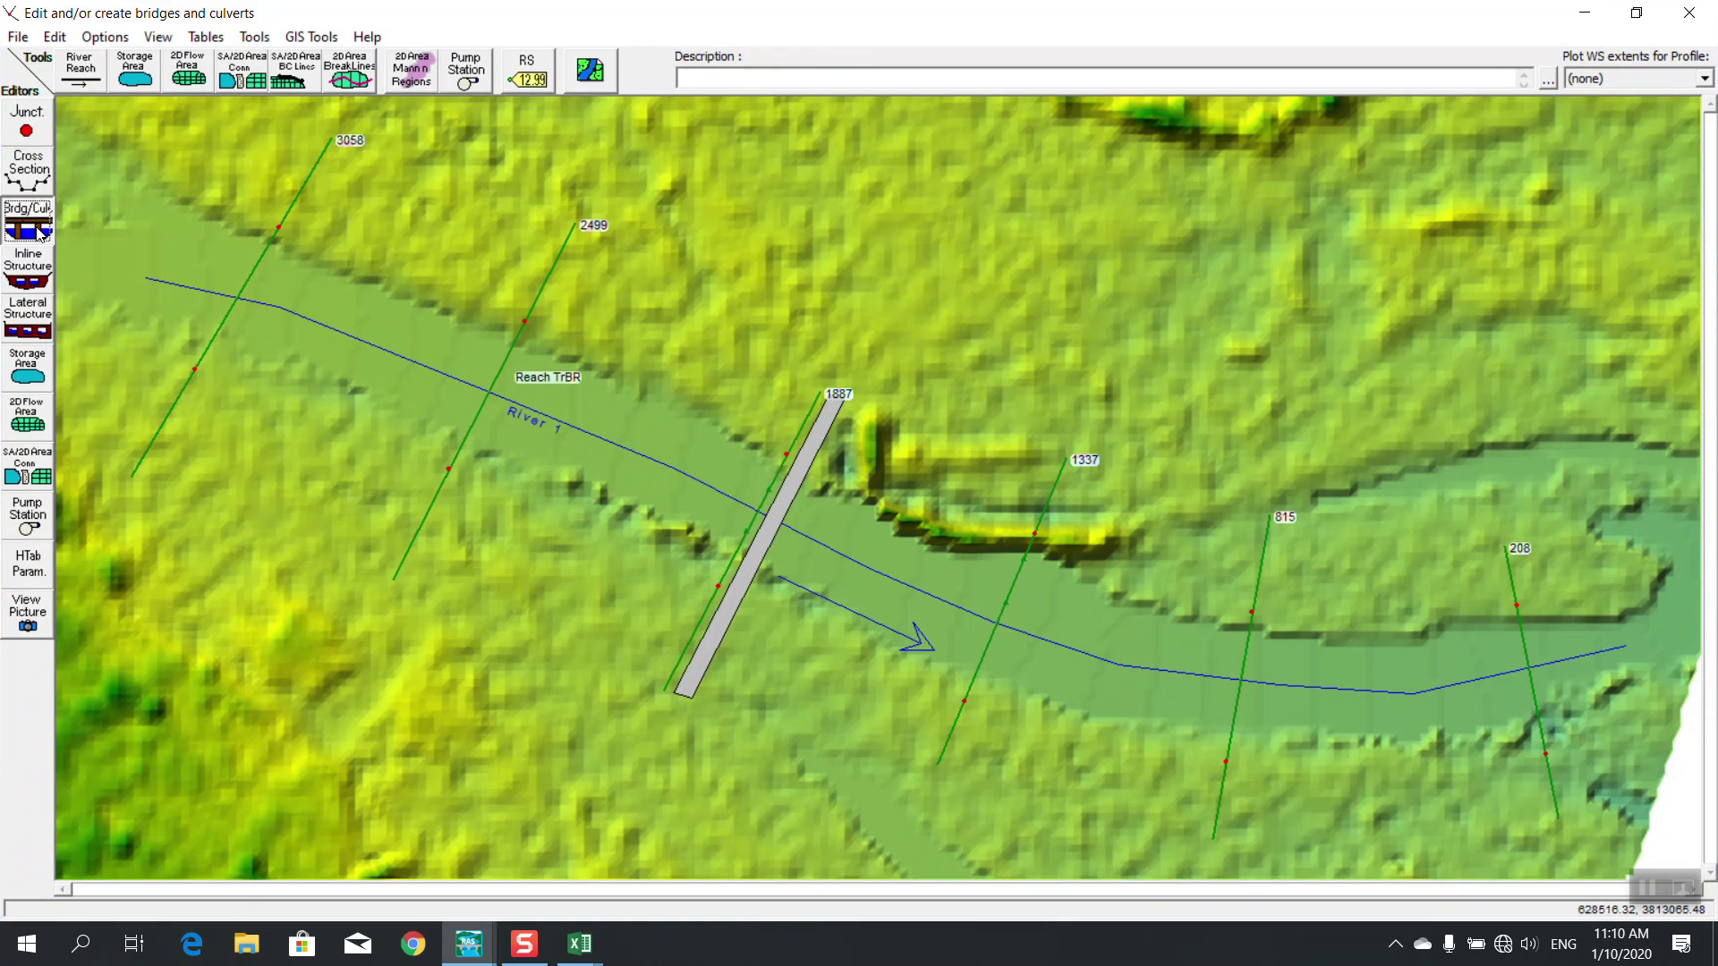
click(27, 220)
click(753, 69)
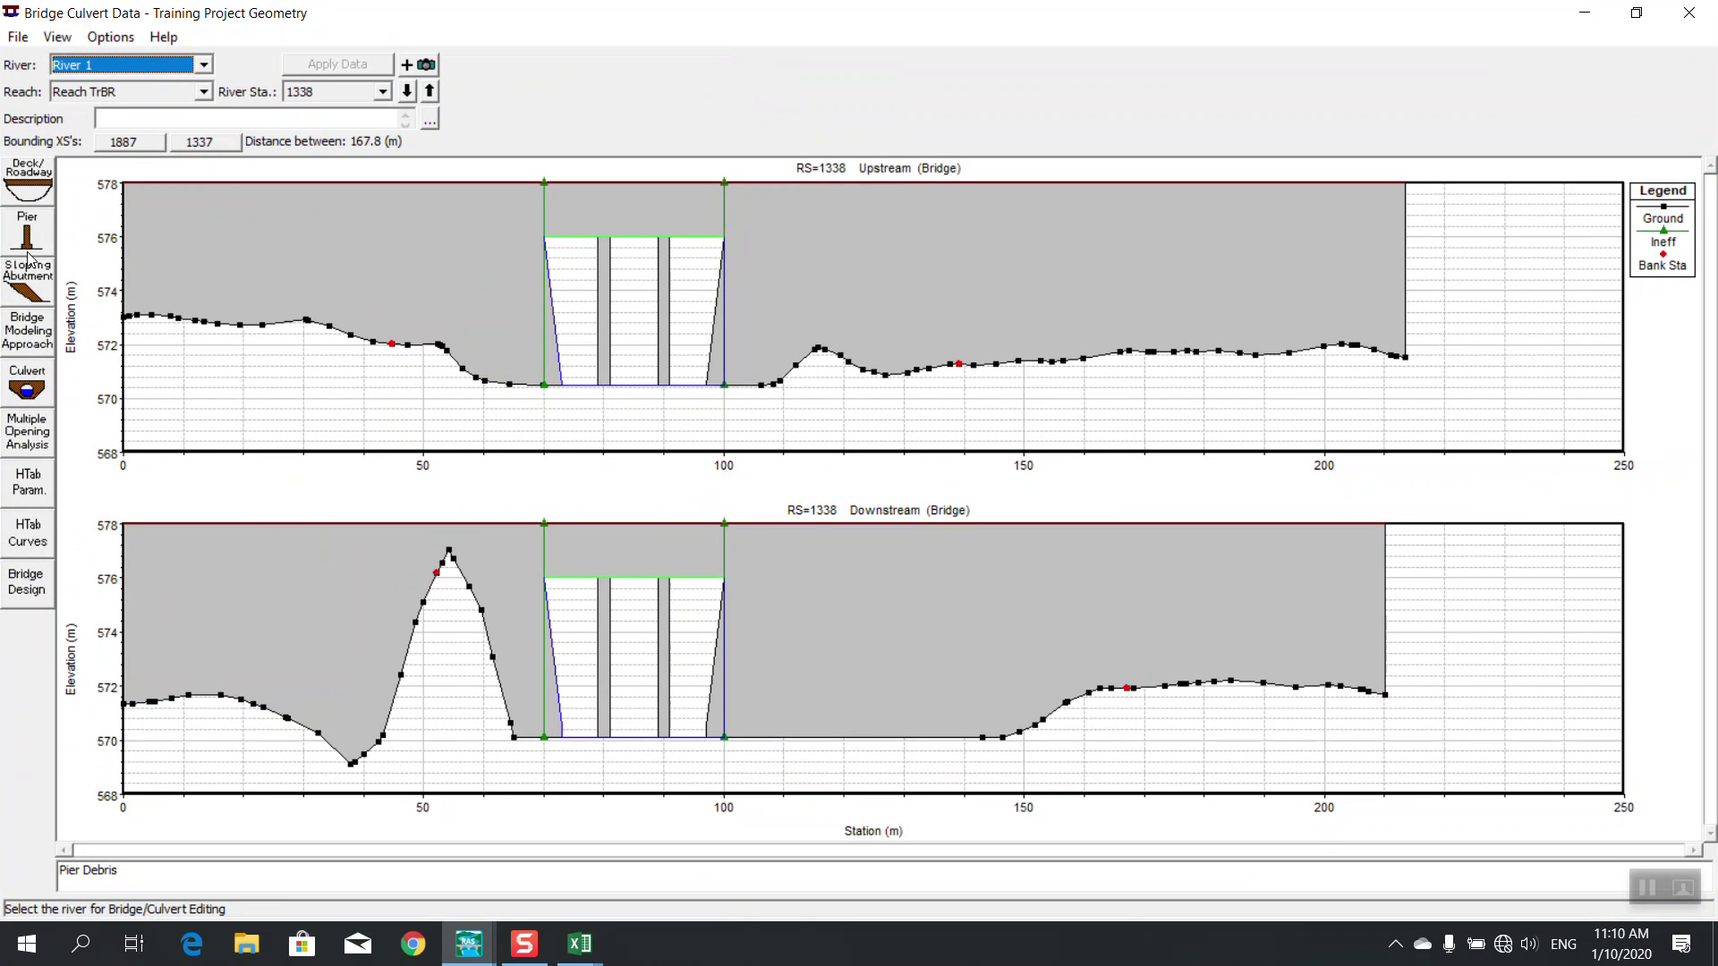
click(25, 291)
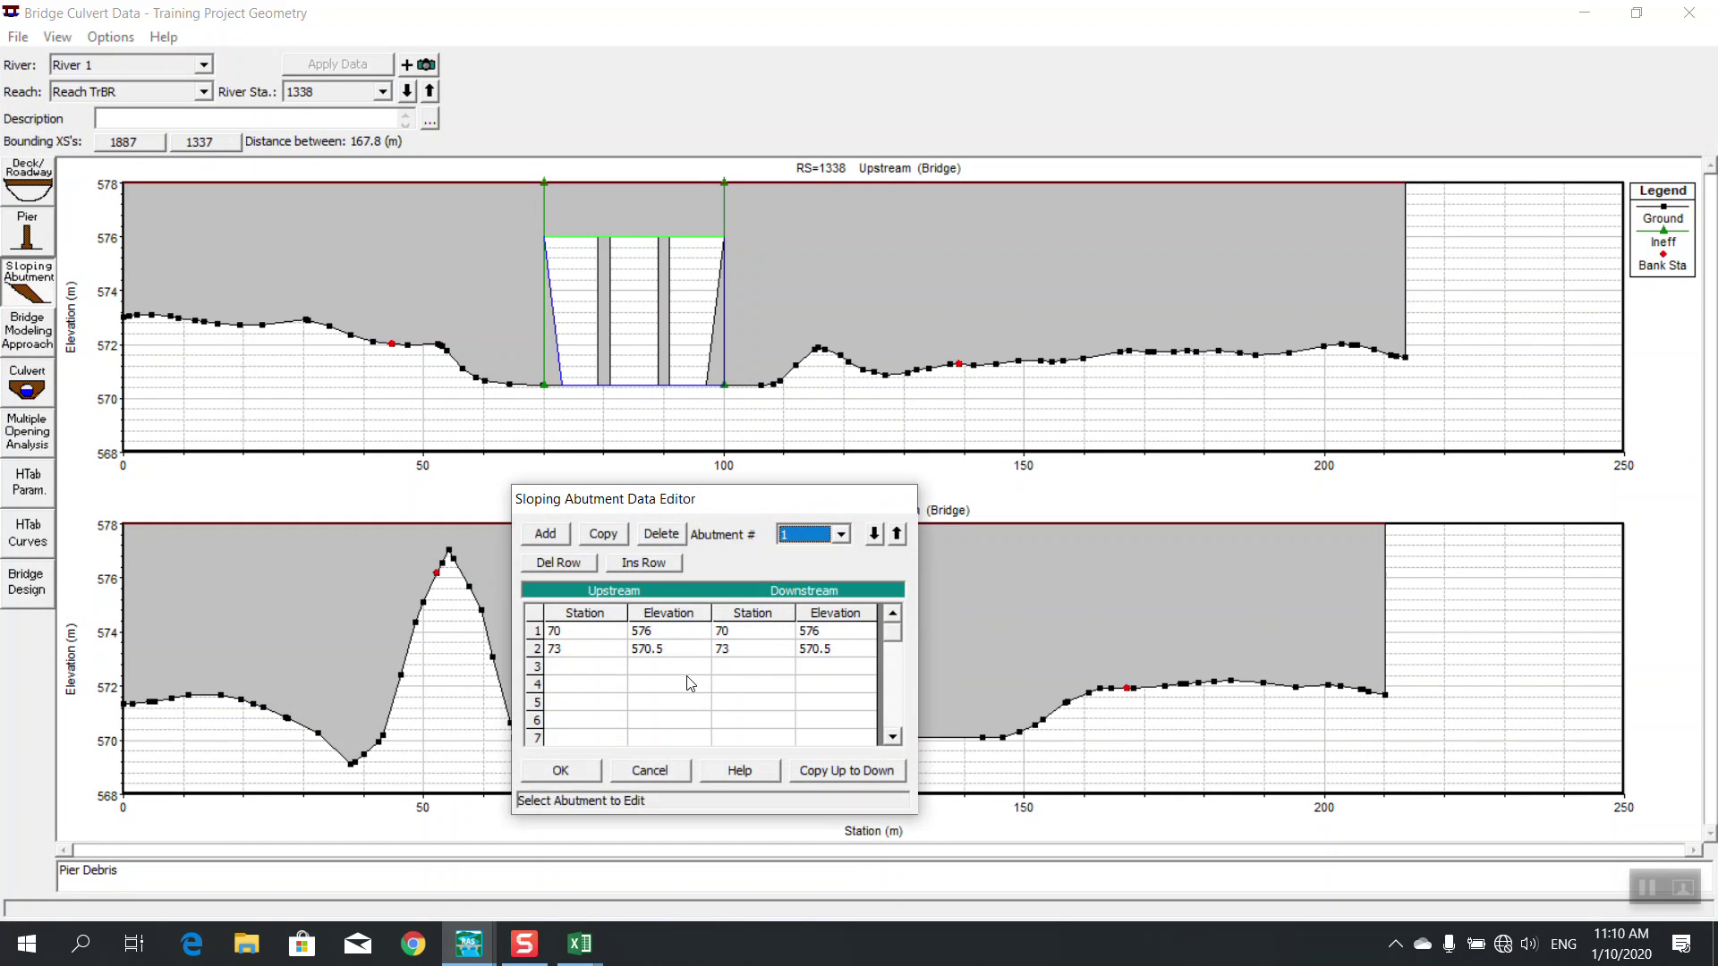
click(595, 651)
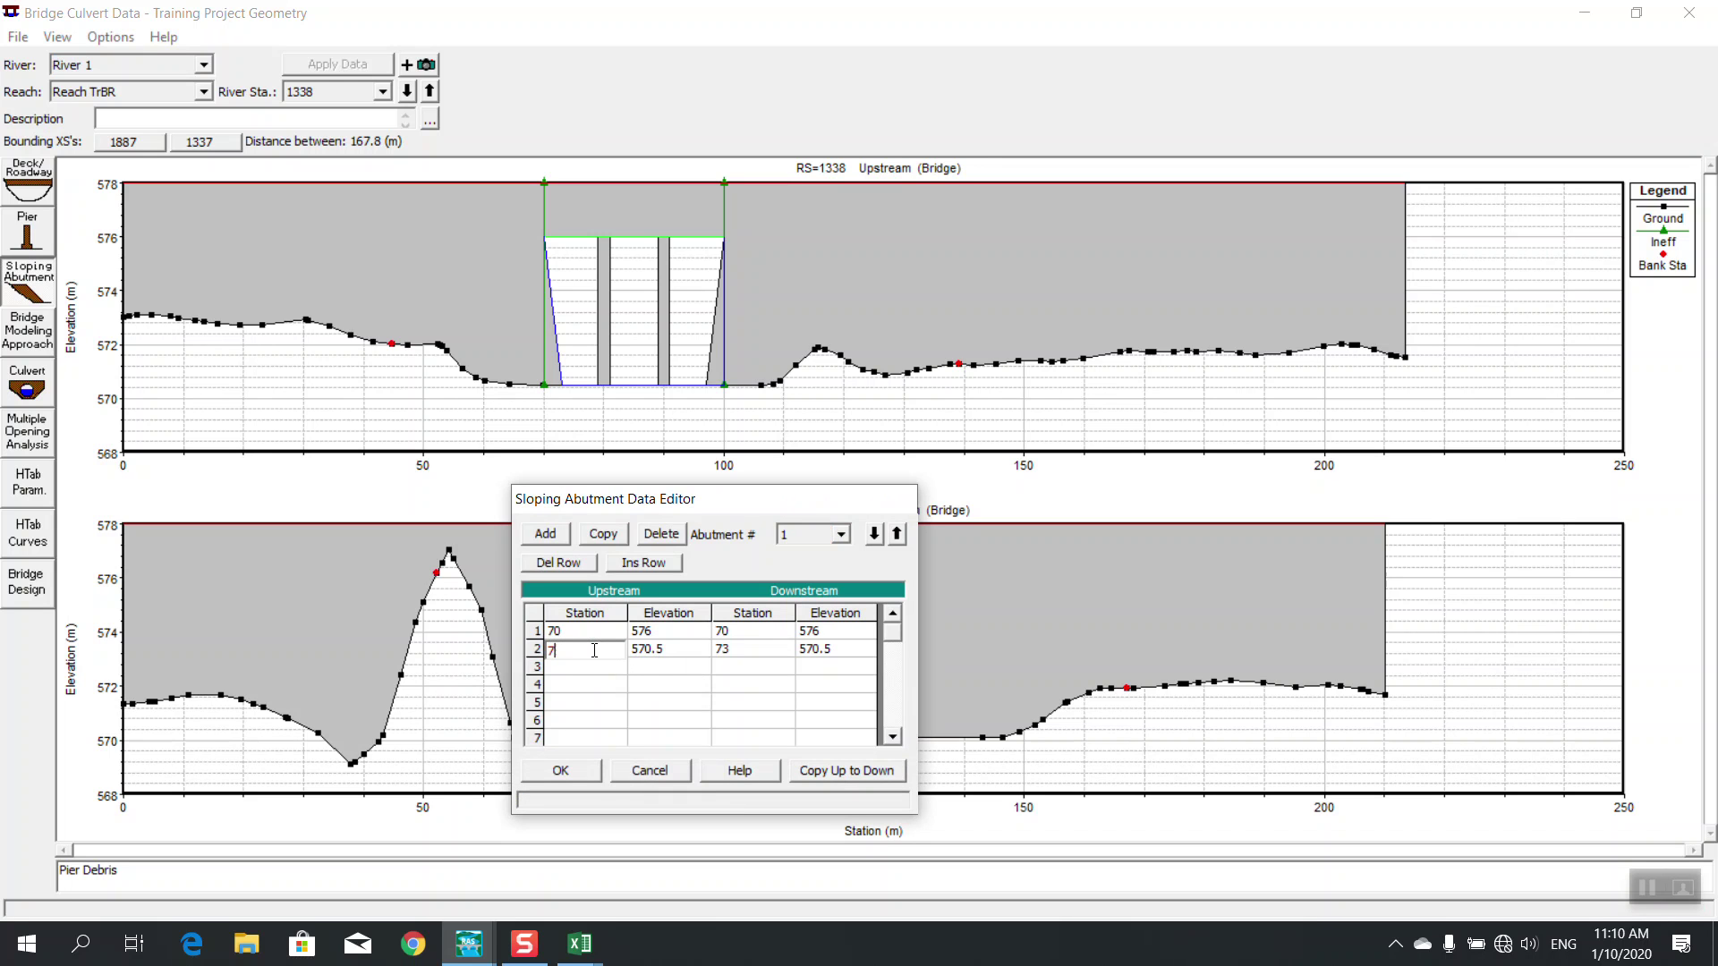
text(71)
click(815, 775)
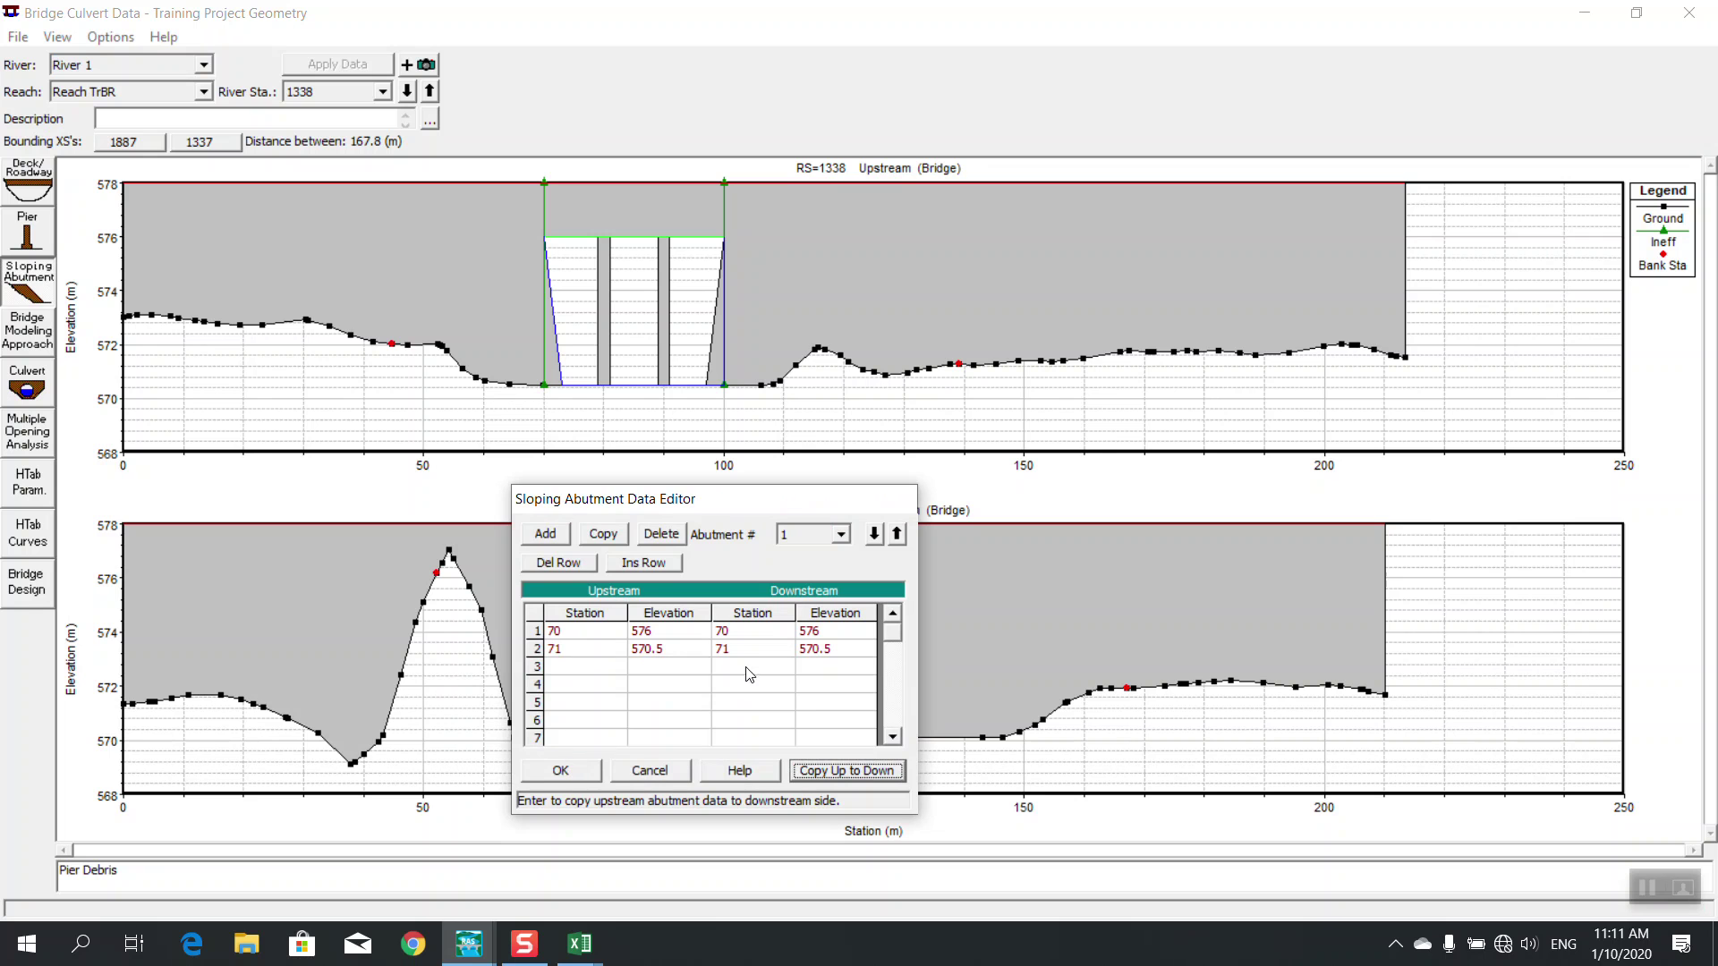
click(585, 768)
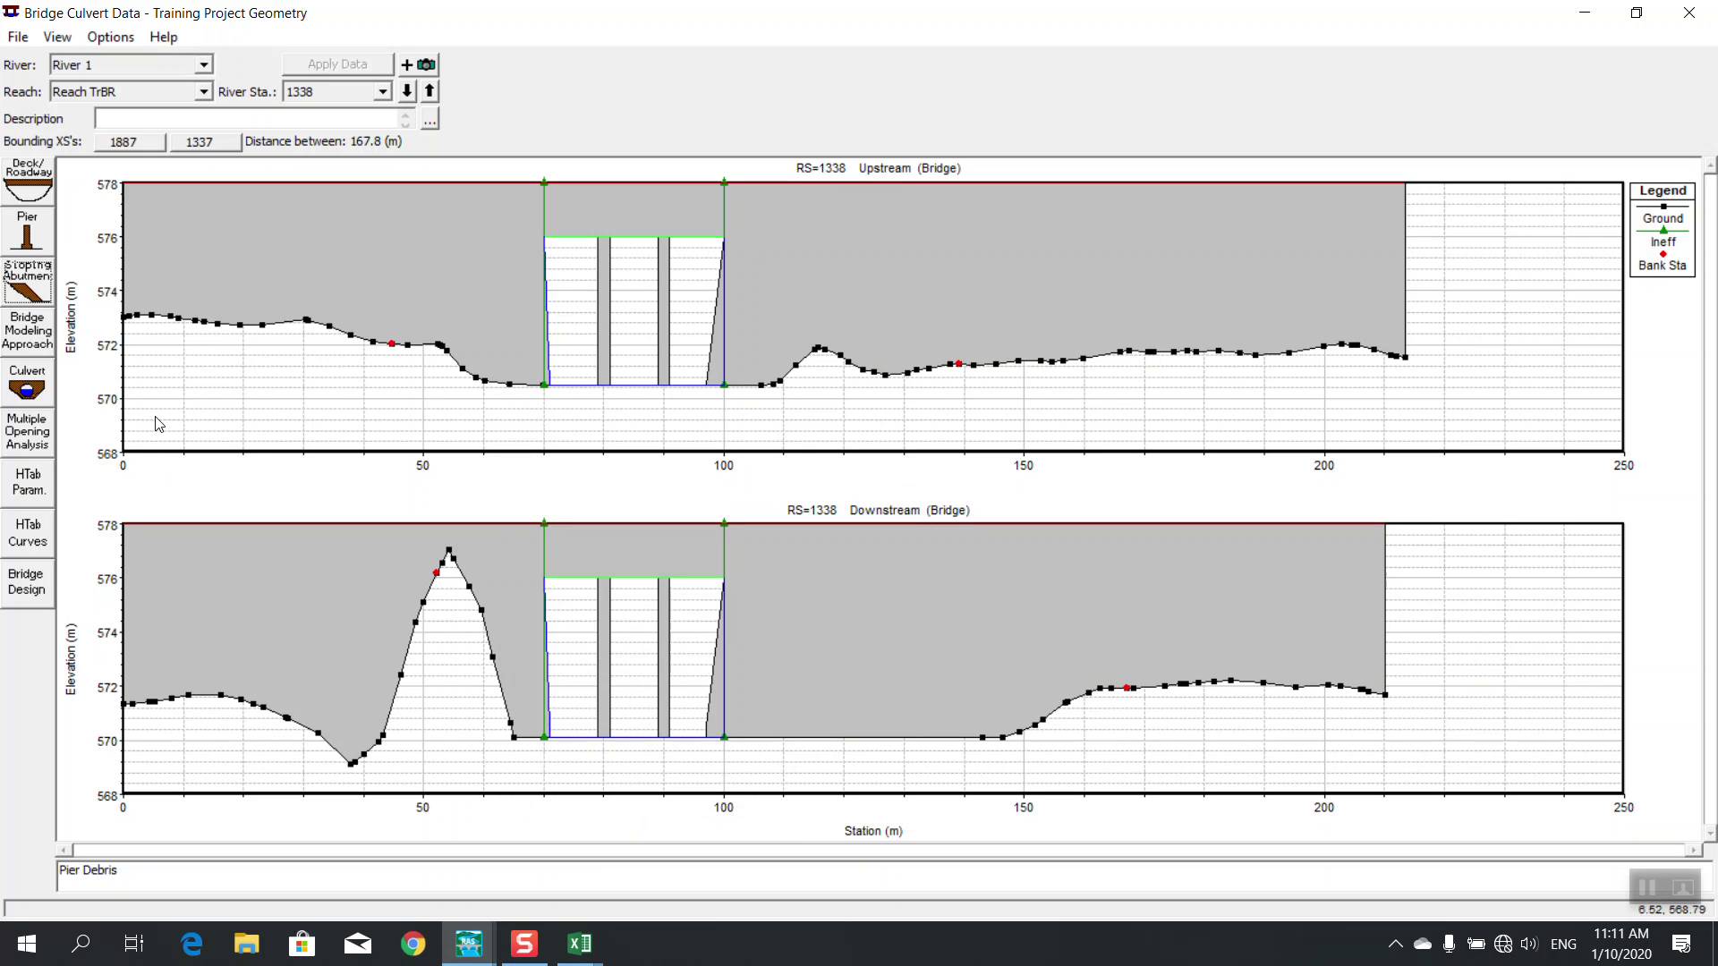
Set abutment 2's second station to 99, copied upstream to downstream
click(27, 288)
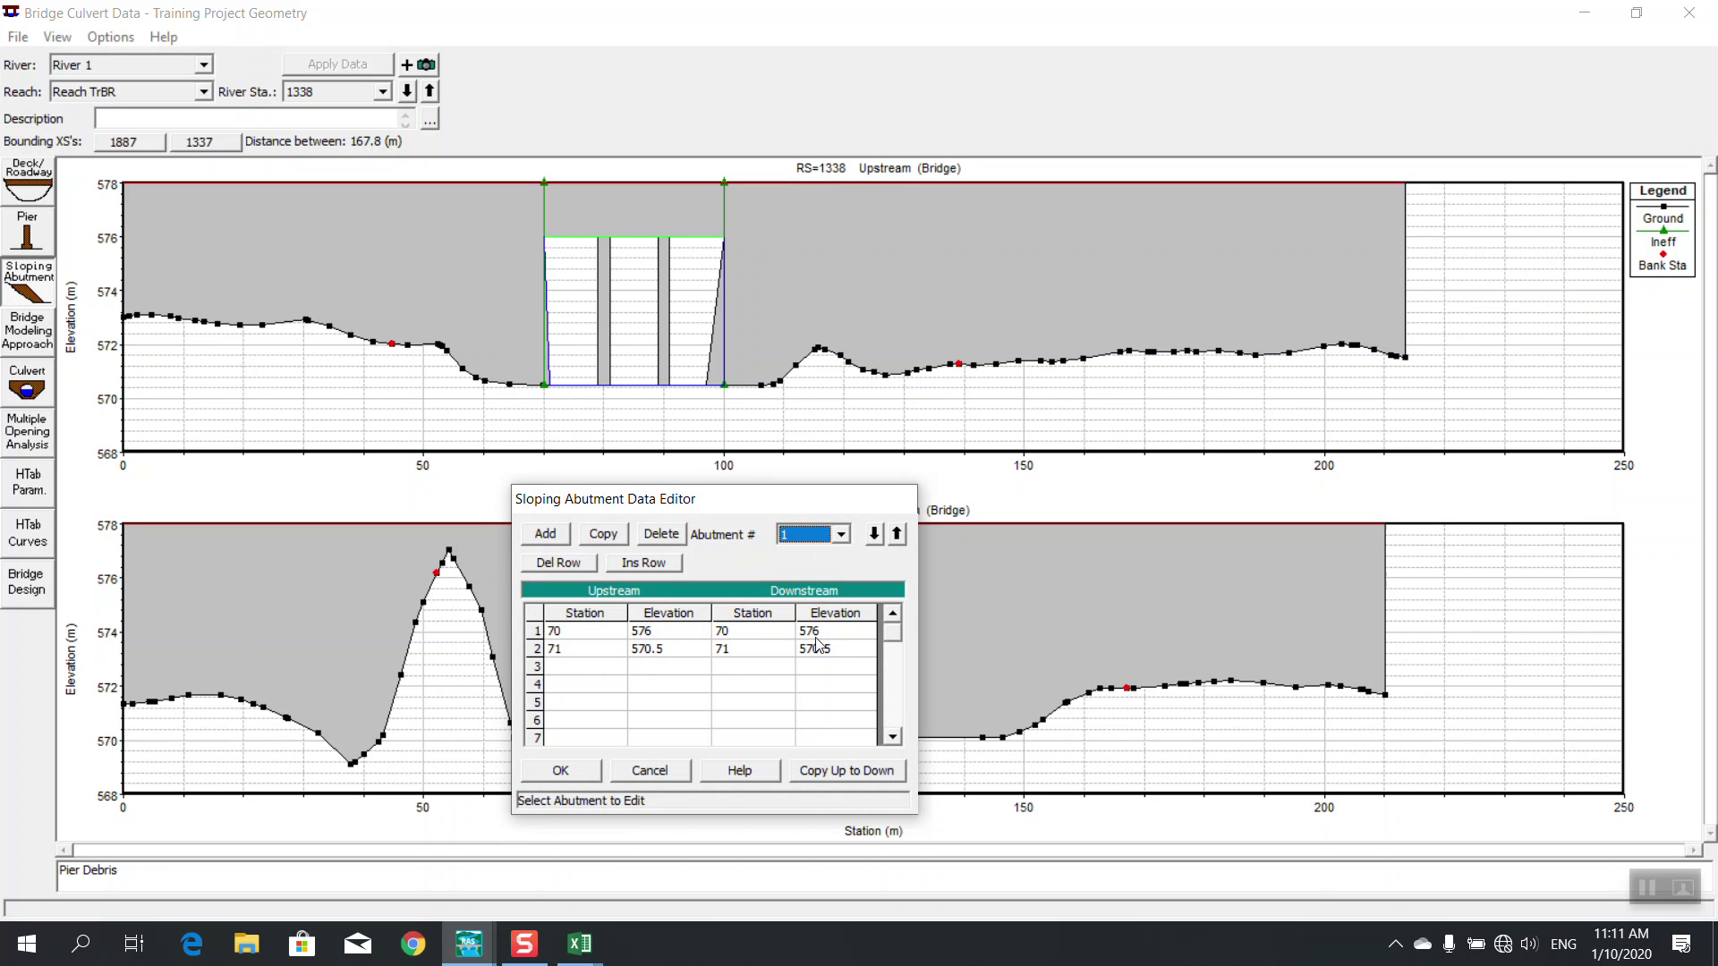
click(841, 535)
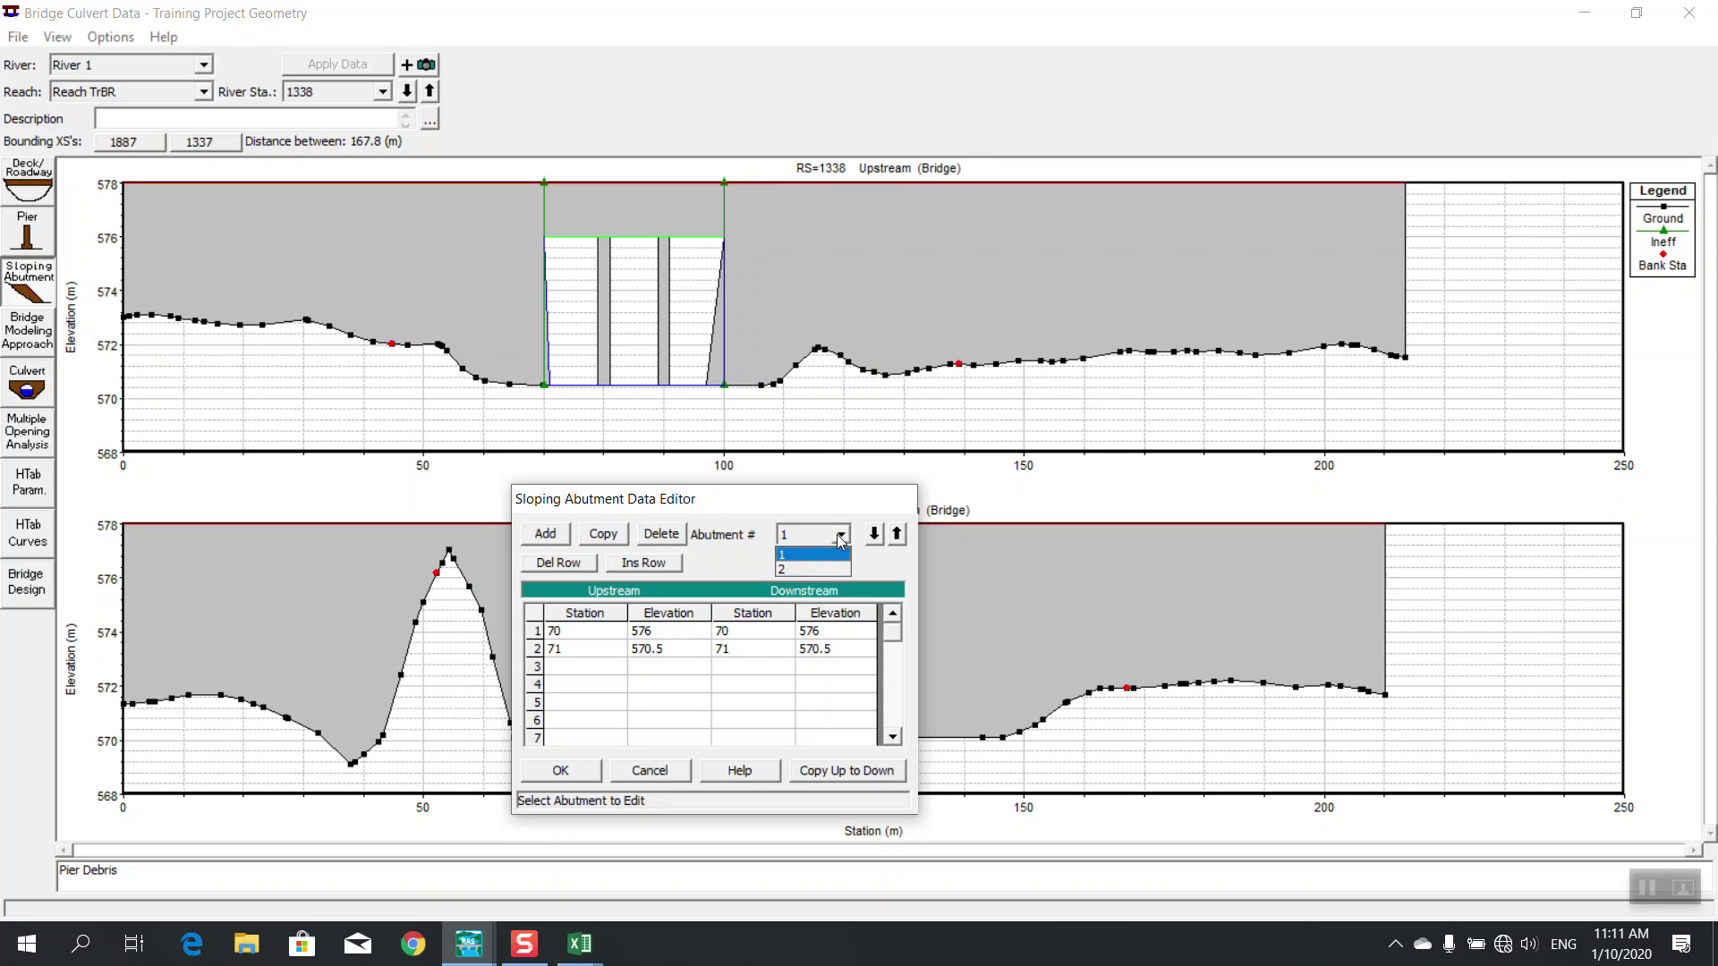
click(816, 564)
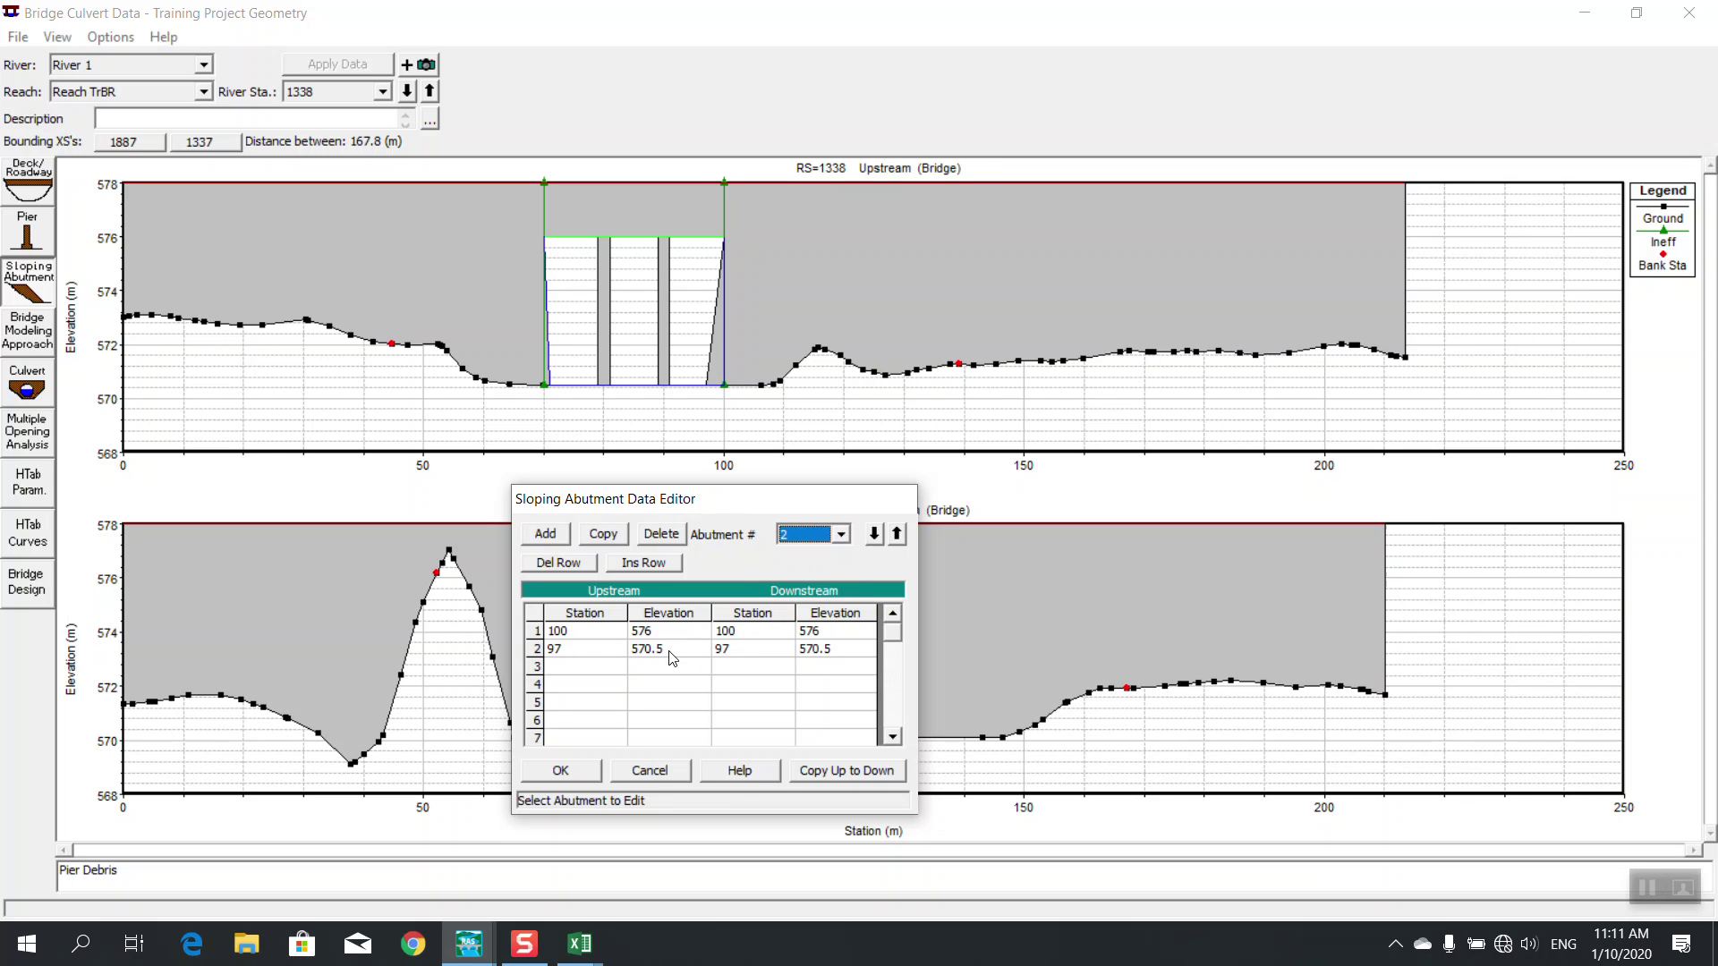
click(598, 650)
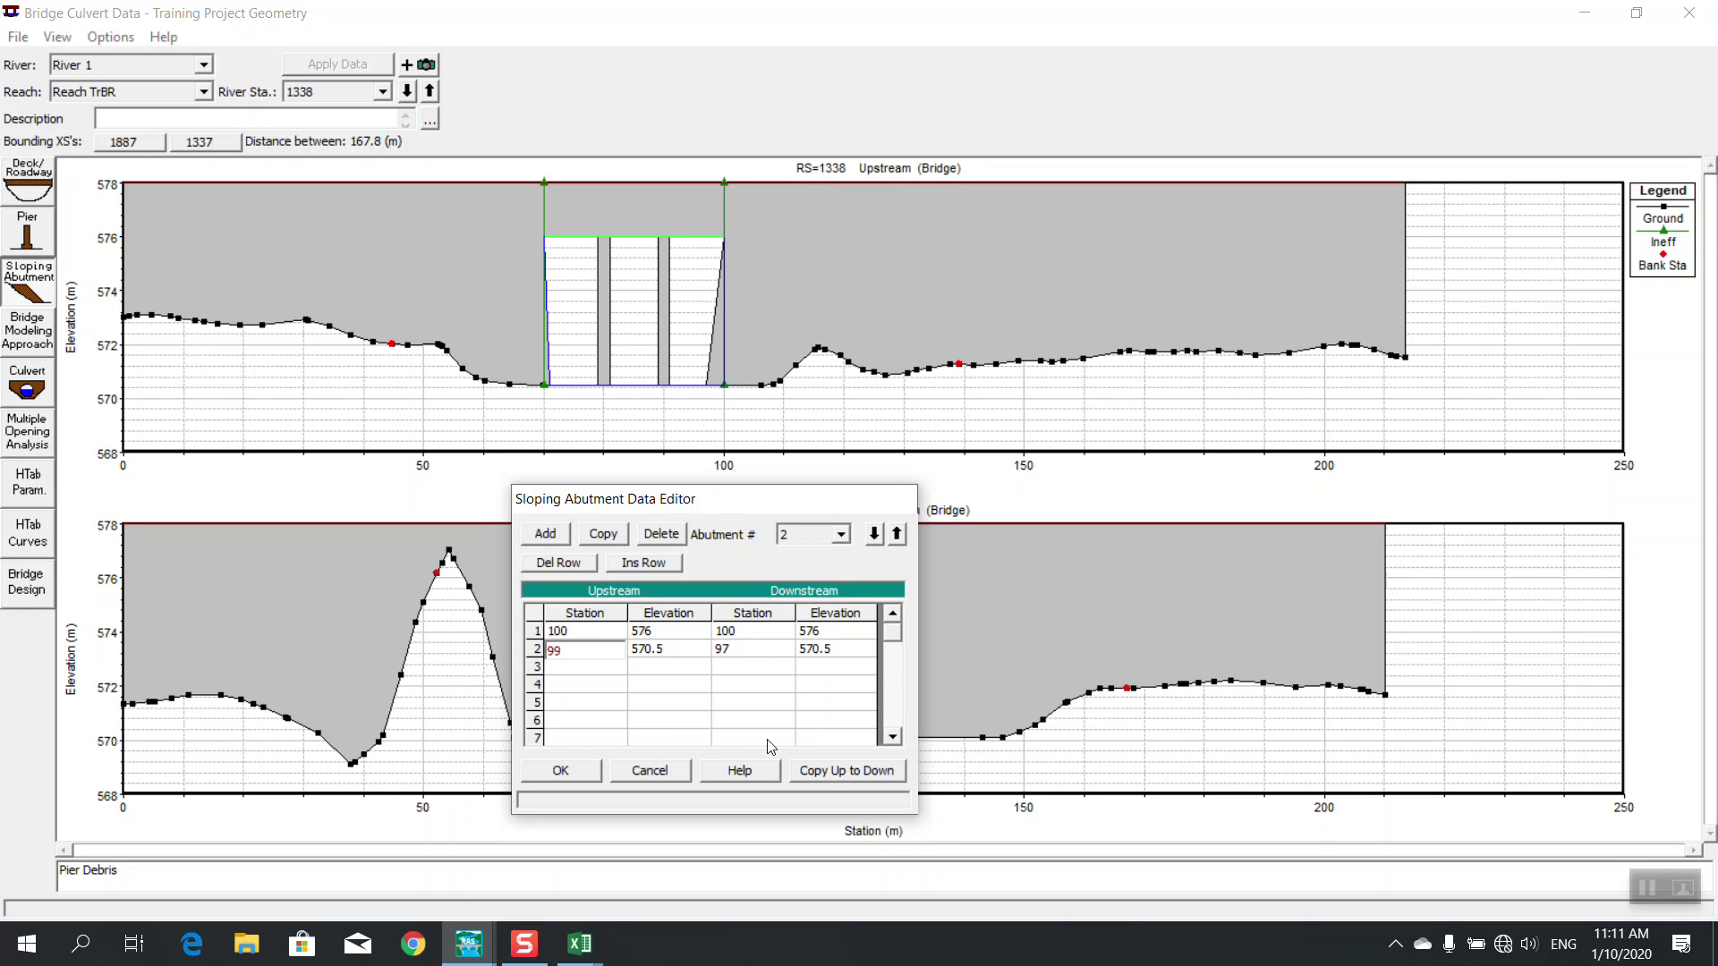
click(810, 771)
click(560, 771)
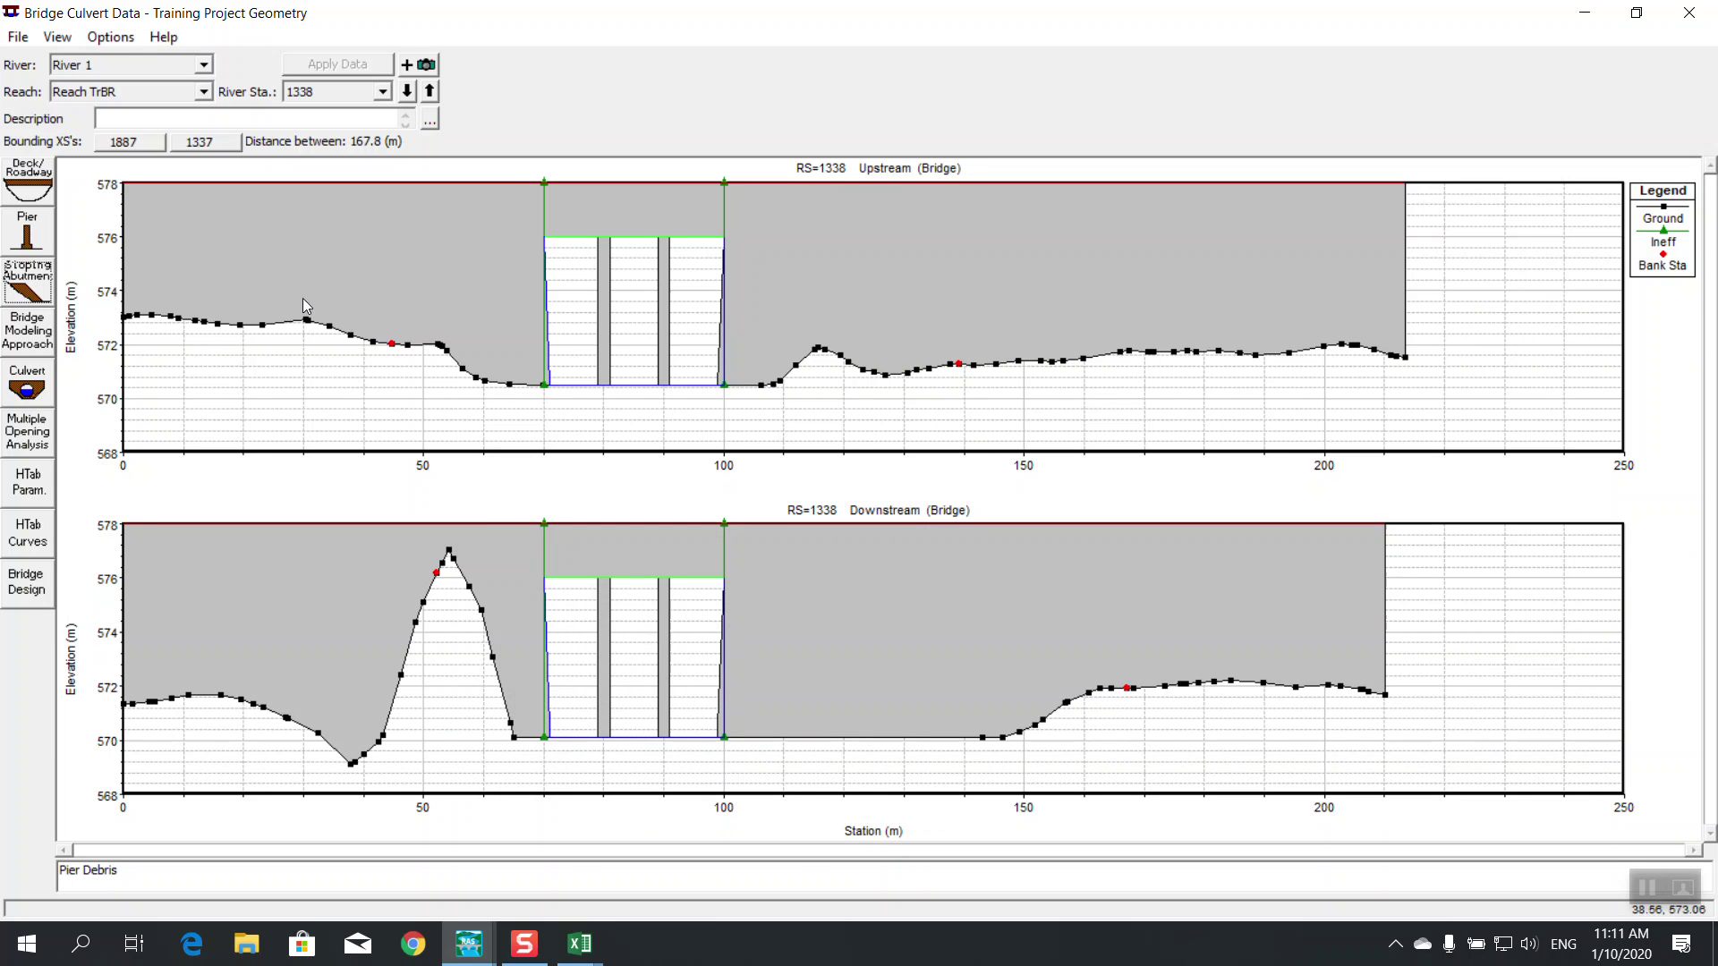
Save the geometry data and close the bridge and geometric editors
click(18, 37)
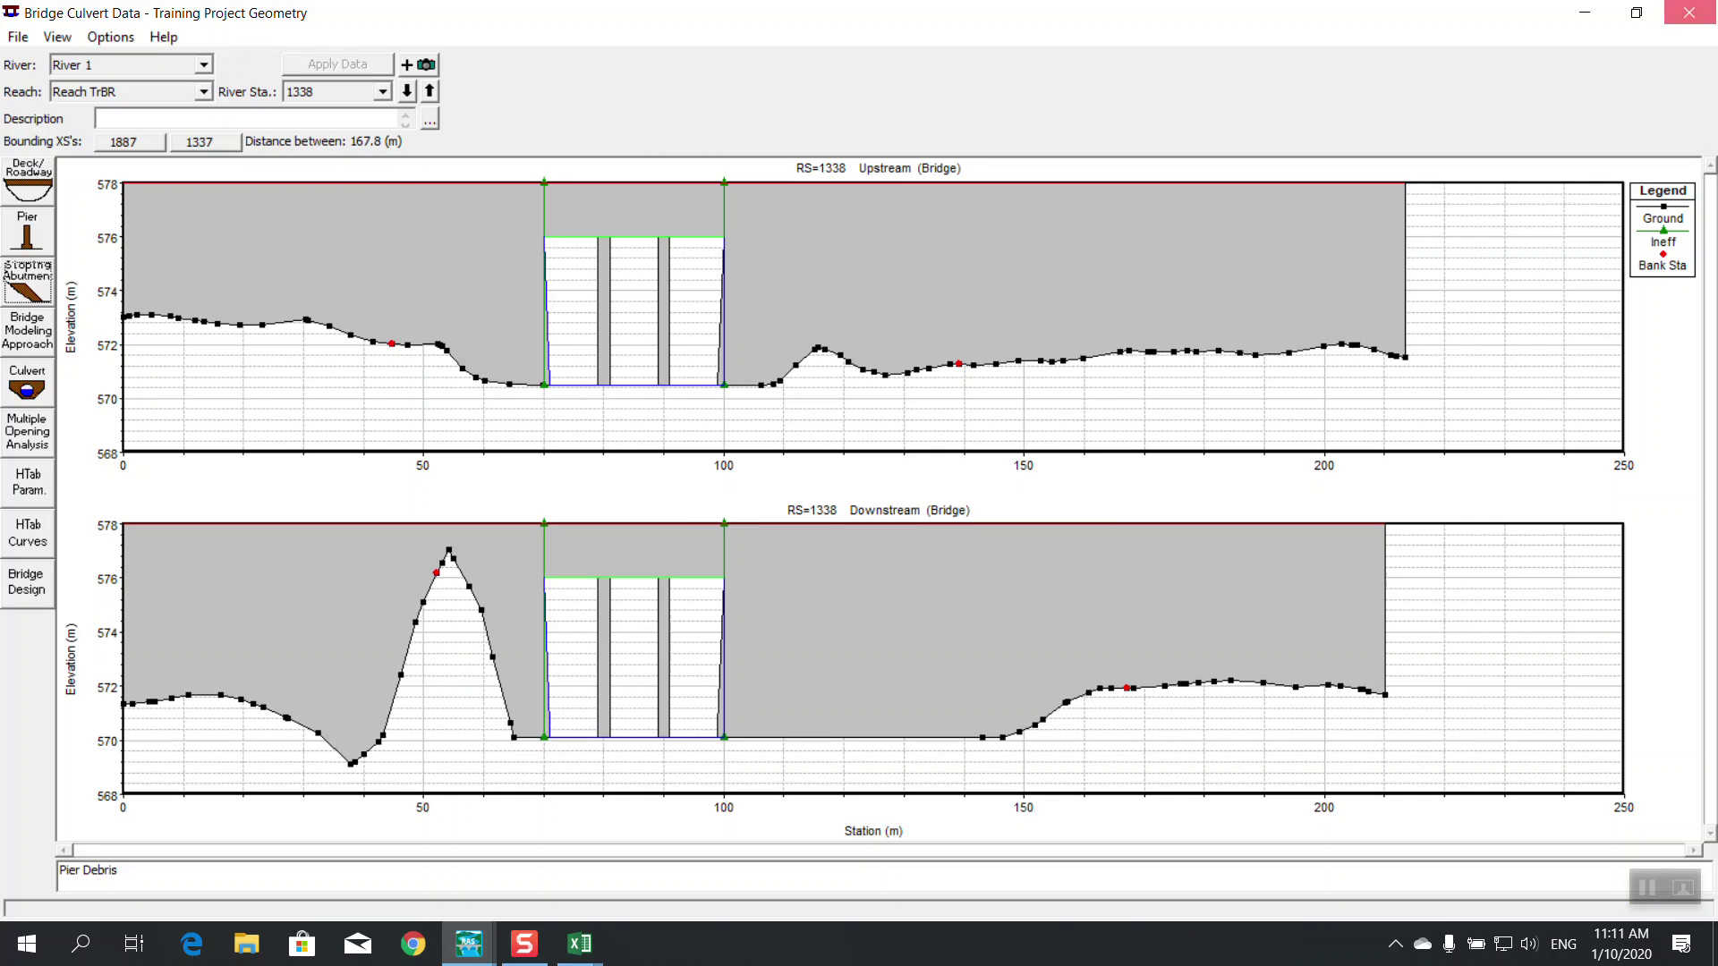
click(1689, 12)
click(18, 37)
click(97, 111)
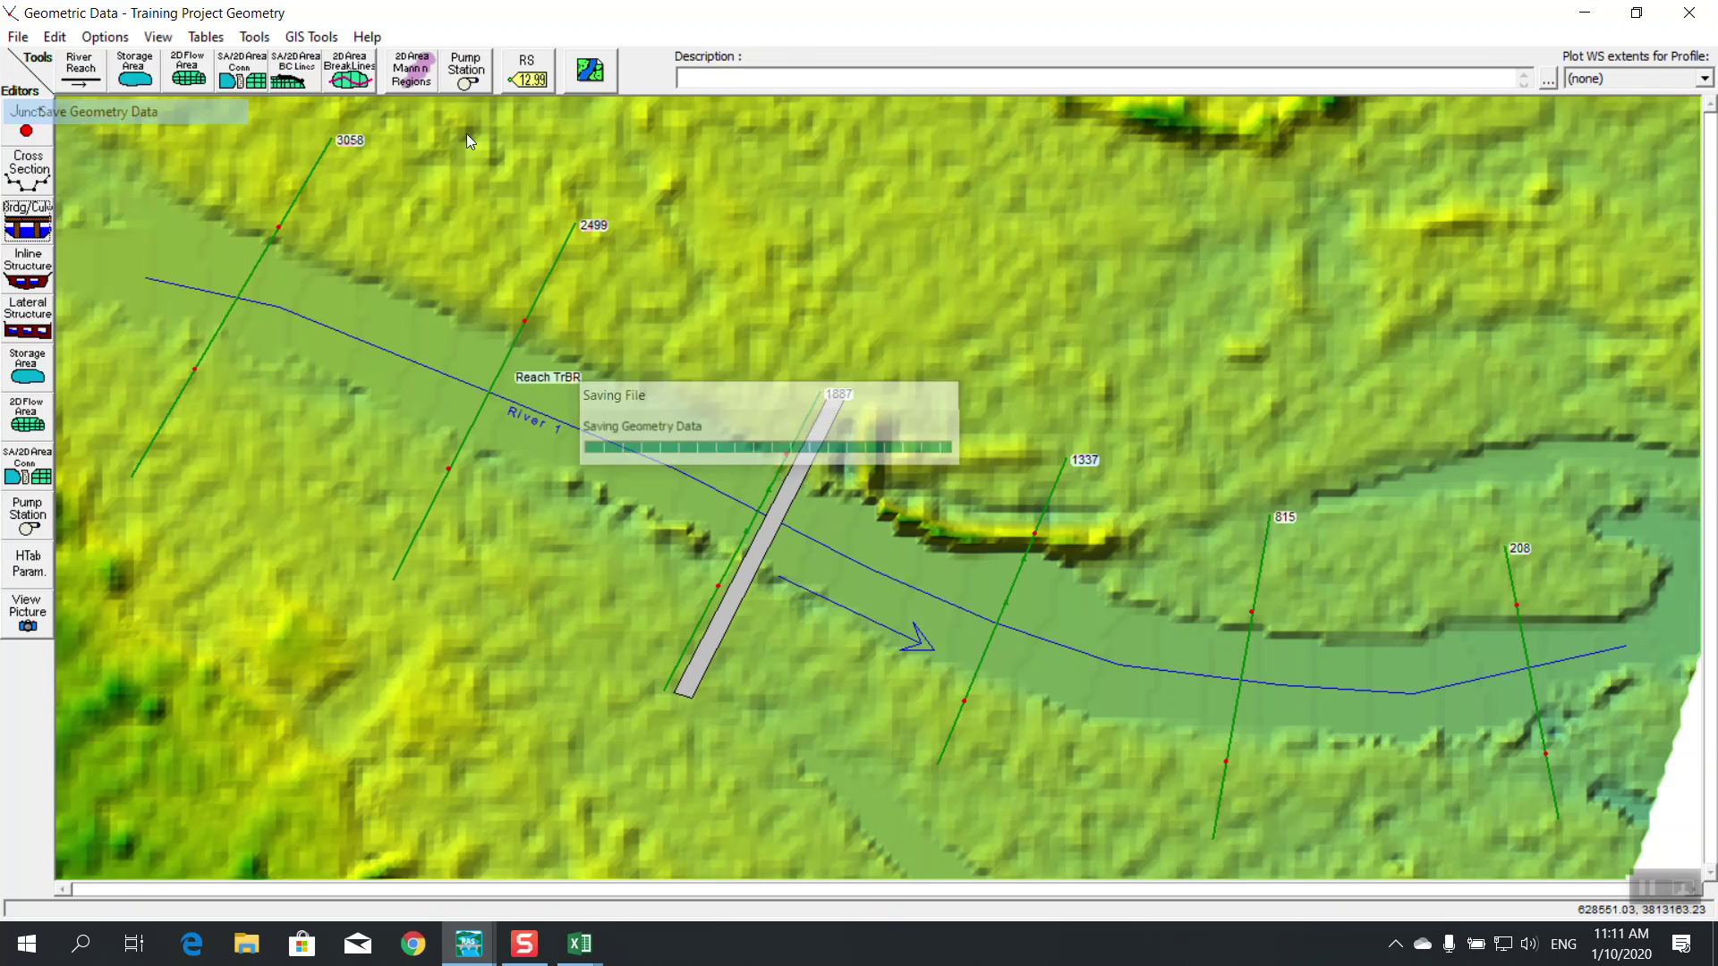
click(1690, 13)
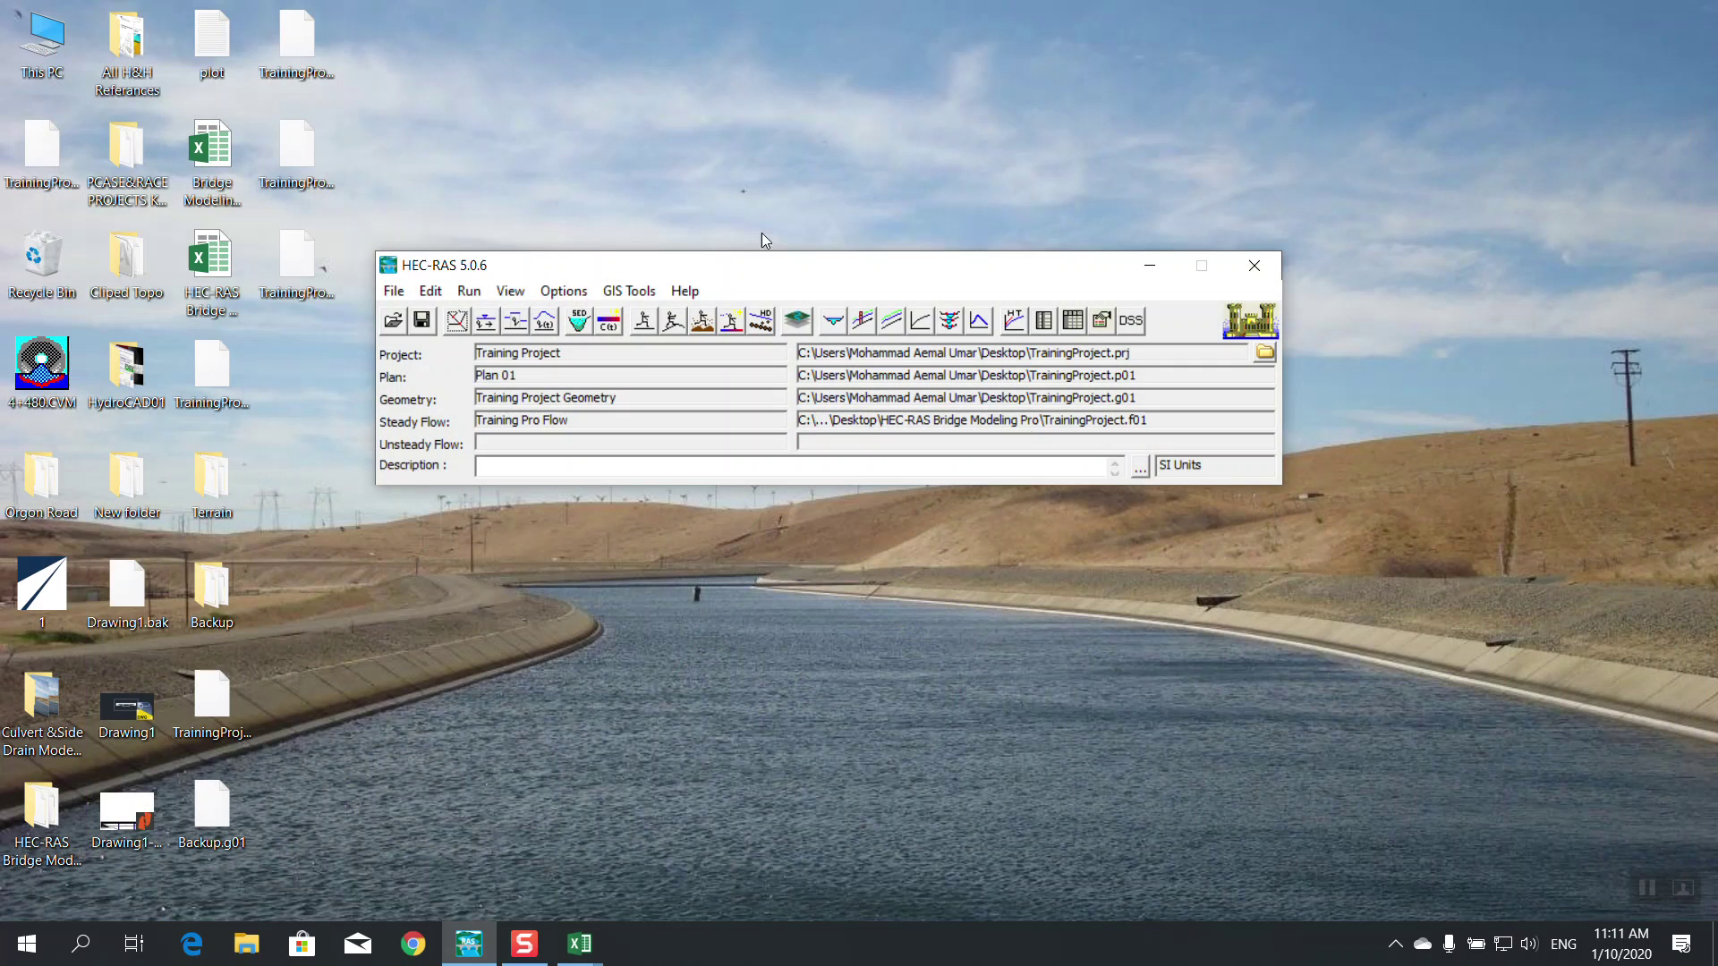
click(643, 320)
Attempt the steady flow computation, dismiss its error report, and close the analysis setup
click(649, 490)
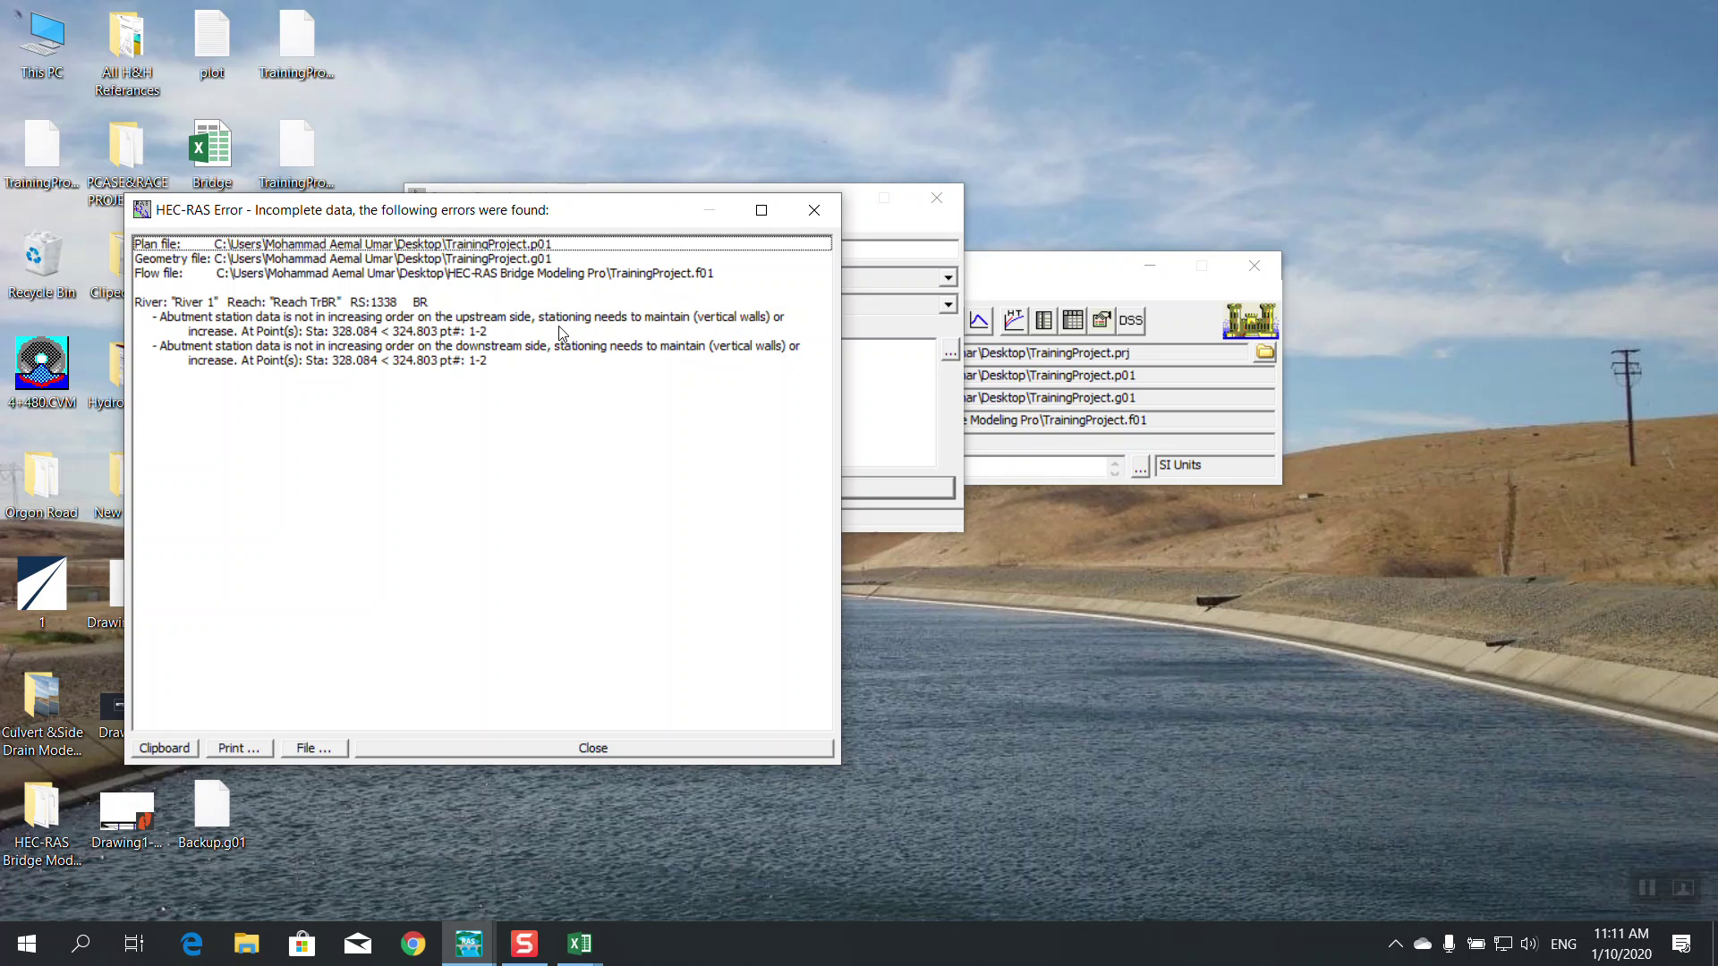
click(475, 750)
click(936, 198)
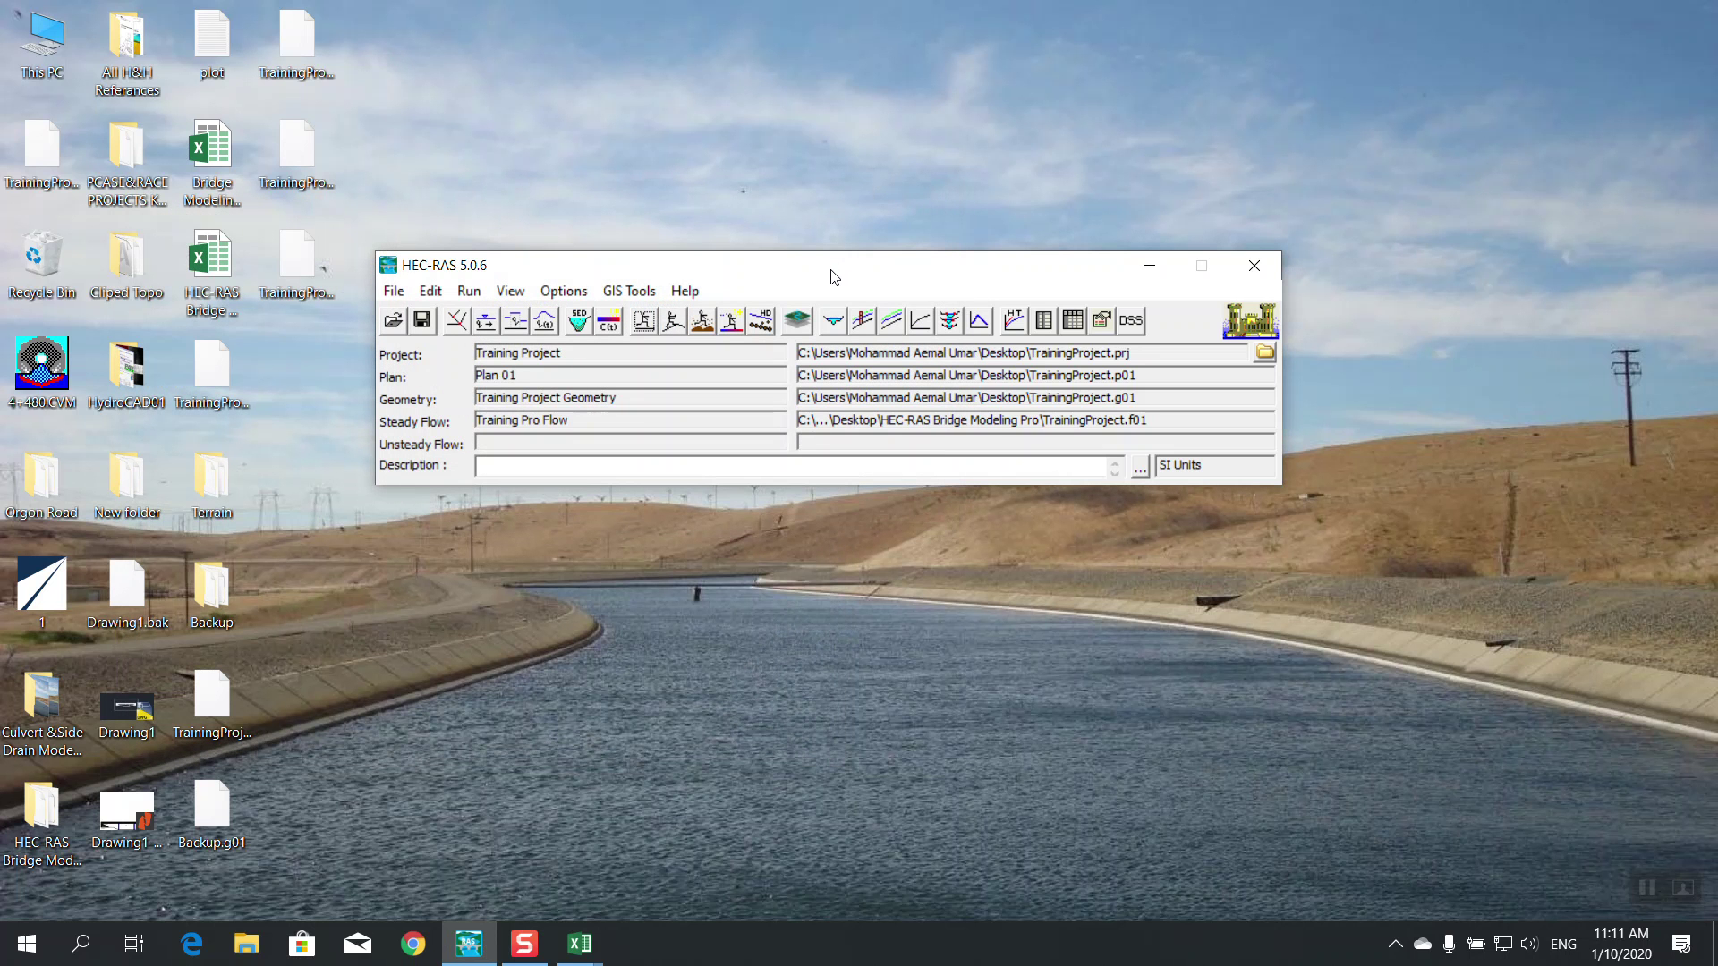
click(564, 291)
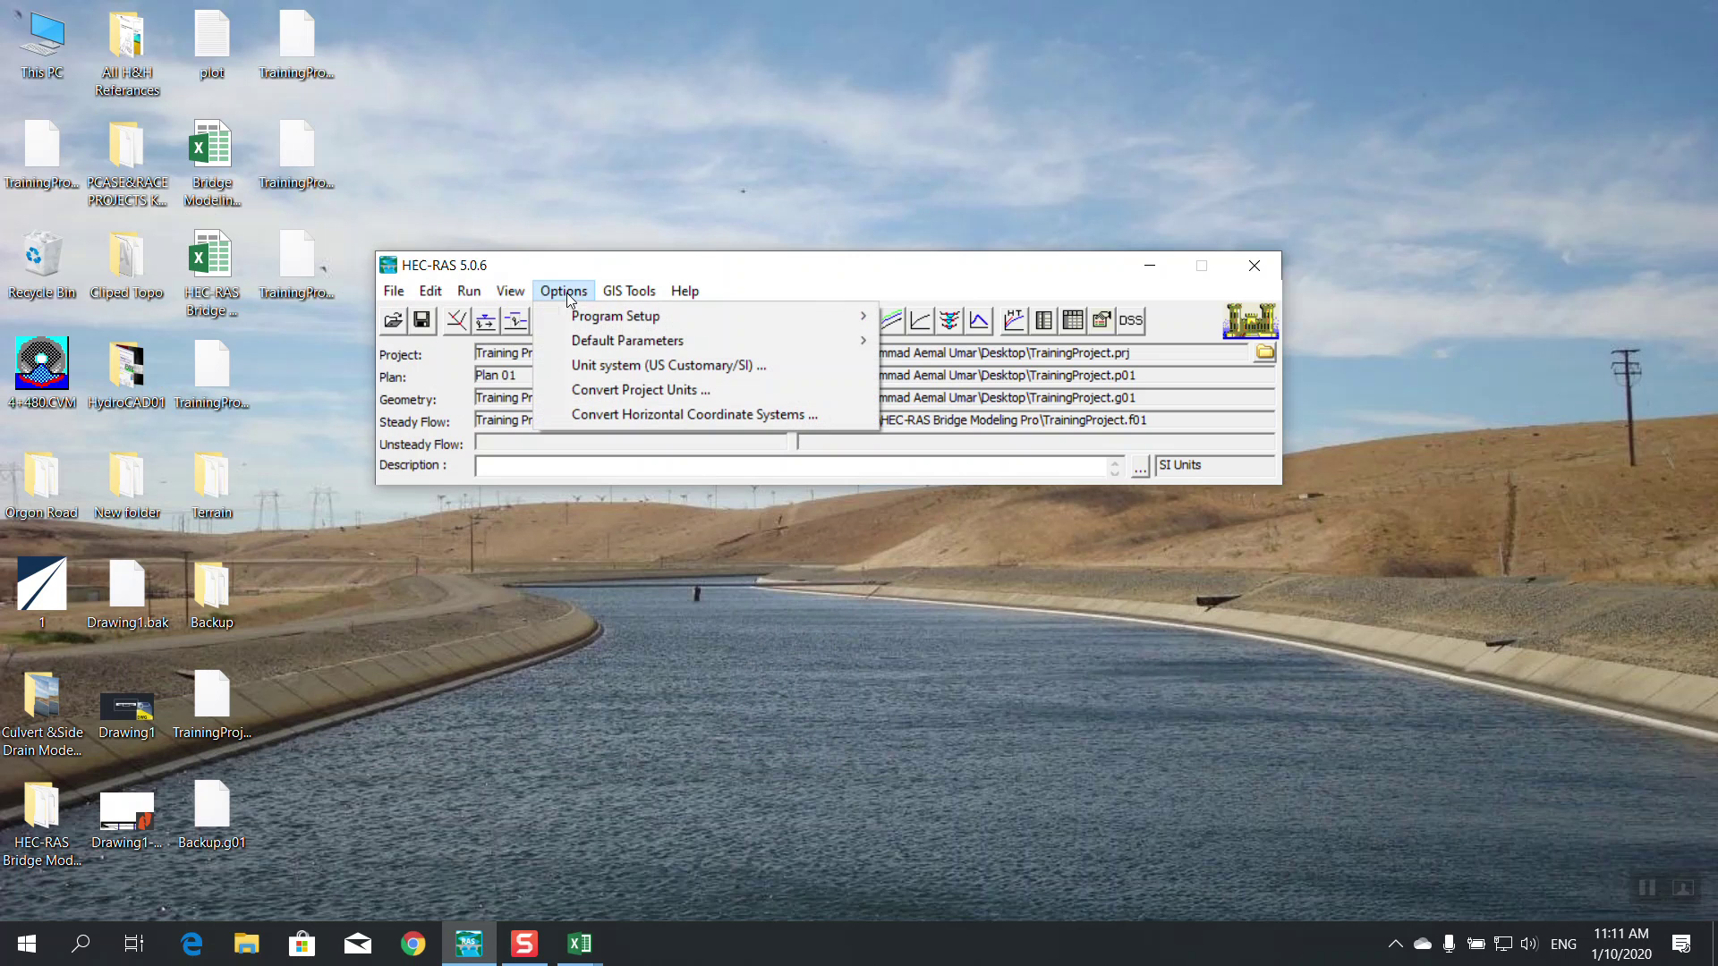
click(644, 274)
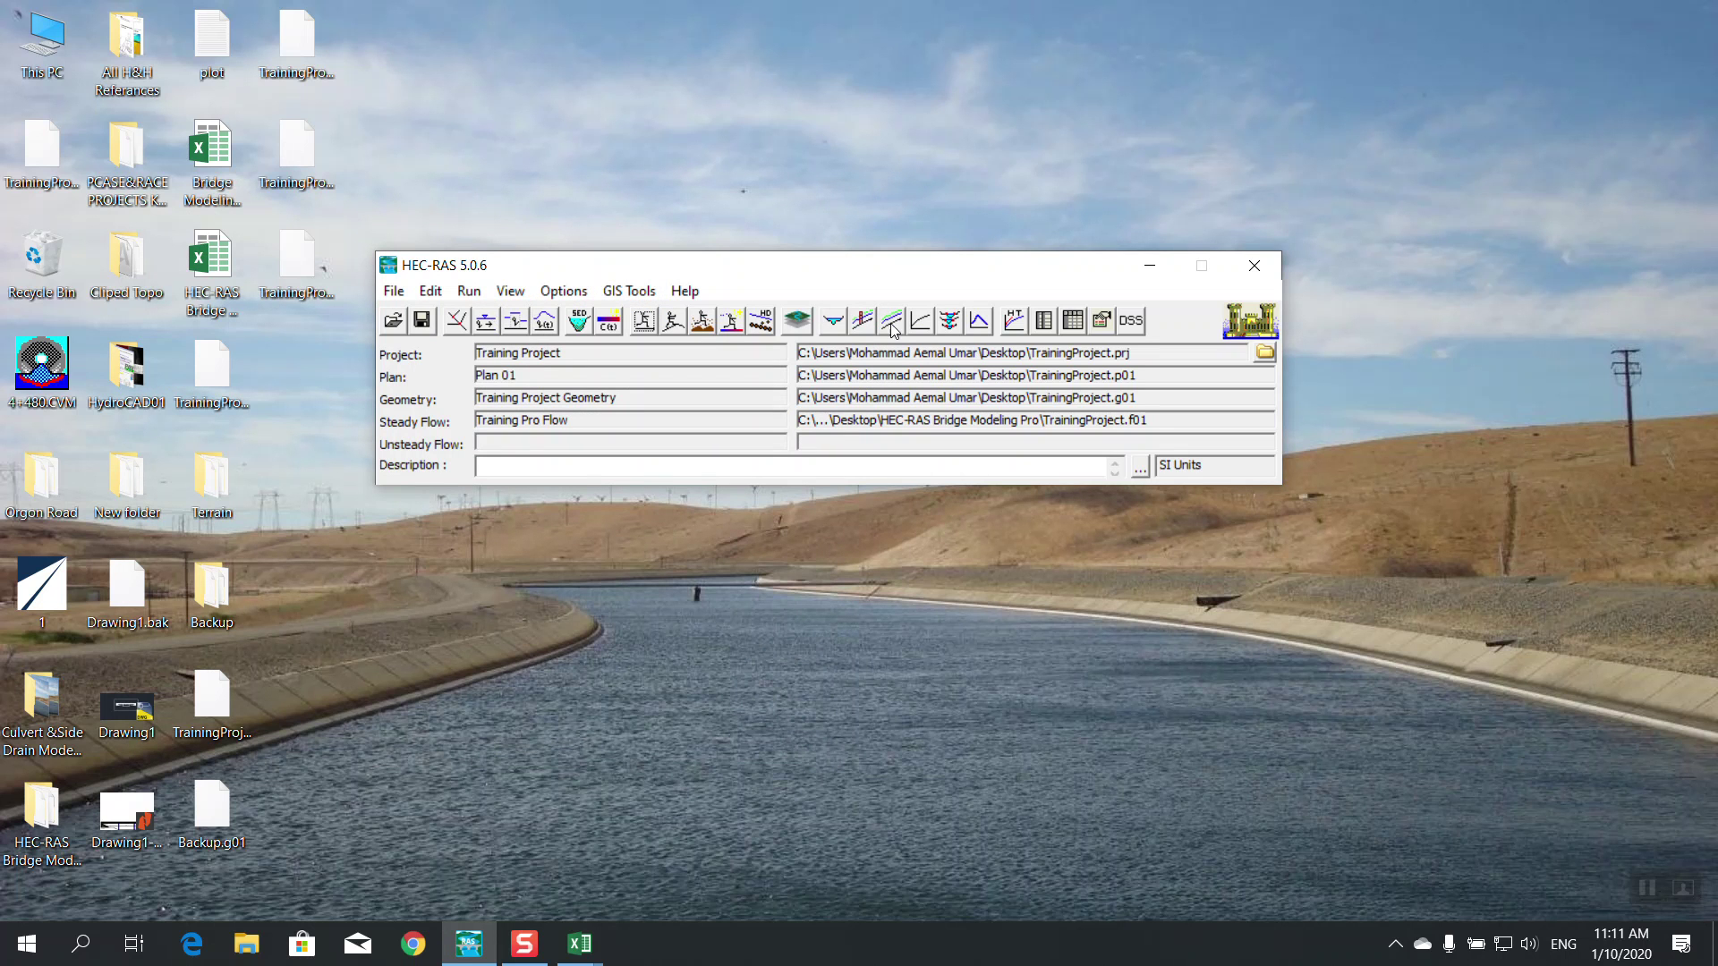
Rerun the steady flow plan with data checking turned off, then close the analysis window
click(644, 322)
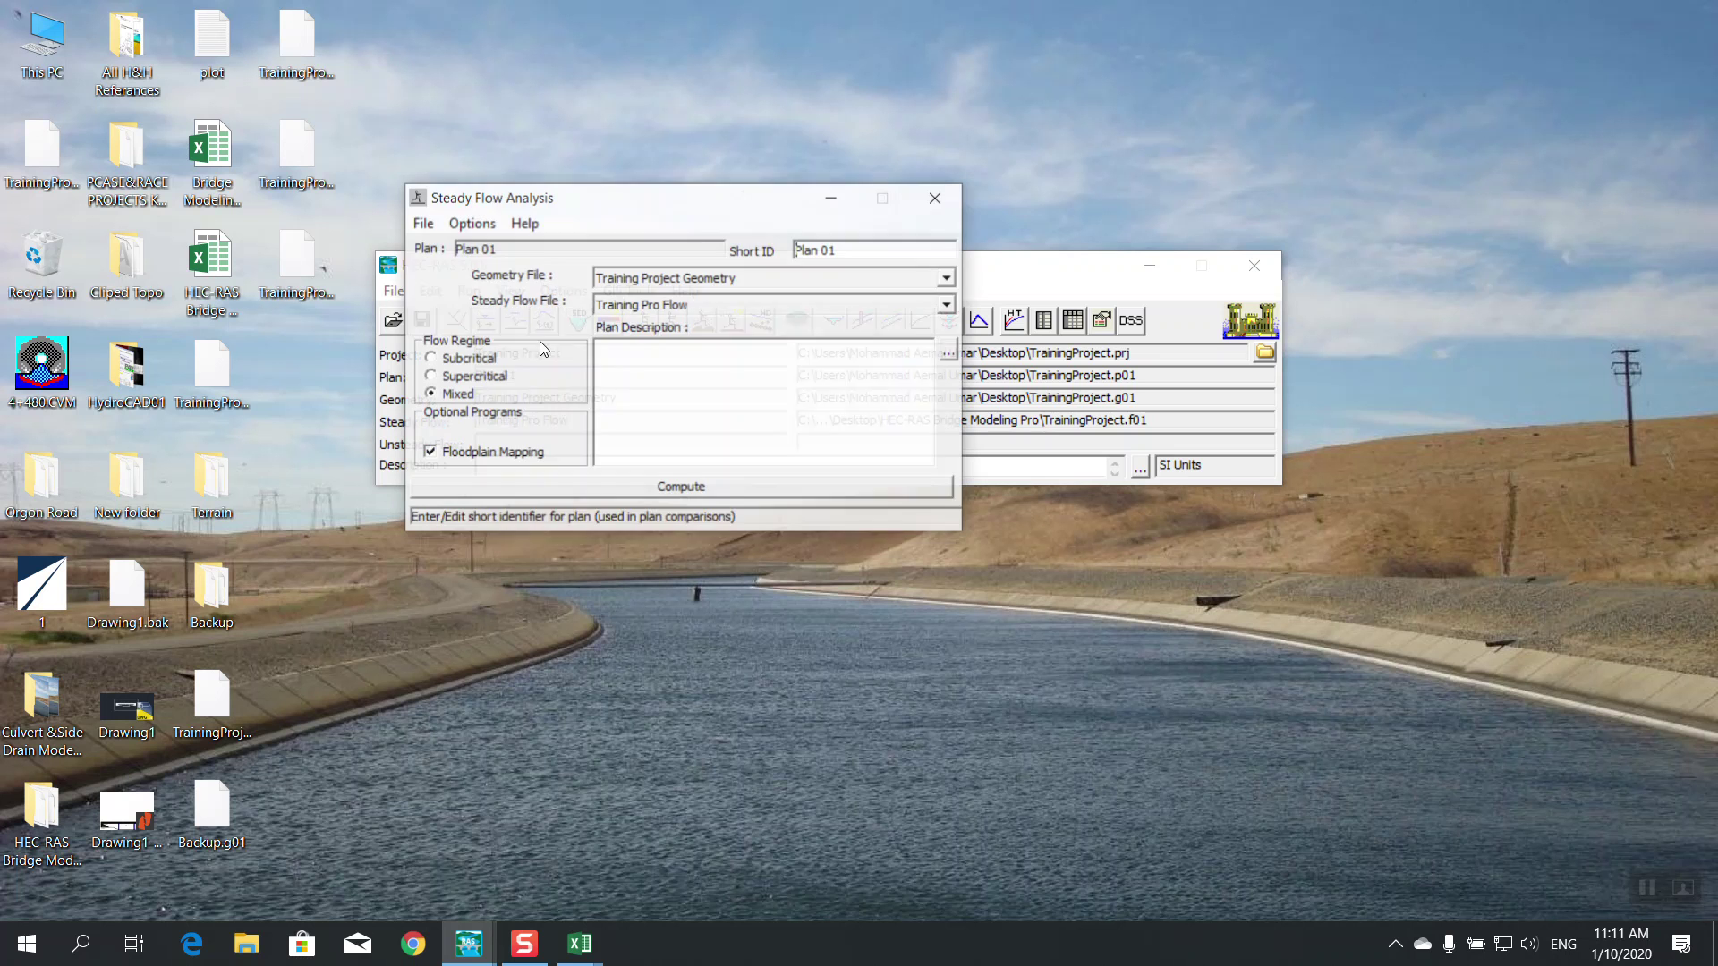
click(471, 223)
click(470, 459)
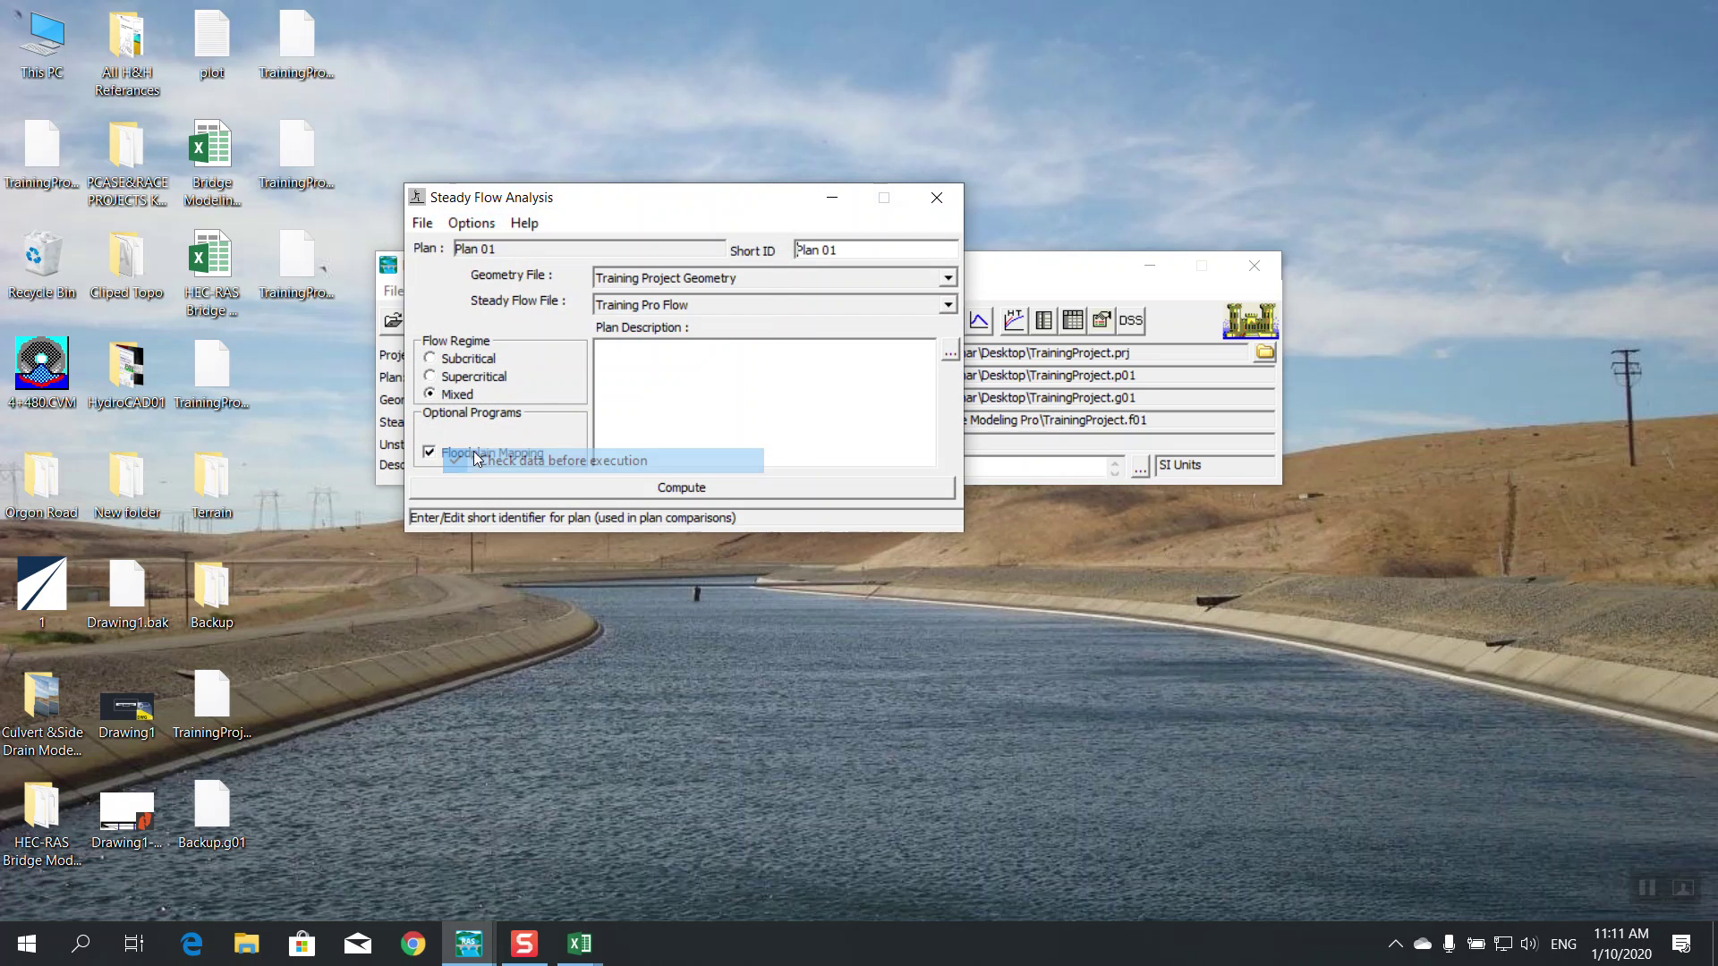
click(579, 483)
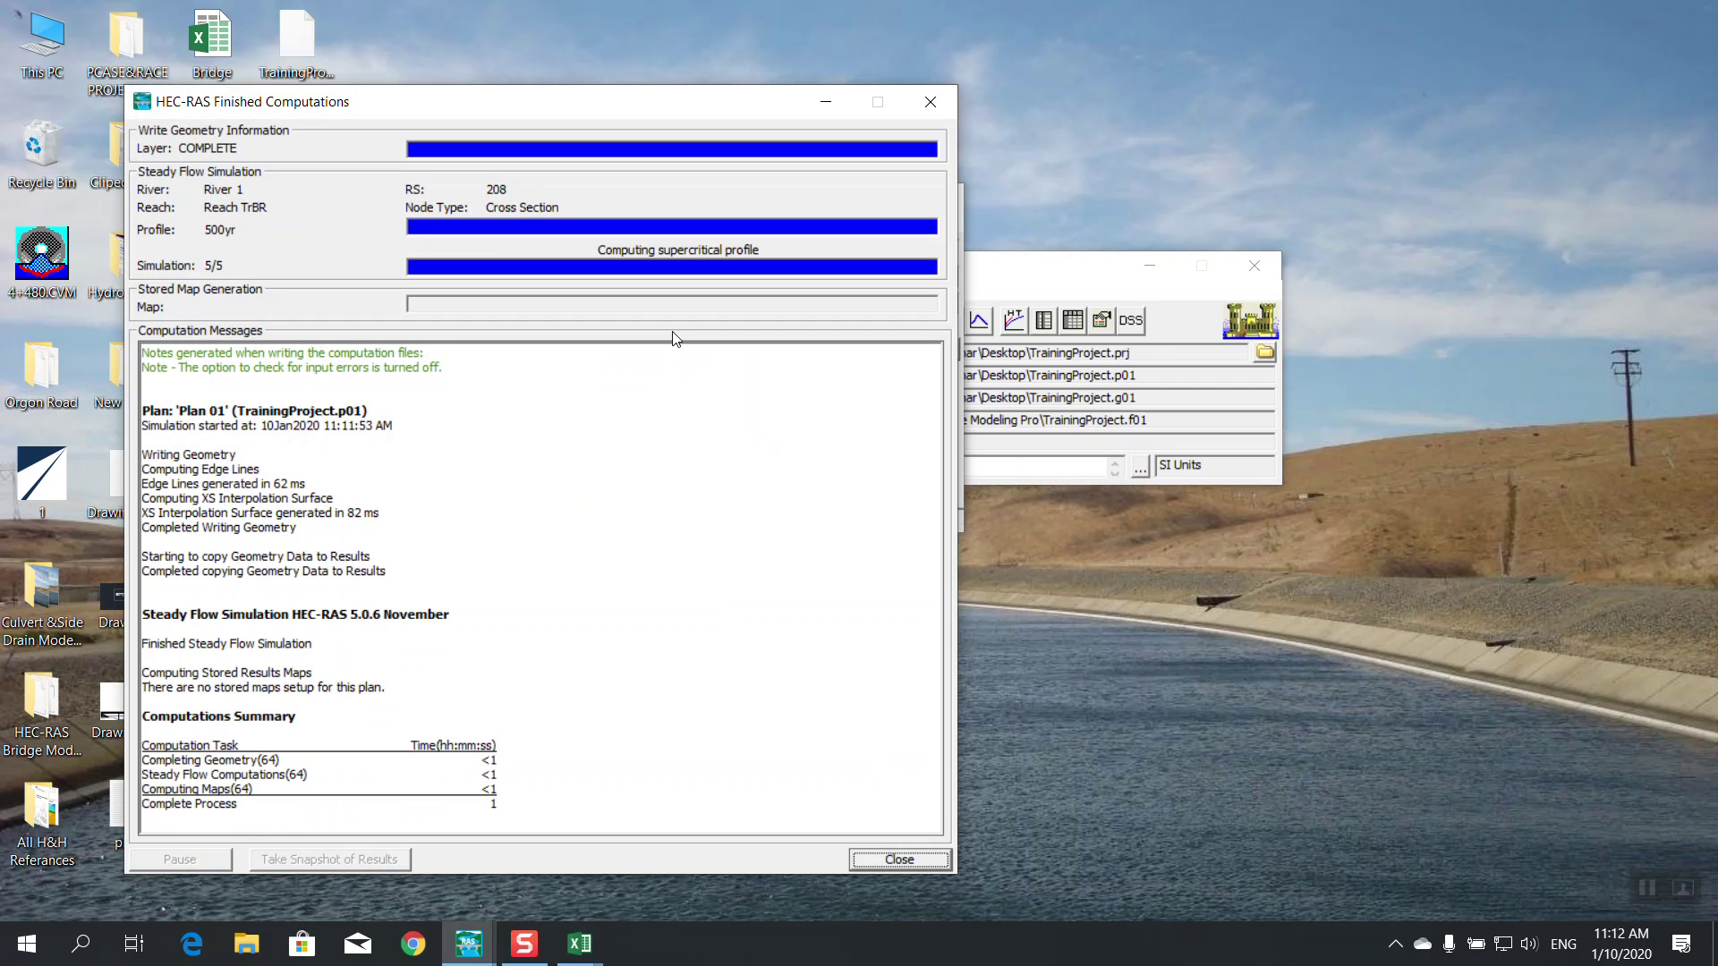
click(920, 855)
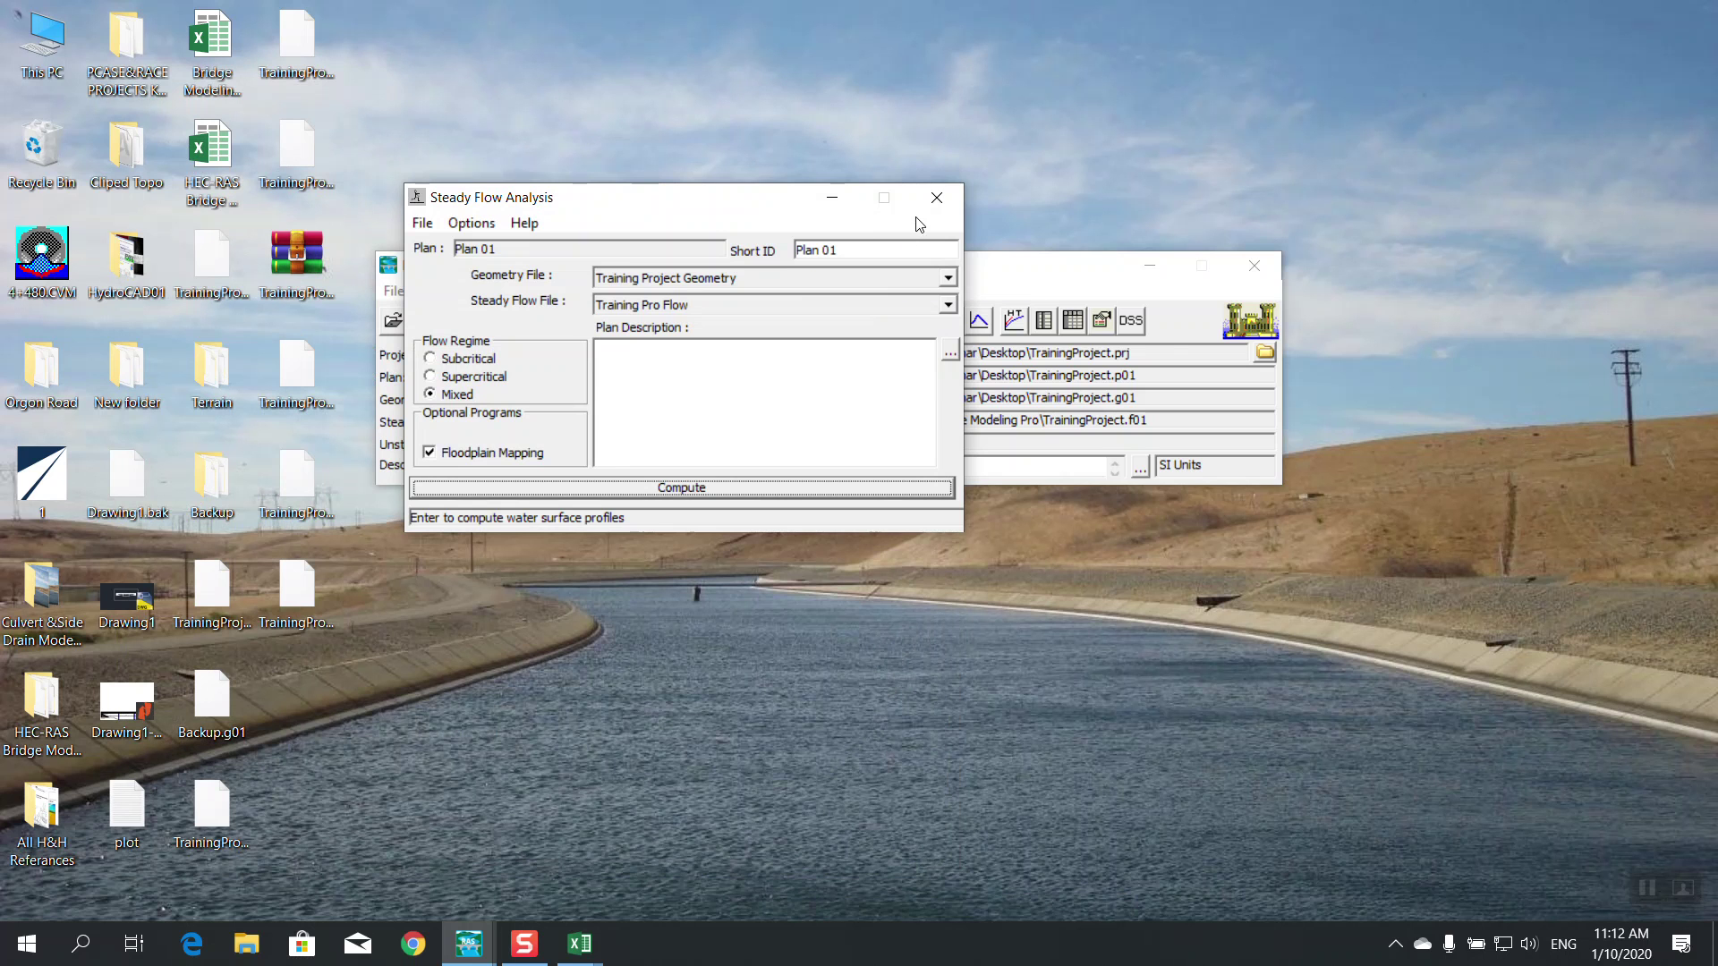
click(937, 197)
drag(887, 271, 924, 258)
Refresh the desktop and open the water surface profile plot full screen
right_click(898, 132)
click(939, 201)
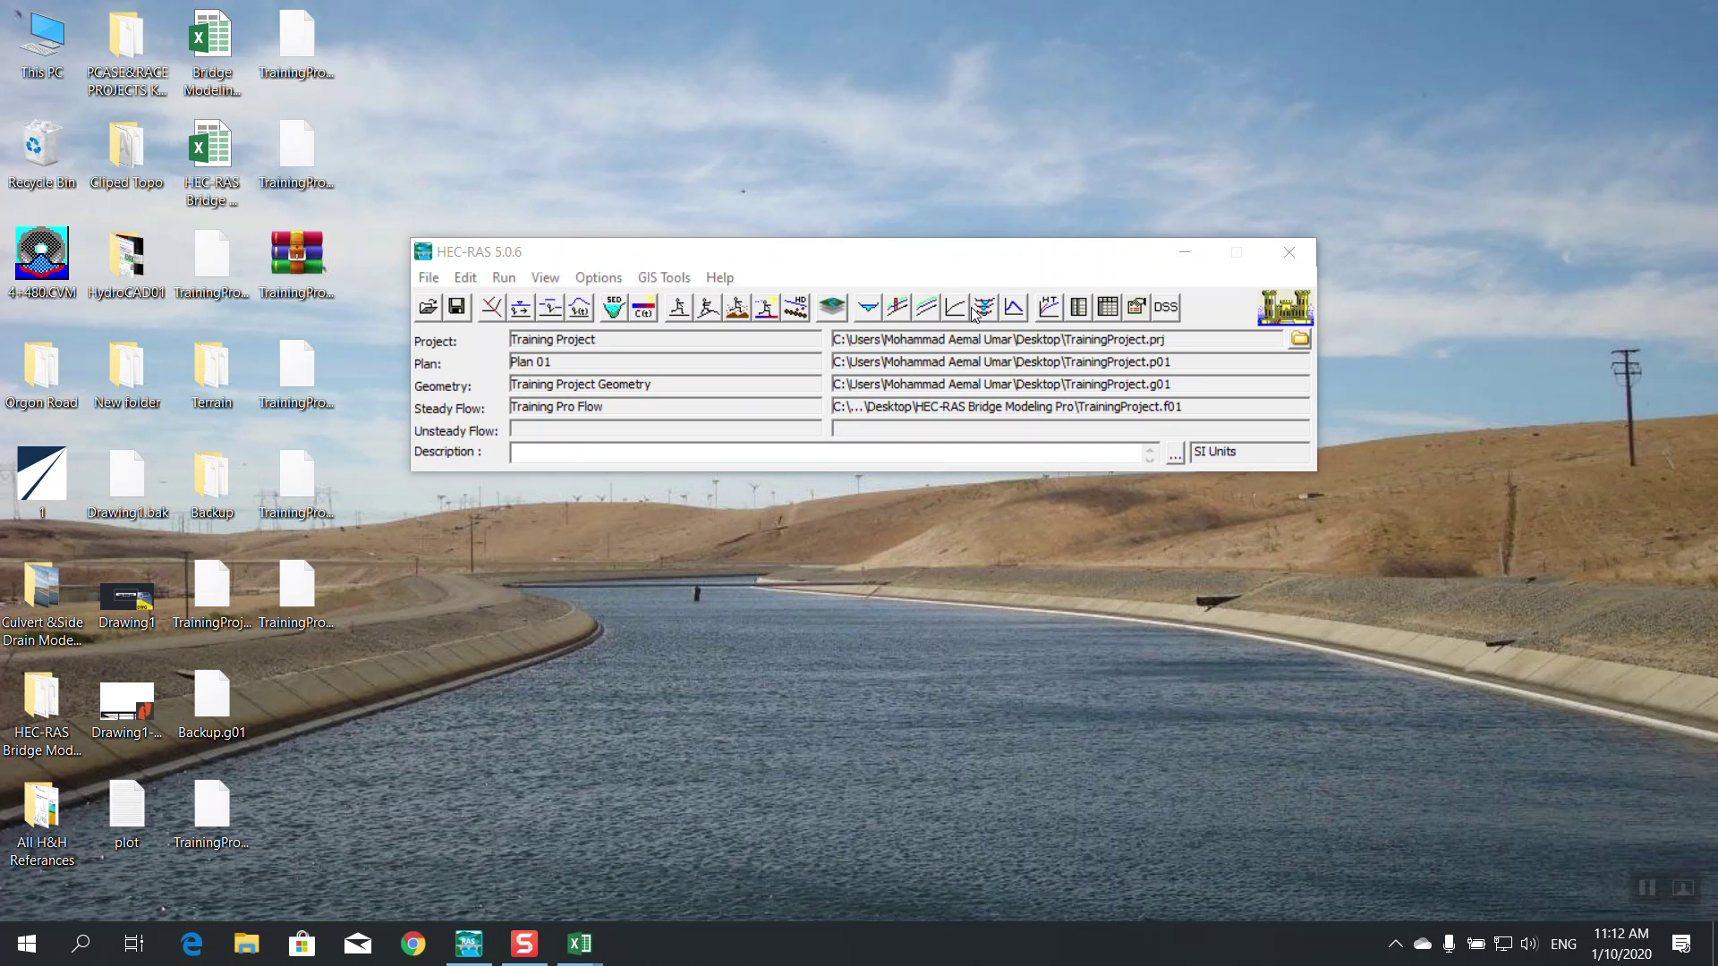
click(898, 308)
click(878, 253)
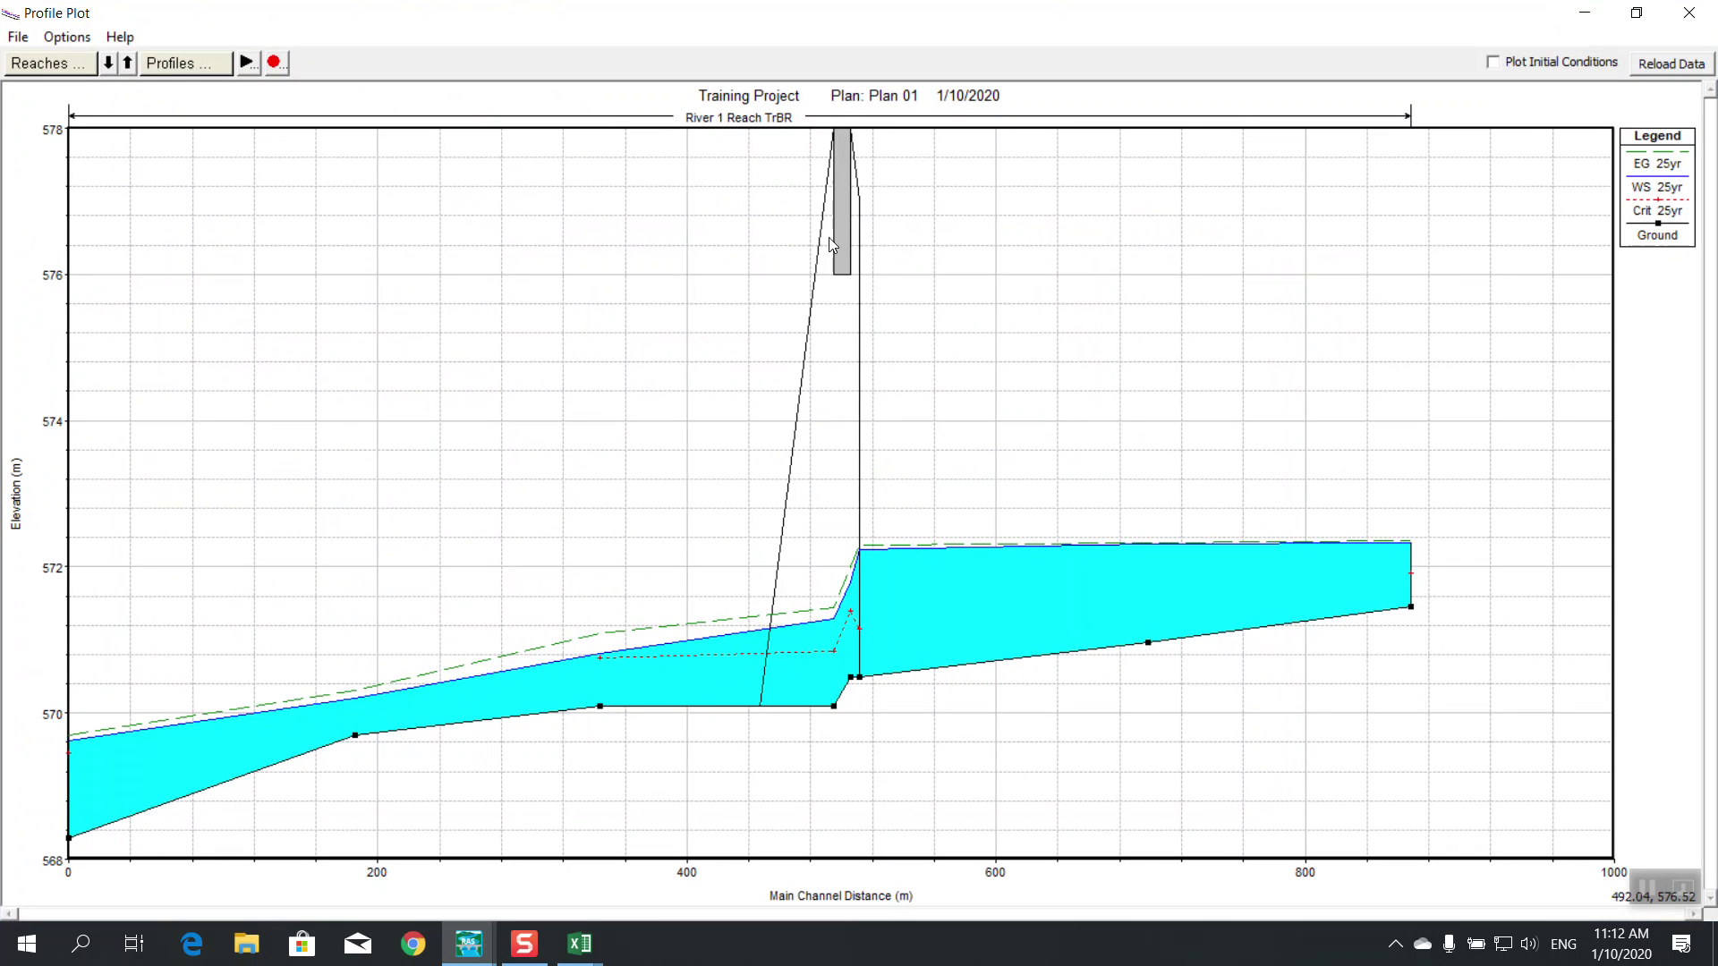
Show the 50yr, 100yr, 200yr and 500yr profiles, close the plot, and open the flow editor
click(167, 64)
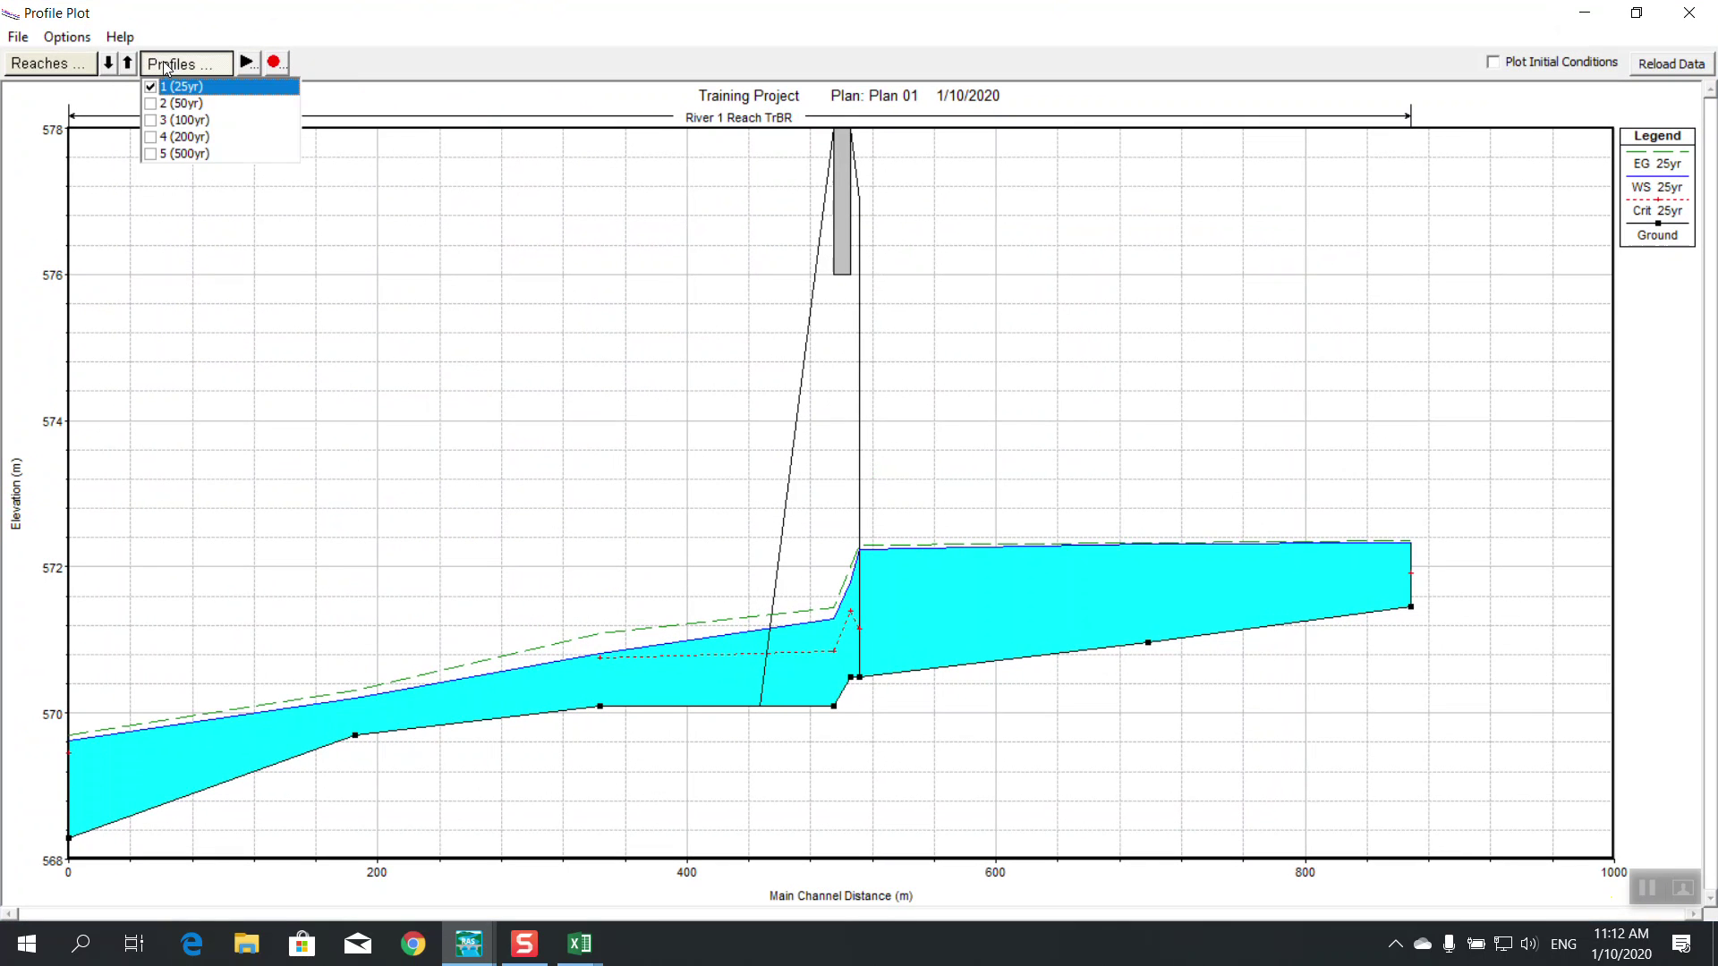
click(151, 103)
click(151, 120)
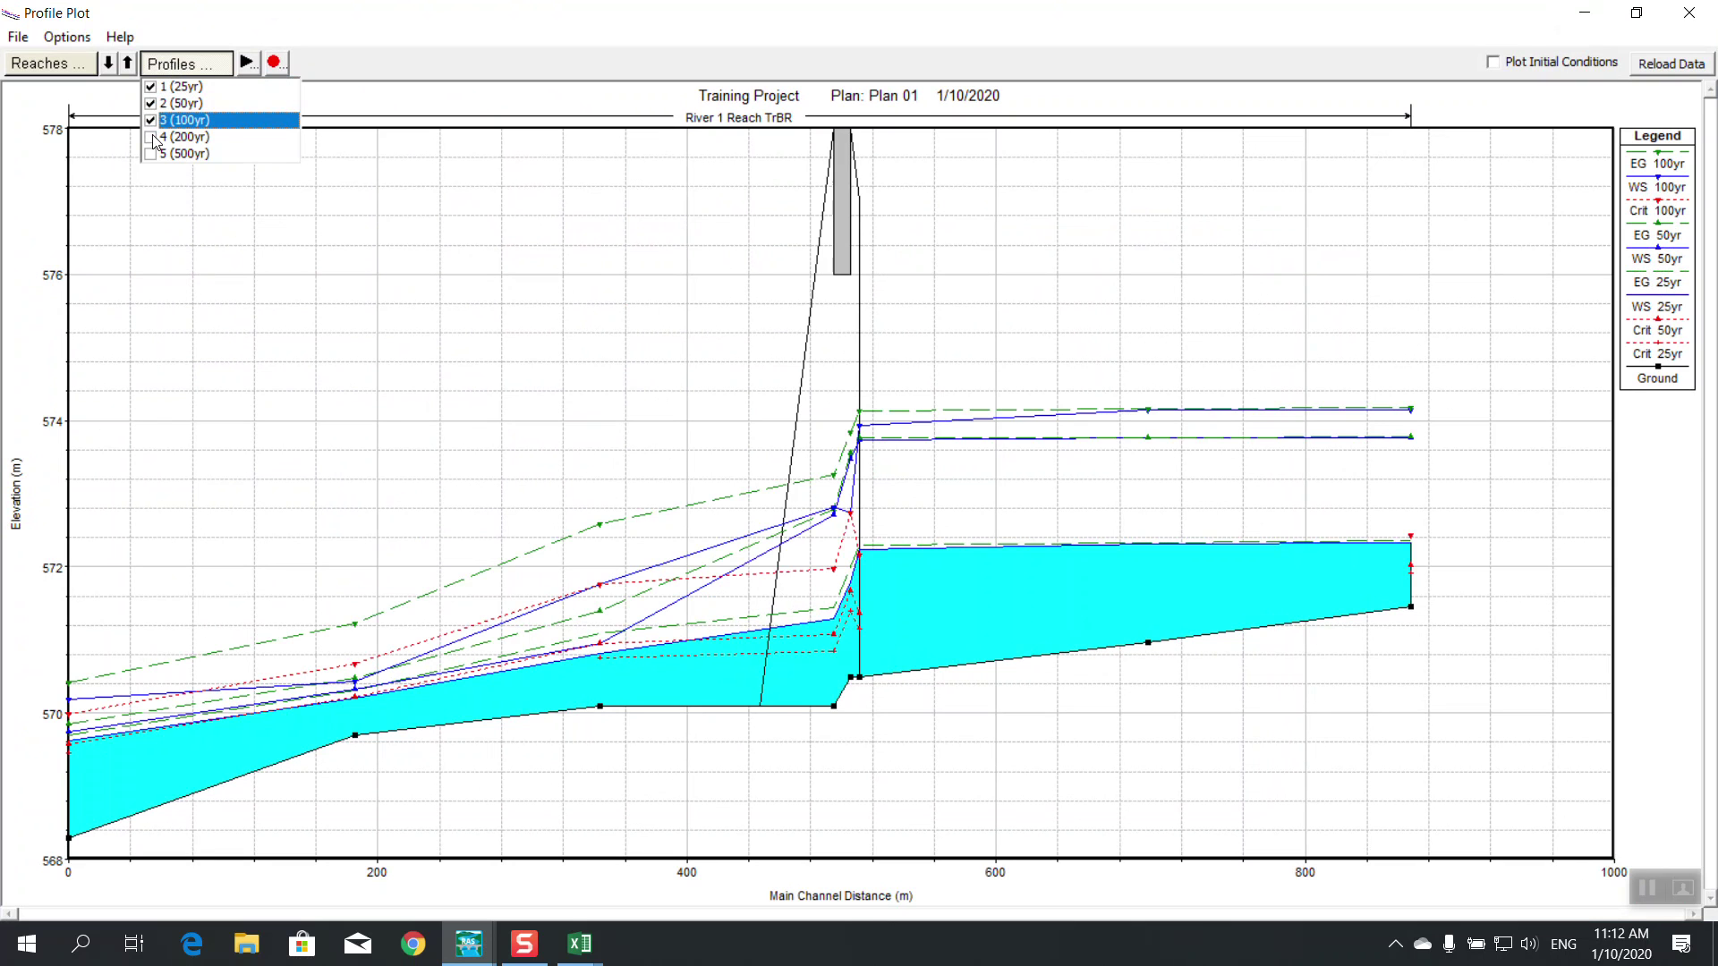
click(150, 137)
click(150, 154)
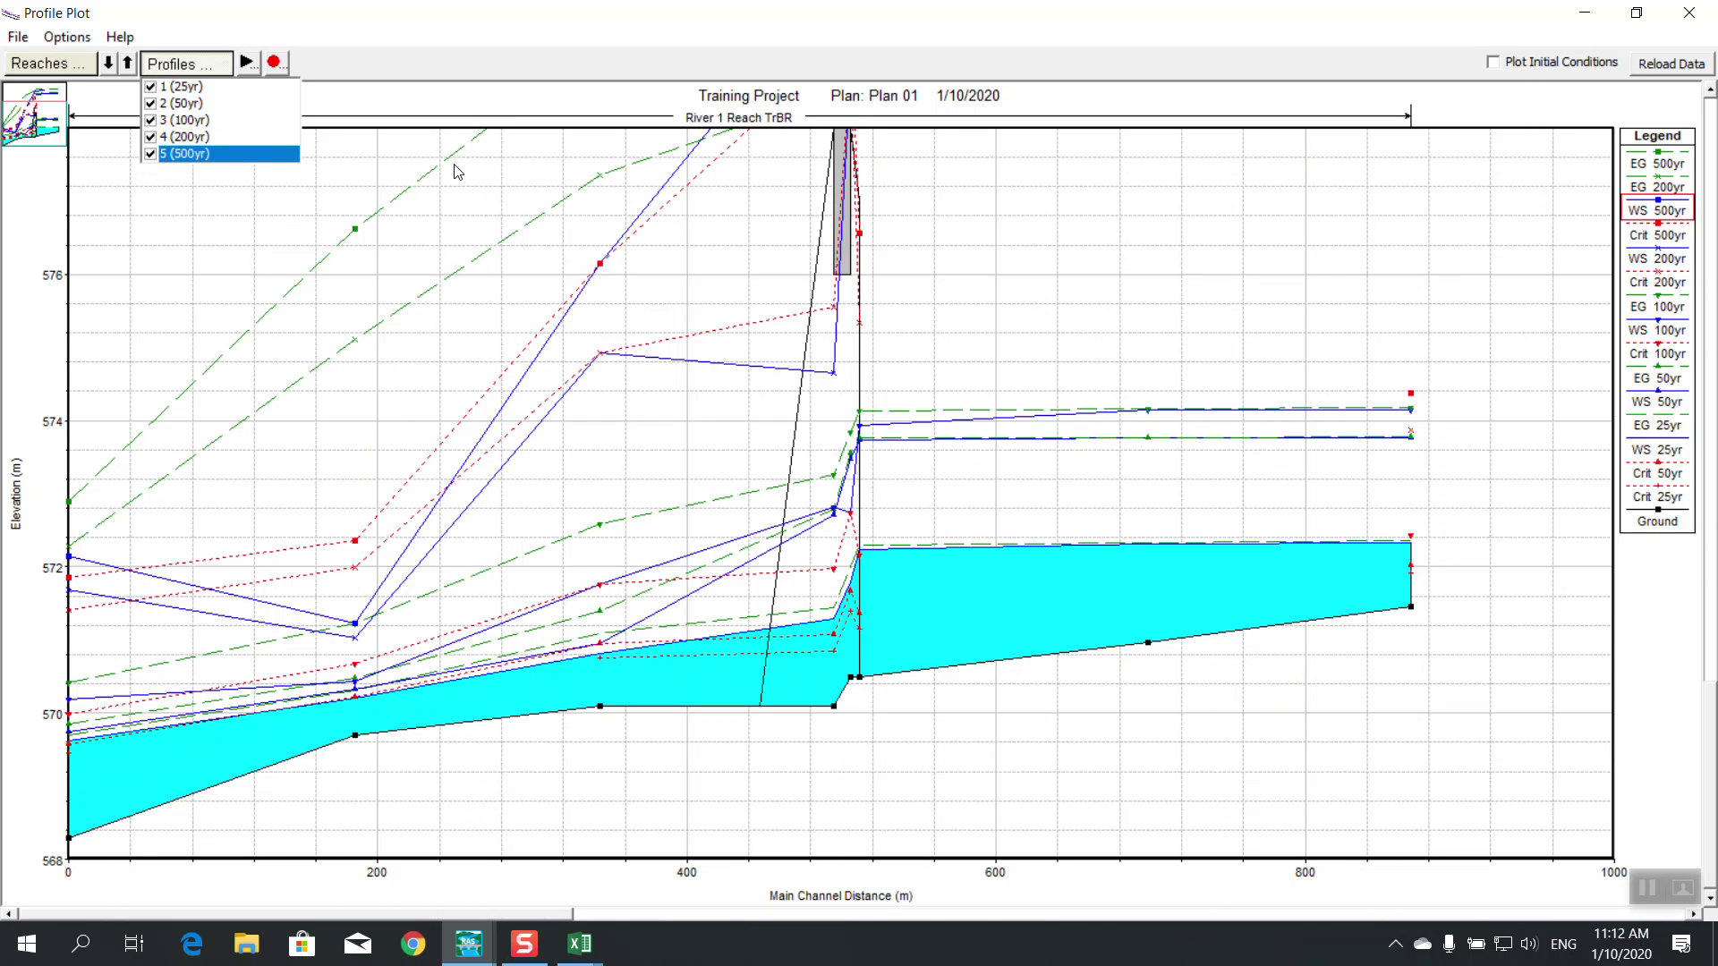
click(410, 249)
click(1690, 13)
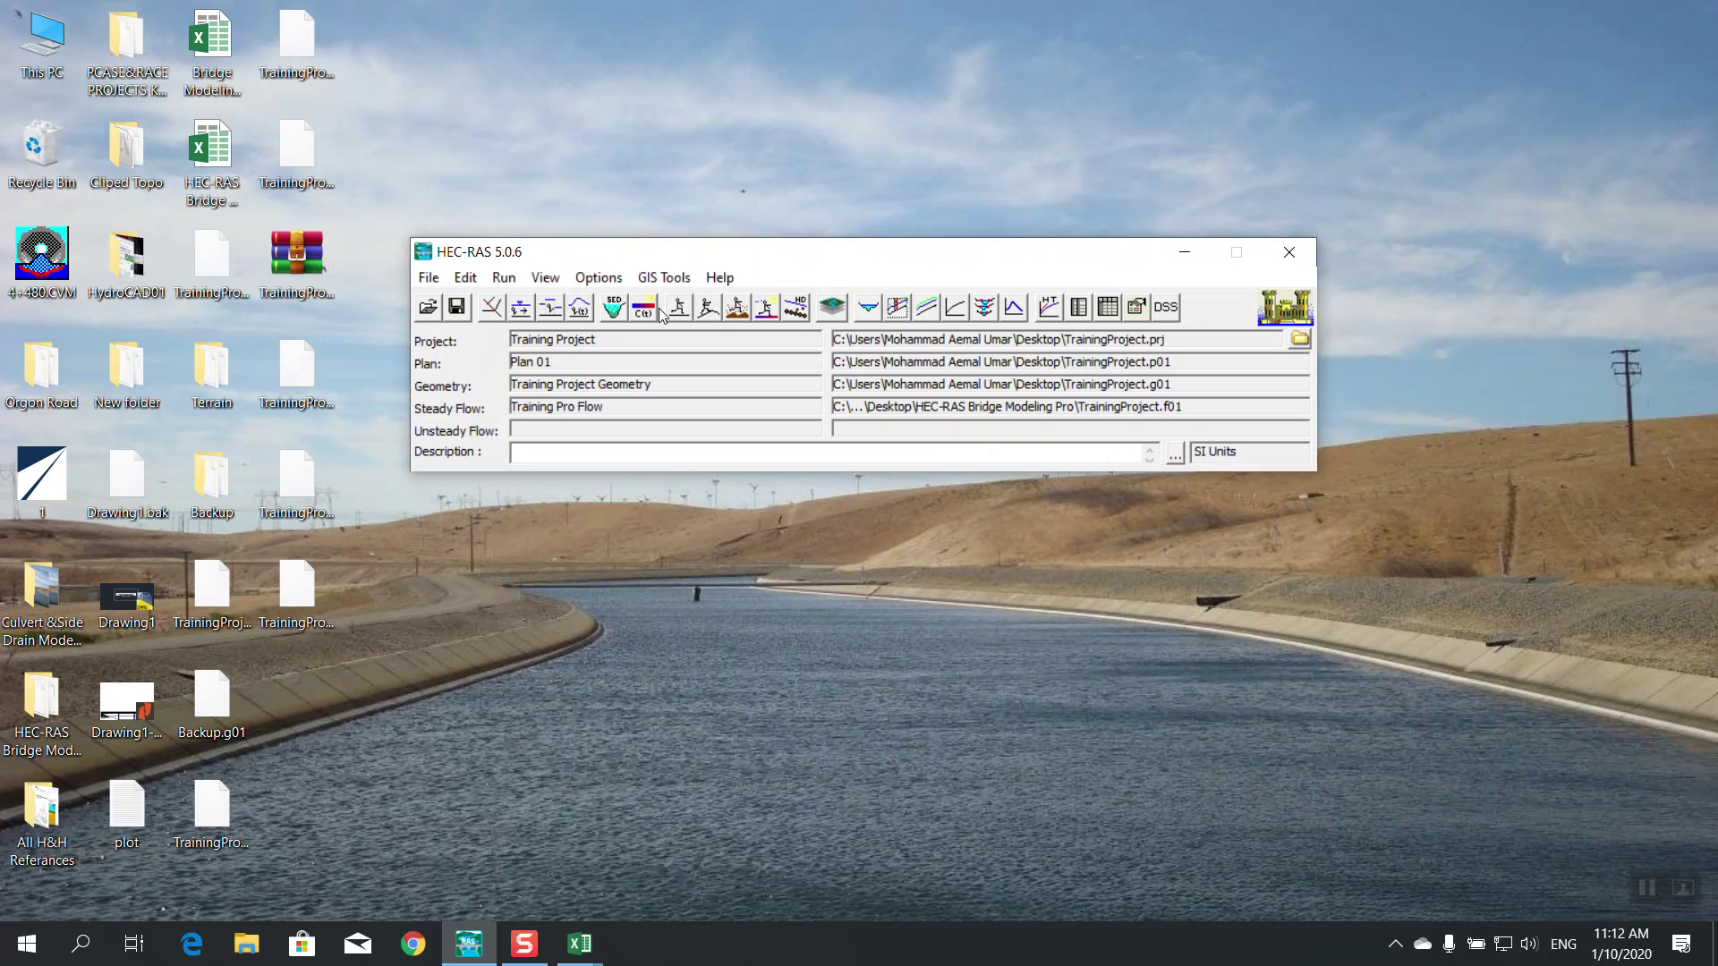
click(524, 315)
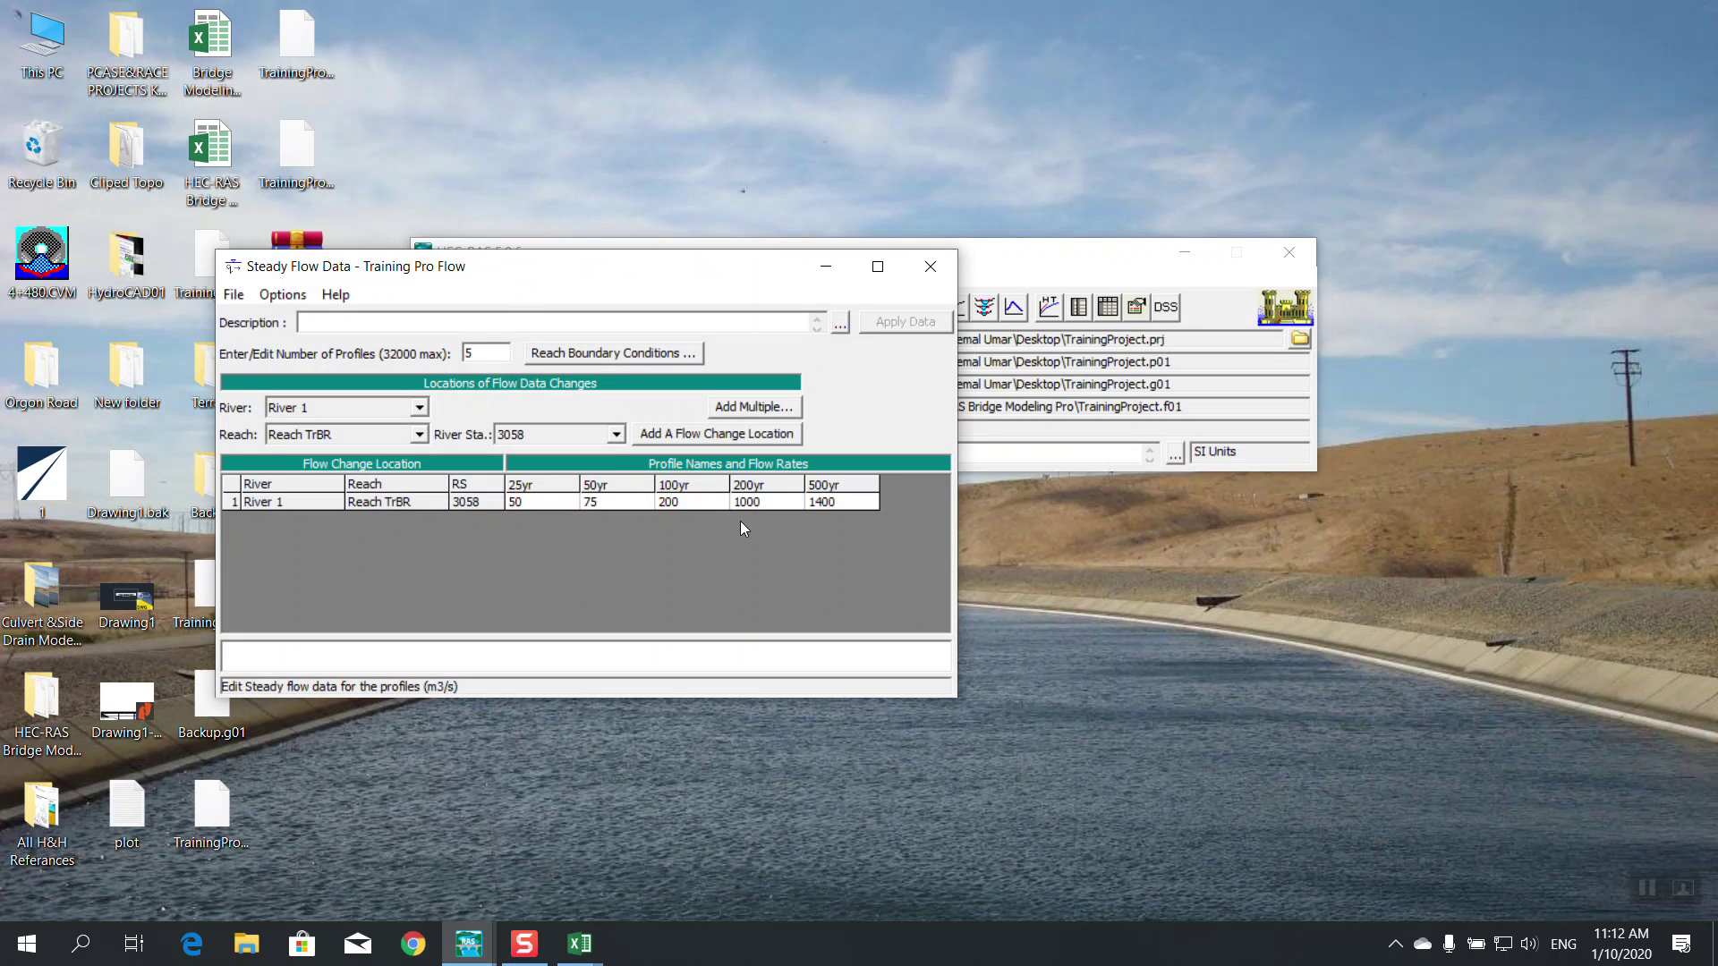
Set the 500yr flow to 900 and the 200yr flow to 700, then apply and save
click(840, 503)
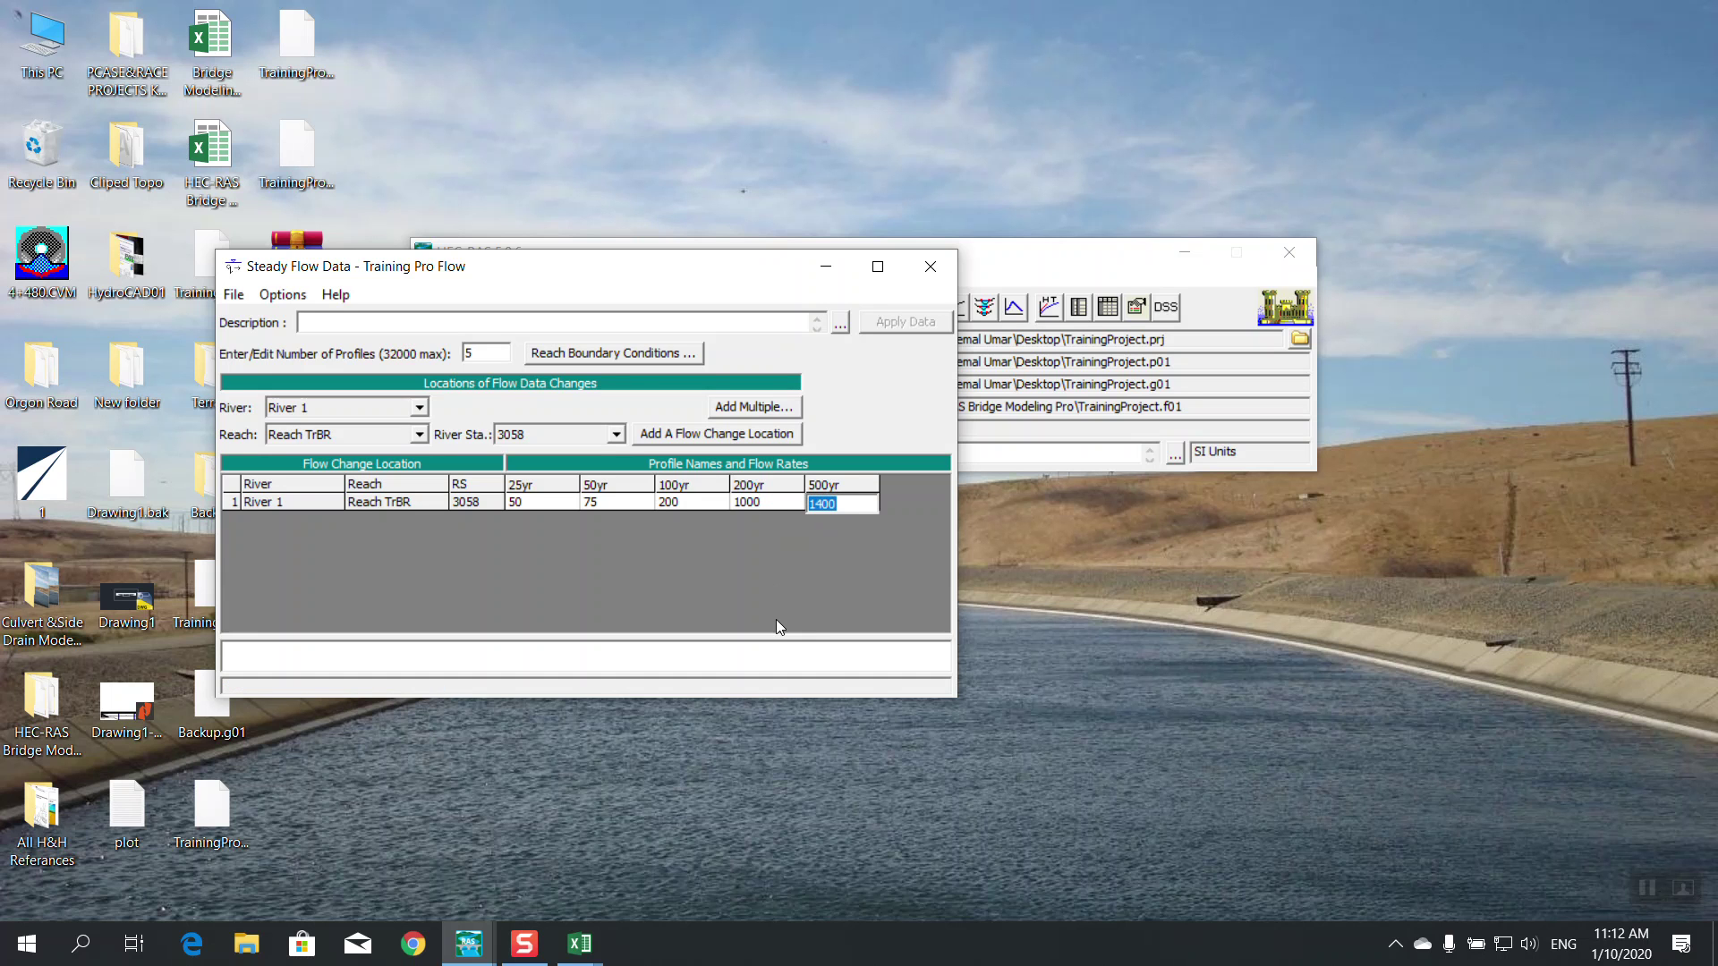
text(900)
click(766, 501)
text(7)
click(678, 501)
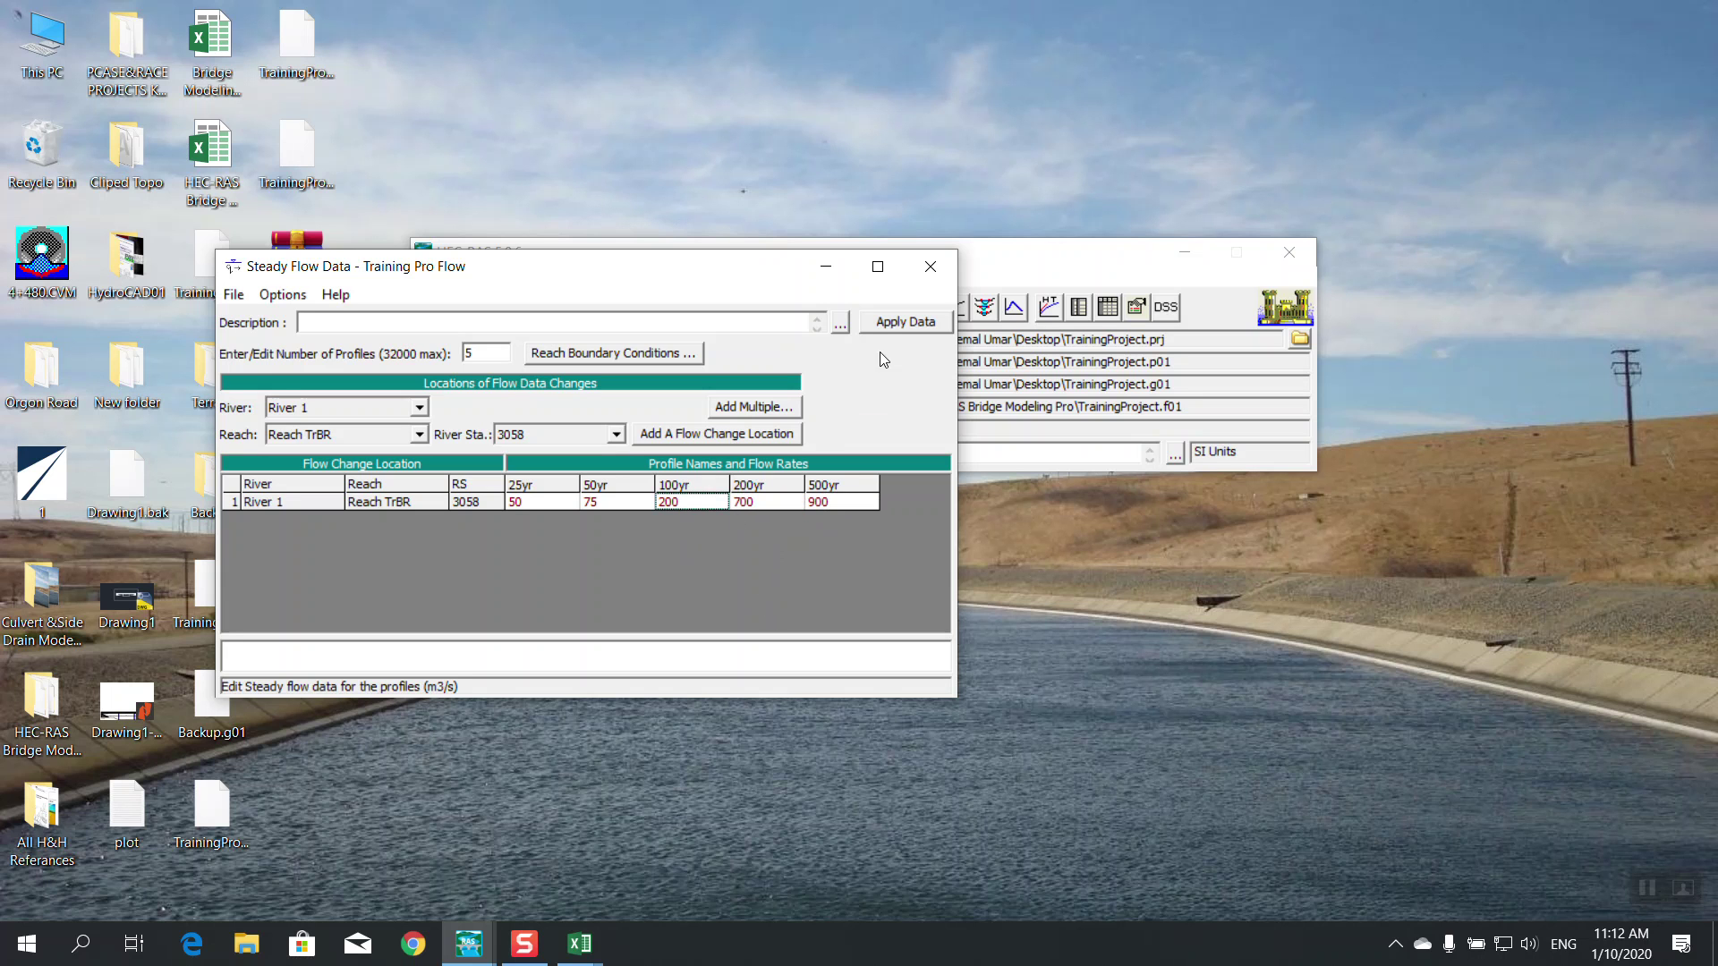
click(889, 326)
click(234, 294)
click(269, 367)
Rerun the steady flow computation for Plan 01 and close the analysis window
click(931, 266)
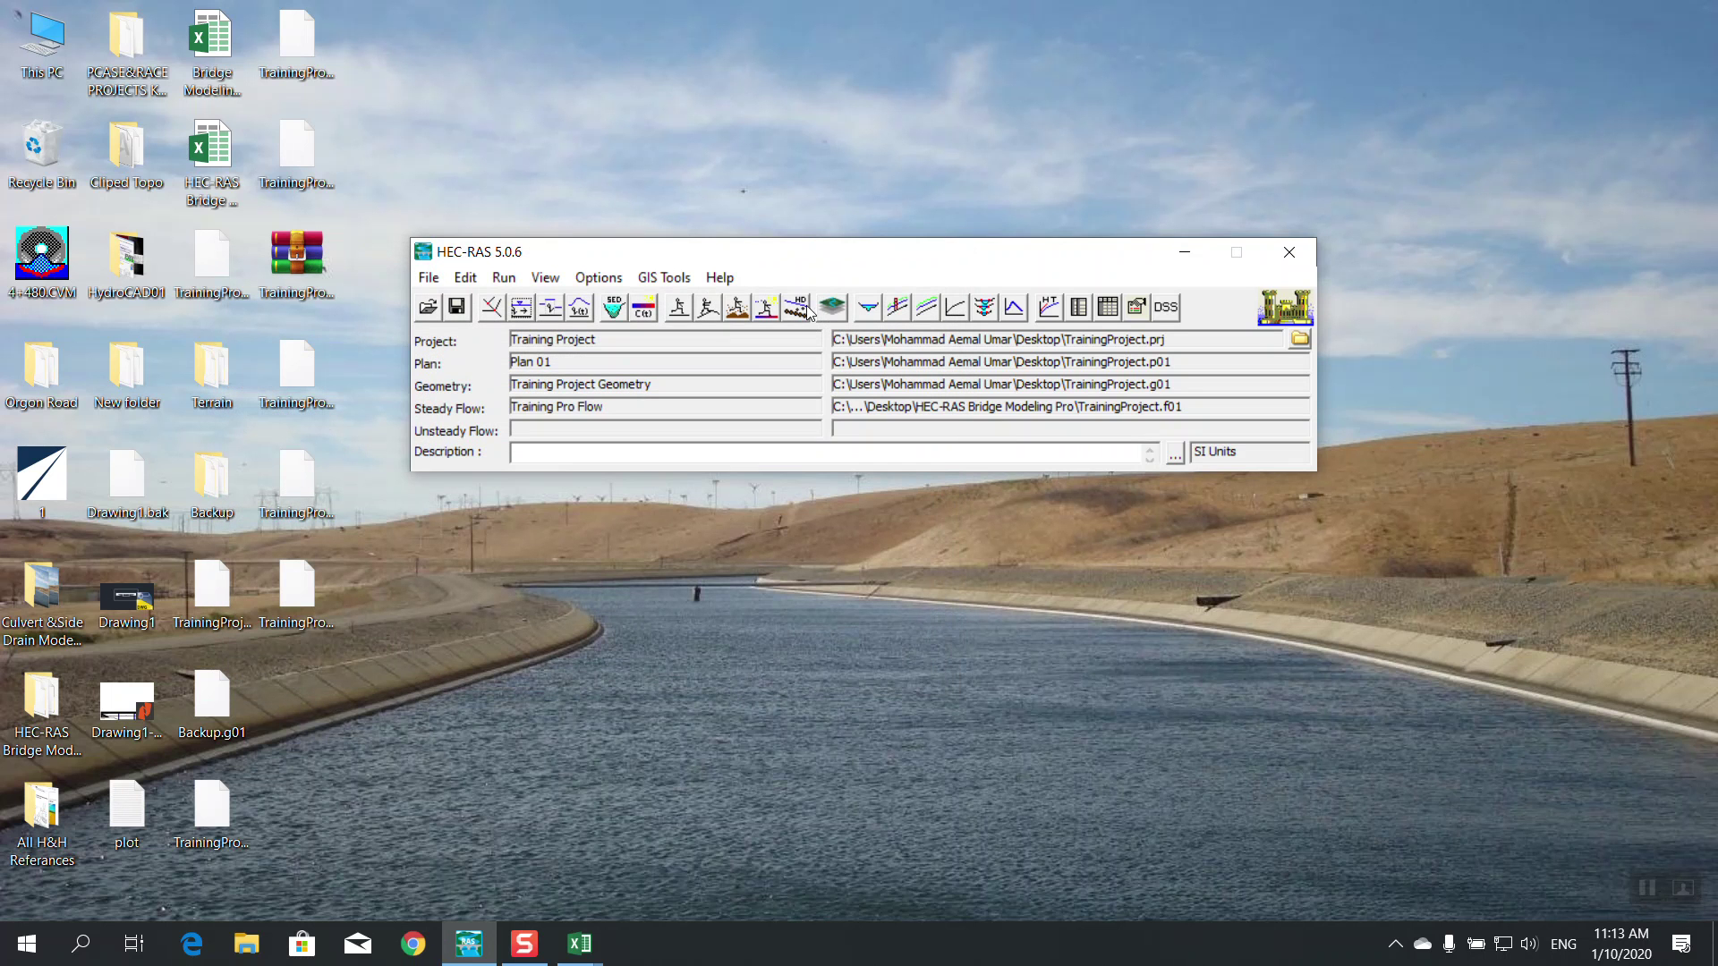
click(681, 308)
click(702, 479)
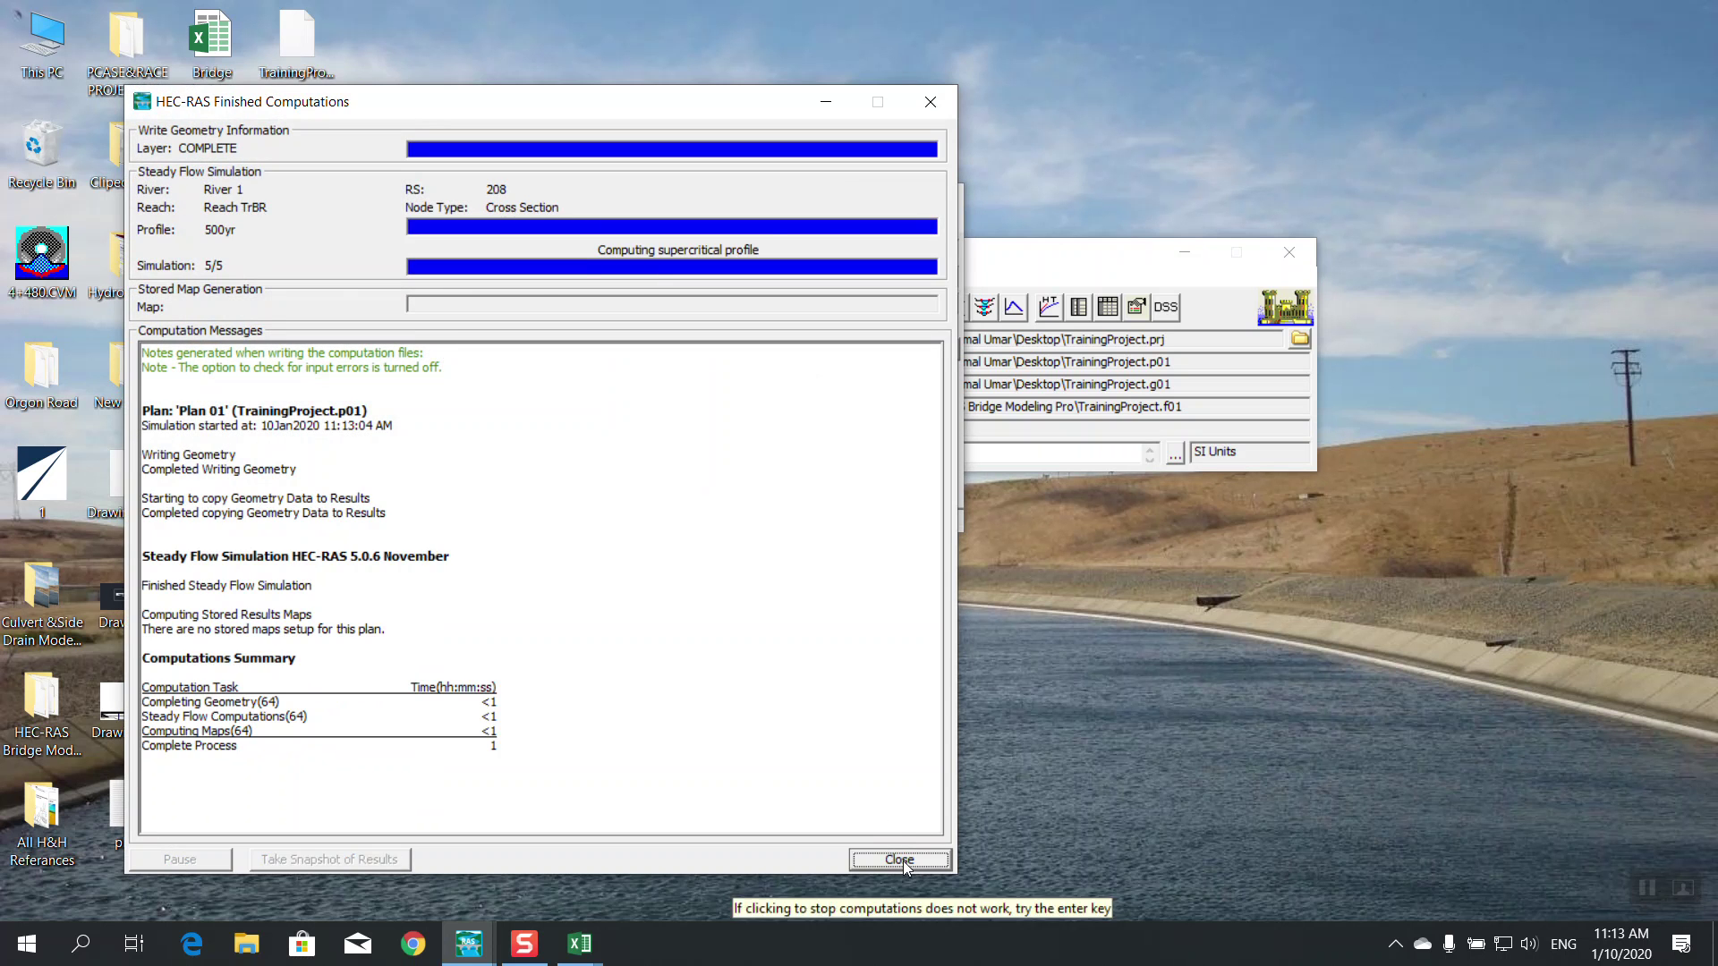
click(897, 857)
click(937, 198)
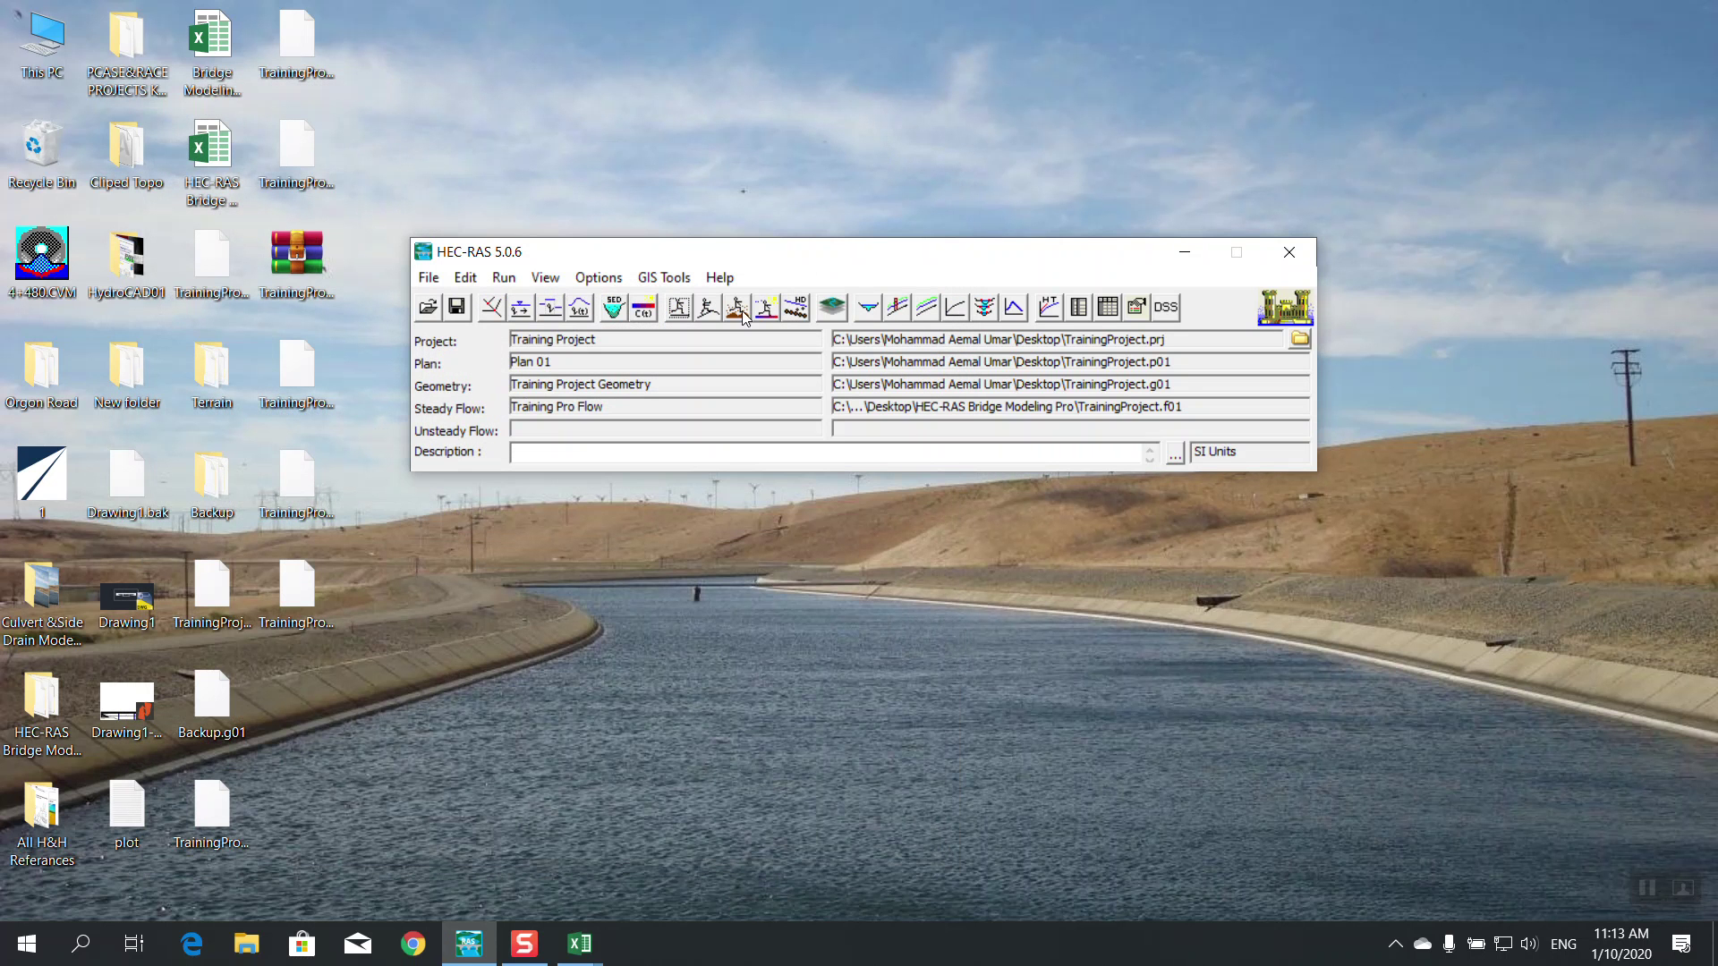
click(897, 309)
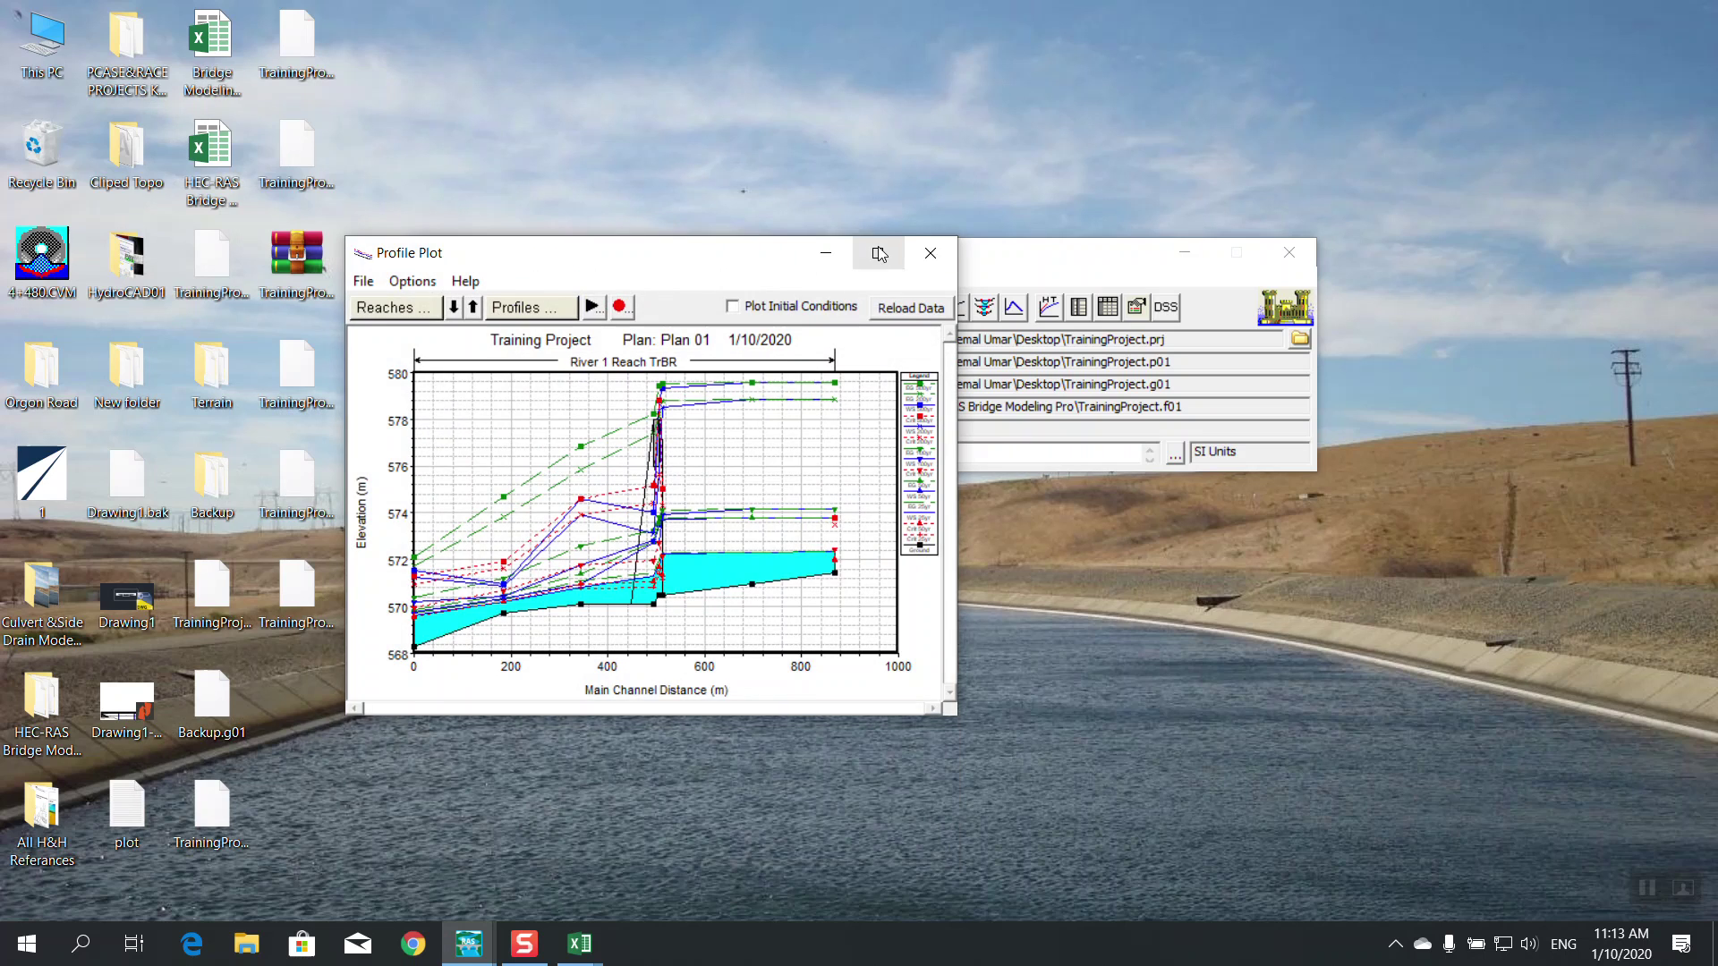
click(884, 248)
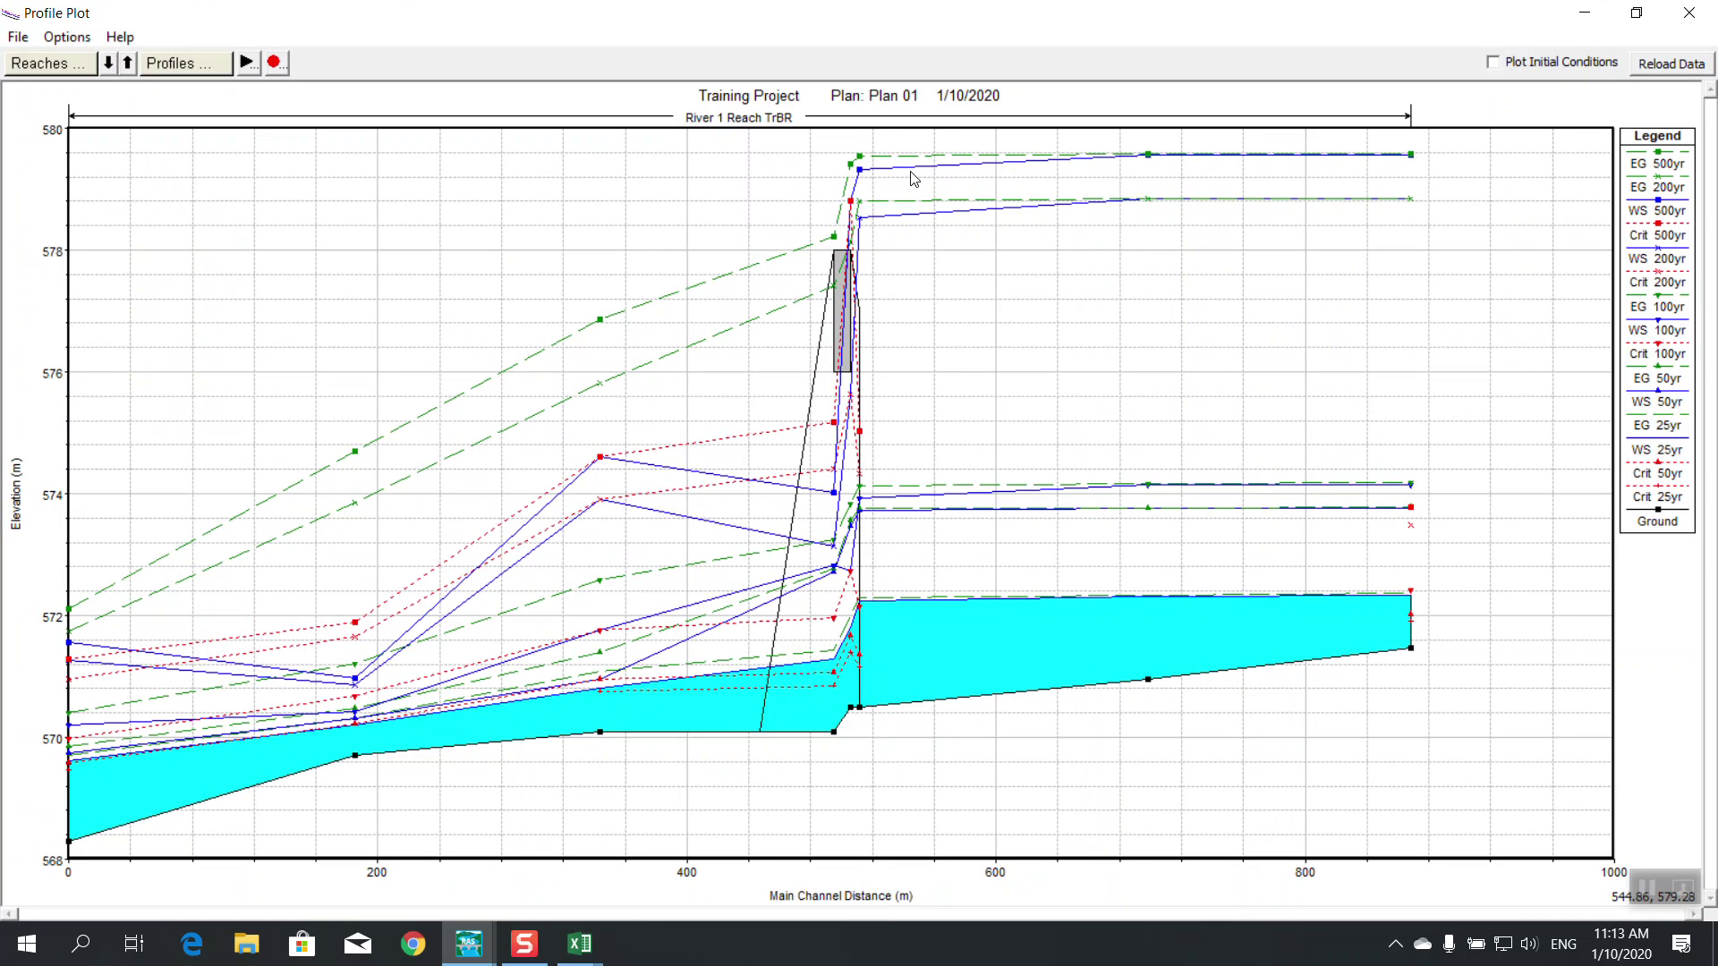
click(198, 68)
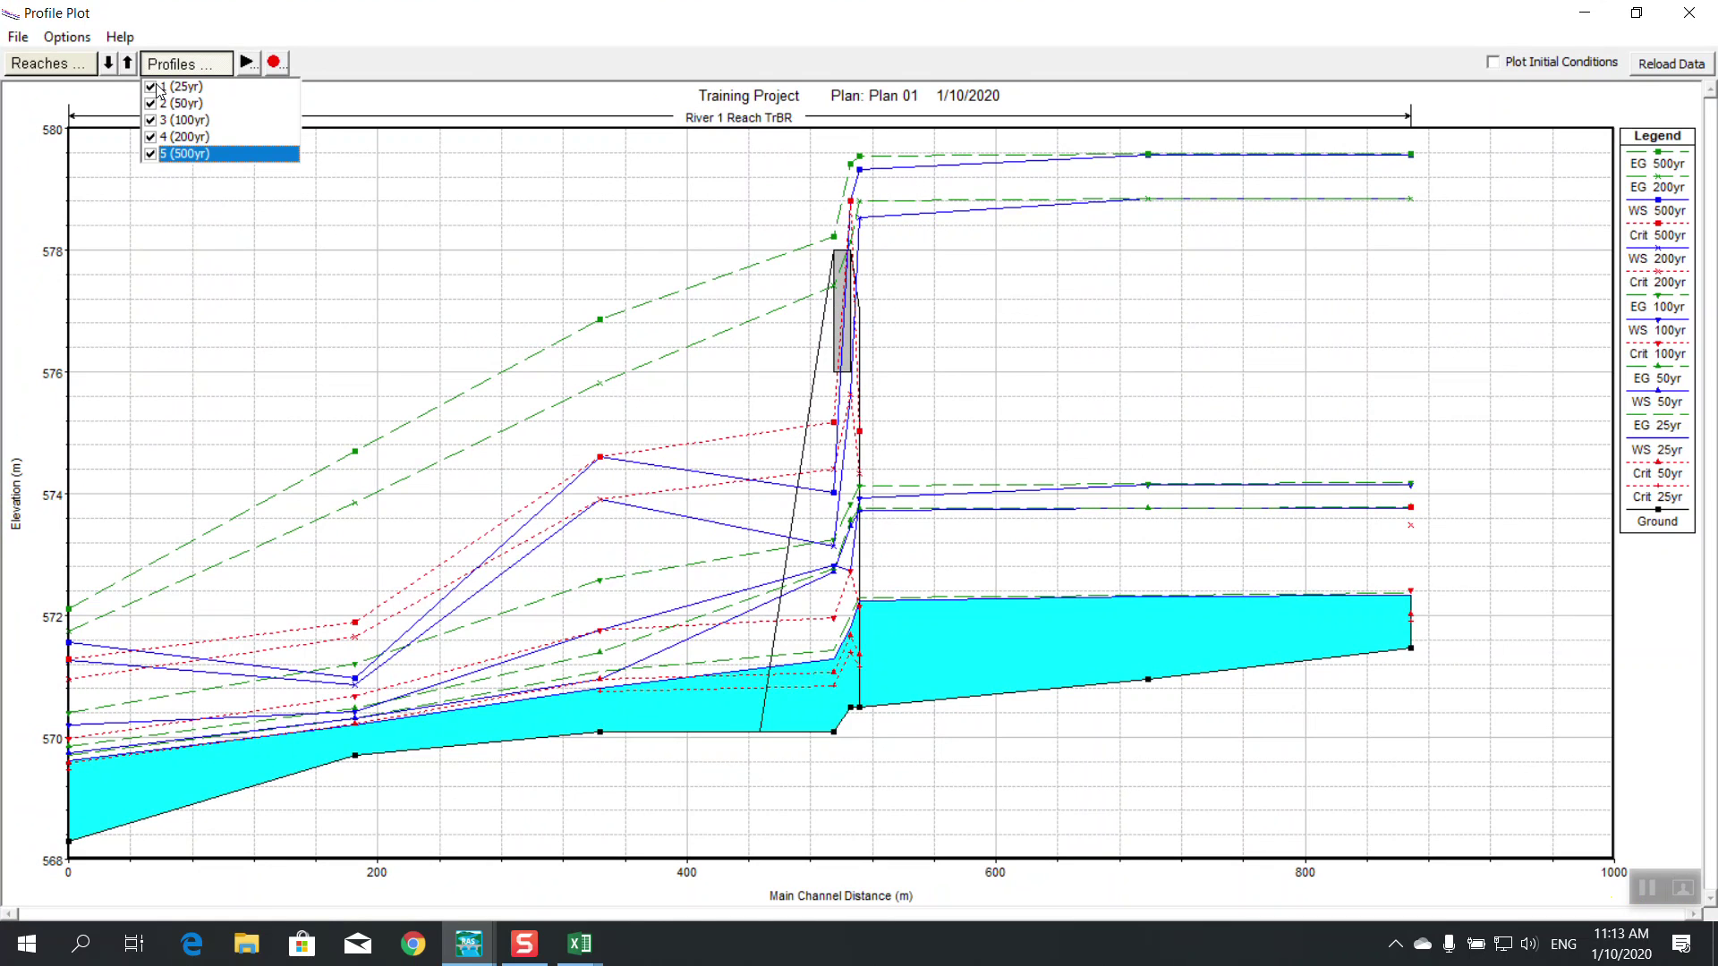
click(151, 87)
click(152, 104)
click(152, 120)
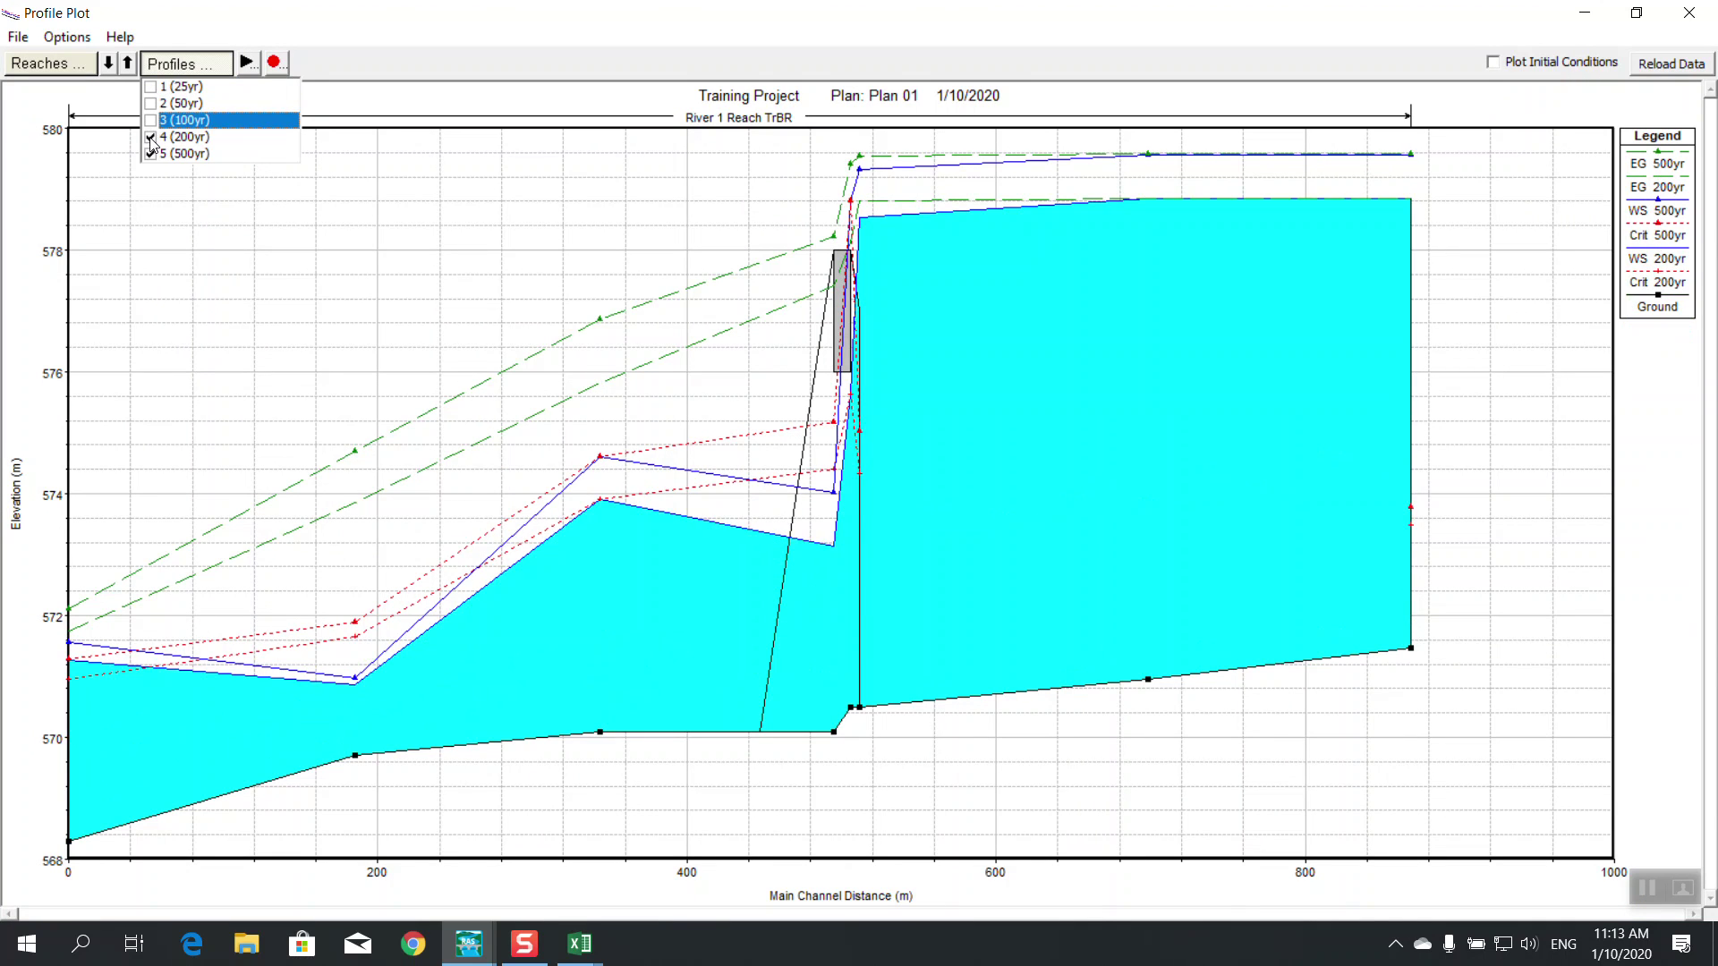
click(151, 137)
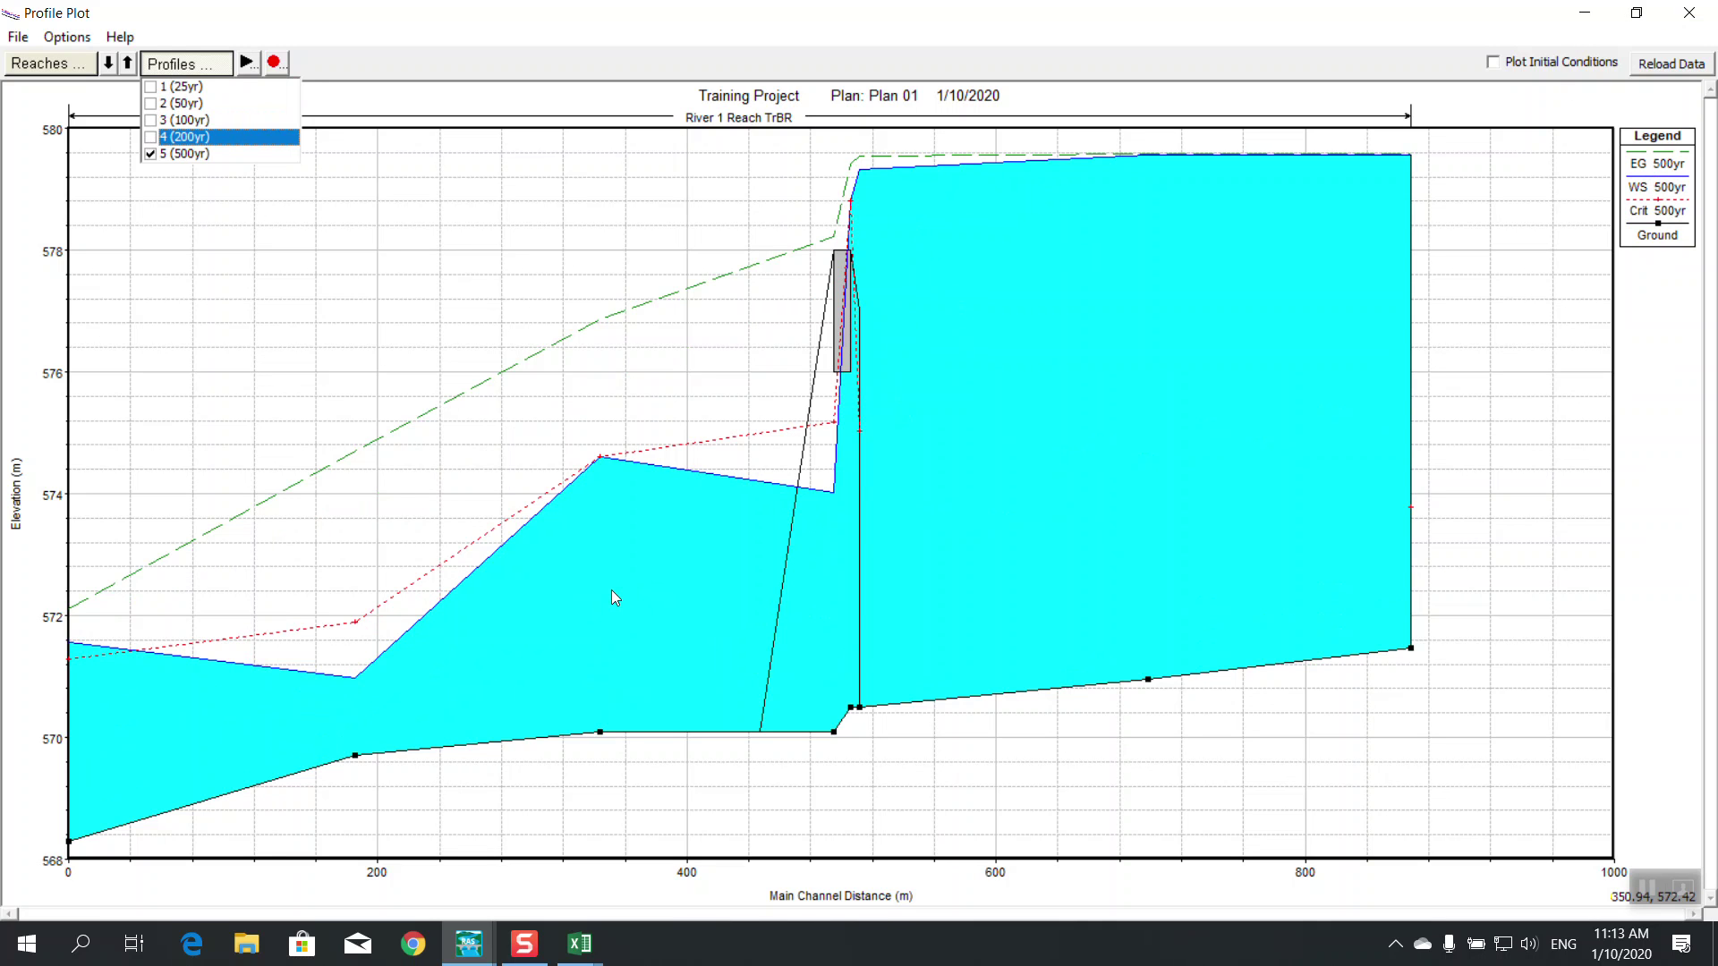
click(1690, 13)
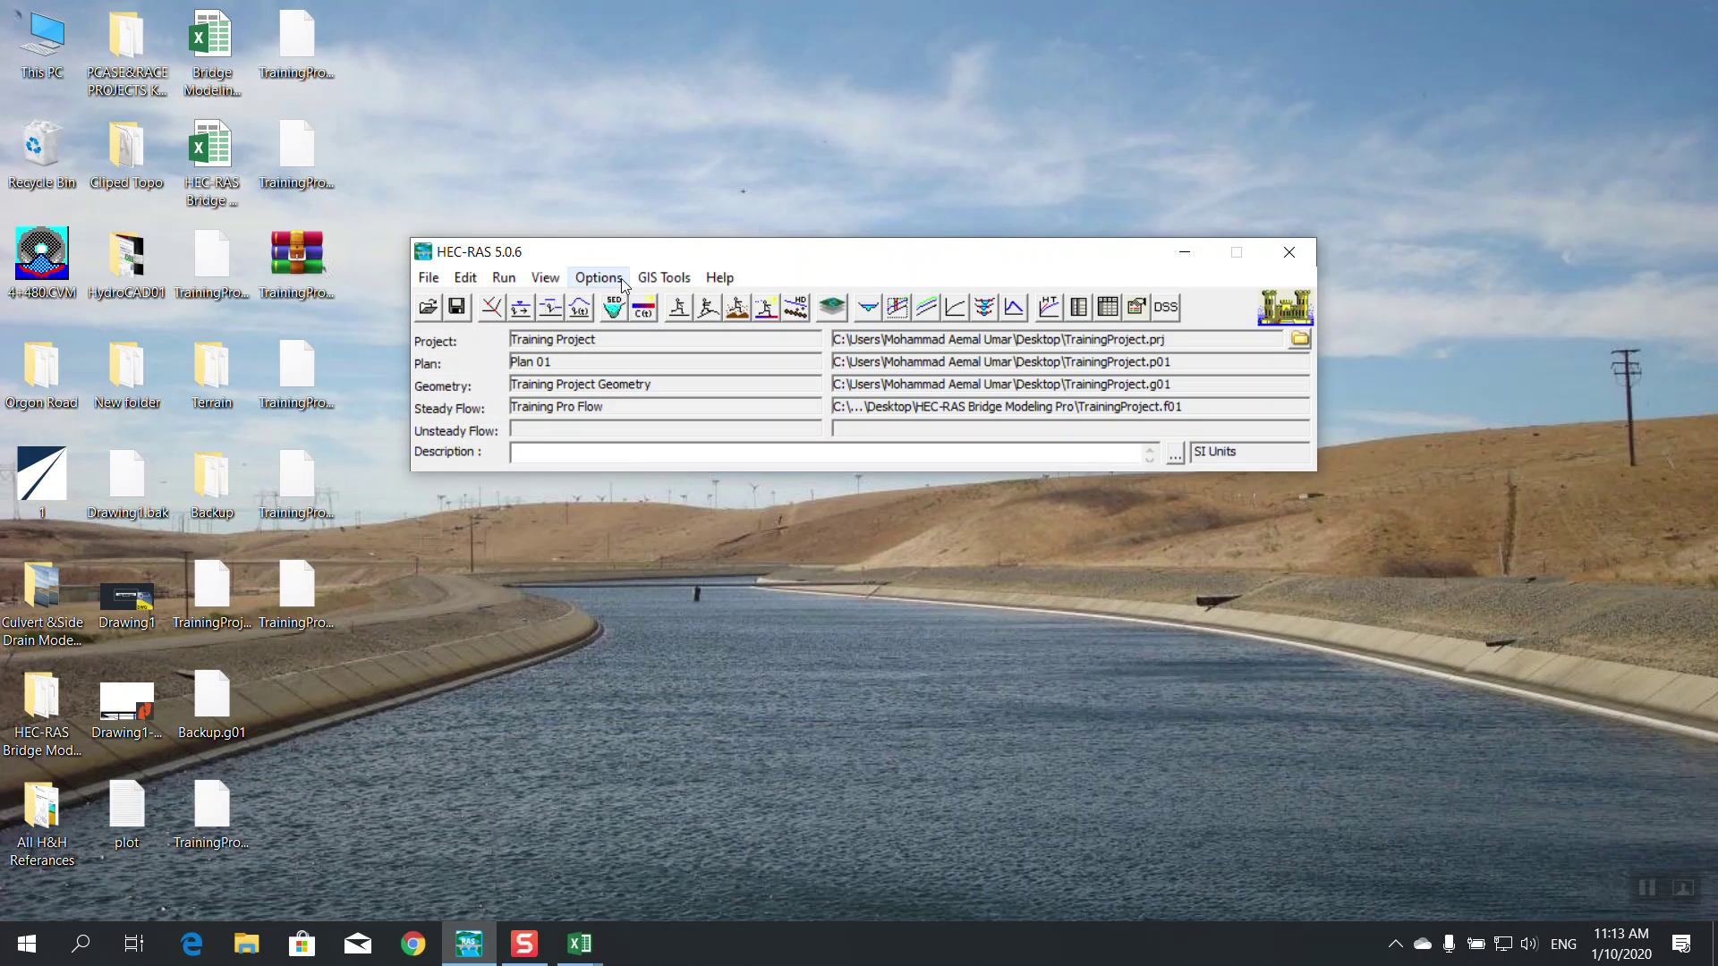
Change the 500yr flow to 700 and the 200yr flow to 500, then apply and save
click(679, 310)
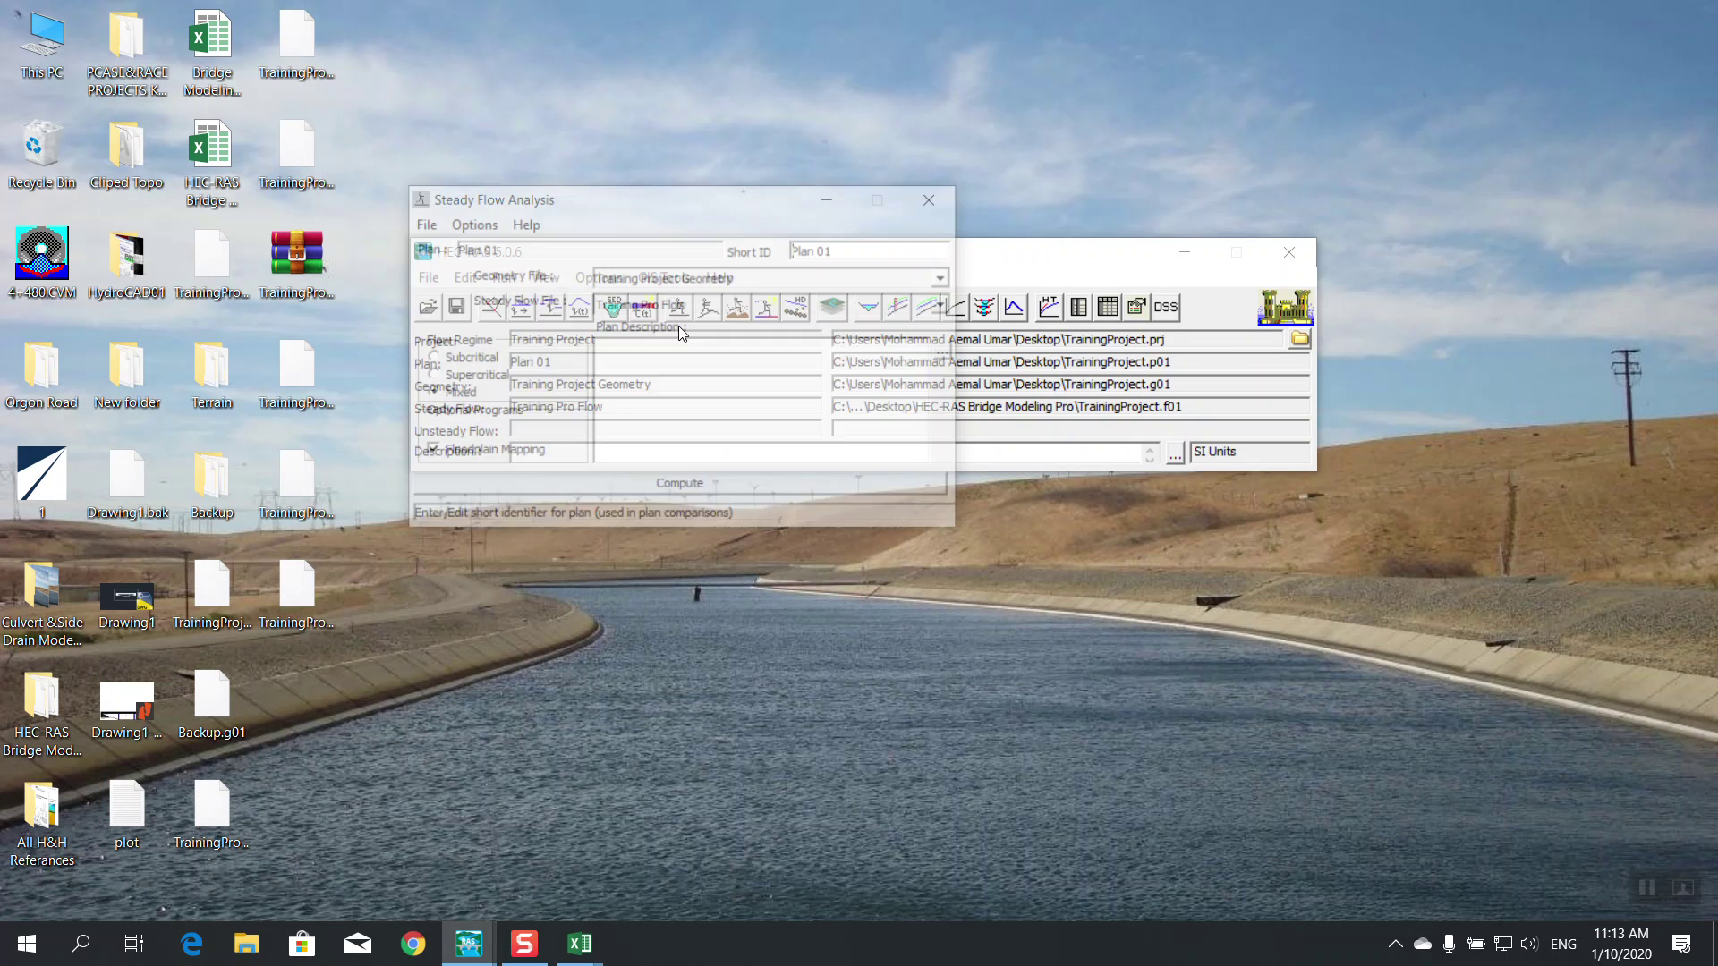
click(926, 208)
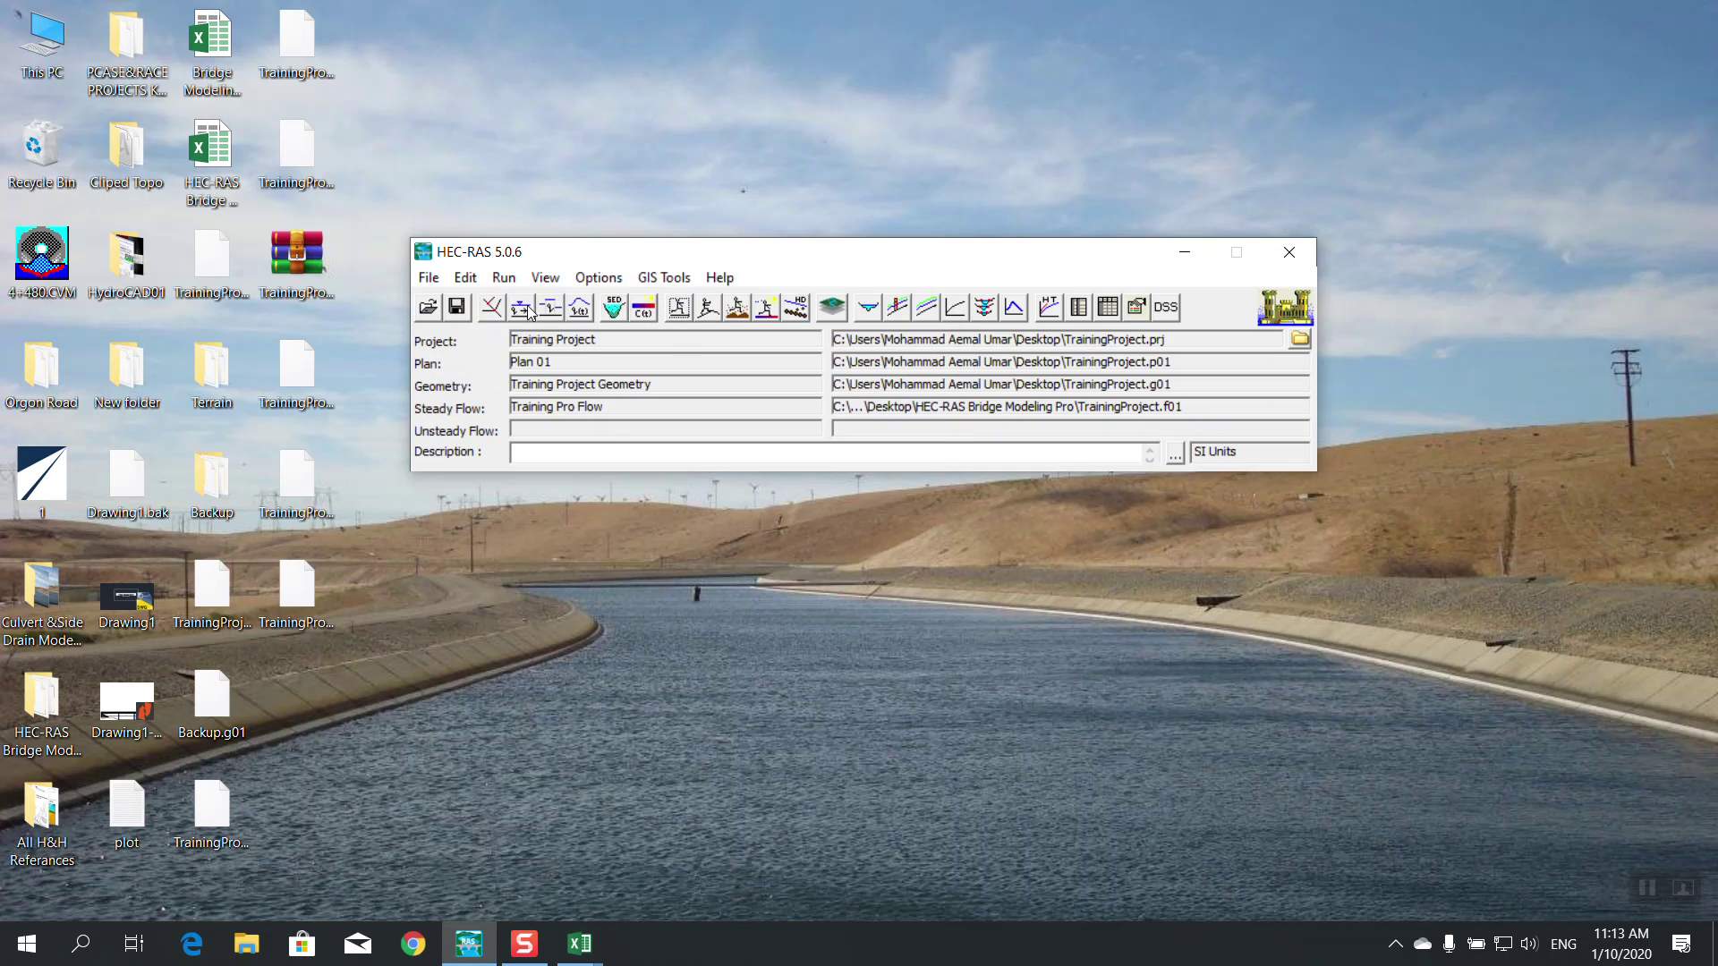
click(528, 309)
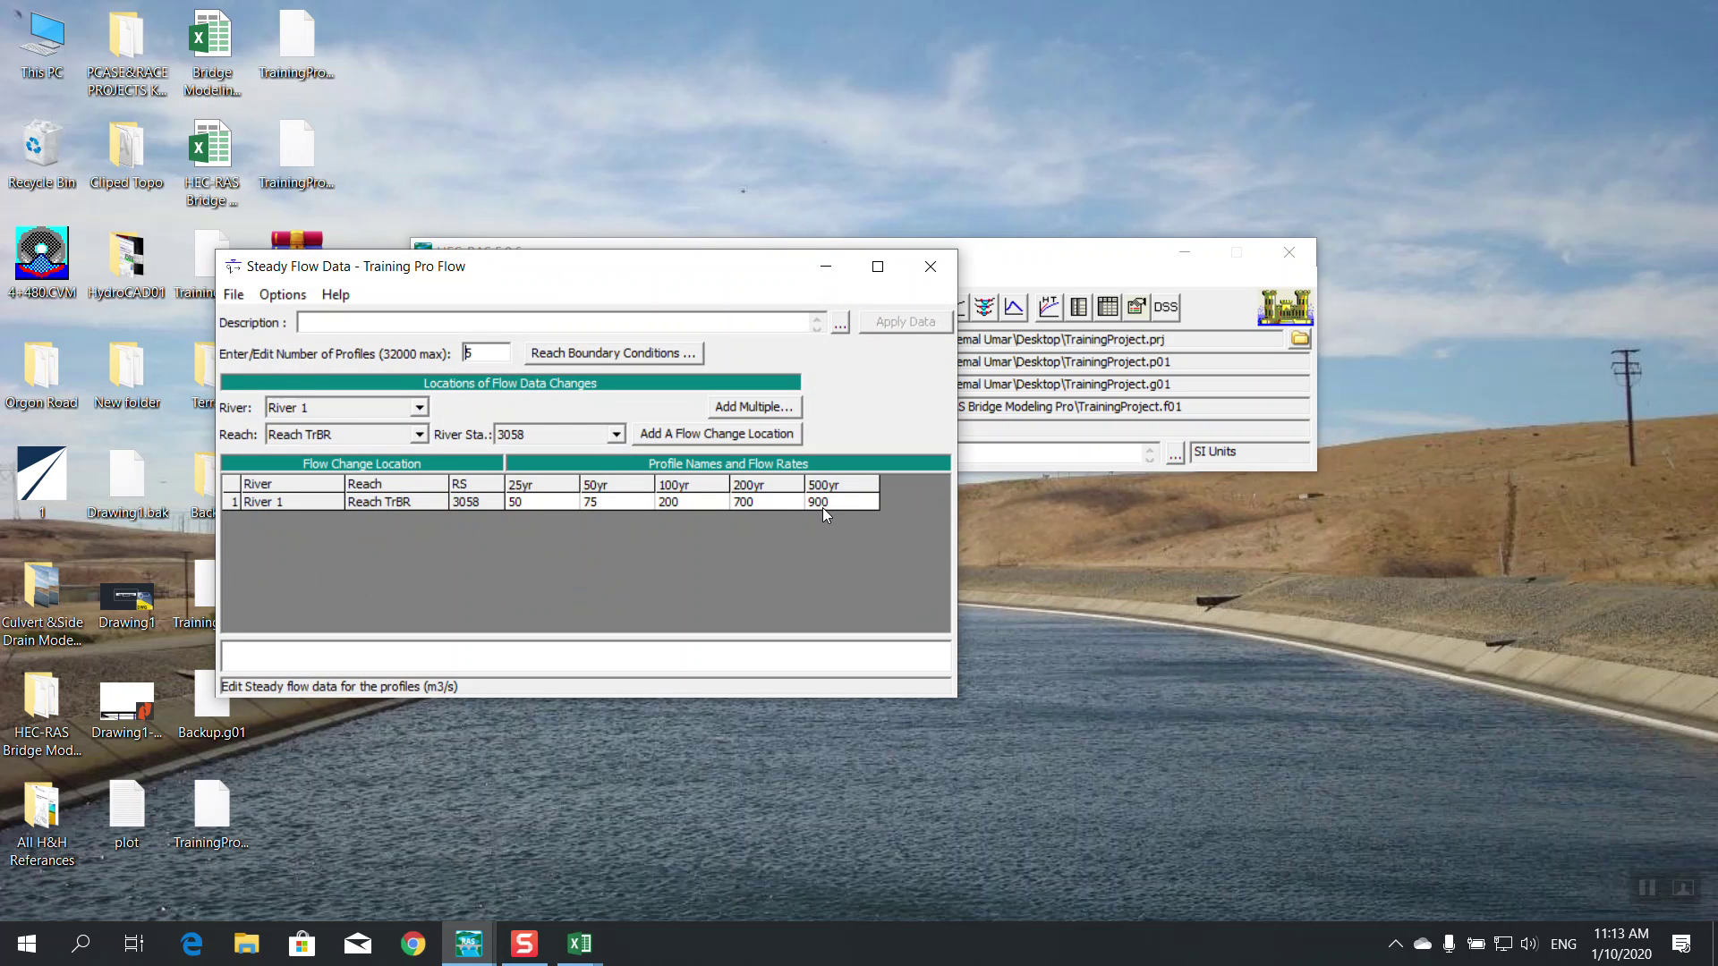
click(845, 504)
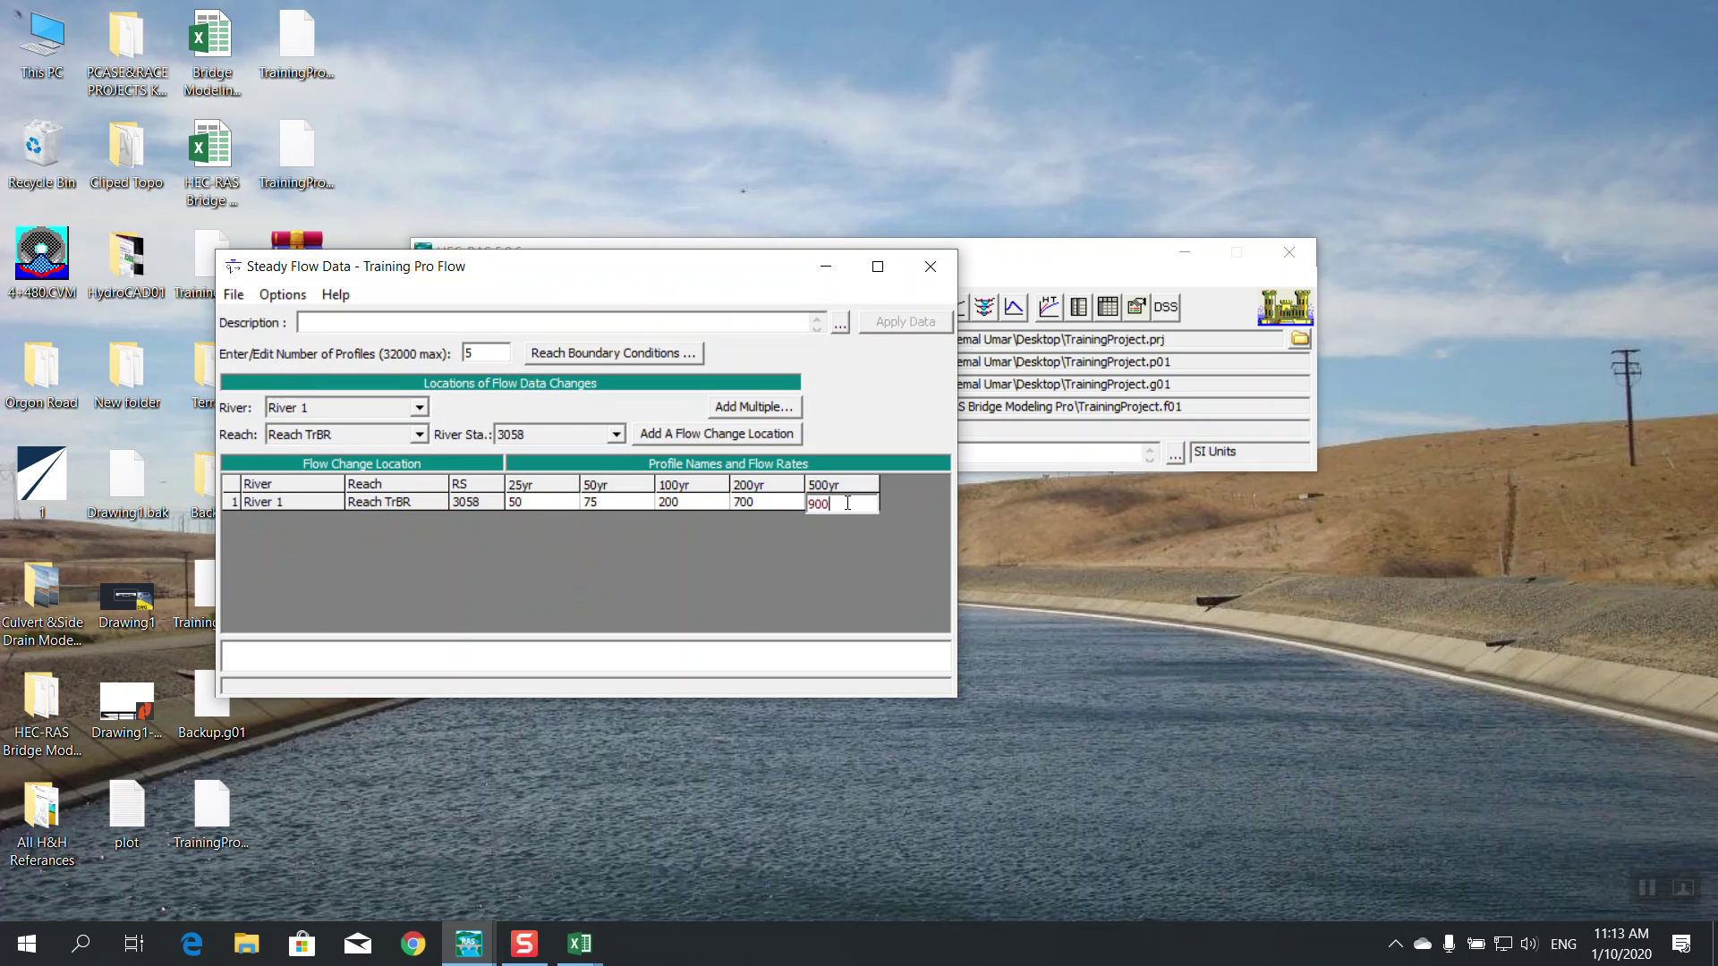
text(7)
click(757, 505)
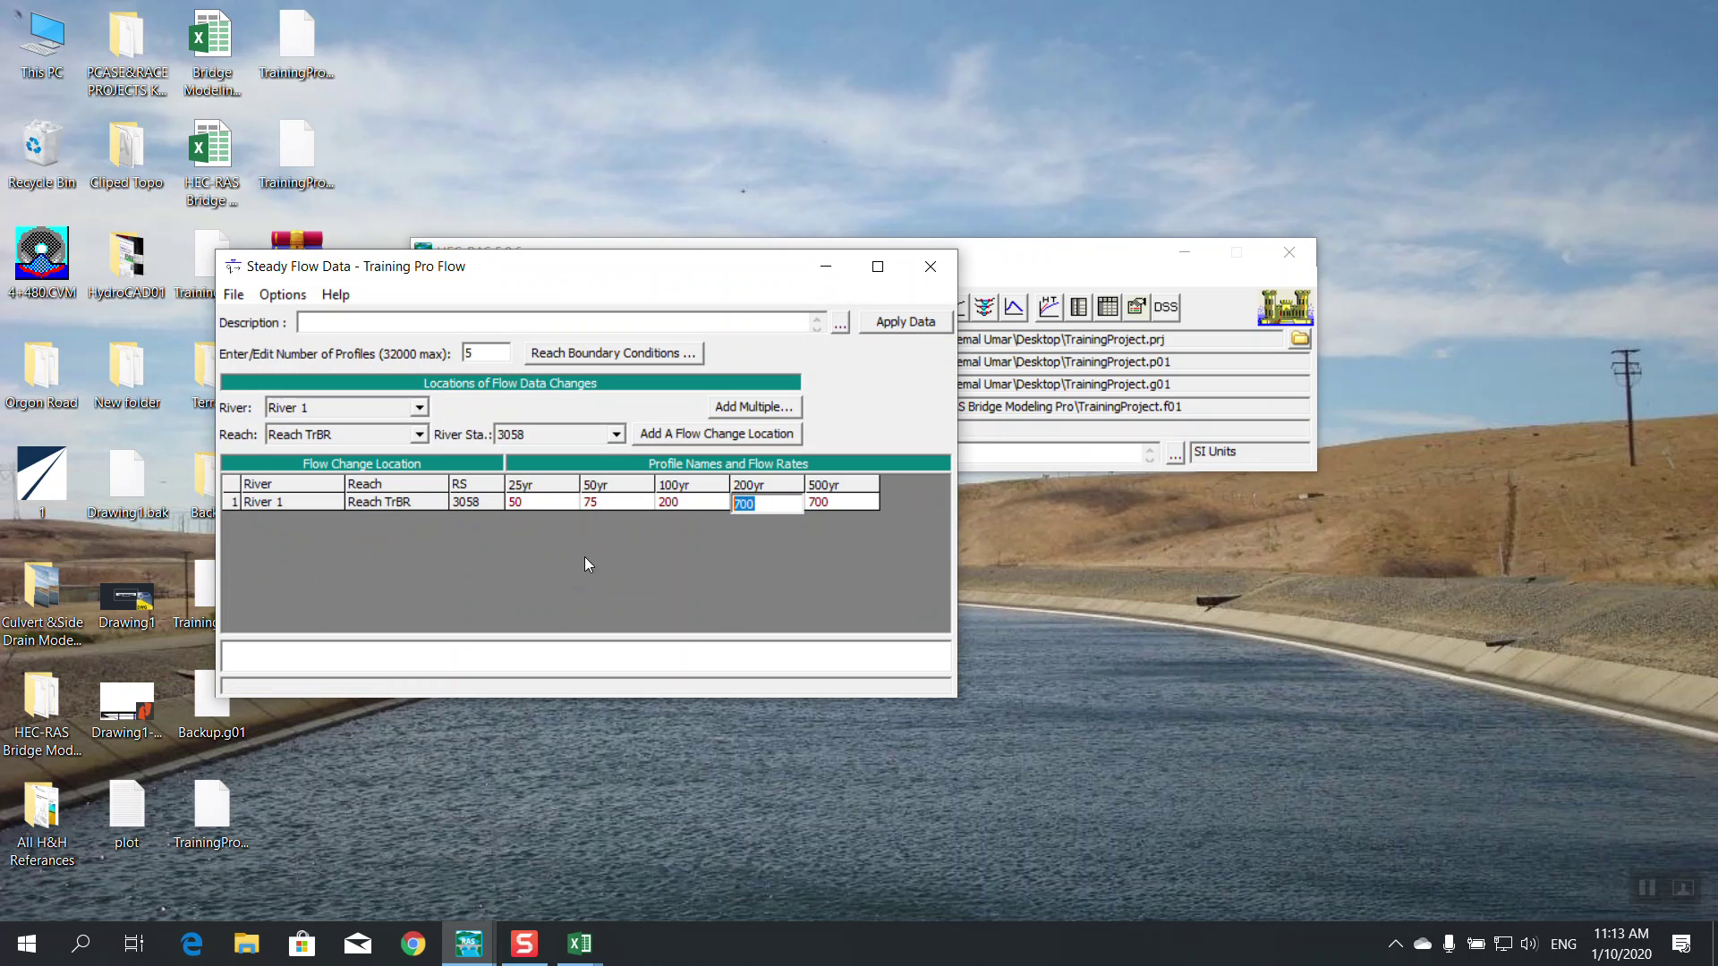
text(5)
click(885, 329)
click(234, 296)
click(298, 369)
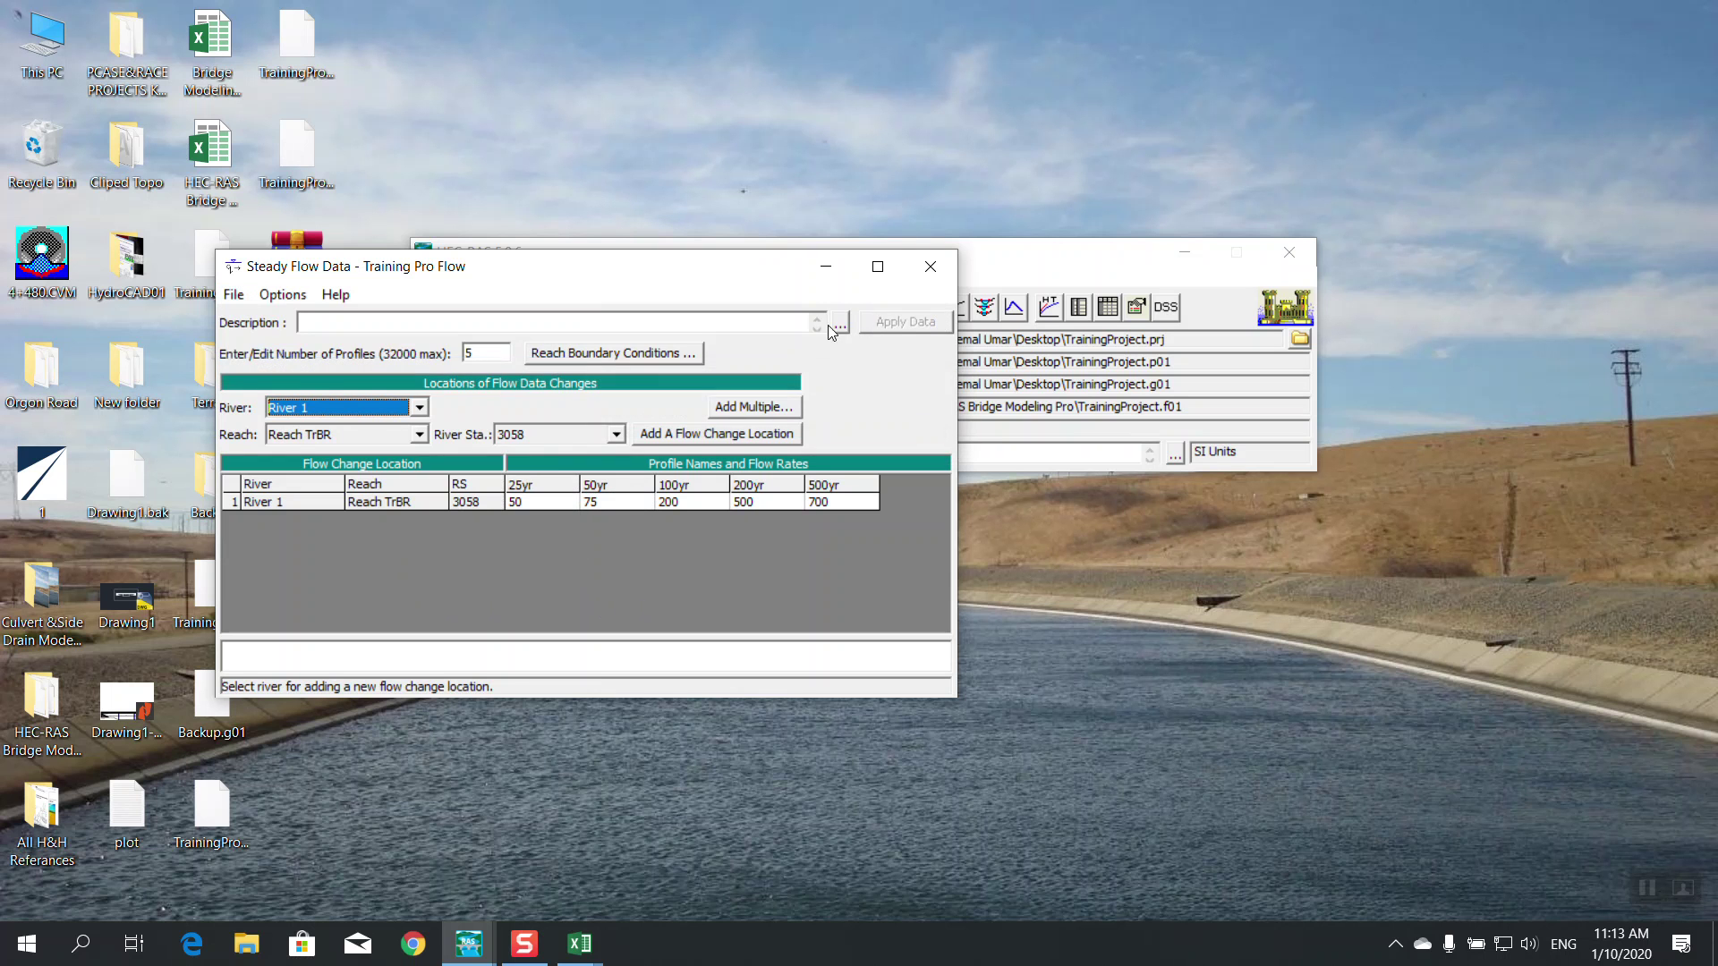
Recompute Plan 01 with the revised flows and close the analysis window
click(930, 266)
click(678, 311)
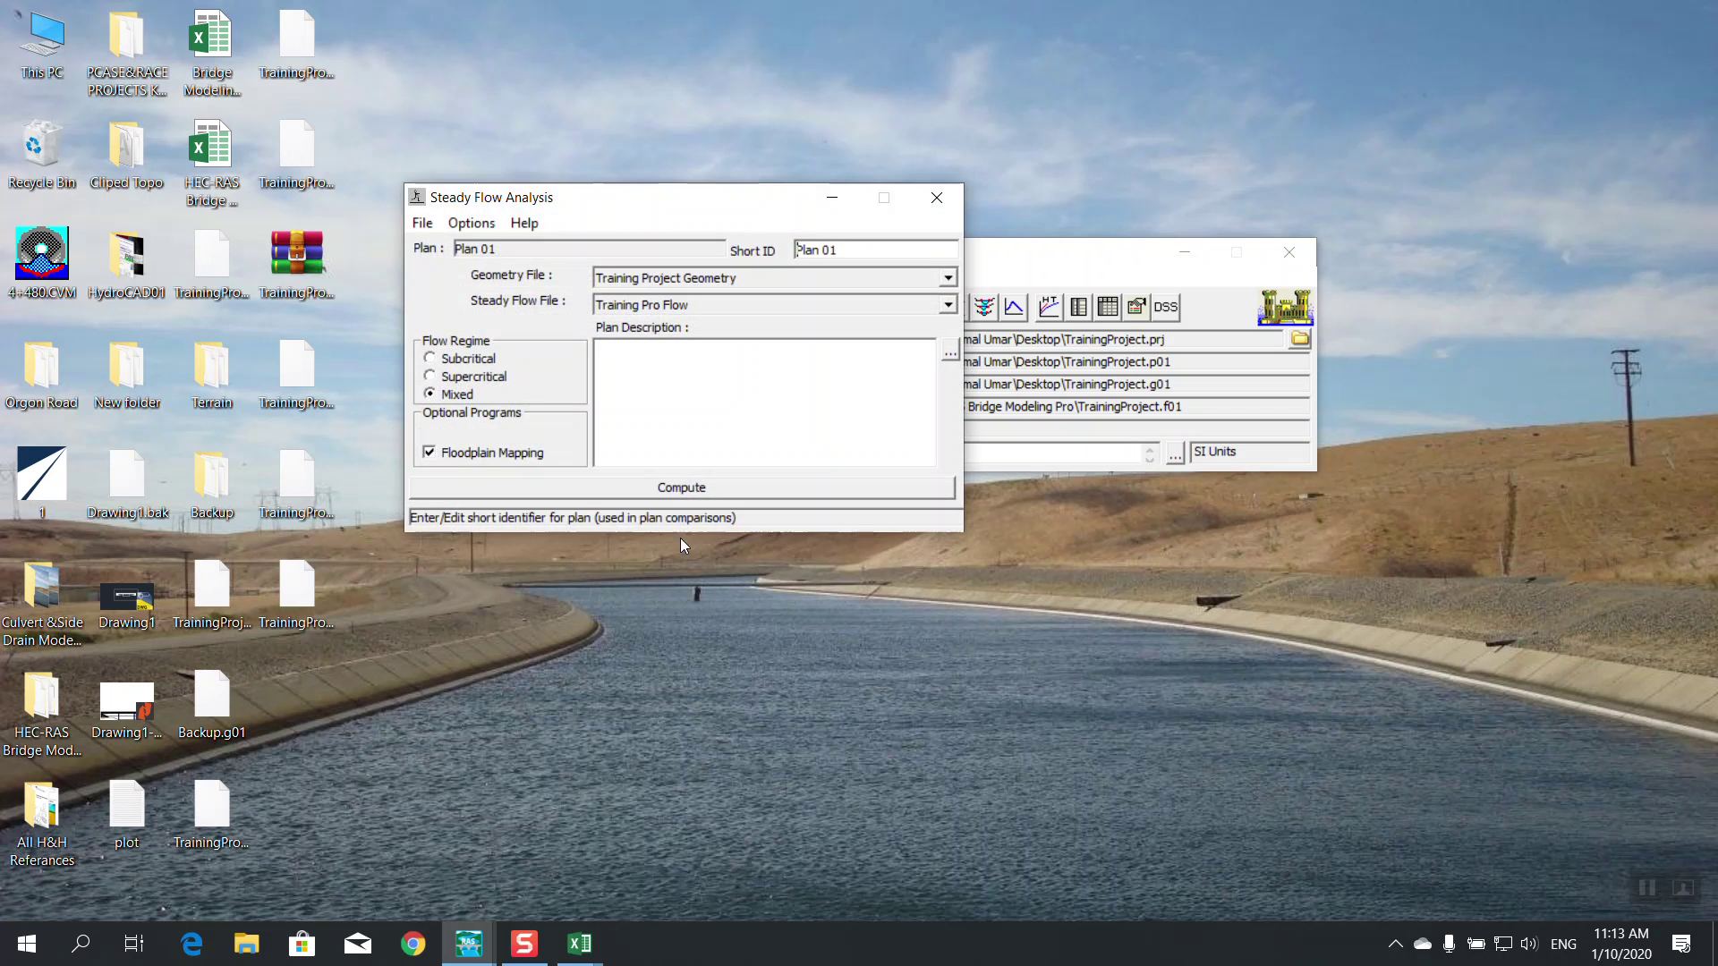
click(672, 488)
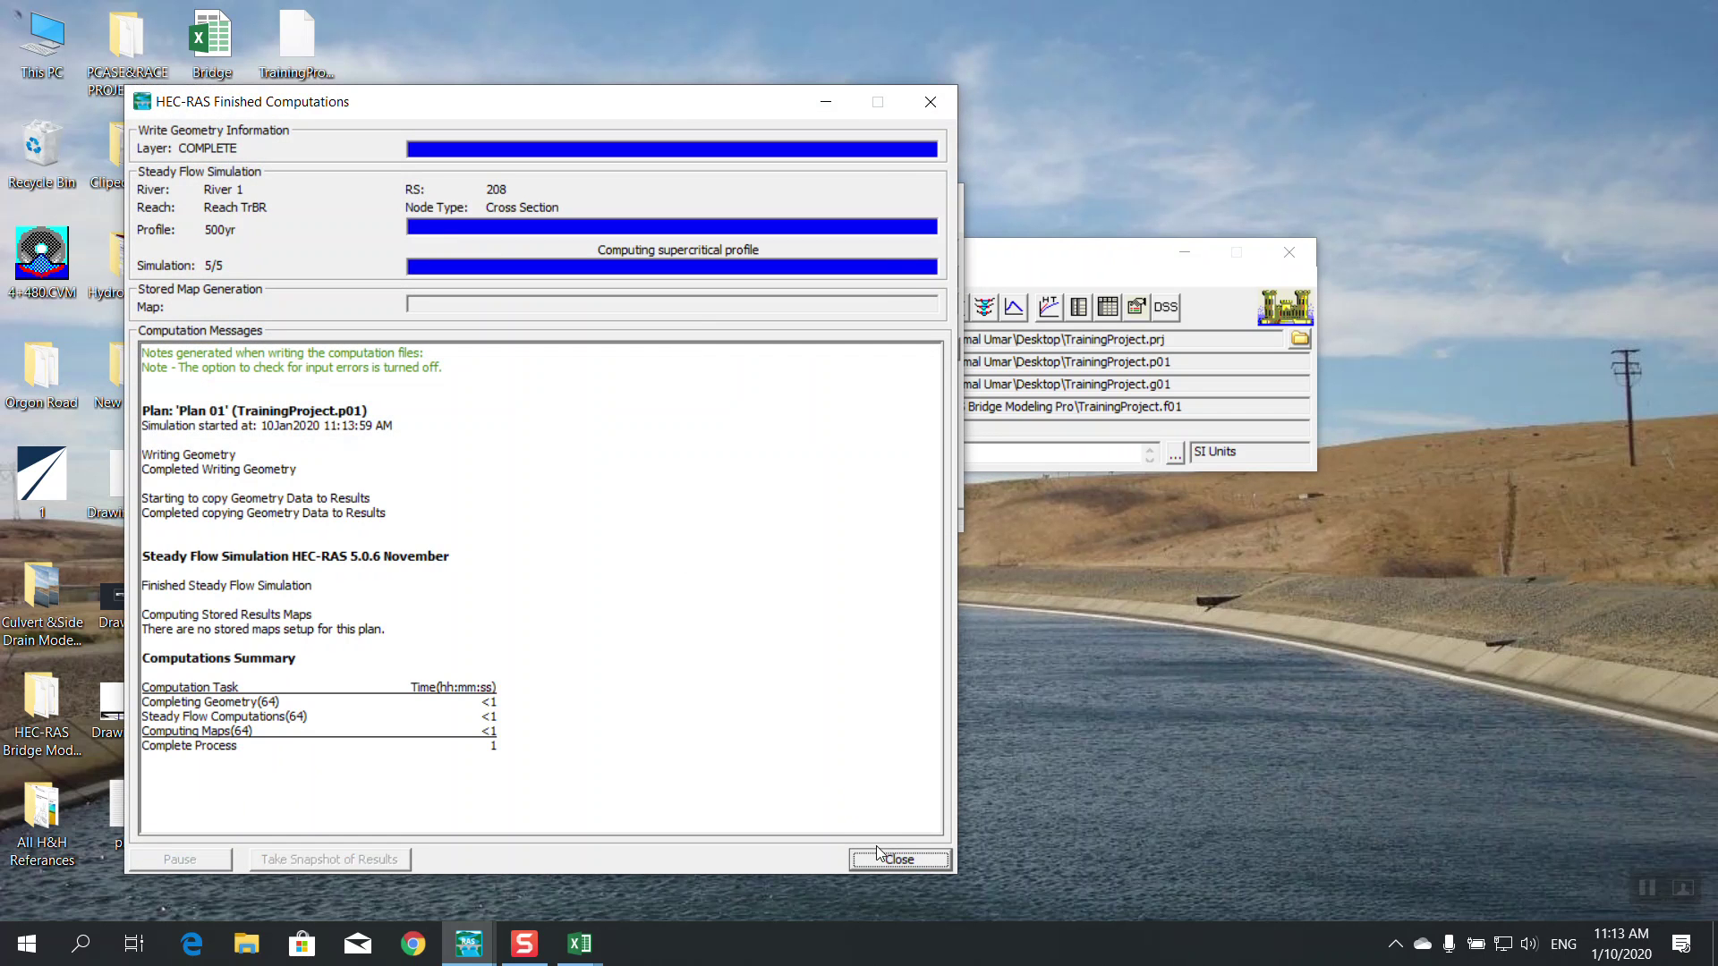
click(899, 859)
click(942, 185)
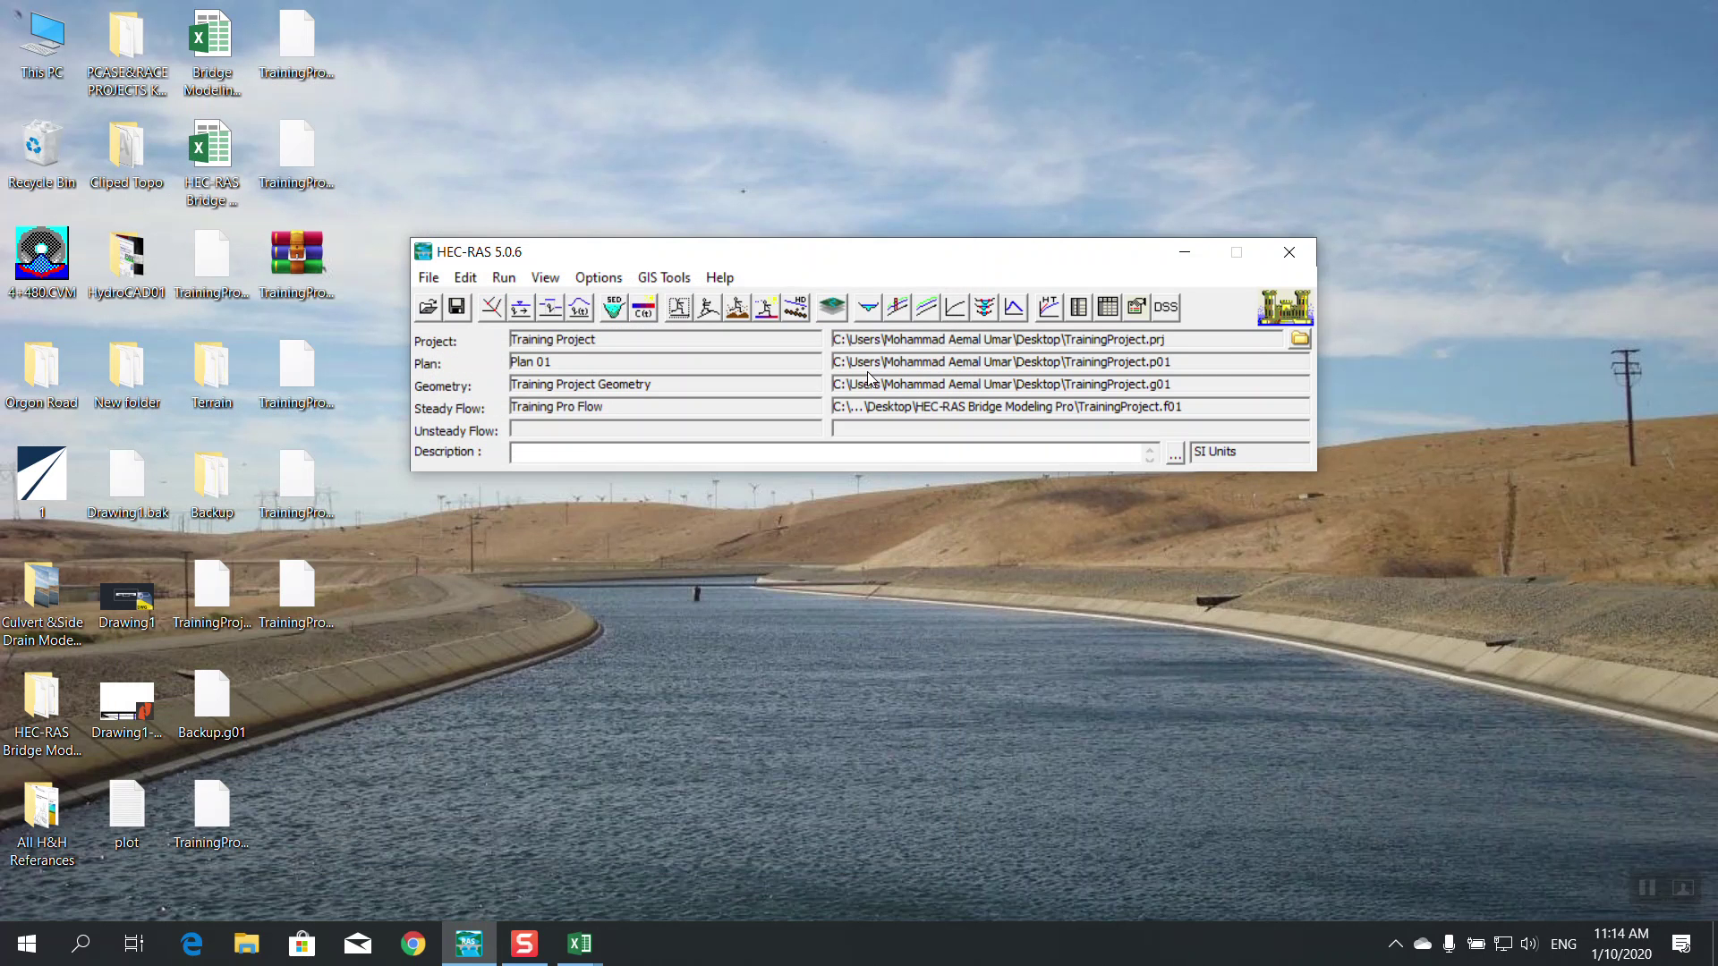
Plot the 25yr, 50yr, 100yr and 200yr profiles full screen, review them, and close the plot
click(891, 310)
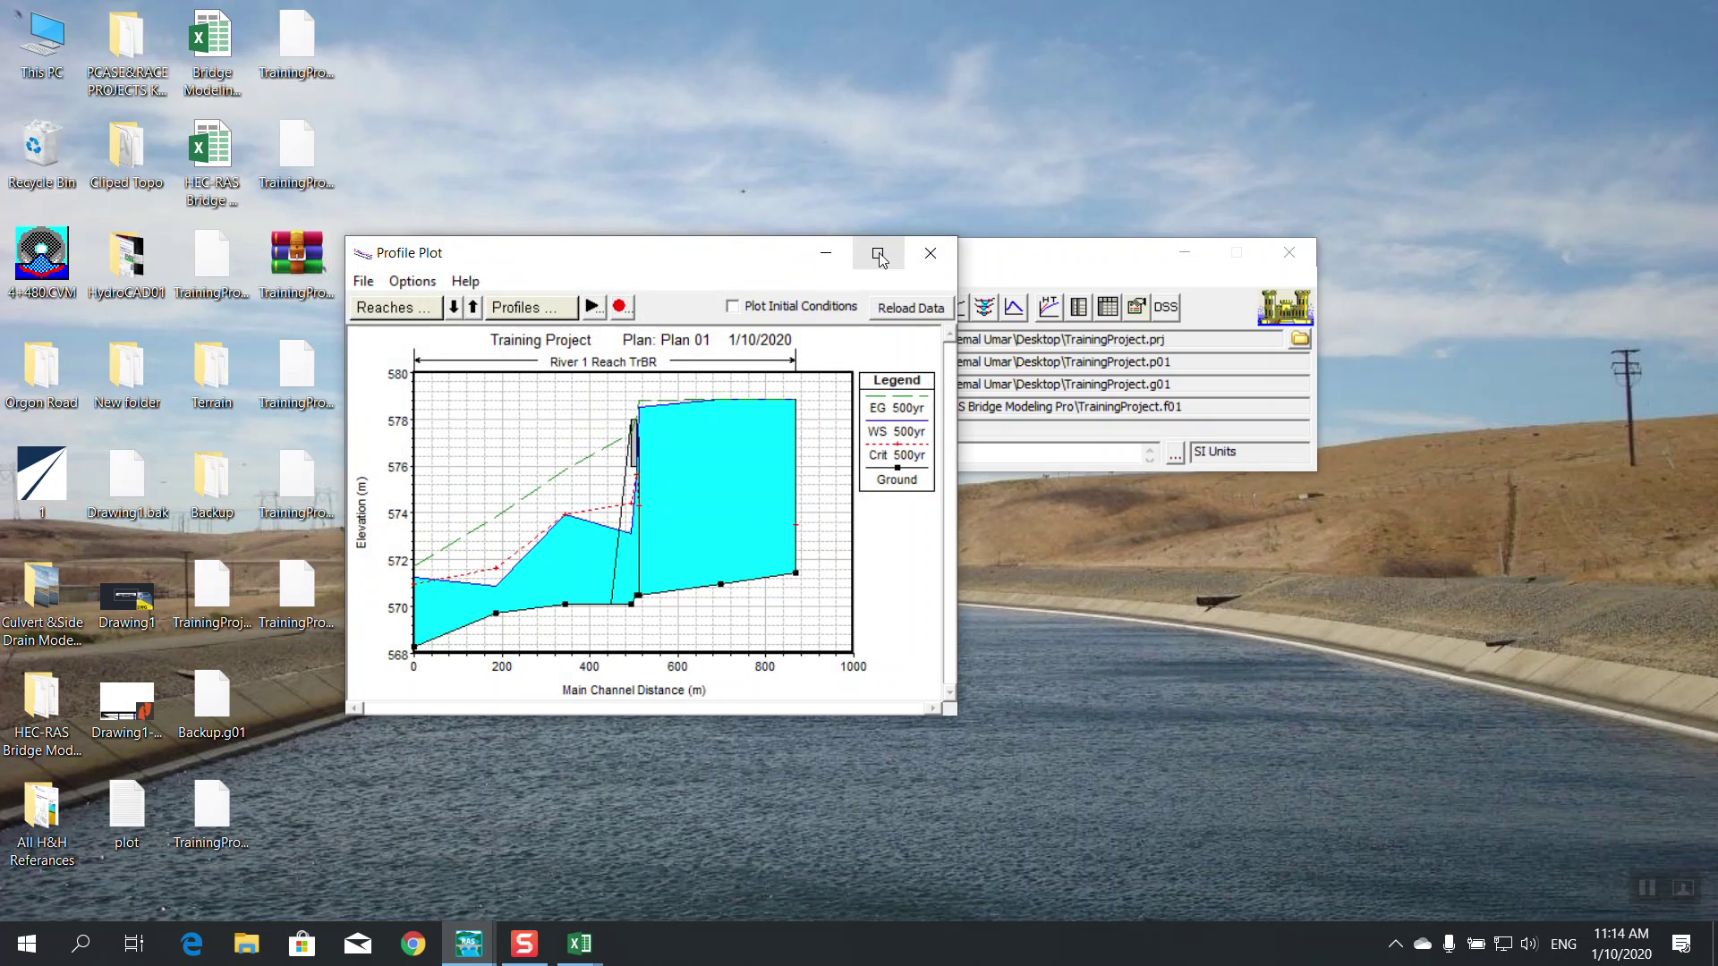
click(885, 254)
click(194, 62)
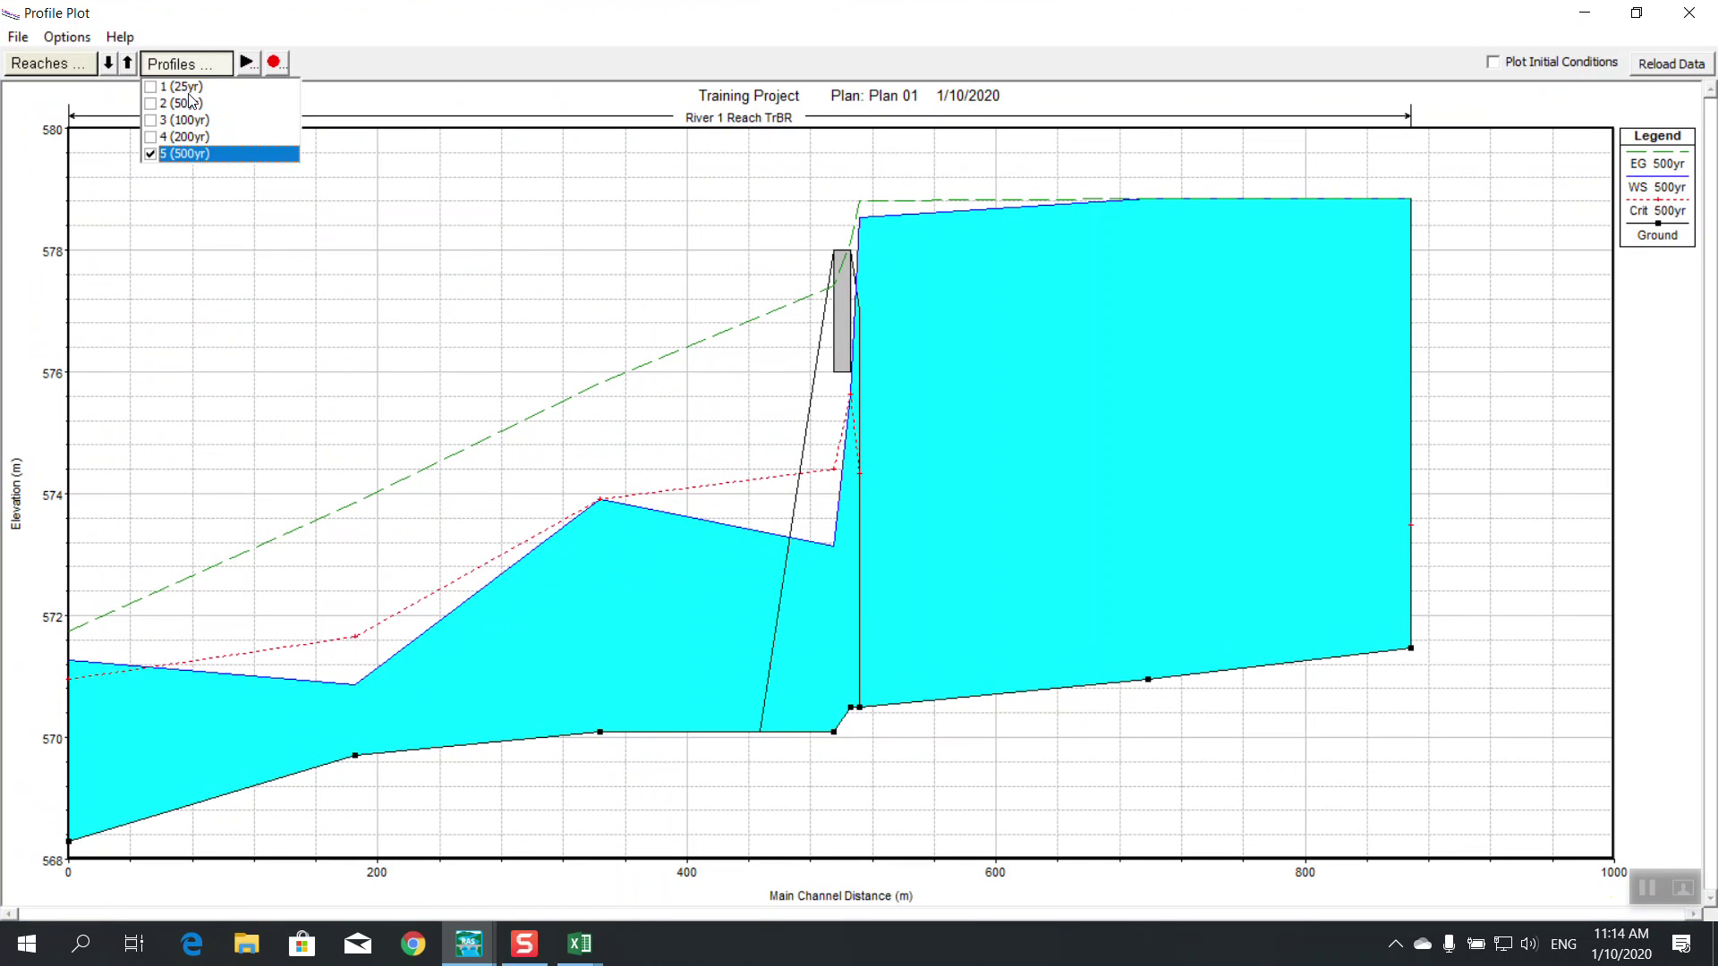
click(150, 87)
click(150, 103)
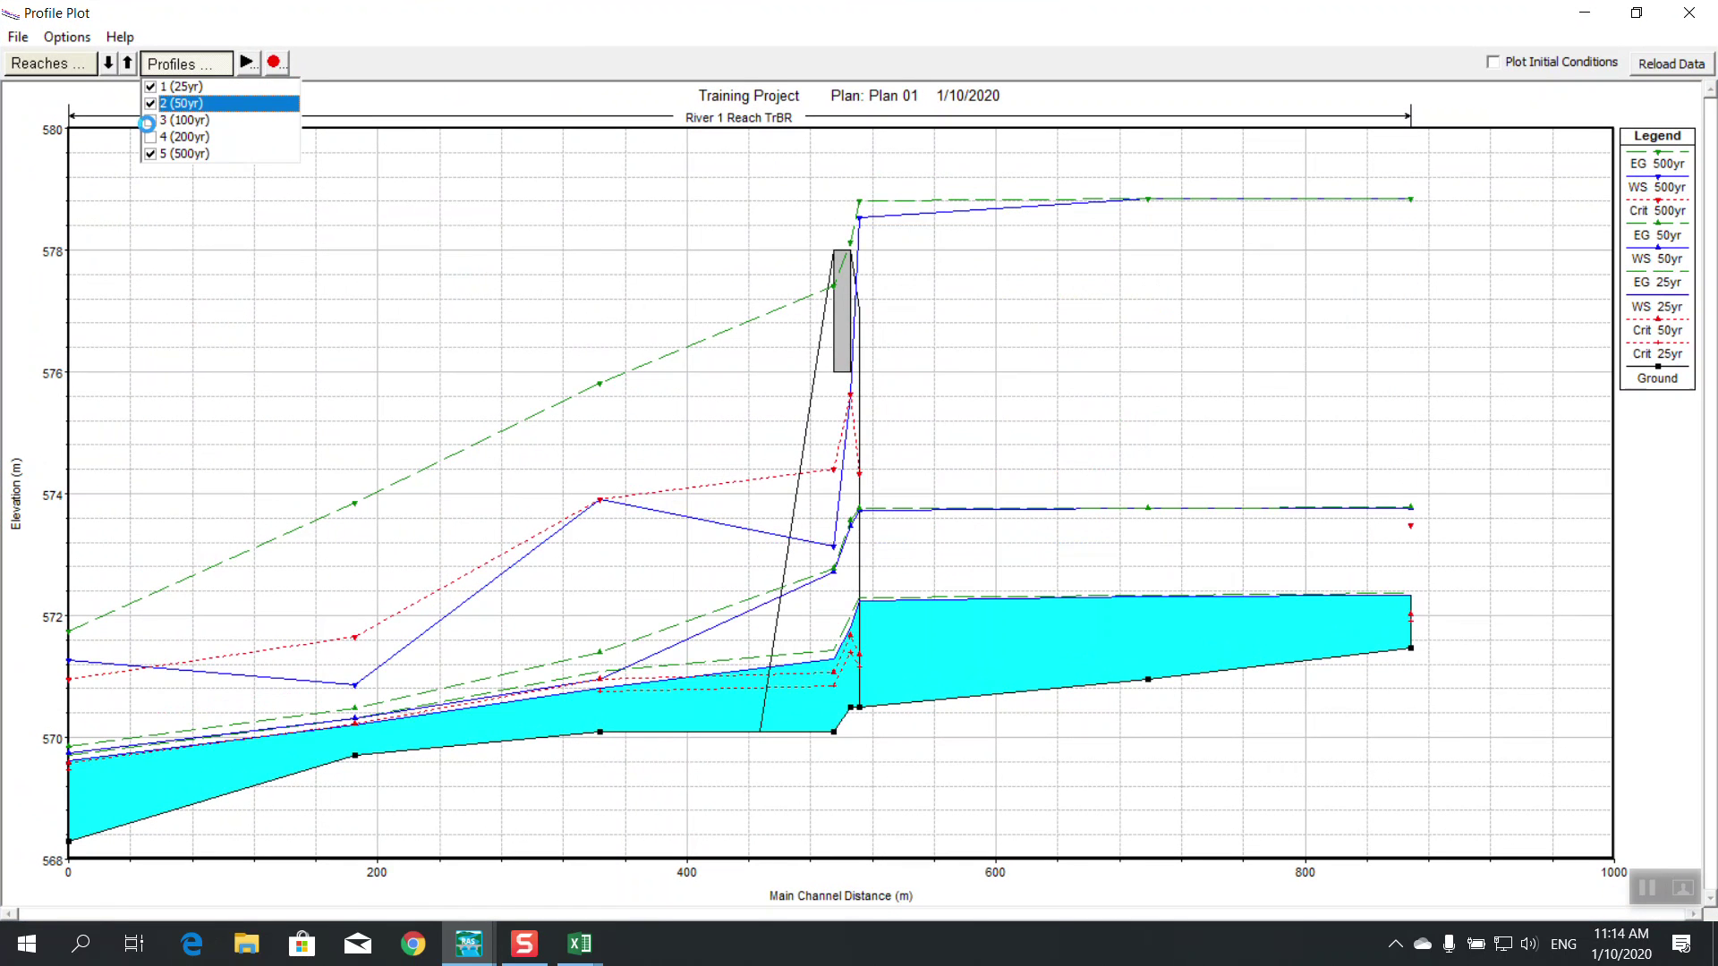
click(151, 119)
click(150, 137)
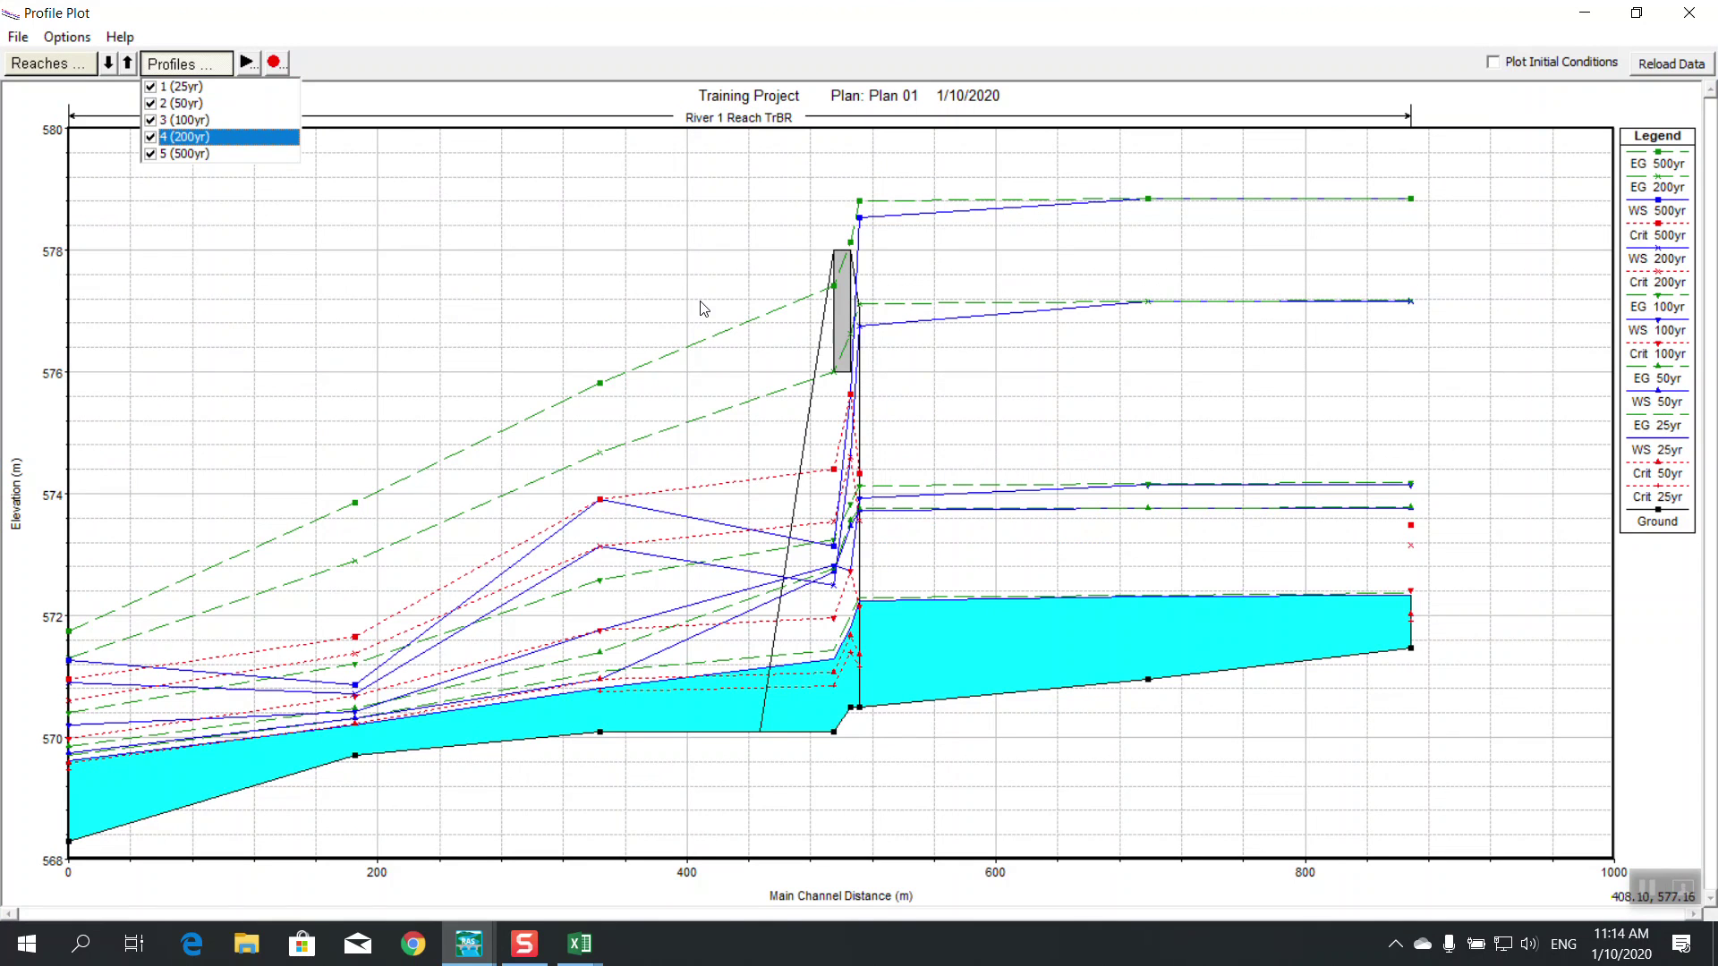
click(701, 341)
mouse_move(730, 483)
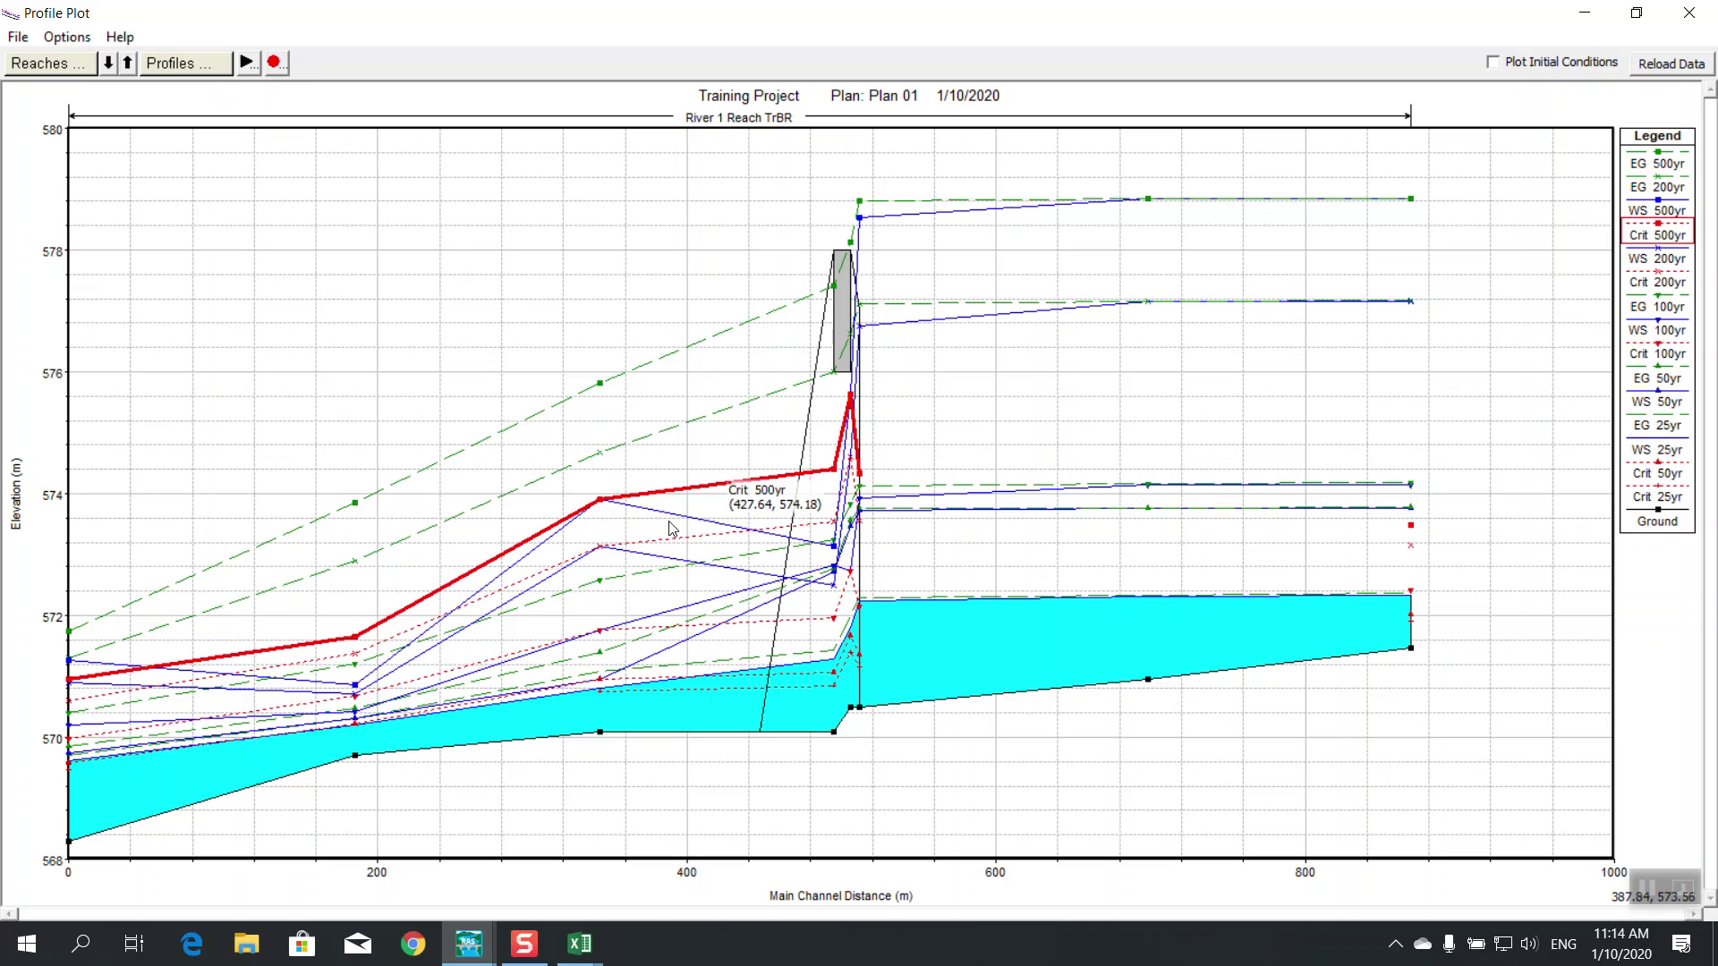
mouse_move(672, 521)
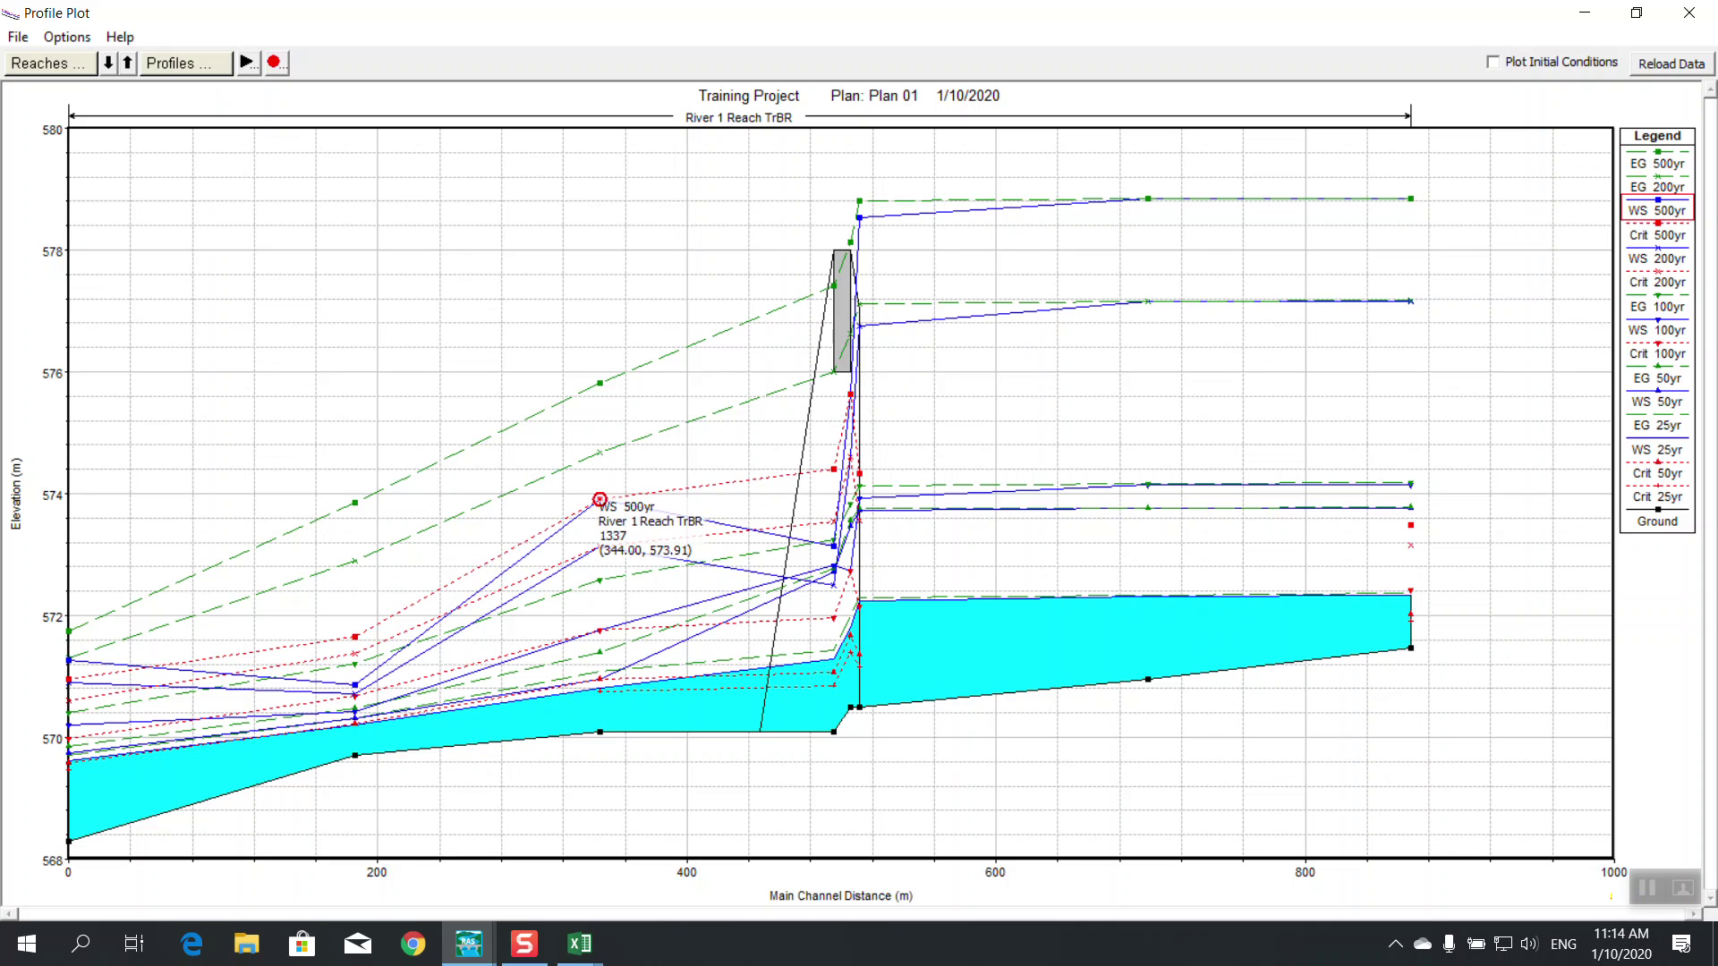
click(1689, 12)
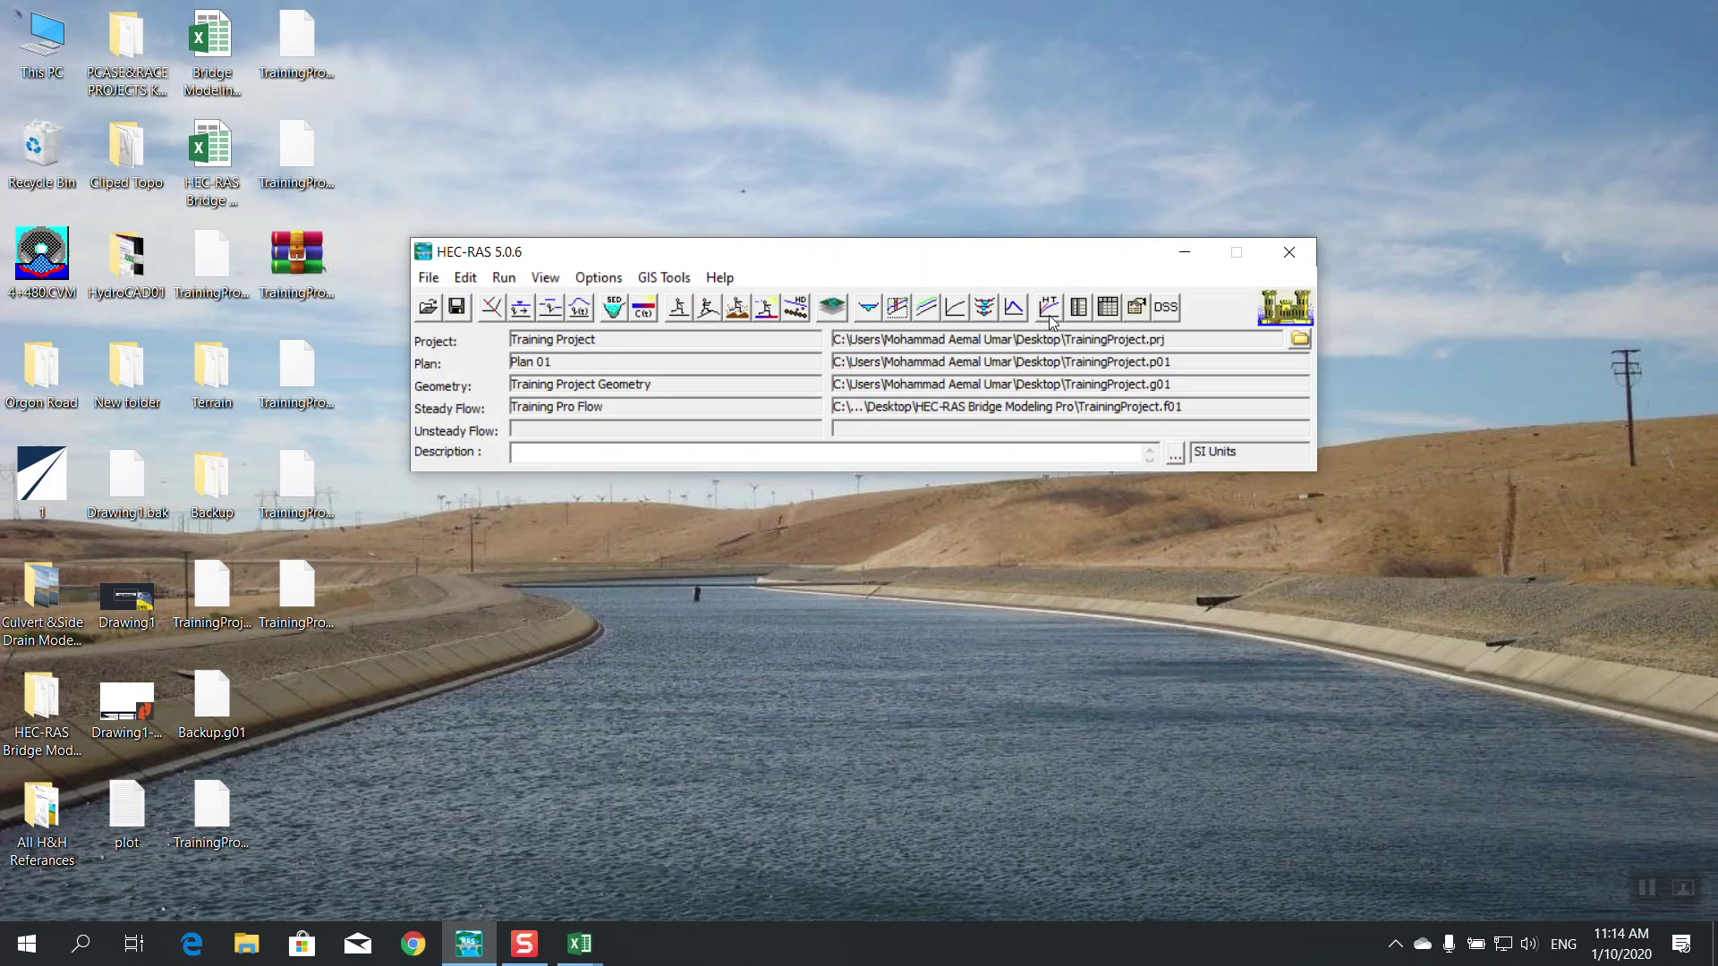
click(986, 308)
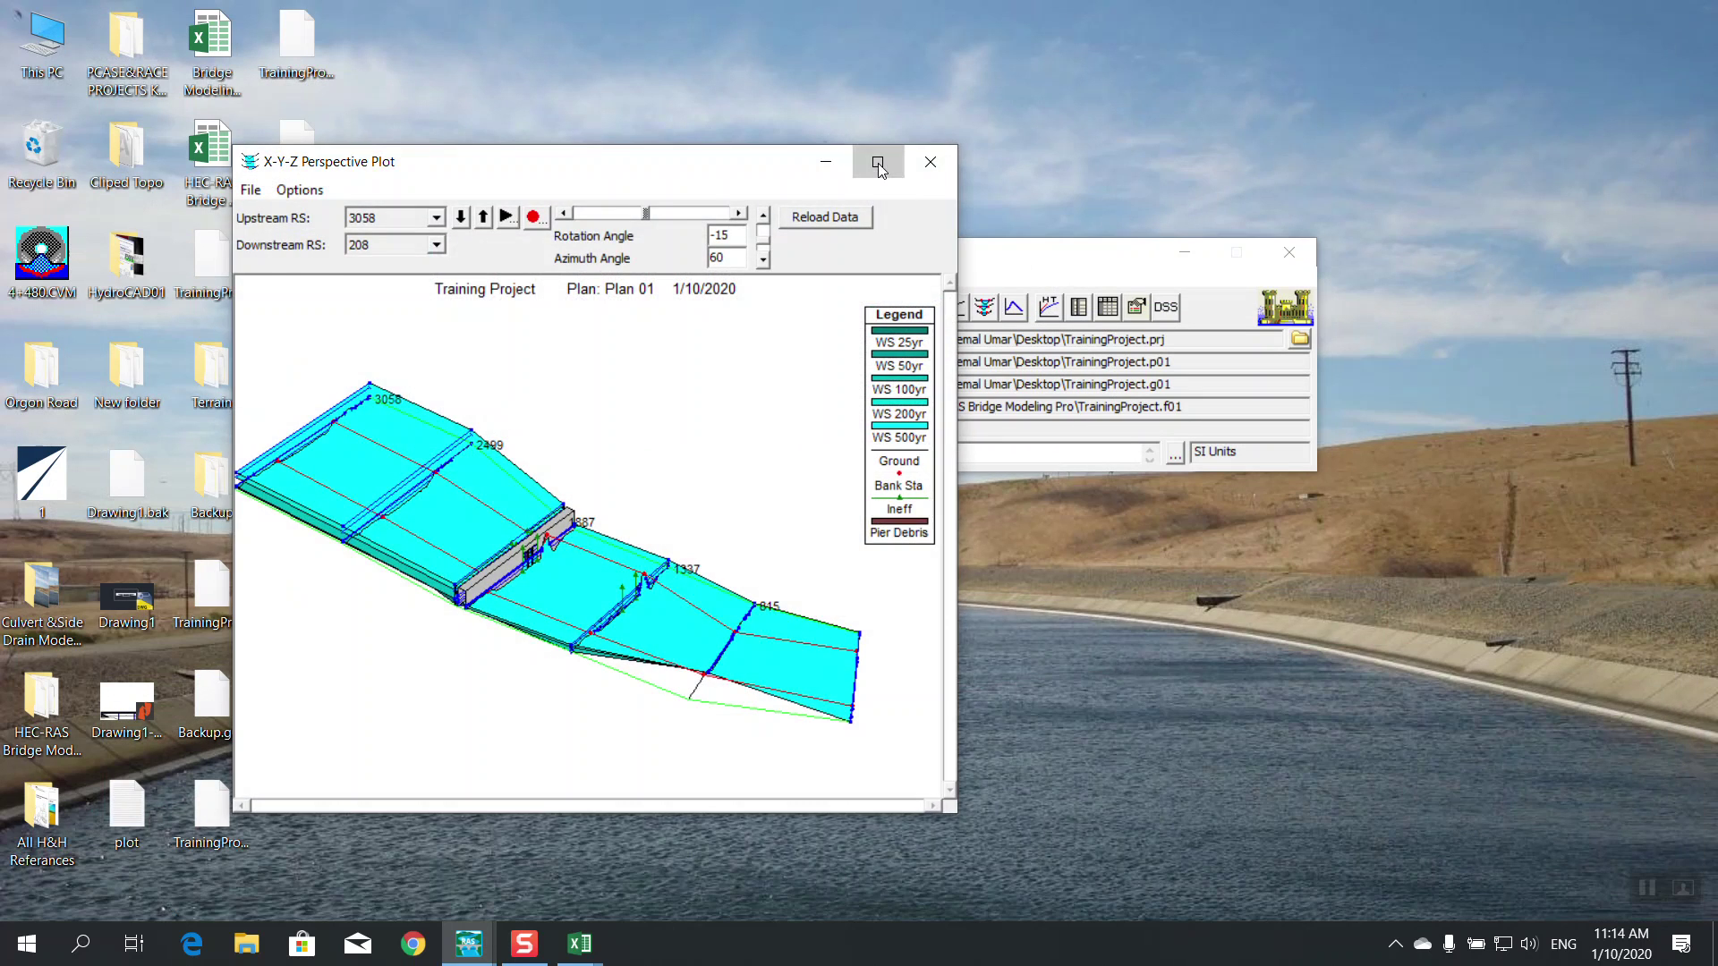
click(874, 157)
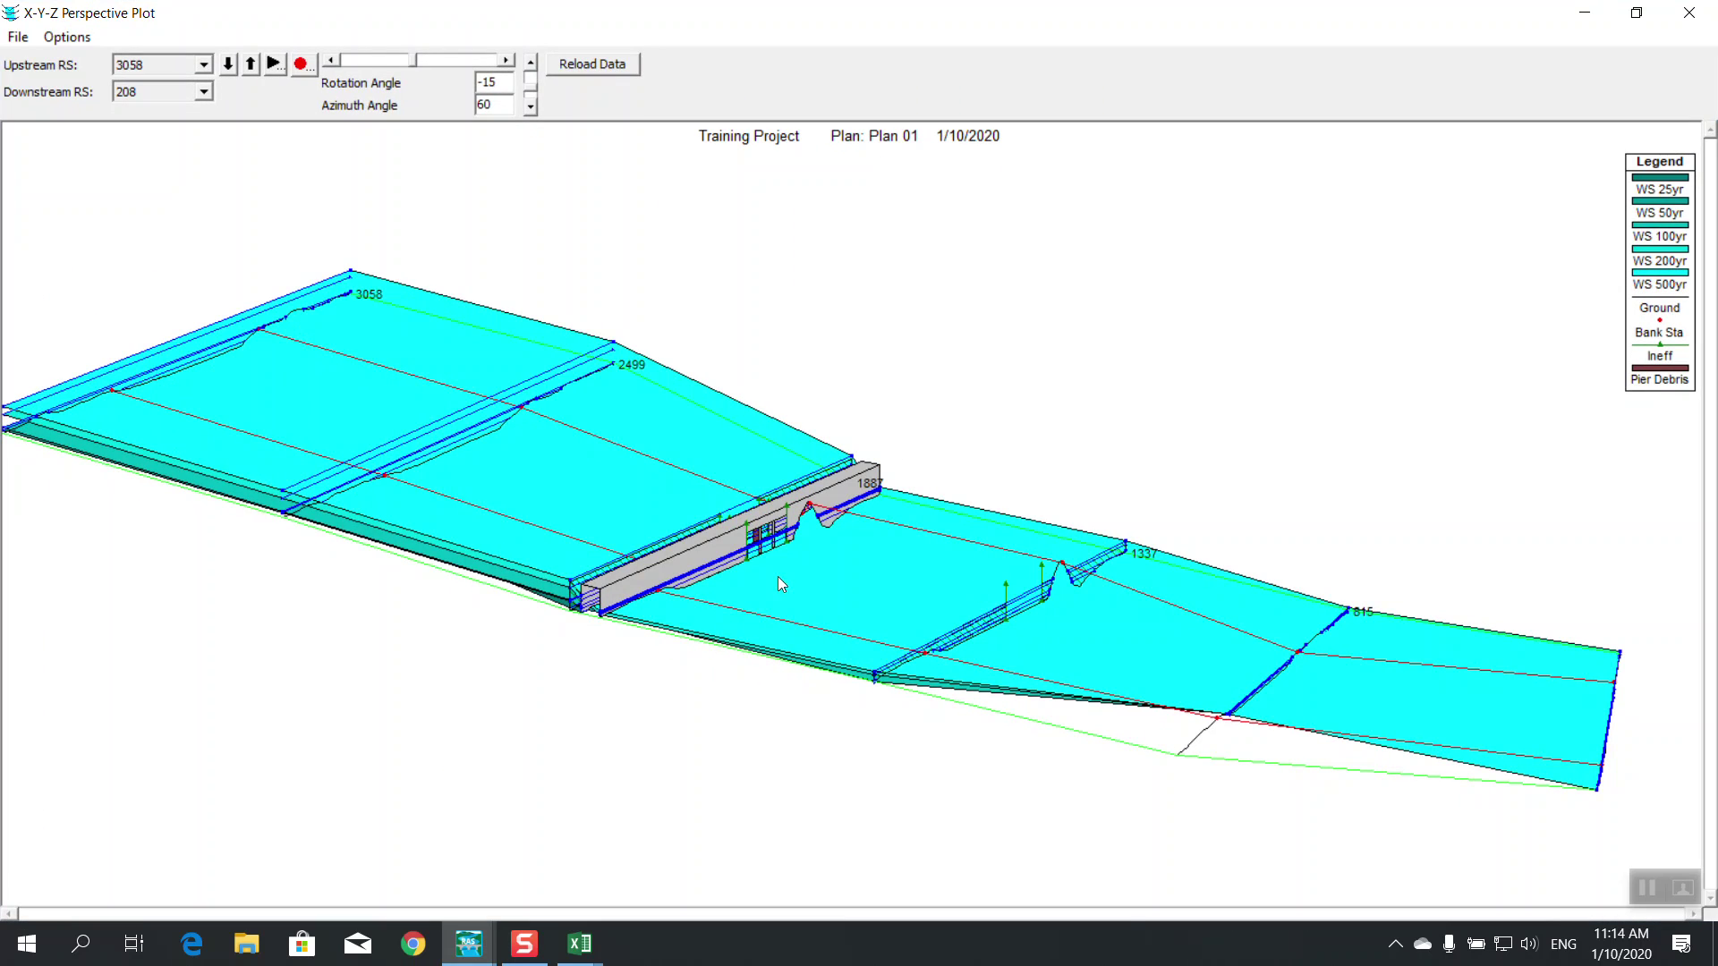
click(331, 60)
click(331, 59)
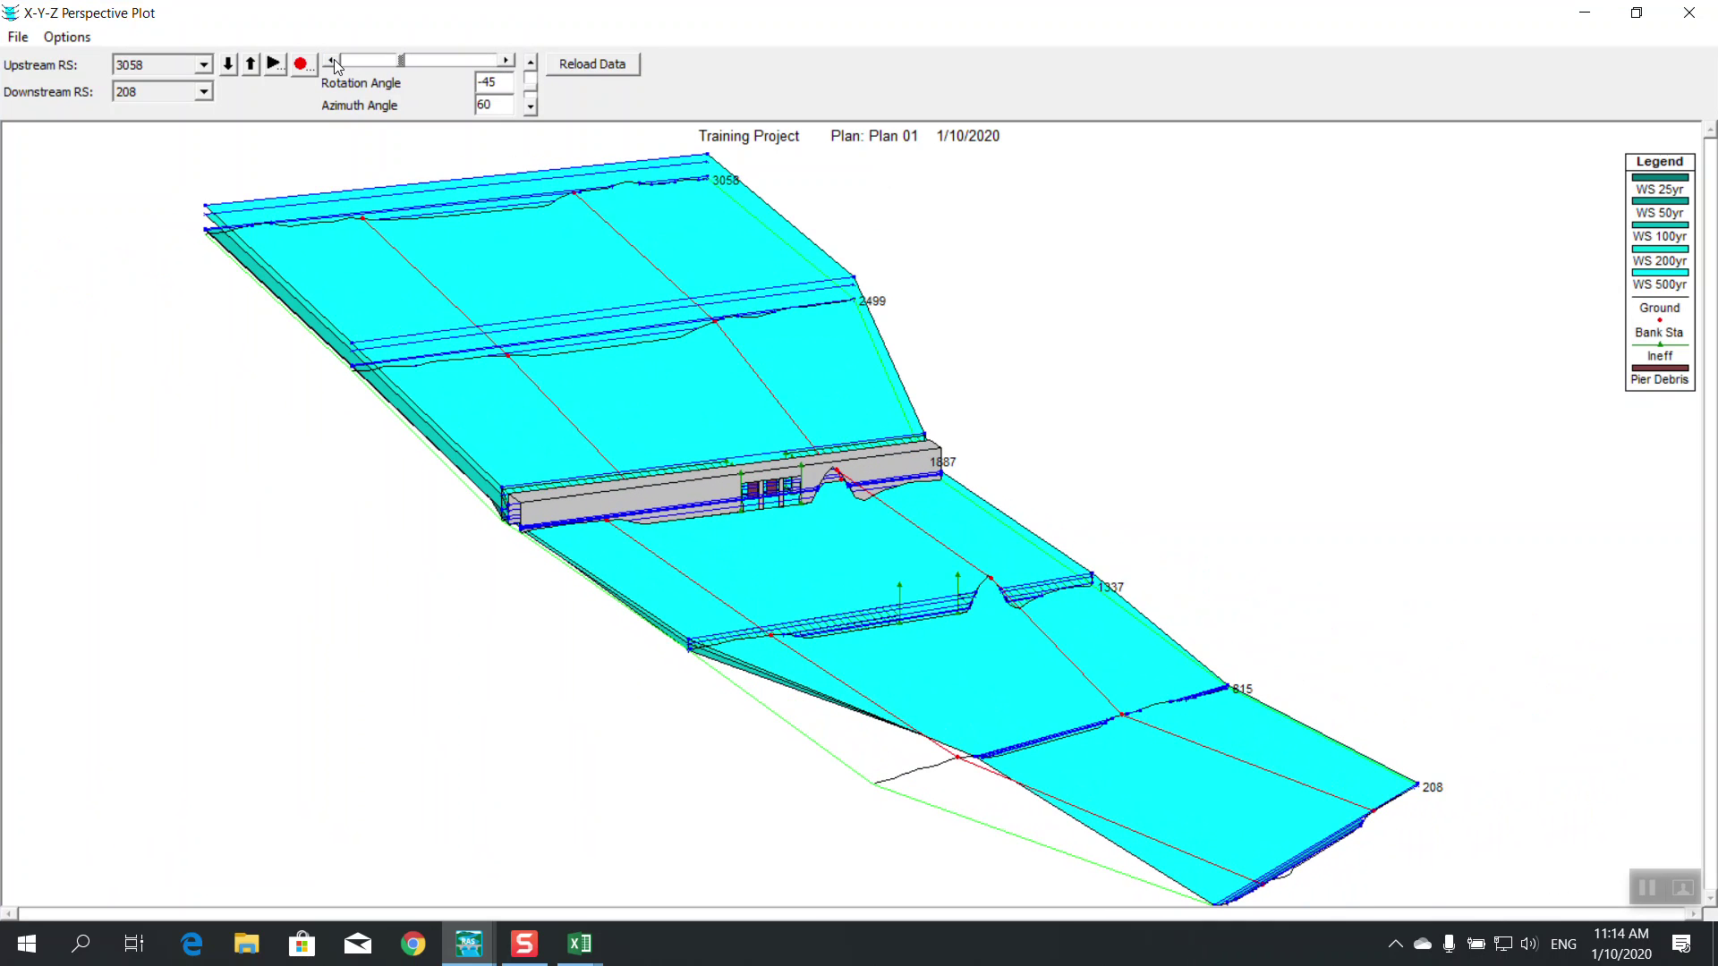
click(533, 64)
click(534, 107)
click(531, 65)
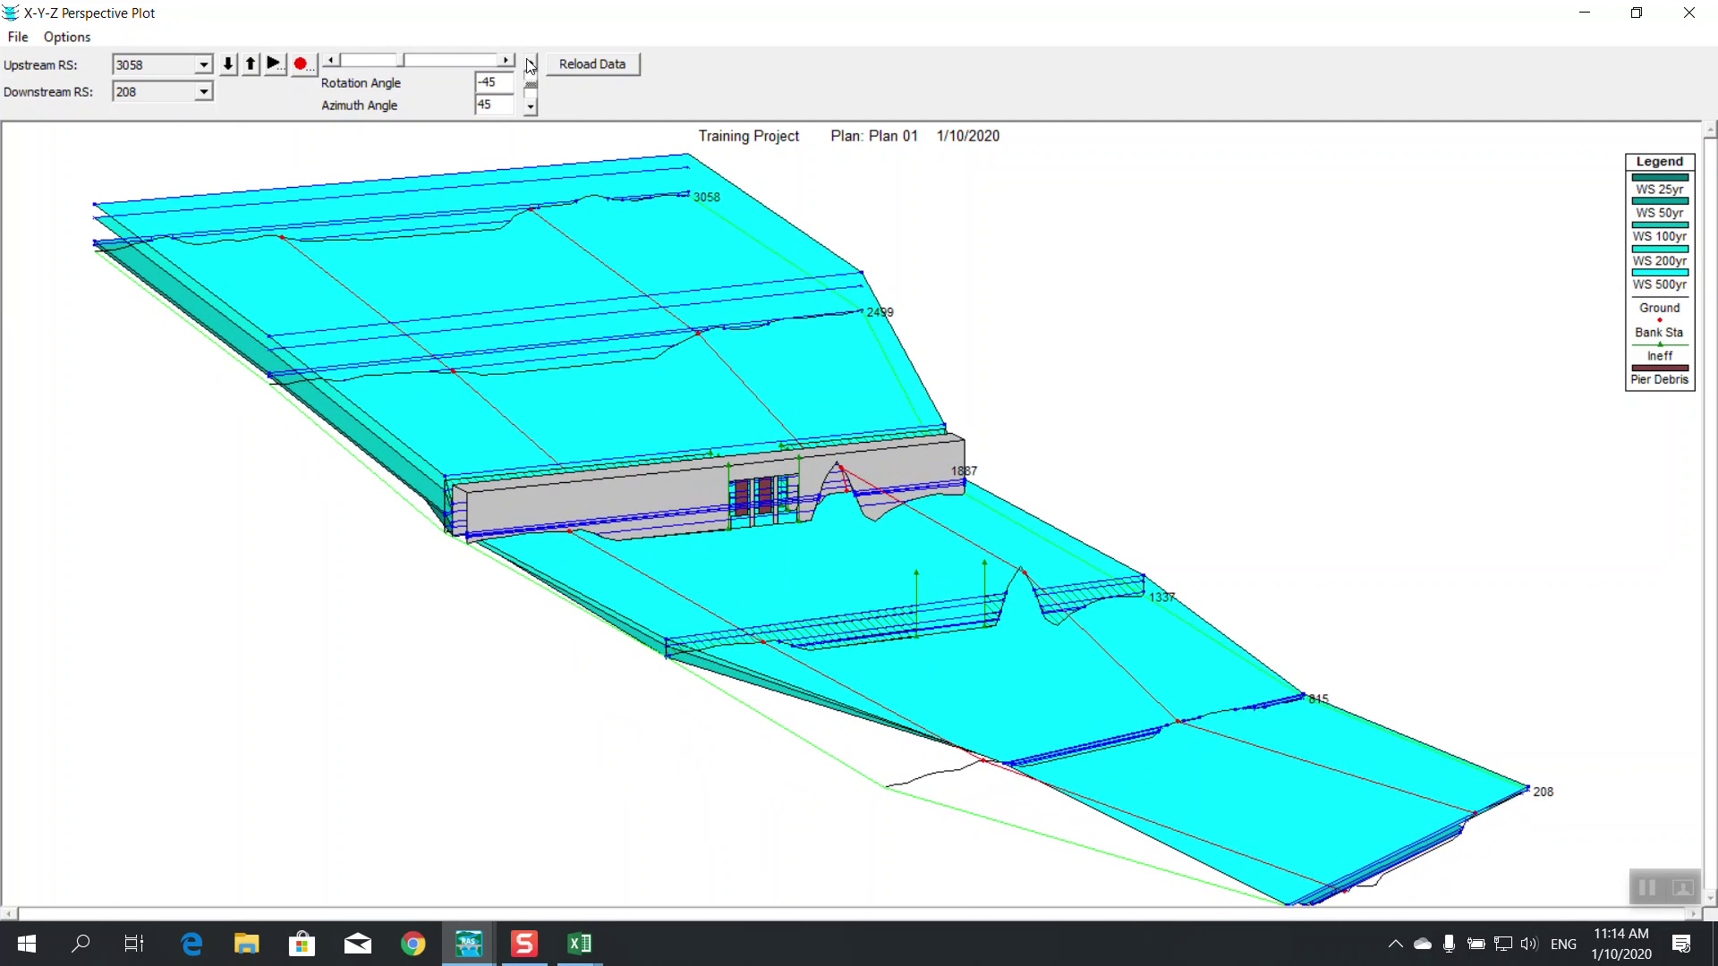
click(530, 66)
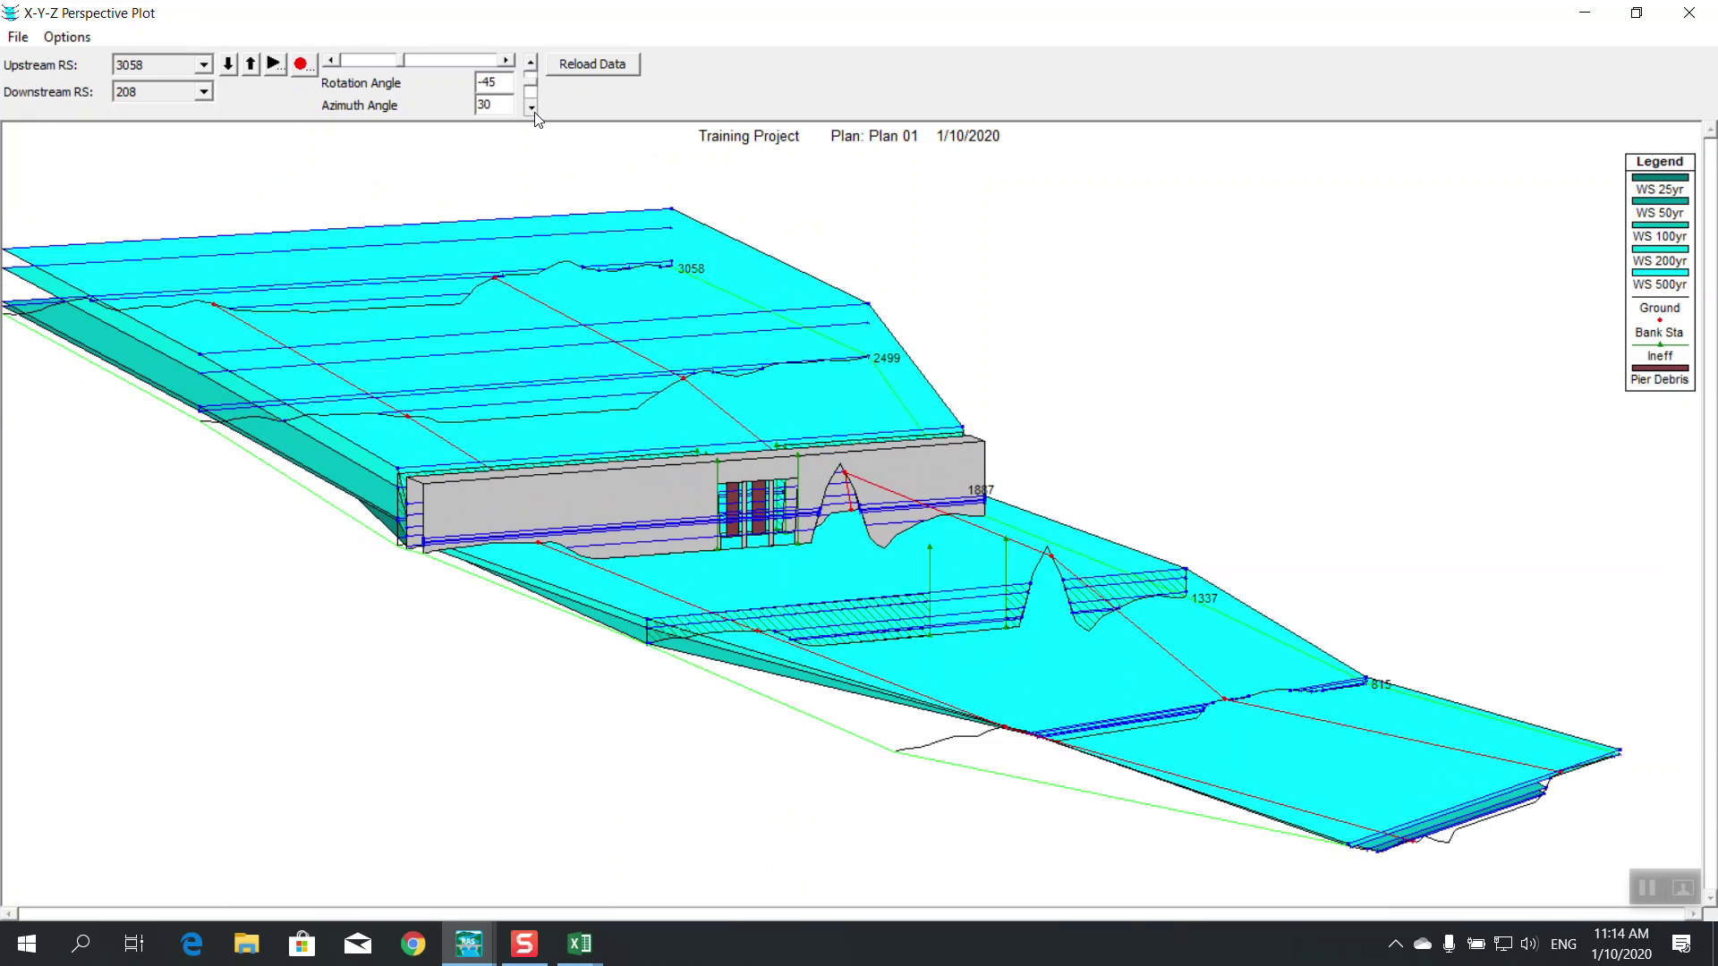
click(1690, 12)
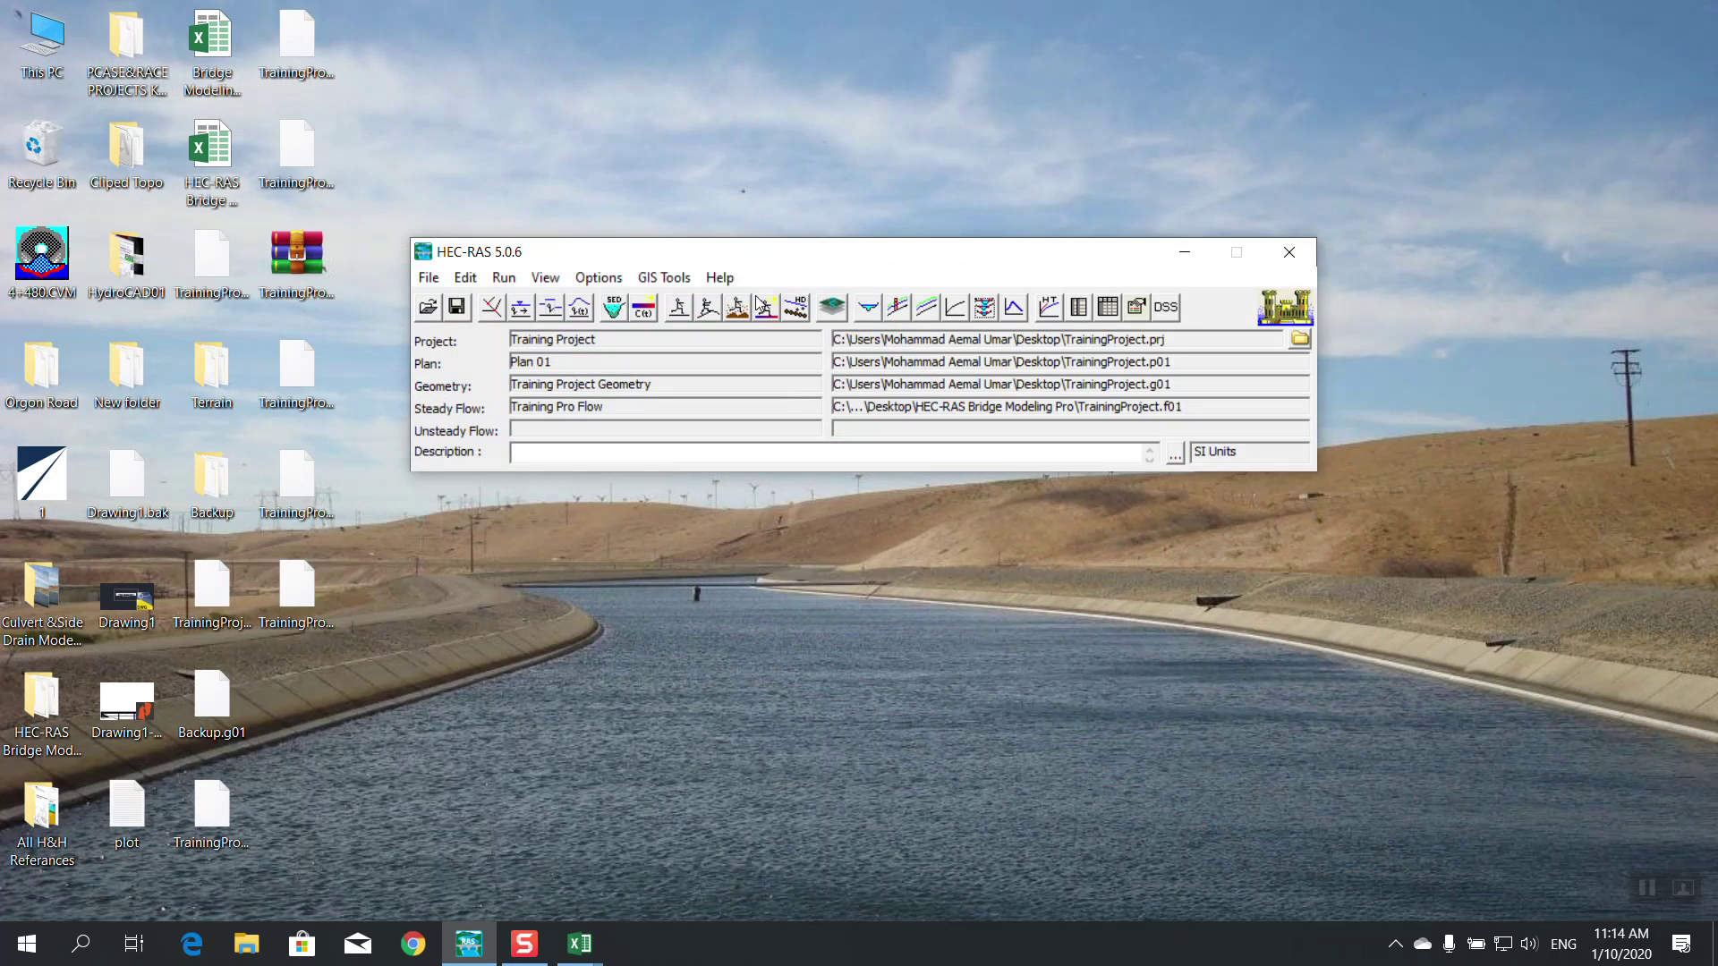
Open the bridge pier editor and give pier 1 floating debris width 3 and height 4
click(491, 307)
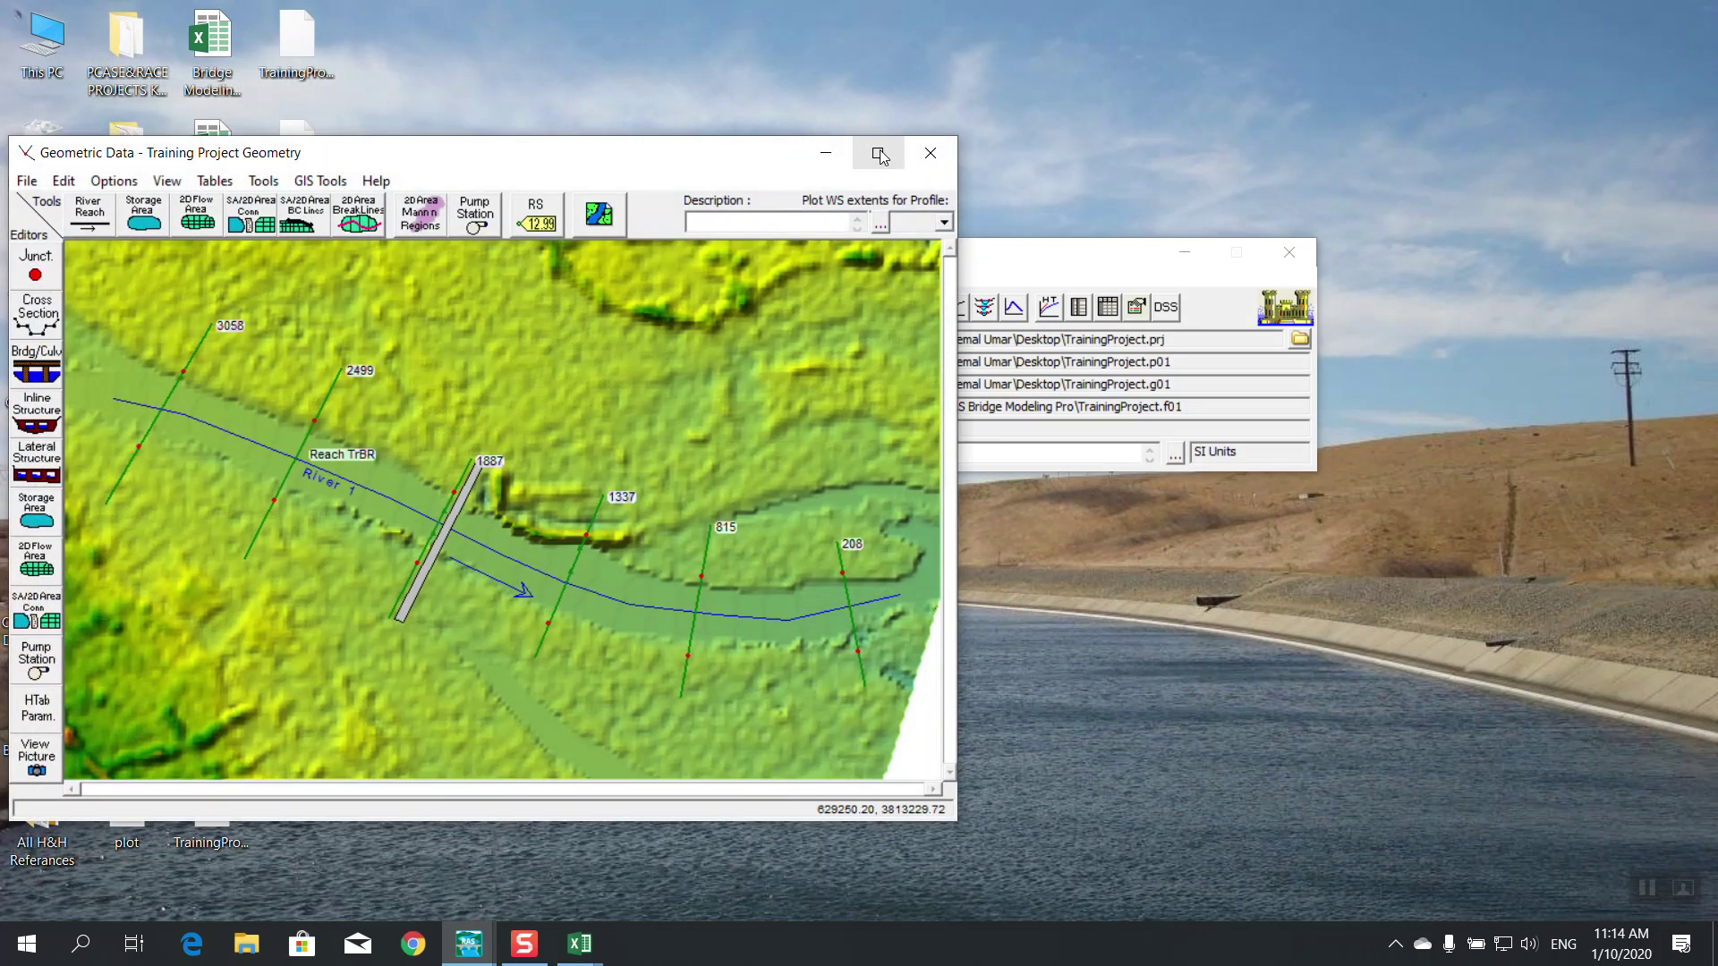
click(878, 153)
click(28, 220)
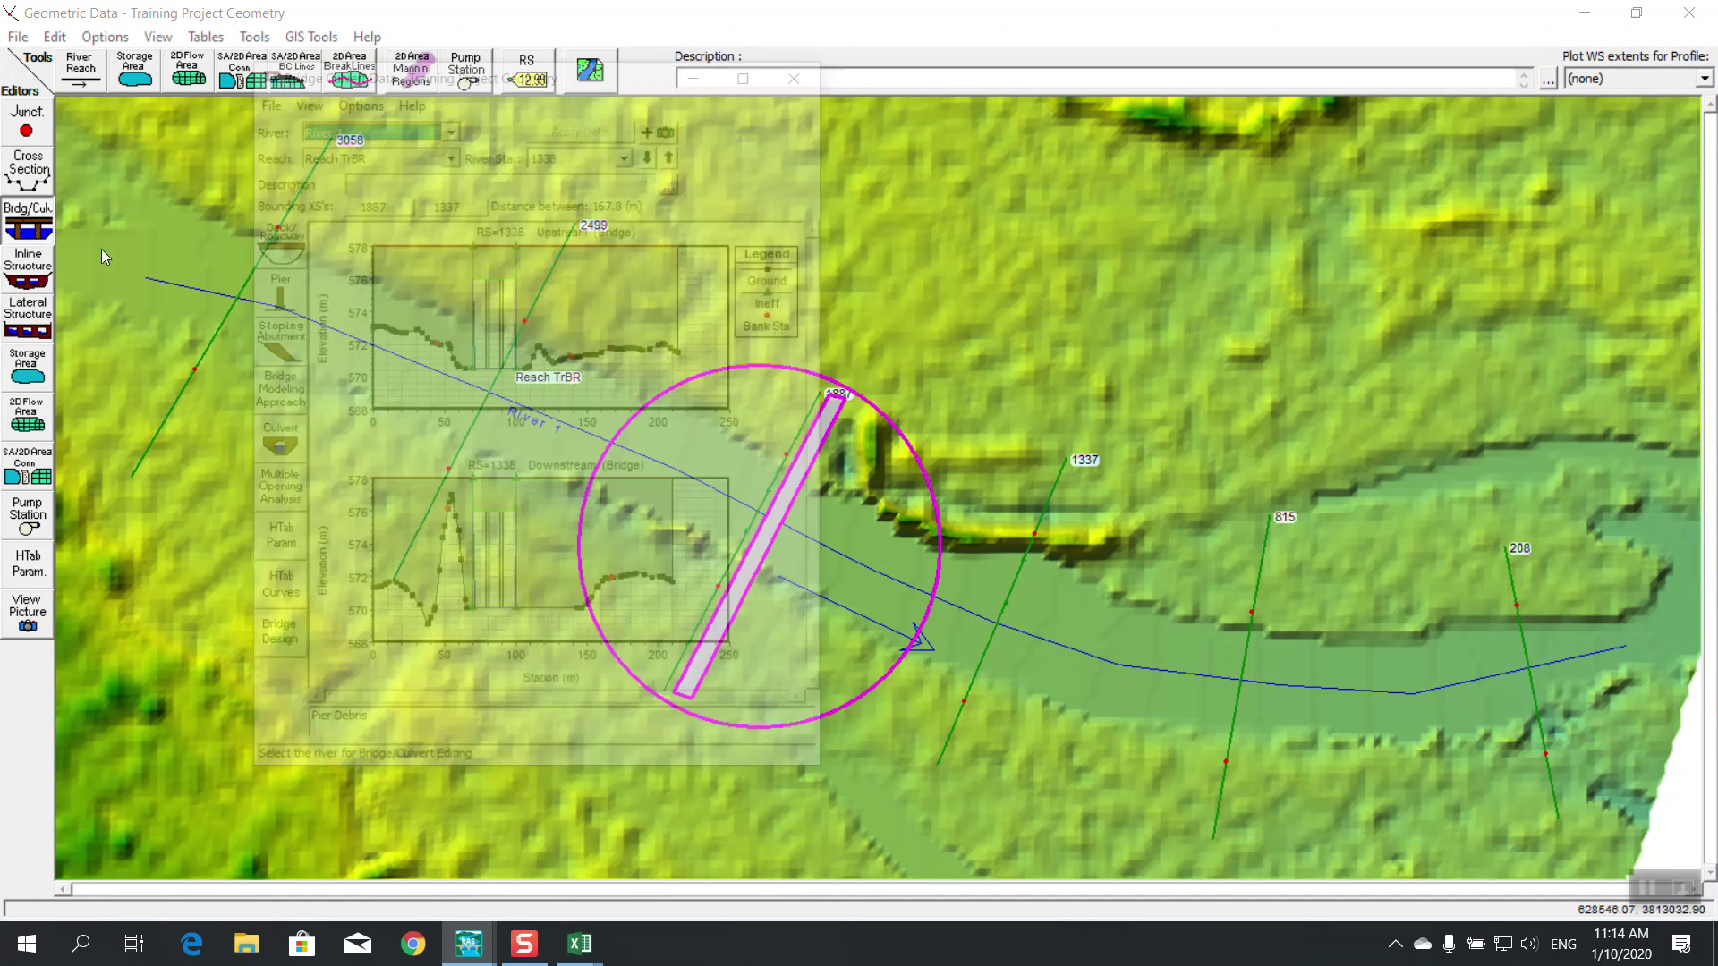
click(742, 78)
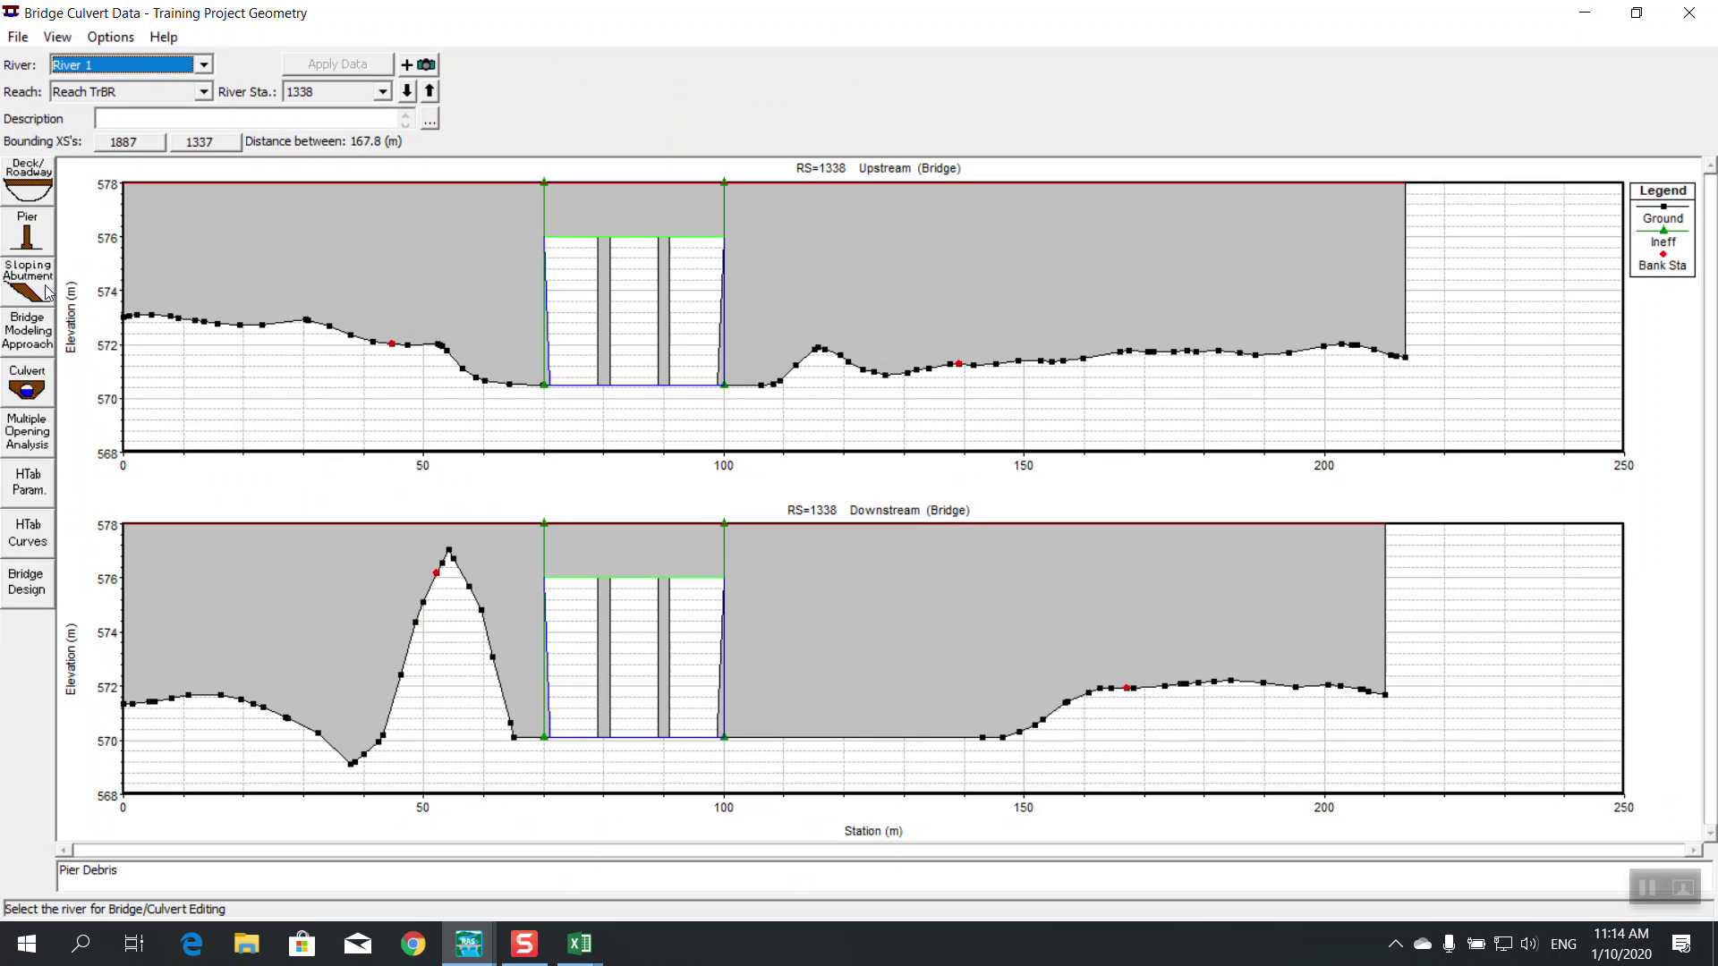
click(27, 235)
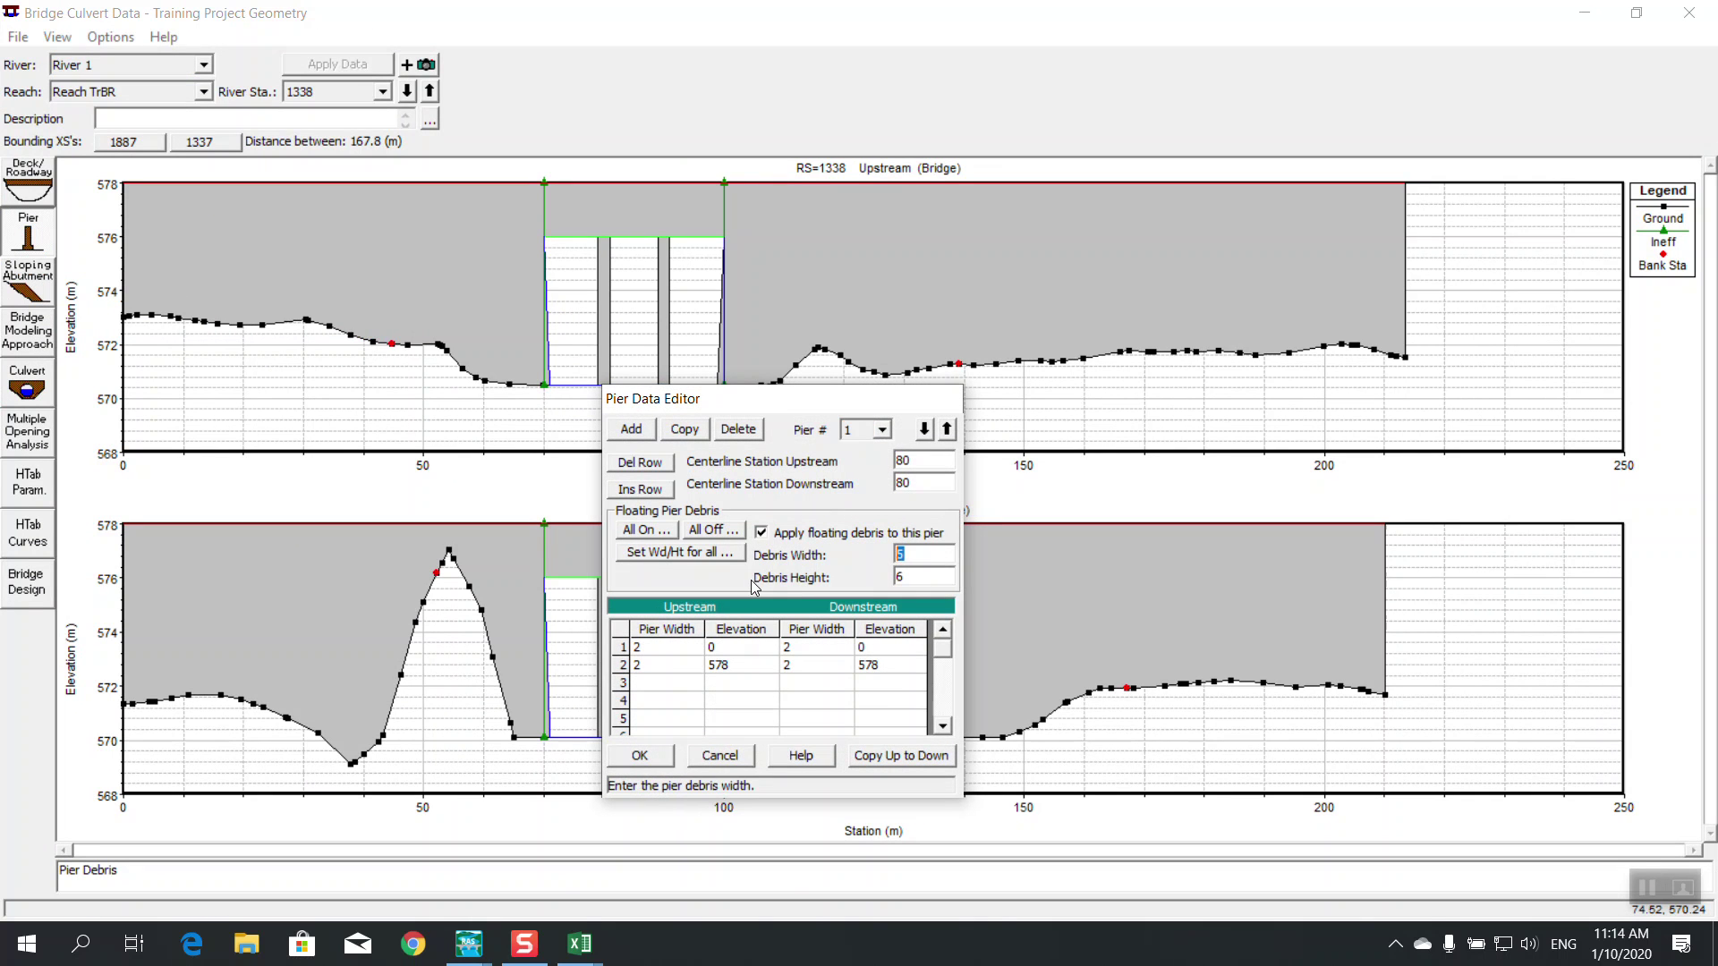
text(3)
key(Tab)
text(4)
Give pier 2 debris width 3 and height 4, apply debris to all piers, and confirm
click(881, 430)
click(859, 459)
click(912, 555)
drag(911, 556, 701, 595)
key(Tab)
text(4)
click(662, 531)
click(909, 536)
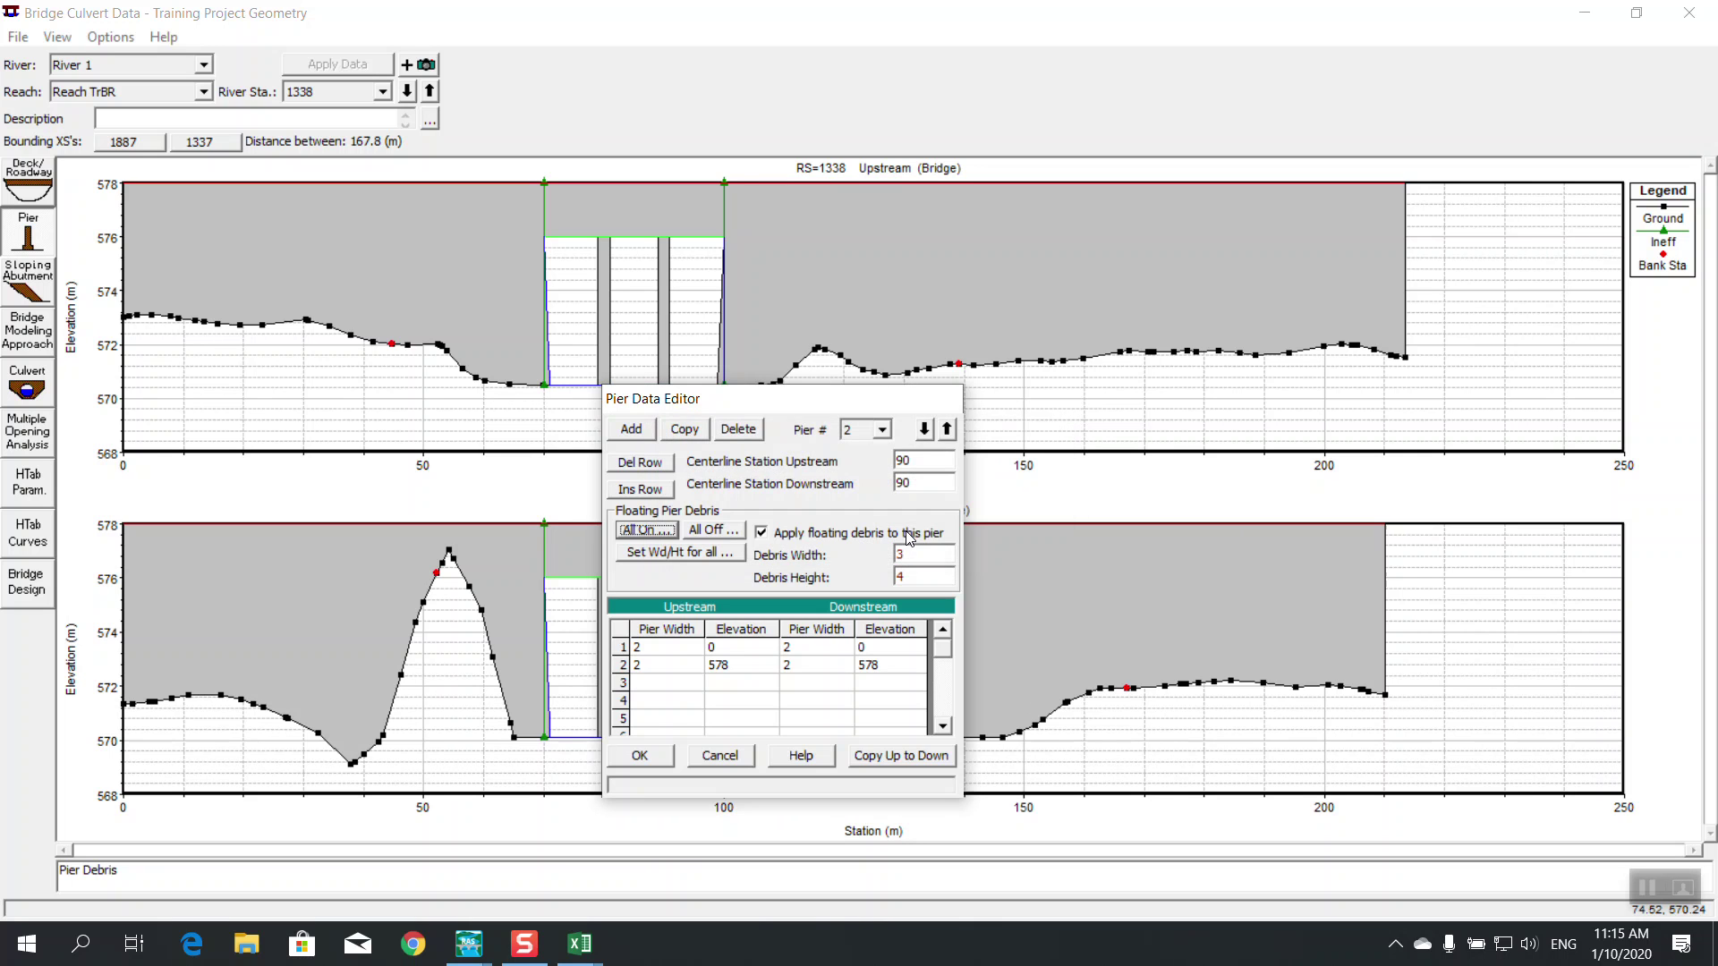
click(625, 759)
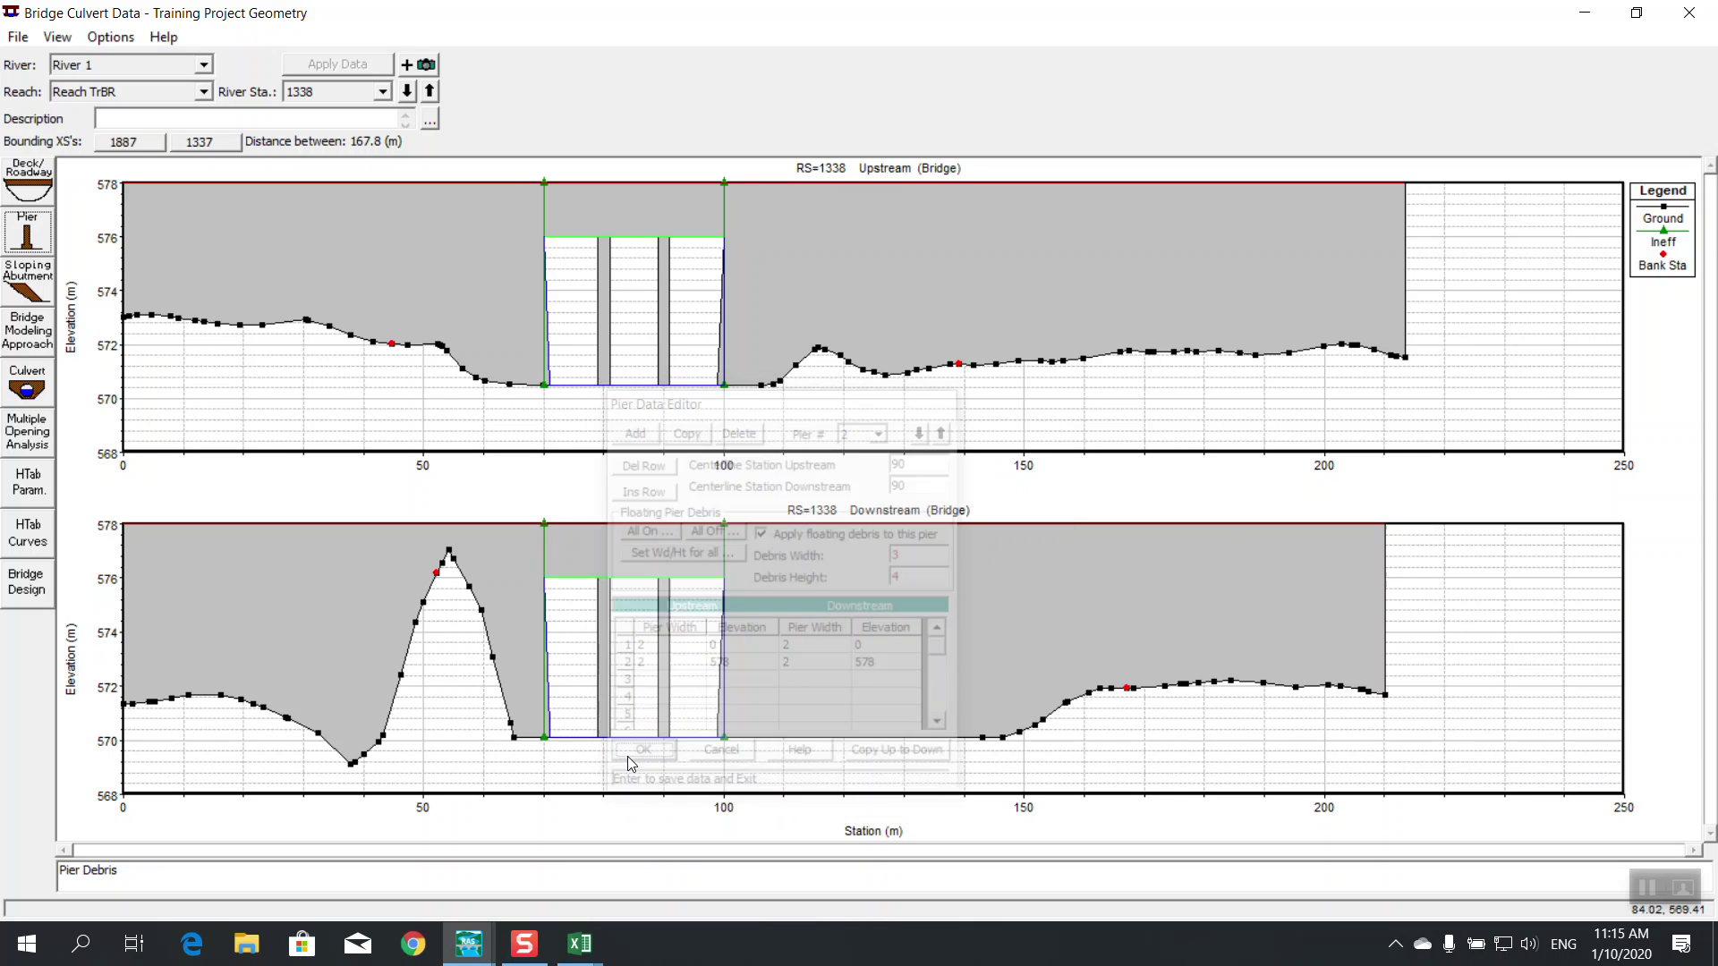
click(31, 237)
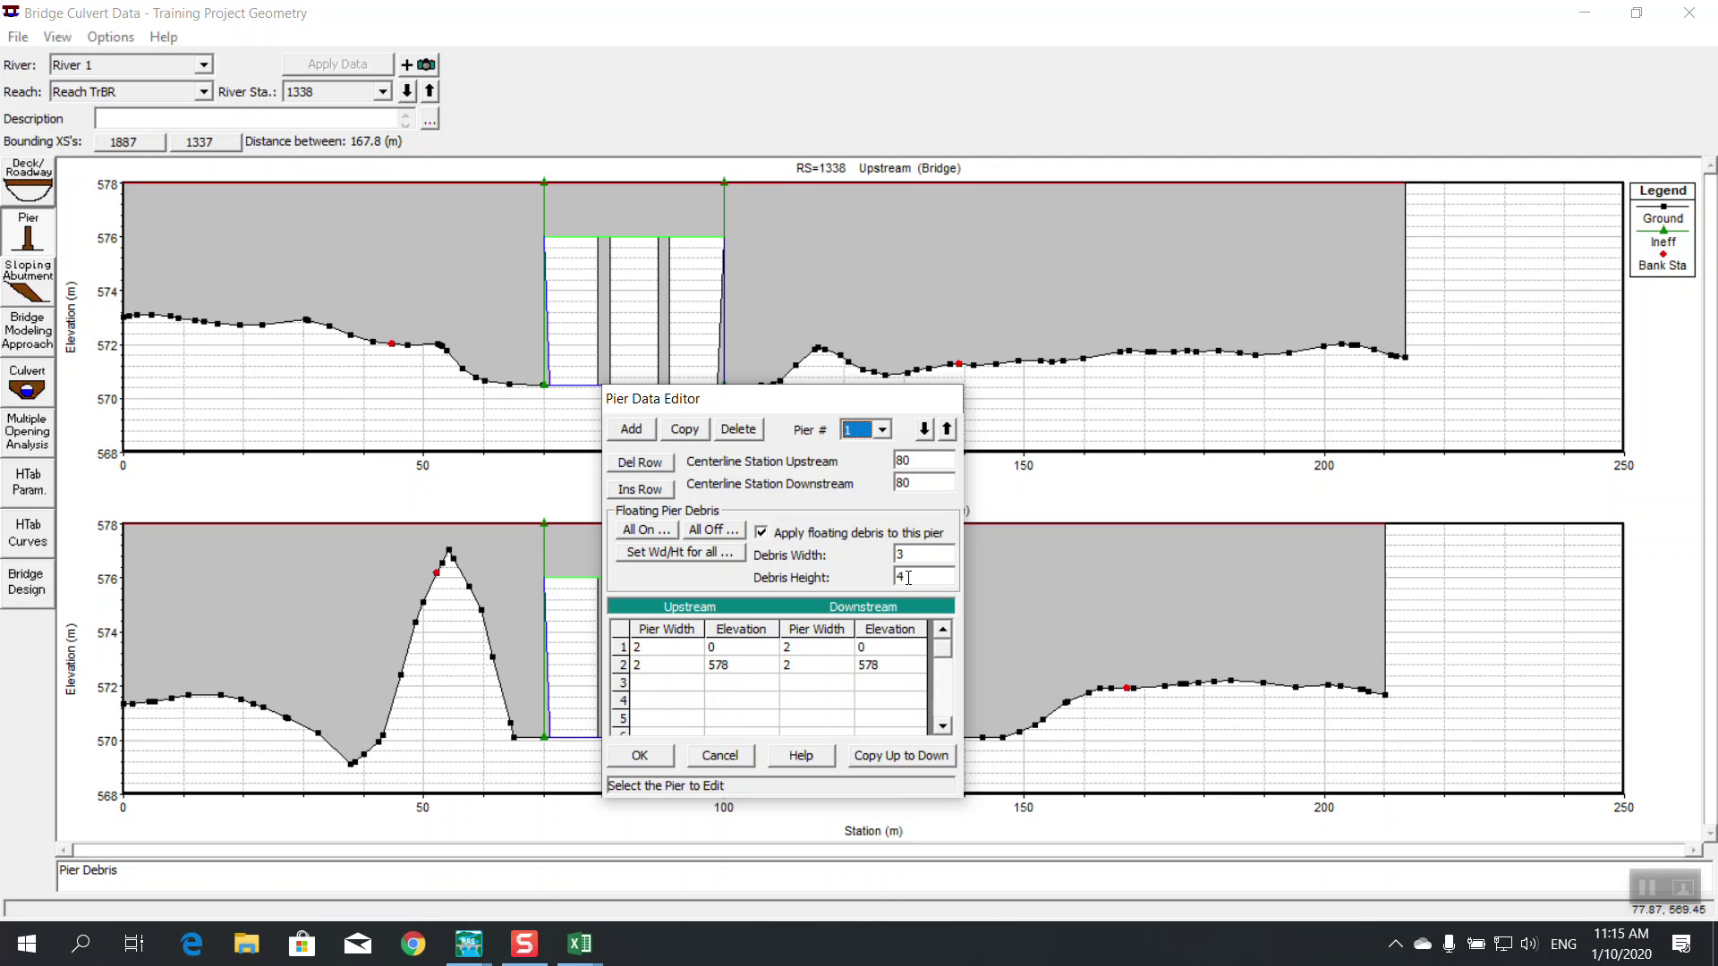
click(662, 756)
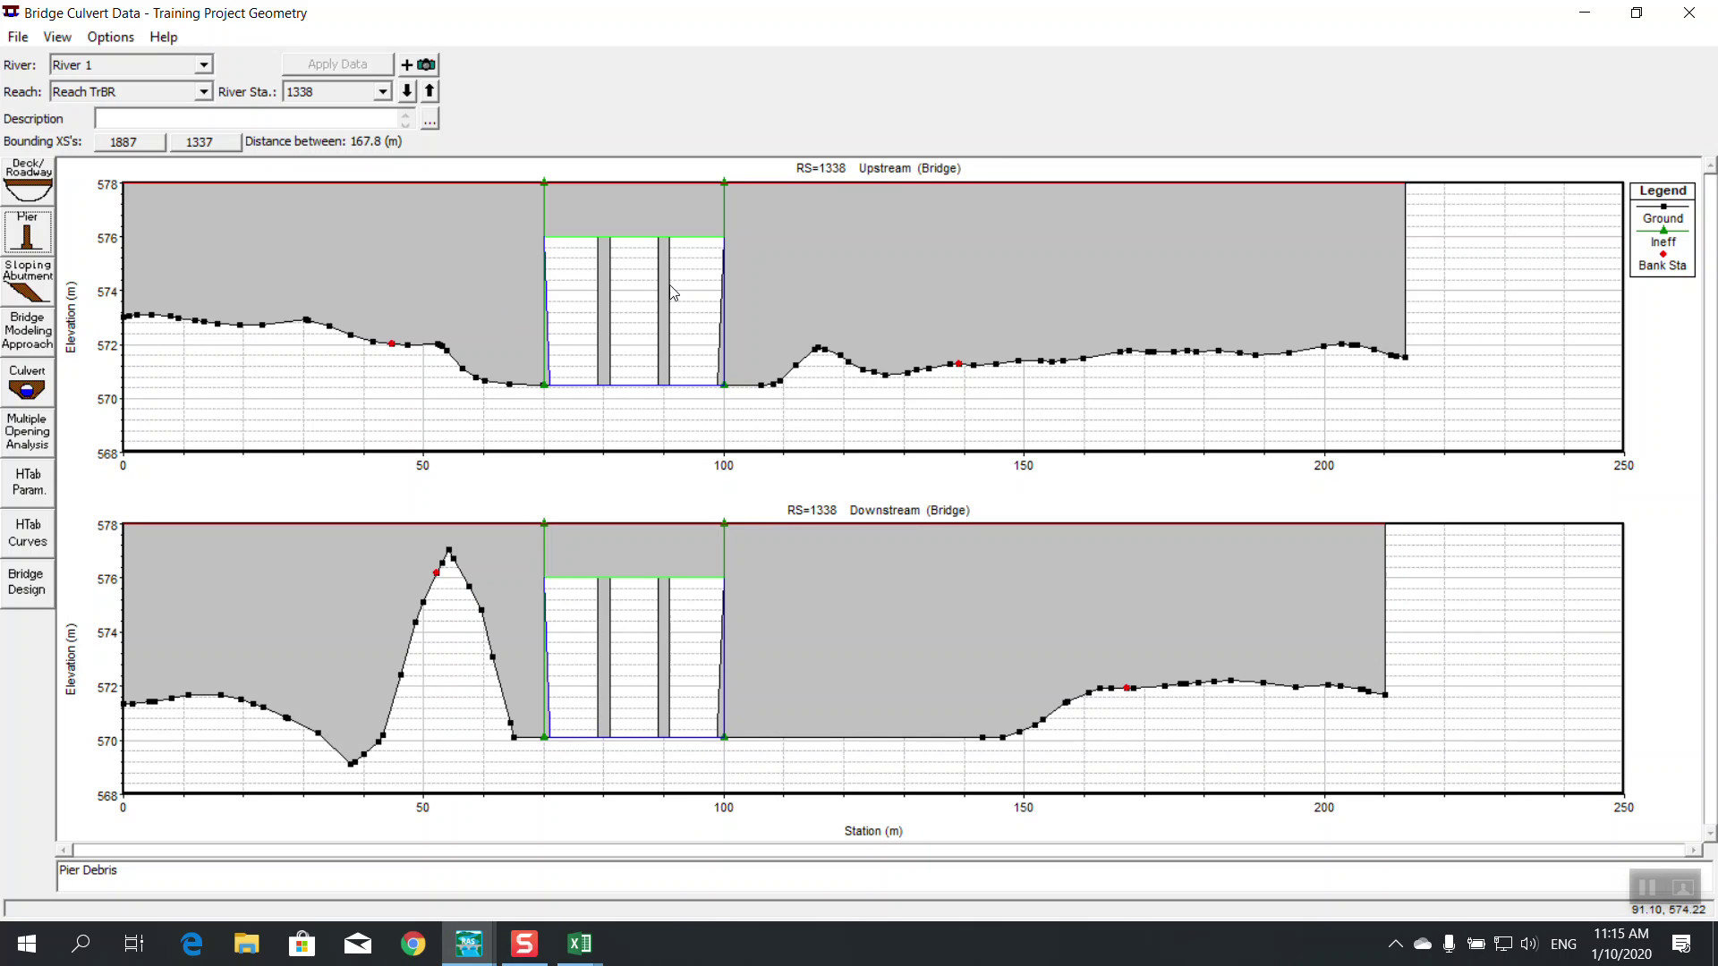
click(1690, 13)
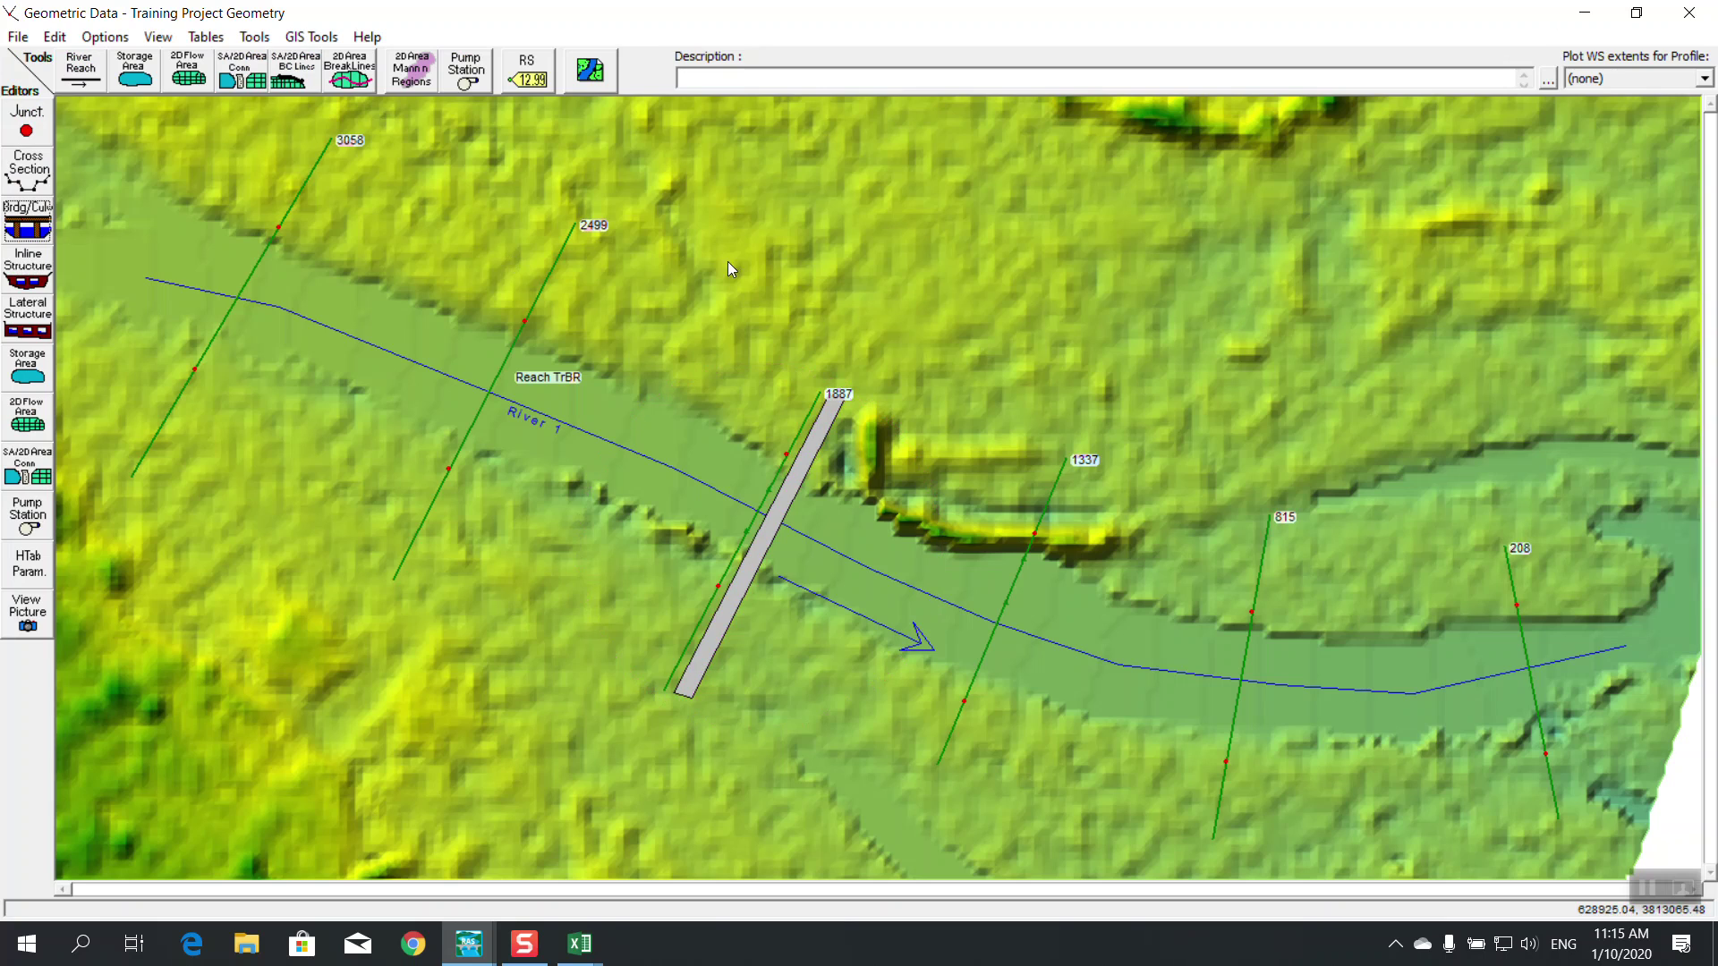
Close the geometry window and rerun the steady flow computation
click(1689, 13)
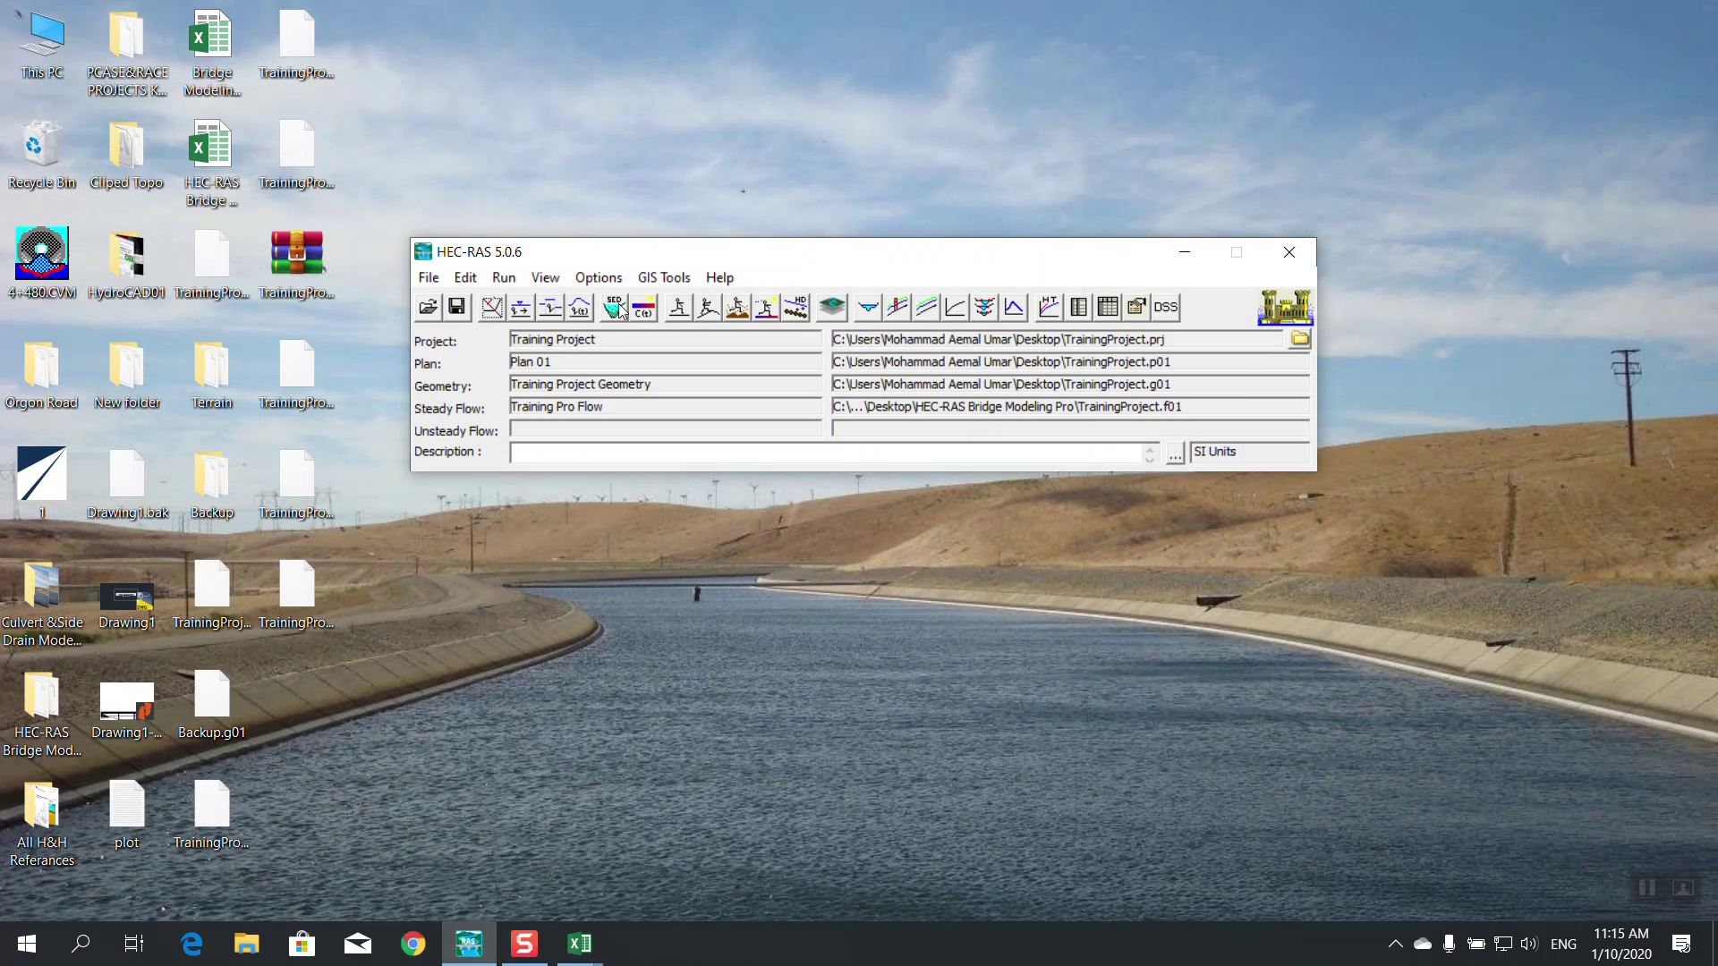
click(676, 309)
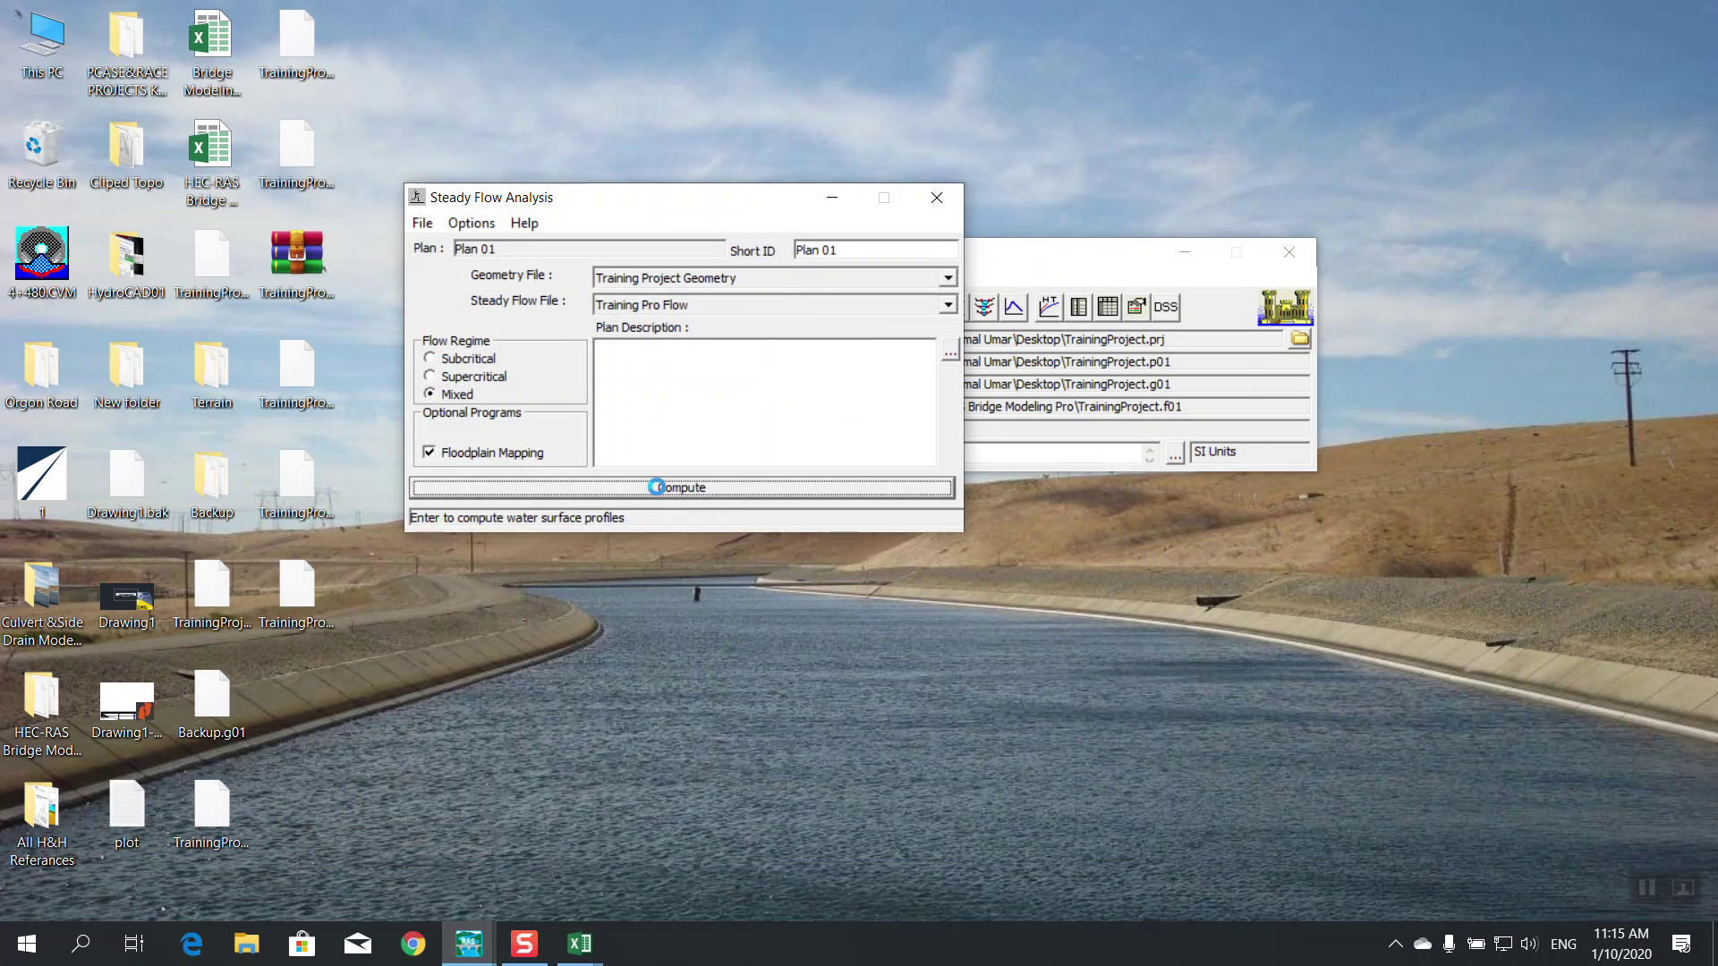
click(664, 487)
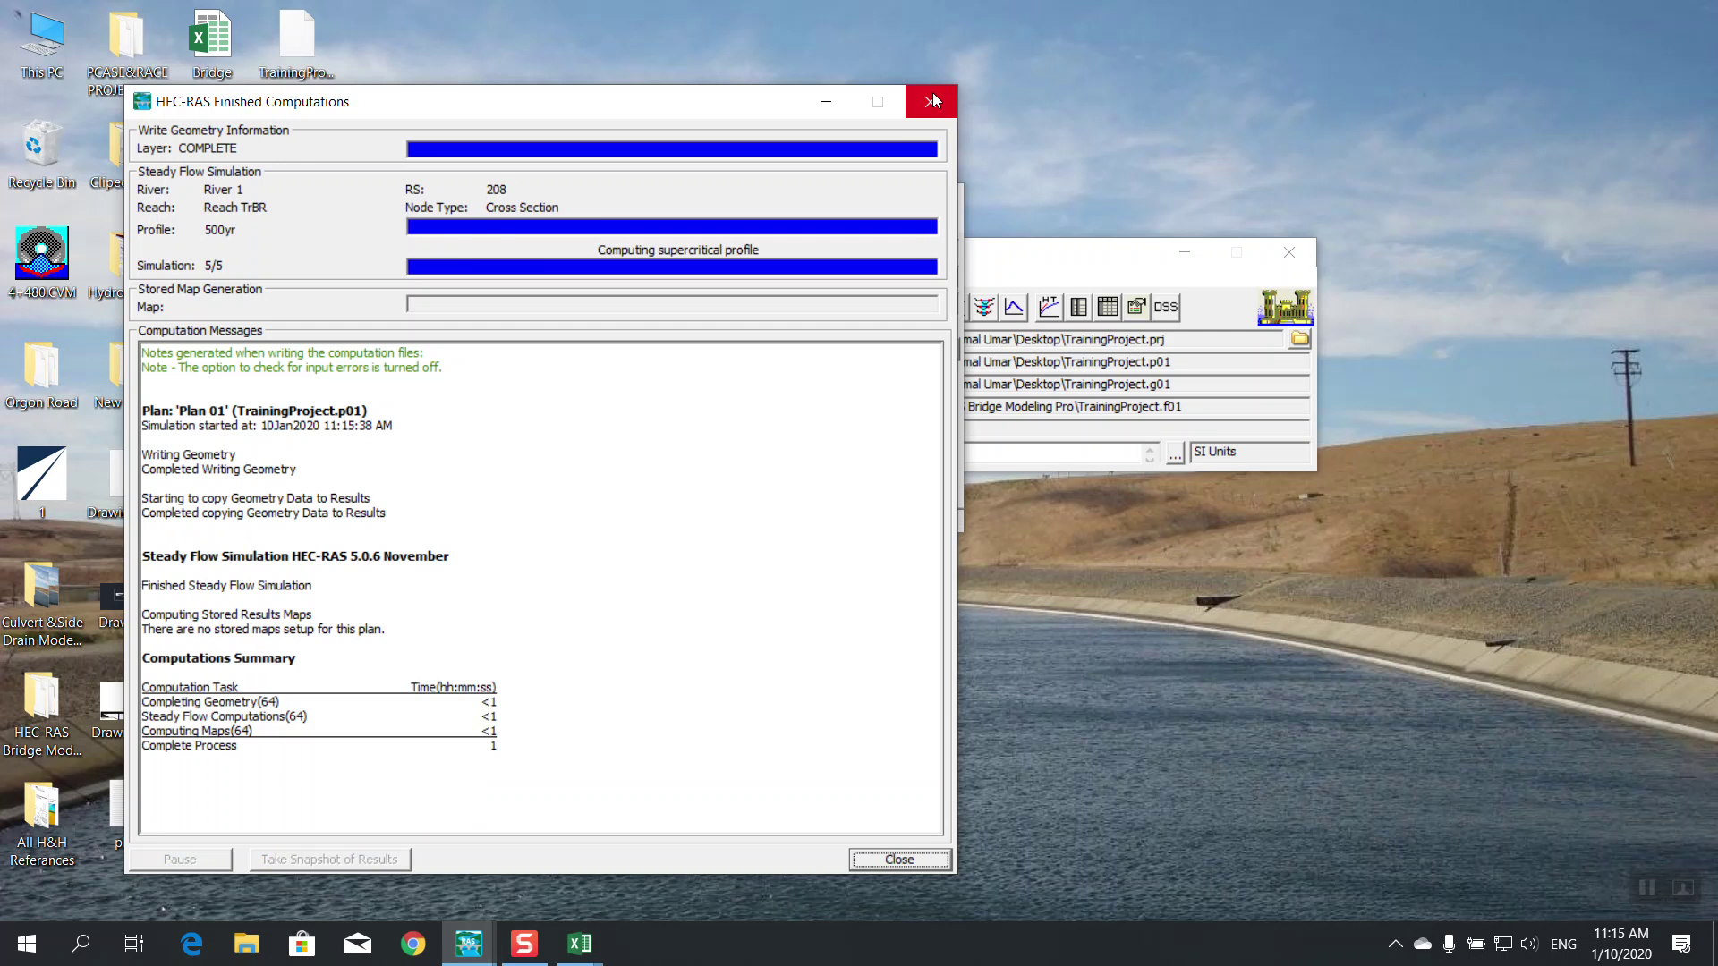
click(933, 100)
click(940, 190)
Open the X-Y-Z perspective plot full screen and reverse its water-surface stacking order
click(983, 307)
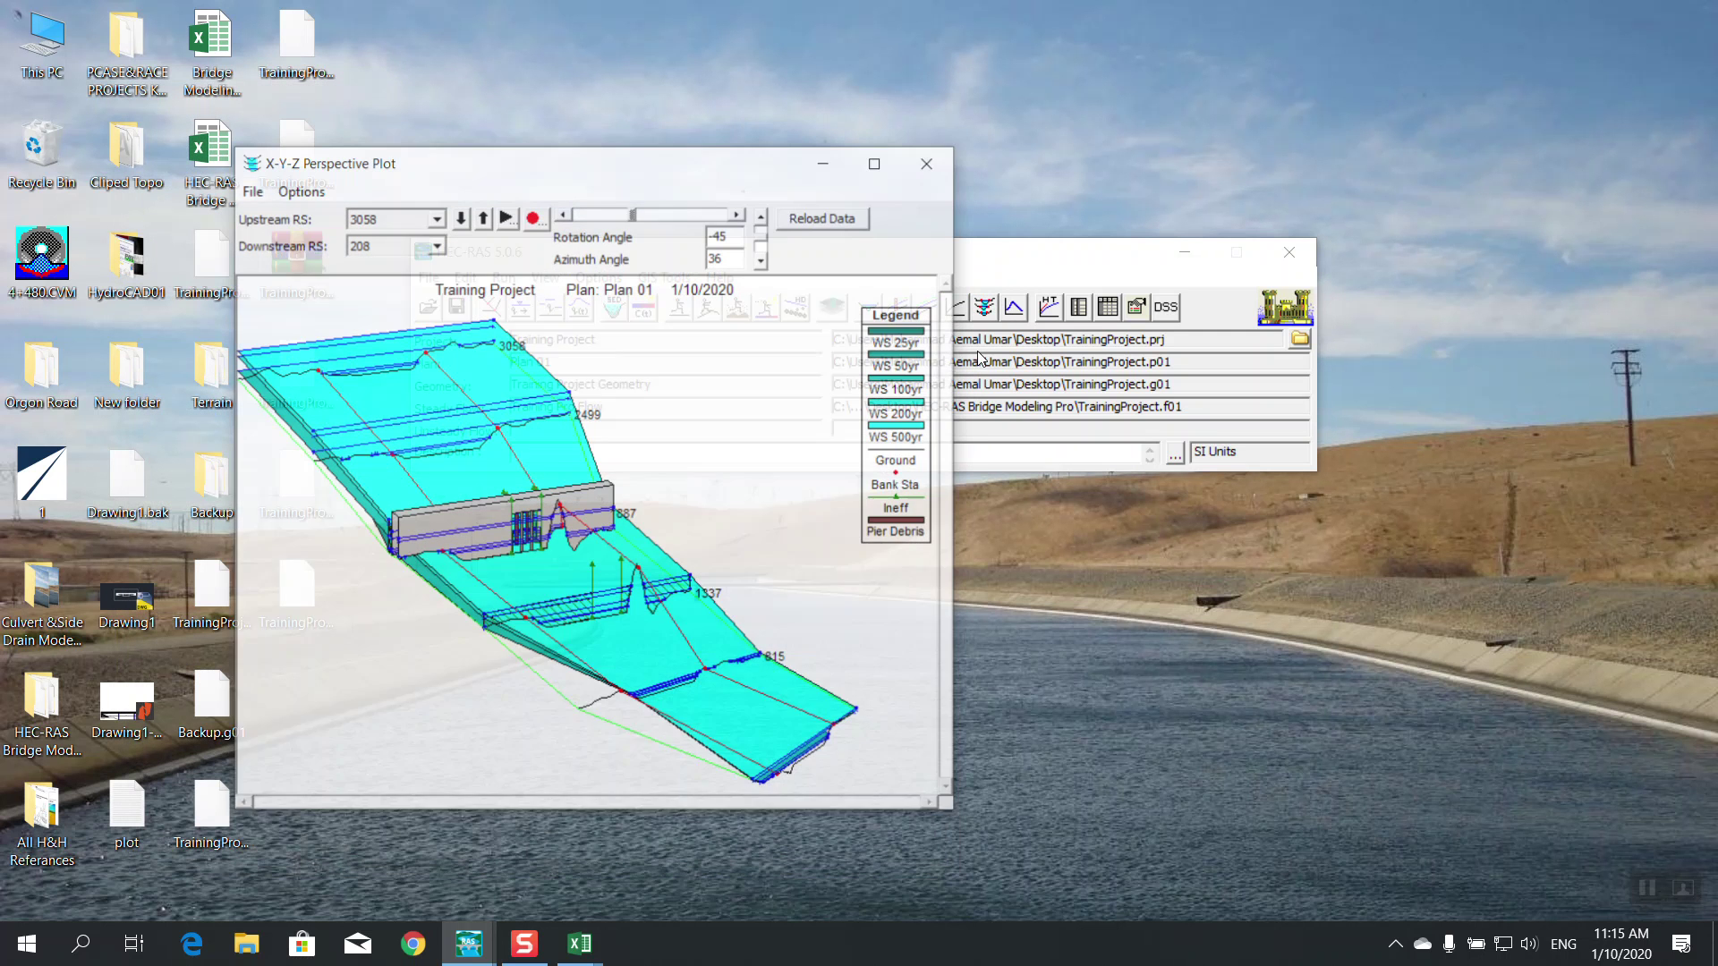
click(878, 162)
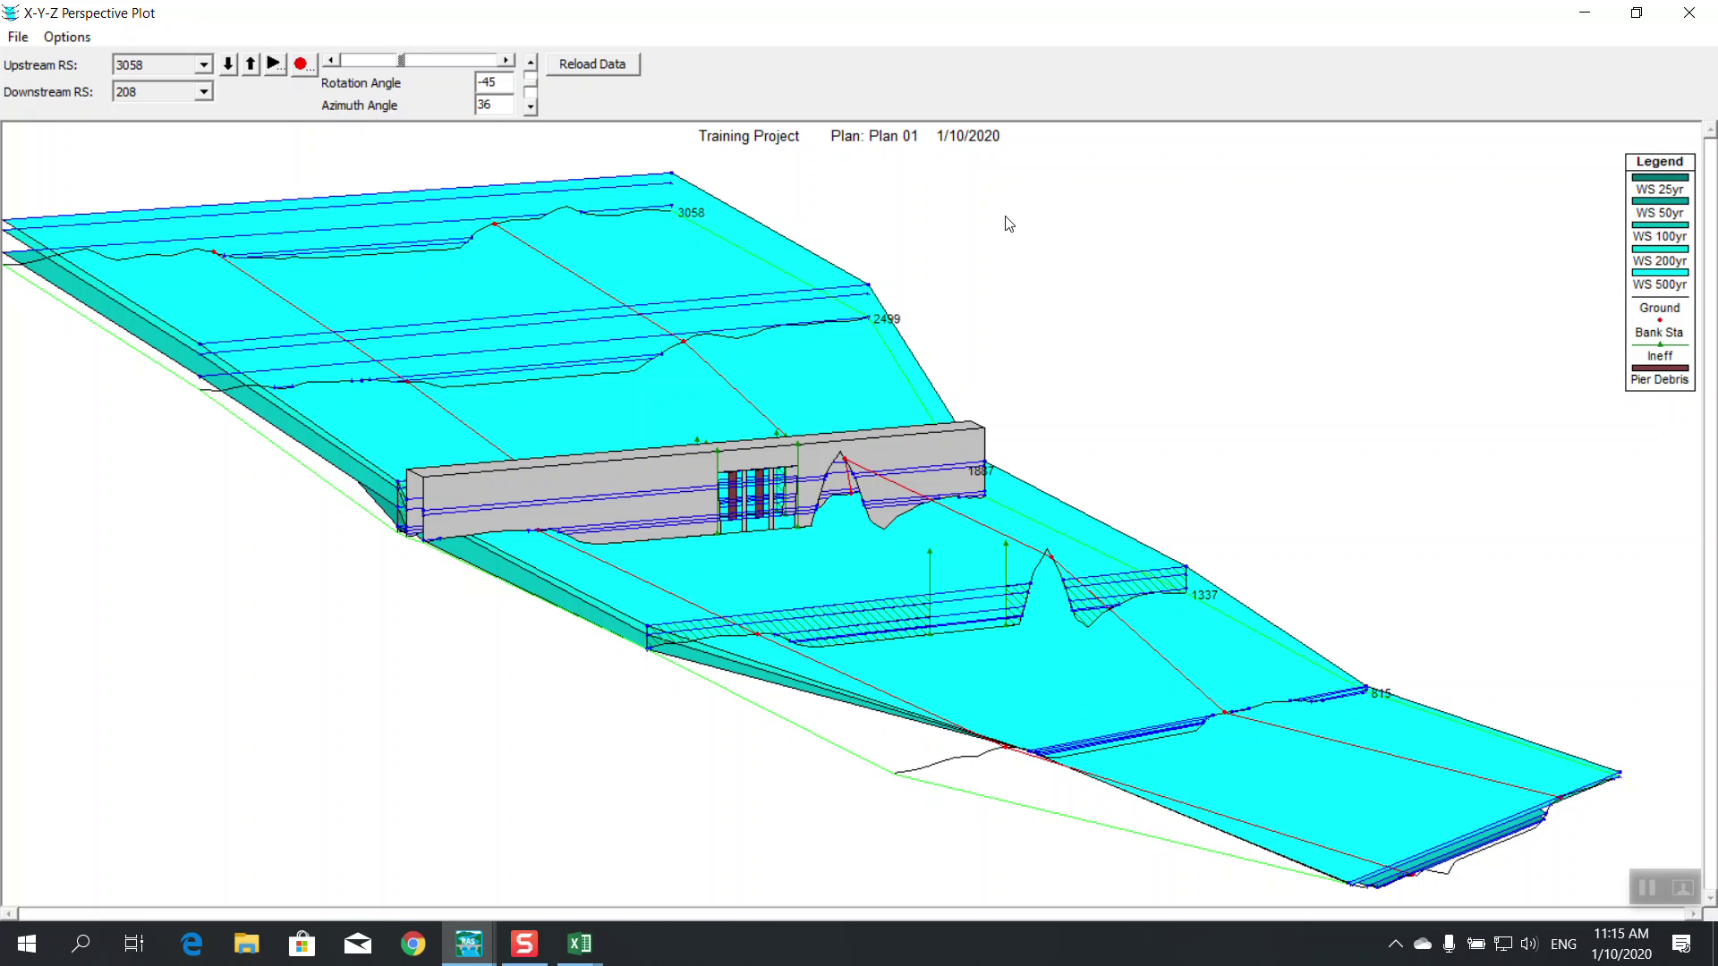
right_click(932, 208)
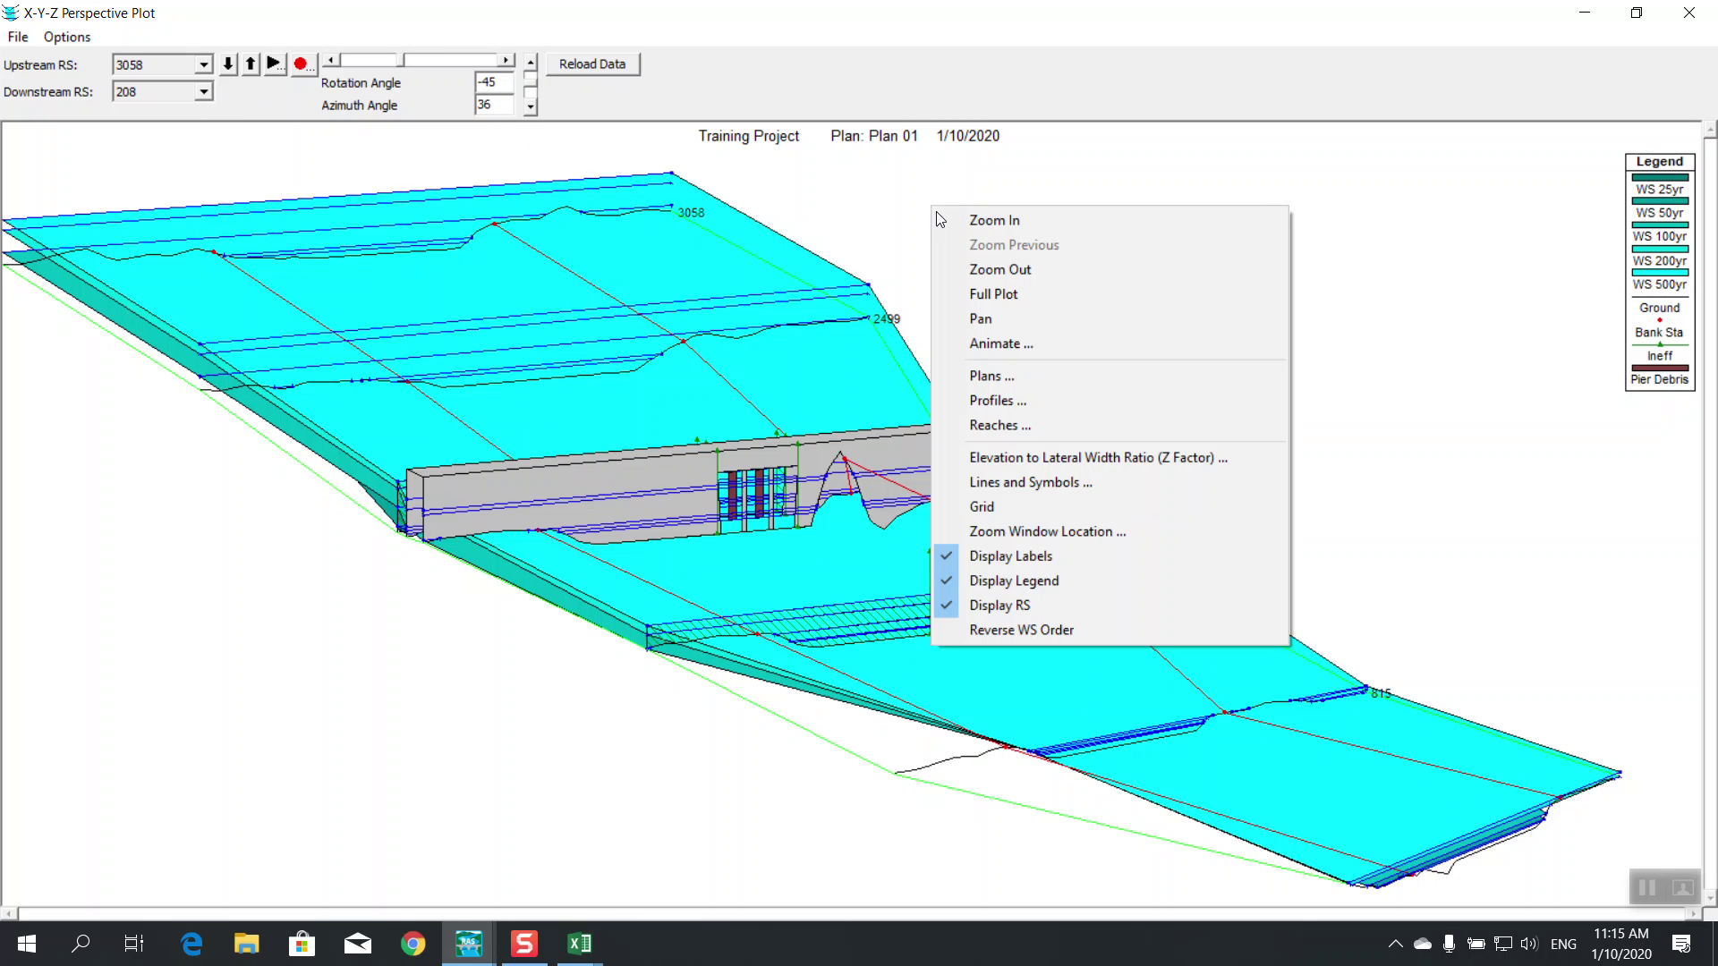
click(1003, 630)
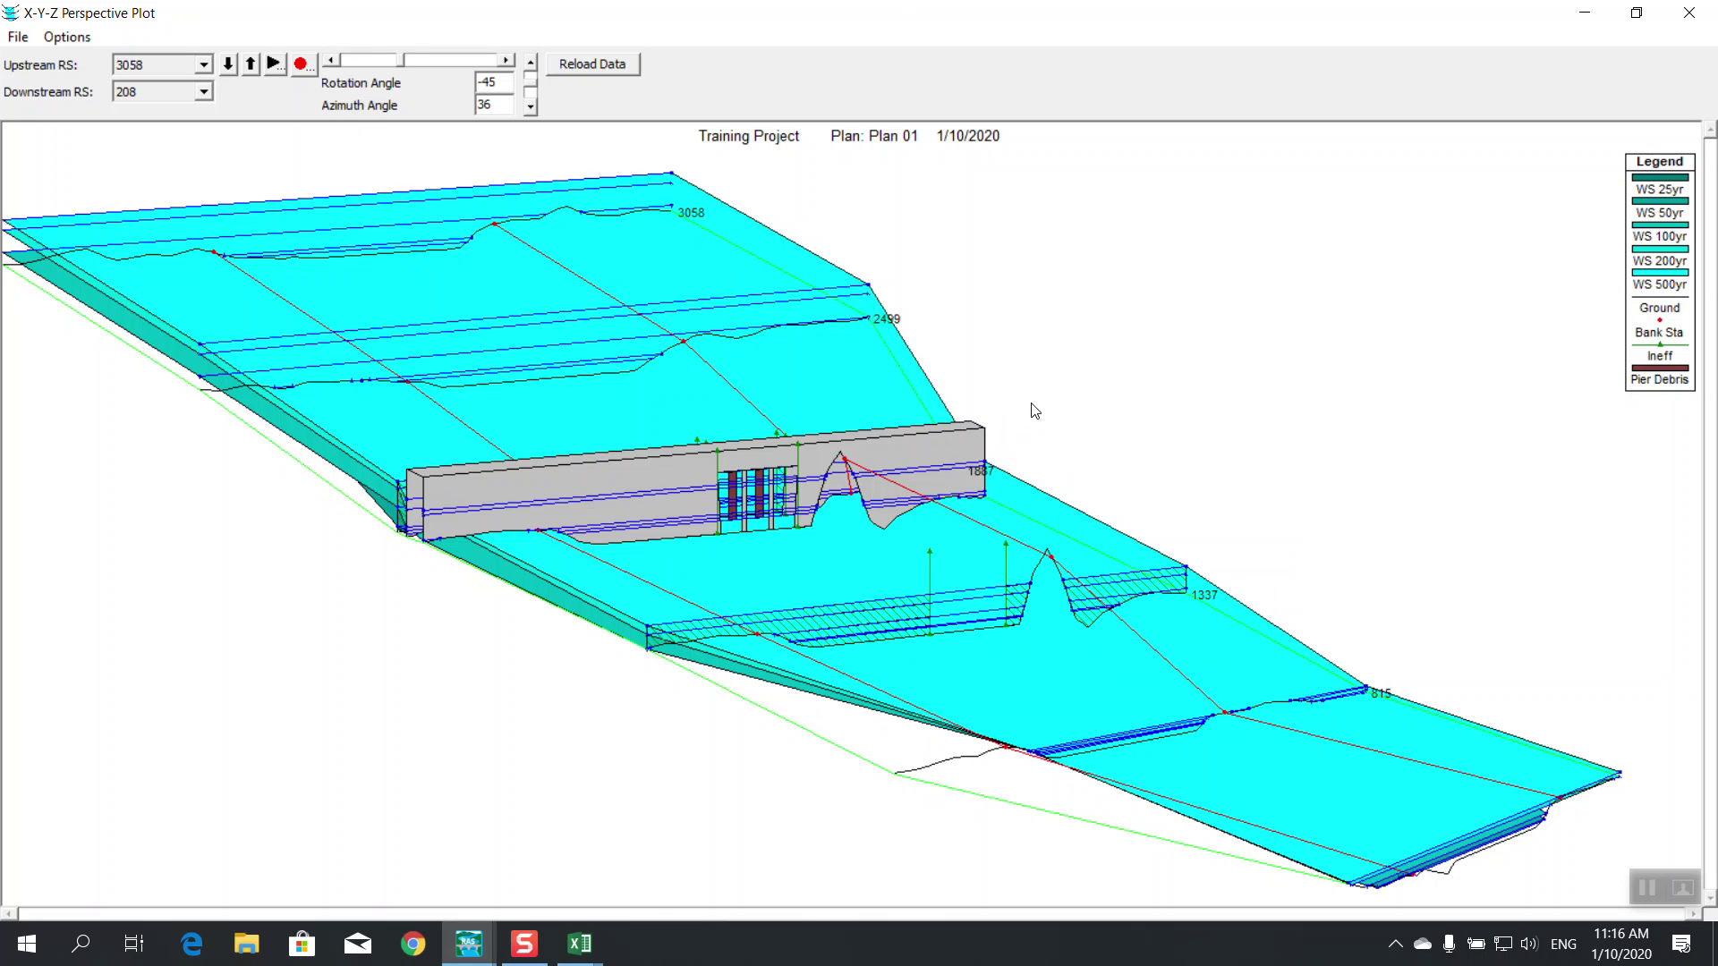
right_click(1033, 409)
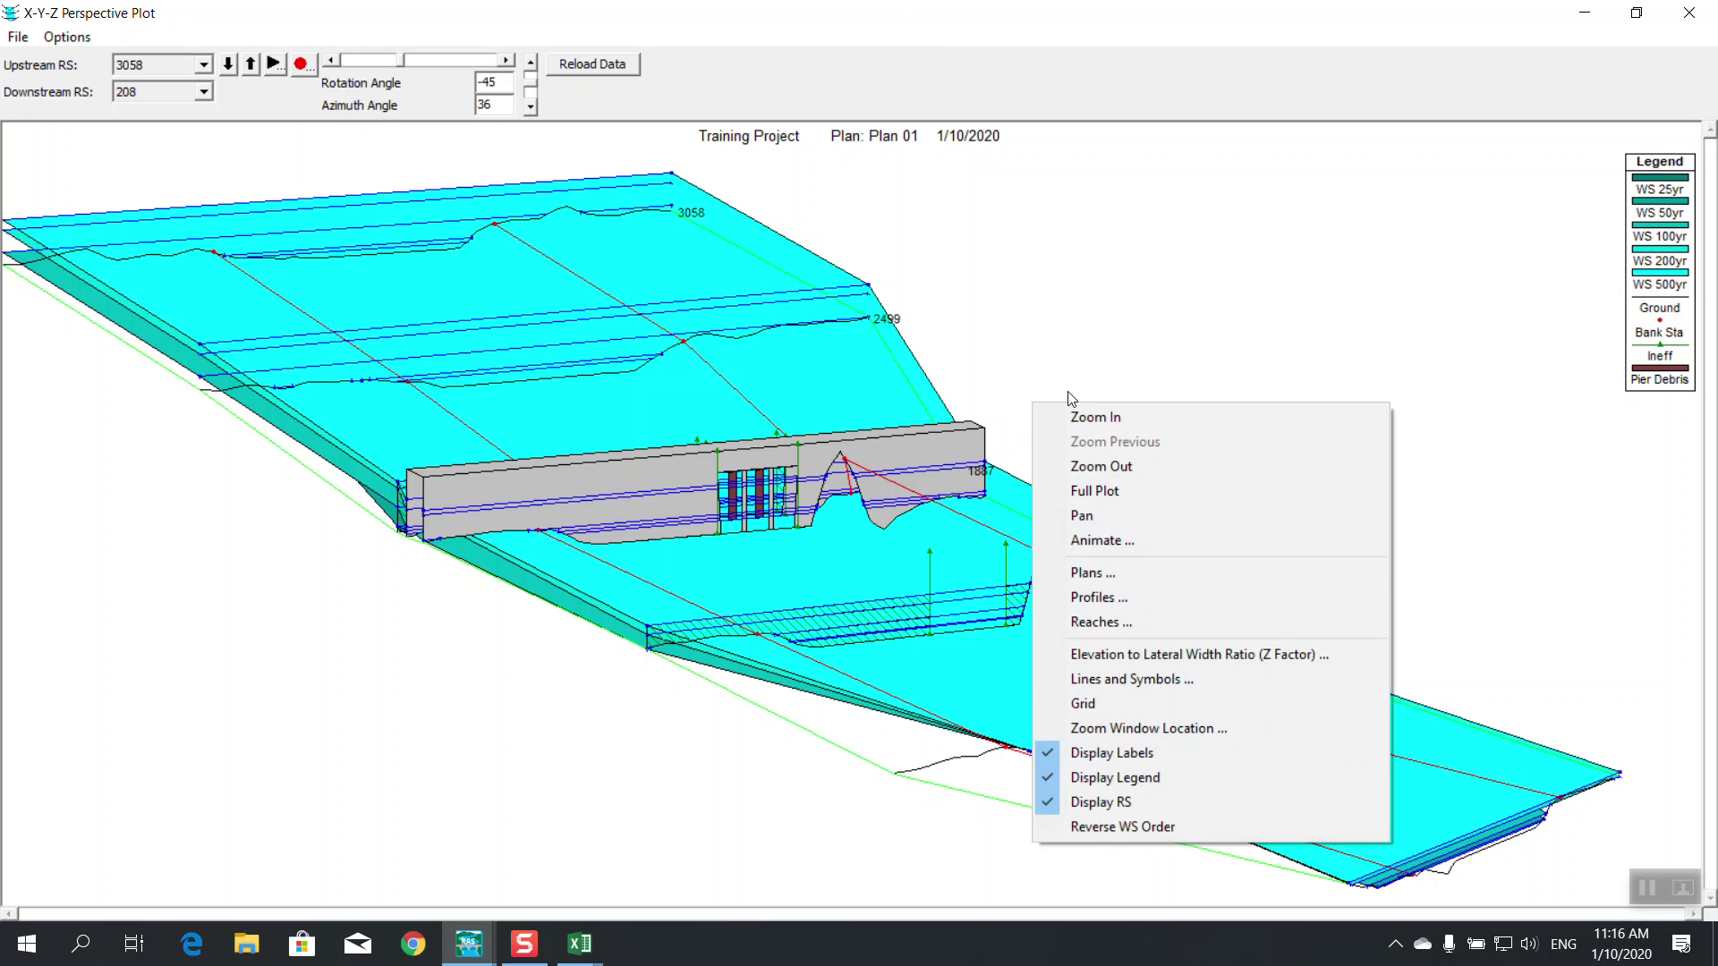
click(1120, 829)
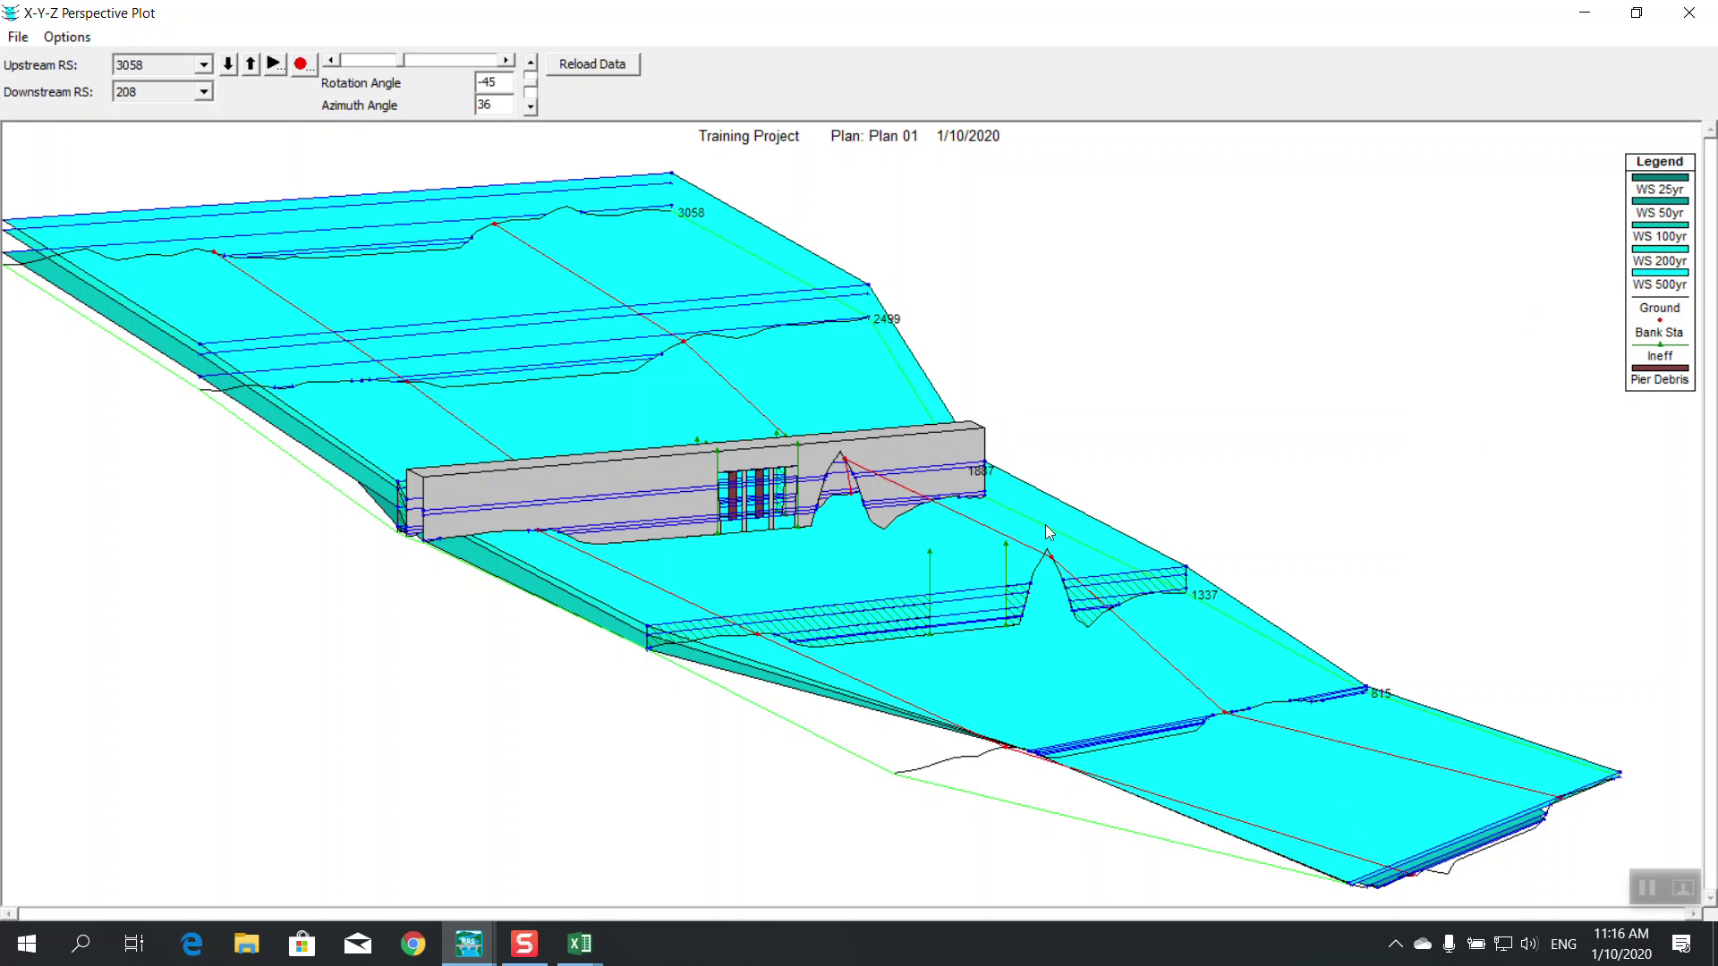
right_click(870, 170)
click(963, 584)
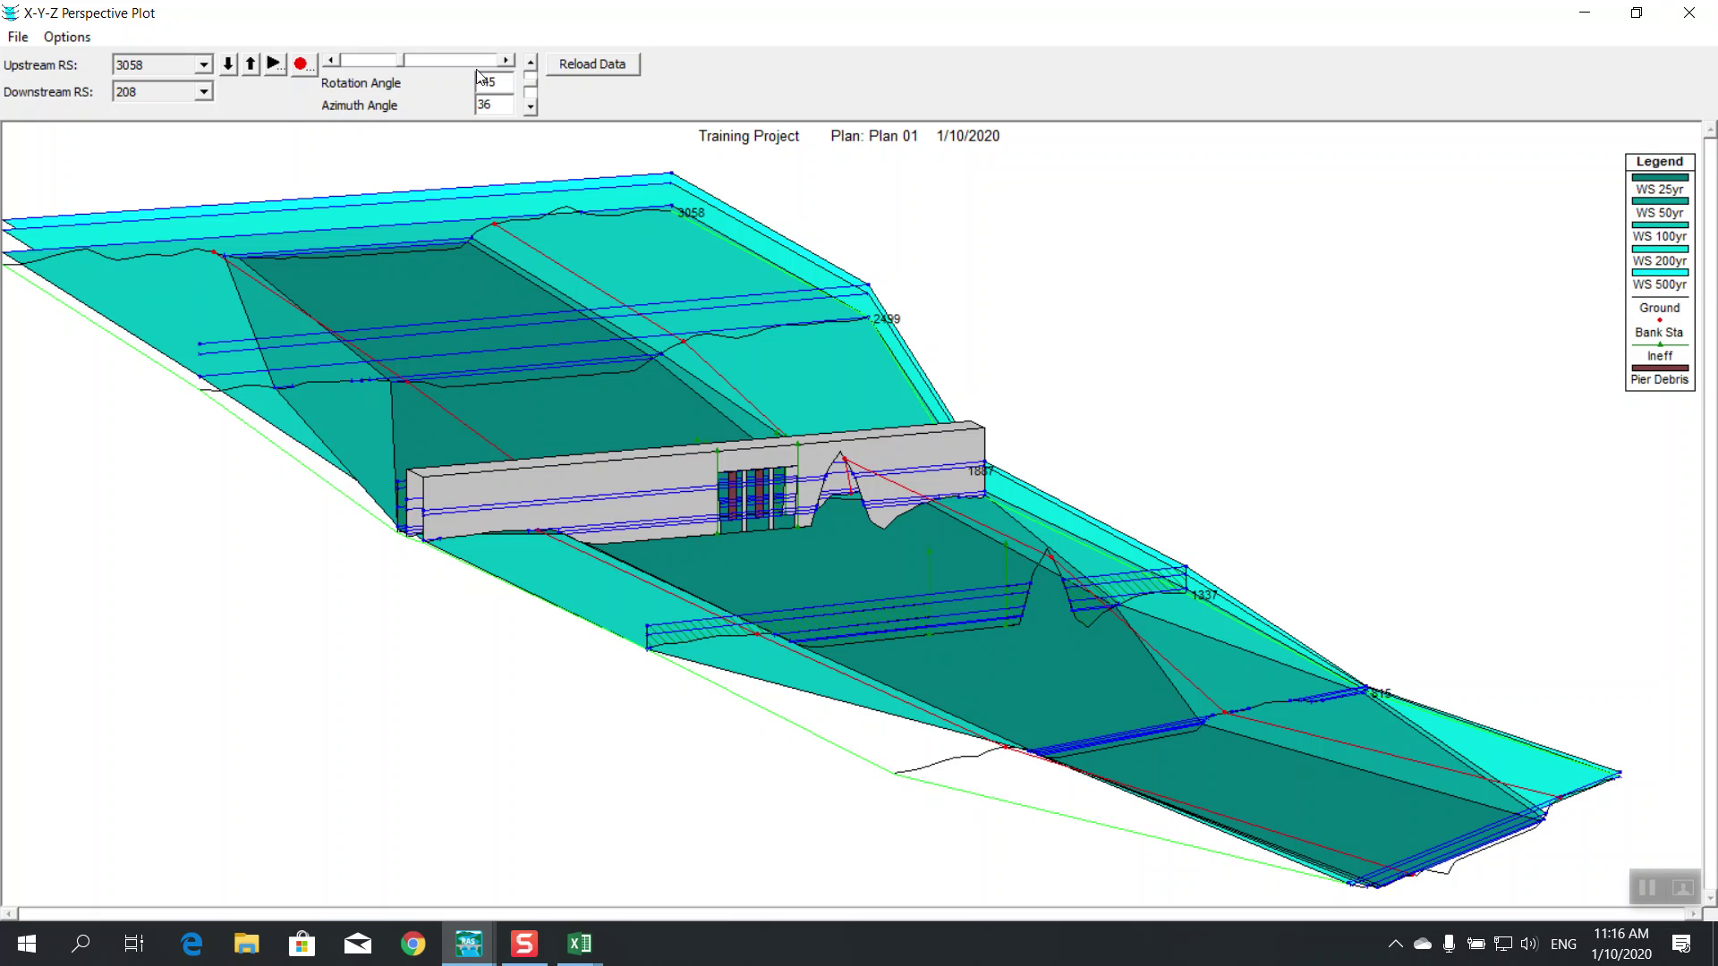
Limit the perspective plot to the 100yr water surface only, then close the plot
right_click(543, 131)
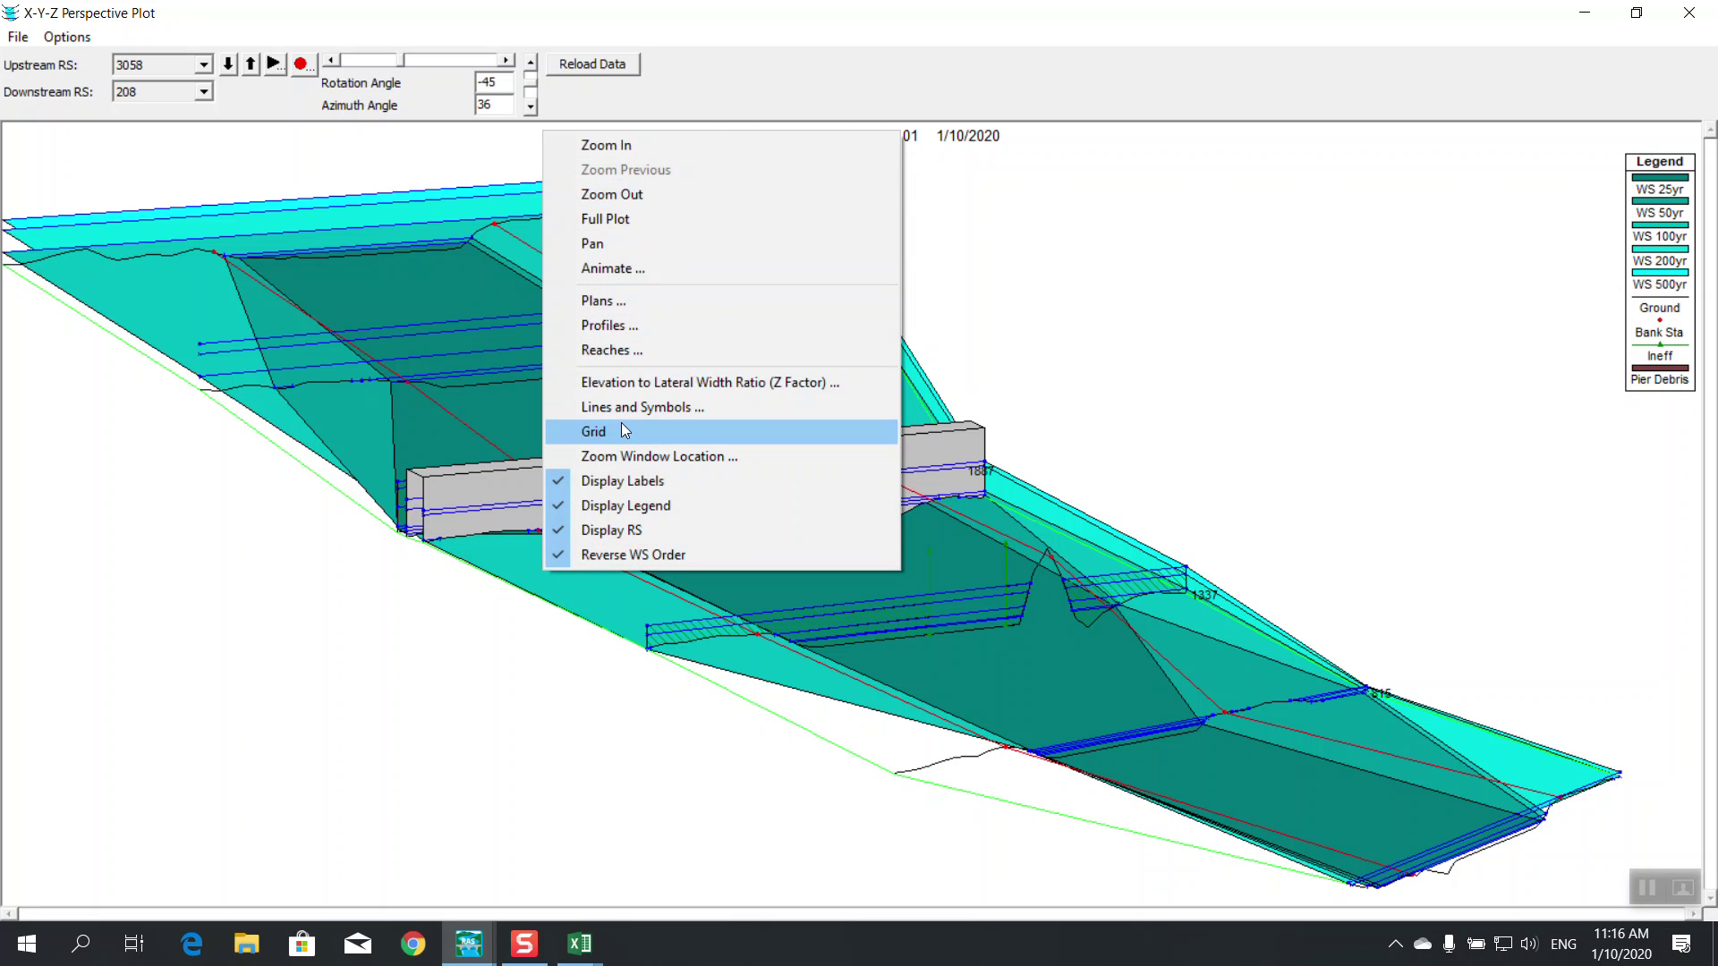
click(617, 327)
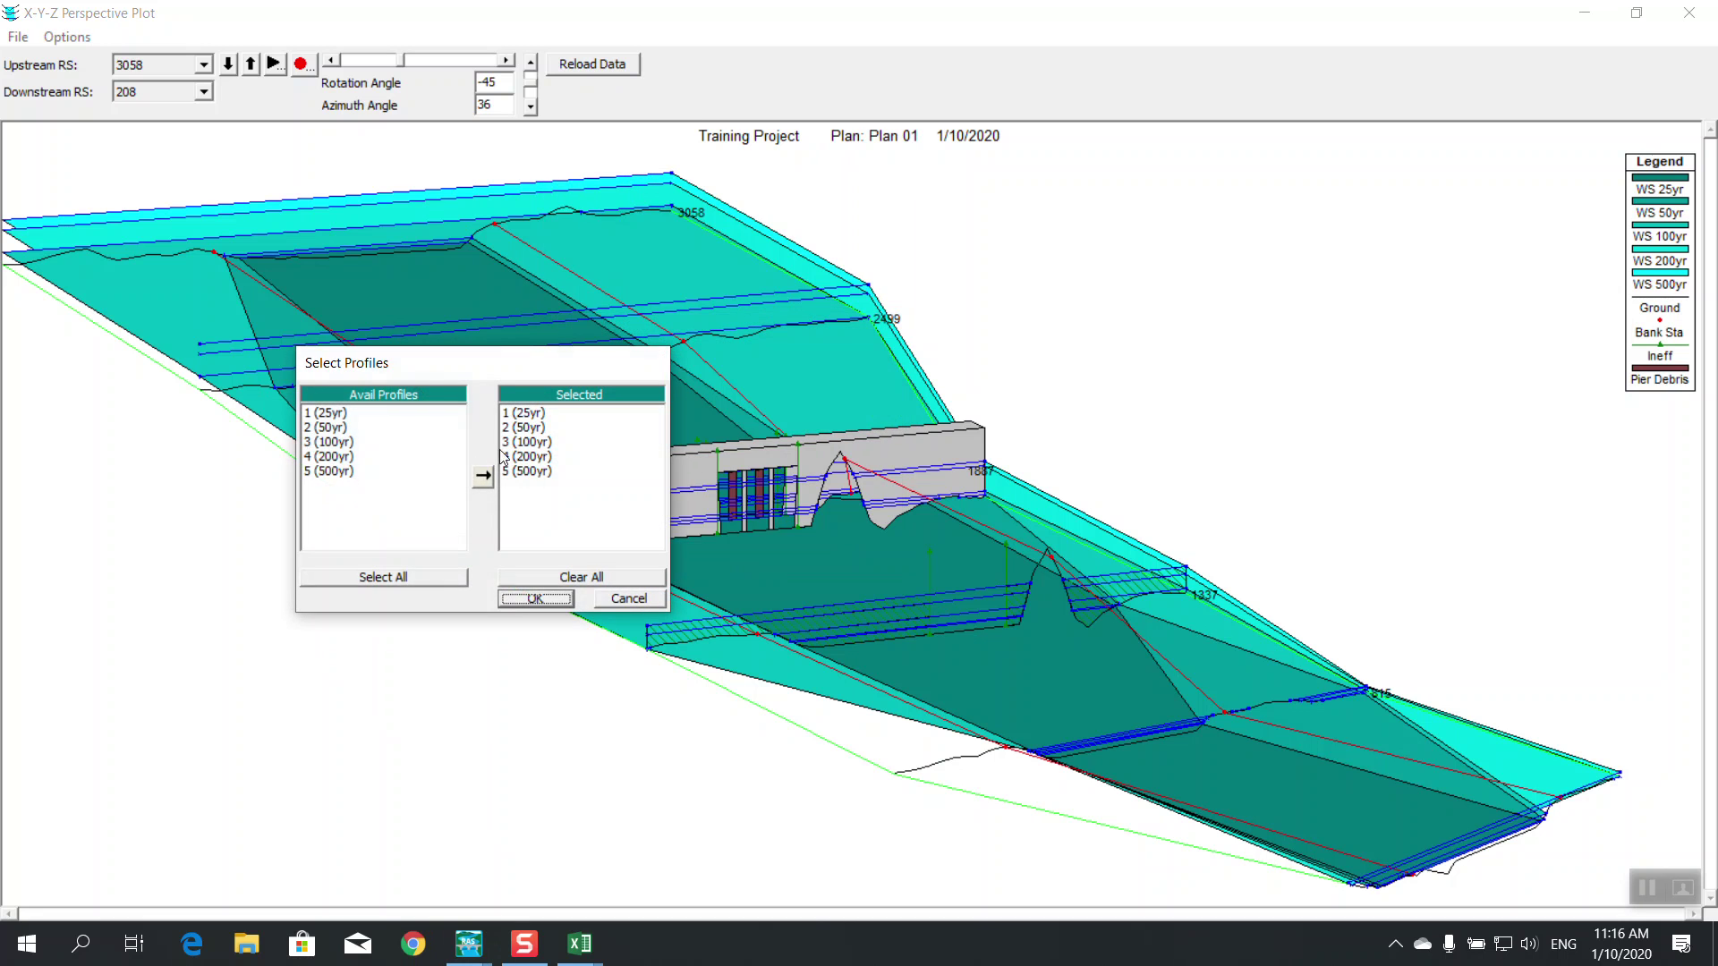
click(514, 577)
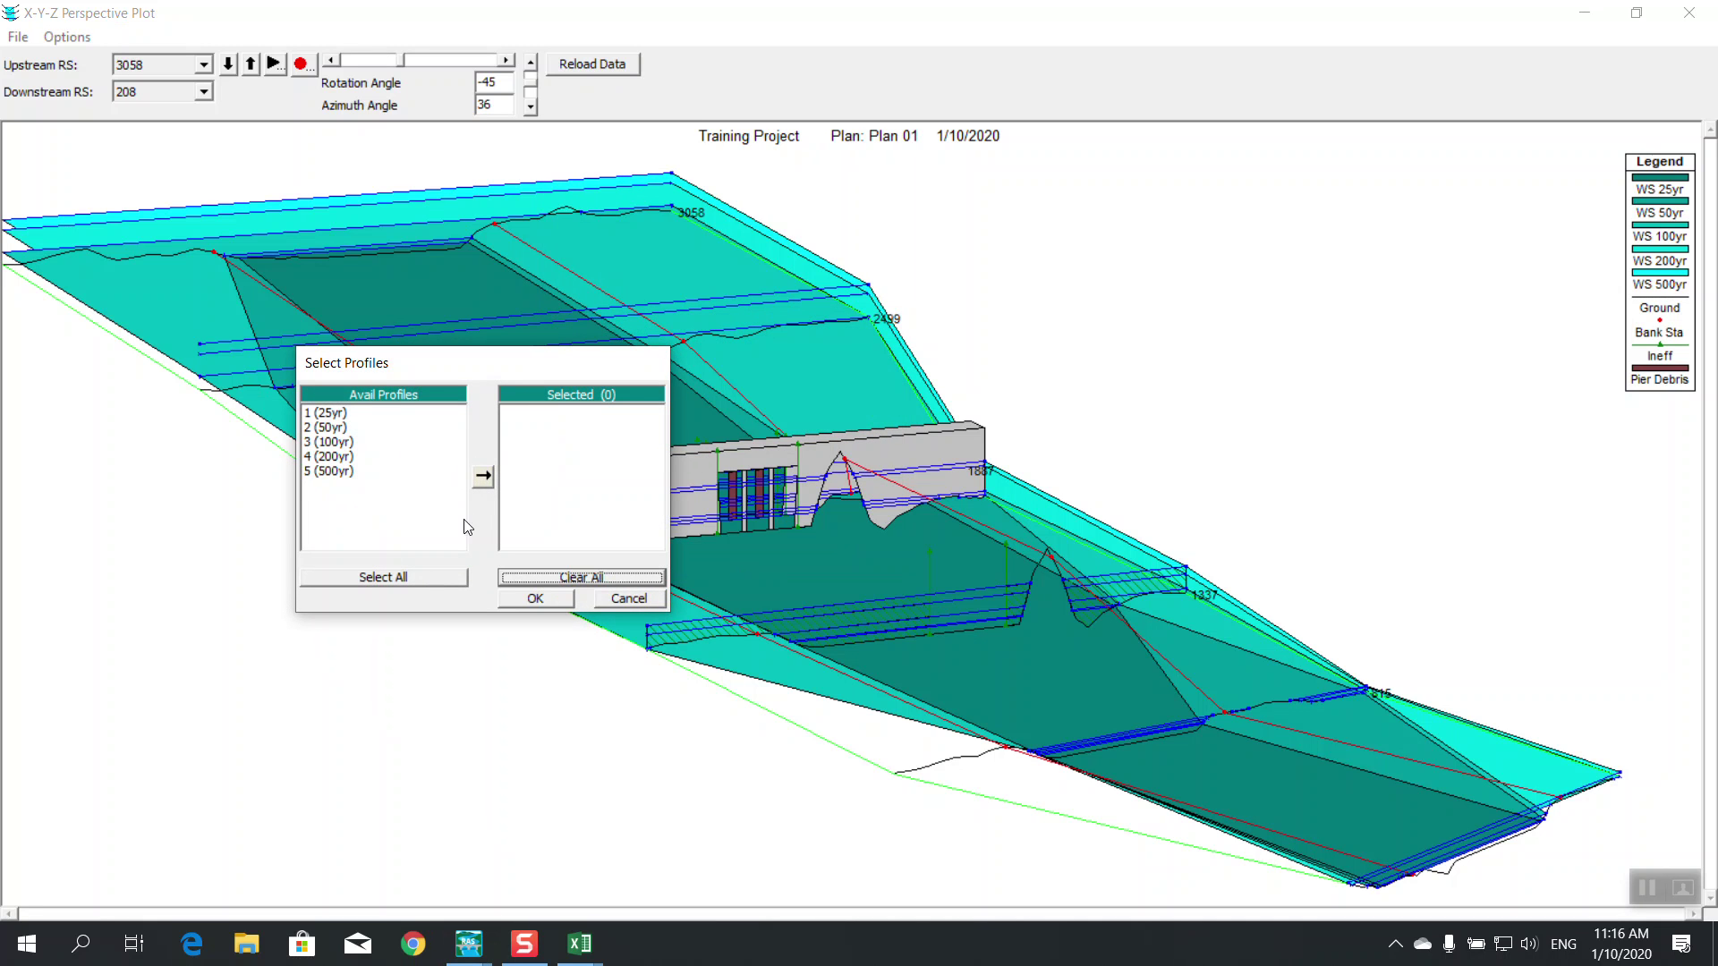
click(339, 458)
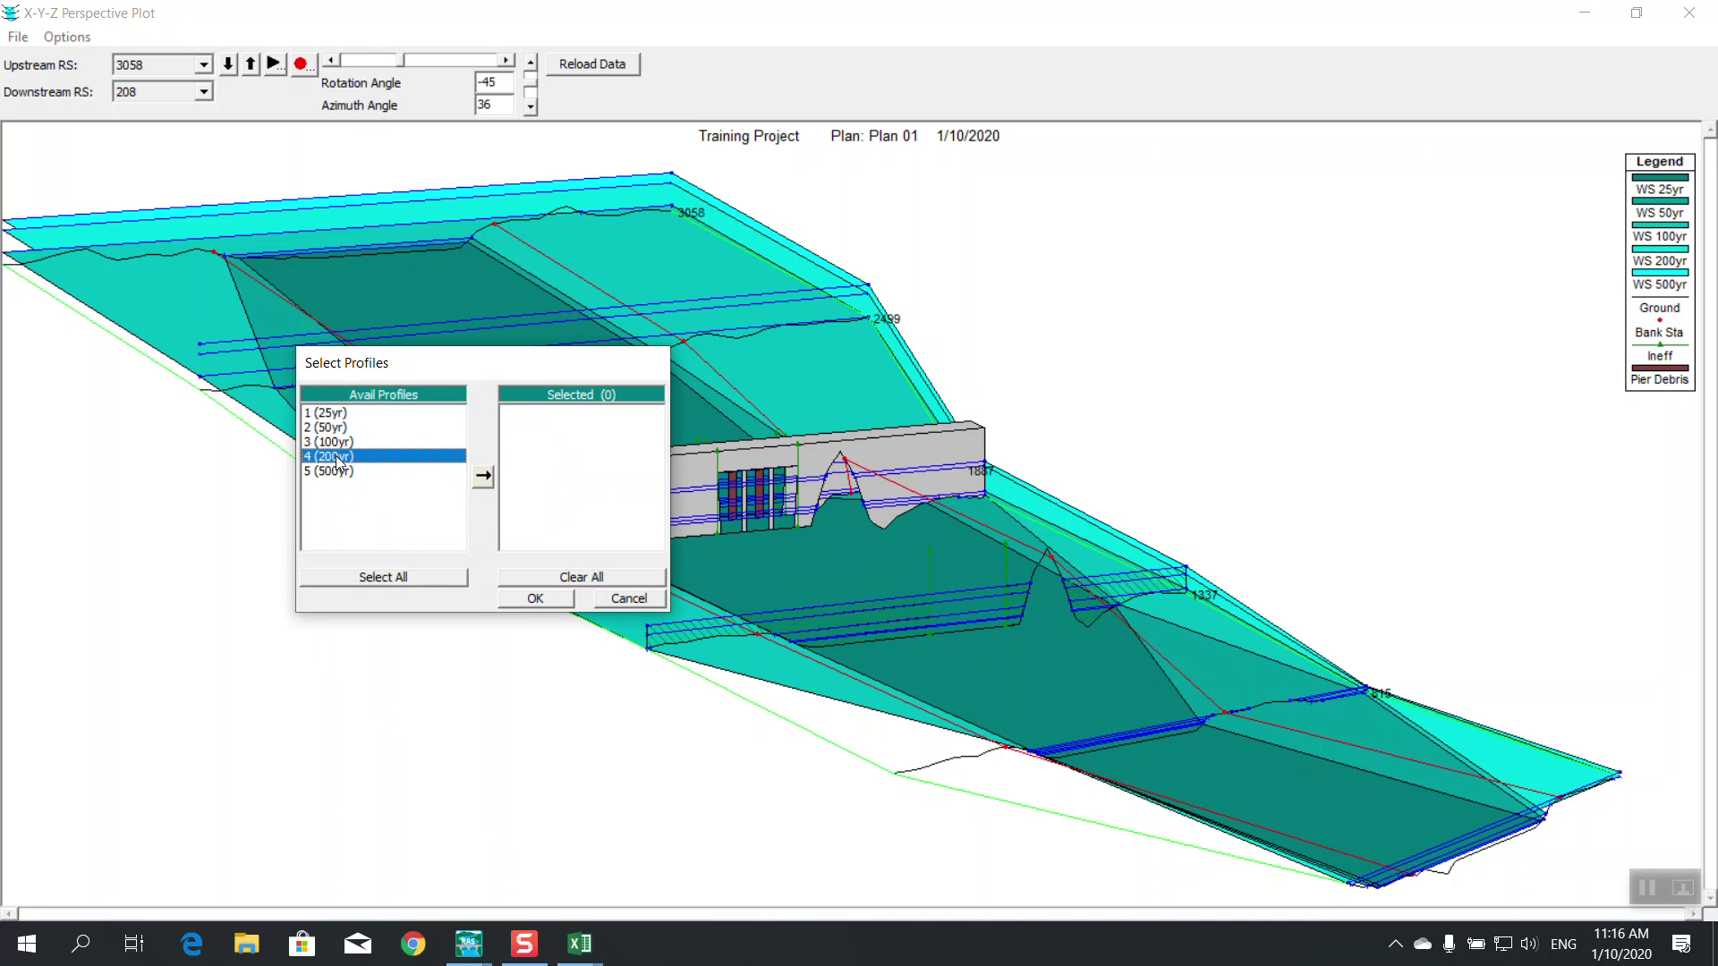
double_click(336, 443)
click(528, 596)
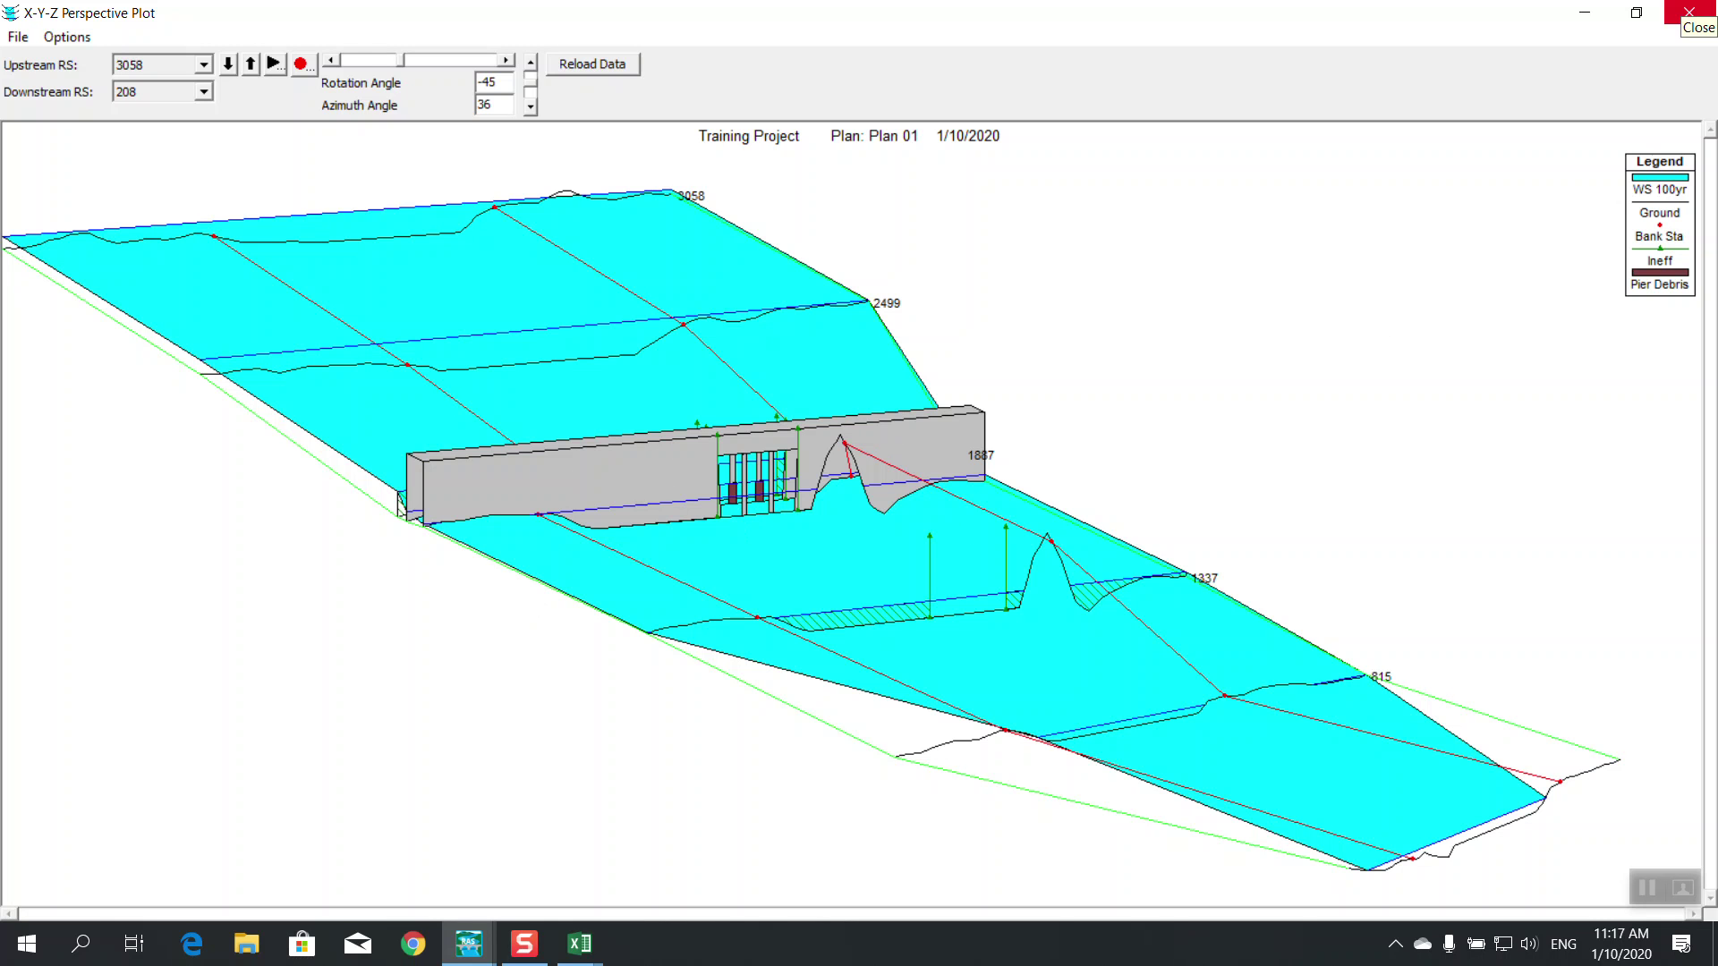
click(1689, 13)
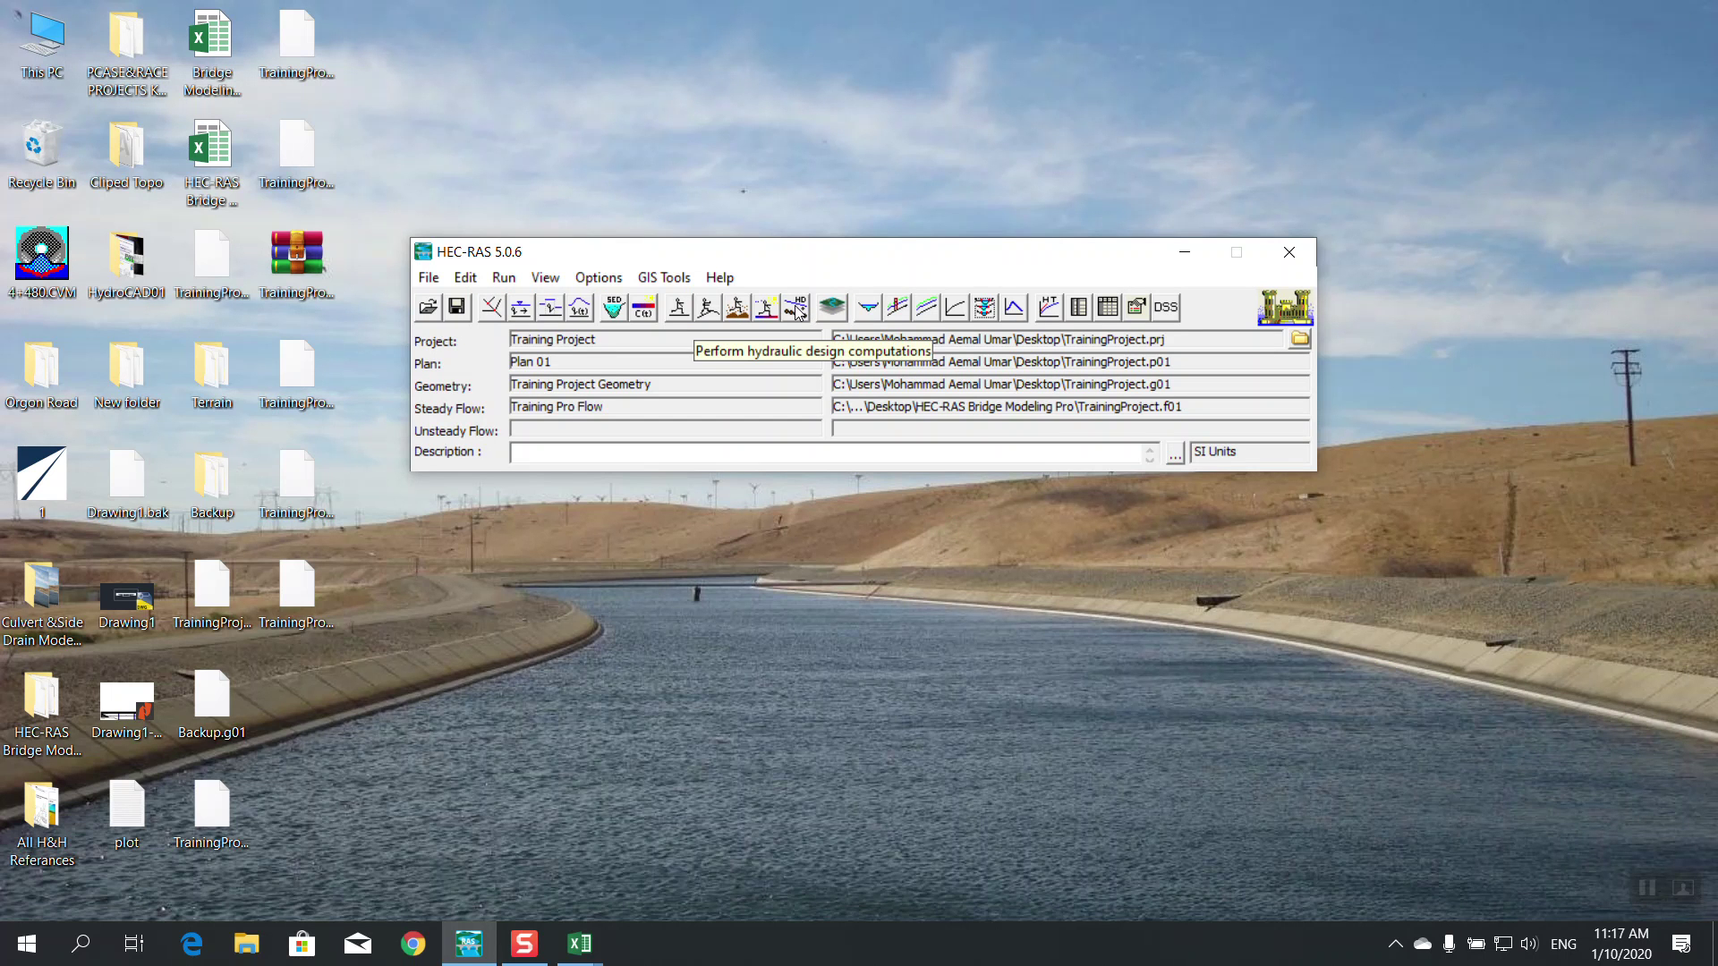
click(796, 311)
double_click(877, 127)
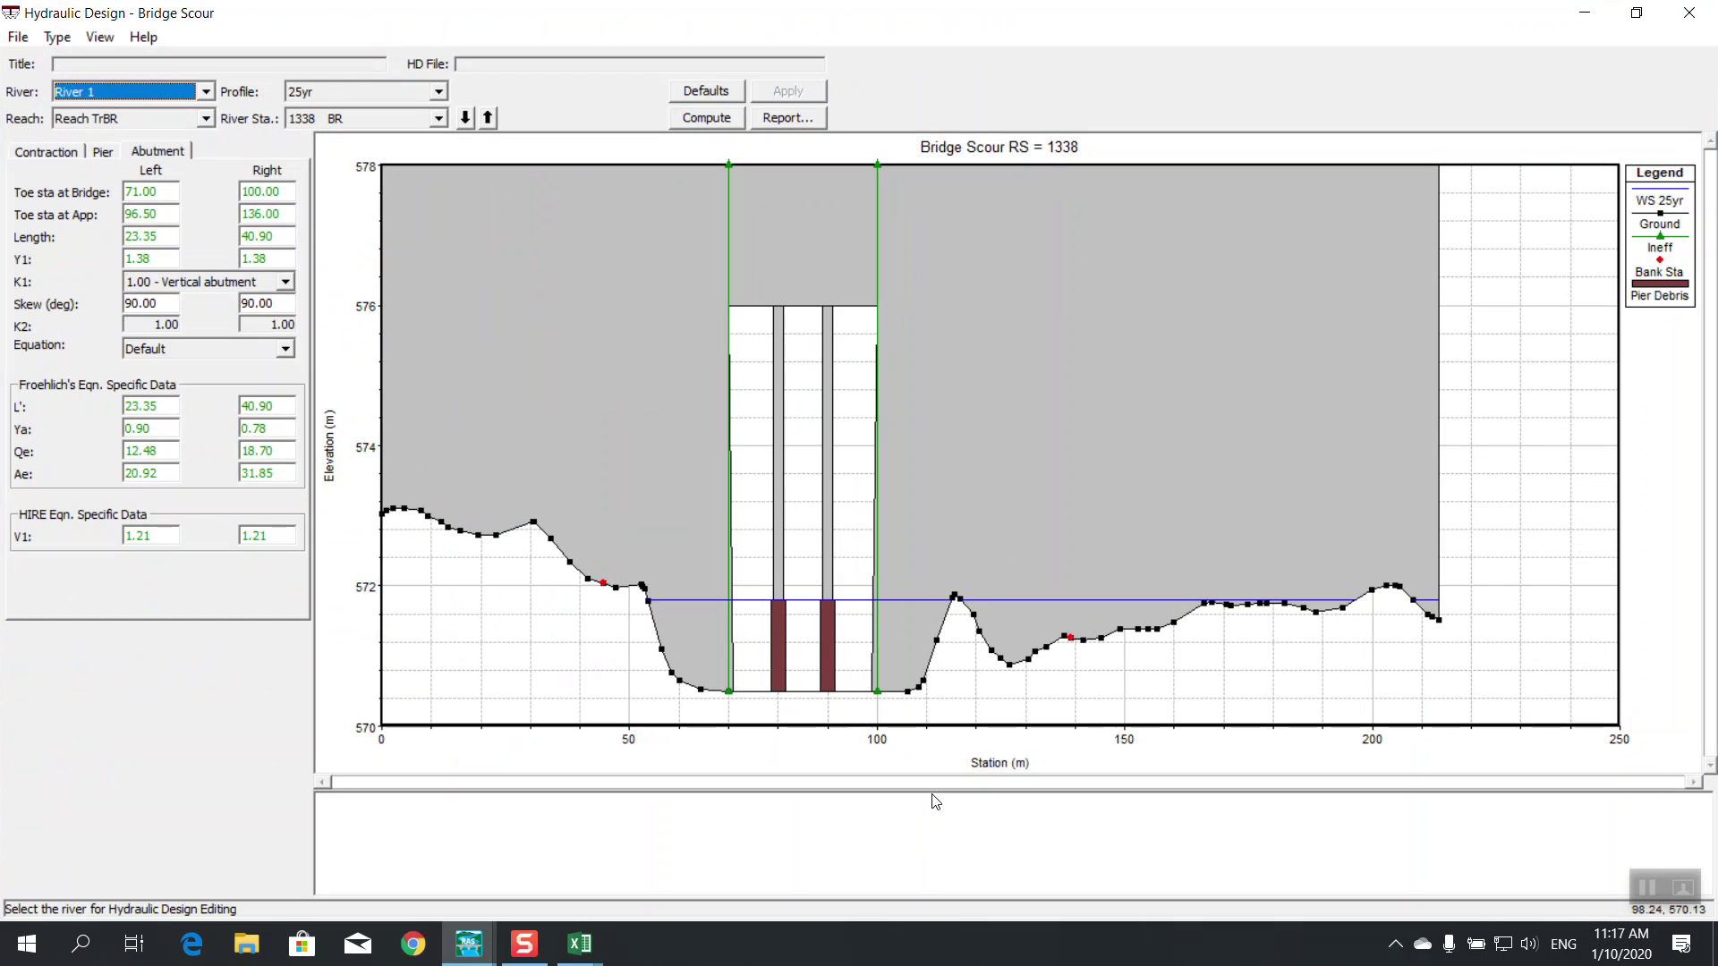
click(1689, 12)
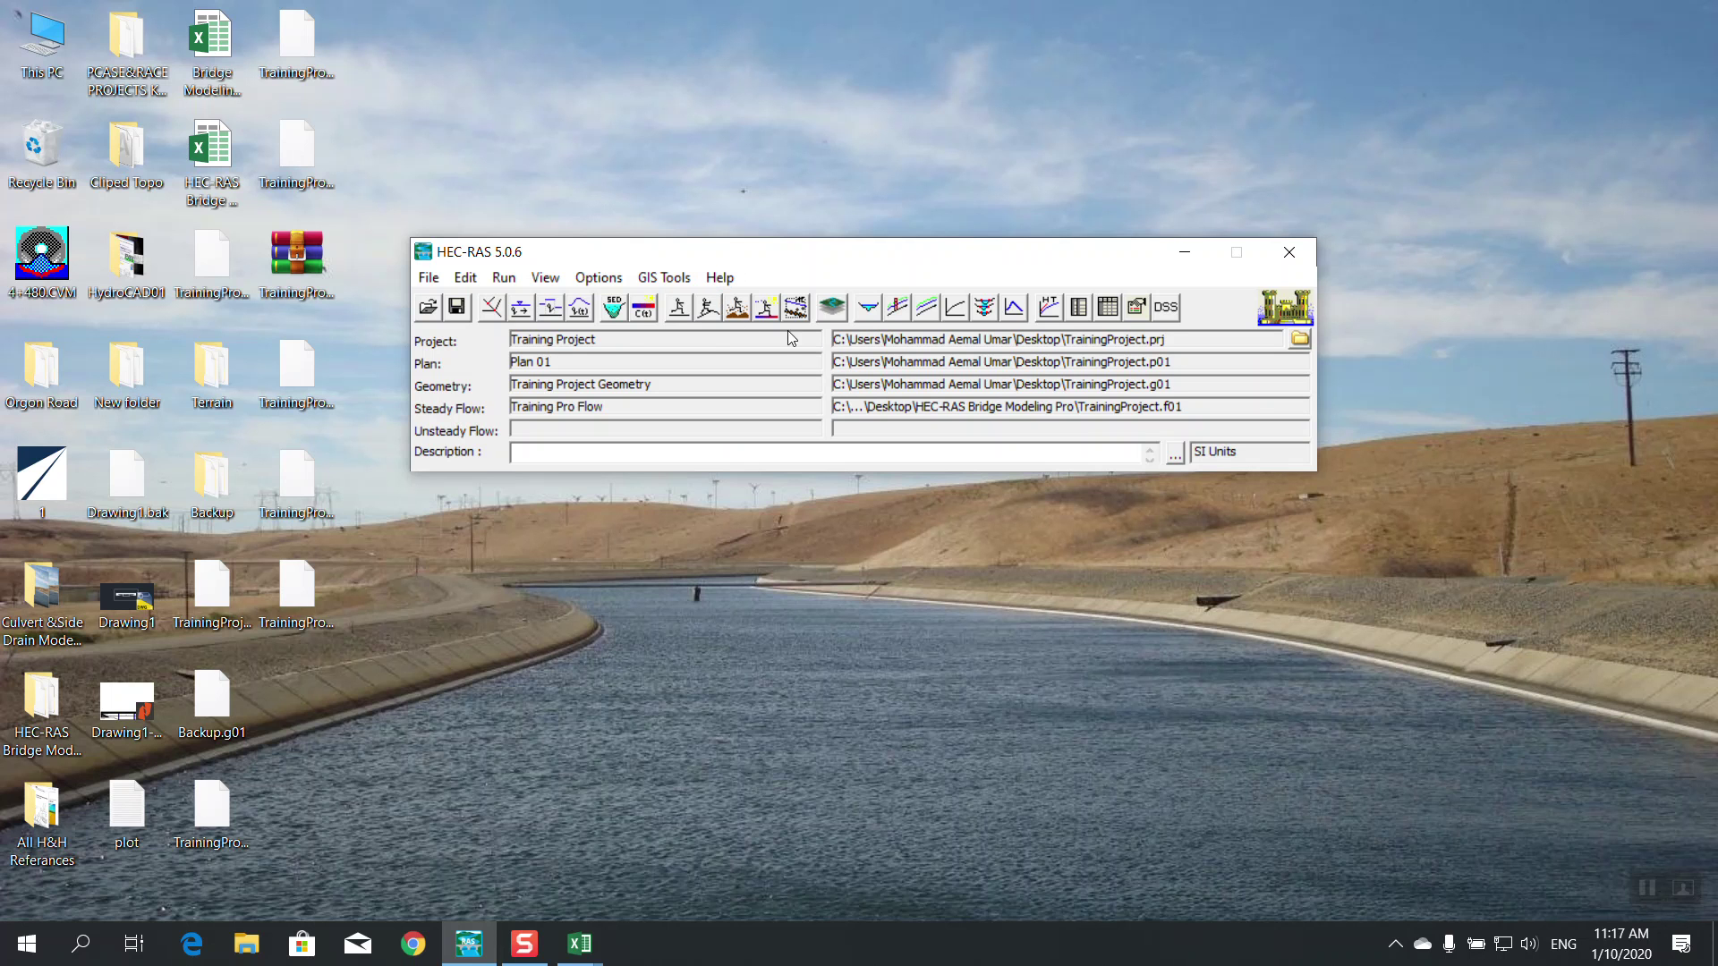
Set abutment 1's upstream lower toe station to 73 and copy it to the downstream face
click(491, 309)
click(874, 154)
click(28, 222)
click(752, 69)
click(28, 280)
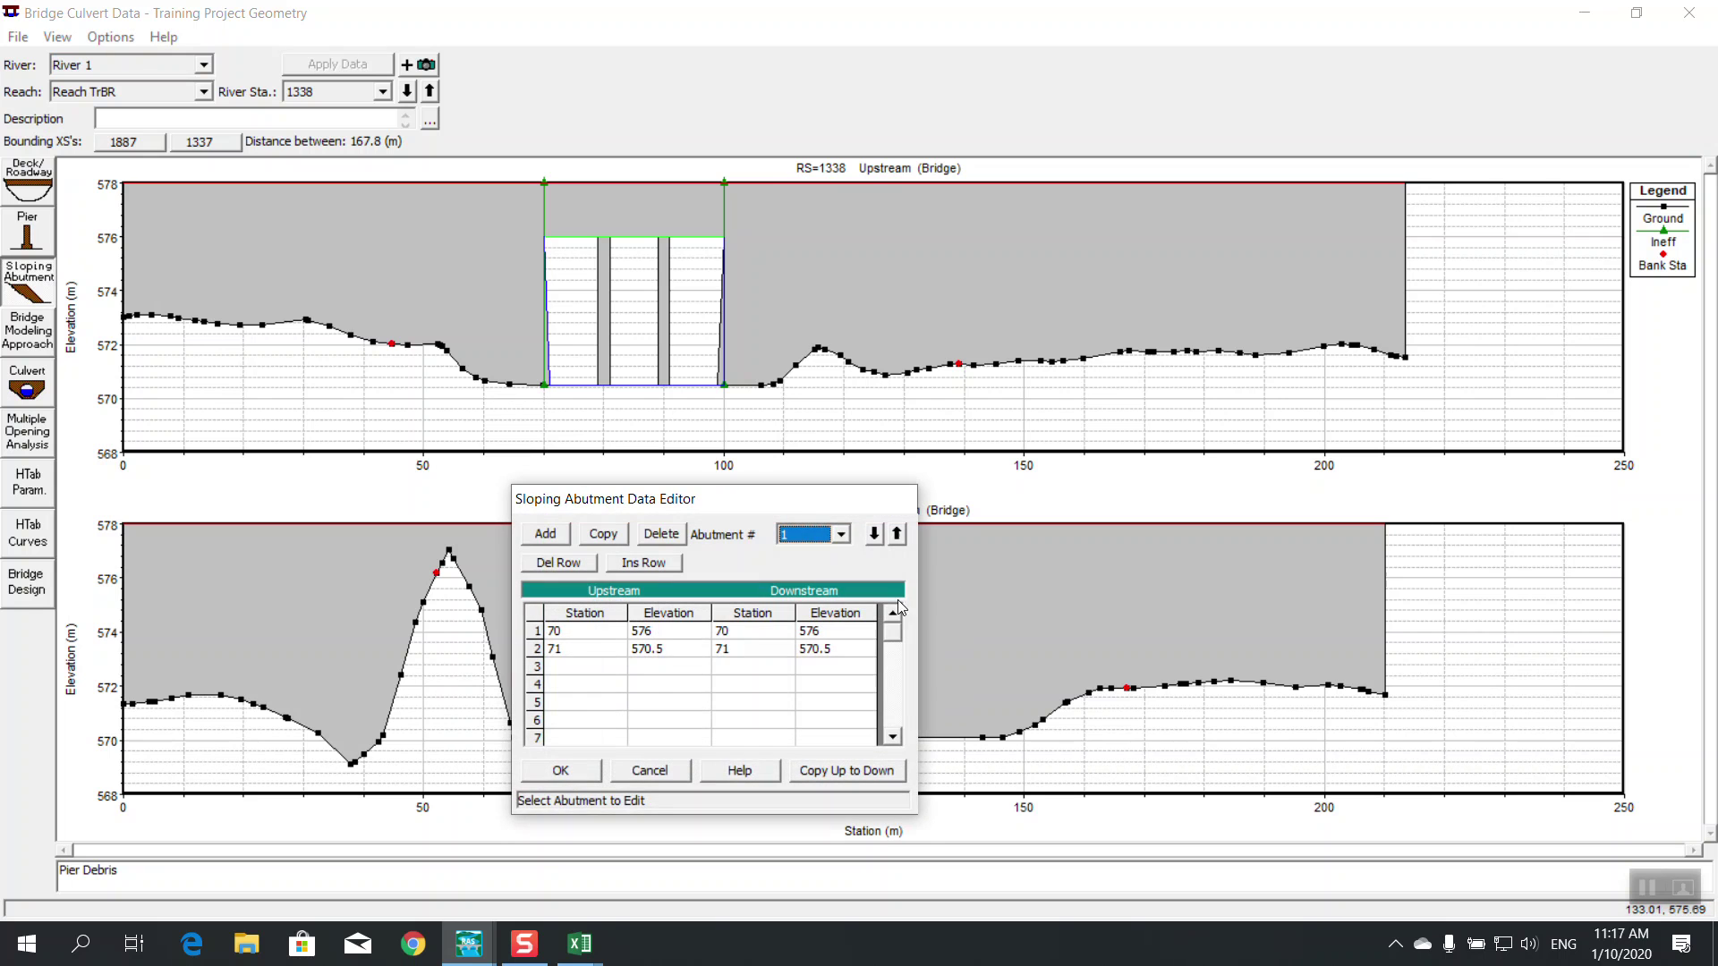
click(591, 649)
click(591, 648)
text(3)
click(716, 684)
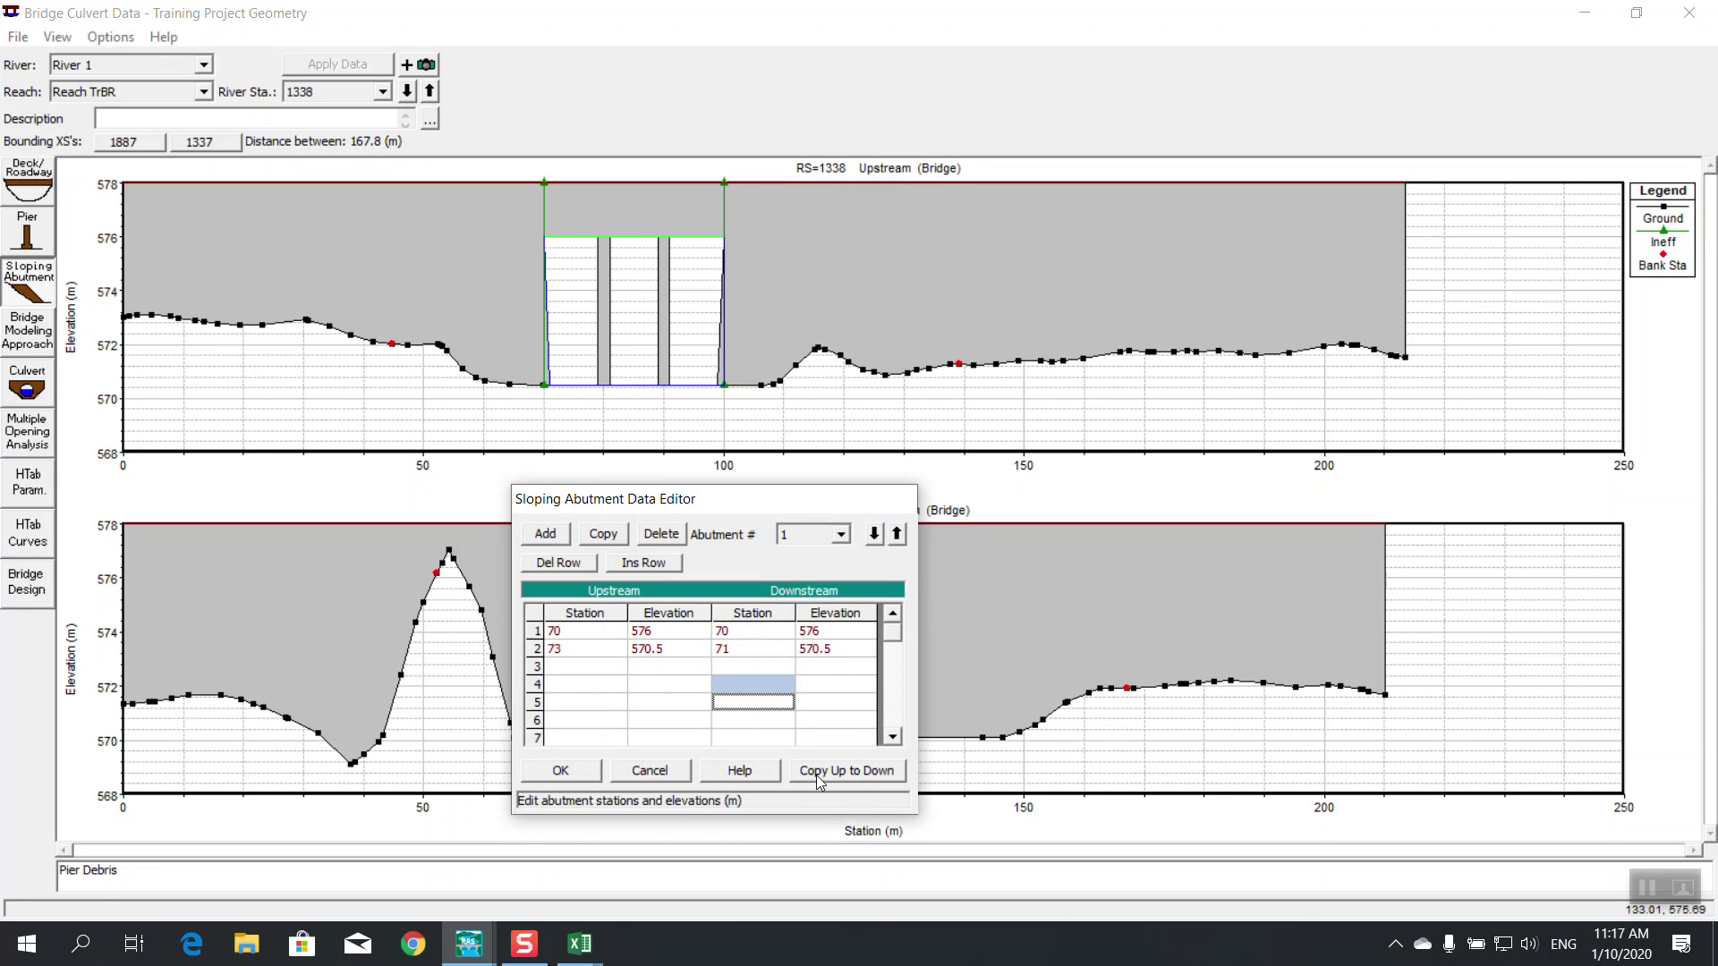
click(842, 770)
click(537, 770)
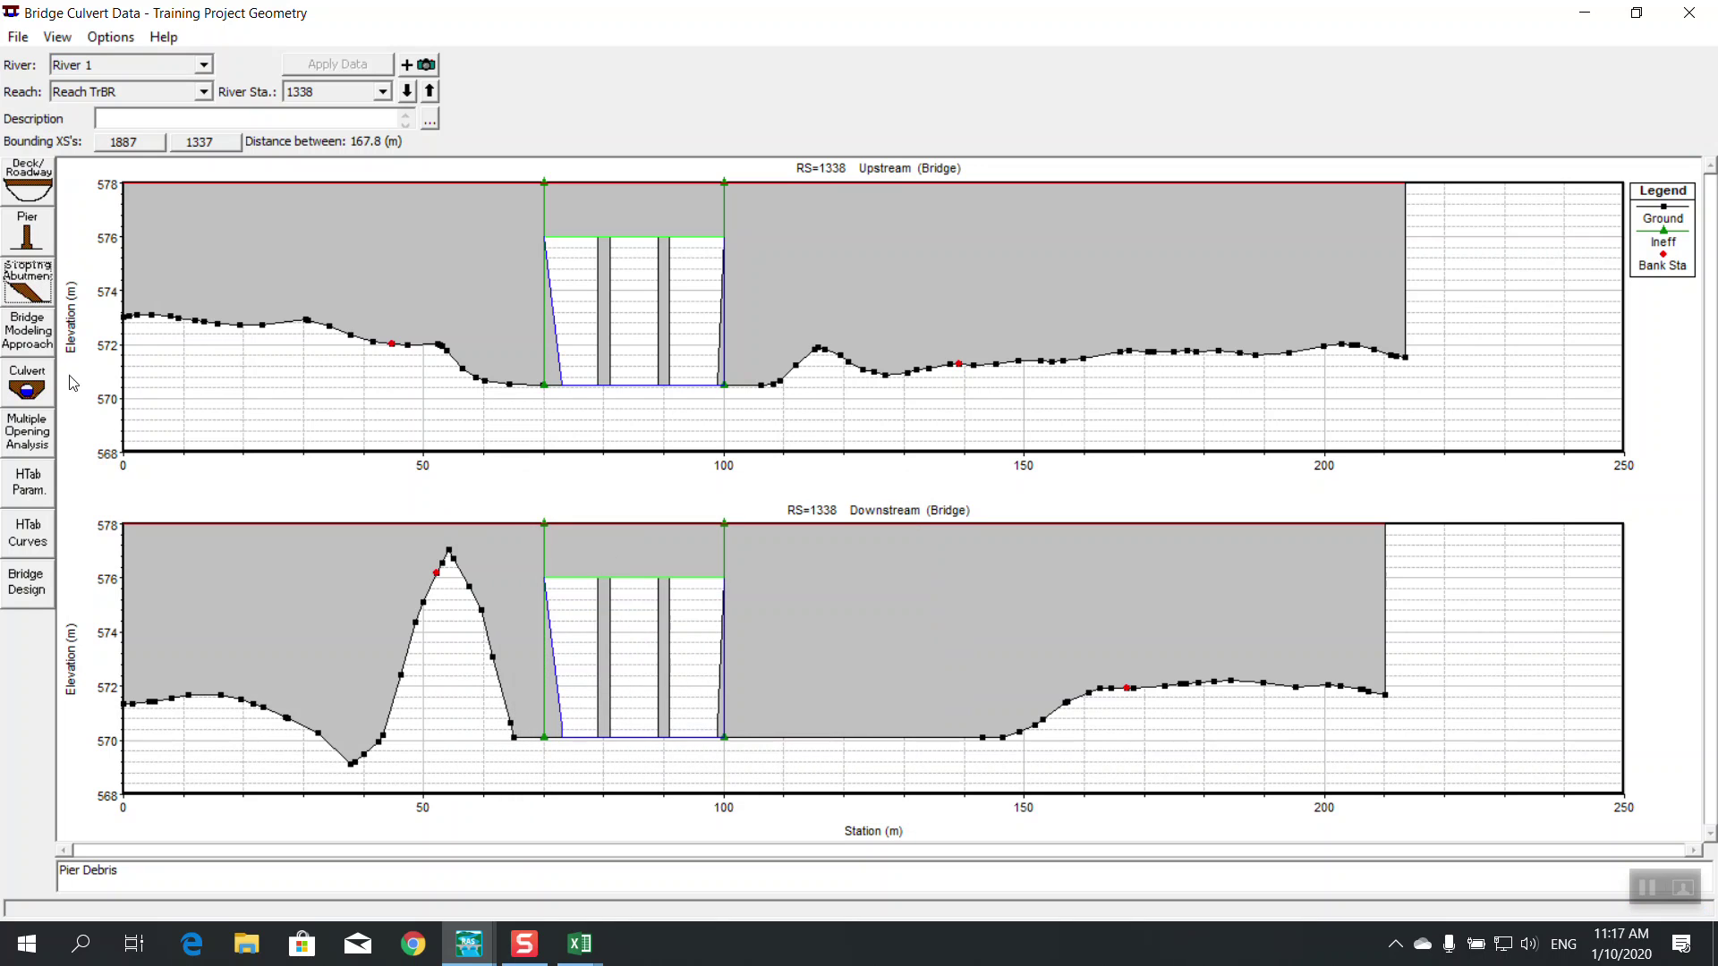
Set abutment 2's upstream lower toe station to 97 and copy it downstream
click(27, 284)
click(842, 535)
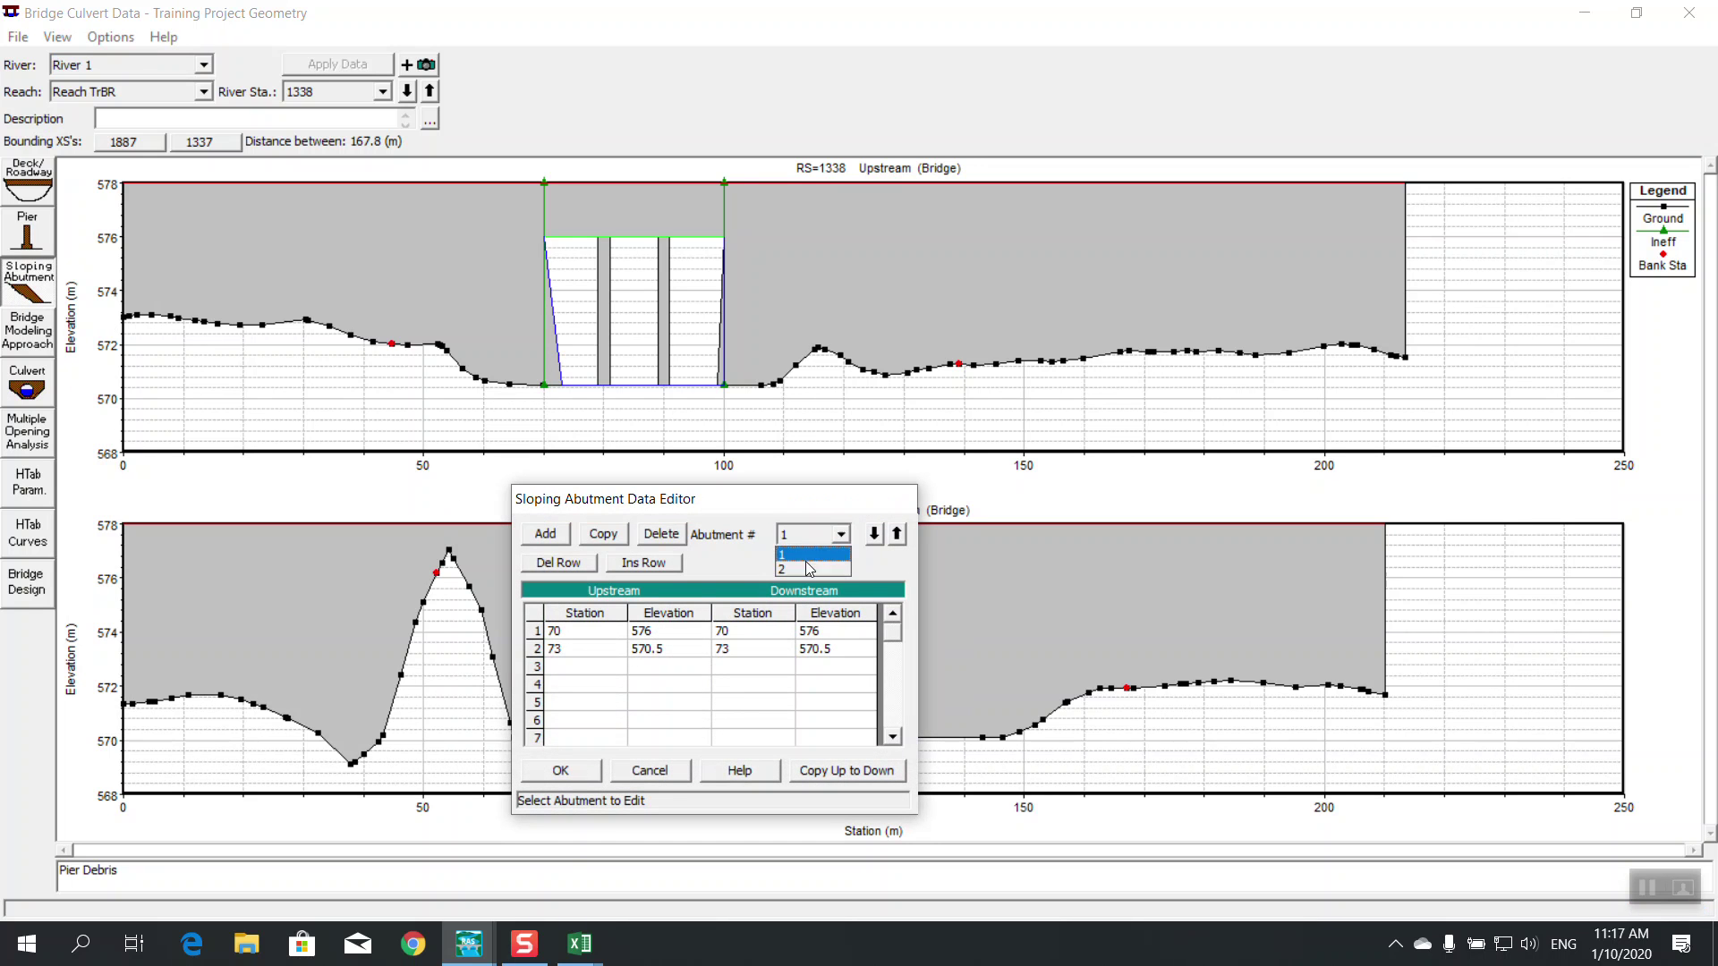
click(798, 571)
click(556, 651)
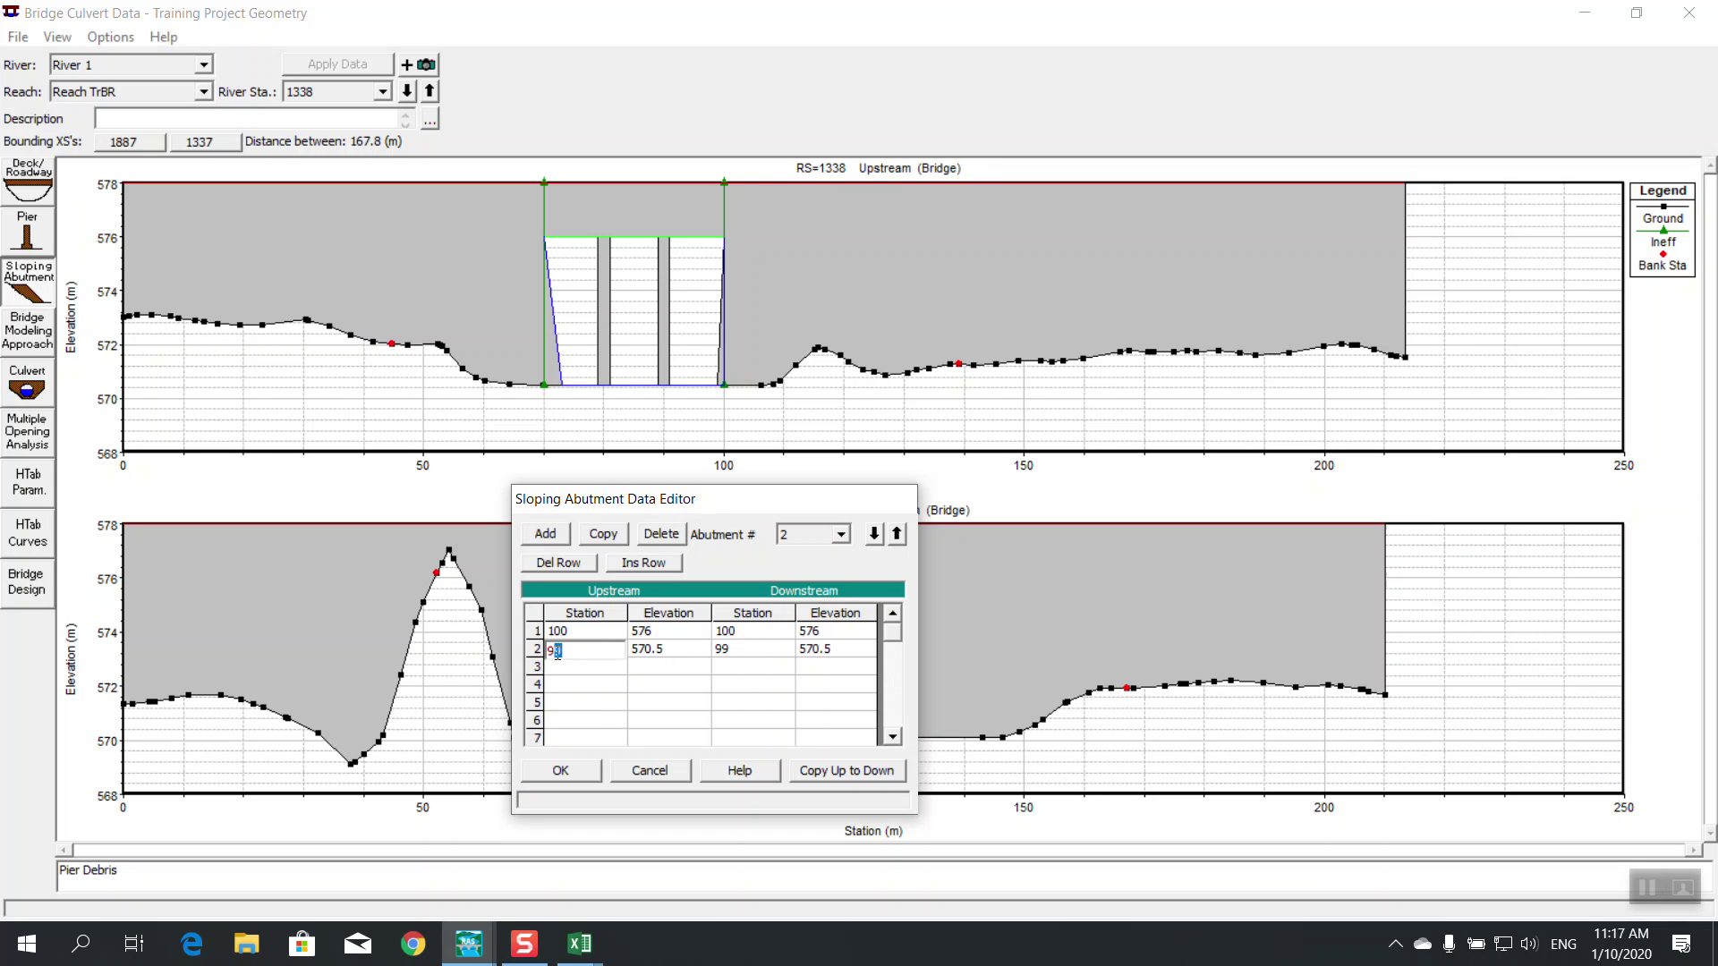
text(7)
click(825, 773)
click(560, 770)
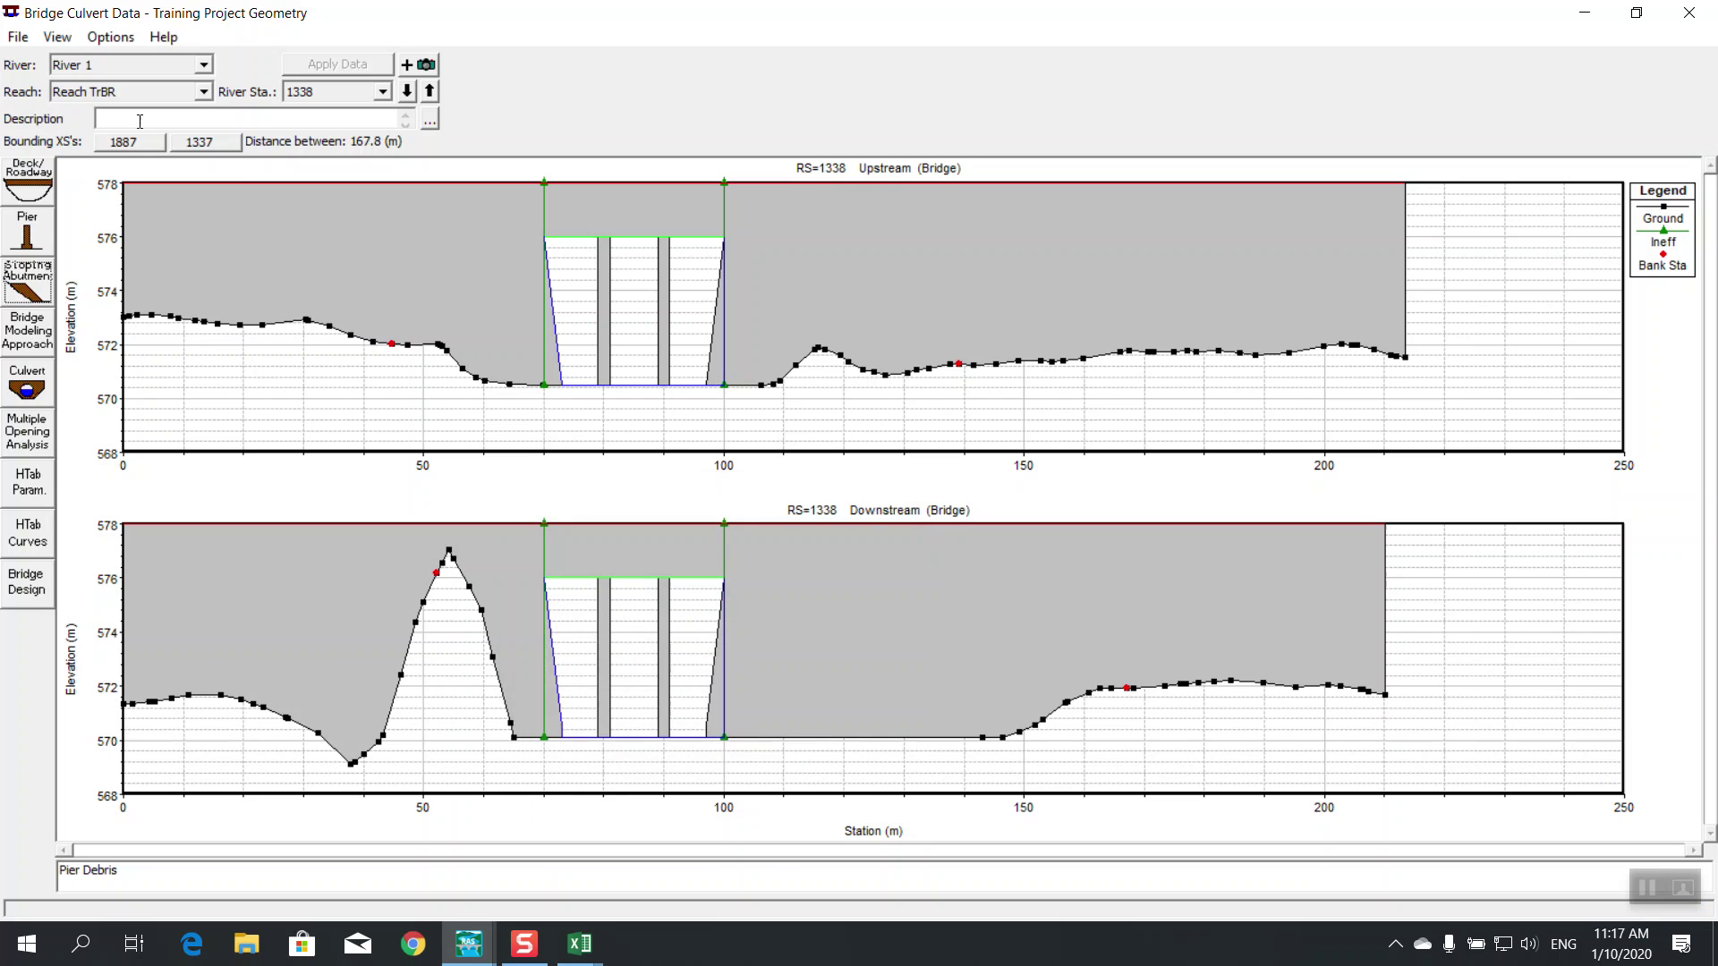
click(12, 44)
Open the pier data and enter floating debris width and height values for the first pier
click(57, 37)
click(26, 237)
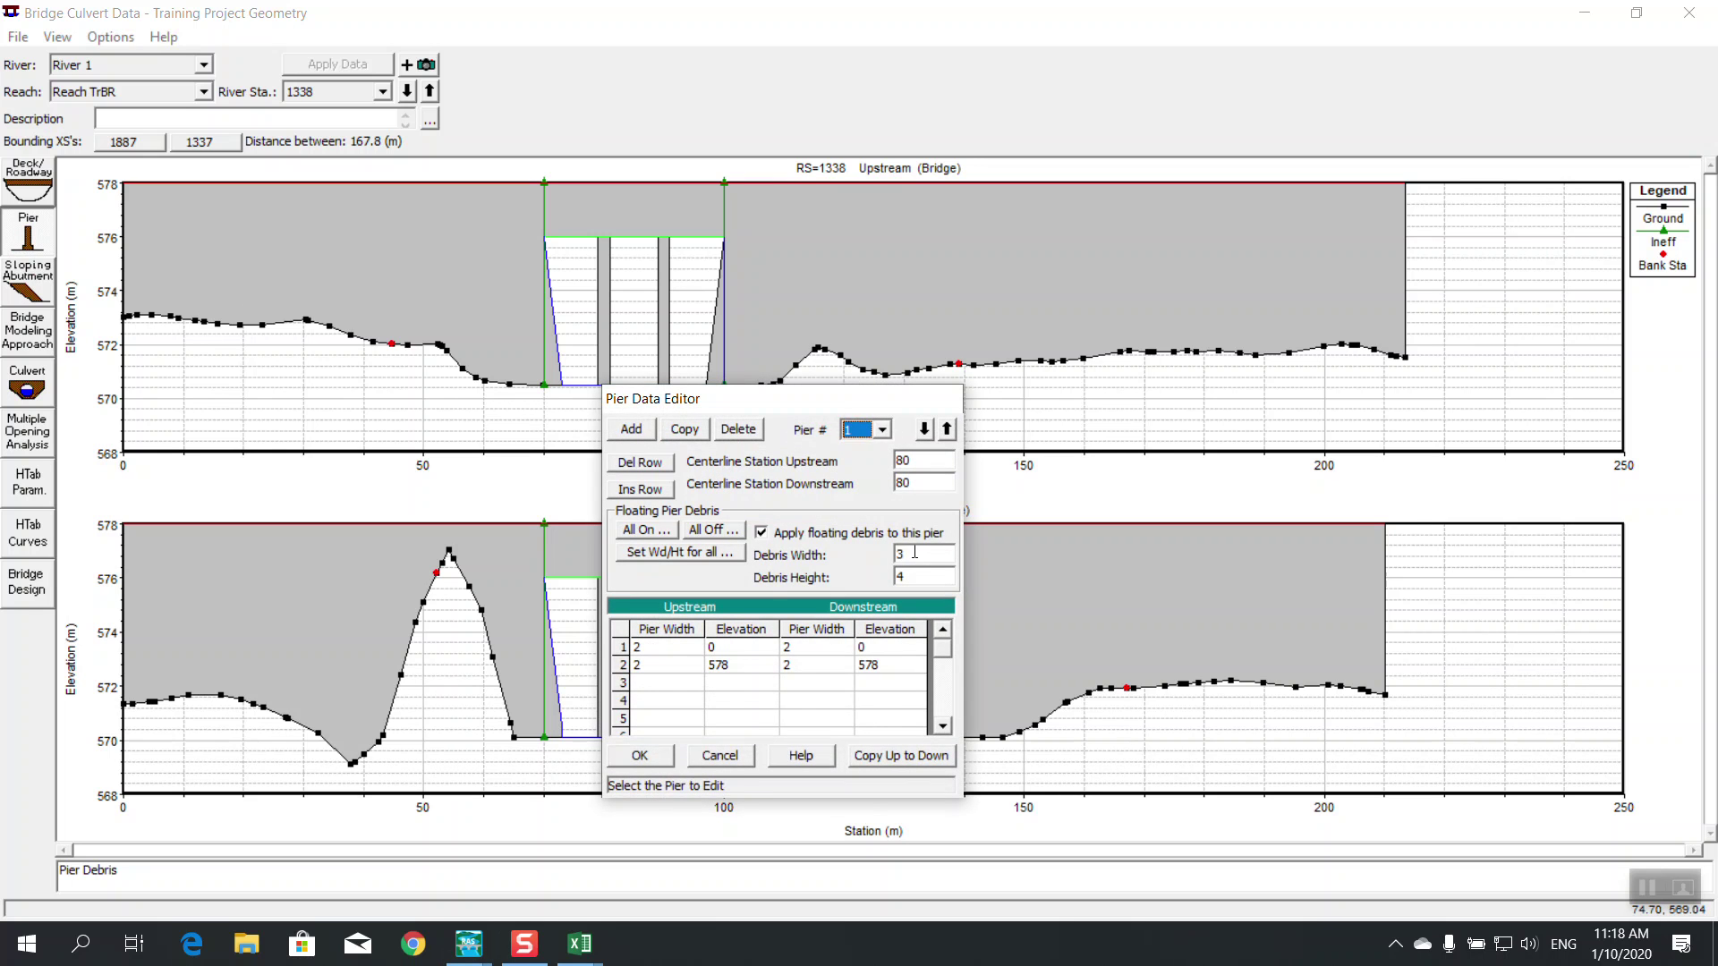
text(5)
key(Tab)
text(7)
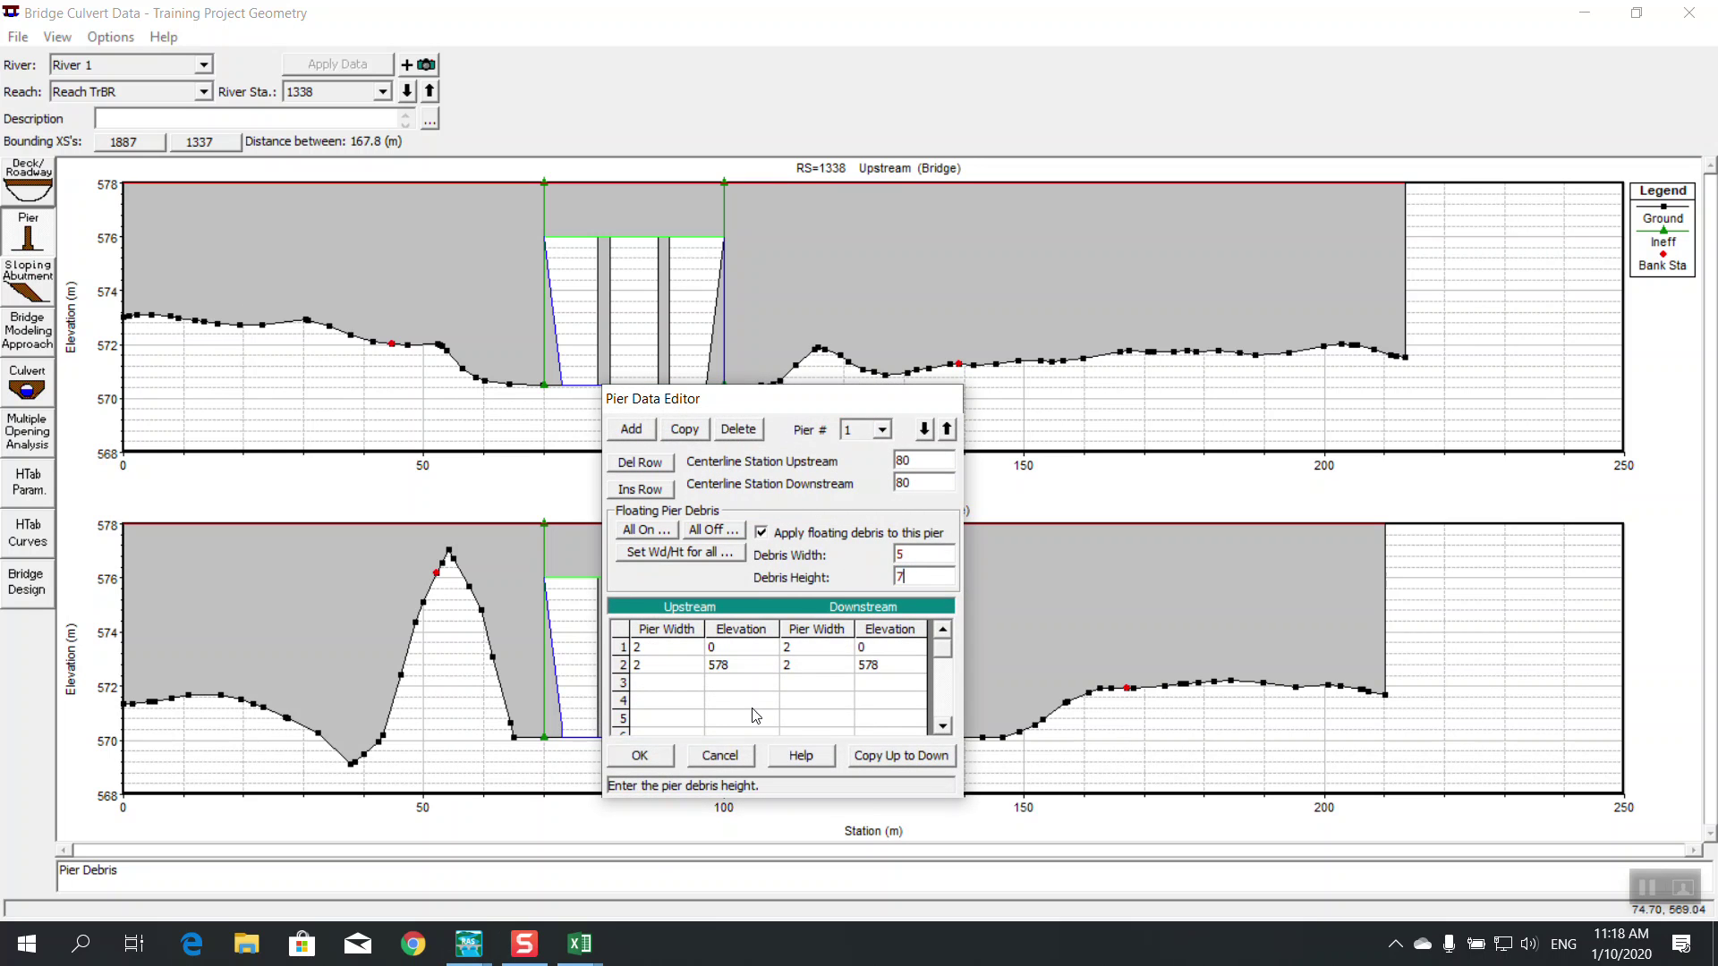
Enter floating debris width and height values for the second pier
click(924, 431)
double_click(912, 556)
text(5)
key(Tab)
text(7)
text(2)
Correct the first pier's floating debris to height 2 and width 3
click(924, 430)
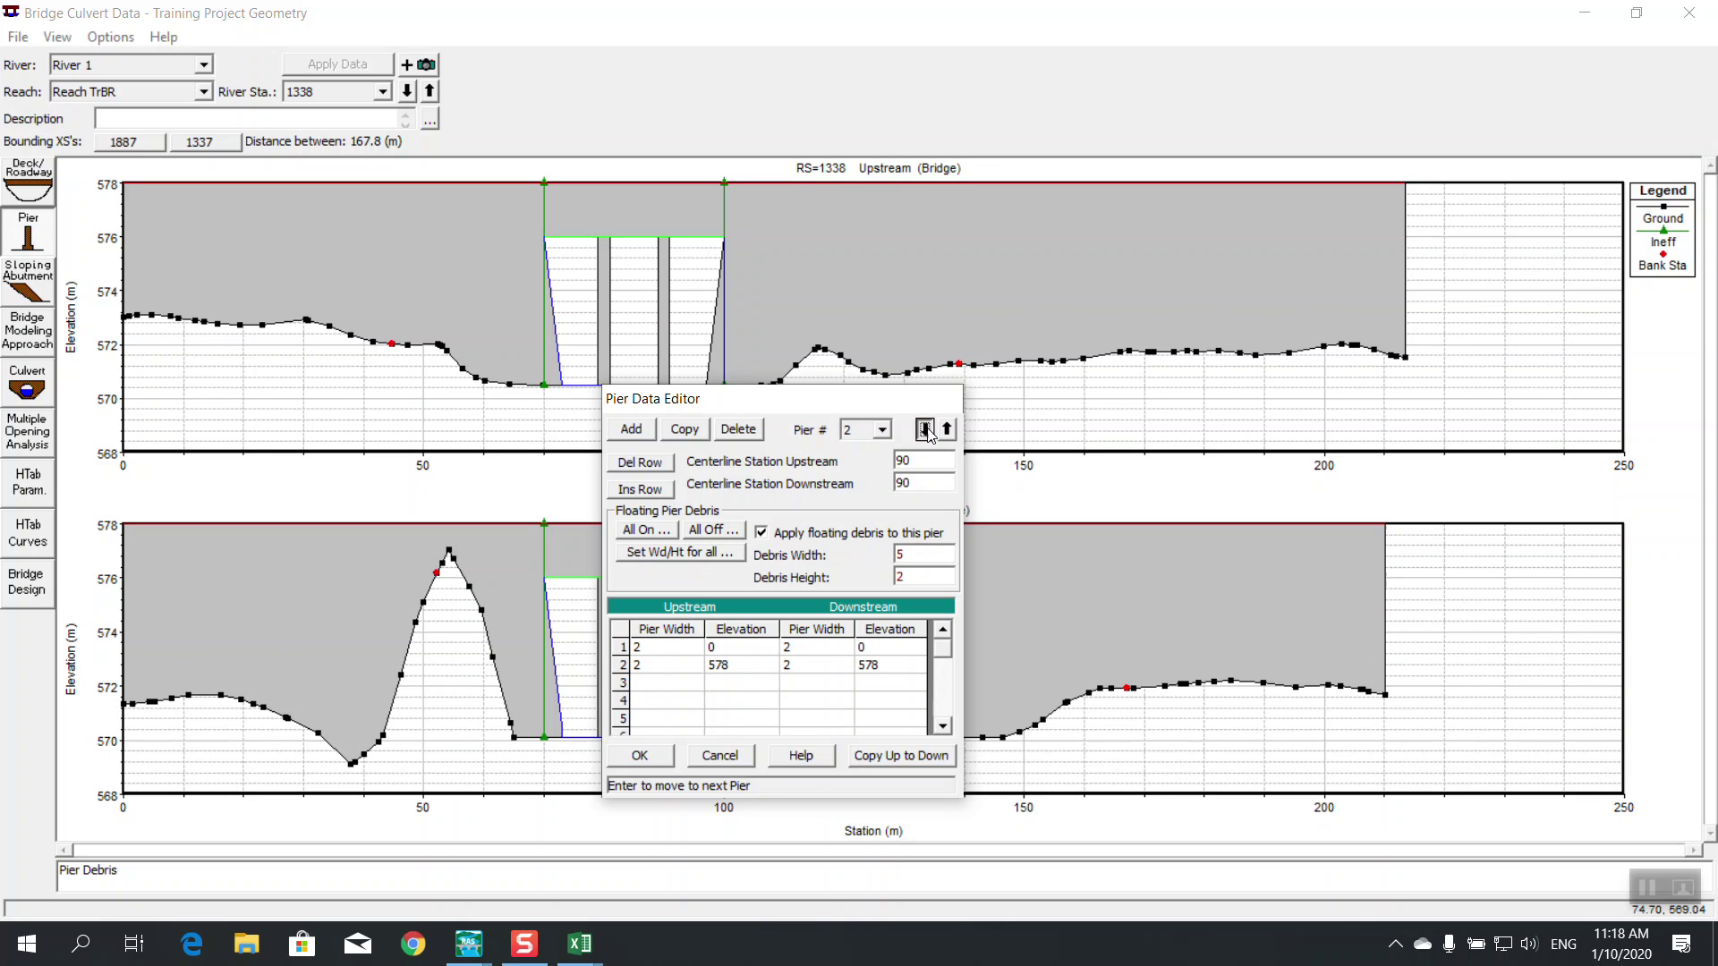
double_click(925, 578)
text(2)
click(922, 557)
double_click(912, 558)
text(3)
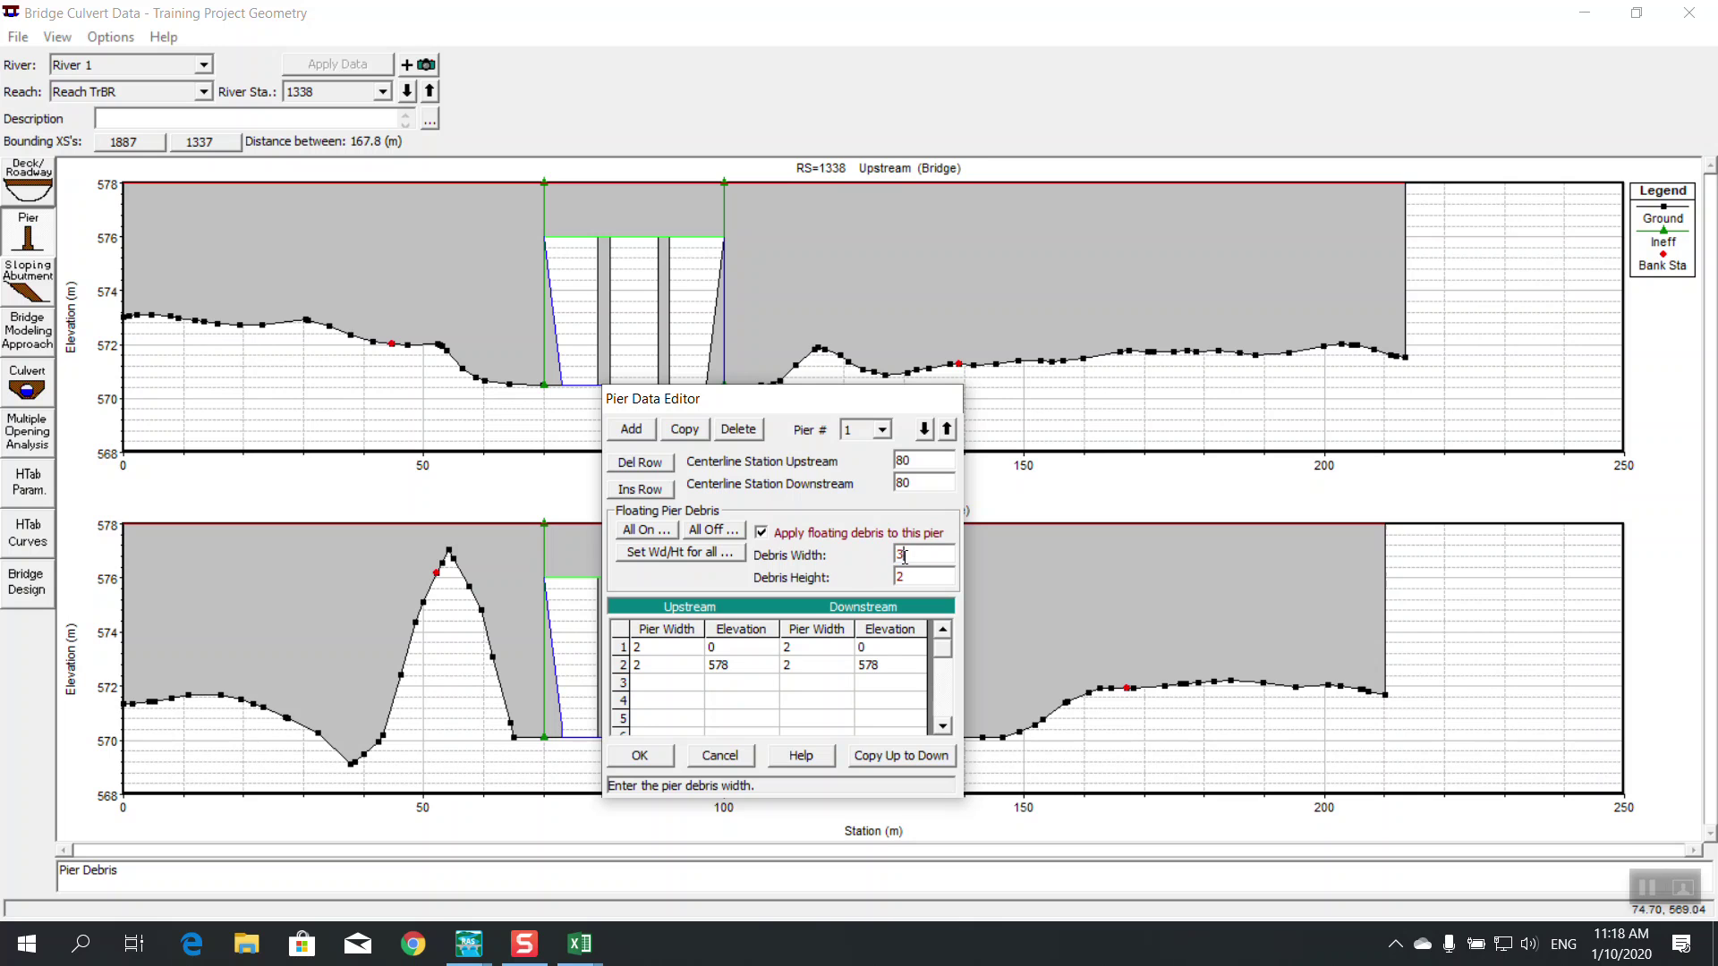
click(946, 430)
Turn floating debris on for all piers, accept the pier data, and close the bridge editor
click(645, 530)
click(918, 536)
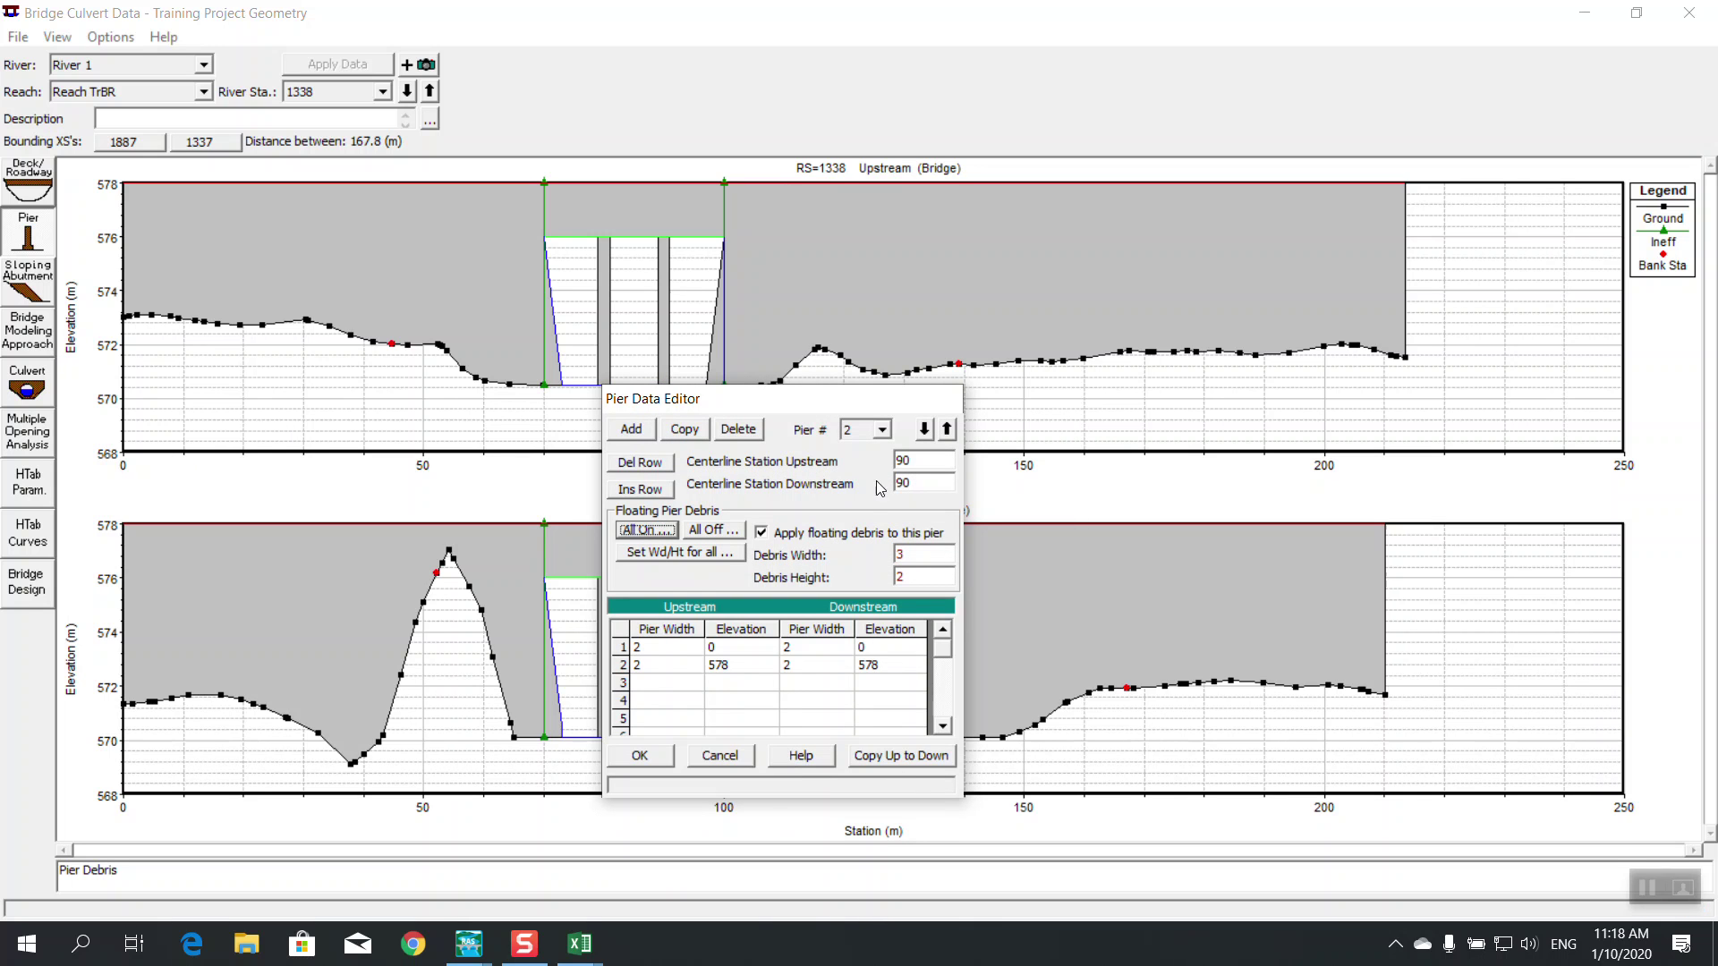
click(924, 429)
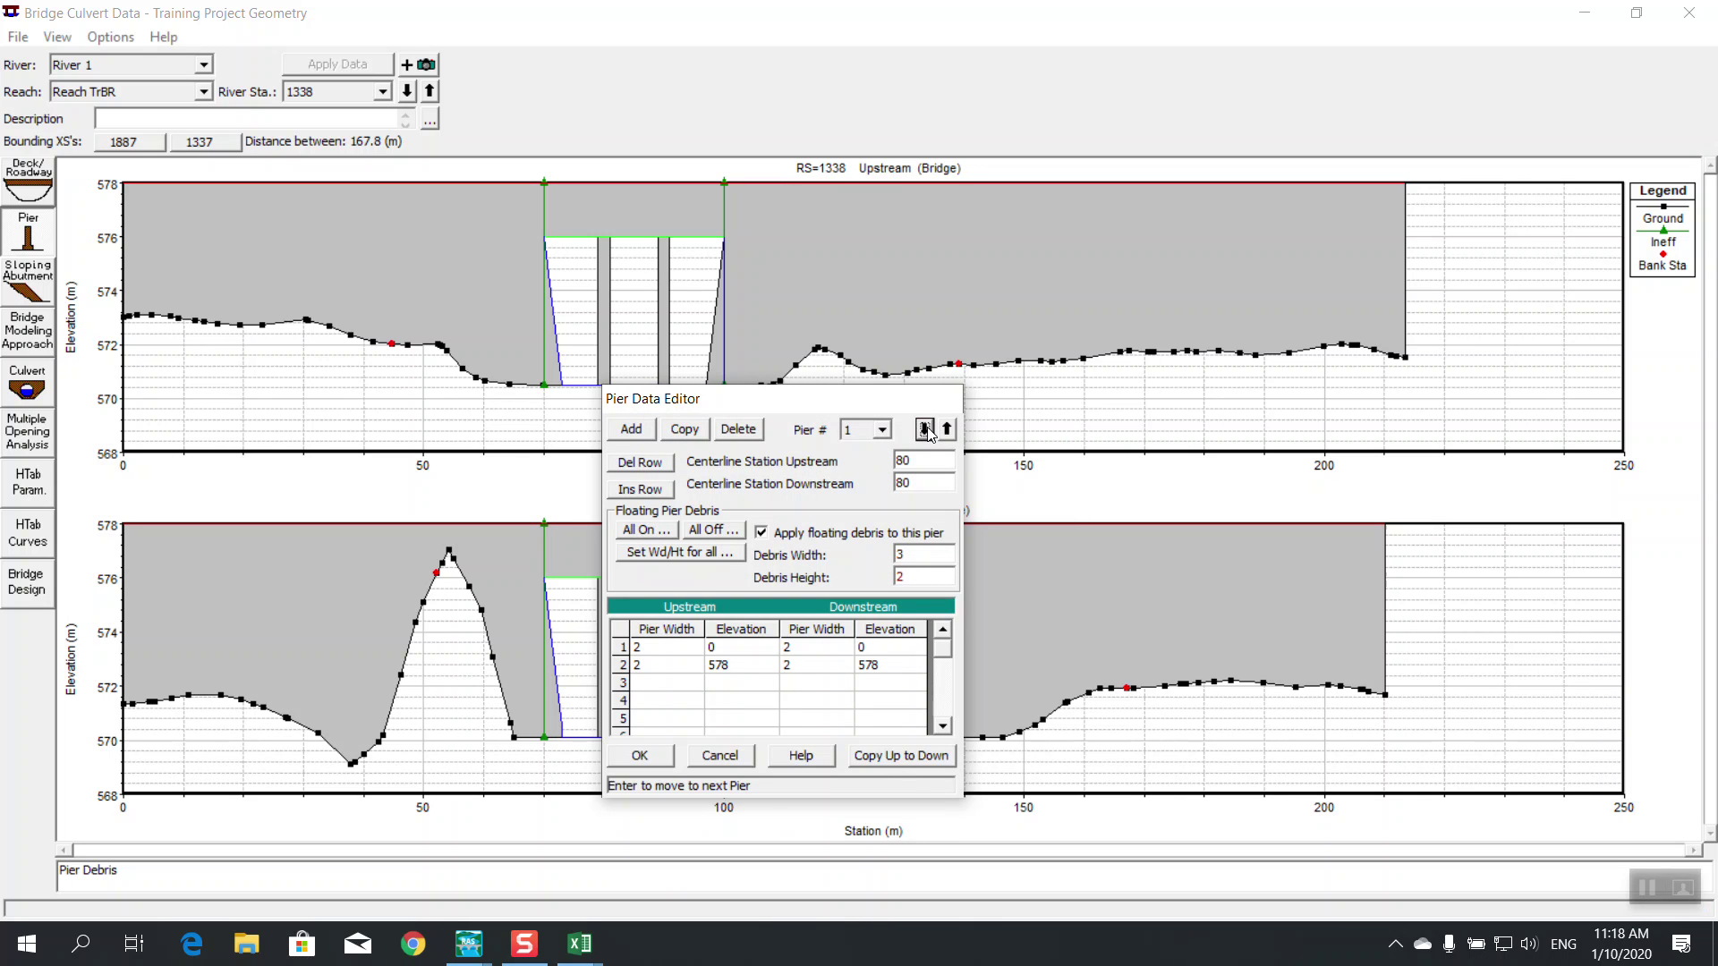
click(924, 429)
click(639, 755)
click(19, 40)
Save the geometry data and close the Geometric Data editor
mouse_move(58, 40)
click(18, 37)
click(212, 113)
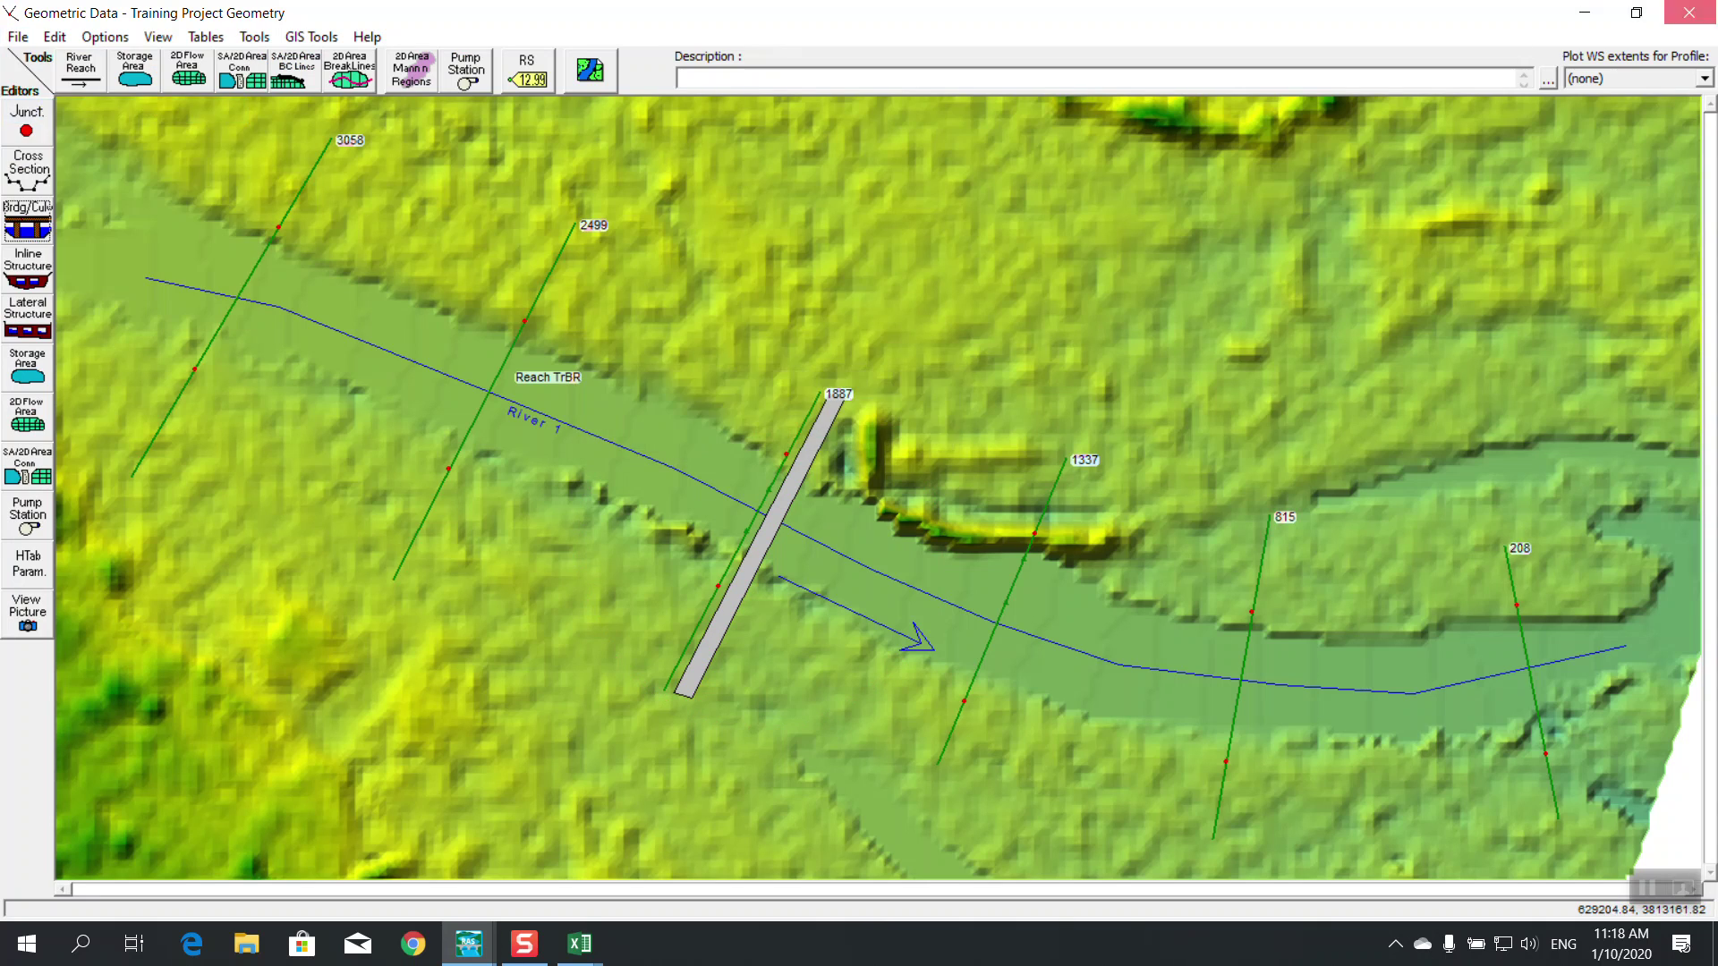
click(1689, 12)
Rerun the steady flow plan, then show the Bridge Scour design for RS 1338 full screen
click(686, 301)
click(686, 486)
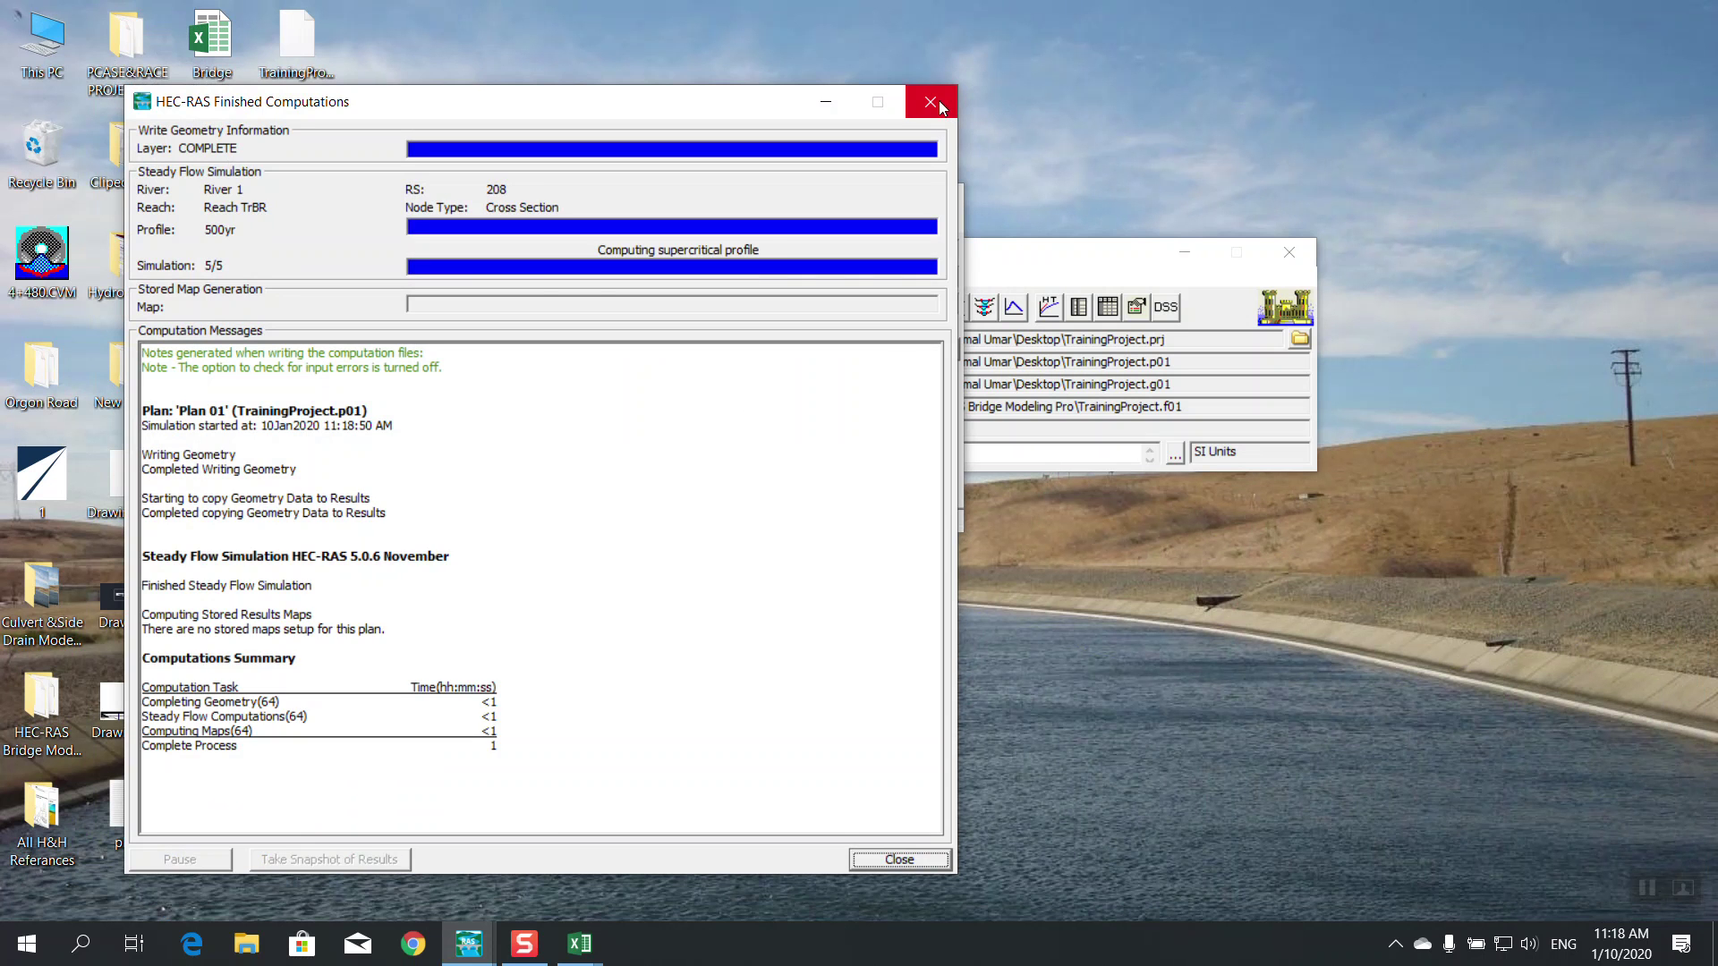
click(931, 102)
click(941, 188)
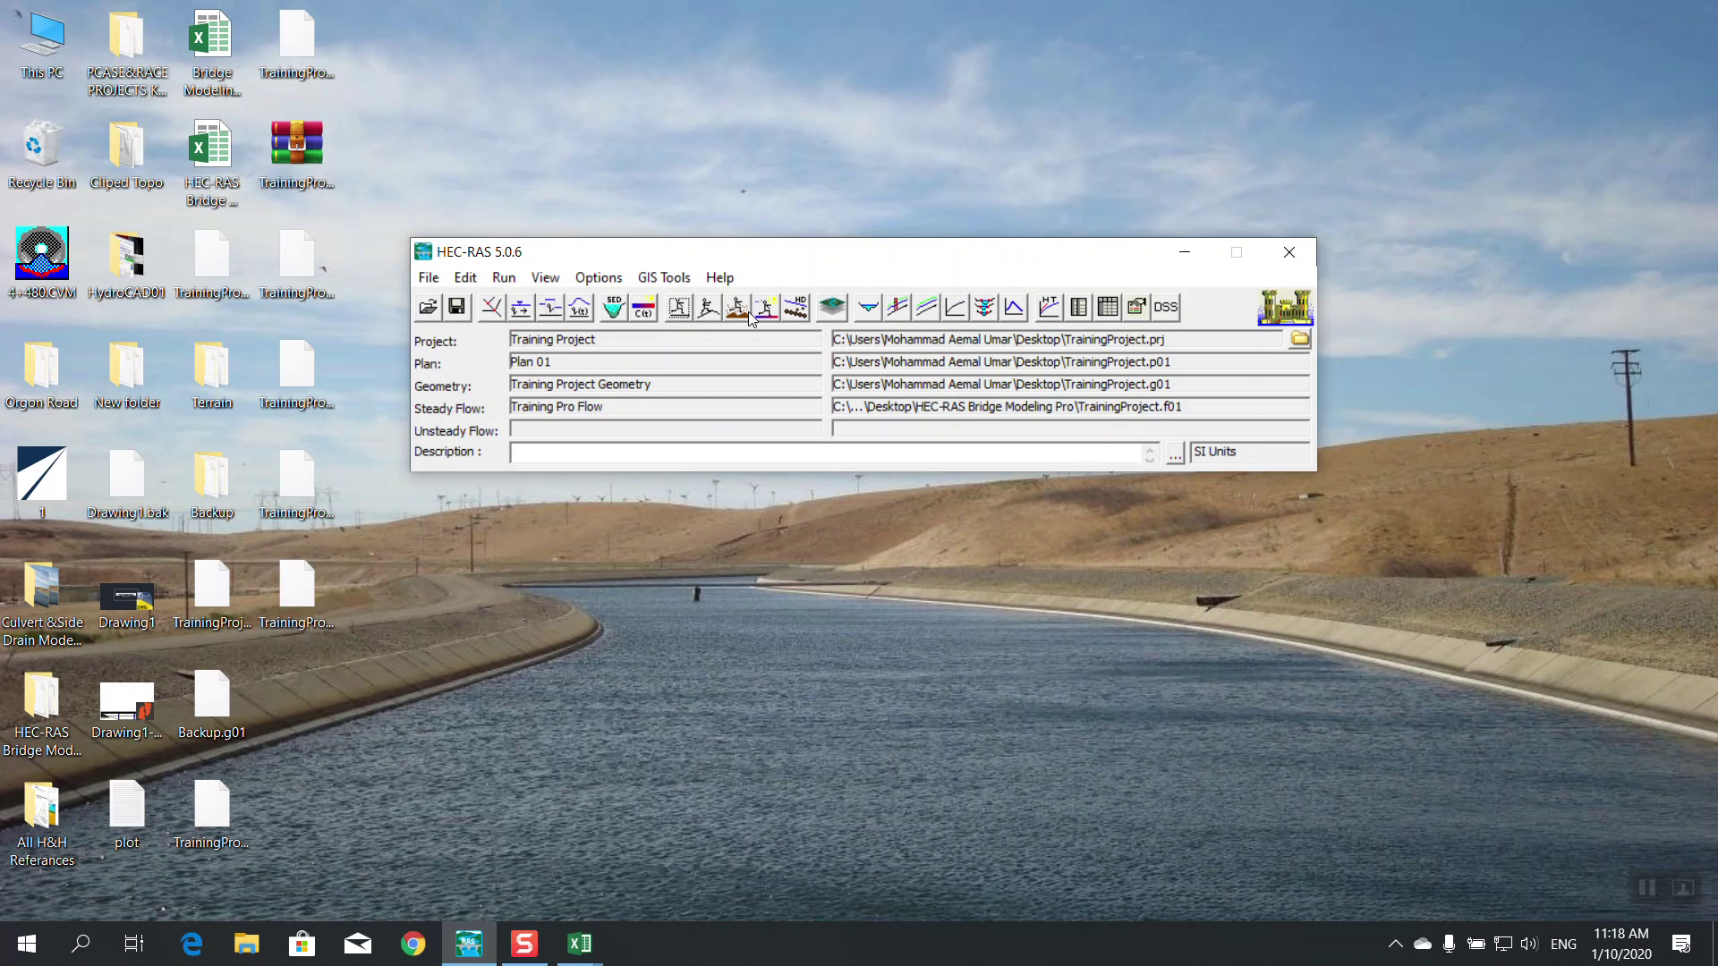
click(795, 308)
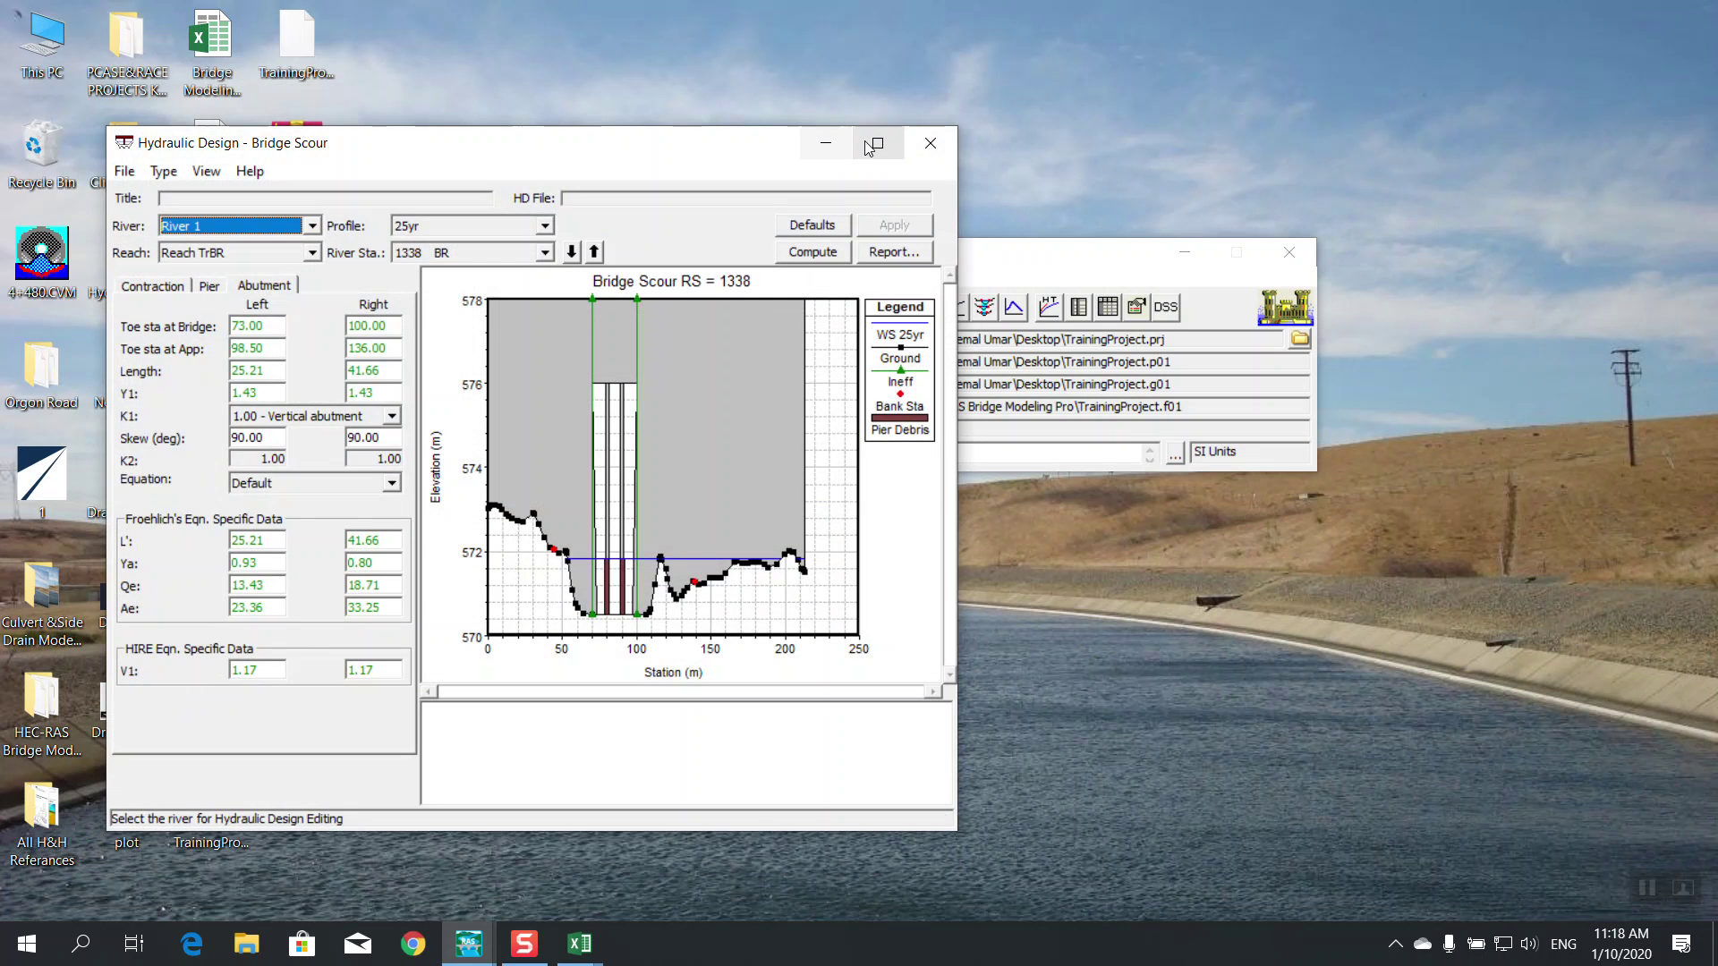
double_click(892, 128)
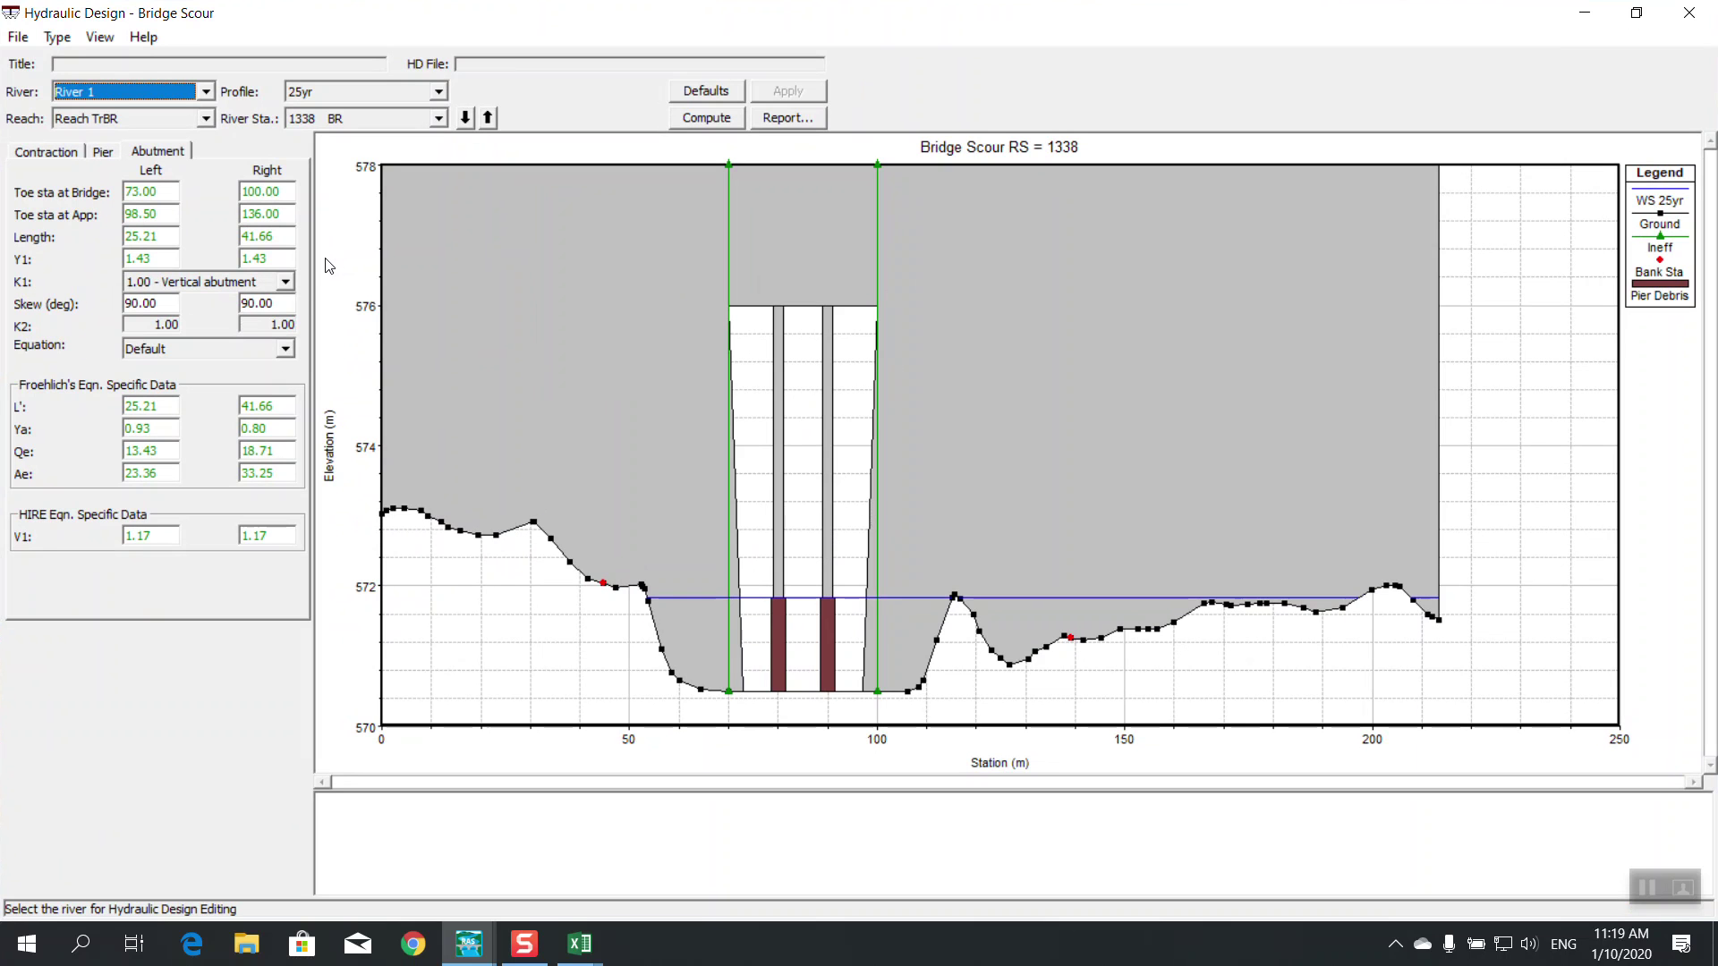
Set abutment factor K1 to '0.82 - Vert. with wing walls' and apply it
click(287, 283)
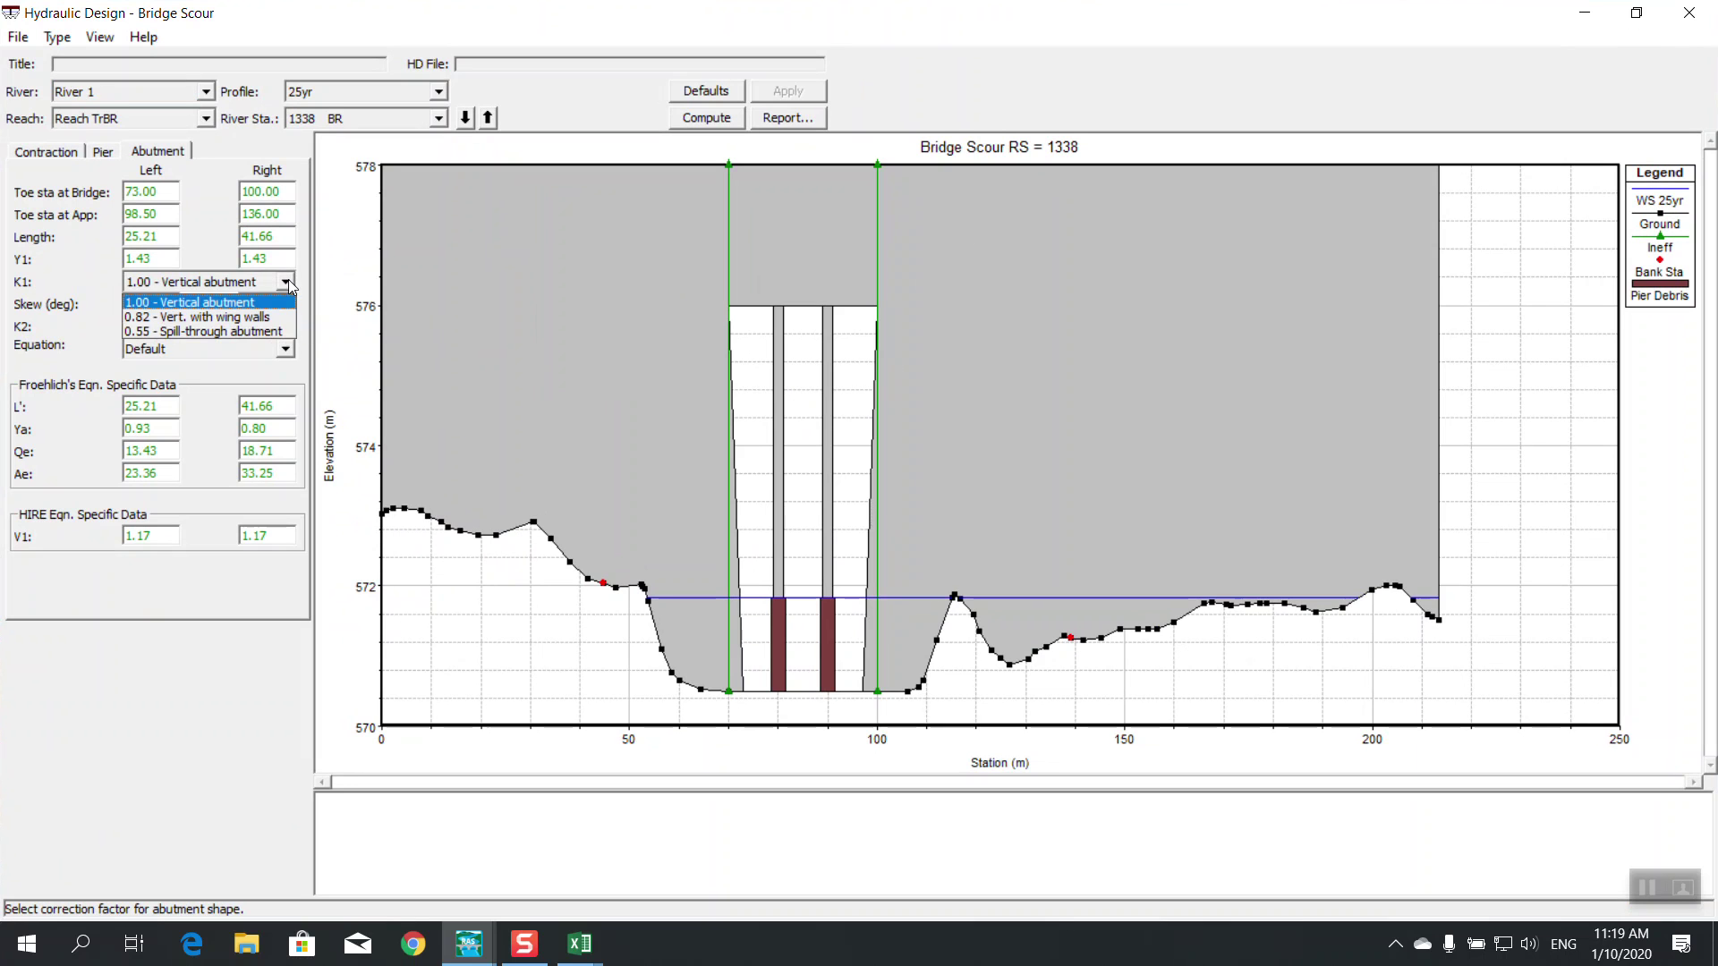
click(258, 315)
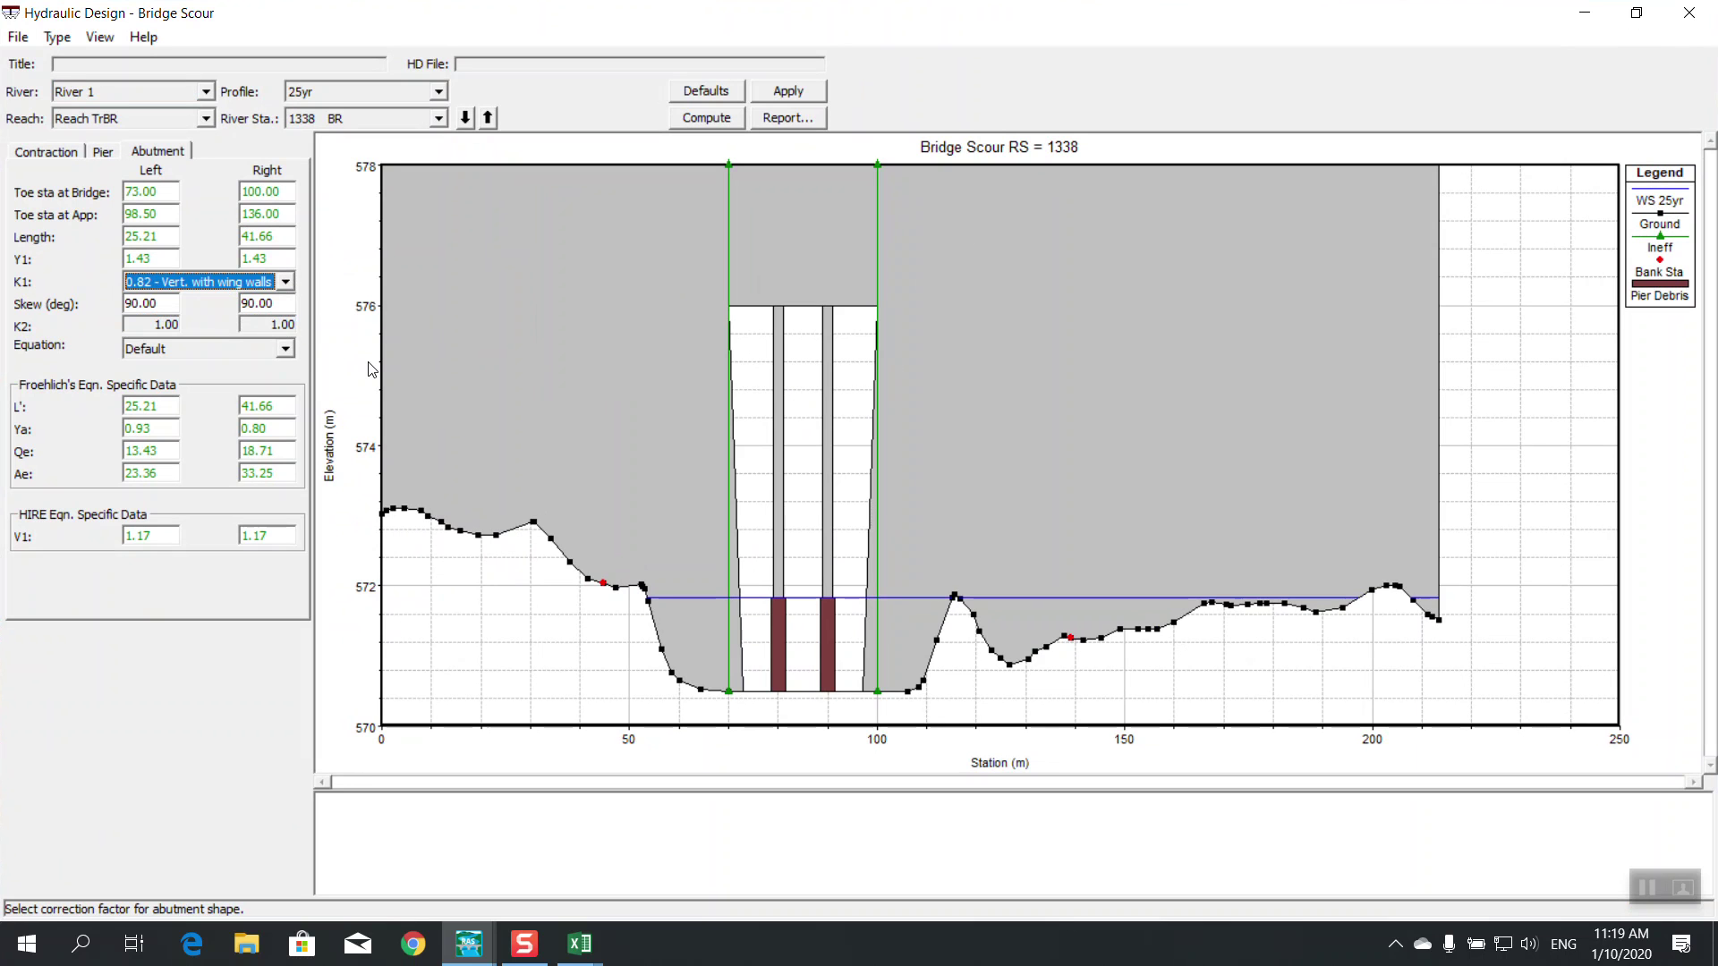
click(783, 91)
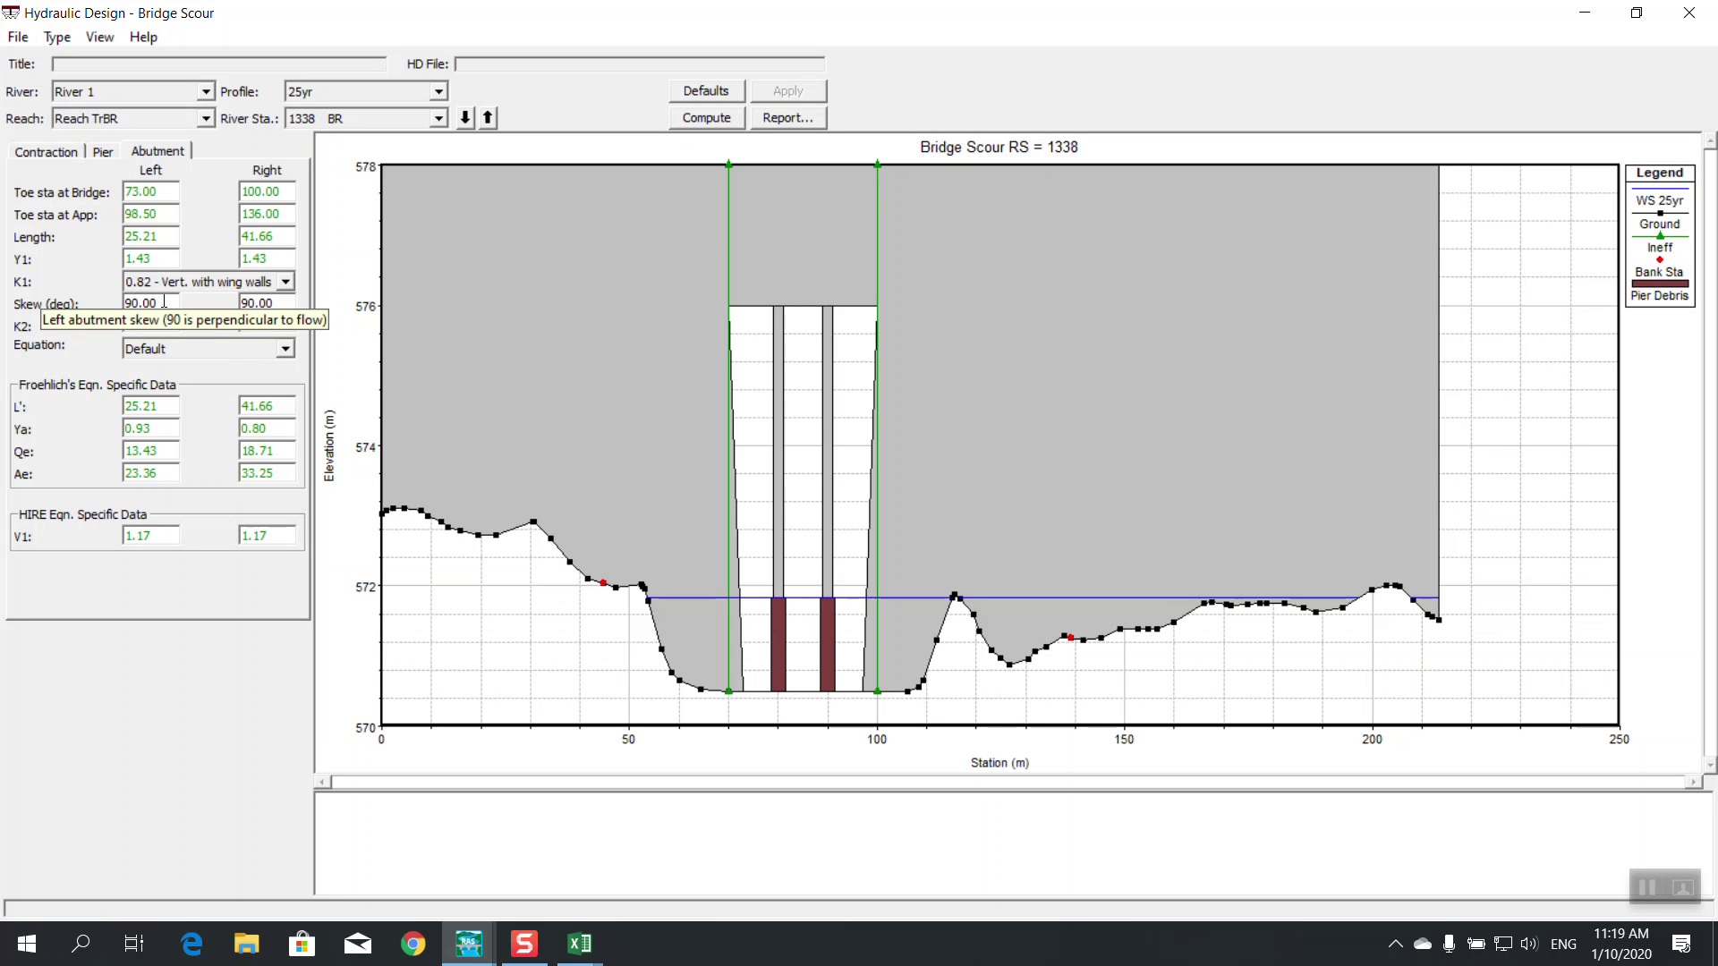
Set both the left and right abutment skews to 90
click(164, 301)
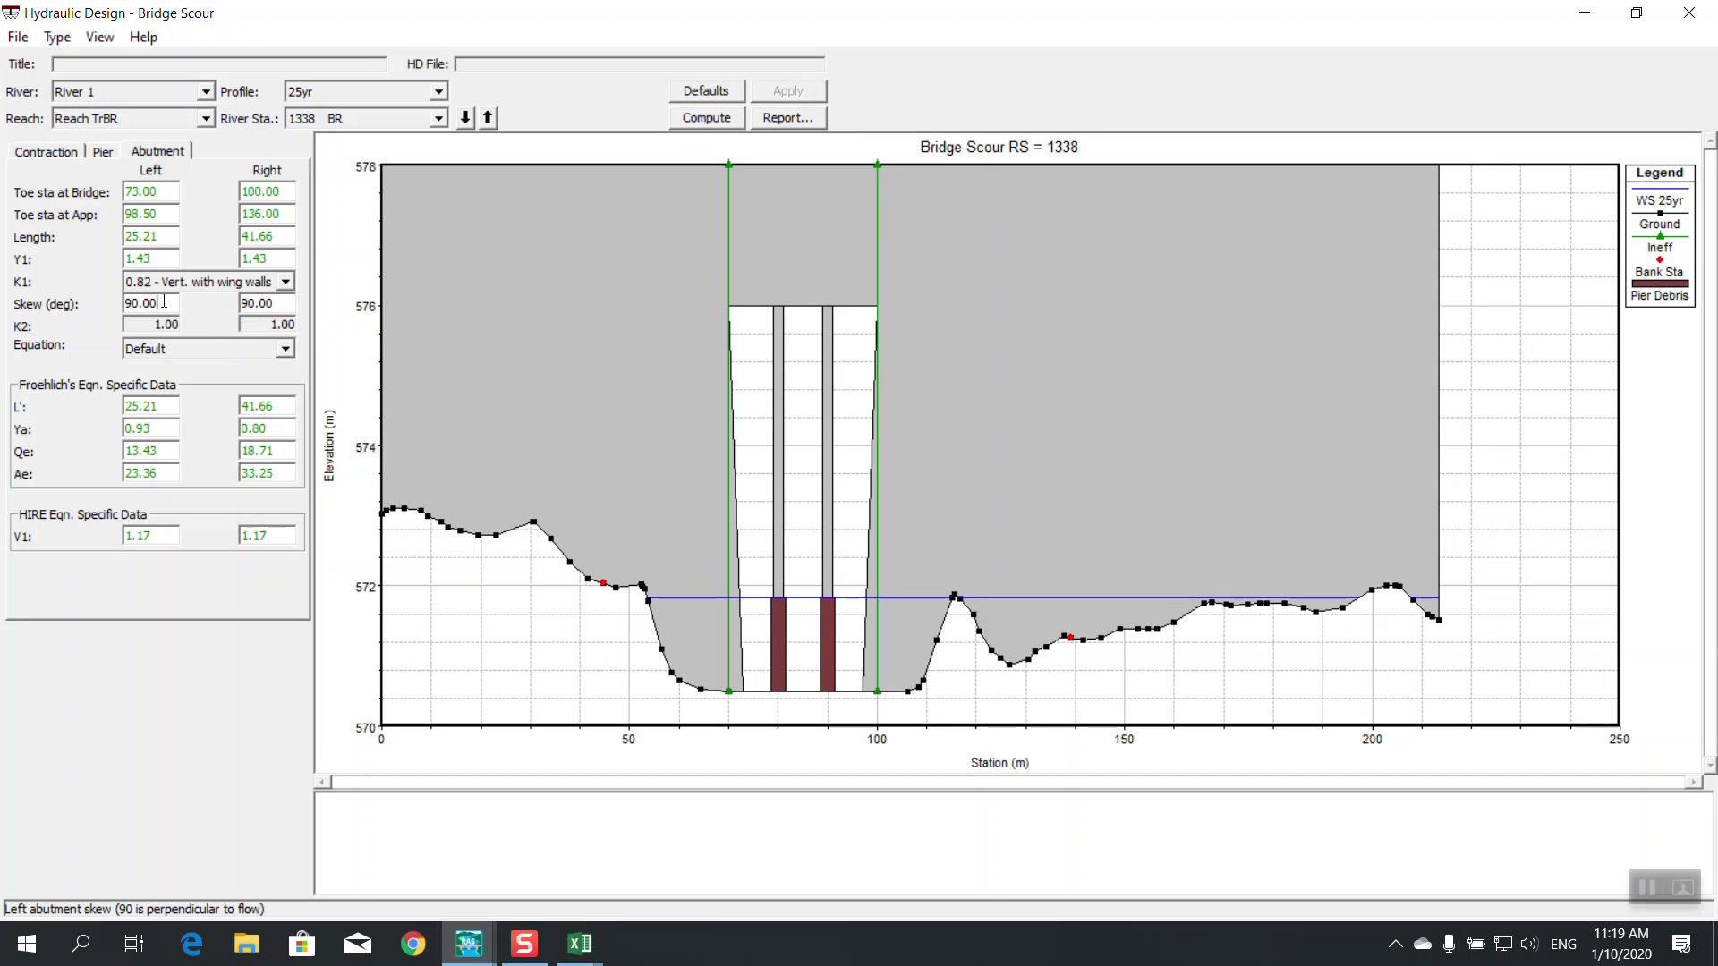
drag(164, 302, 96, 300)
click(165, 302)
double_click(166, 302)
text(0)
double_click(266, 303)
text(0)
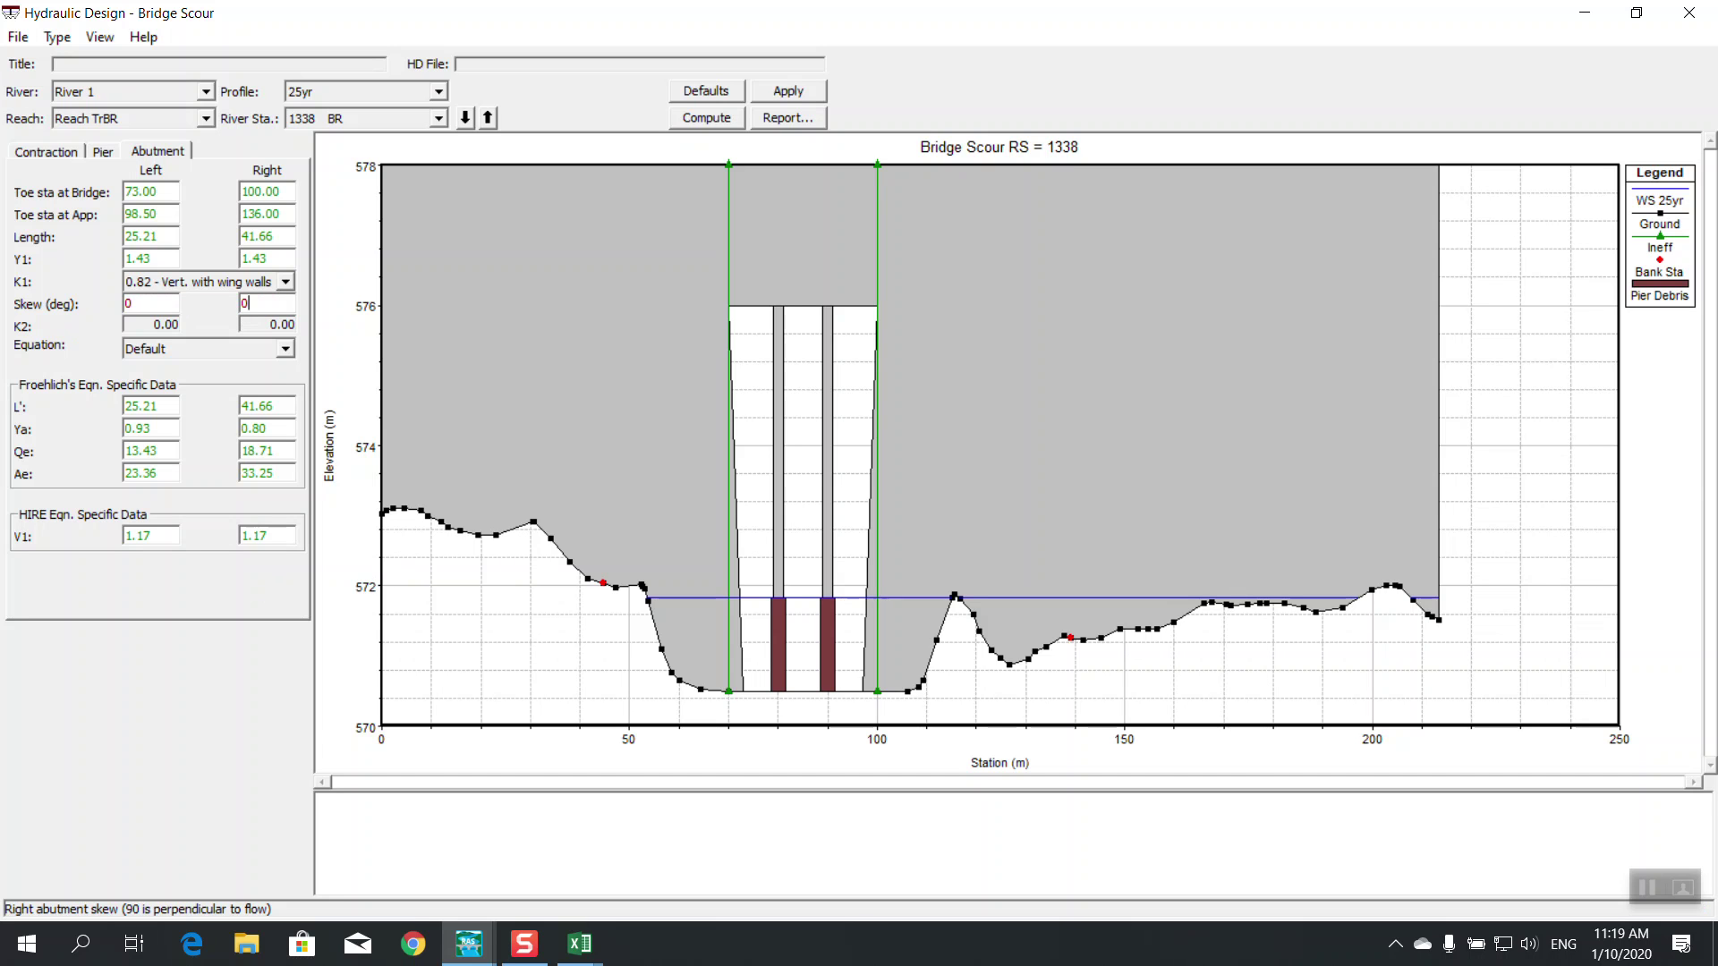
click(155, 305)
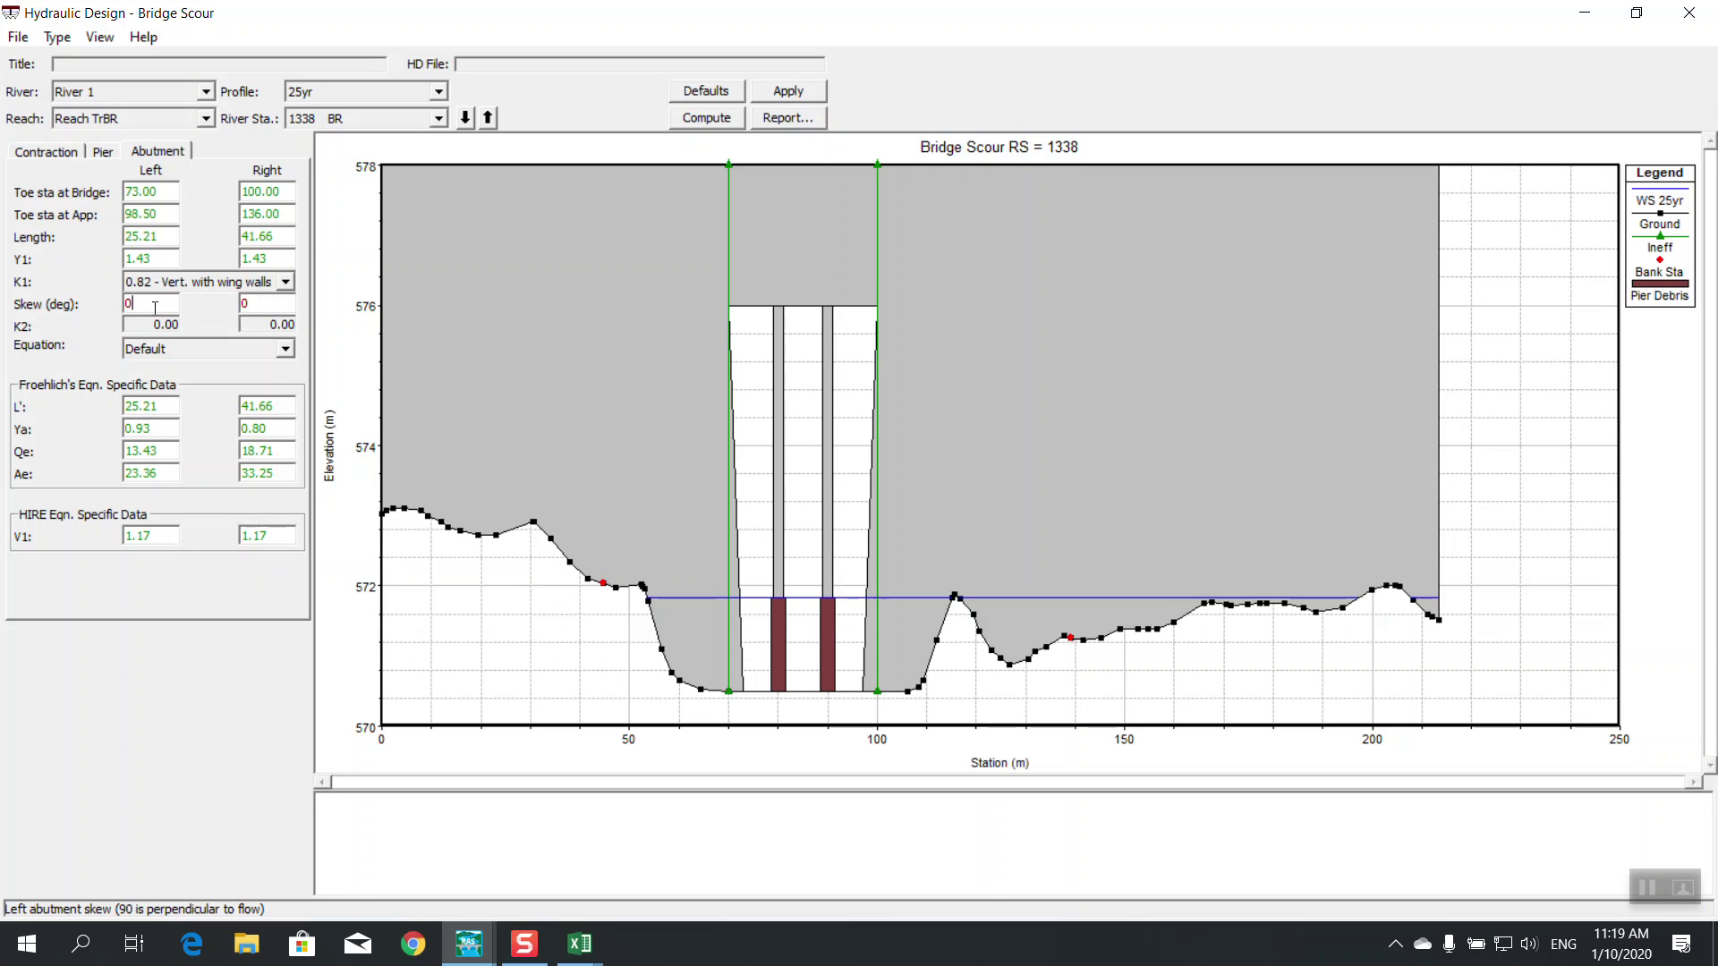
key(BackSpace)
text(90)
key(Tab)
text(90)
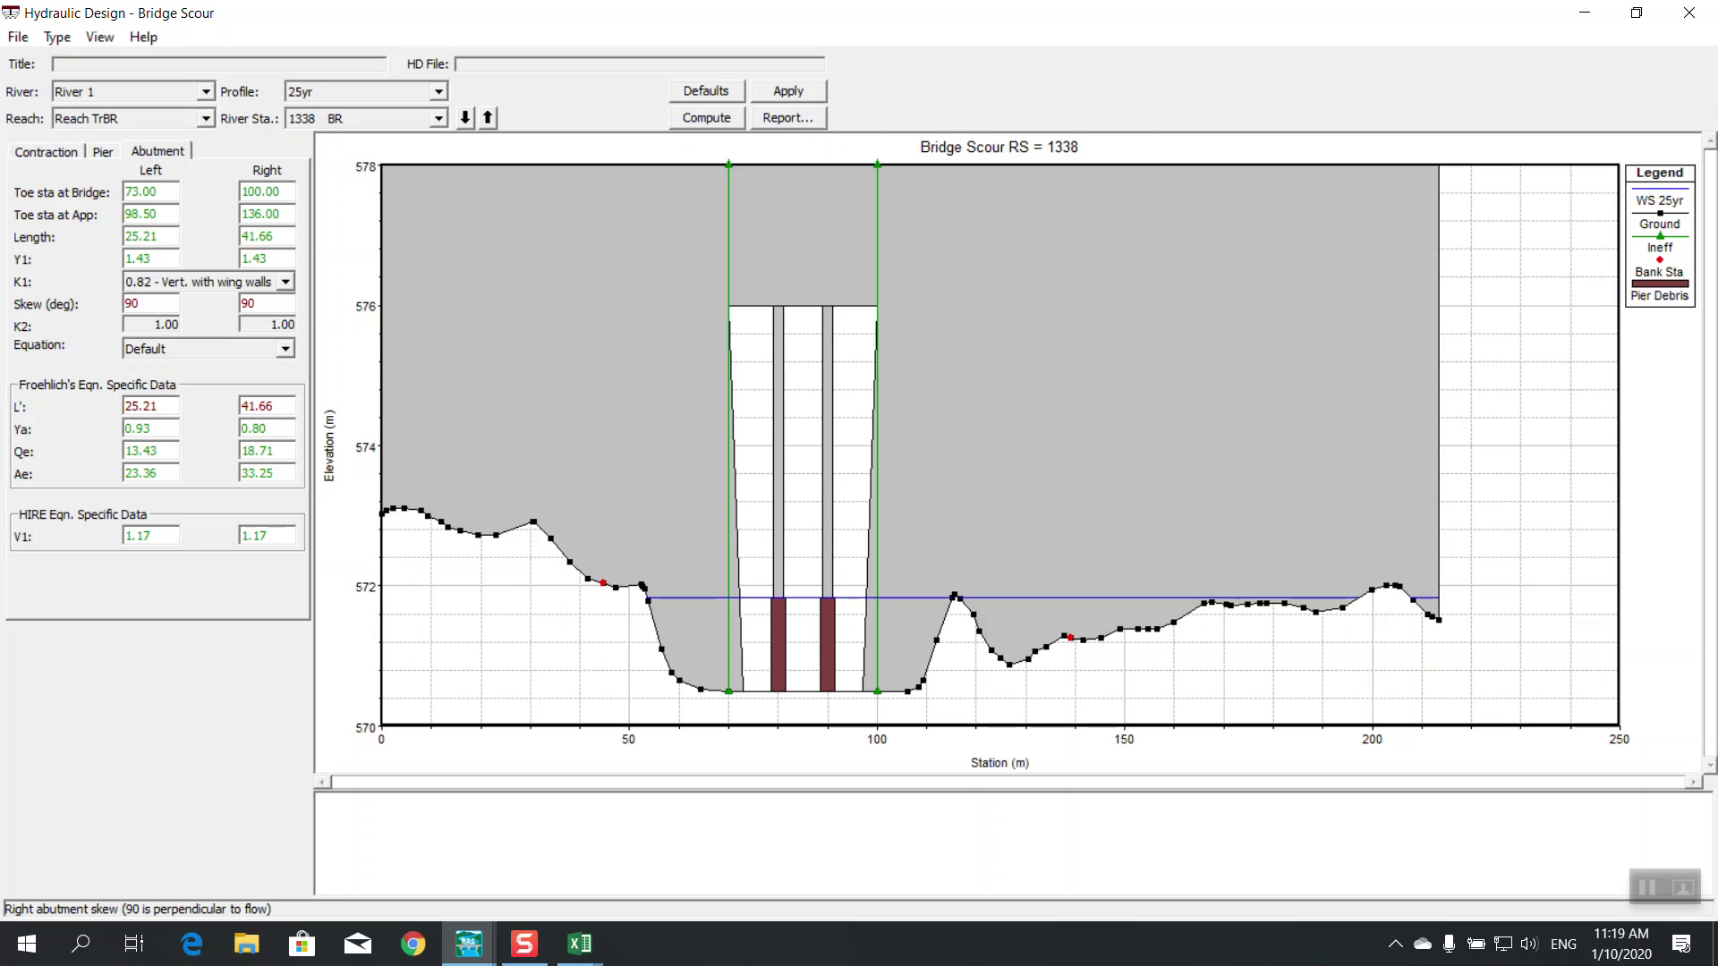
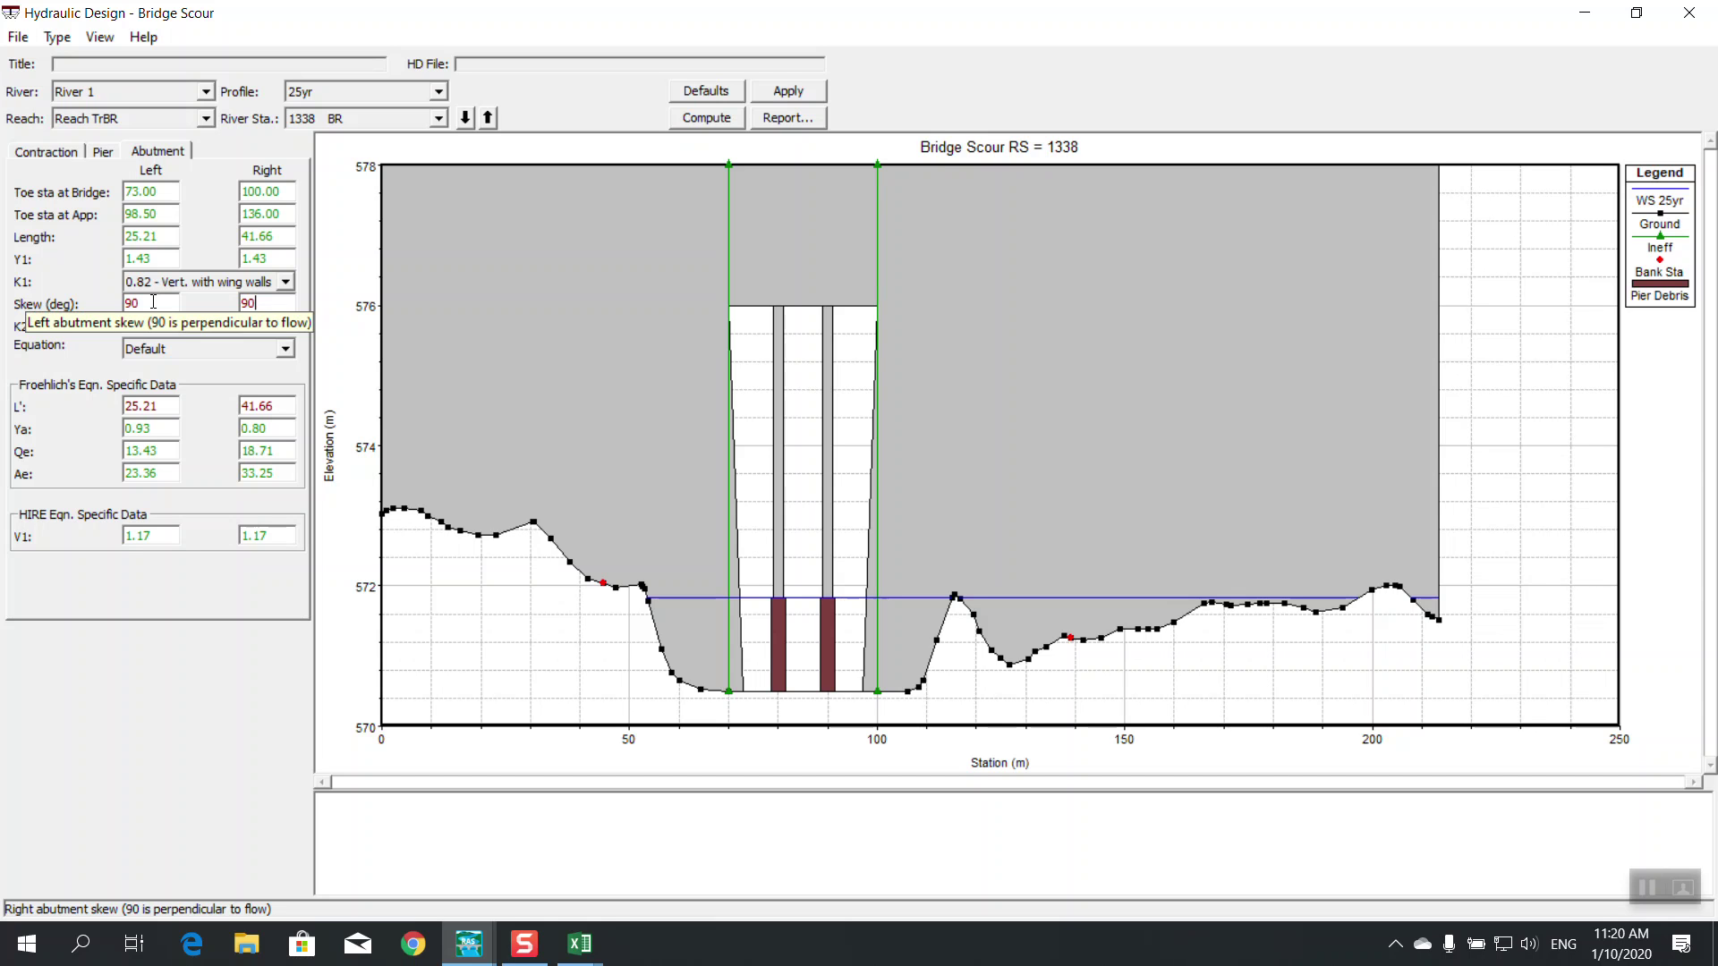
Check the left abutment skew, then view the contraction scour data (channel Y1 0.93, V1 0.57)
click(153, 302)
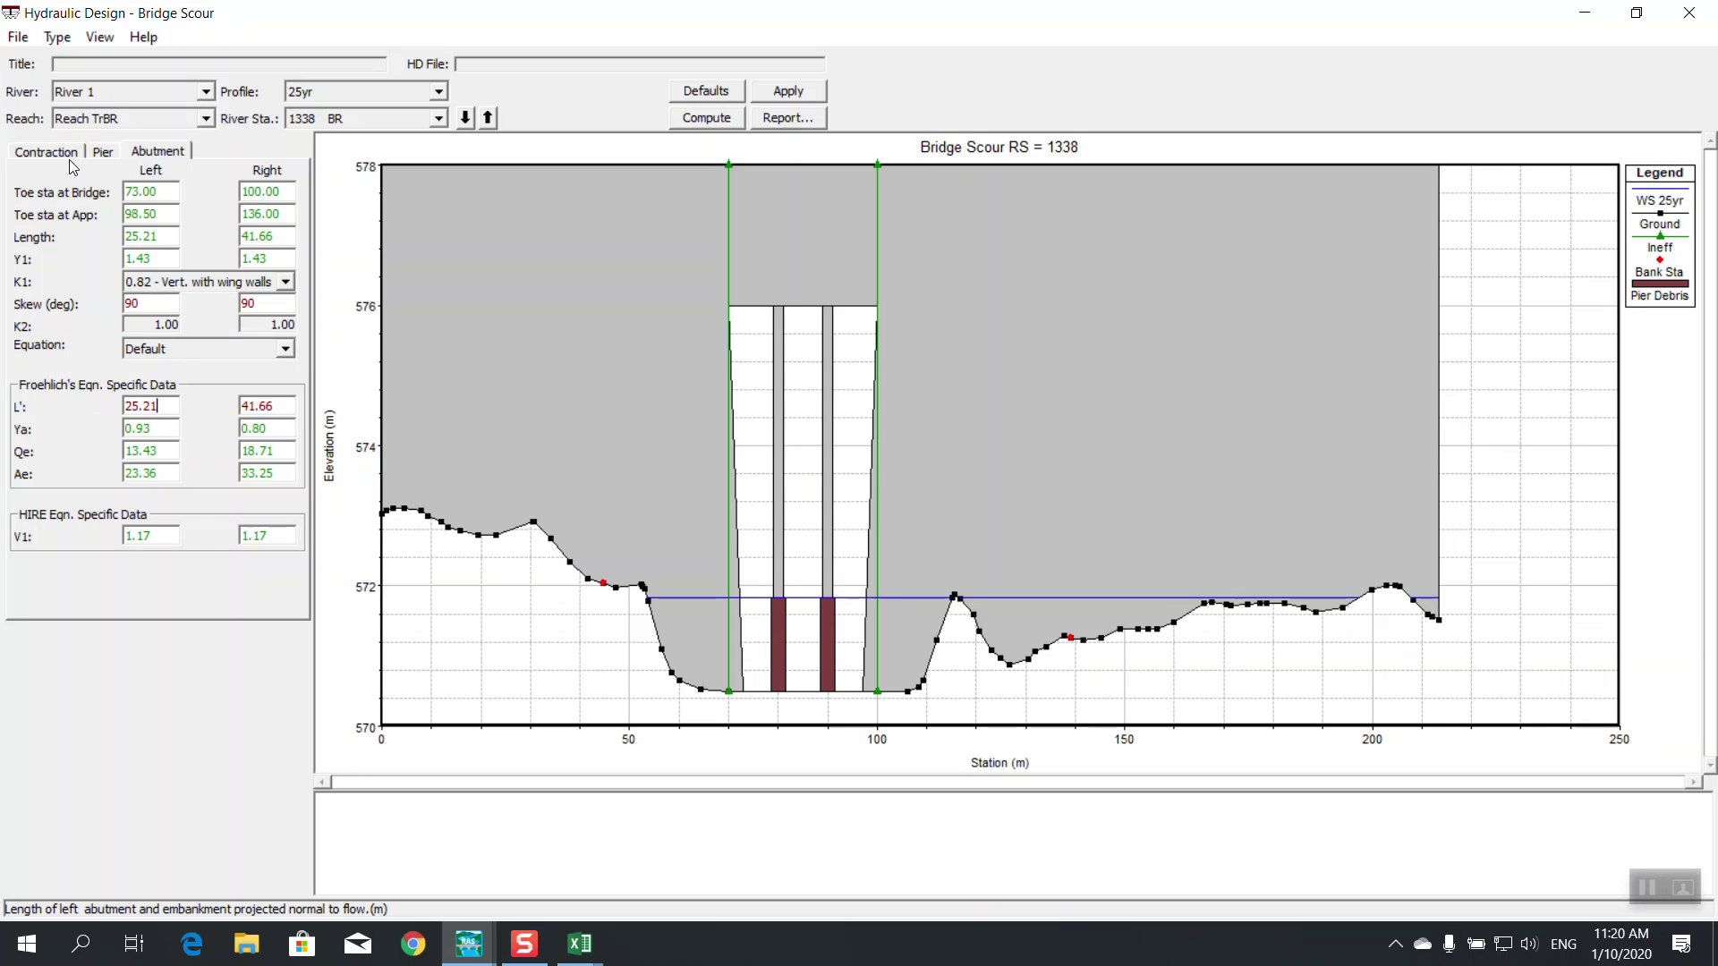
click(36, 150)
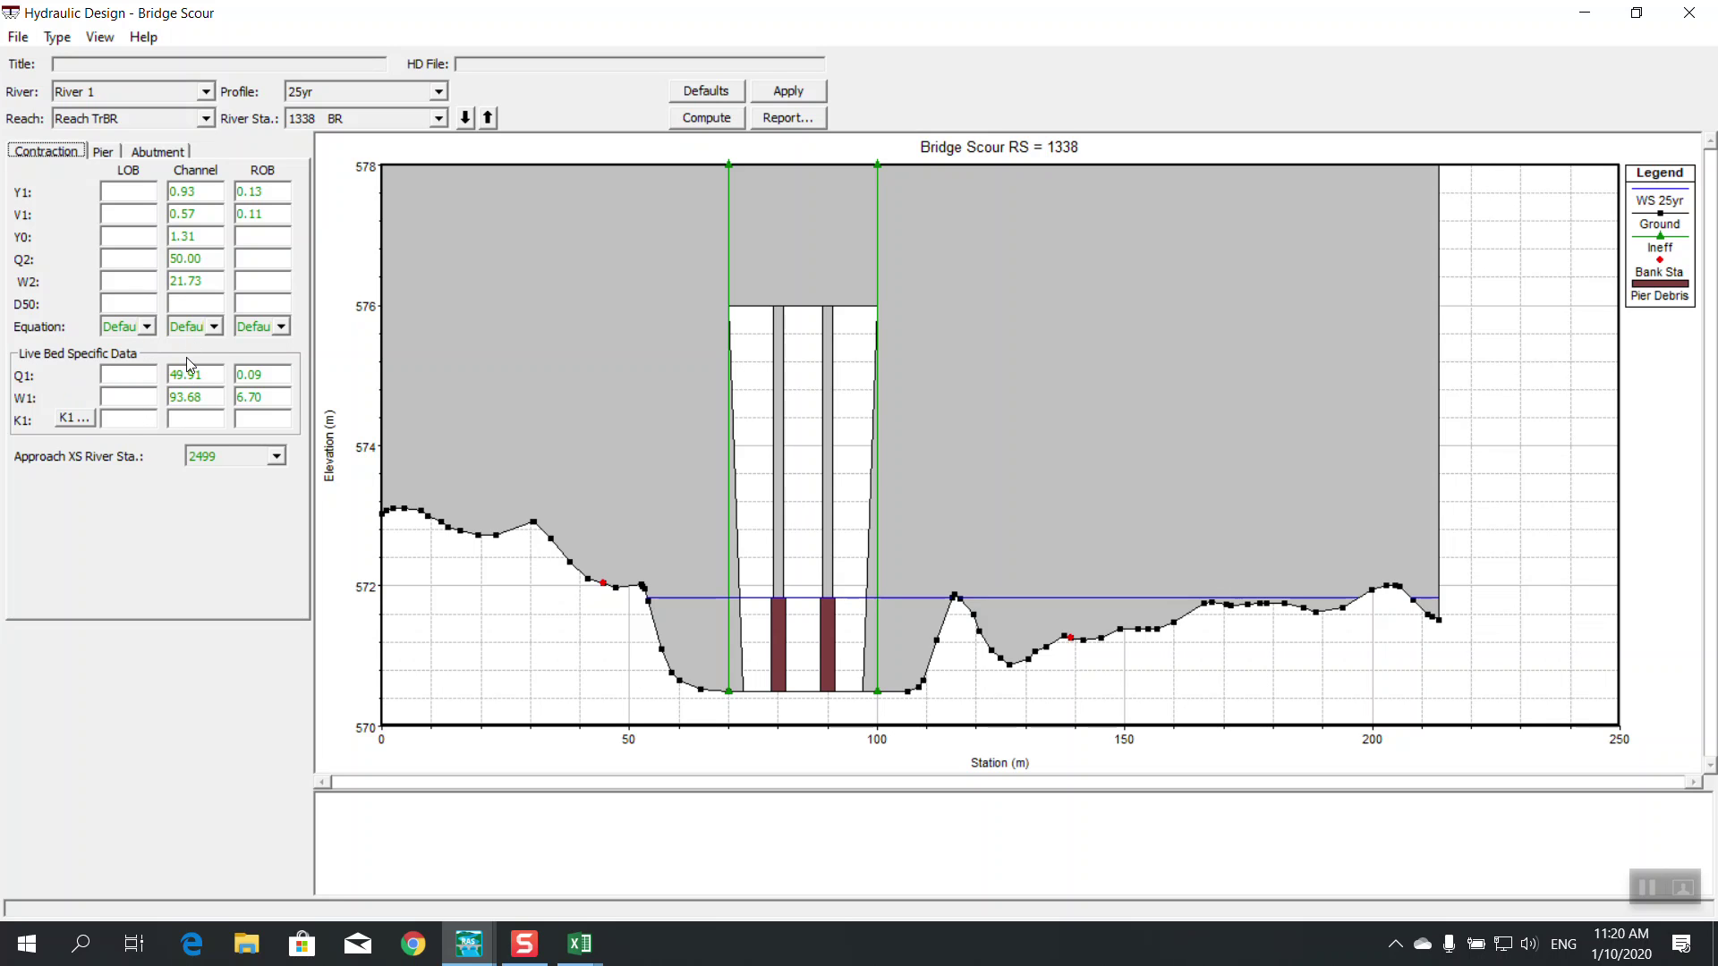
Enter a channel D50 of 5 and accept the computed K1 values of 0.590
click(190, 305)
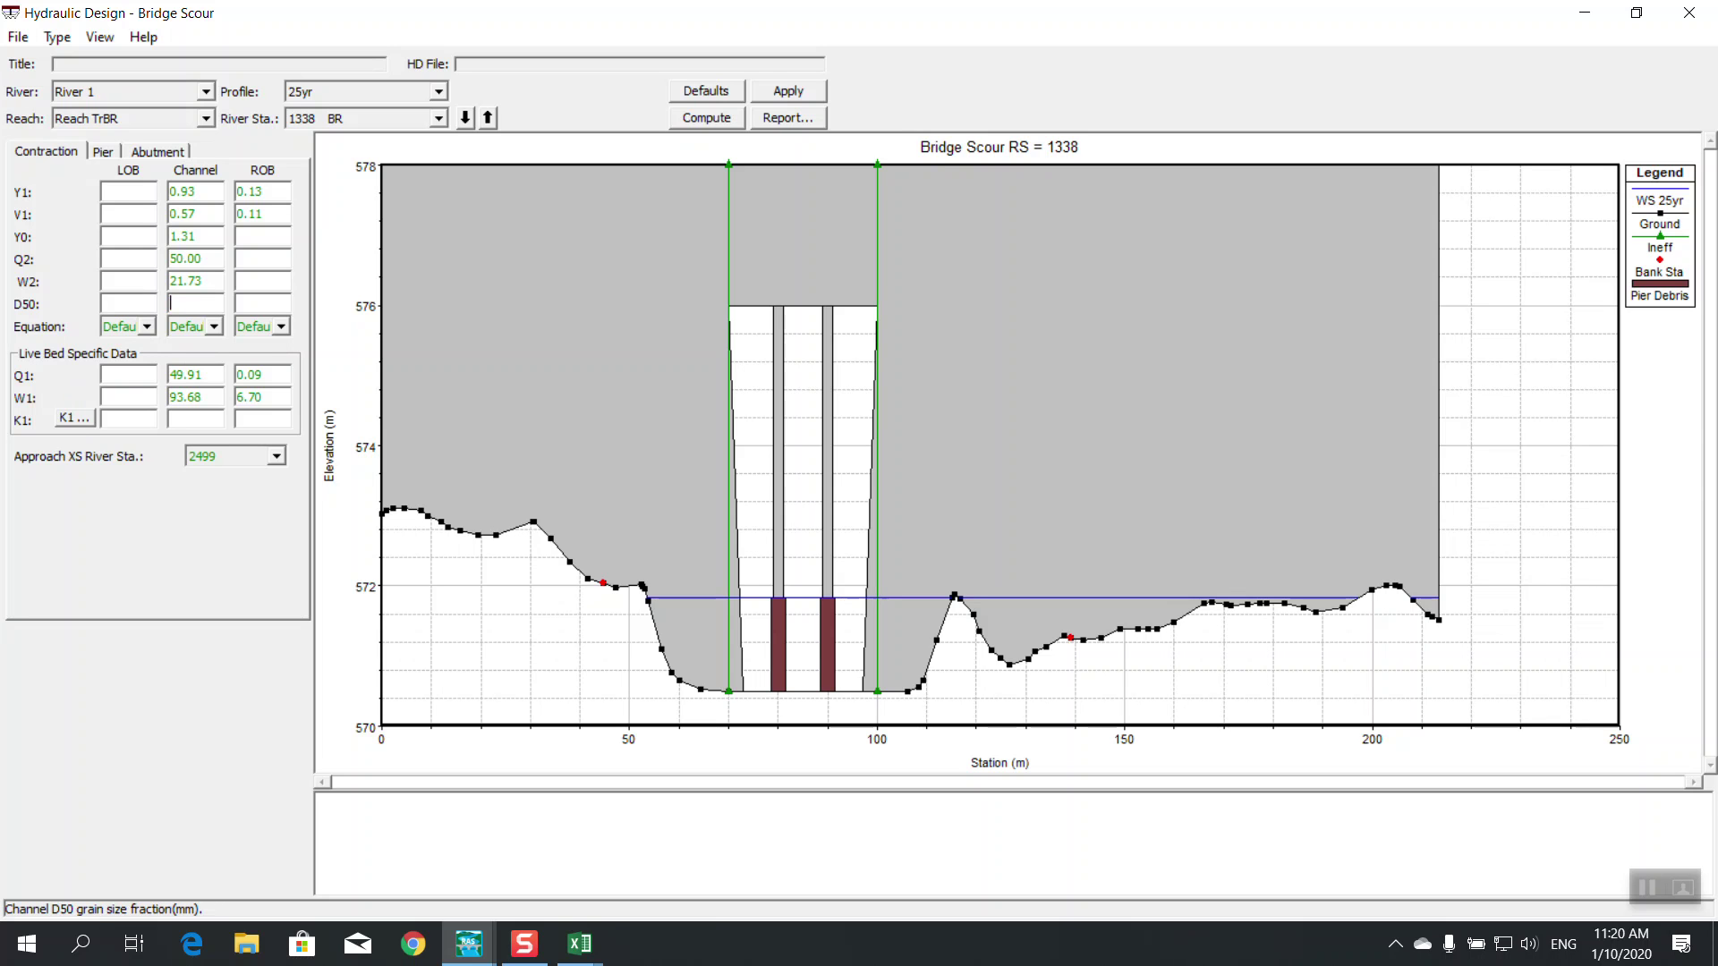
text(5)
click(86, 418)
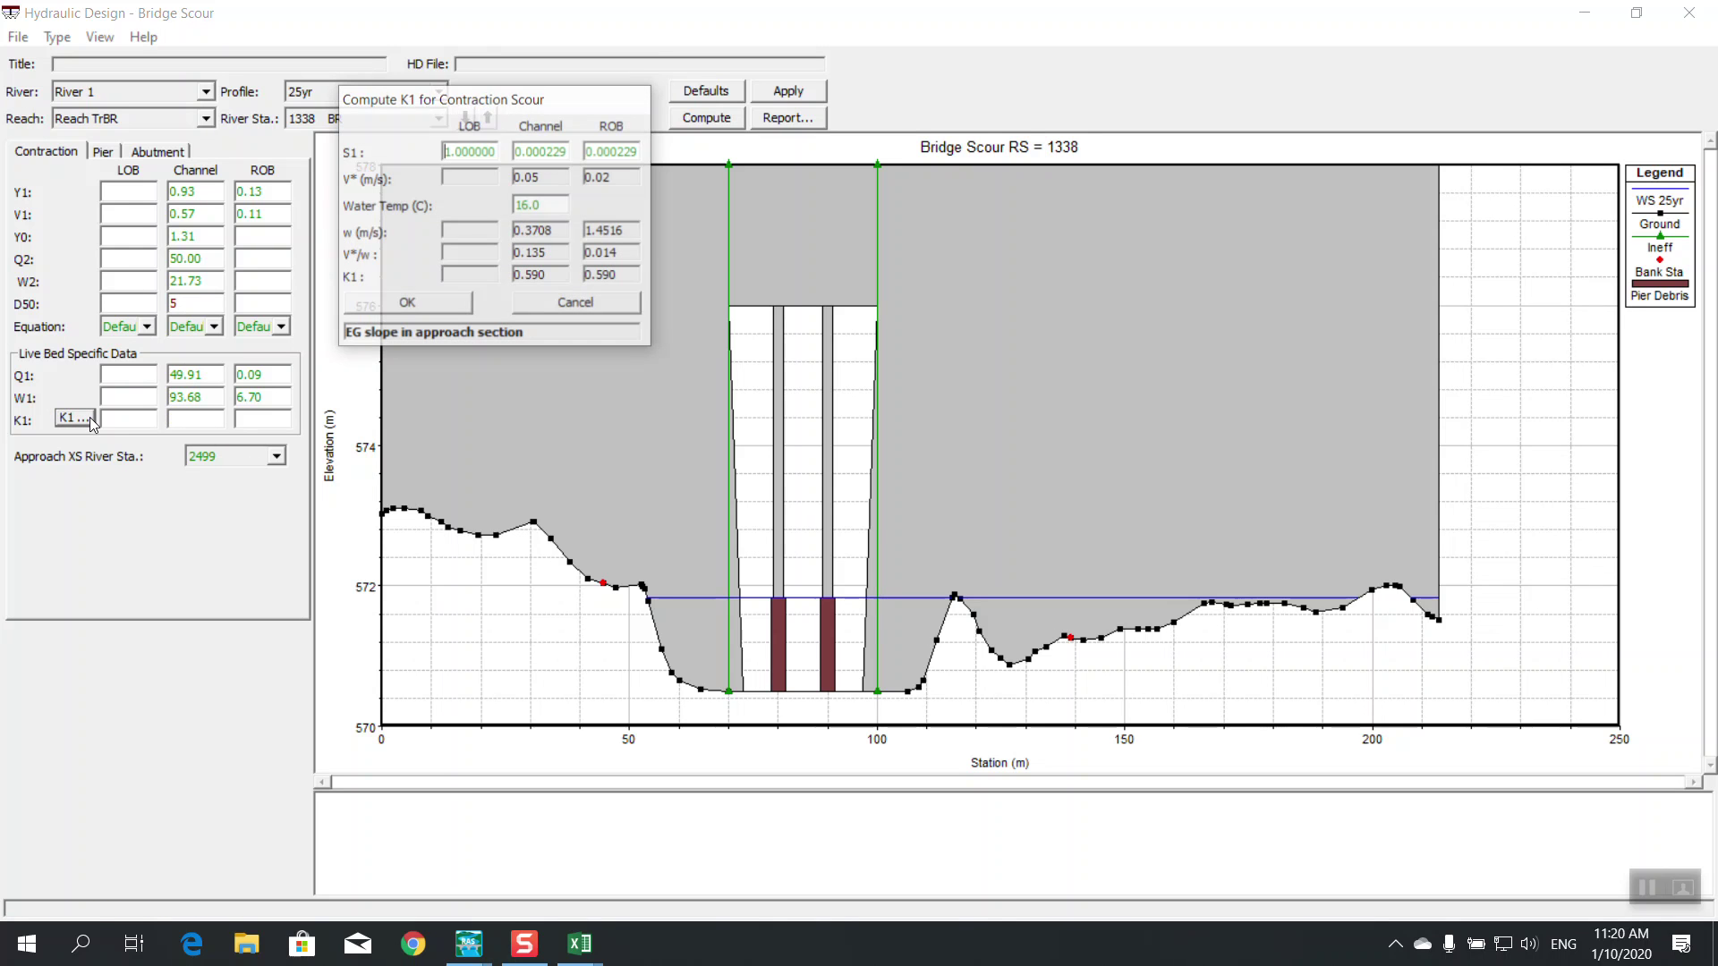
click(436, 302)
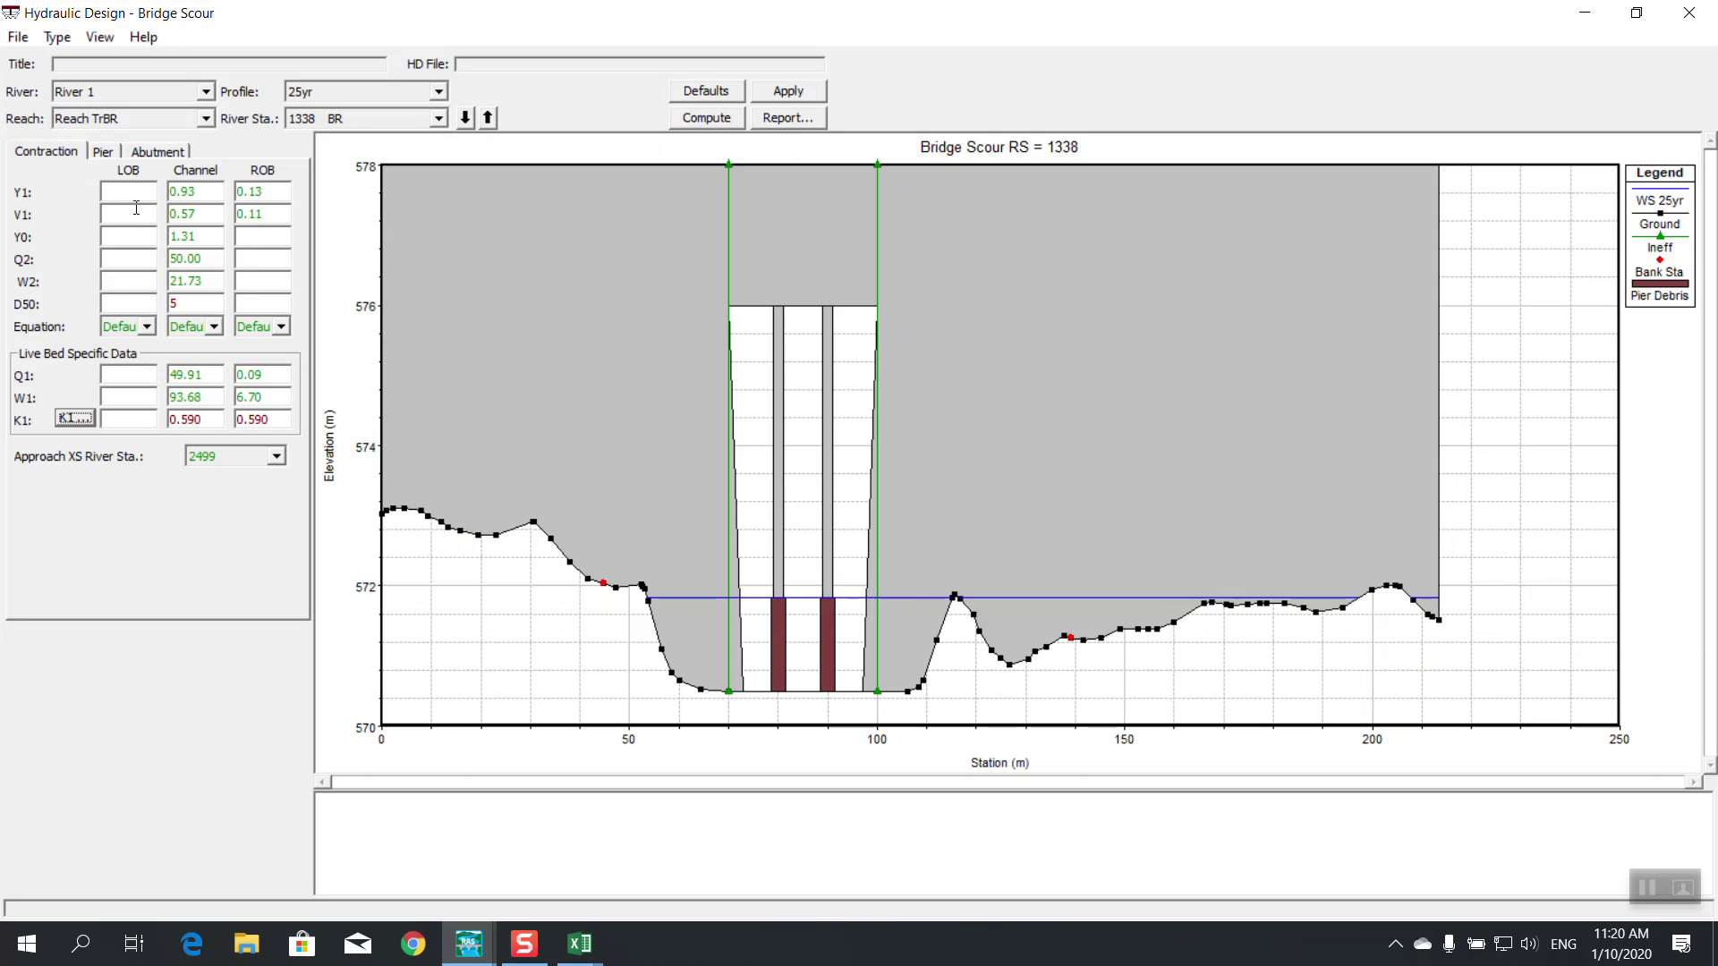
click(81, 418)
click(401, 304)
Keep the LOB contraction scour equation on Default
click(152, 325)
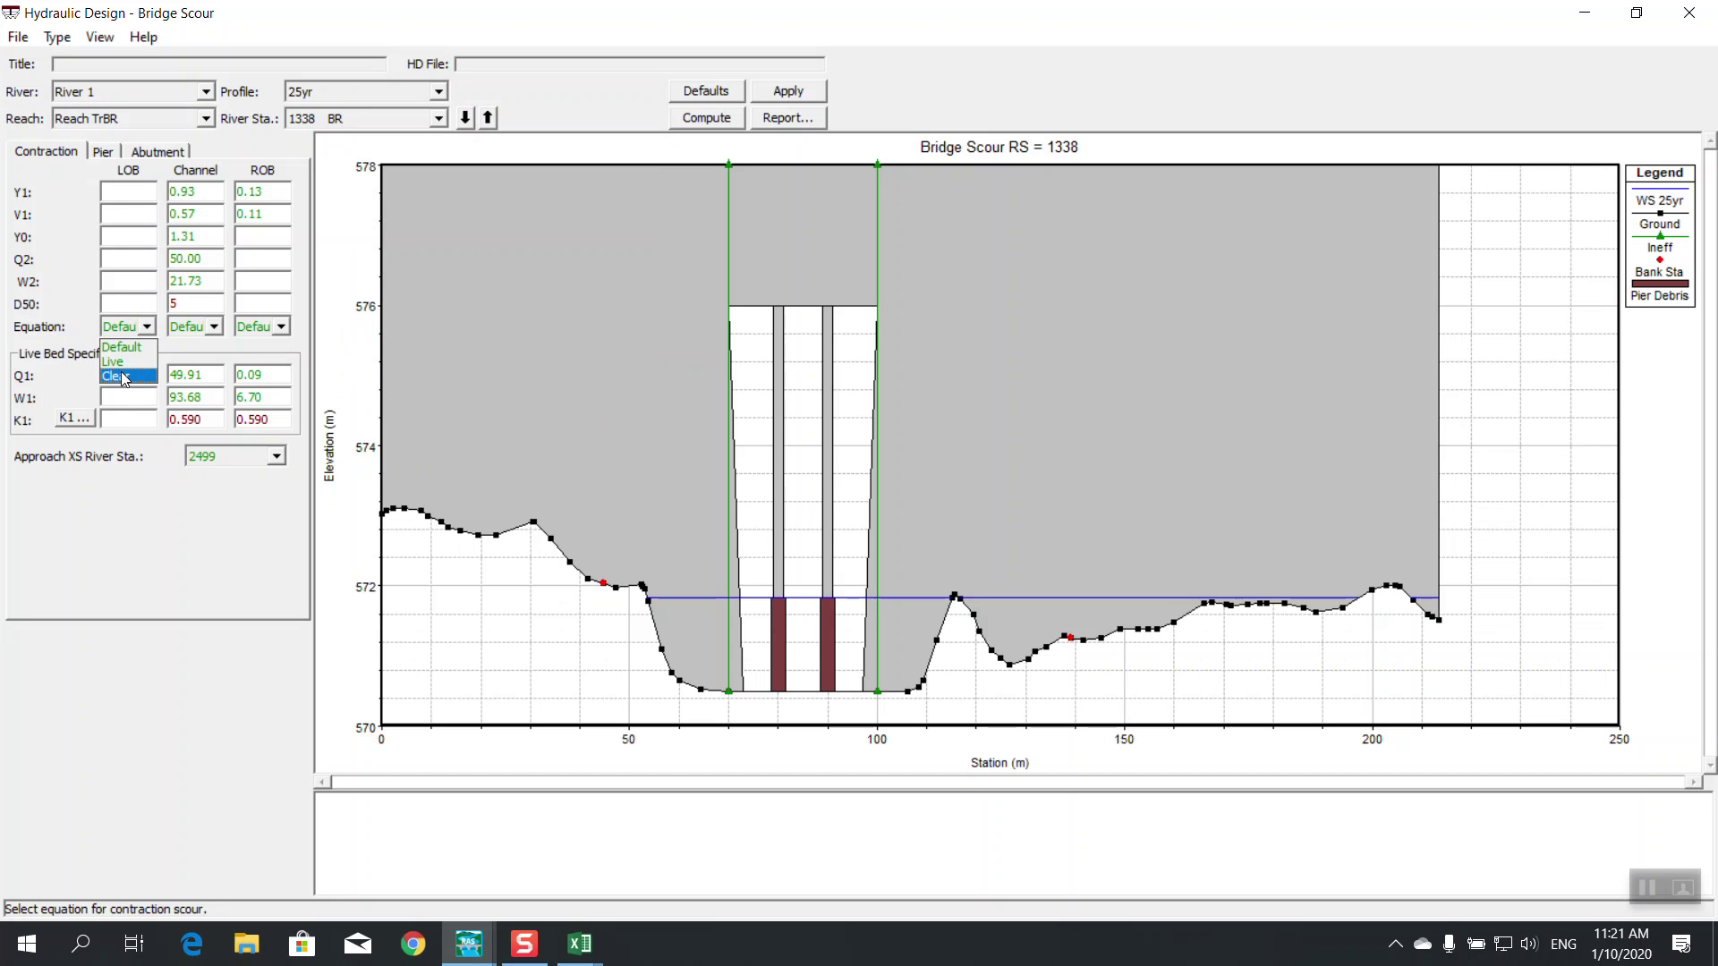
click(122, 333)
click(123, 328)
click(128, 347)
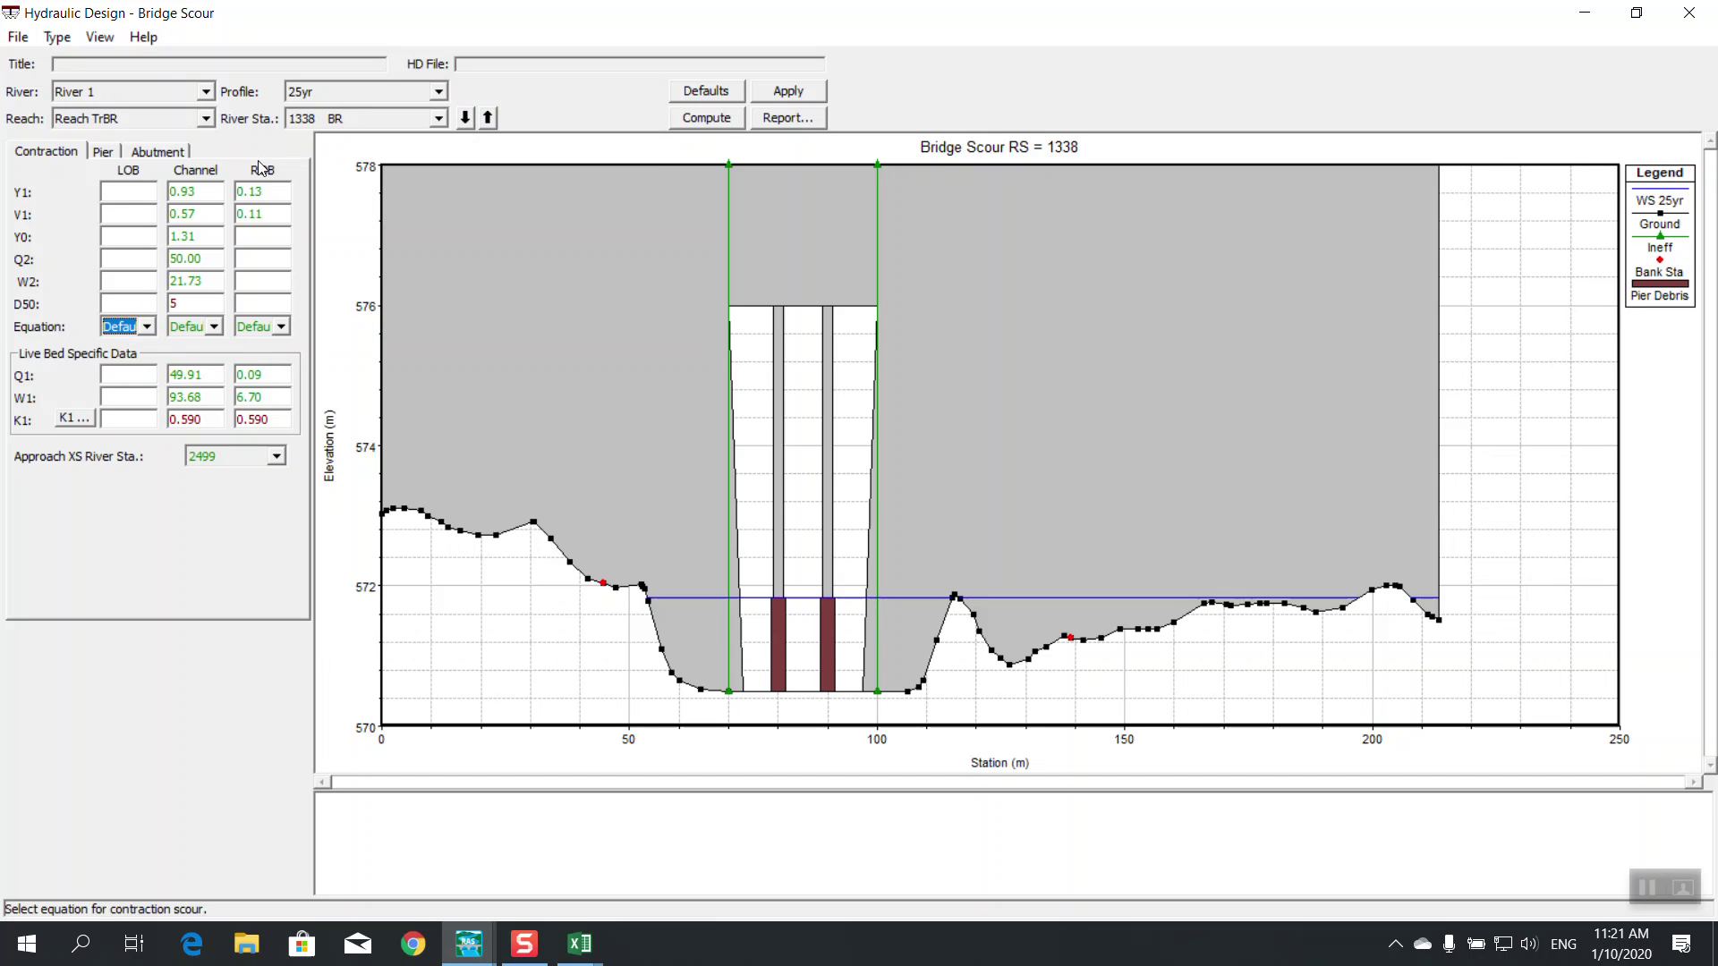
Enter pier scour D95 of 15 and angle of attack 90, and apply them
click(102, 153)
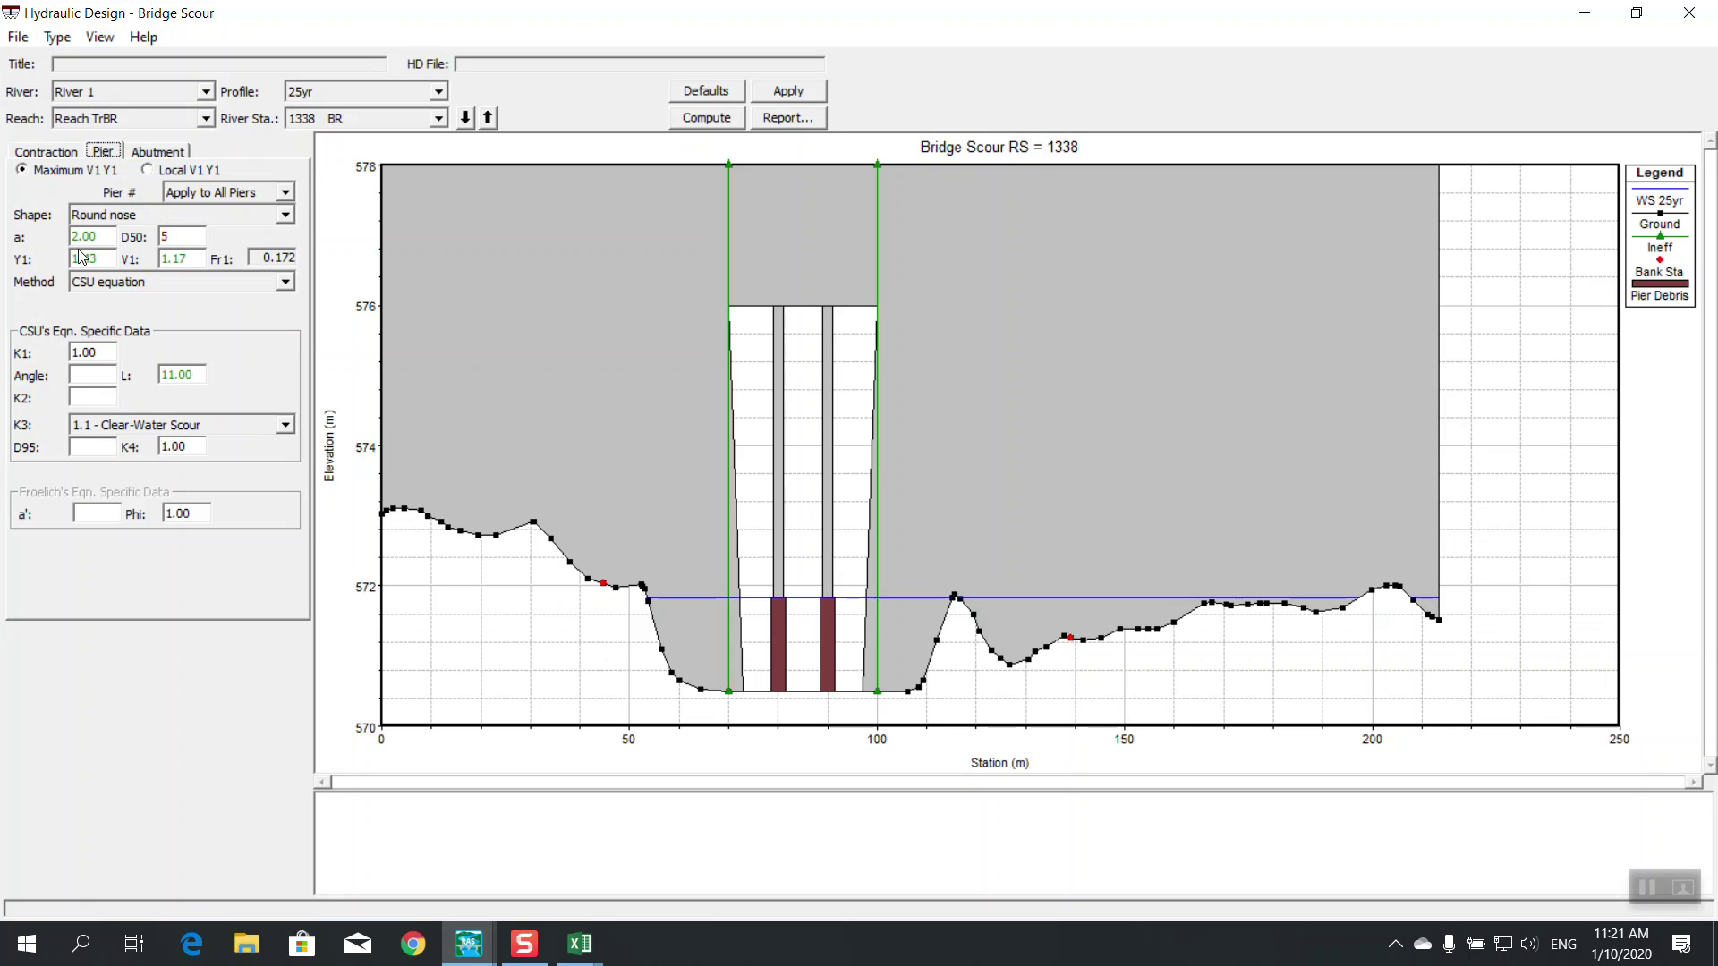
click(85, 444)
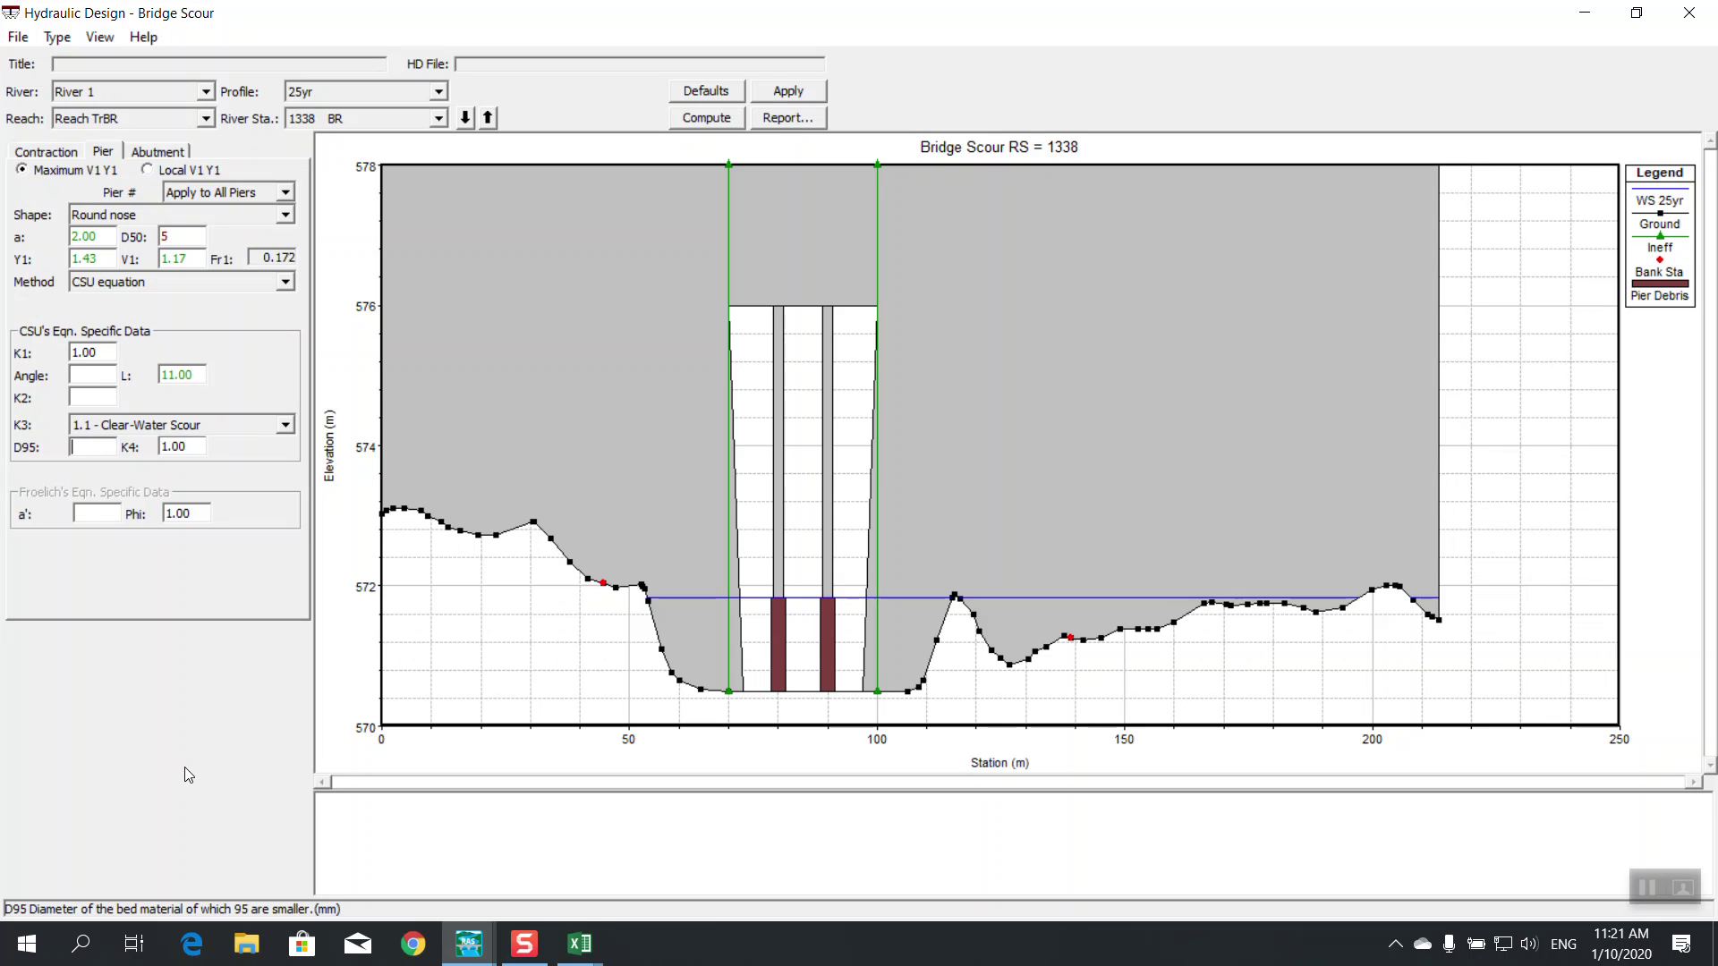
text(15)
click(96, 349)
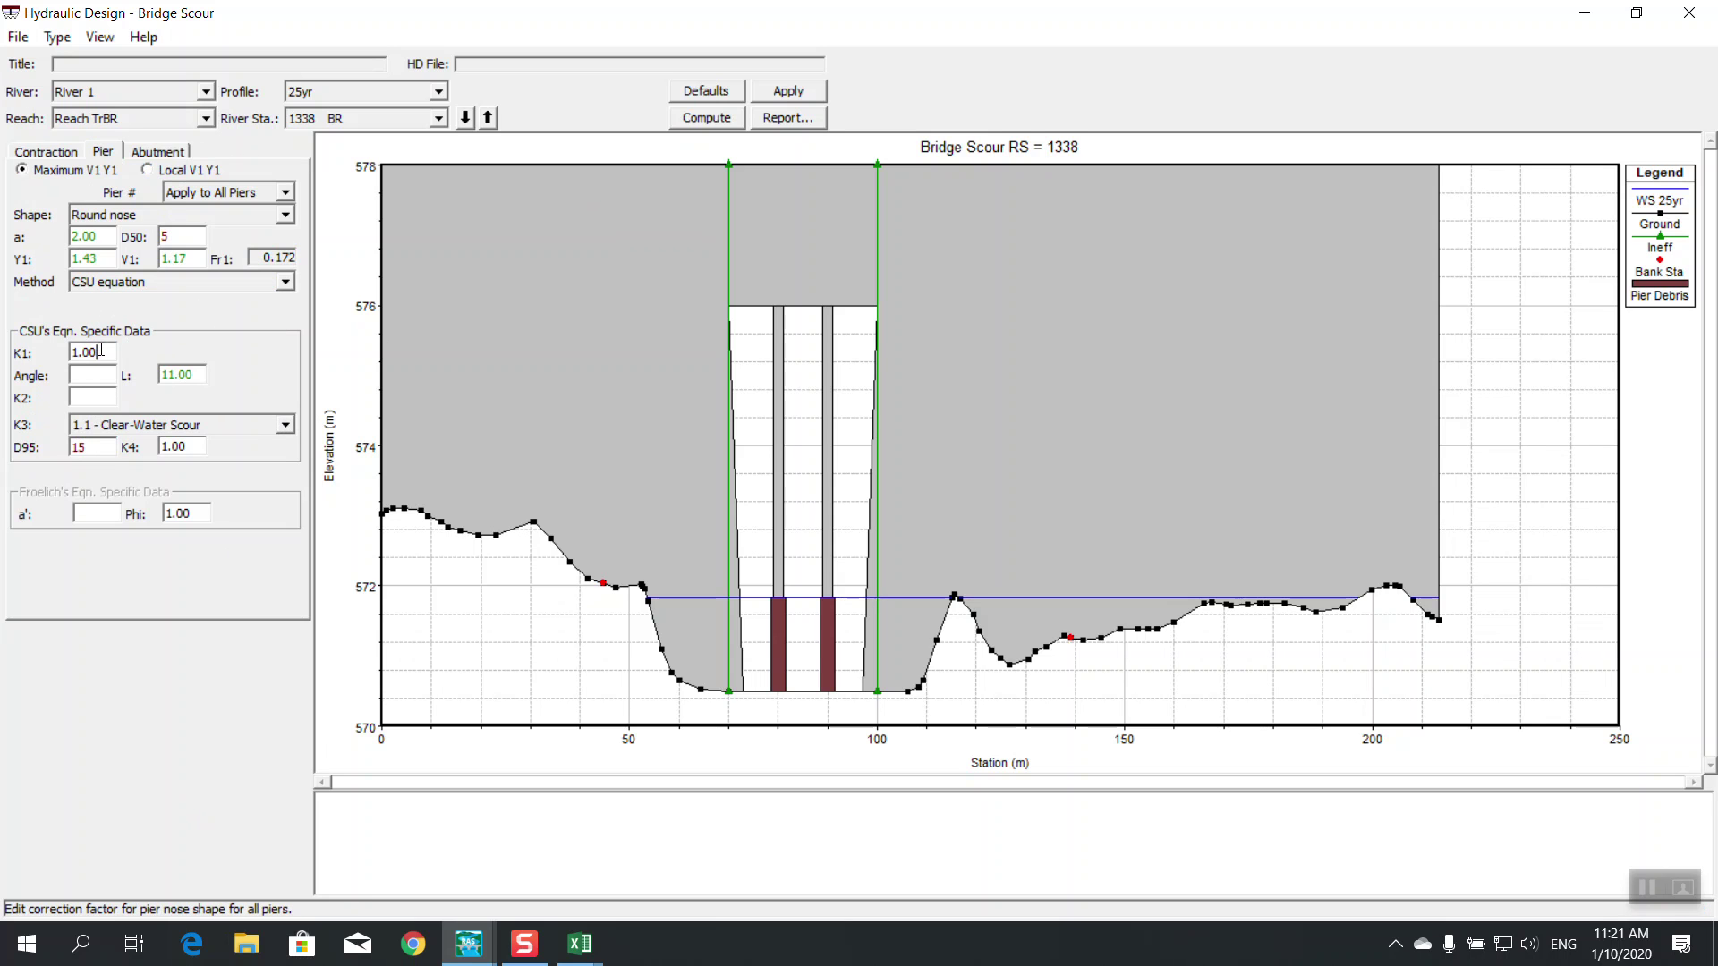
click(97, 376)
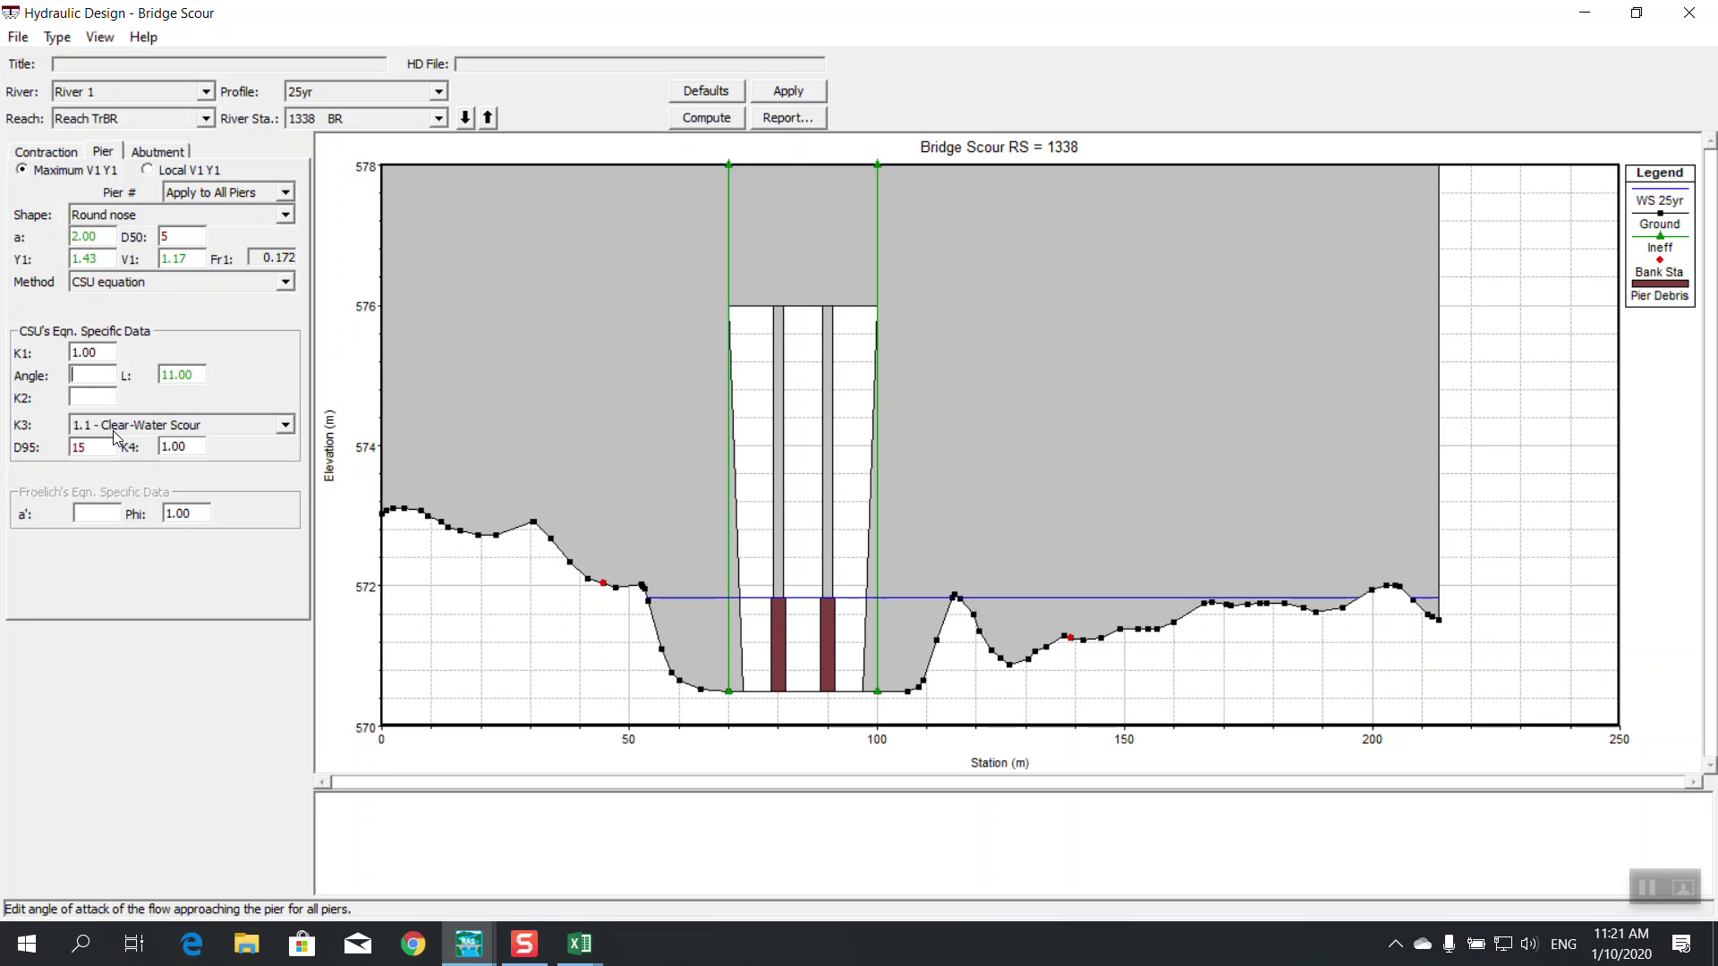
text(90)
click(788, 92)
Keep the CSU pier scour equation applied to all piers, then view the abutment inputs
click(192, 284)
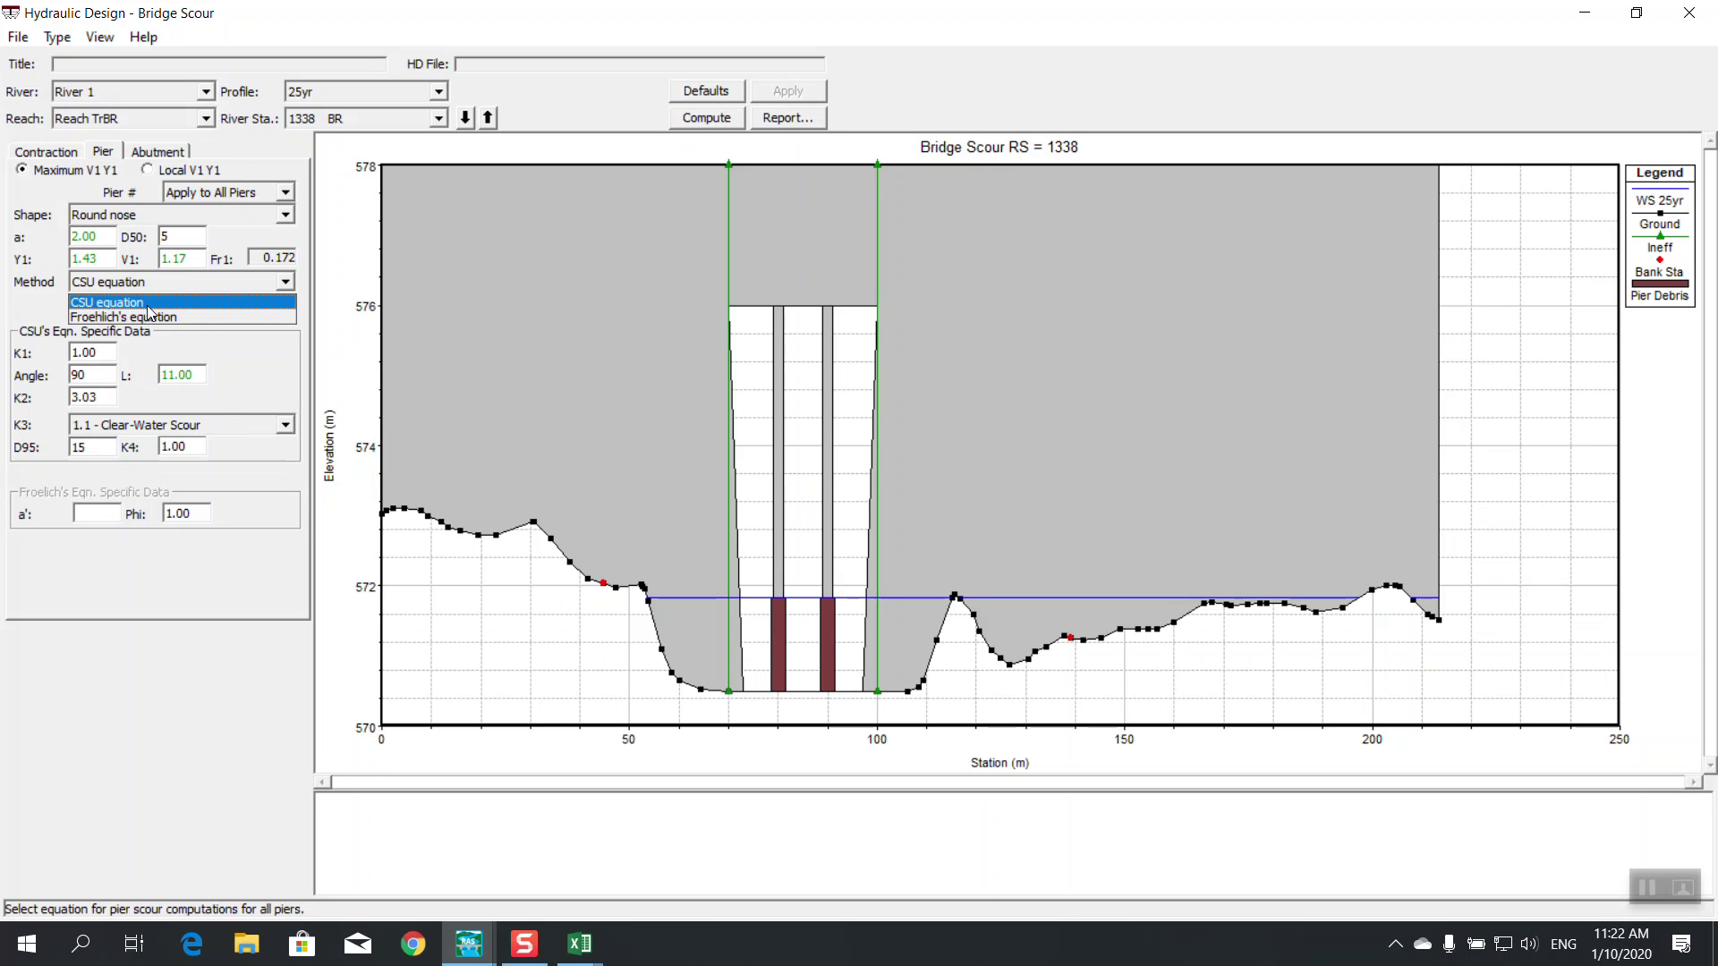
click(154, 304)
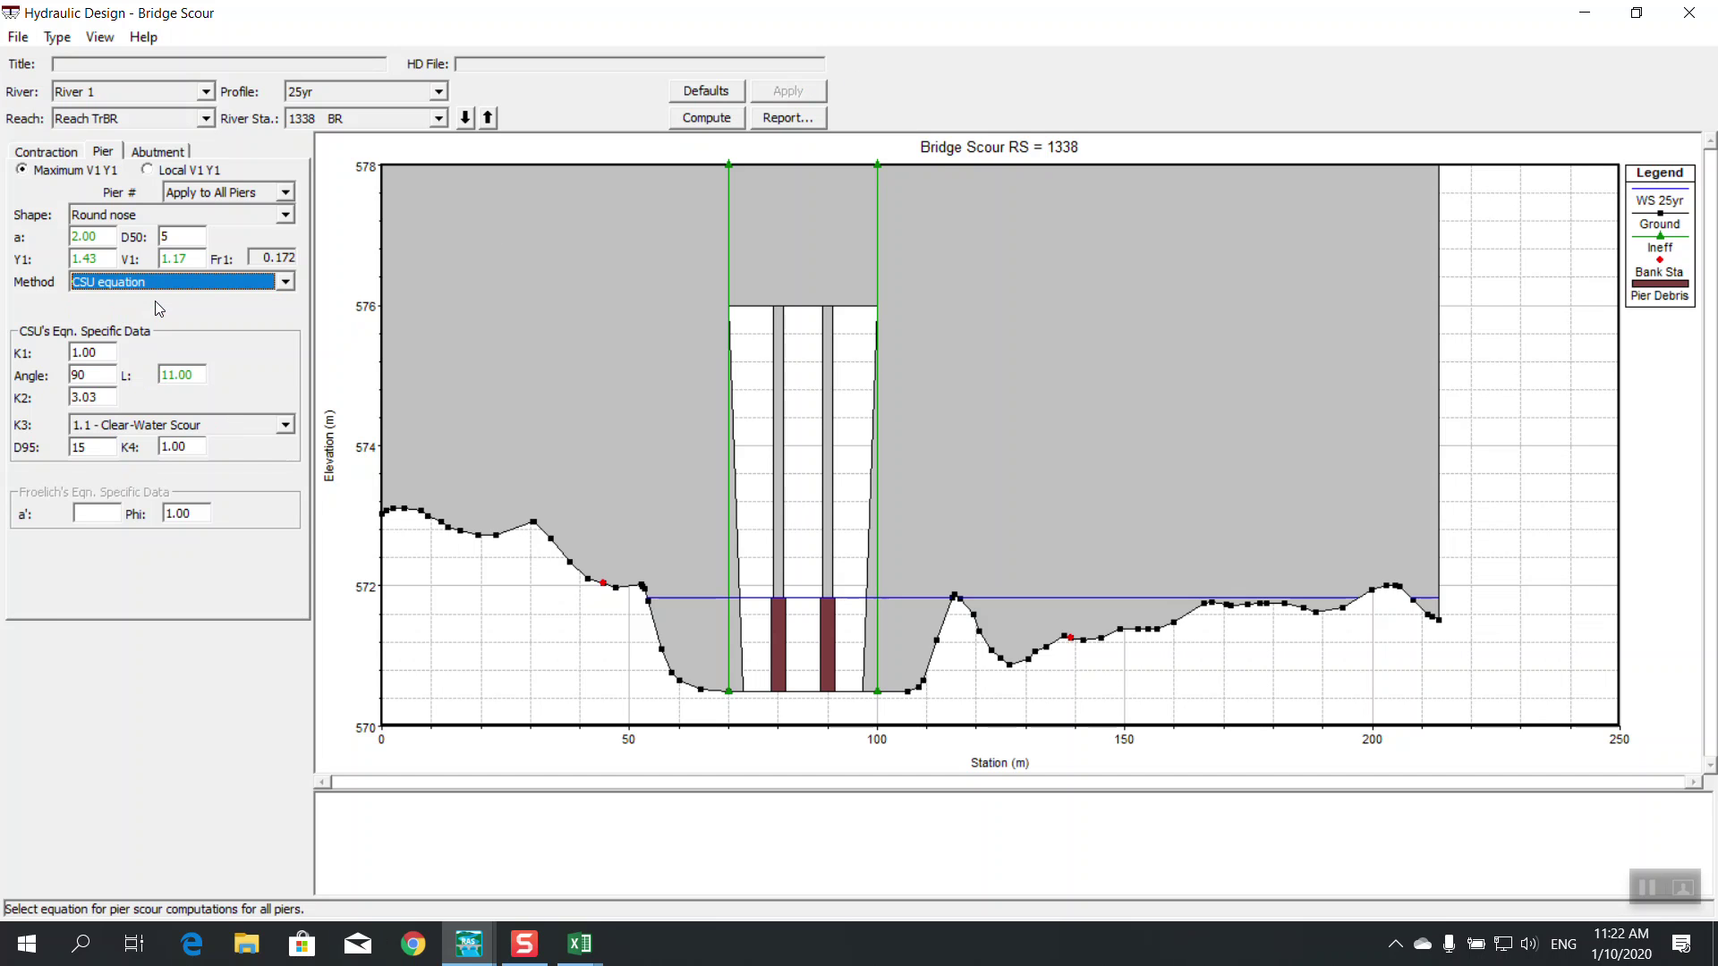
click(283, 193)
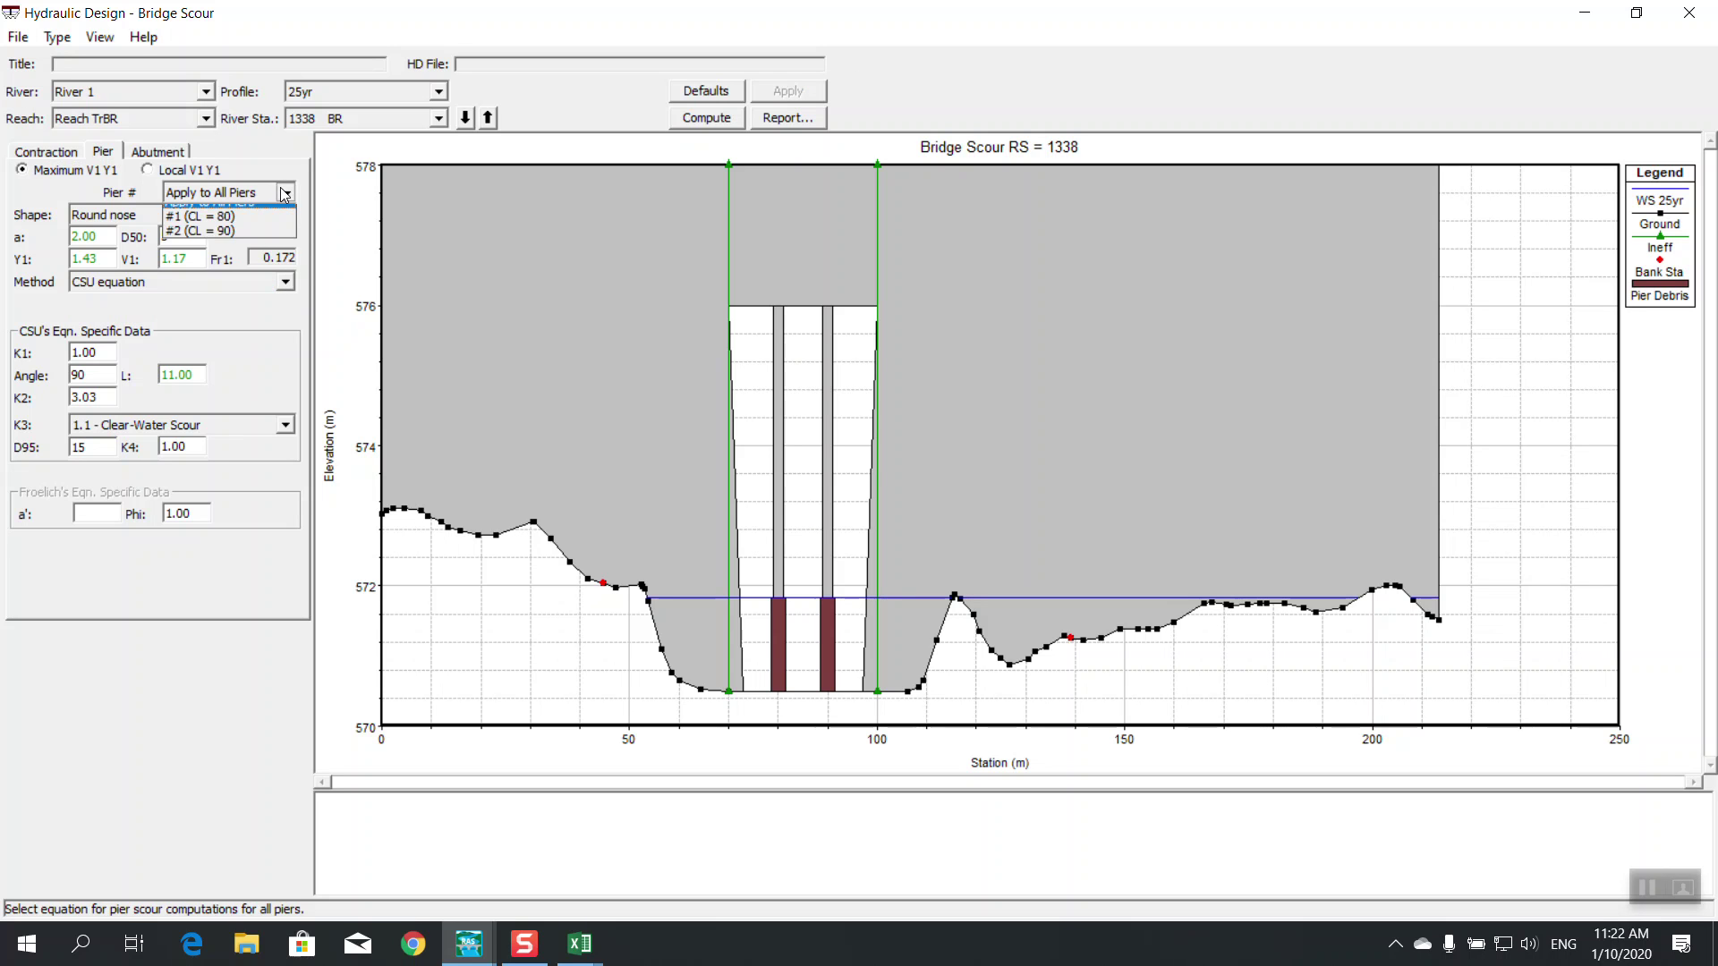
click(283, 193)
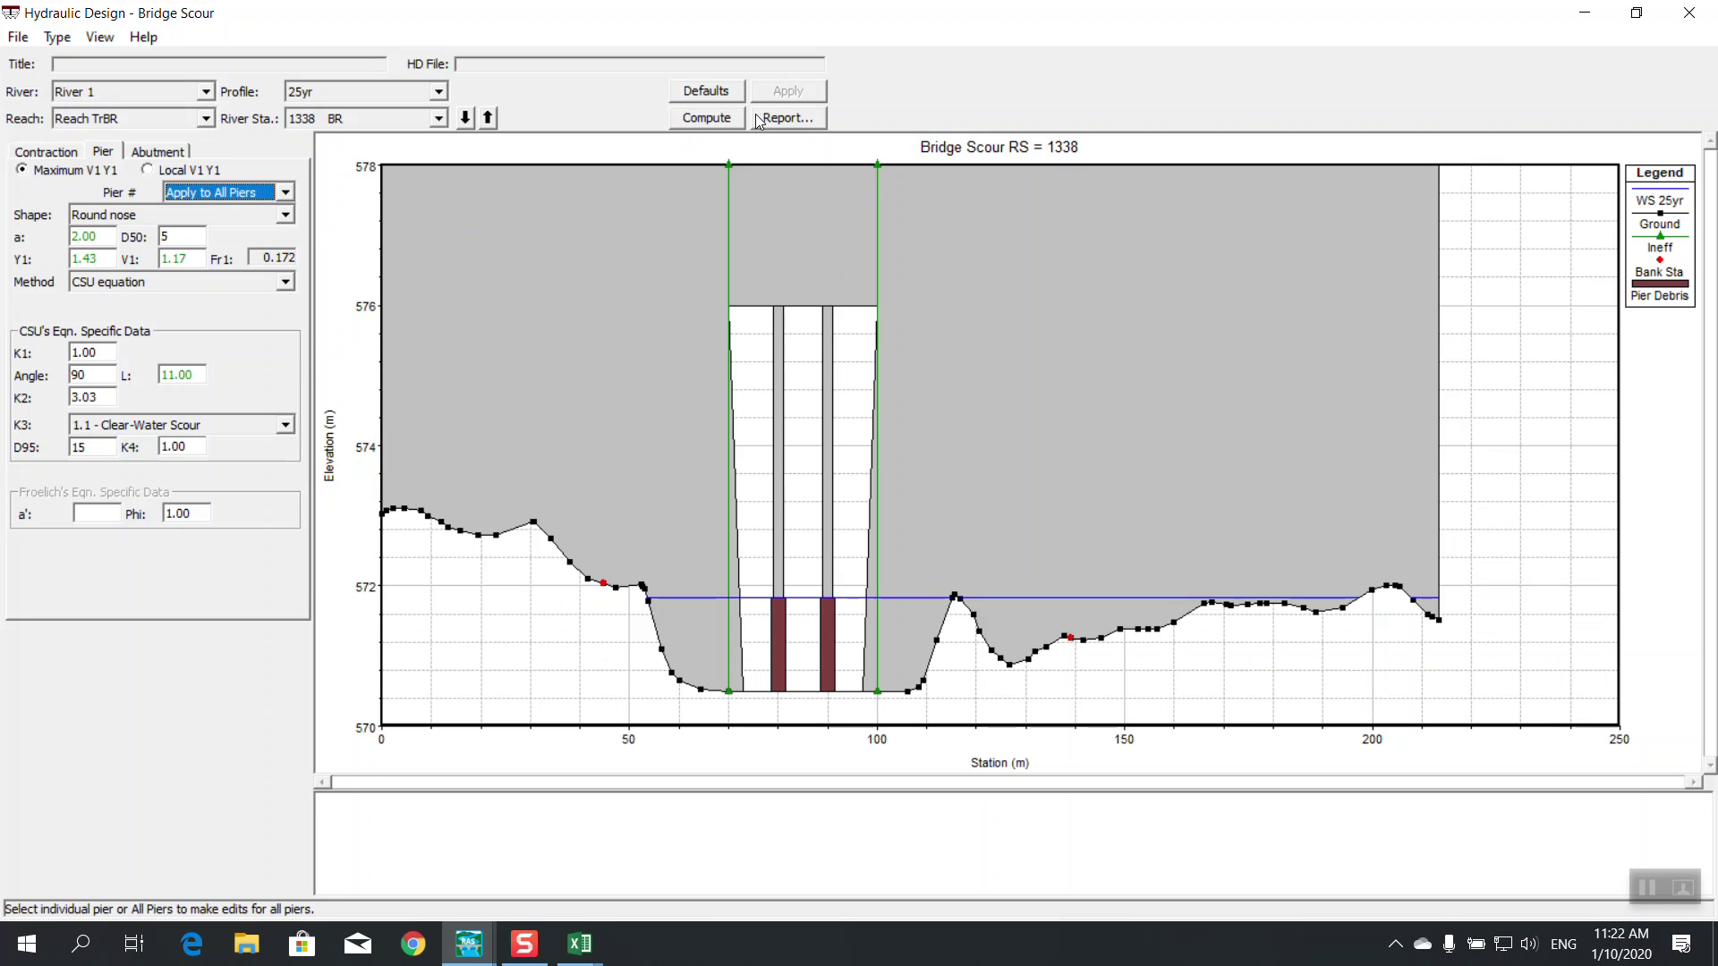
click(159, 152)
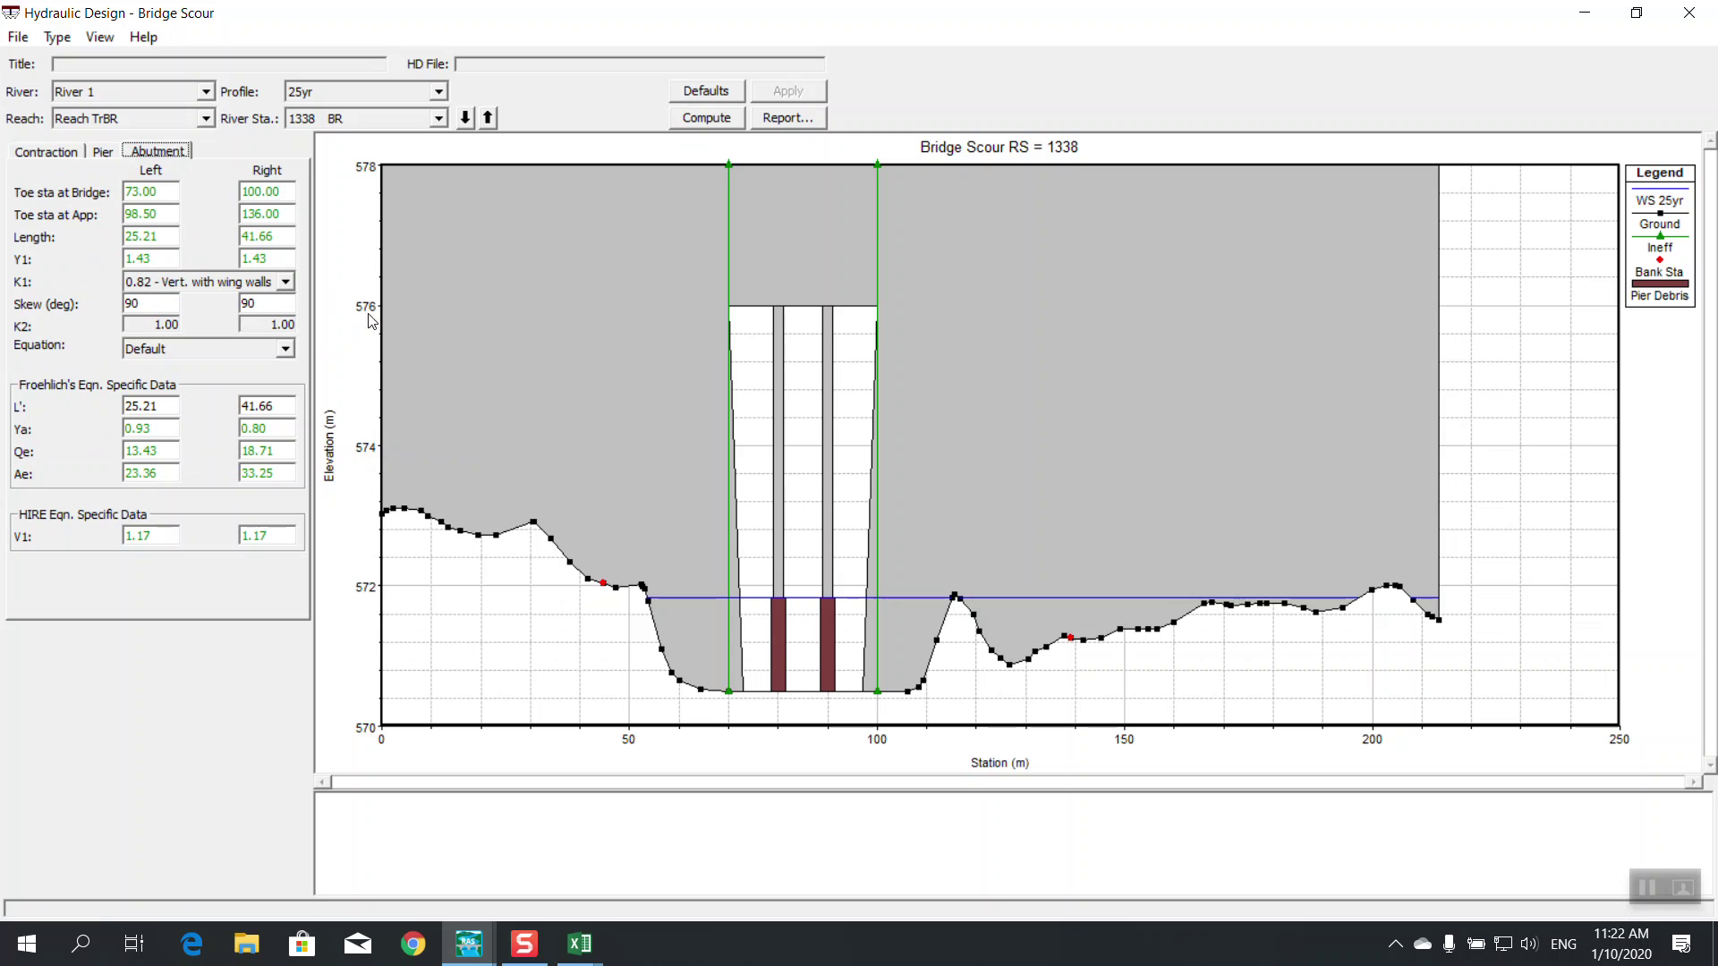
Compute bridge scour and review the pier result: 7.18 m scour, Froude 0.31, CSU equation
click(725, 120)
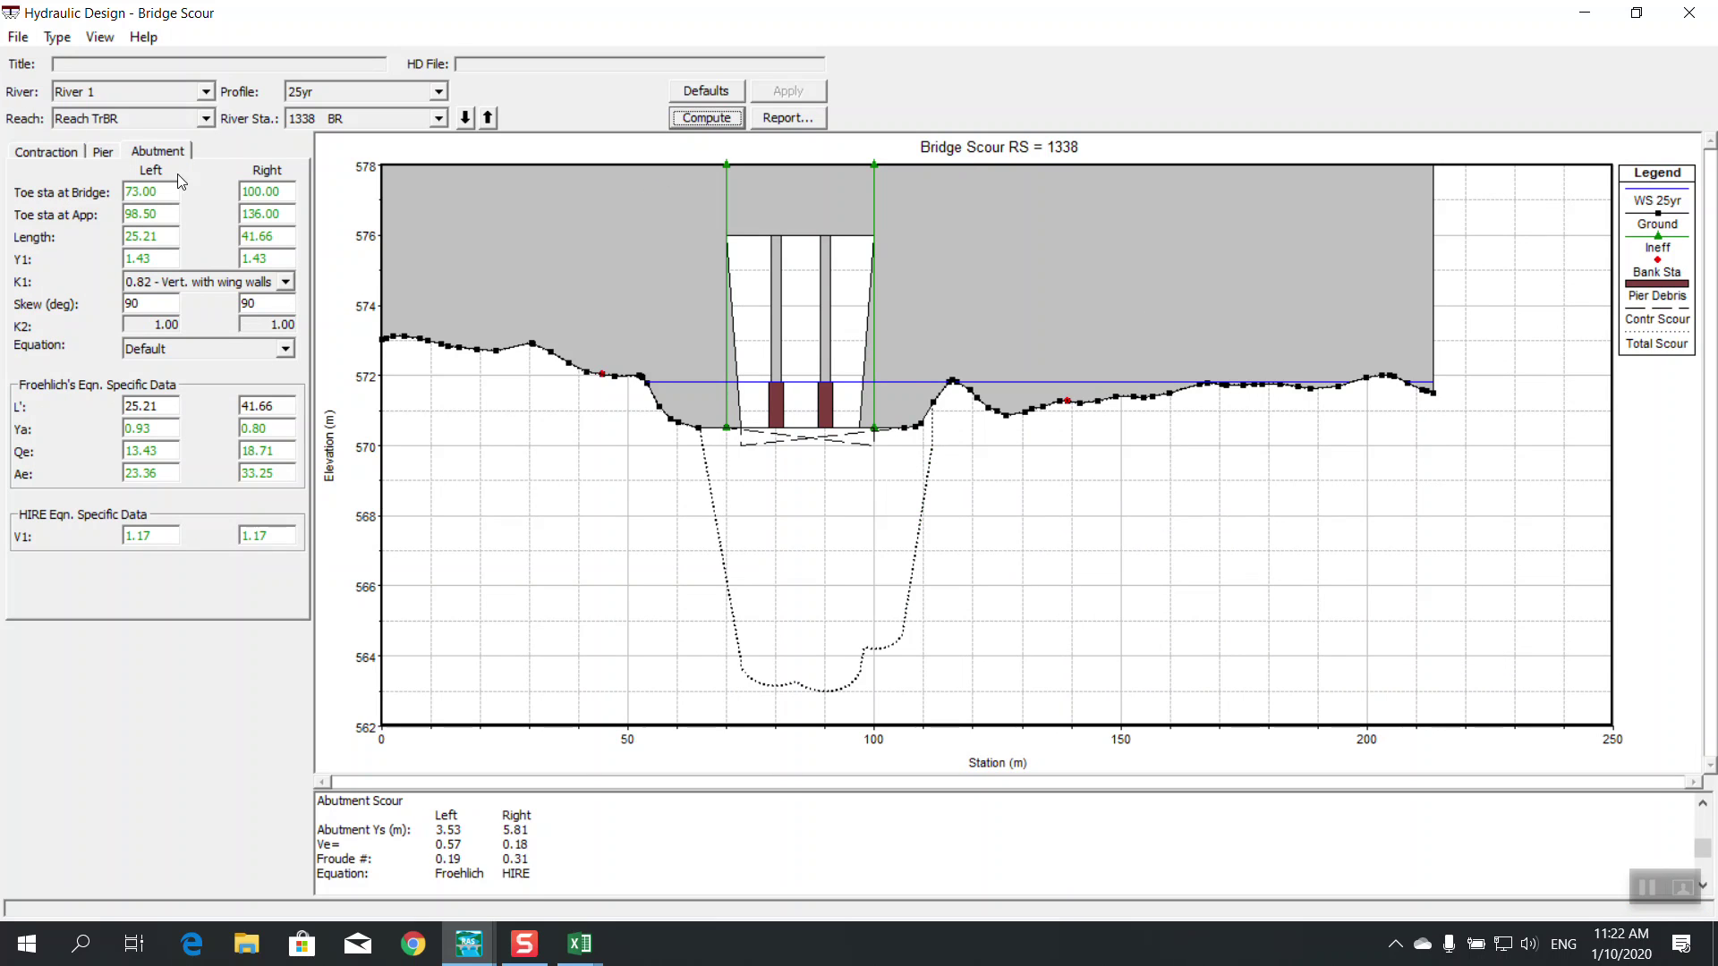
click(103, 152)
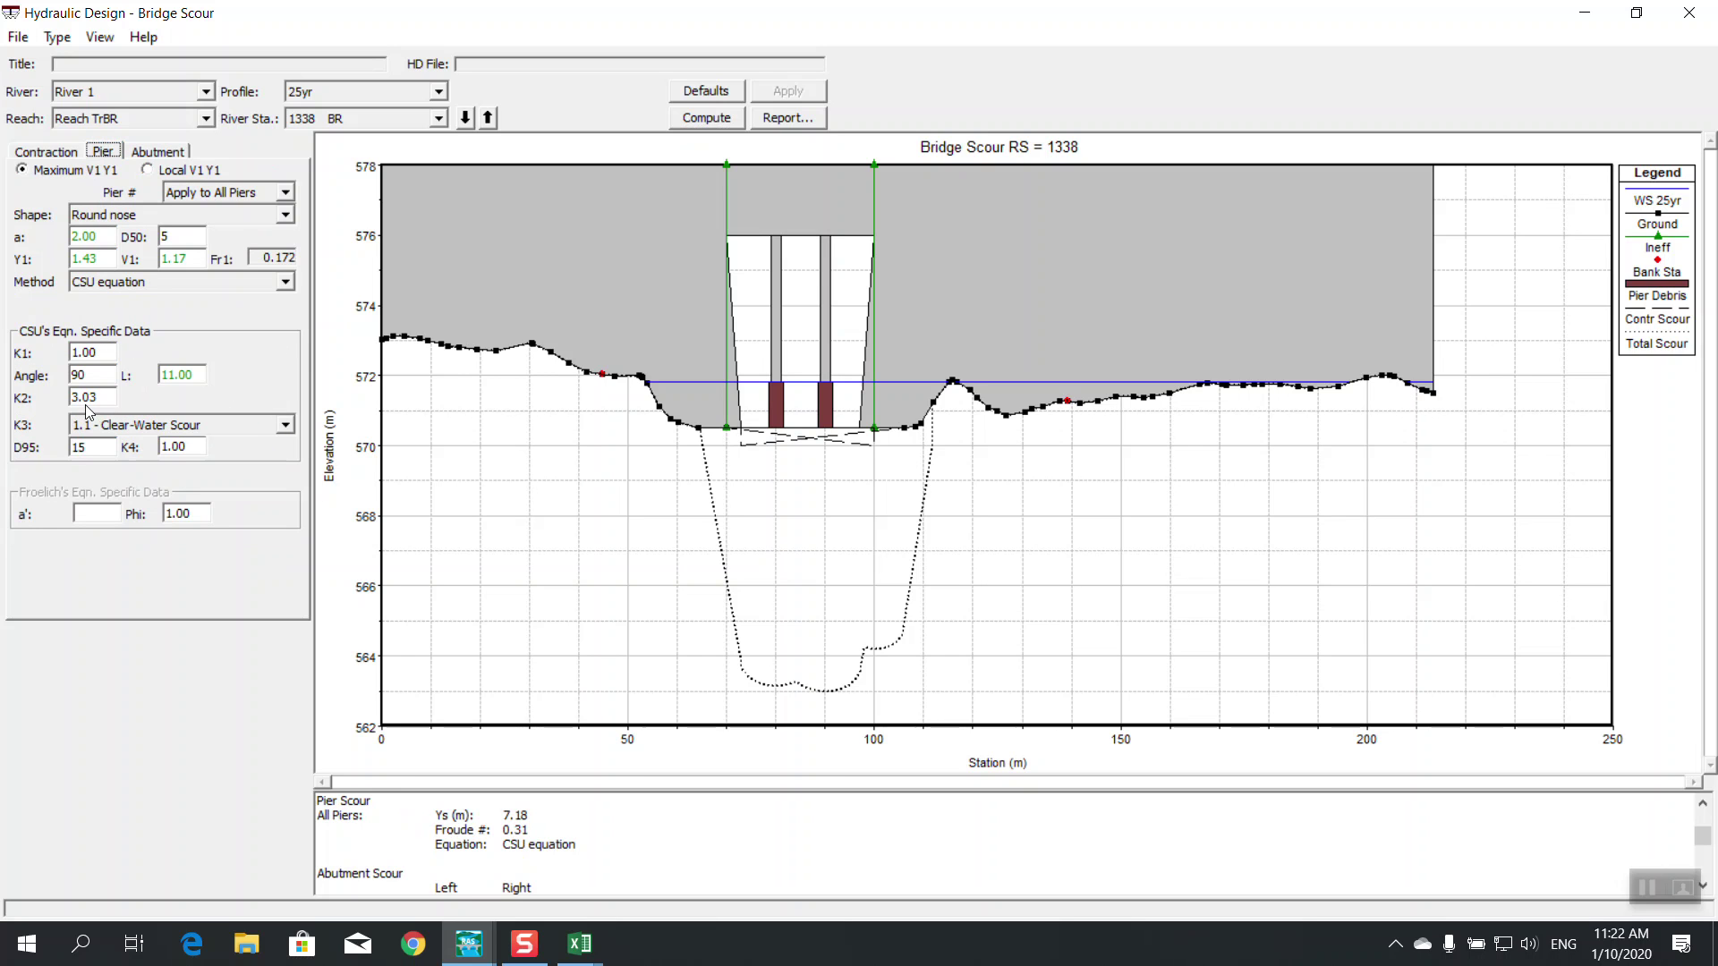
click(79, 375)
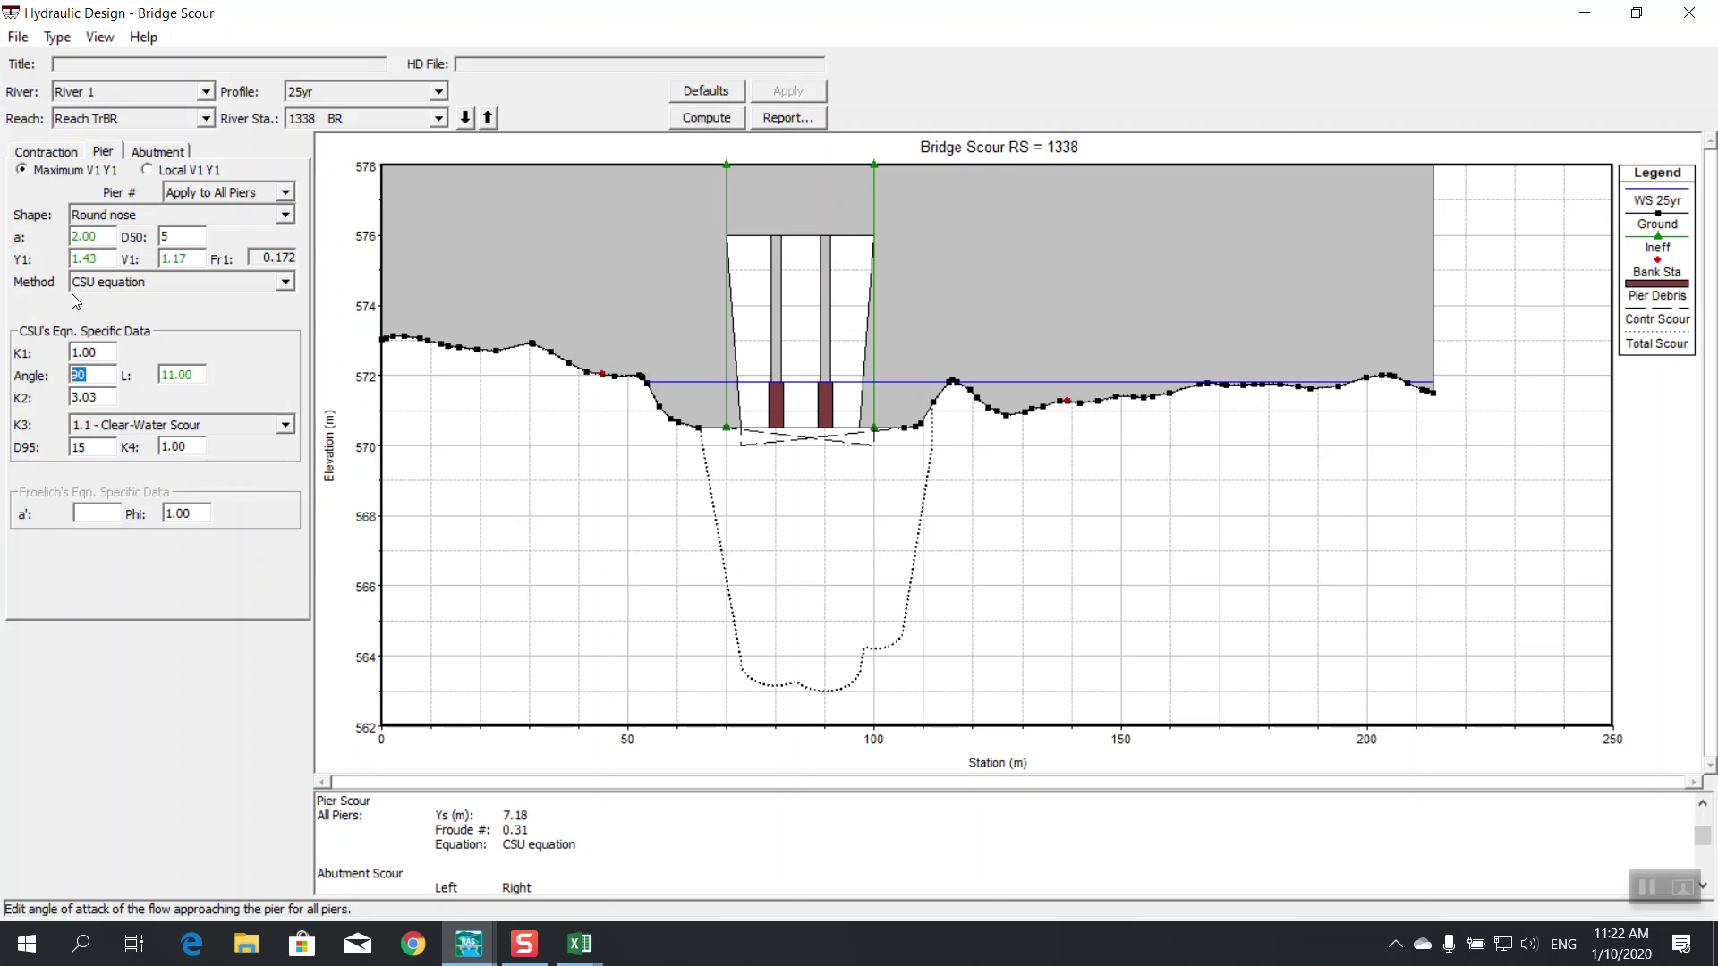
click(65, 145)
click(104, 150)
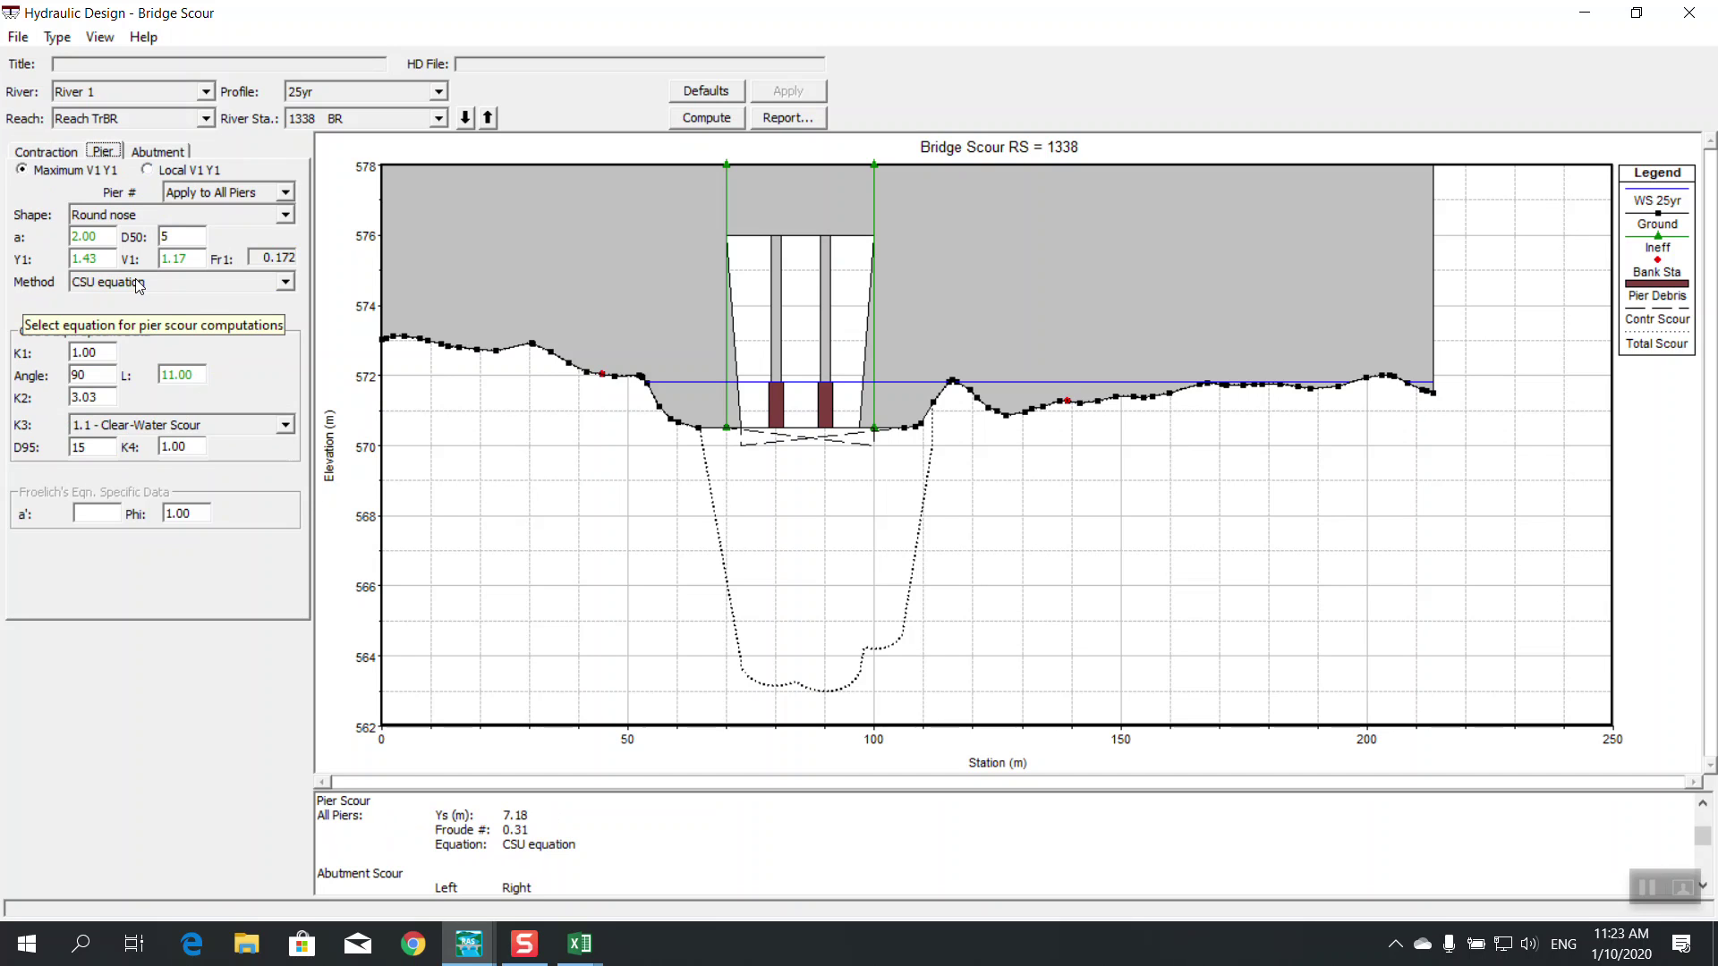
Change the pier angle of attack to 0, recompute to get 2.37 m pier scour, and open the report
click(82, 375)
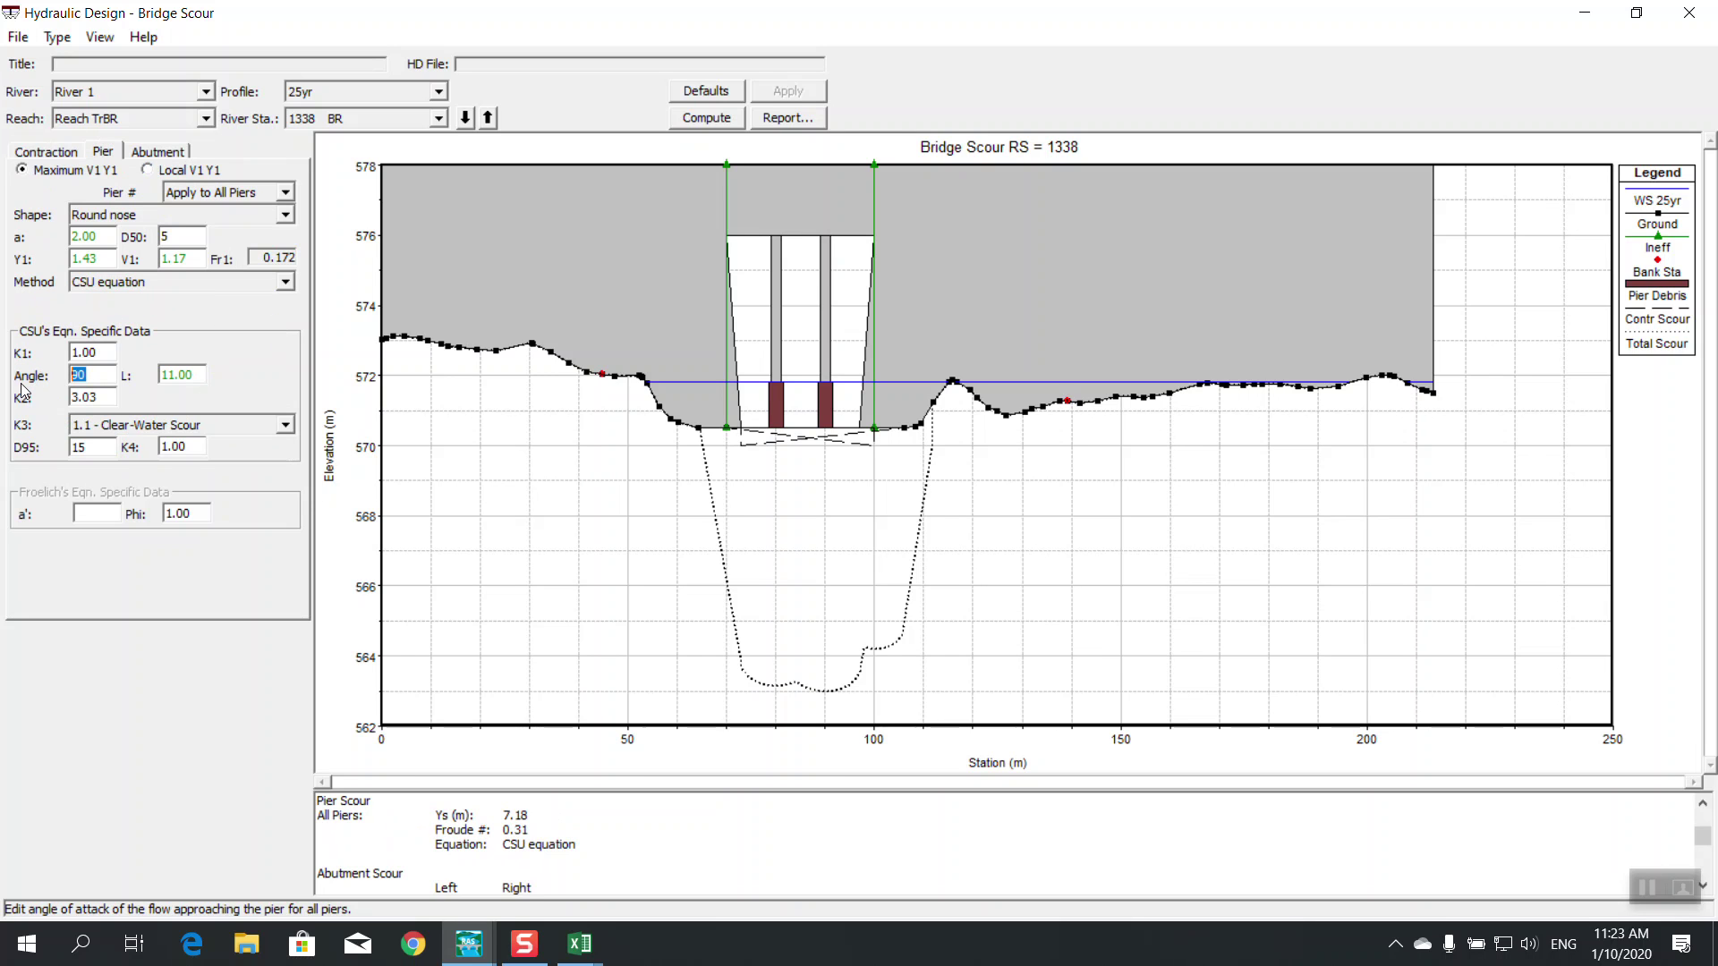
text(0)
click(786, 93)
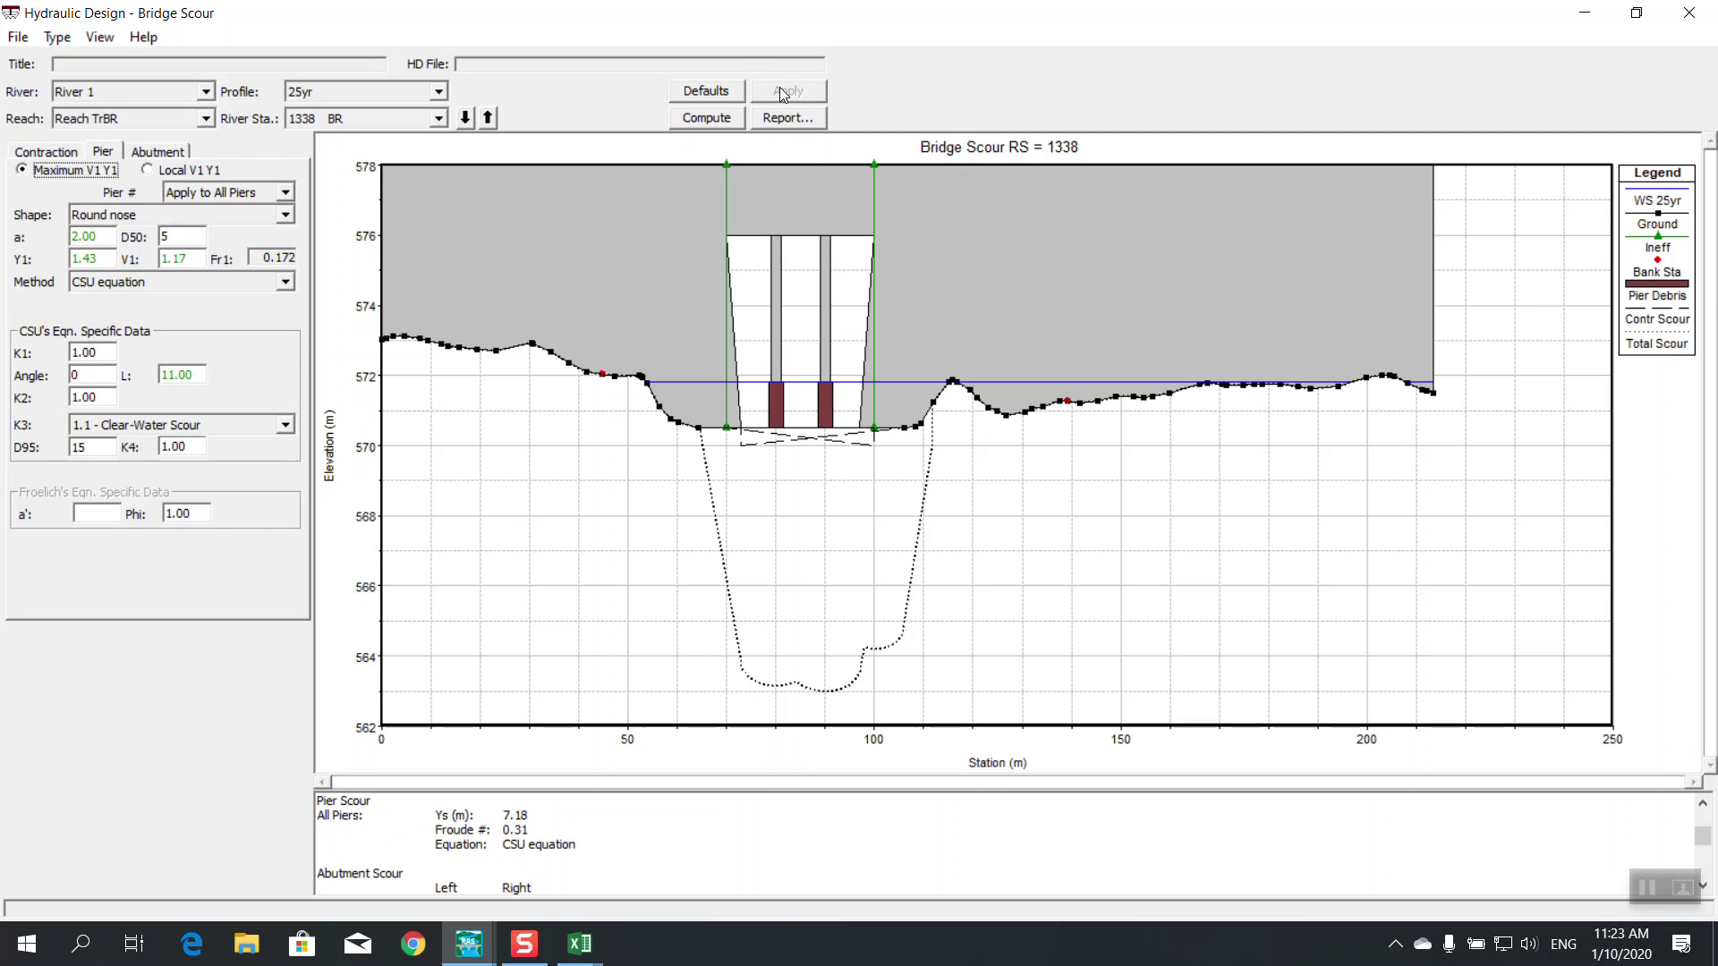
click(693, 119)
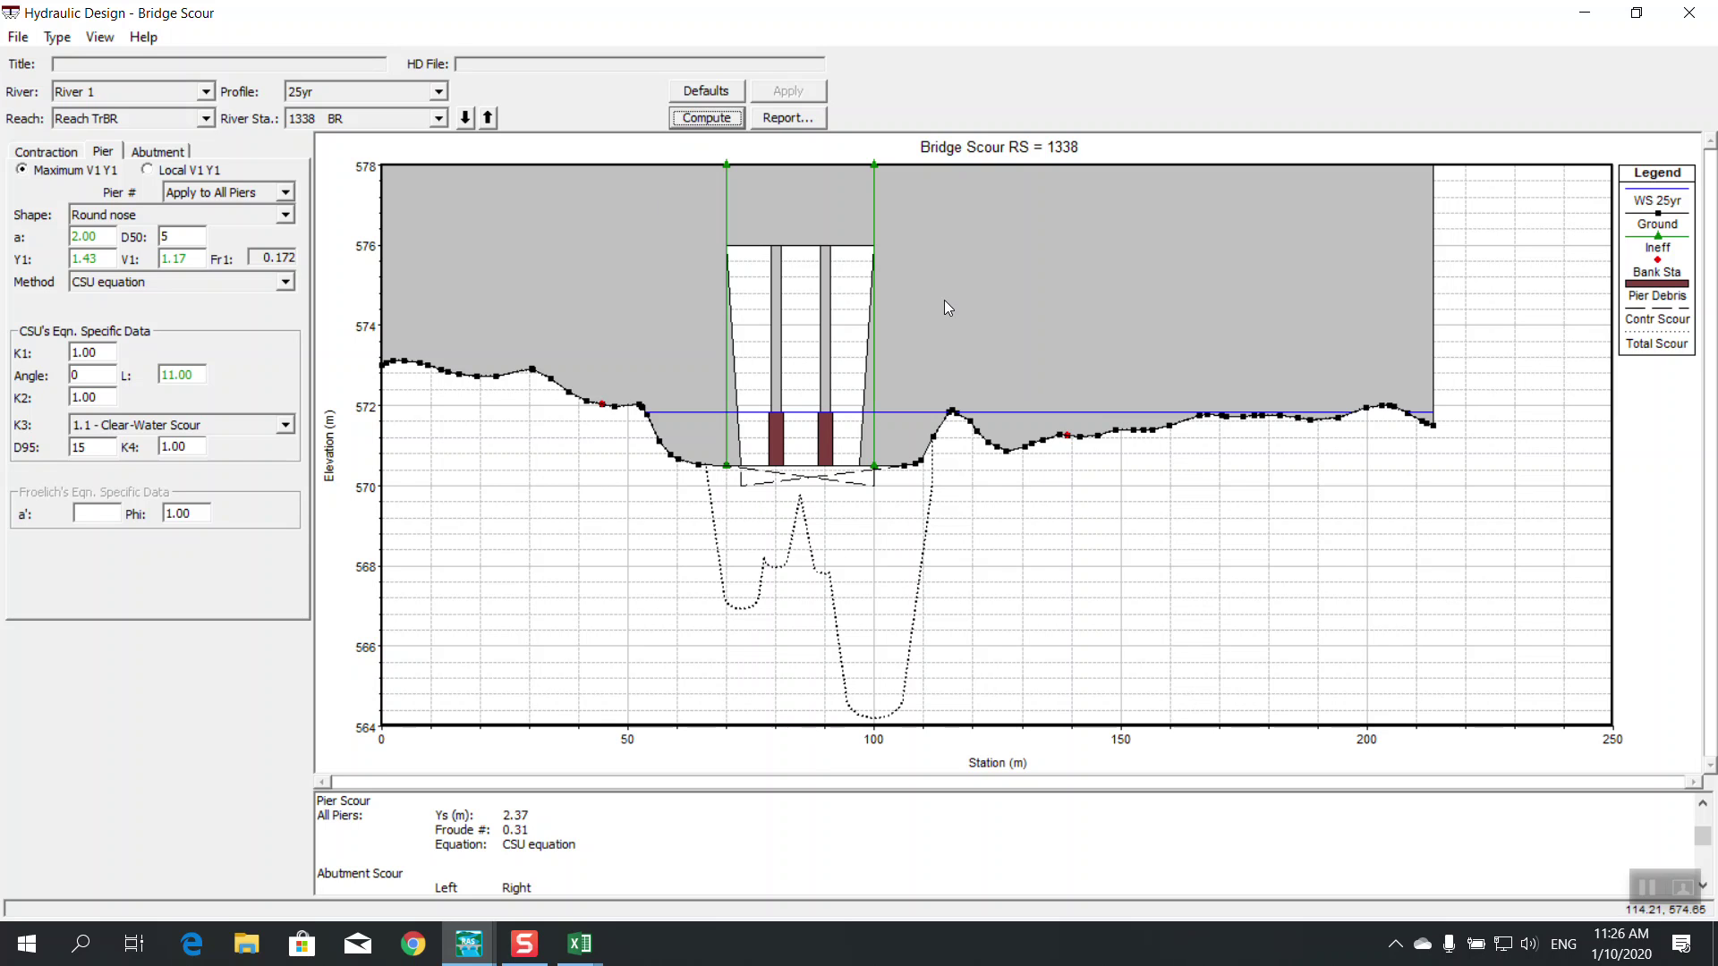
click(781, 116)
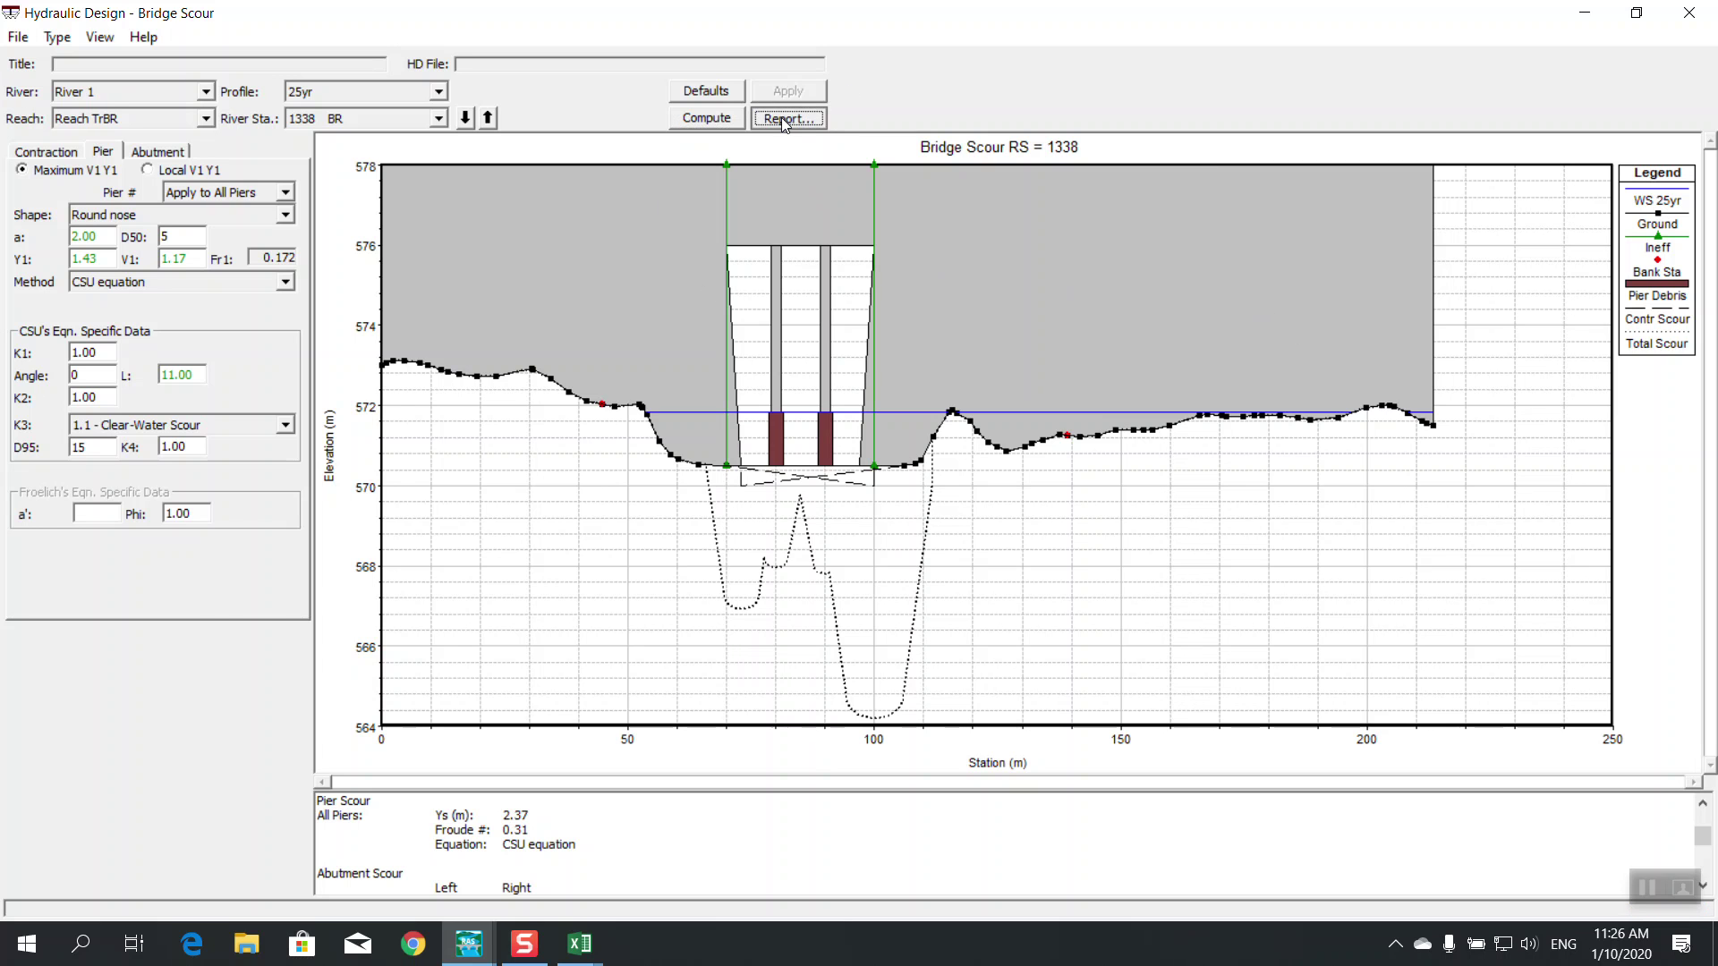
scroll(708, 382, down, 5)
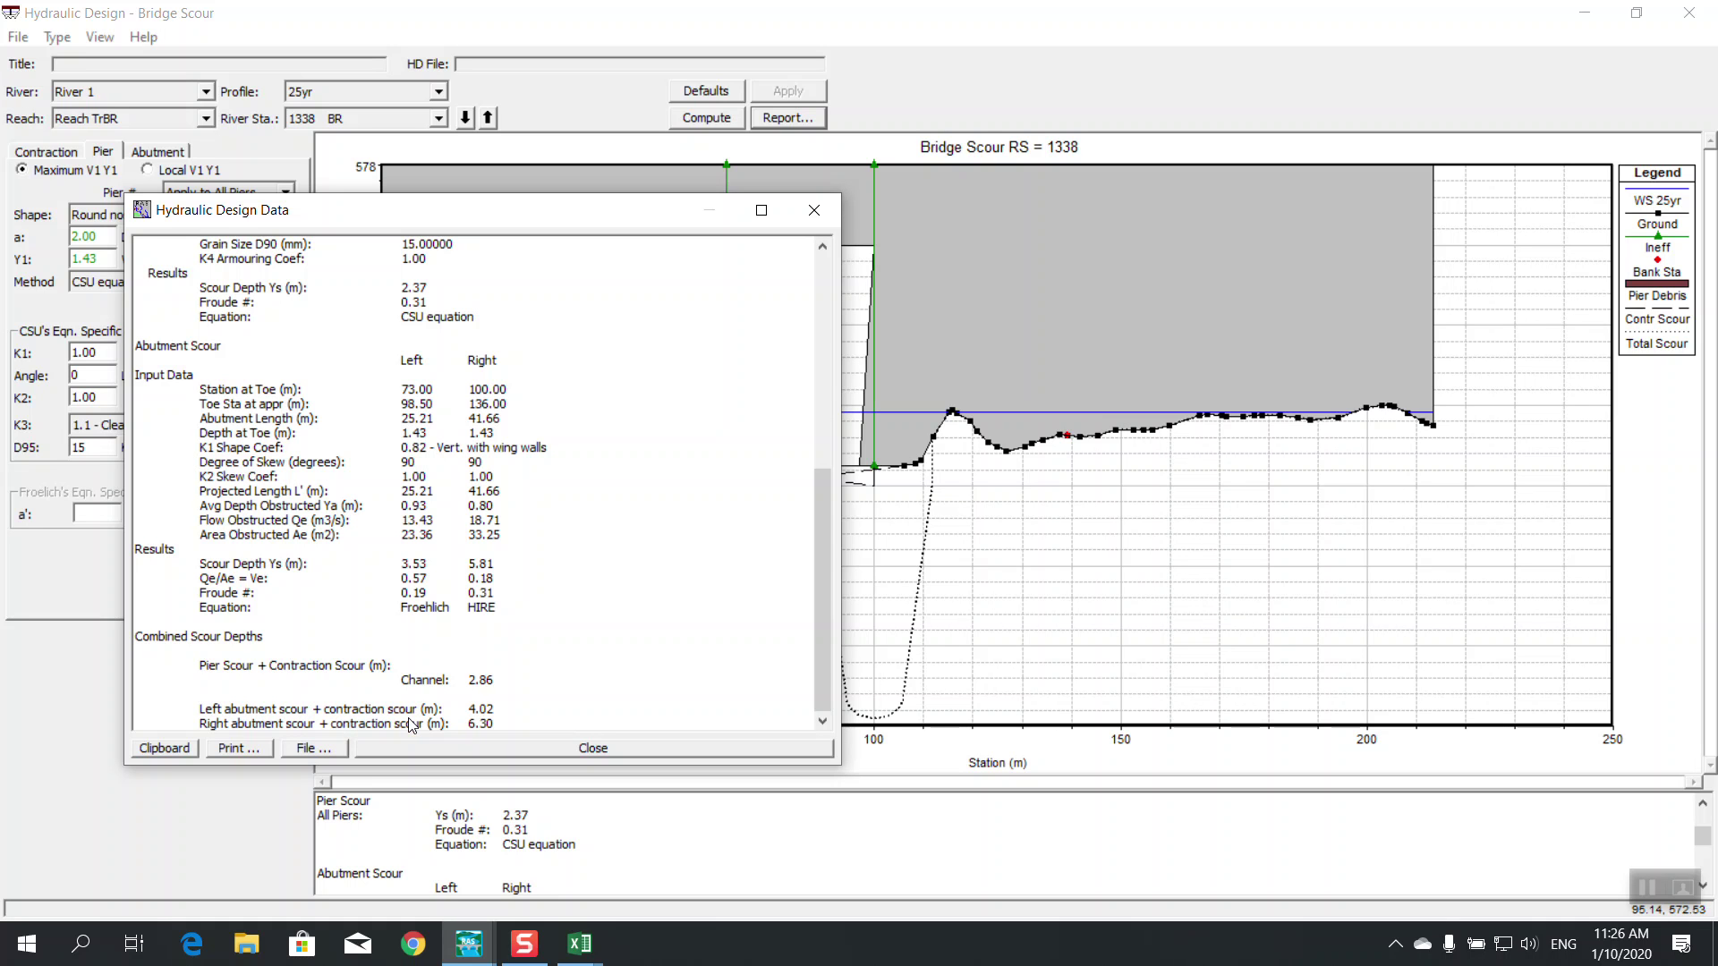
click(813, 210)
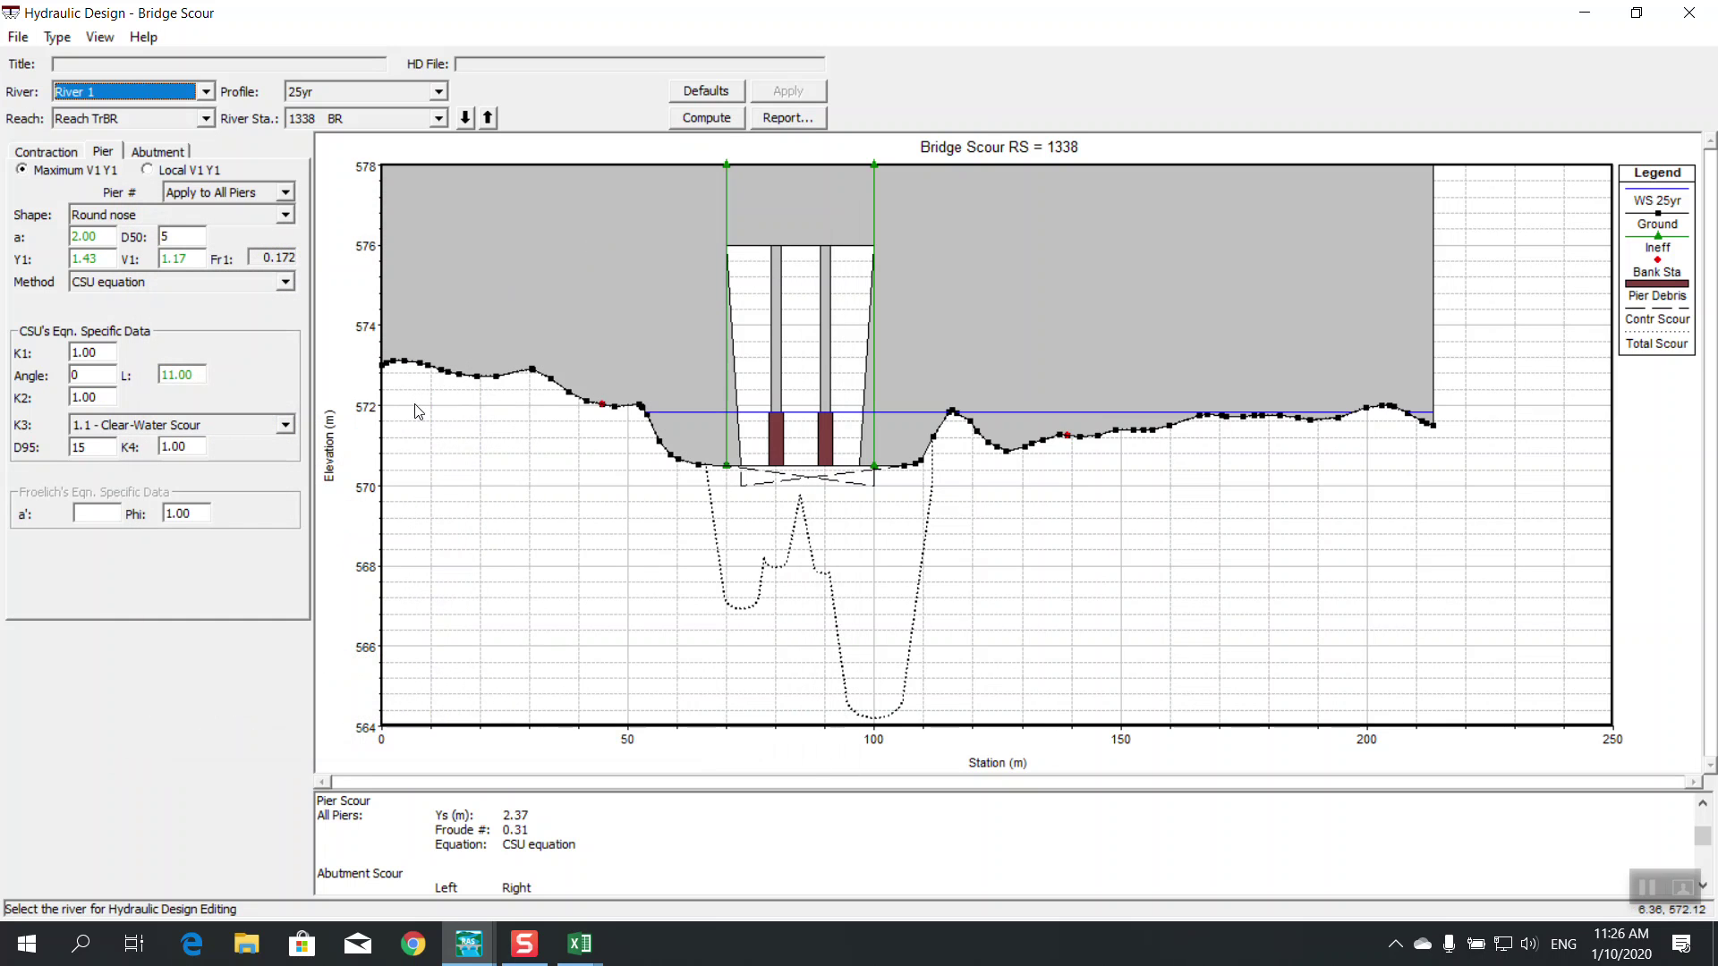
Review the contraction and pier scour inputs, checking the pier angle of attack
click(62, 152)
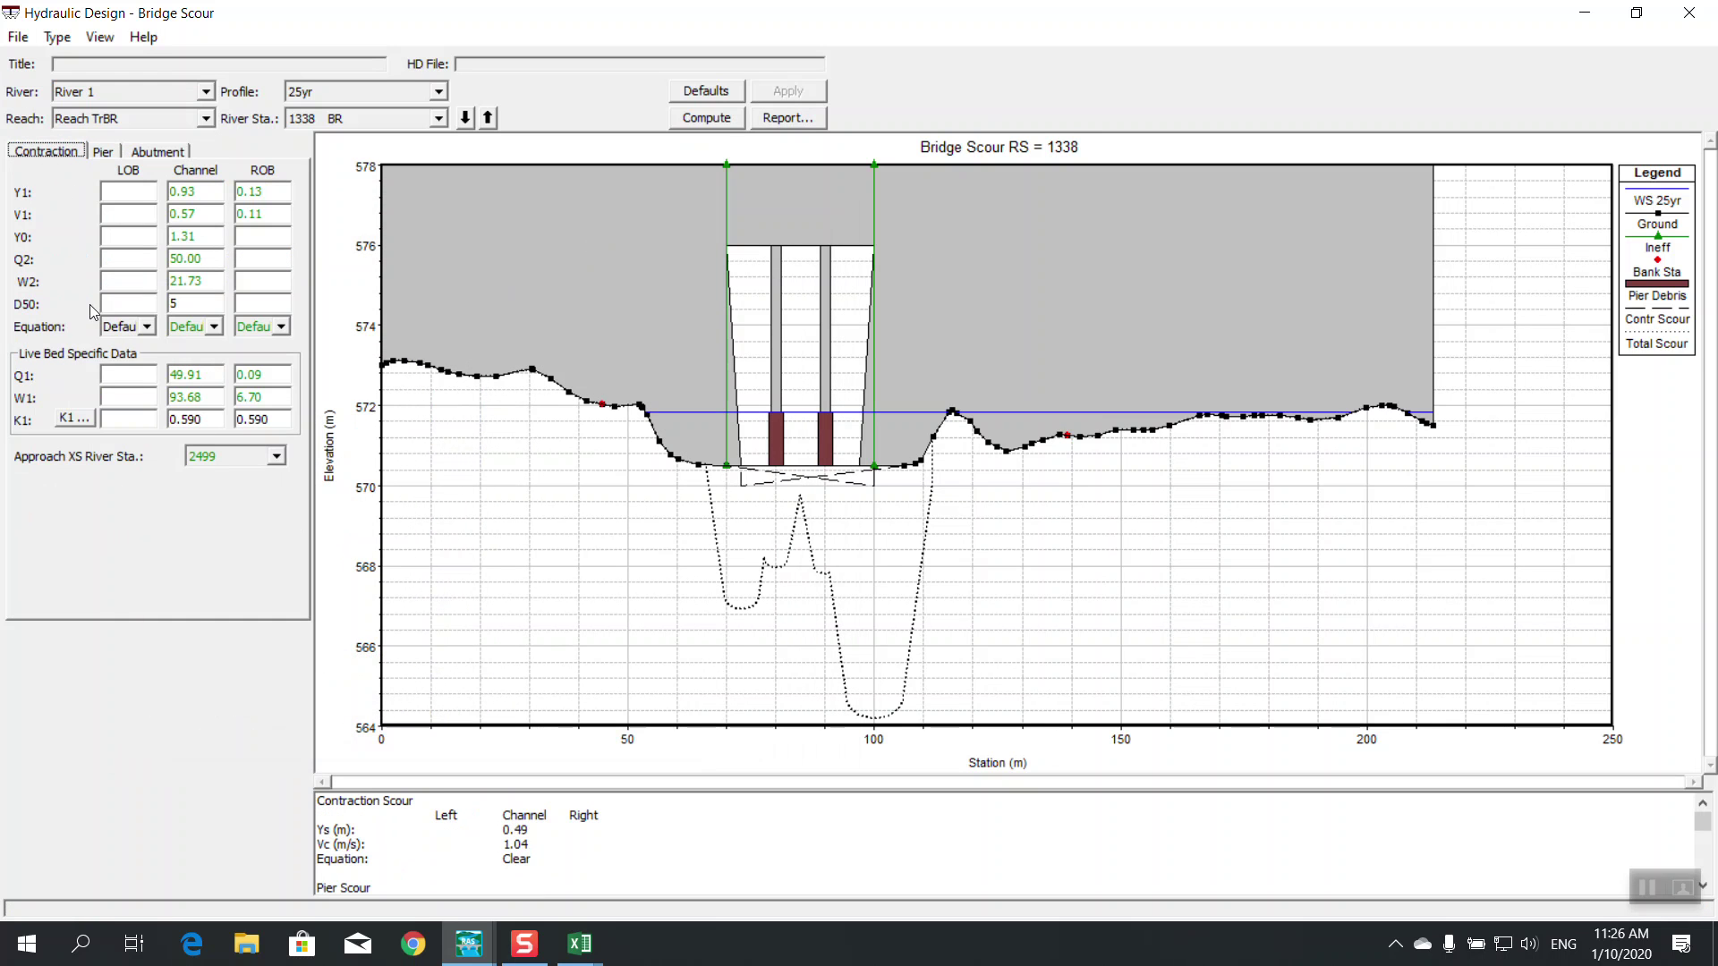
click(105, 152)
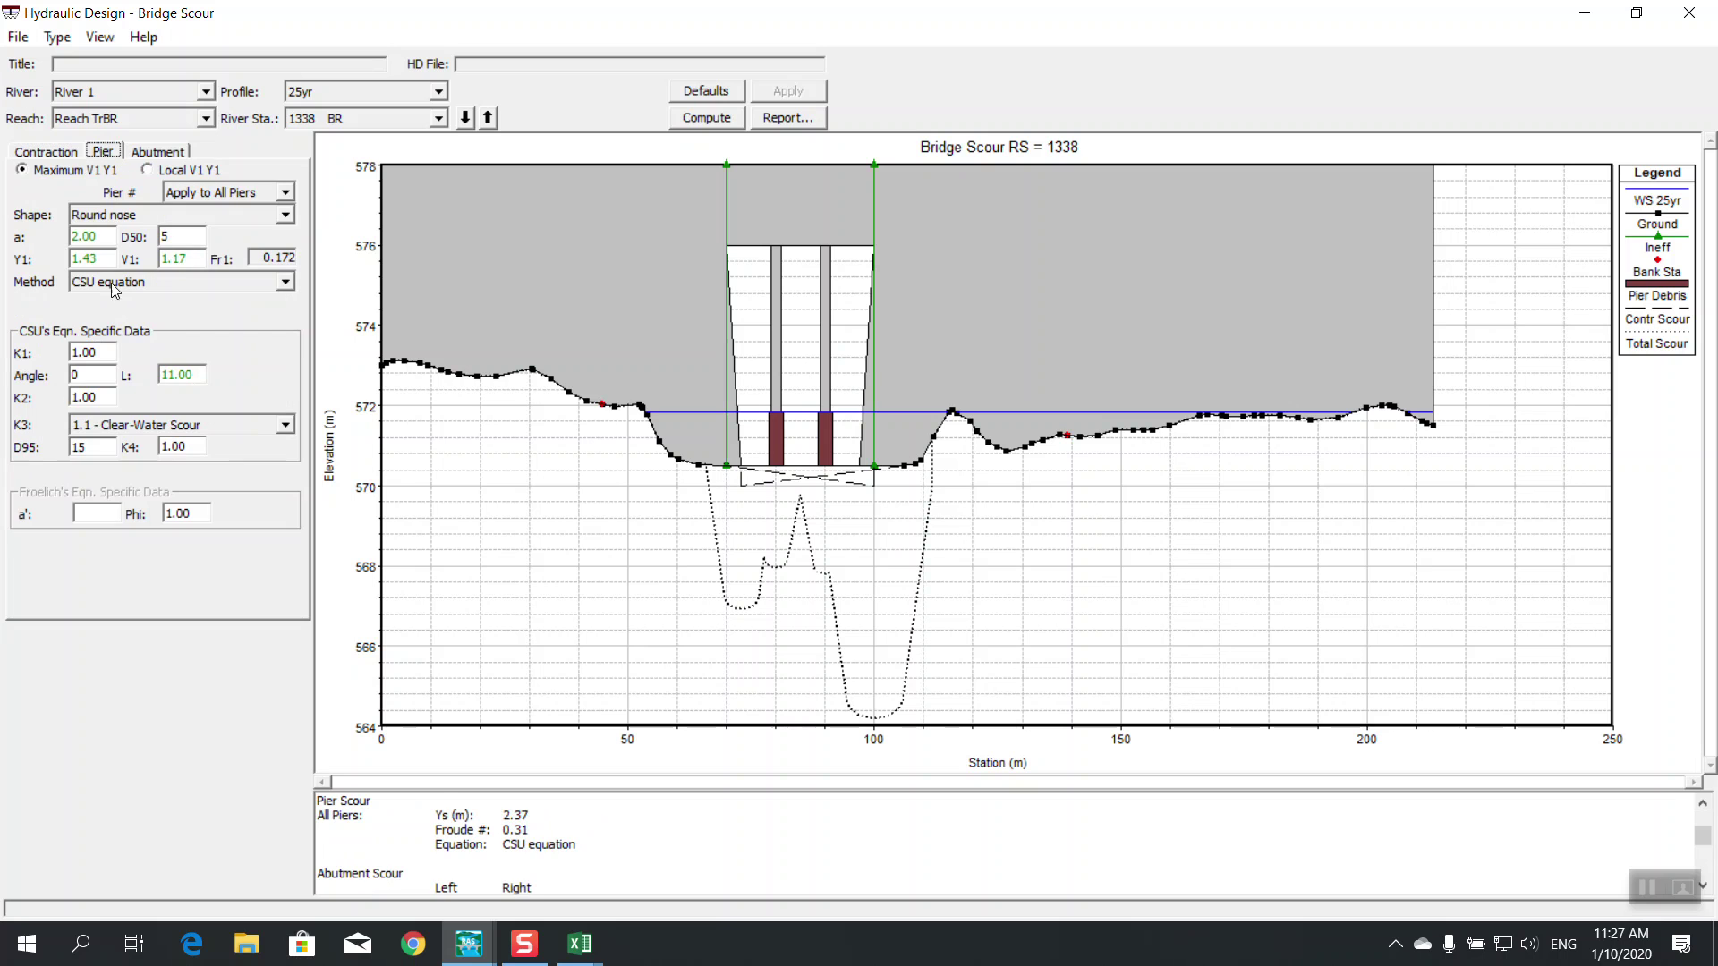
click(94, 375)
click(142, 151)
Set left and right abutment skews to 0, recompute scour, and open the detailed report
click(143, 303)
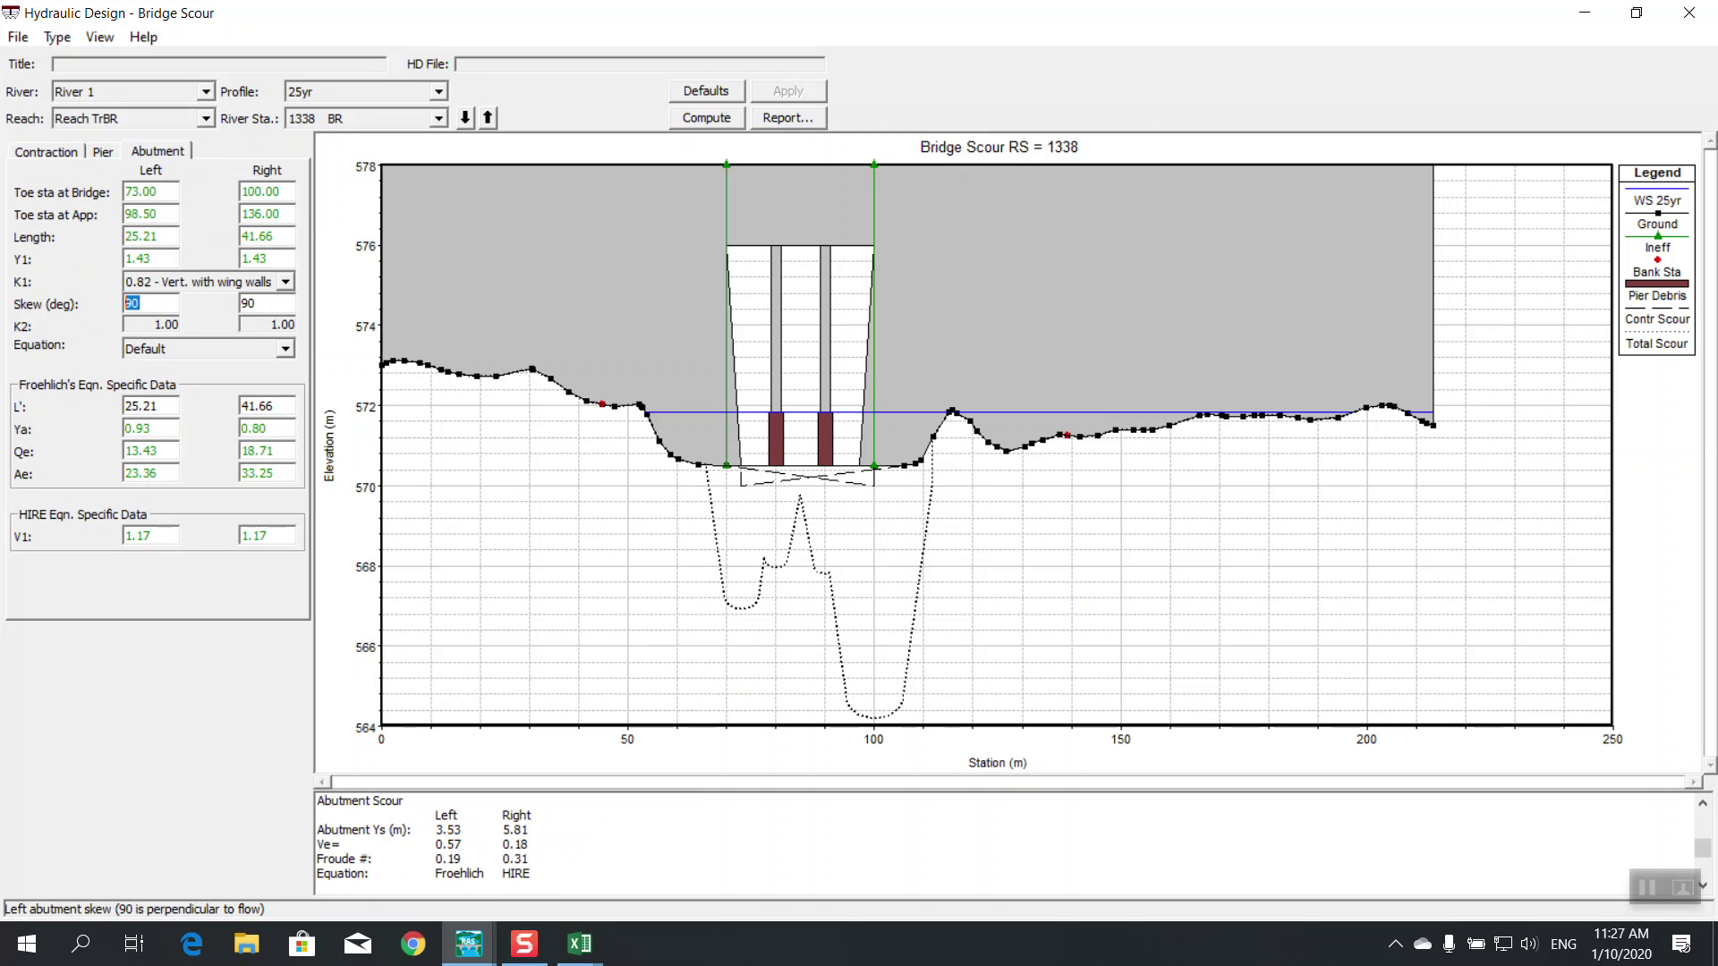
text(0)
click(778, 92)
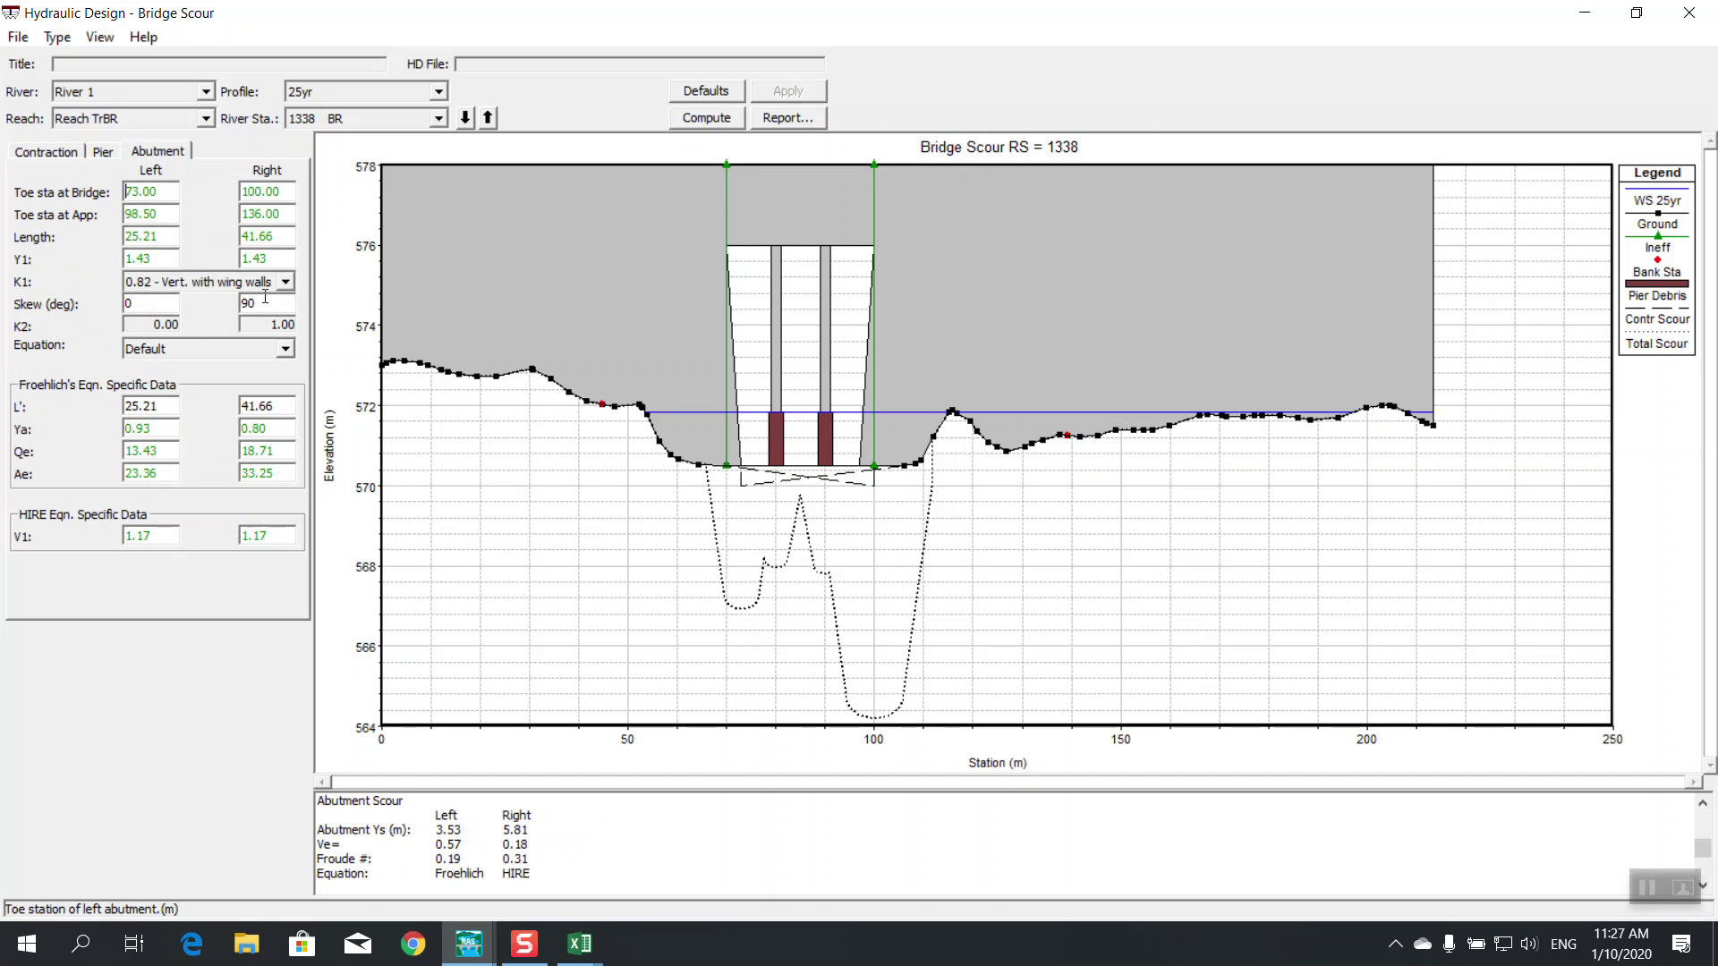
drag(272, 305, 170, 309)
text(0)
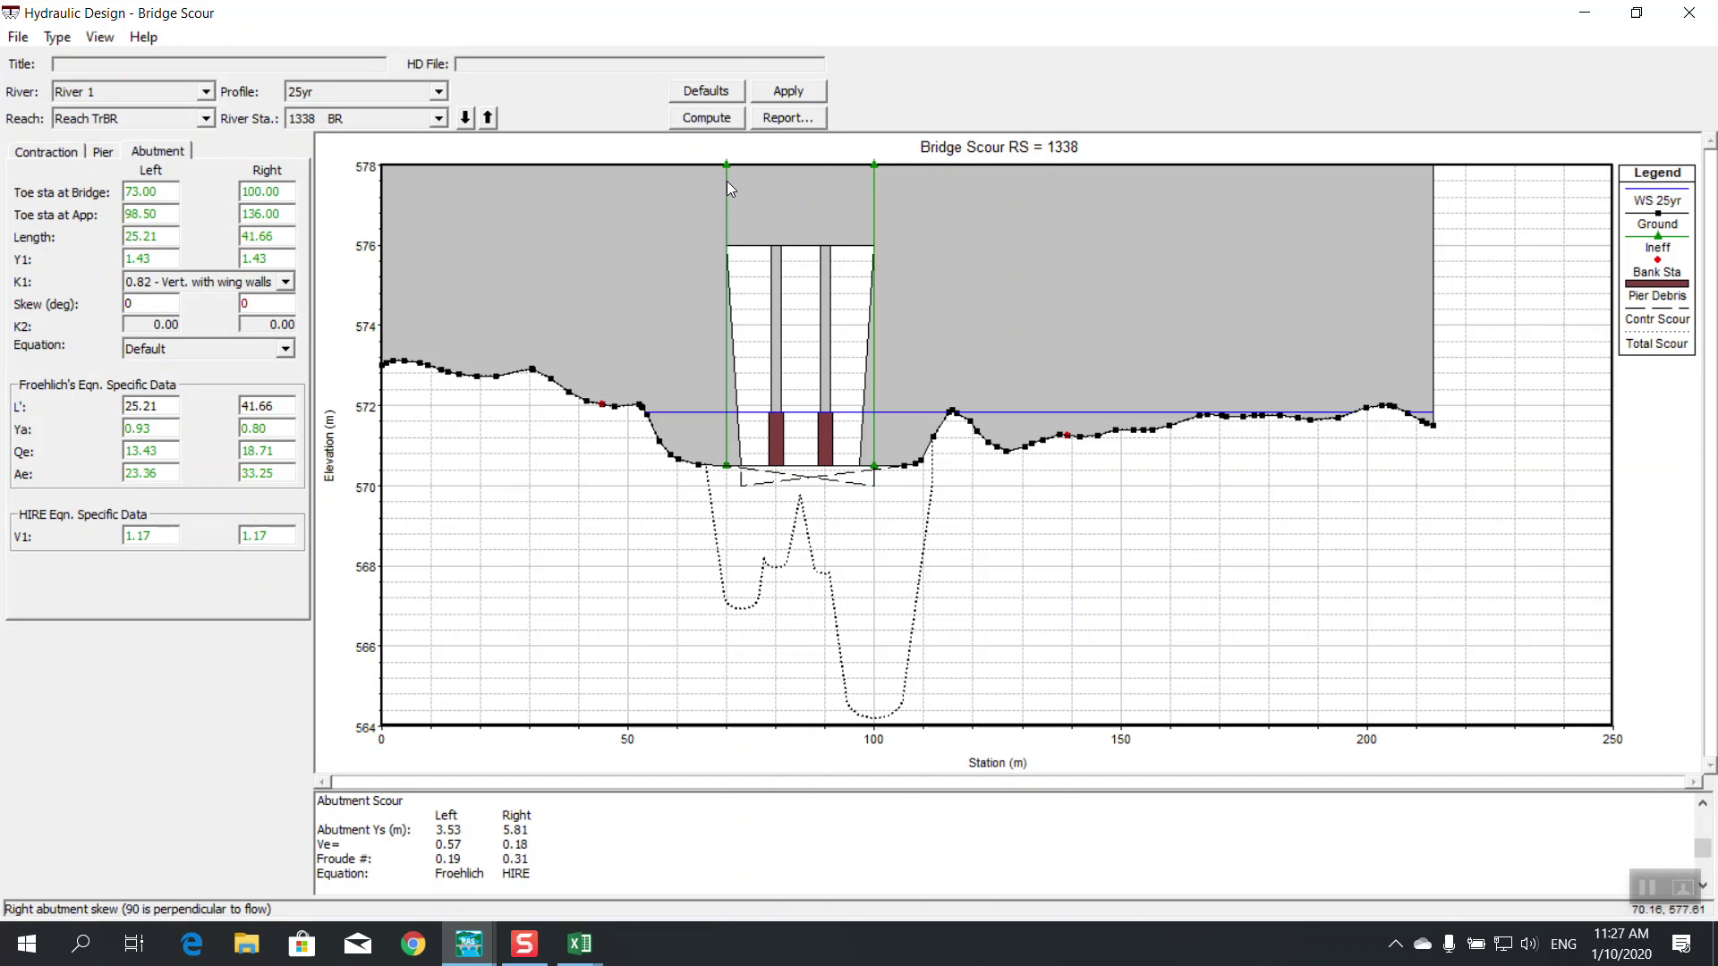
click(778, 95)
click(730, 118)
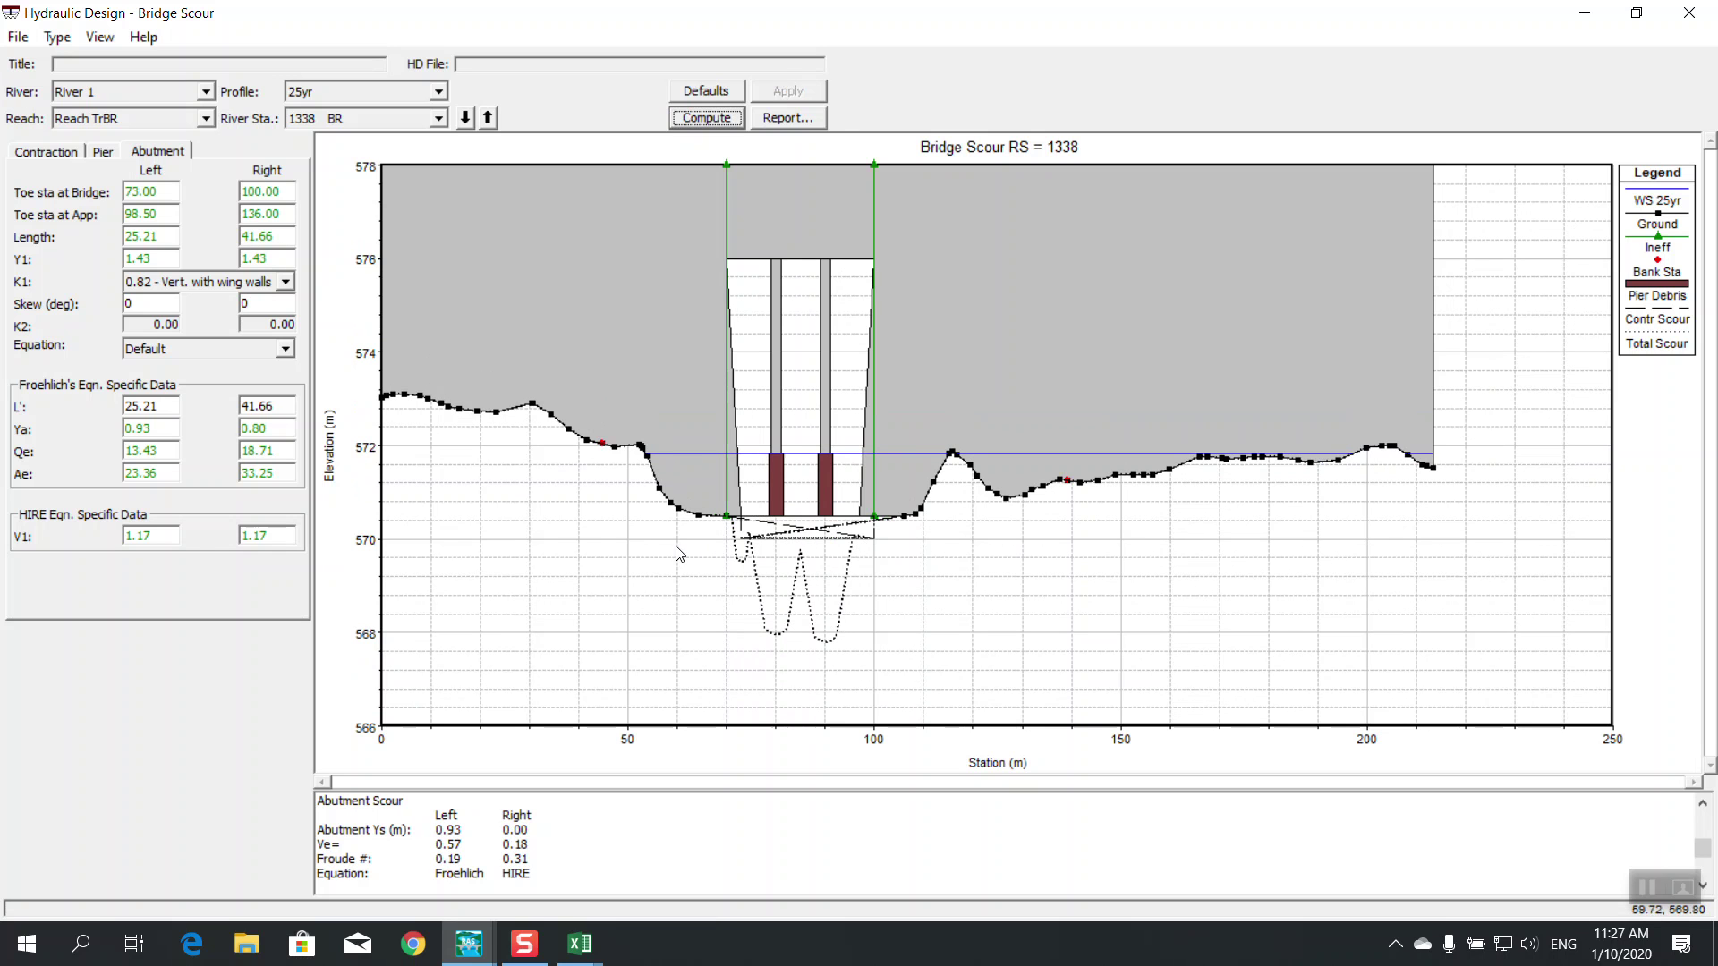
click(771, 123)
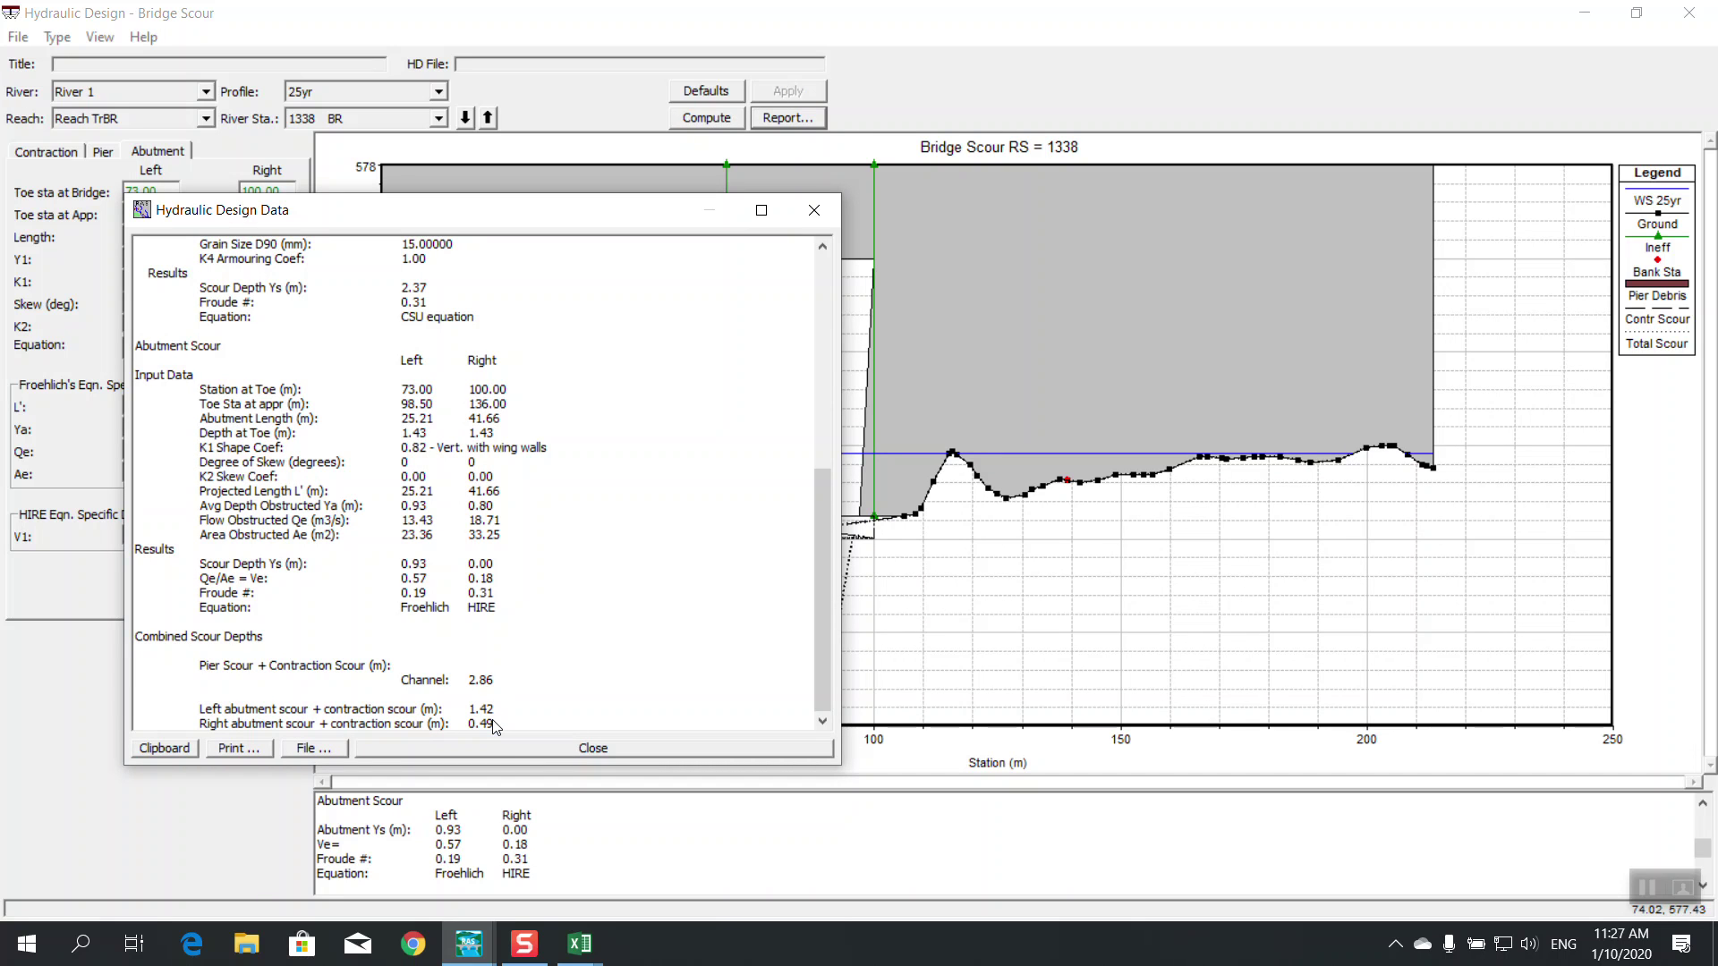
Close the Hydraulic Design Data report and the Bridge Scour window
click(538, 753)
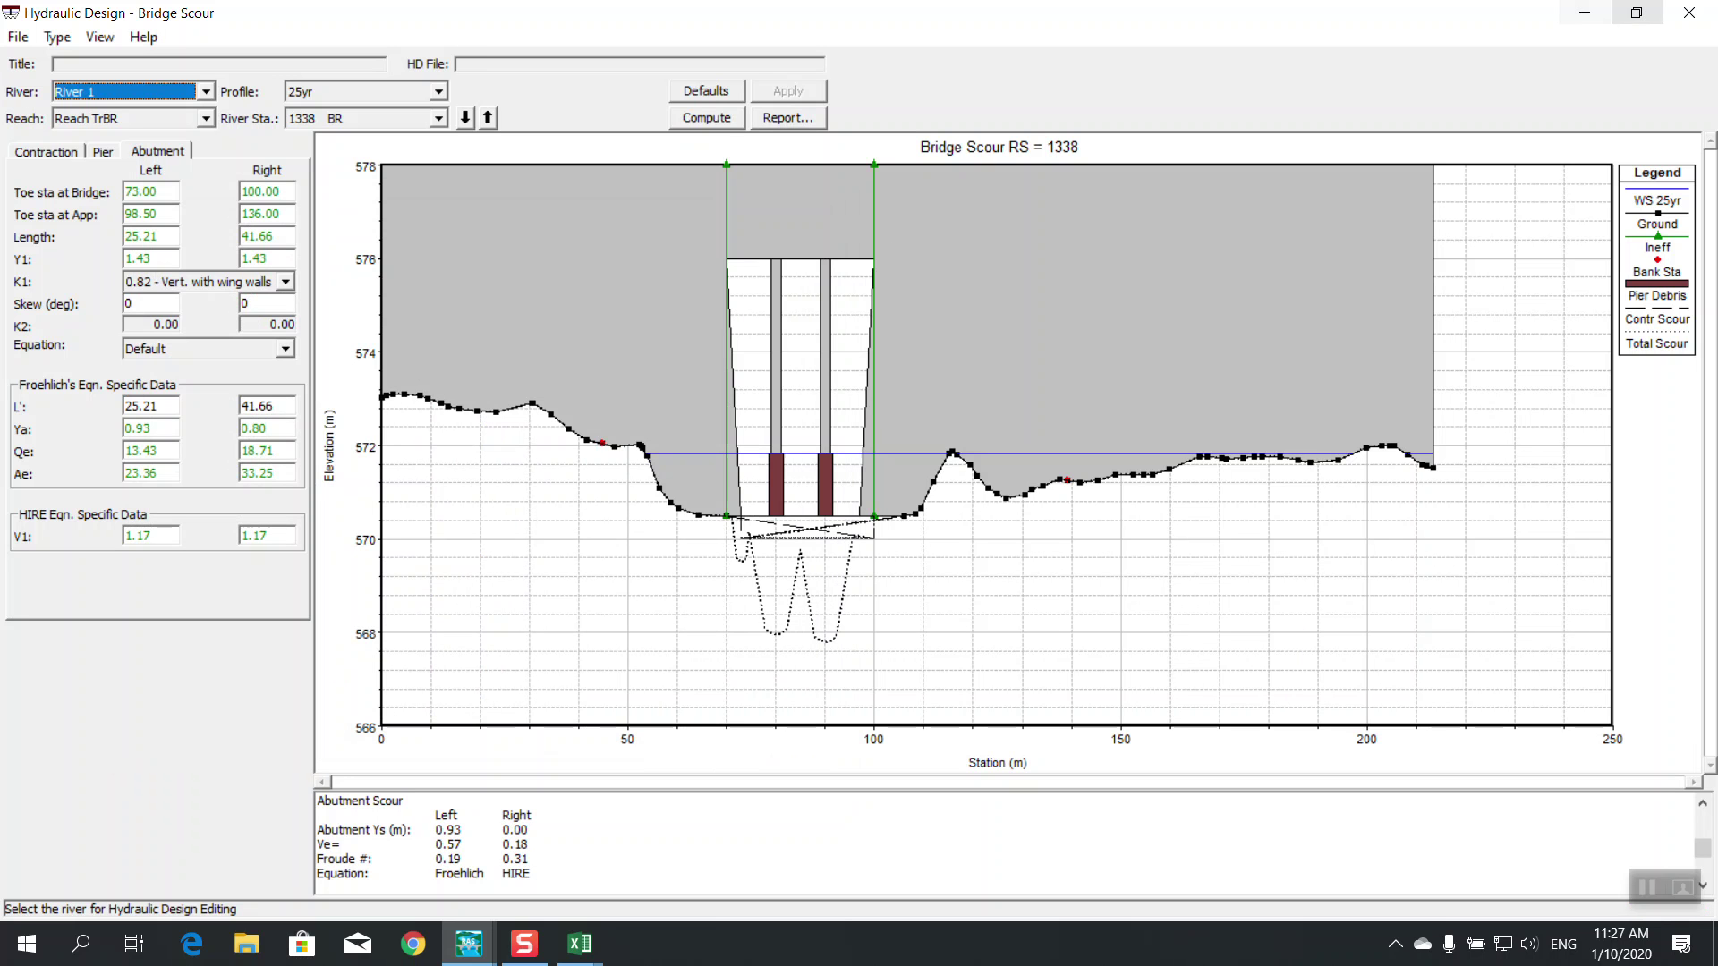
click(1689, 12)
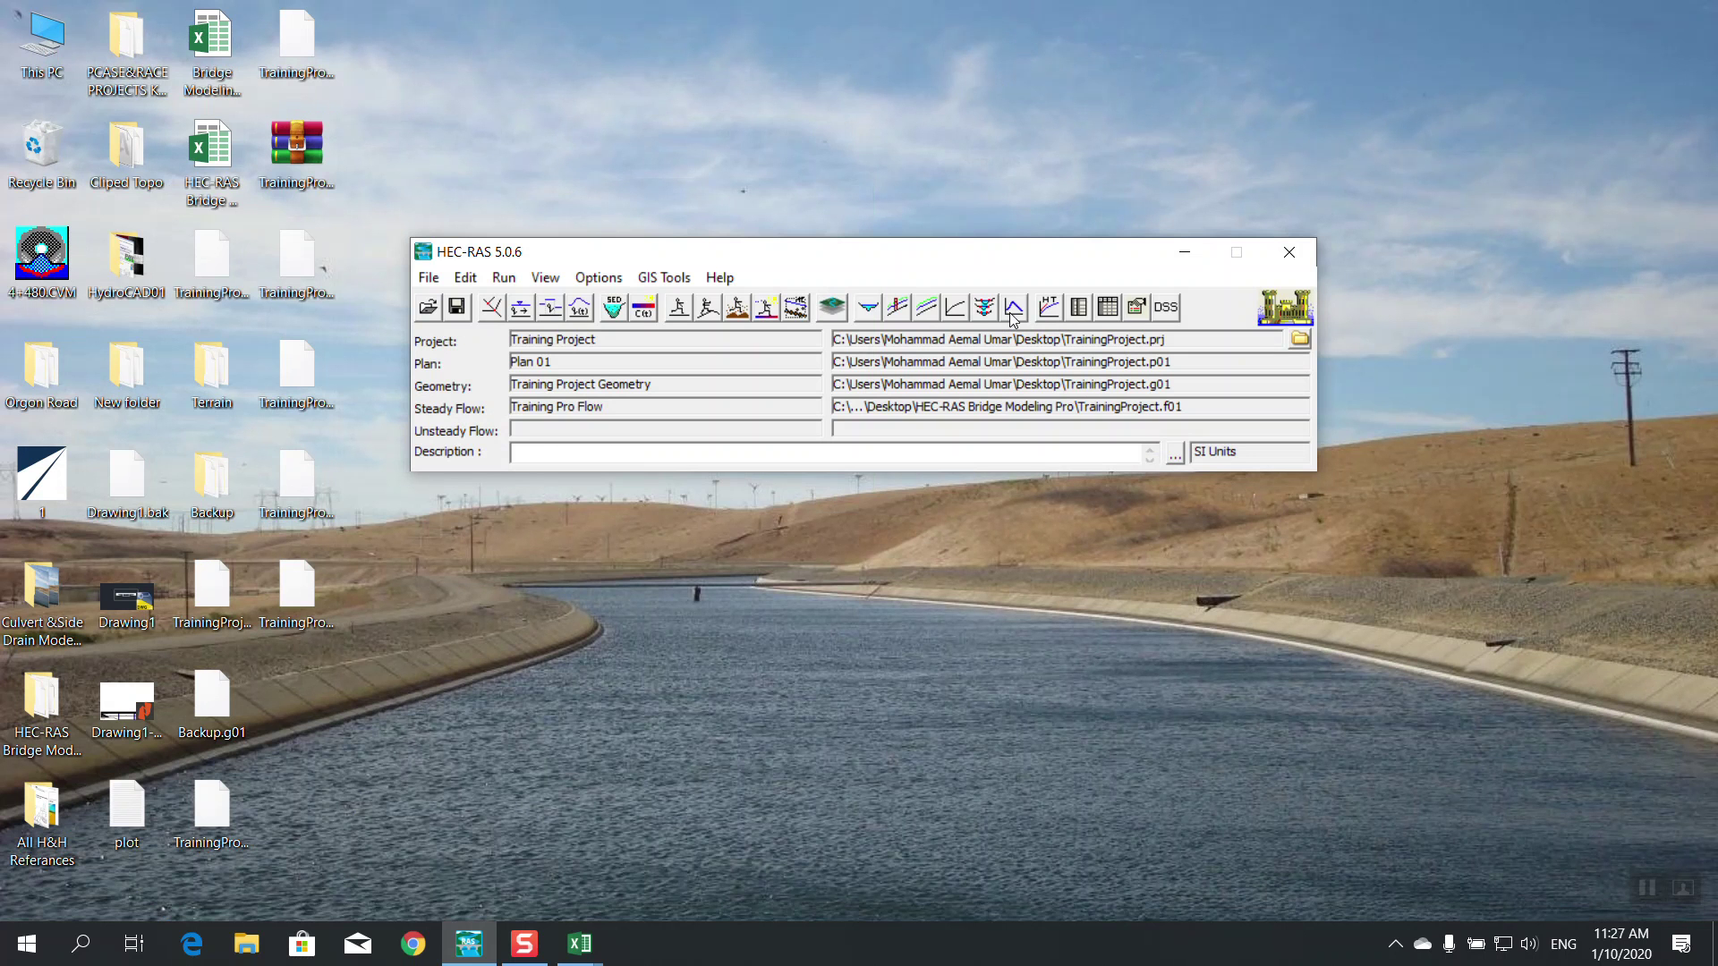
click(1078, 307)
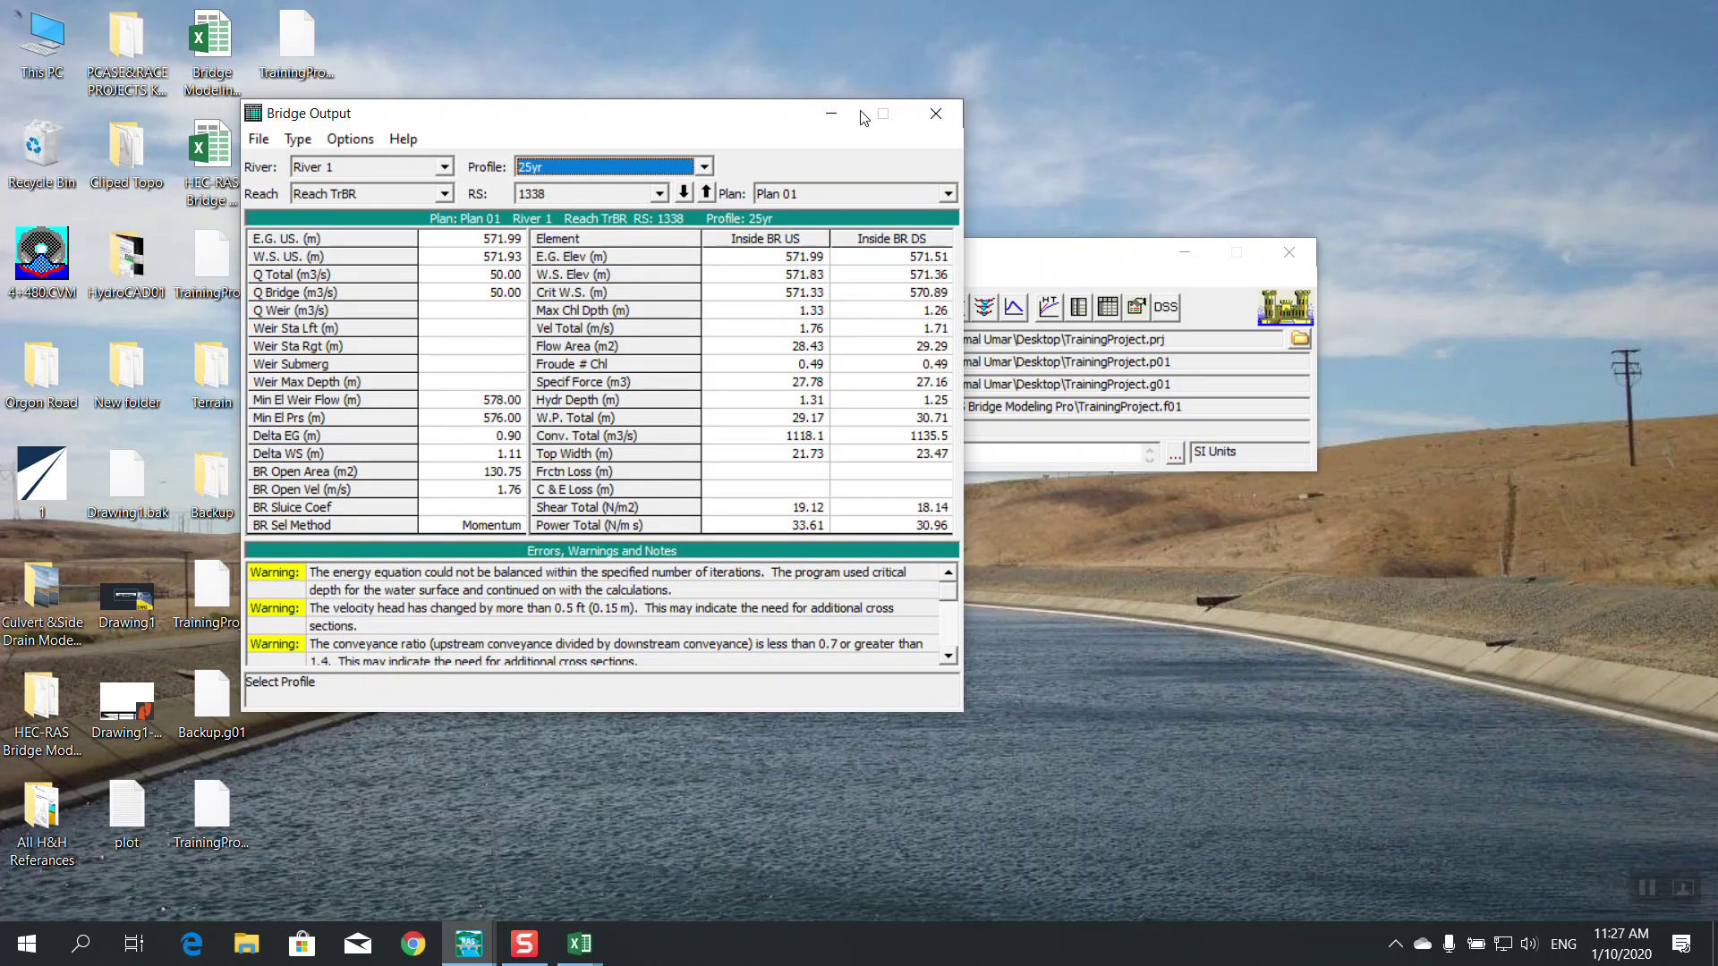
drag(693, 114, 781, 117)
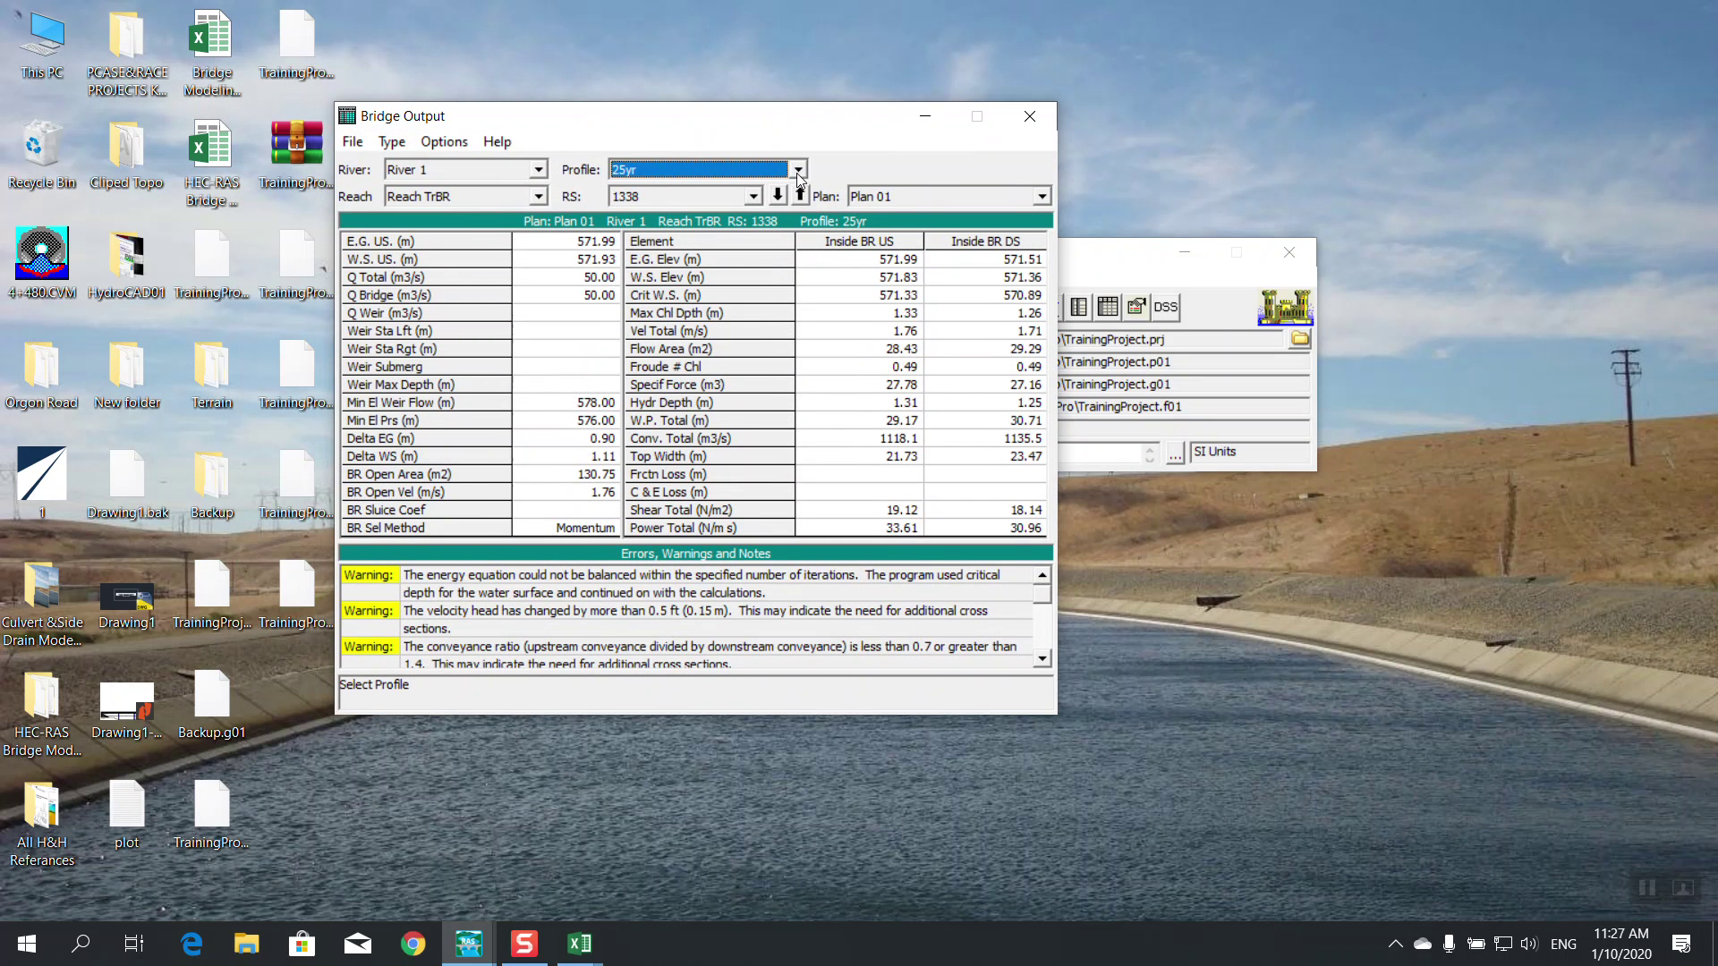
click(798, 170)
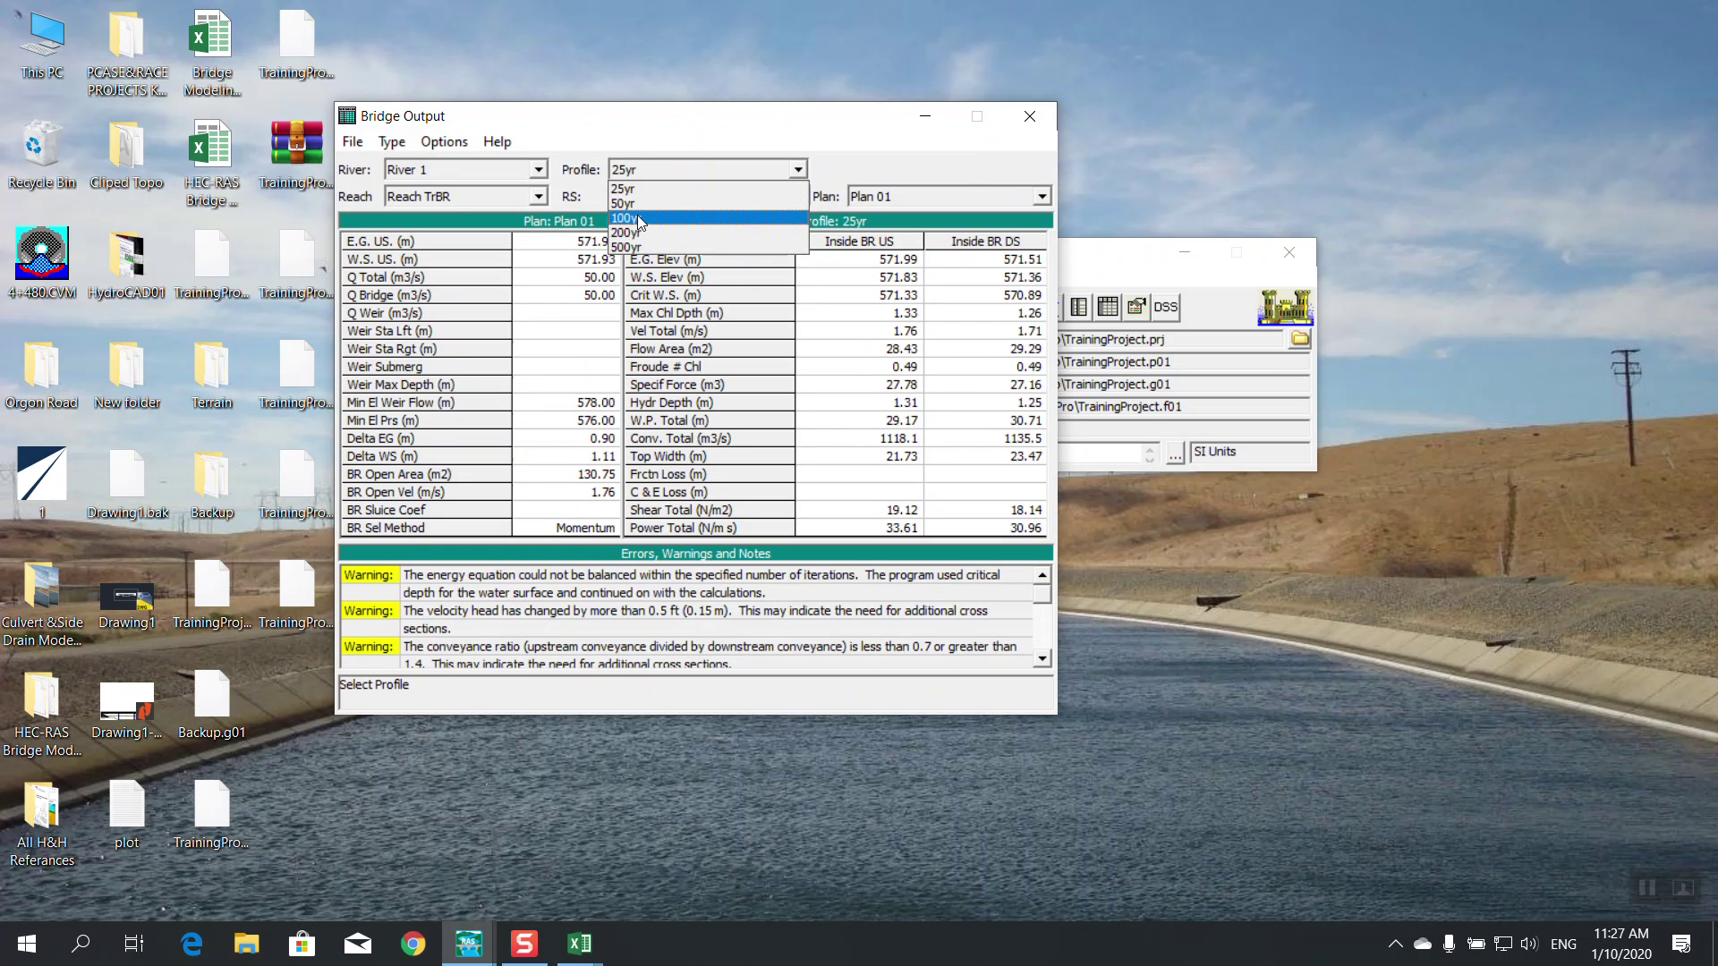
click(626, 217)
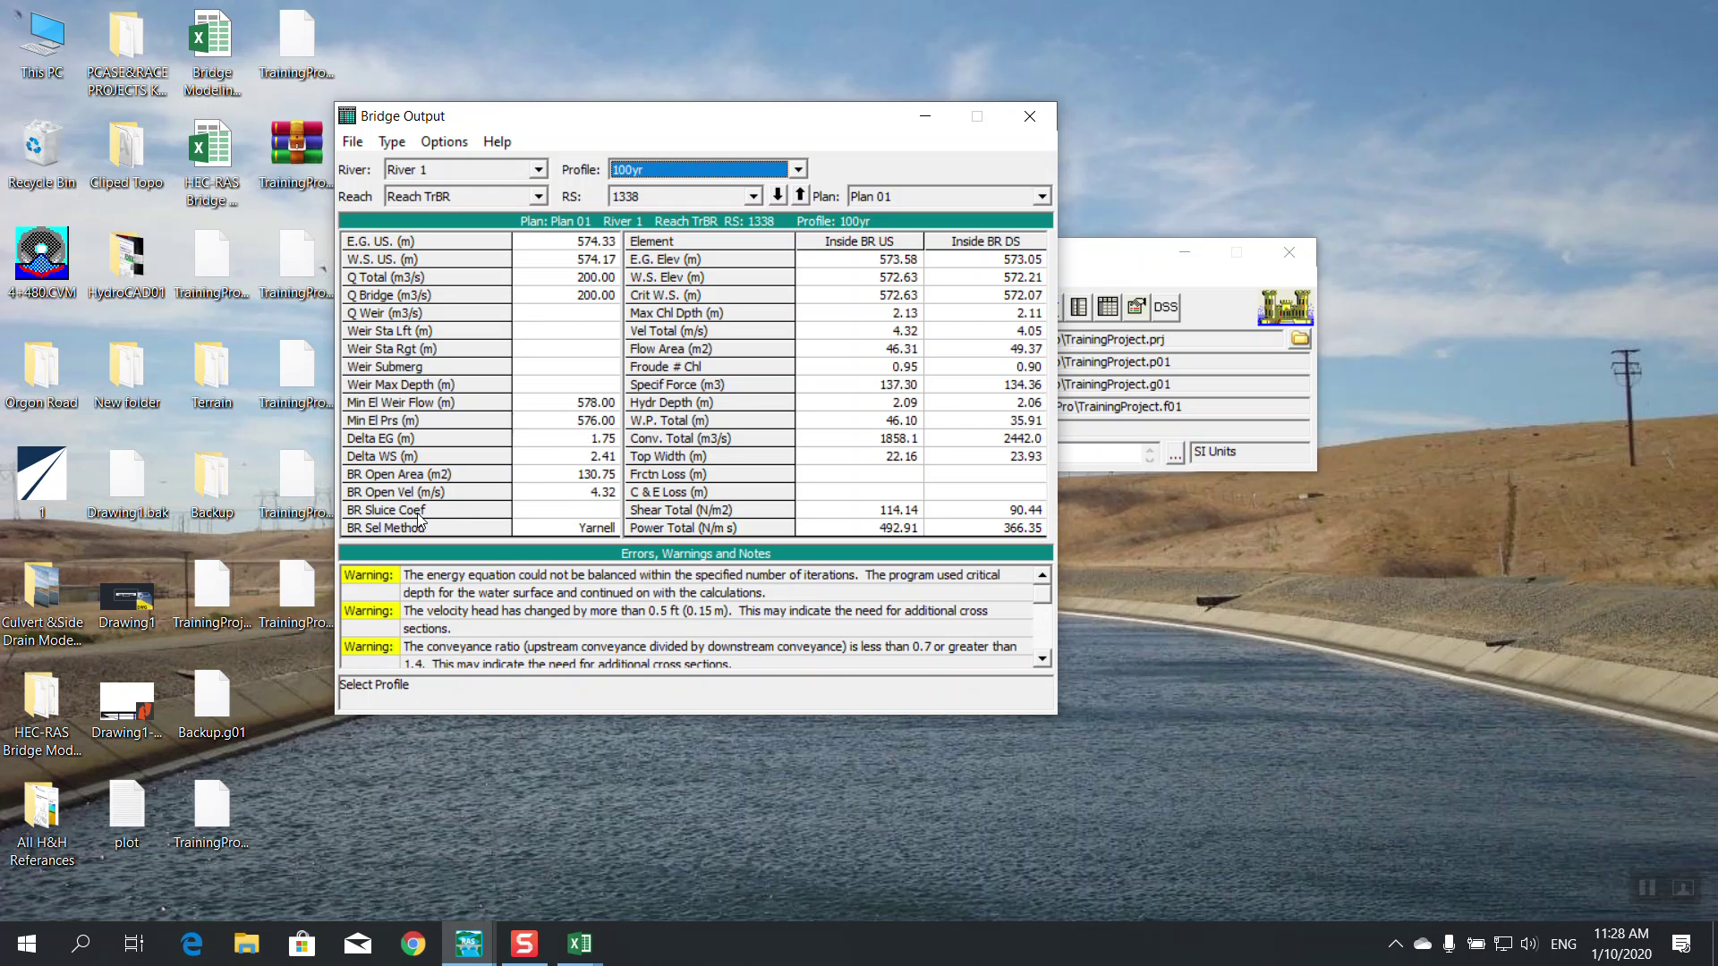
click(575, 516)
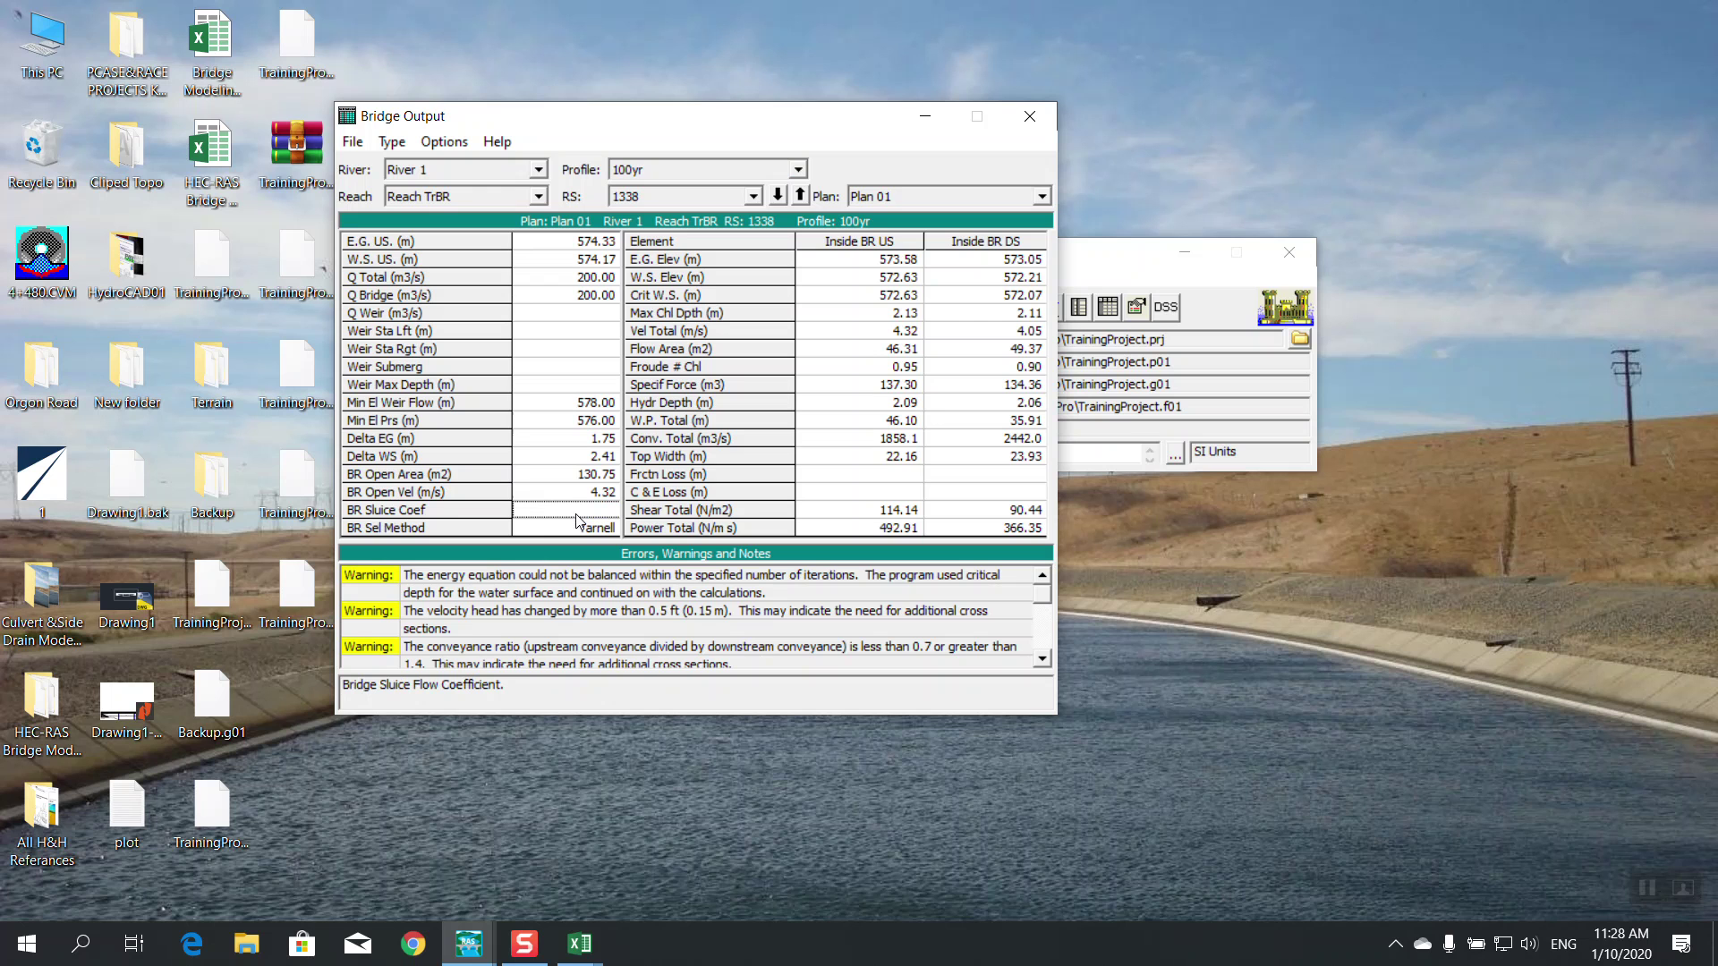
click(578, 530)
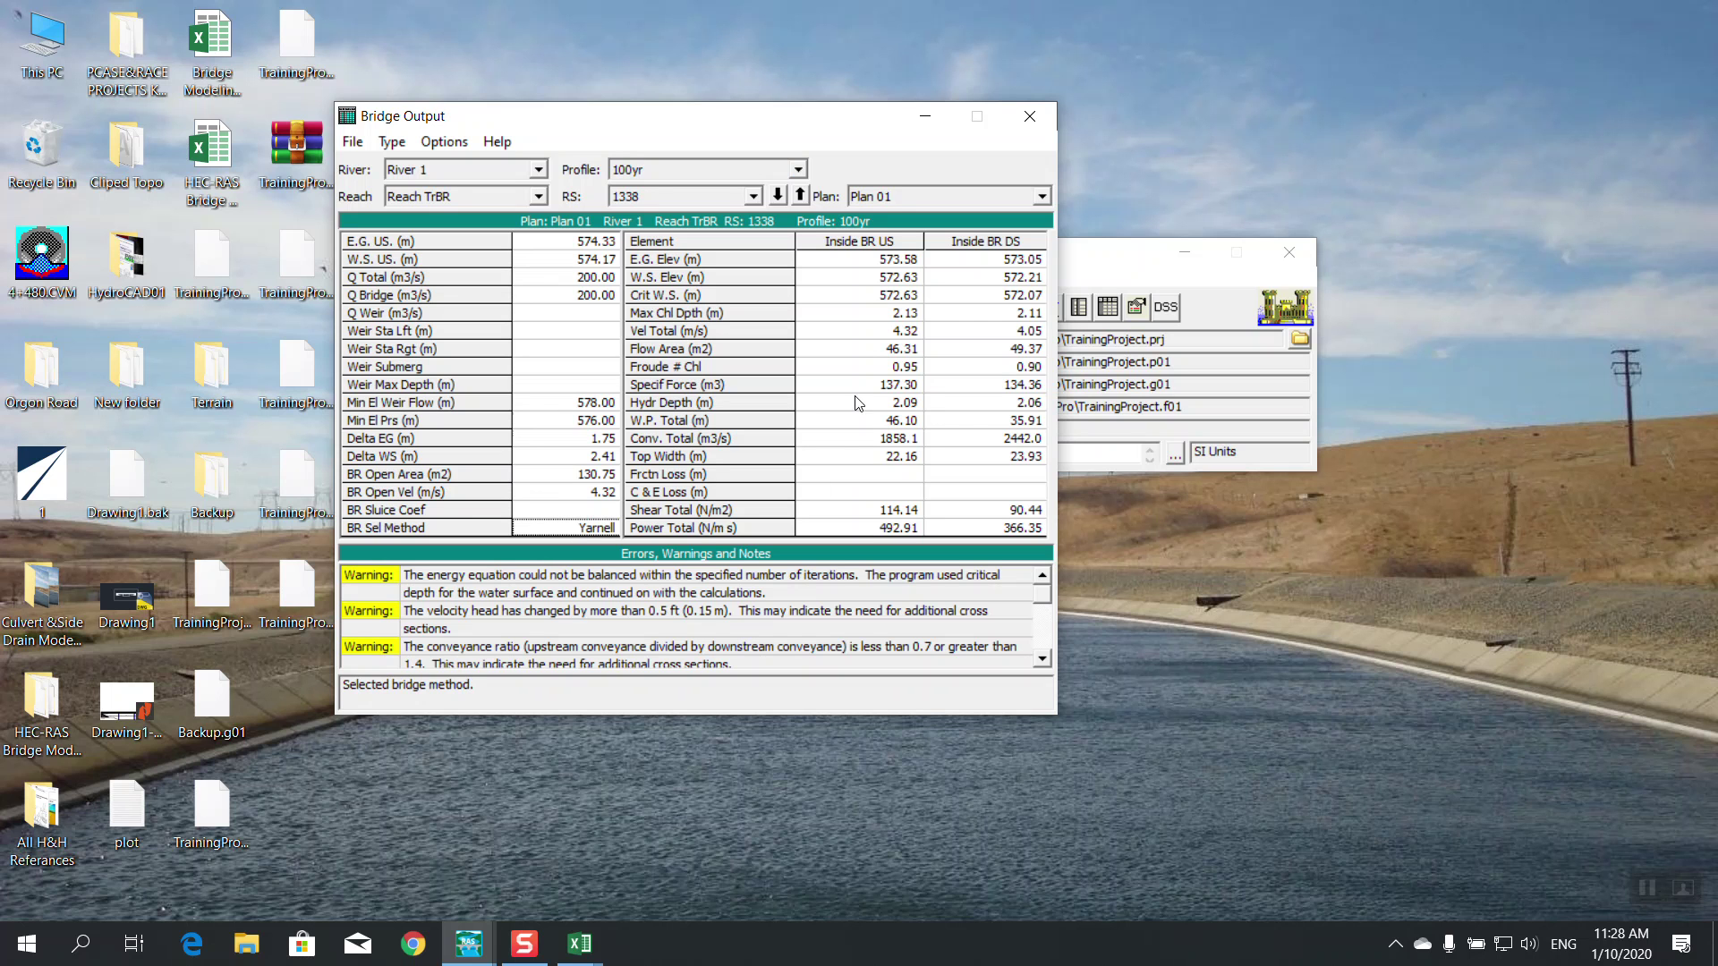
click(868, 261)
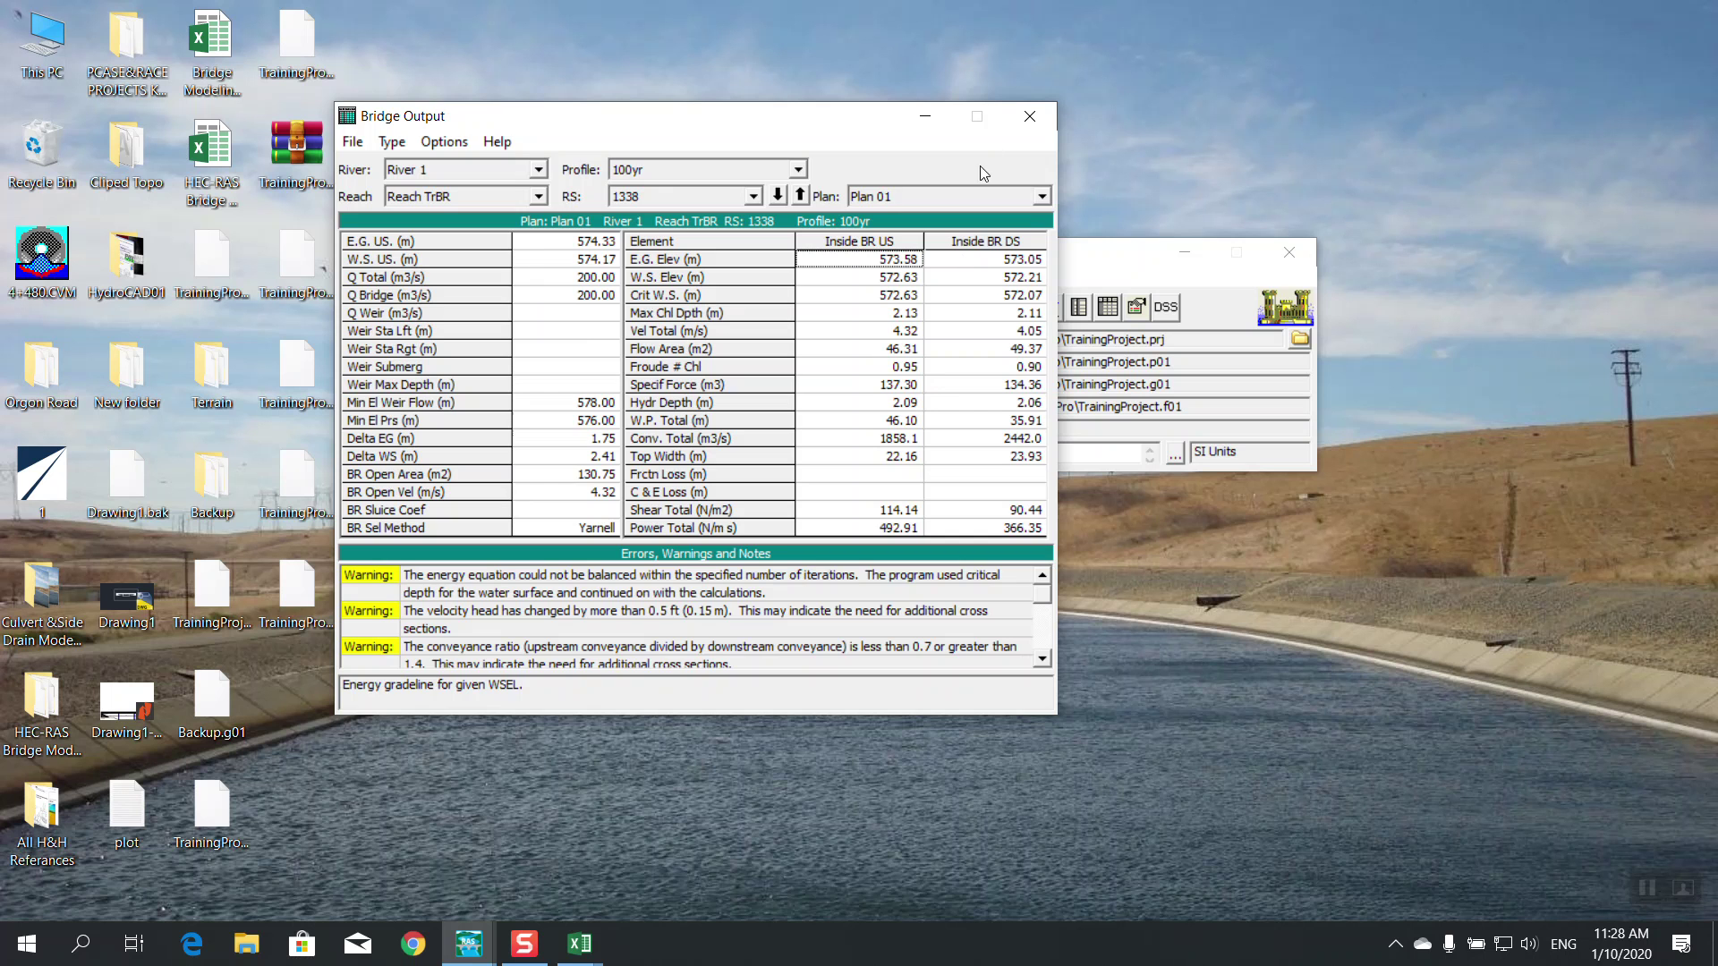
click(1028, 119)
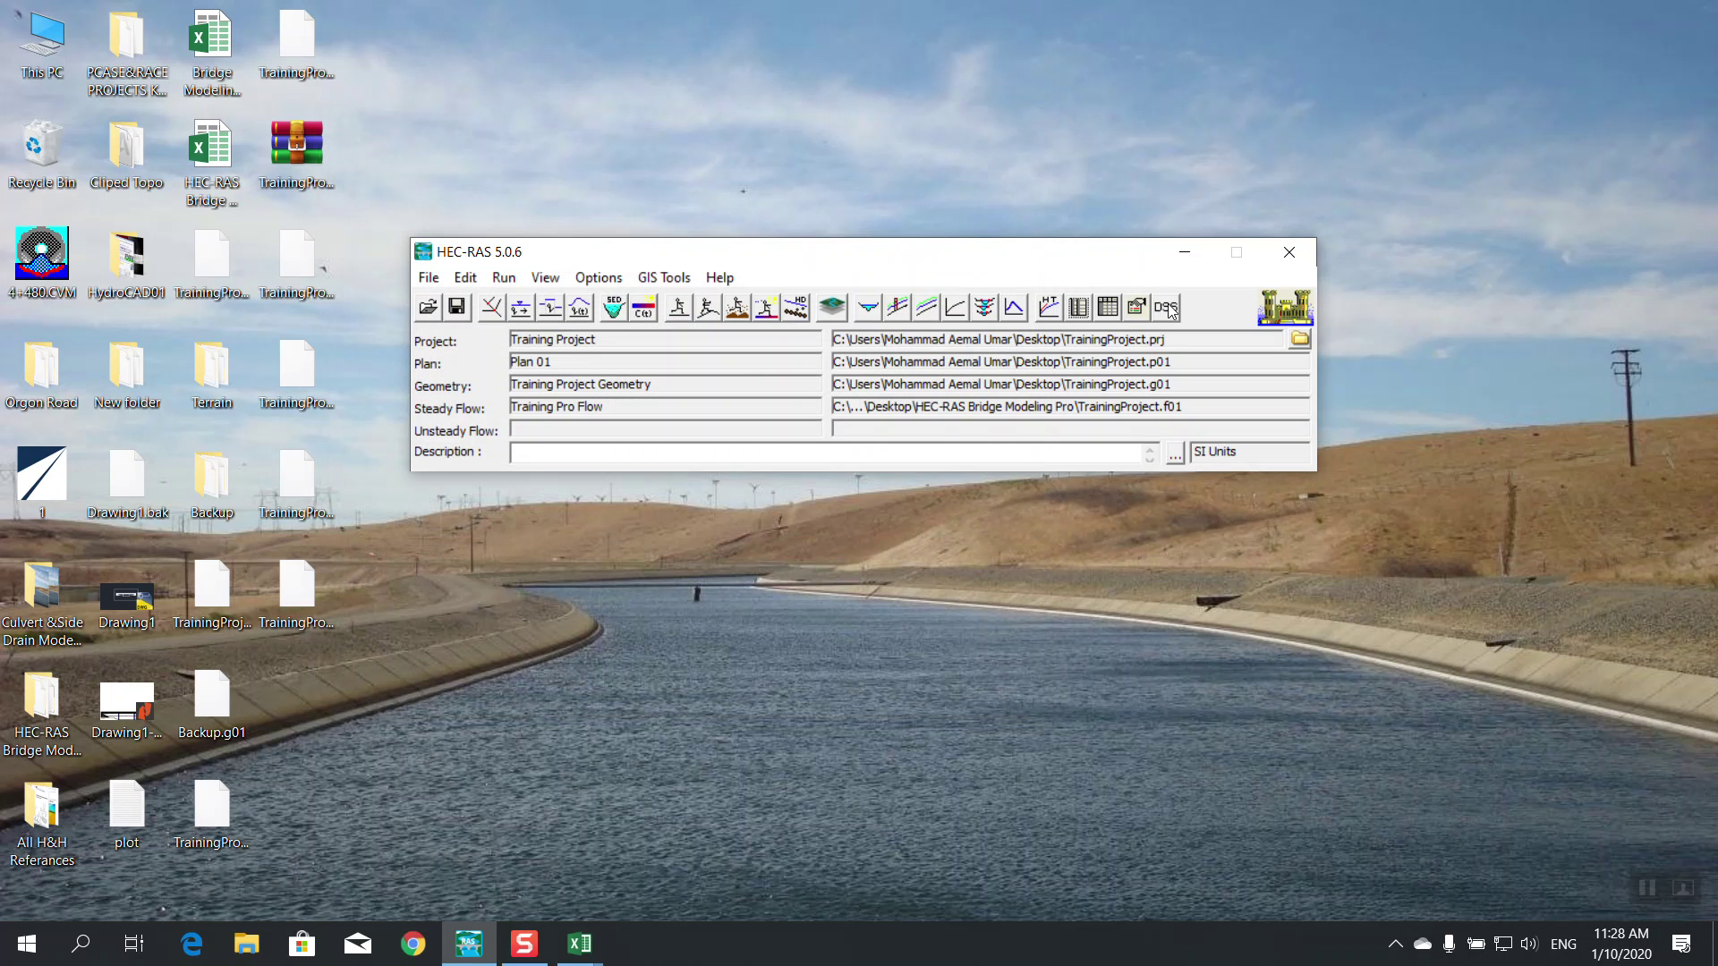
Start a project report in the Report Generator with all five profiles selected
click(428, 277)
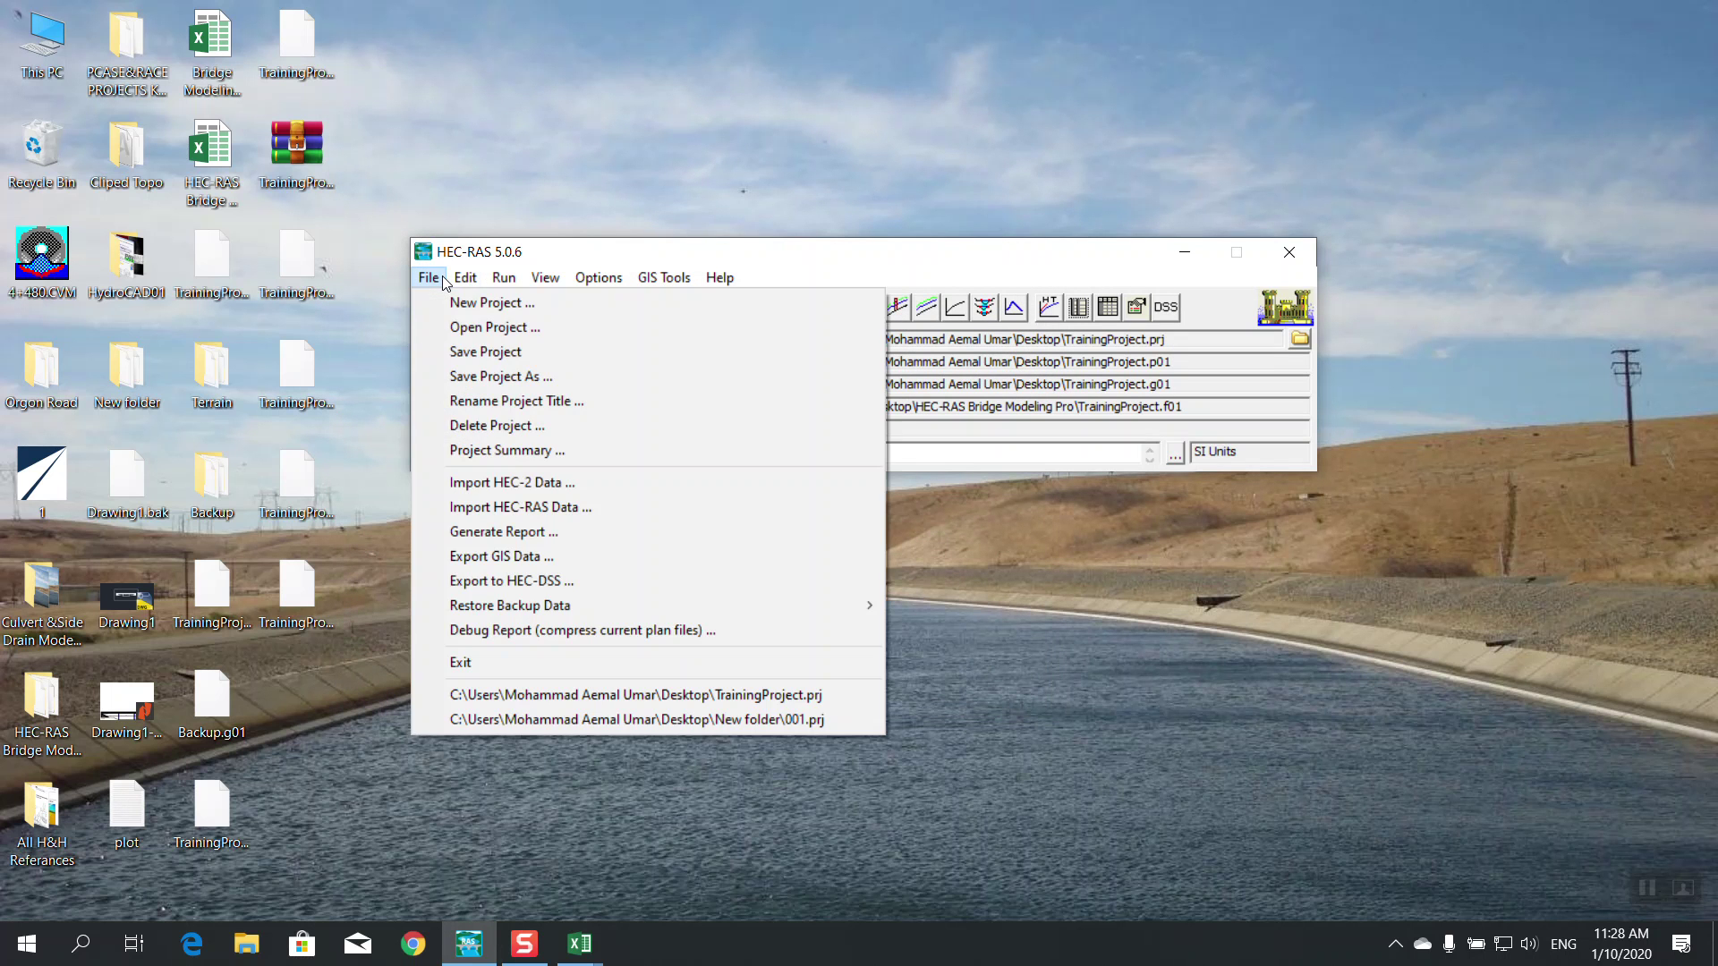
click(521, 532)
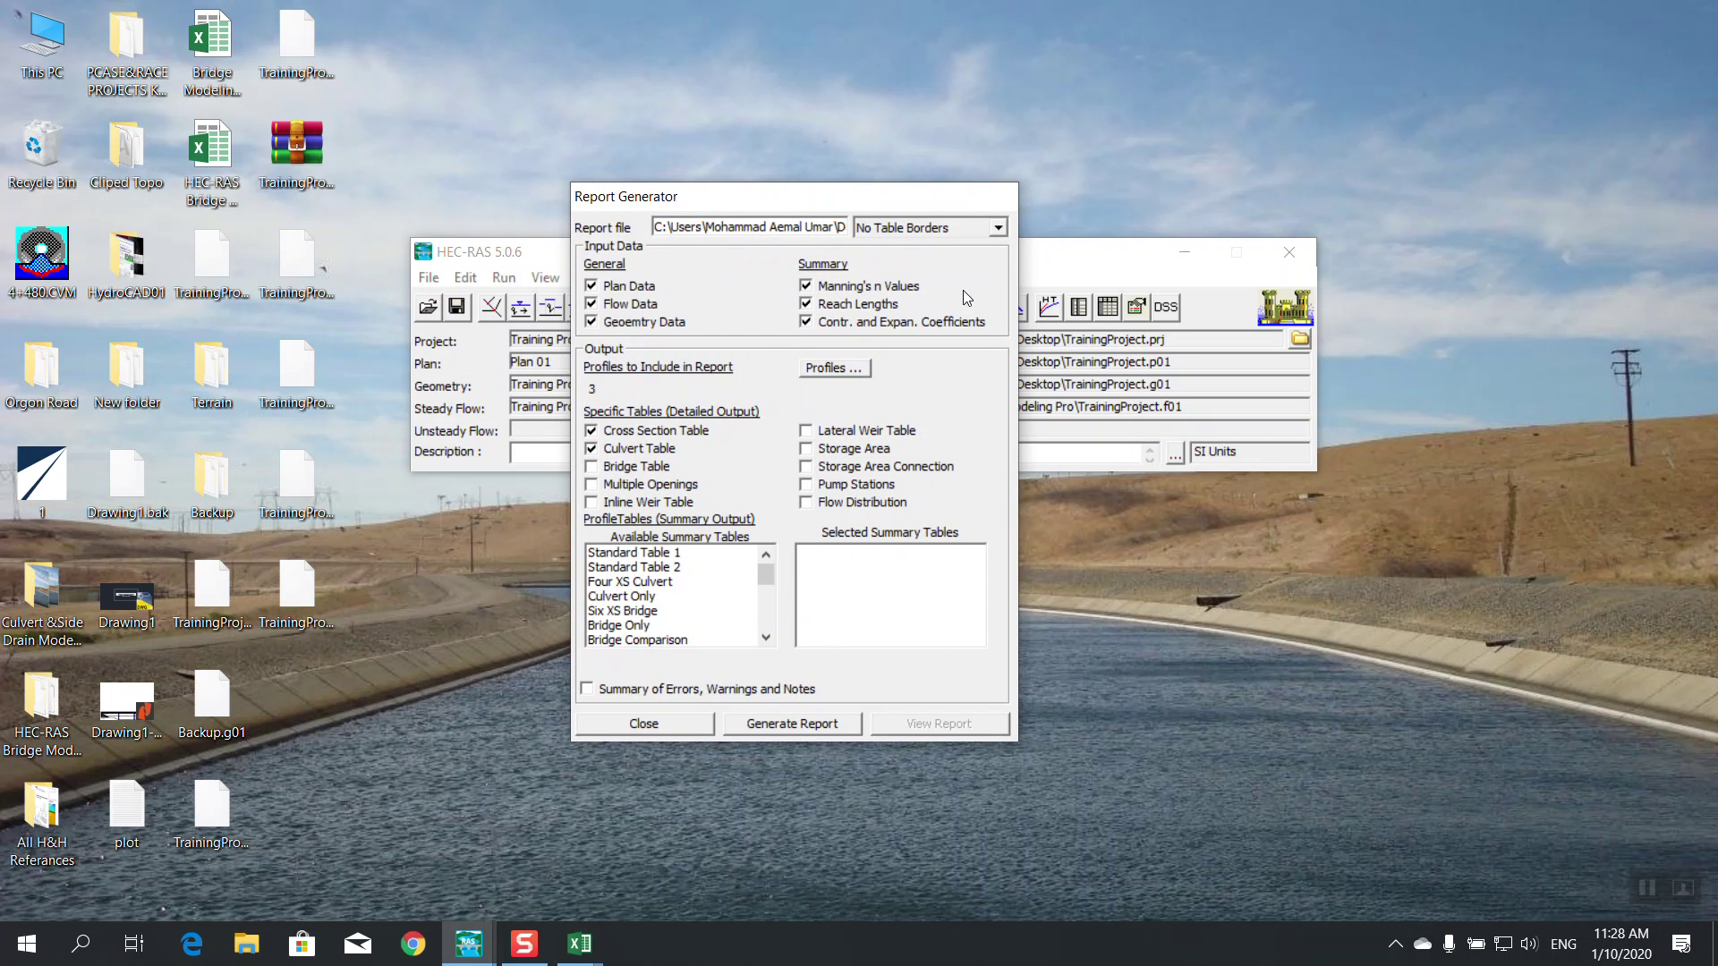
click(824, 369)
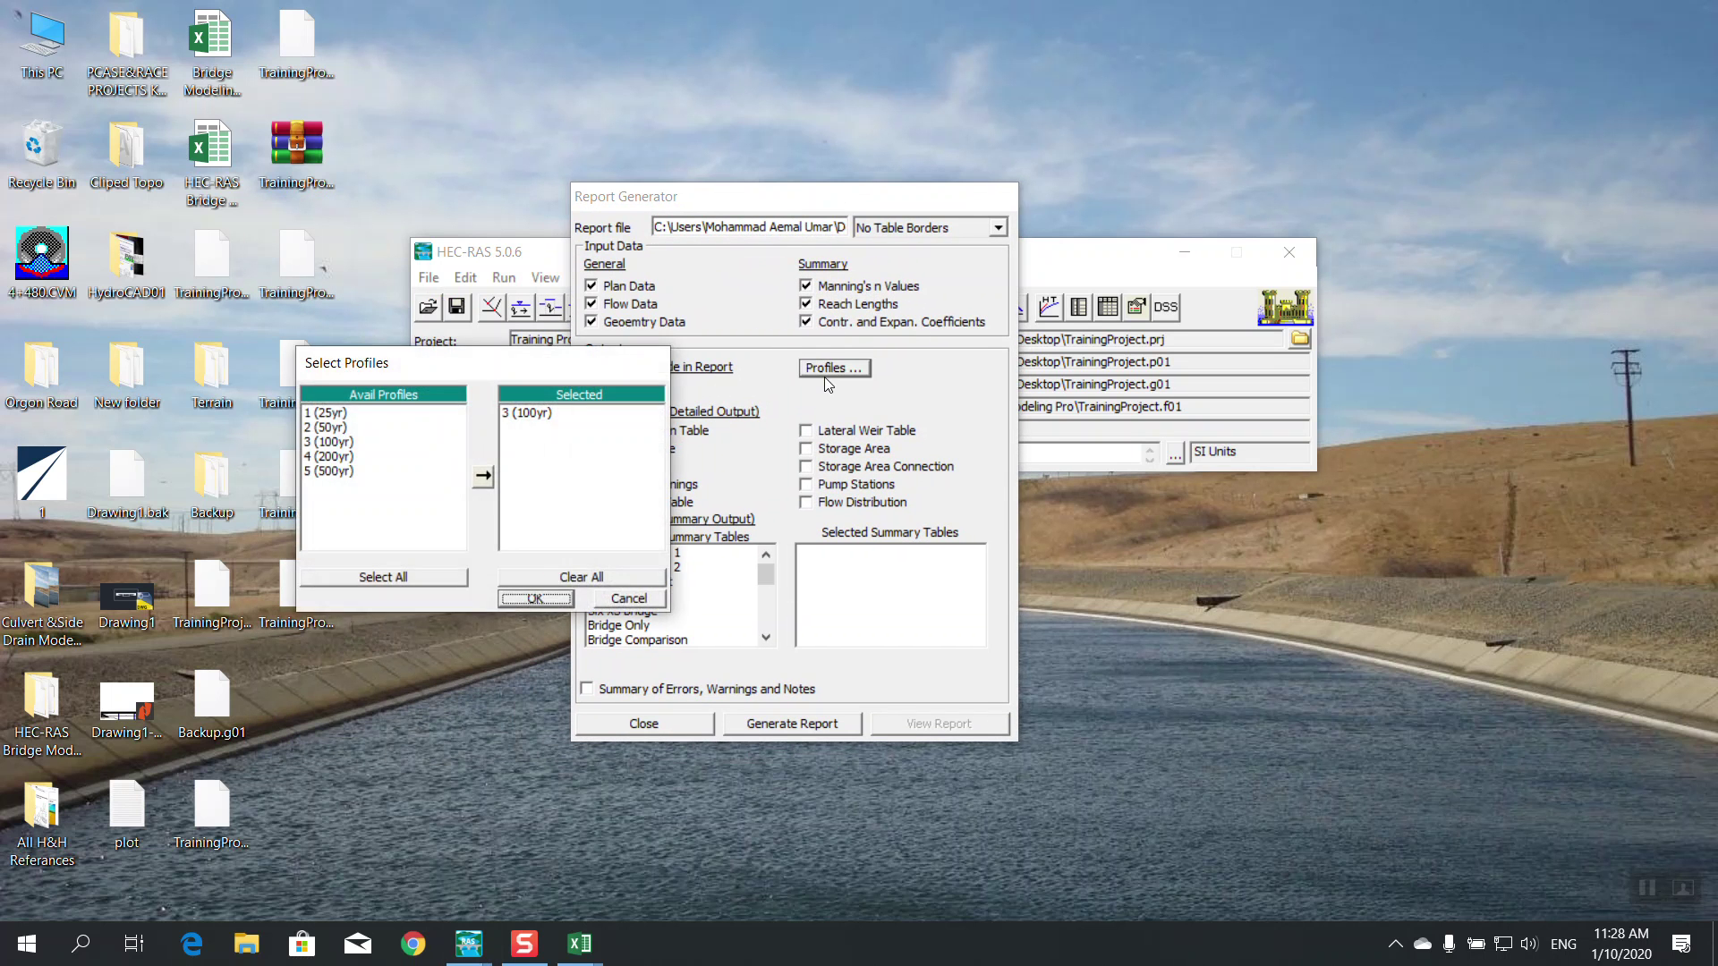
click(460, 574)
click(540, 597)
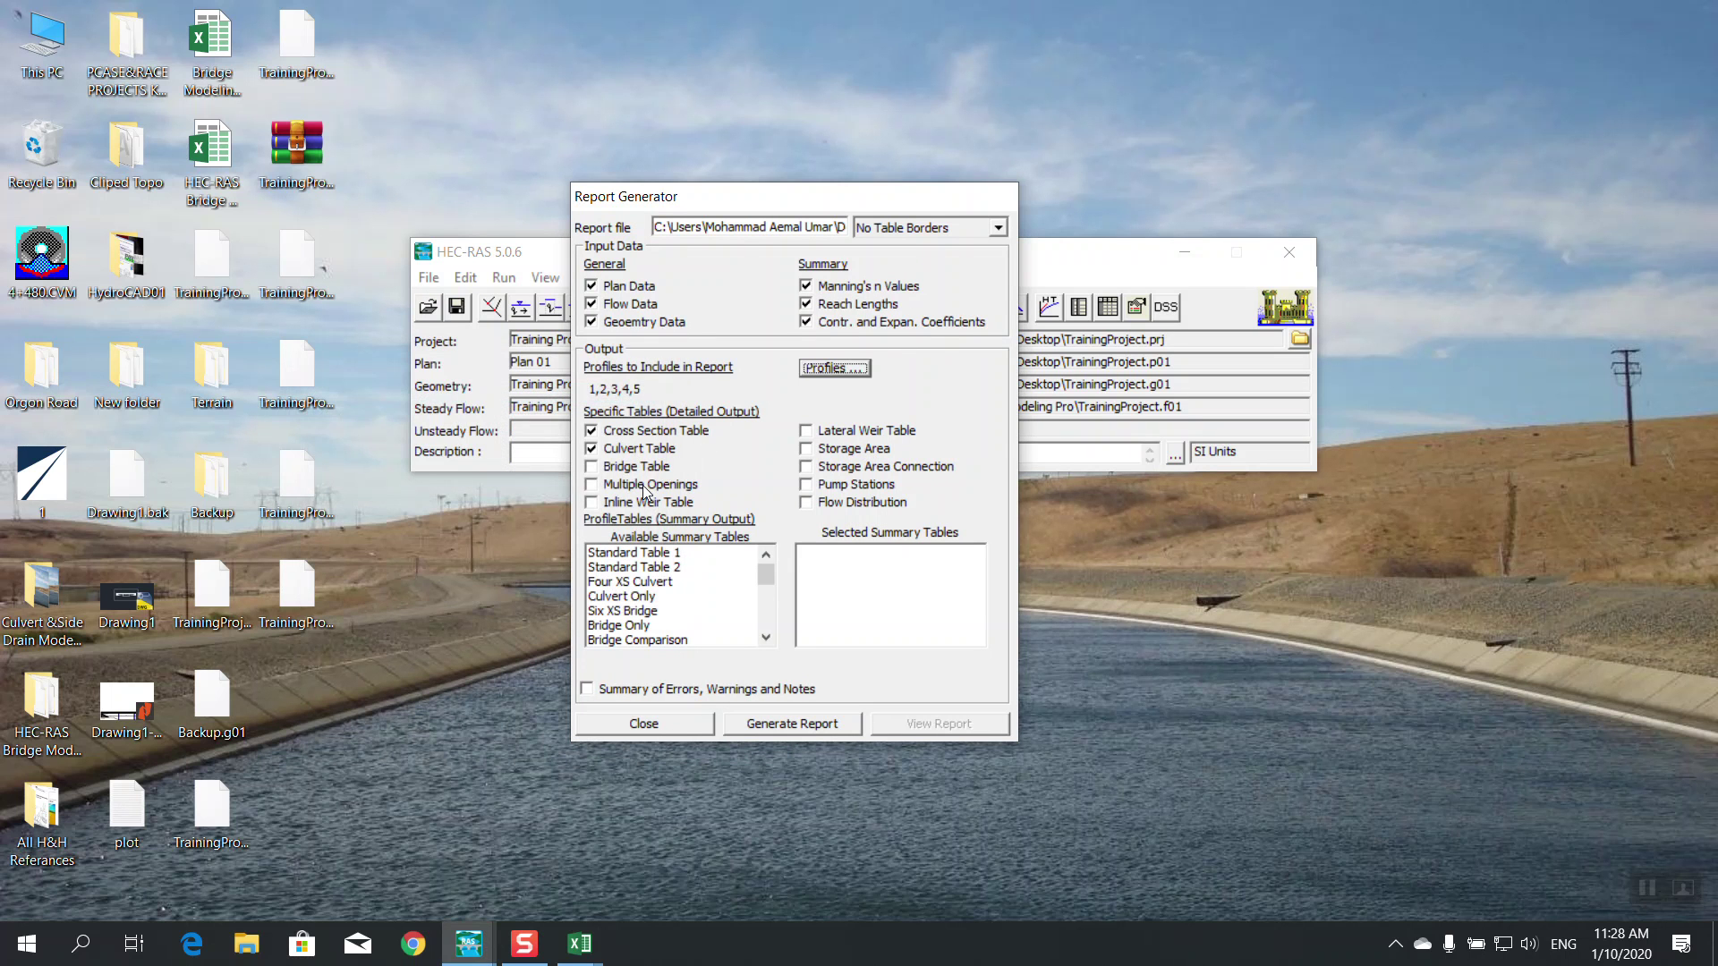
Include the Bridge Table but not the Culvert Table, and add Standard Table 1, 2 and Bridge Only summaries
click(618, 468)
click(608, 454)
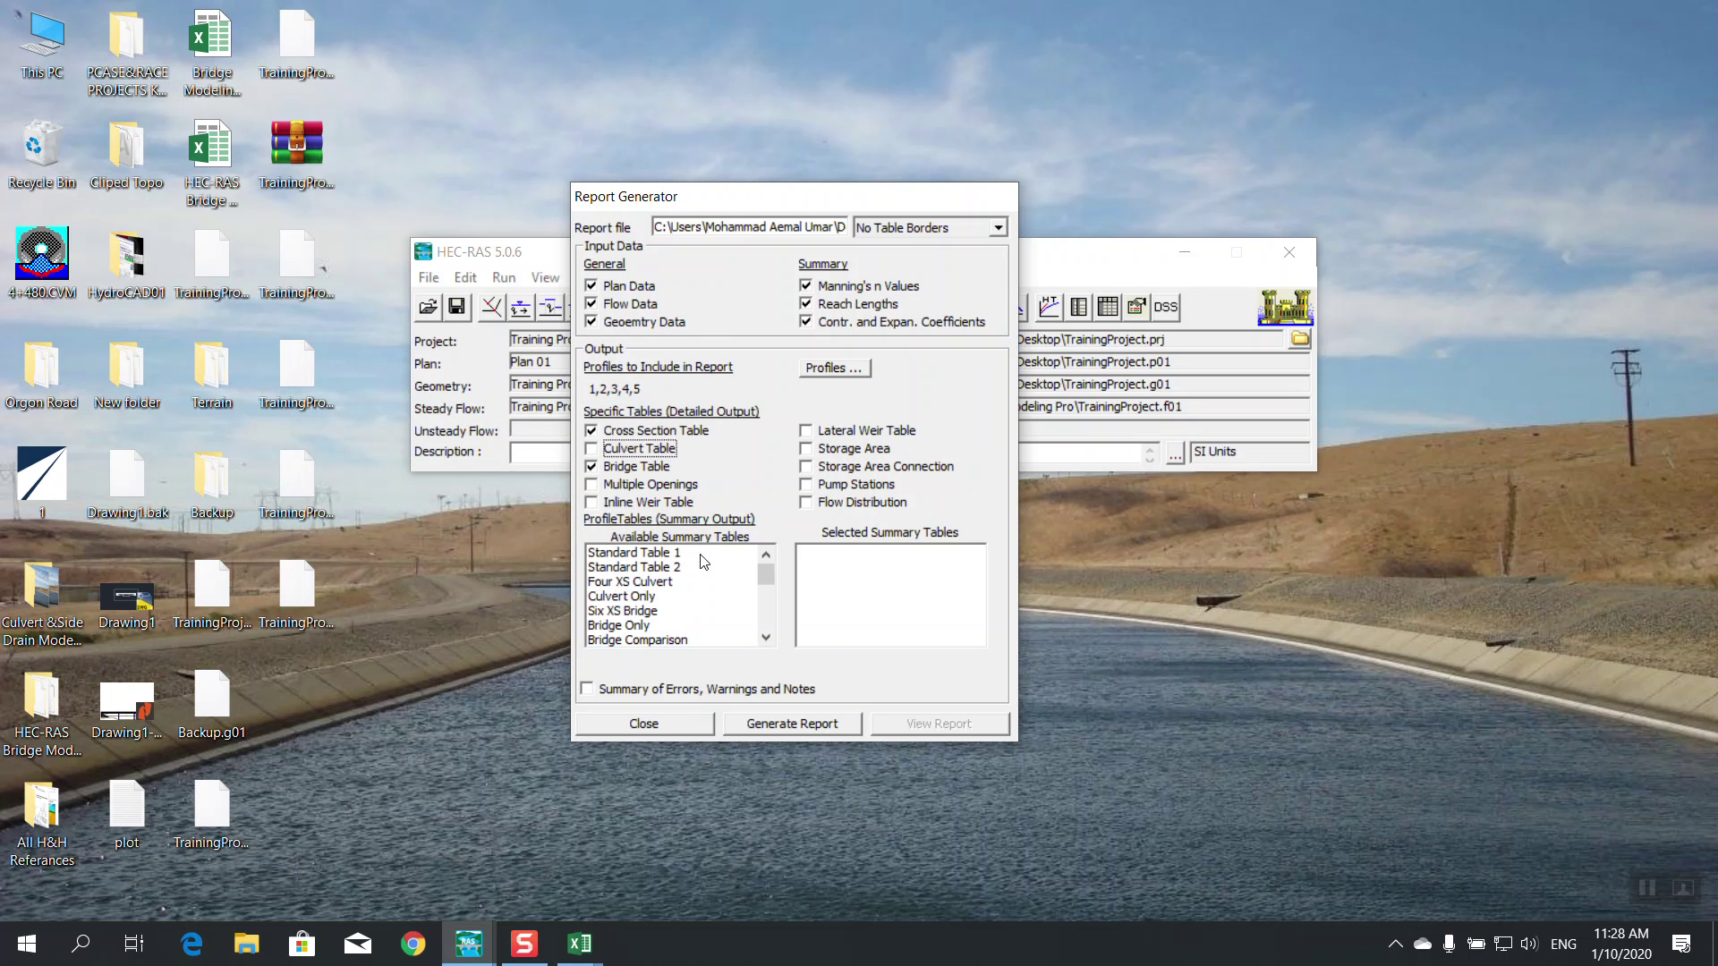
double_click(642, 553)
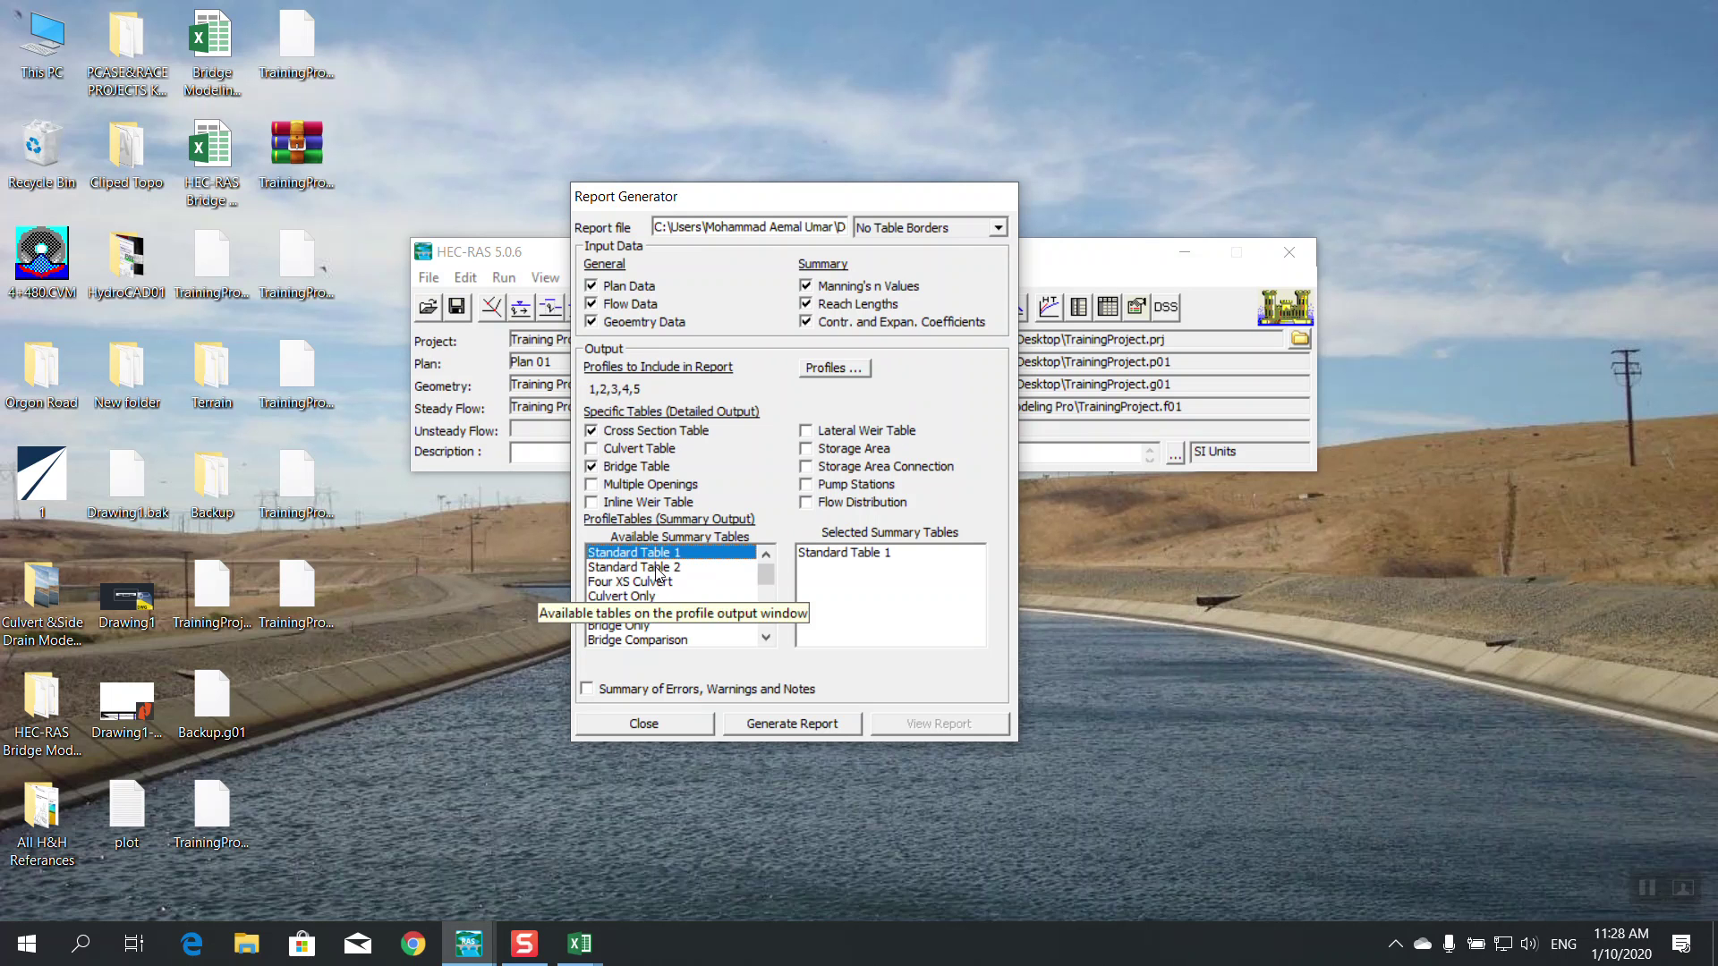
double_click(658, 567)
drag(768, 578, 768, 590)
double_click(649, 584)
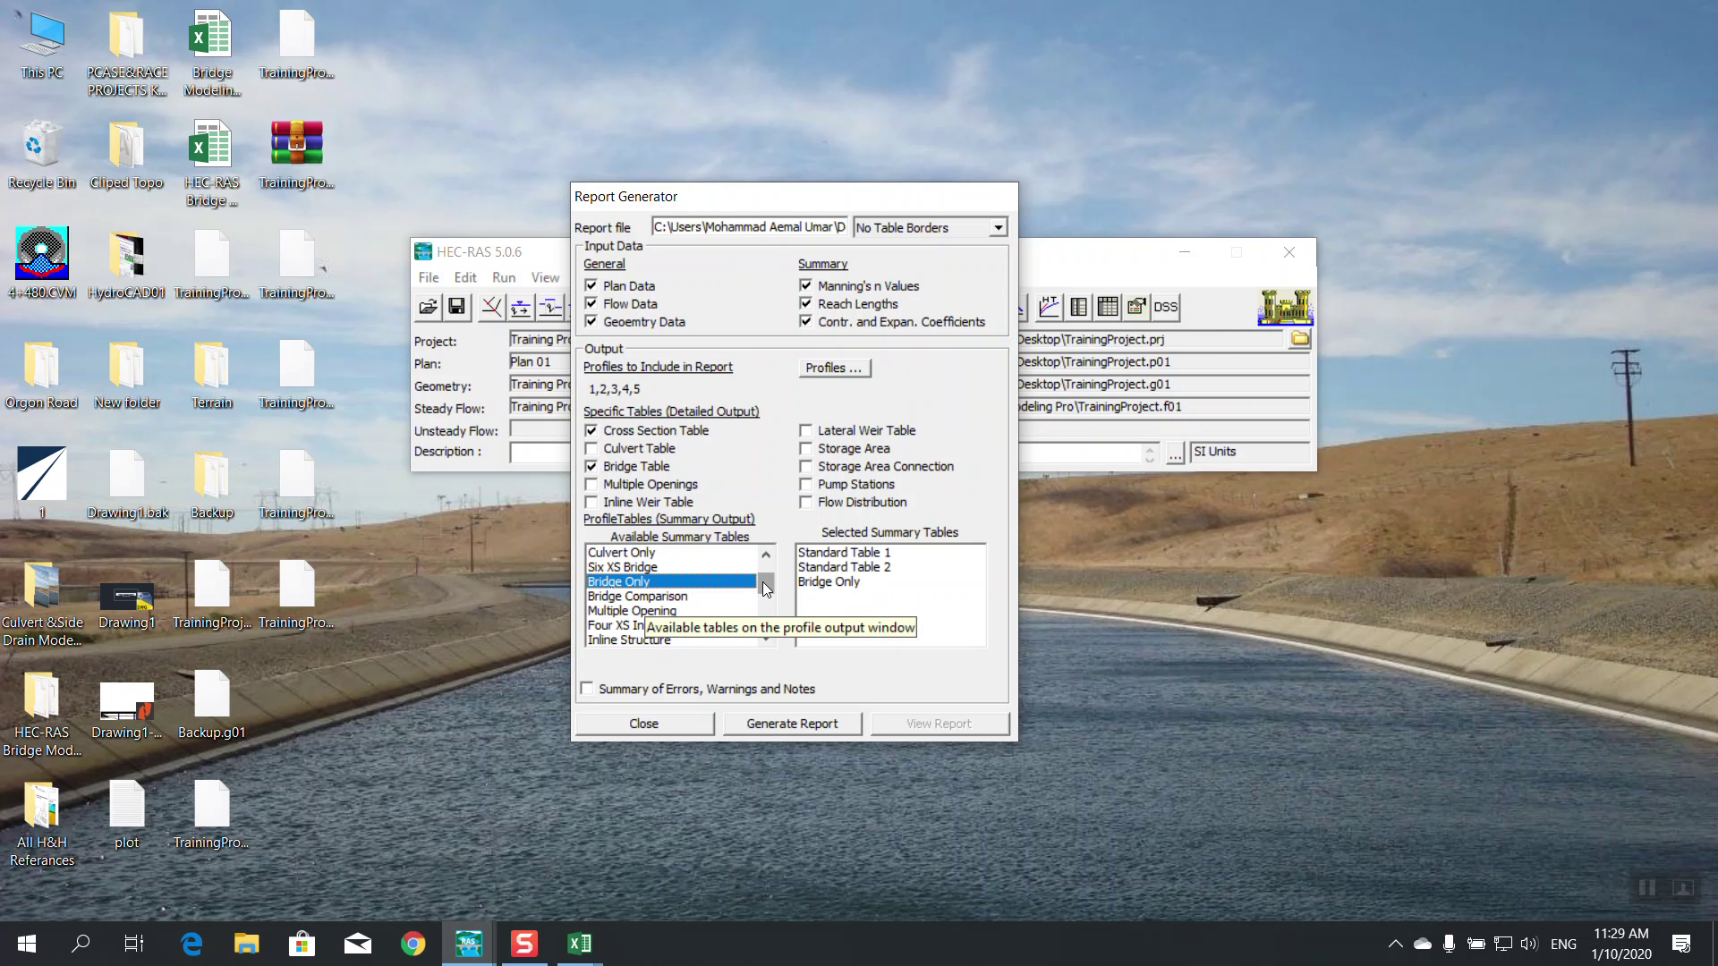
drag(766, 588, 684, 705)
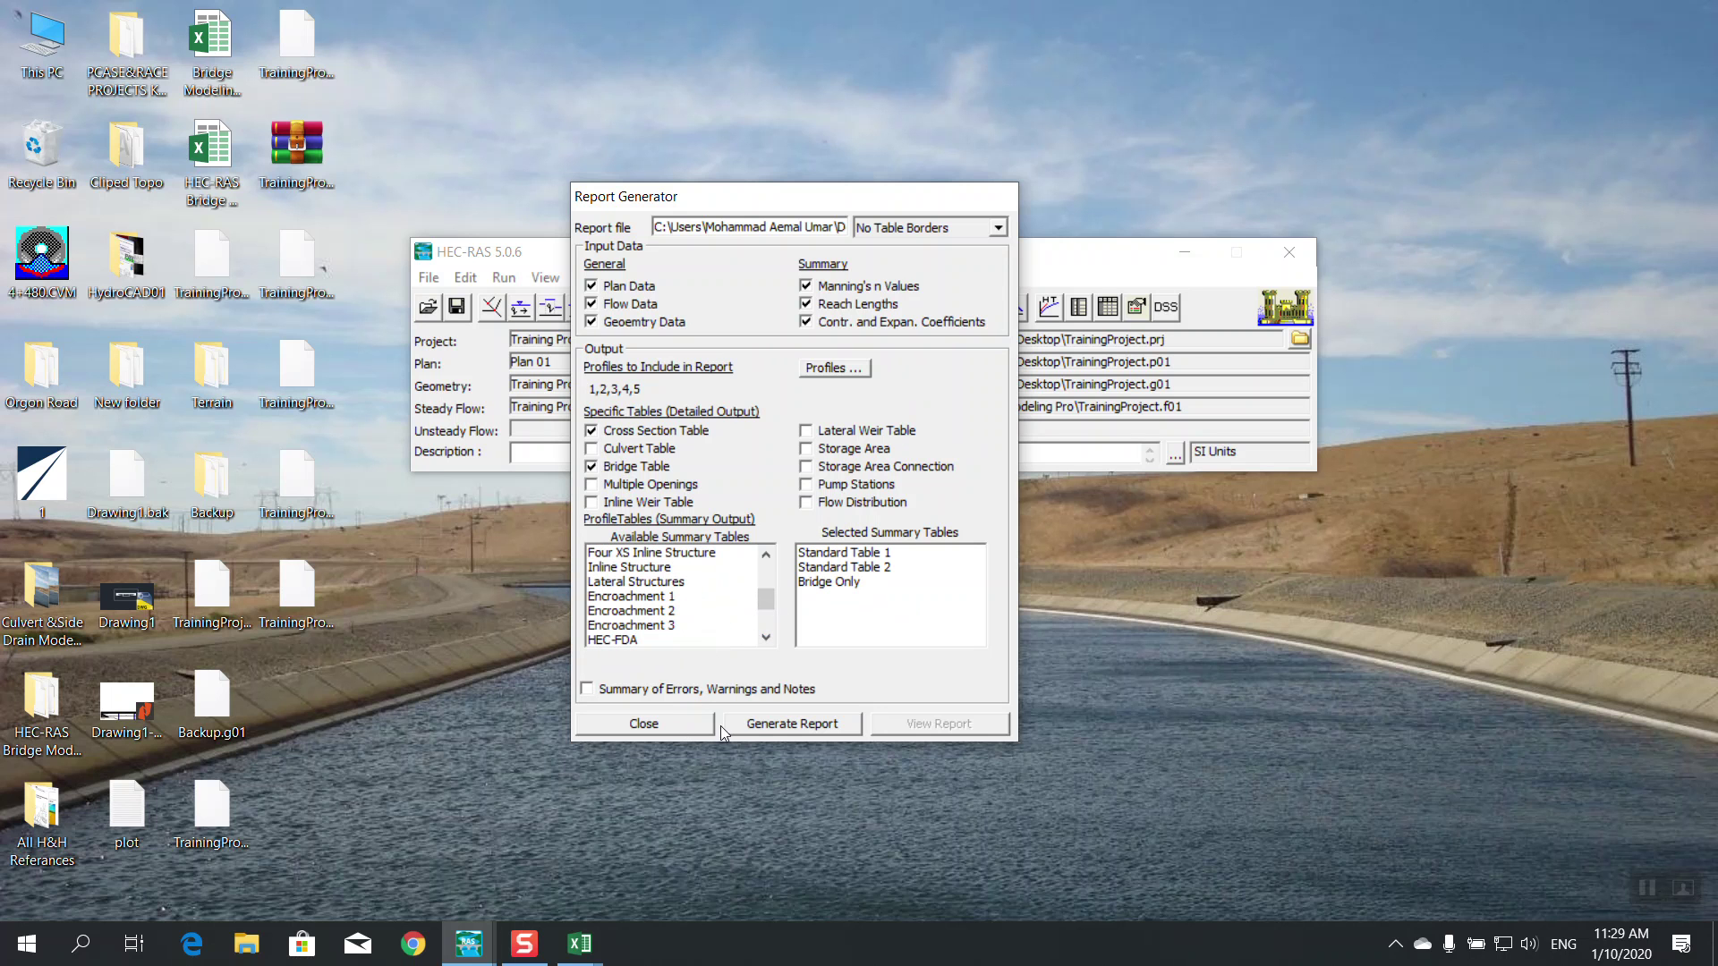
Generate the report TrainingProject.rep, view it, and close the Report Generator
click(762, 732)
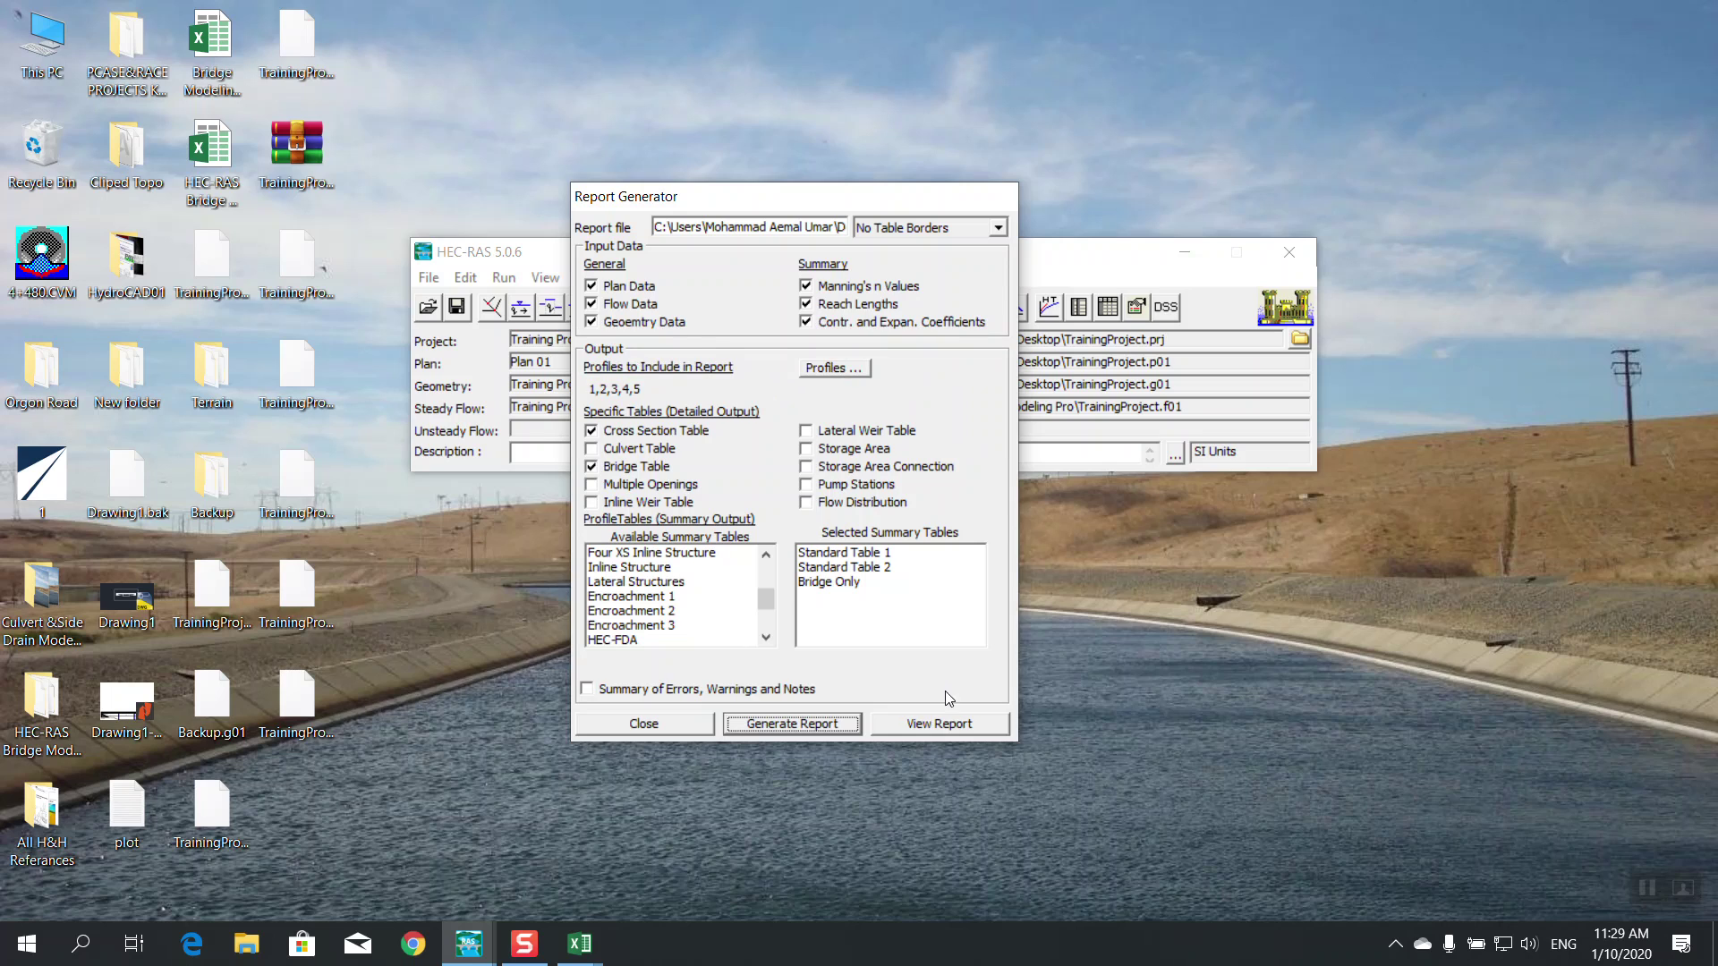
click(940, 723)
scroll(1301, 313, down, 20)
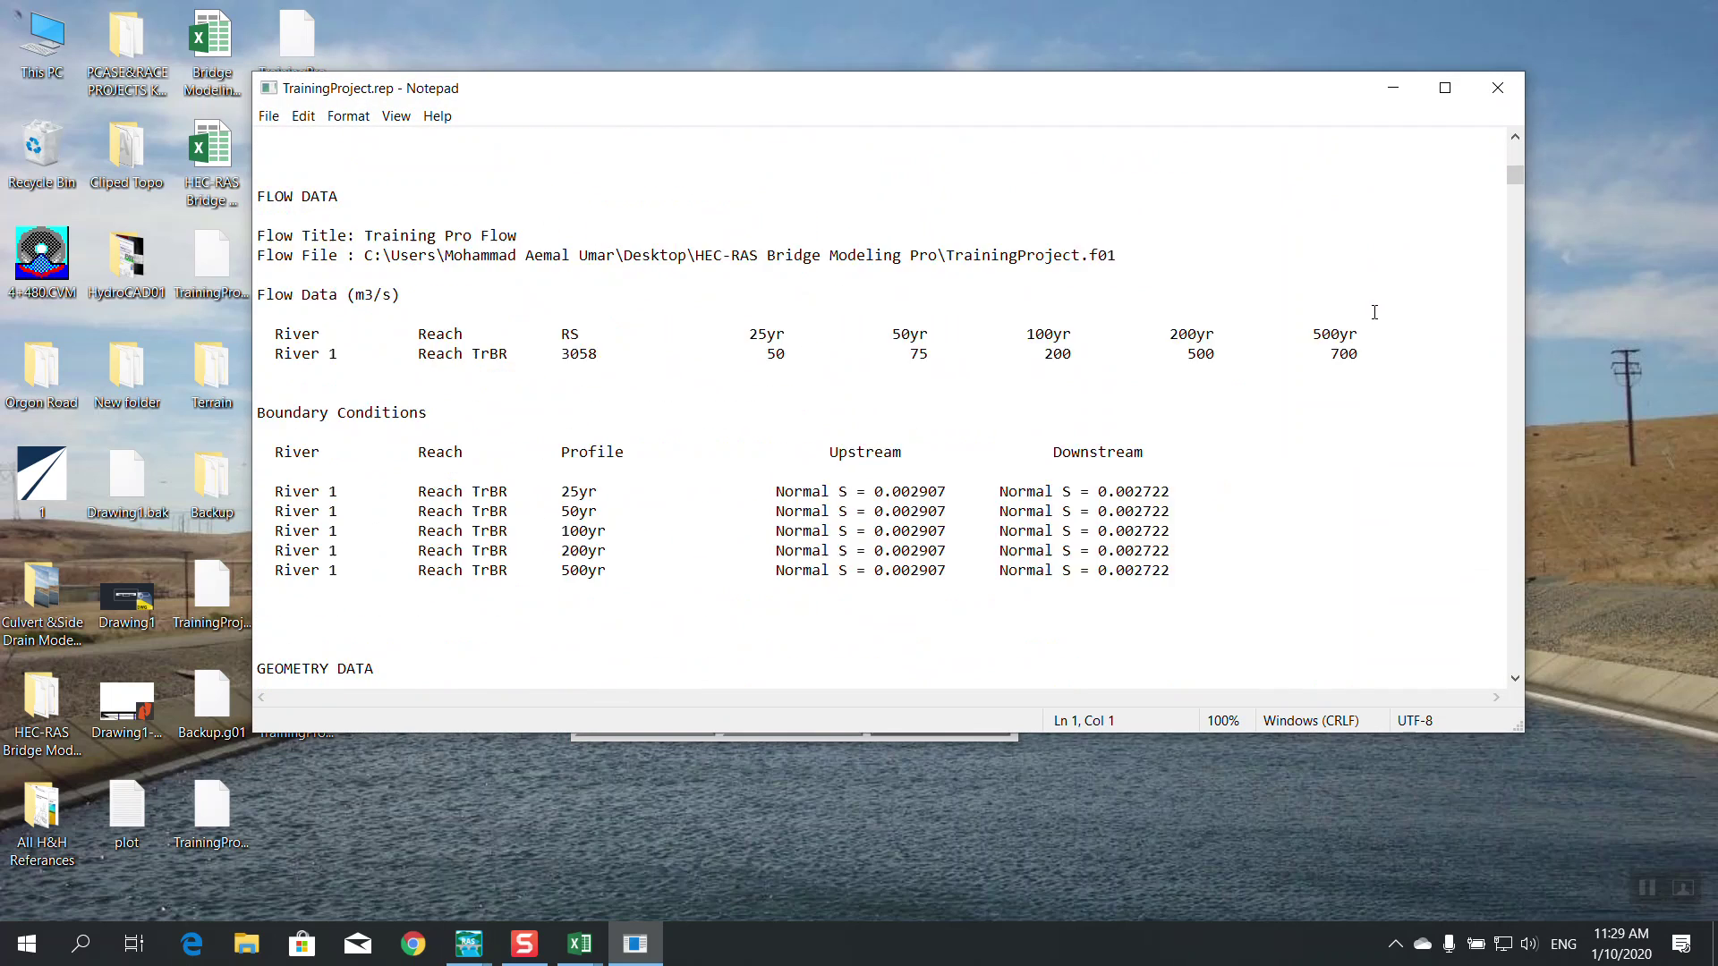
drag(1515, 202, 1521, 610)
click(1496, 87)
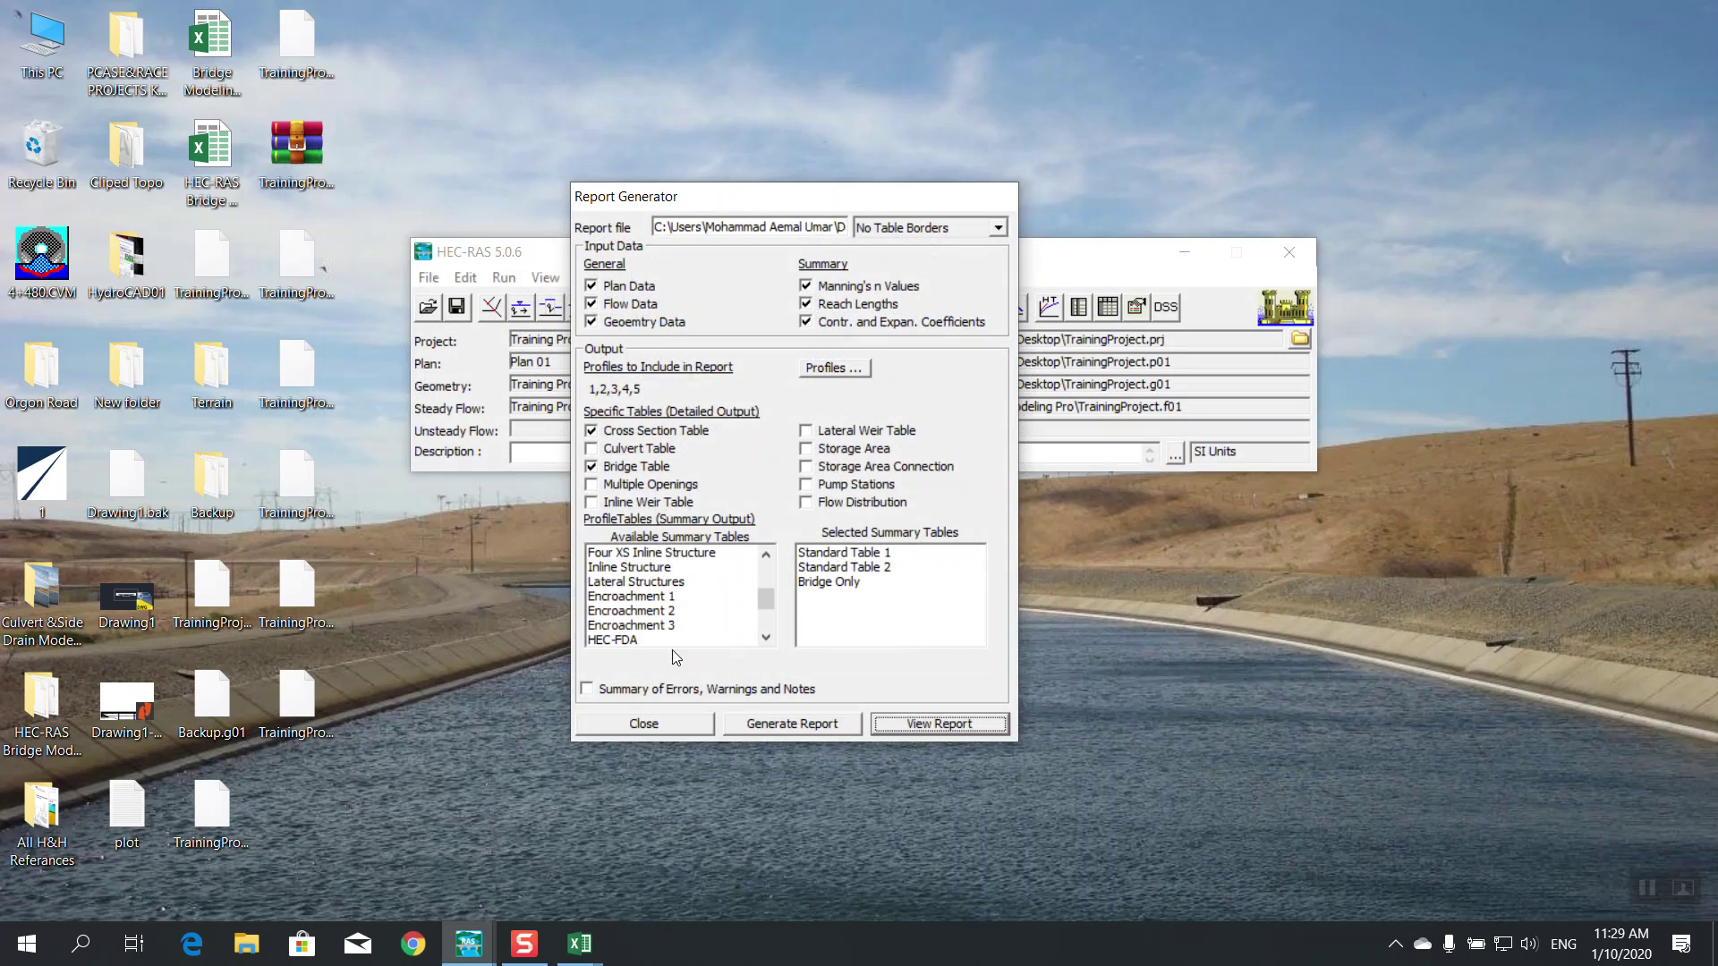
click(630, 724)
click(429, 277)
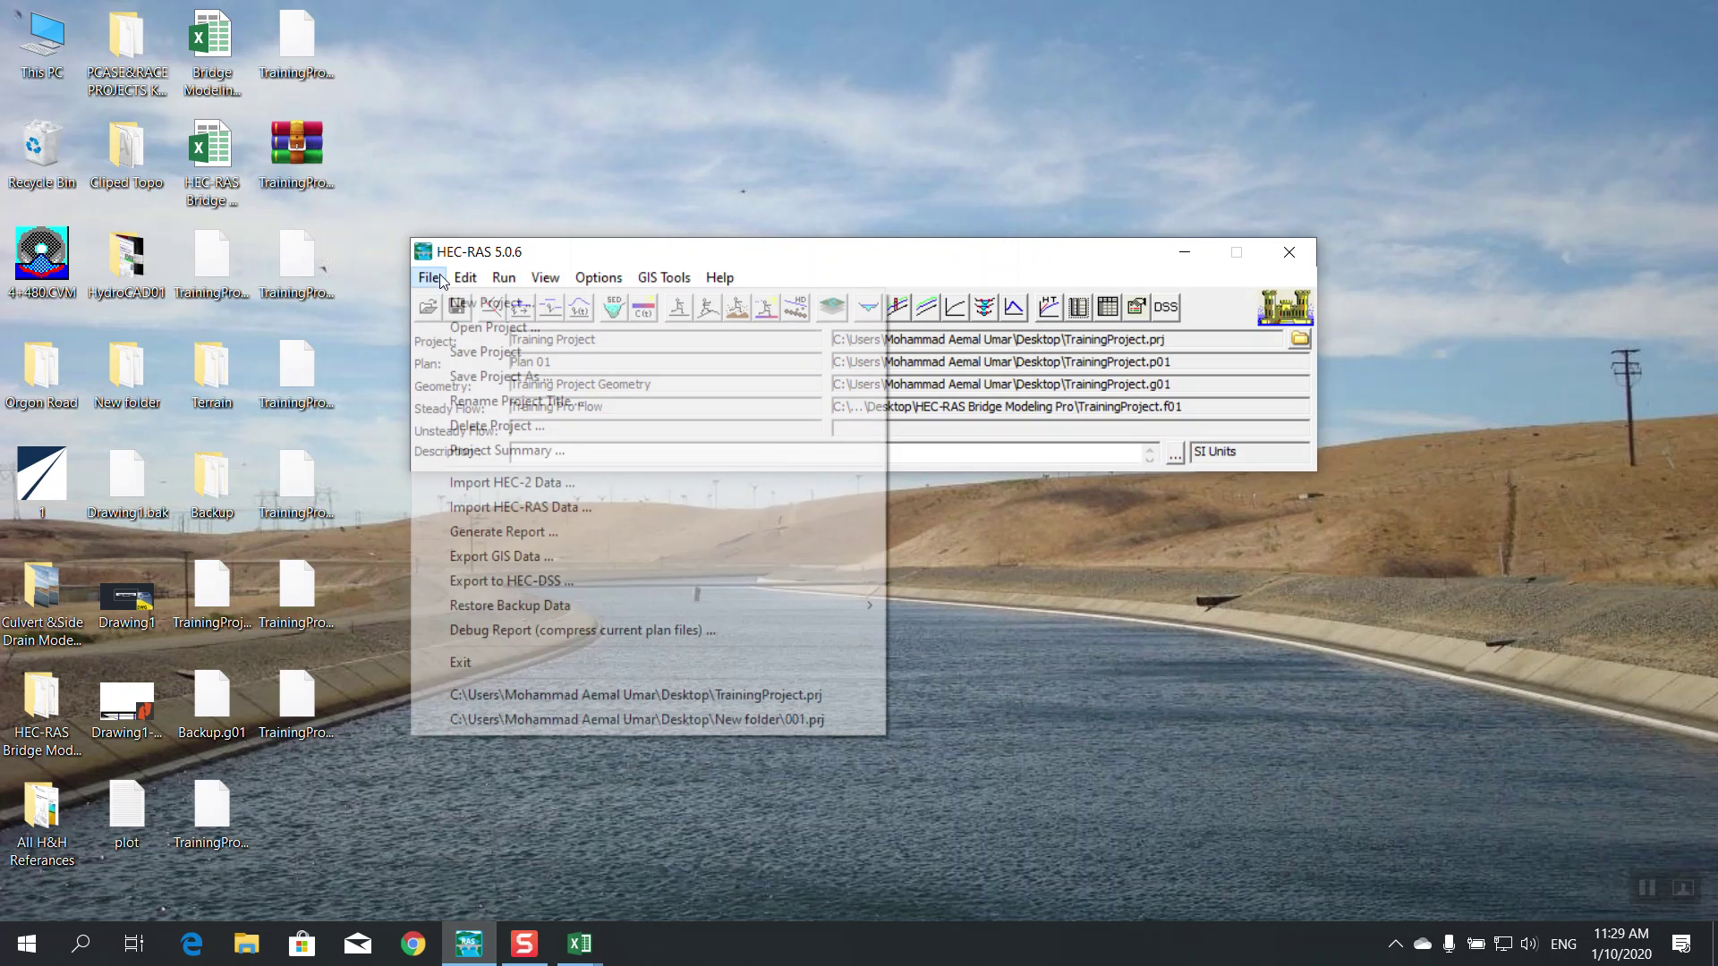
Save the project, dismissing the hydraulic design data prompt
click(471, 353)
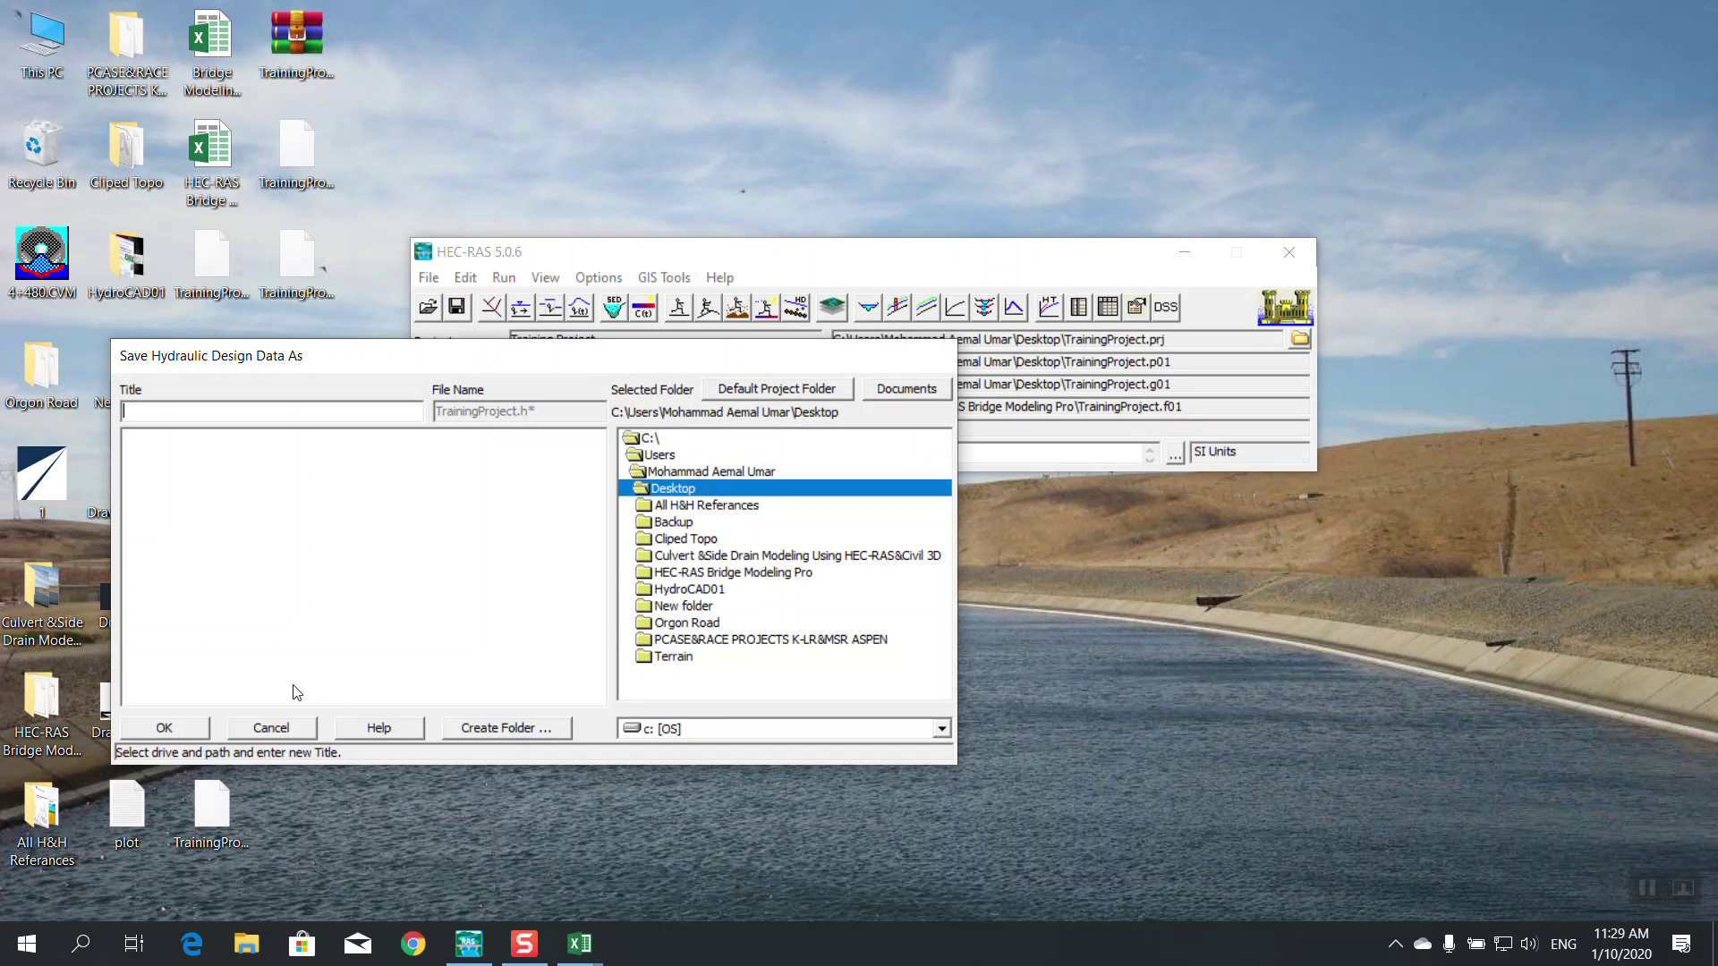
click(273, 732)
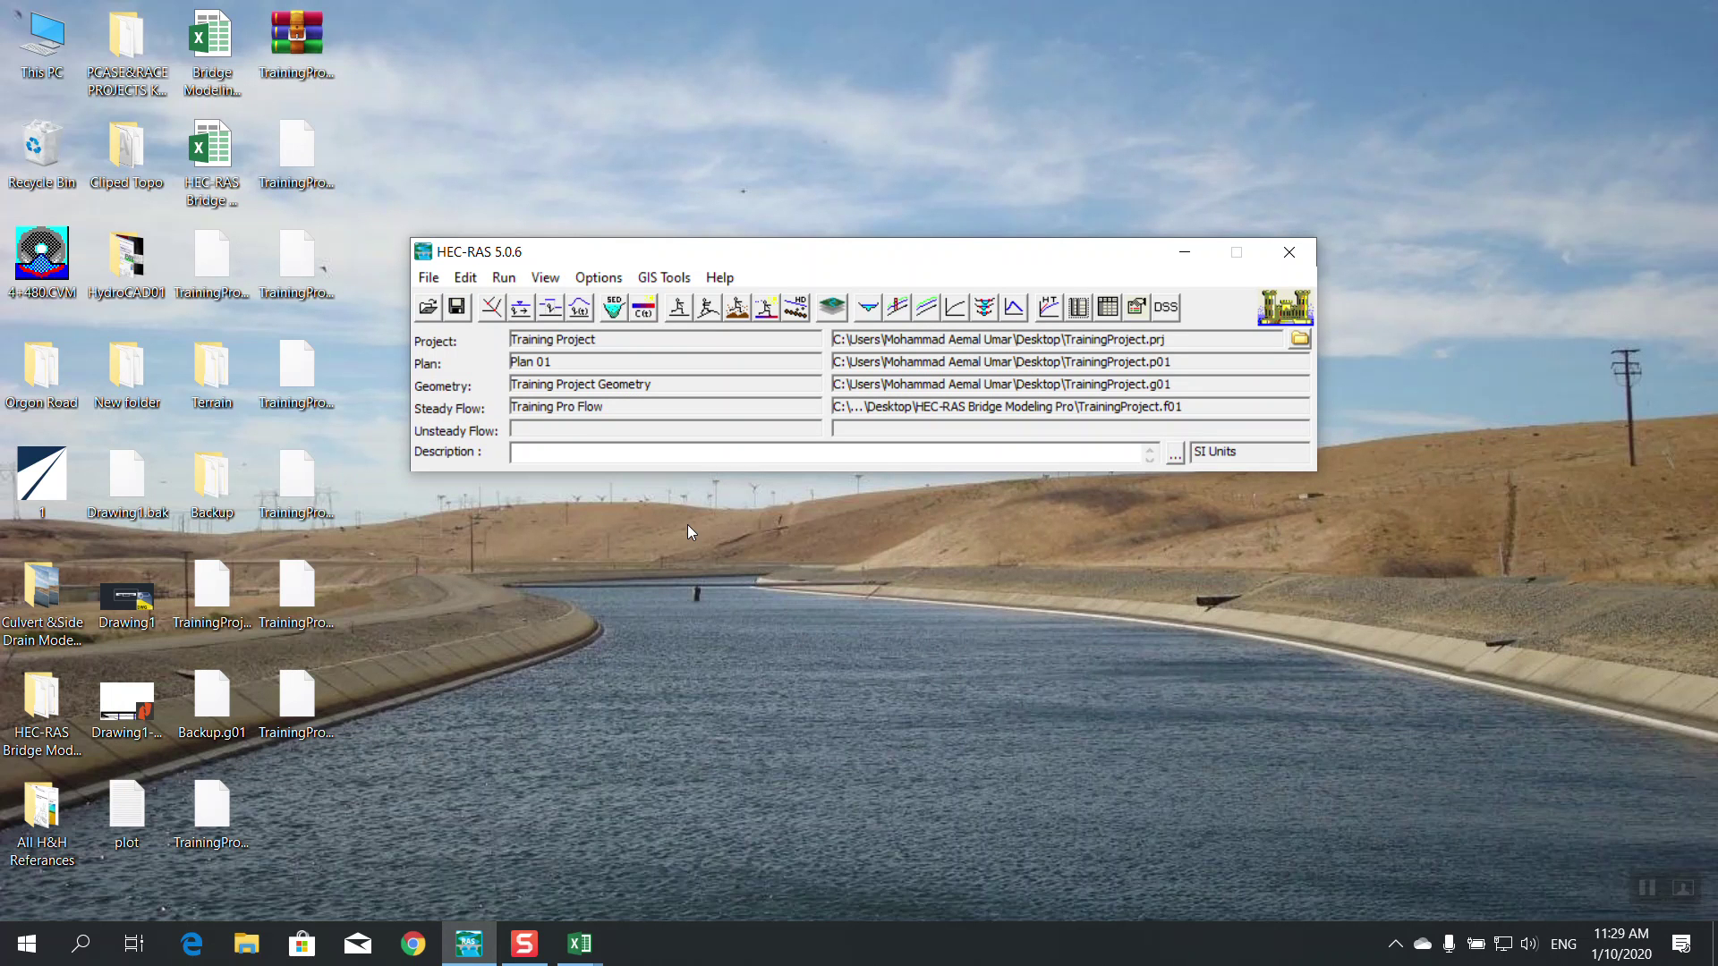
drag(644, 260, 734, 224)
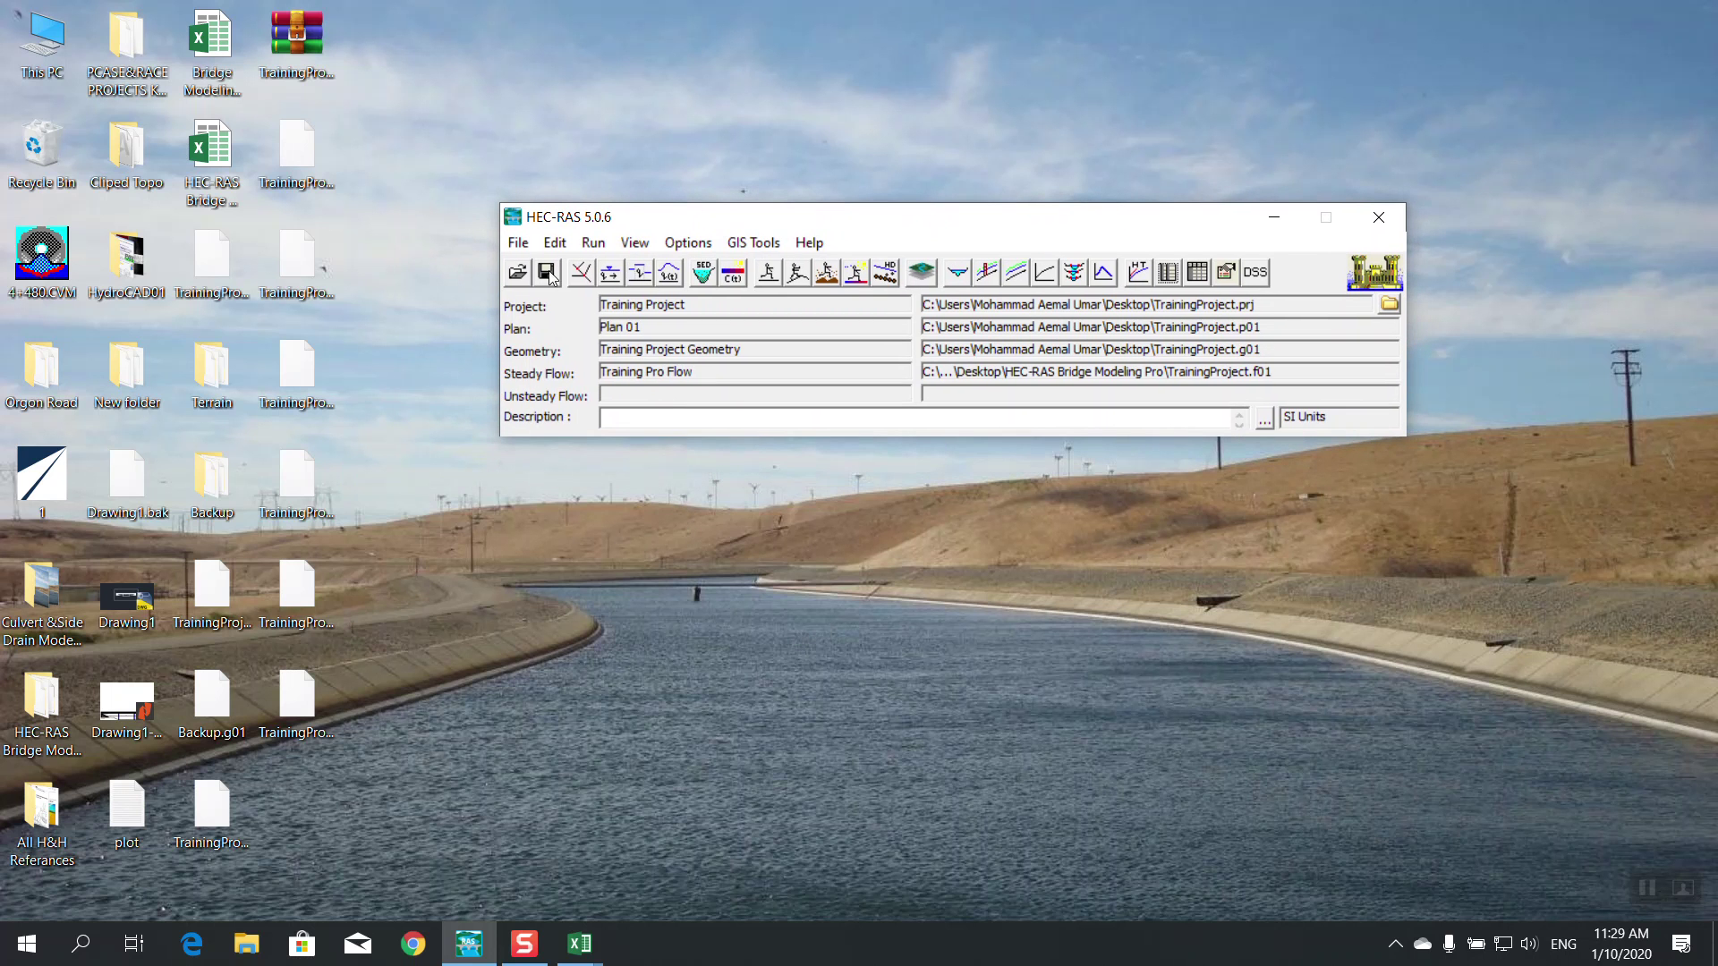
Save the hydraulic design data titled TrainingProject as TrainingProject.h01 in HEC-RAS Bridge Modeling Pro
click(518, 243)
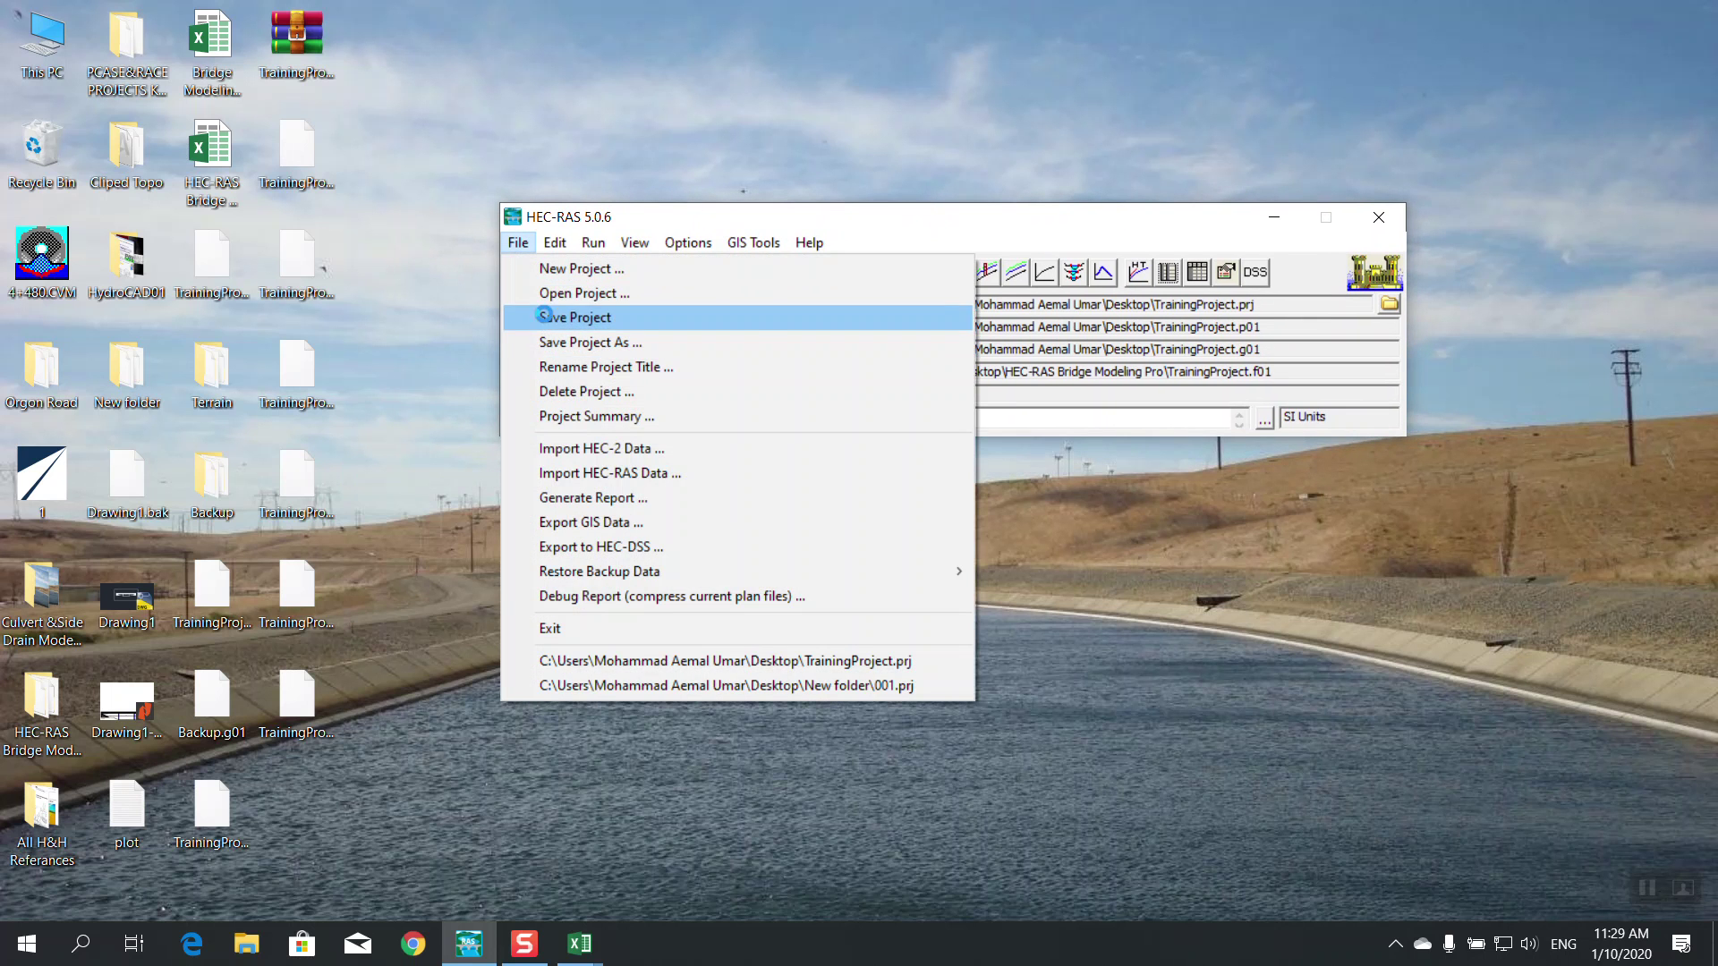
click(543, 316)
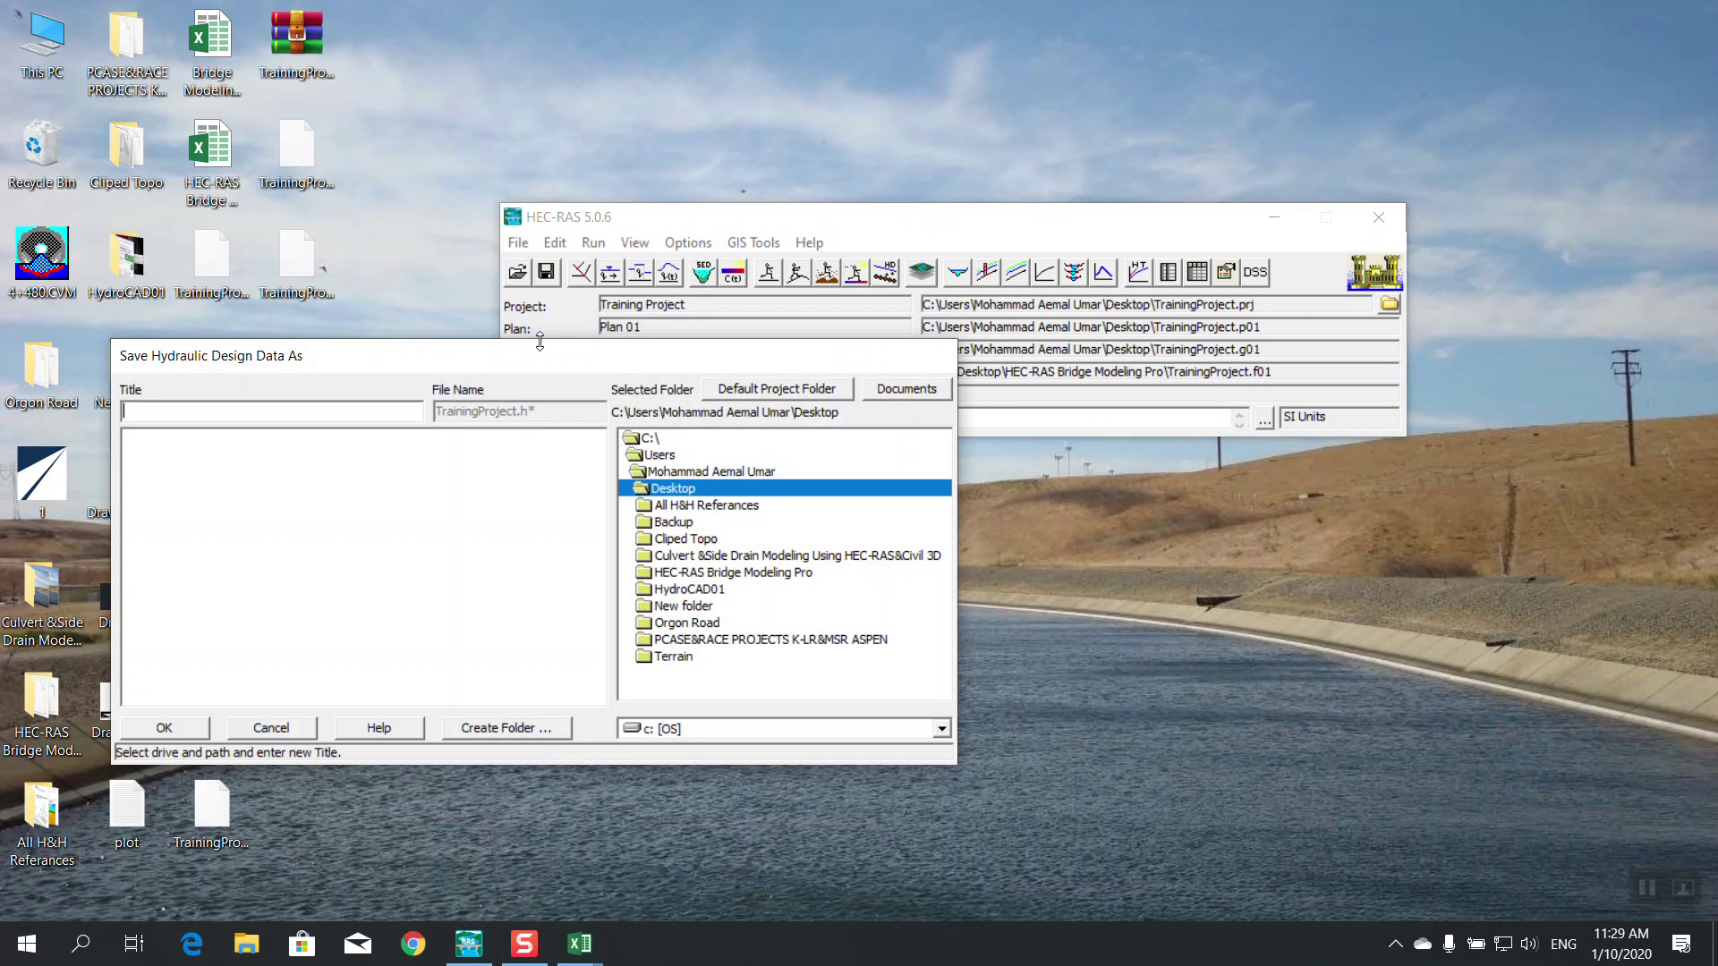
double_click(750, 573)
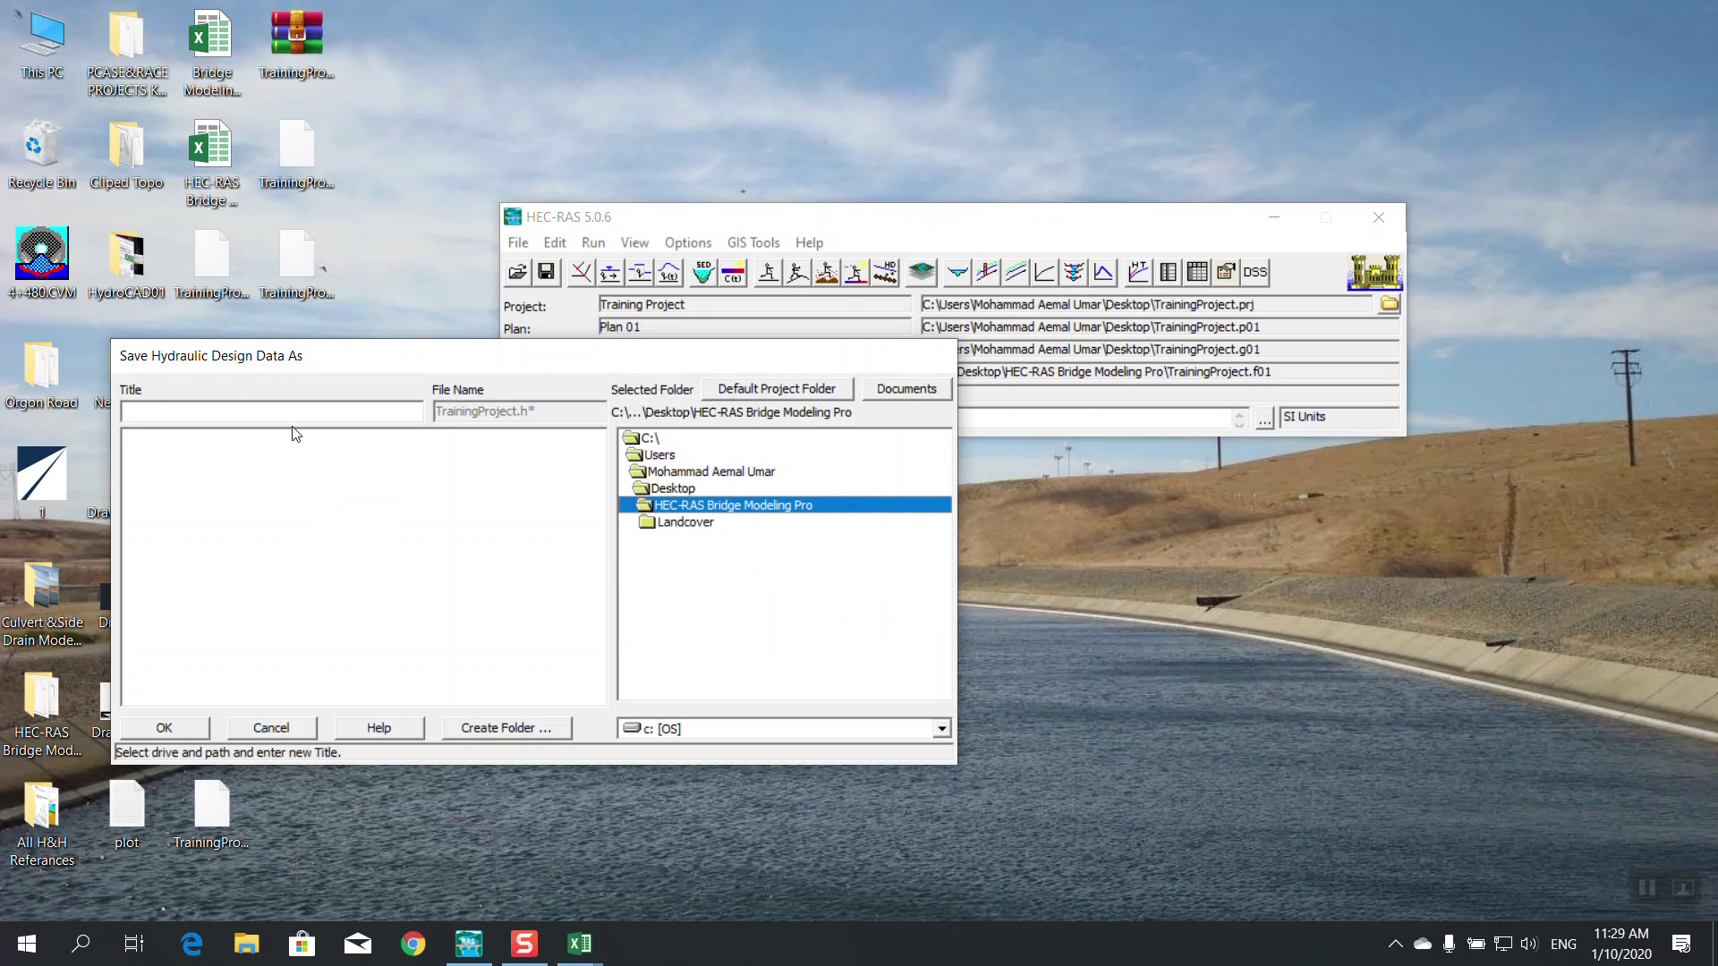
drag(320, 363, 869, 434)
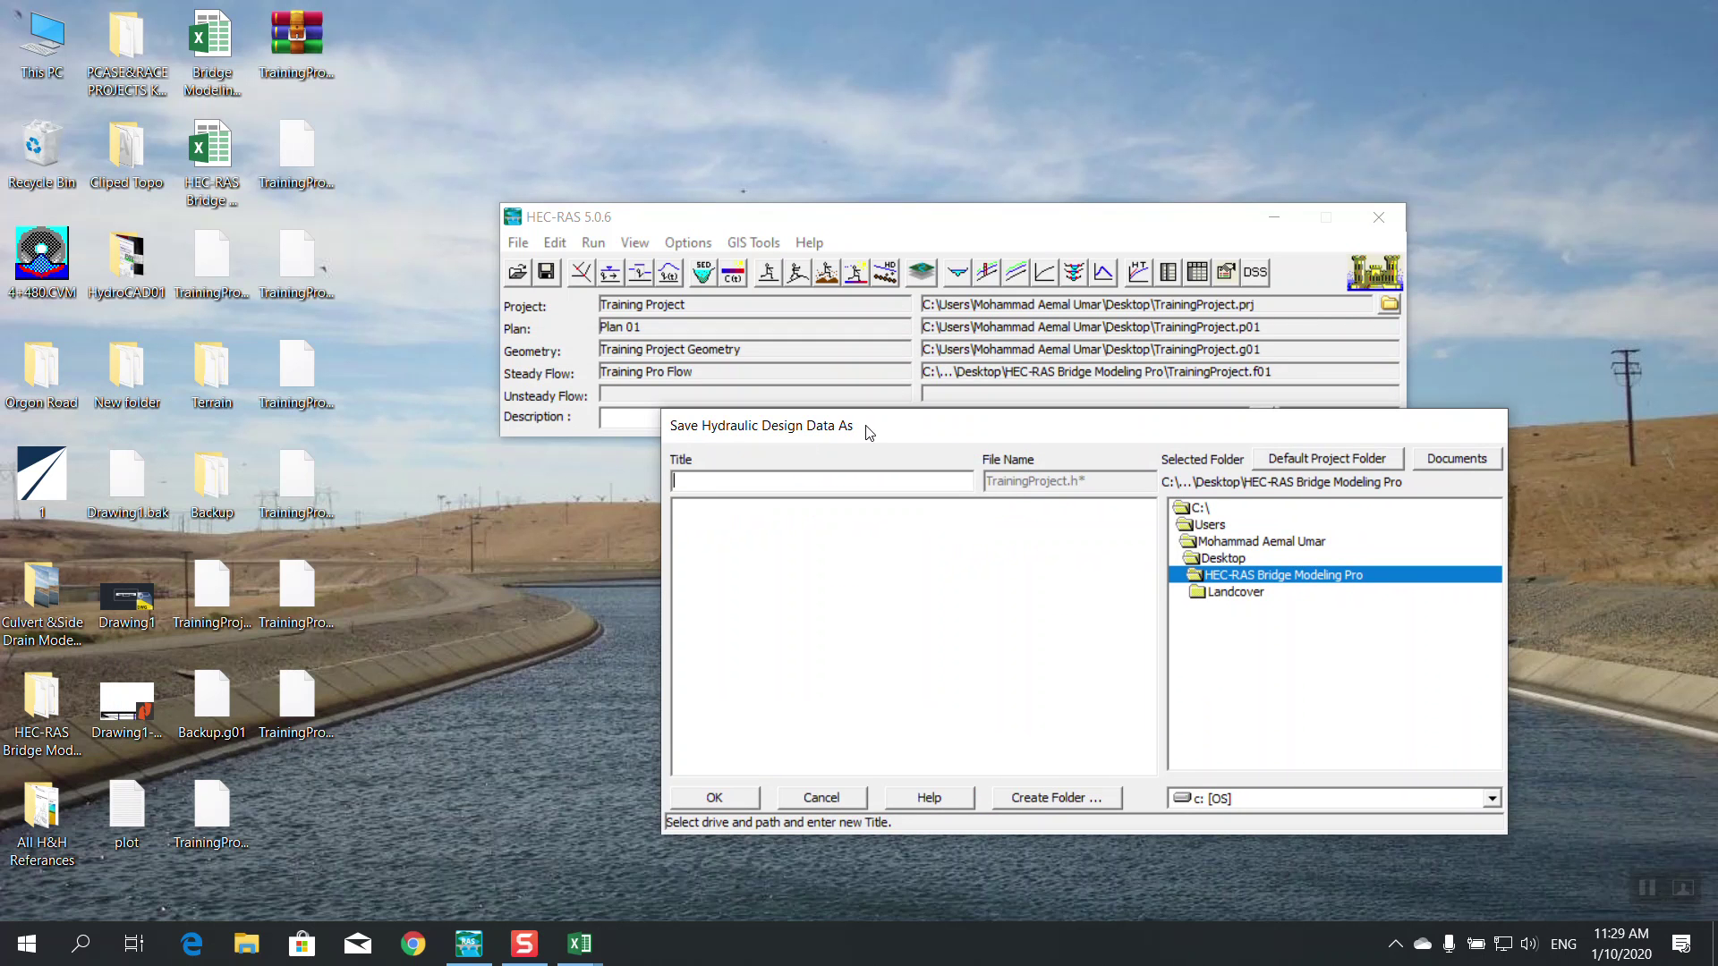
double_click(1218, 561)
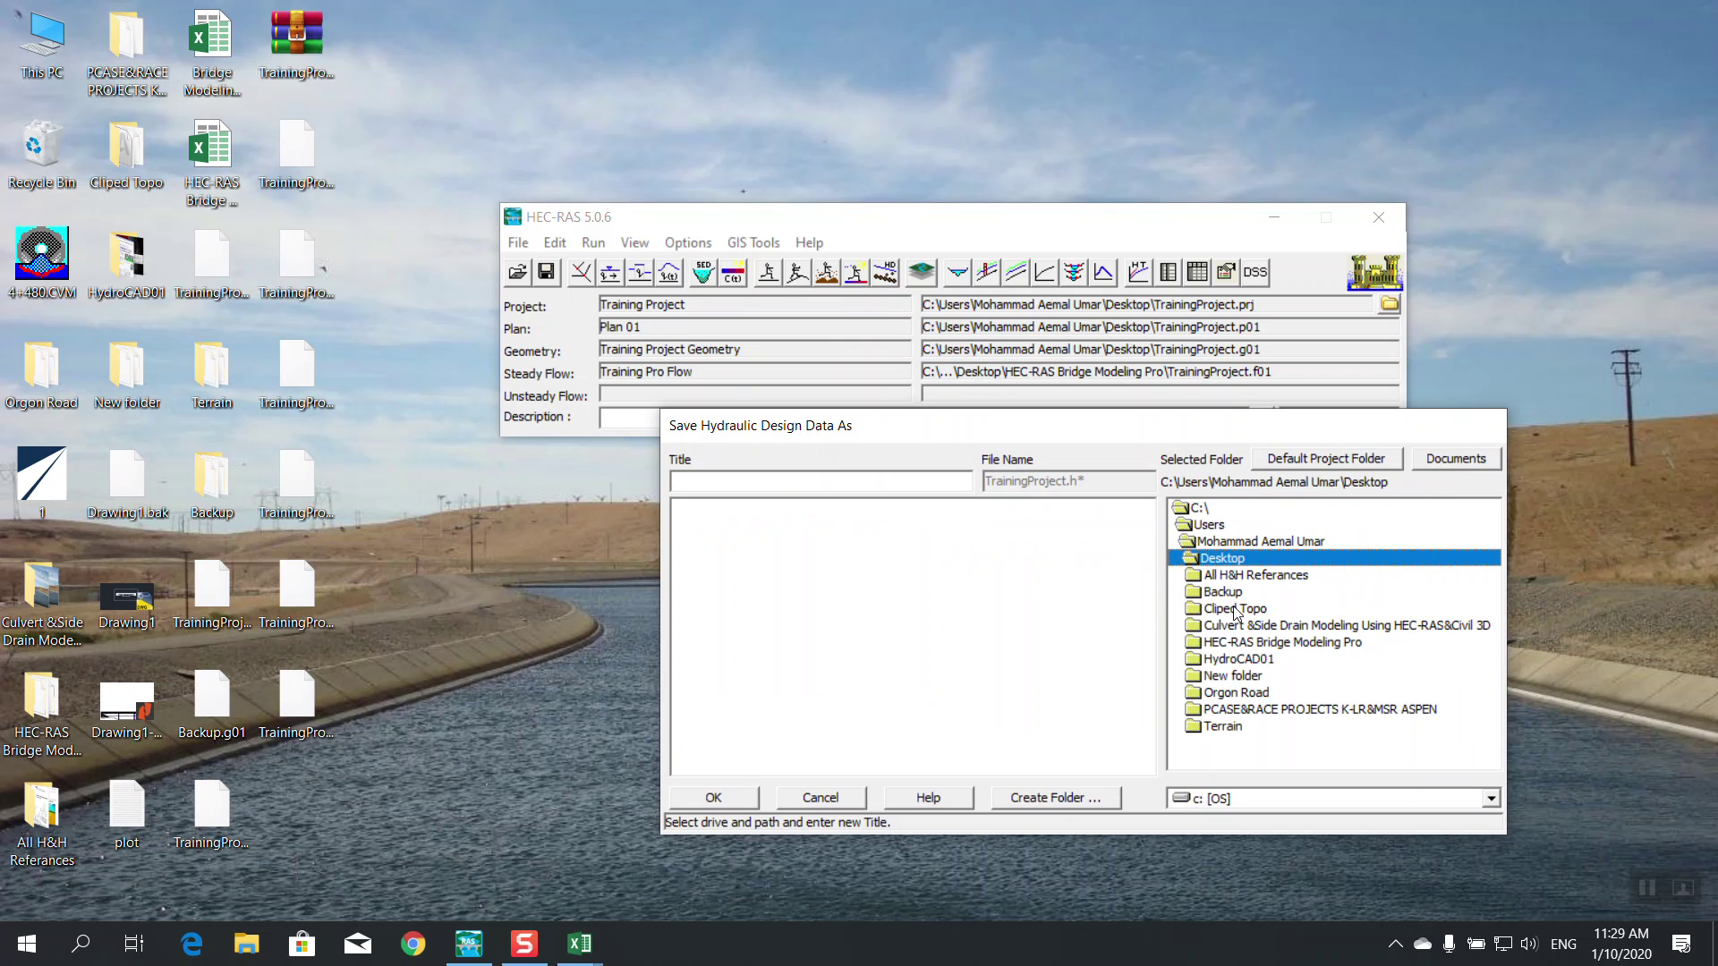
double_click(1250, 642)
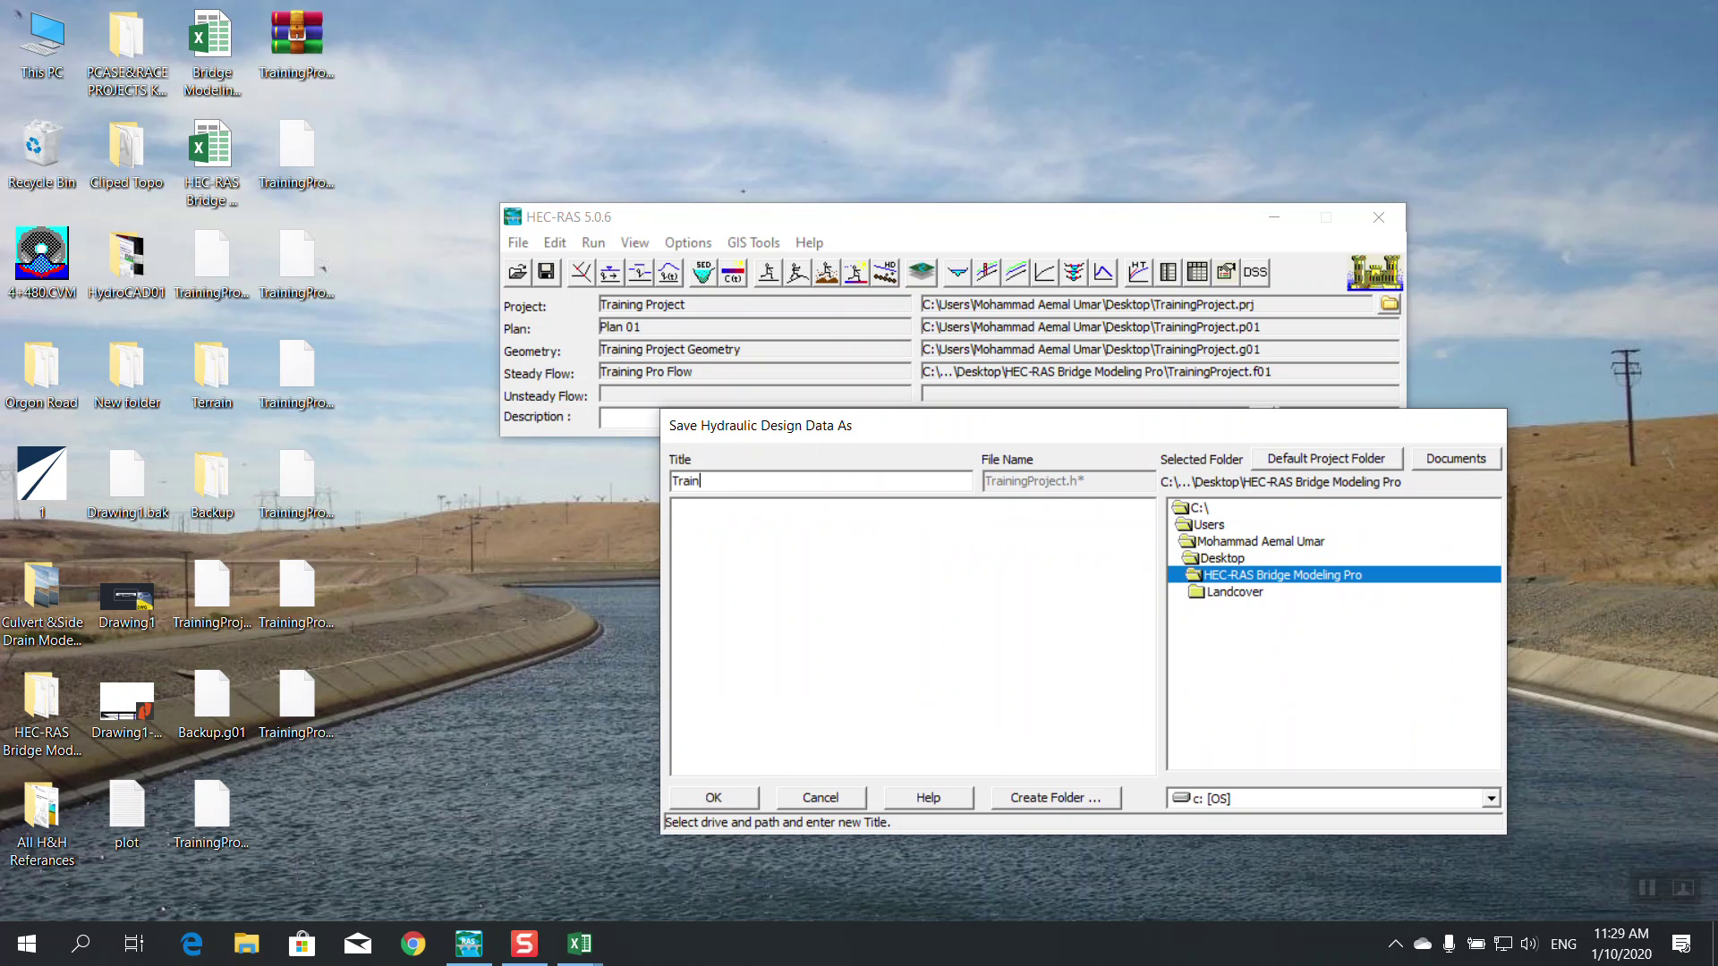
text(TrainingPR)
click(741, 799)
Close HEC-RAS
click(518, 243)
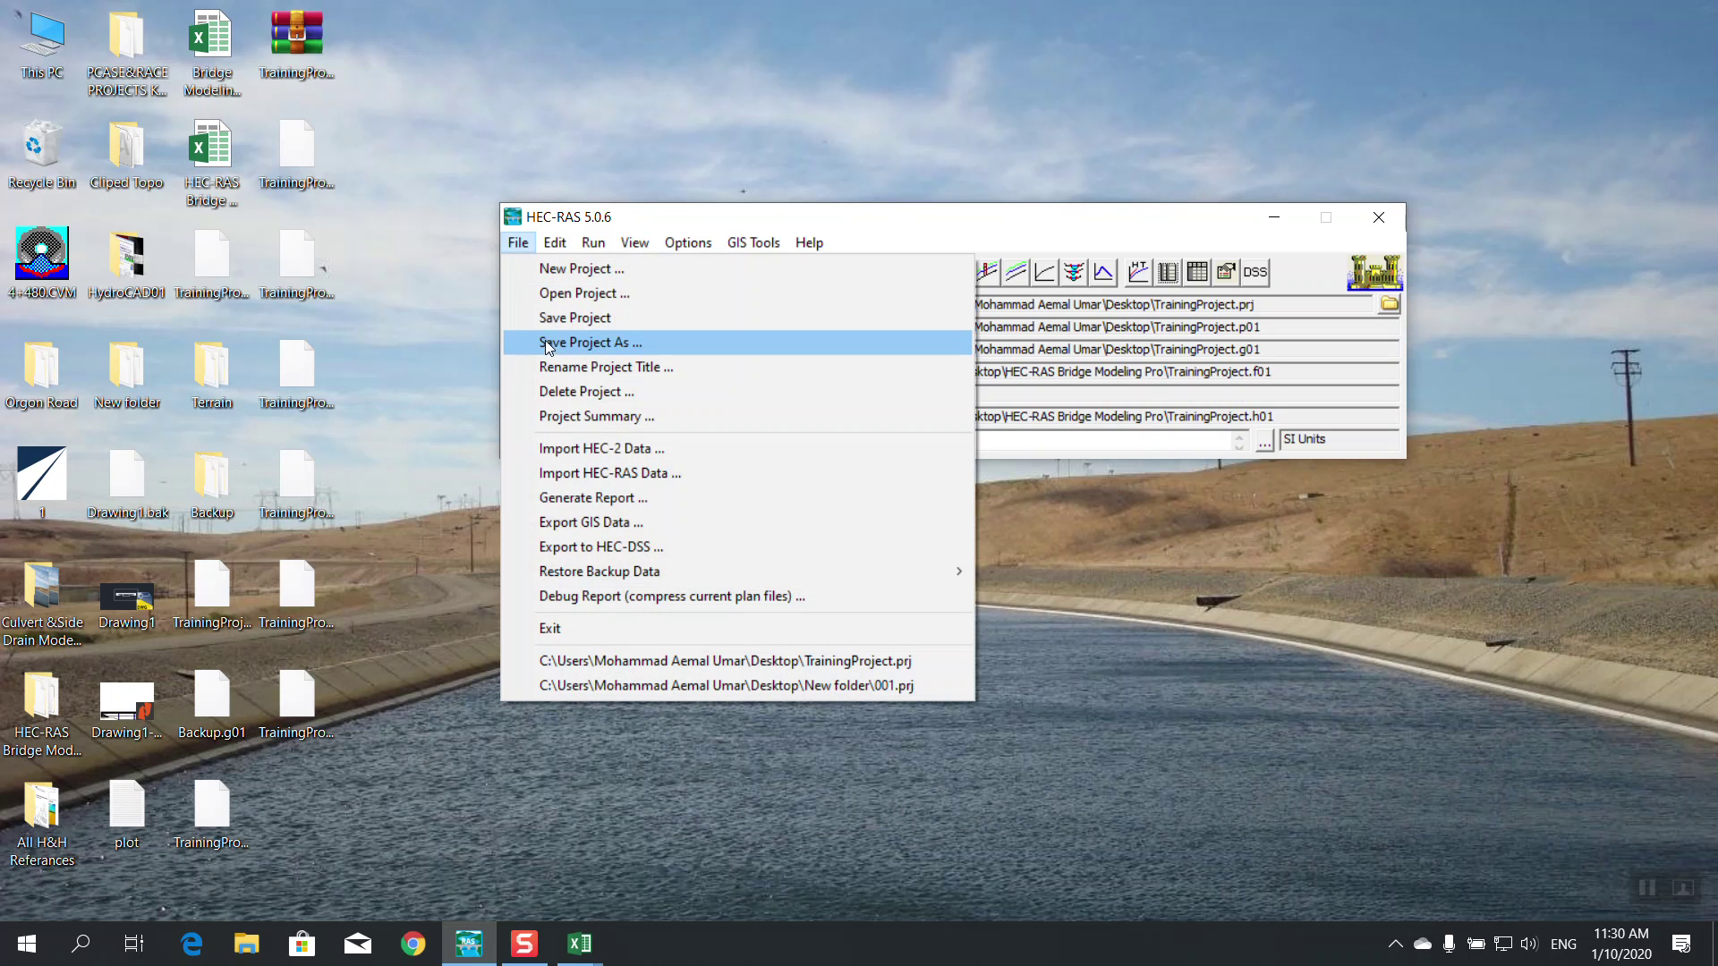
click(573, 318)
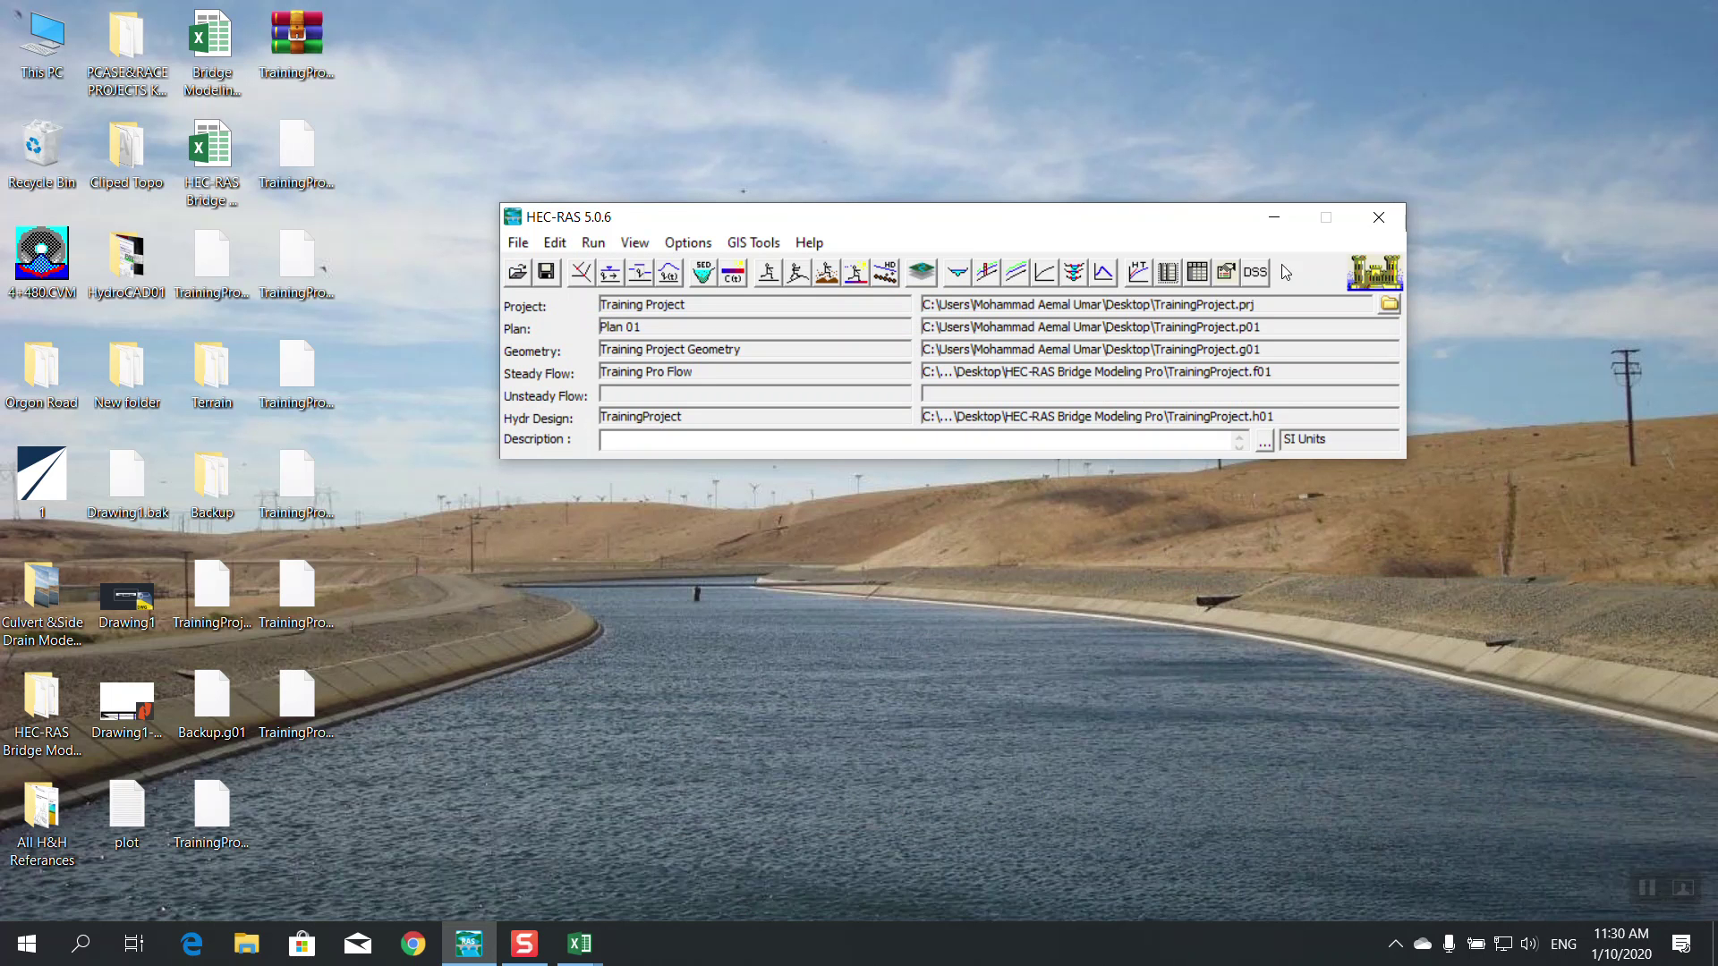
click(1367, 226)
Select the TrainingProject files on the desktop, deleting accidentally pasted duplicates
key(super)
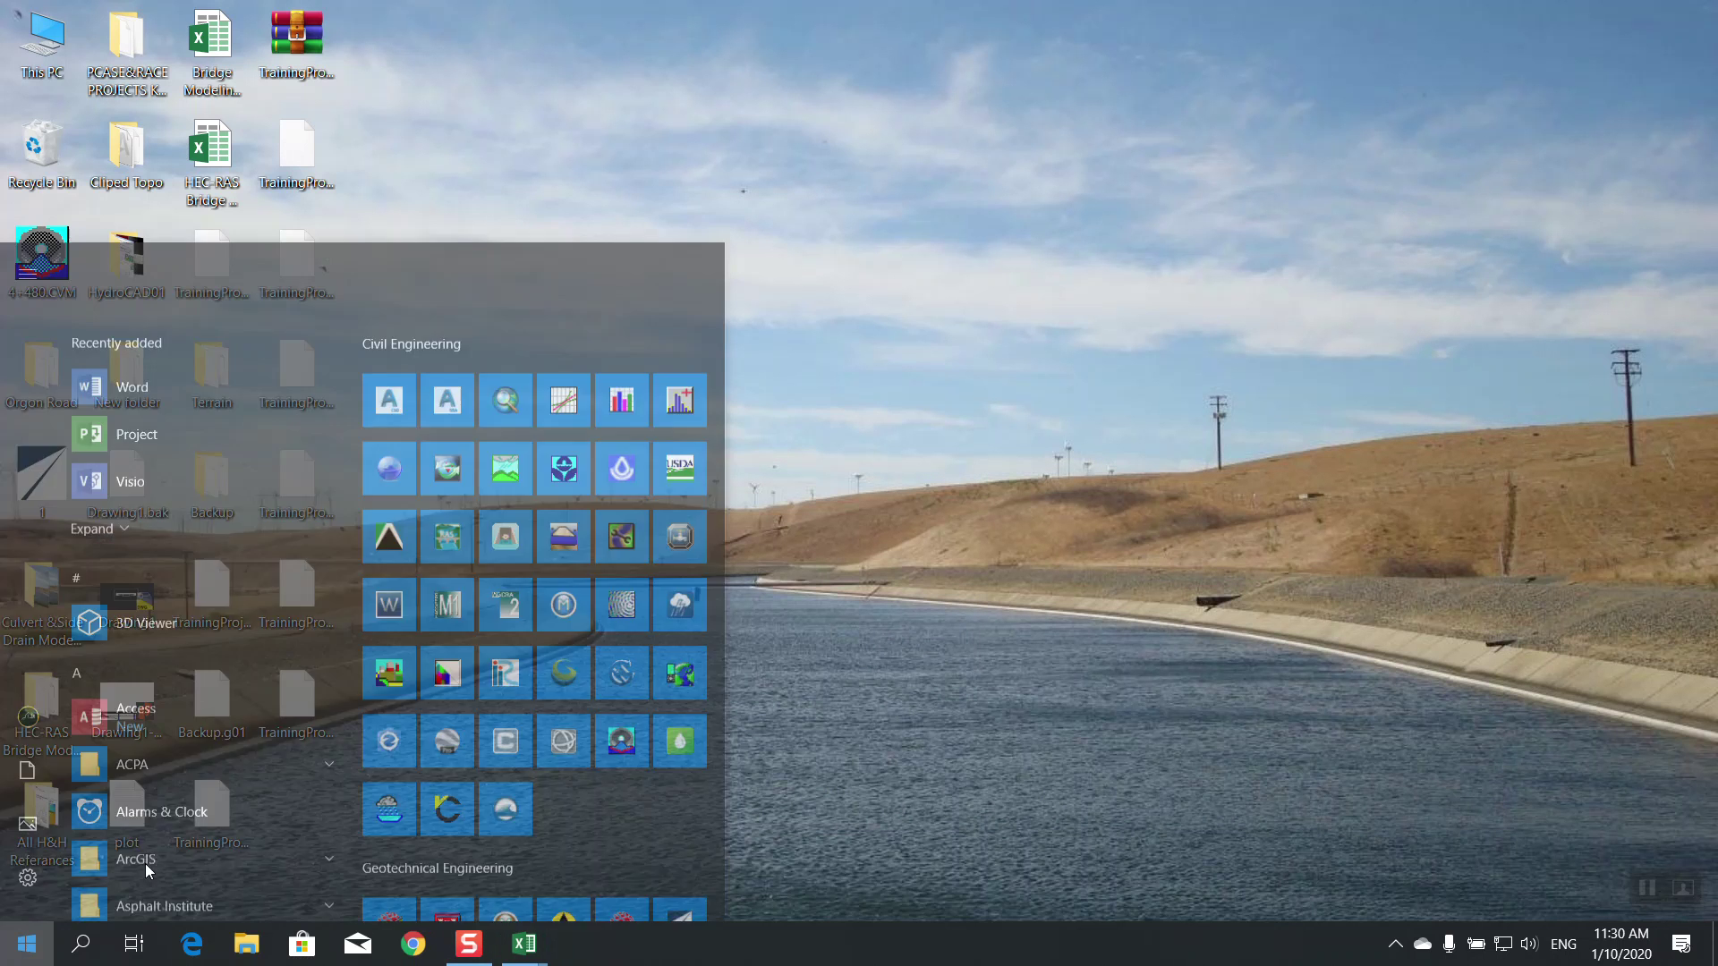
click(1140, 212)
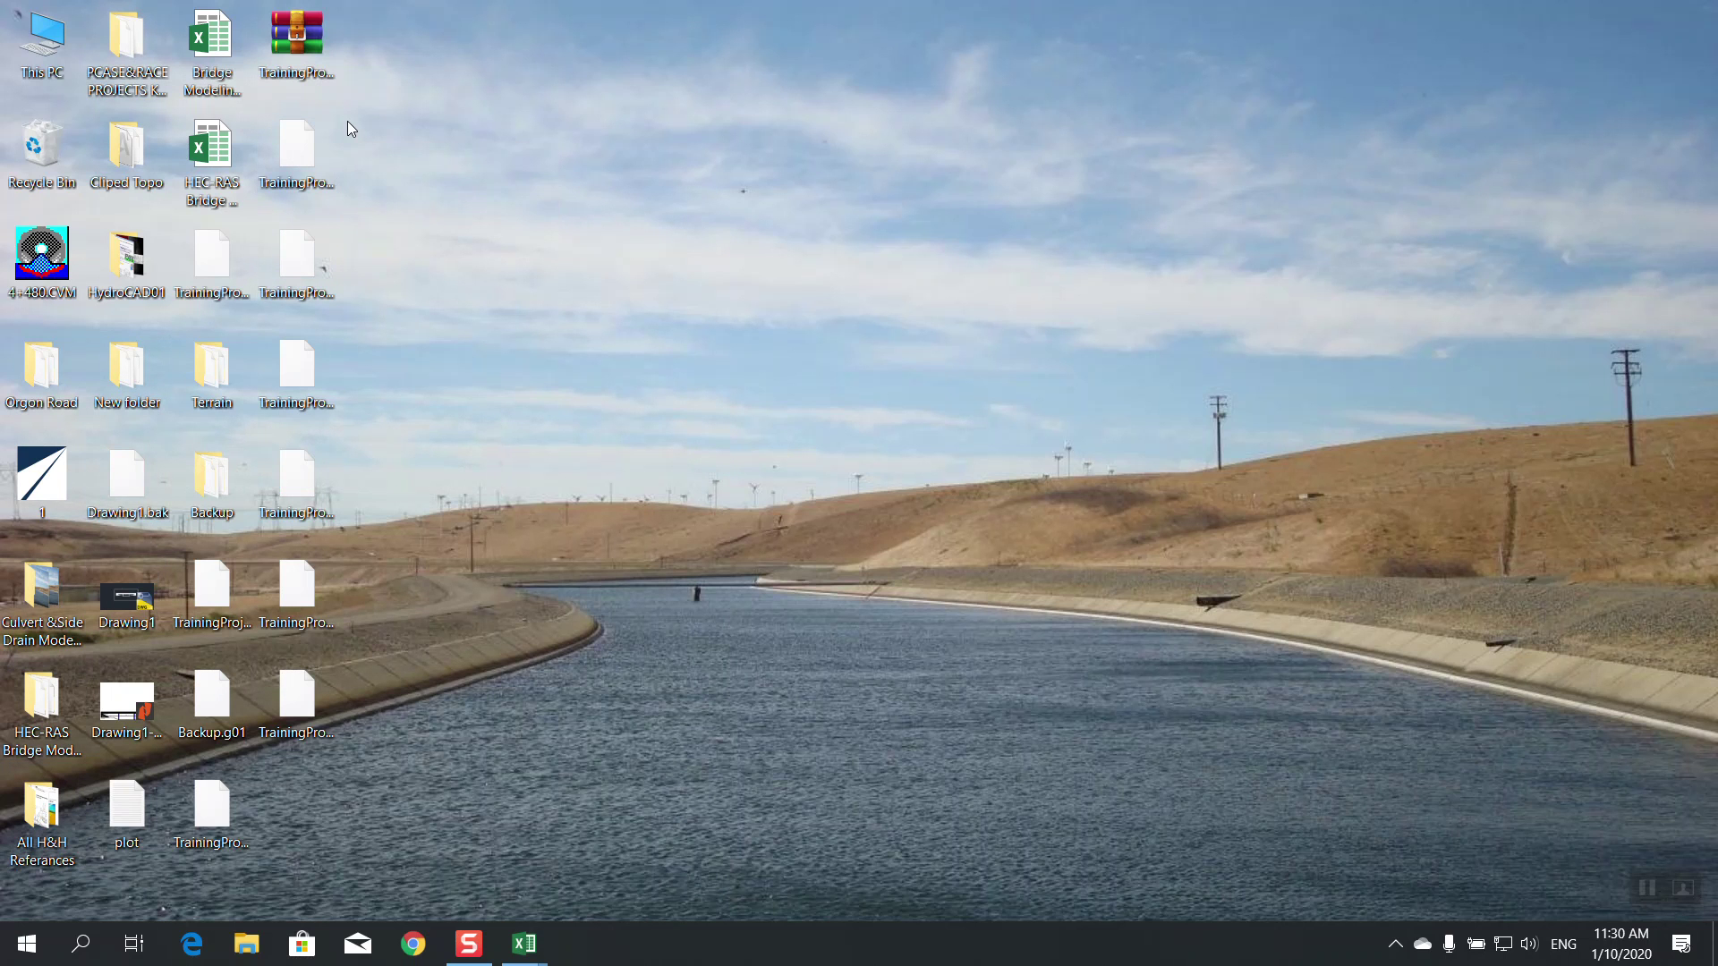
drag(370, 32, 312, 768)
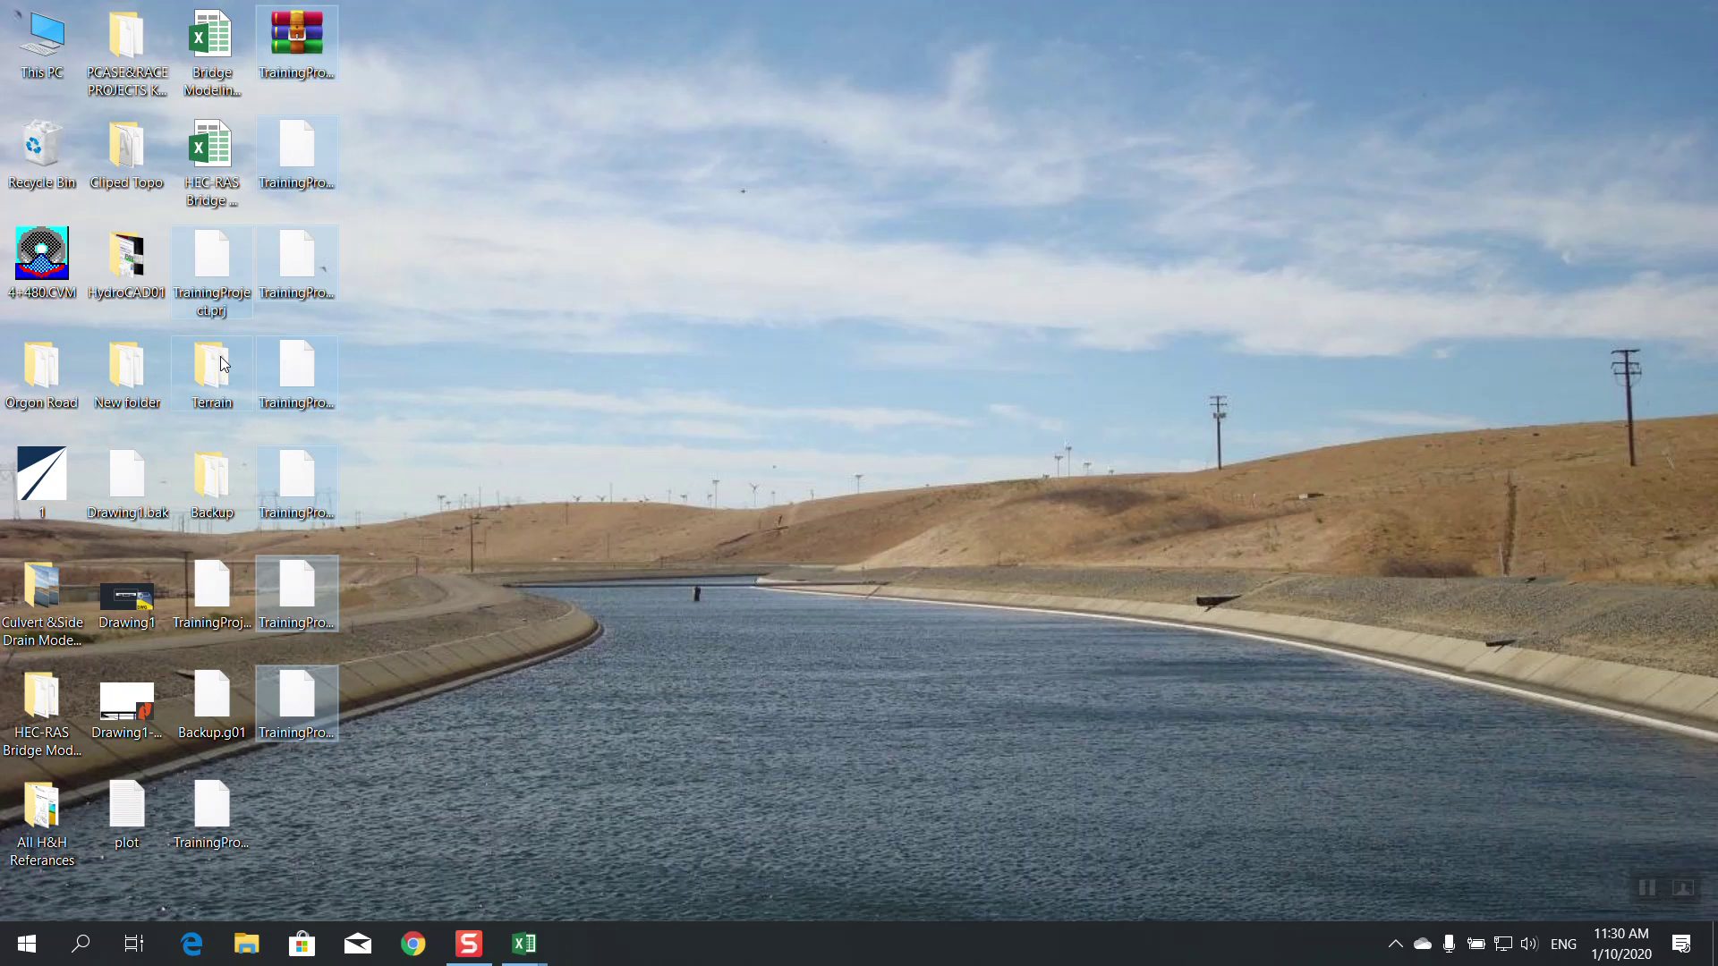
key(ctrl+v)
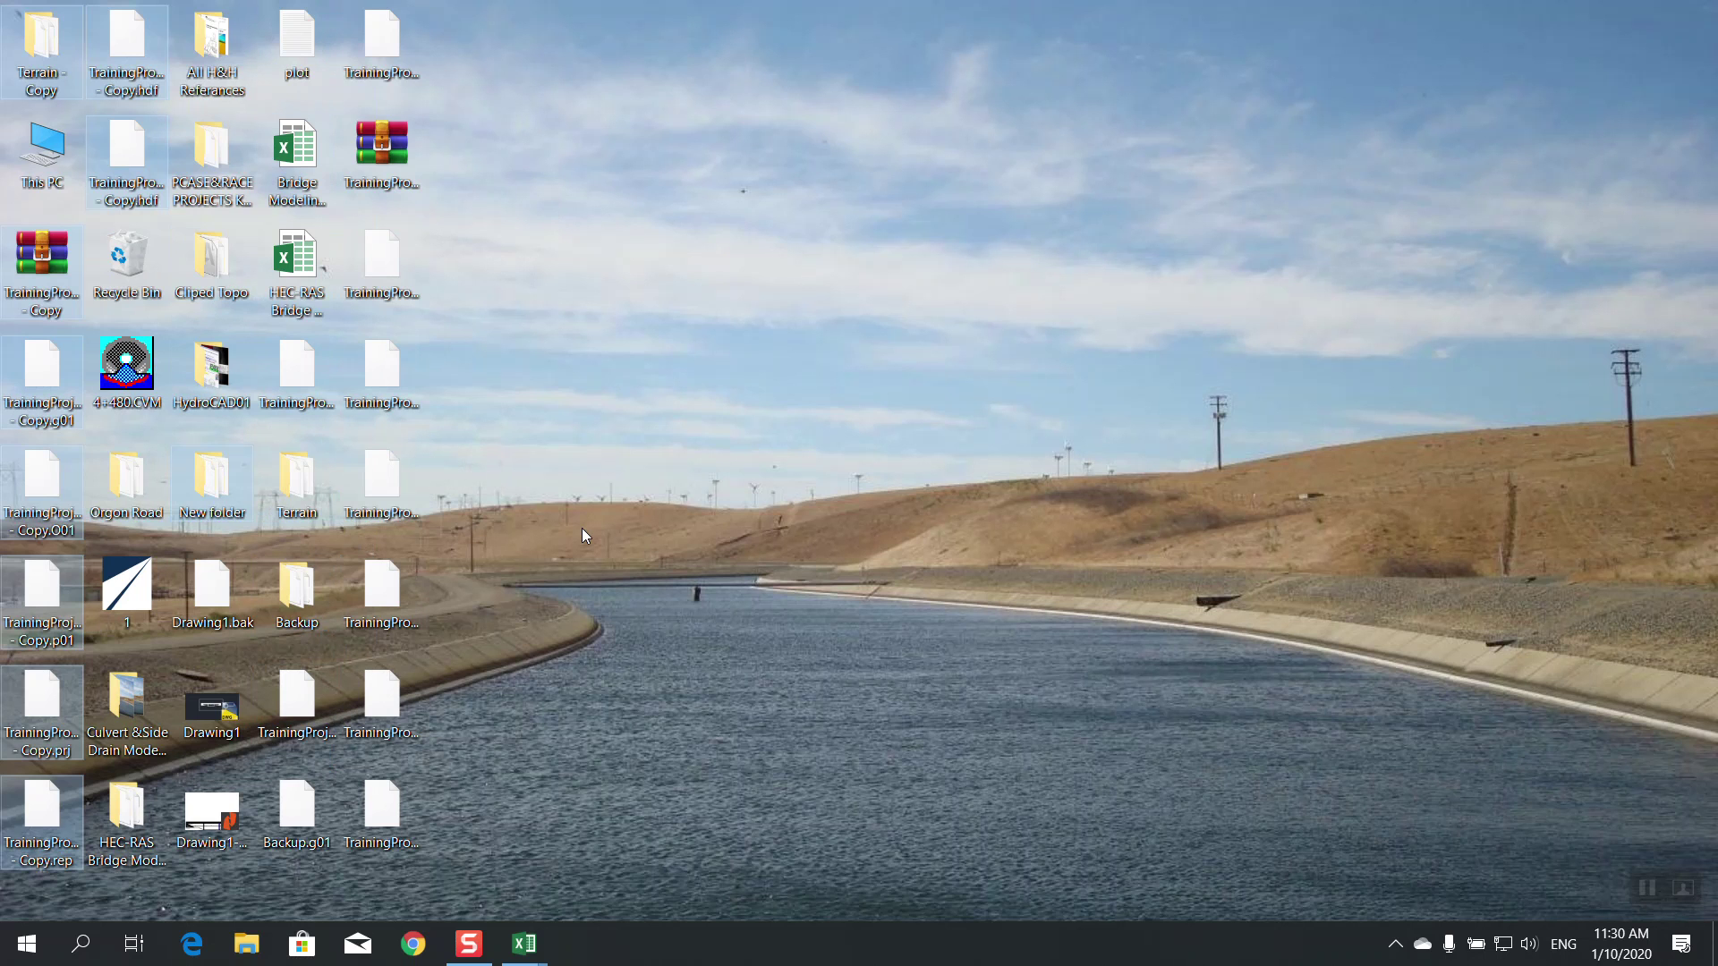
key(Delete)
Move the TrainingProject files, Terrain, Backup.g01, .rasmap and Drawing1.bak into HEC-RAS Bridge Modeling Pro
drag(364, 65, 268, 711)
ctrl+click(215, 275)
ctrl+click(212, 372)
ctrl+click(213, 586)
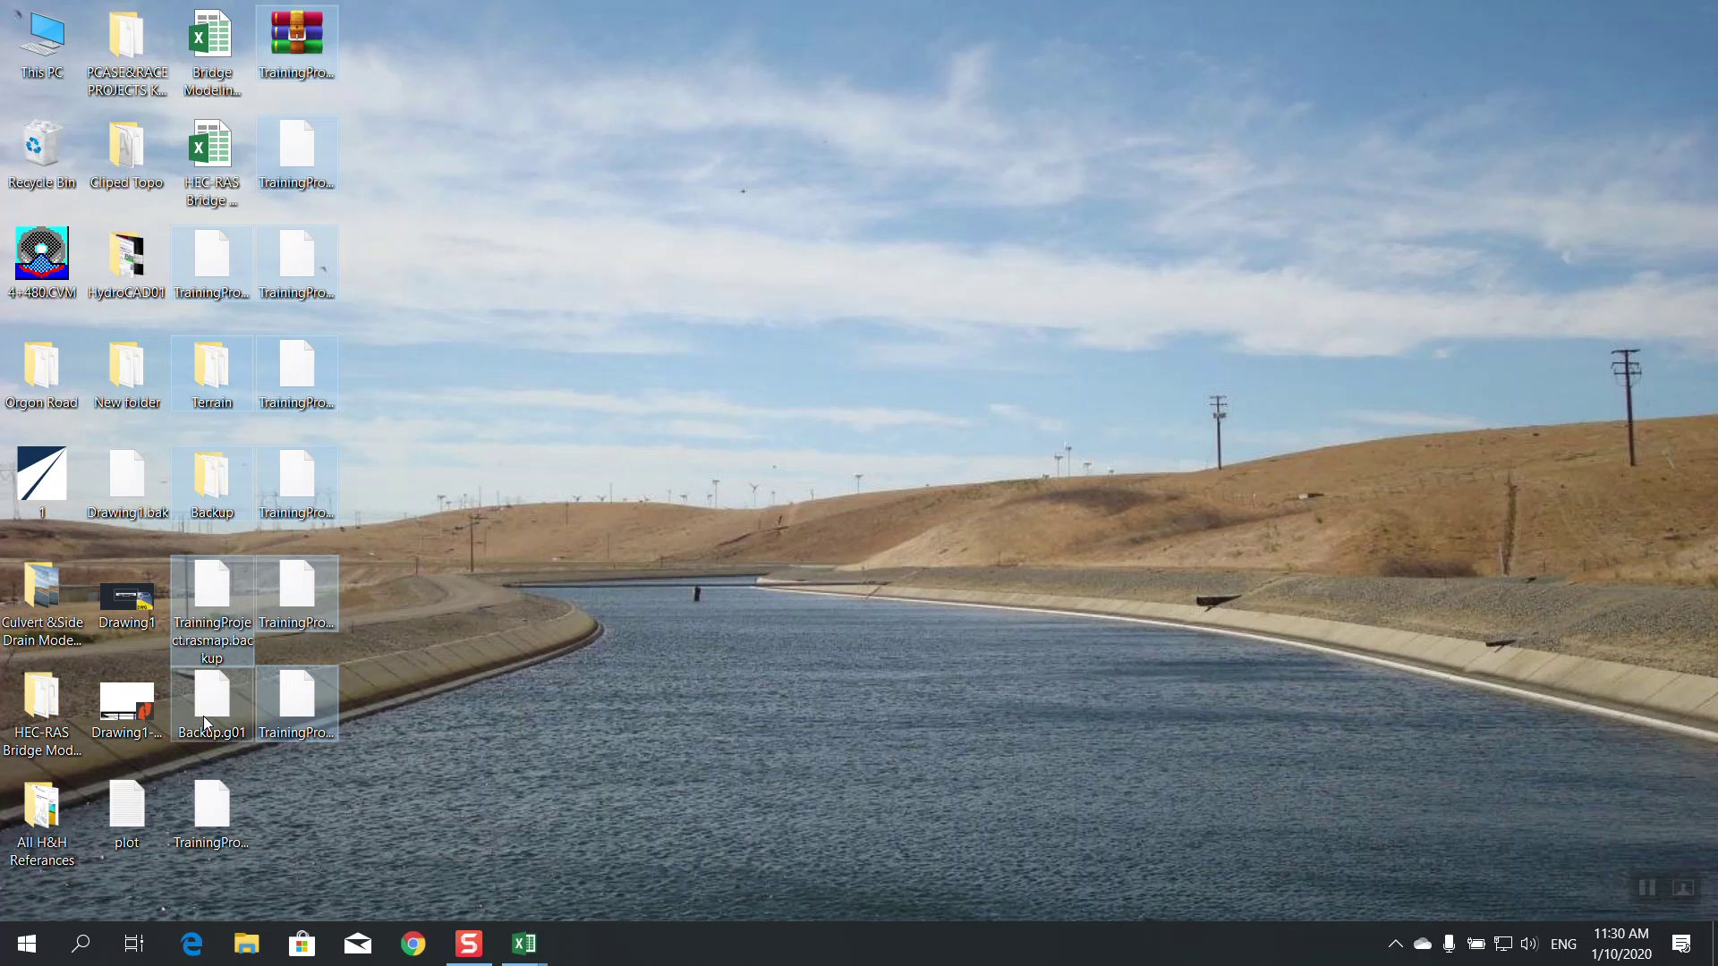
ctrl+click(202, 715)
ctrl+click(211, 818)
ctrl+click(139, 828)
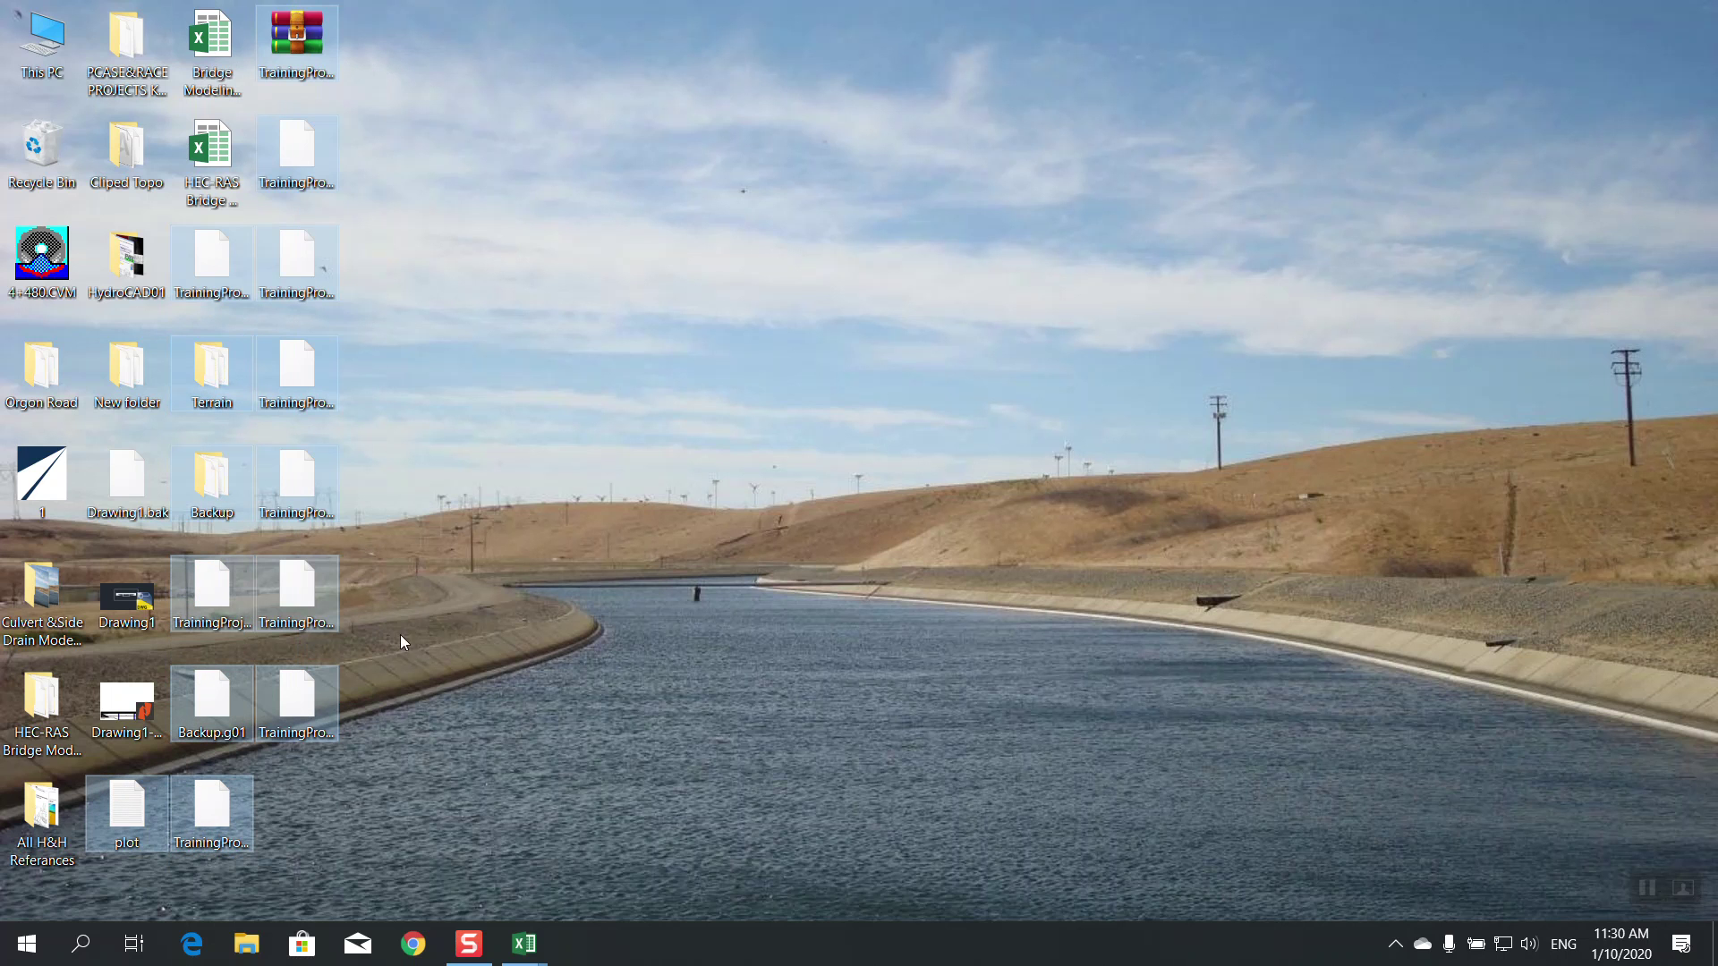
ctrl+click(142, 502)
key(ctrl+x)
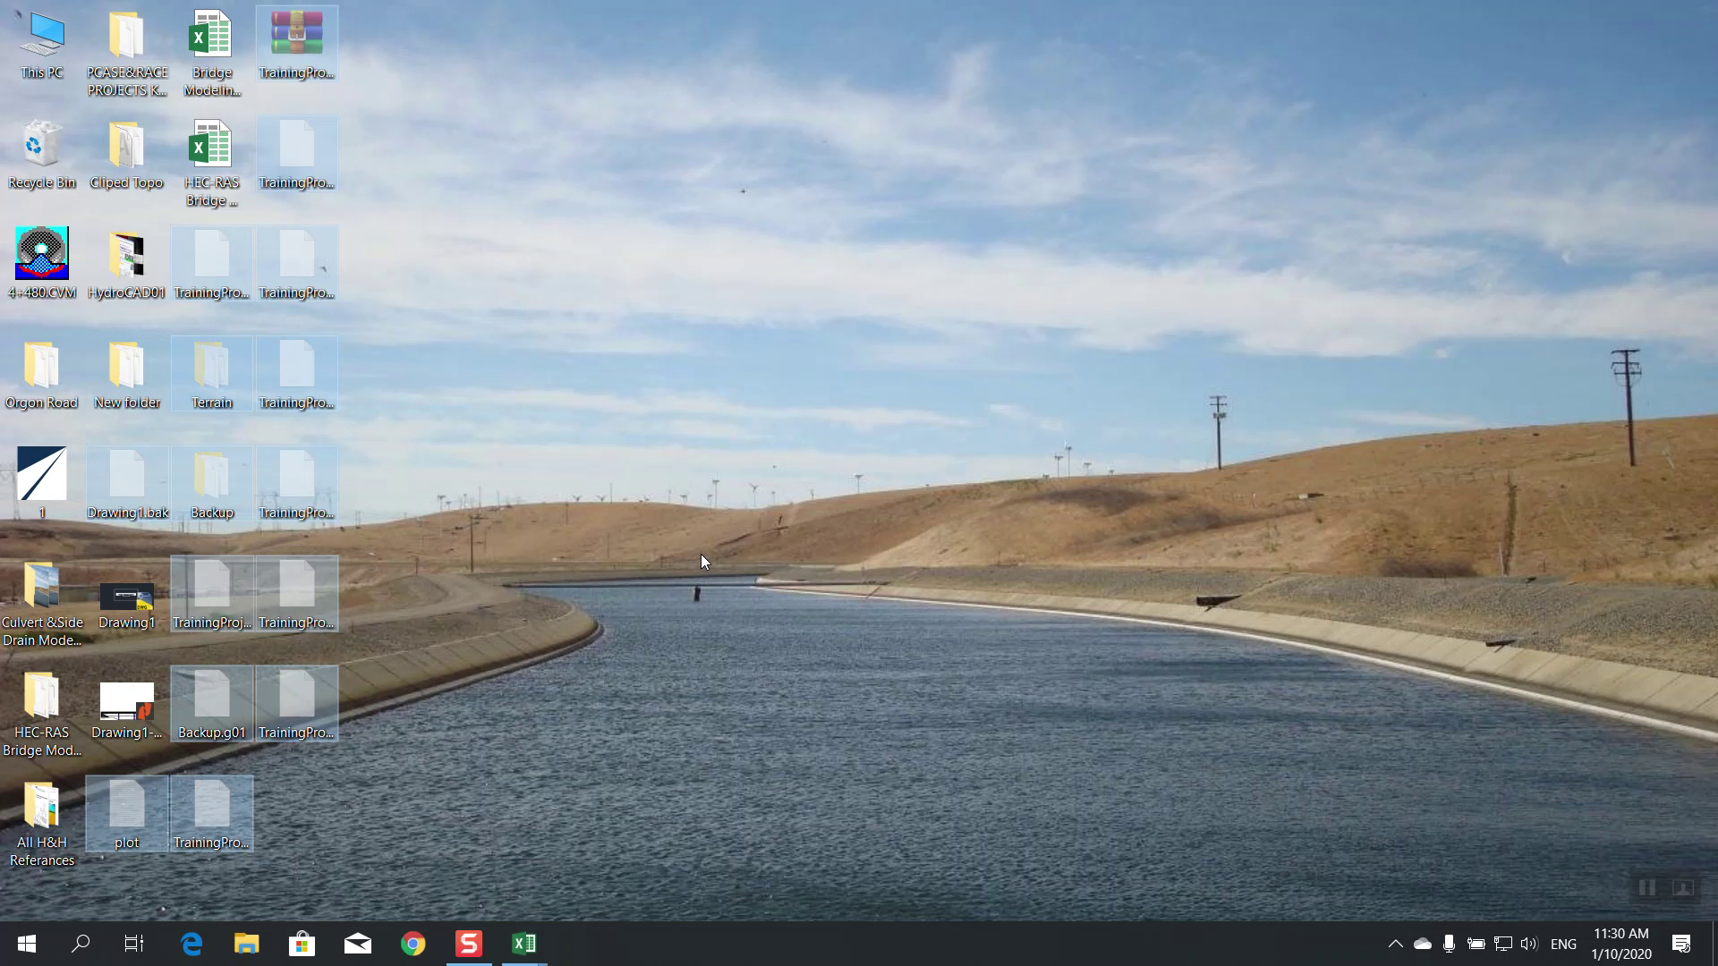
double_click(53, 727)
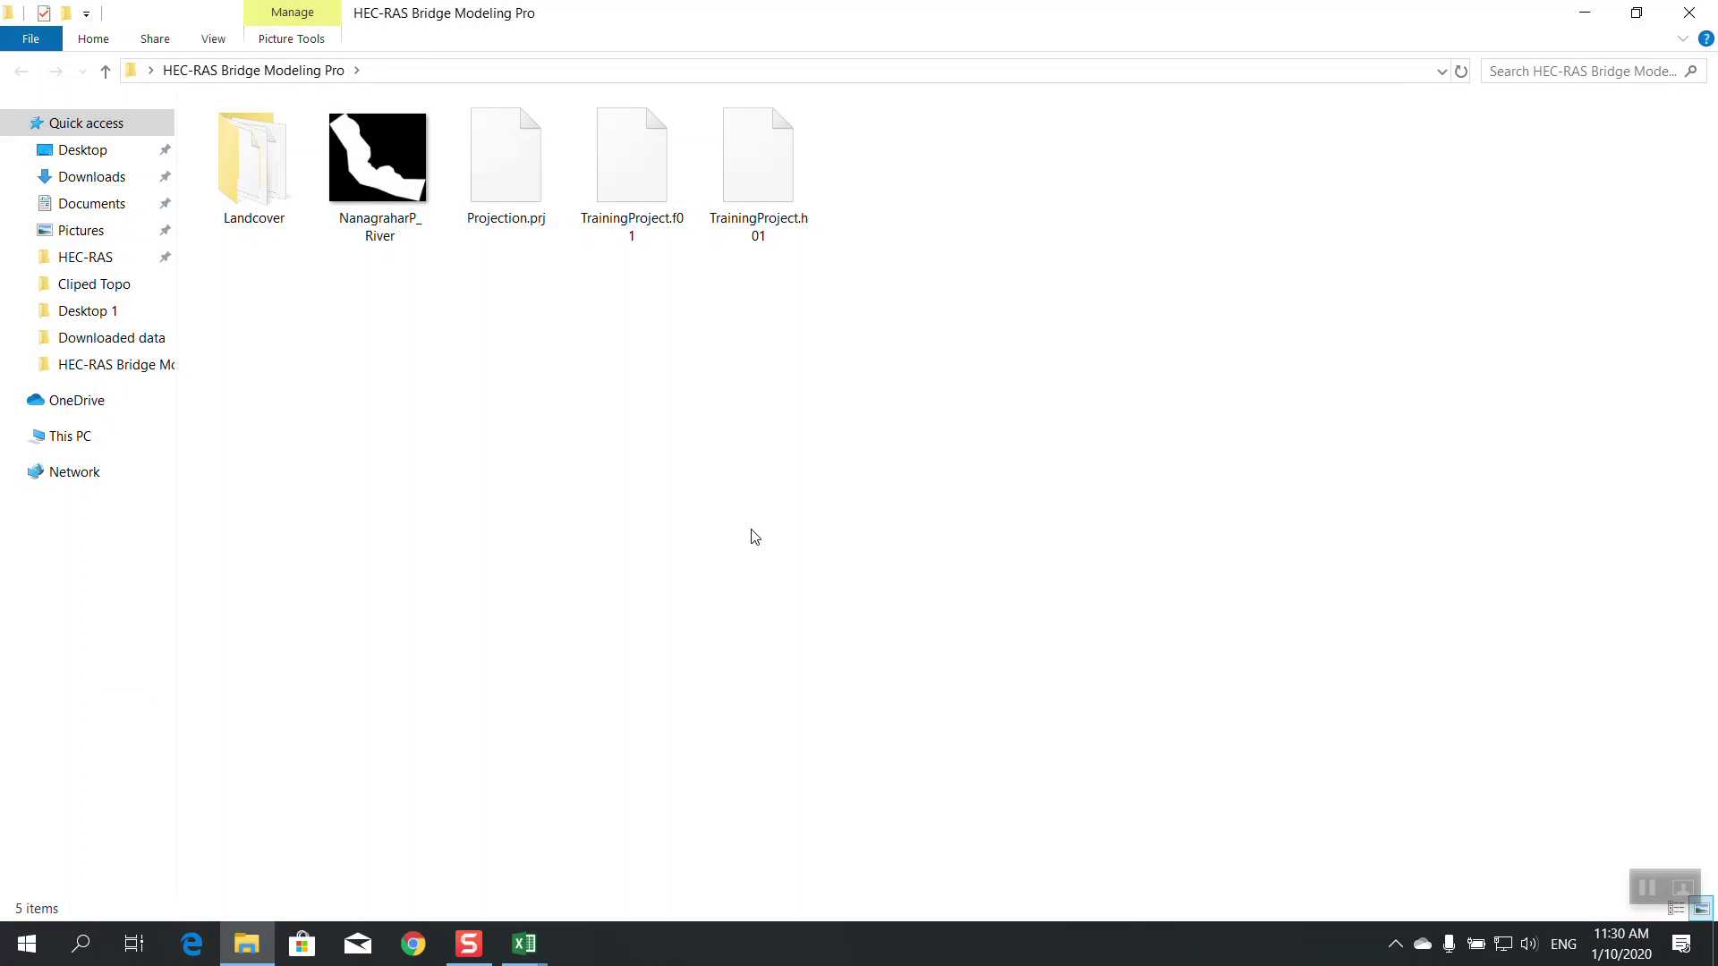
key(ctrl+v)
click(751, 506)
Show the desktop and relaunch HEC-RAS 5.0.6
key(super+d)
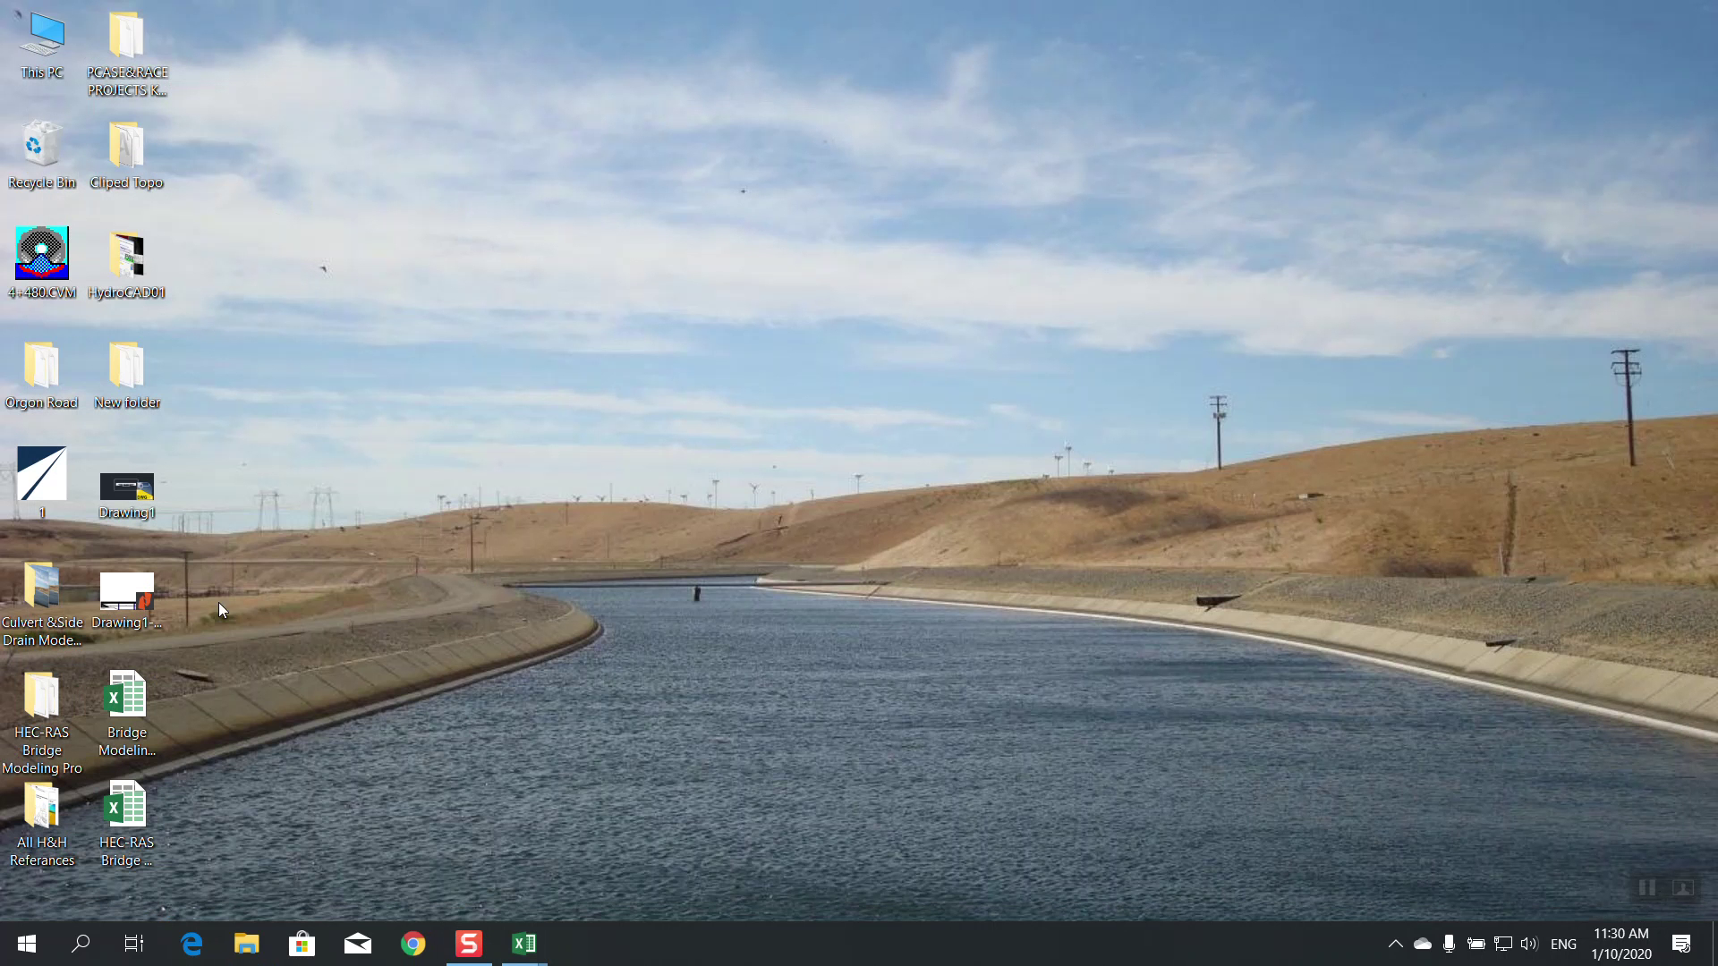
click(7, 962)
click(448, 404)
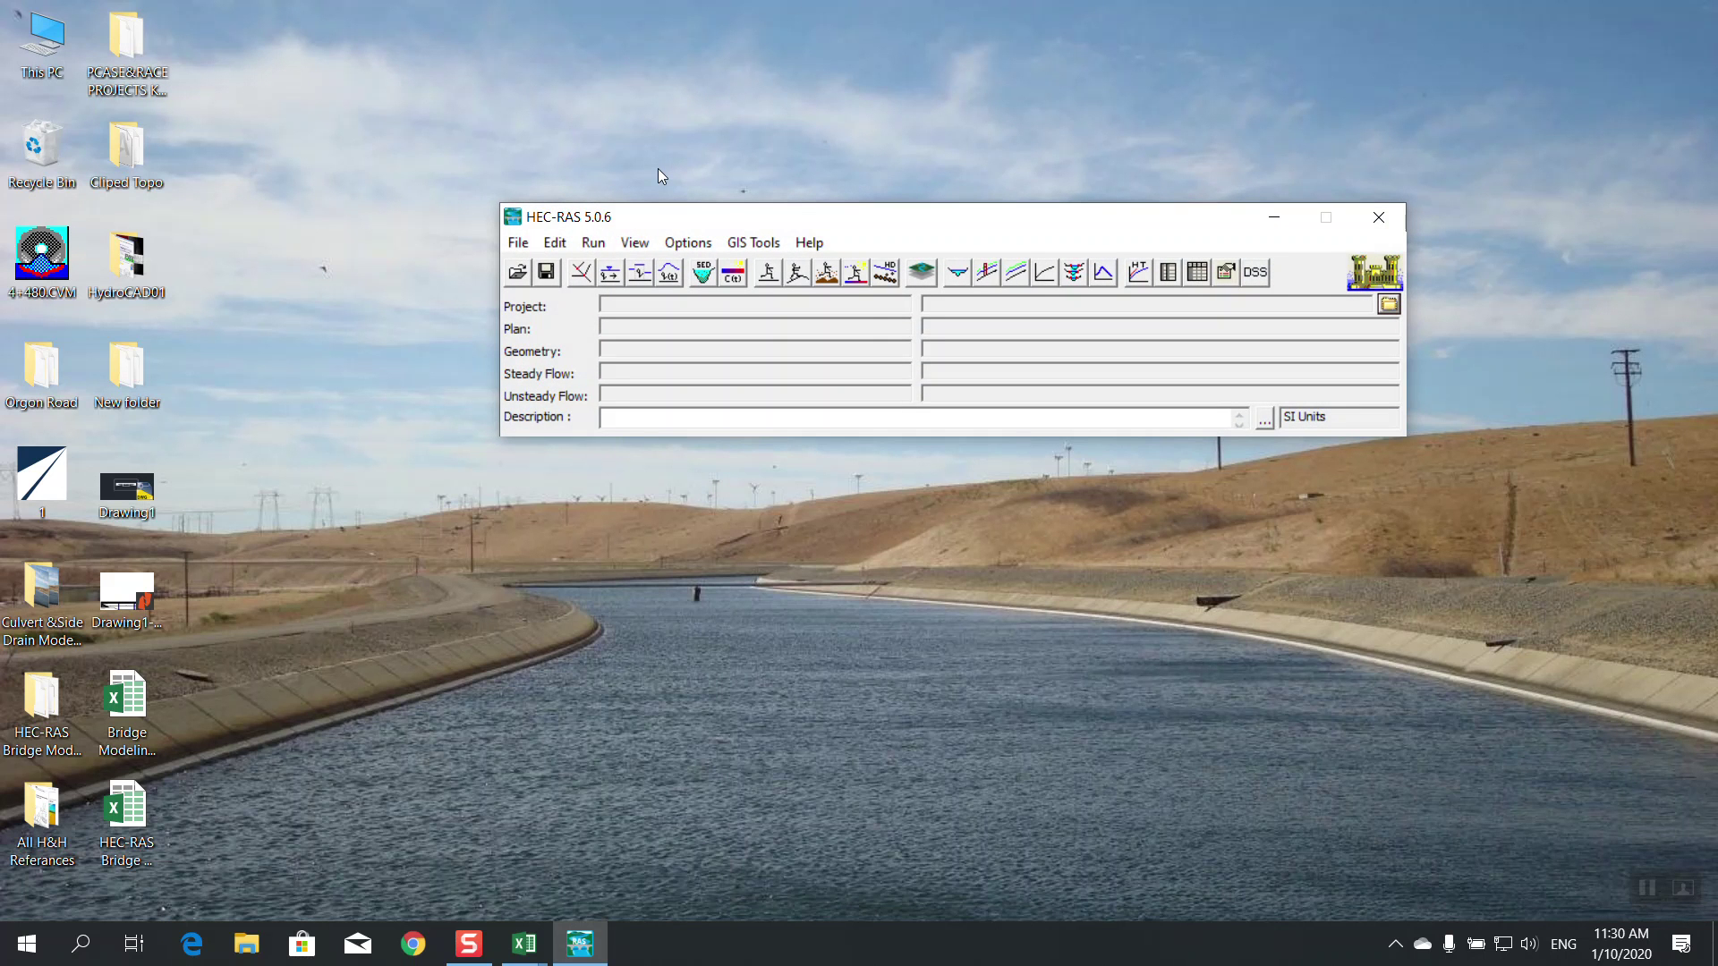
Create a new project titled TR PR01 (TRPR01.prj) in the Desktop's HEC-RAS Bridge Modeling Pro folder
drag(775, 224, 727, 228)
click(469, 247)
click(503, 274)
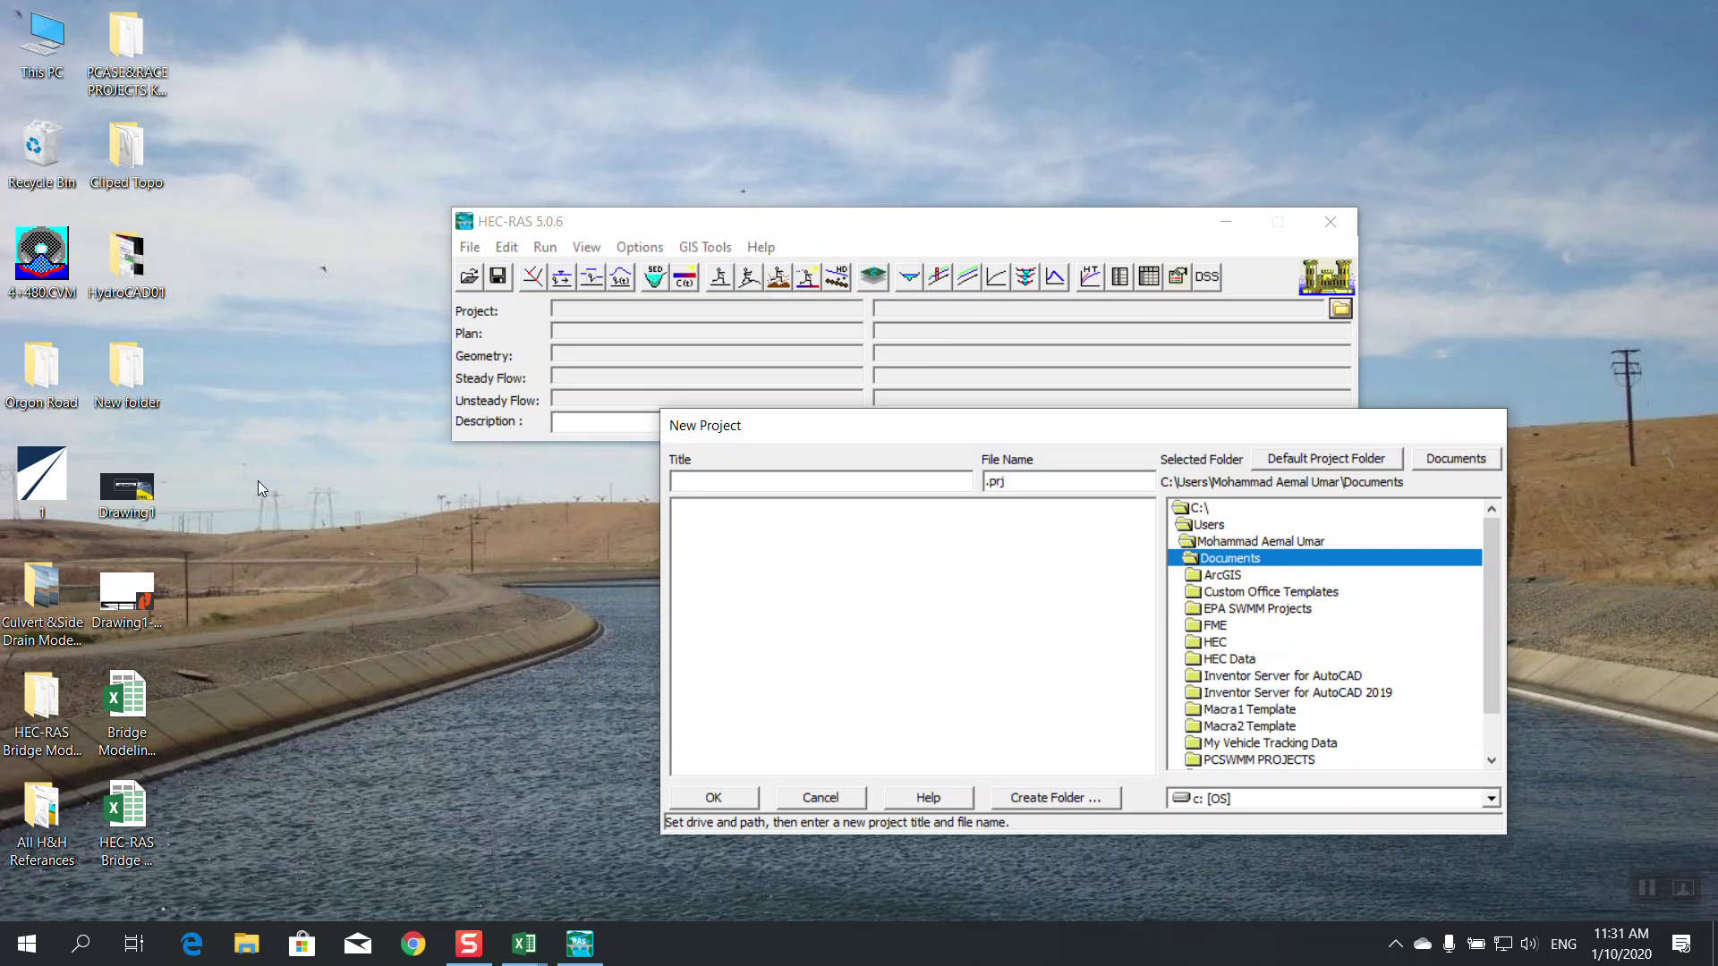
double_click(1227, 541)
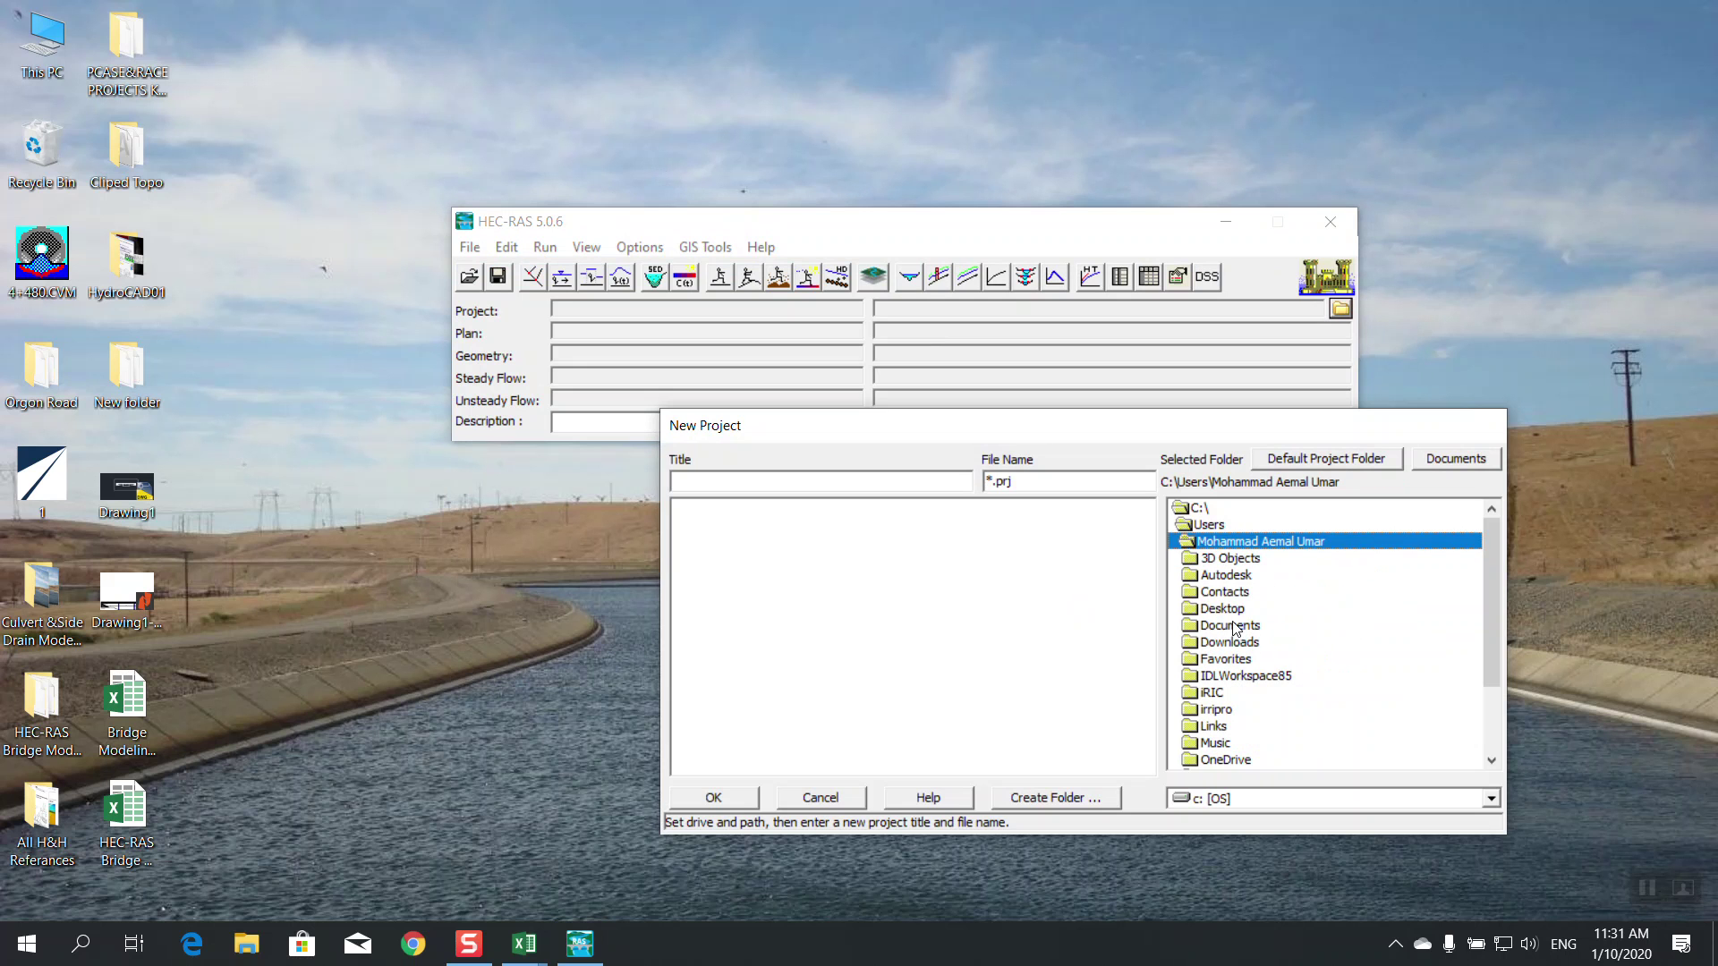
double_click(1229, 611)
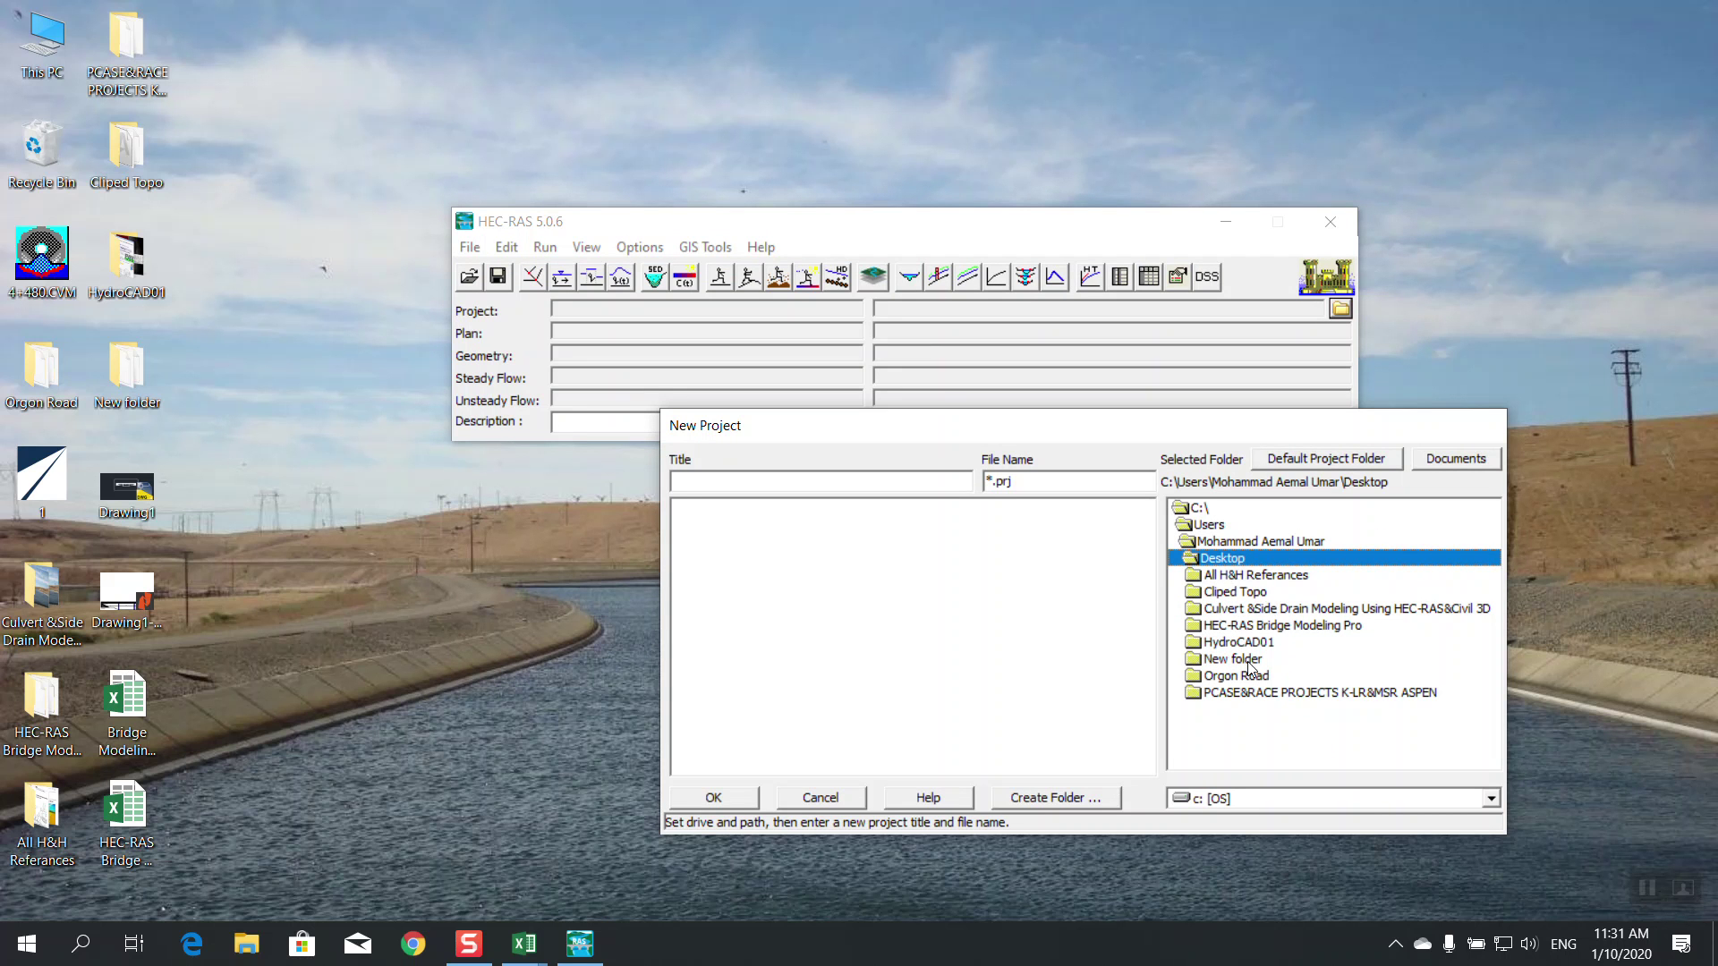
double_click(1286, 626)
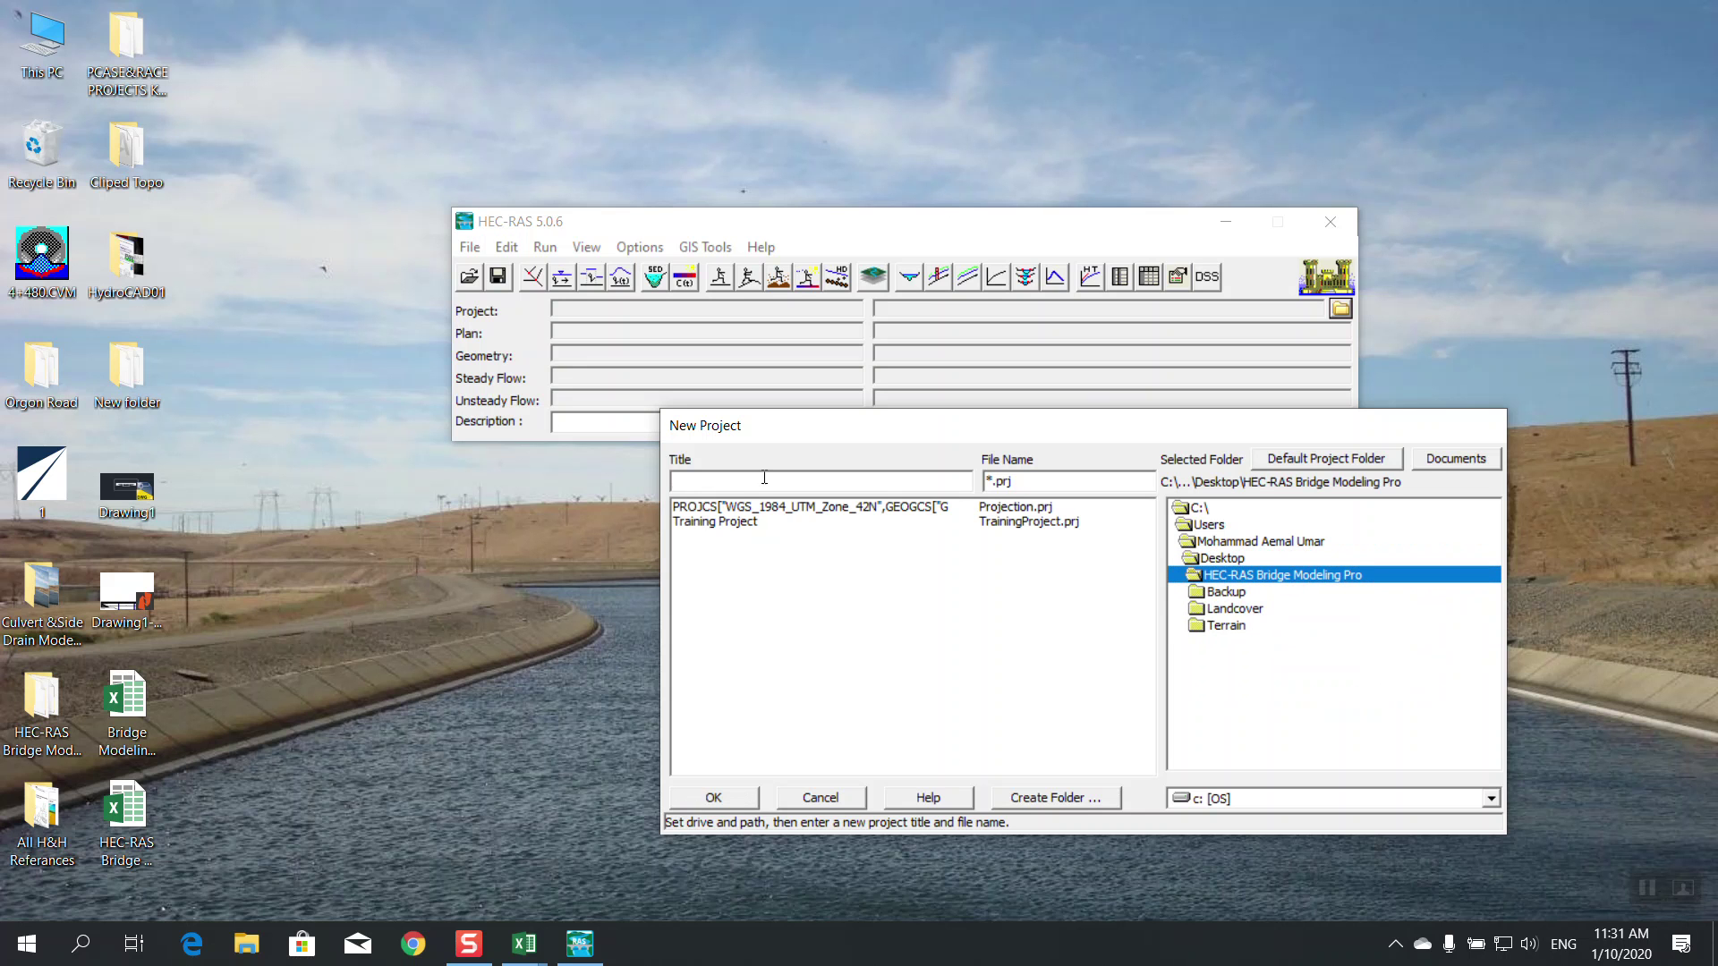
text(TR PR01)
click(707, 792)
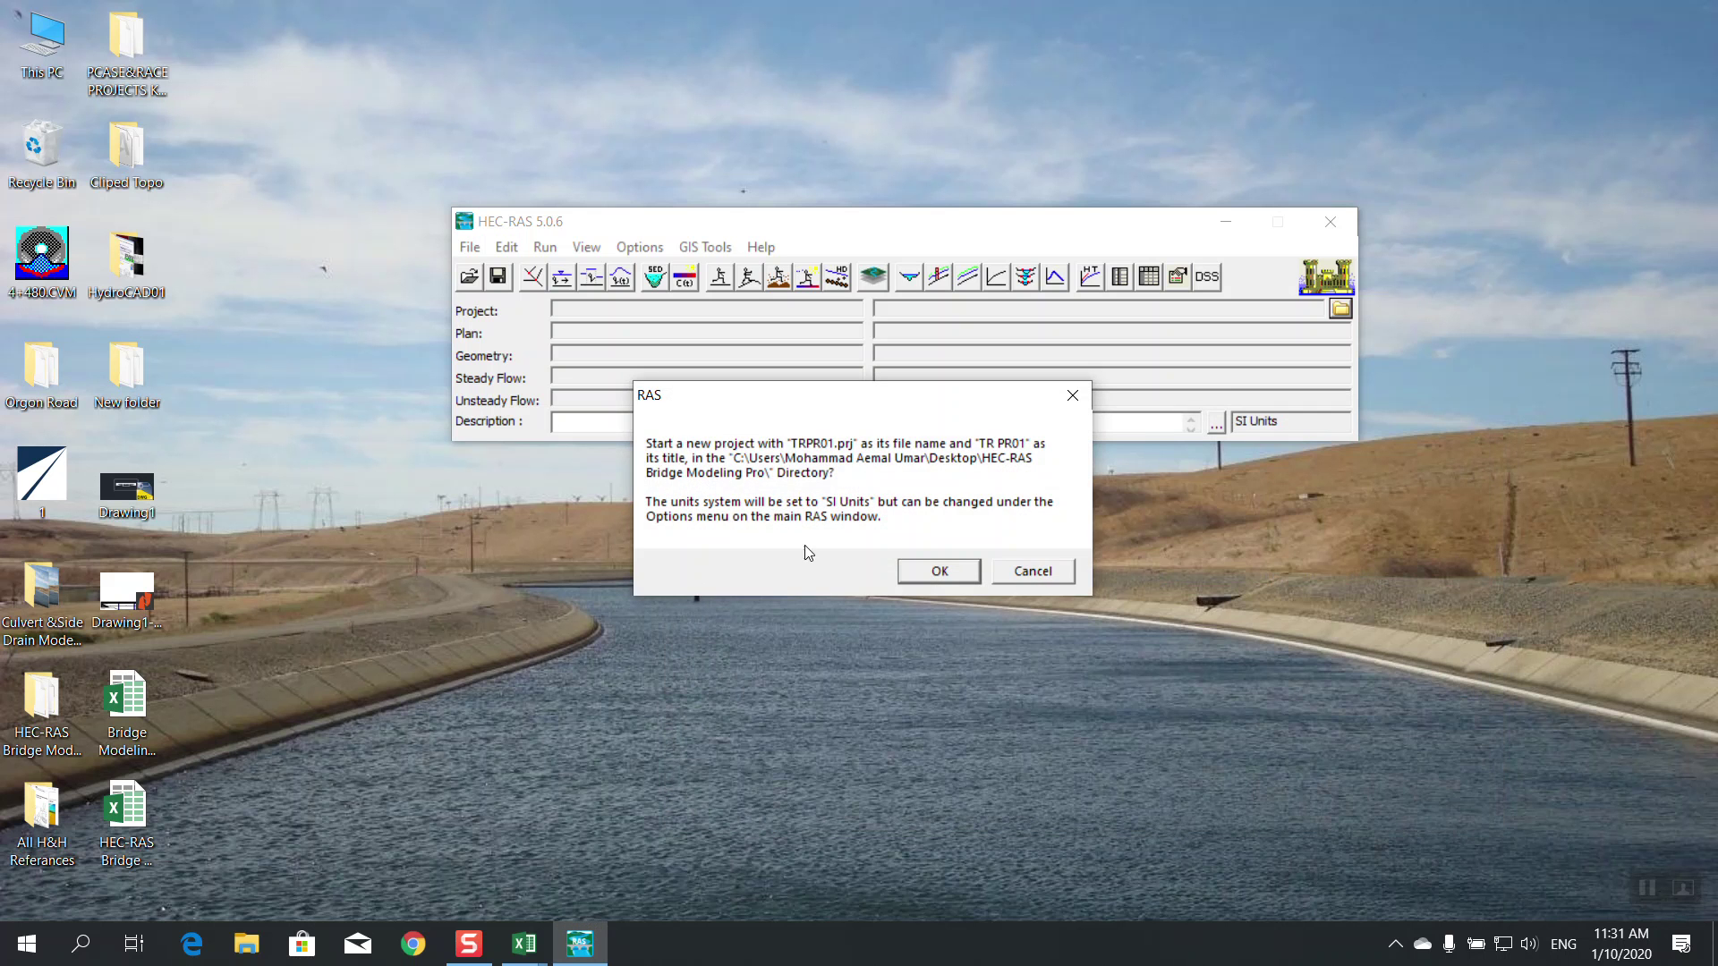
click(940, 572)
Open the Geometric Data editor, confirm no geometry file is listed to open, and close it
drag(742, 220, 735, 275)
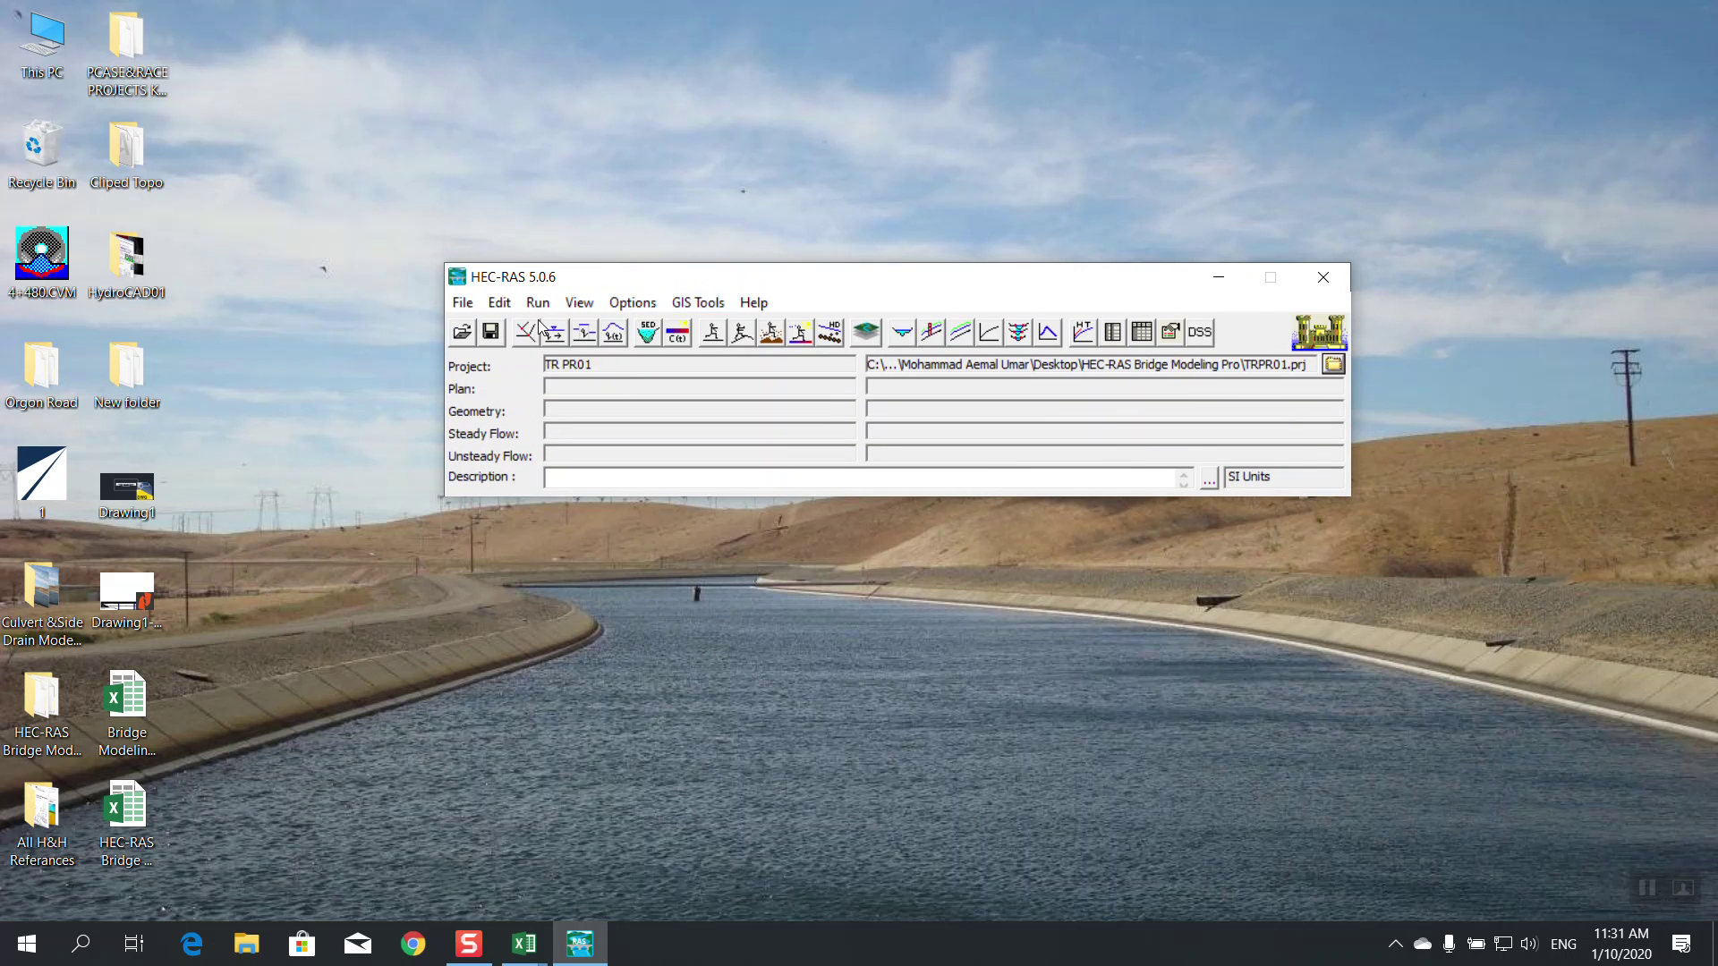
click(463, 303)
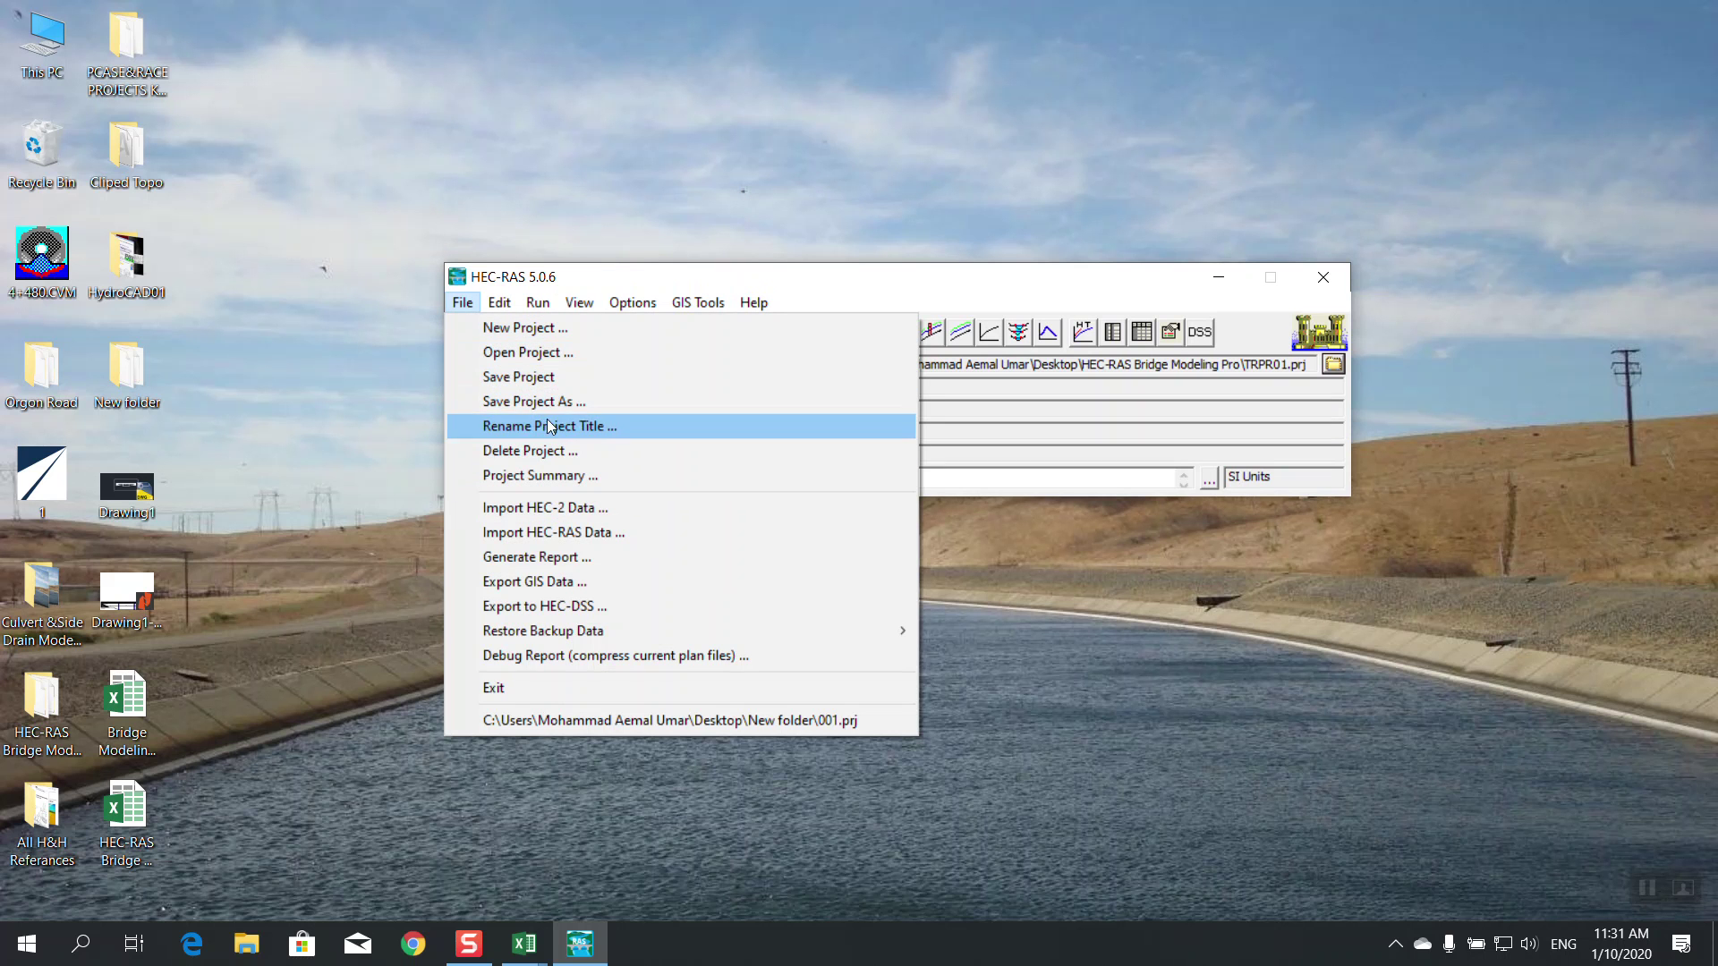
click(539, 300)
click(538, 335)
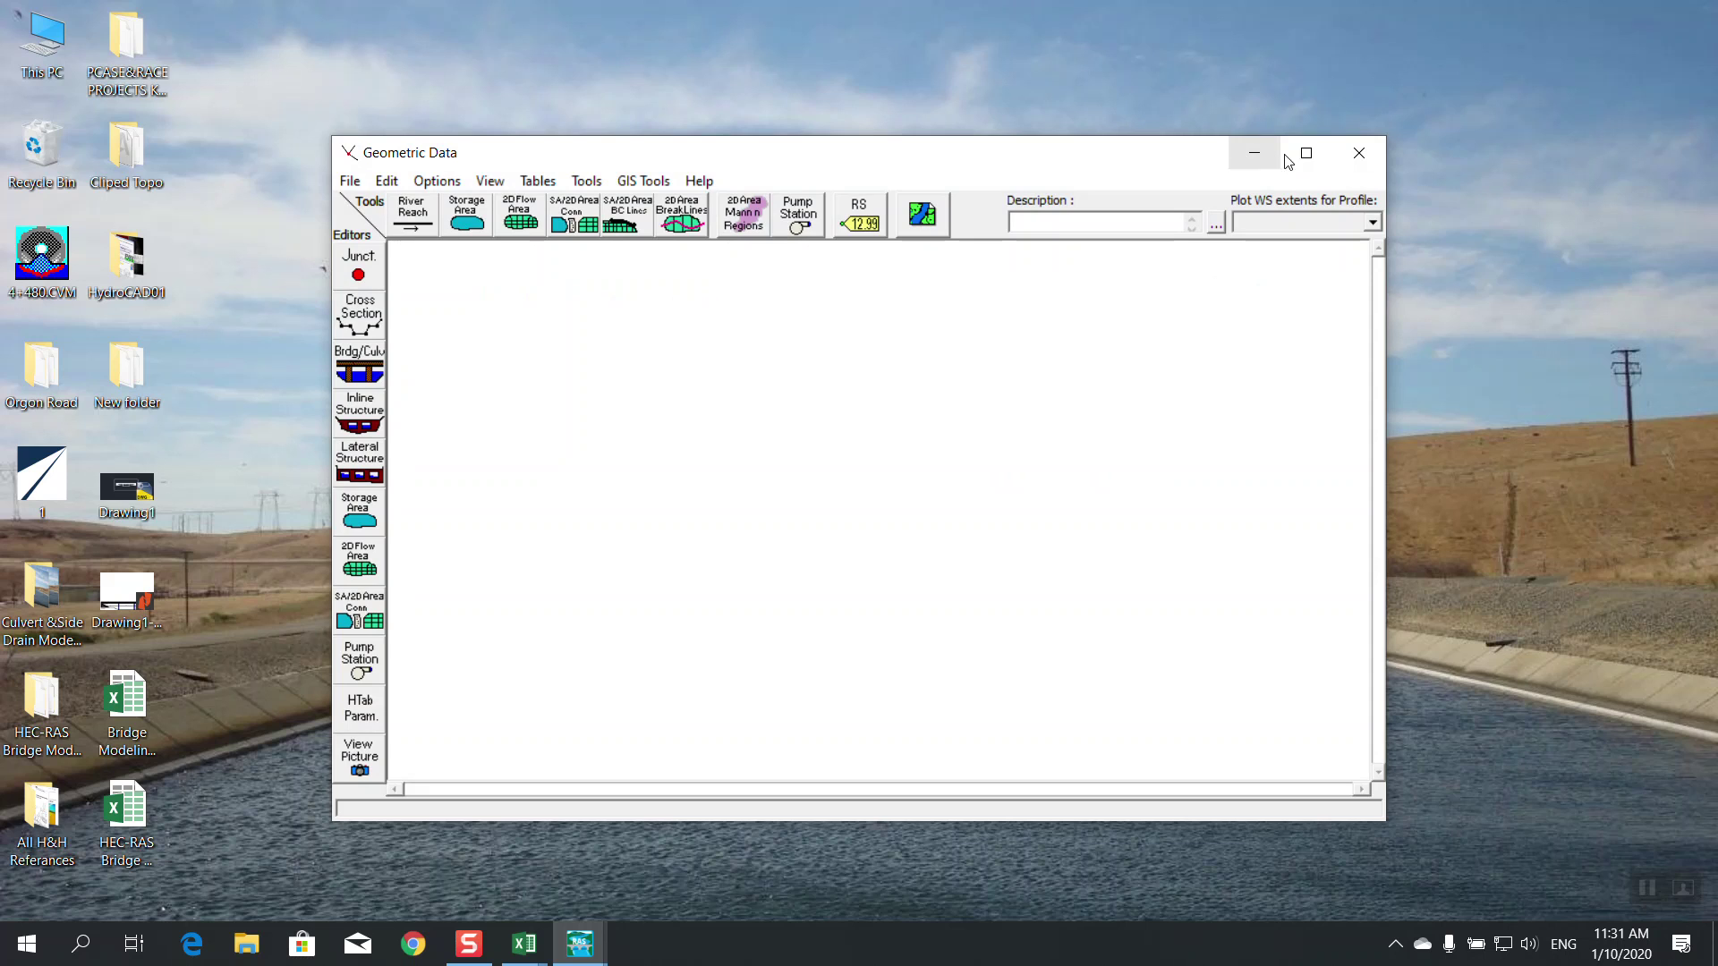
click(1306, 153)
click(18, 36)
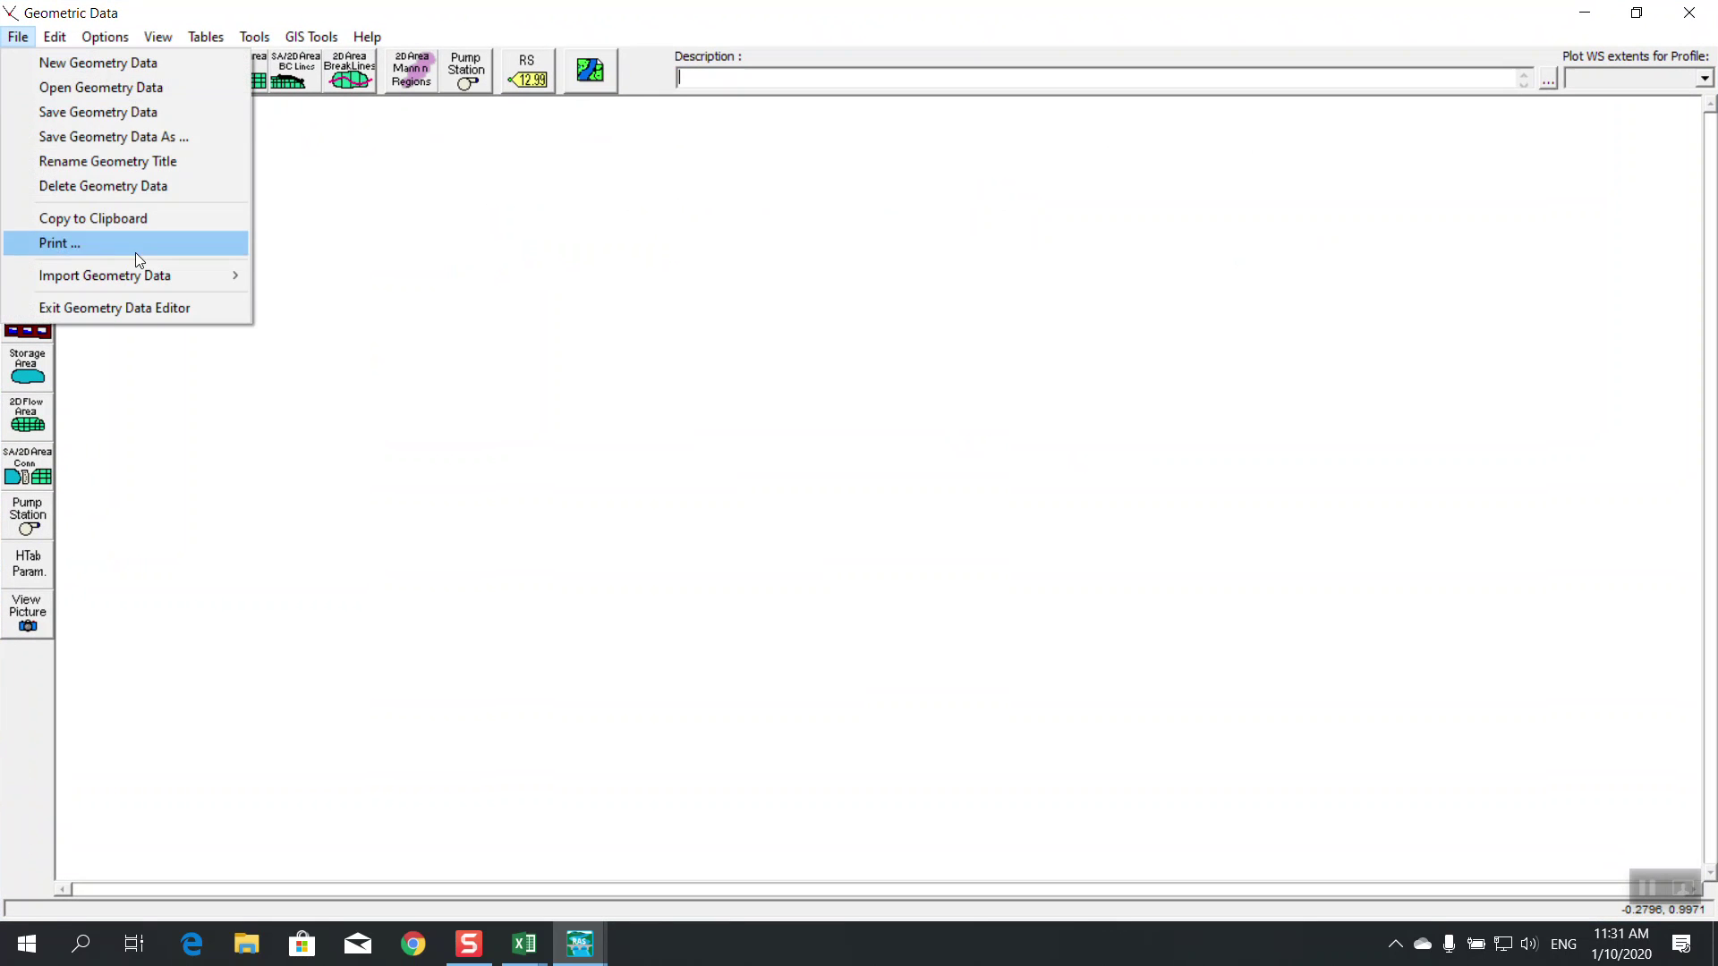
click(136, 89)
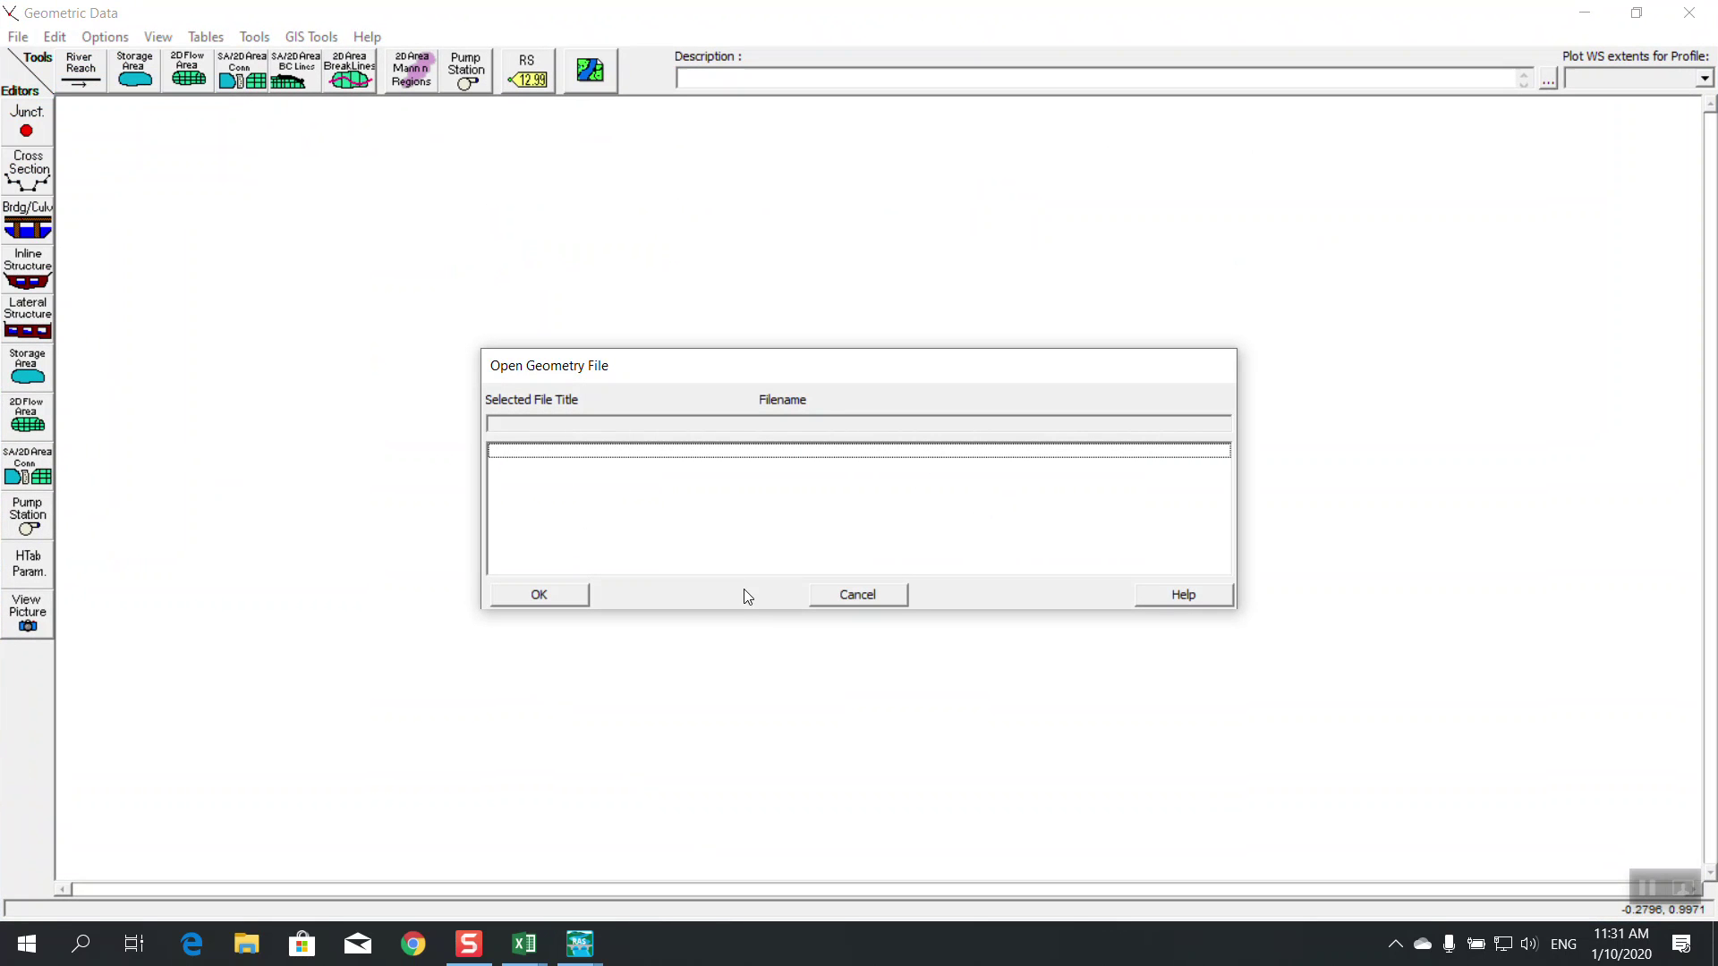
click(857, 595)
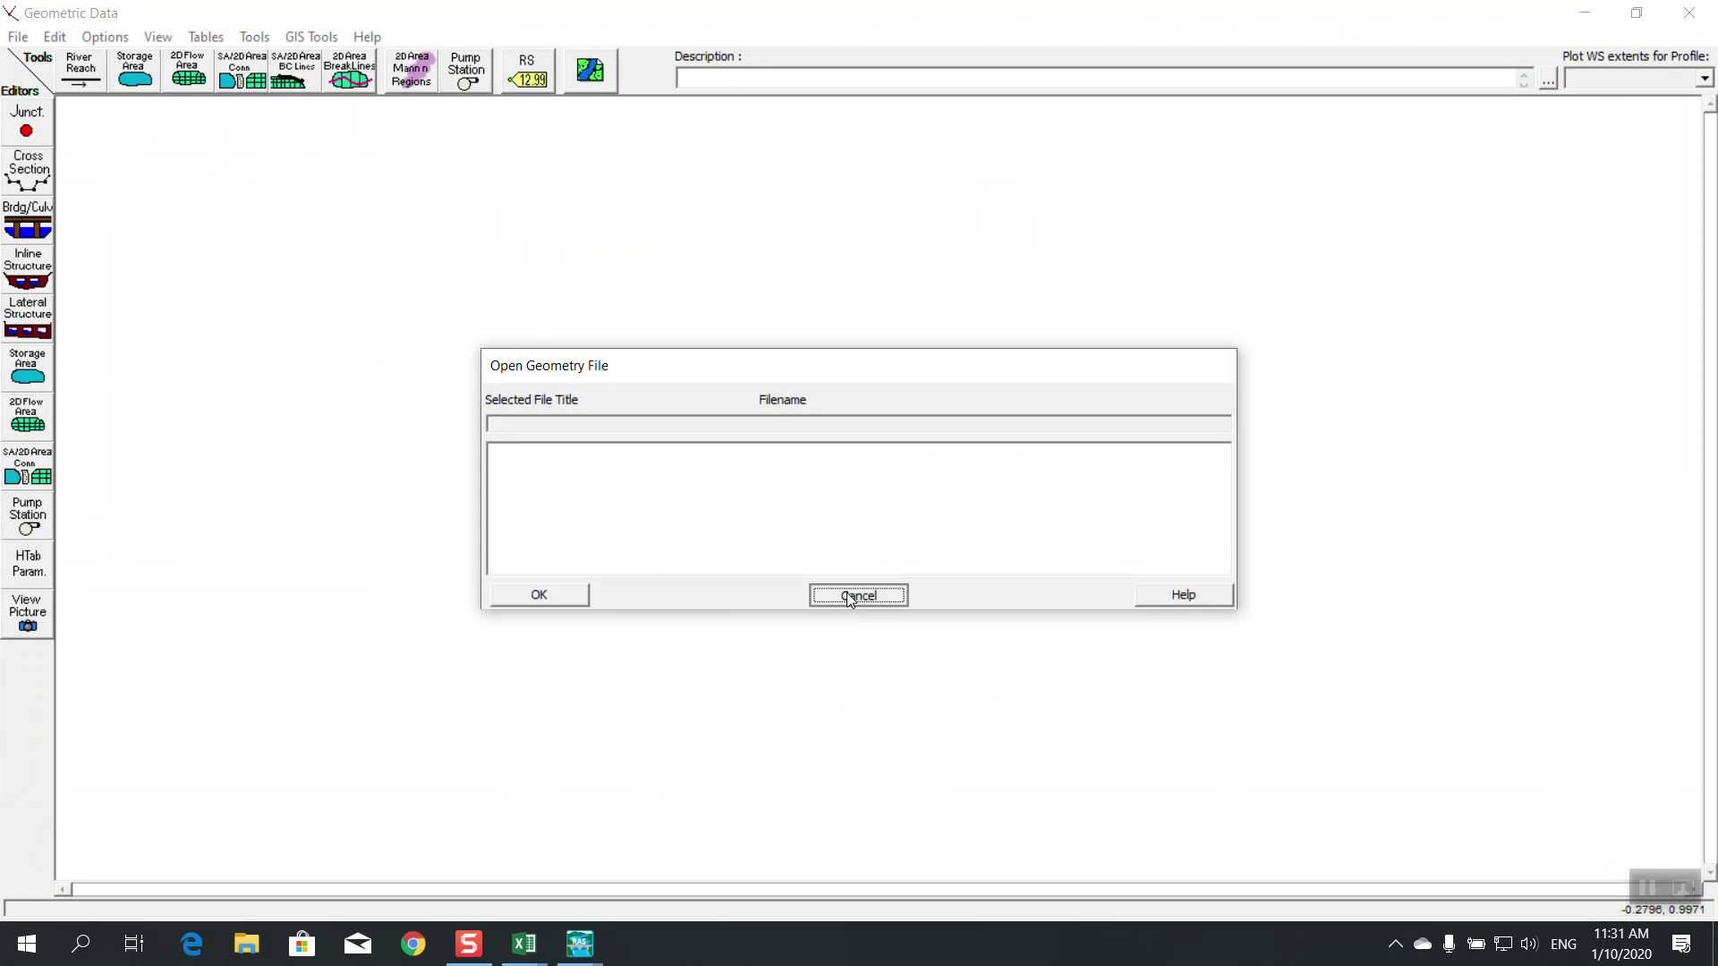
click(1689, 13)
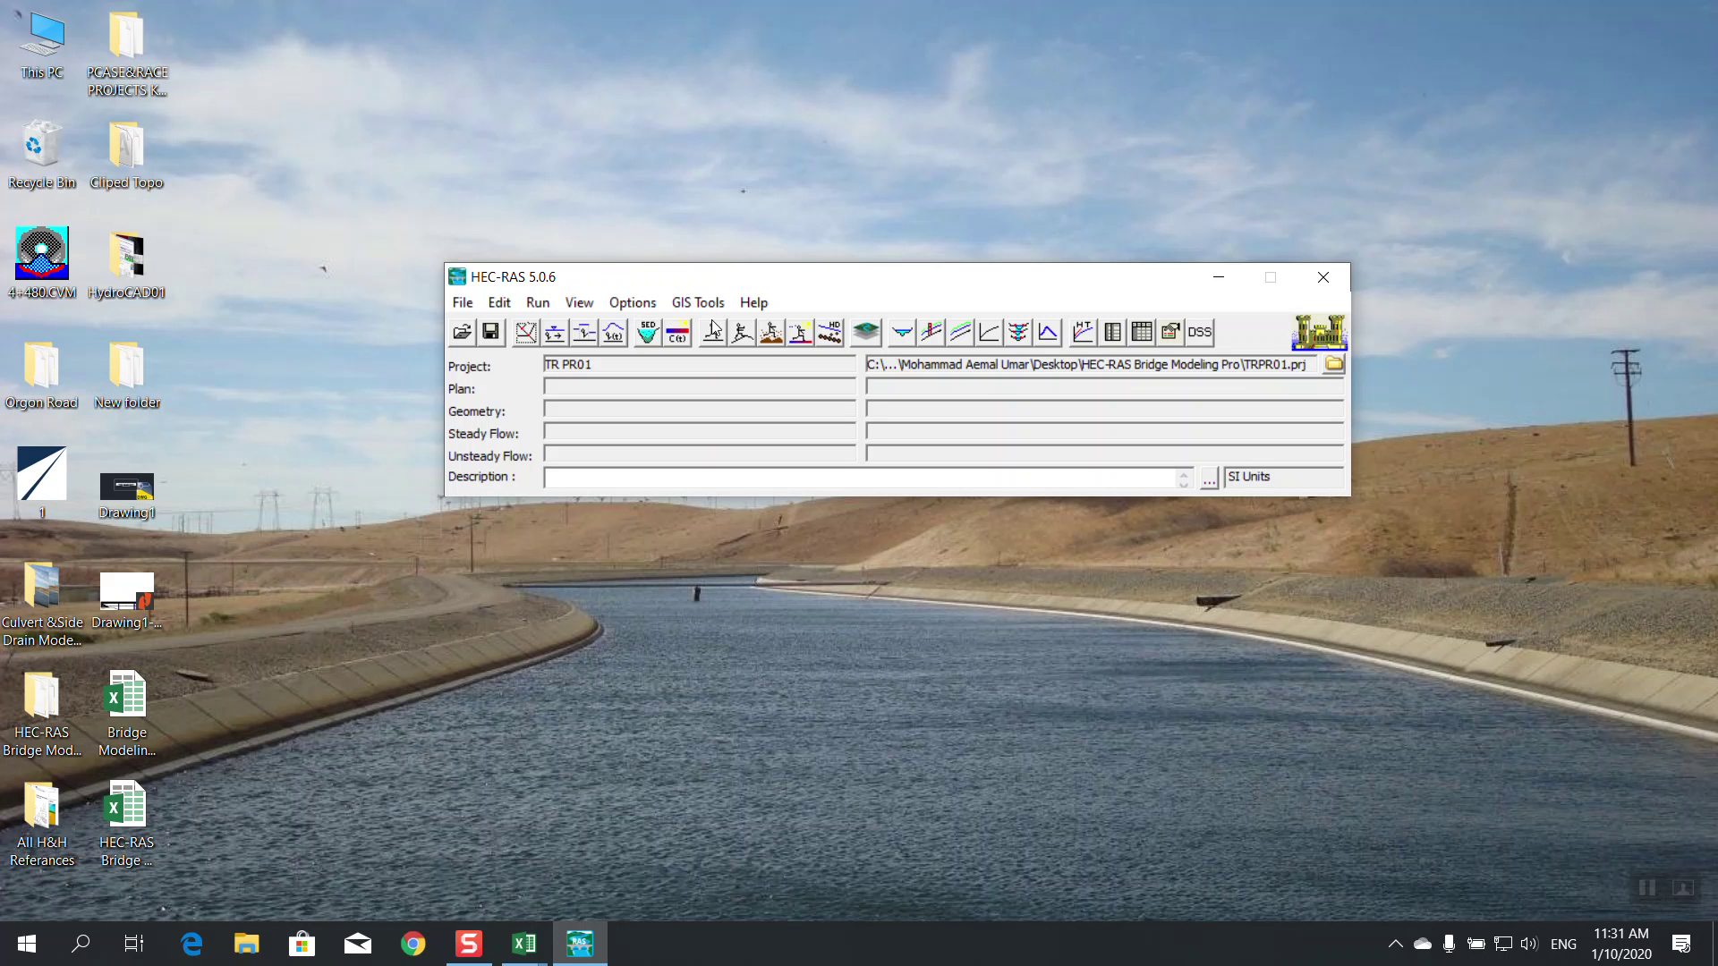
Launch RAS Mapper and look through its file and geometry options without adding a geometry
click(867, 331)
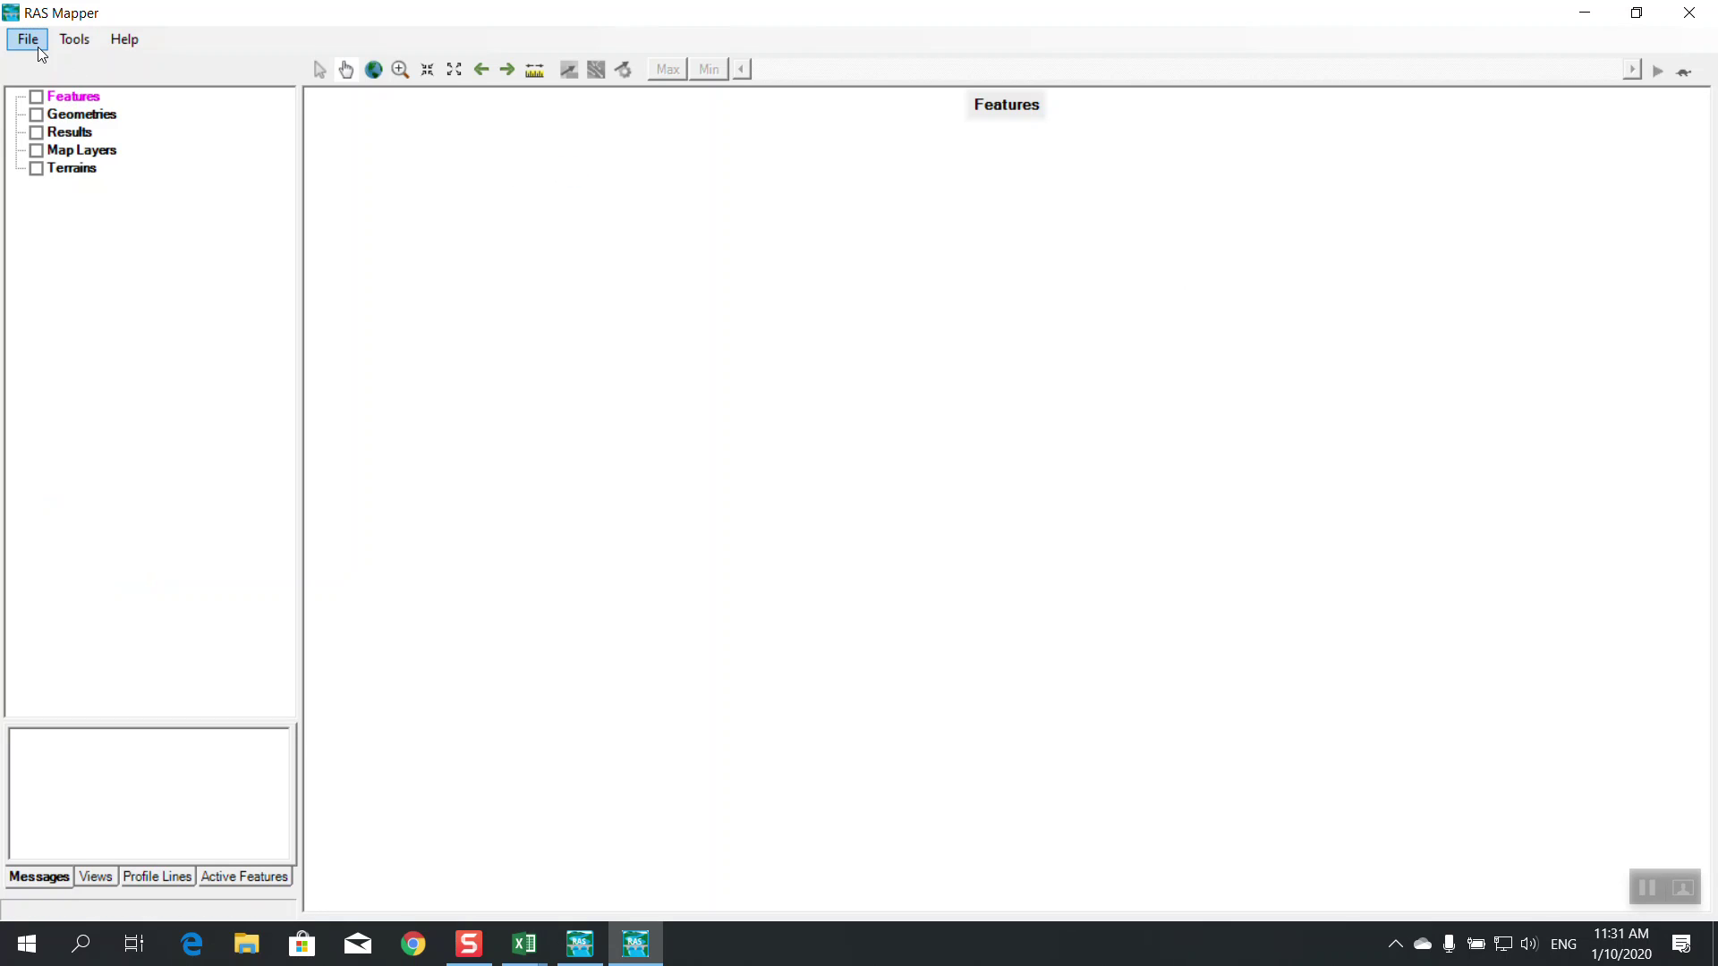
click(39, 47)
click(143, 101)
right_click(85, 112)
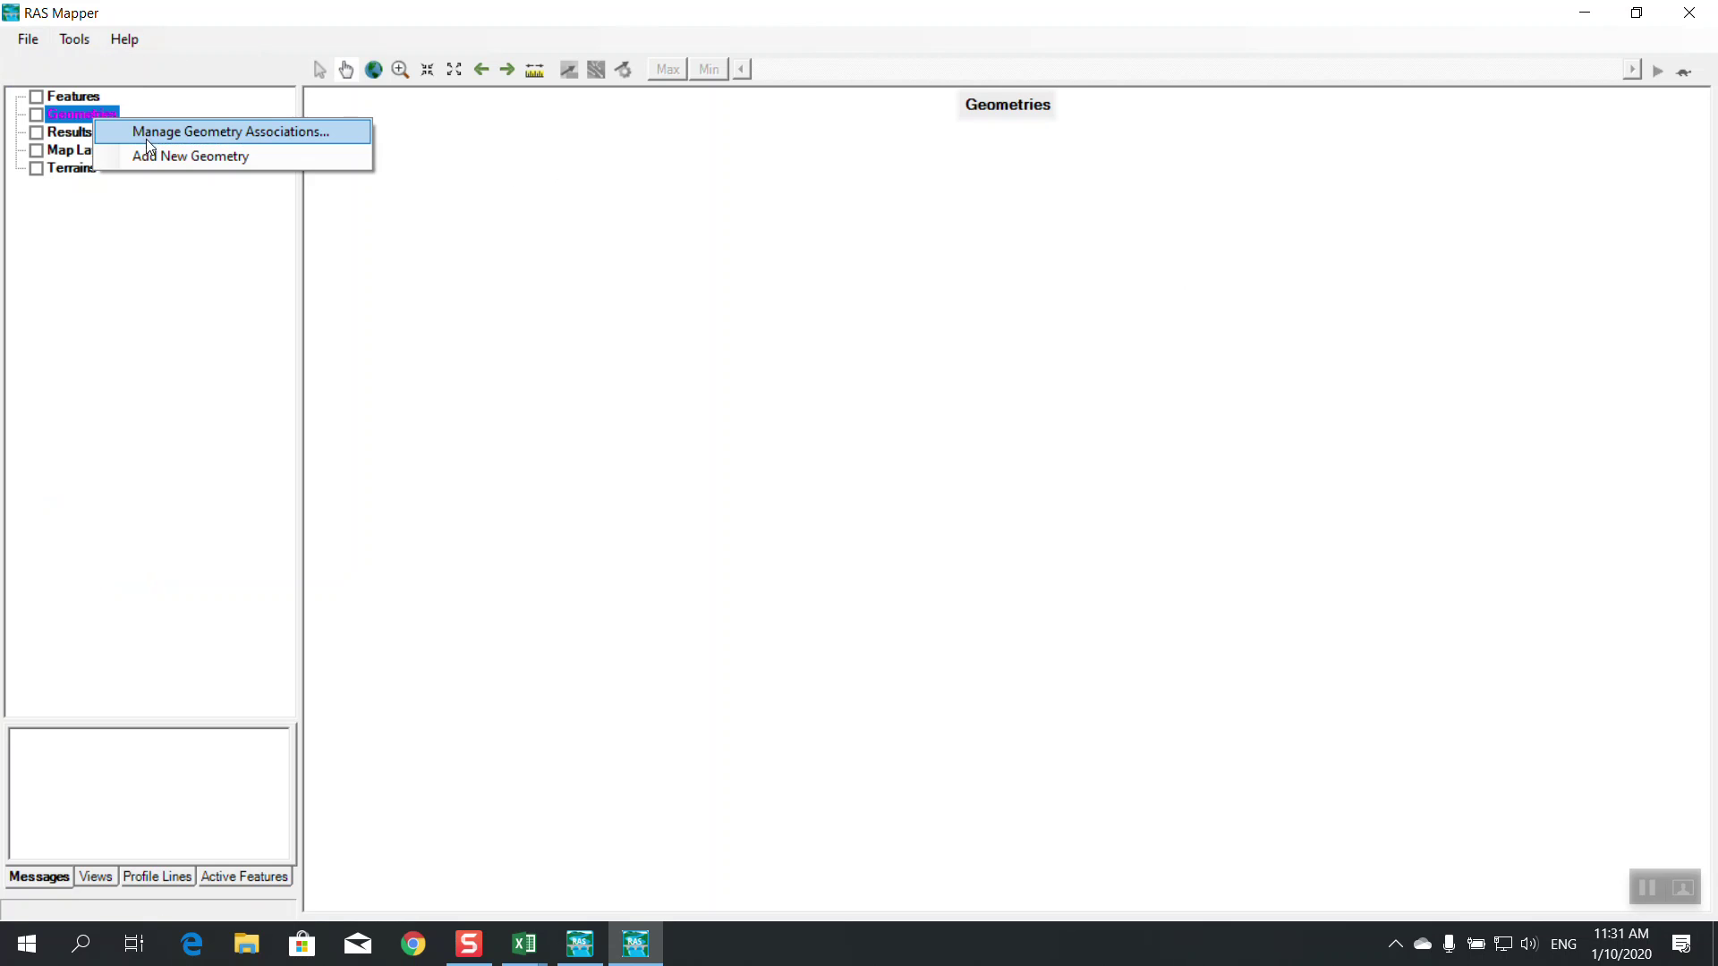
click(151, 153)
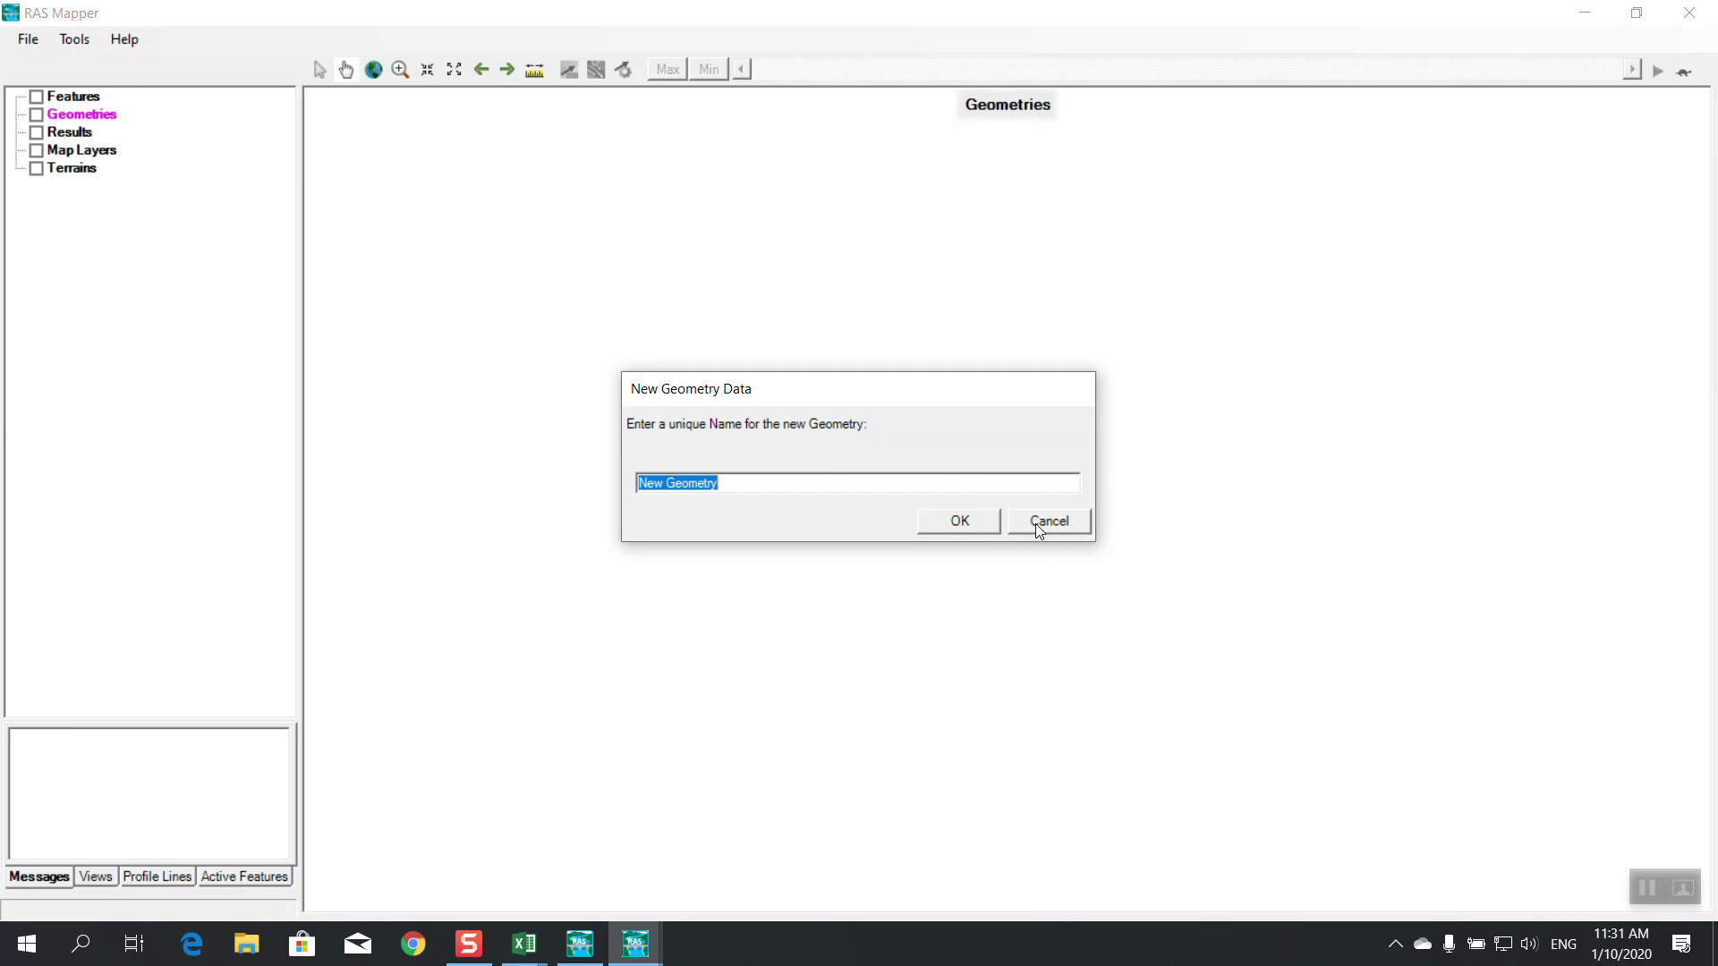
click(1040, 528)
Start a new terrain and set the project's spatial reference to Projection.prj
click(84, 41)
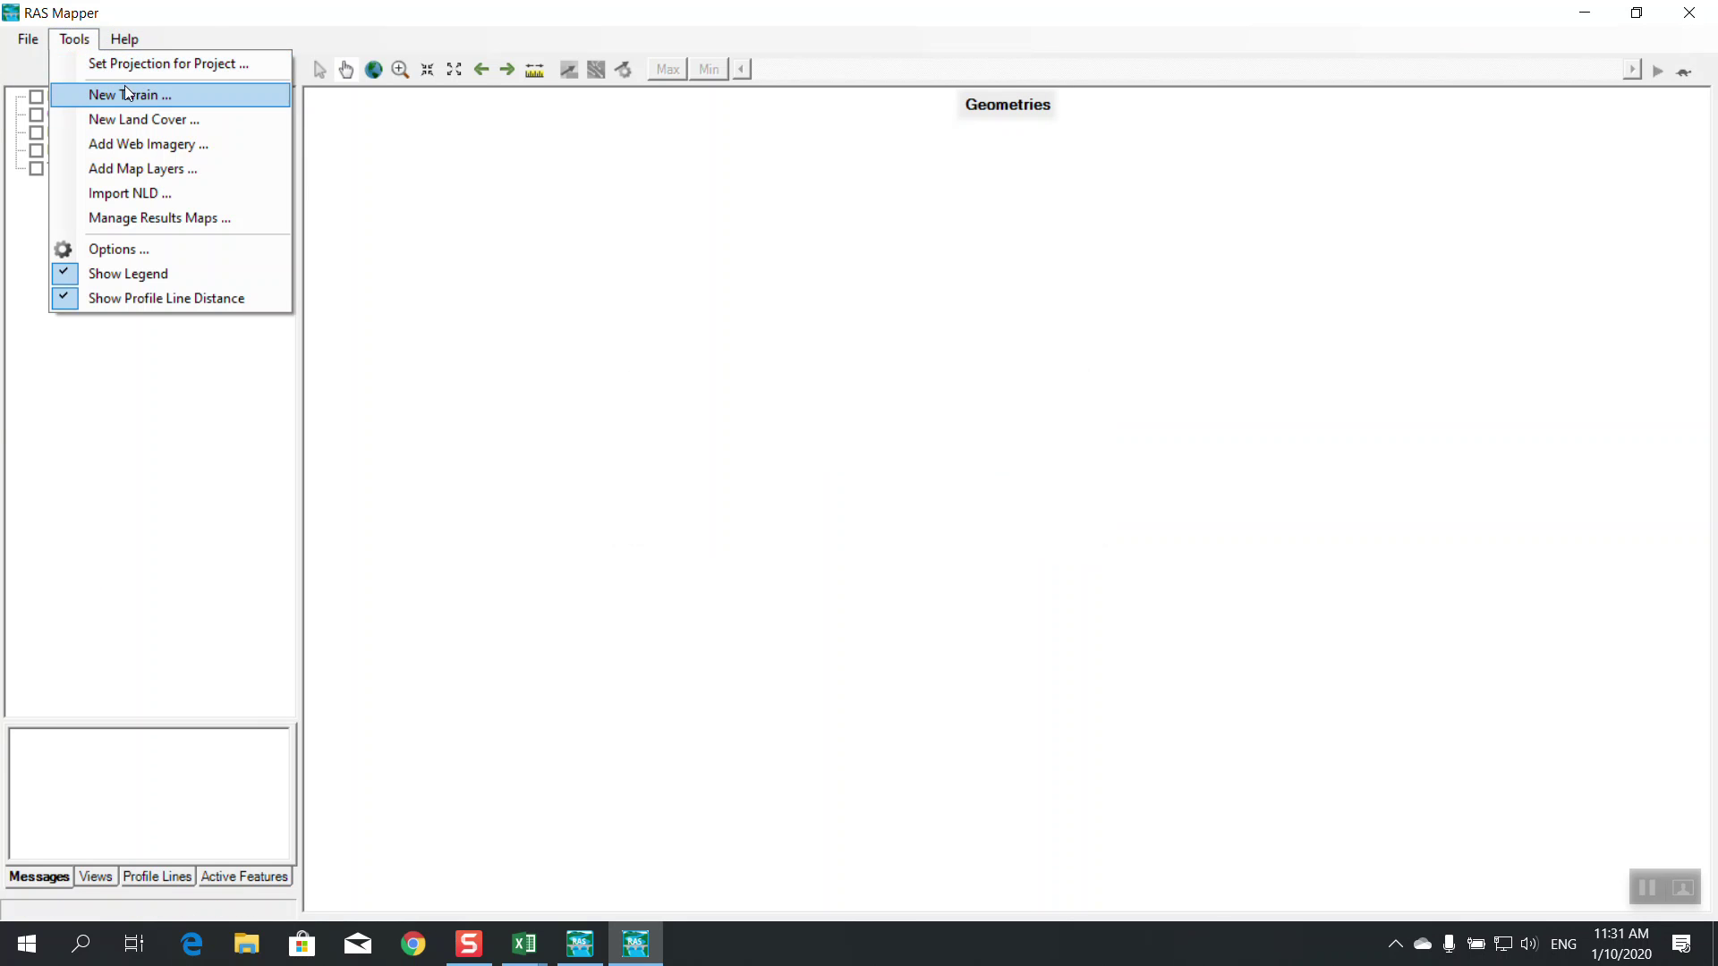
click(125, 85)
click(945, 586)
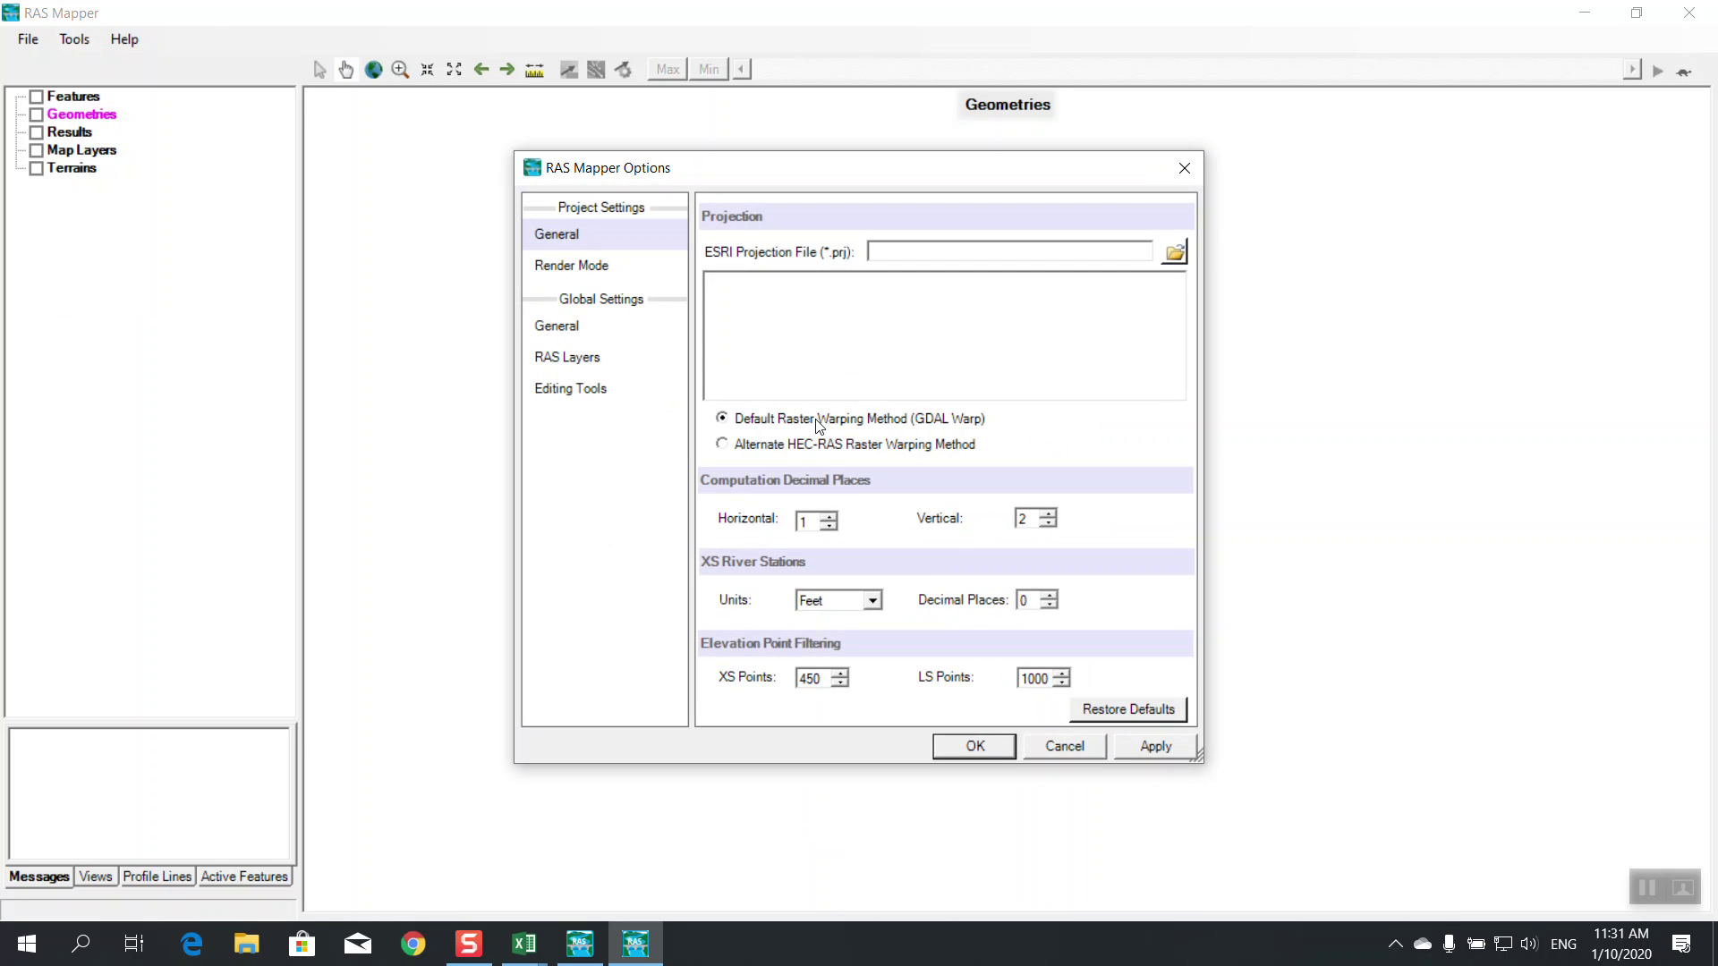
click(1175, 252)
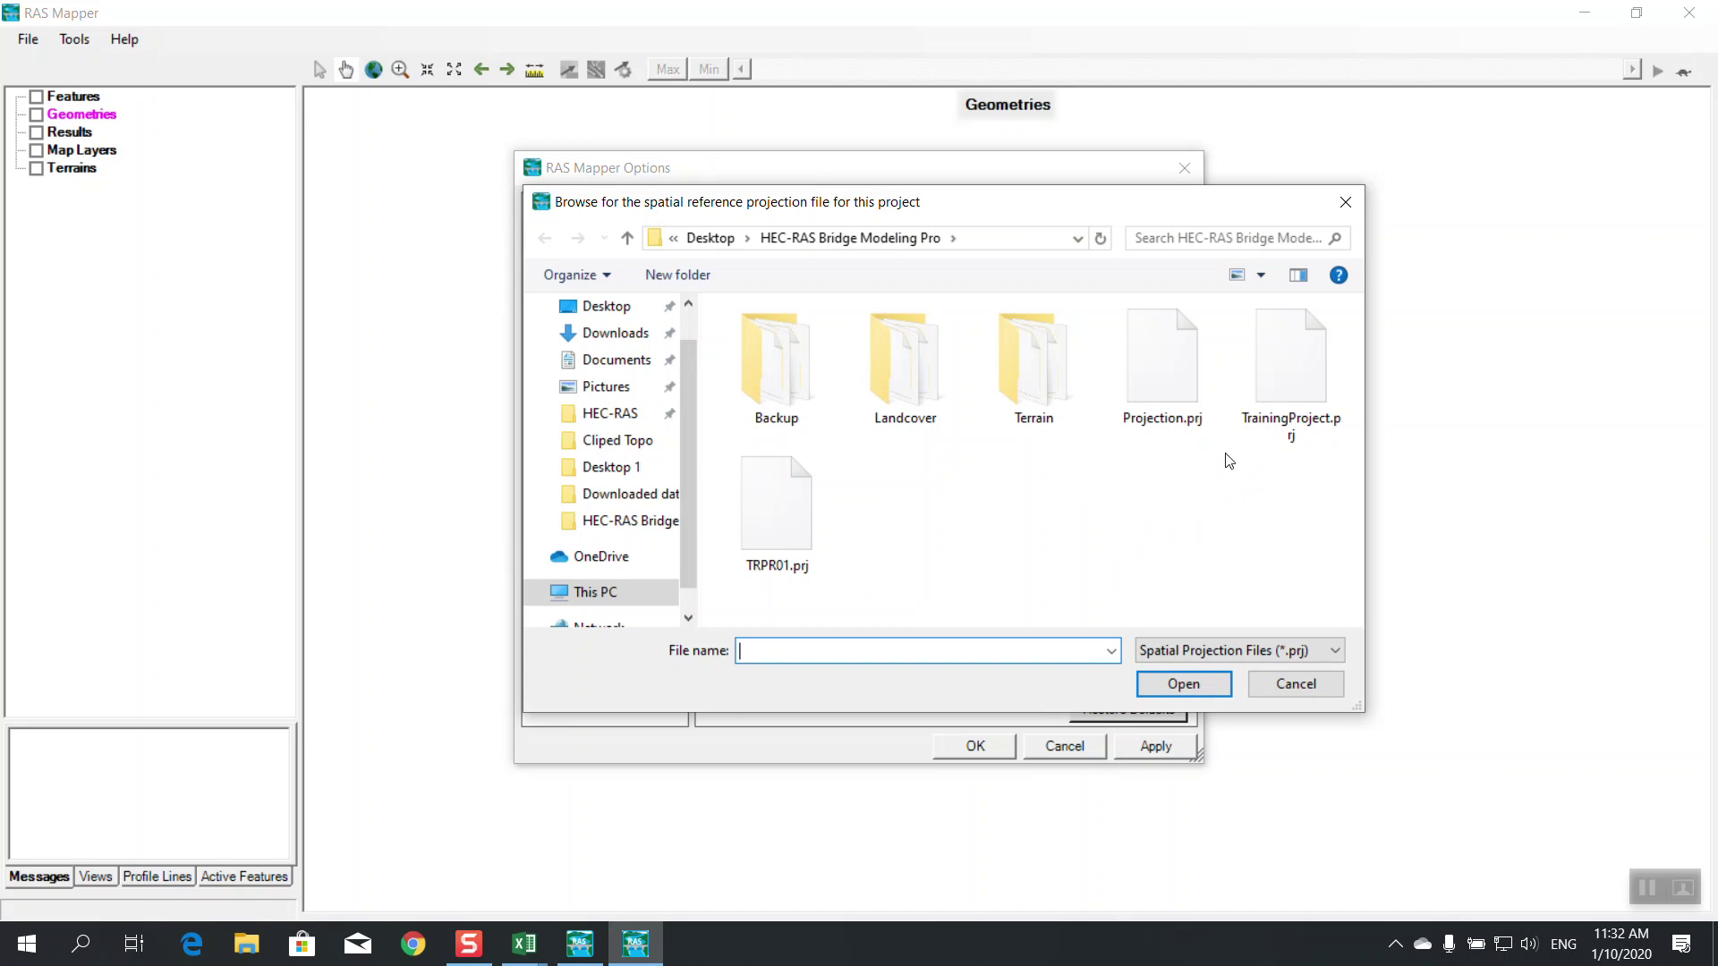
click(1193, 437)
click(1183, 683)
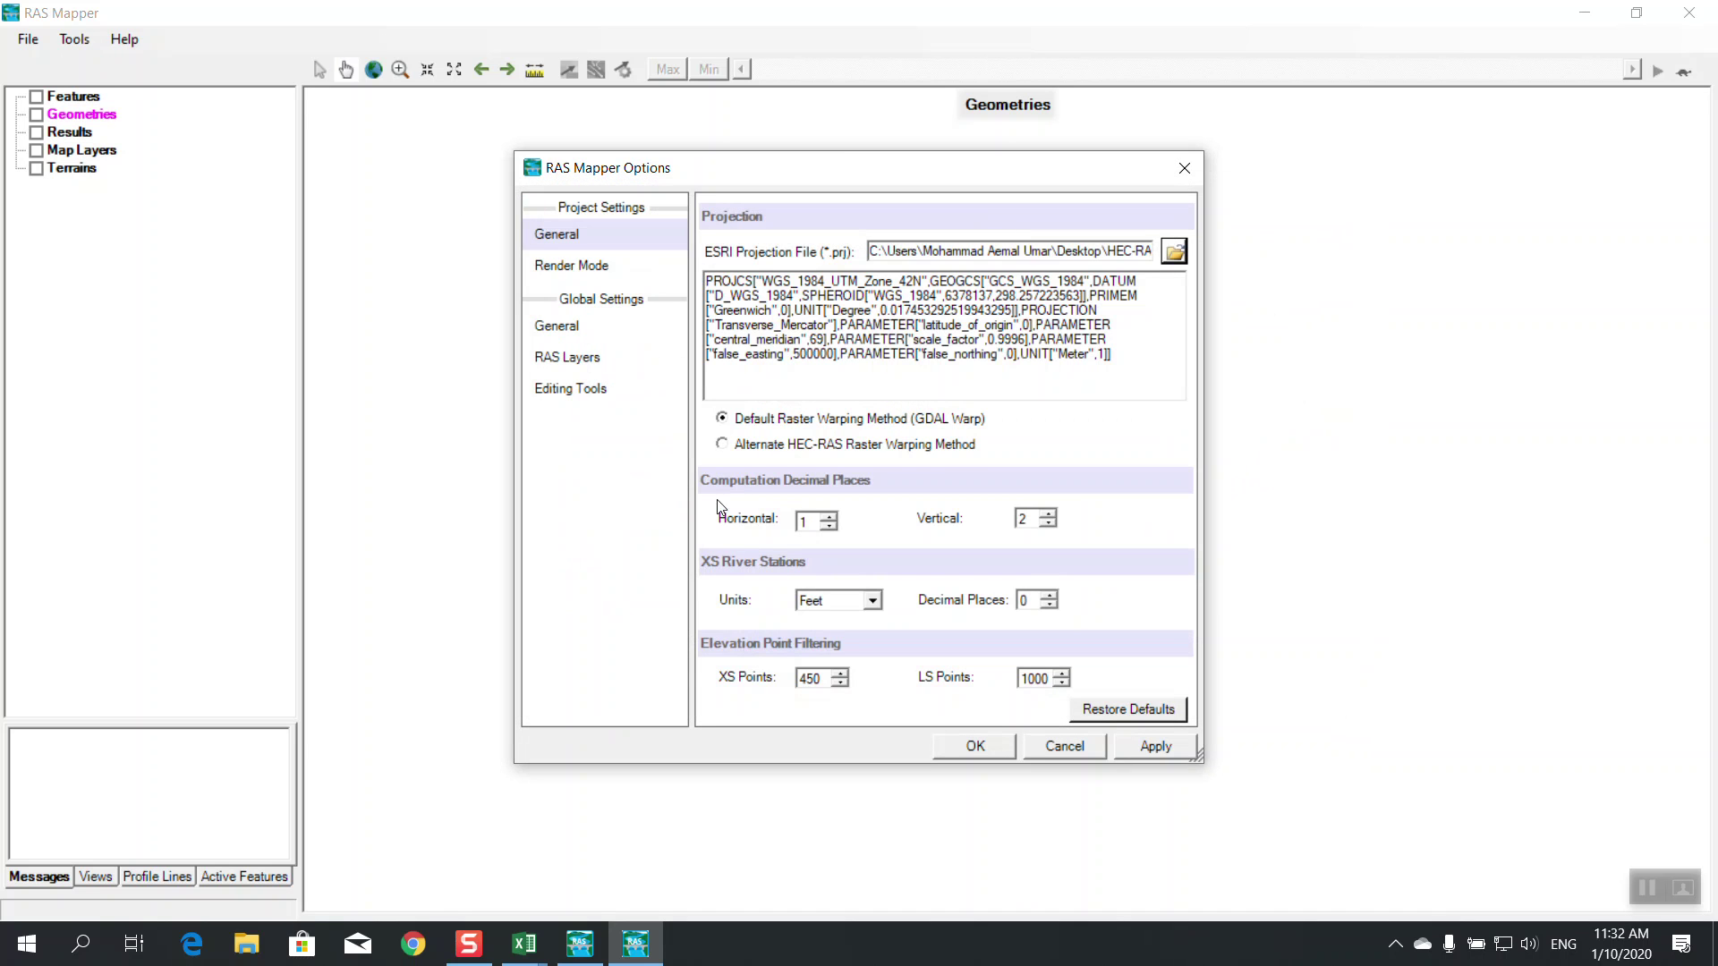
click(1001, 743)
Build the terrain from NanagraharP_River.tif, overwriting the existing terrain file
click(136, 191)
click(712, 314)
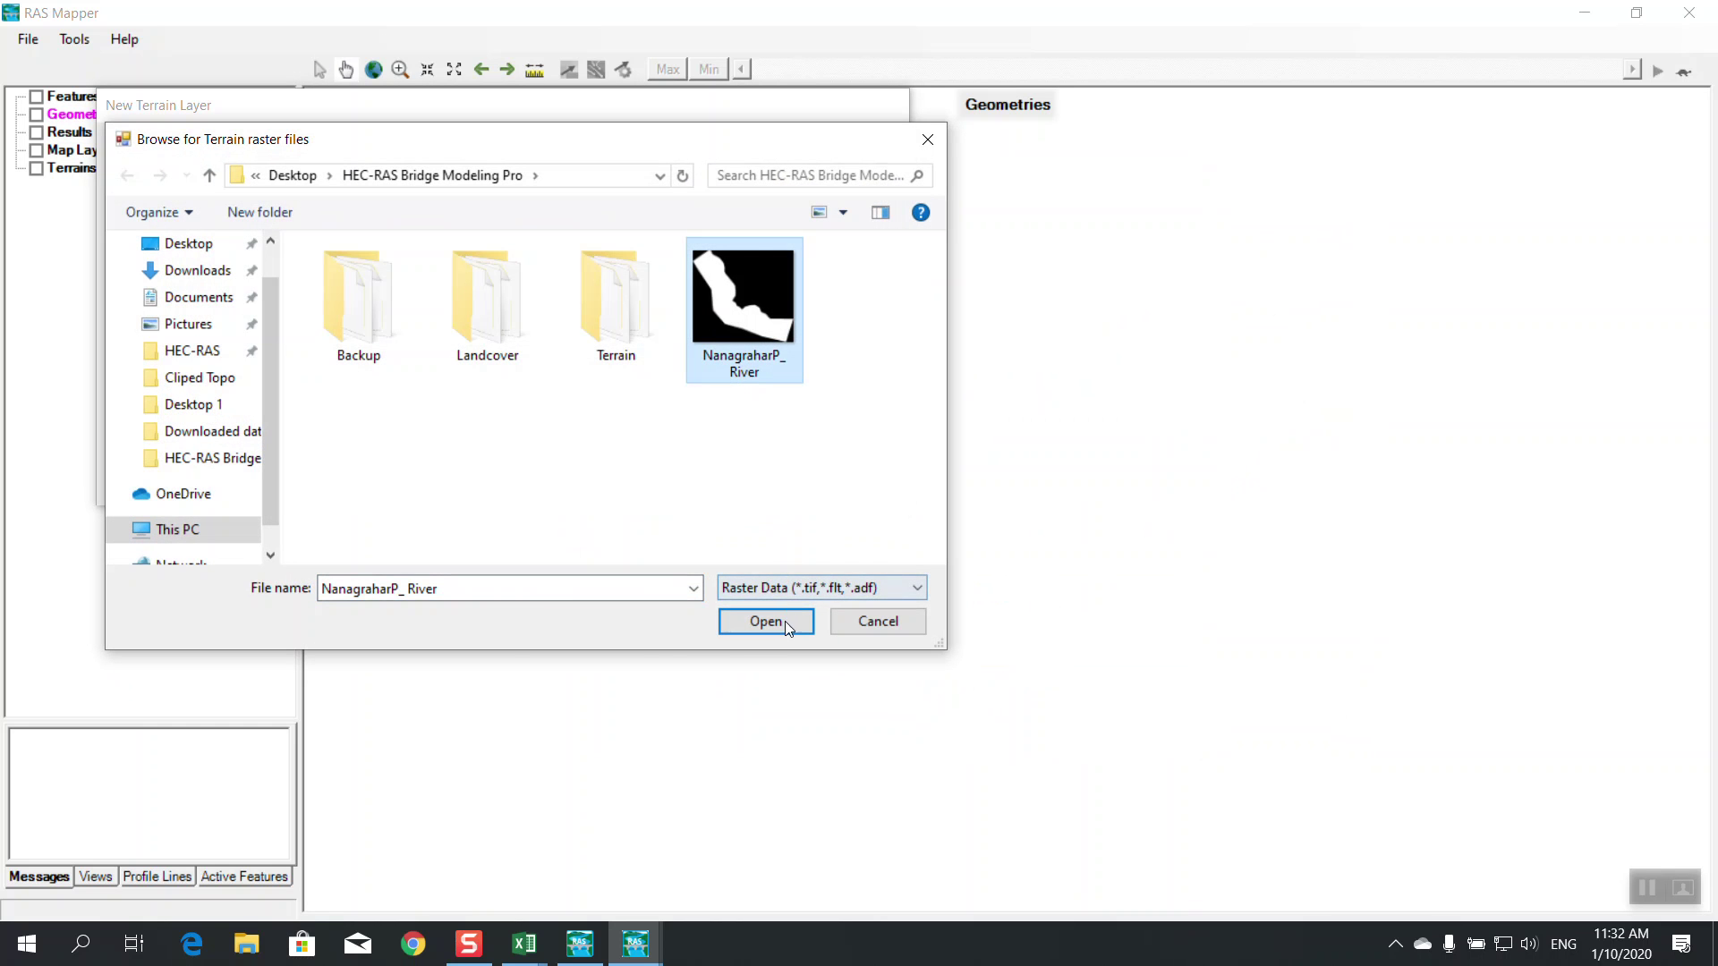
click(786, 617)
click(759, 484)
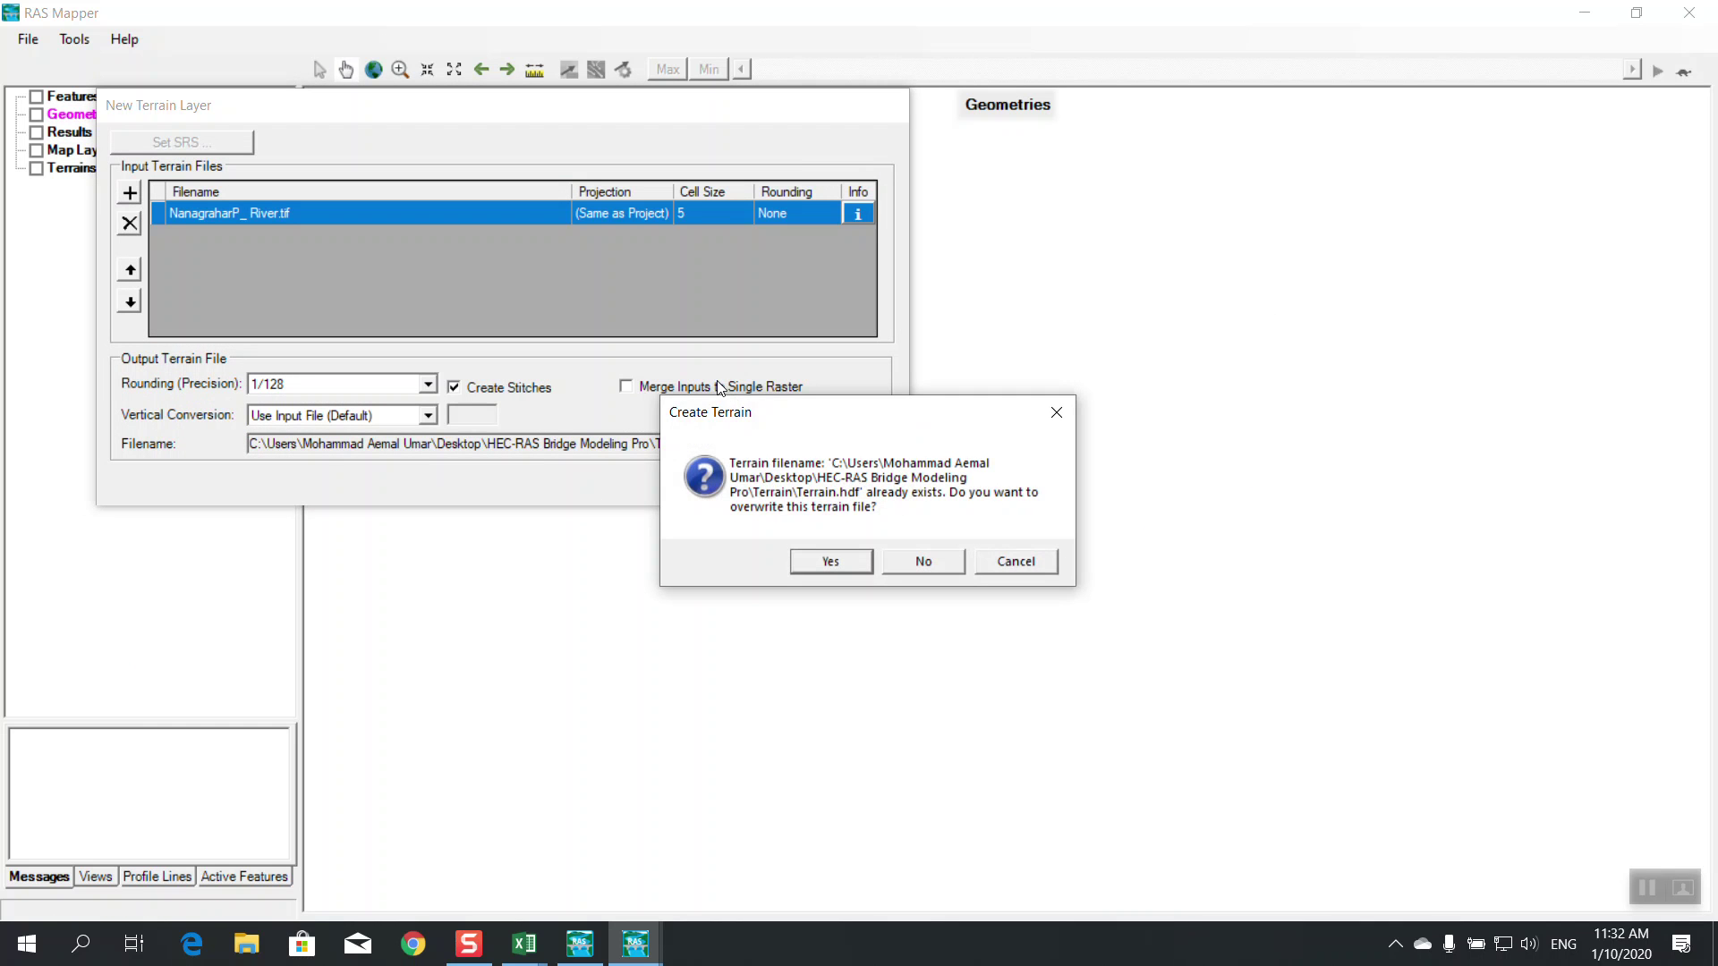
click(830, 561)
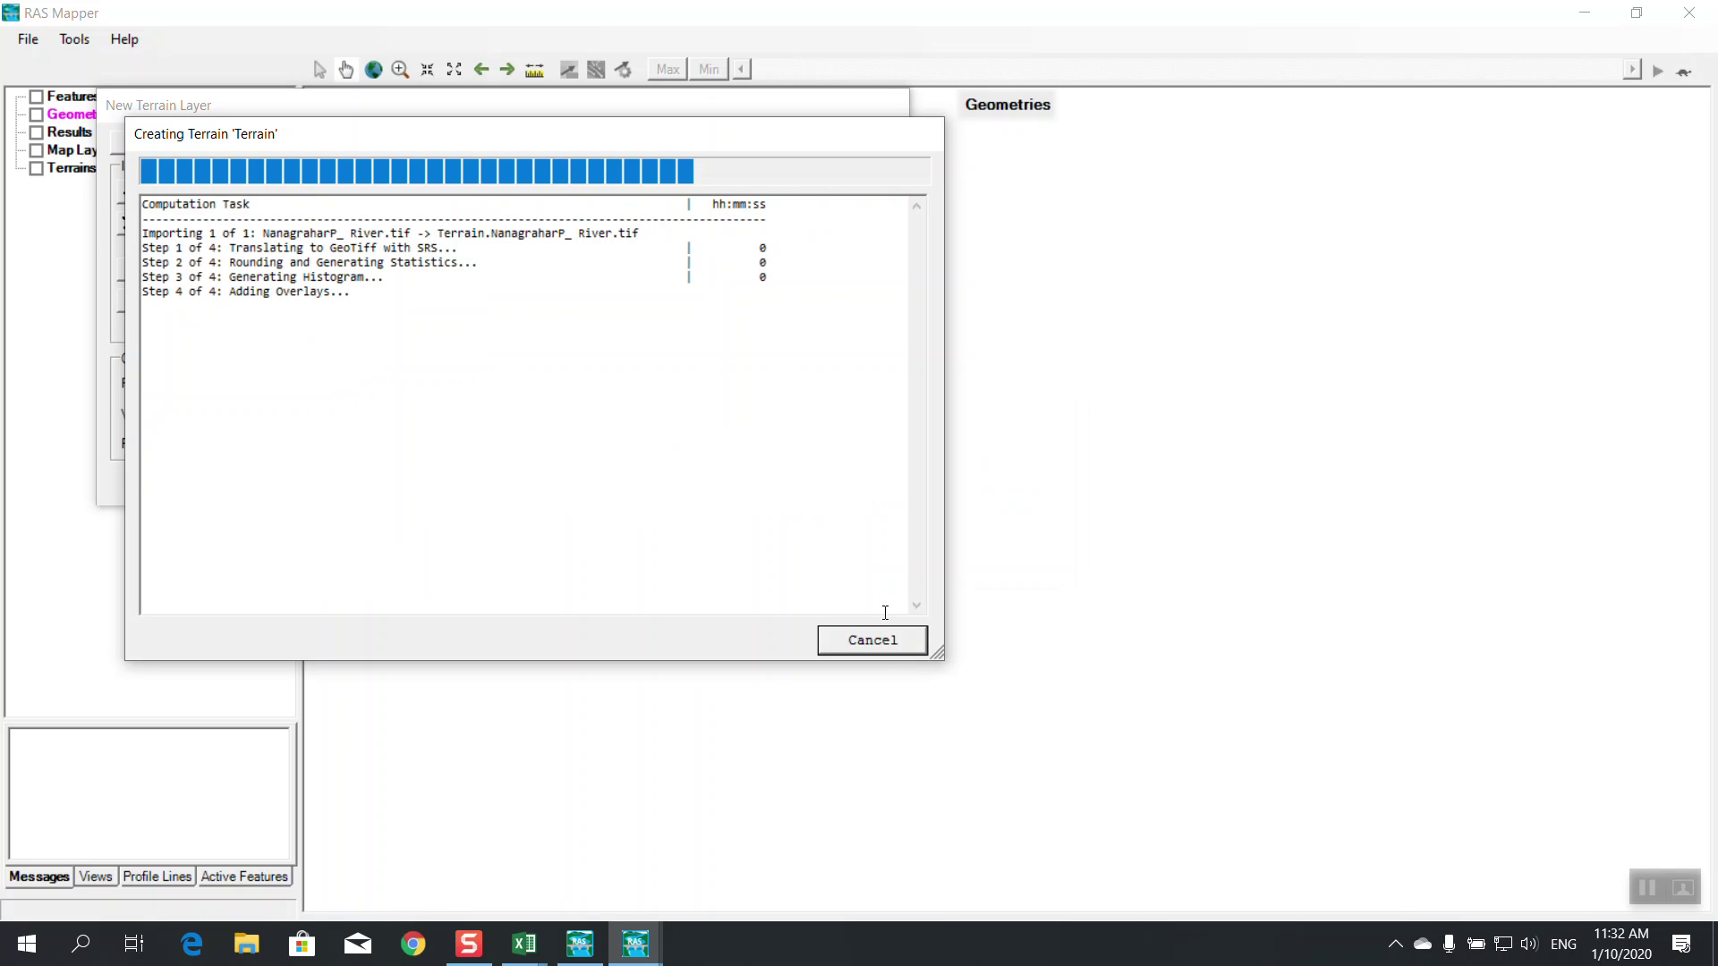
click(872, 641)
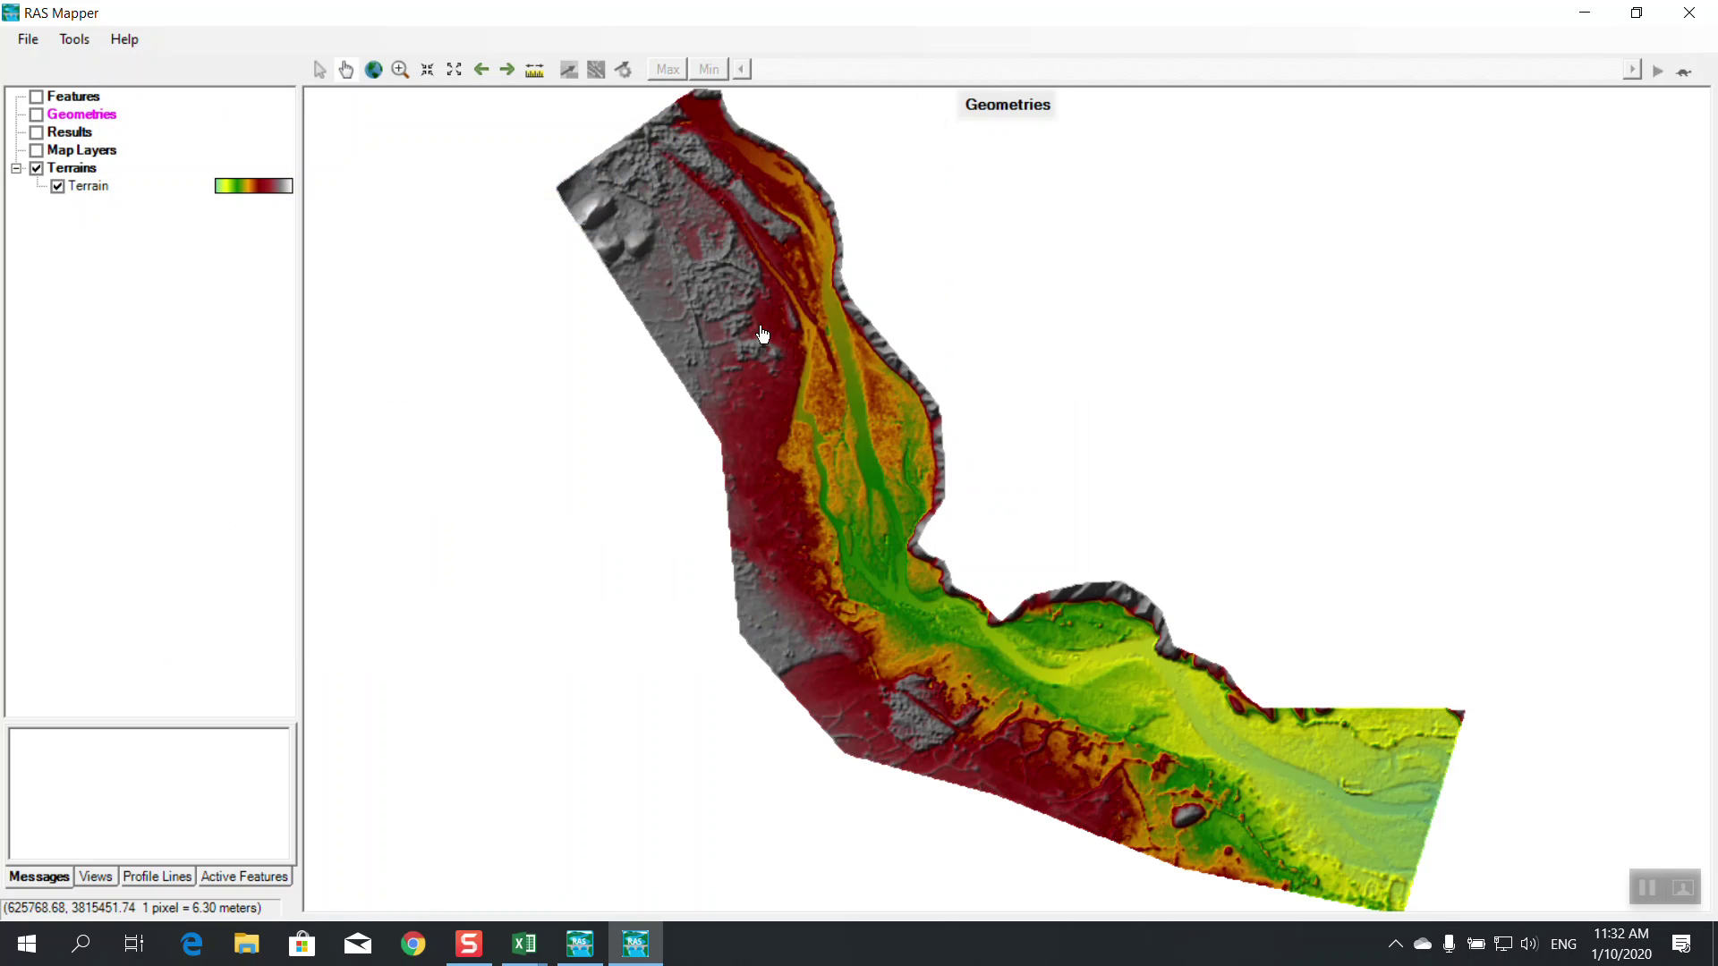
Add a geometry named New Geometry and begin editing its Rivers layer
right_click(81, 116)
click(170, 151)
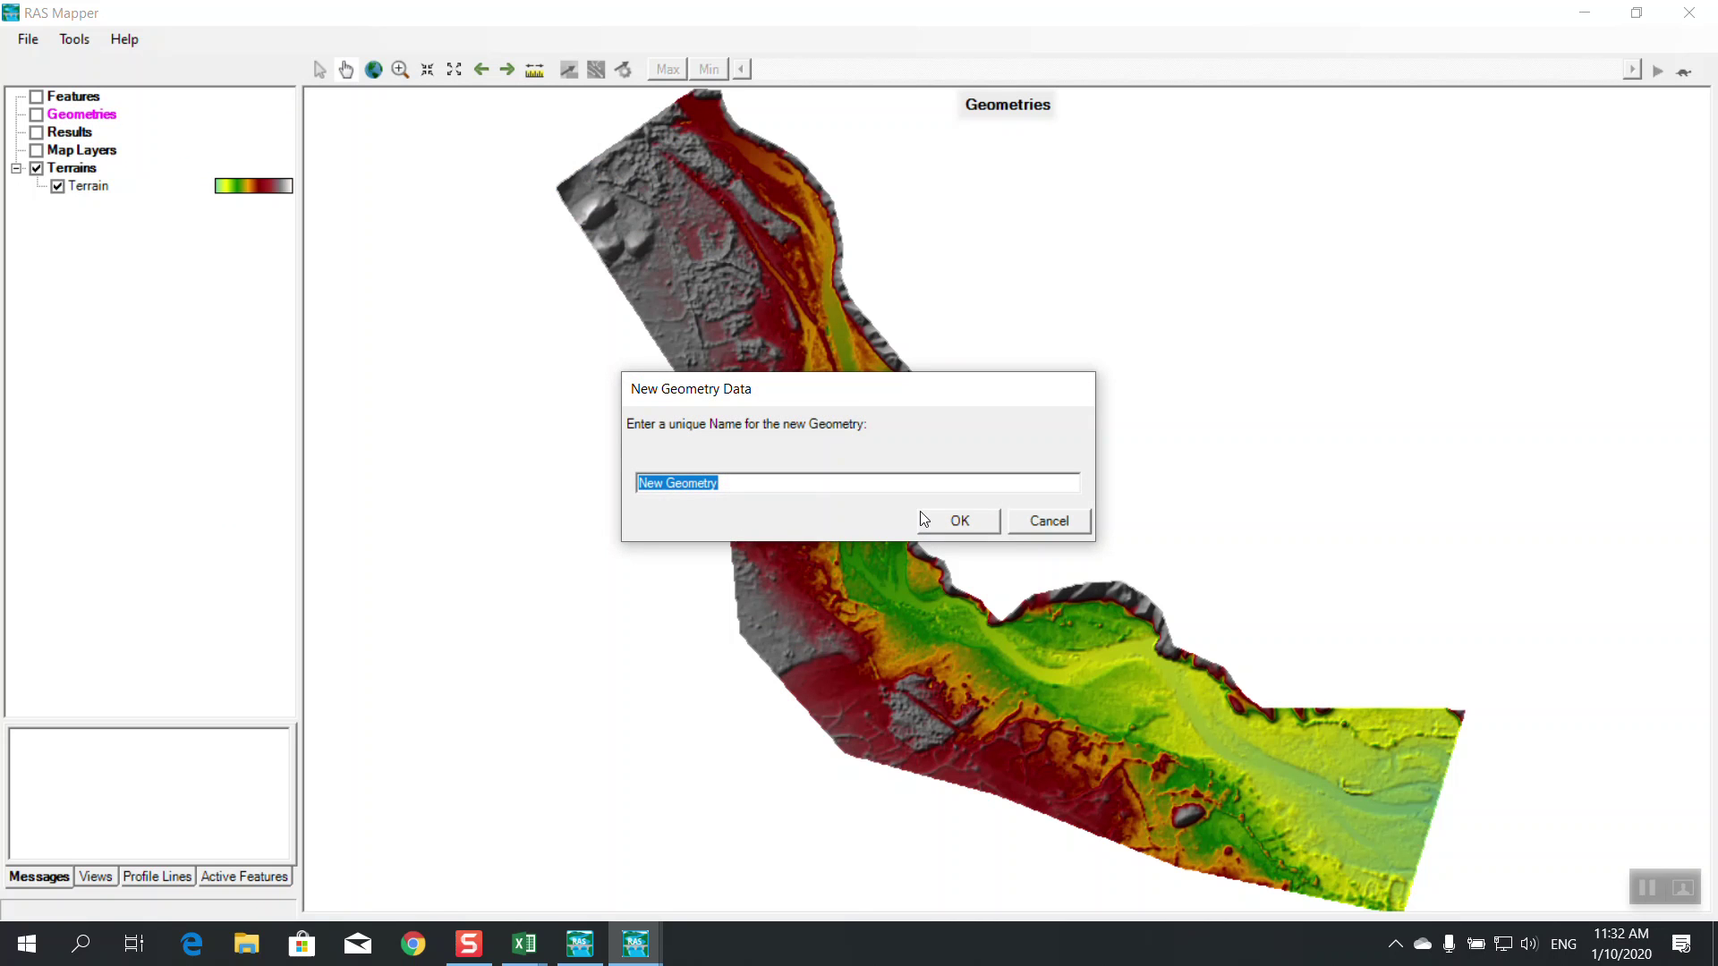
click(954, 519)
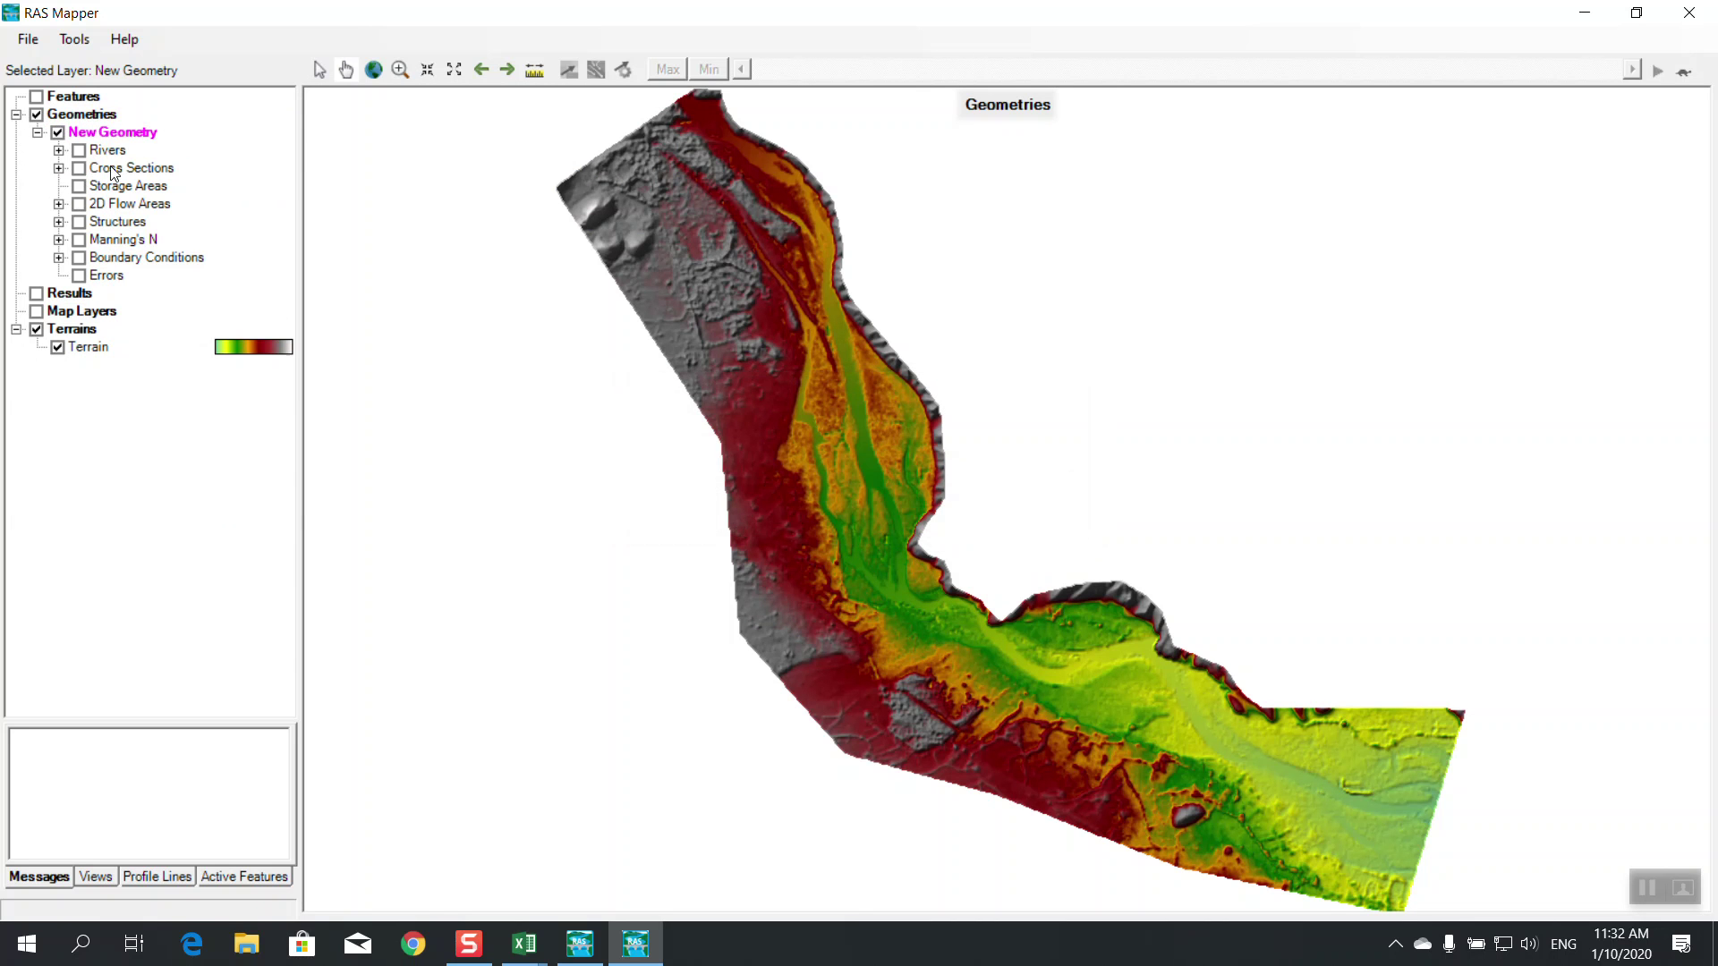
click(77, 151)
right_click(118, 150)
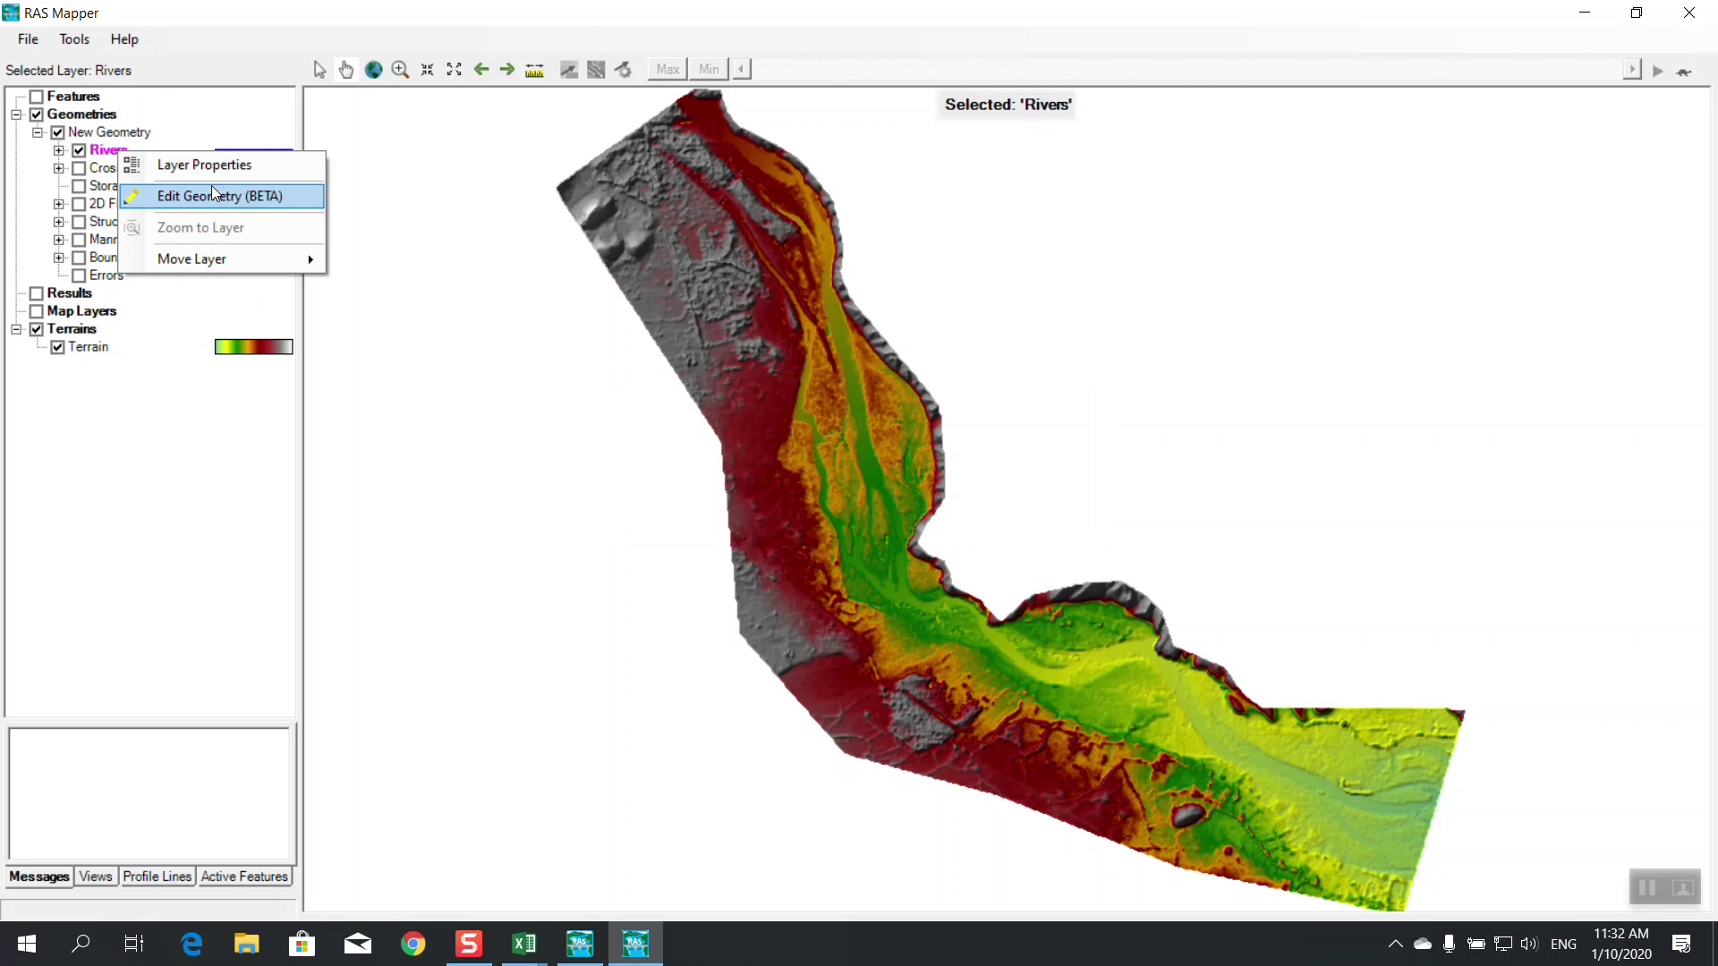
click(211, 191)
Trace the River 1 / Reach 1 centerline downstream in nine points
scroll(1430, 855, up, 2)
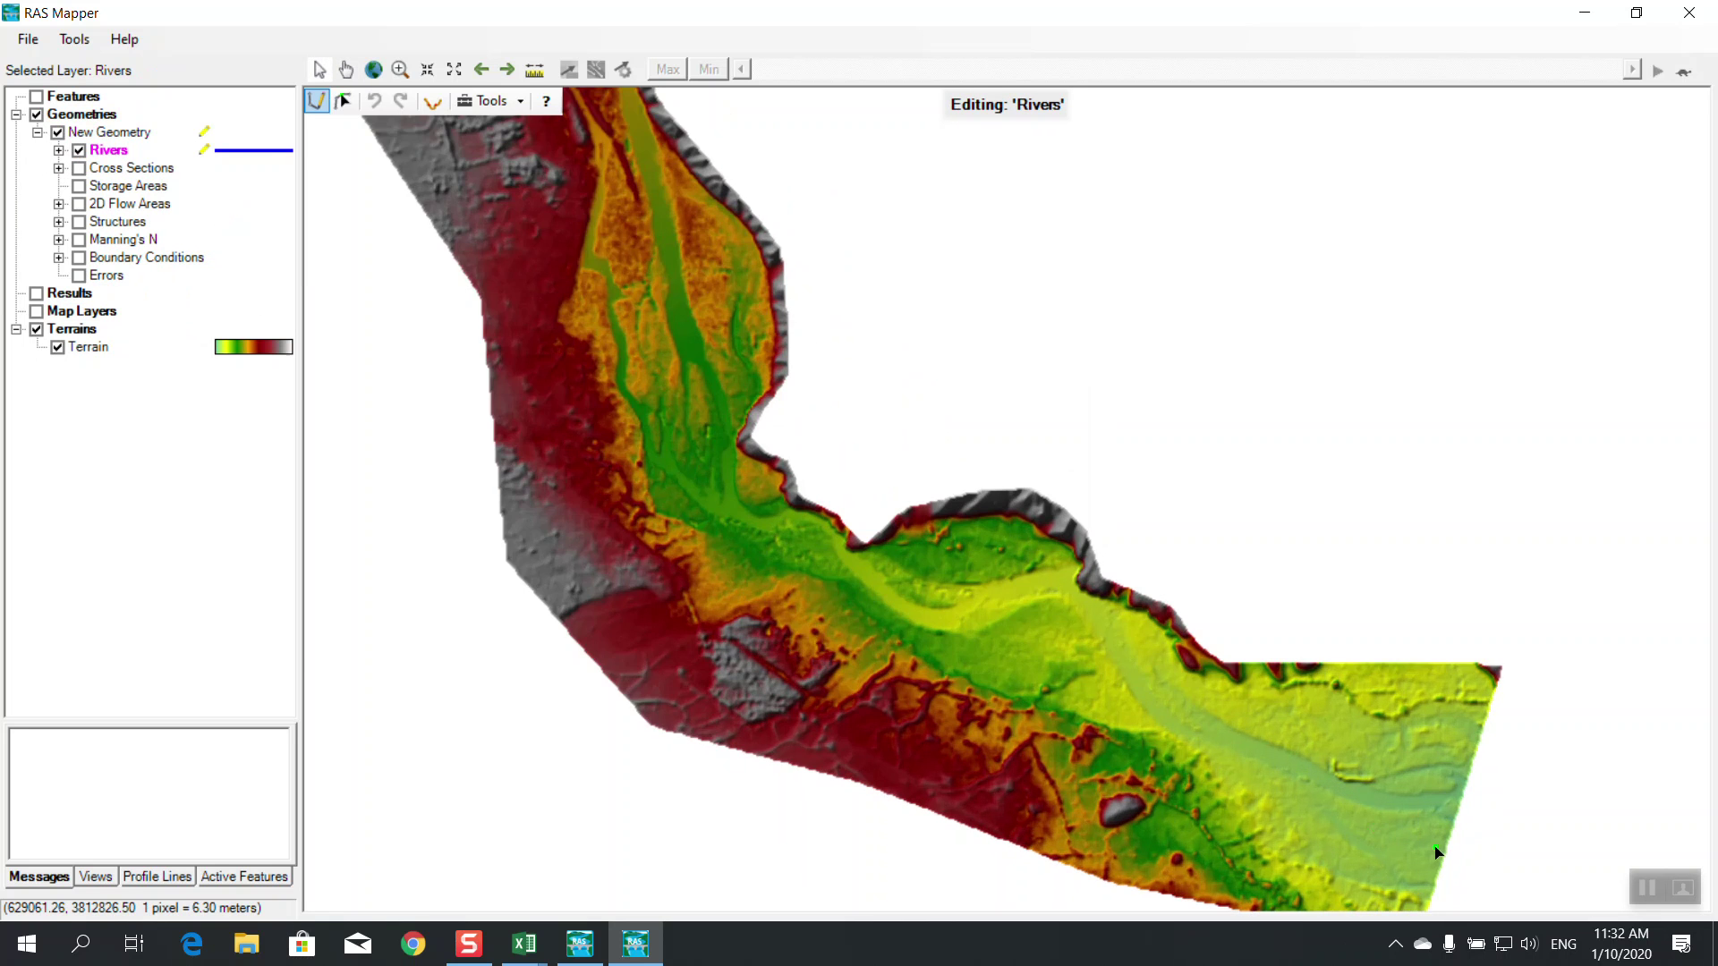
scroll(1350, 836, up, 3)
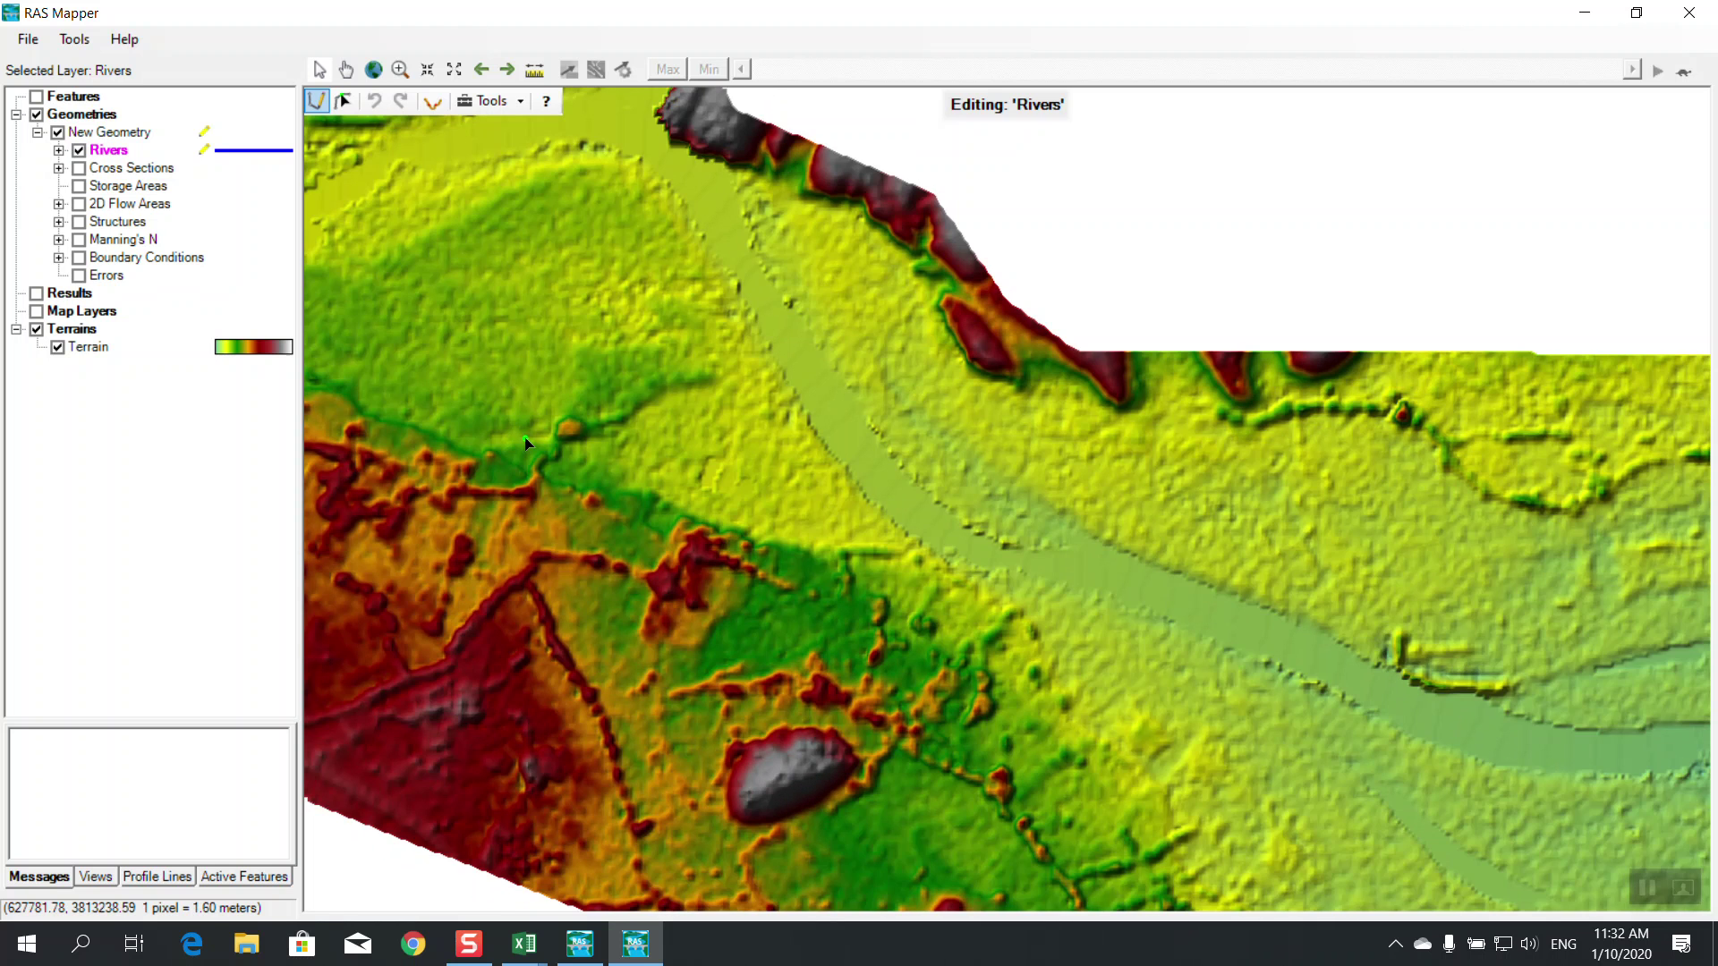
scroll(1364, 652, up, 1)
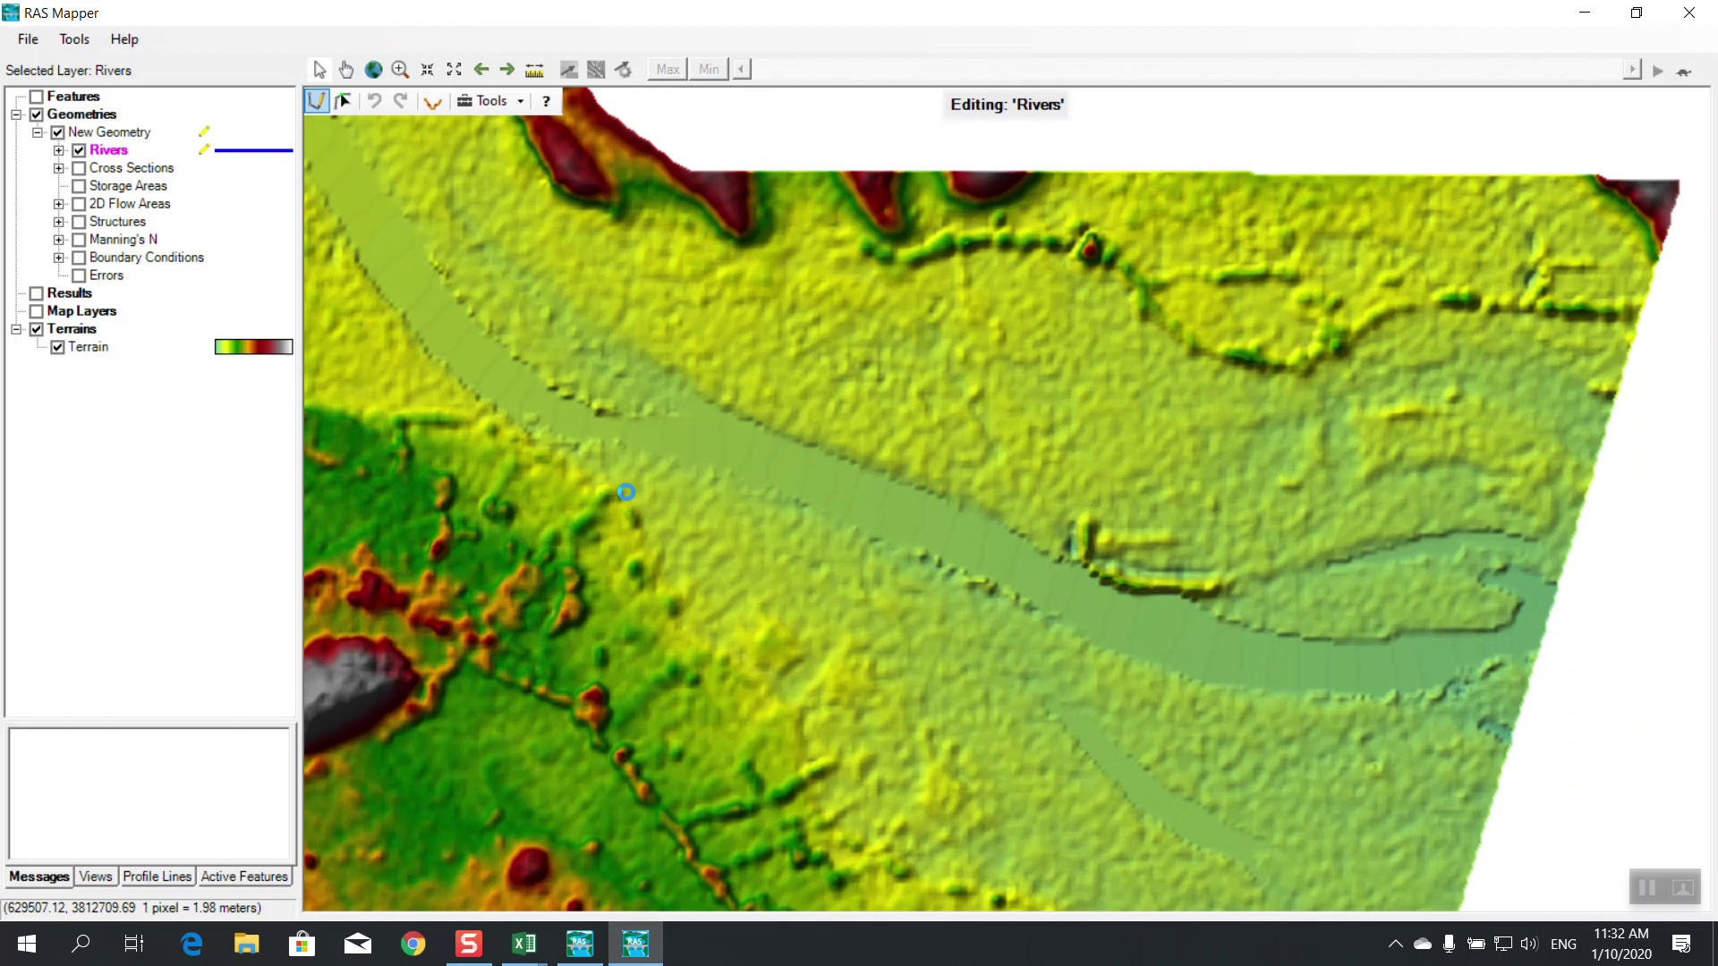
click(696, 439)
click(821, 477)
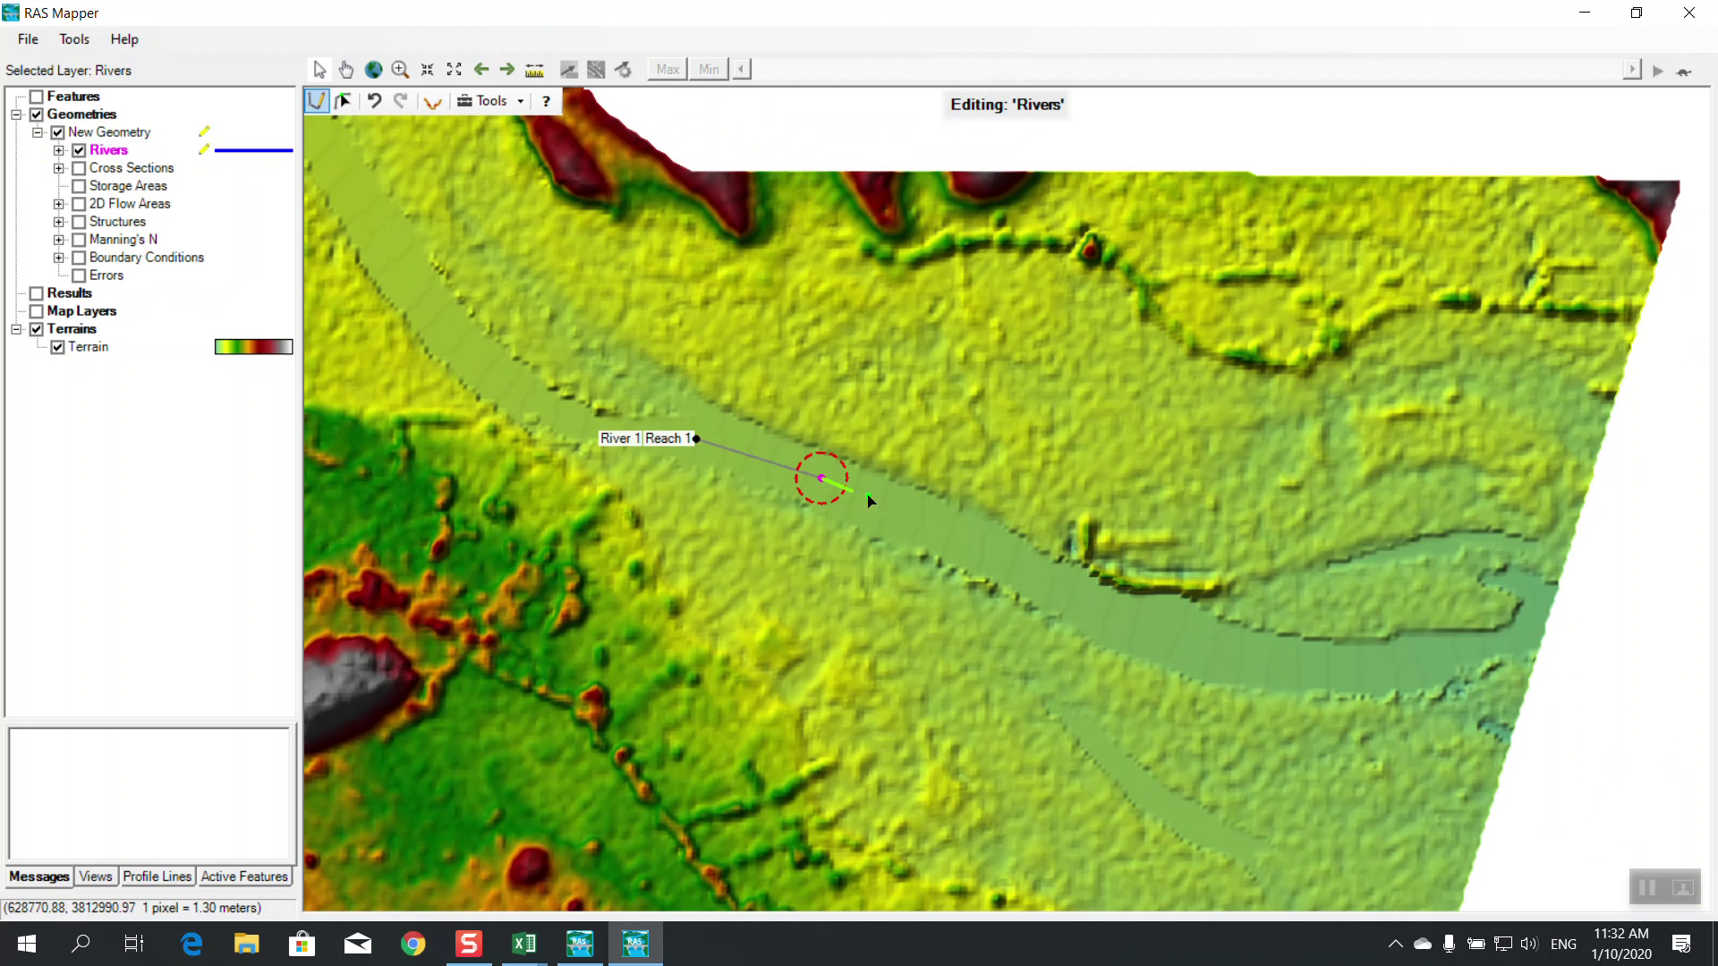
click(945, 535)
click(1039, 580)
click(1145, 628)
click(1230, 656)
click(1304, 669)
click(1396, 666)
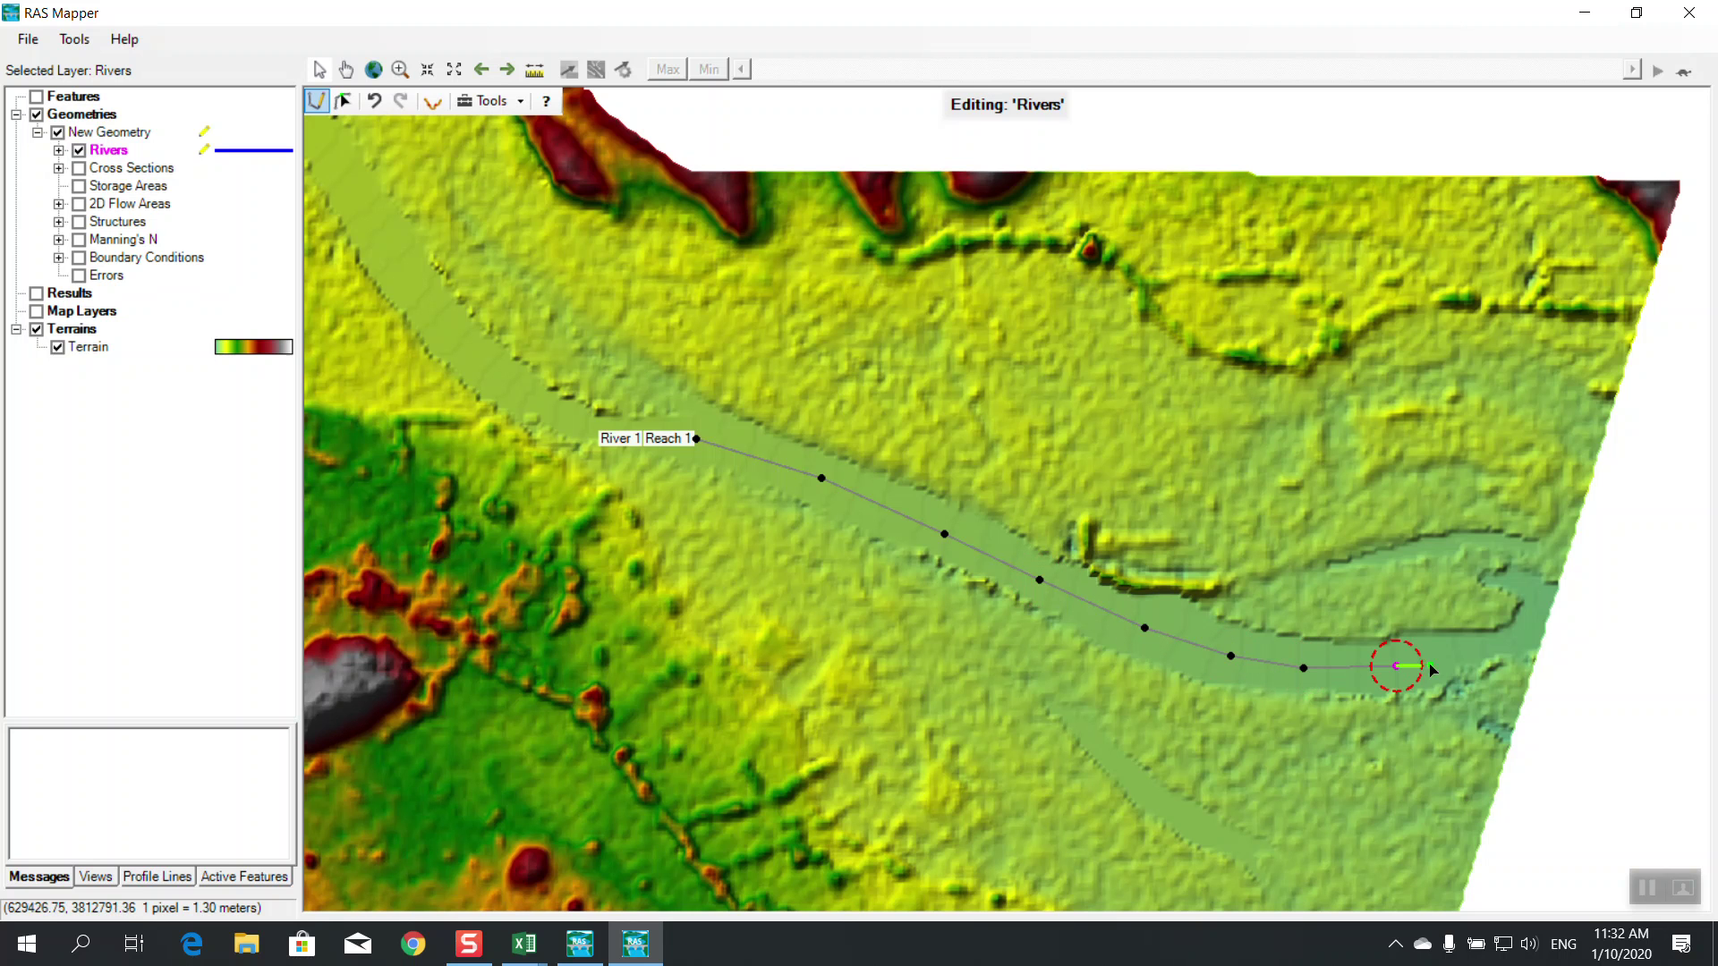
double_click(1511, 643)
click(865, 526)
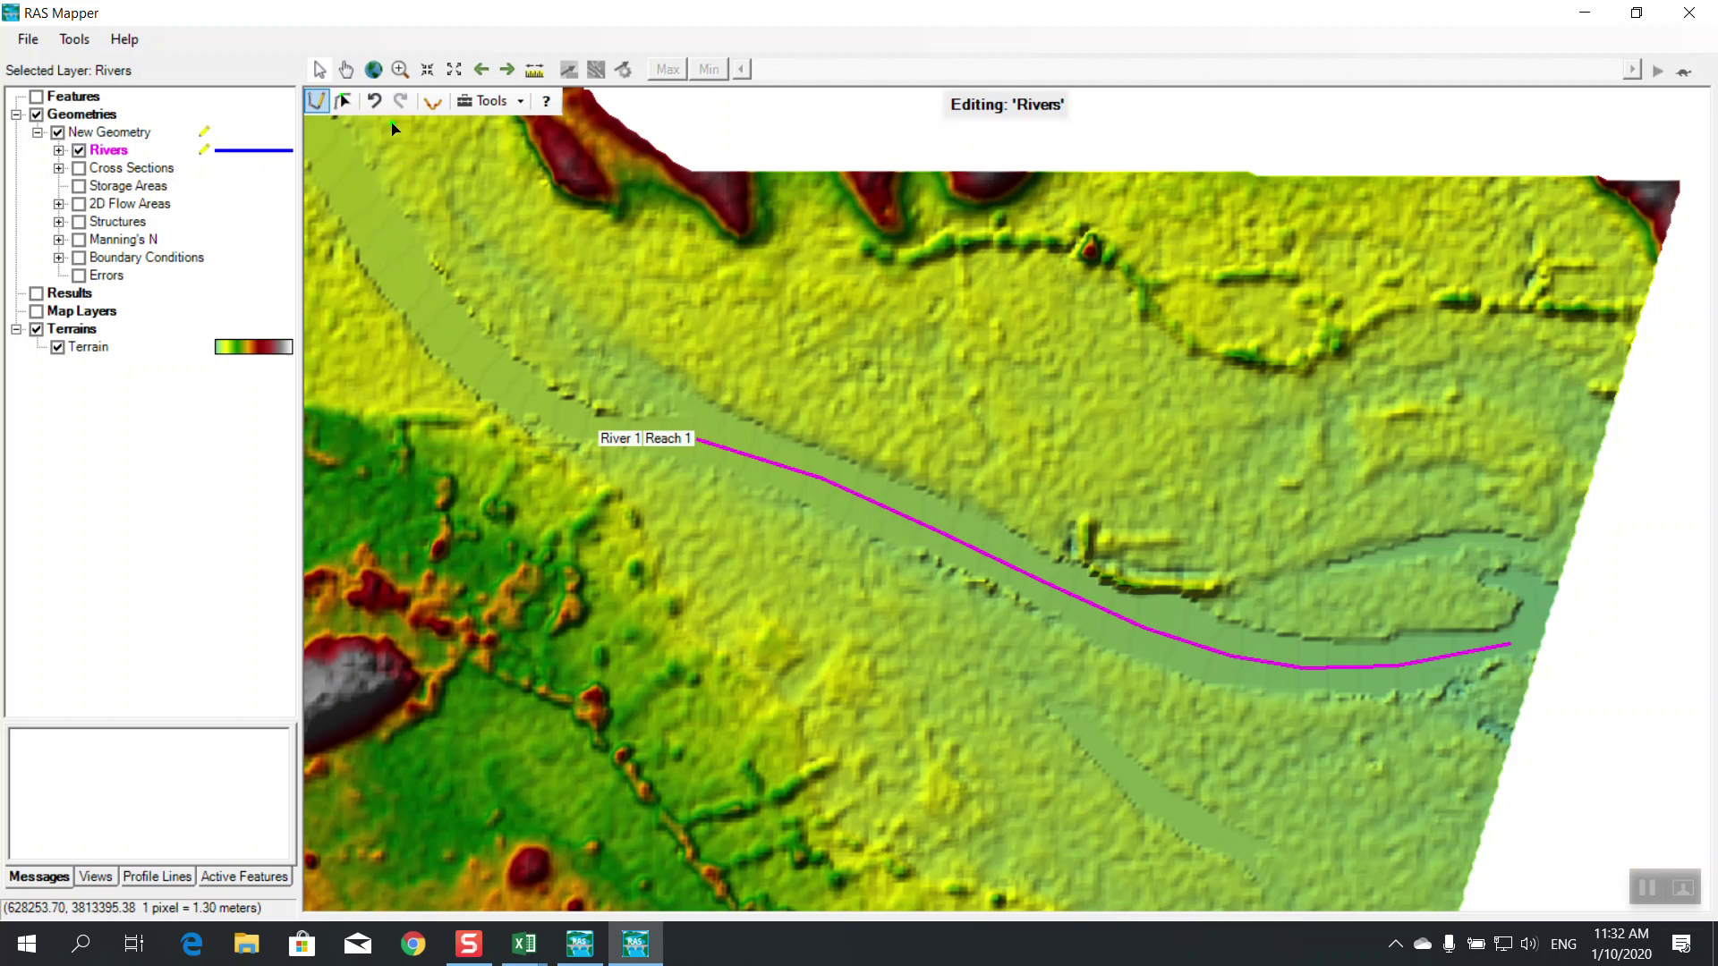
Save the river edits and begin editing the Bank Lines layer under Rivers
right_click(225, 152)
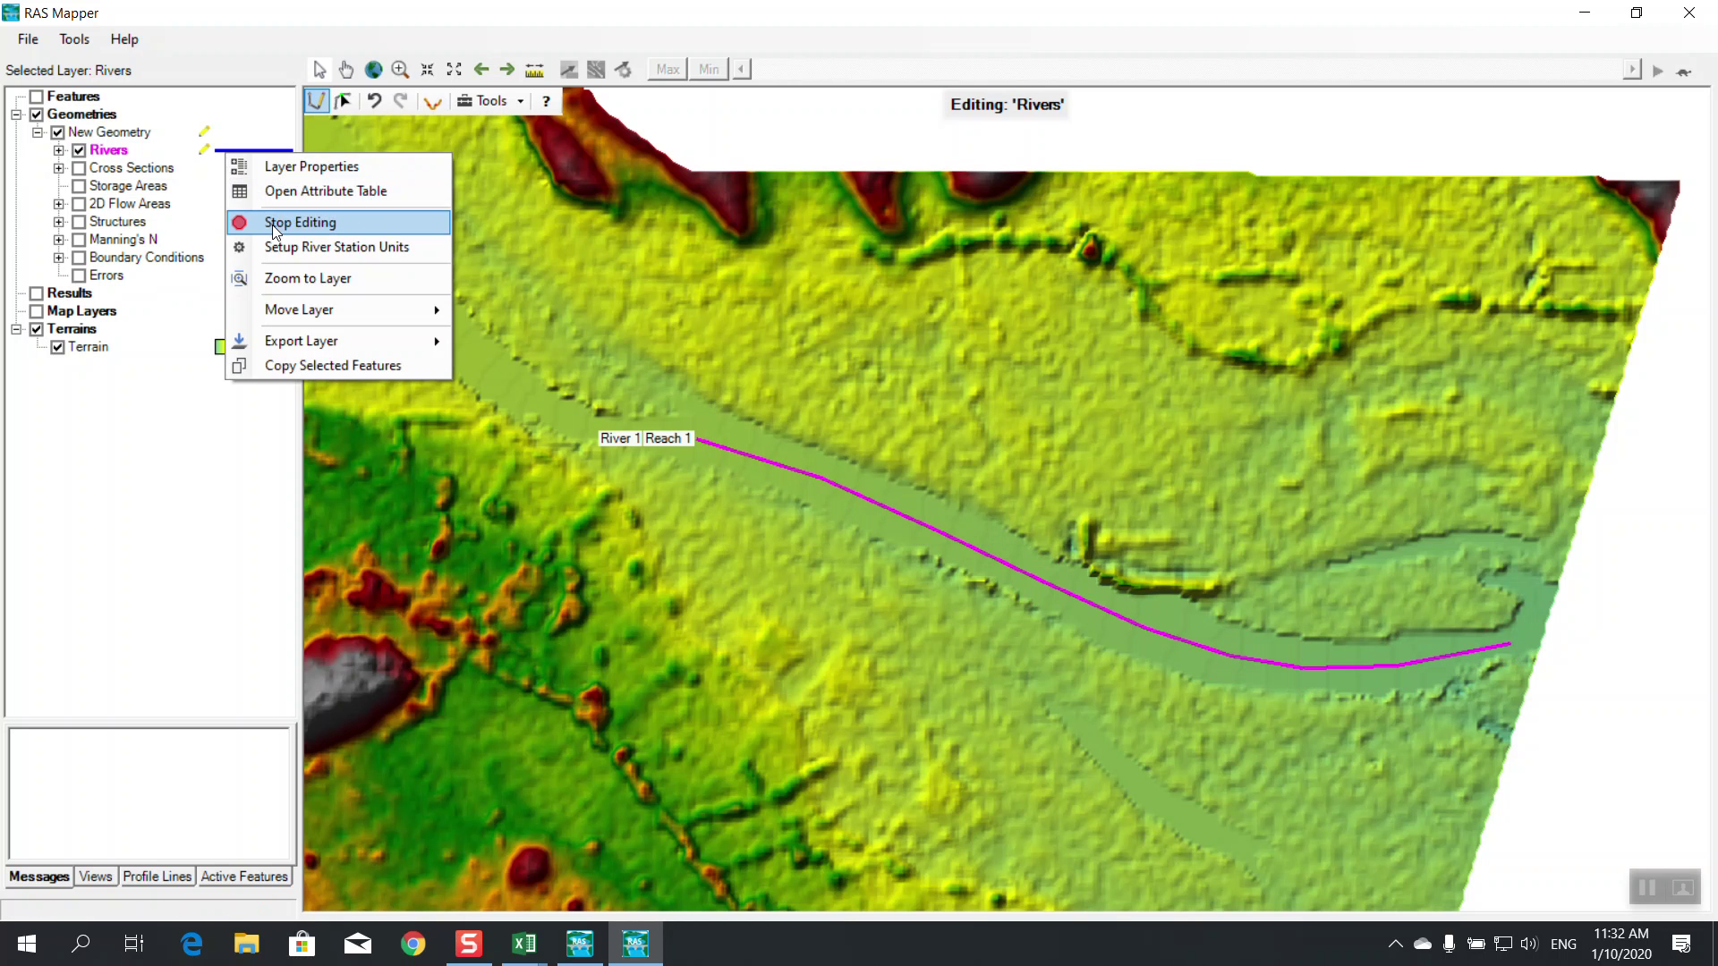
click(286, 225)
click(781, 541)
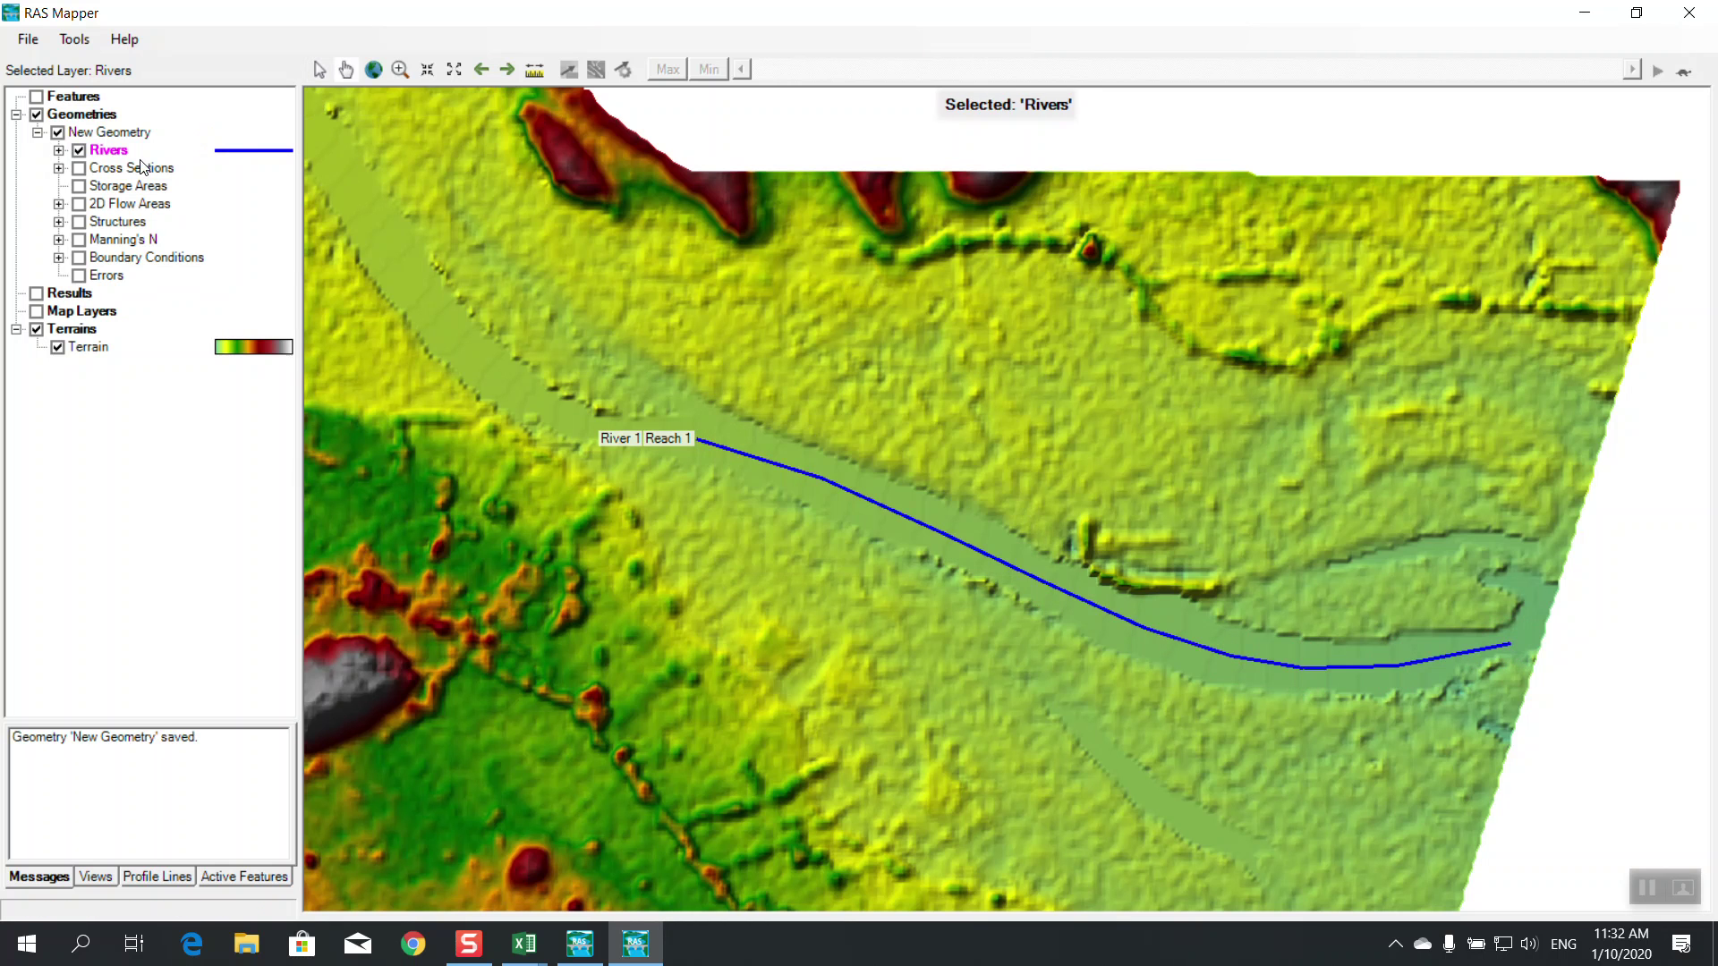
click(59, 150)
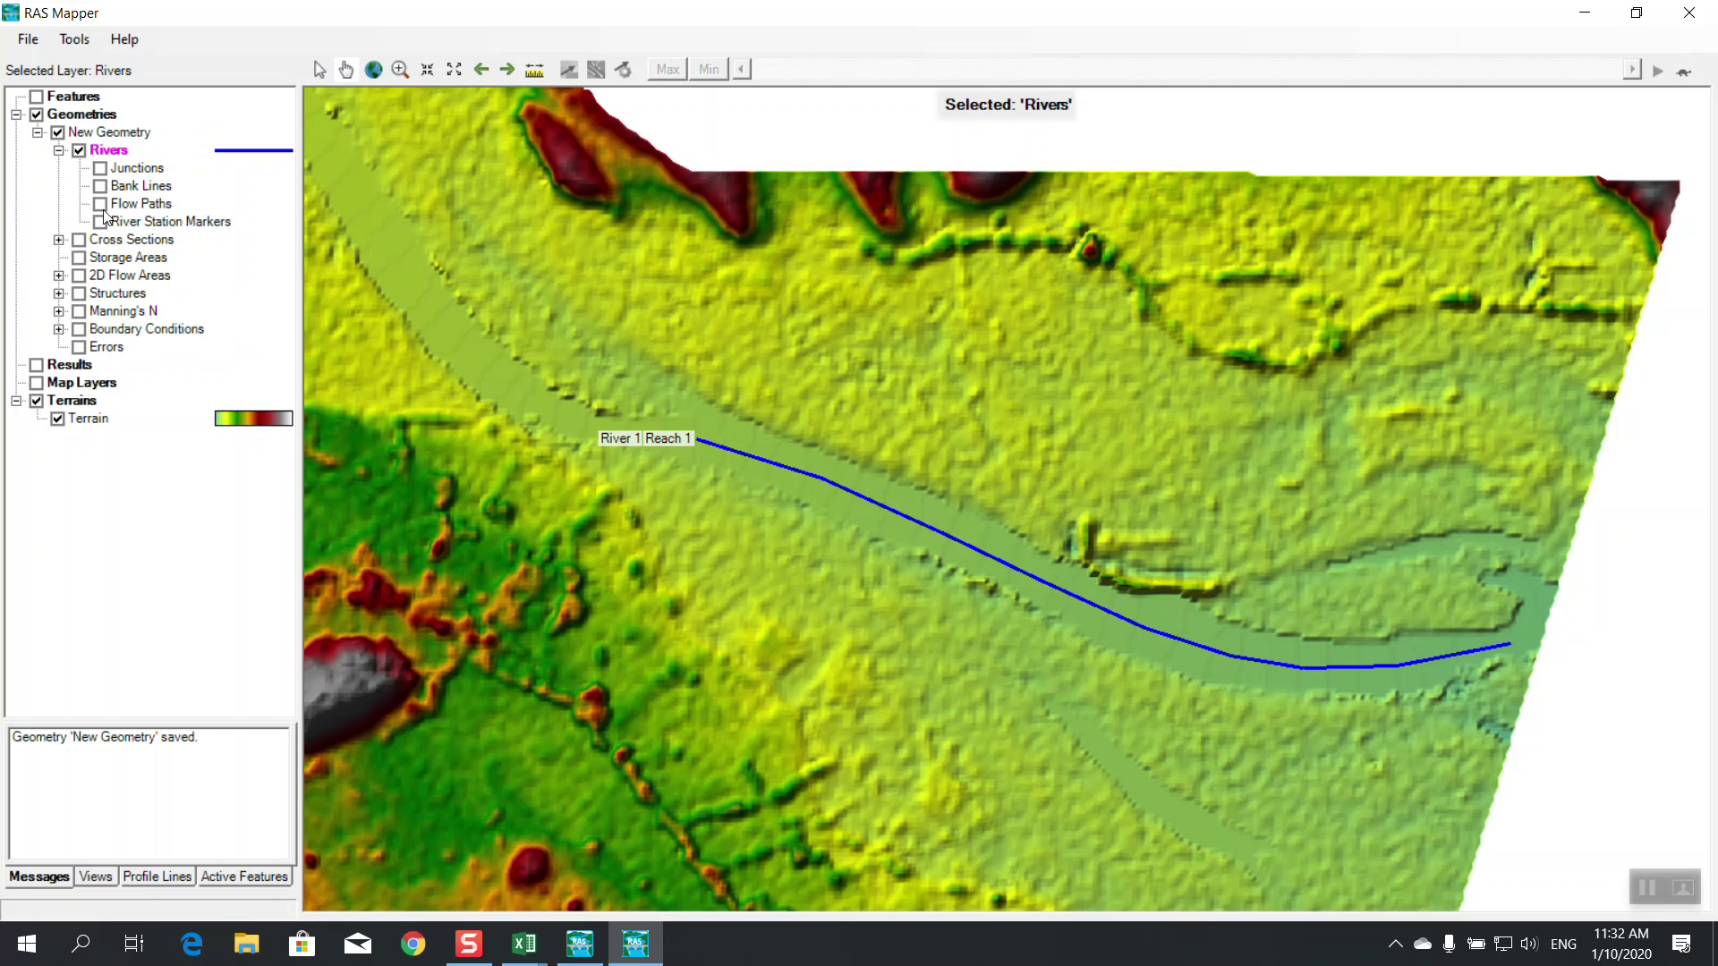
right_click(158, 185)
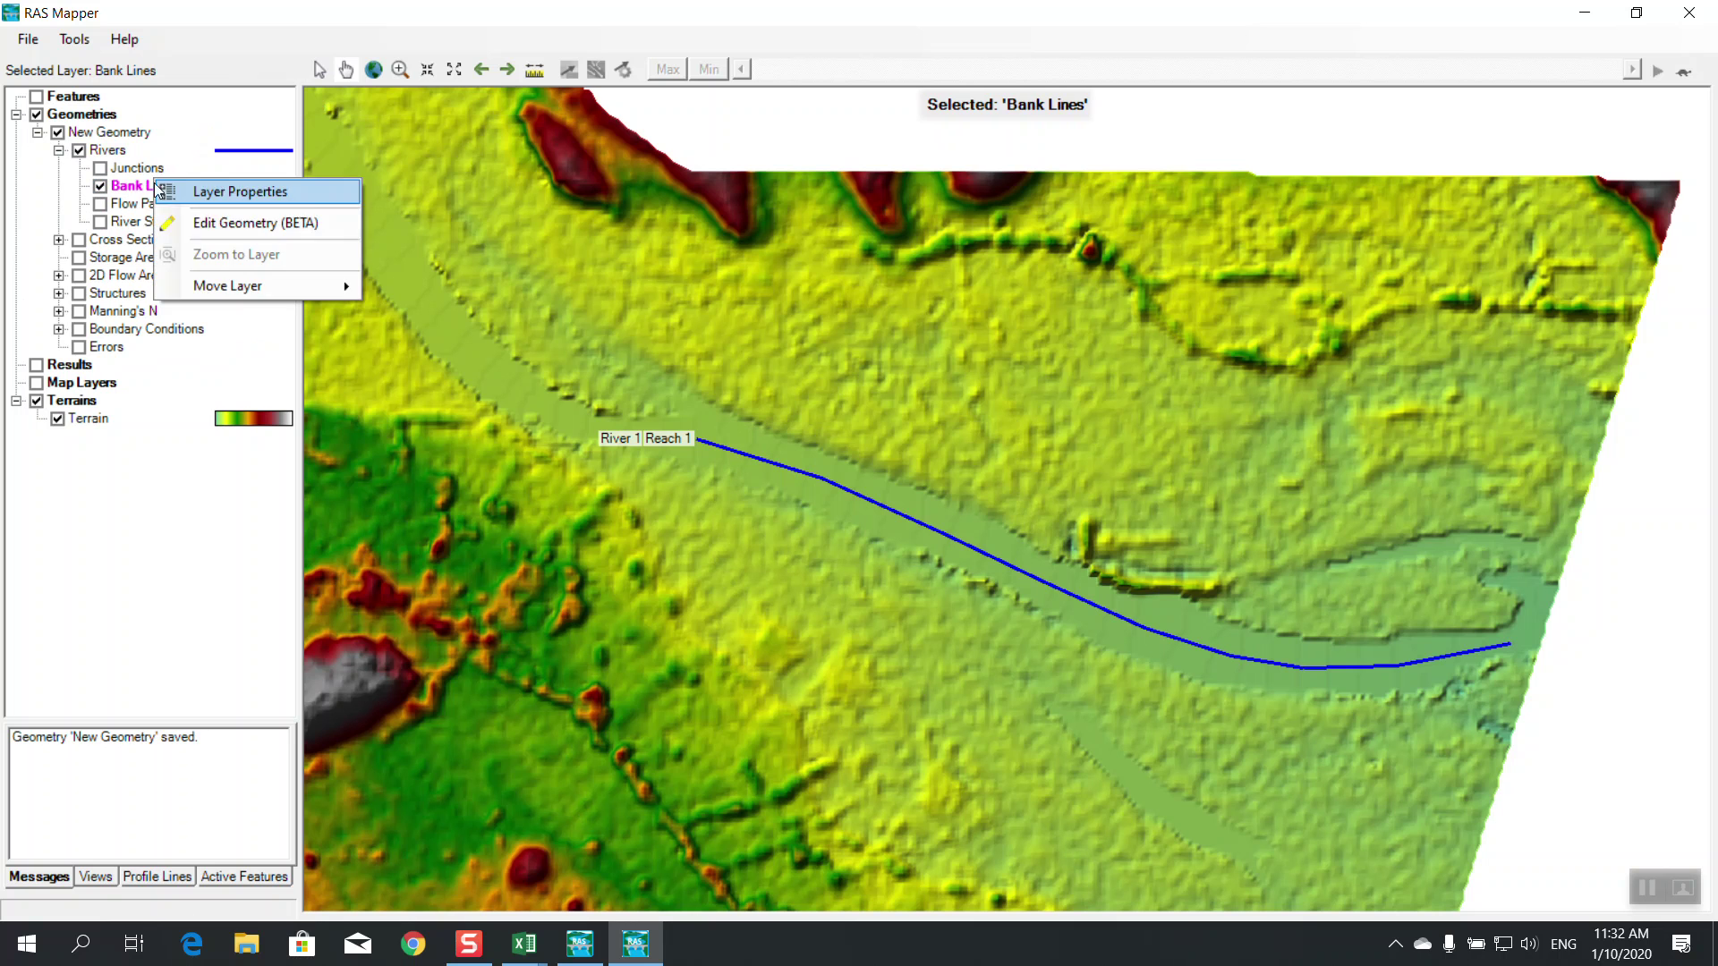
click(223, 223)
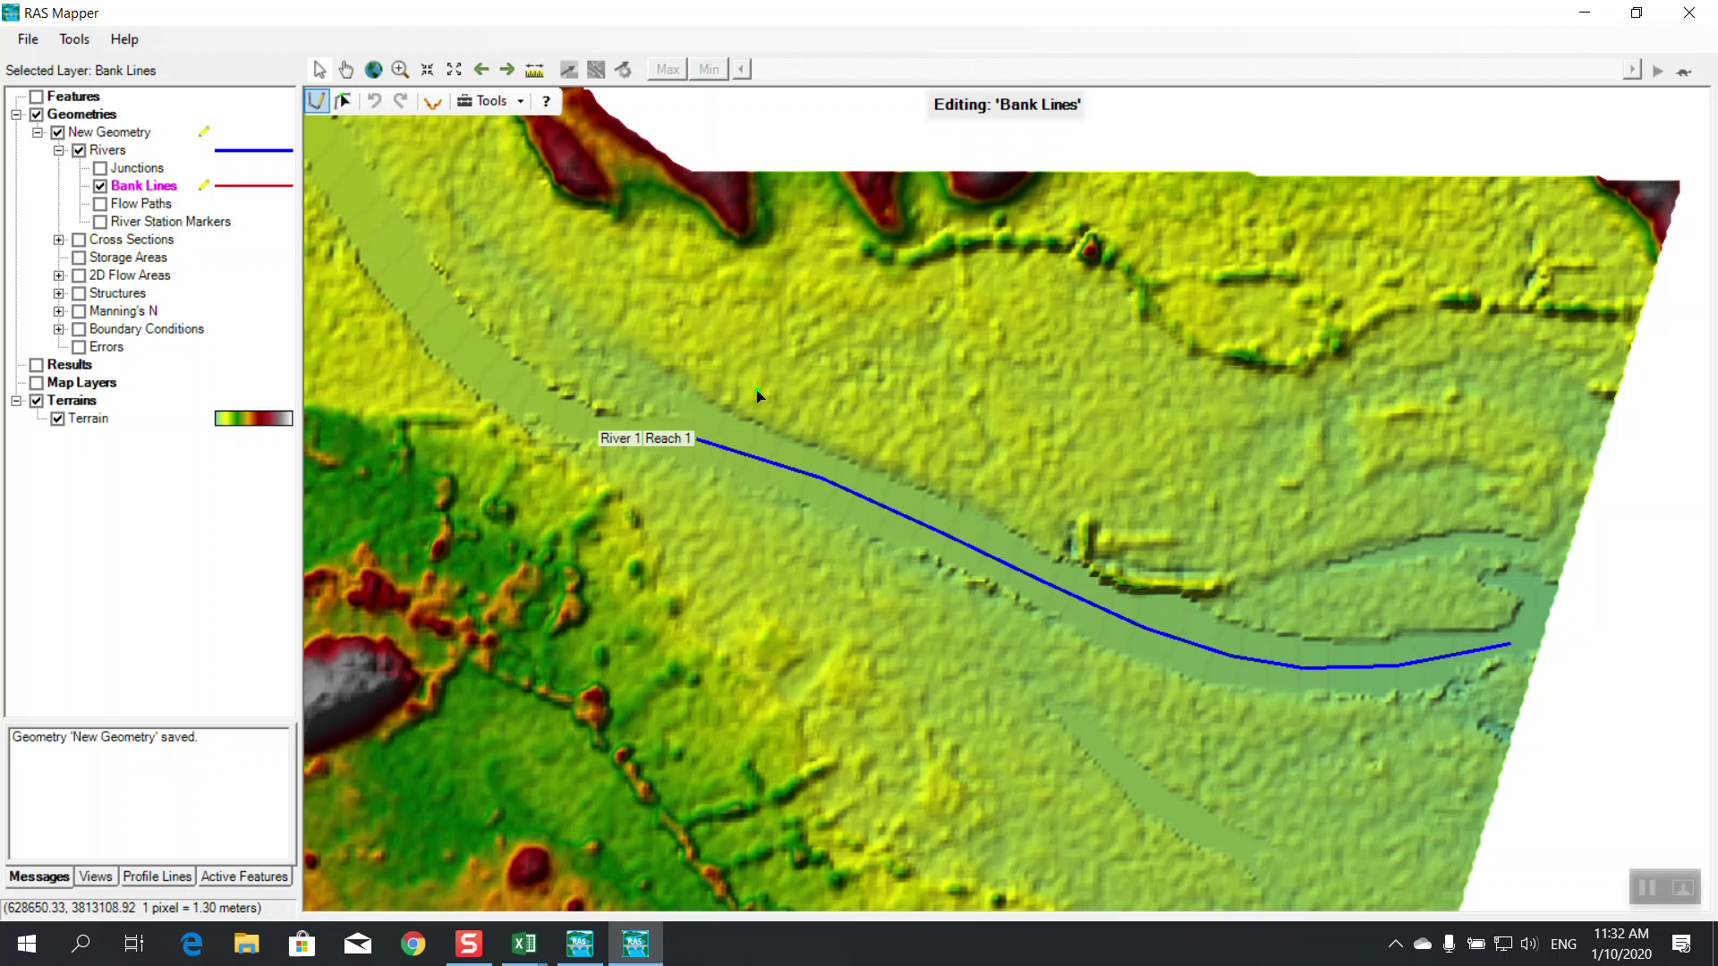
Draw the north bank line from west to east along the channel
click(820, 437)
click(914, 472)
click(999, 501)
click(1055, 541)
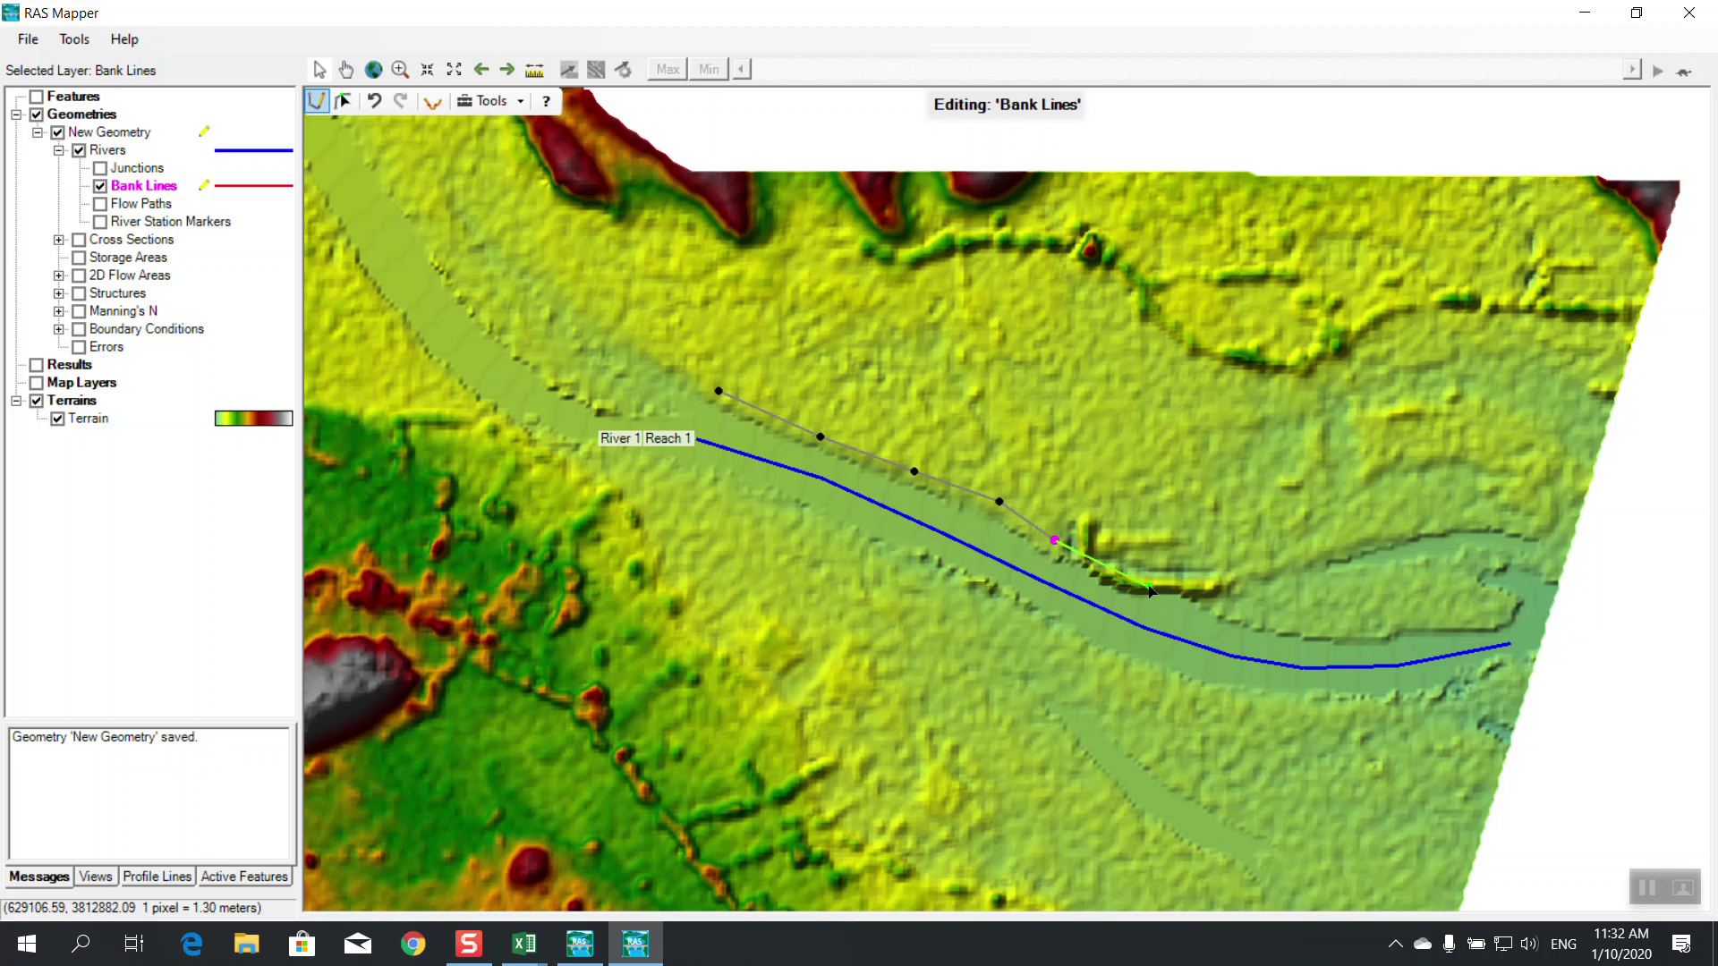
click(1125, 577)
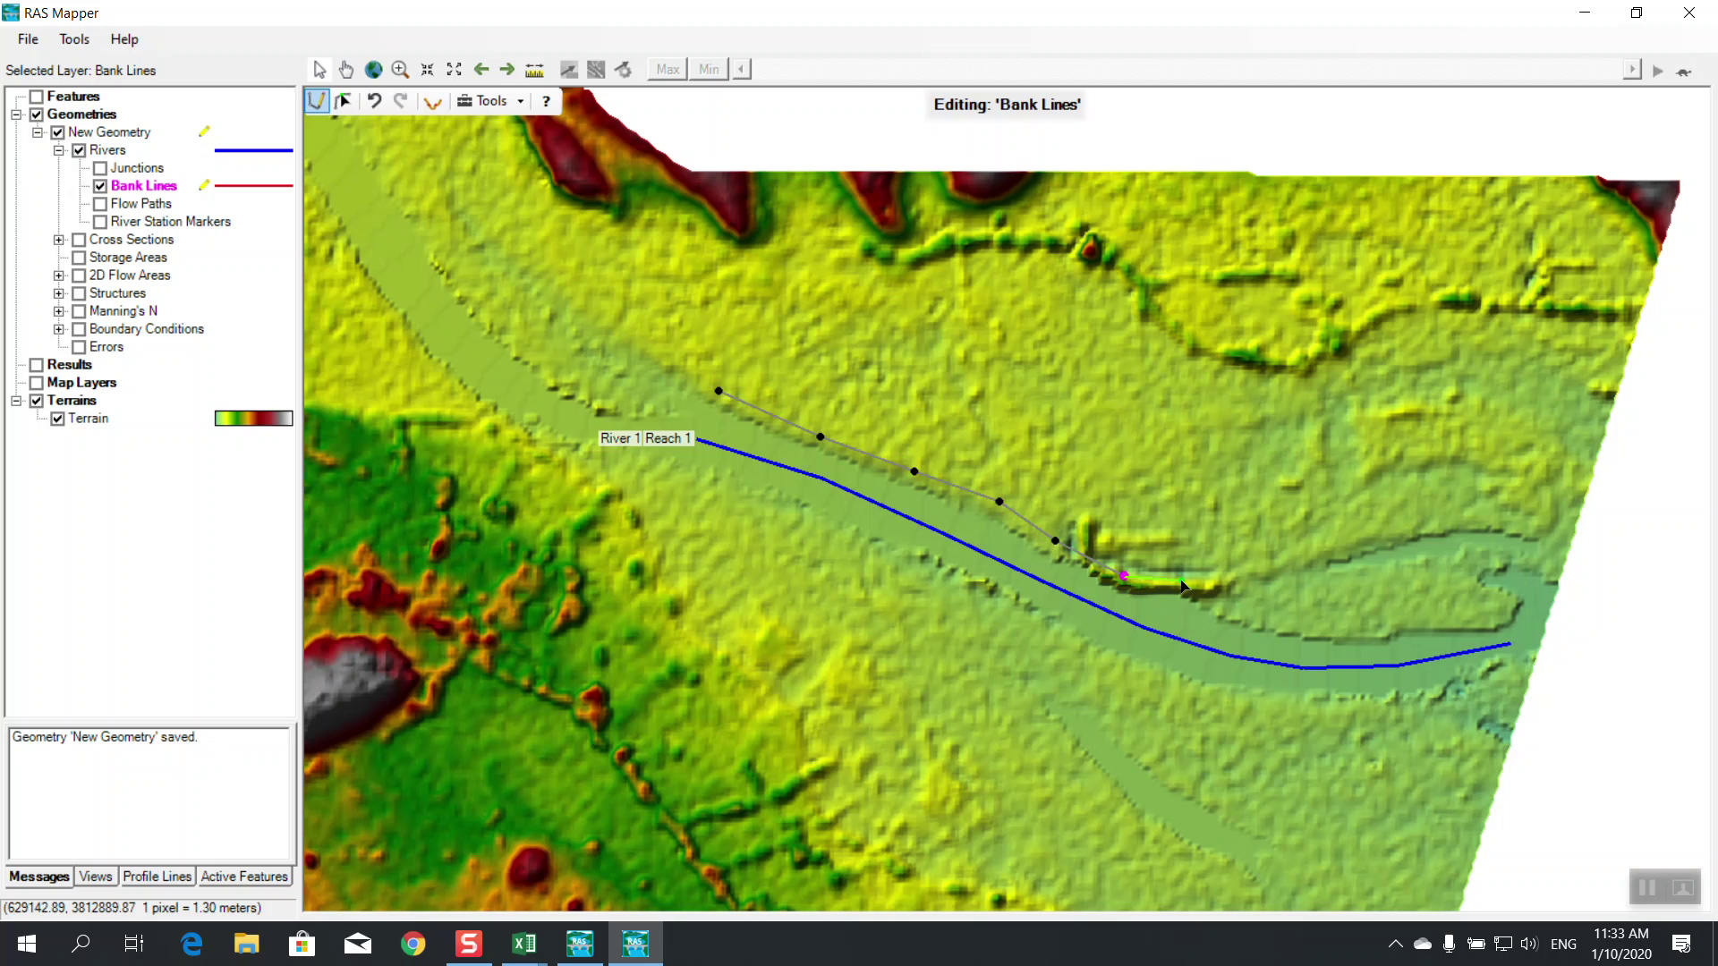
click(1241, 611)
click(1332, 628)
click(1413, 620)
double_click(1505, 617)
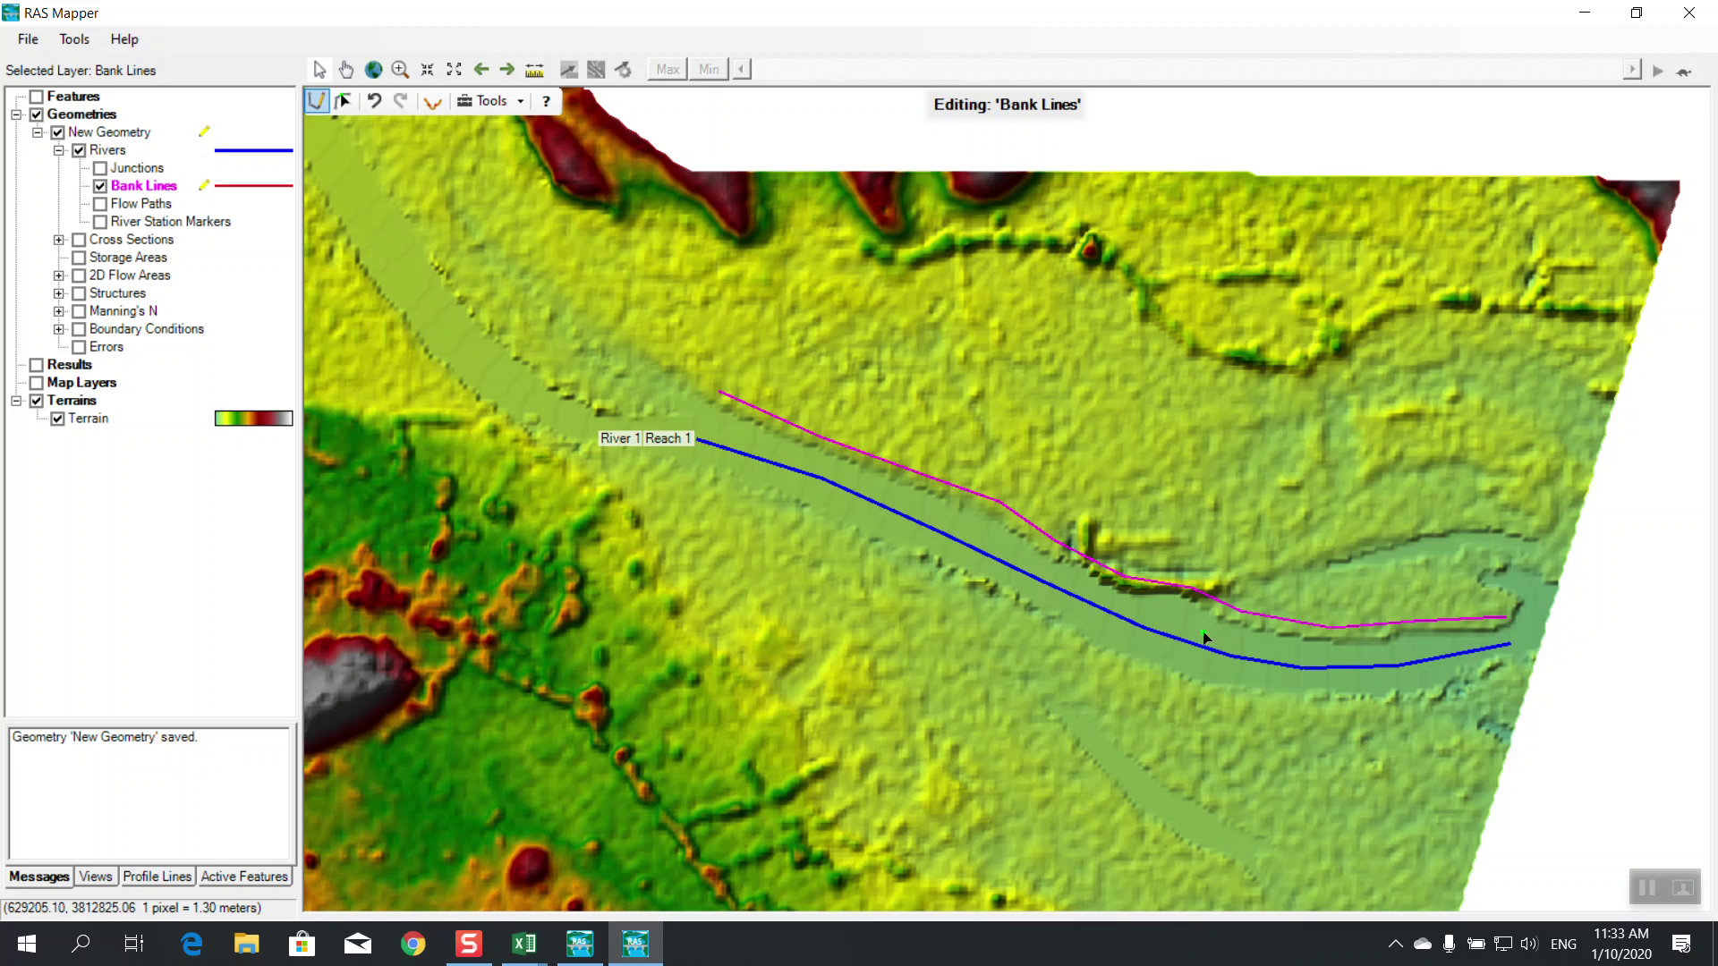
Draw the south bank line from west to east, then stop editing and save the bank lines
click(673, 489)
click(844, 543)
click(938, 591)
click(1048, 630)
click(1125, 669)
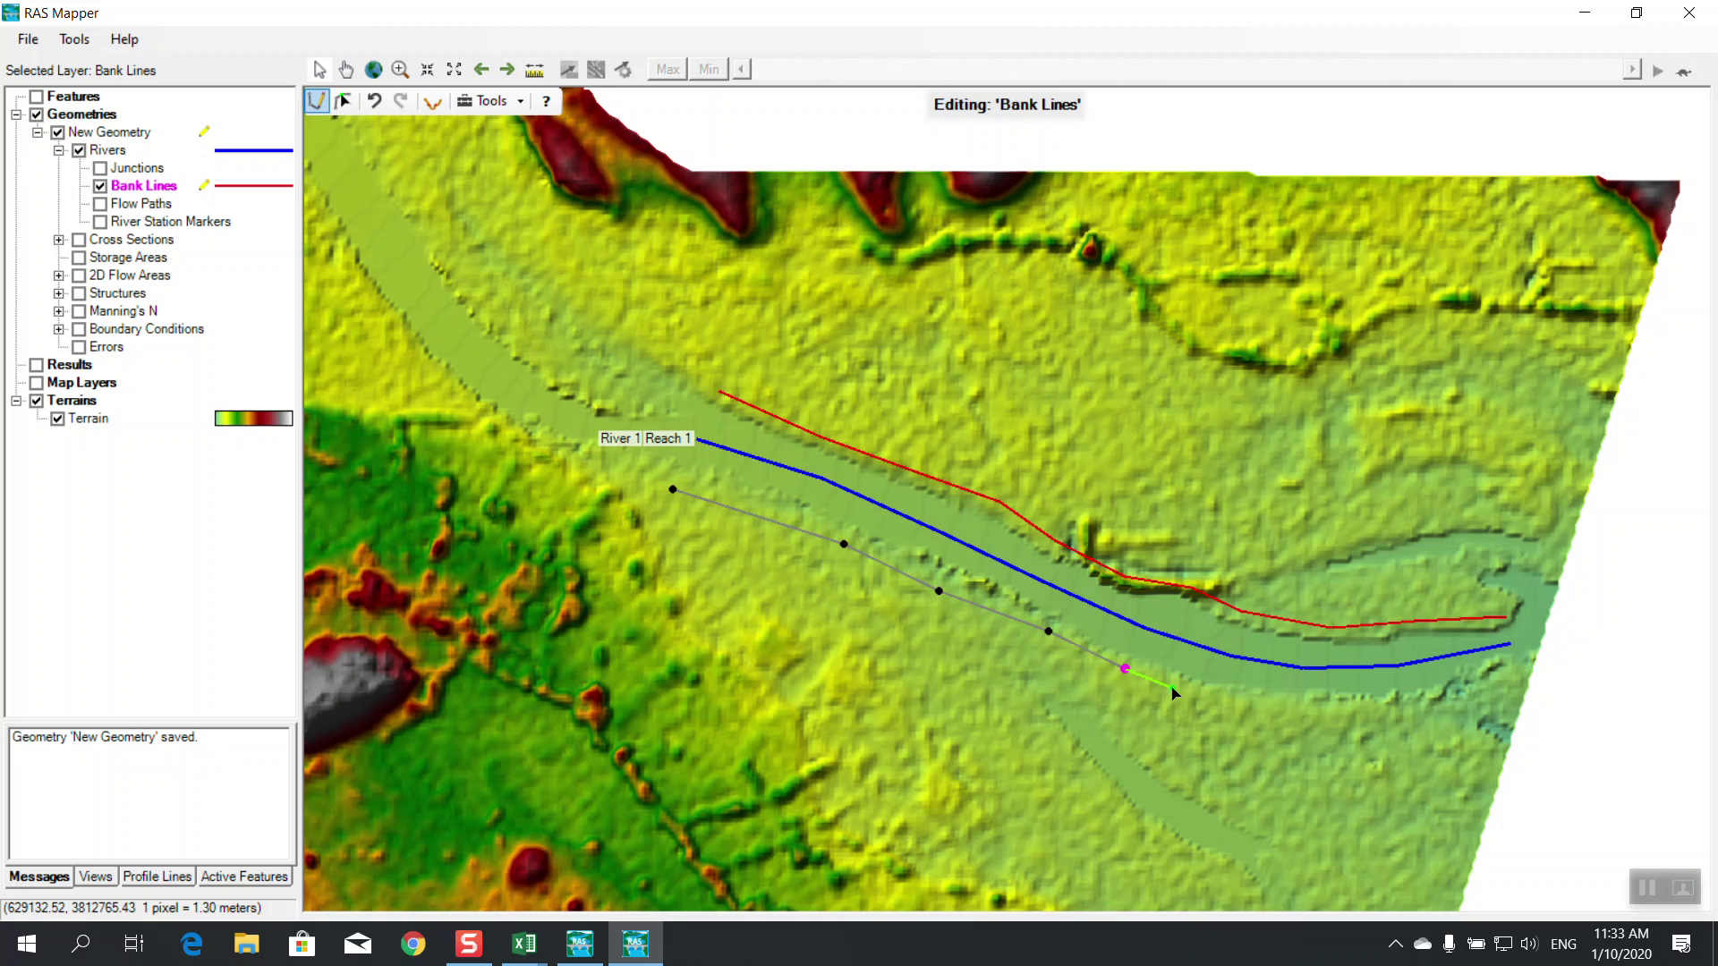
click(1198, 697)
click(1312, 711)
click(1375, 708)
click(1451, 711)
double_click(1509, 687)
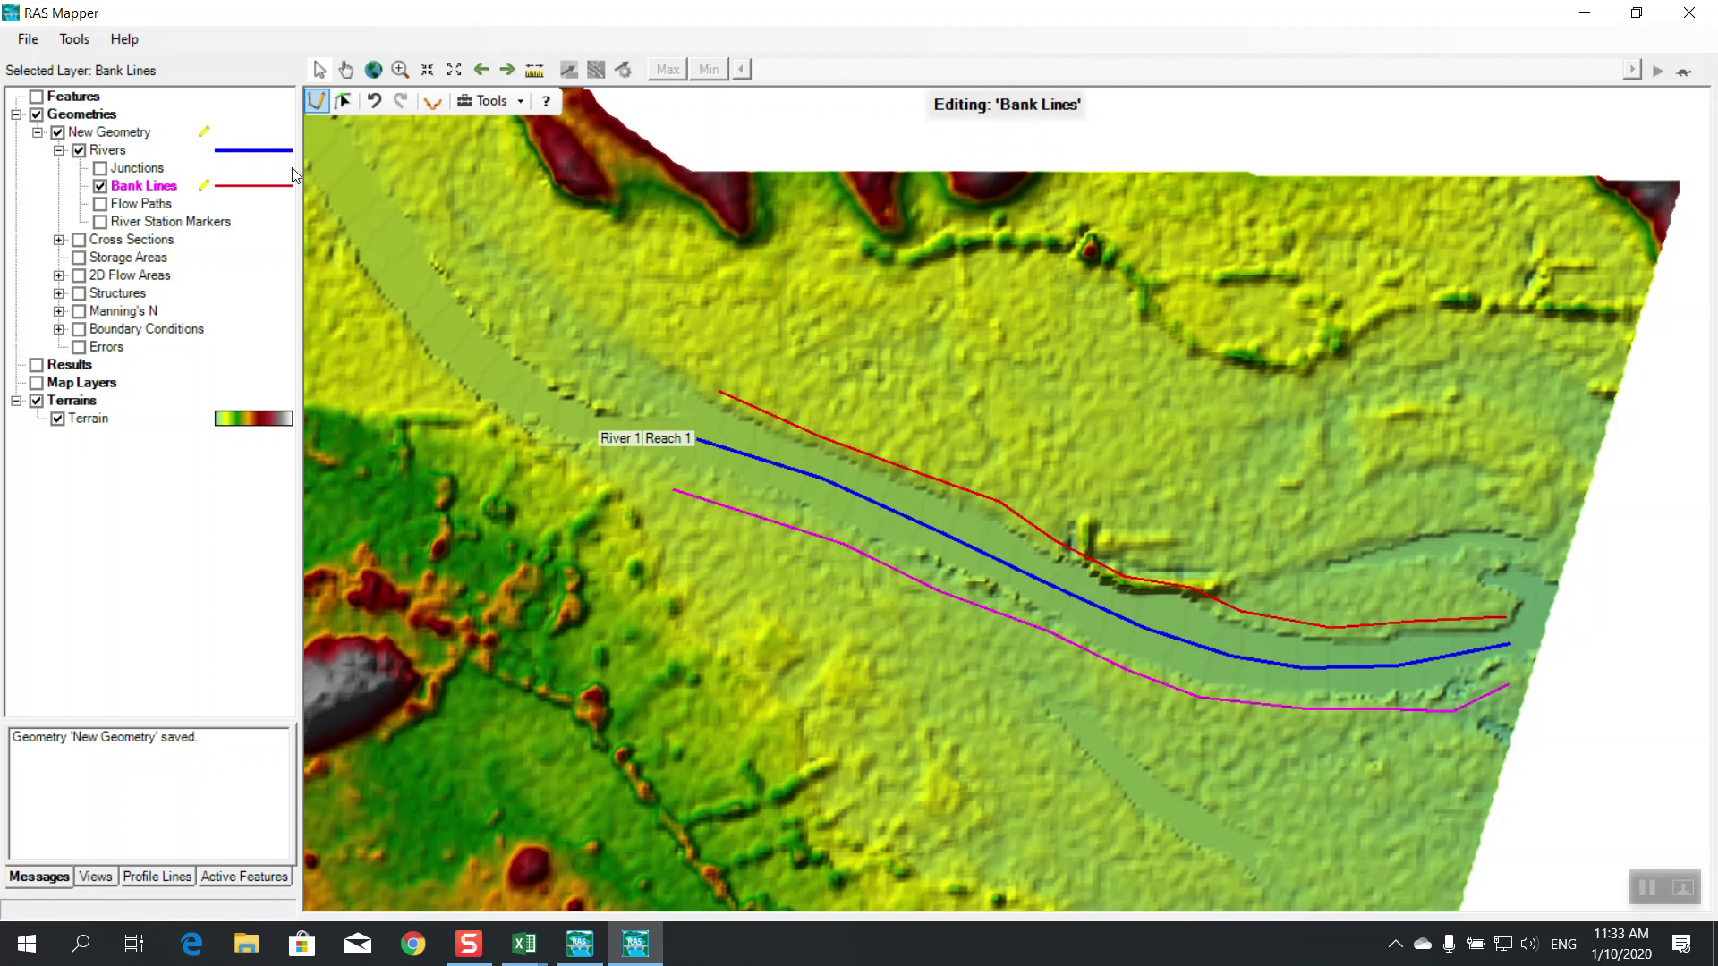
right_click(187, 182)
click(261, 258)
click(780, 542)
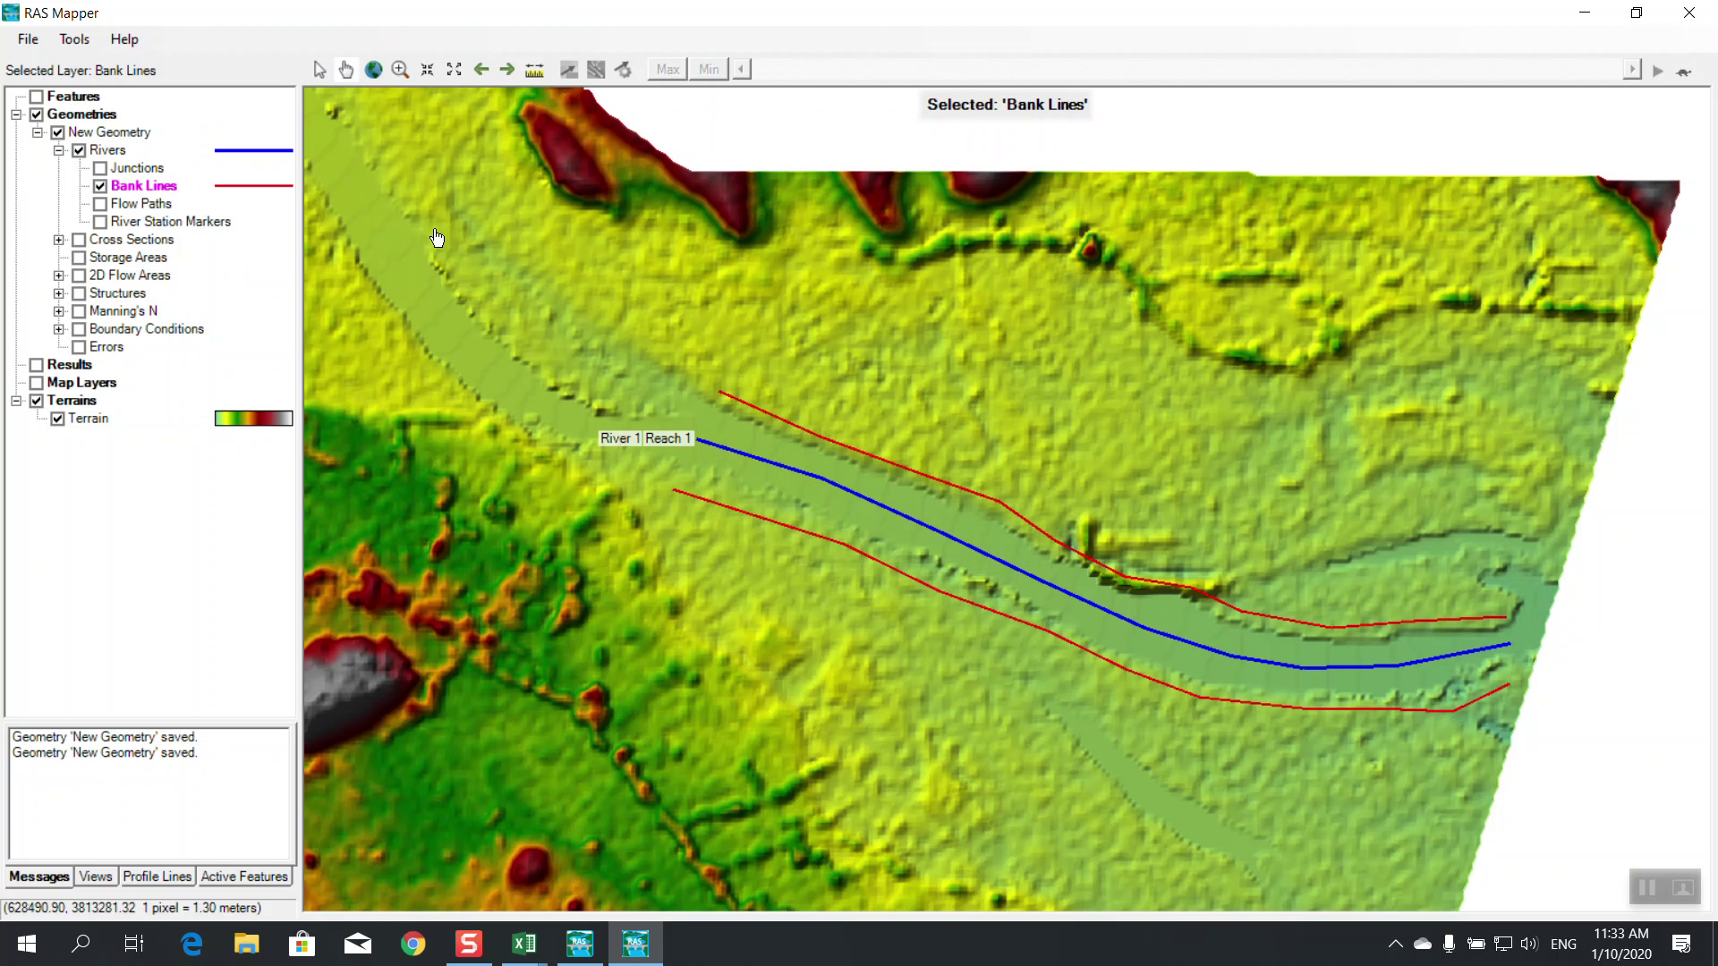
Turn on Cross Sections and draw cross sections 281, 1107 and 1476 across the river
click(78, 240)
right_click(170, 242)
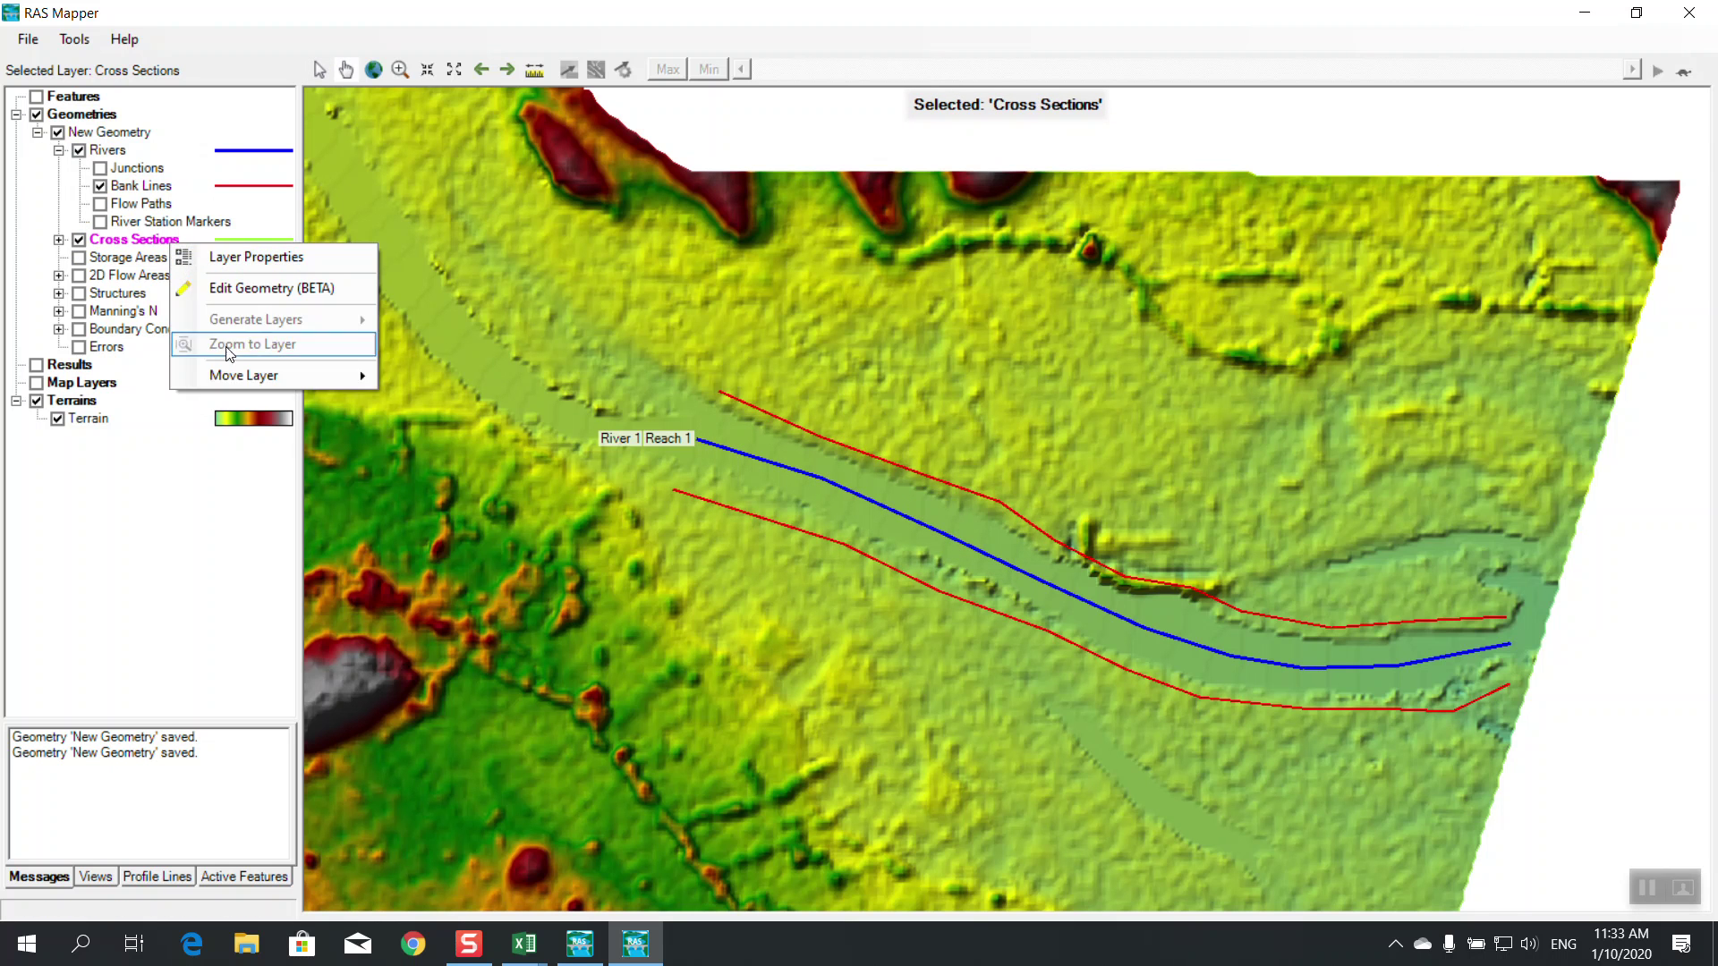
click(216, 293)
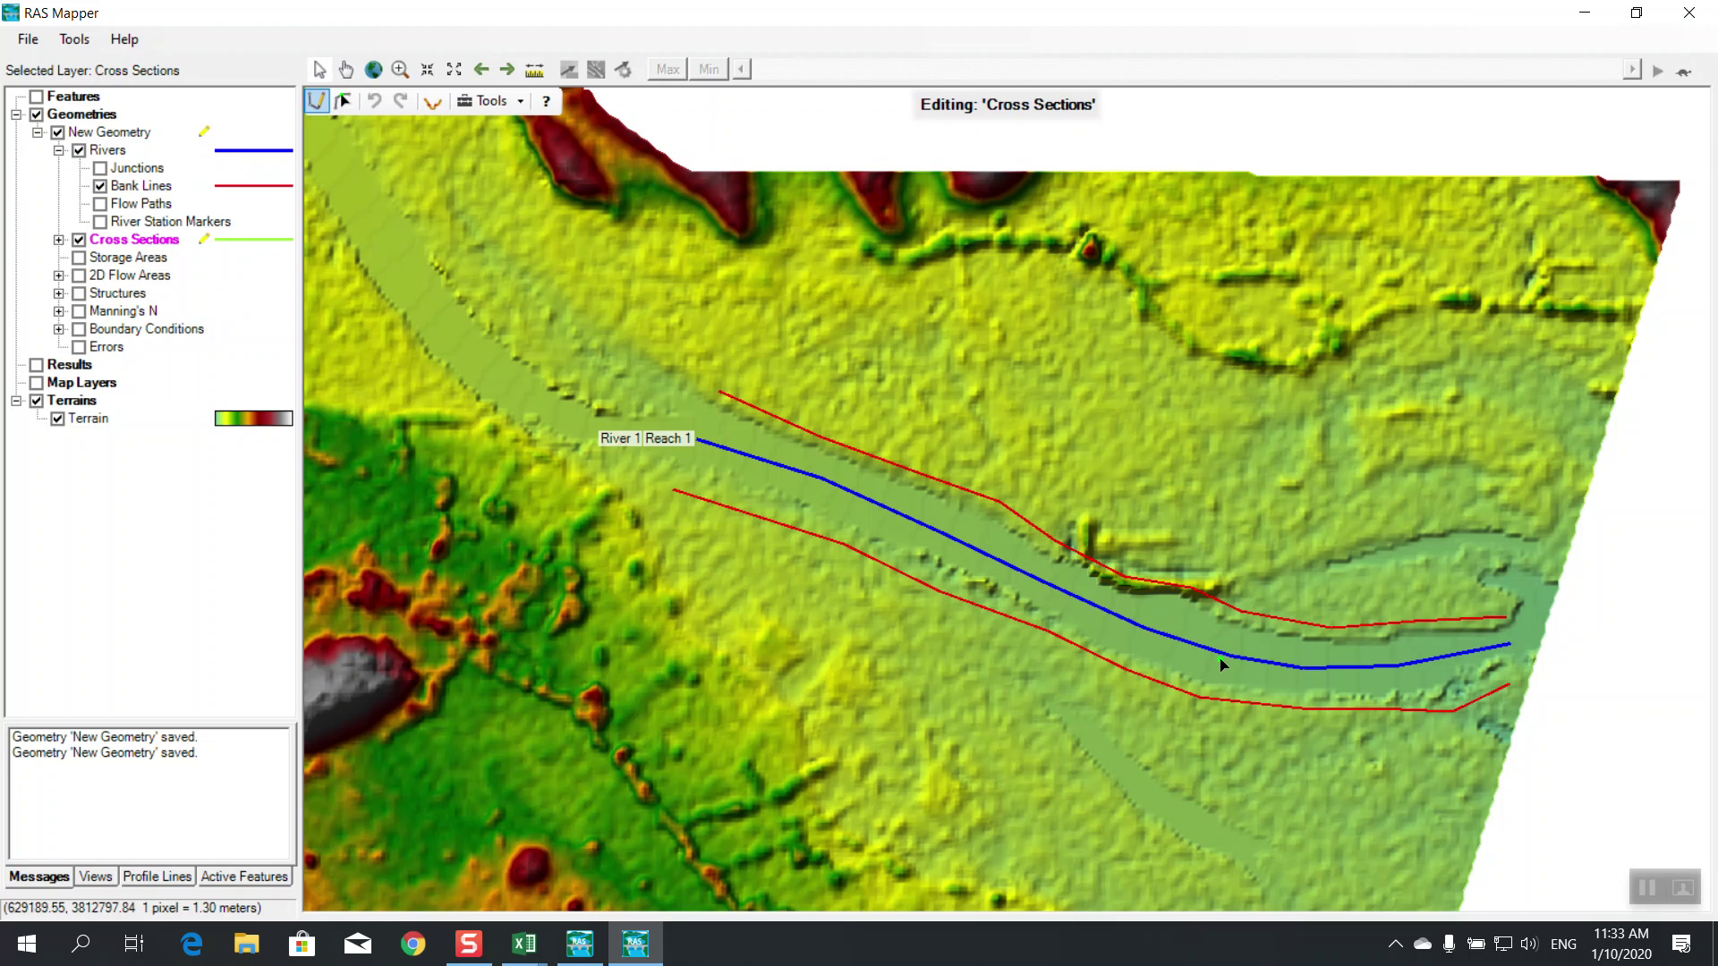
click(1432, 582)
double_click(1447, 765)
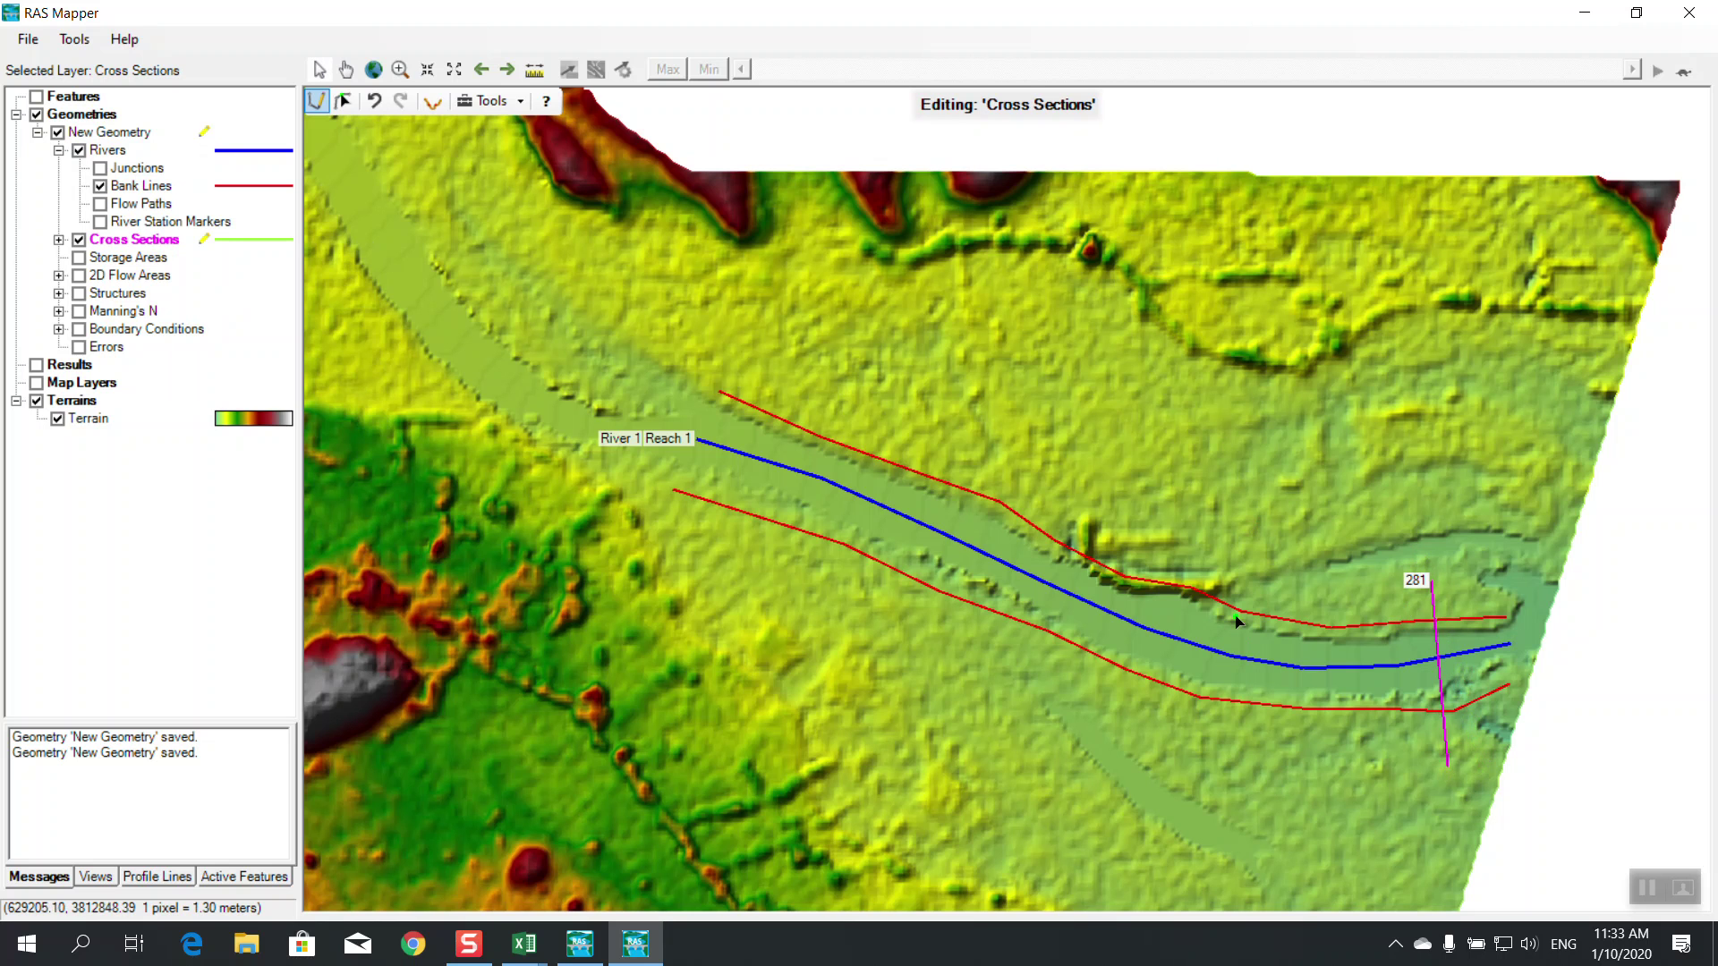
click(1244, 559)
double_click(1201, 754)
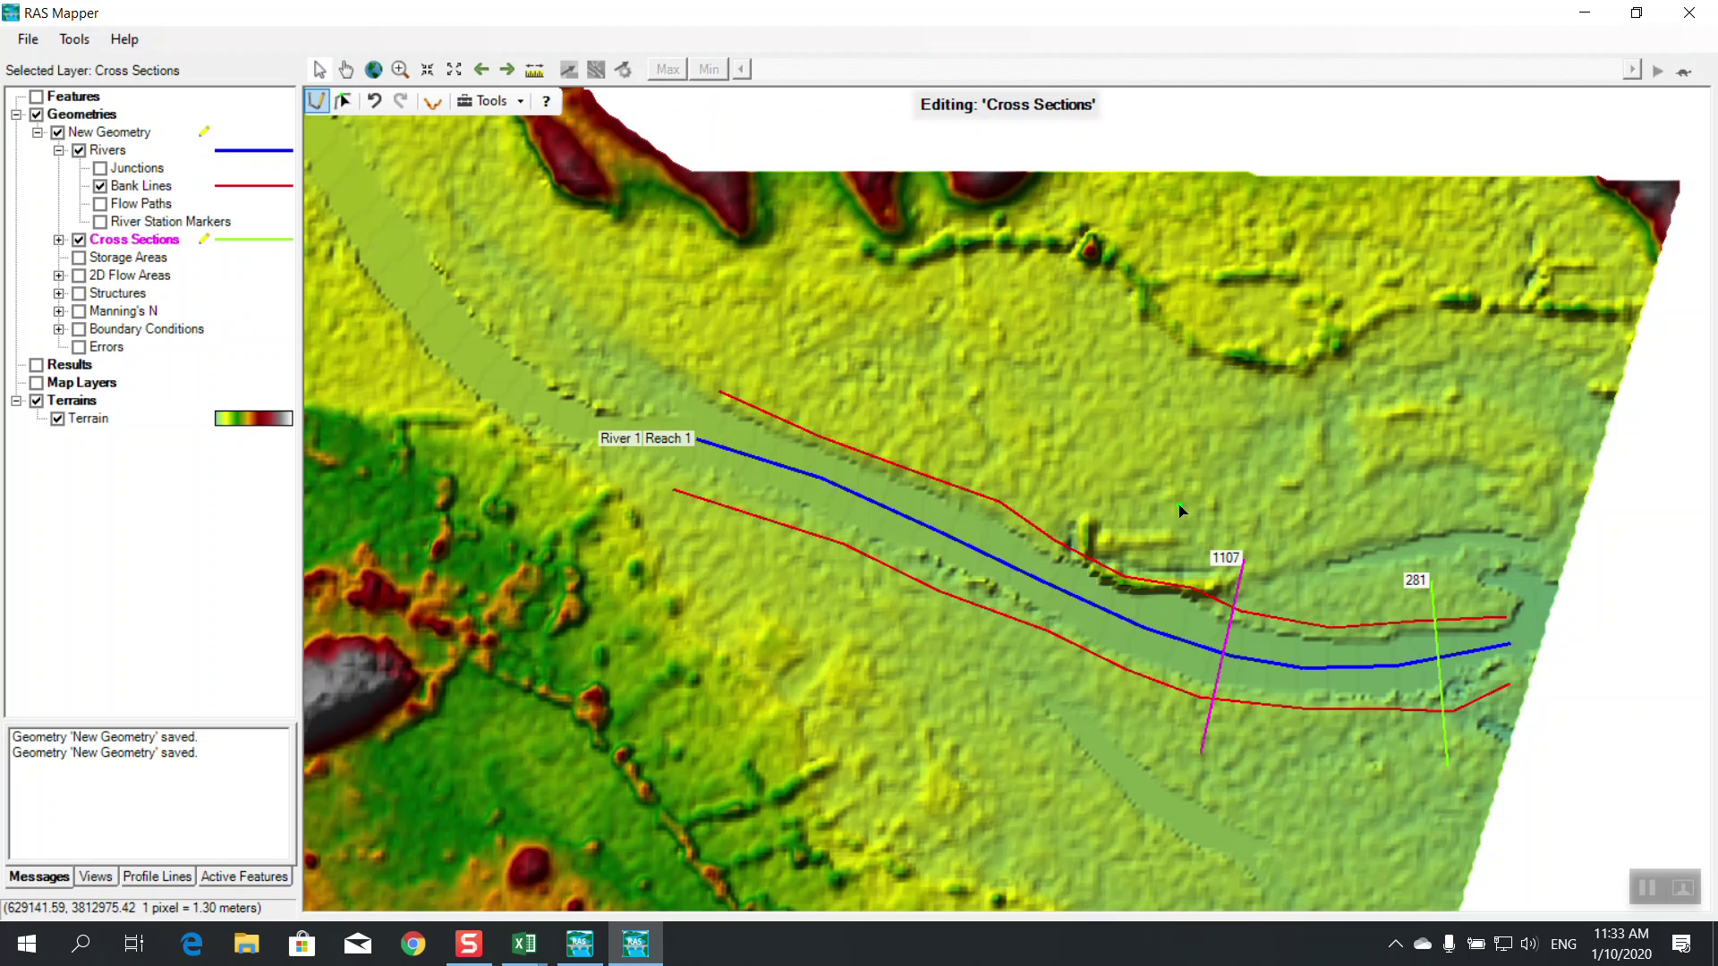
click(1179, 513)
double_click(1093, 708)
Draw cross sections 1918, 2475 and 2956, then stop editing and save them
click(1051, 535)
click(1063, 497)
double_click(980, 662)
click(935, 435)
double_click(831, 616)
click(801, 408)
double_click(720, 593)
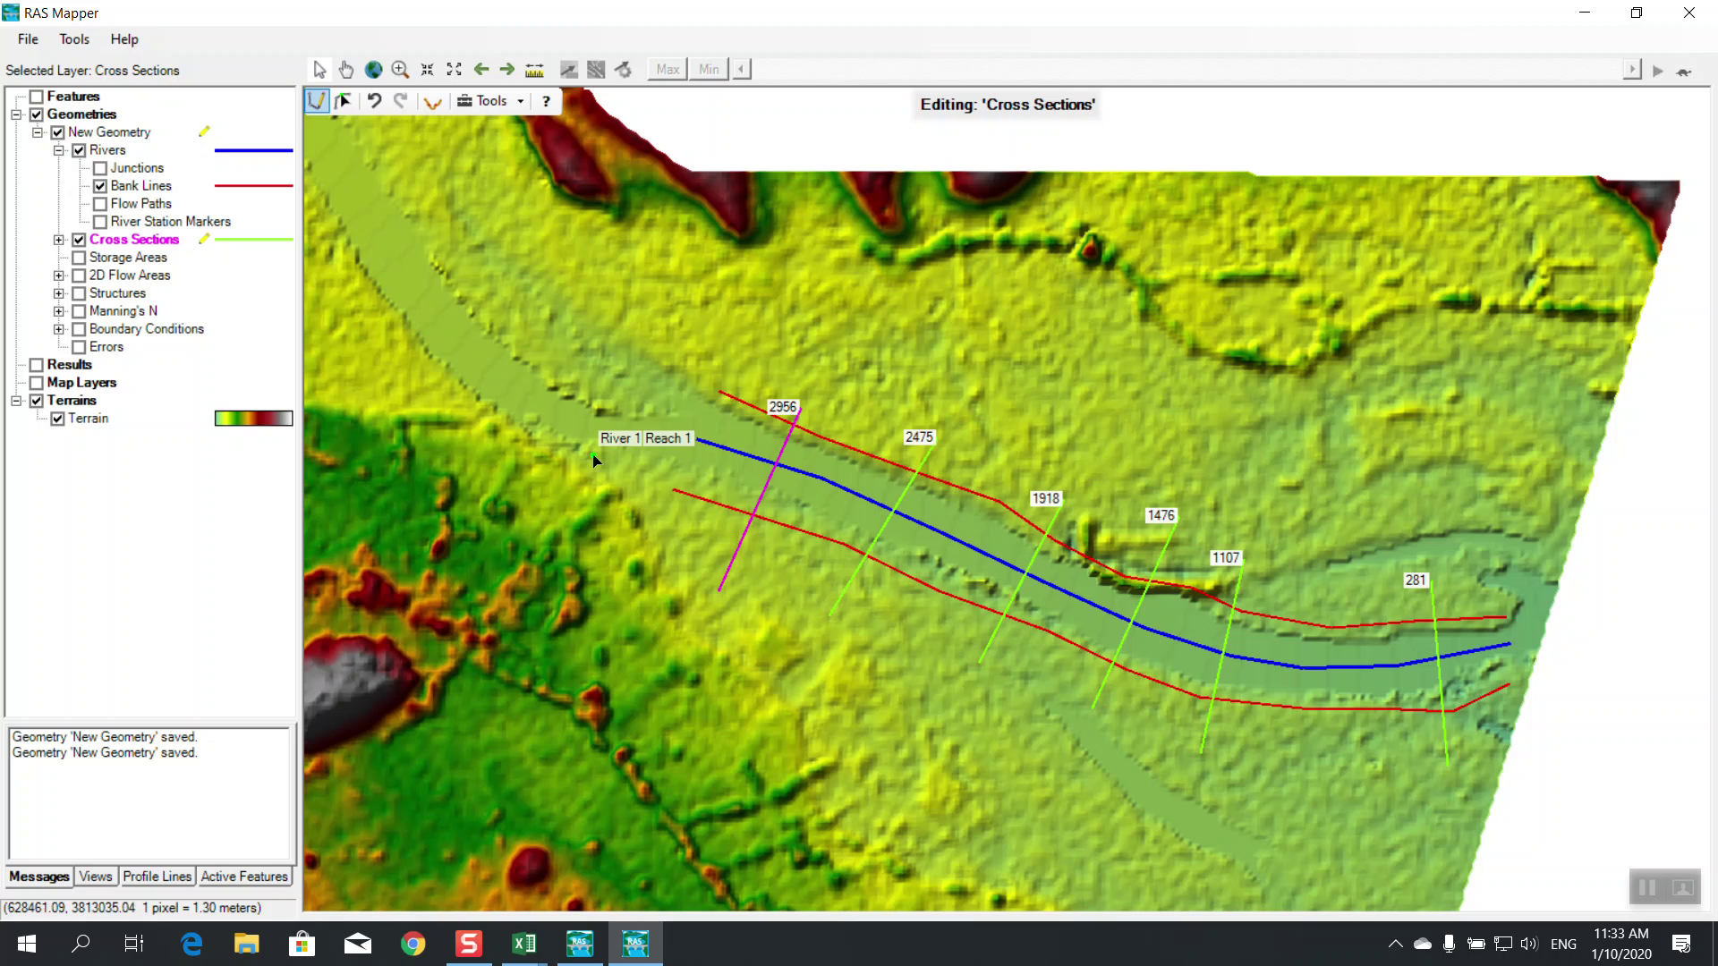
right_click(163, 249)
click(221, 315)
click(783, 544)
Browse RAS Mapper's File menu for an existing project and cancel without opening anything
click(28, 38)
click(44, 61)
click(831, 43)
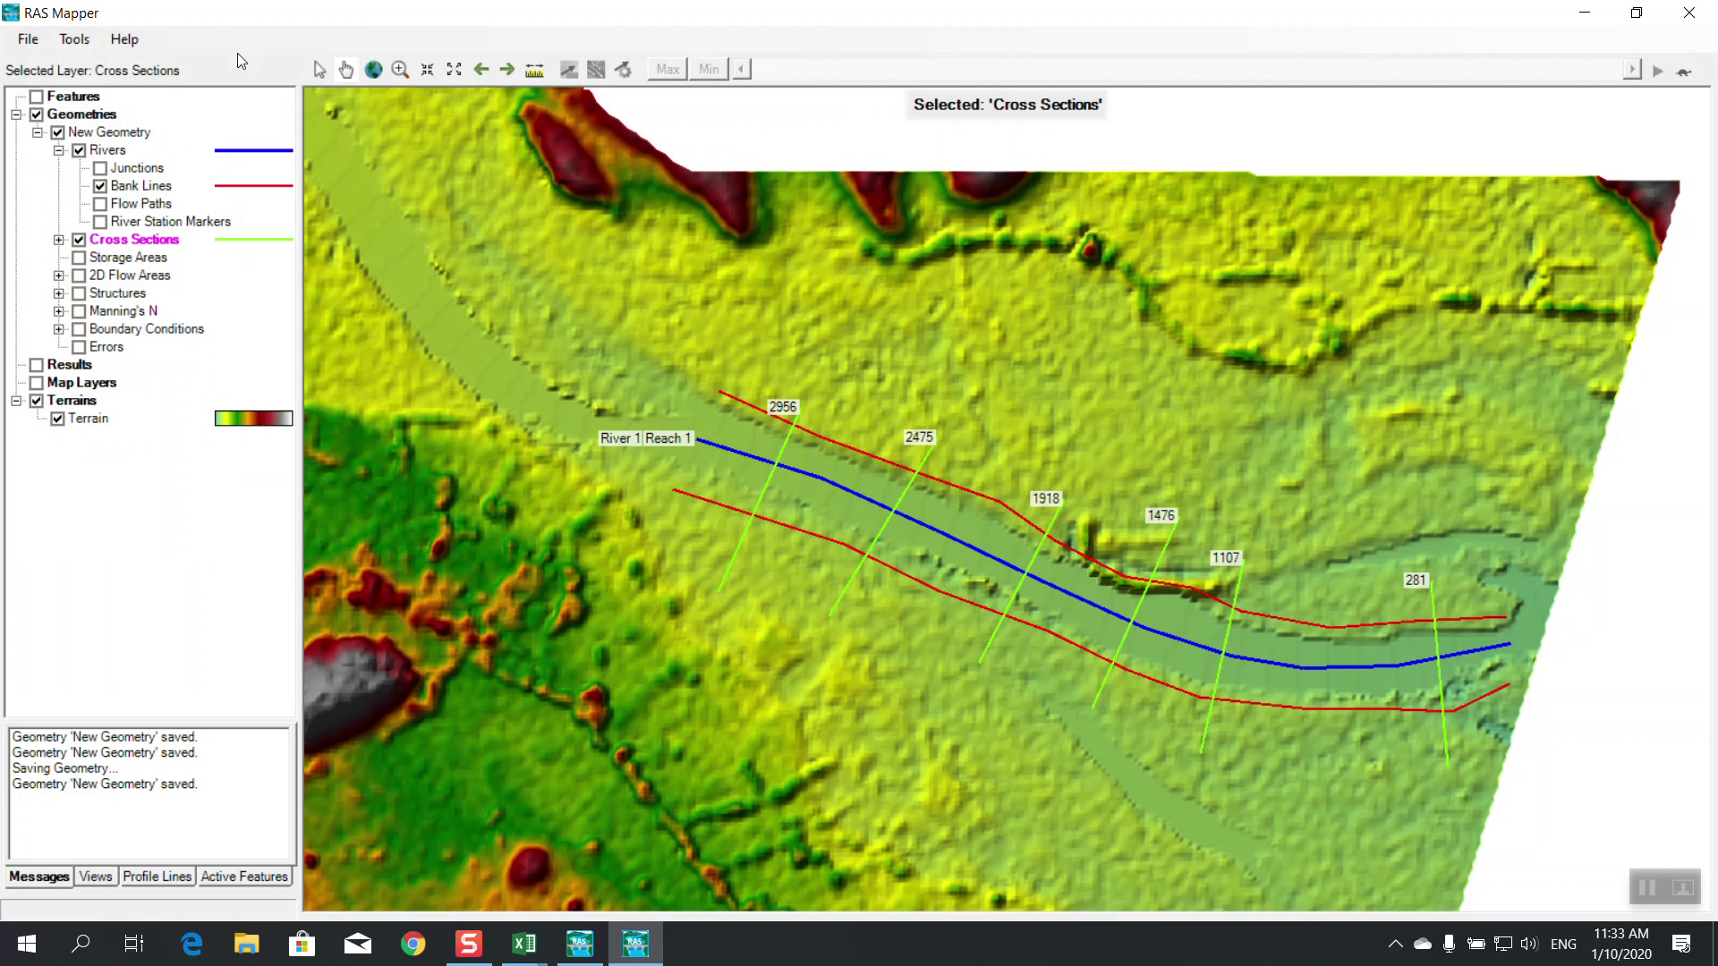
click(28, 38)
click(56, 88)
Close RAS Mapper and save the geometry as New Geometry, overwriting the existing one
click(1689, 12)
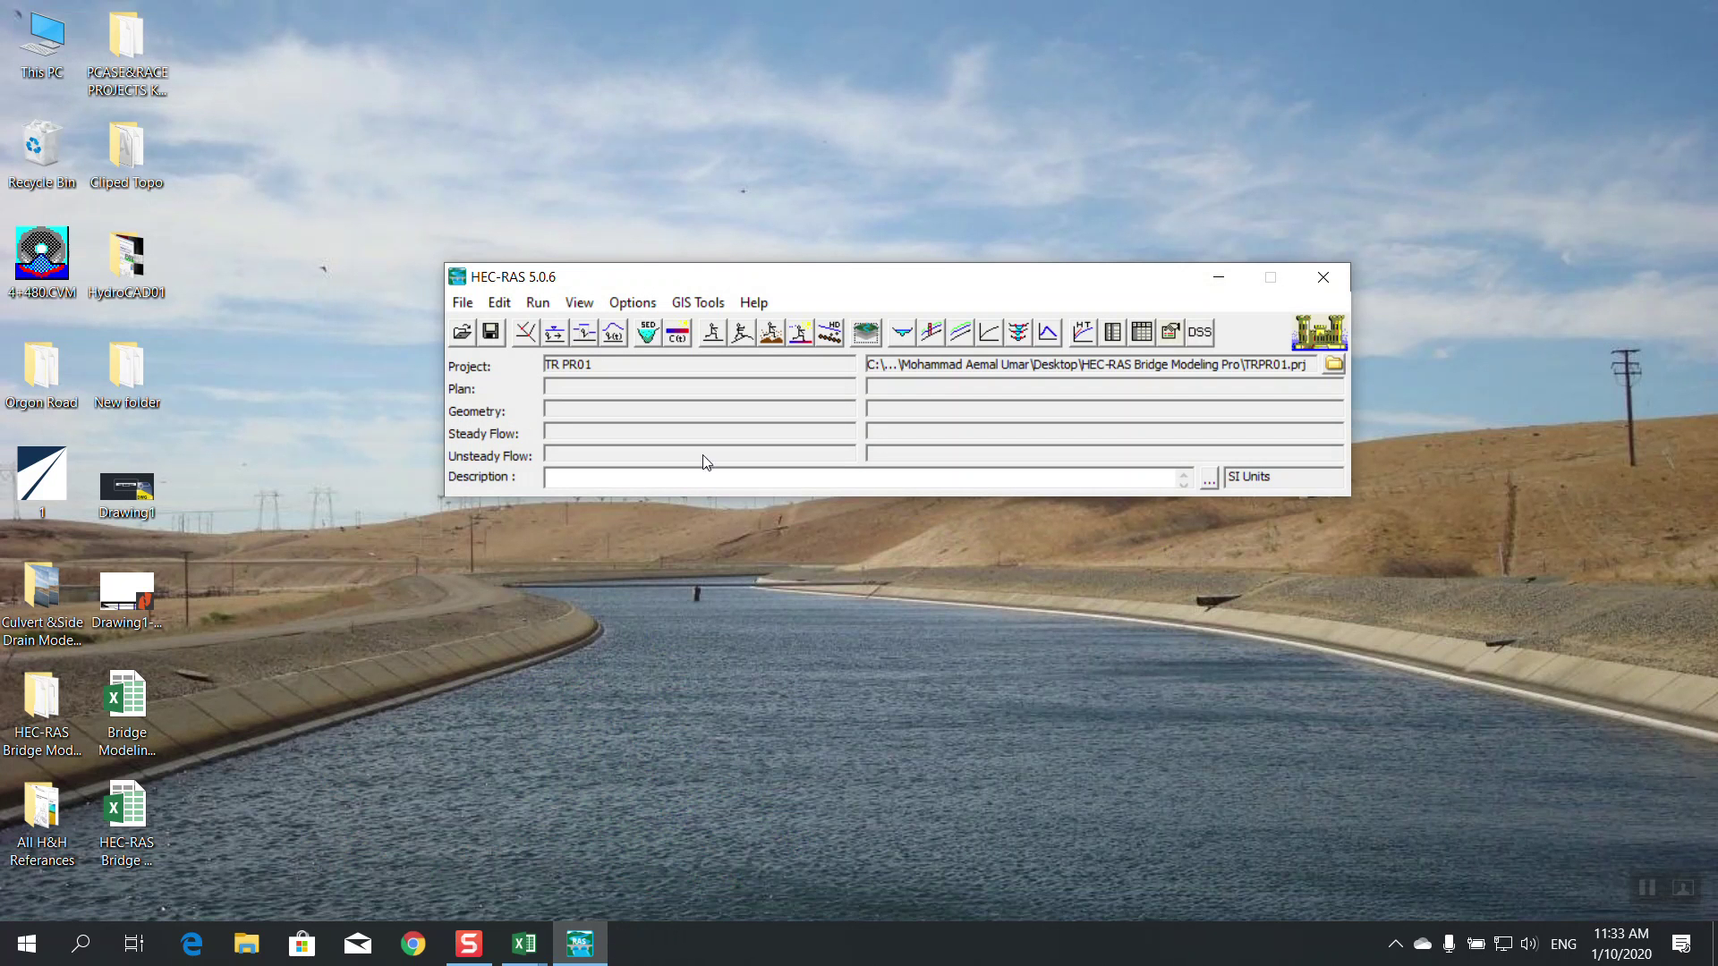
click(520, 333)
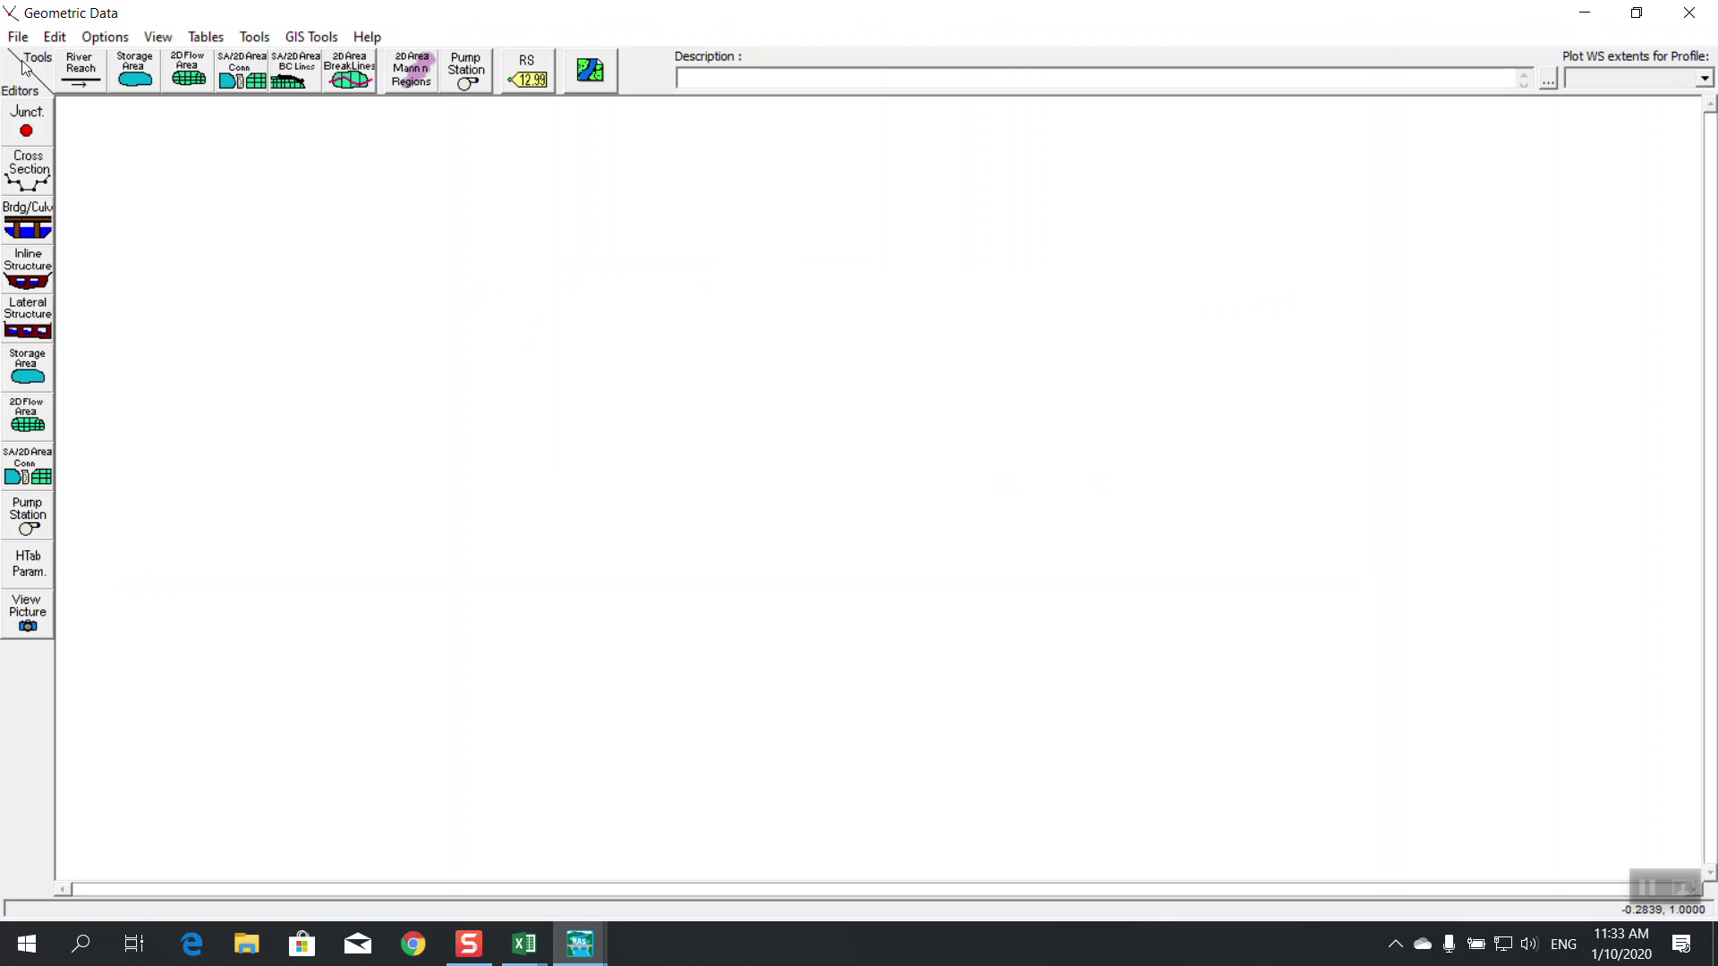
click(18, 37)
click(91, 109)
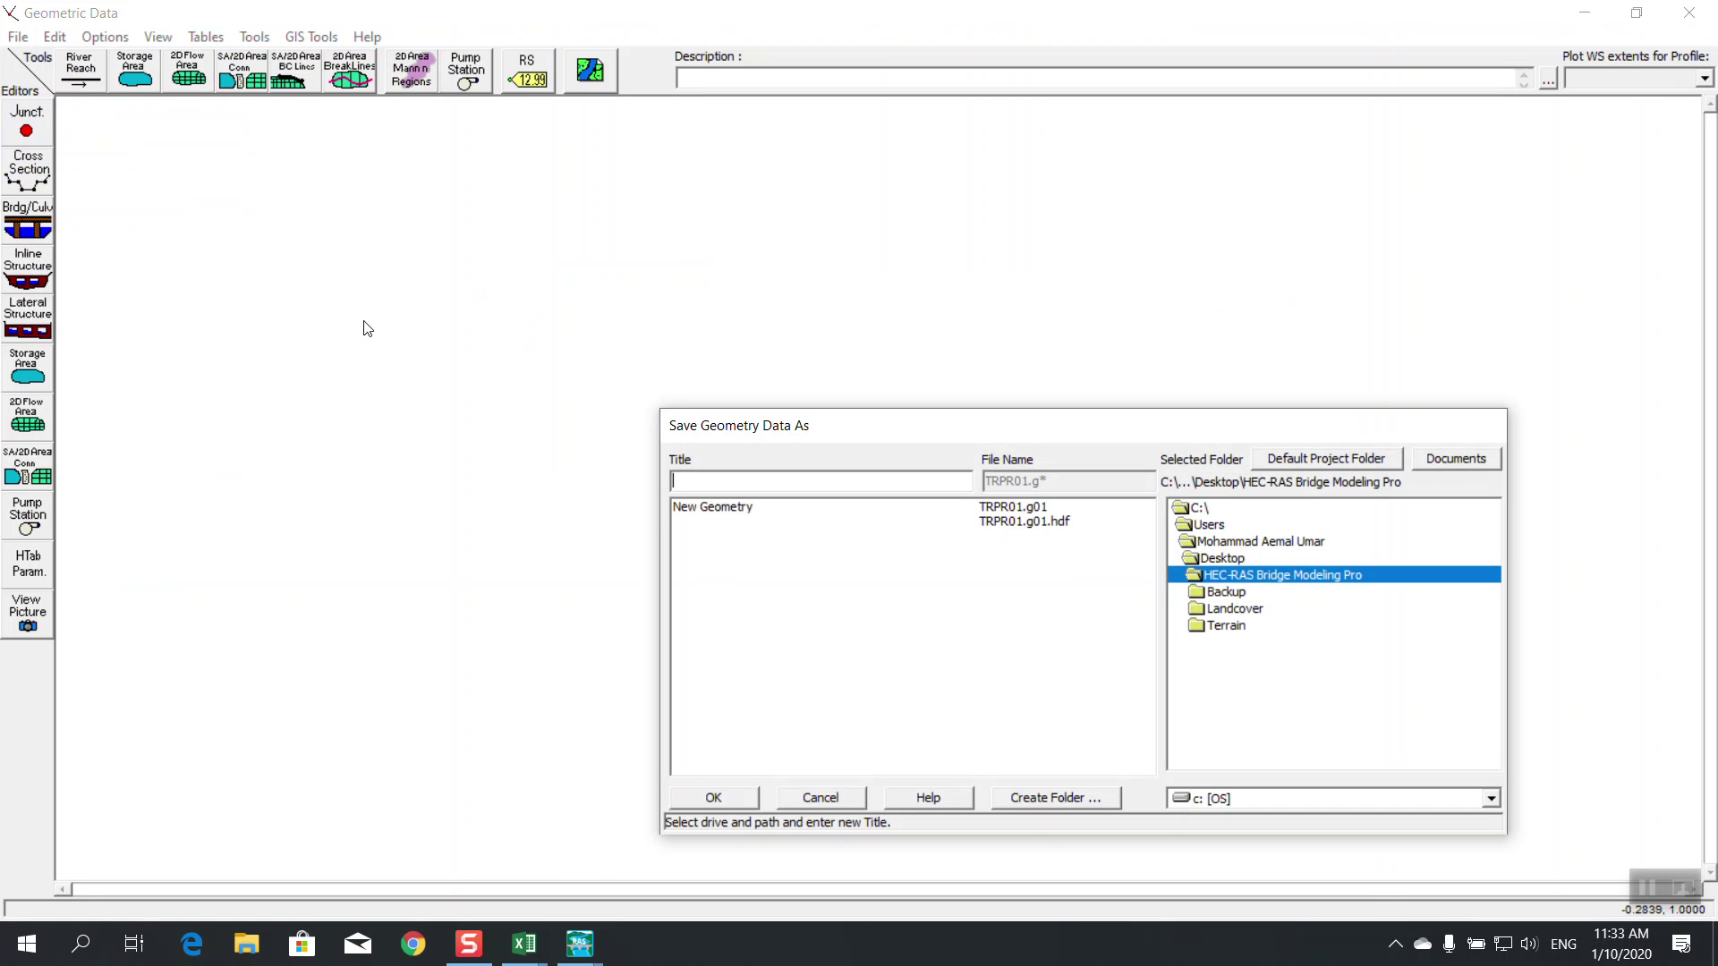
click(739, 507)
click(724, 804)
click(931, 562)
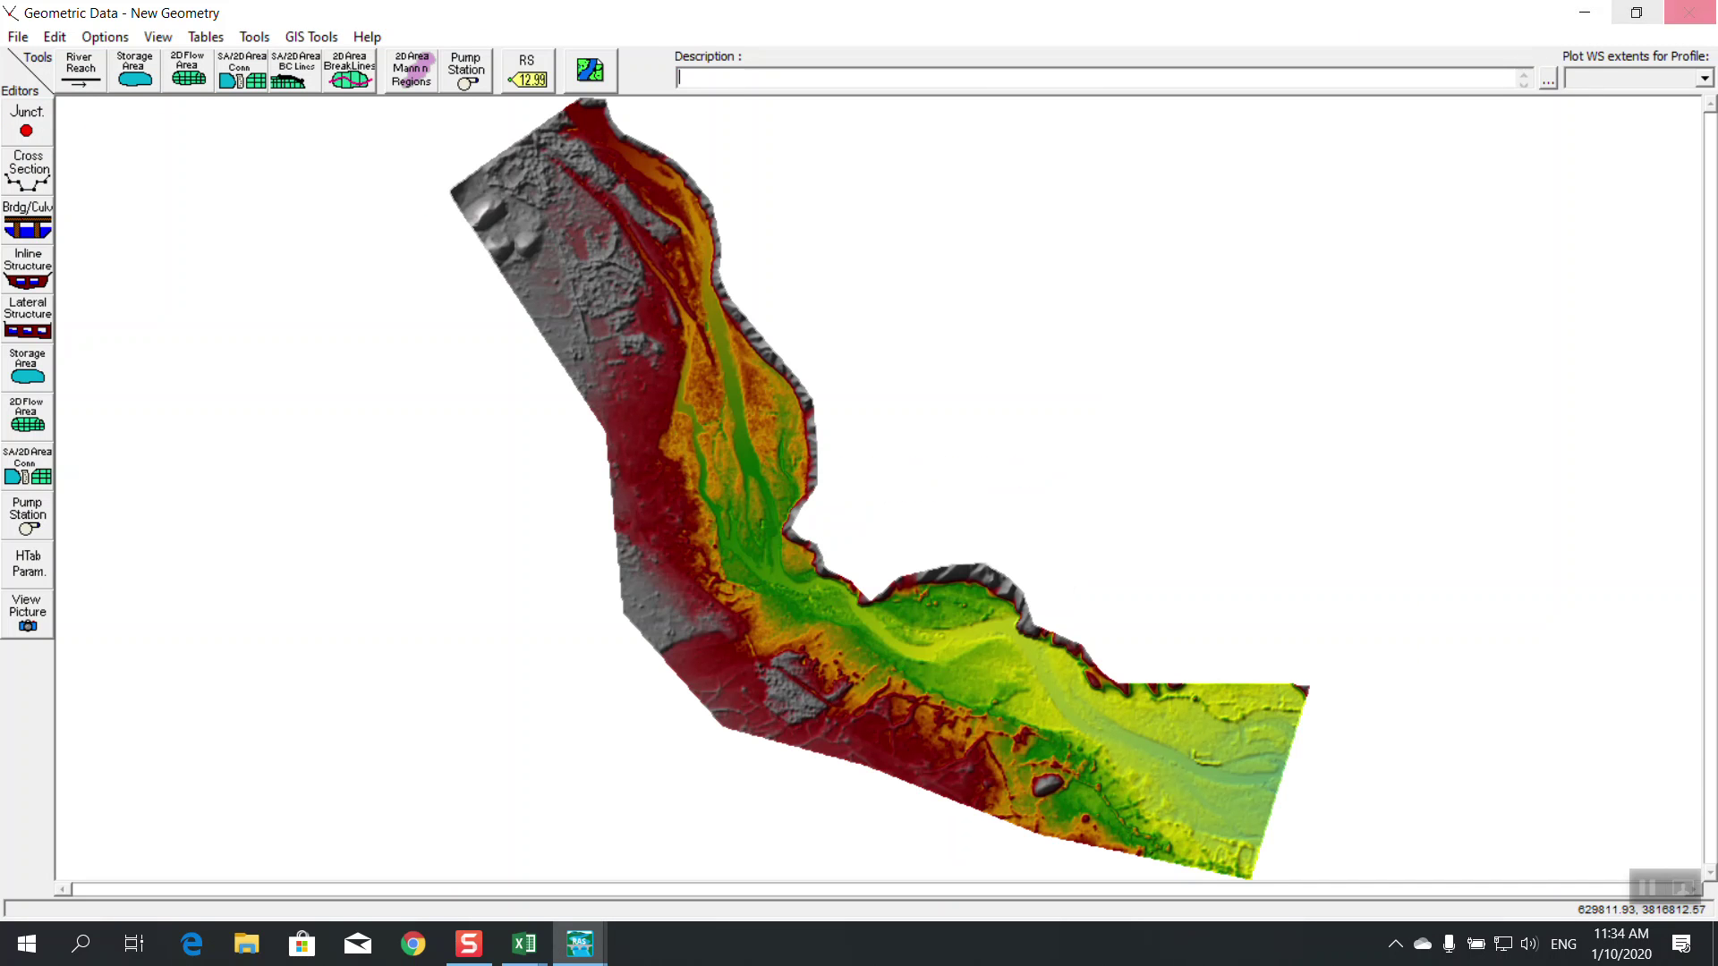
Load the New Geometry file in the geometry editor, then close the editor
click(19, 35)
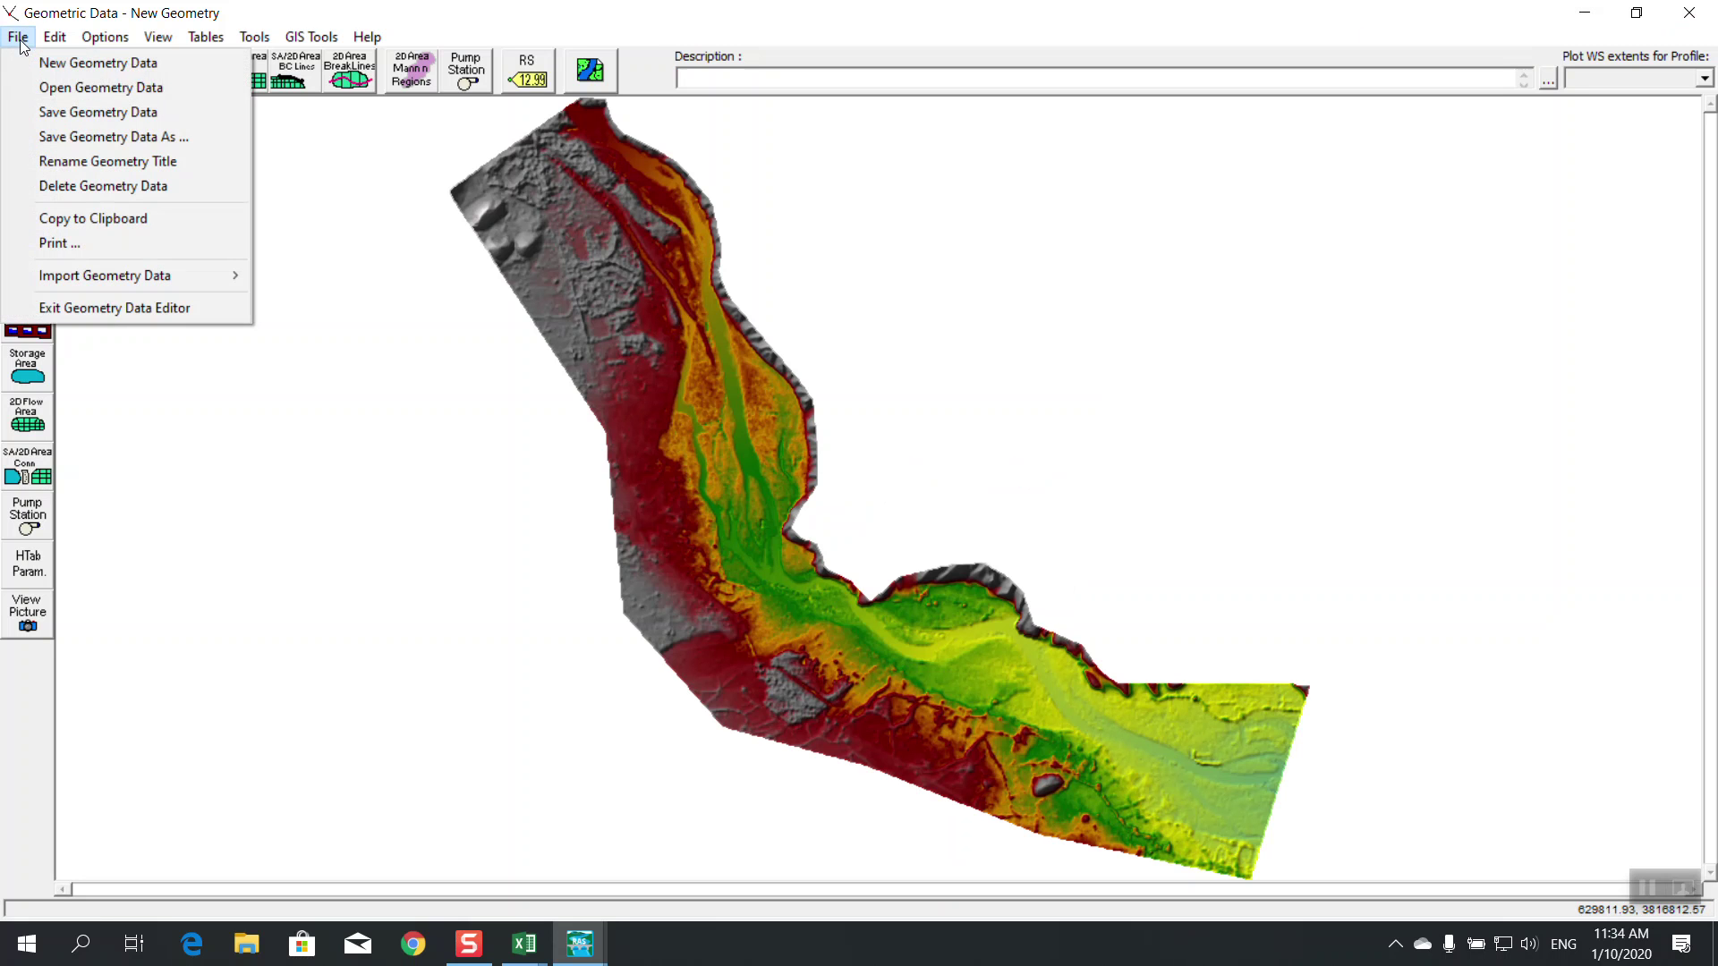
click(41, 87)
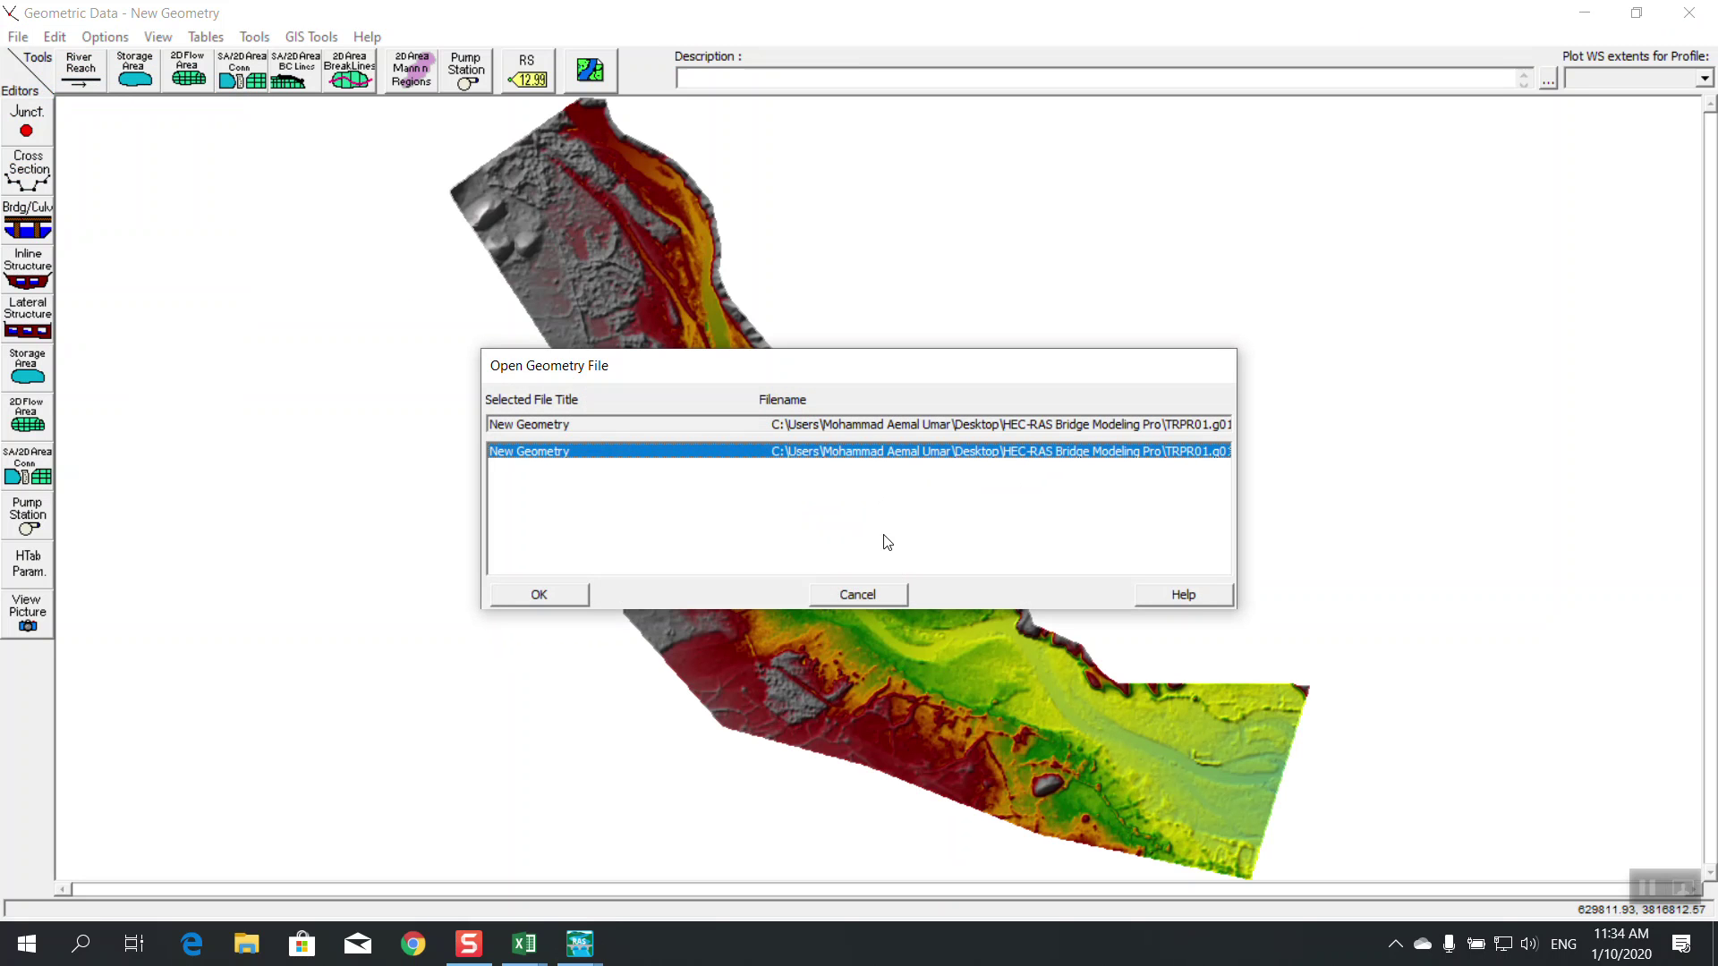
click(540, 595)
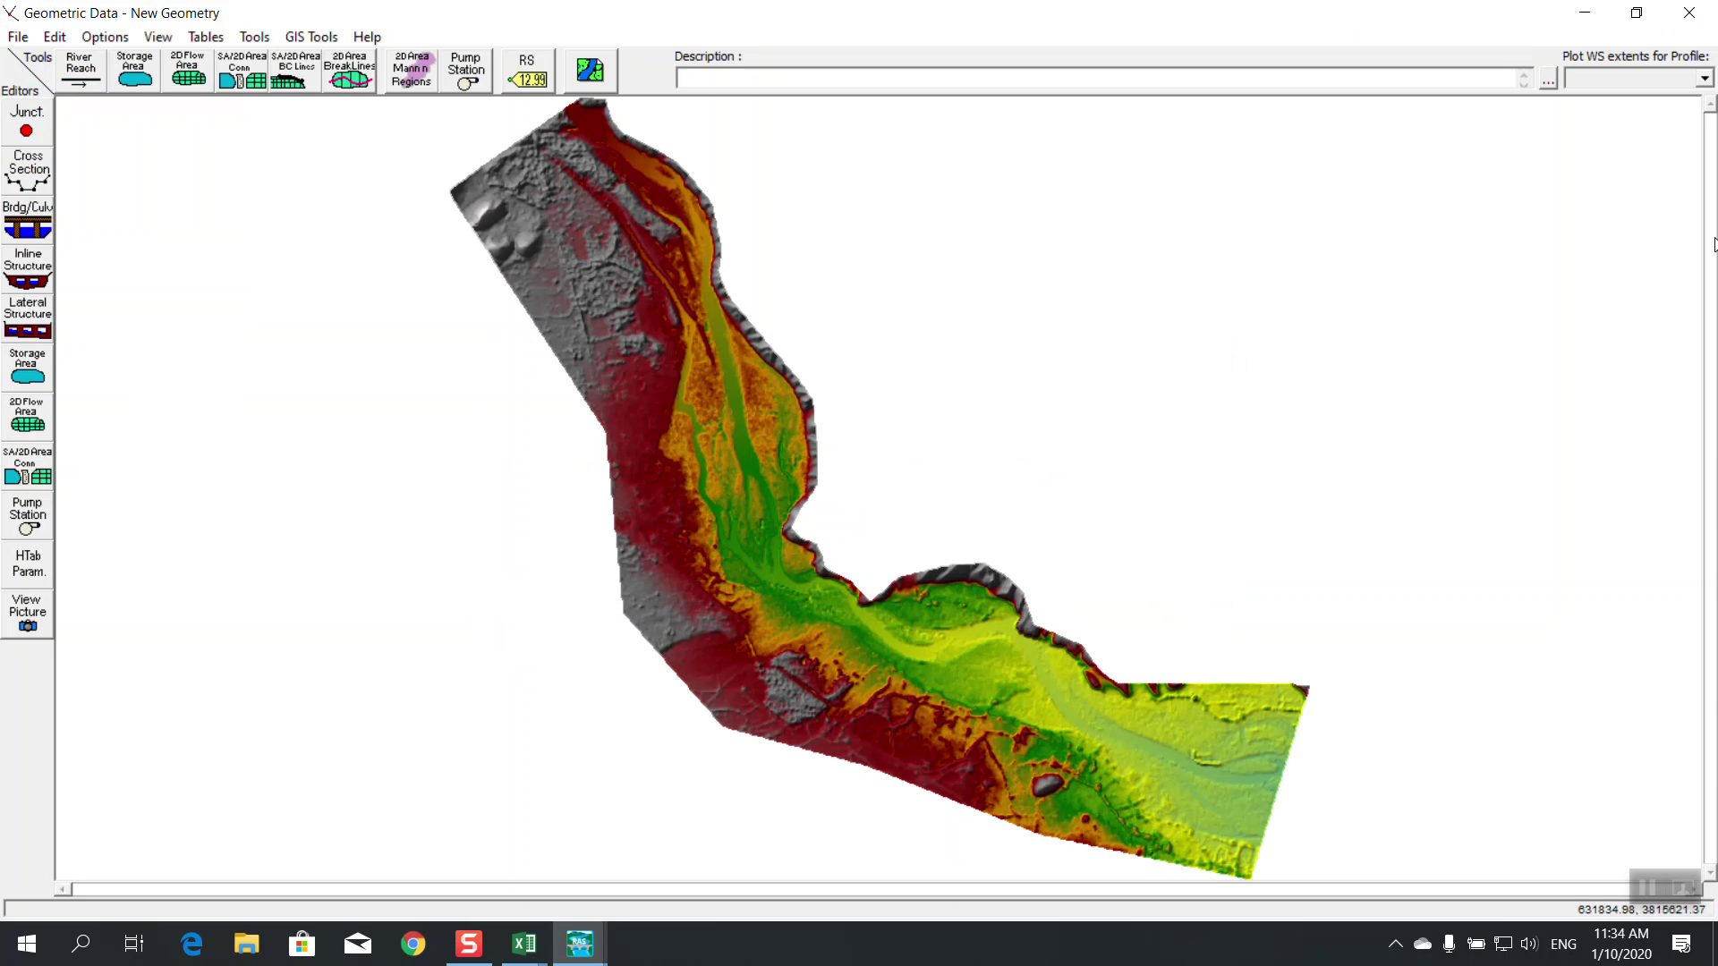
click(1689, 13)
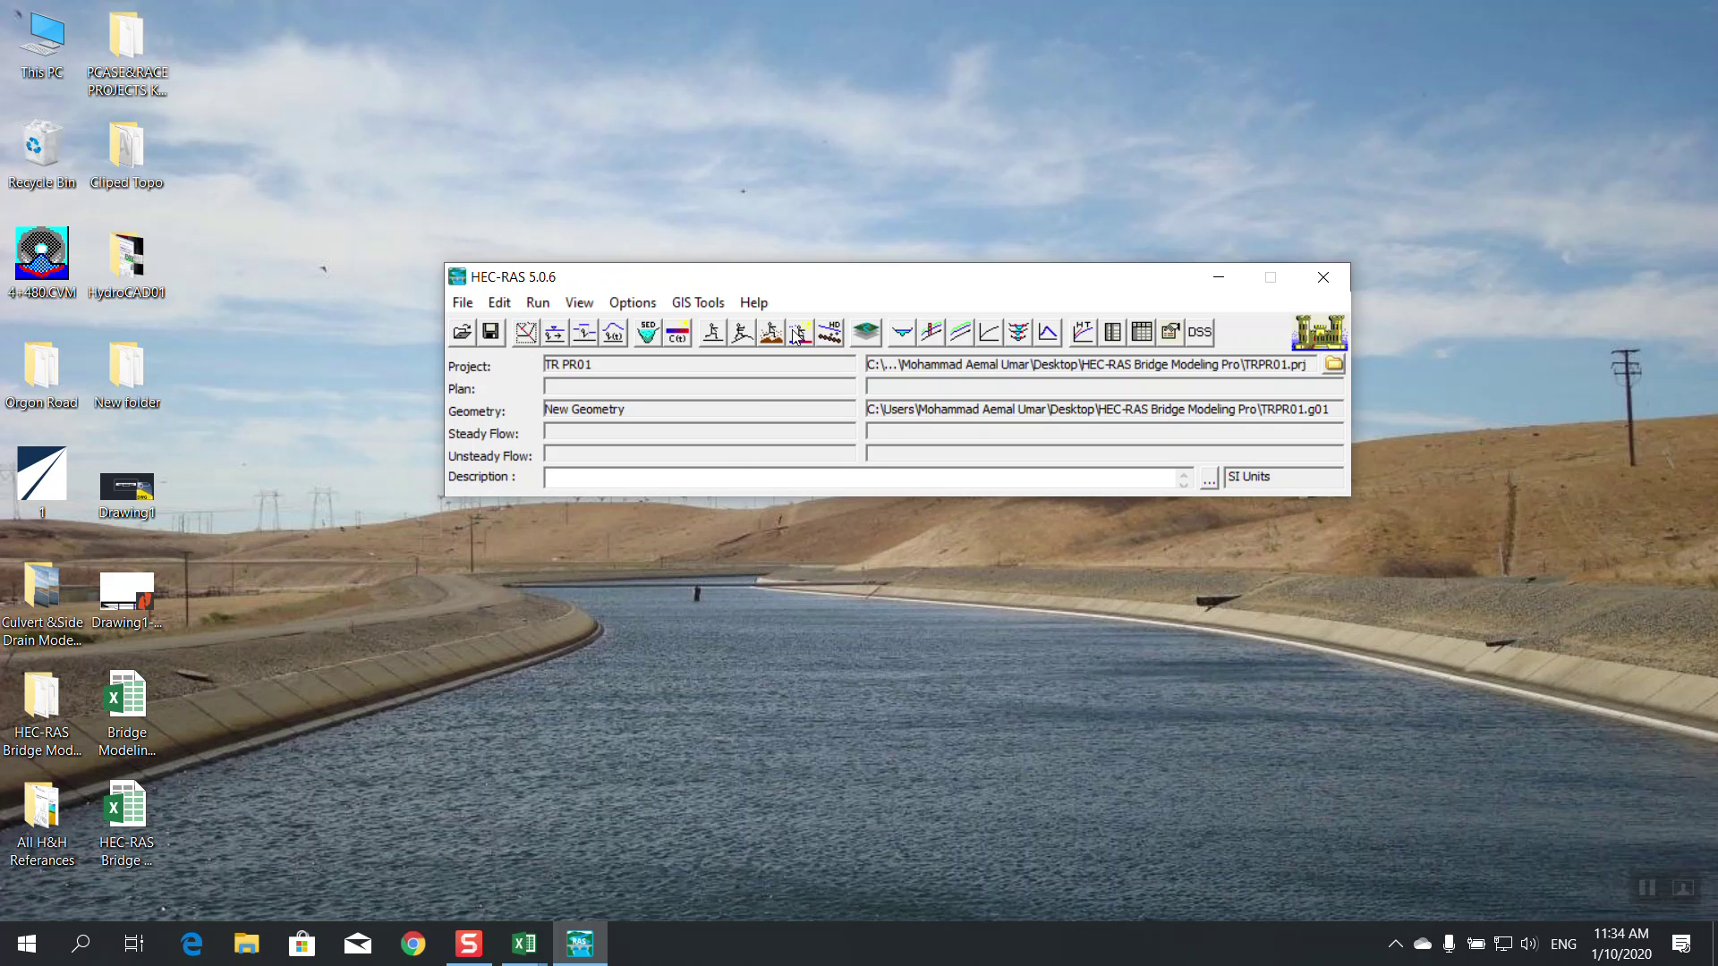
Reopen RAS Mapper and begin editing the Rivers layer
click(868, 334)
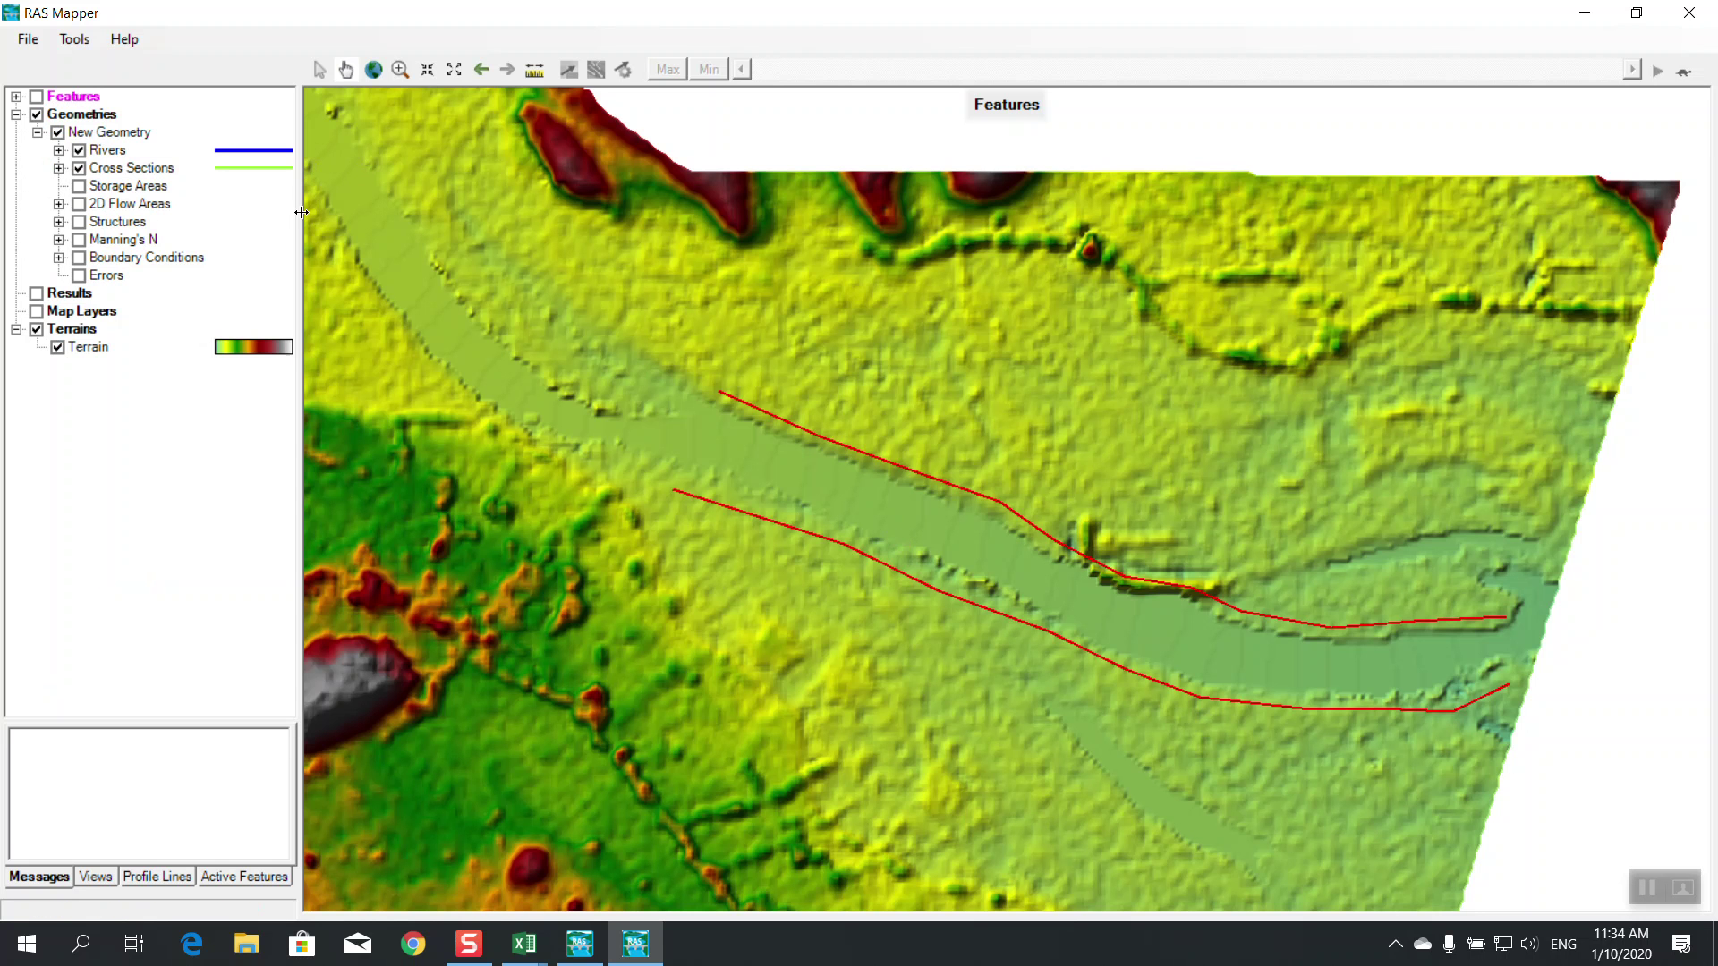
right_click(195, 159)
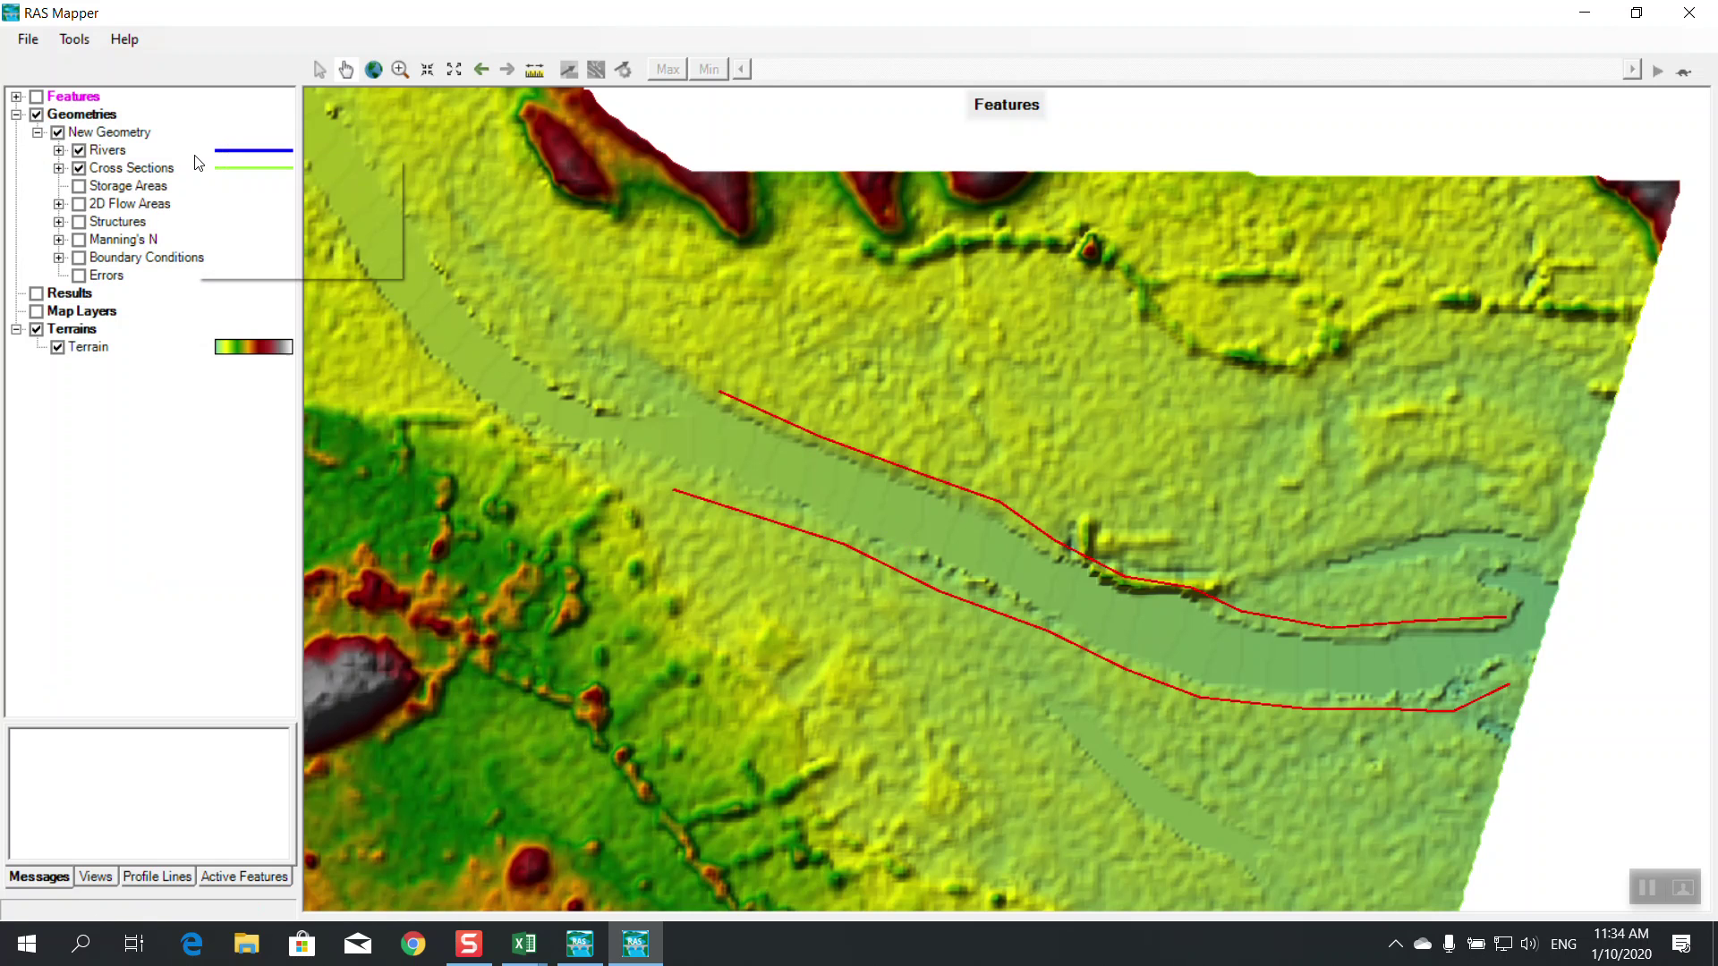
right_click(125, 154)
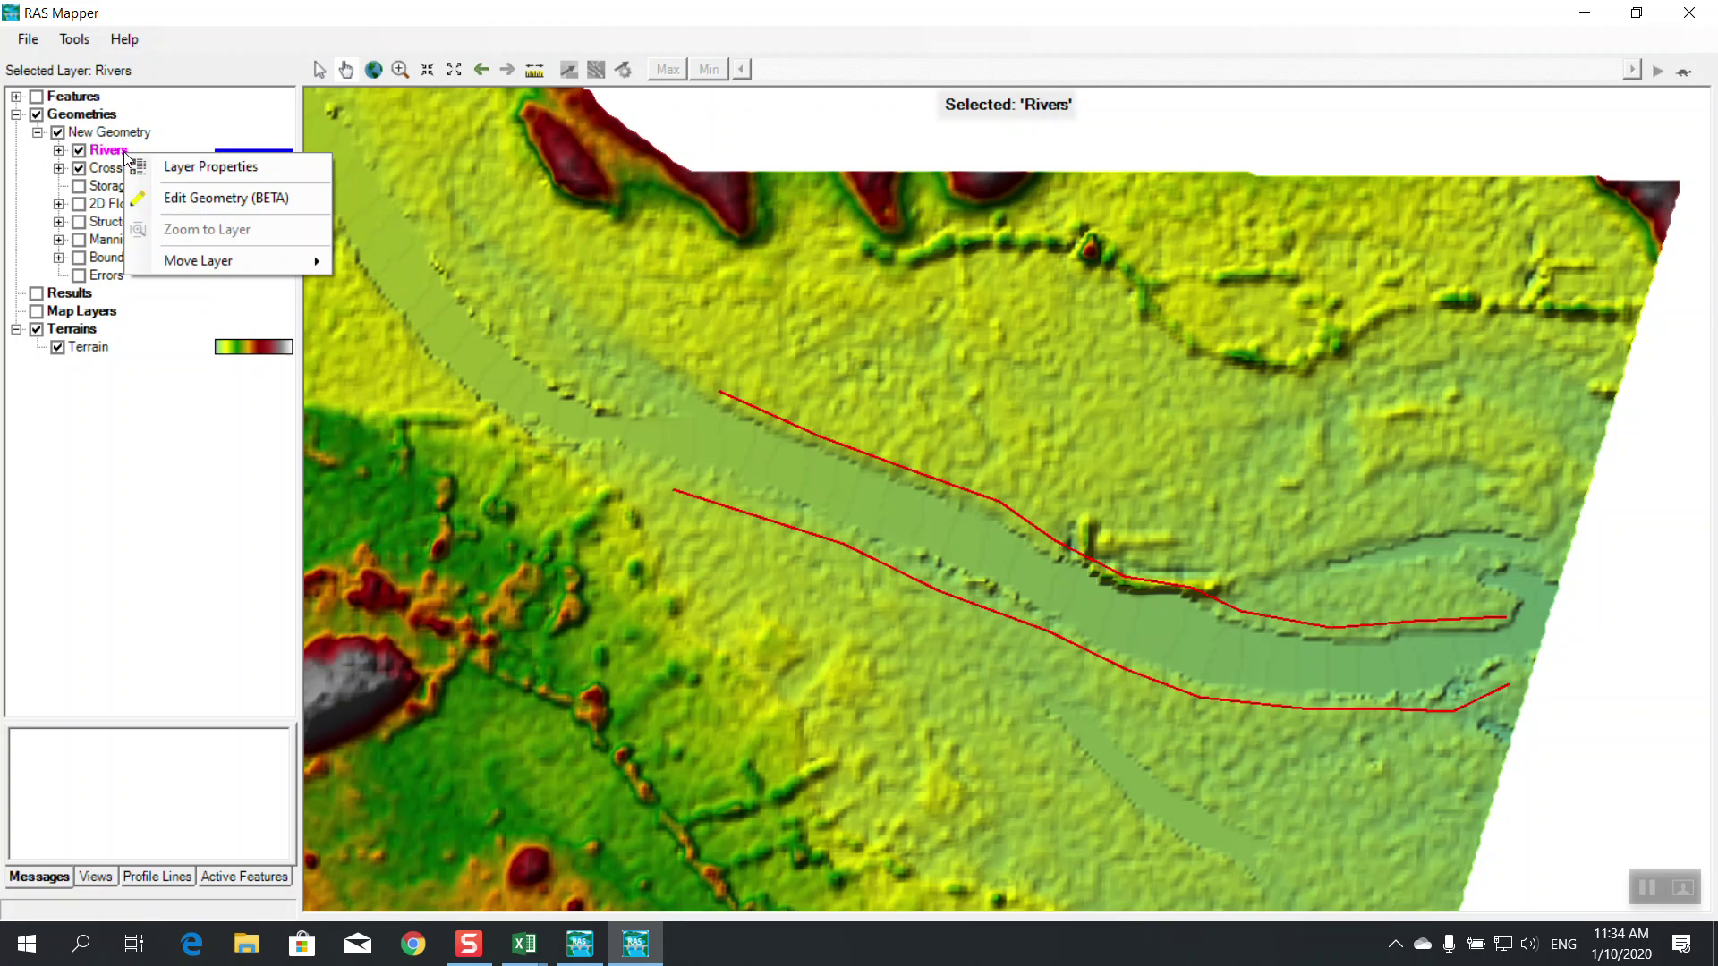
click(180, 199)
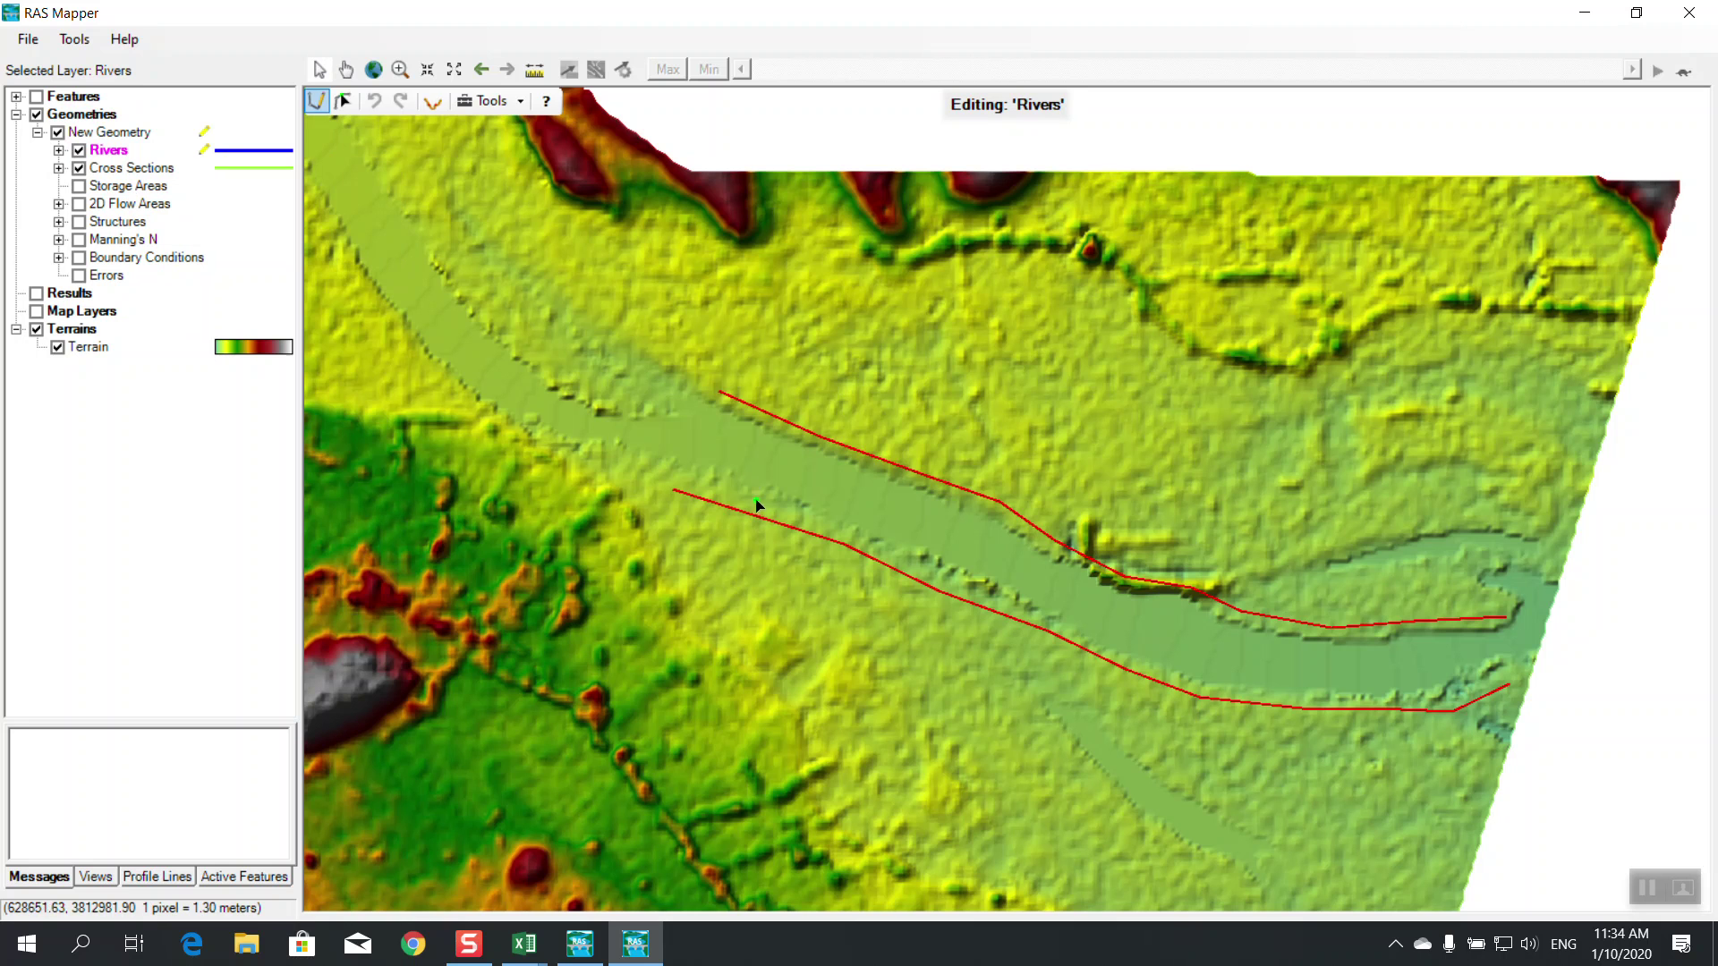
Redraw the River 1 / Reach 1 centerline downstream in seven points and save the river edits
click(691, 437)
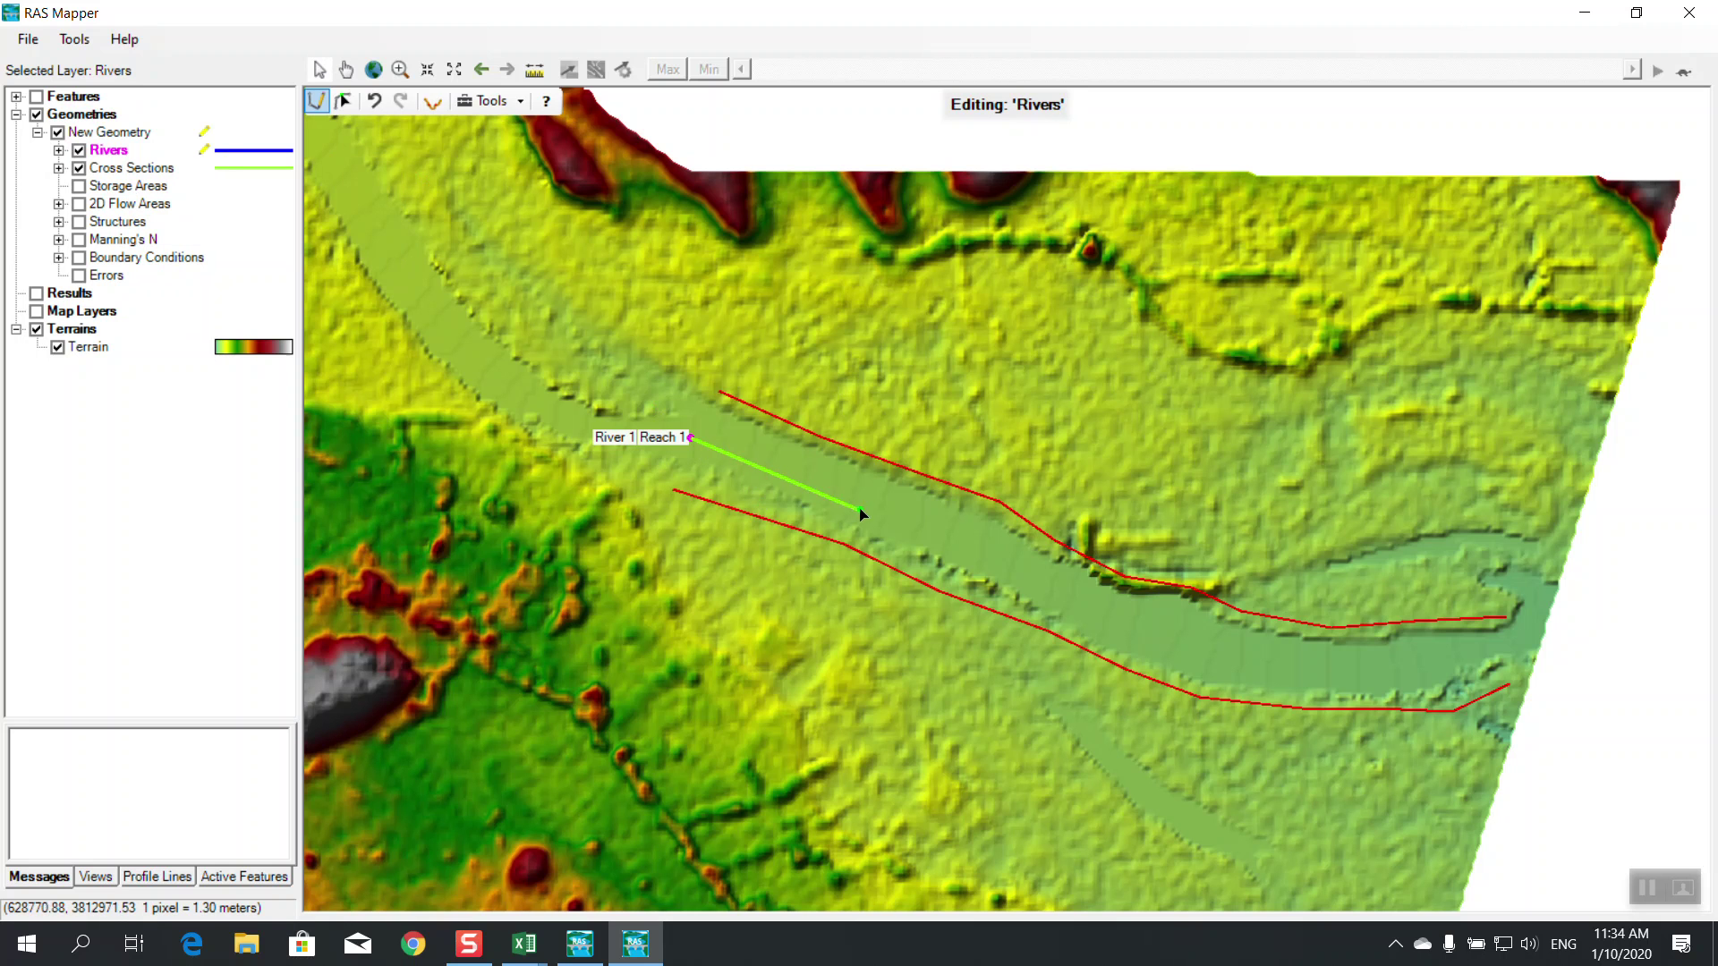
click(887, 514)
click(1054, 585)
click(1159, 639)
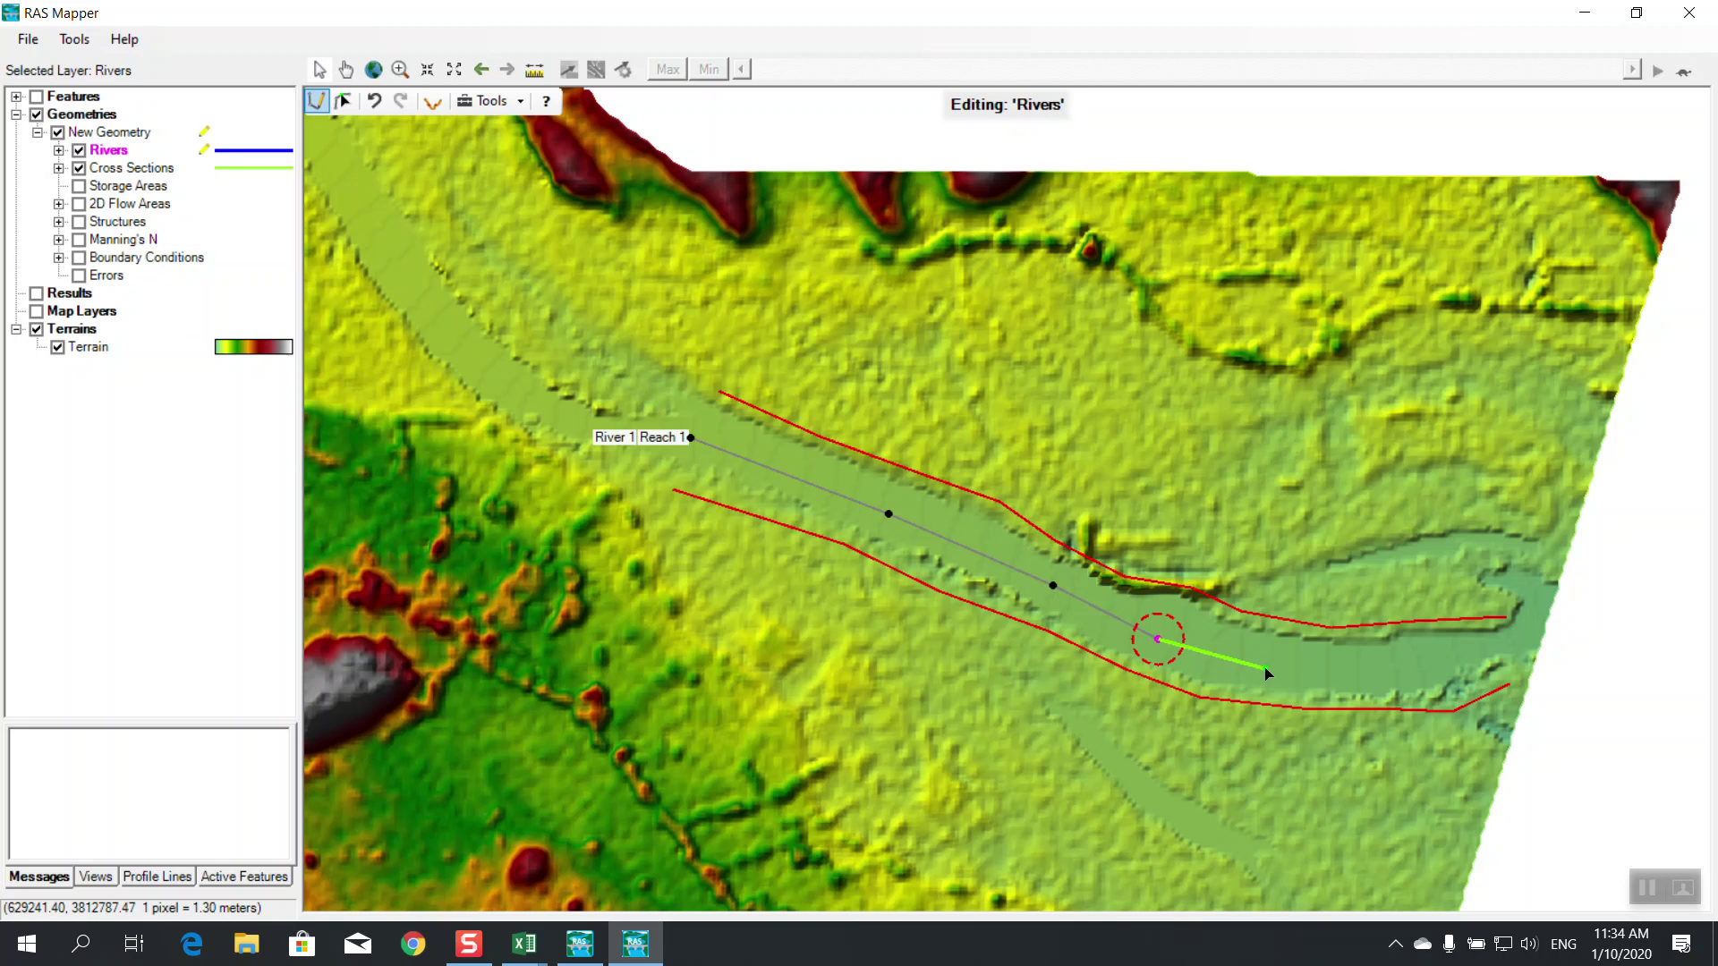
click(1271, 662)
click(1393, 669)
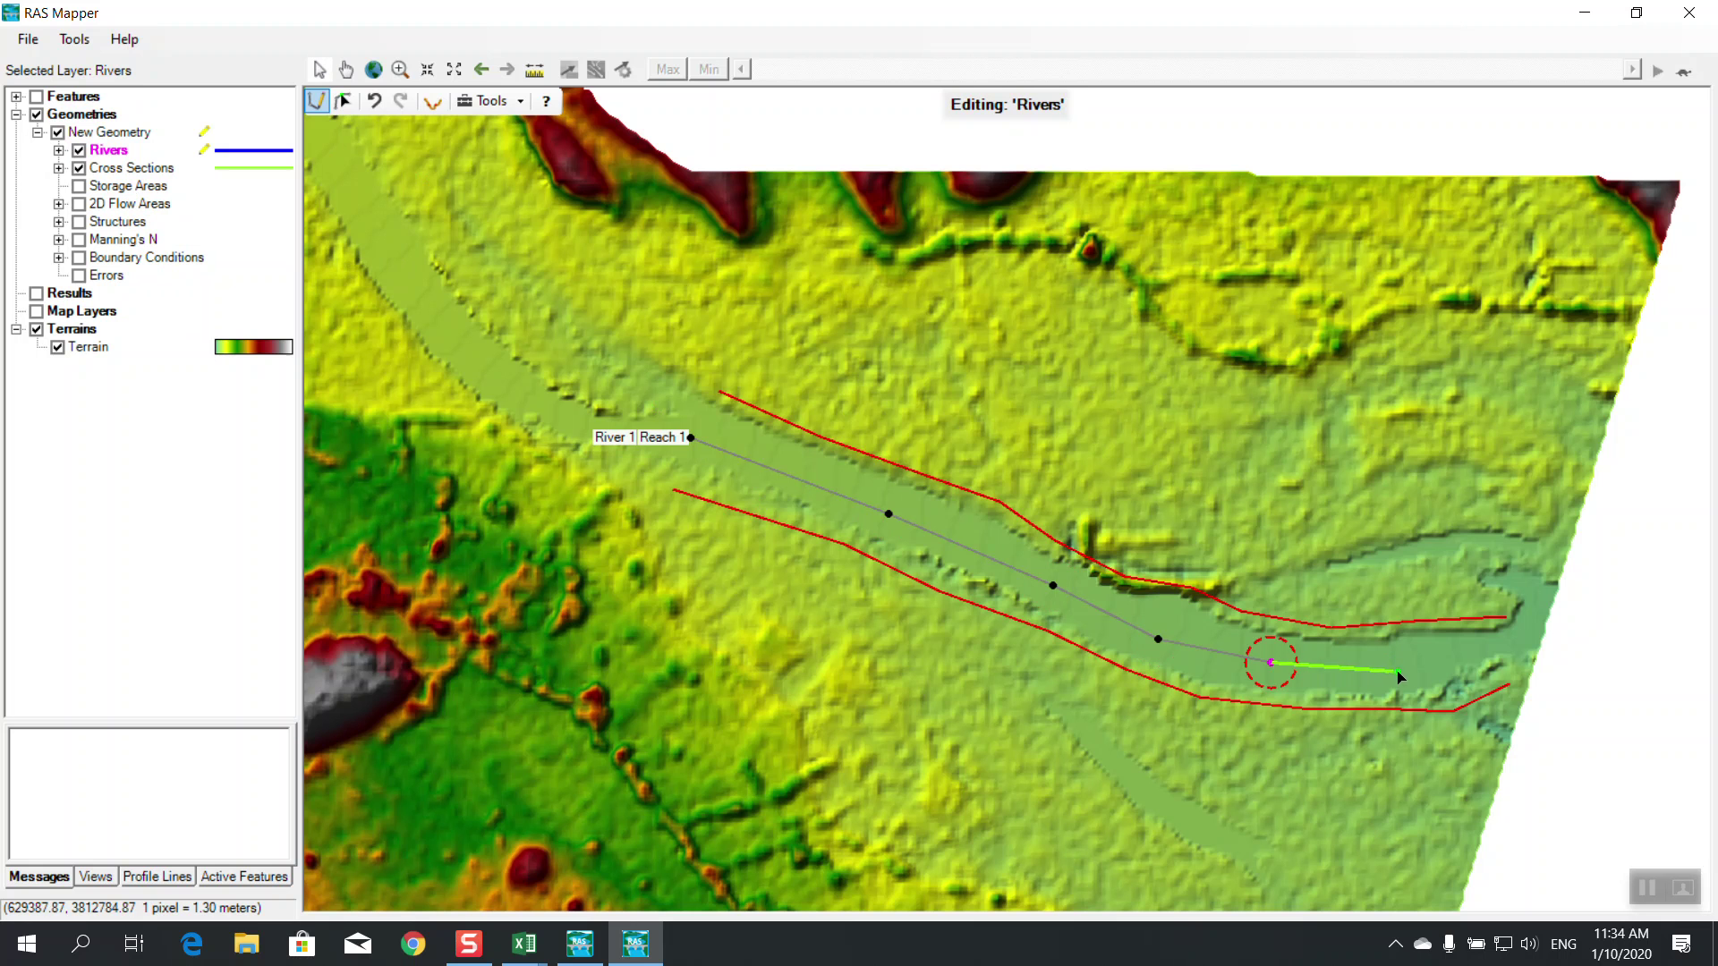
double_click(1499, 656)
click(864, 524)
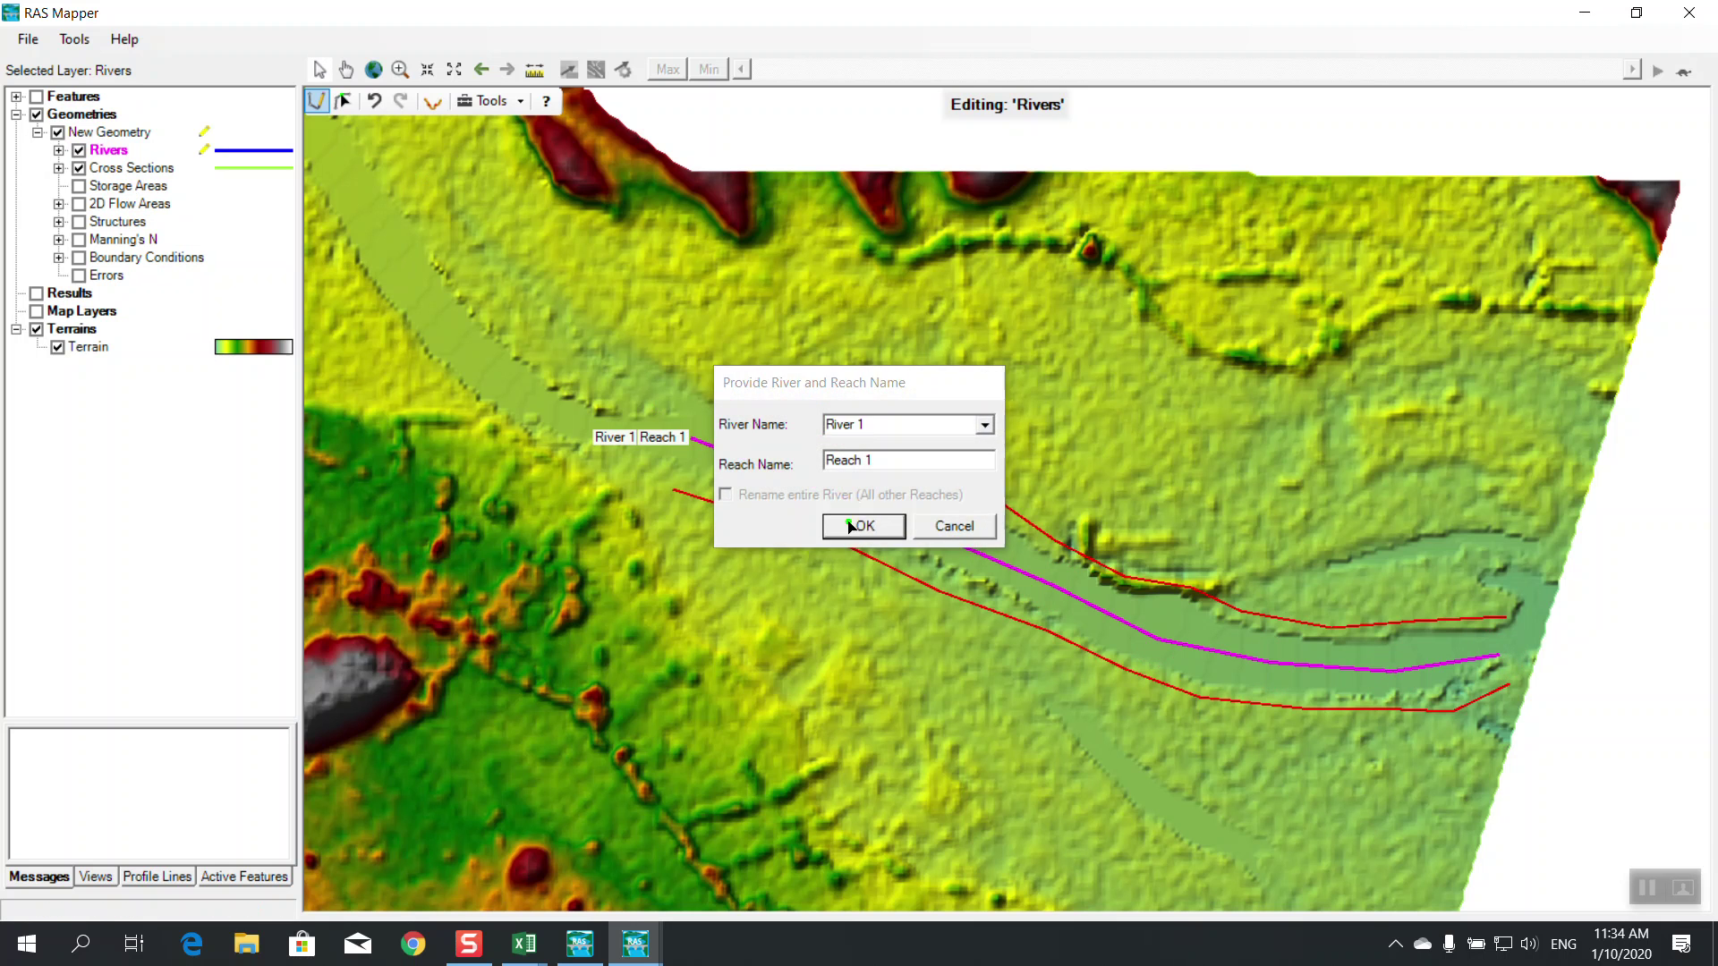
right_click(226, 154)
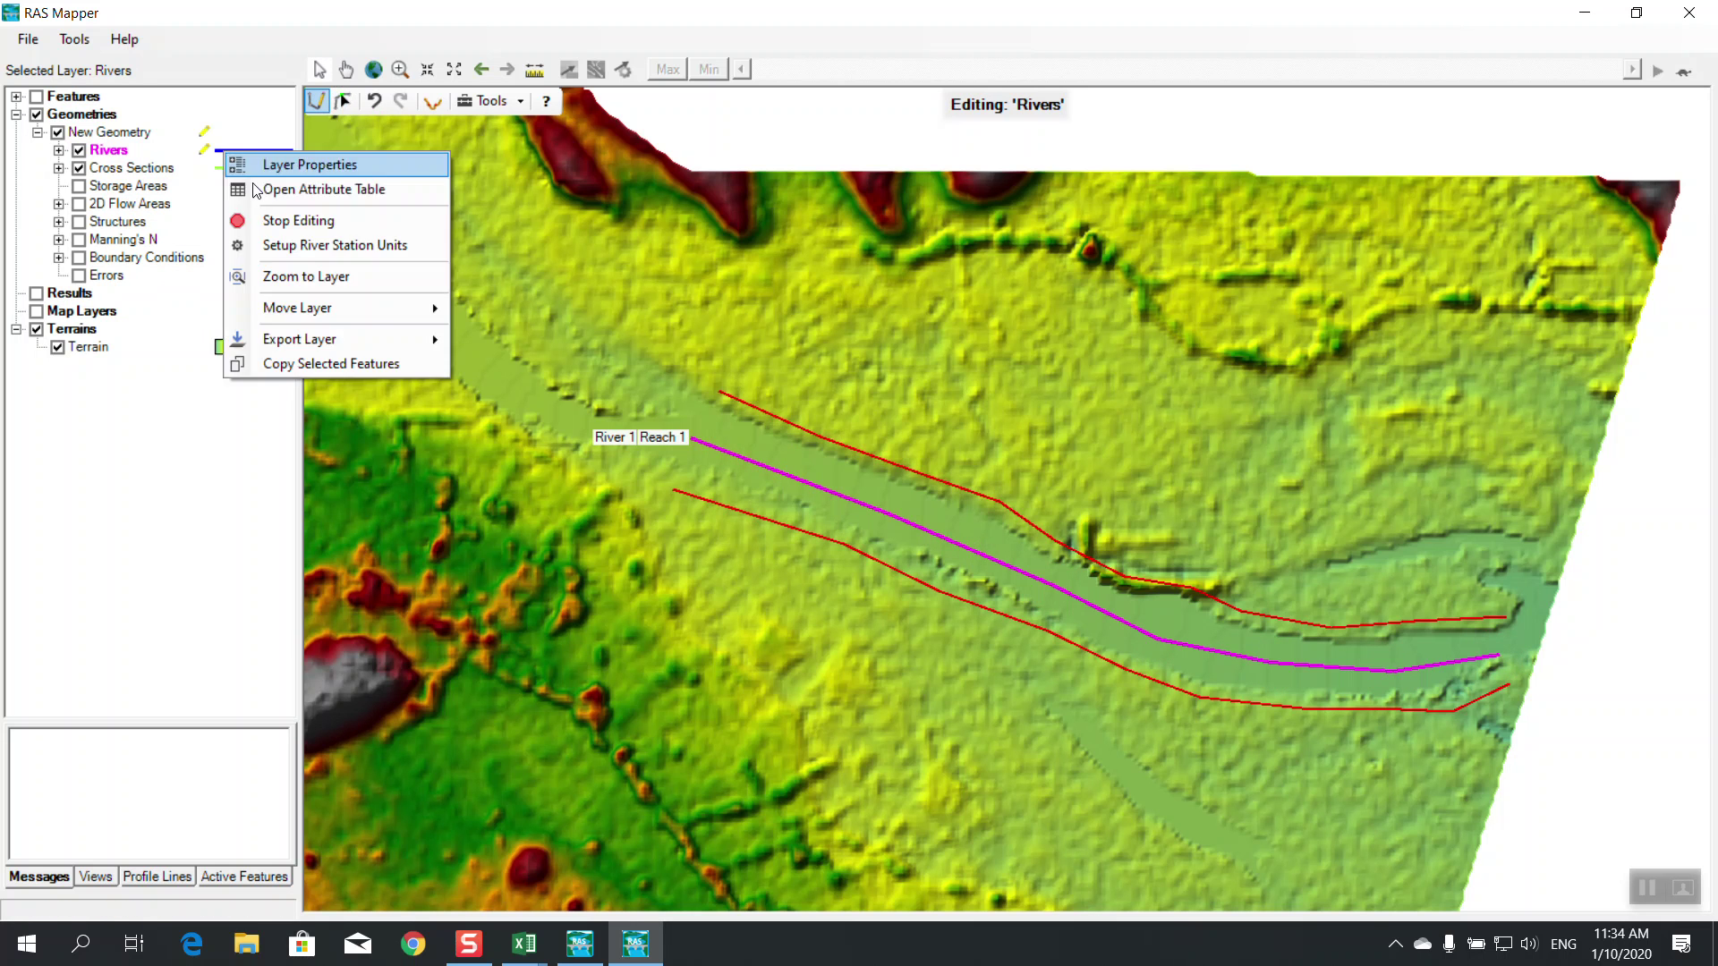
click(271, 220)
click(783, 542)
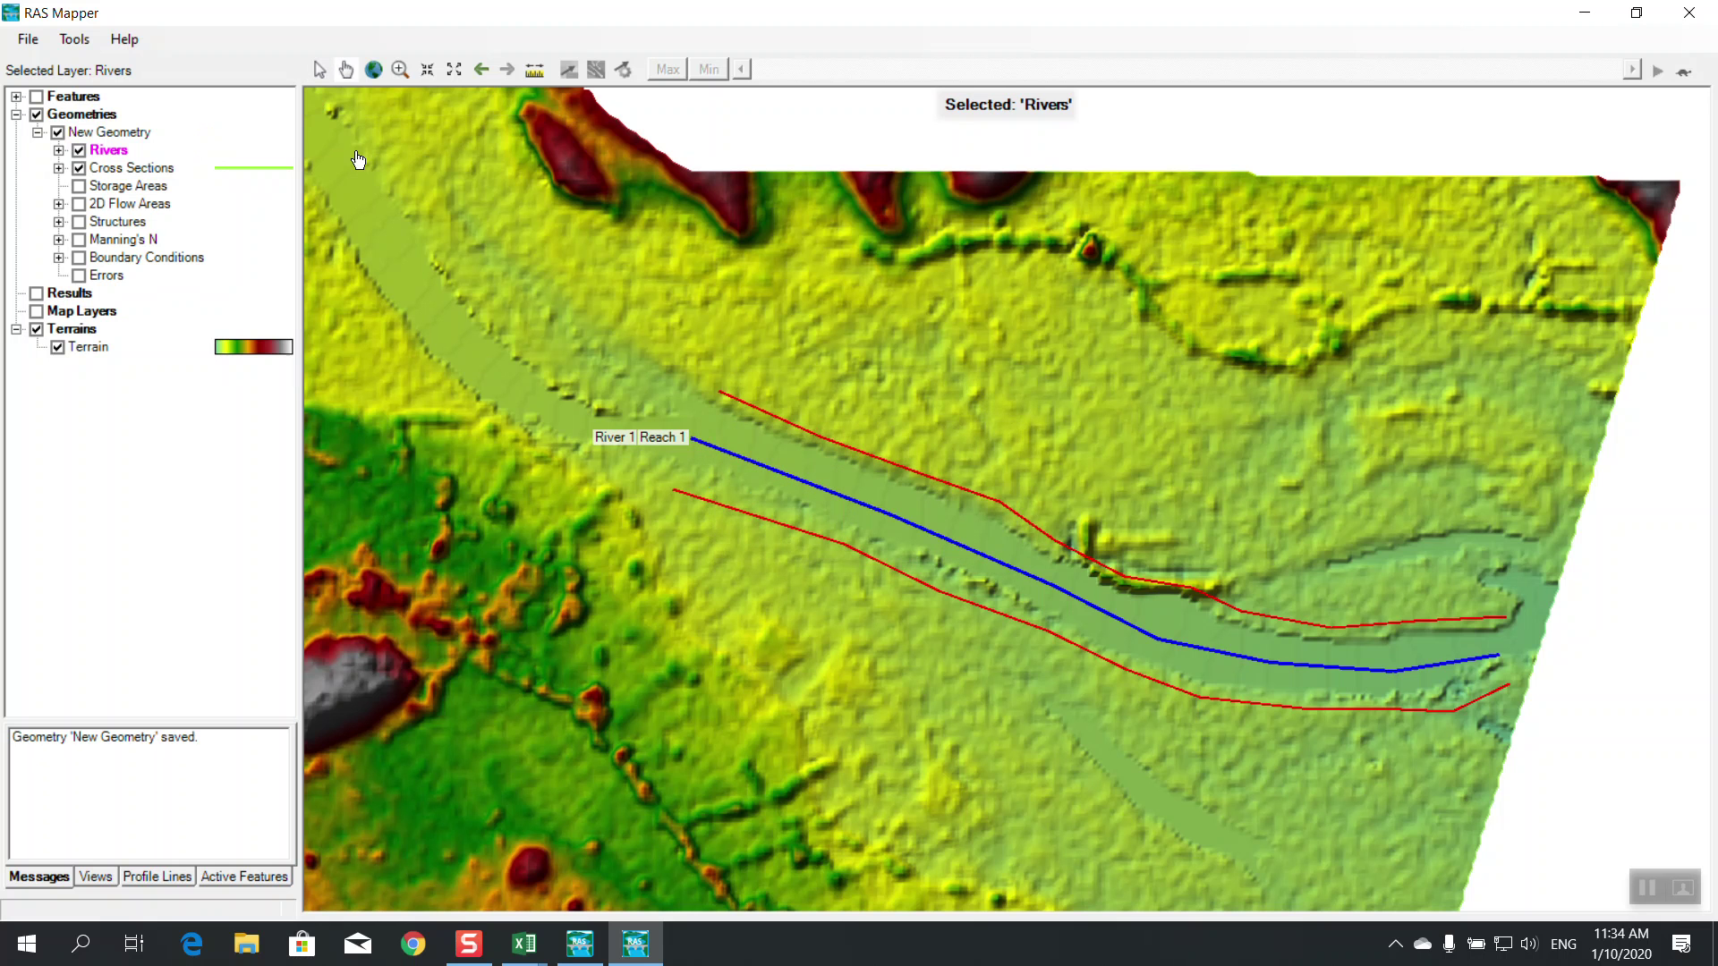
Start editing the Cross Sections layer and draw cut lines 257, 810 and 1330 across the river
right_click(155, 170)
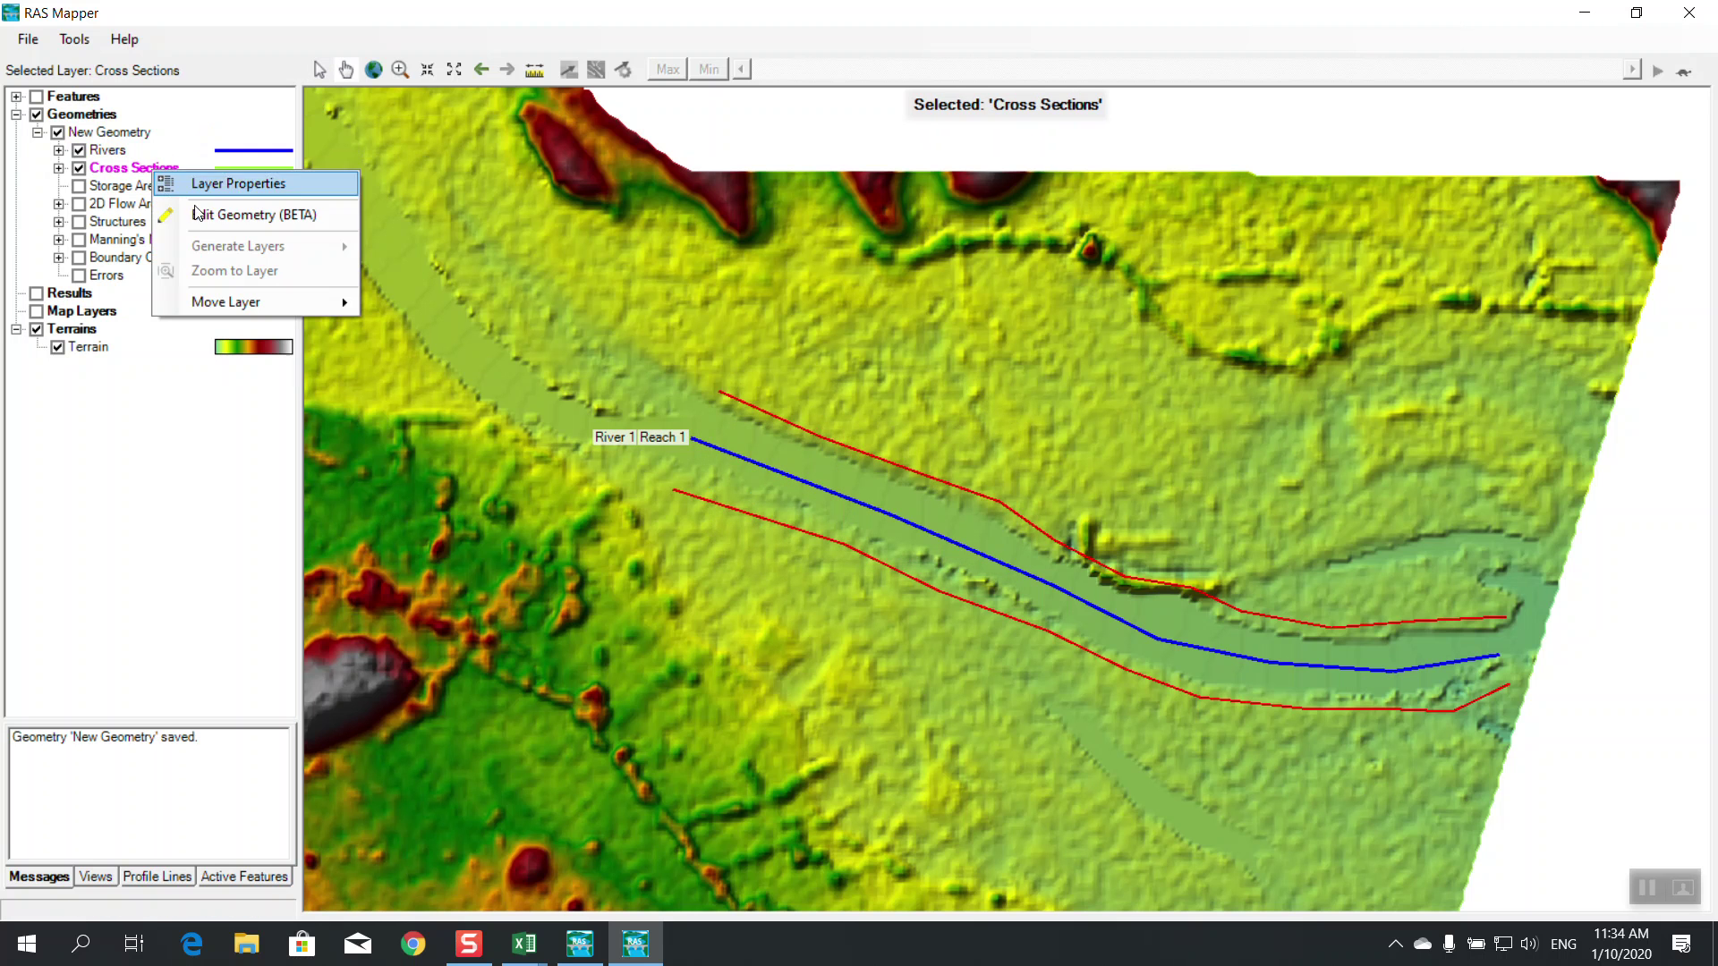
click(217, 219)
click(1417, 591)
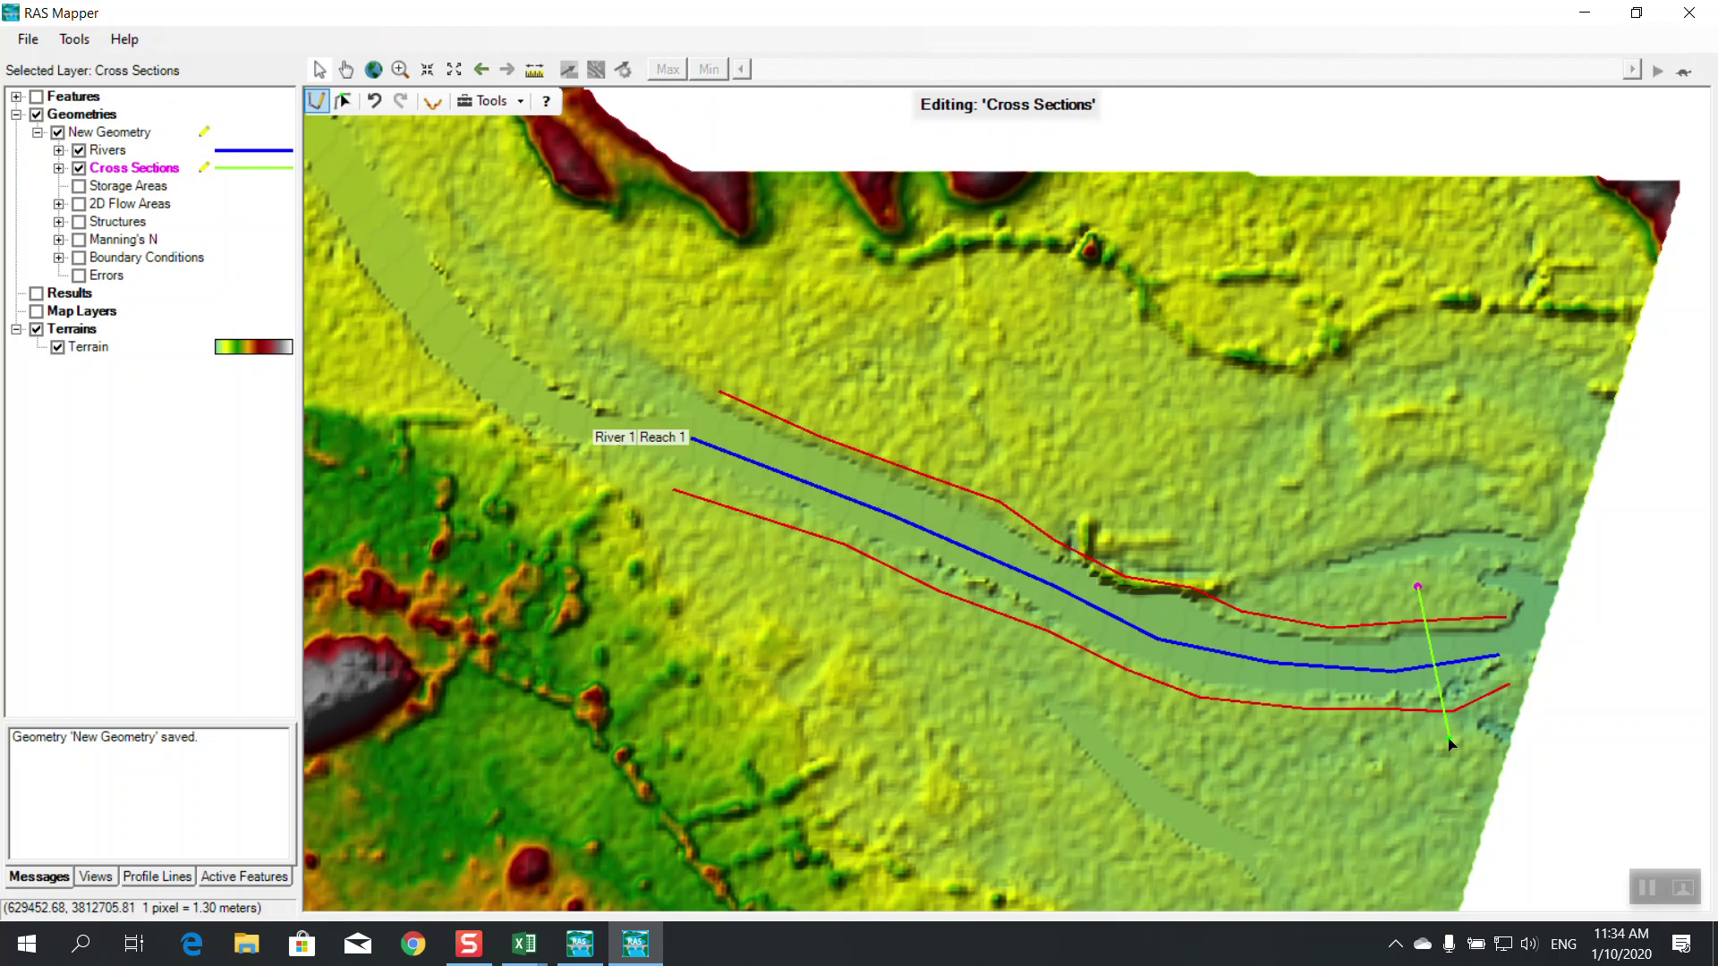
double_click(1448, 755)
click(1310, 571)
double_click(1270, 735)
click(1194, 555)
double_click(1114, 720)
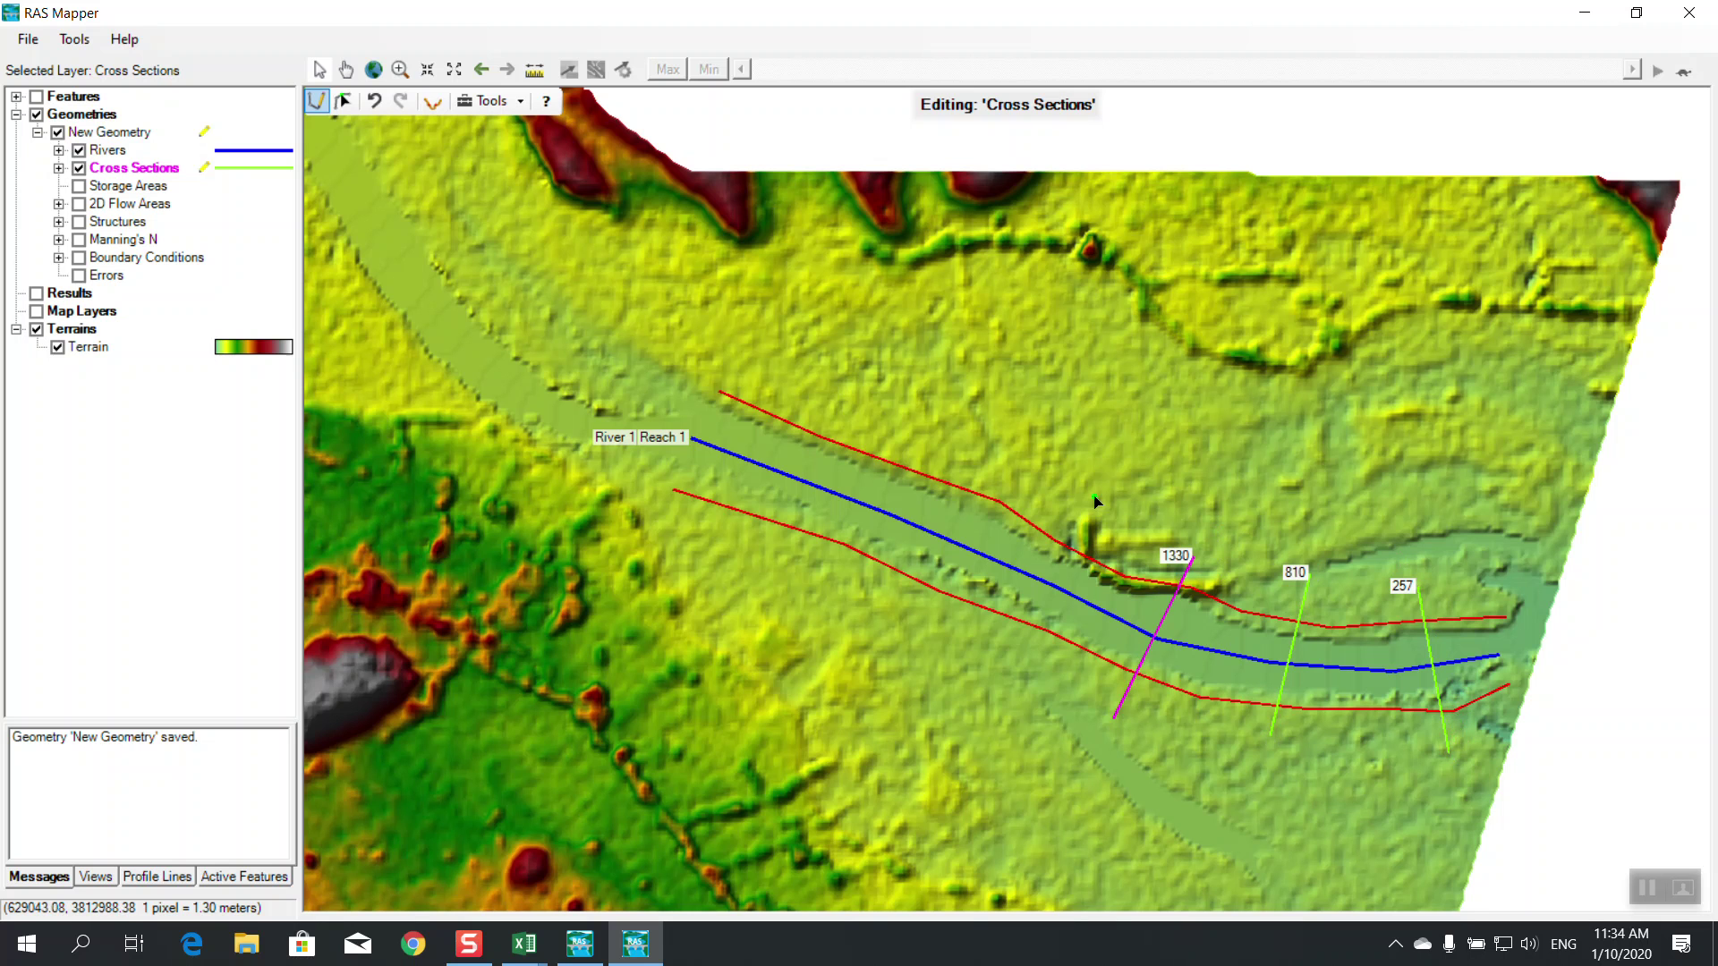
Draw the upstream cross sections 1740, 2291 and 2818 across the river
click(1079, 548)
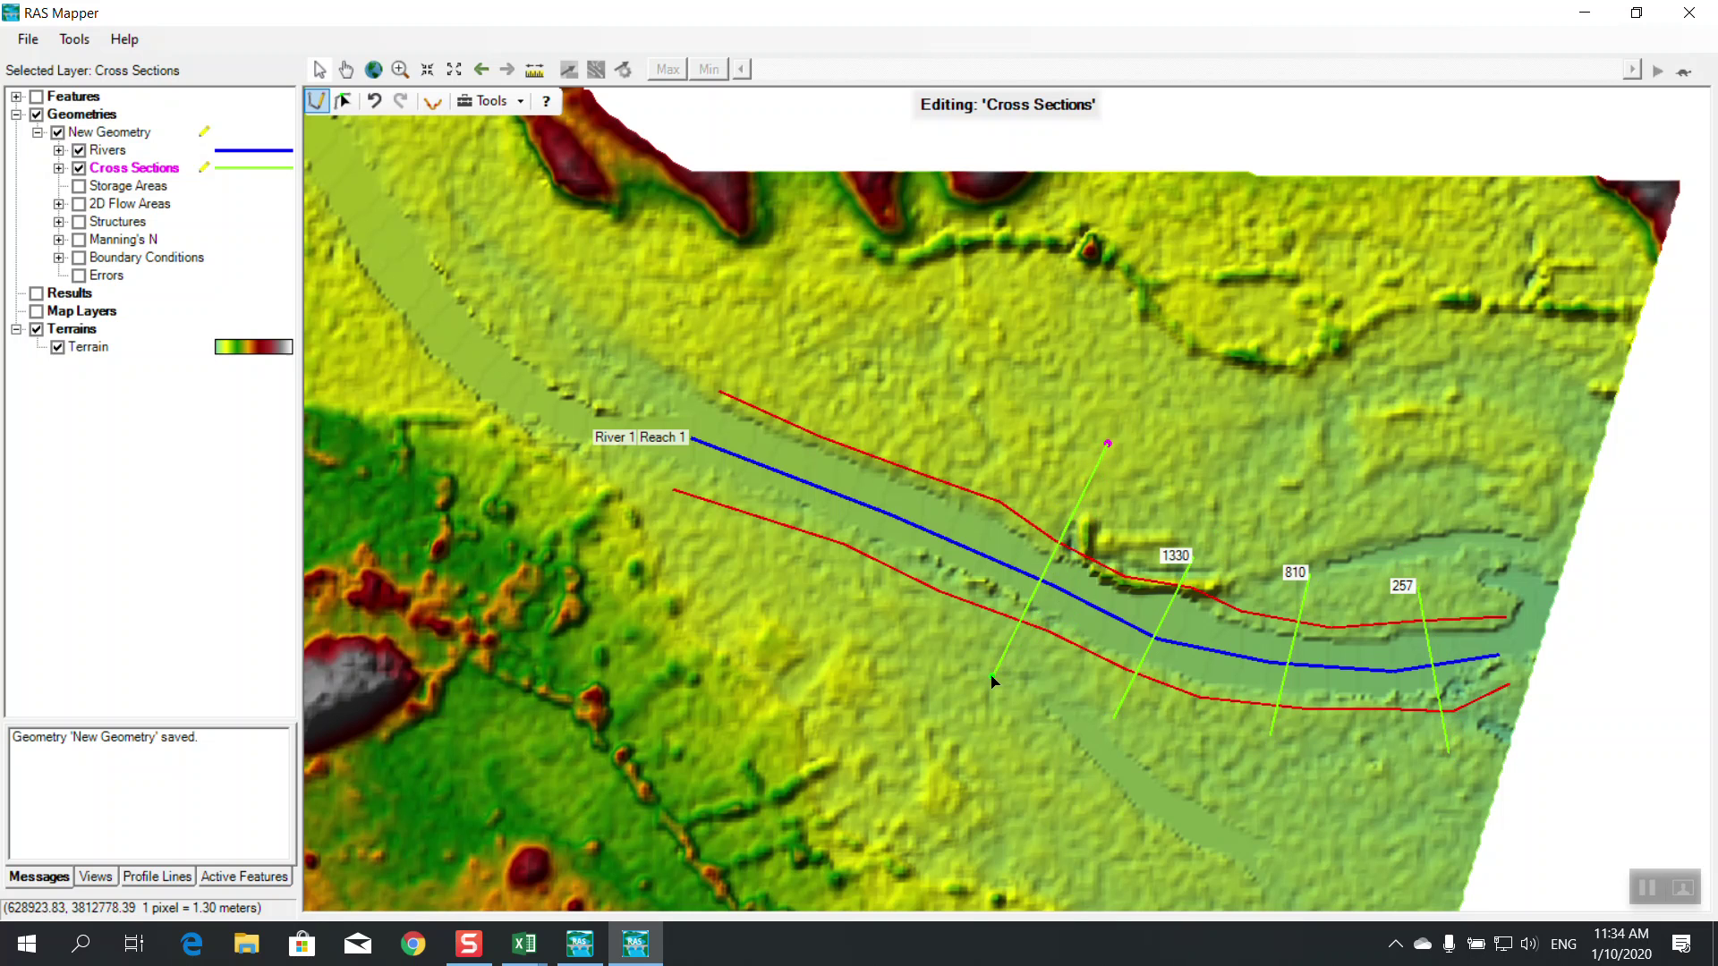
click(1094, 522)
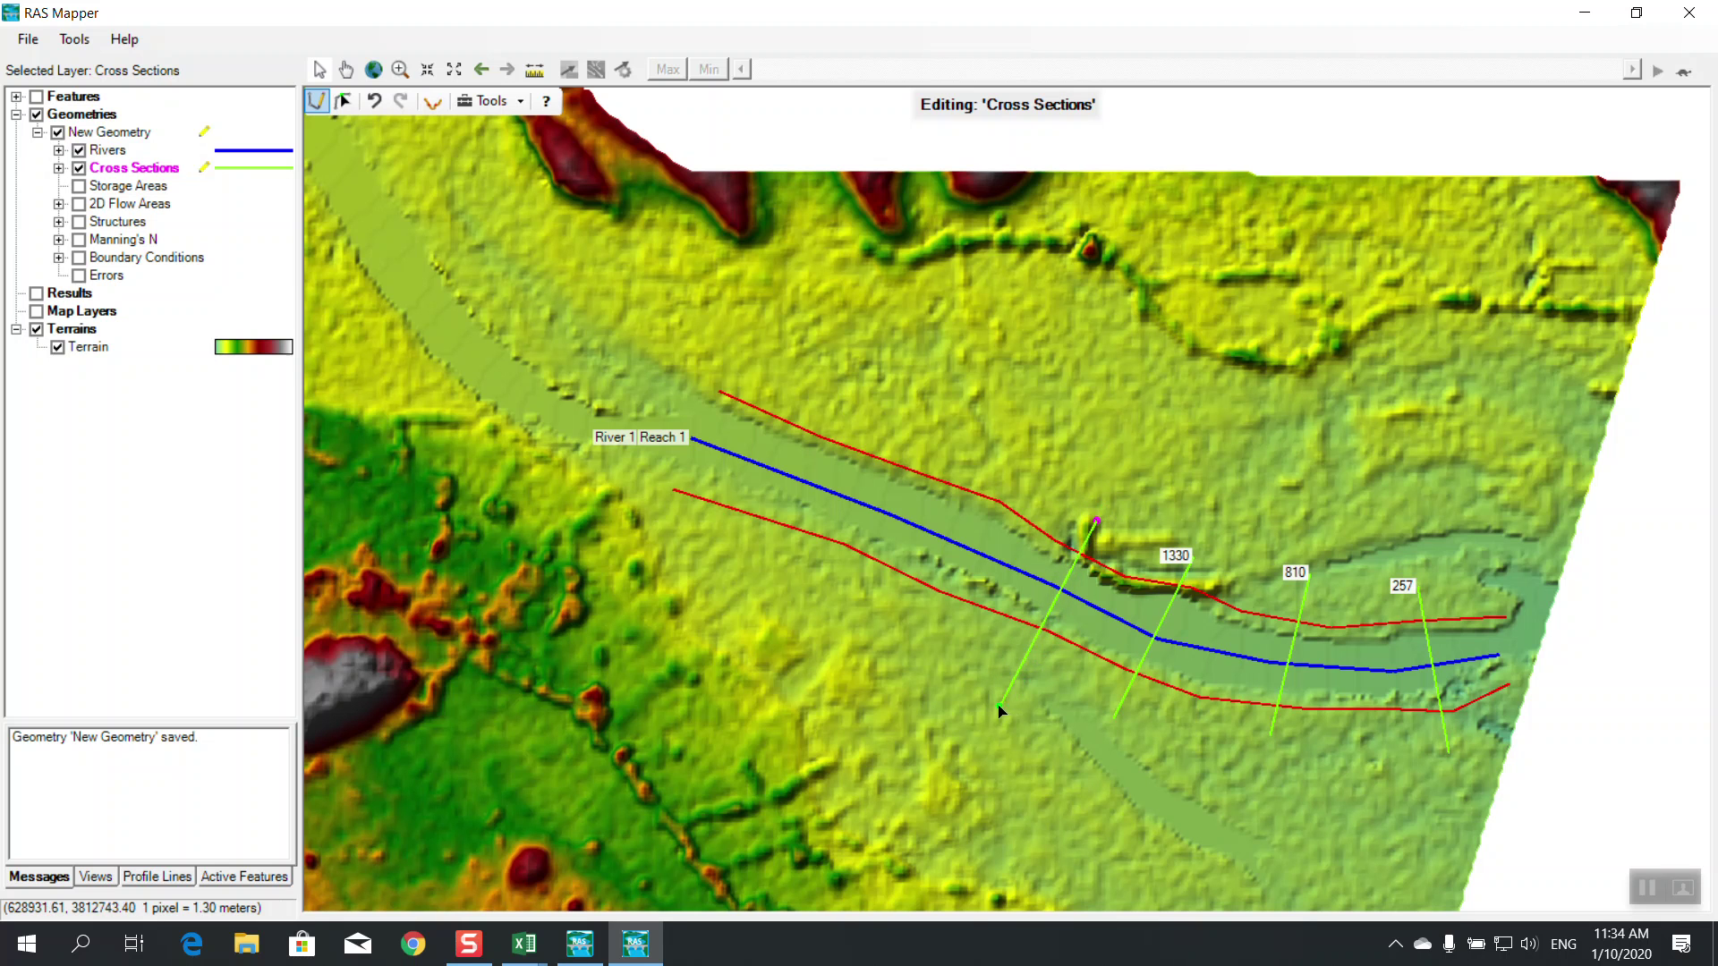
double_click(1009, 675)
click(966, 457)
double_click(866, 634)
click(847, 380)
double_click(746, 577)
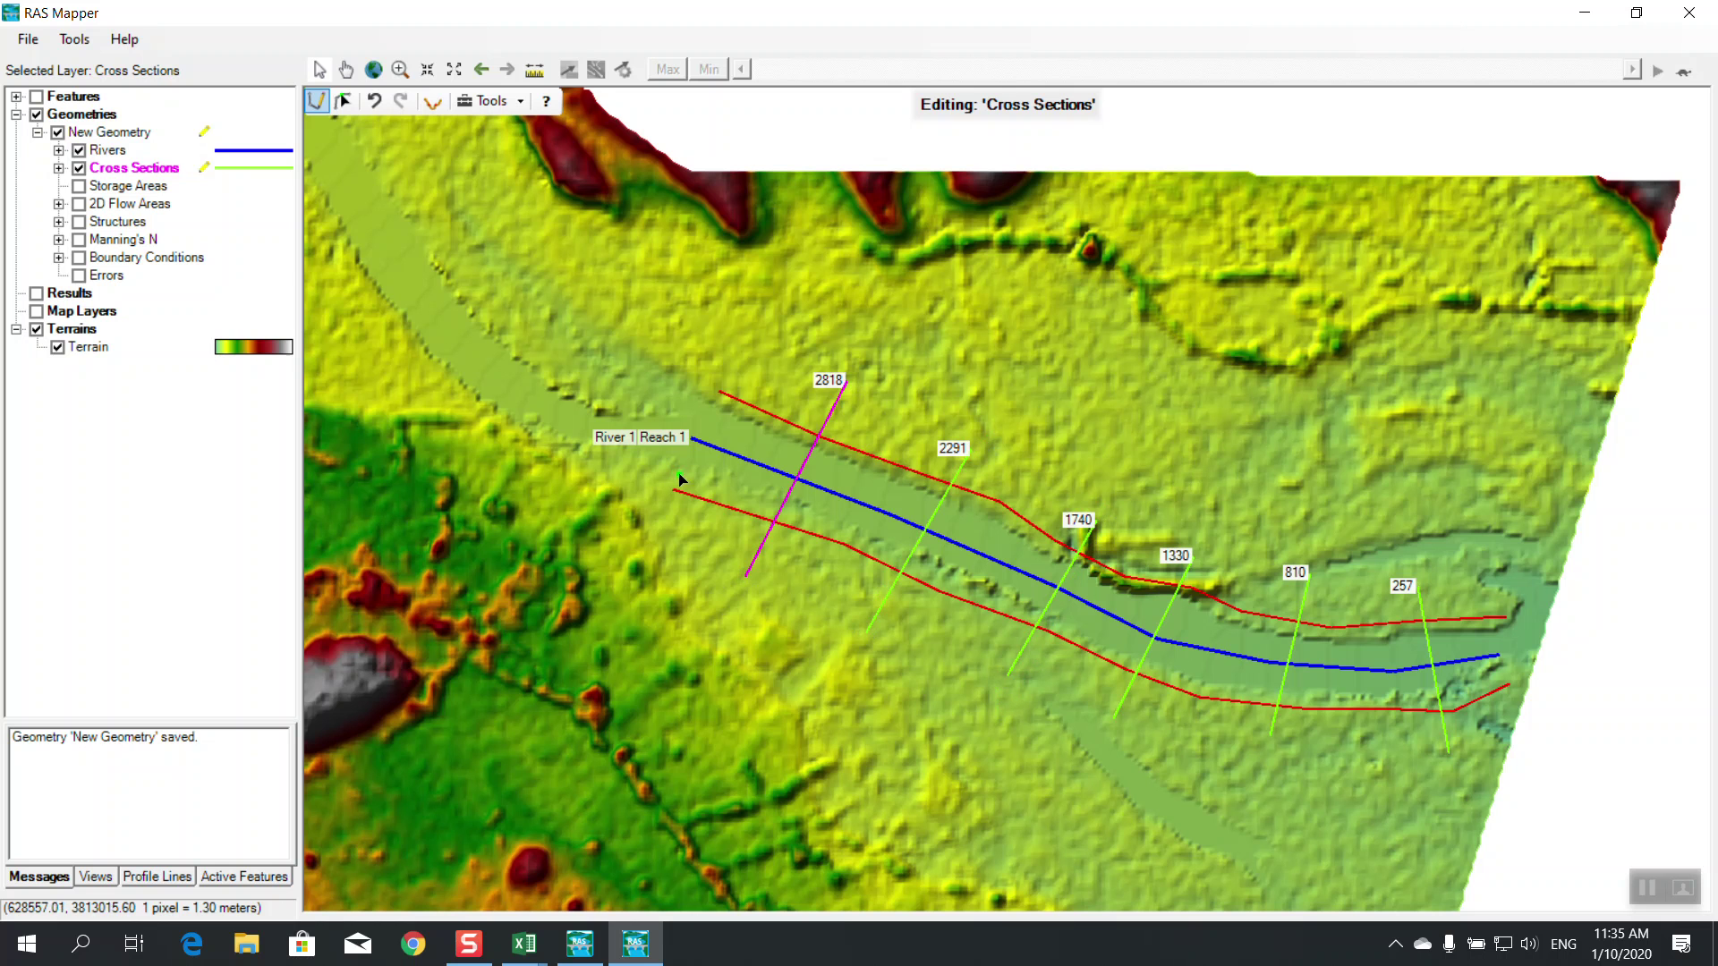
Stop editing the Cross Sections layer and save the cross section edits
right_click(131, 170)
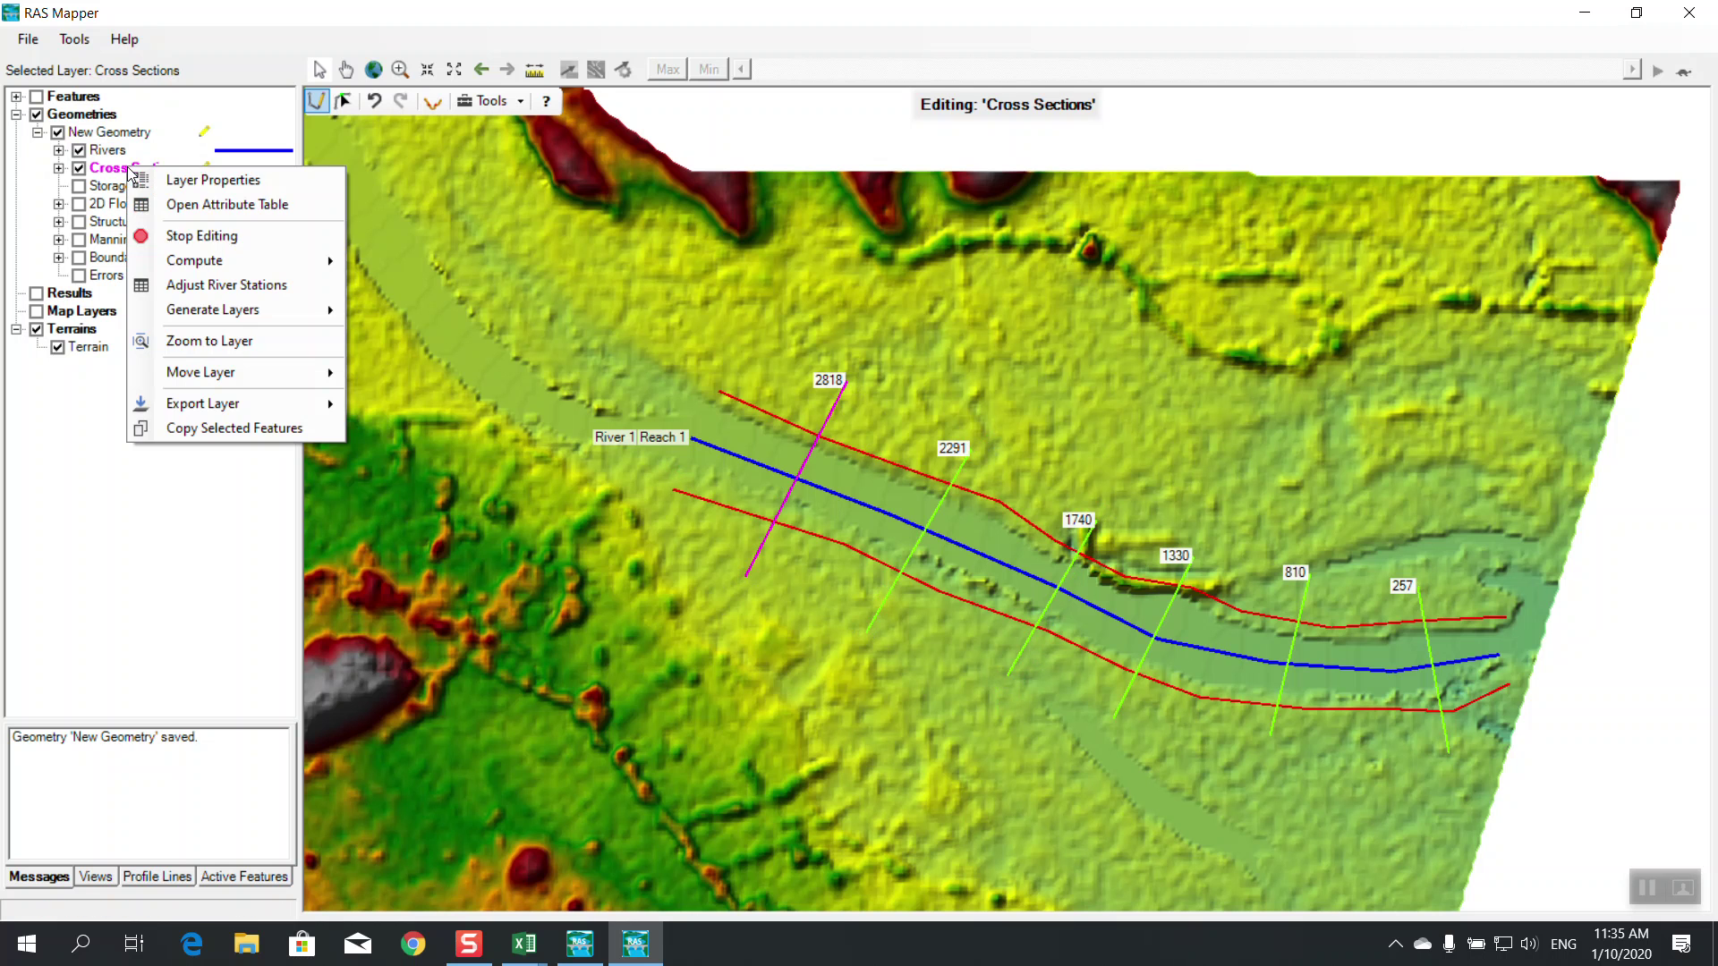
click(168, 235)
click(775, 543)
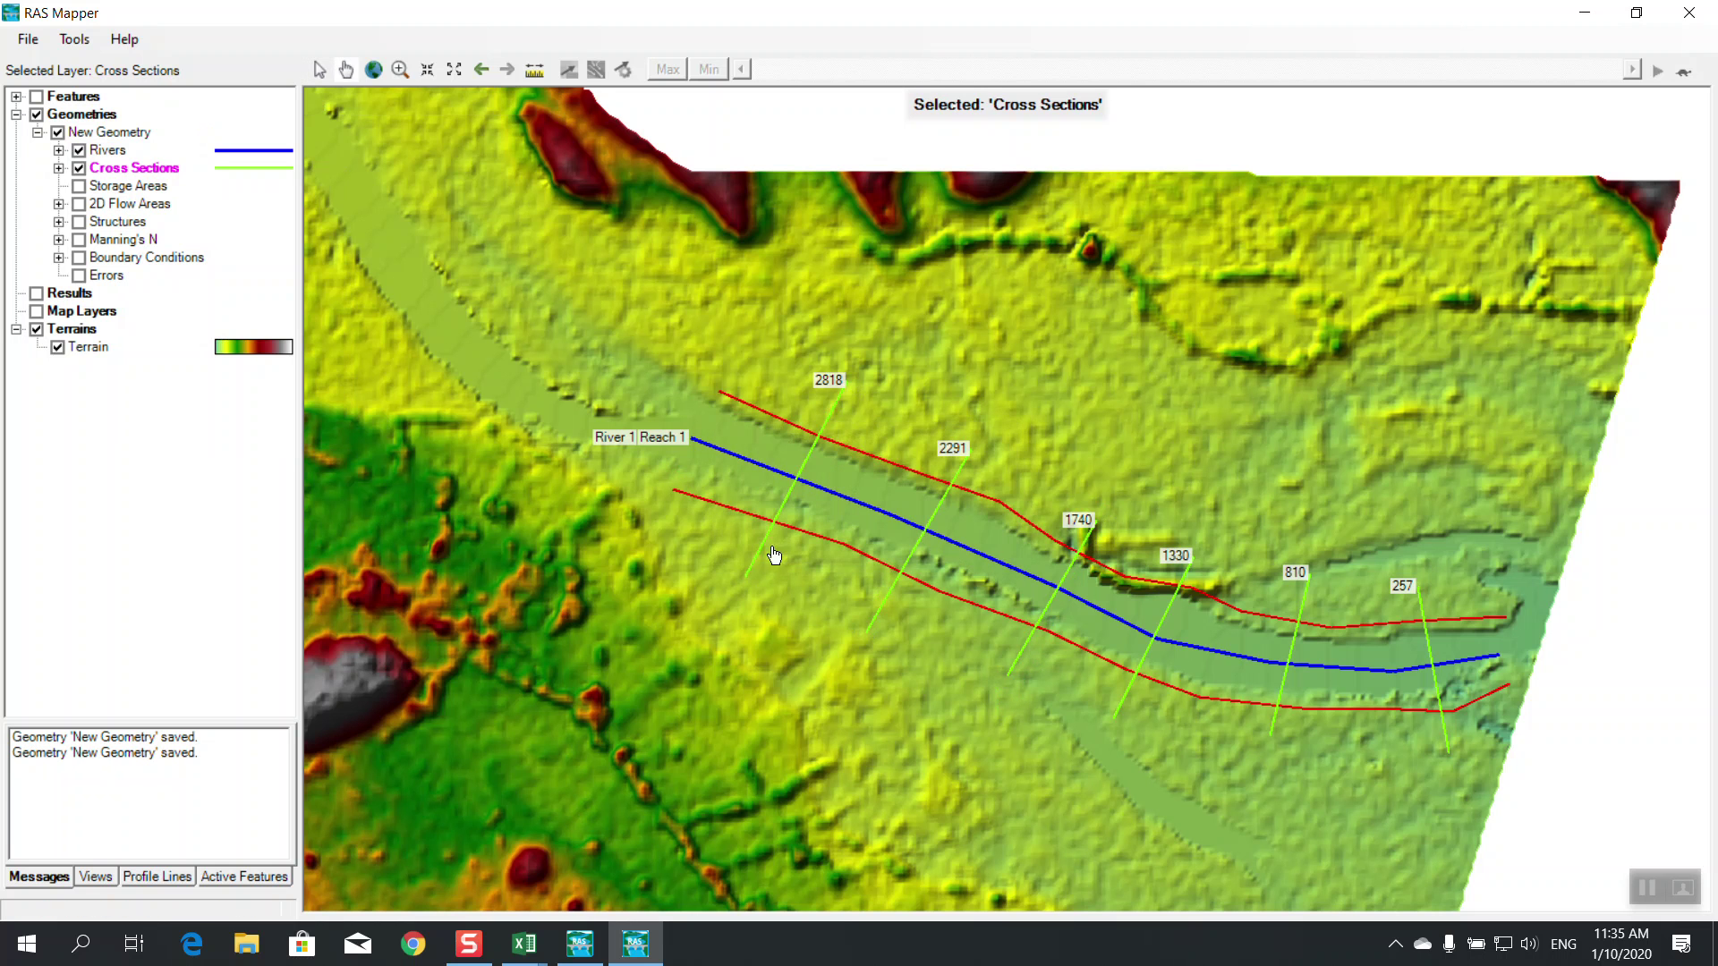
click(29, 39)
Save the RAS Mapper project, reload New Geometry in the Geometric Data editor, and zoom to Reach 1
click(53, 84)
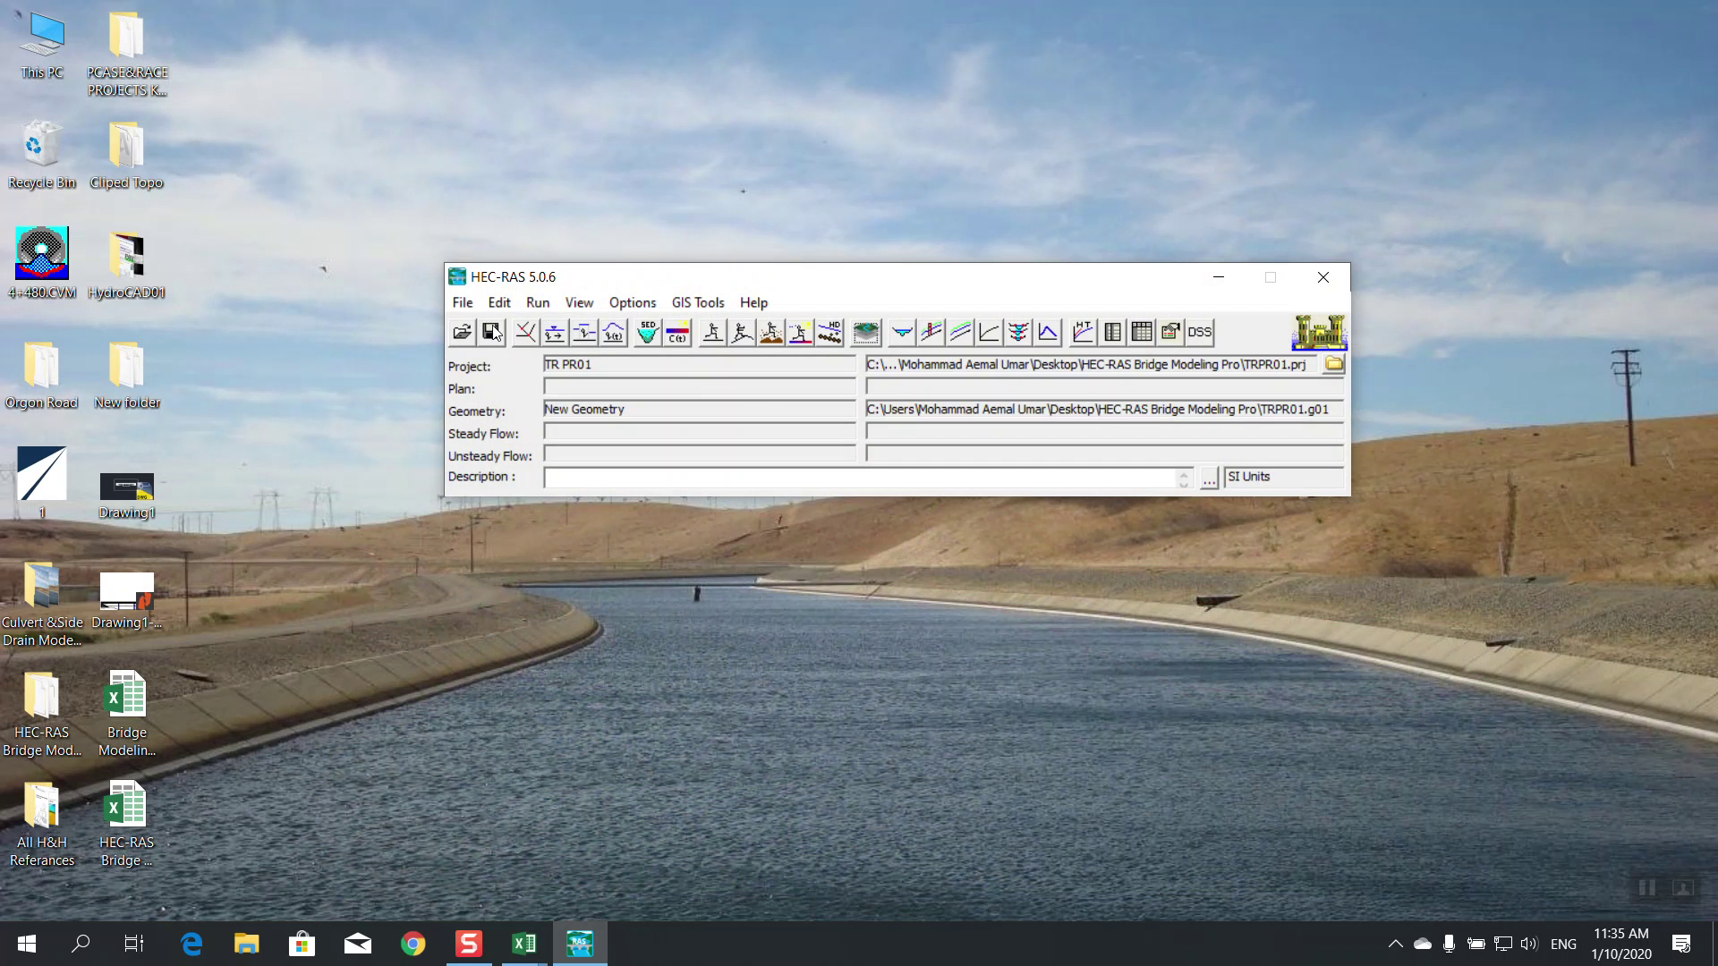
click(525, 332)
click(16, 36)
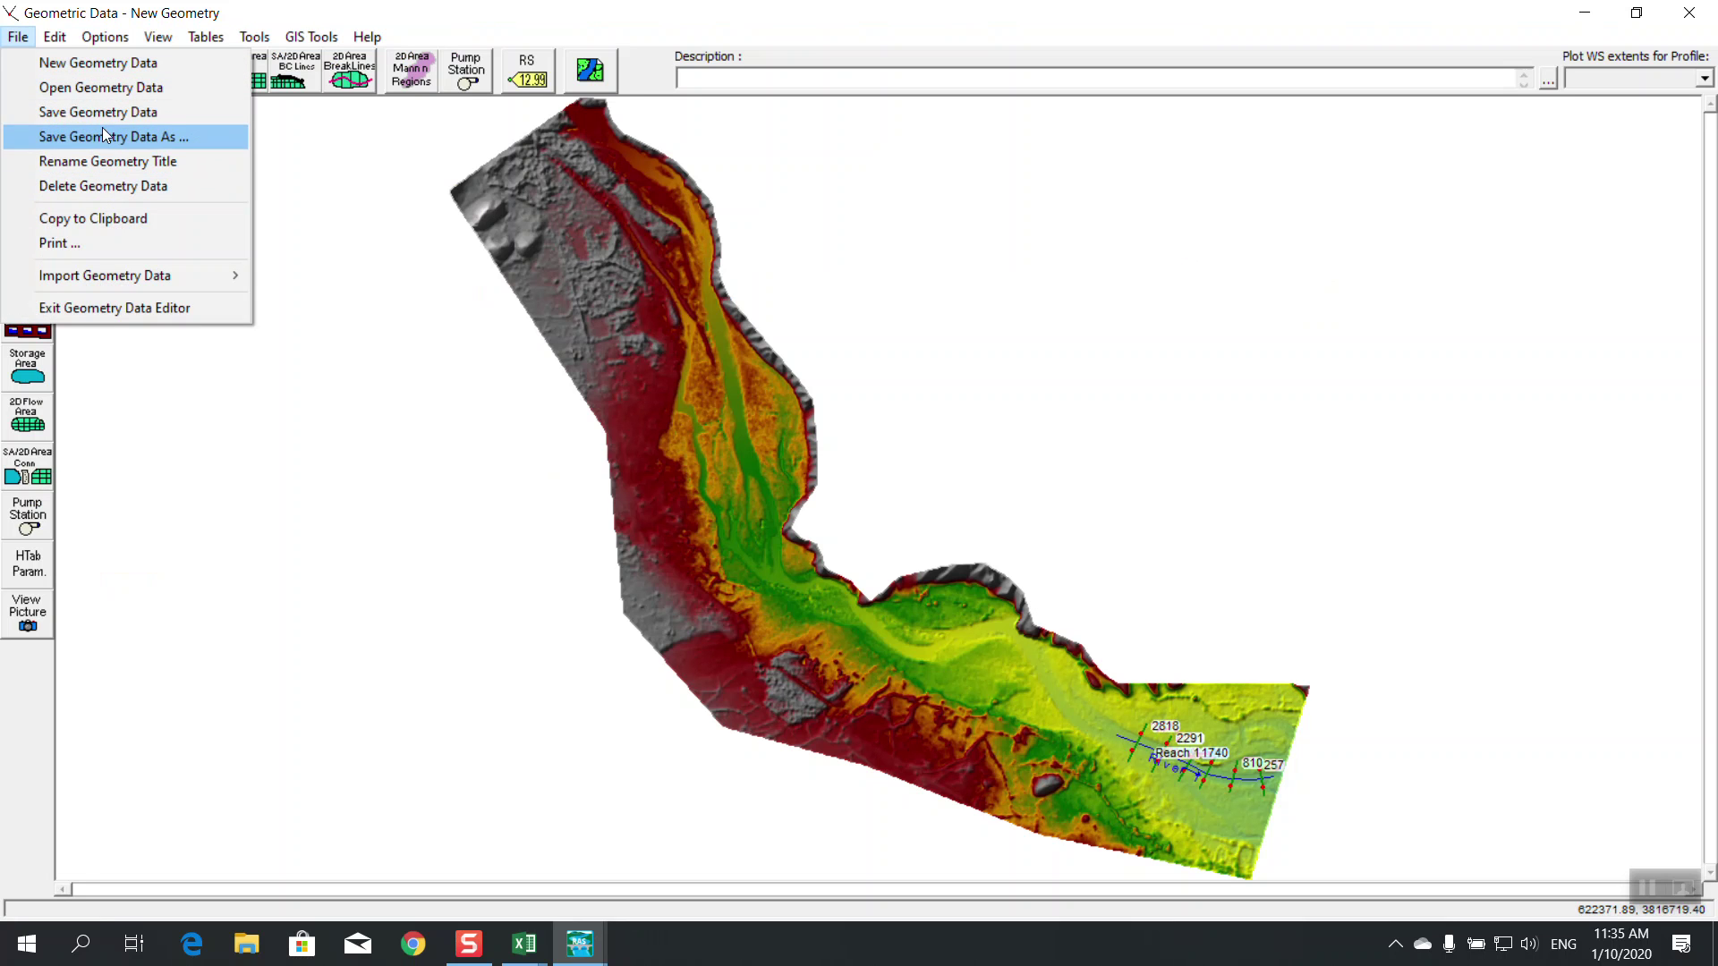
click(101, 88)
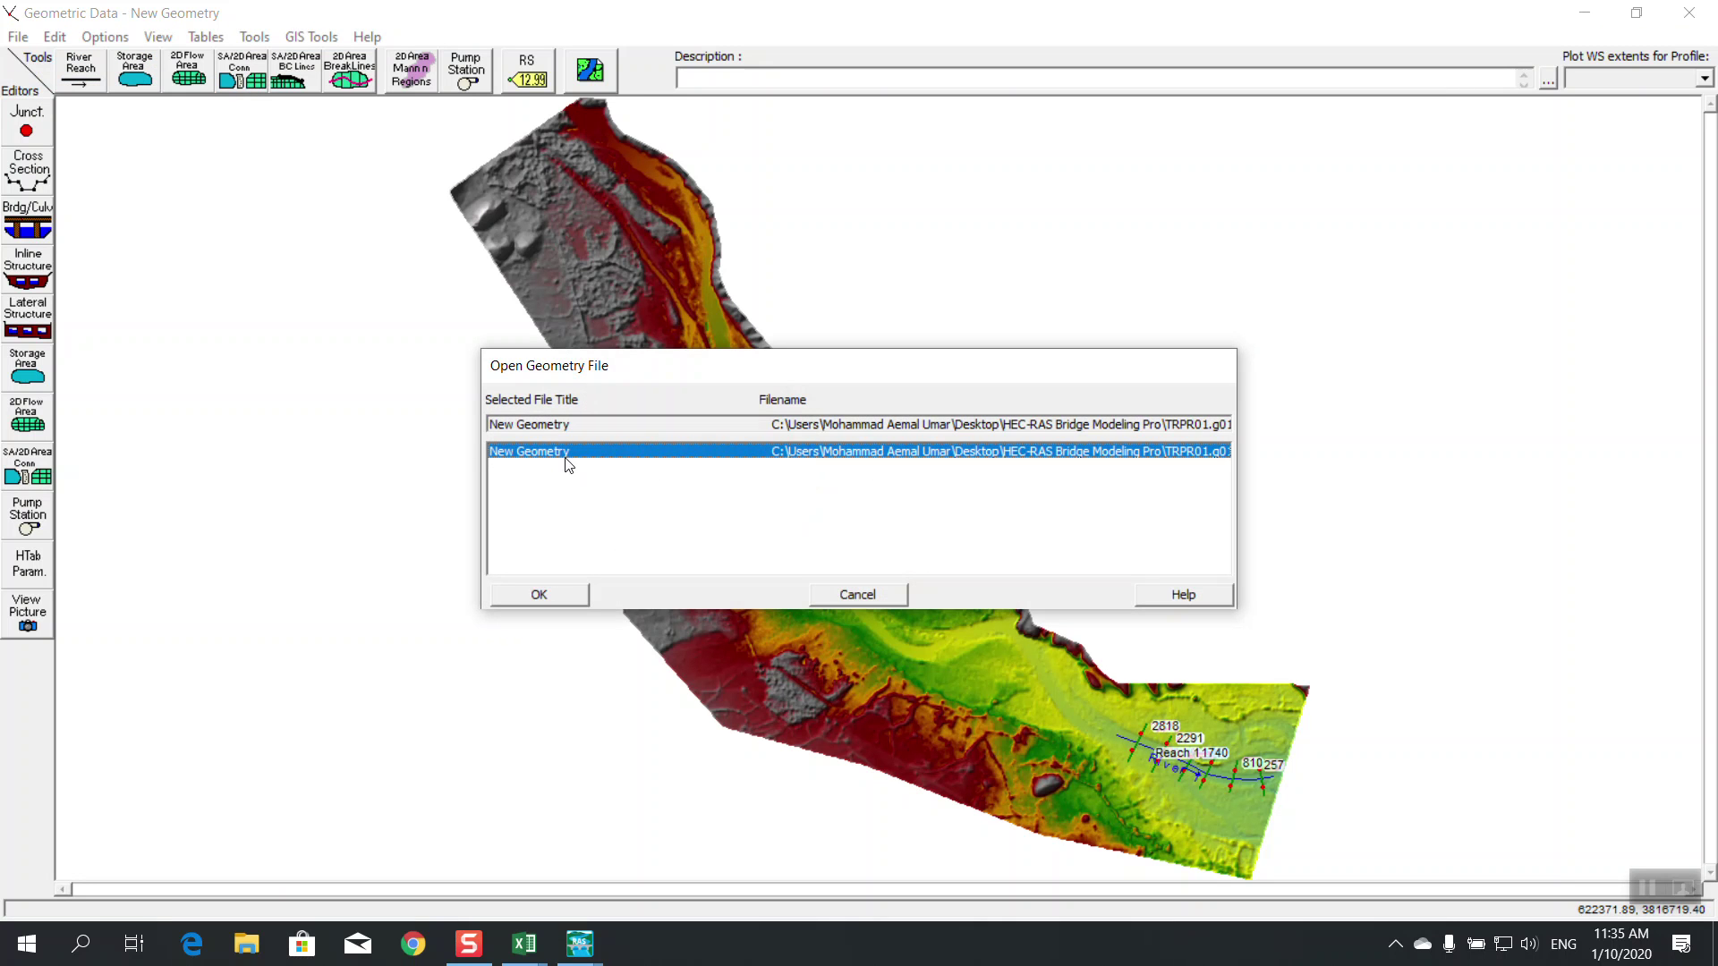
click(560, 594)
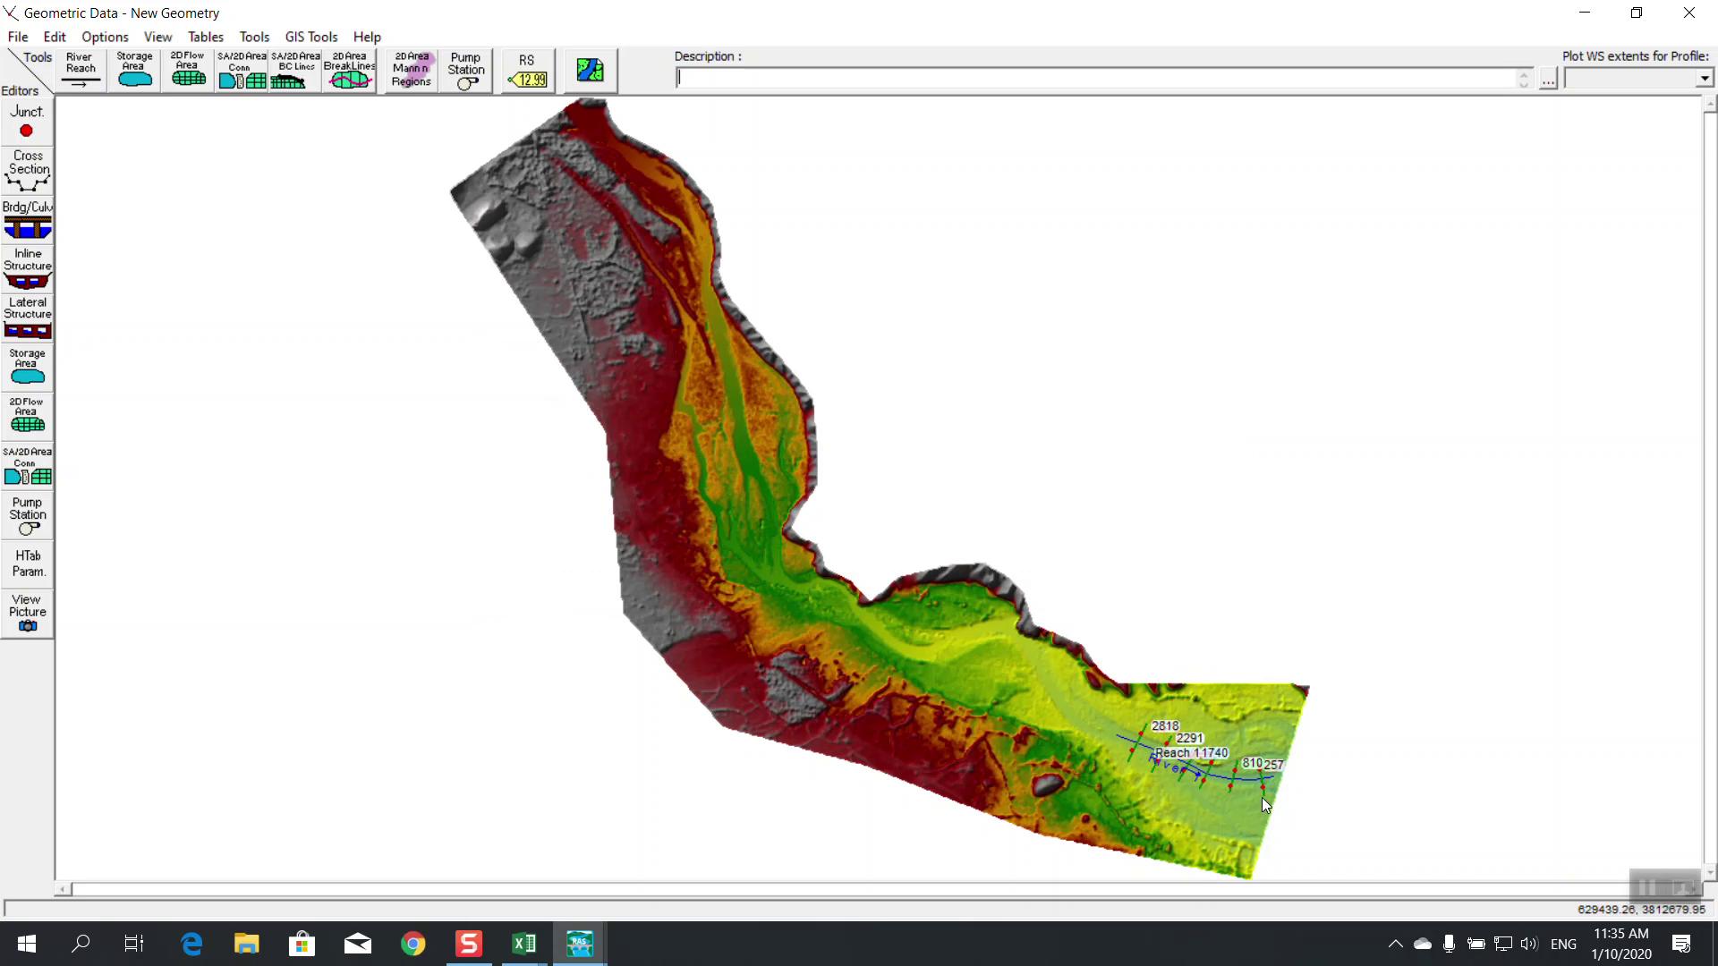
scroll(1235, 808, up, 2)
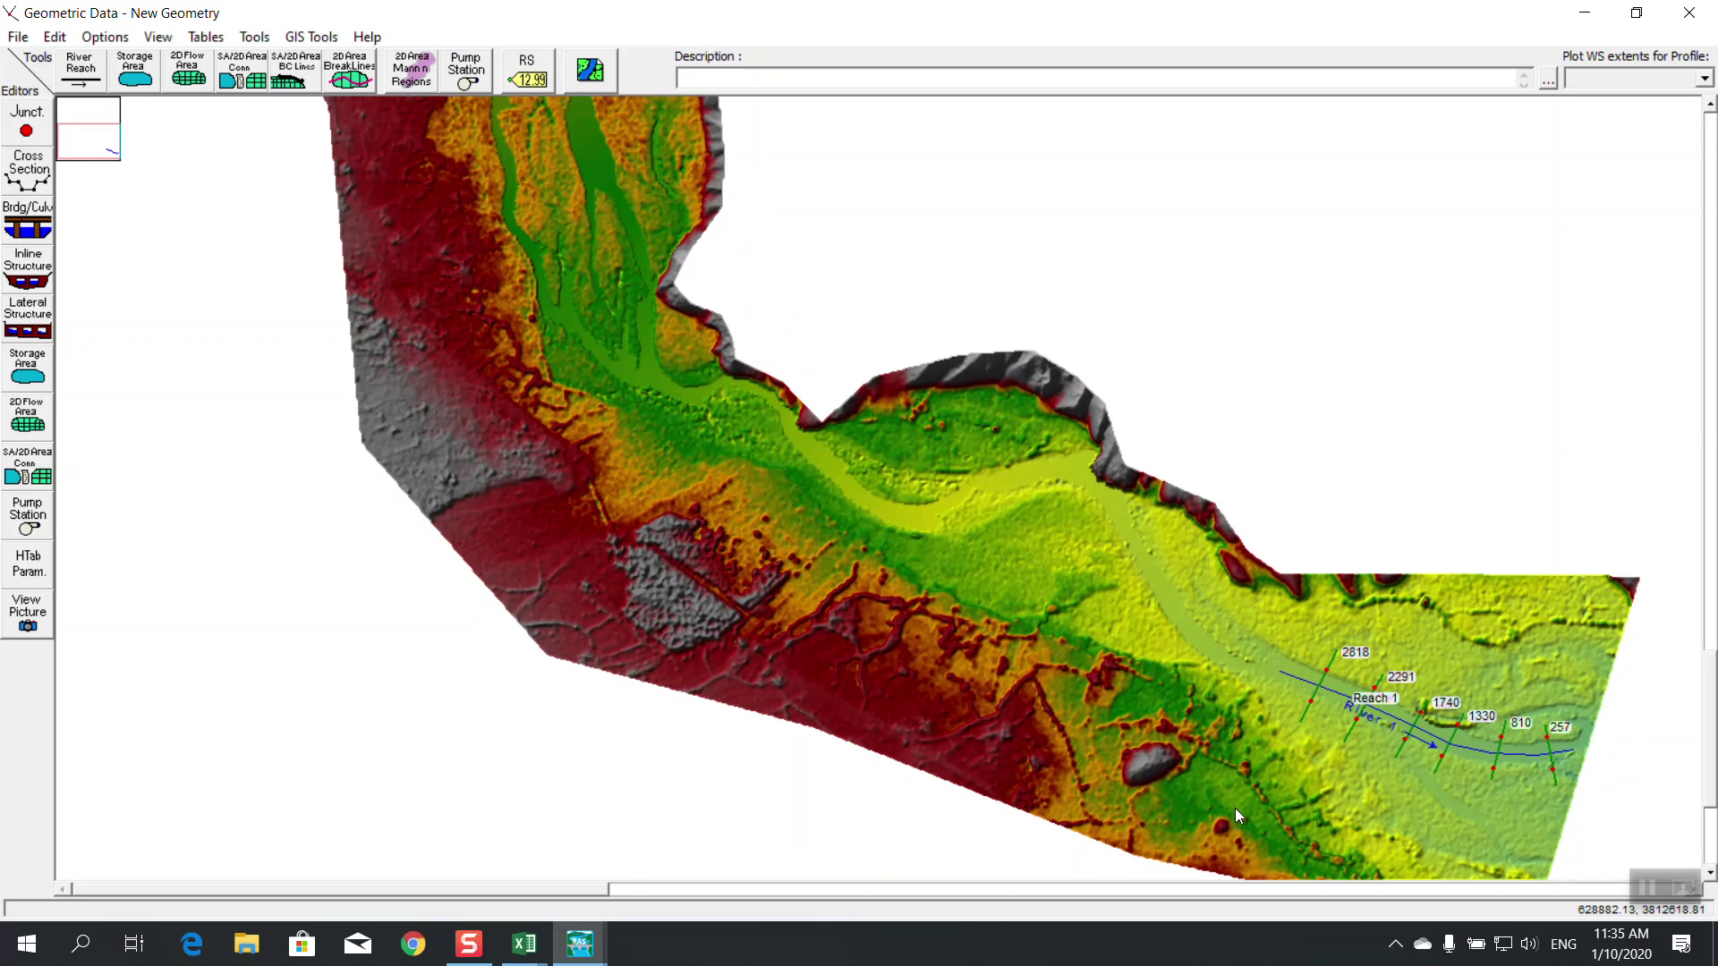
scroll(1517, 761, up, 2)
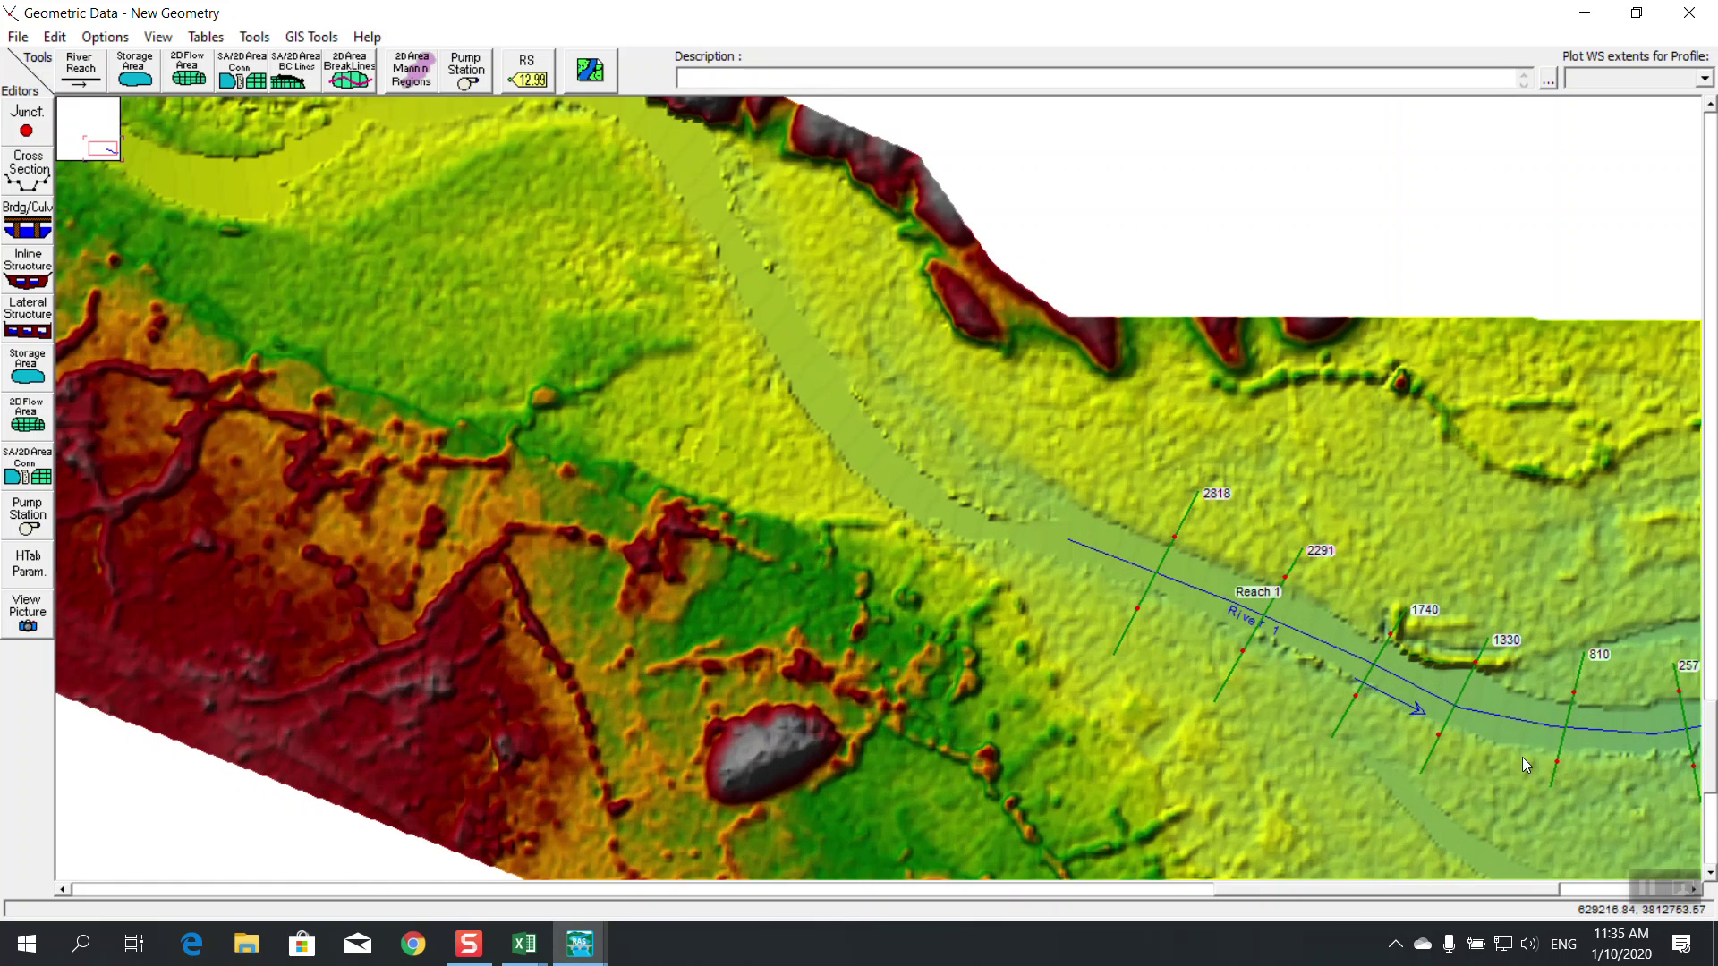
scroll(1467, 763, up, 2)
drag(1292, 893, 1433, 893)
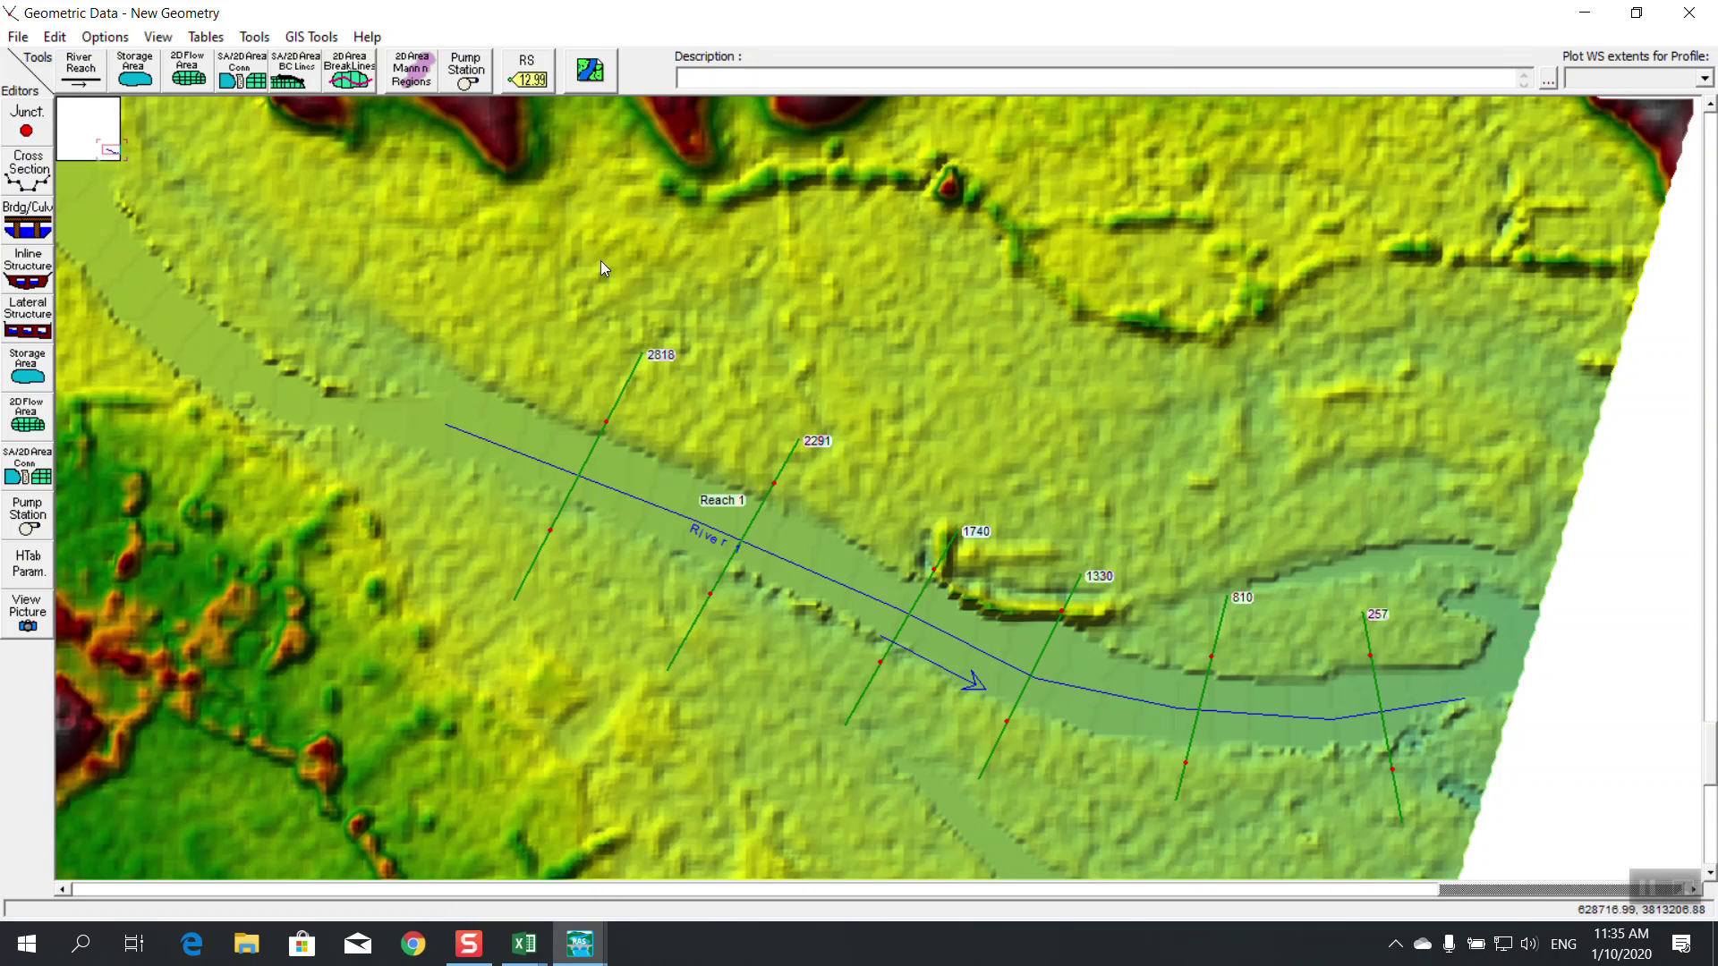
Open the Bridge/Culvert editor for River 1 Reach 1 maximized, briefly viewing Bridge Design
click(49, 210)
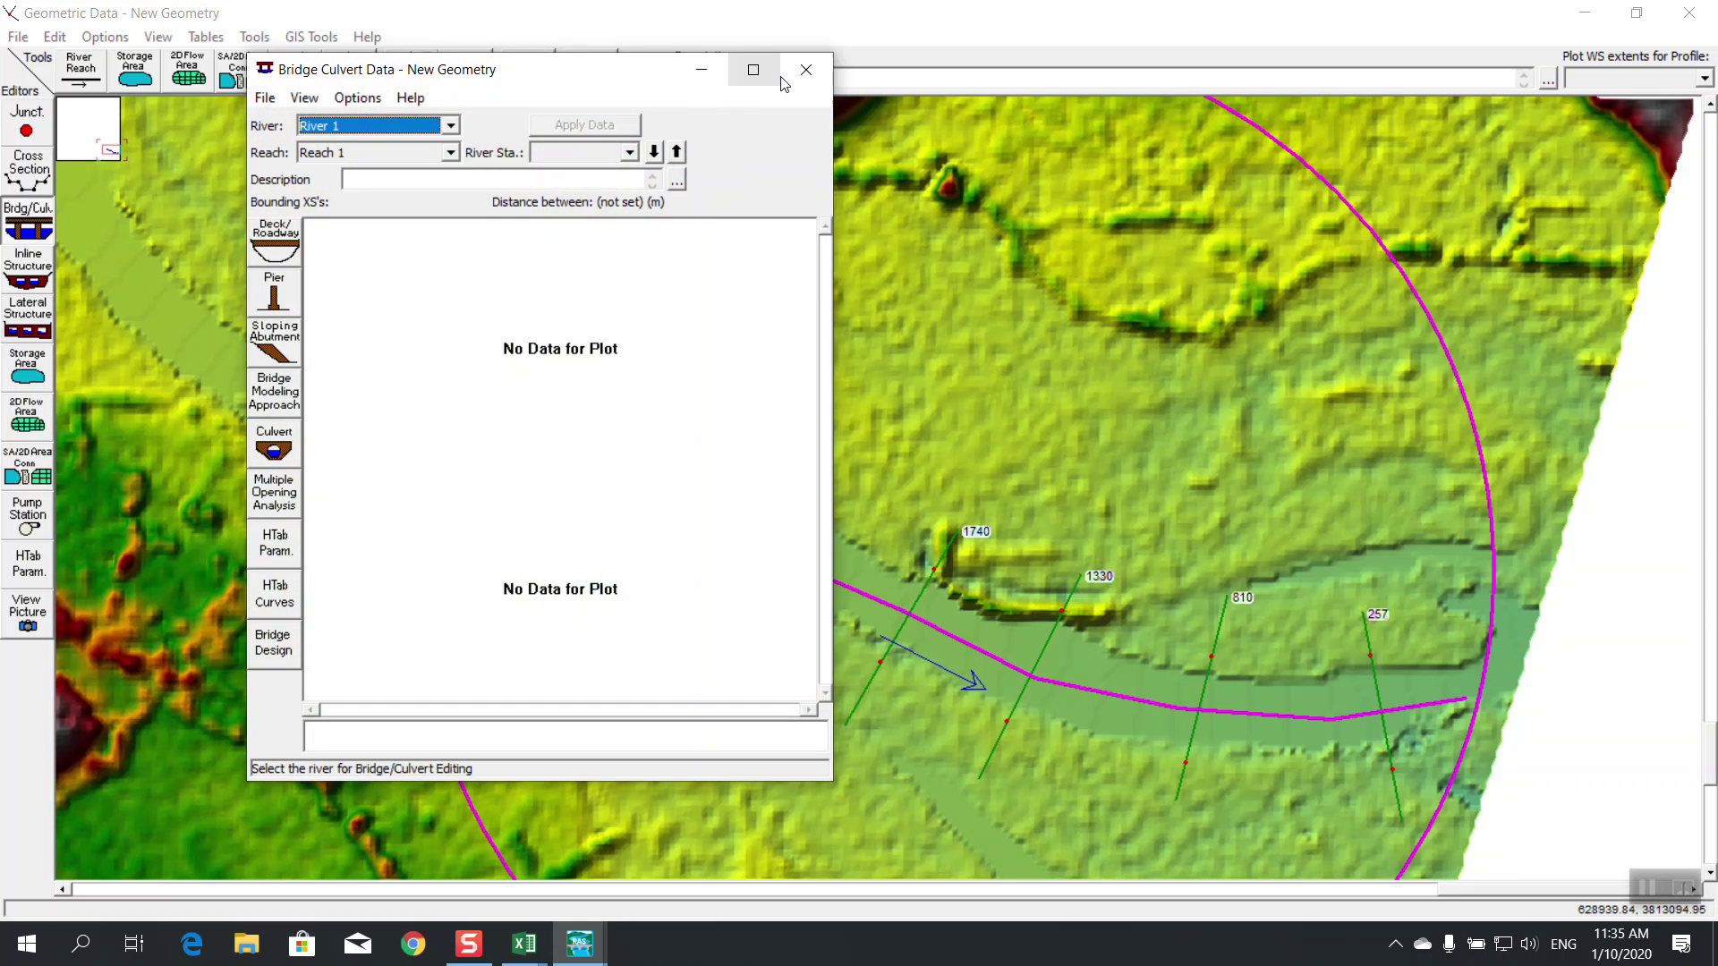
click(754, 70)
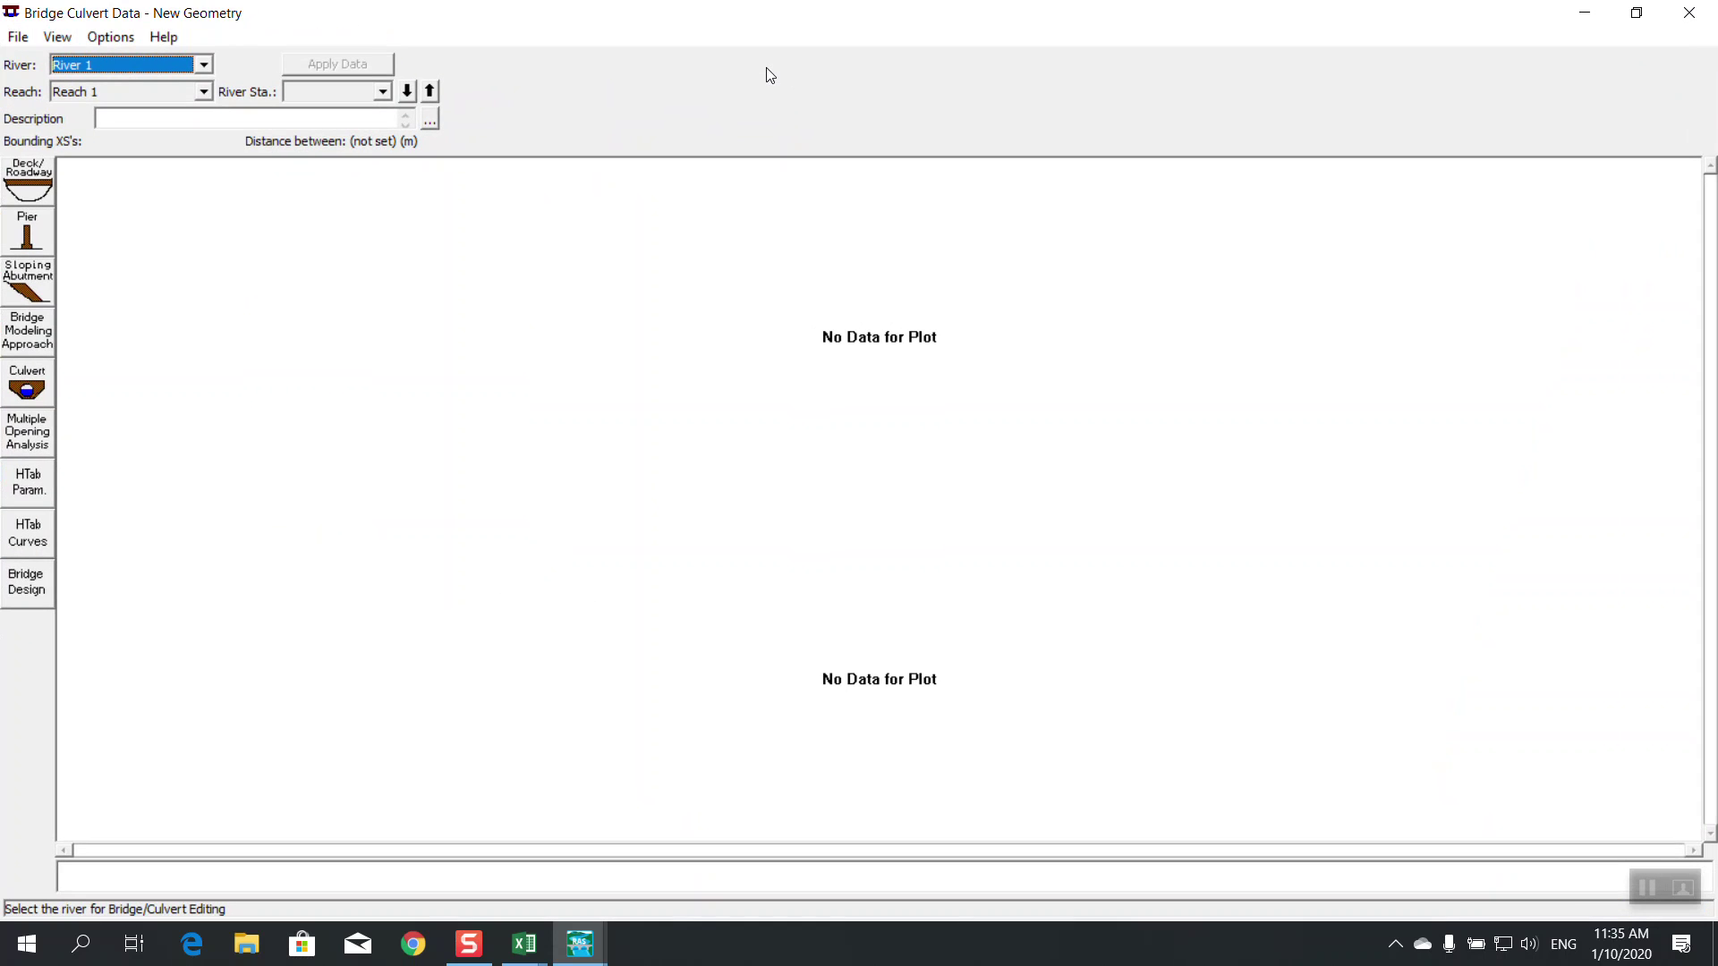
click(25, 581)
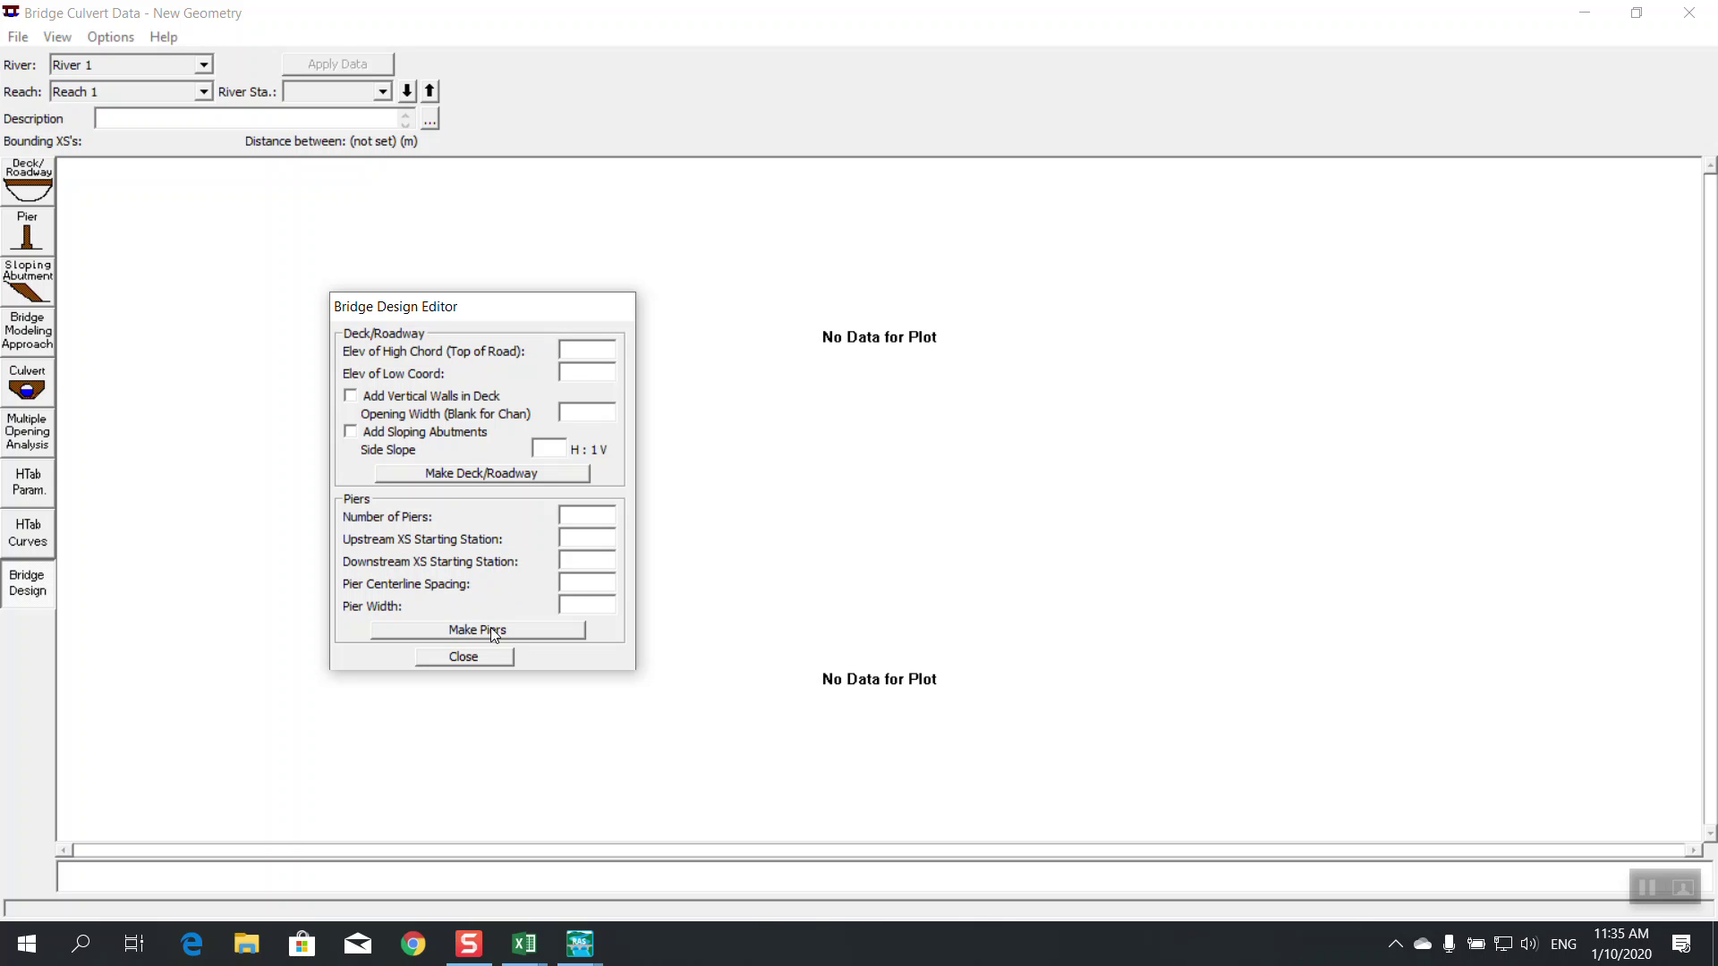
click(467, 658)
Cancel a new-bridge prompt, then restore the bridge window and move it to reveal the map
click(111, 36)
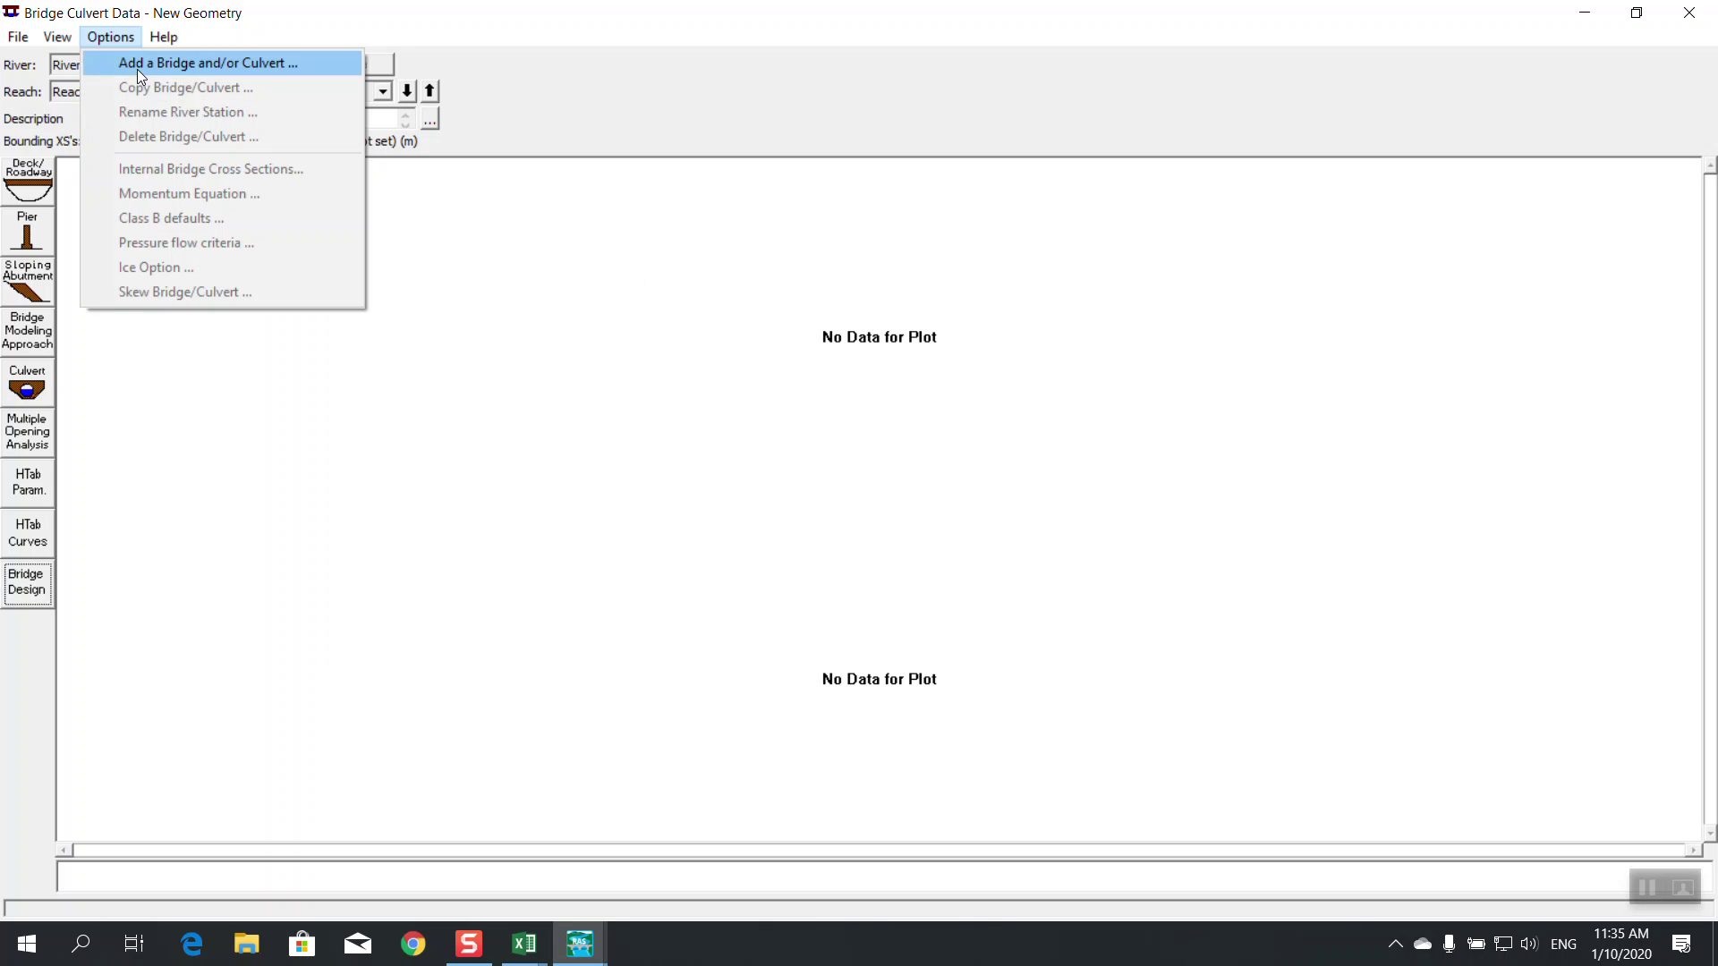
click(137, 64)
click(913, 598)
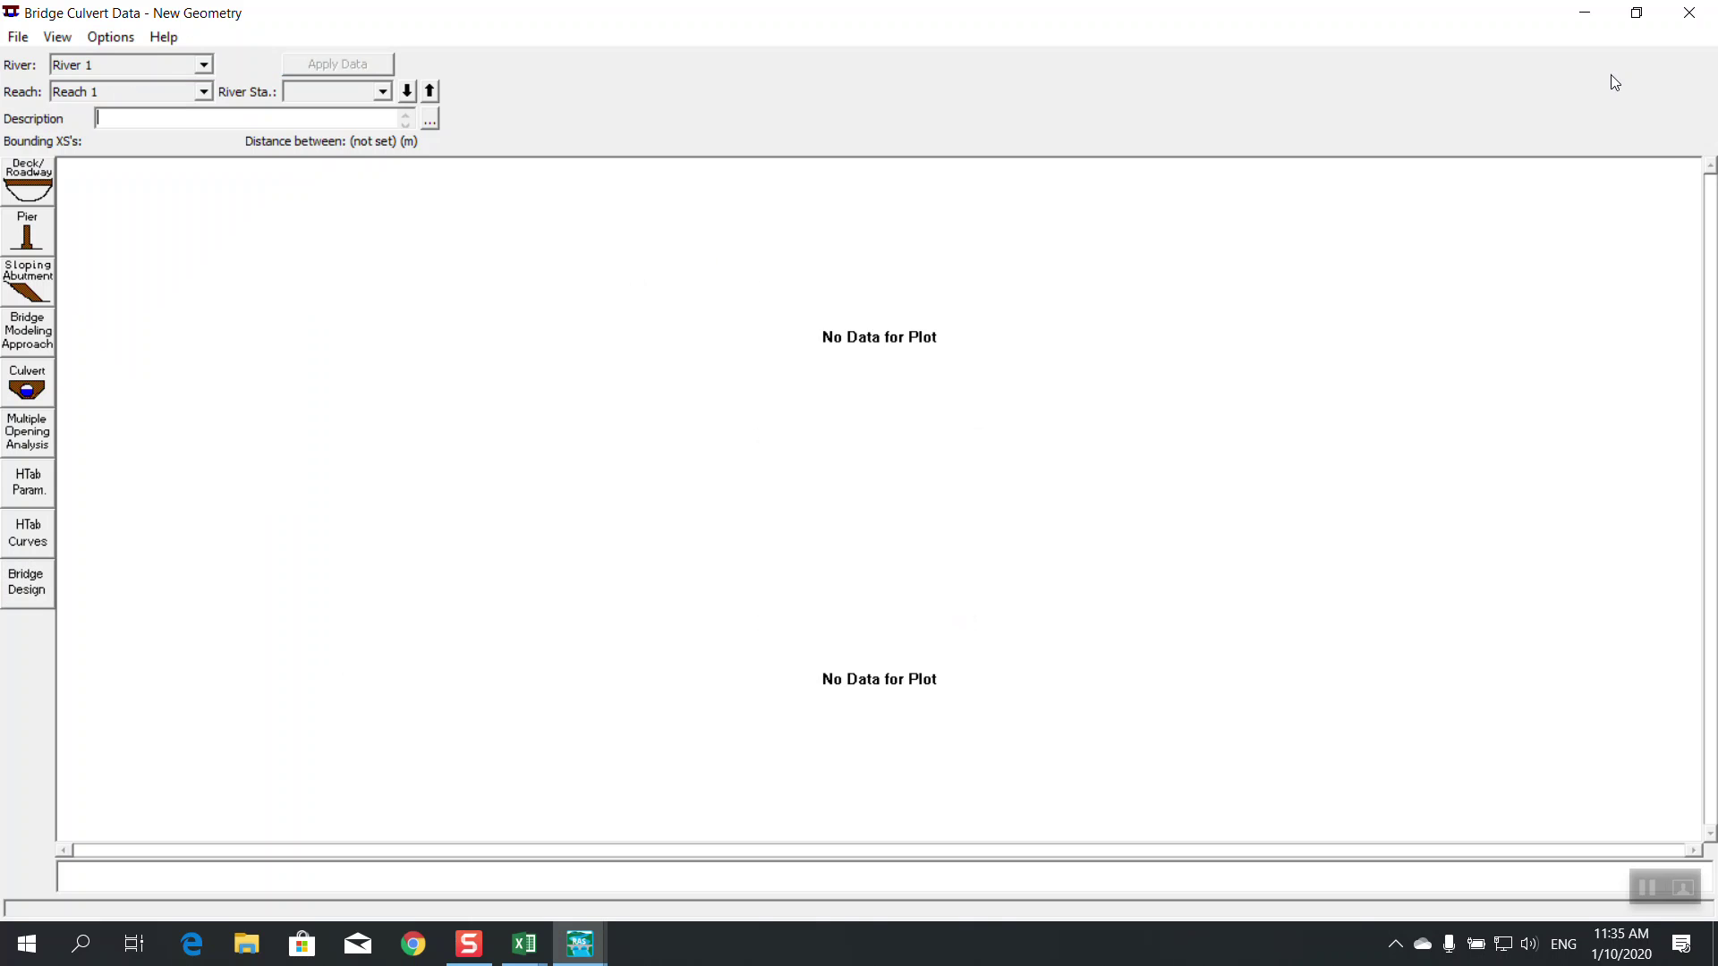
click(1642, 12)
drag(630, 75, 802, 209)
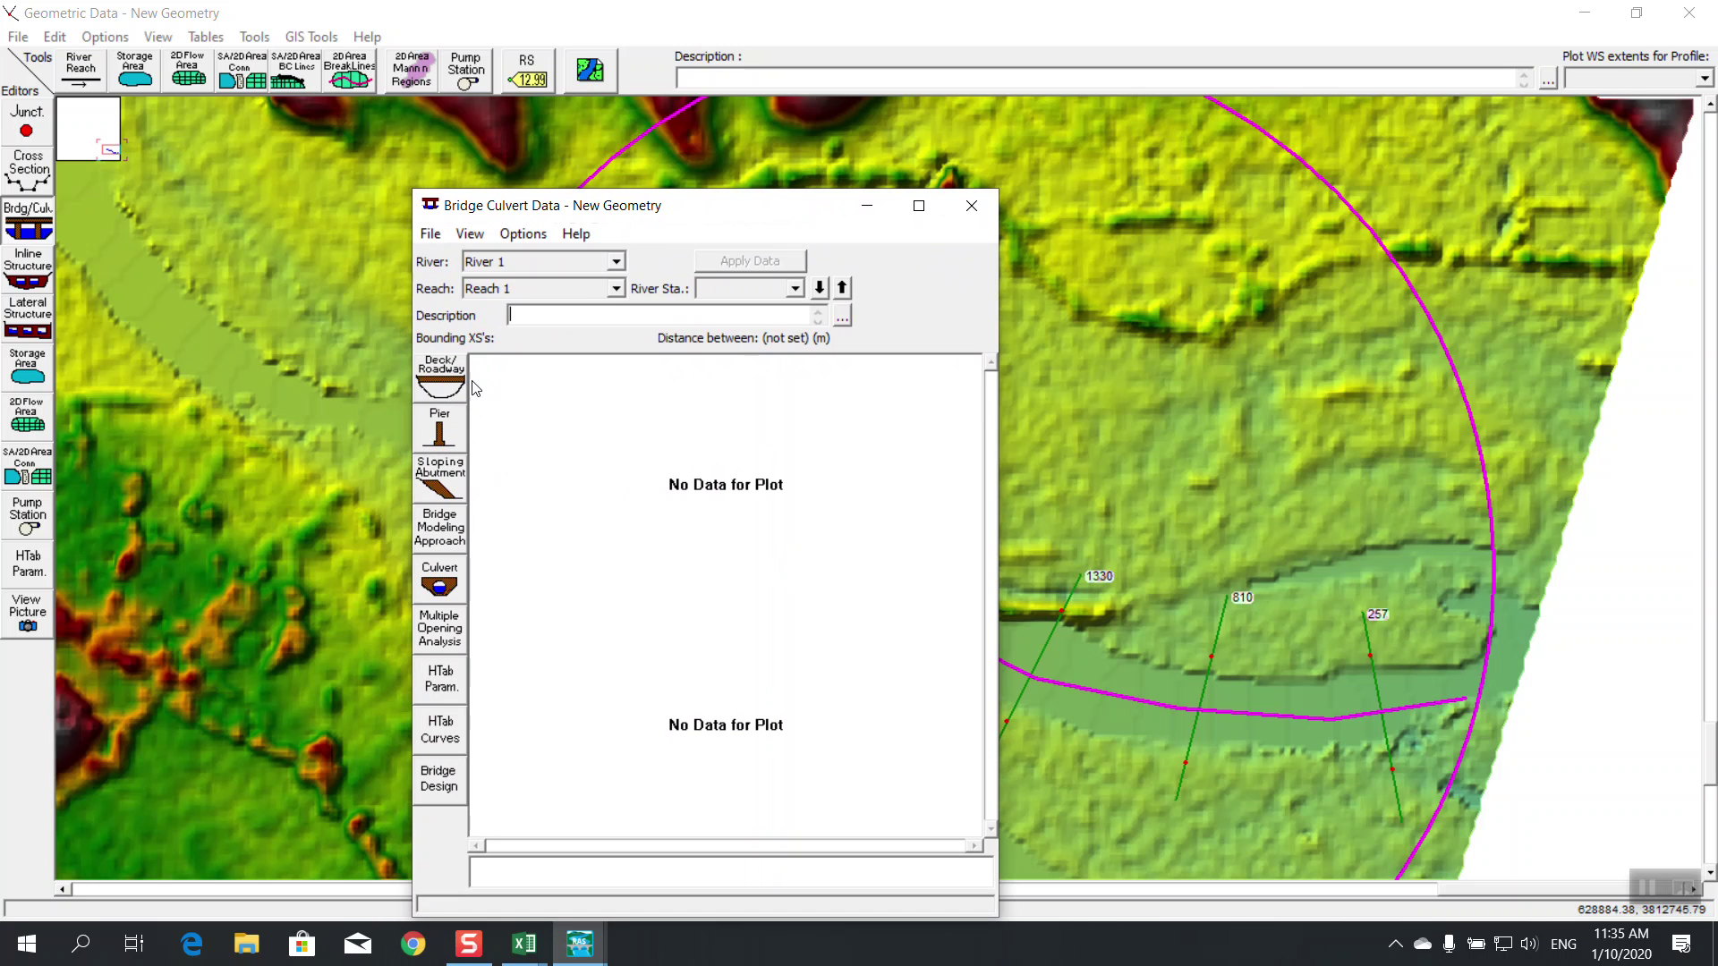
Add a new bridge at river station 1331 and maximize the Bridge Culvert Data window
click(522, 234)
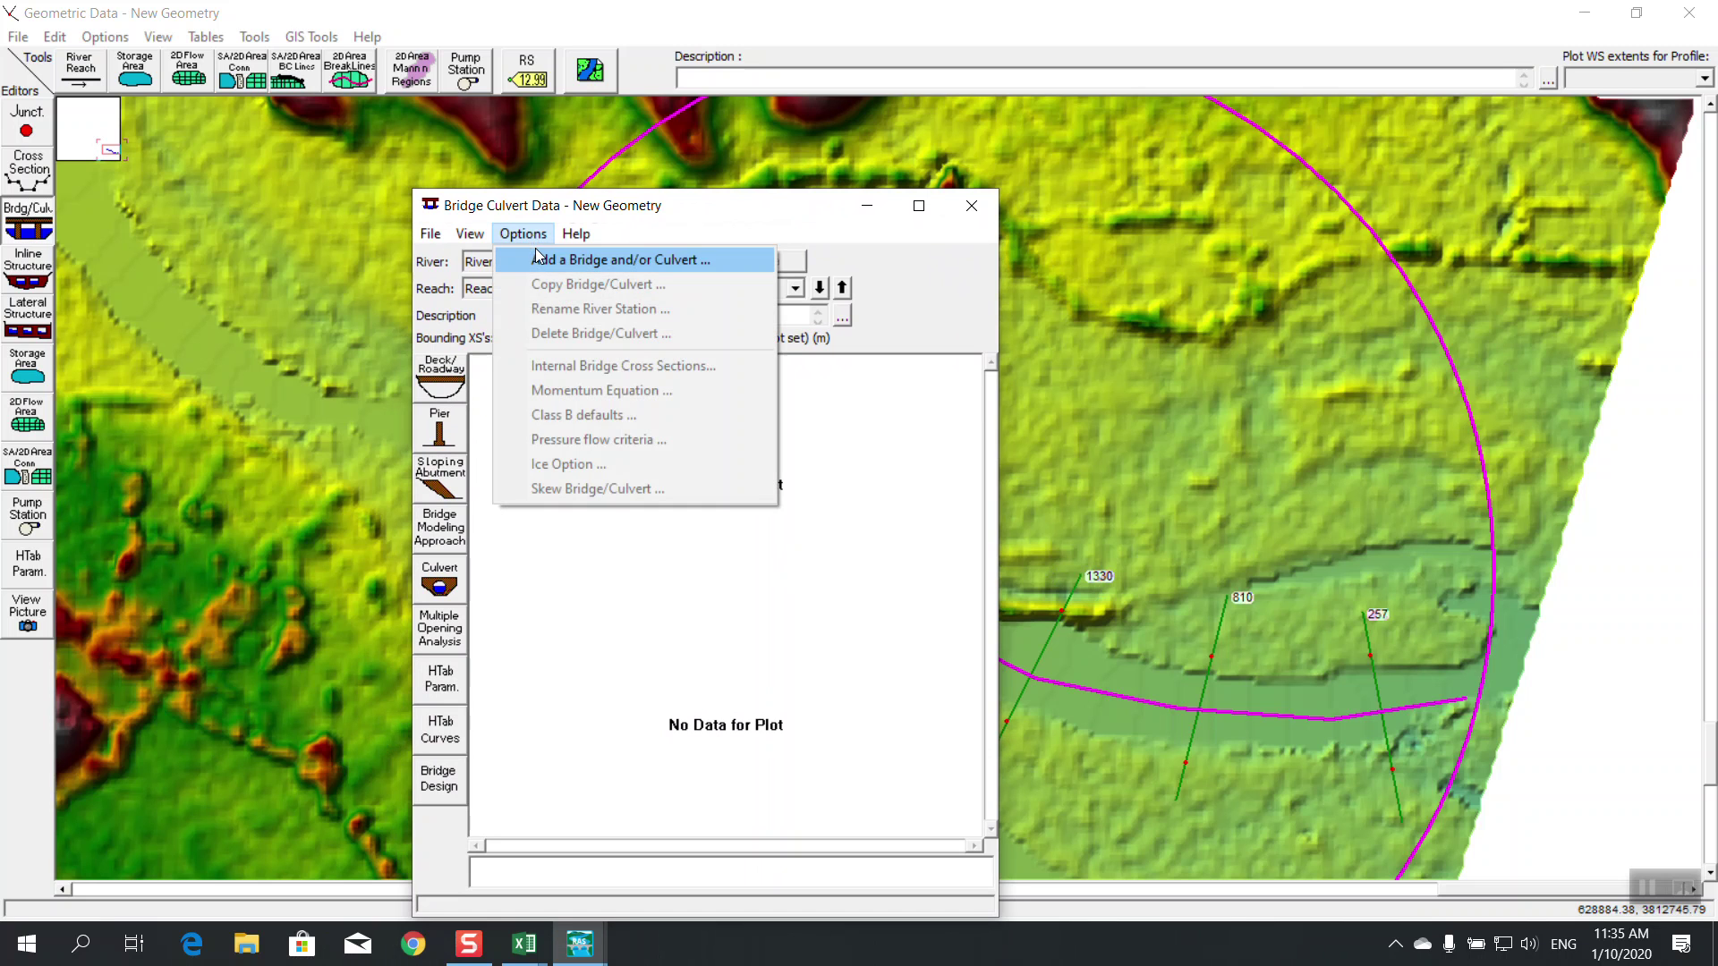
click(626, 257)
text(1331)
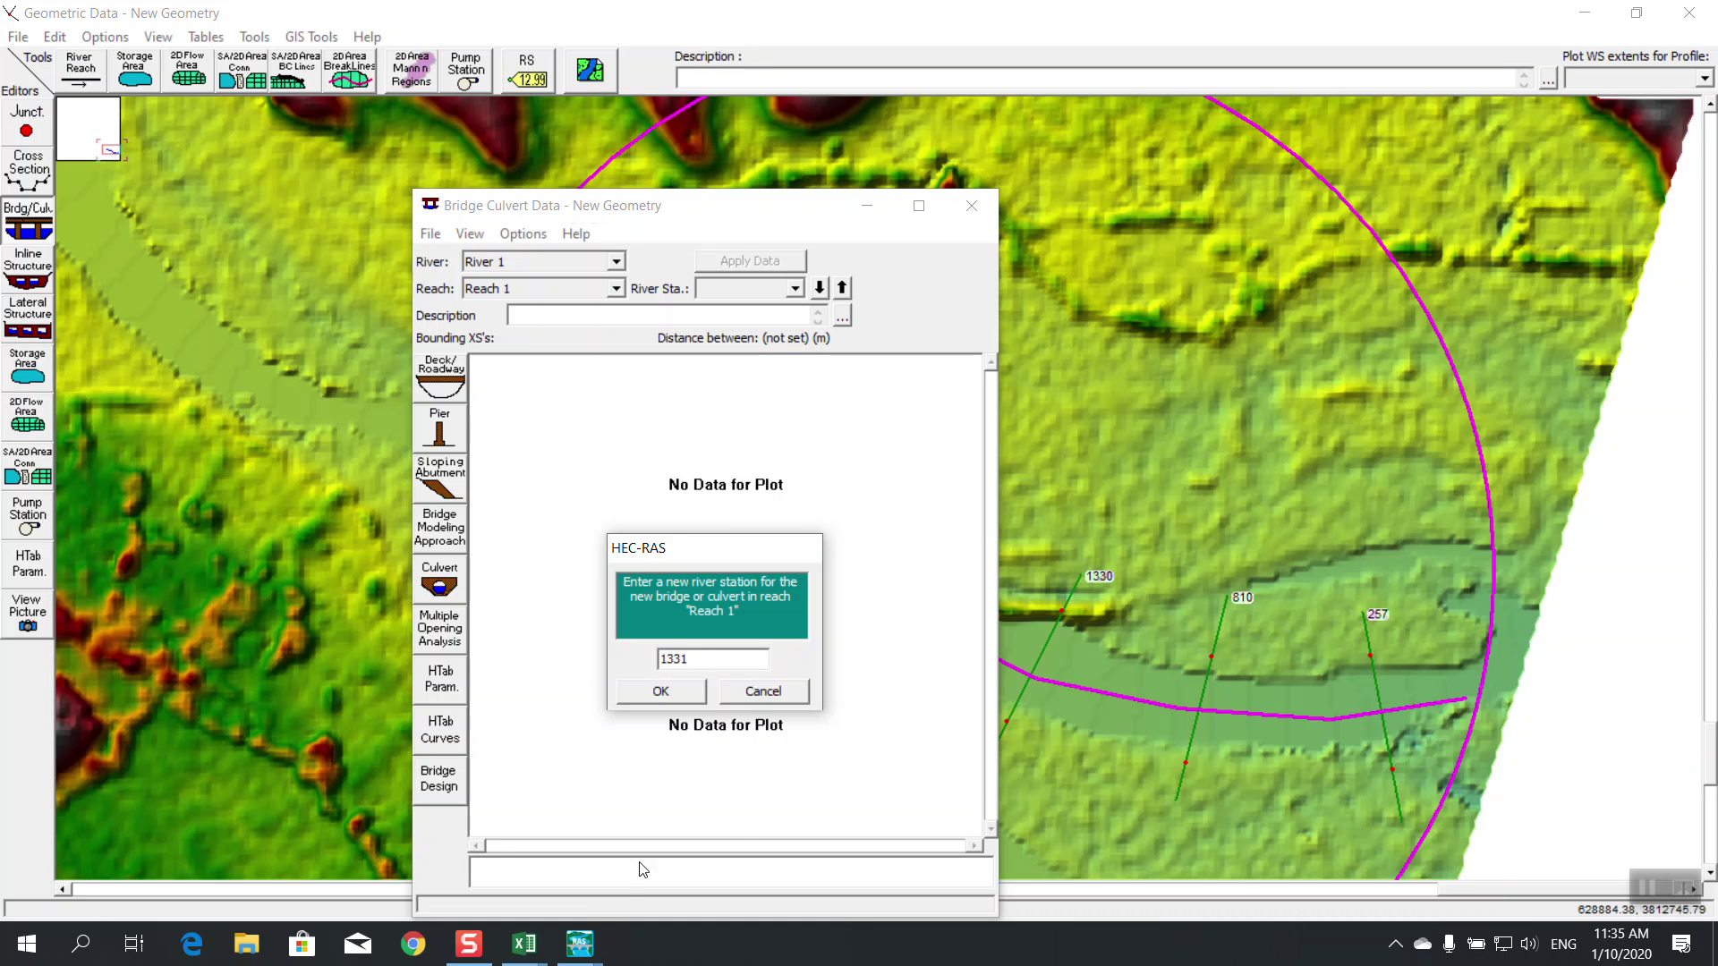
click(671, 690)
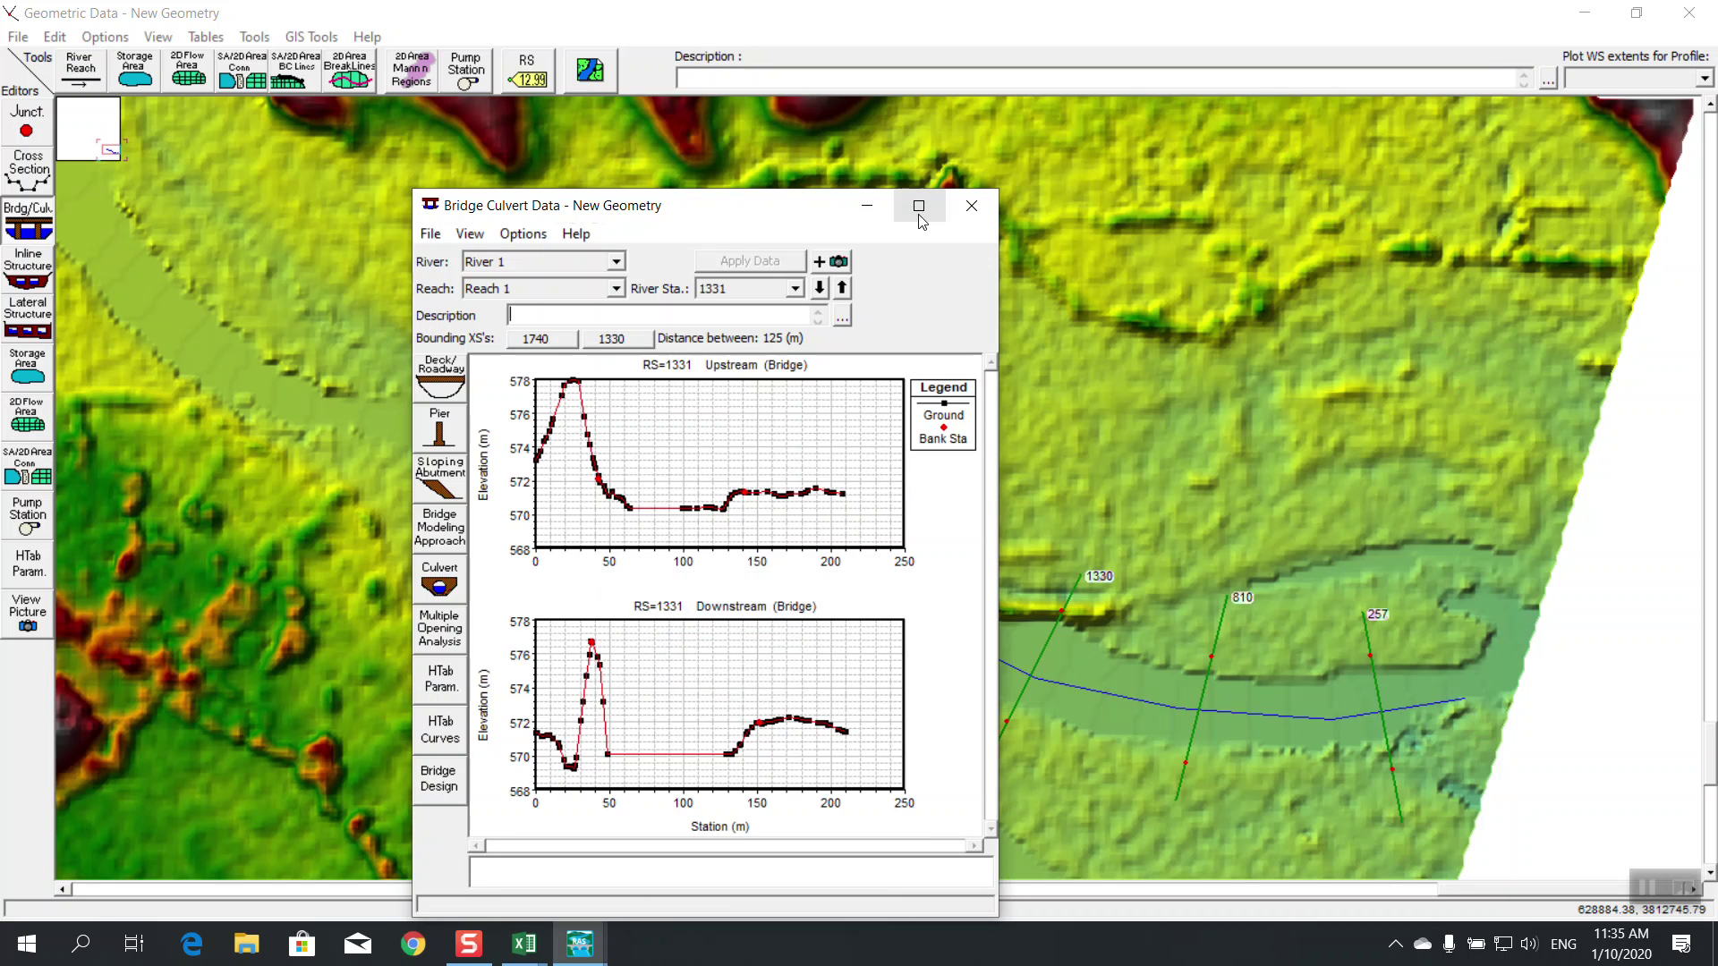
drag(788, 215, 668, 173)
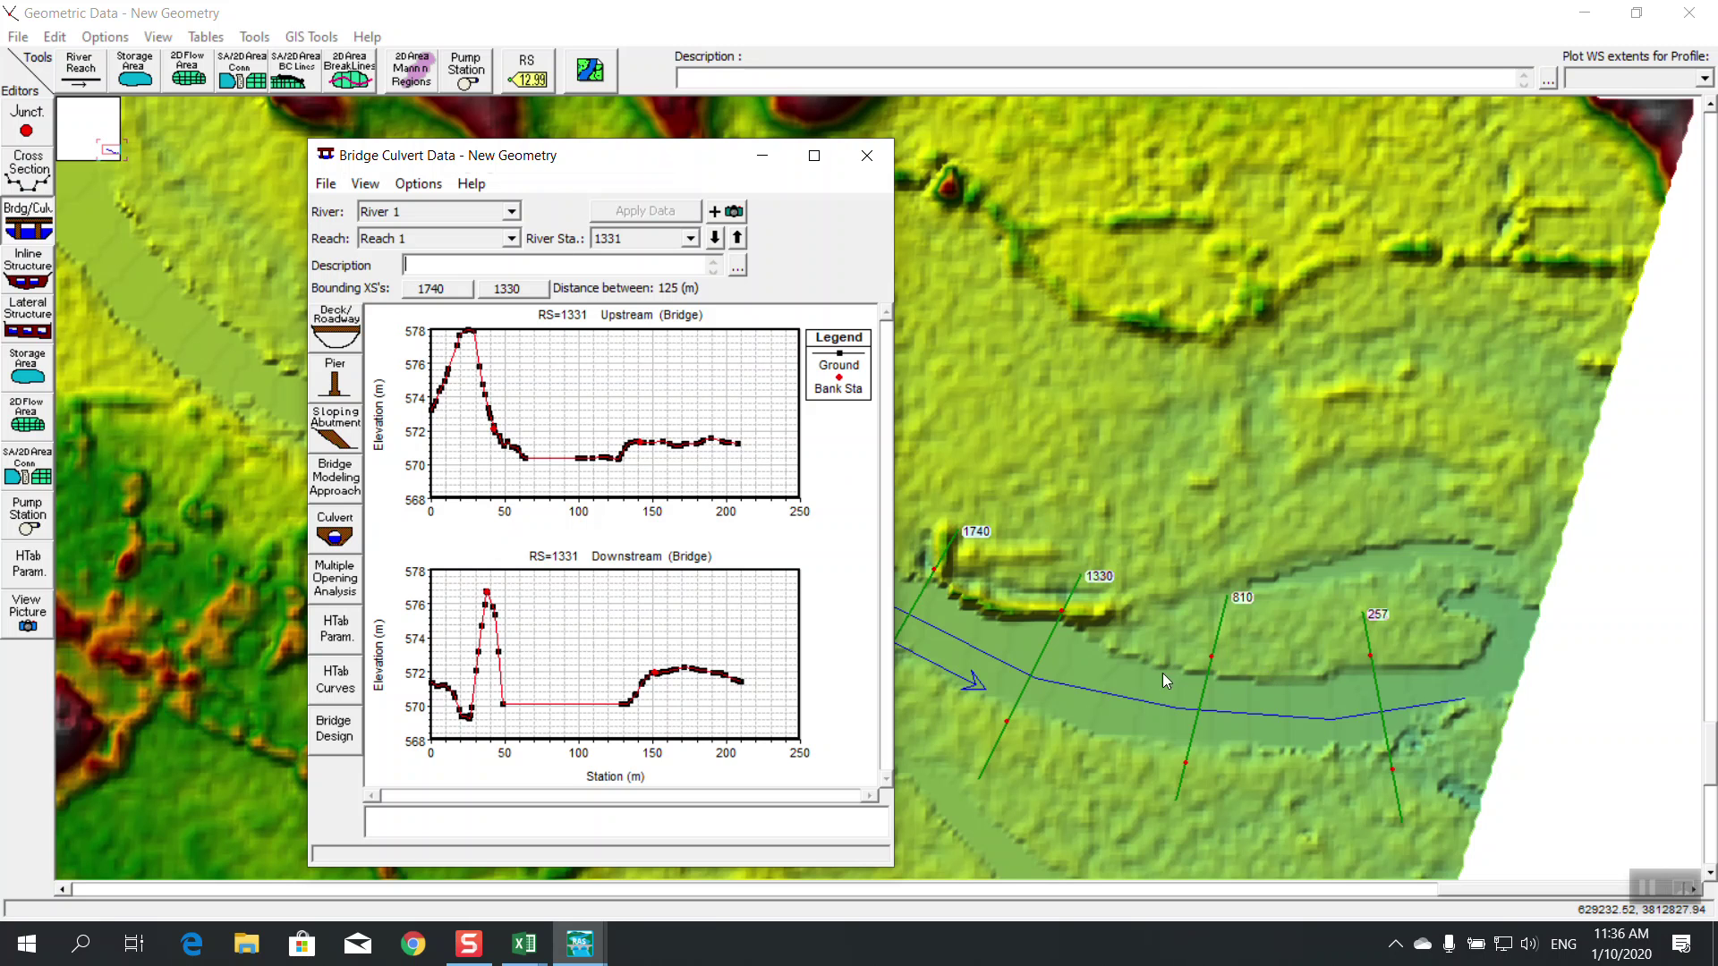
click(813, 156)
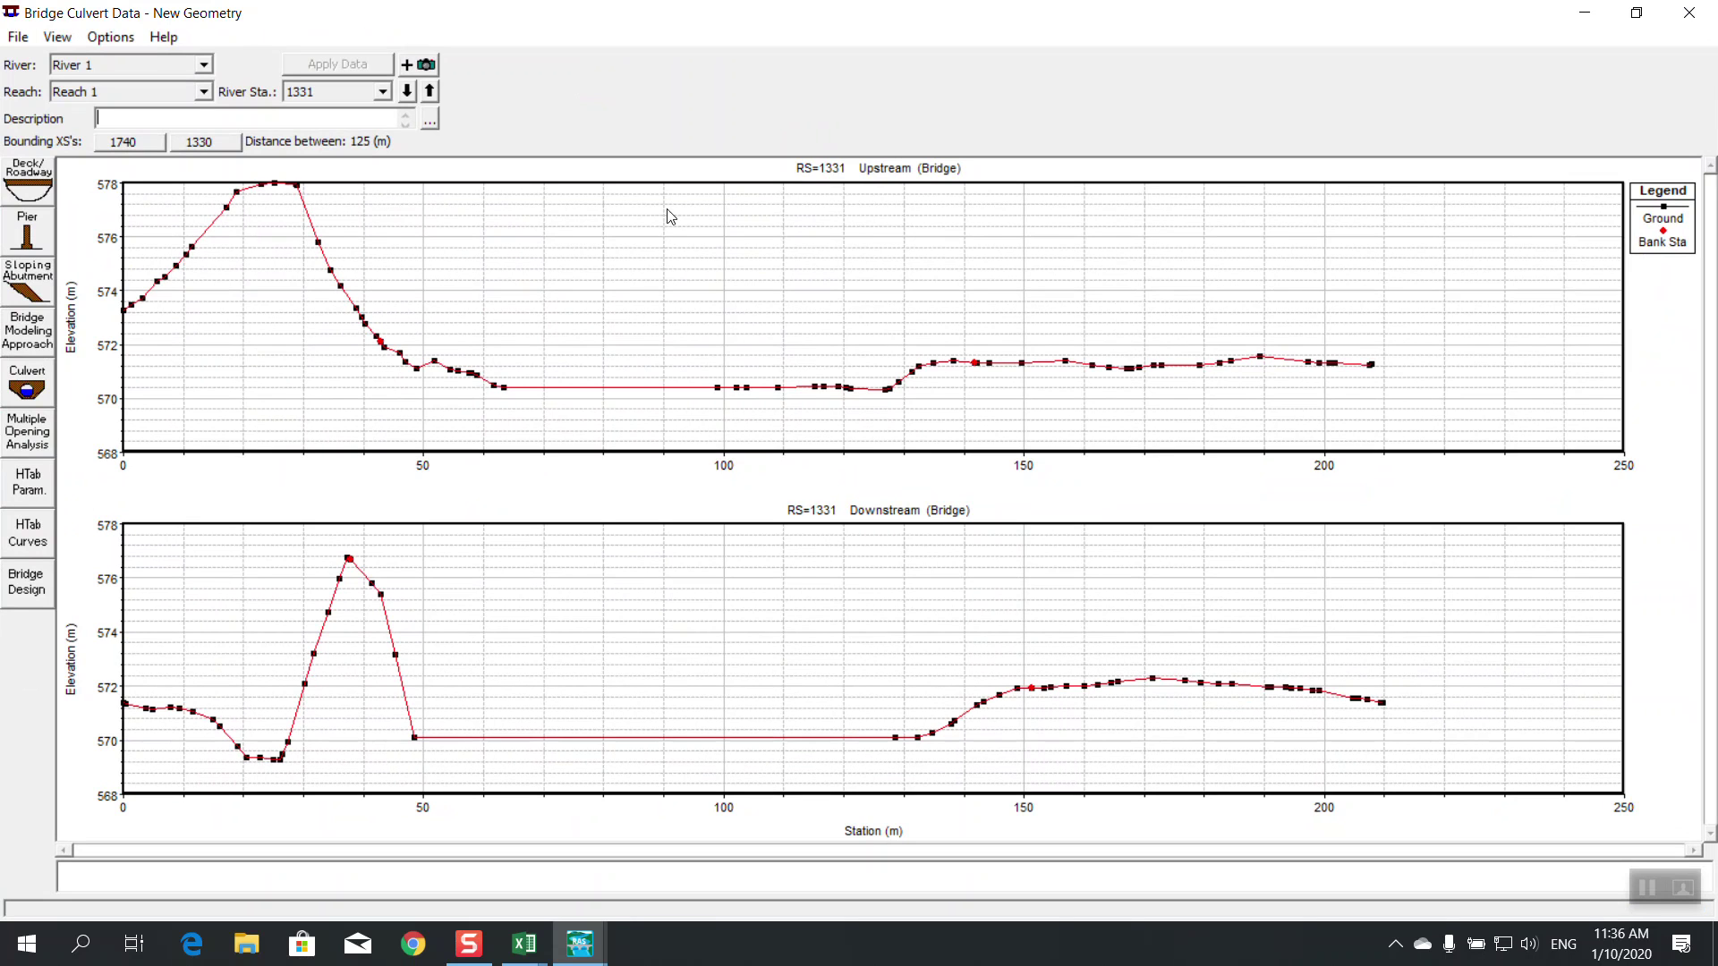
In Bridge Design, set the deck high chord to 578 and low chord to 576
click(26, 583)
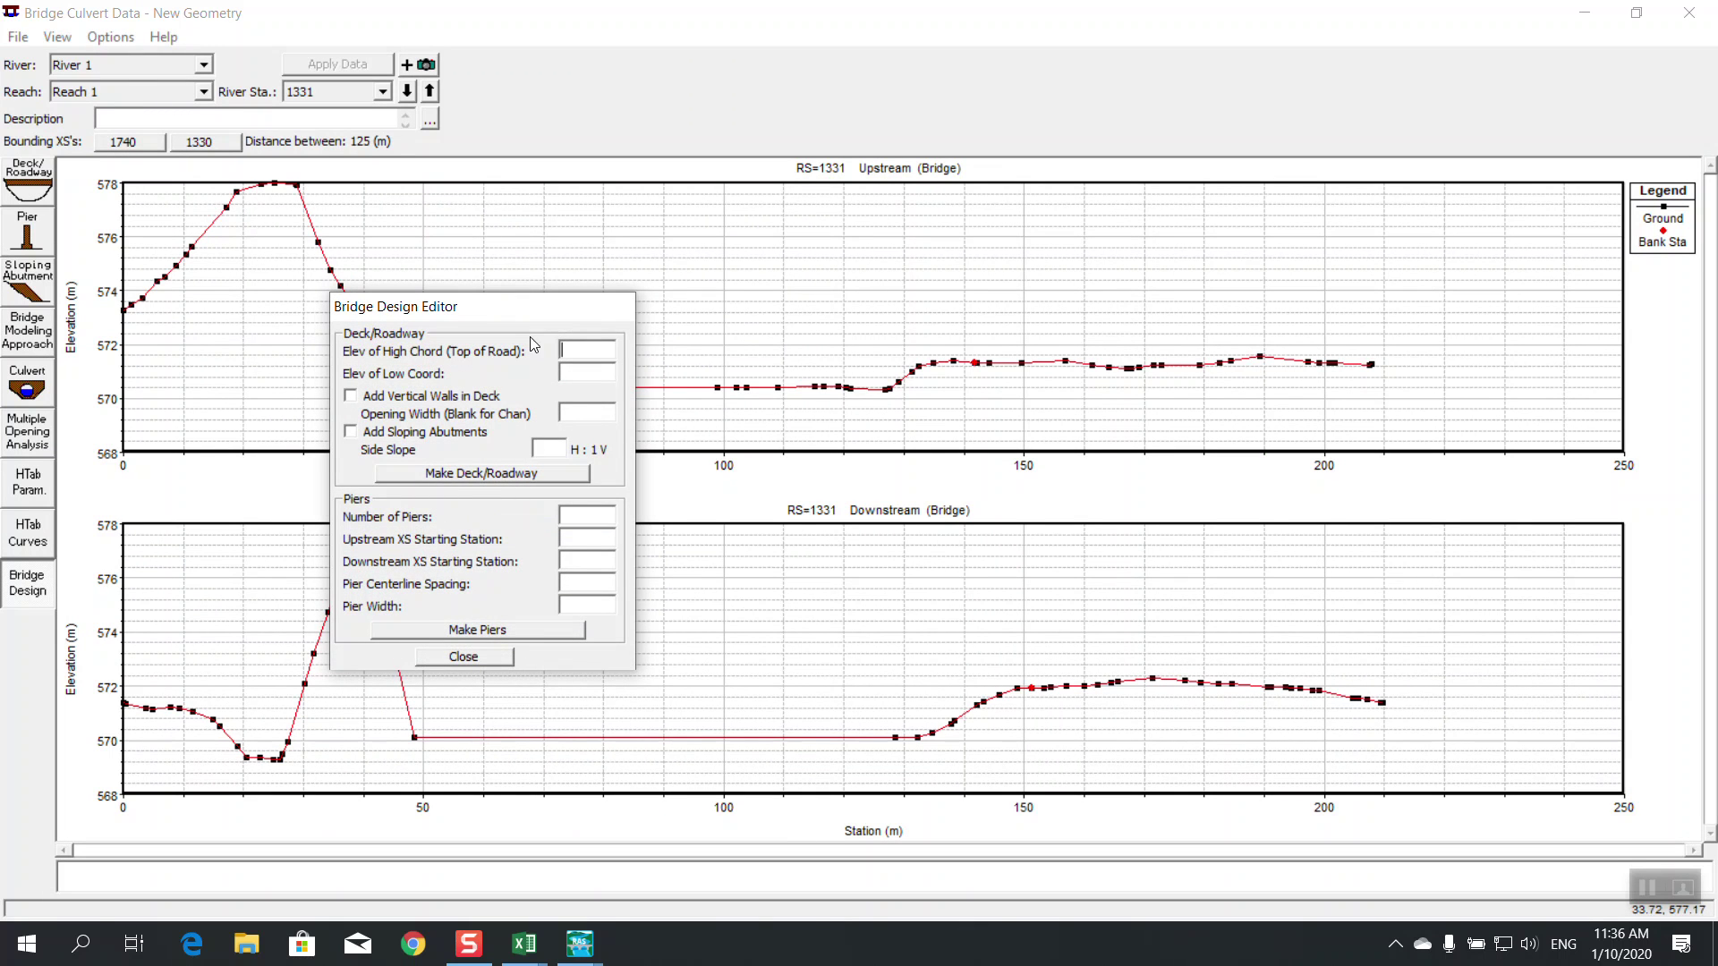
drag(517, 315, 683, 398)
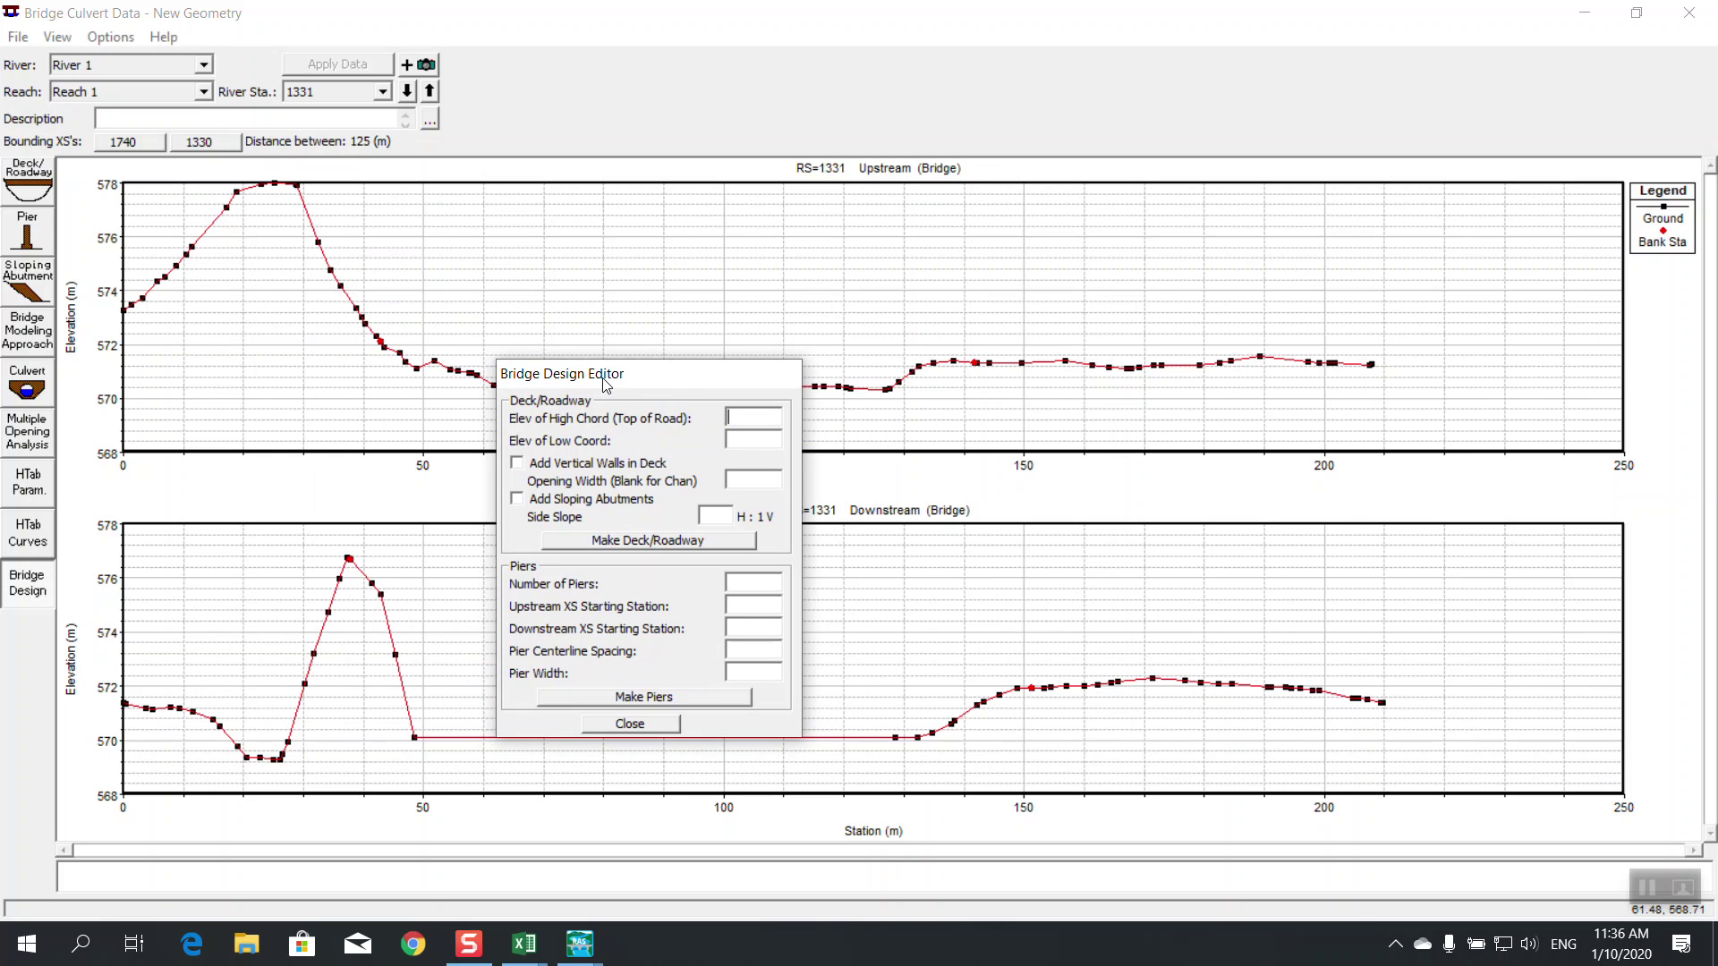
text(578)
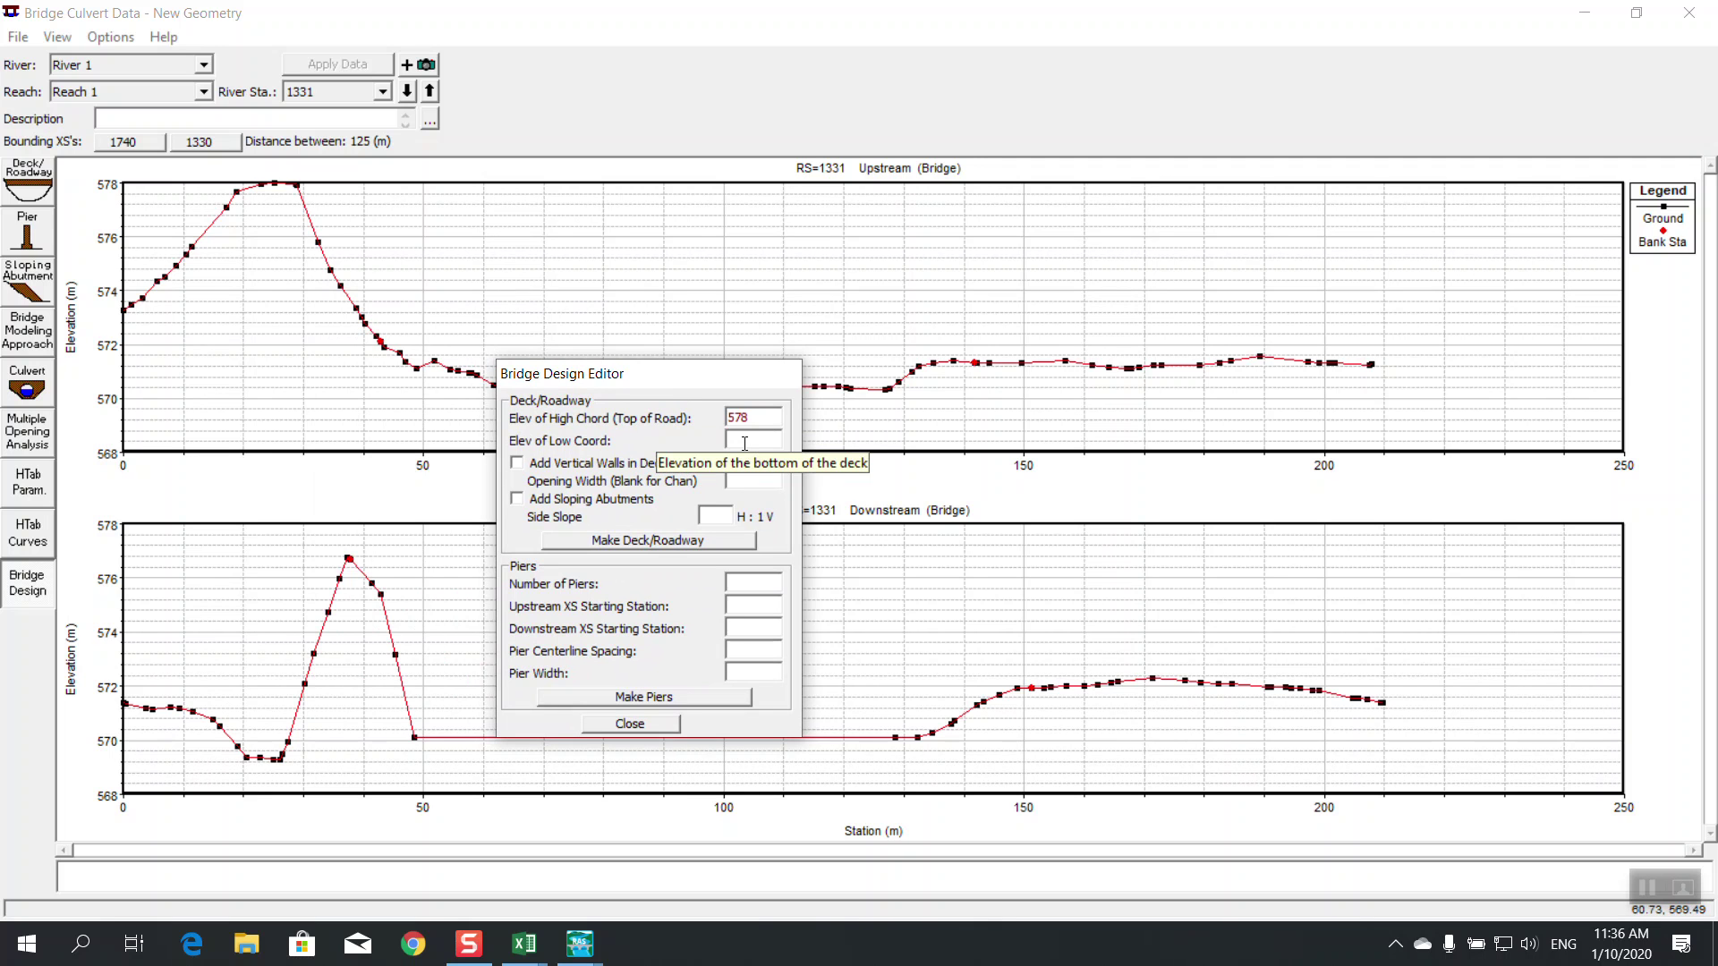
text(576)
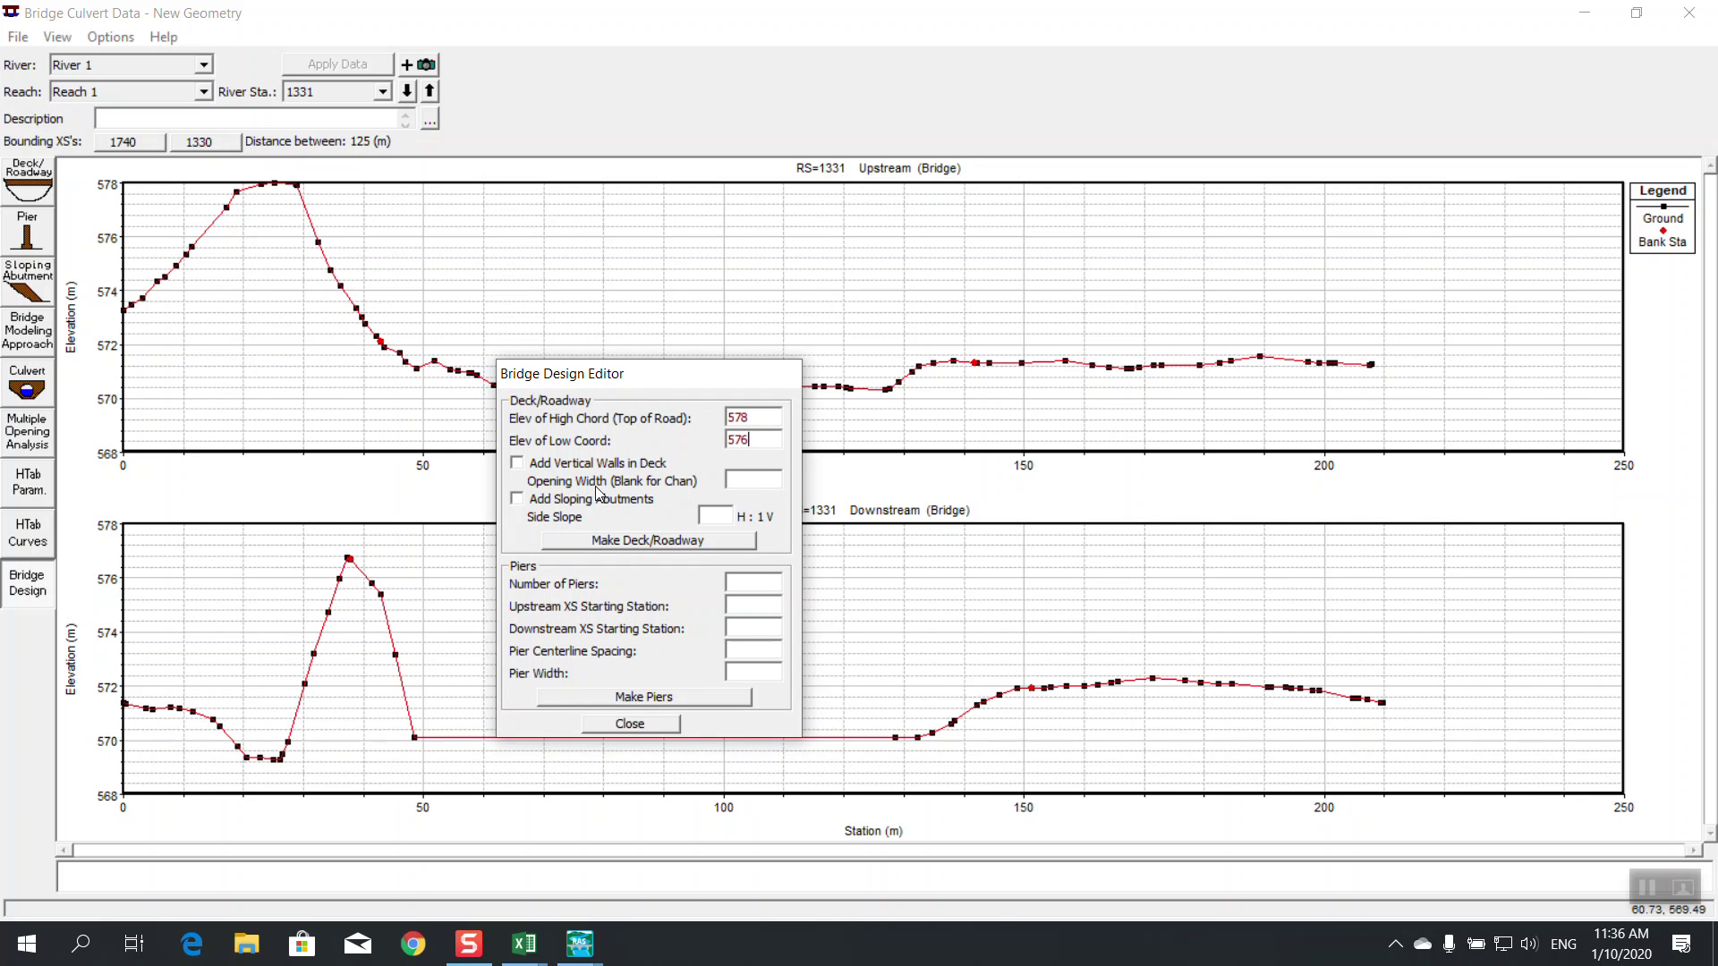
click(570, 465)
click(560, 507)
Leave vertical walls and sloping abutments off, set side slope 6, and make the deck/roadway
drag(629, 378, 639, 400)
click(581, 484)
click(577, 521)
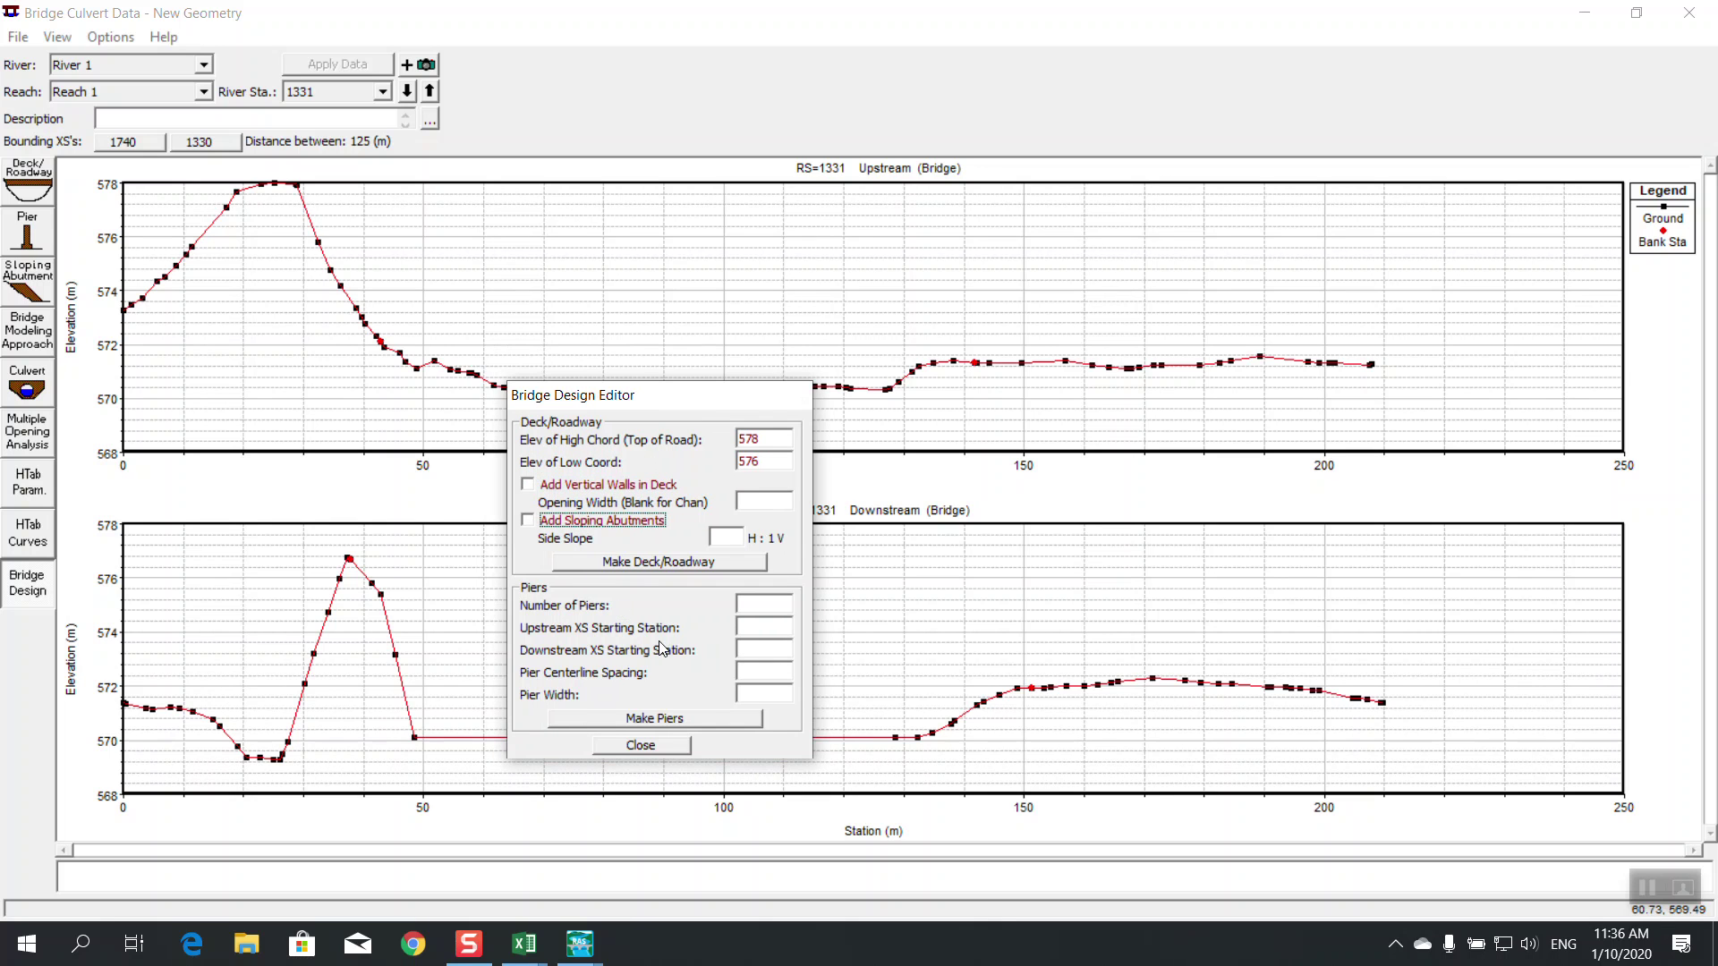
key(Tab)
text(6)
click(680, 562)
mouse_move(688, 402)
mouse_down()
mouse_move(875, 716)
mouse_move(793, 854)
mouse_up()
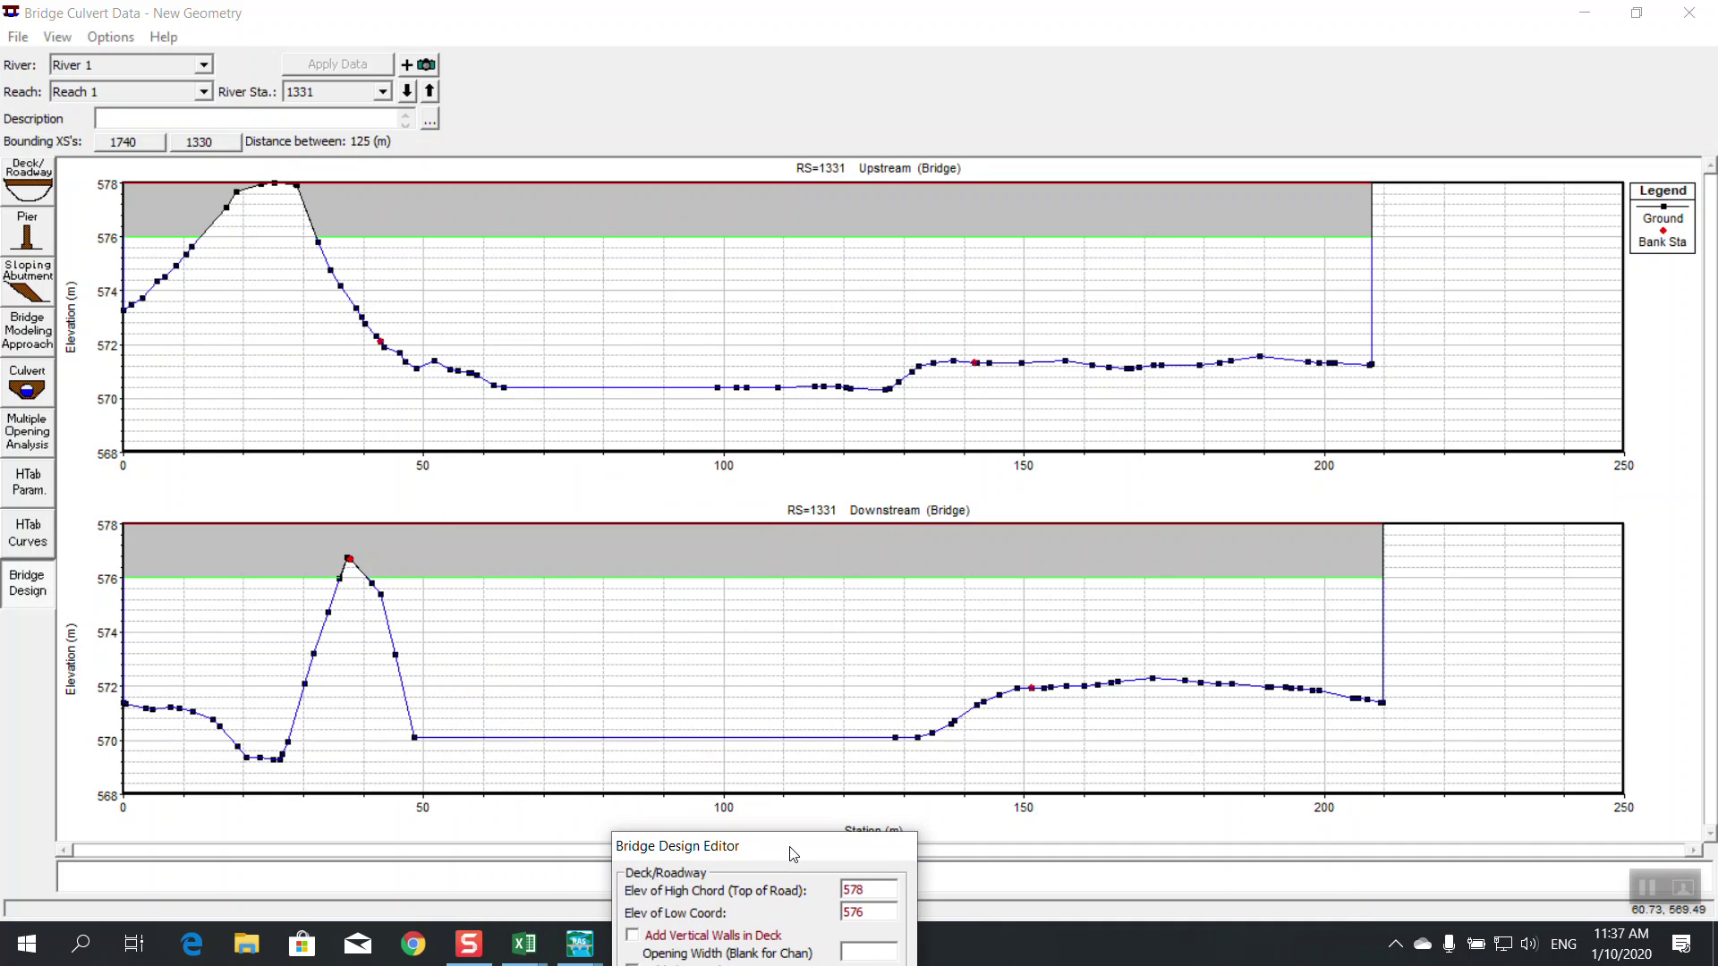
drag(792, 853, 723, 244)
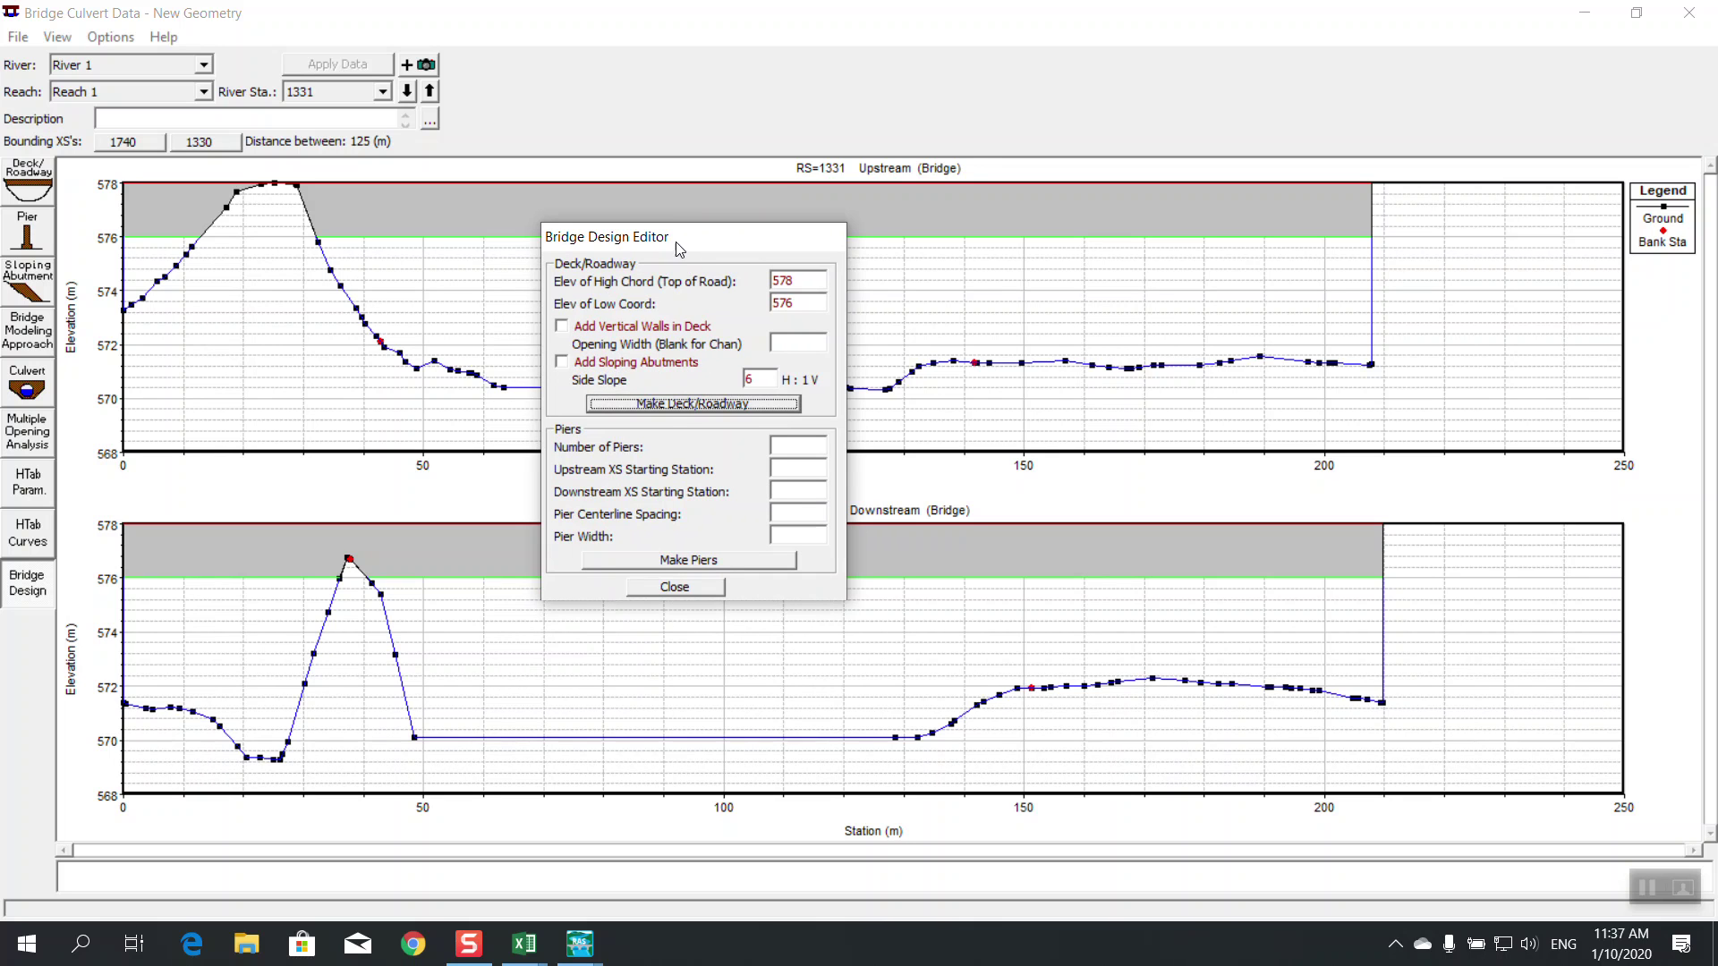
Make 2 piers starting at station 100 with spacing 20 and width 2
drag(676, 242, 689, 315)
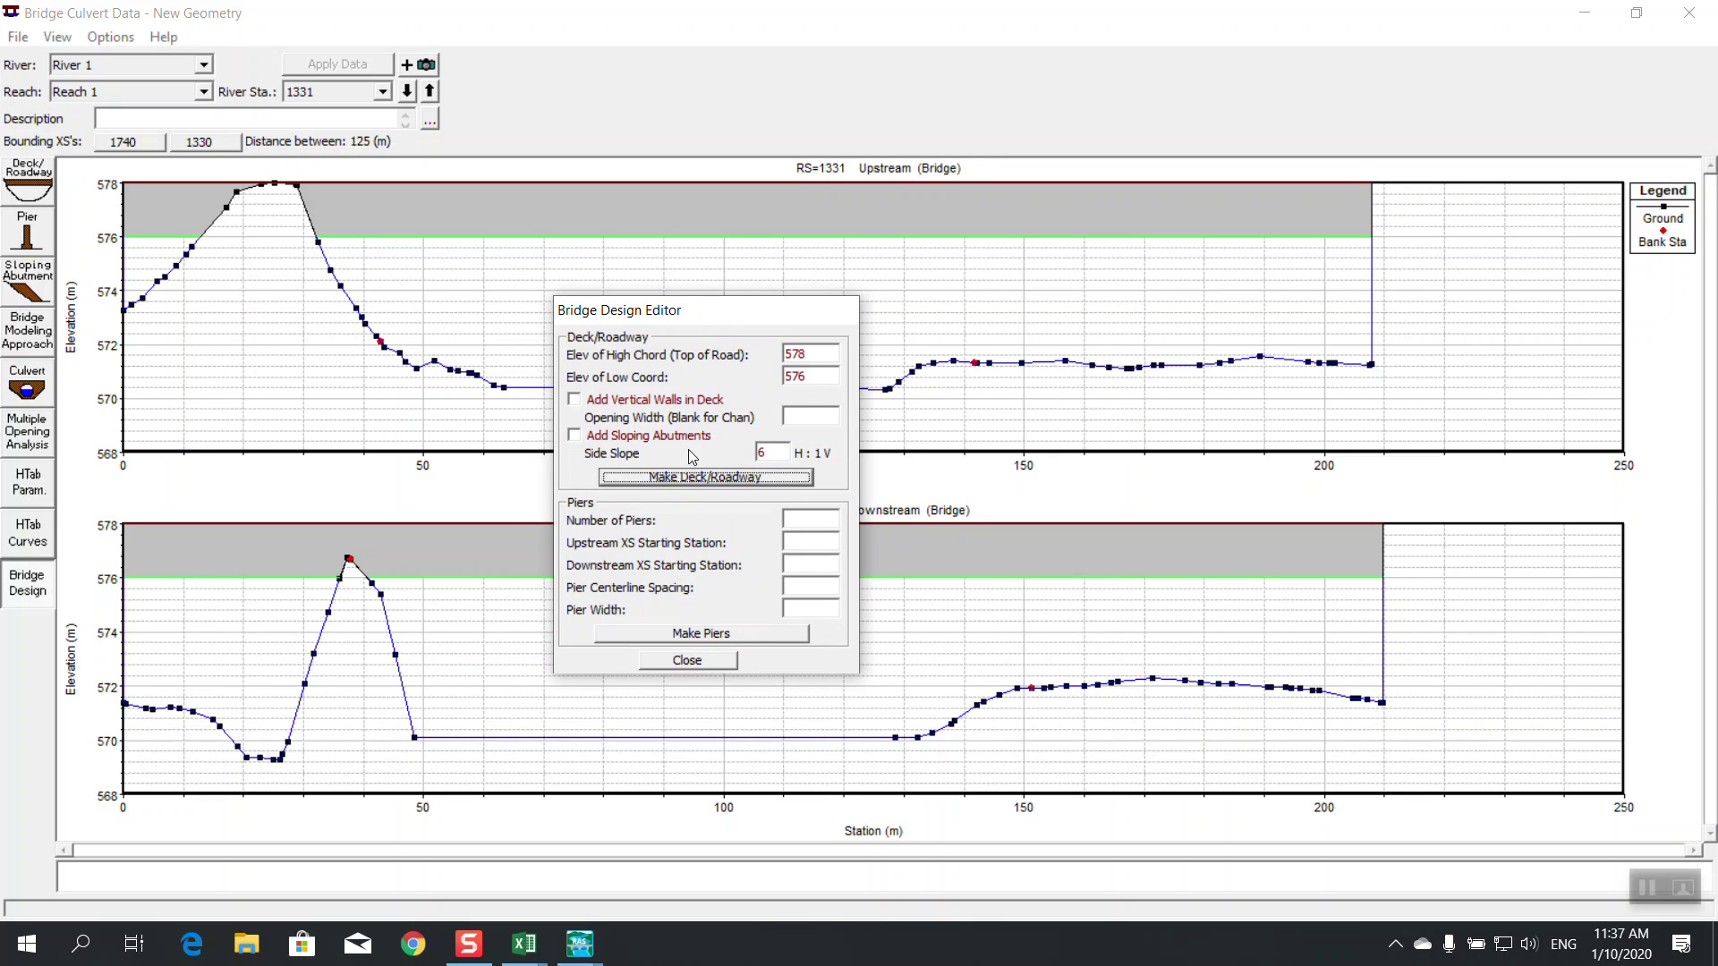
click(805, 517)
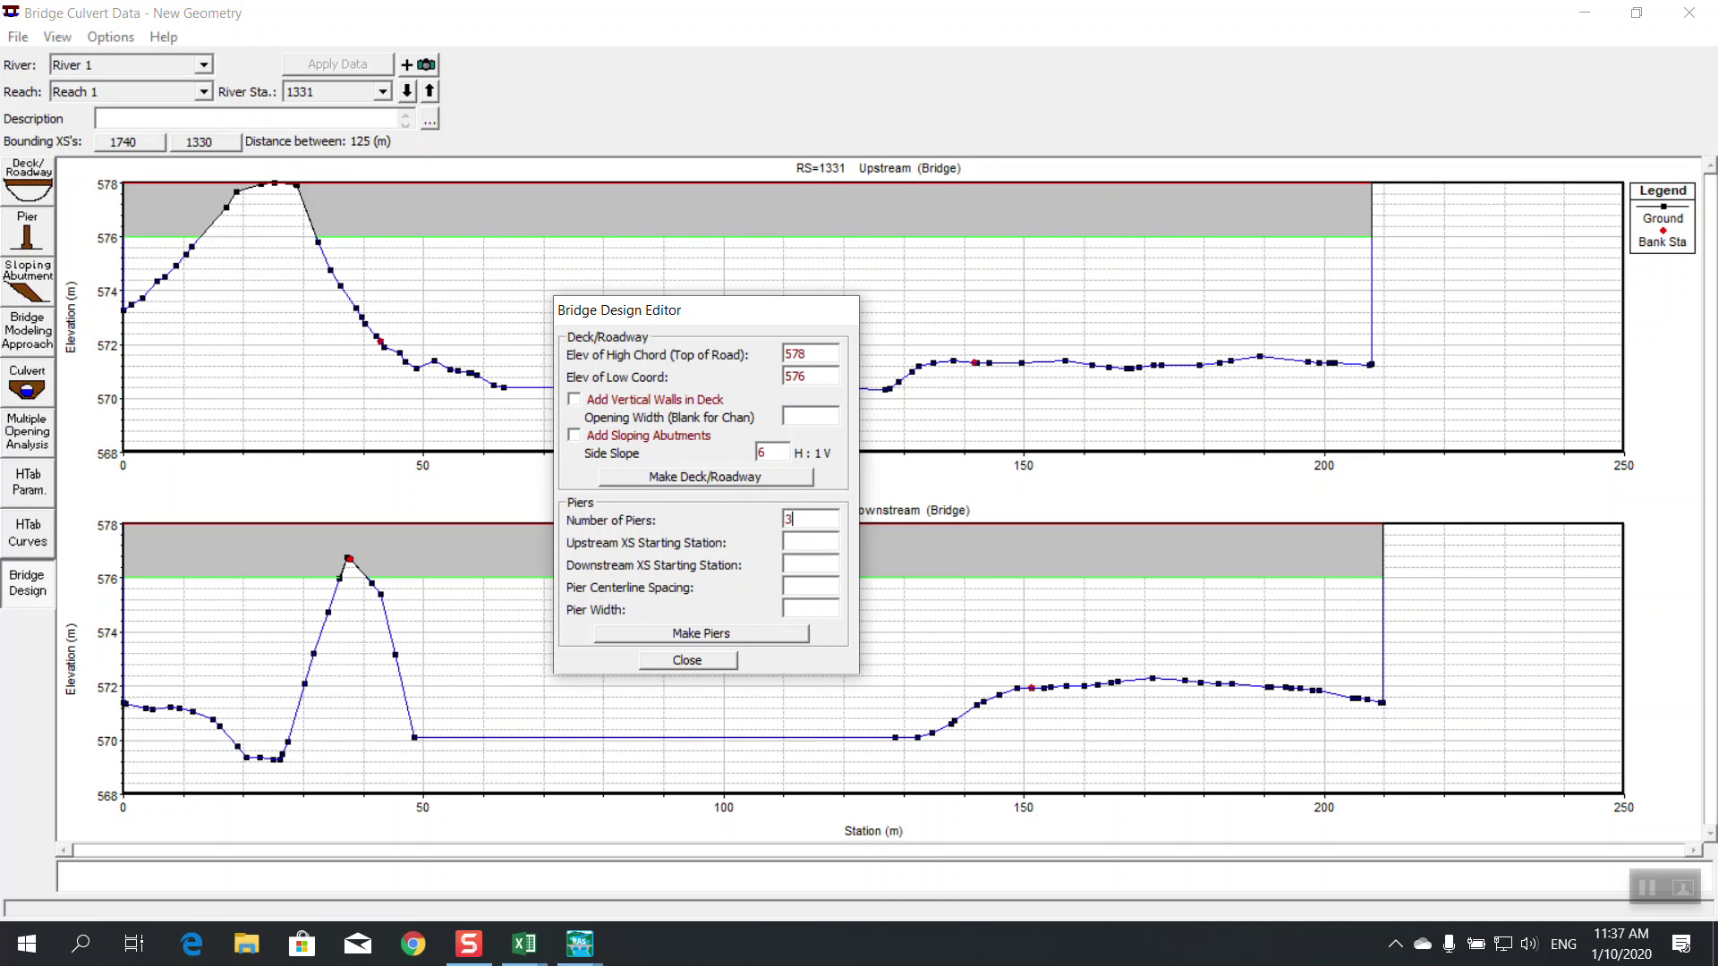
text(2)
drag(738, 318, 1031, 424)
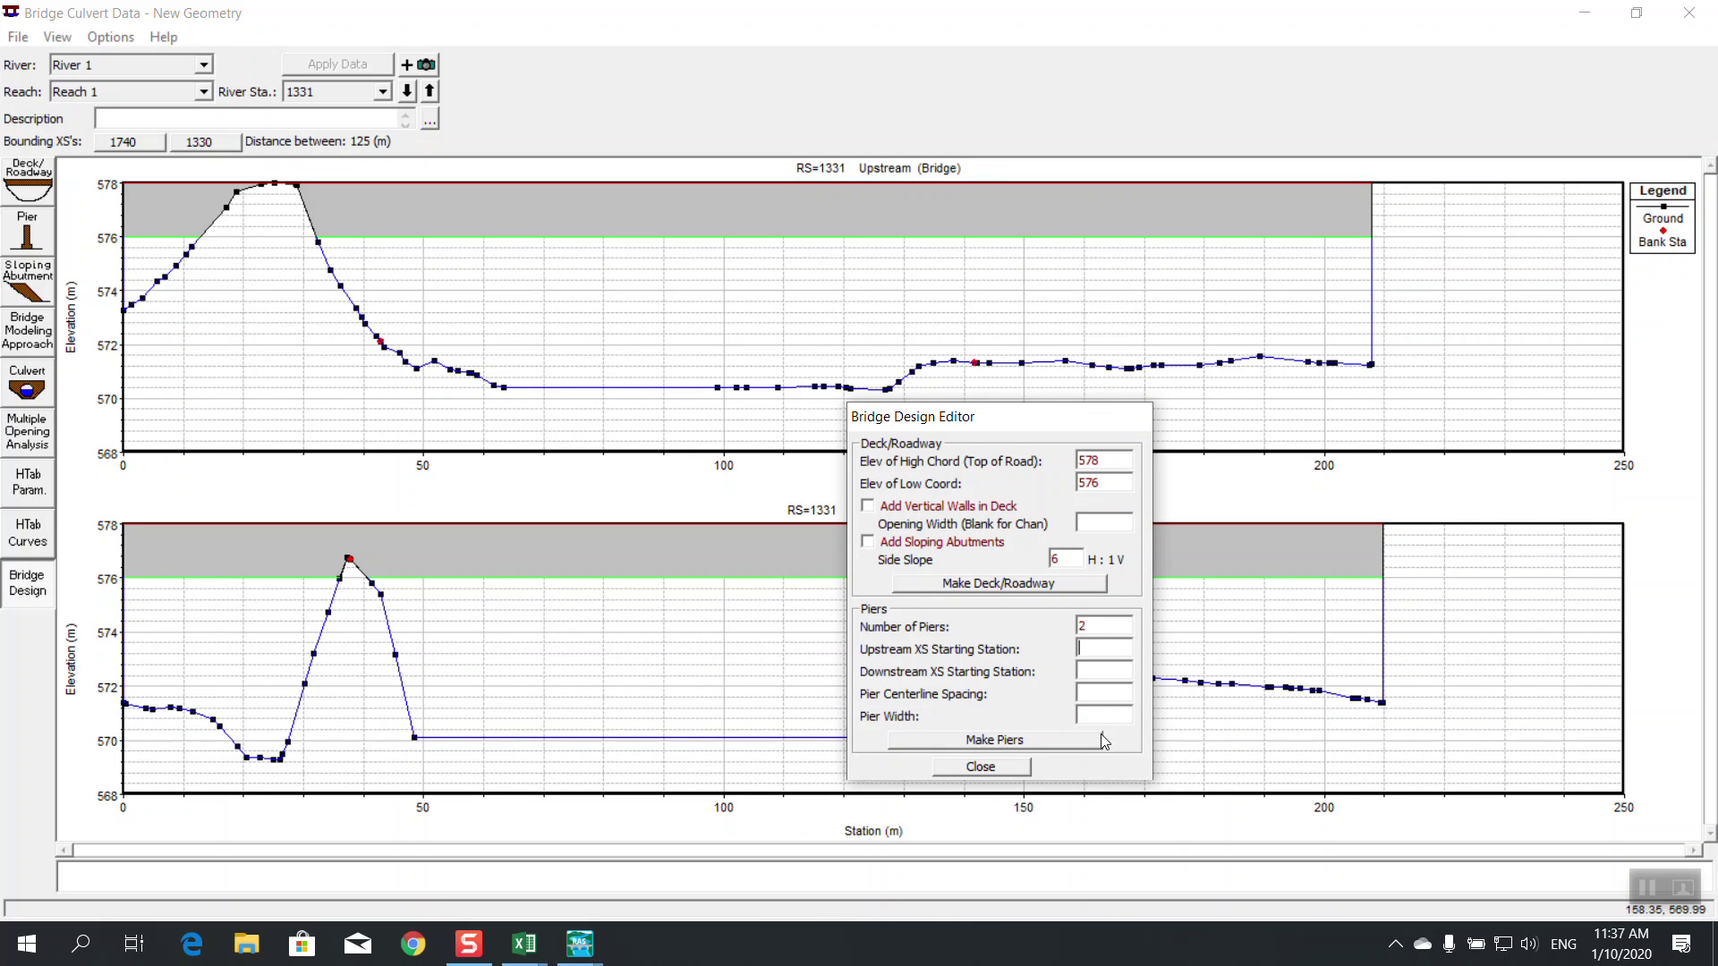
text(100)
click(1077, 671)
text(10)
click(1089, 696)
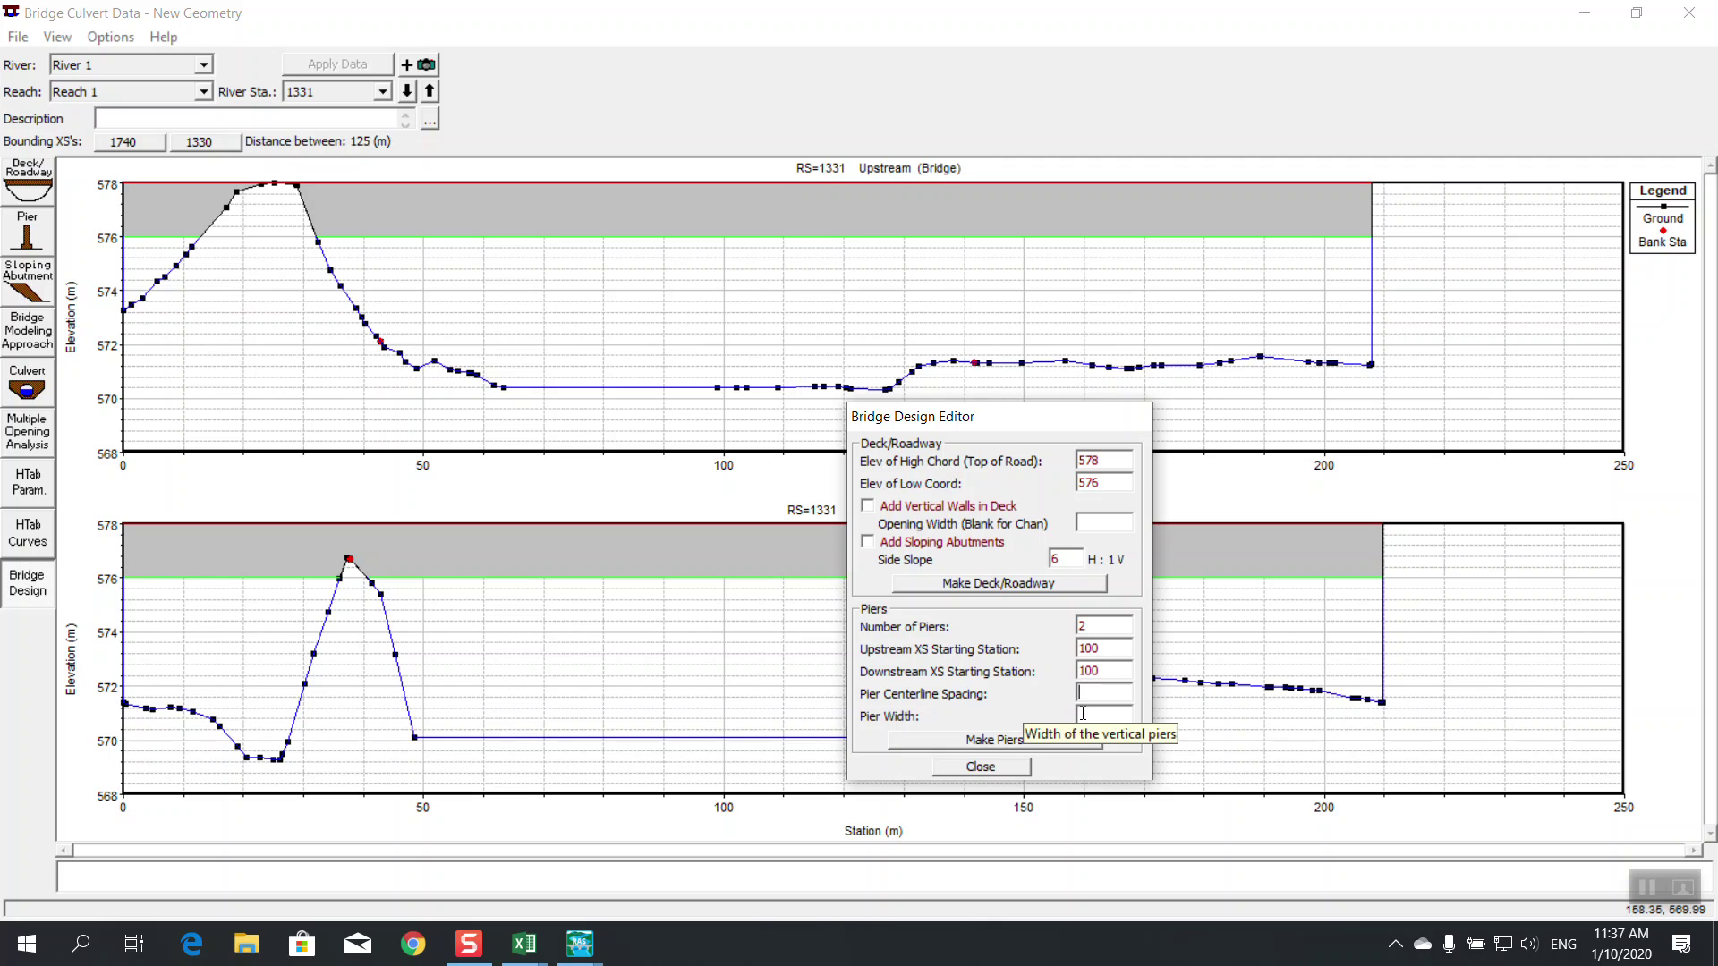
text(20)
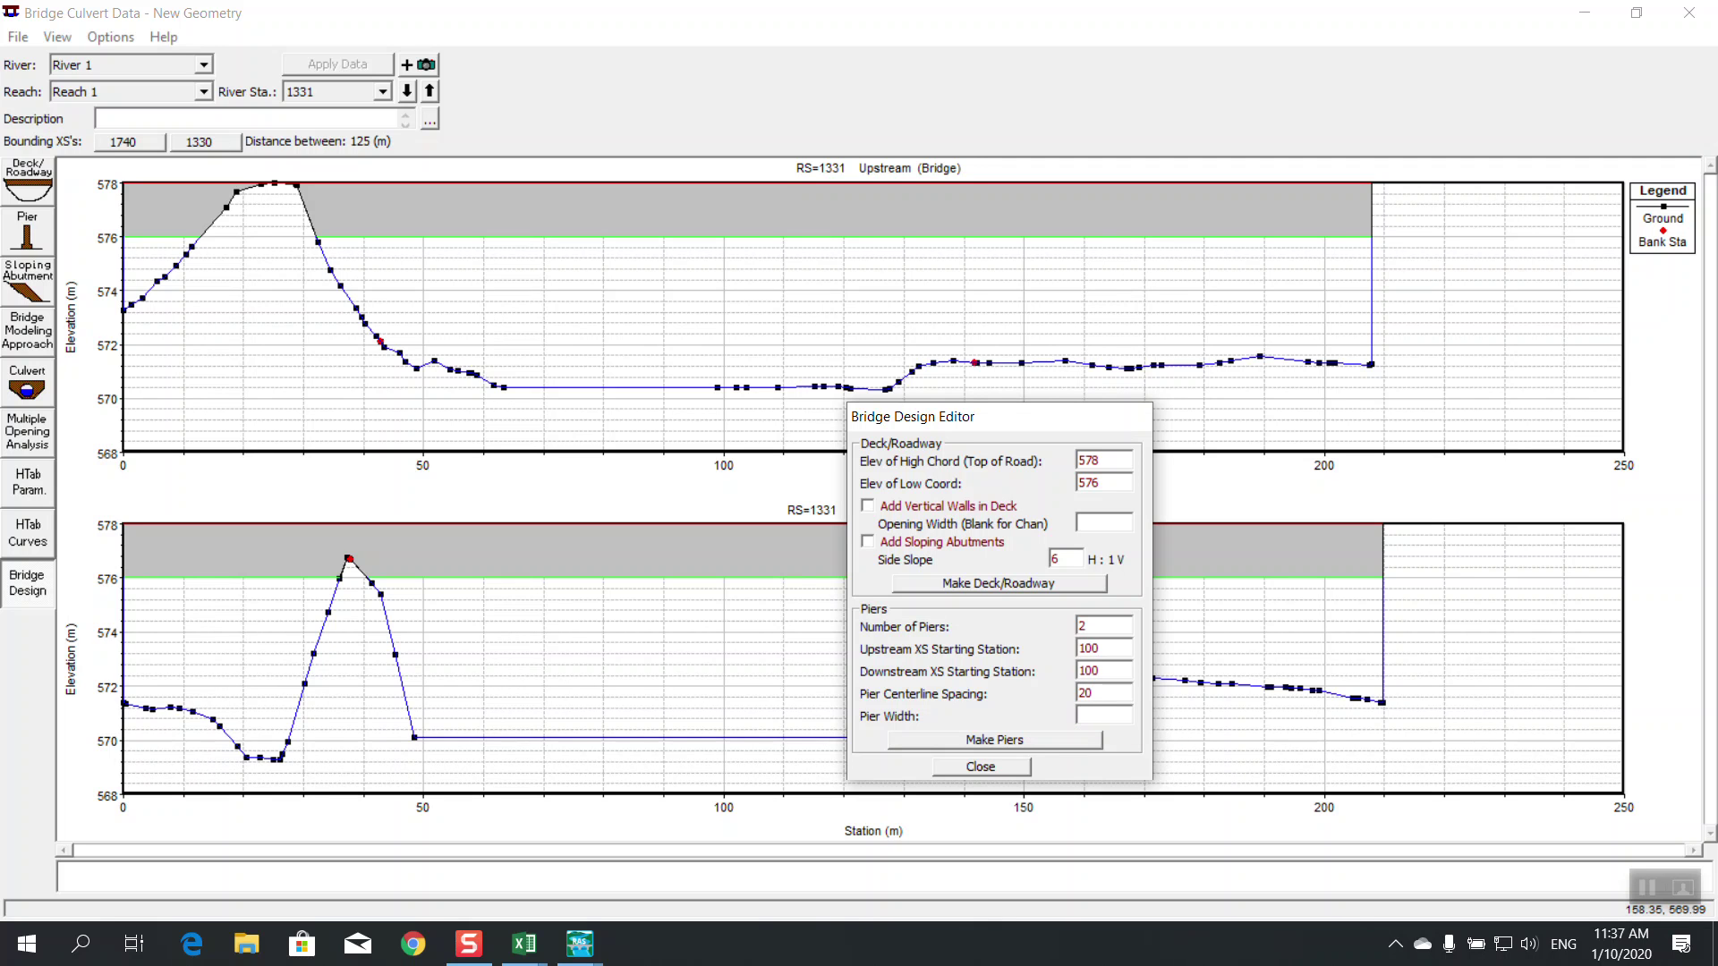
click(1102, 716)
text(2)
click(1058, 740)
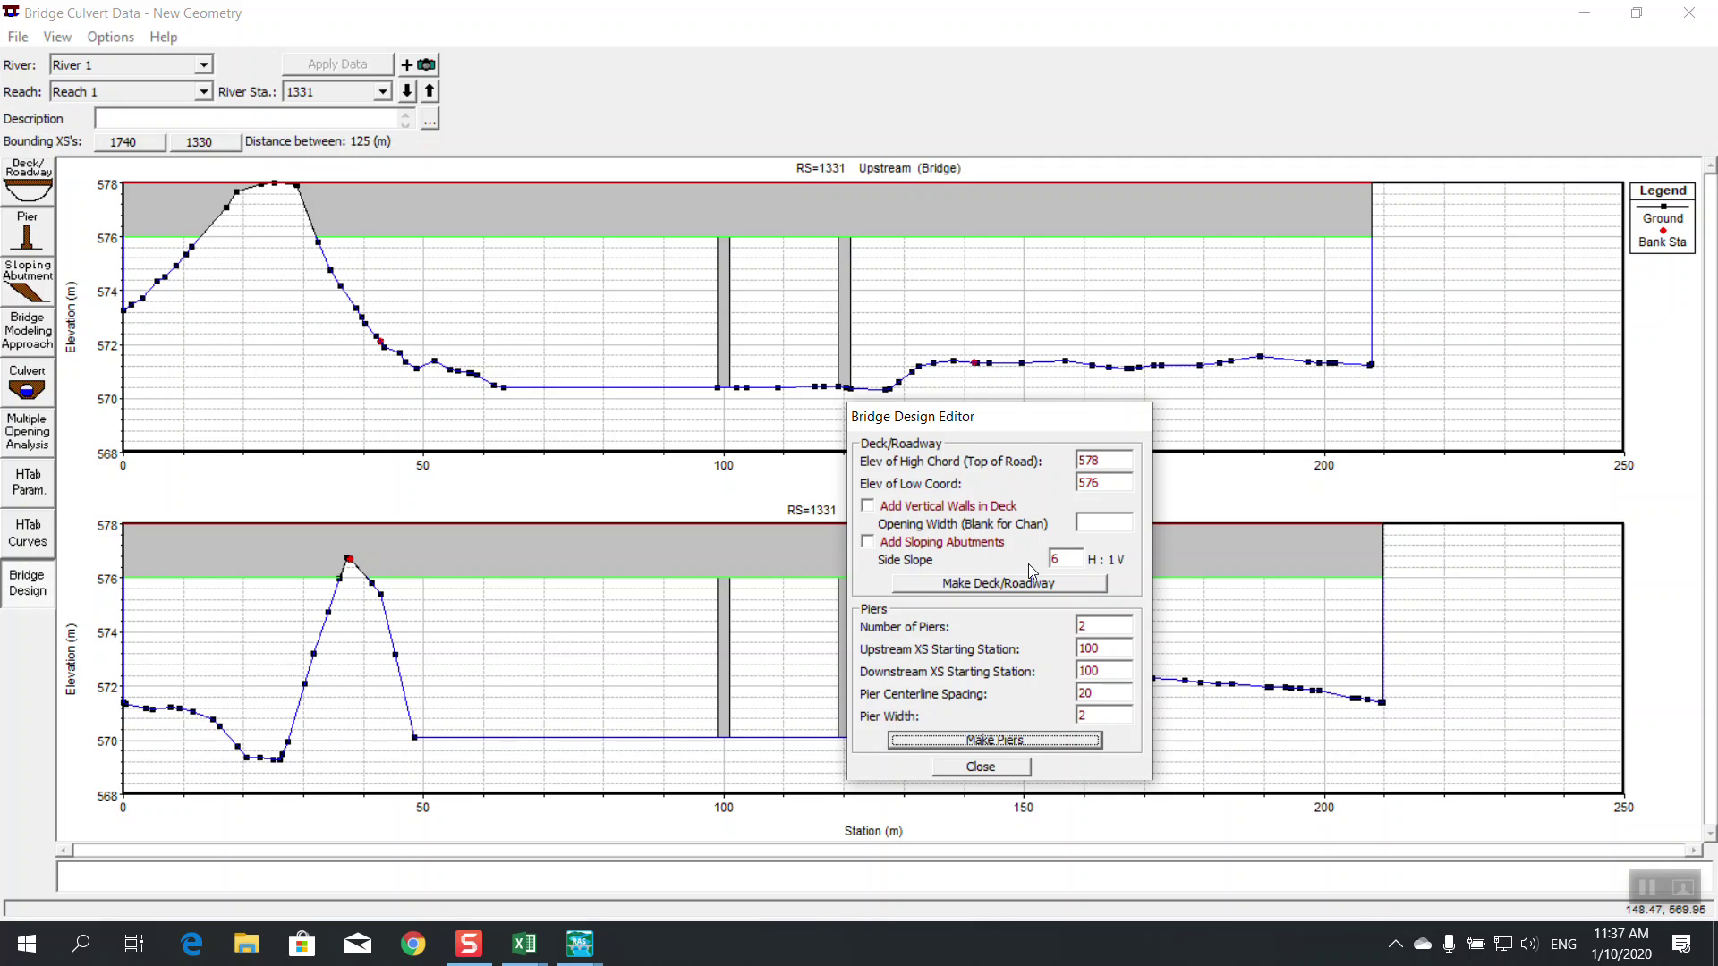
Change the pier spacing to 60 and remake the piers, overwriting the existing pier data
double_click(1092, 694)
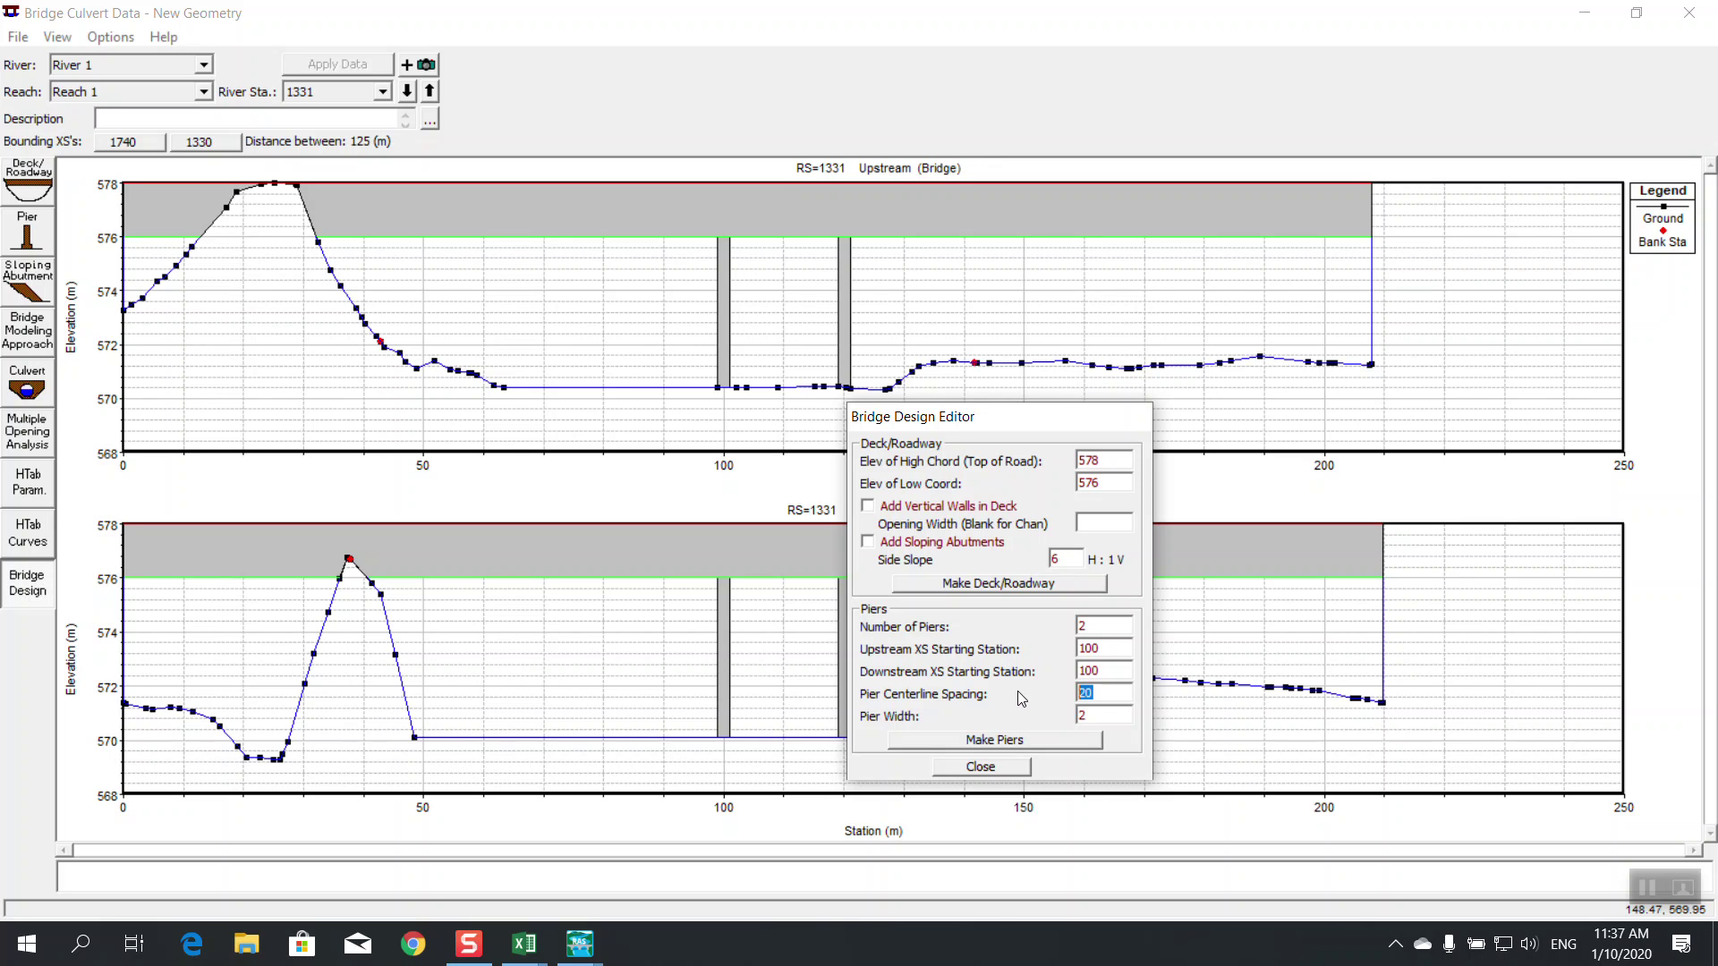
text(60)
click(987, 740)
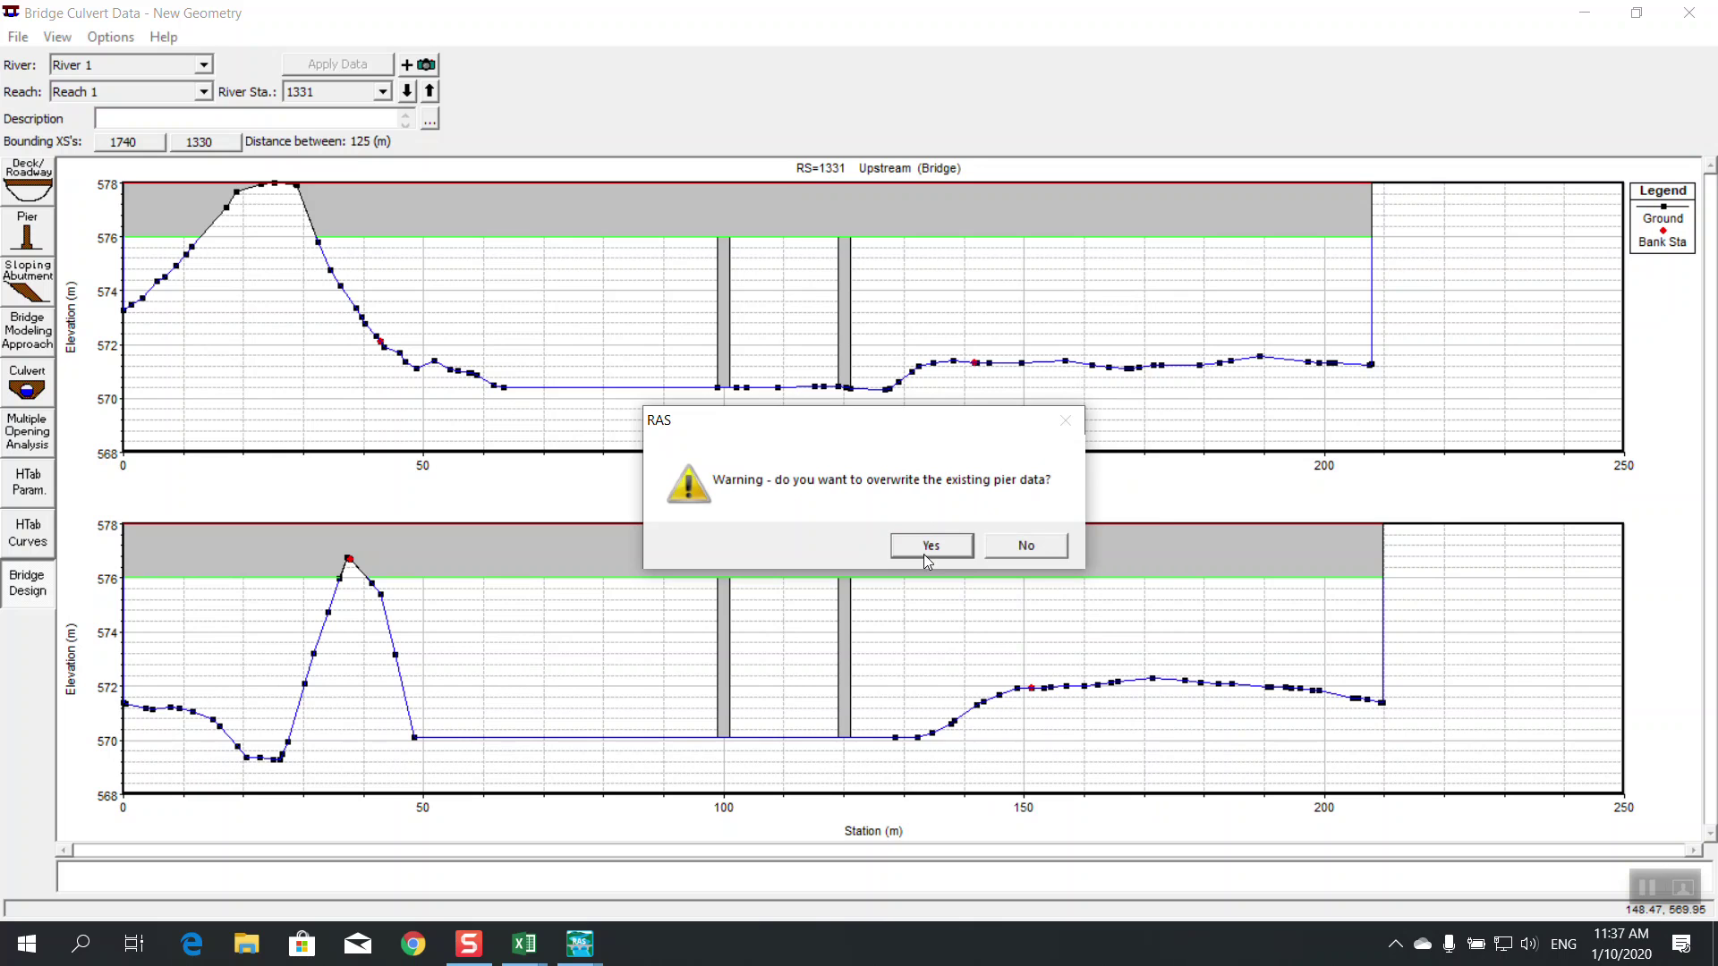
click(927, 540)
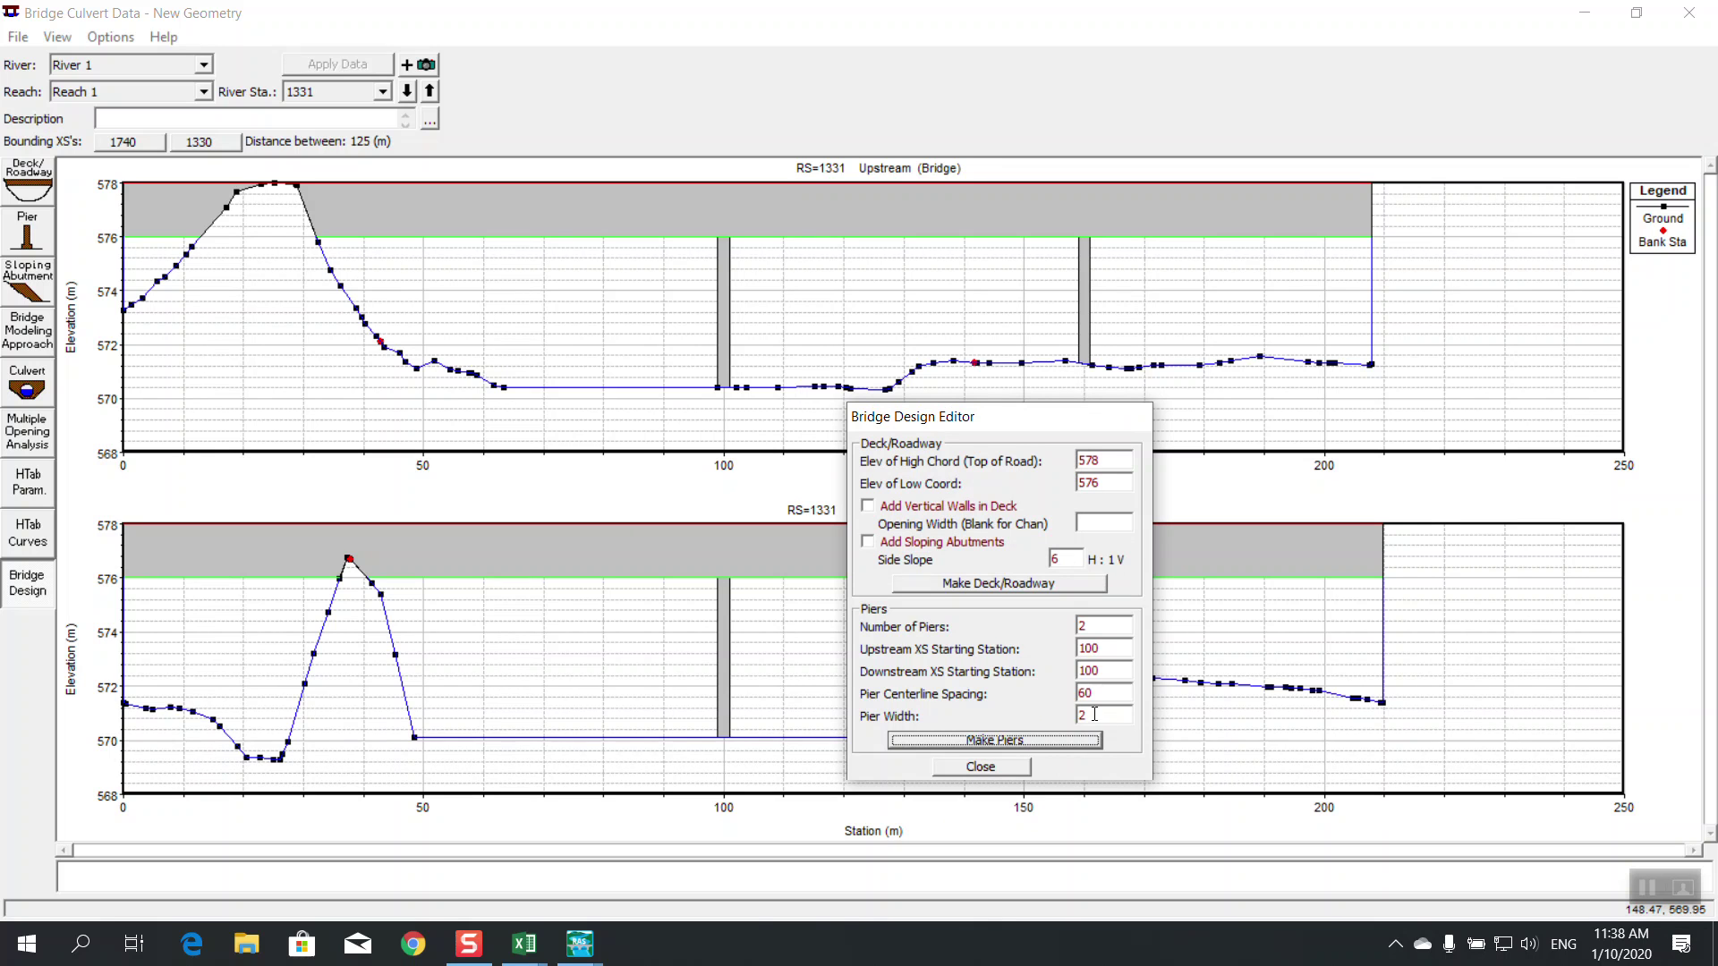
click(1114, 668)
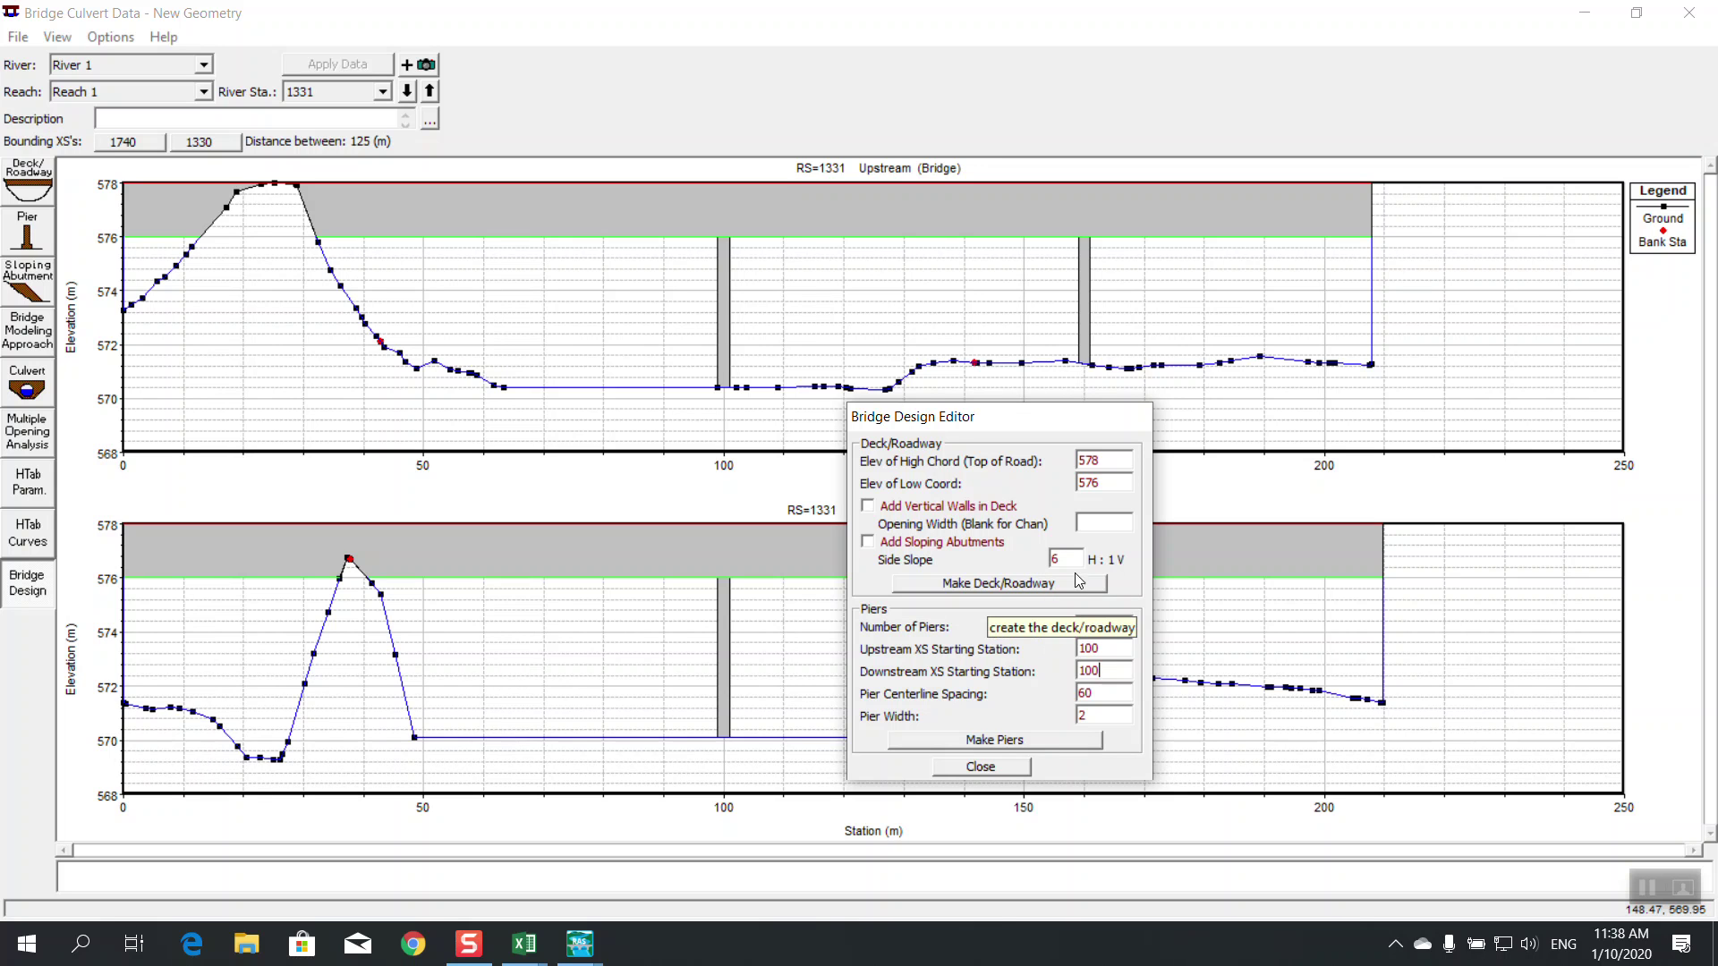
click(1077, 555)
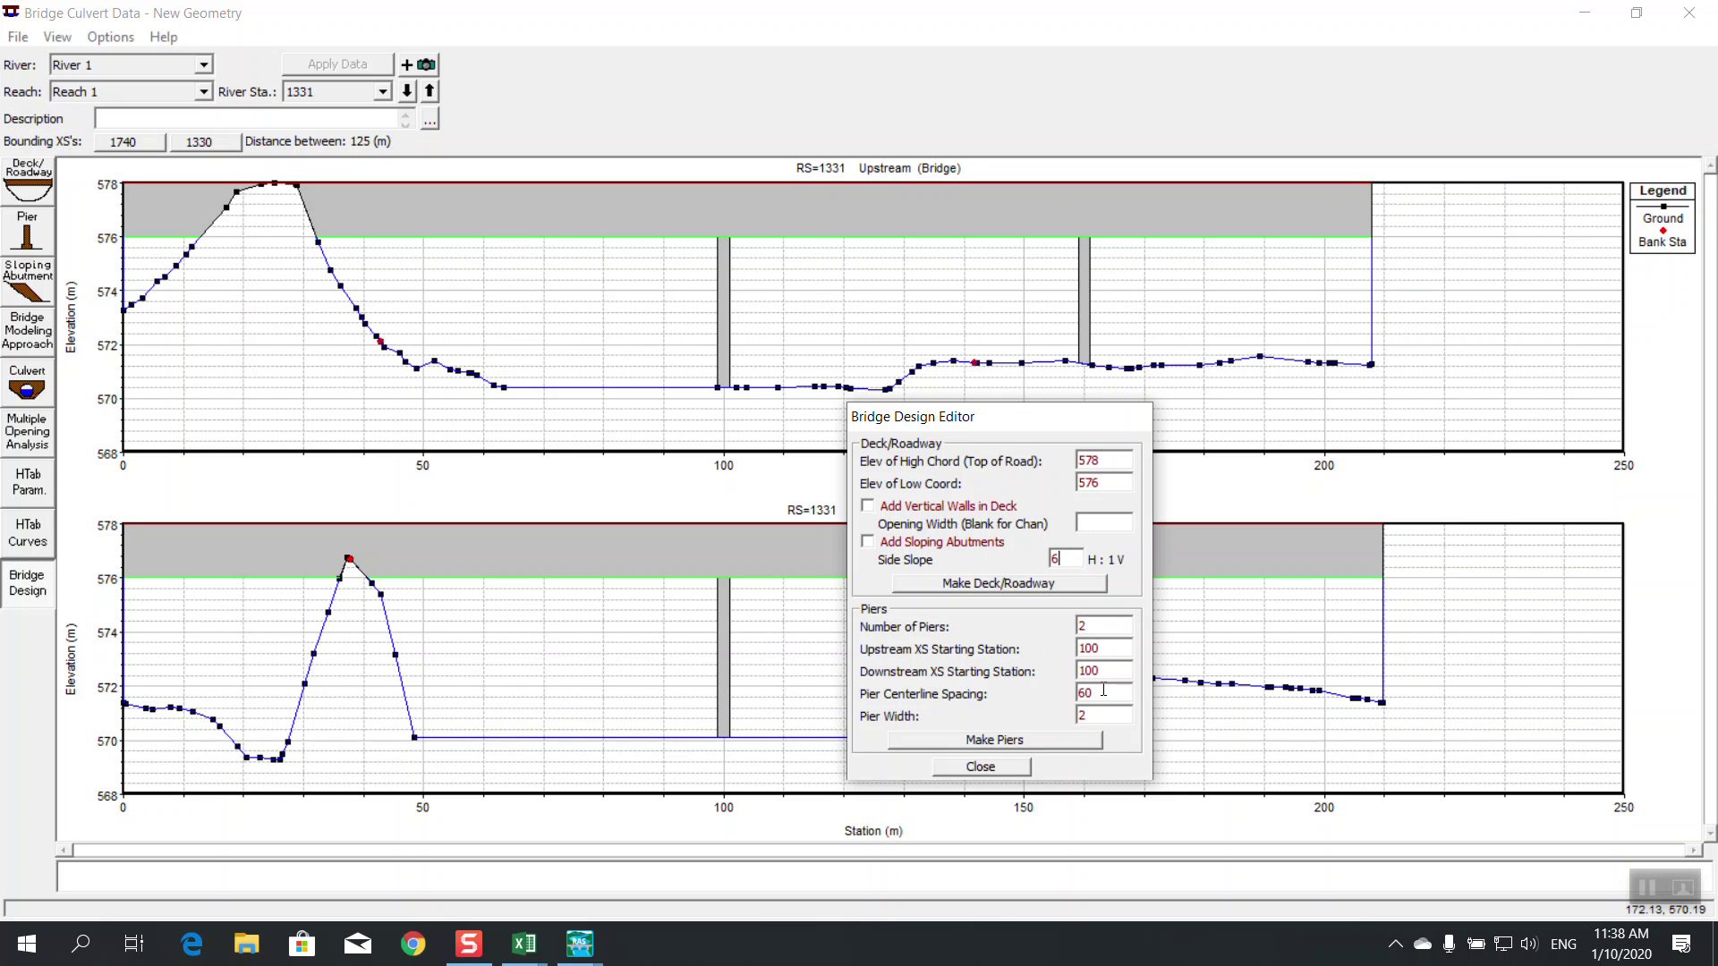
click(968, 767)
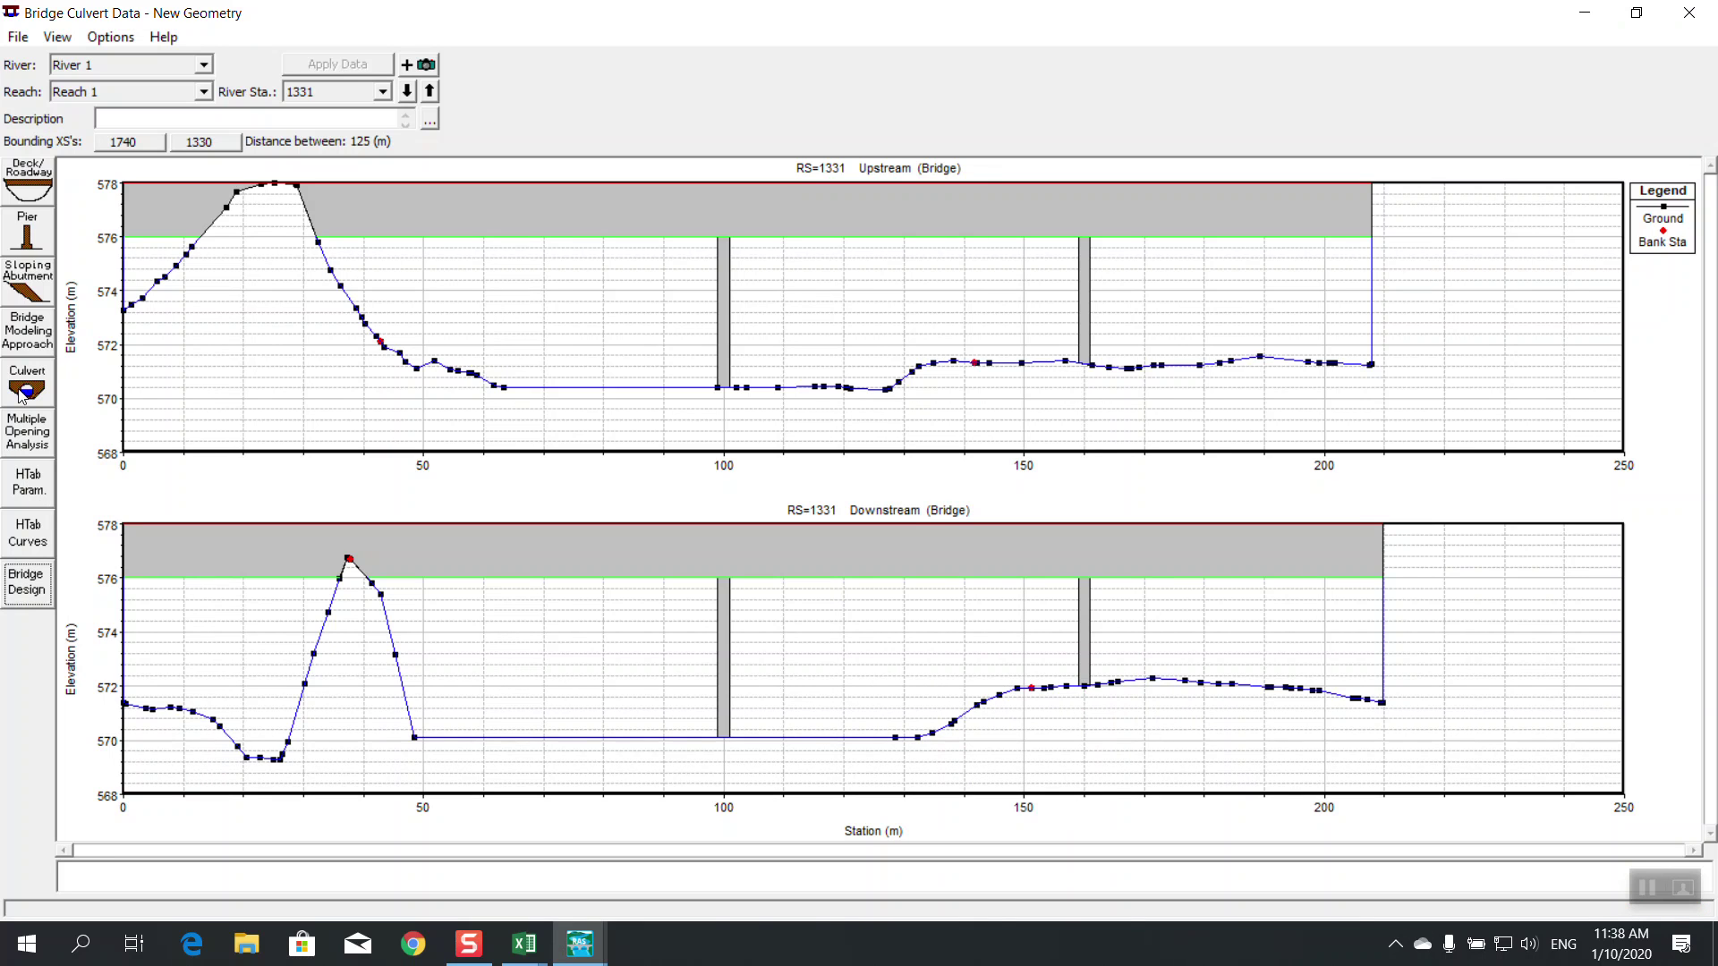
click(28, 583)
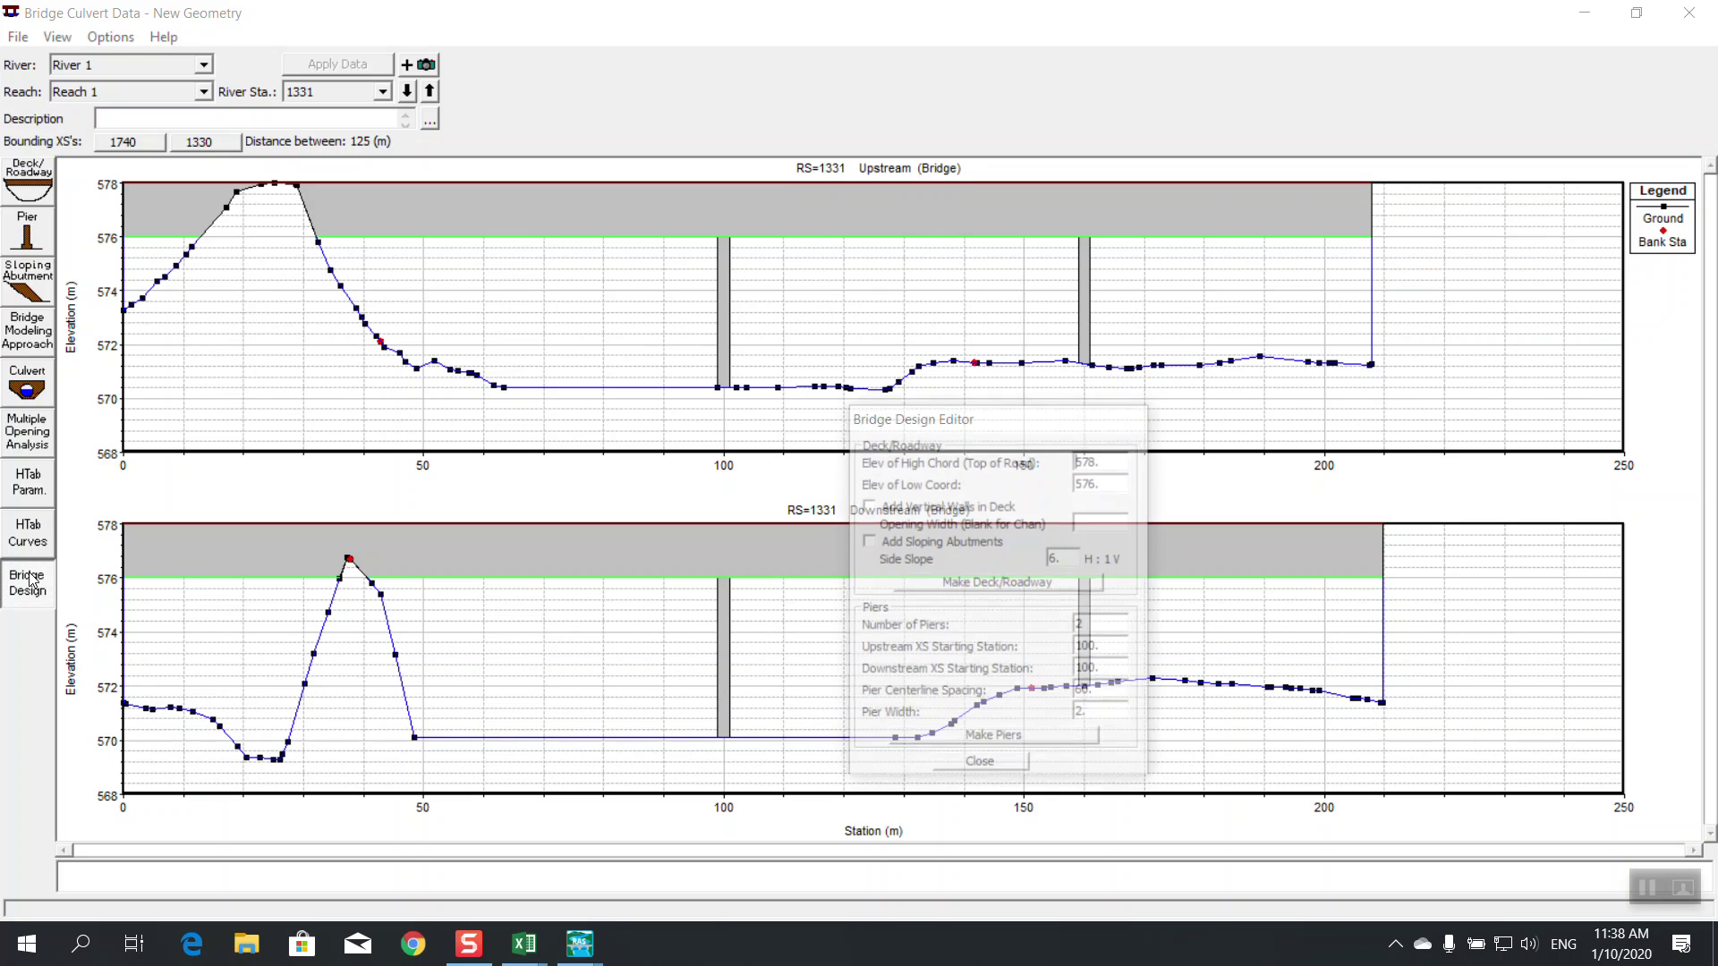
Close the Bridge Design Editor, Bridge Culvert Data and Geometric Data windows
click(952, 769)
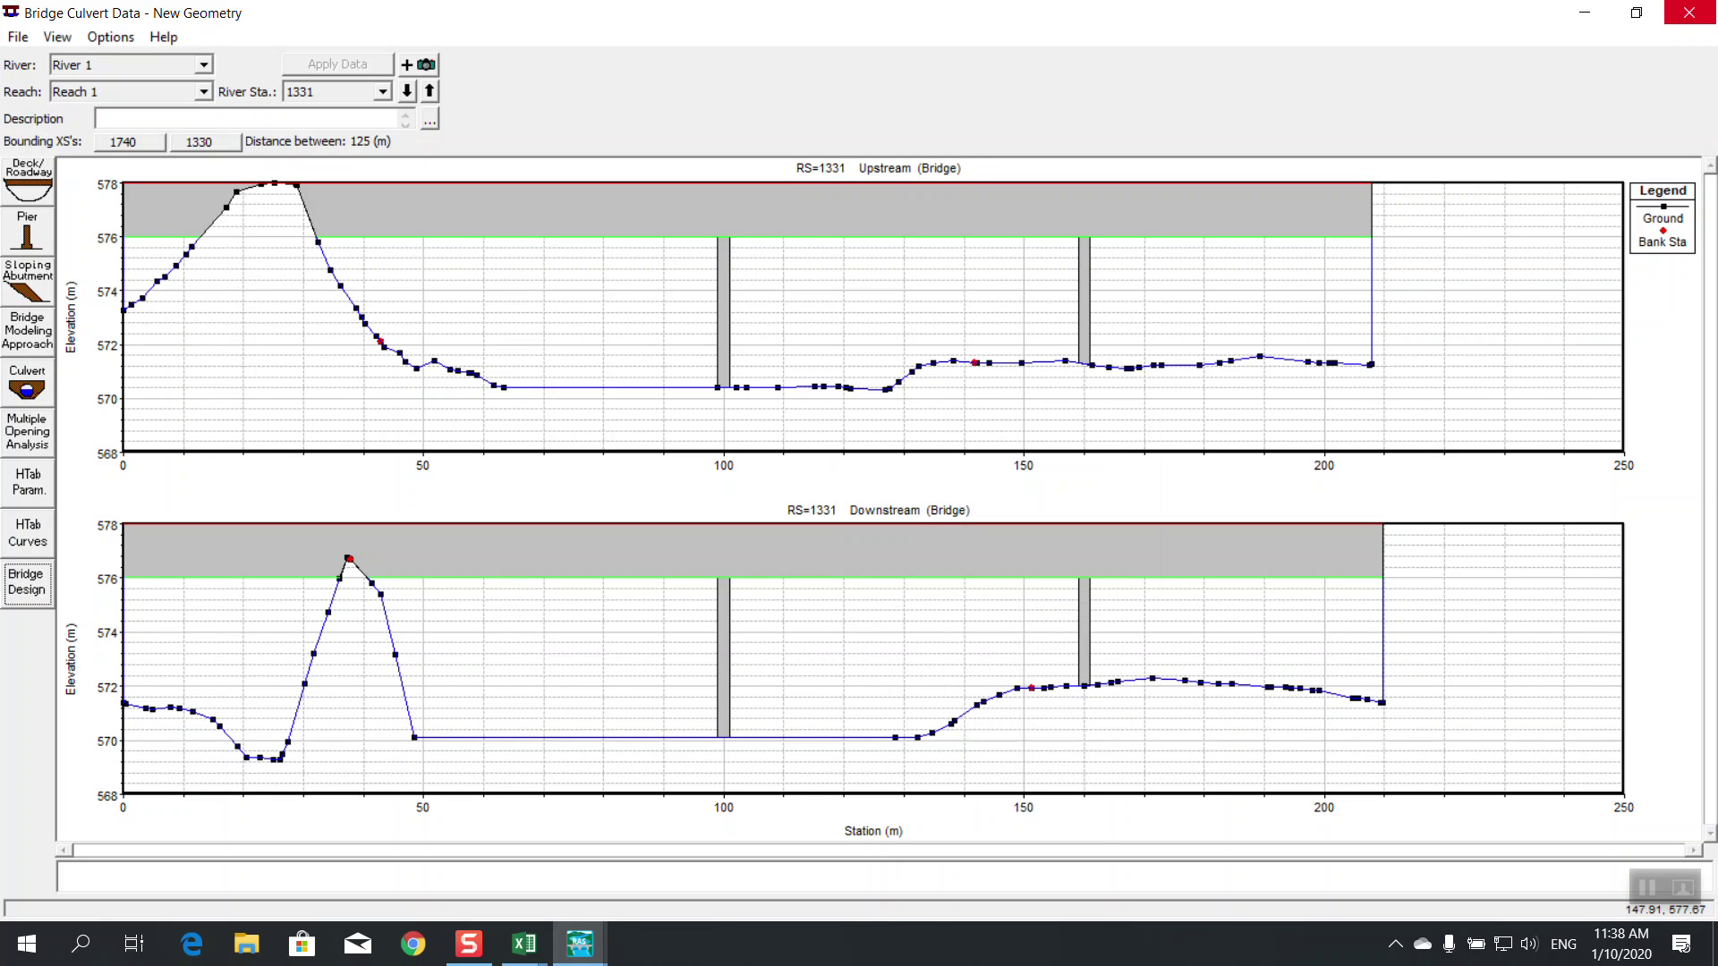
click(1689, 12)
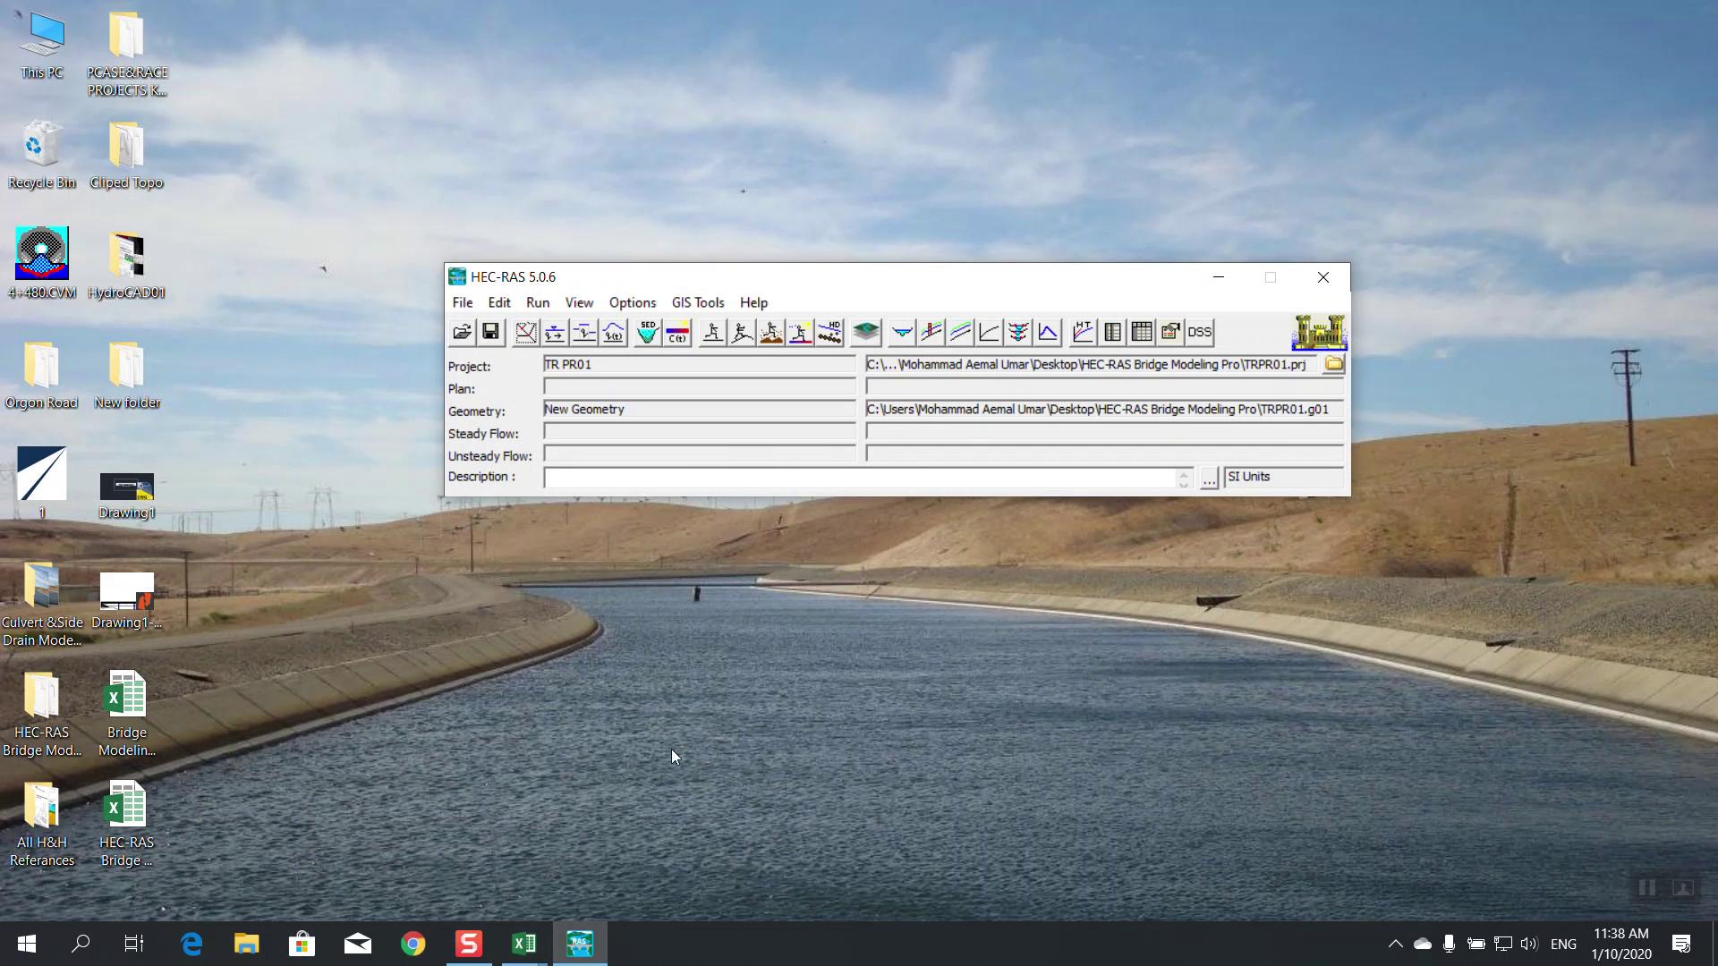
click(469, 944)
mouse_move(464, 960)
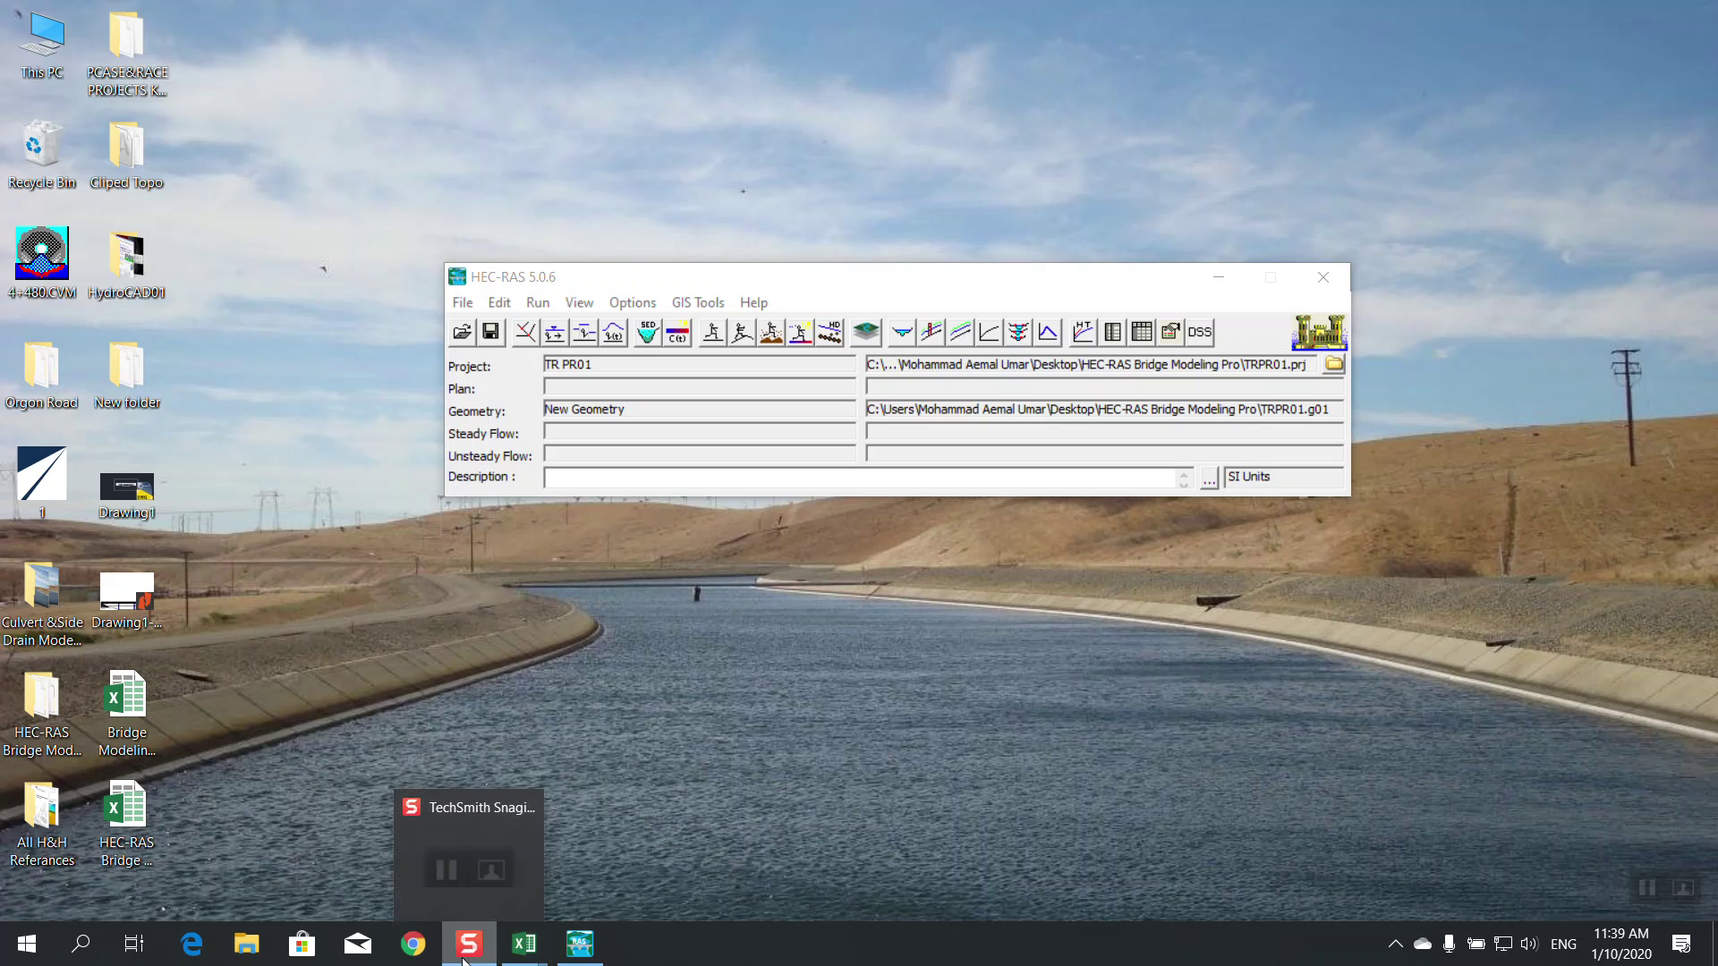